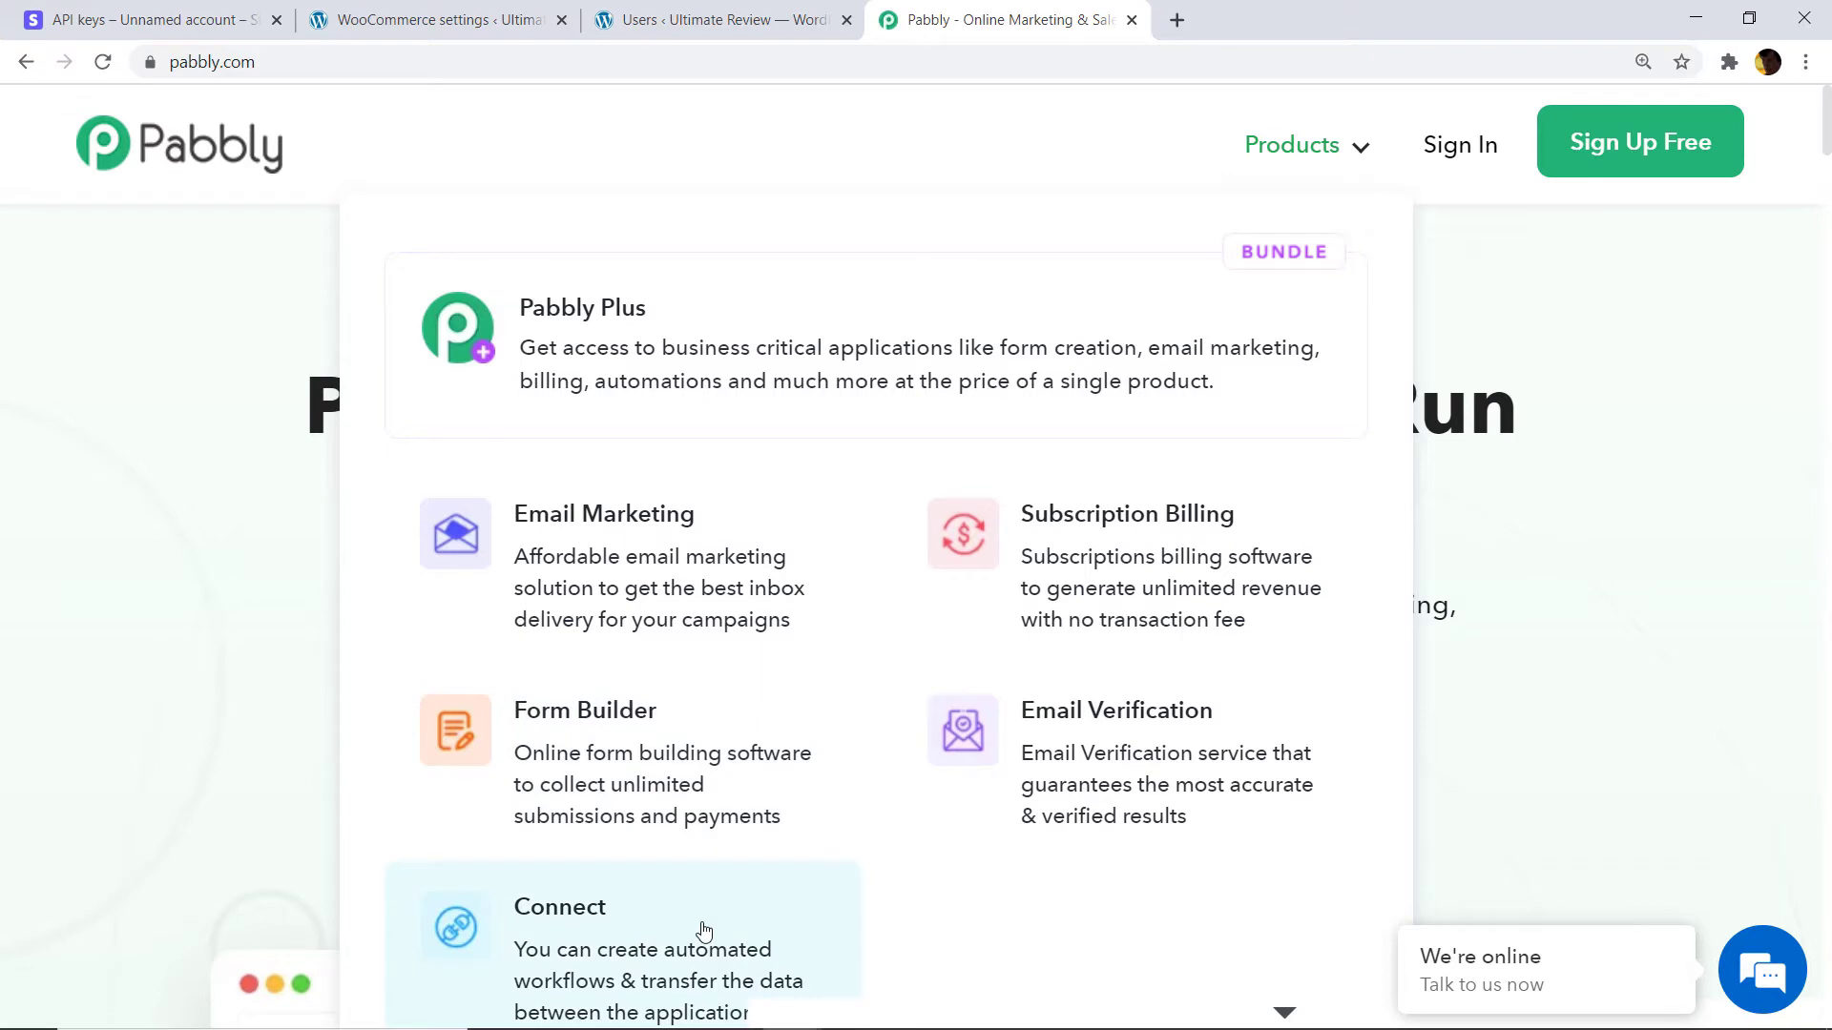
Open Pabbly Connect from the Products menu, sign in, and launch Connect via Access Now.
click(704, 930)
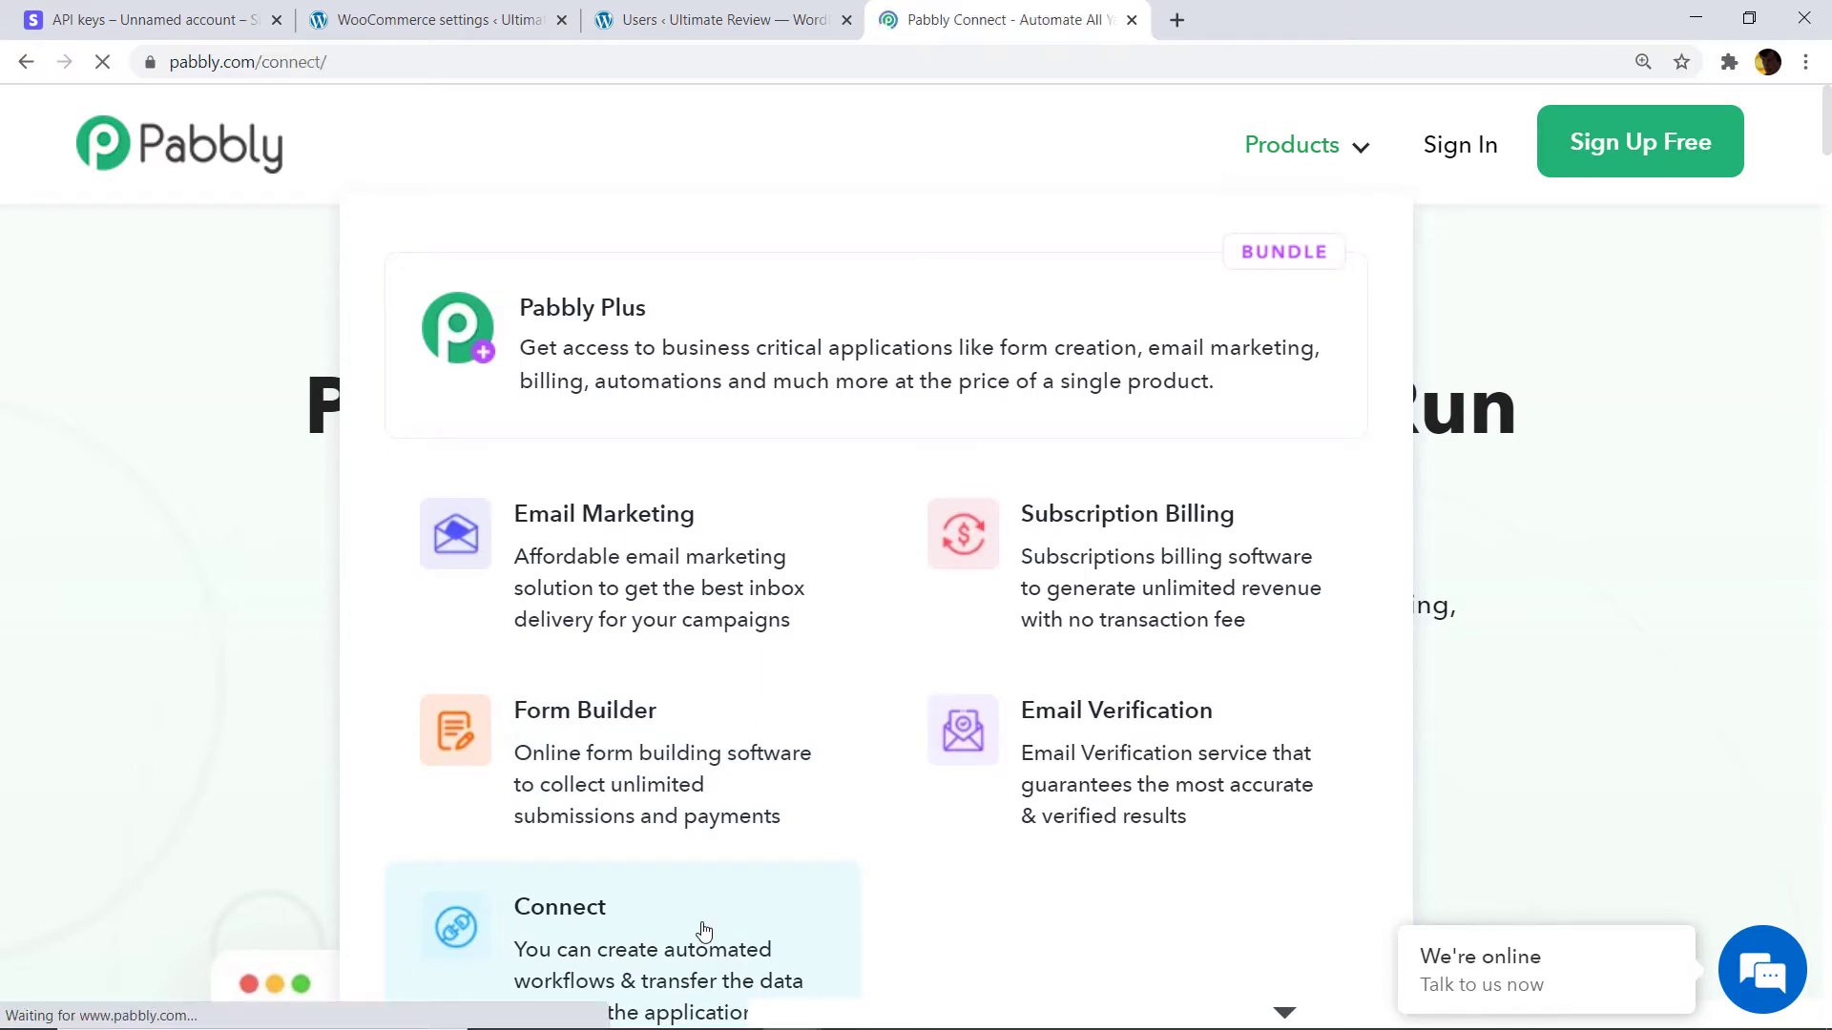
click(1481, 156)
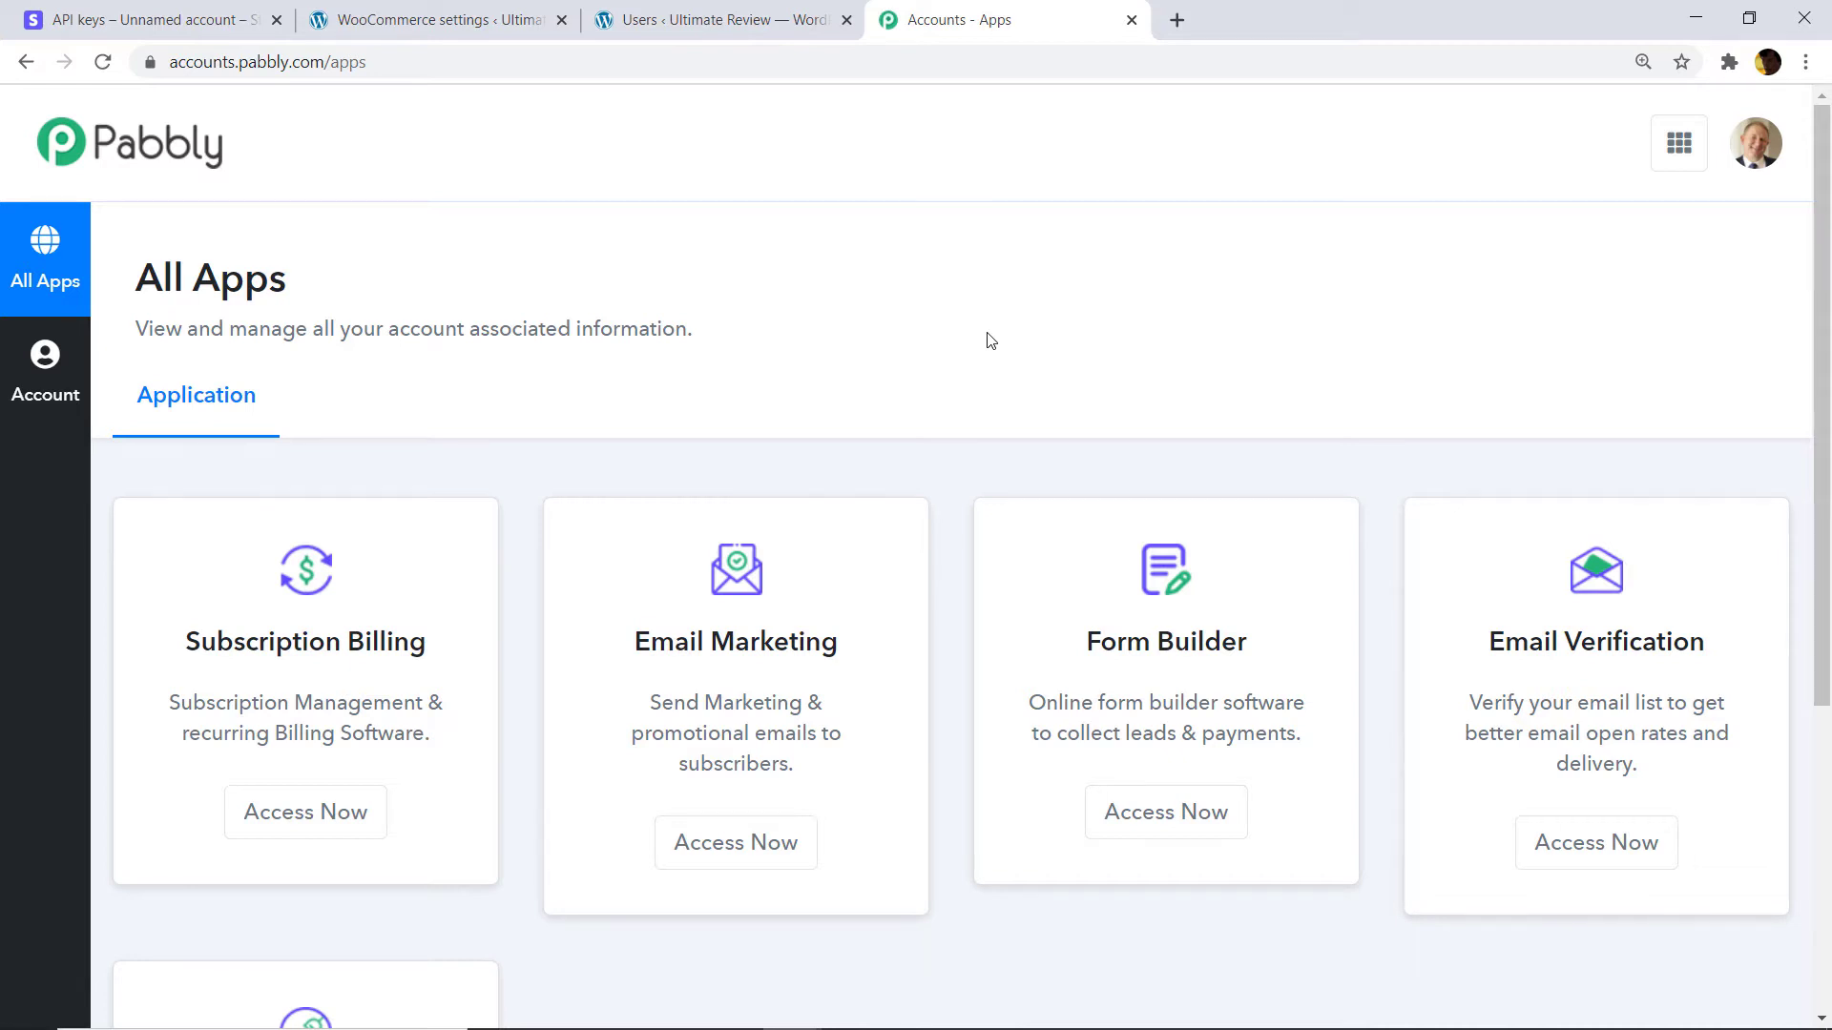
scroll(991, 341, down, 5)
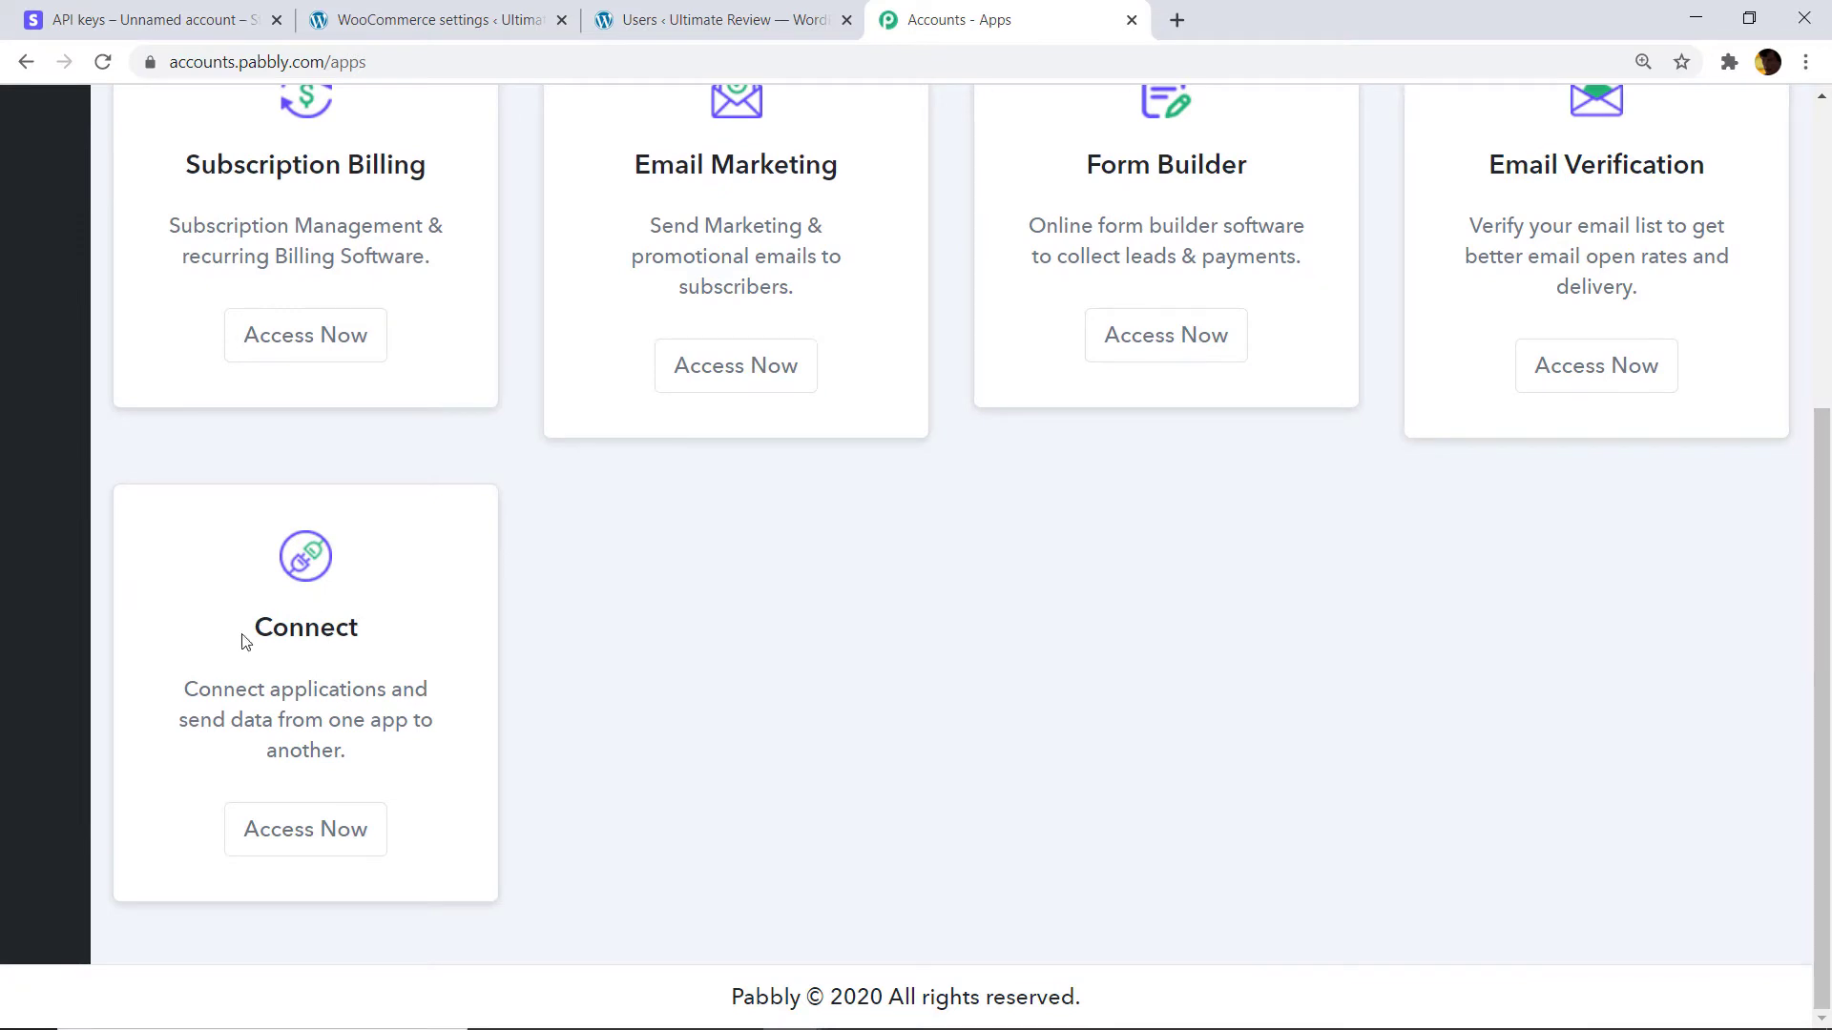
click(320, 840)
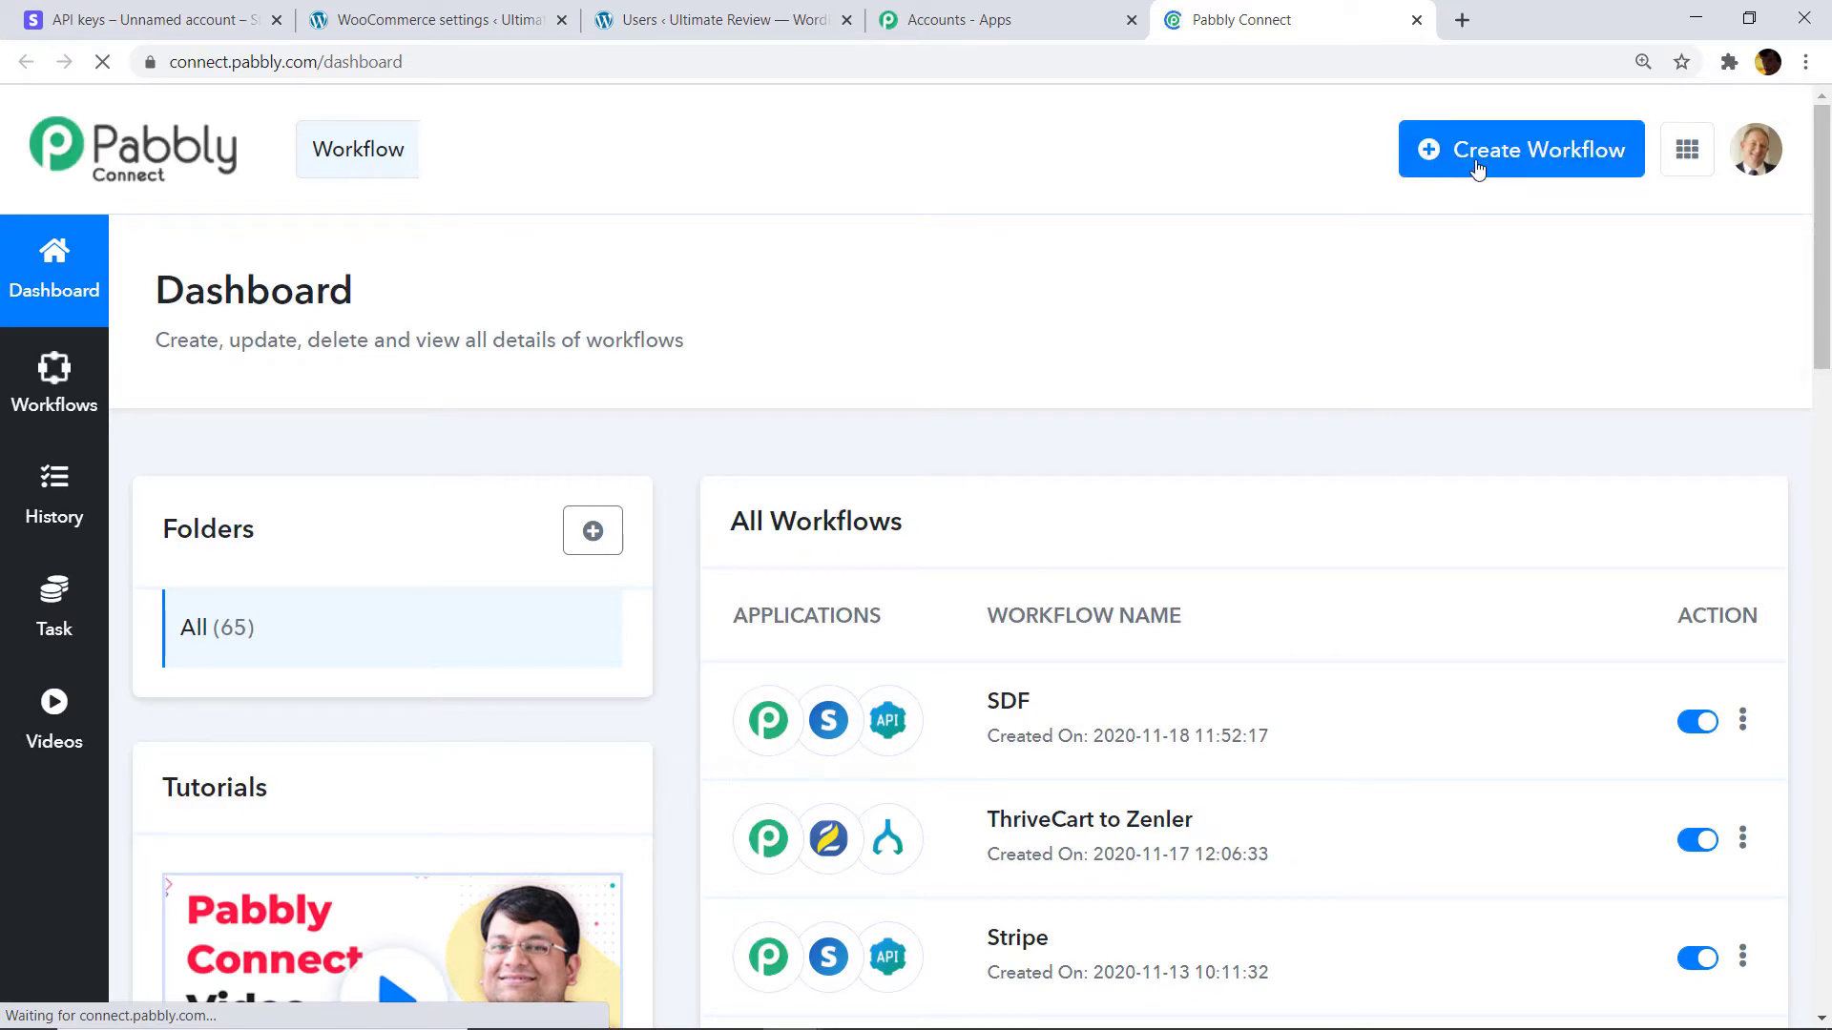
Create a new workflow named 'Stripe To WooCommerce'.
click(1567, 164)
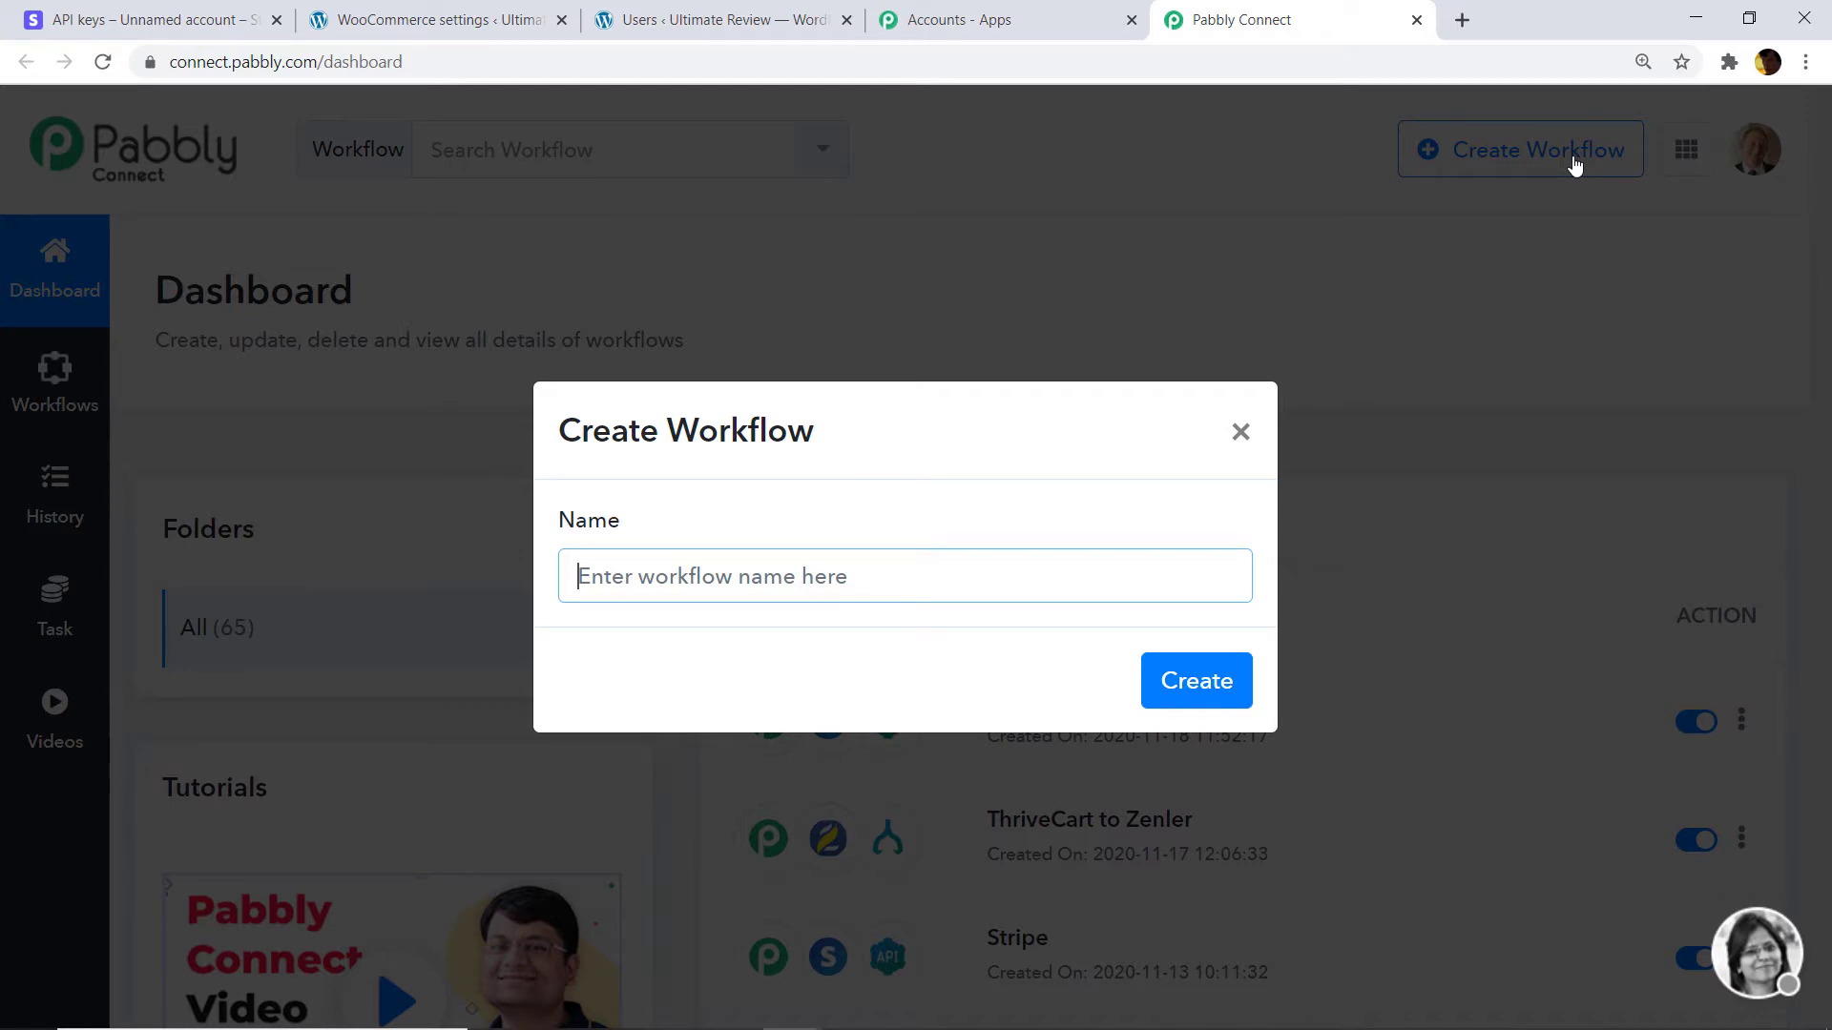
text(Stri)
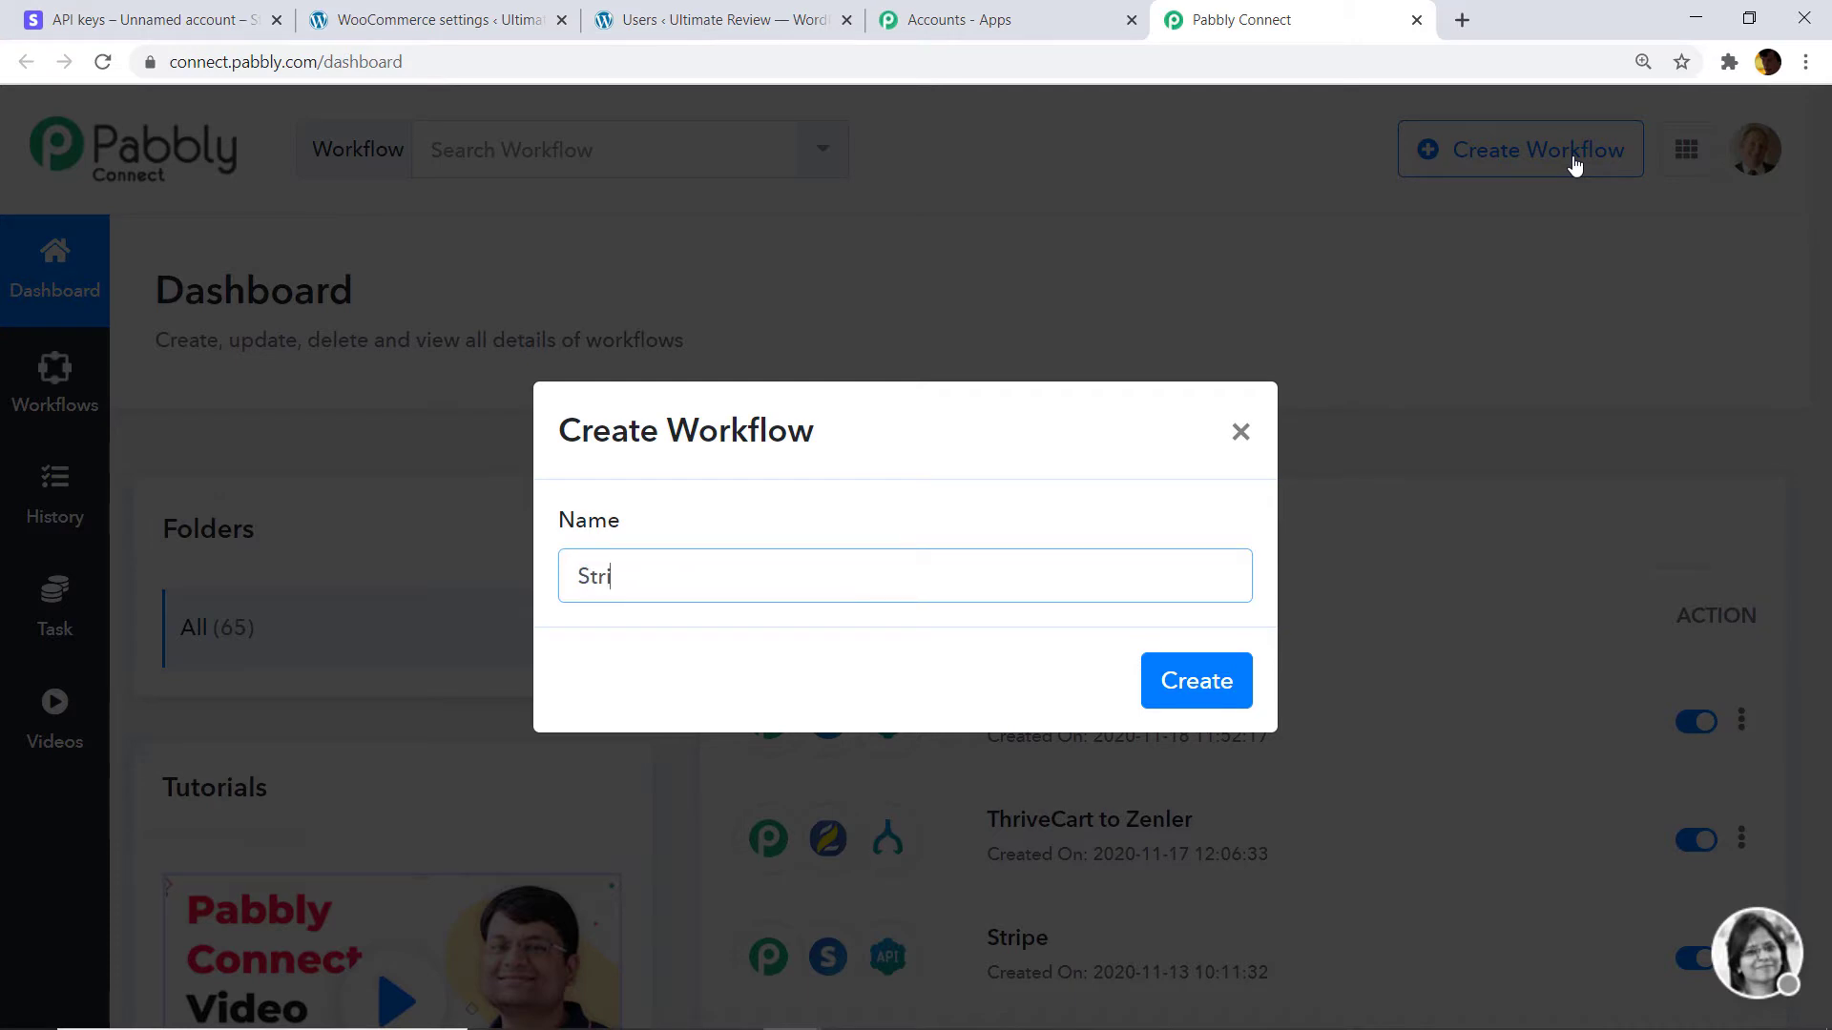
text(pe To WooCommerc)
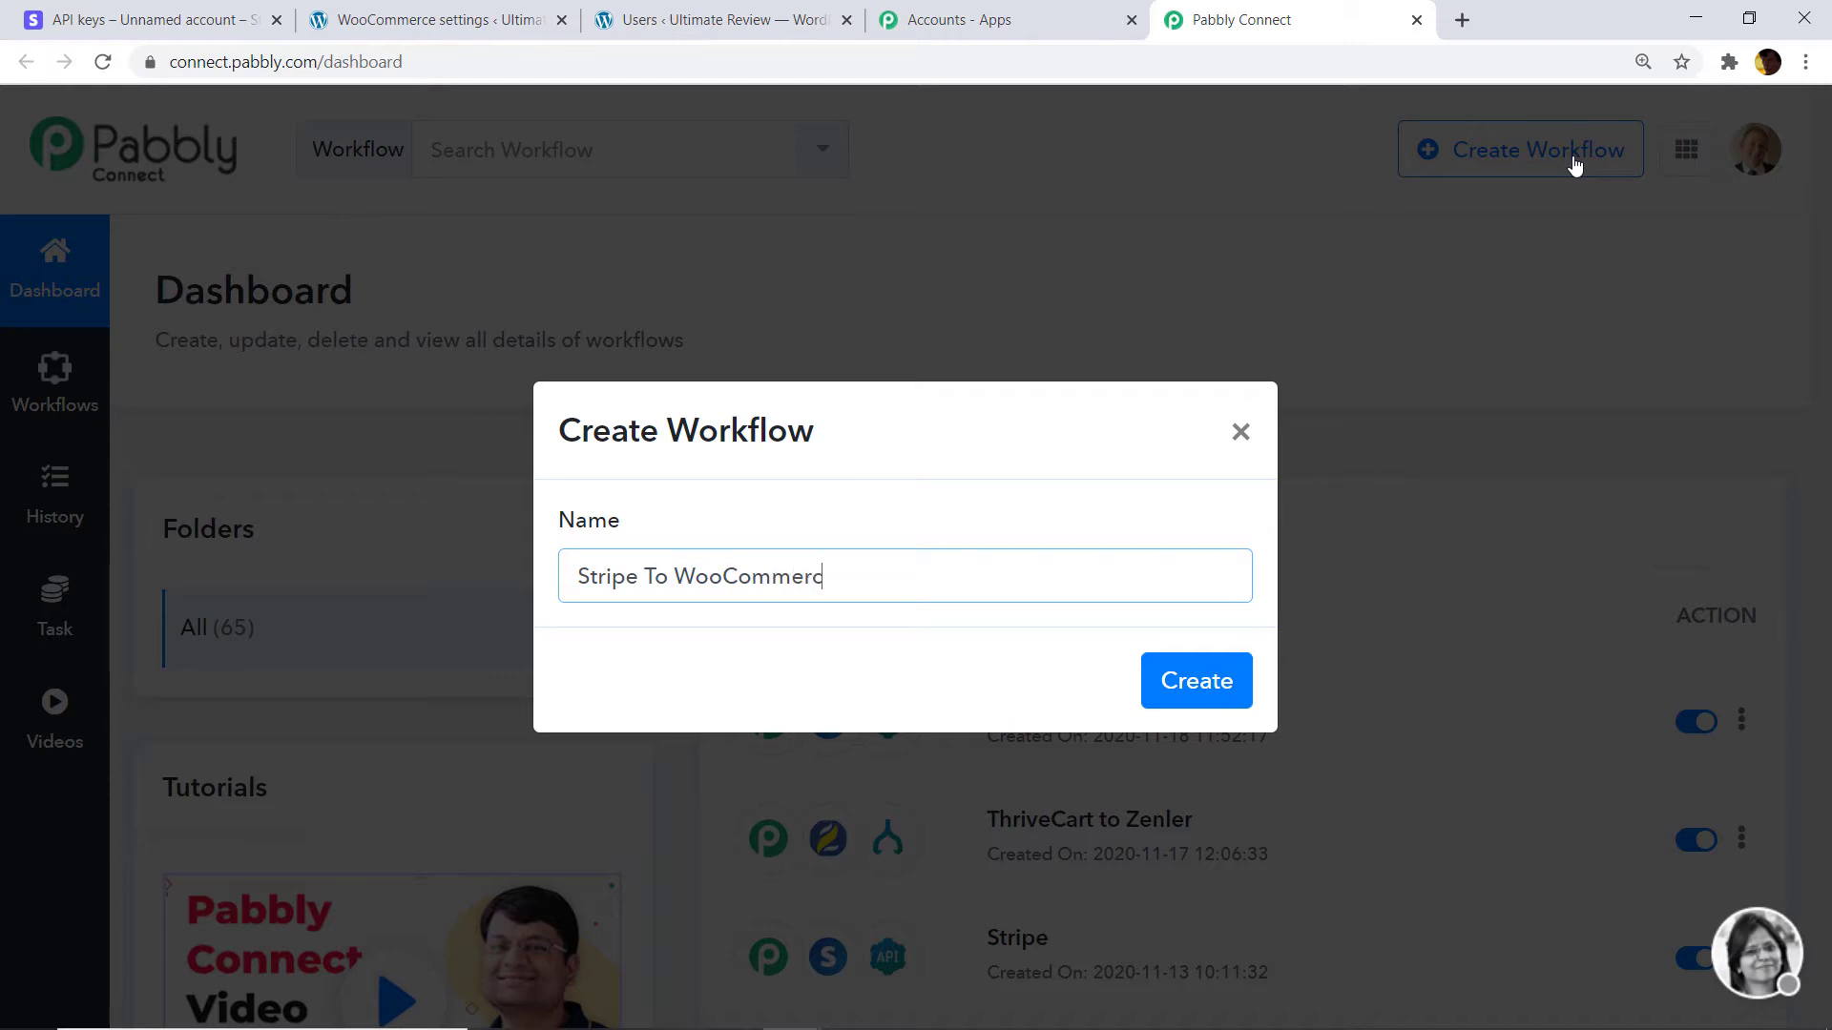
text(e)
click(1195, 683)
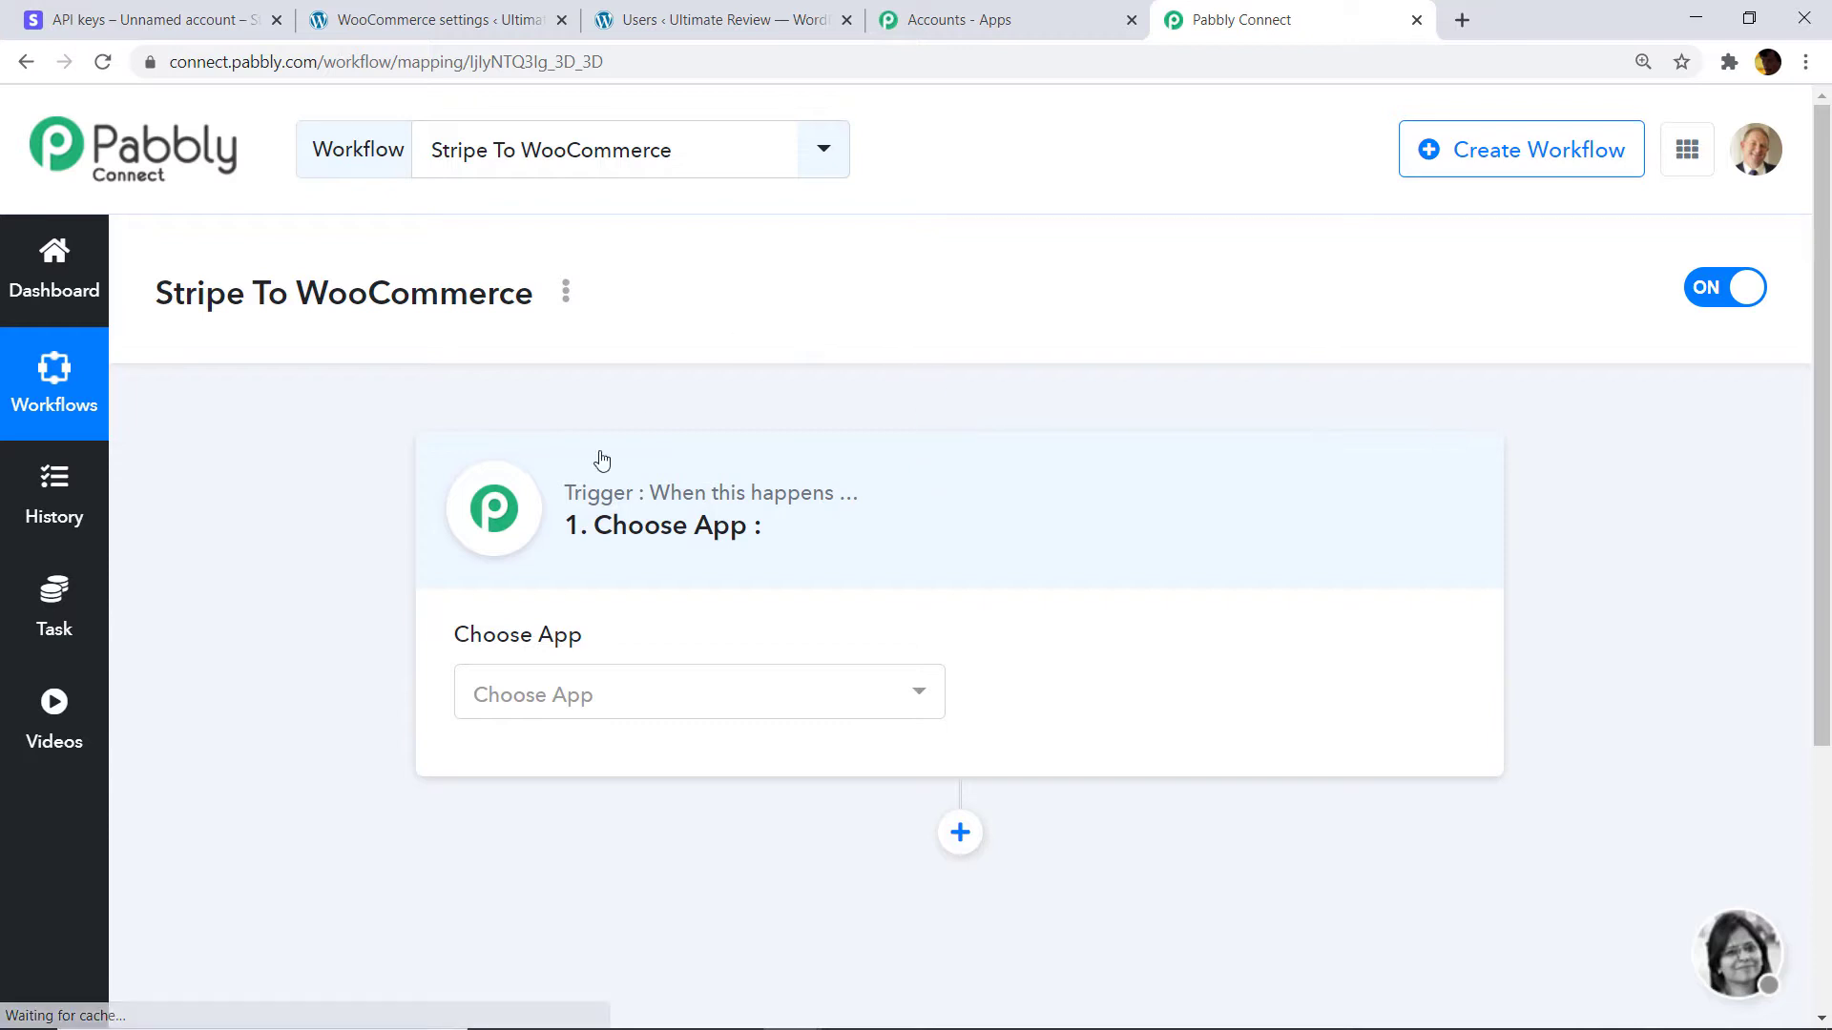
Choose Stripe as the workflow's trigger app.
click(649, 706)
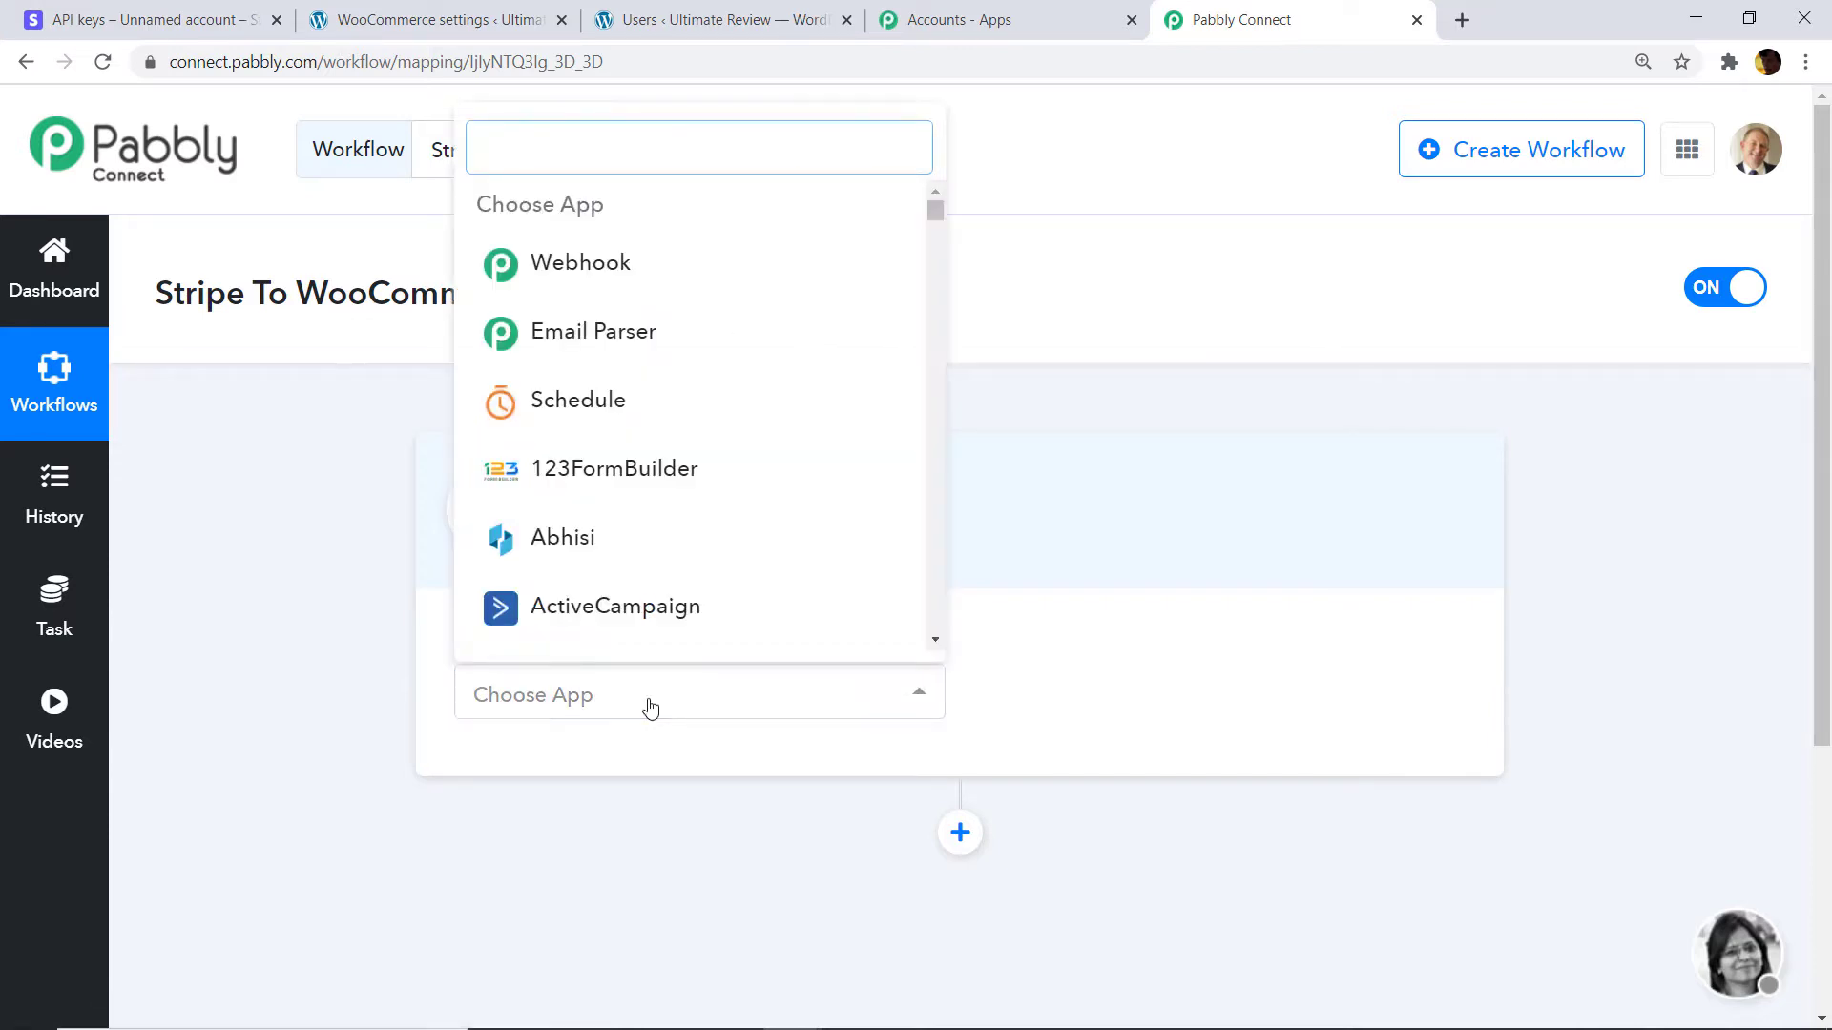
text(strip)
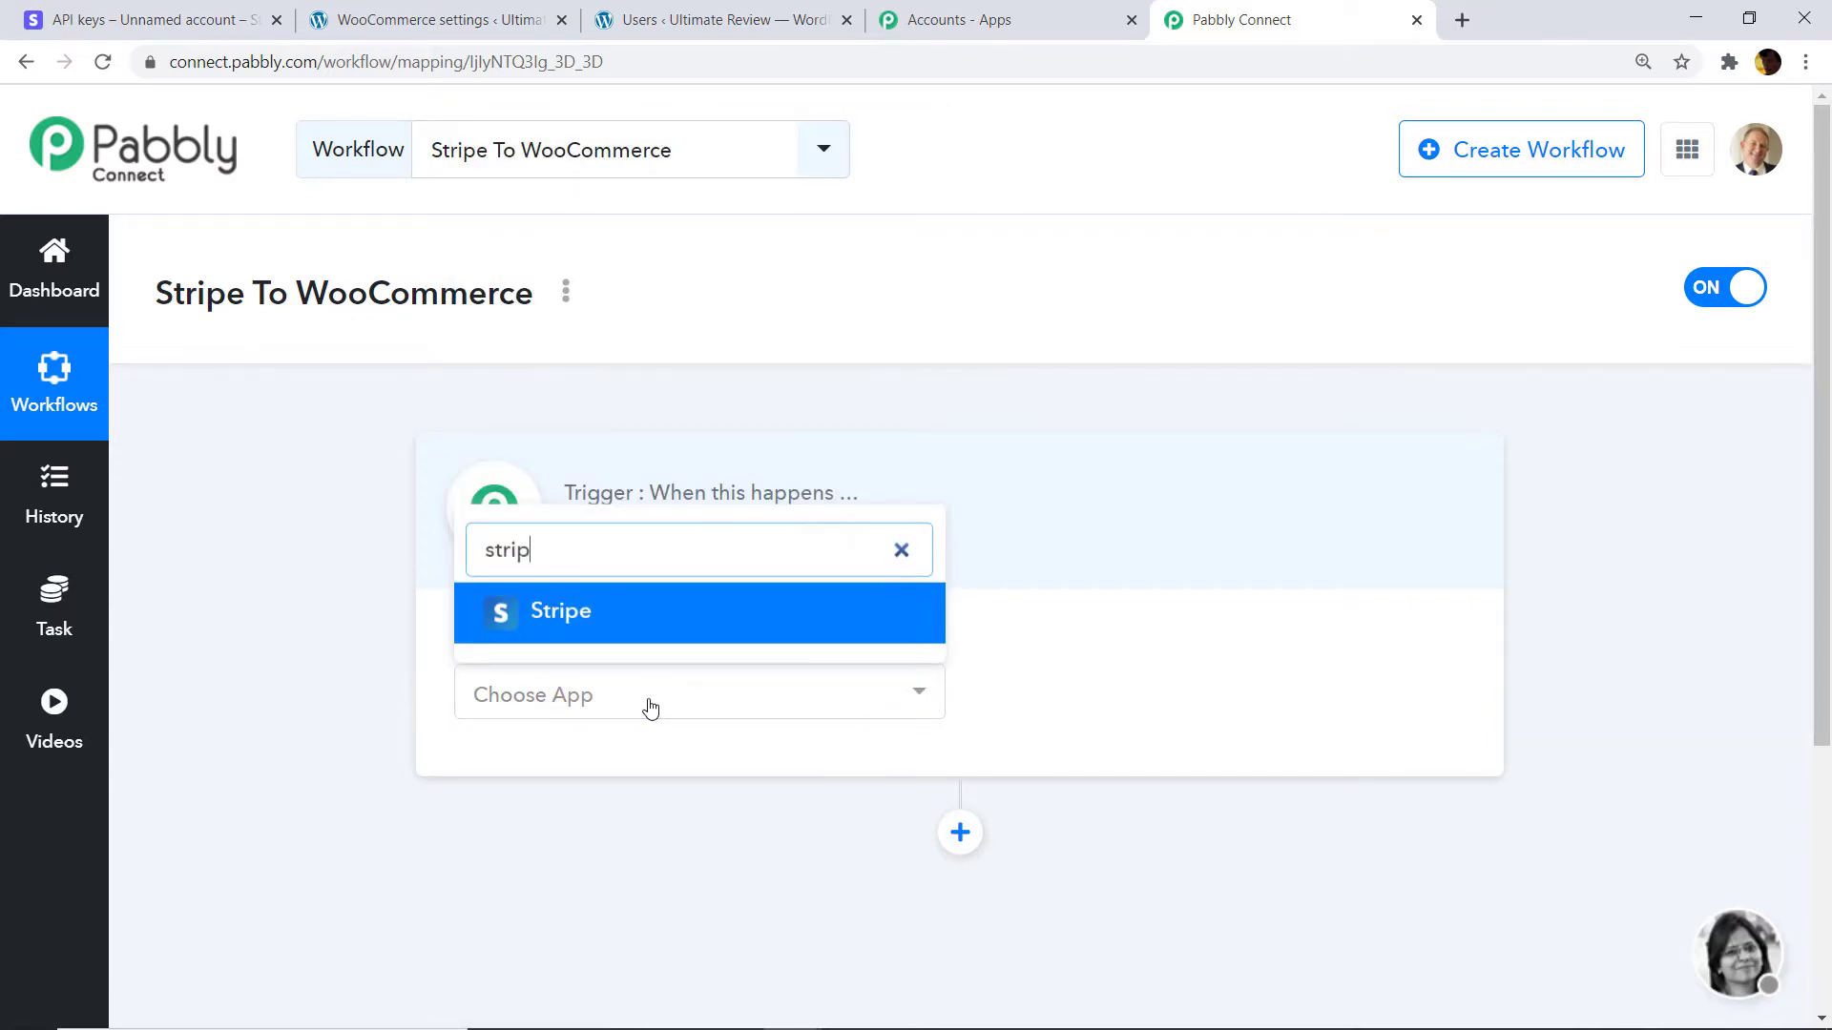
text(e)
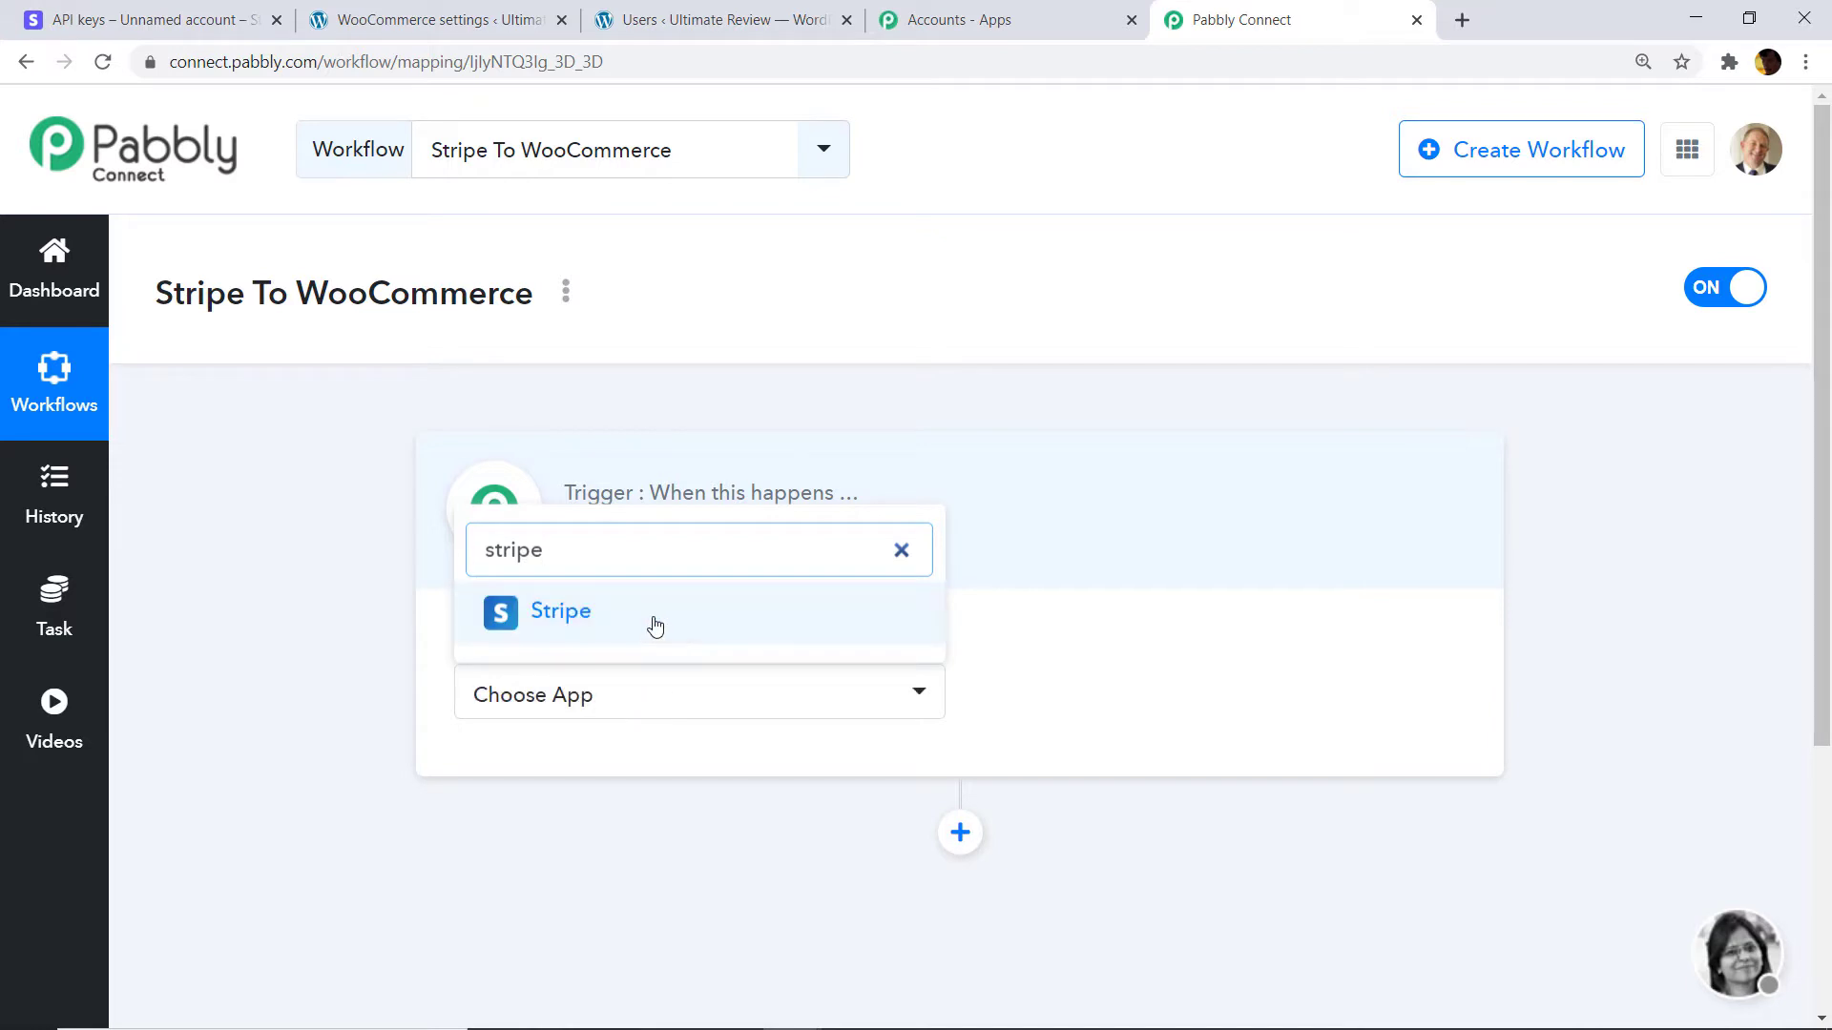
click(656, 615)
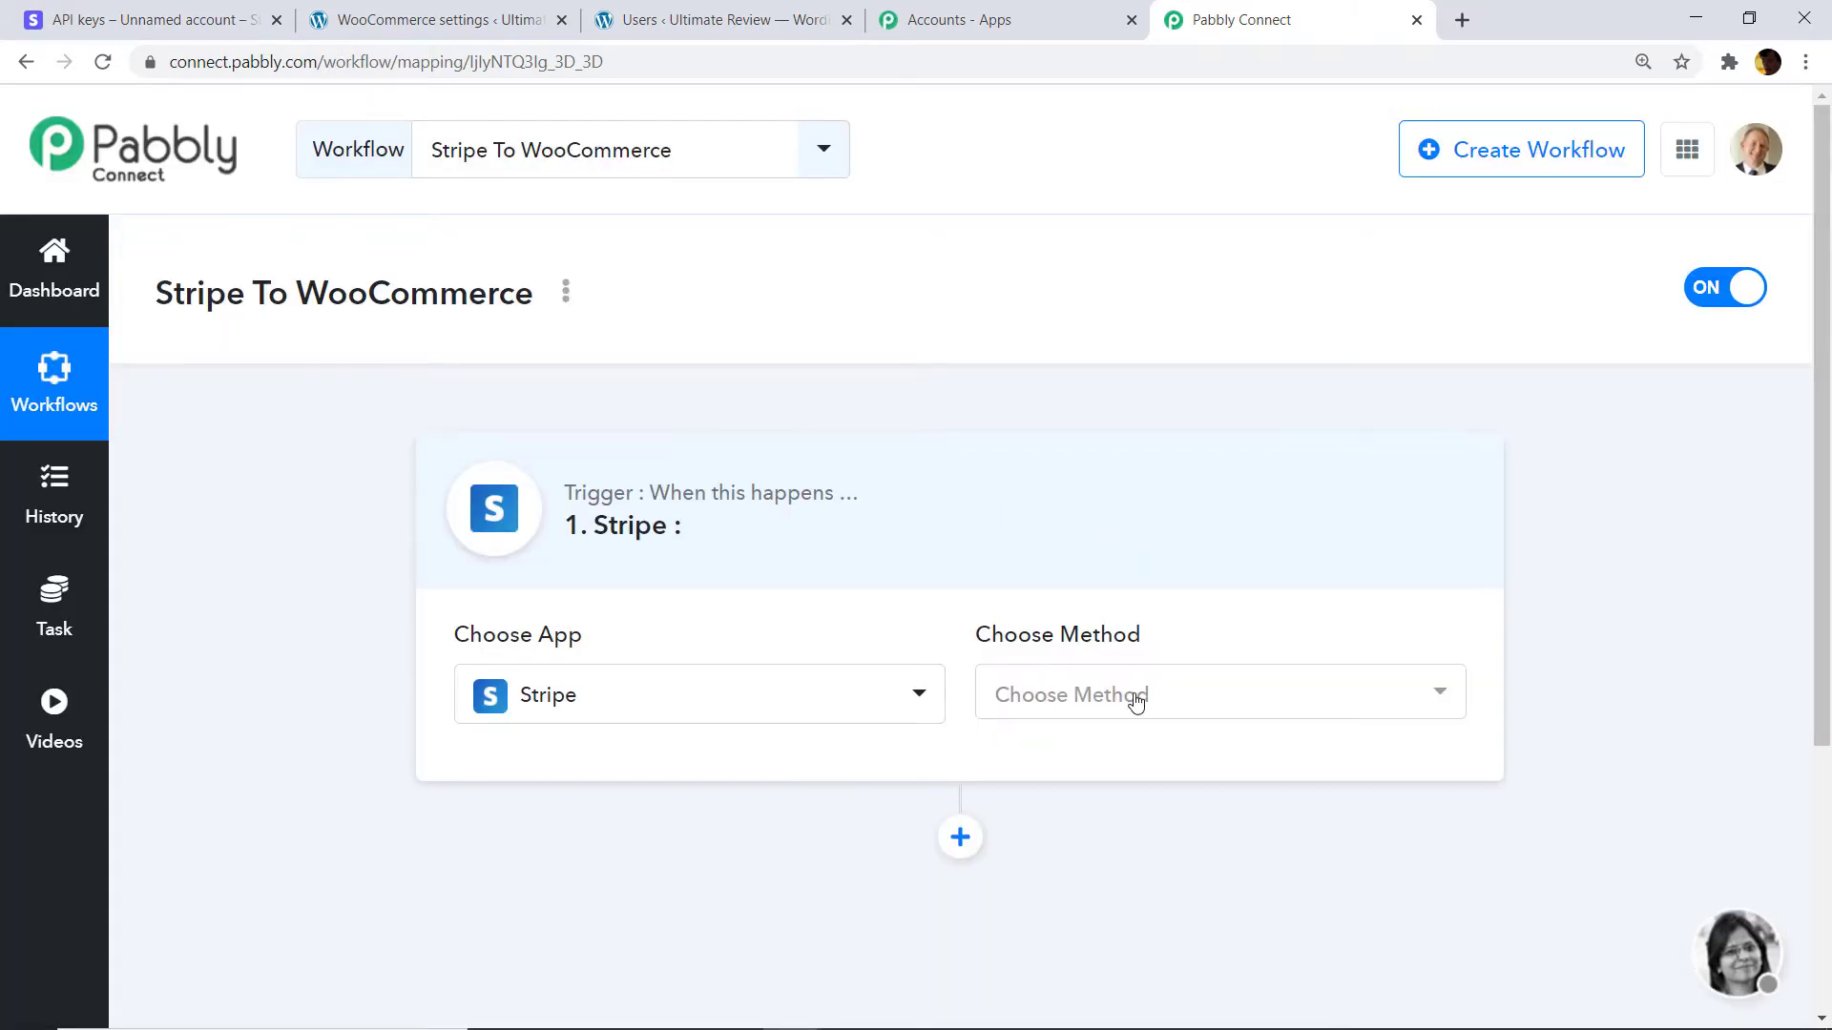
Set New Charge as the Stripe trigger event to reveal its webhook URL.
click(1136, 697)
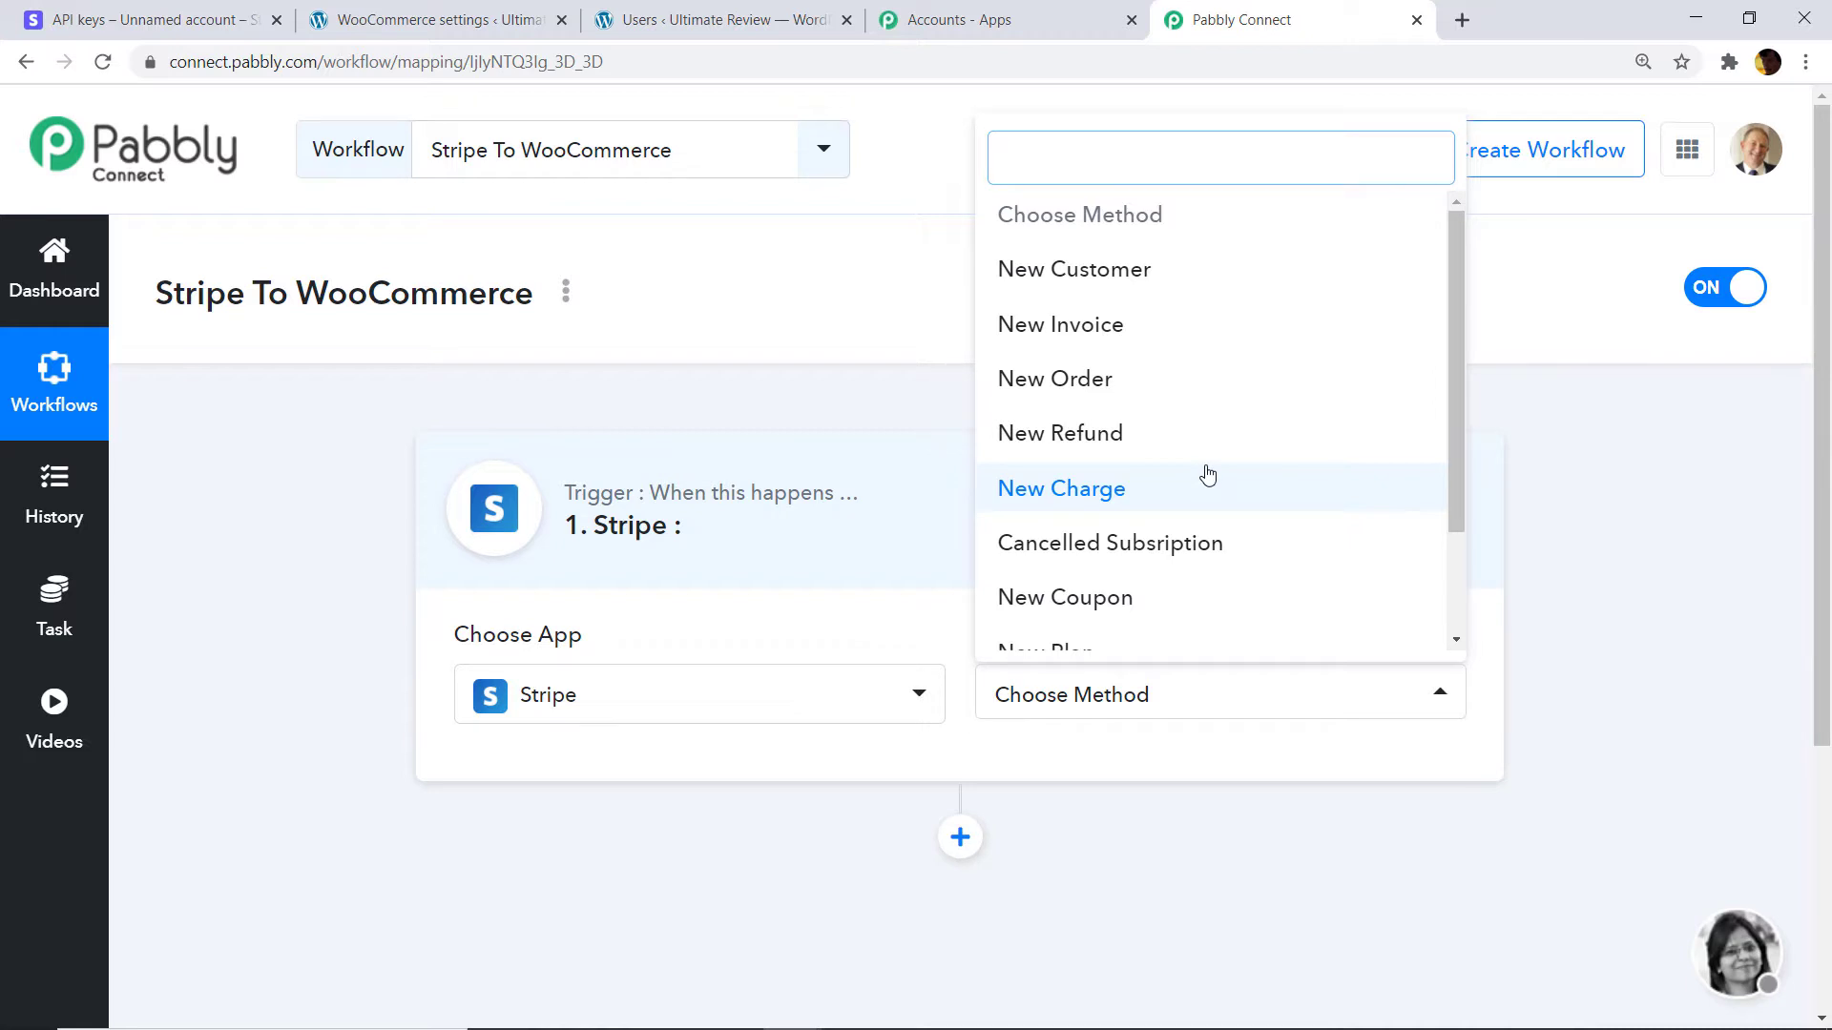
scroll(1208, 475, down, 2)
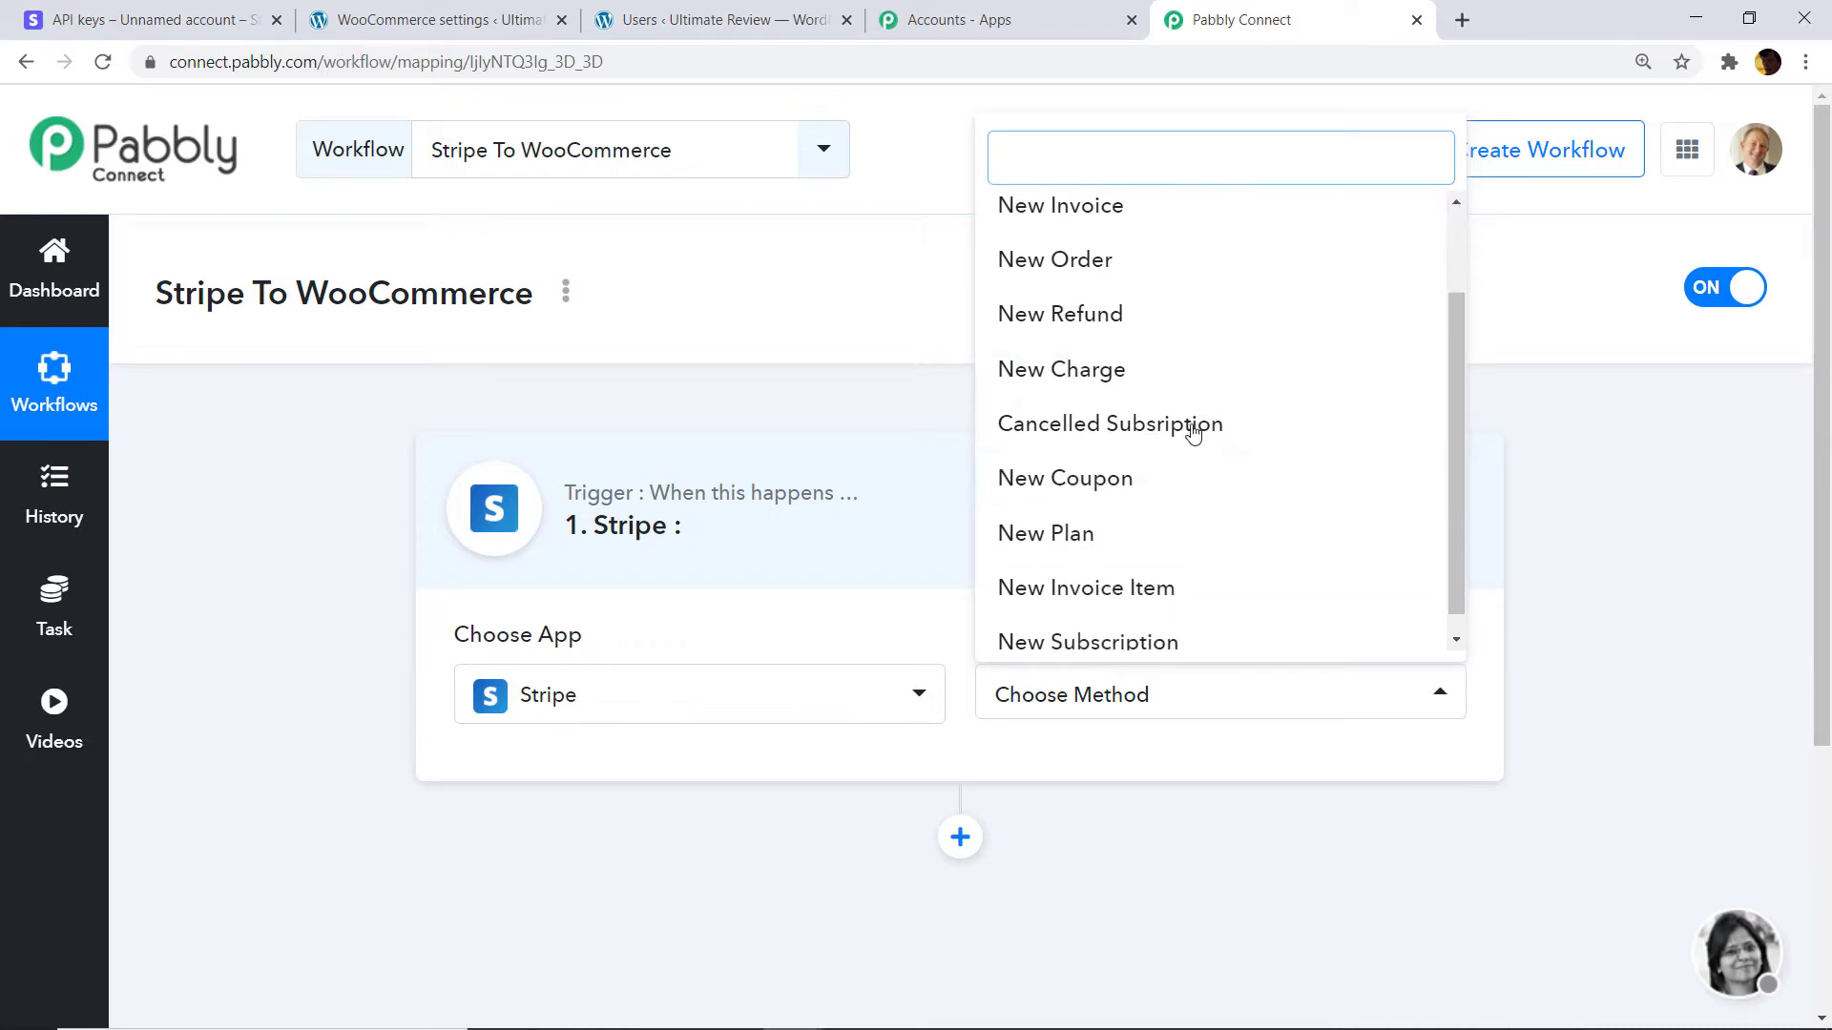
scroll(1178, 449, up, 2)
click(1154, 474)
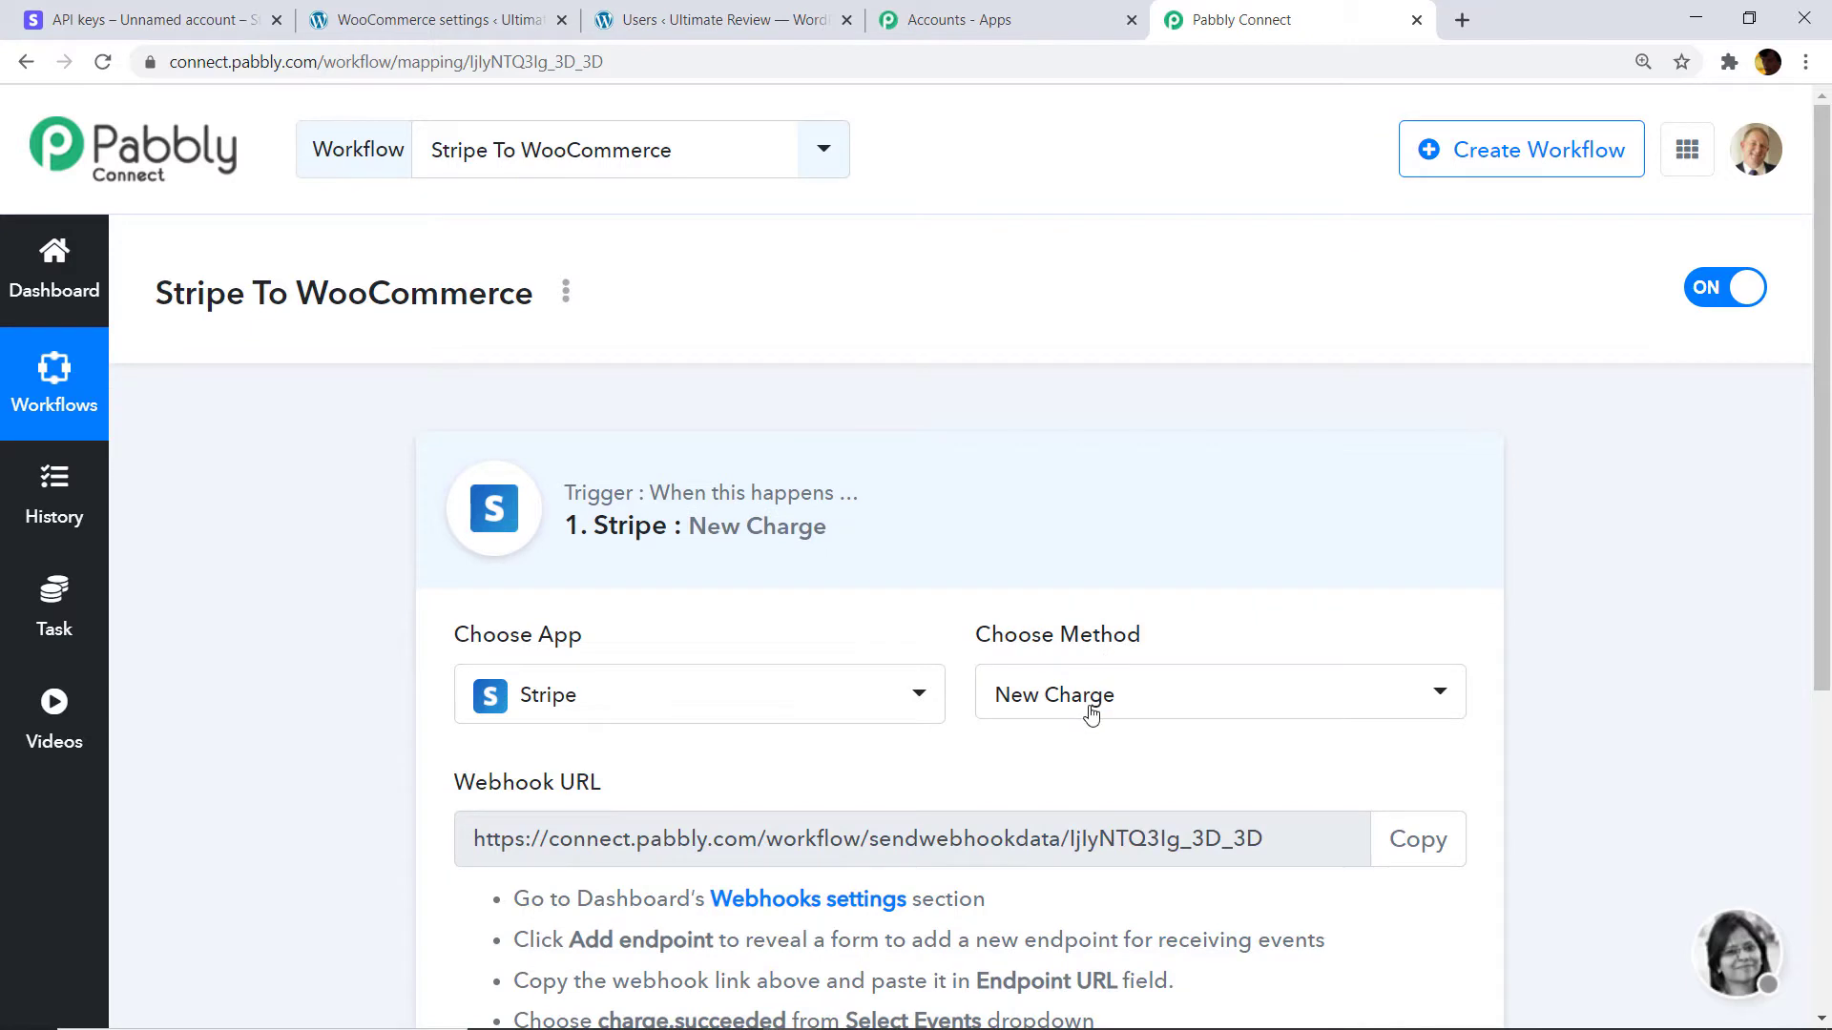
click(1090, 713)
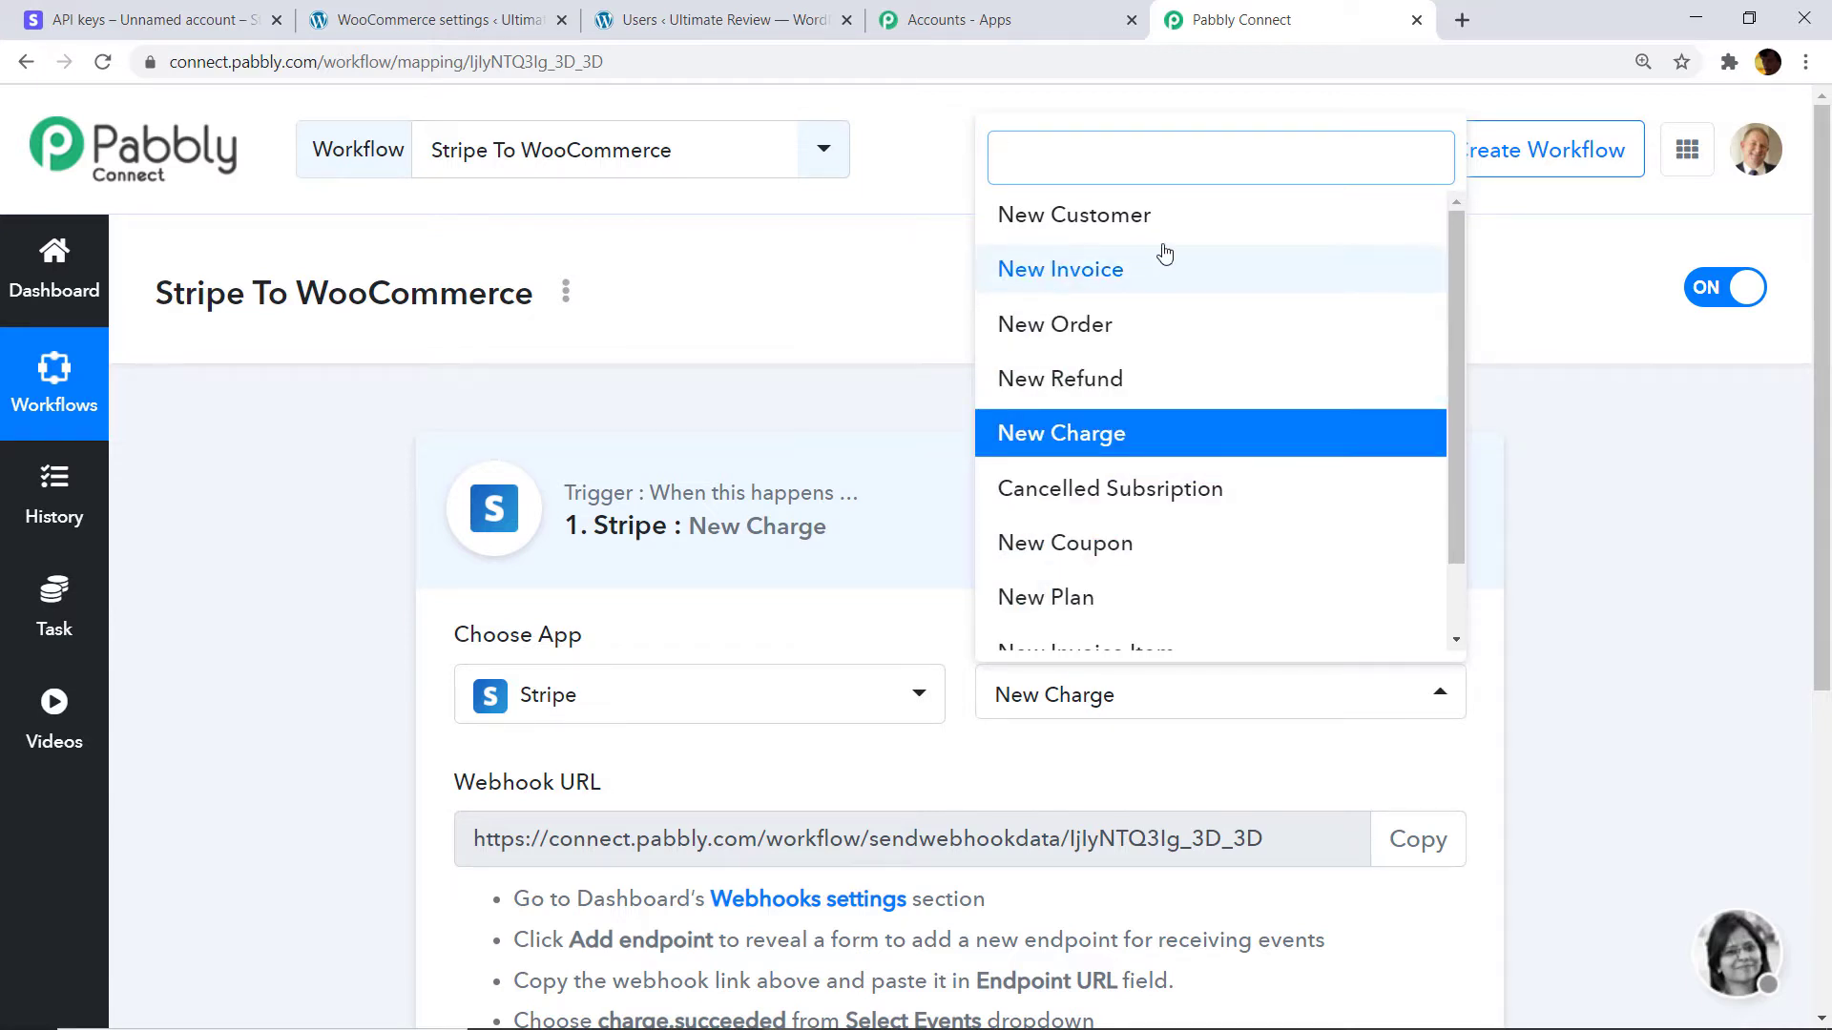
scroll(1092, 611, down, 2)
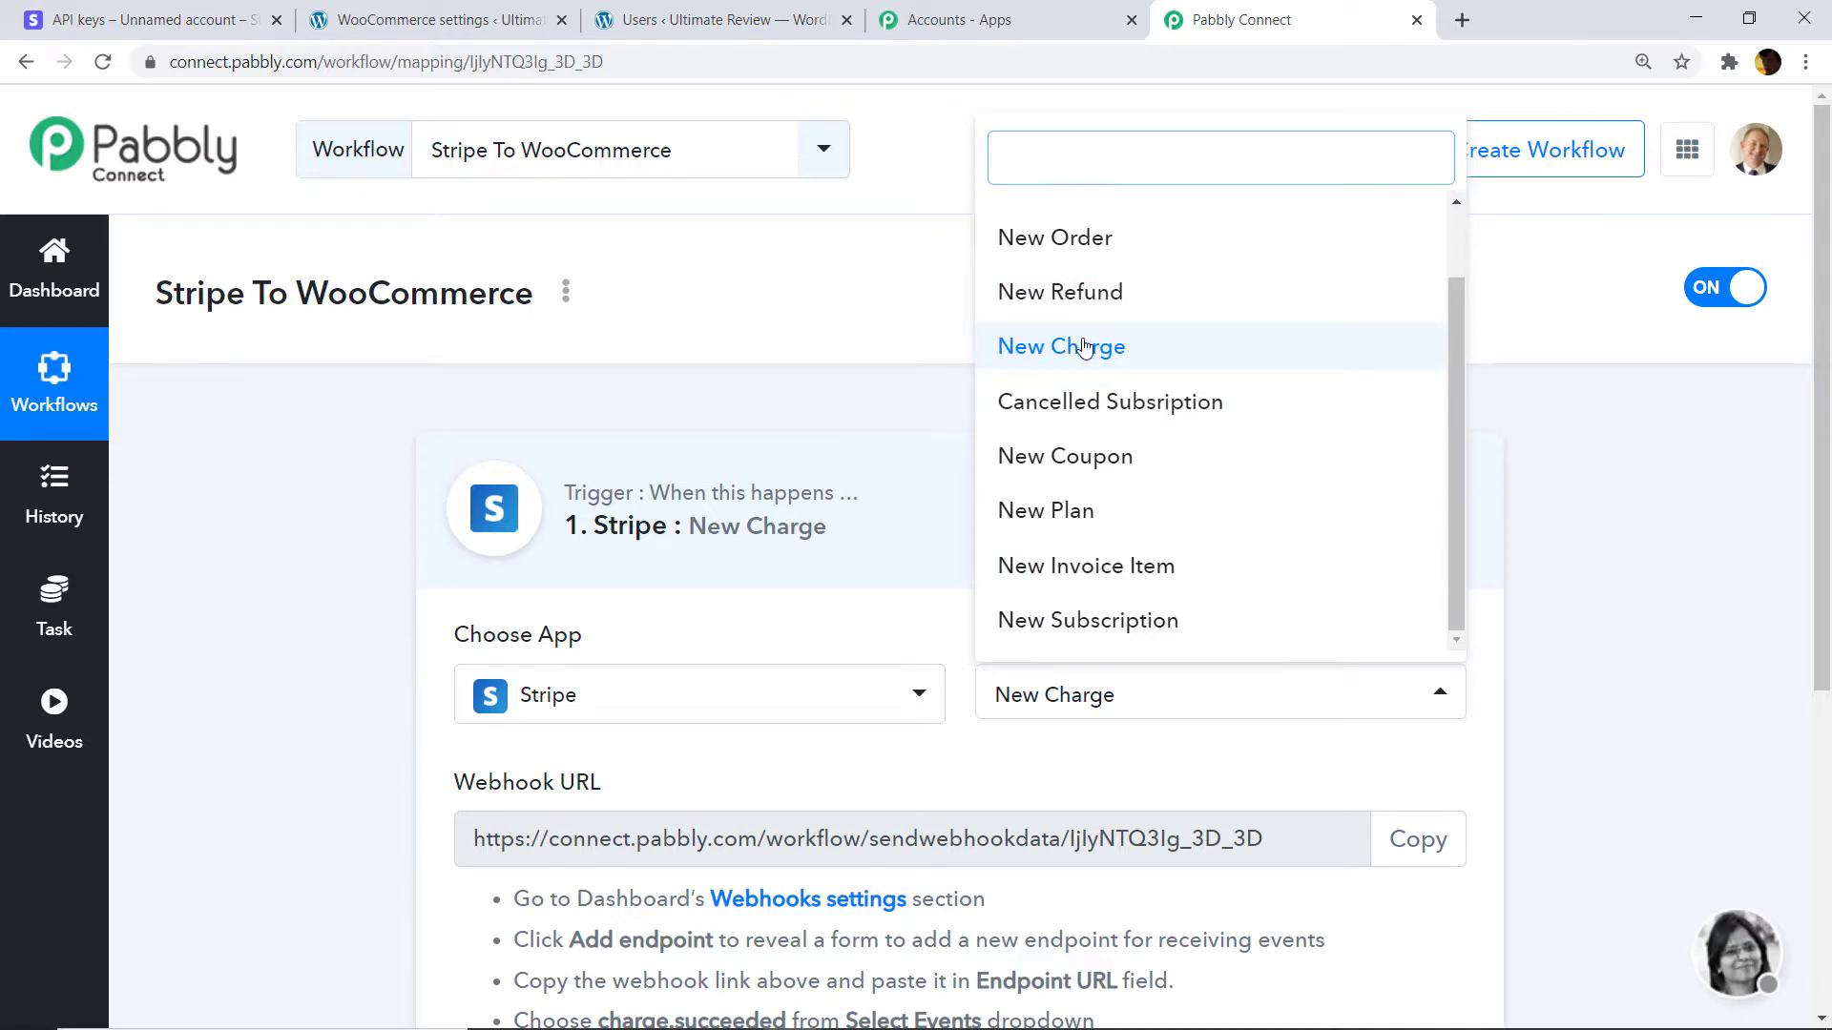
click(1132, 348)
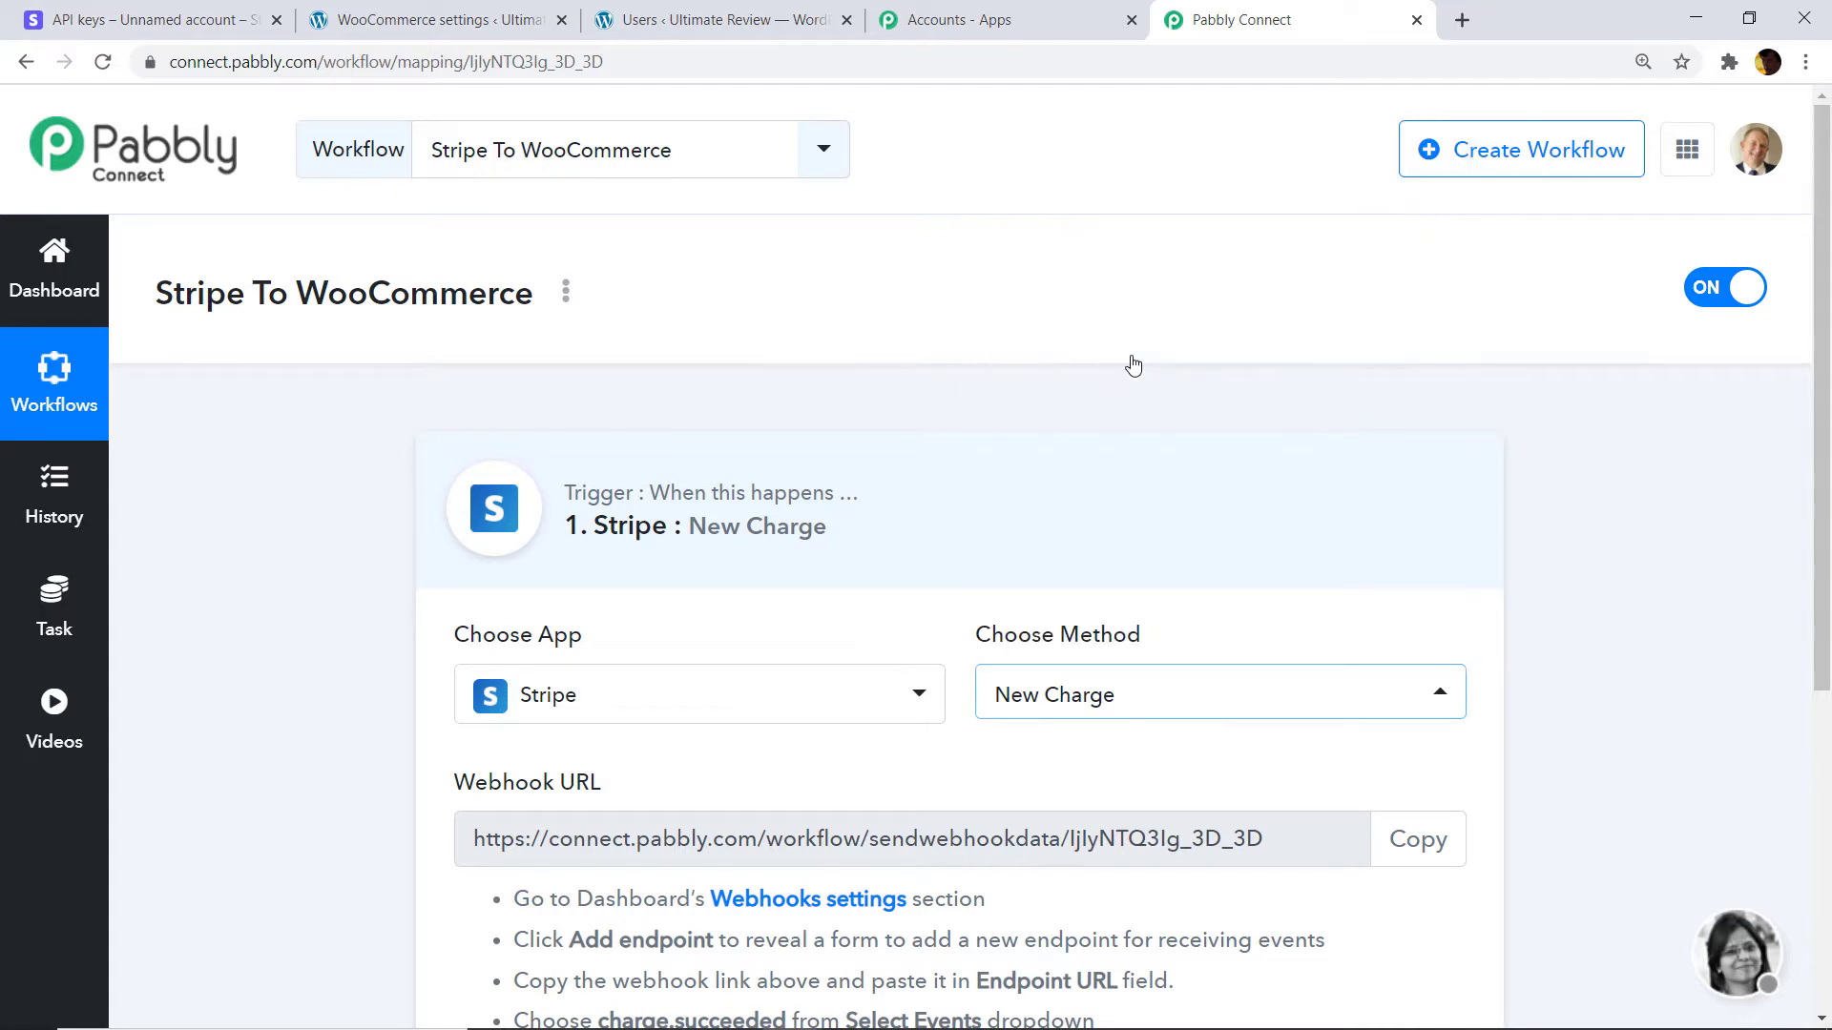
scroll(1133, 365, down, 3)
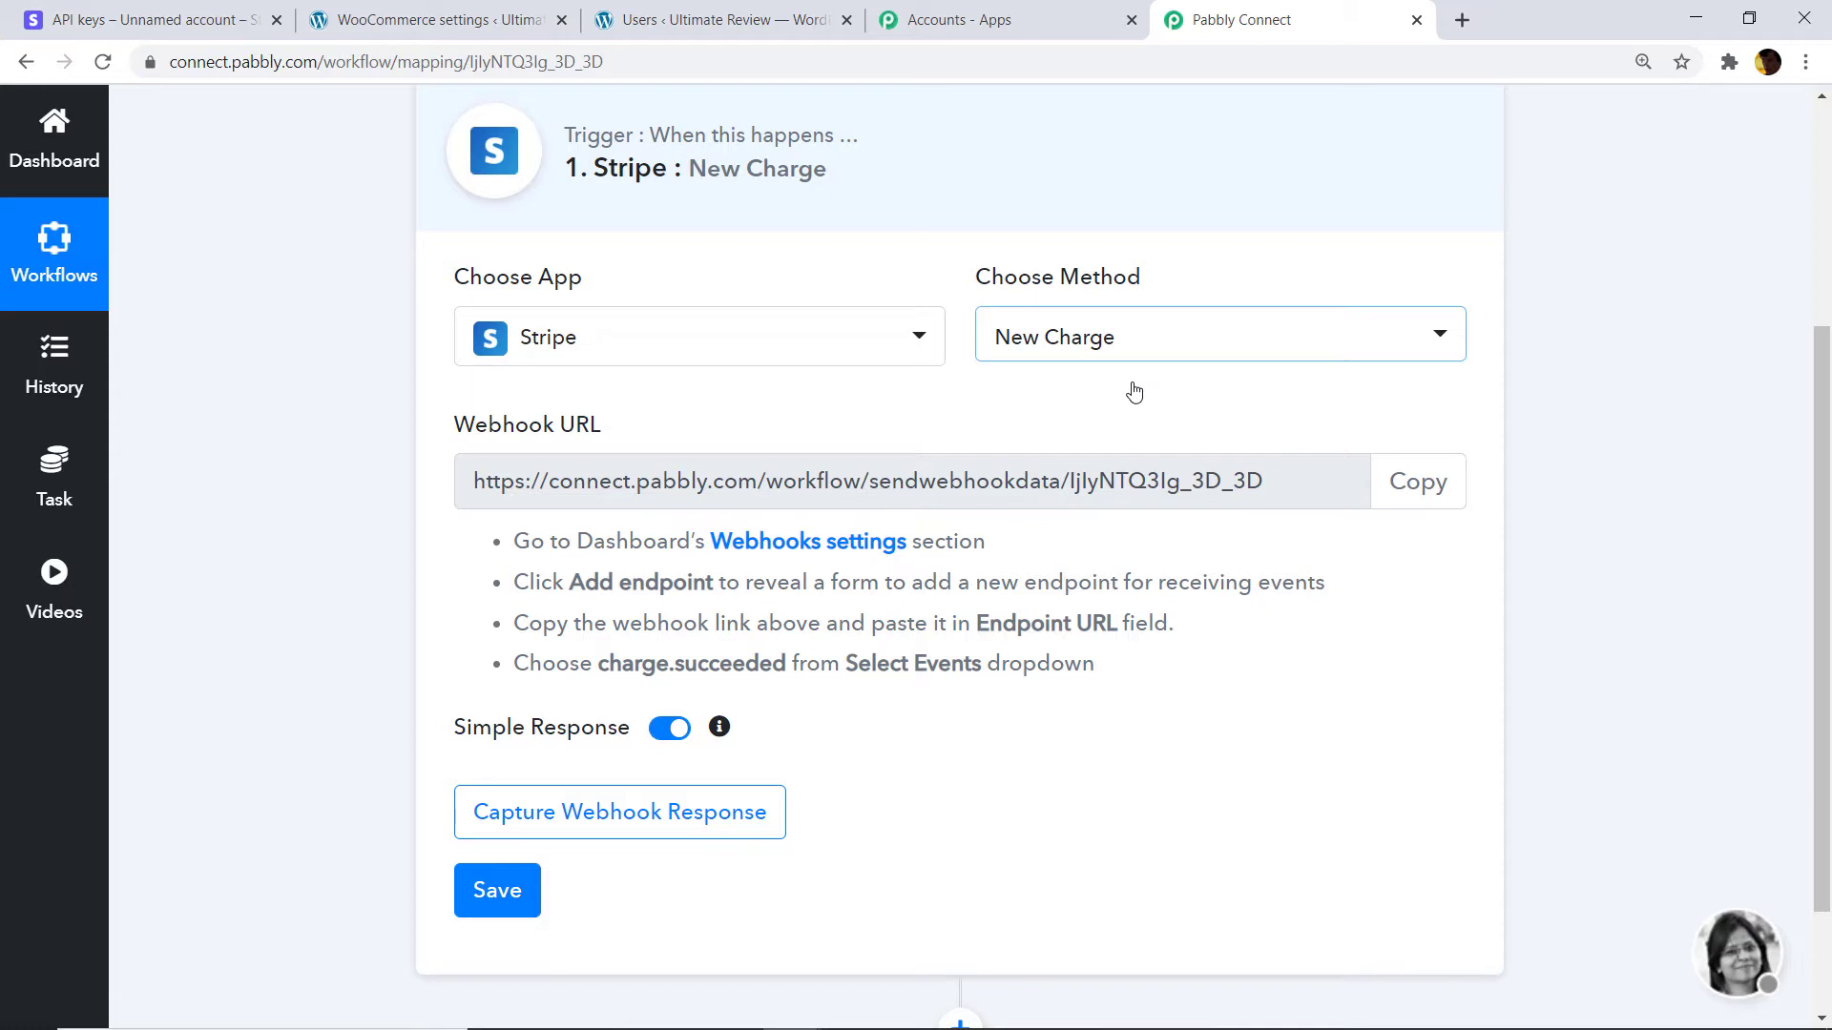
click(216, 36)
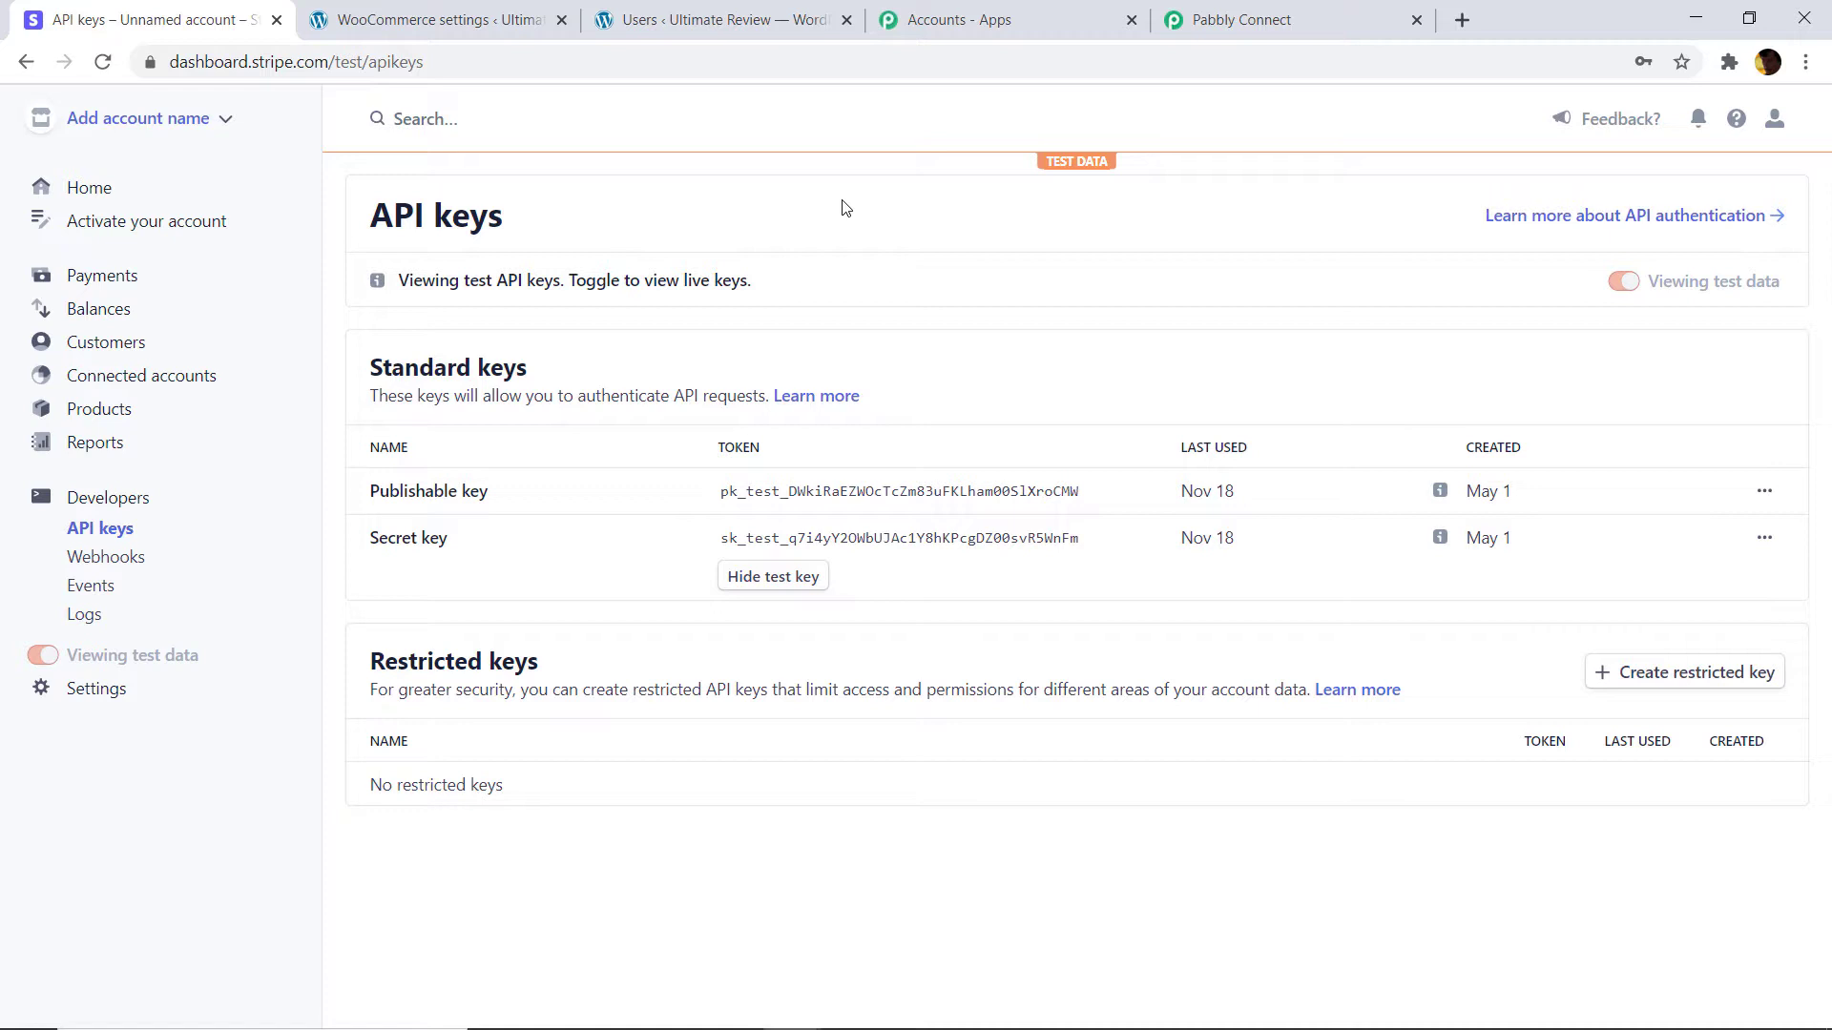
Start a new Stripe webhook endpoint whose URL is the copied Pabbly webhook URL.
click(110, 499)
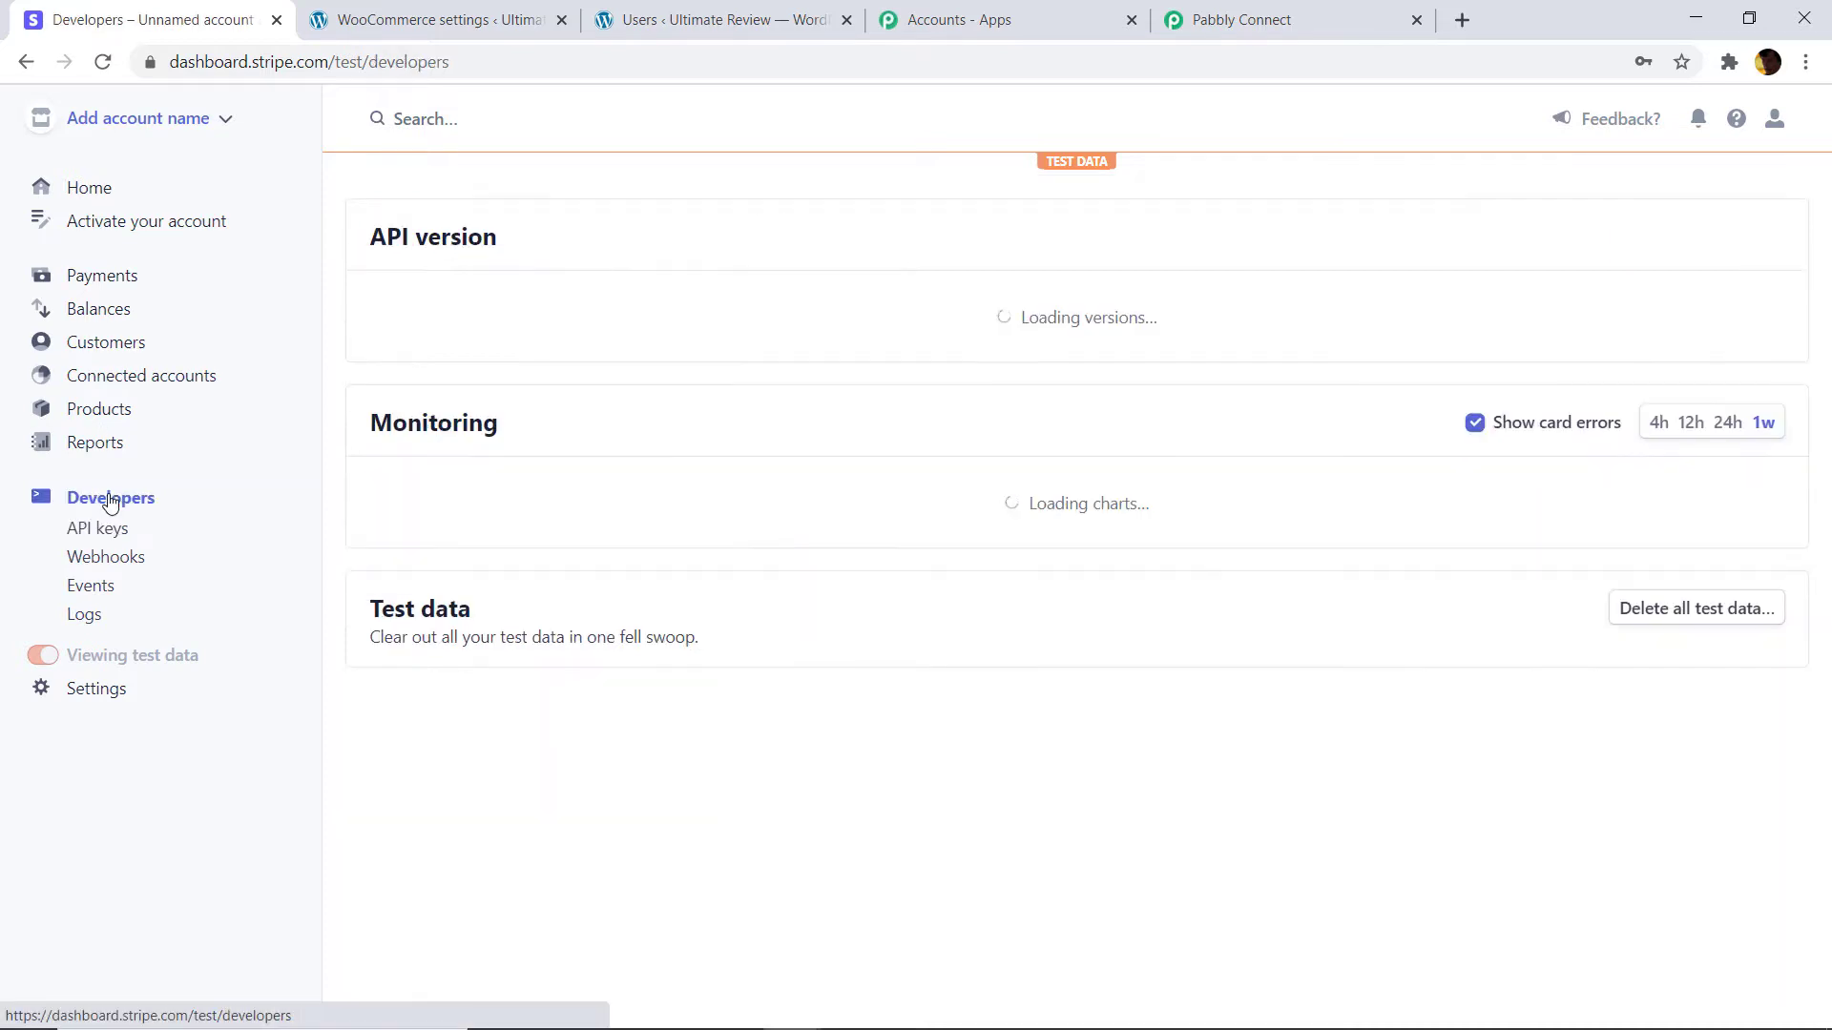
click(107, 559)
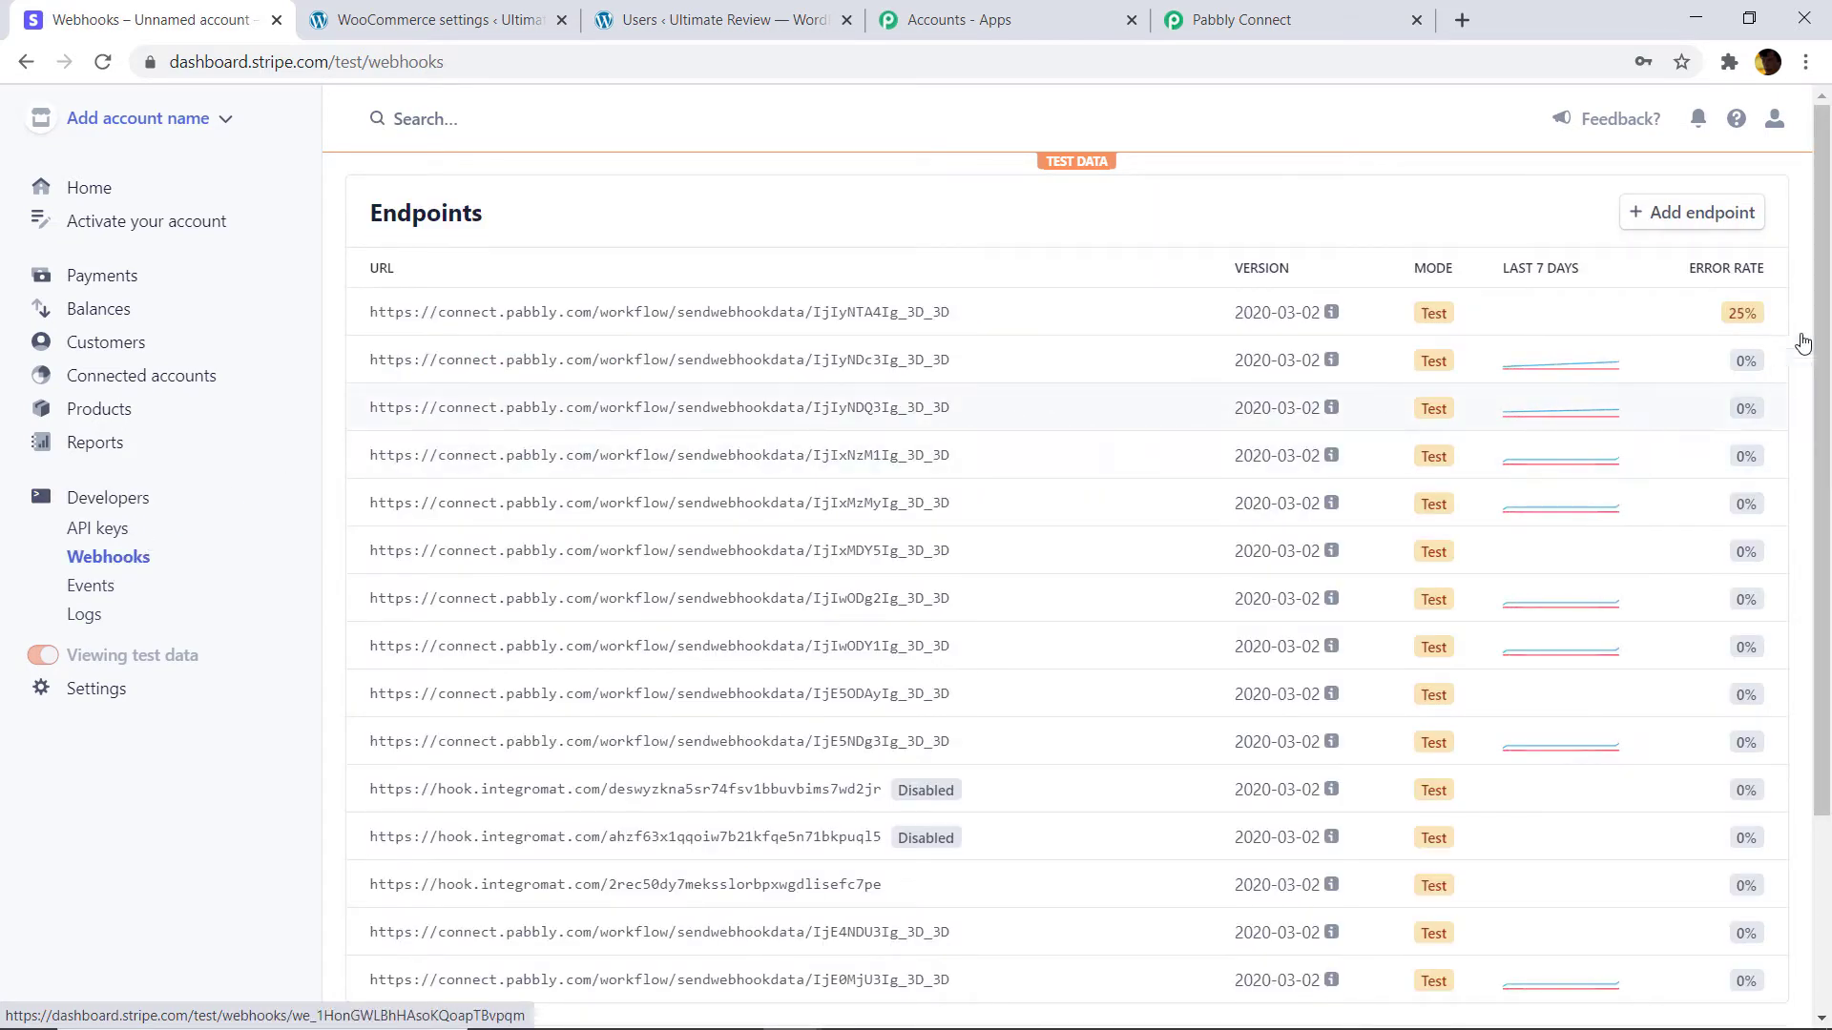
click(1707, 216)
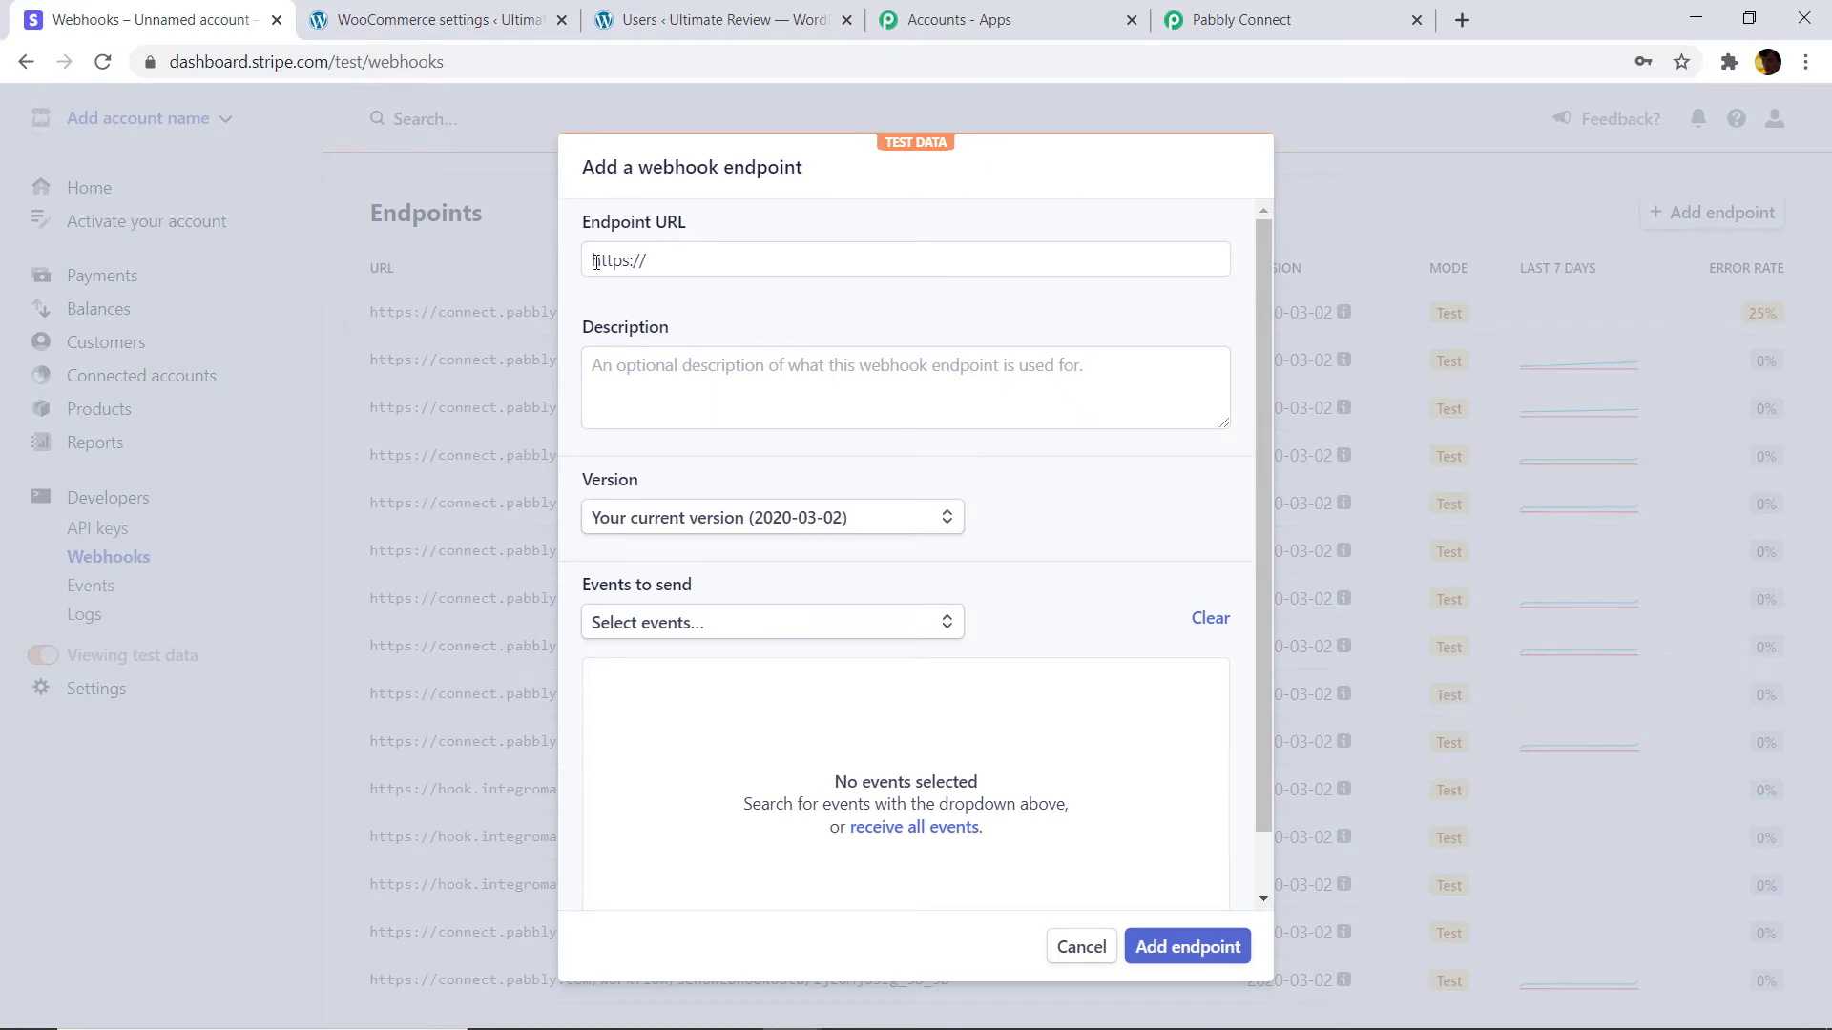
drag(666, 267, 552, 261)
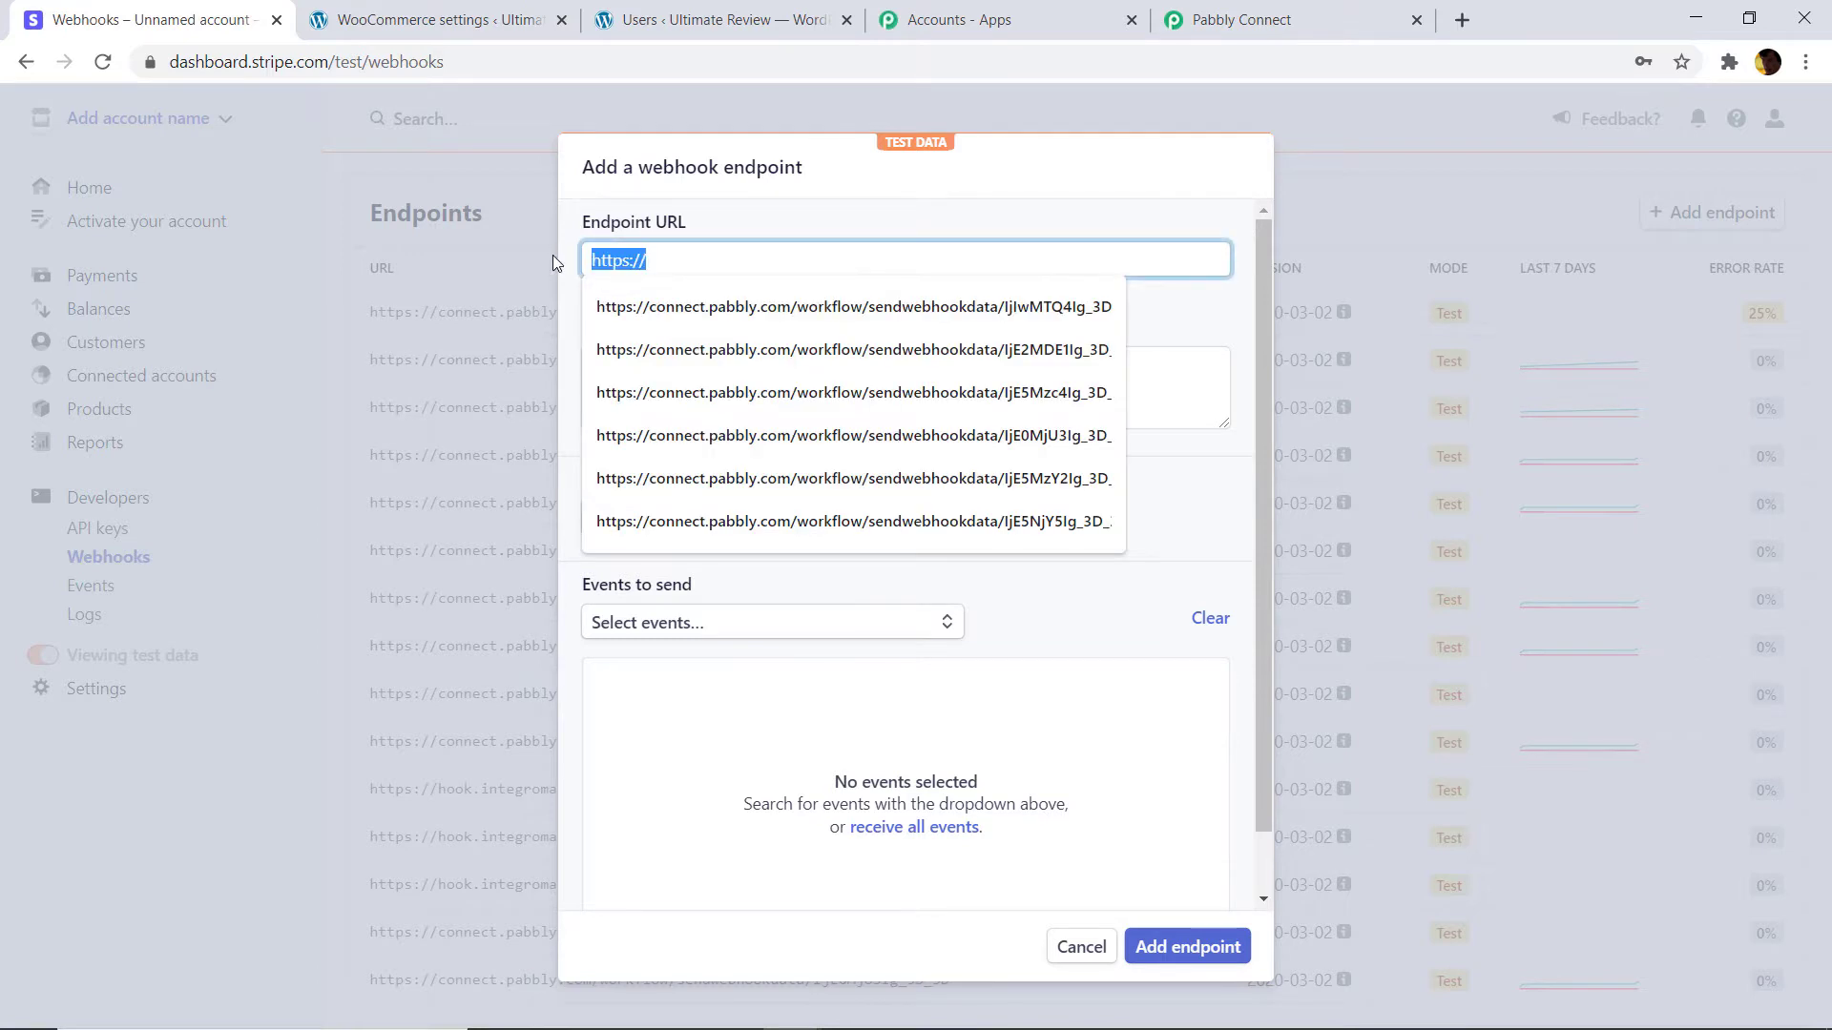
key(BackSpace)
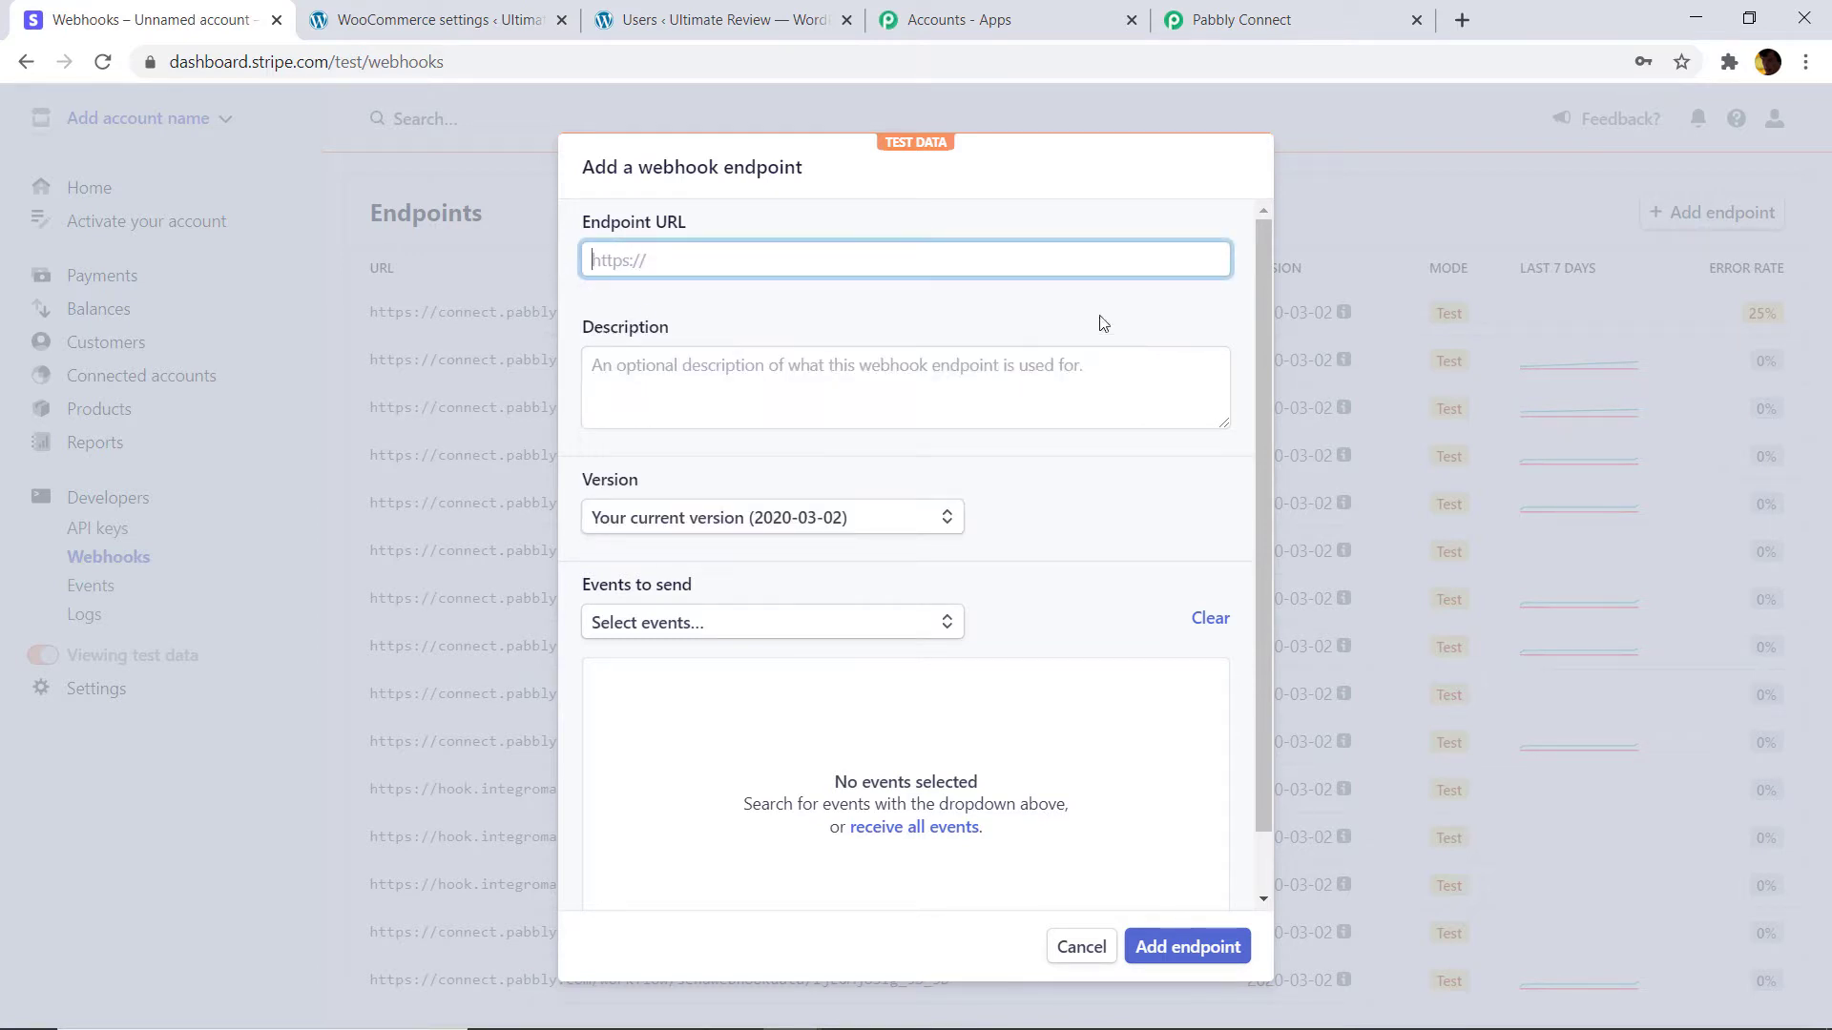
click(1240, 20)
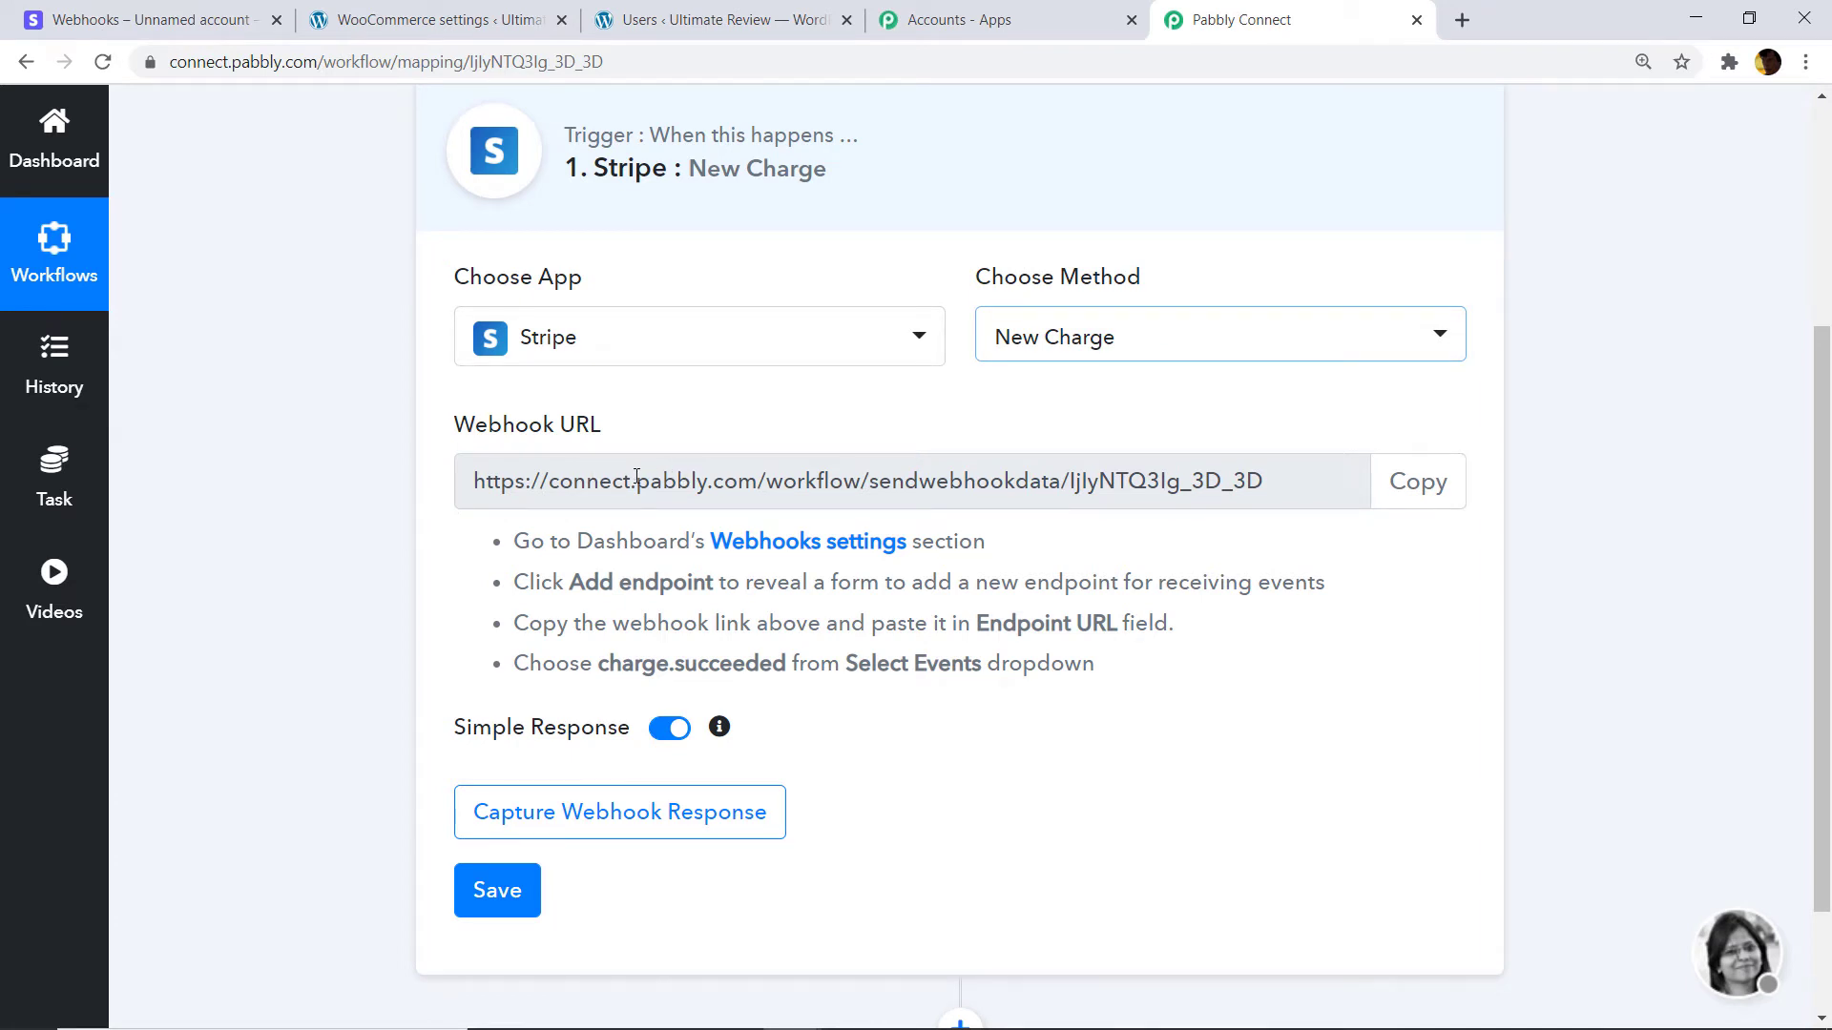
click(1396, 494)
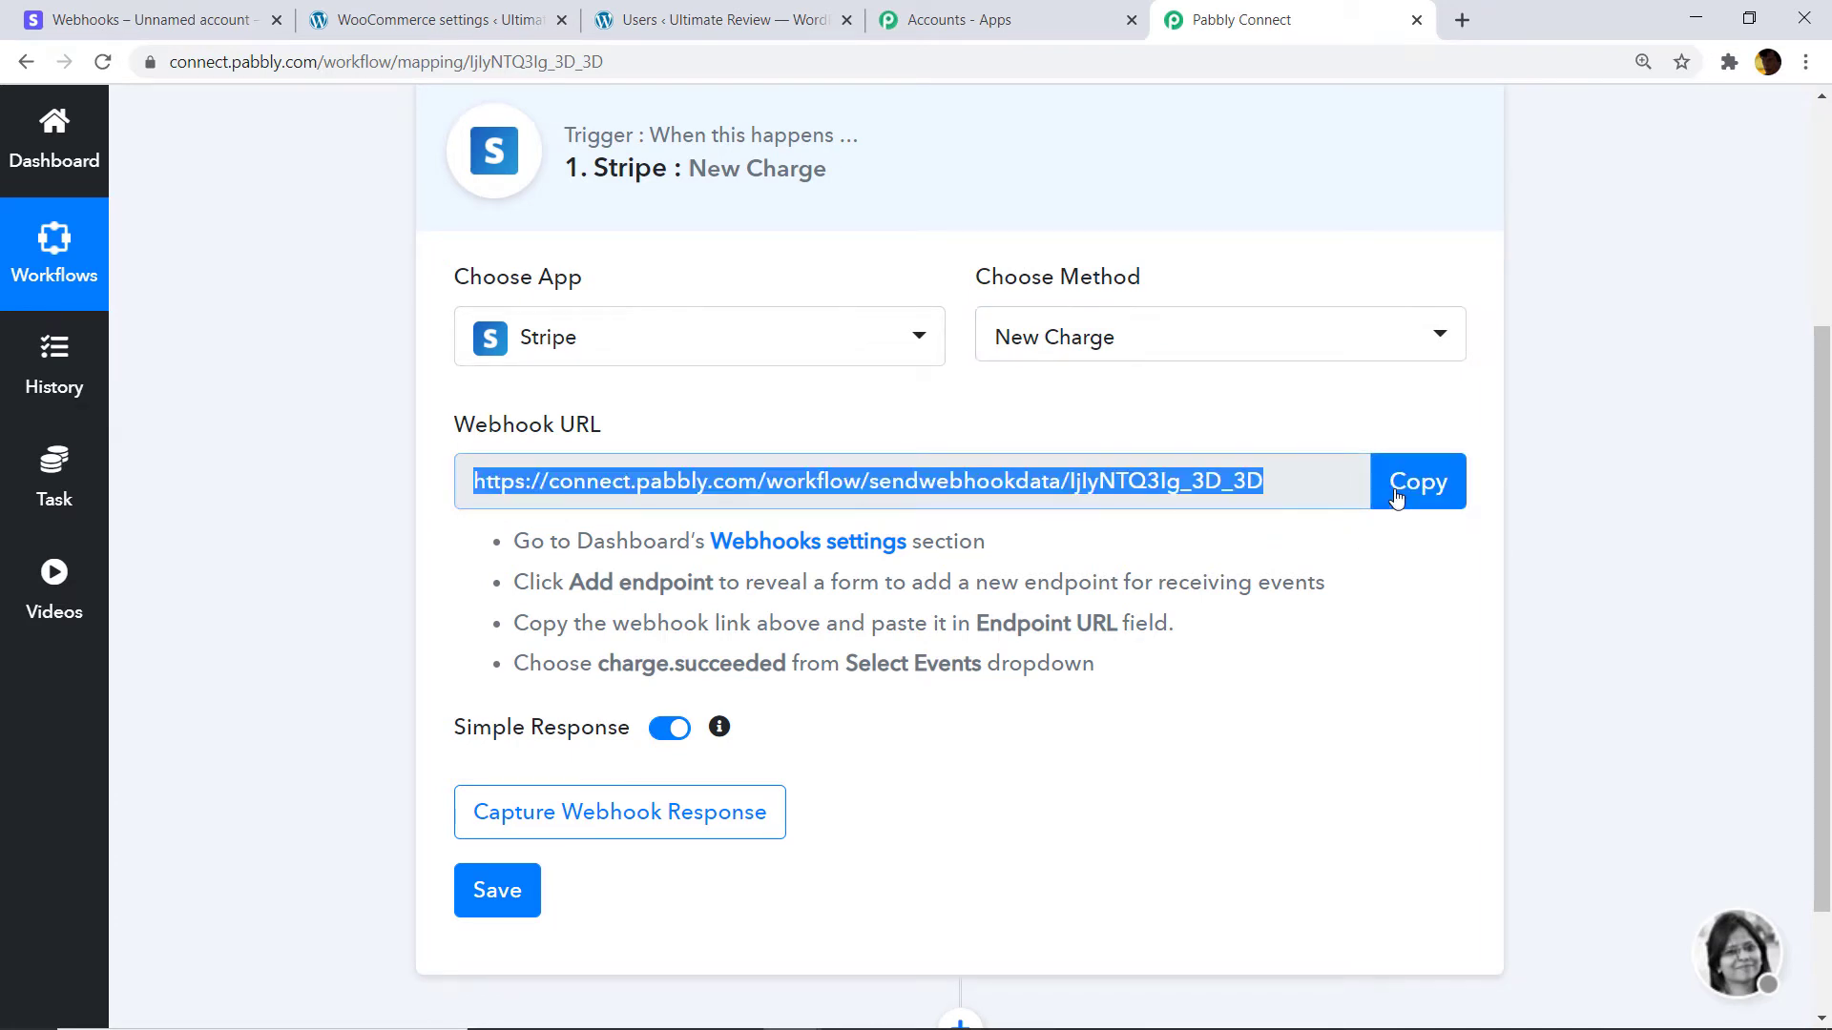
click(148, 20)
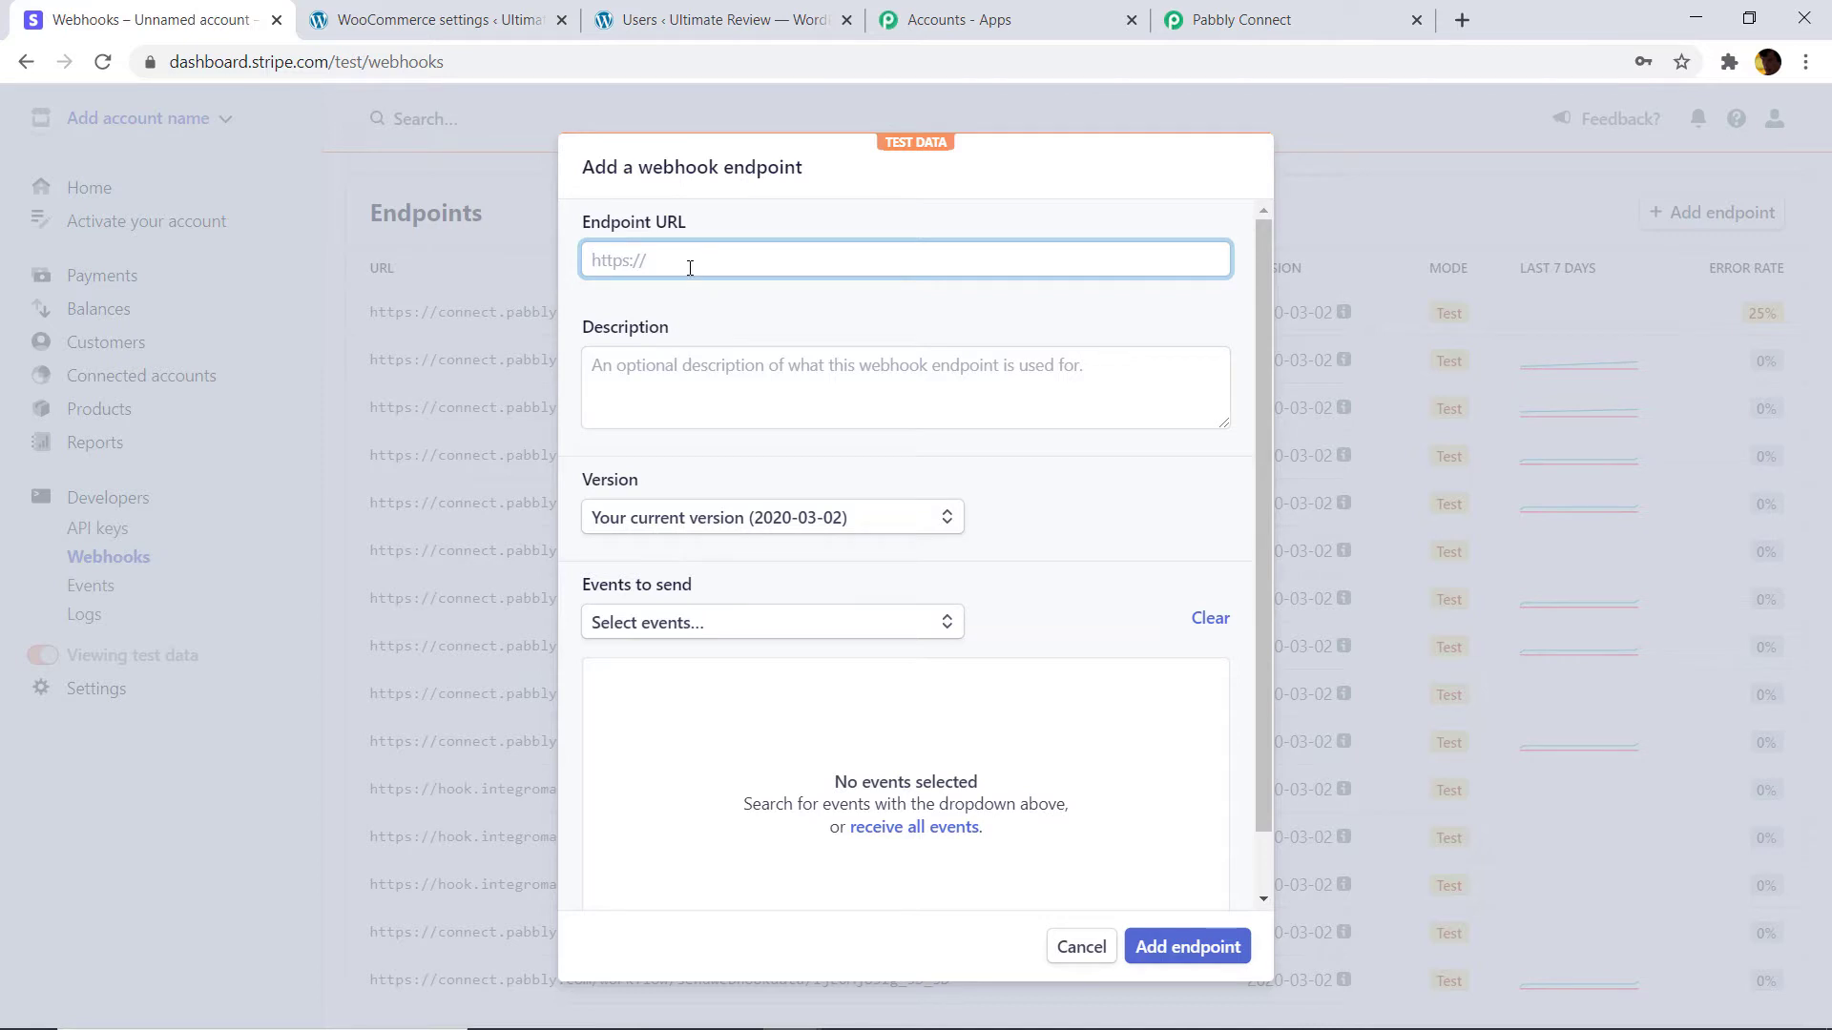
right_click(689, 260)
click(771, 451)
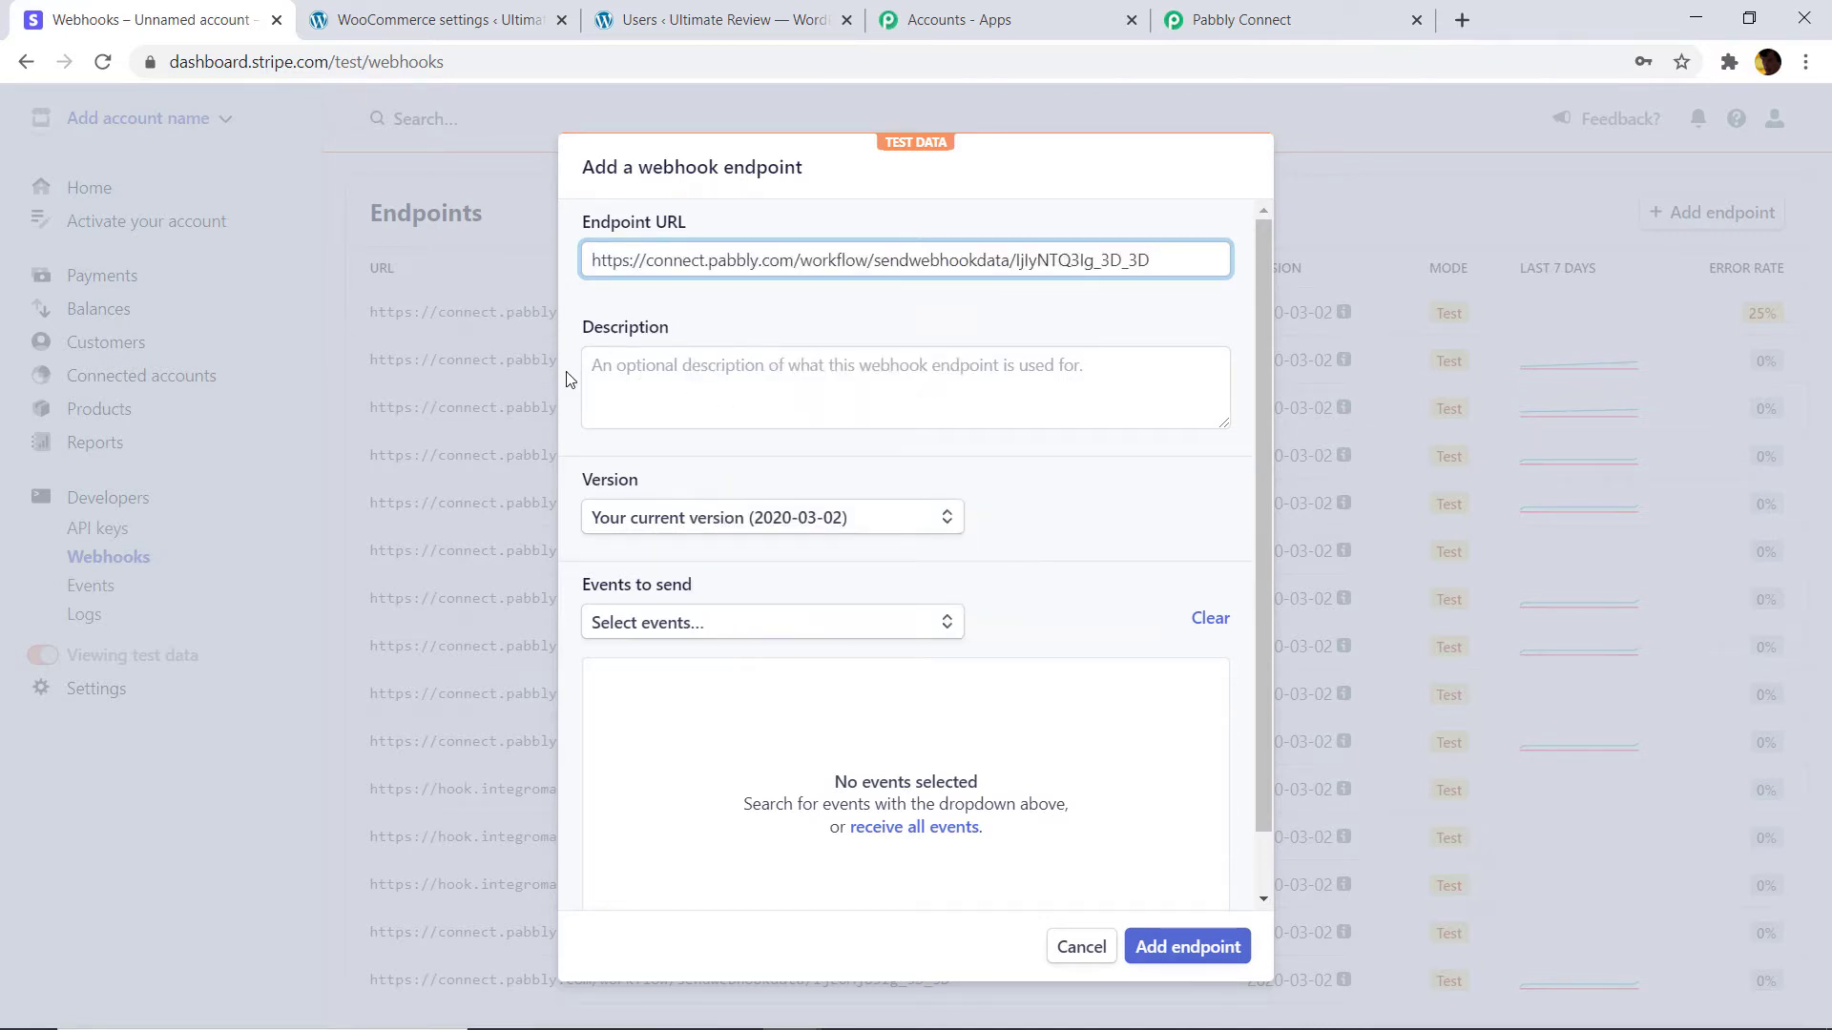
Select charge.succeeded as the only event to send and add the endpoint.
scroll(618, 500, down, 1)
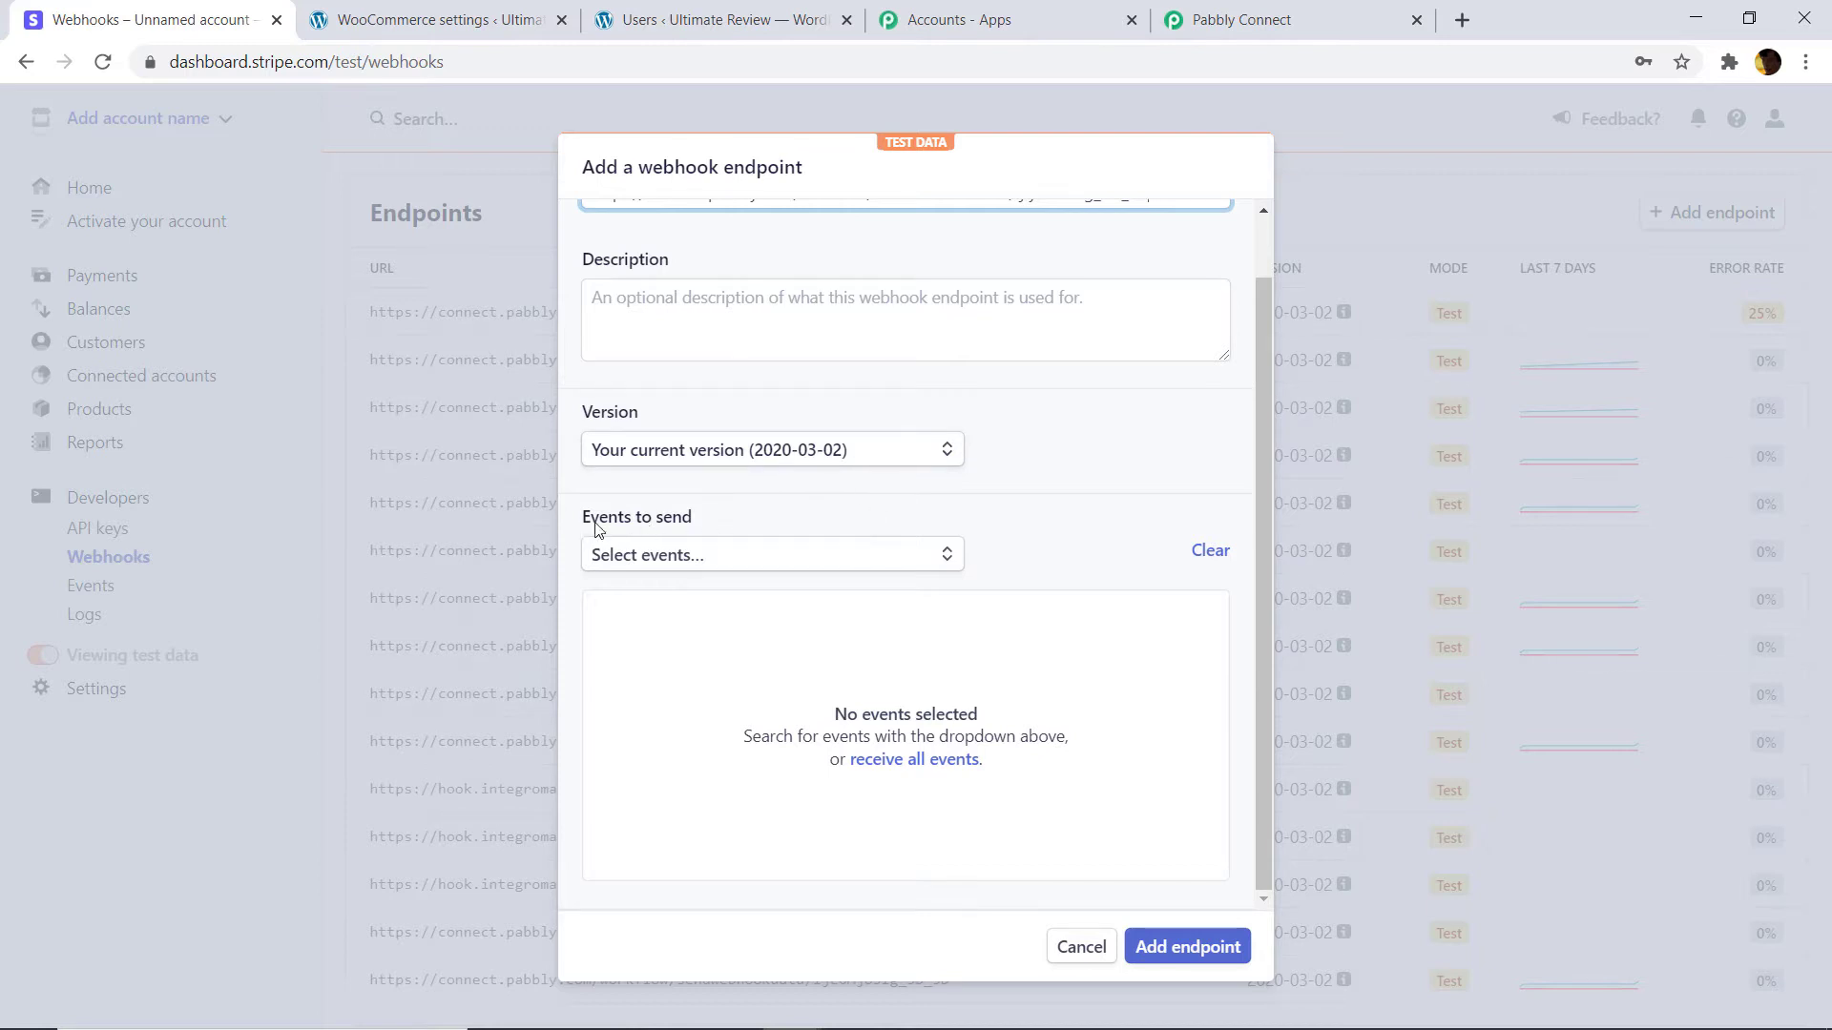
click(735, 559)
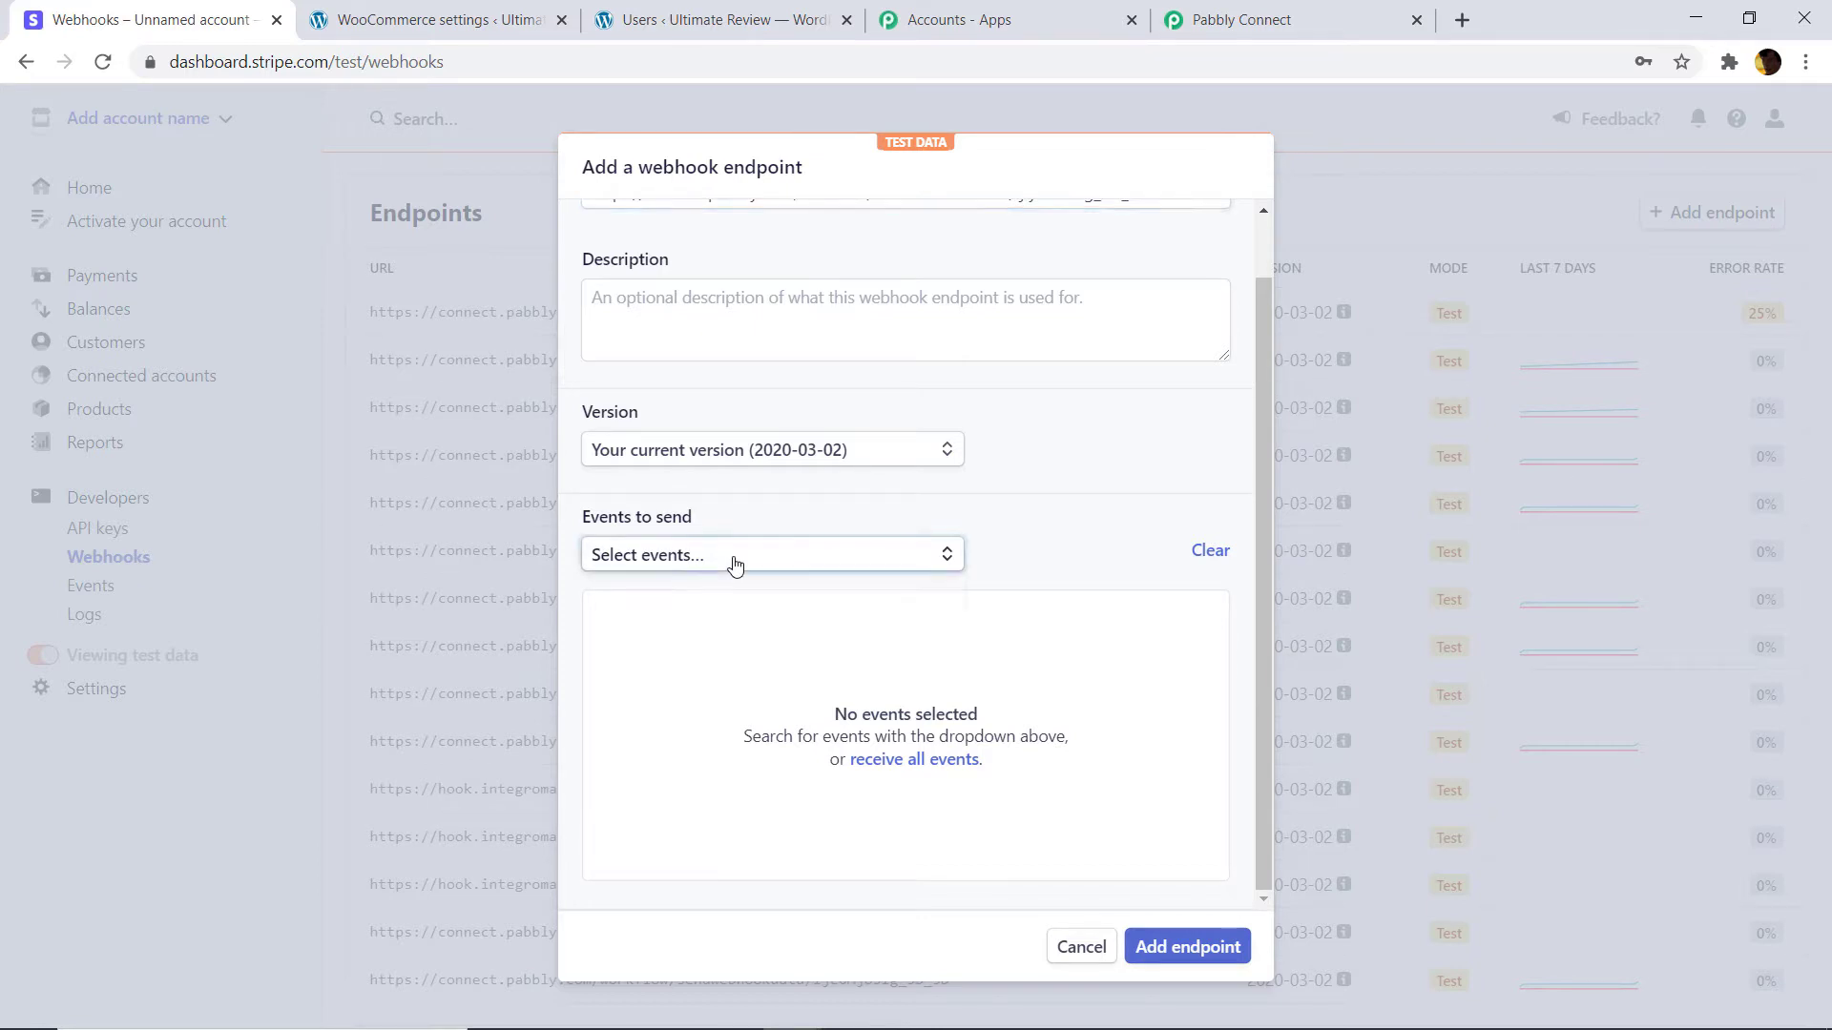
text(charge)
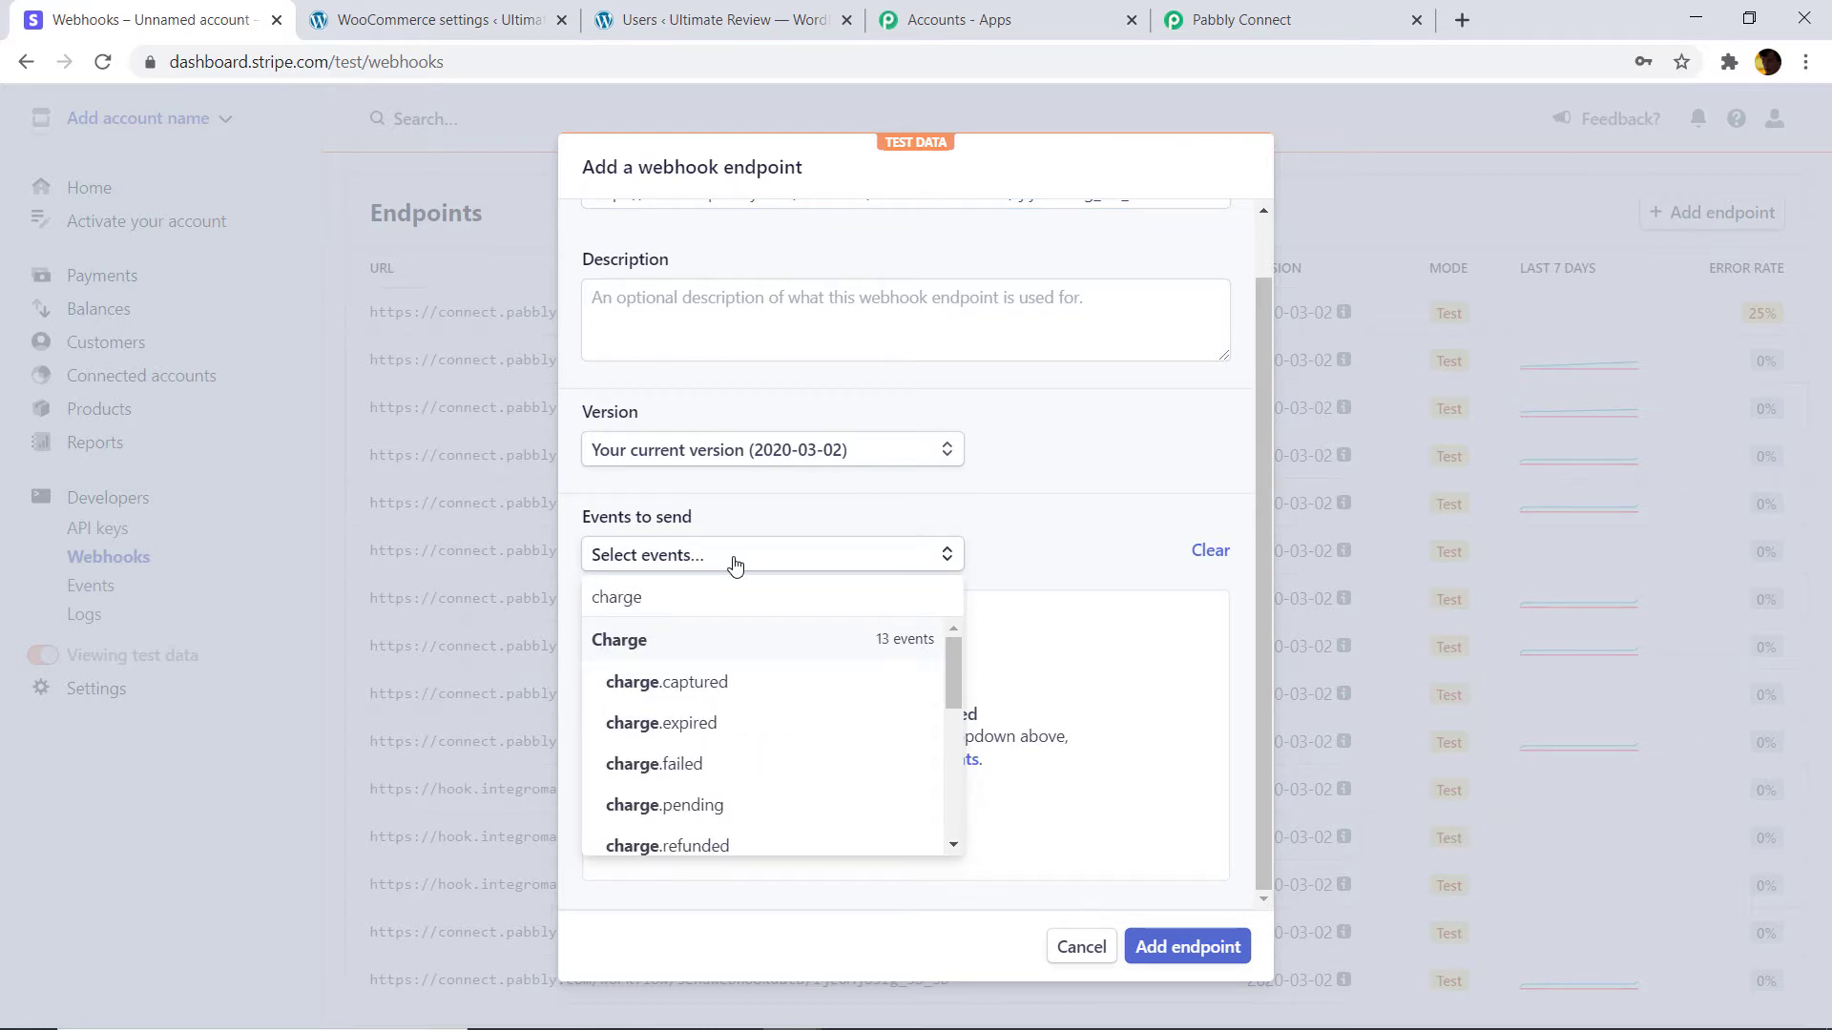
scroll(738, 666, down, 2)
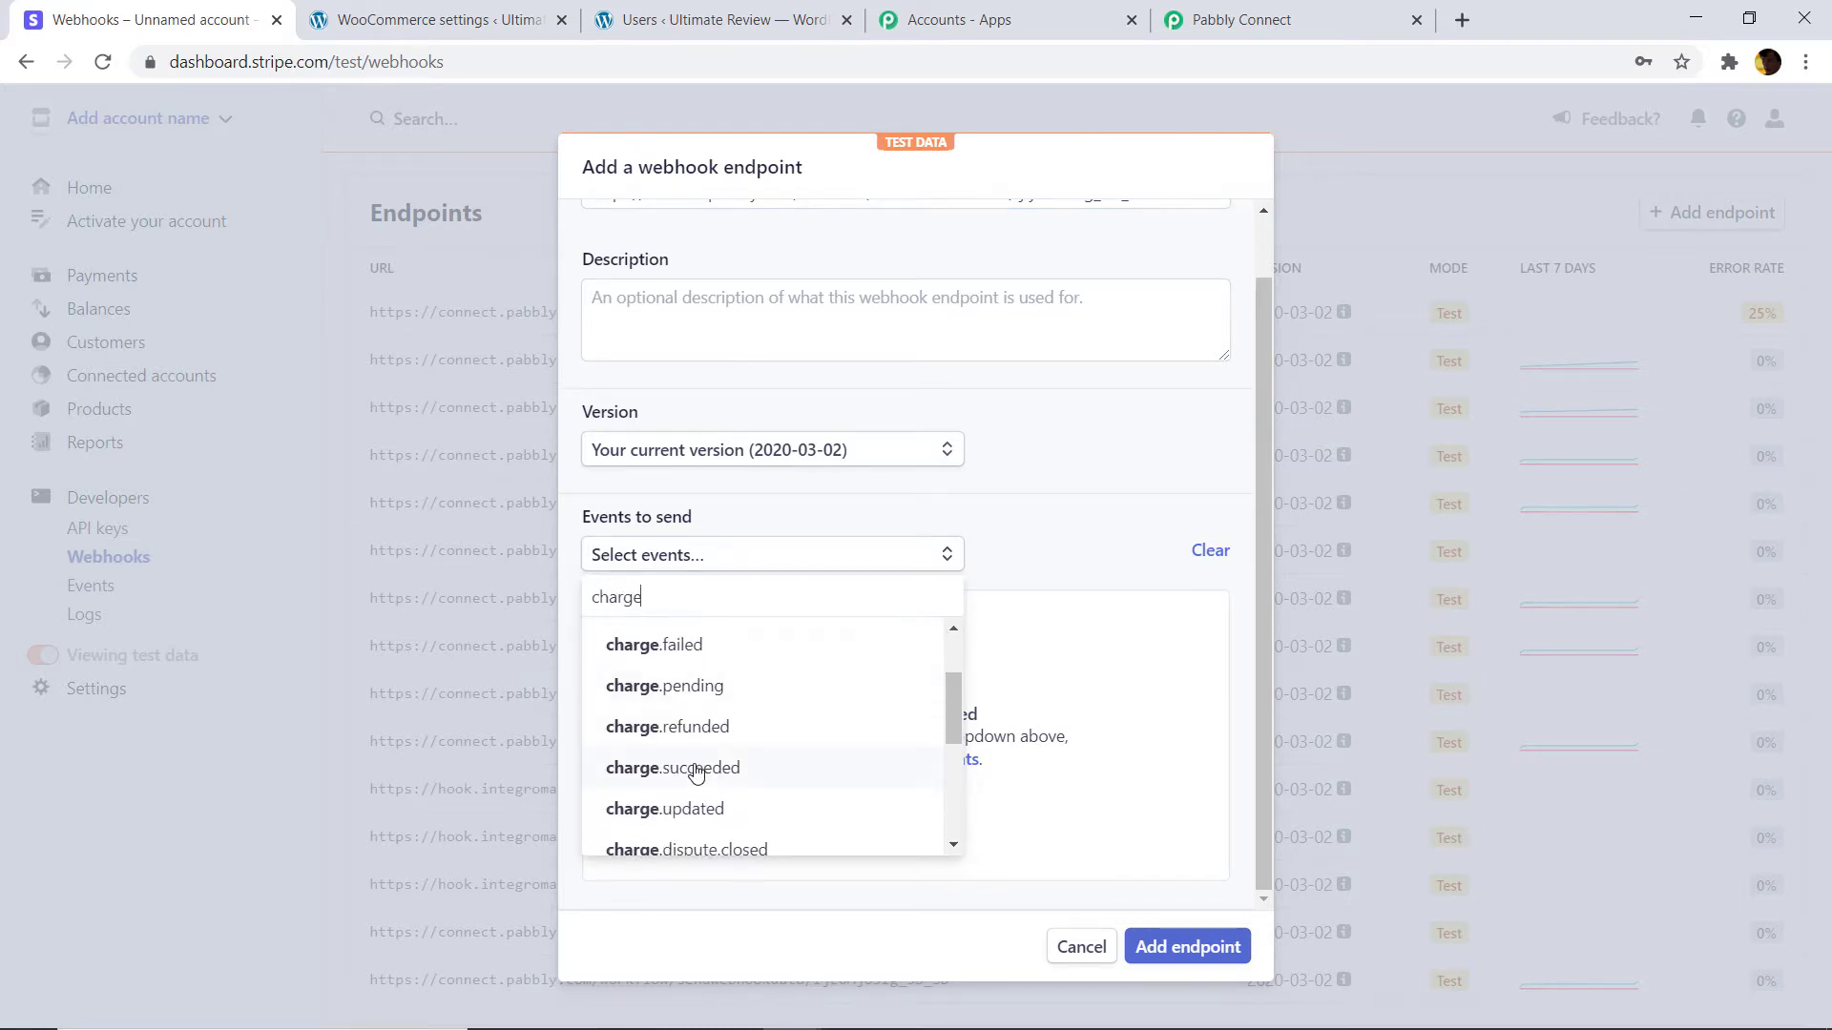
click(697, 769)
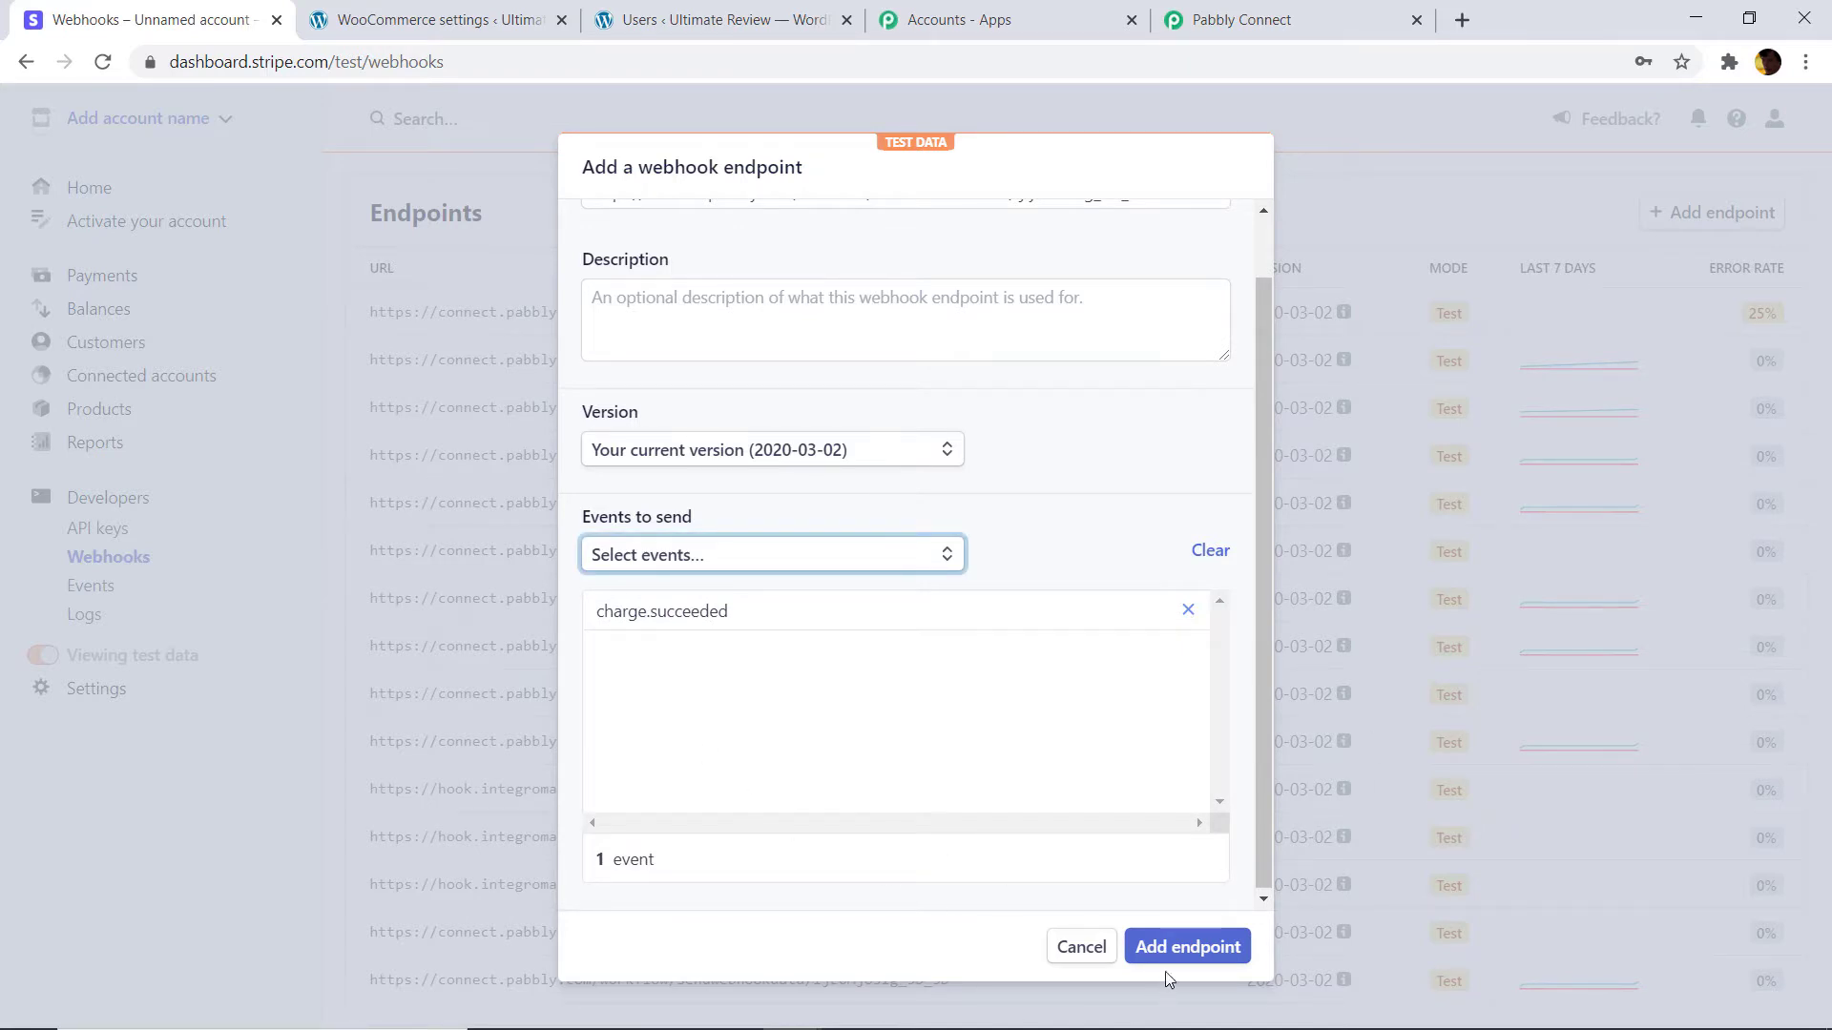
click(1180, 942)
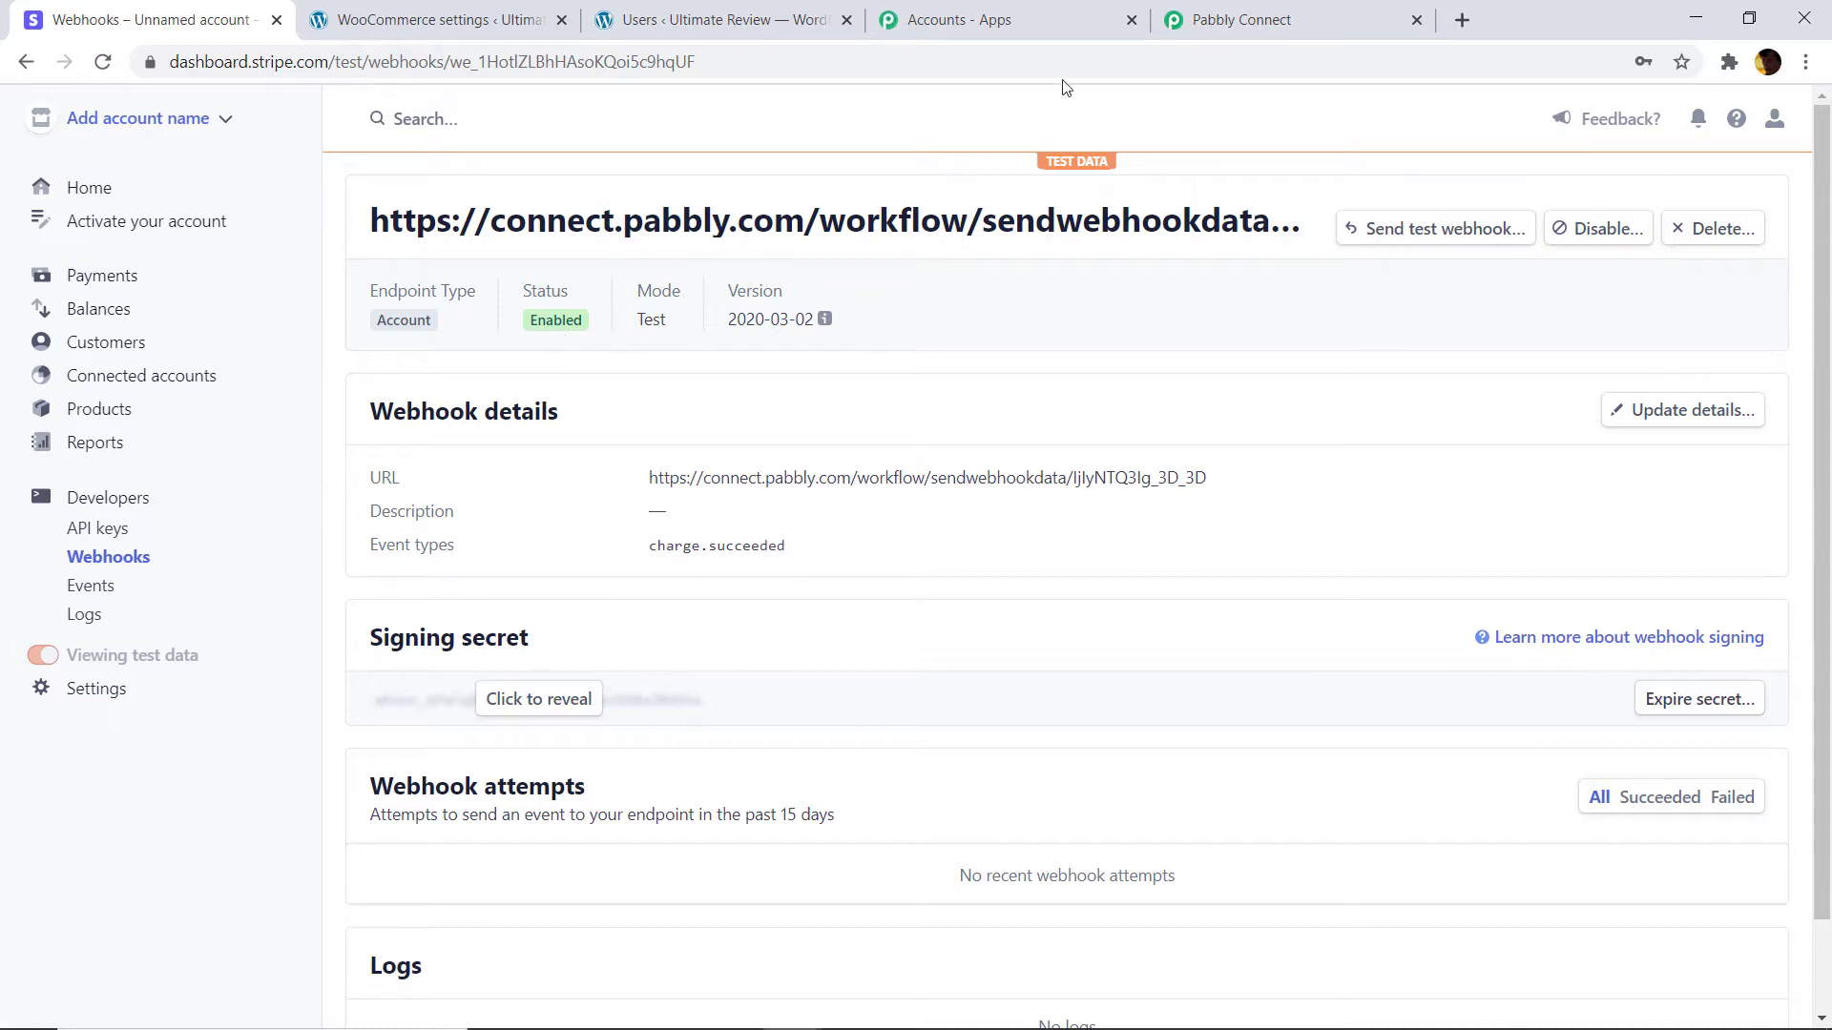
click(1195, 27)
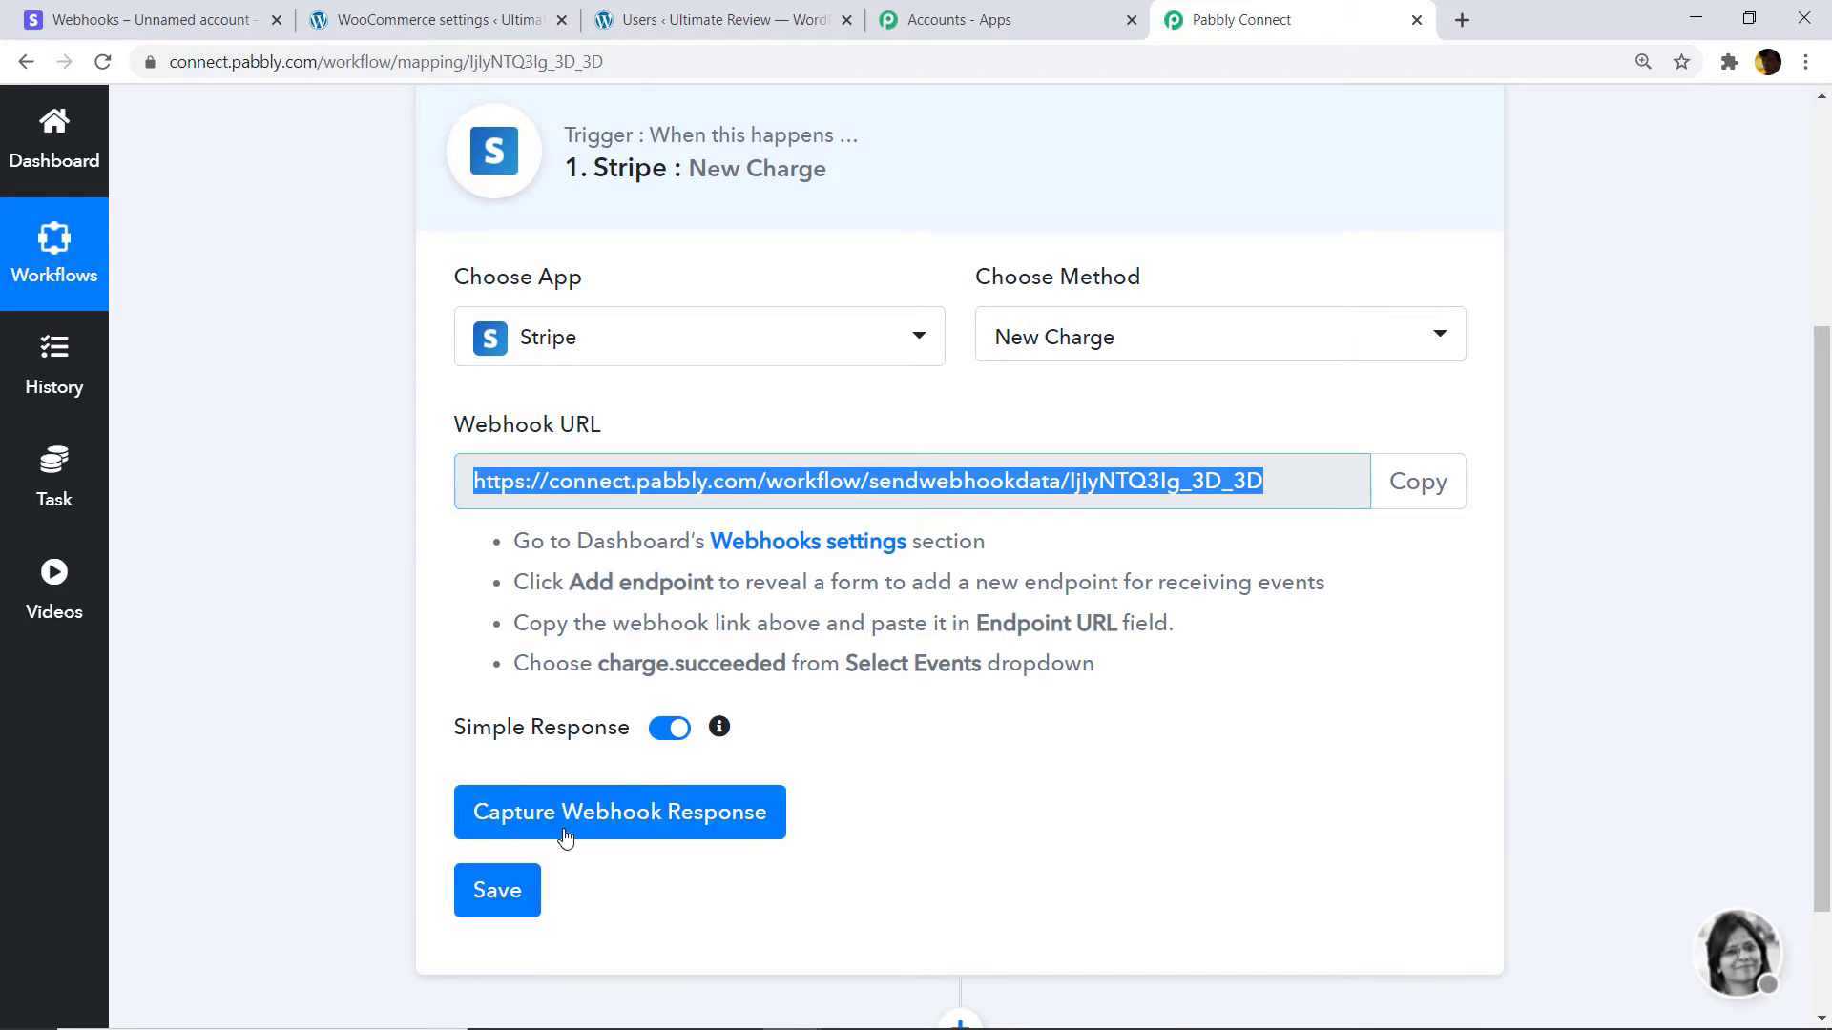
Start capturing the webhook response for the Stripe New Charge trigger.
click(620, 813)
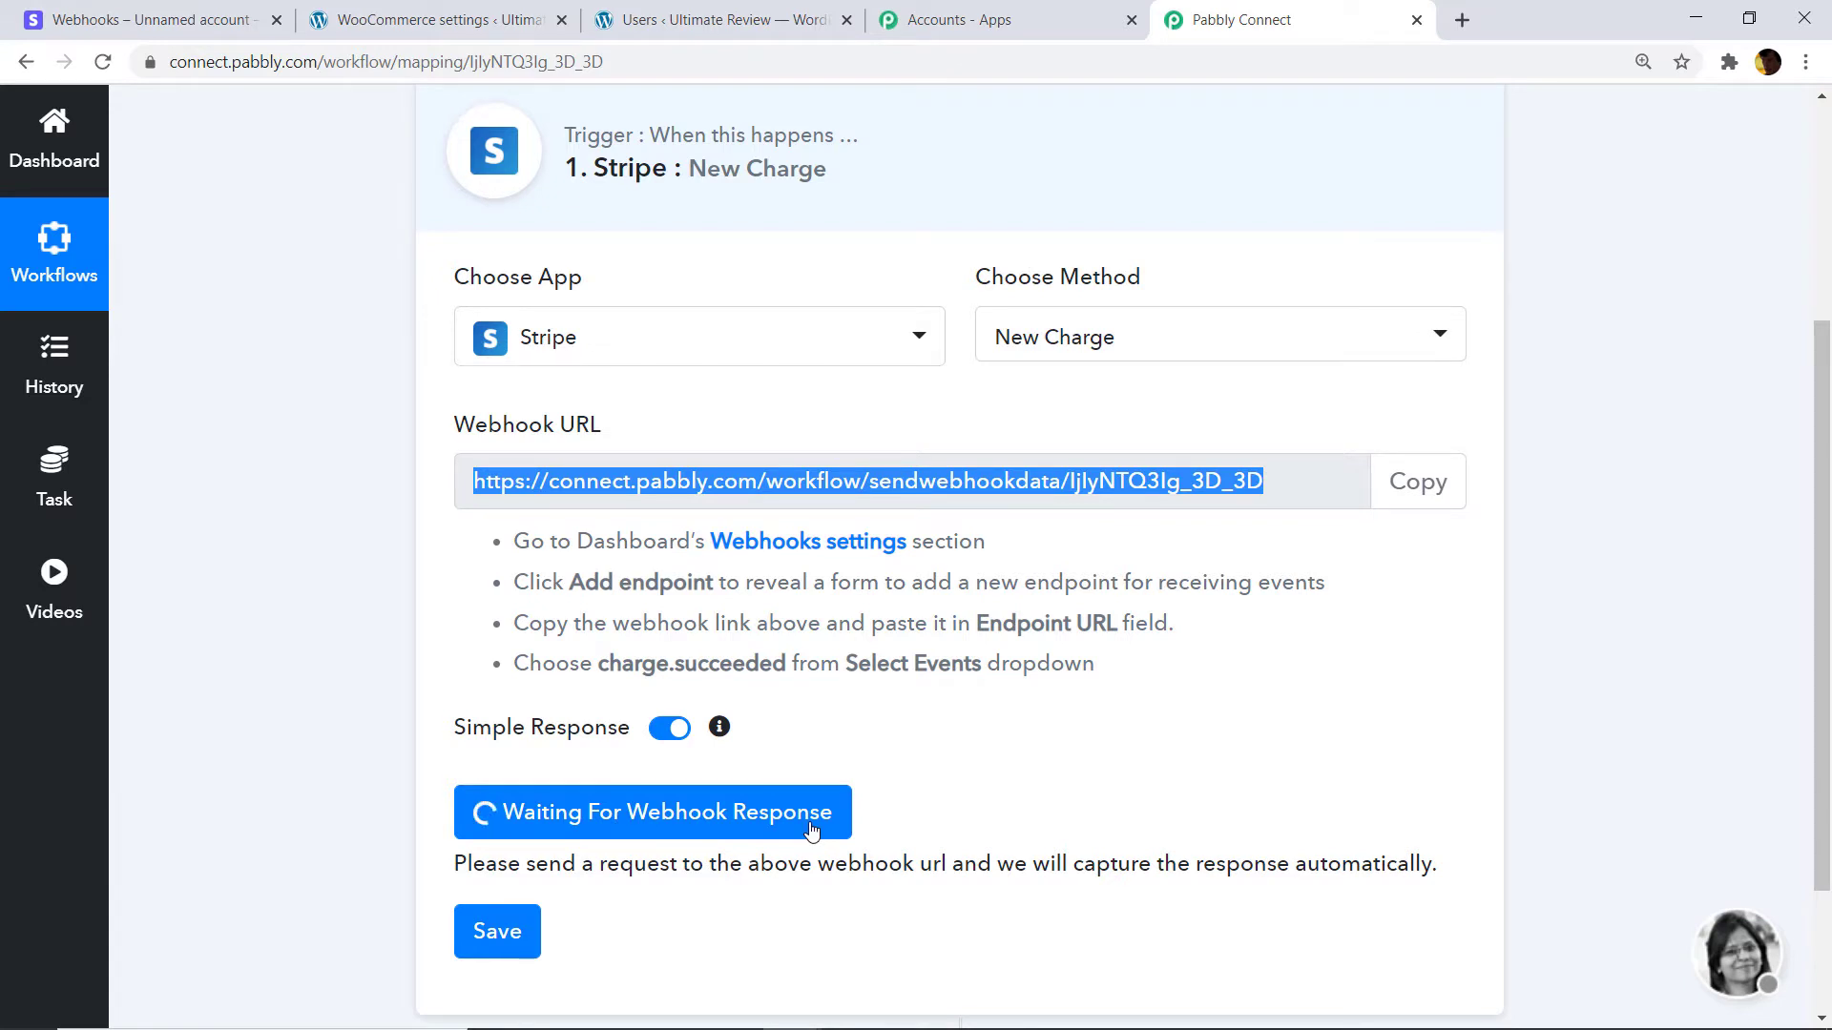
click(186, 13)
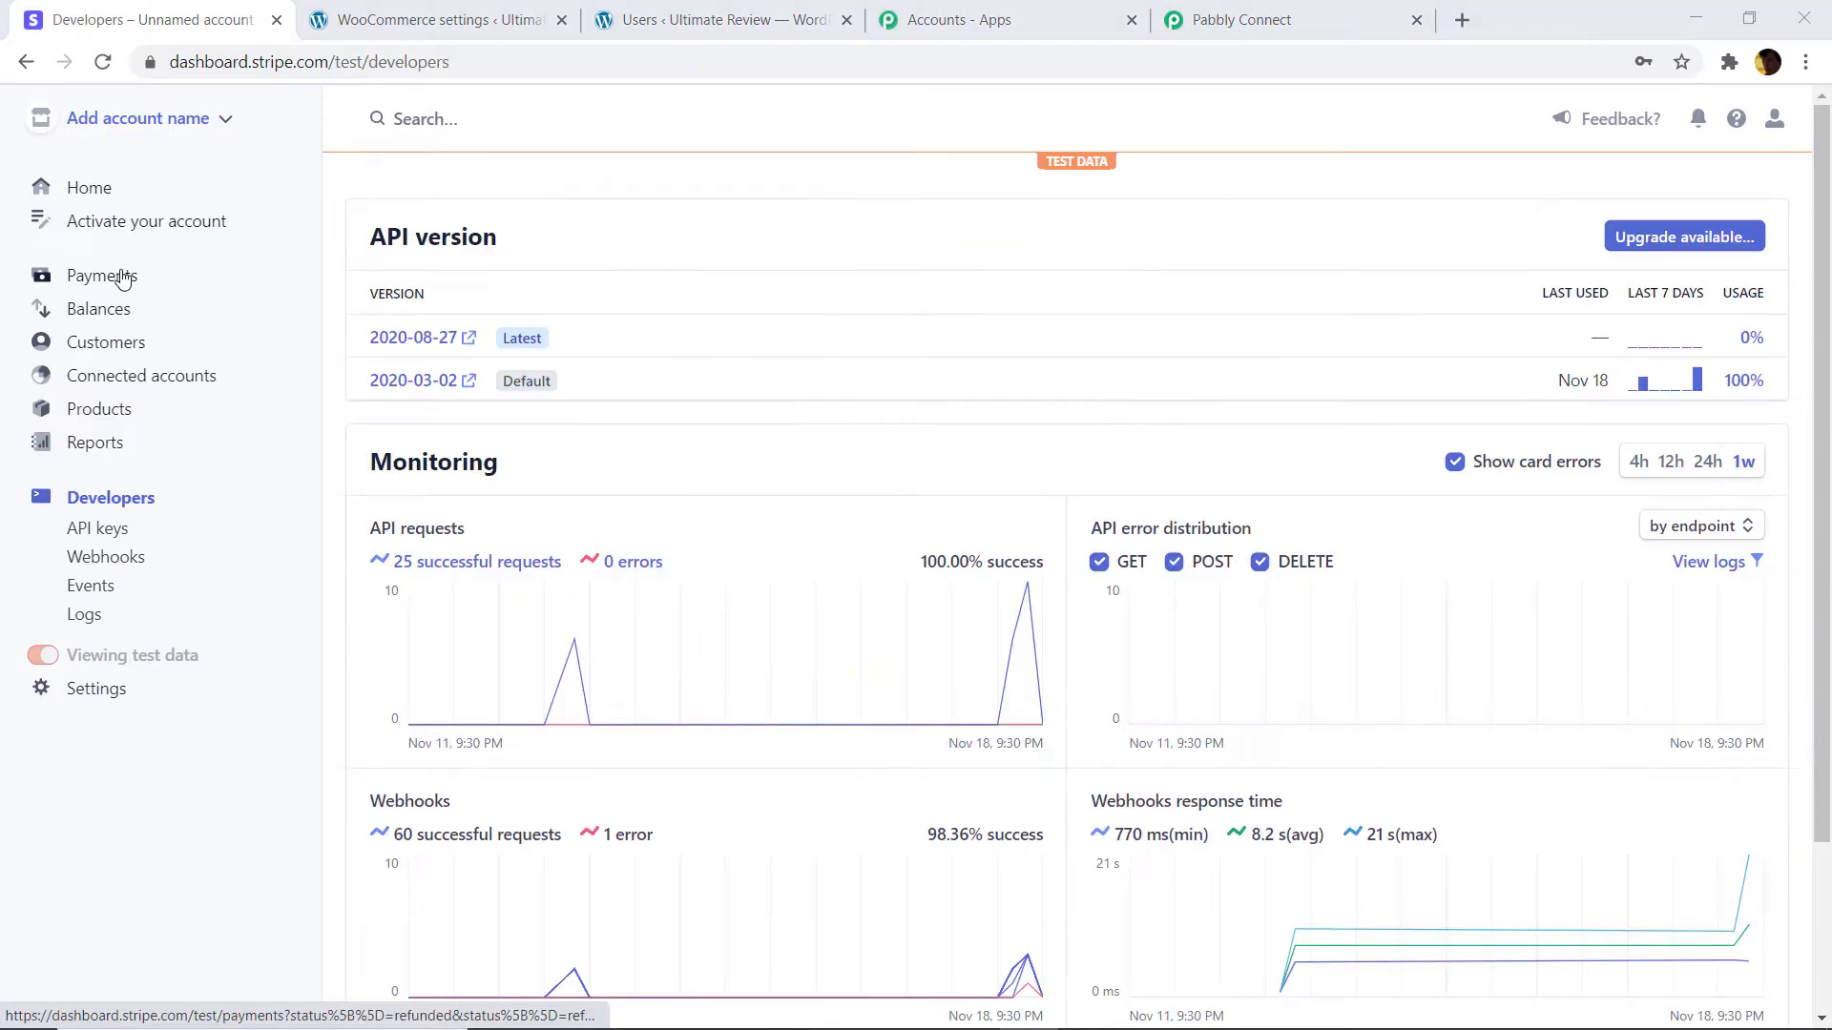
Open a new payment form from Stripe's Payments page.
click(103, 285)
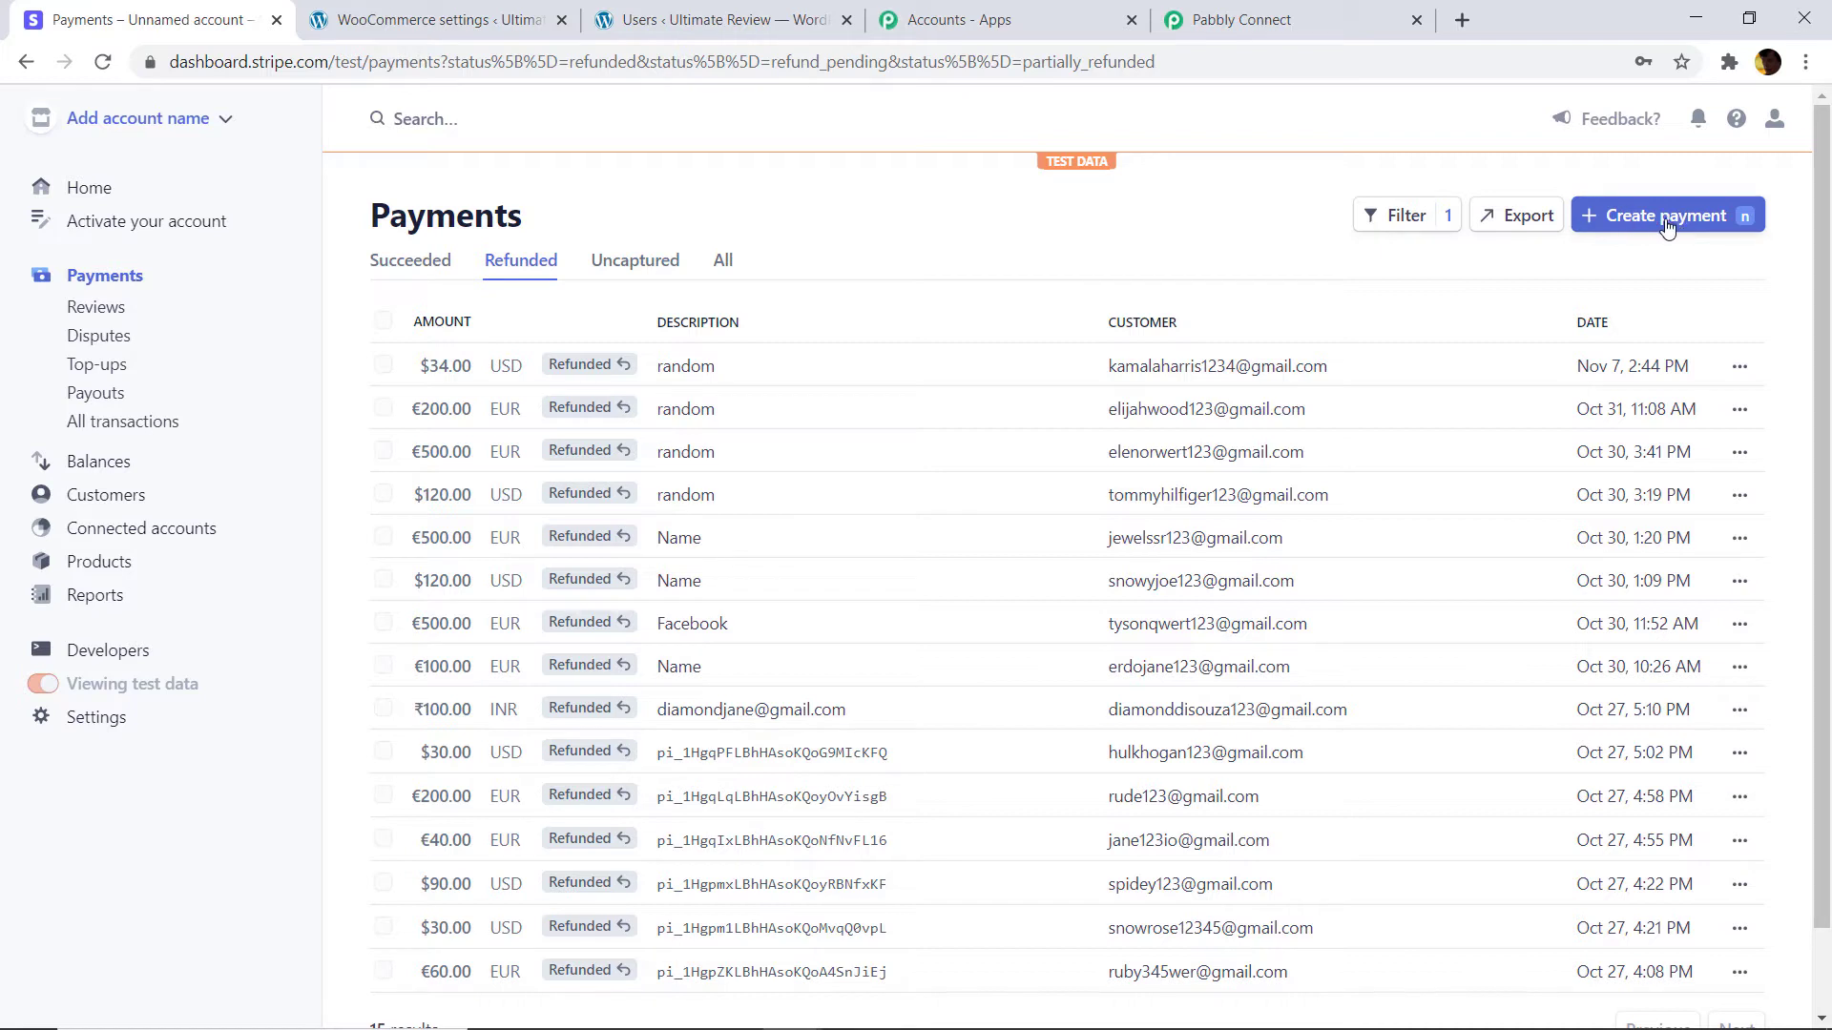
click(1665, 217)
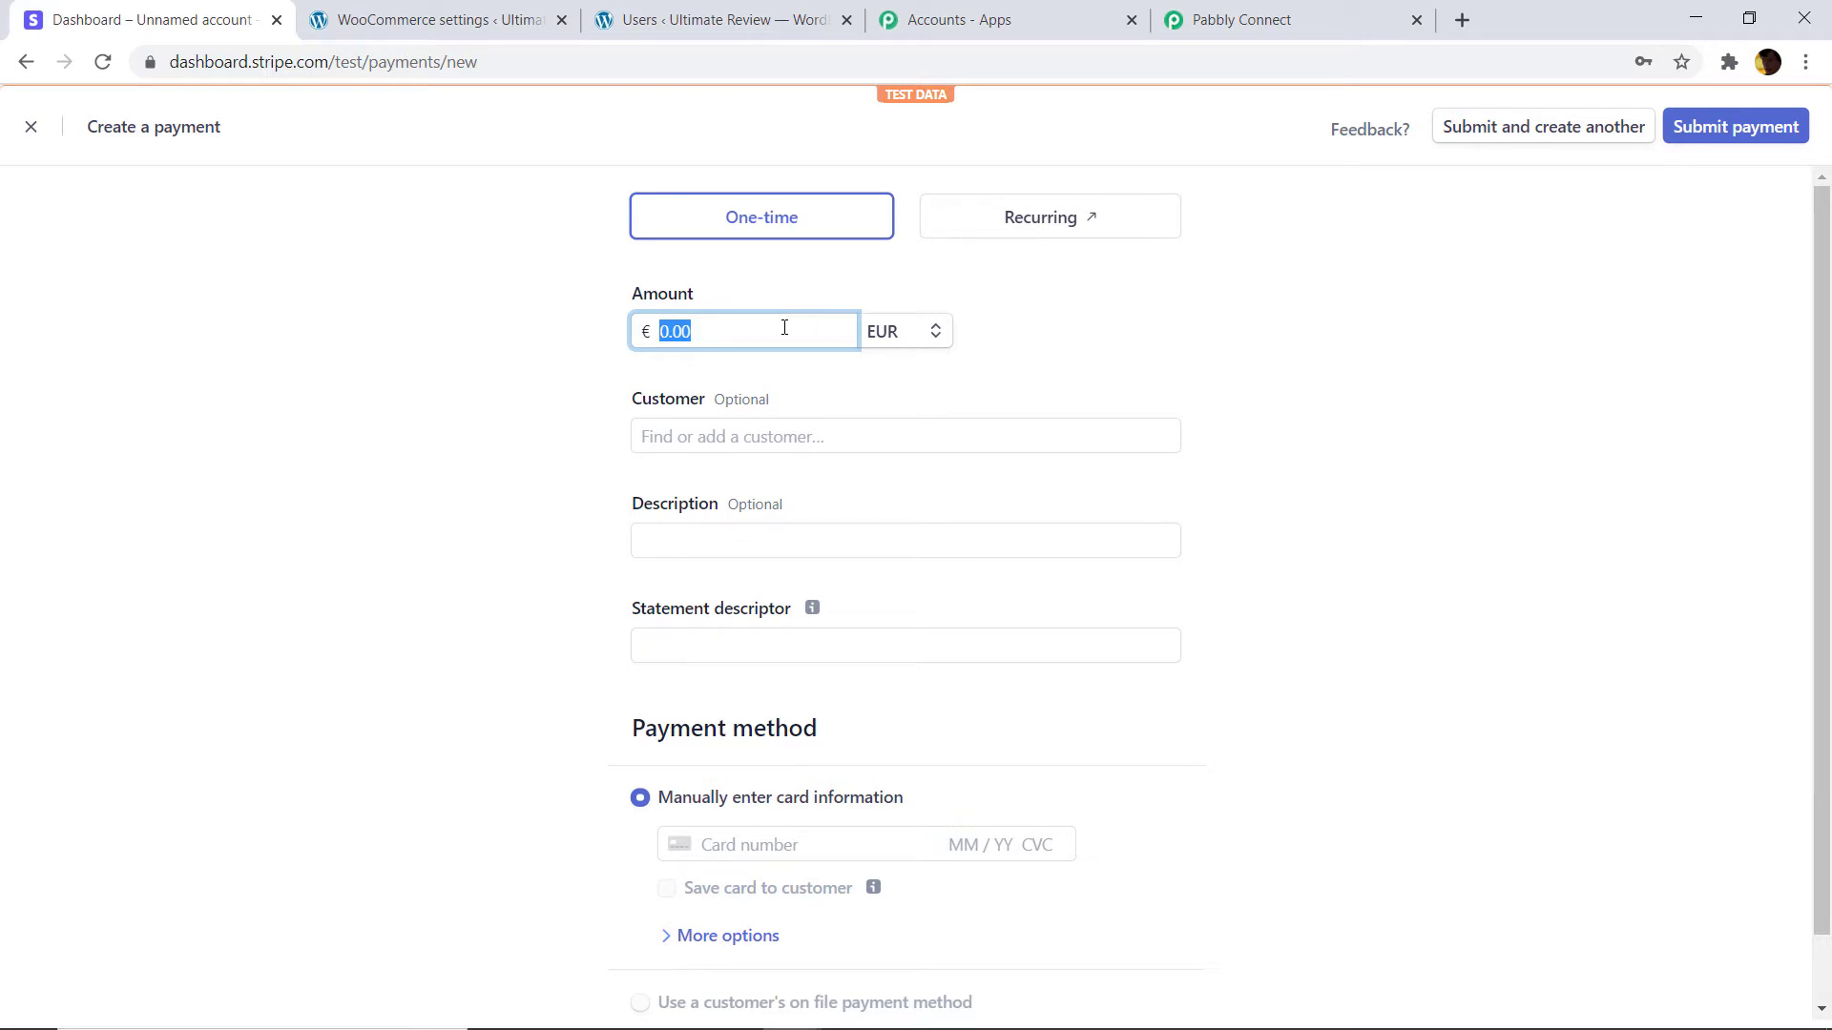
click(448, 19)
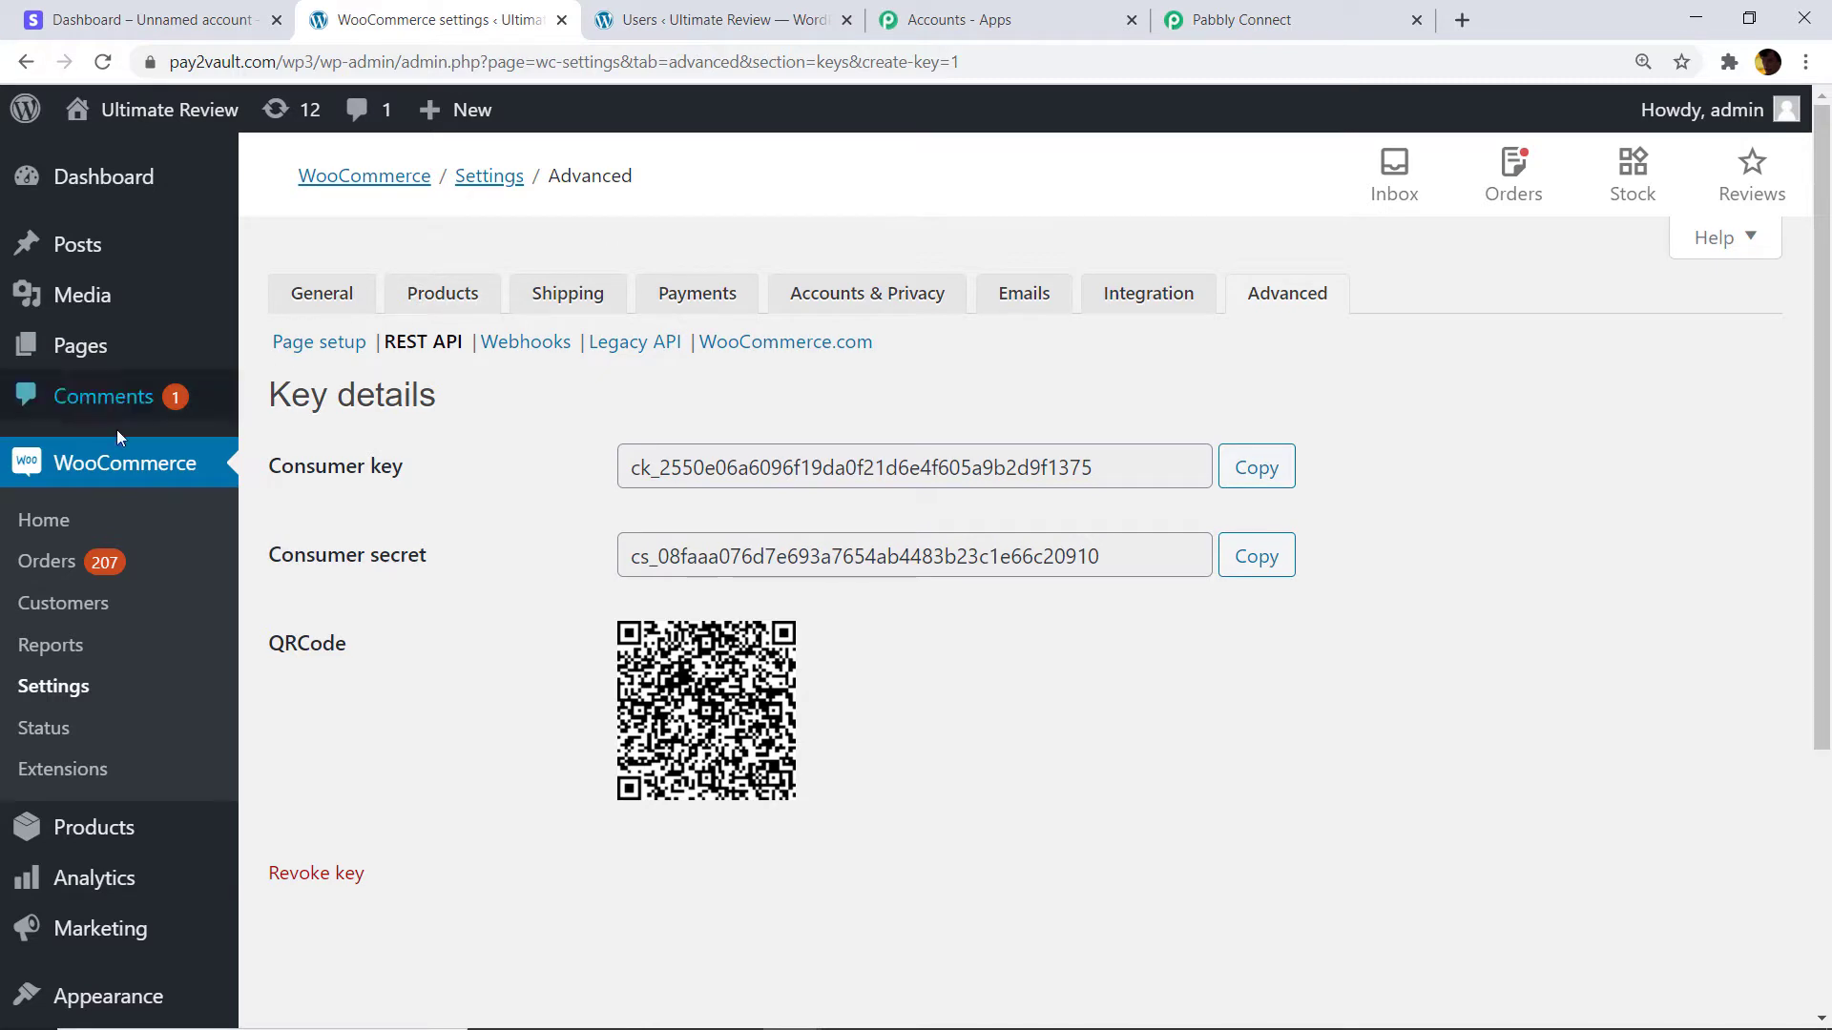
Copy the third customer's email address from the WooCommerce Customers list.
click(100, 604)
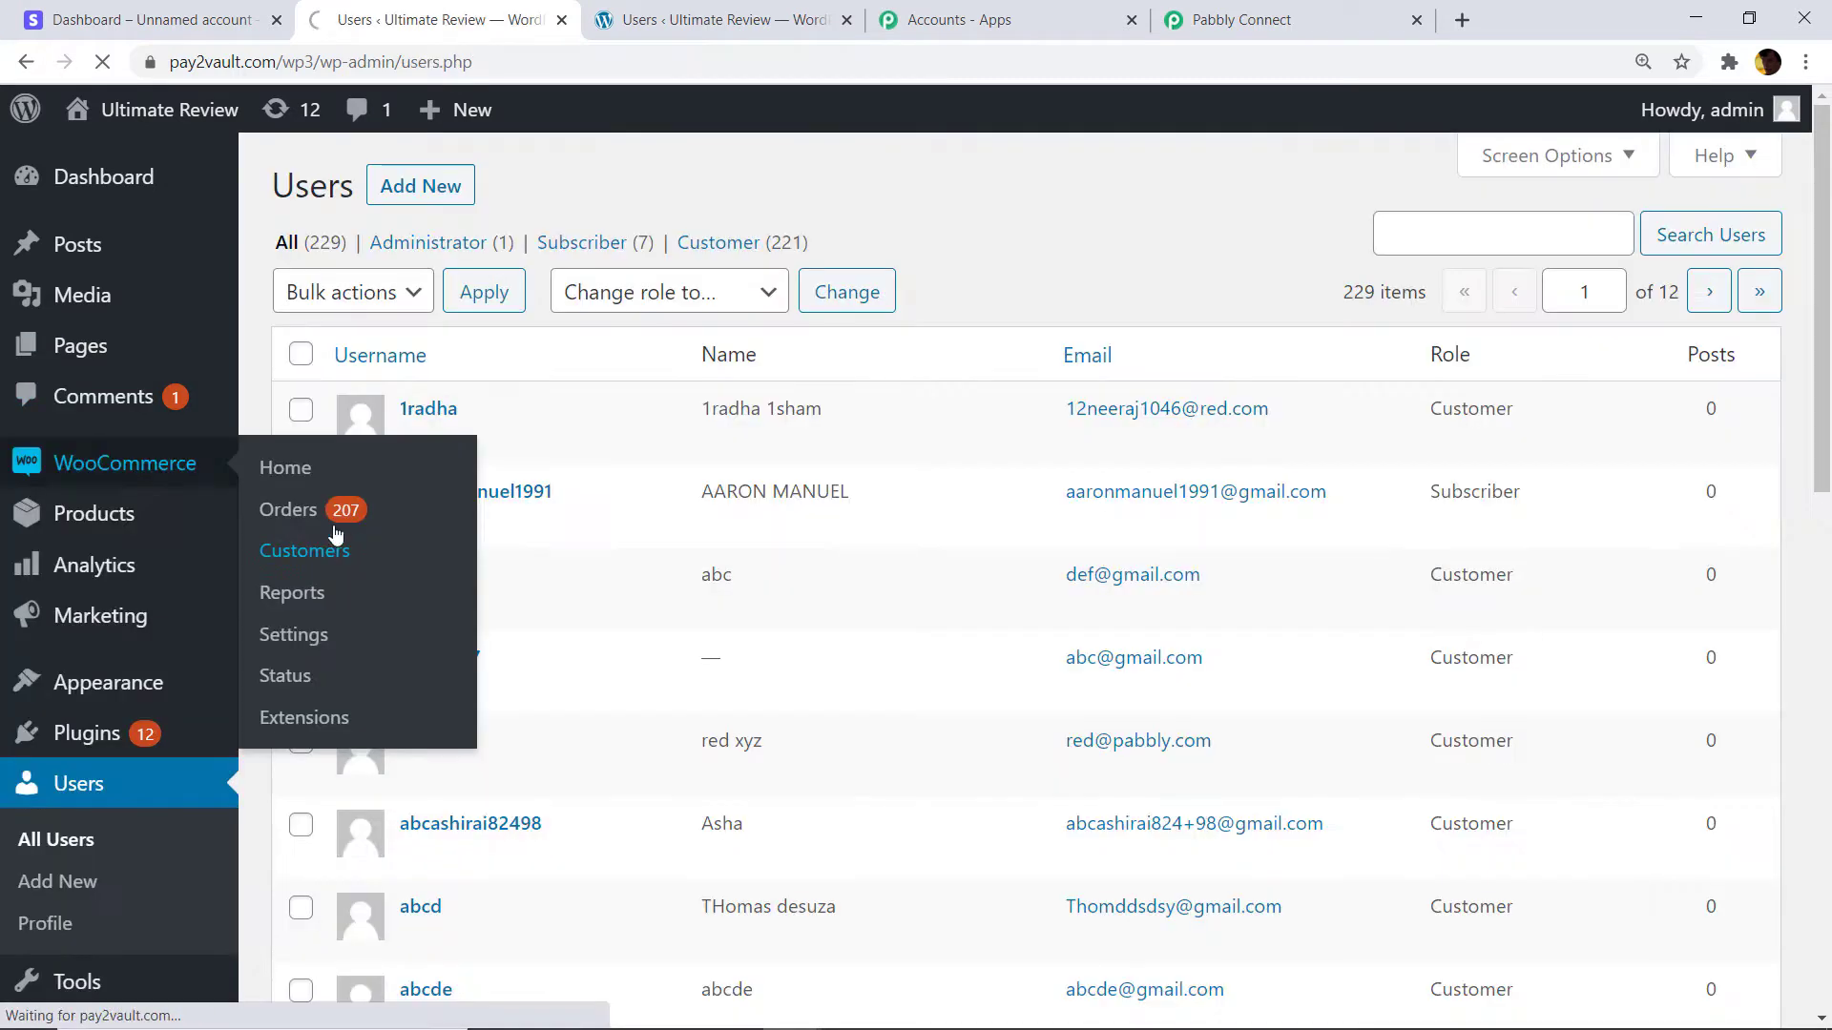
click(291, 545)
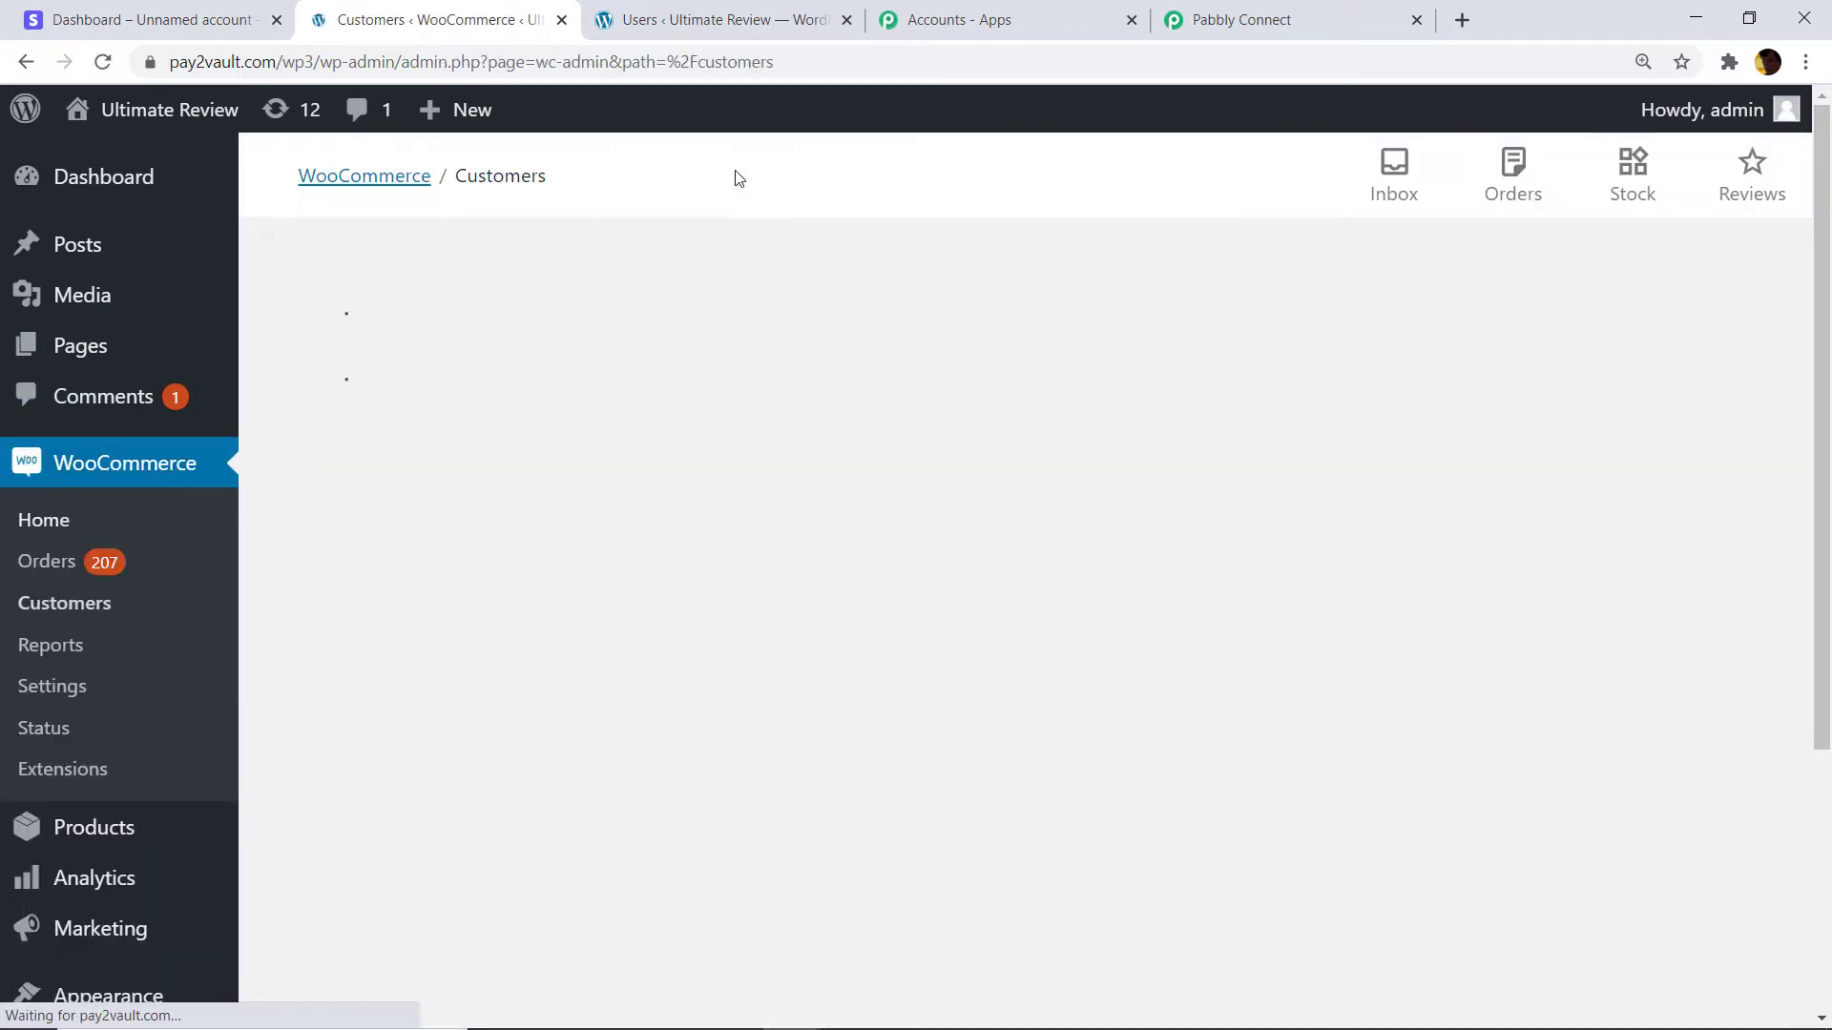
scroll(899, 327, down, 2)
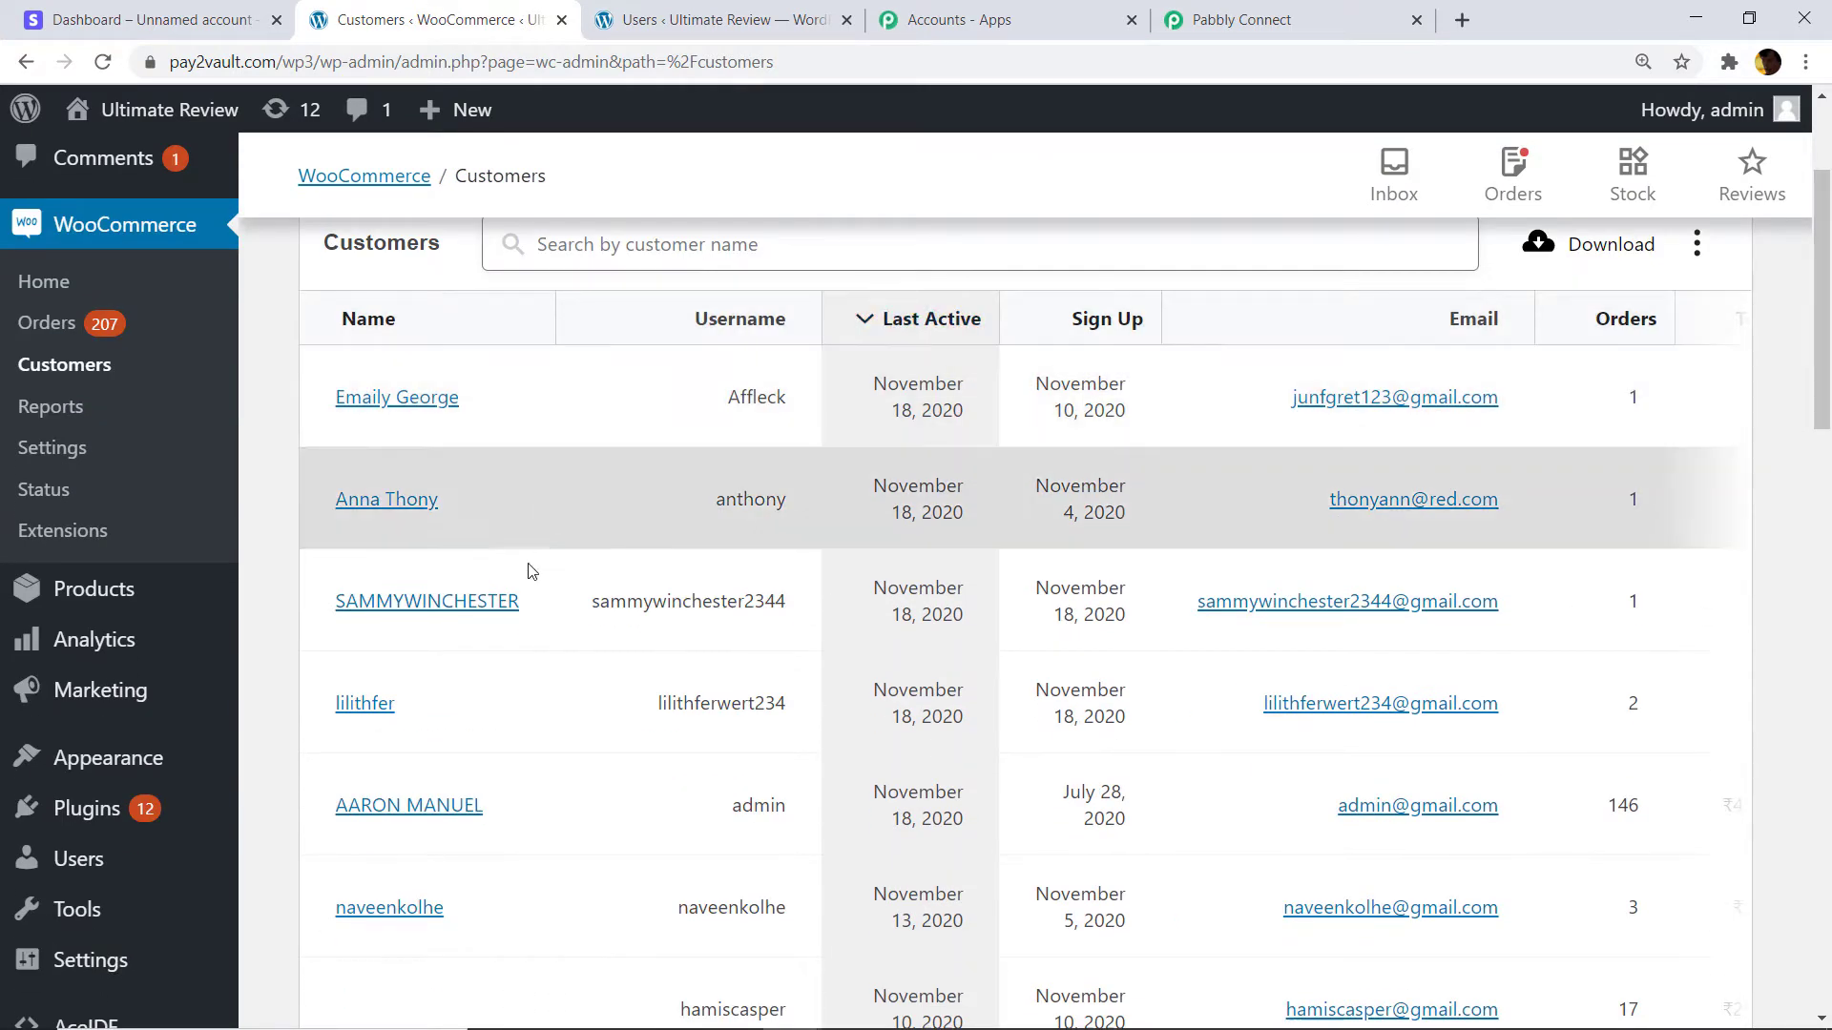
scroll(507, 621, down, 1)
scroll(550, 541, up, 2)
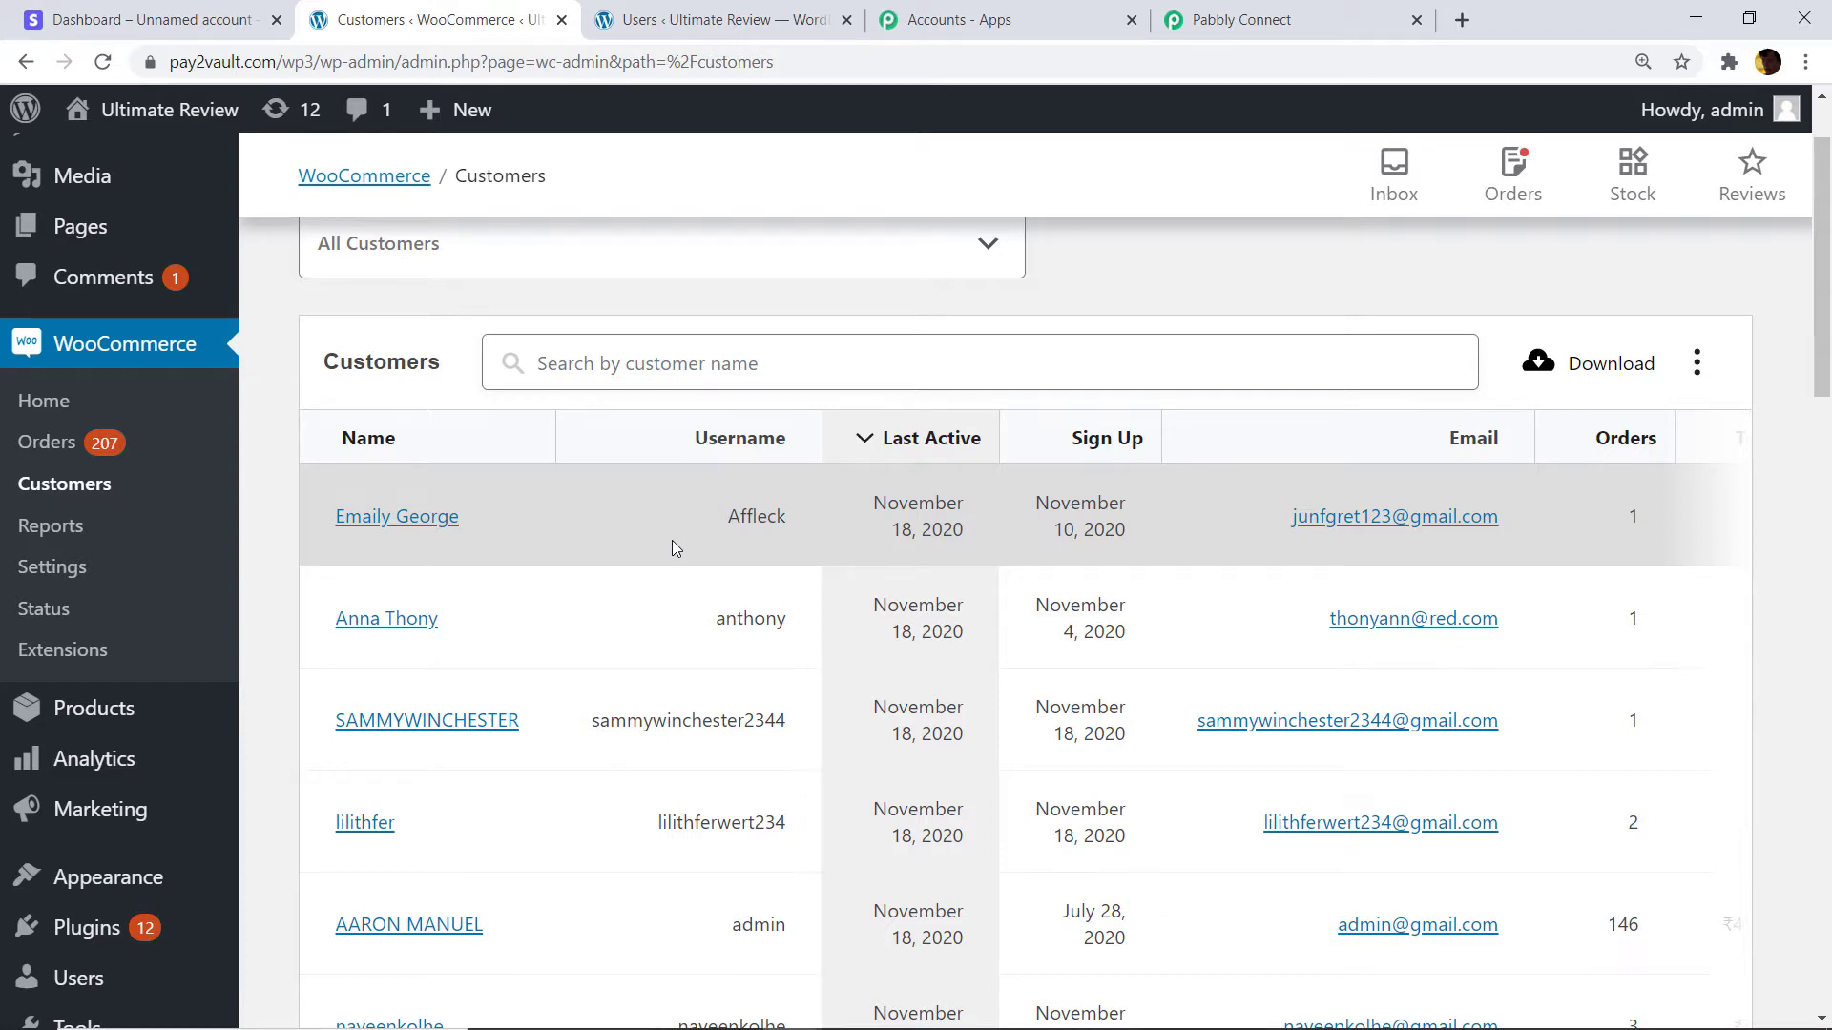
scroll(1046, 303, down, 1)
scroll(538, 441, down, 3)
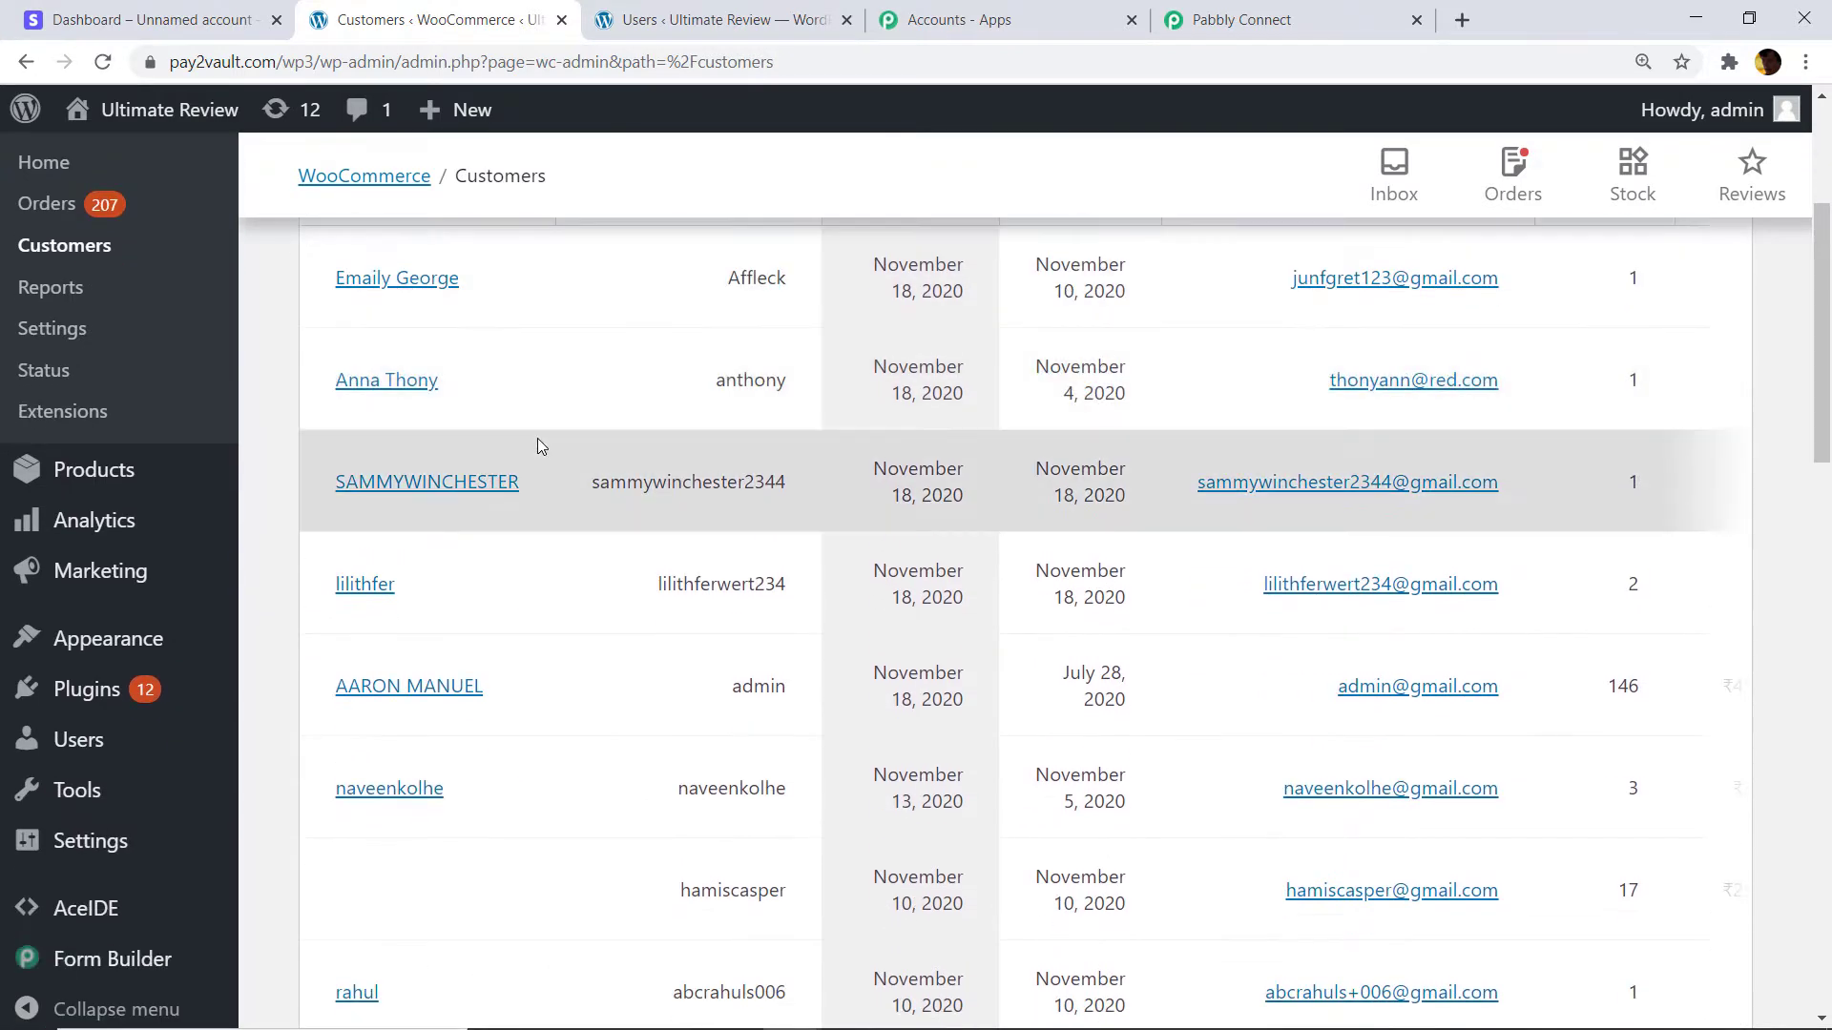
scroll(557, 505, up, 2)
drag(1529, 482, 1198, 484)
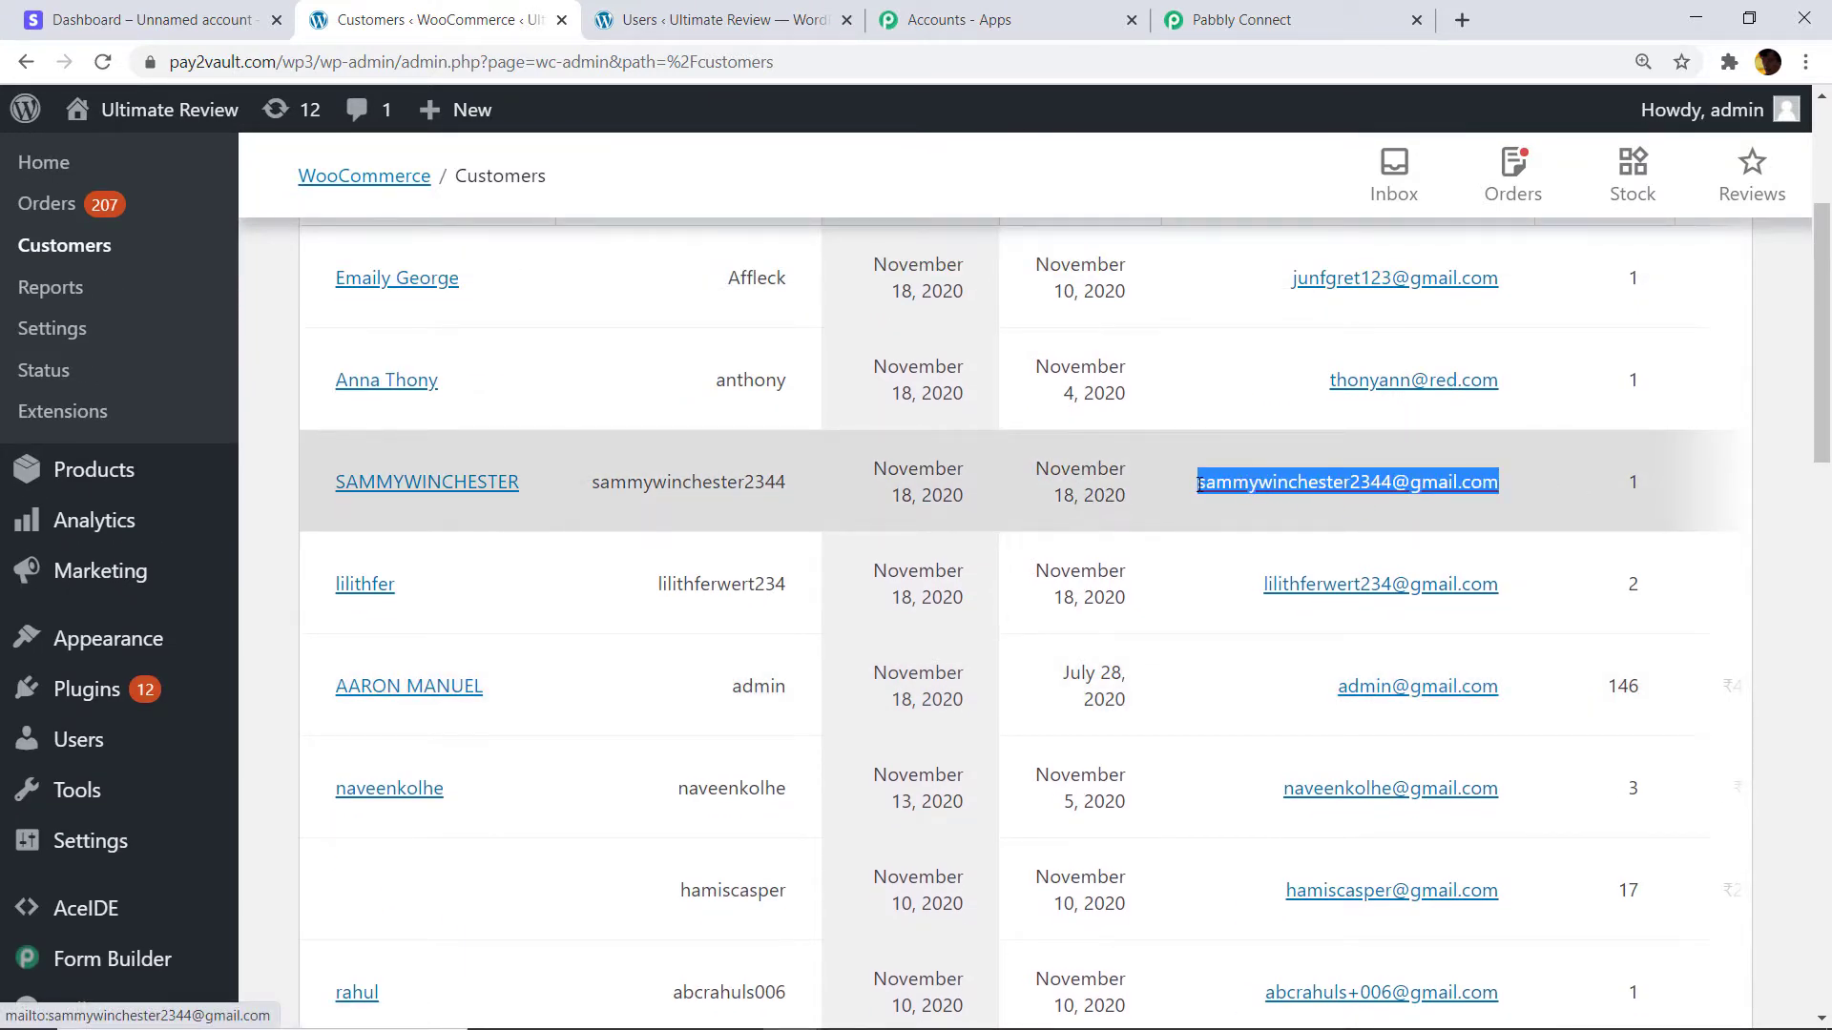
right_click(1200, 487)
click(1254, 675)
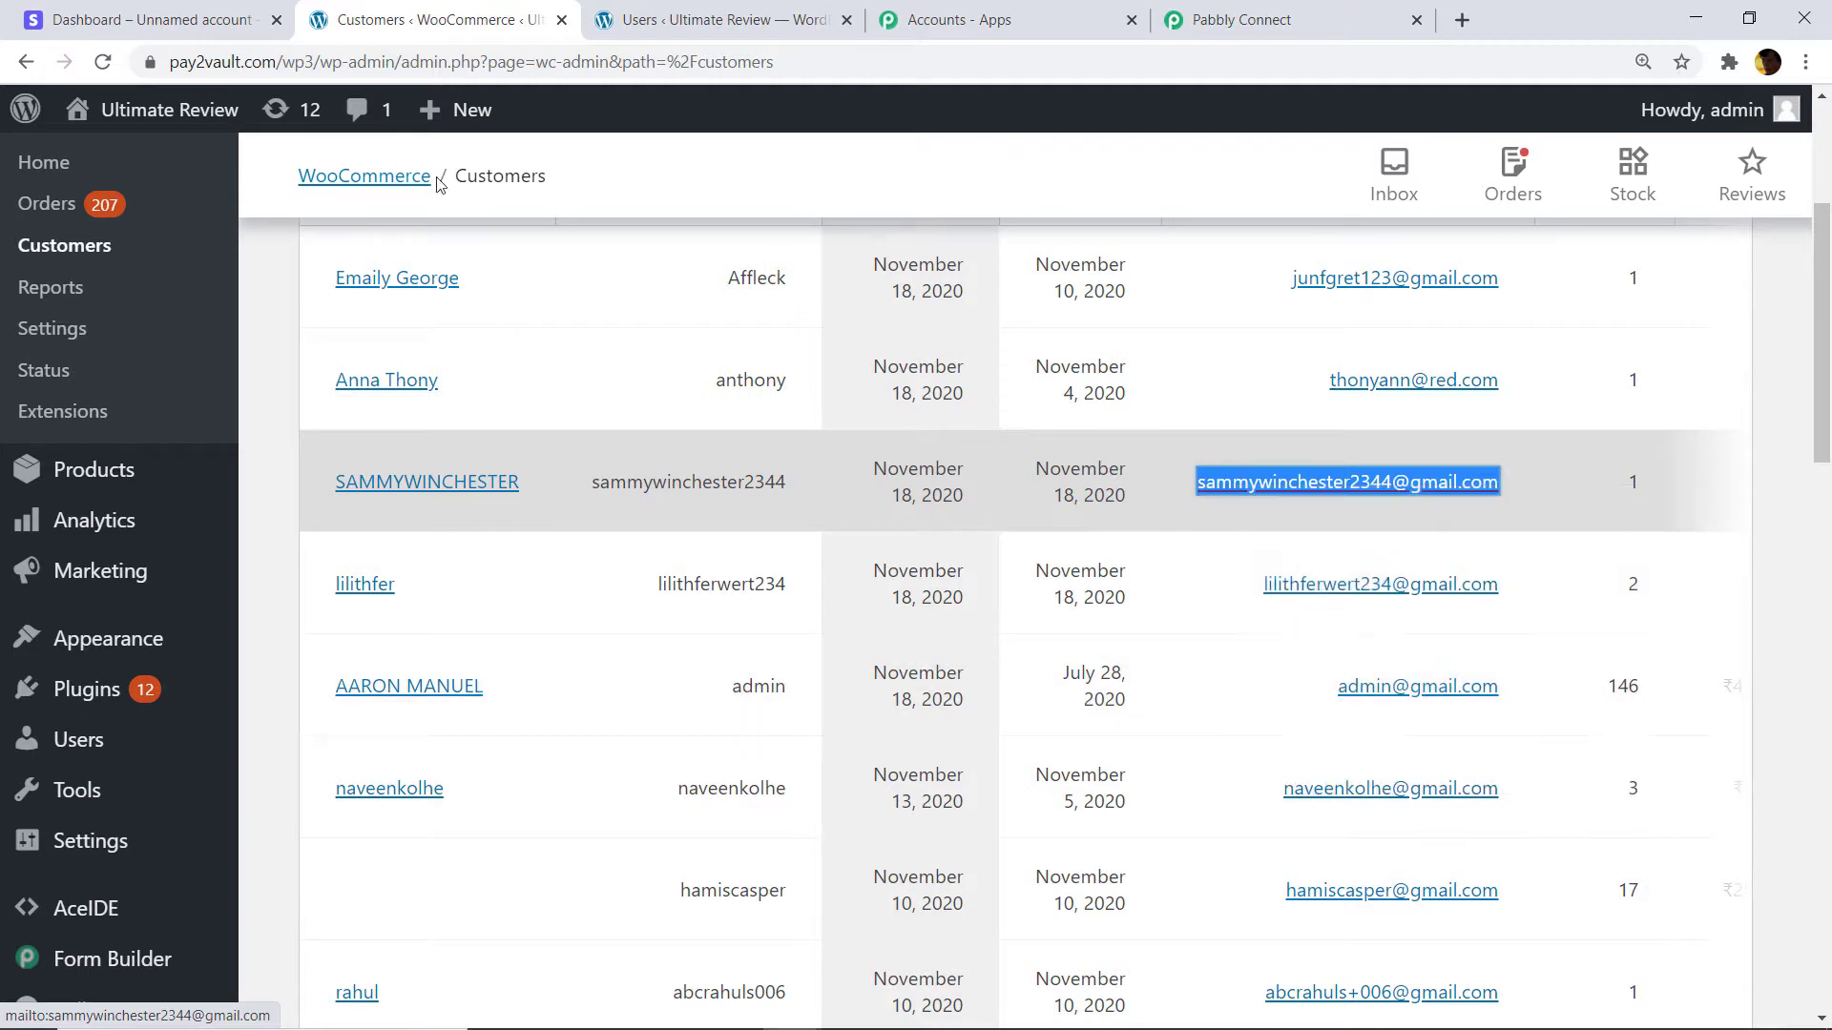
click(191, 17)
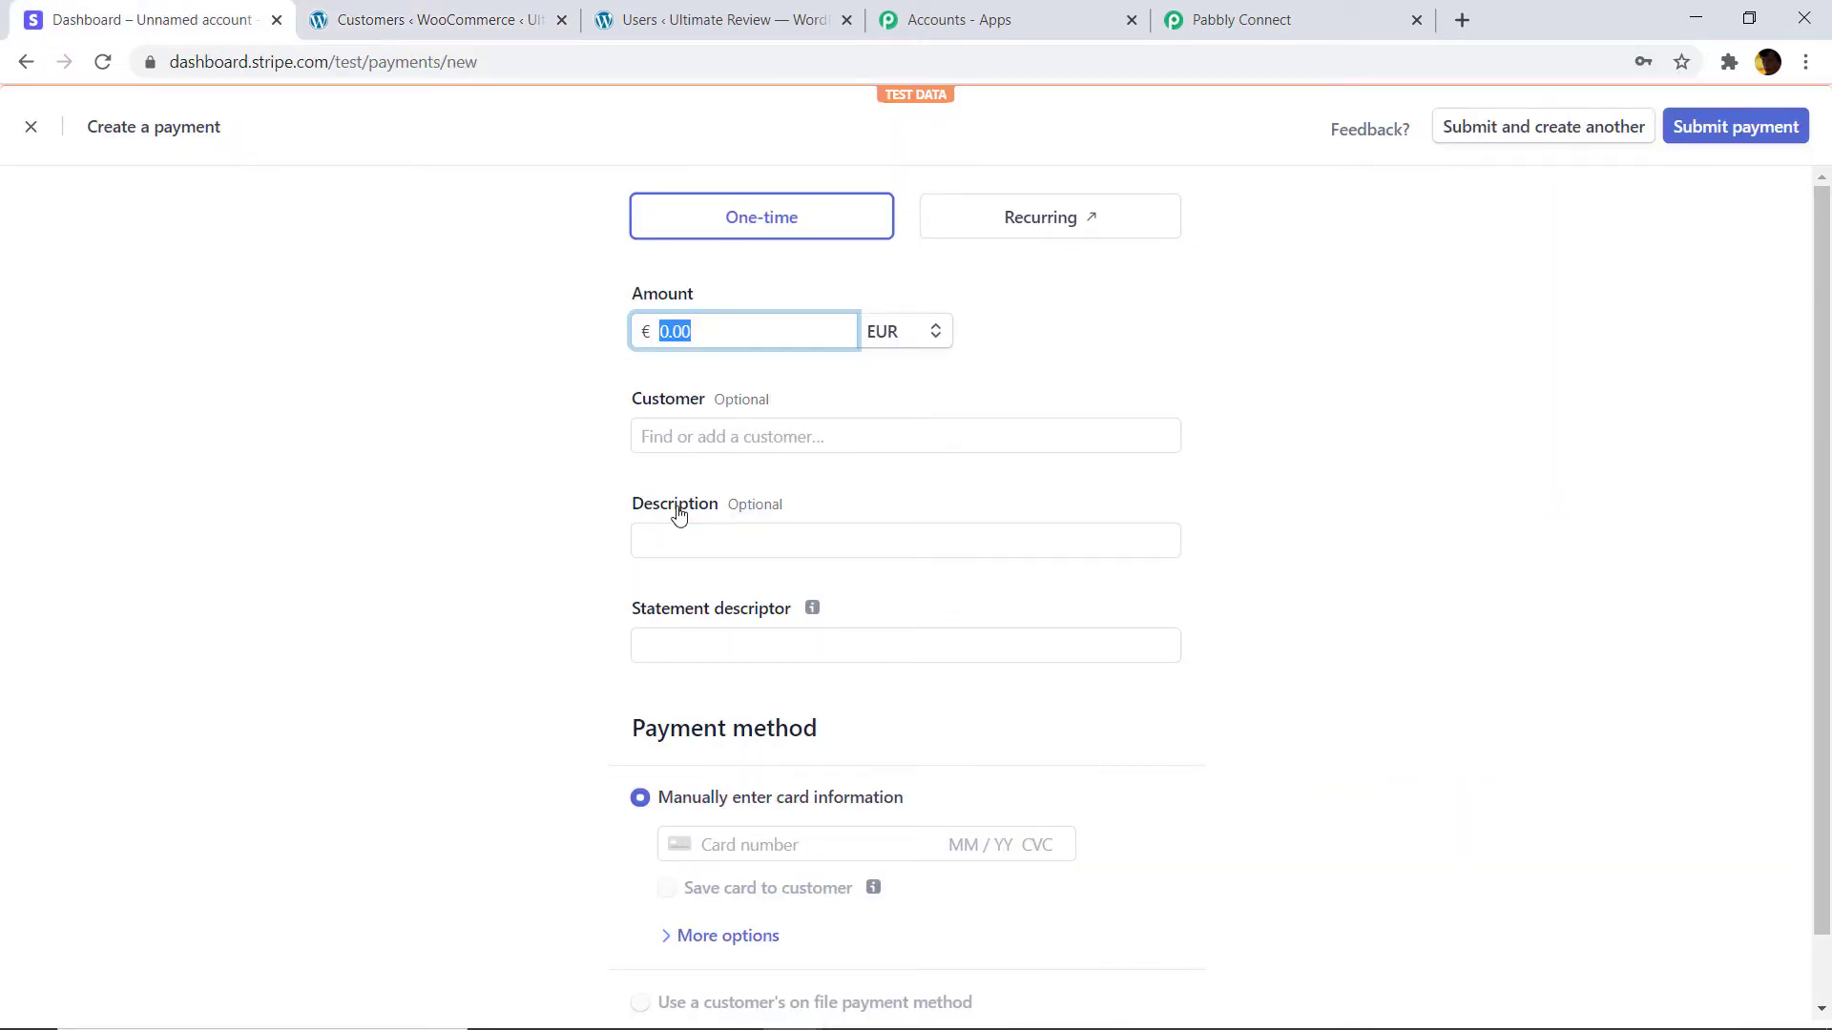
Set the payment amount to 25 and the currency to USD.
click(717, 333)
text(5)
click(900, 332)
click(941, 413)
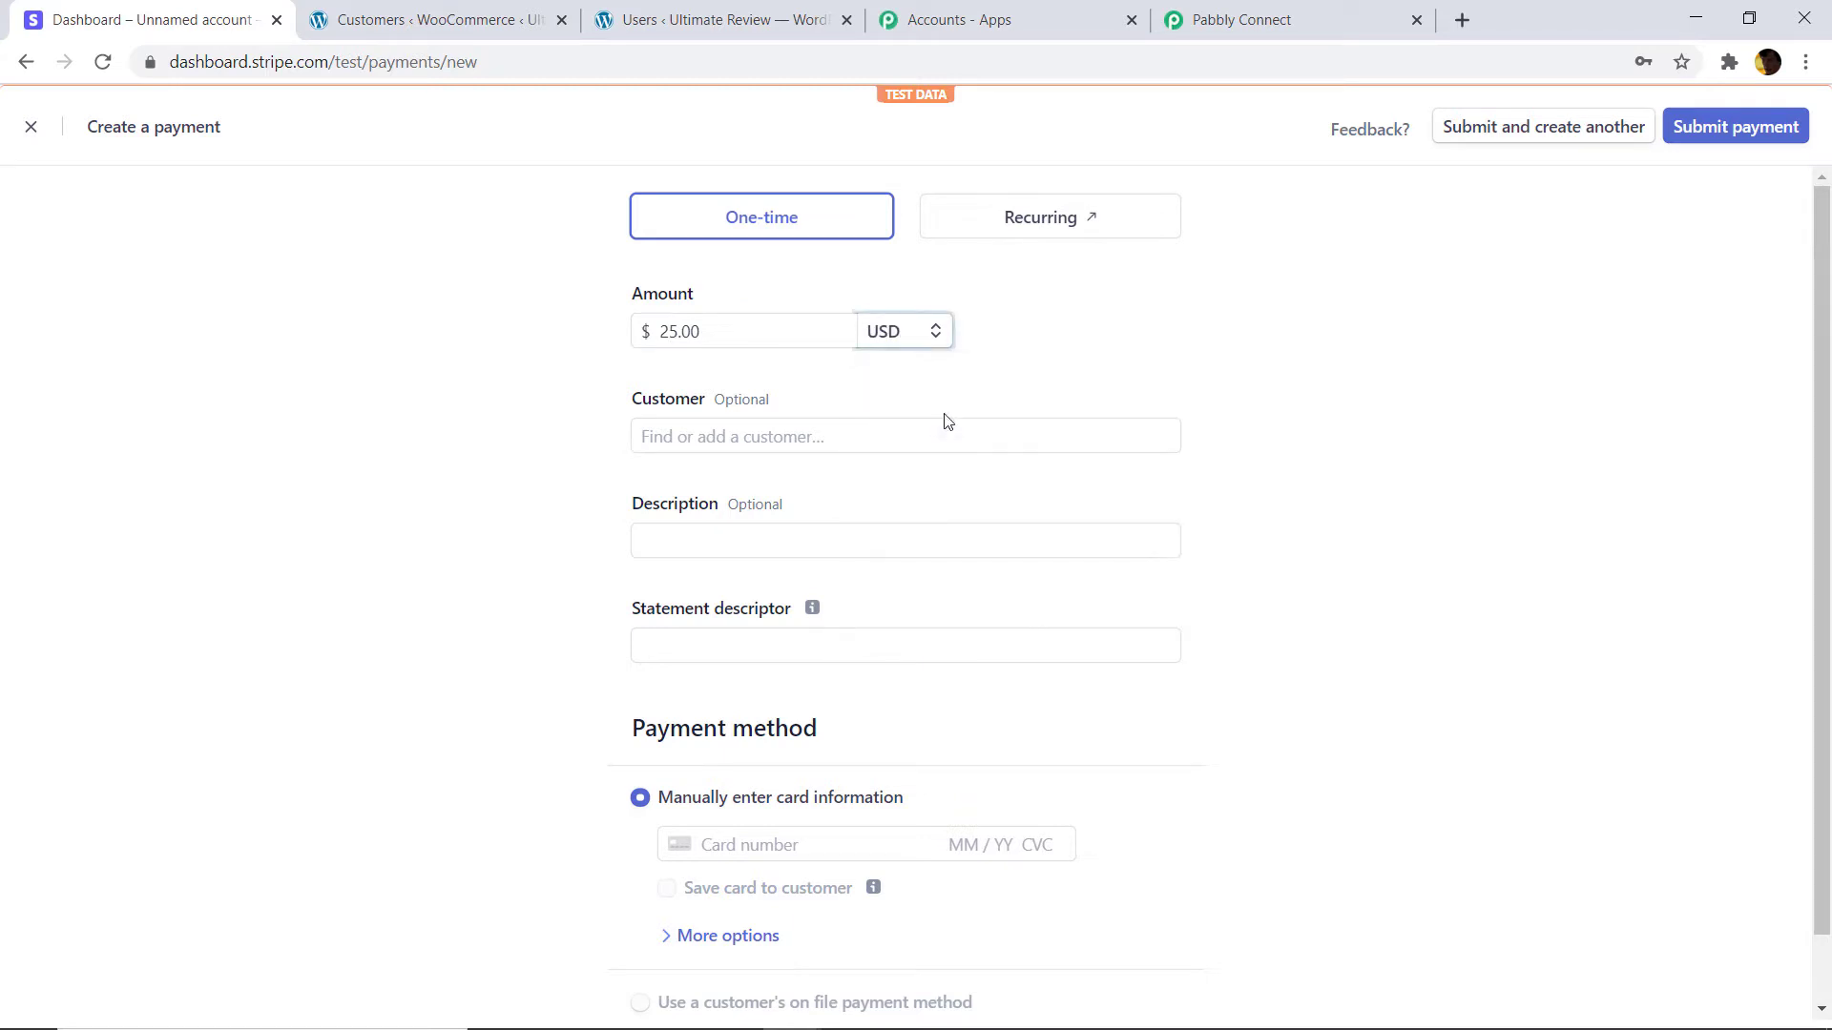
Add a new customer and paste the copied WooCommerce email as their email.
click(704, 437)
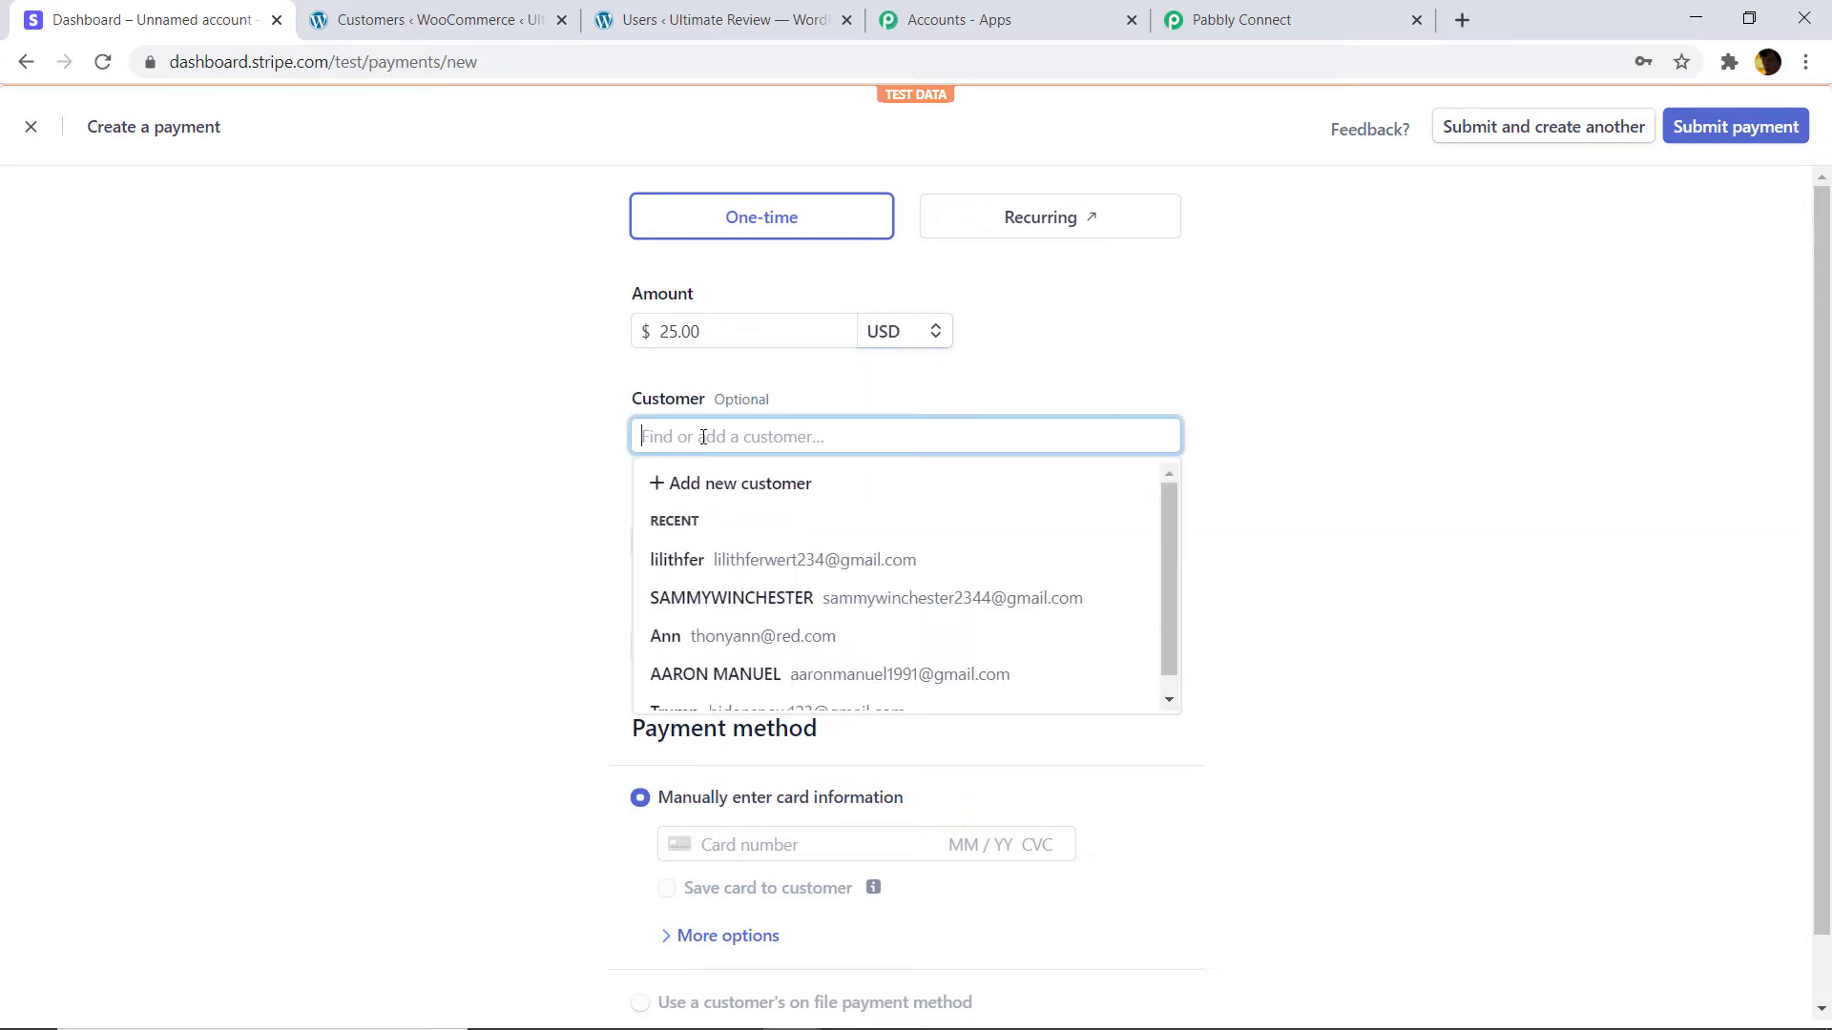
click(713, 482)
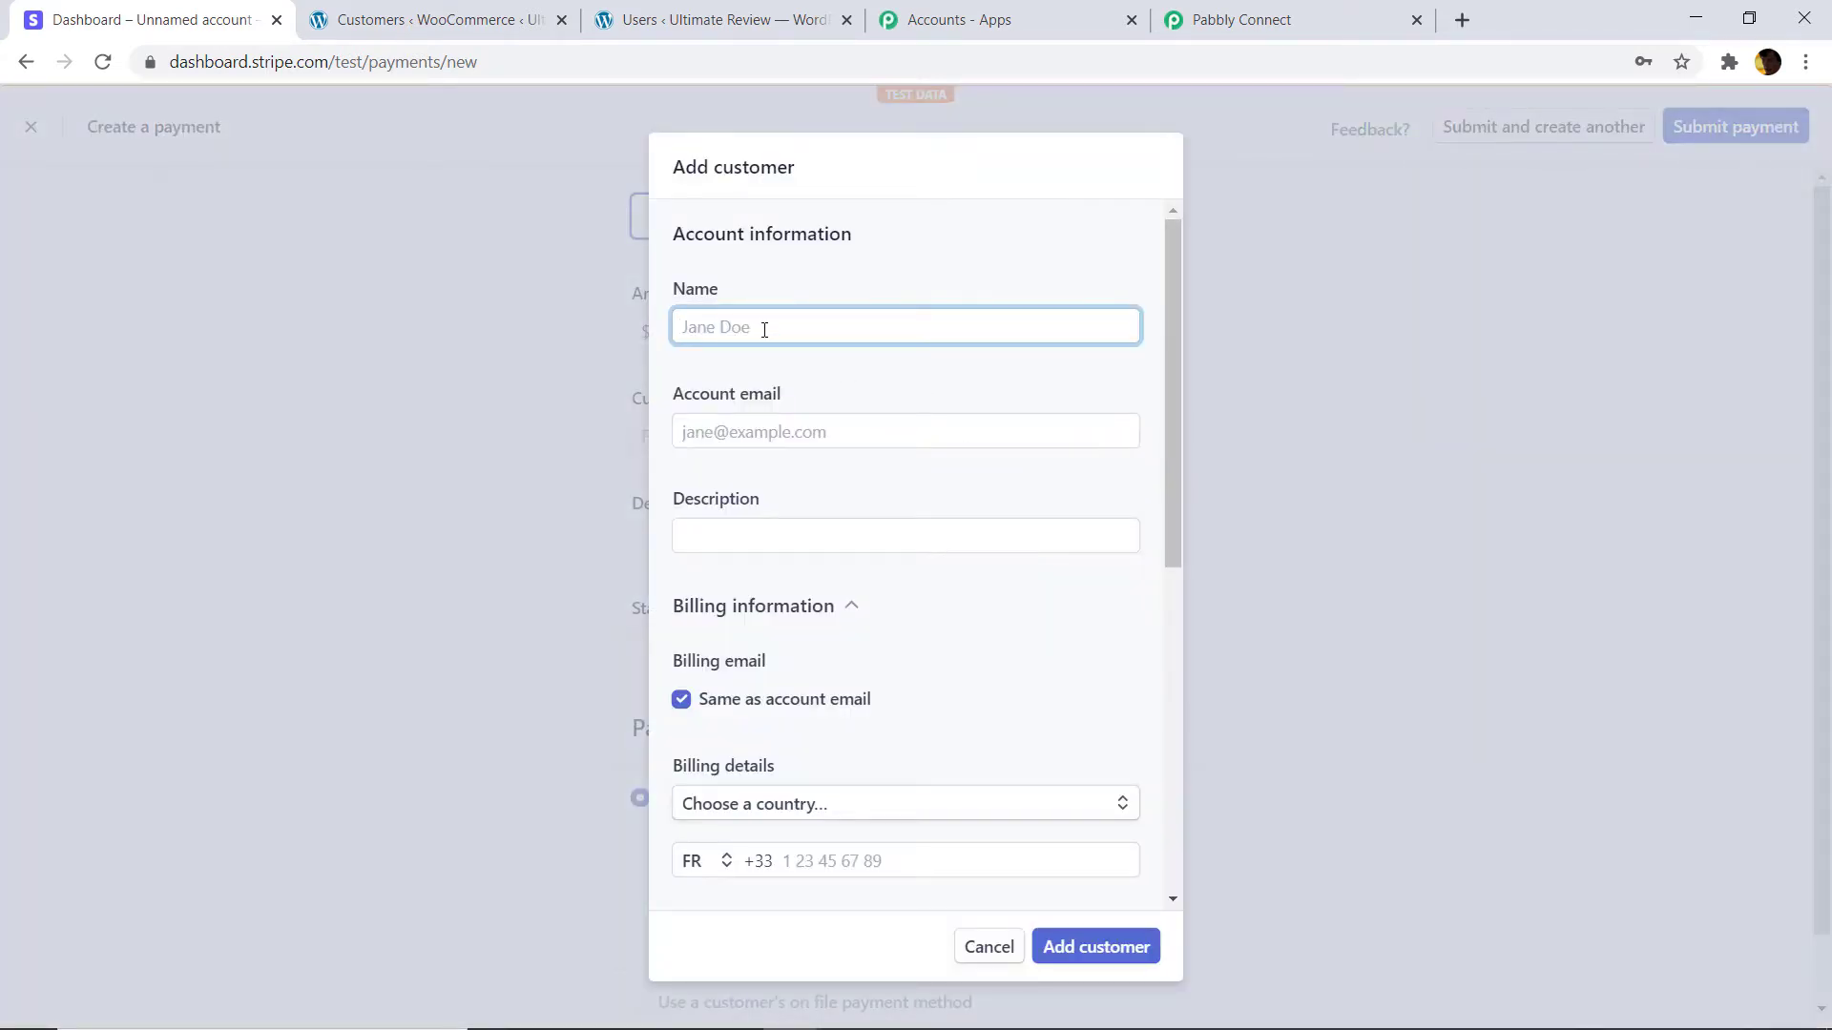
click(764, 330)
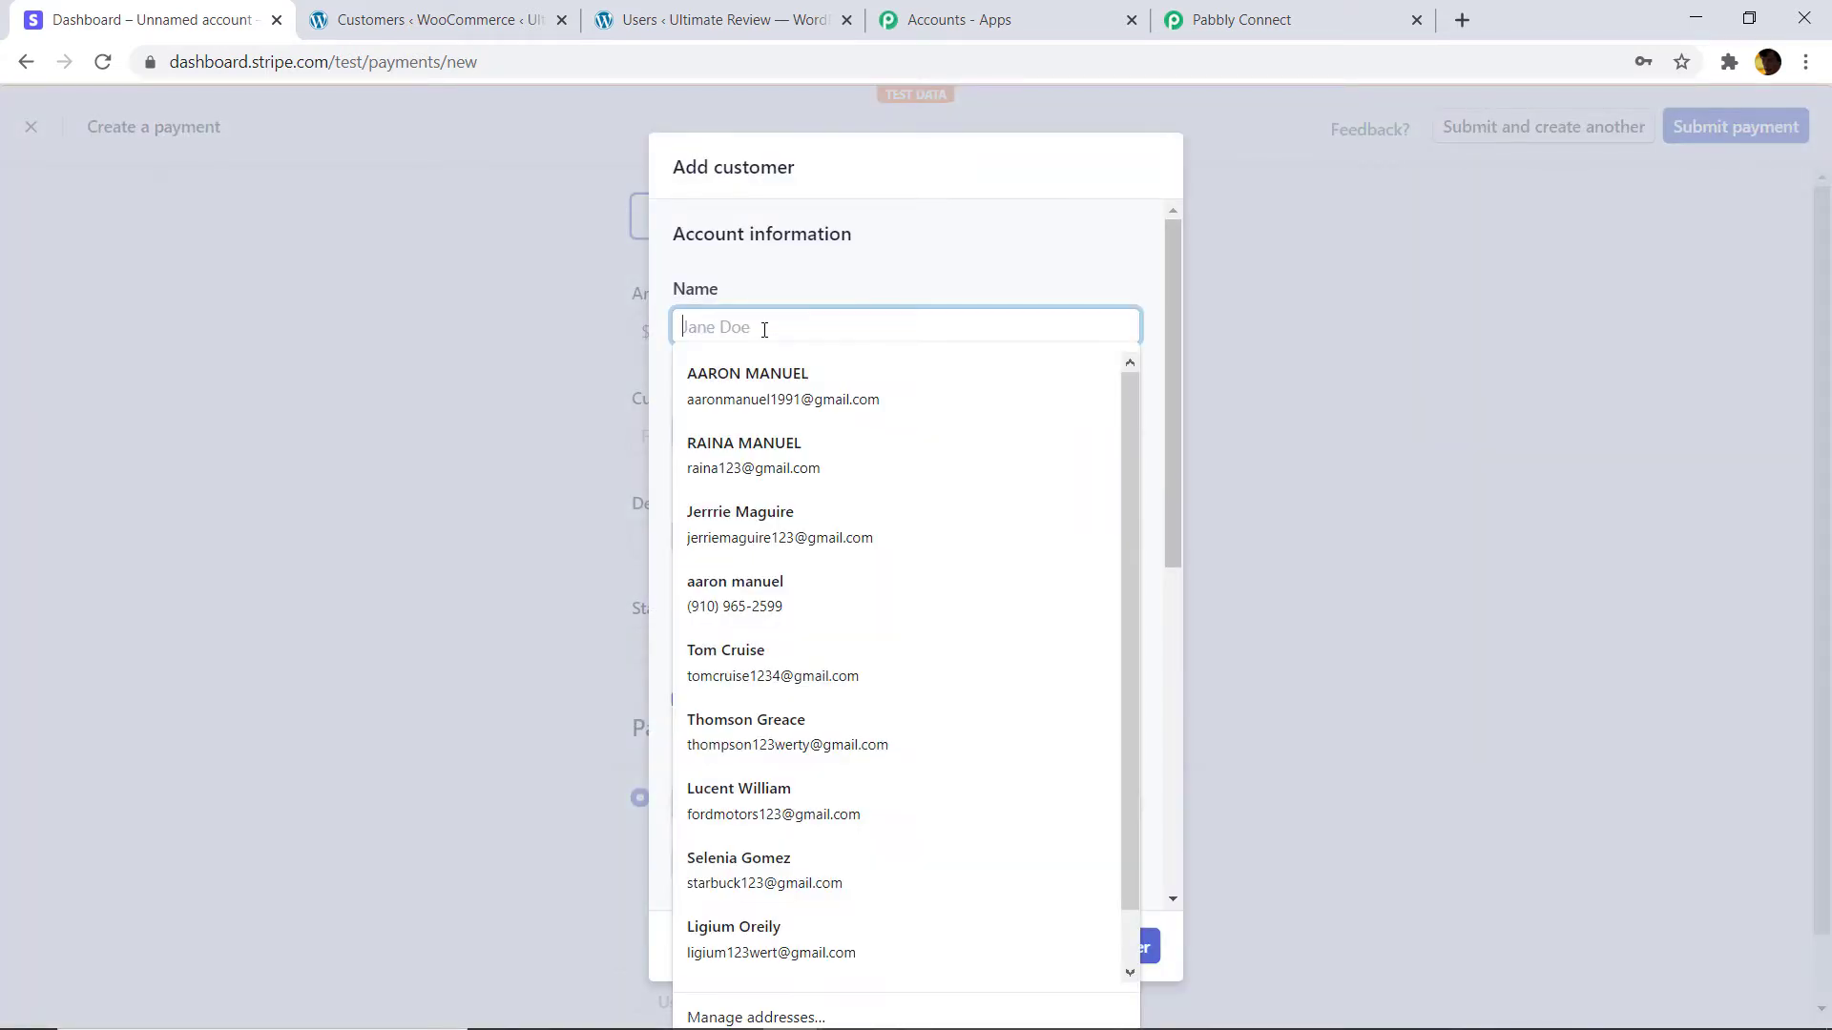
click(1066, 270)
click(724, 429)
right_click(724, 429)
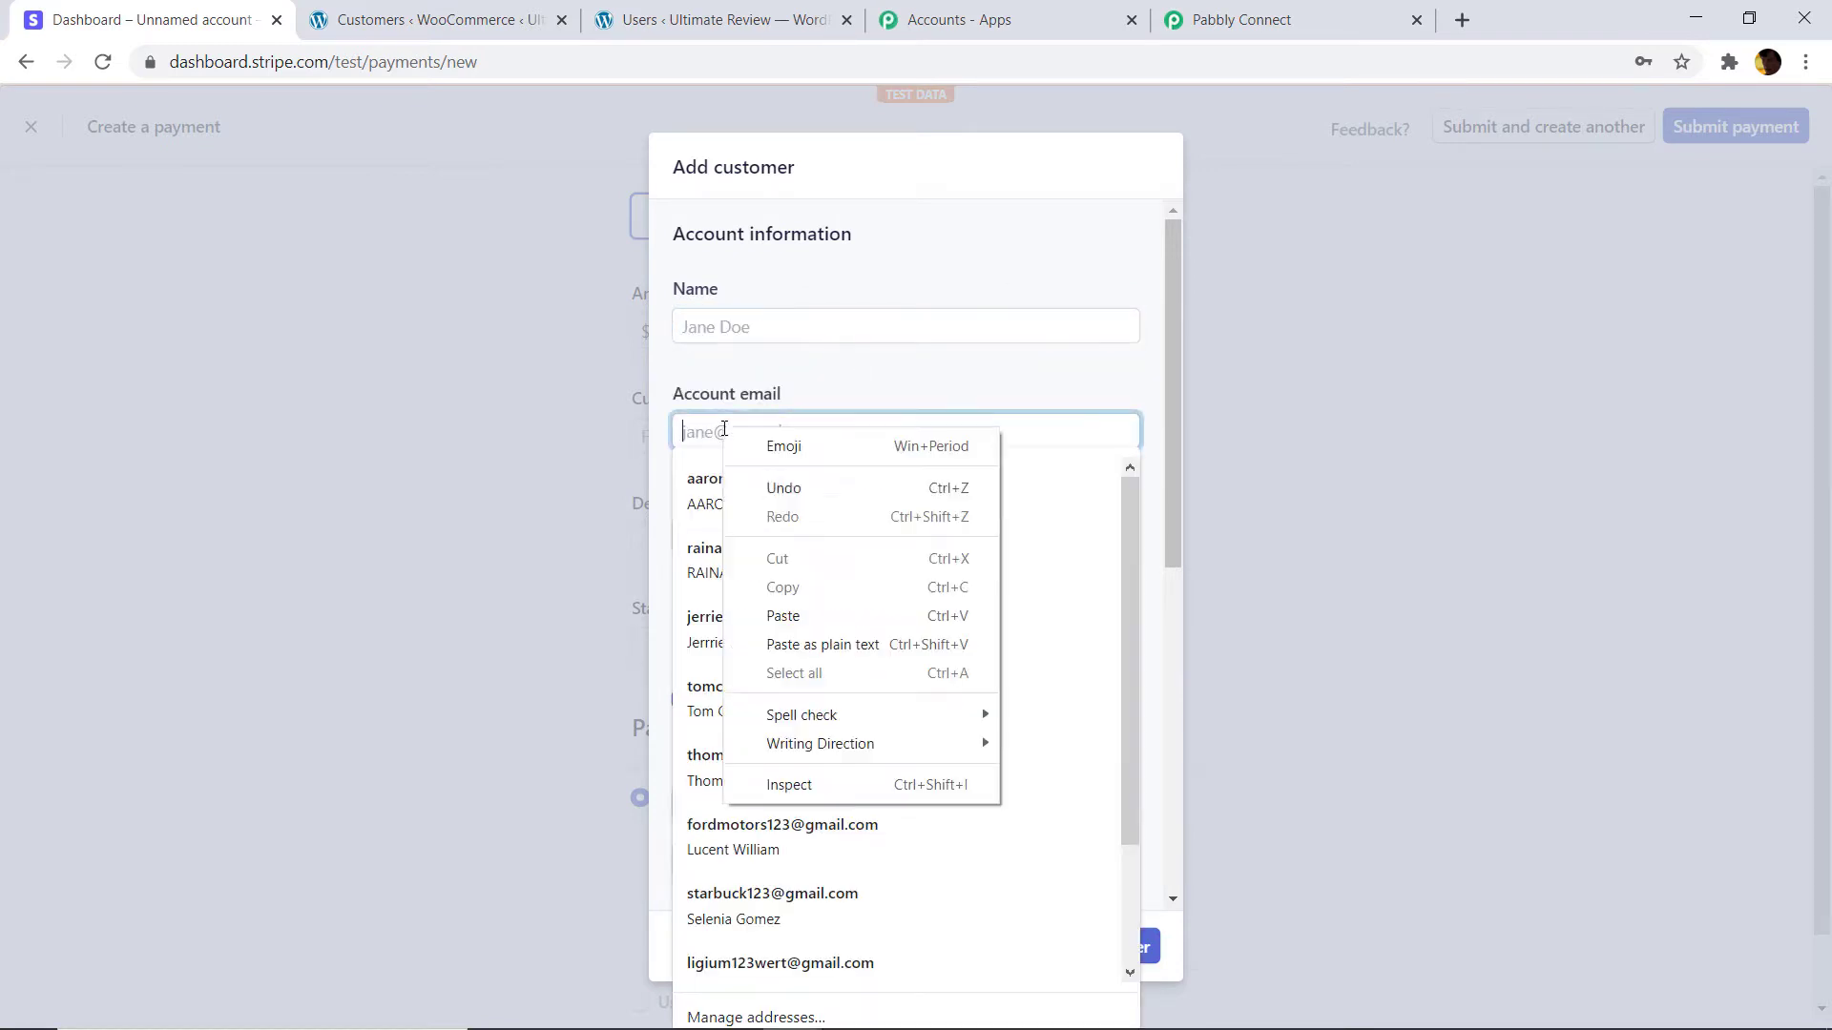
click(795, 611)
Paste the WooCommerce customer's display name as the name and set the description to 'random'.
click(636, 15)
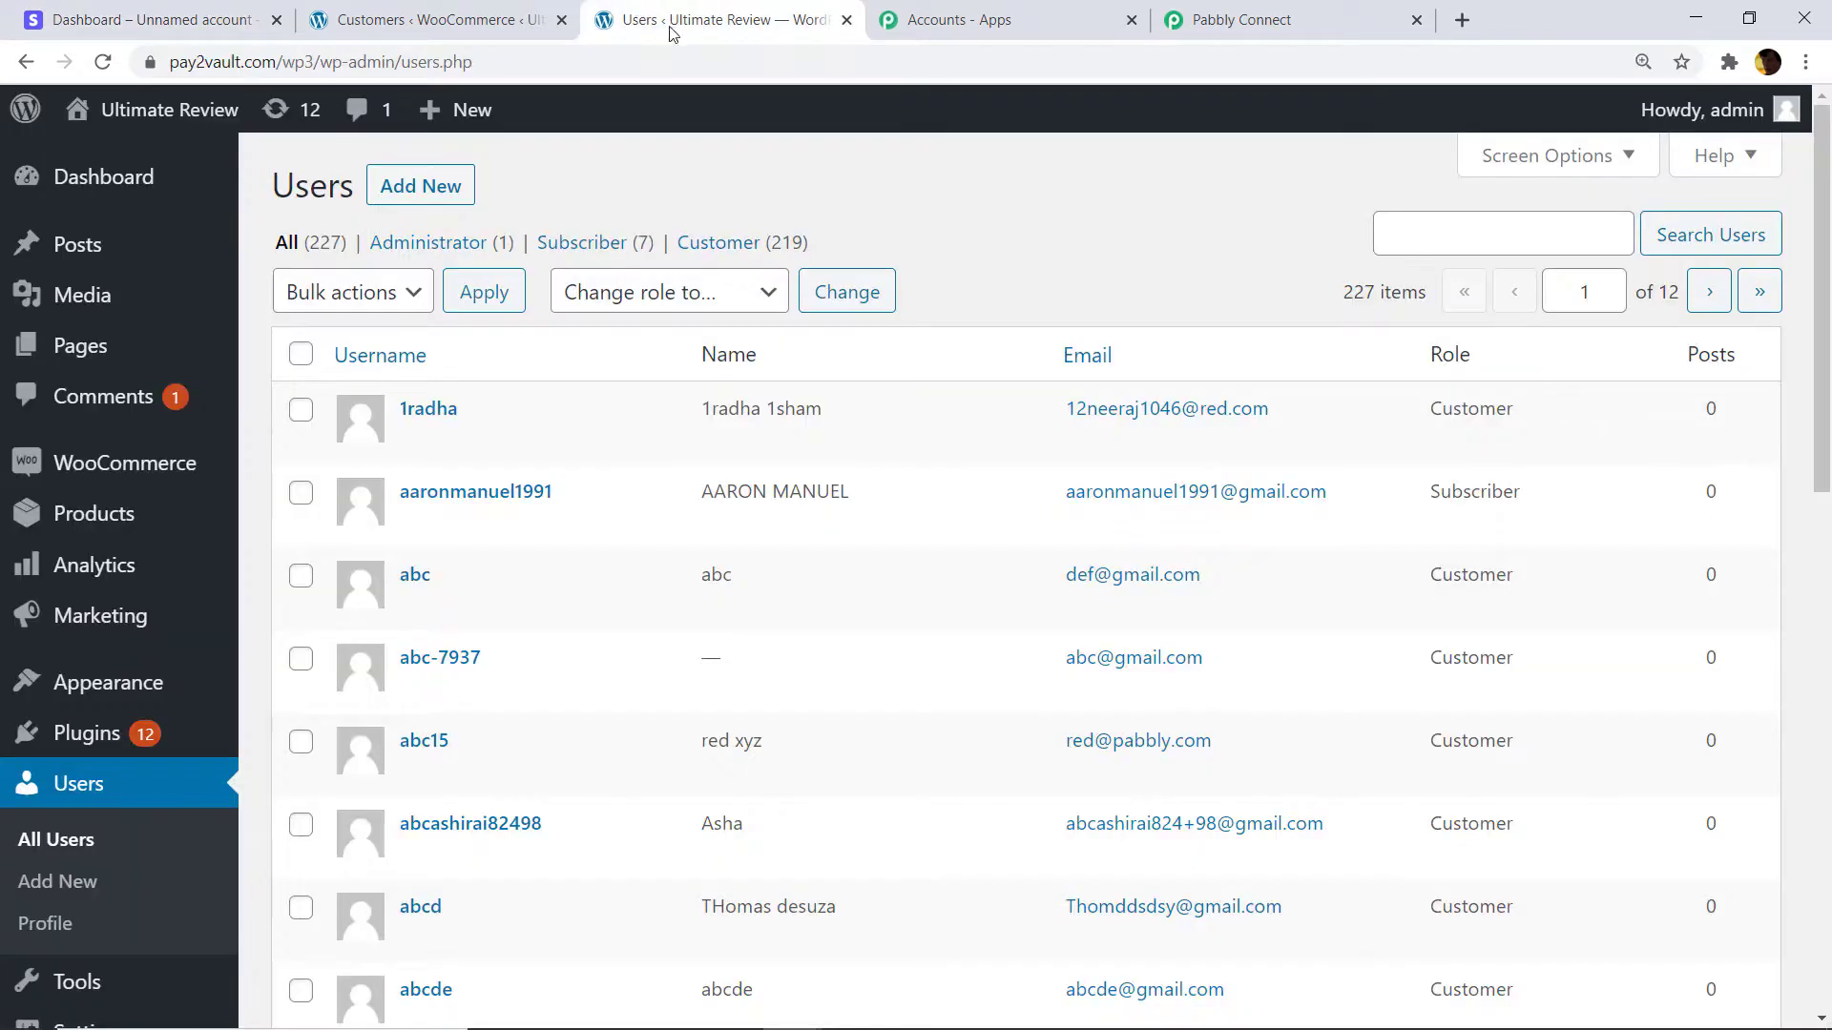
click(535, 19)
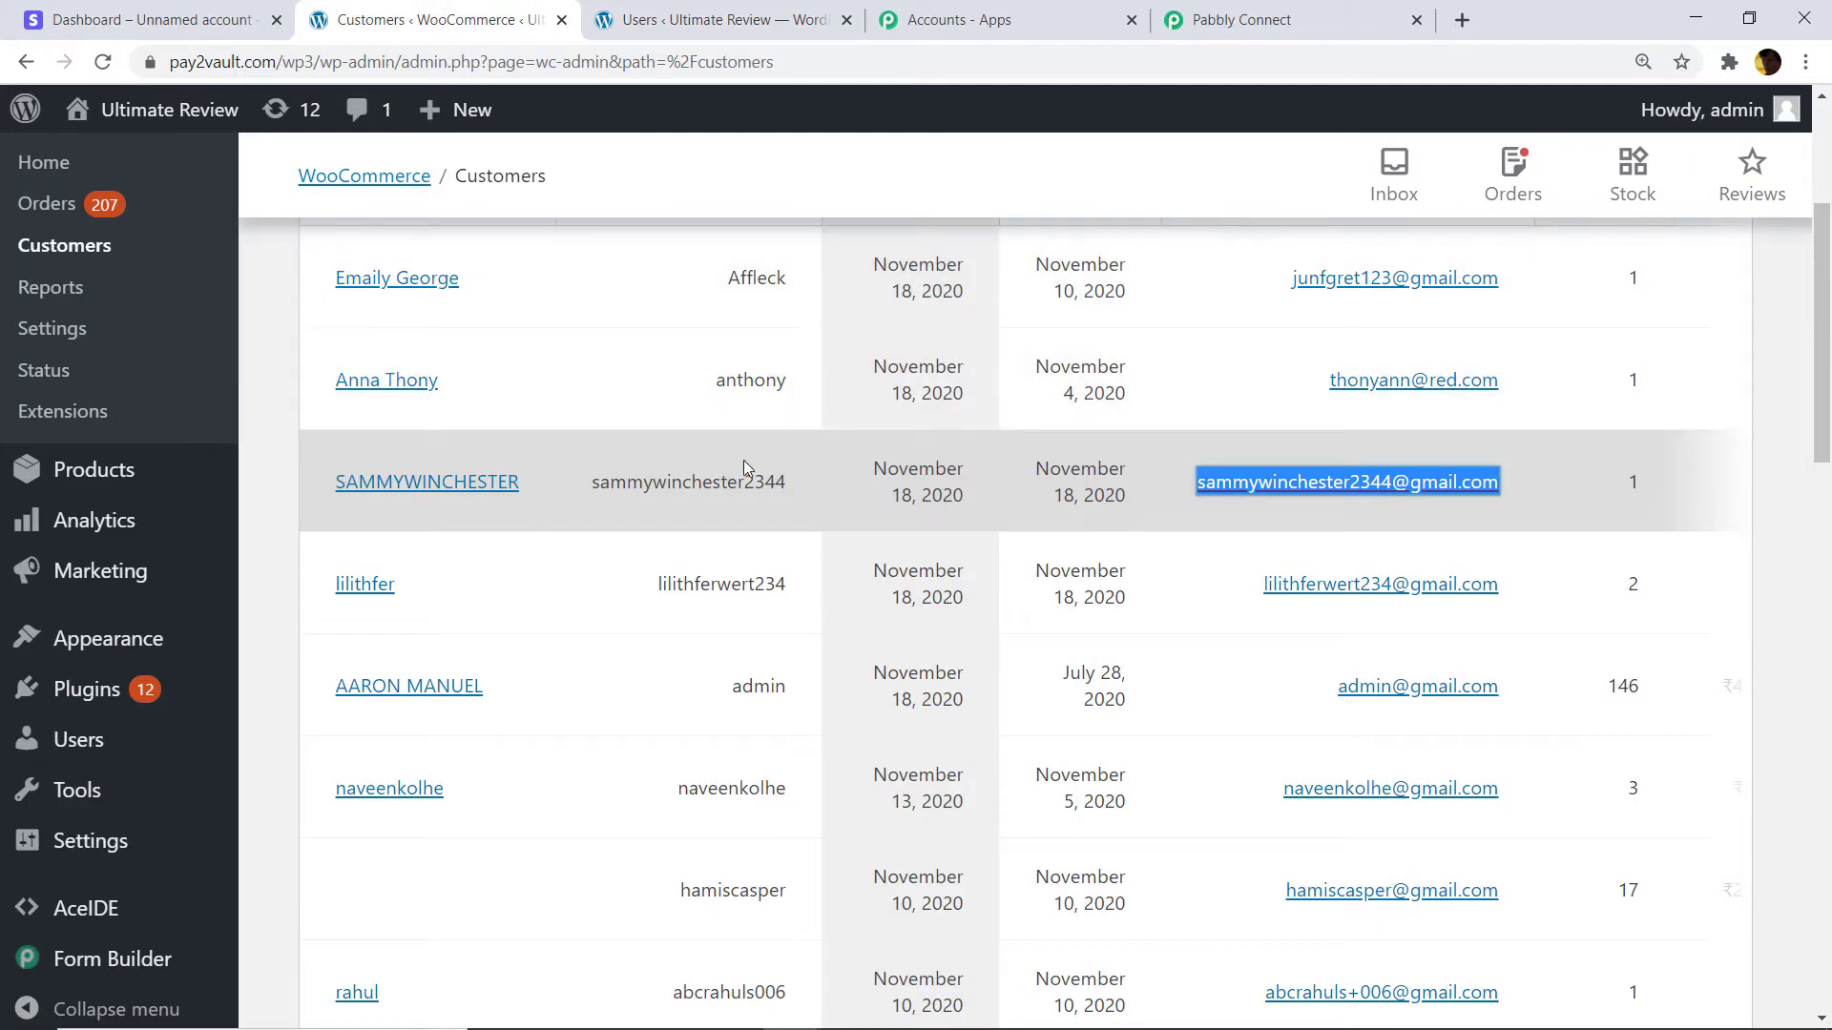
drag(809, 485, 737, 487)
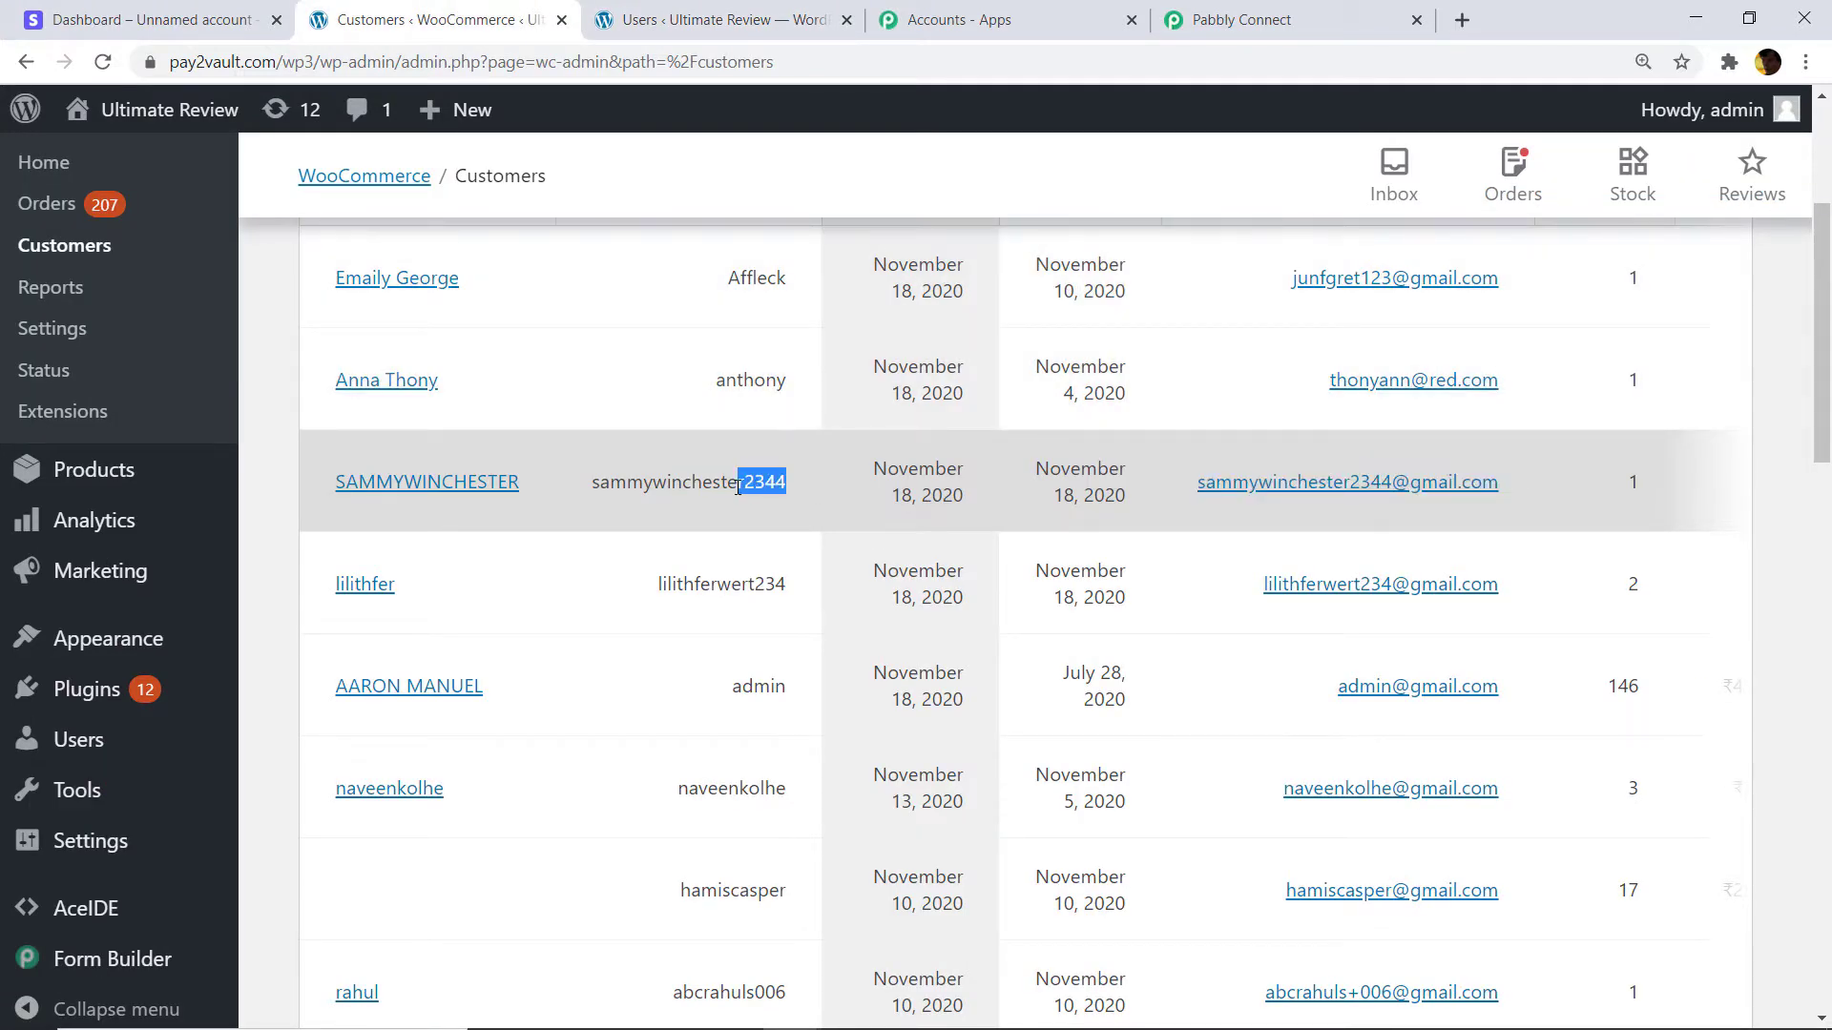
drag(525, 483, 336, 492)
right_click(344, 494)
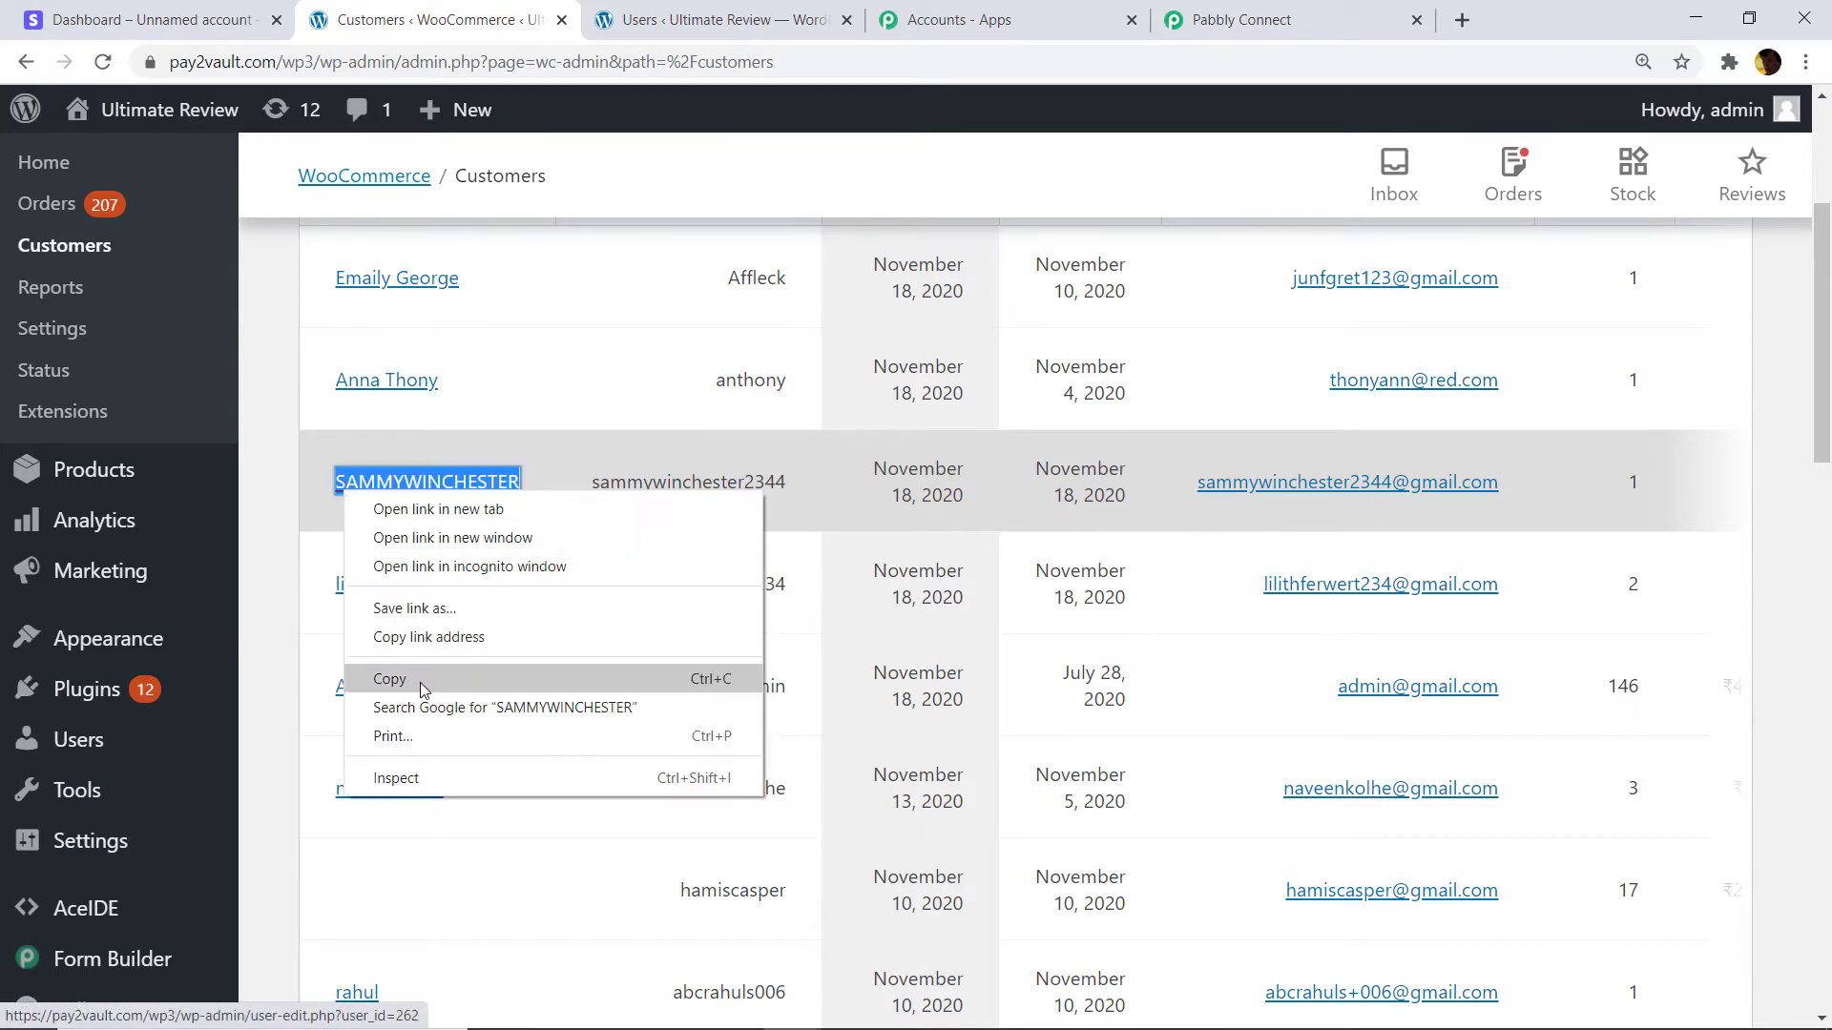
click(420, 679)
click(153, 20)
right_click(734, 319)
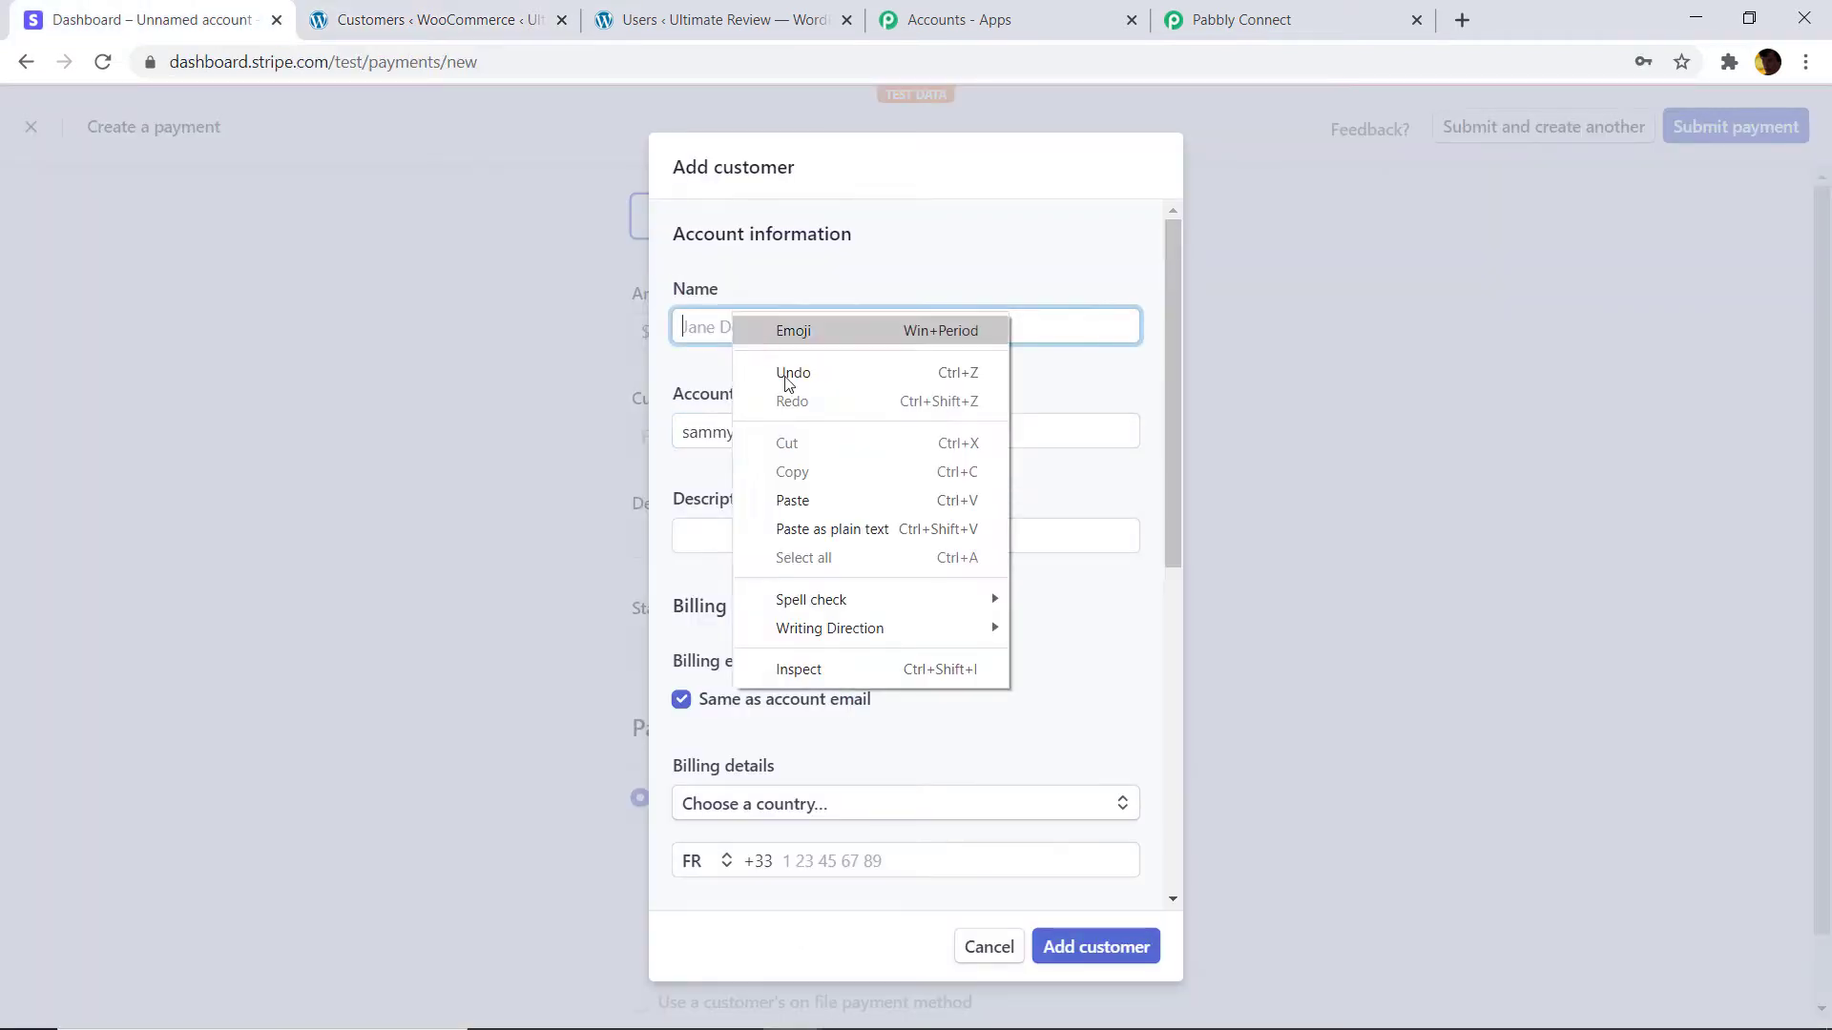
click(819, 500)
click(750, 531)
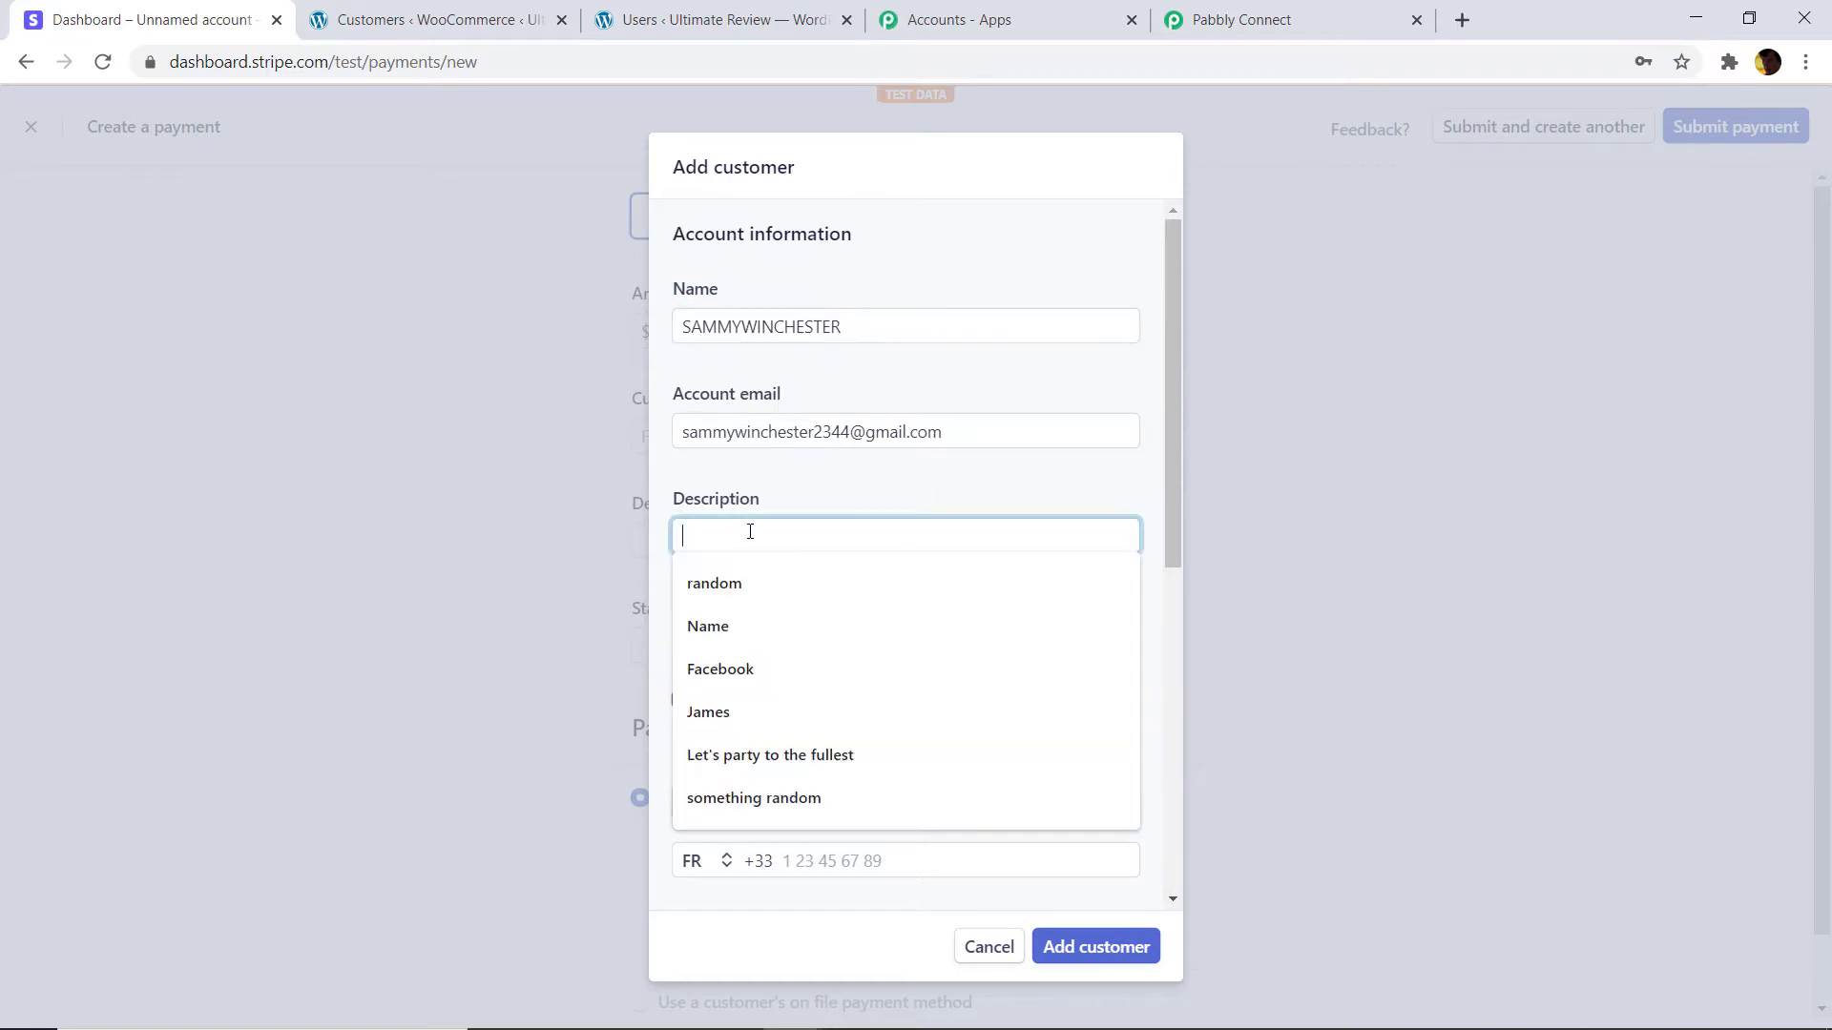
click(750, 583)
Enter an Indian billing address: country India, two address lines, city and postal code.
scroll(750, 587, down, 5)
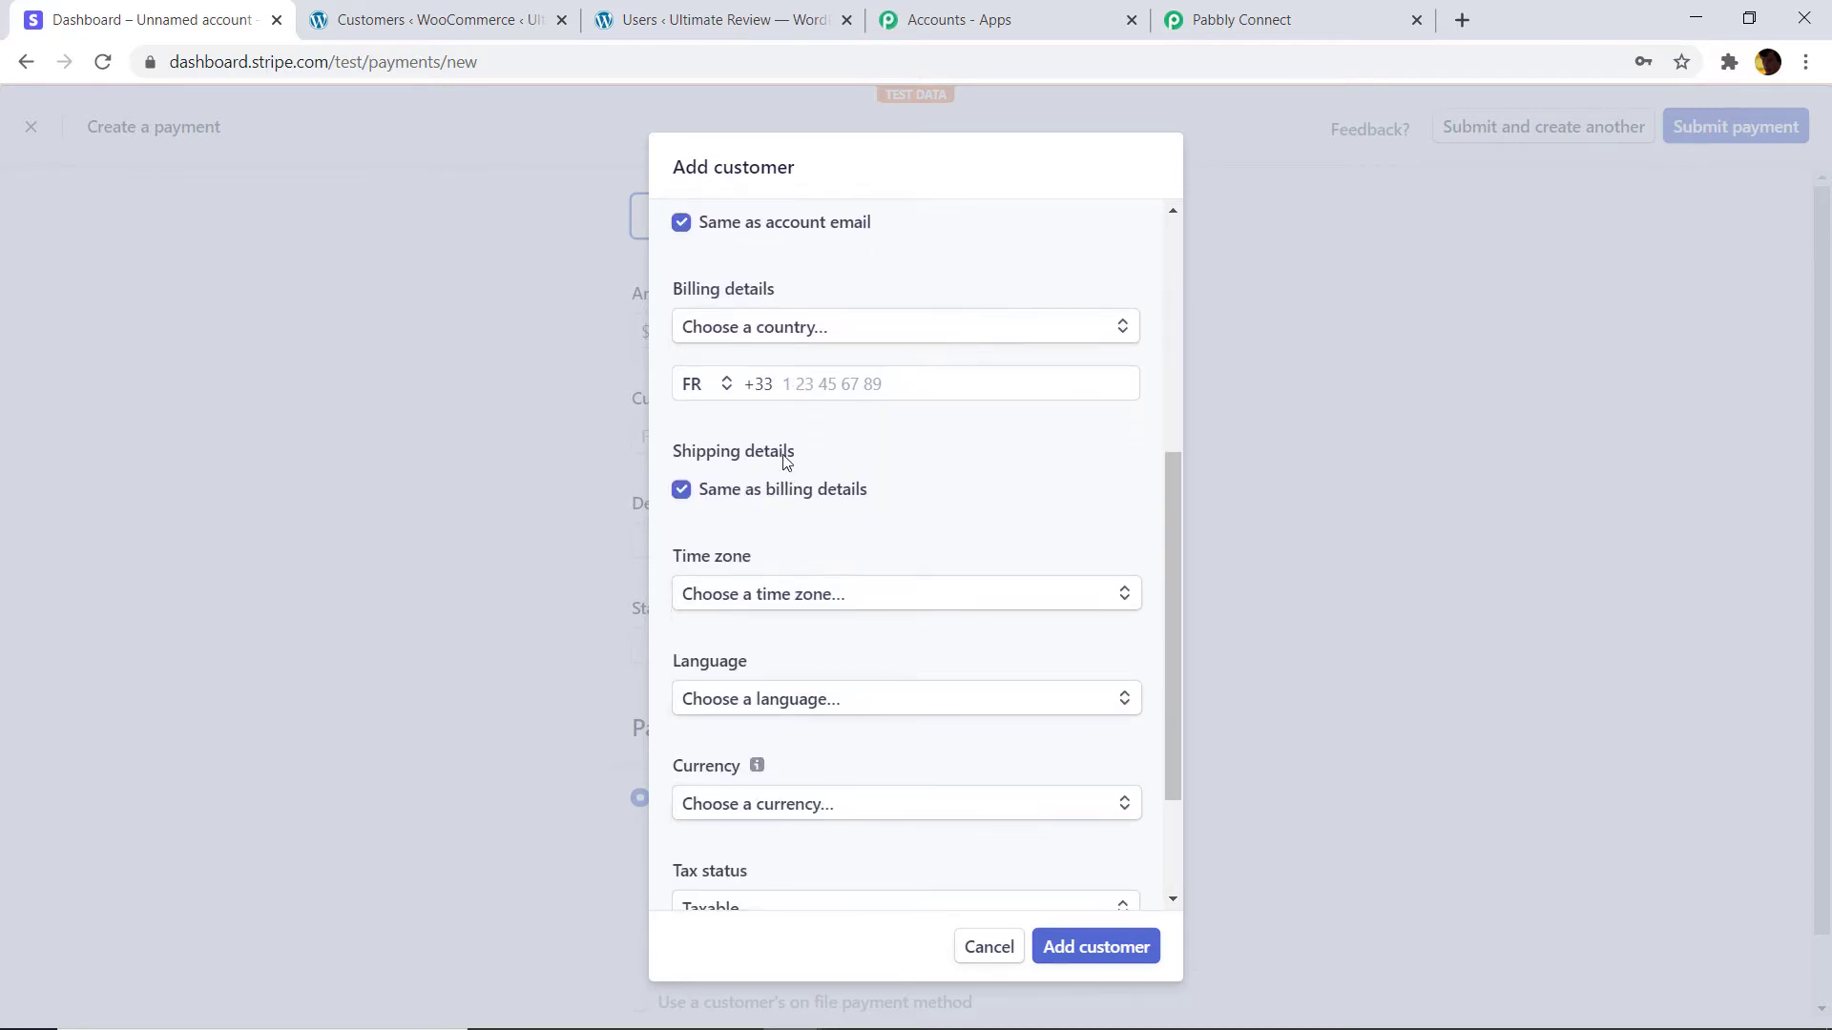
click(801, 334)
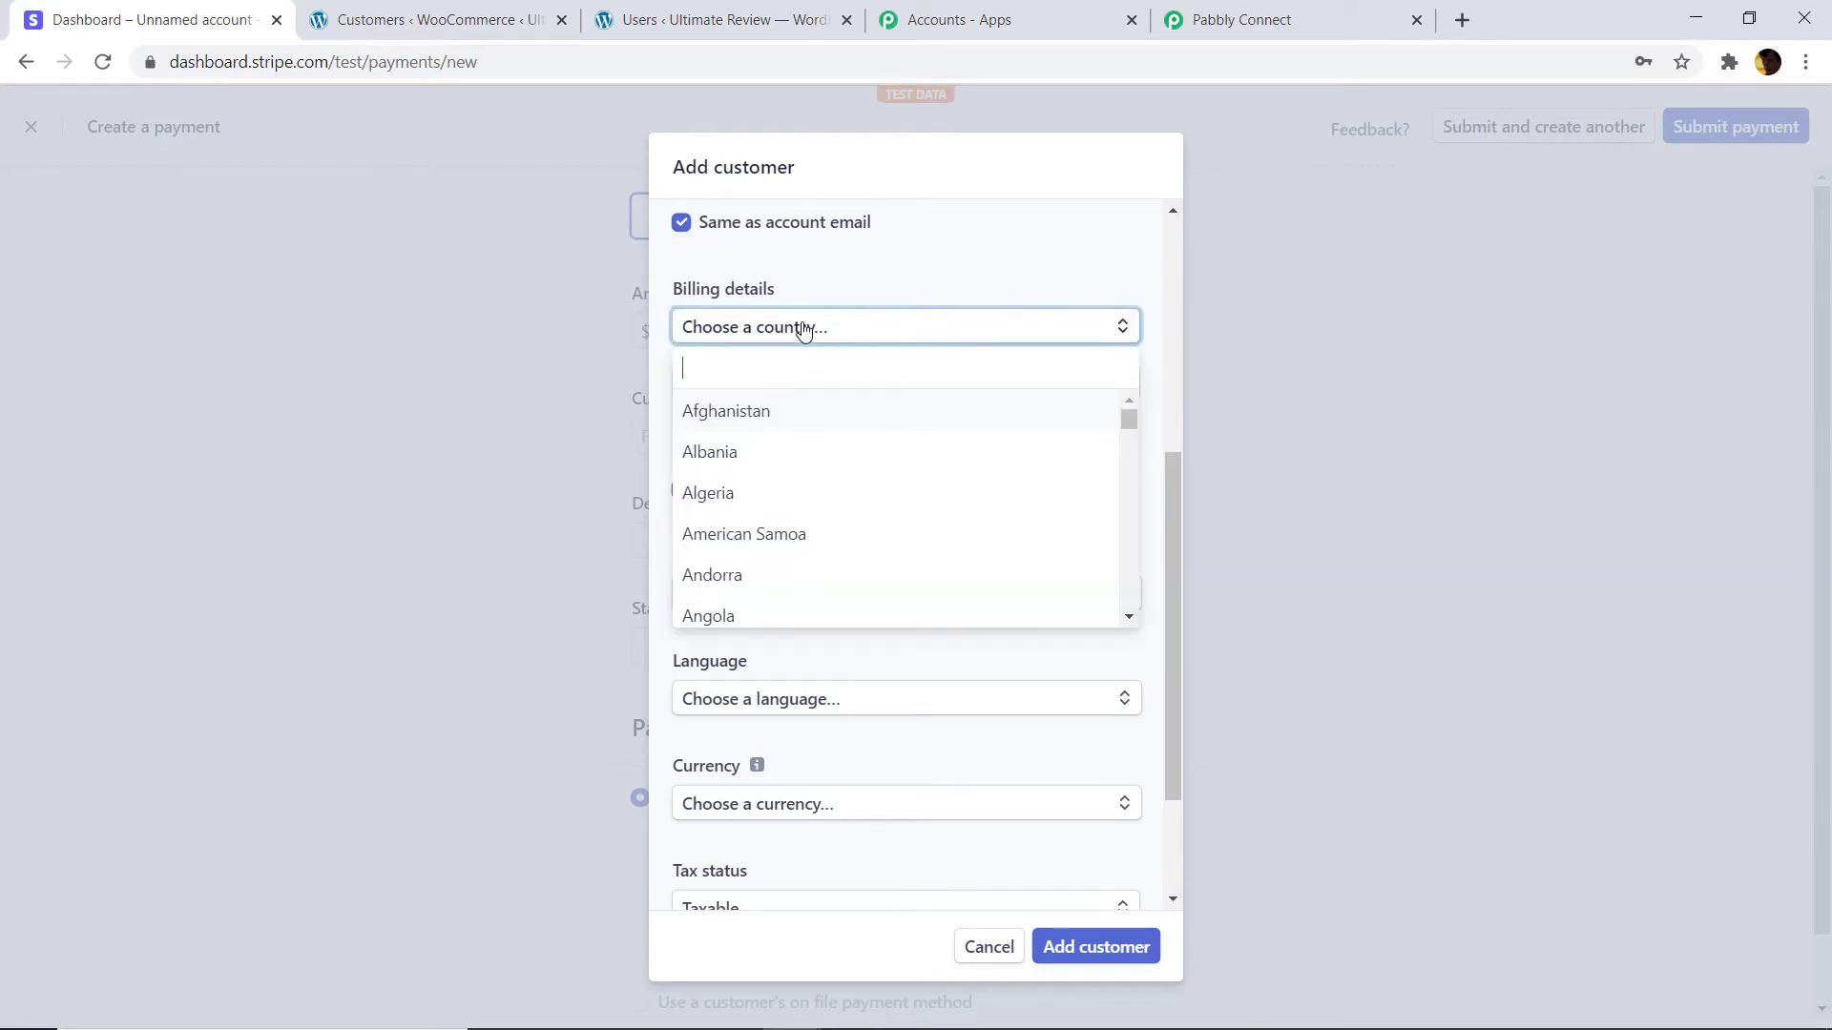
text(india)
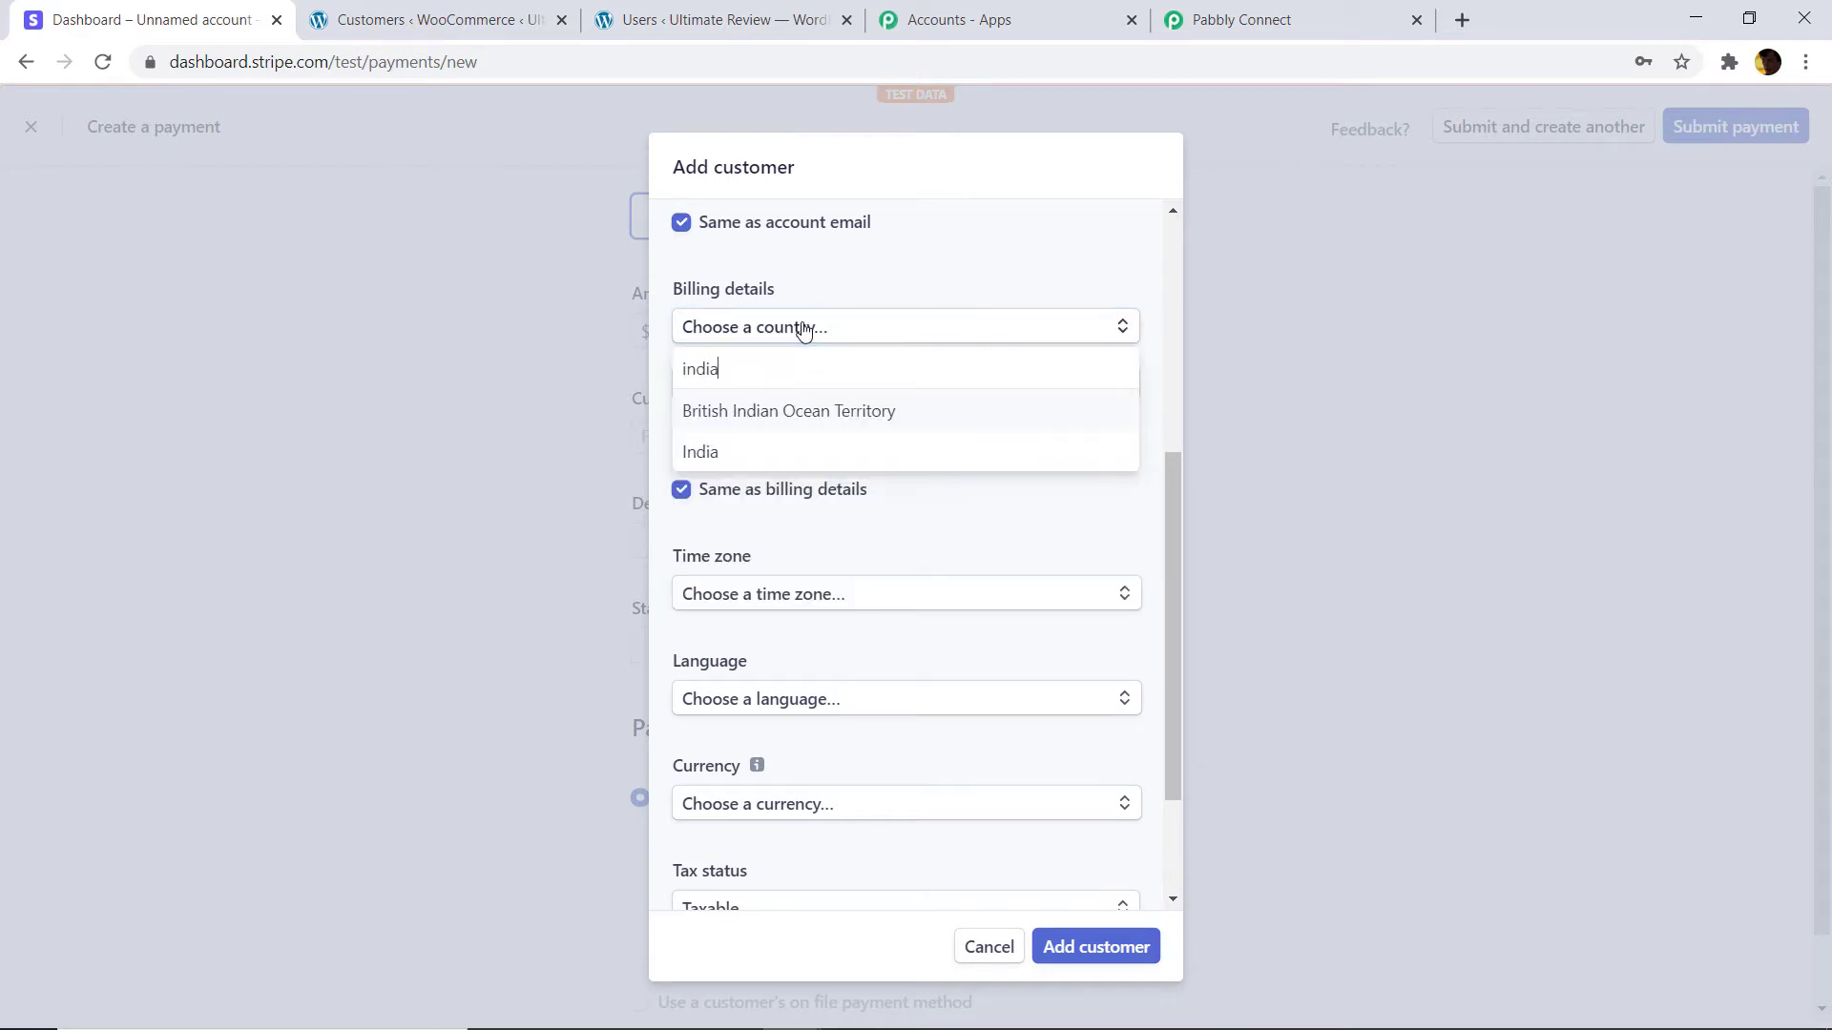
click(769, 460)
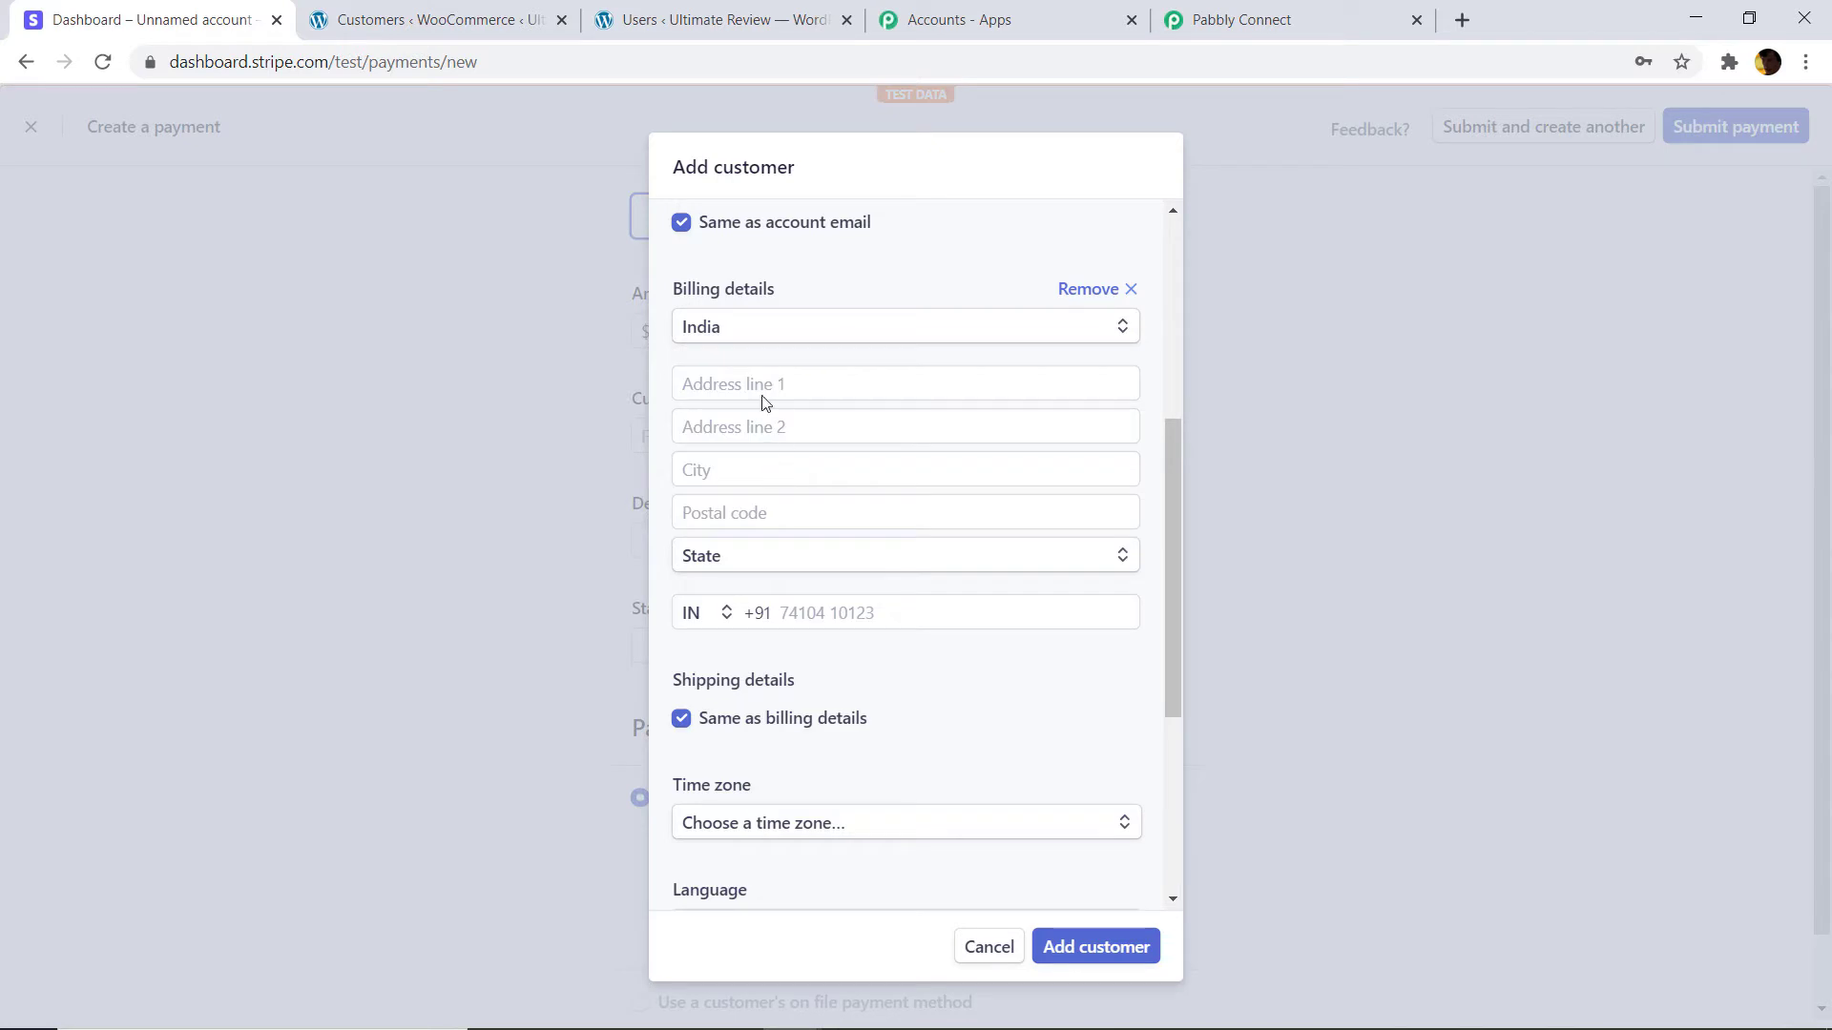
click(762, 388)
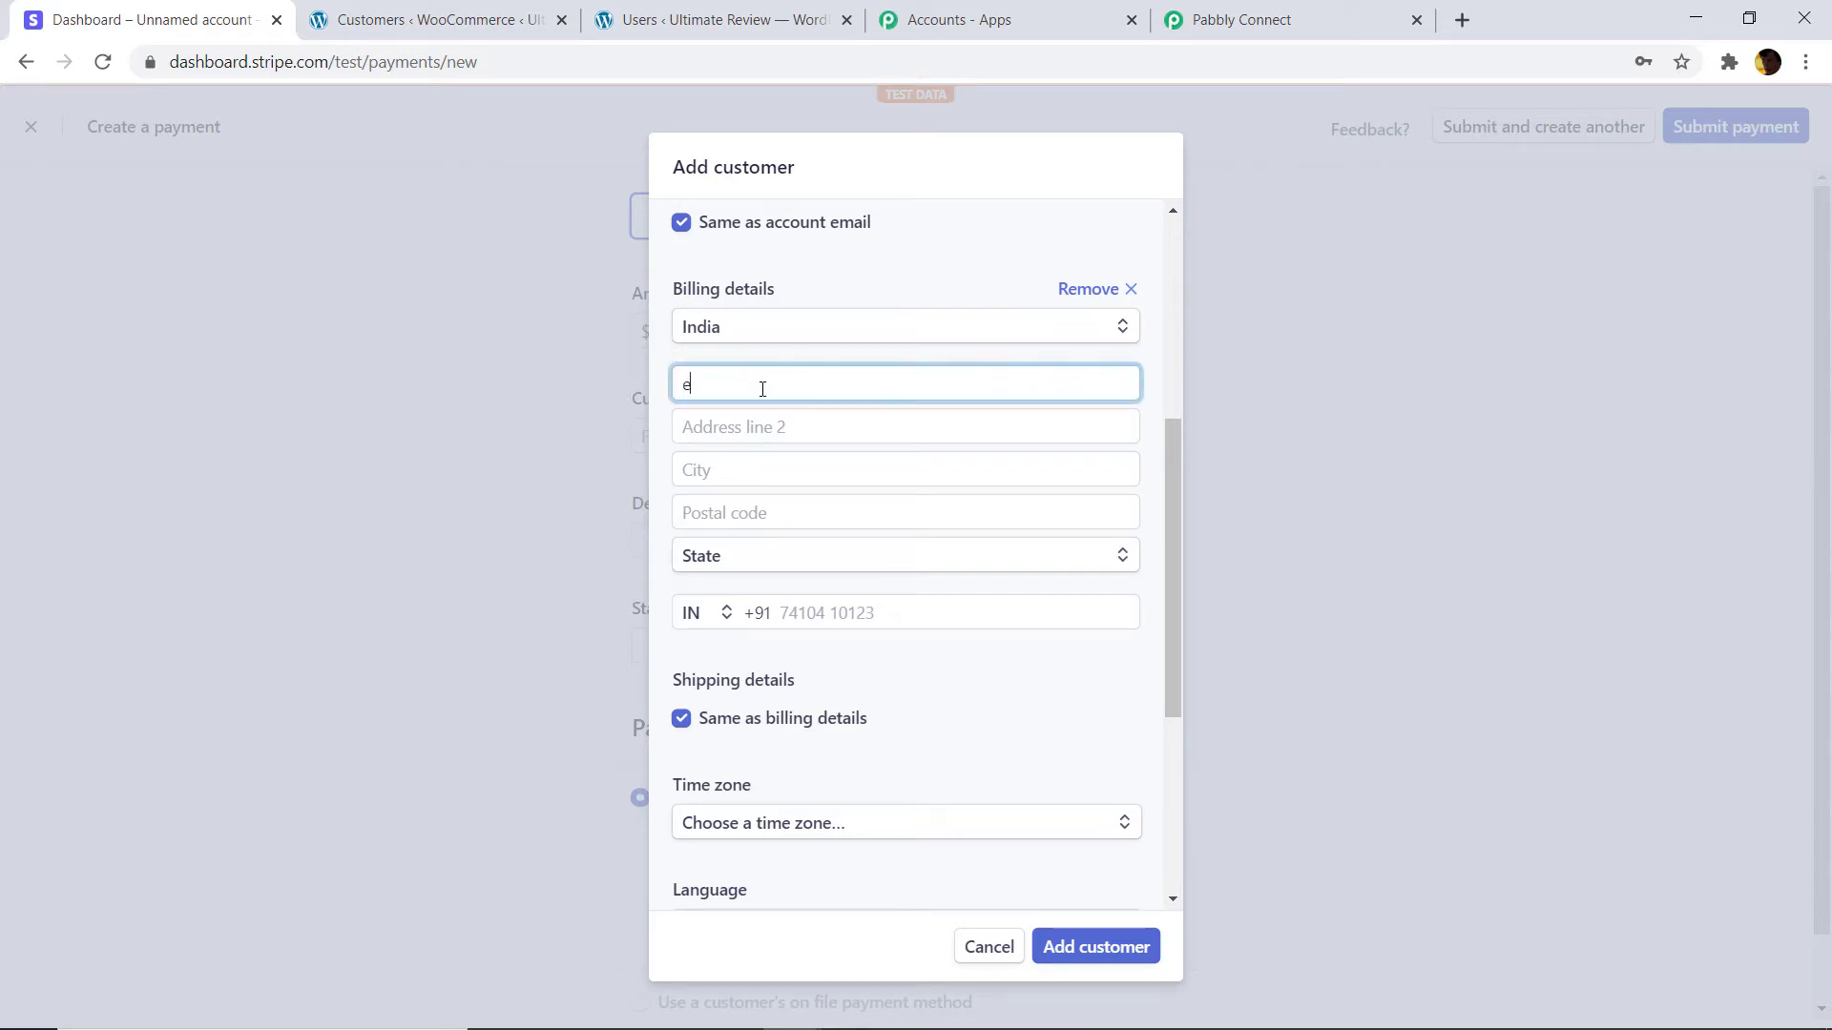
click(780, 416)
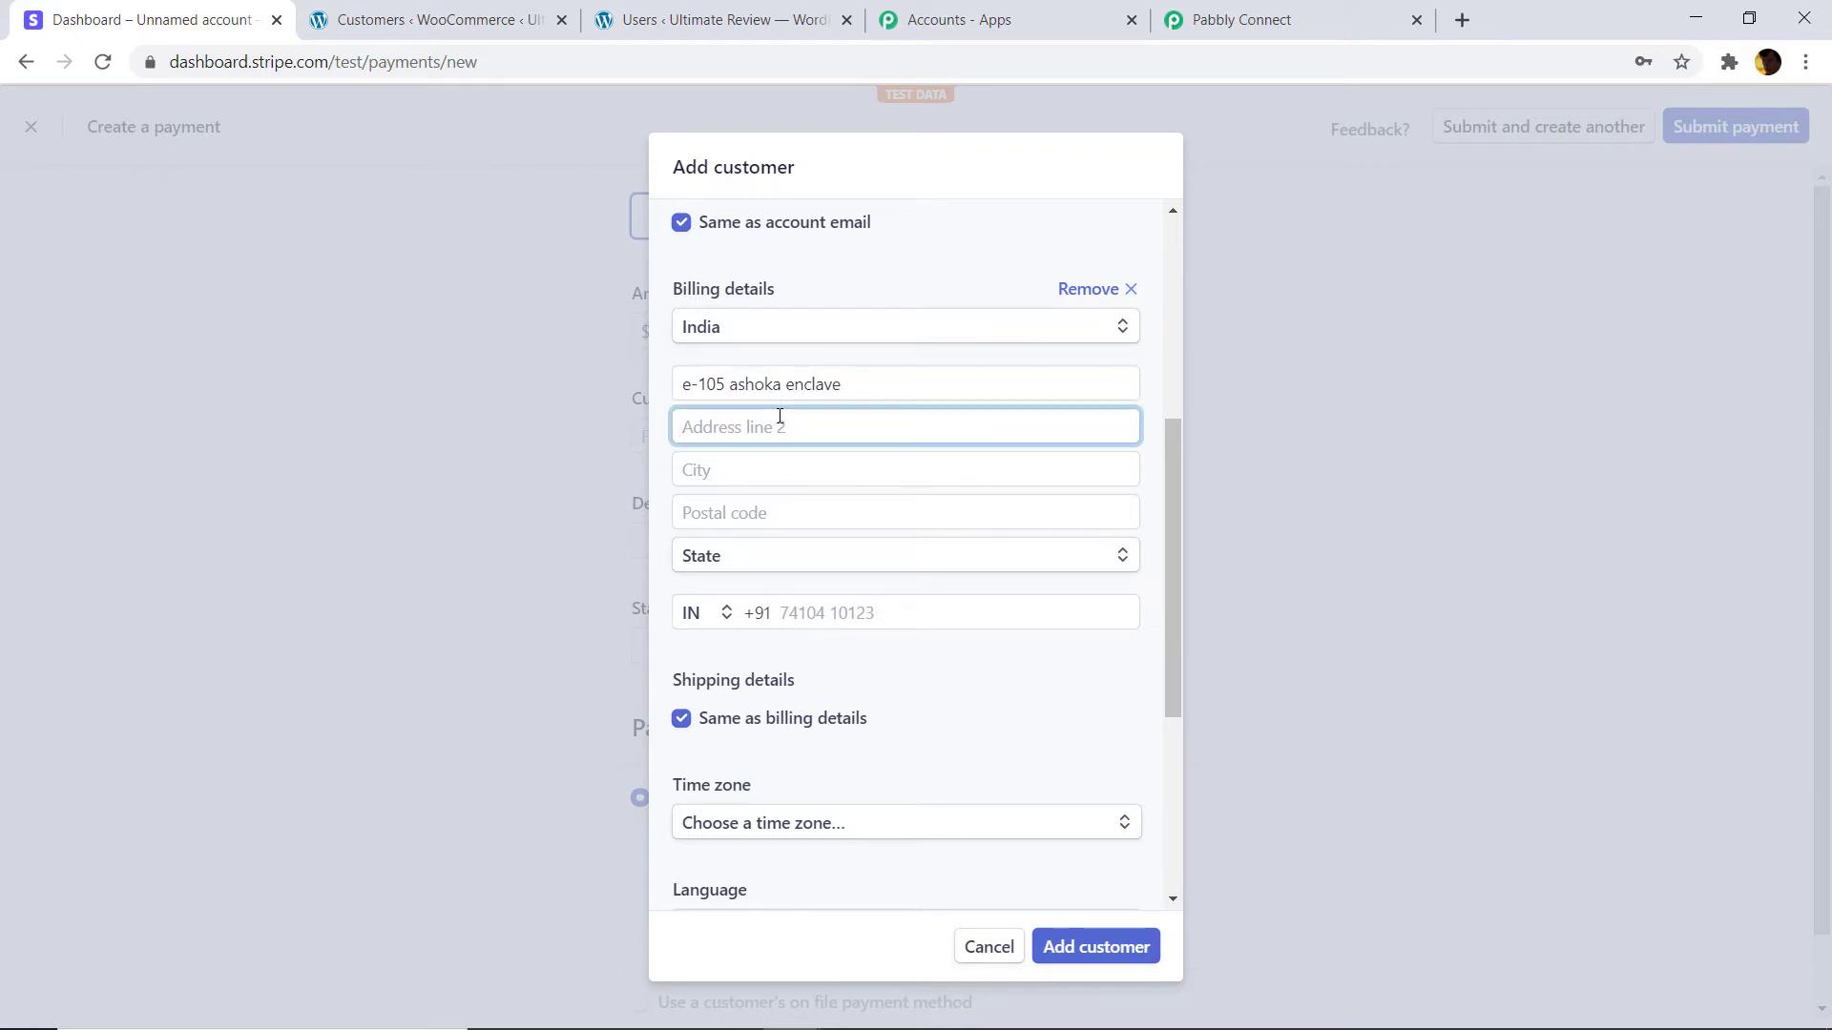
text(near random talkies)
click(810, 470)
text(r)
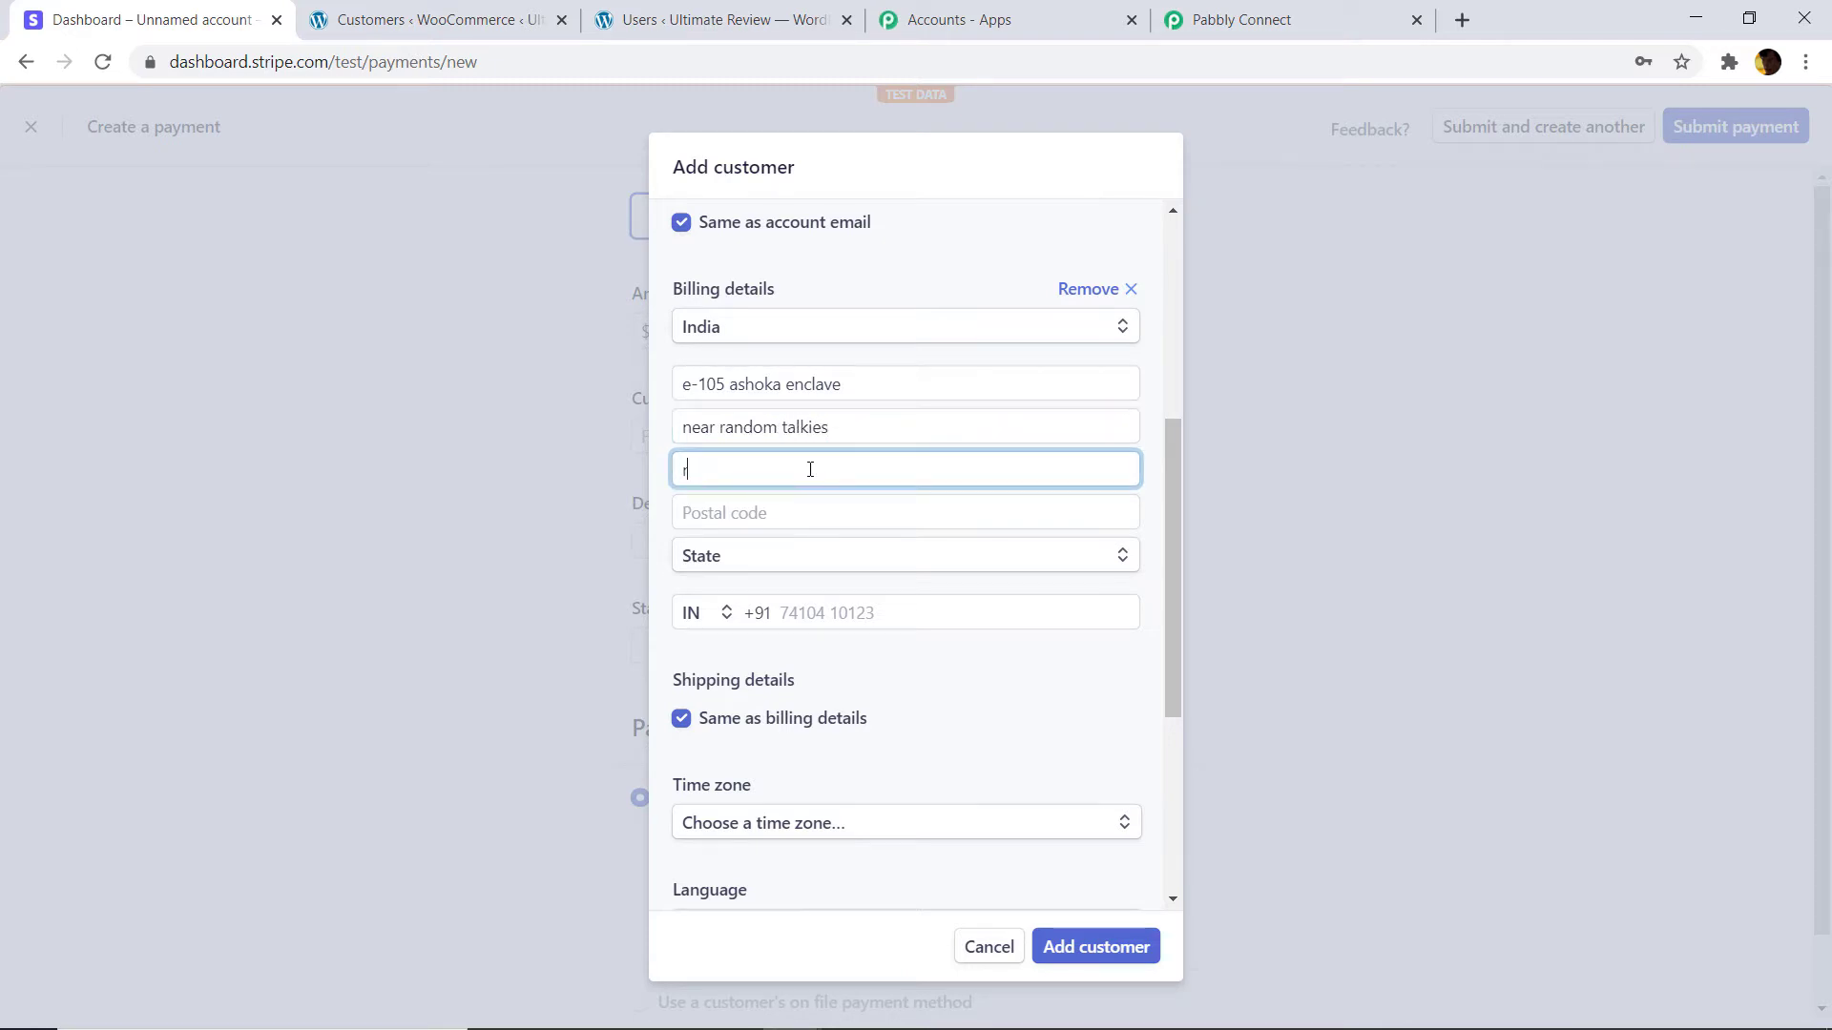
text(andom street)
click(818, 505)
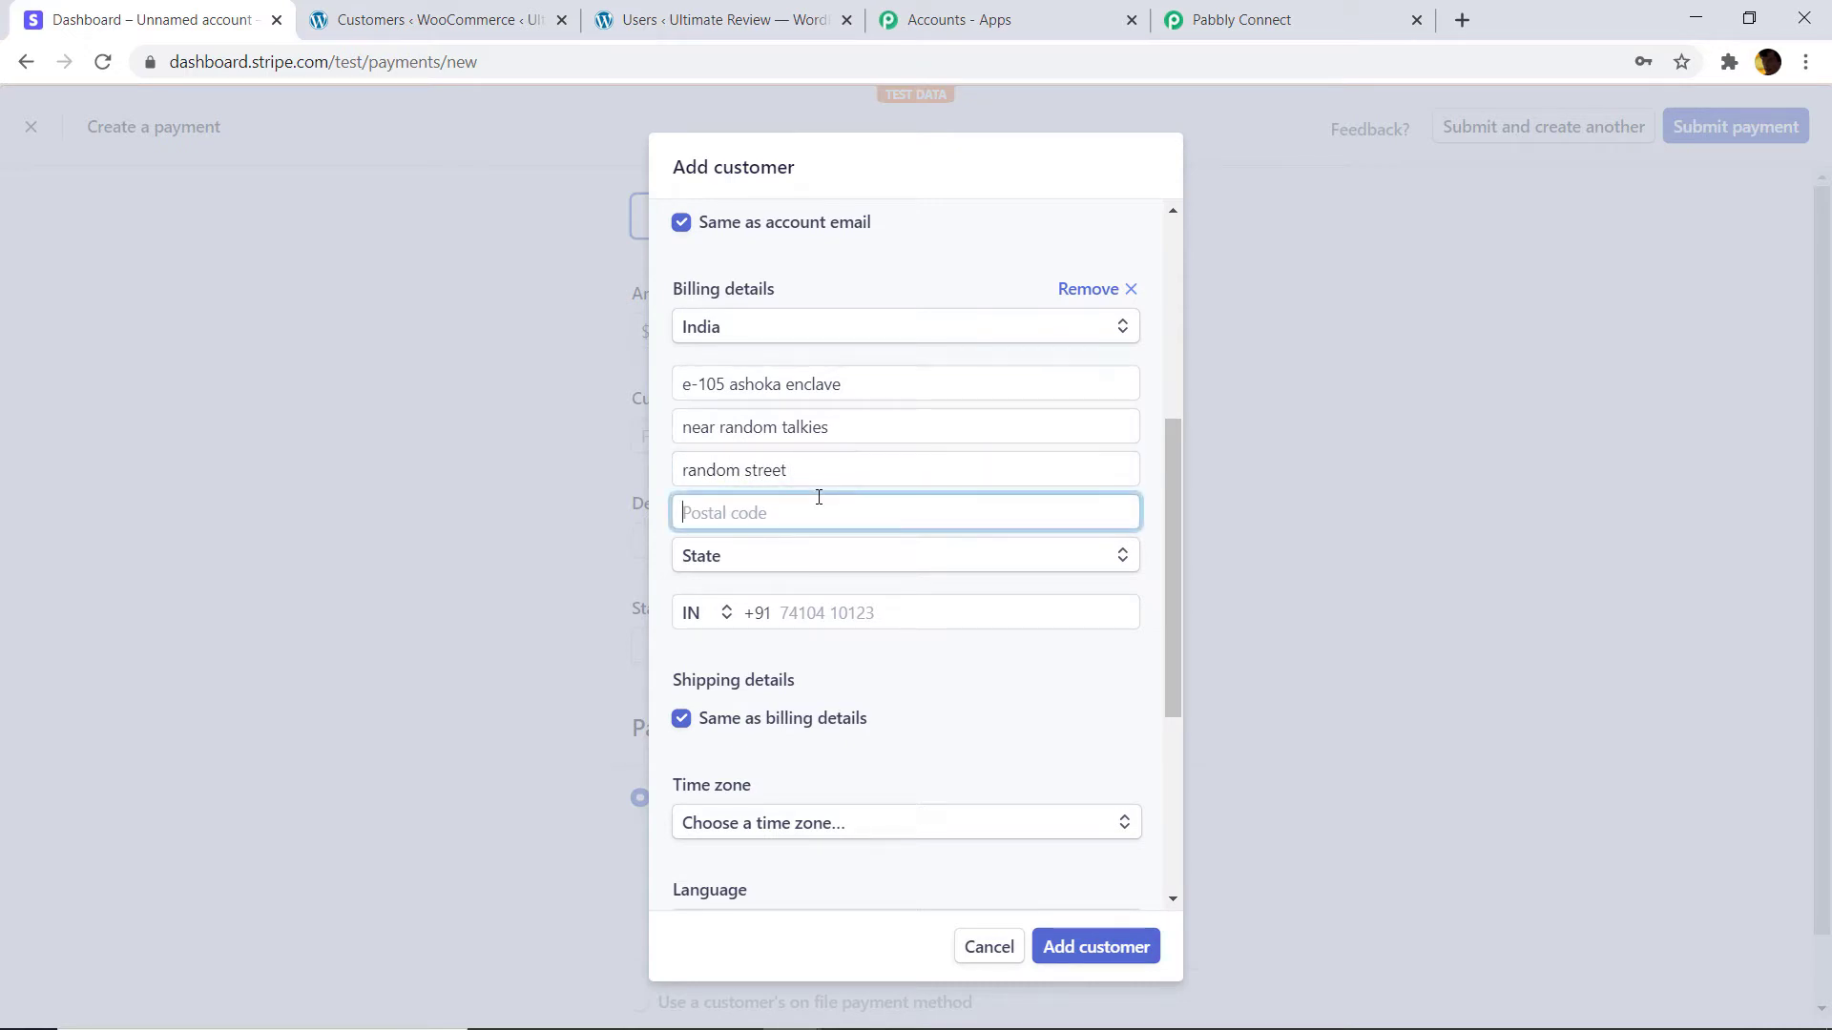
text(472023)
click(699, 512)
key(BackSpace)
text(8)
Set the state to Madhya Pradesh and enter the customer's phone number.
click(748, 558)
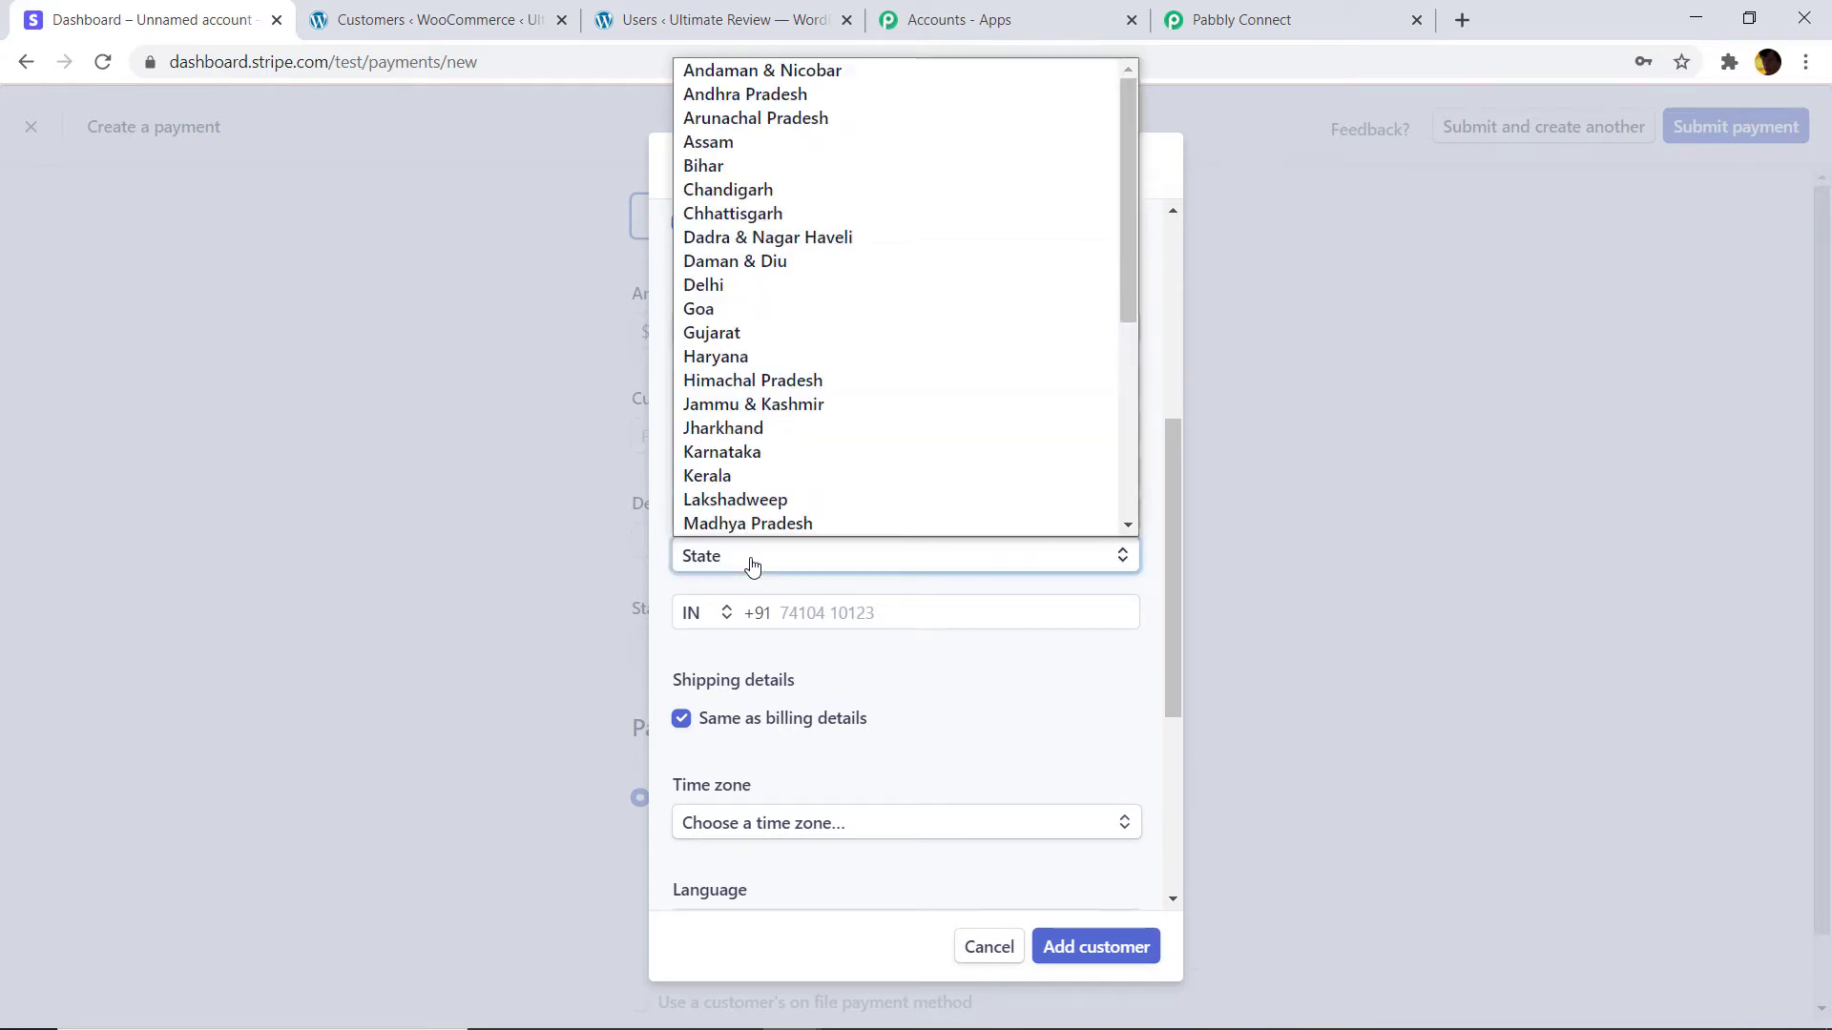
click(848, 476)
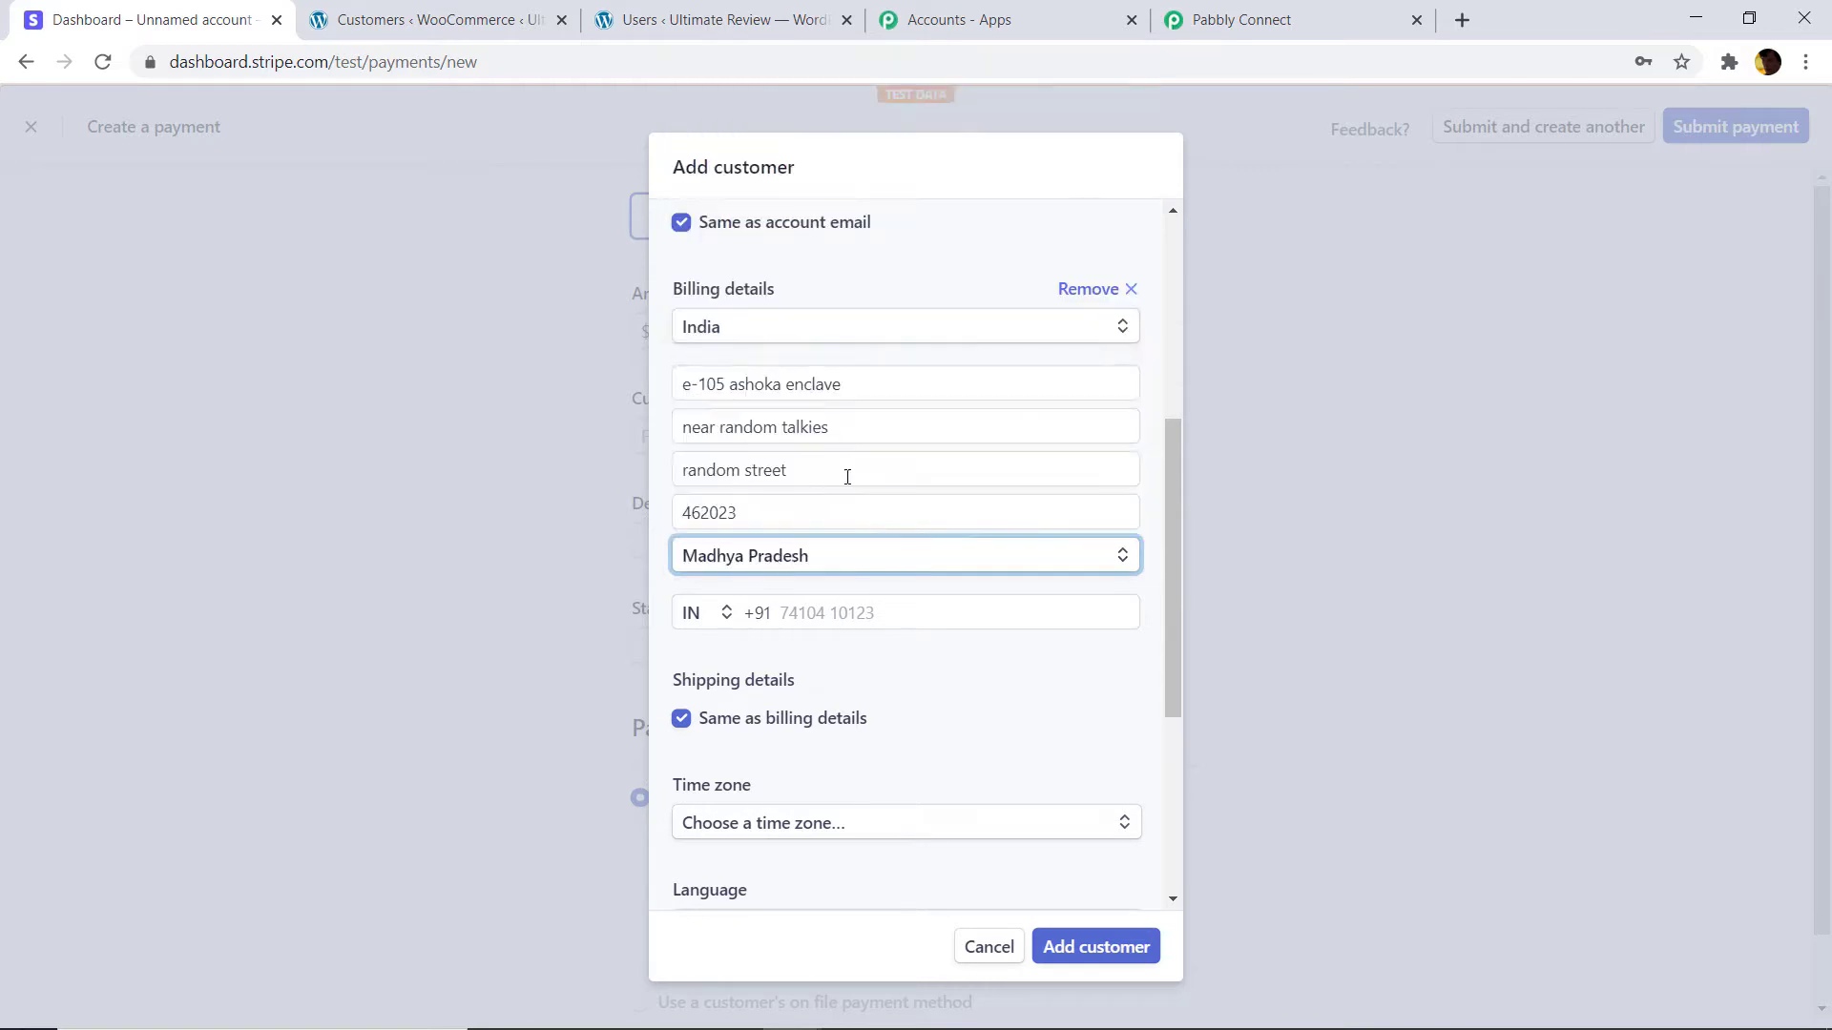
click(824, 610)
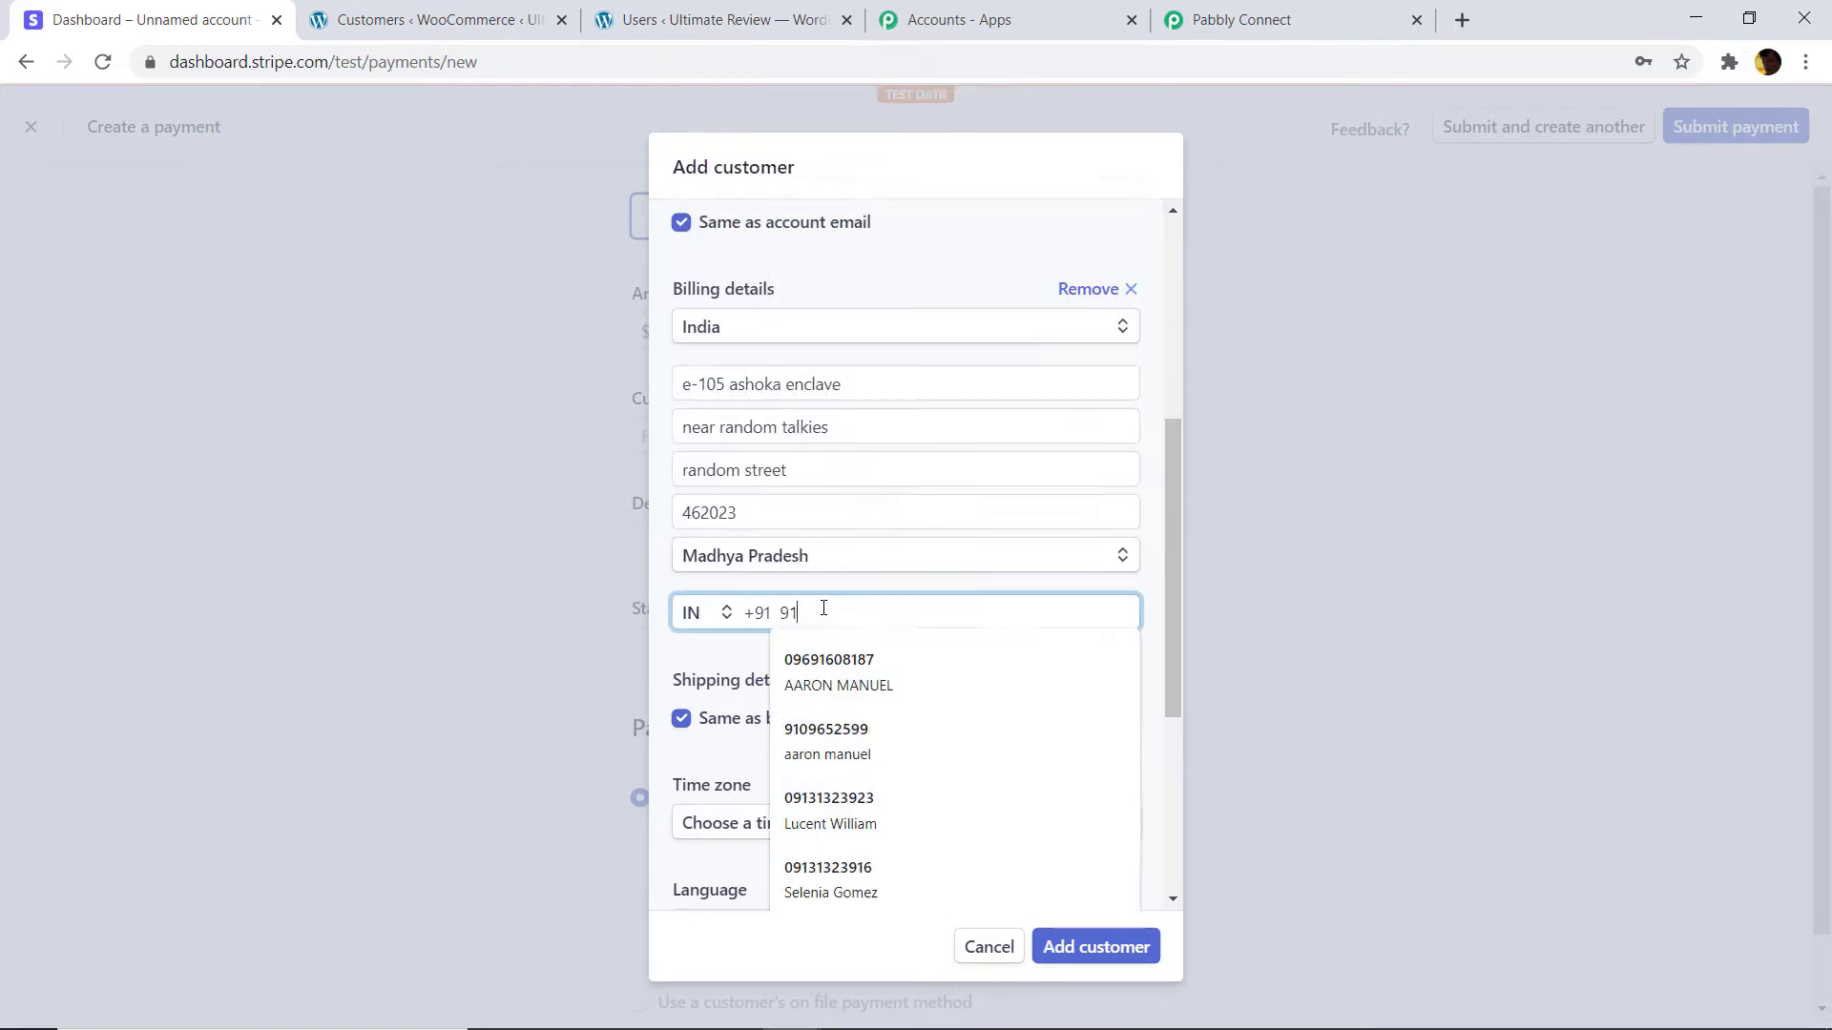
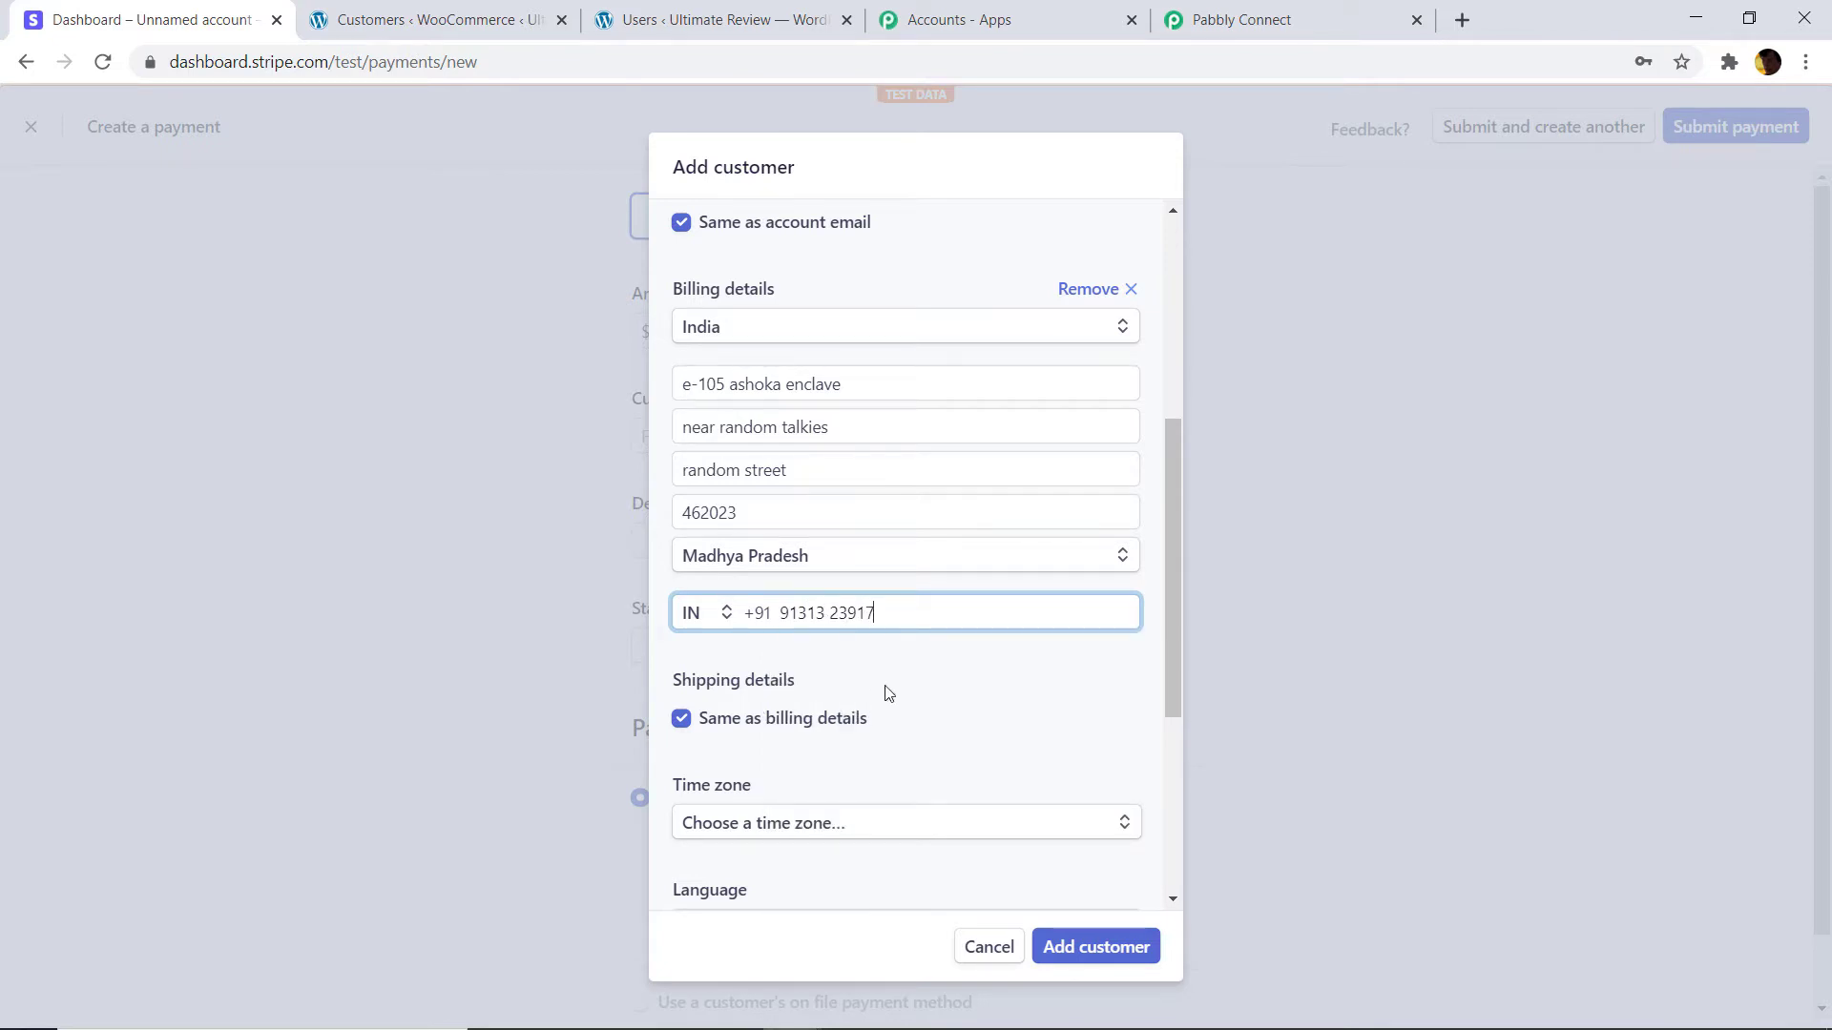
click(885, 694)
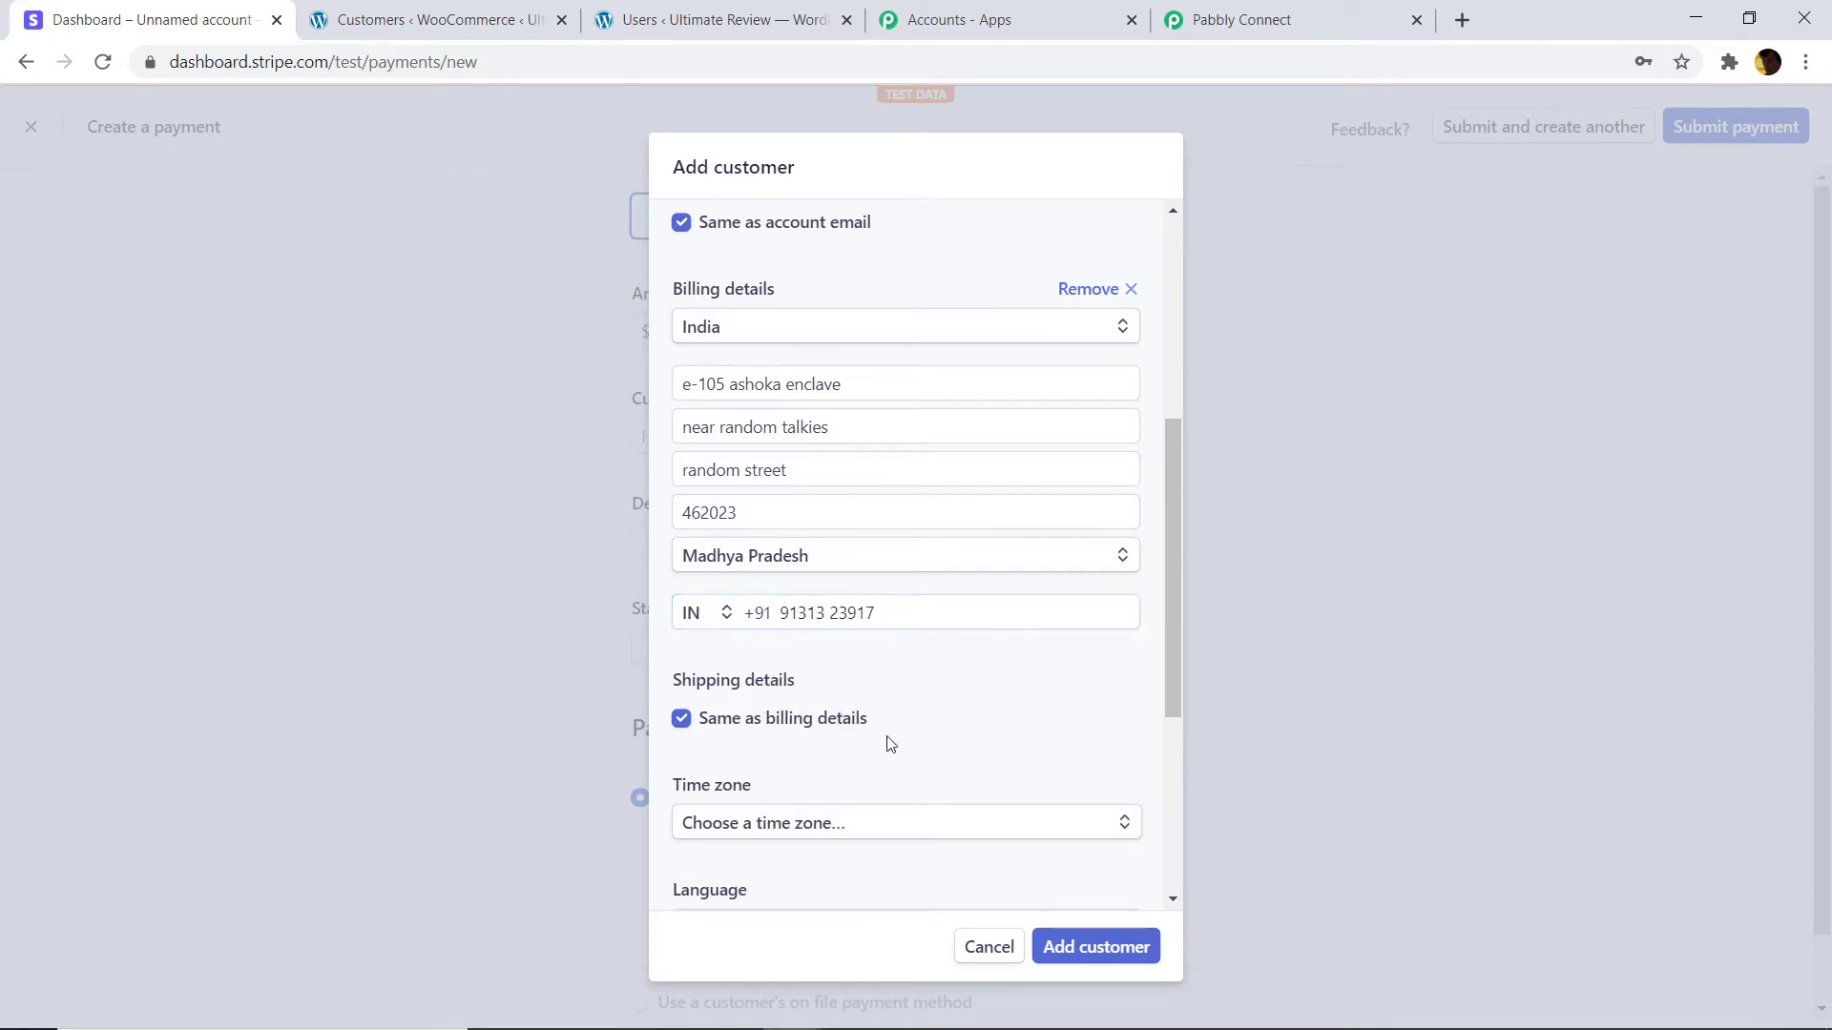
Set language to English and currency to US Dollar, then add the customer.
scroll(916, 725, down, 3)
click(804, 690)
text(englis)
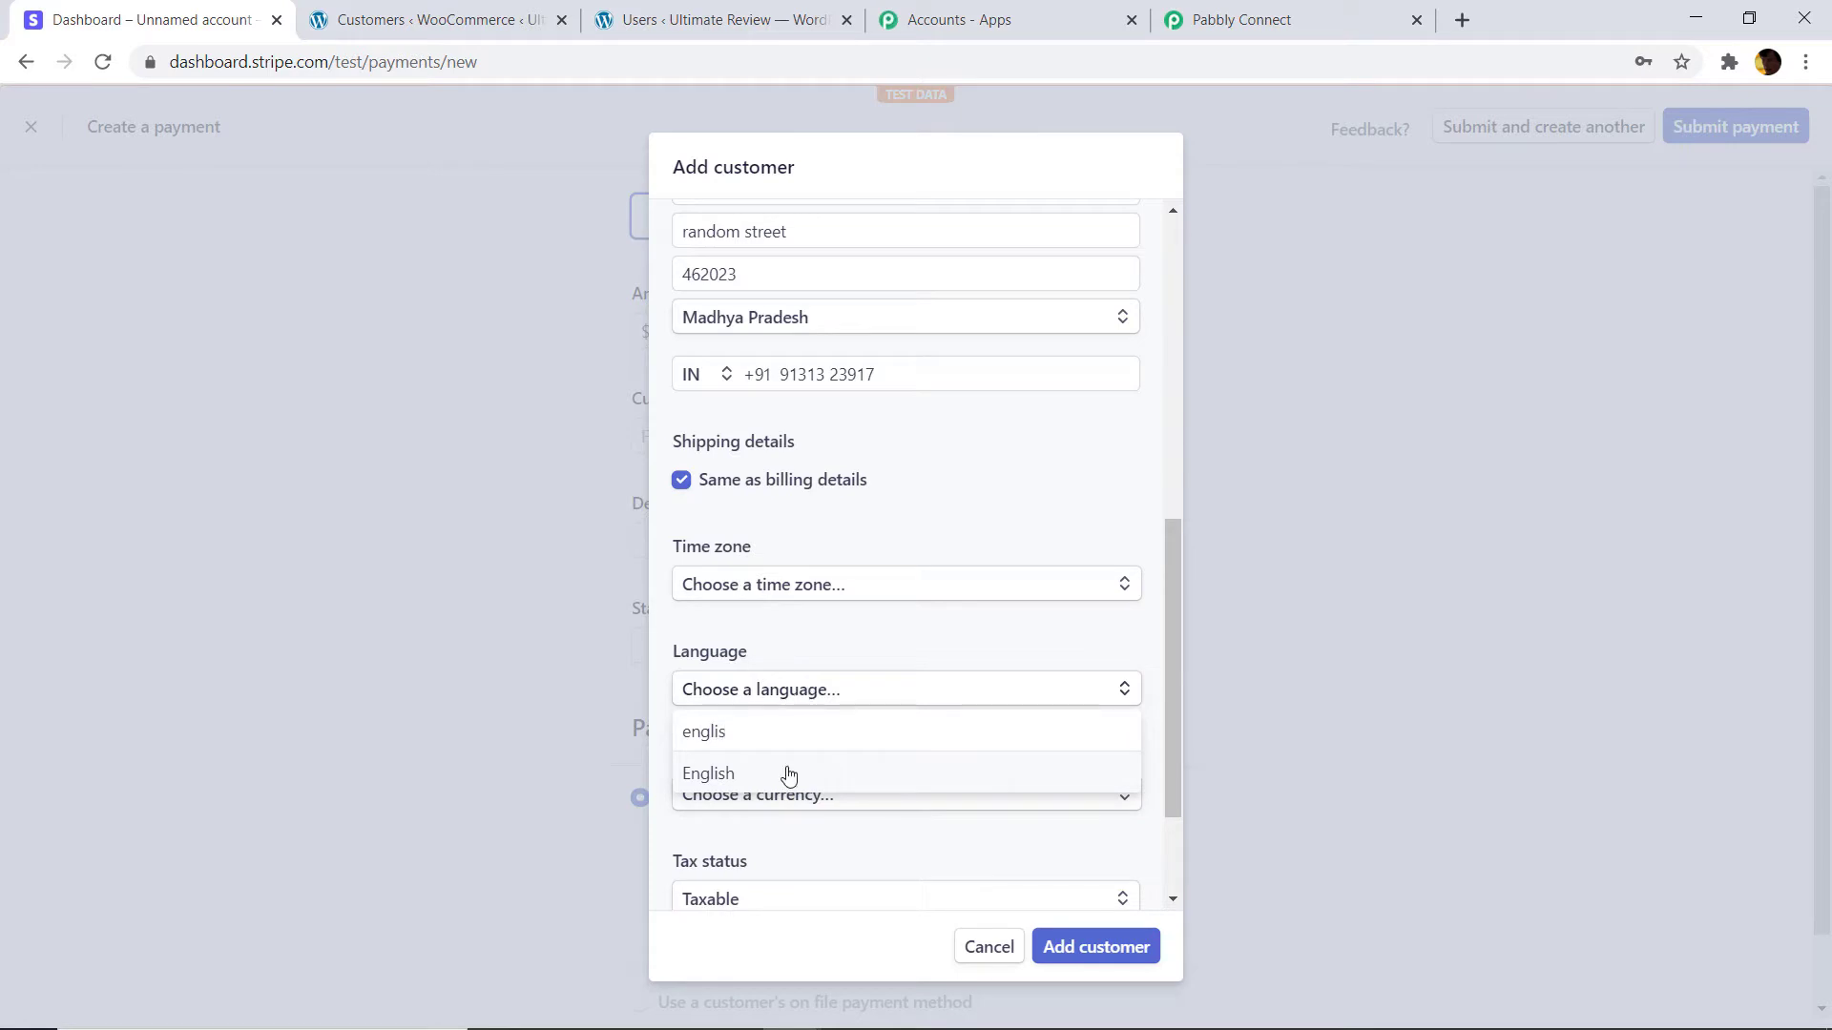
click(788, 773)
click(786, 794)
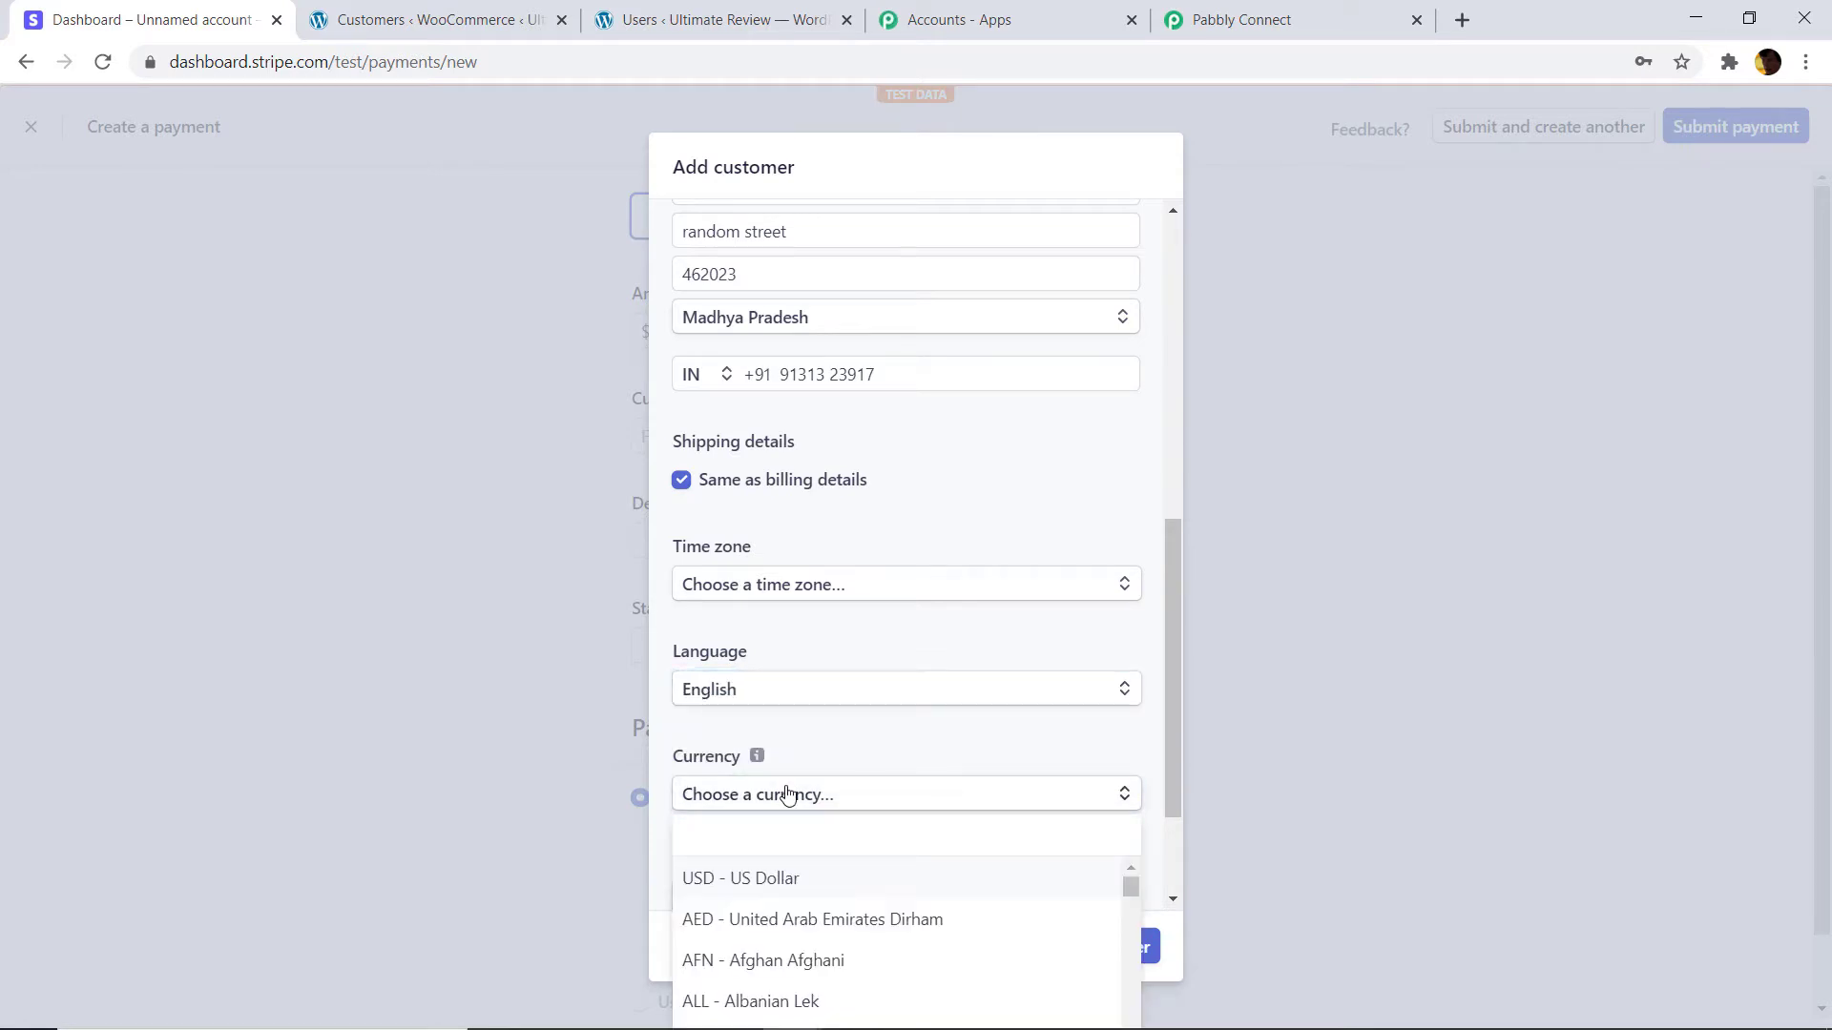
click(782, 878)
scroll(834, 785, down, 2)
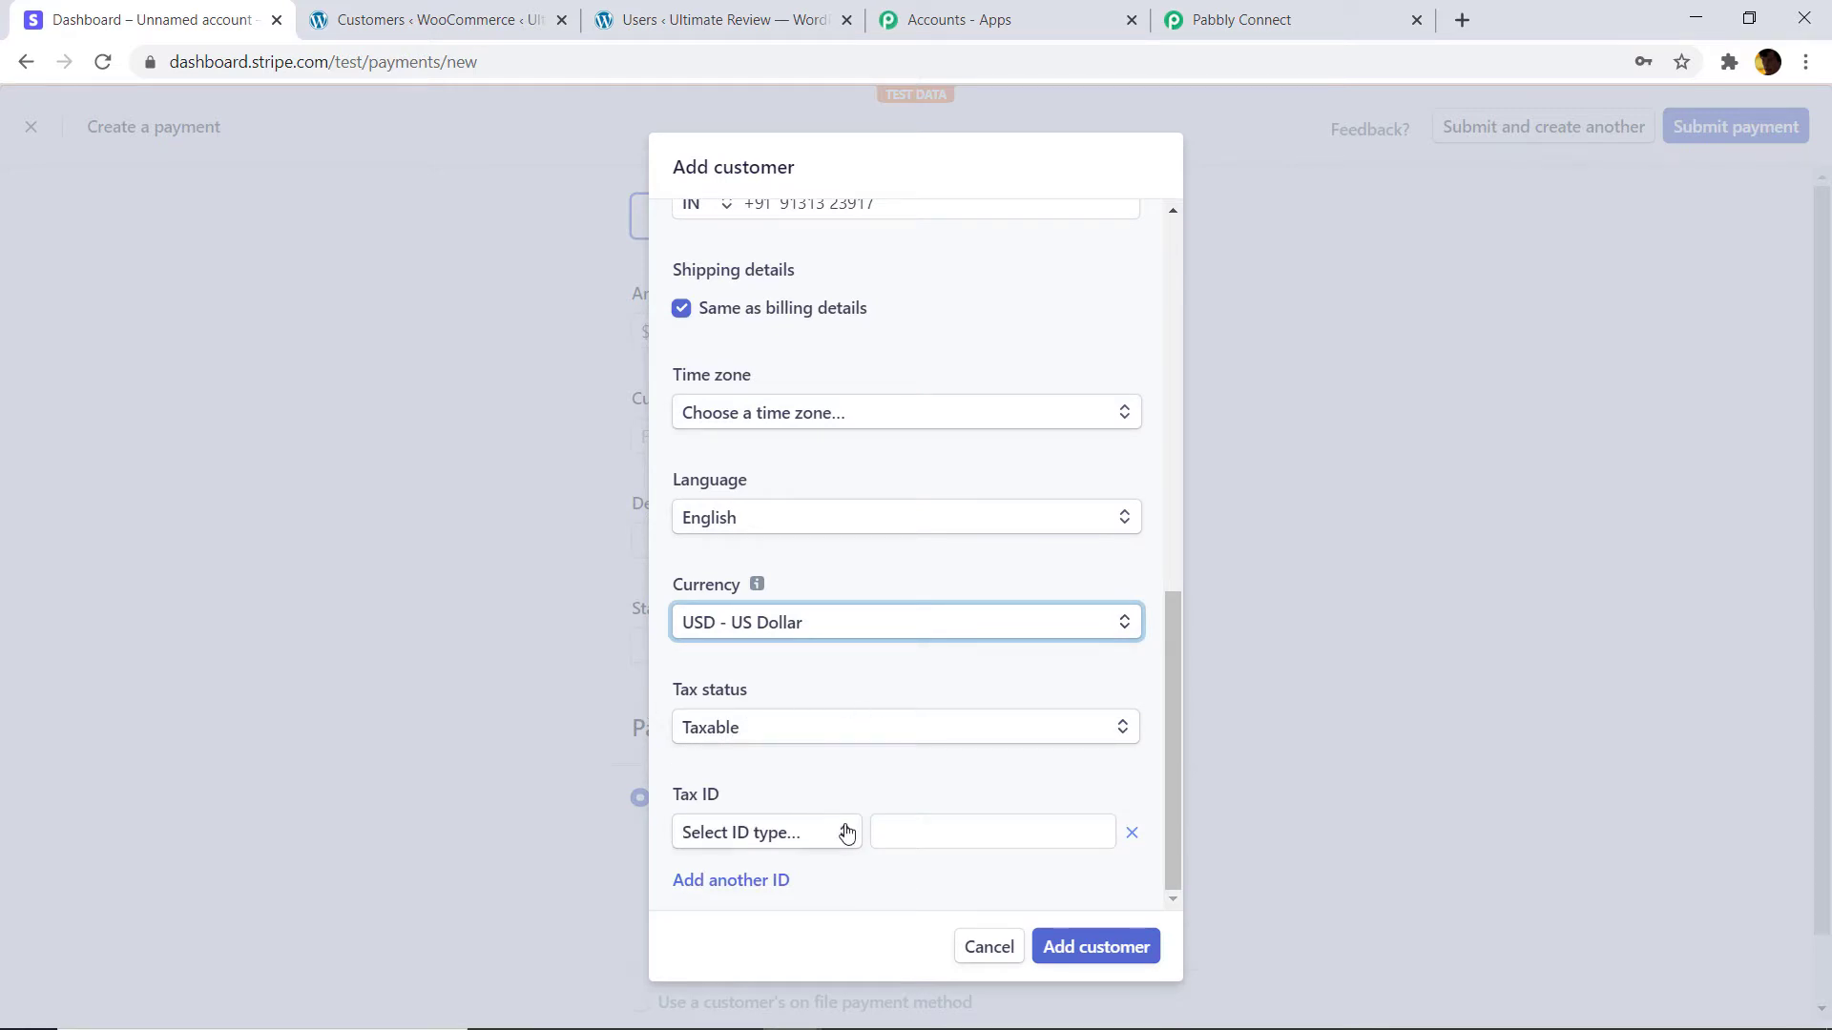
click(1096, 941)
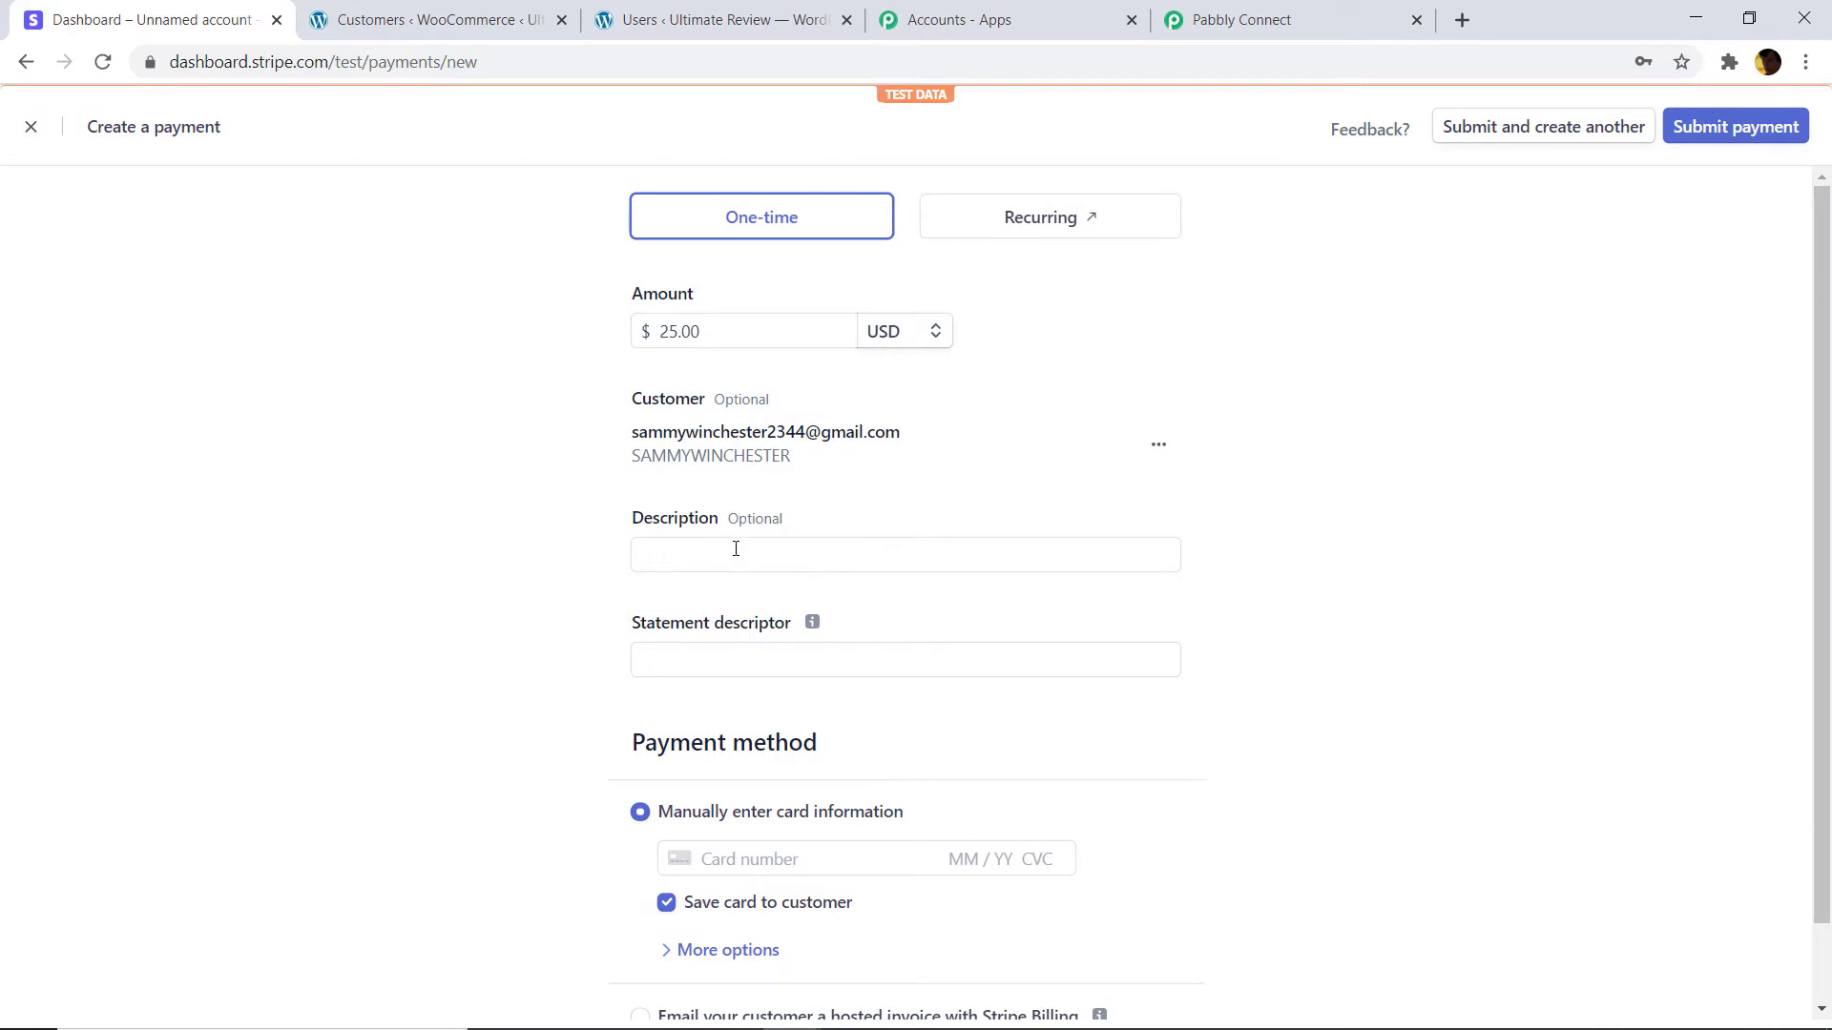
Set the payment description to 'random' and the statement descriptor to 'pabbly'.
click(735, 563)
click(717, 610)
click(728, 662)
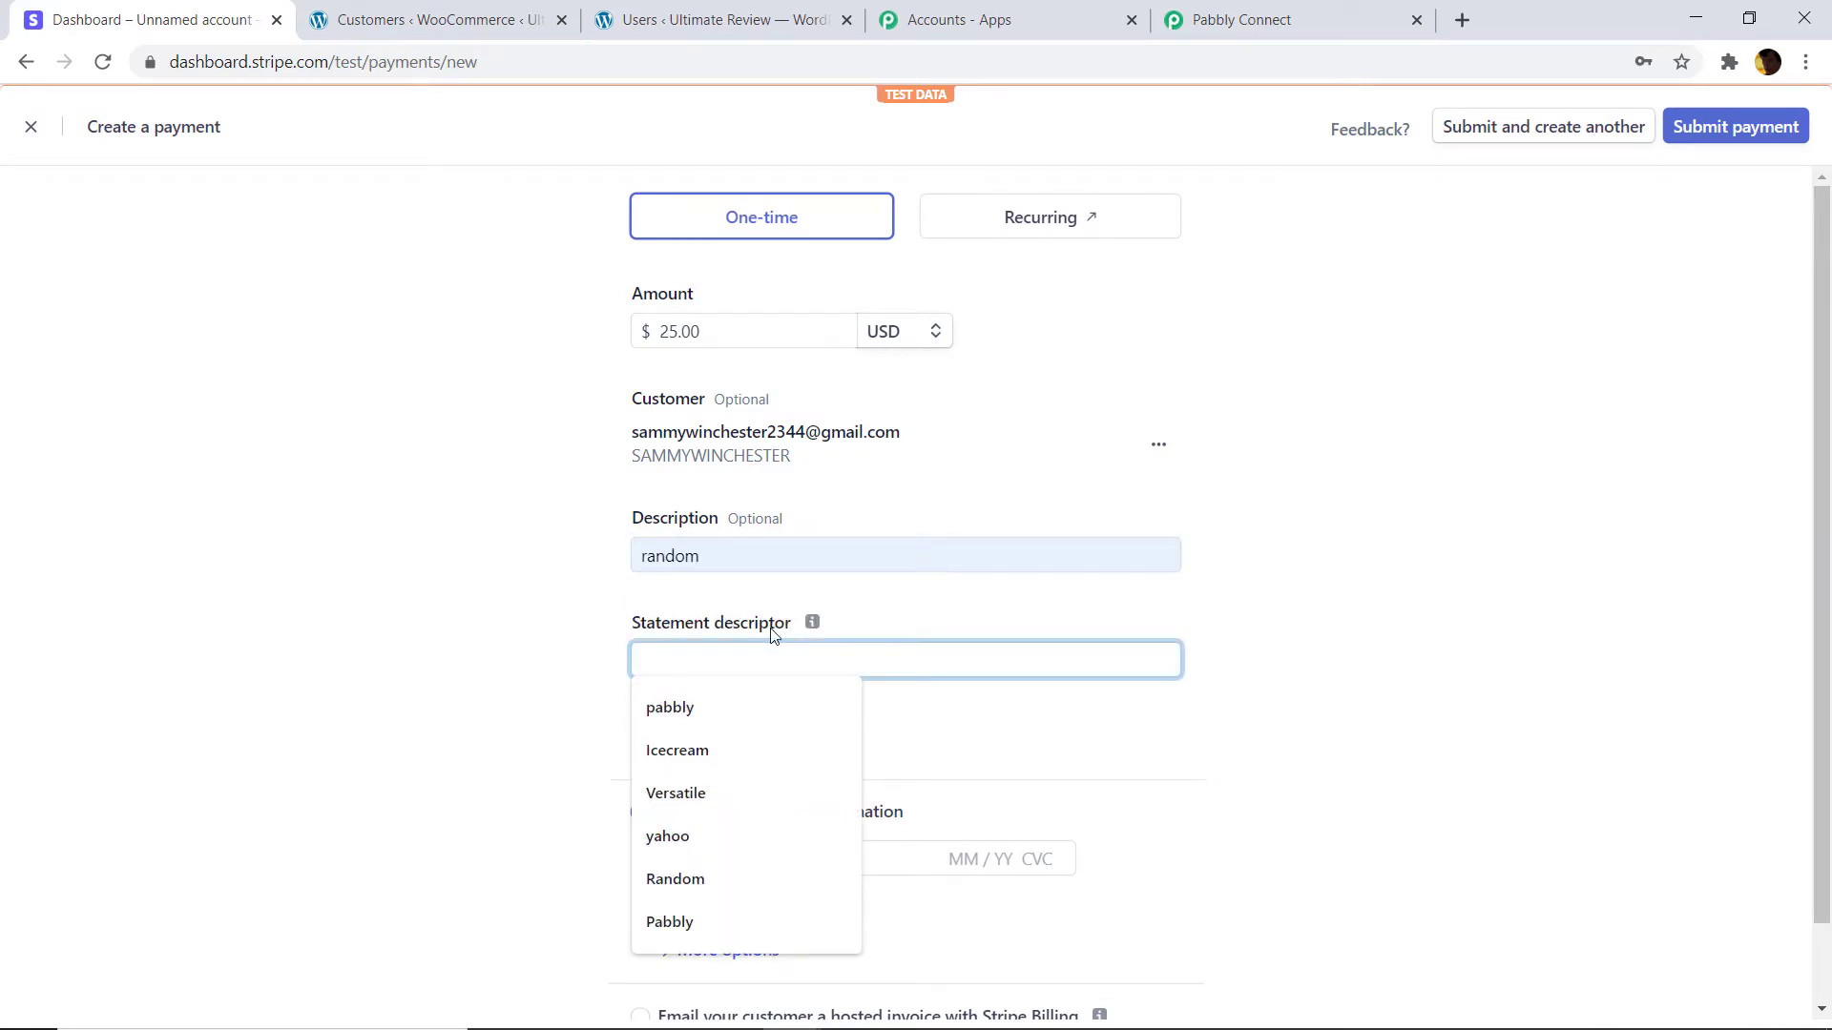
click(723, 707)
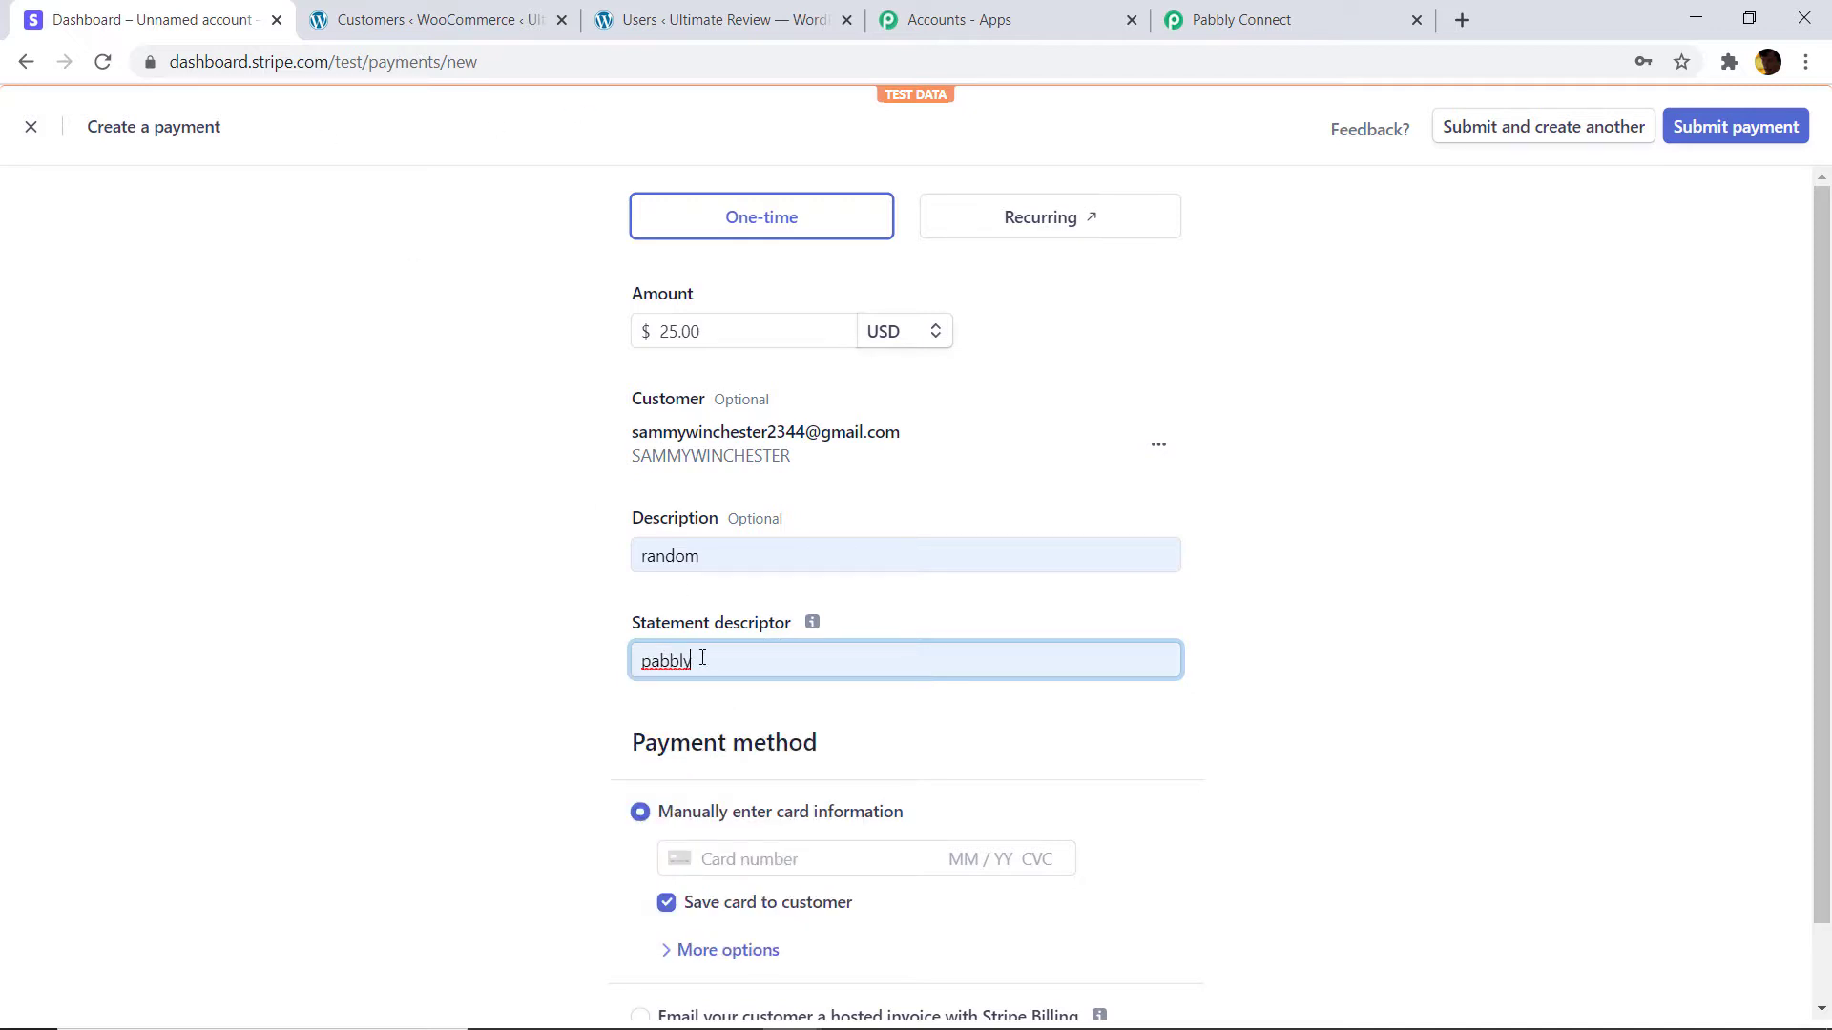
scroll(702, 658, down, 1)
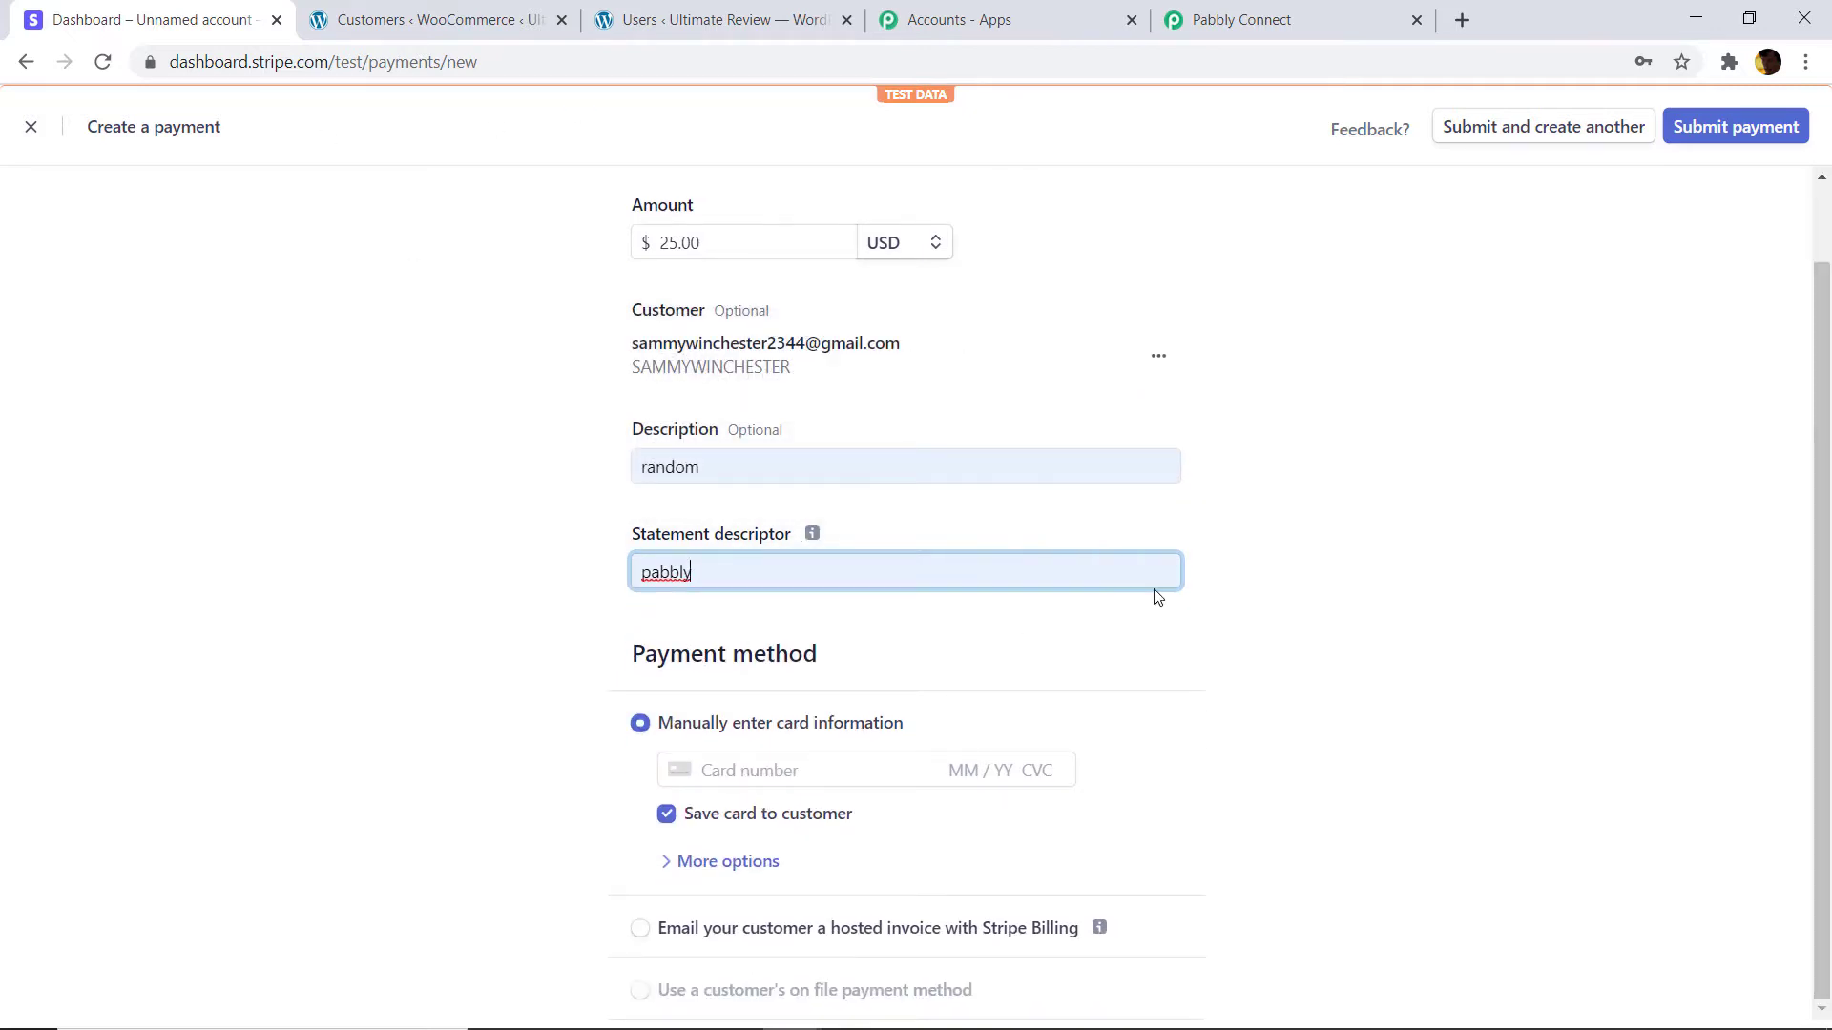
click(763, 771)
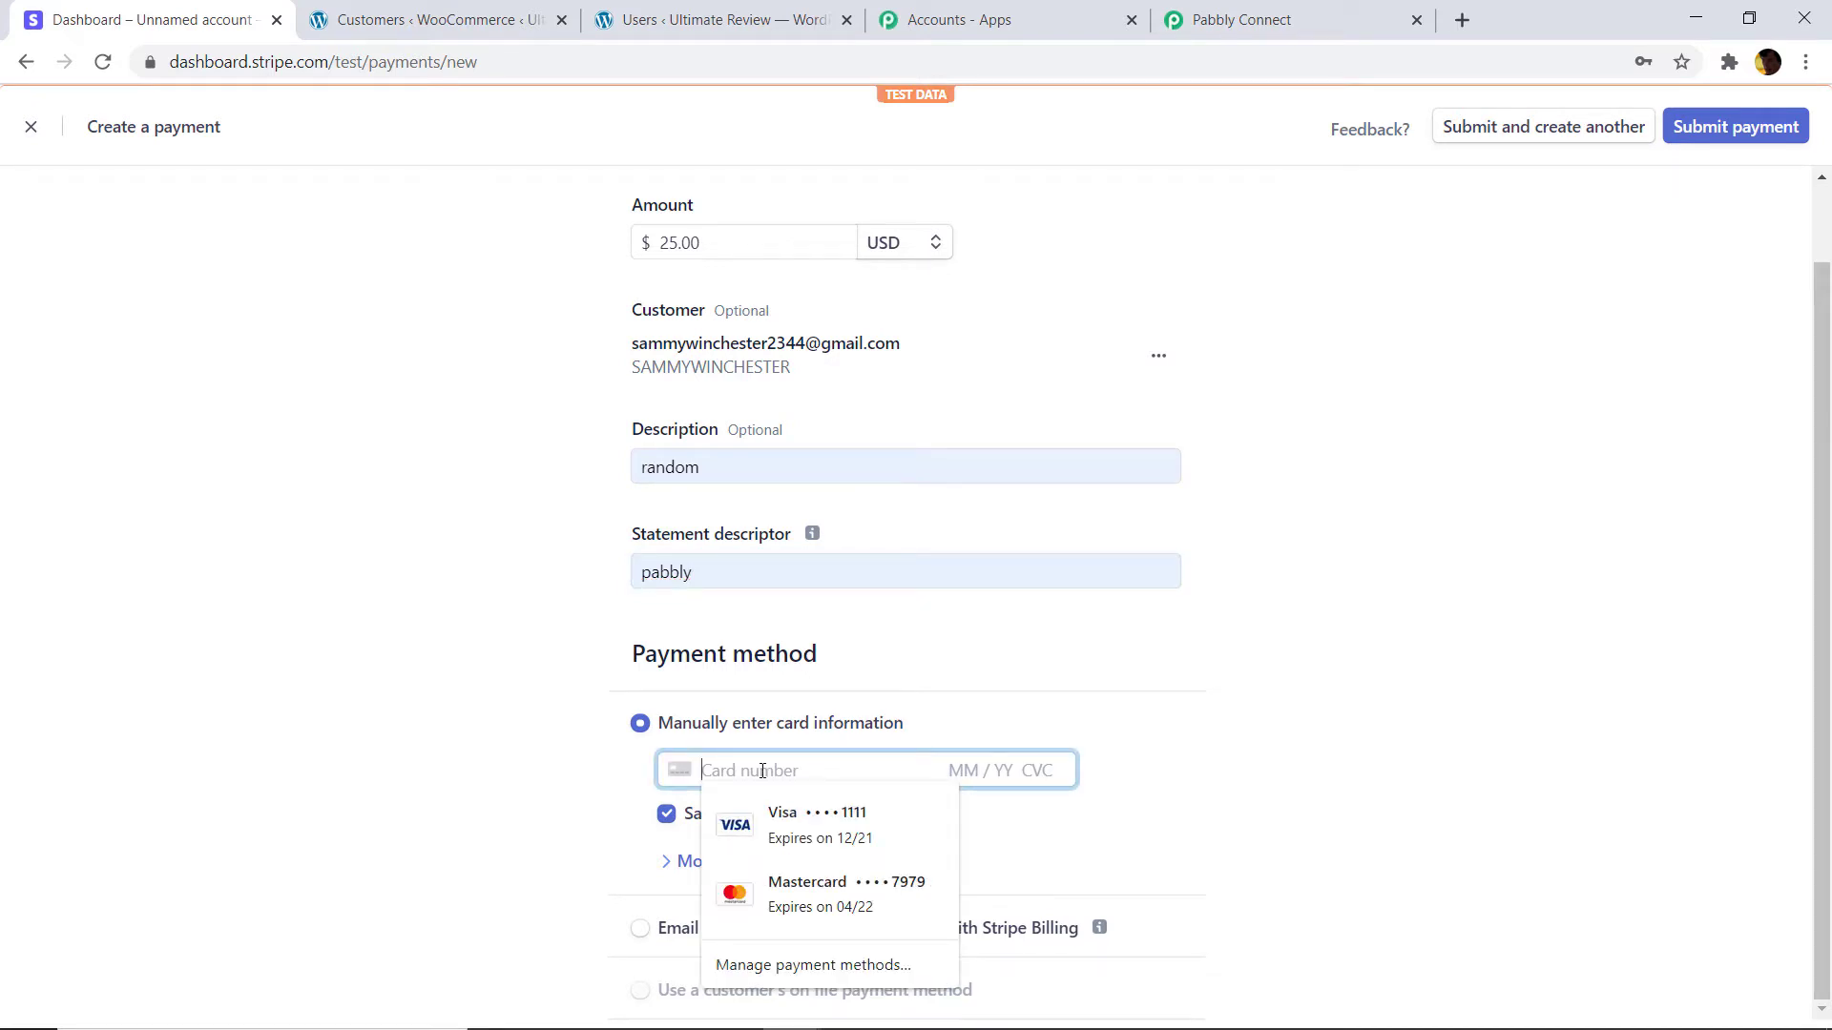
text(4242 4242 4242 424)
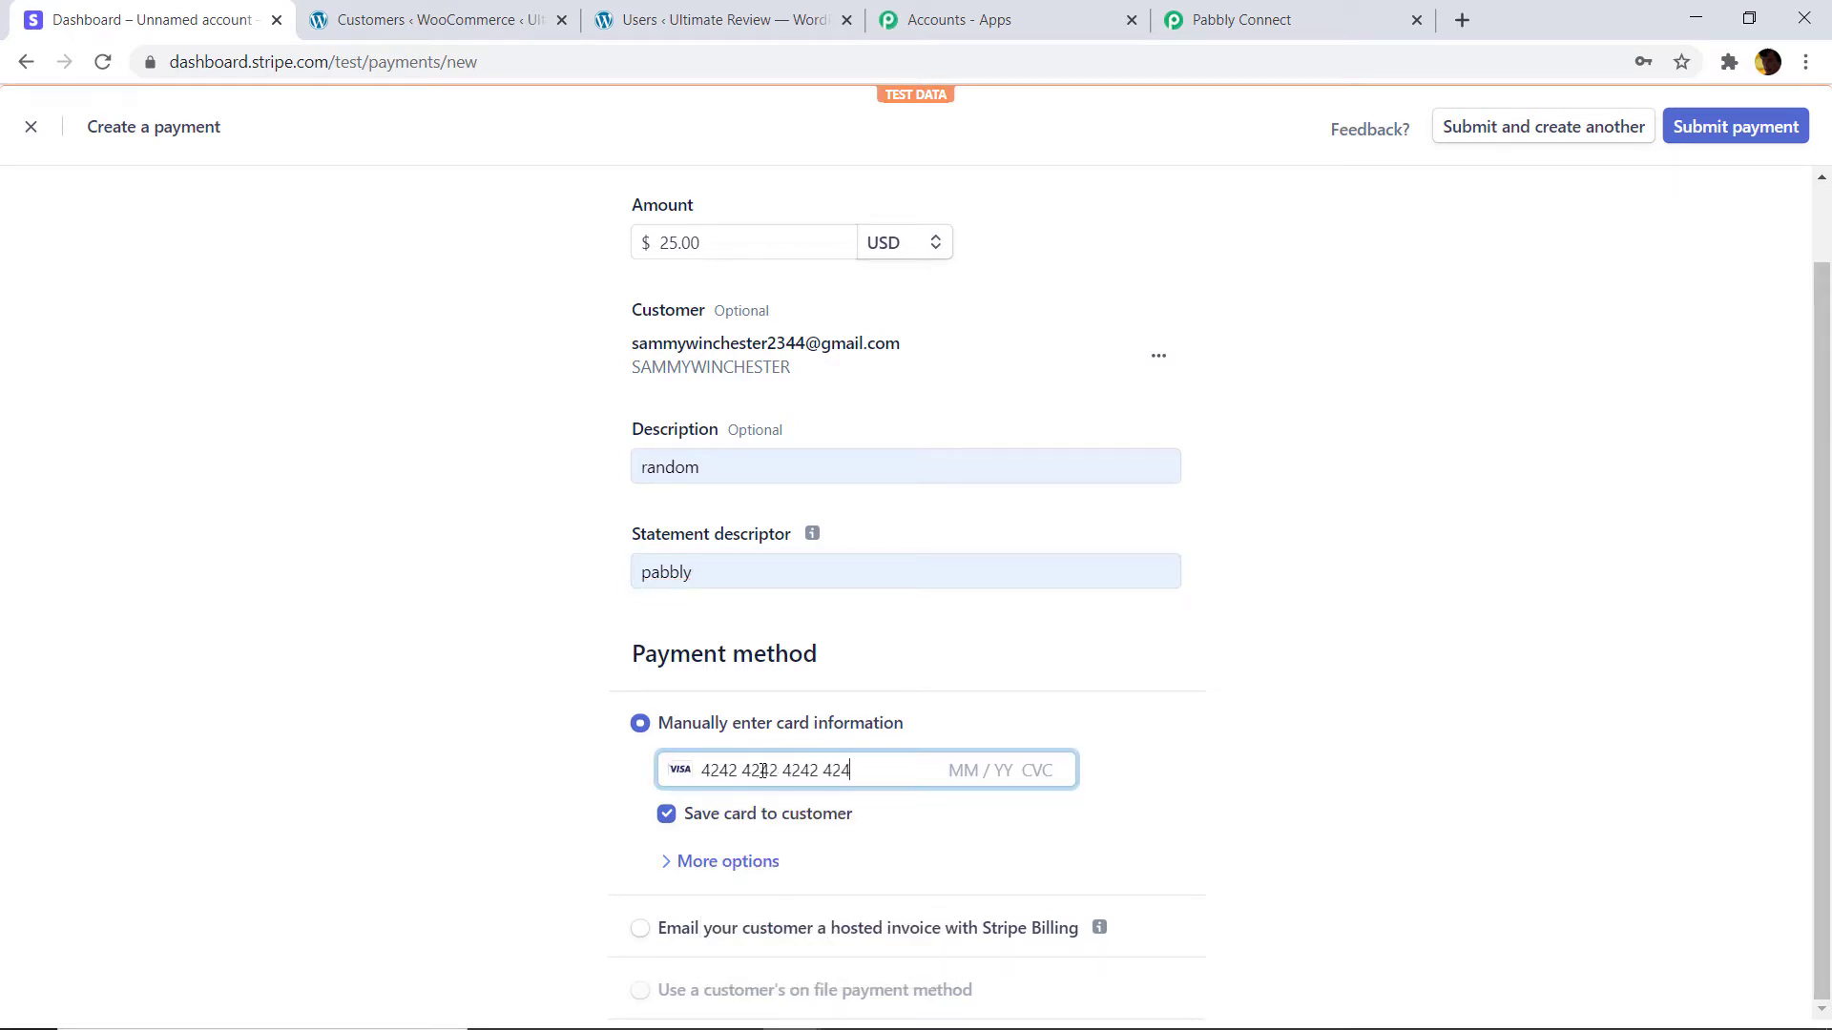
text(2 04 / 24 242)
click(1736, 143)
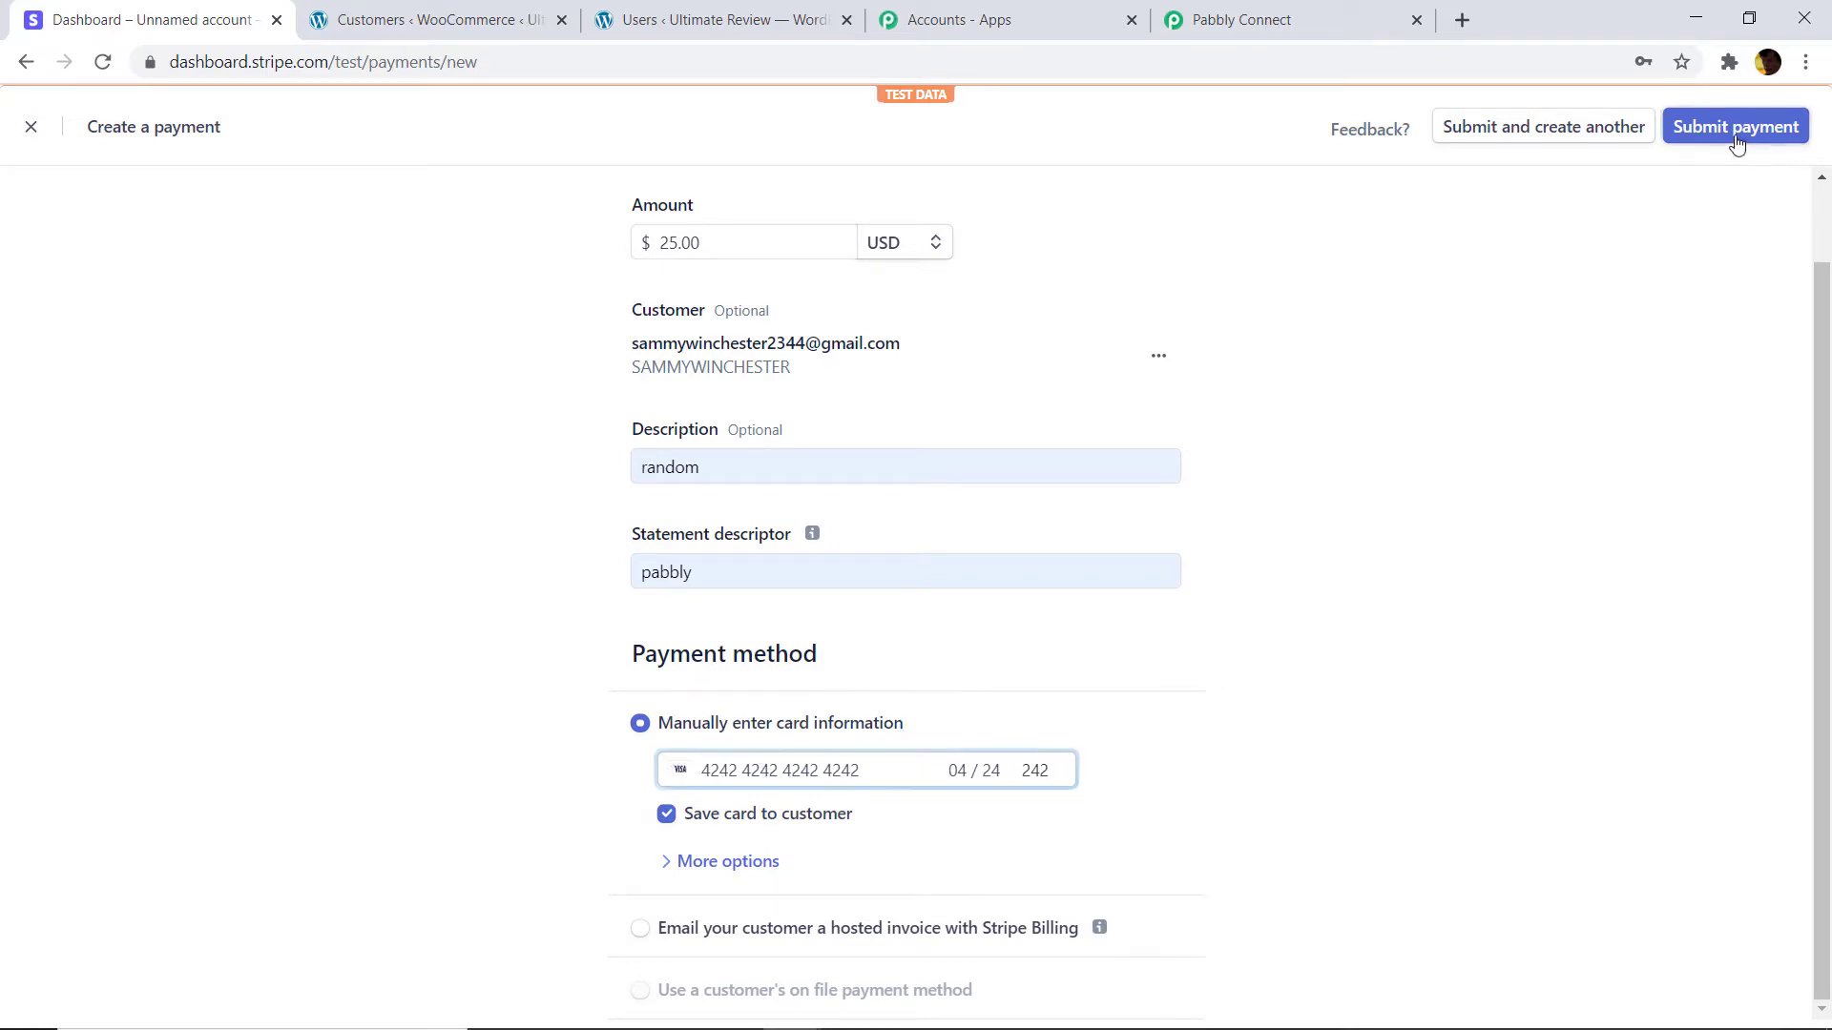
click(1737, 143)
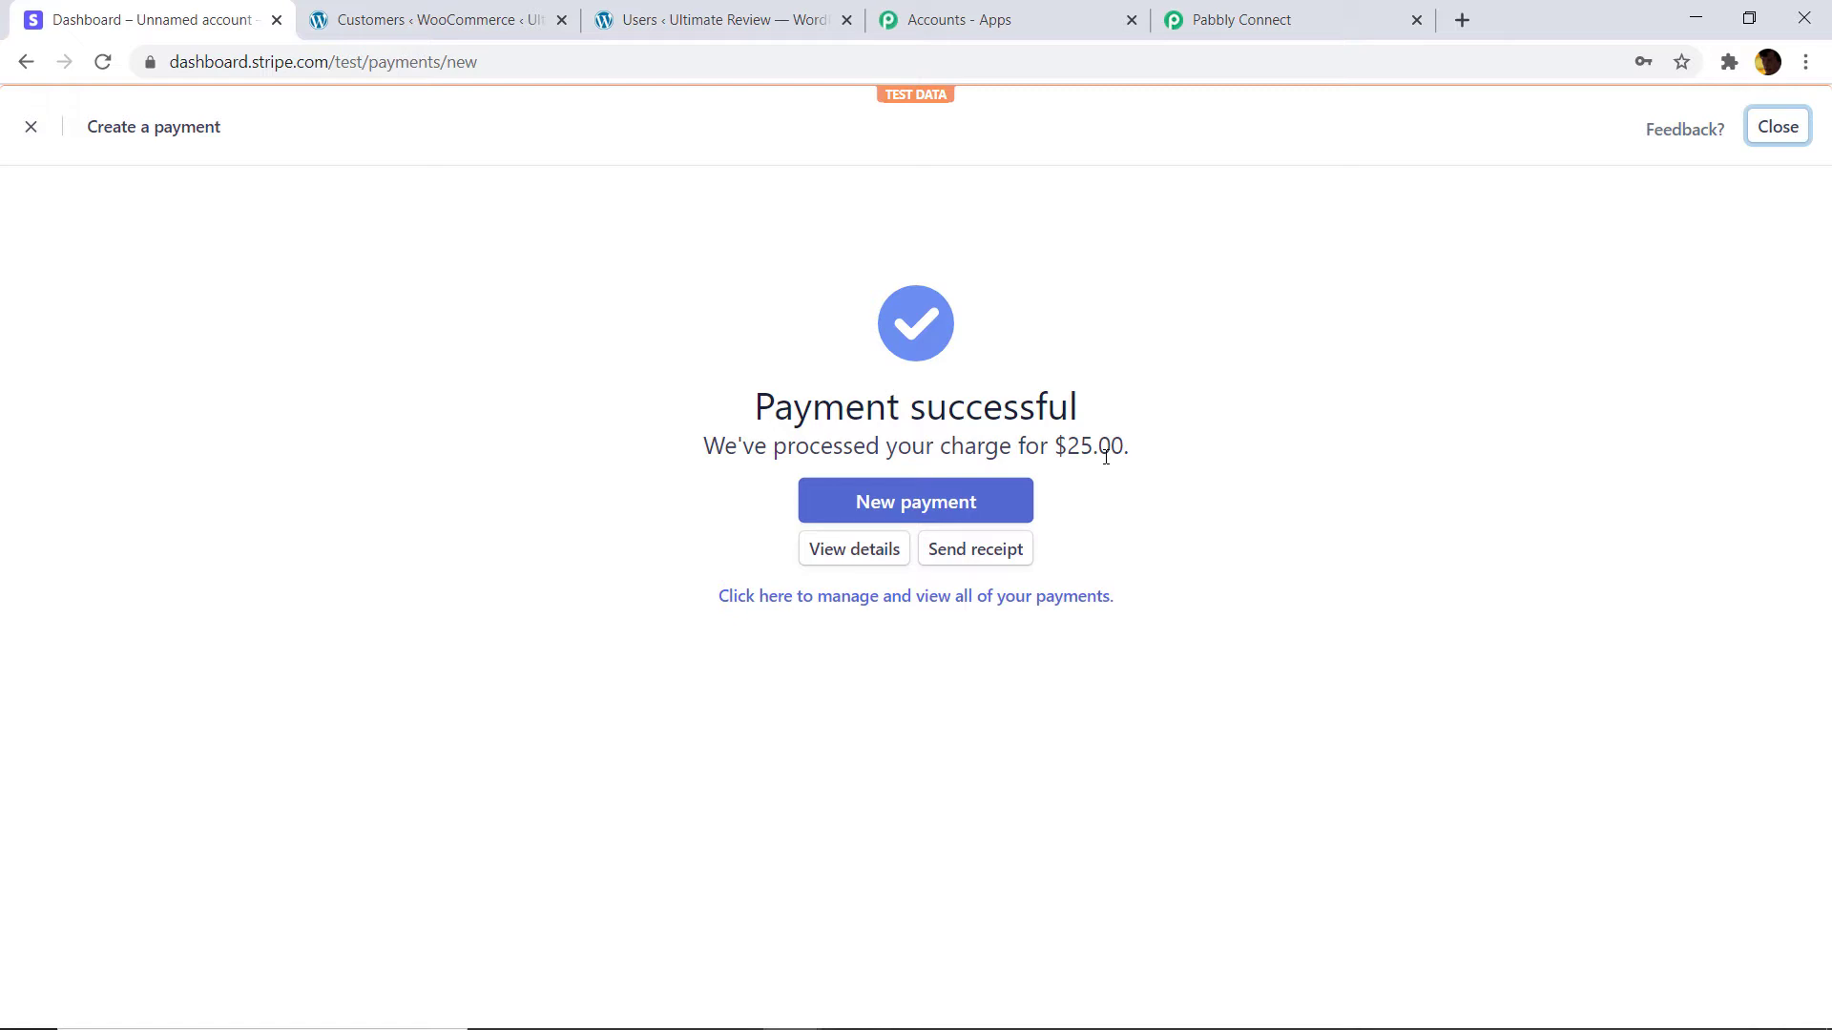
click(1268, 20)
scroll(1305, 339, down, 7)
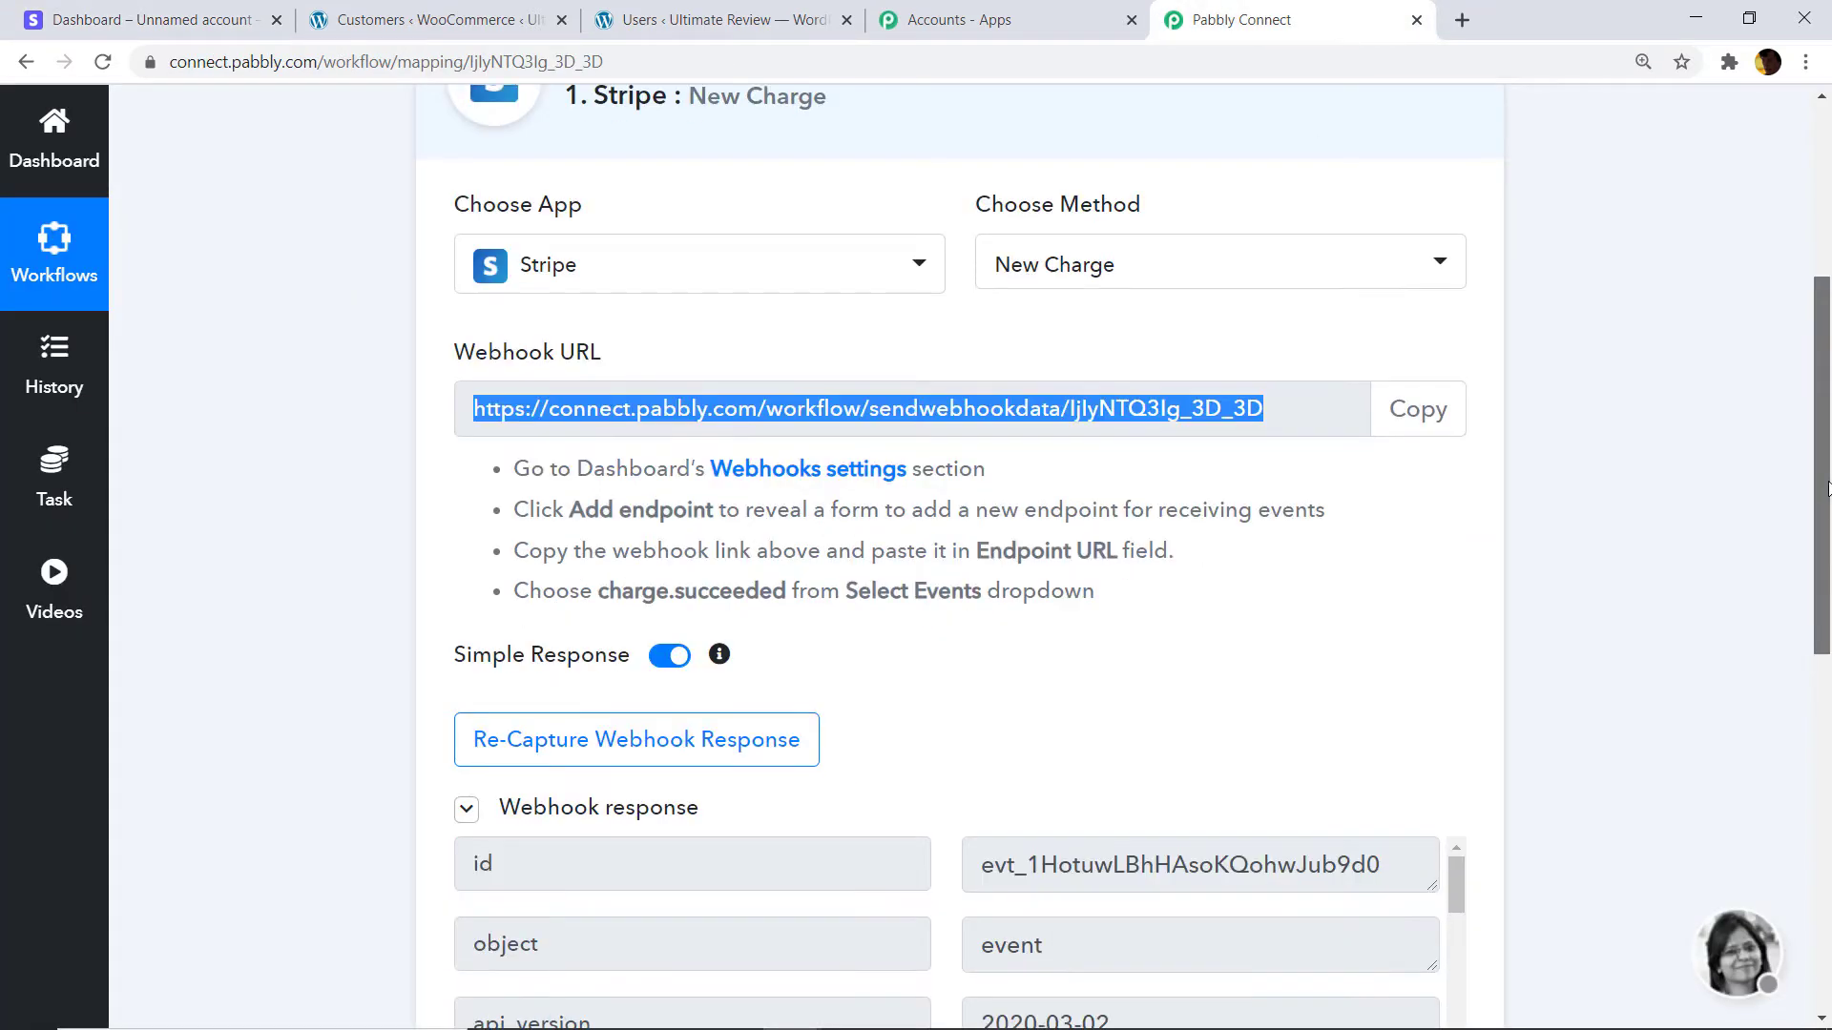
scroll(1305, 338, down, 14)
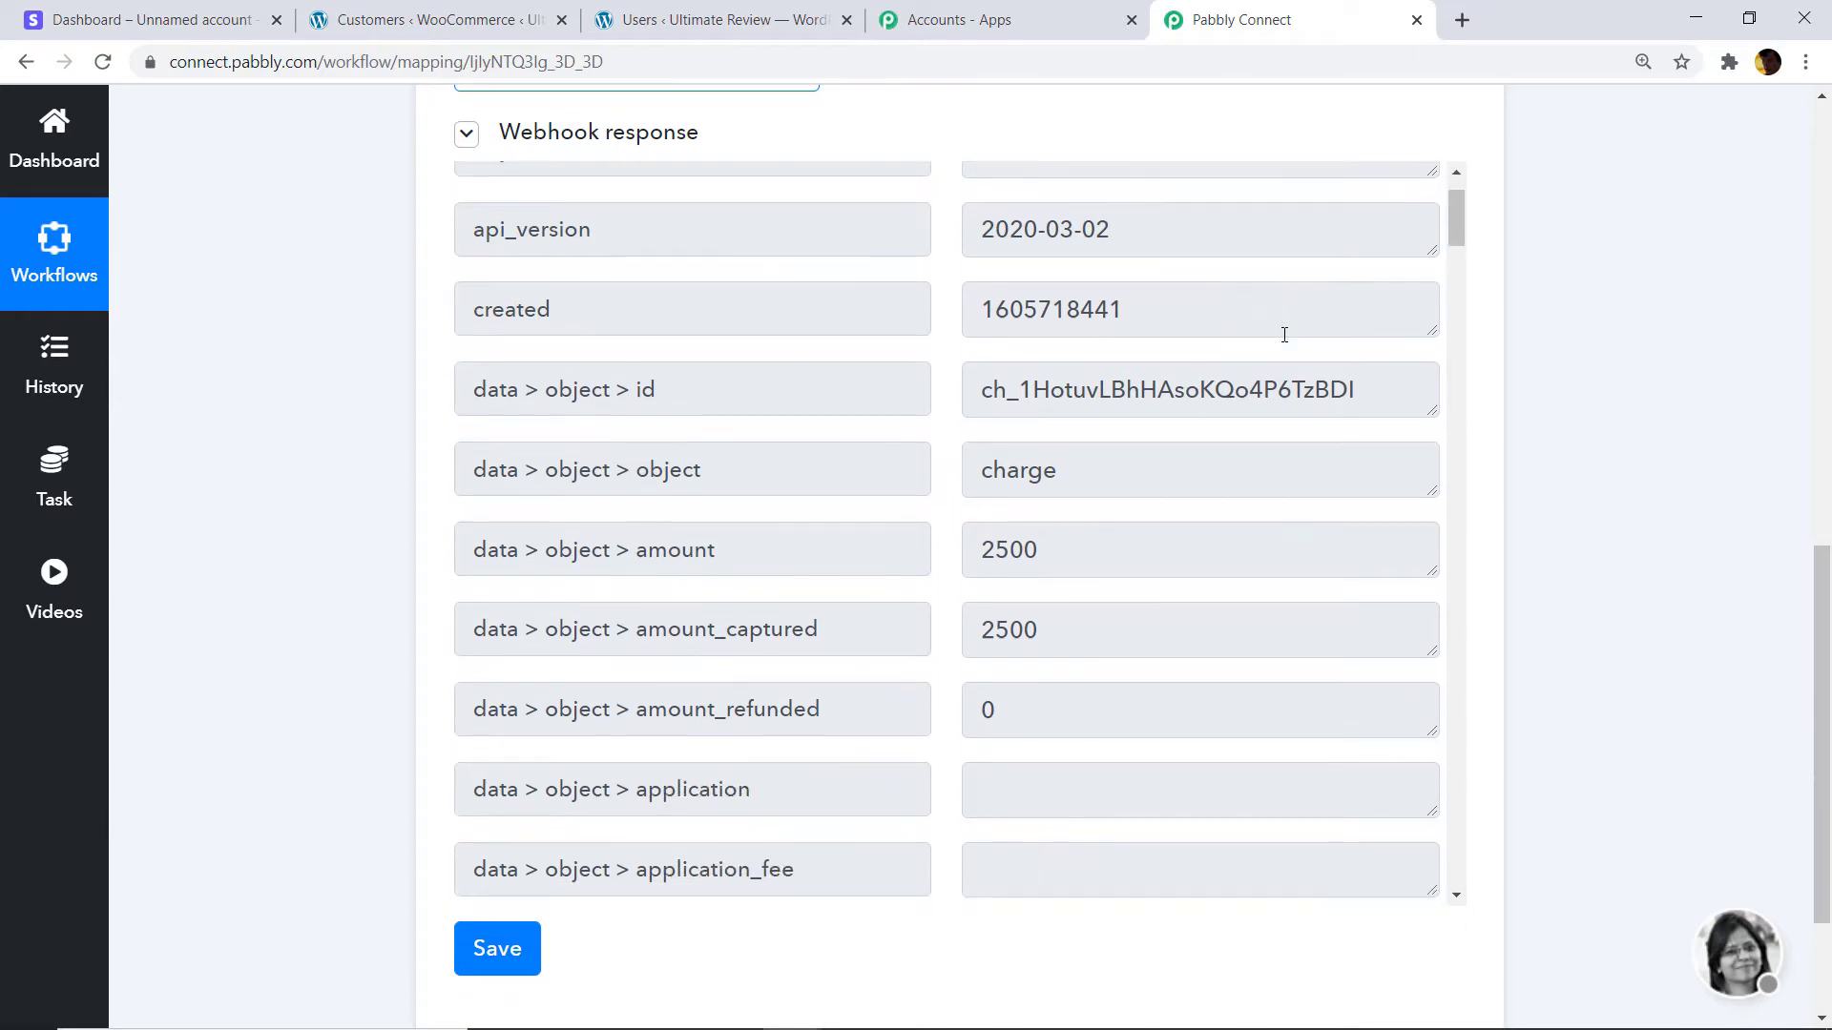
scroll(1284, 345, down, 16)
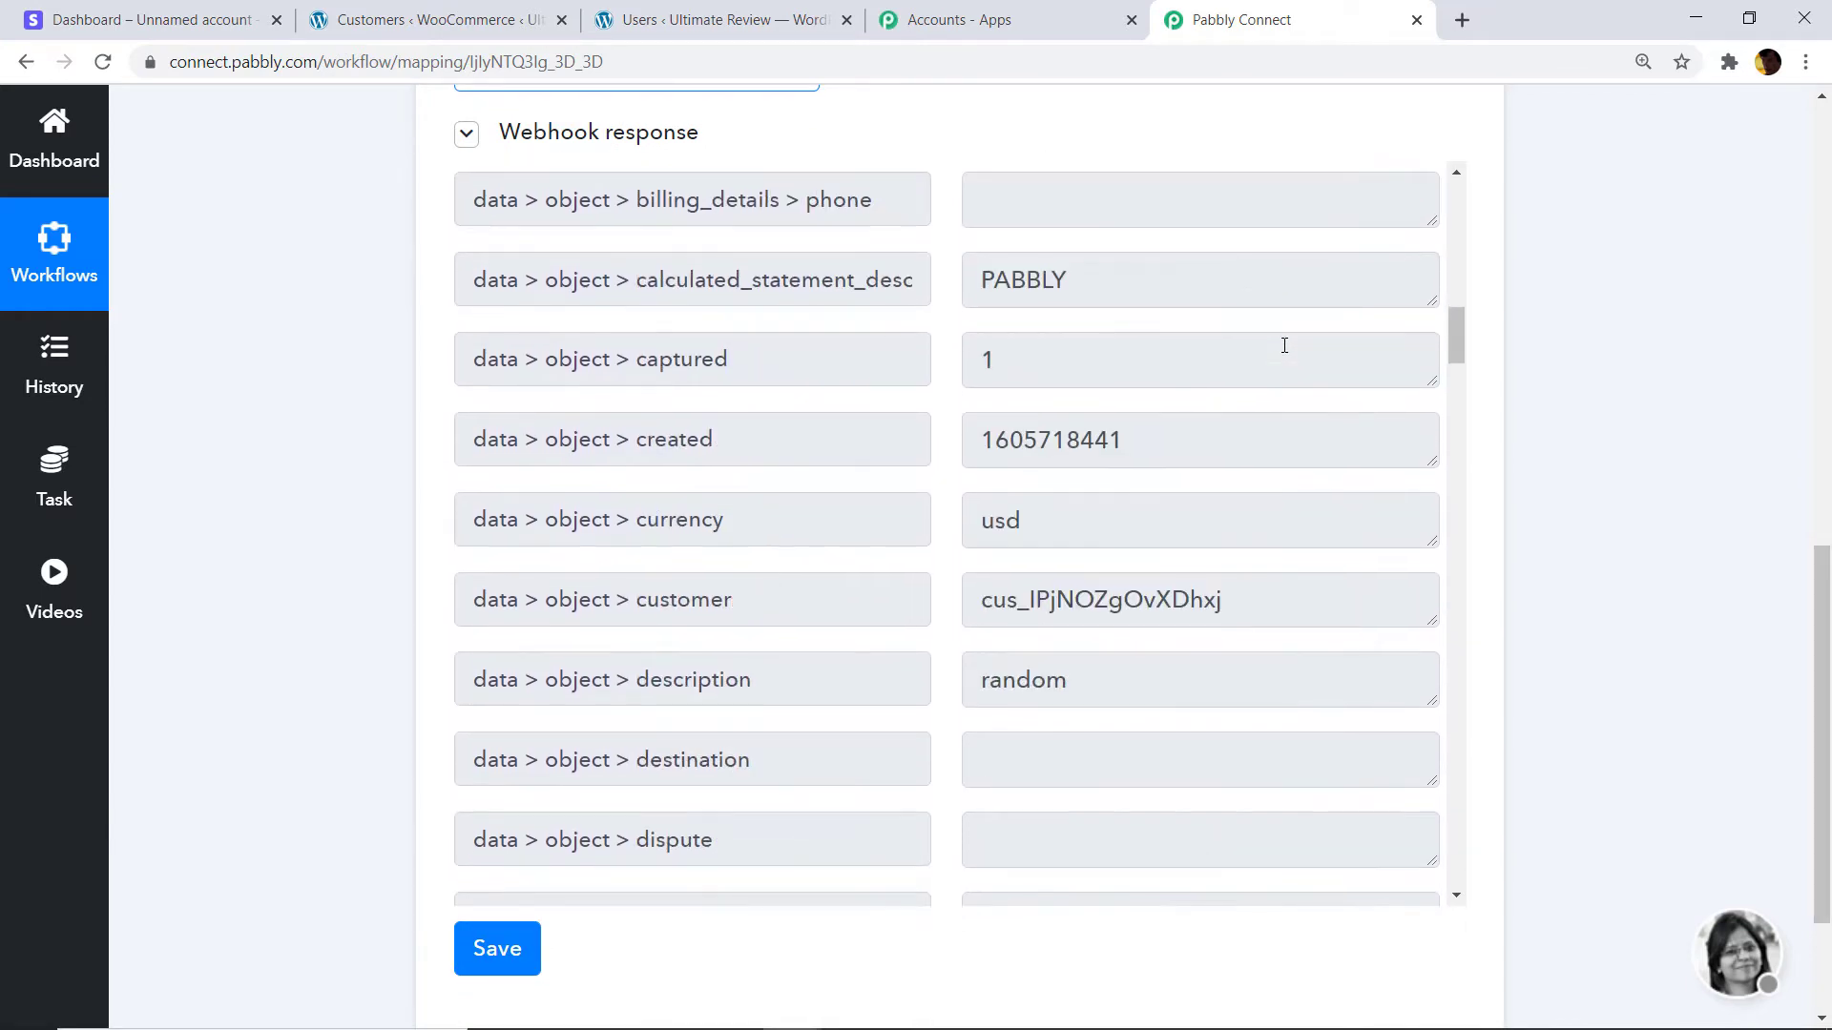
scroll(1222, 417, down, 5)
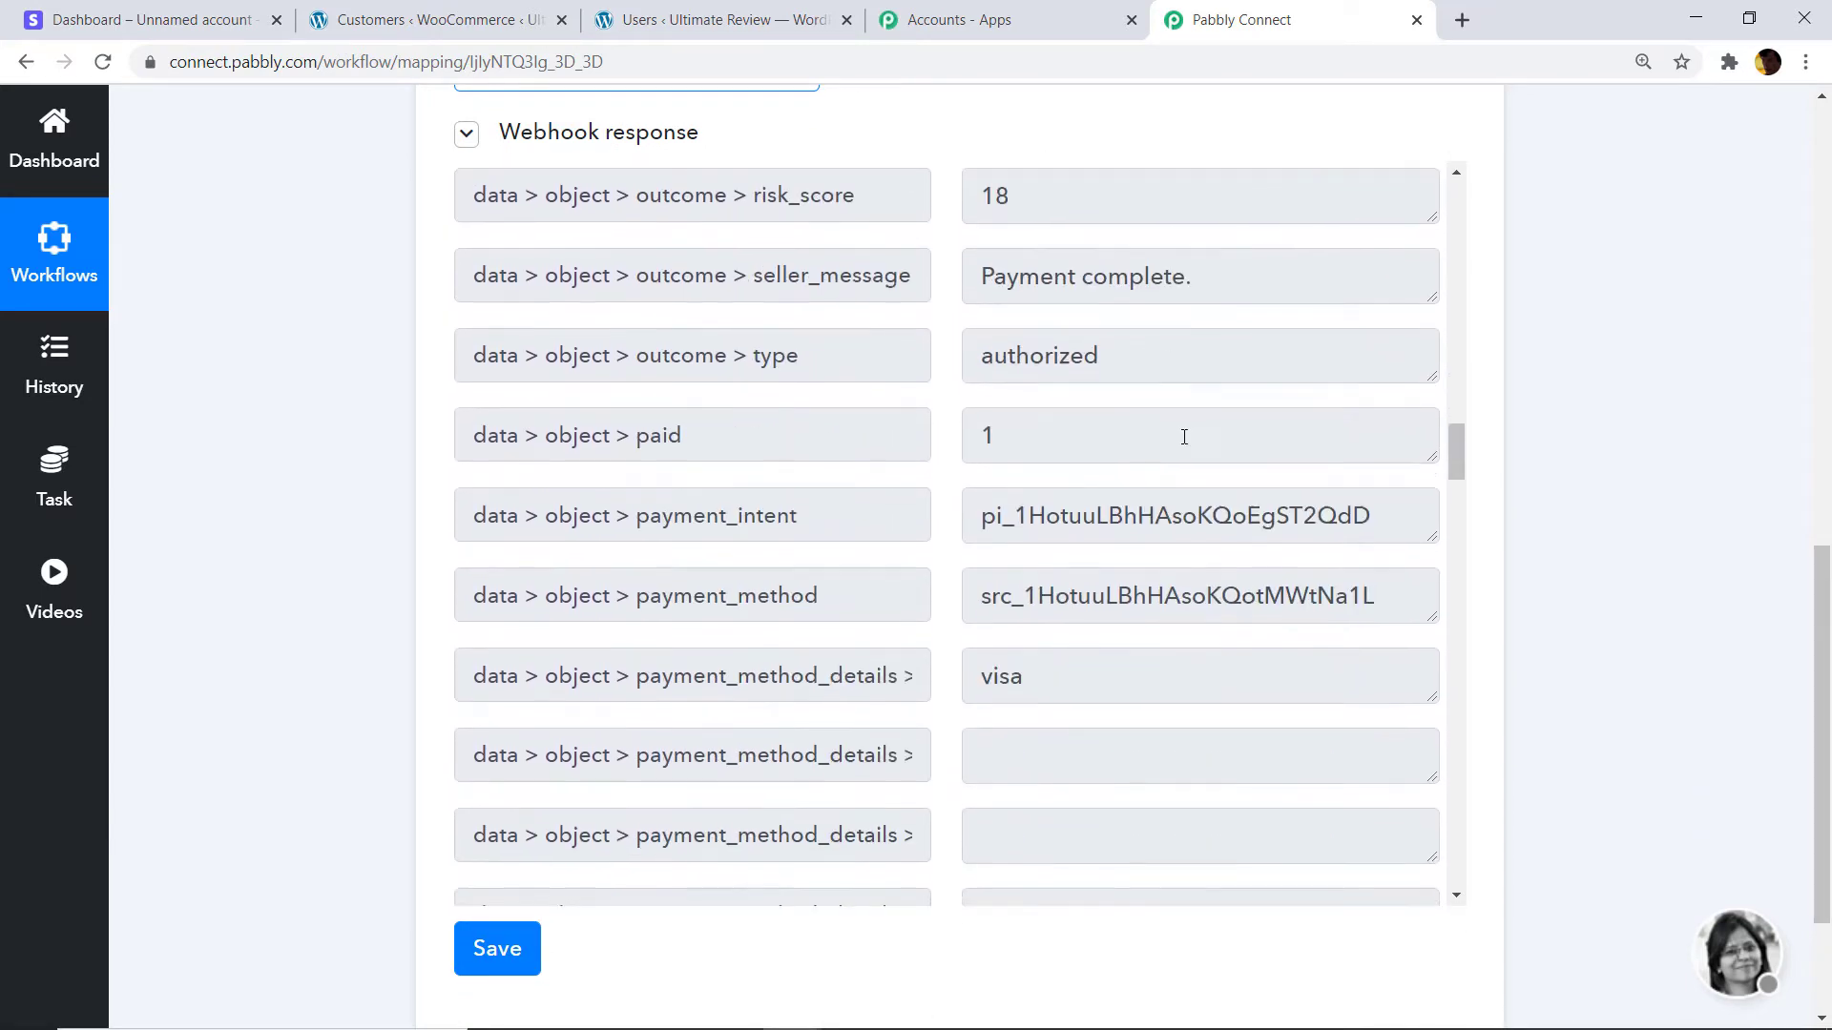
scroll(1153, 331, down, 10)
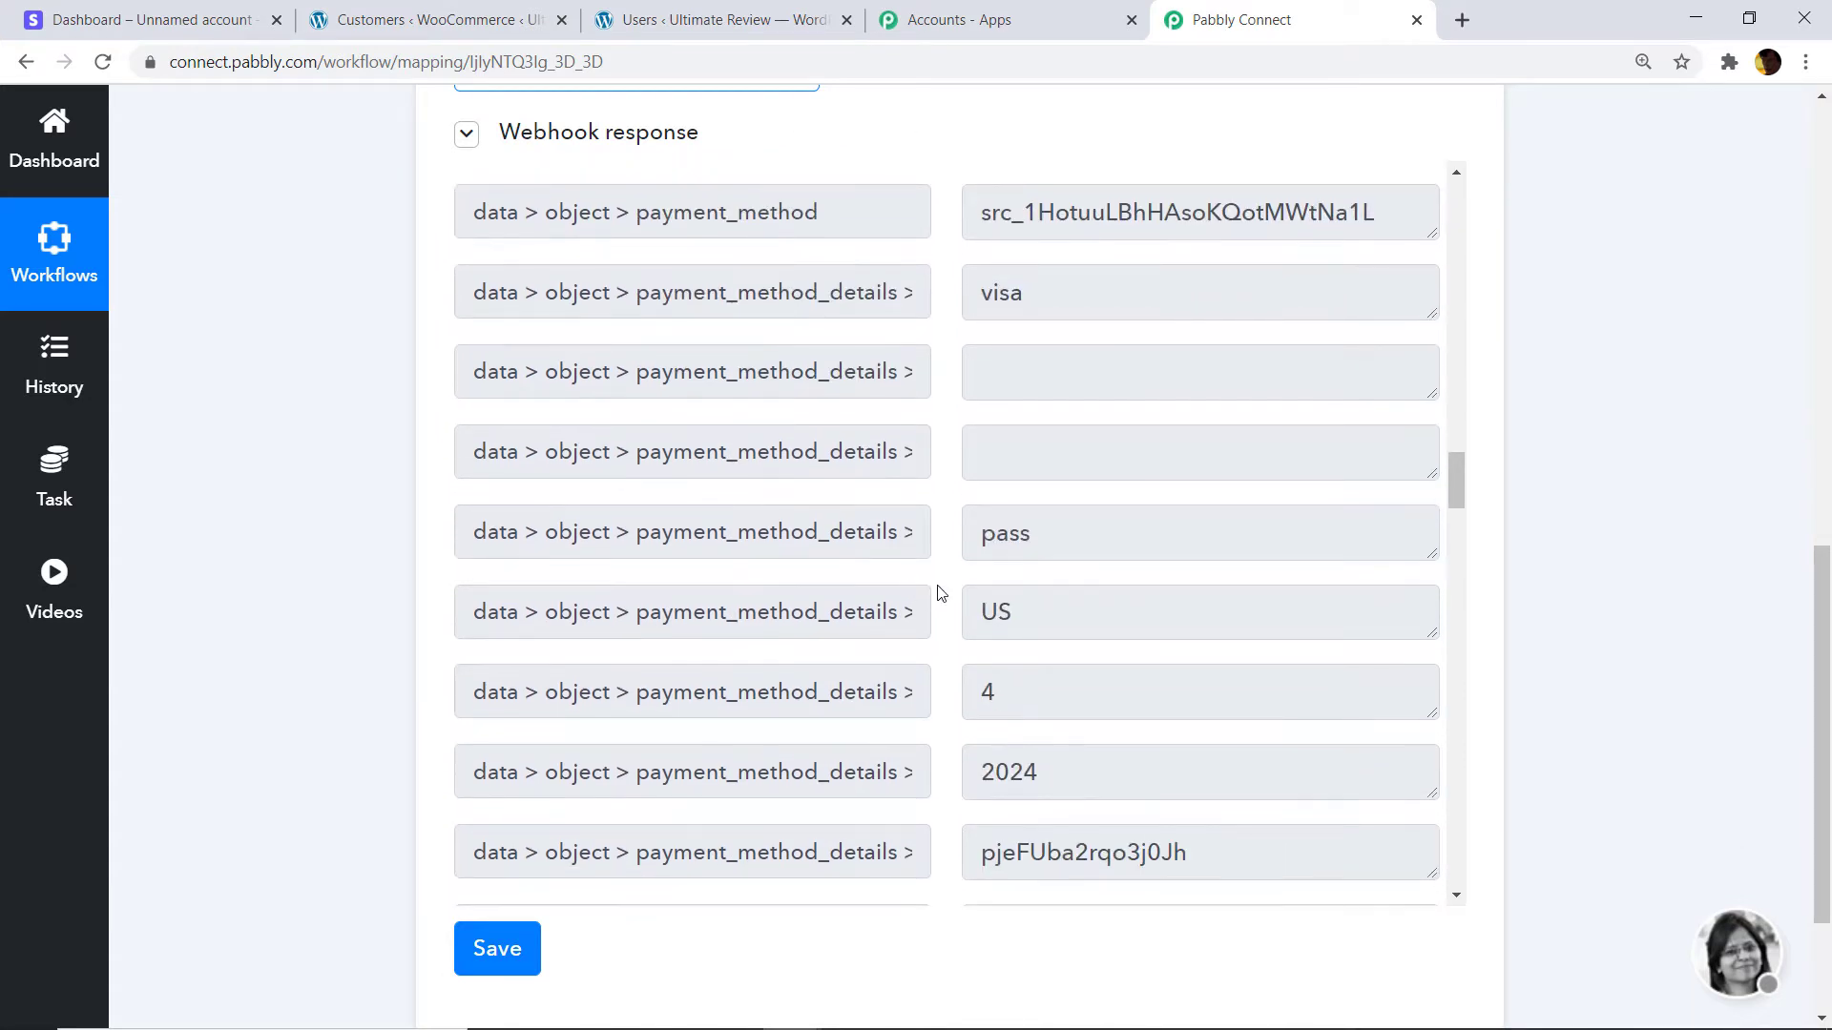
scroll(1136, 395, down, 6)
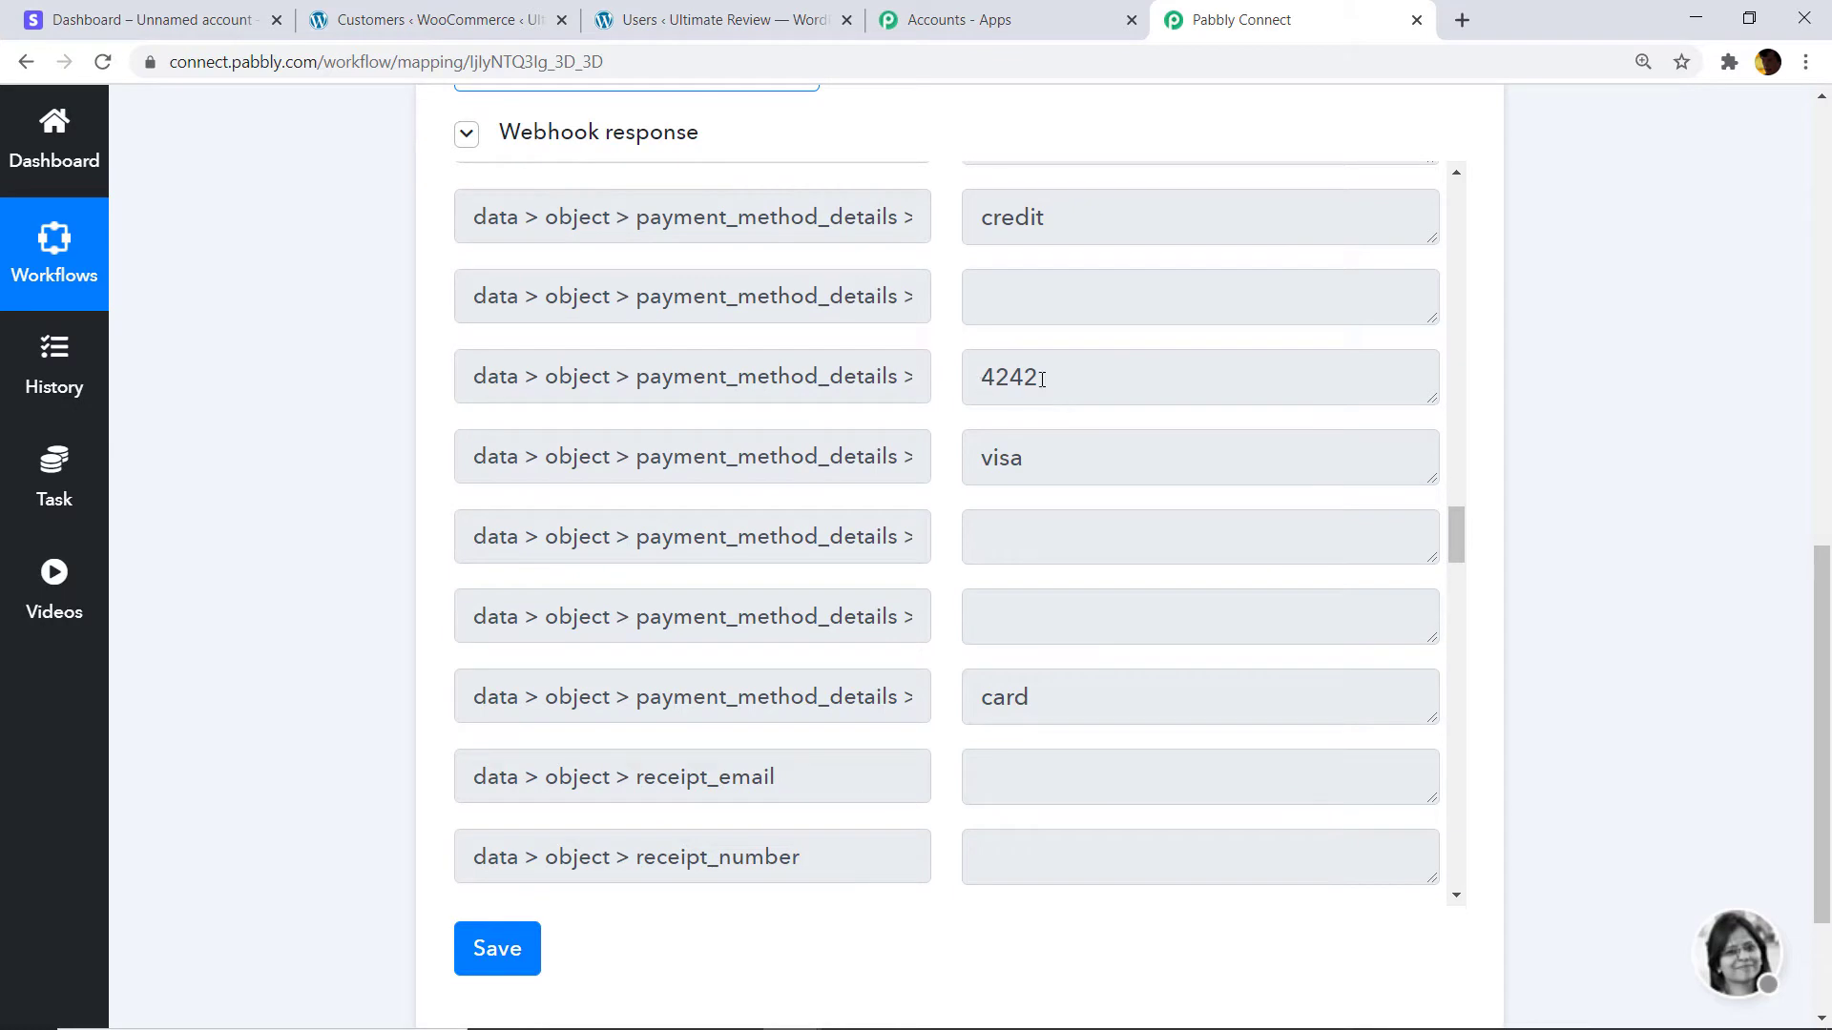
scroll(1048, 470, down, 6)
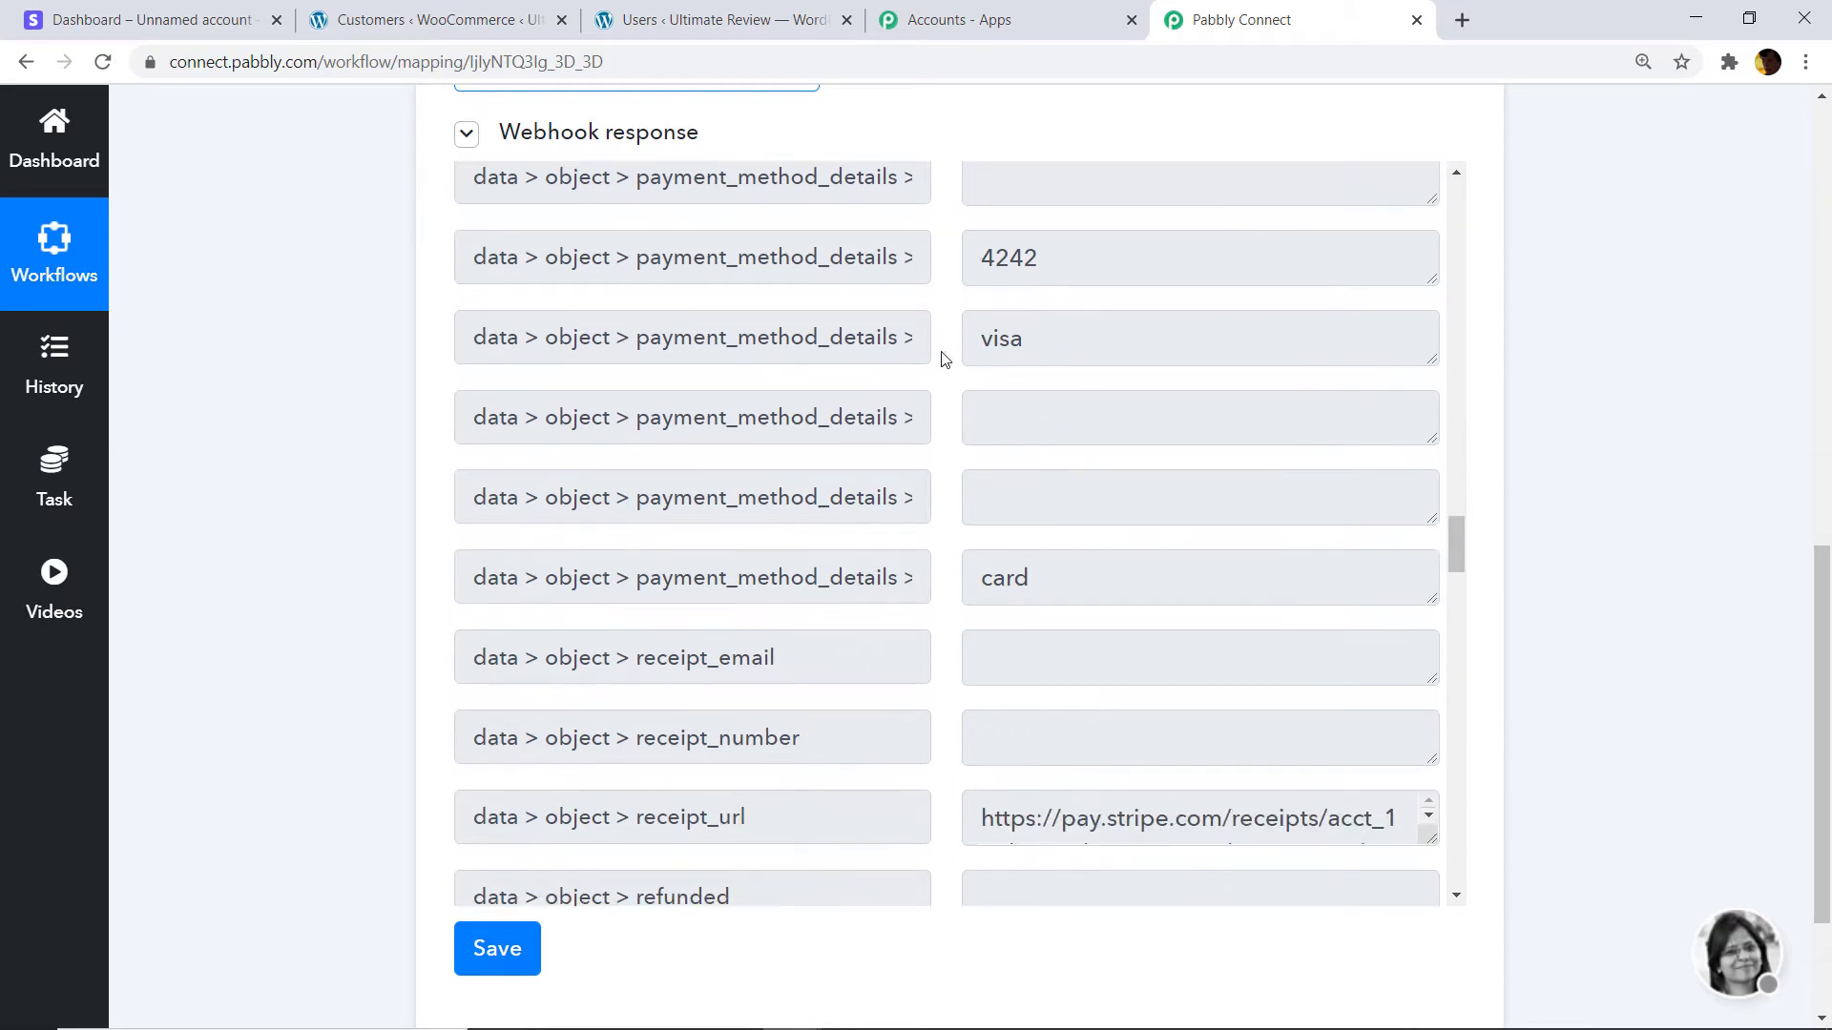
scroll(1063, 516, down, 15)
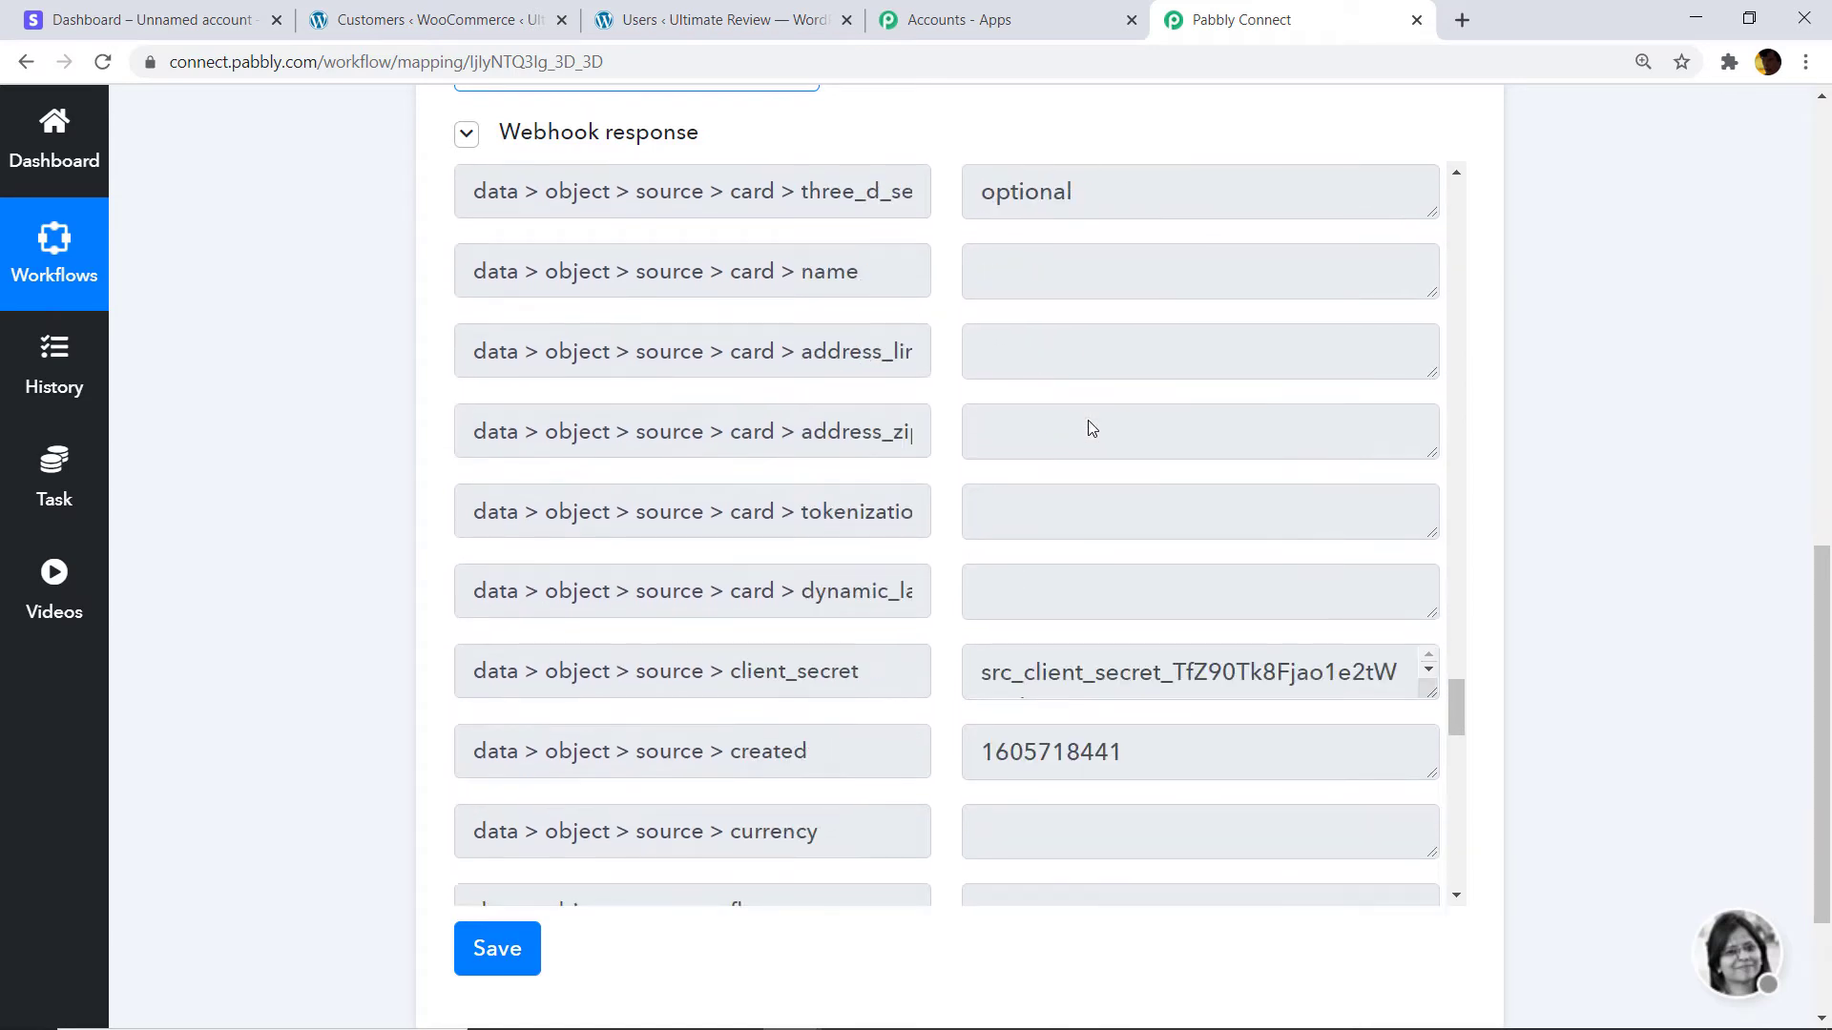
scroll(1091, 431, down, 9)
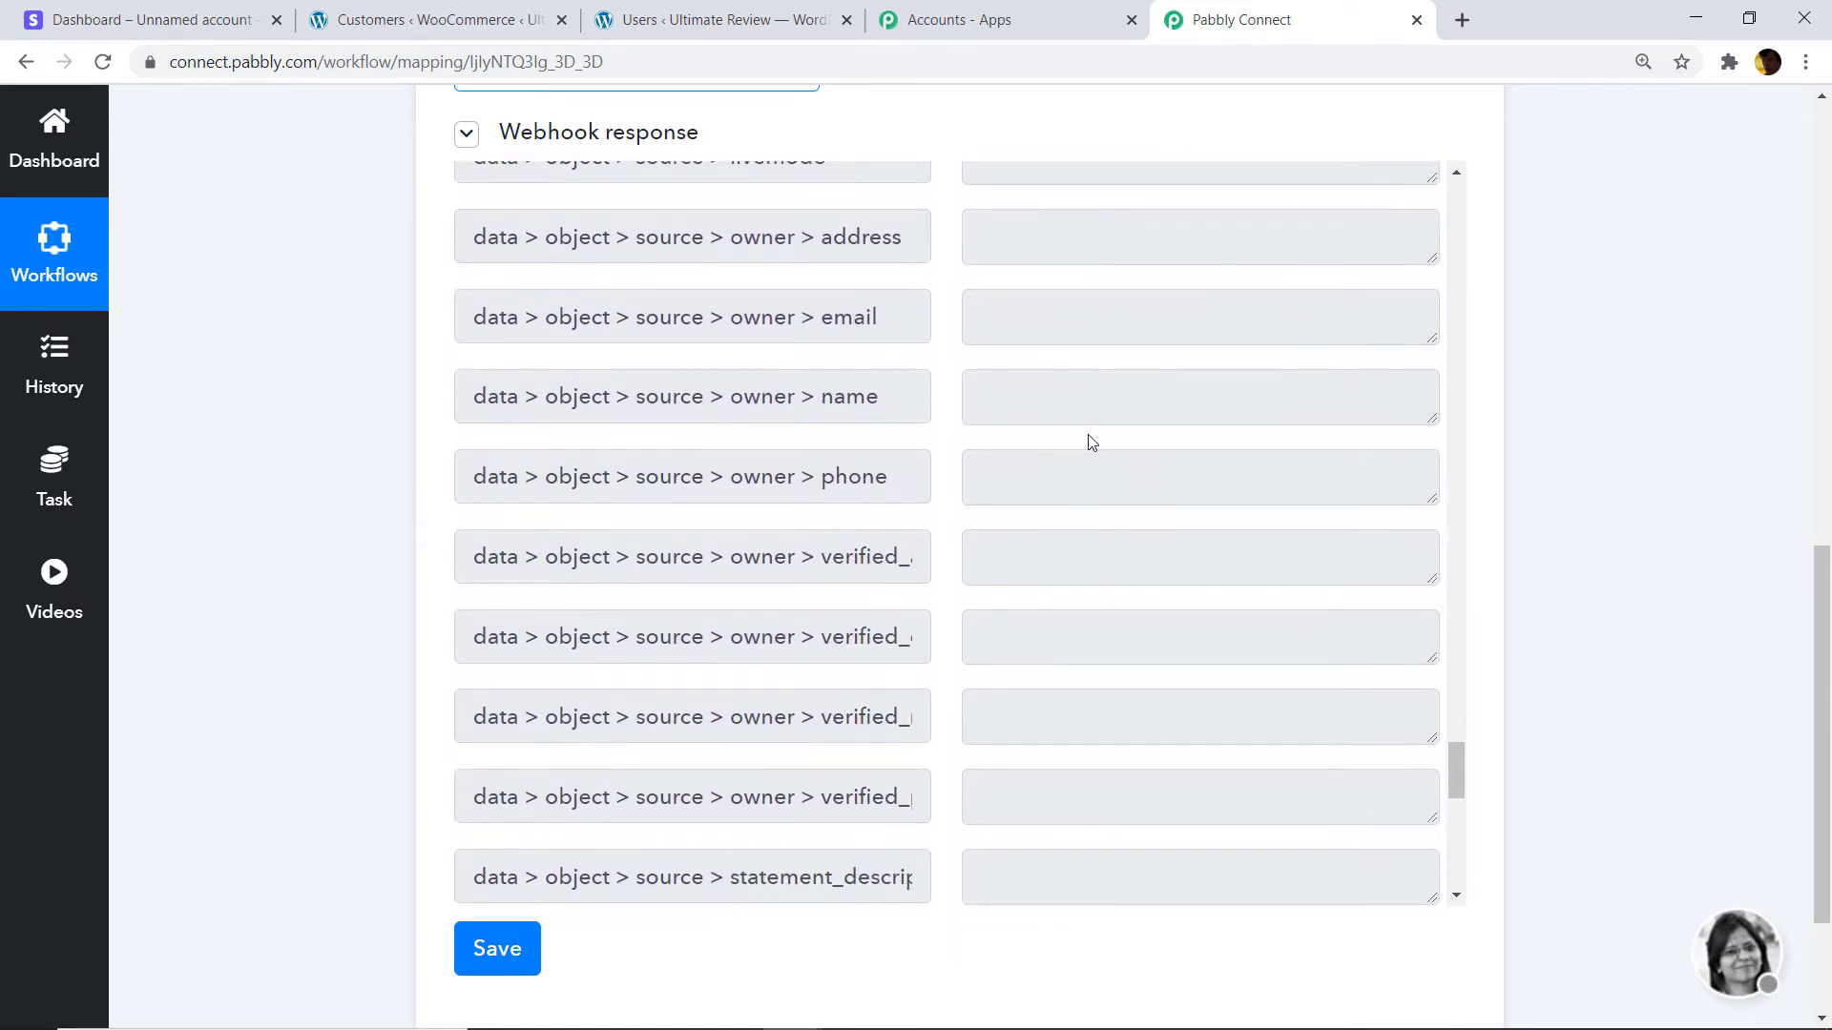
scroll(1091, 442, down, 10)
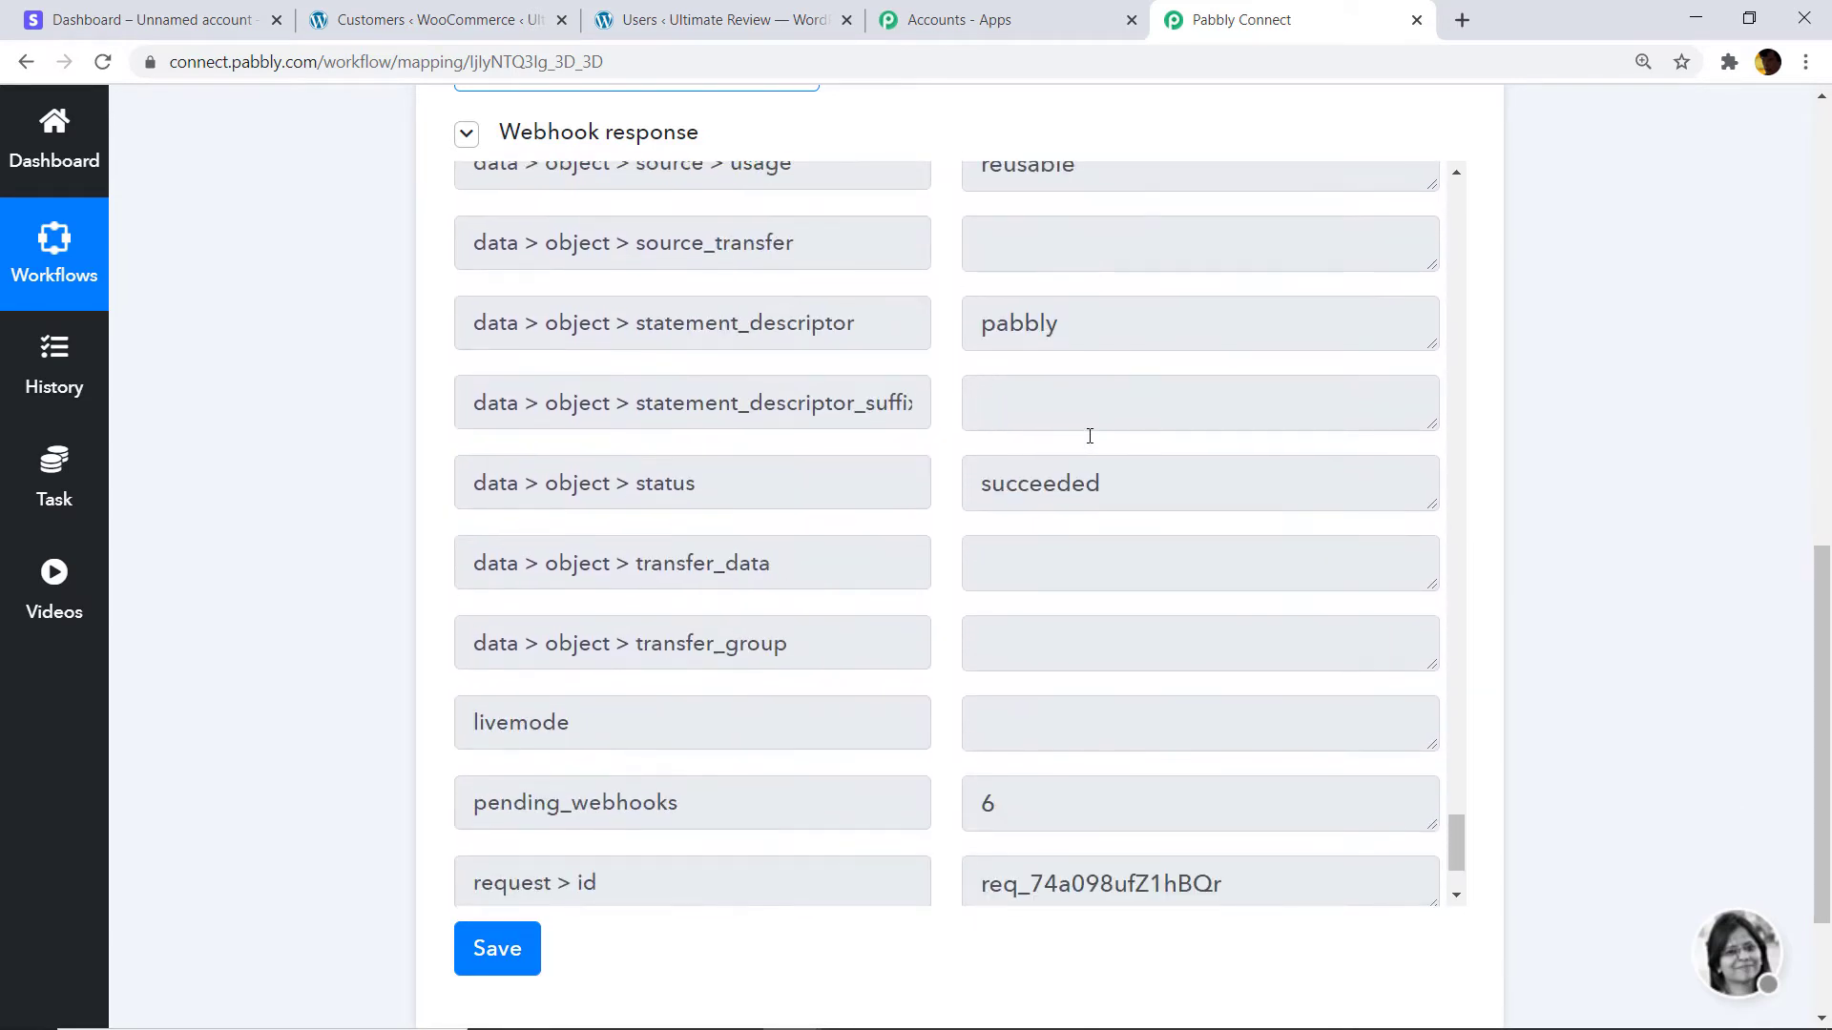
scroll(1090, 436, up, 10)
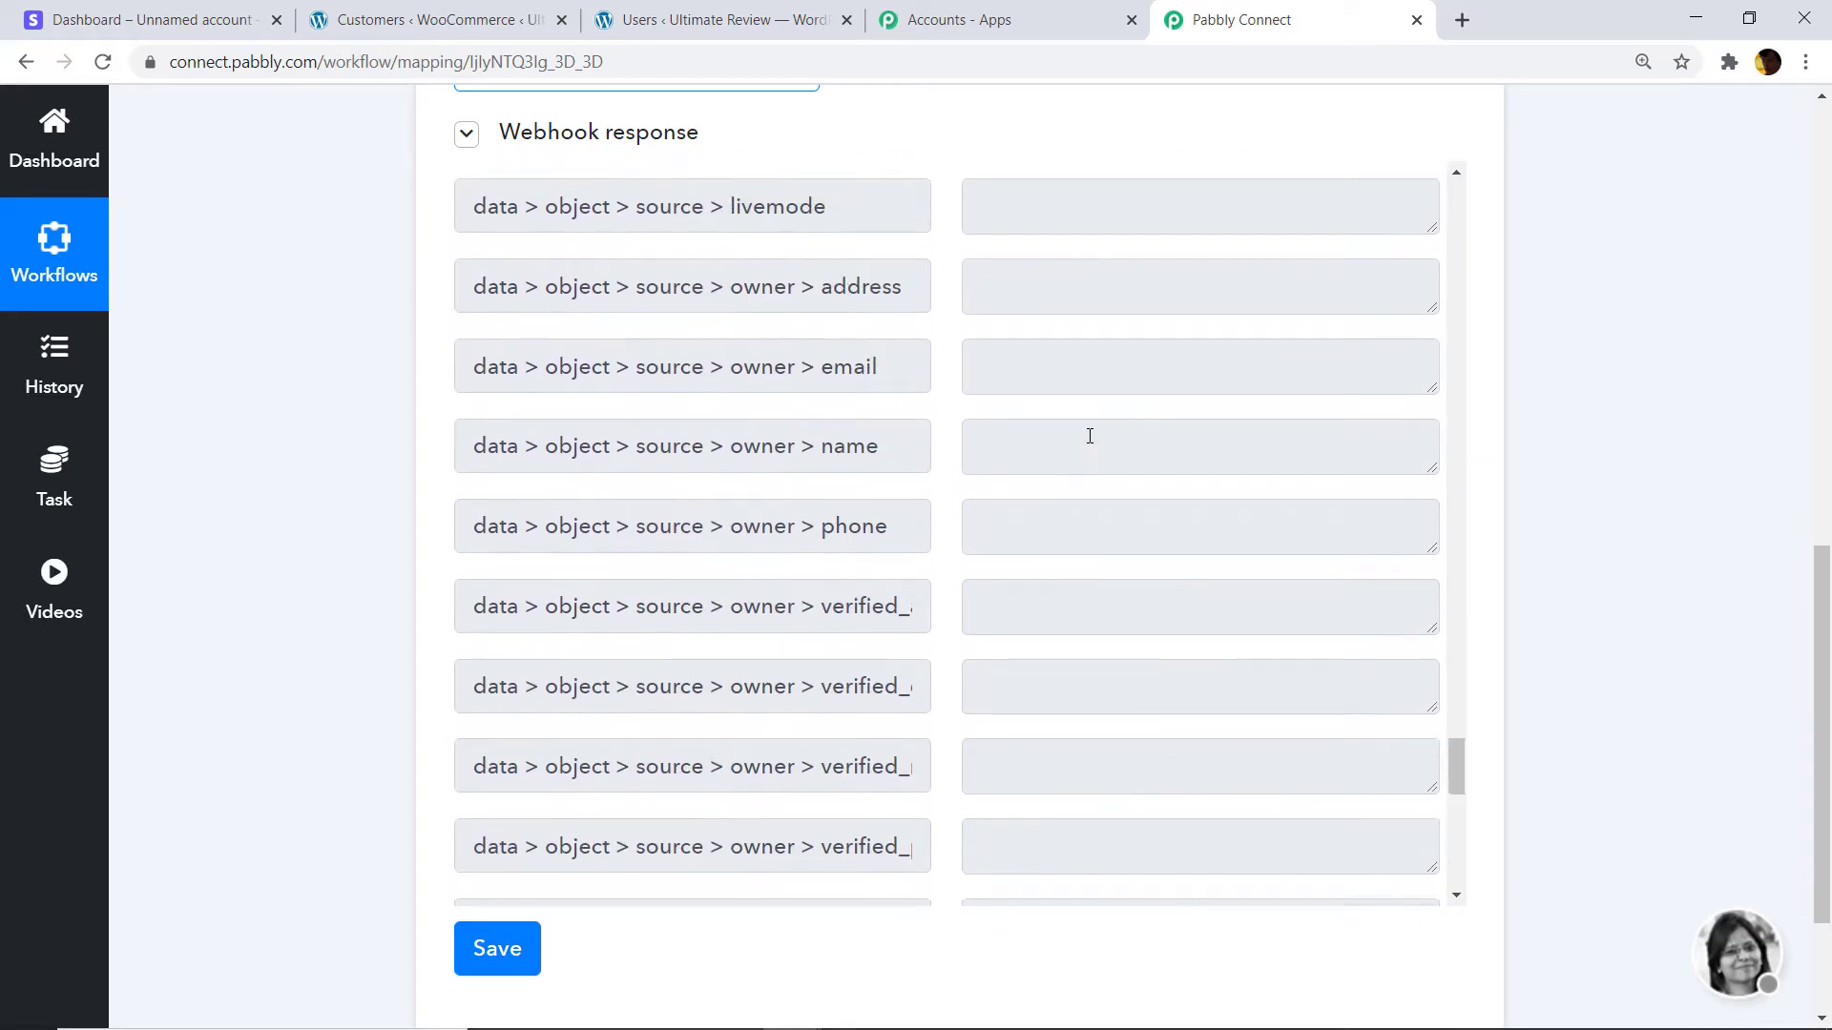
scroll(1089, 436, up, 1)
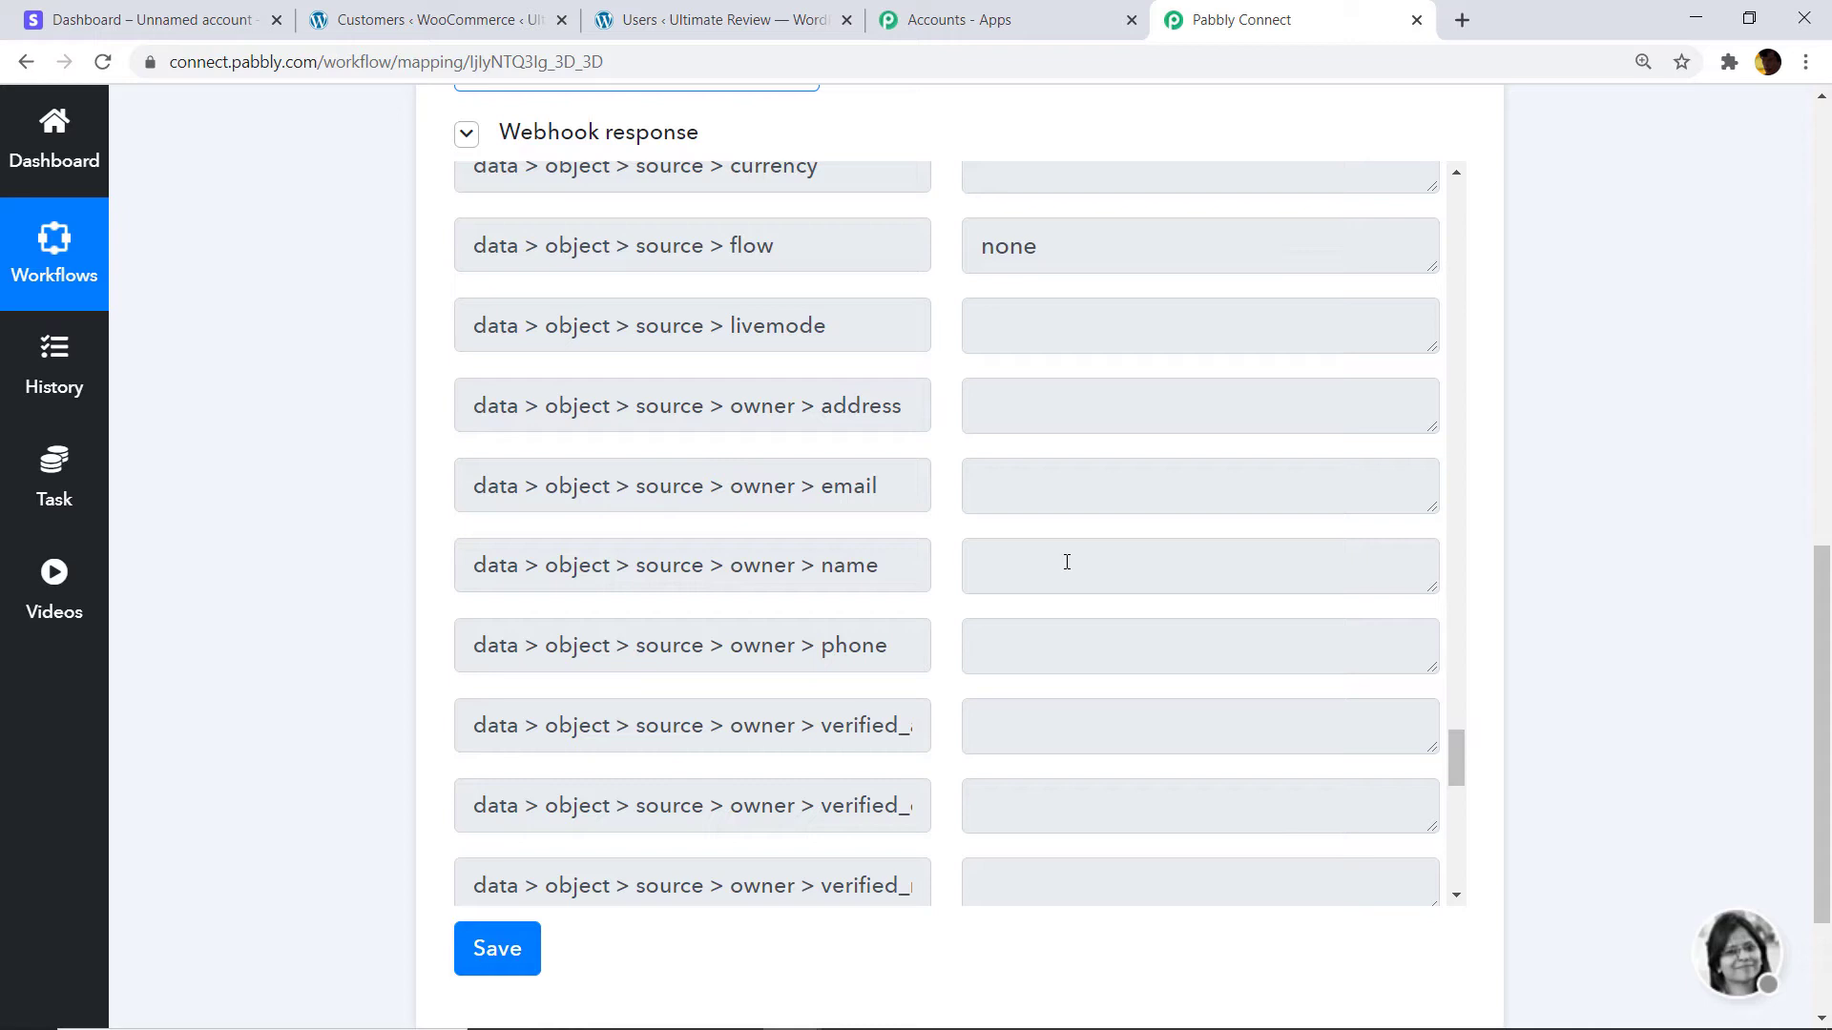
scroll(1817, 667, down, 3)
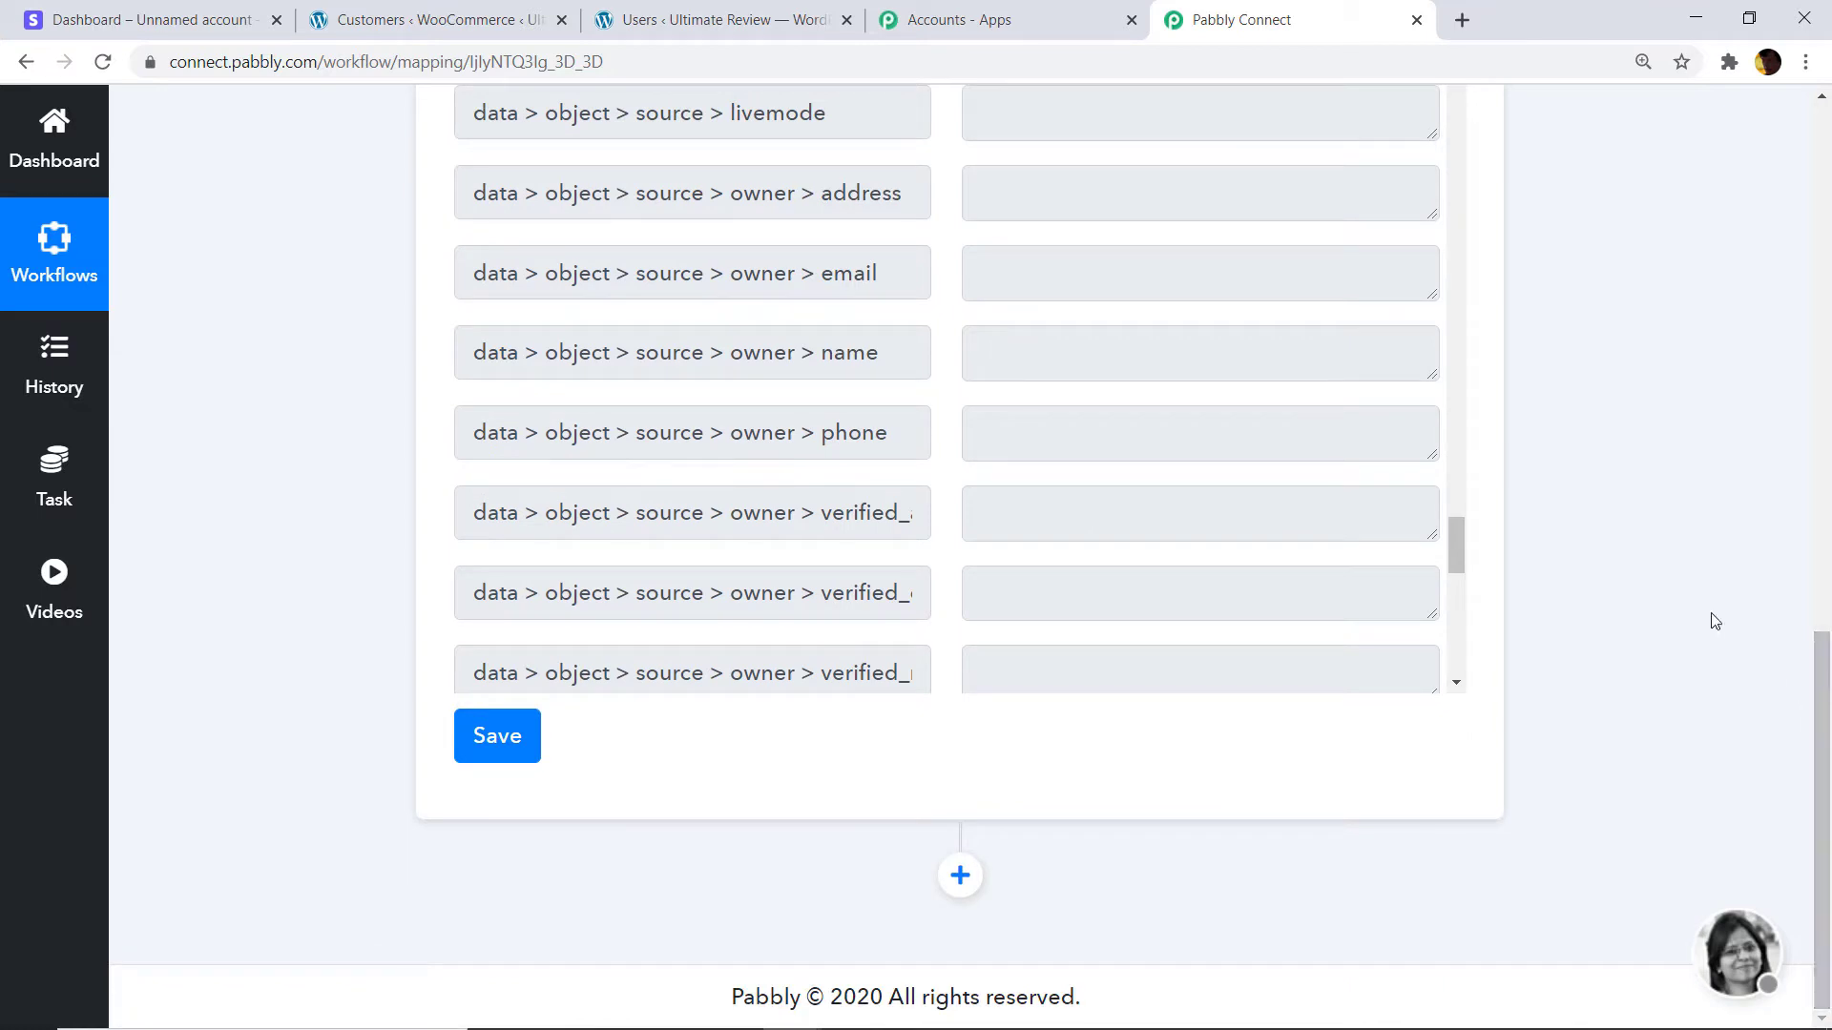
Add a Stripe action below the trigger and set its method to Retrieve a Customer.
click(962, 874)
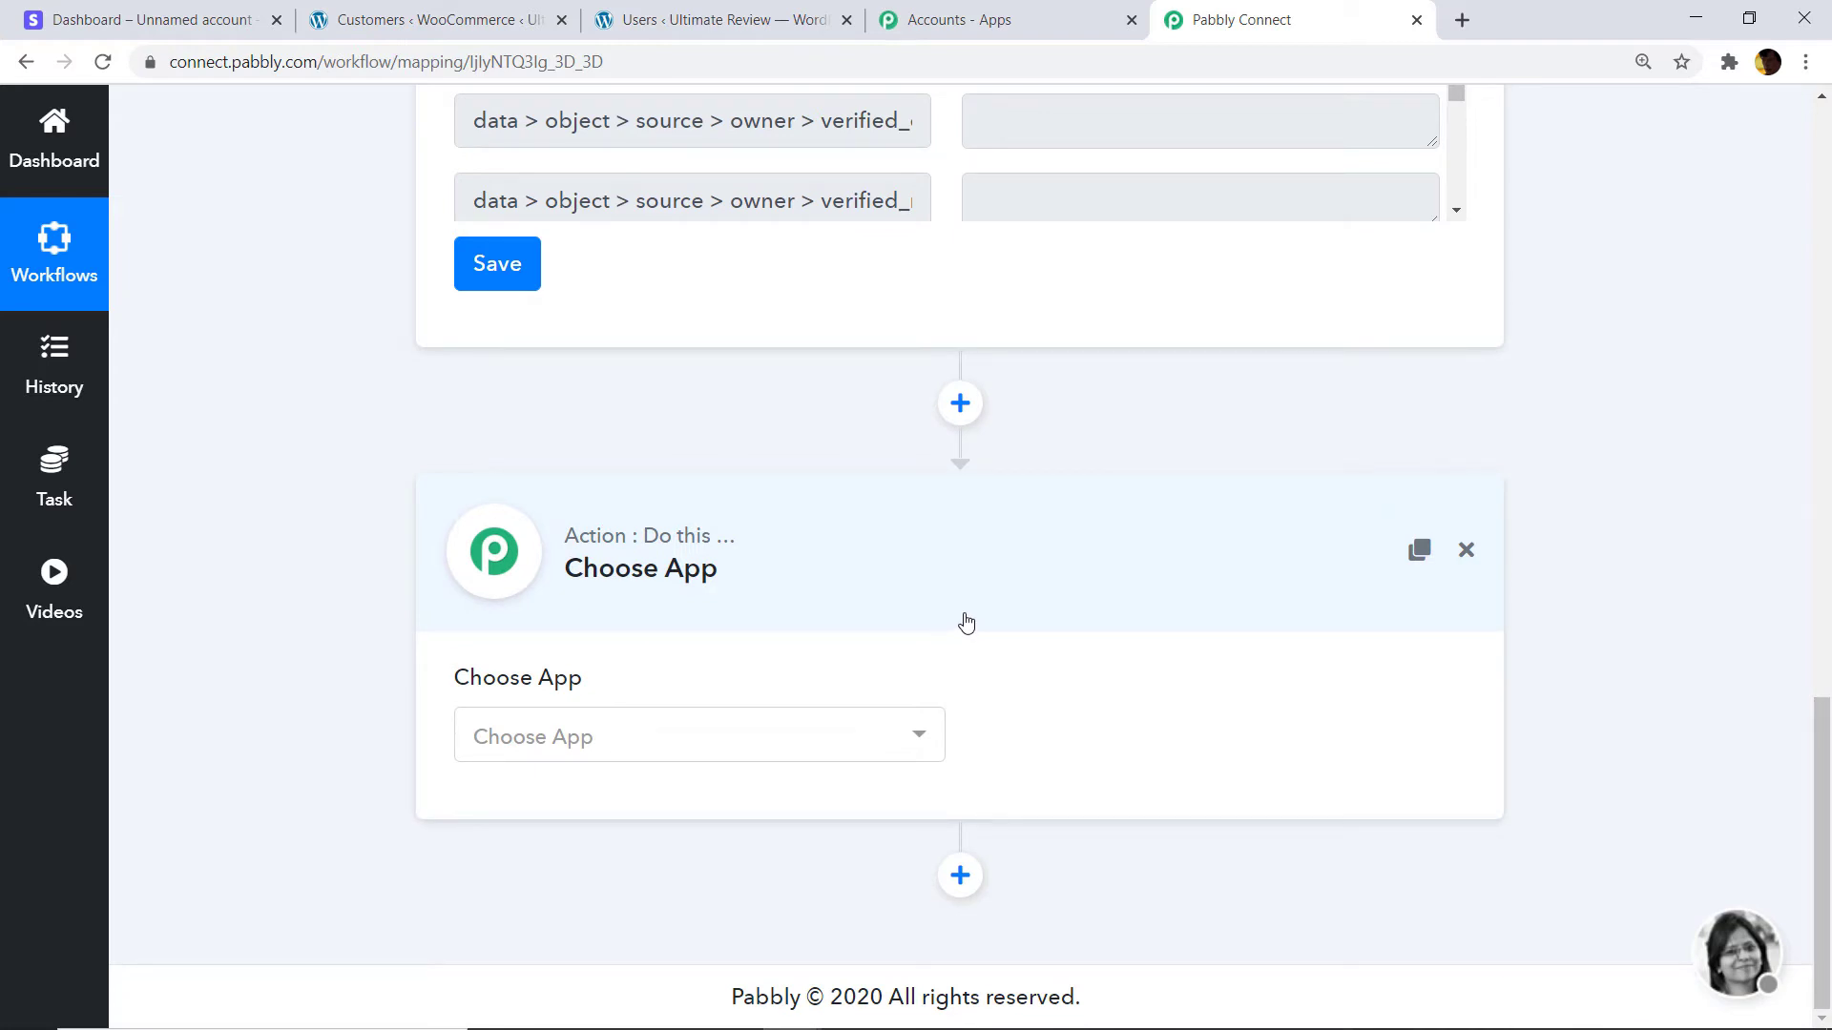
click(703, 742)
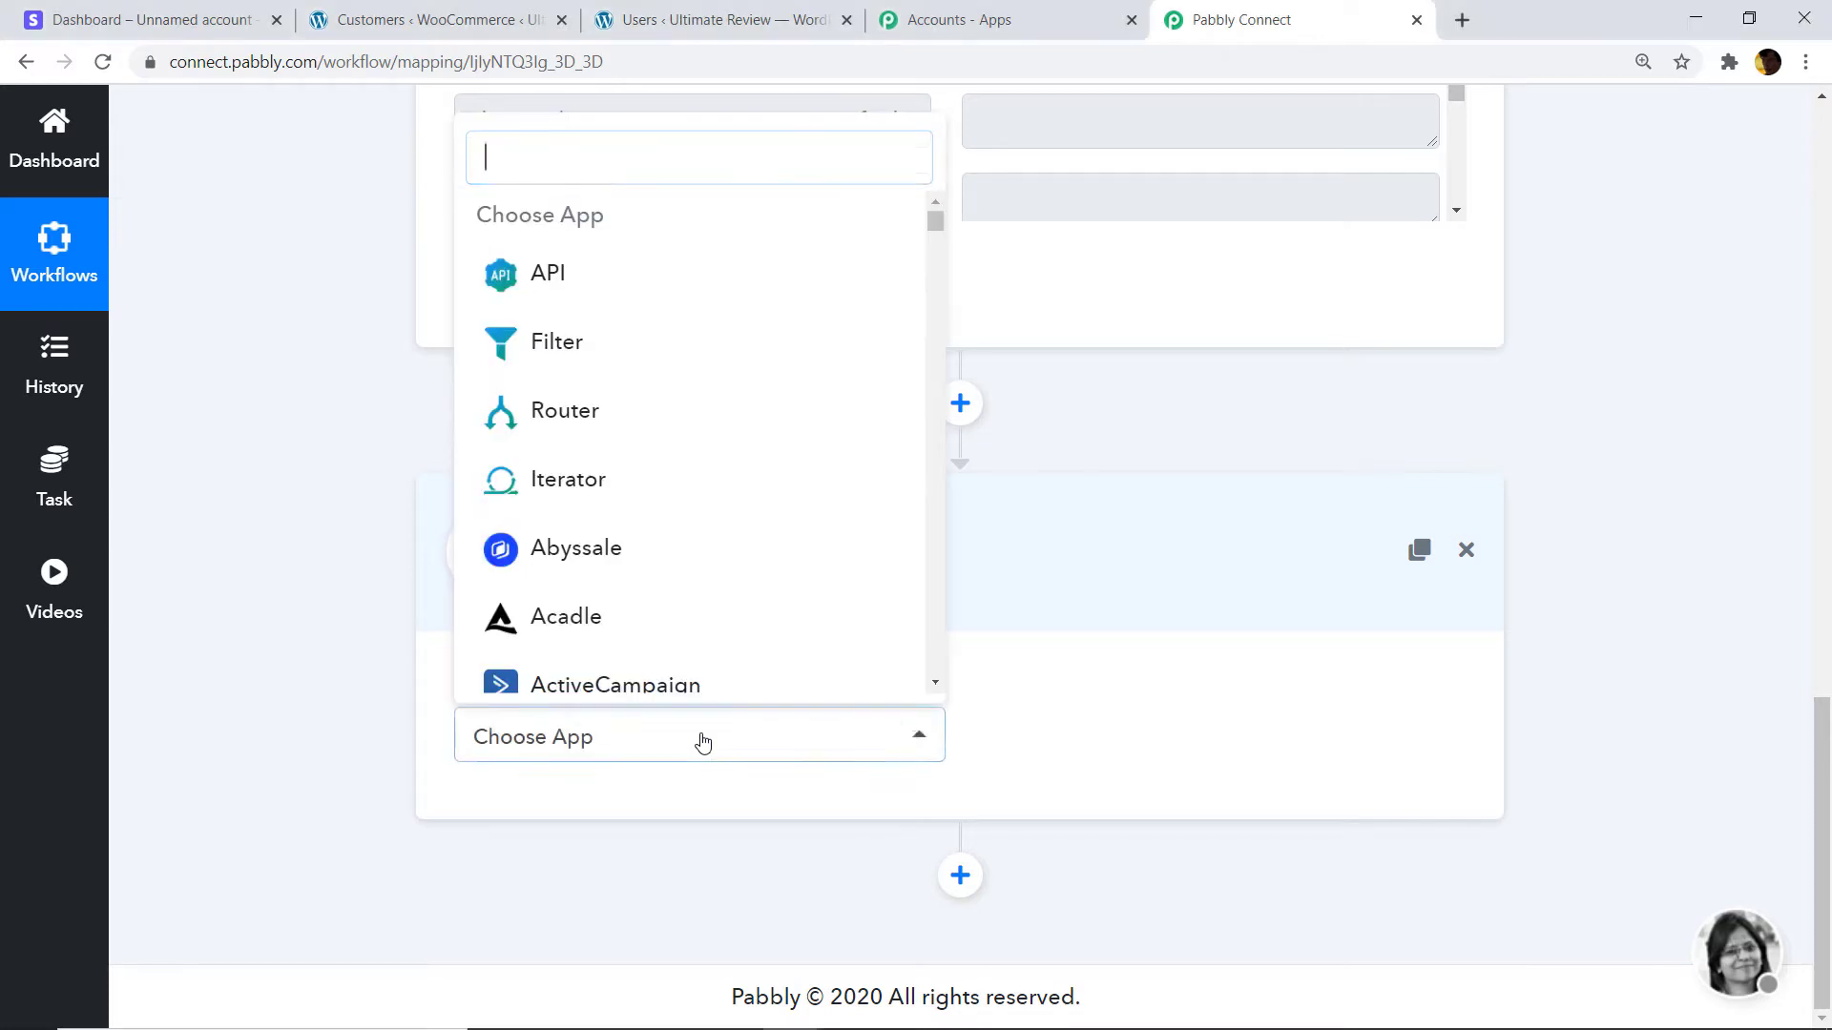
text(strip)
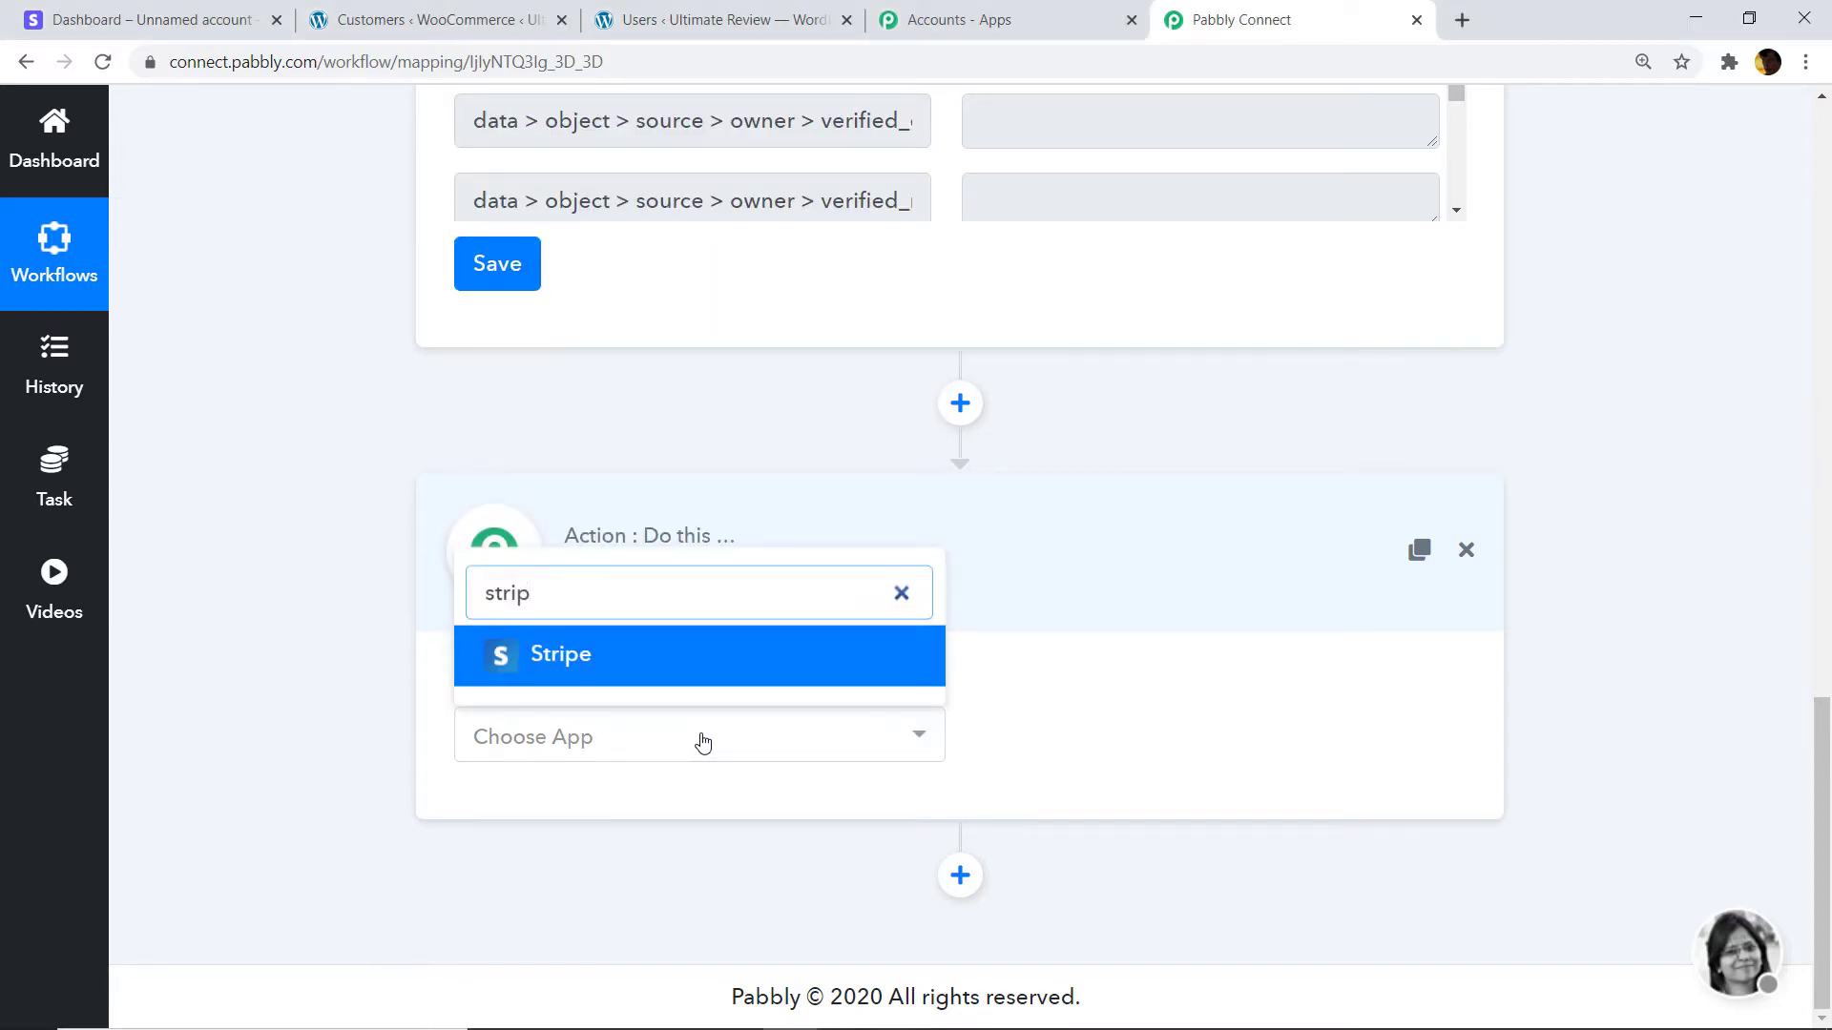
click(683, 670)
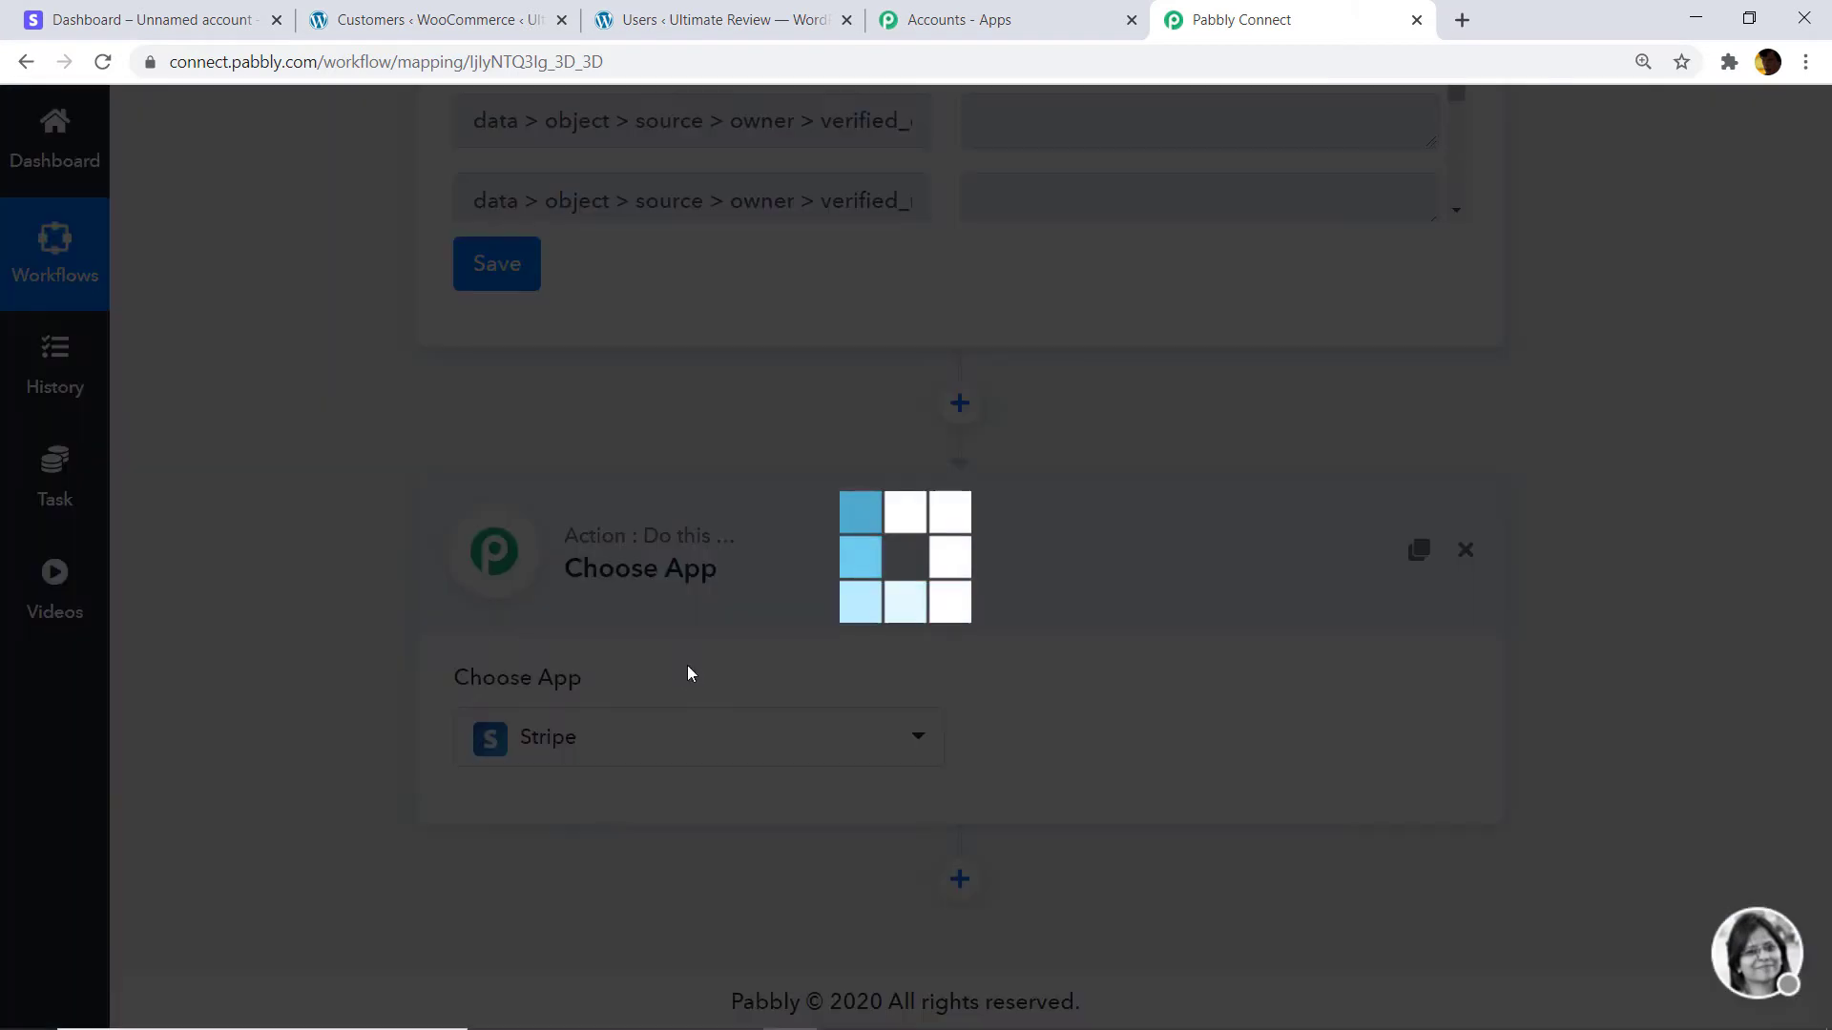
click(1079, 702)
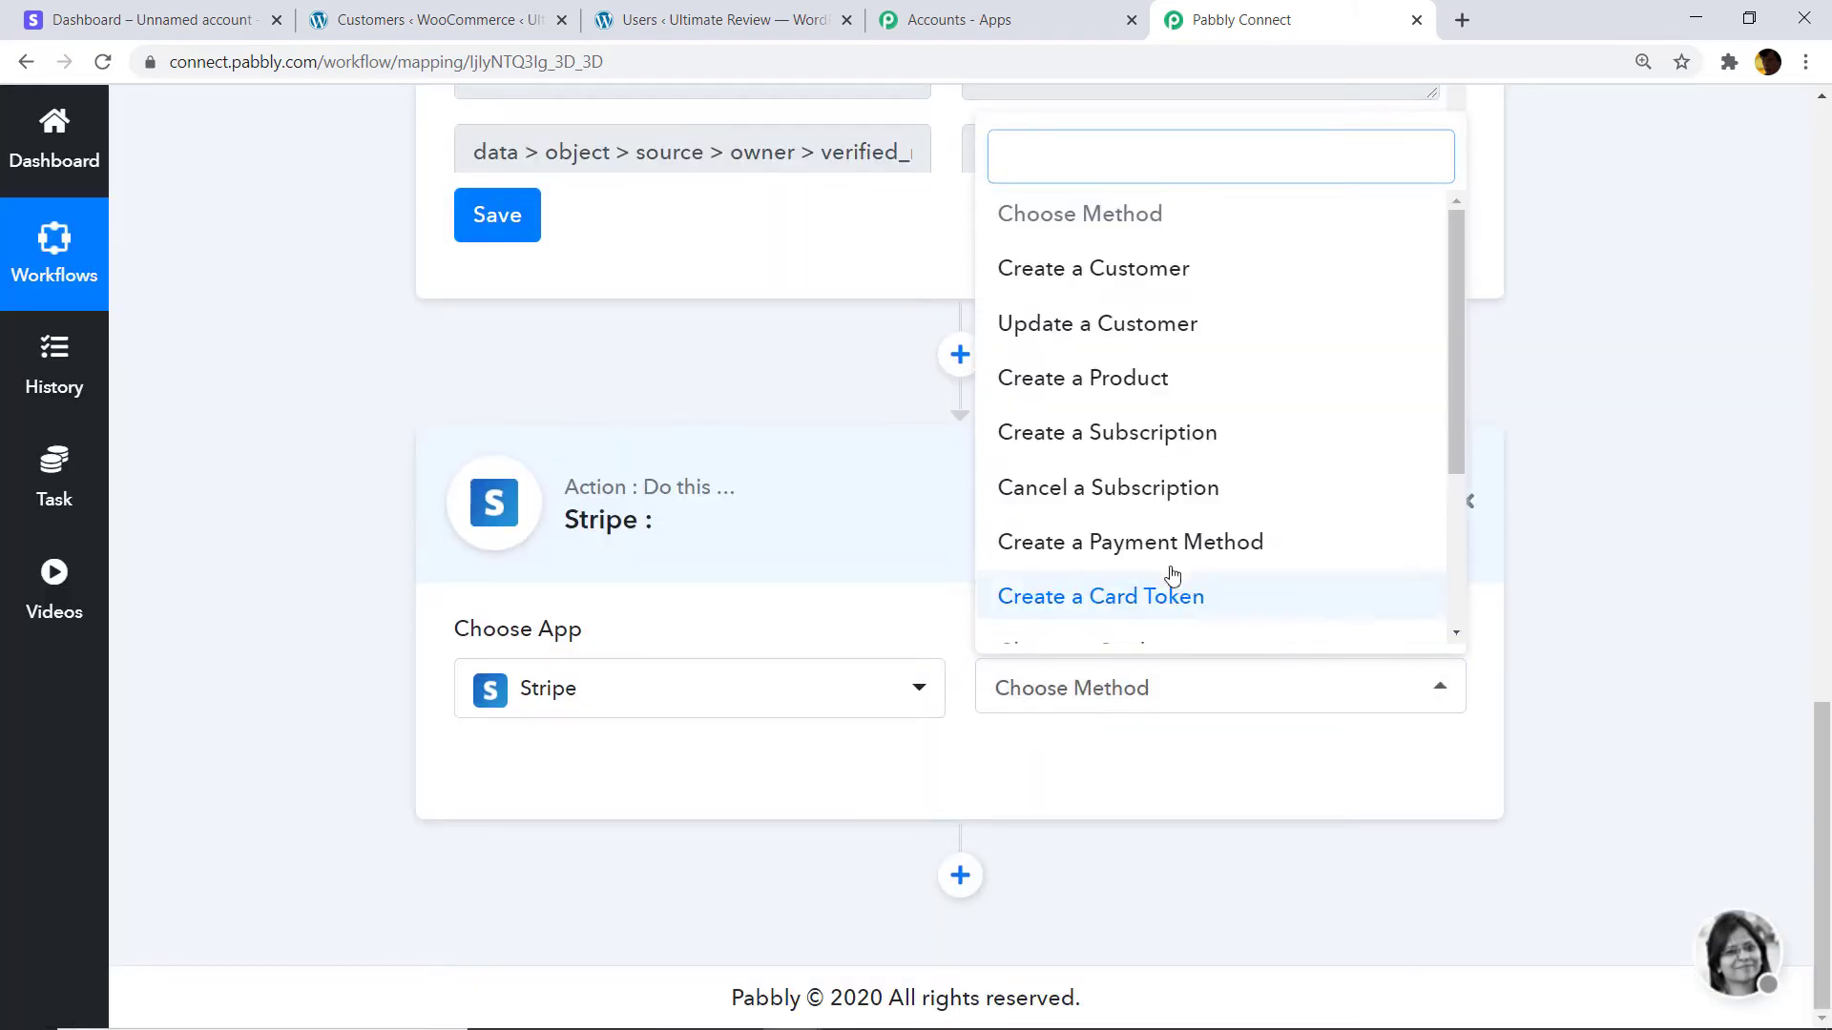
scroll(1179, 577, down, 3)
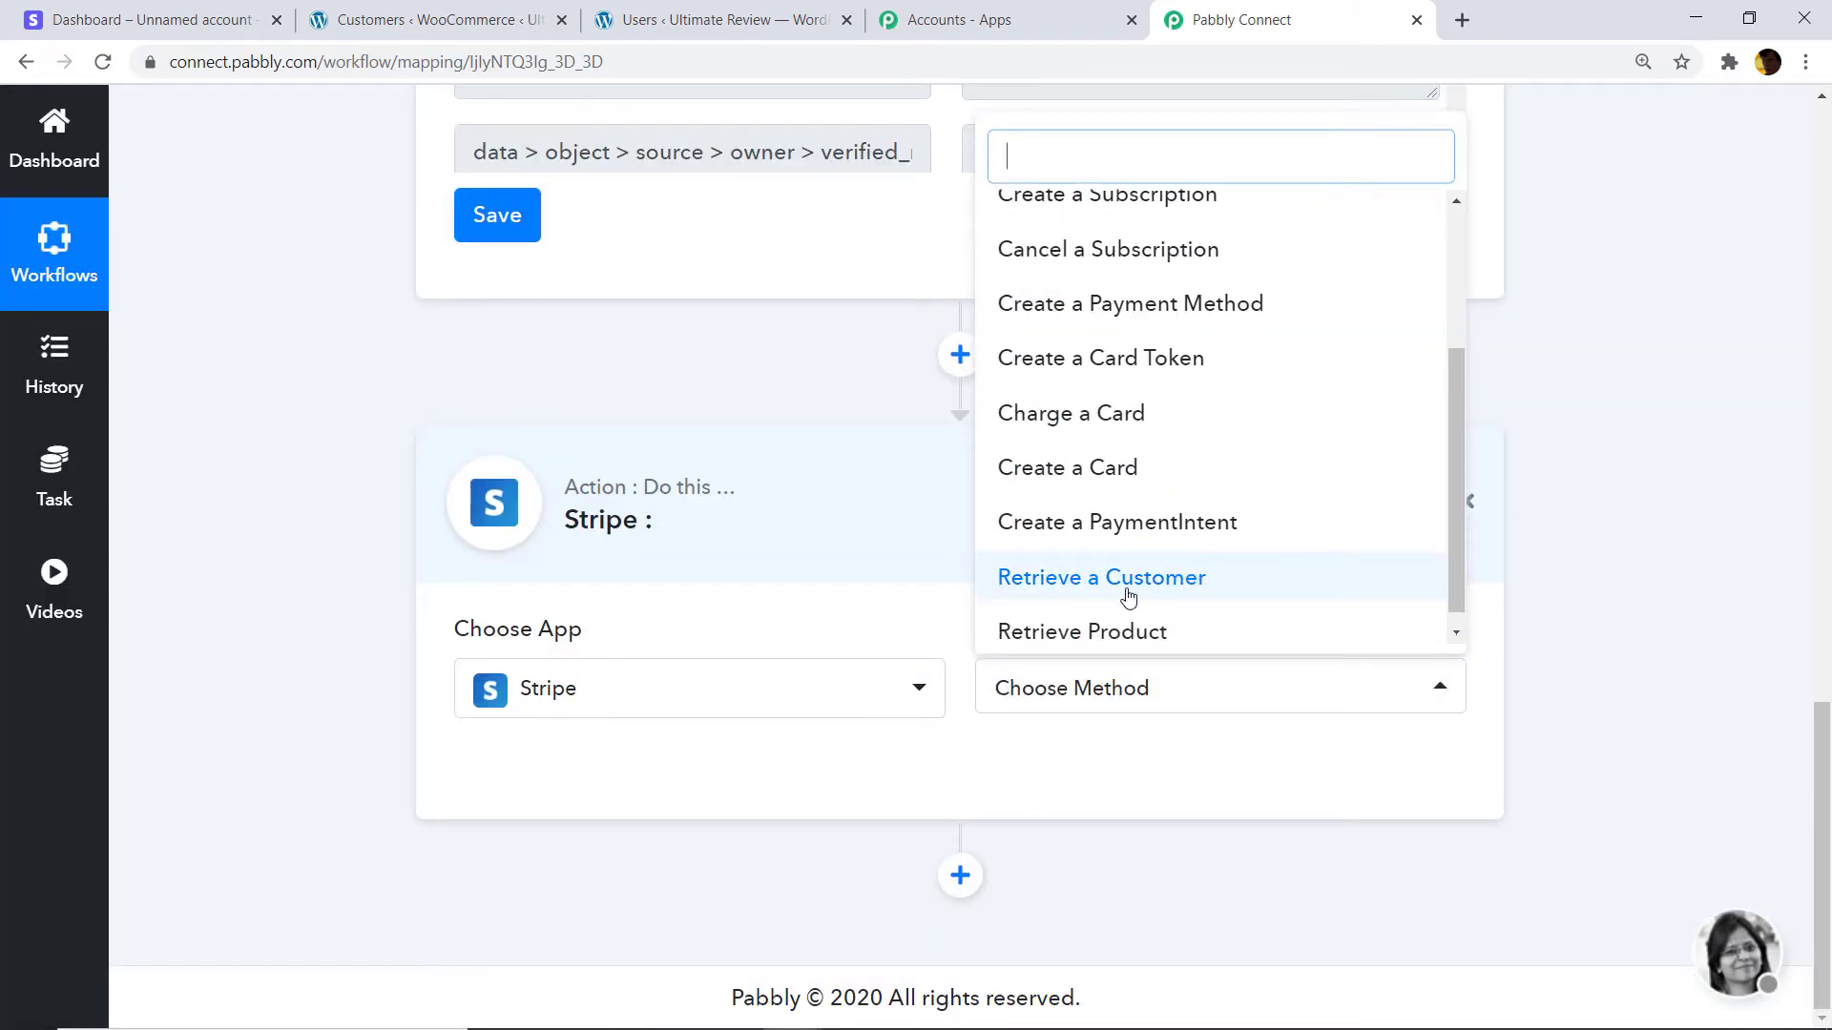
click(1185, 587)
click(1111, 691)
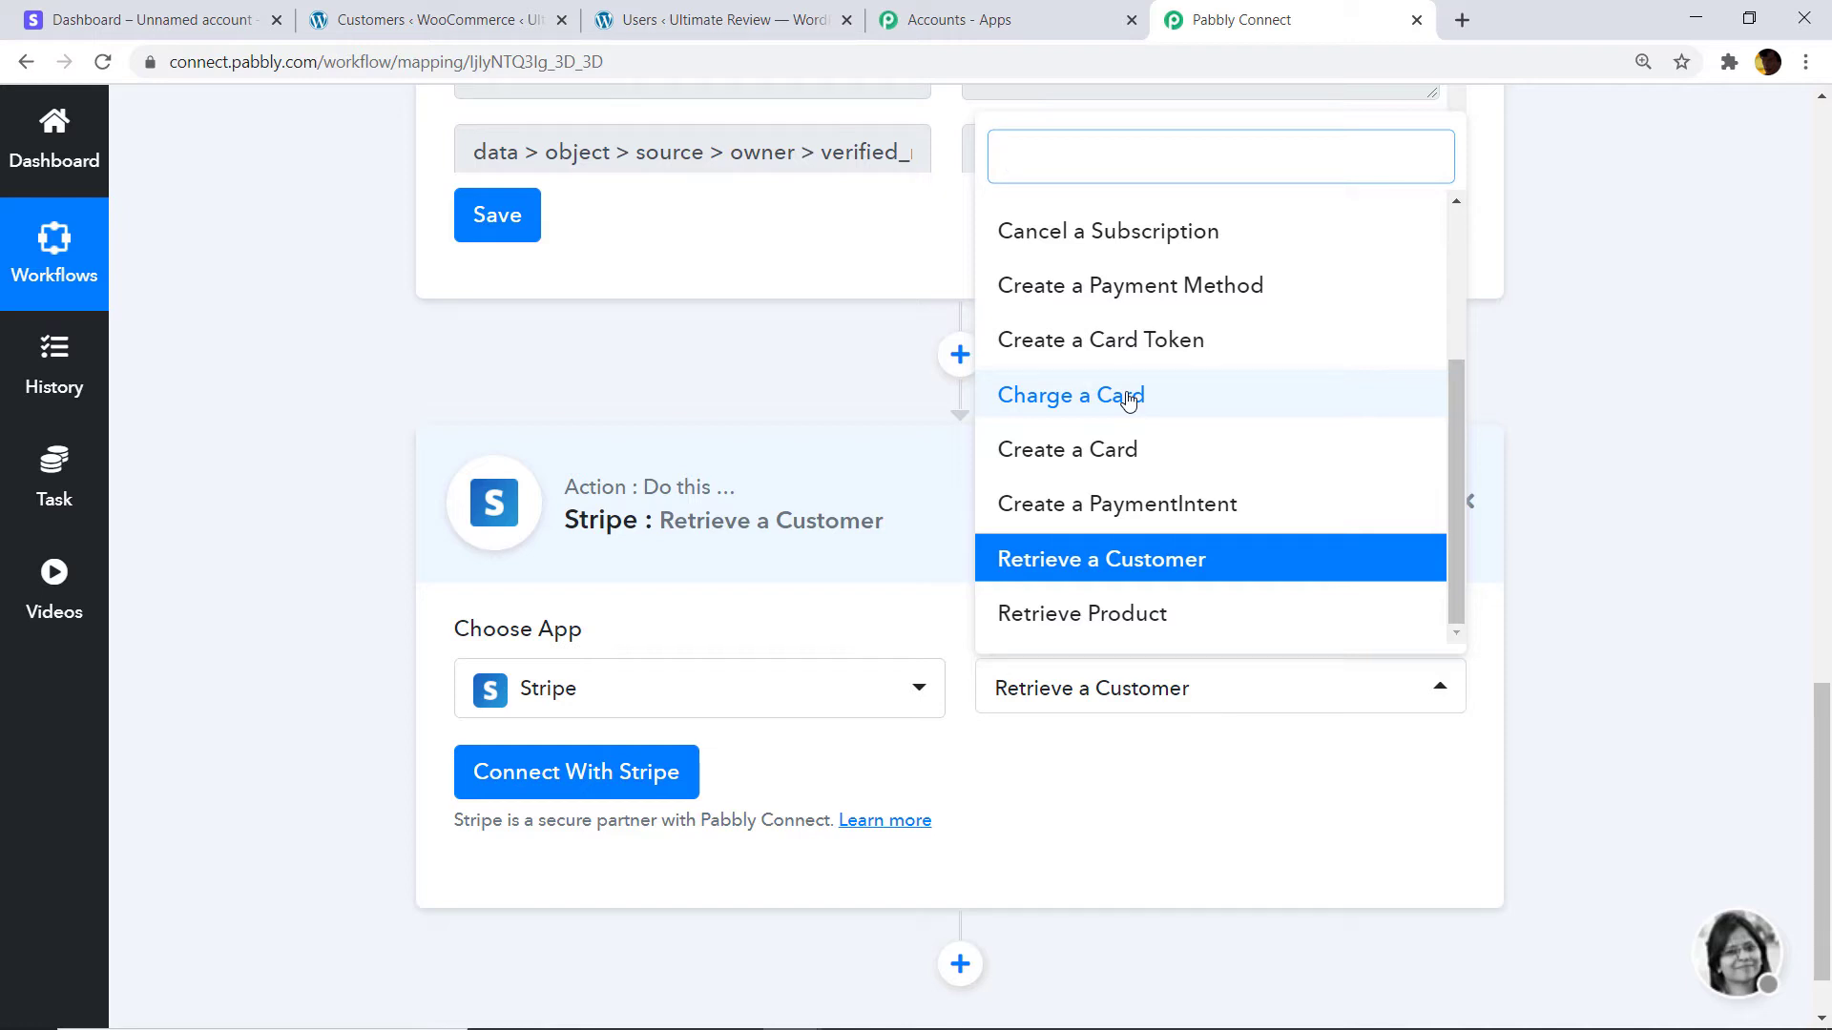
click(1107, 566)
Open the Connect With Stripe credentials form, then switch to the Stripe Dashboard tab.
click(574, 780)
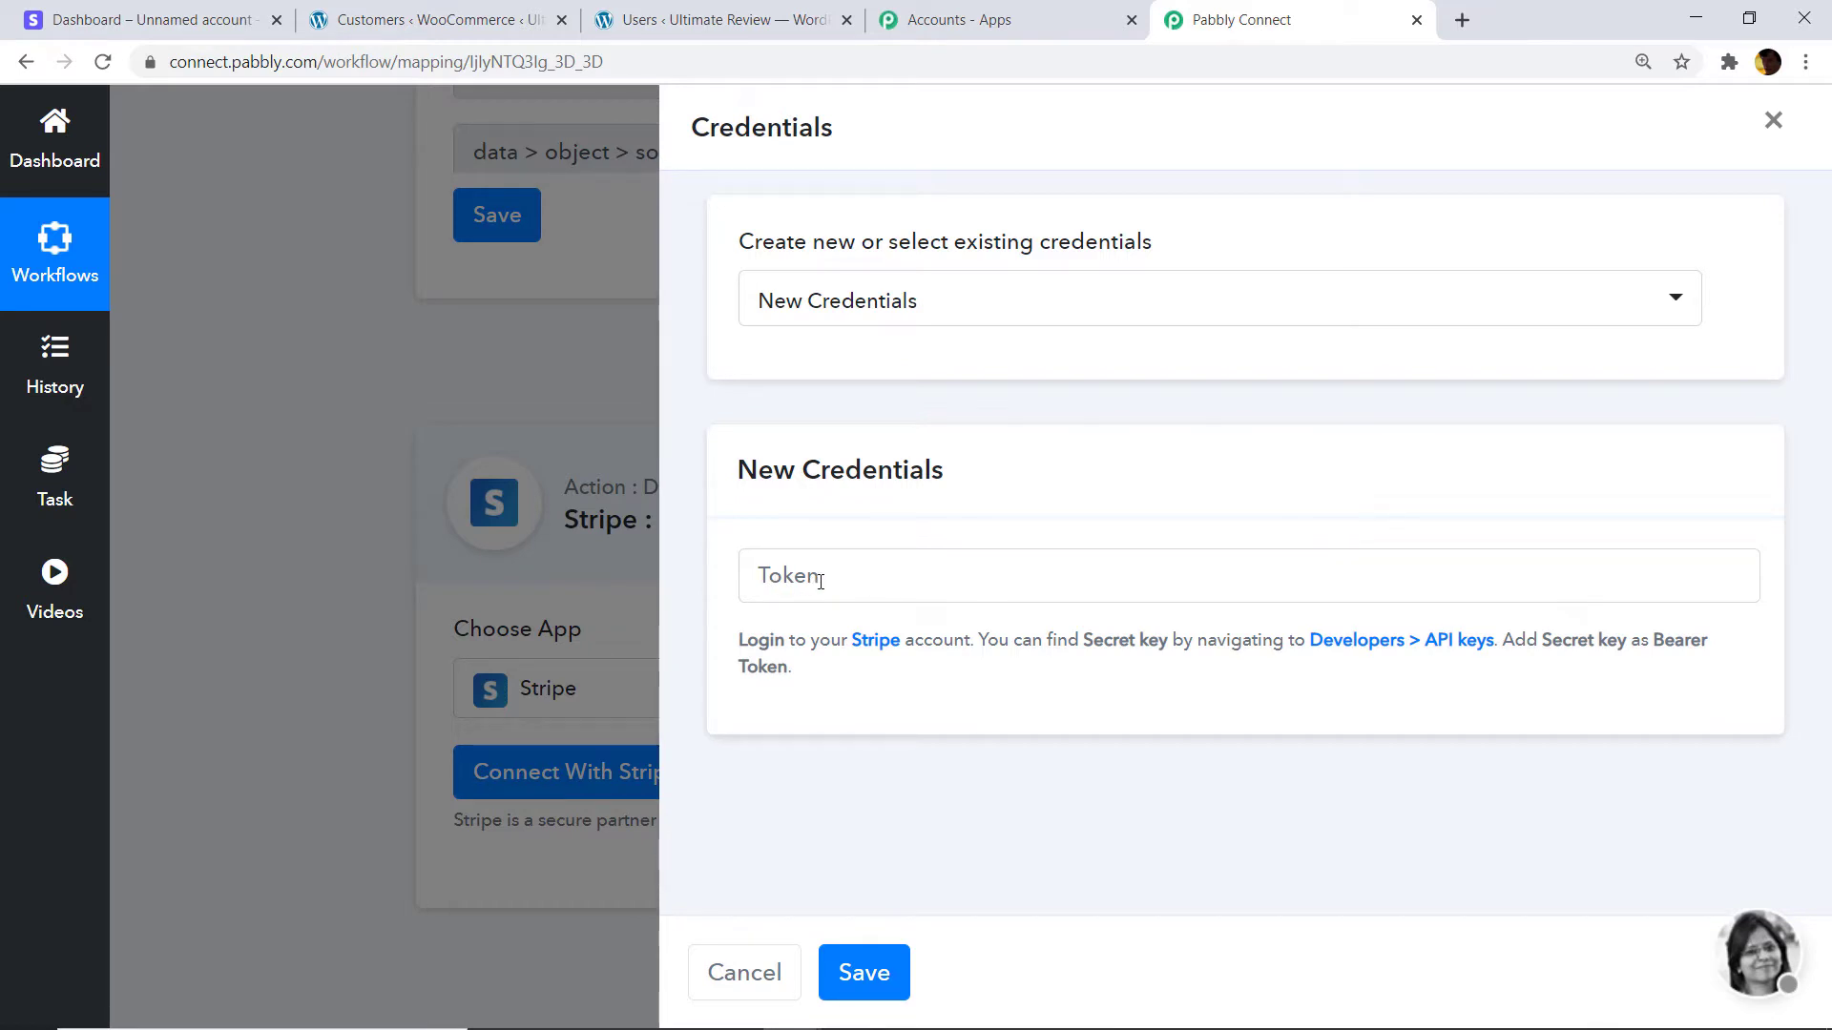
click(167, 8)
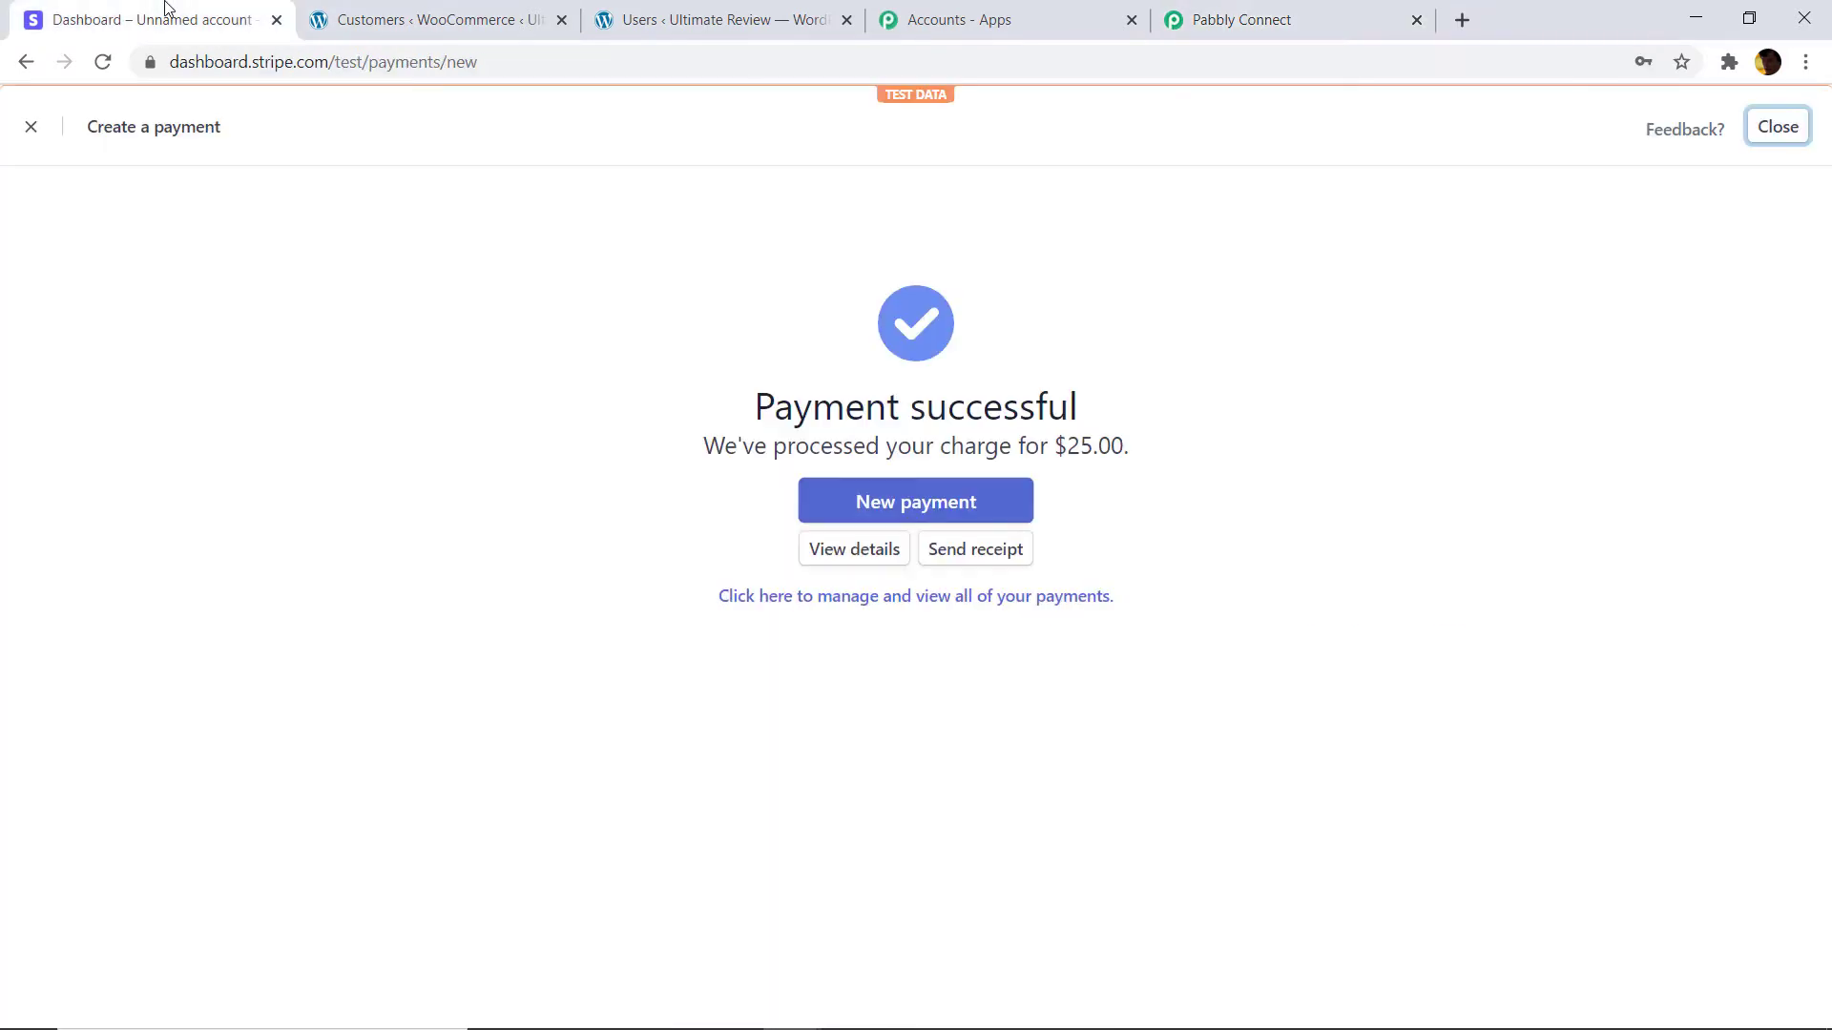
Reveal and copy the Stripe test secret key from Developers > API keys, then return to Pabbly.
click(30, 132)
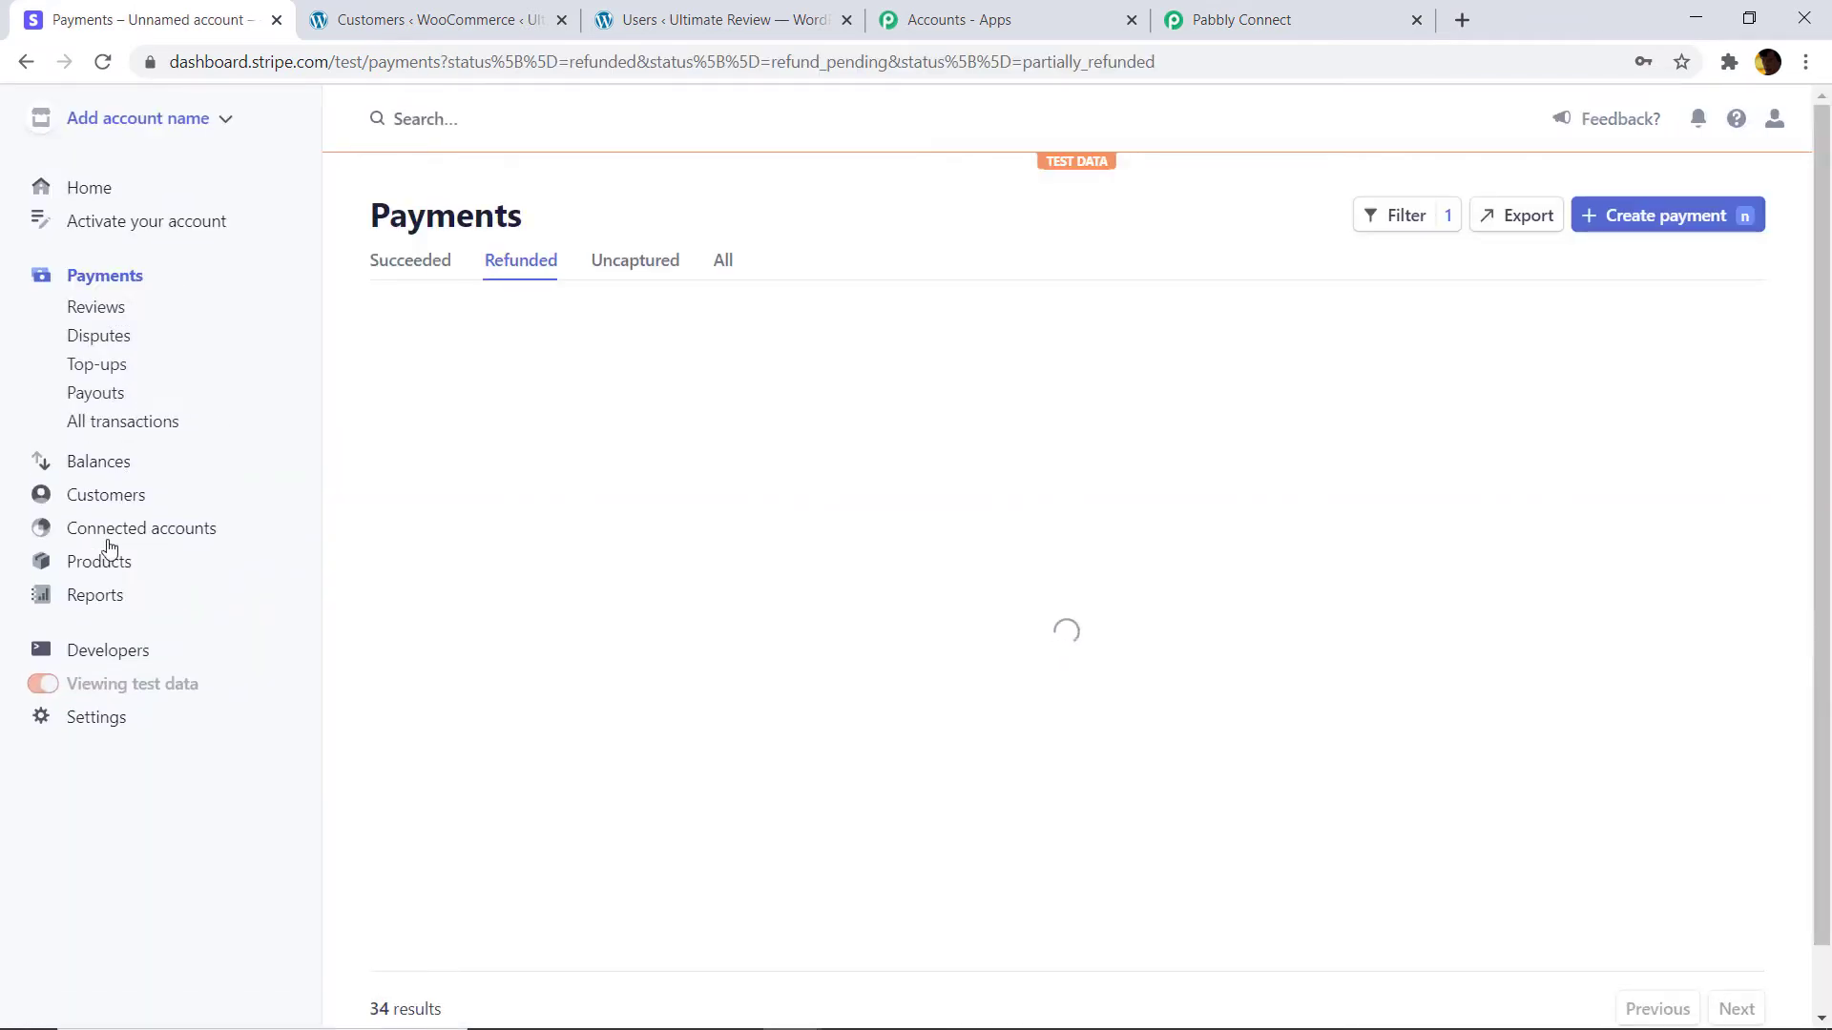
click(112, 651)
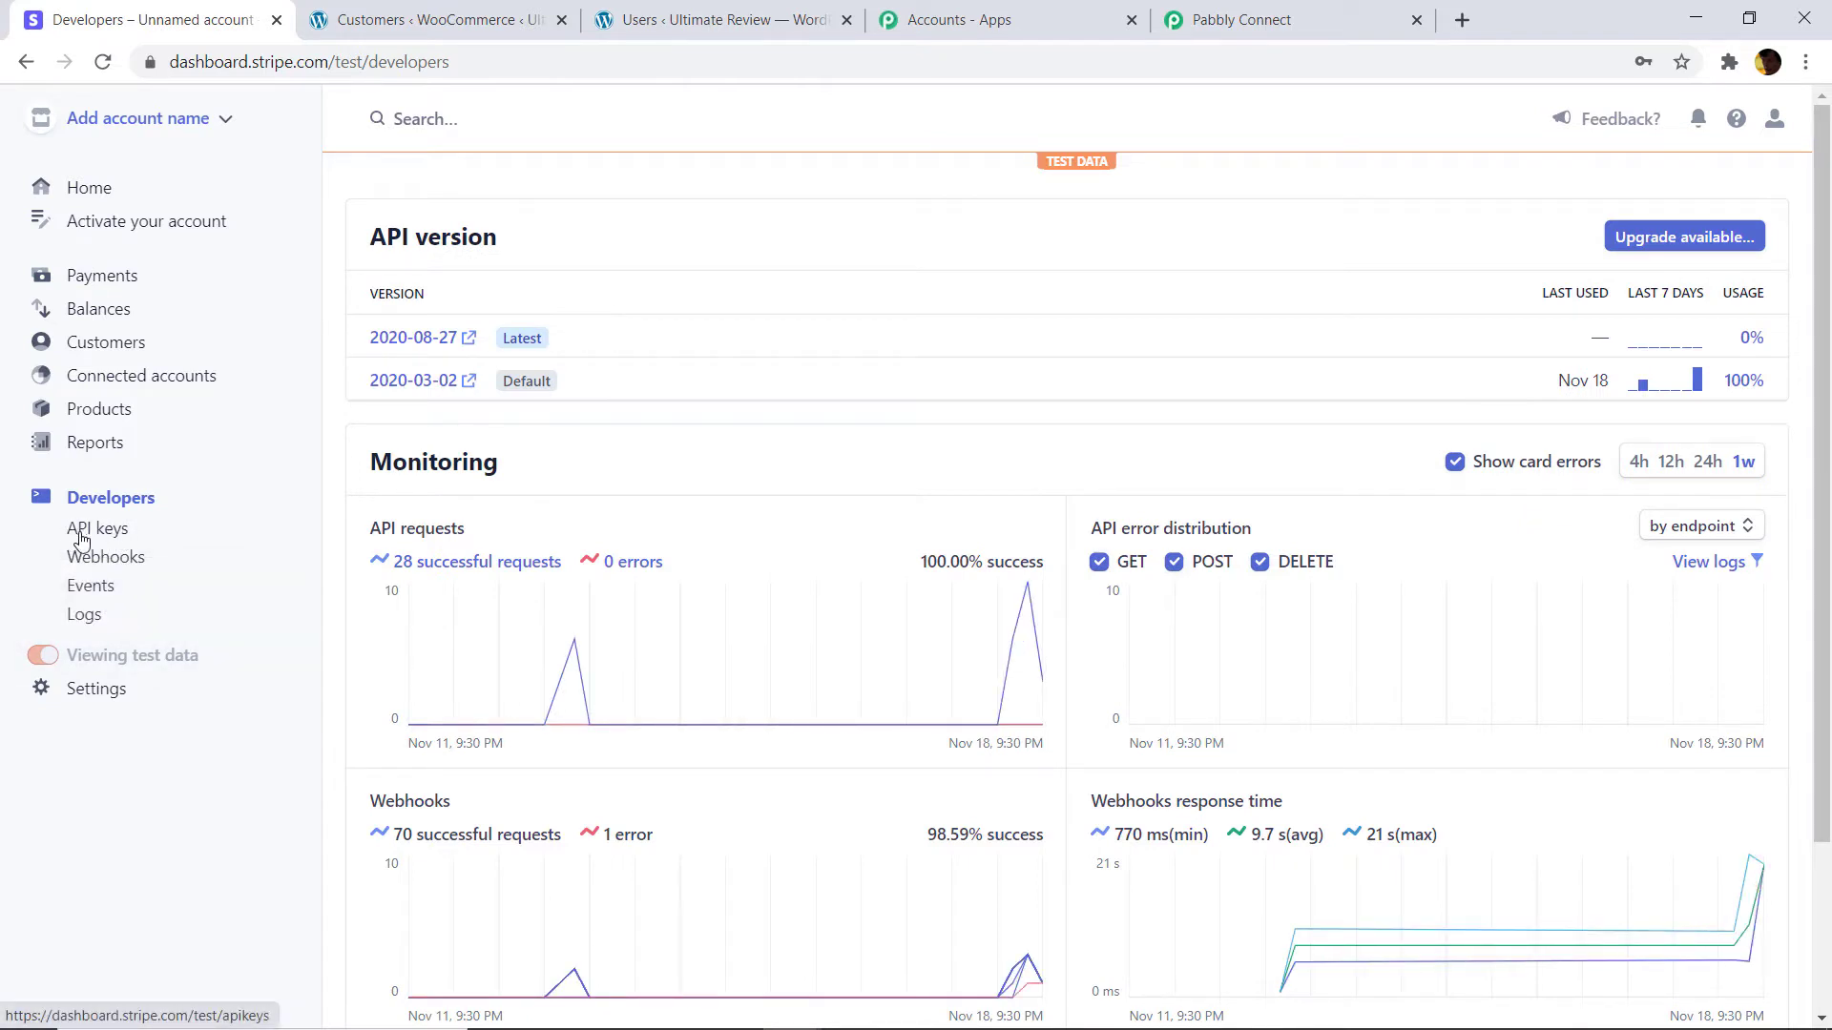
click(112, 538)
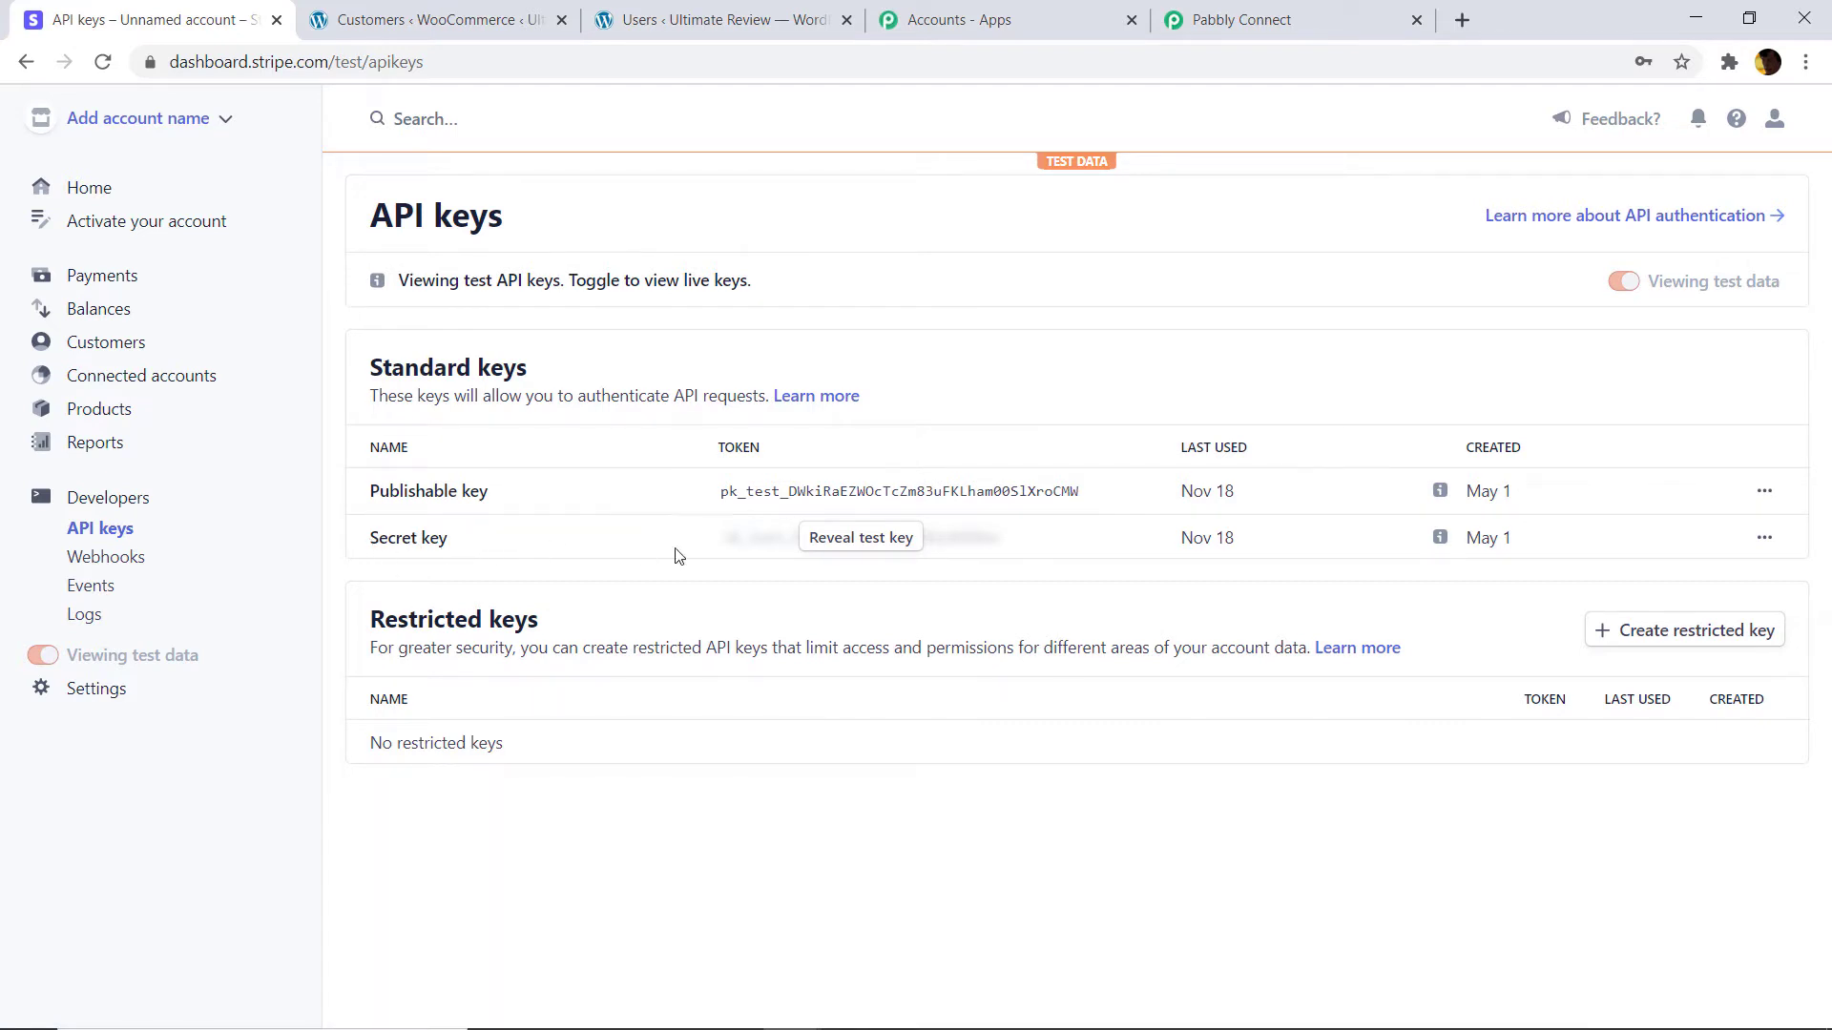
click(878, 541)
click(985, 542)
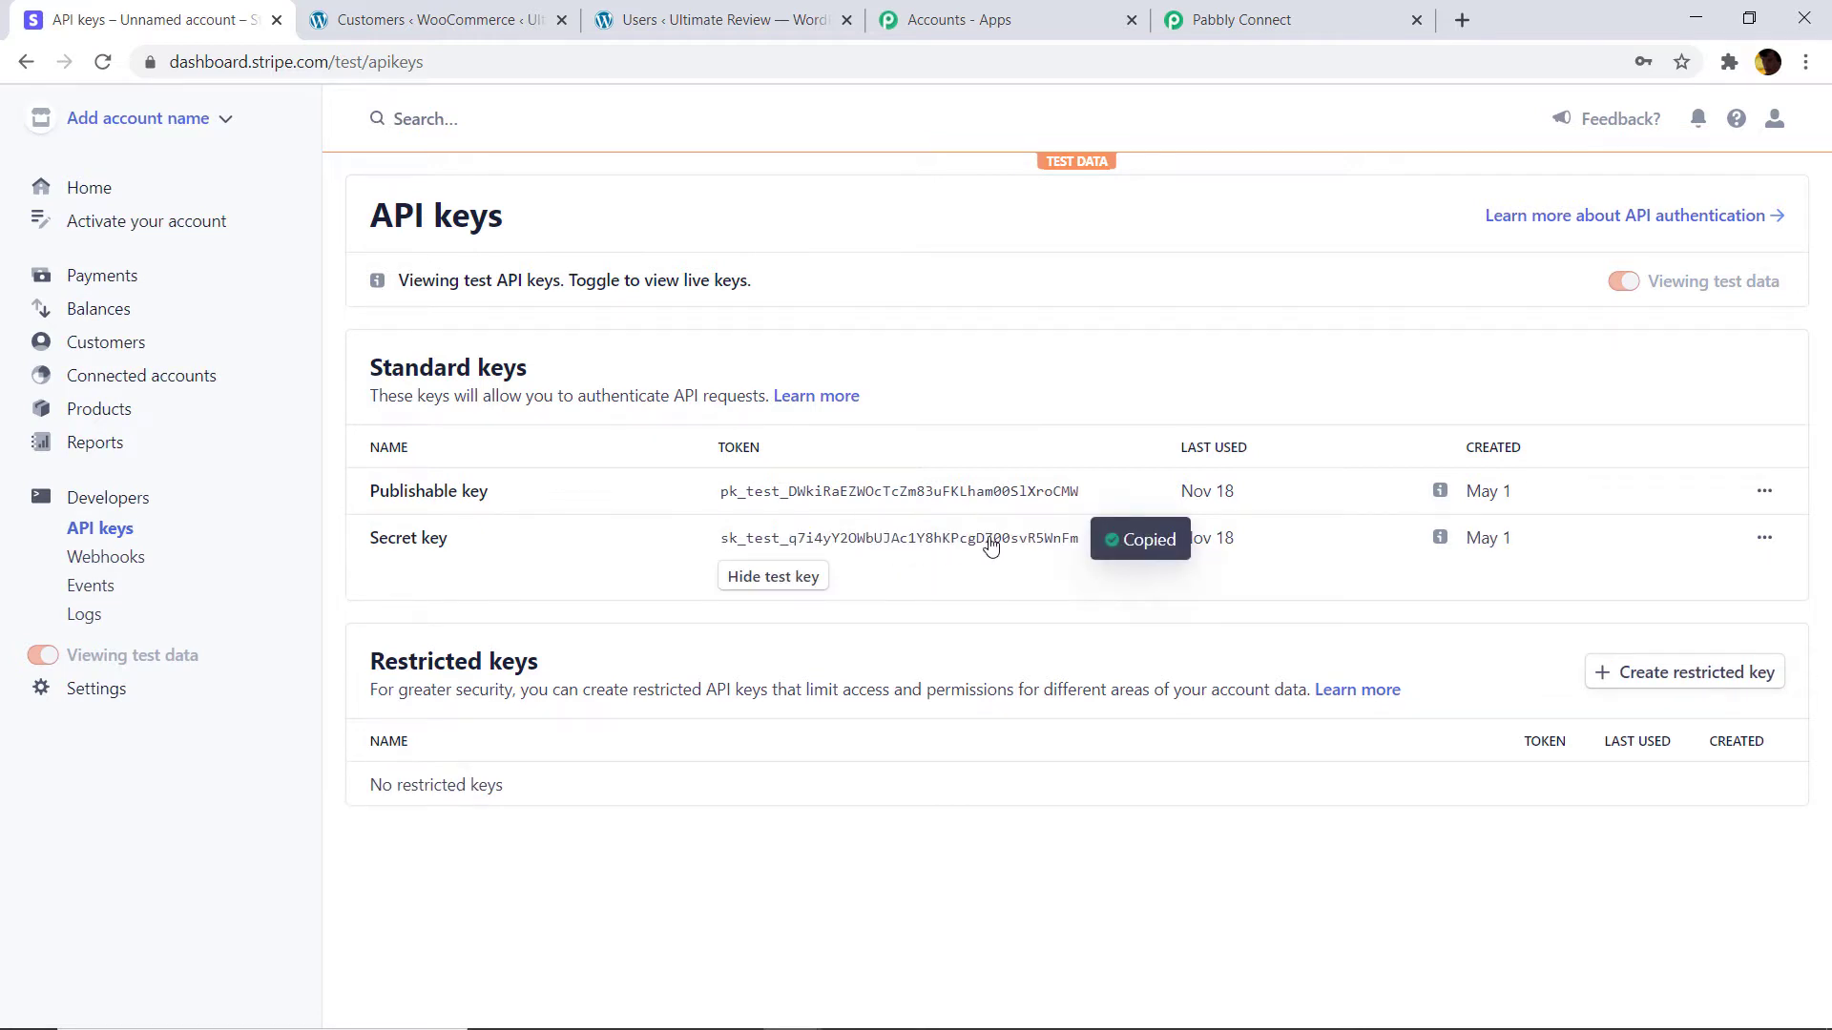
click(1227, 8)
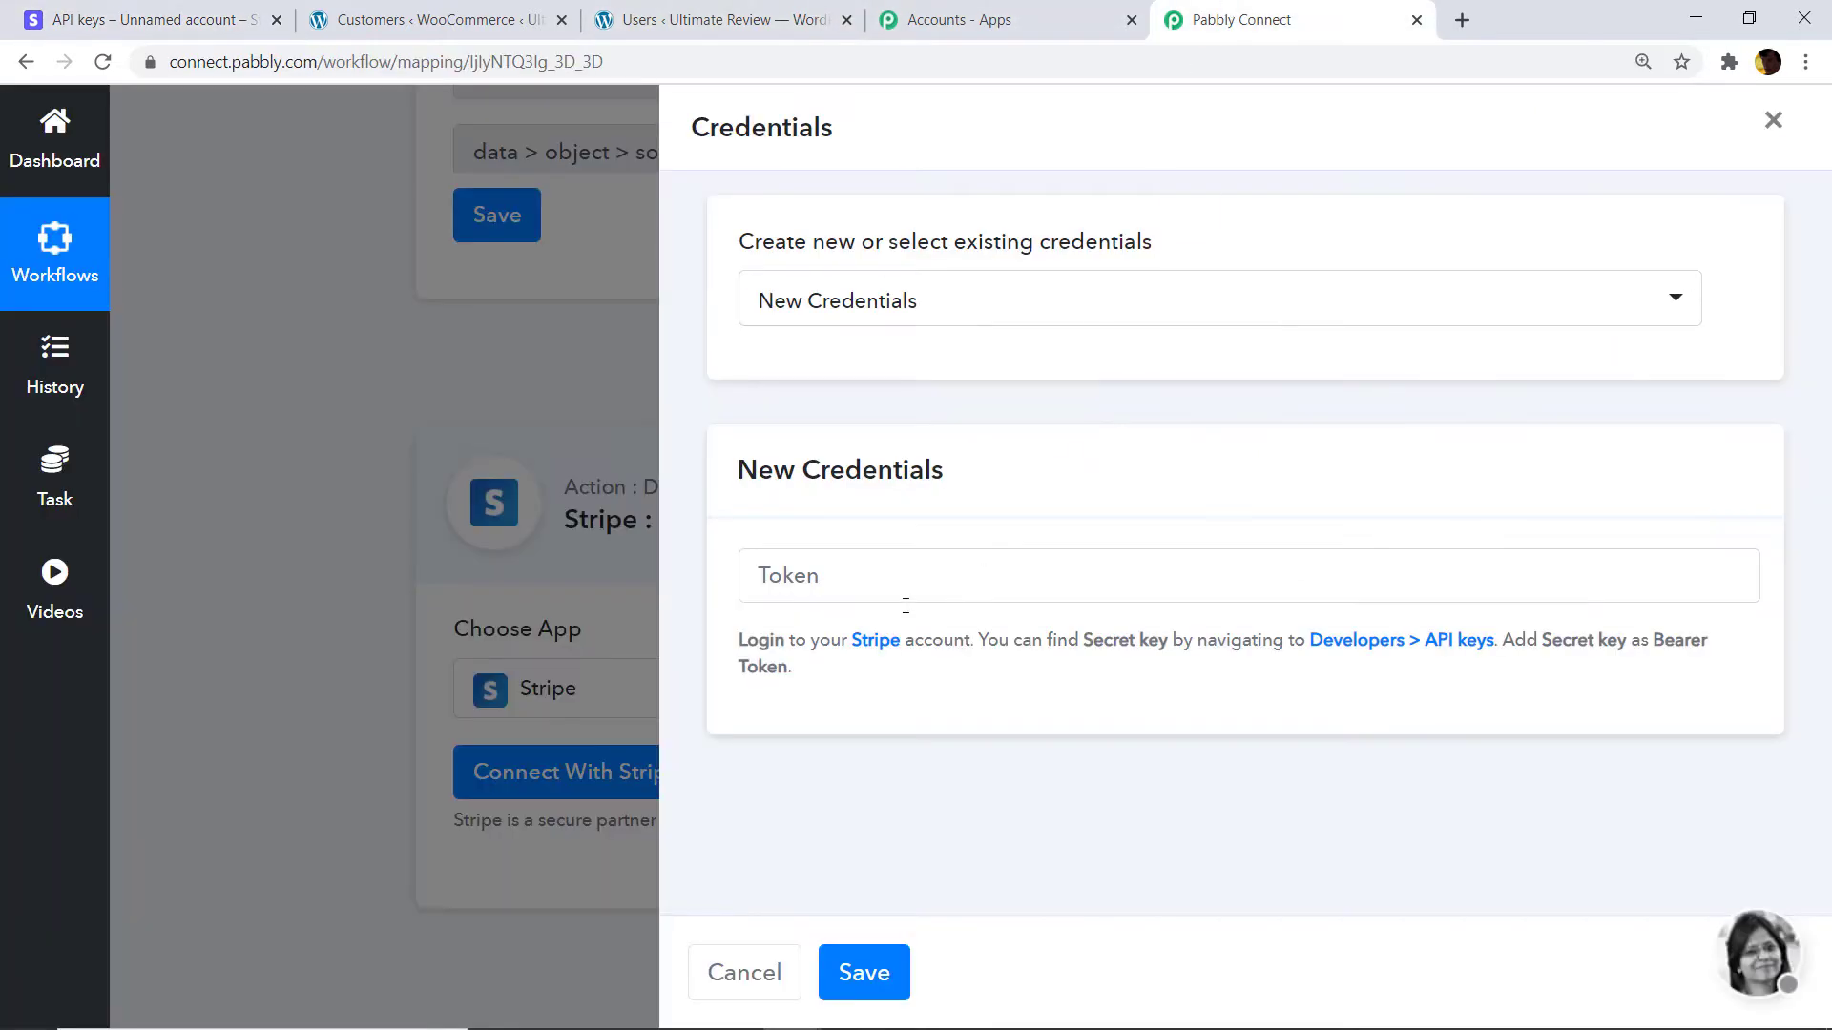
Paste the Stripe secret key into the Token field and save the credentials.
right_click(856, 585)
click(913, 775)
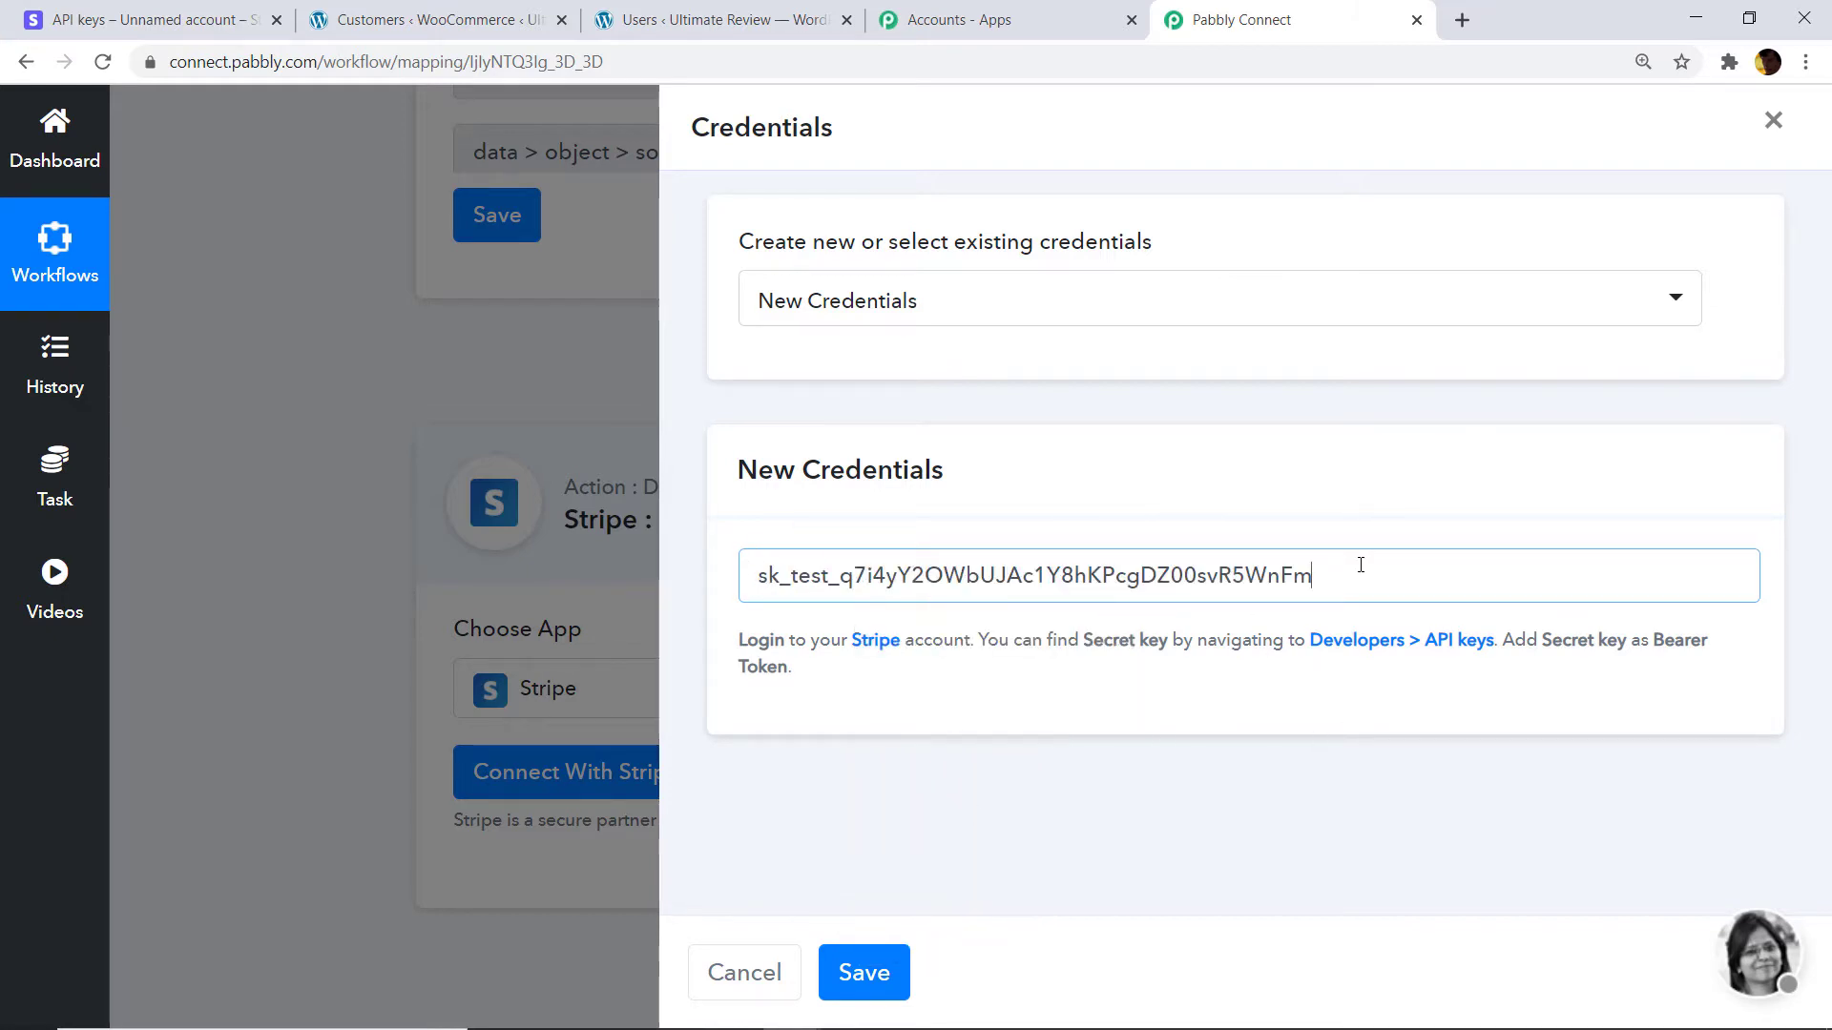
click(855, 959)
scroll(1006, 683, down, 4)
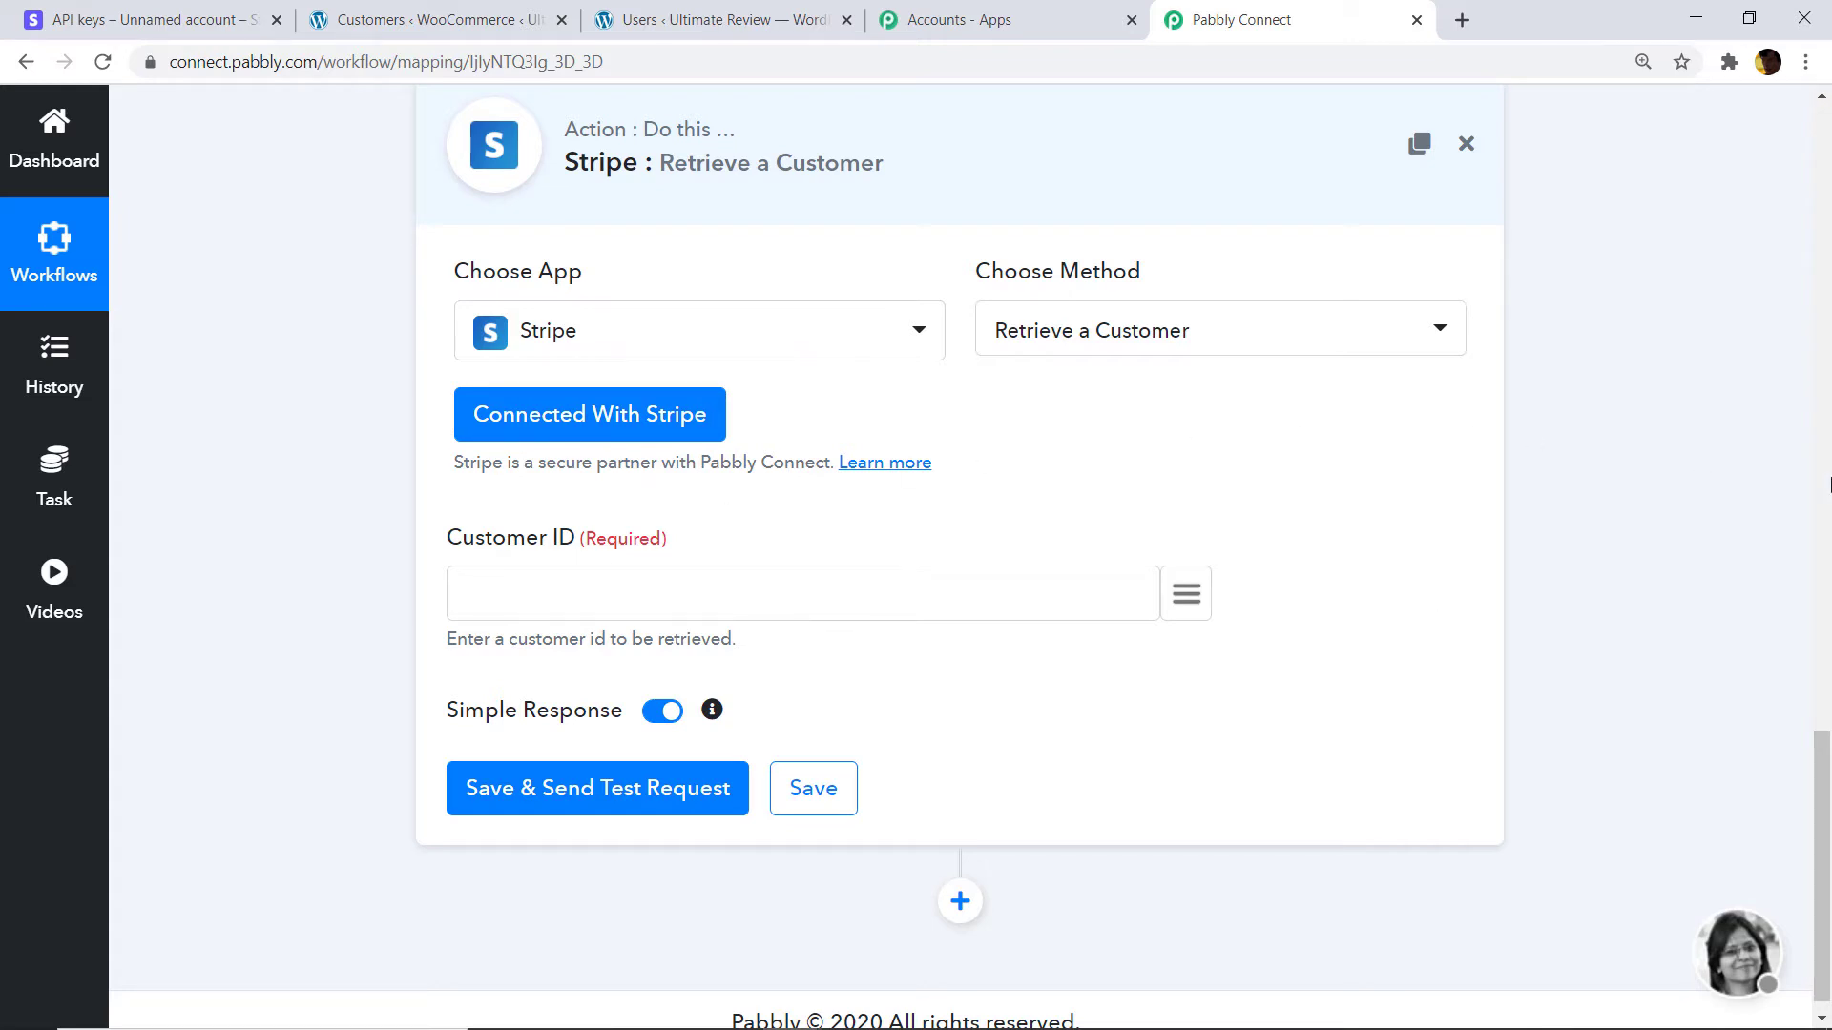
scroll(1307, 629, up, 15)
scroll(1307, 630, down, 5)
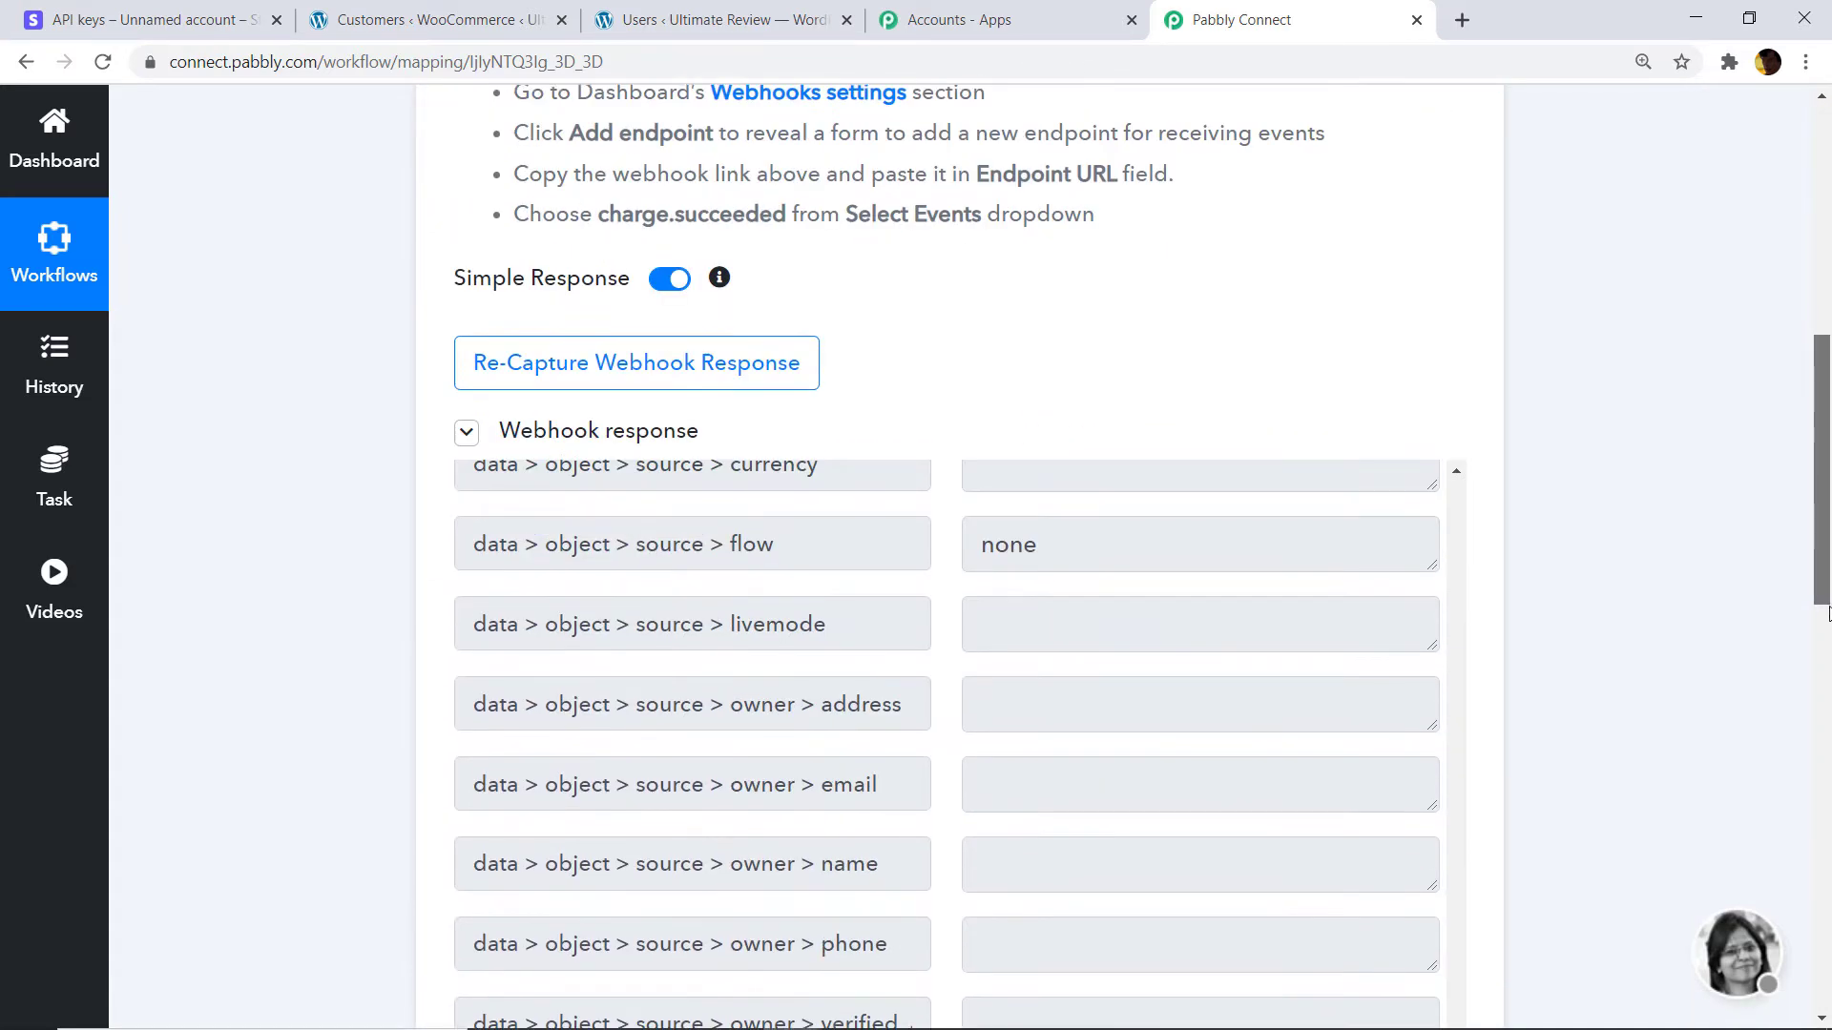
scroll(1253, 596, up, 15)
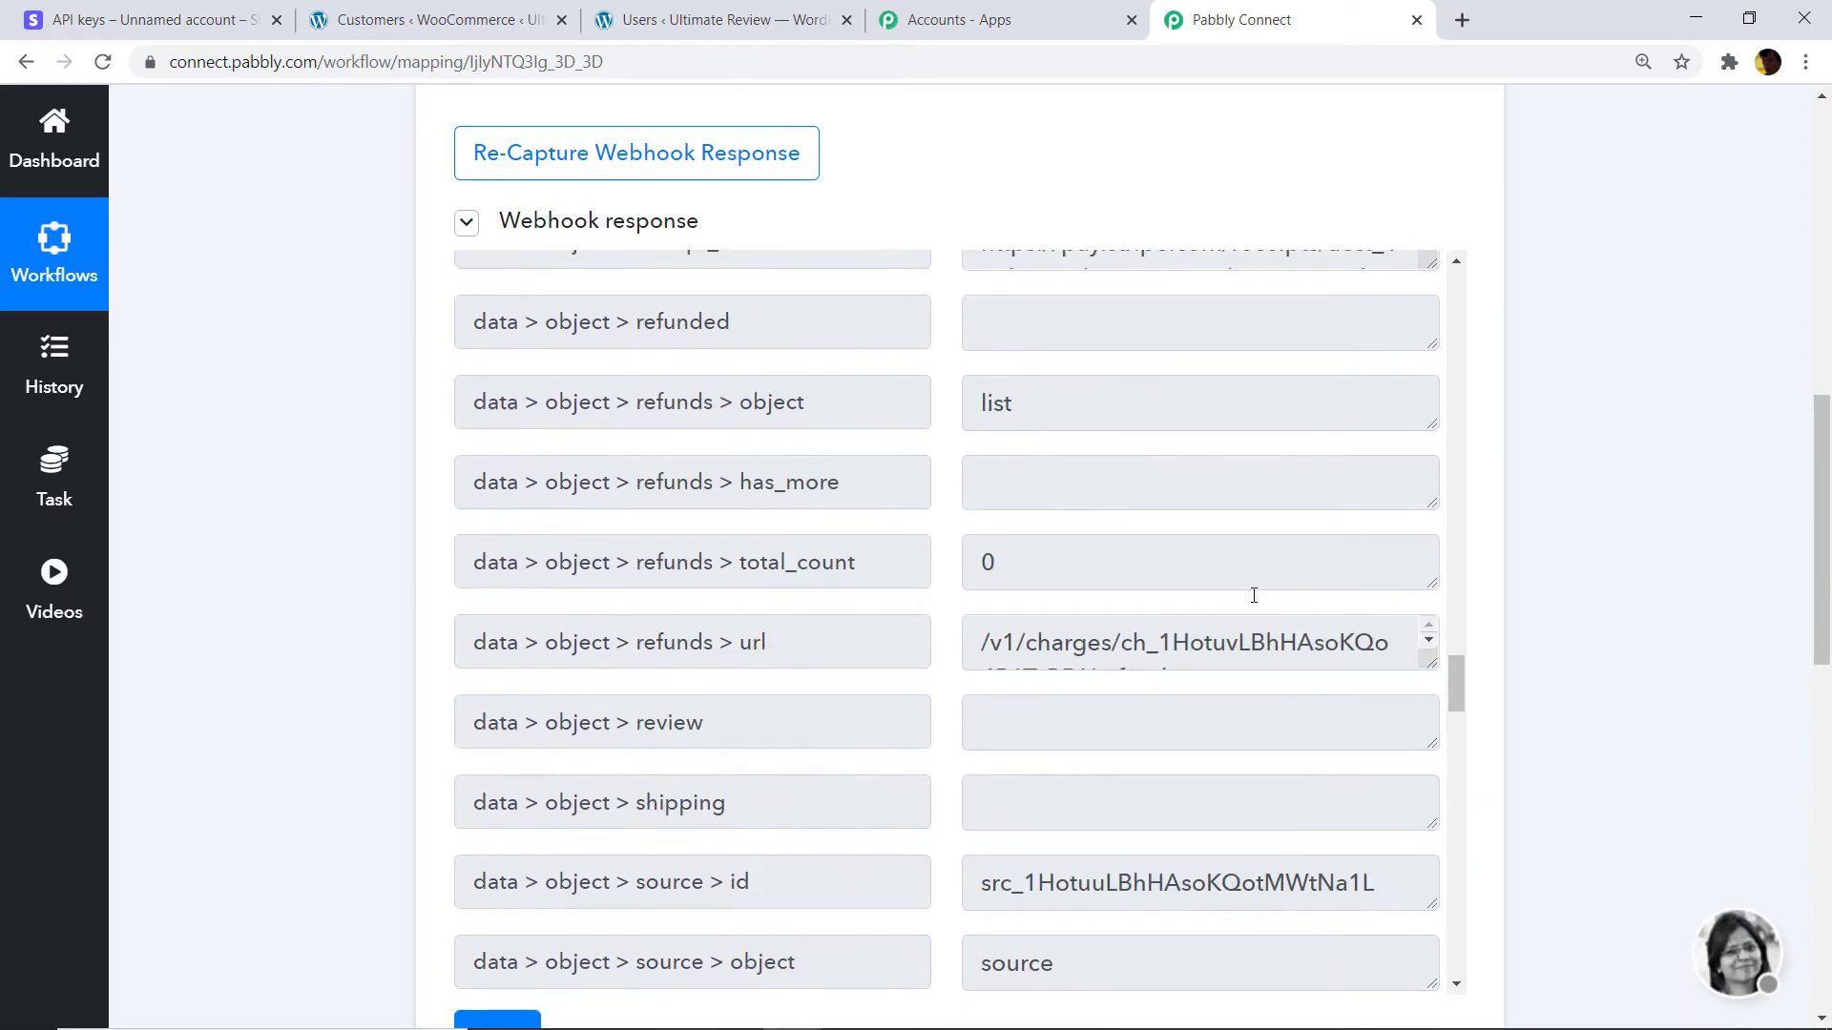
scroll(1254, 595, up, 14)
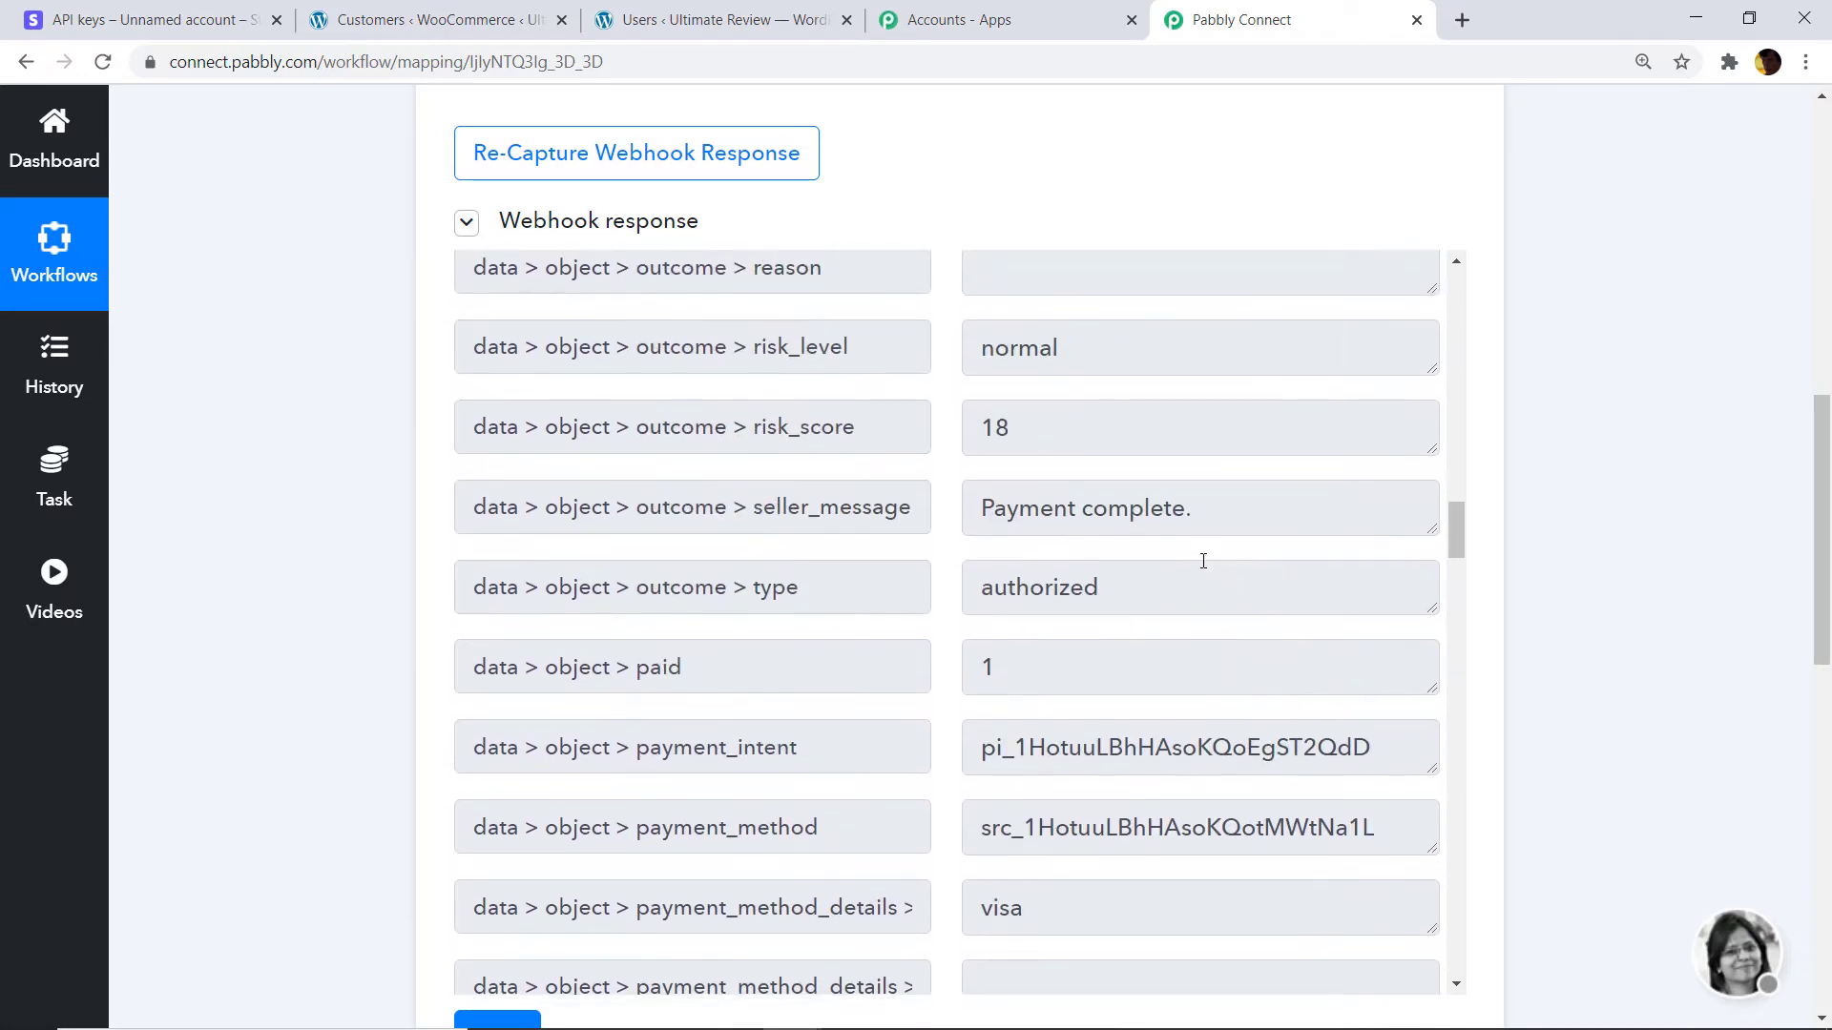
scroll(1197, 560, up, 10)
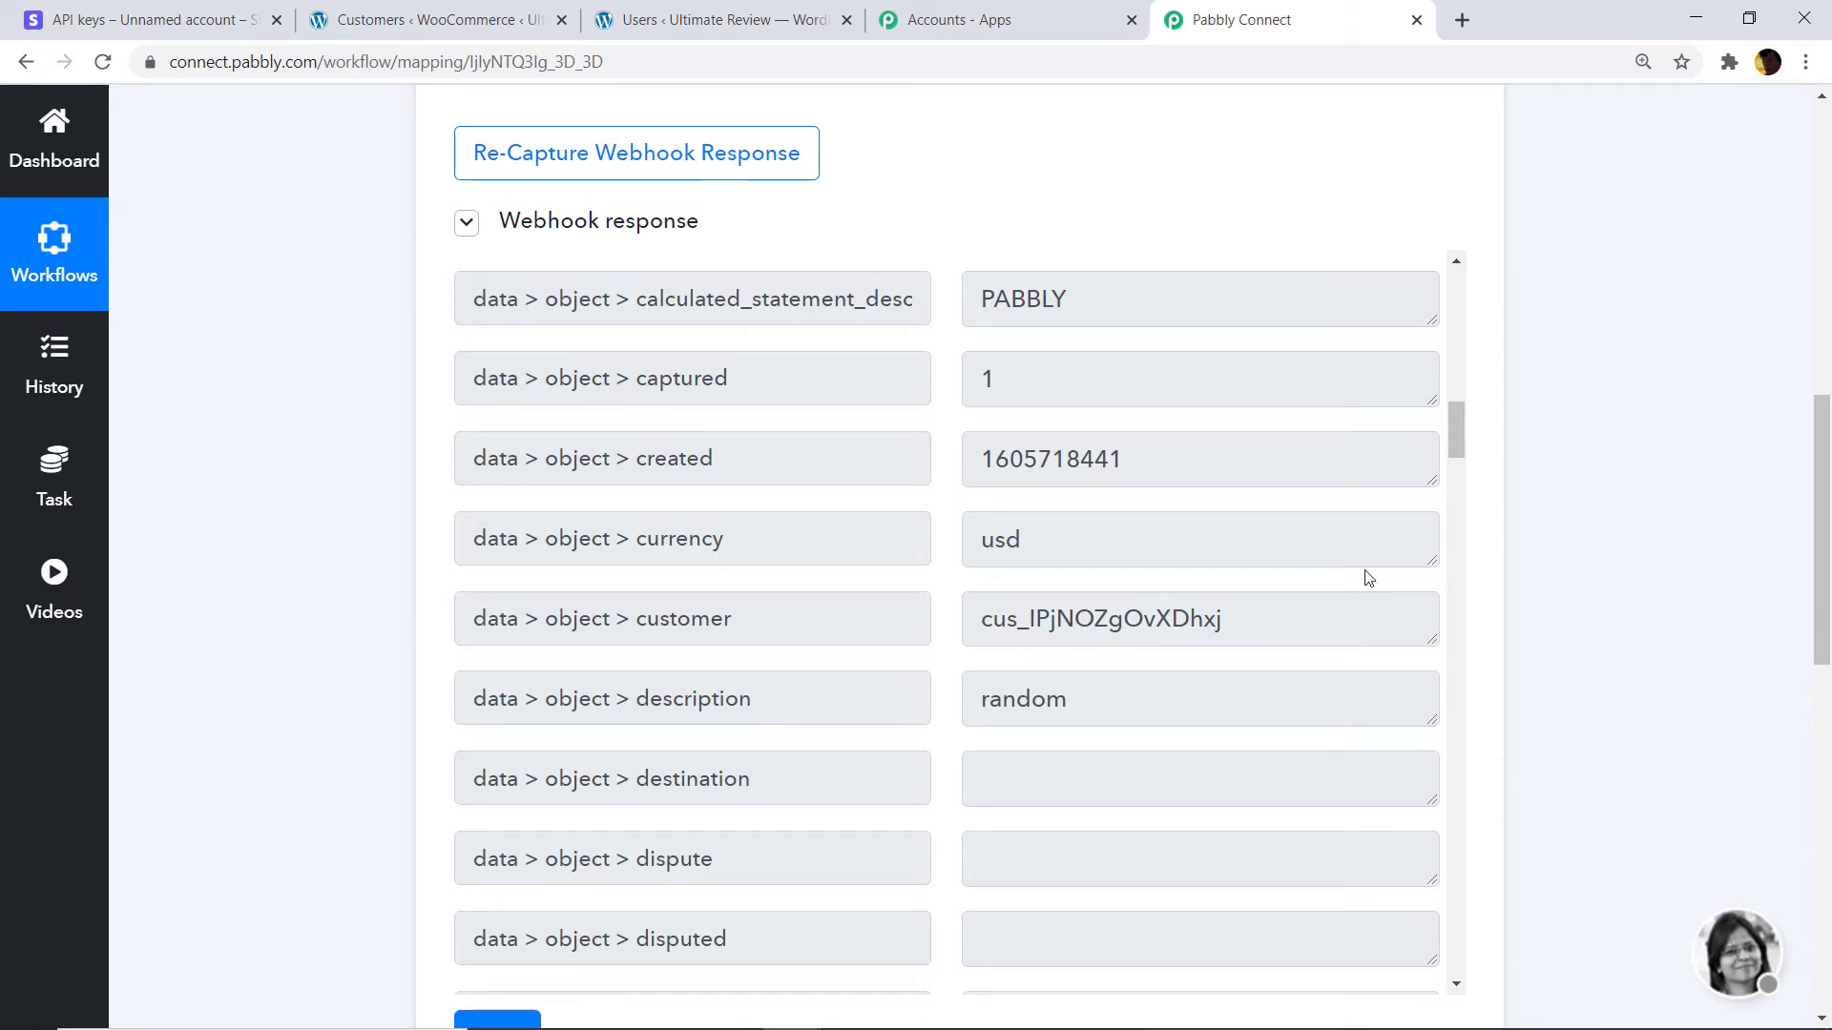
drag(1821, 532, 1821, 877)
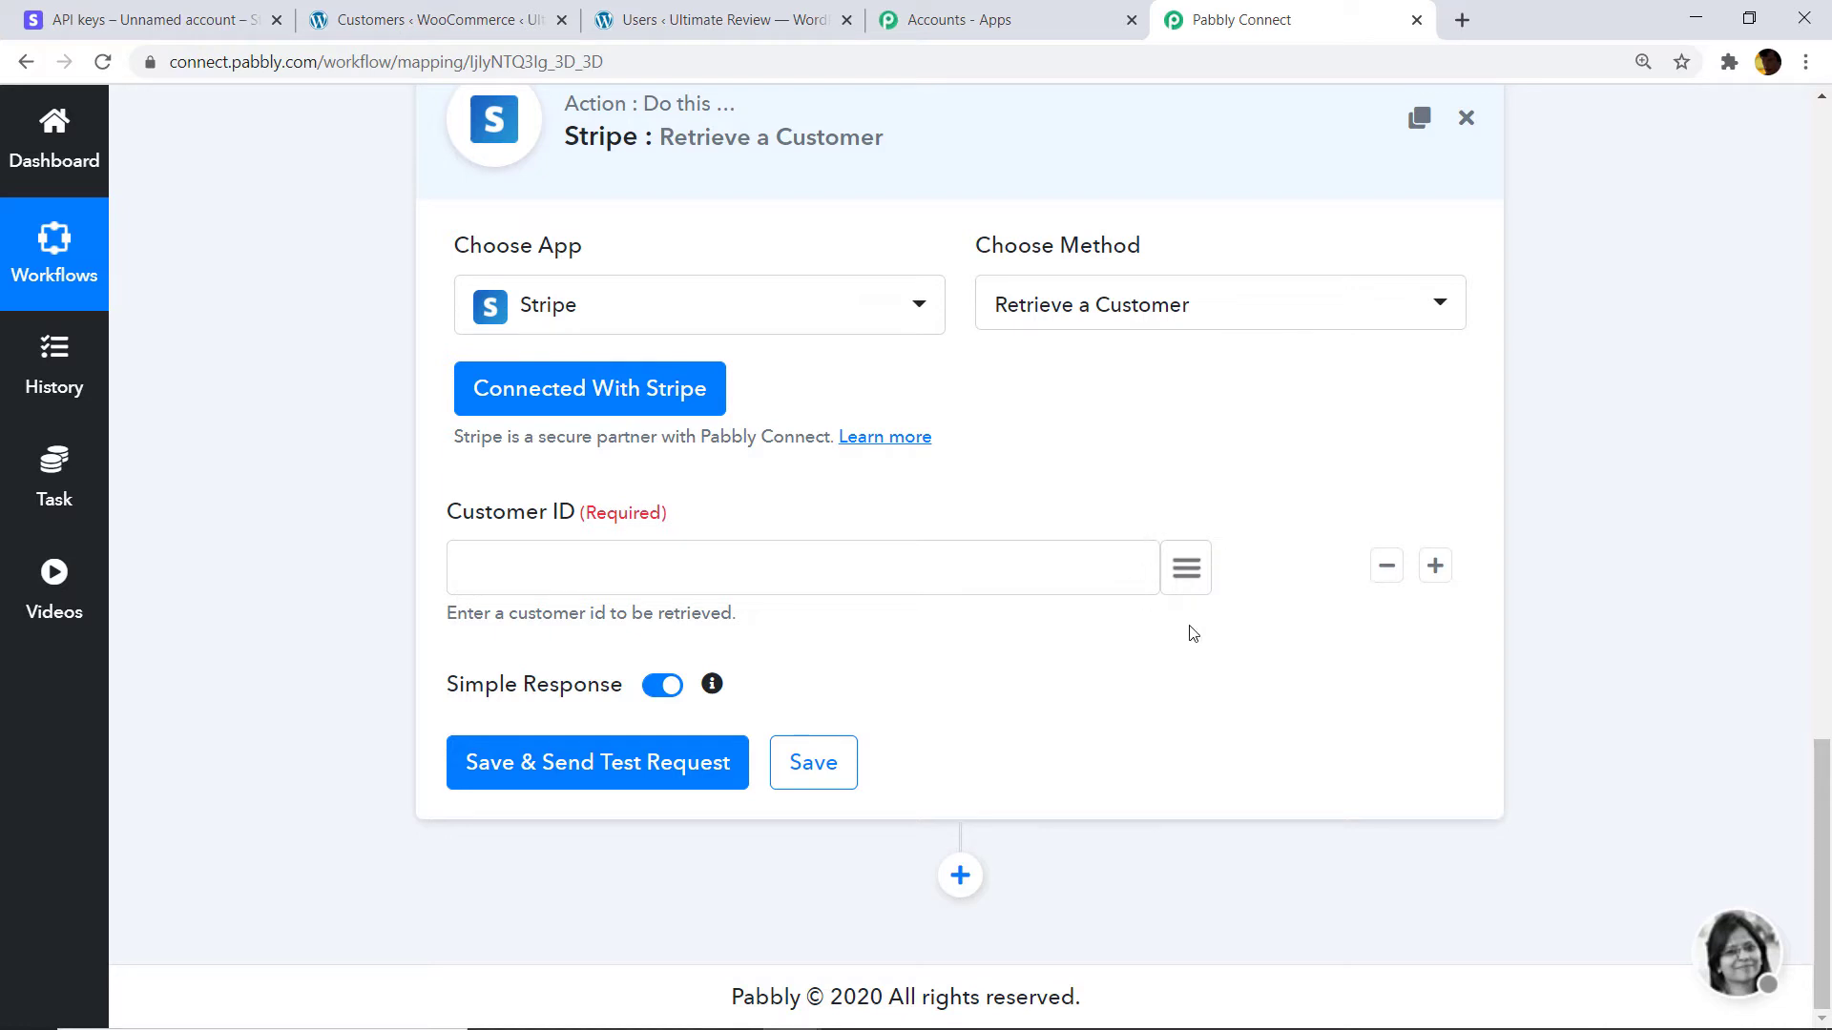
click(1188, 570)
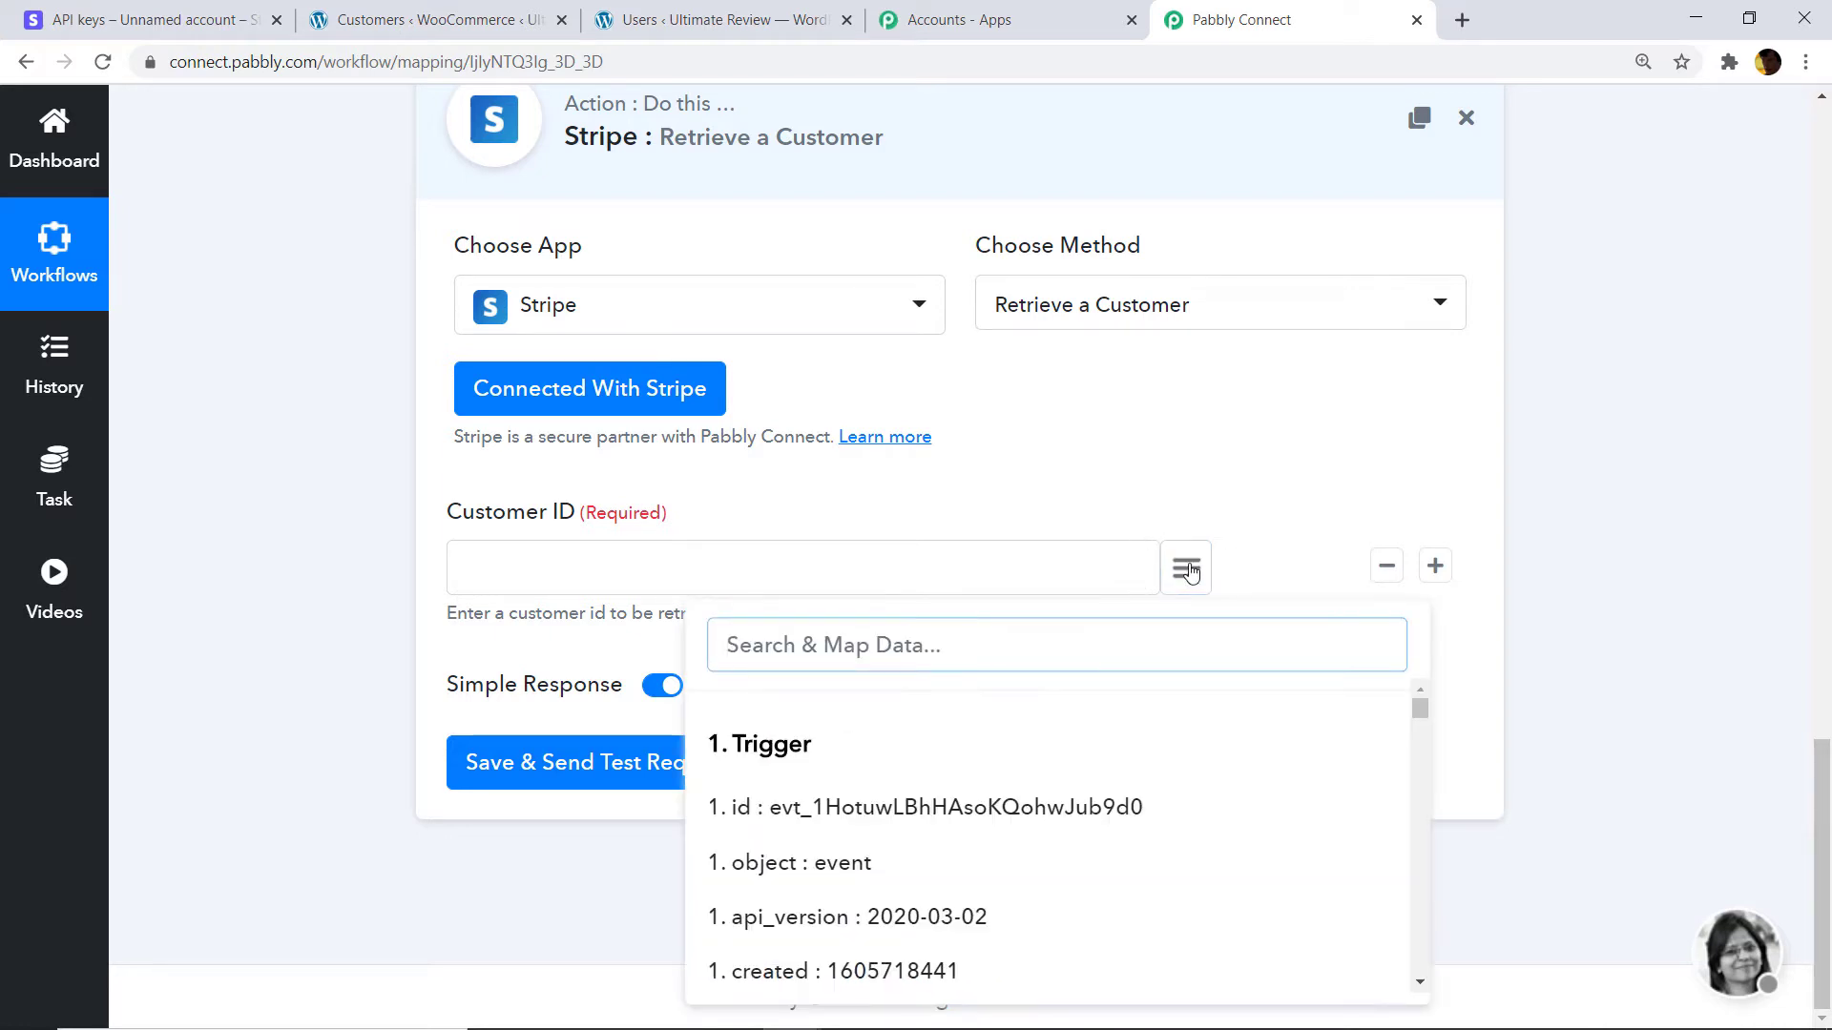
text(cust)
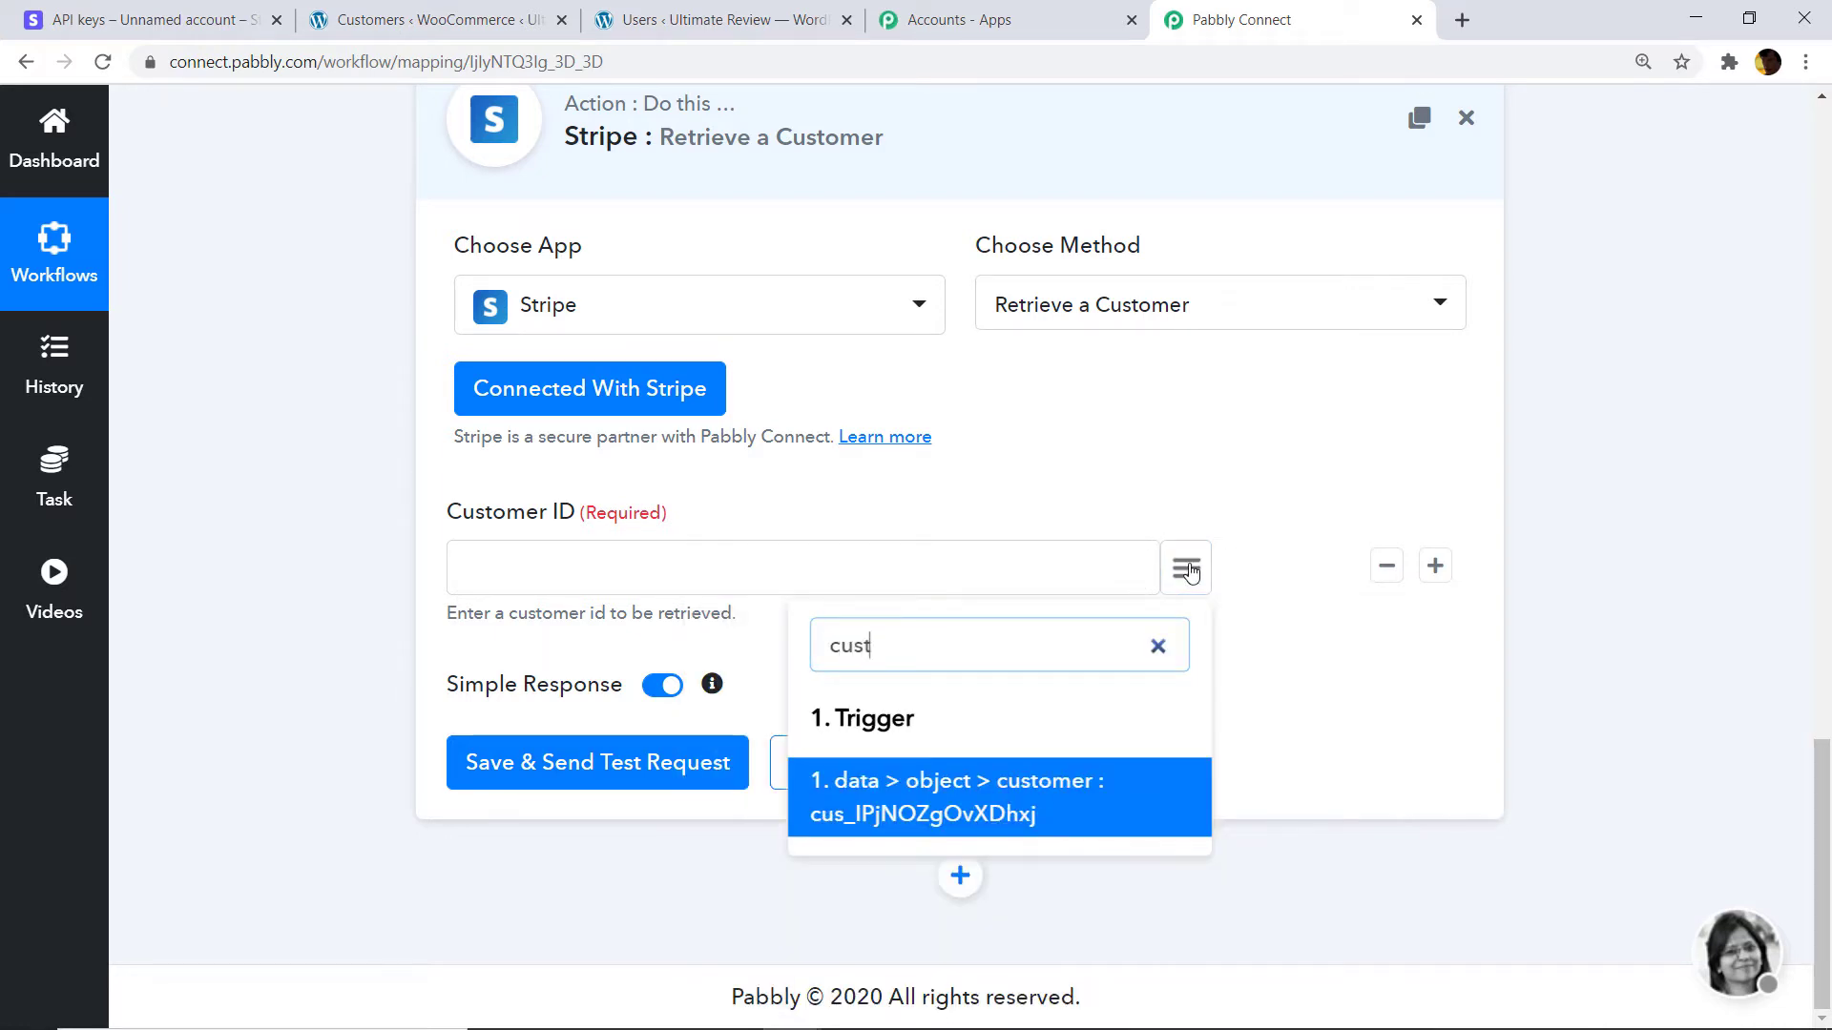
click(946, 804)
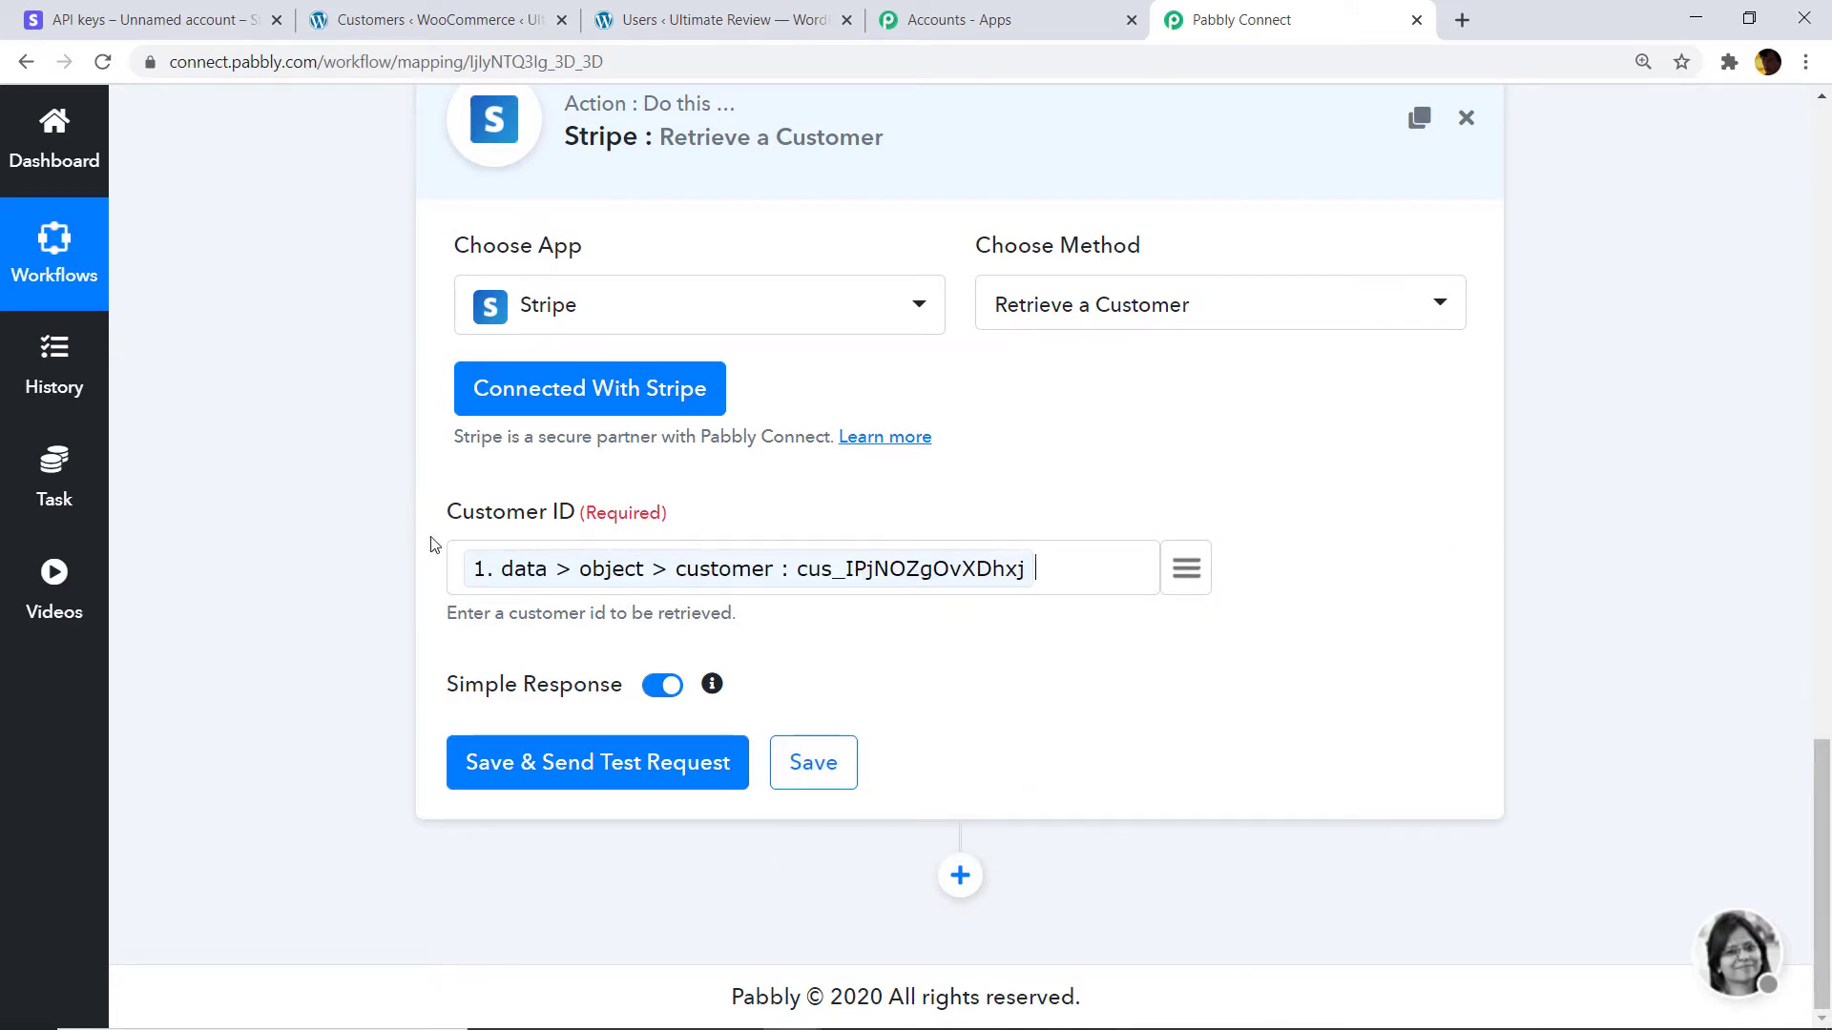
click(572, 754)
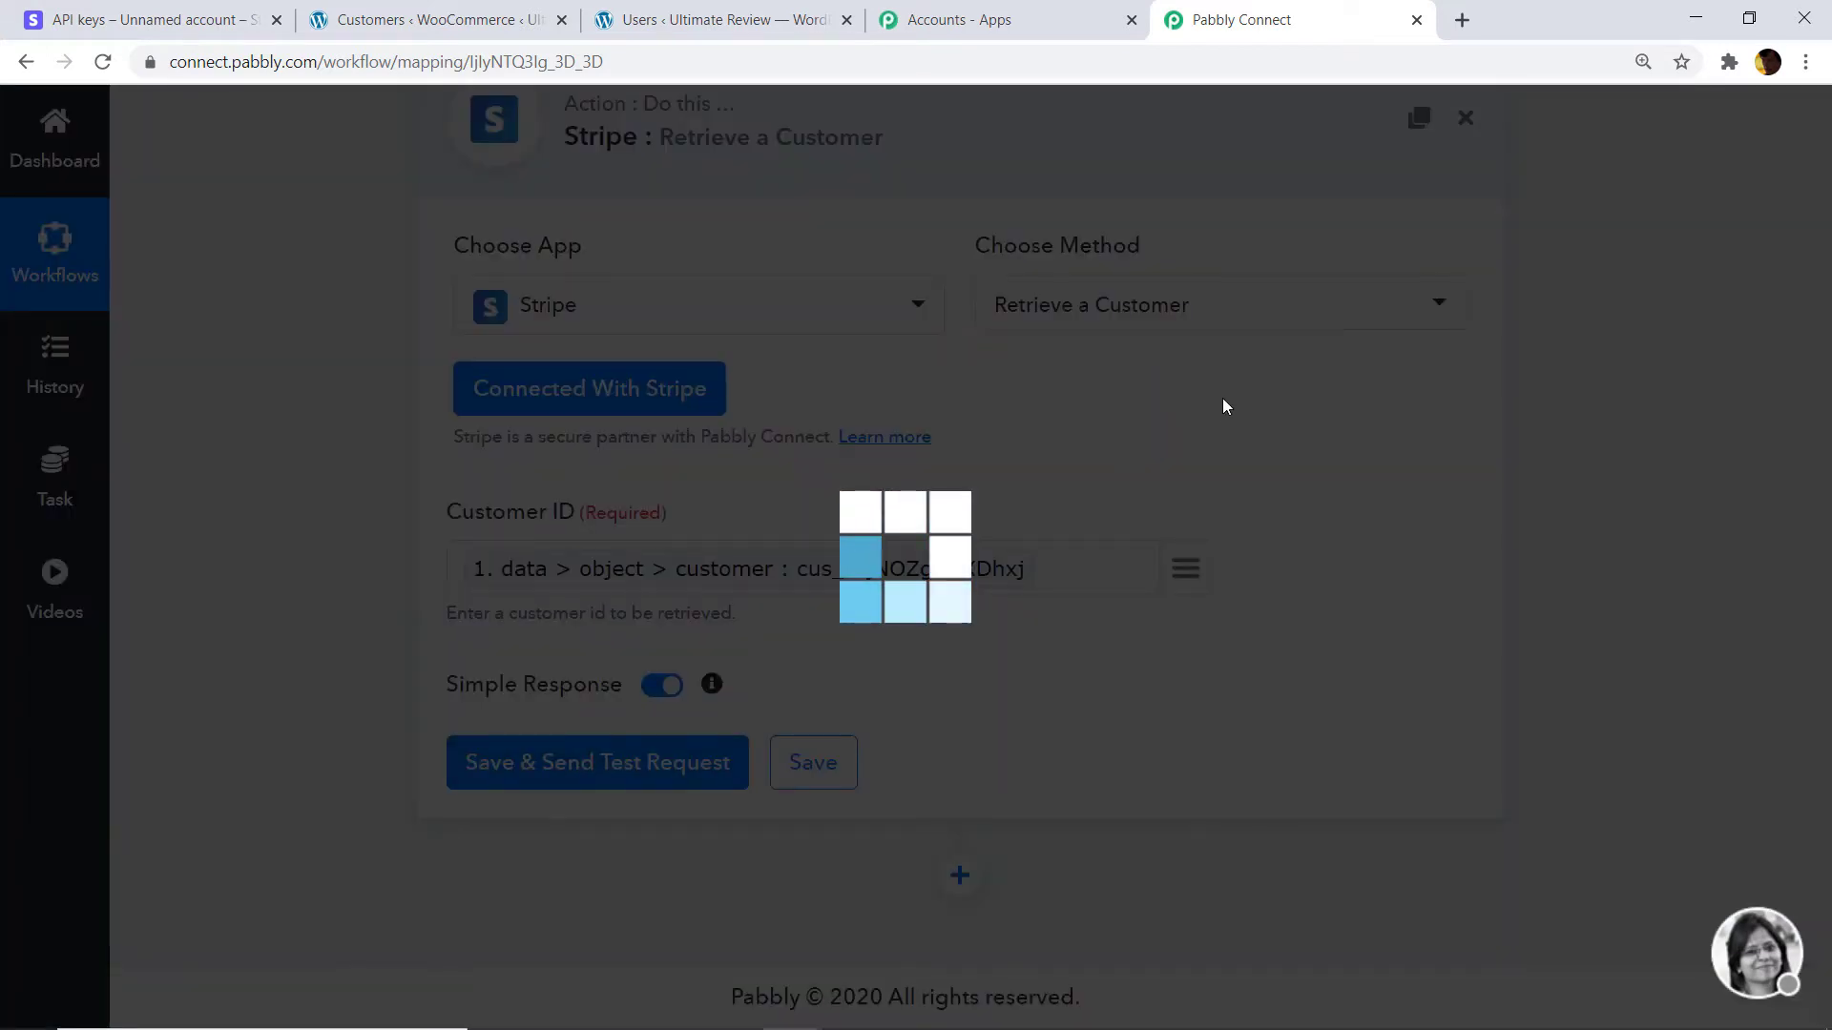
scroll(993, 563, down, 1)
scroll(989, 572, down, 6)
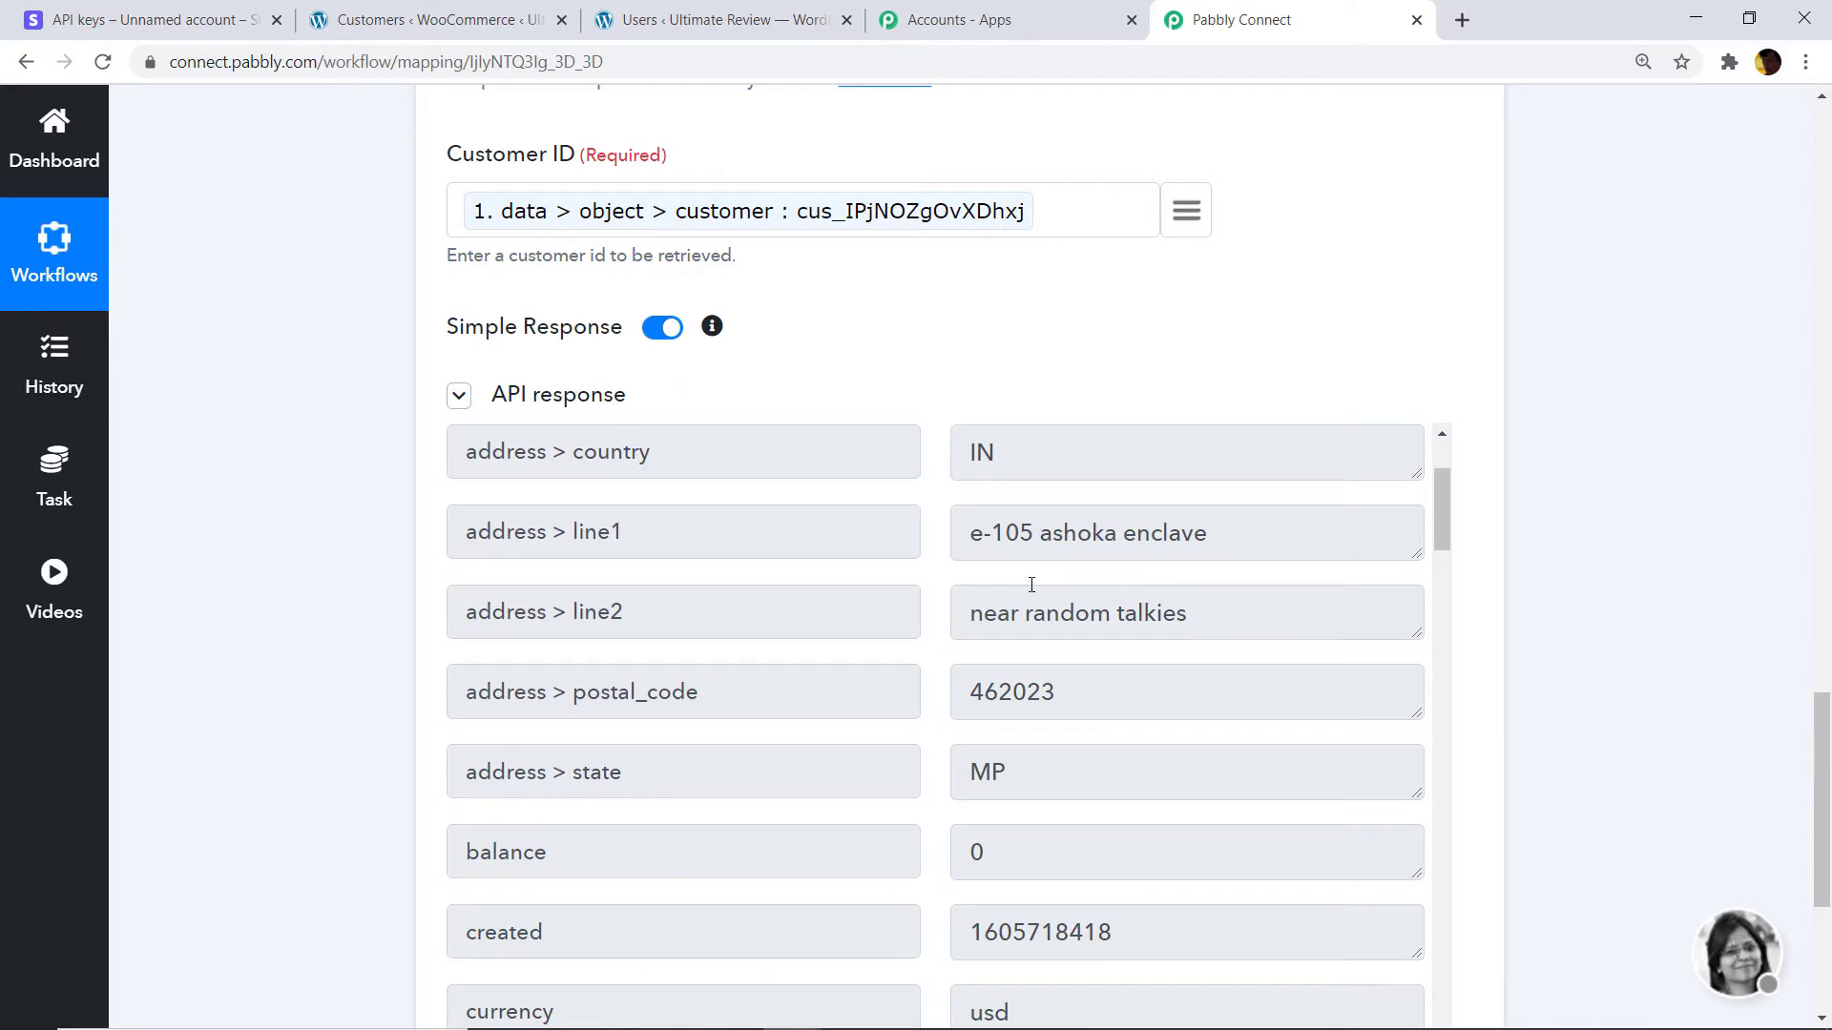
scroll(954, 521, down, 2)
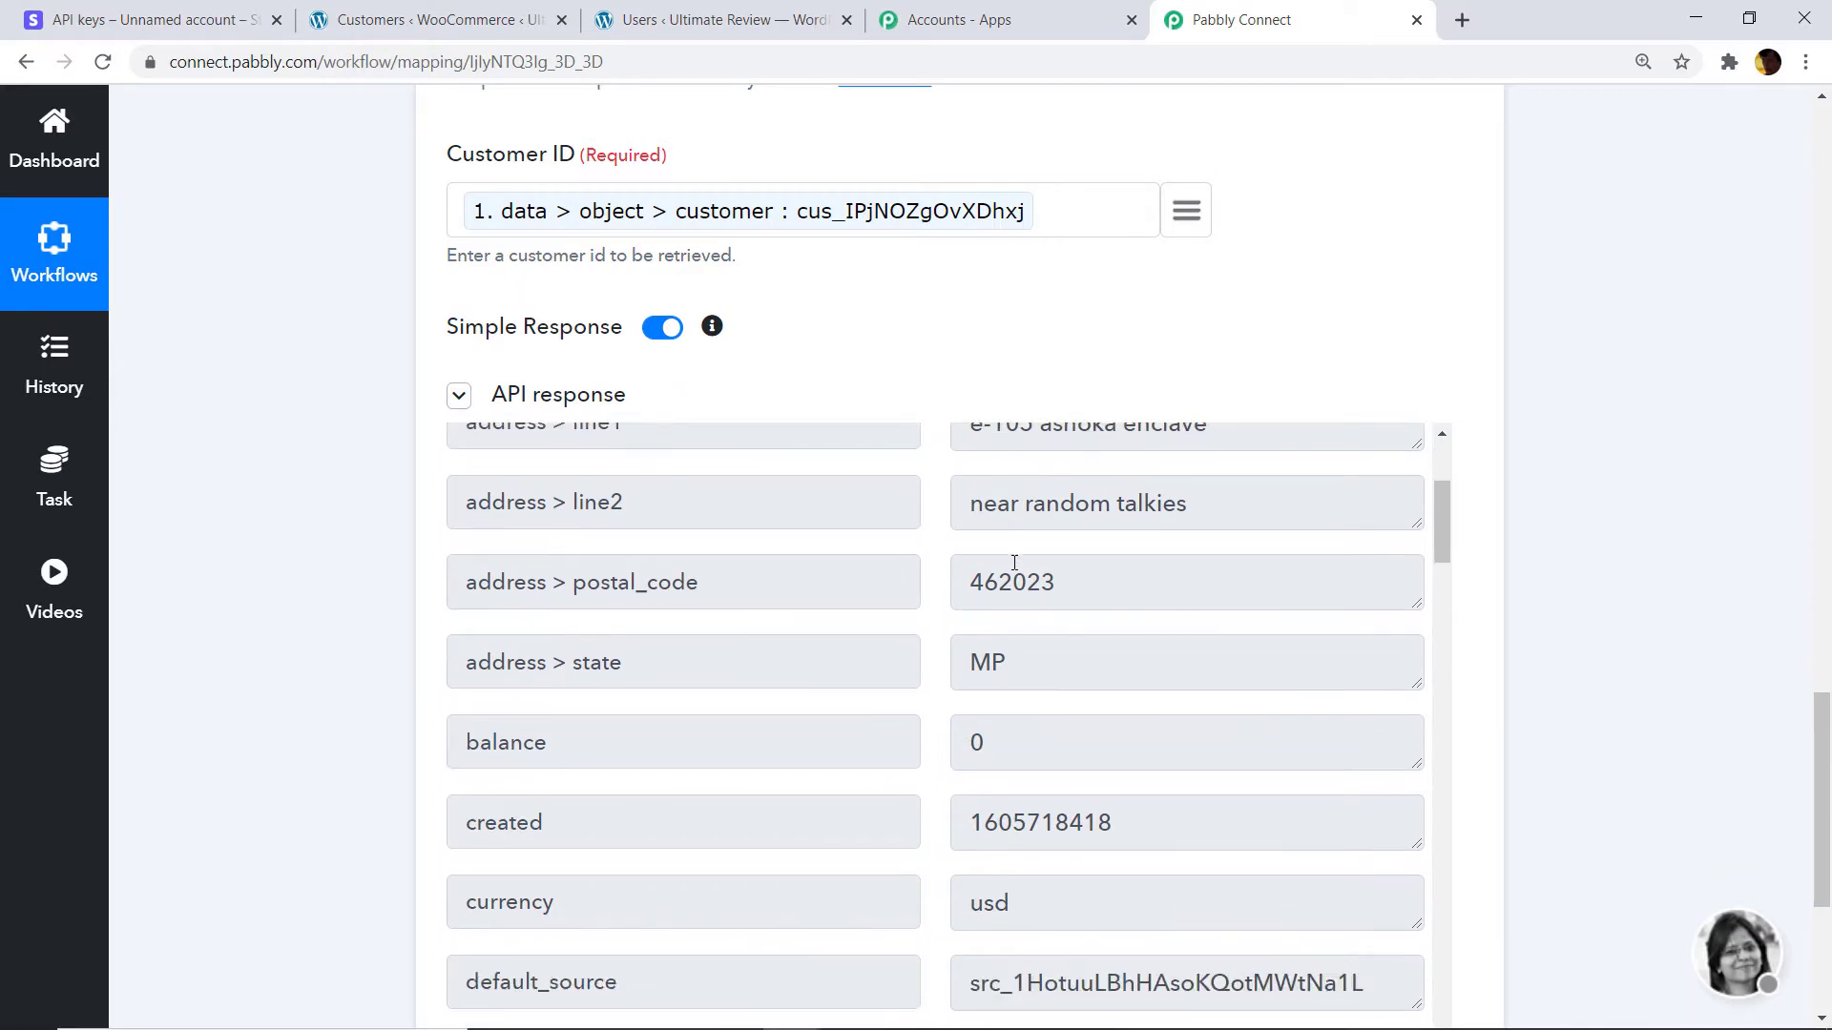
scroll(1018, 655, up, 1)
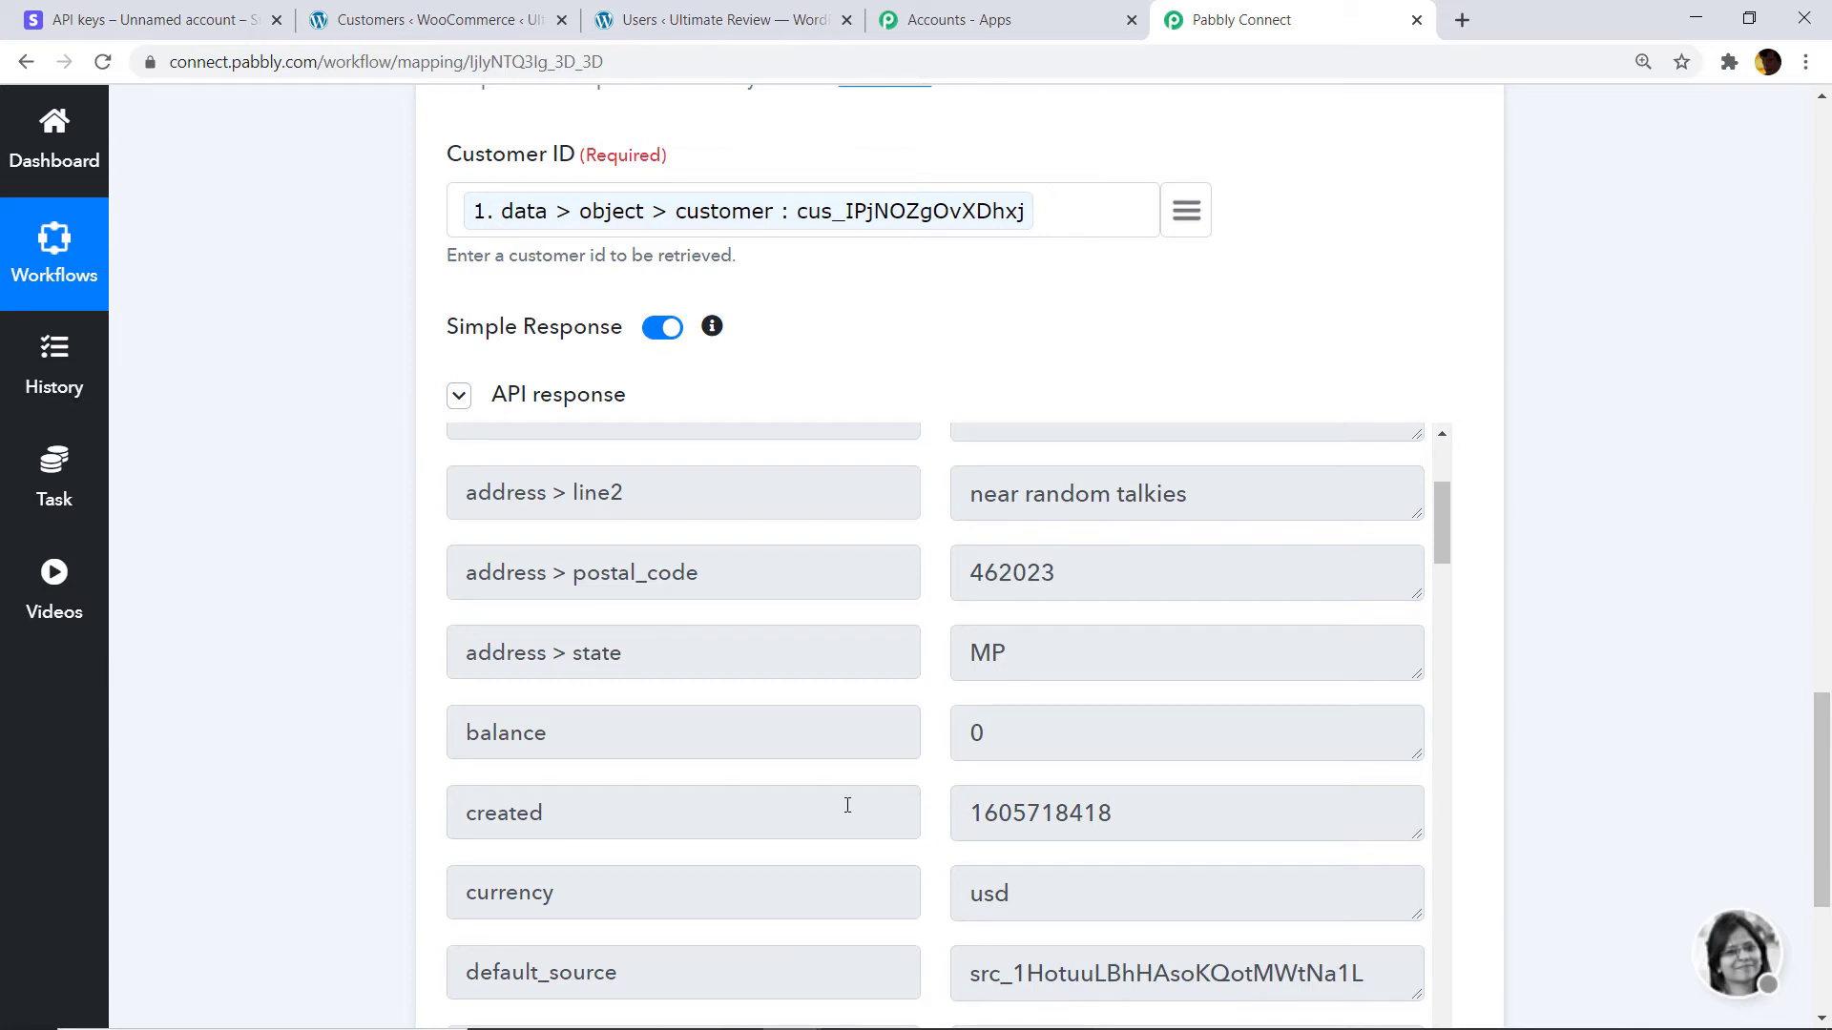
scroll(823, 704, up, 2)
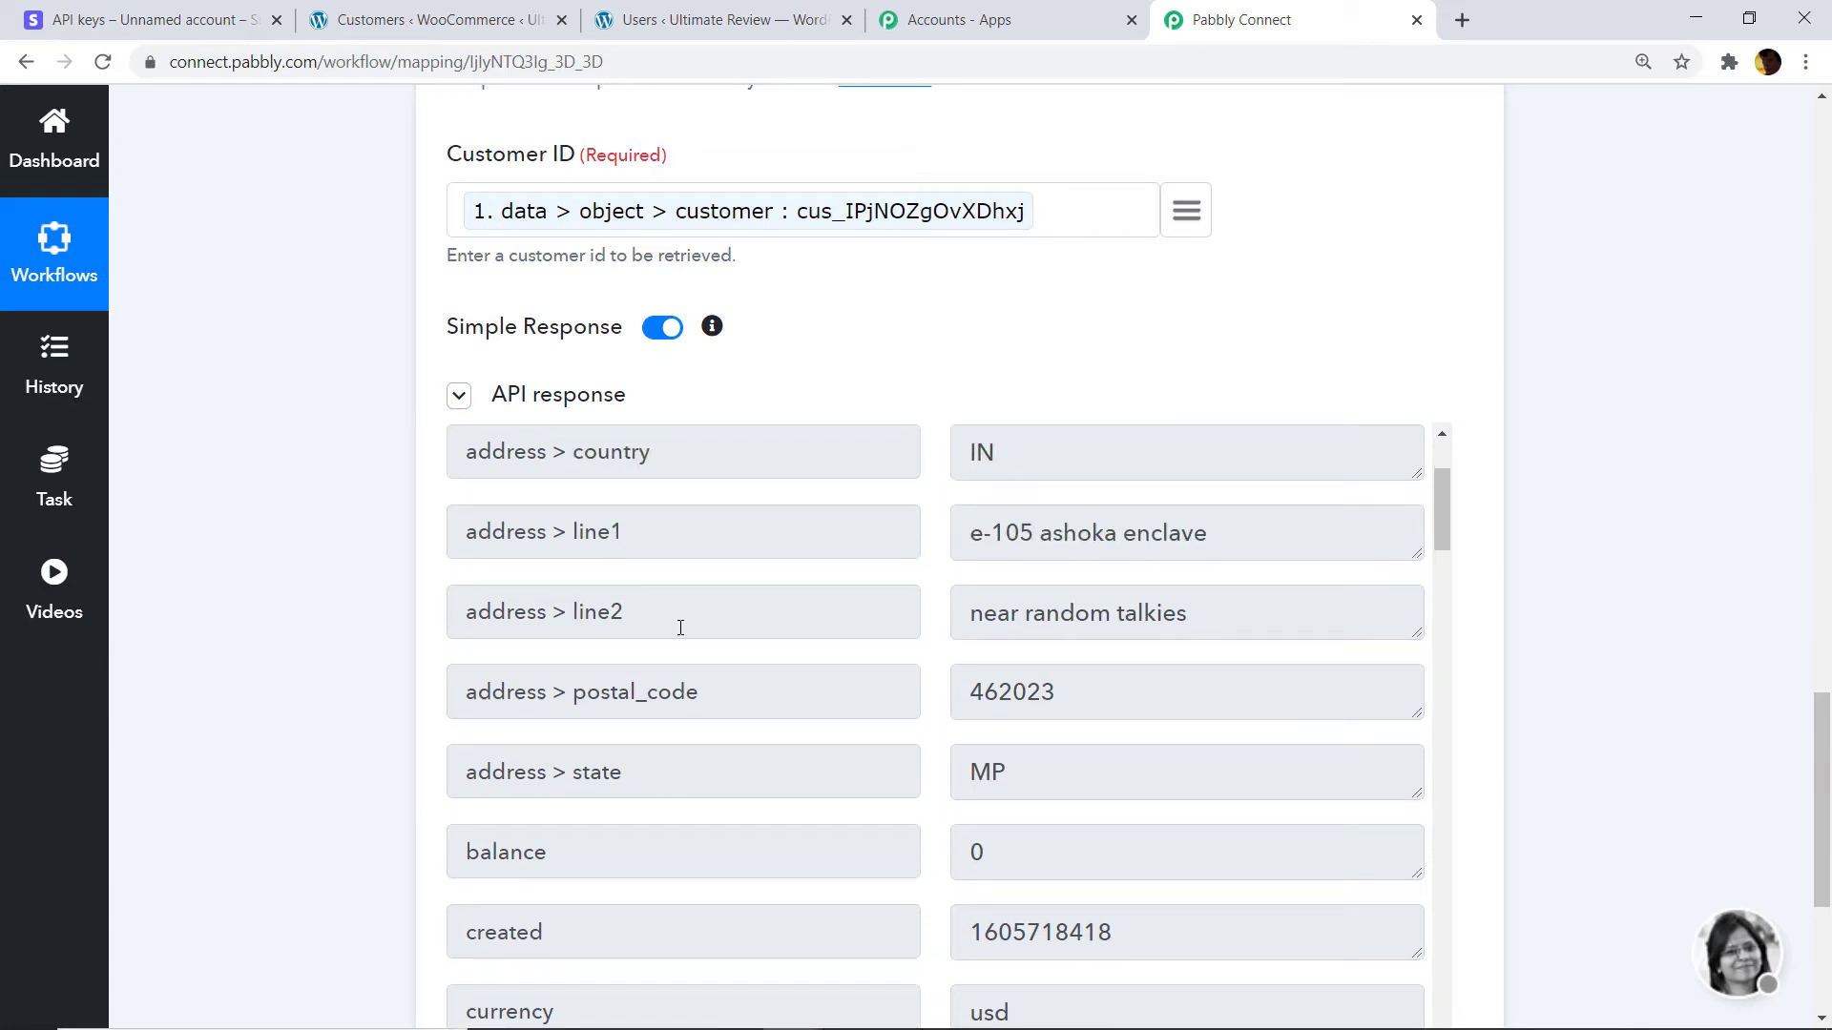
scroll(735, 613, up, 1)
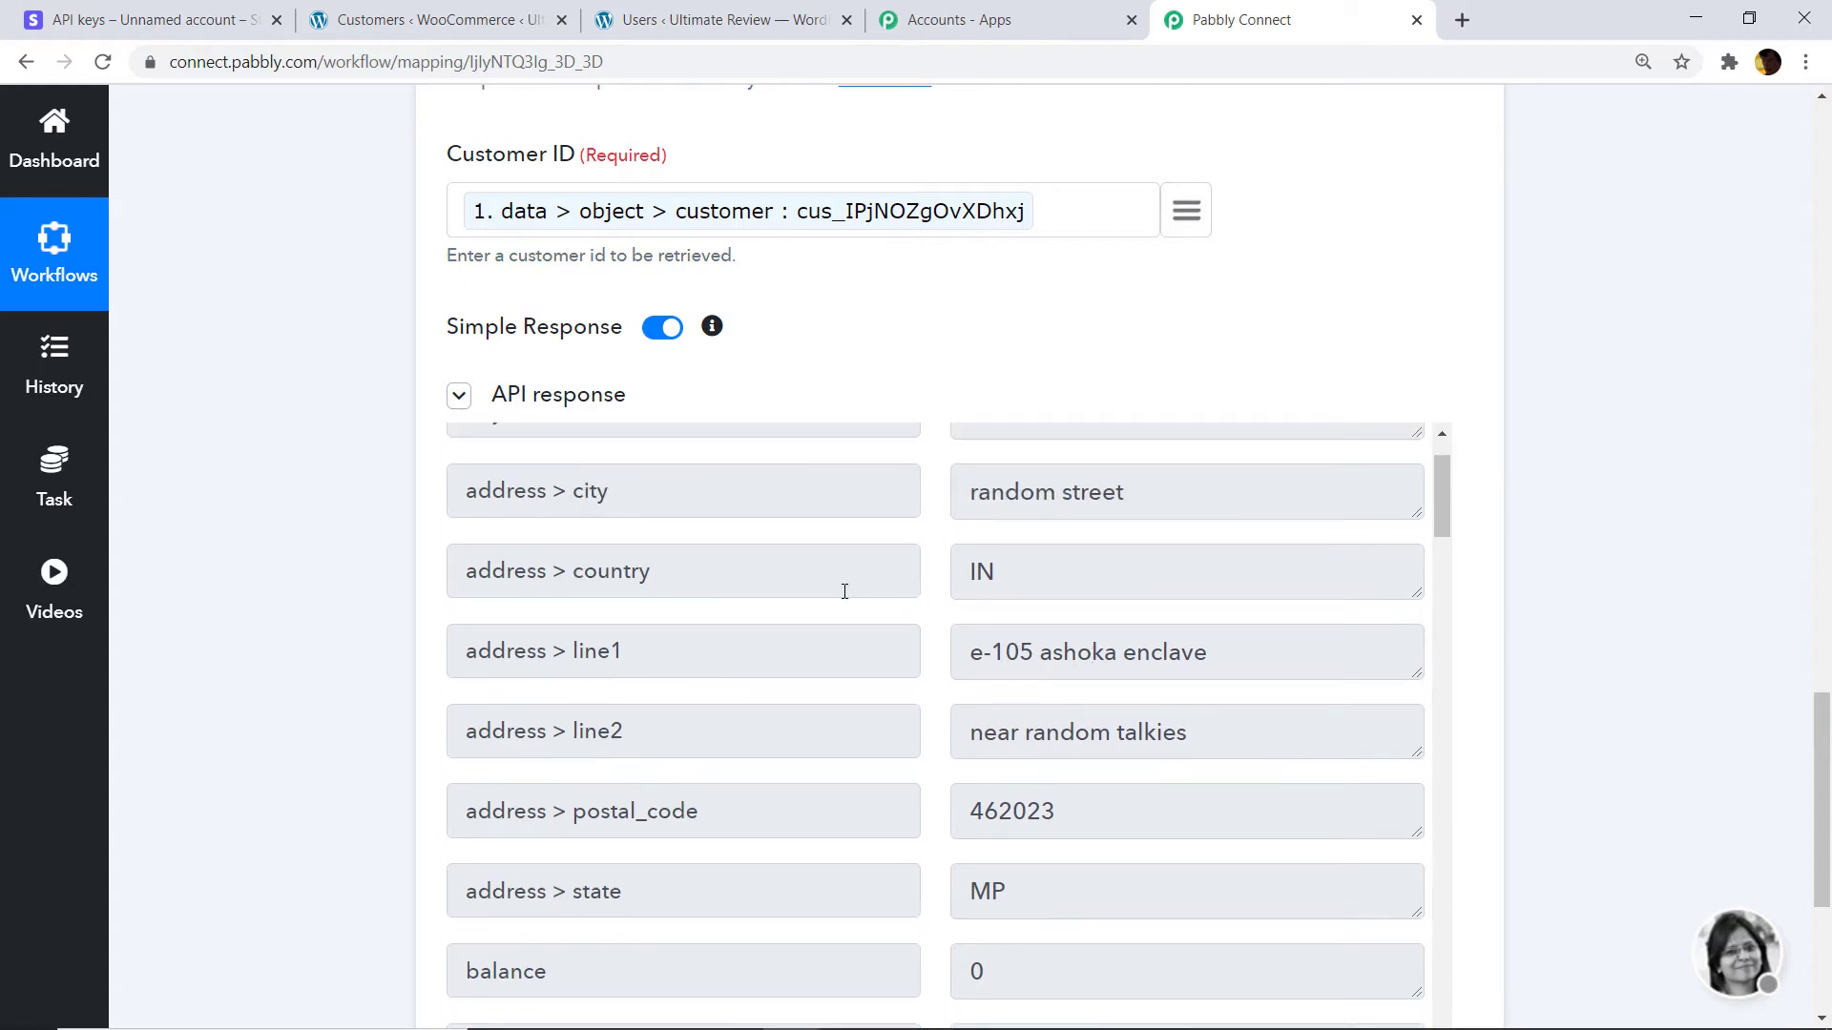
scroll(944, 576, up, 1)
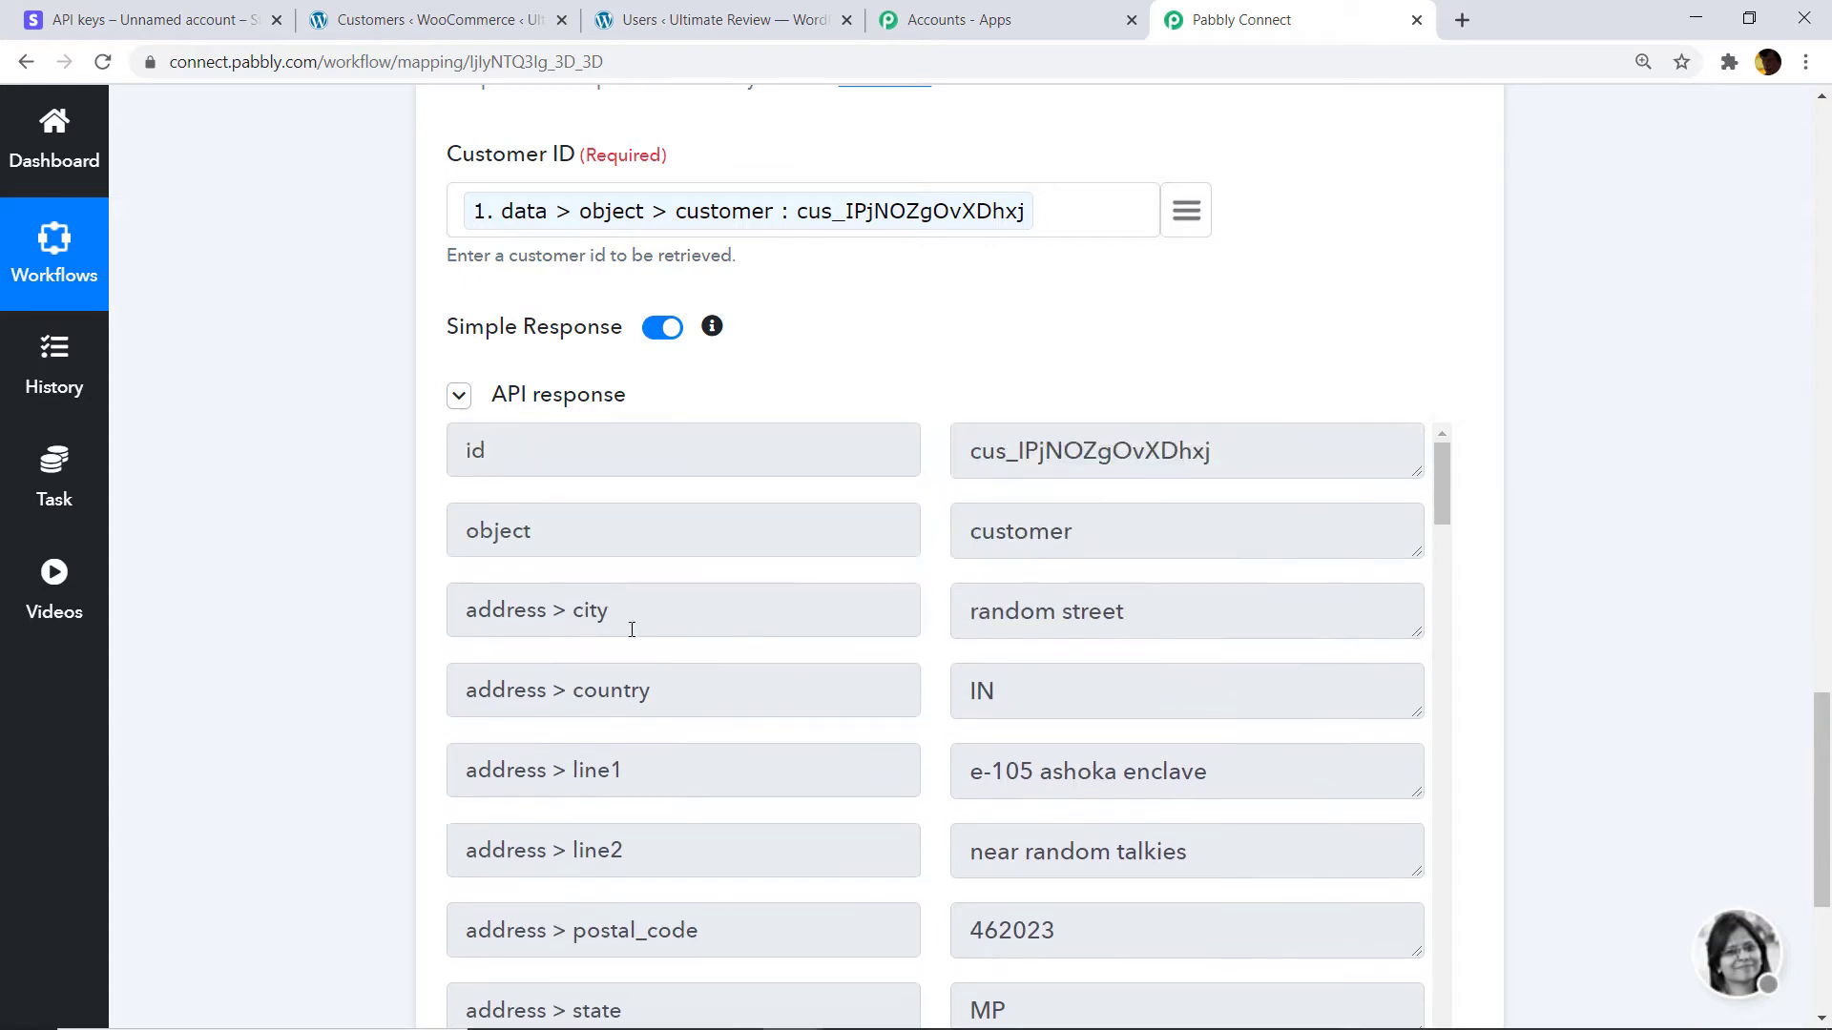
scroll(1133, 621, up, 2)
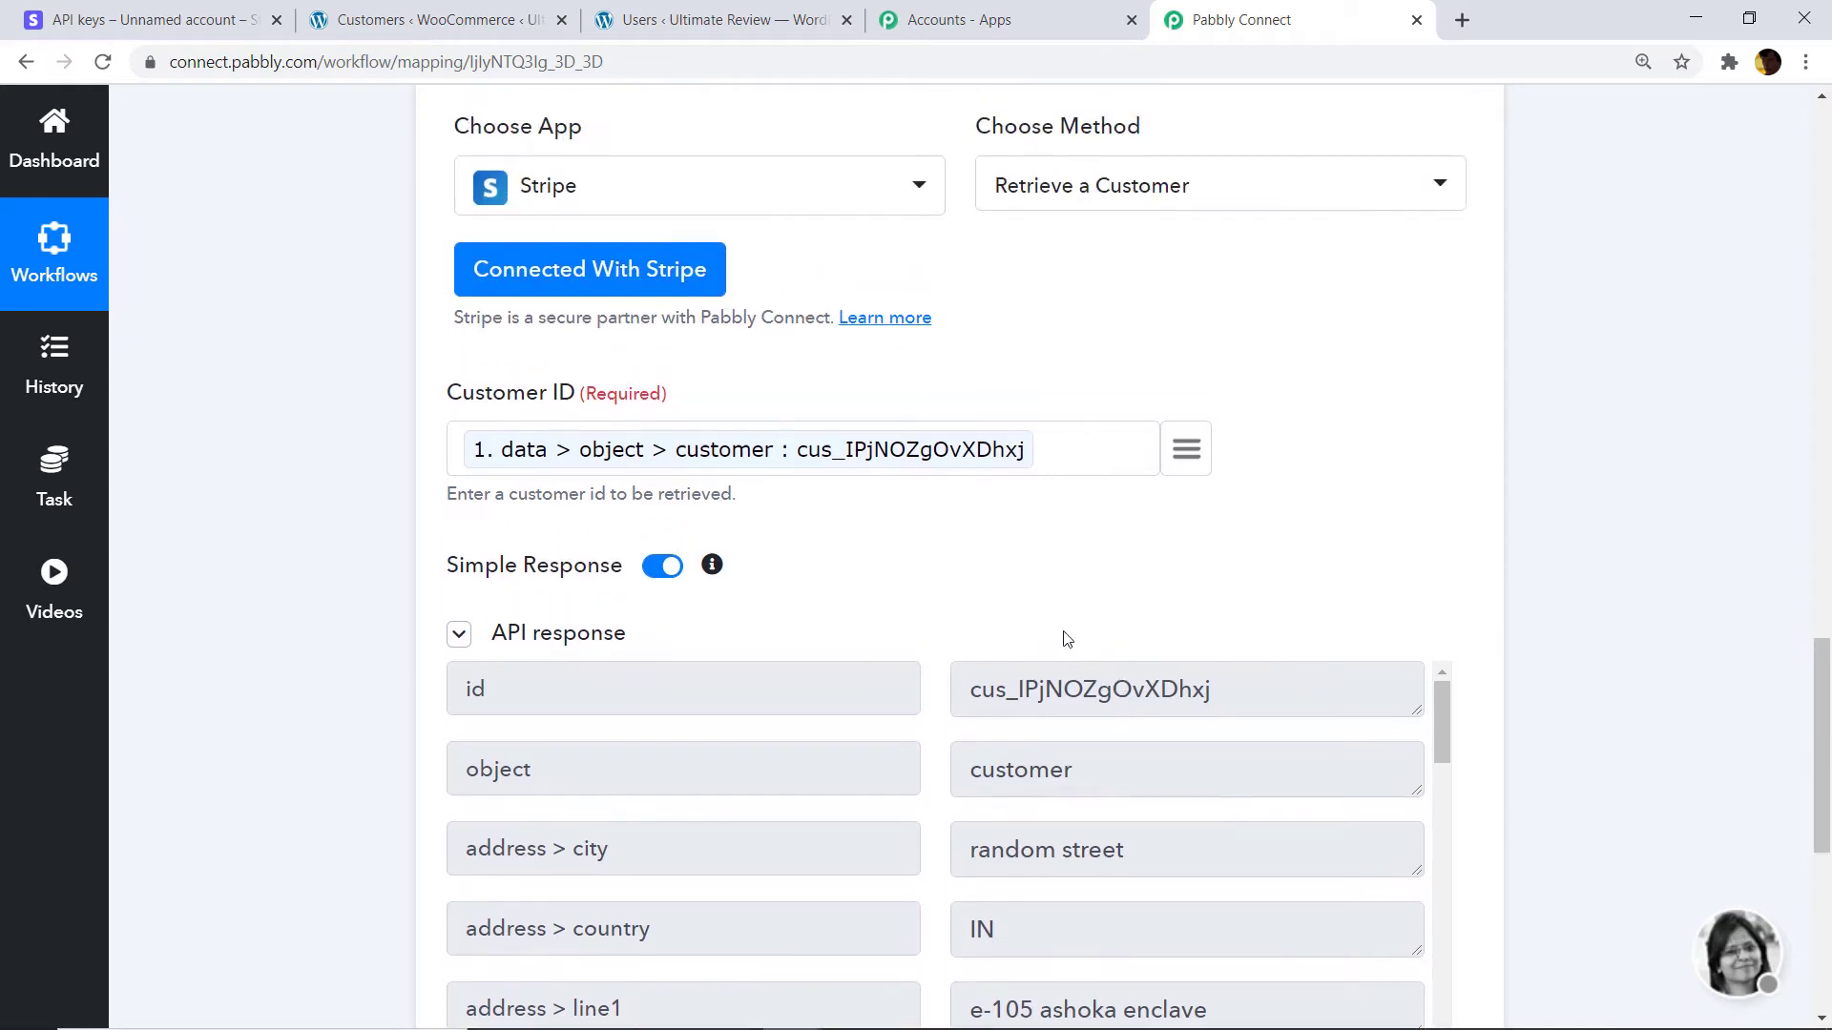
scroll(1157, 691, down, 8)
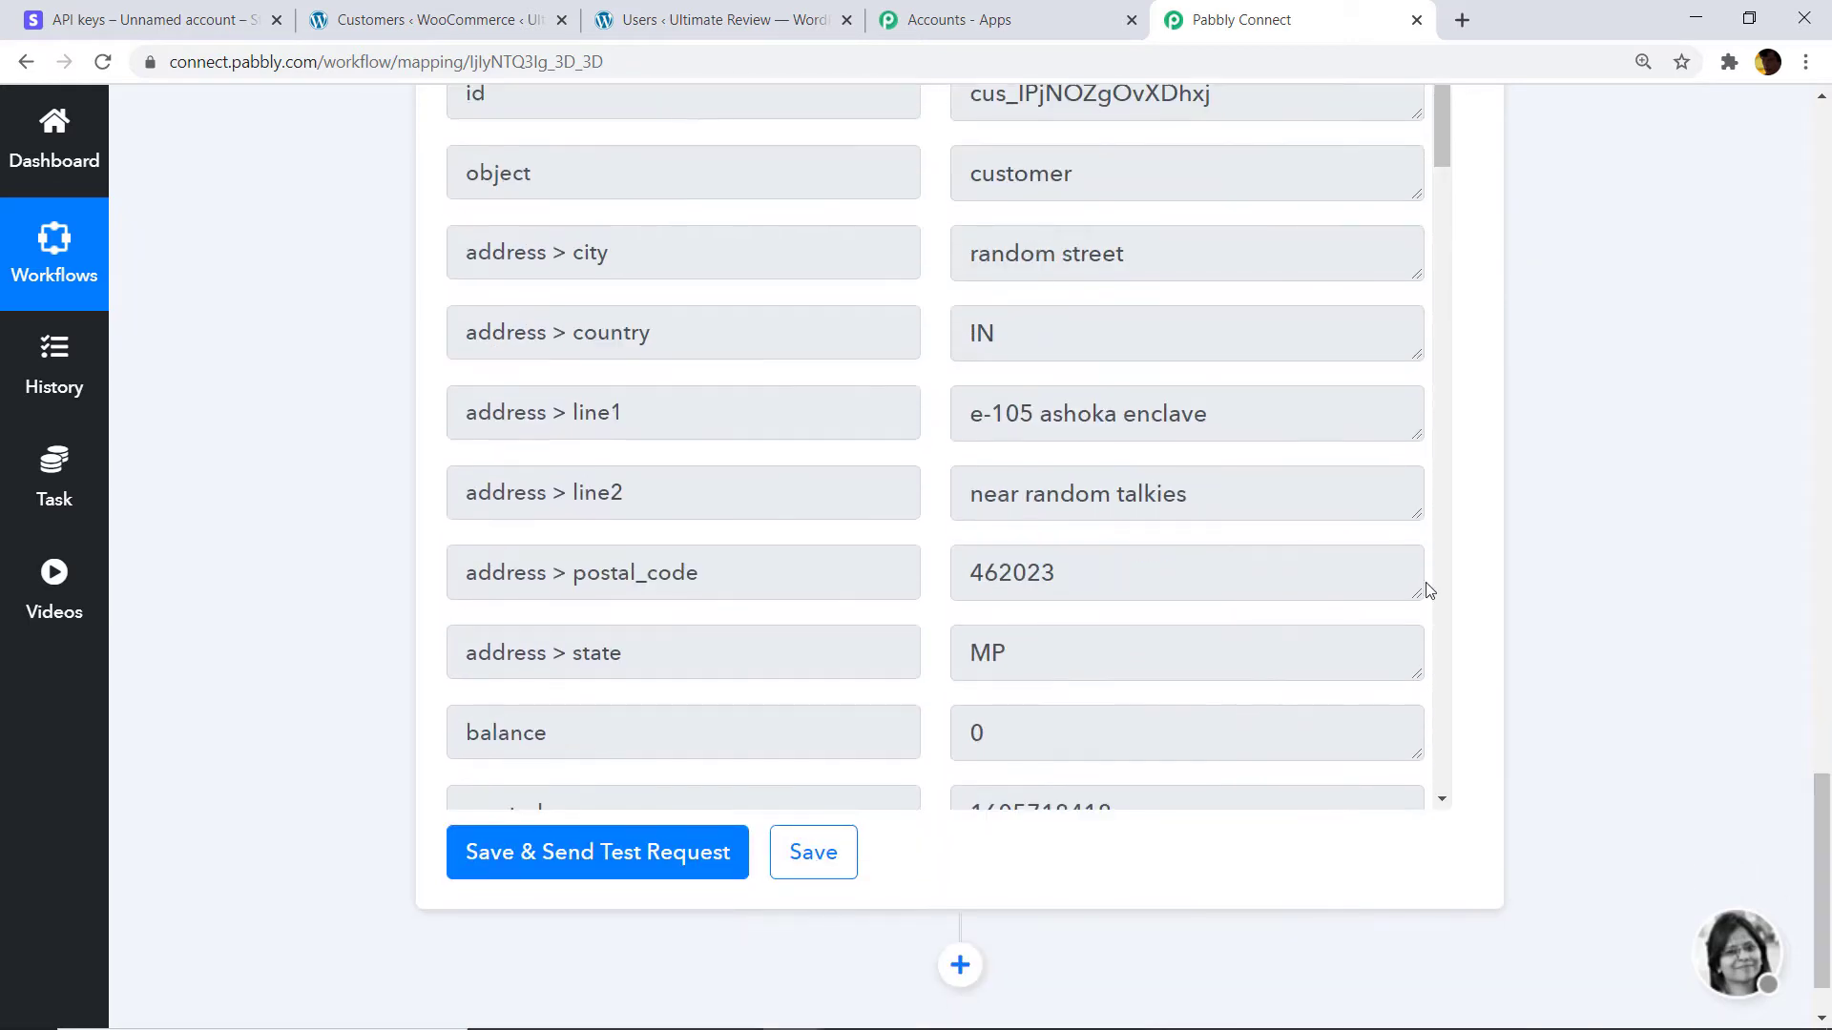
scroll(1105, 433, down, 5)
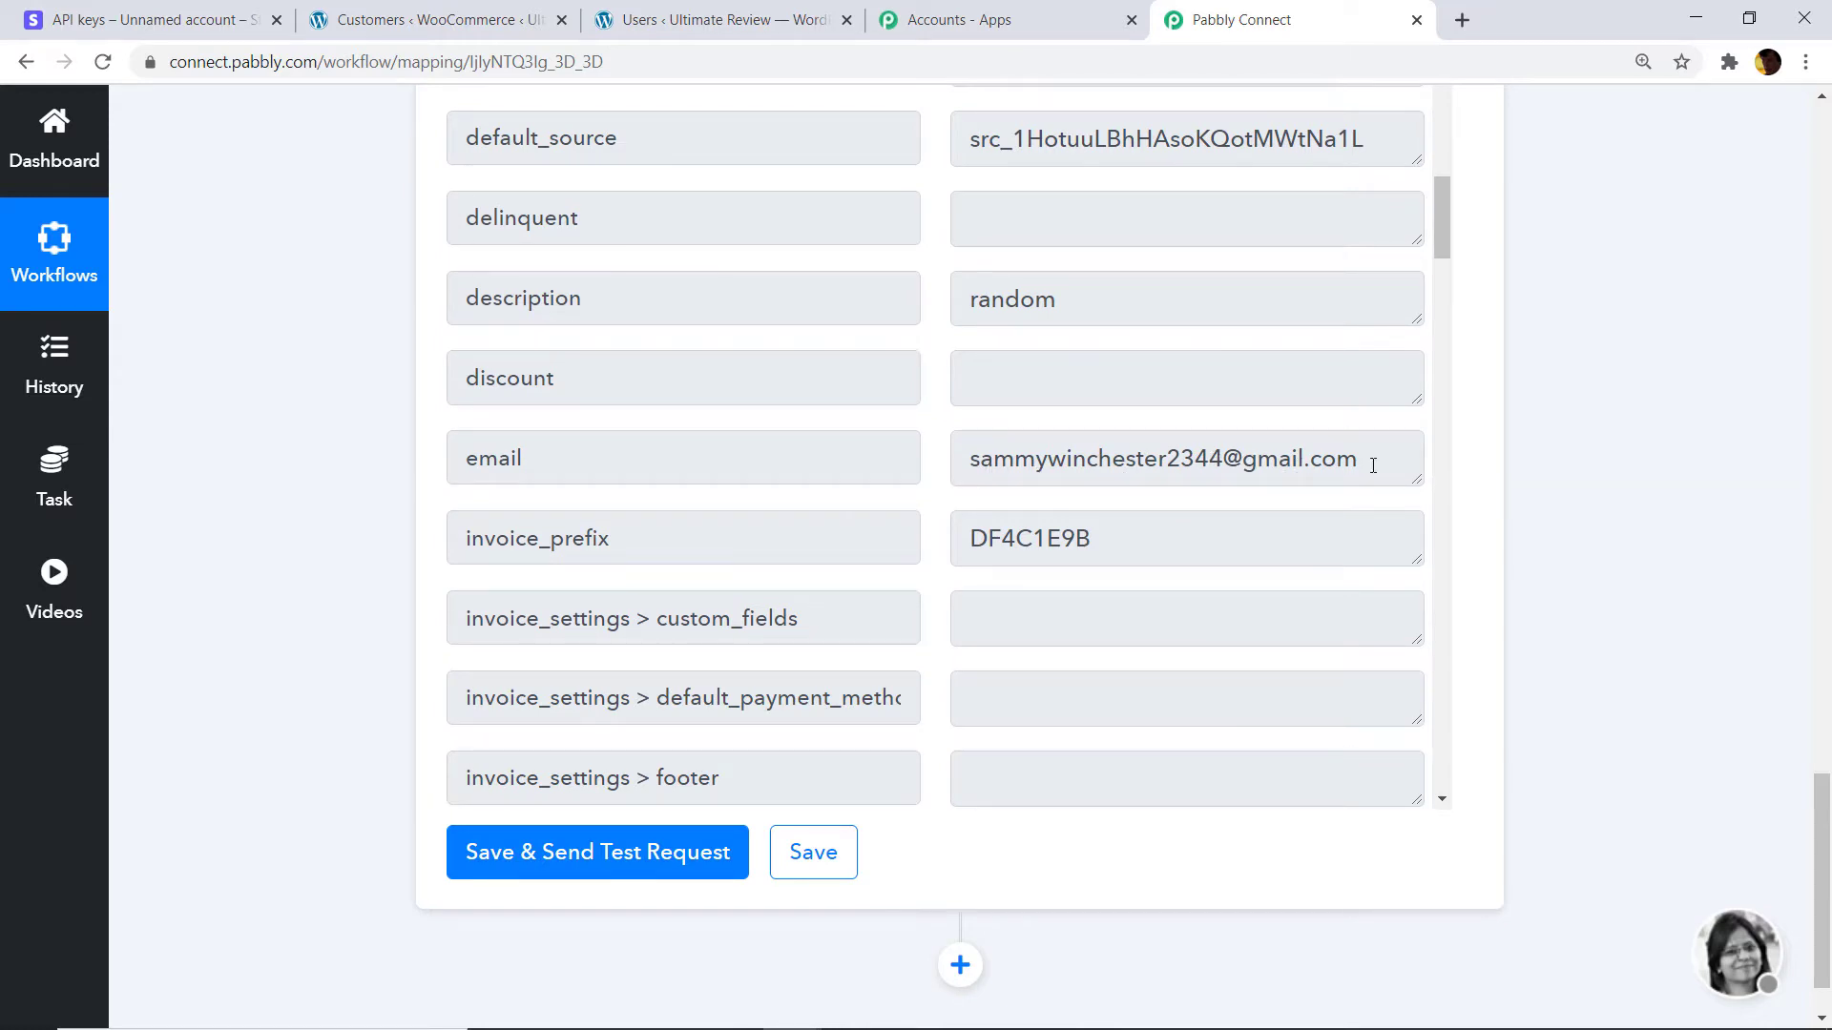
click(725, 18)
click(520, 14)
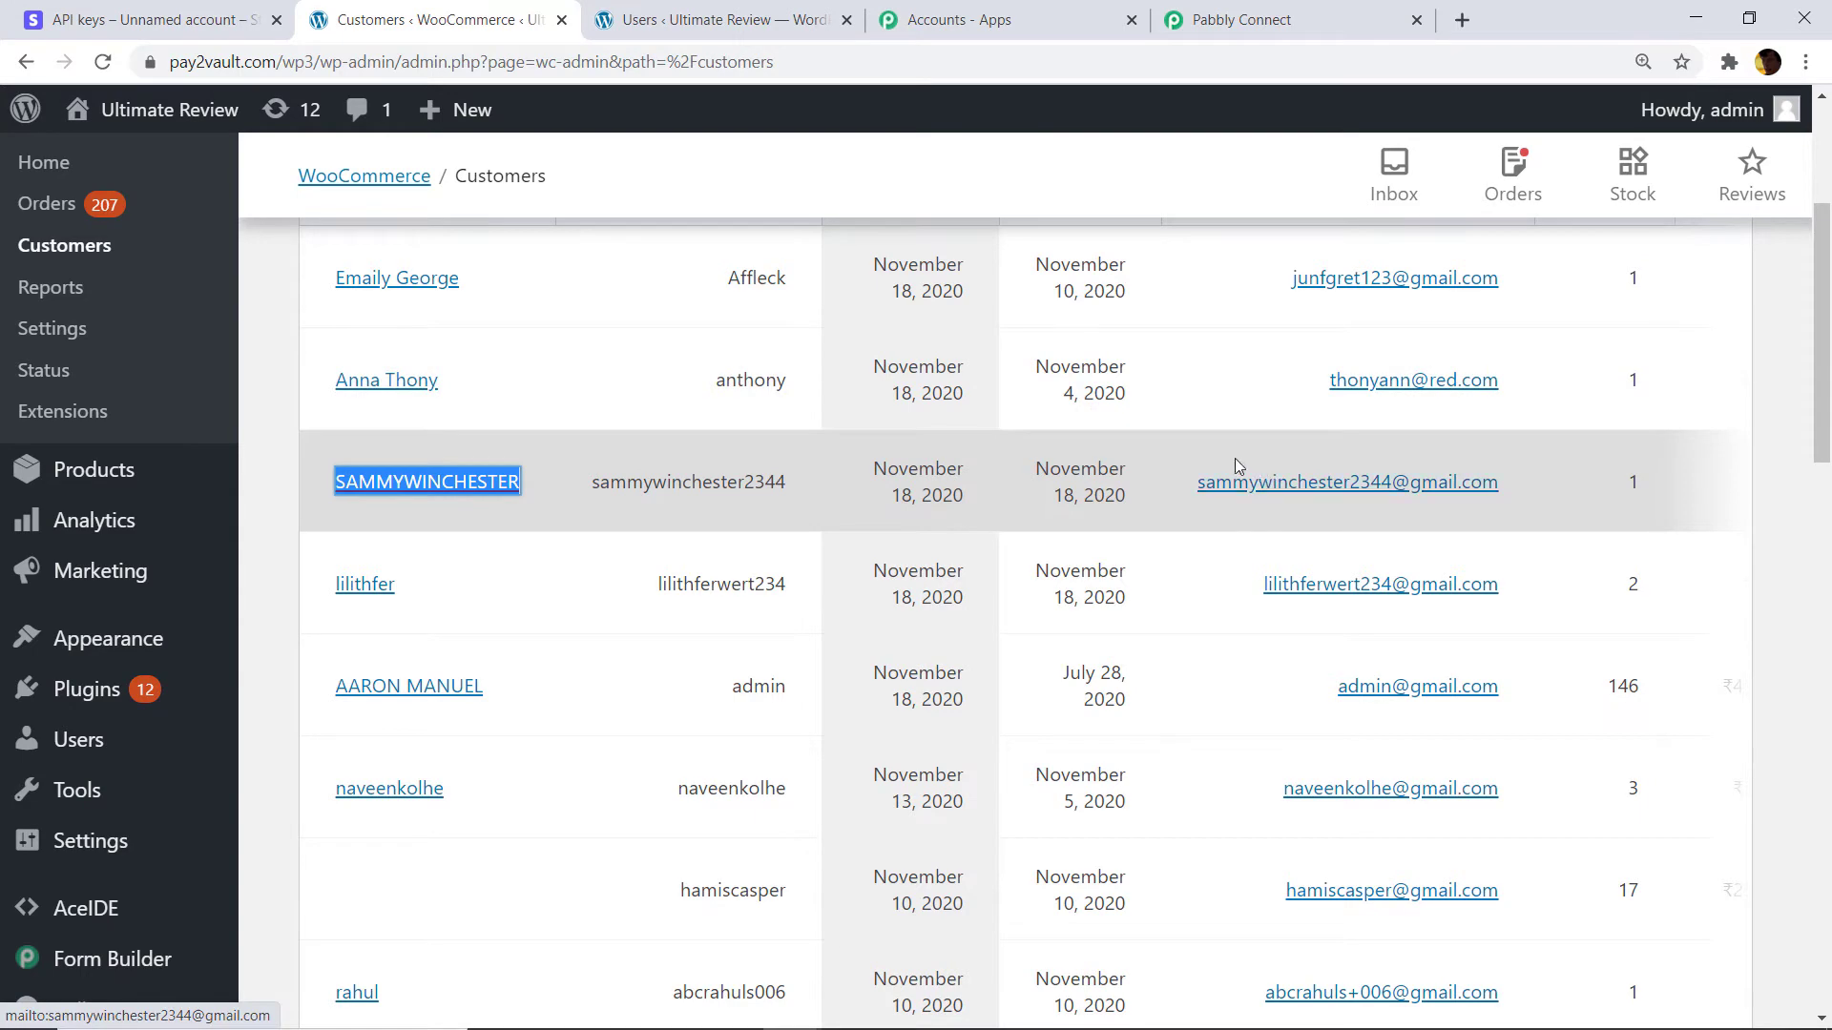
click(1225, 14)
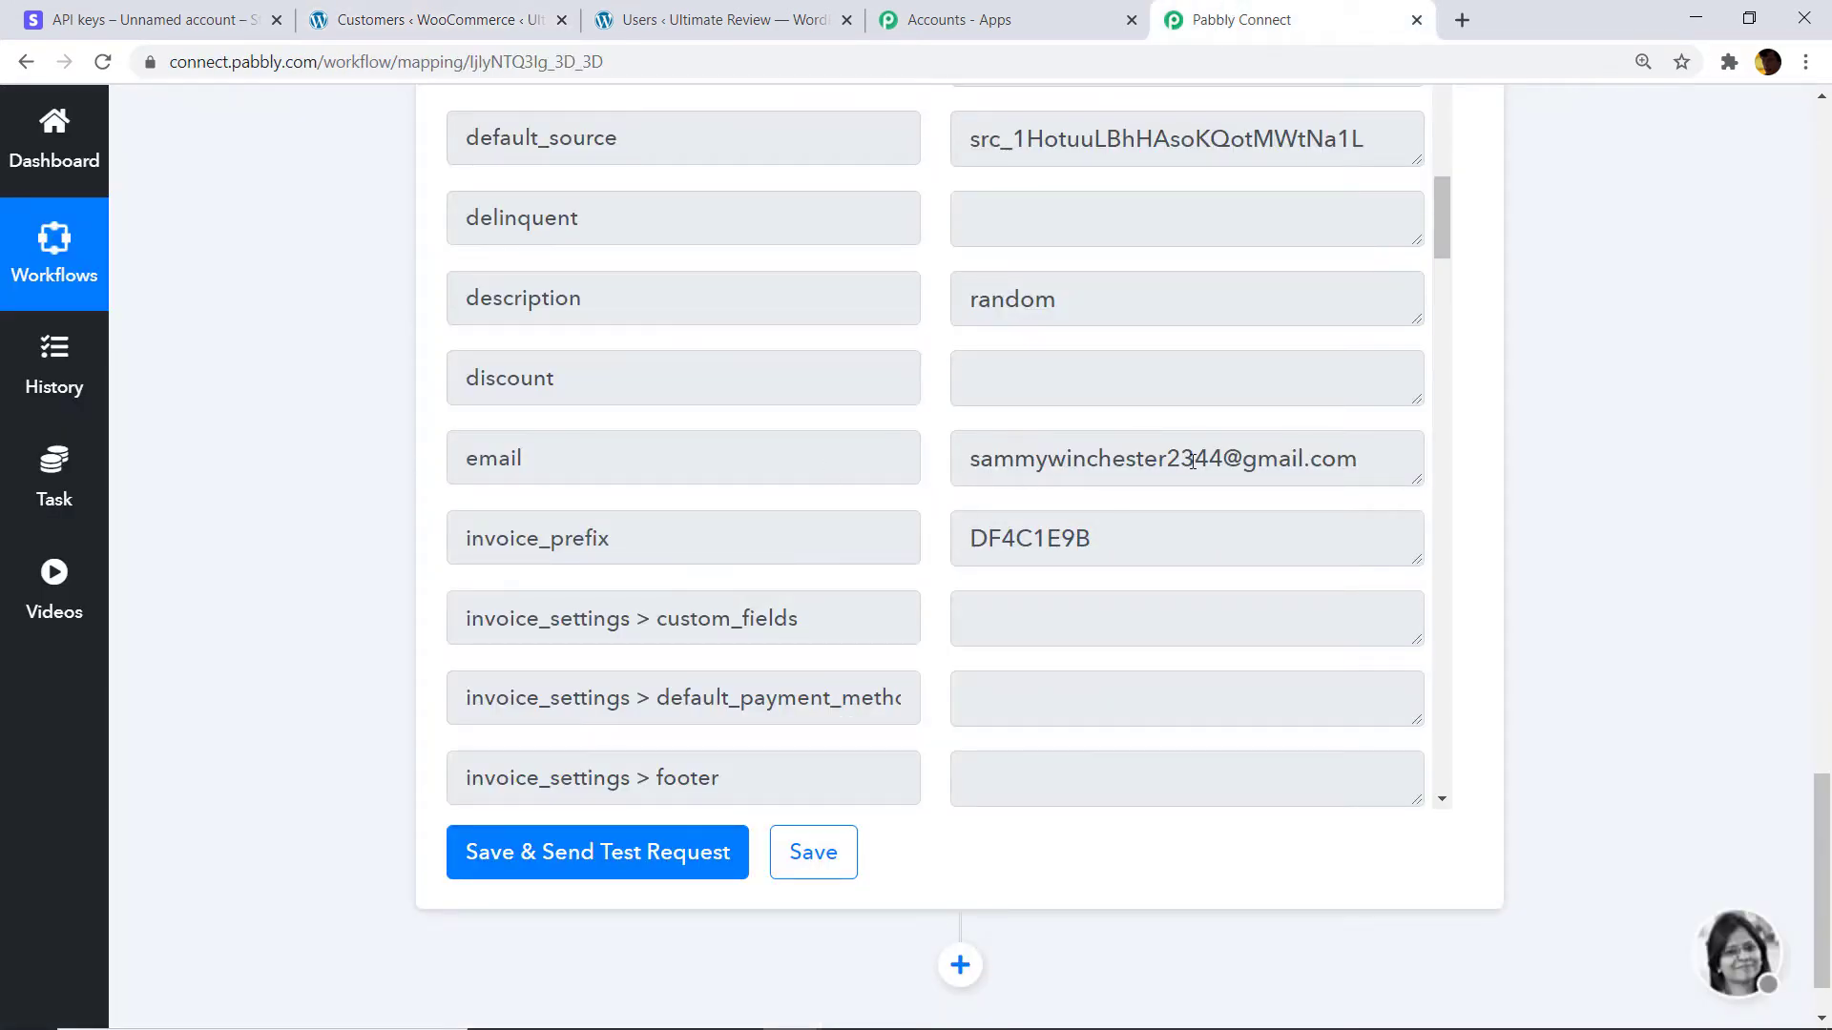
scroll(1050, 413, up, 4)
scroll(1025, 416, down, 4)
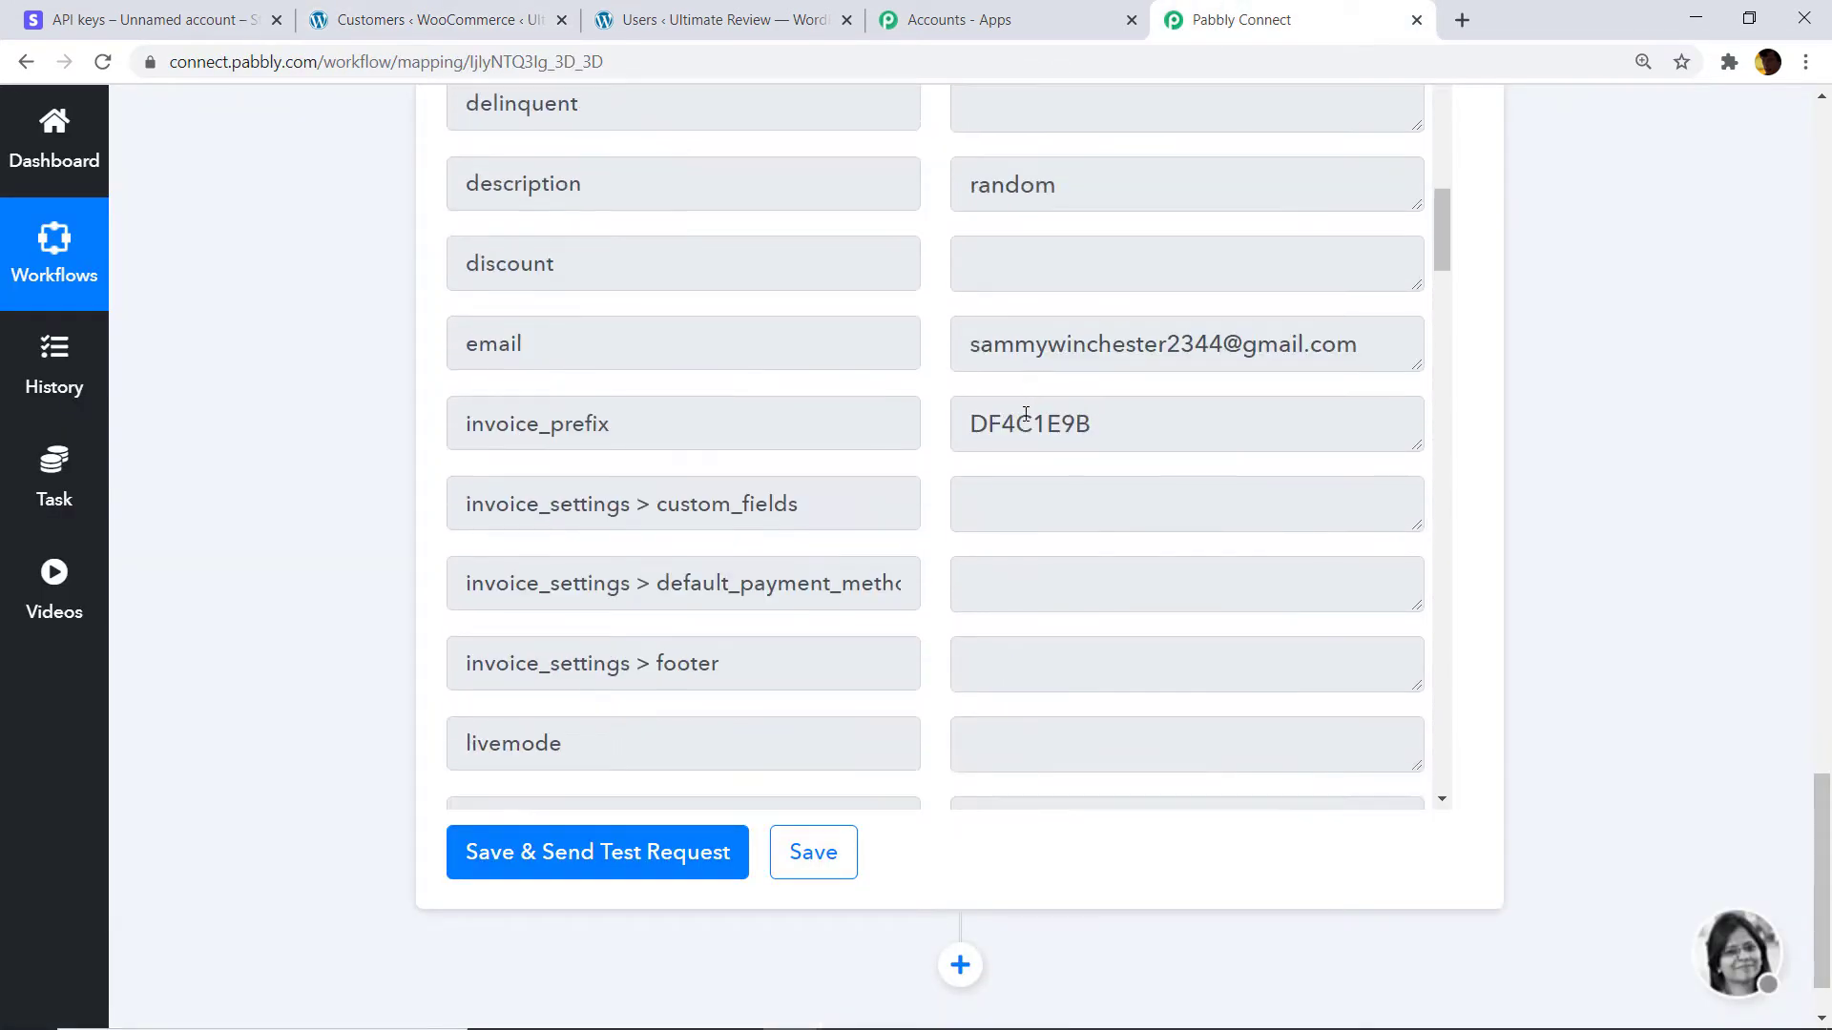
scroll(1025, 415, down, 6)
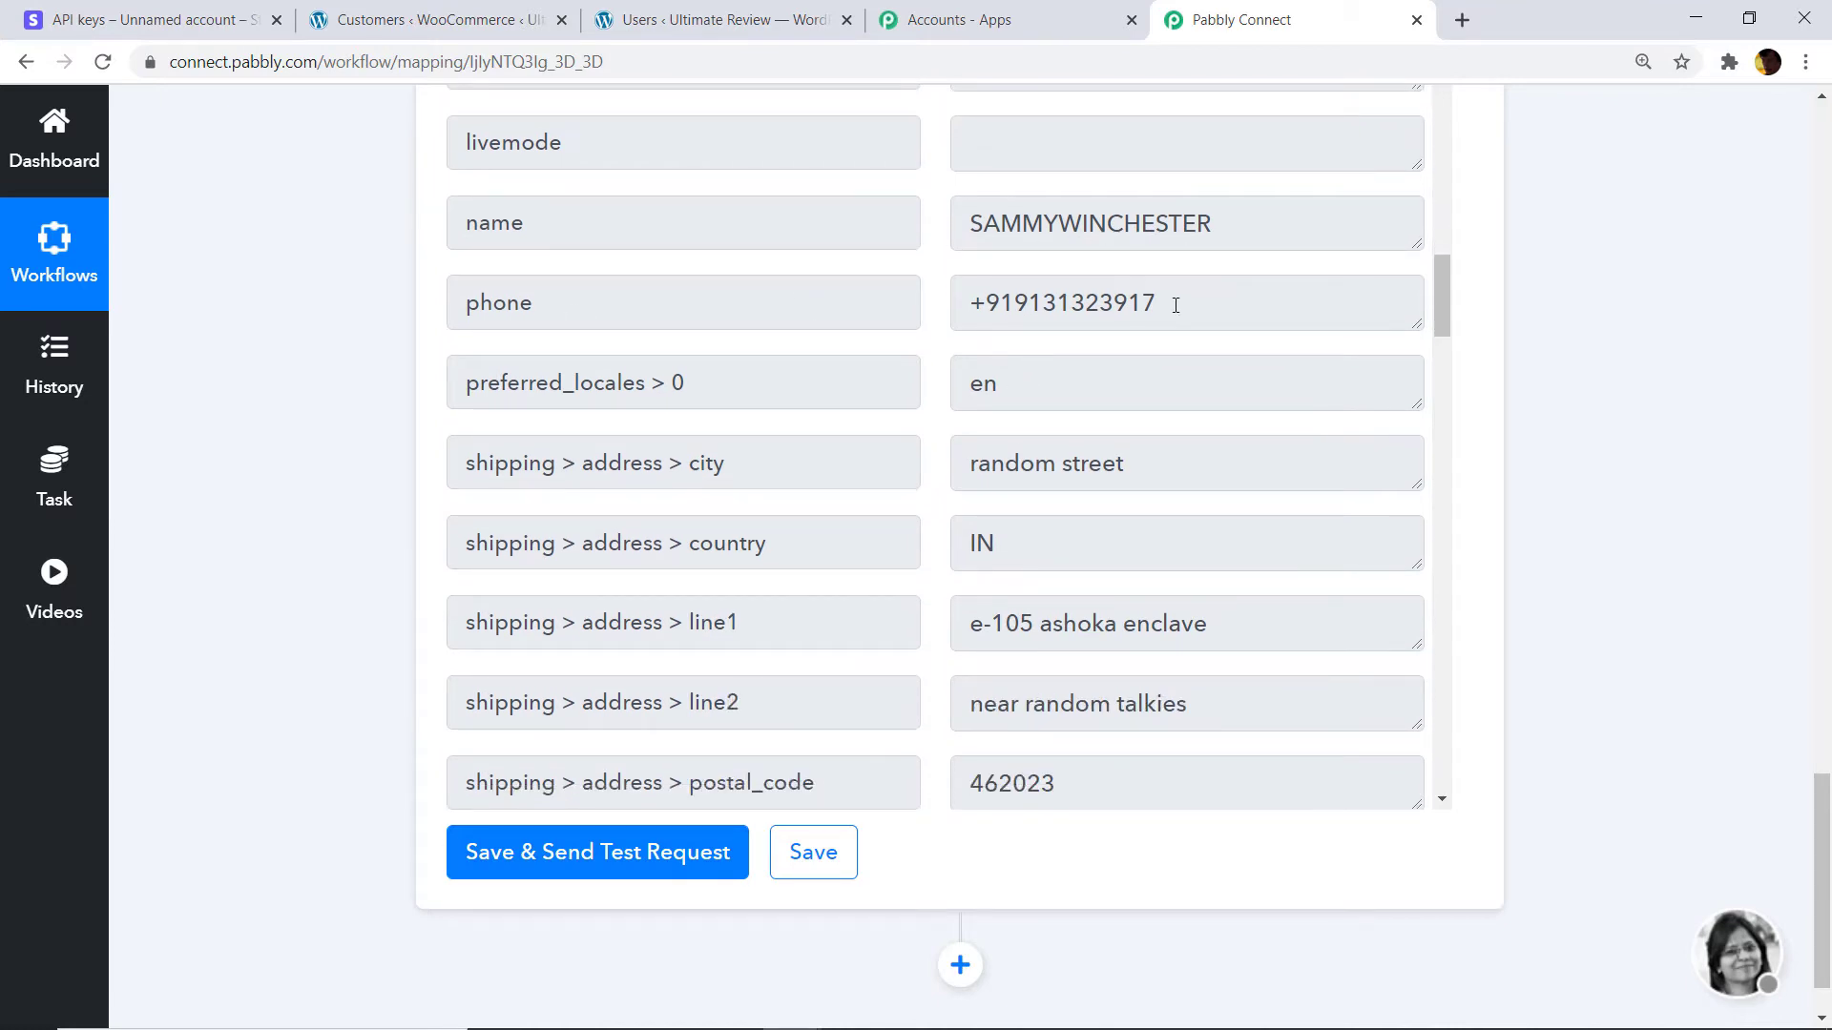
scroll(1097, 607, down, 1)
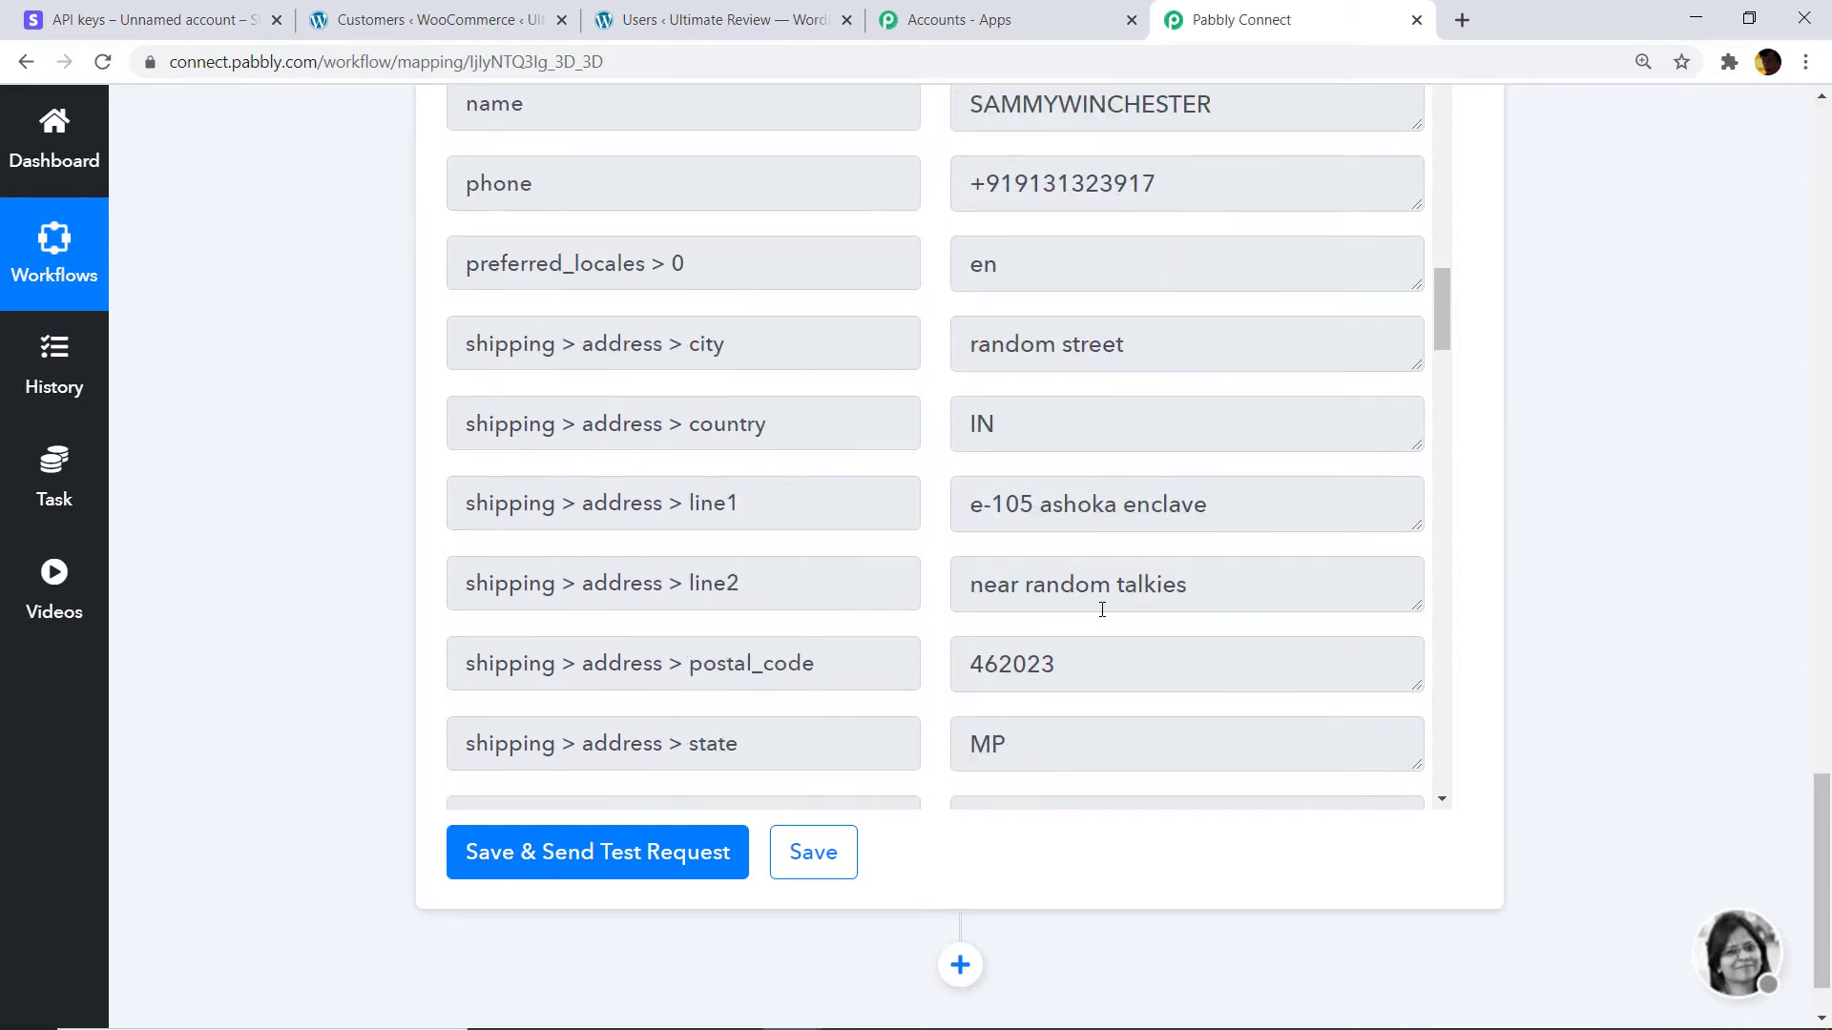
scroll(1069, 606, down, 2)
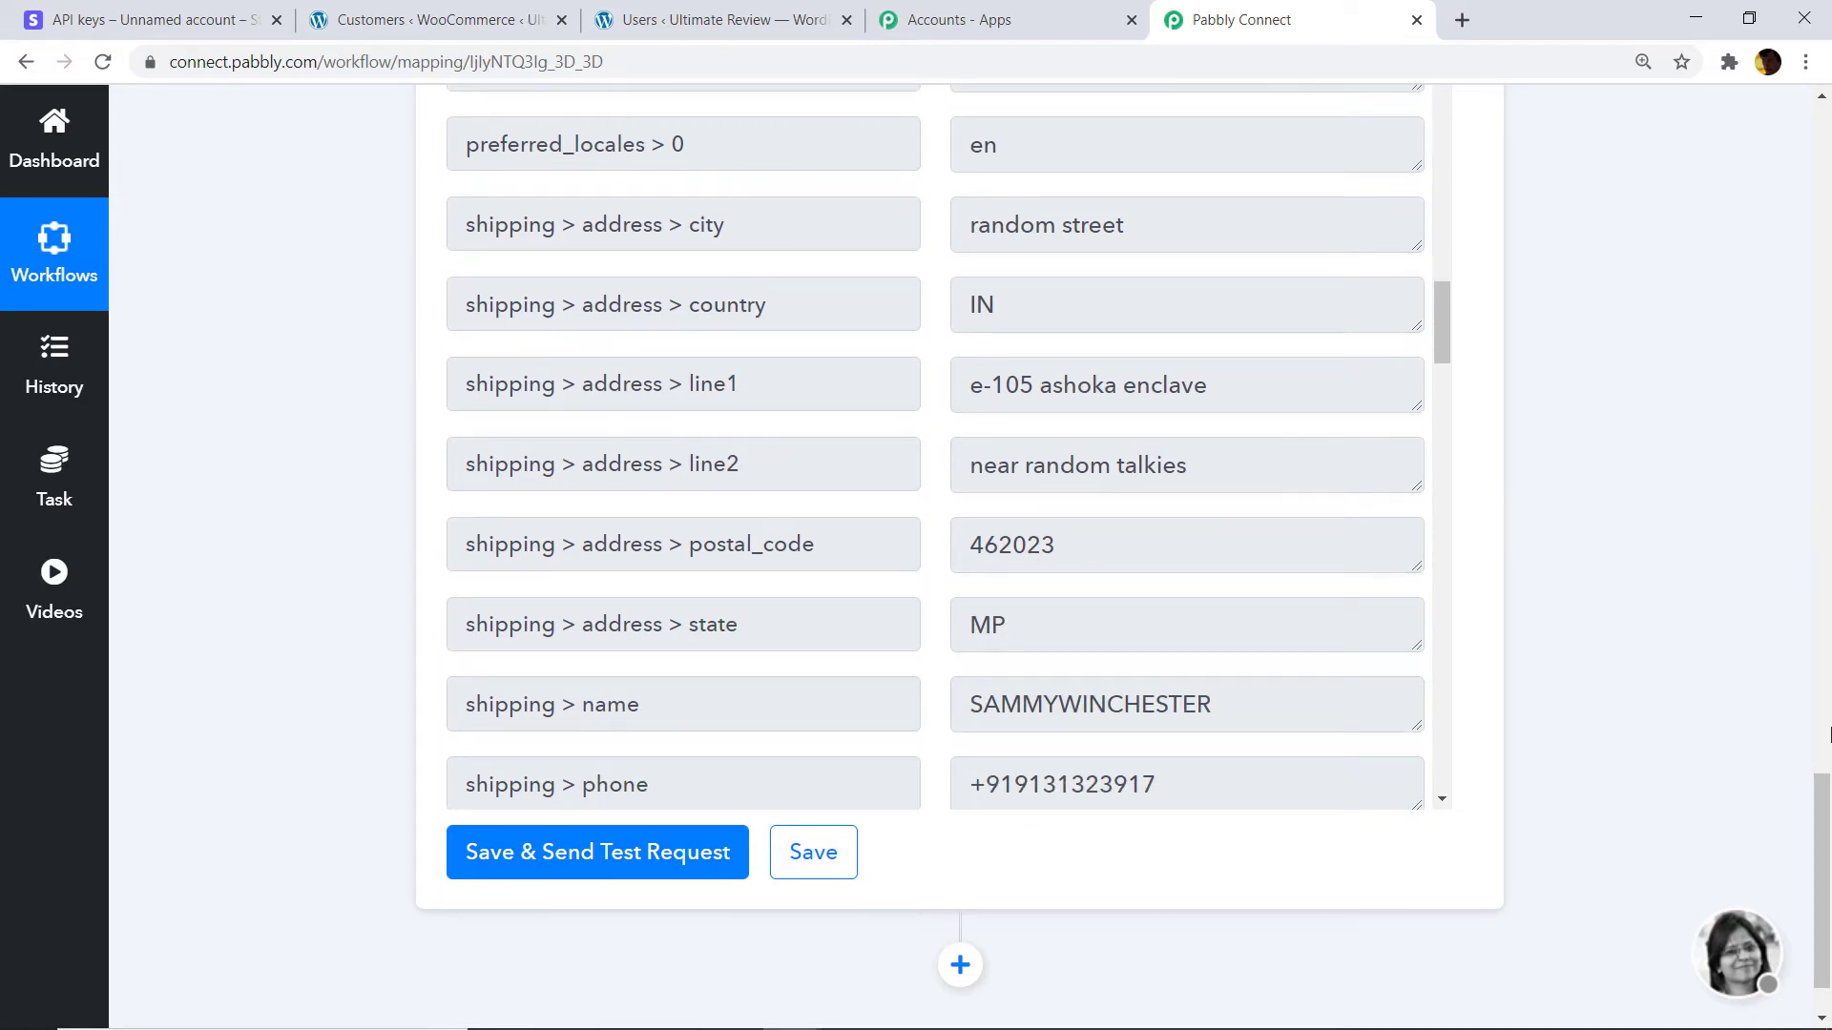
click(1830, 713)
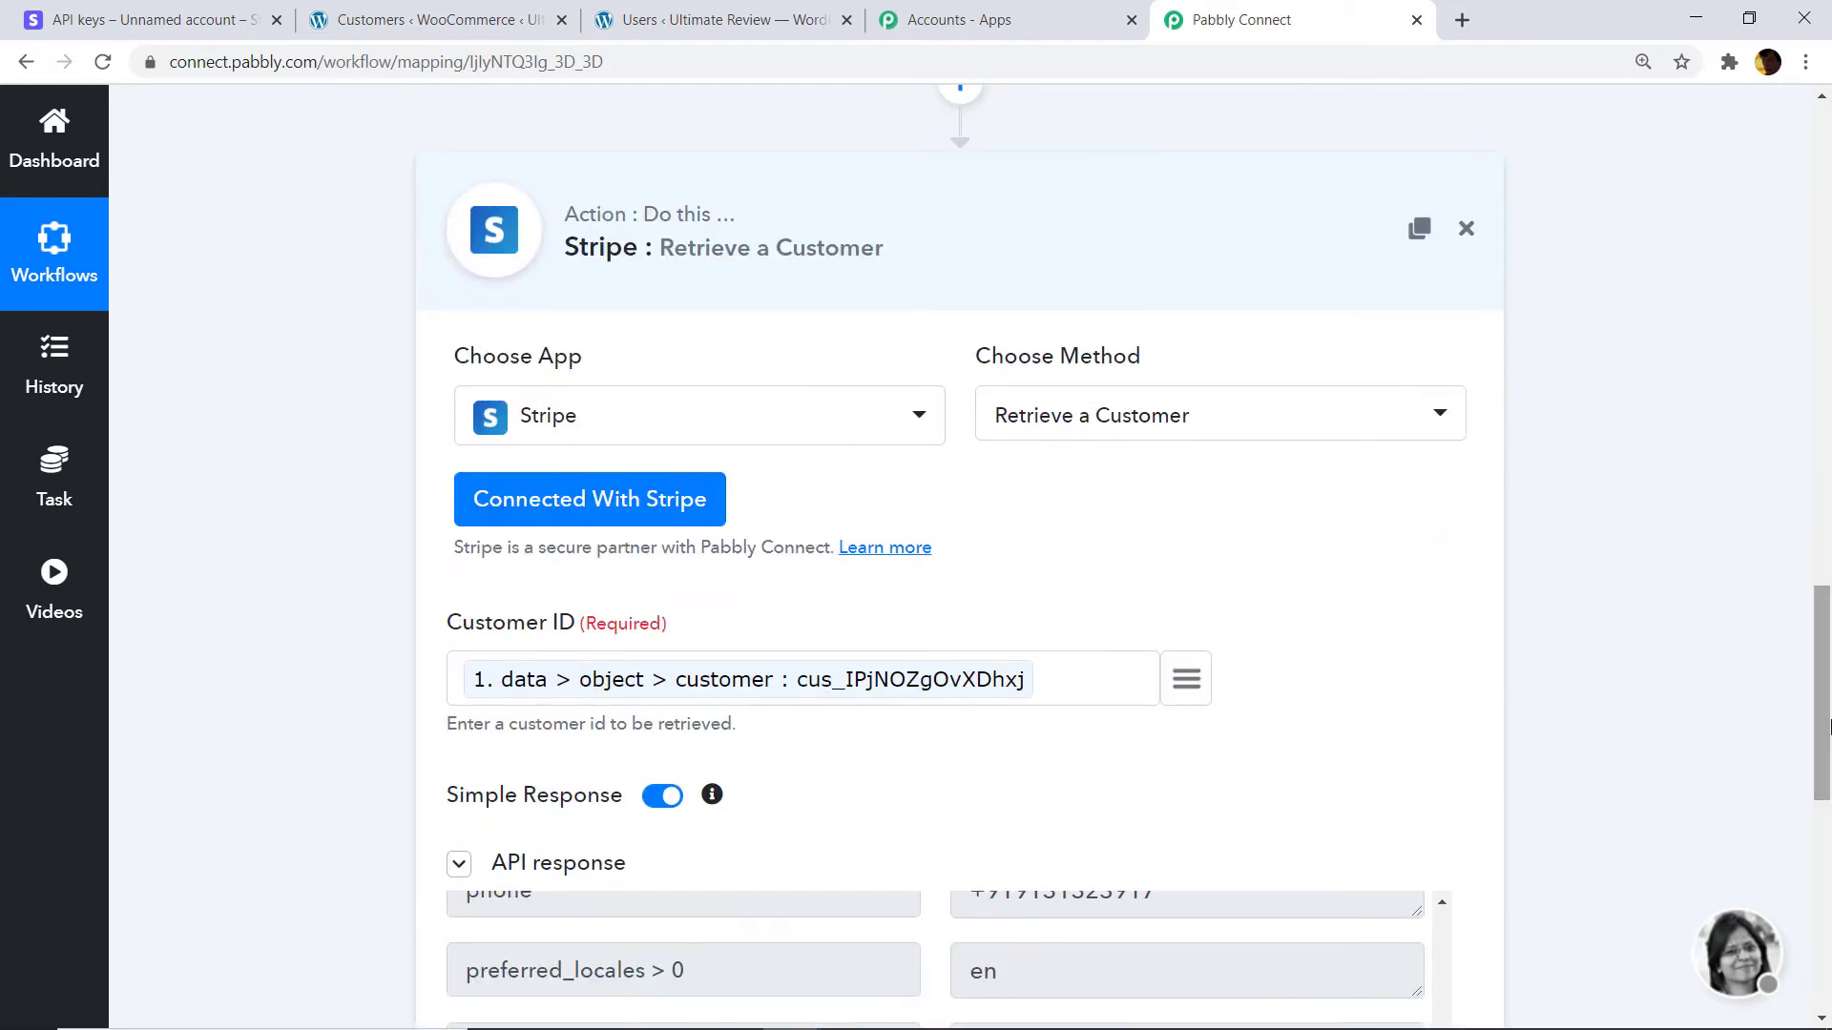
drag(1830, 714, 1828, 487)
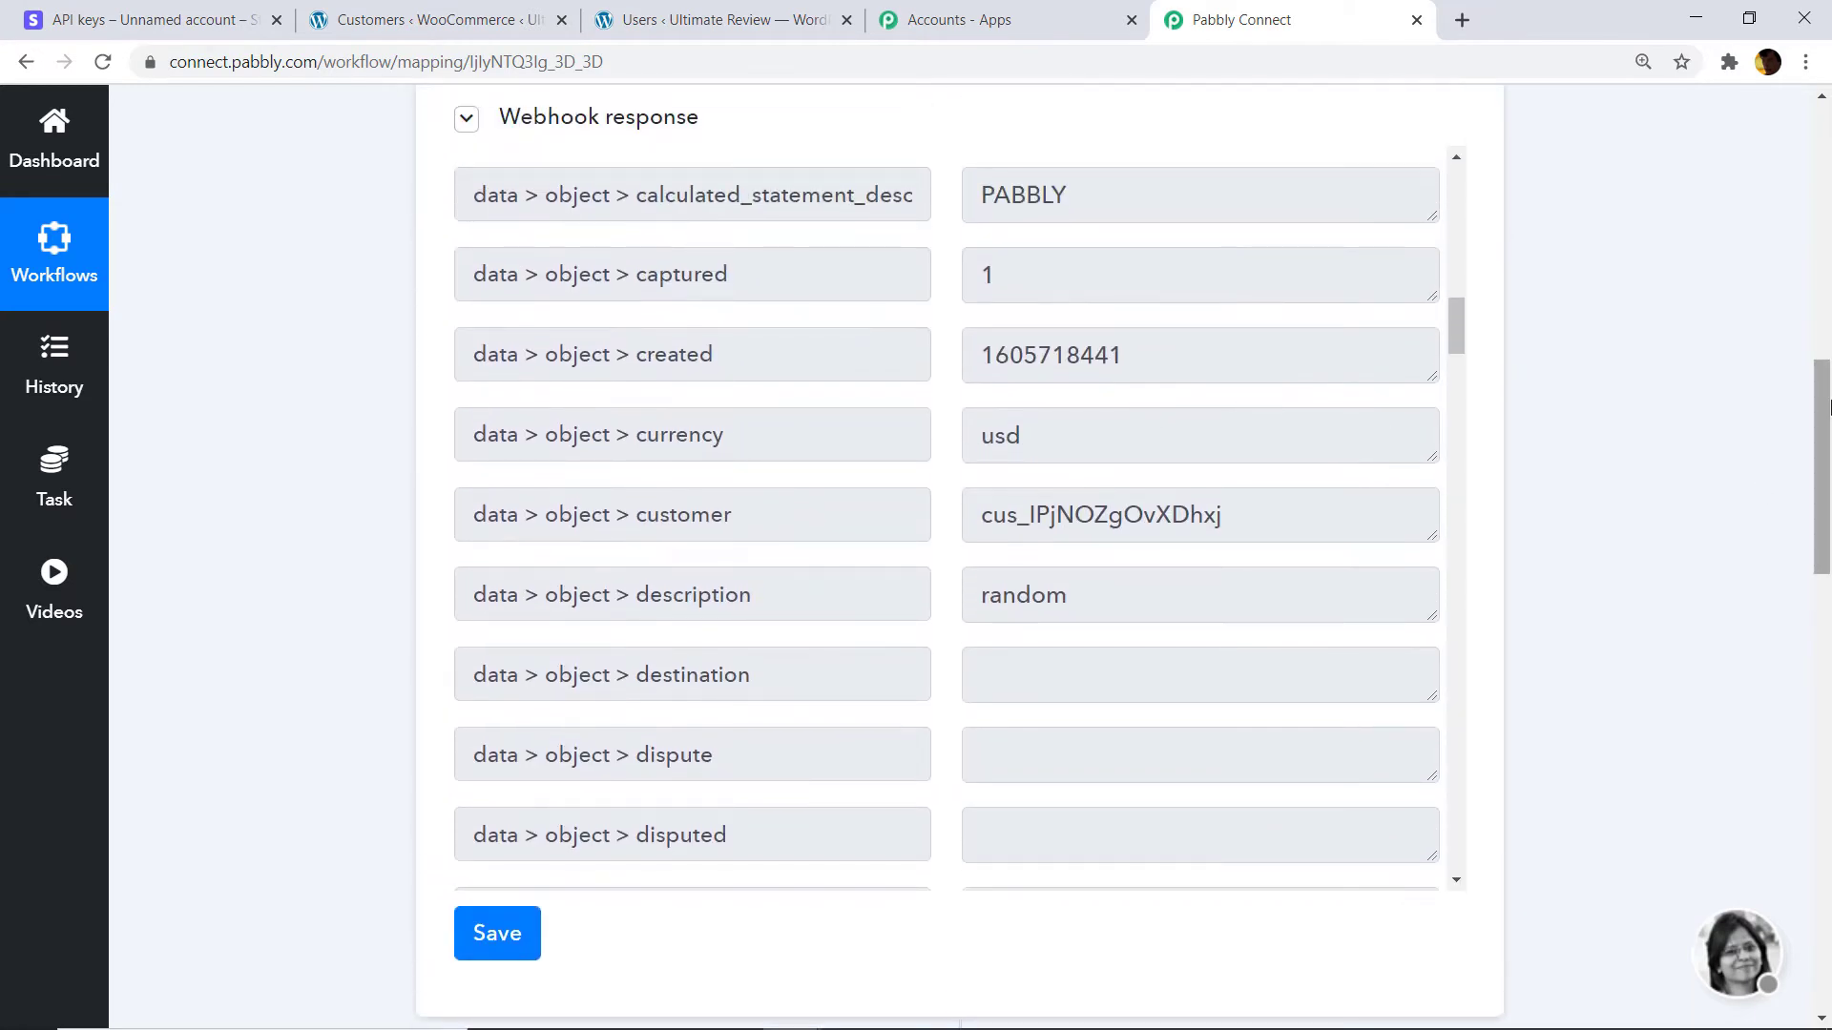
scroll(1148, 466, down, 3)
scroll(1157, 467, down, 5)
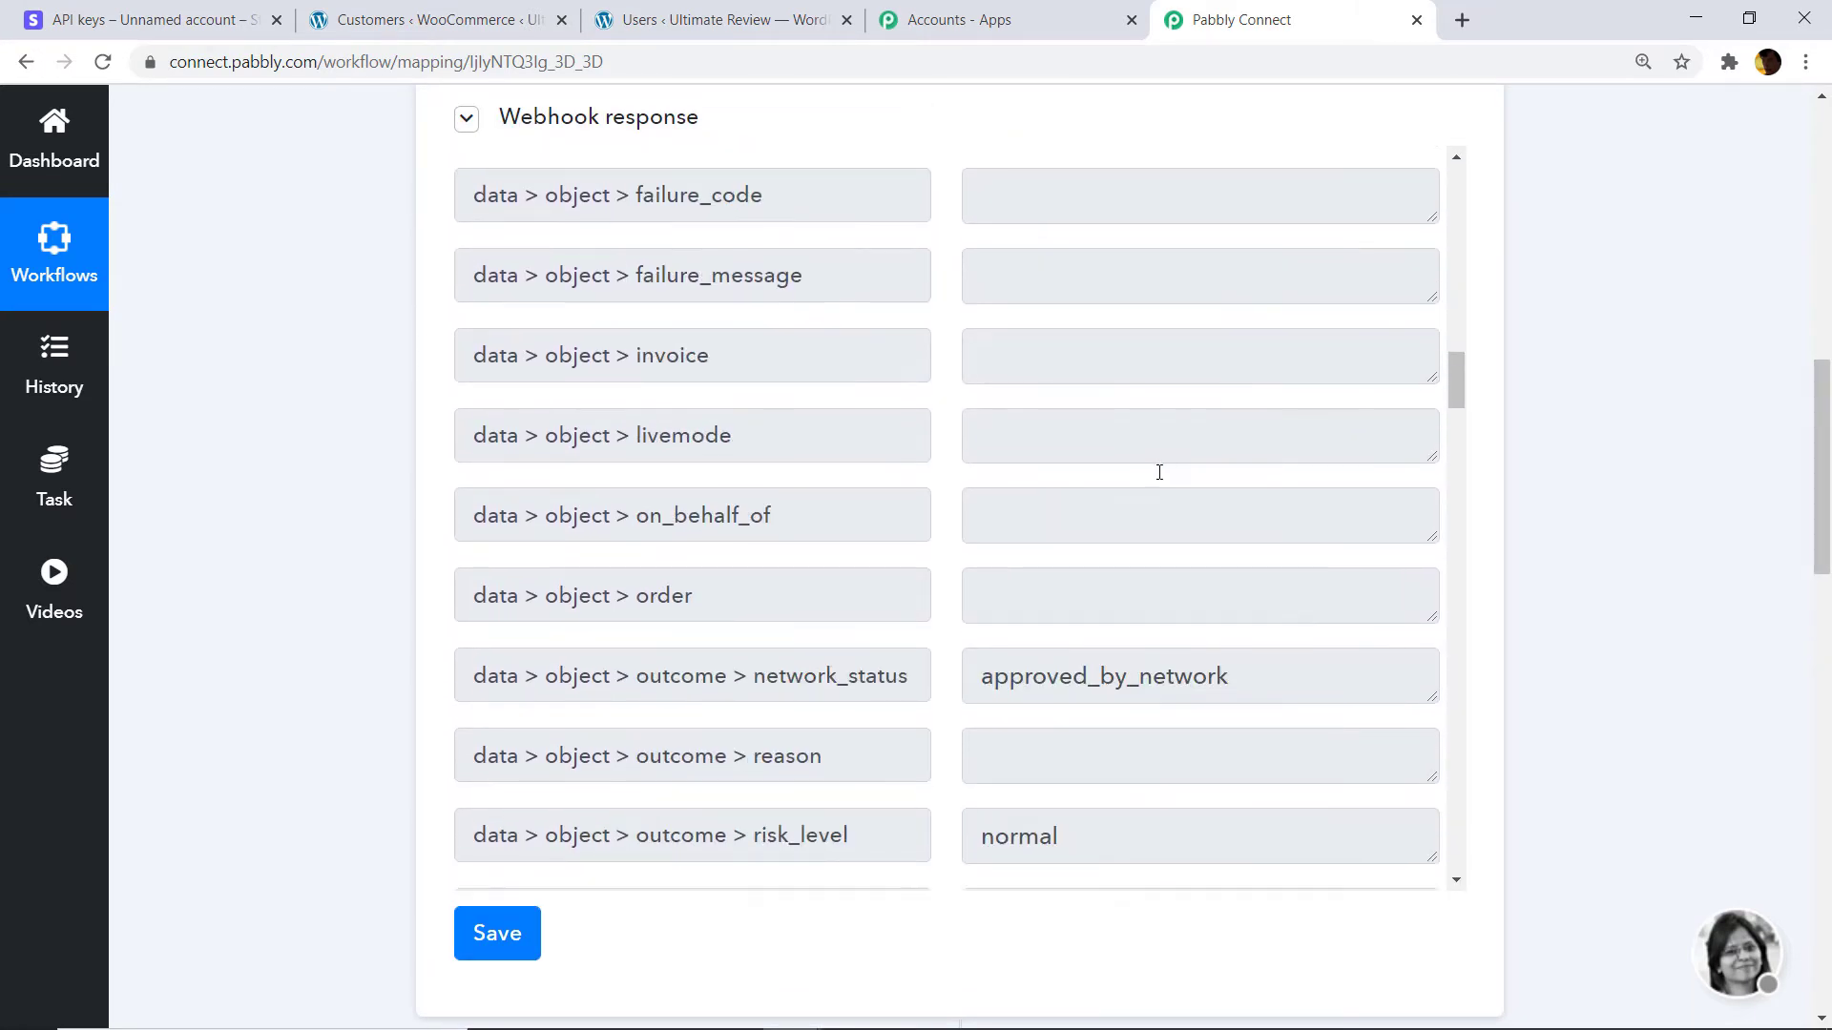
mouse_move(1829, 512)
mouse_down()
mouse_move(1829, 426)
mouse_move(1829, 526)
mouse_up()
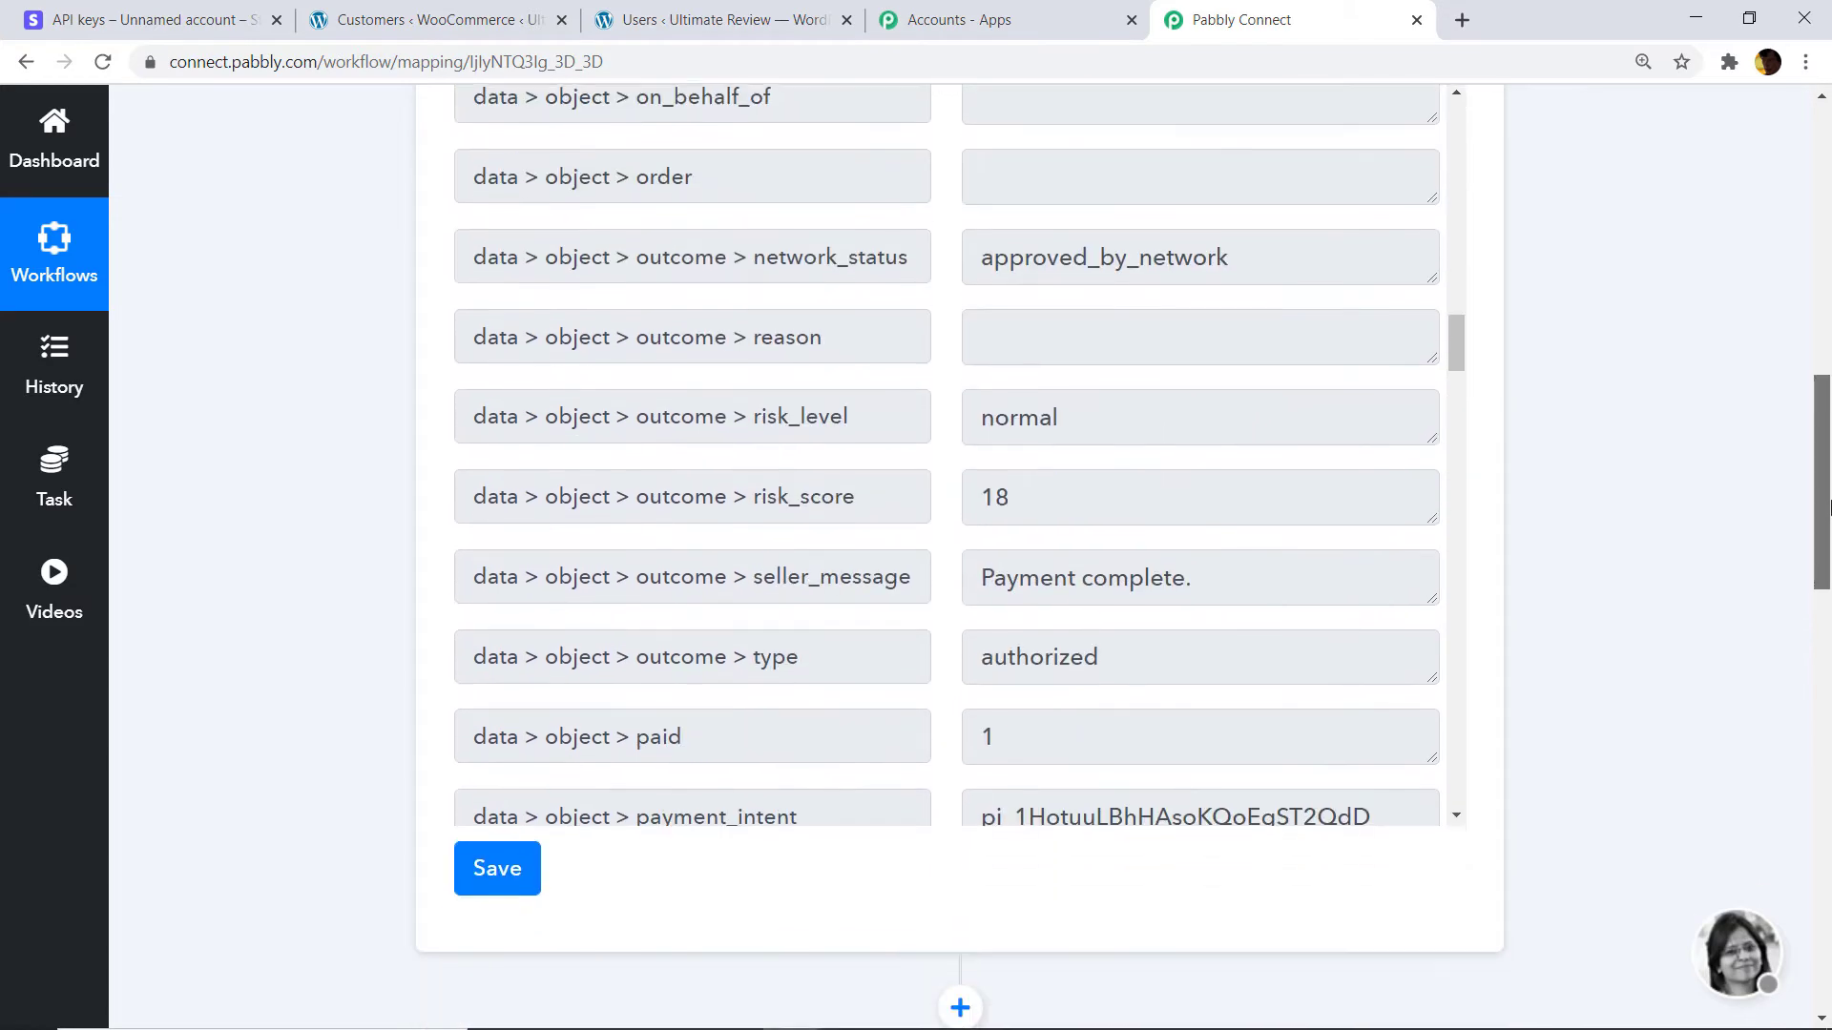
scroll(1031, 459, down, 9)
scroll(1049, 476, down, 13)
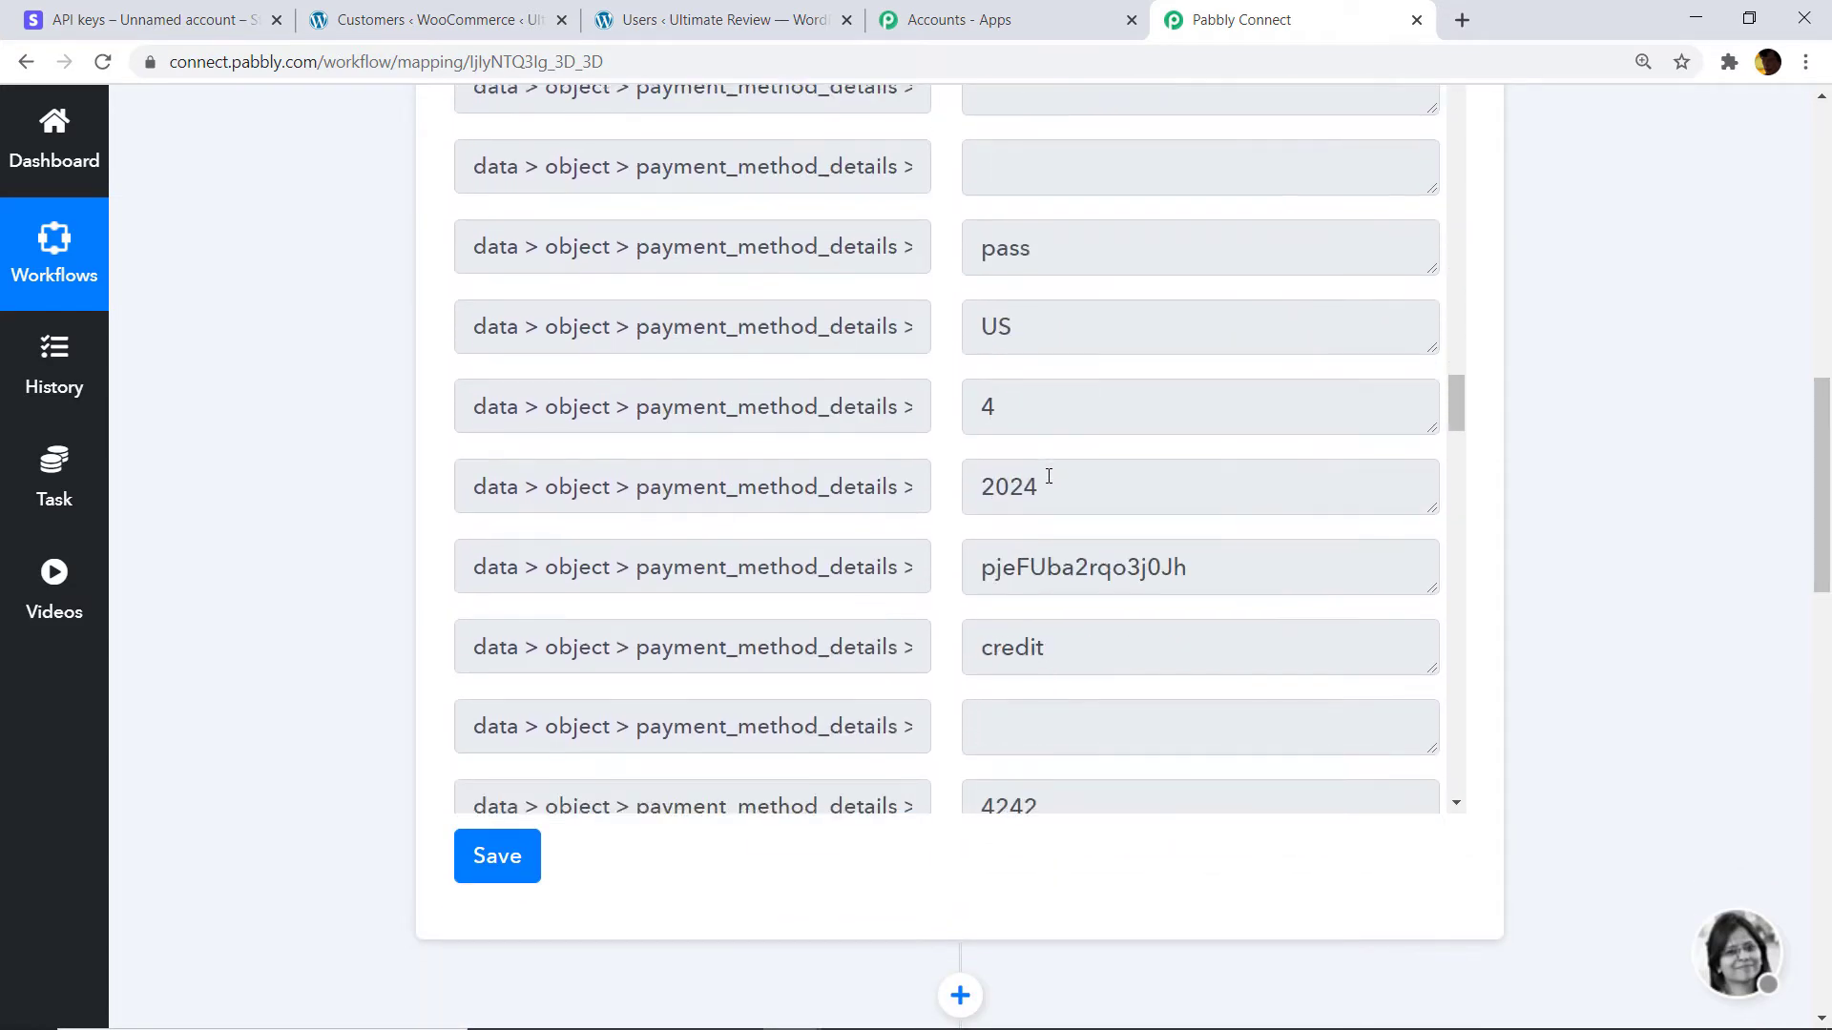
scroll(1060, 495, down, 12)
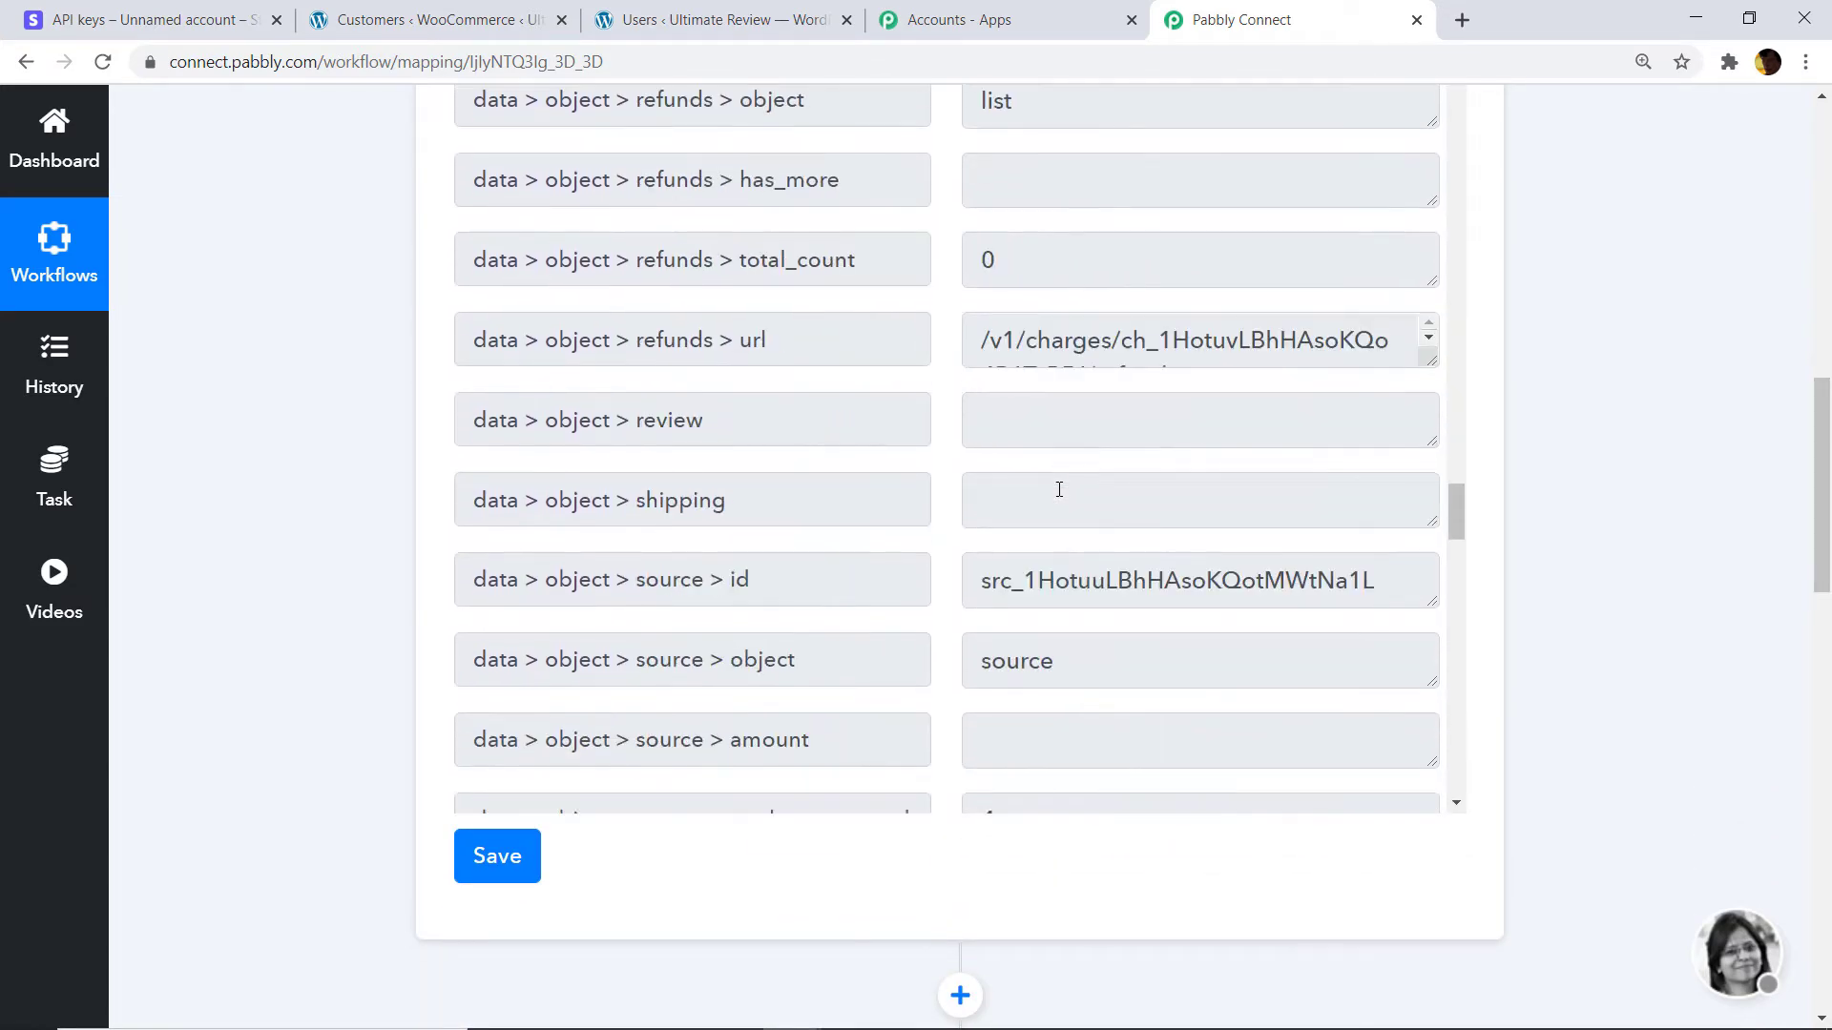
scroll(1060, 490, down, 14)
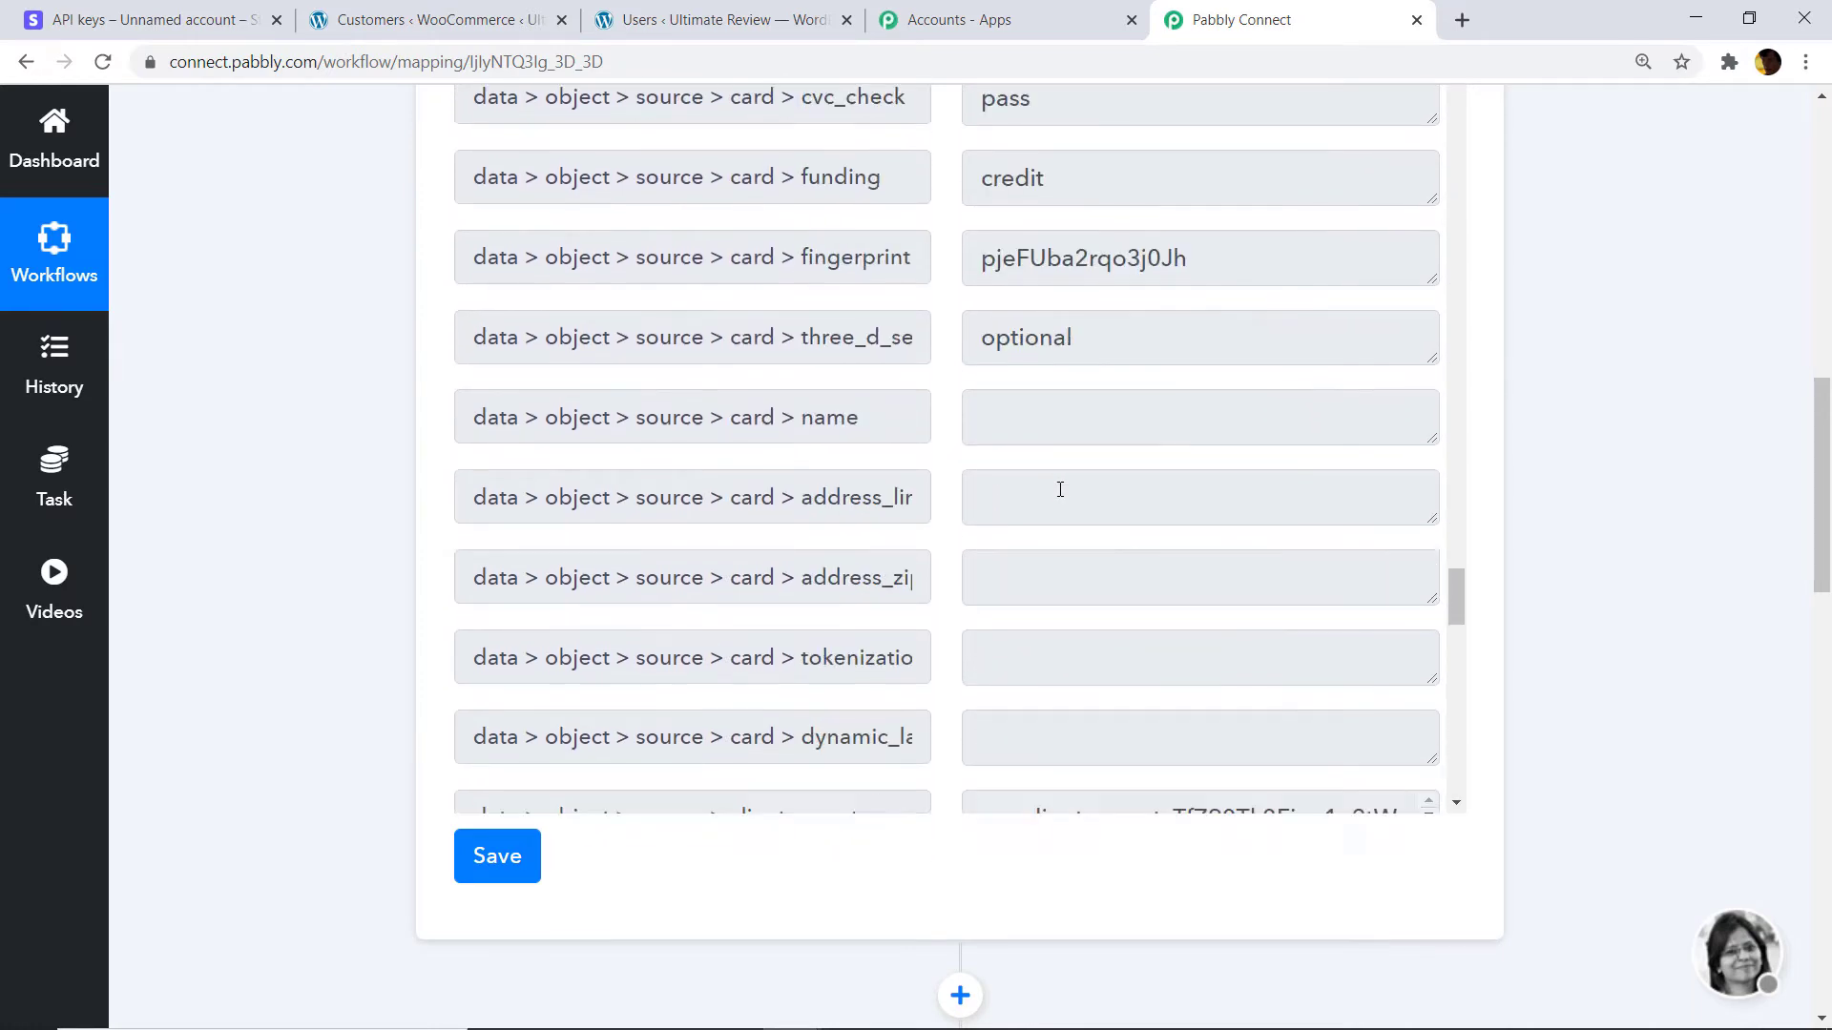
scroll(1154, 519, up, 15)
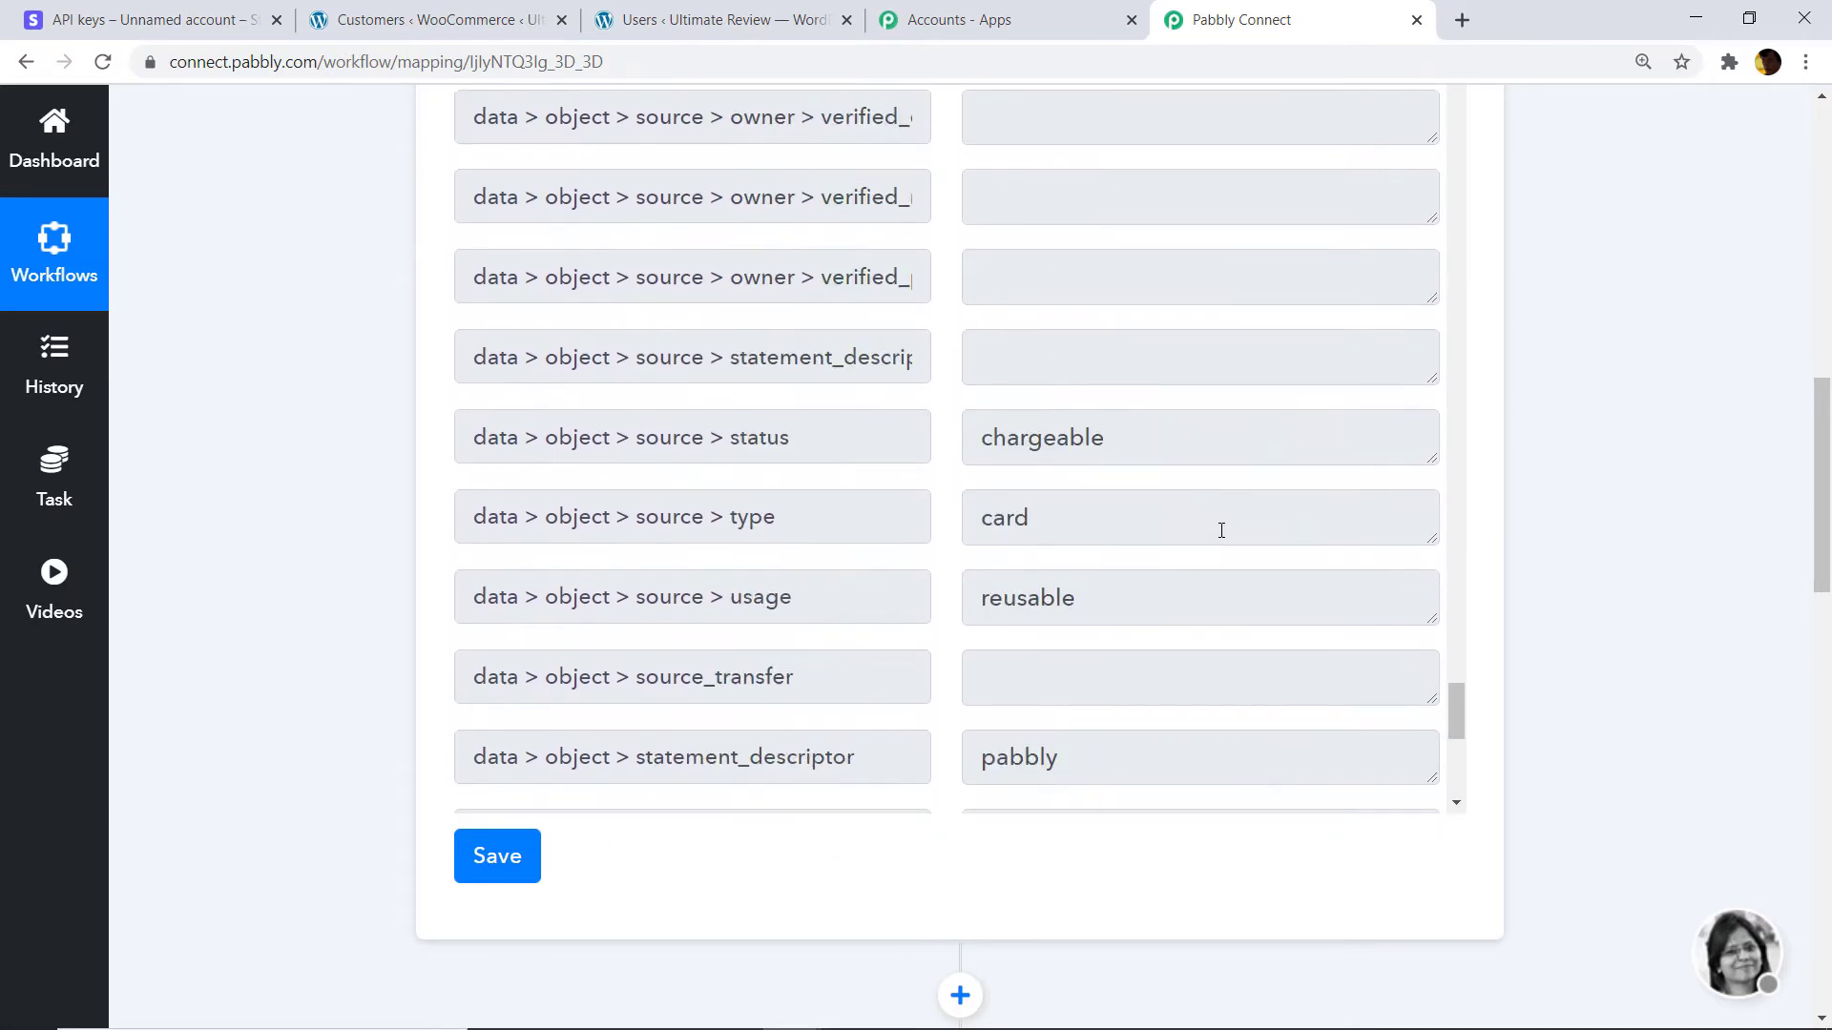
scroll(1183, 496, up, 15)
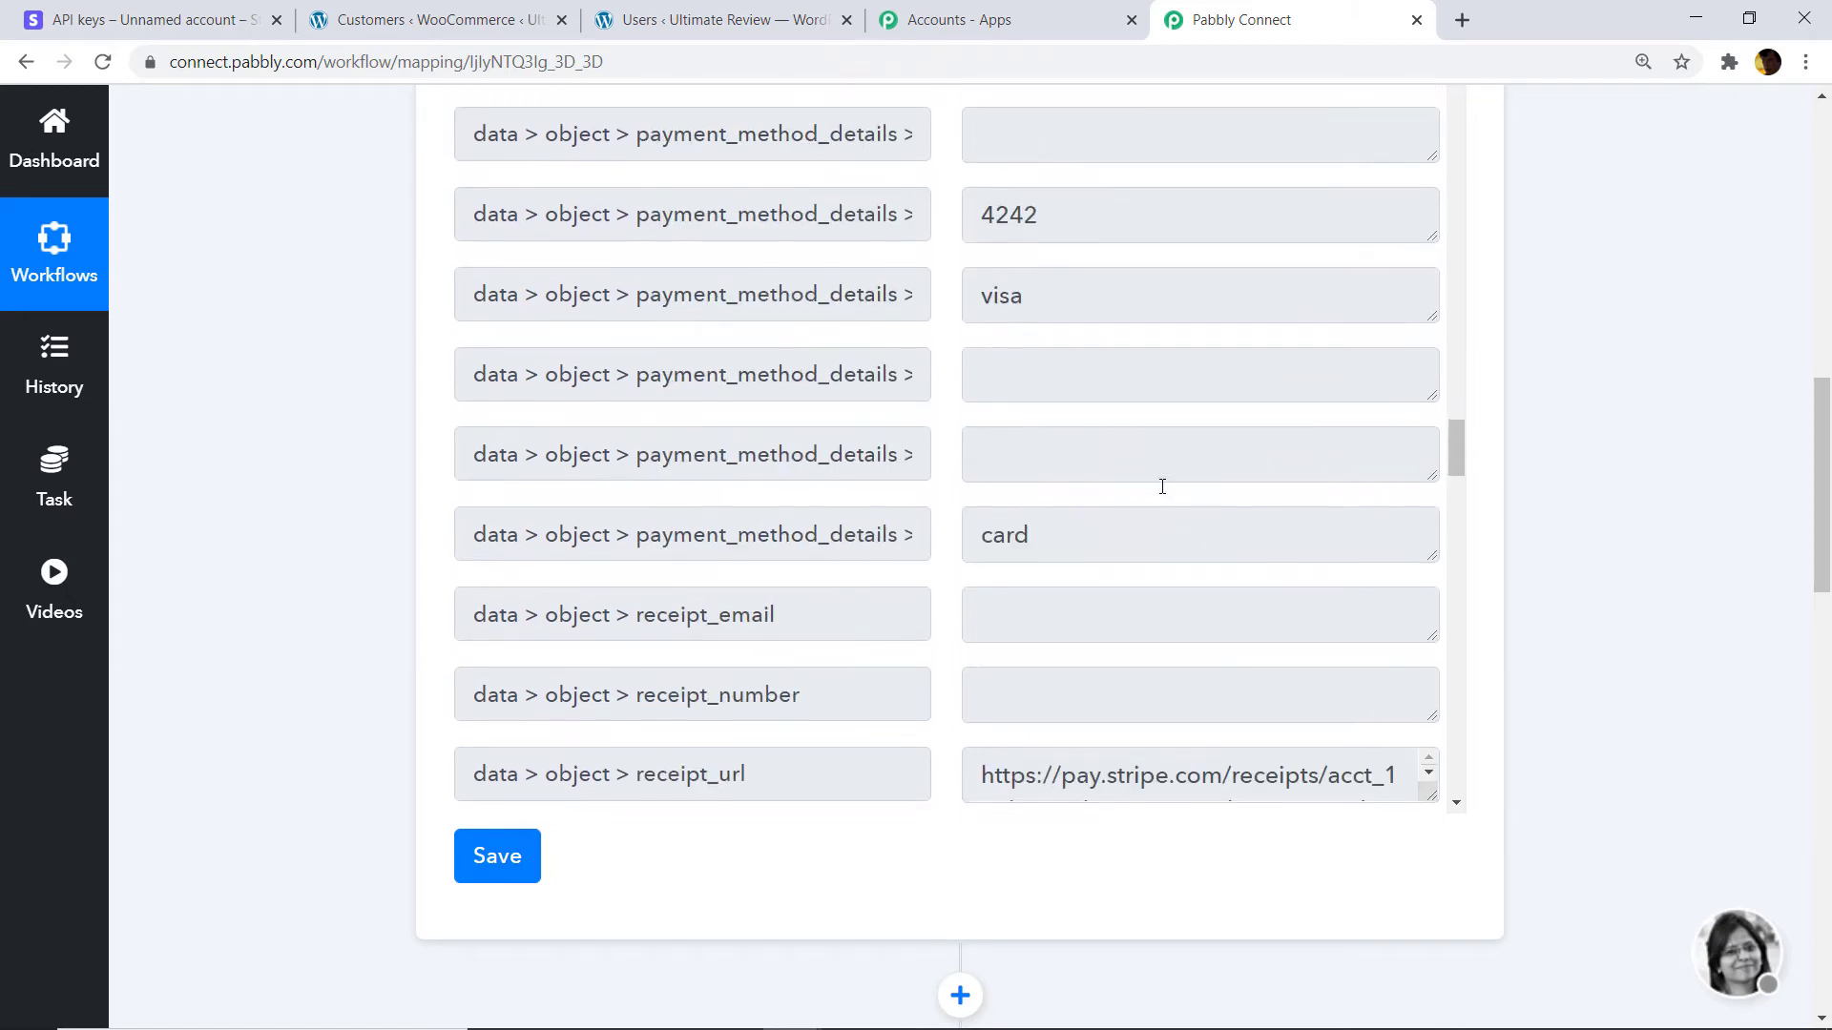
scroll(1161, 487, up, 15)
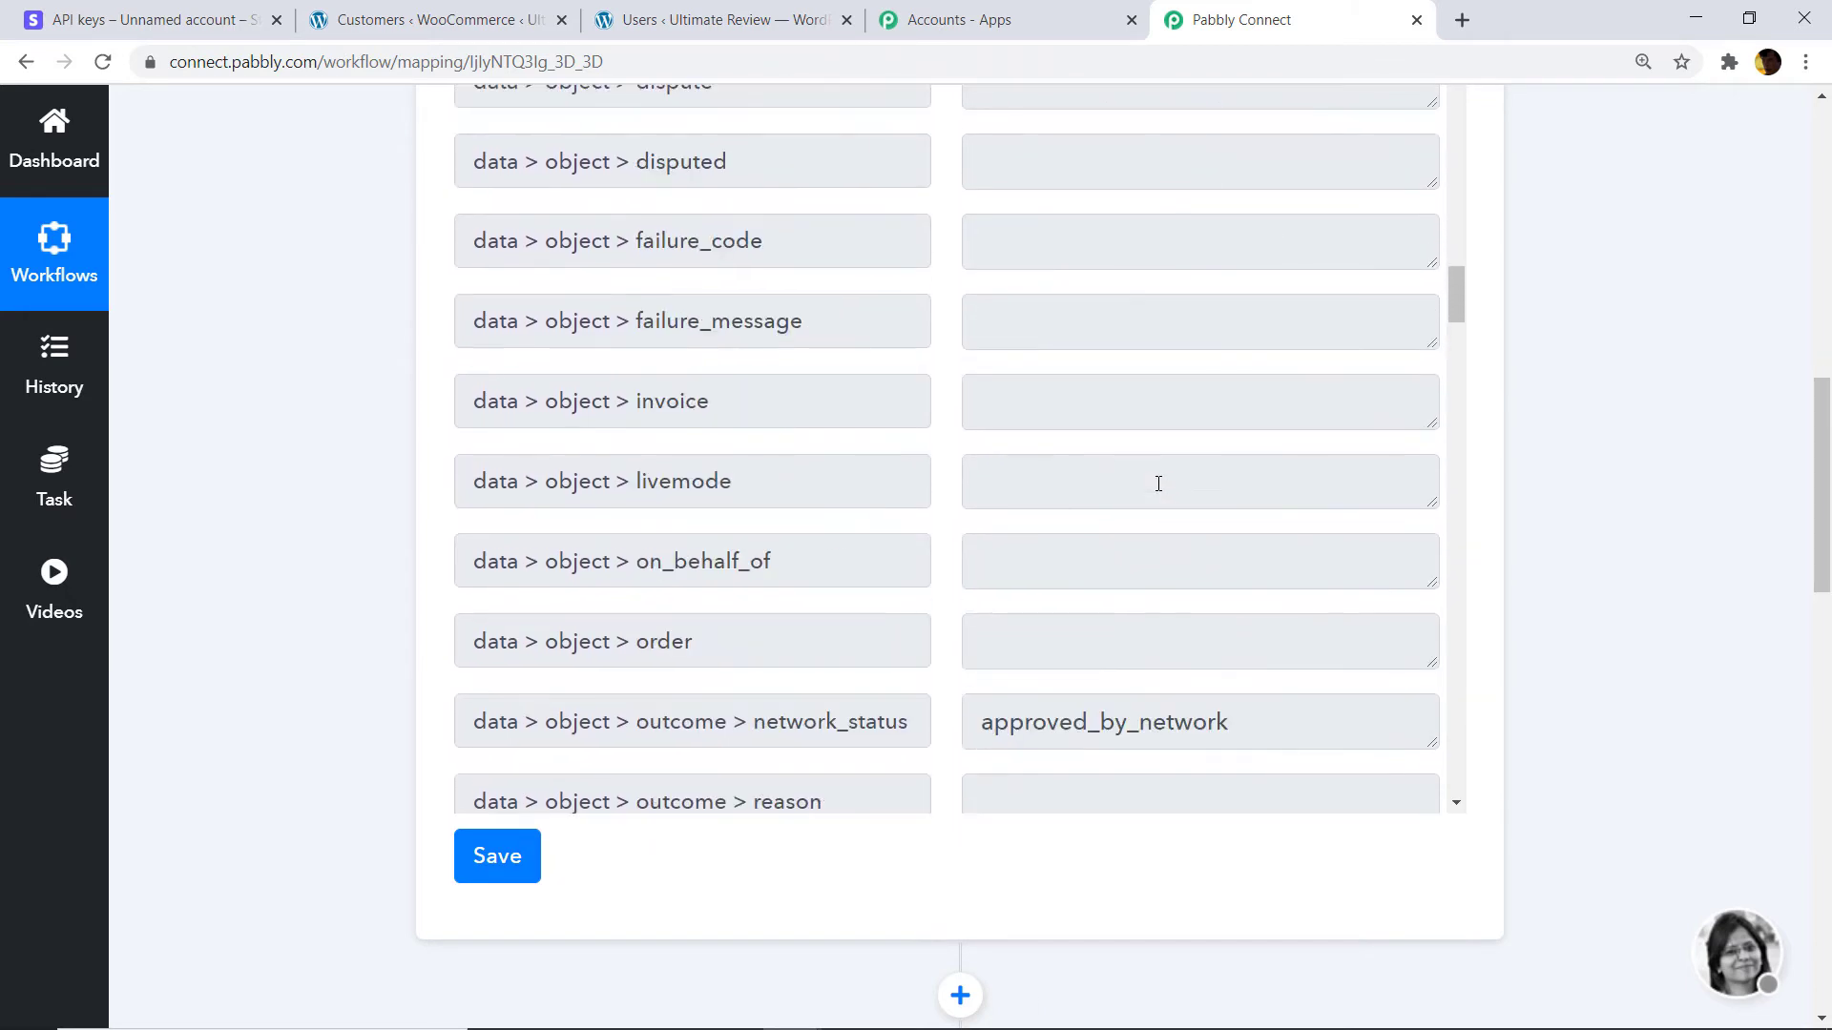
scroll(1158, 482, up, 5)
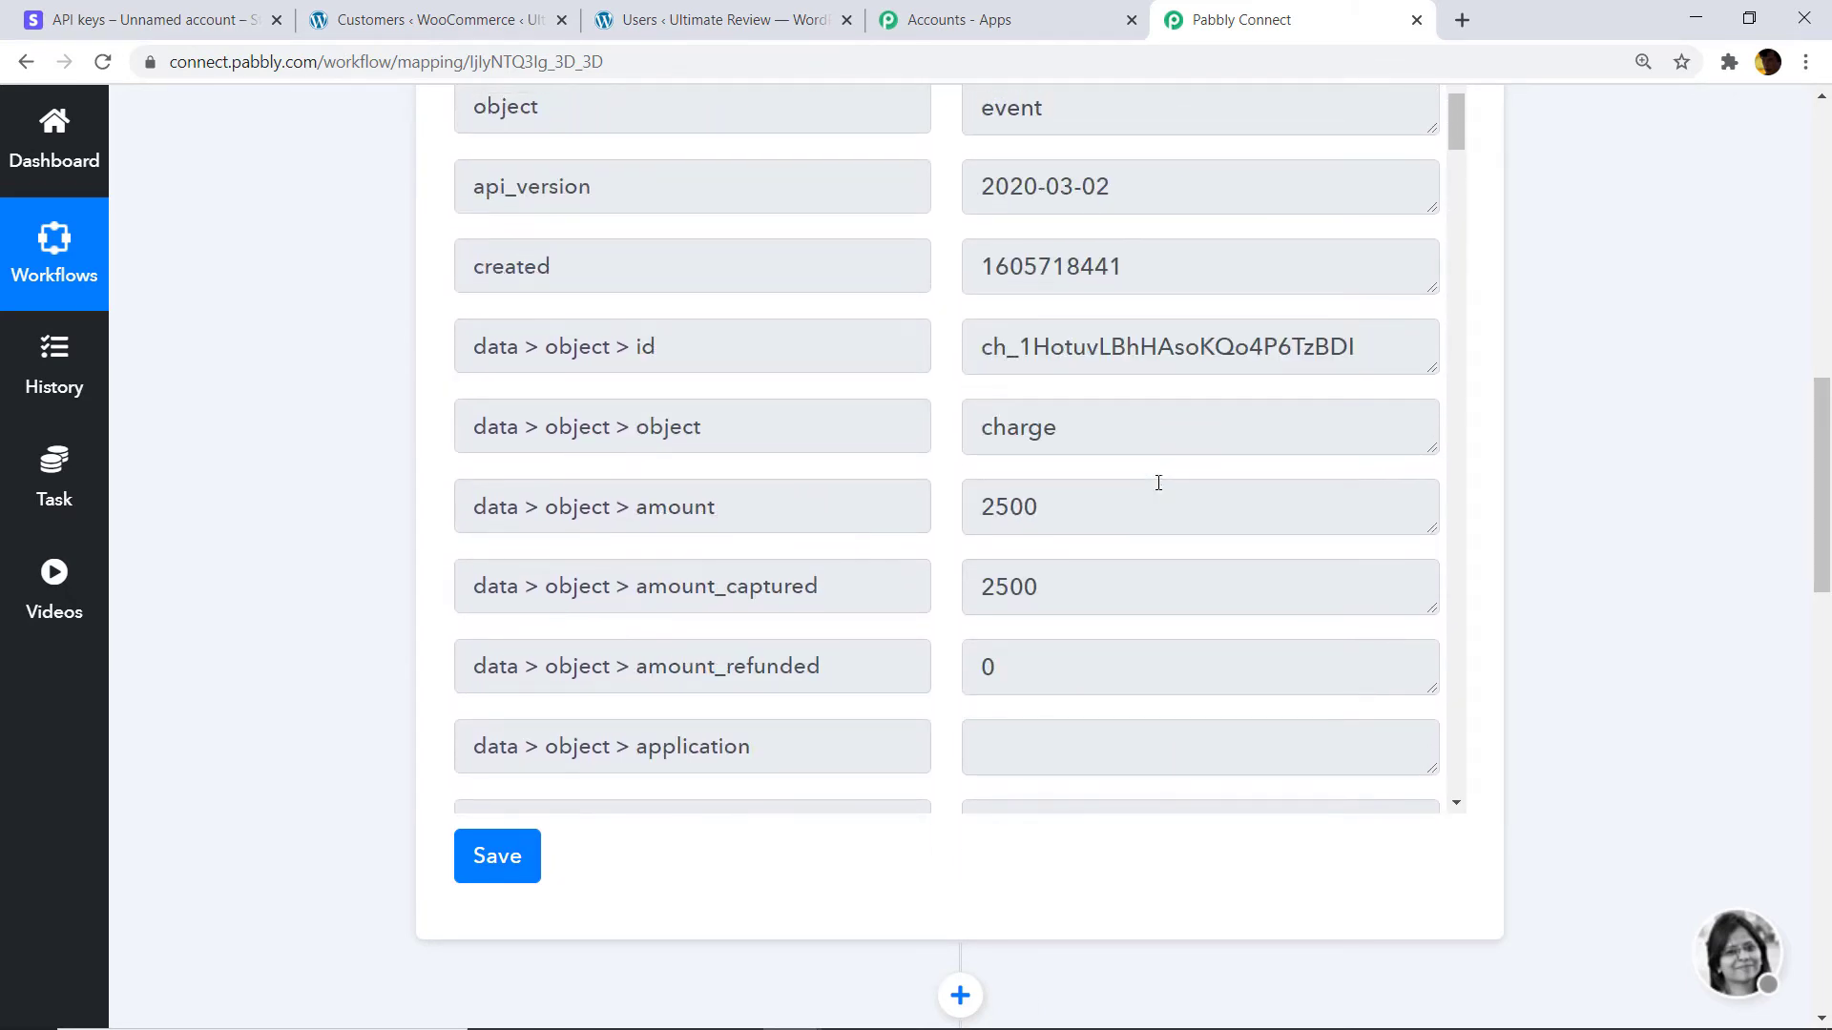
scroll(916, 567, down, 2)
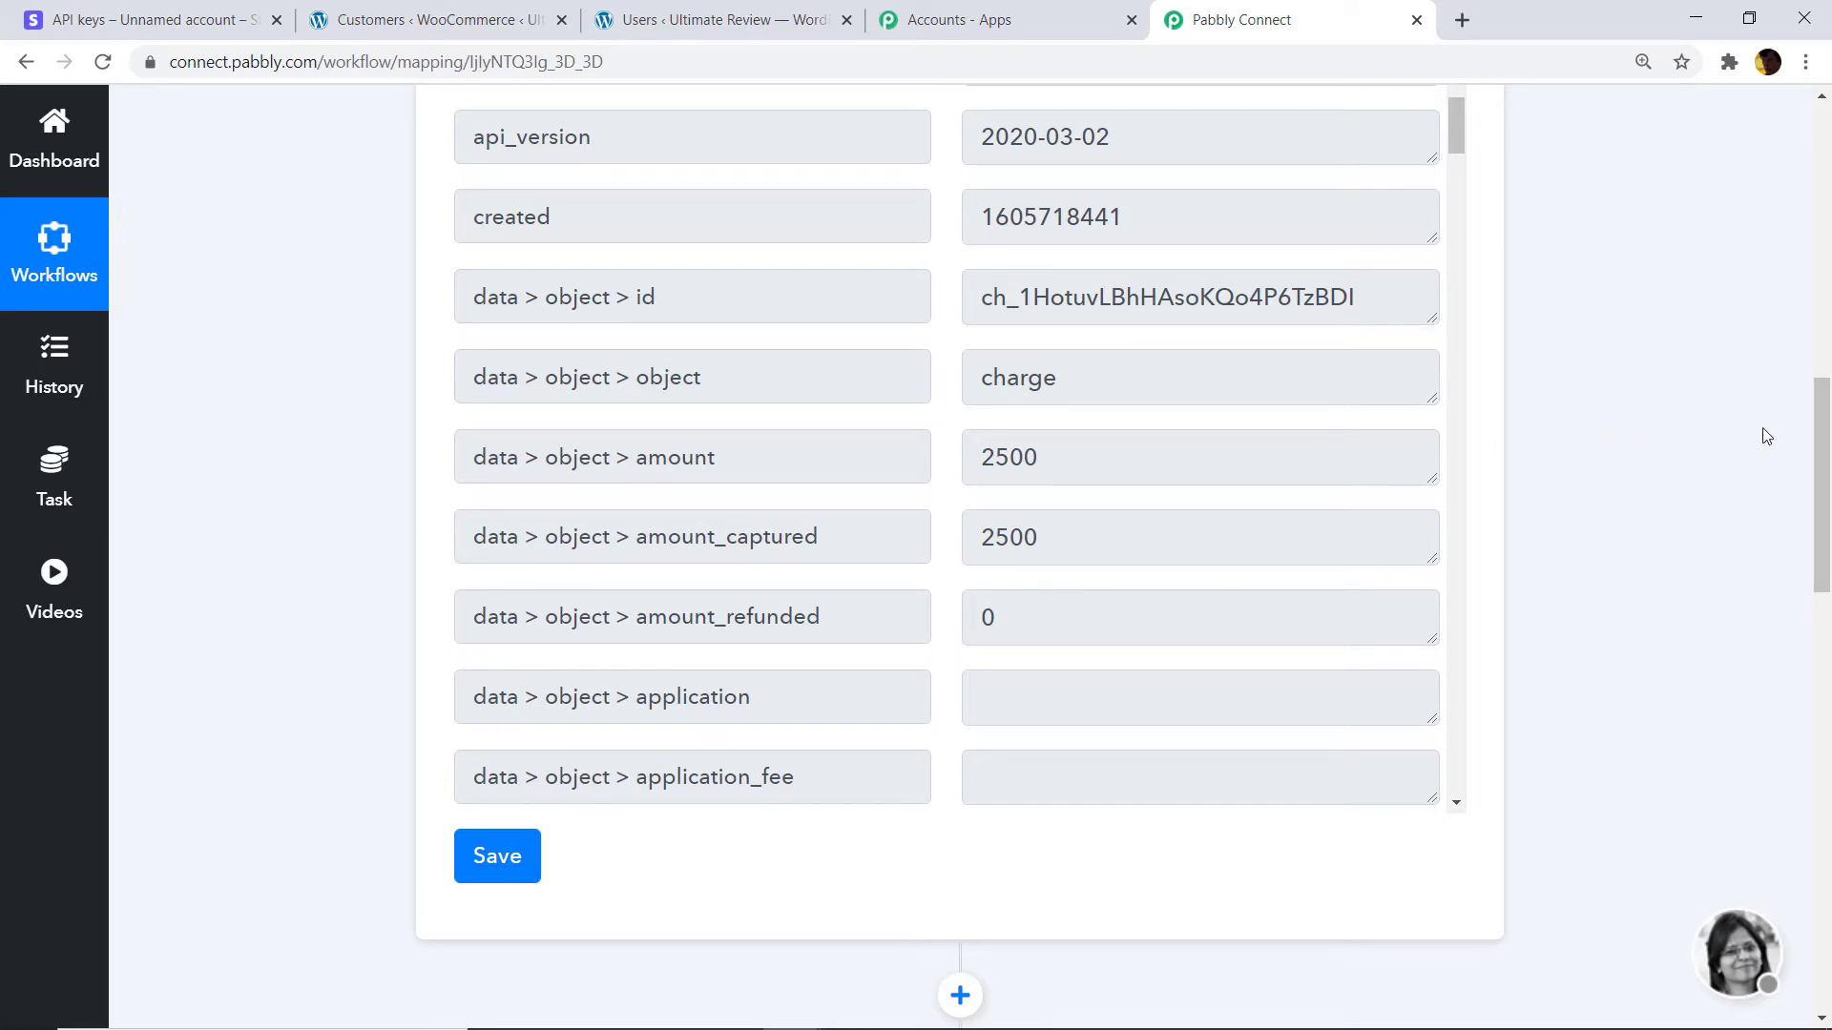
drag(1822, 449, 1829, 863)
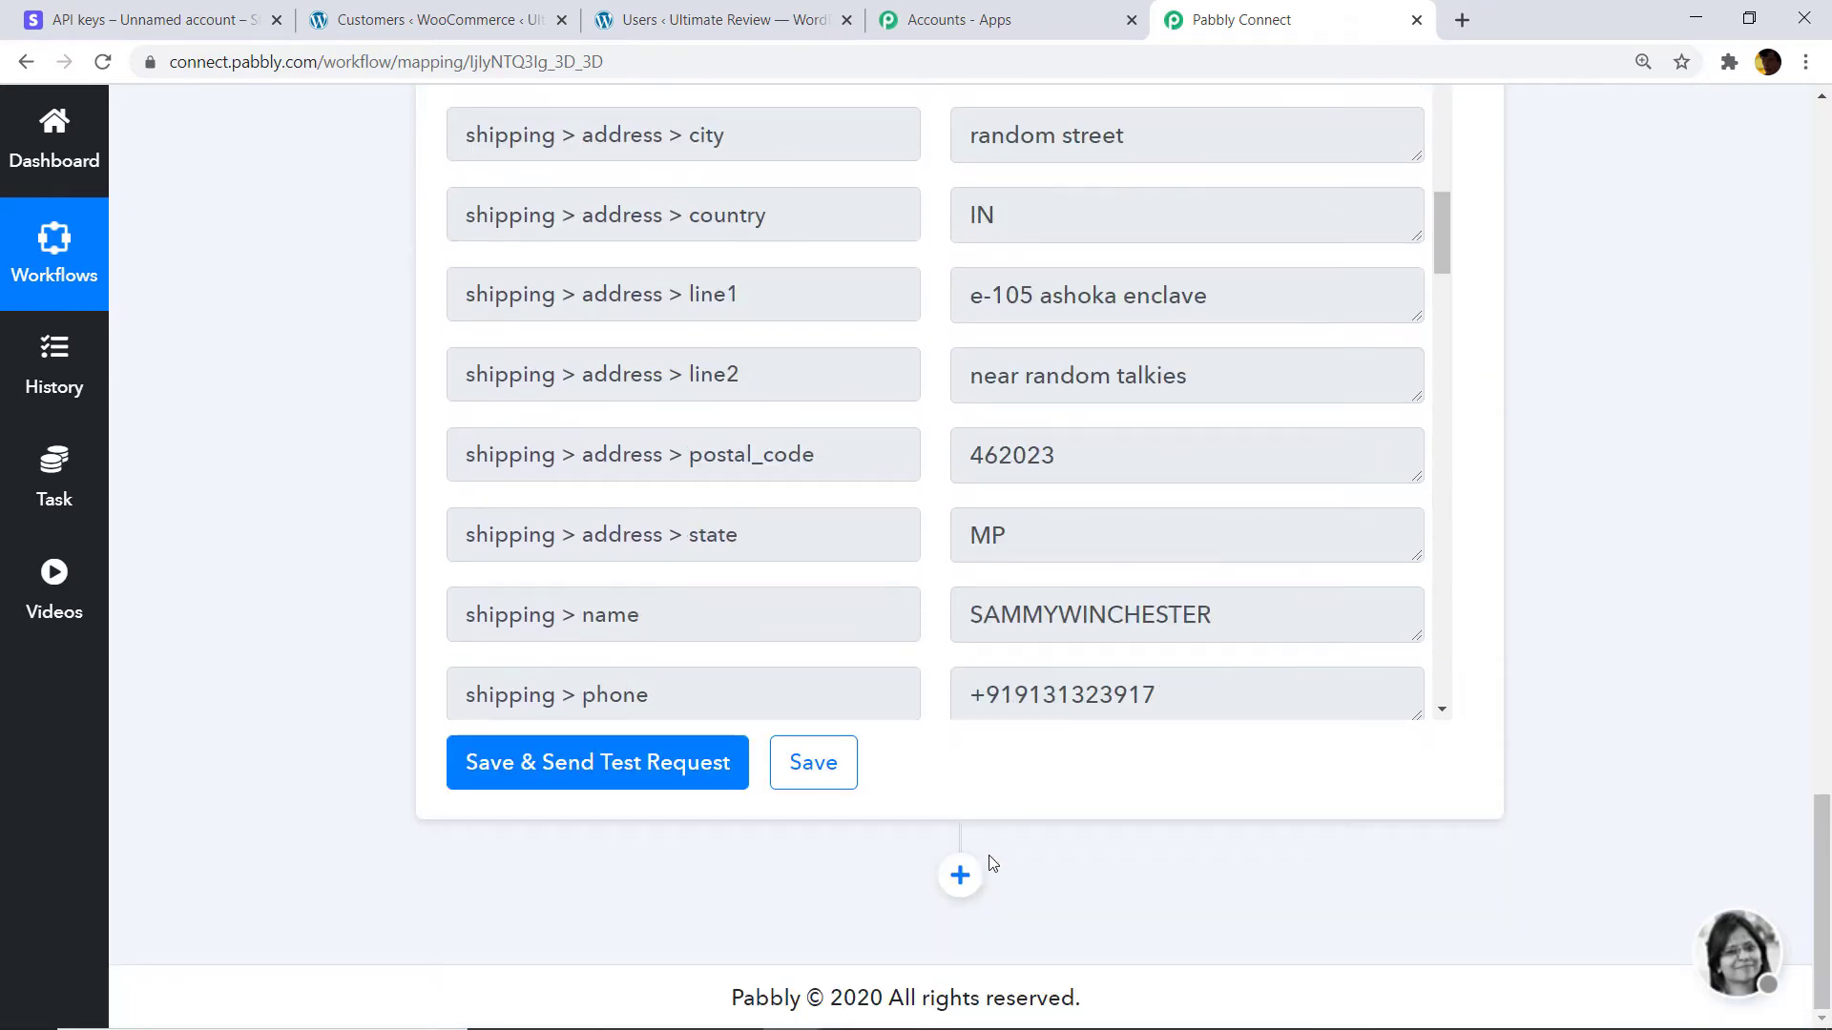
click(960, 875)
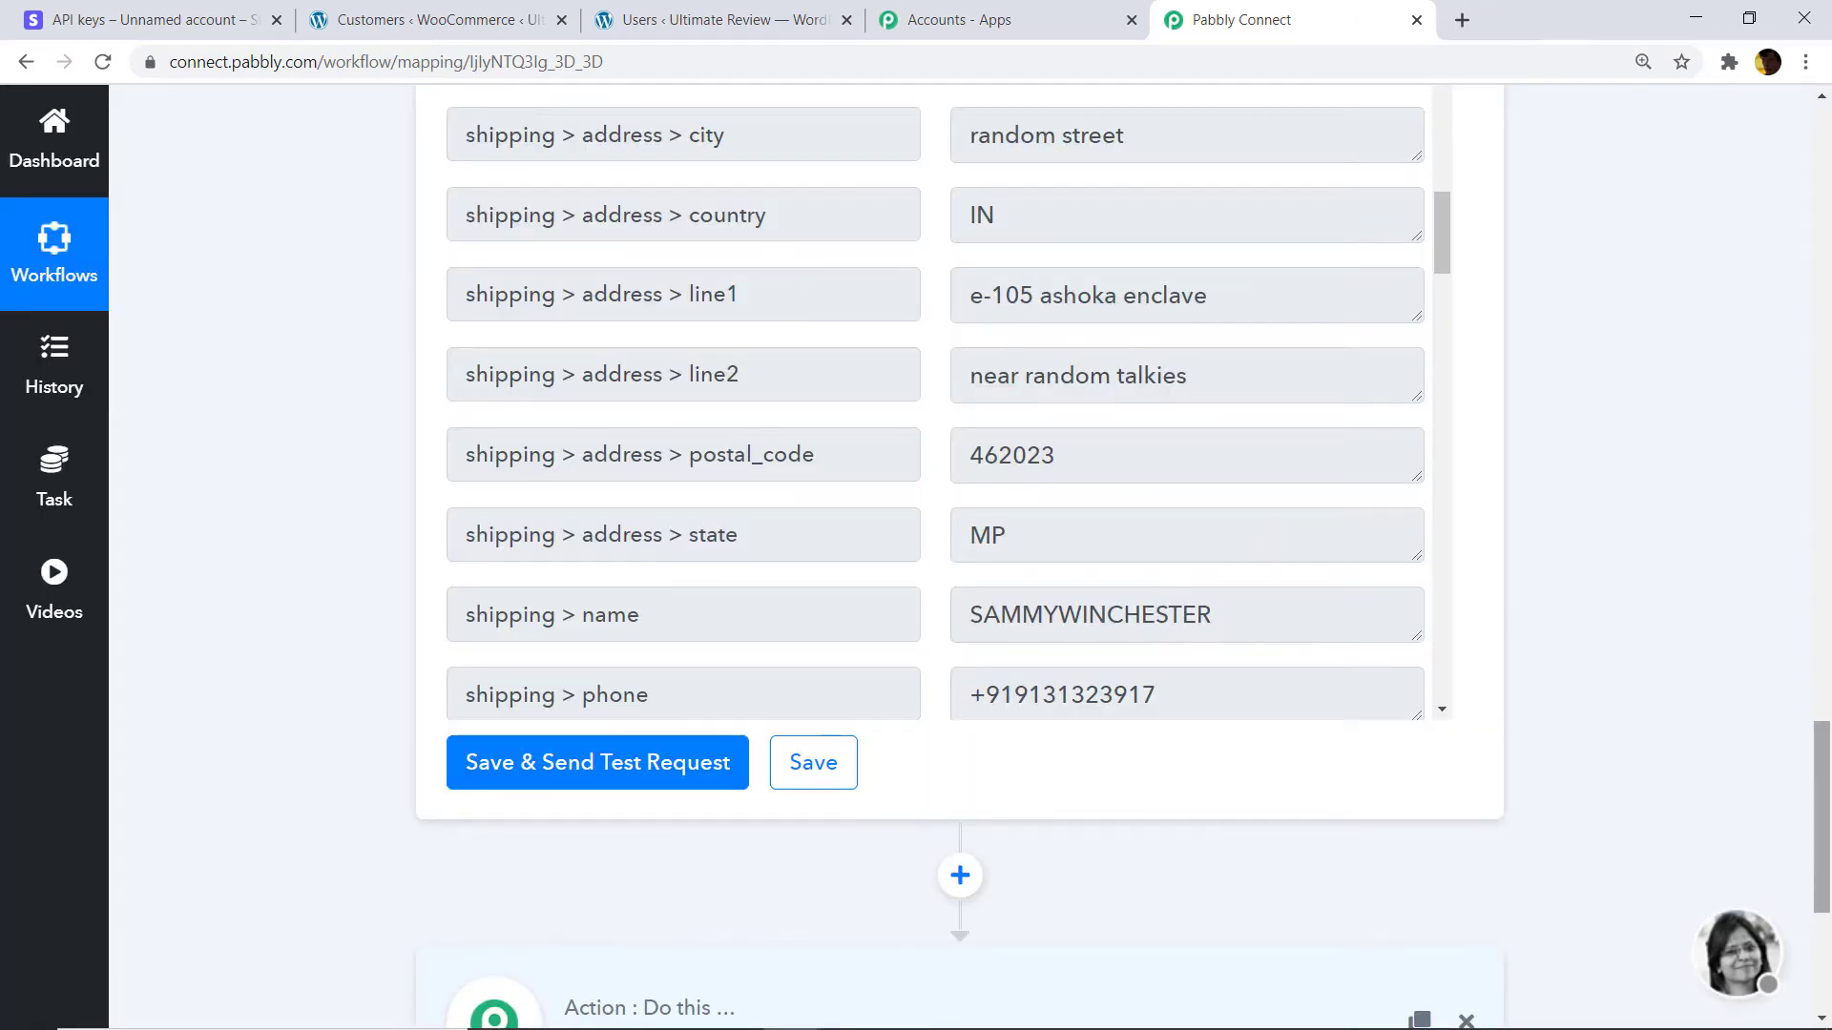
drag(1815, 780, 1818, 864)
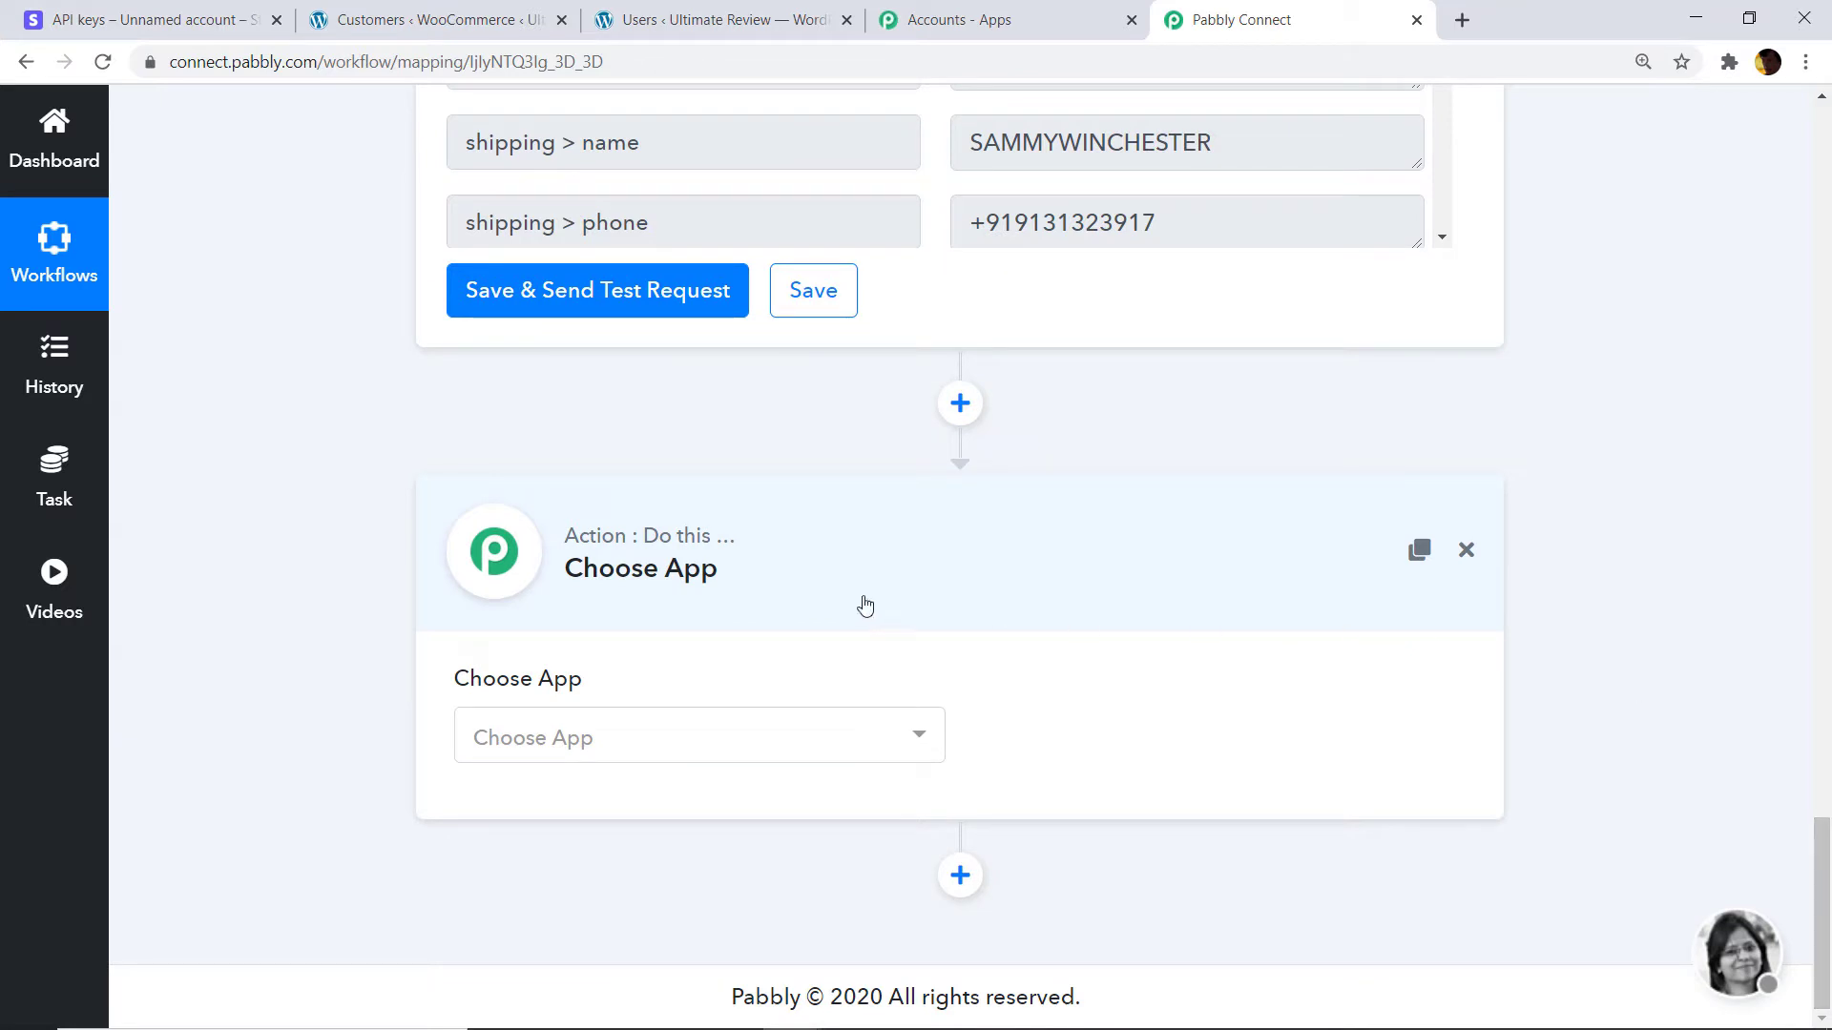
click(701, 737)
text(a)
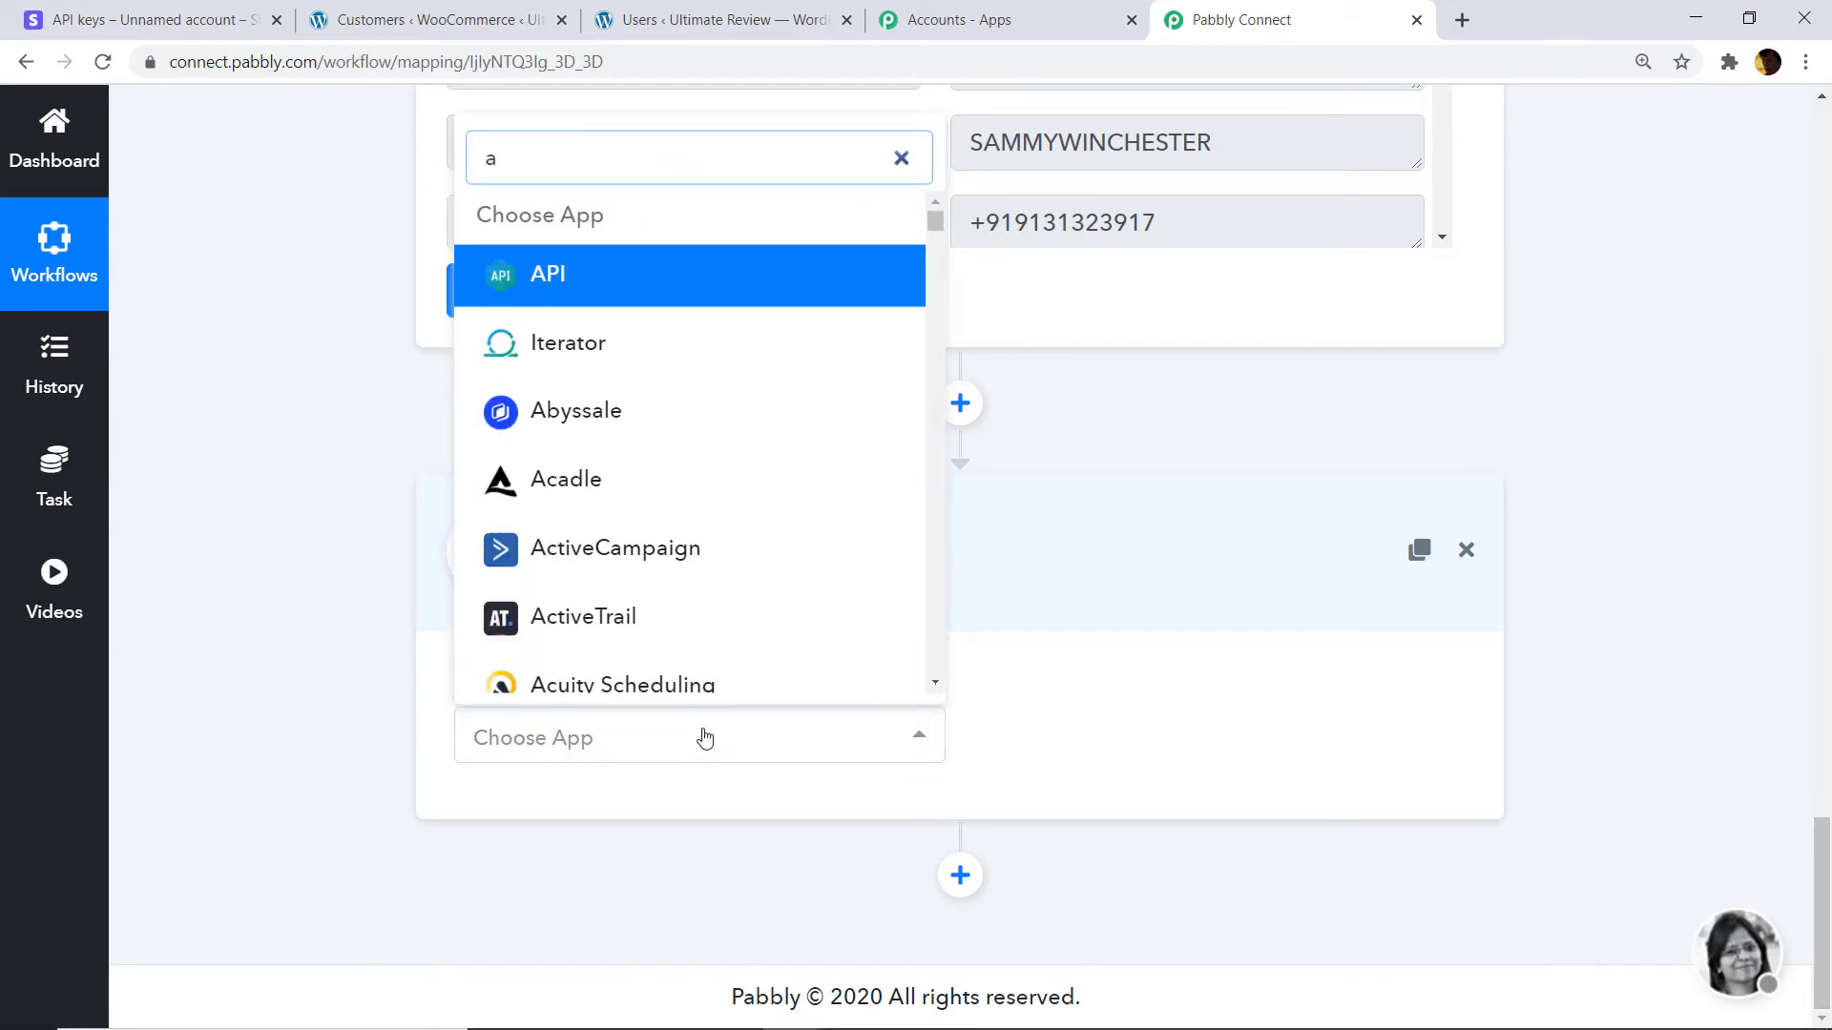
text(pi)
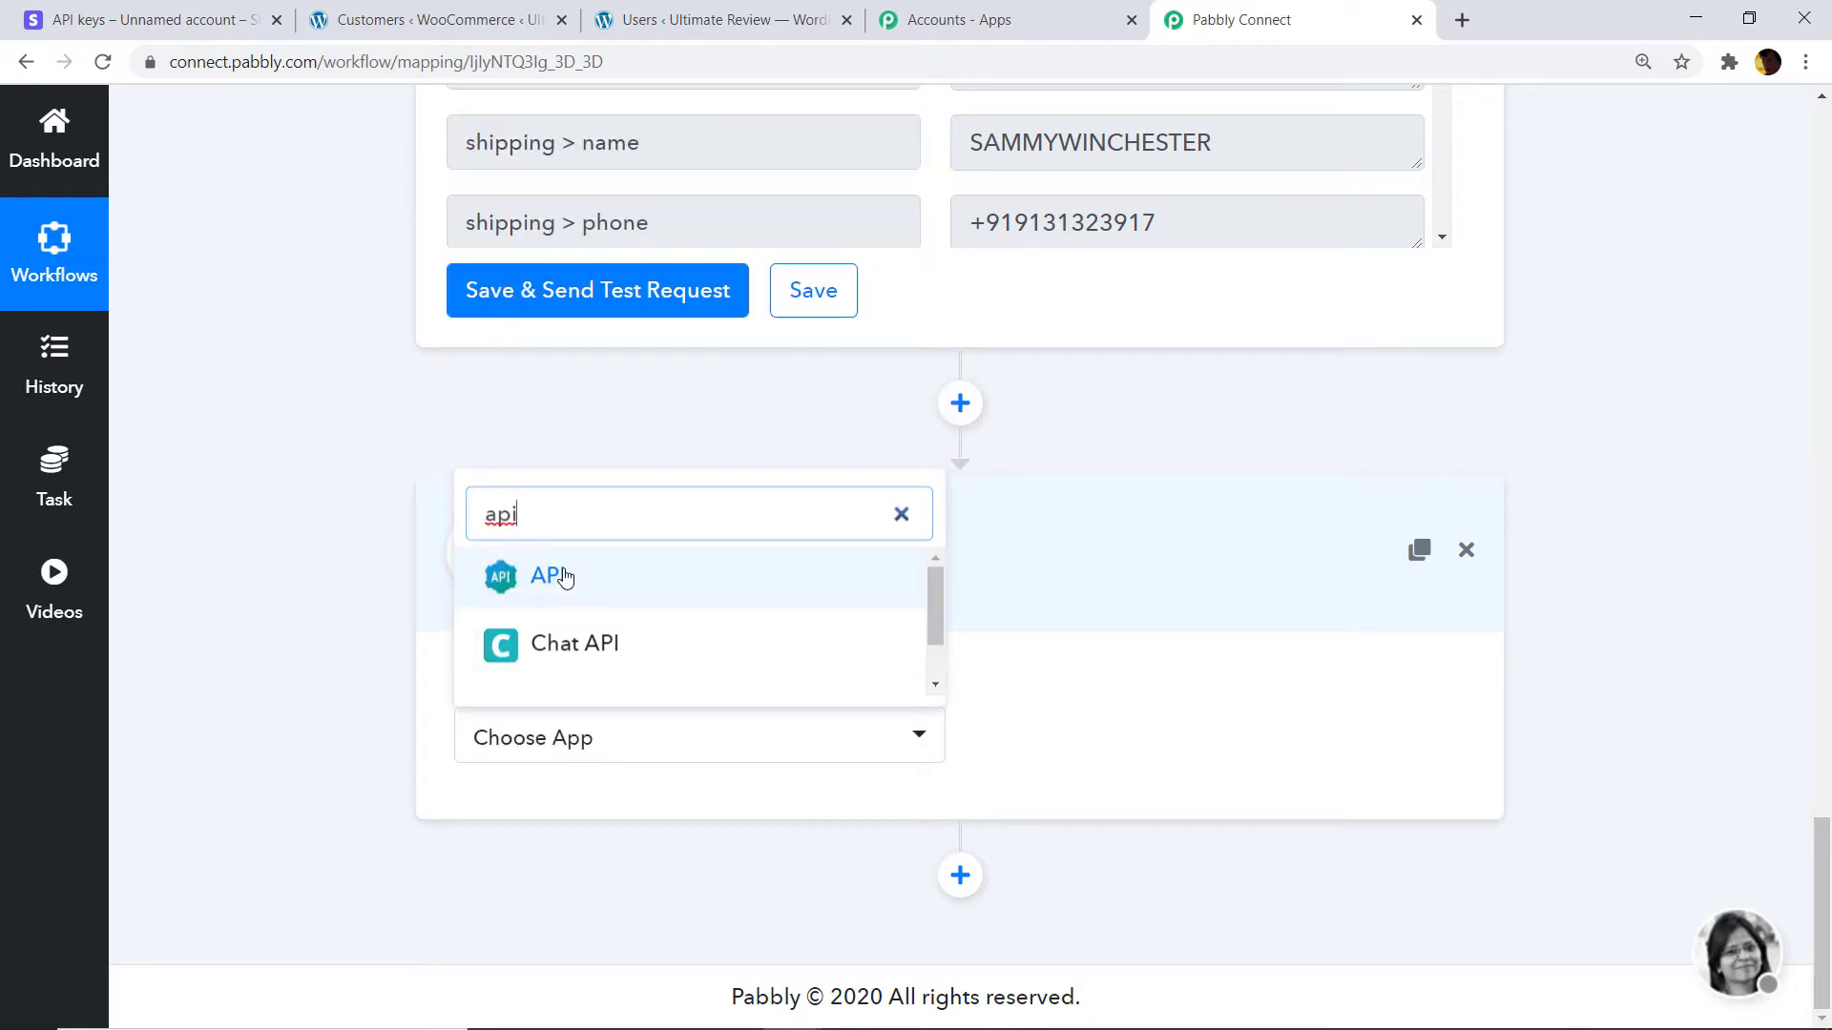
click(558, 576)
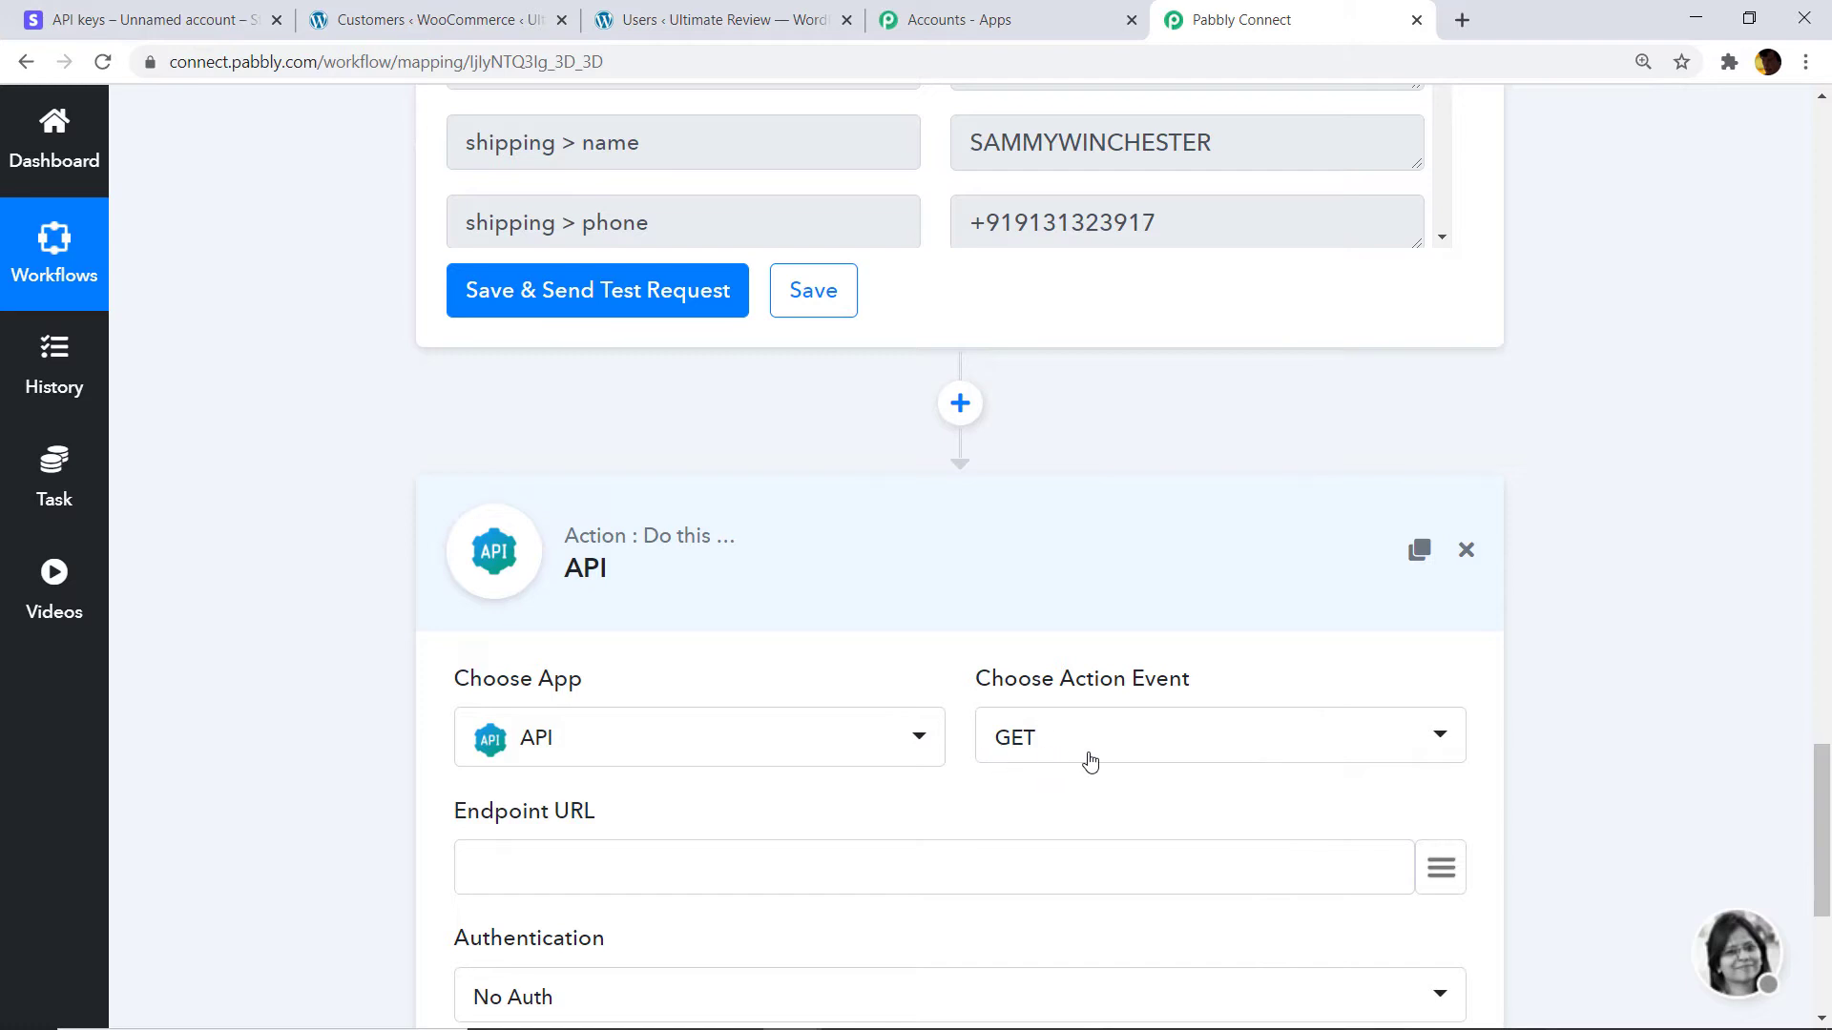
scroll(1659, 744, down, 5)
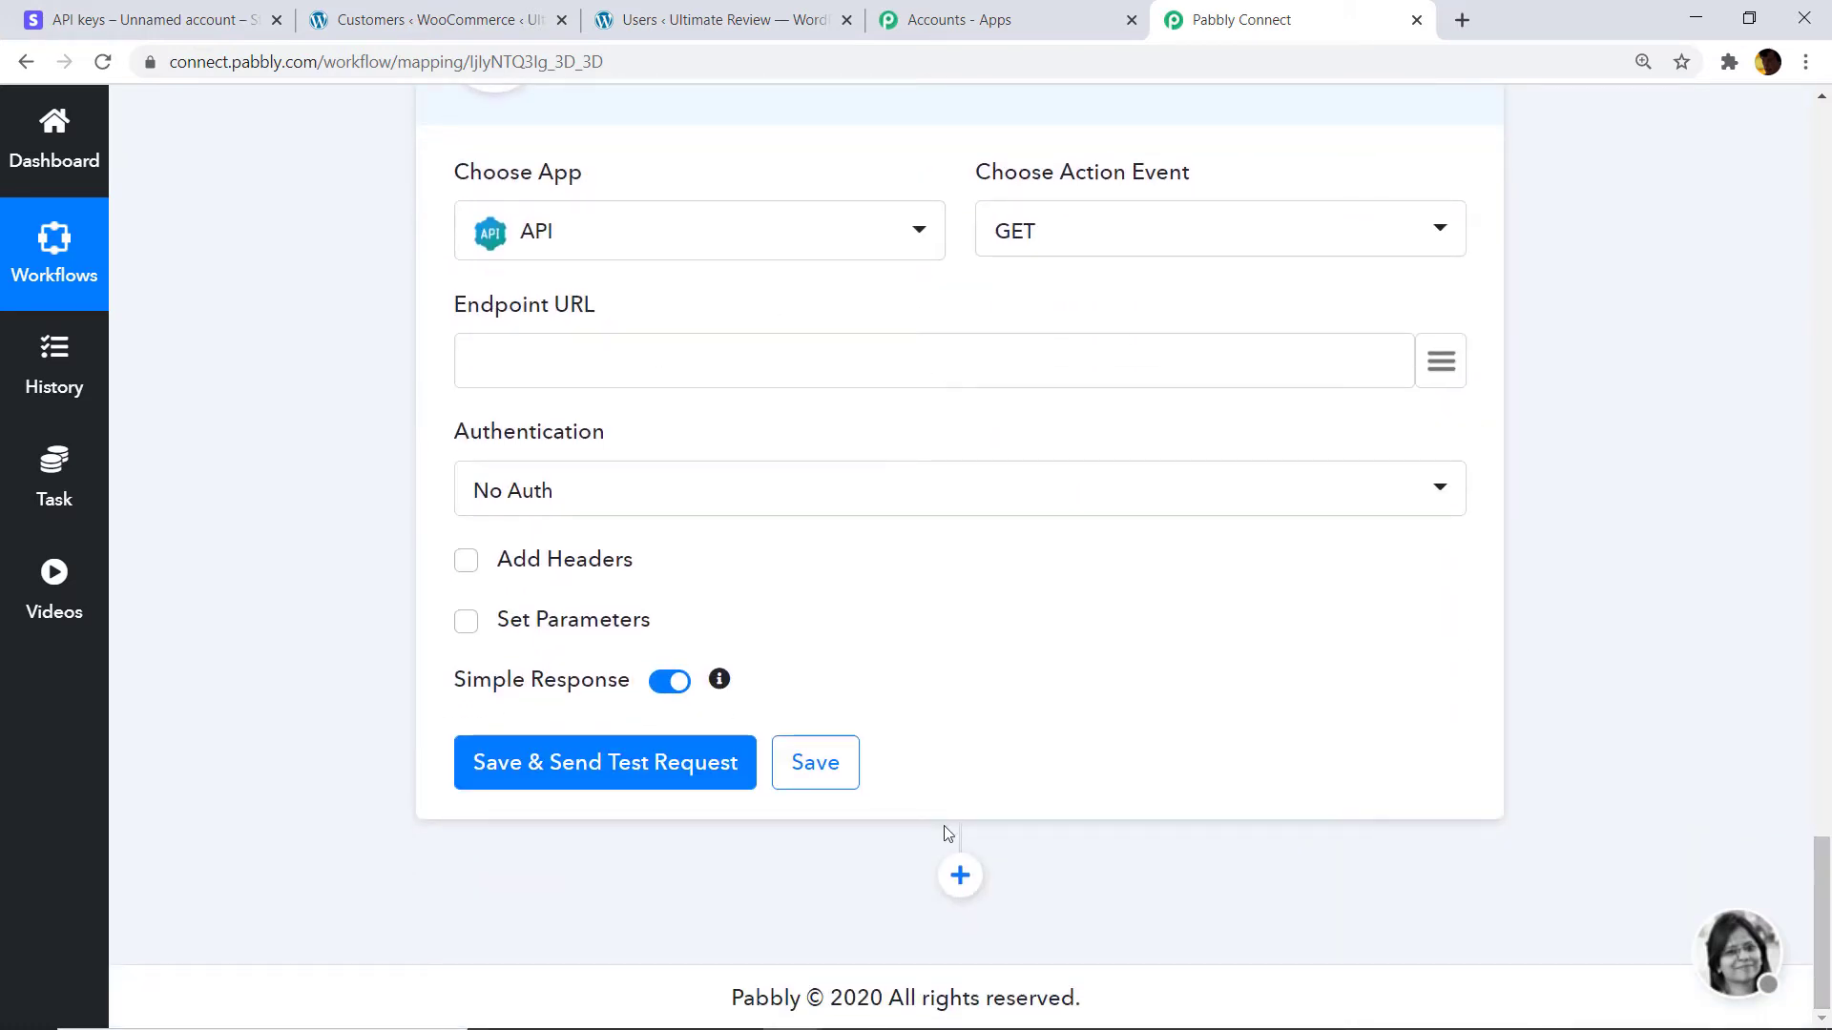
mouse_move(883, 1025)
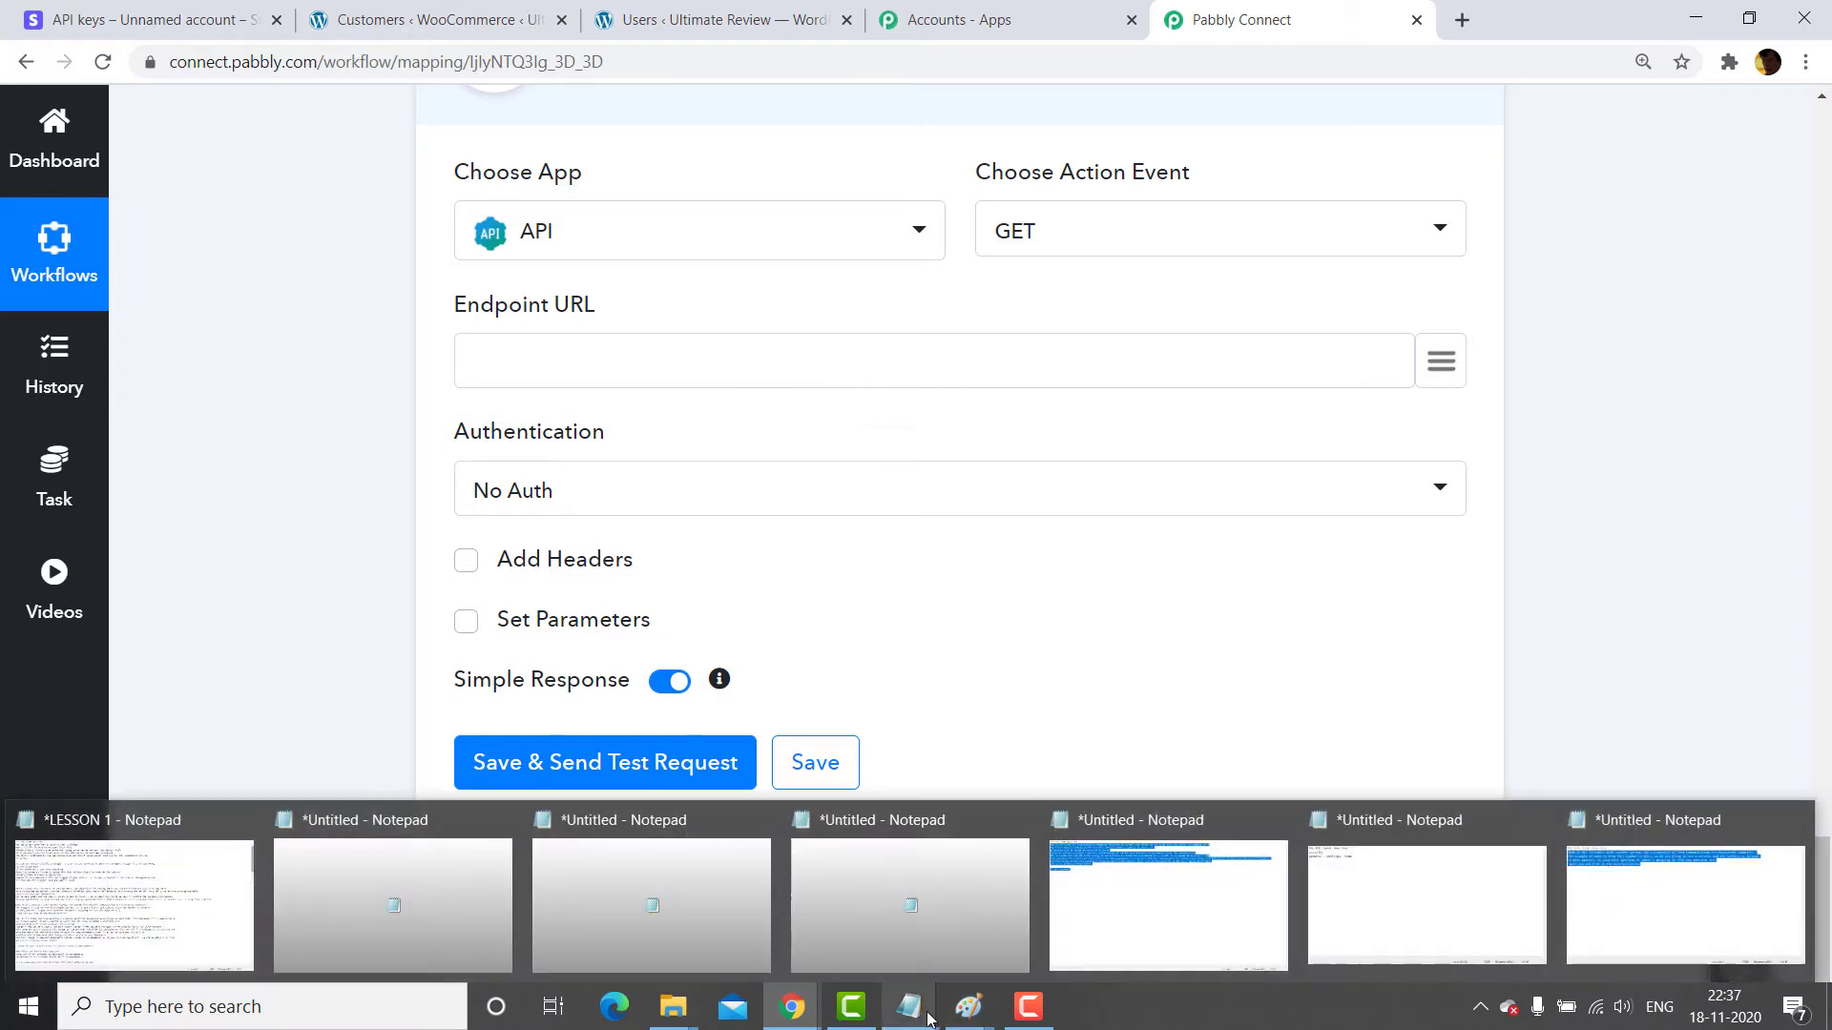
Paste the trim_amount endpoint URL and add a query parameter named amount.
click(899, 342)
text(https://forms.pabbly.com/api/trim_amount)
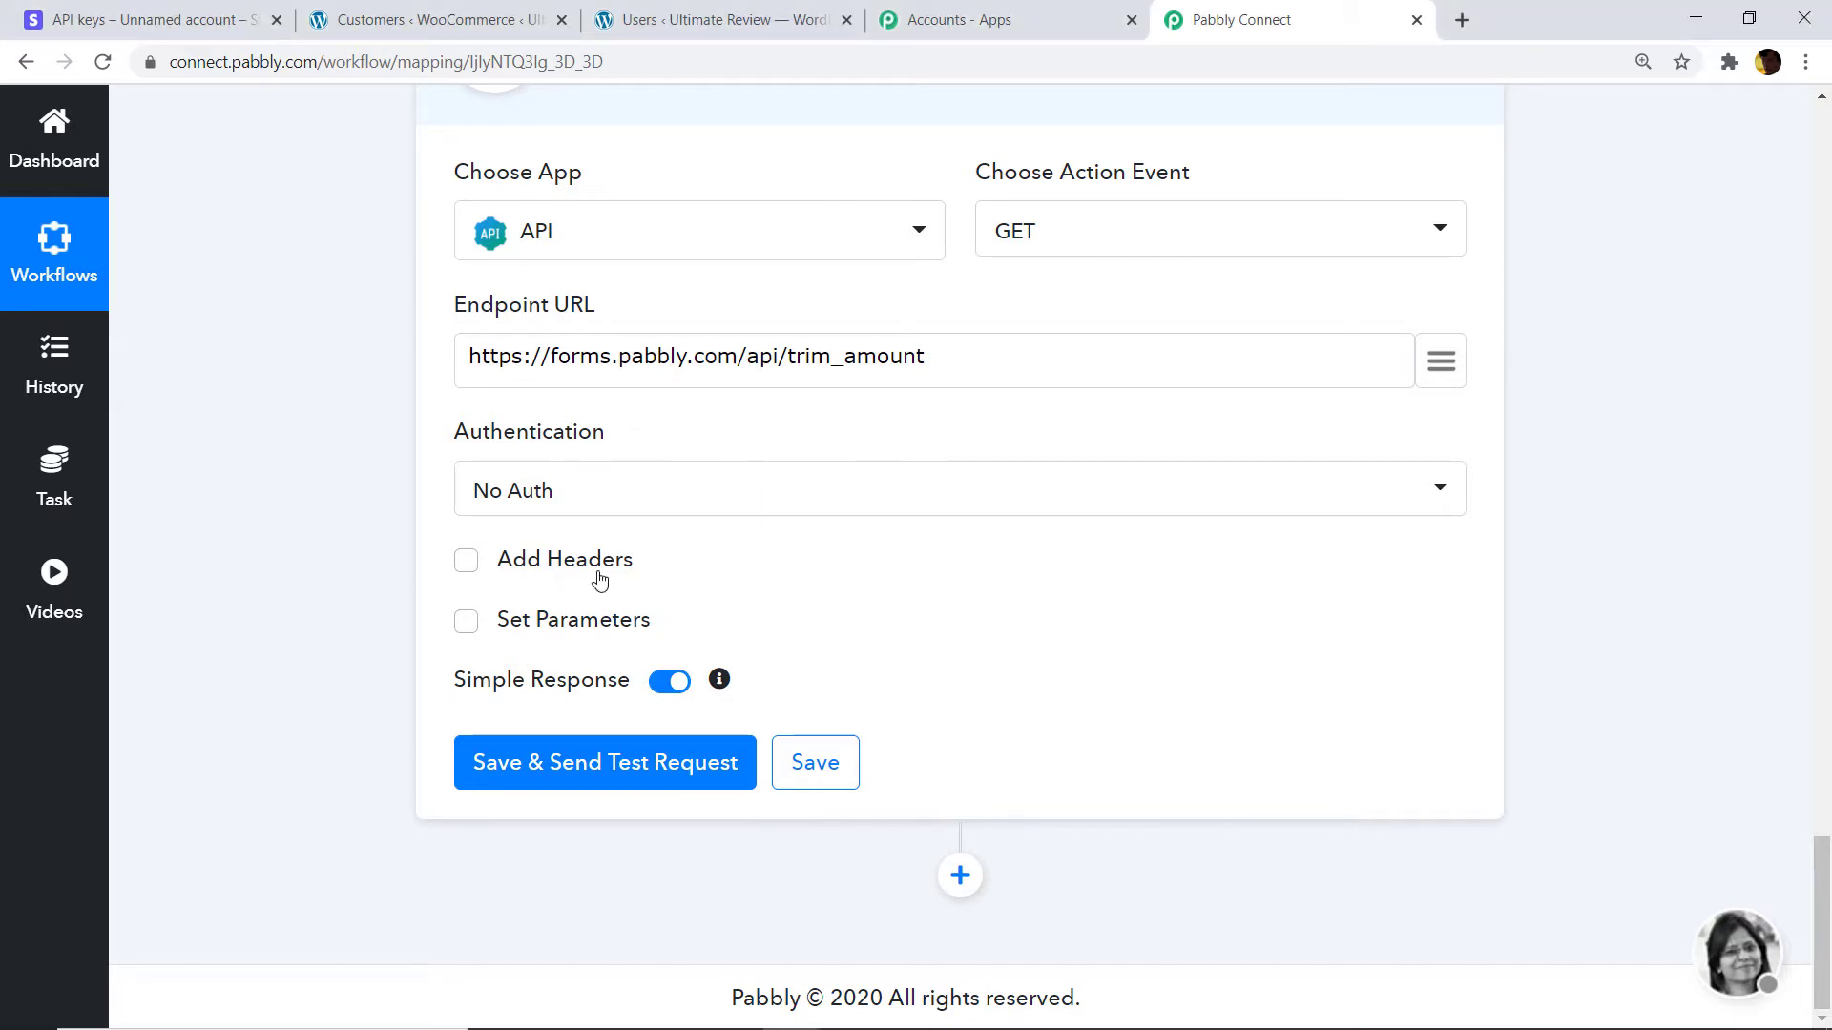
click(466, 621)
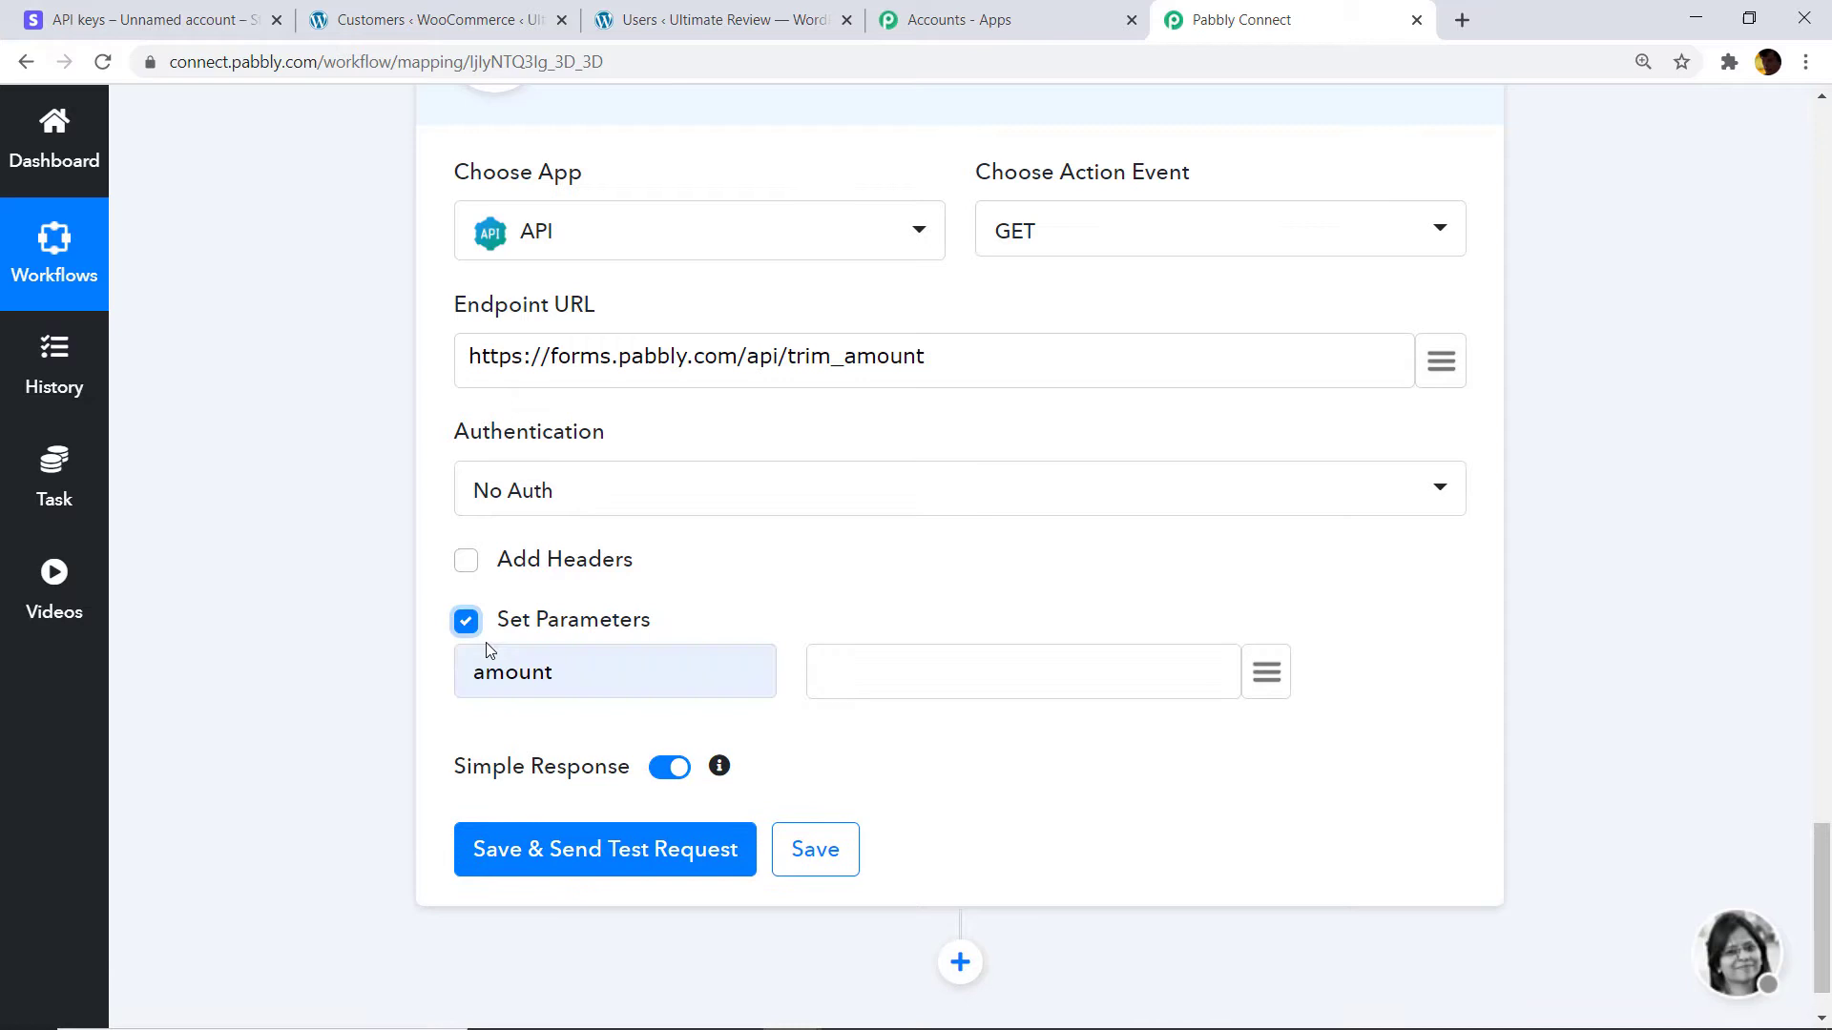
click(559, 674)
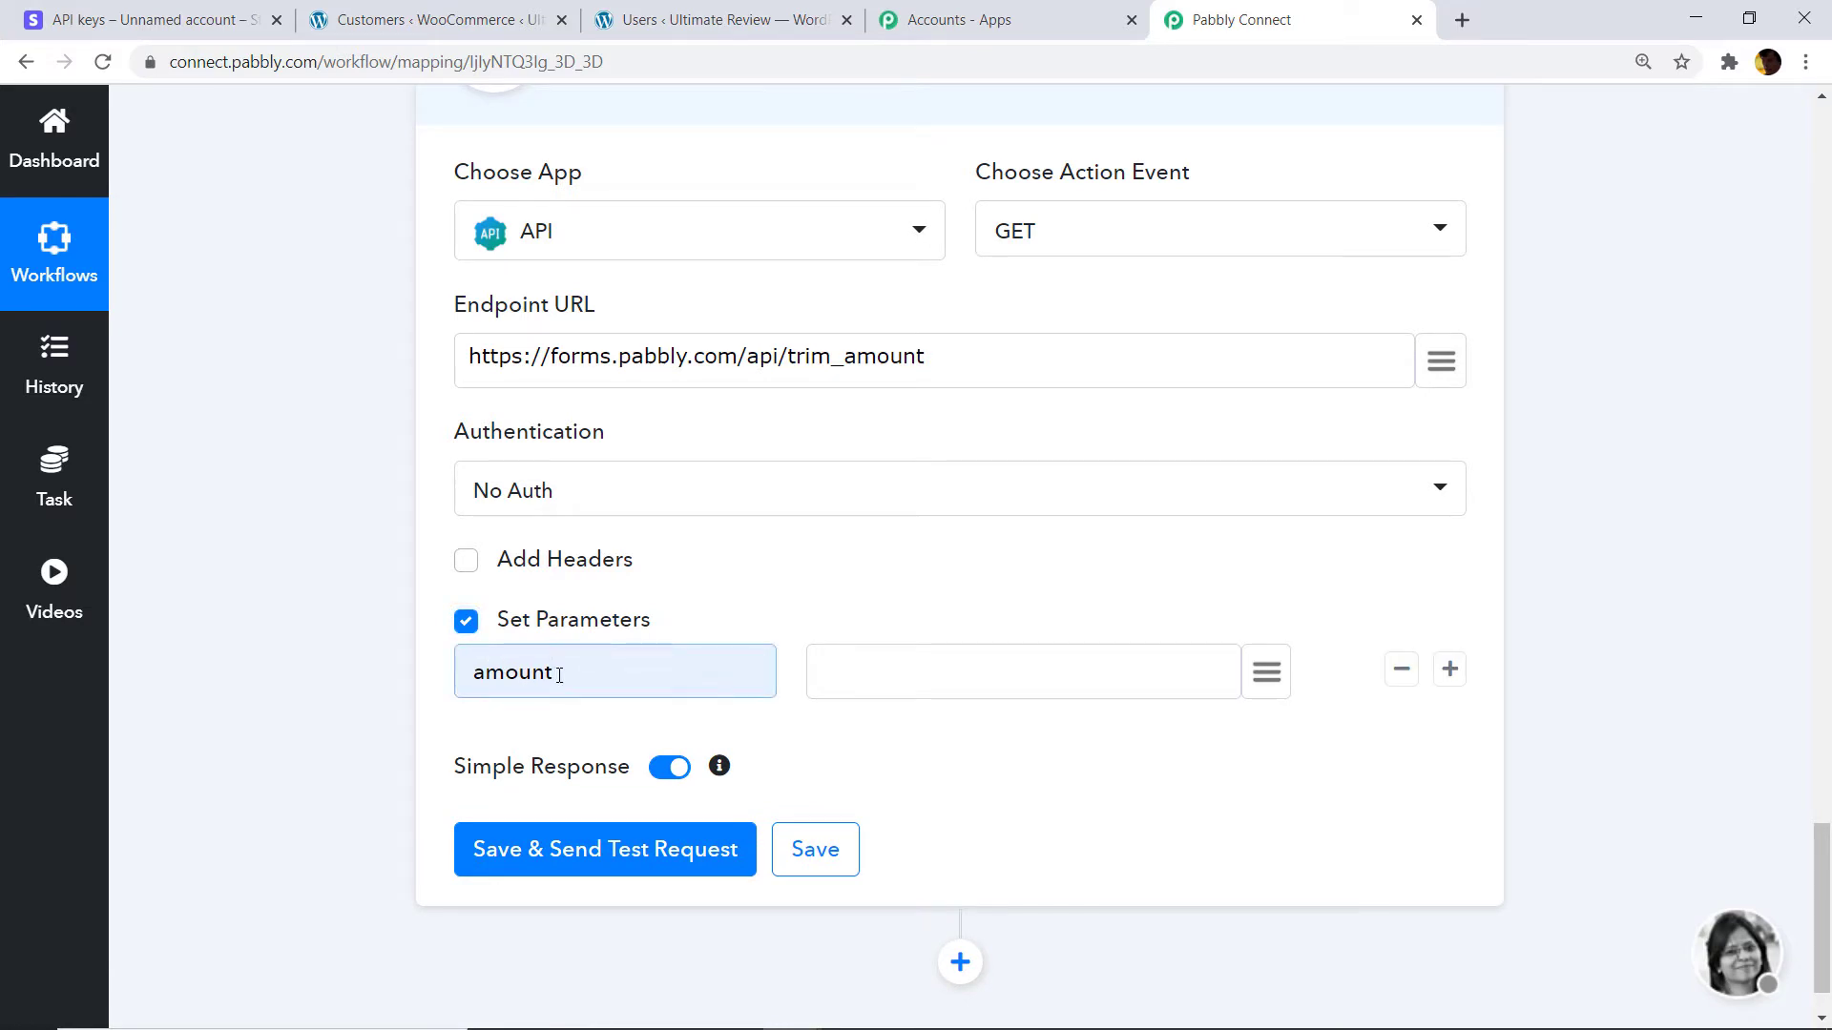
key(BackSpace)
key(BackSpace)
key(BackSpace)
key(BackSpace)
key(BackSpace)
key(BackSpace)
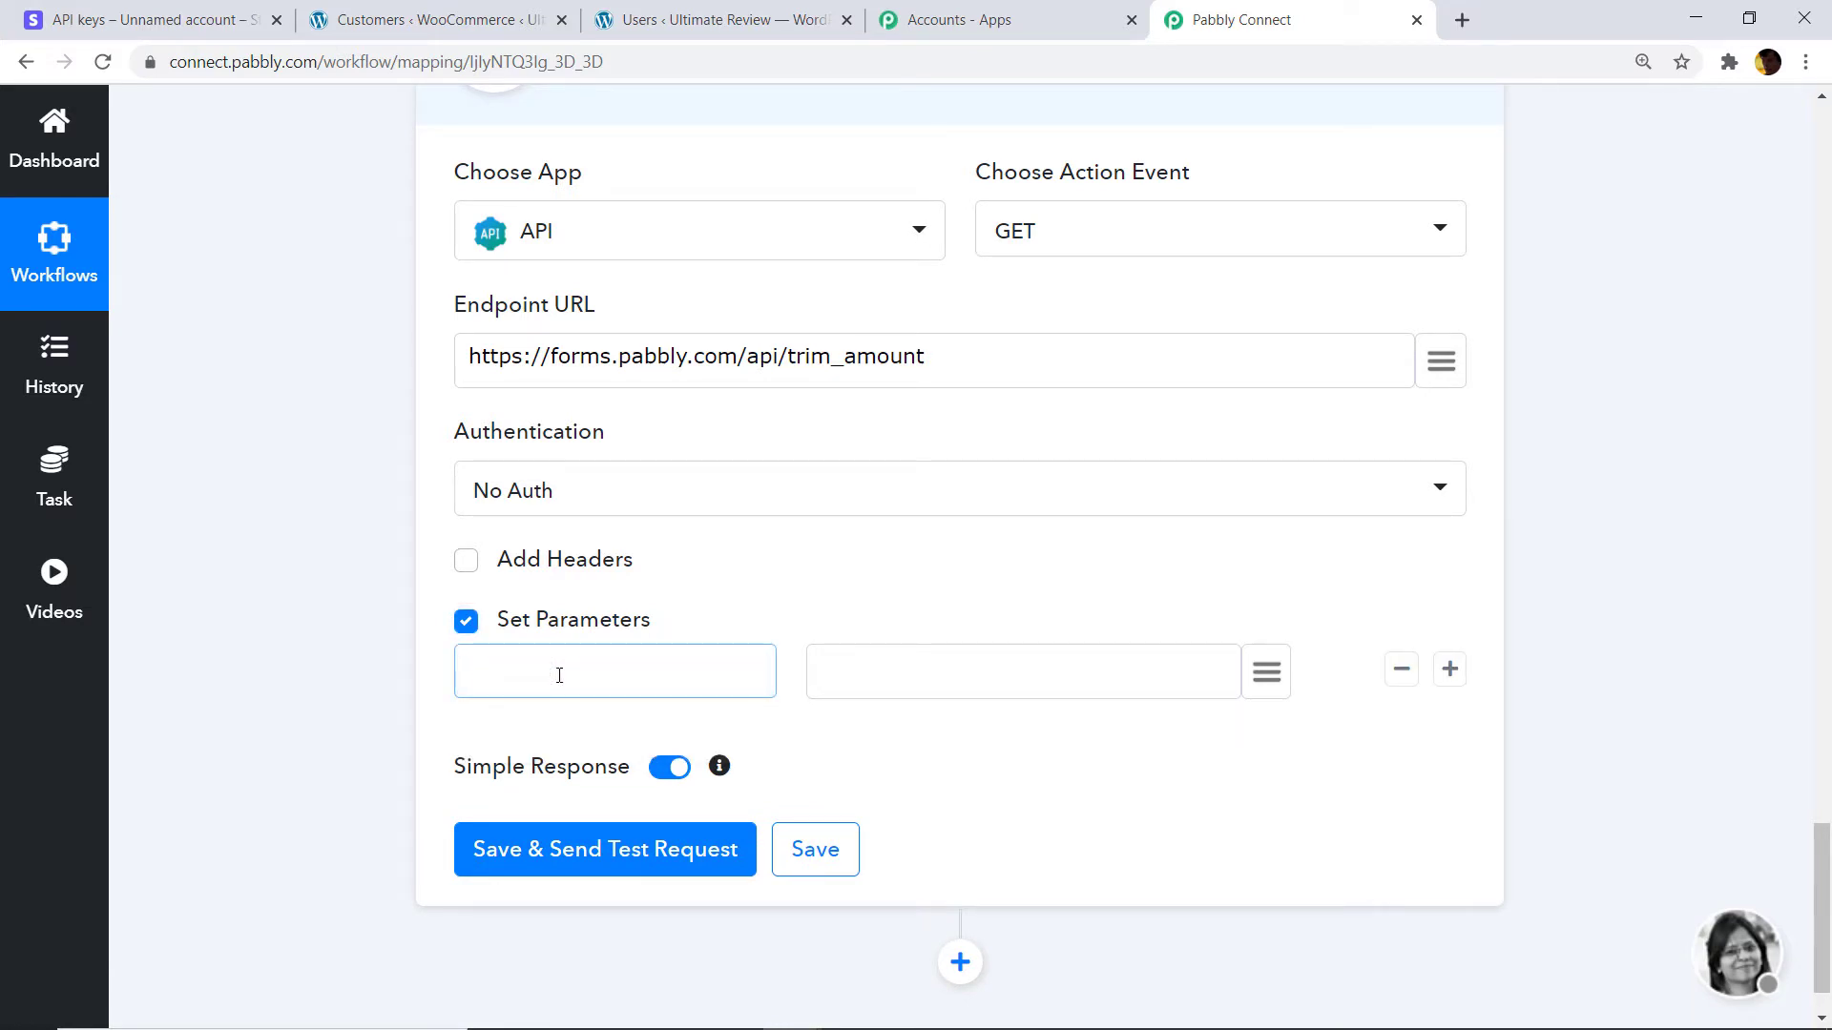
text(amount)
Map the charge amount 2500 to the amount parameter and test, getting amount 25.
click(1265, 674)
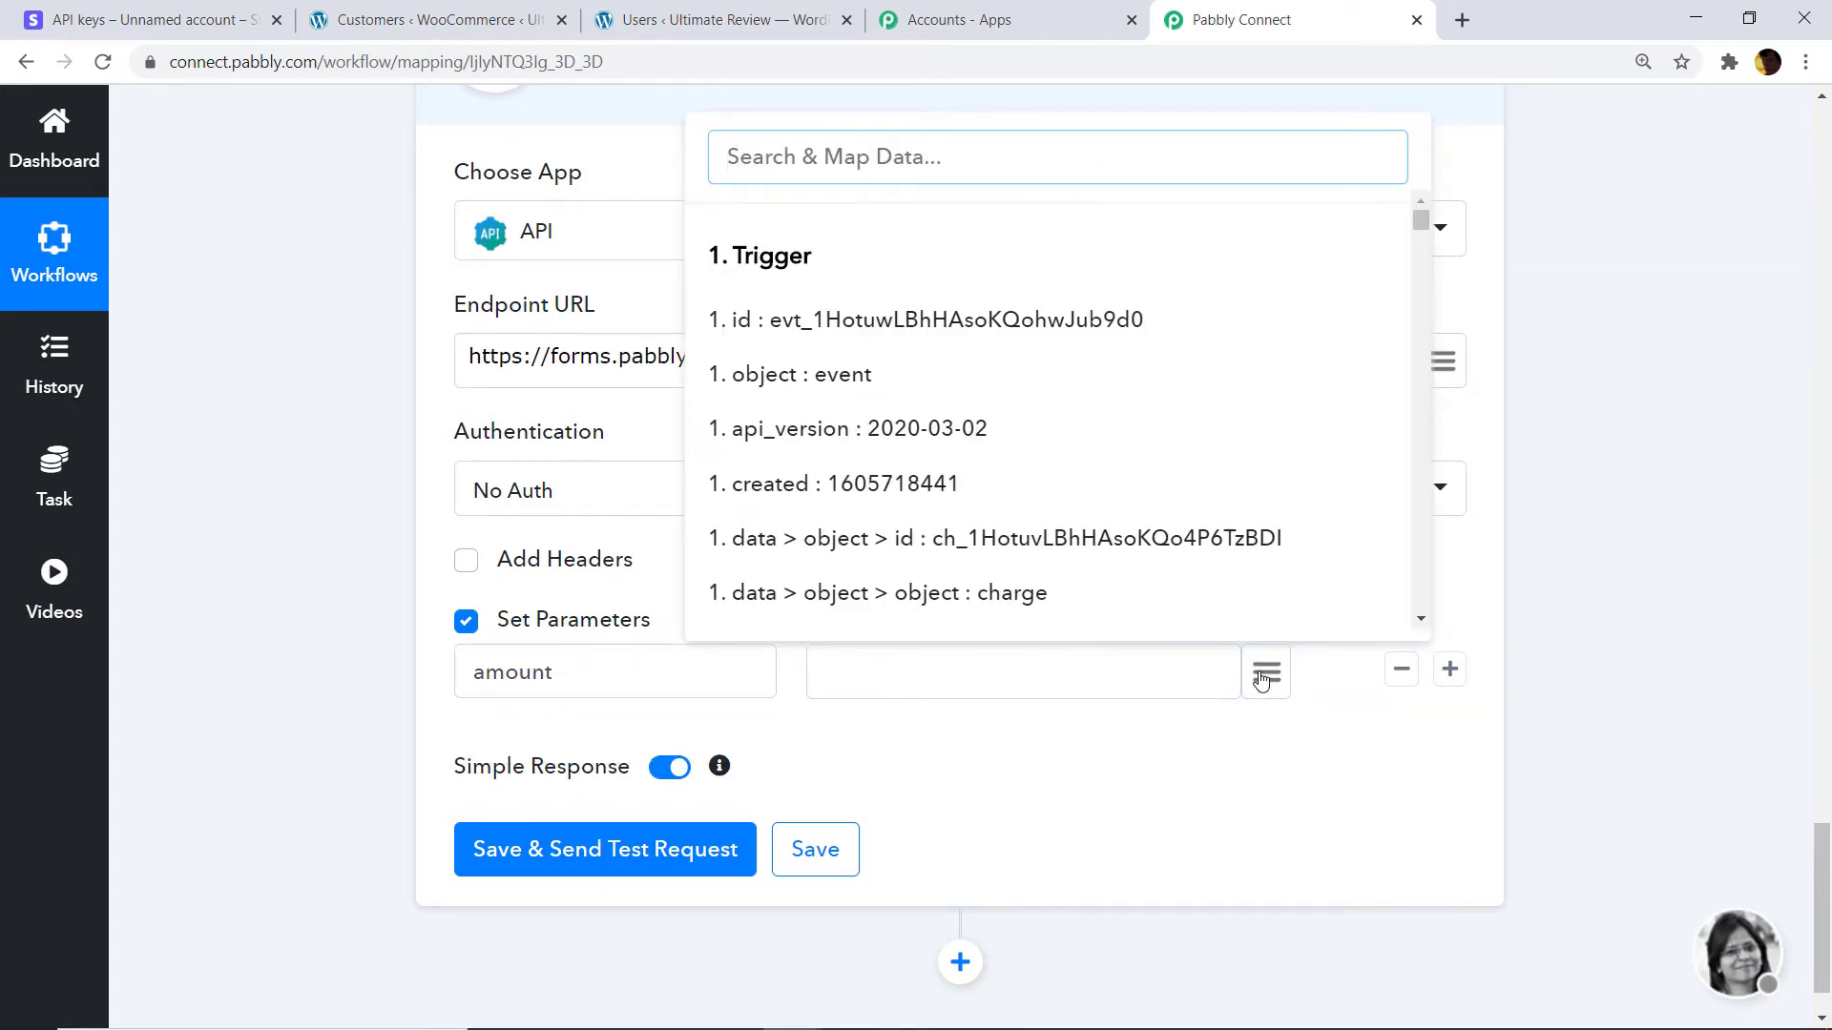
text(25)
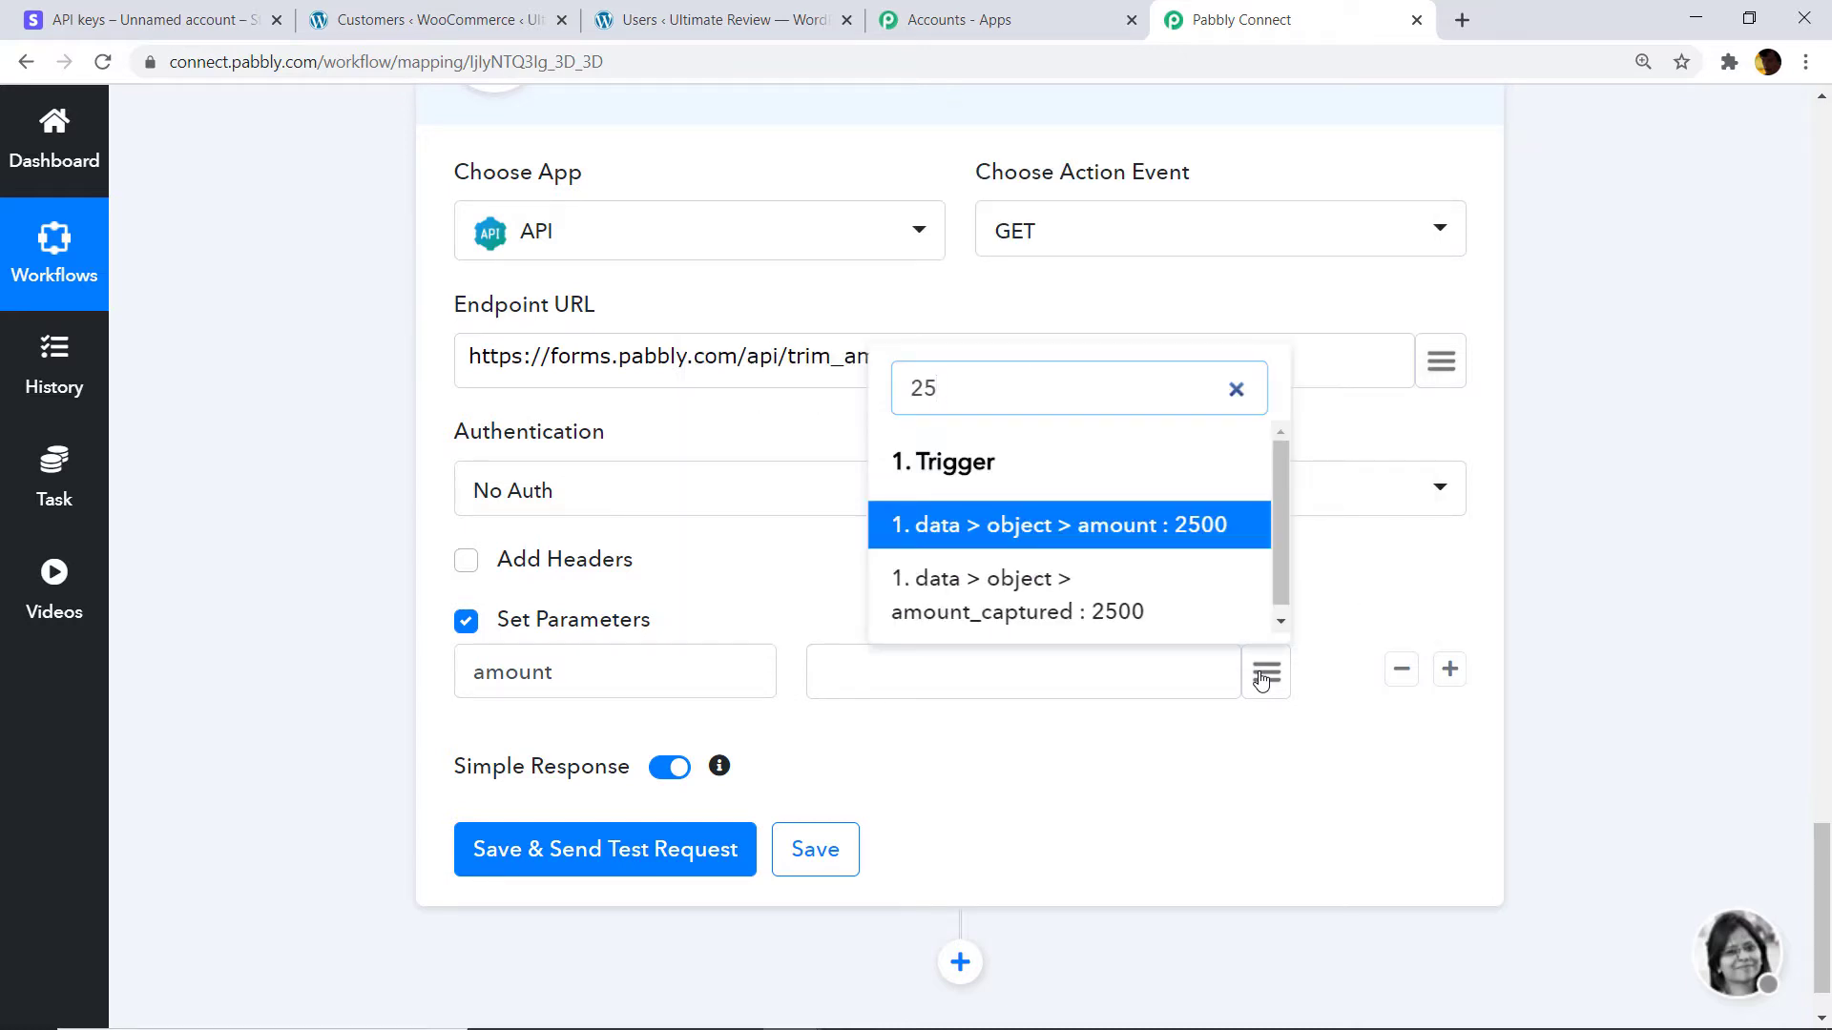
text(00)
click(1171, 540)
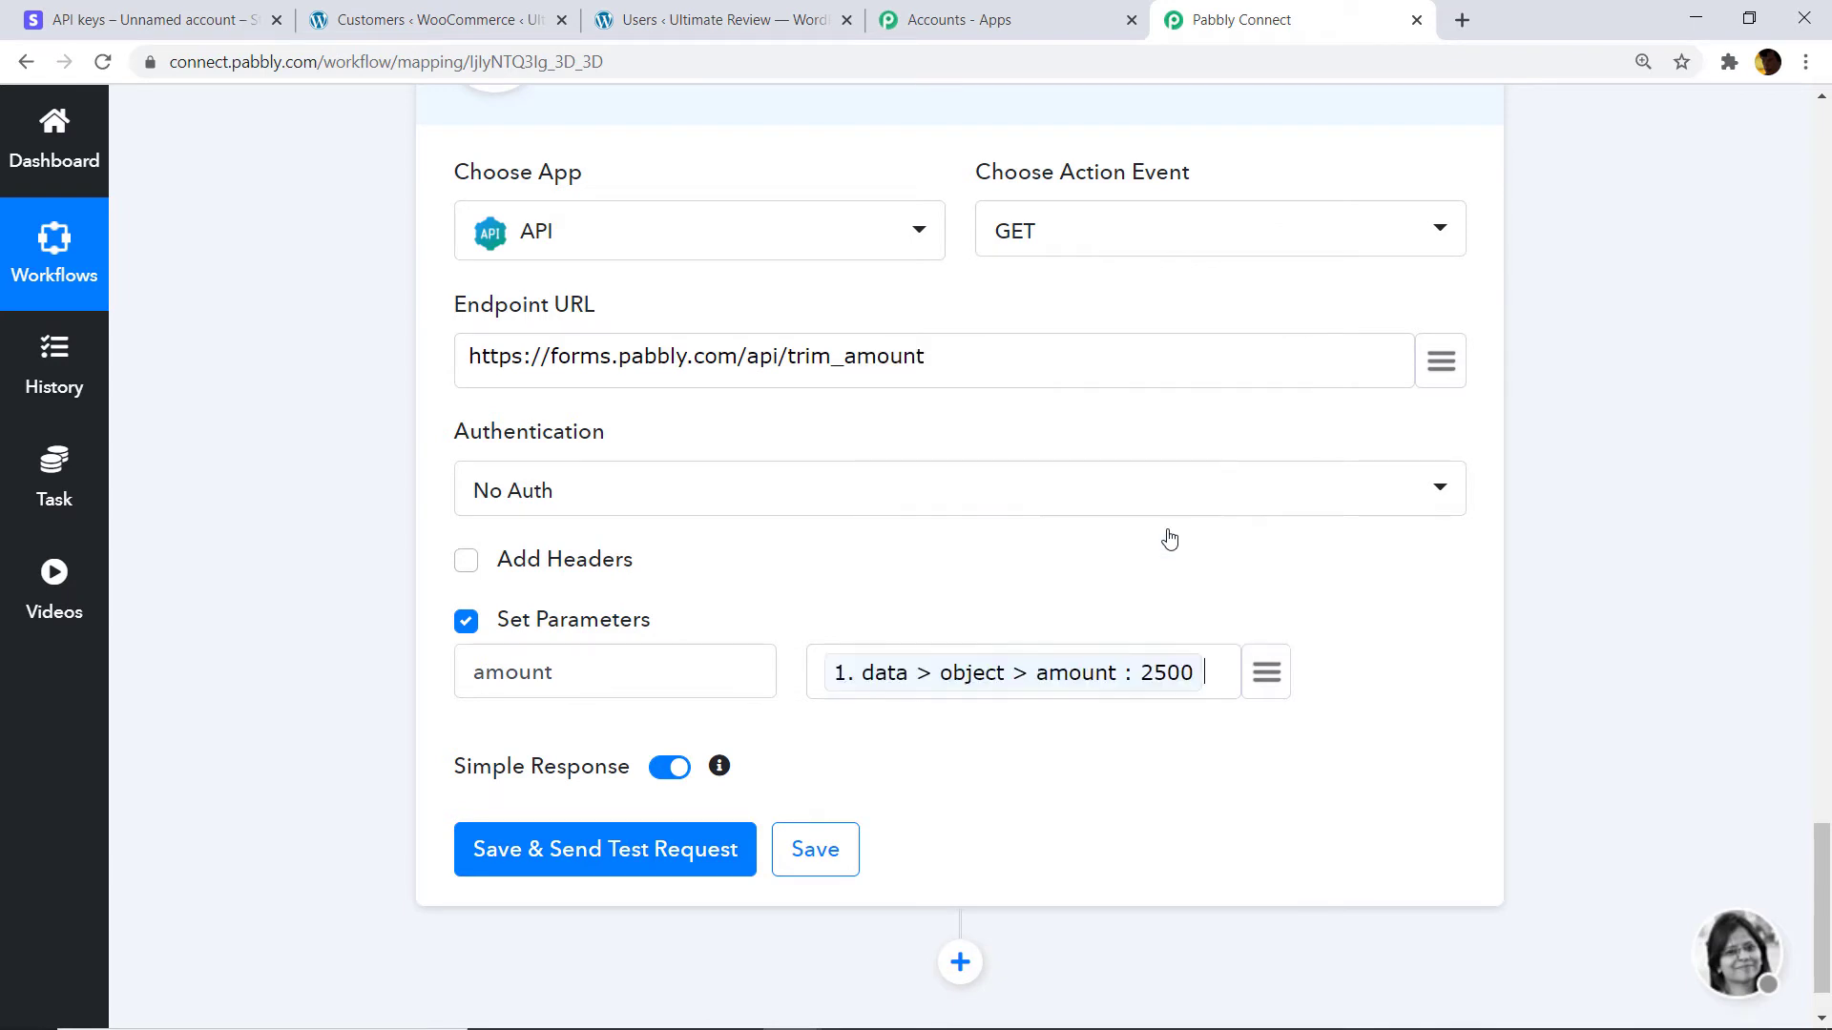
click(612, 850)
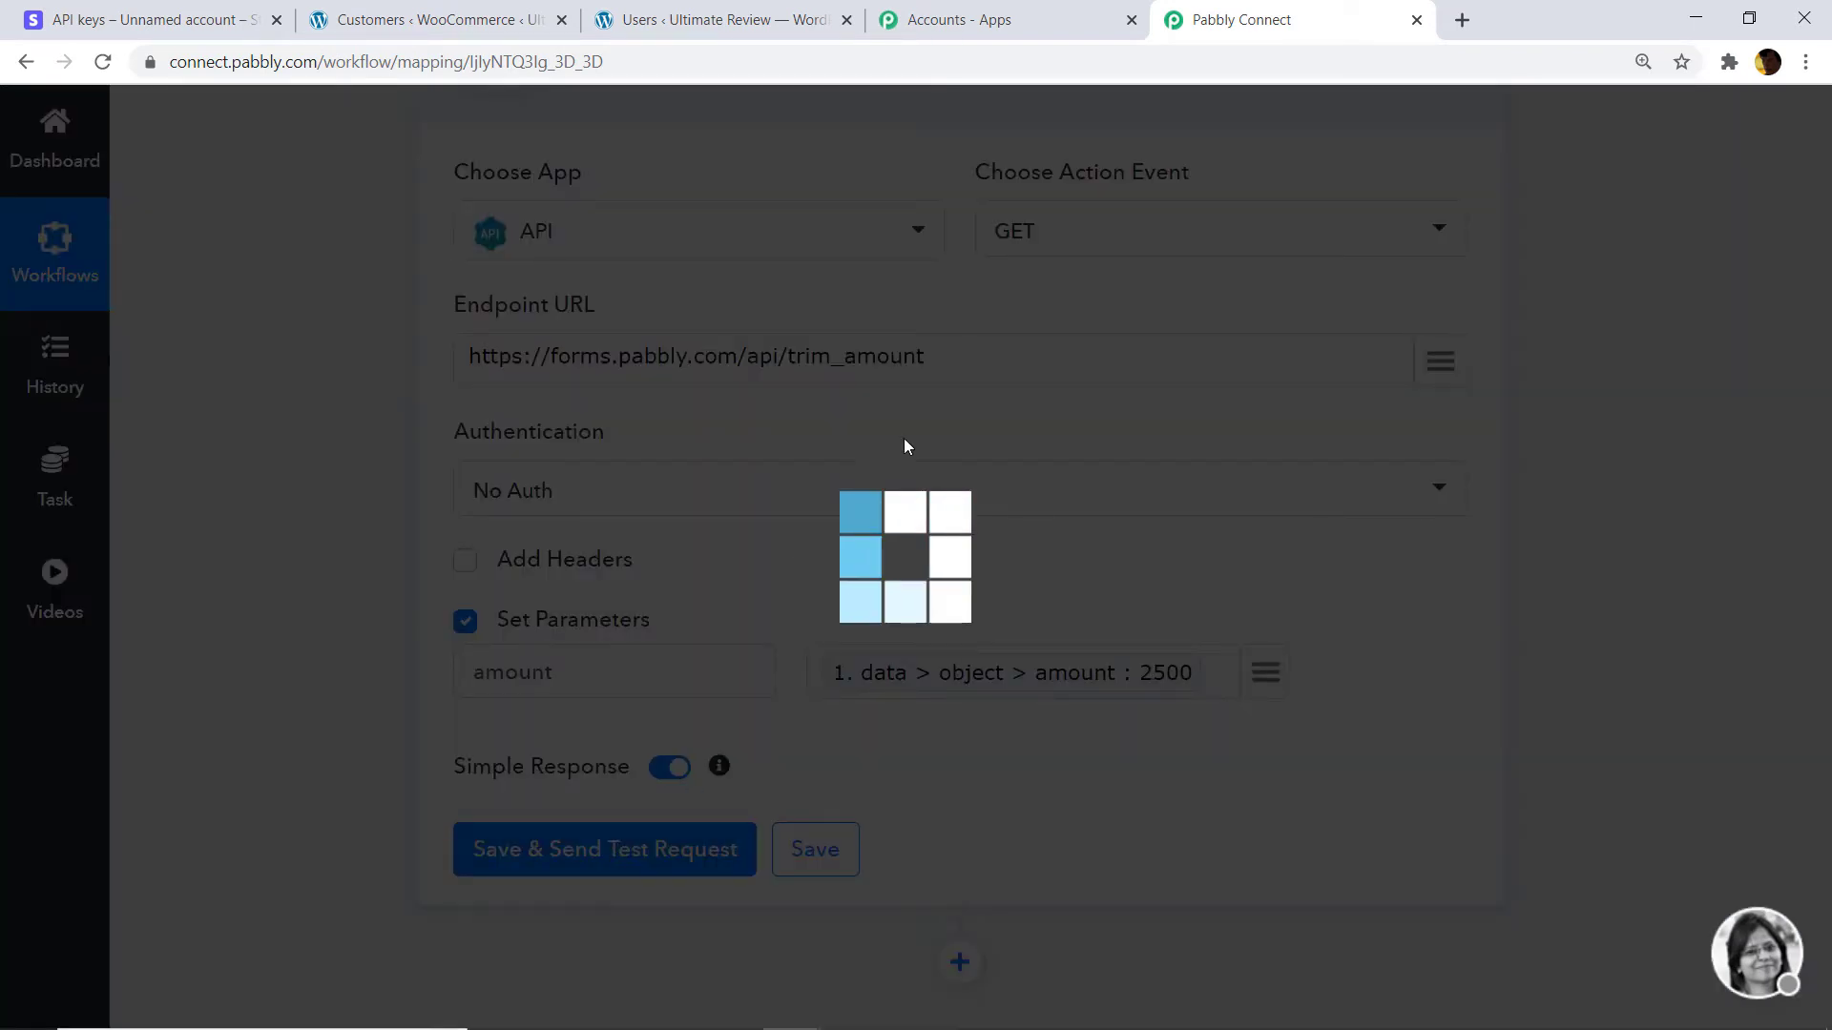
scroll(941, 503, down, 3)
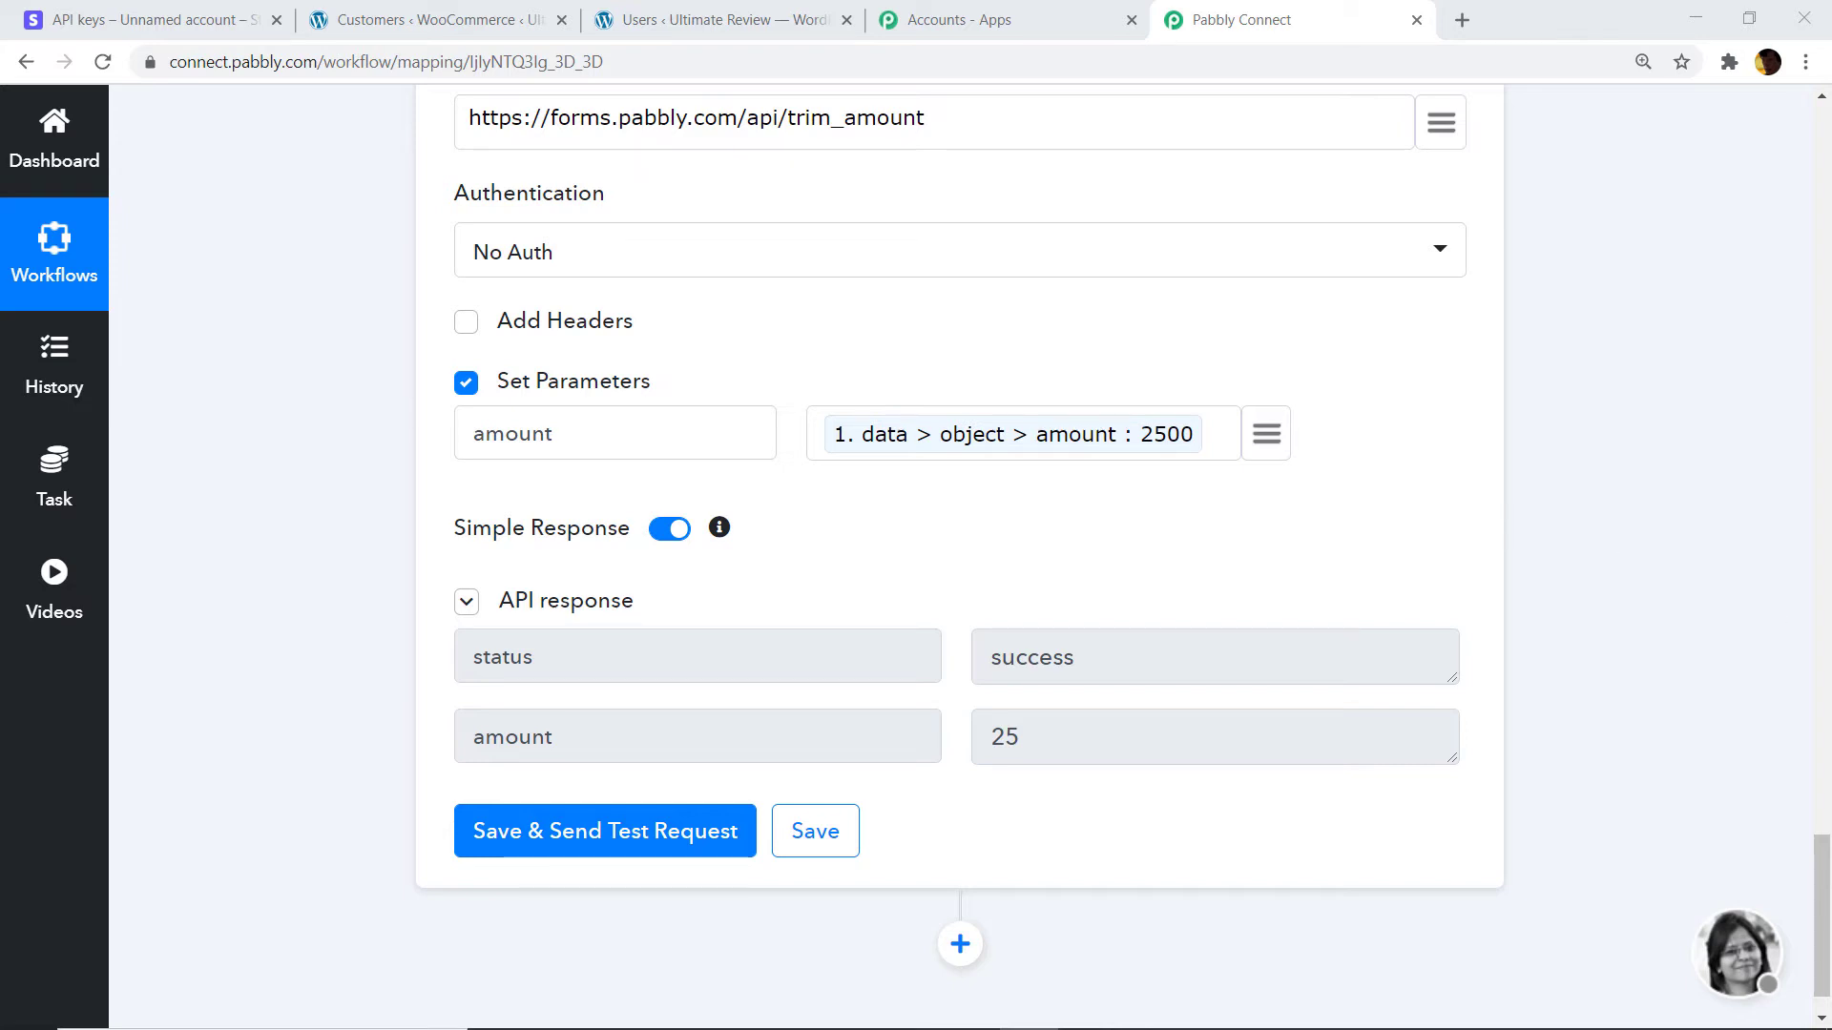
drag(1829, 901, 1830, 916)
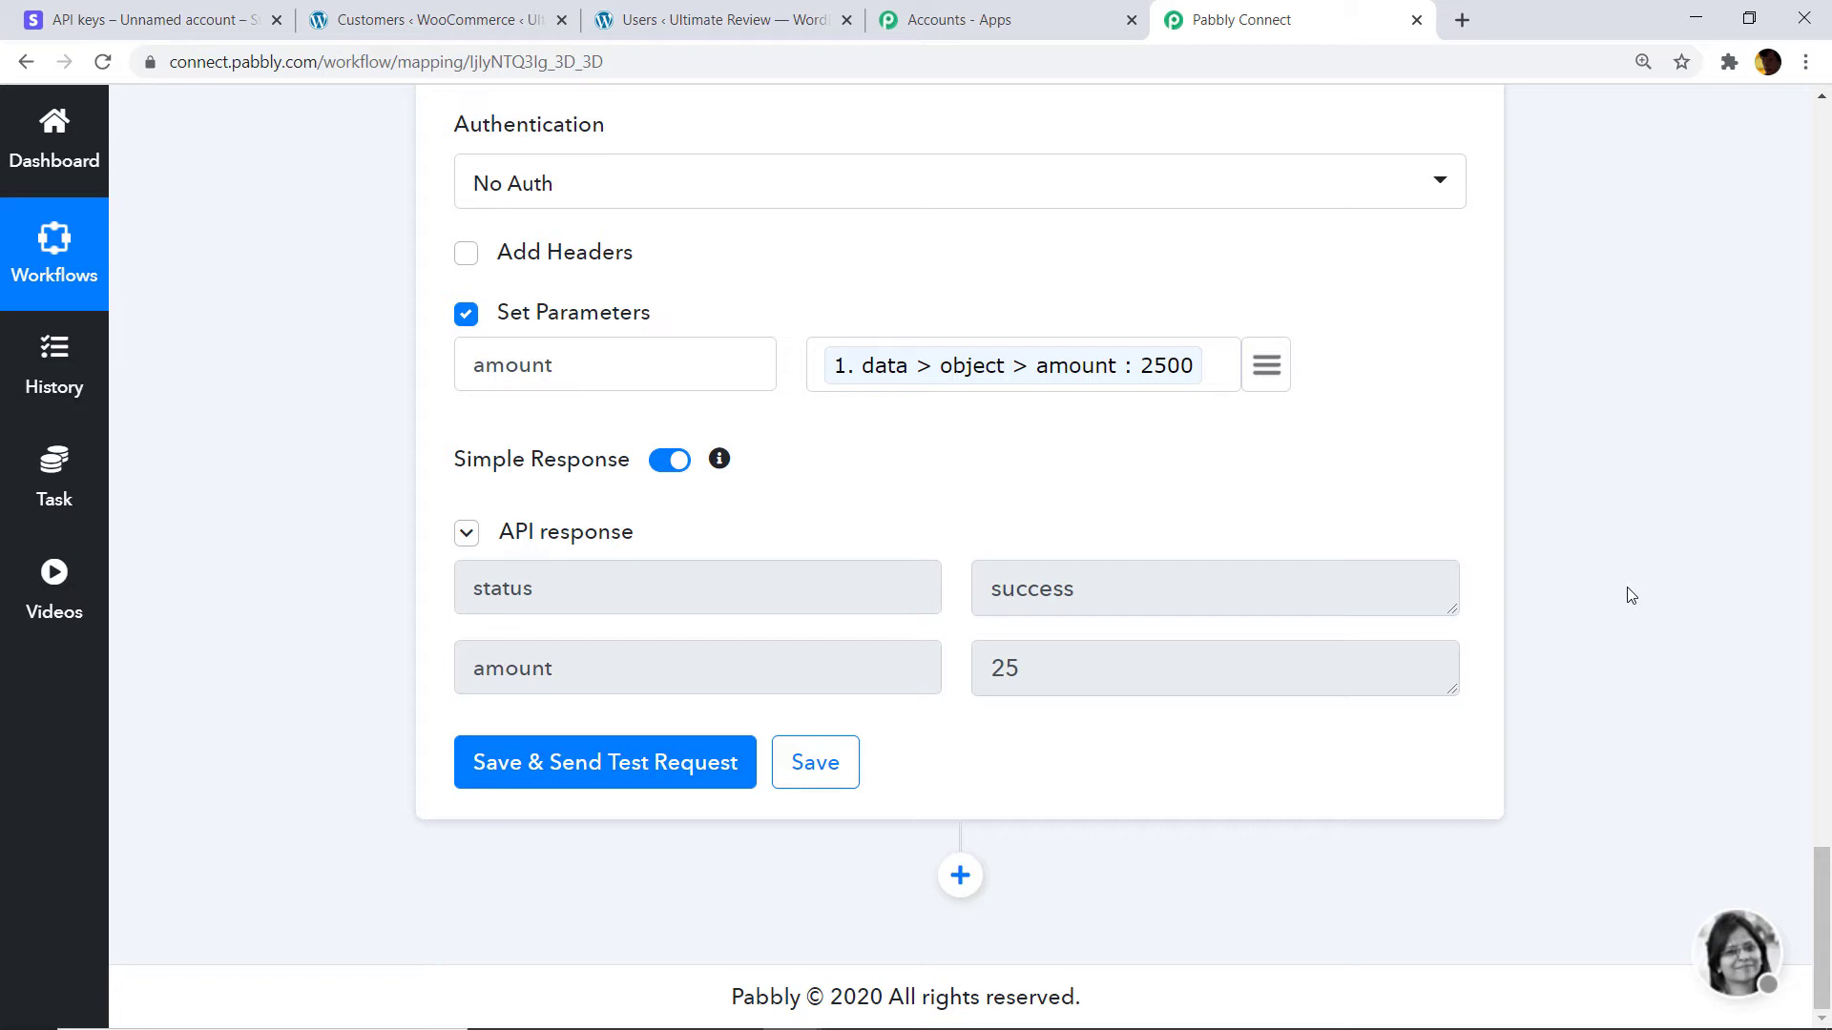
Add a Text Formatter step with the Text (Basic Formatting) method and connect it.
click(950, 890)
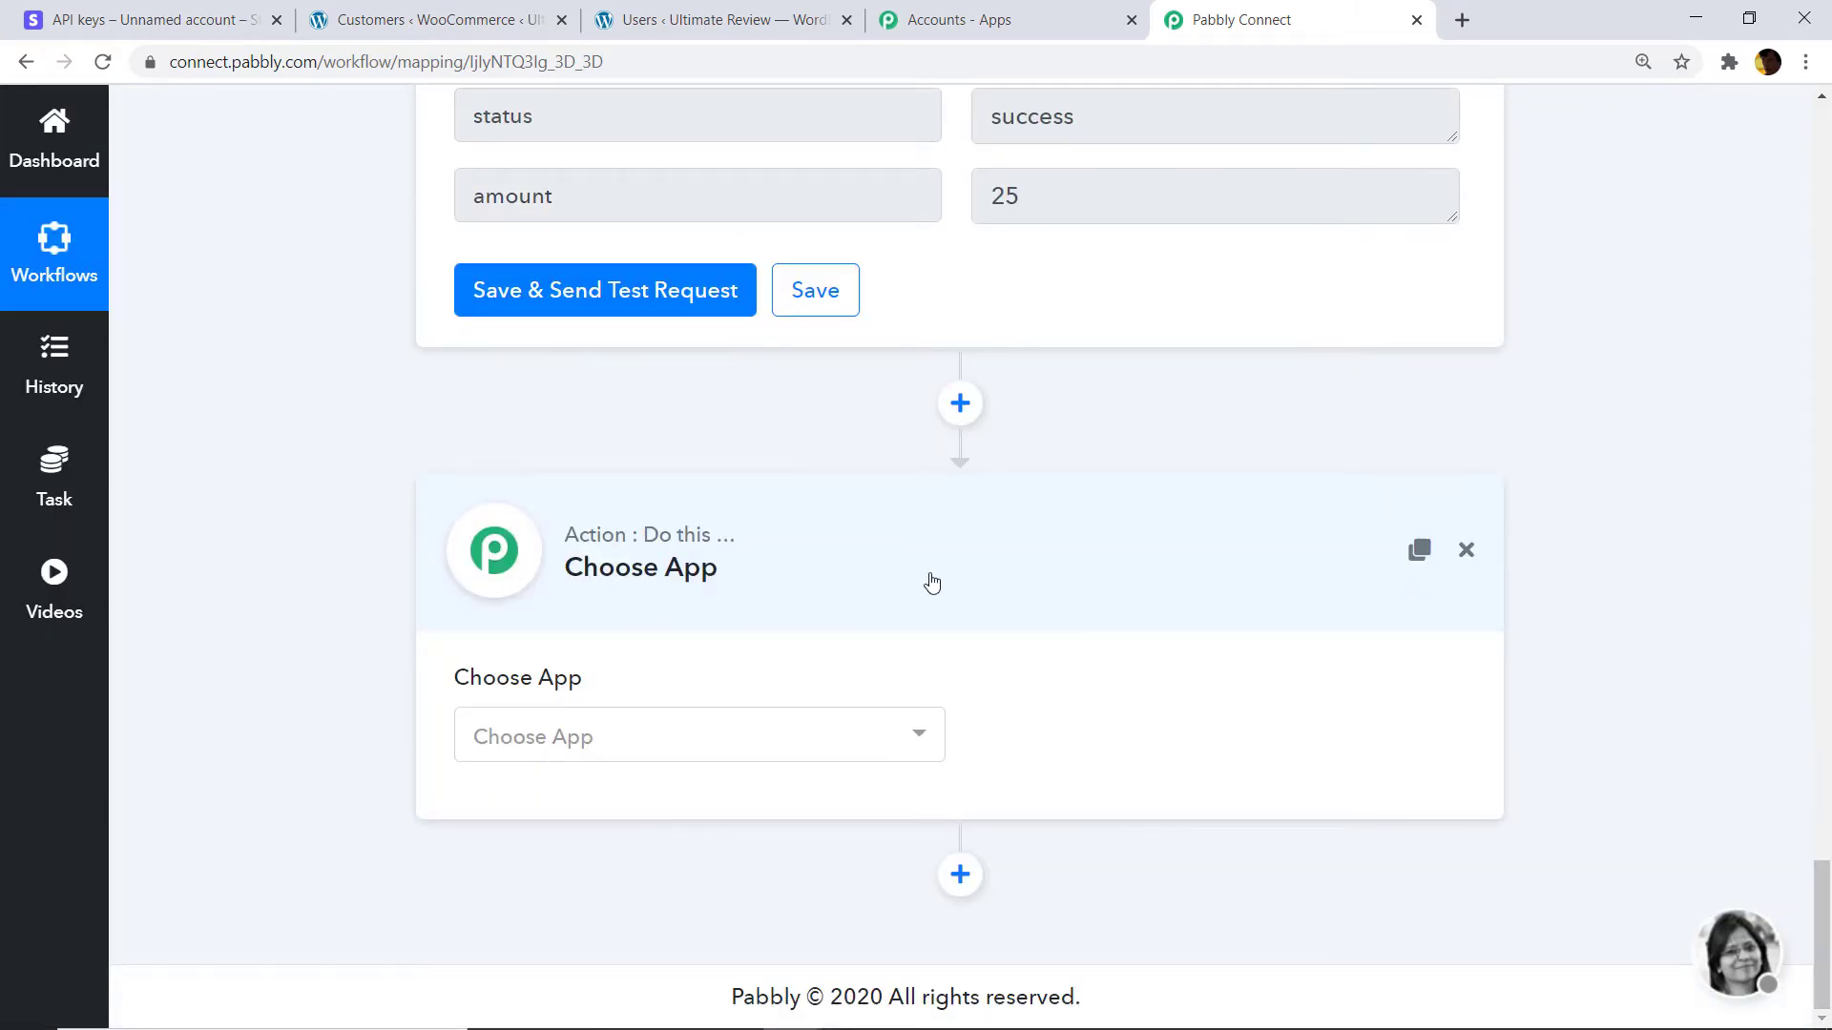
click(590, 734)
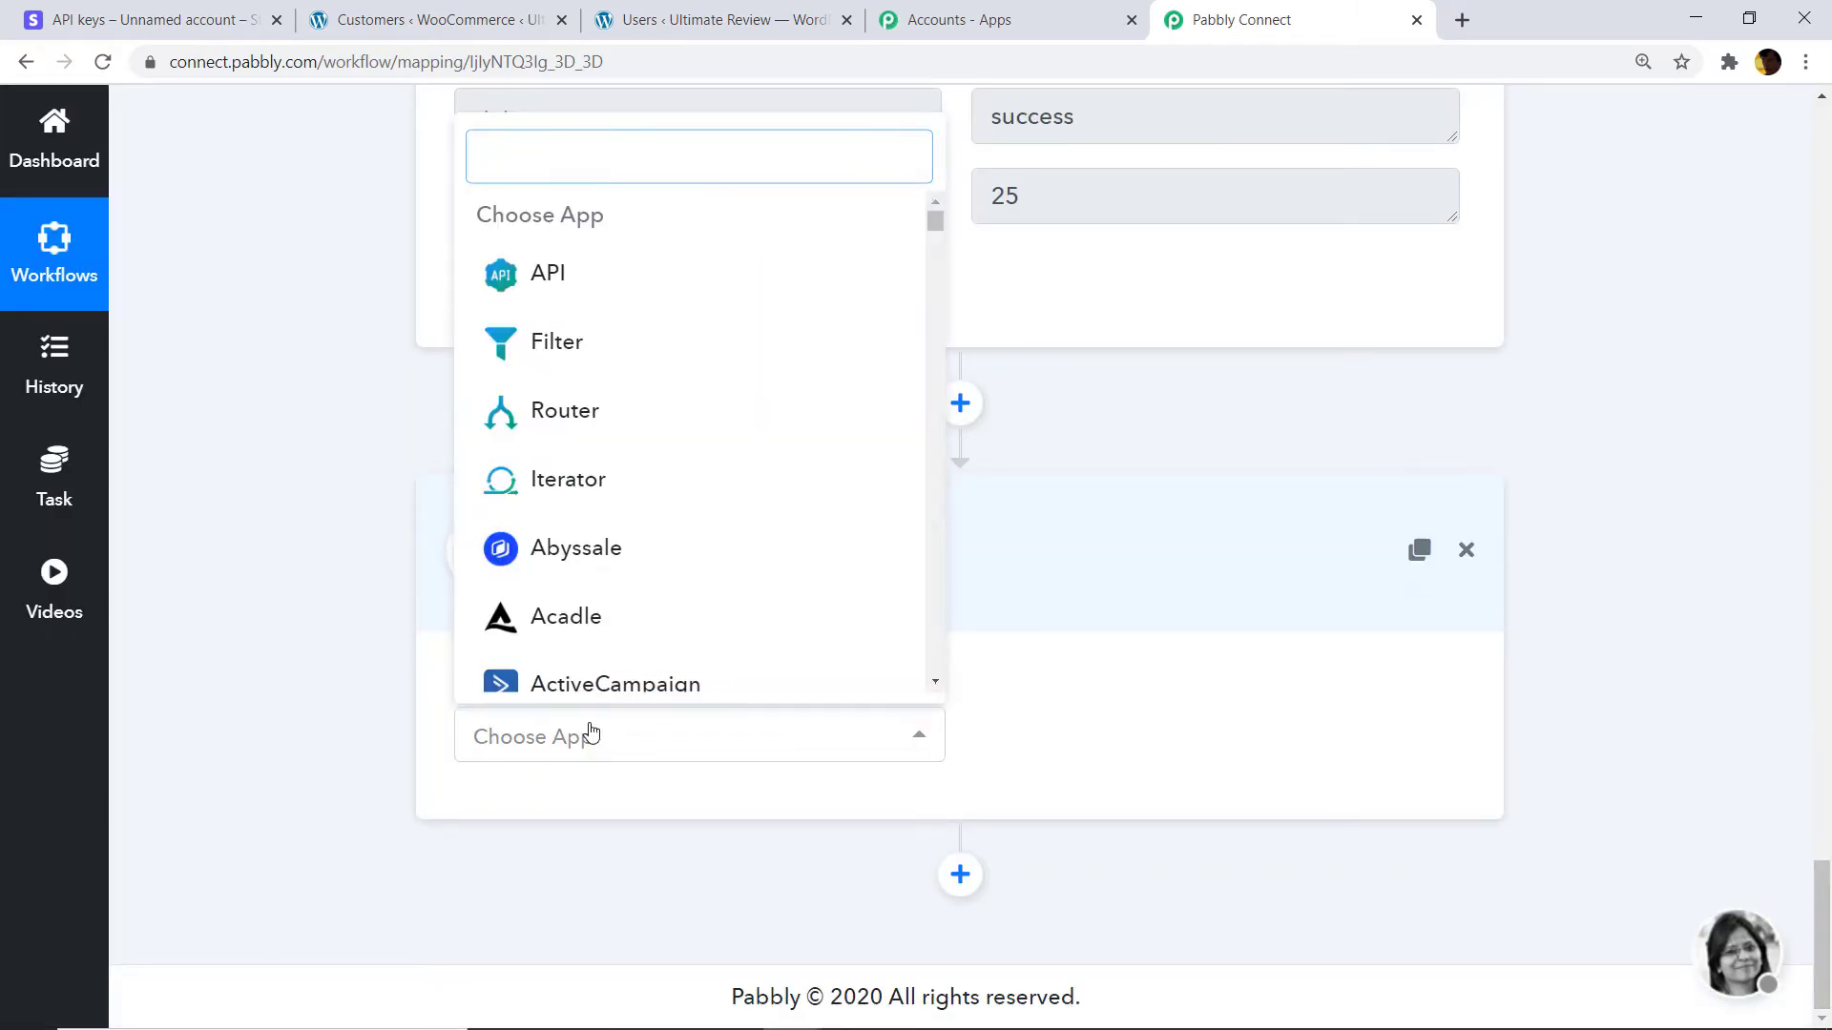
text(tex)
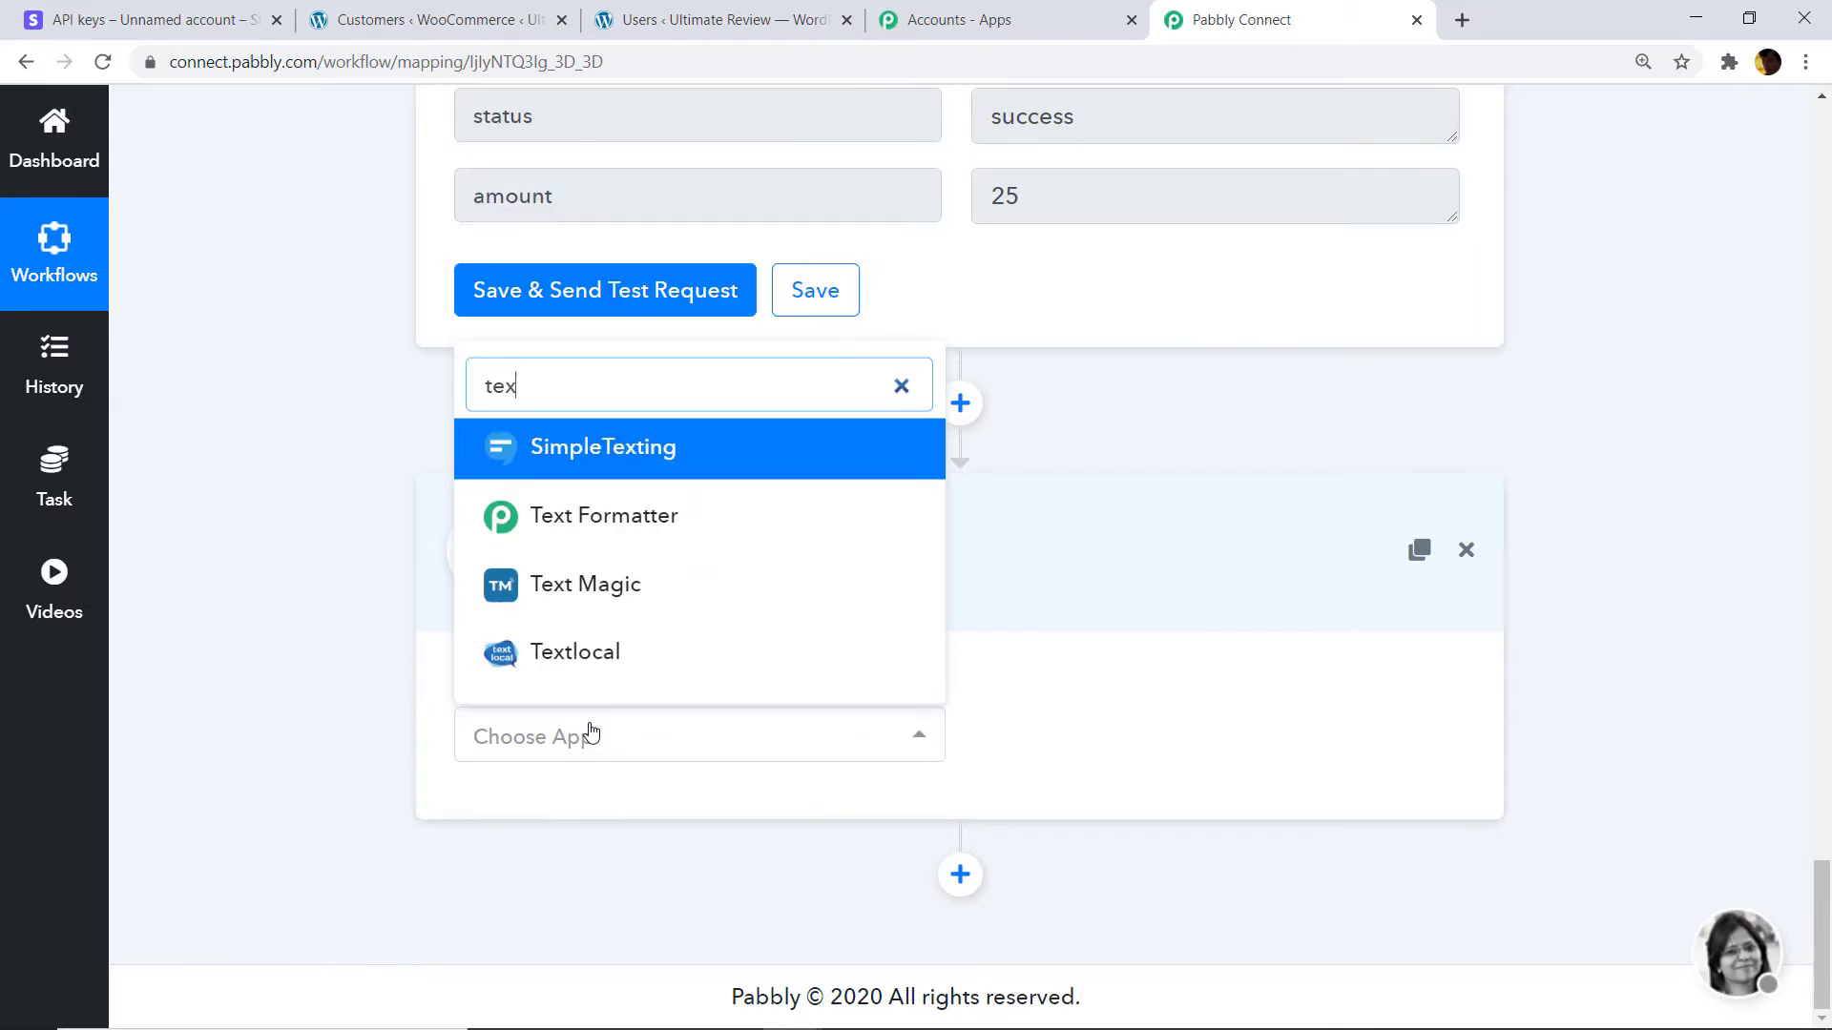
click(605, 512)
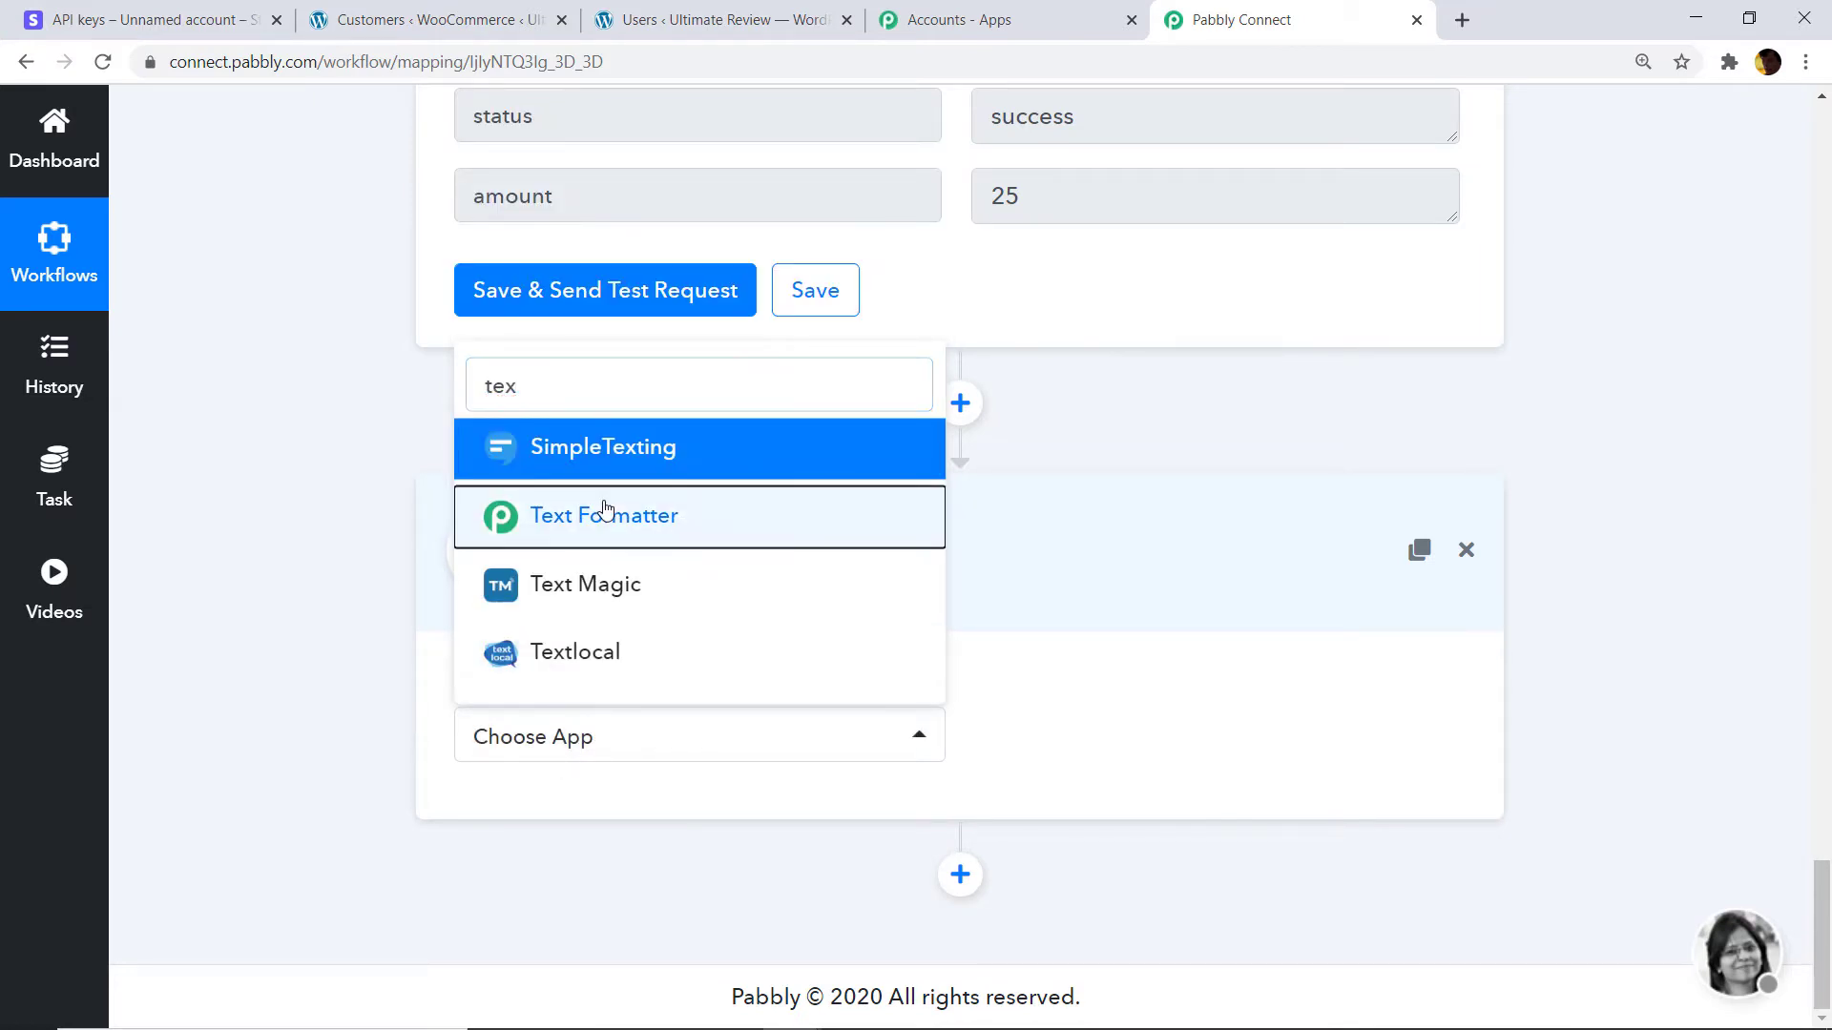
click(1097, 748)
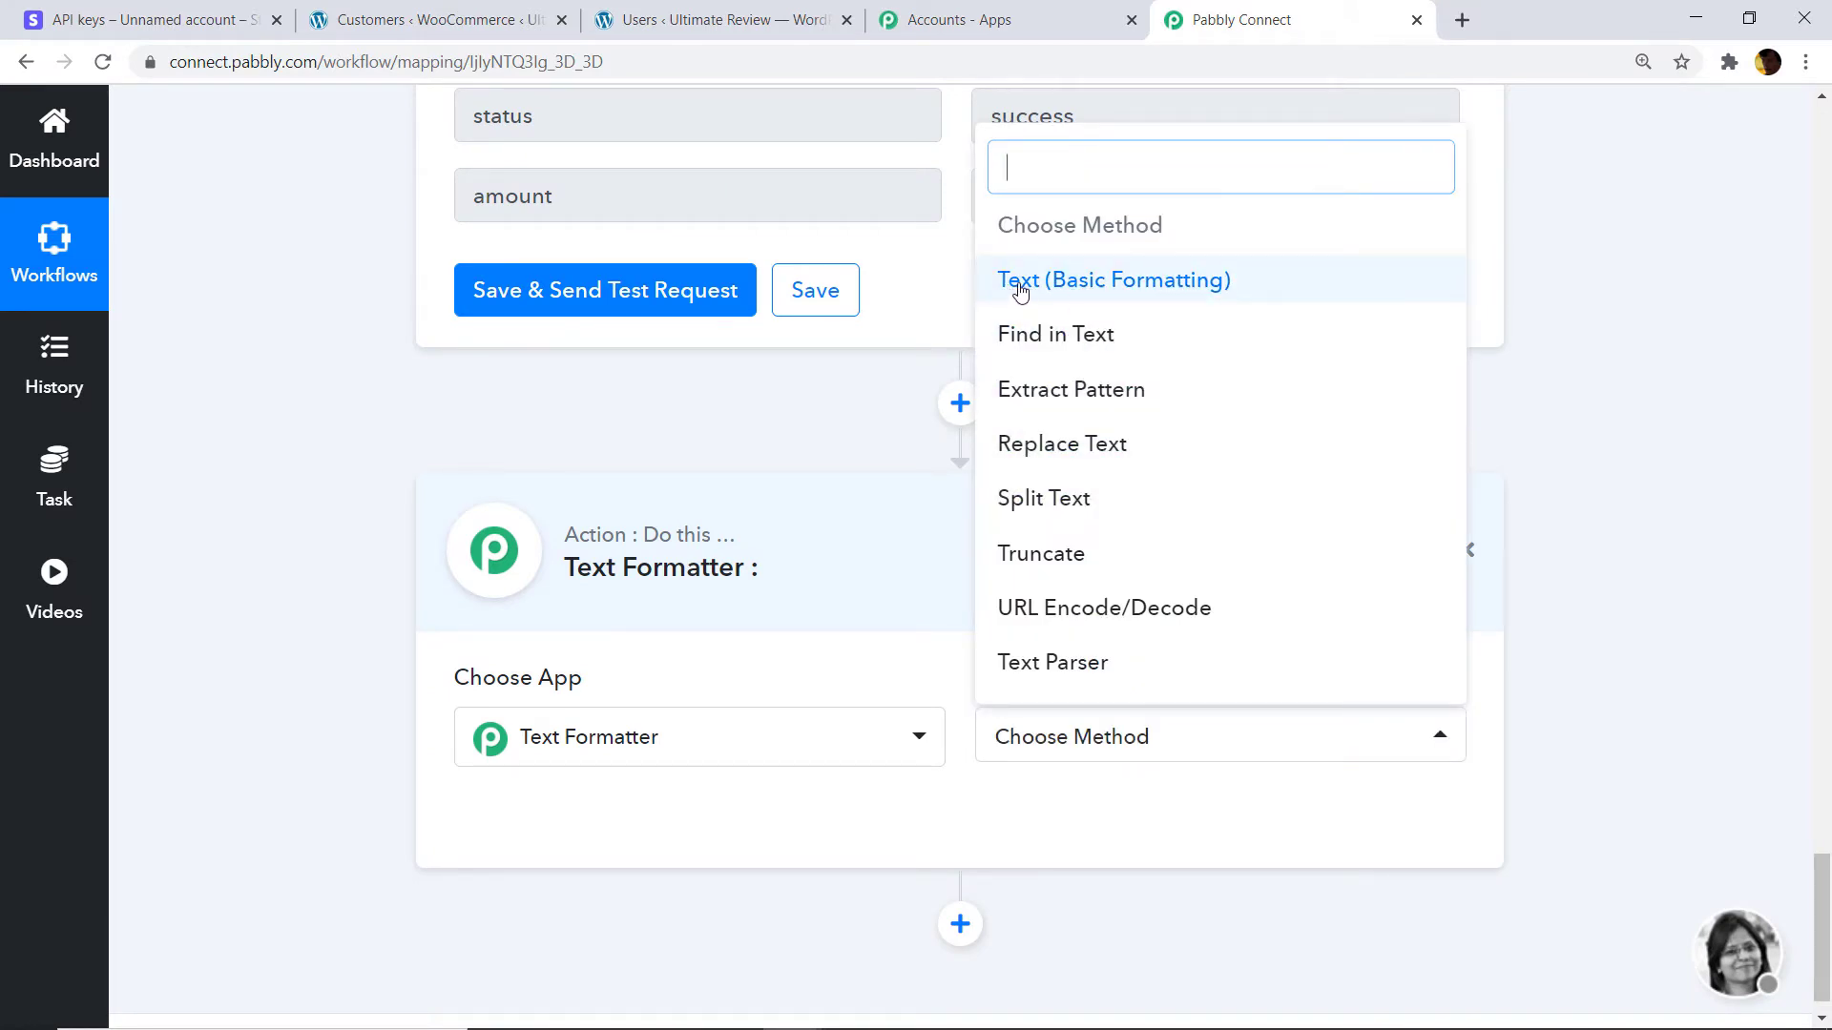
click(1072, 291)
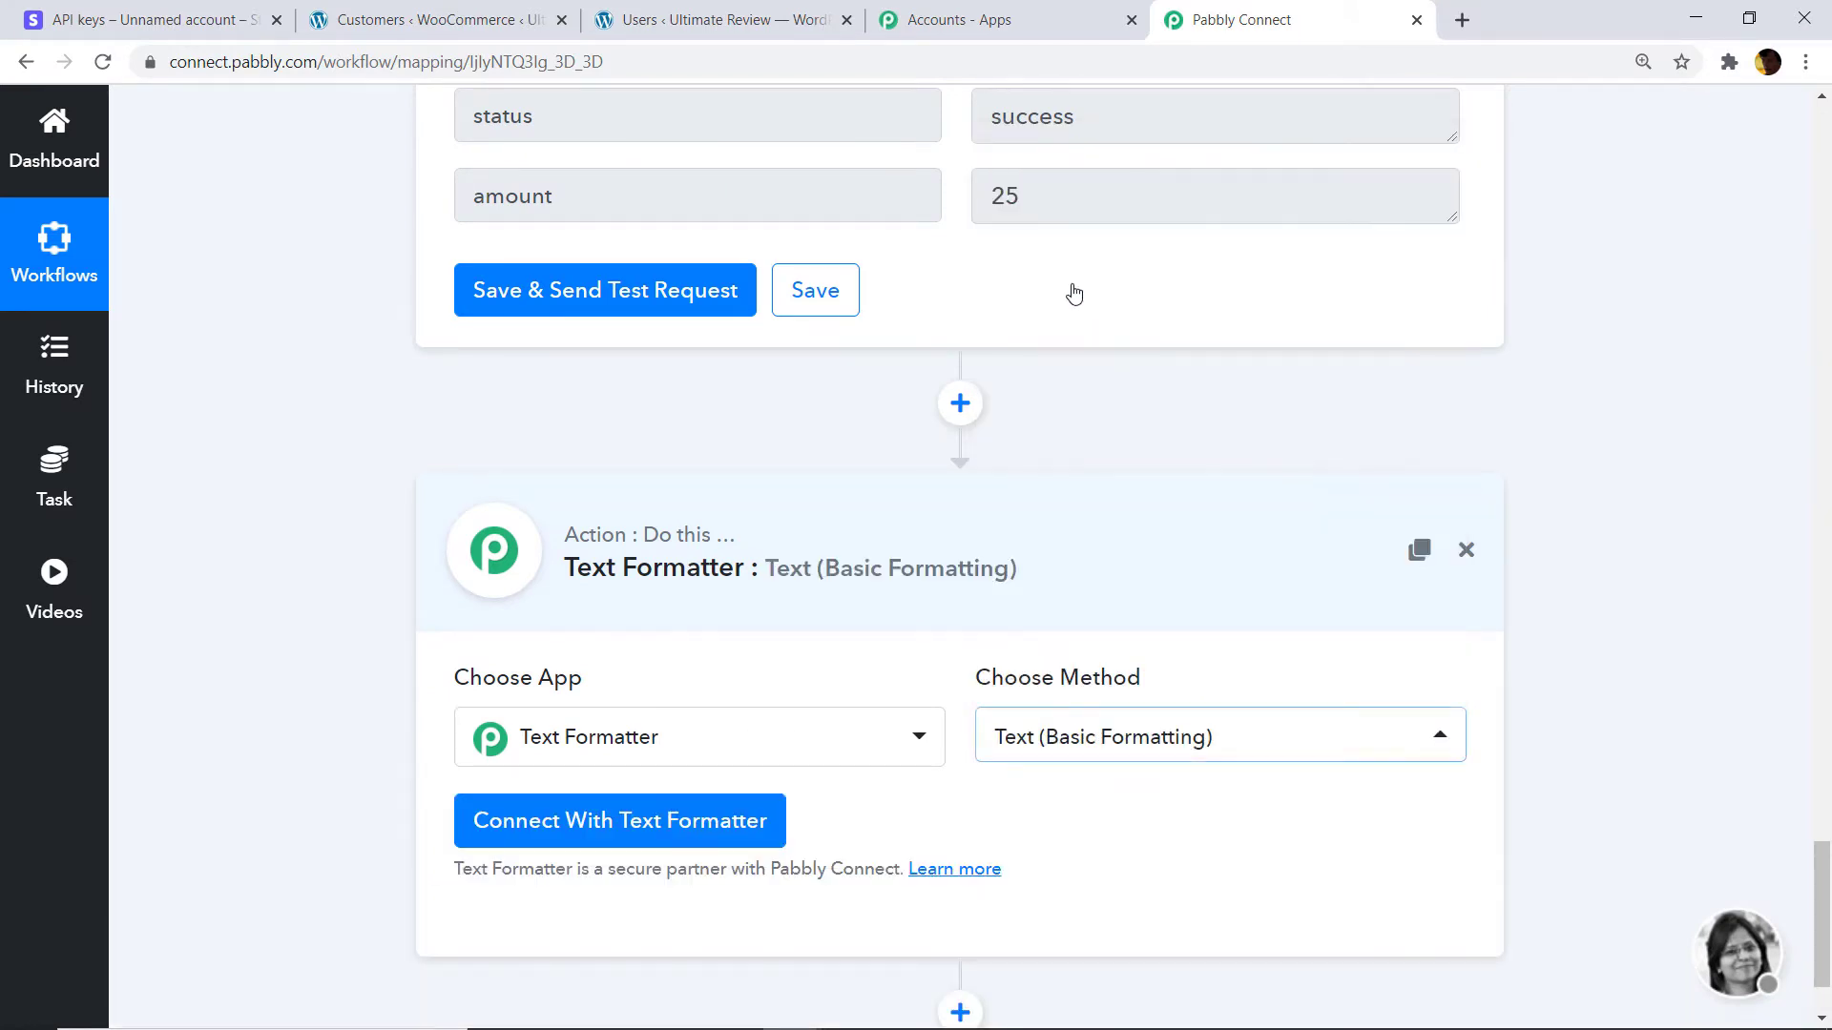
scroll(787, 683, down, 2)
click(579, 691)
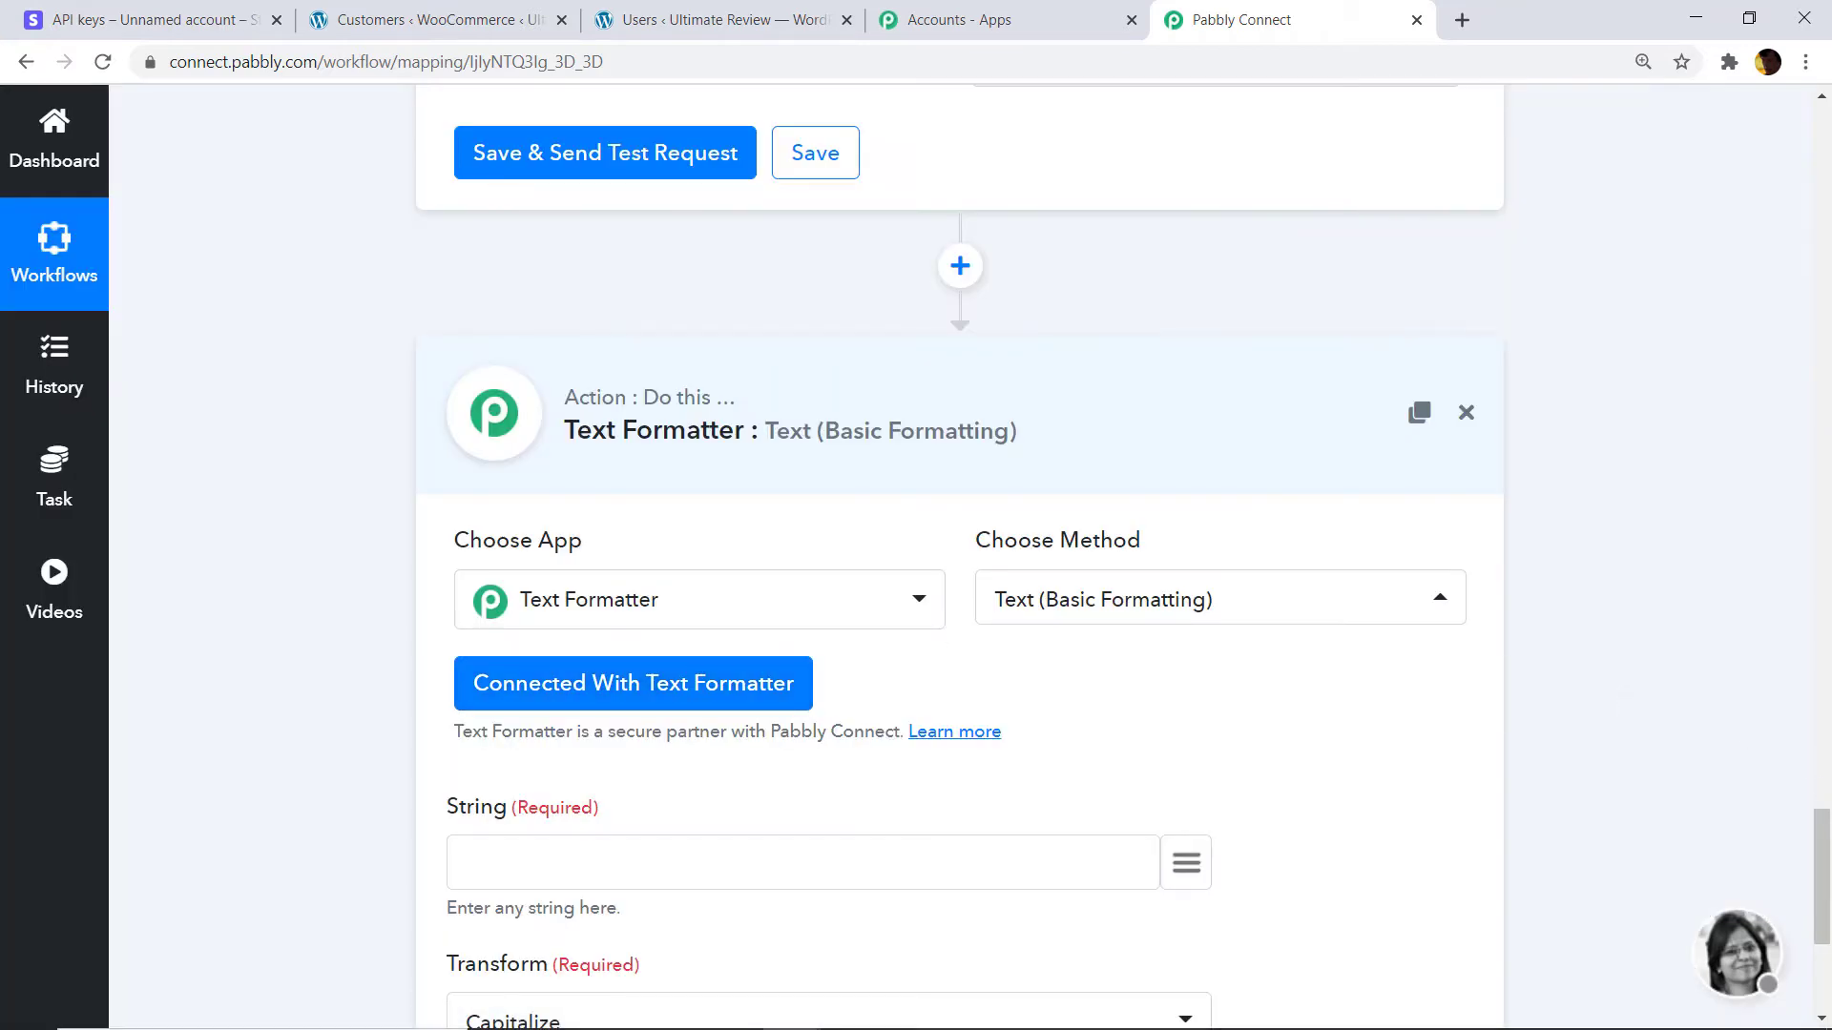
drag(1823, 896, 1830, 966)
Map the charge currency usd into String, set Transform to Uppercase, and test for USD.
click(1186, 410)
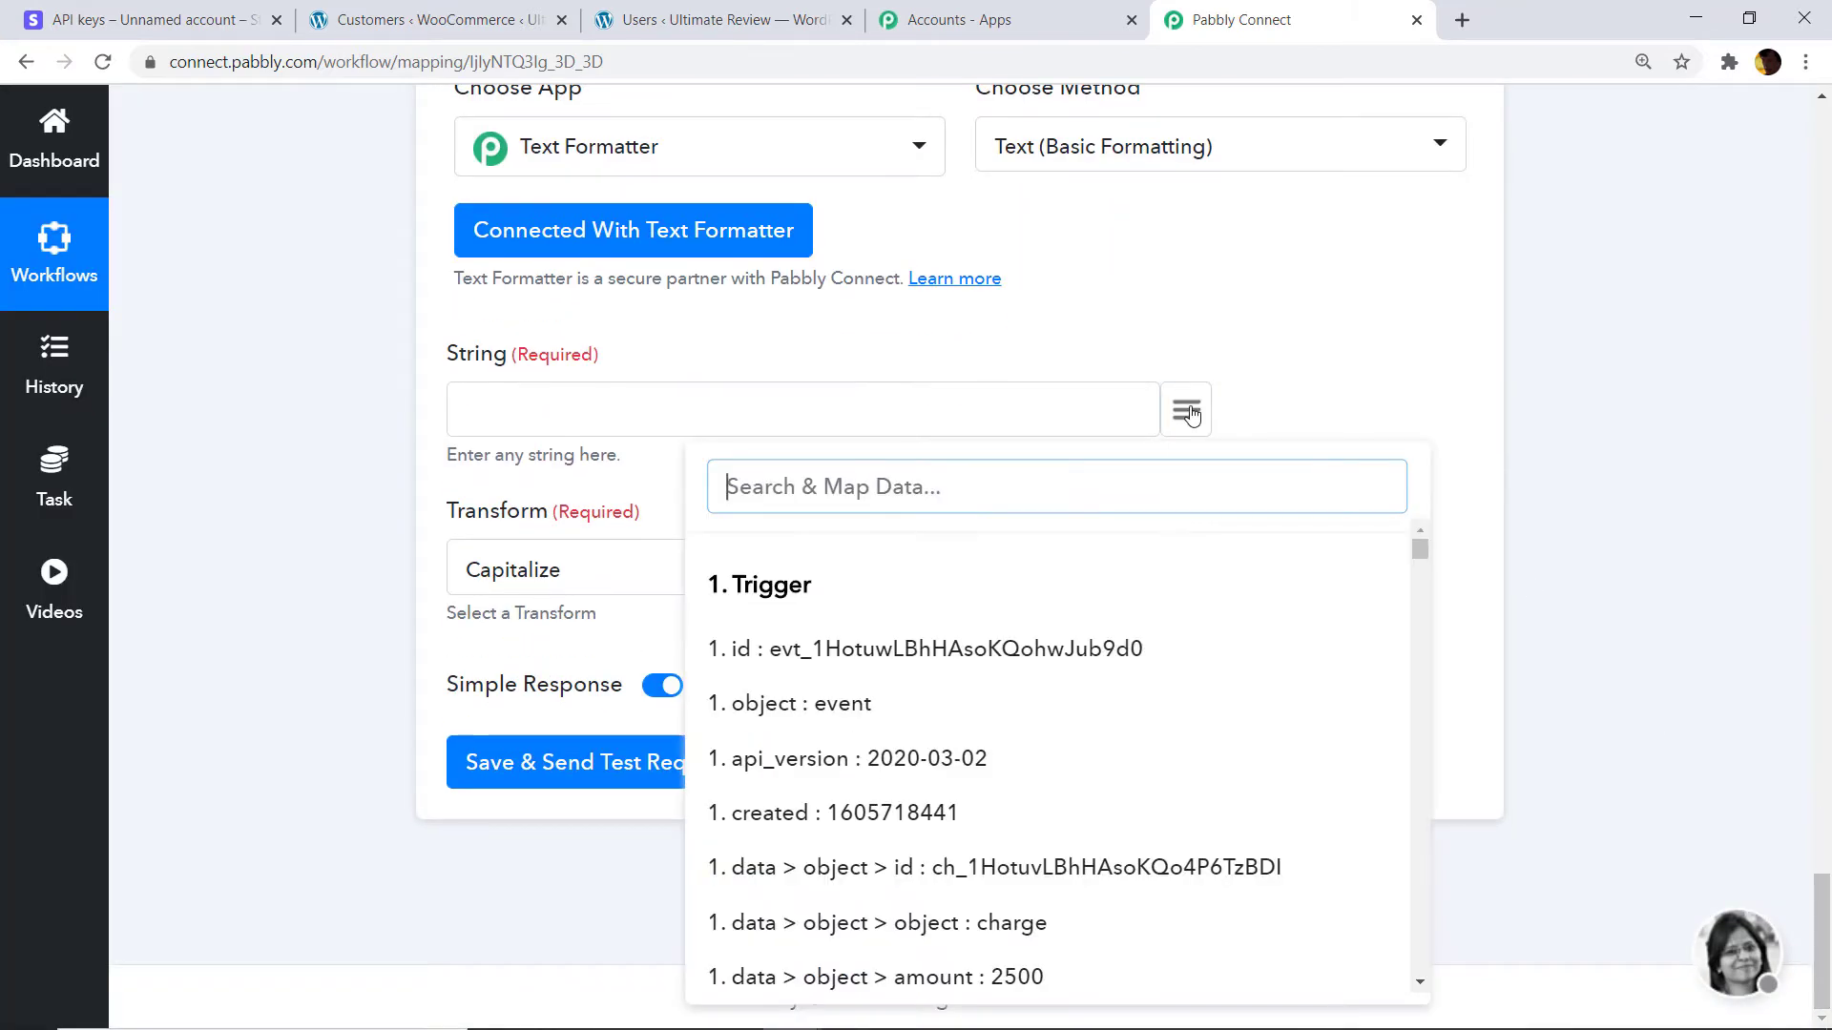
text(usd)
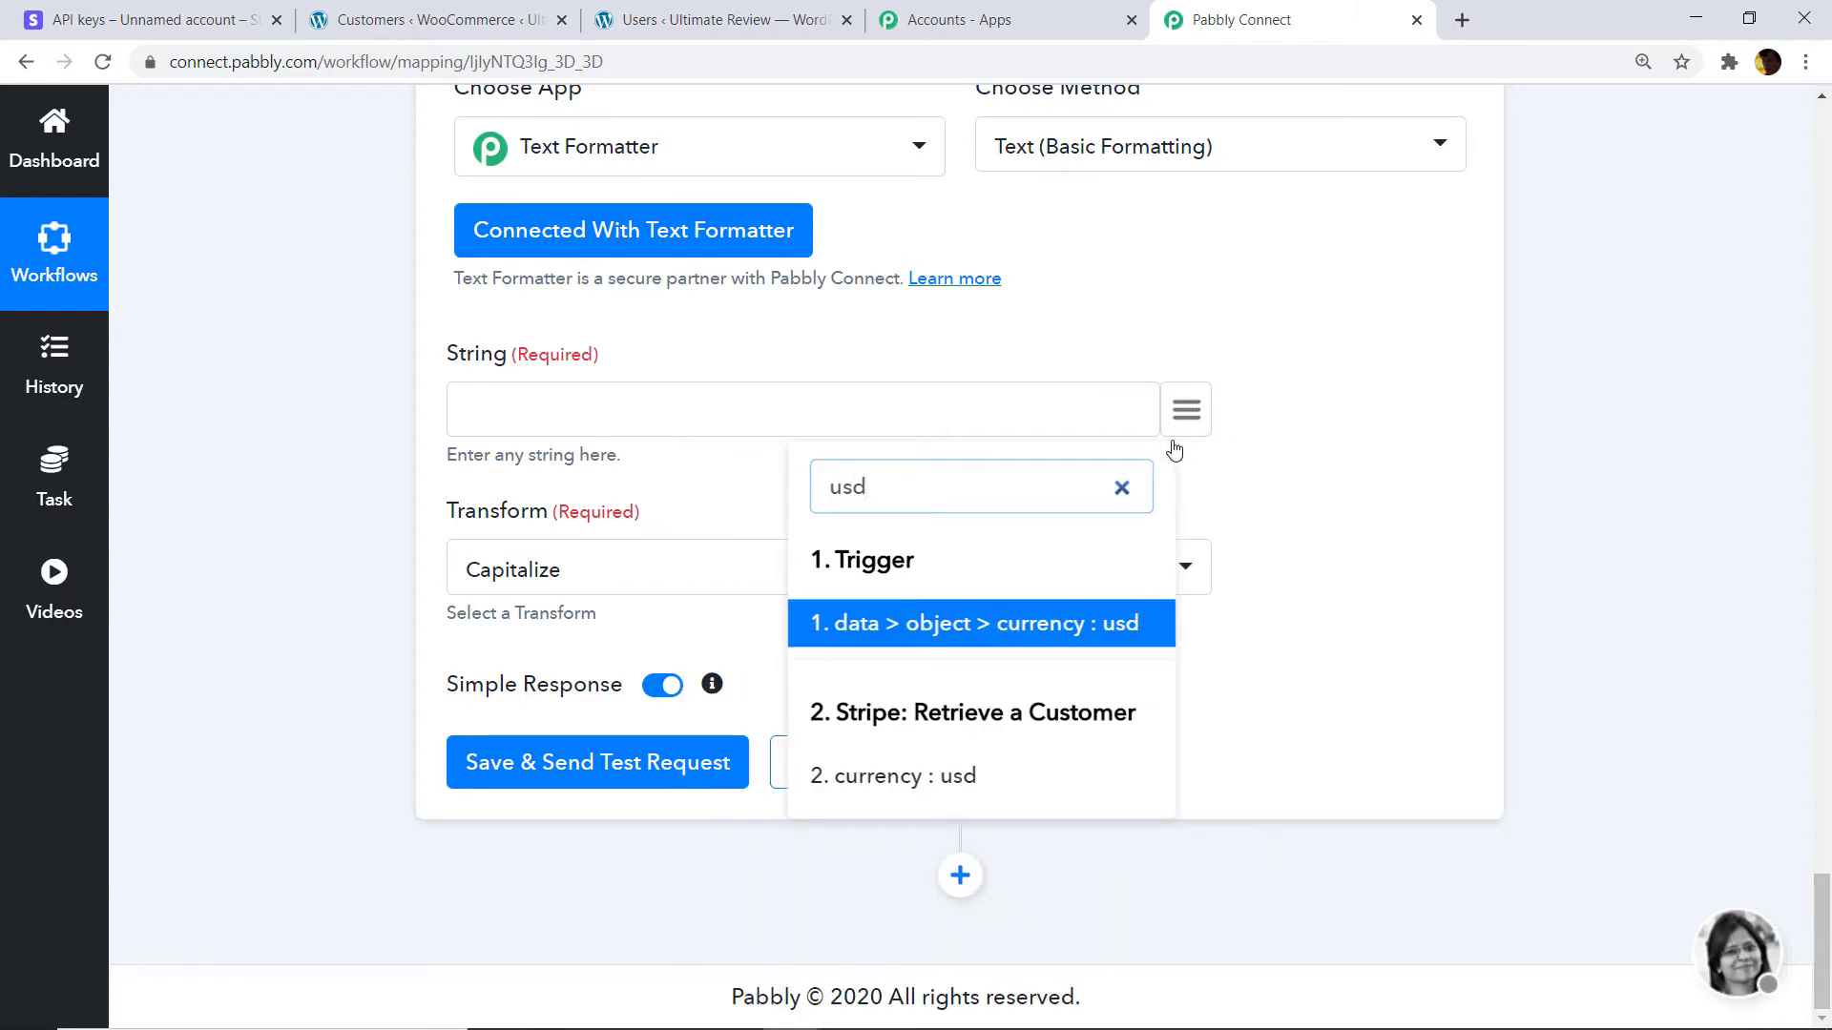
click(1097, 626)
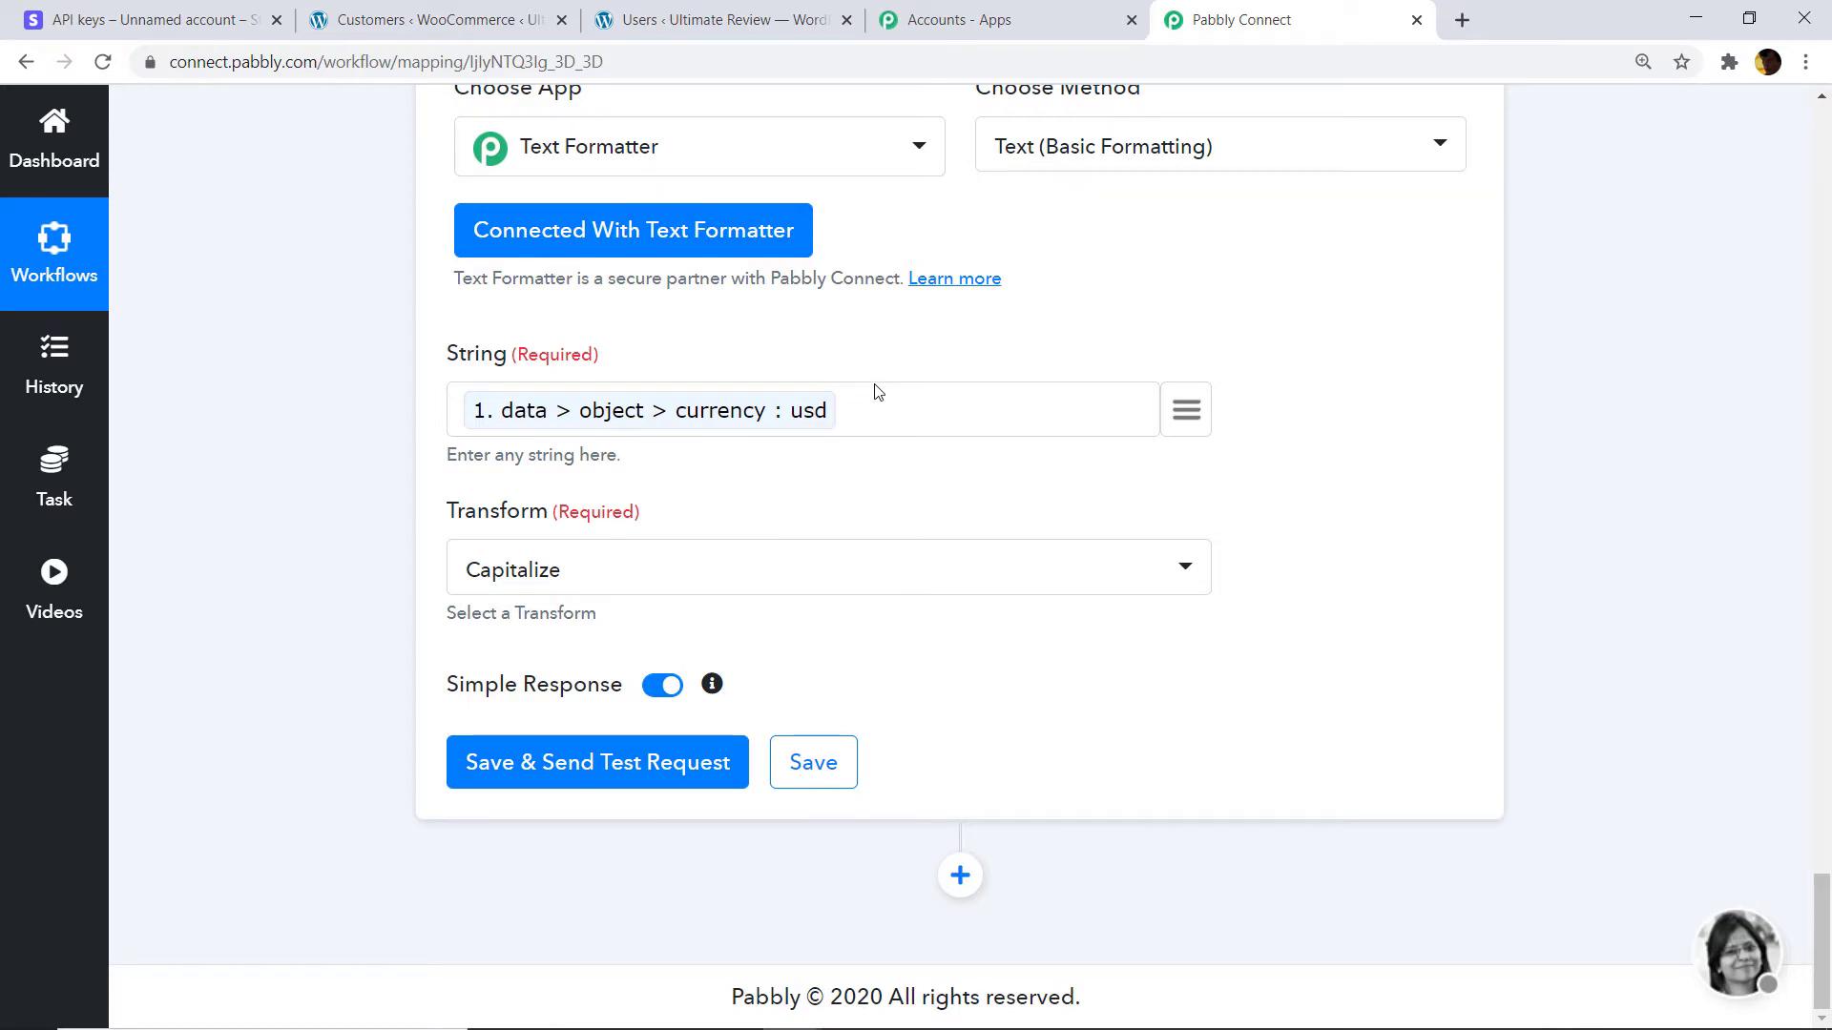
click(578, 568)
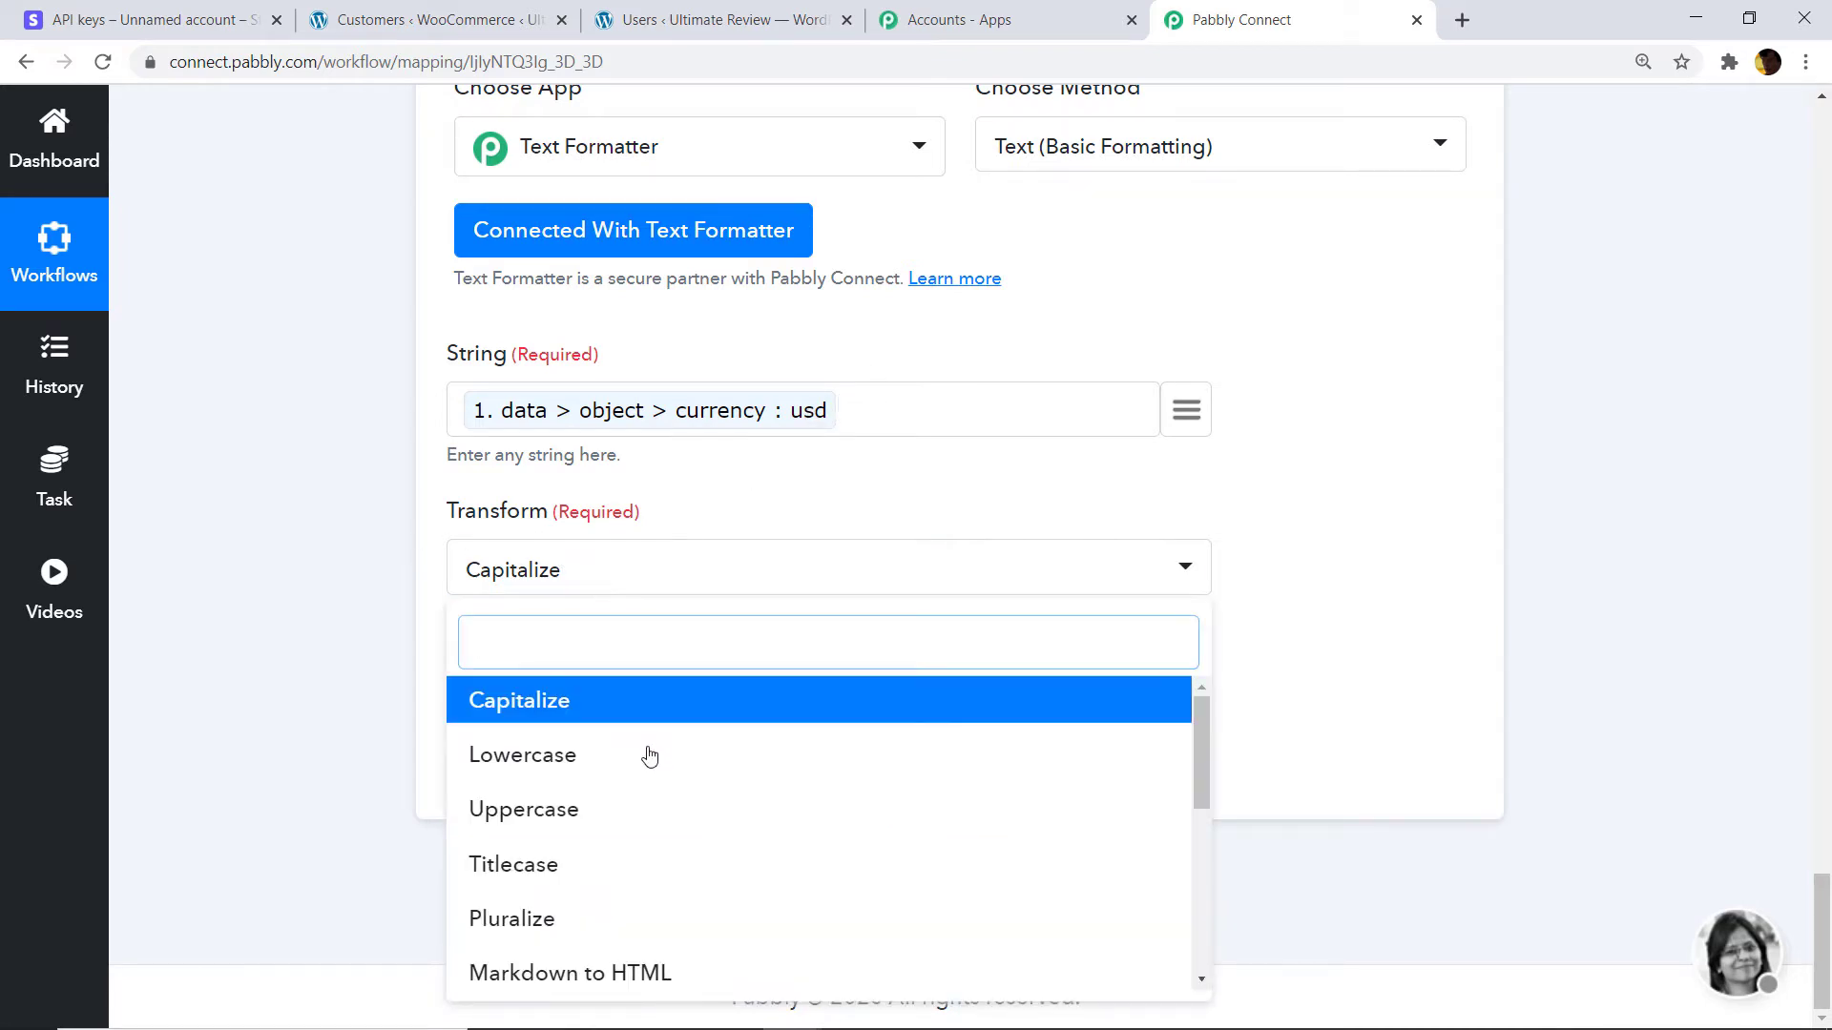
click(595, 819)
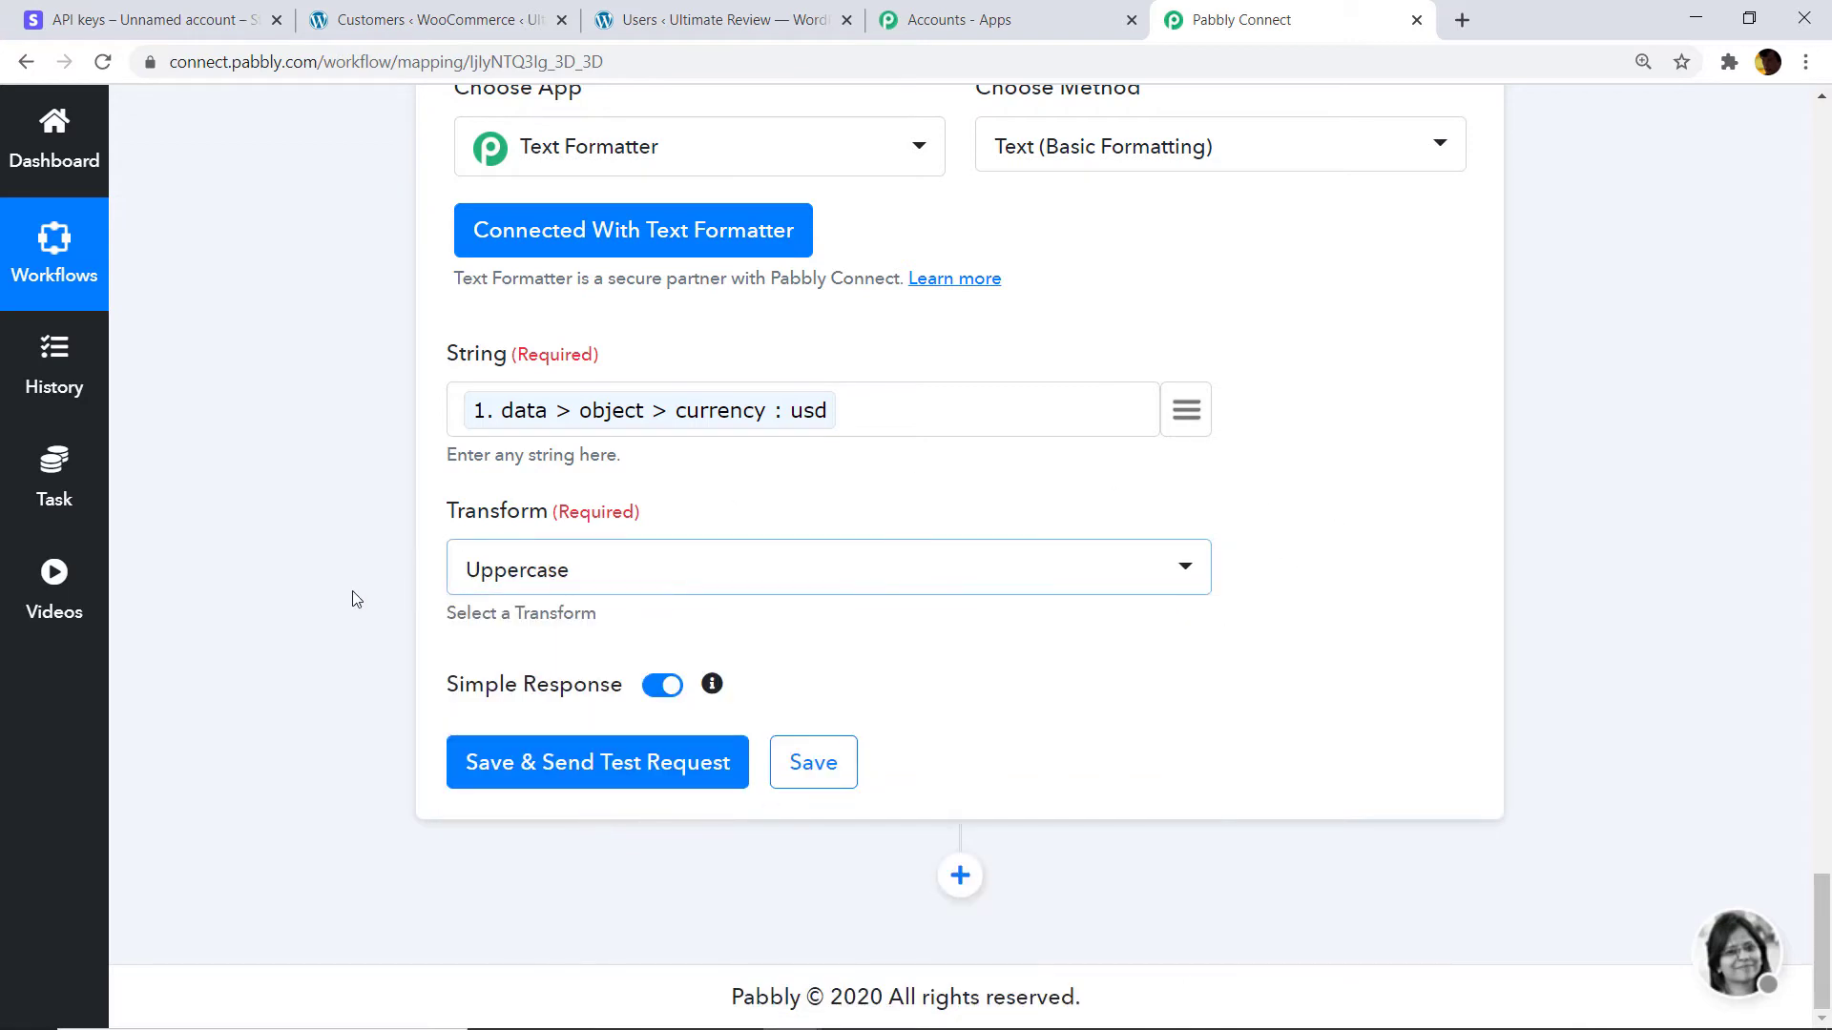
click(544, 763)
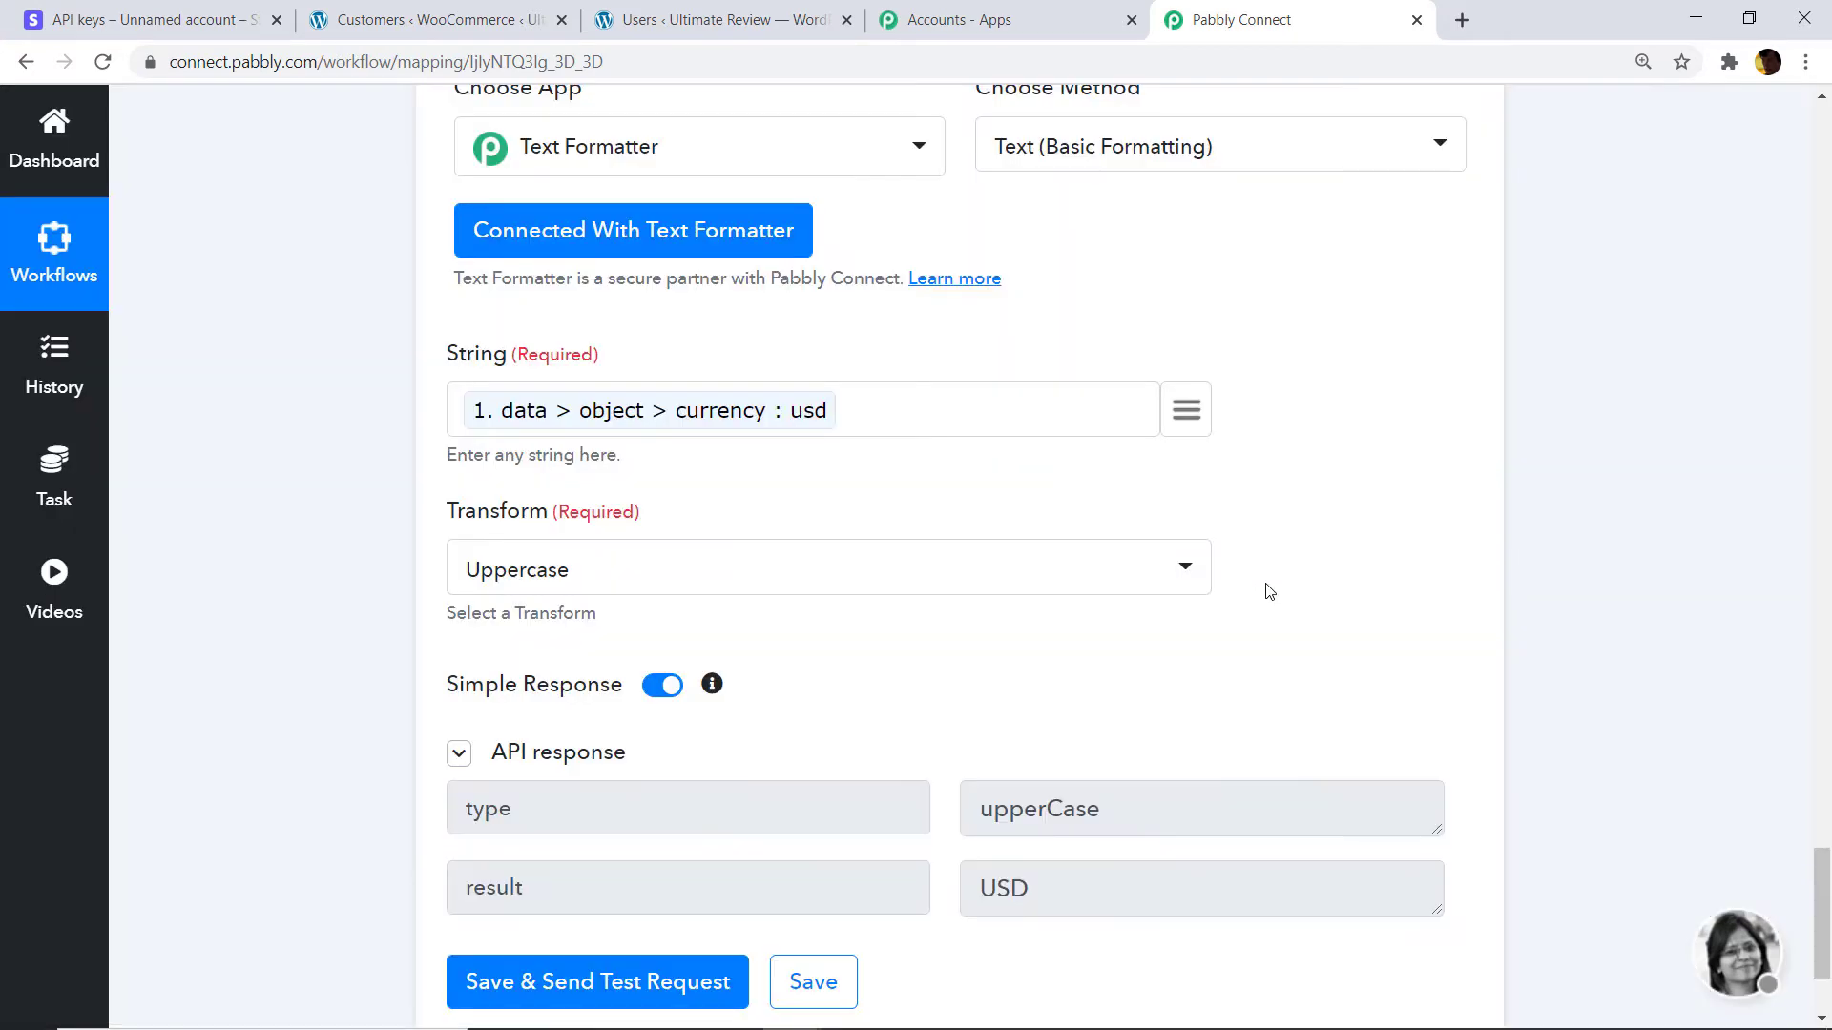
scroll(1646, 636, down, 1)
scroll(1646, 788, down, 1)
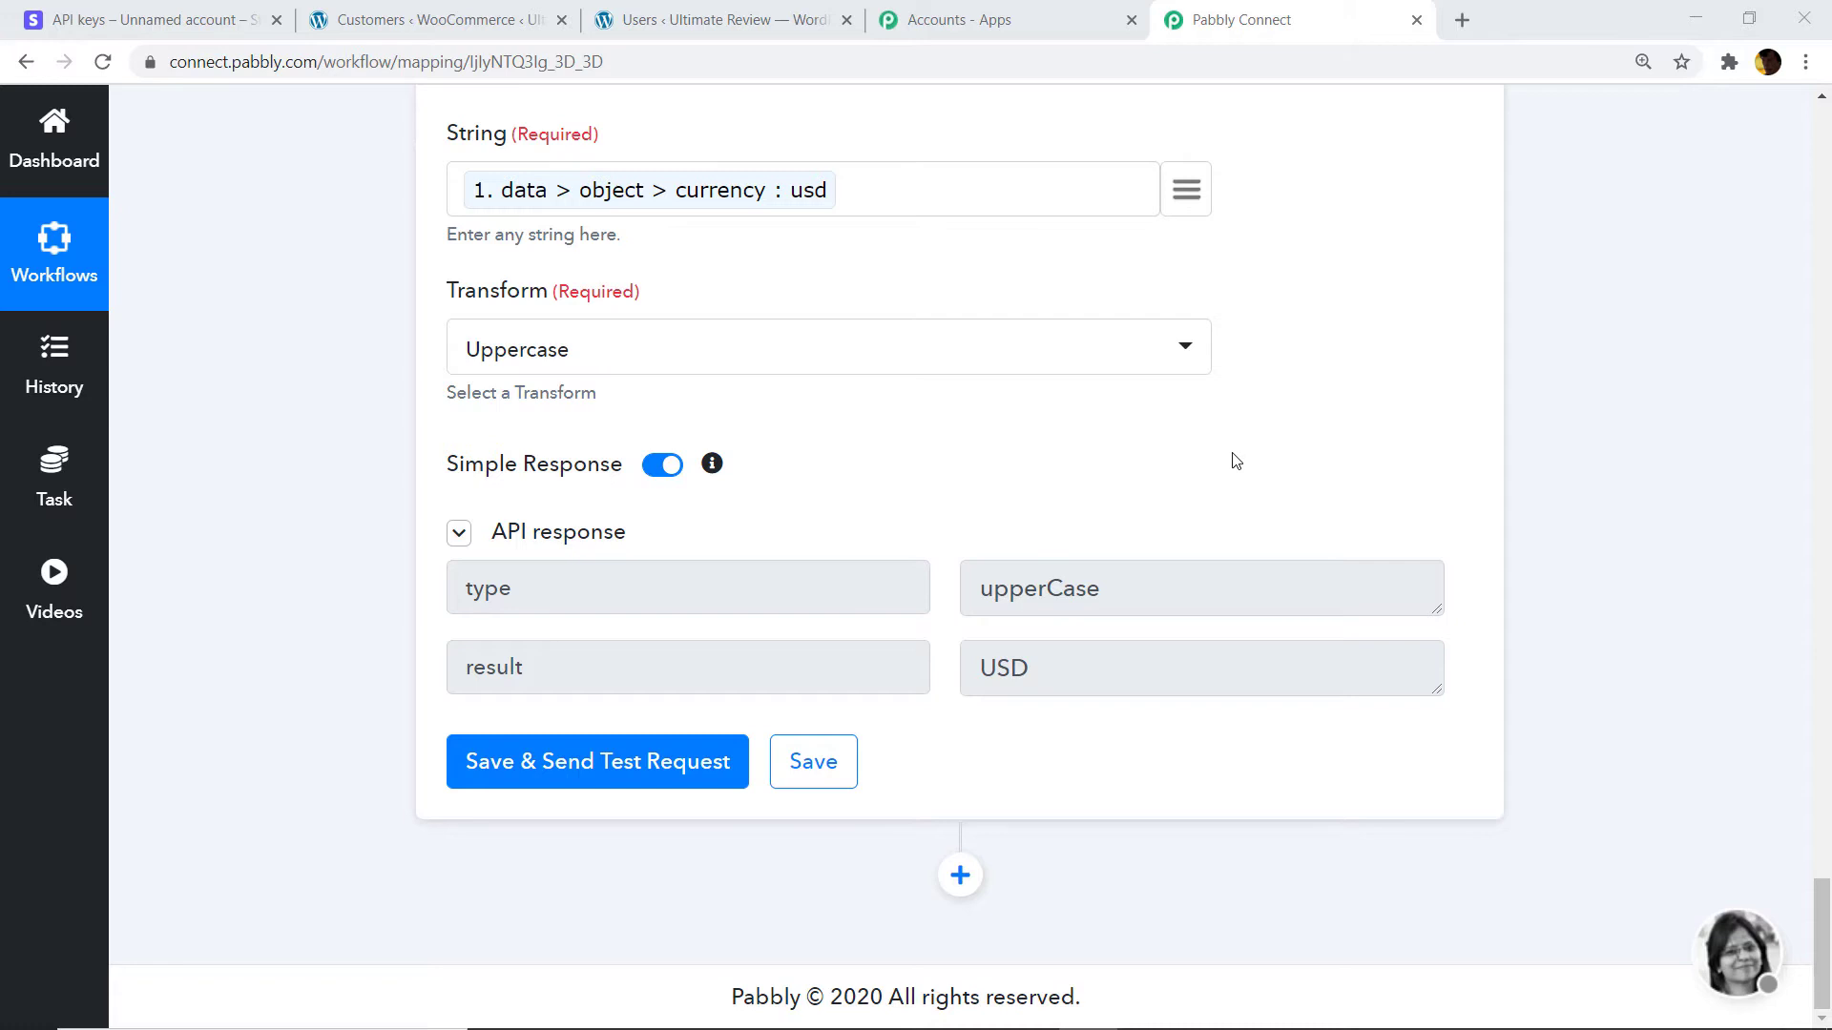
Add a Filter step after the Text Formatter step.
click(959, 875)
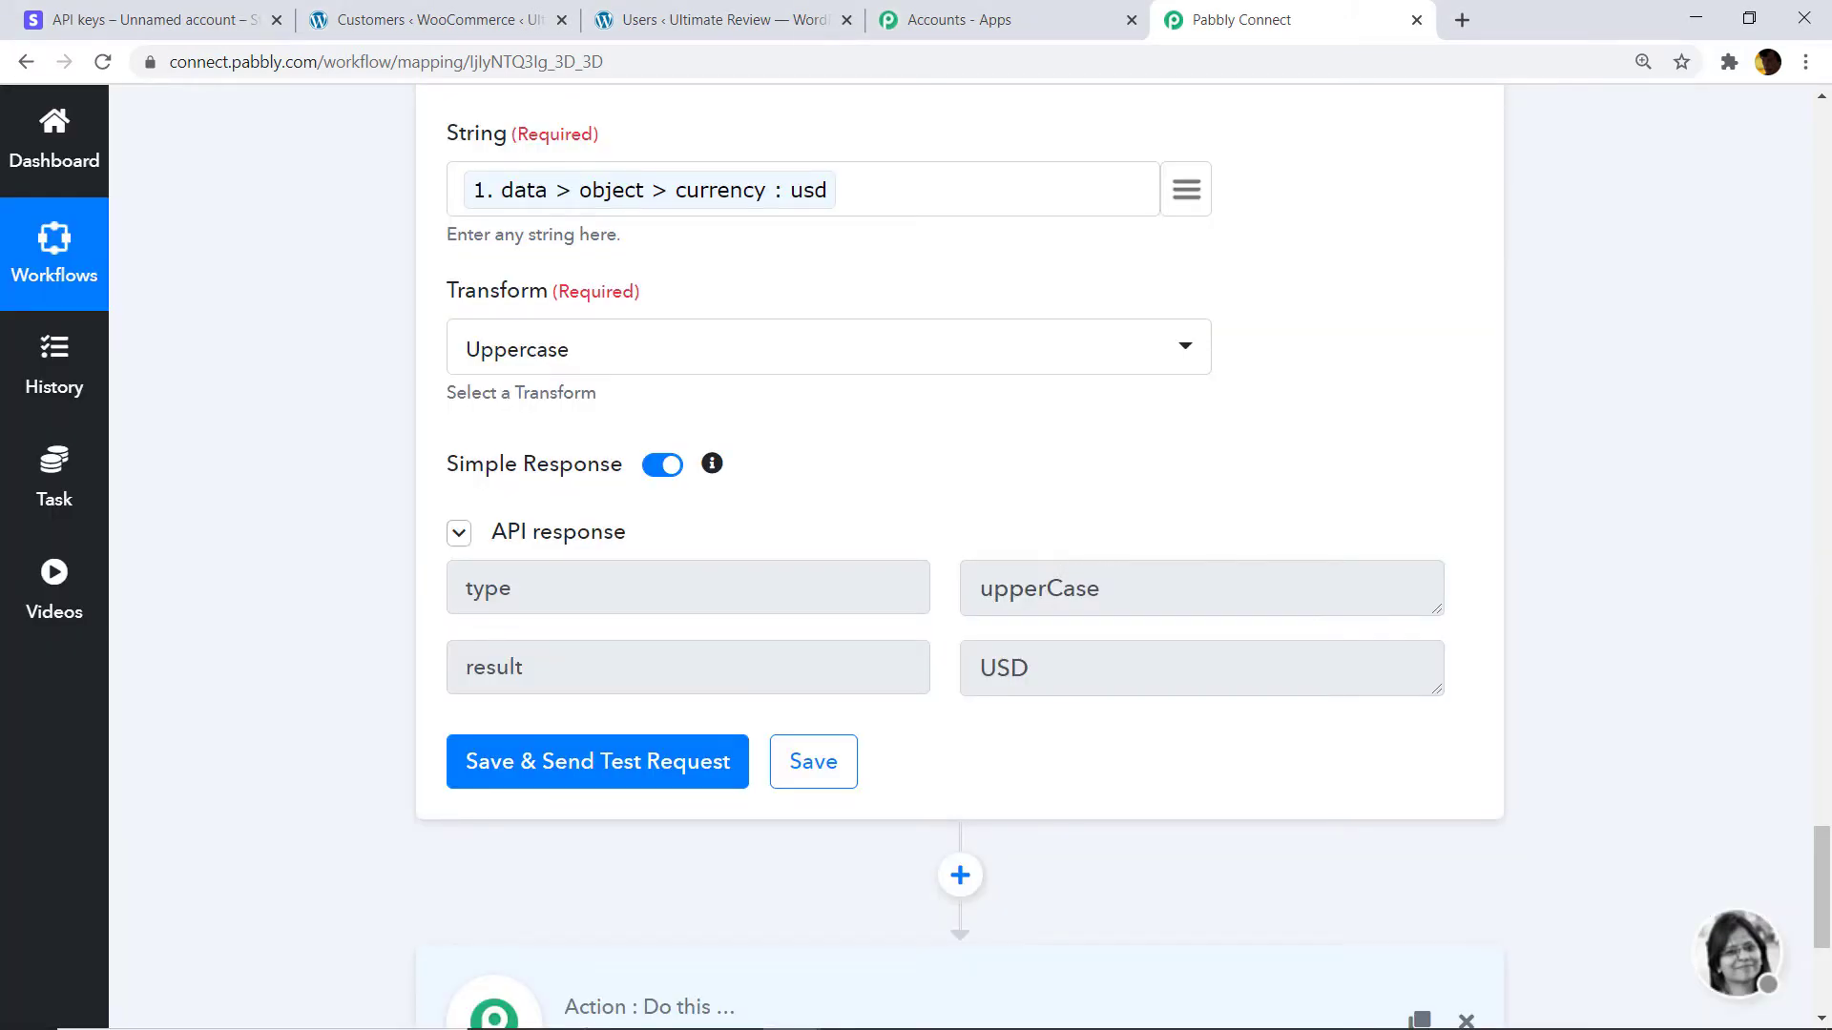
drag(1824, 883, 1824, 942)
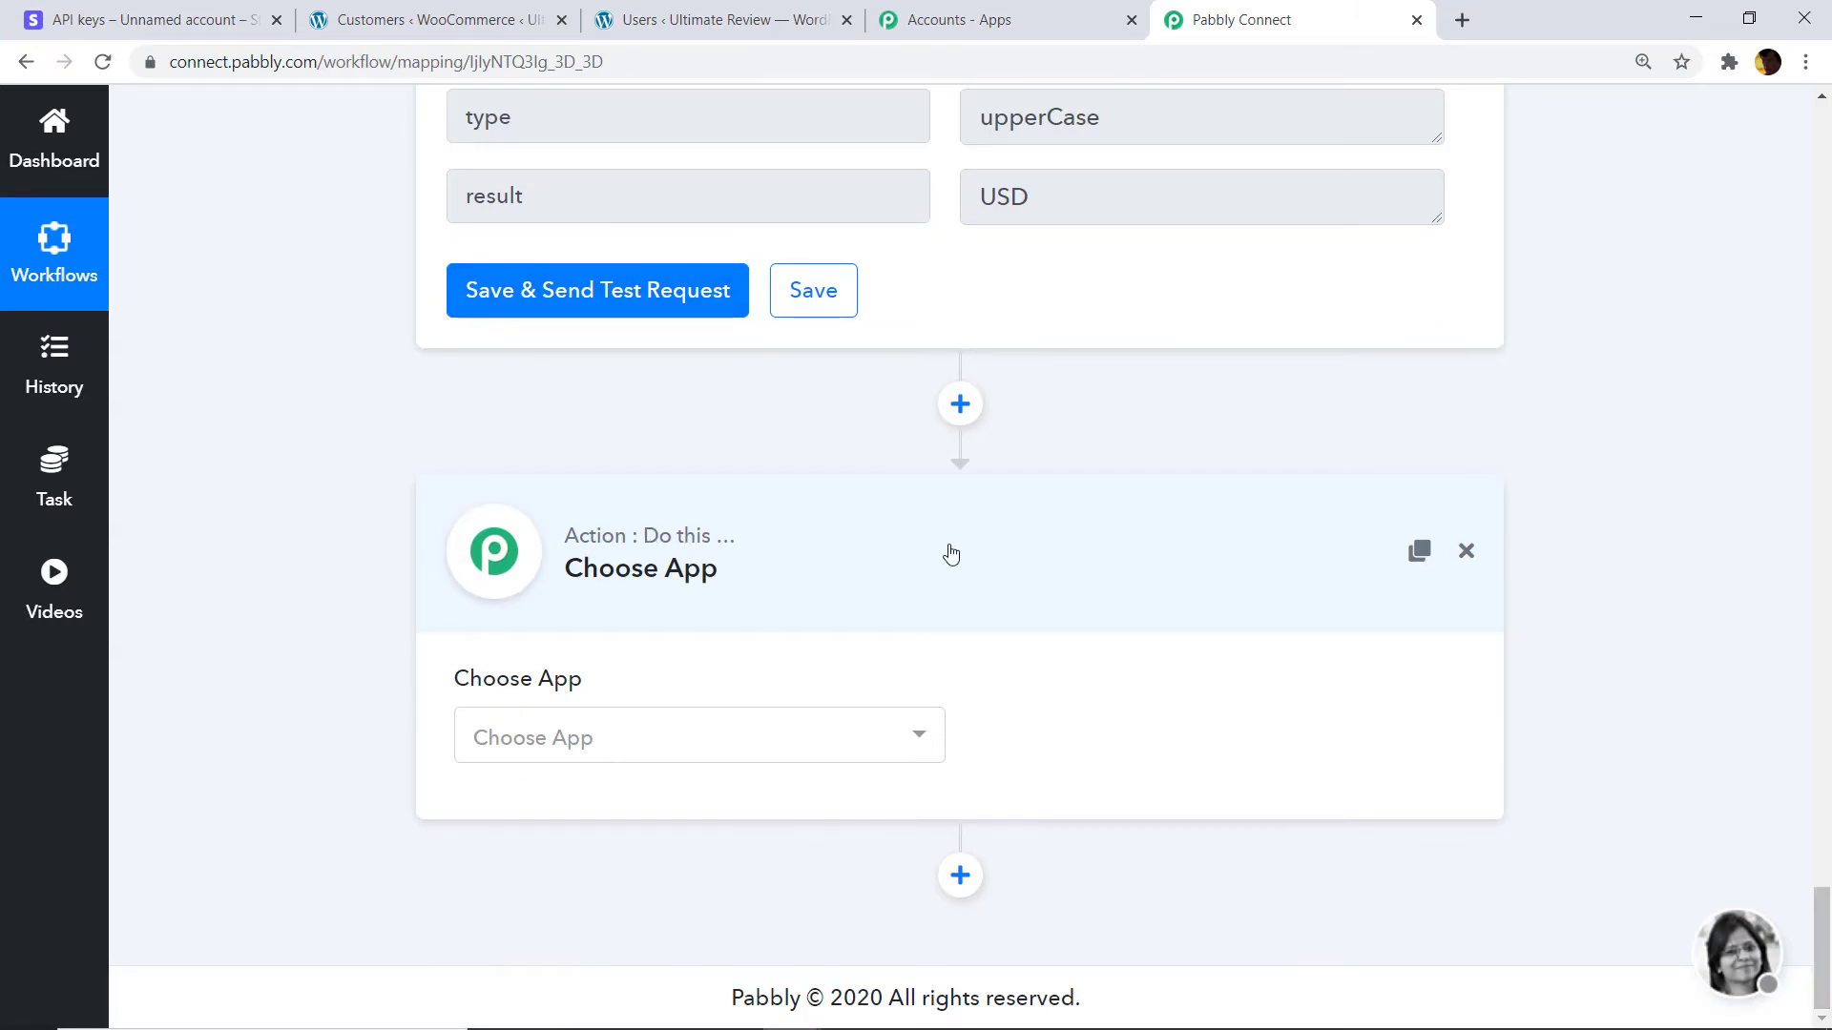
click(636, 745)
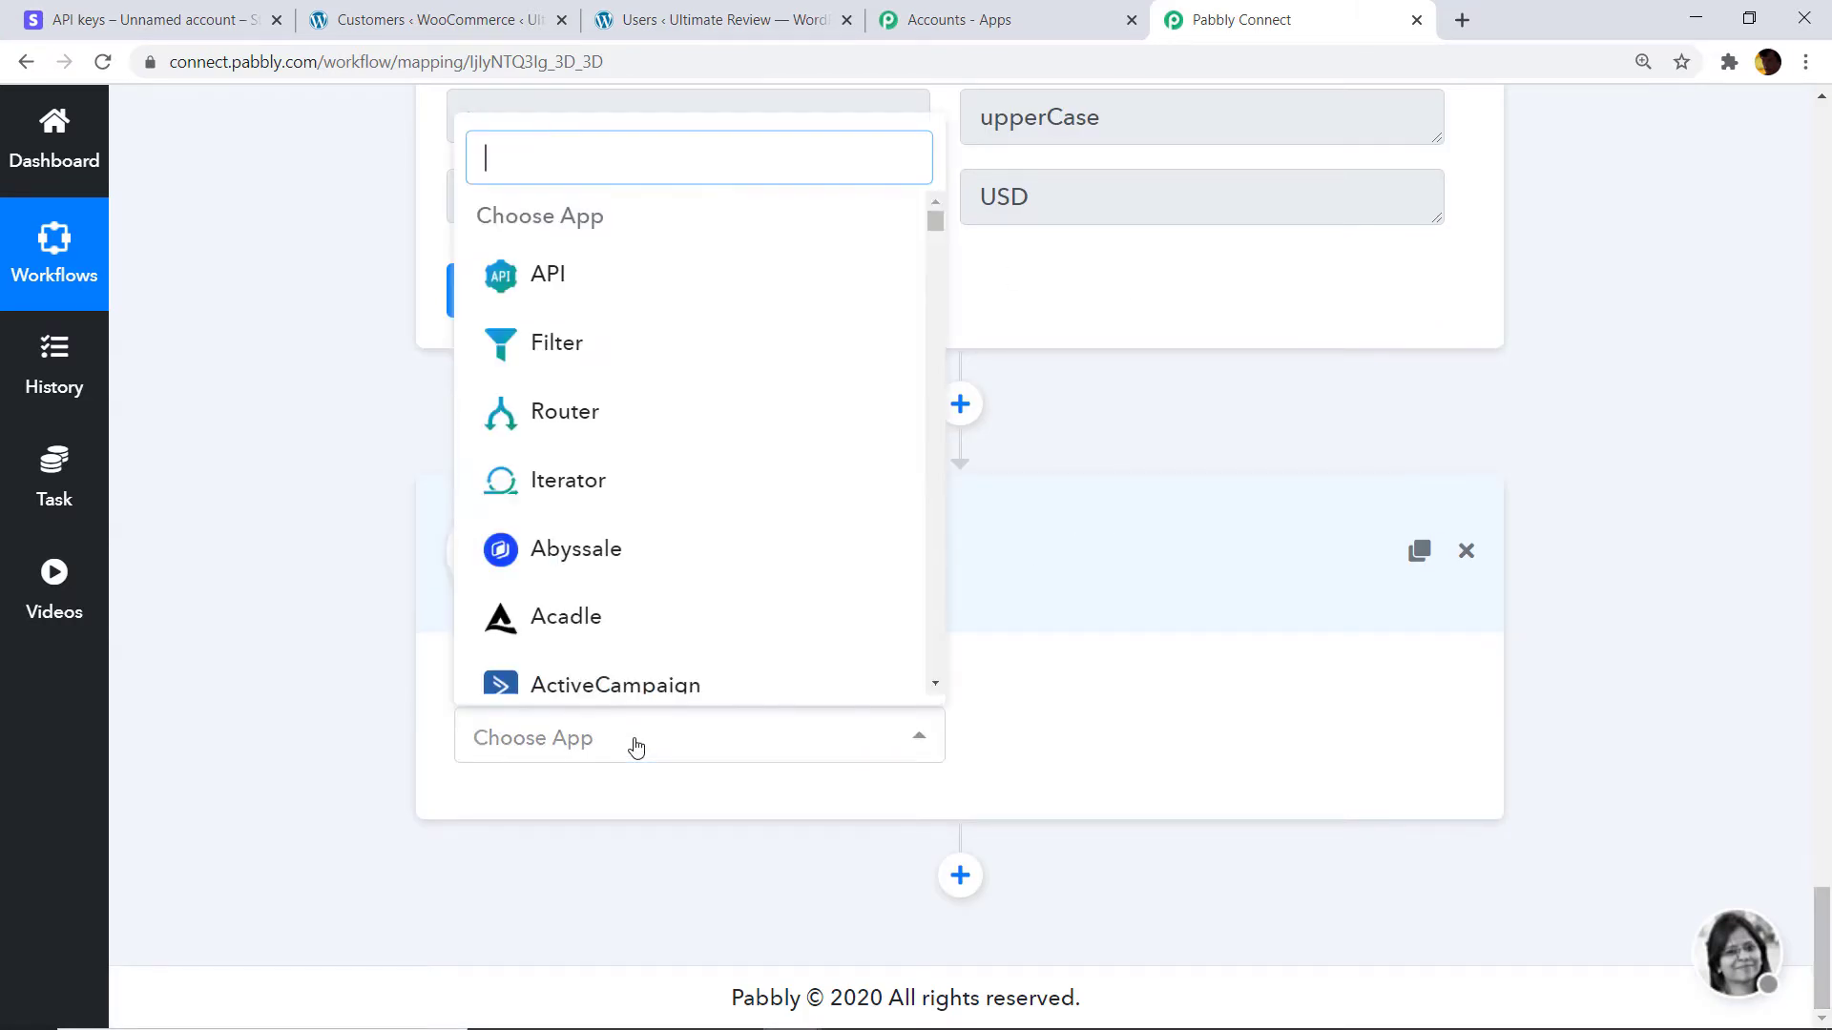
text(filter)
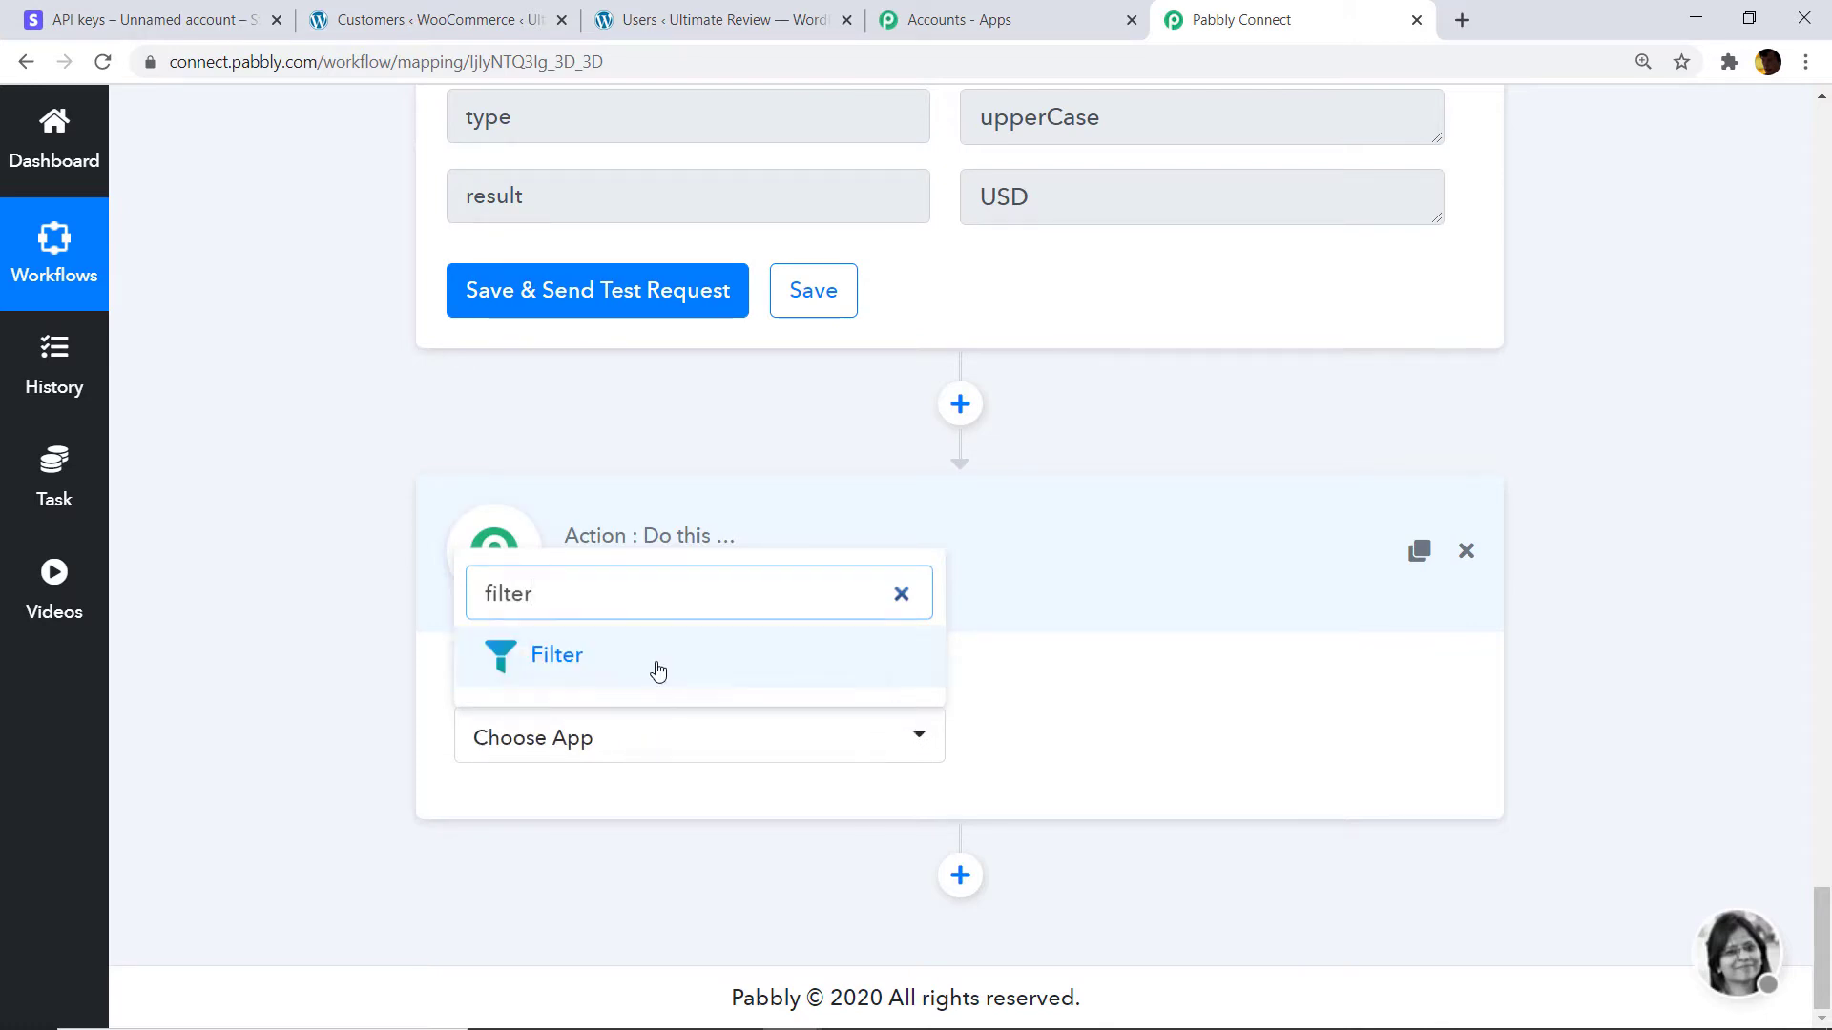
click(654, 658)
scroll(1190, 685, down, 1)
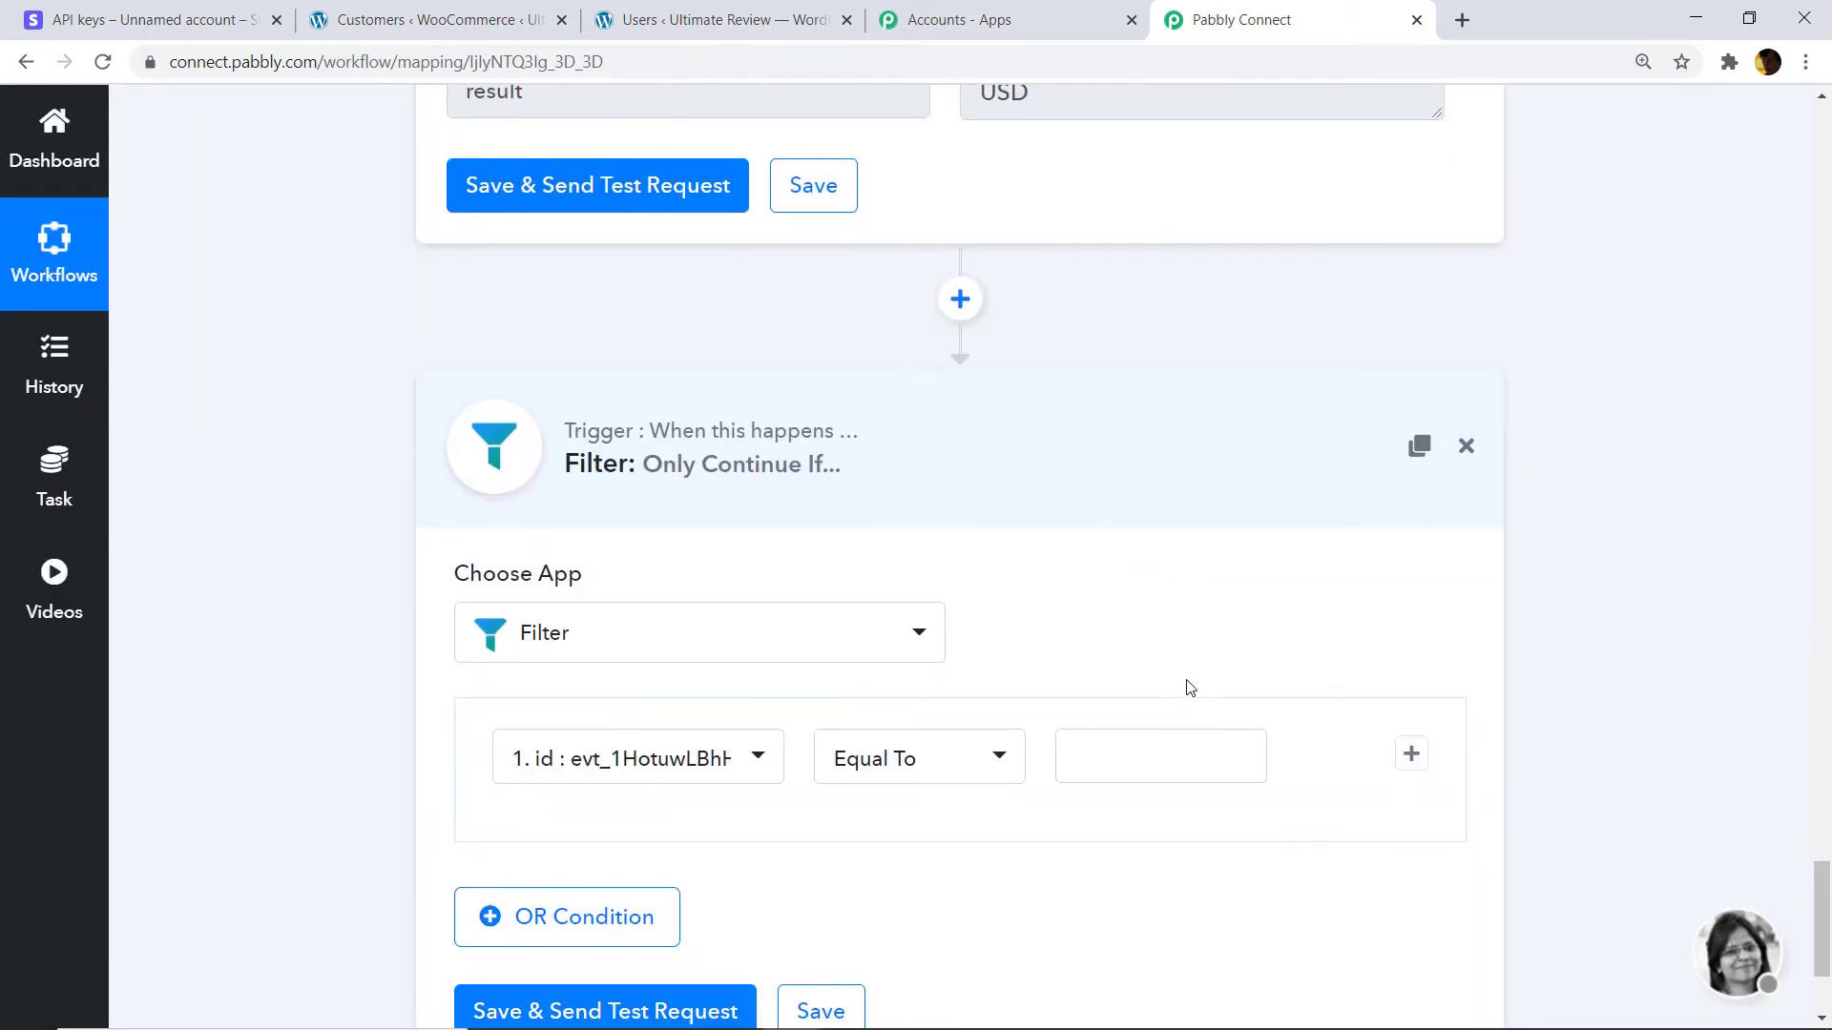
scroll(811, 671, down, 1)
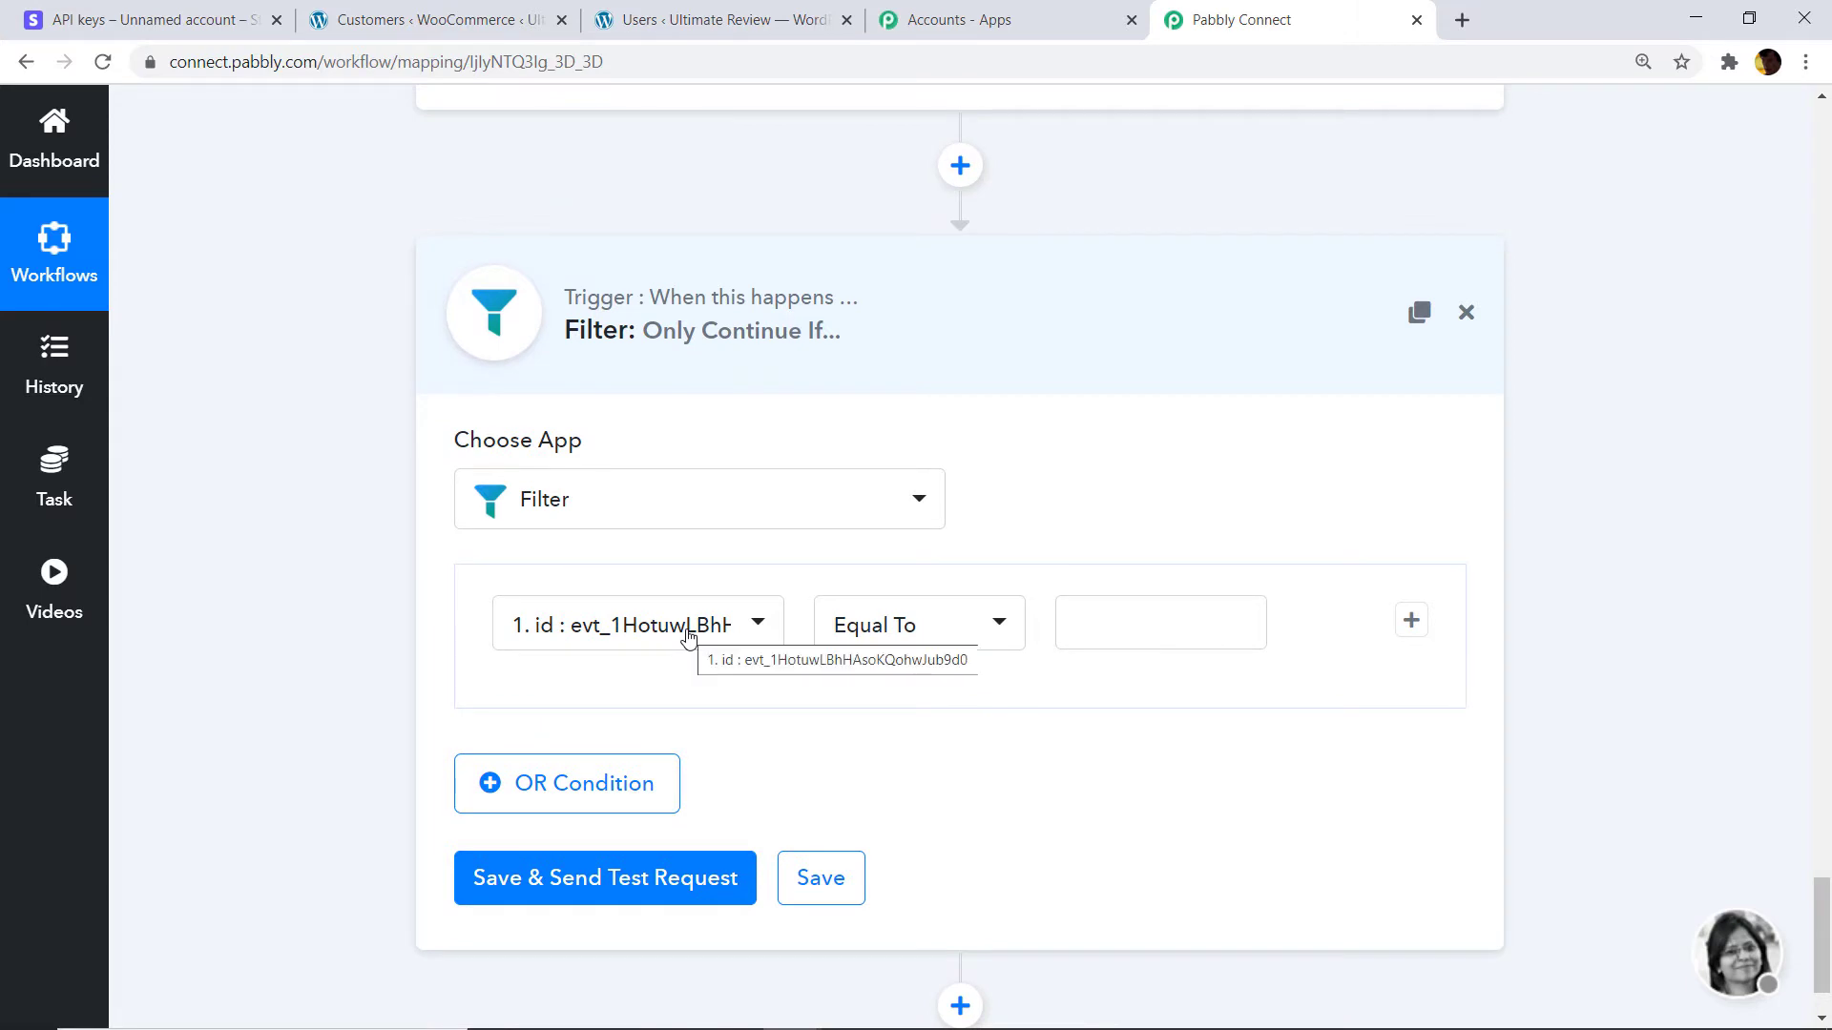
Set the filter condition to '3. amount : 25' Equal To 25.
click(689, 638)
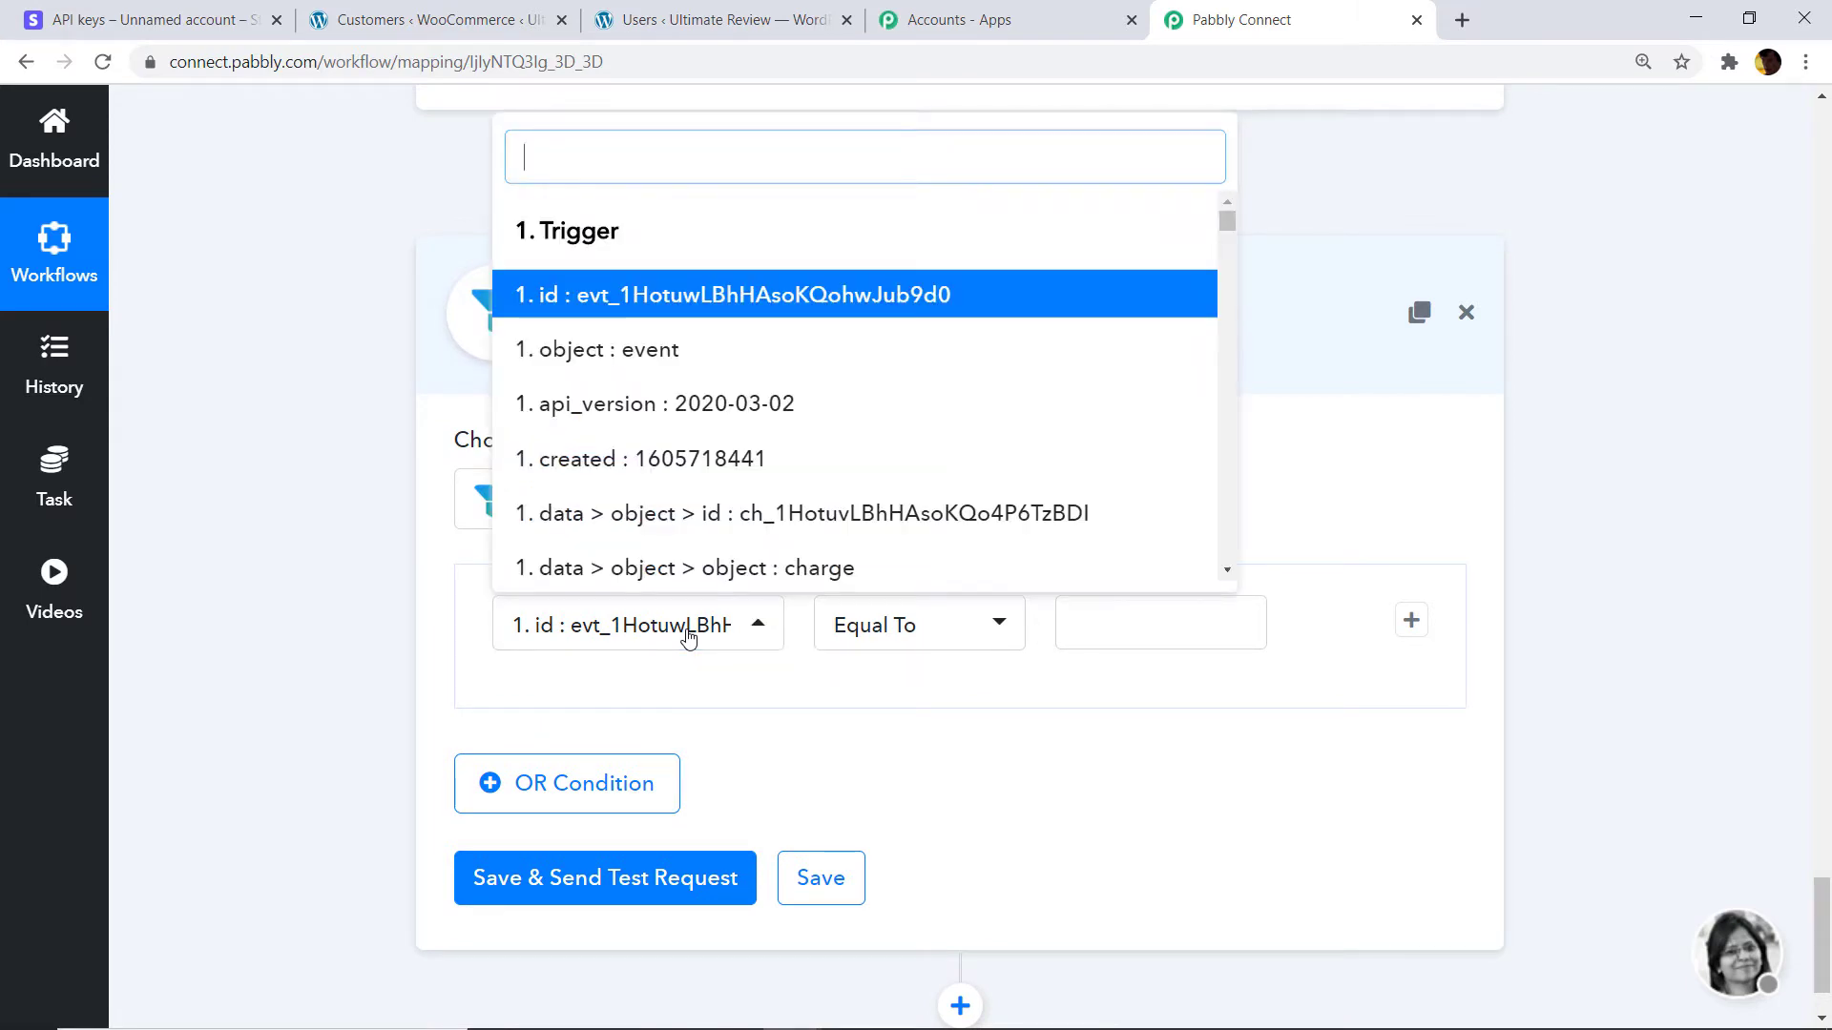
text(amount)
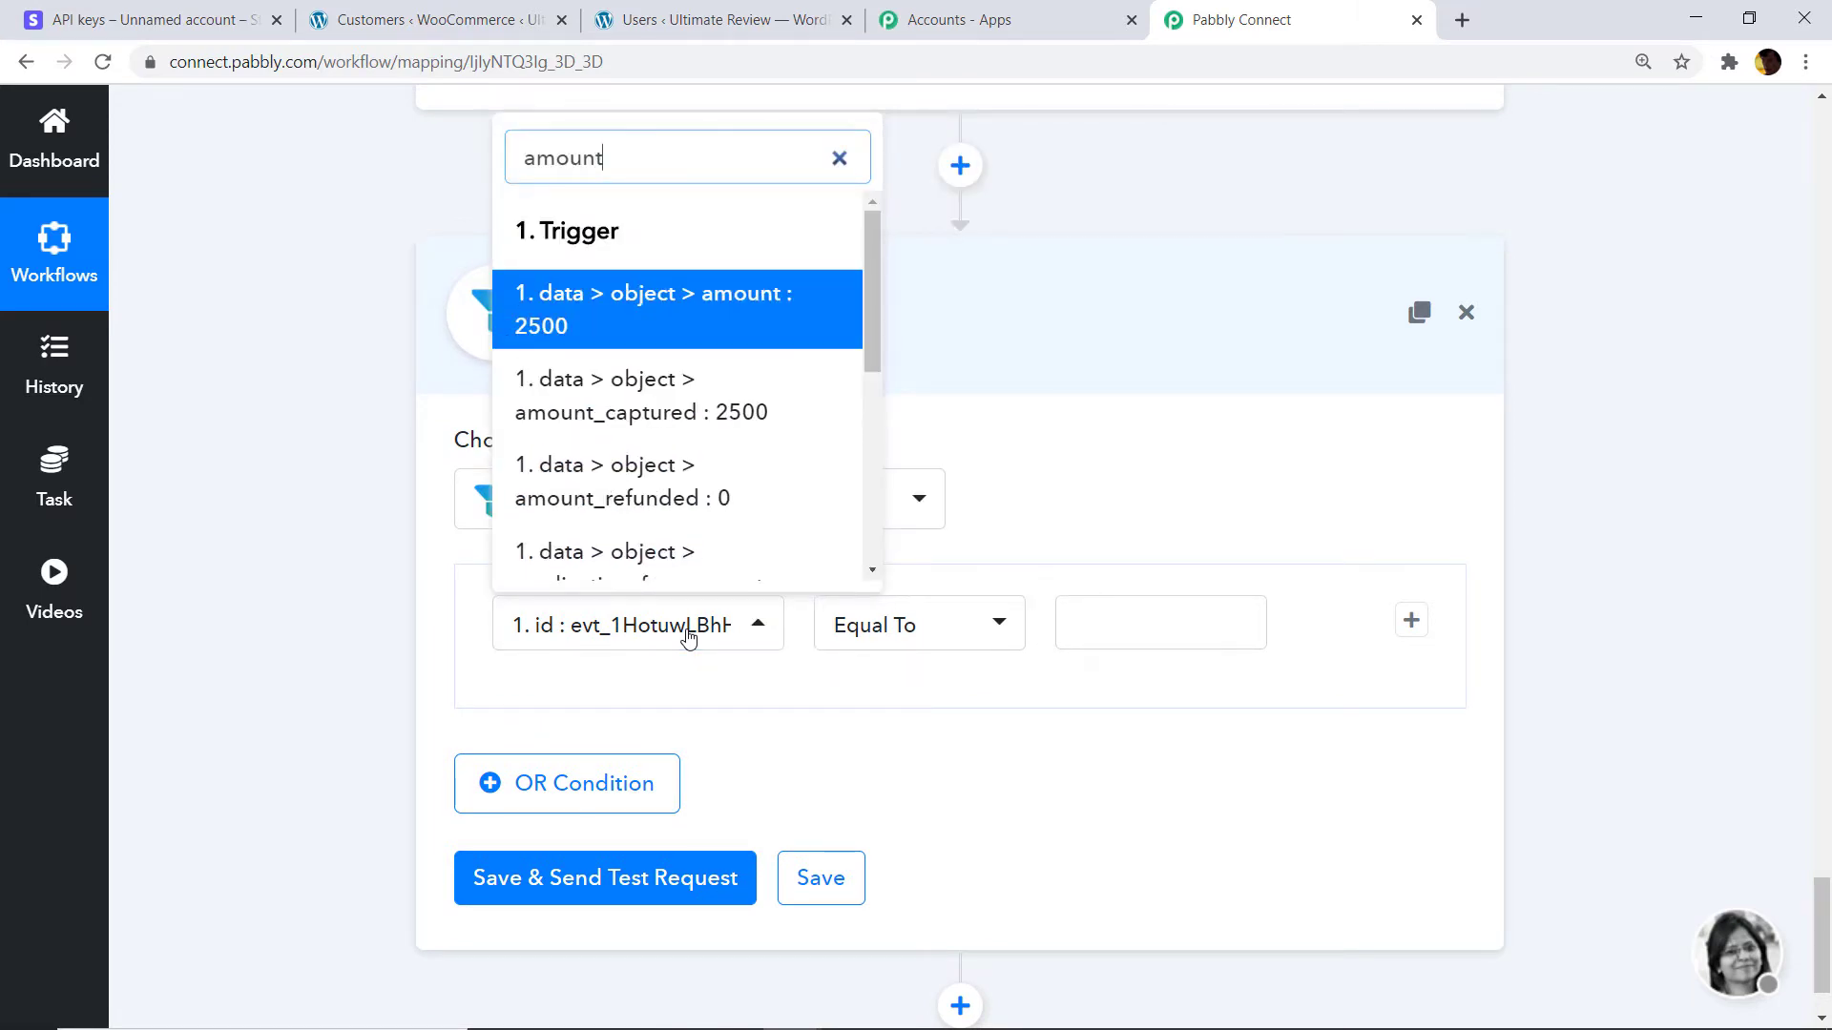
scroll(706, 515, down, 5)
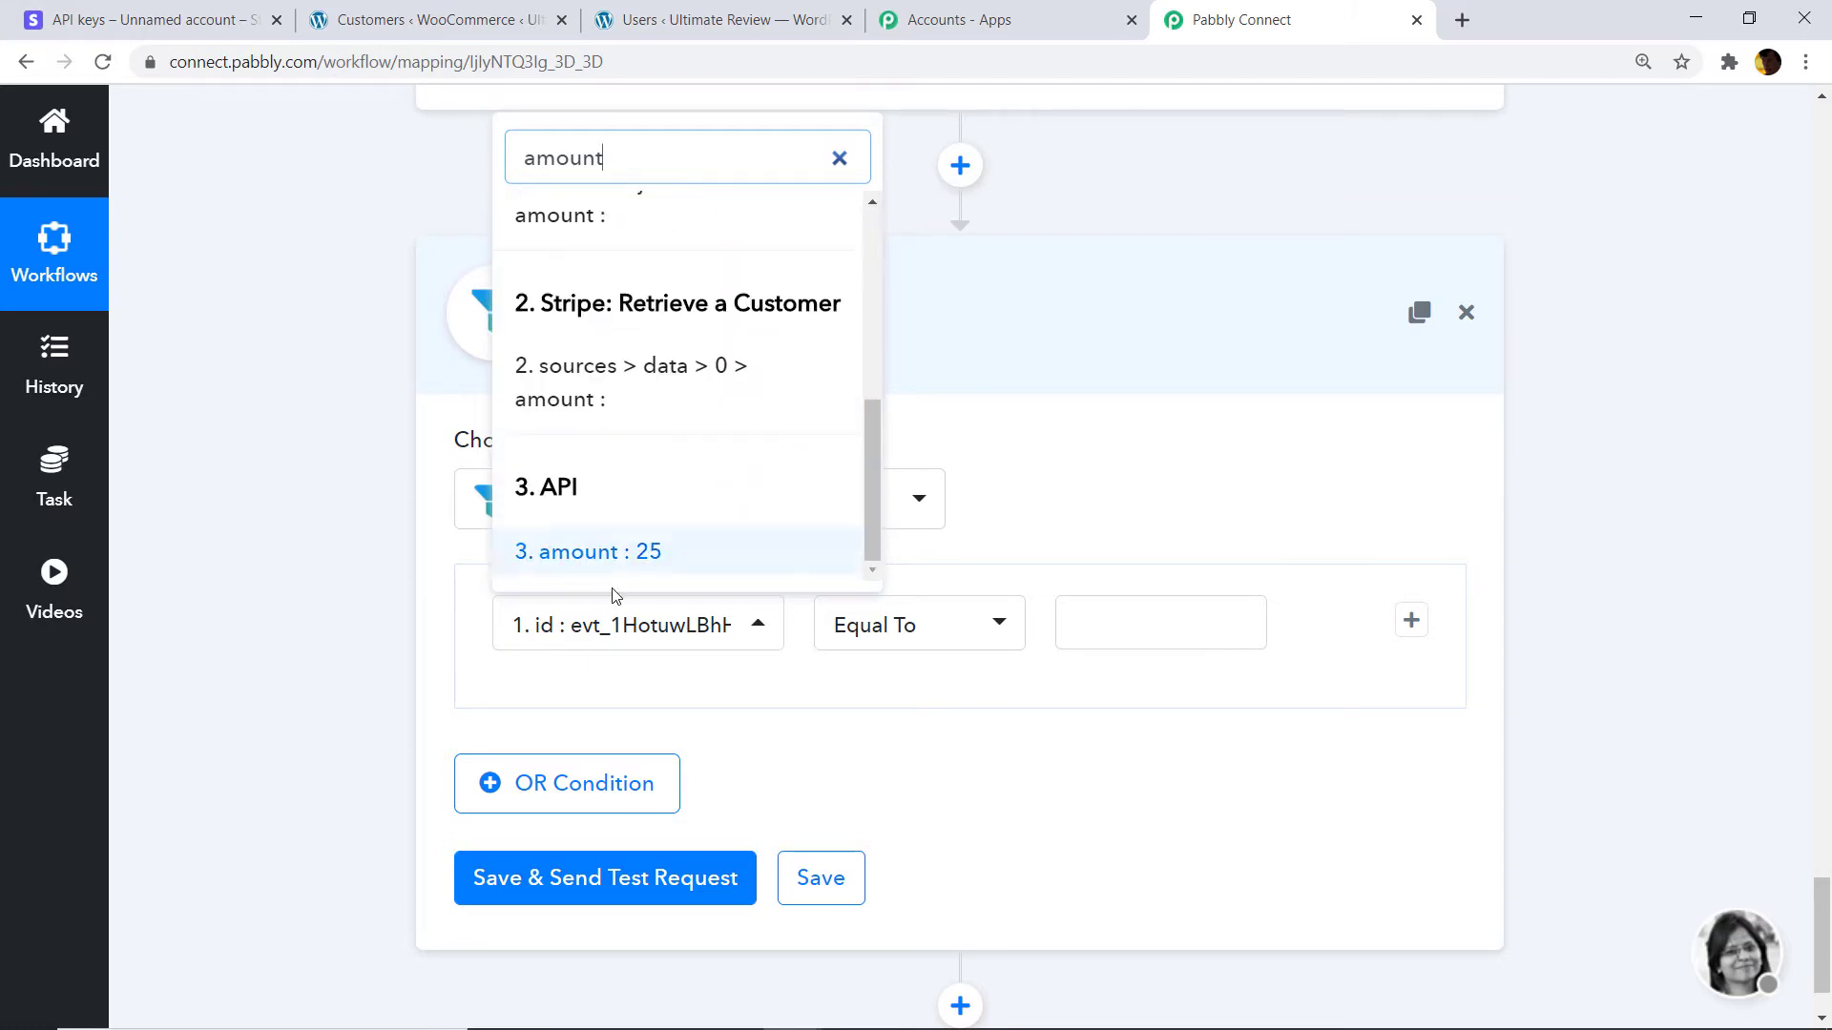
click(639, 553)
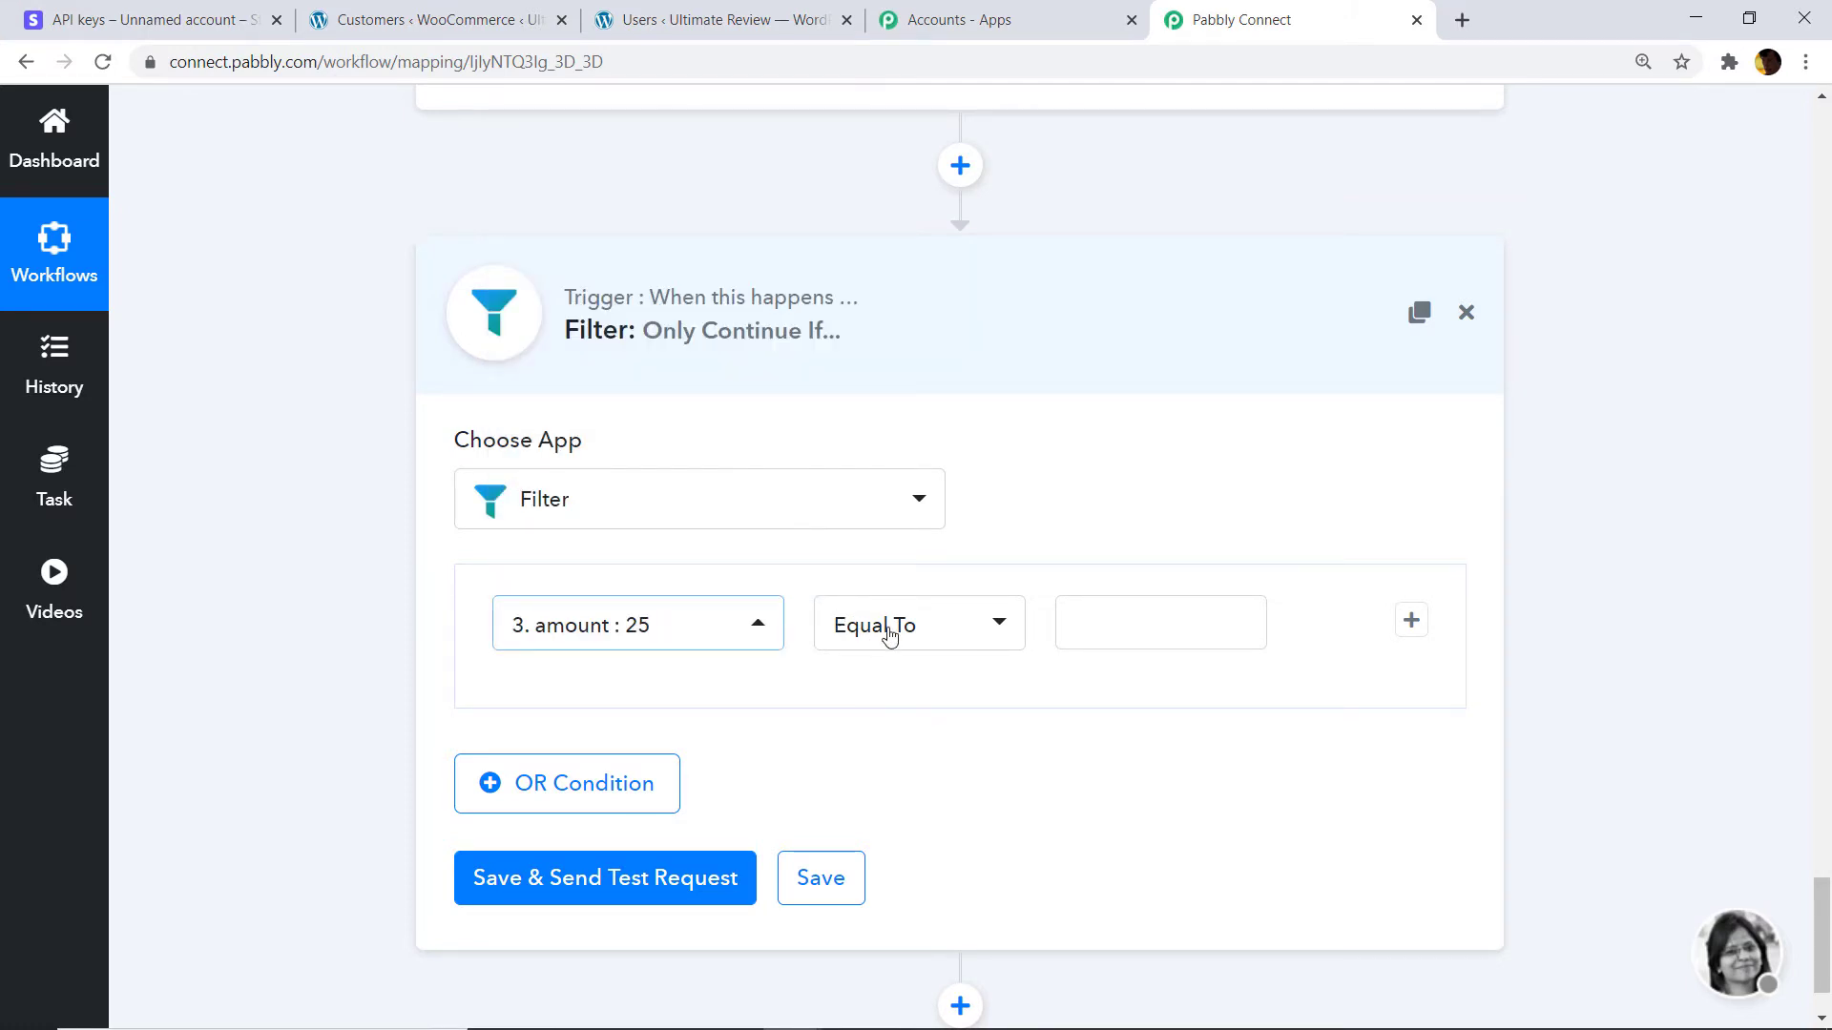
click(1073, 622)
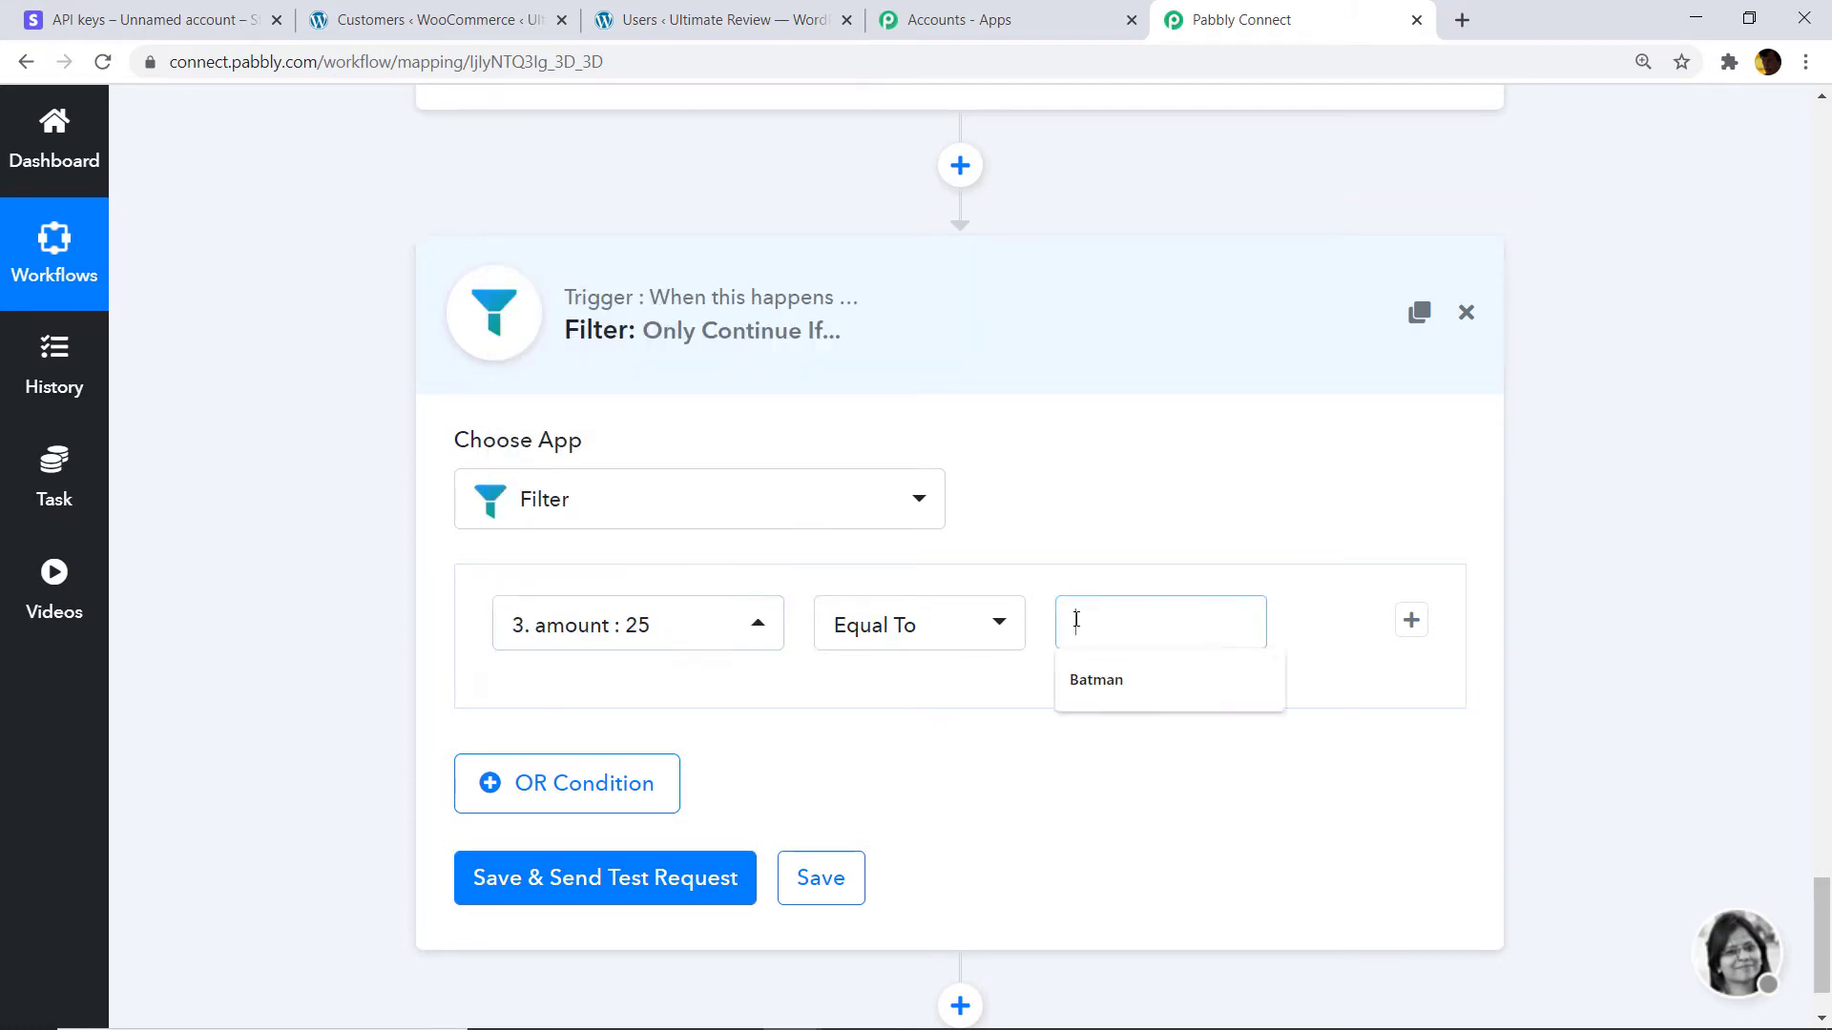
text(25)
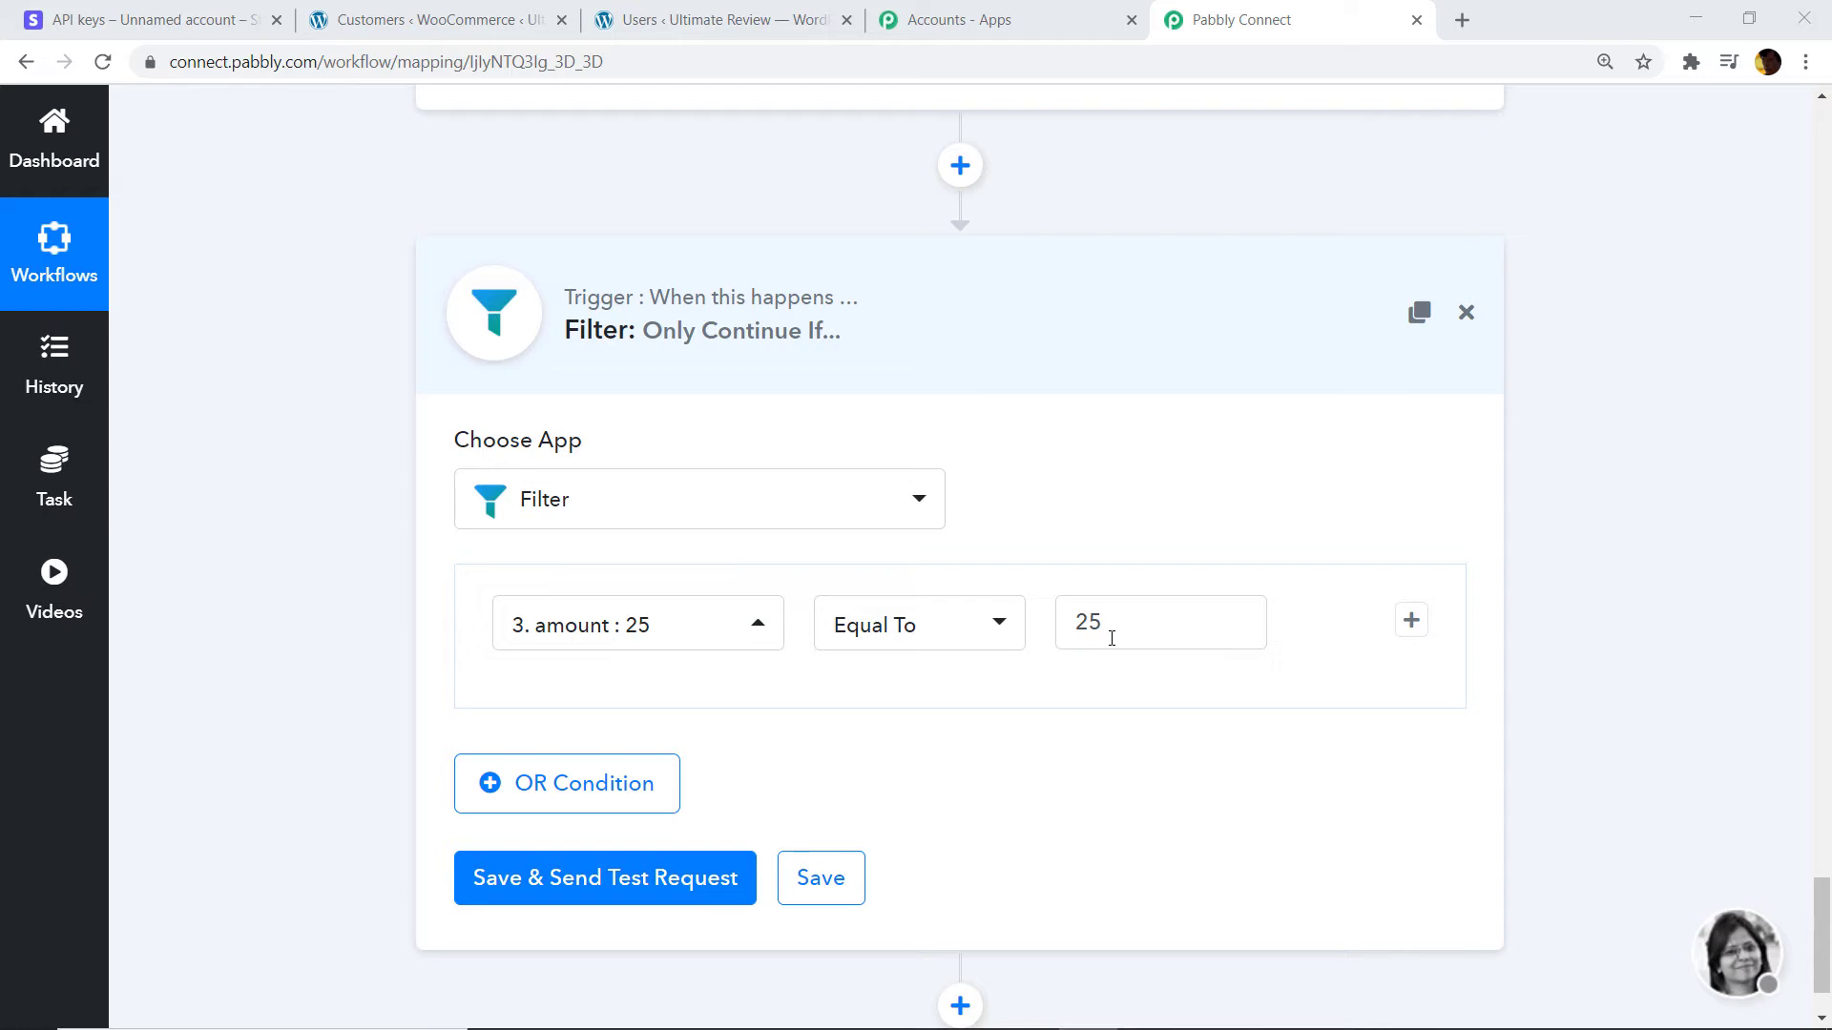
Save and test the filter, confirming status success and 'Condition is true'.
click(619, 885)
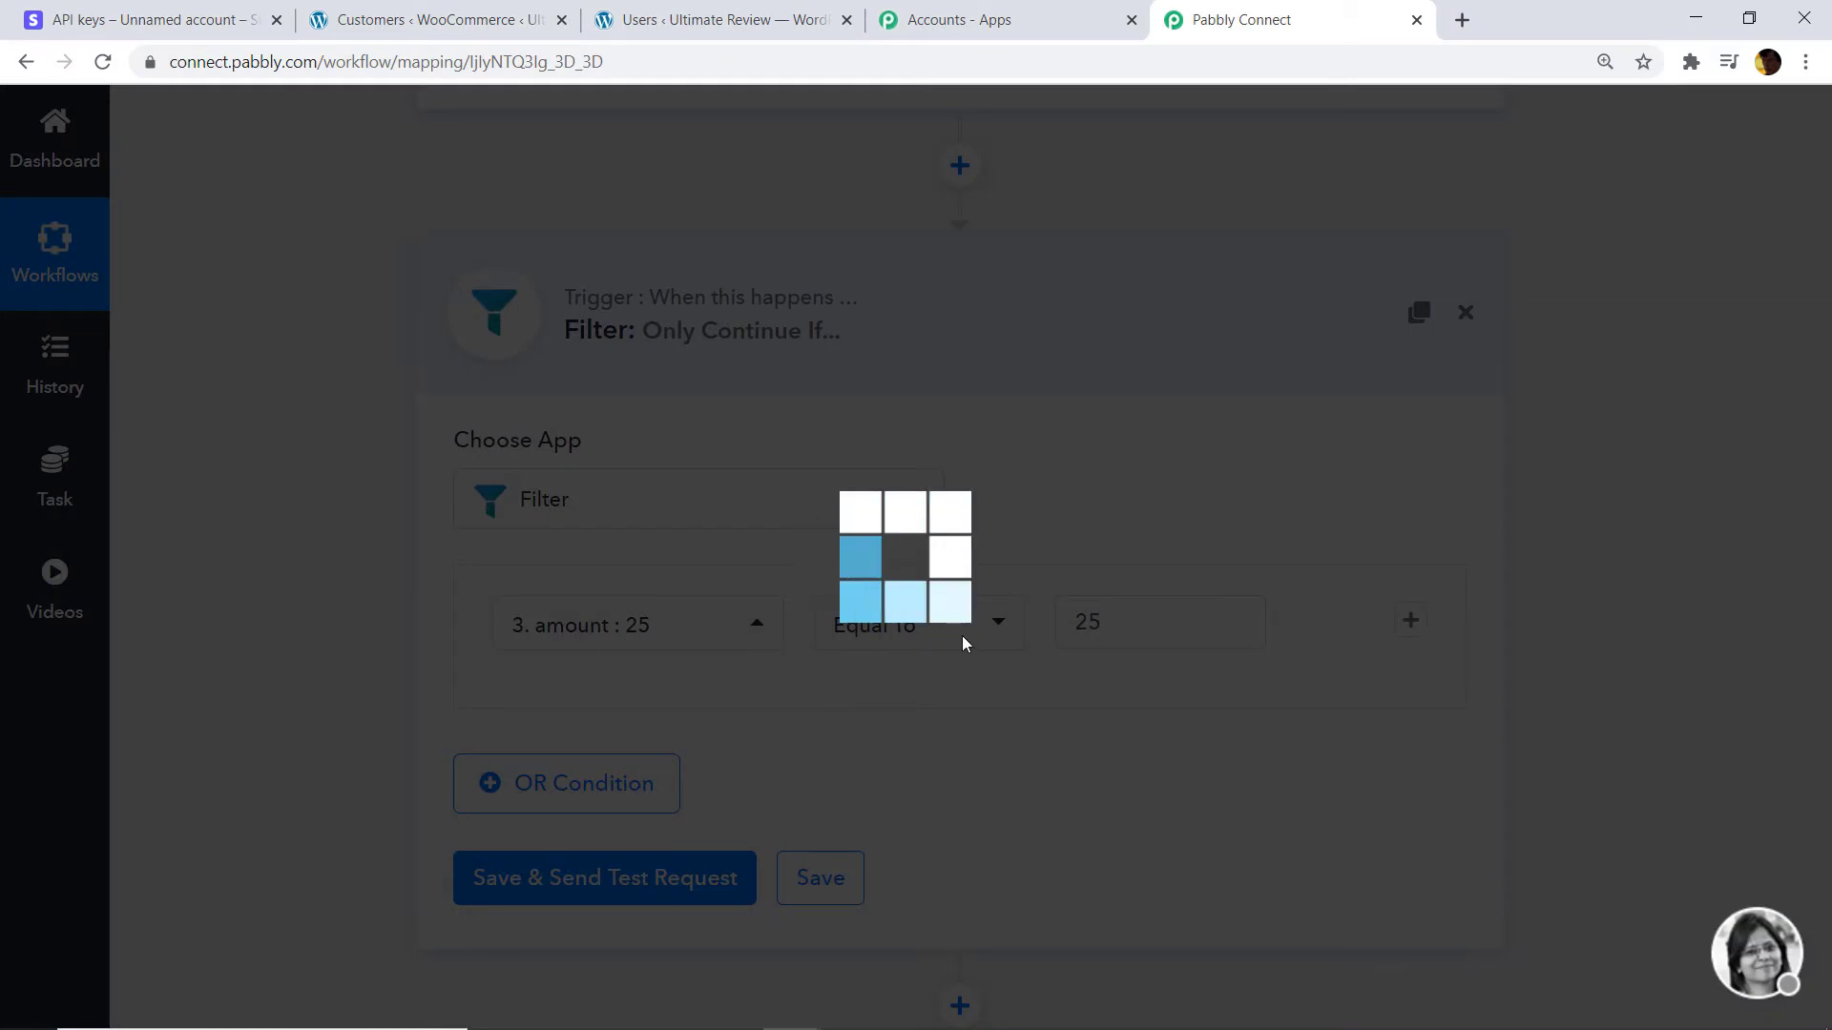
scroll(1300, 659, down, 3)
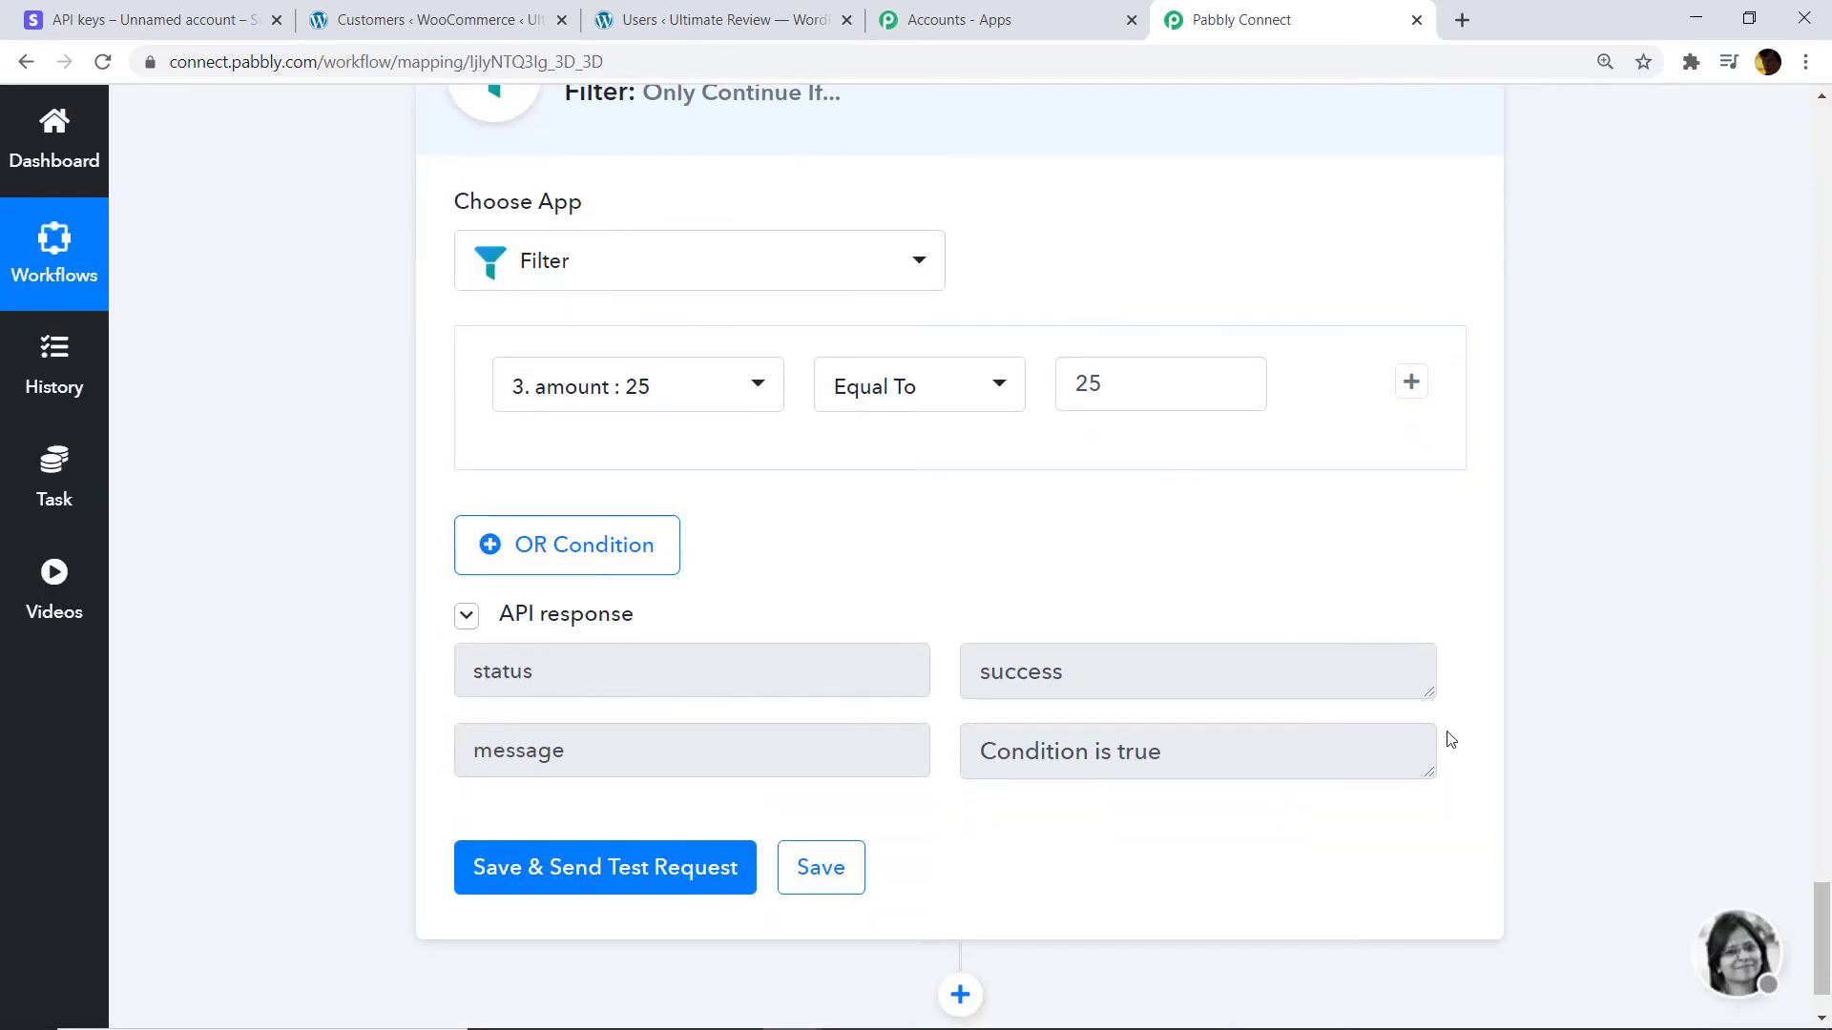
scroll(1813, 902, down, 2)
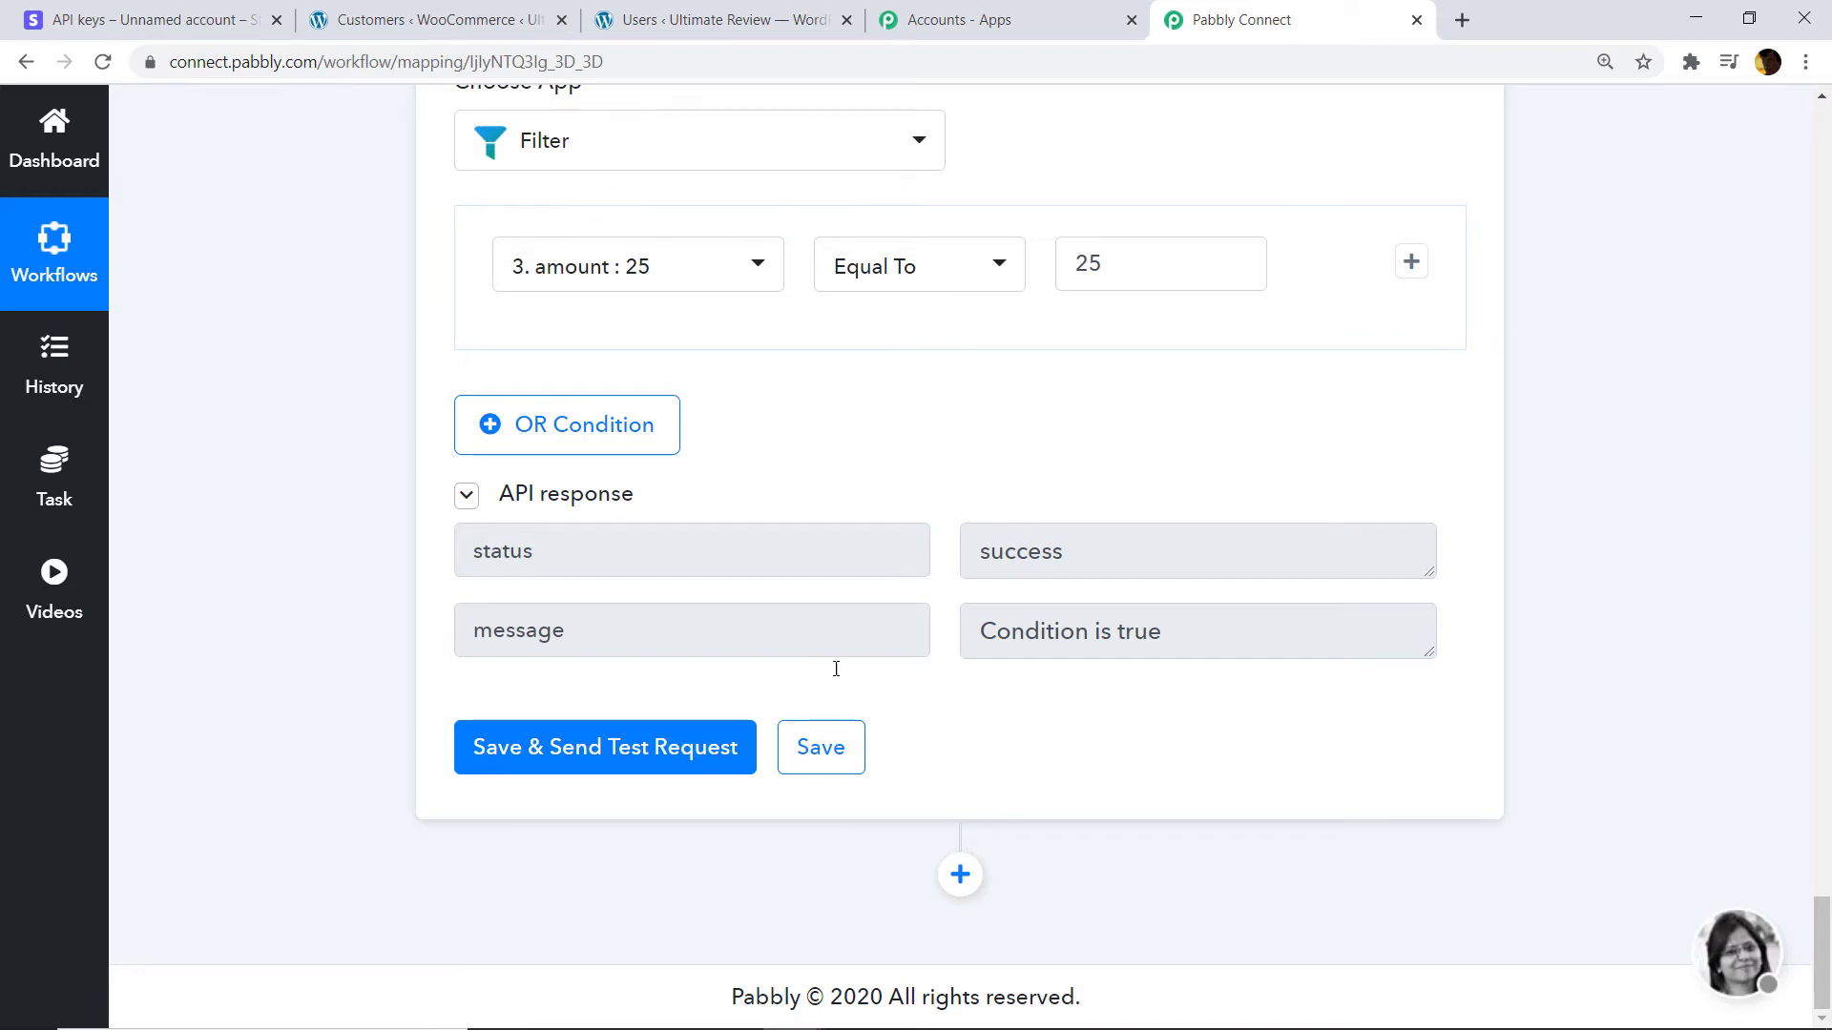
Add a WooCommerce step below the filter using the Retrieve a Customer By Email method.
click(957, 873)
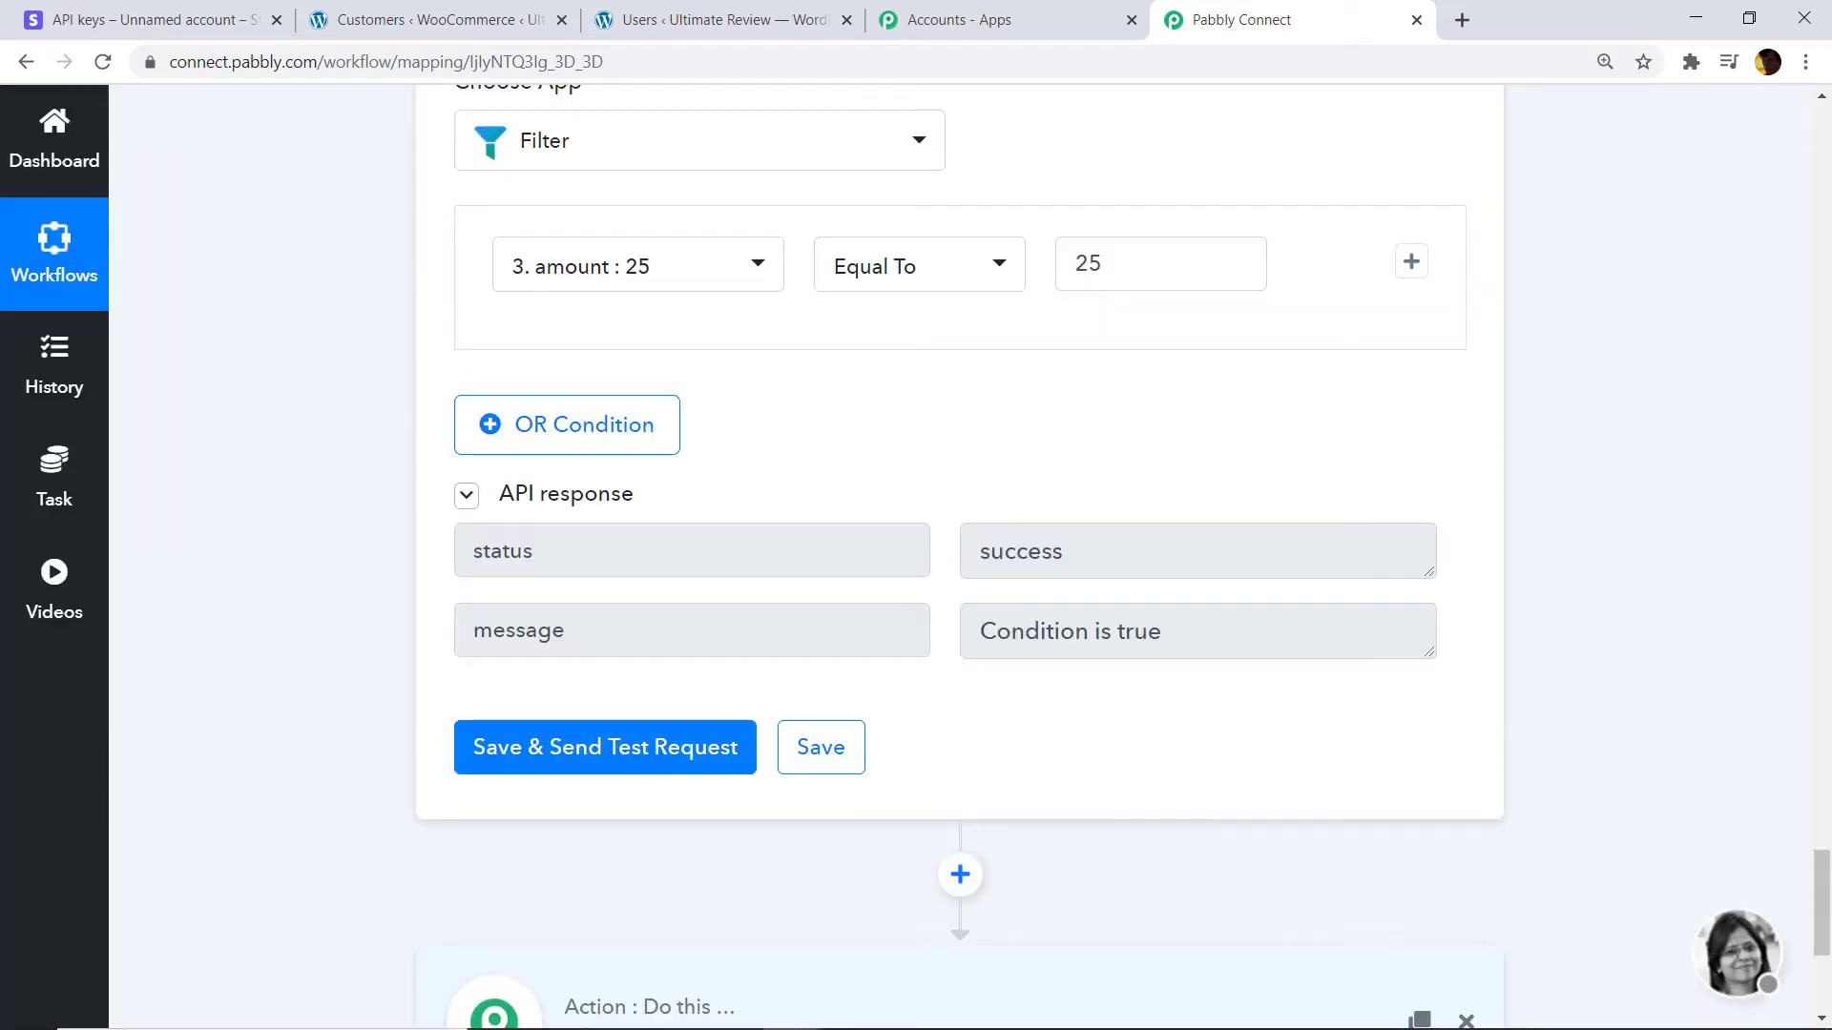
scroll(1827, 921, down, 5)
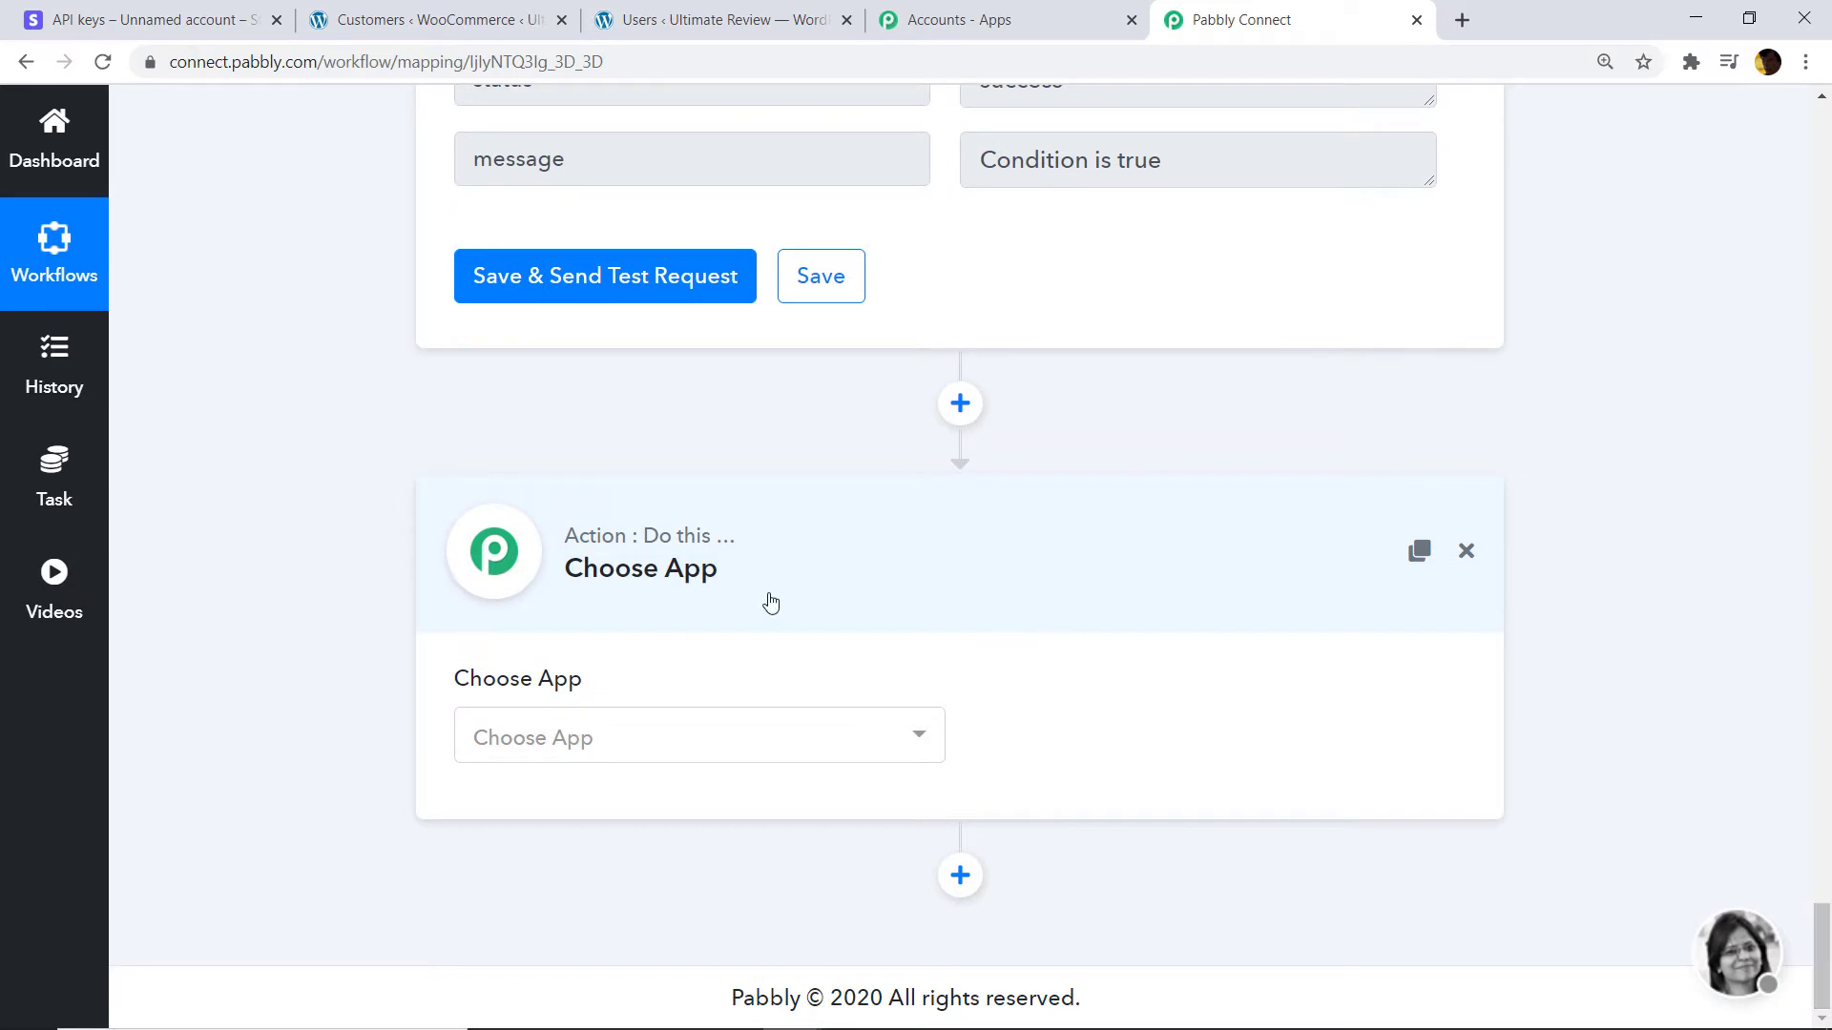
click(605, 735)
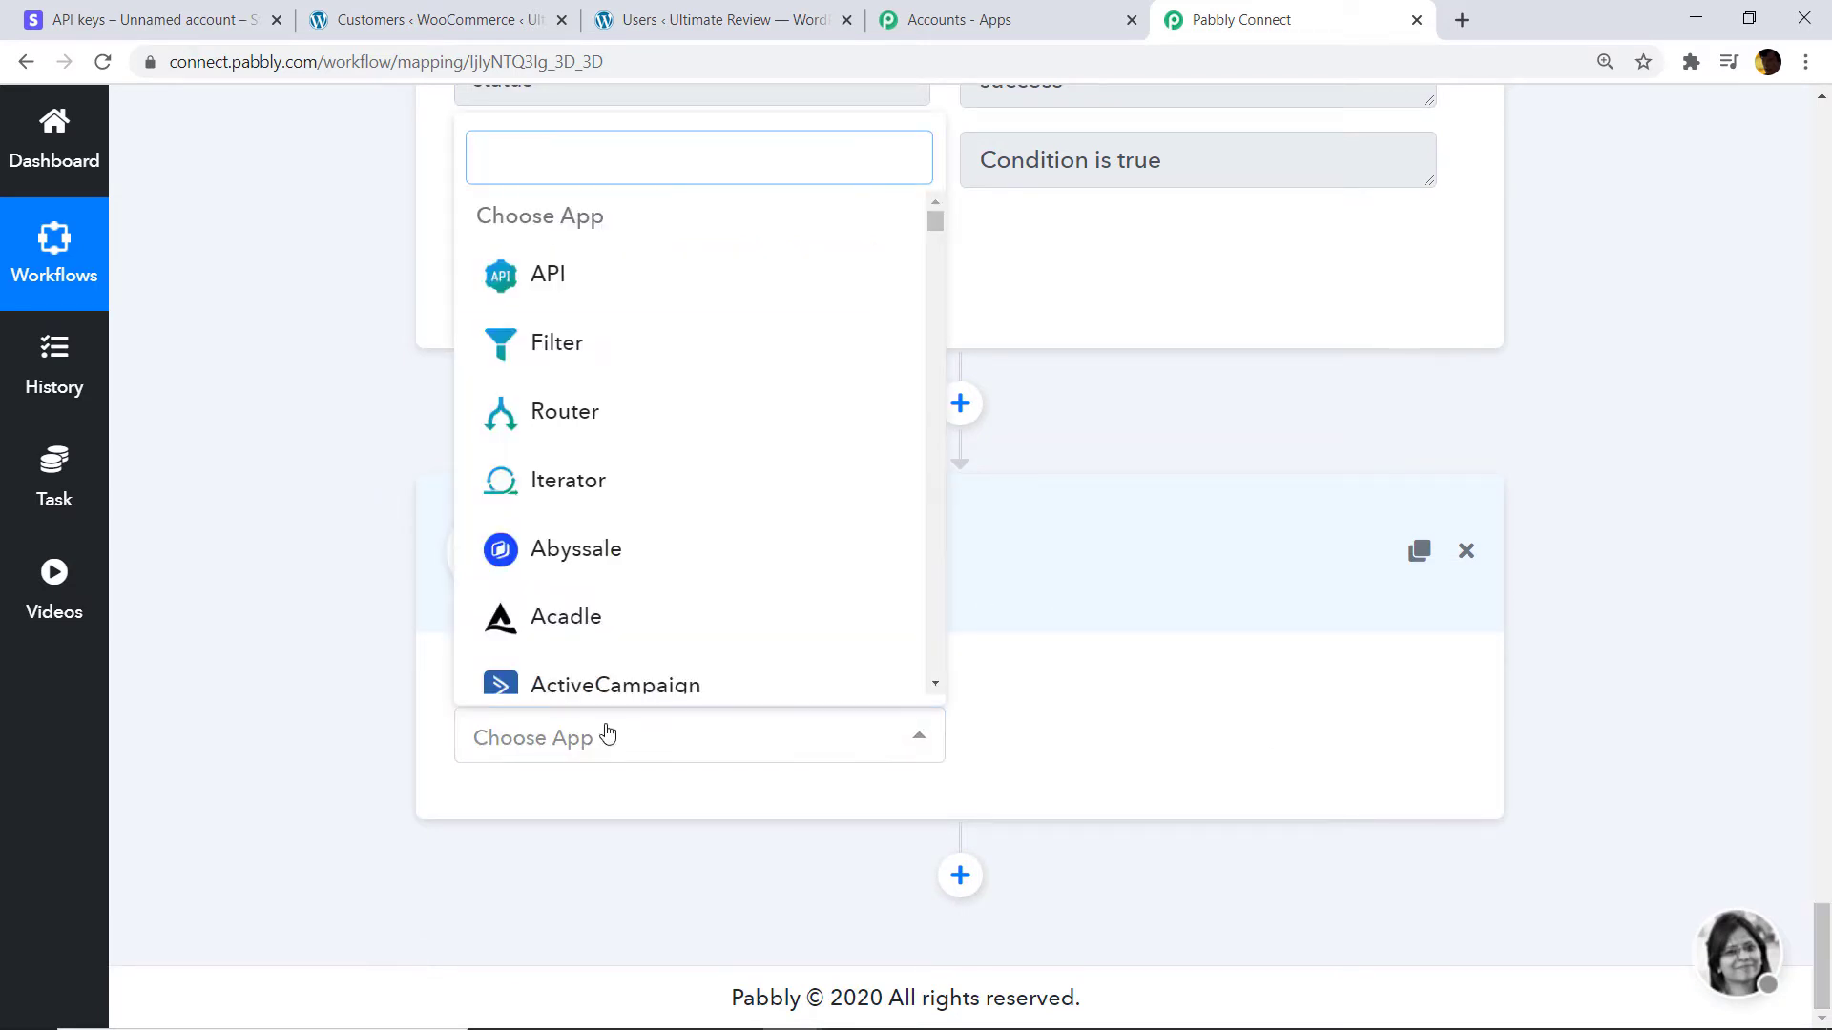
text(wooc)
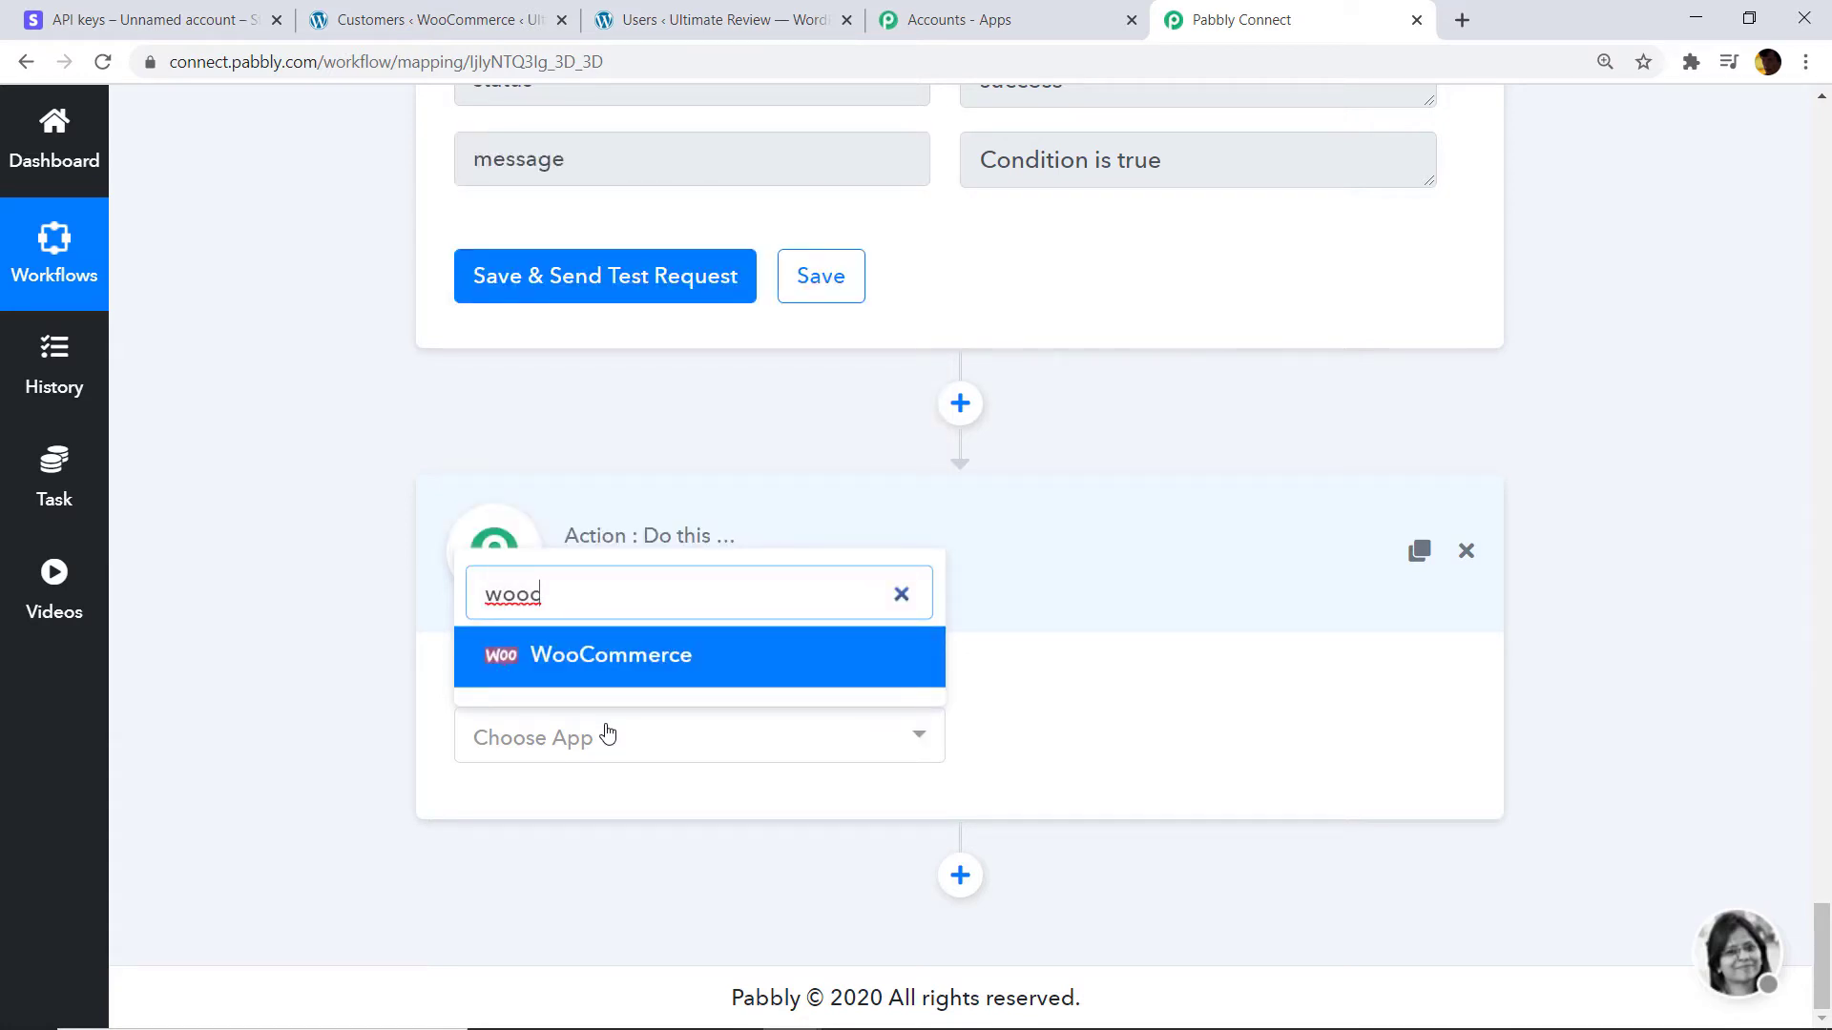
click(633, 655)
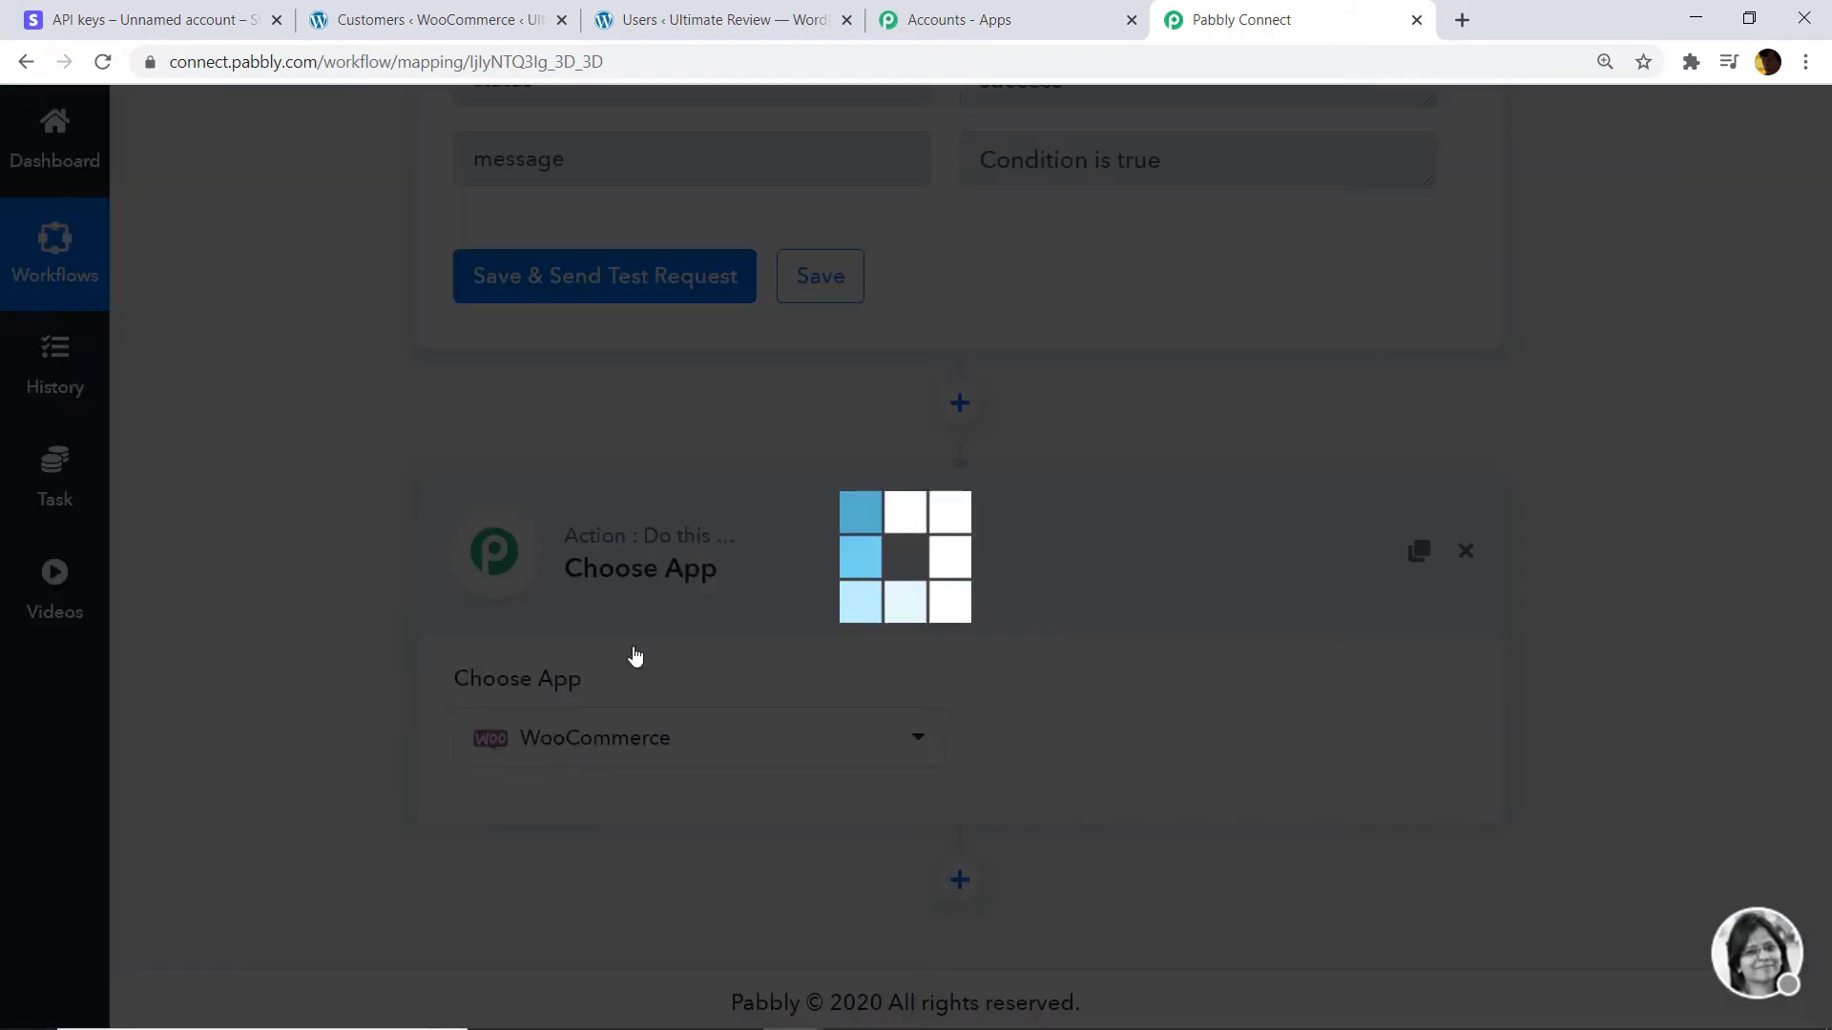
click(1123, 736)
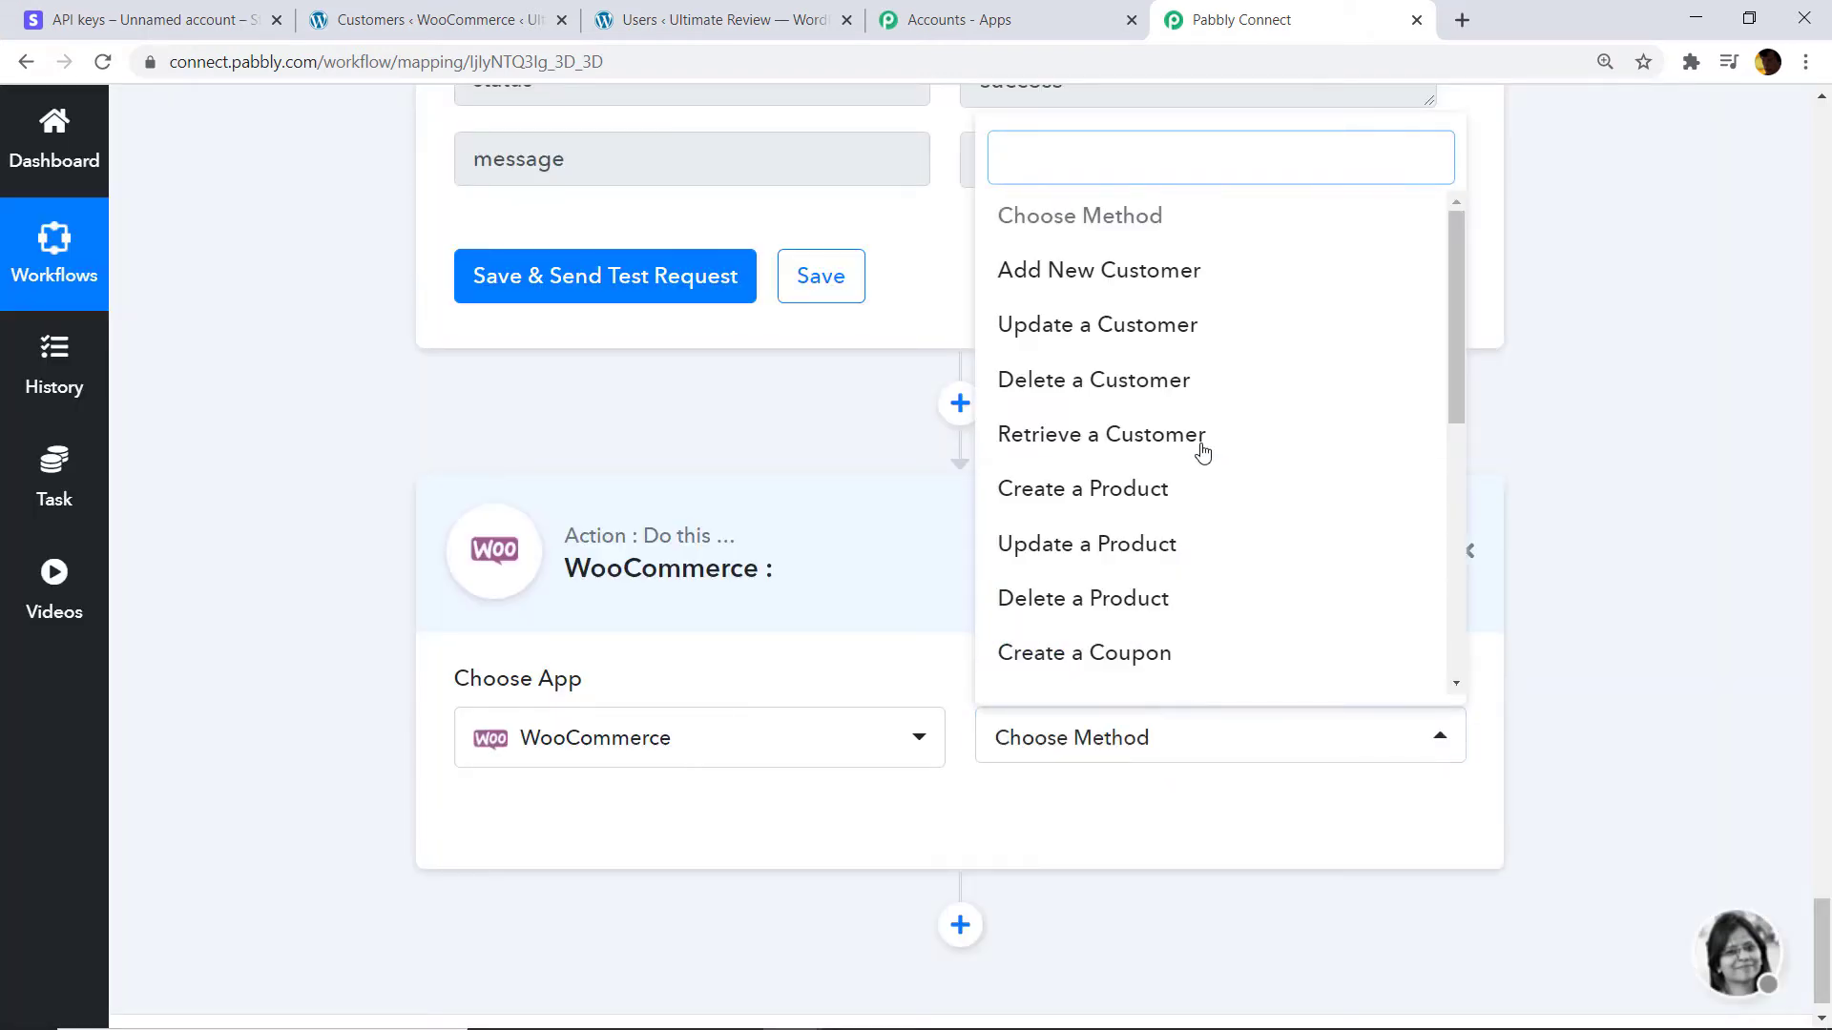
scroll(1217, 444, down, 2)
scroll(1217, 439, down, 3)
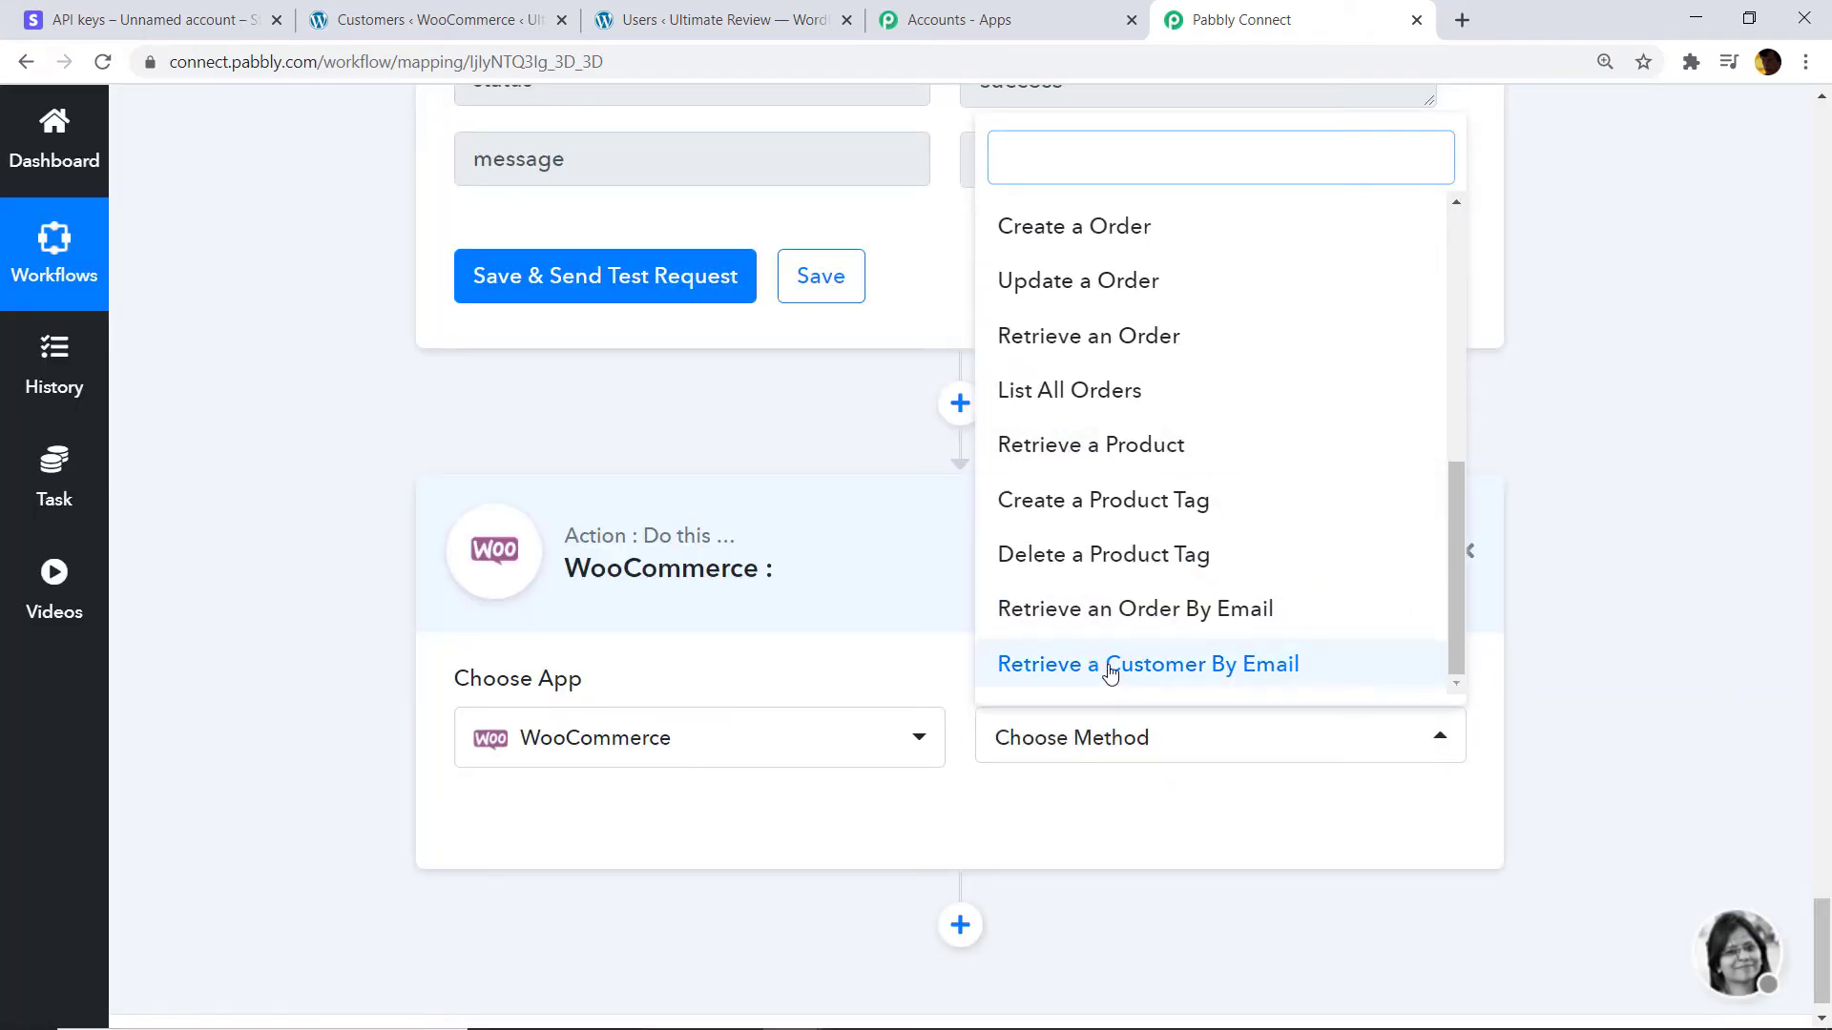
click(1193, 668)
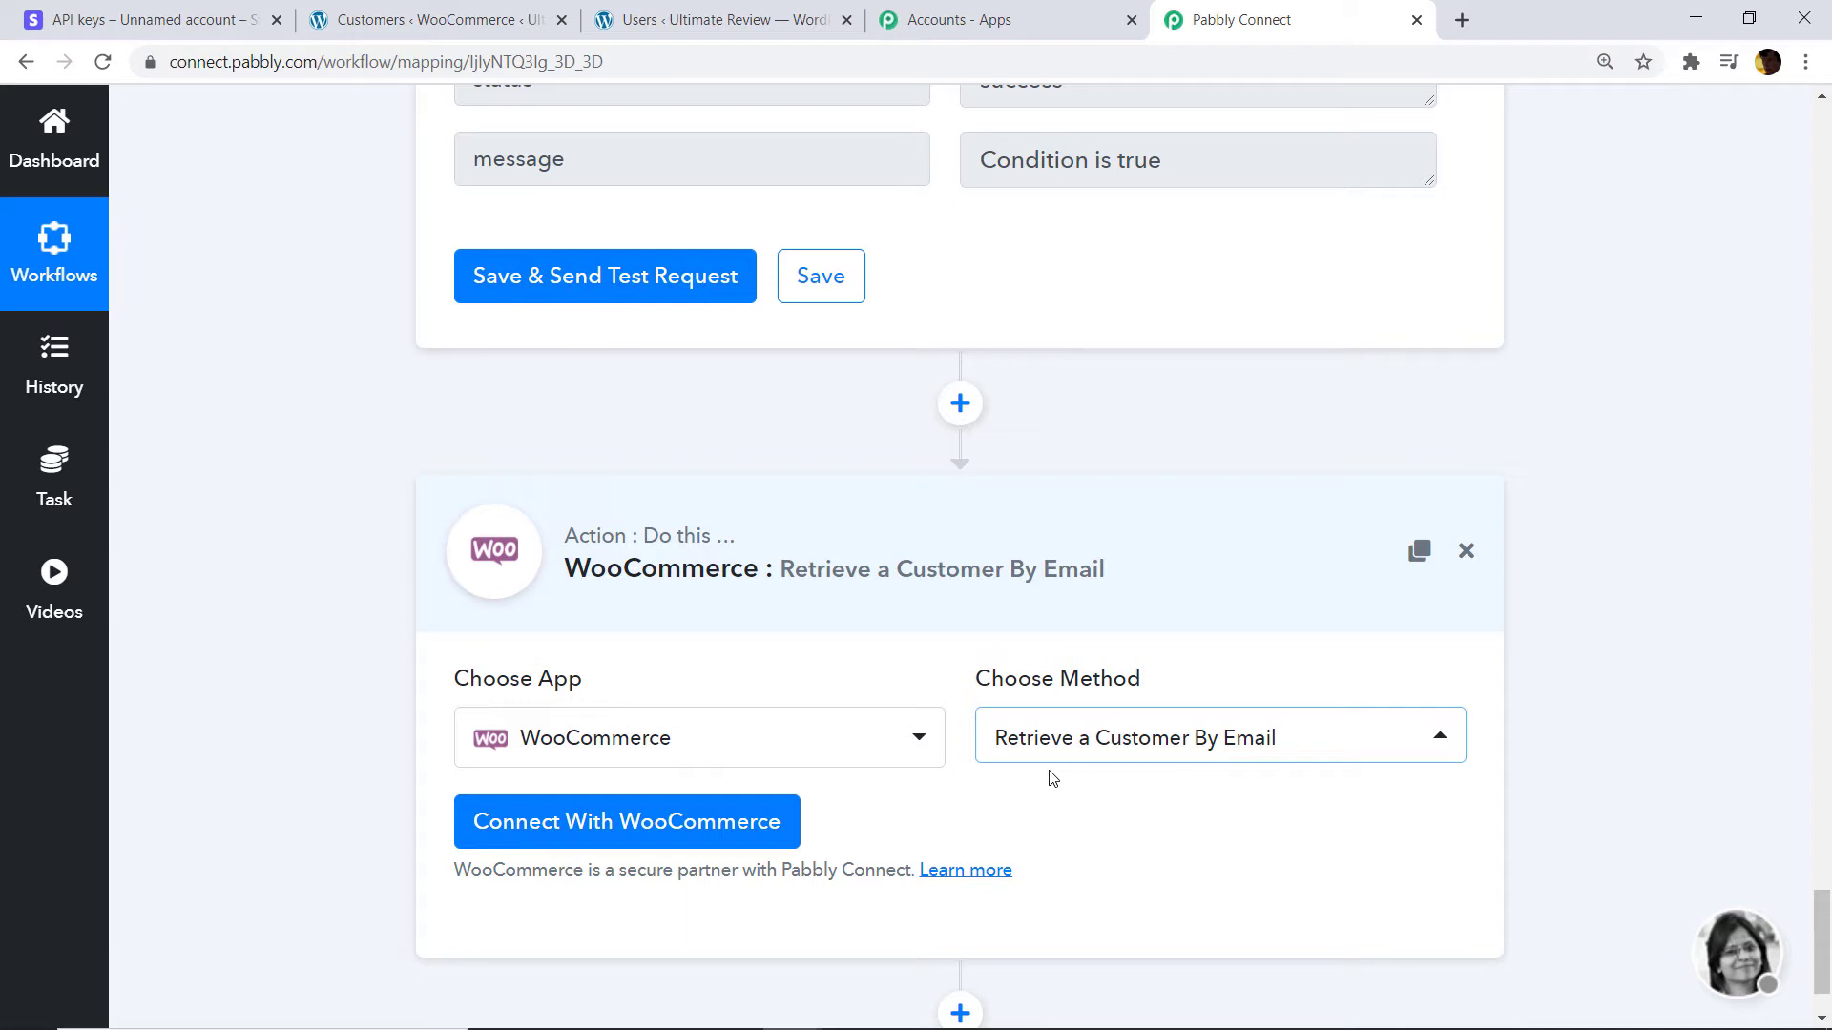
Open the Connect With WooCommerce credentials form, then switch to the Customers ‹ WooCommerce tab.
click(683, 819)
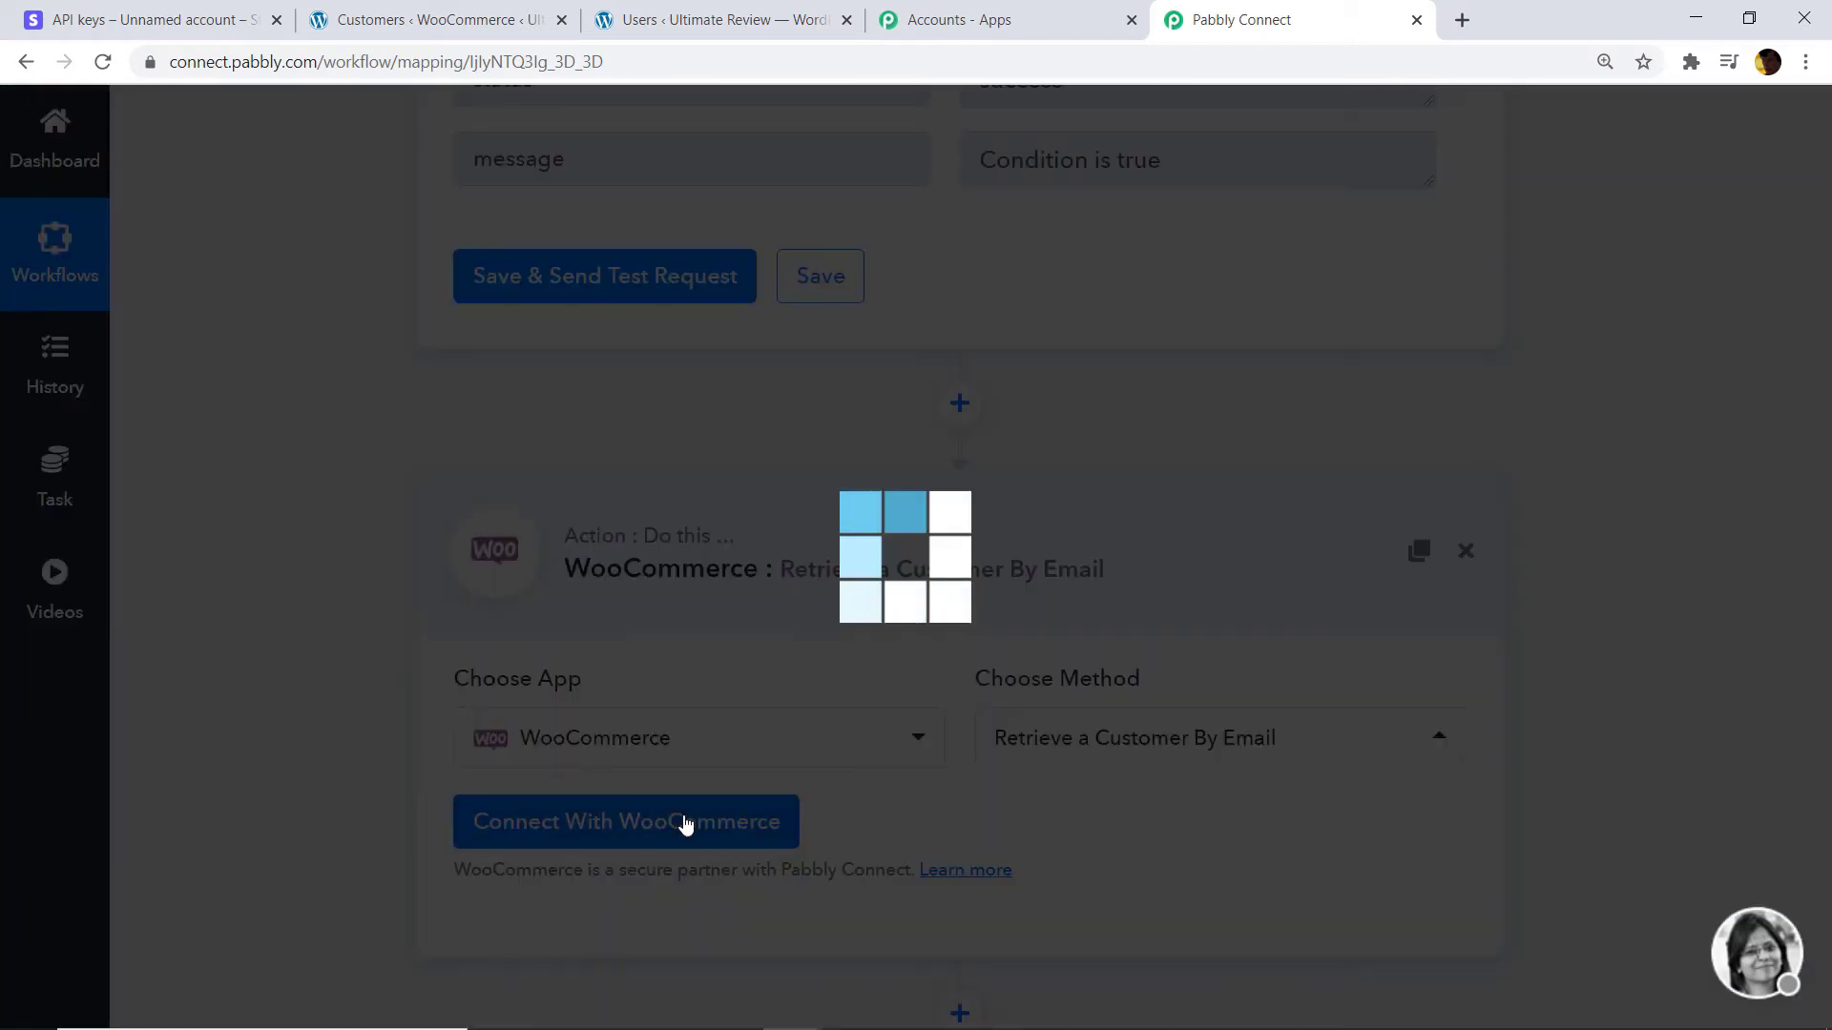
scroll(1157, 435, down, 3)
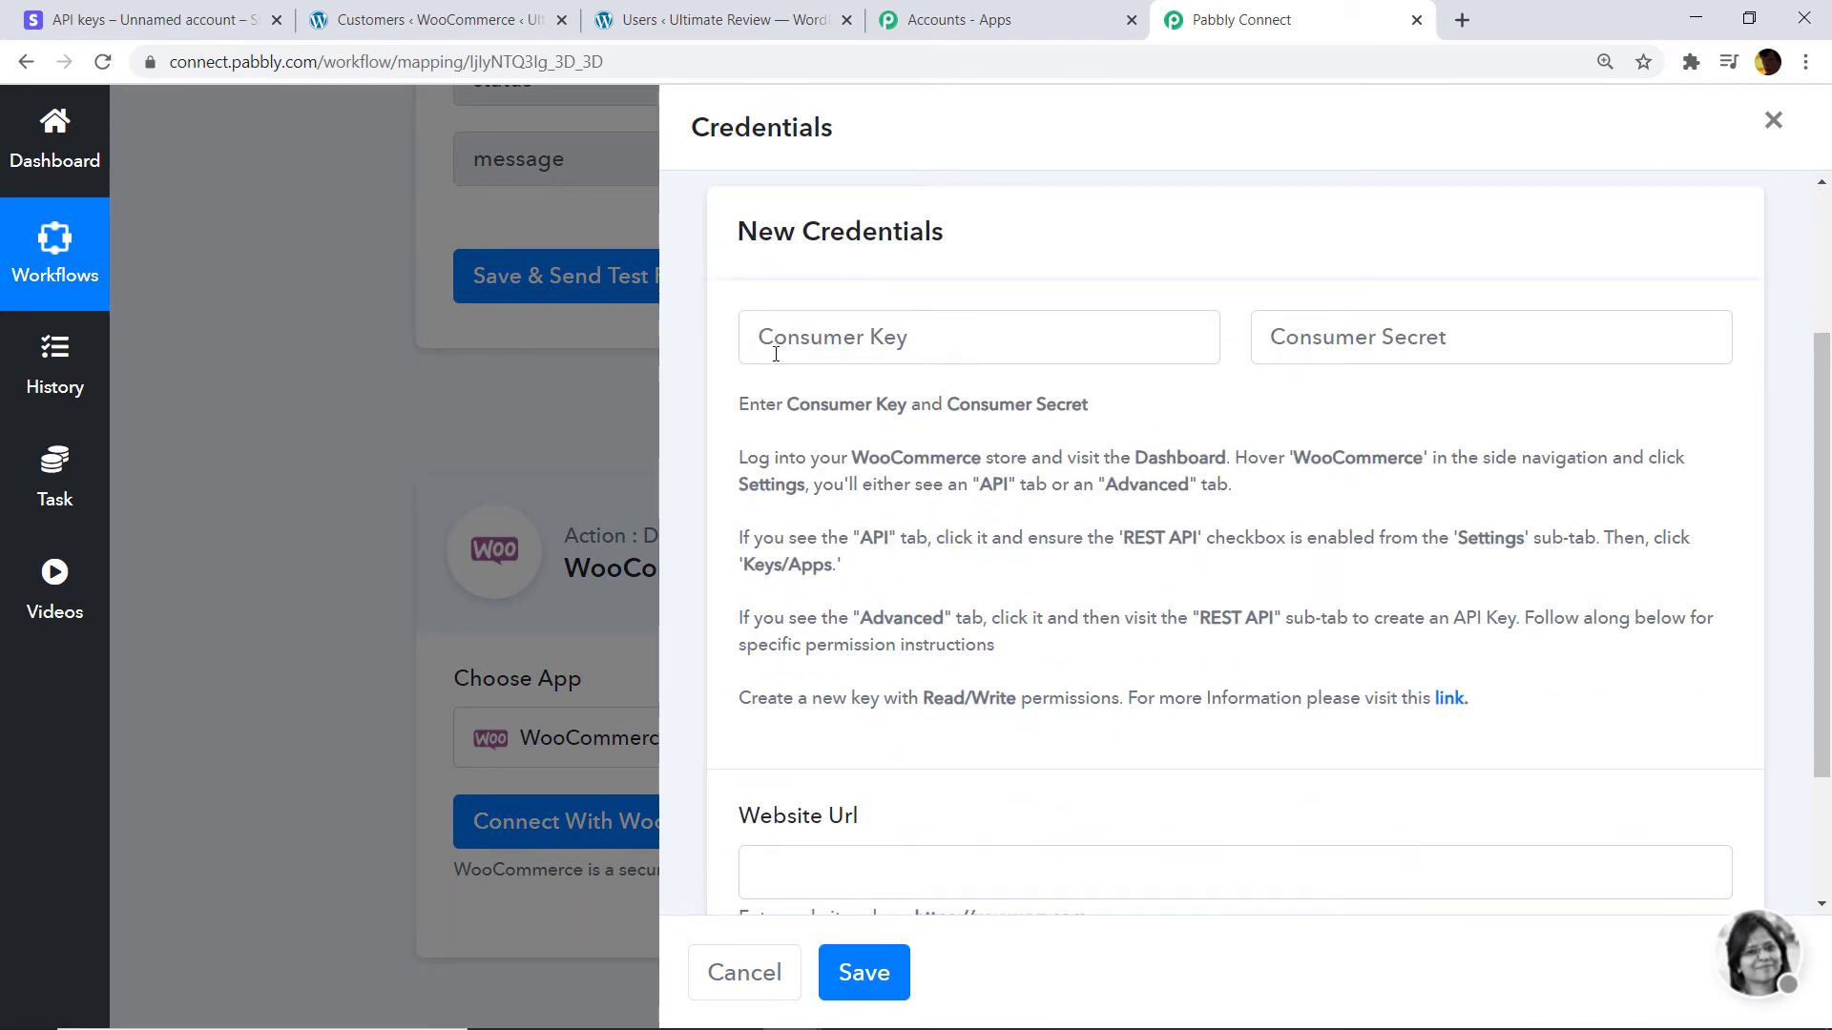
scroll(1410, 396, down, 2)
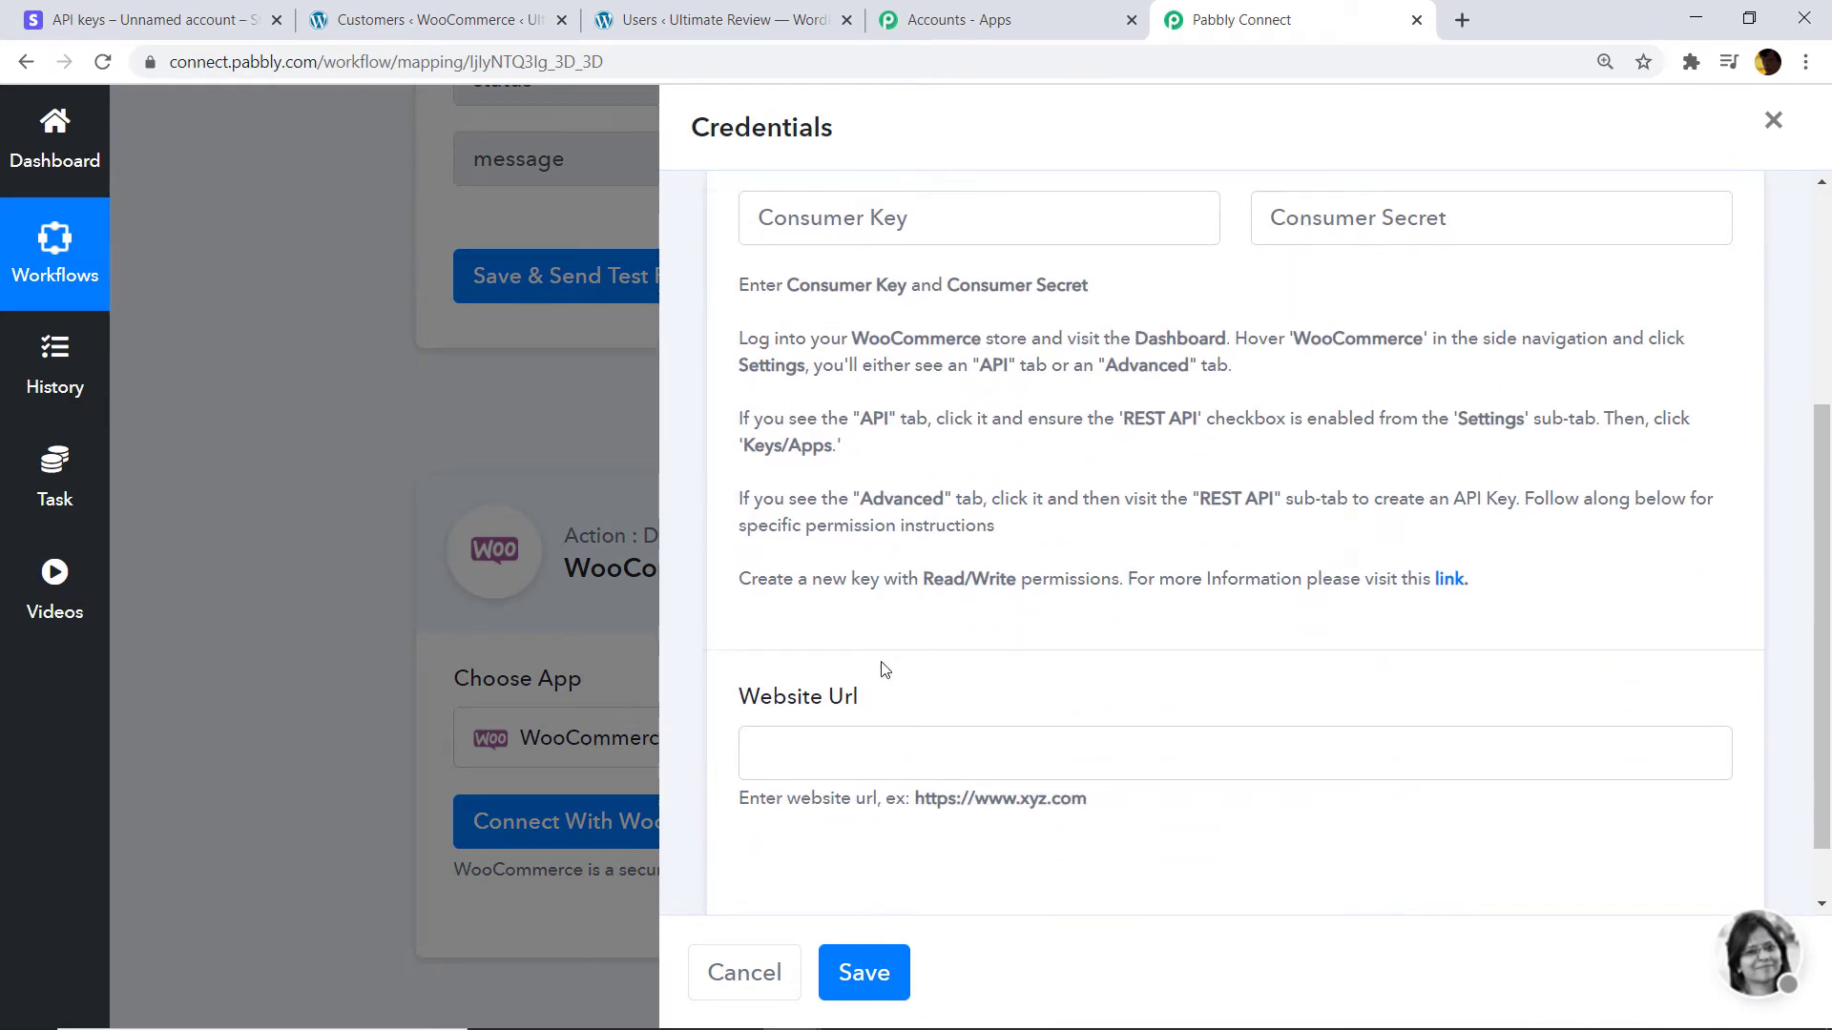
scroll(1034, 655, up, 4)
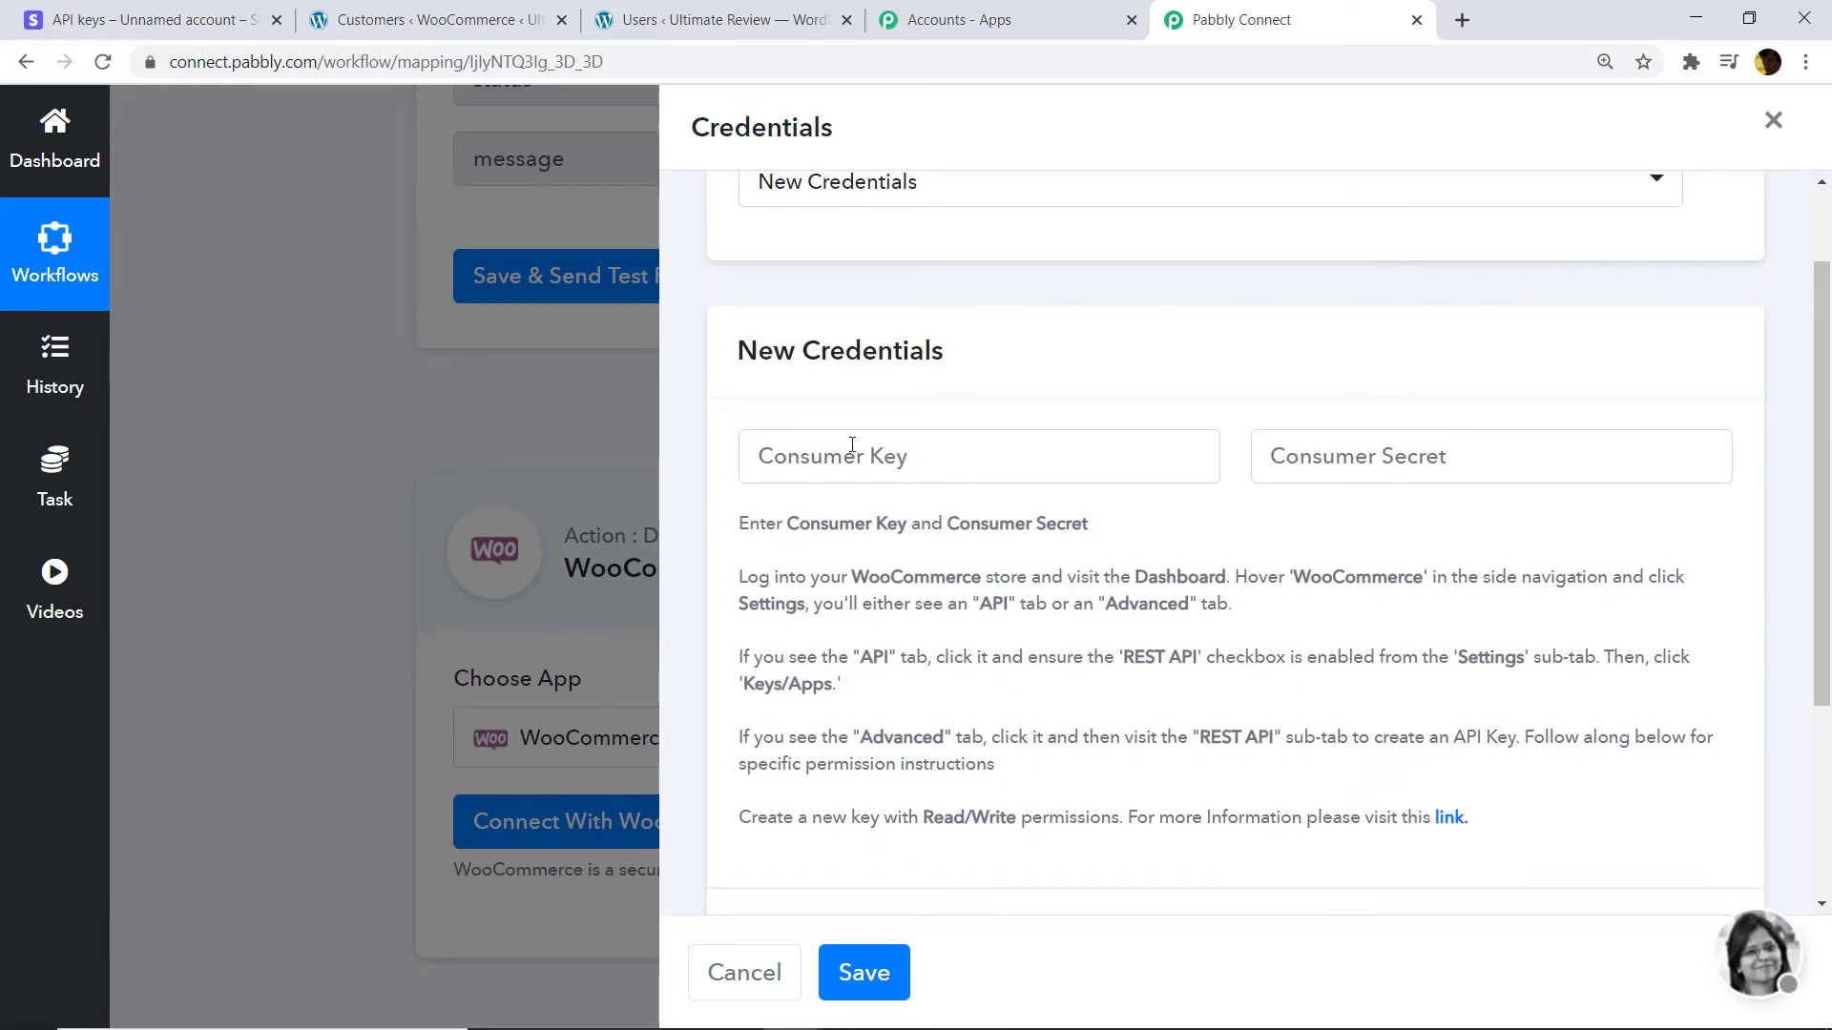
click(436, 13)
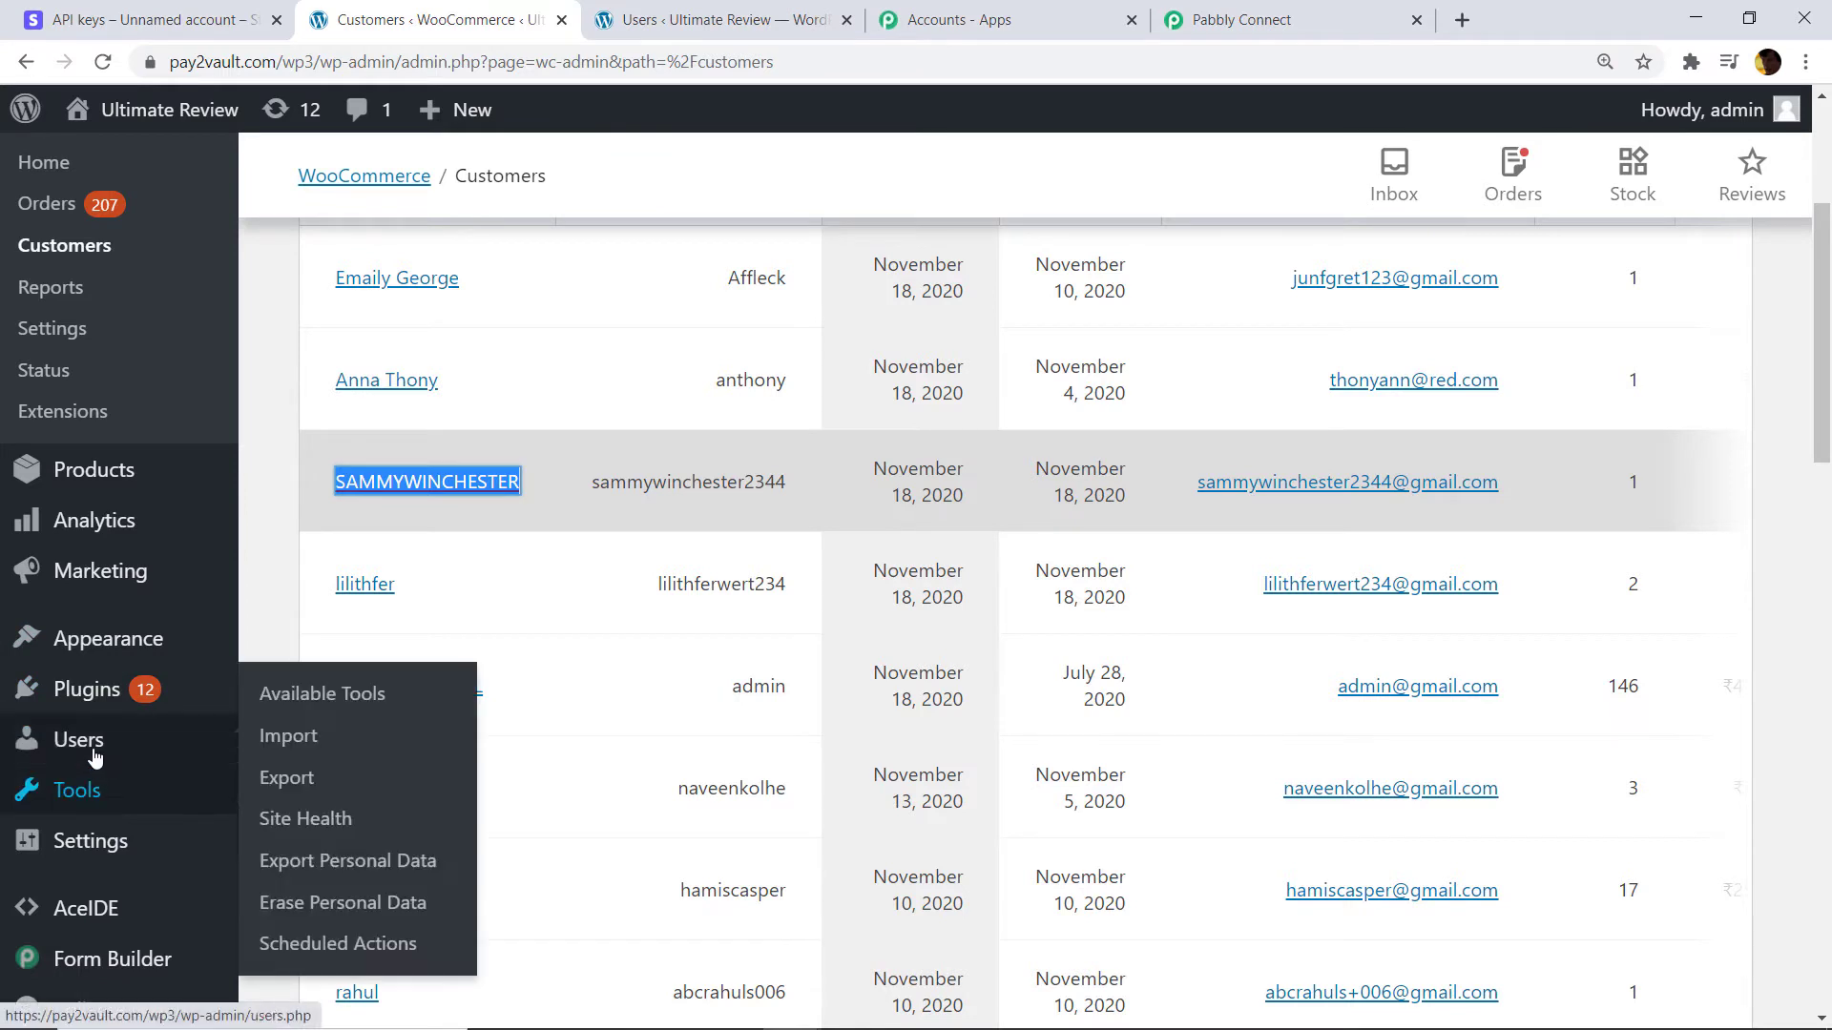
Go to WooCommerce Advanced settings, REST API, and start adding a new API key.
click(77, 338)
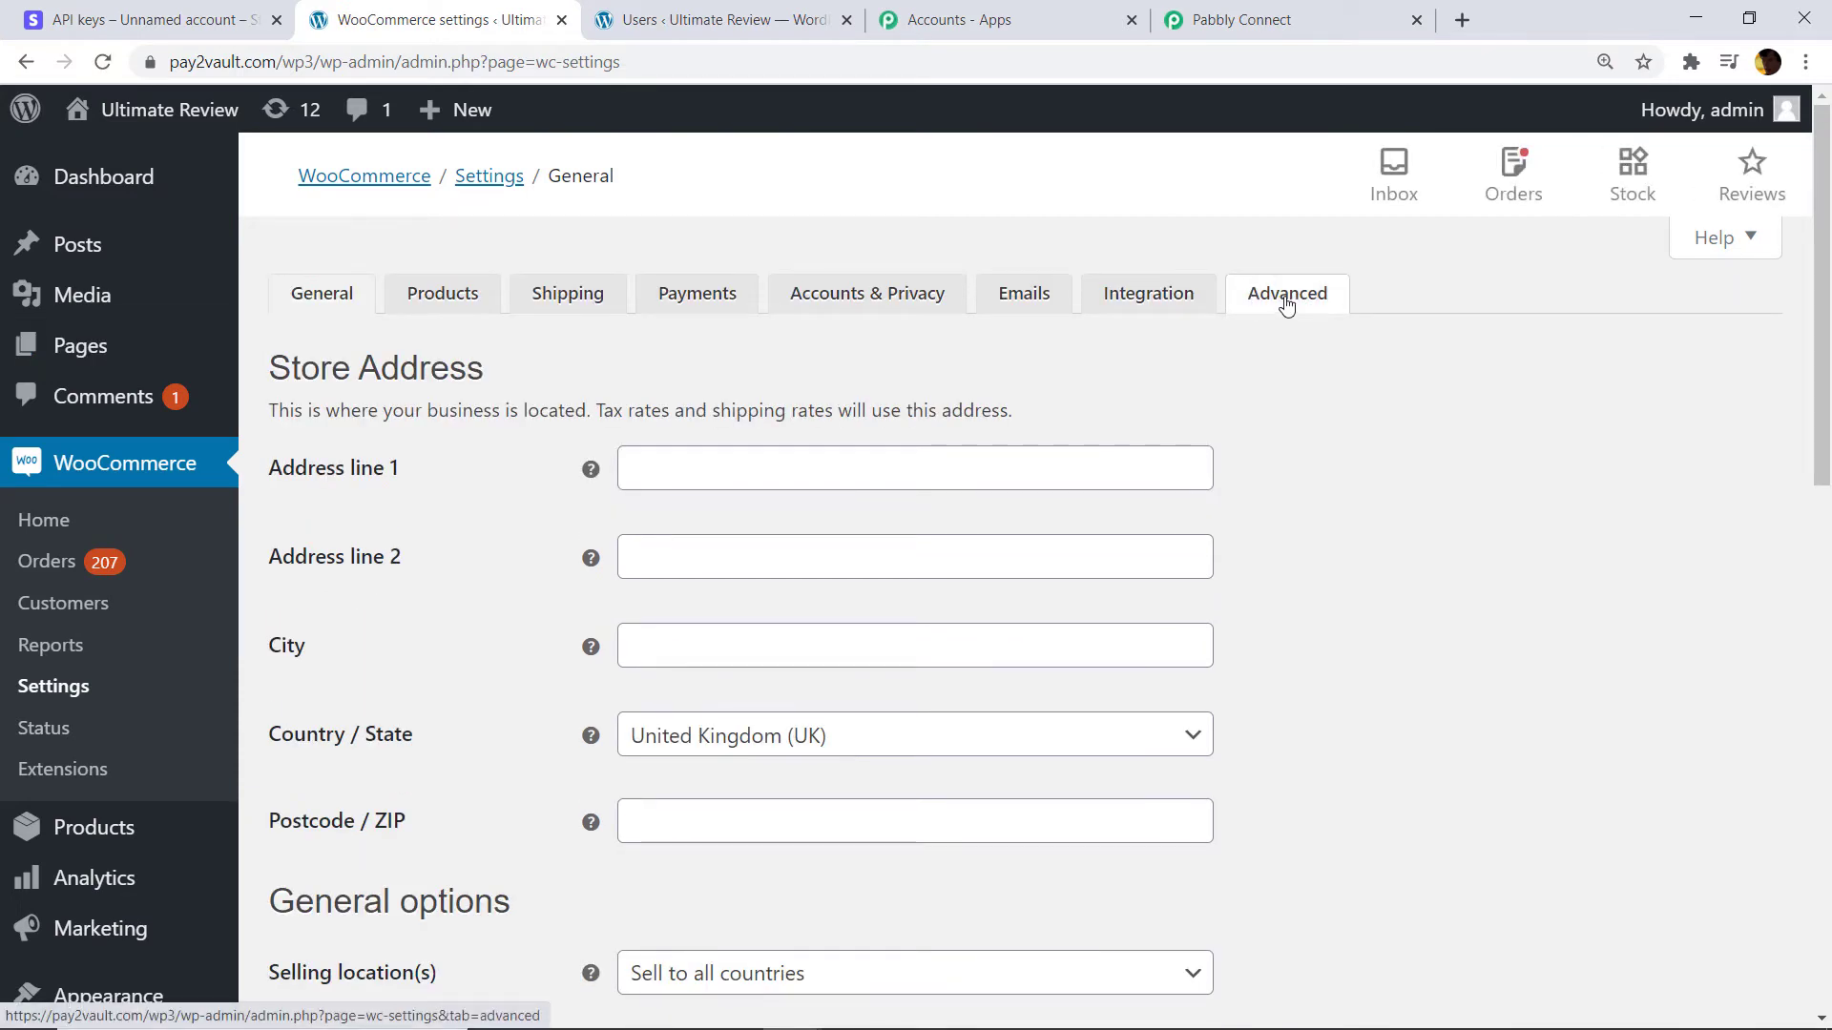
click(1286, 302)
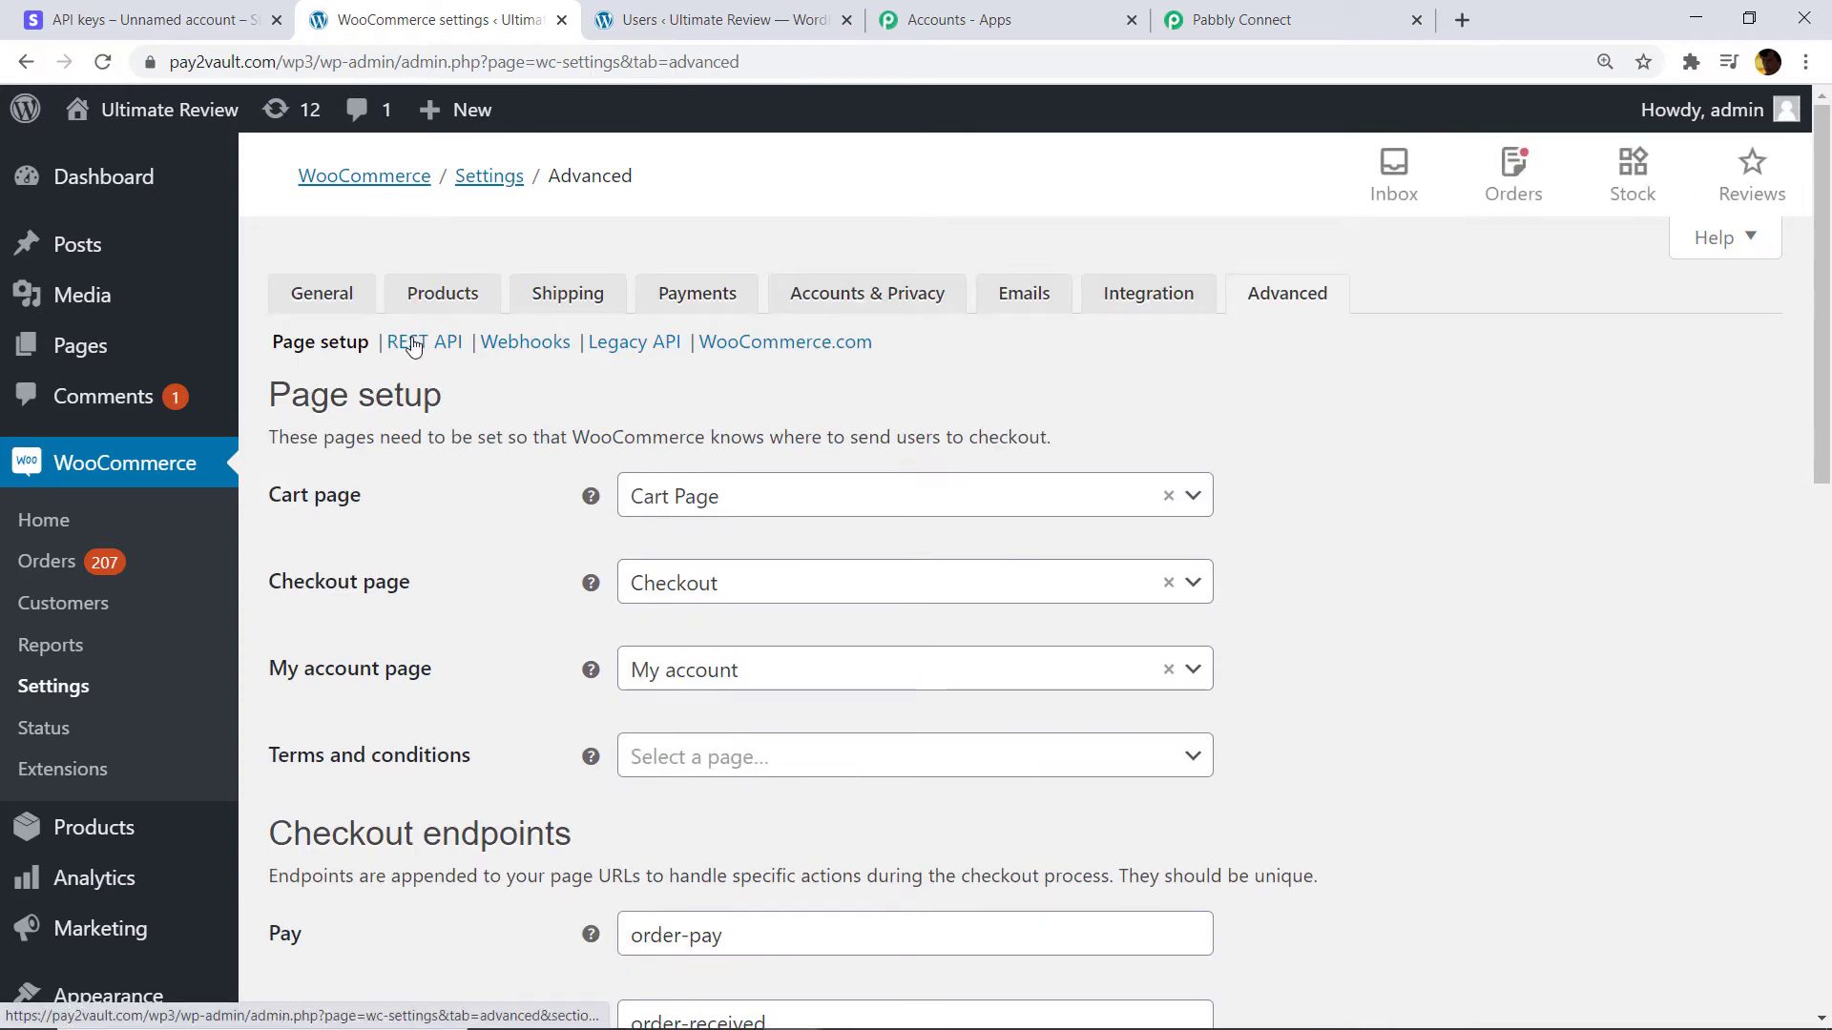
click(413, 345)
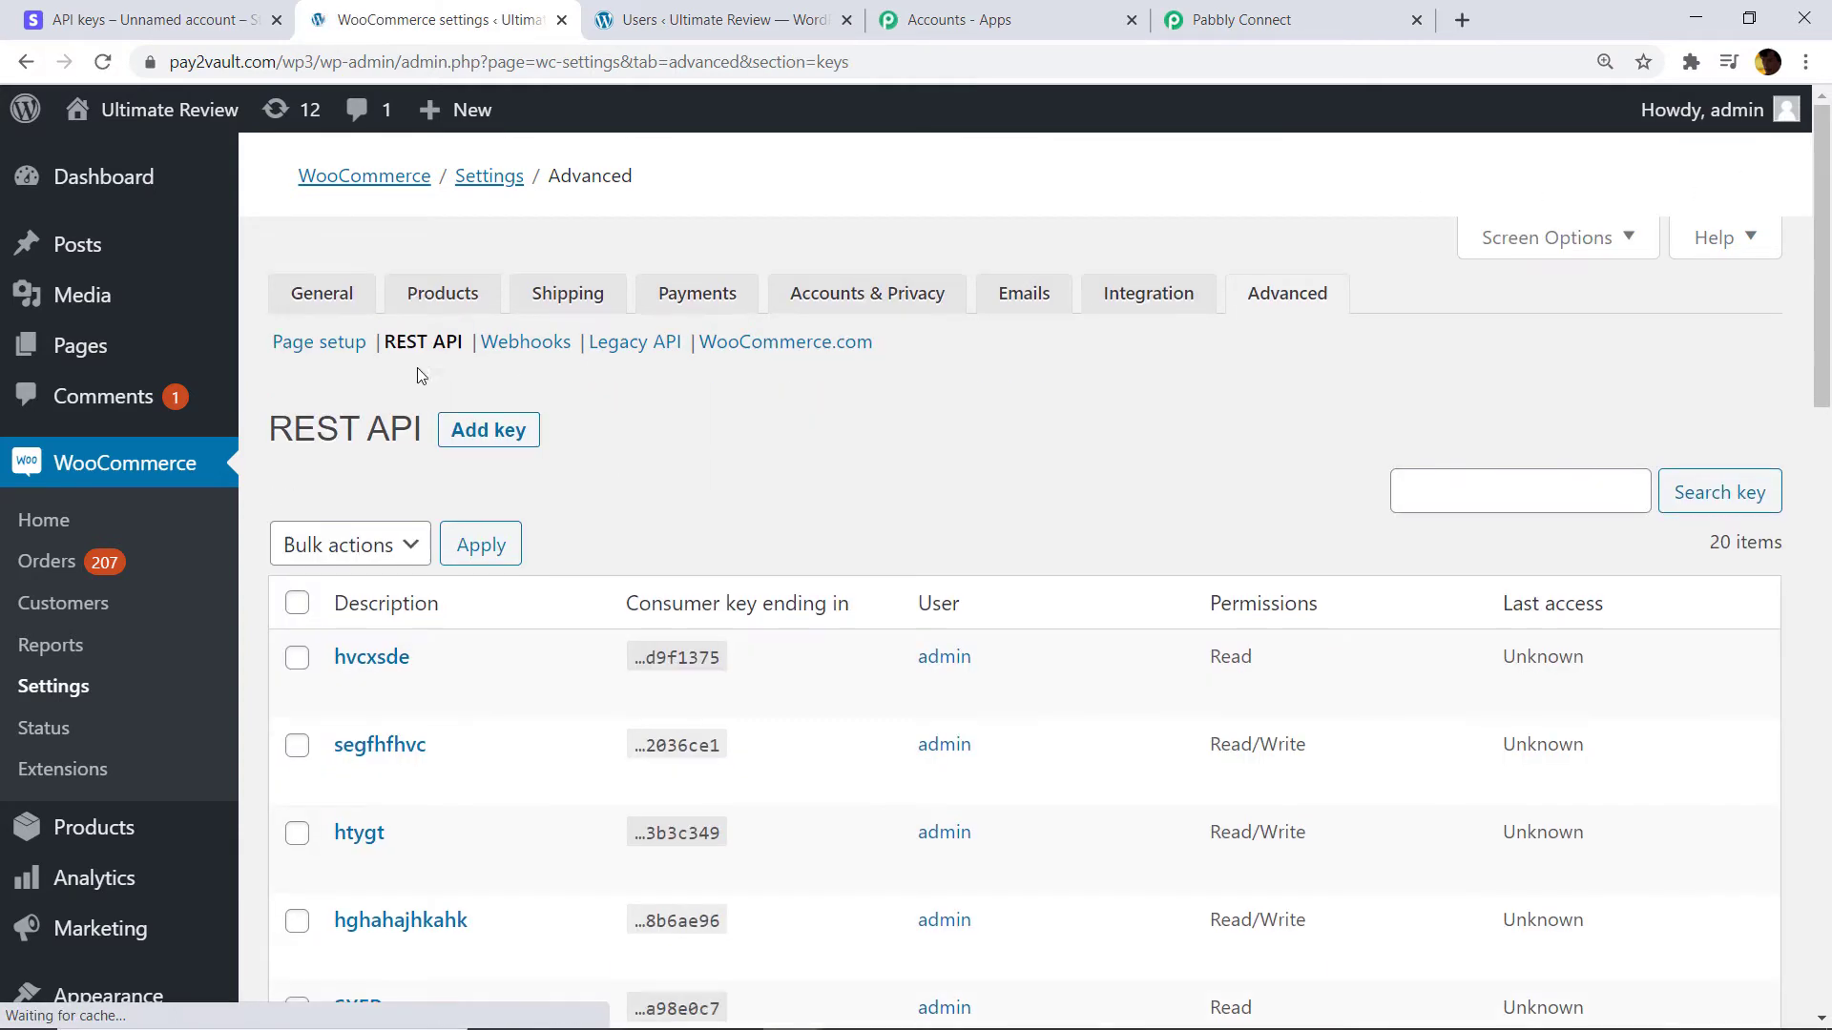
click(499, 440)
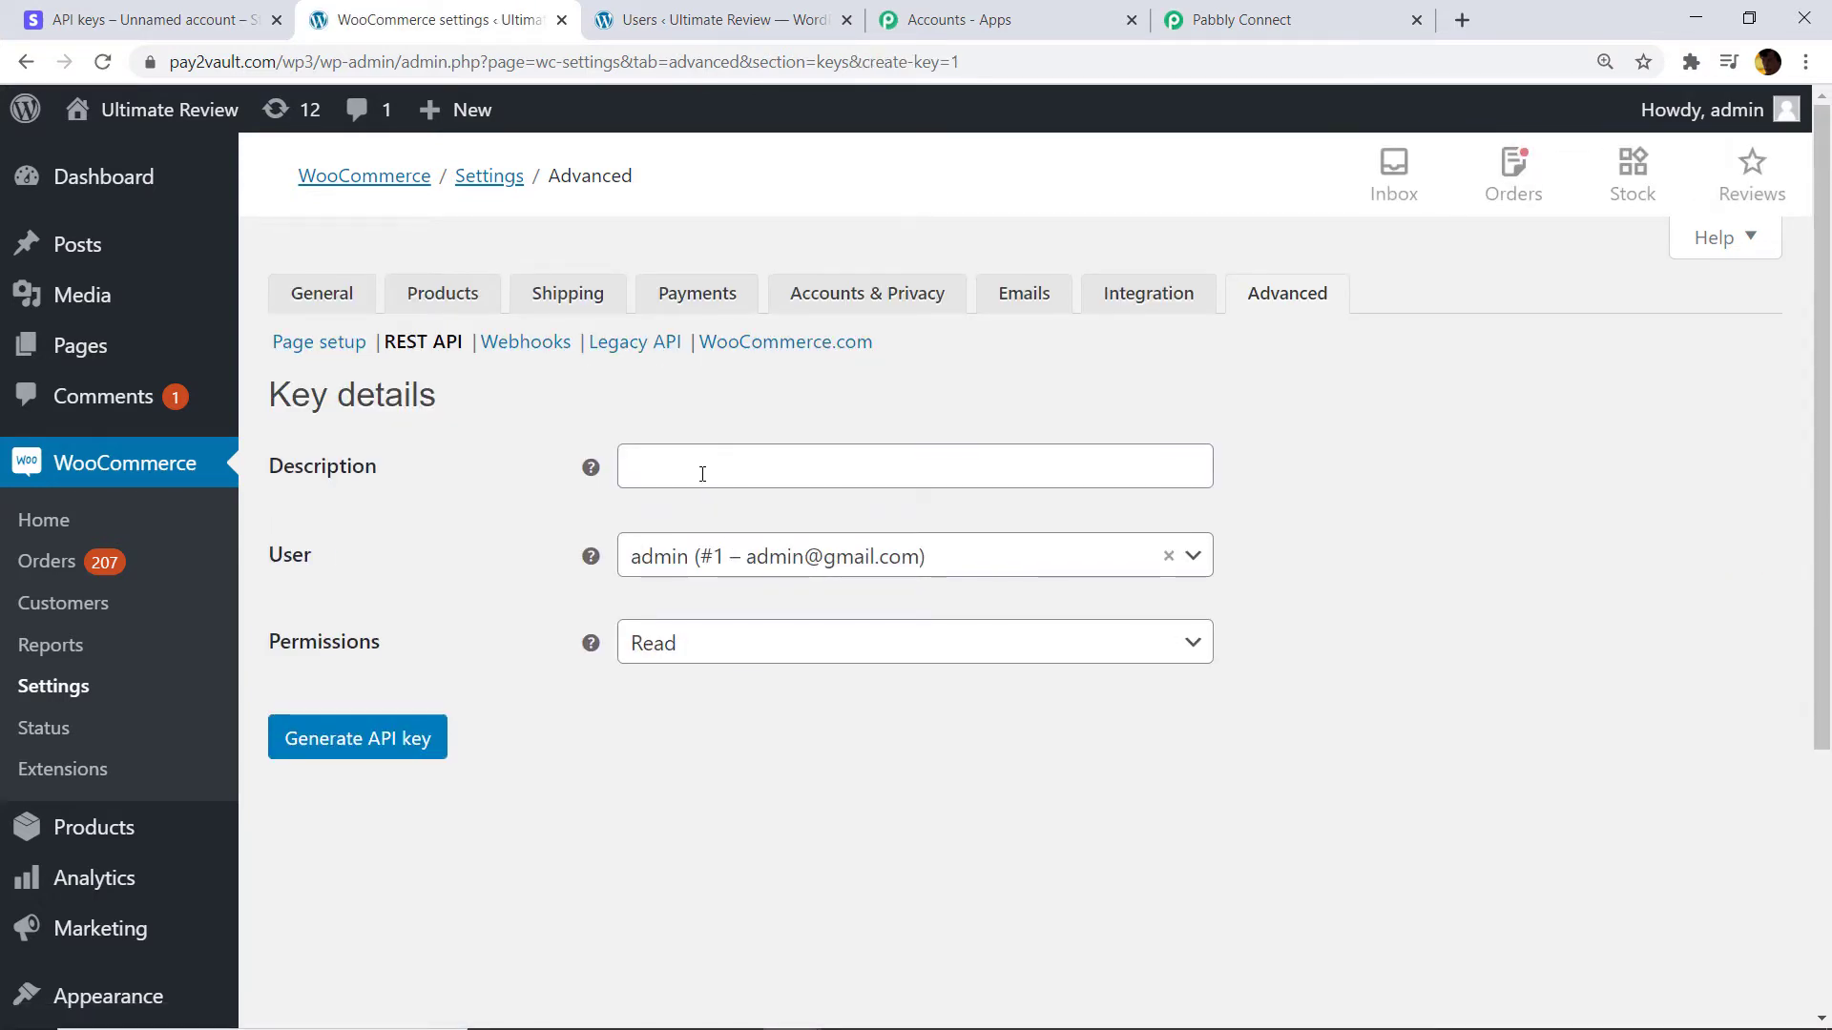
Generate a Read/Write API key described 'ACERT' and copy its consumer key.
click(702, 474)
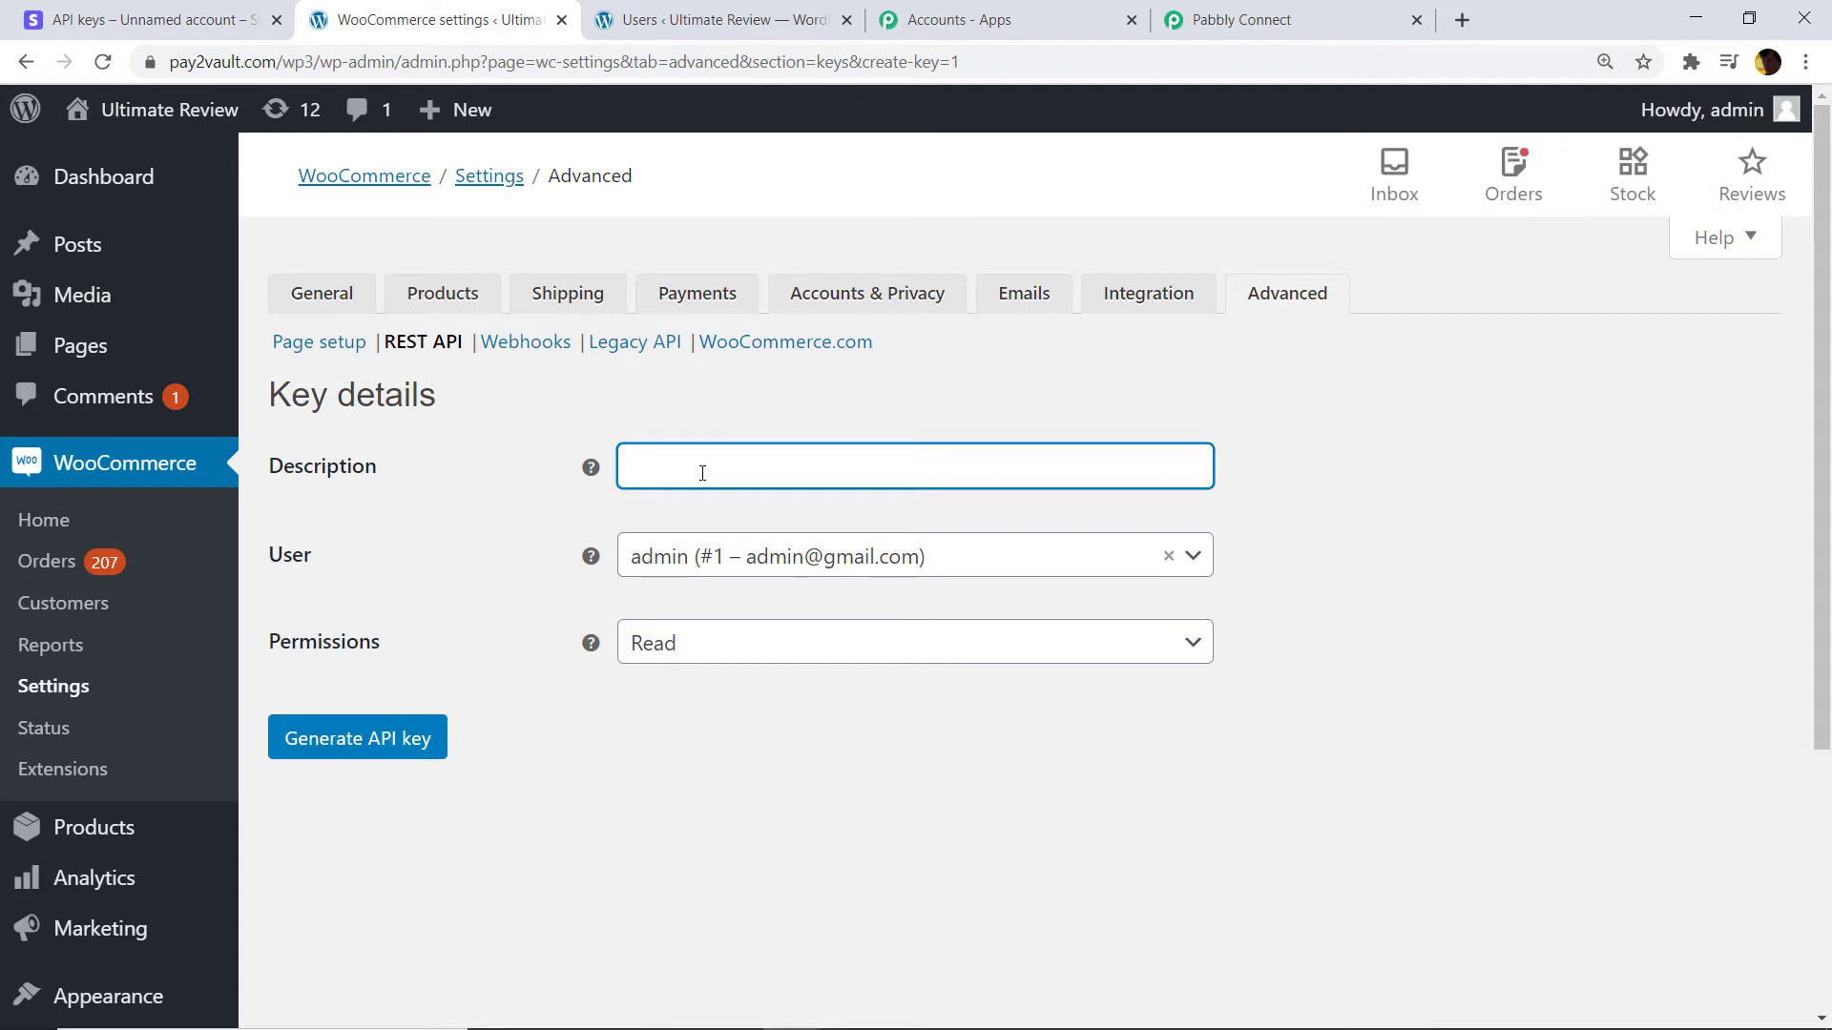
text(ACERT)
click(695, 658)
click(719, 795)
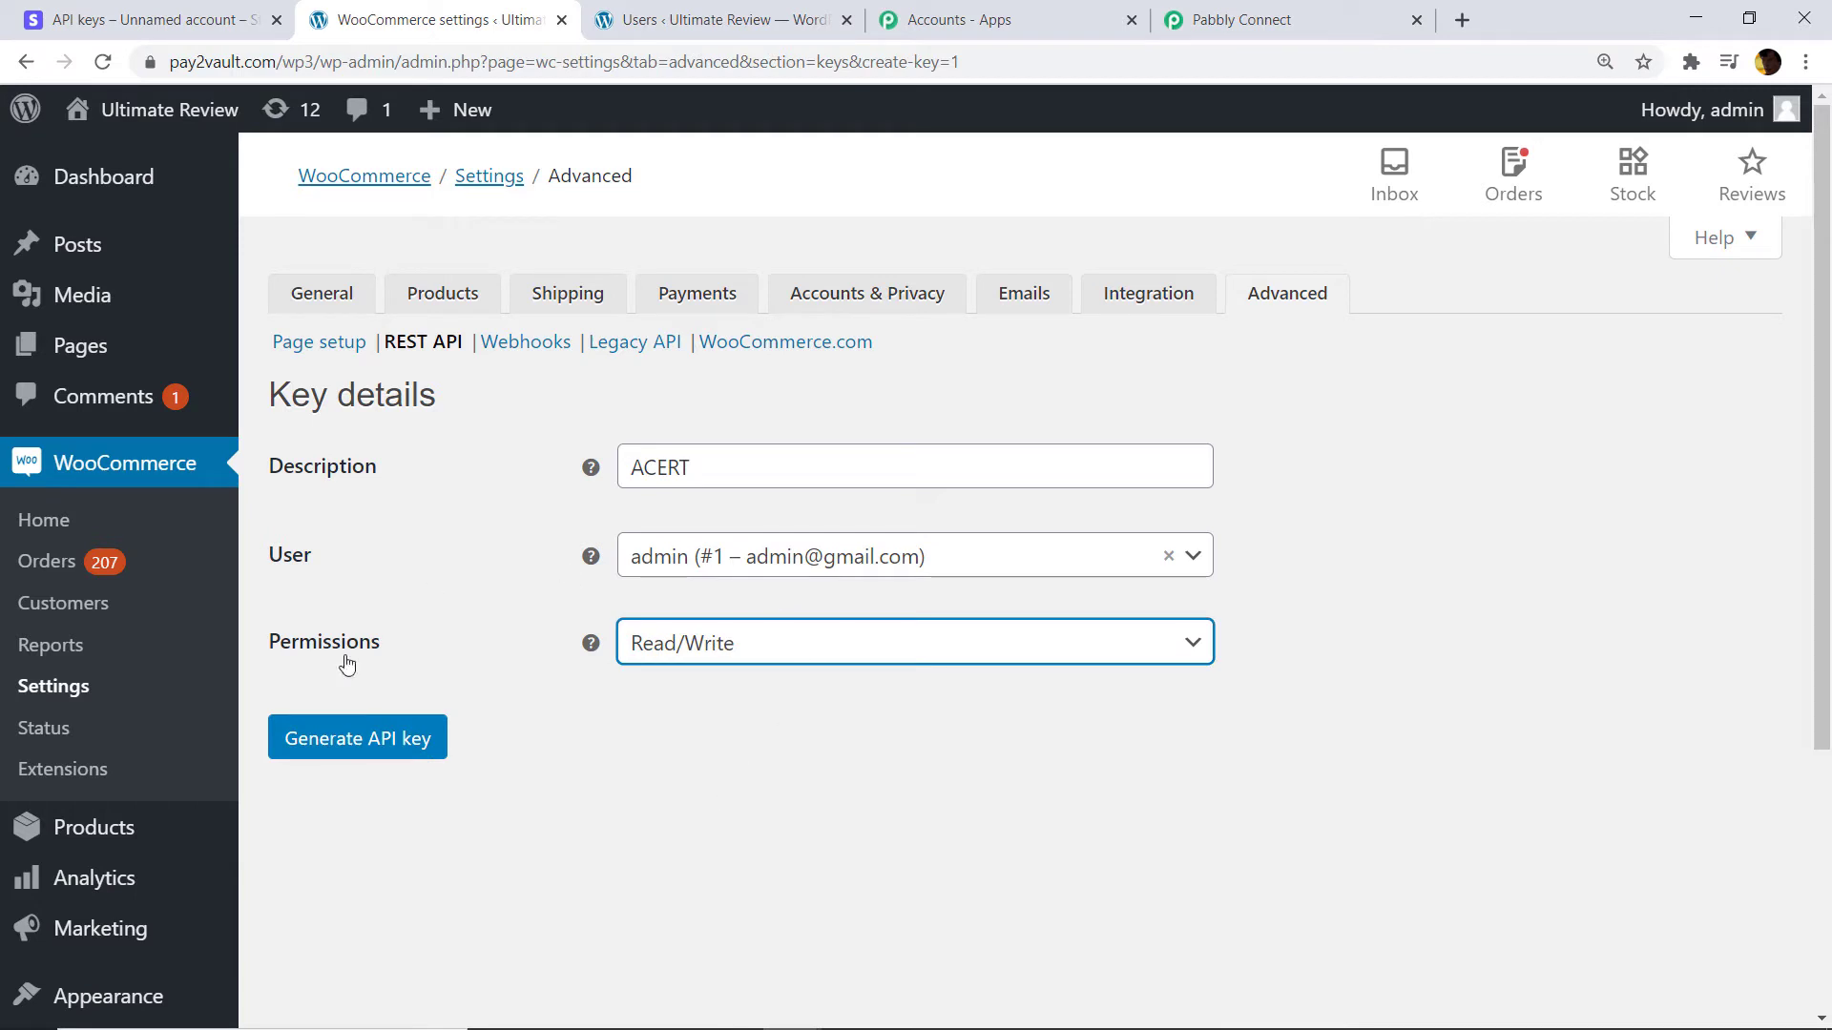
click(358, 748)
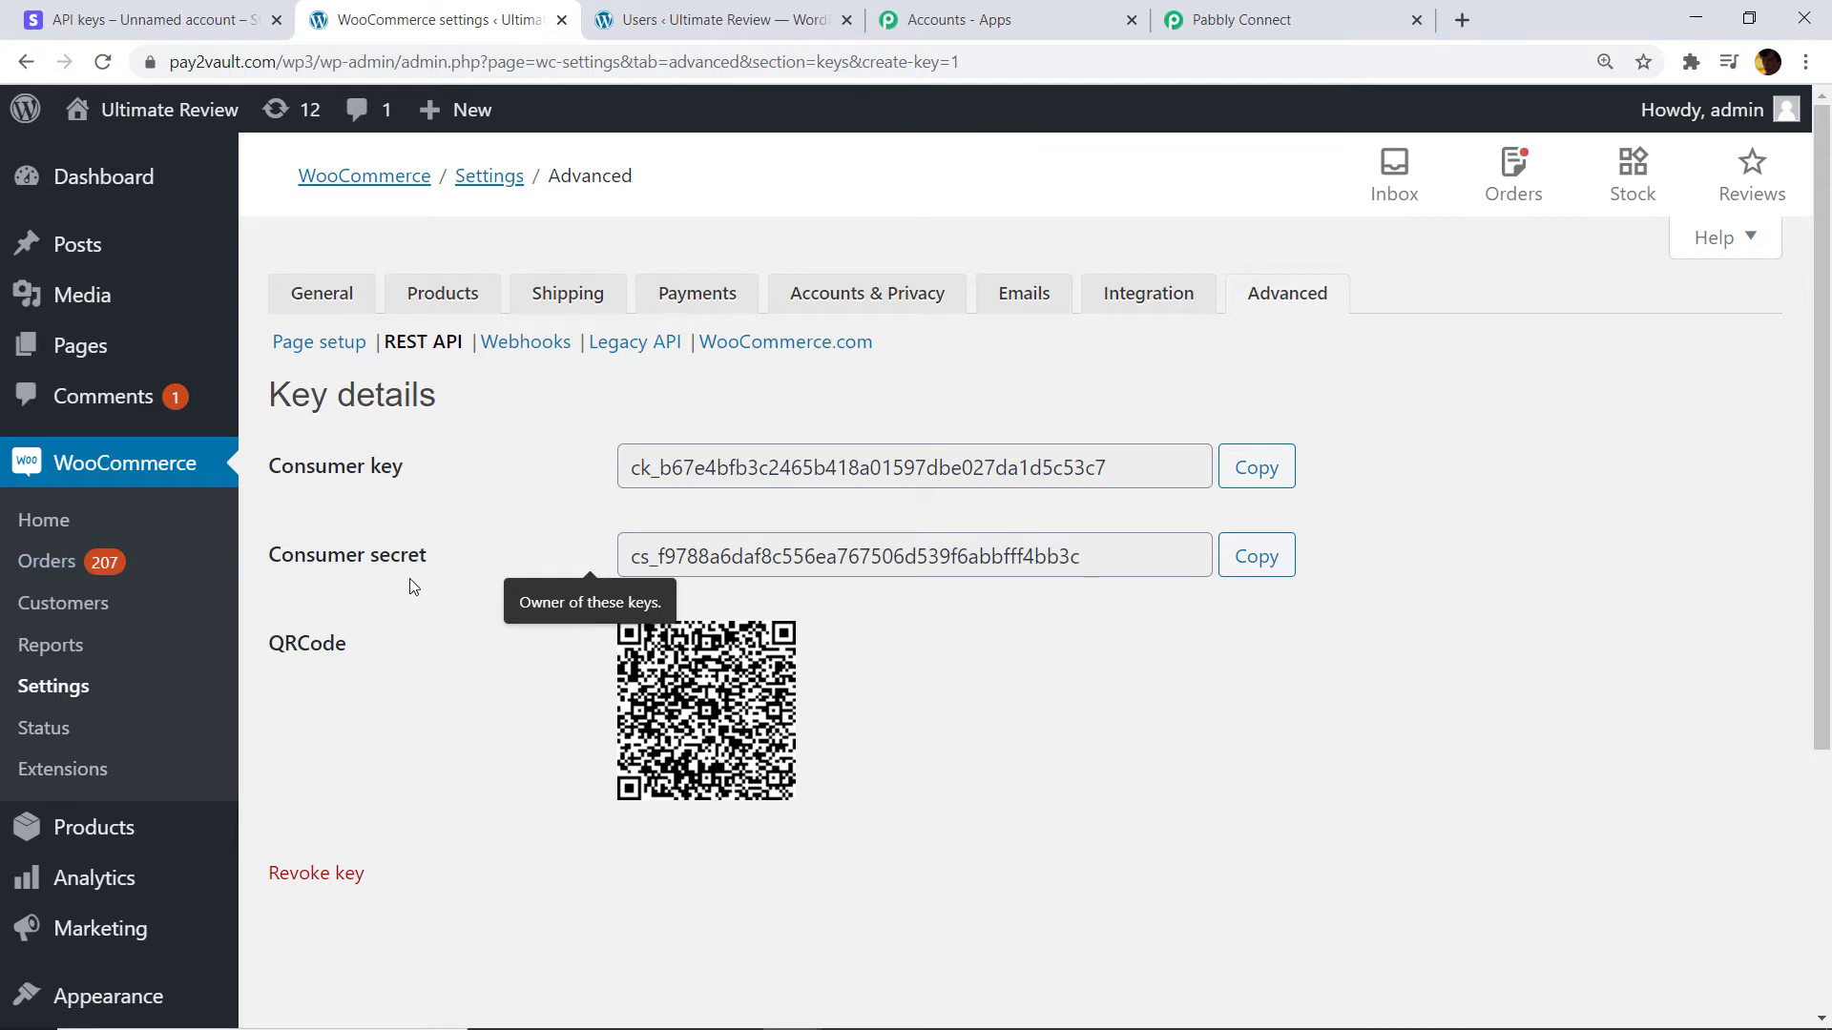
click(1268, 467)
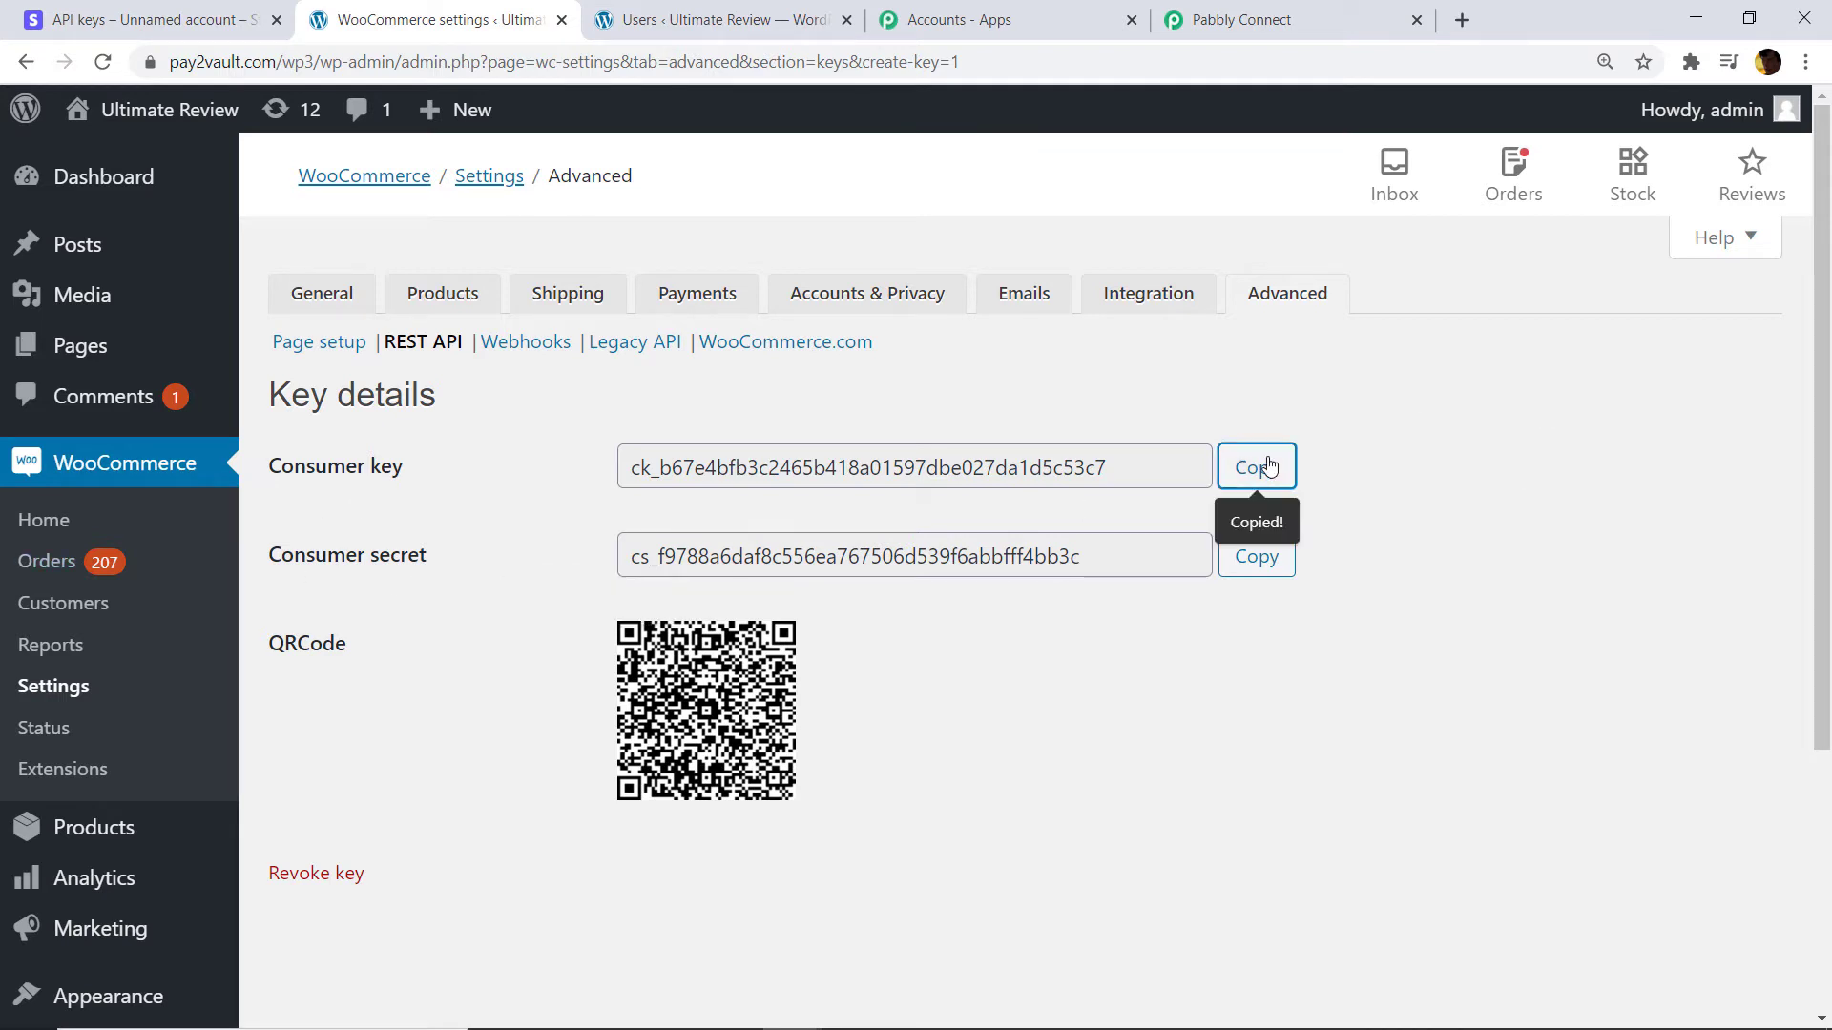
click(1250, 17)
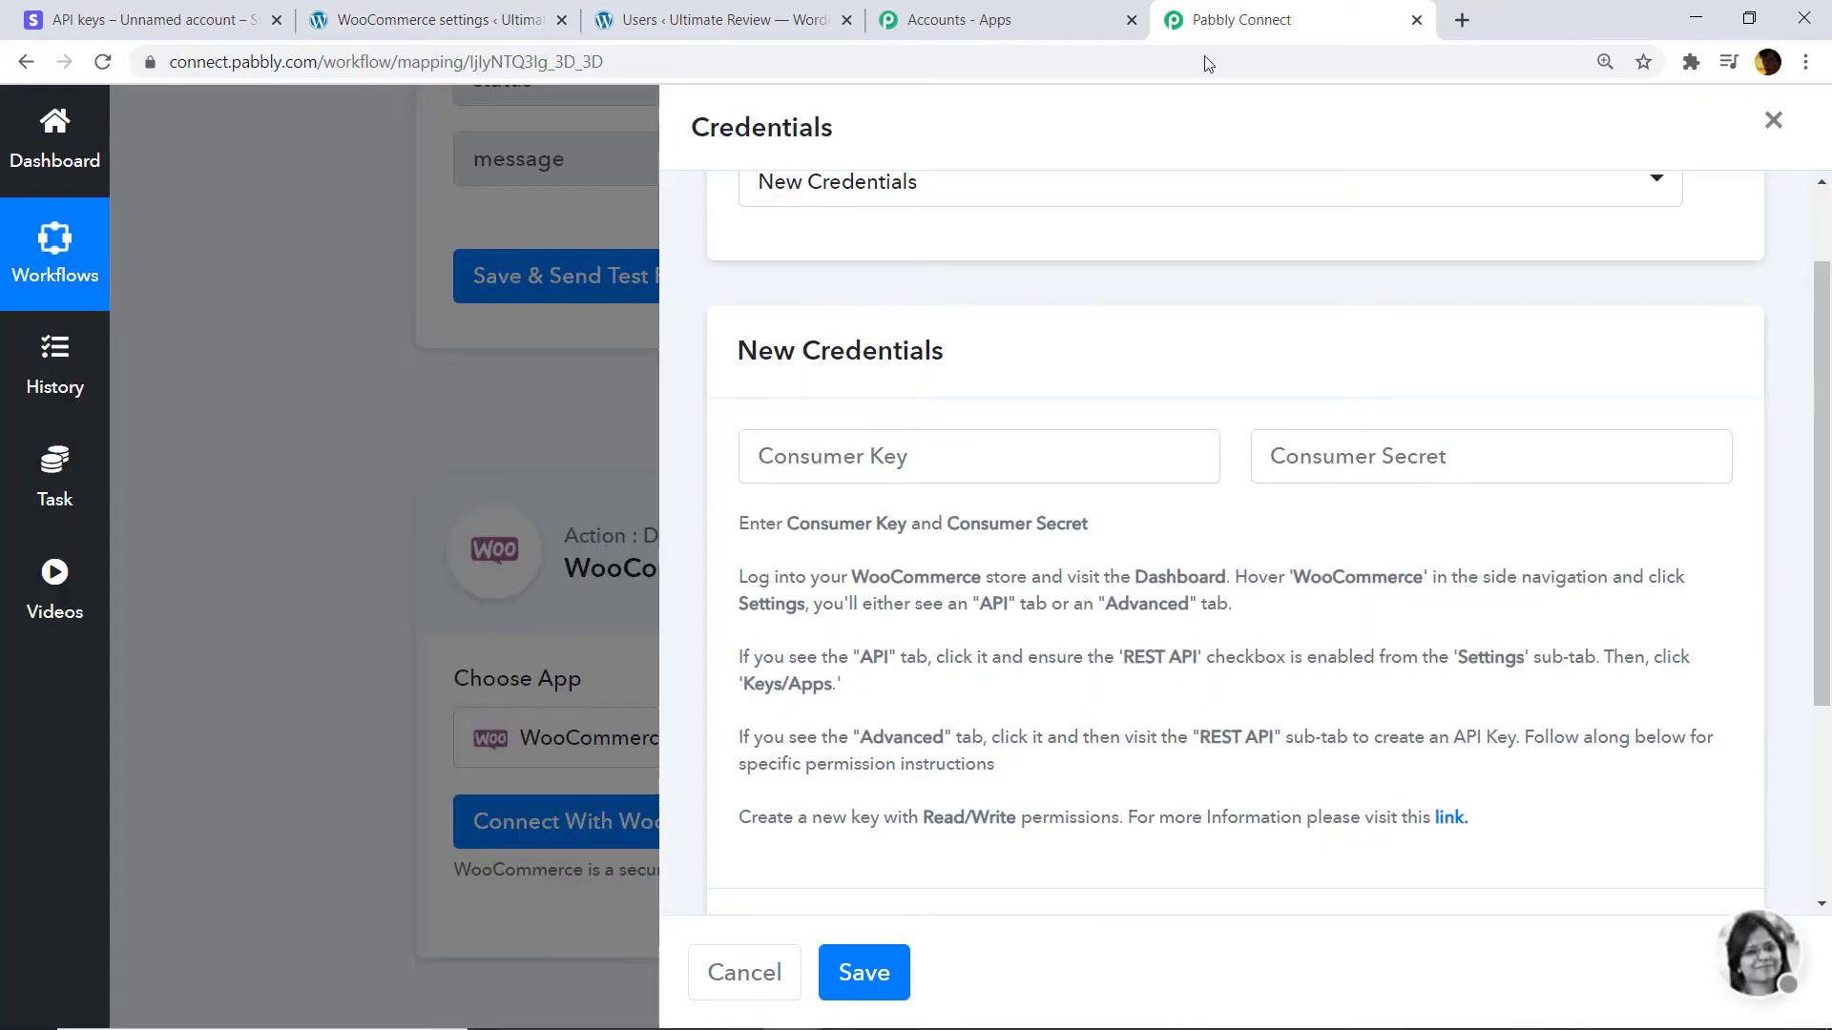
Paste the WooCommerce consumer key and consumer secret into Pabbly's credential fields.
click(820, 456)
right_click(824, 462)
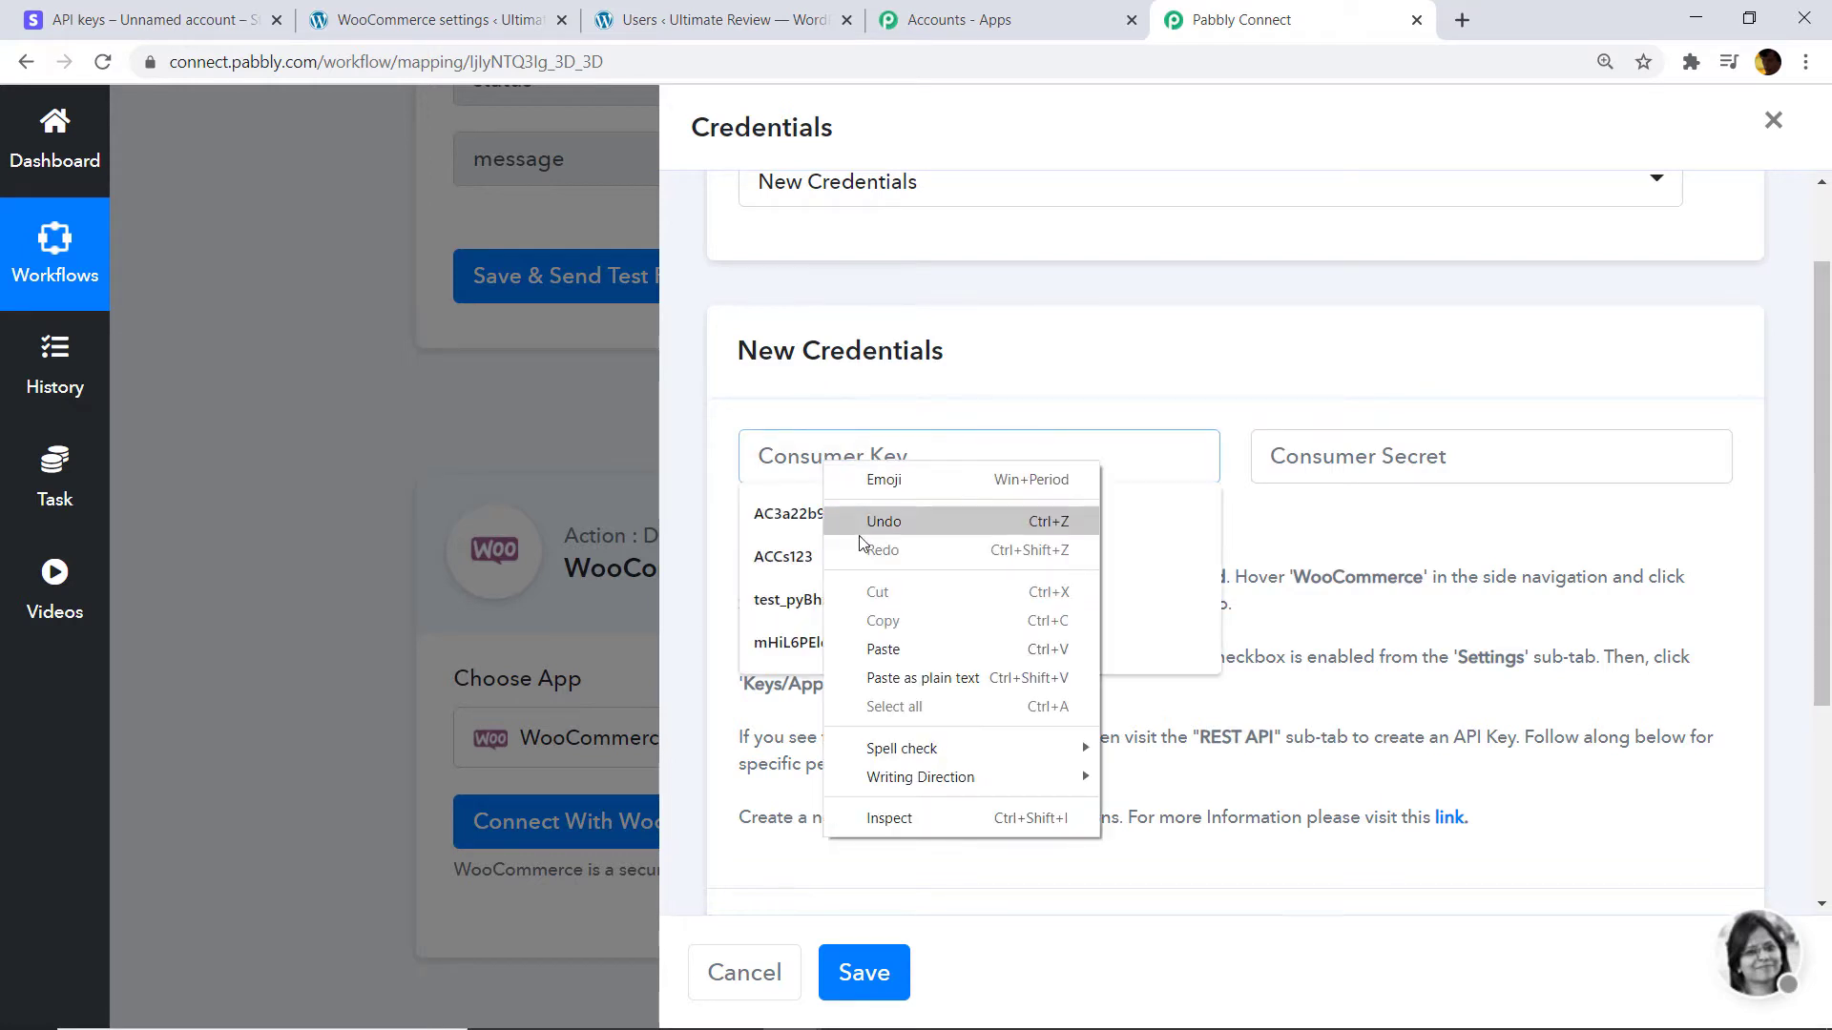
click(882, 650)
click(379, 36)
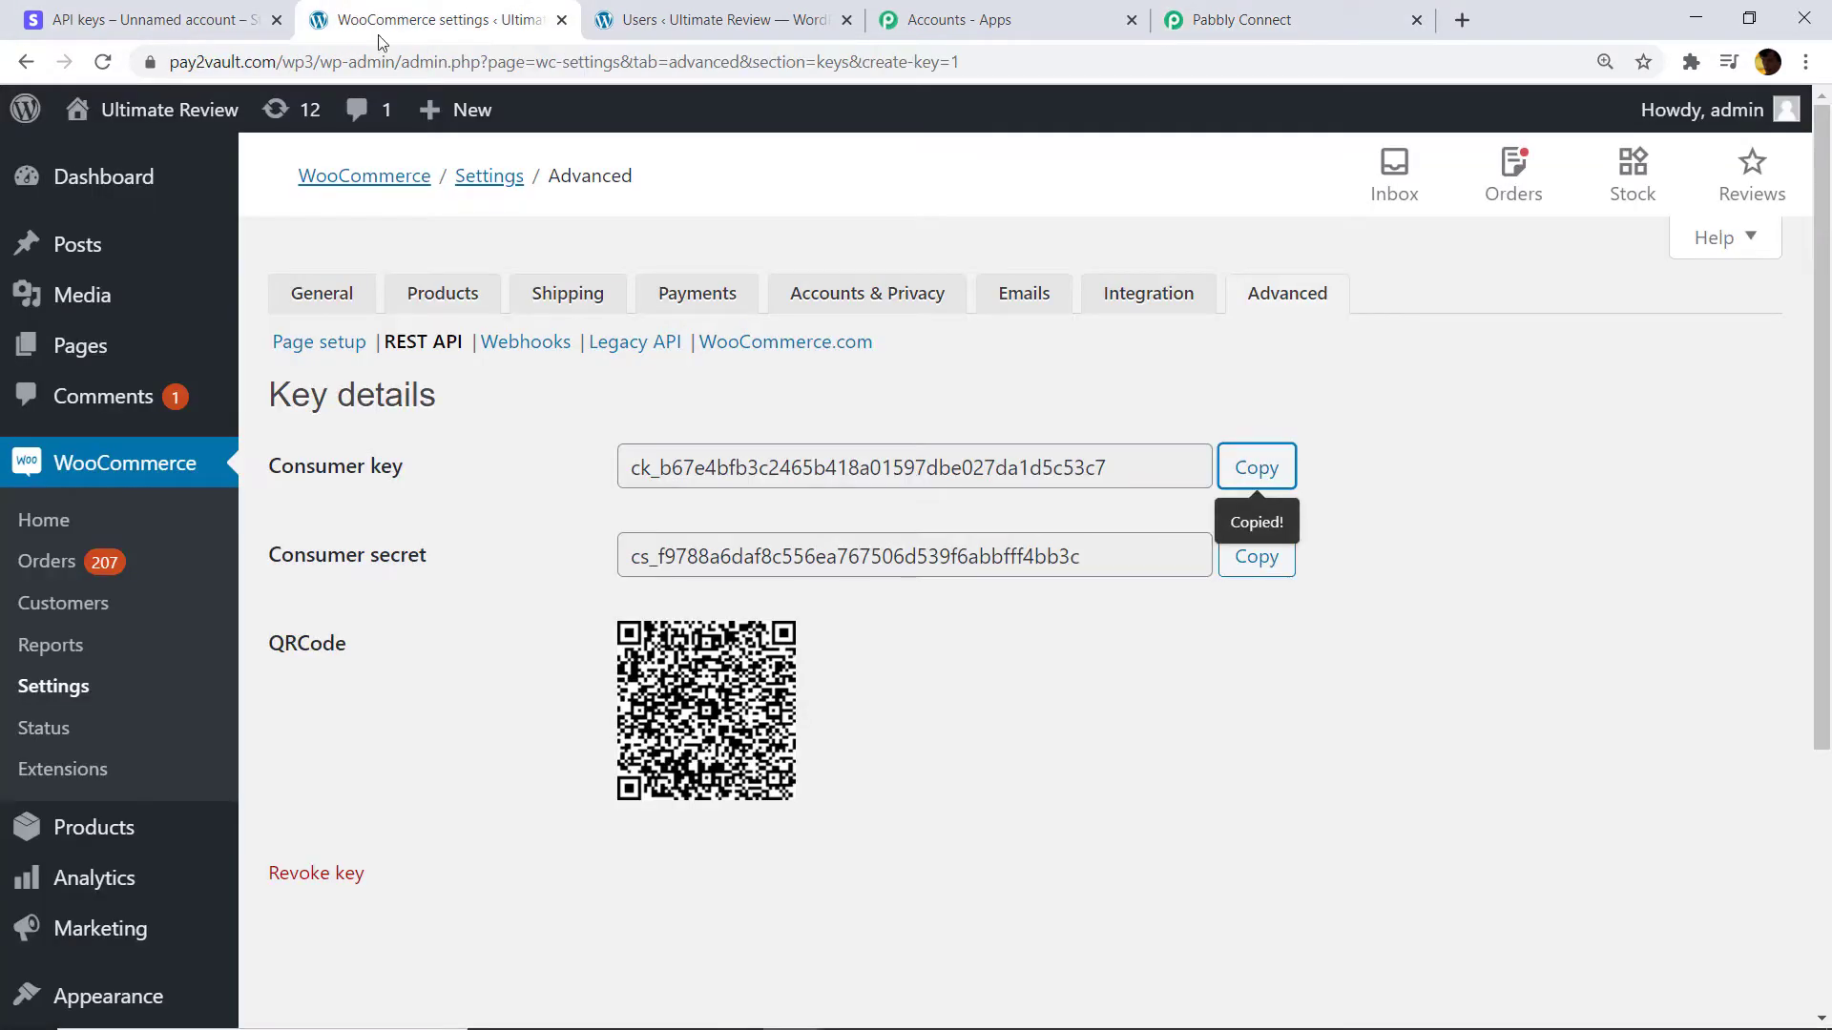
click(1257, 563)
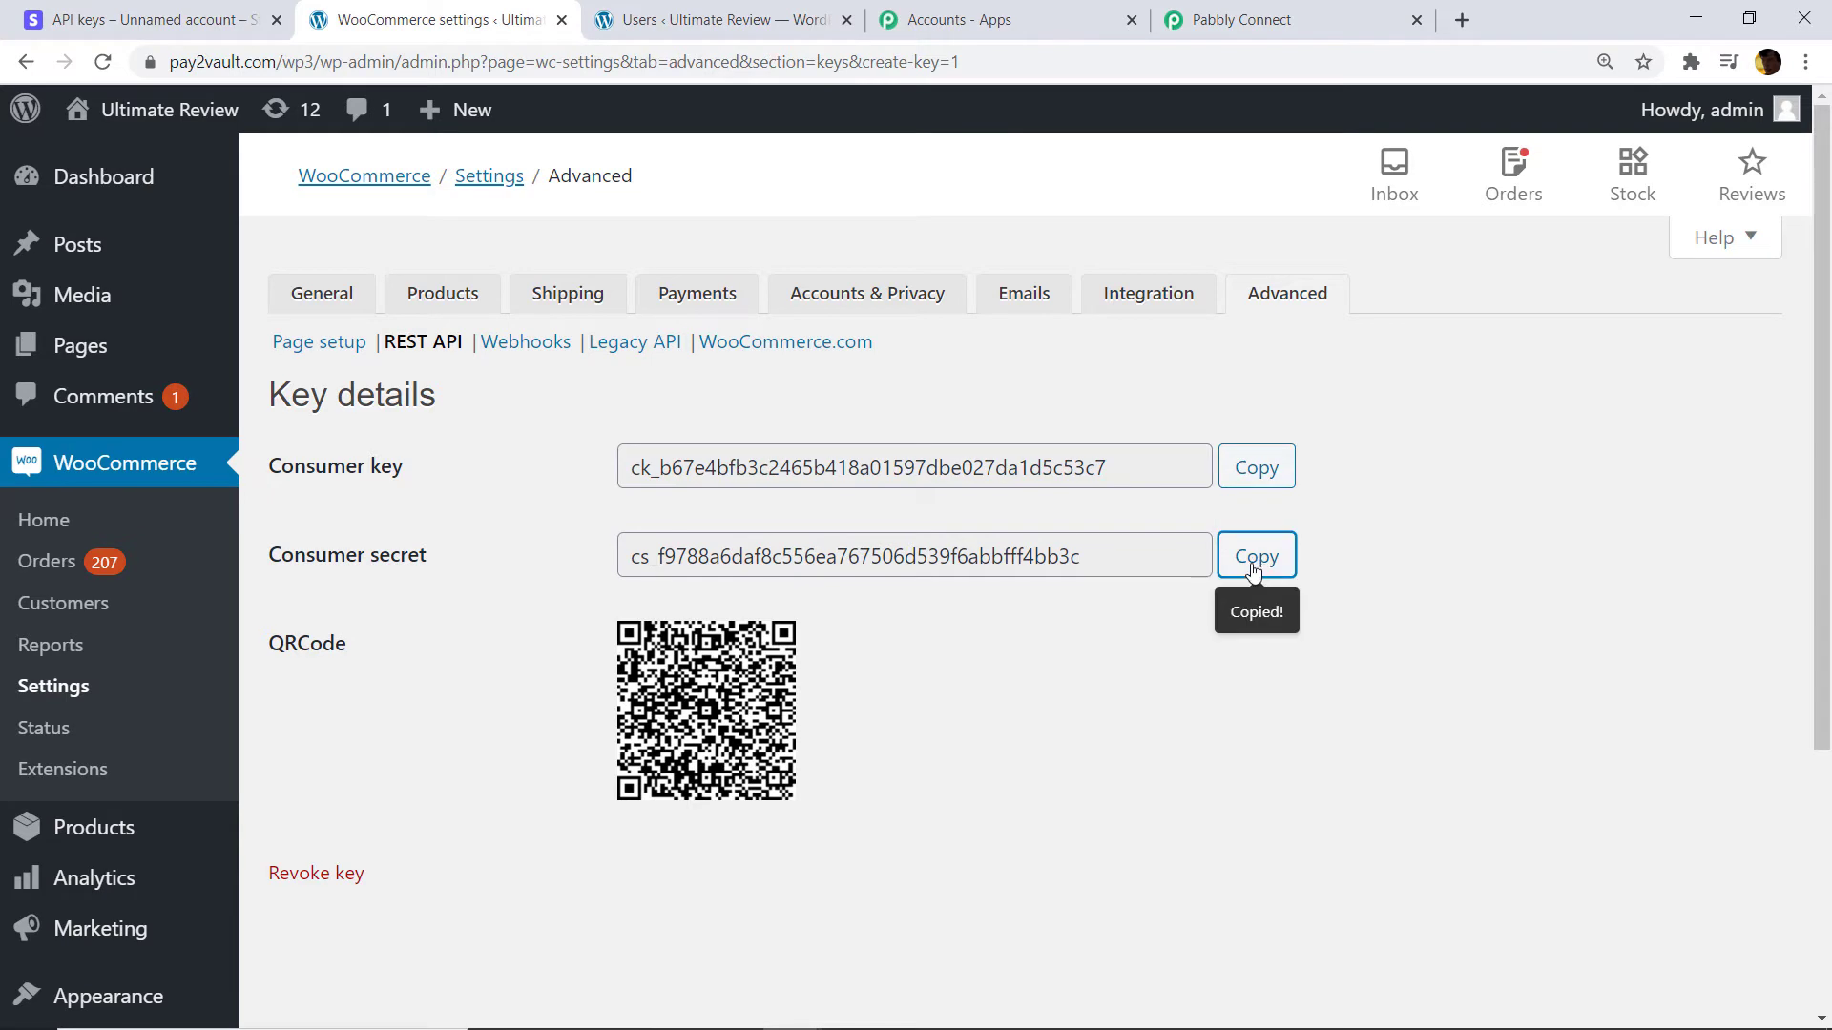
click(1259, 17)
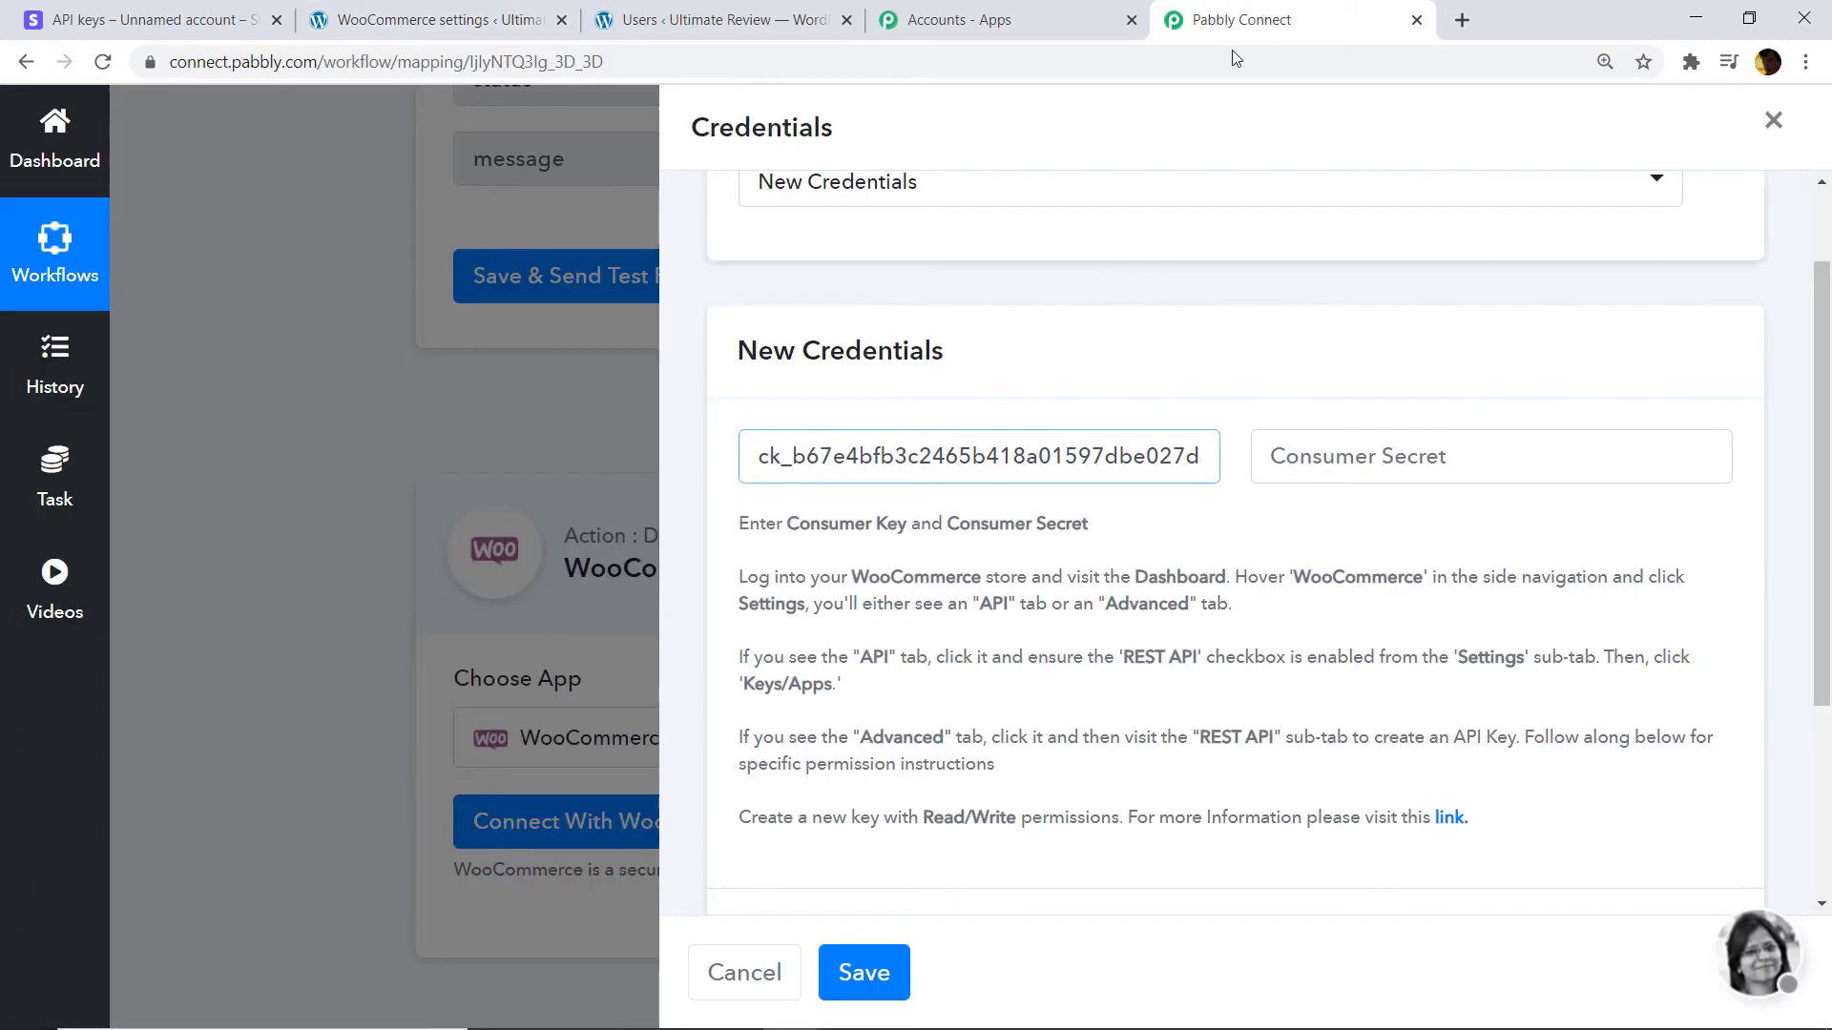
right_click(1340, 456)
click(1399, 714)
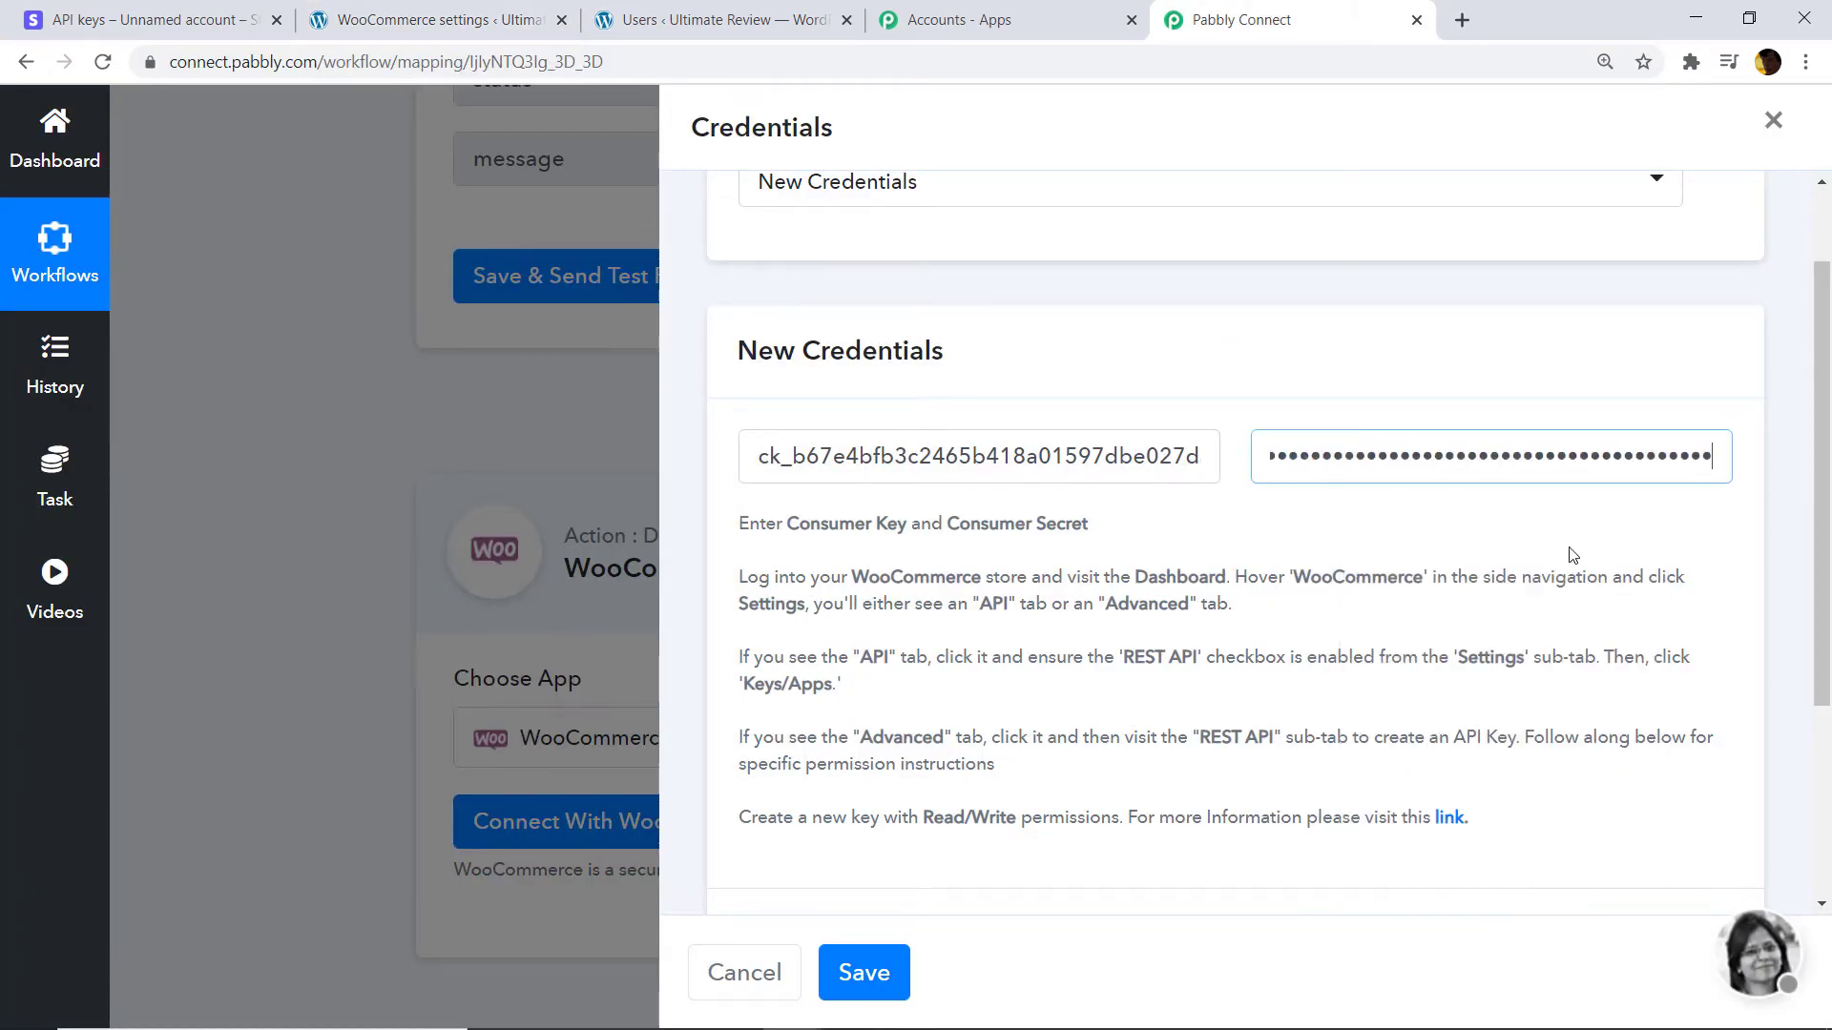
Copy the store's base URL into Website Url and save the WooCommerce connection.
scroll(1388, 717, down, 2)
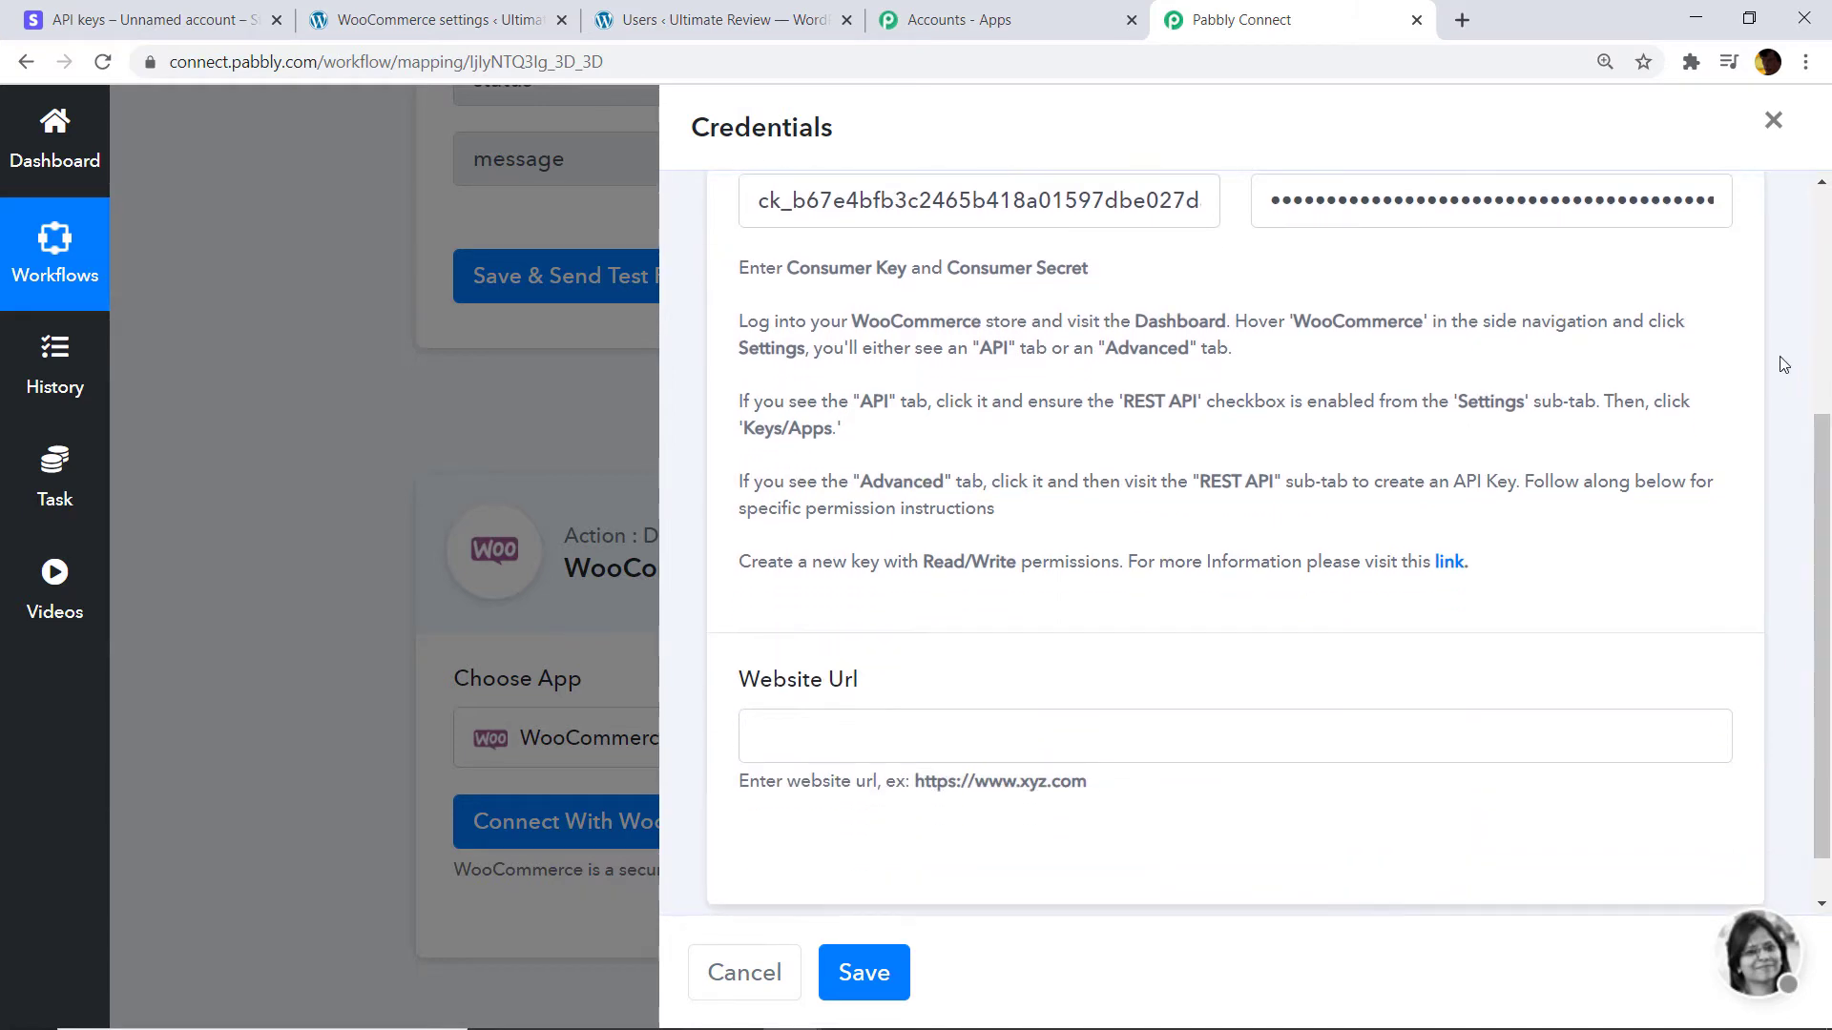
scroll(801, 699, down, 1)
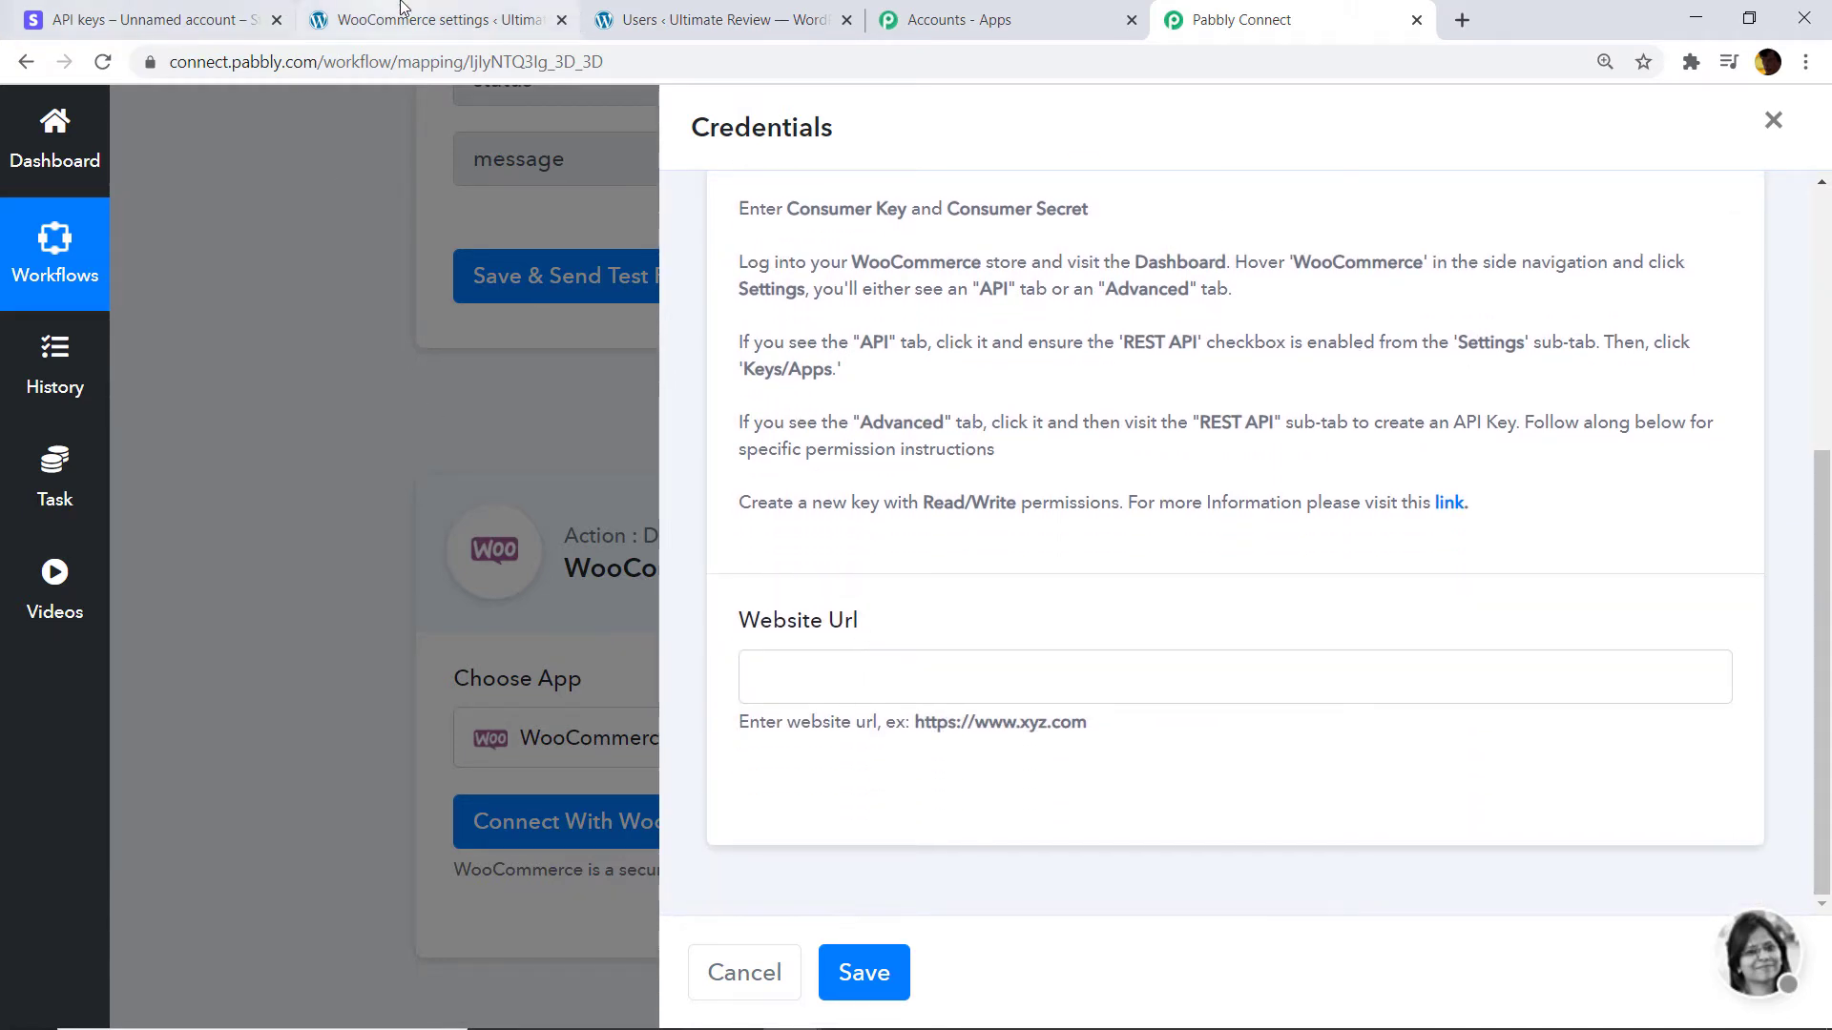
click(430, 19)
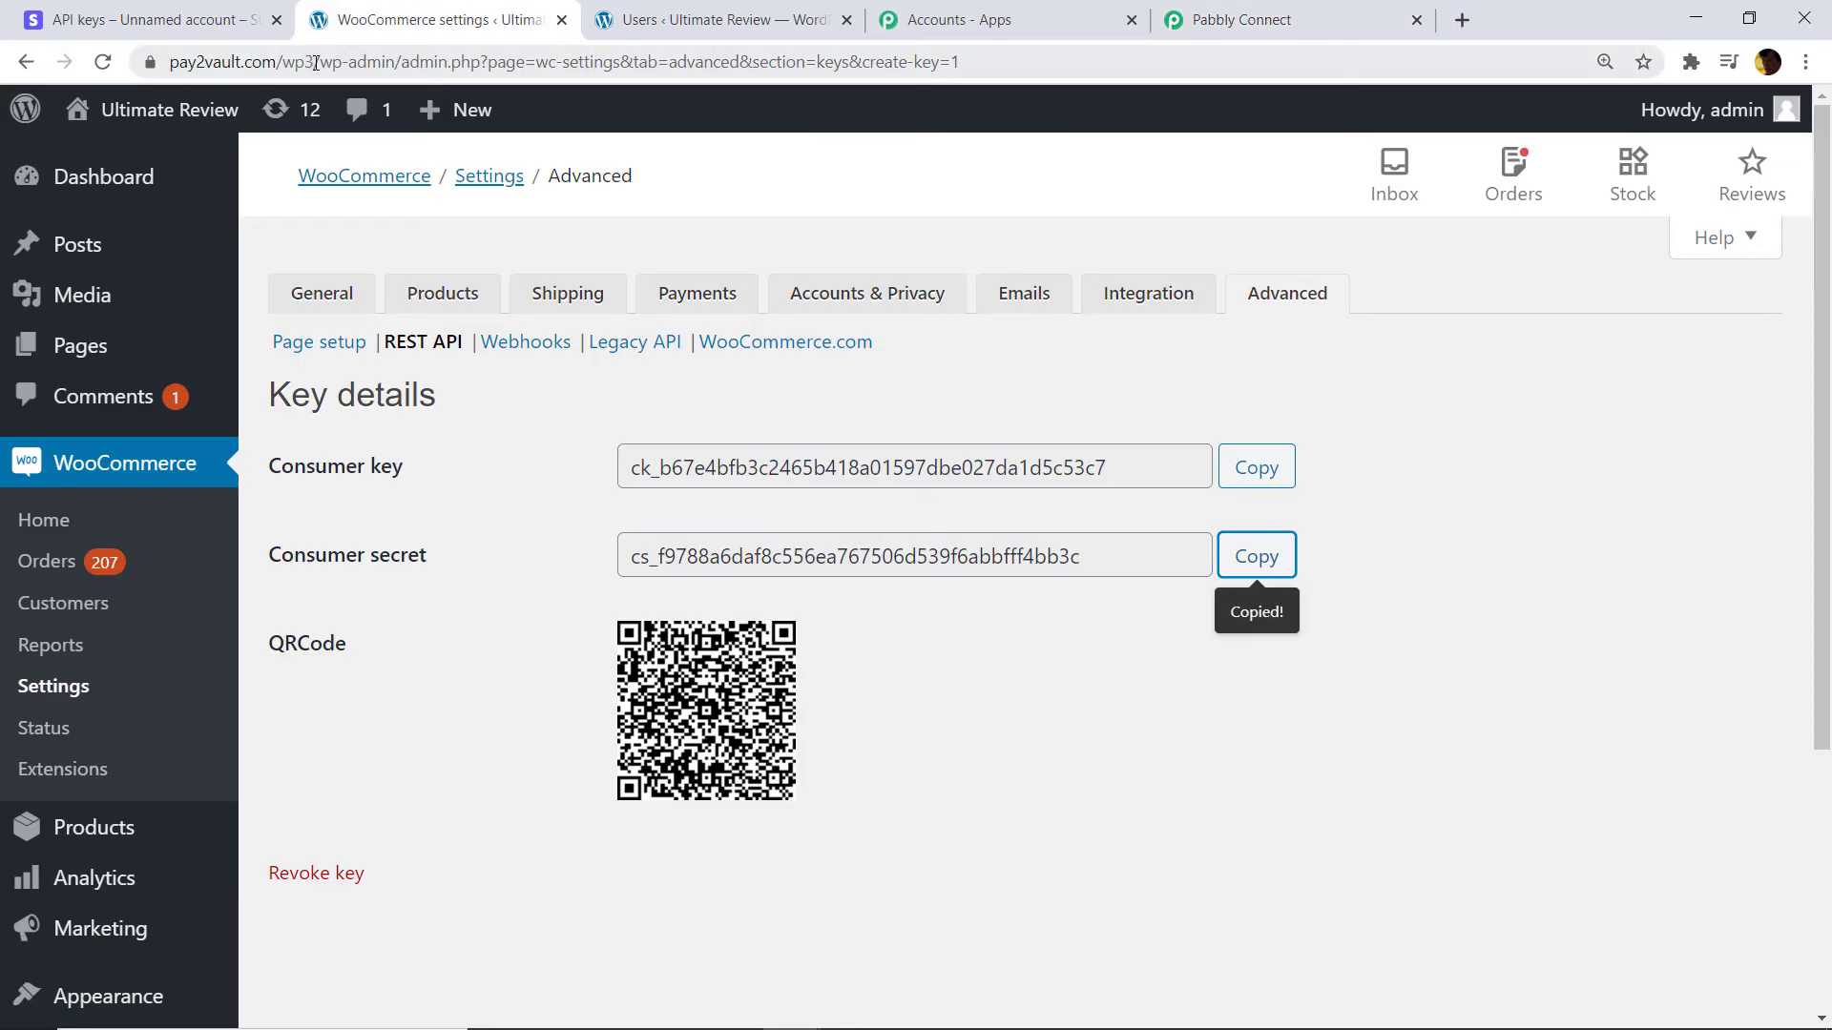
drag(319, 63, 135, 84)
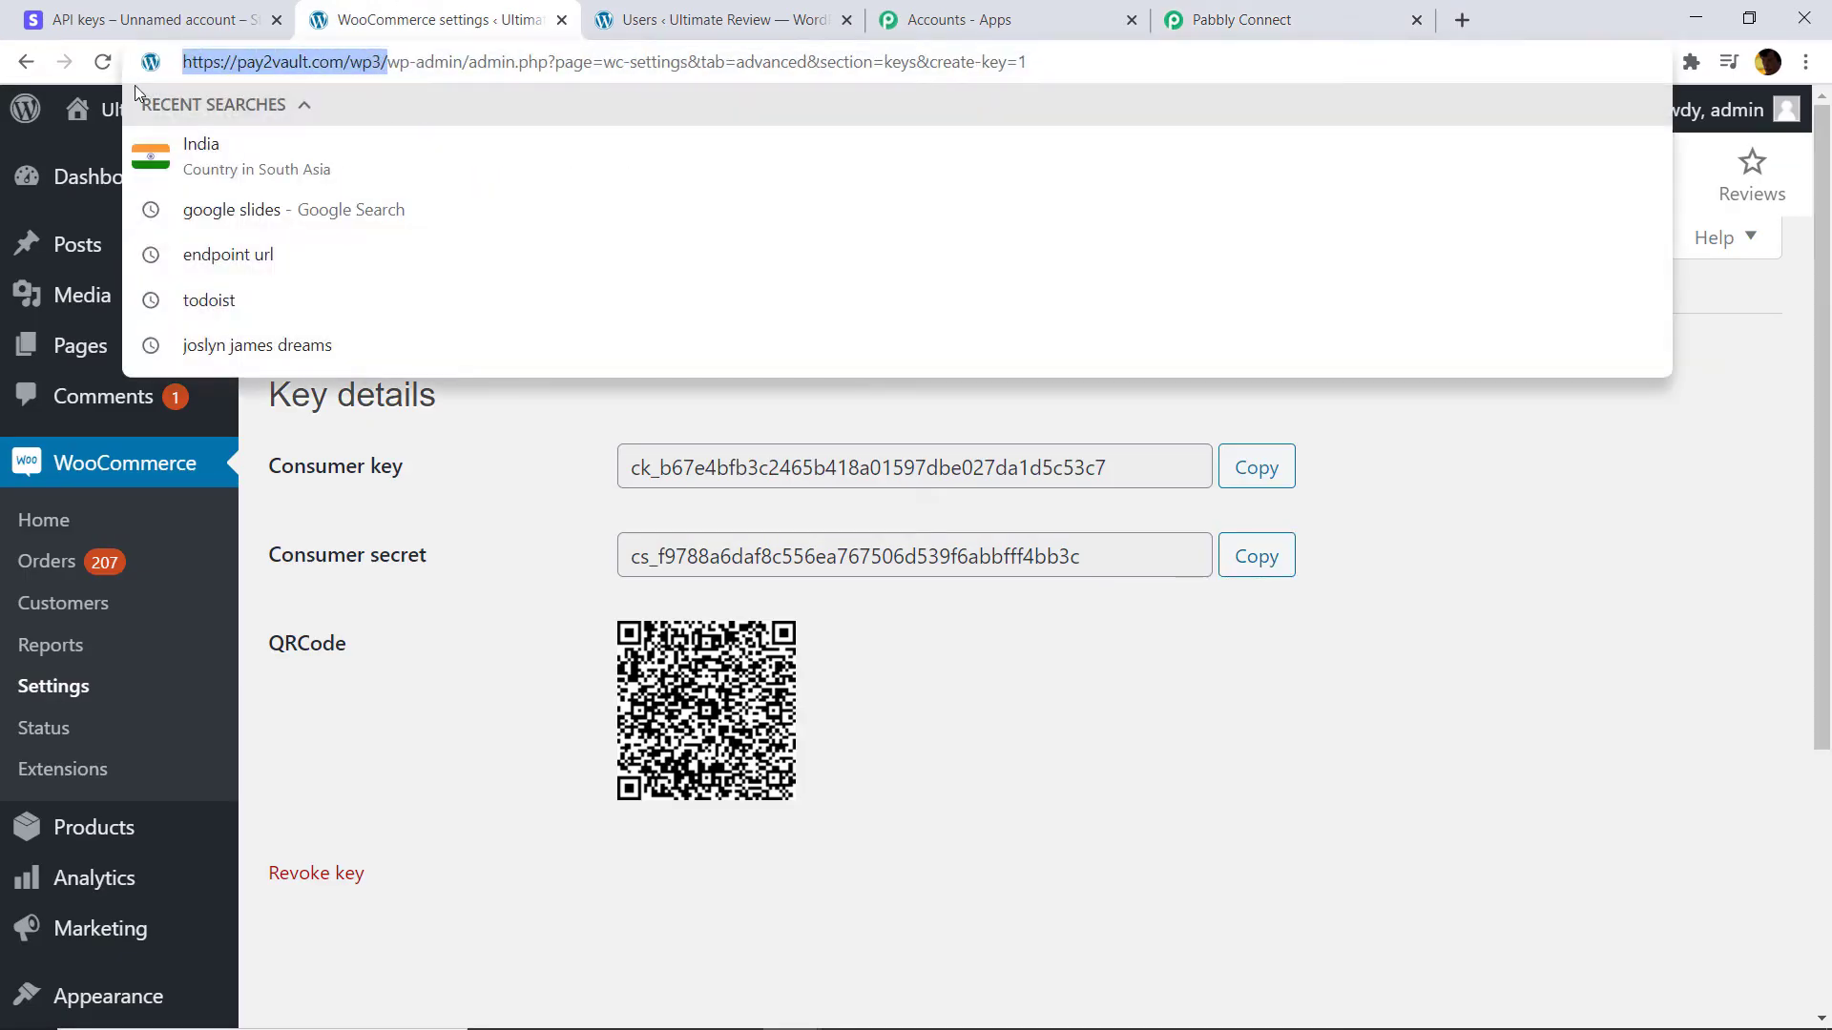
right_click(325, 75)
click(407, 198)
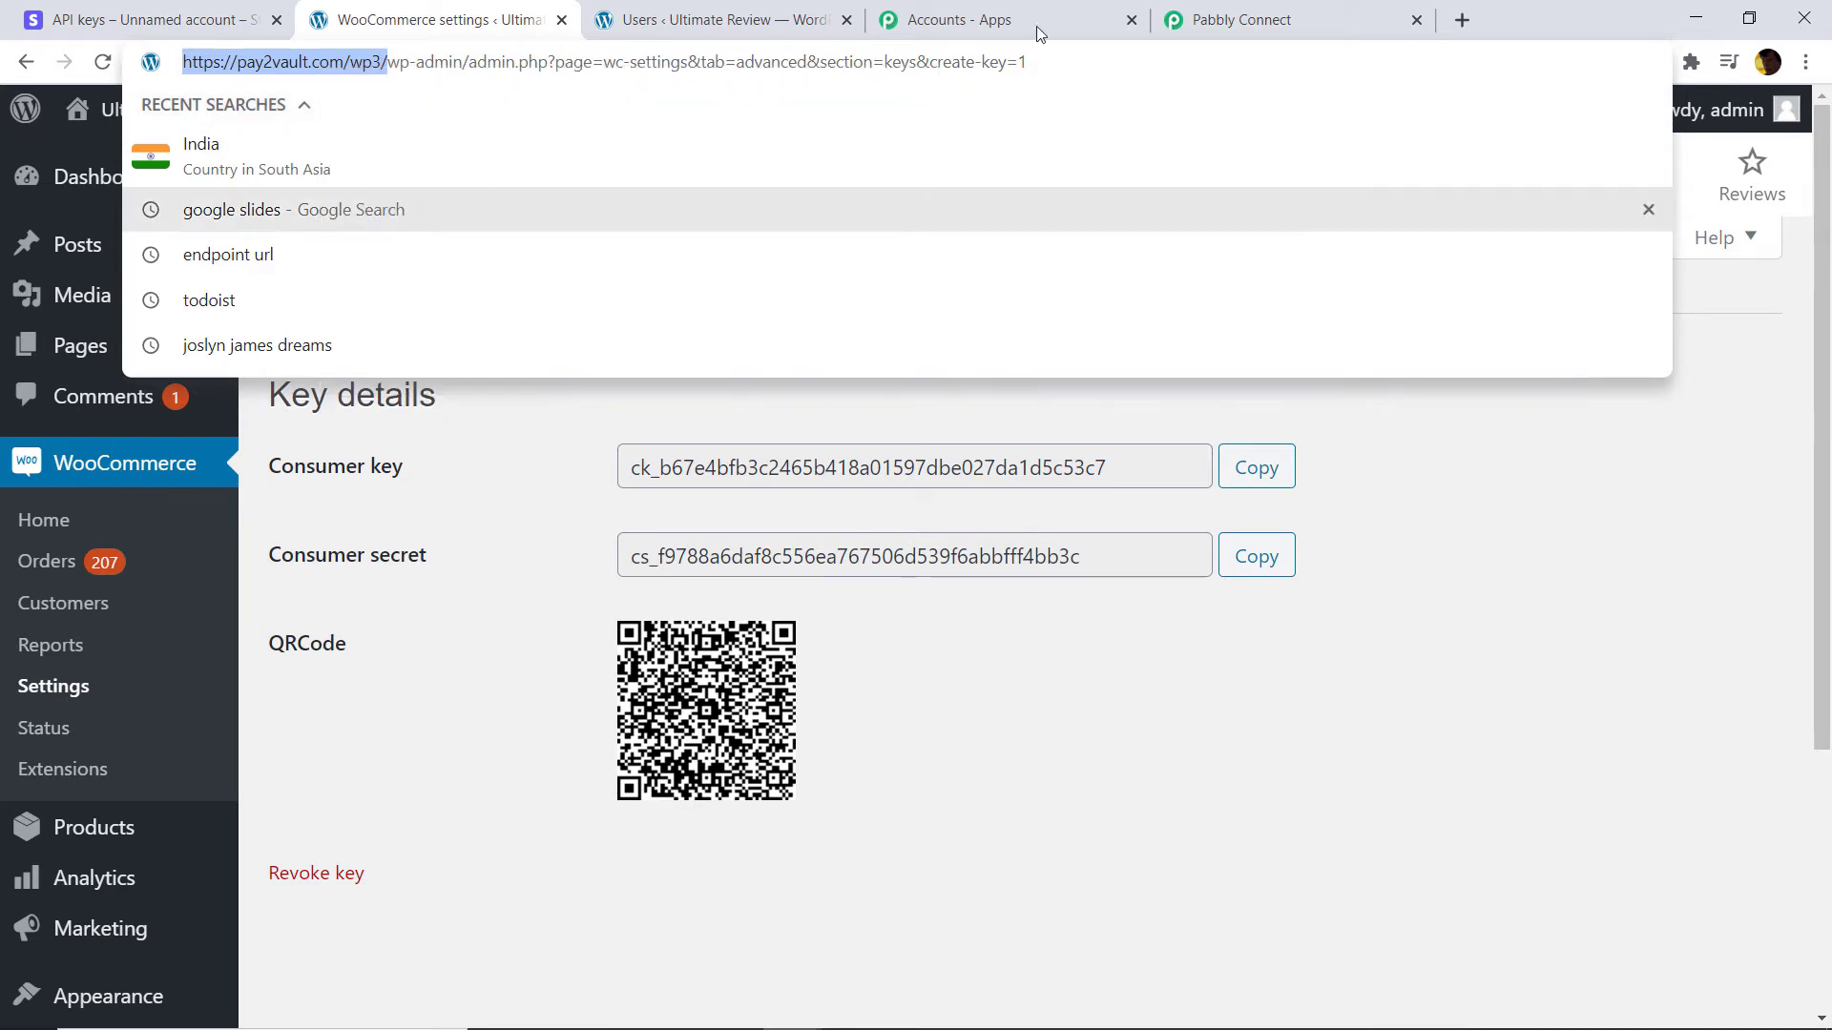
click(1240, 20)
right_click(839, 673)
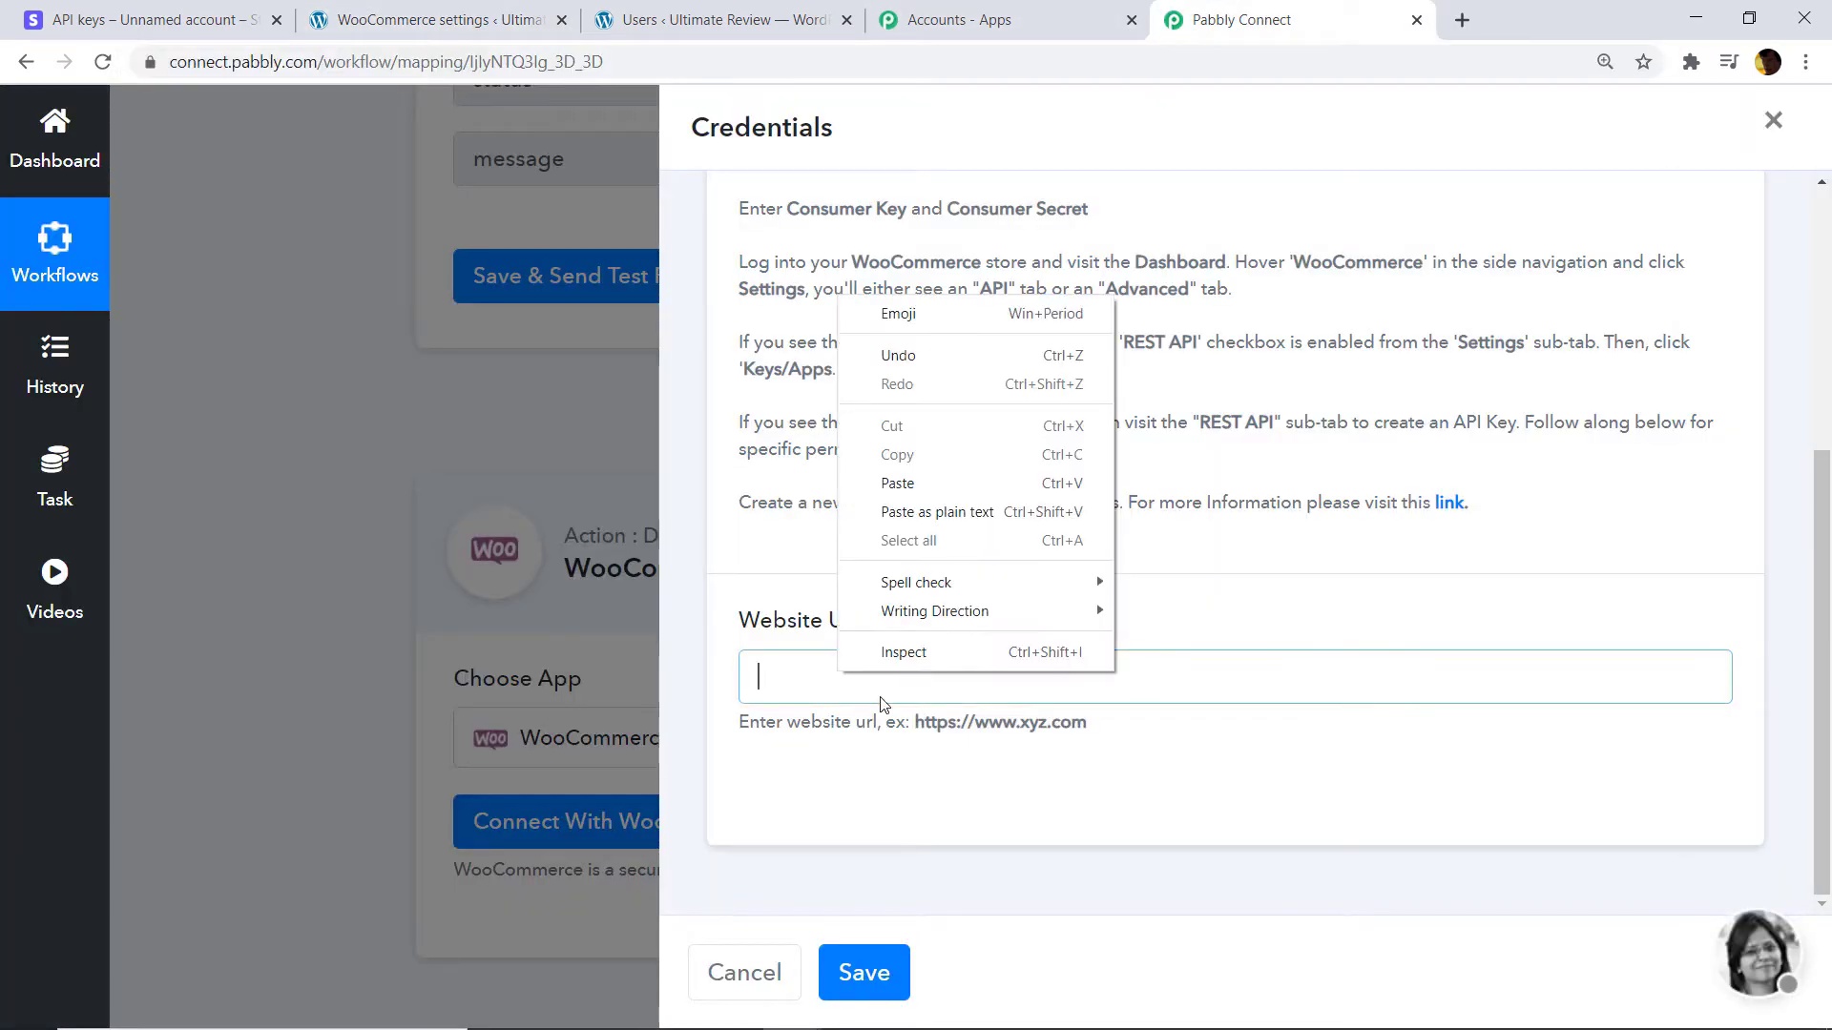
click(892, 479)
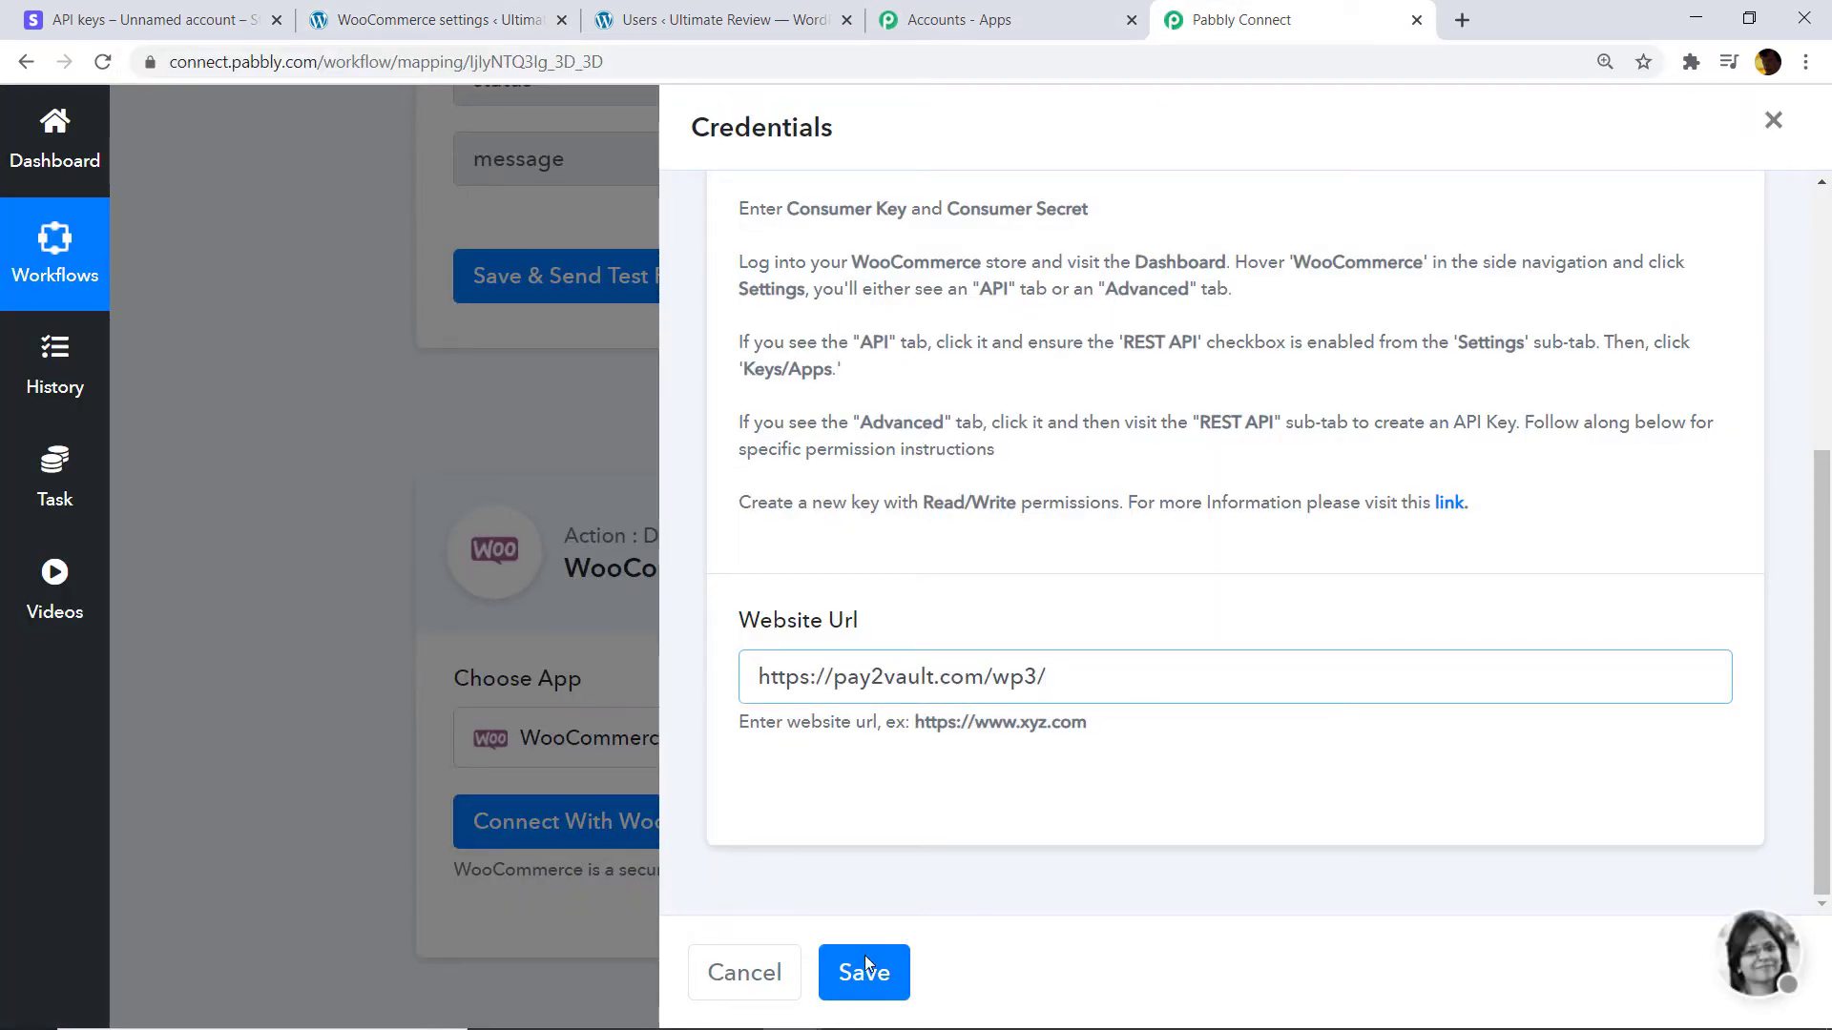
click(893, 973)
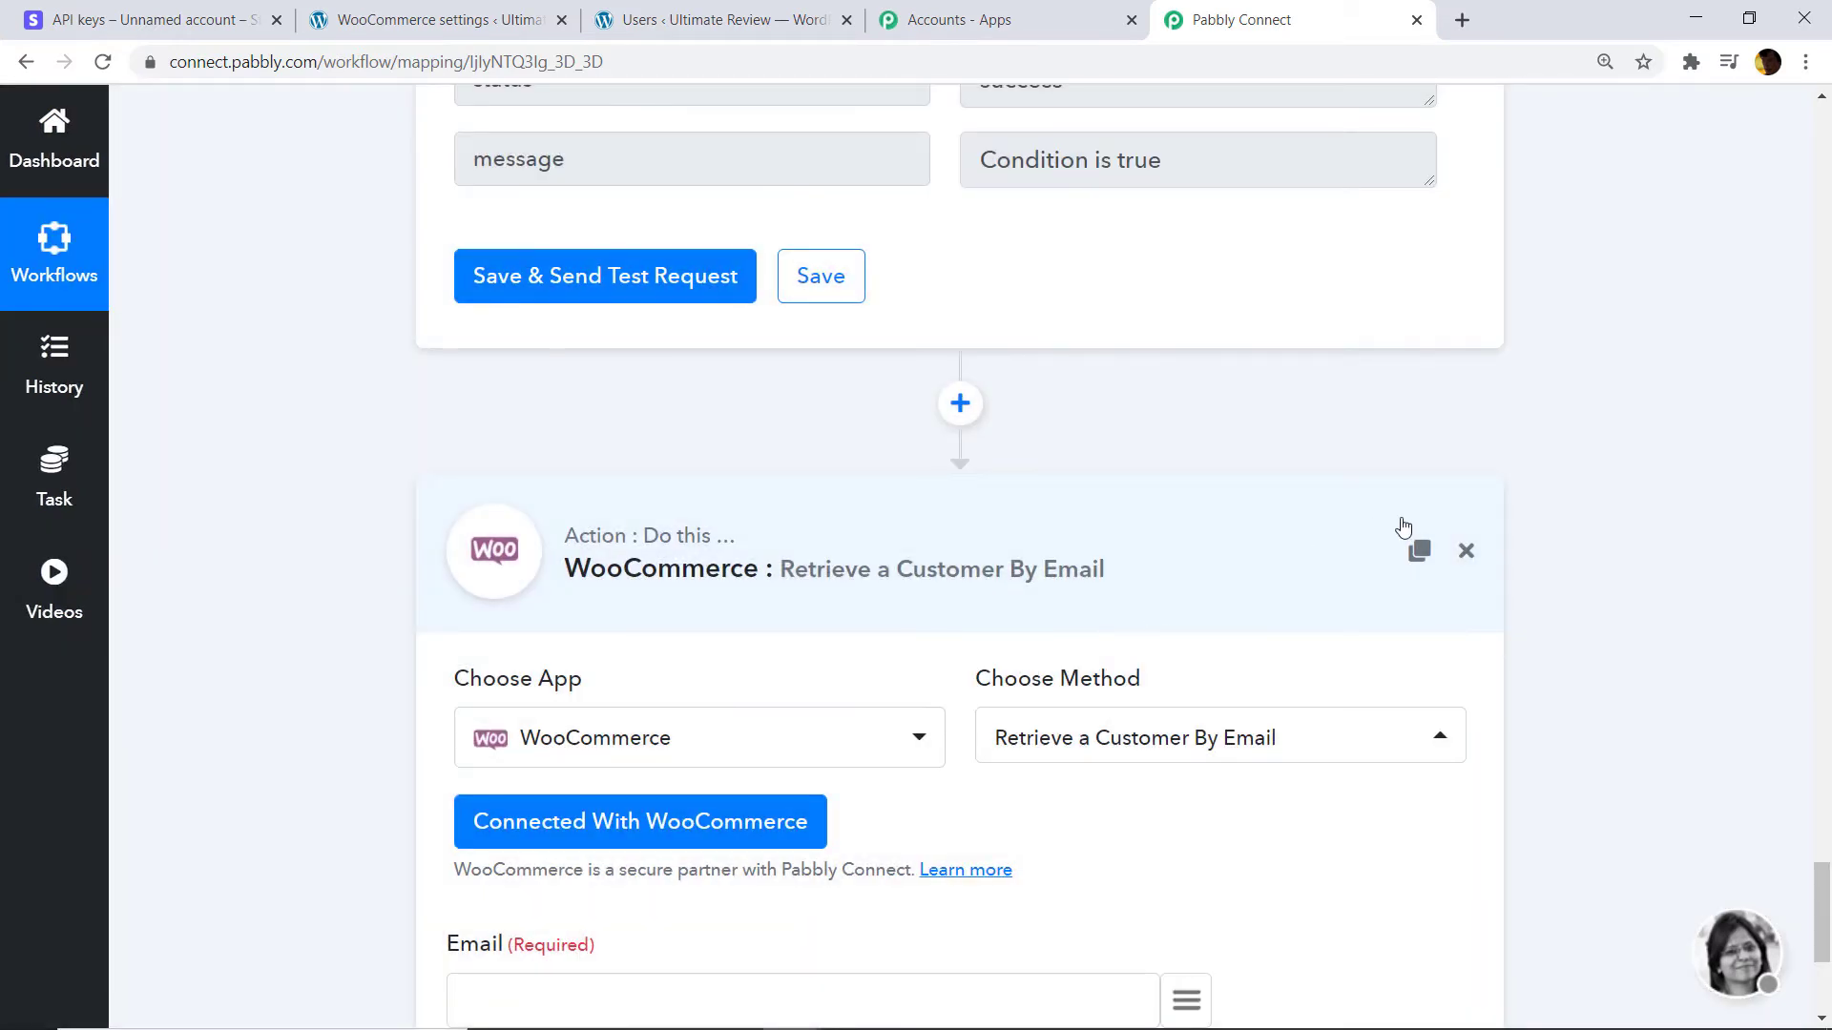
Map the '2. email' value from Stripe: Retrieve a Customer into the Email field.
scroll(1650, 663, down, 4)
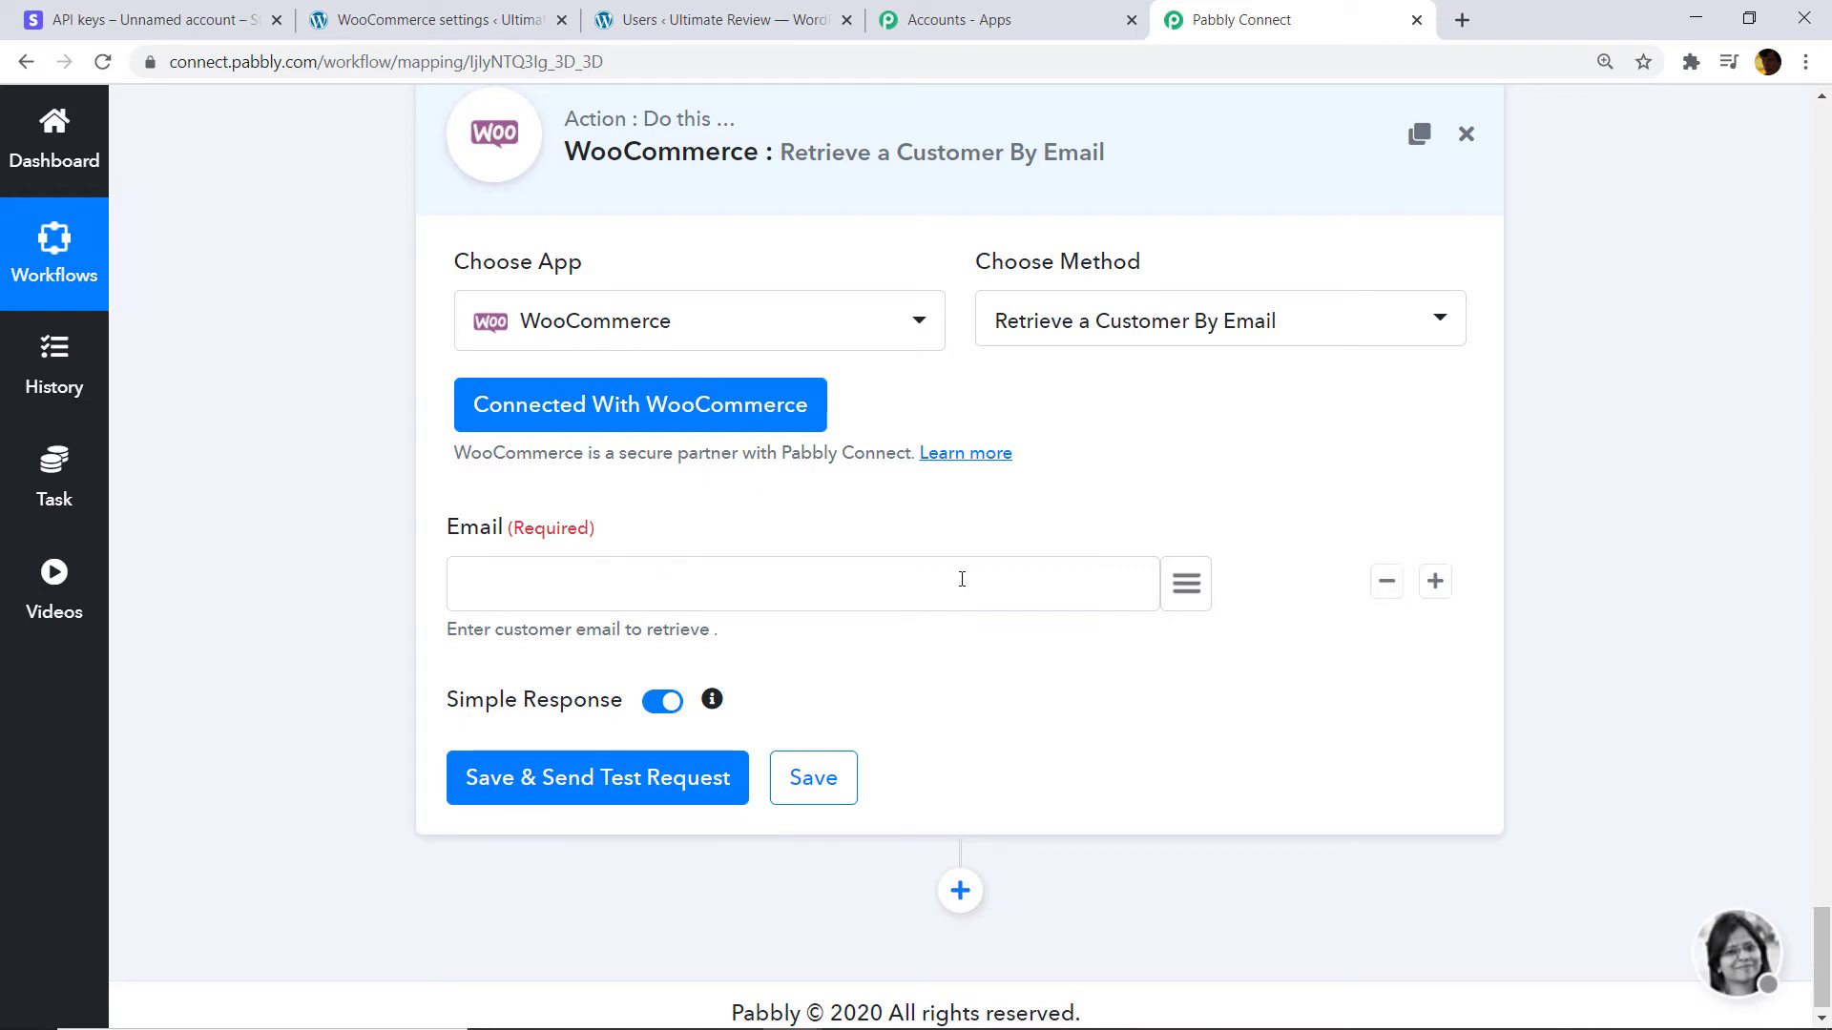
click(1183, 587)
text(EMAIL)
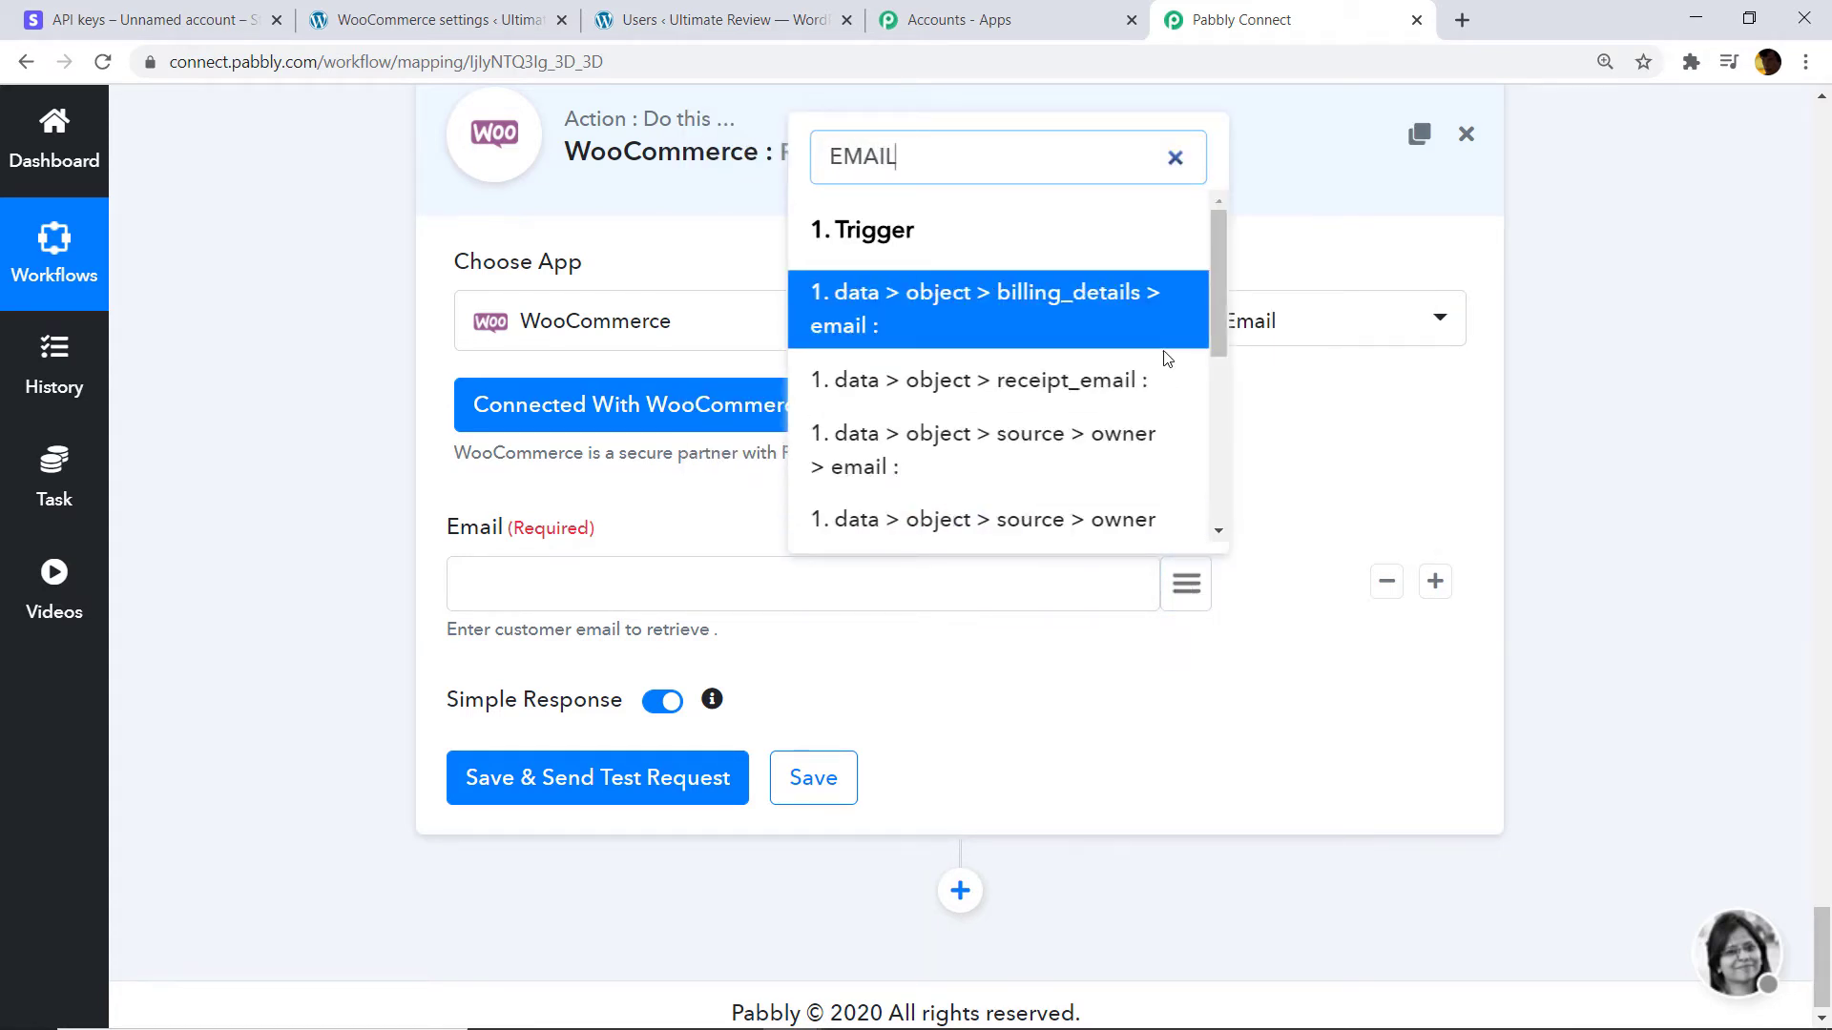
scroll(1157, 360, down, 3)
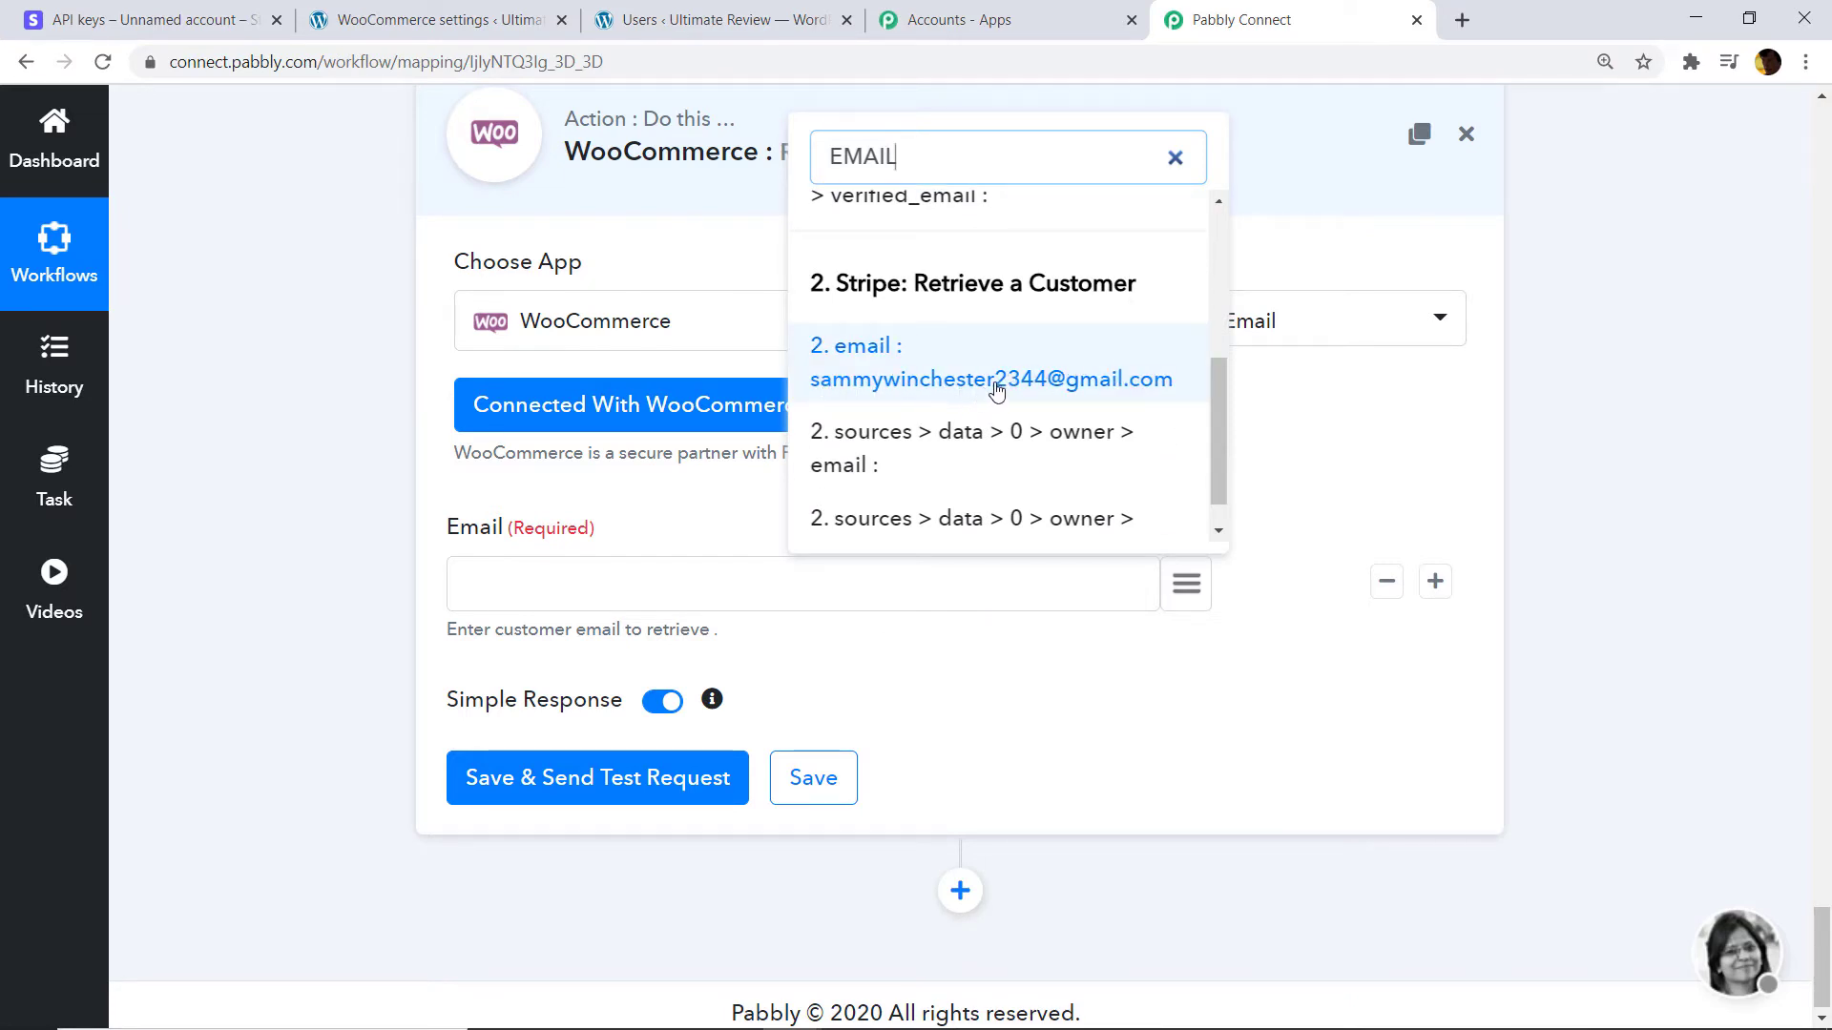
click(1077, 396)
click(496, 17)
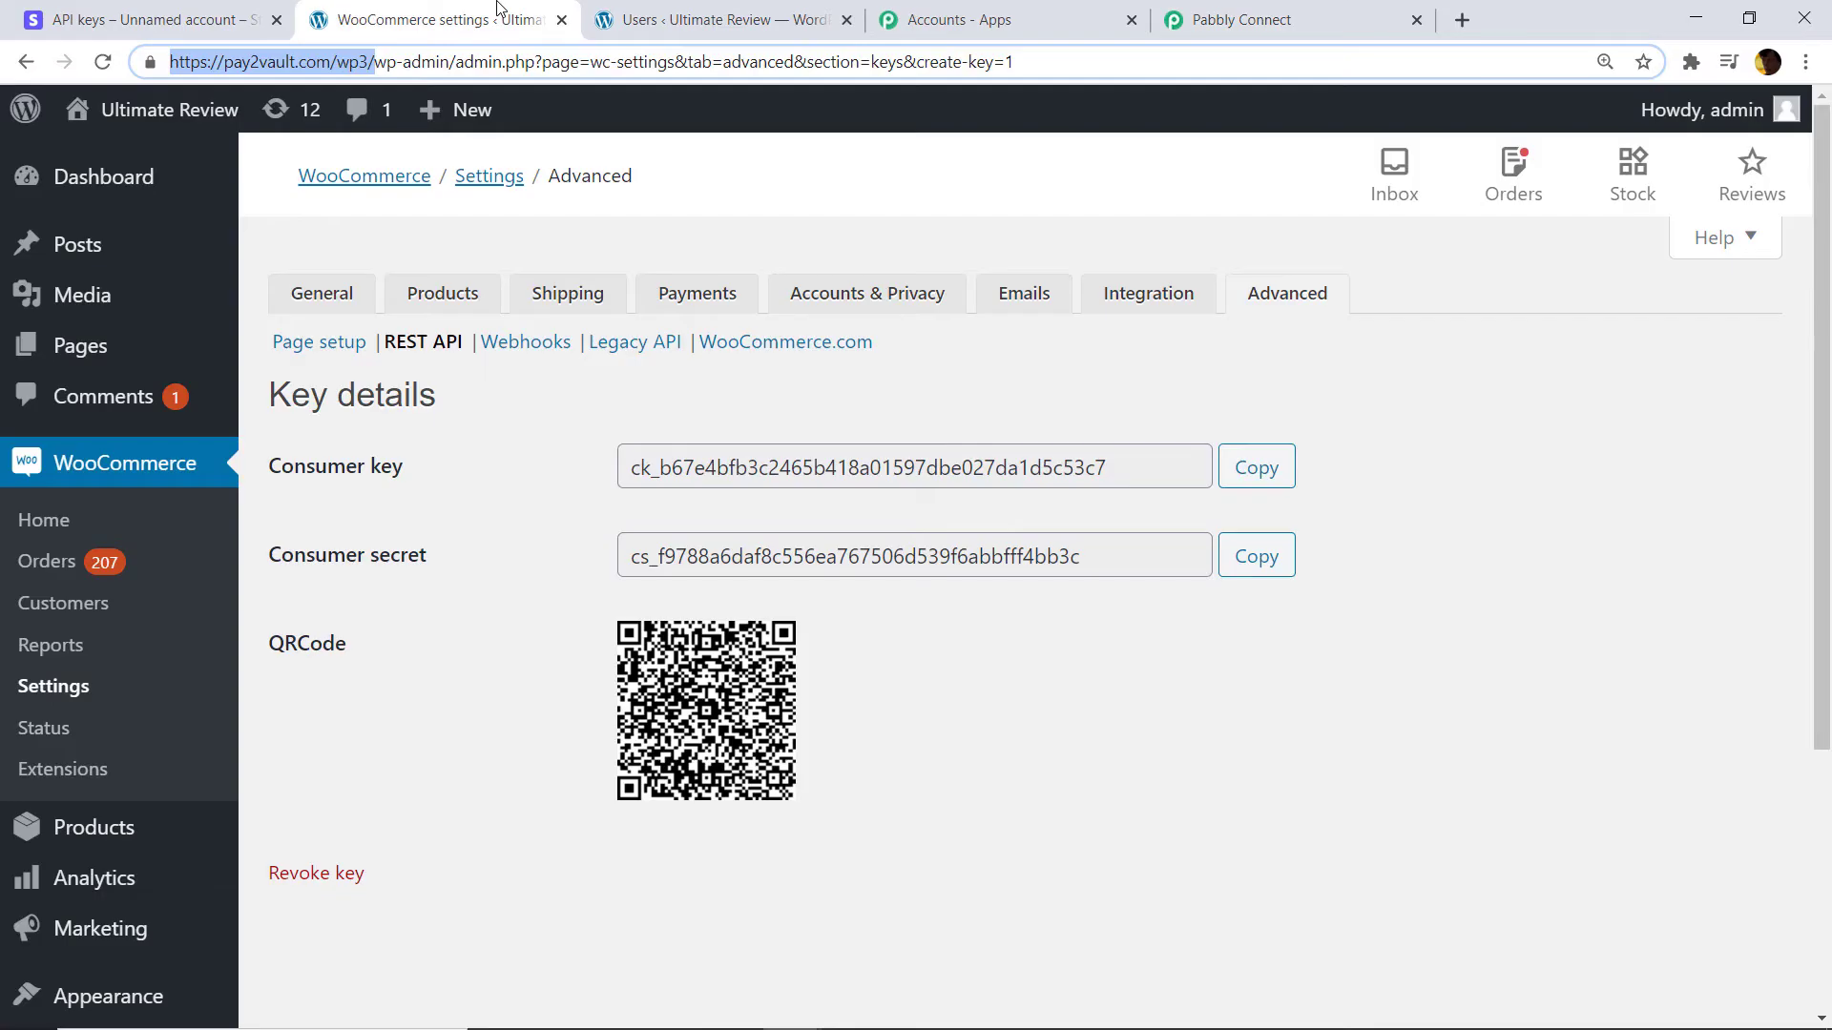
Check the WooCommerce Customers list for the Stripe customer's email.
click(654, 17)
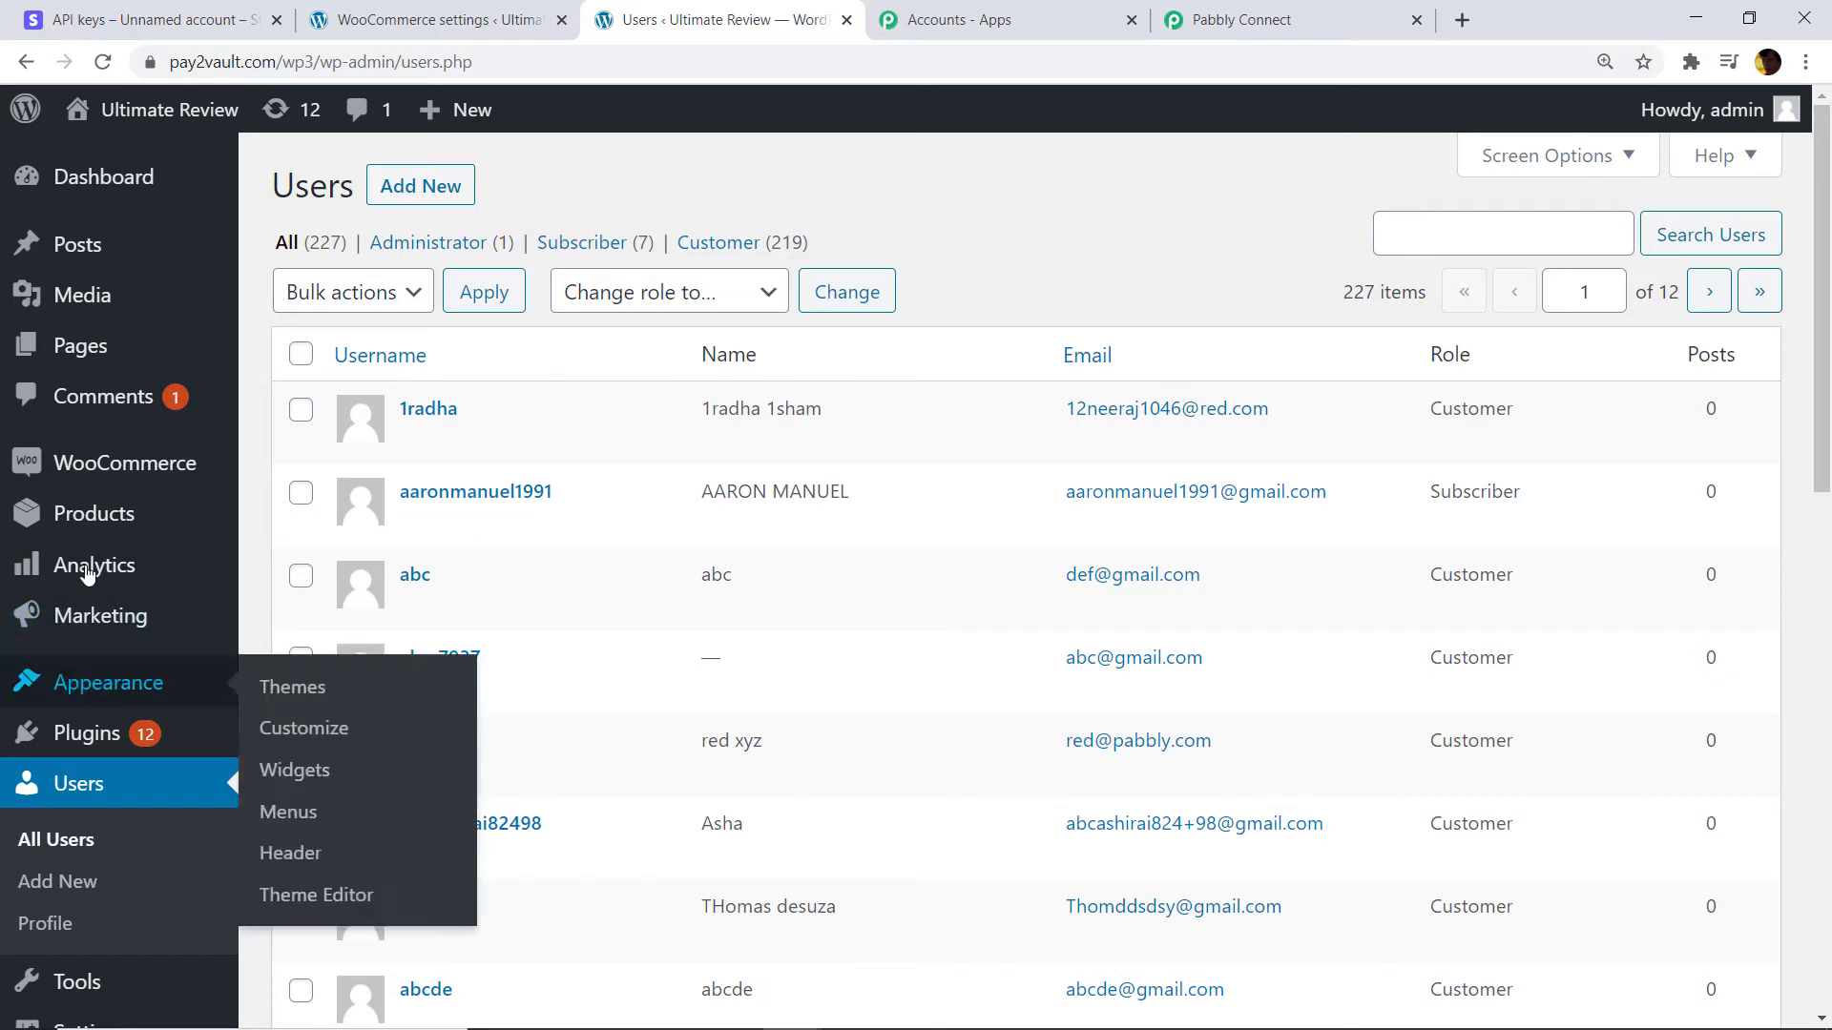
mouse_move(205, 486)
click(327, 554)
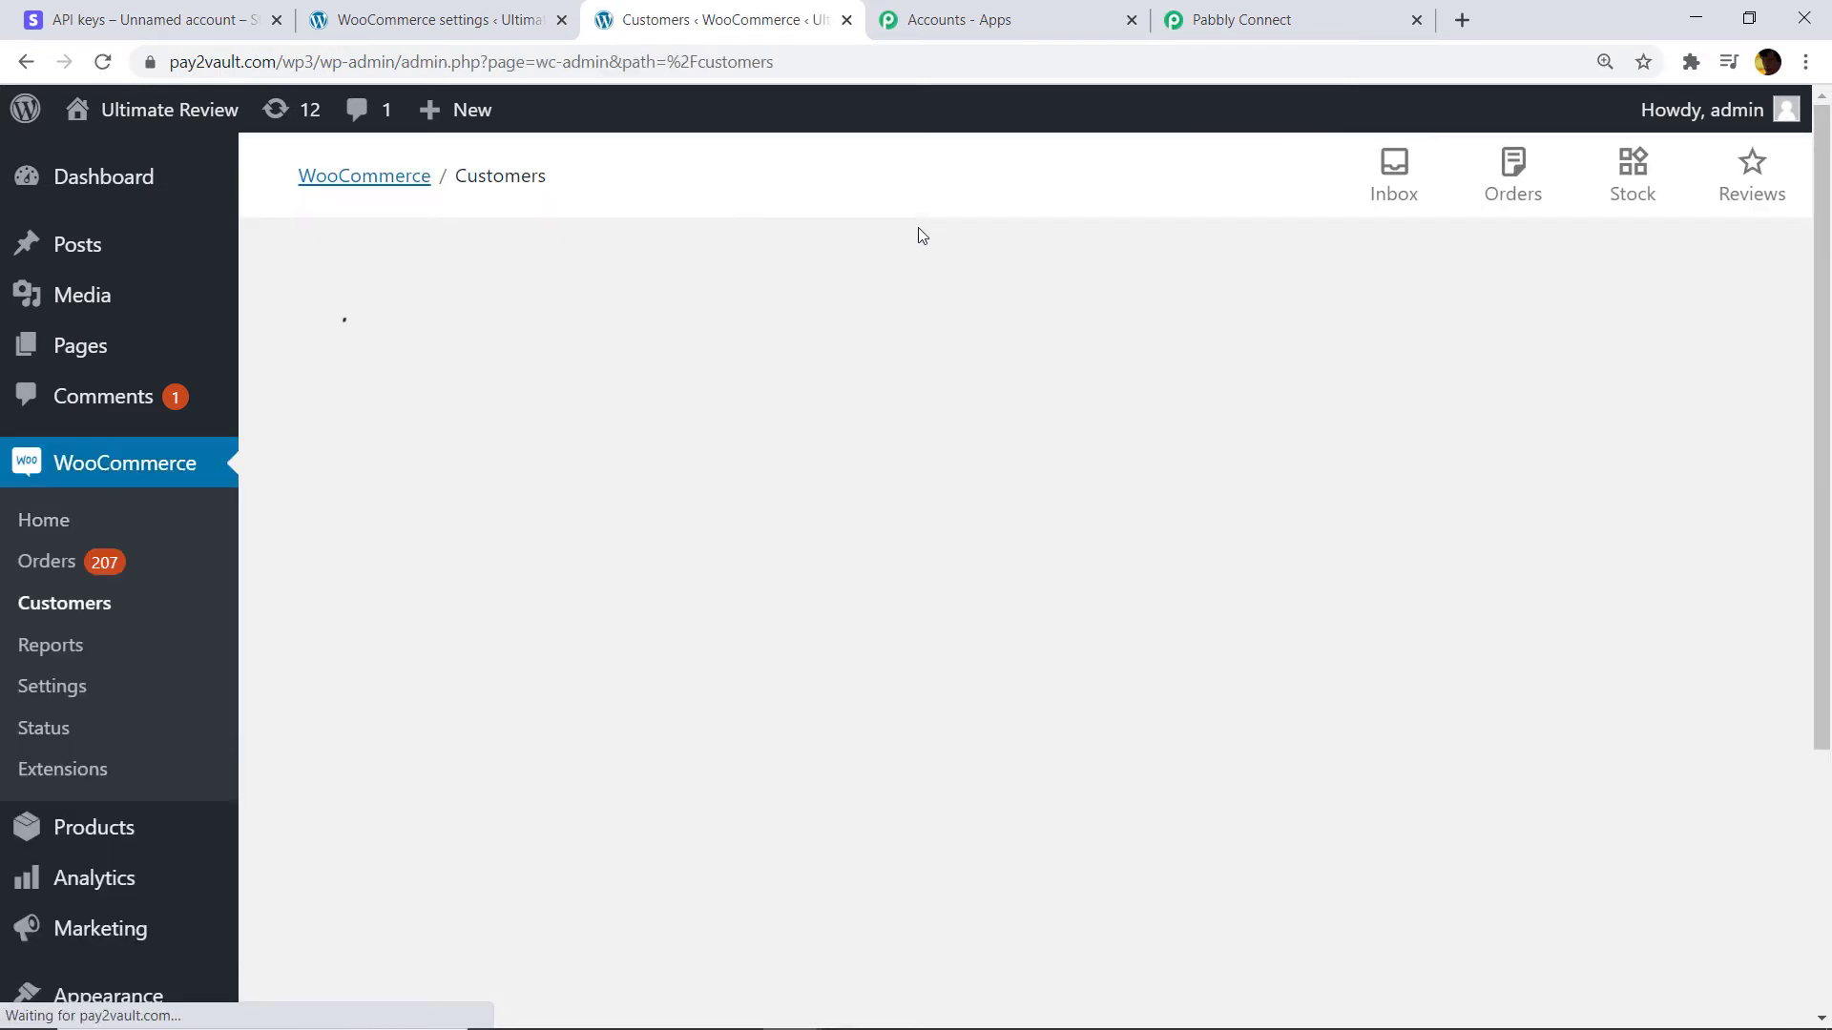
scroll(1021, 316, down, 2)
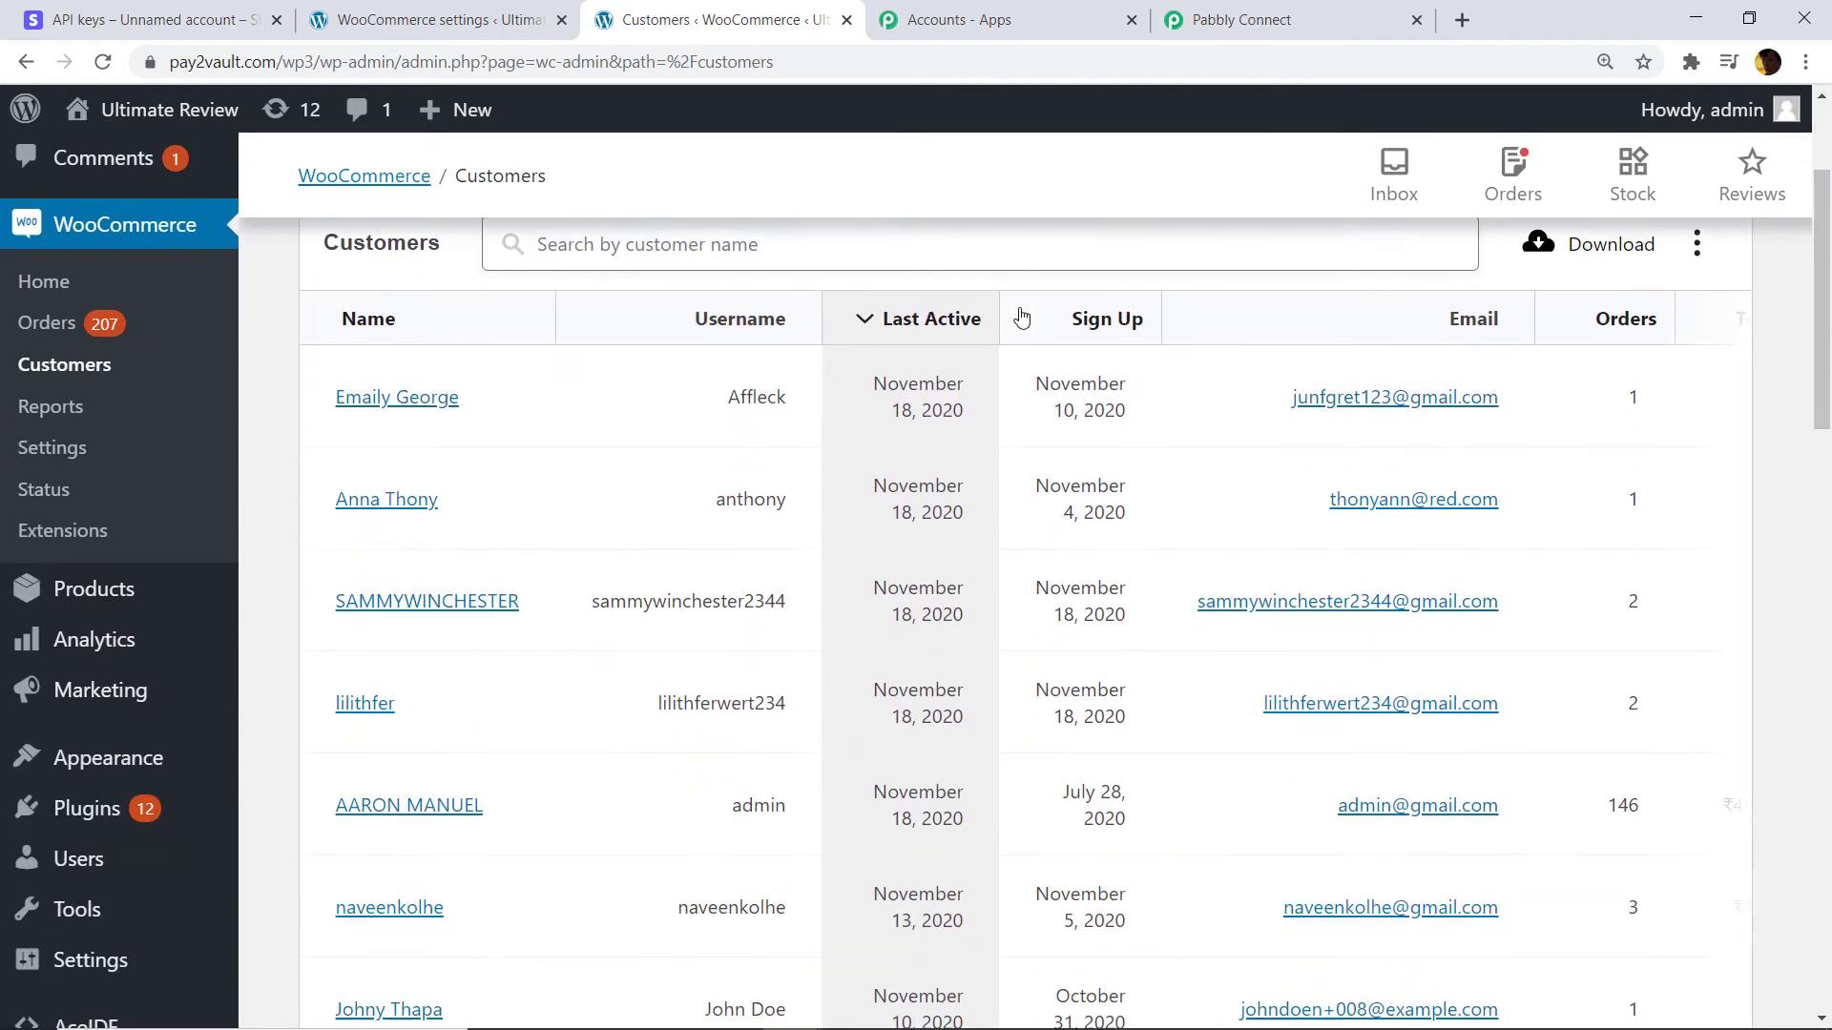
scroll(878, 314, down, 1)
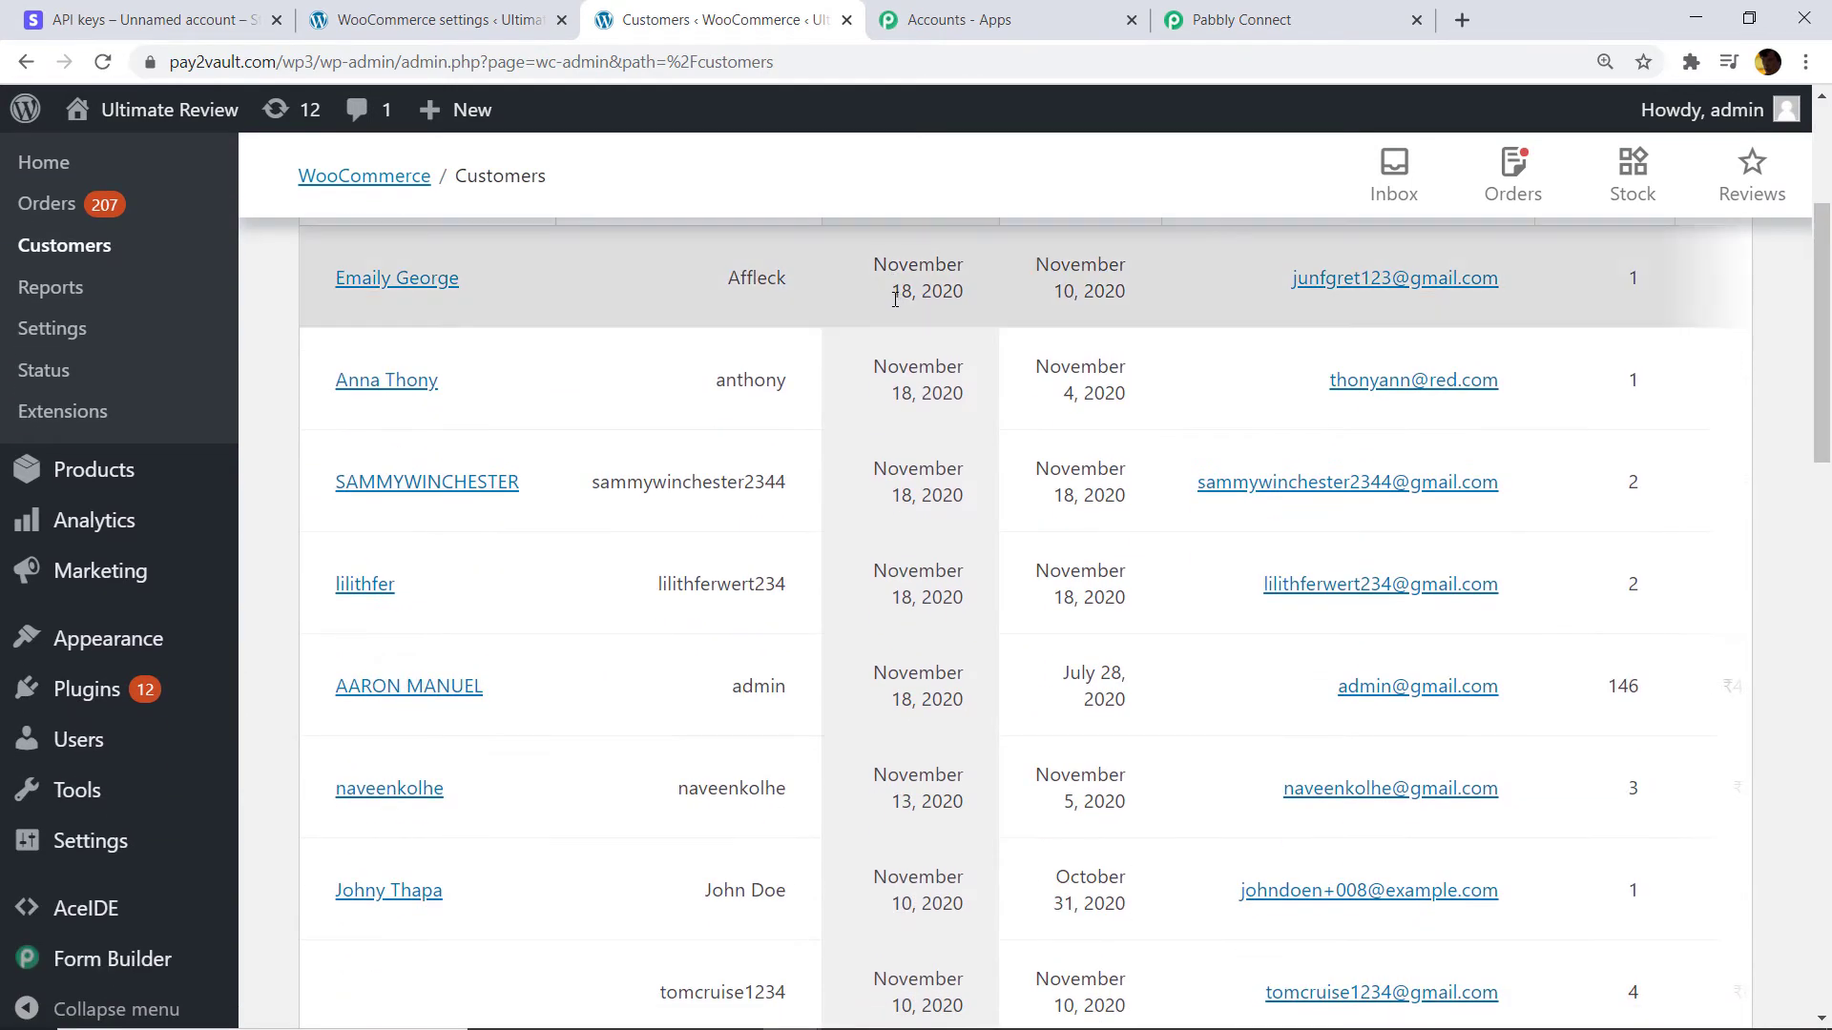
scroll(1192, 458, down, 1)
scroll(1168, 489, up, 1)
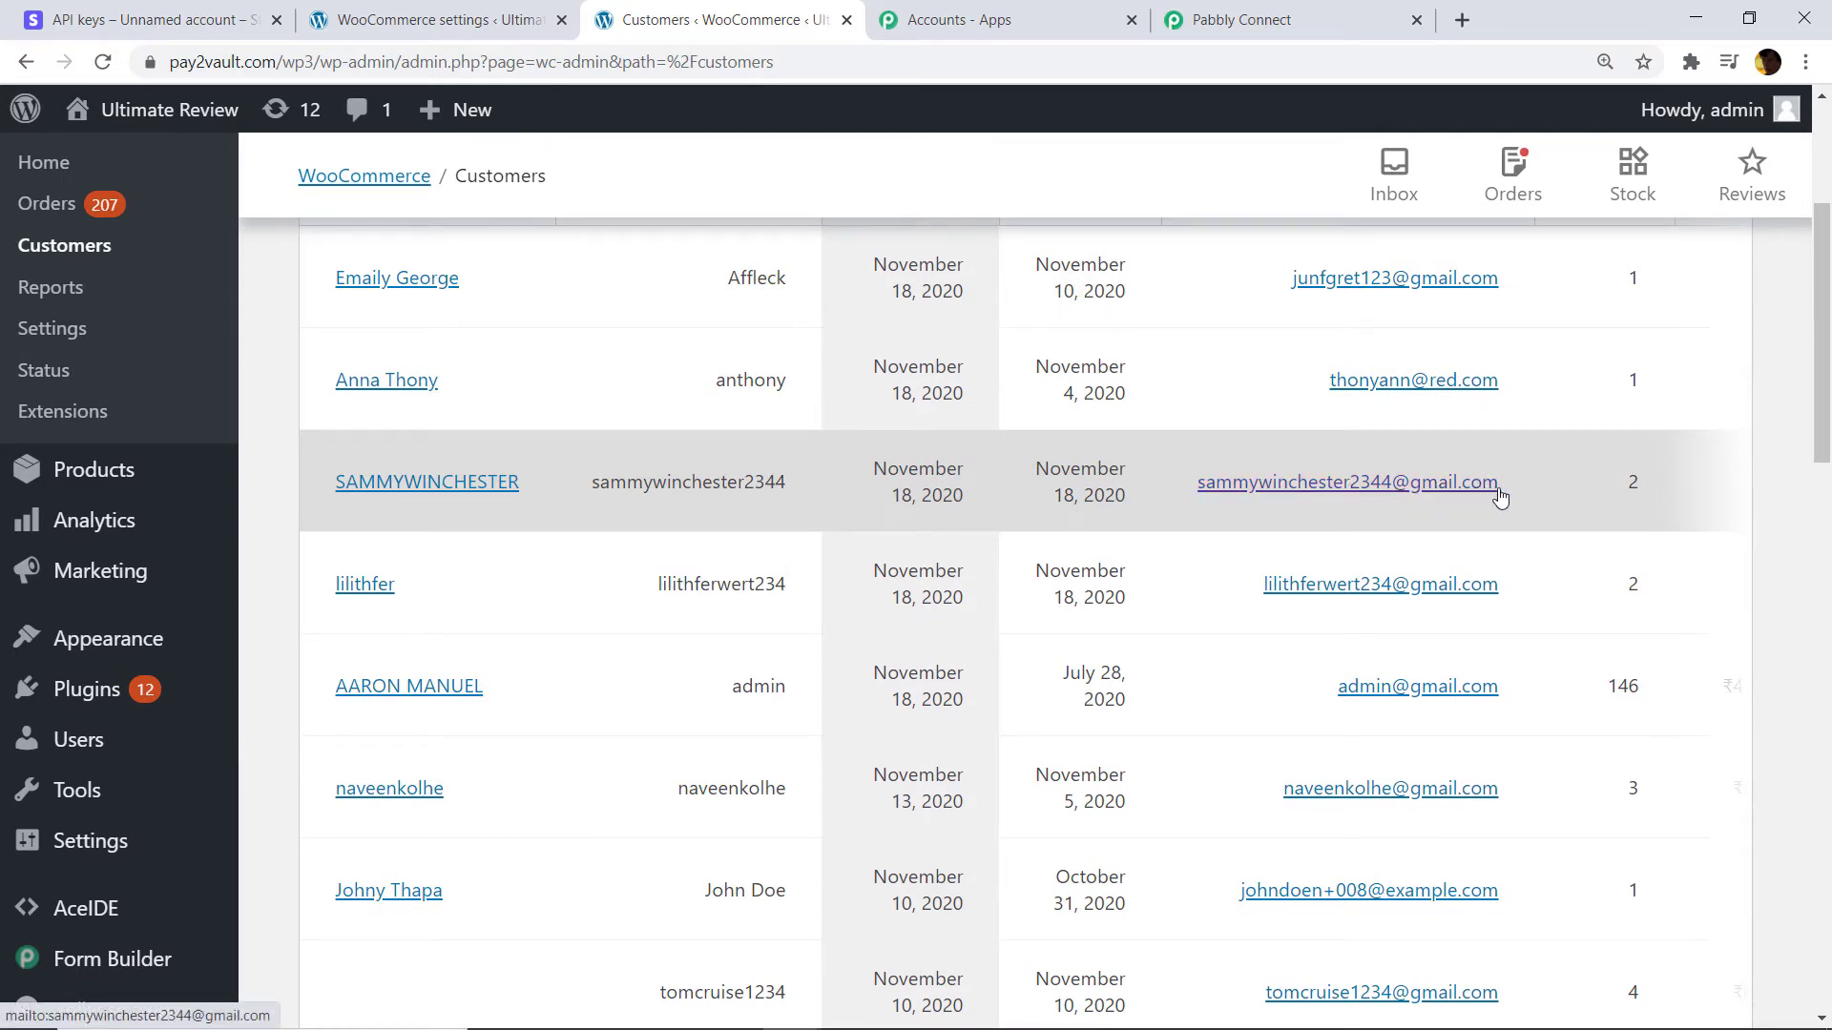
click(1231, 18)
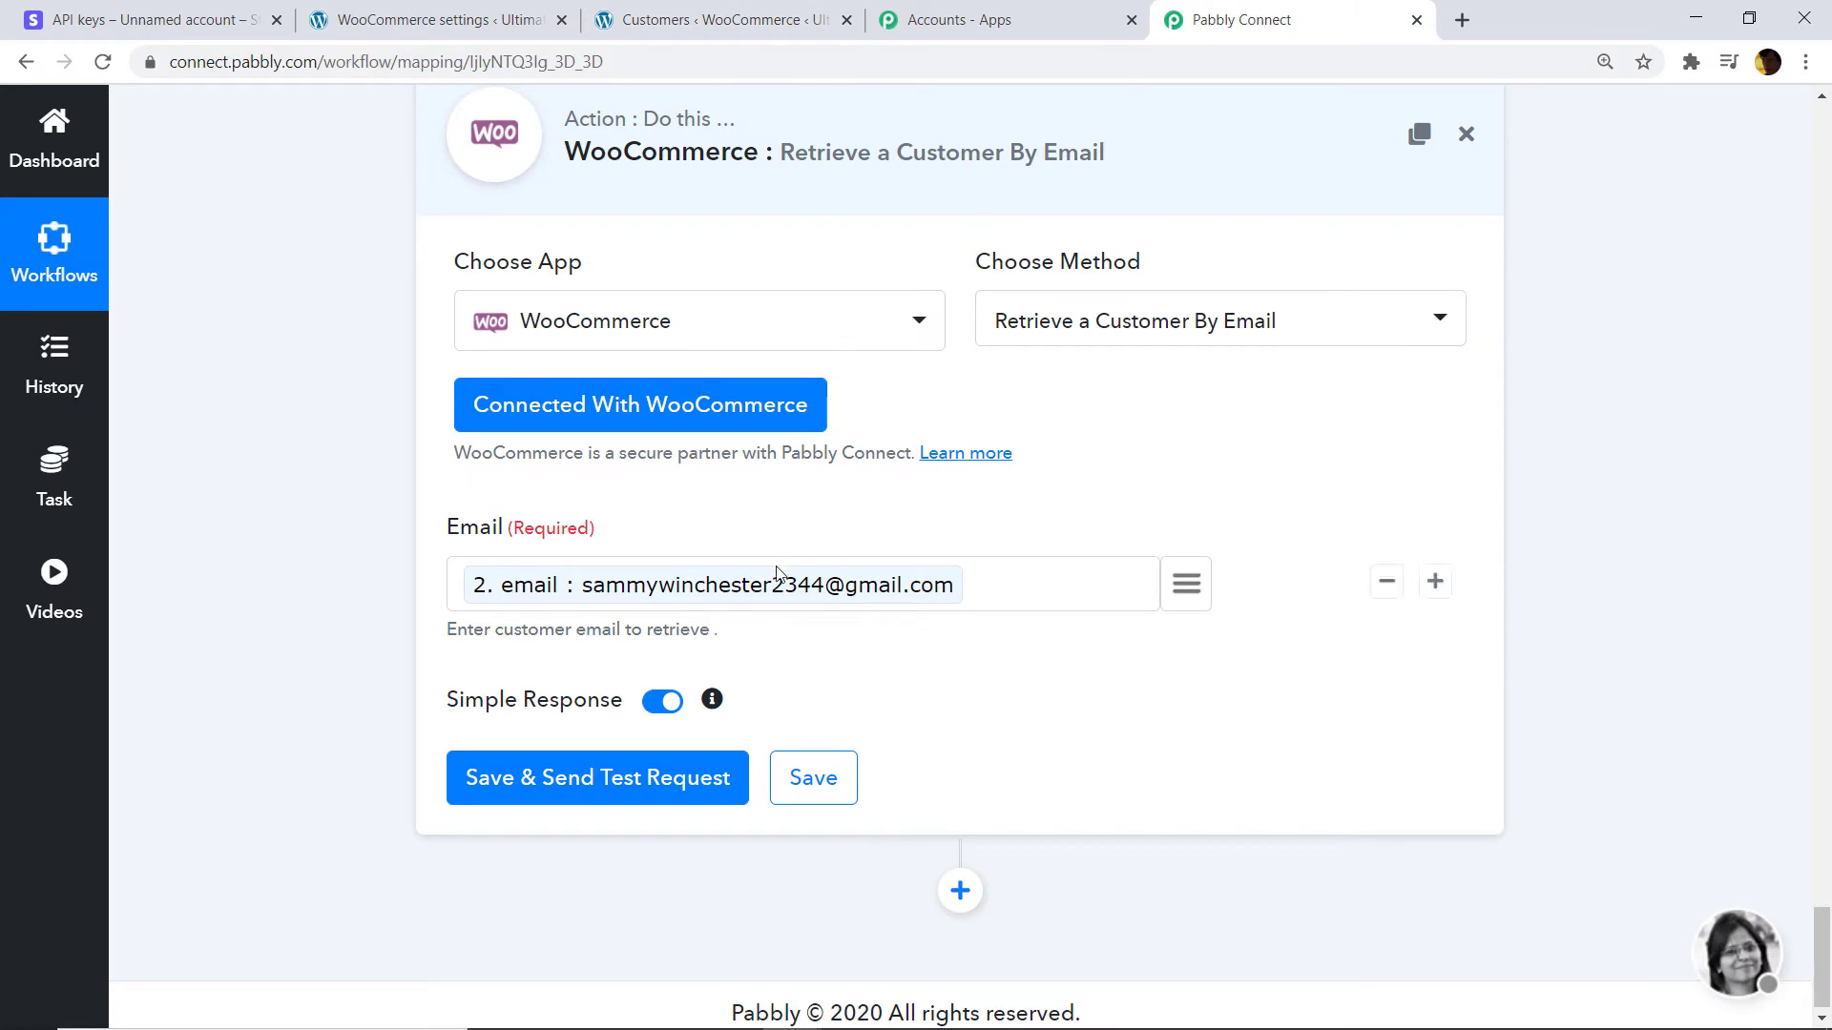
Save and test the action, then review the API response showing customer id 262.
click(596, 779)
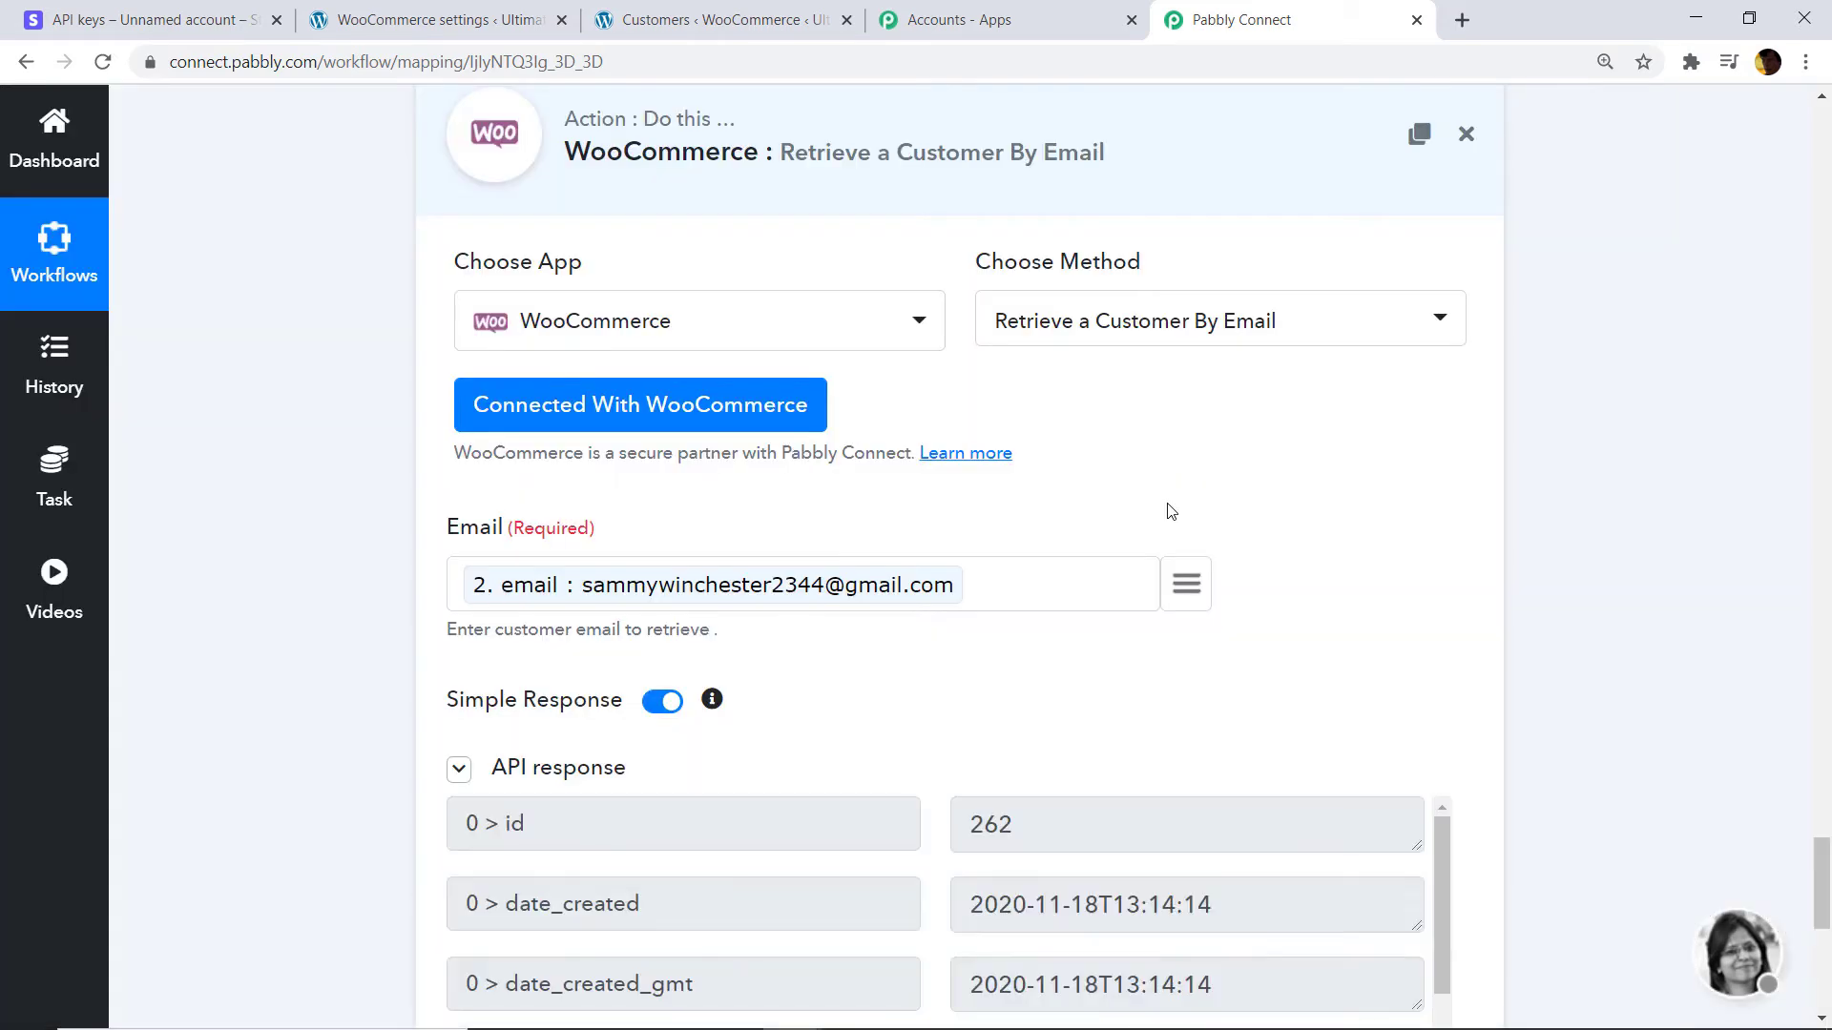
drag(1822, 863, 1827, 918)
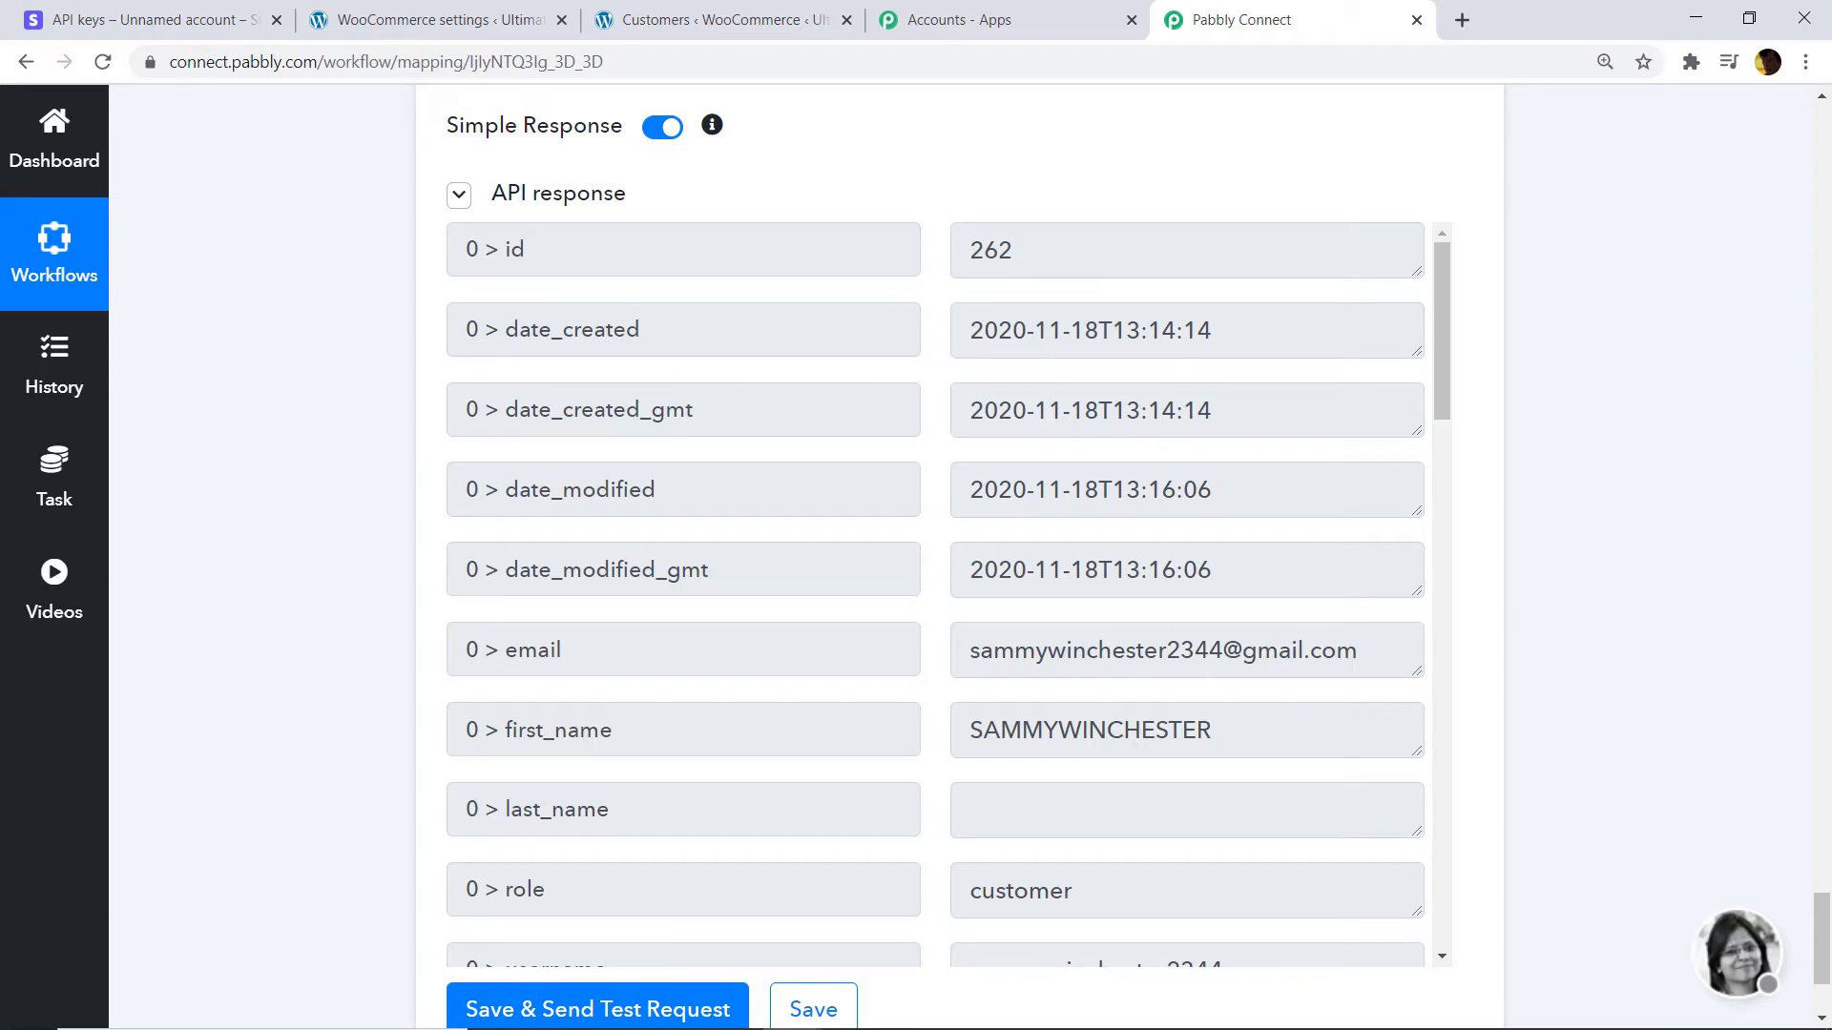
Remove the mapped Stripe email tag from the Email field of the WooCommerce lookup step.
drag(1822, 939, 1822, 902)
click(749, 17)
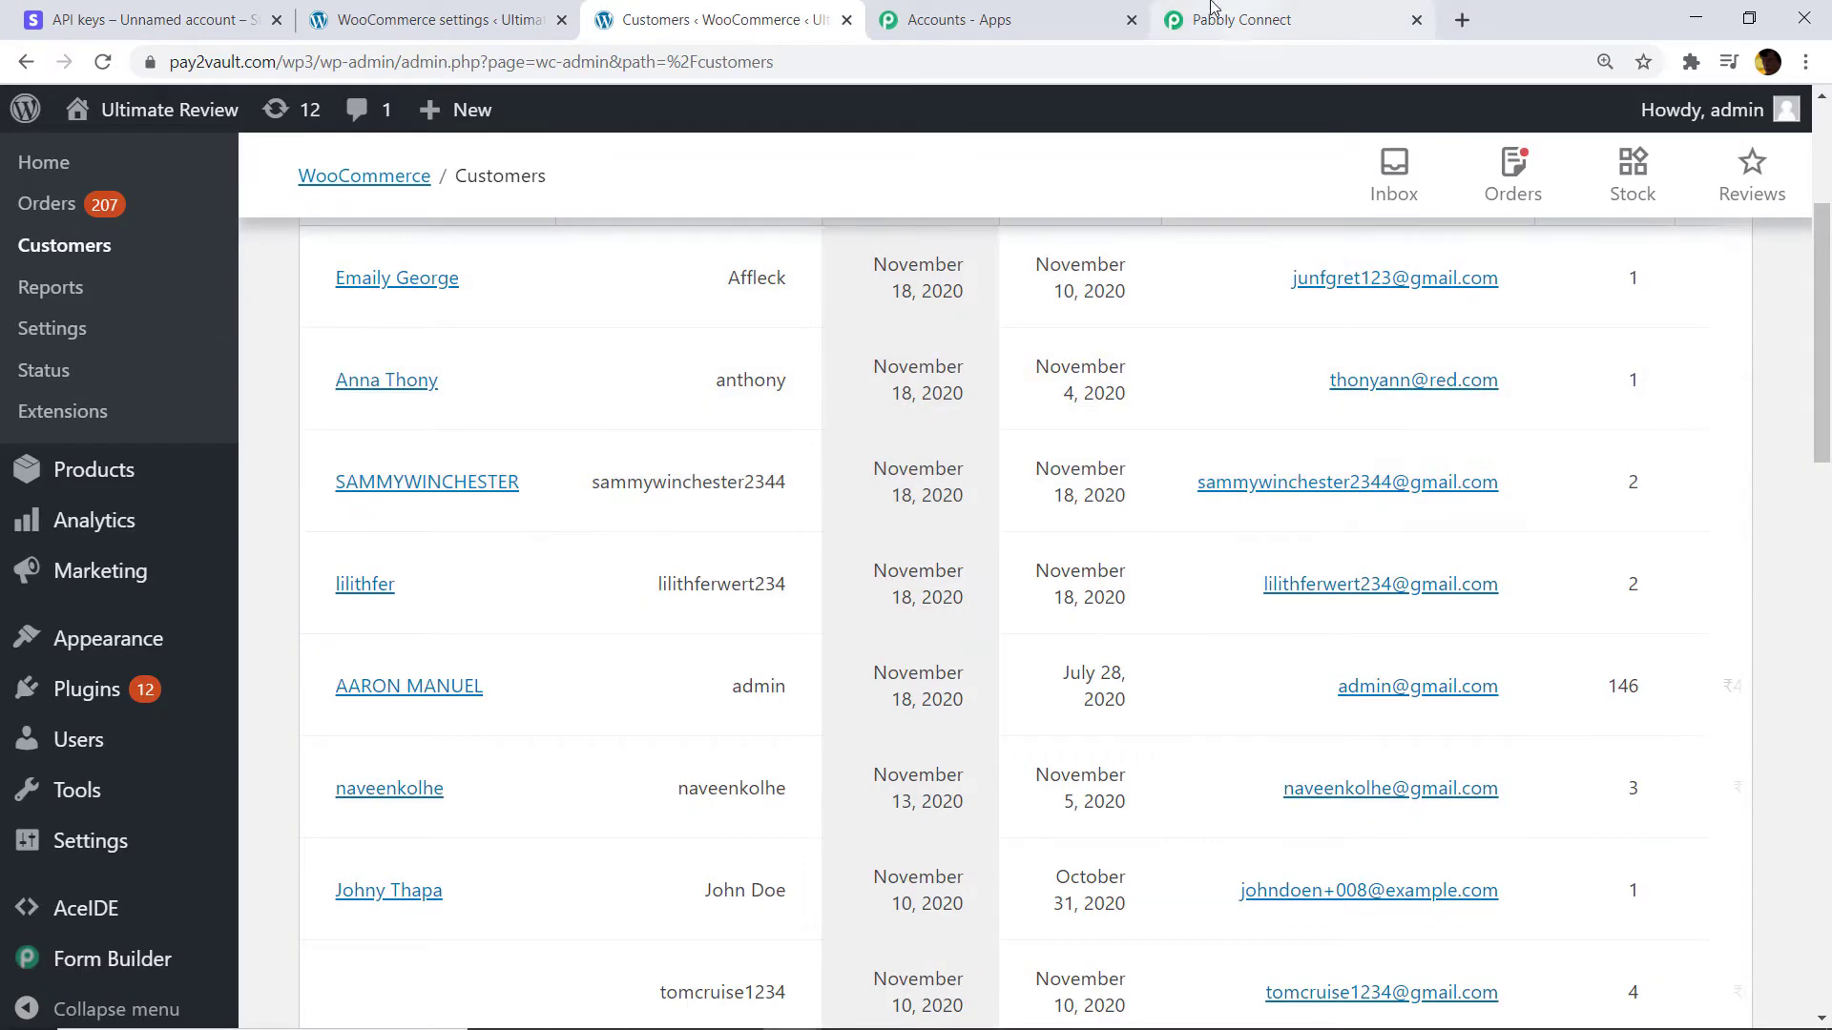
click(1240, 19)
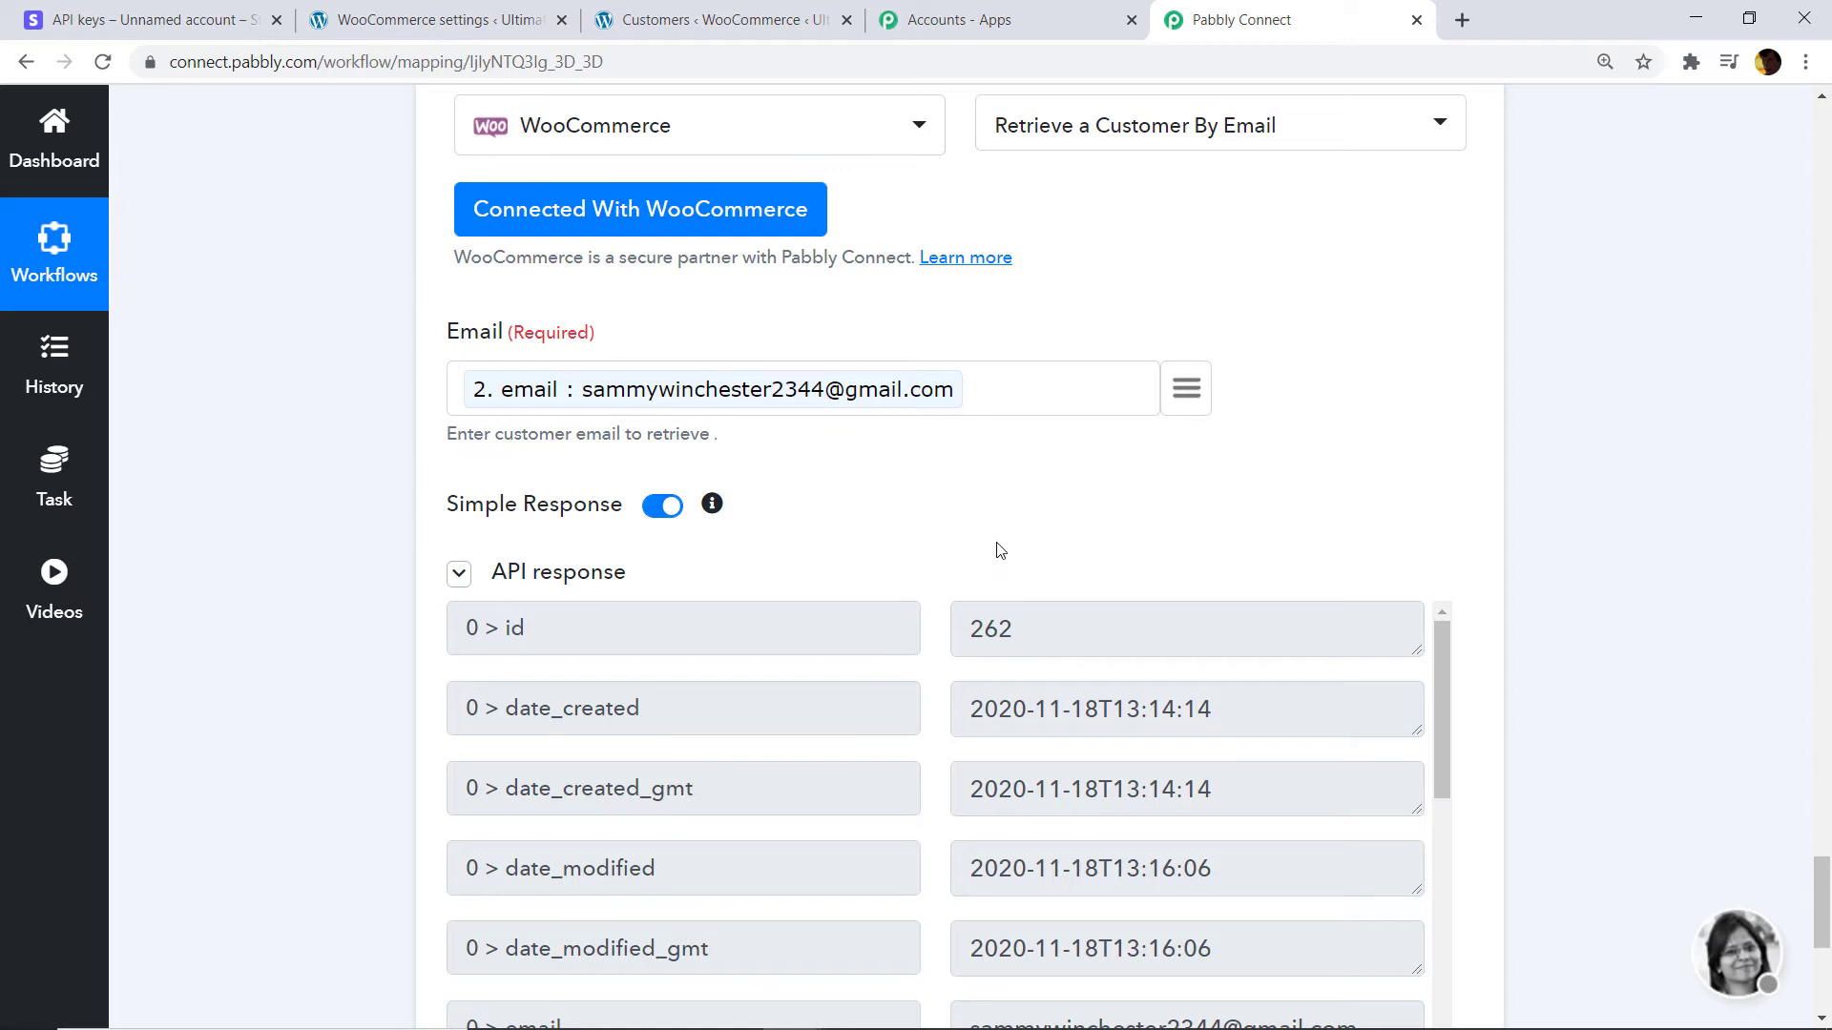
click(985, 396)
key(BackSpace)
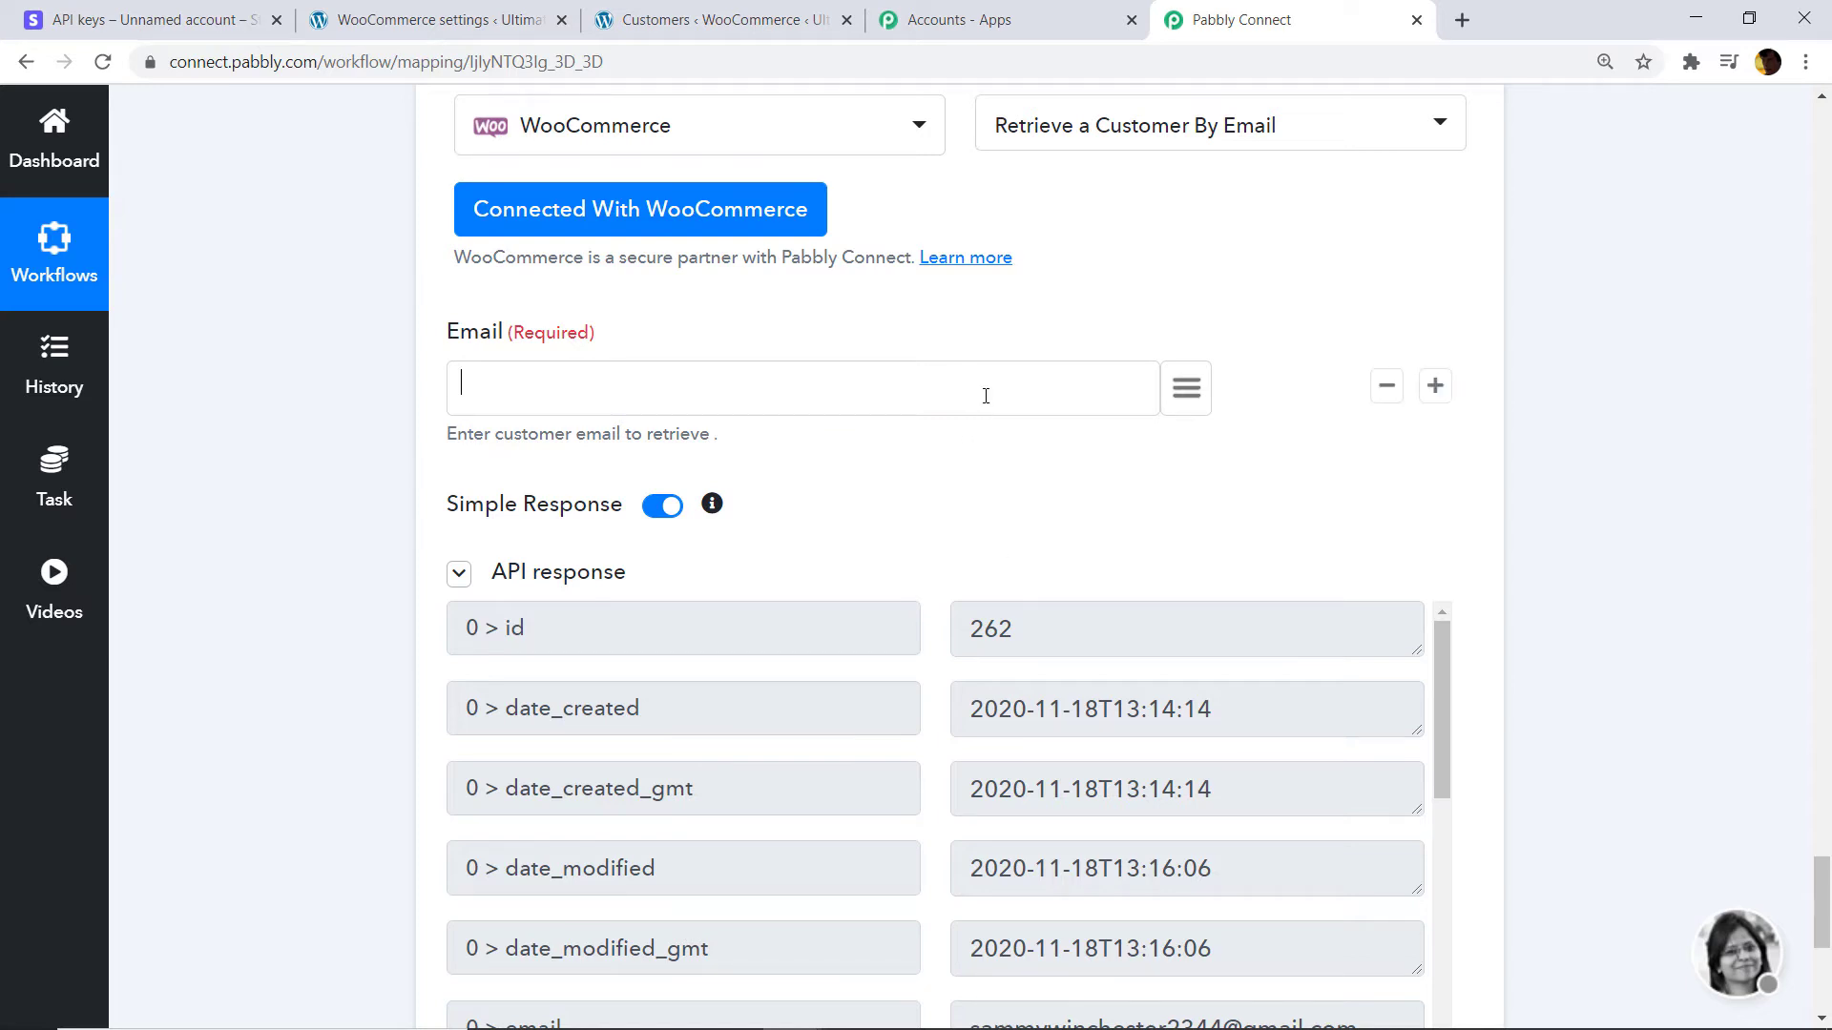
click(474, 21)
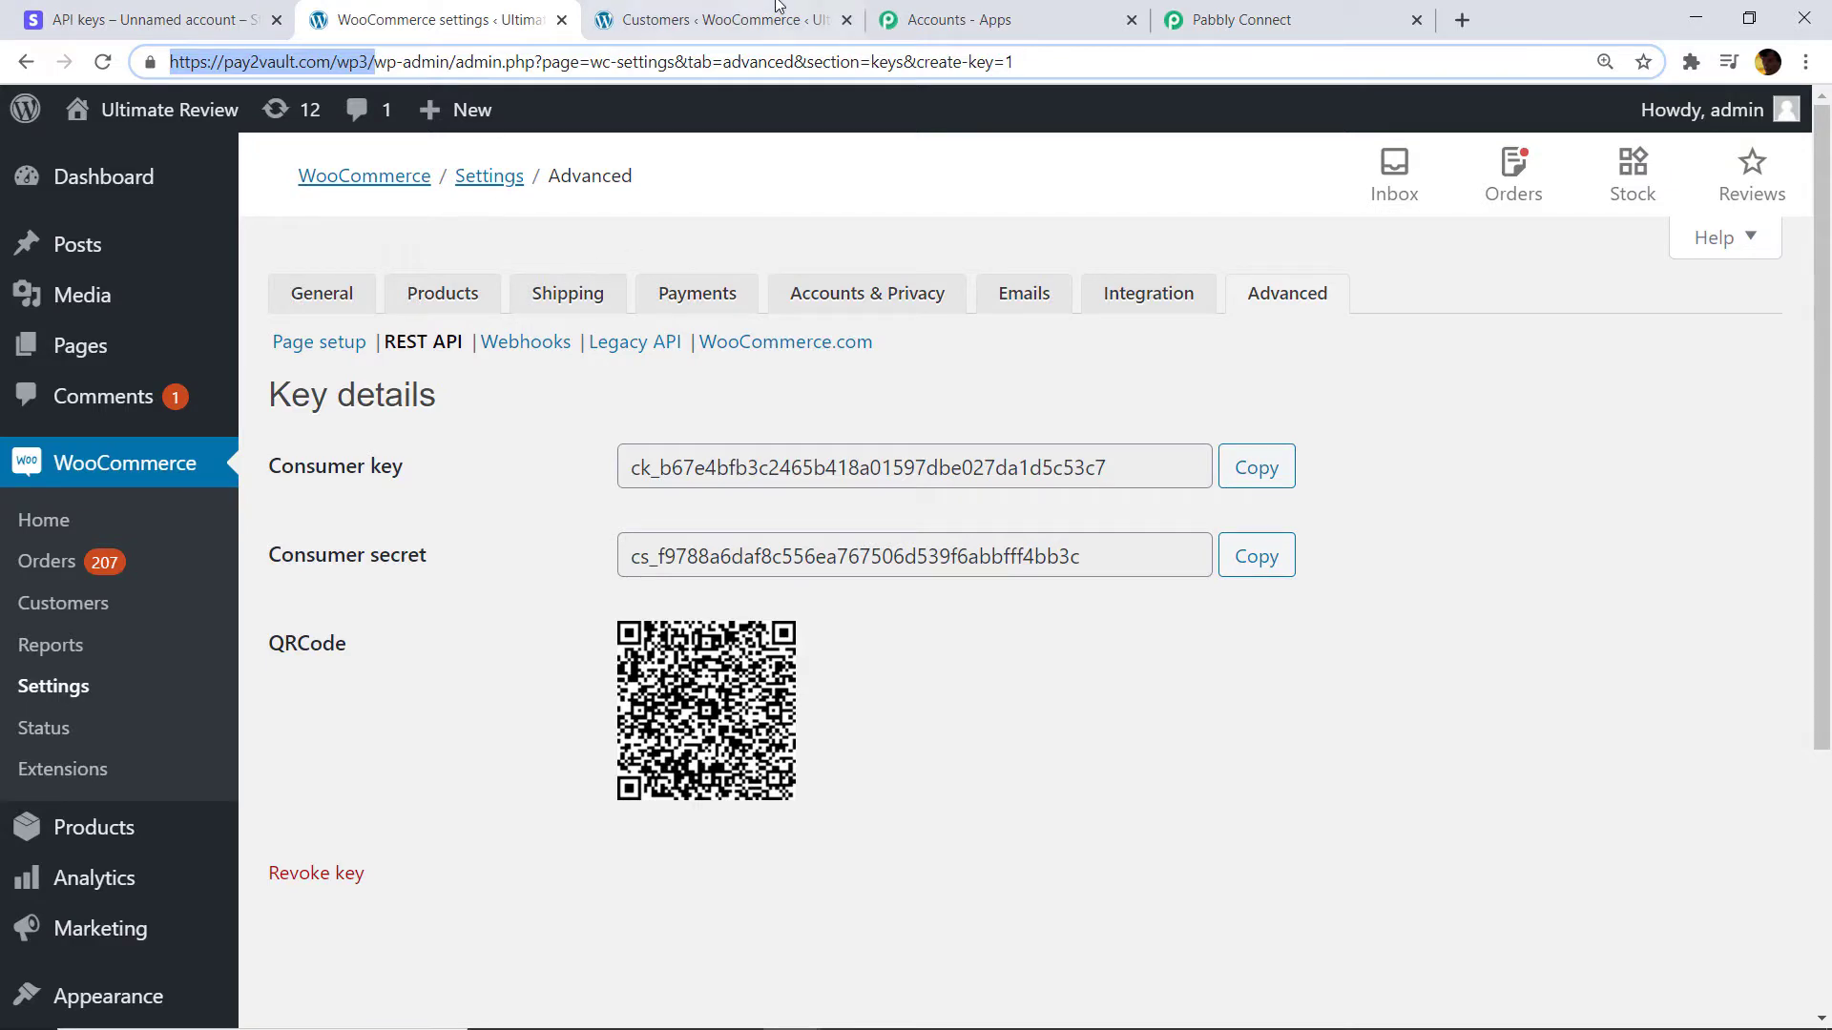
Search WooCommerce Customers for the new customer's email, finding no matching customer.
click(779, 11)
scroll(1219, 340, up, 5)
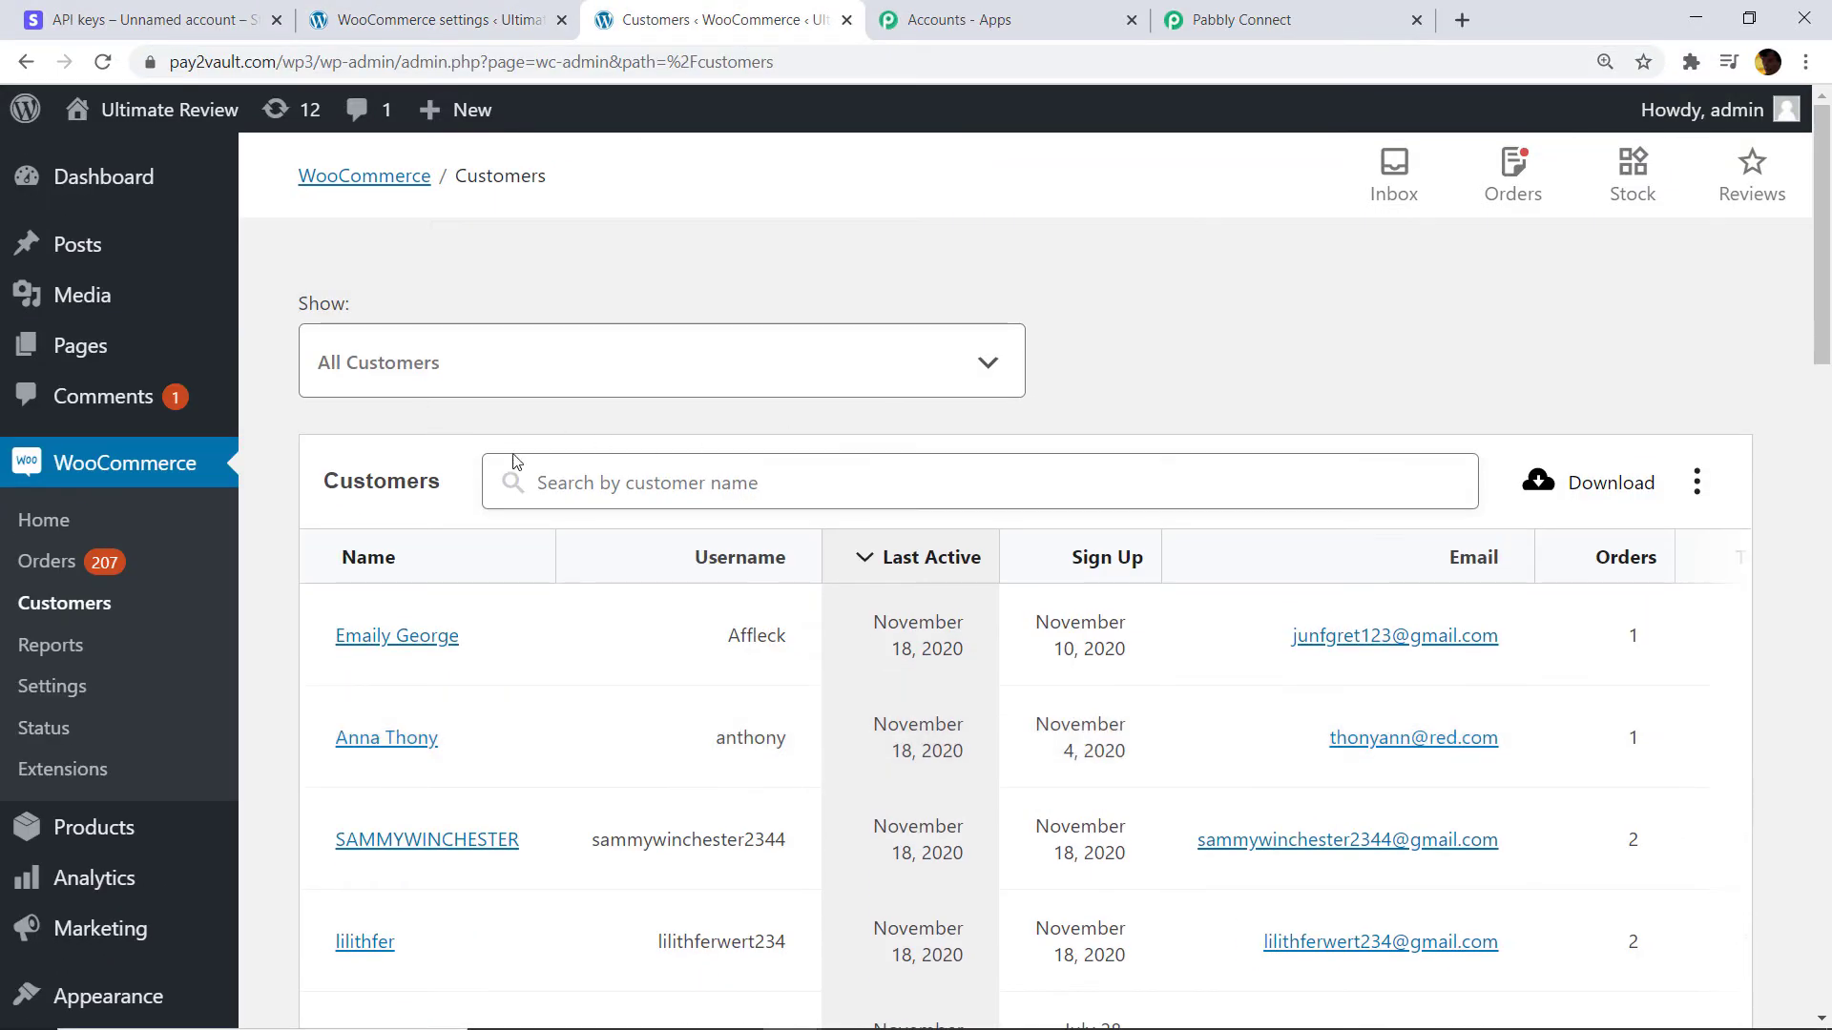
click(603, 491)
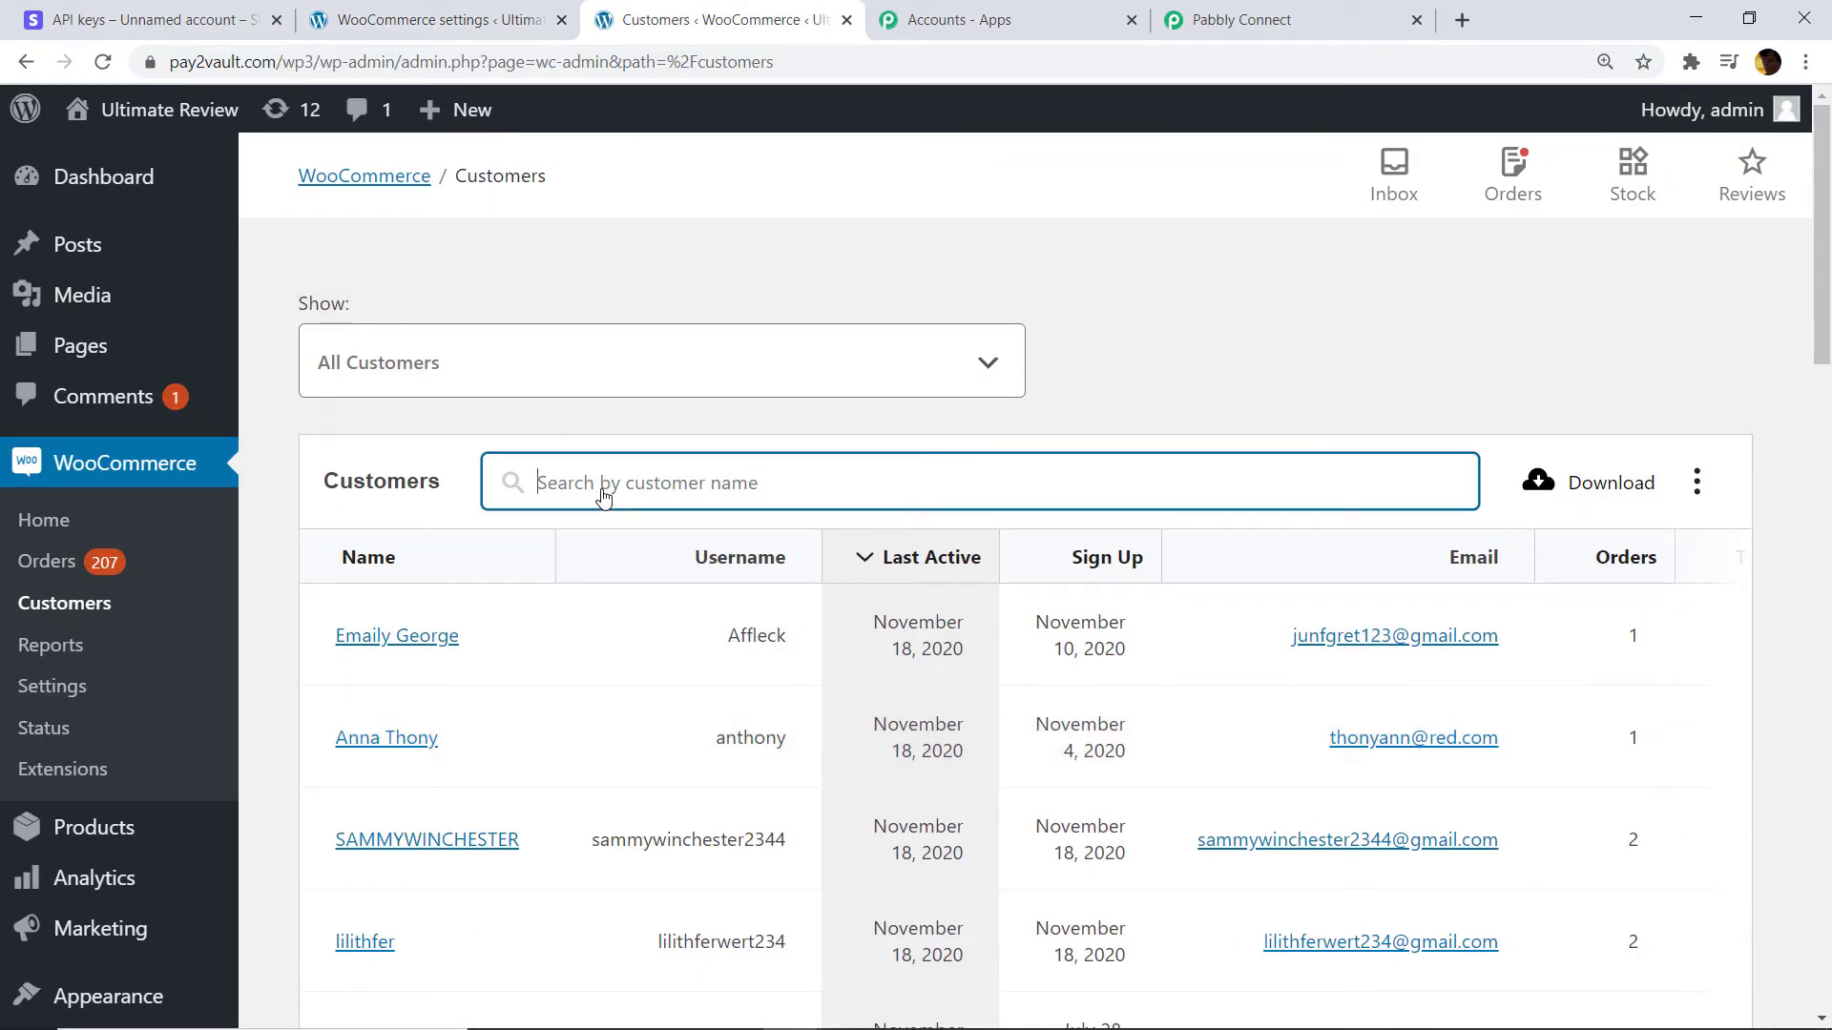
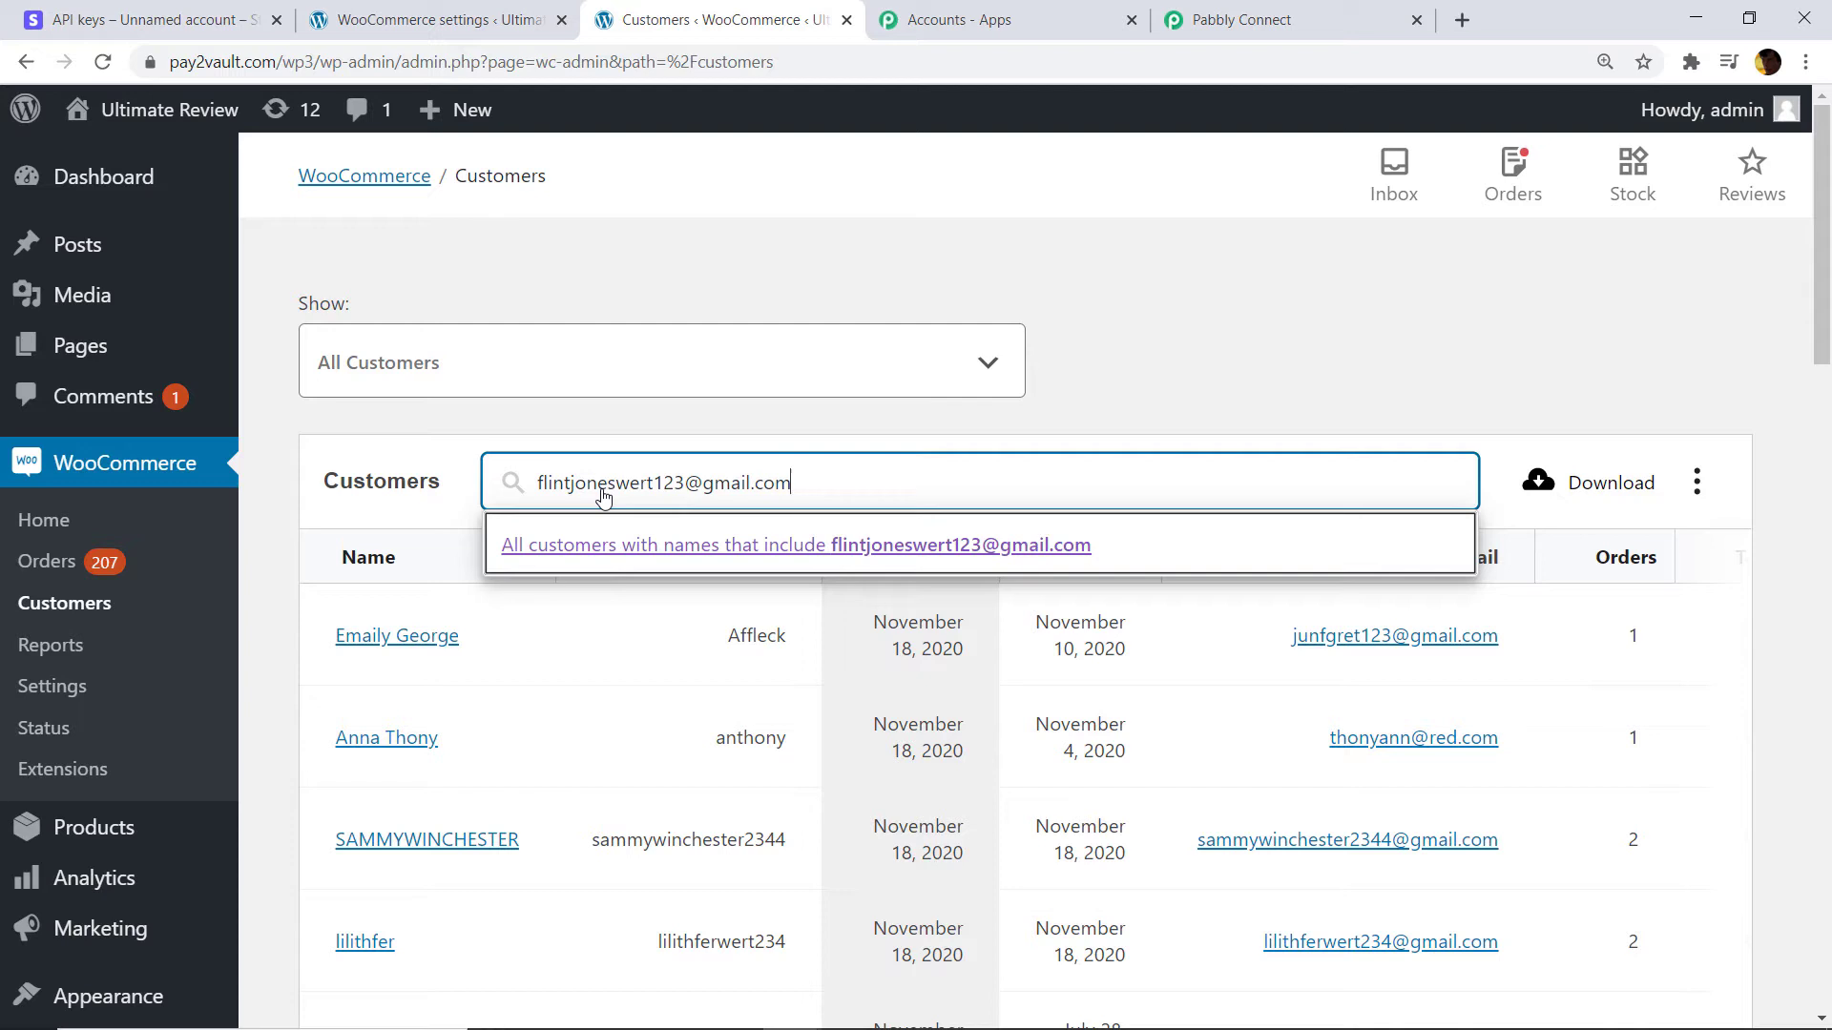
key(Return)
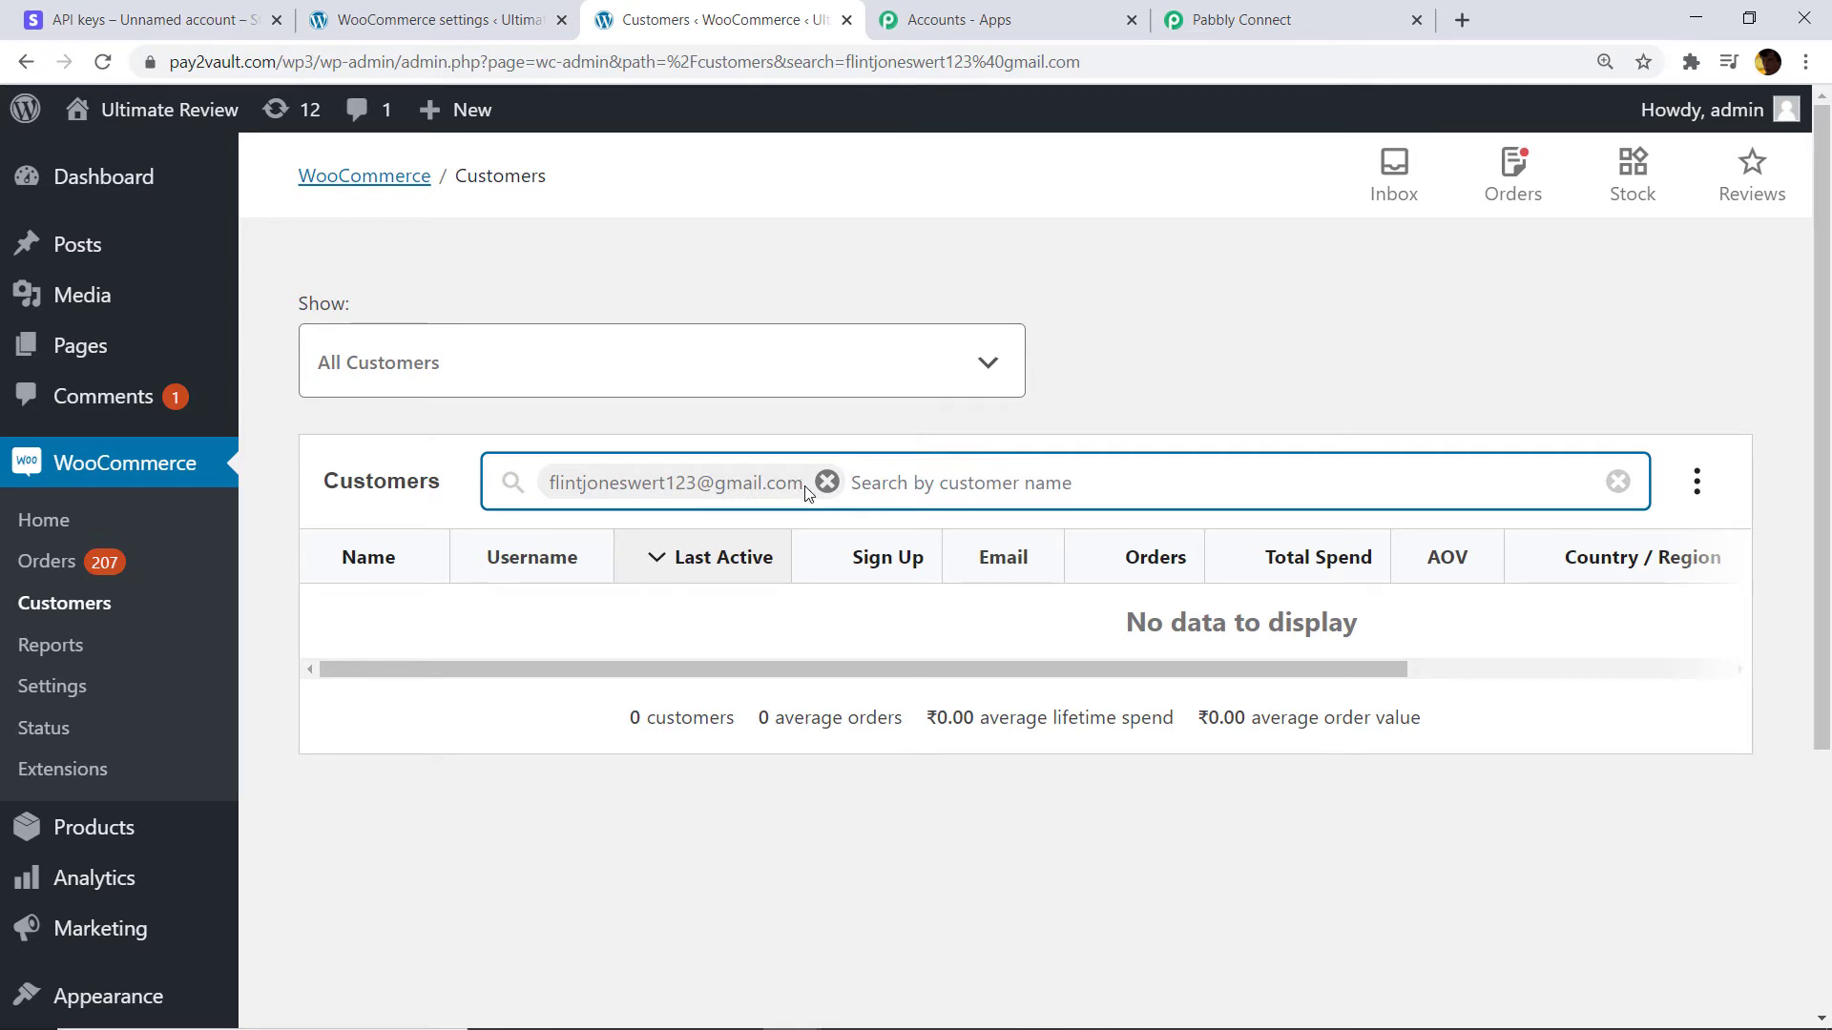
Retype the new customer's email in the customer search and copy it.
drag(803, 487, 551, 491)
right_click(570, 484)
click(951, 474)
click(827, 482)
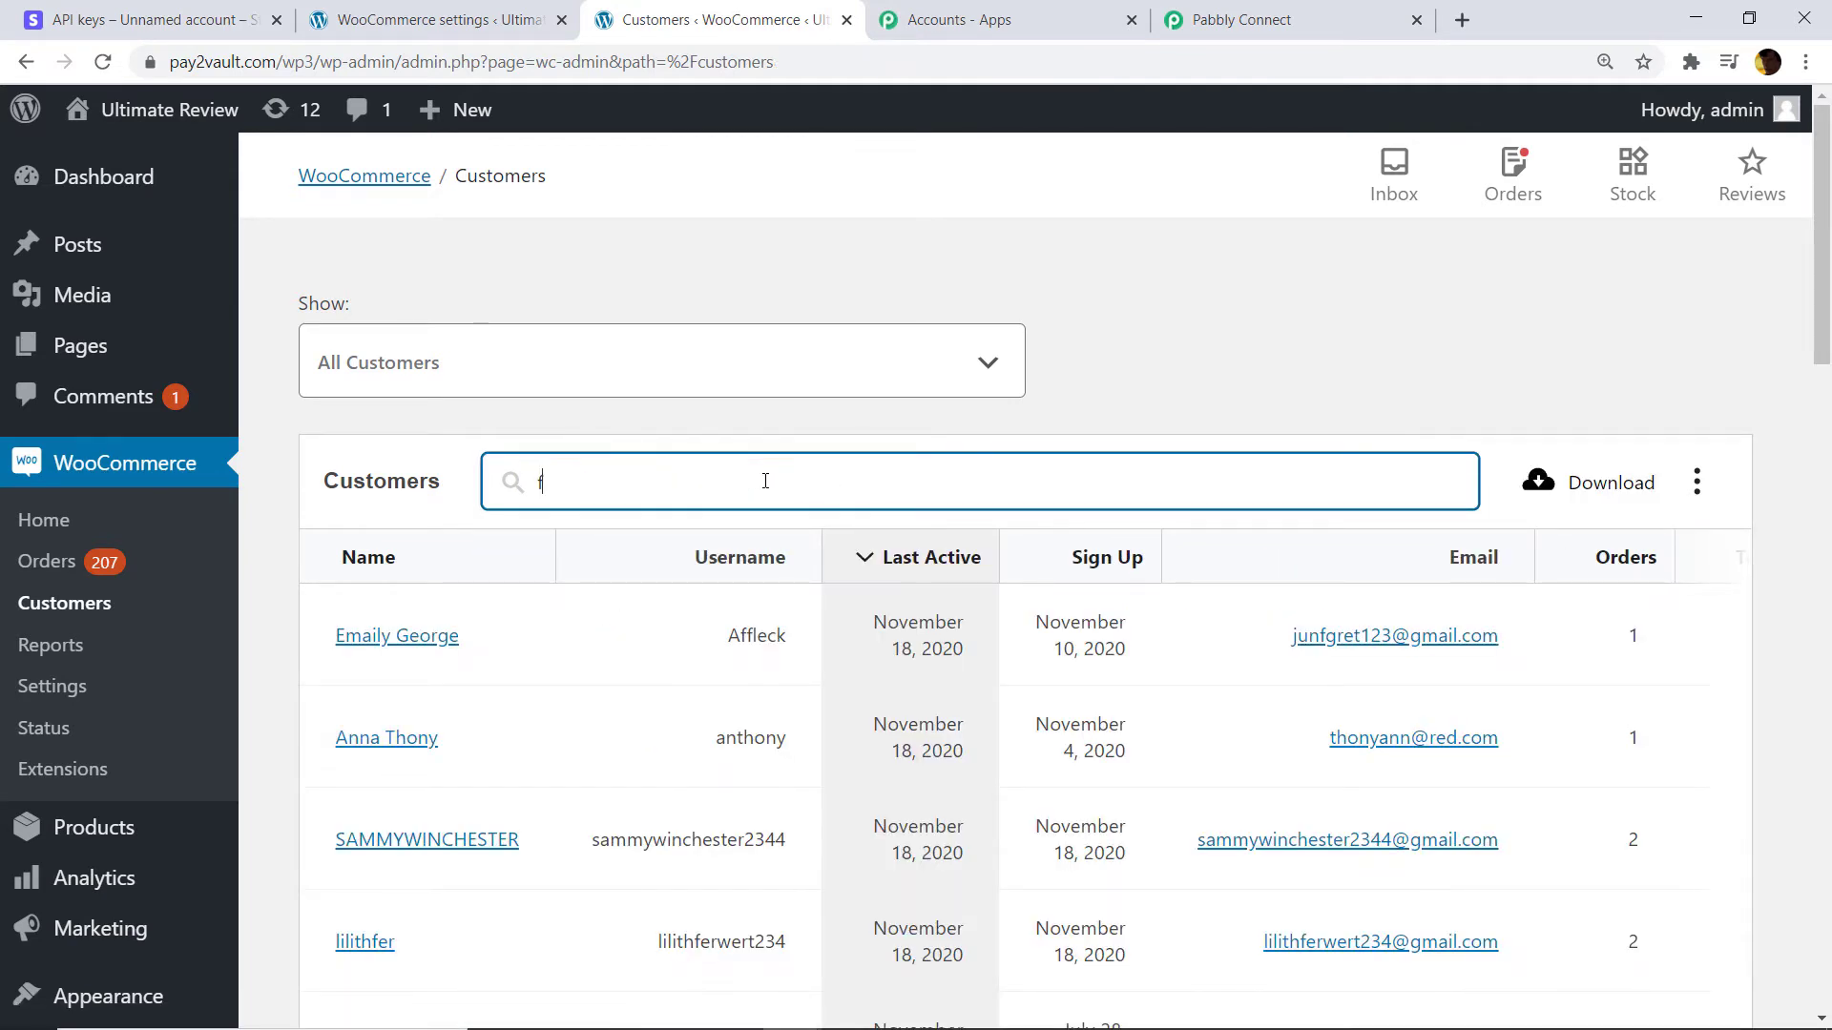
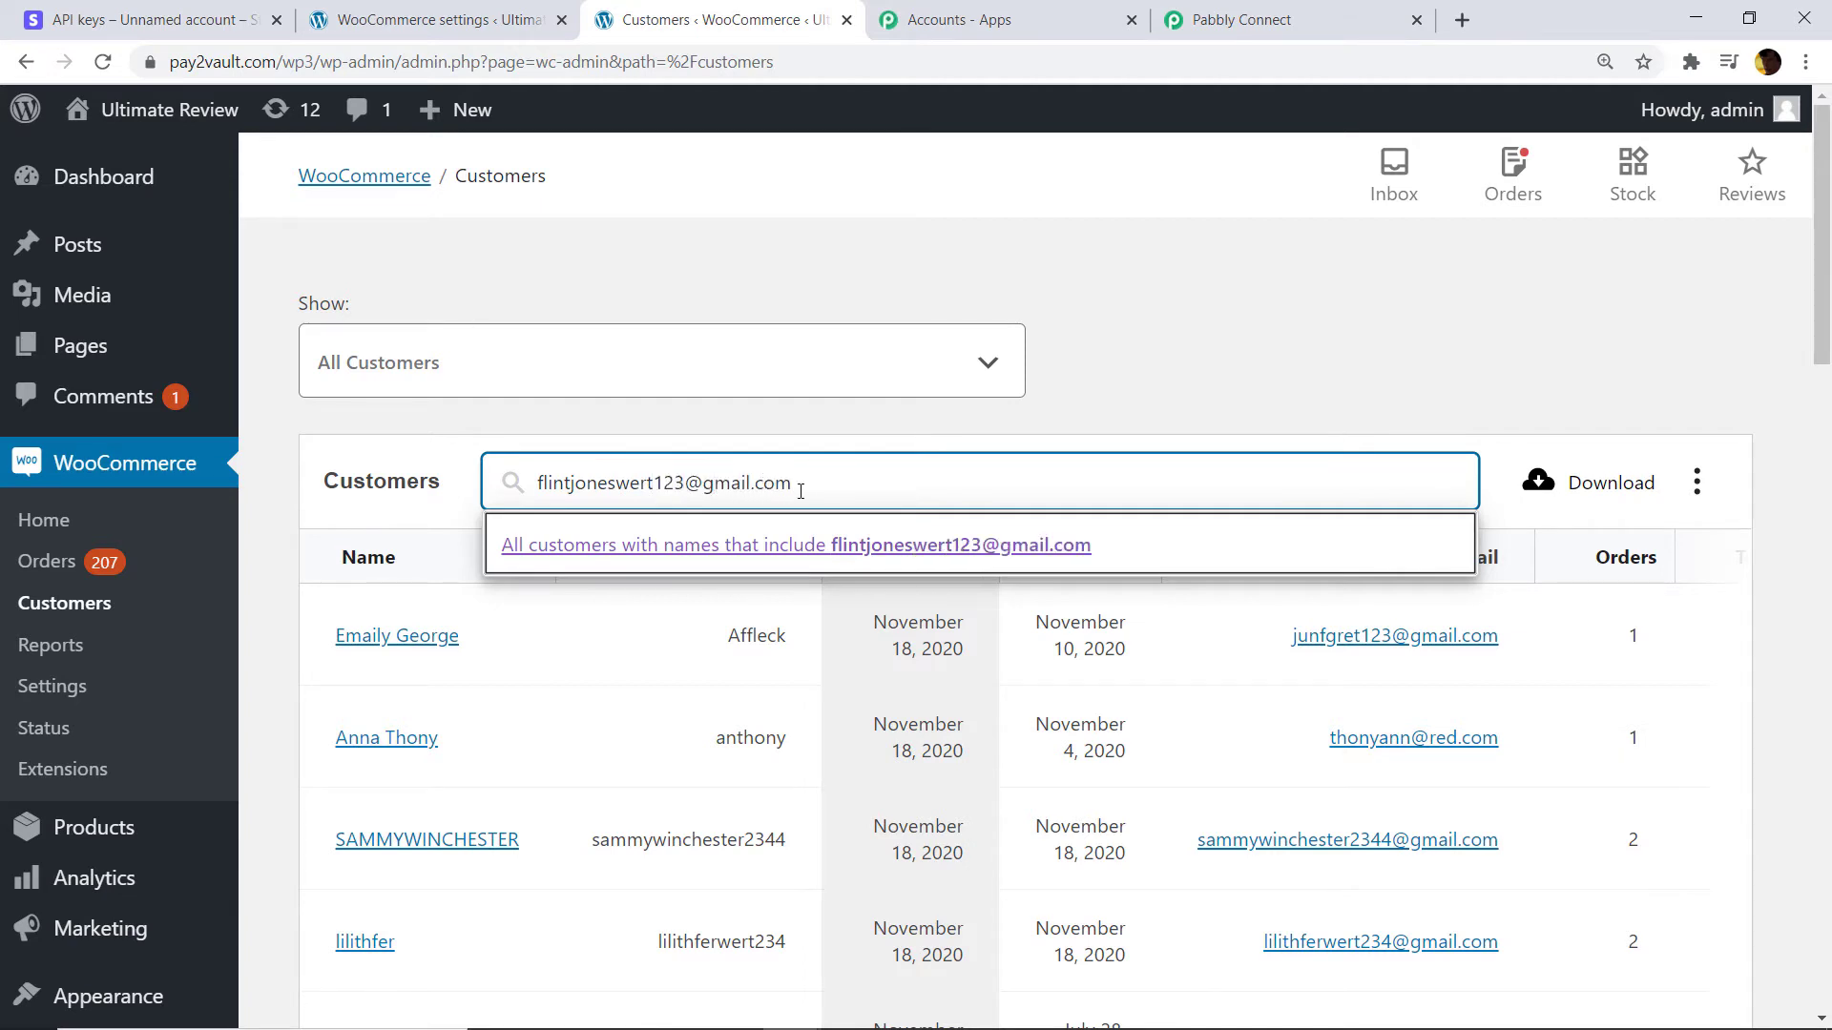
drag(800, 491, 486, 492)
right_click(570, 486)
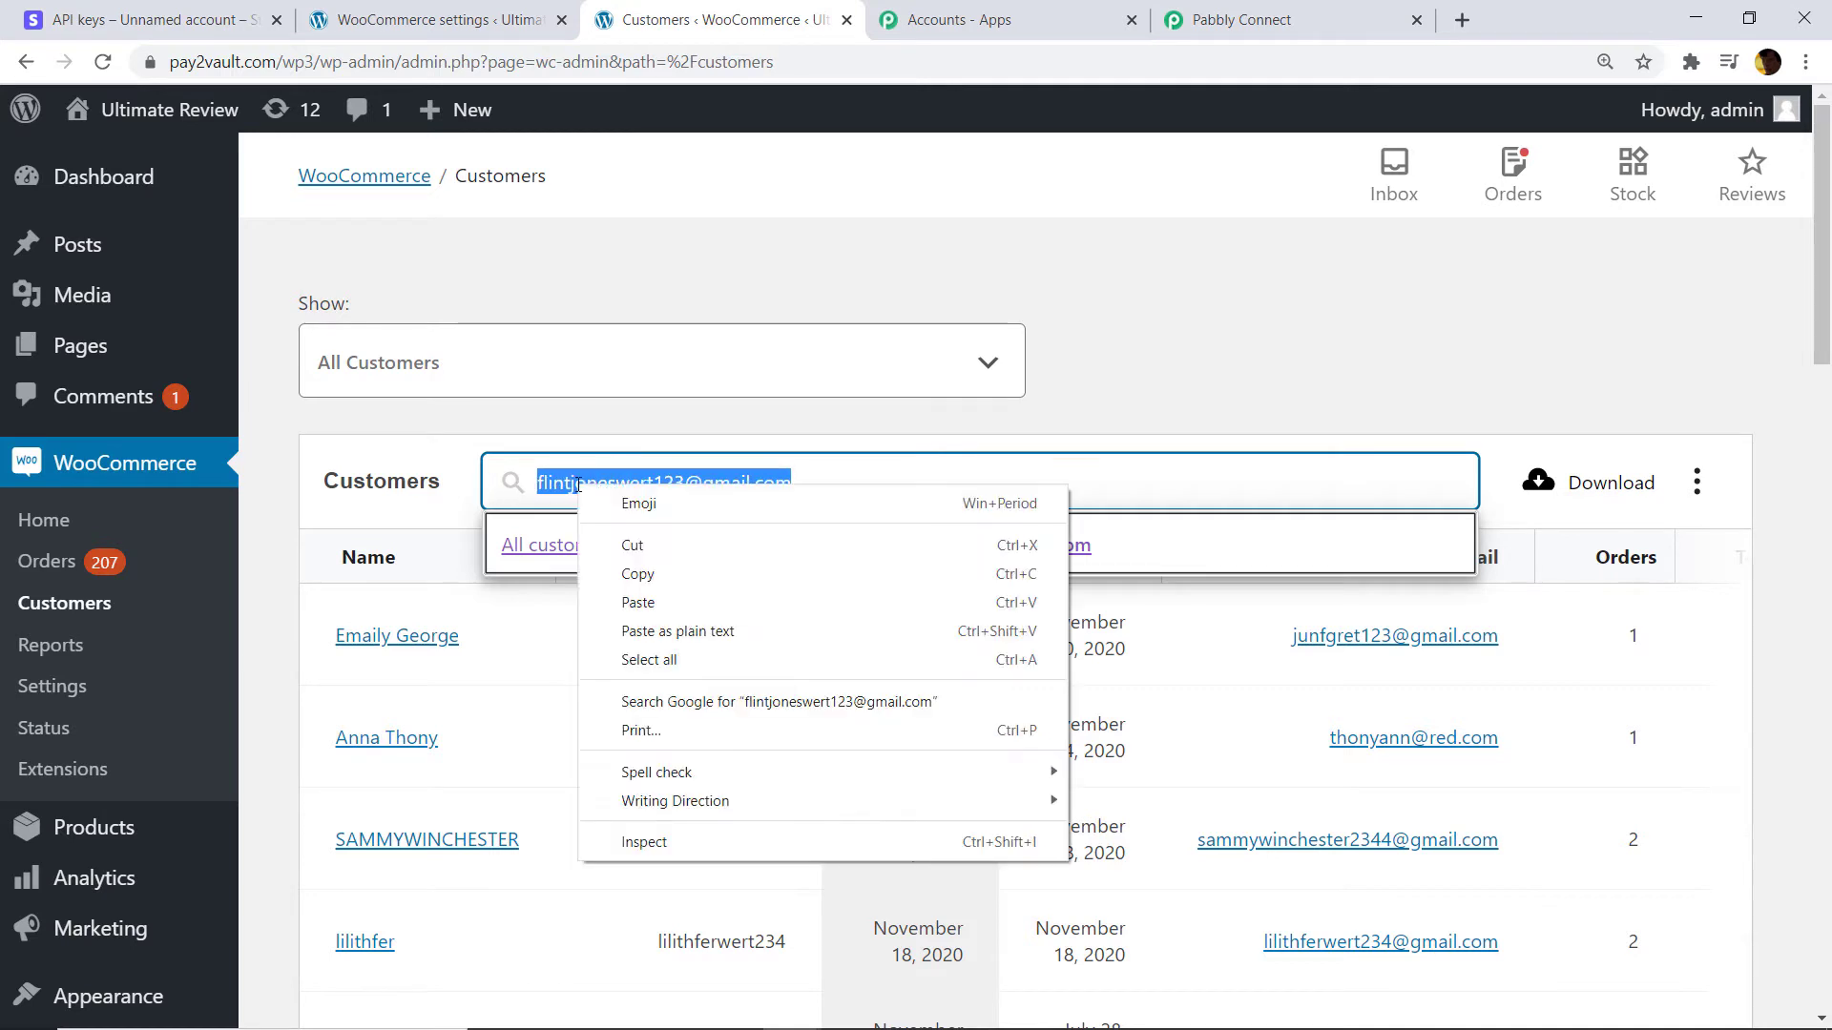
click(639, 571)
click(1273, 17)
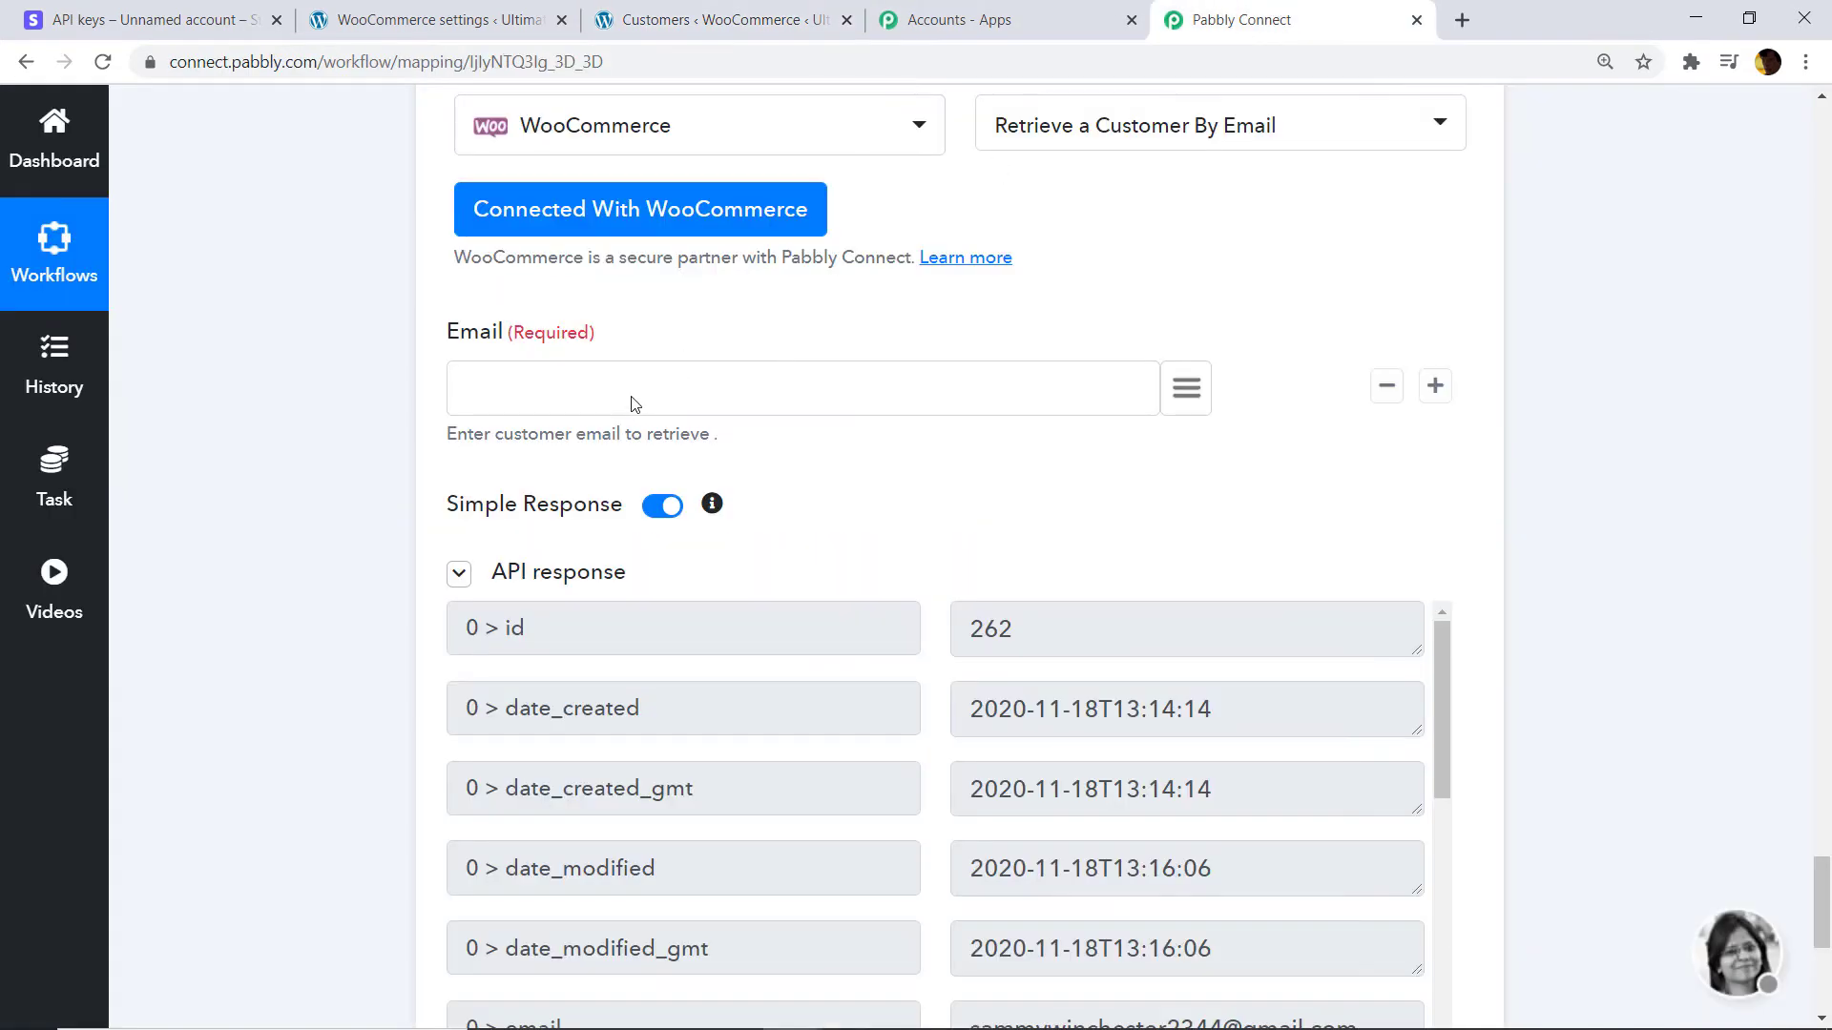
Paste the new customer's email into the Email field and retest, getting an empty response.
right_click(633, 404)
click(543, 386)
right_click(544, 385)
click(601, 569)
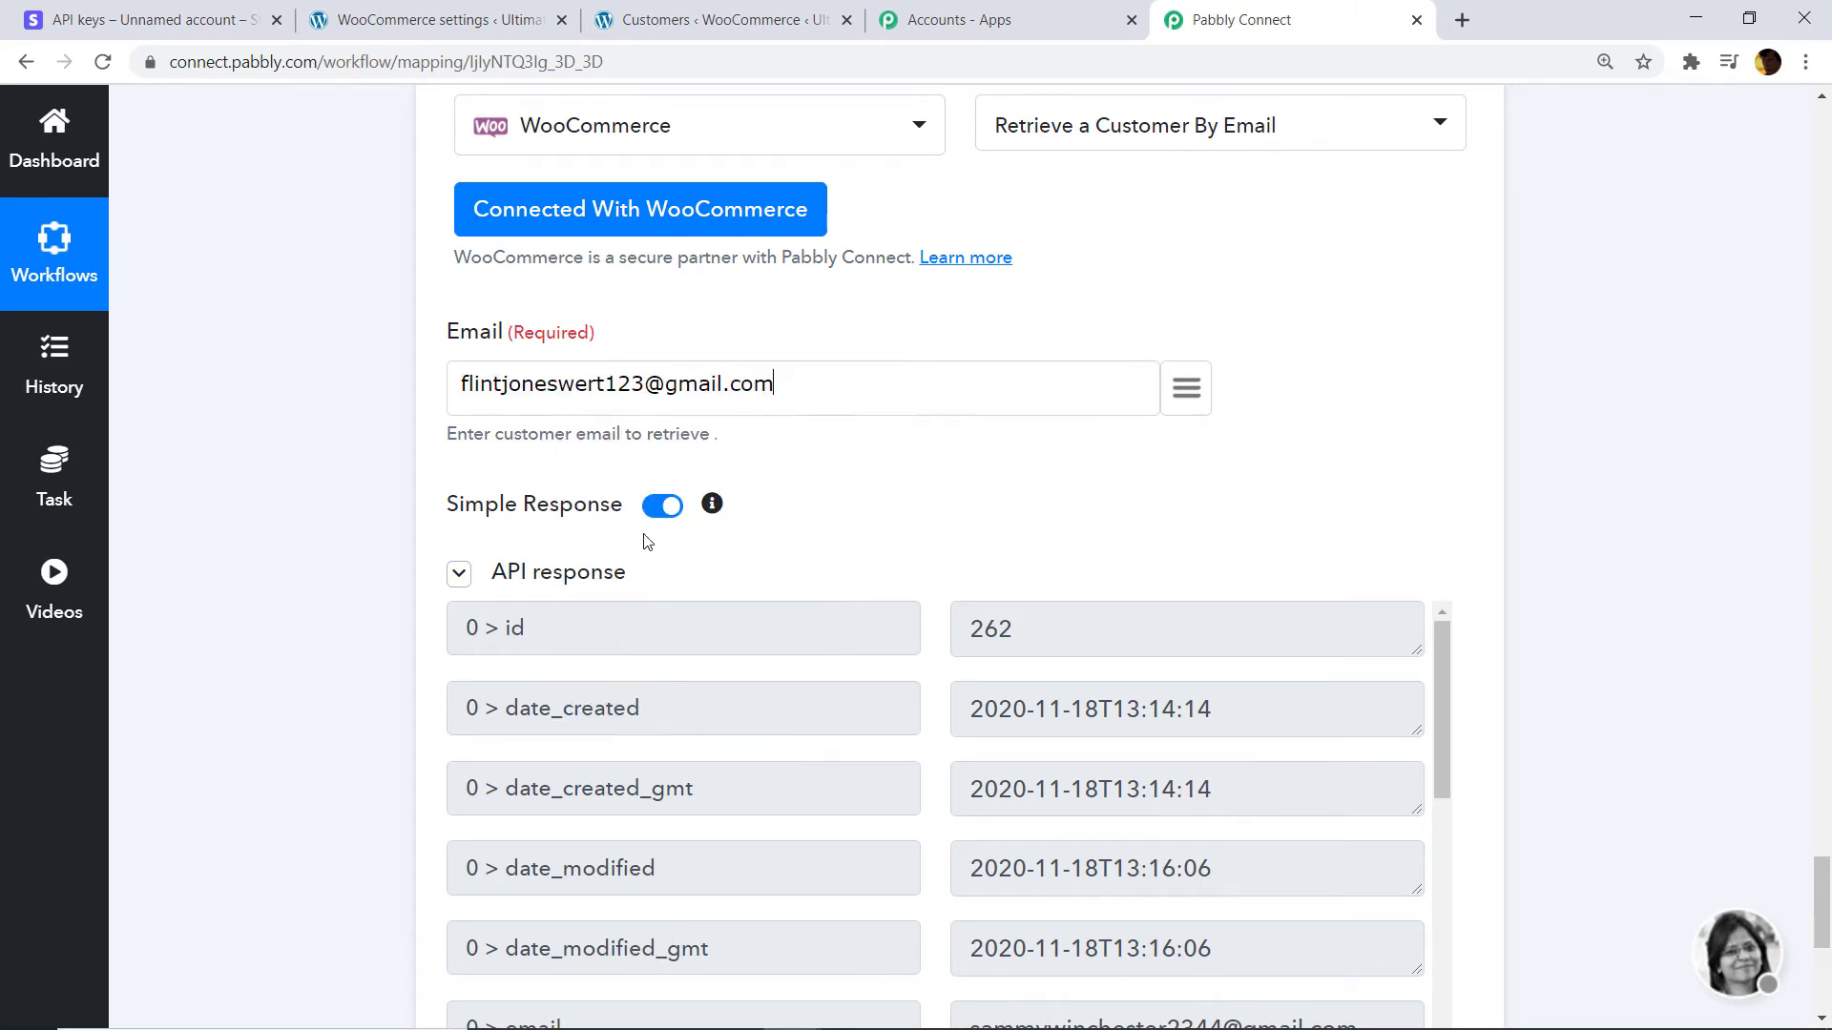
scroll(764, 458, down, 8)
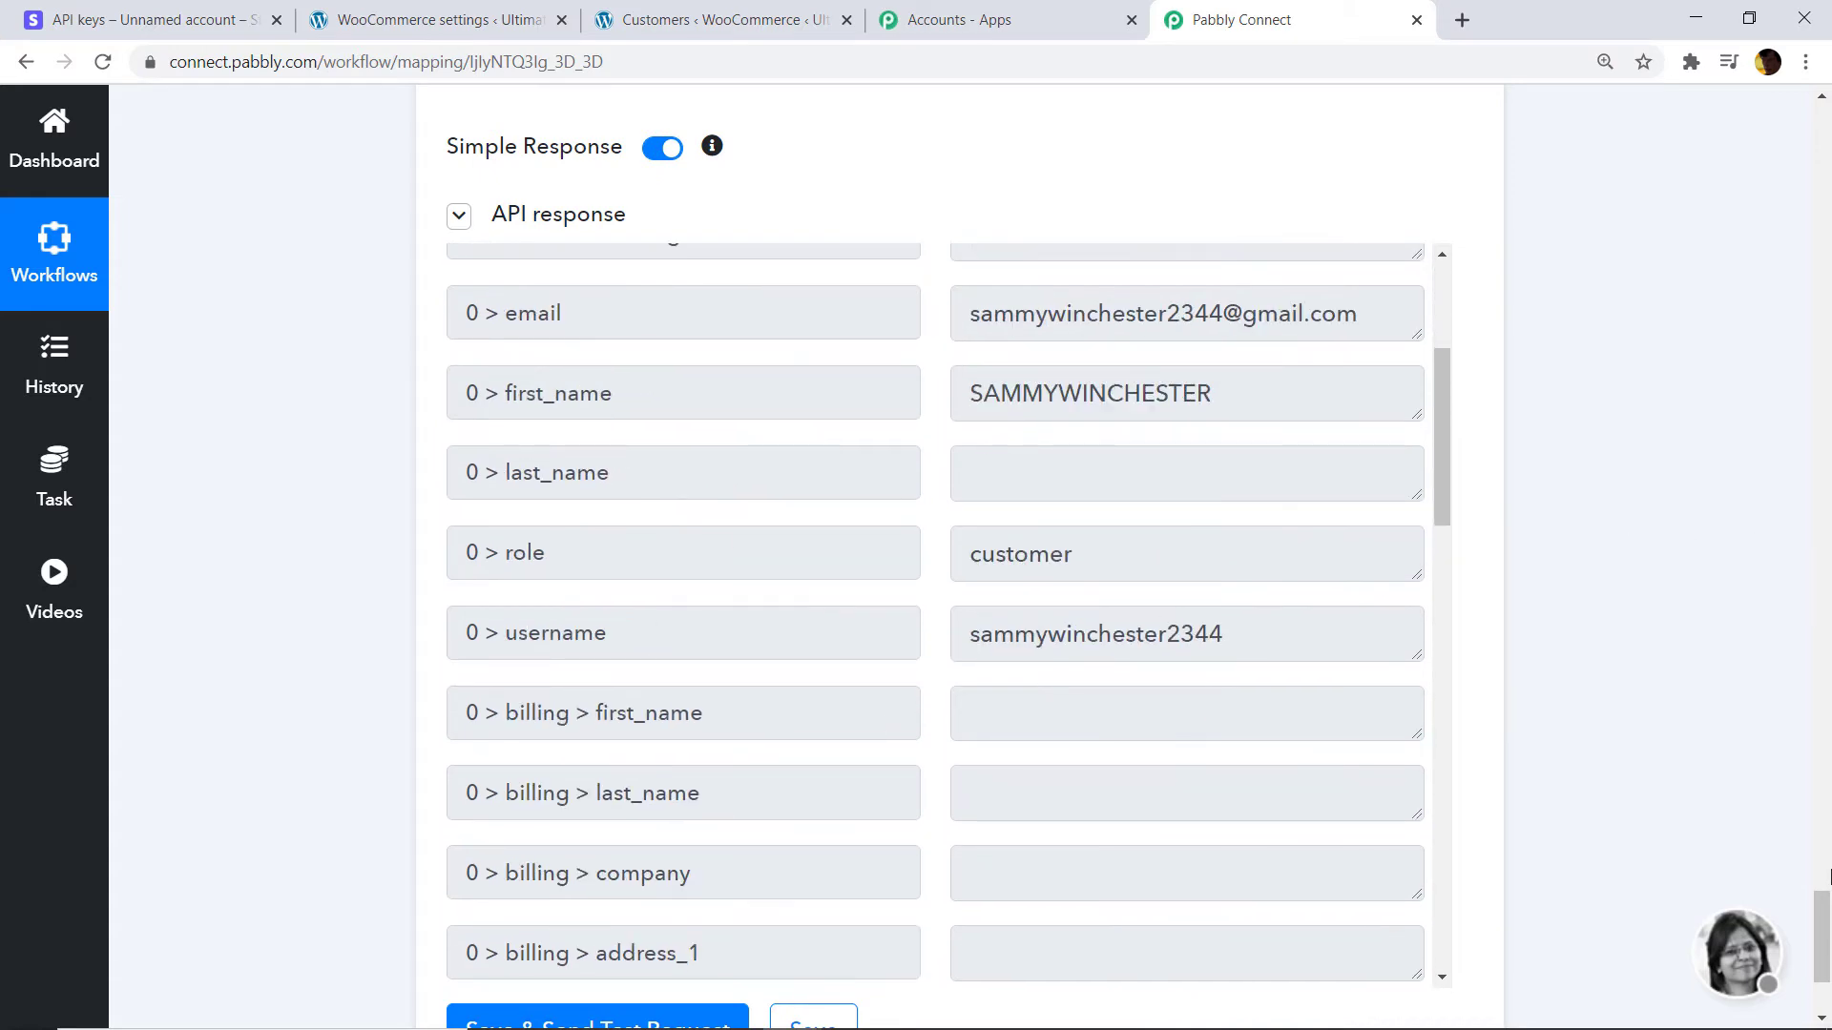
scroll(1822, 916, down, 3)
click(627, 760)
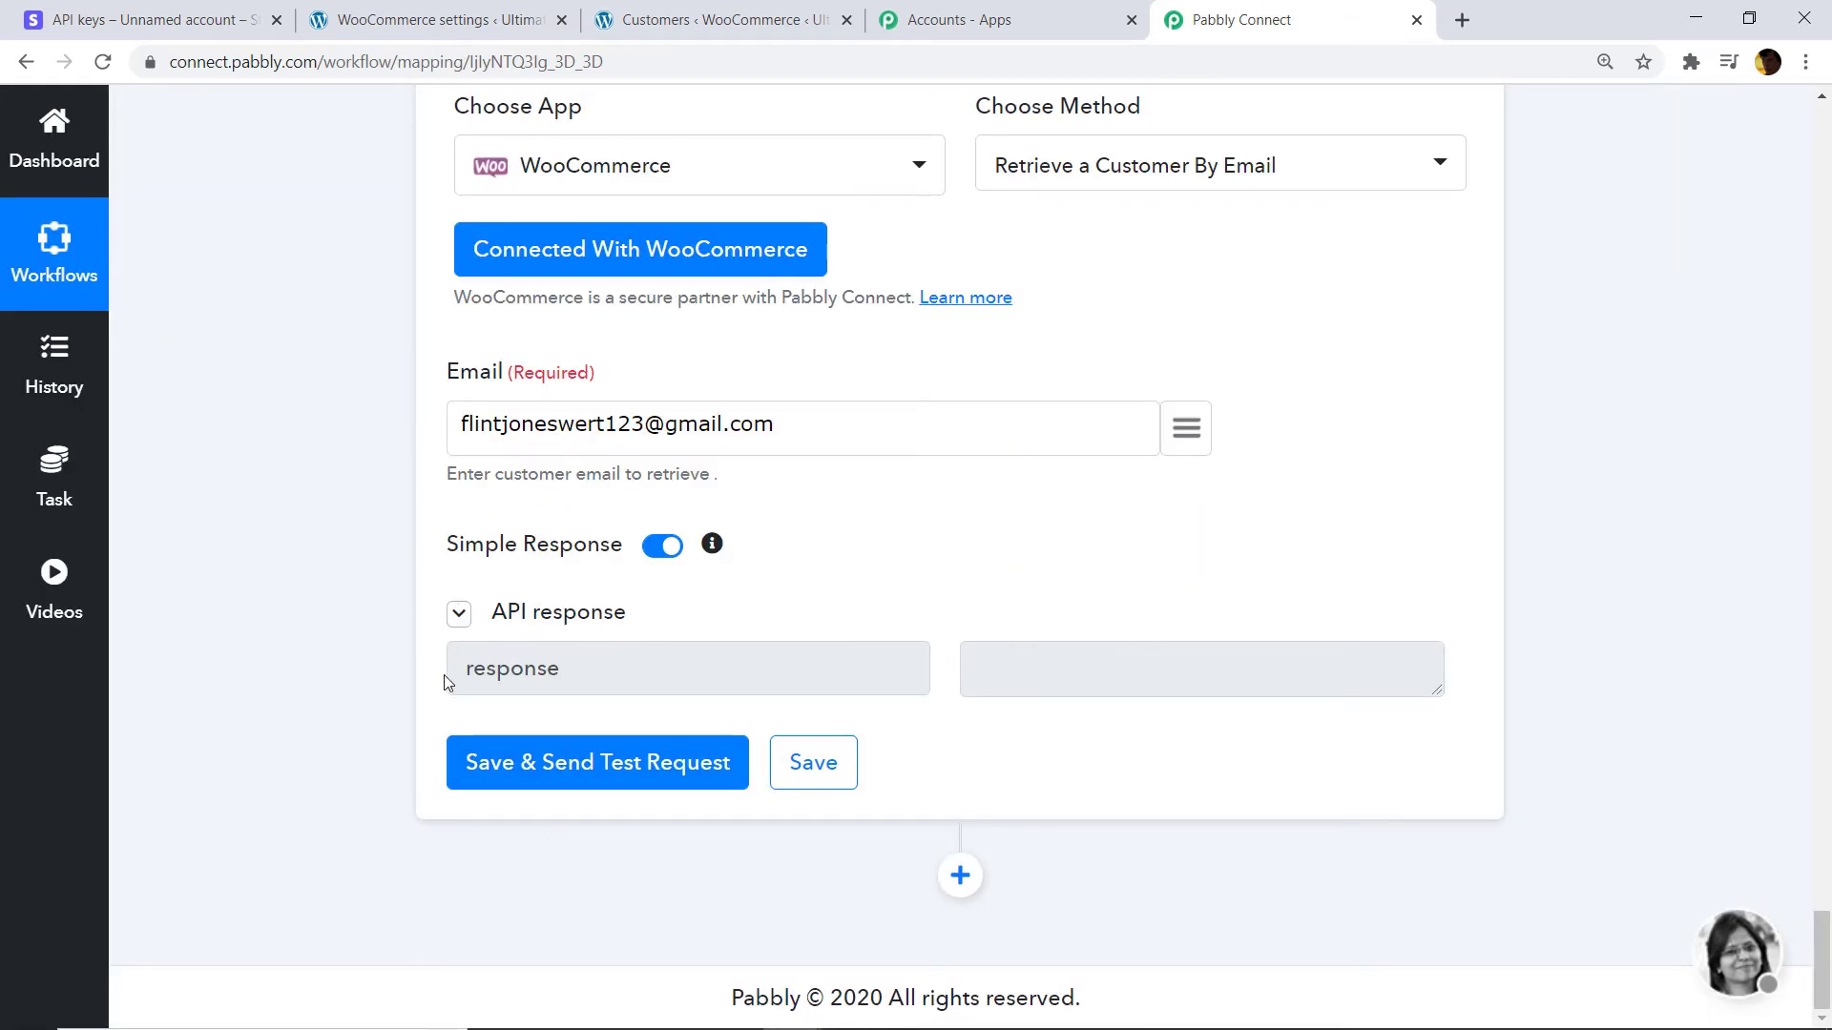
click(725, 19)
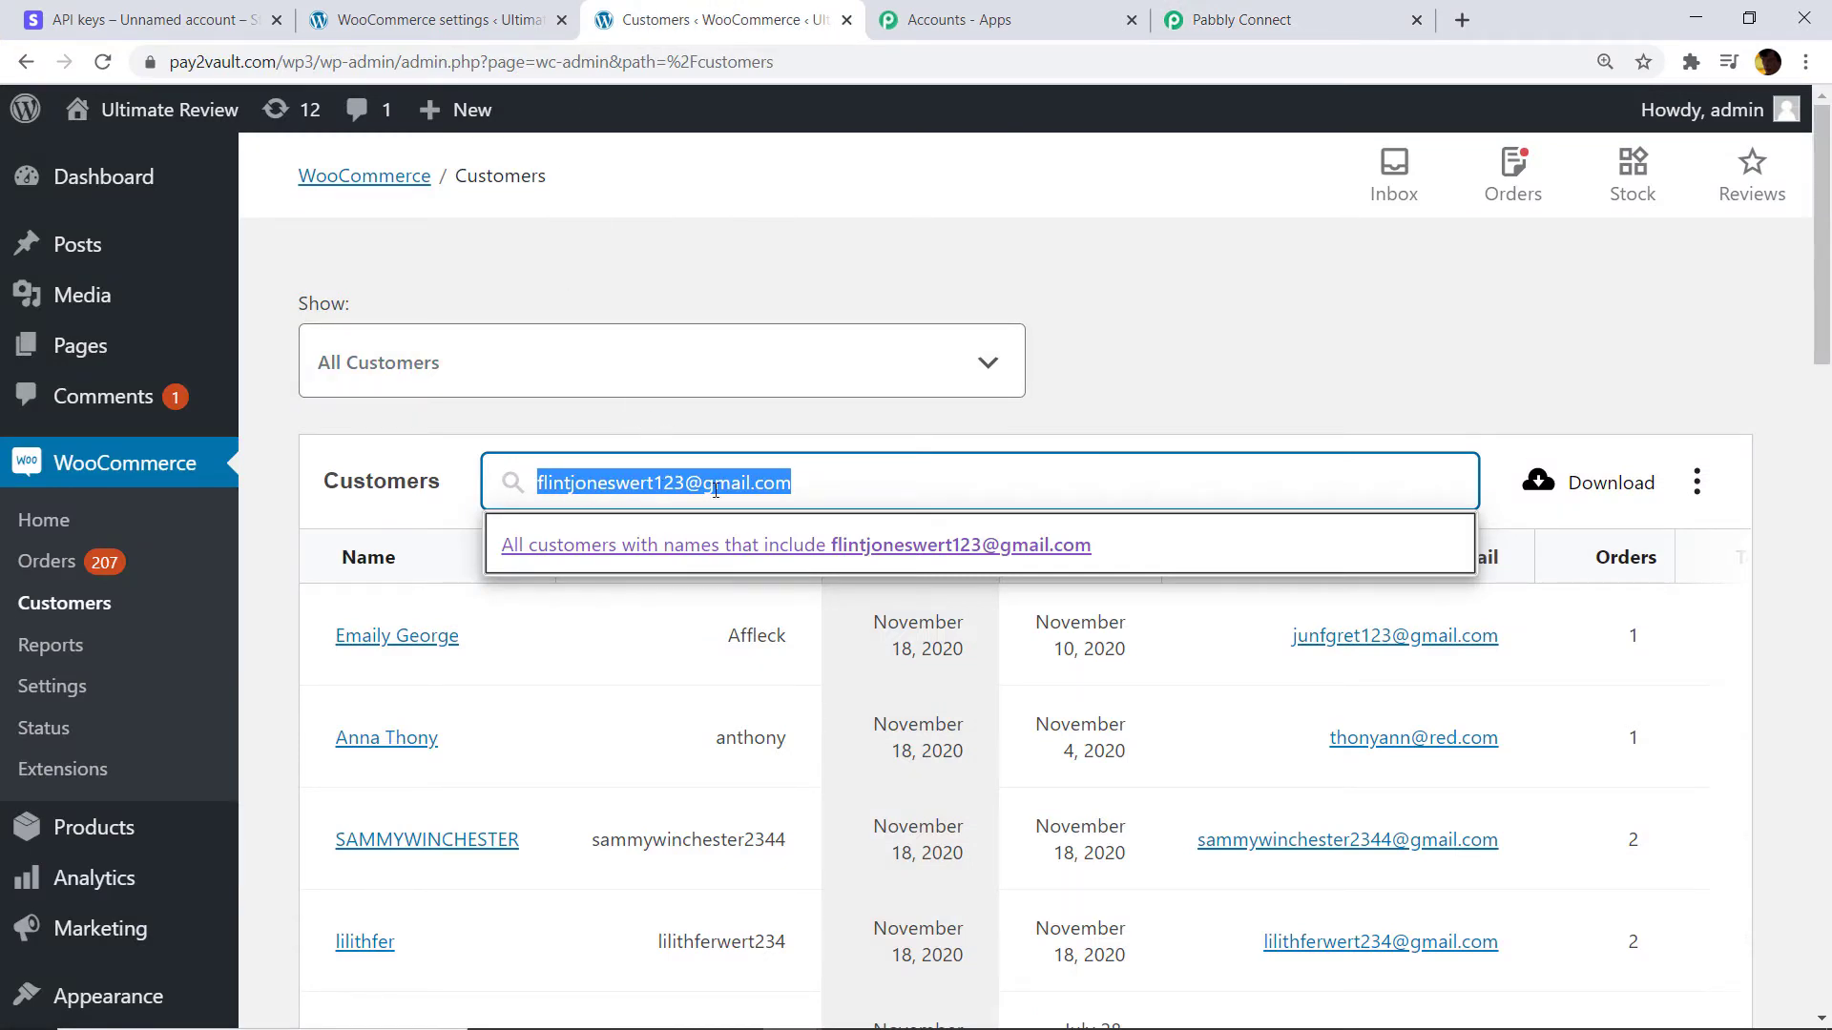
Clear the WooCommerce customer search and erase the email from the Pabbly Email field.
click(1010, 400)
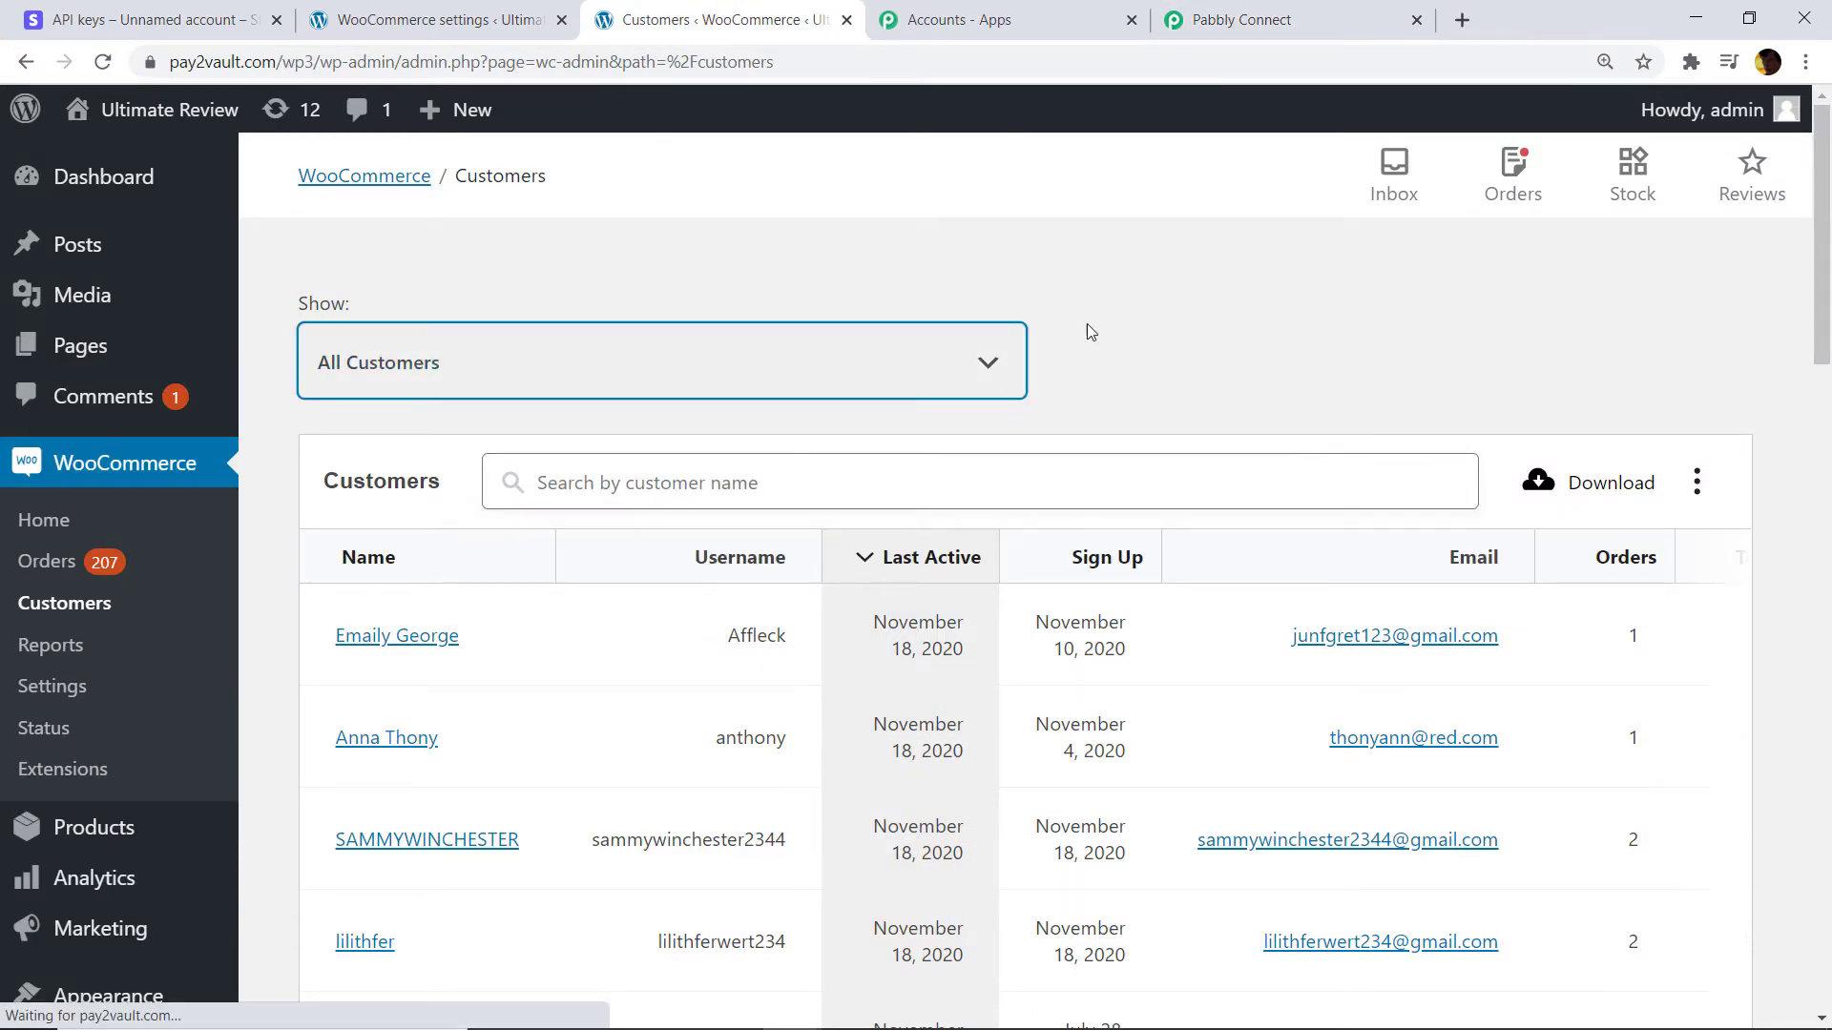
click(1300, 19)
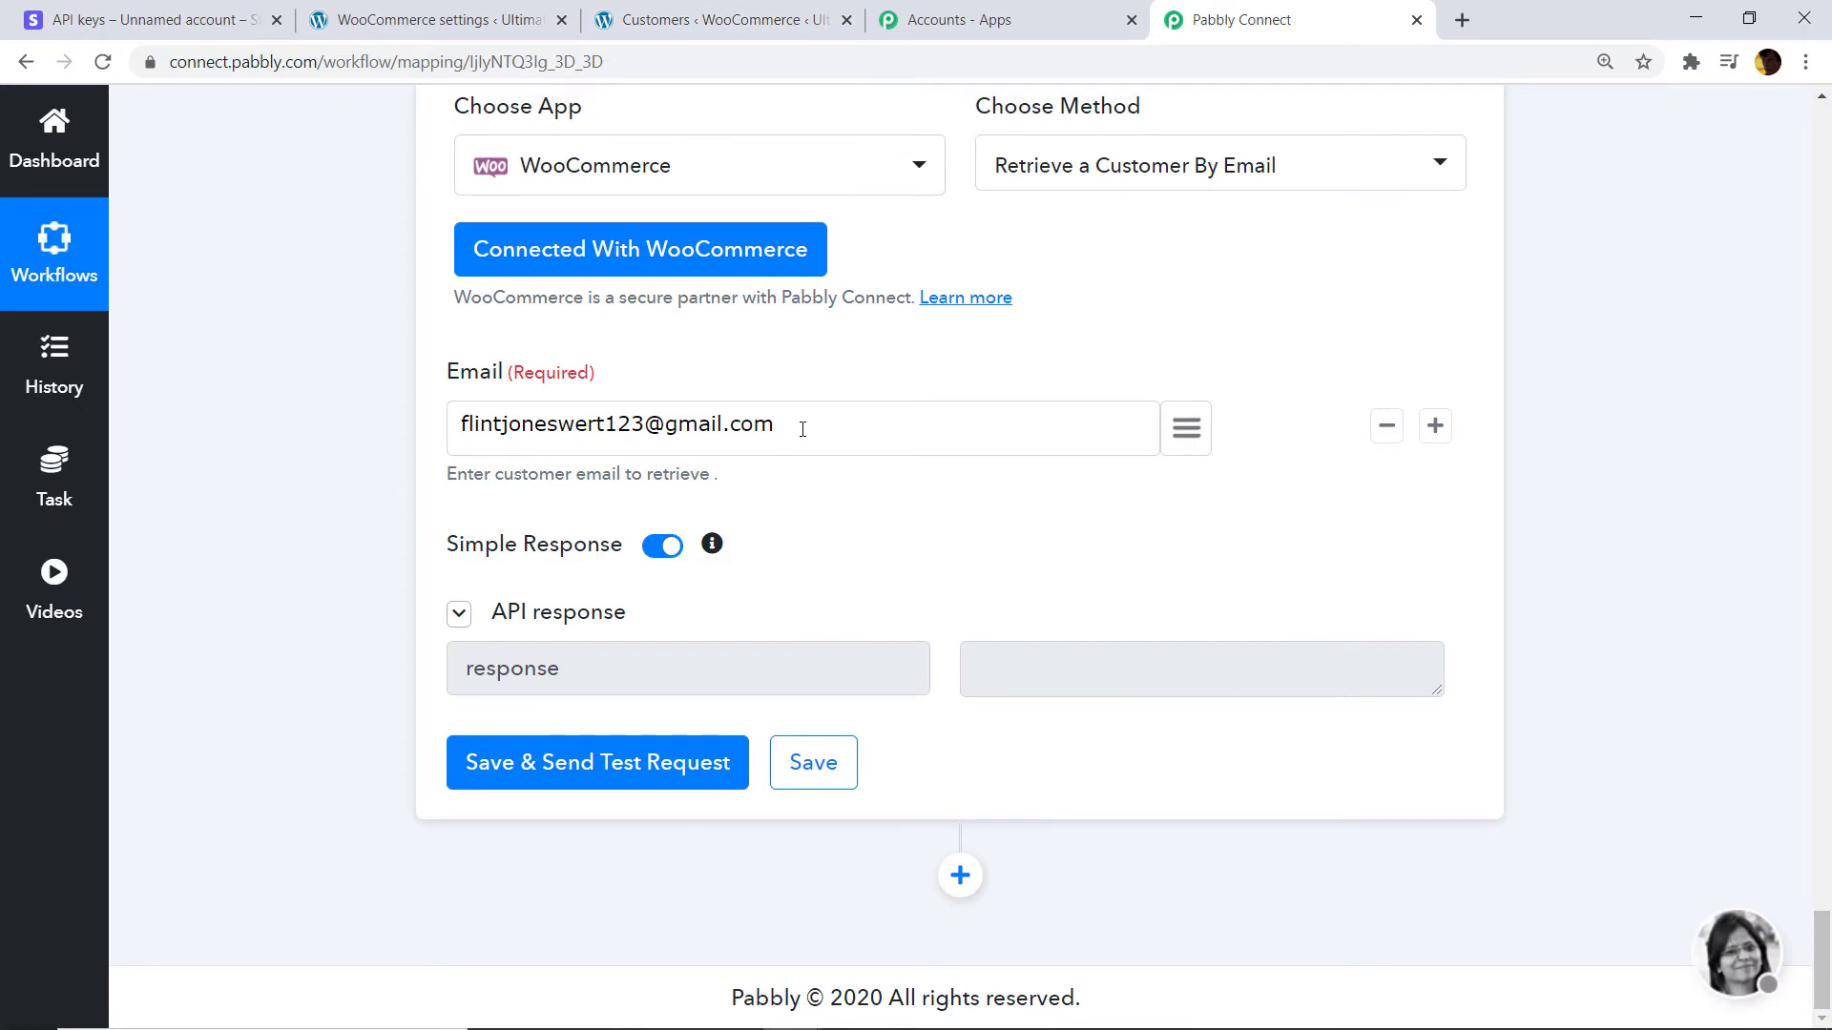
key(BackSpace)
key(BackSpace)
key(BackSpace)
key(BackSpace)
key(BackSpace)
key(BackSpace)
key(BackSpace)
key(BackSpace)
key(BackSpace)
key(BackSpace)
key(BackSpace)
key(BackSpace)
key(BackSpace)
key(BackSpace)
key(BackSpace)
key(BackSpace)
key(BackSpace)
key(BackSpace)
key(BackSpace)
key(BackSpace)
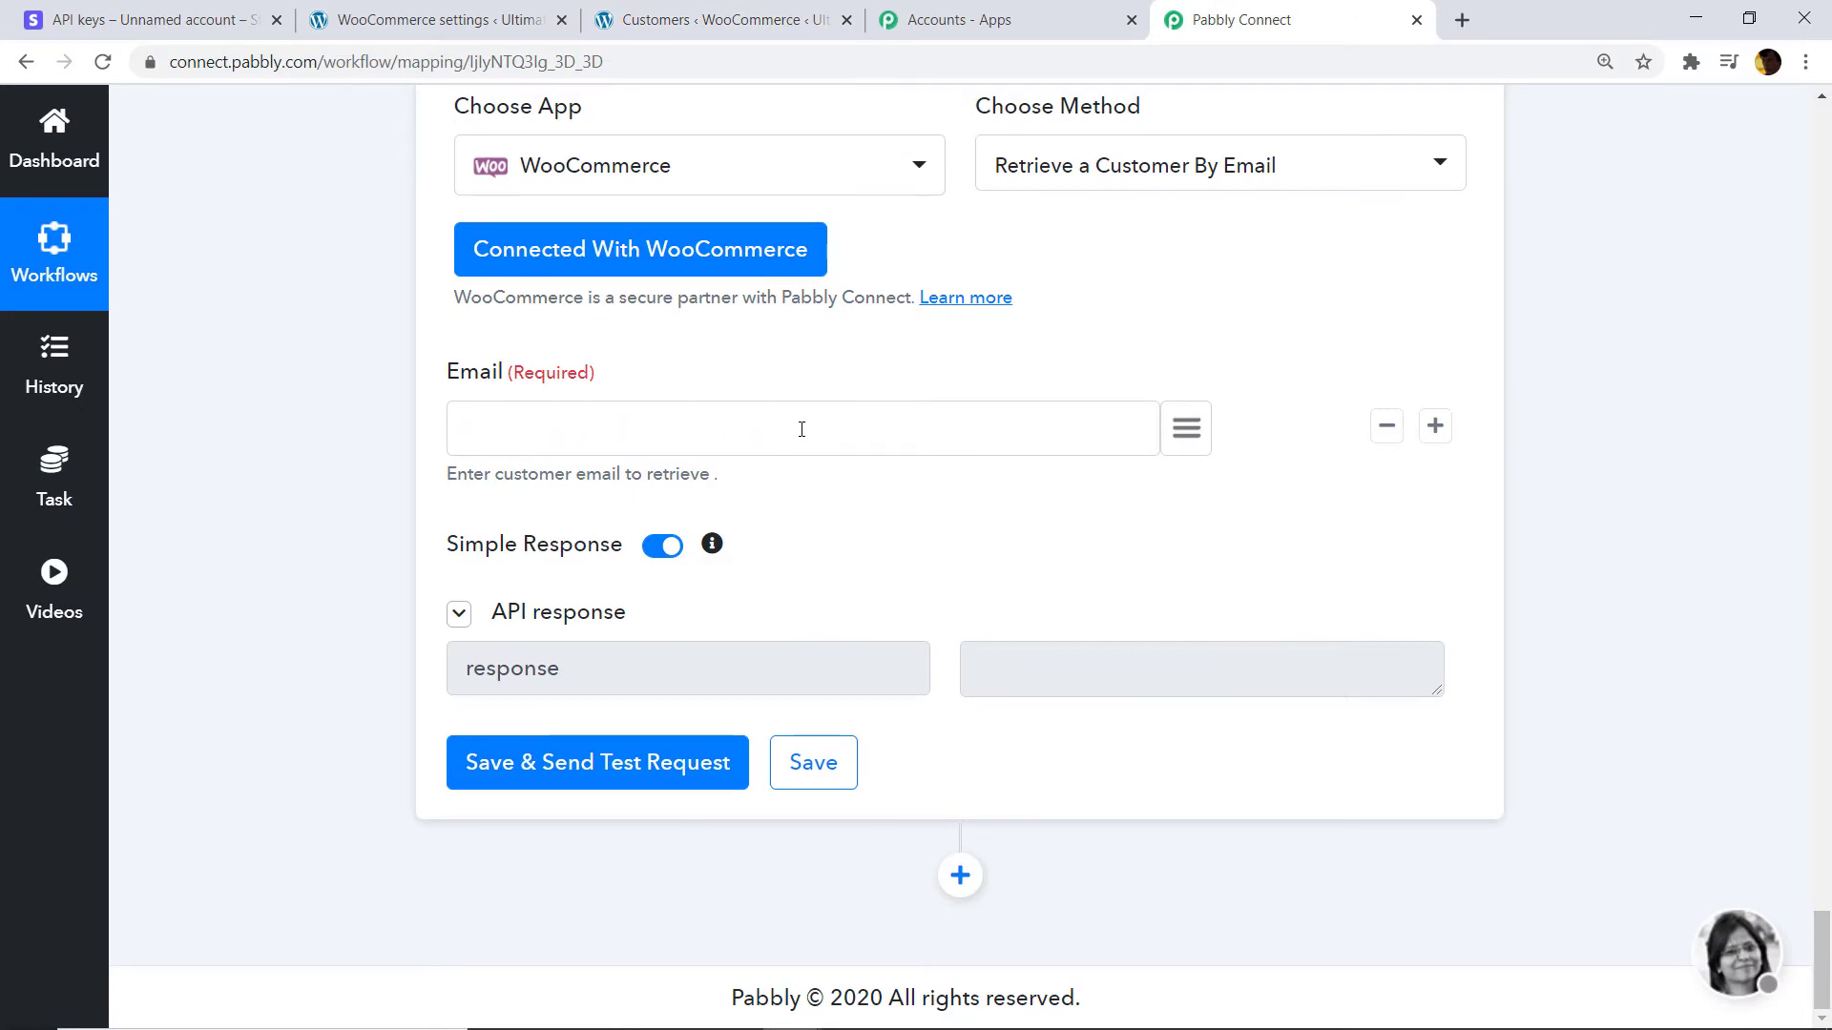
click(667, 19)
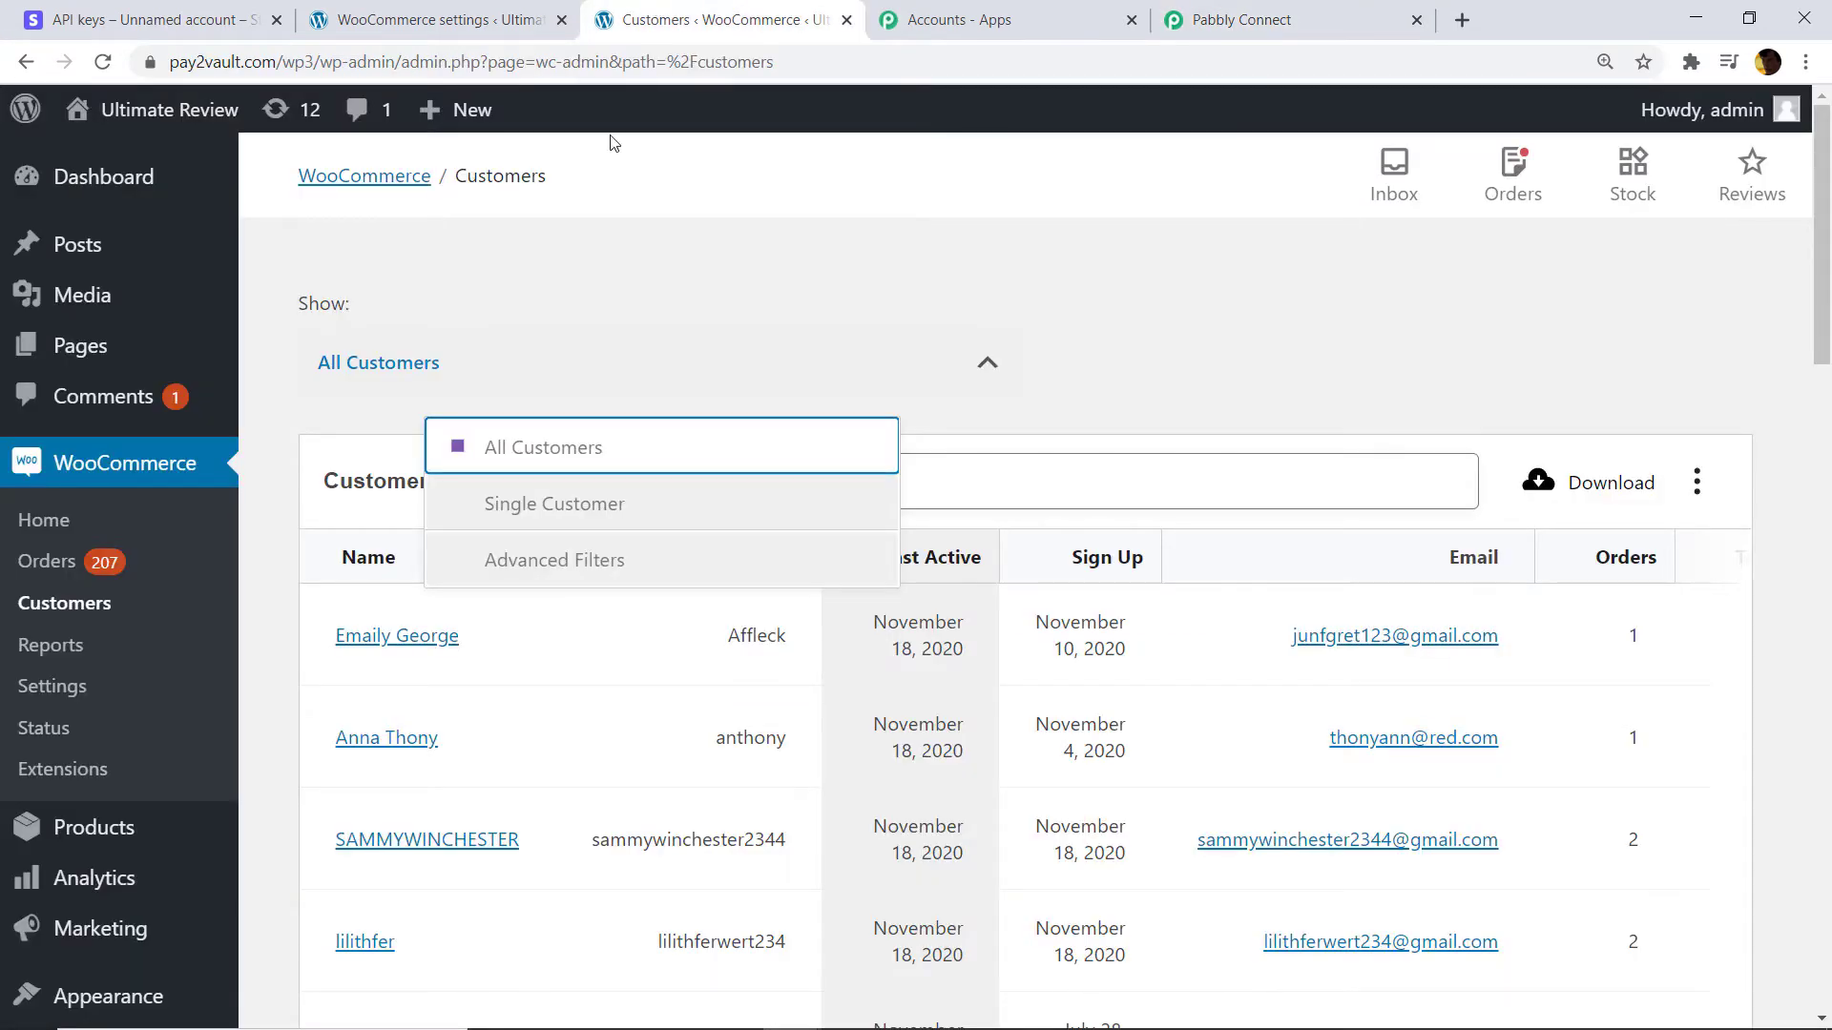
Search WooCommerce Customers for the new payer's email, copying it; no customer matches.
click(1058, 492)
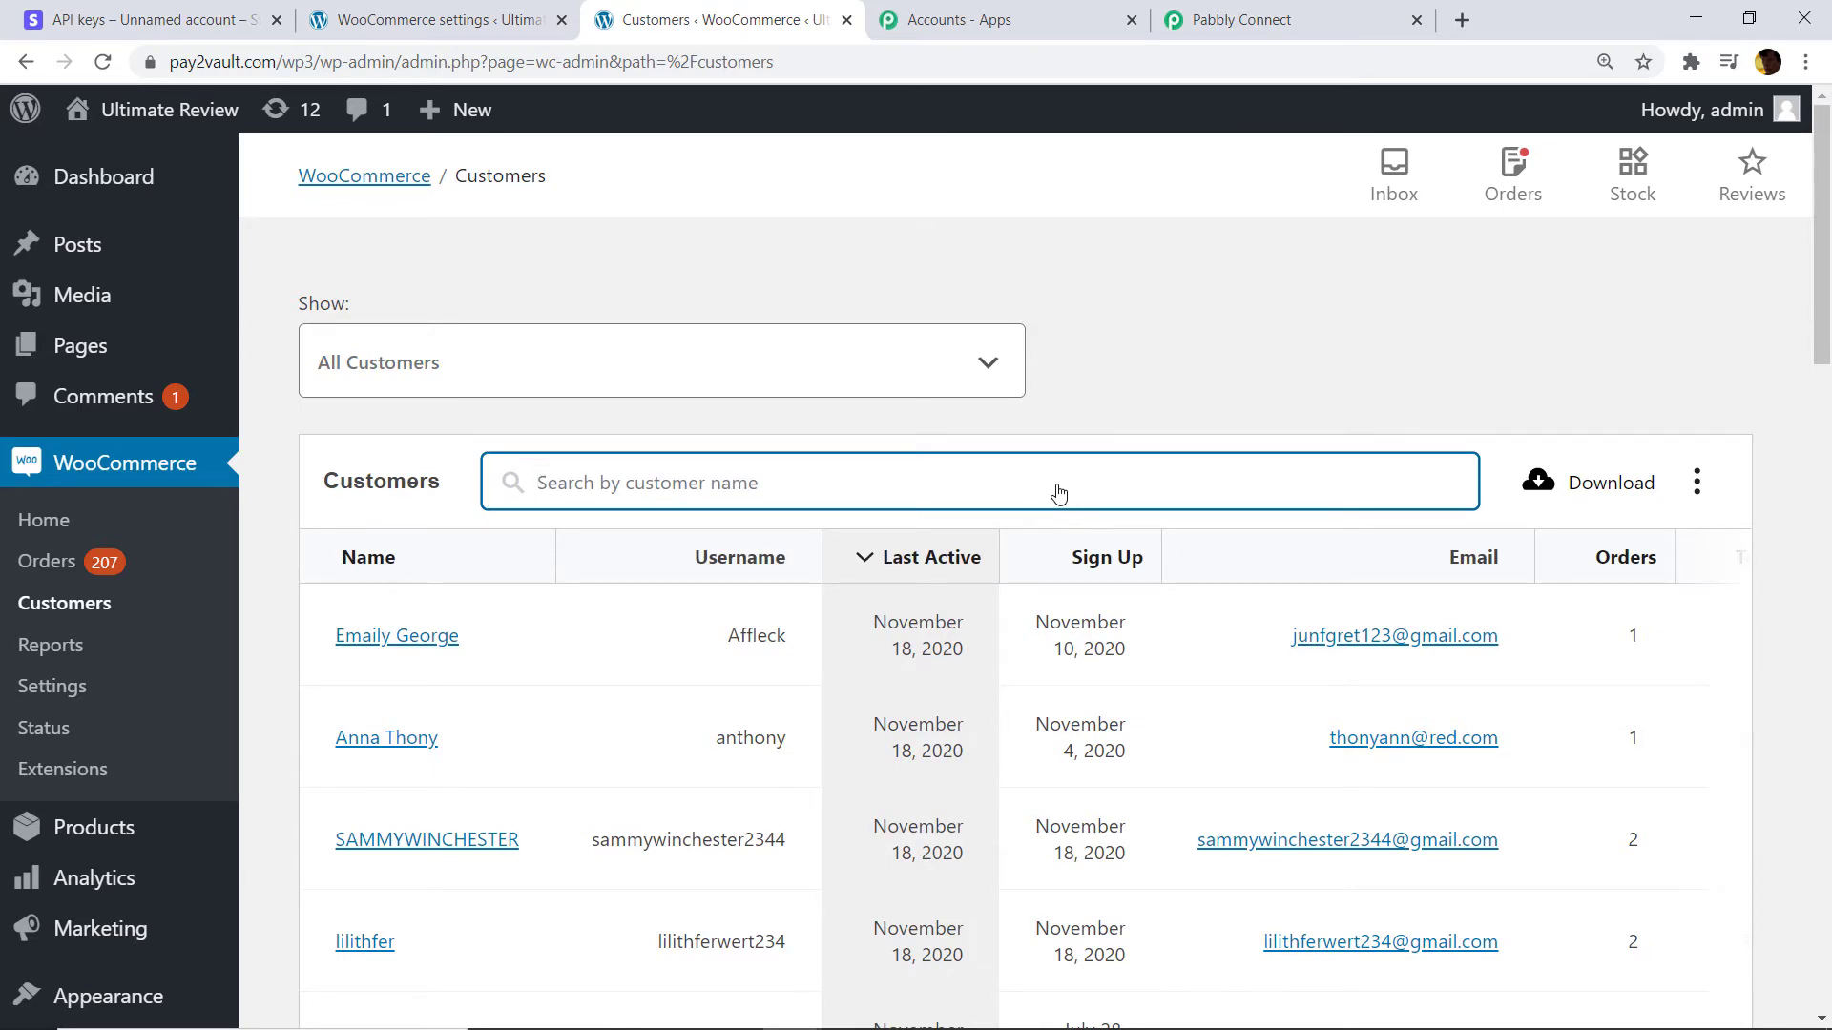
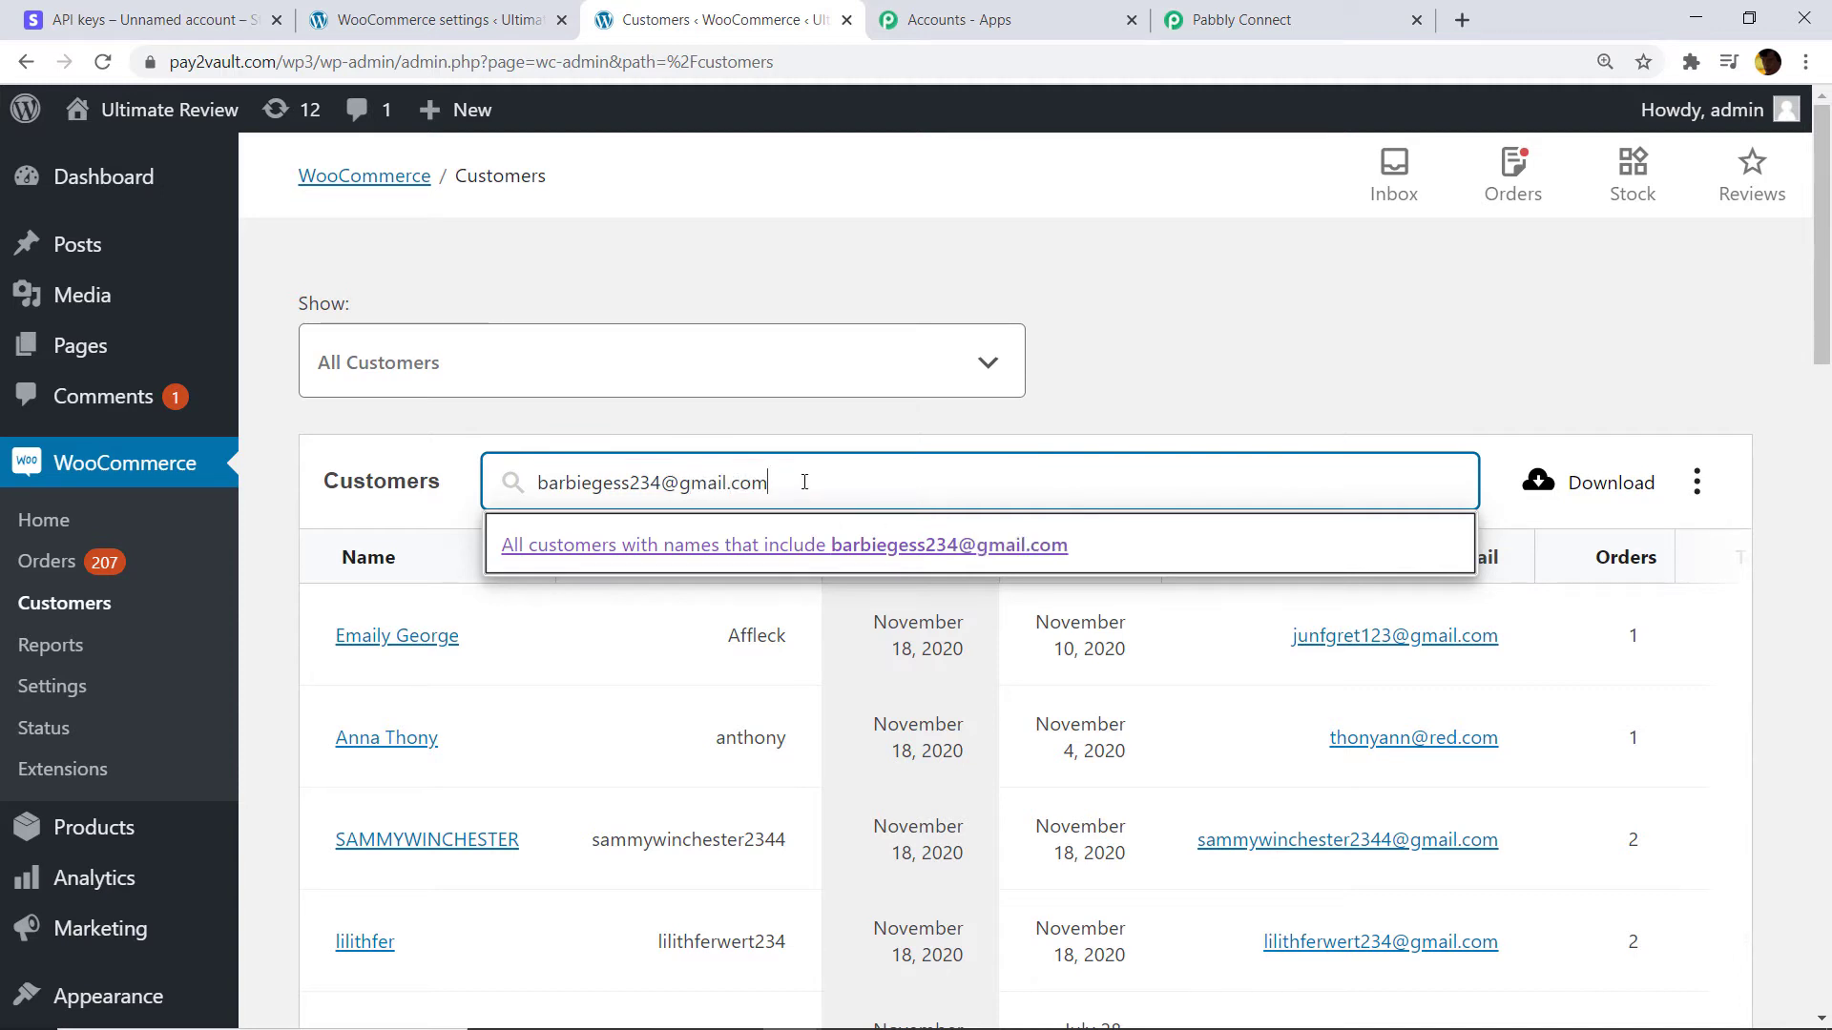
drag(771, 483, 534, 483)
right_click(597, 481)
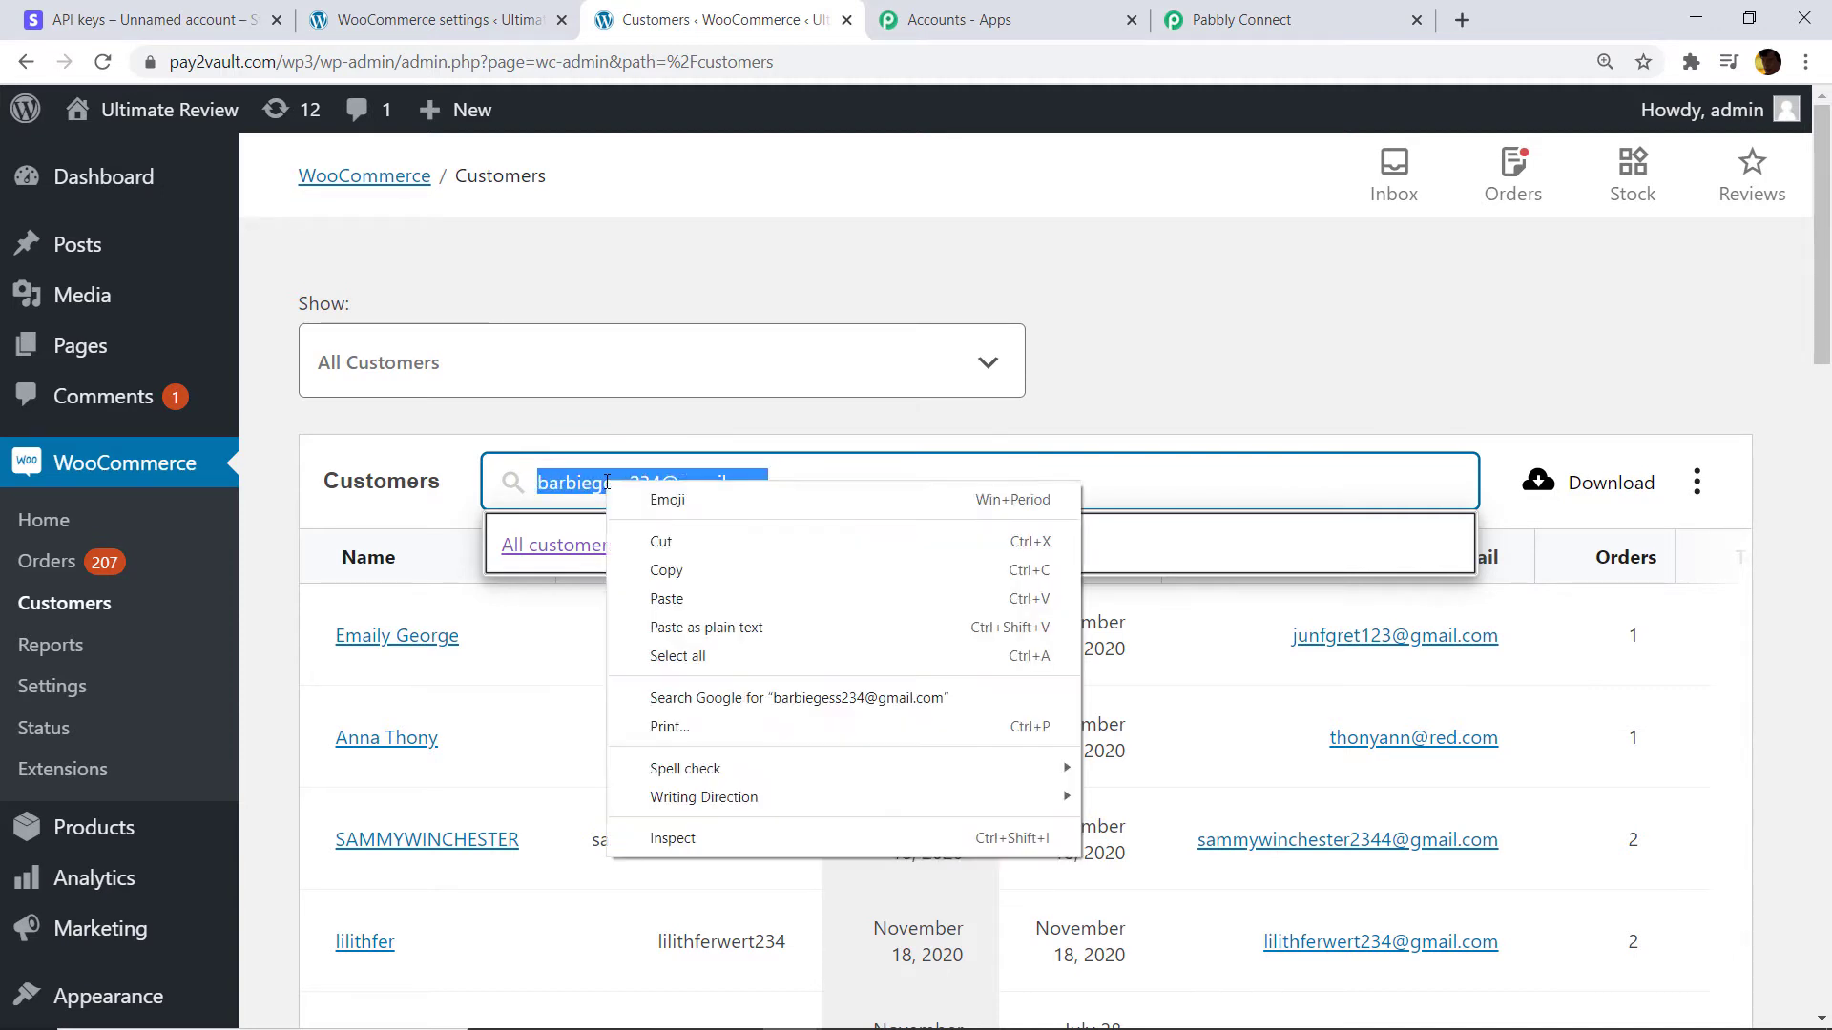
click(685, 574)
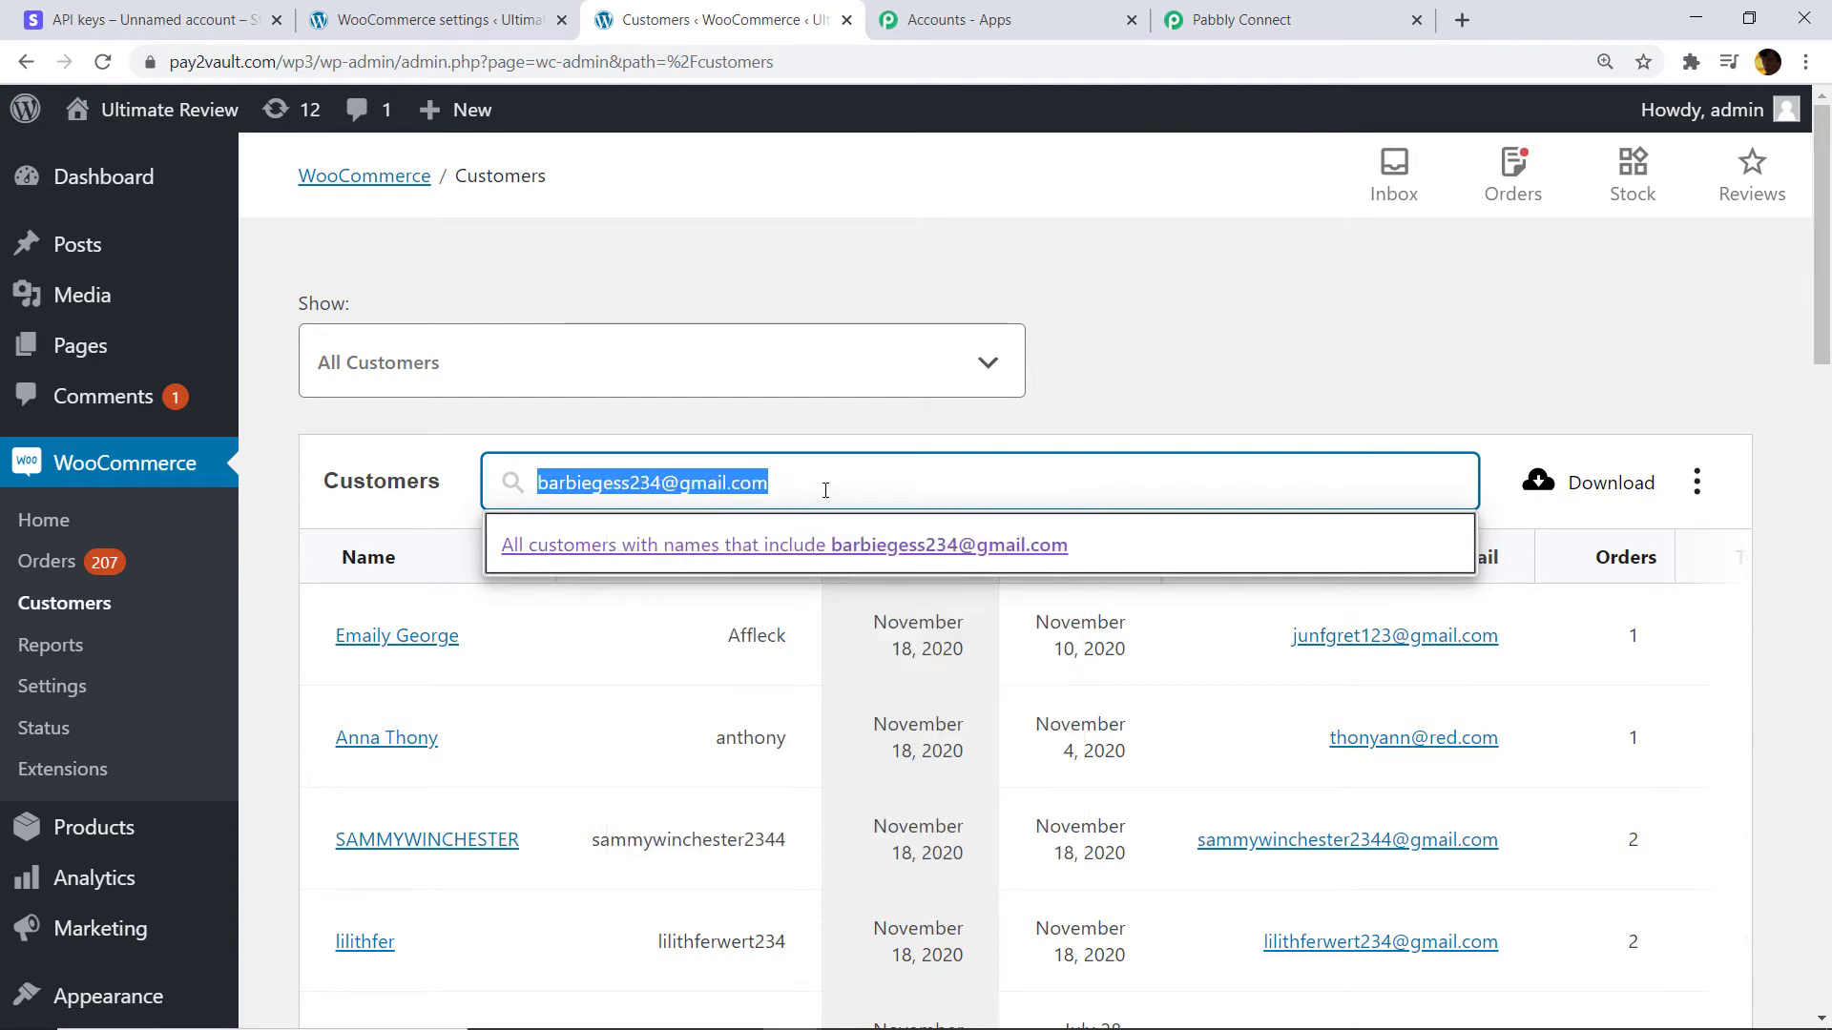
key(Return)
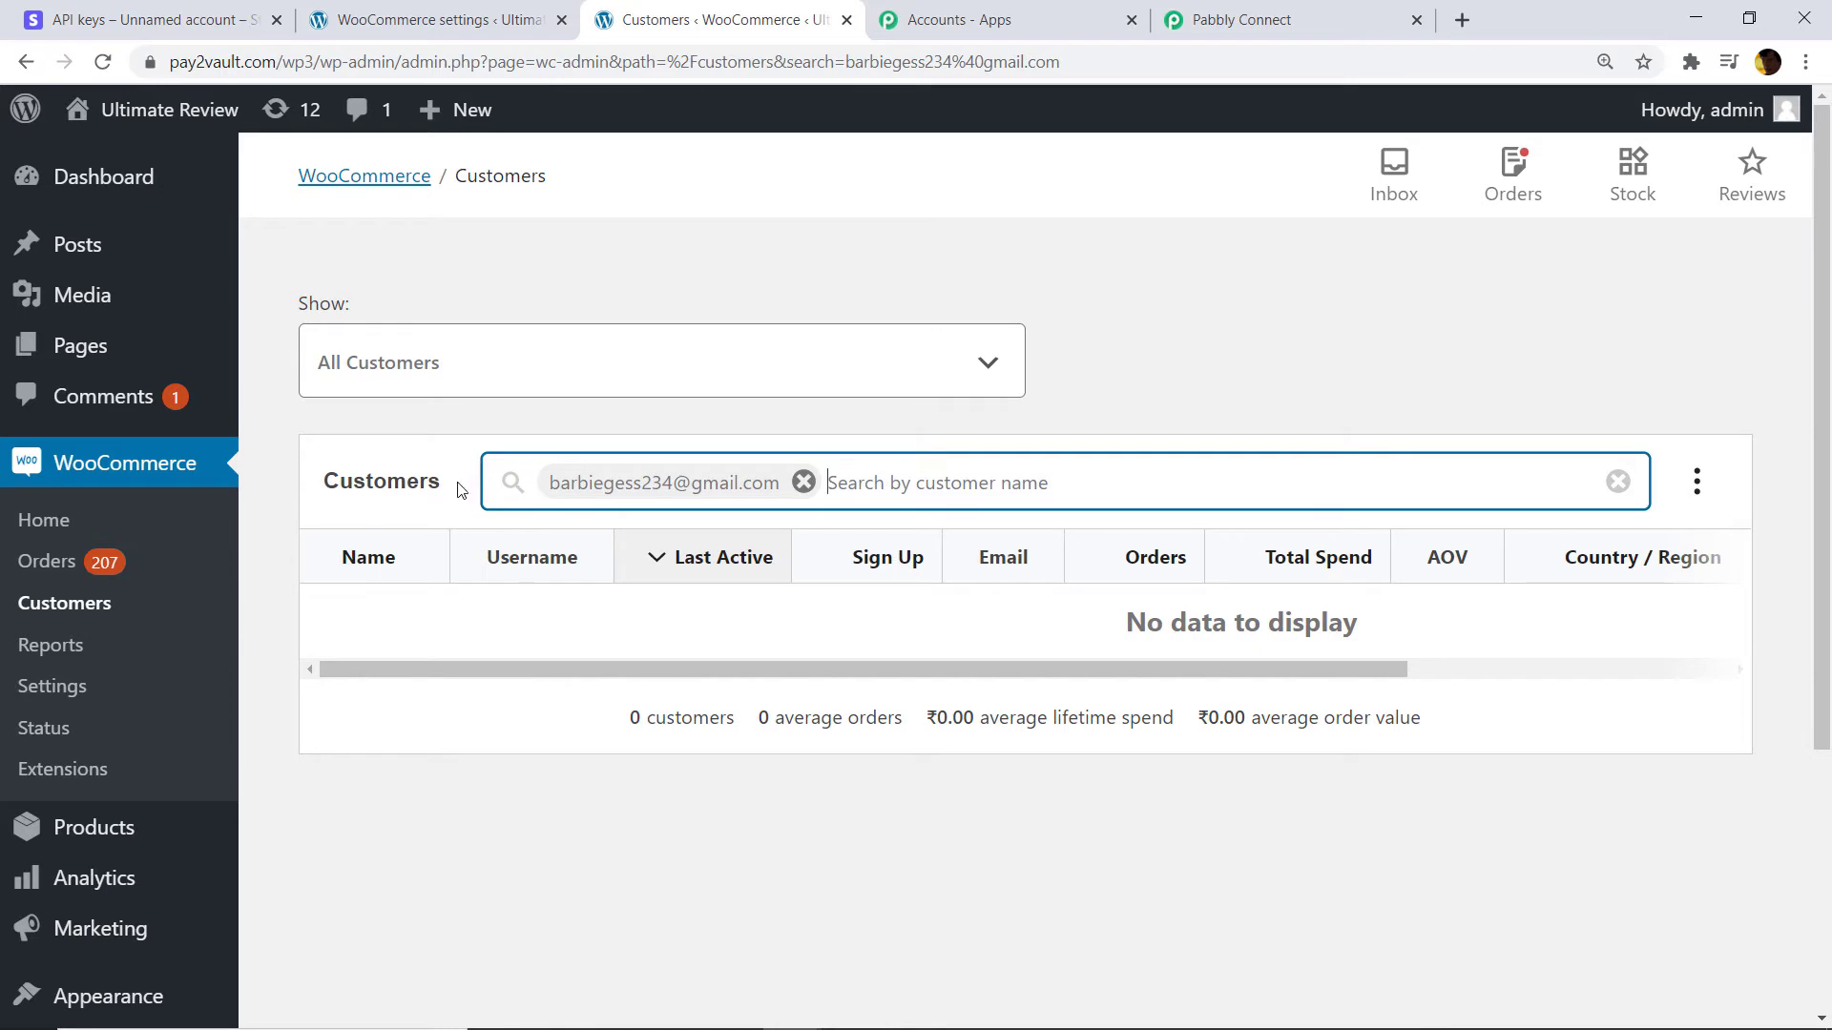
click(1312, 18)
right_click(538, 431)
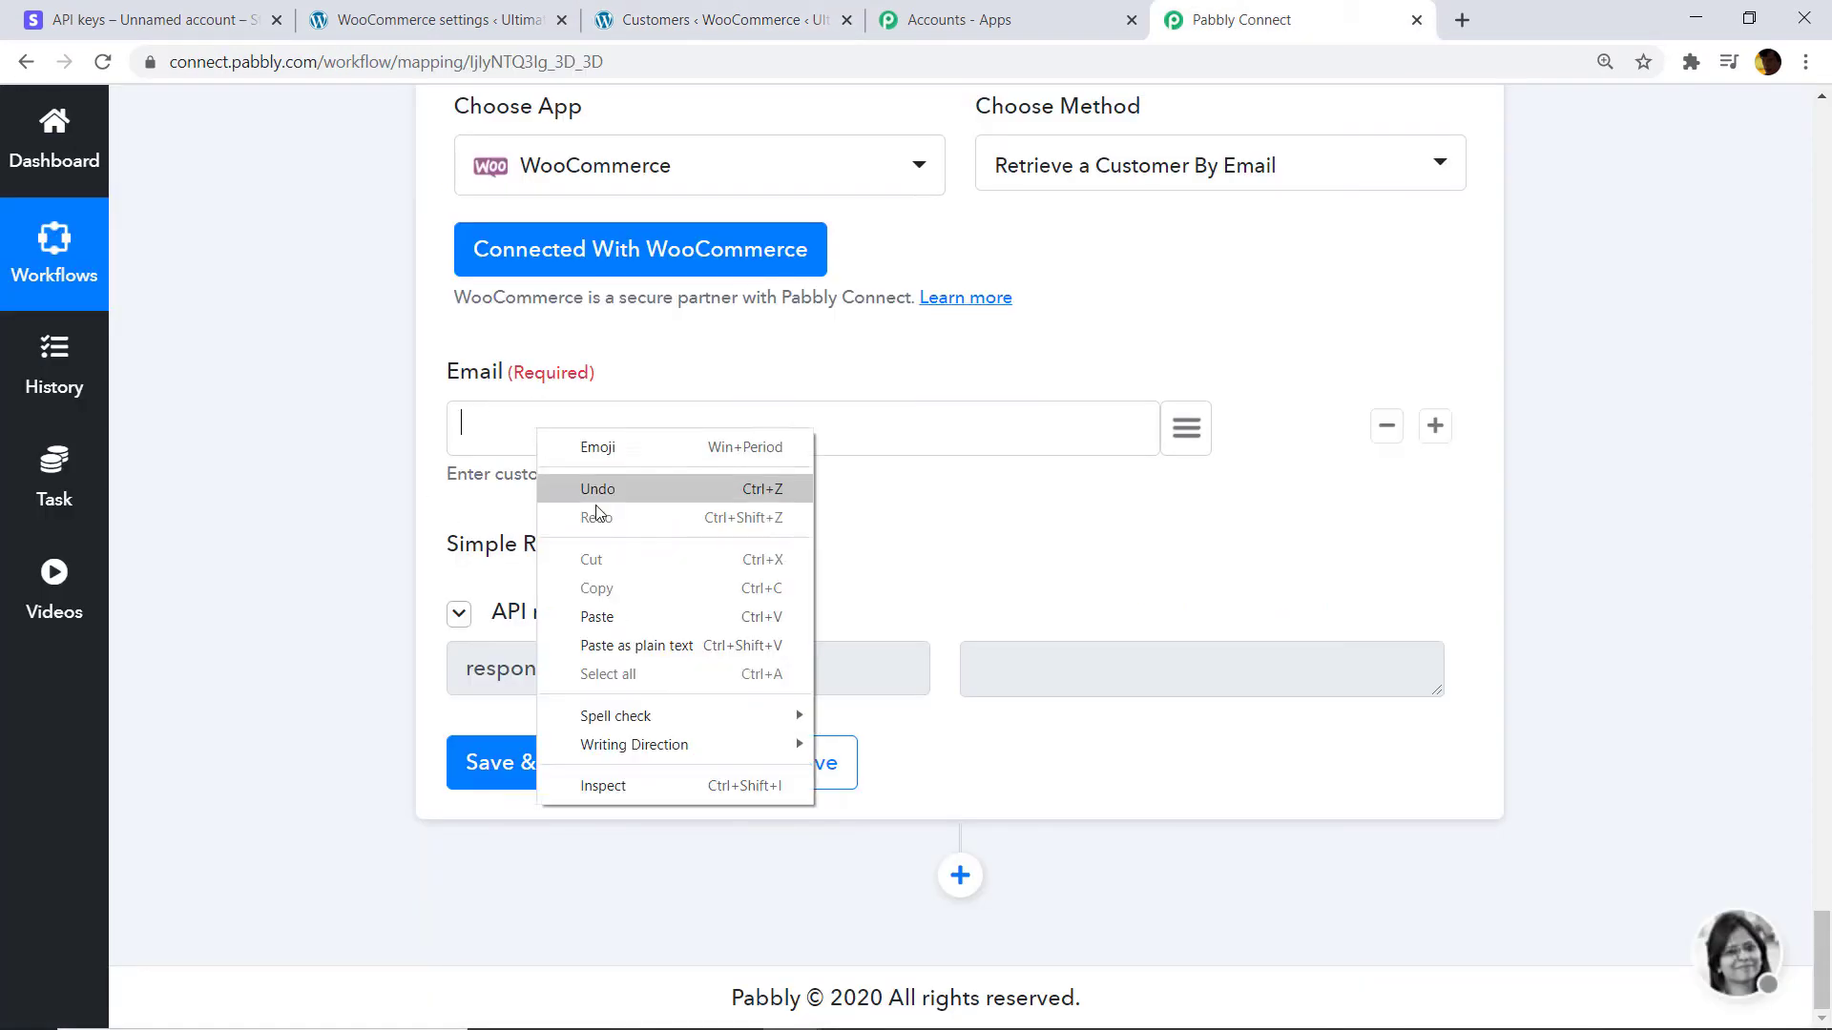
Paste the copied email into the Email field and retest, again returning an empty response.
click(618, 616)
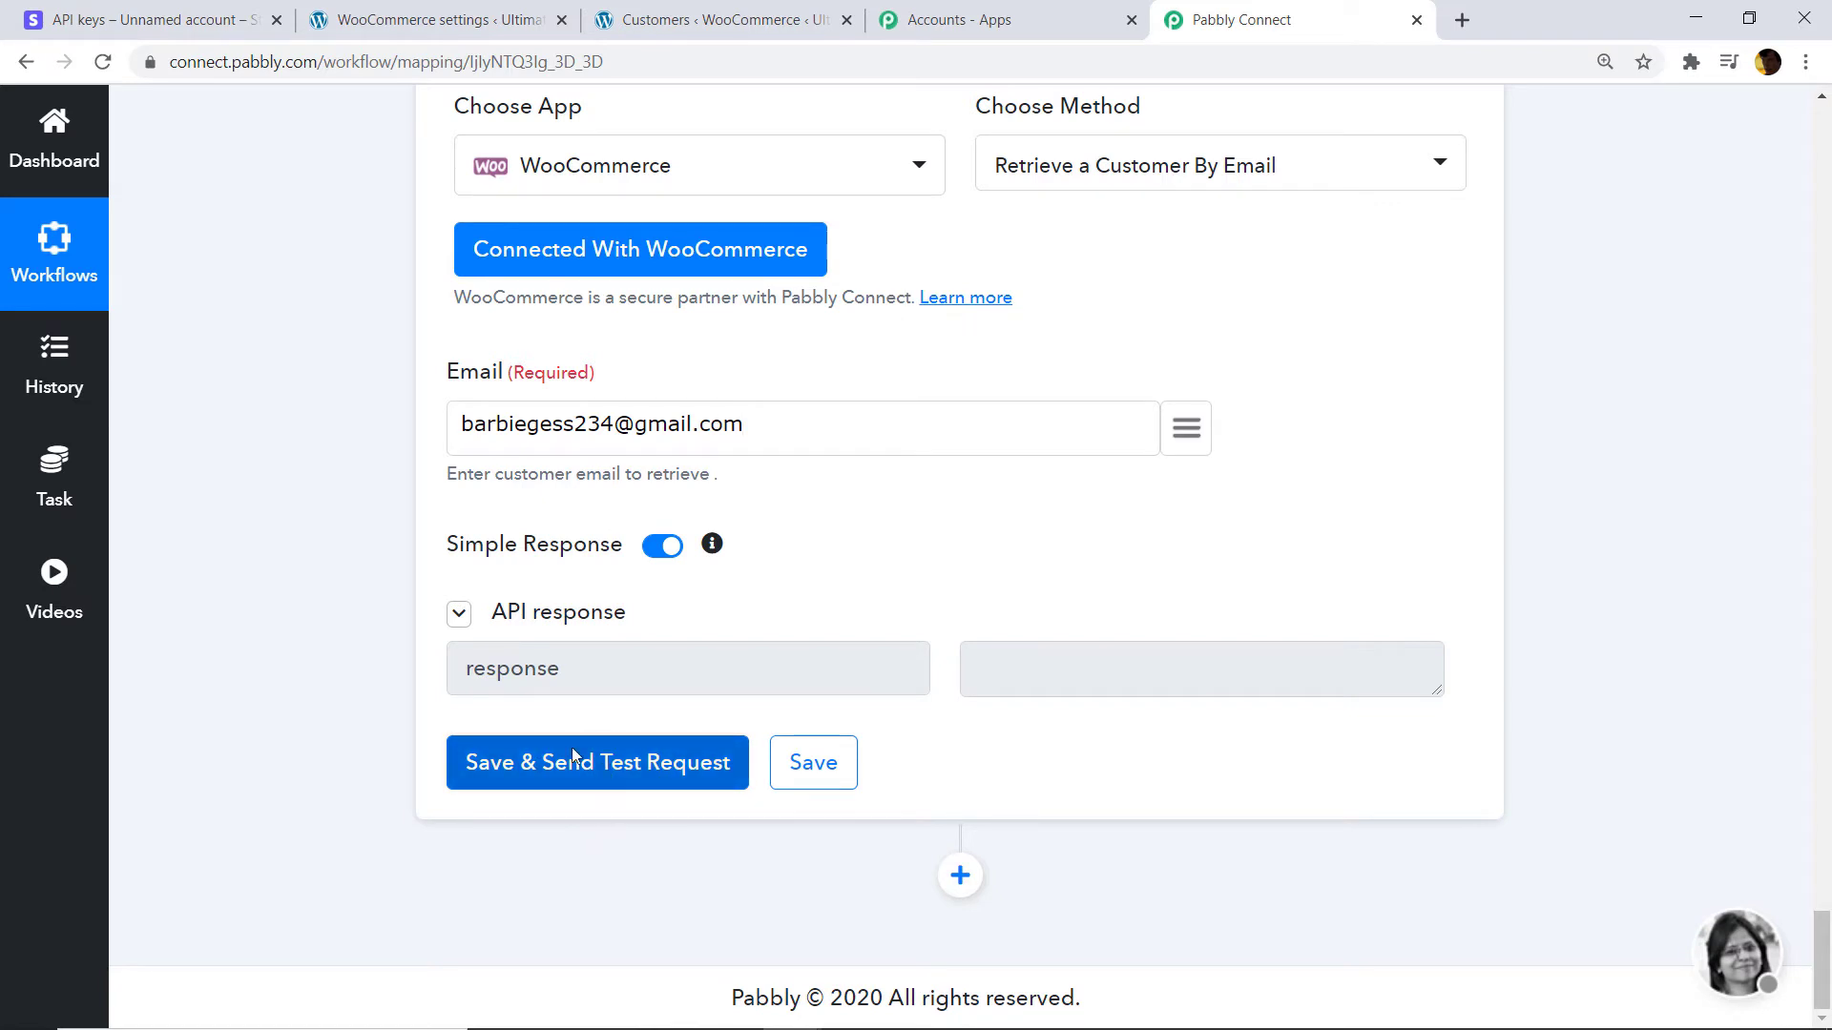
click(570, 747)
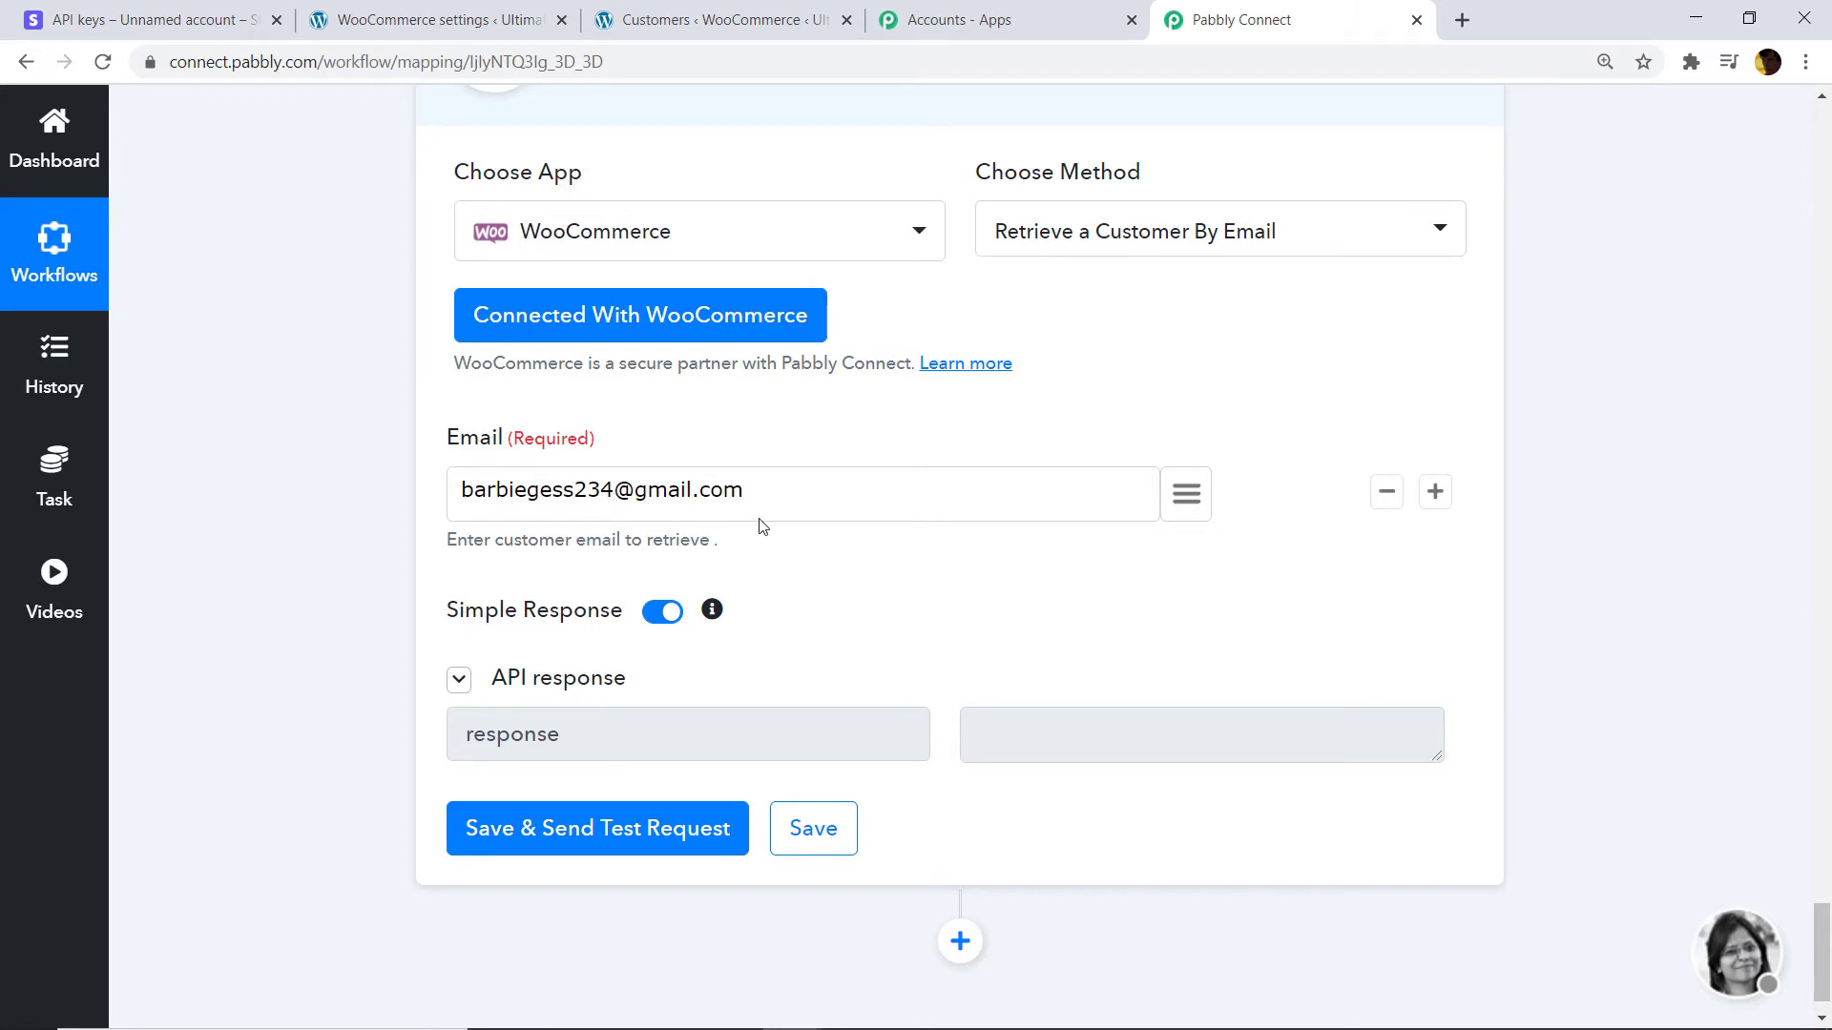
click(710, 20)
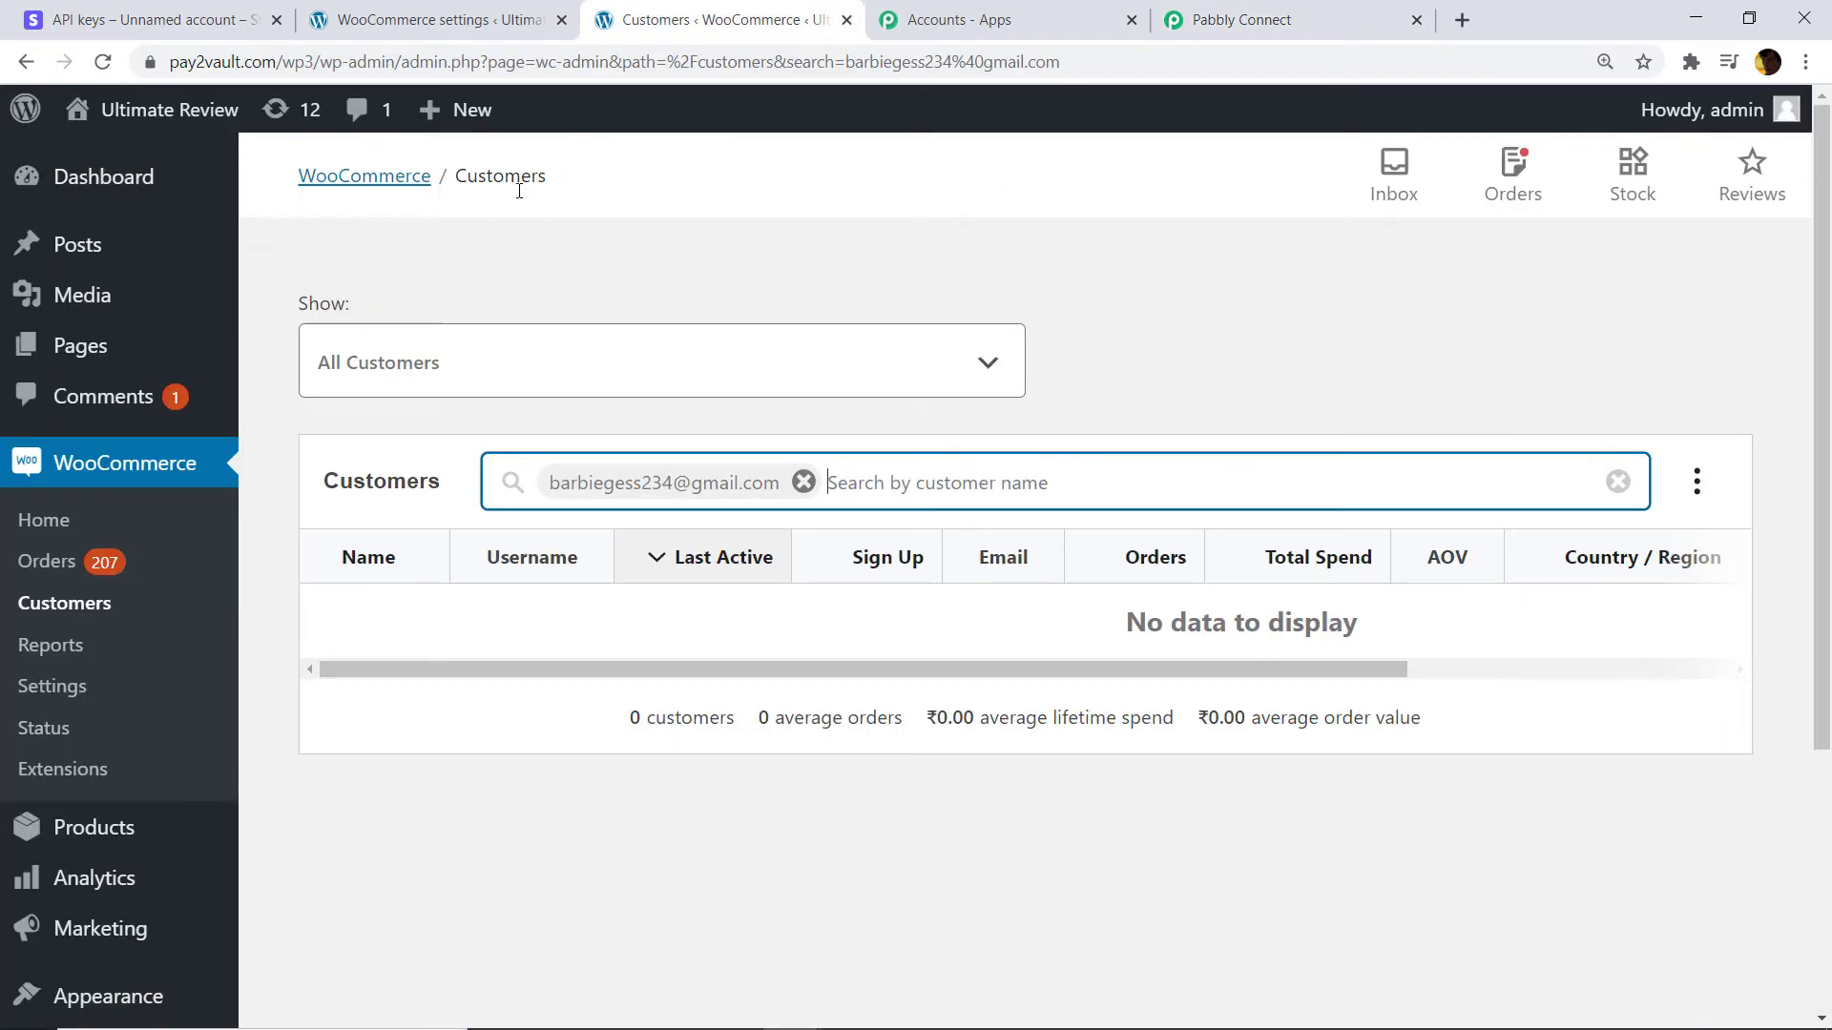
Clear the customer search and copy an existing customer's email from the full list.
click(804, 482)
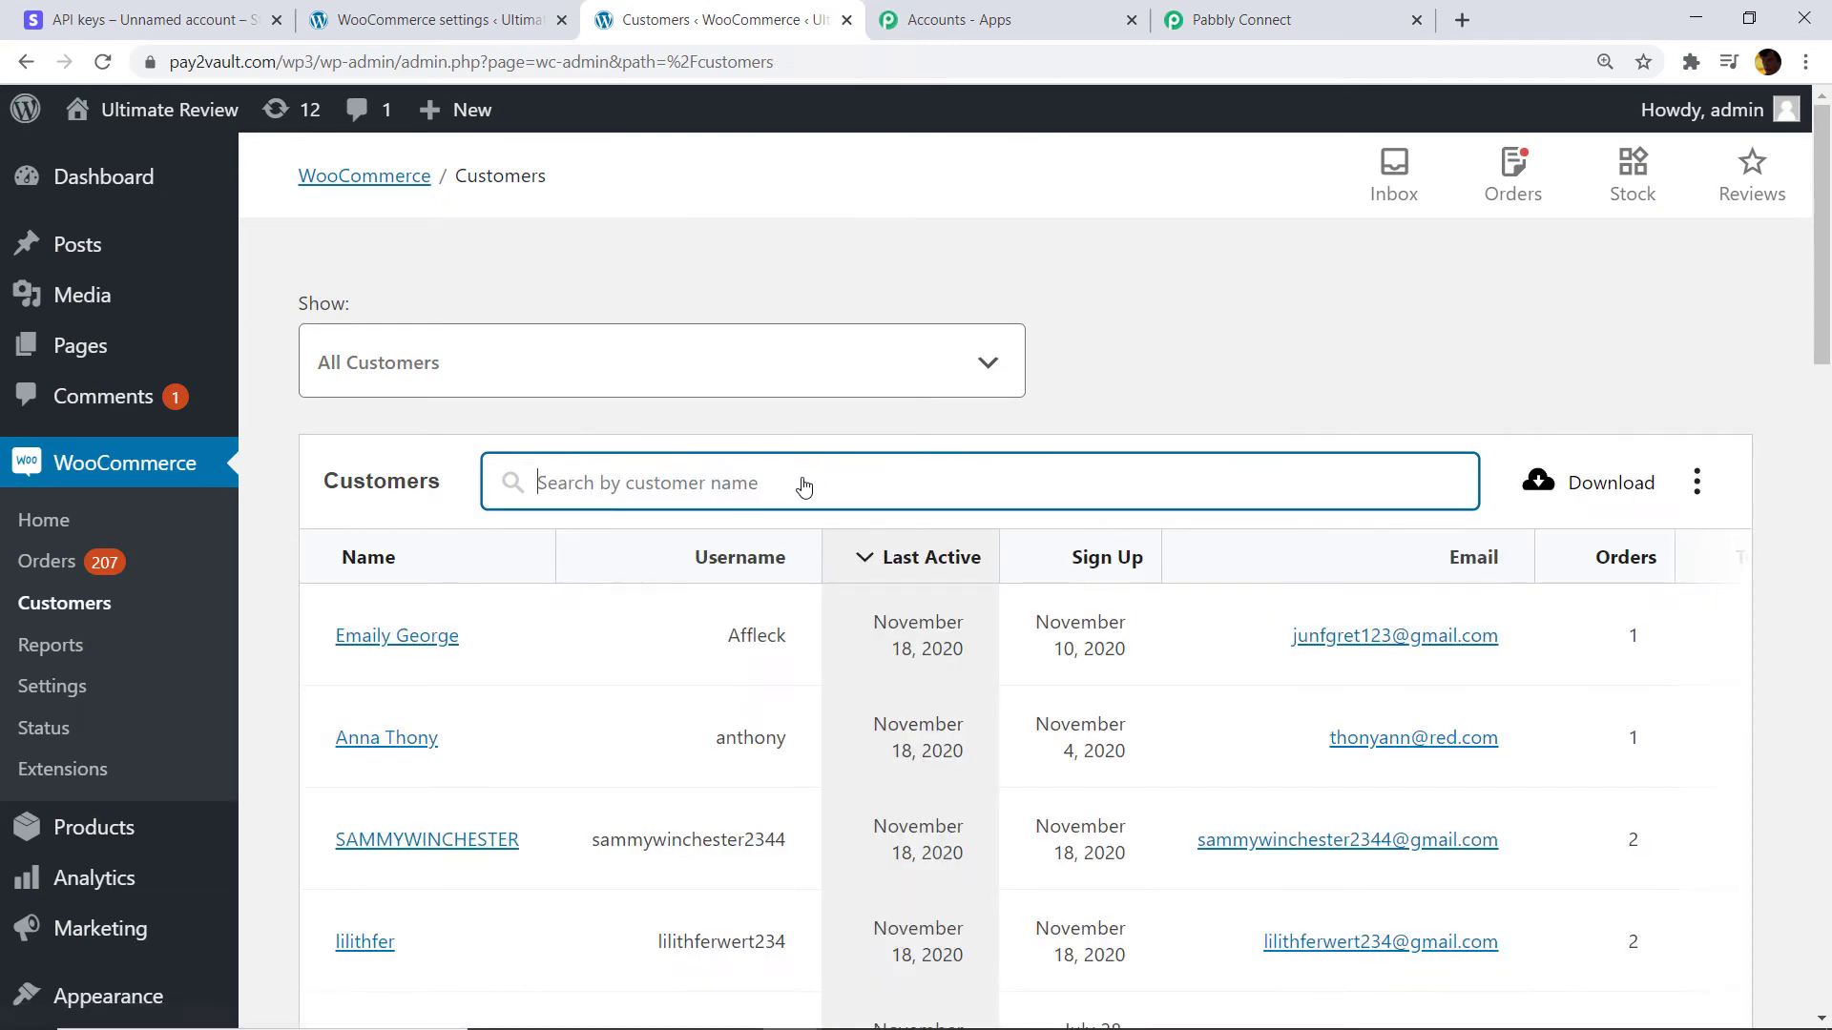
scroll(1030, 524, down, 1)
scroll(1029, 524, down, 5)
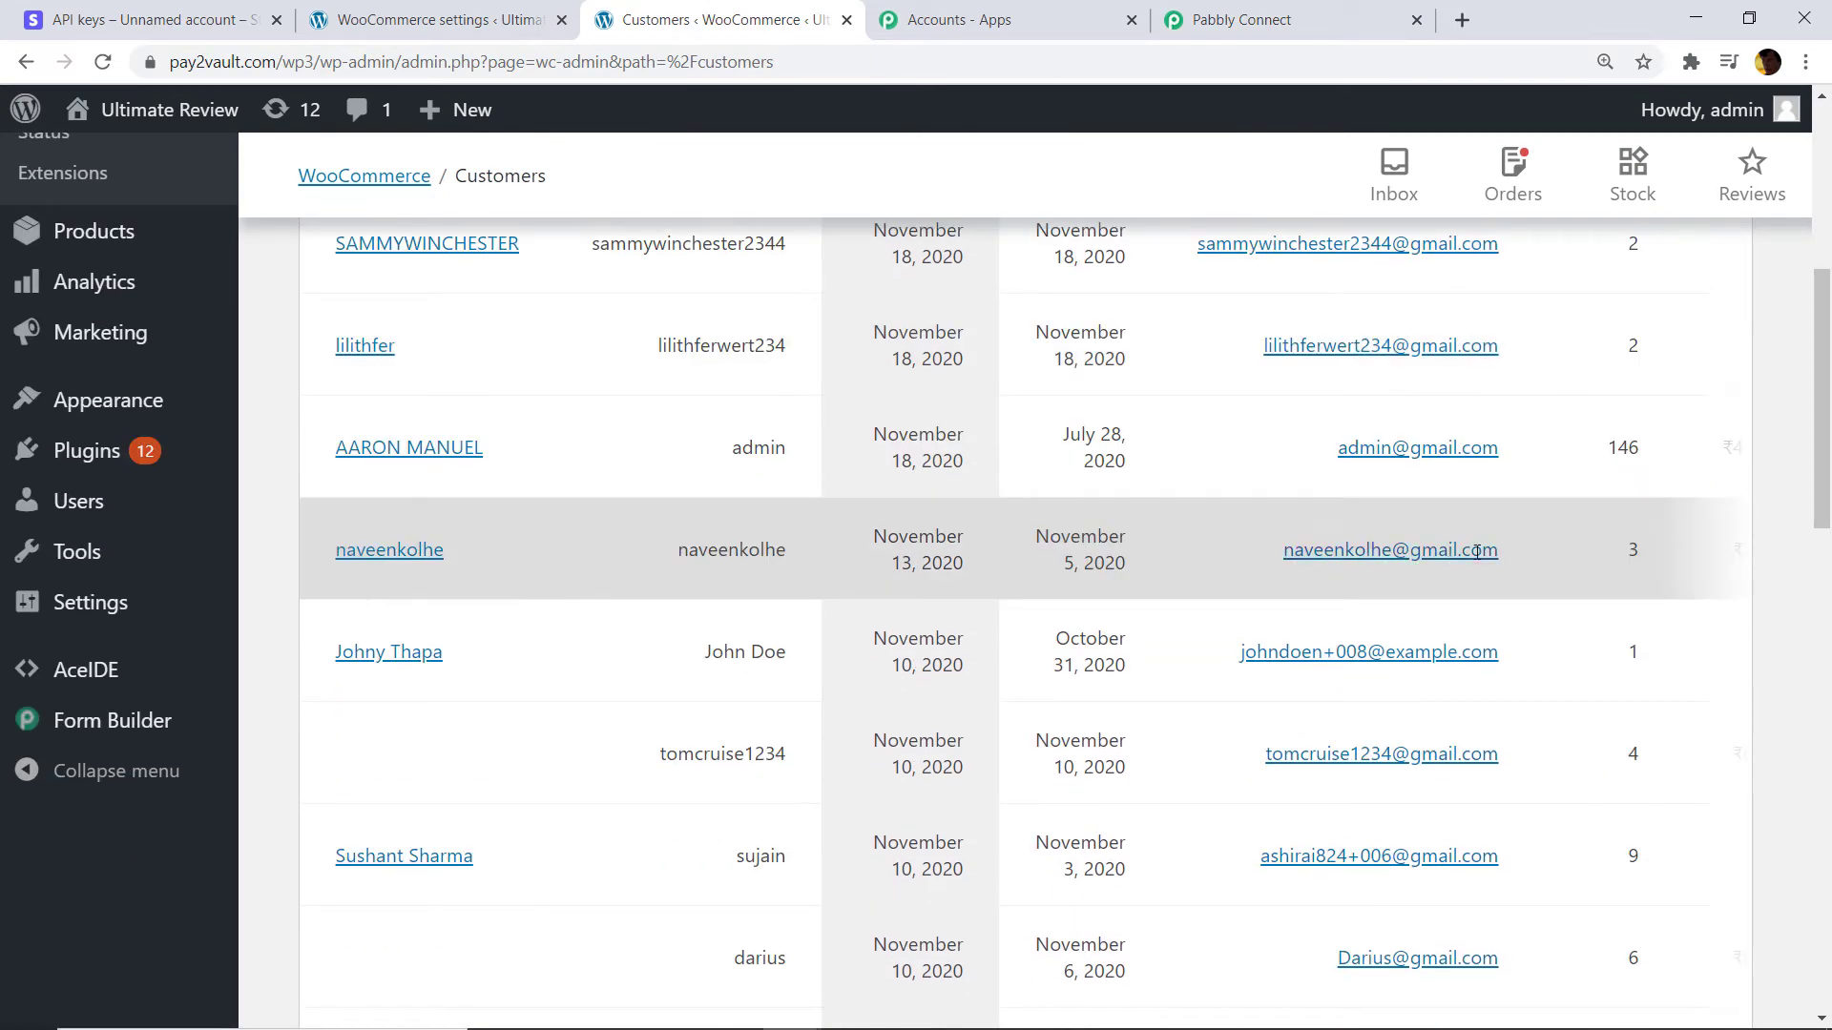
drag(1520, 552, 1280, 551)
right_click(1303, 552)
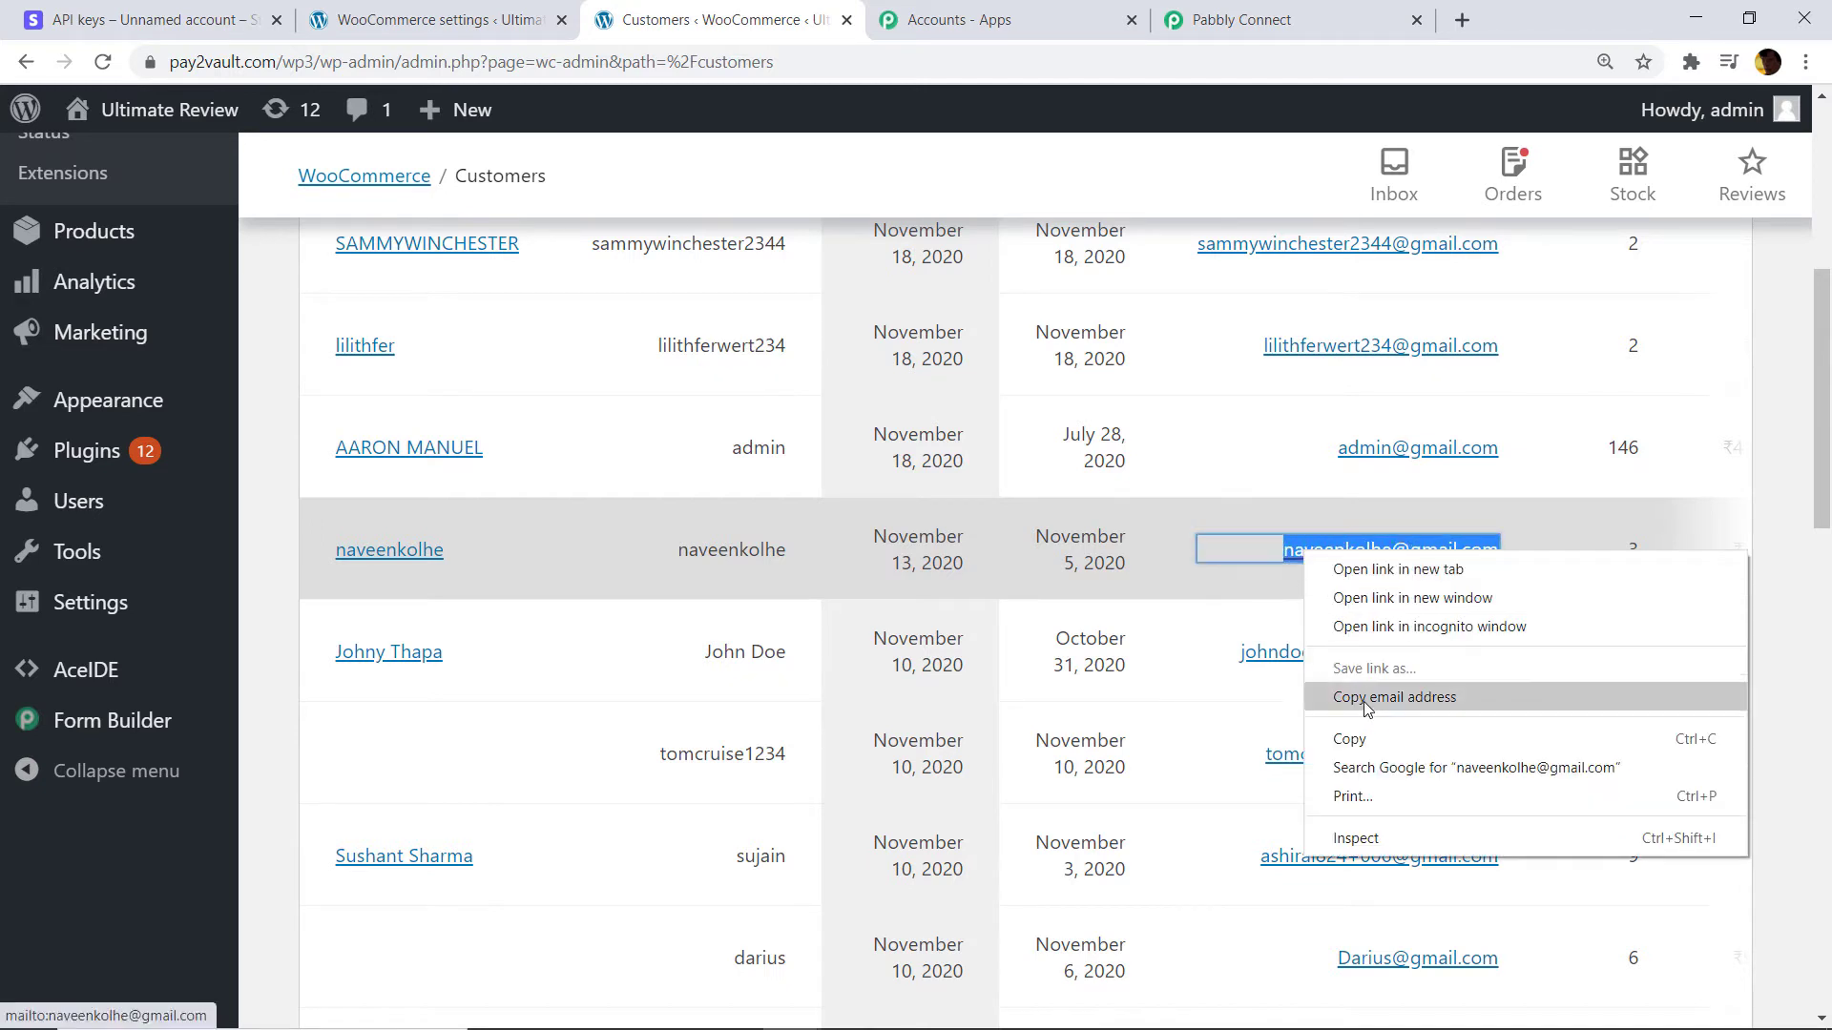
click(1365, 739)
click(1240, 19)
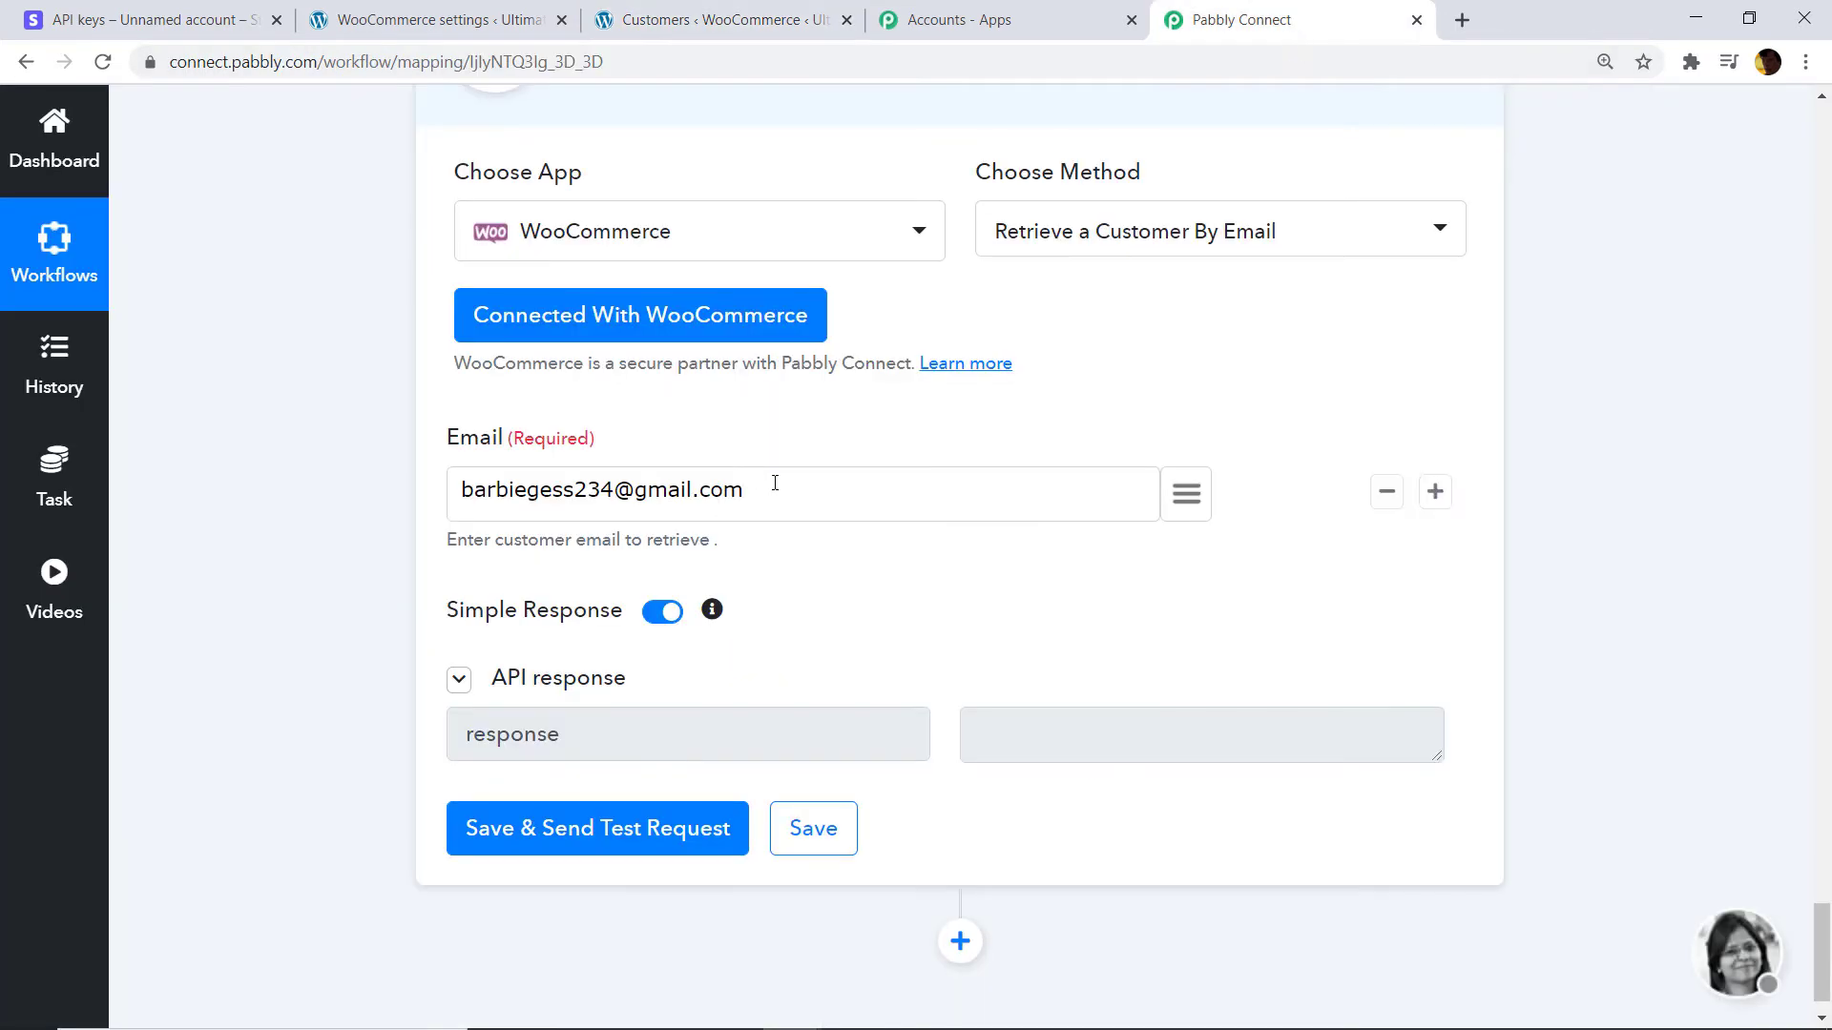
Replace the Email value with the existing customer's address and test, retrieving customer id 121.
drag(768, 490, 415, 502)
key(BackSpace)
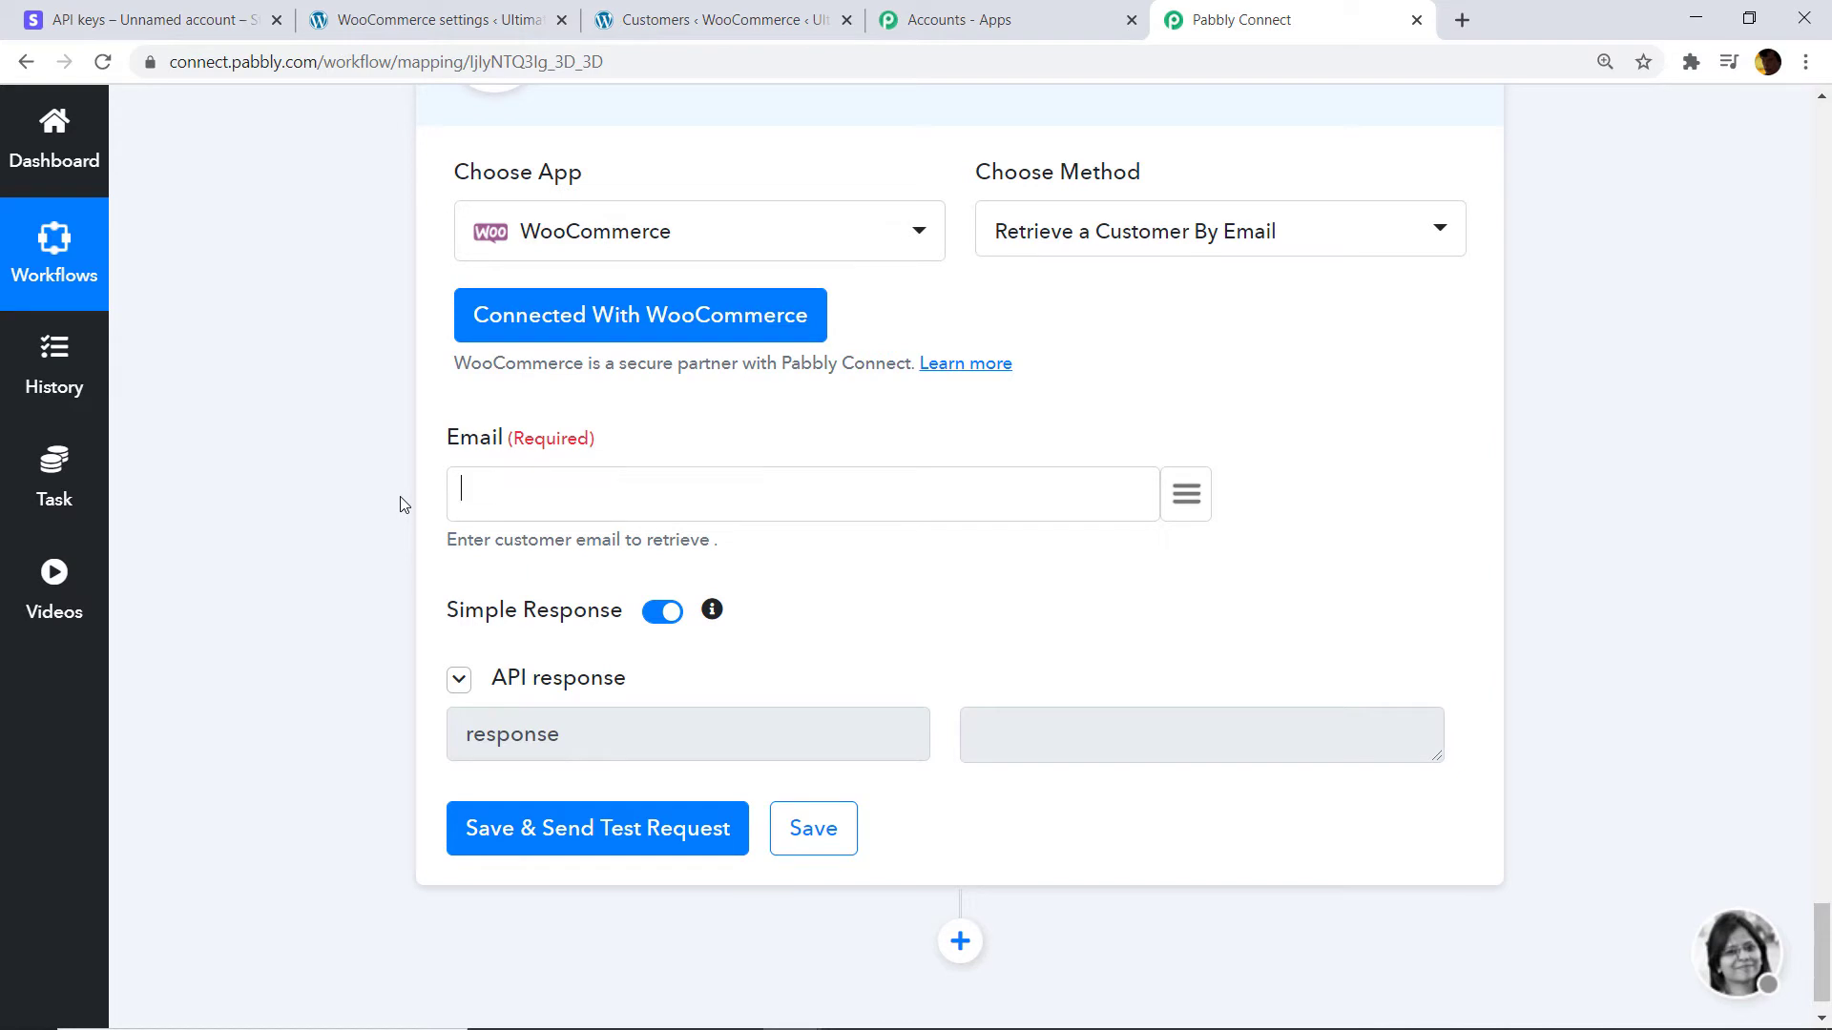
key(ctrl+v)
click(579, 828)
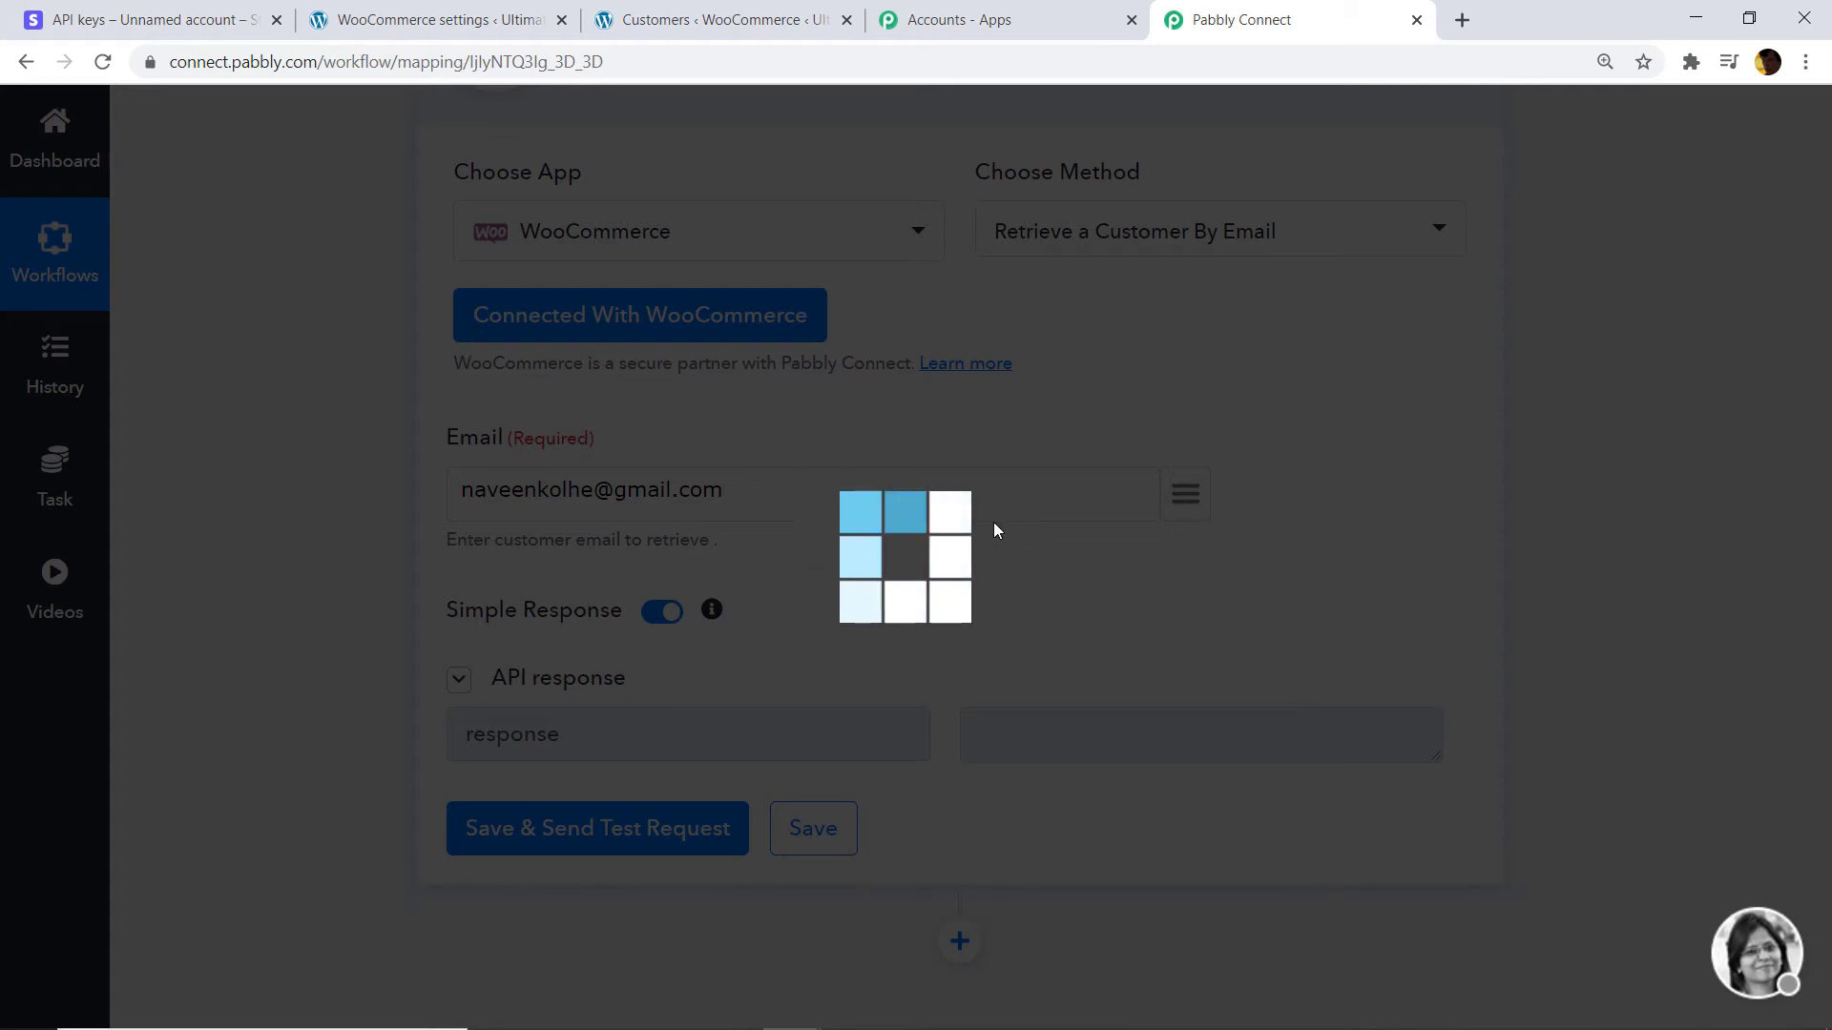
scroll(877, 511, down, 2)
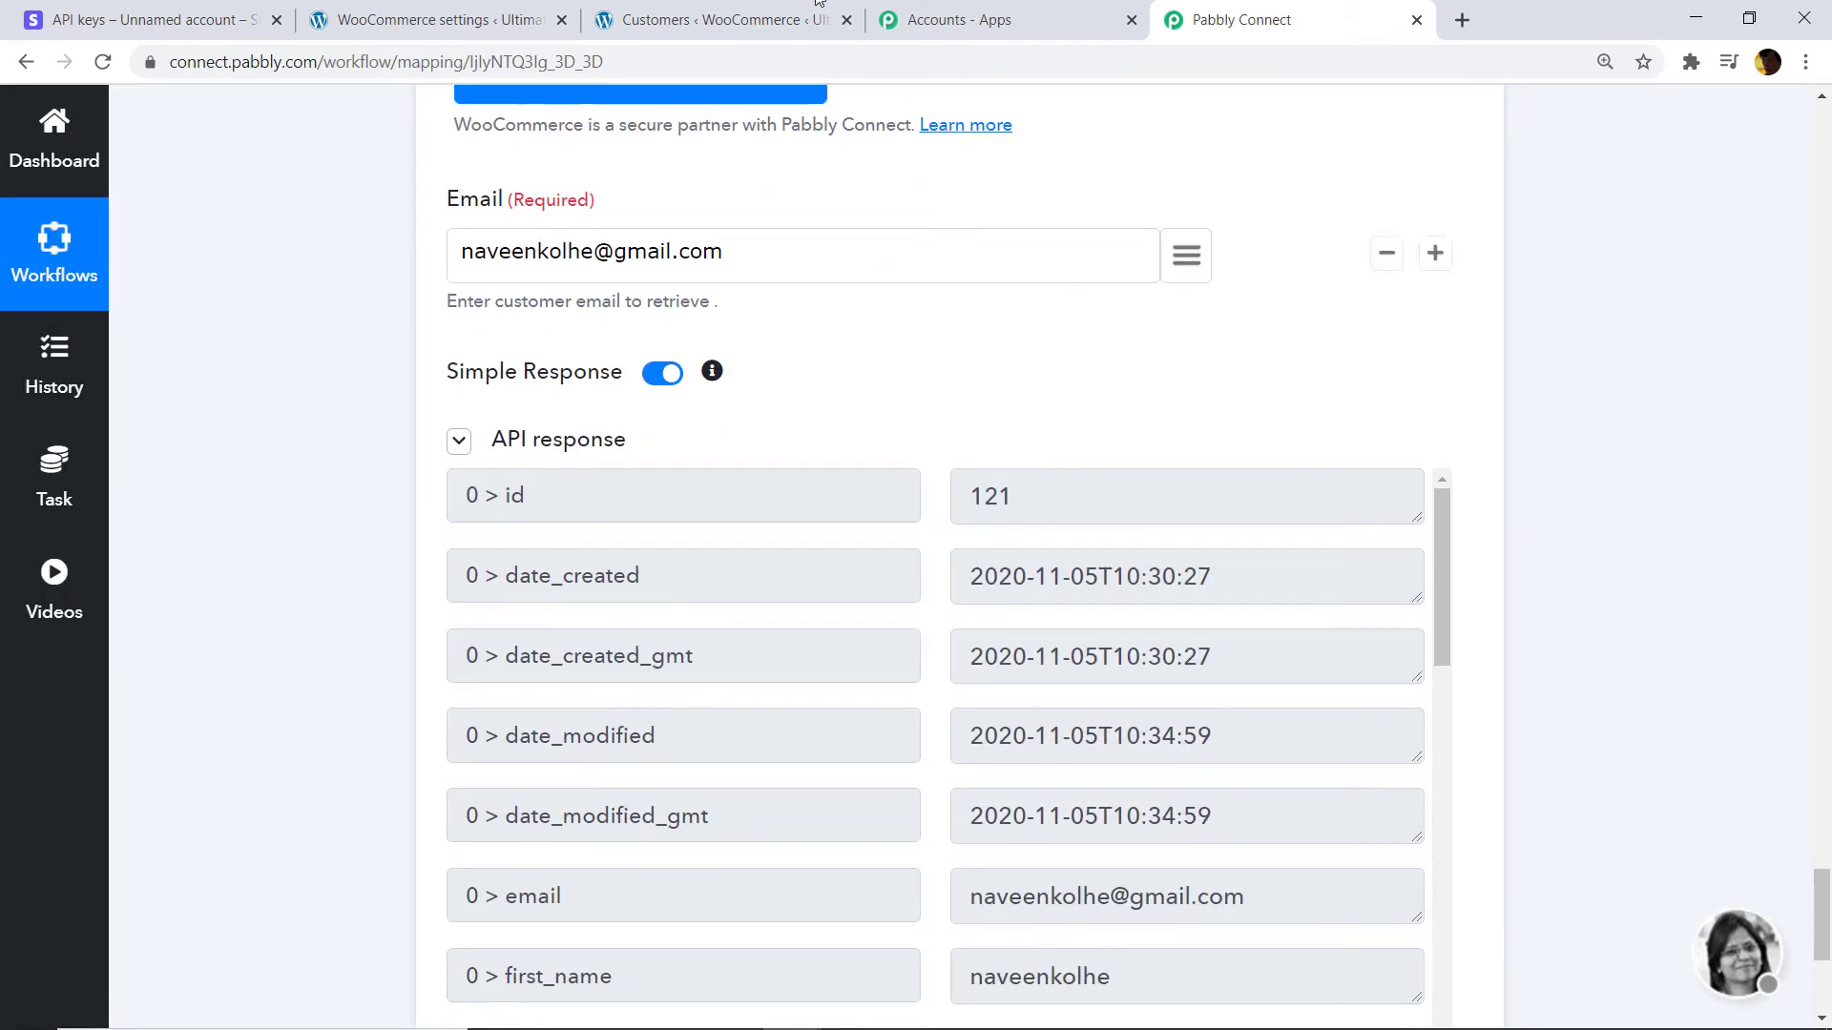
click(725, 19)
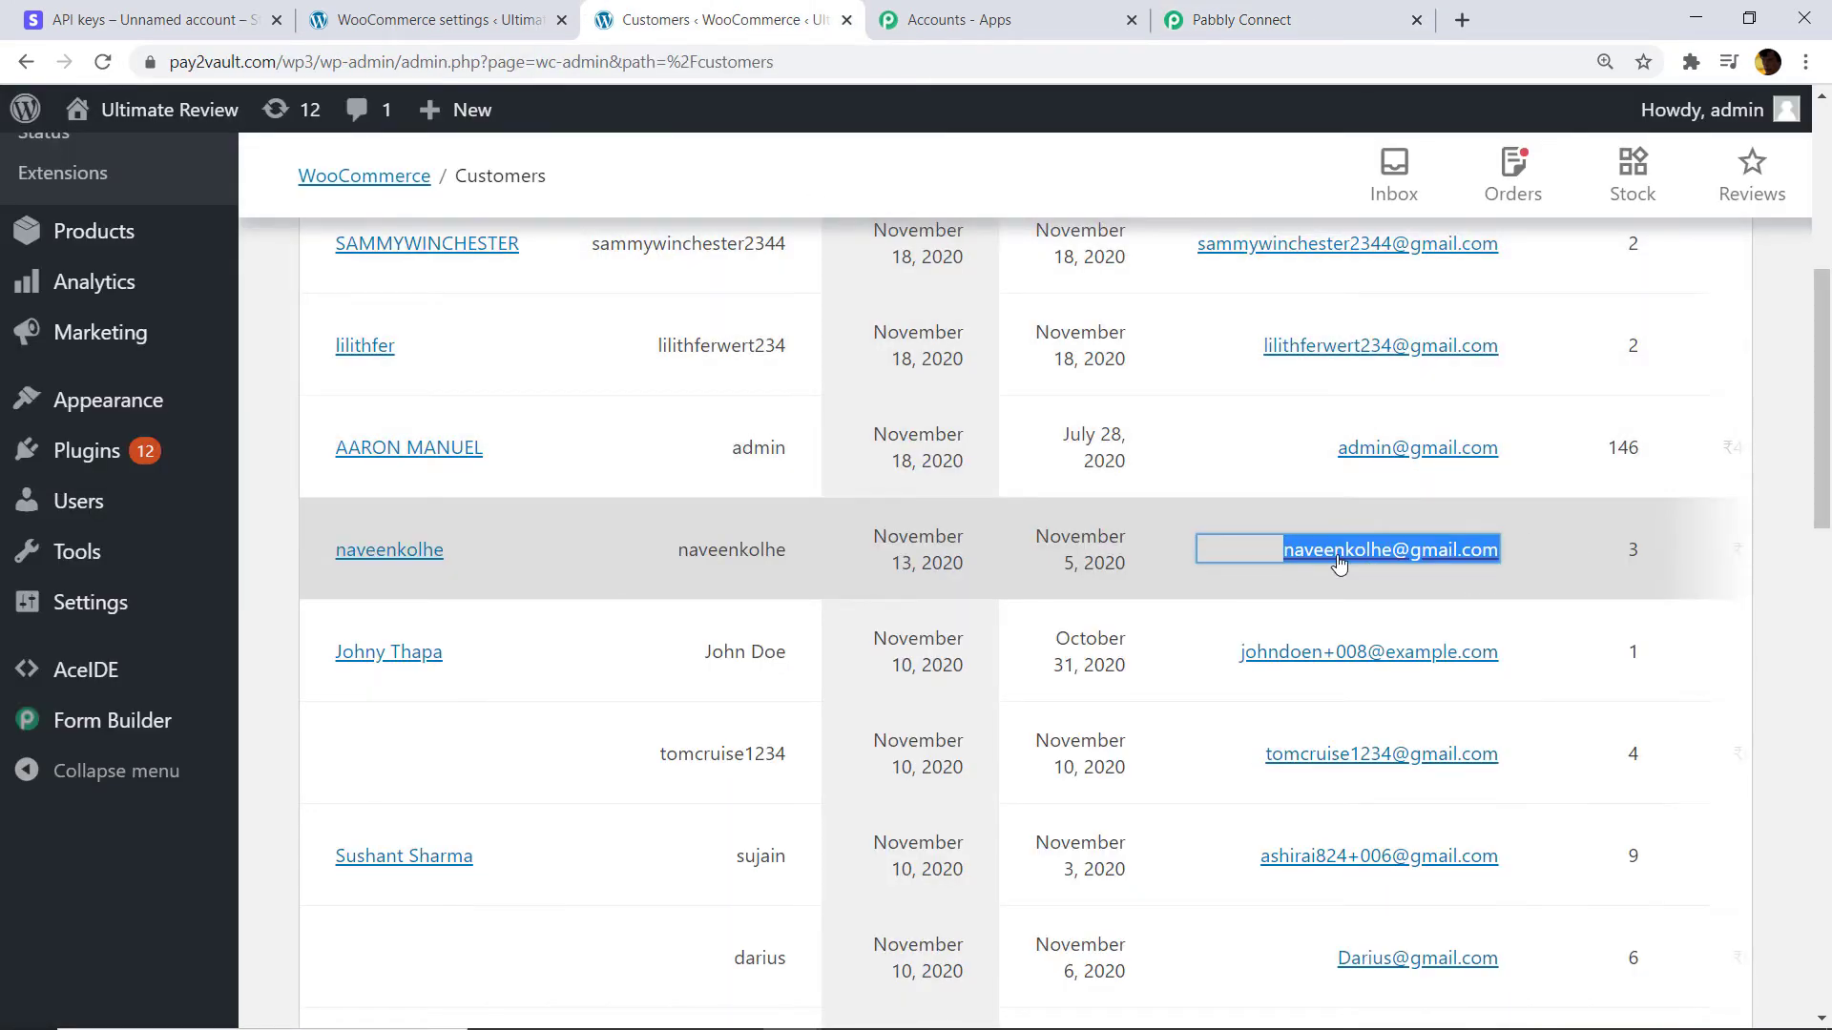
click(1247, 18)
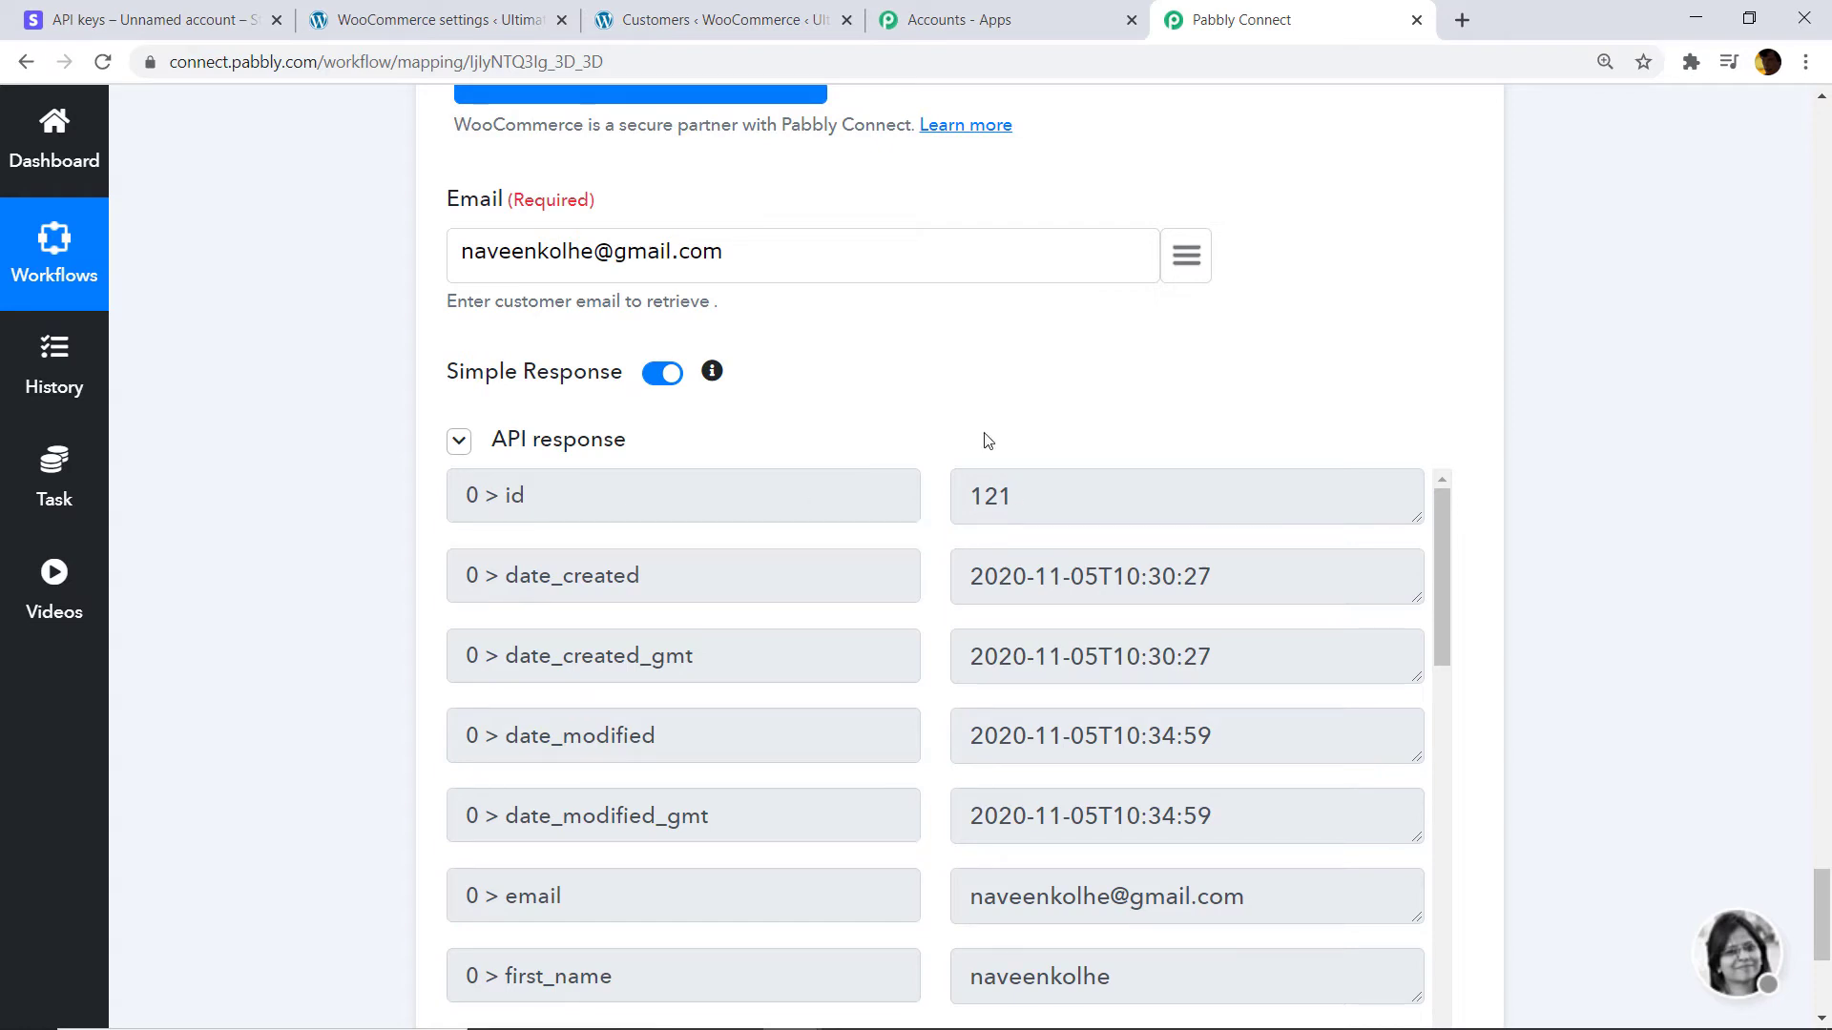
Map '2. email' from Stripe: Retrieve a Customer into Email and retest, returning id 262.
drag(781, 245, 456, 259)
key(BackSpace)
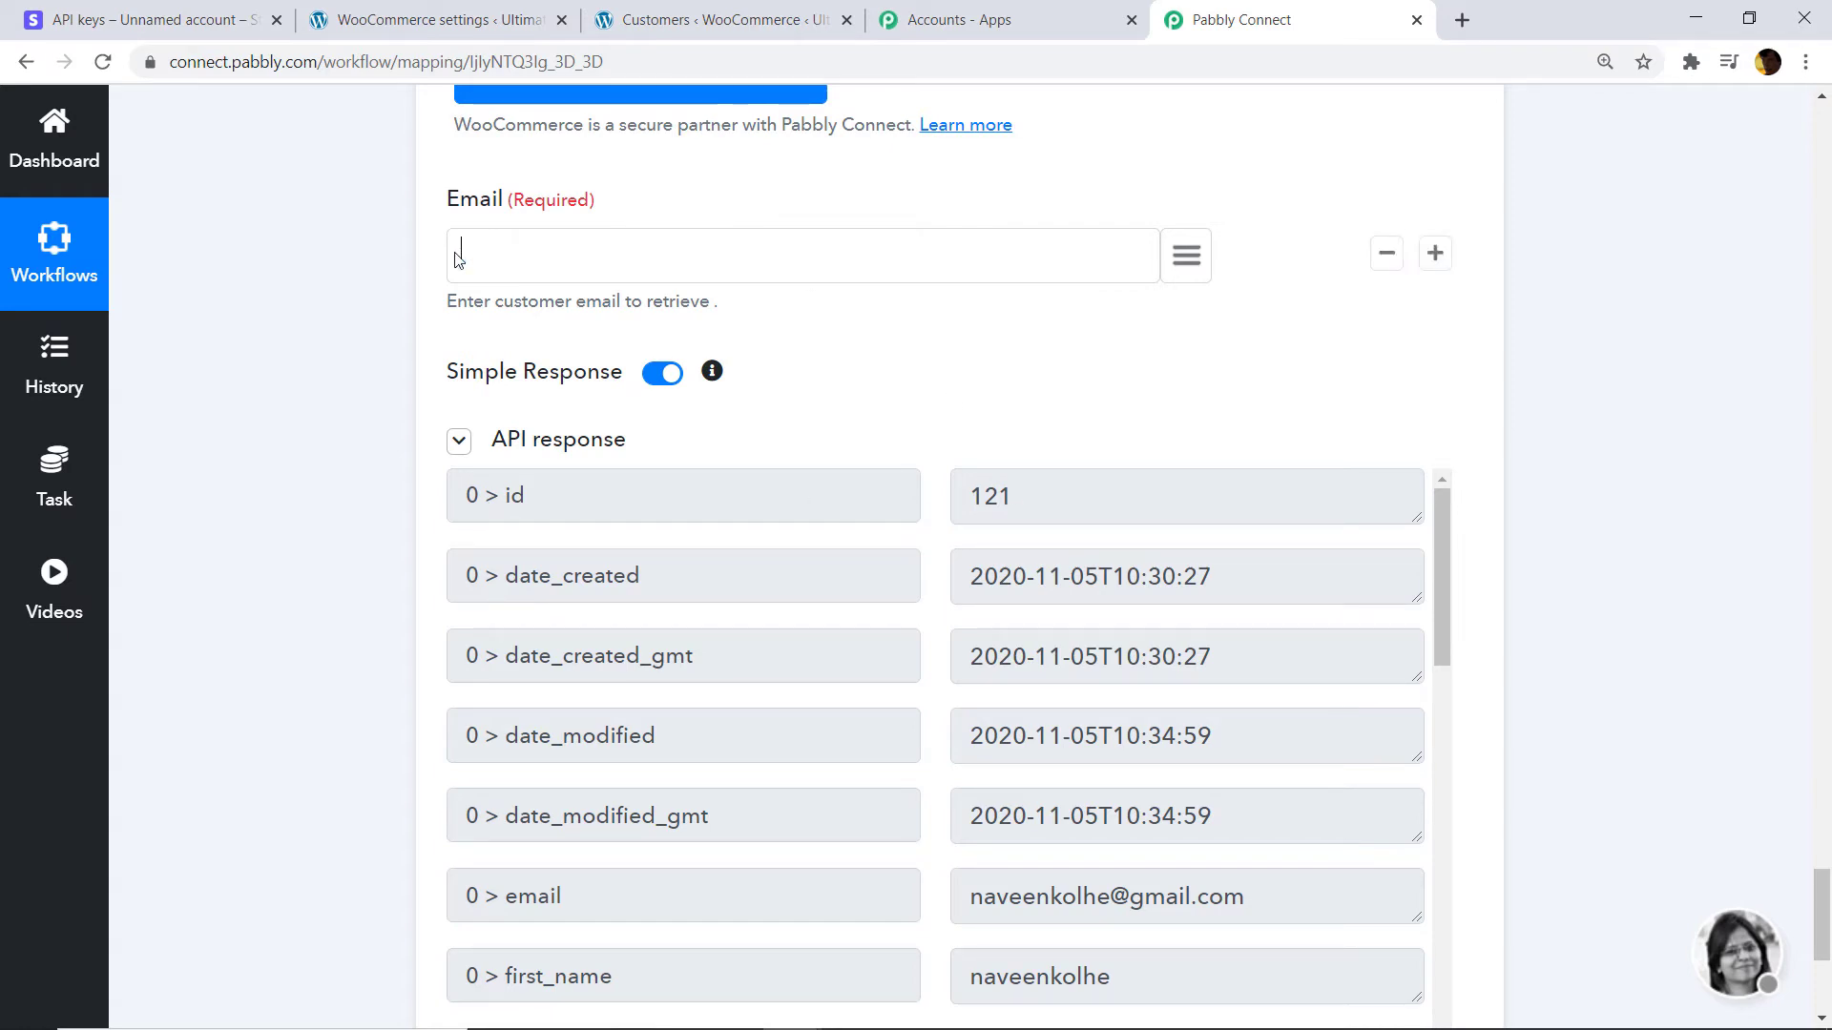
click(1185, 255)
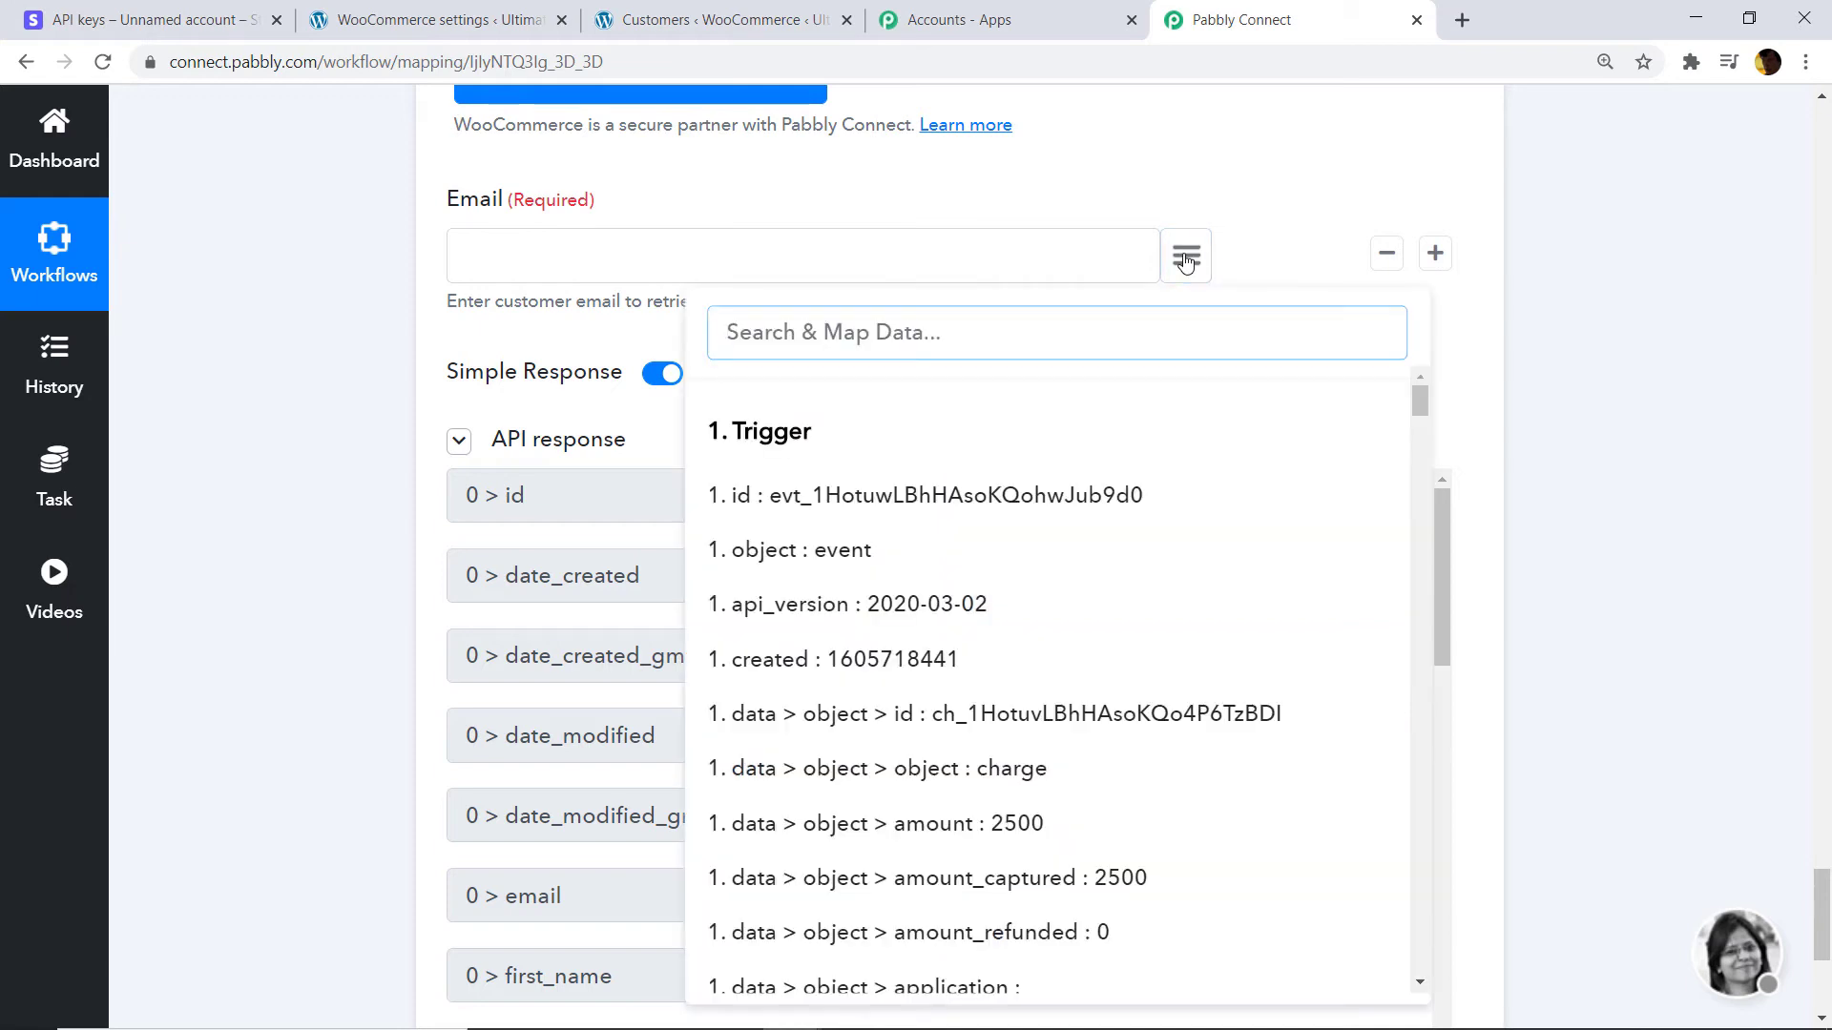
text(email)
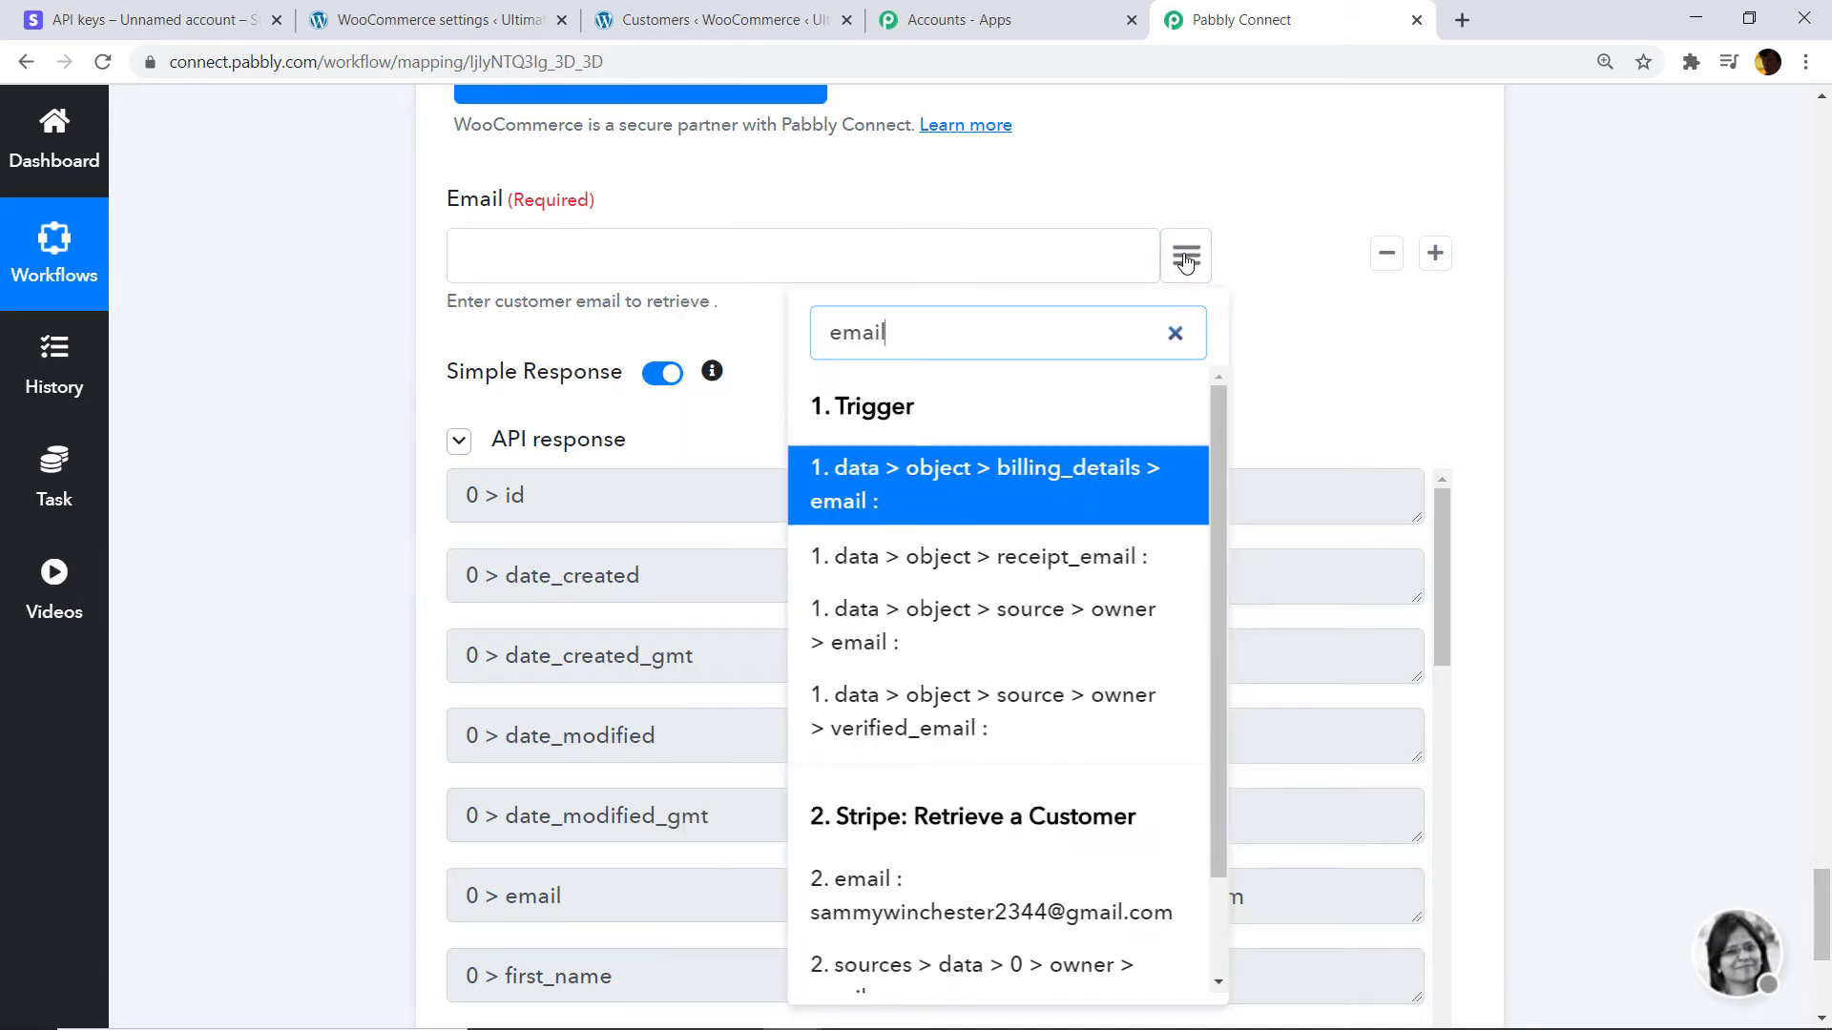
scroll(989, 621, down, 2)
click(914, 784)
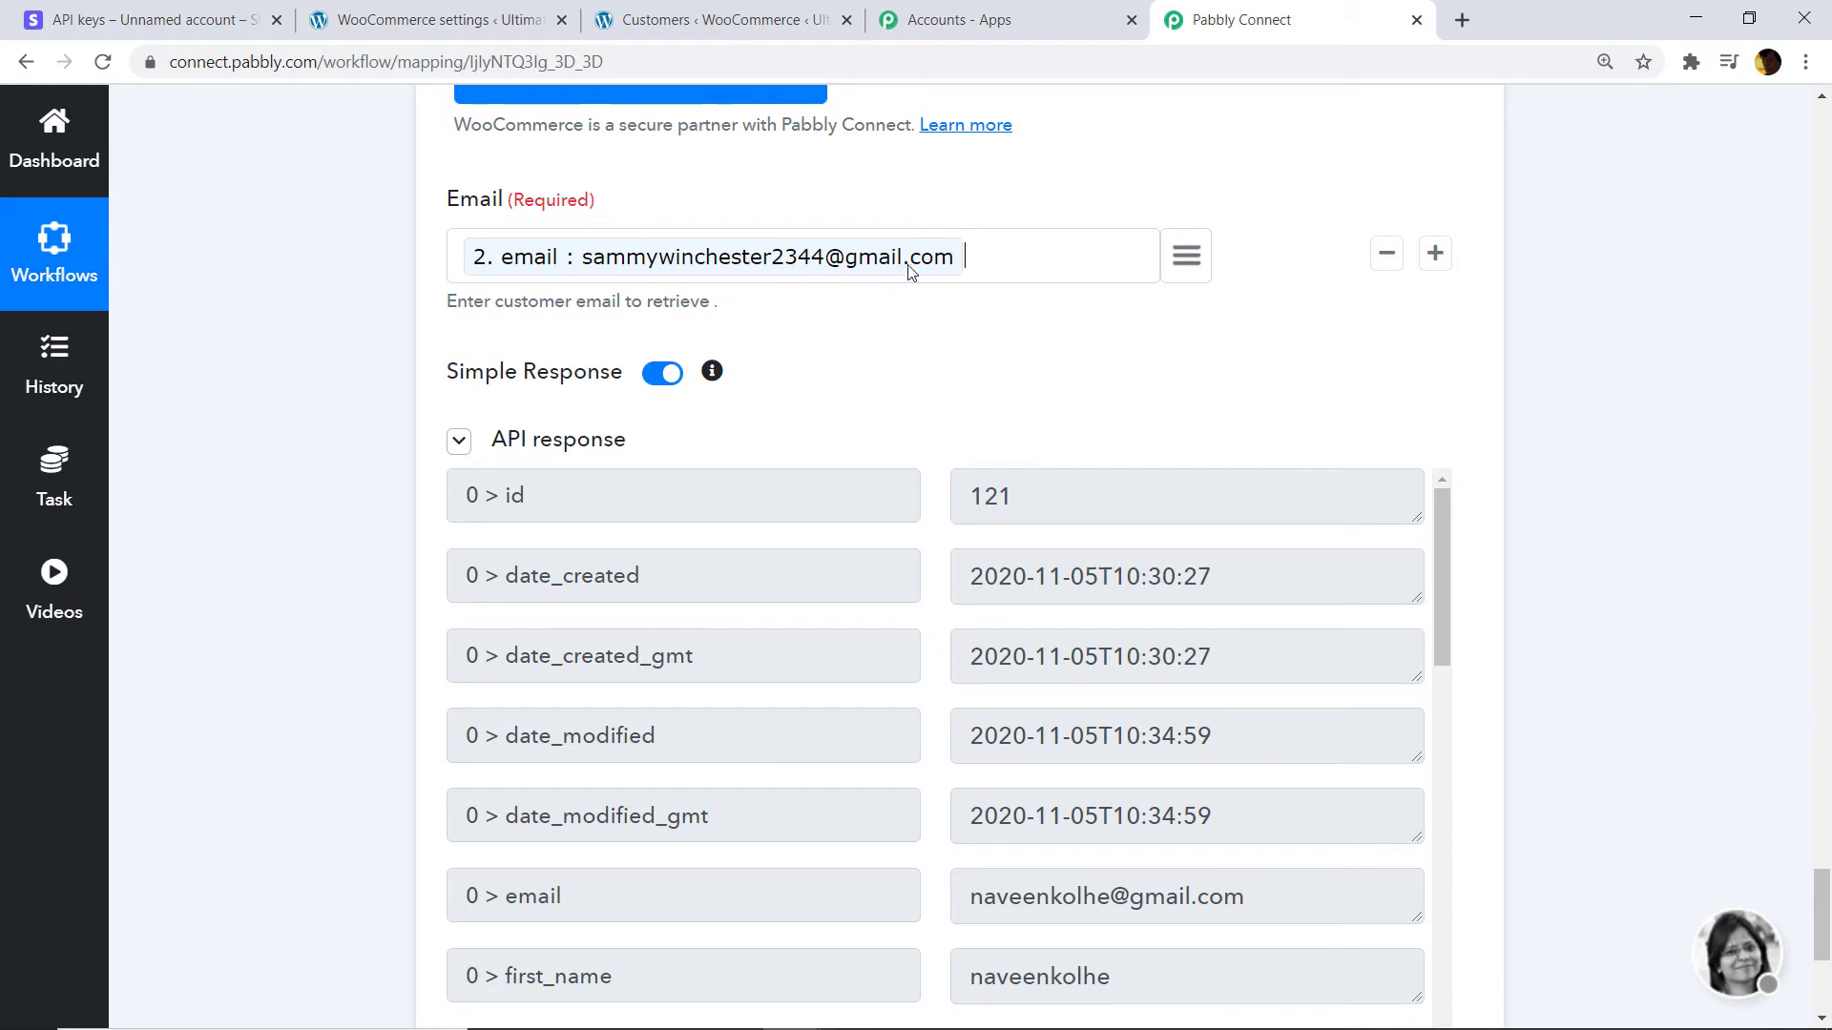
scroll(1481, 400, down, 3)
scroll(1826, 890, down, 3)
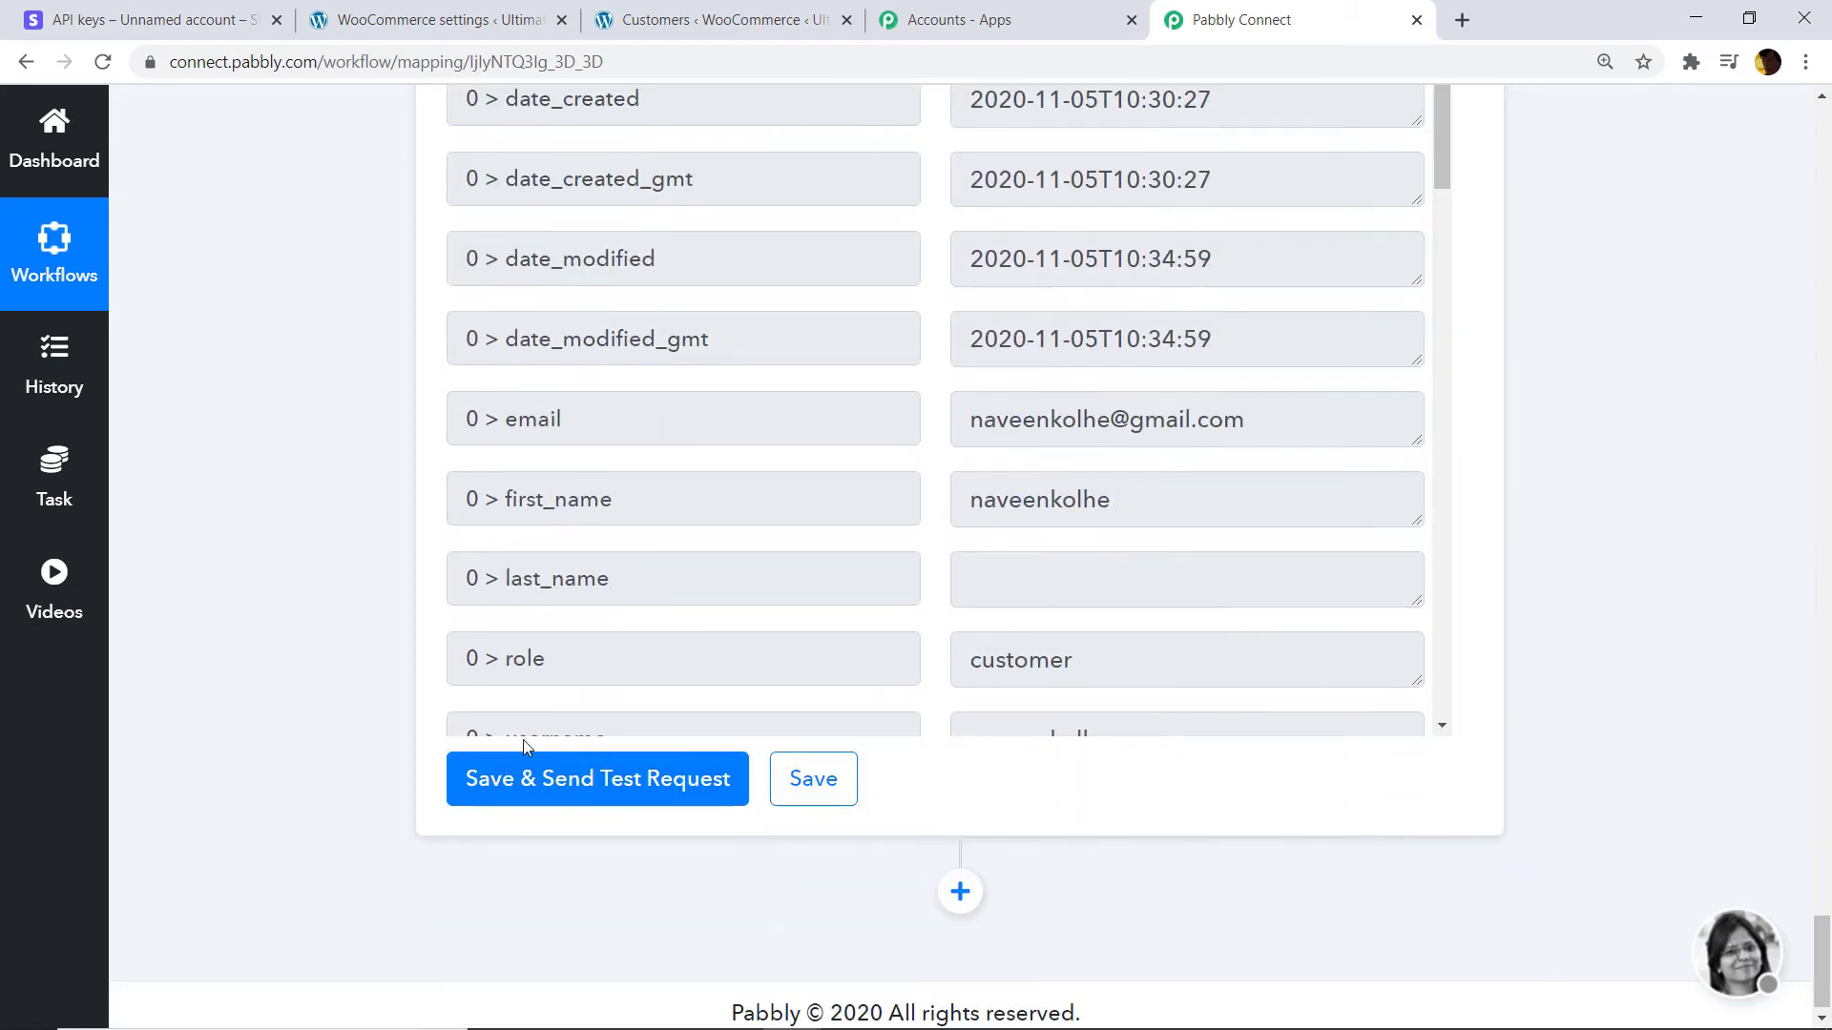
click(519, 784)
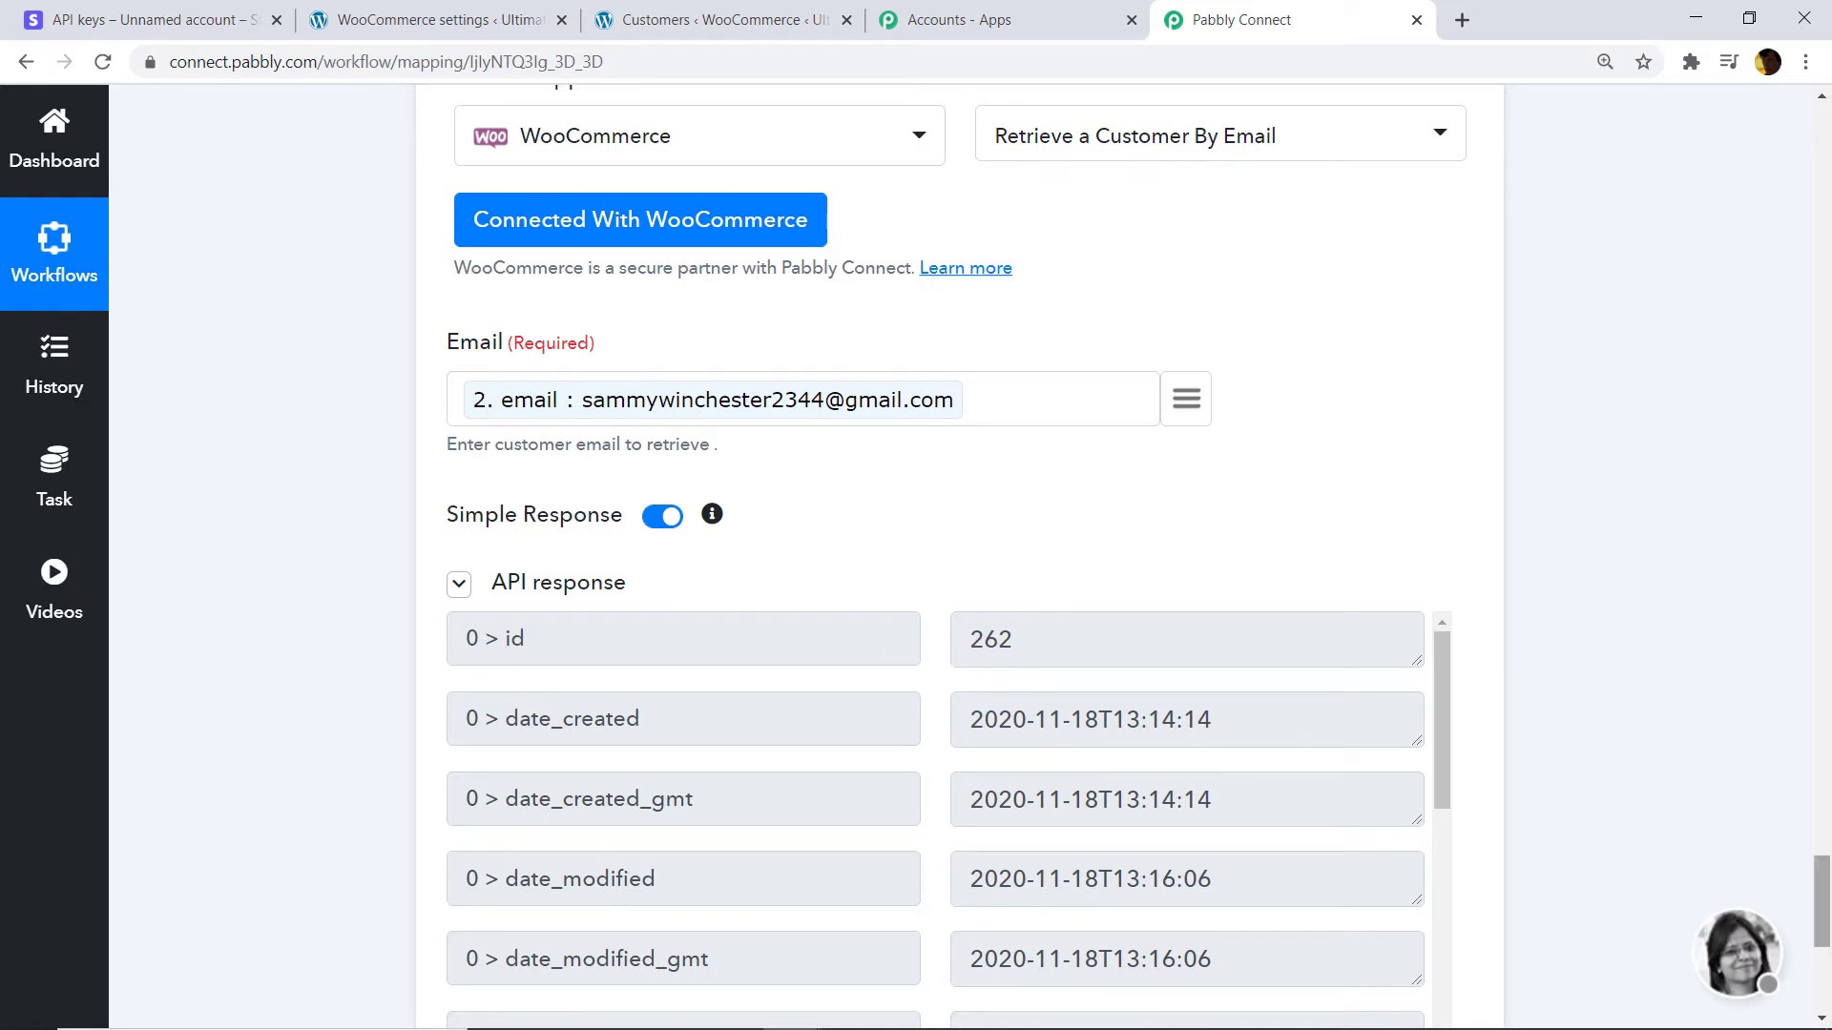
scroll(790, 325, down, 4)
scroll(1259, 444, up, 1)
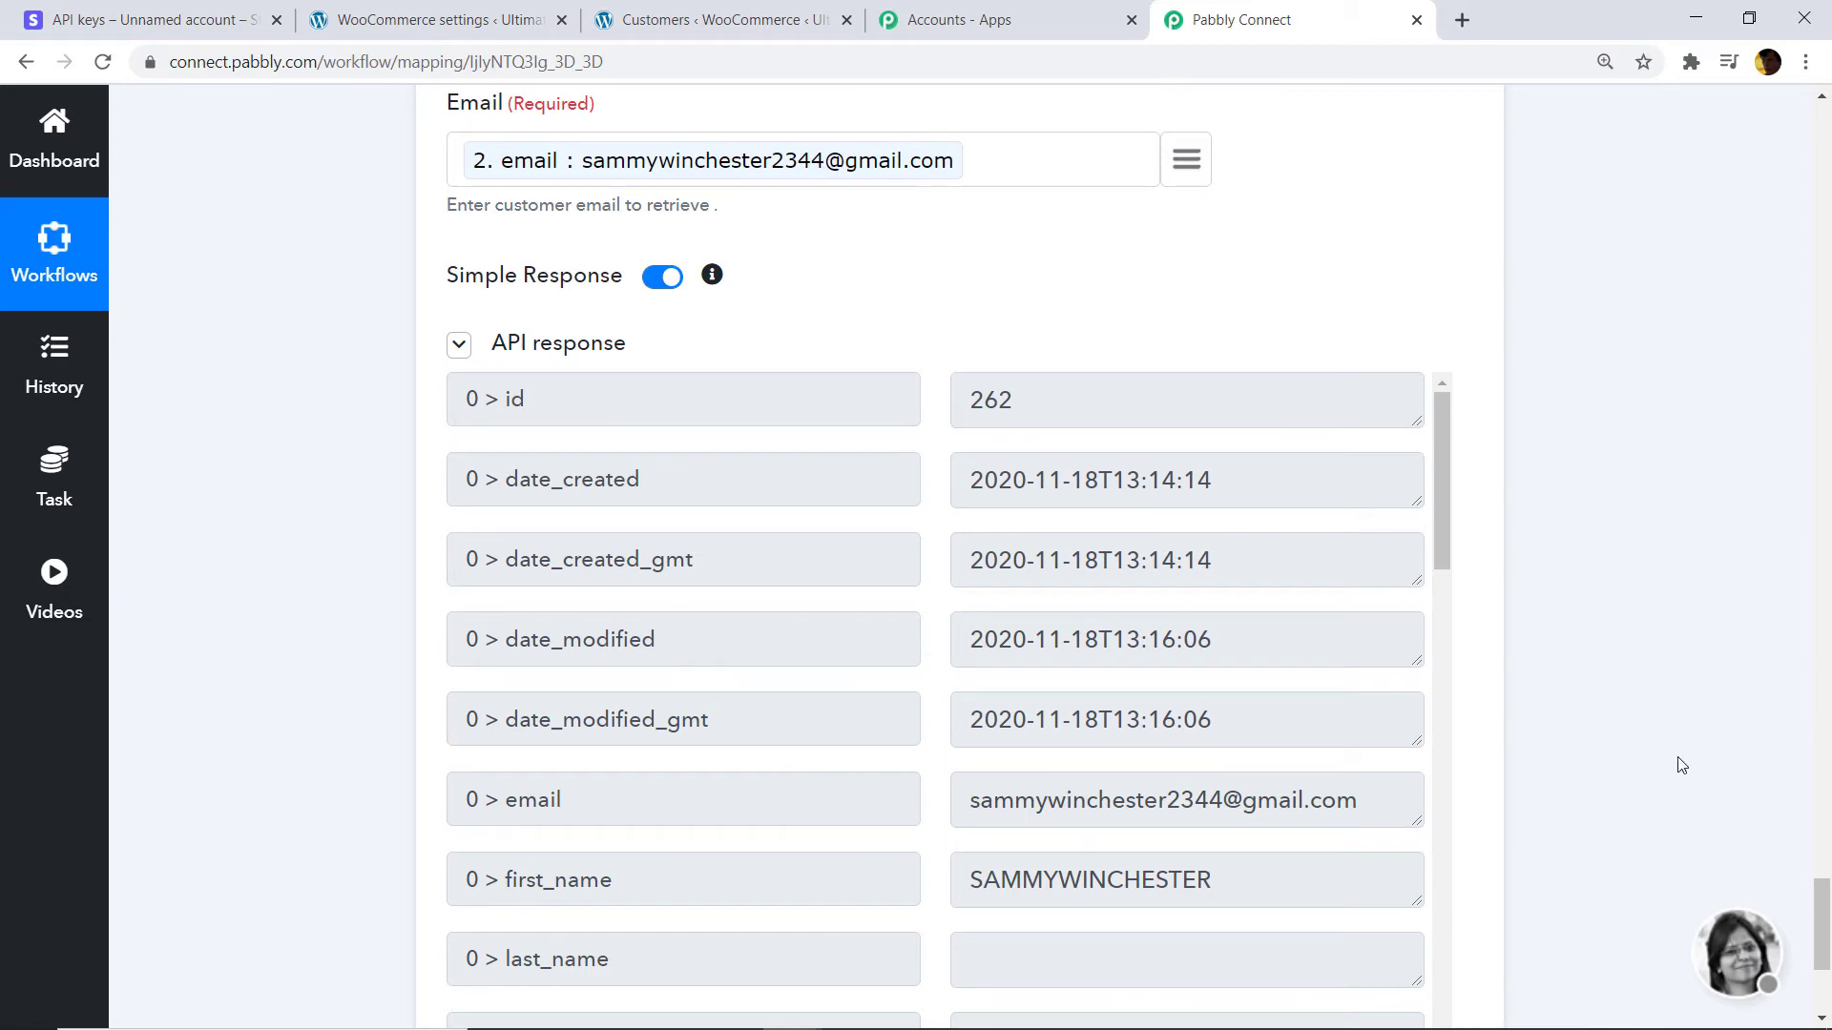
drag(1824, 924, 1823, 964)
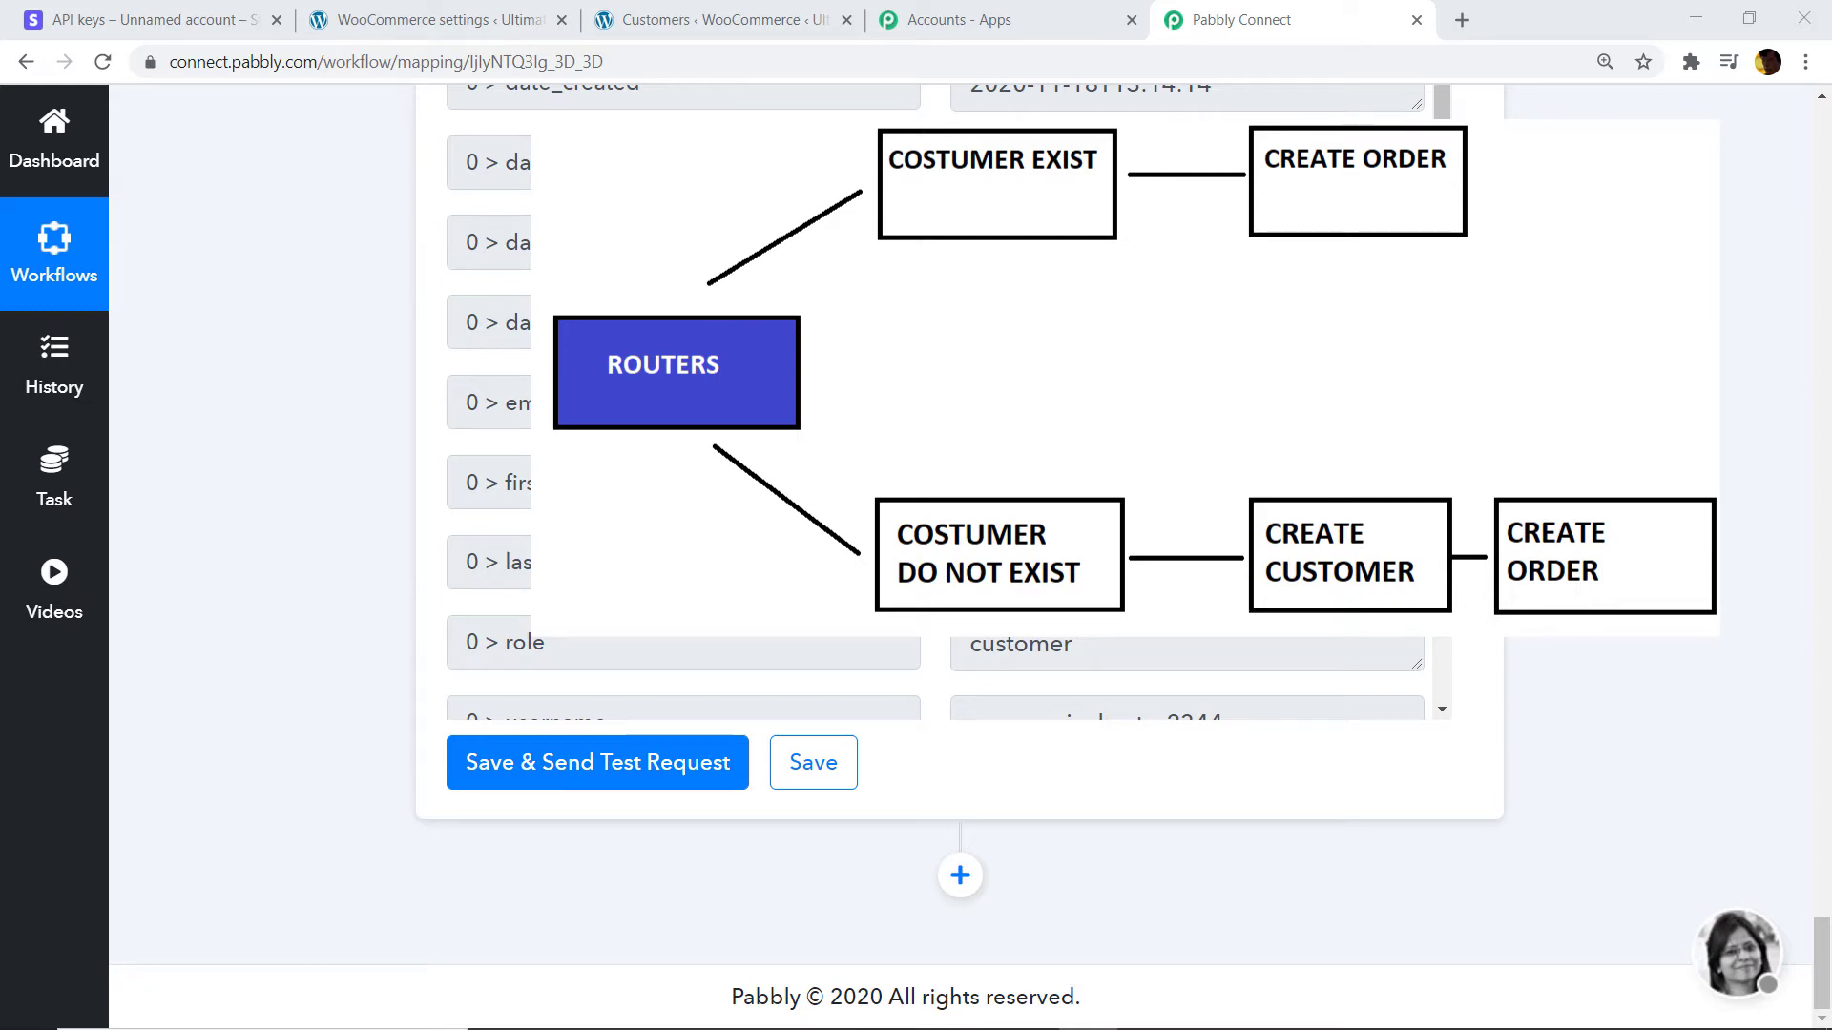
click(961, 874)
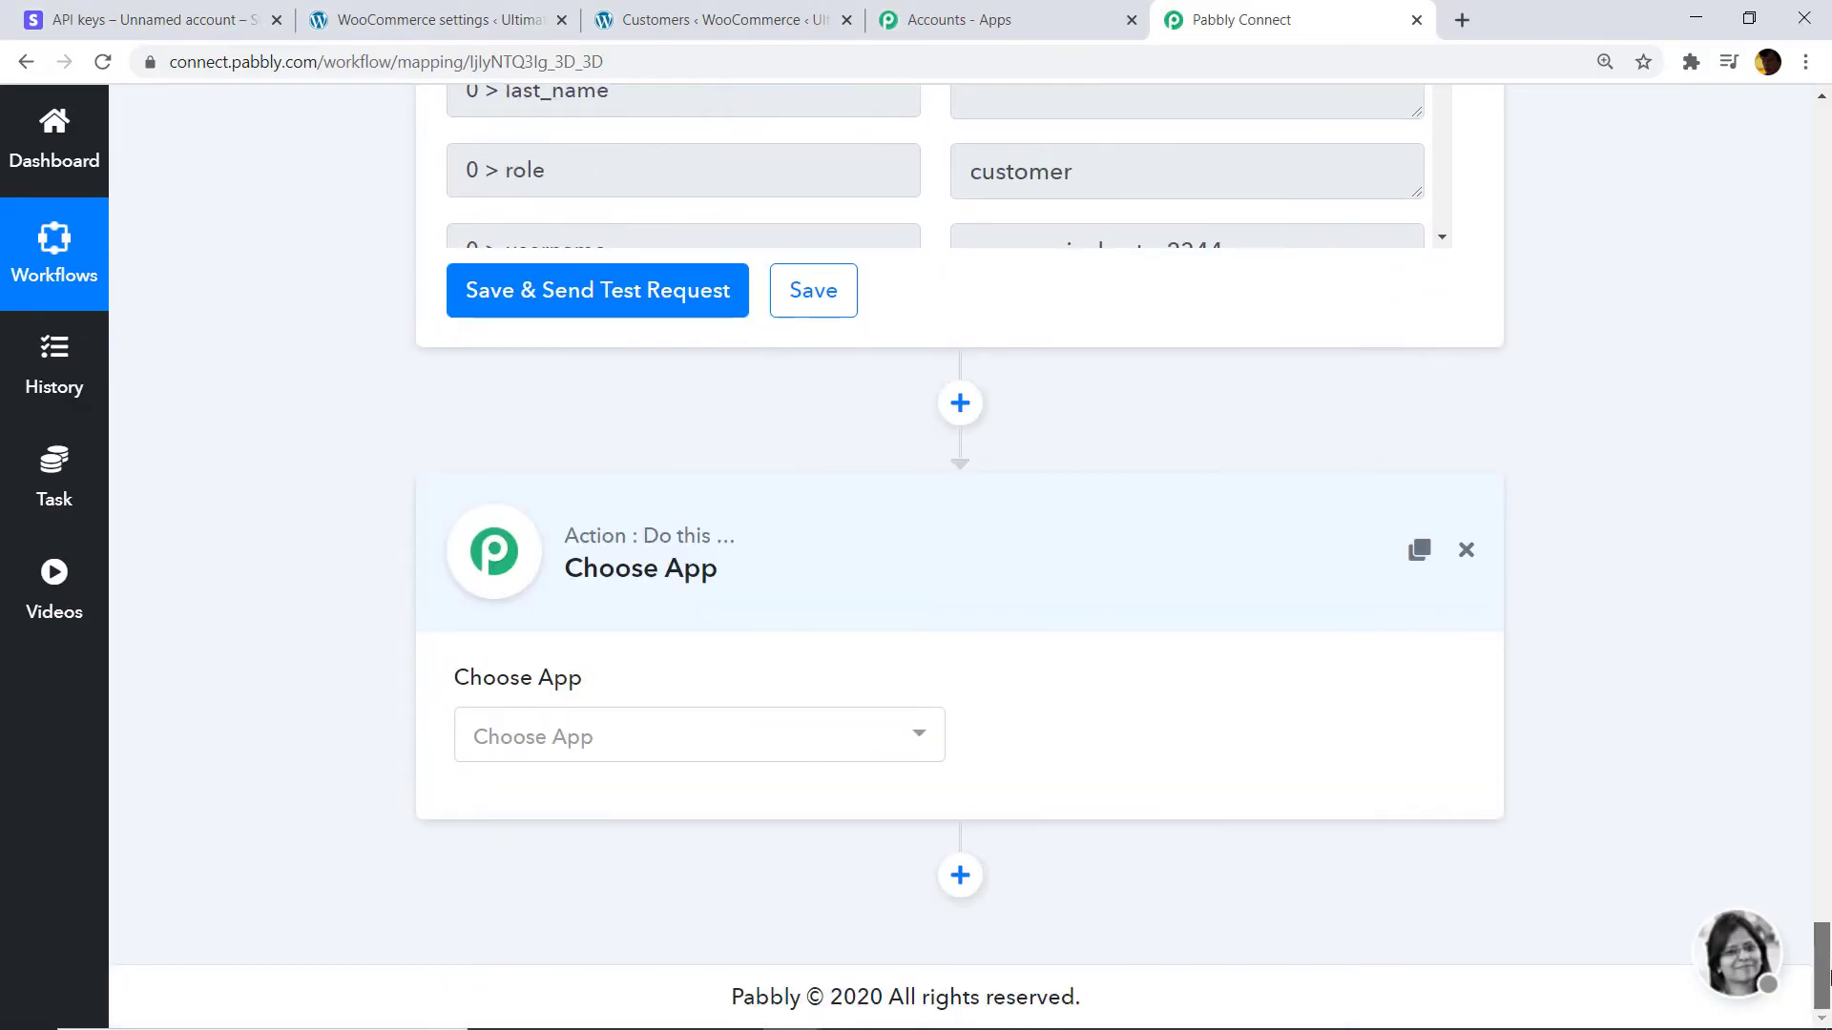
click(653, 745)
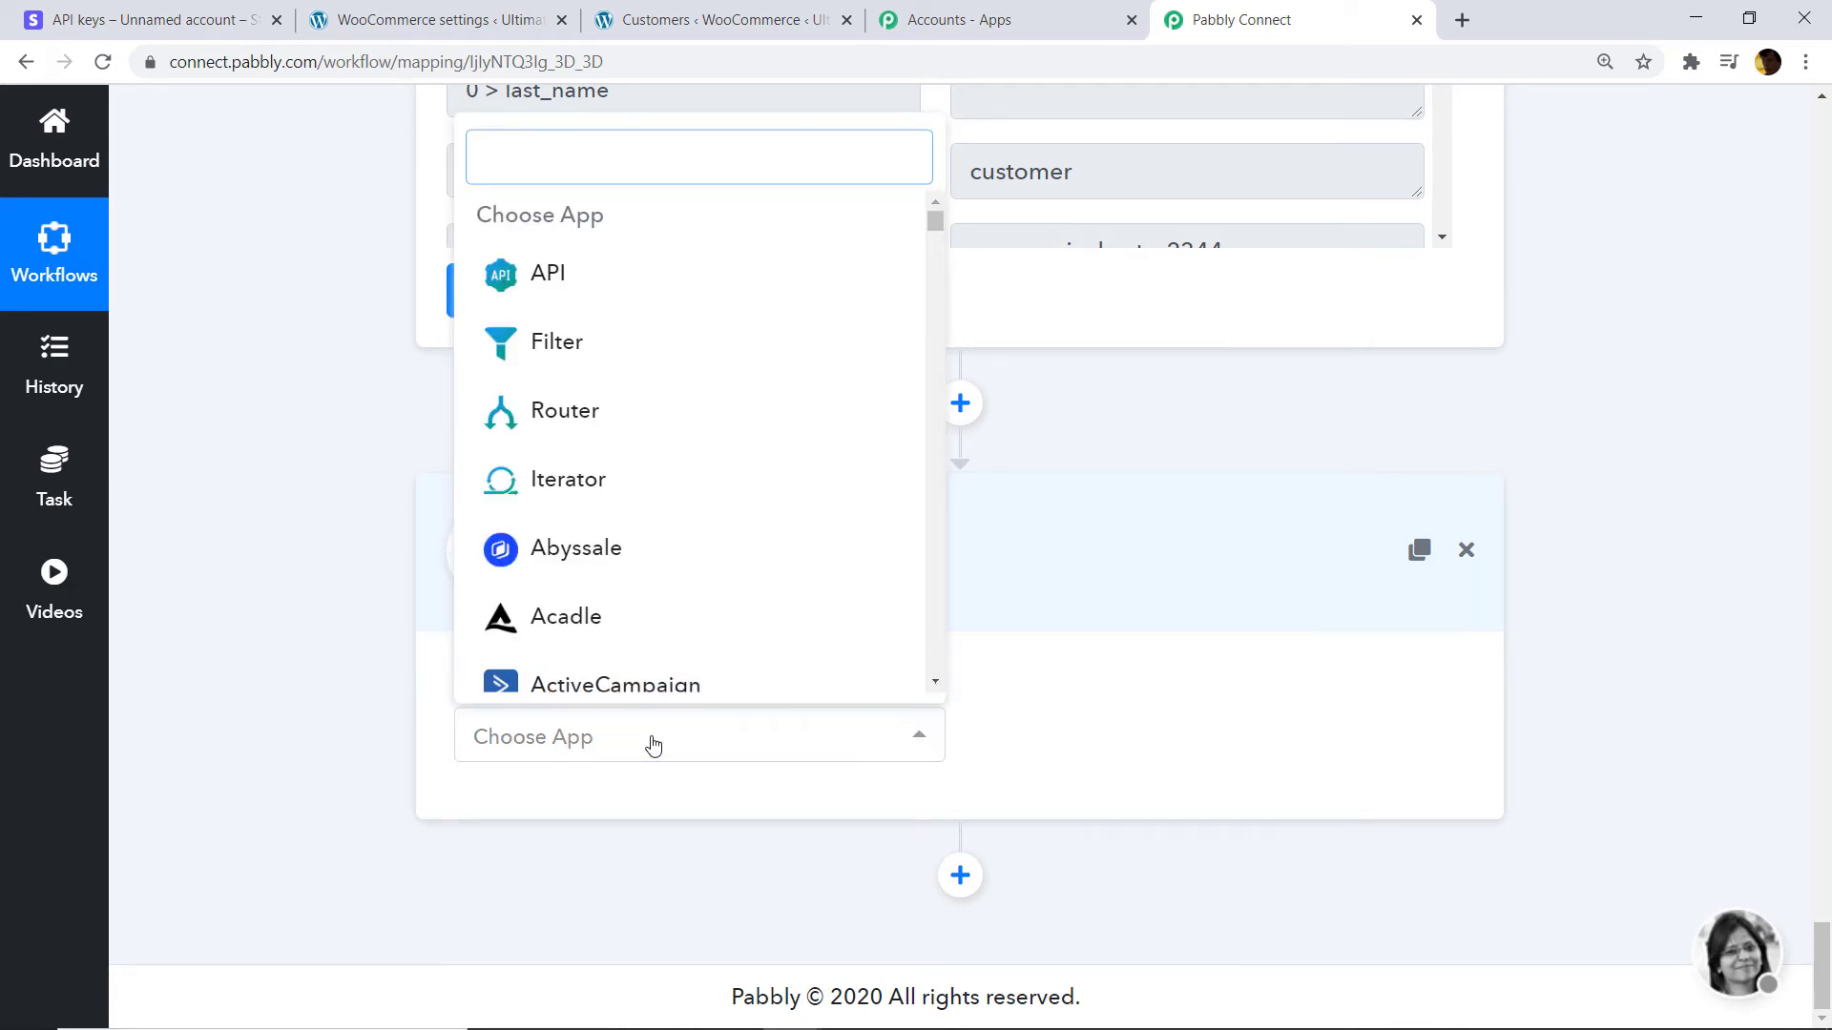
text(ROUTE)
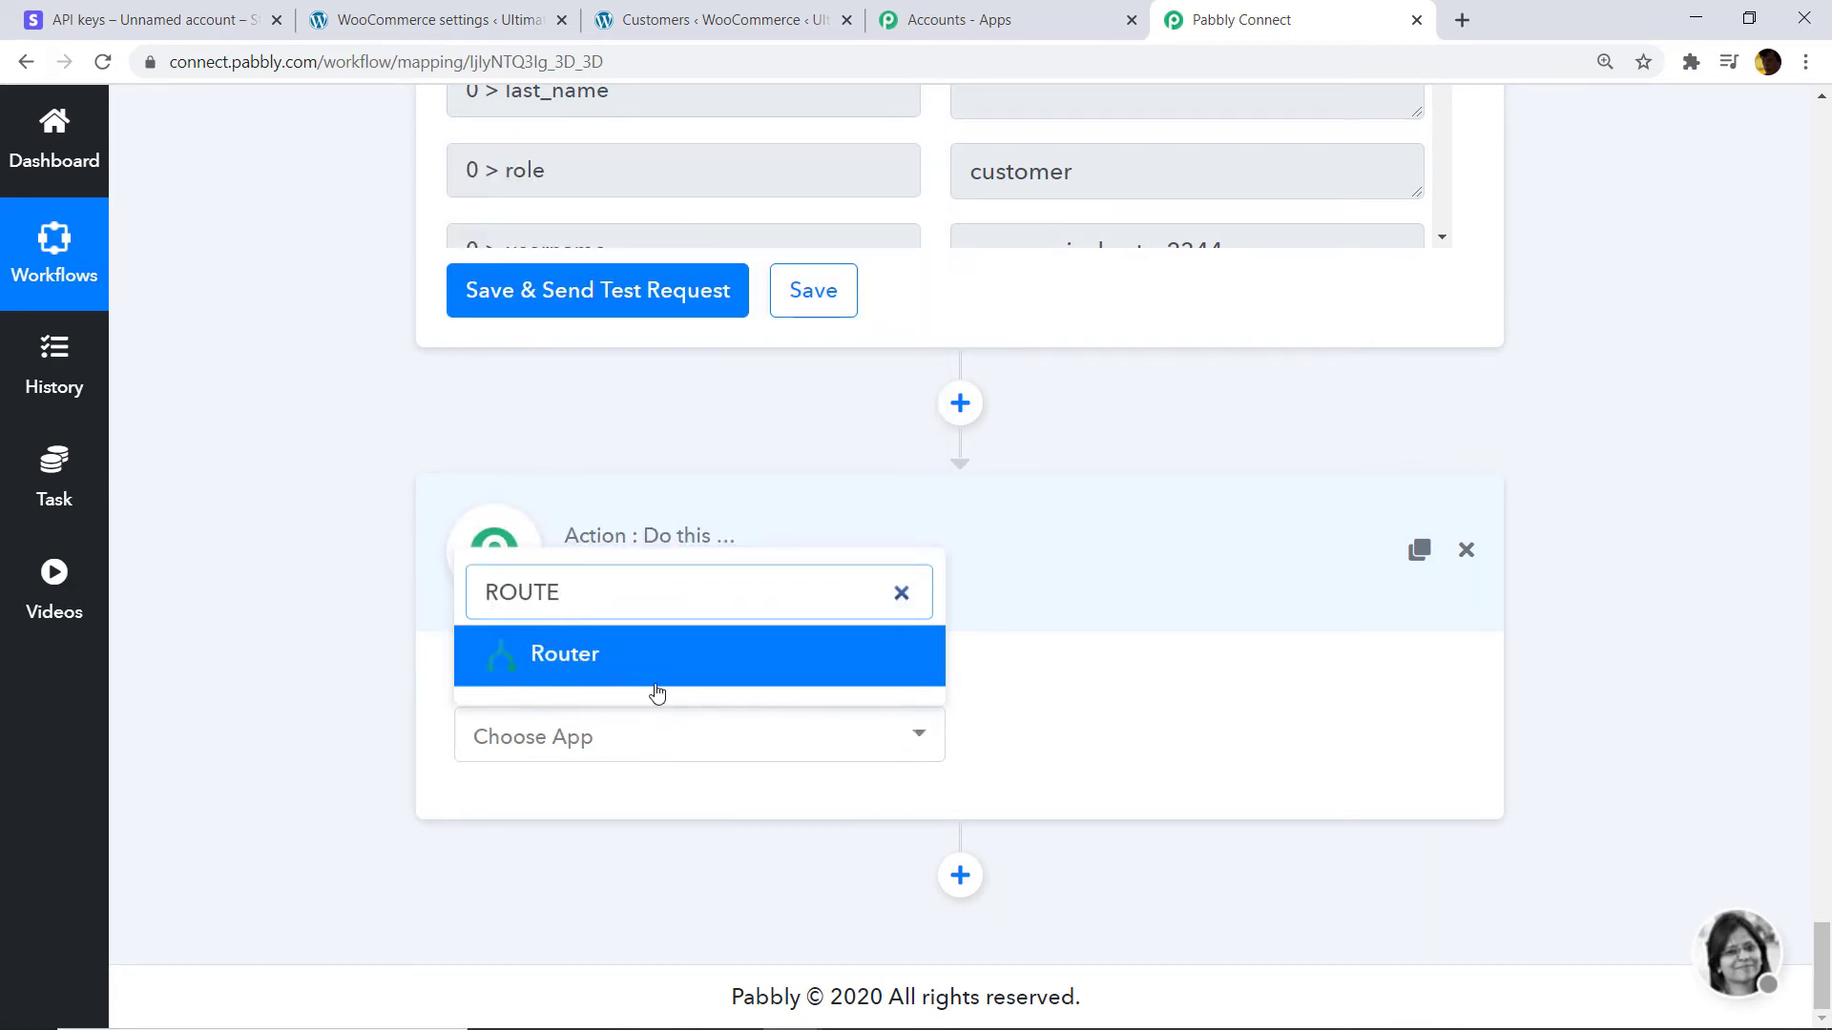
click(656, 679)
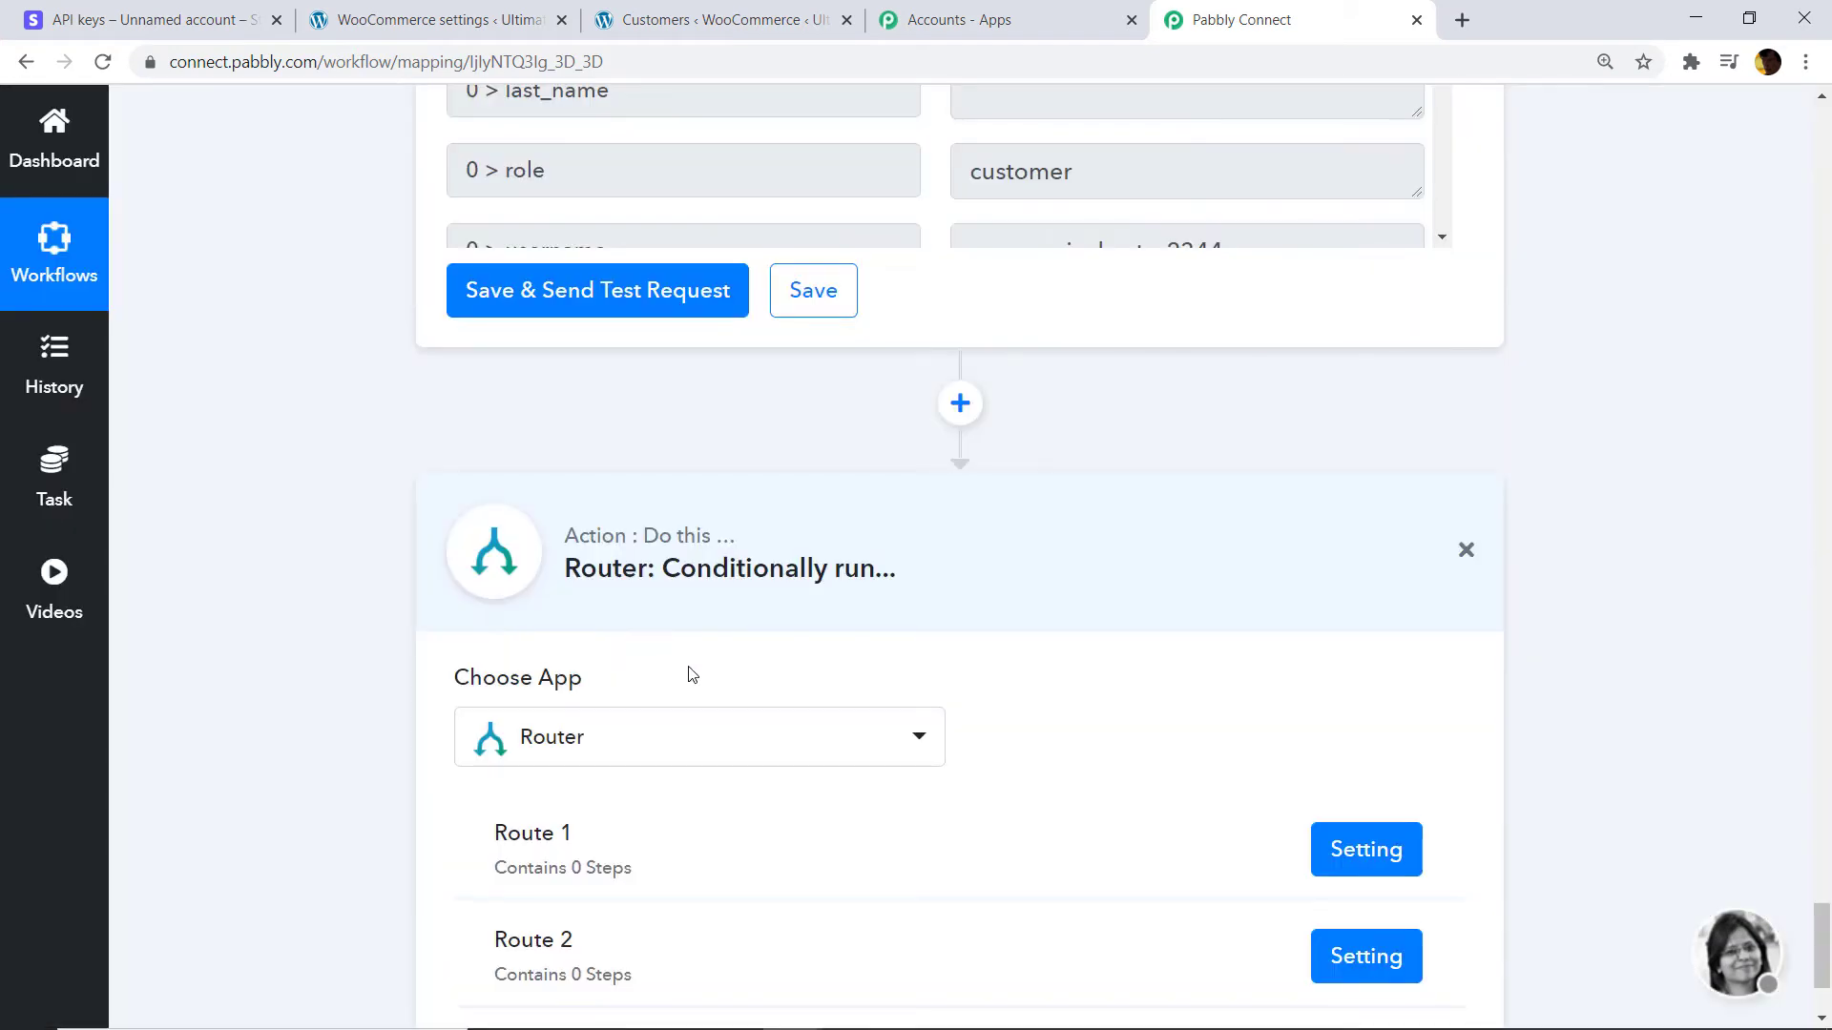
scroll(919, 626, down, 3)
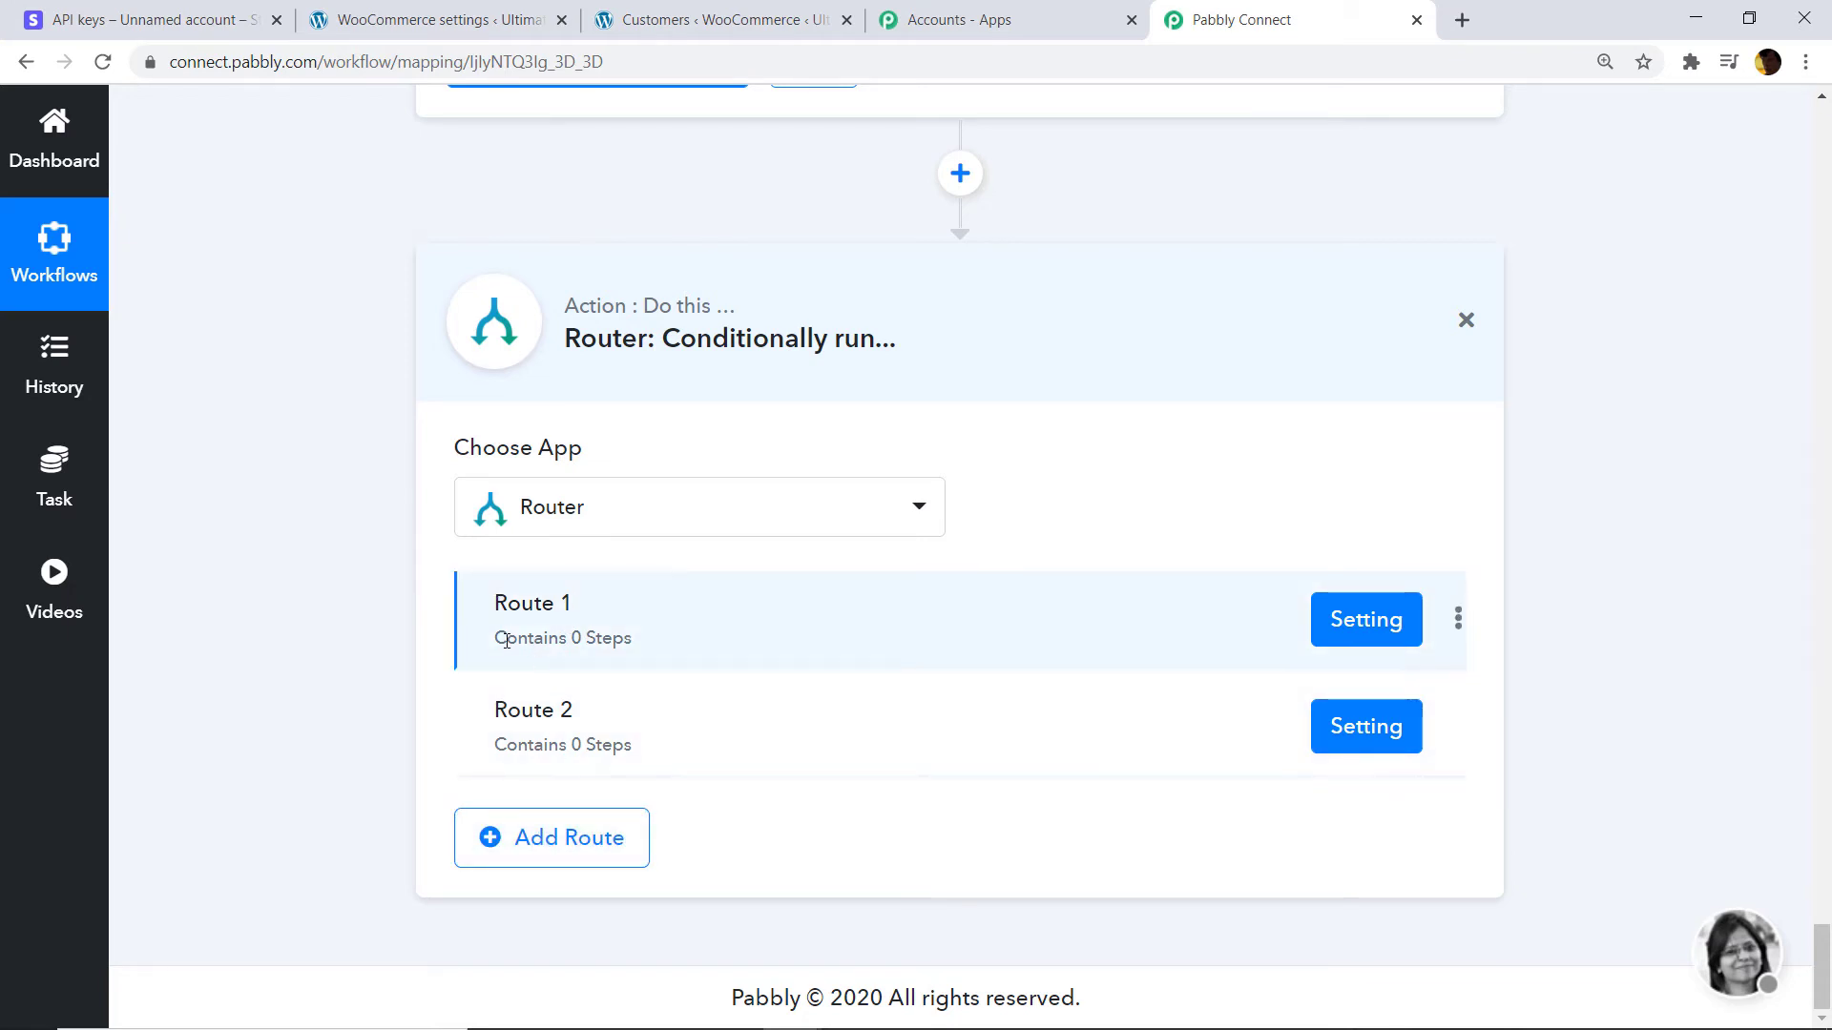
Rename Route 1 to 'IF THE CUSTOMER ALREADY EXIST'.
click(1458, 618)
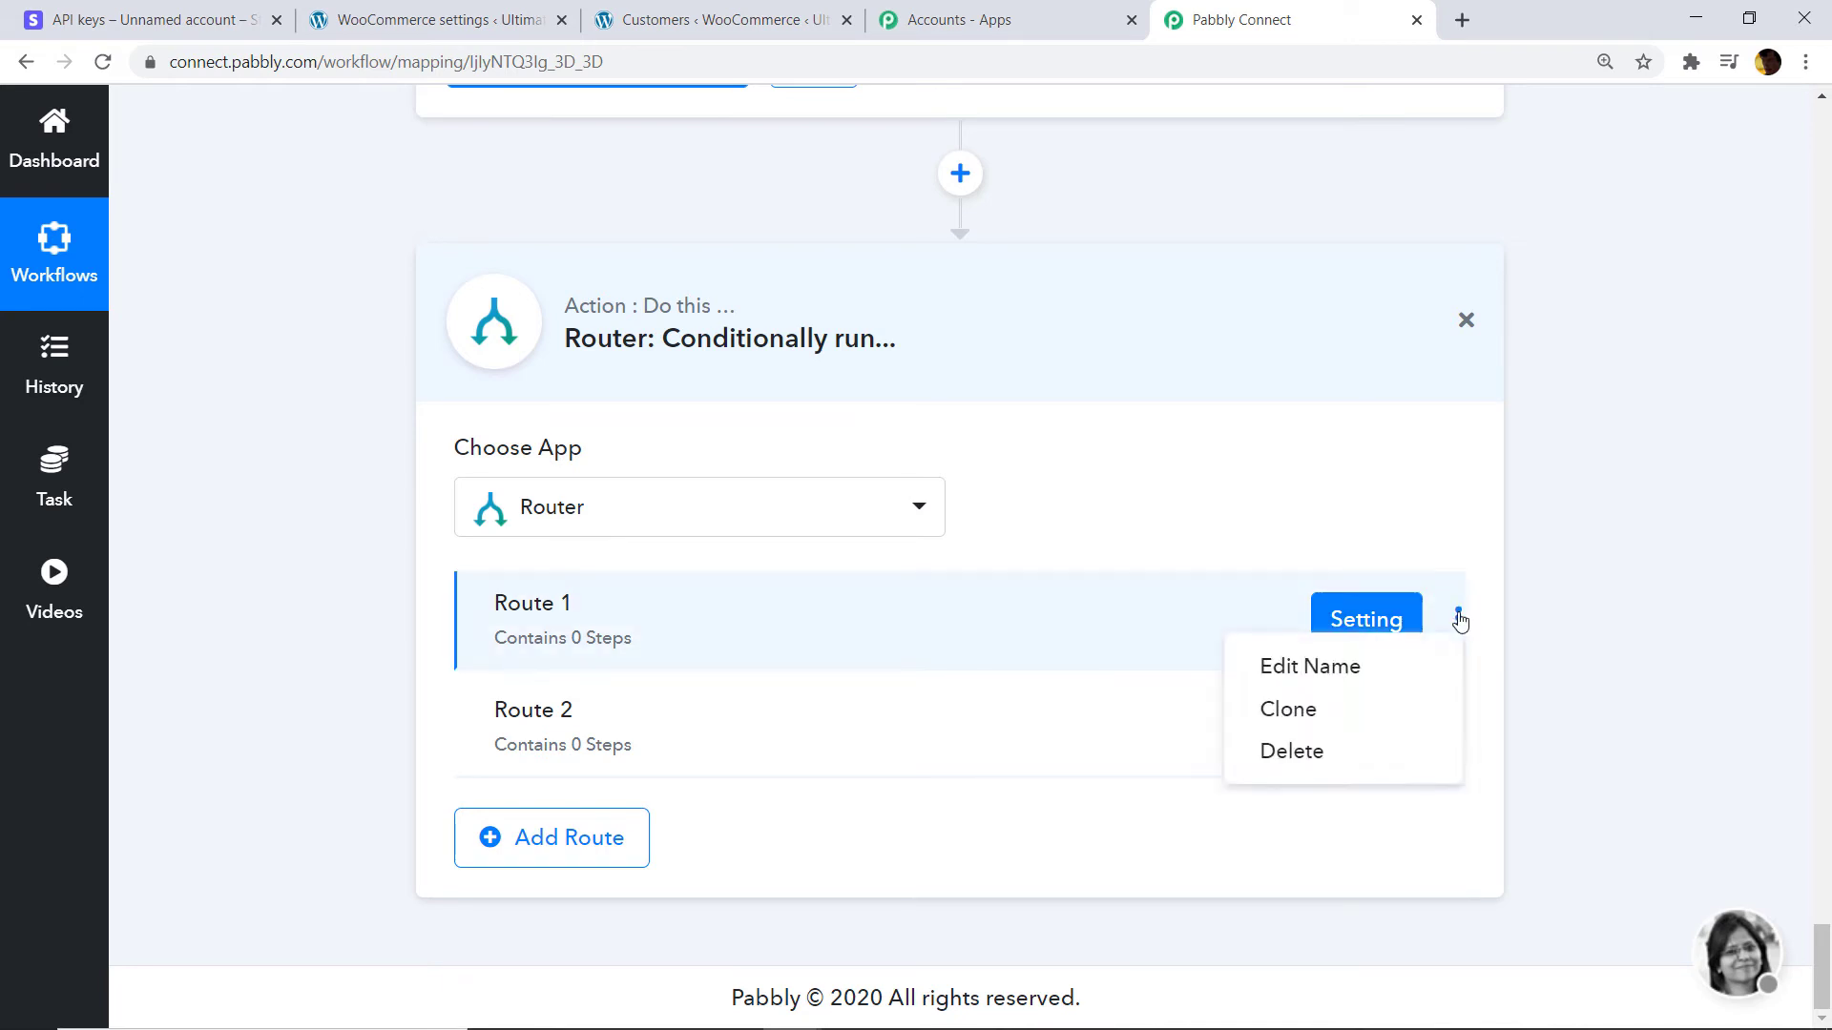
click(1292, 670)
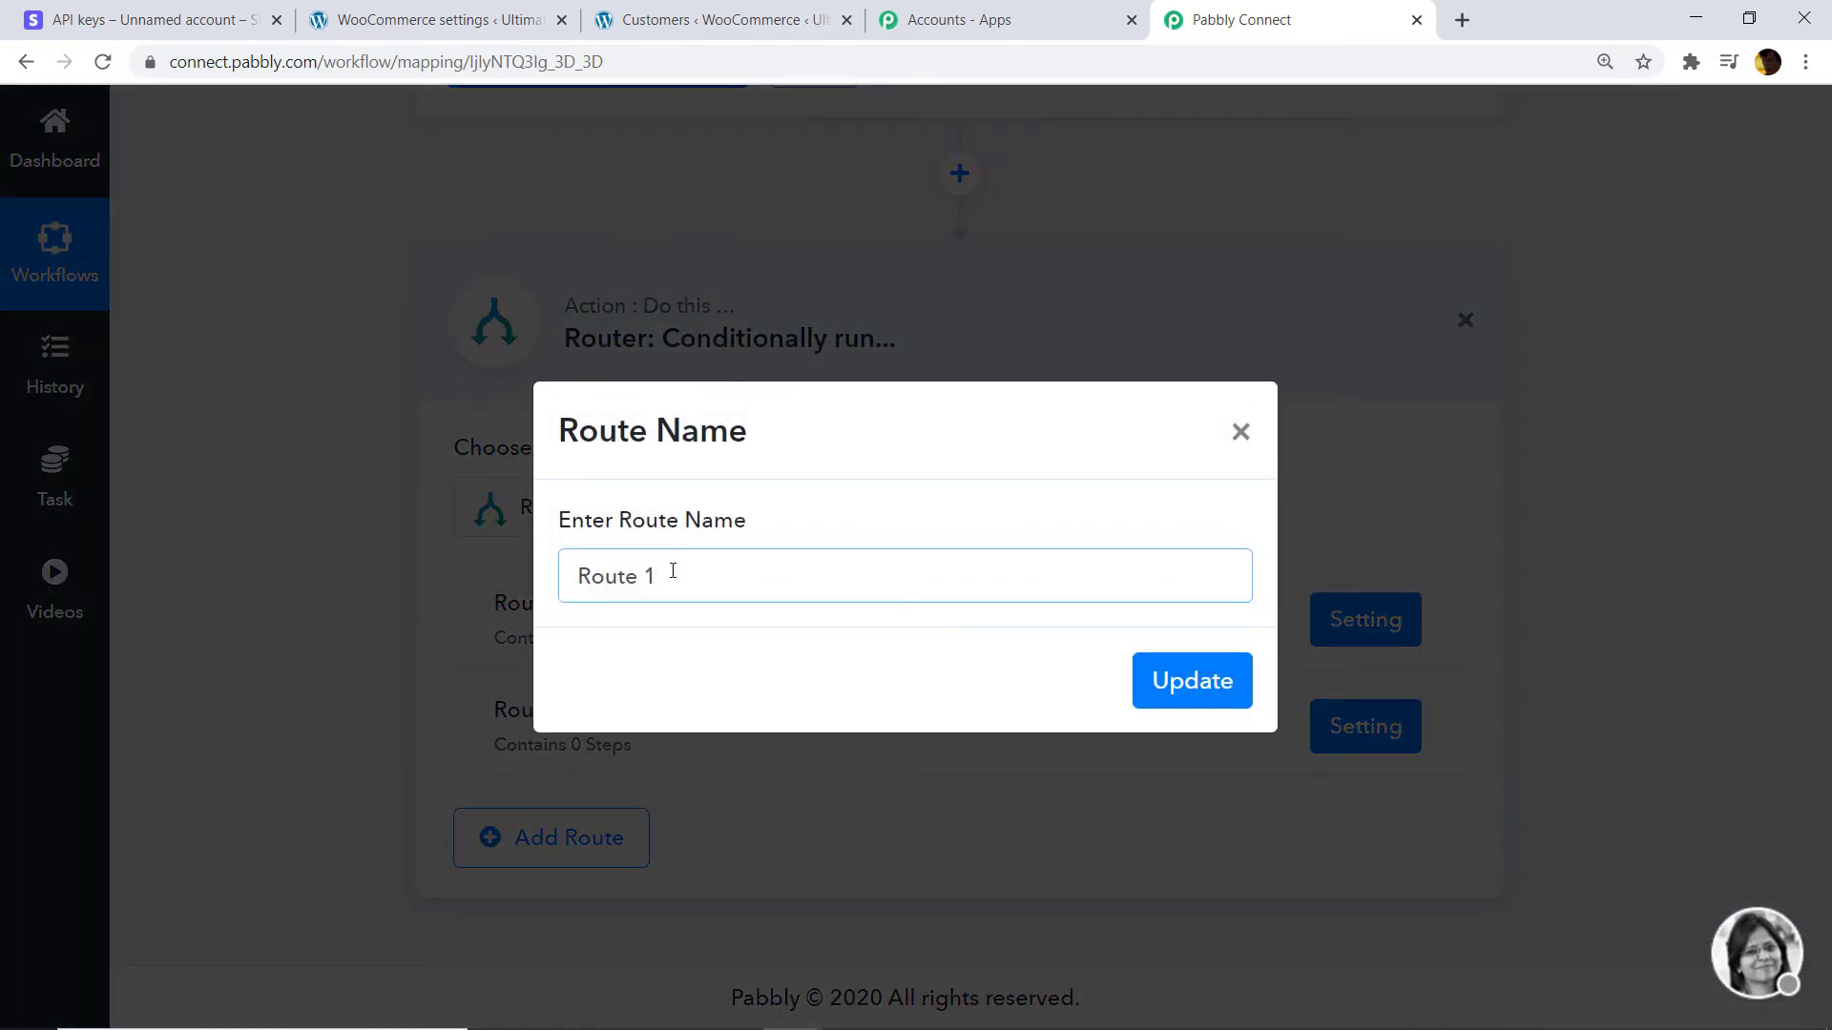
drag(671, 572, 311, 588)
key(BackSpace)
text(IF THE CUSTOMER ALREAD)
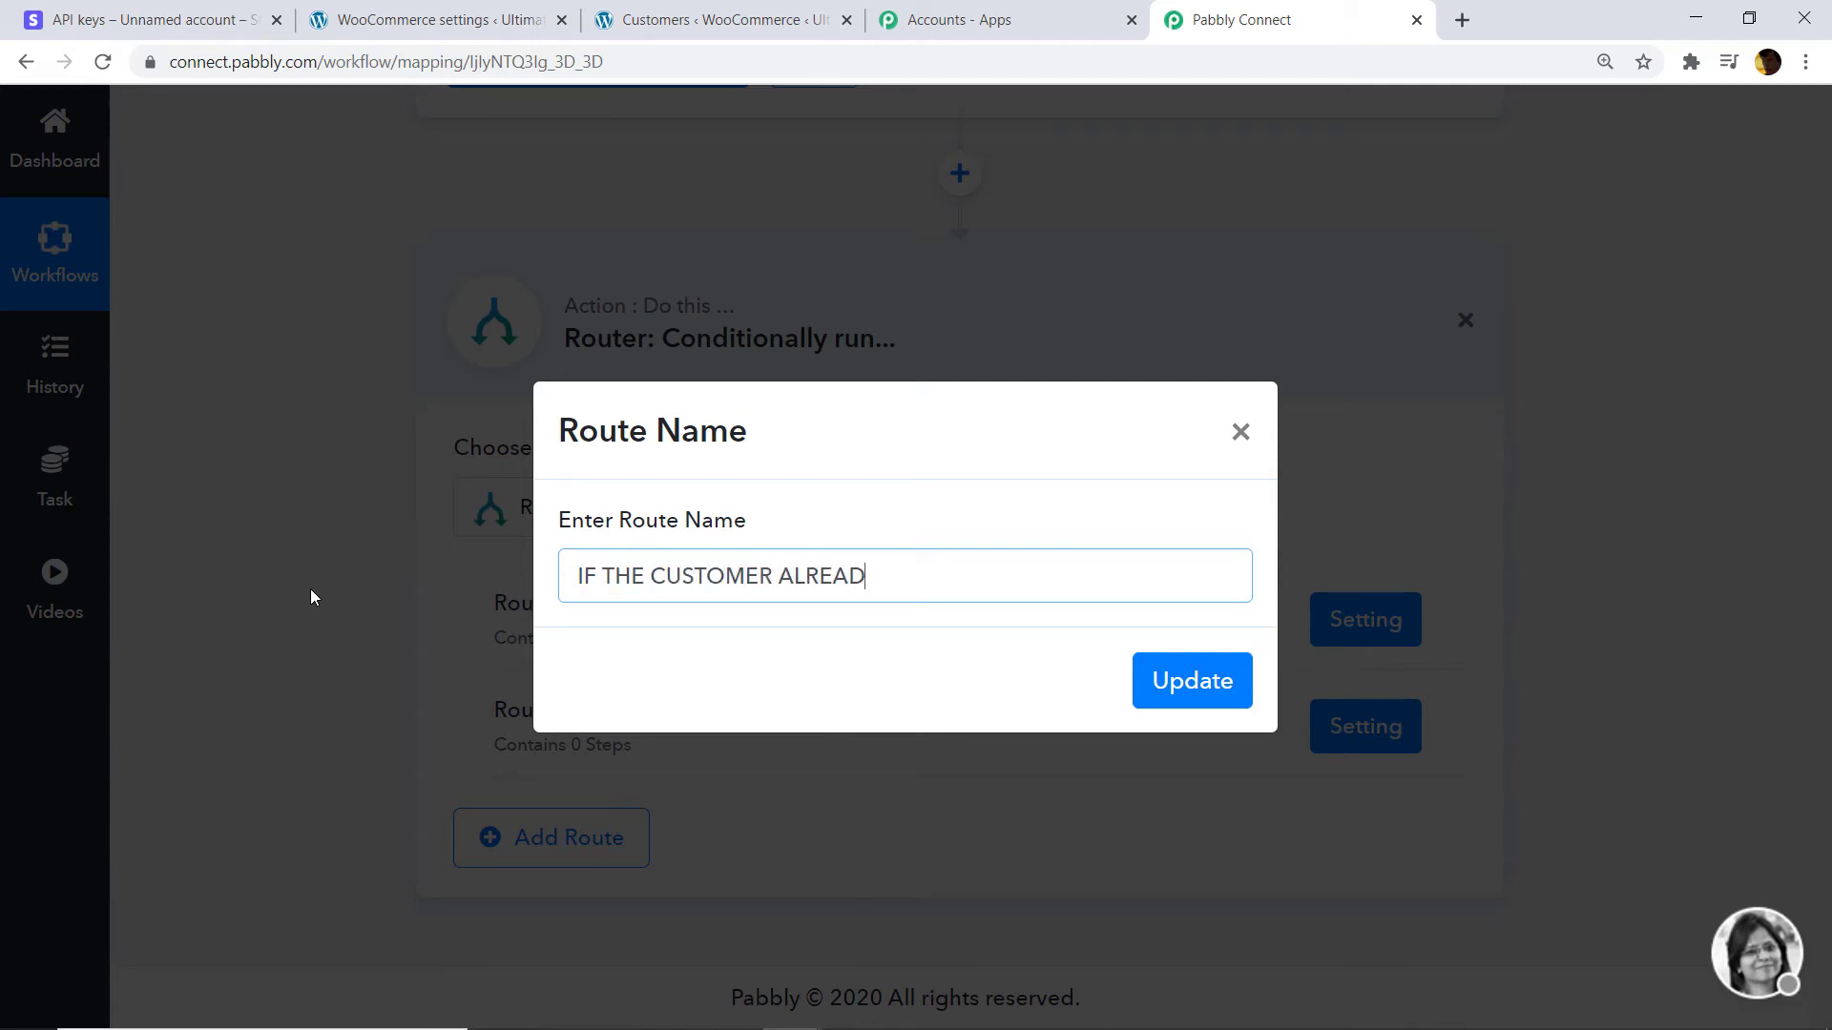
text(Y EXIST)
click(1214, 683)
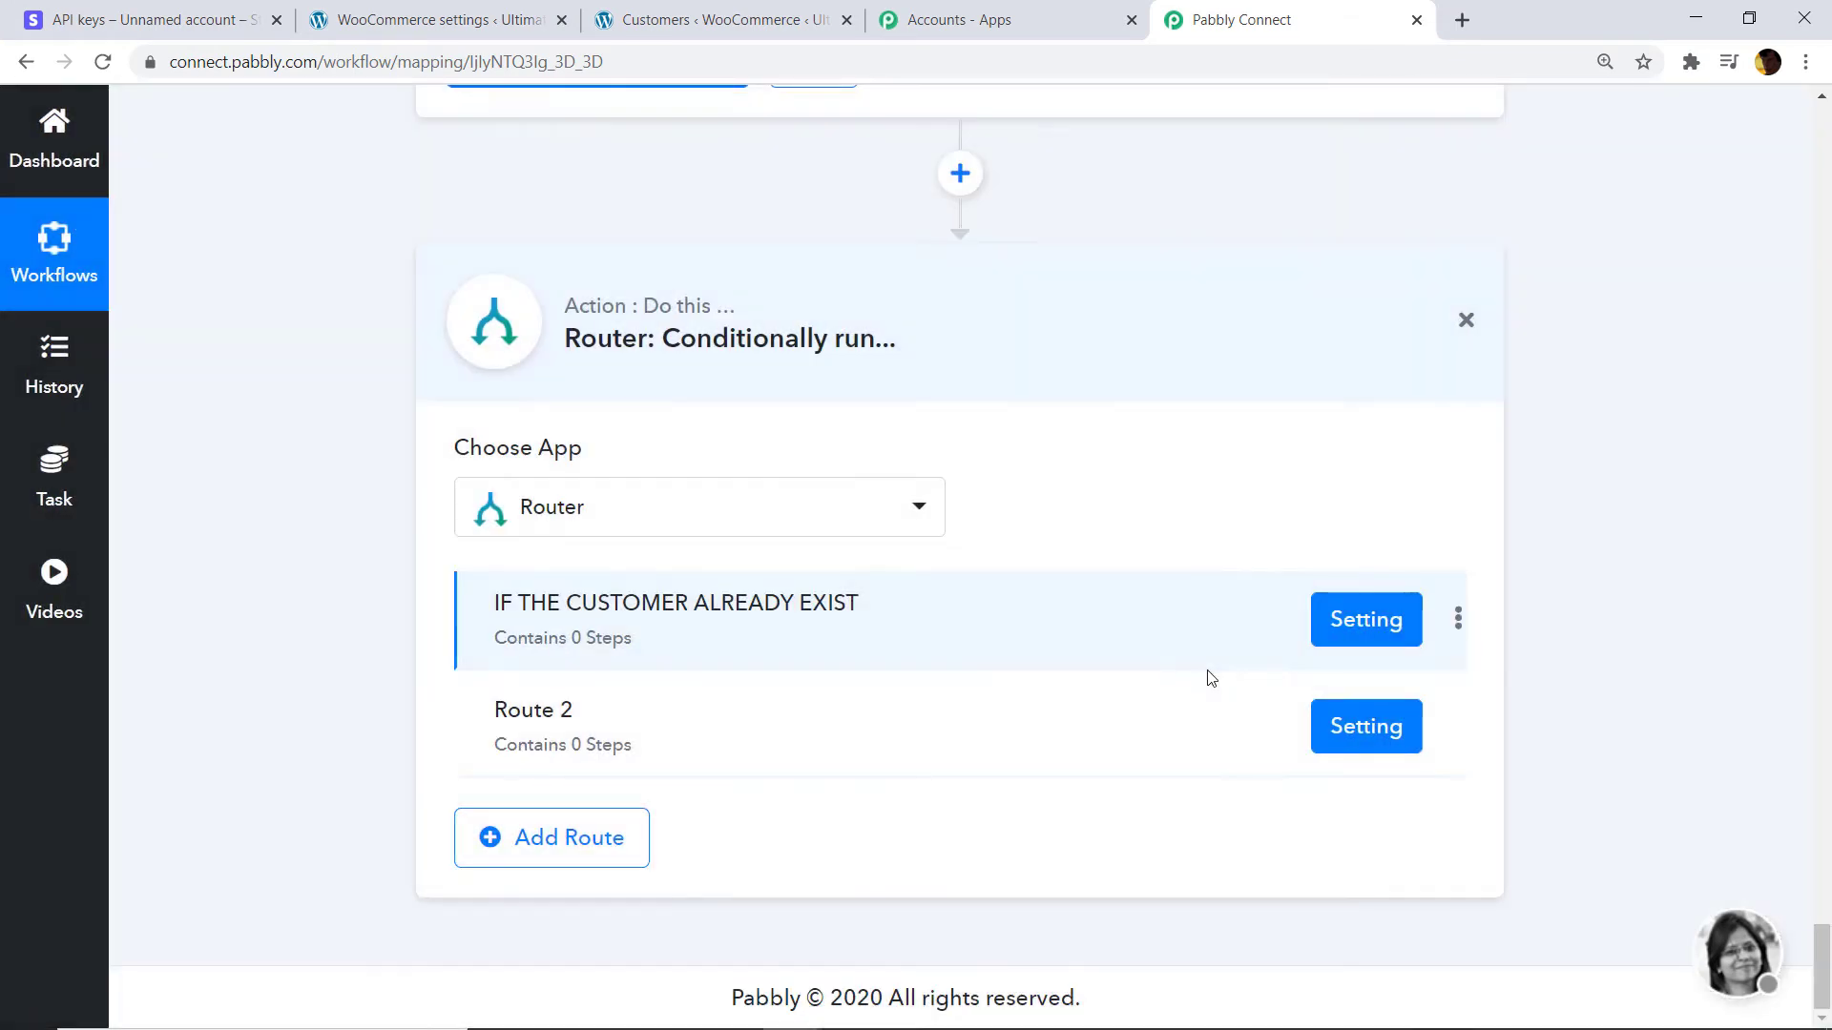
Rename Route 2 to 'IF THE CUSTOMER DOES NOT EXIST'.
click(1457, 727)
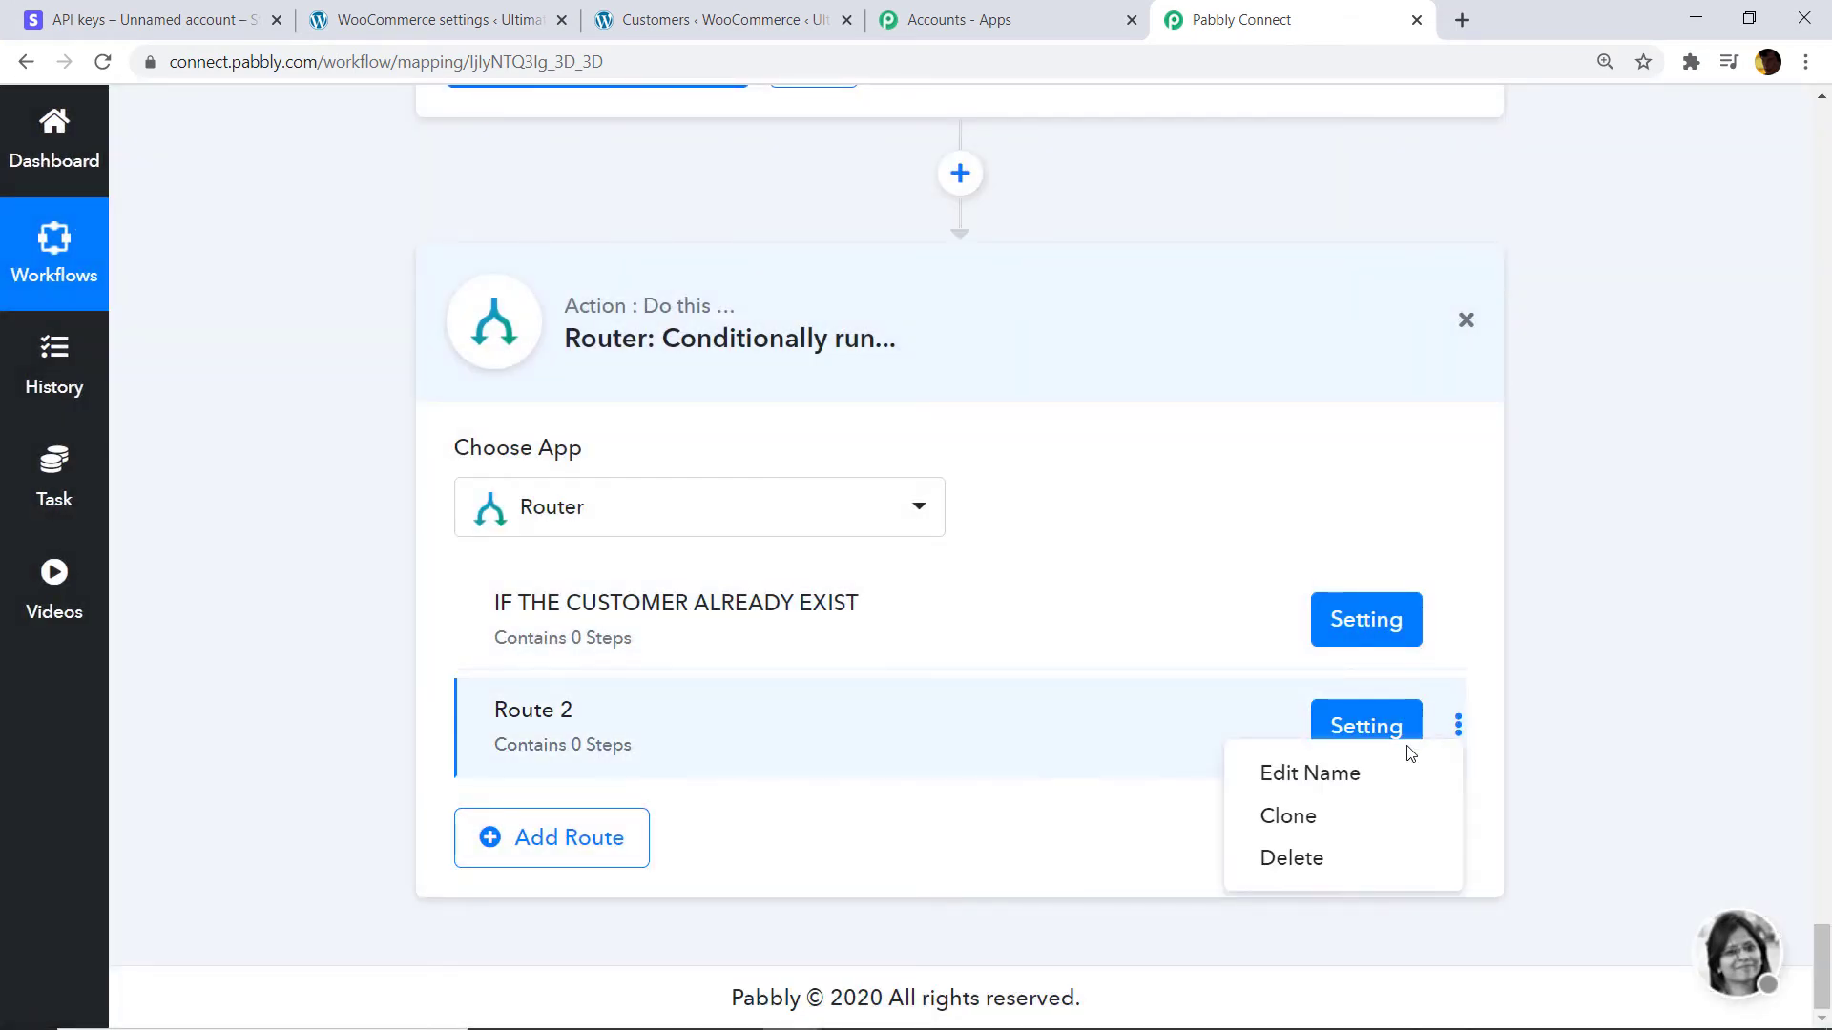
click(1339, 773)
key(BackSpace)
key(BackSpace)
key(BackSpace)
key(BackSpace)
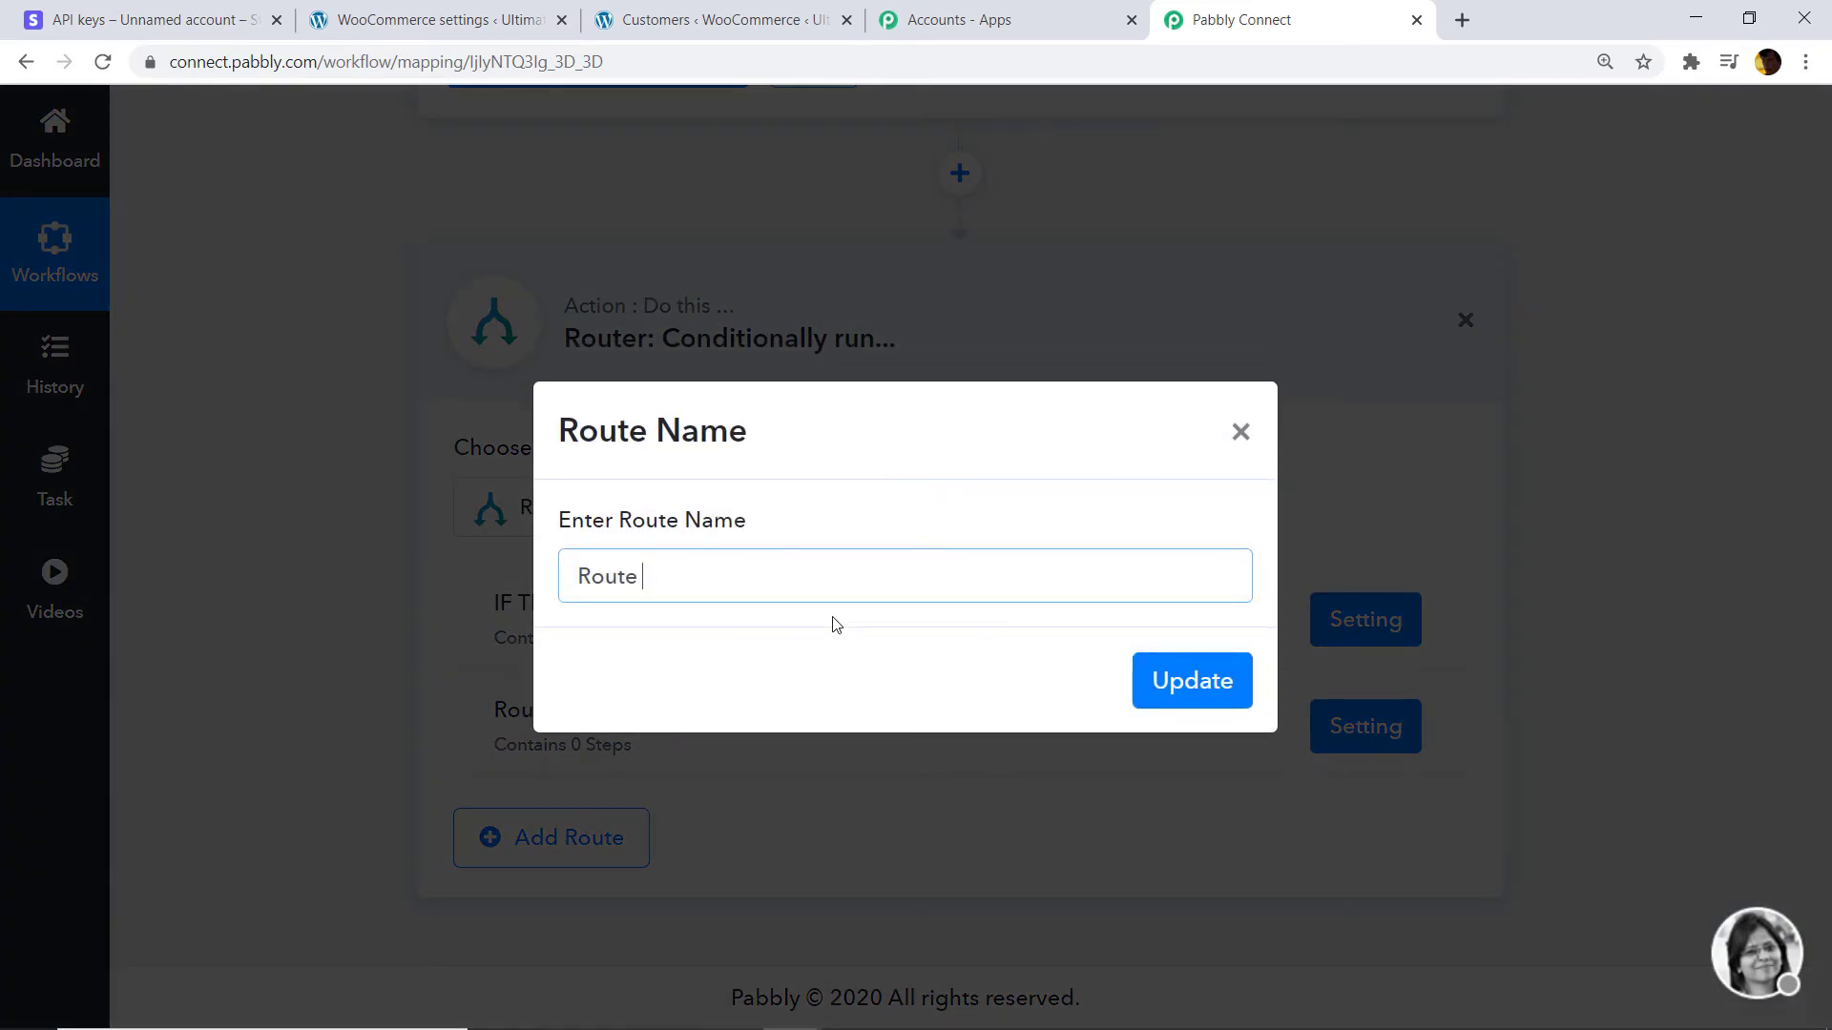
key(BackSpace)
key(BackSpace)
key(BackSpace)
text(IF THE CUSTOMER DOES )
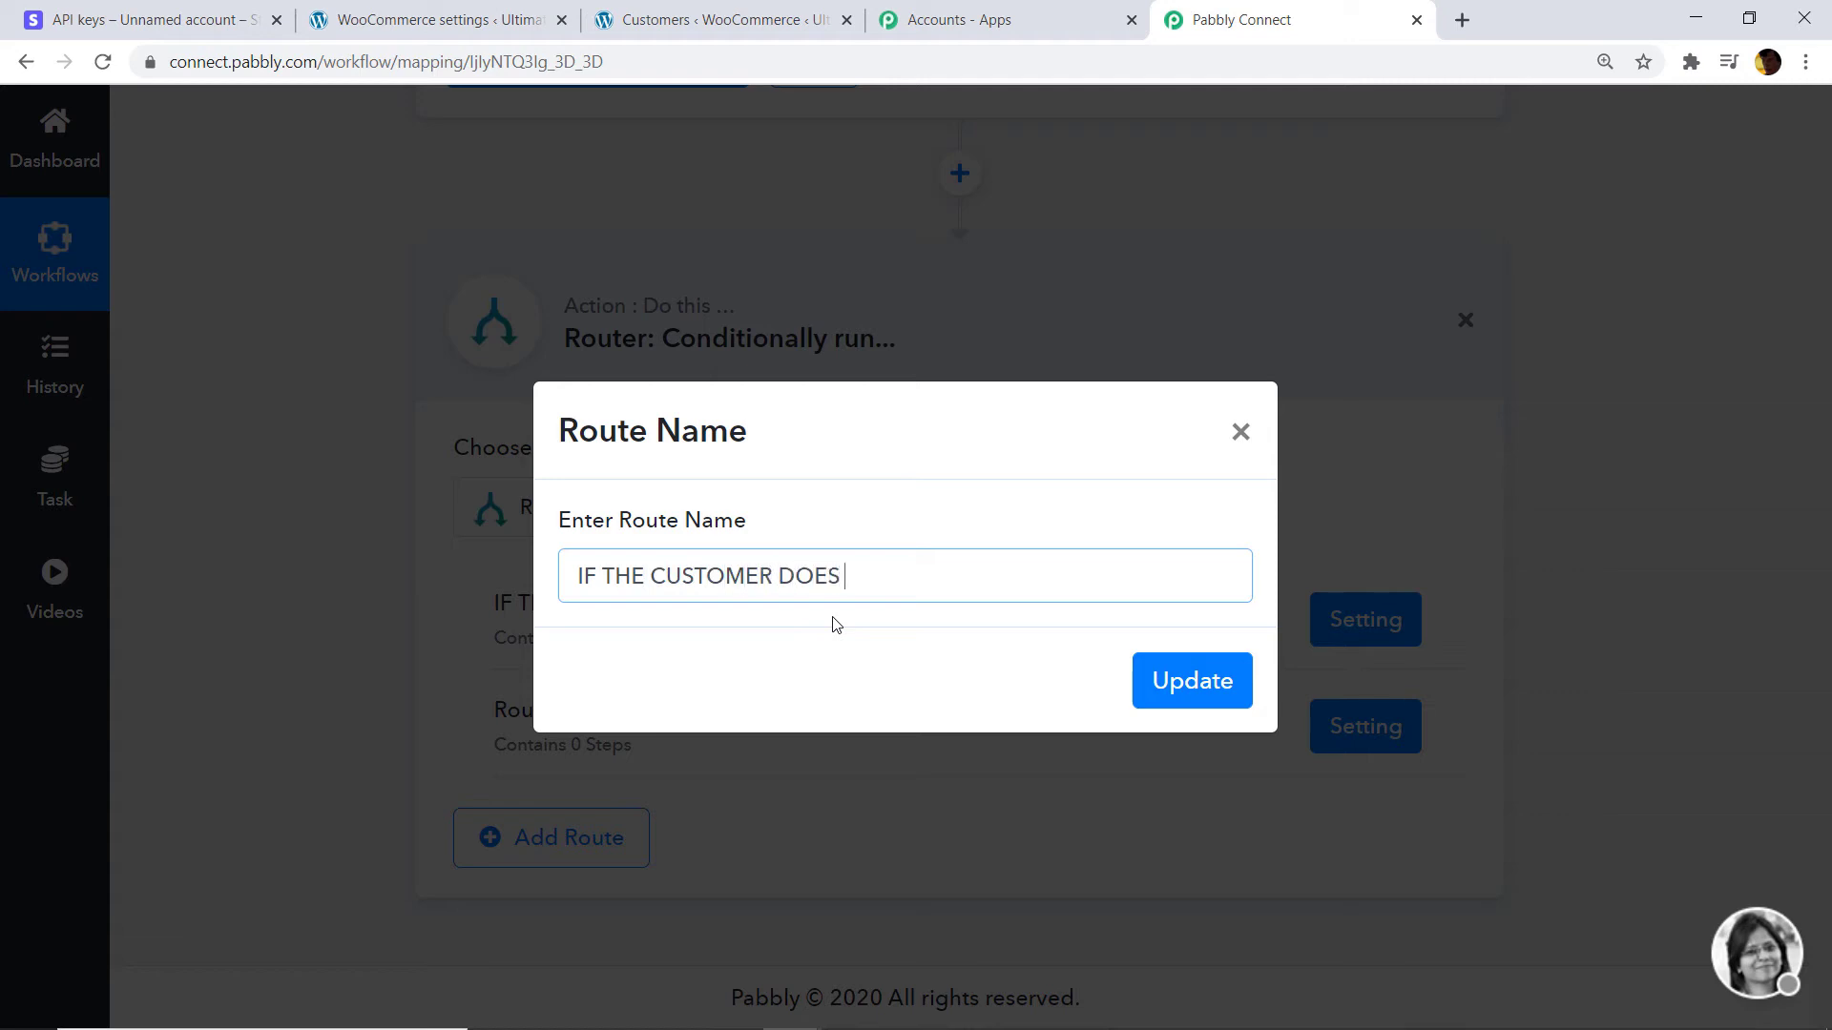
text(NOT EXIST)
click(1186, 696)
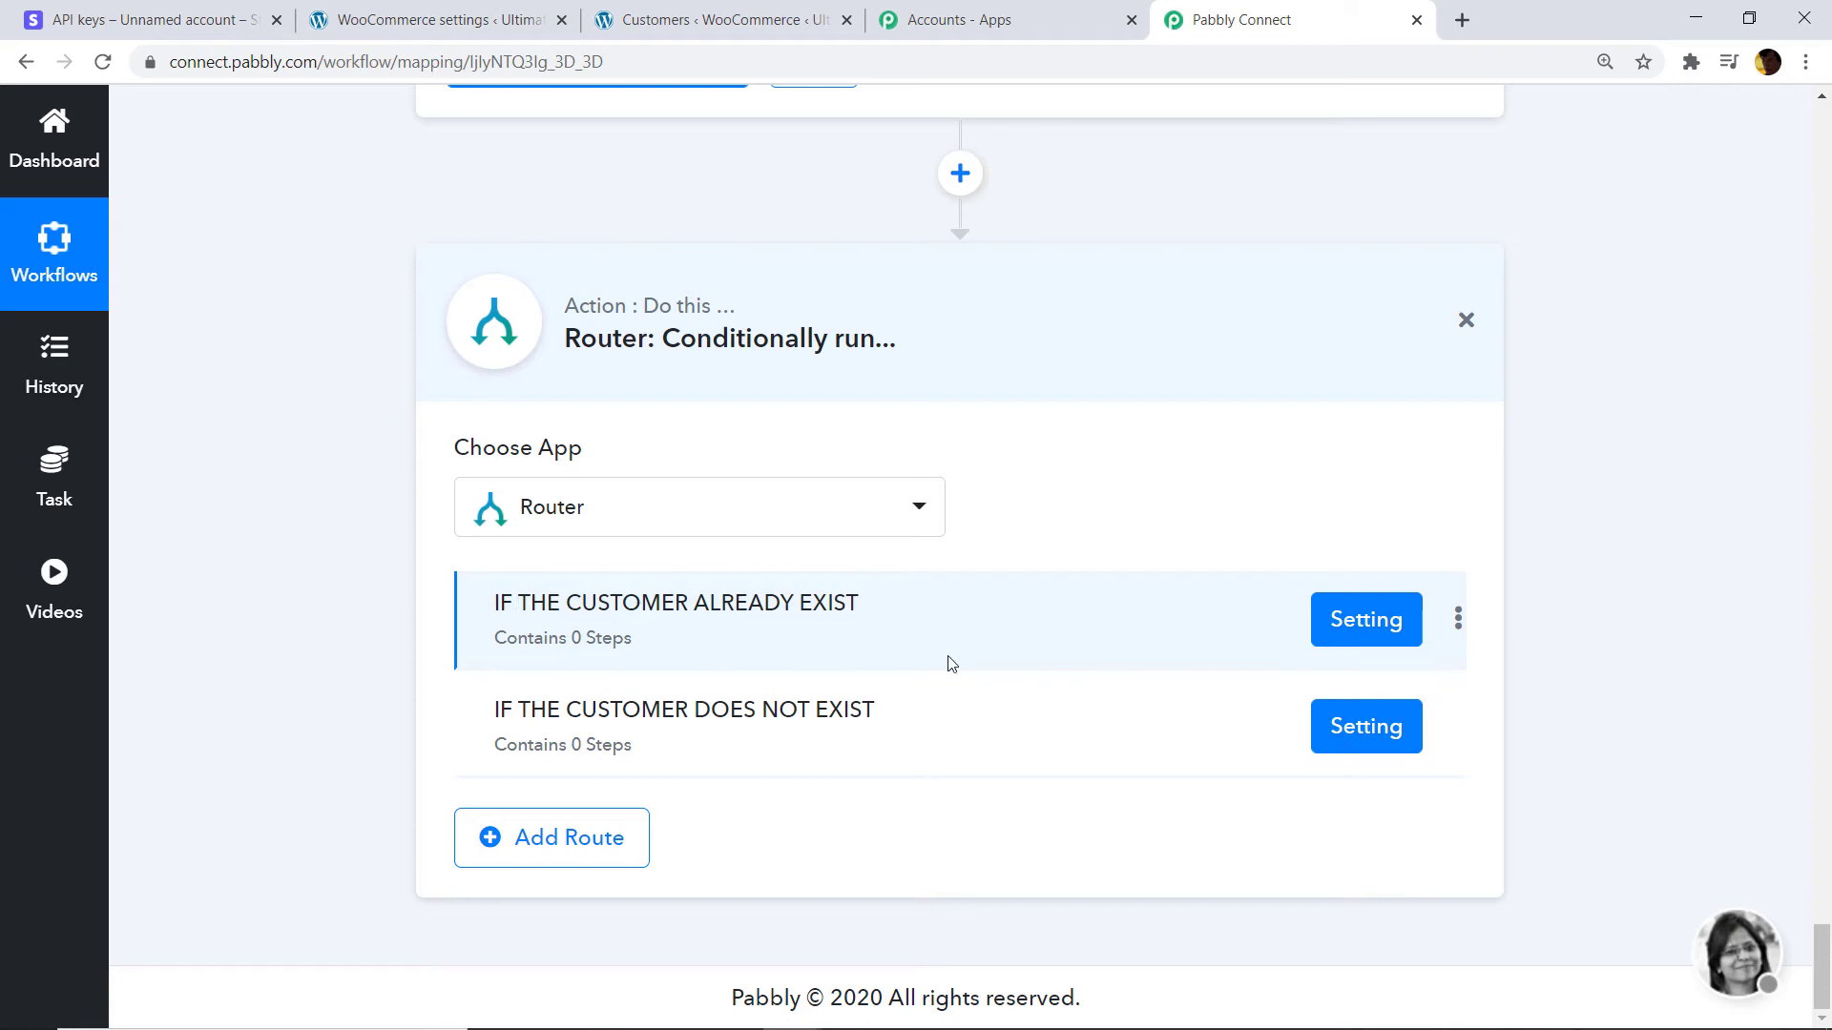
click(1340, 617)
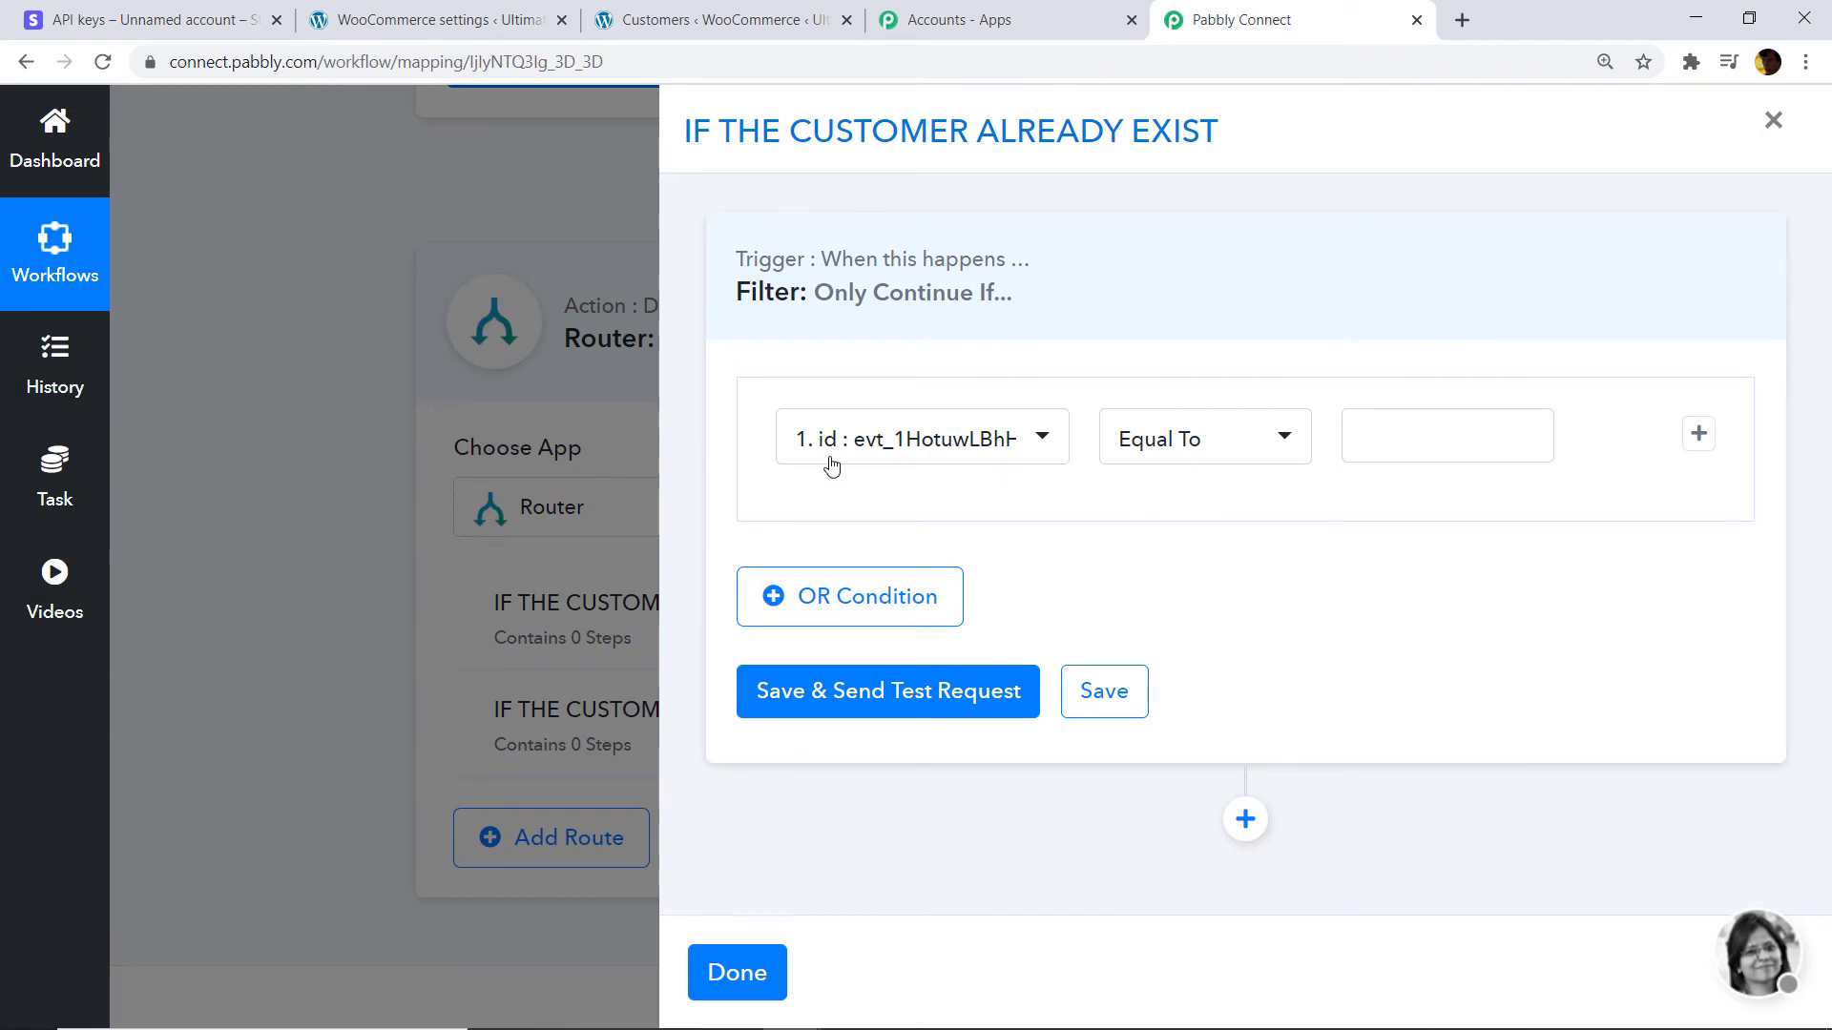
click(901, 450)
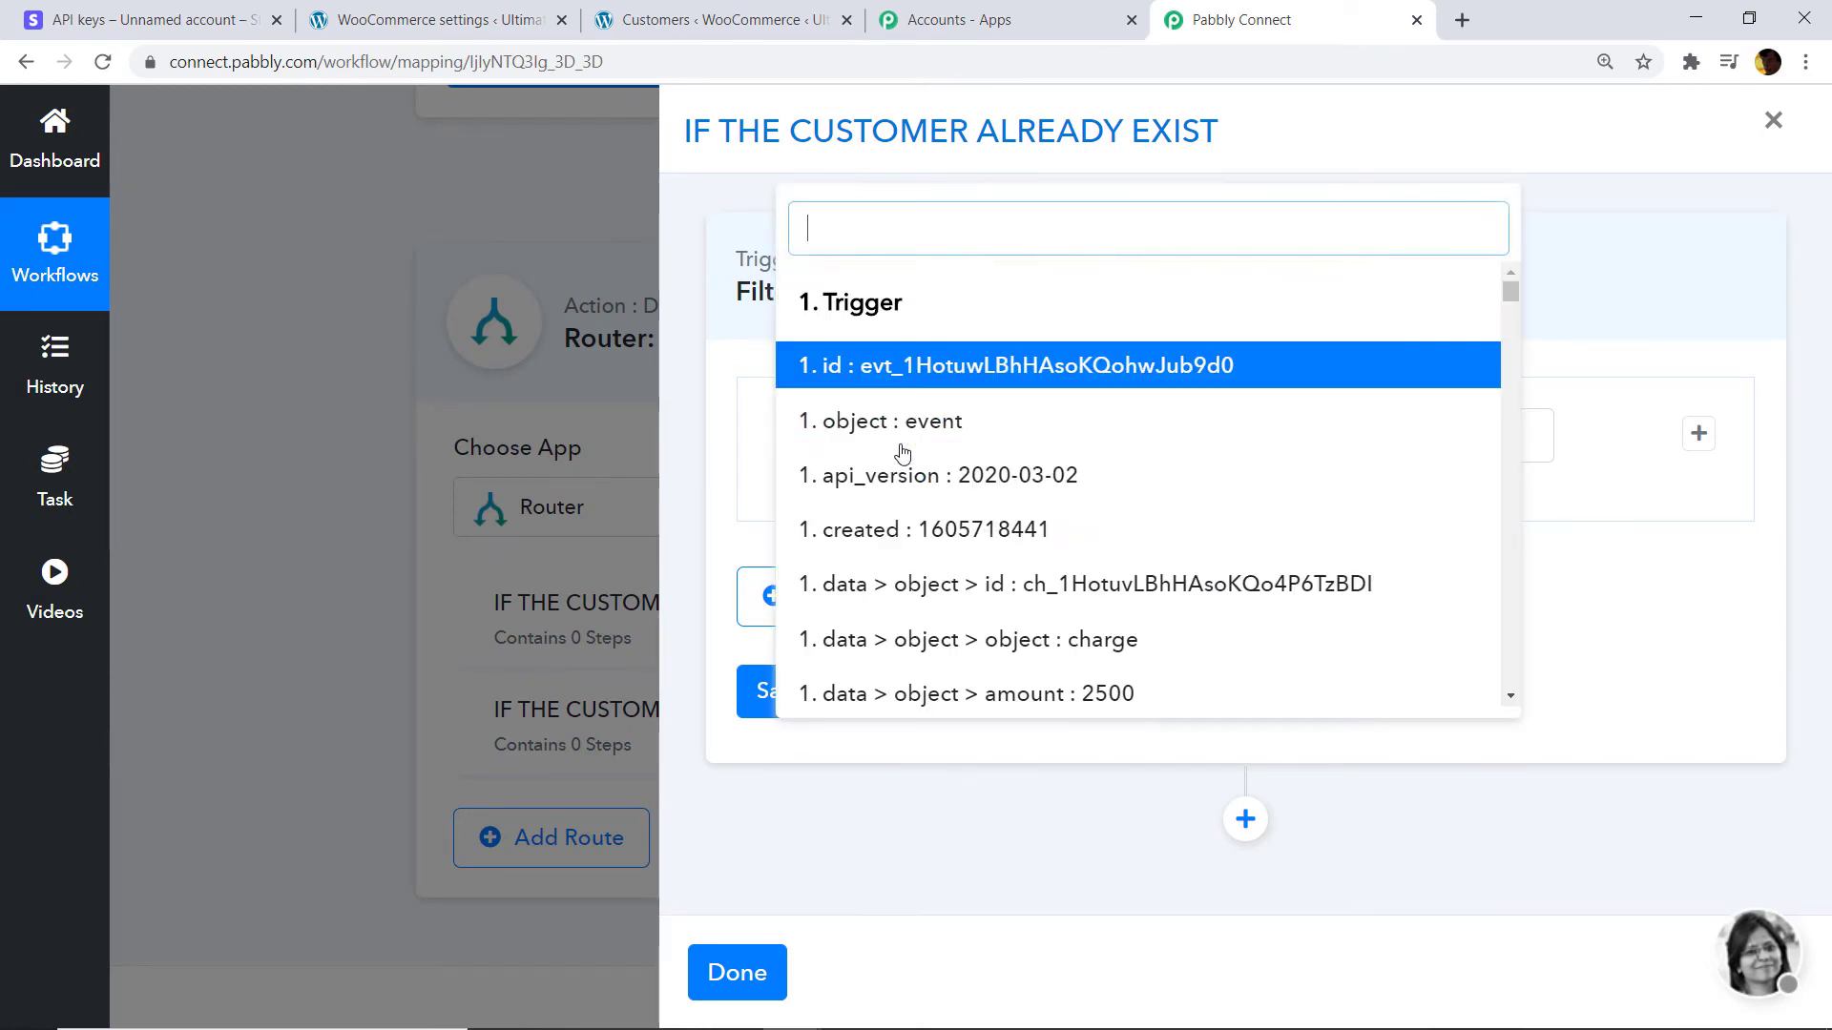
text(ID)
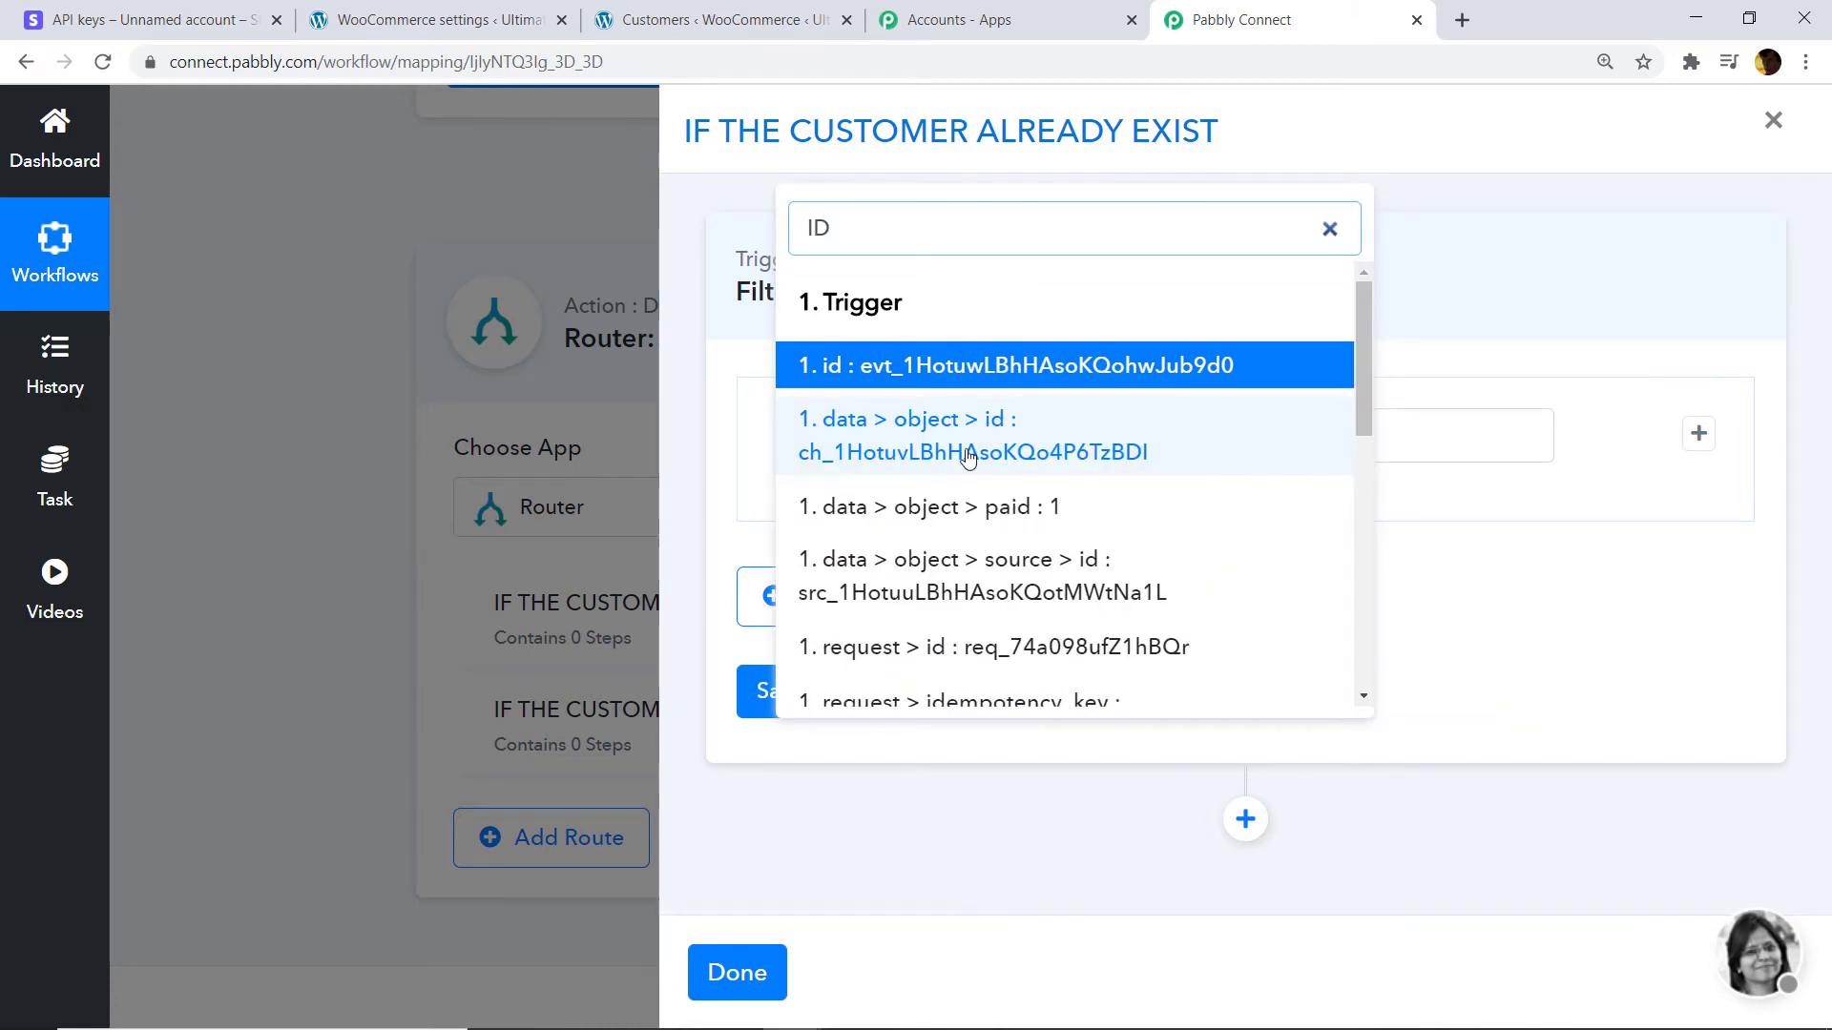
scroll(1021, 491, down, 5)
scroll(1022, 500, down, 3)
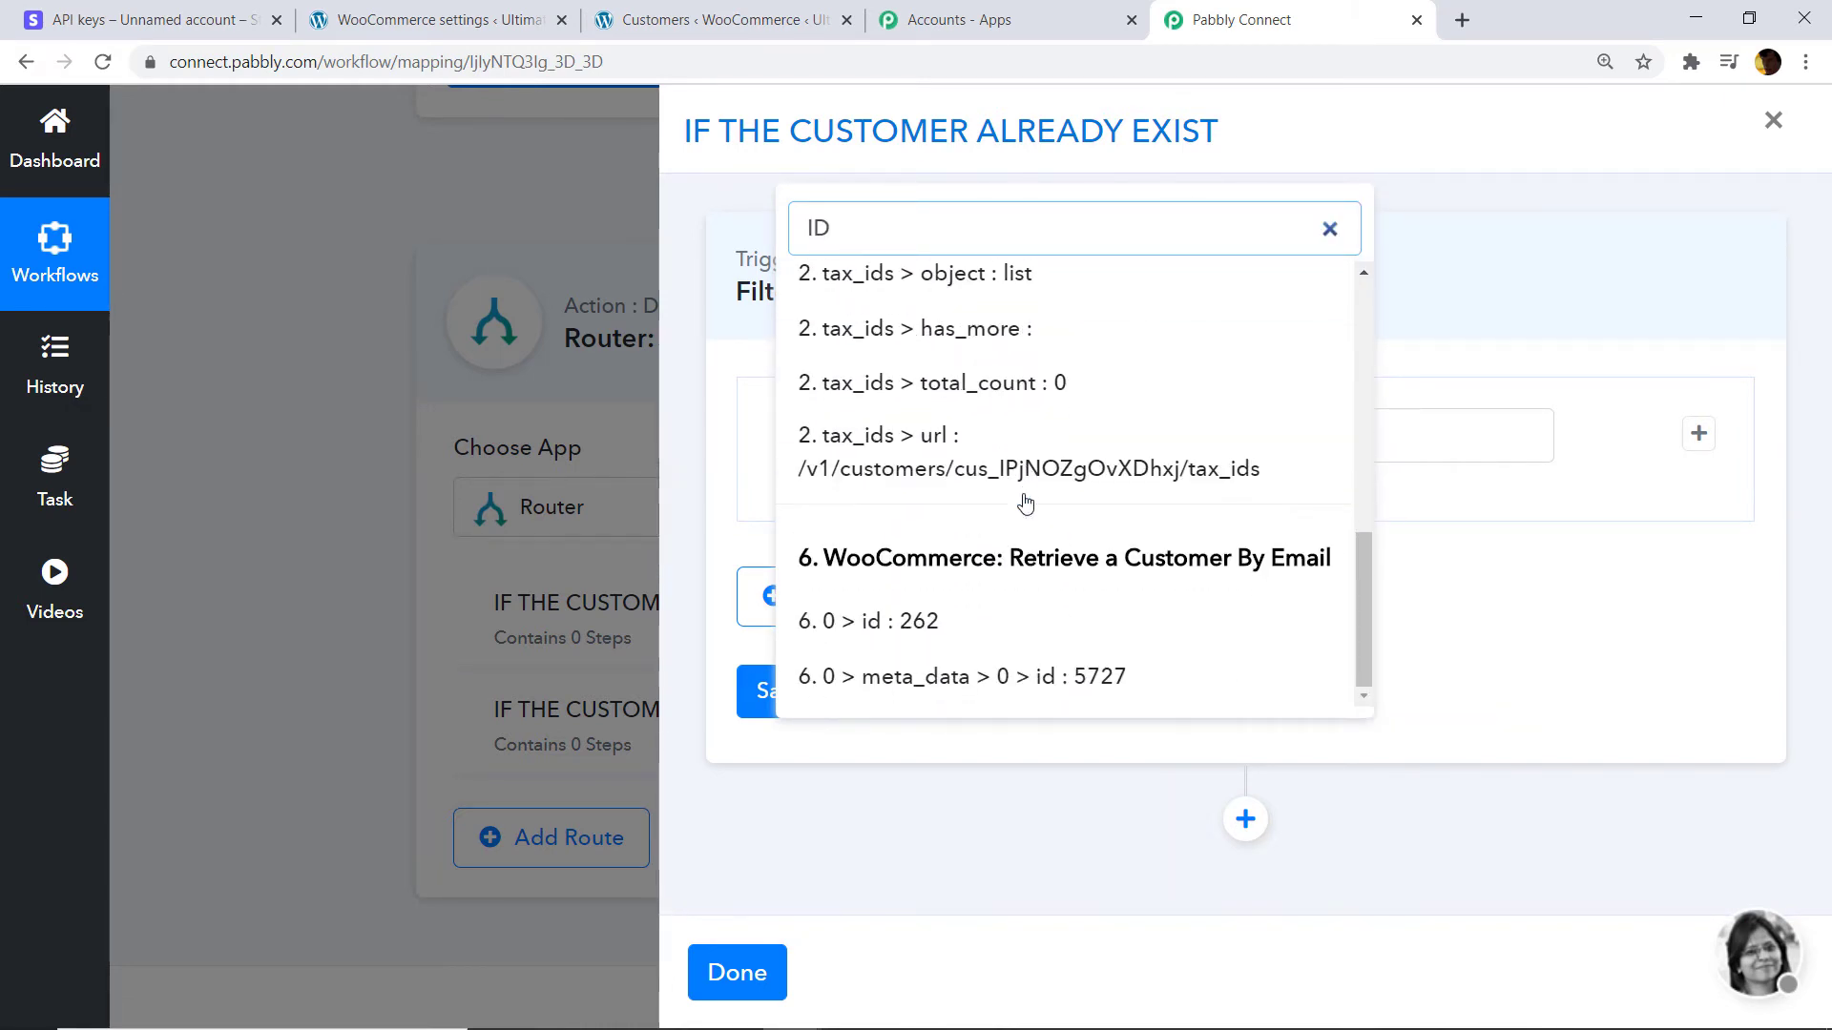
click(846, 618)
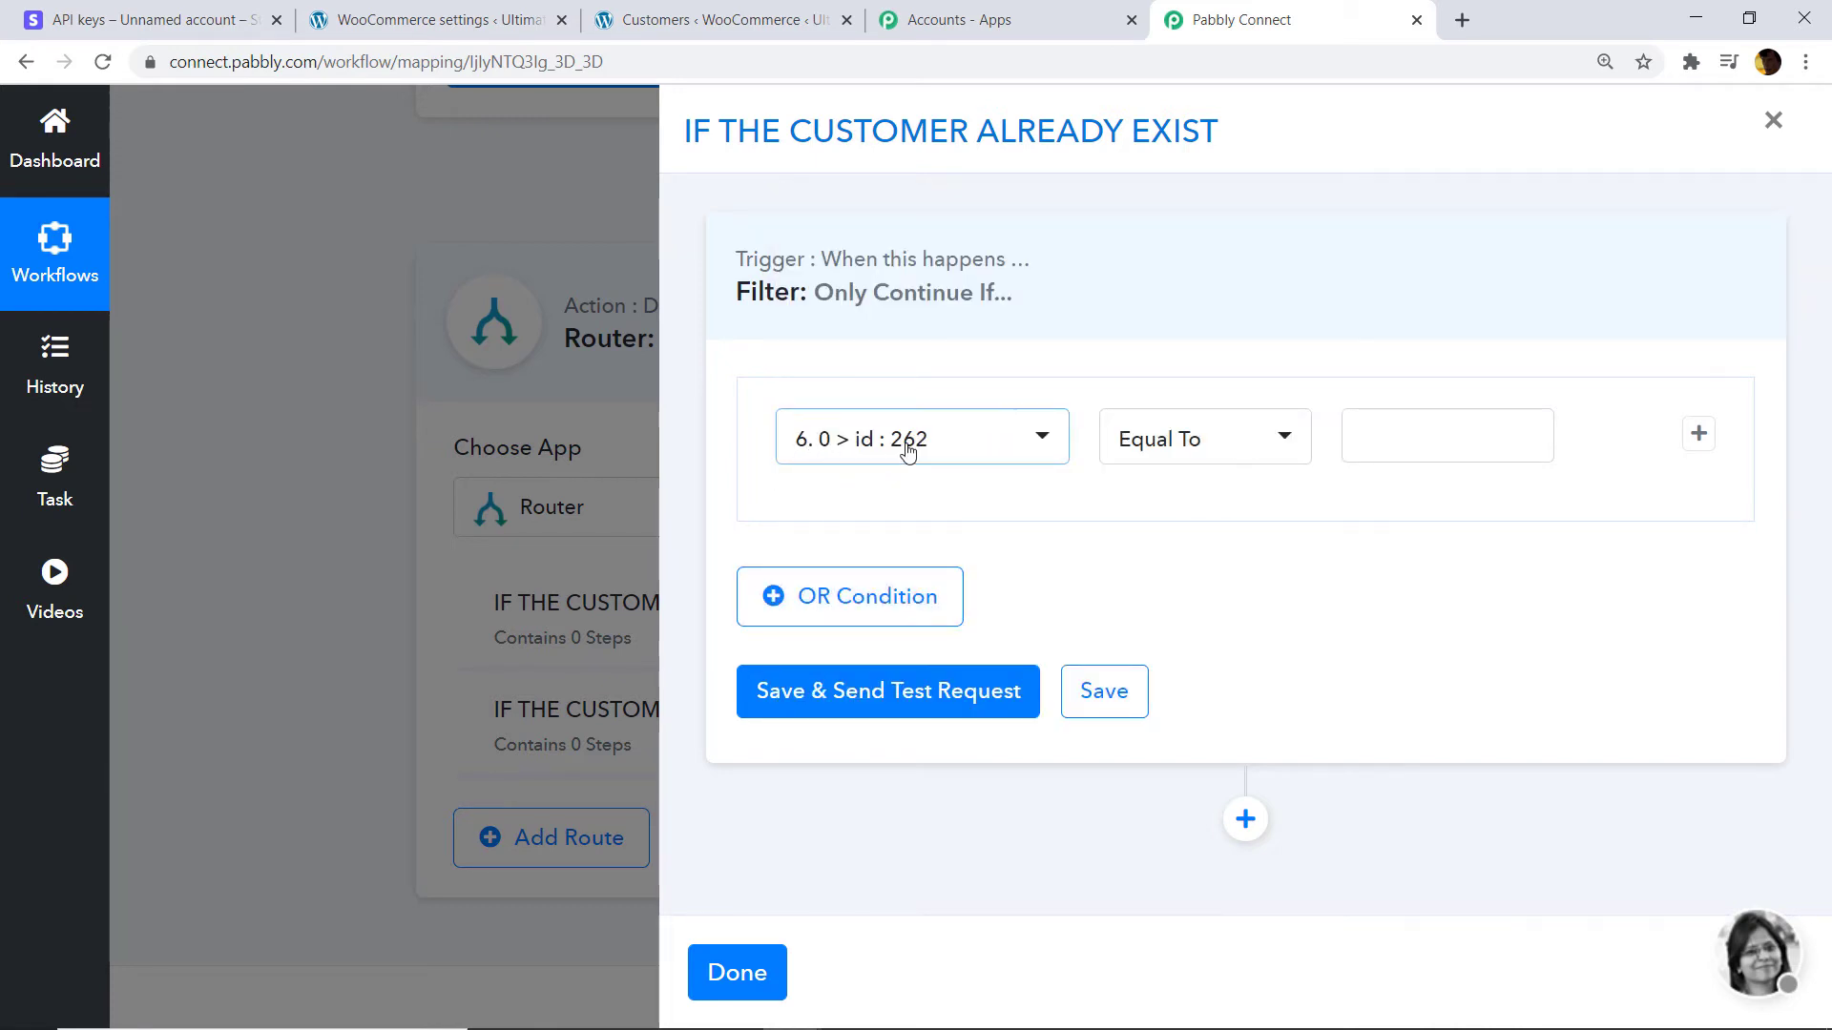
click(1252, 449)
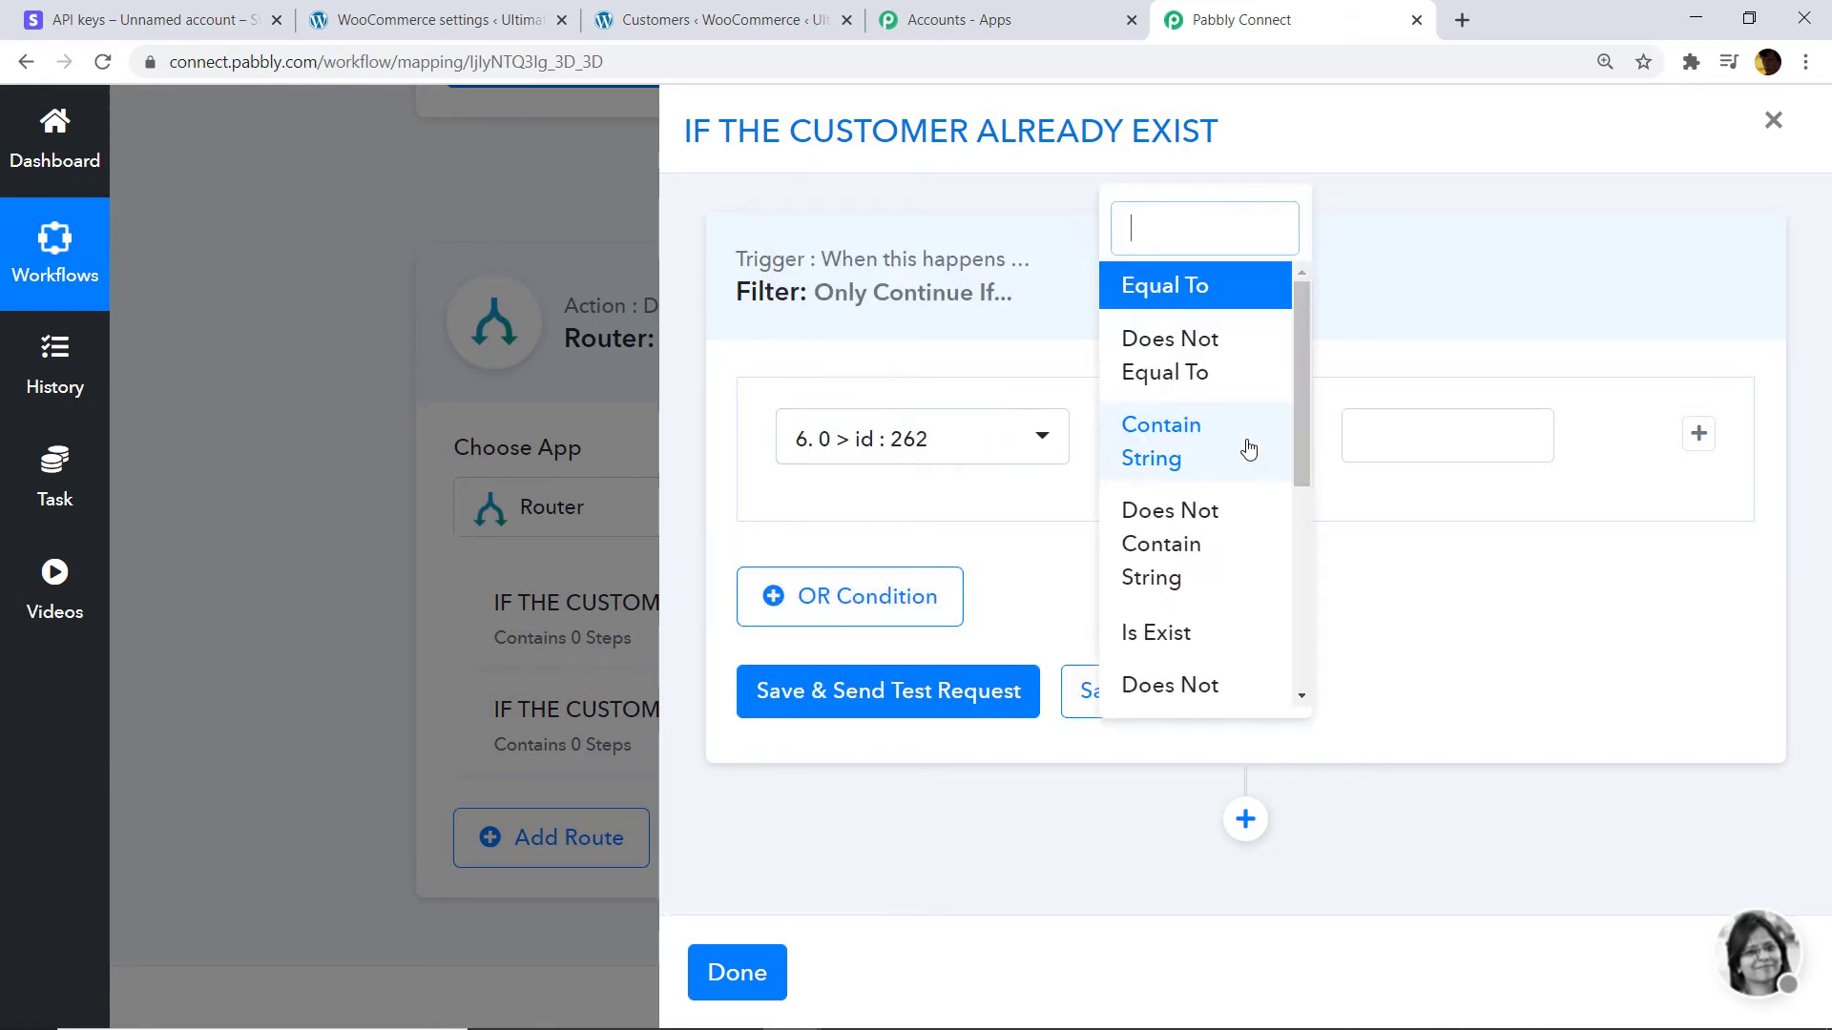
scroll(1245, 449, down, 1)
click(1181, 516)
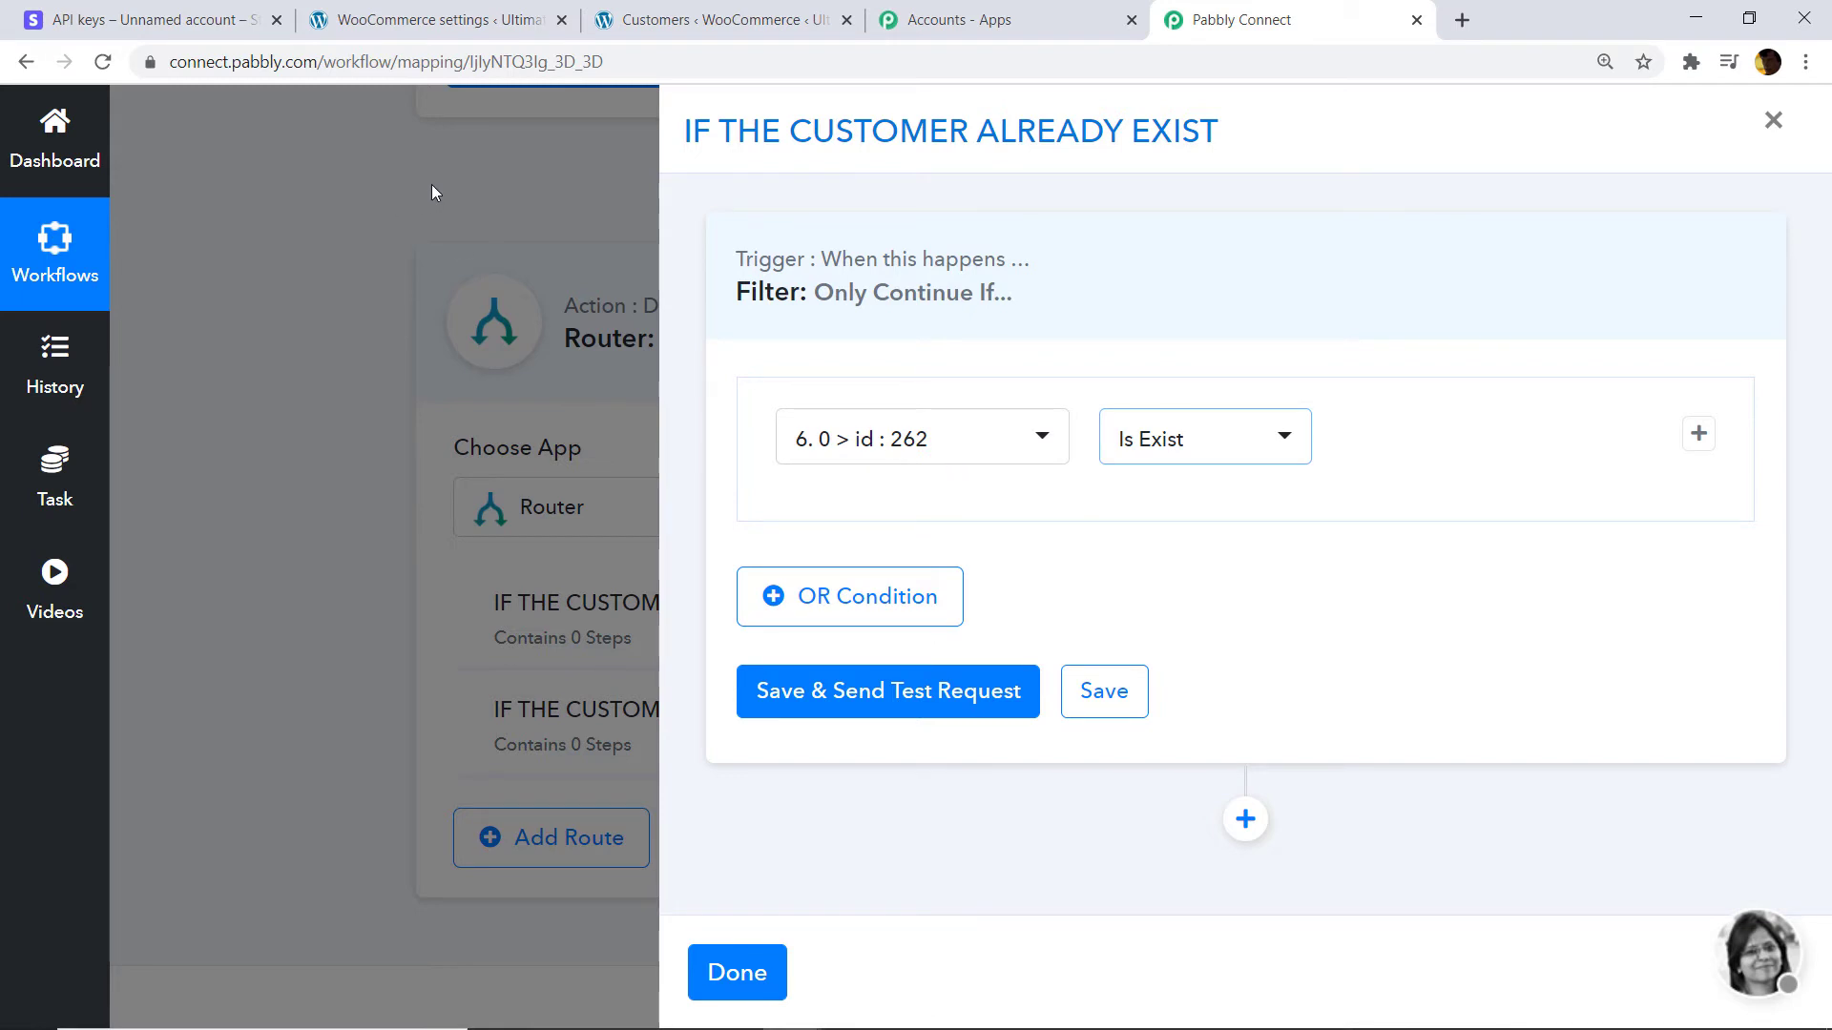
click(471, 182)
click(1828, 420)
scroll(601, 599, up, 5)
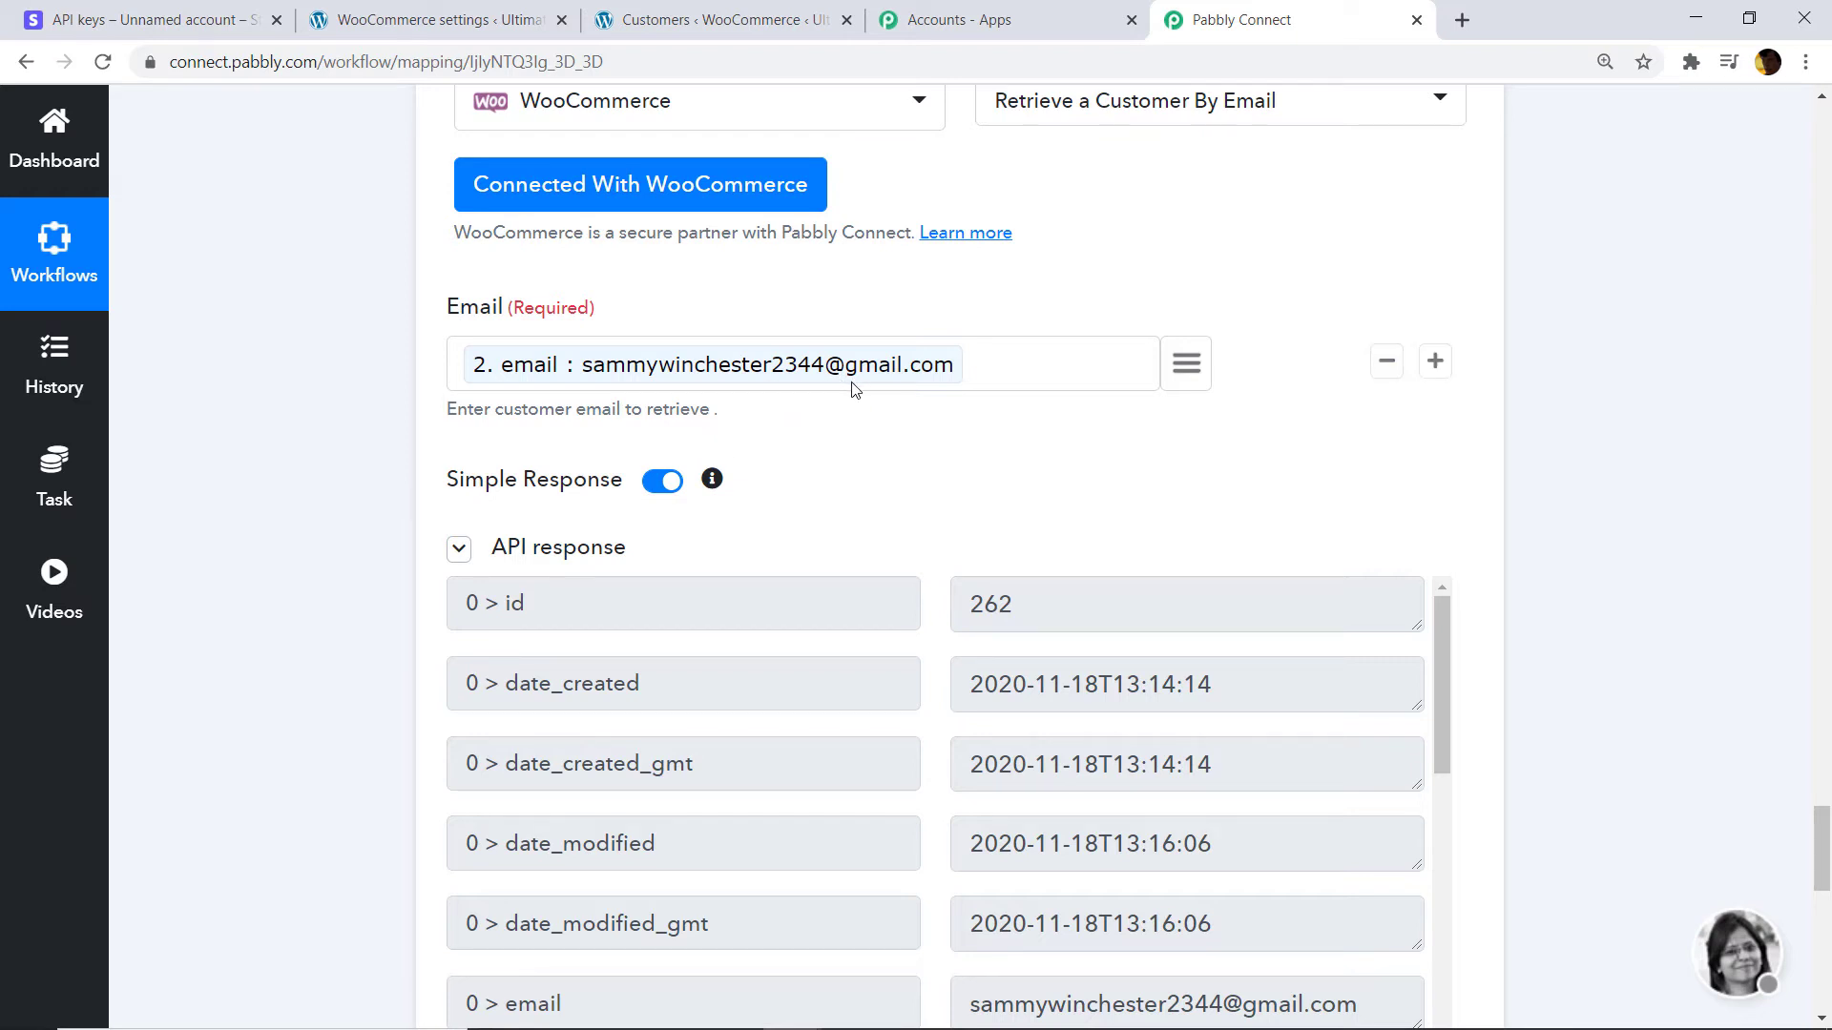
Set the first route's filter to '6. 0 > id' Is Exist and test, getting Condition is true.
scroll(1431, 744, down, 10)
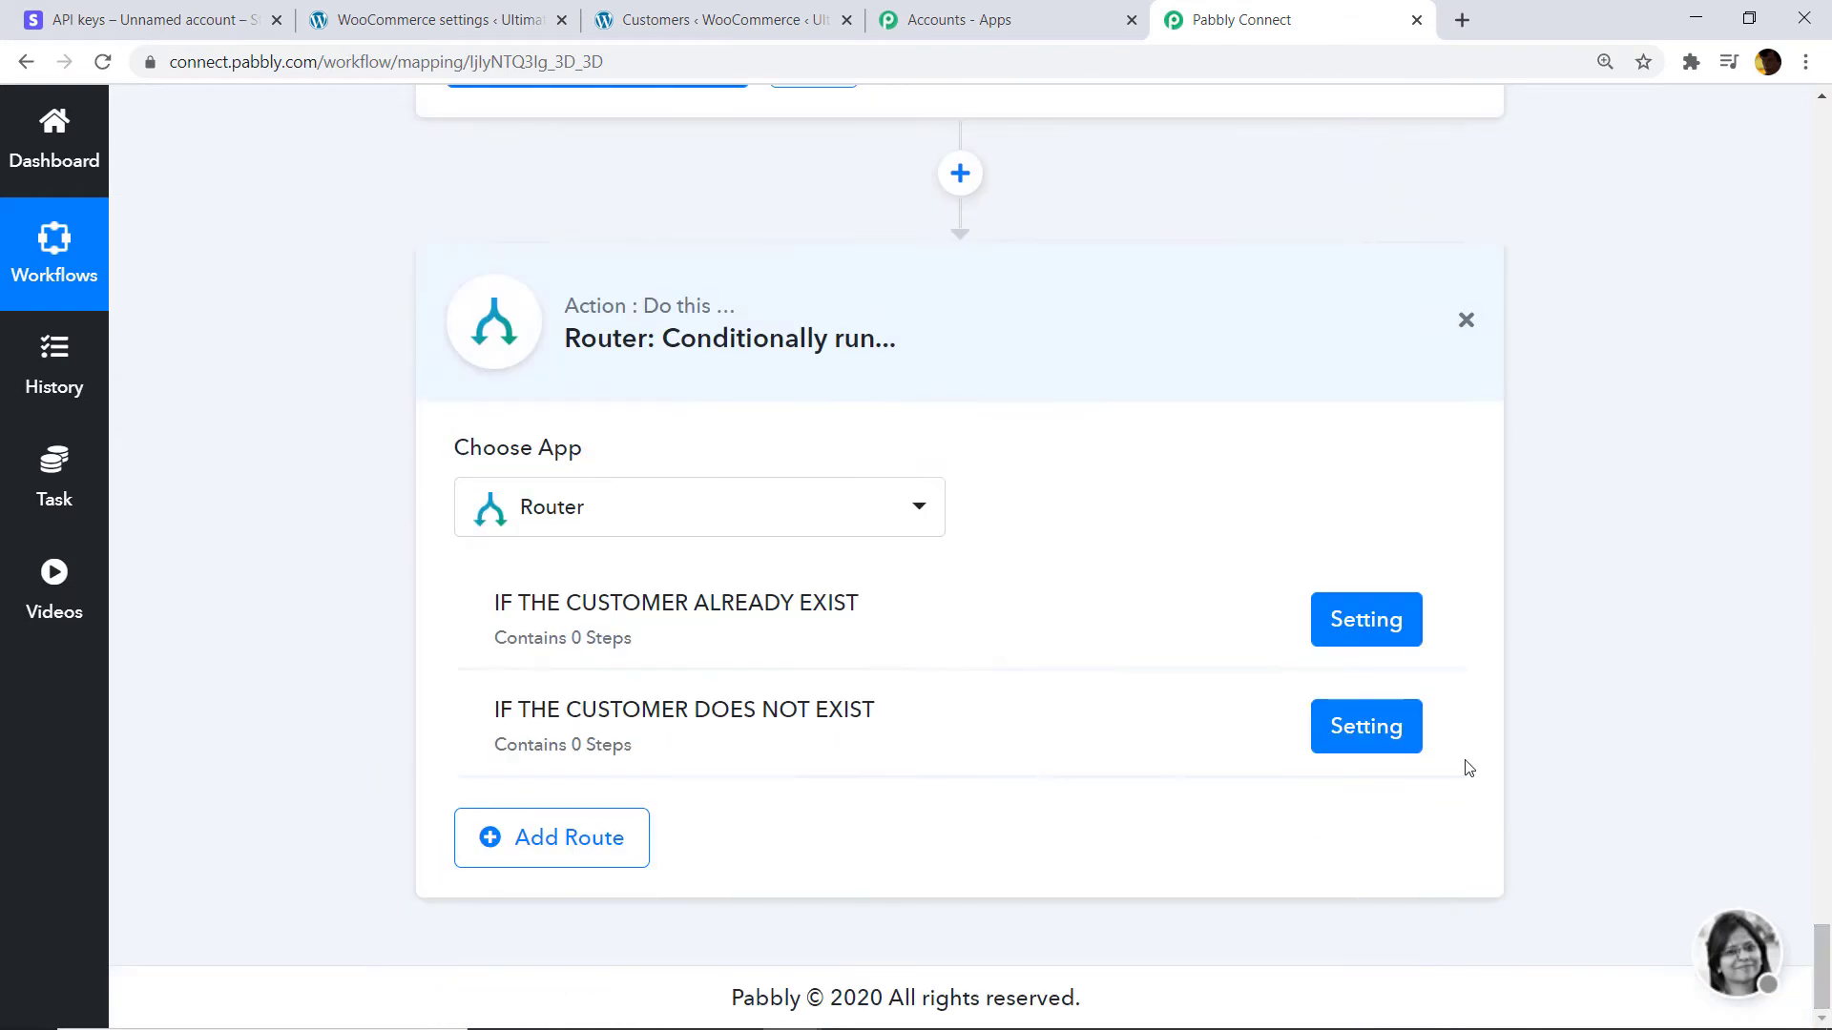
click(1339, 634)
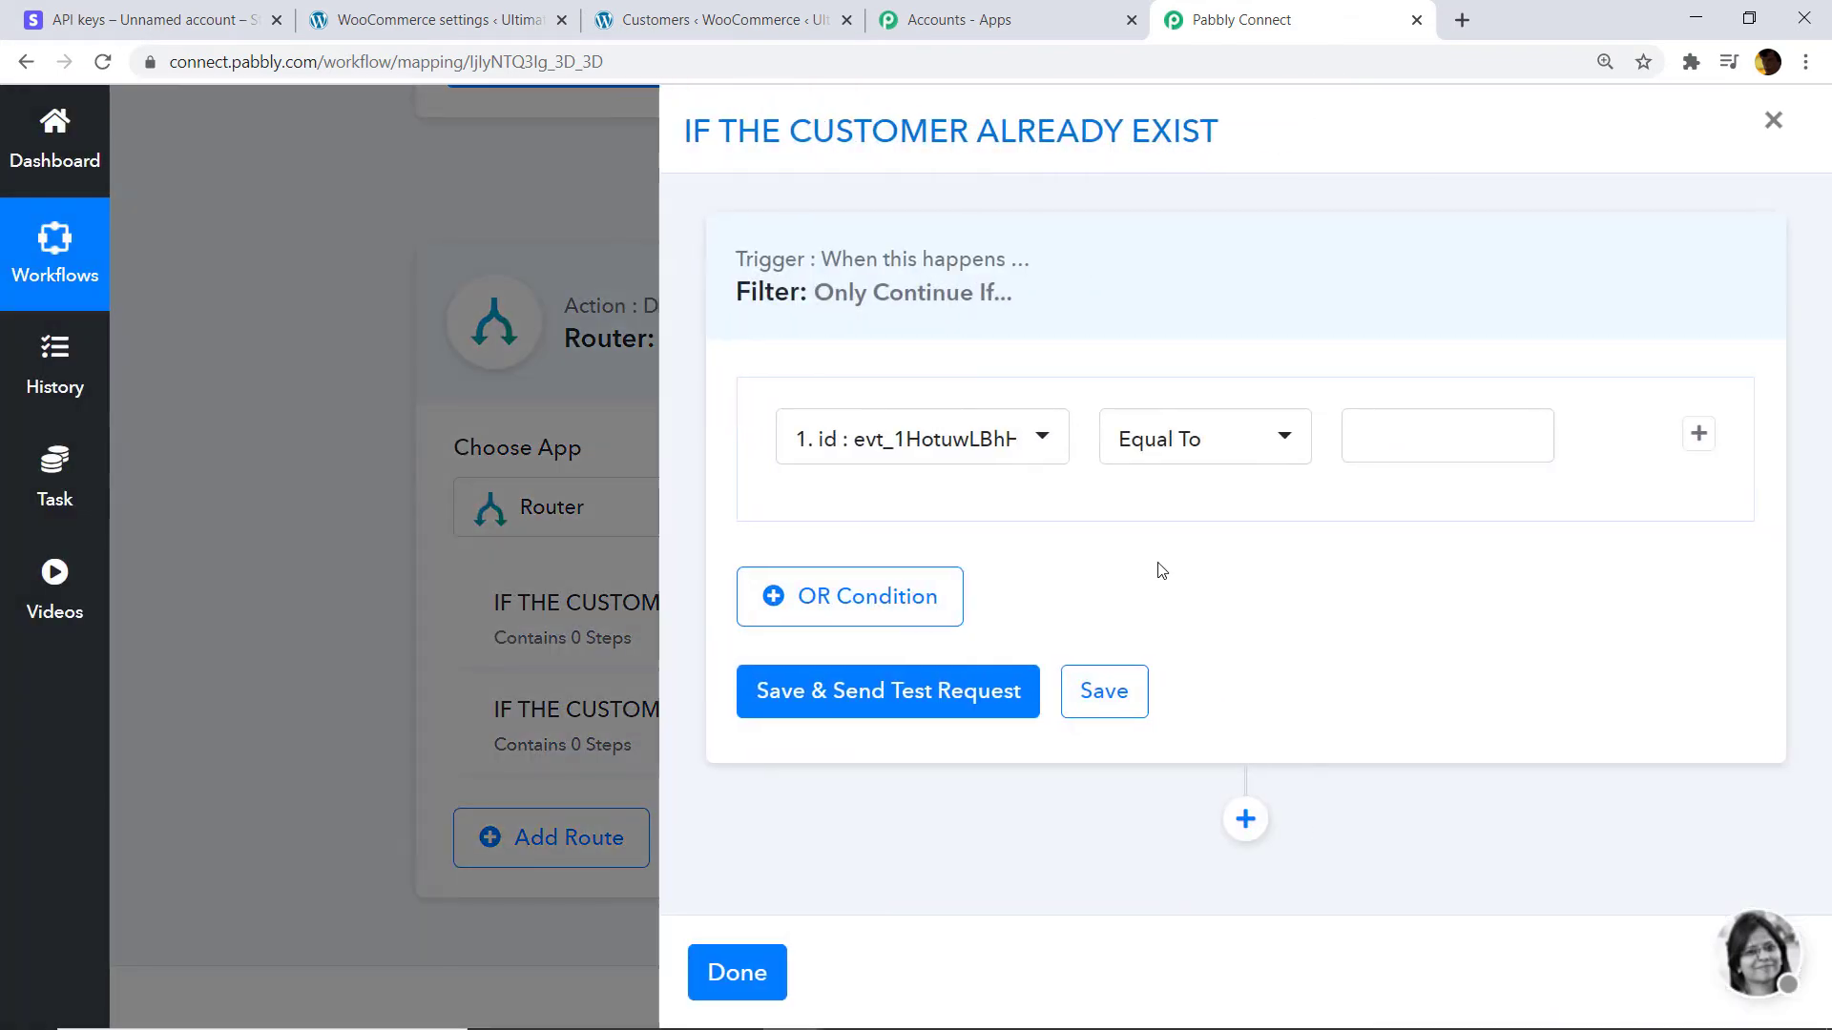
click(993, 455)
text(ID)
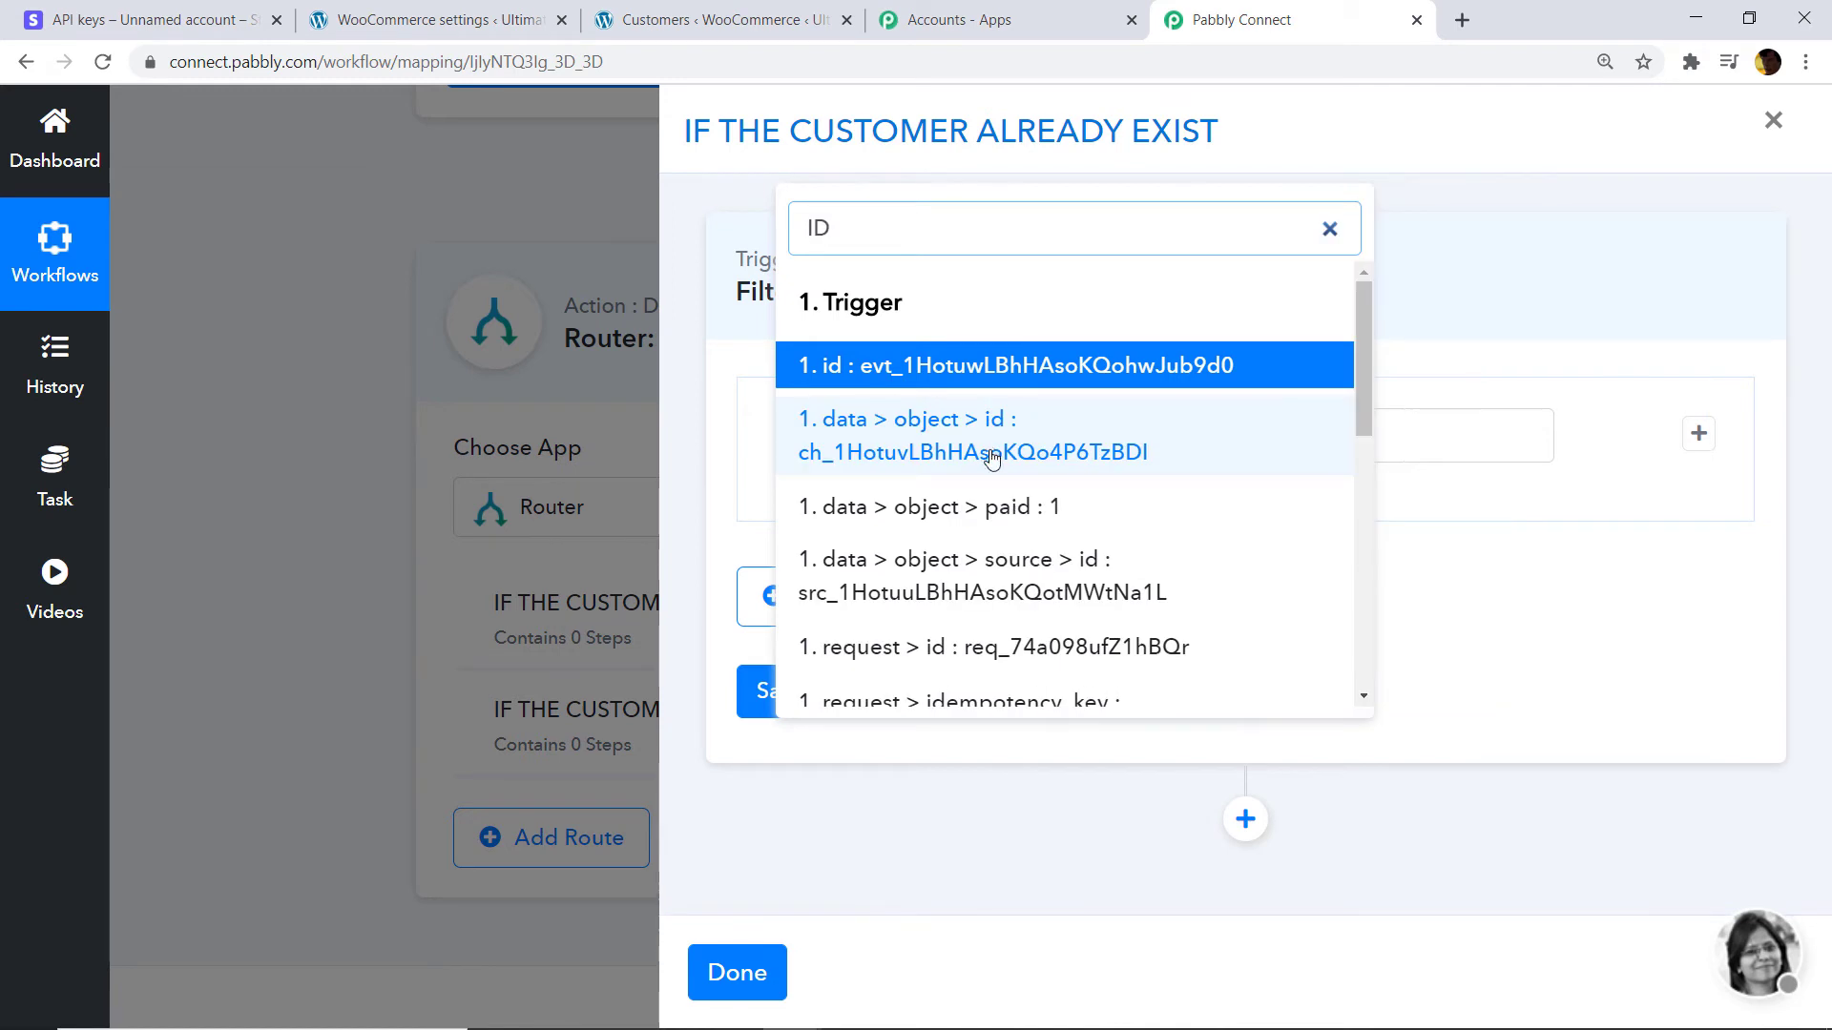
scroll(992, 458, down, 10)
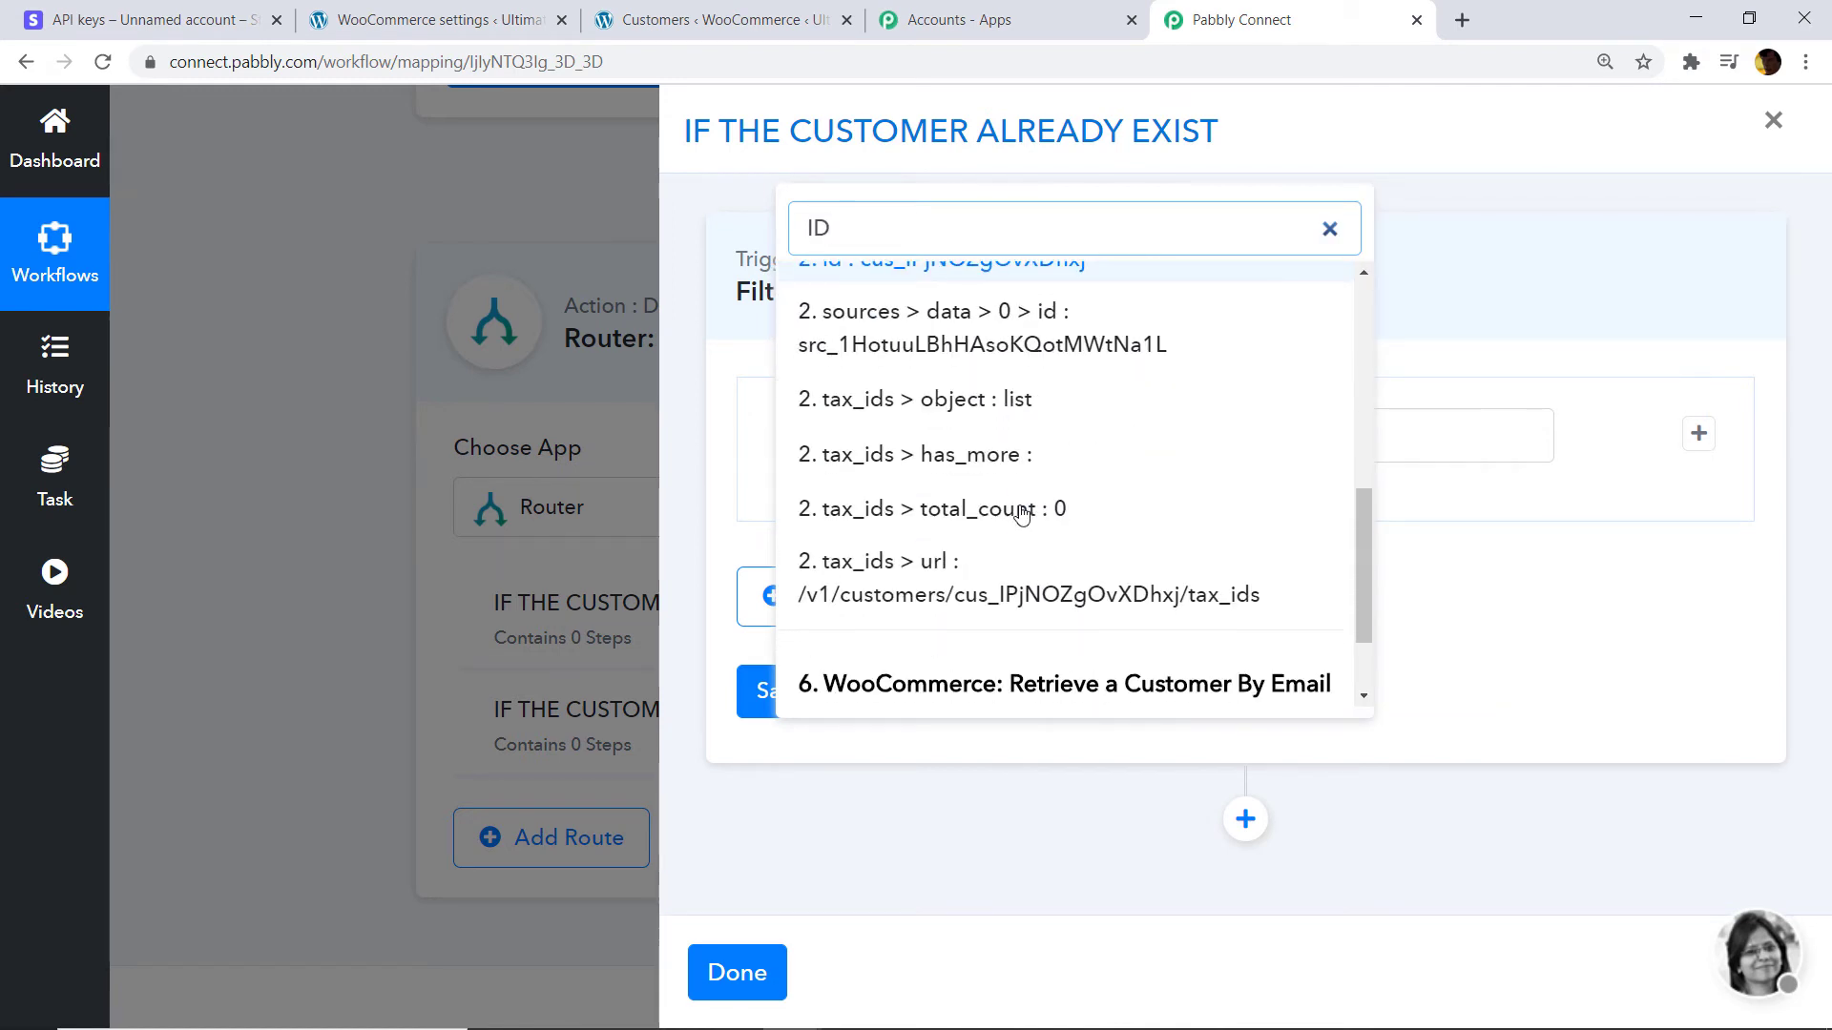
click(916, 621)
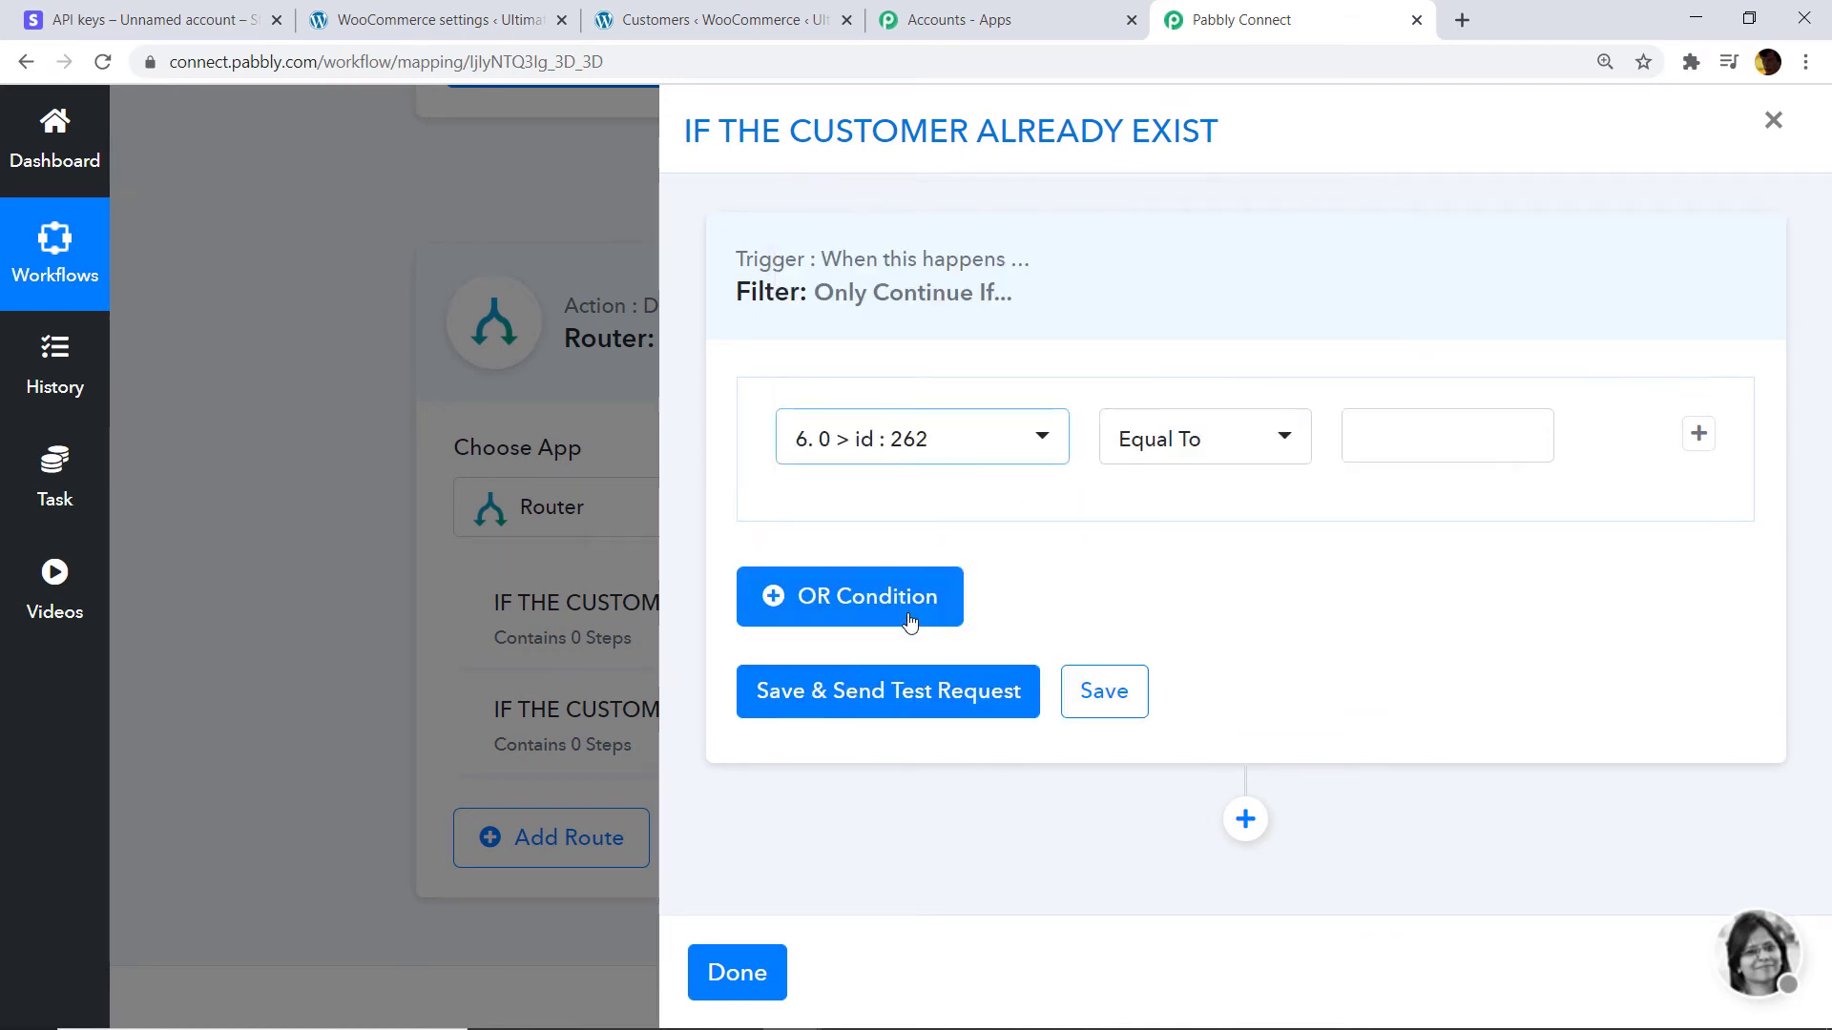
click(1198, 449)
click(1156, 632)
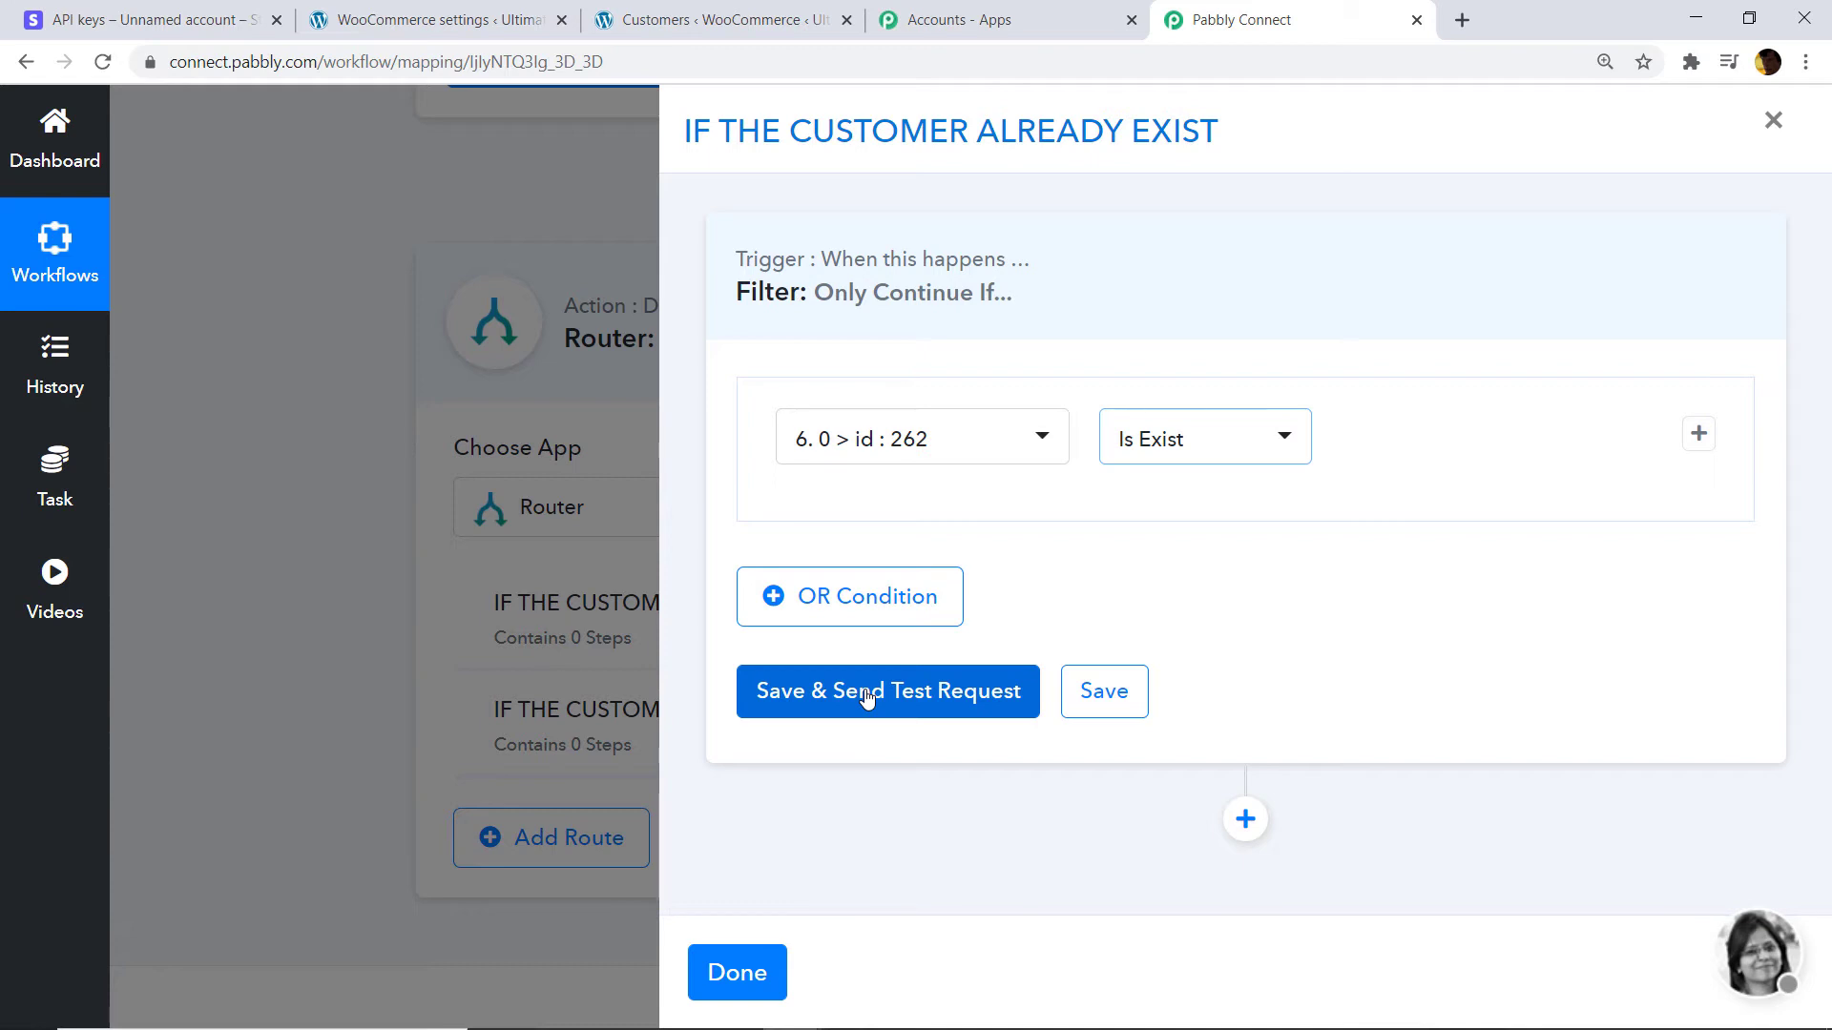
click(866, 696)
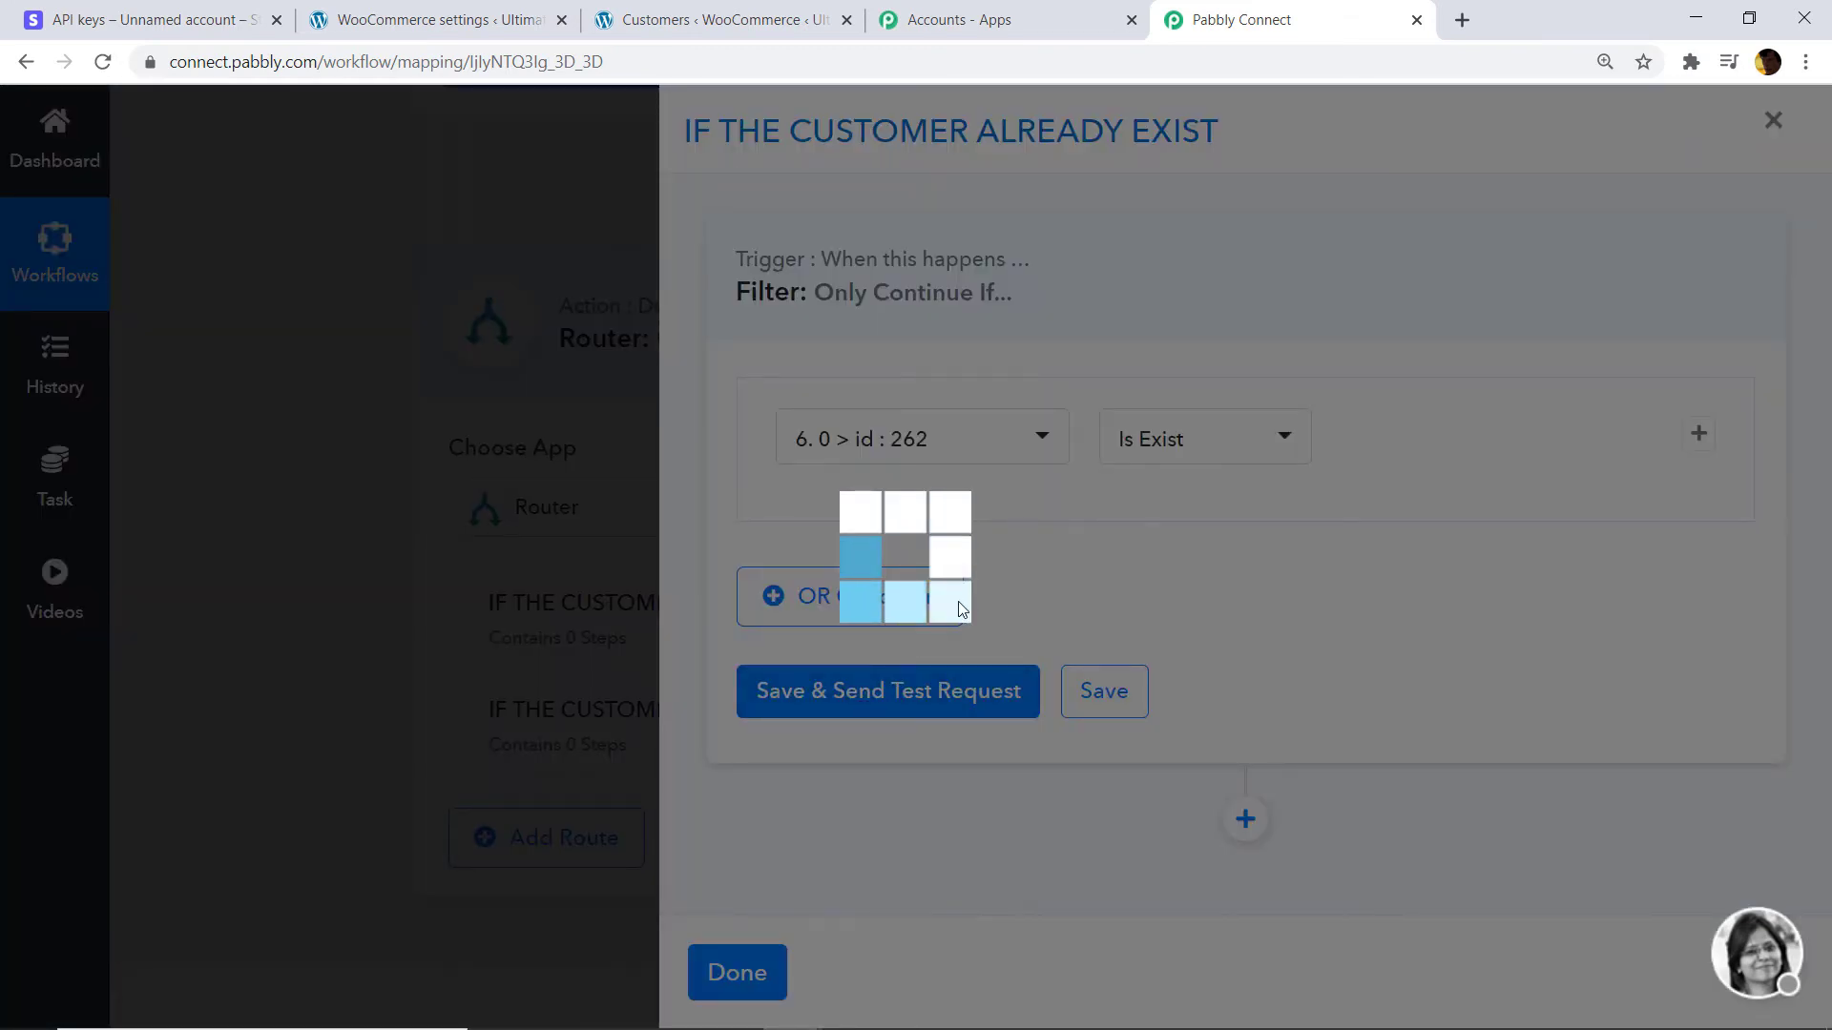
scroll(1239, 605, down, 1)
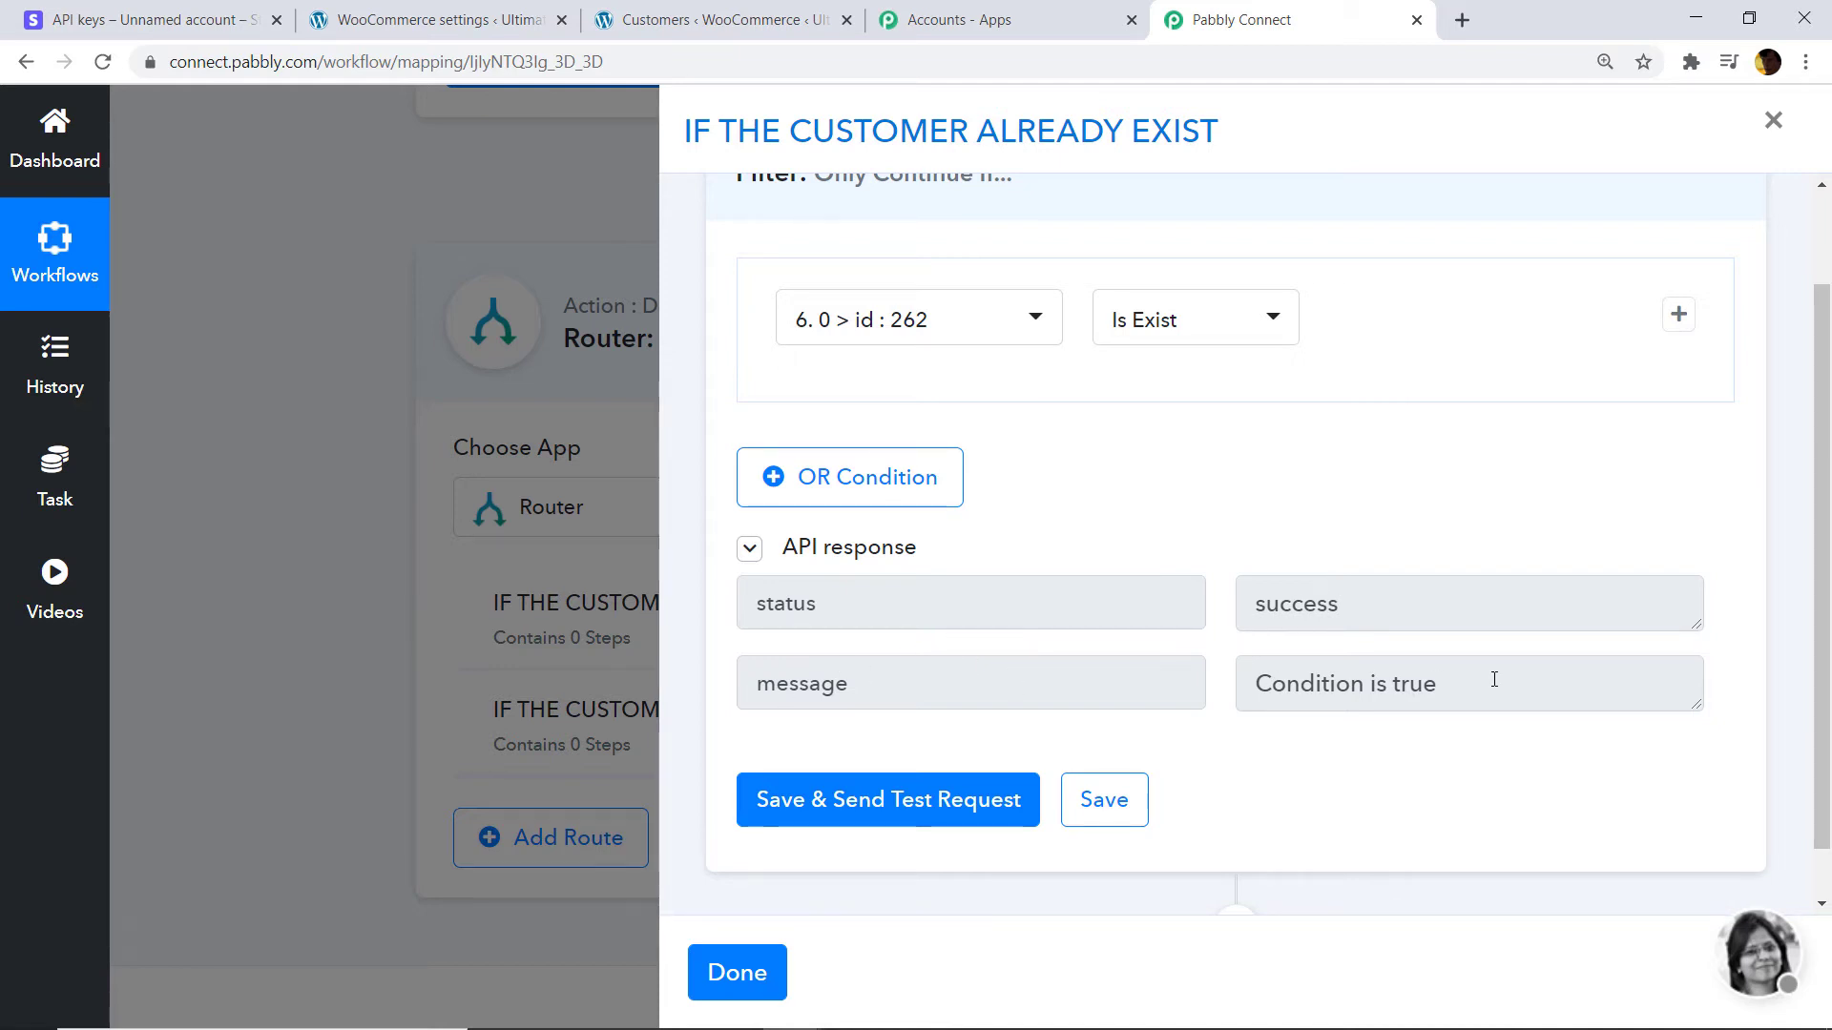
scroll(1334, 582, down, 1)
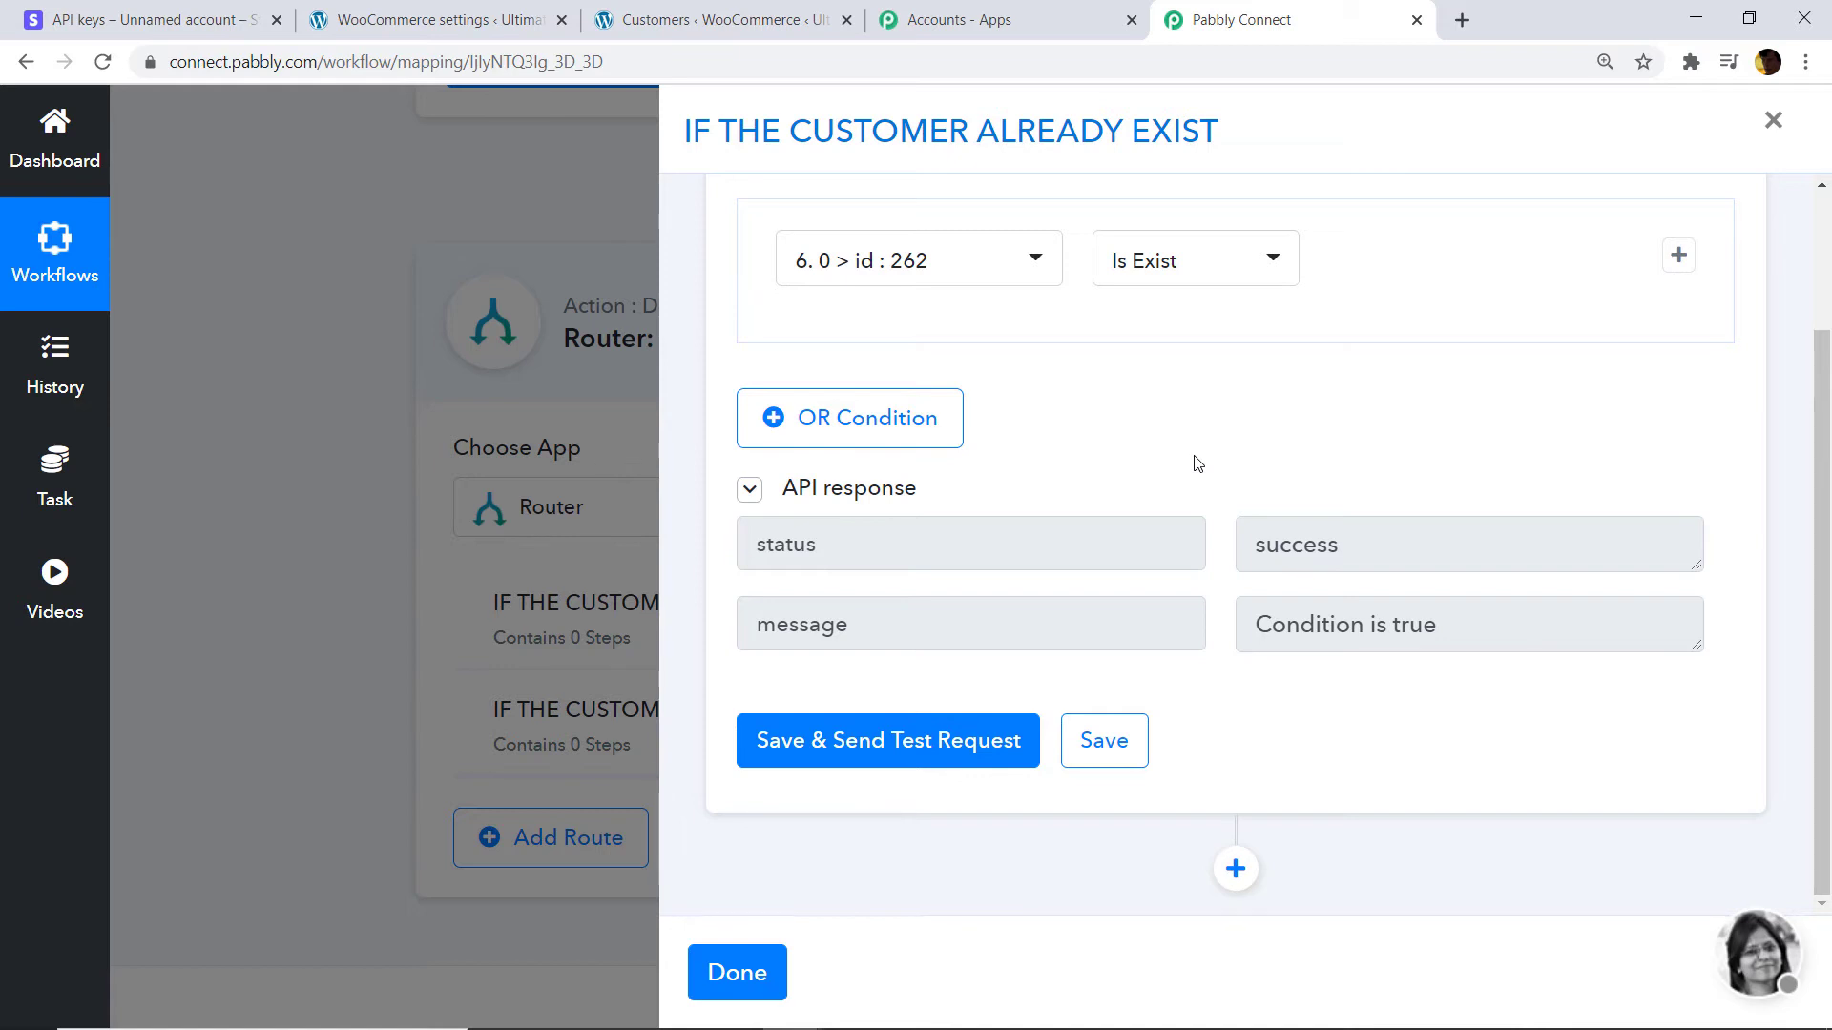
Add a WooCommerce action step inside the first route.
click(1235, 869)
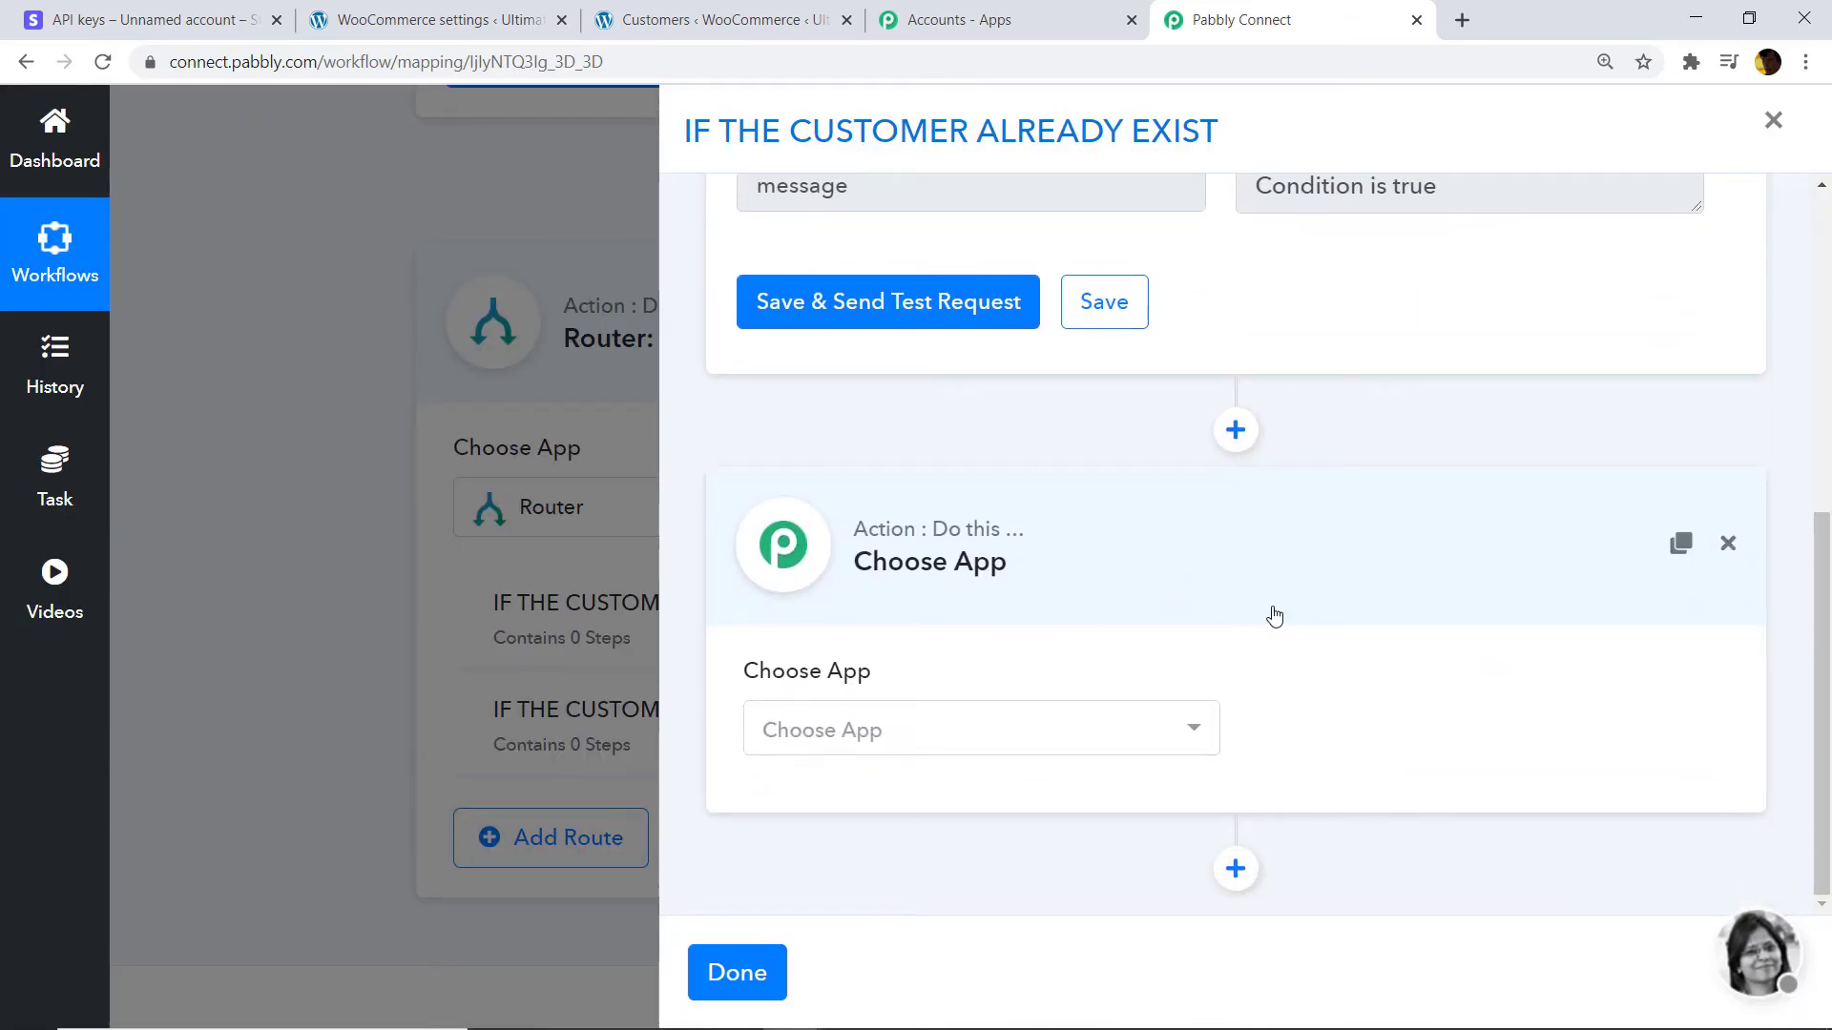
click(944, 727)
text(WOOC)
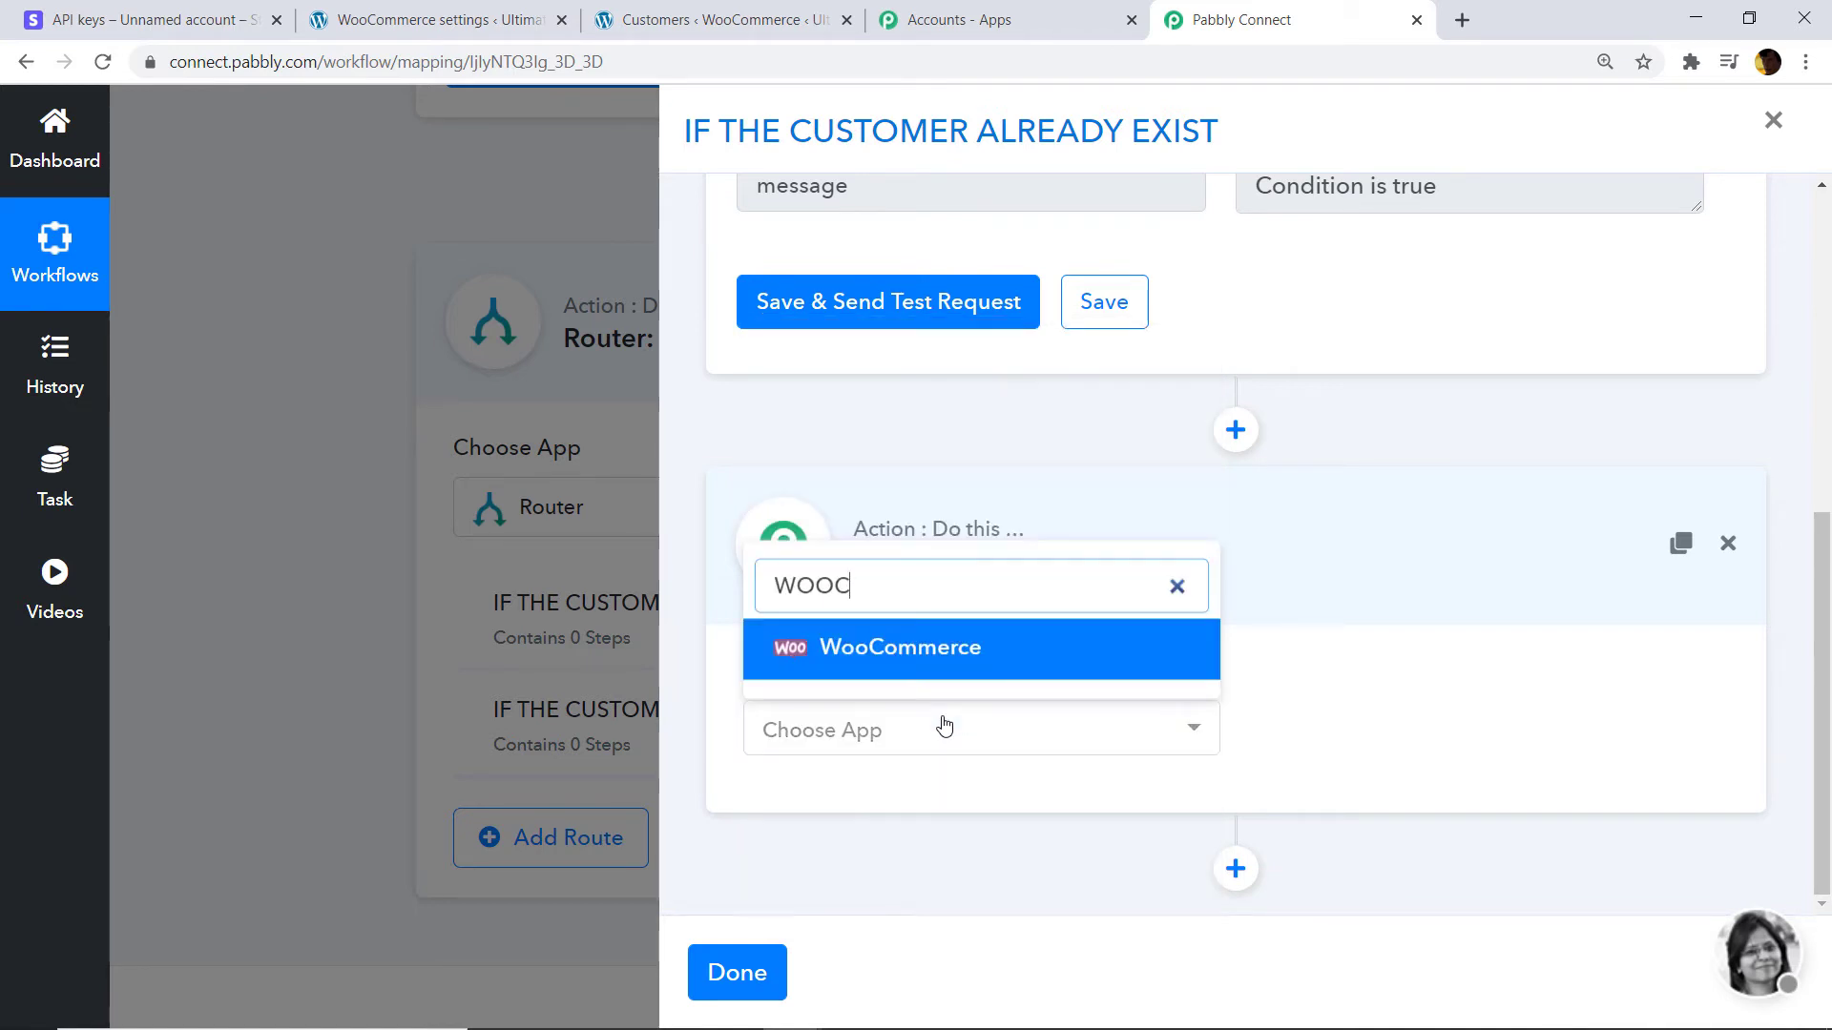
click(918, 667)
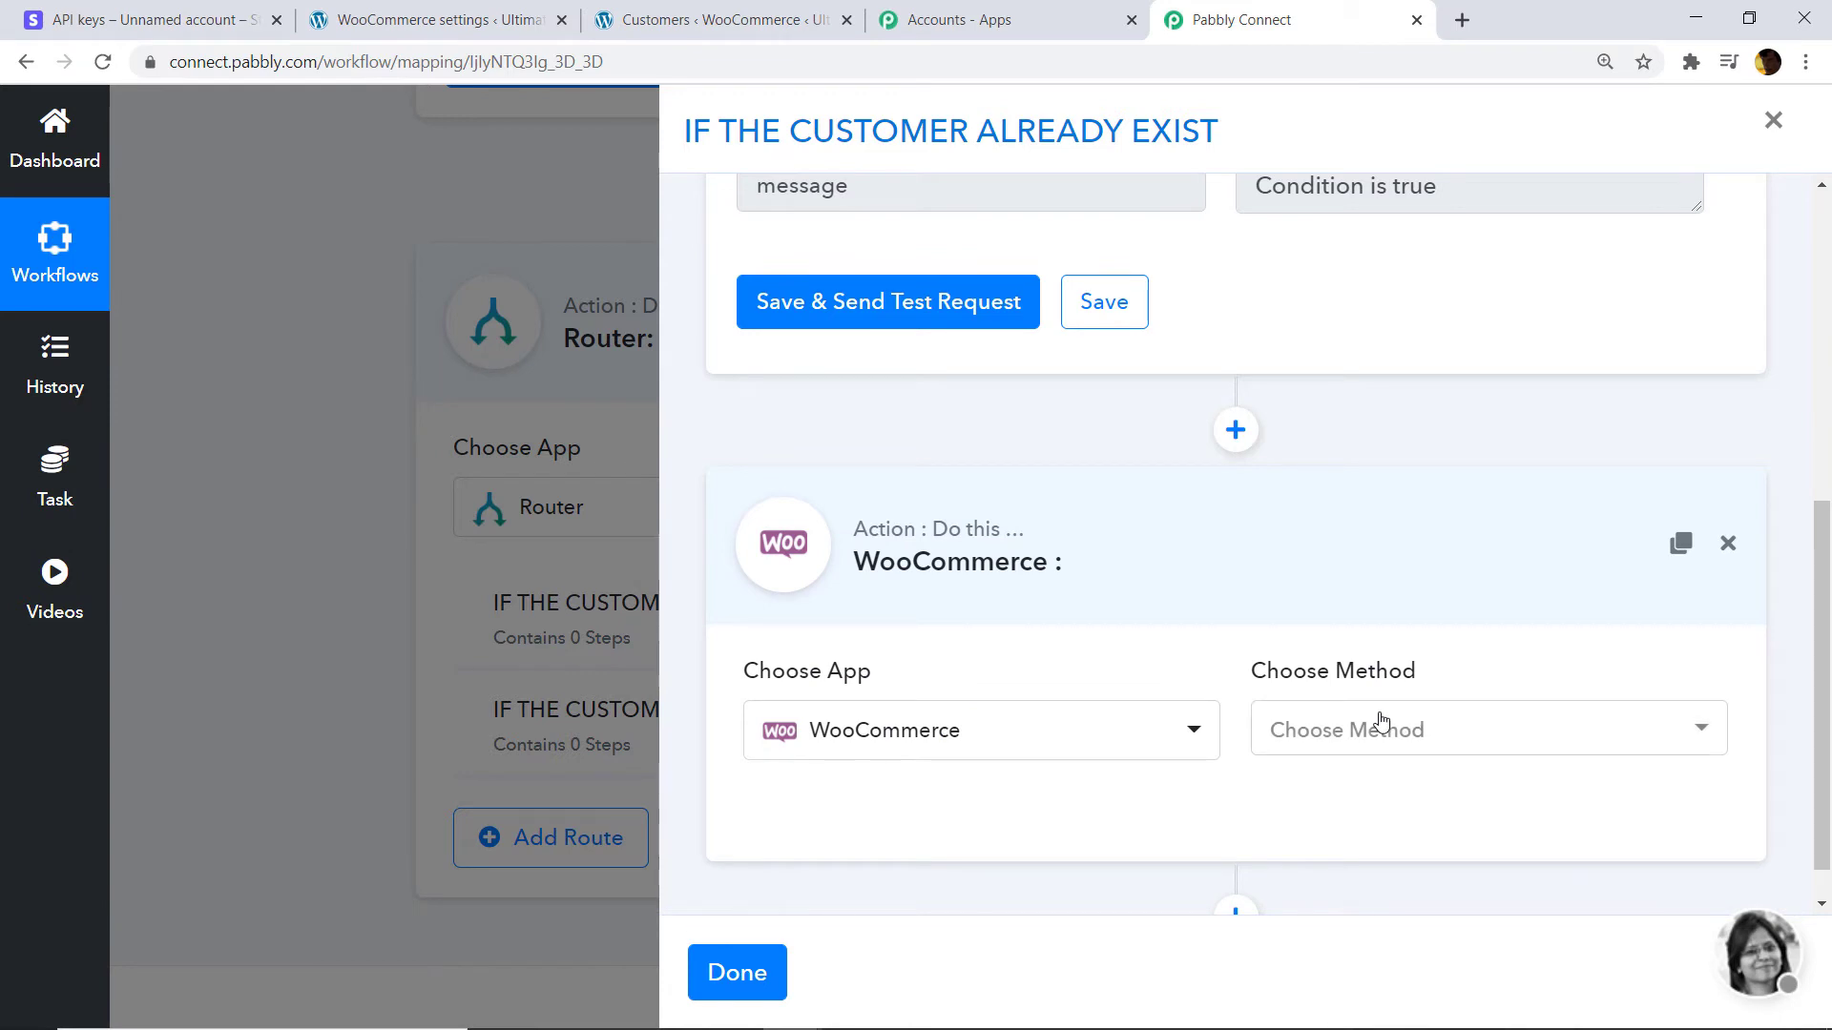
Set the WooCommerce step's method to Create a Order.
click(1378, 724)
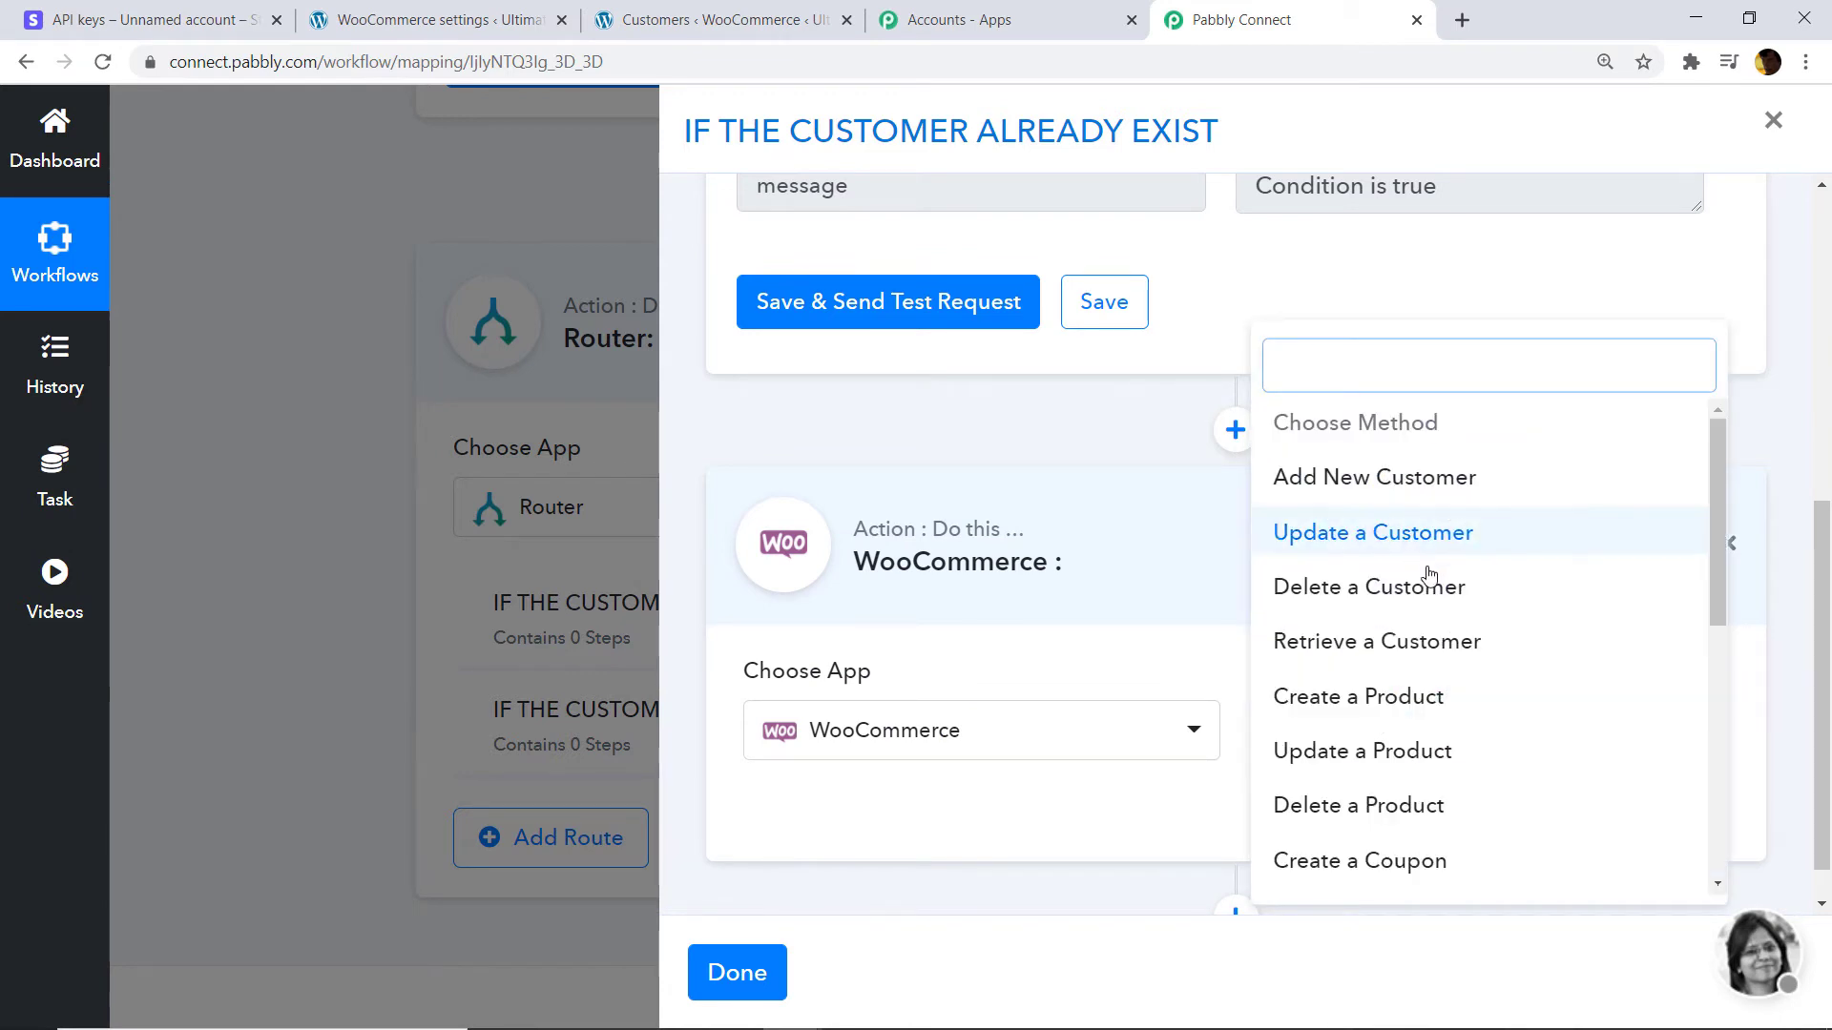
scroll(1435, 582, down, 4)
scroll(1318, 621, down, 3)
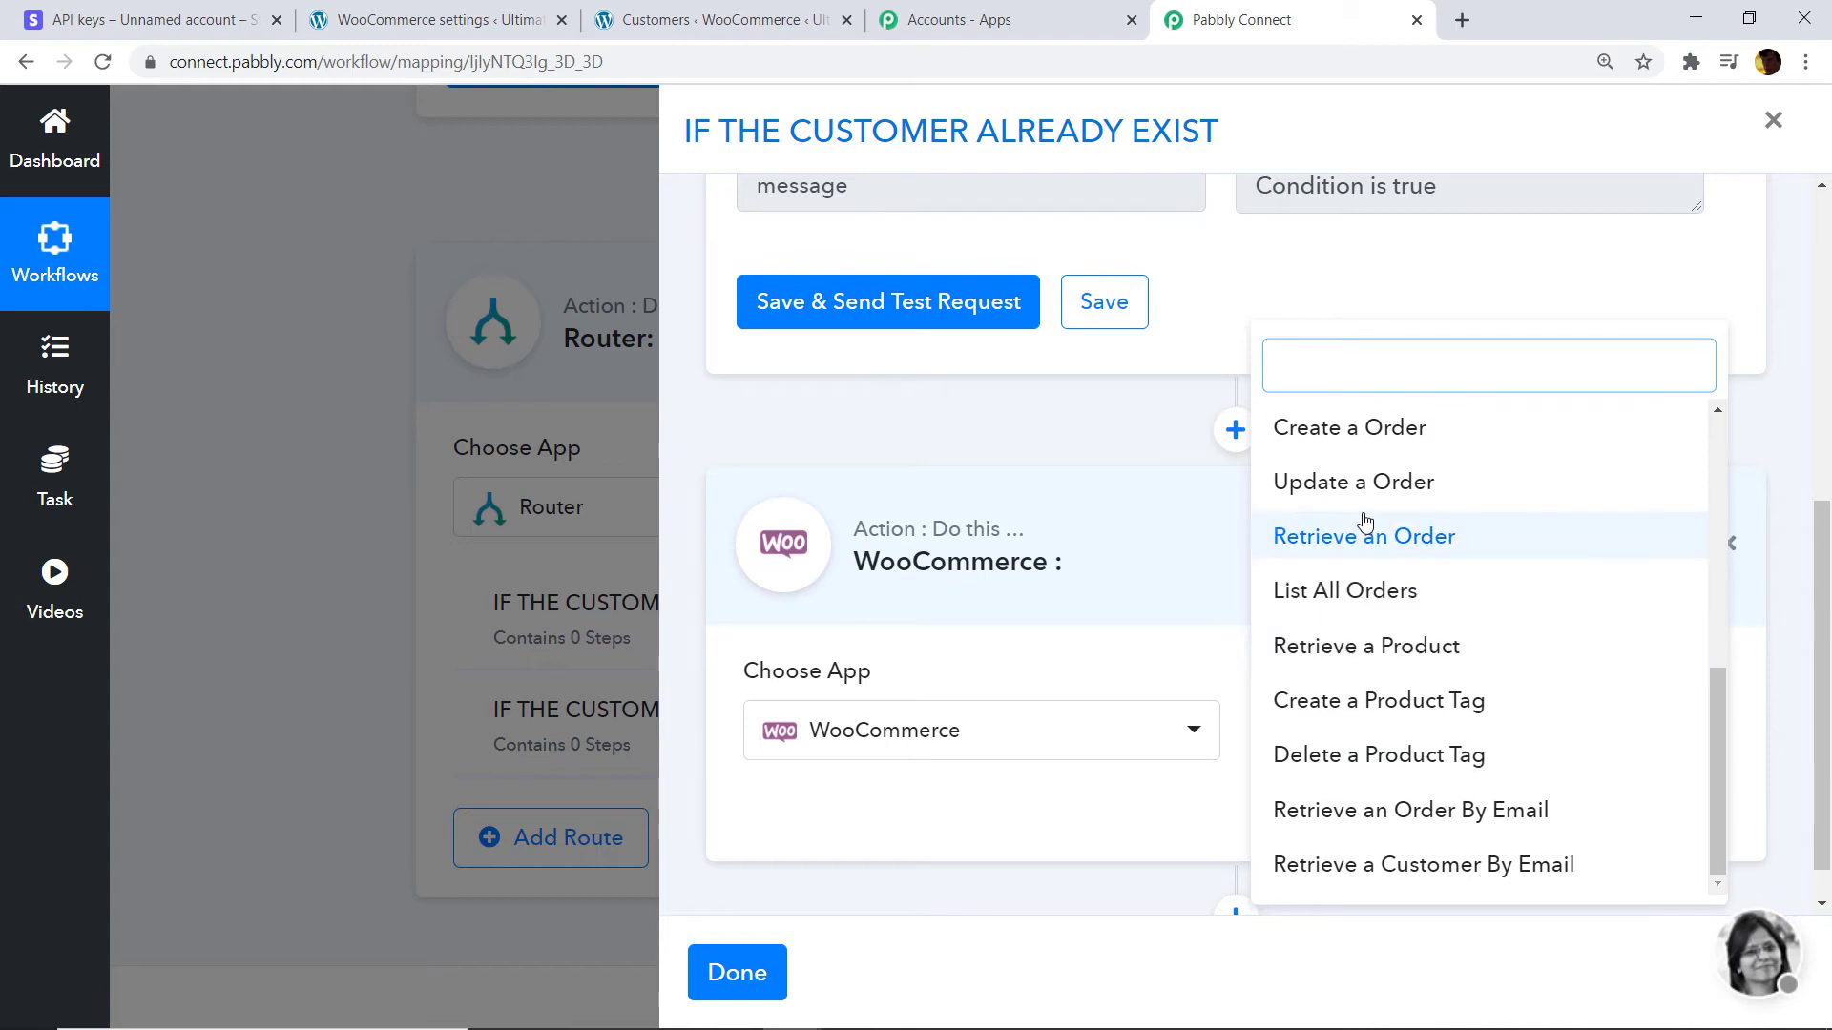
scroll(1379, 489, up, 2)
click(1396, 546)
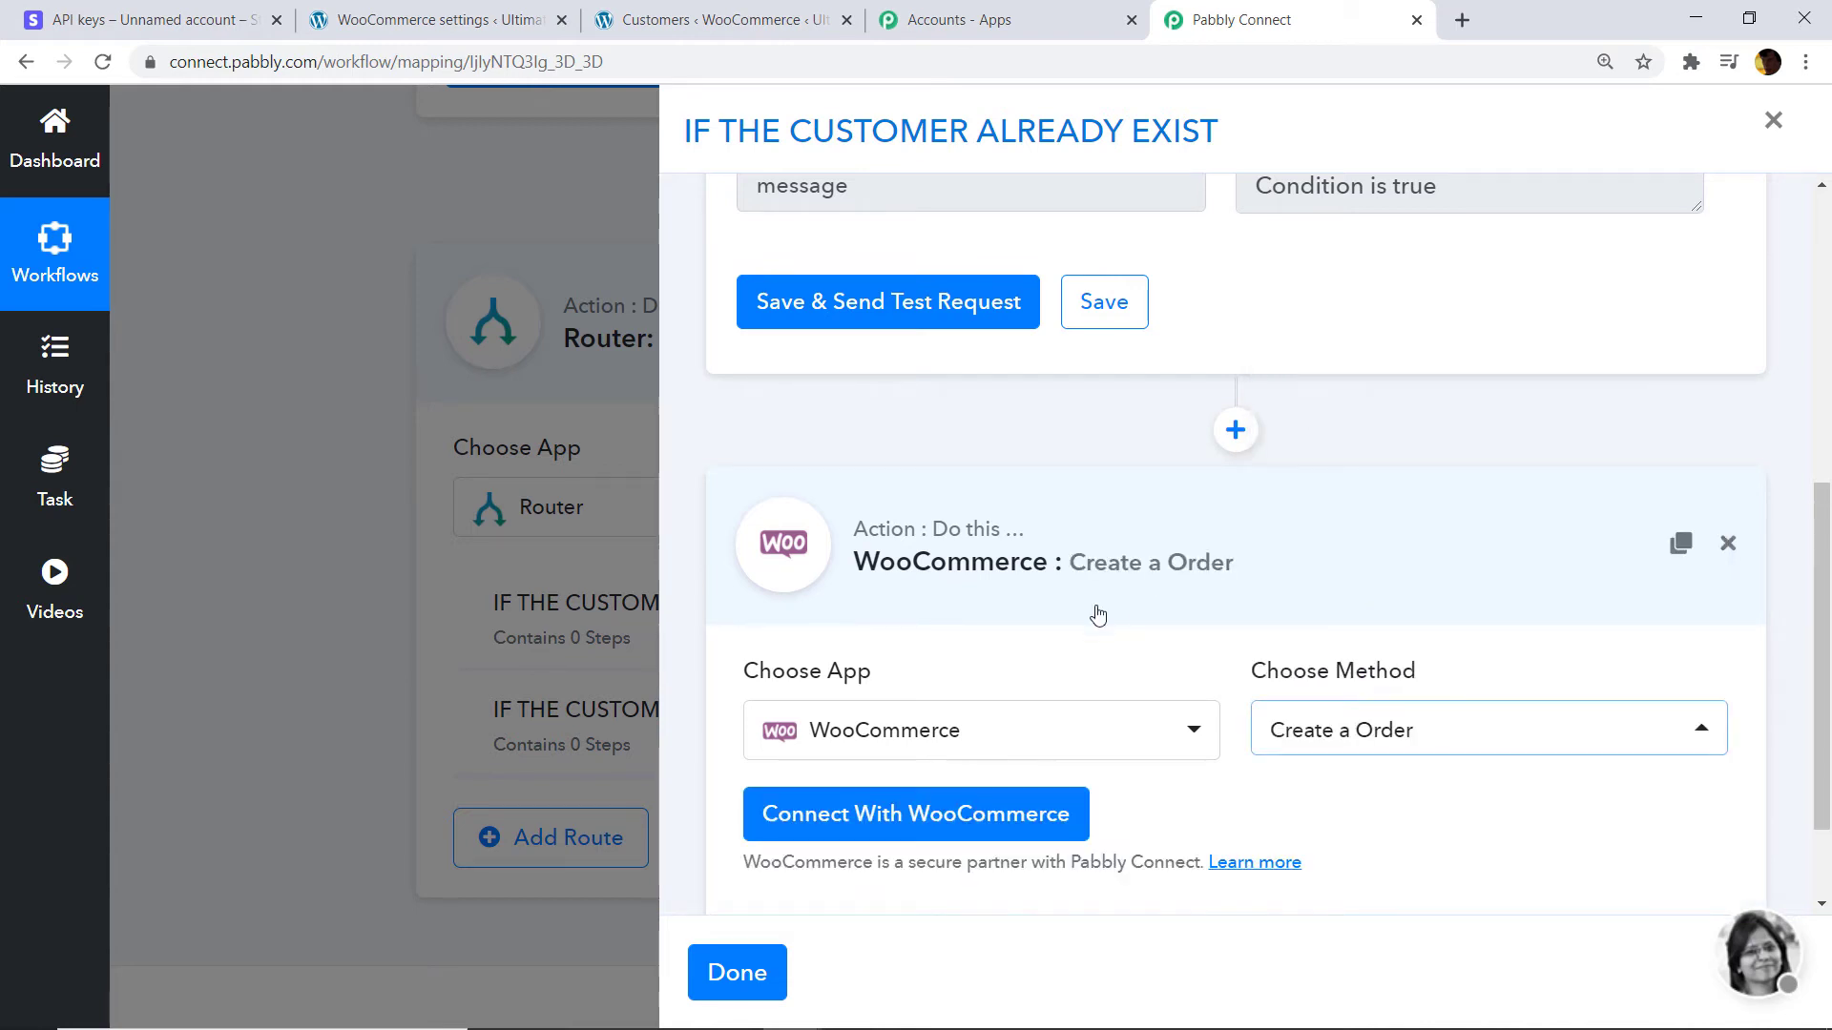
click(1351, 753)
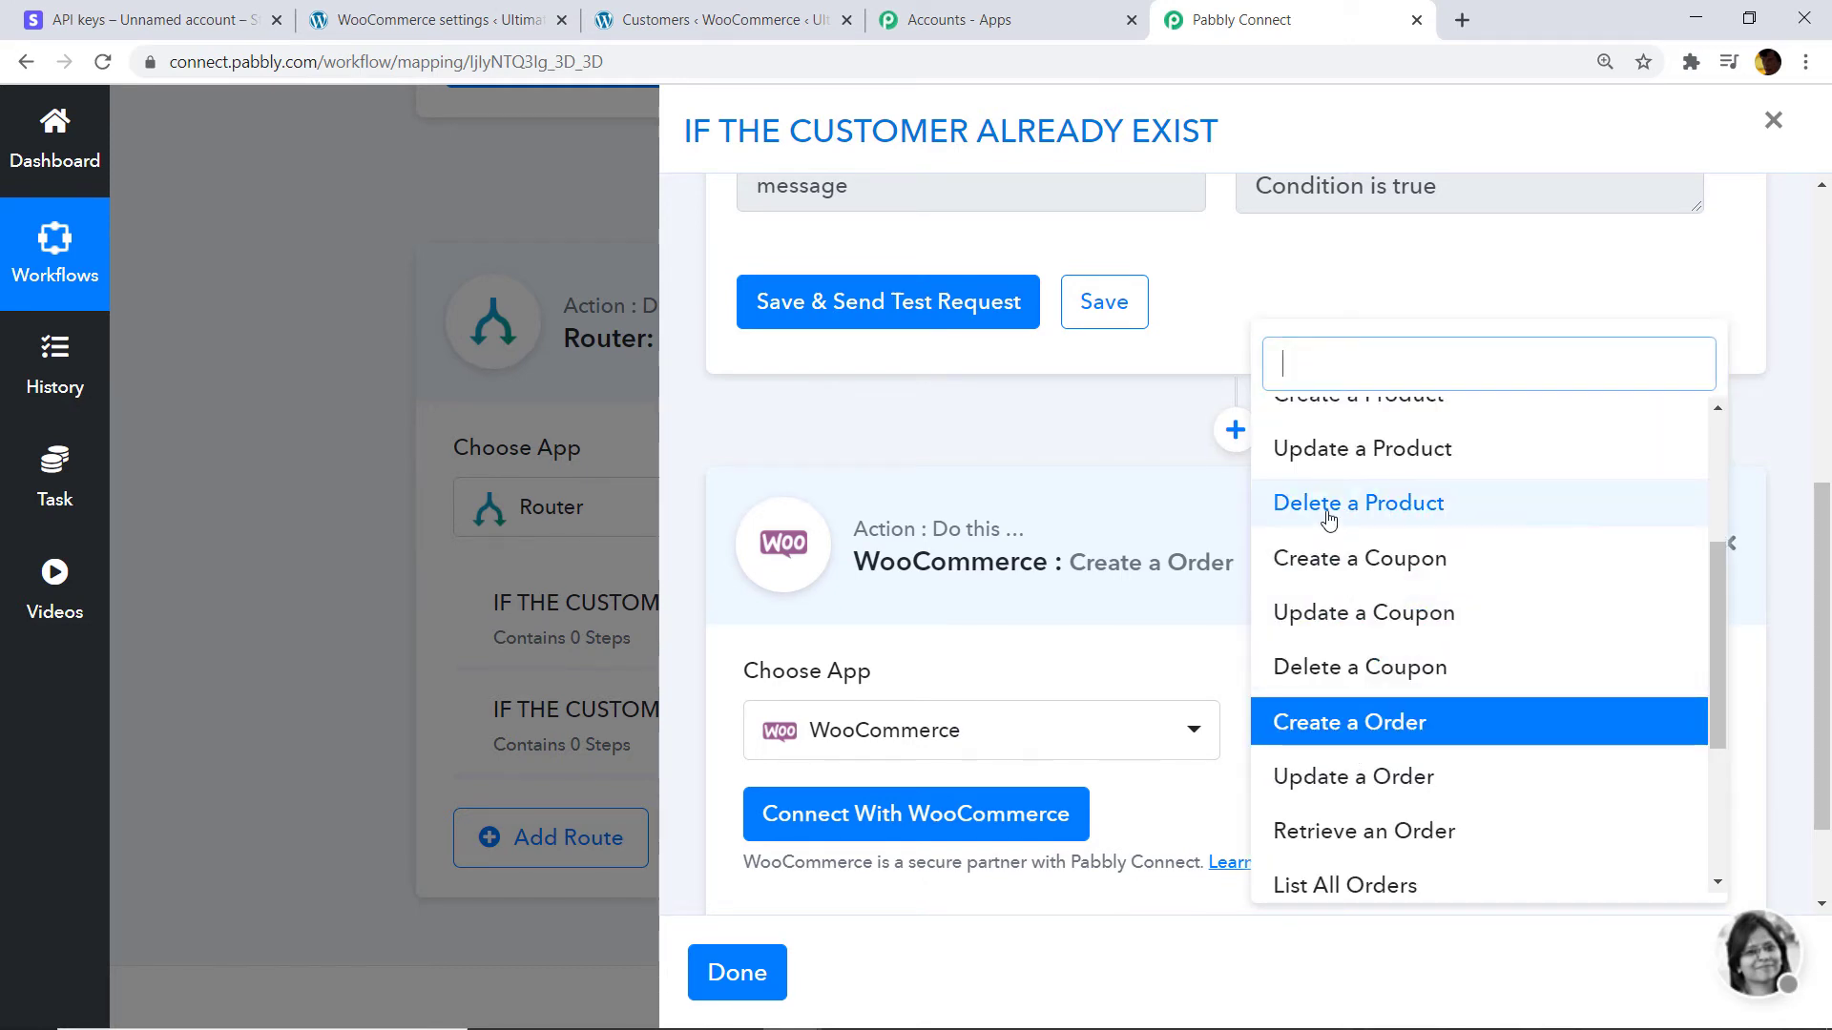
scroll(1377, 531, up, 3)
scroll(1350, 526, up, 1)
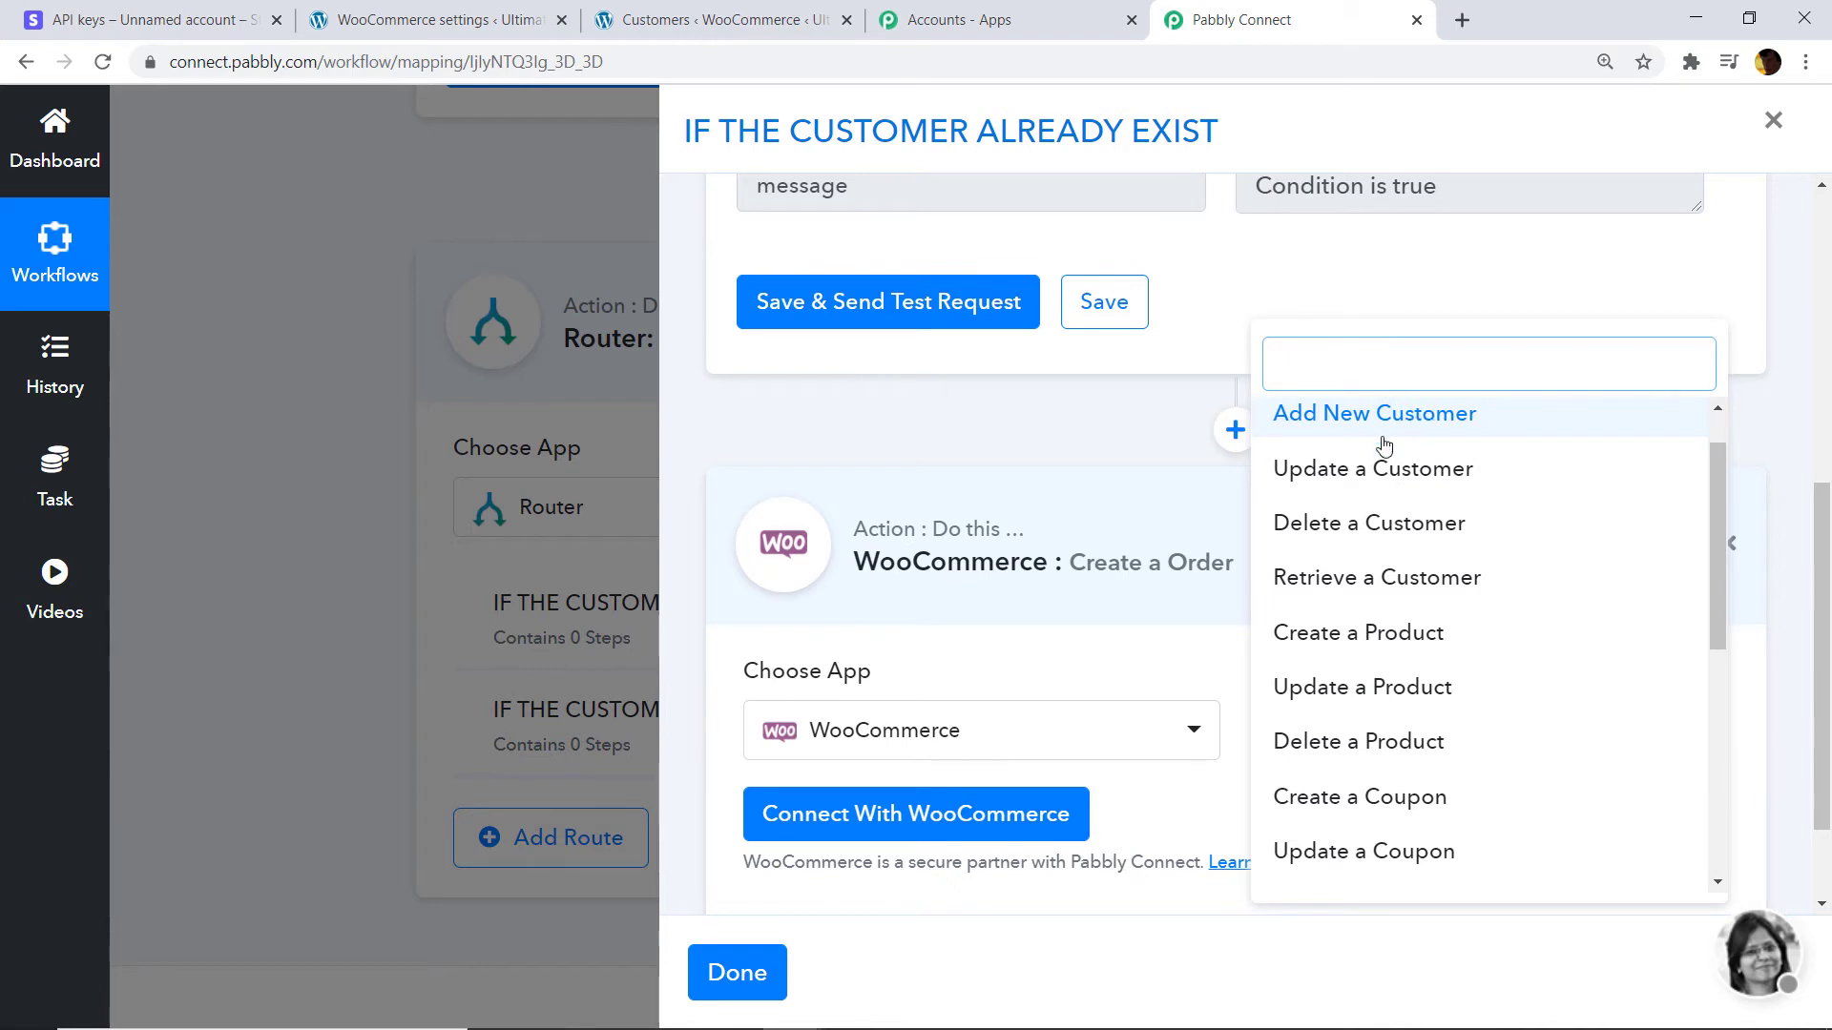
scroll(1378, 442, down, 3)
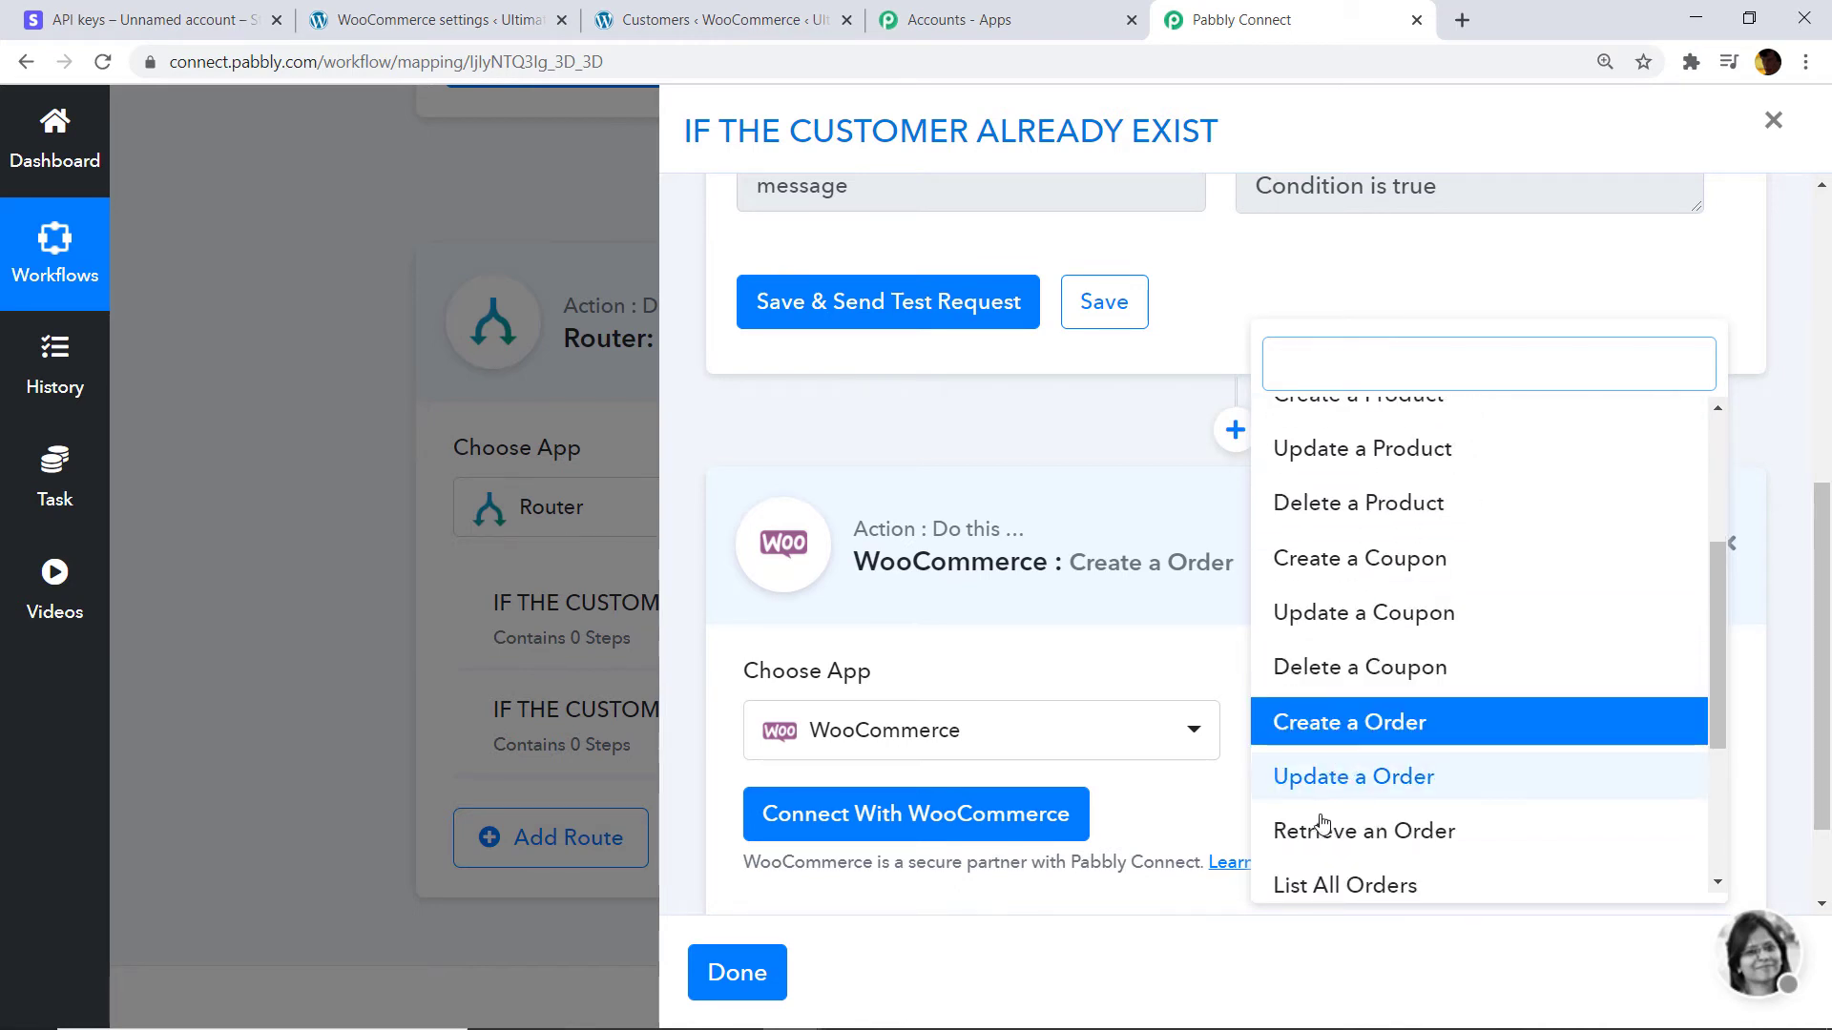
click(1127, 642)
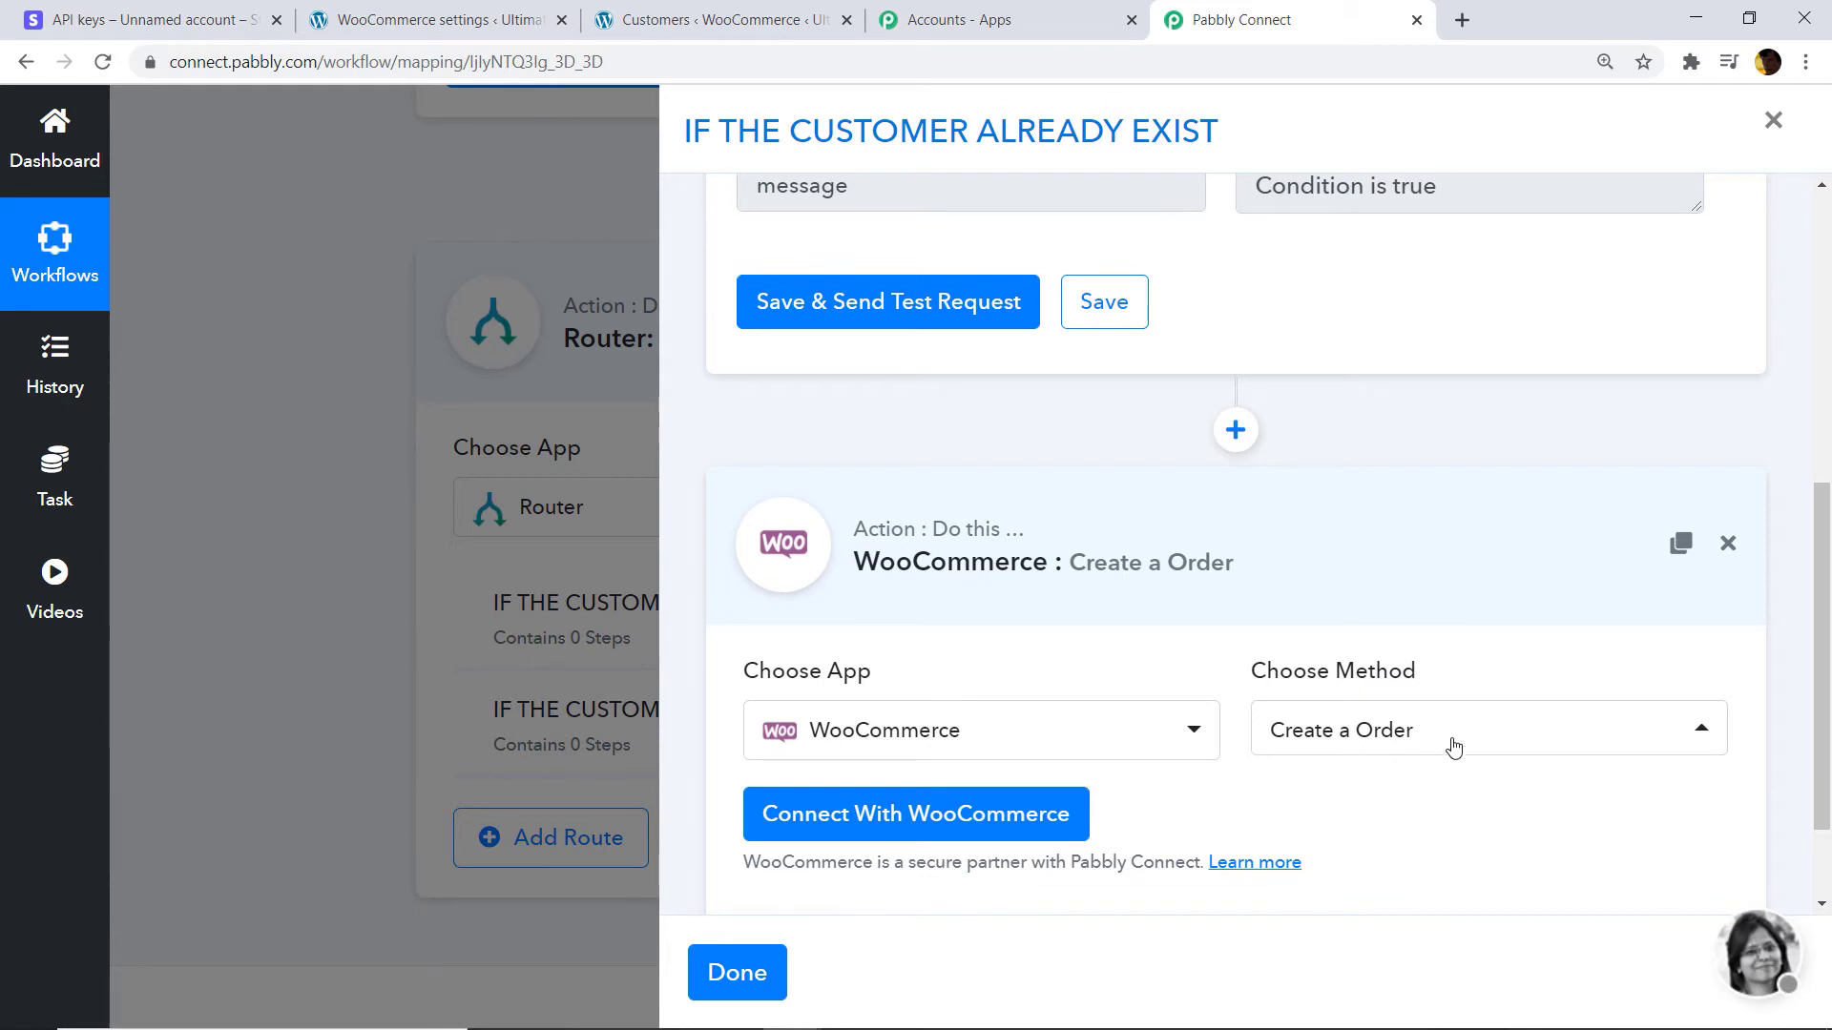
scroll(1403, 637, down, 2)
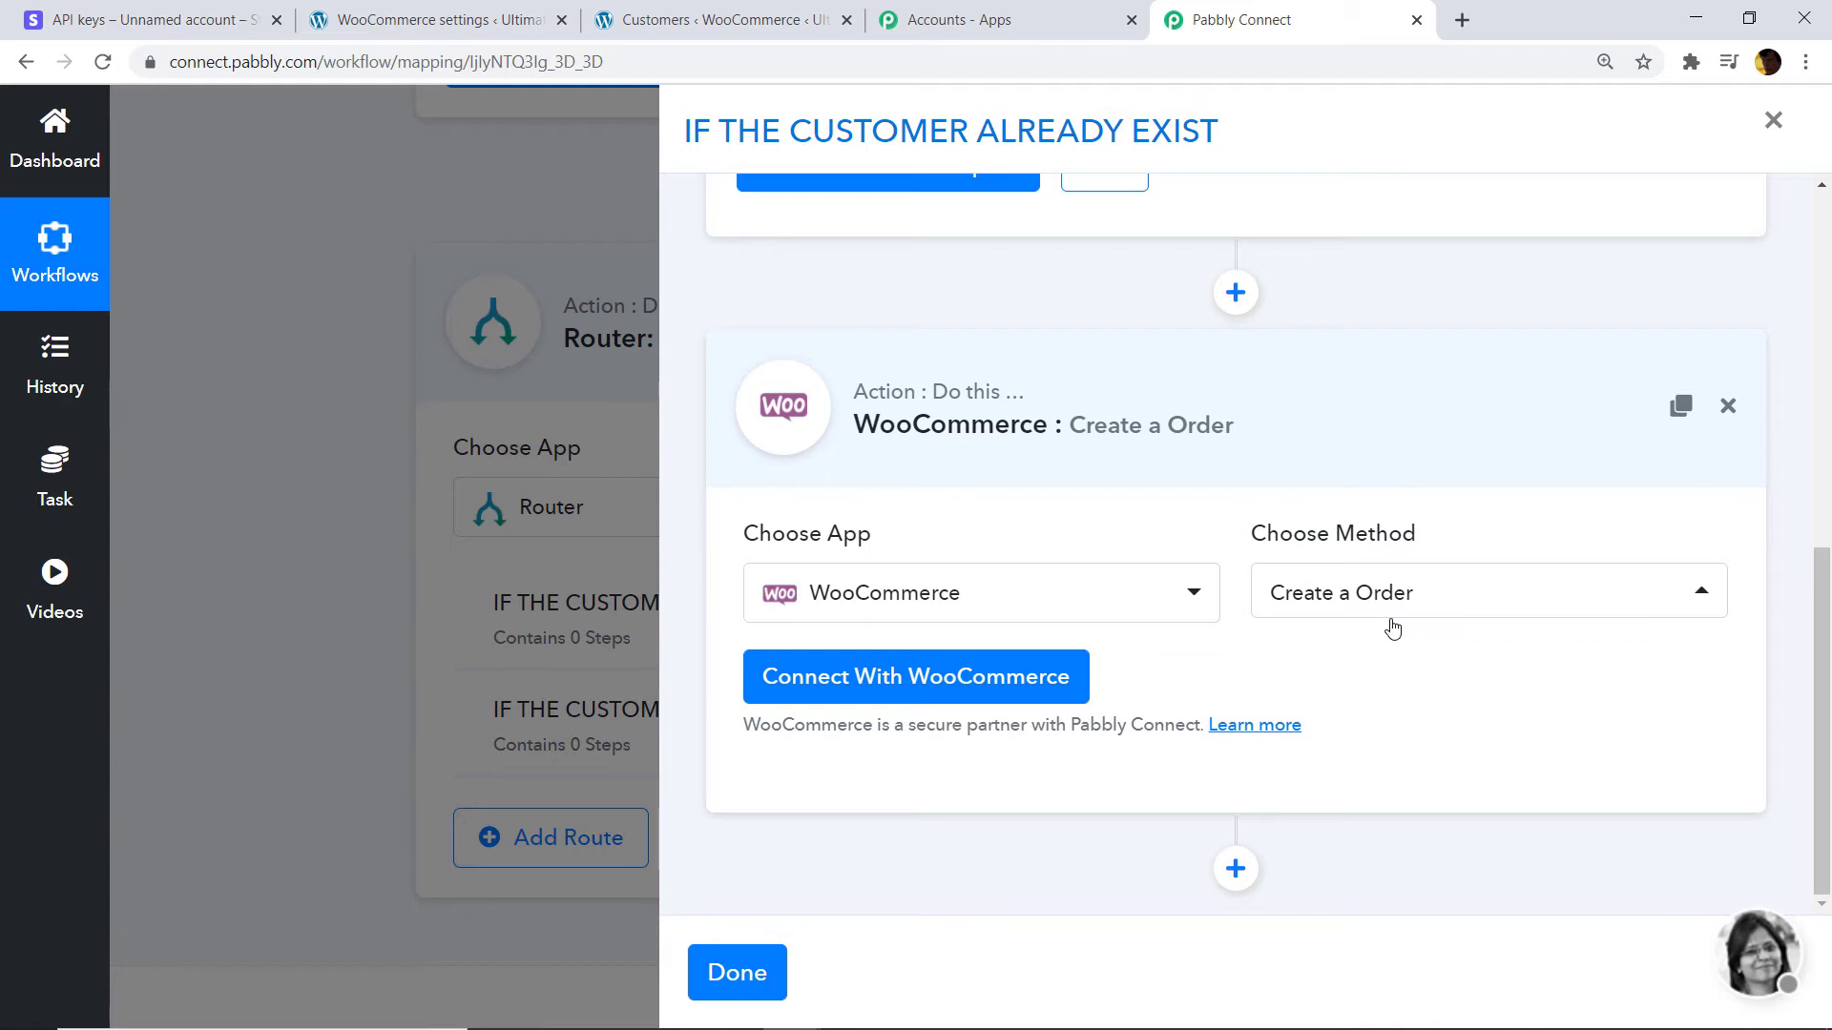
Start the WooCommerce connection and paste the store's site address into Website Url.
click(933, 691)
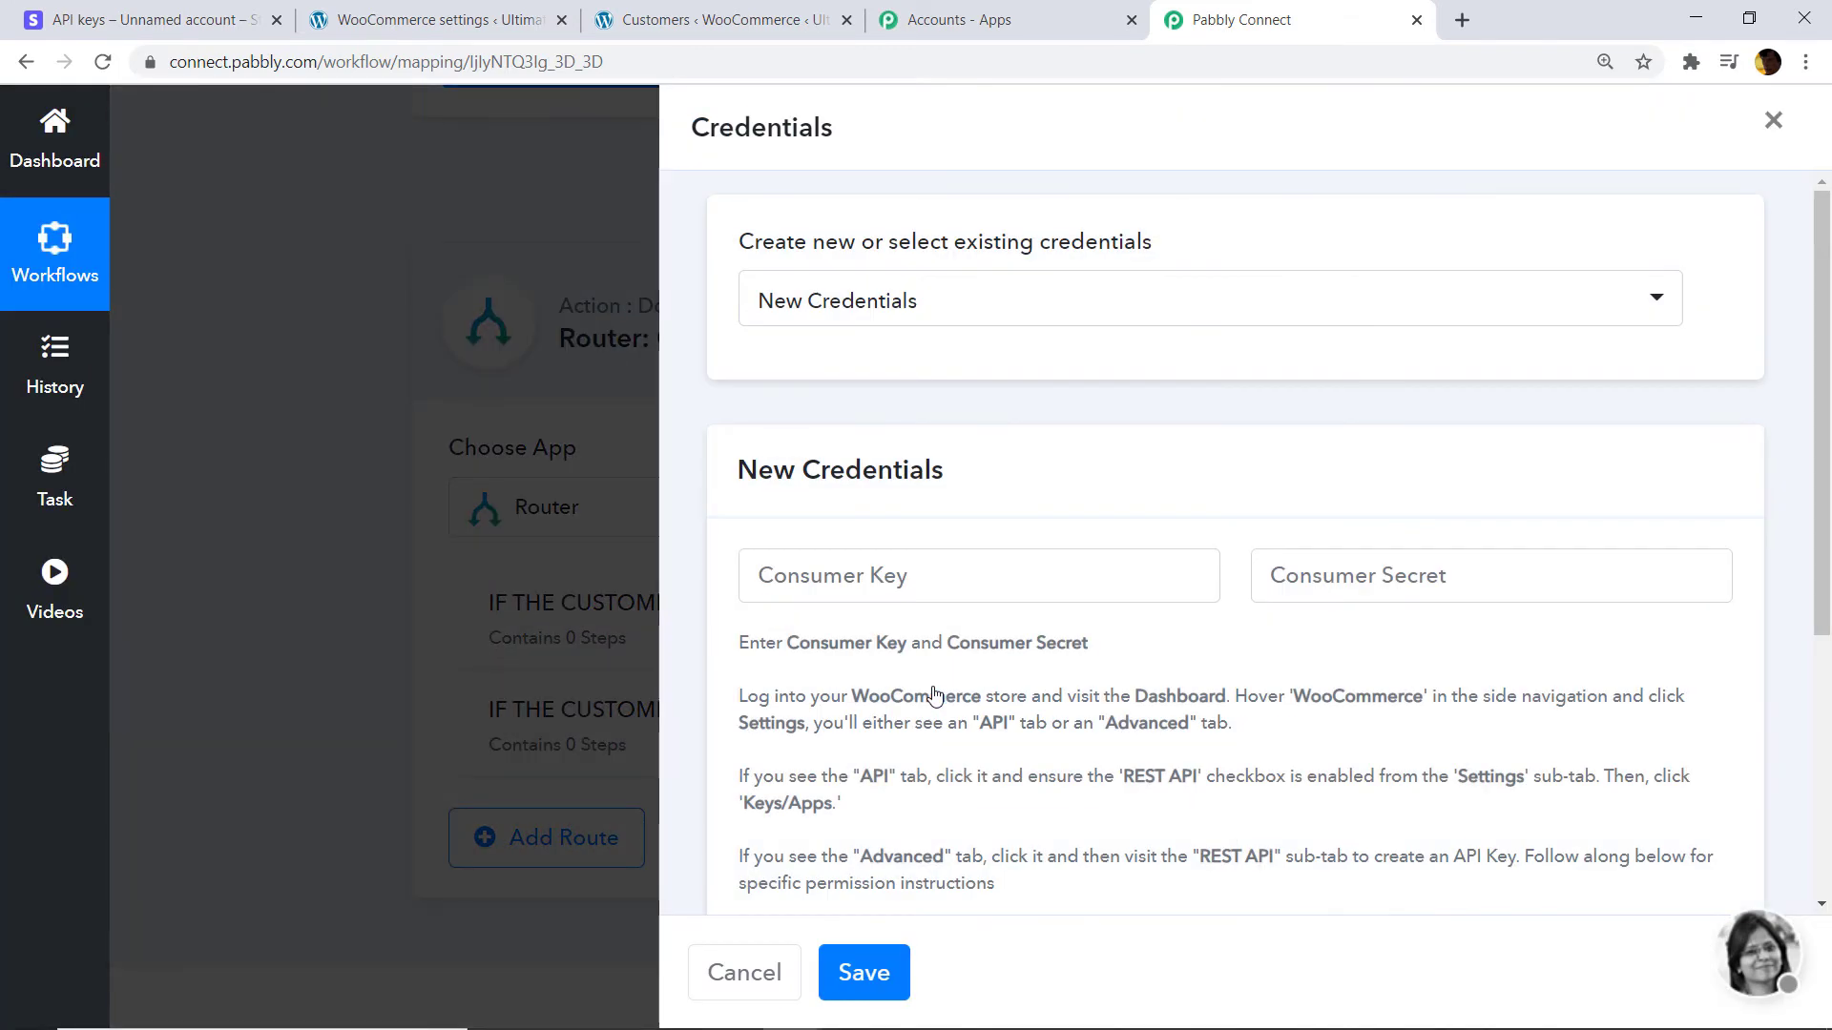
scroll(933, 694, down, 3)
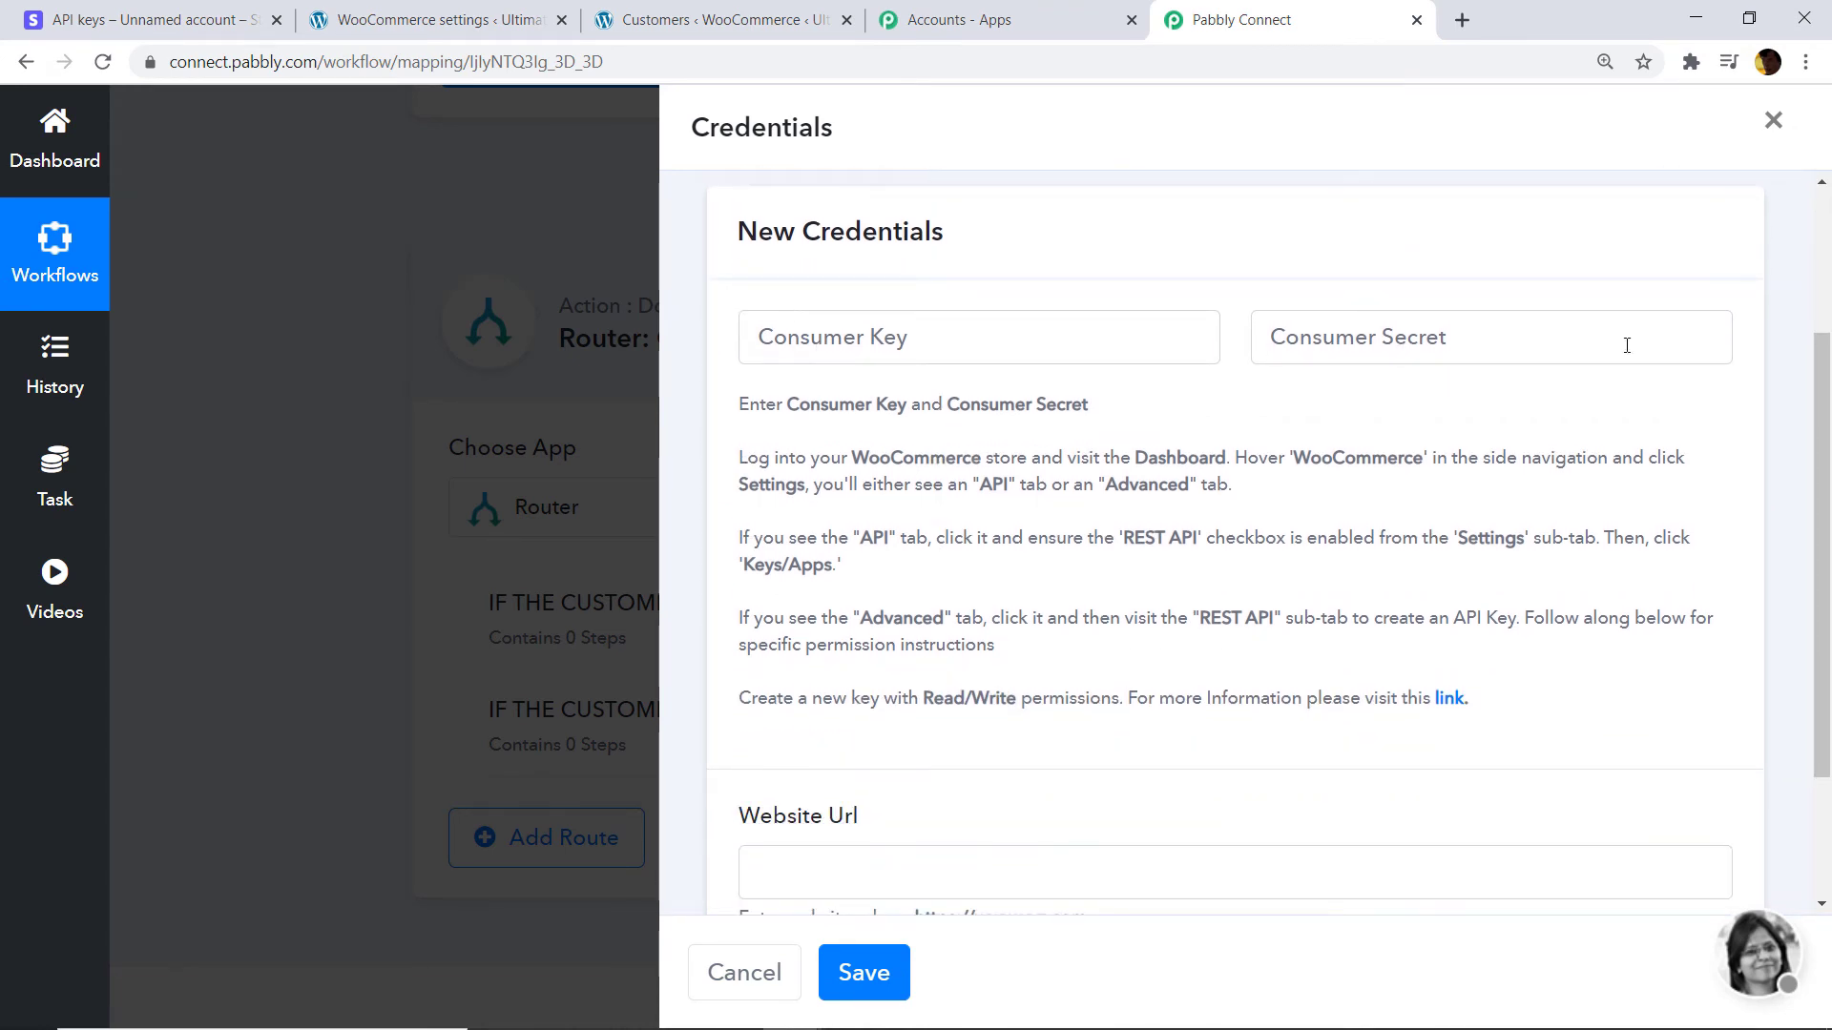
scroll(1227, 433, down, 2)
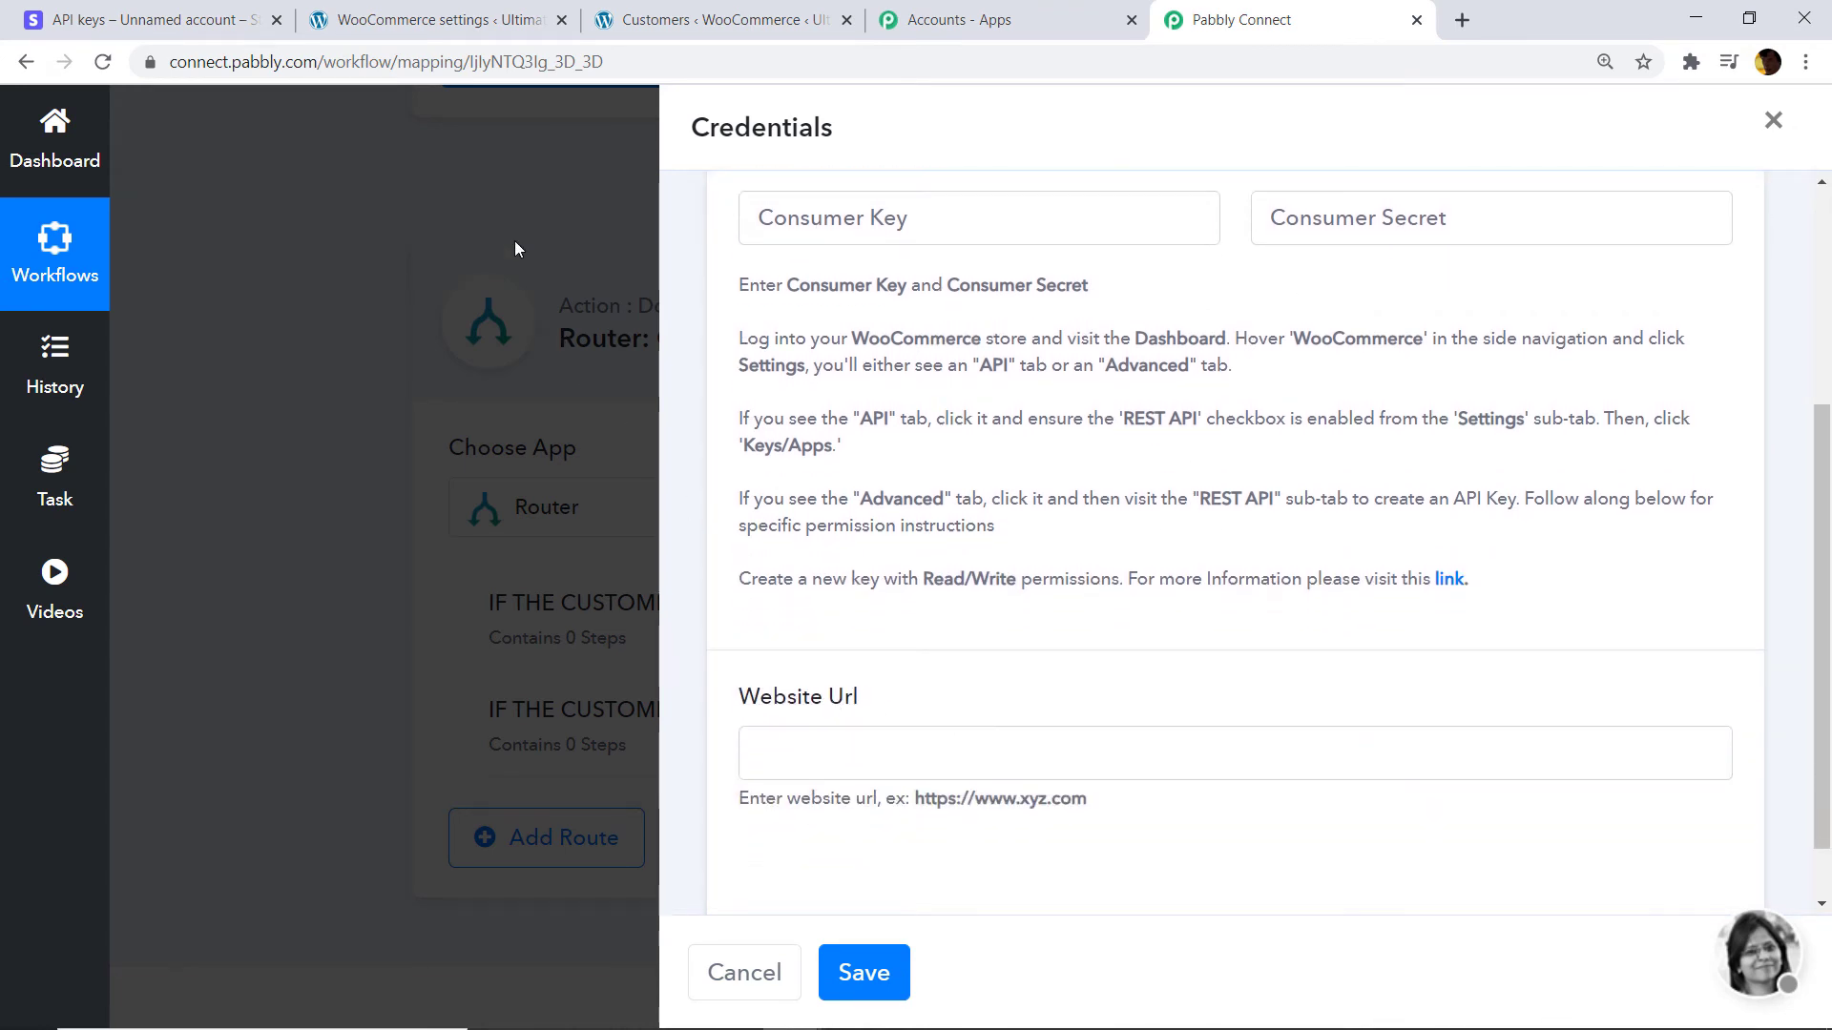
click(435, 20)
drag(171, 61, 374, 61)
right_click(330, 61)
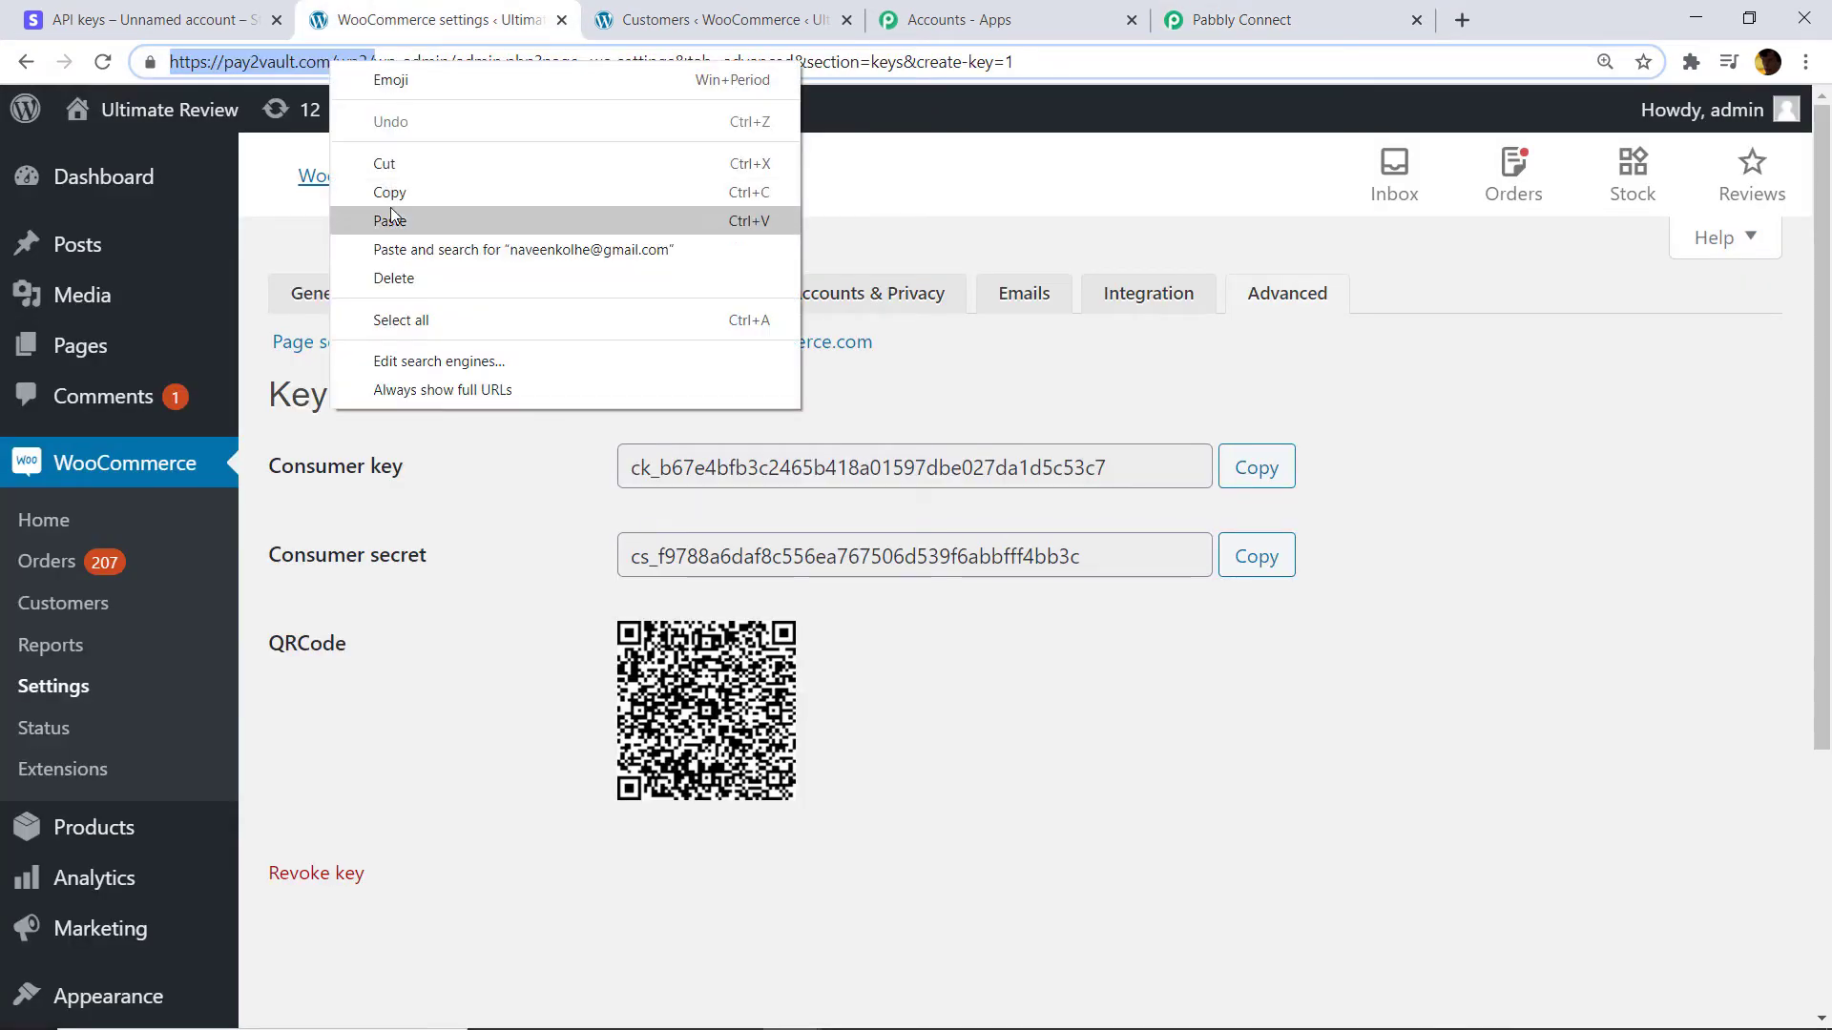
click(391, 191)
click(1244, 12)
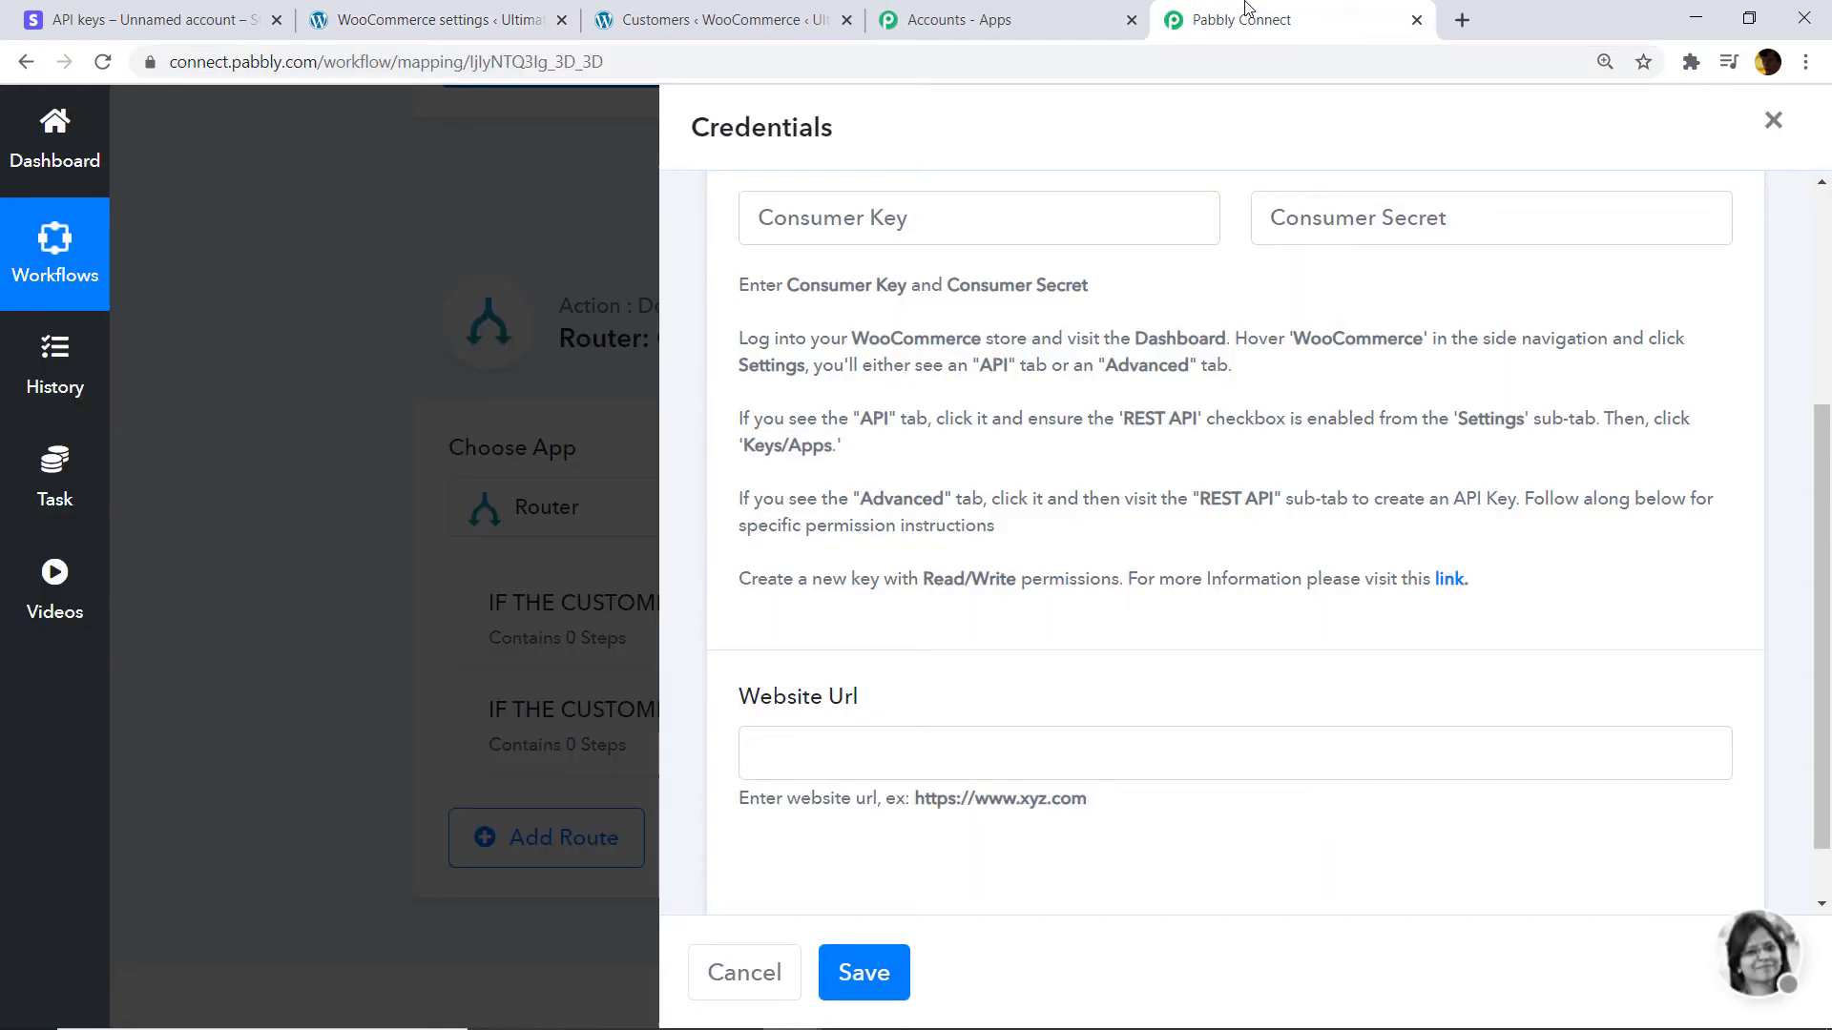
click(807, 735)
right_click(809, 736)
click(879, 558)
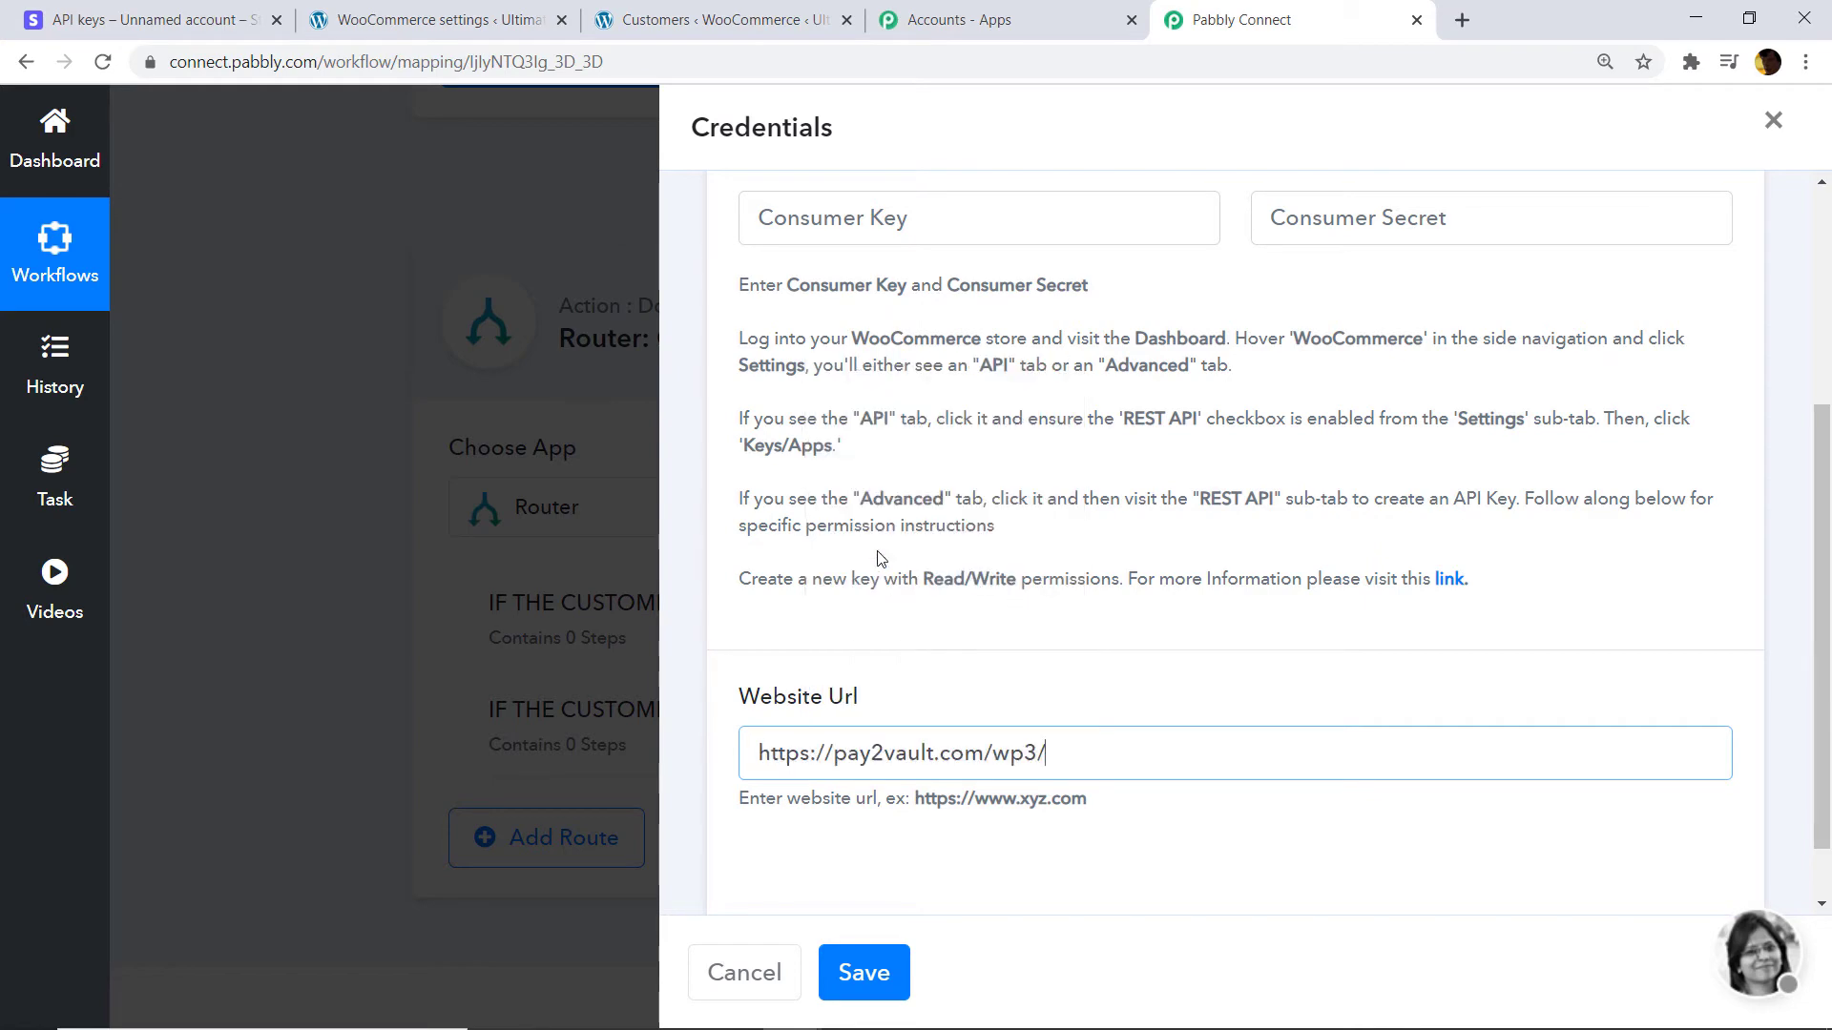
Copy the consumer key from the WooCommerce API key details into Consumer Key.
click(710, 19)
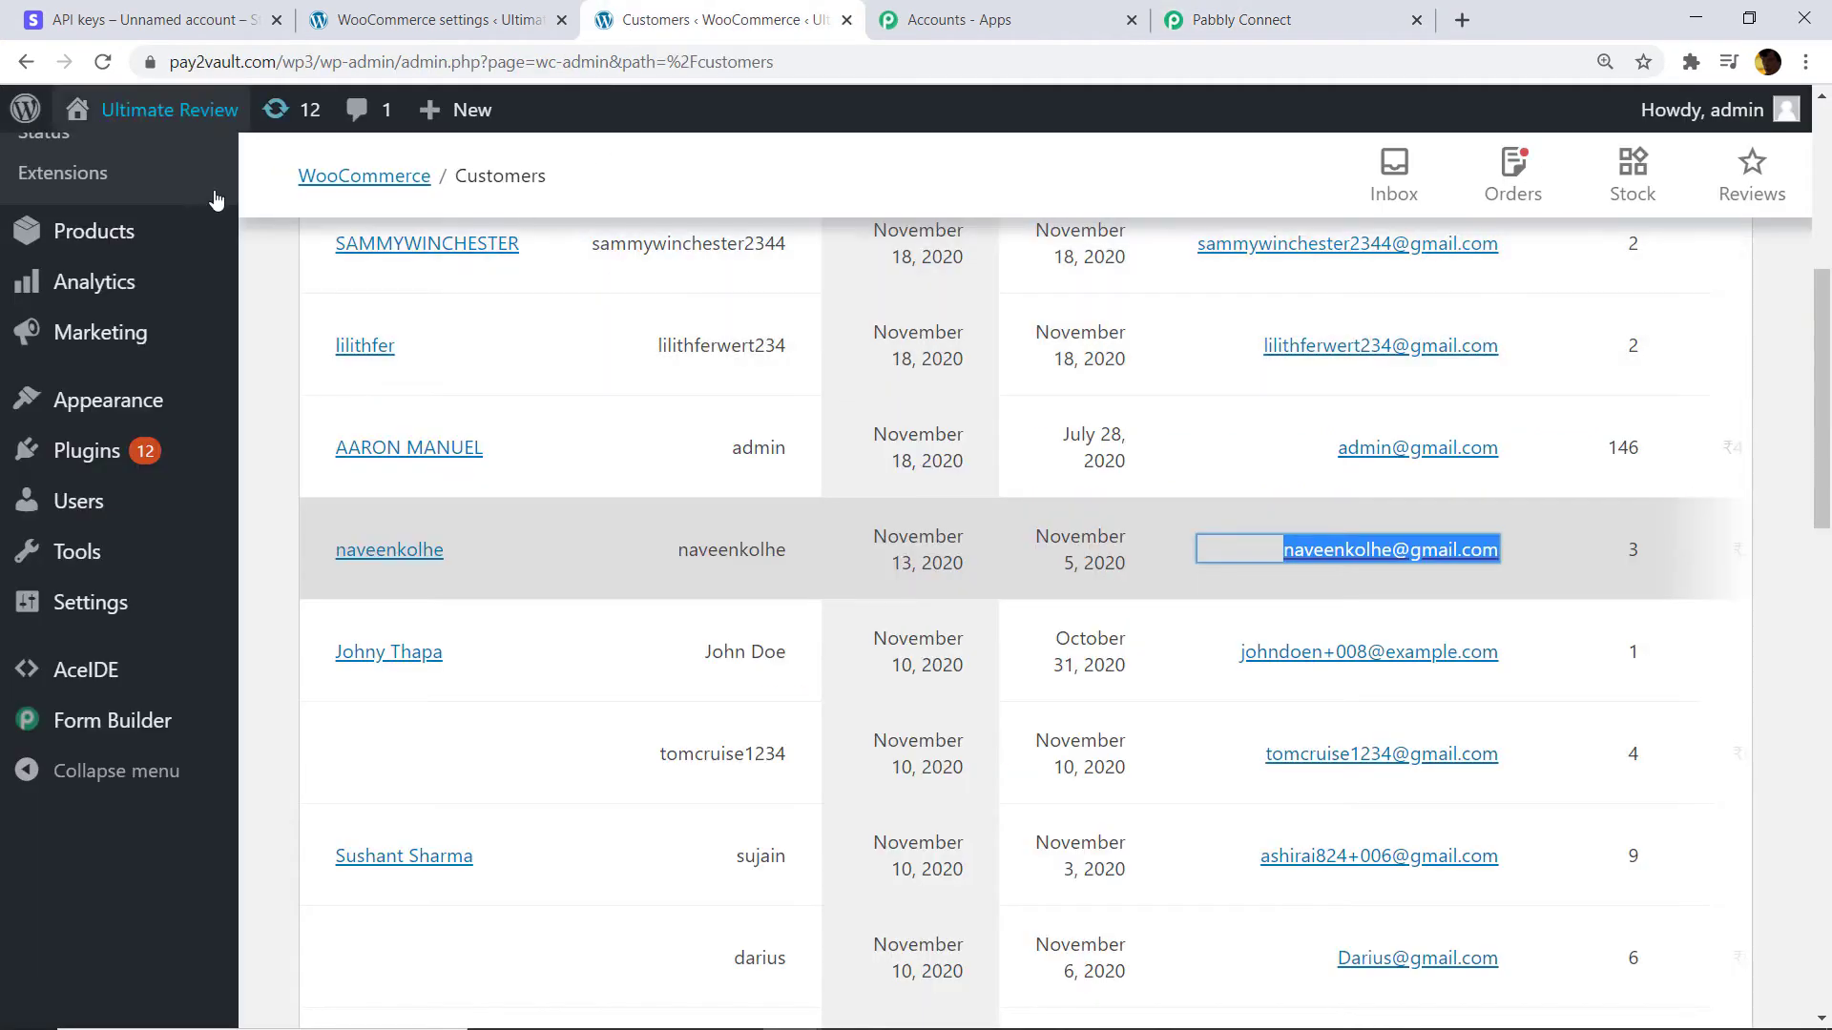
click(452, 11)
click(1255, 476)
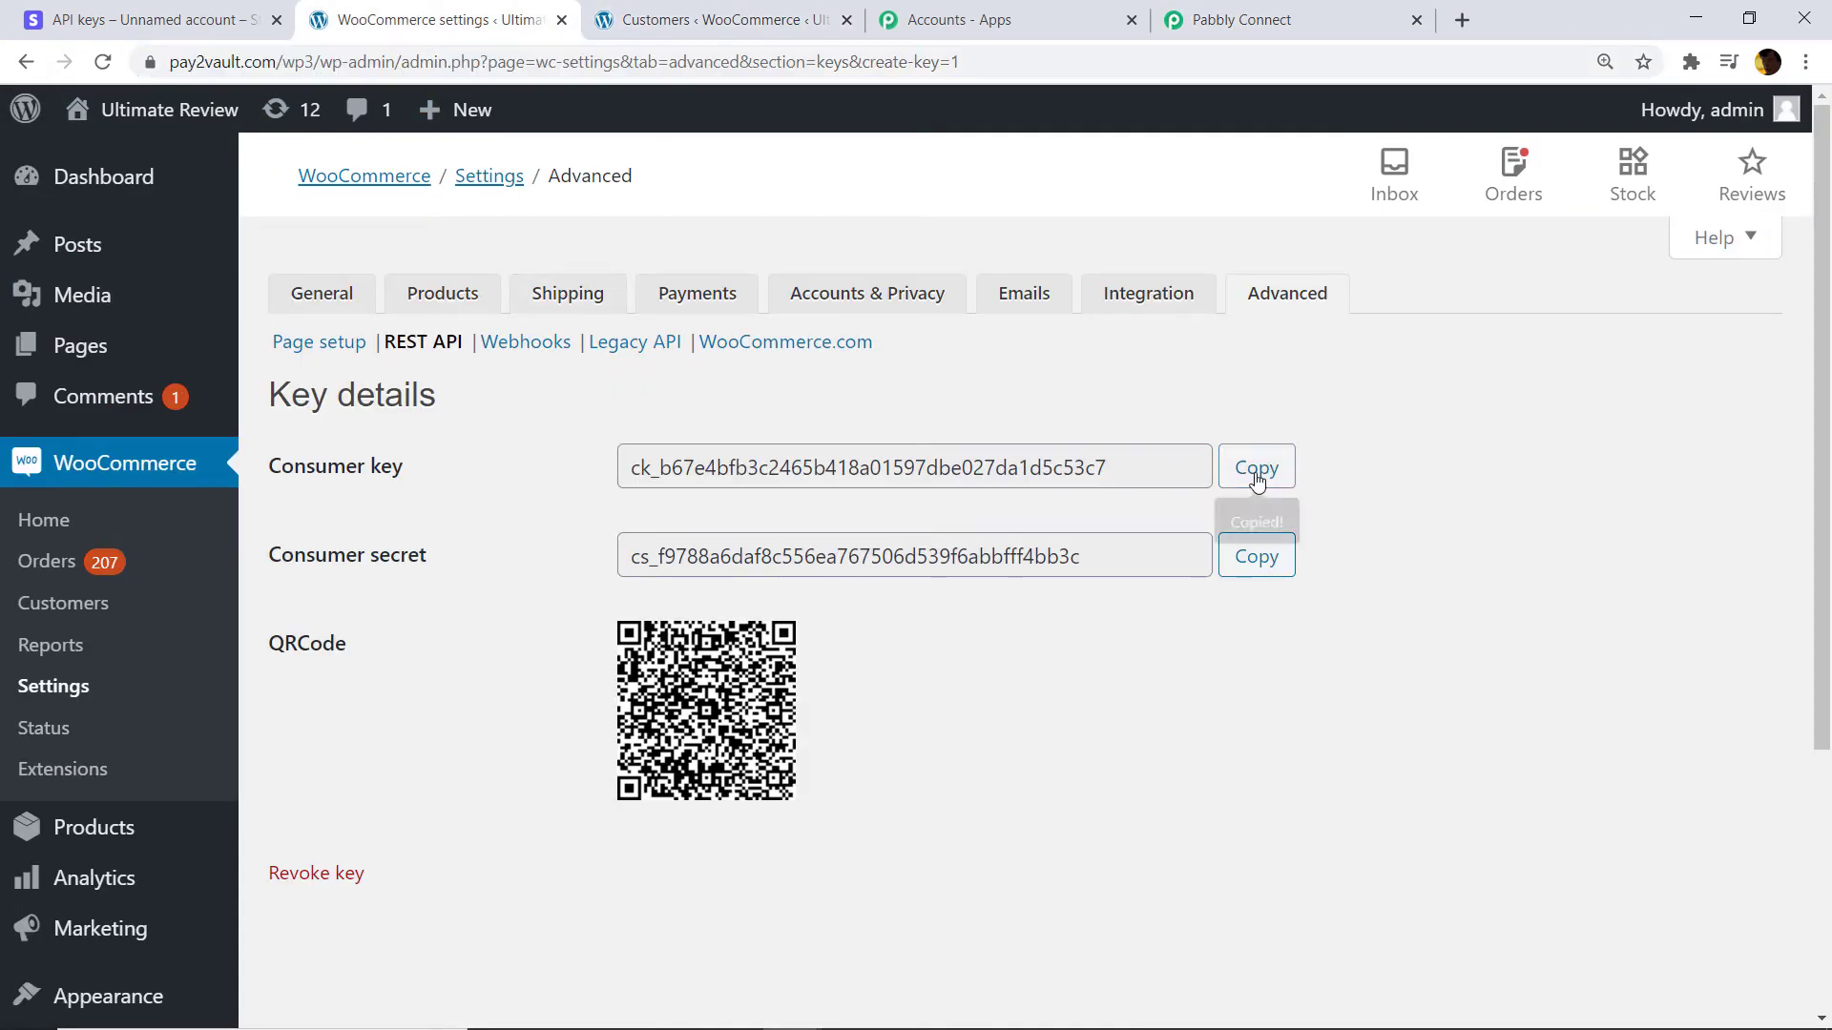
click(1240, 19)
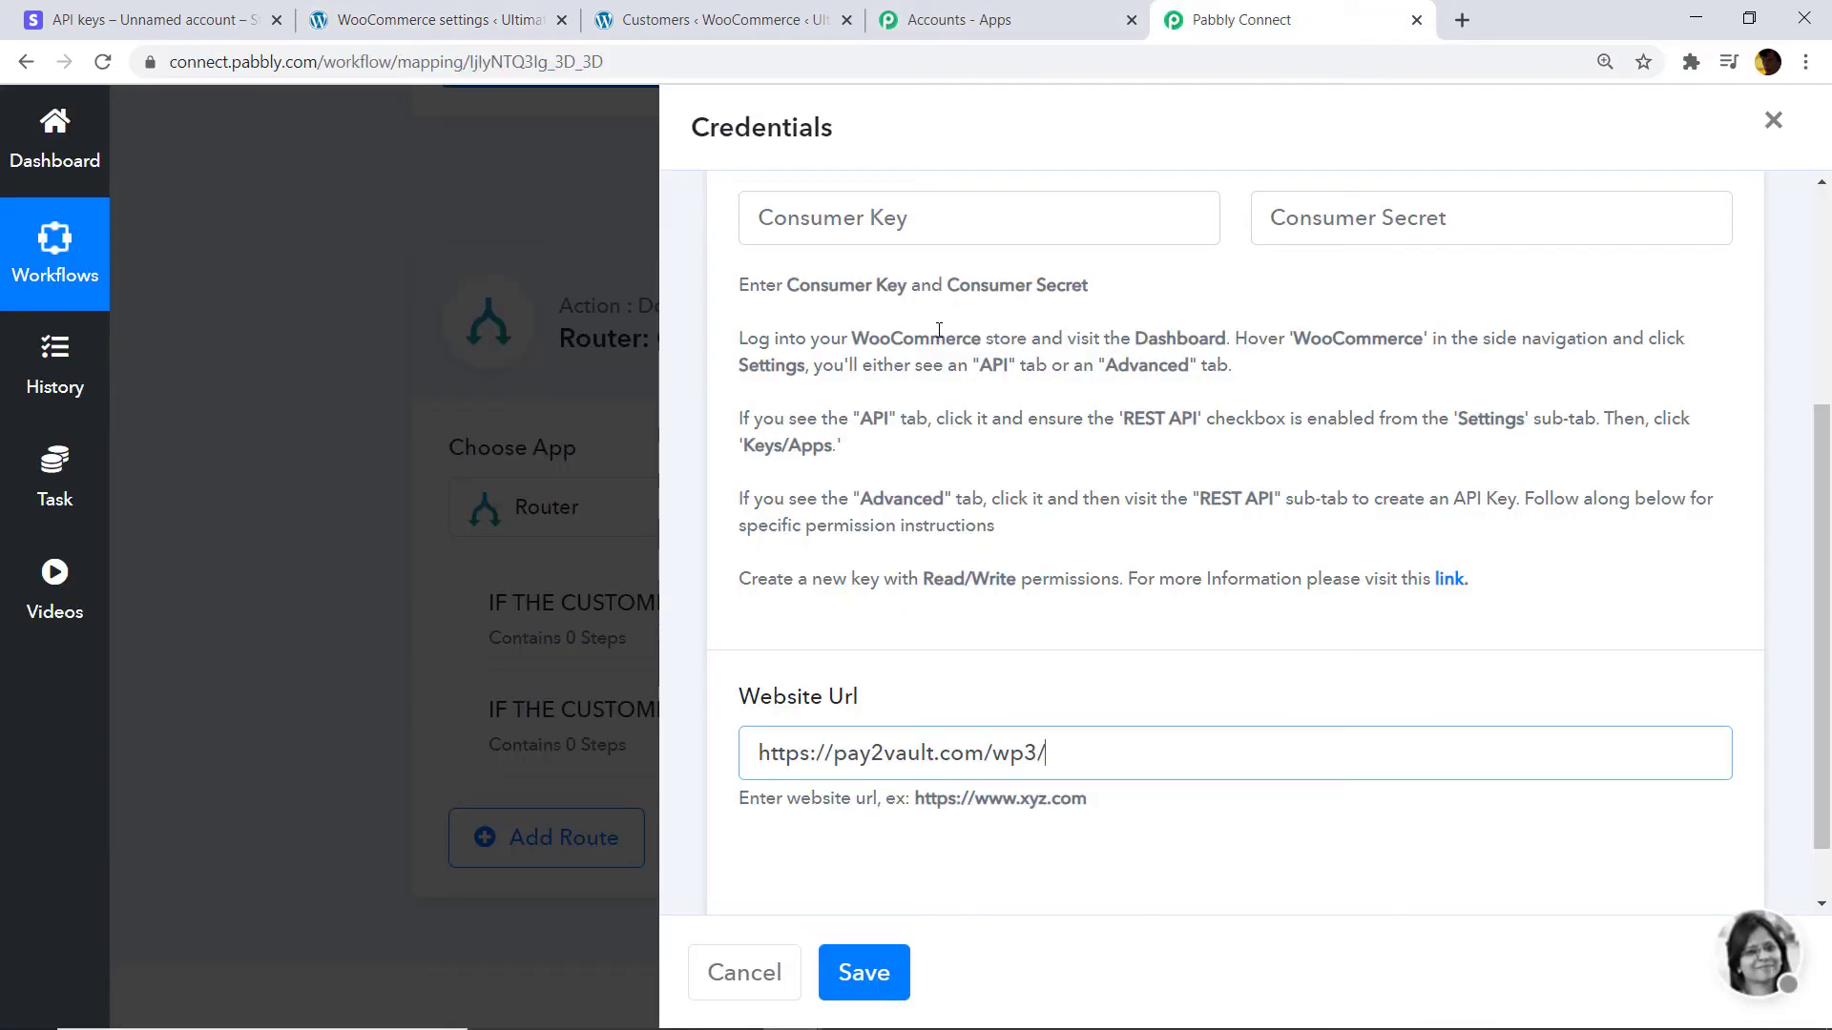
click(869, 221)
right_click(869, 221)
click(943, 408)
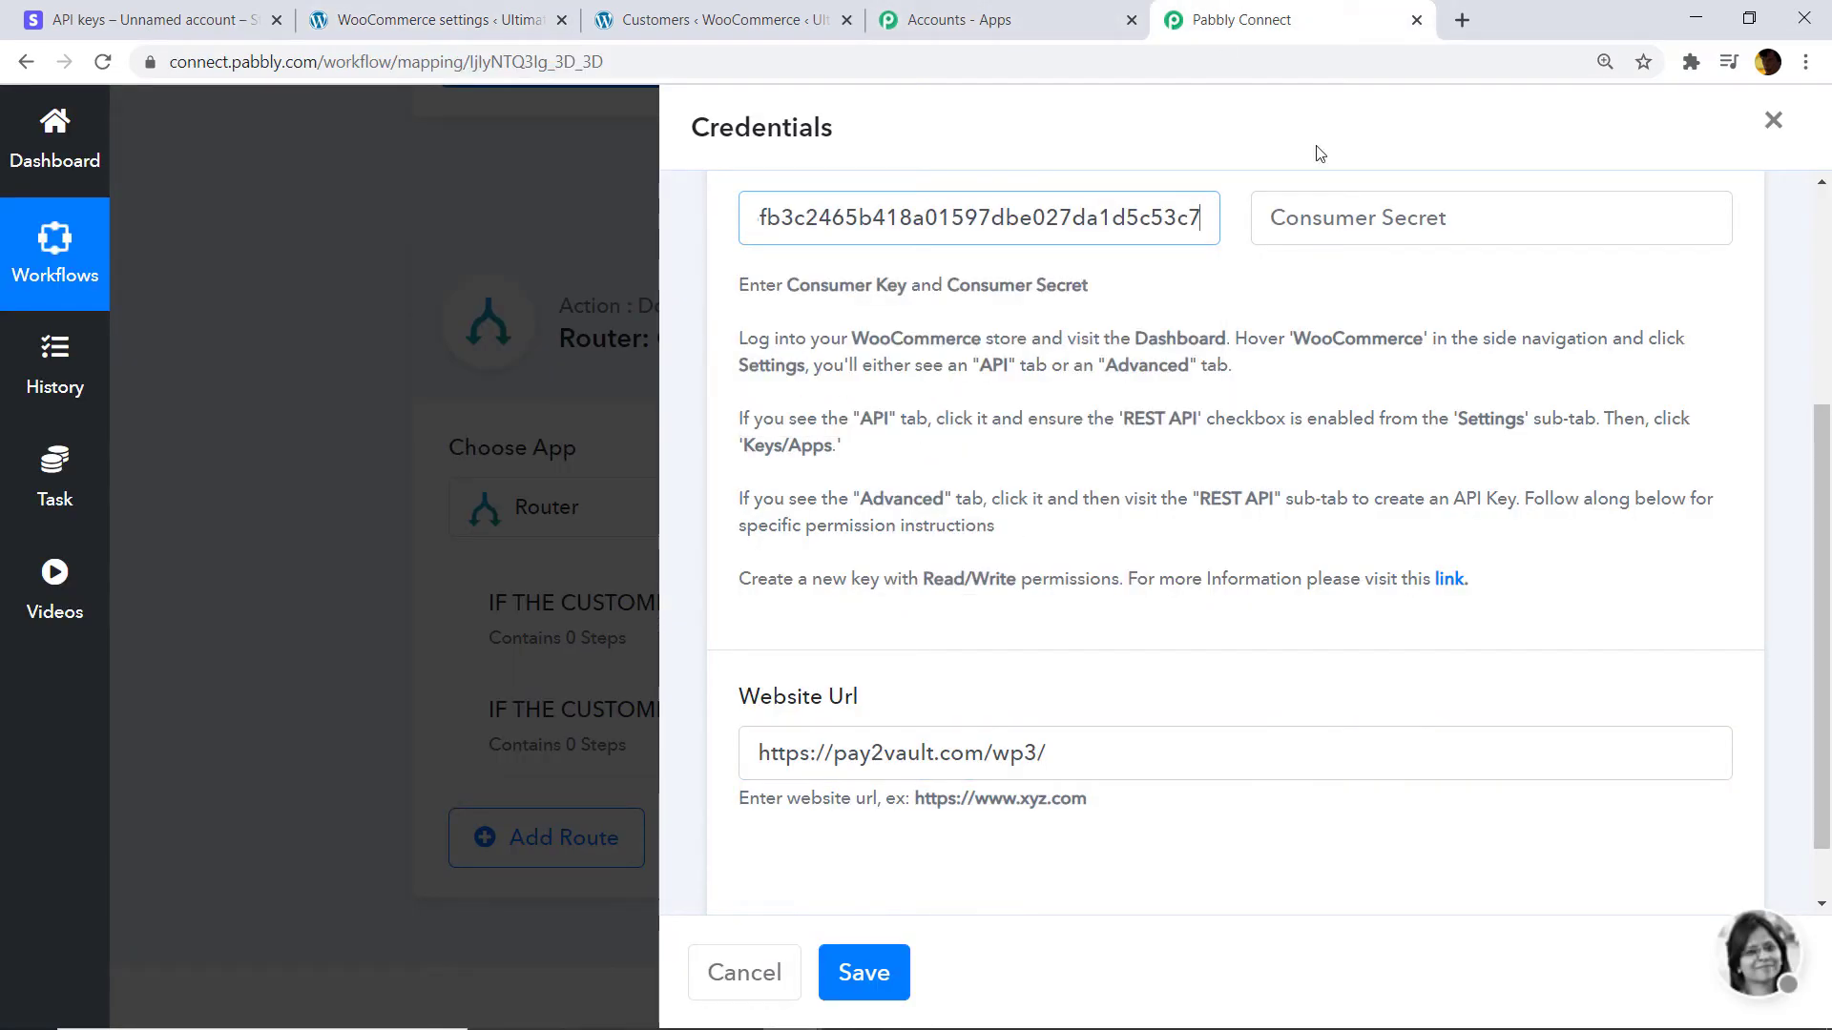
Paste the consumer secret into Consumer Secret and save the WooCommerce credentials.
click(1399, 218)
click(572, 11)
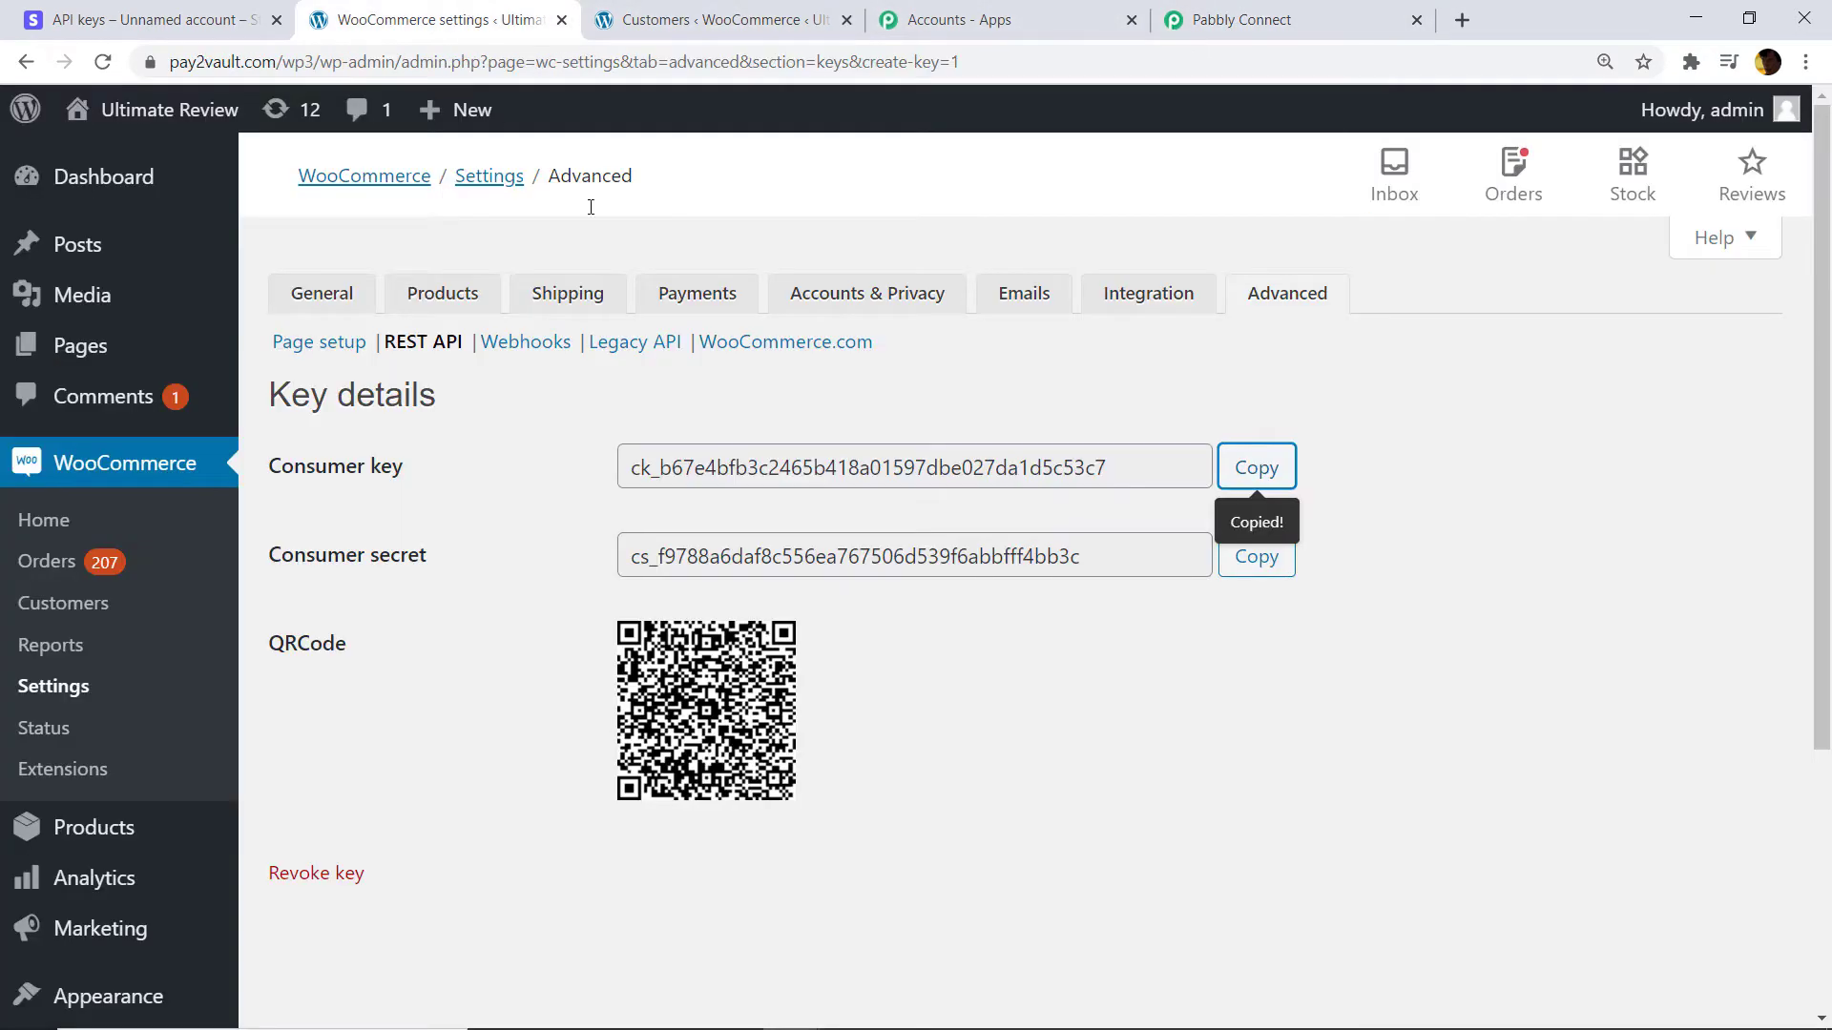
click(1256, 556)
click(1307, 12)
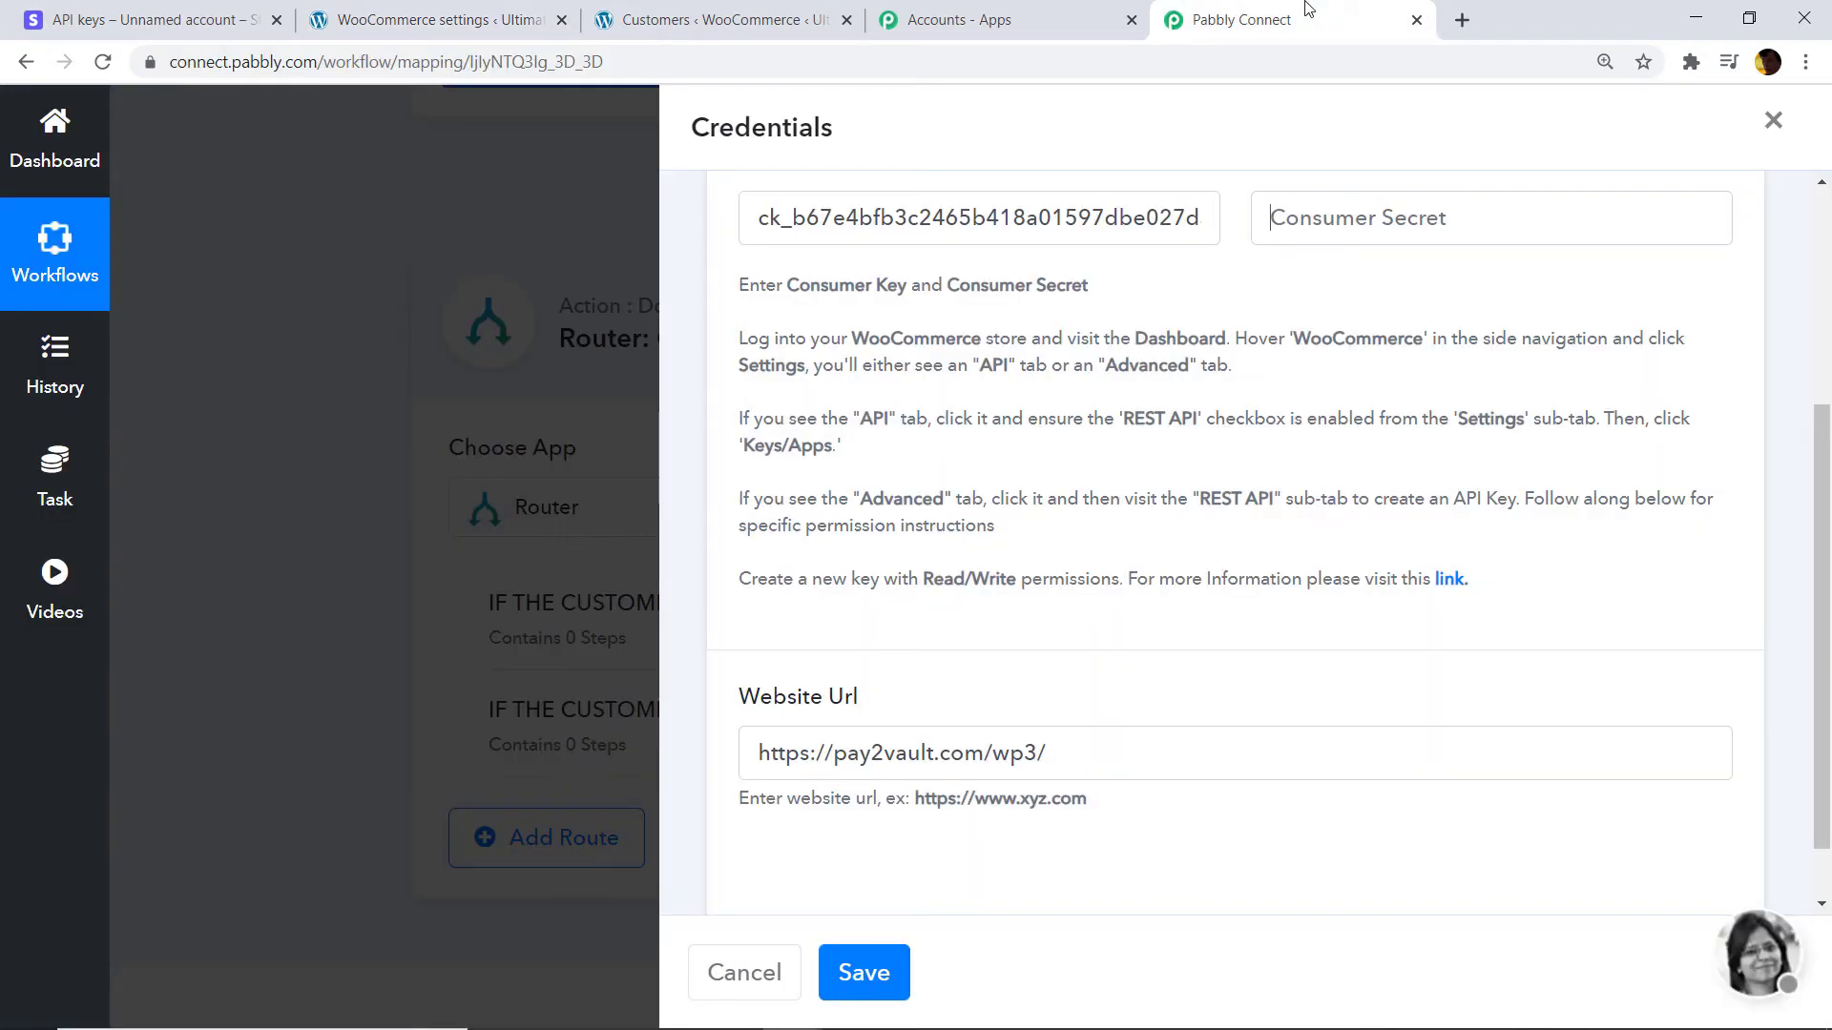
right_click(1300, 233)
click(1360, 494)
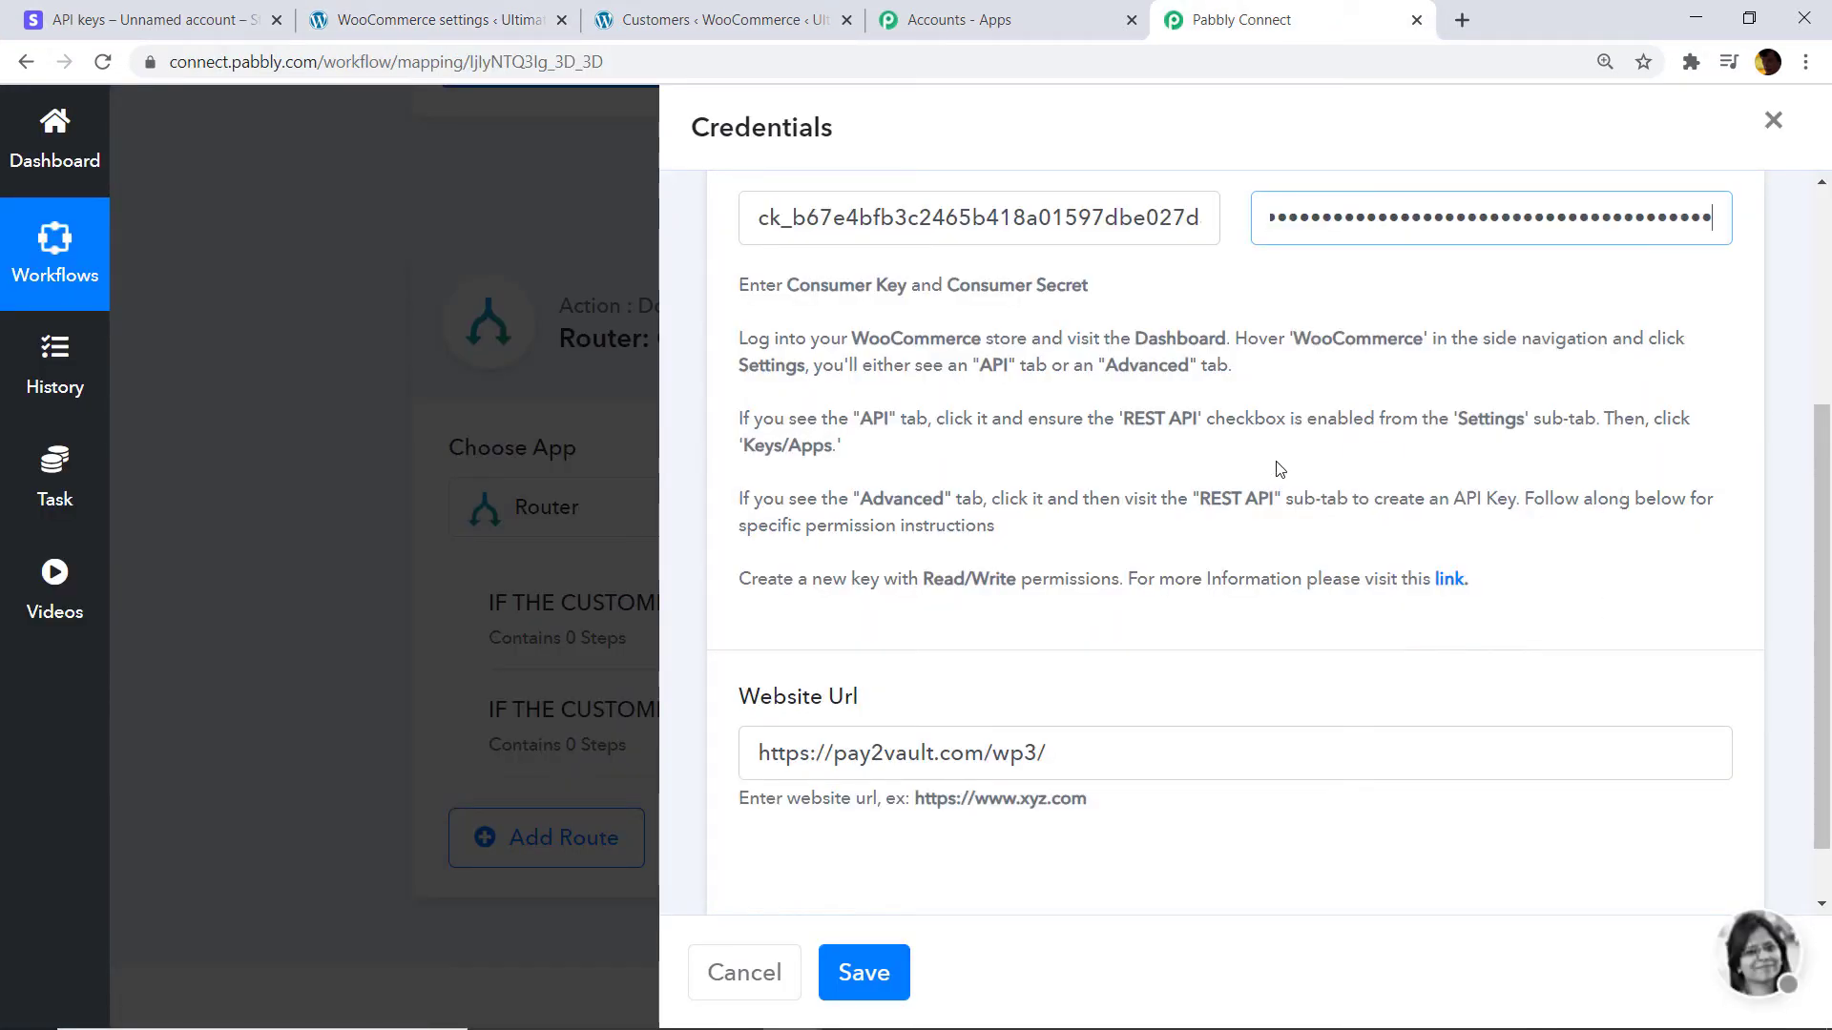
scroll(903, 878, down, 1)
click(862, 973)
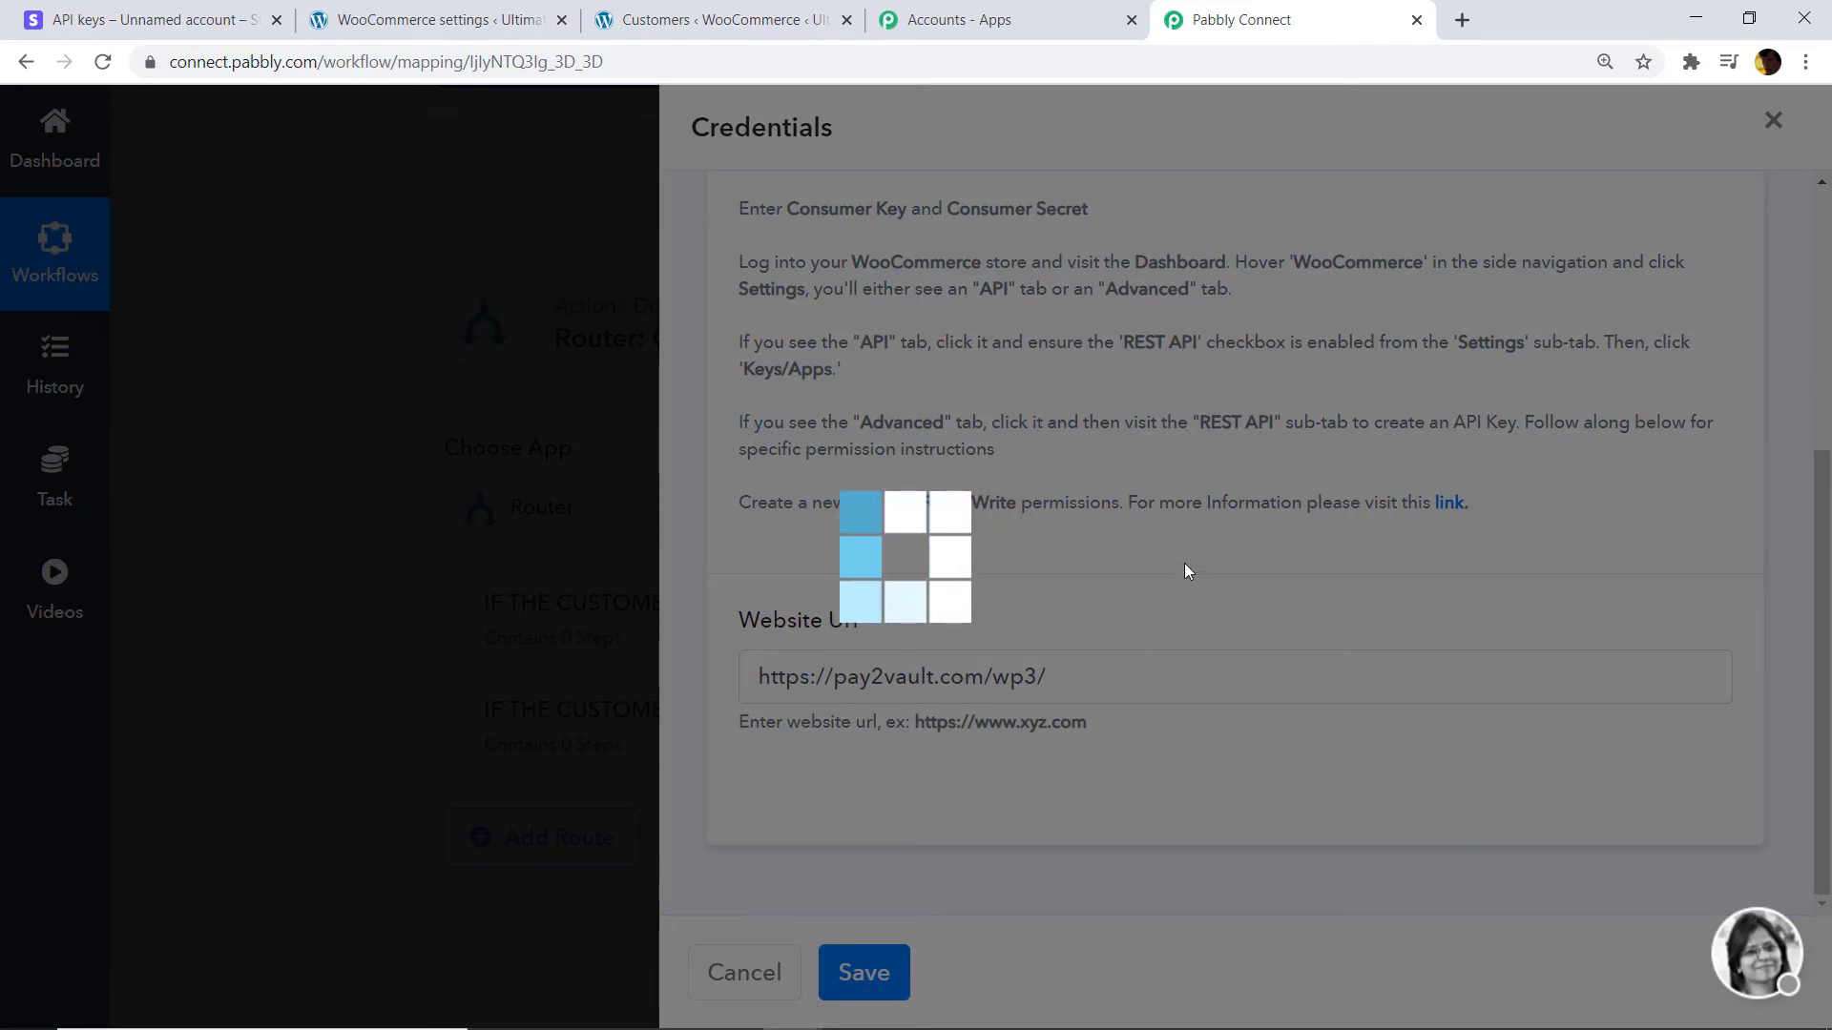
Set the order status to Completed.
scroll(1193, 544, down, 12)
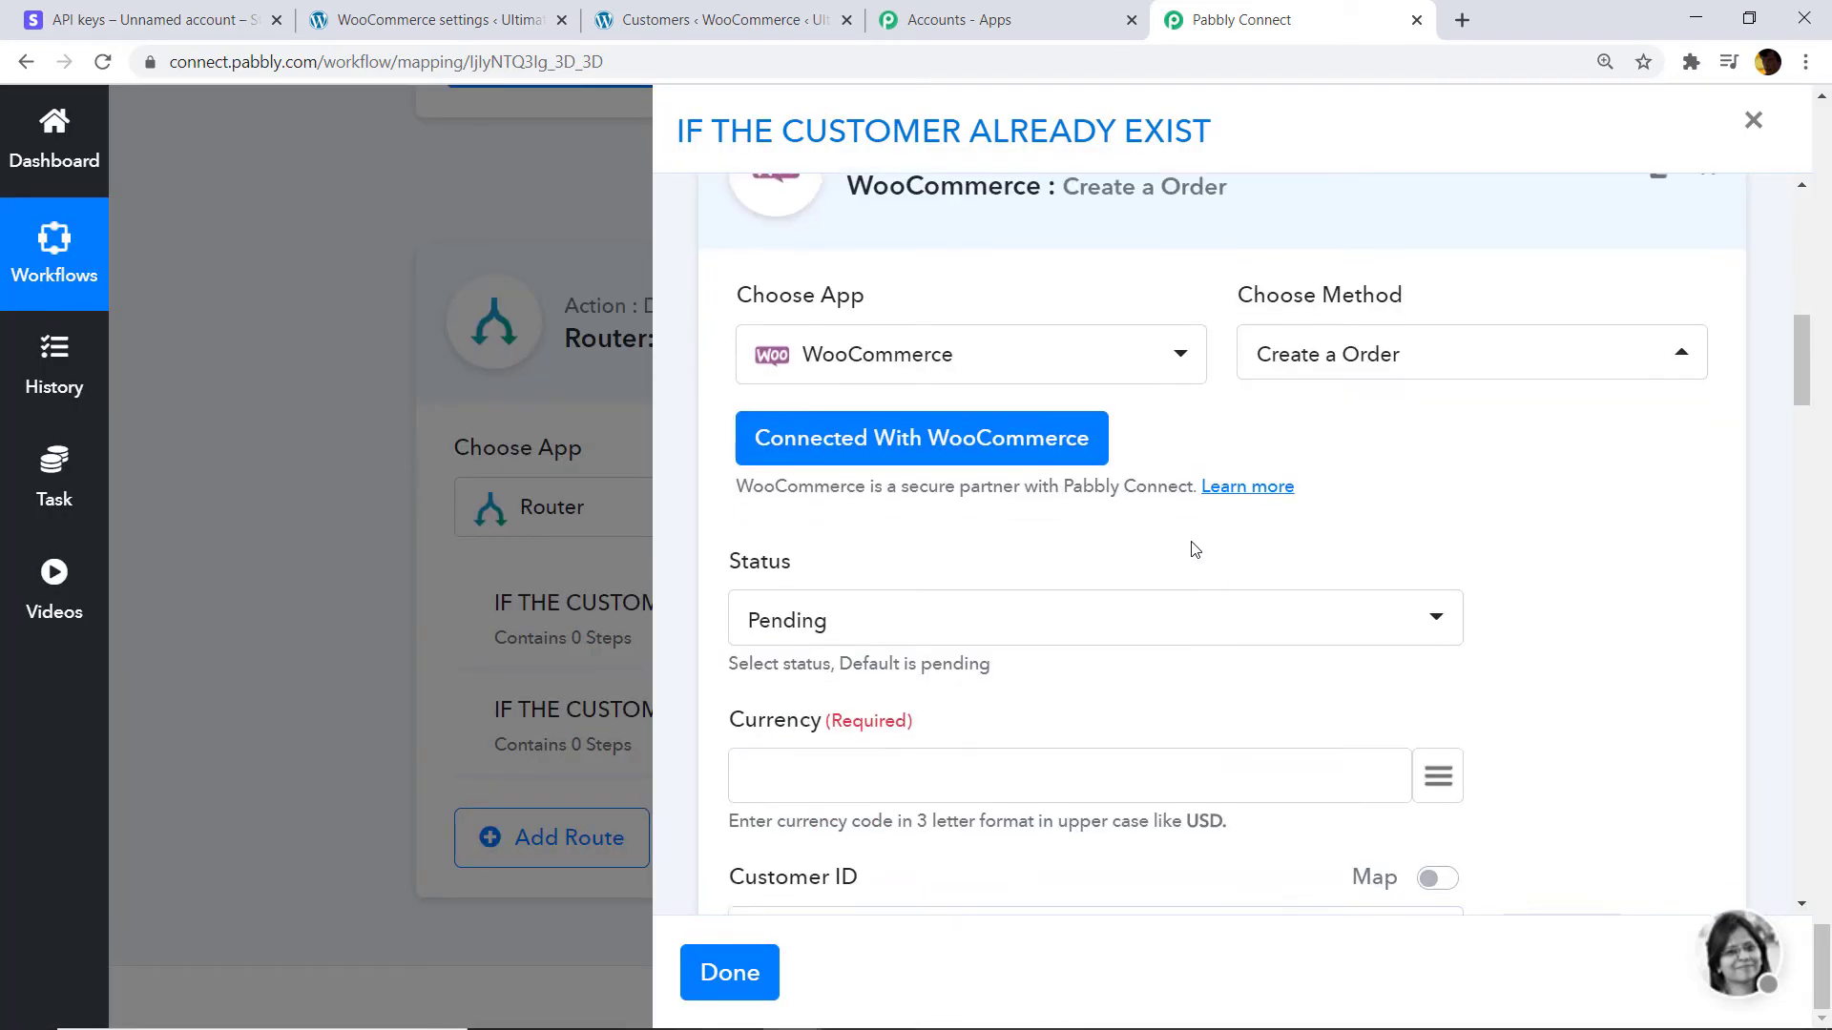
scroll(1199, 578, down, 13)
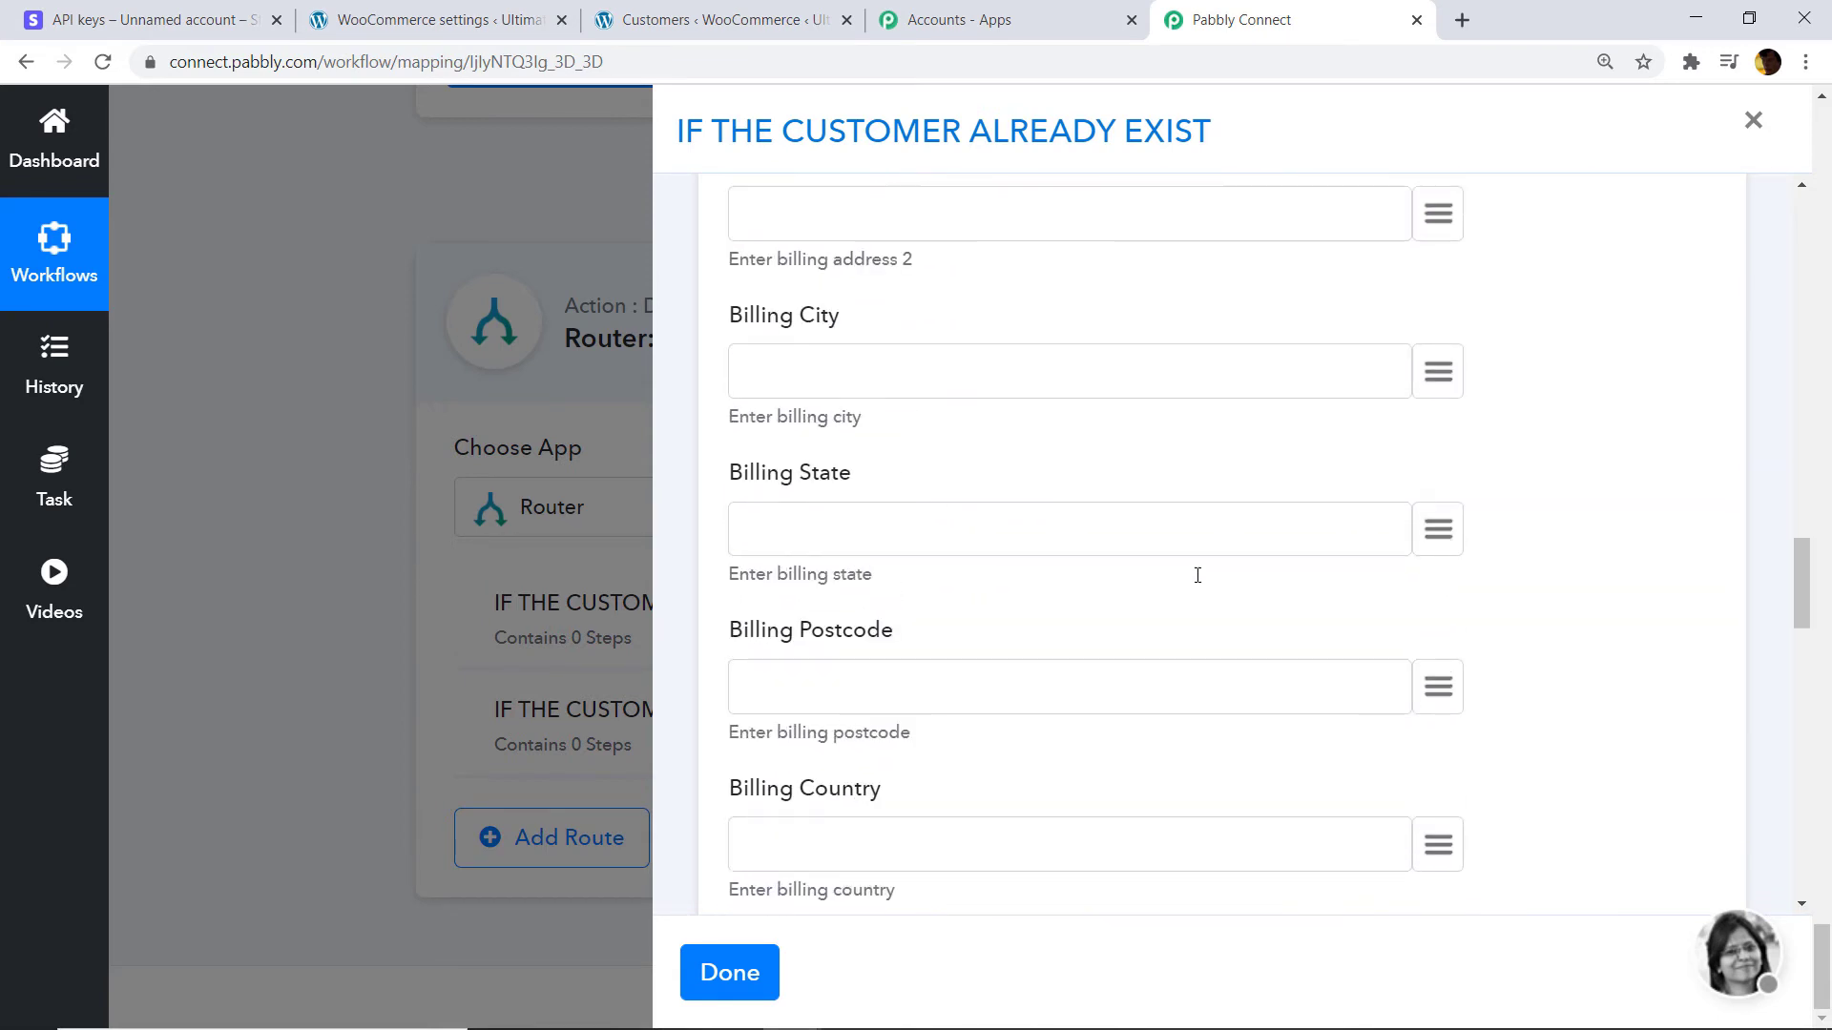
scroll(1326, 563, up, 5)
scroll(1336, 562, up, 12)
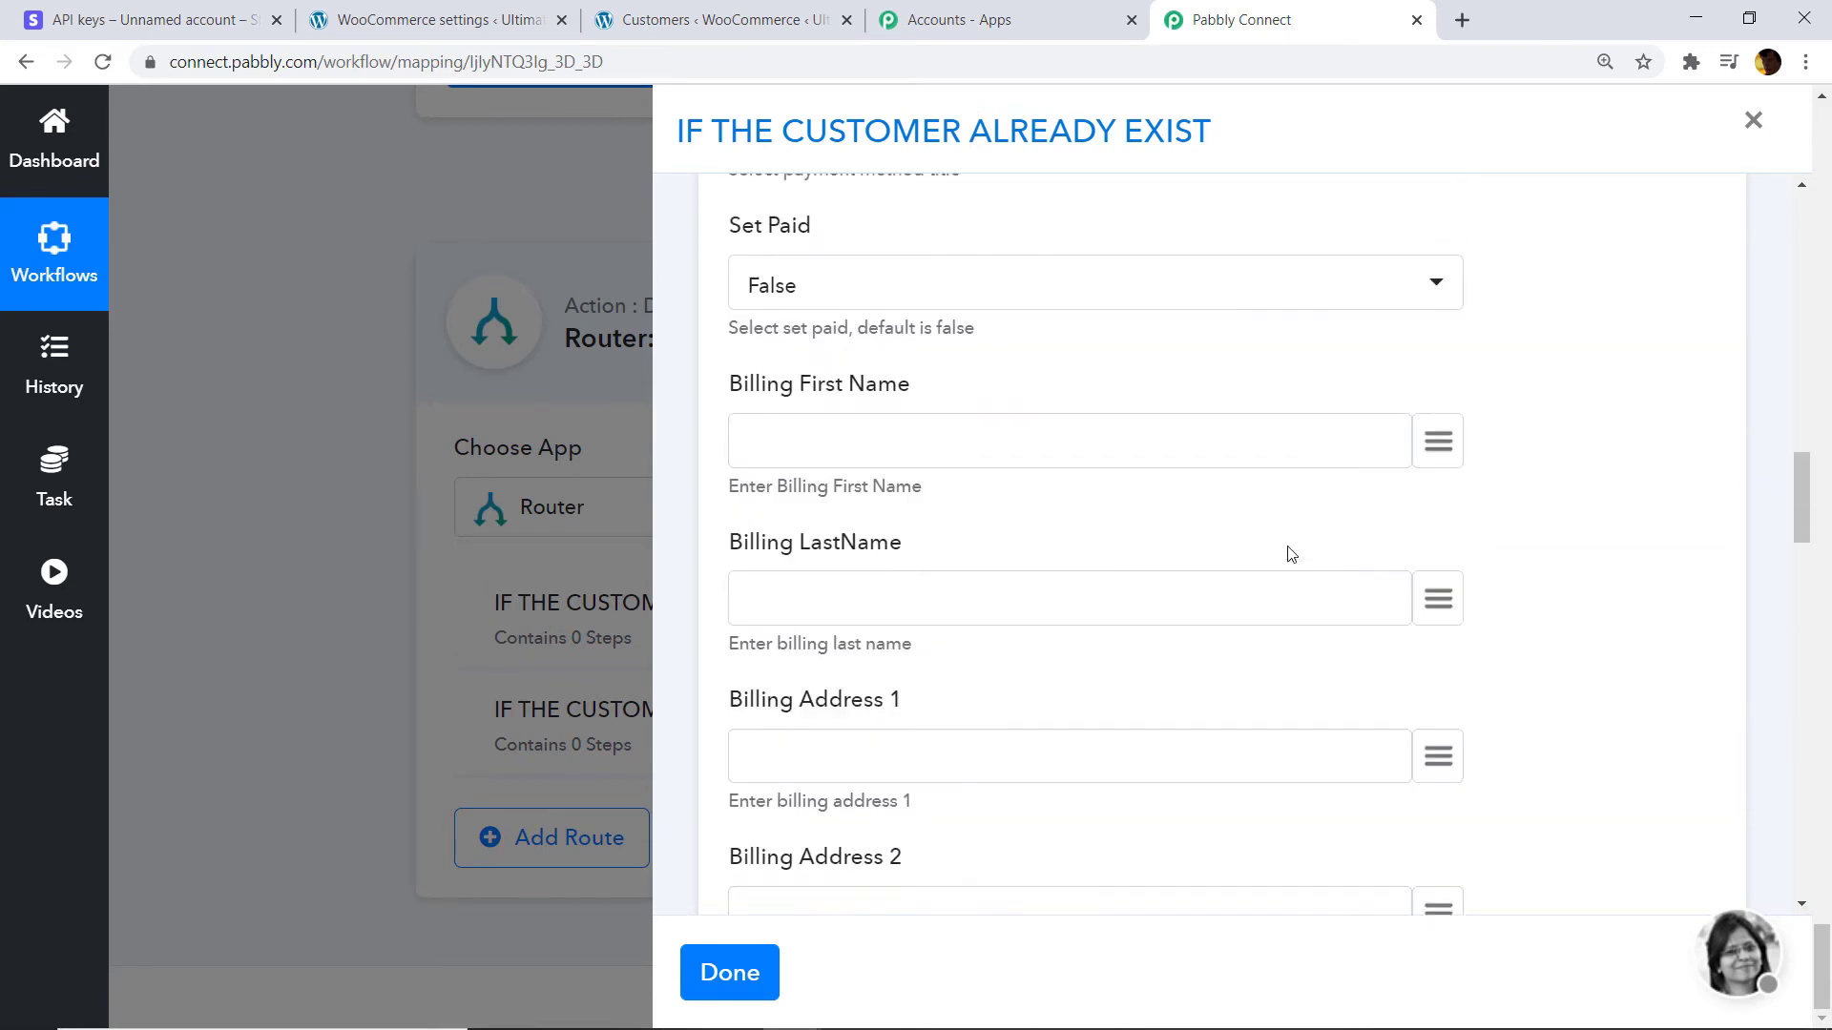
scroll(1190, 555, down, 1)
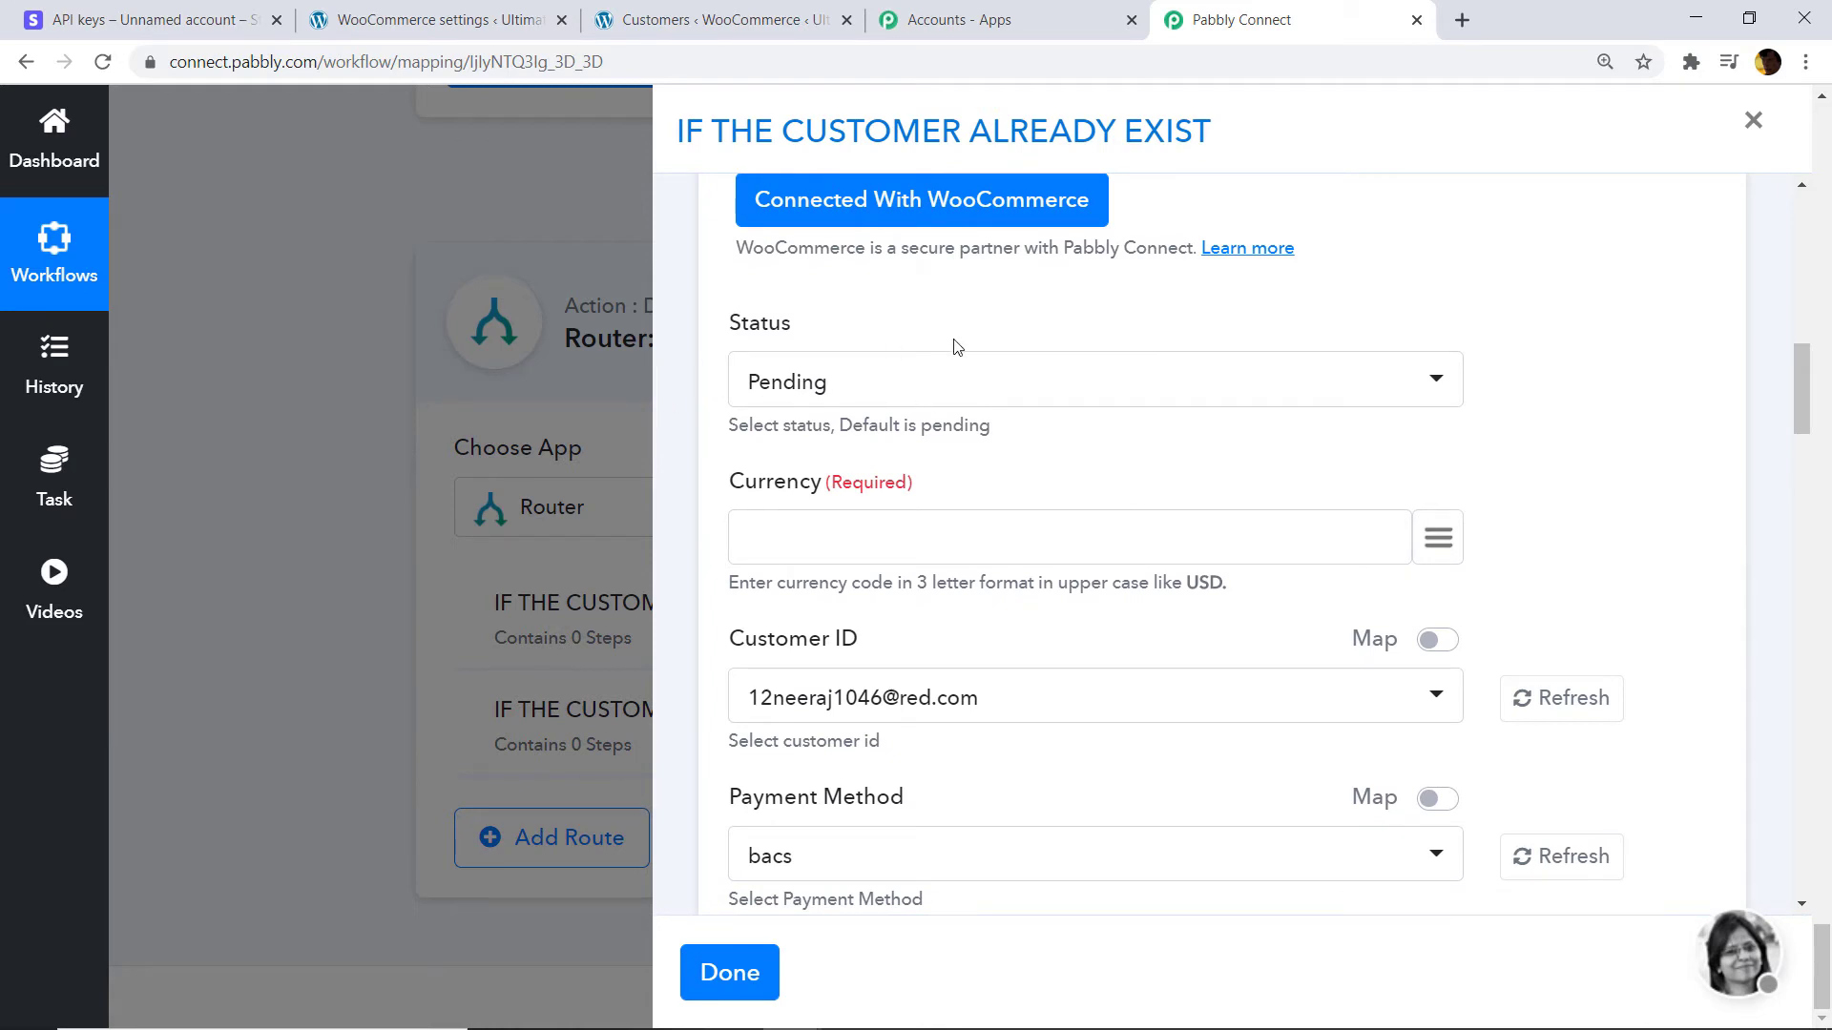
click(873, 393)
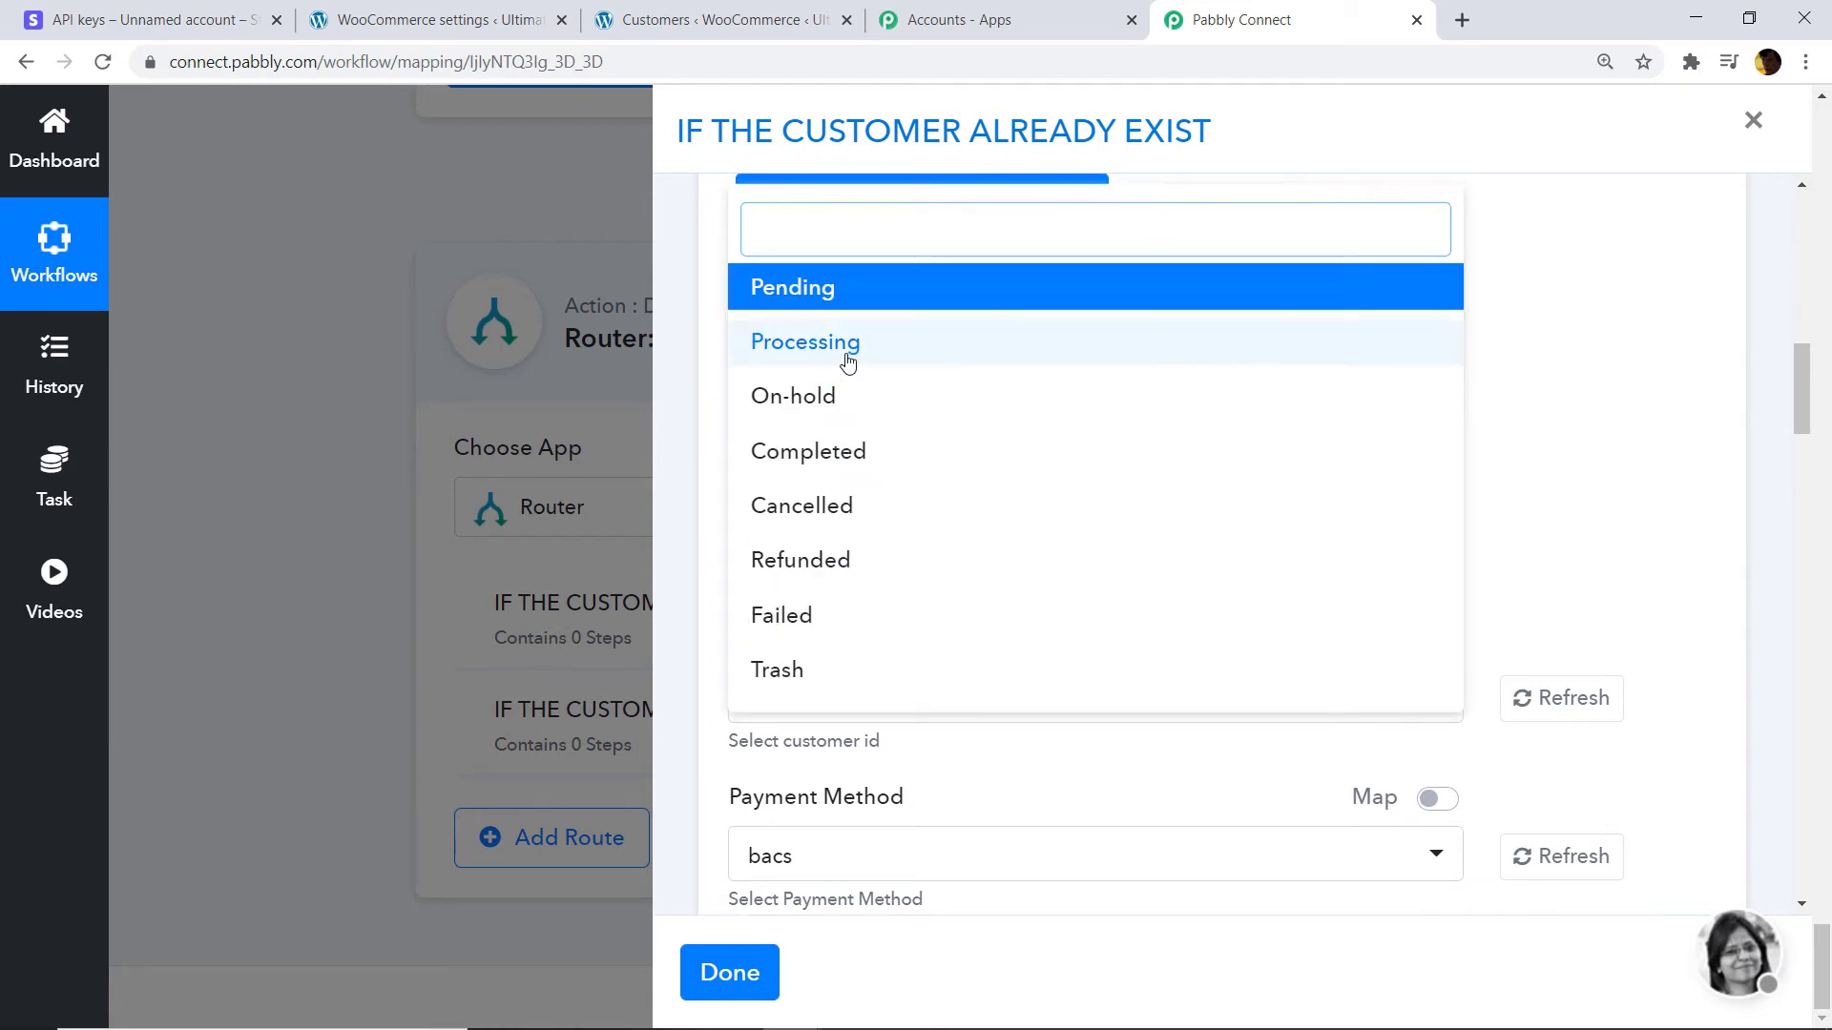
click(810, 454)
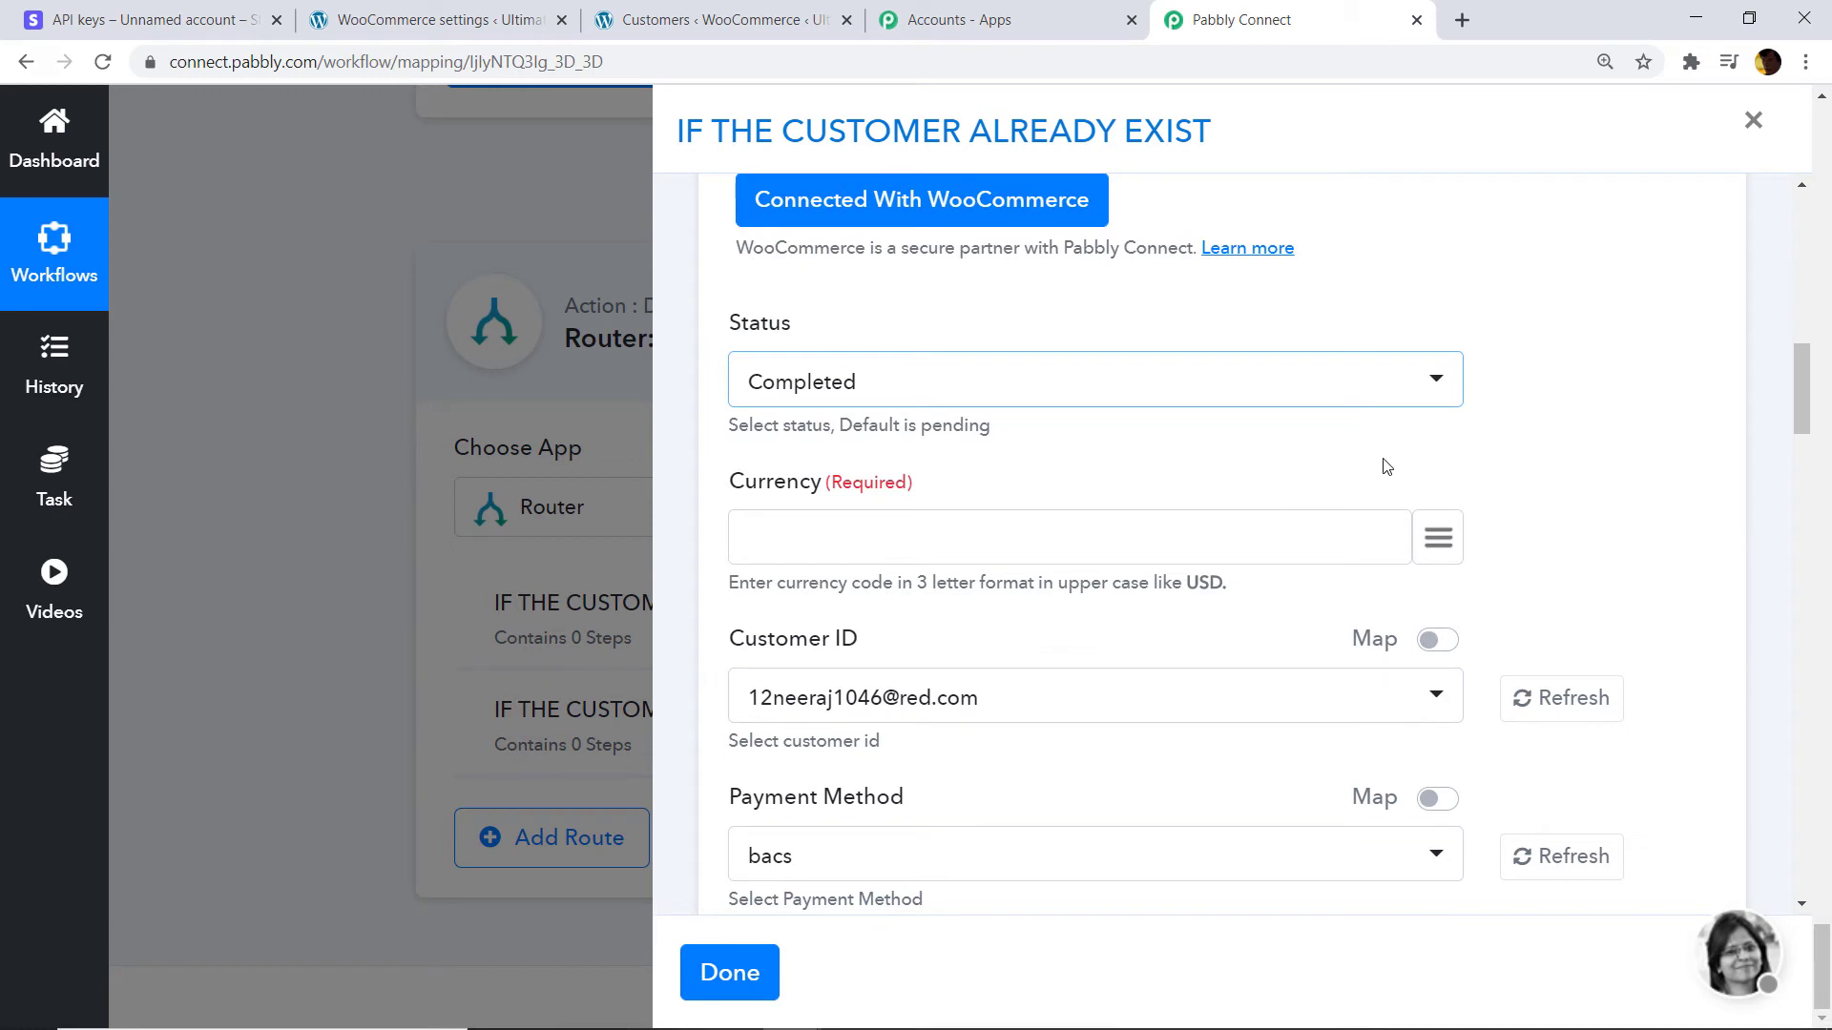
Map the Text Formatter's uppercase USD result into Currency.
click(850, 524)
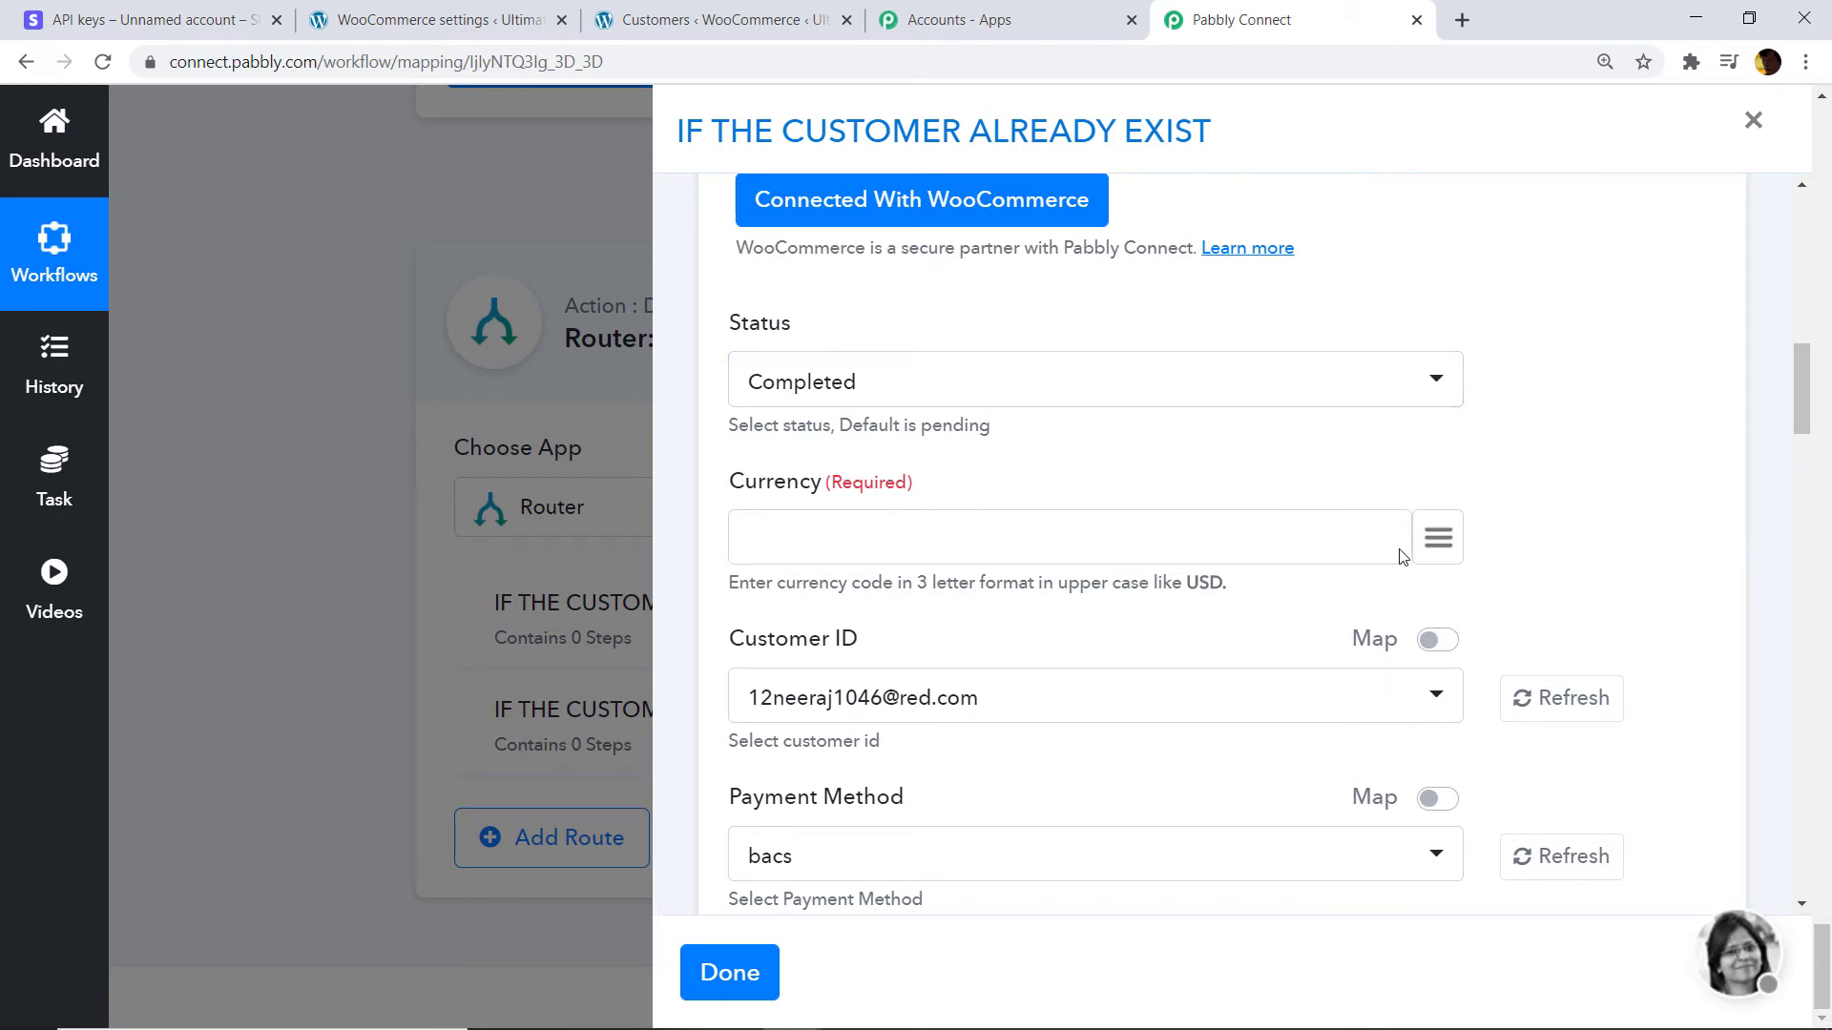
click(1443, 542)
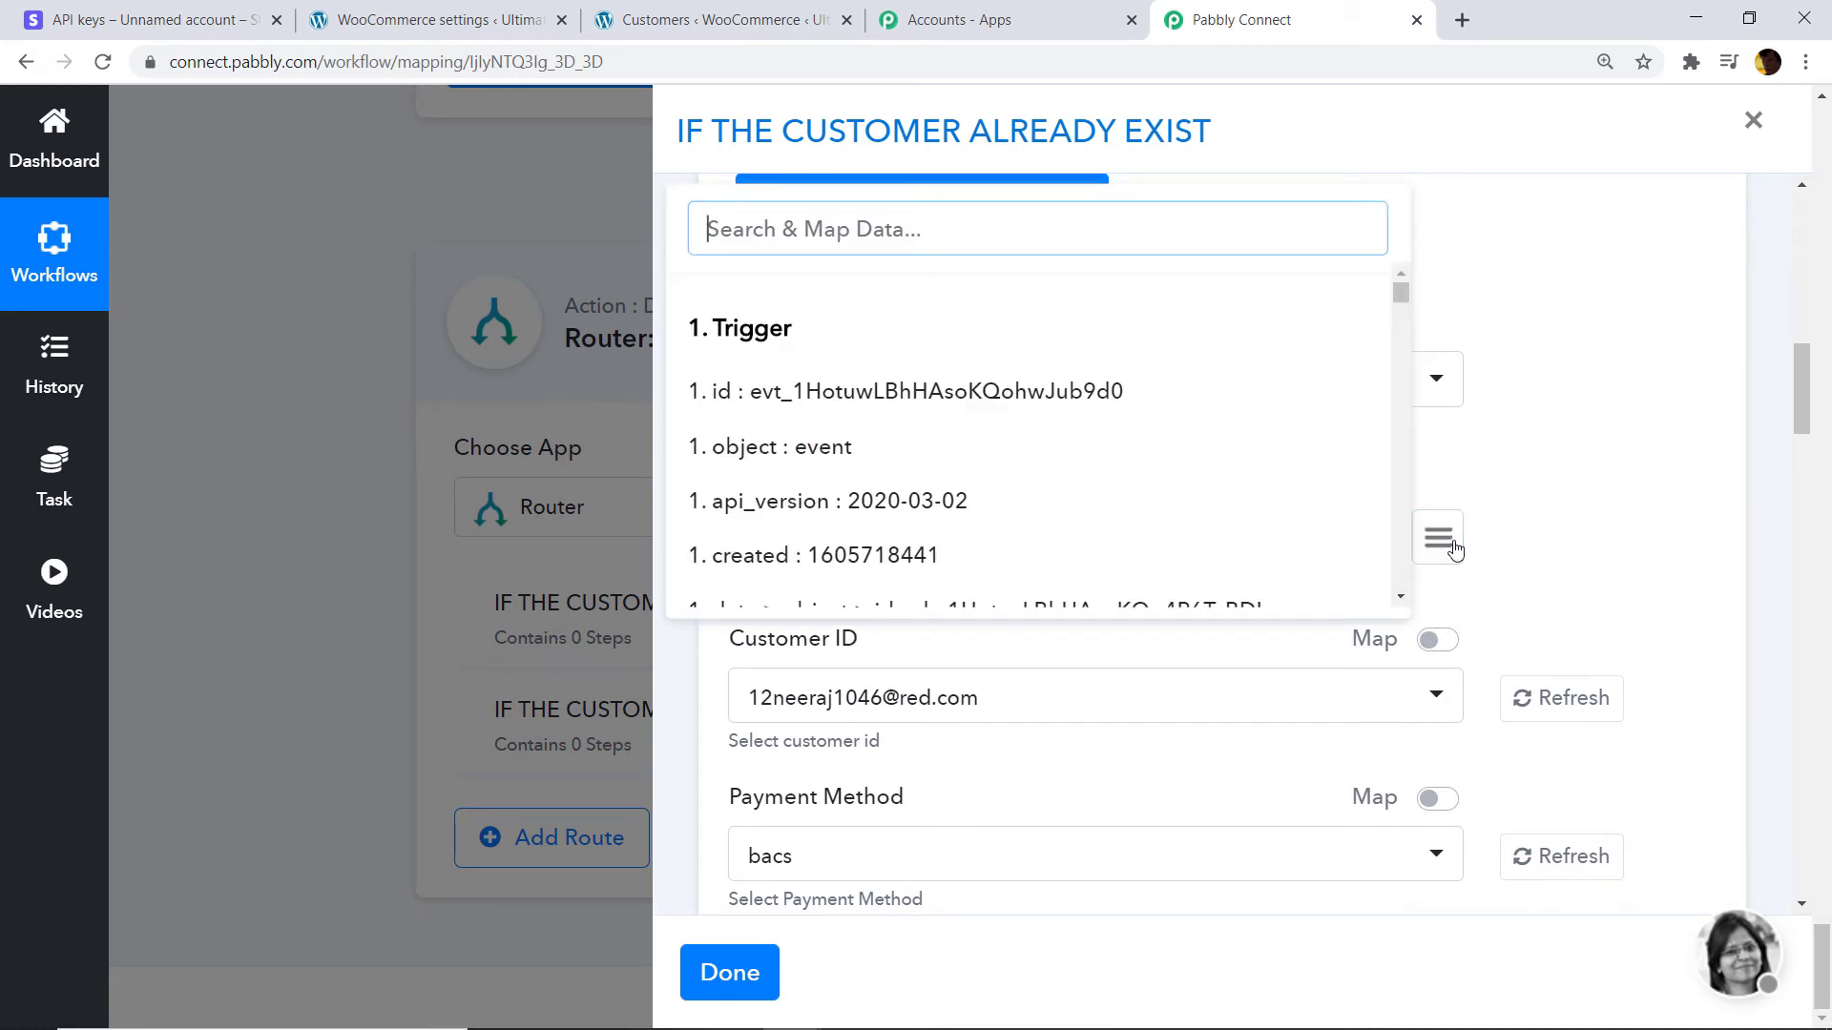
text(USD)
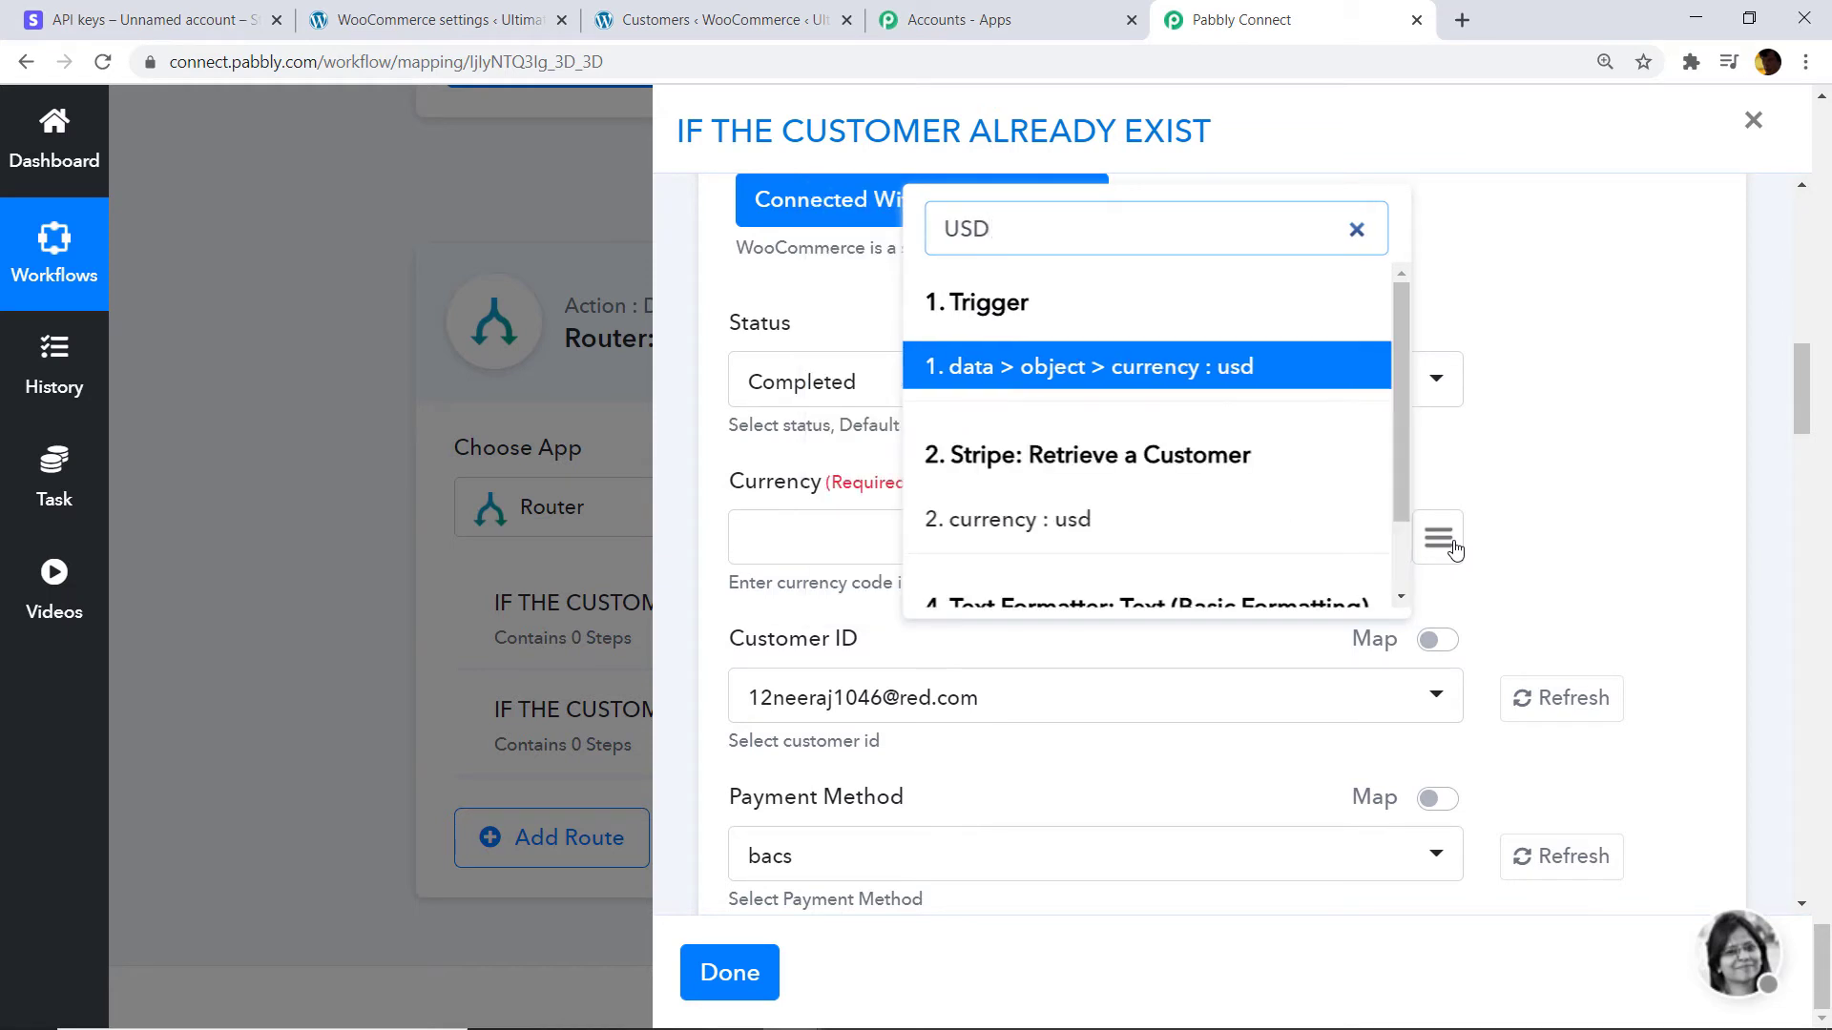
scroll(1063, 296, down, 1)
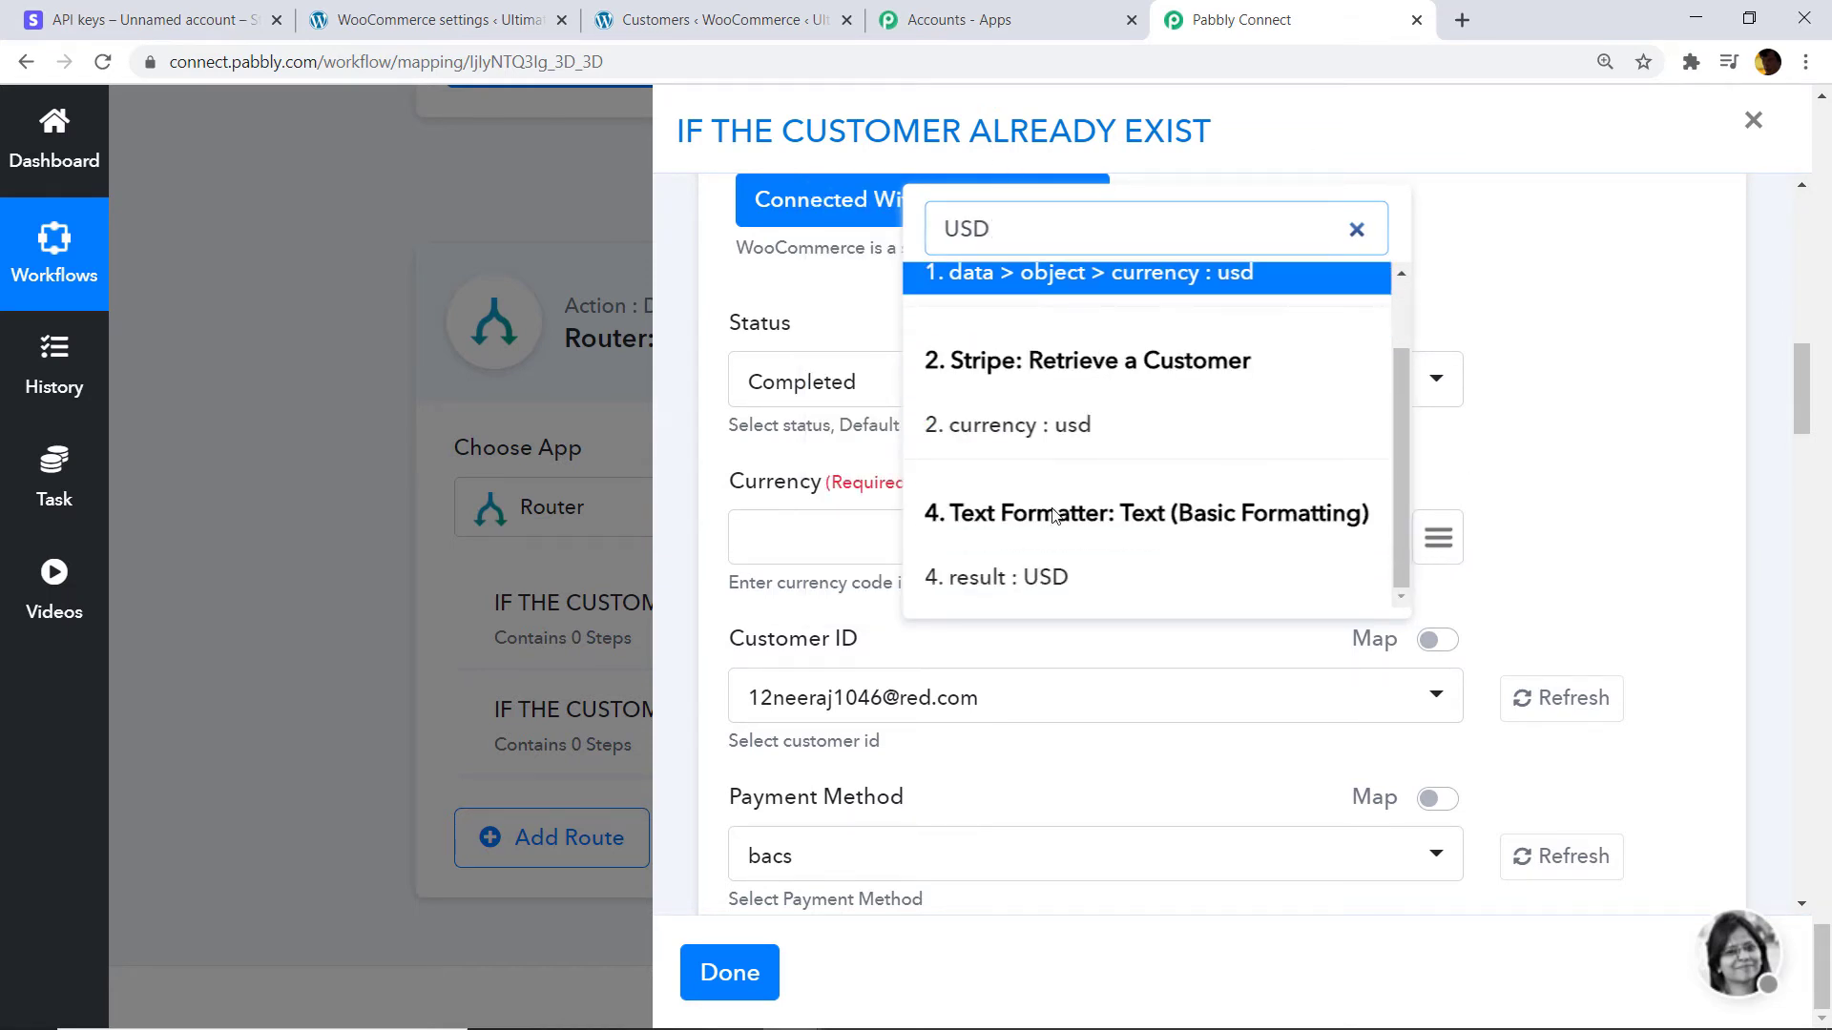
click(1019, 579)
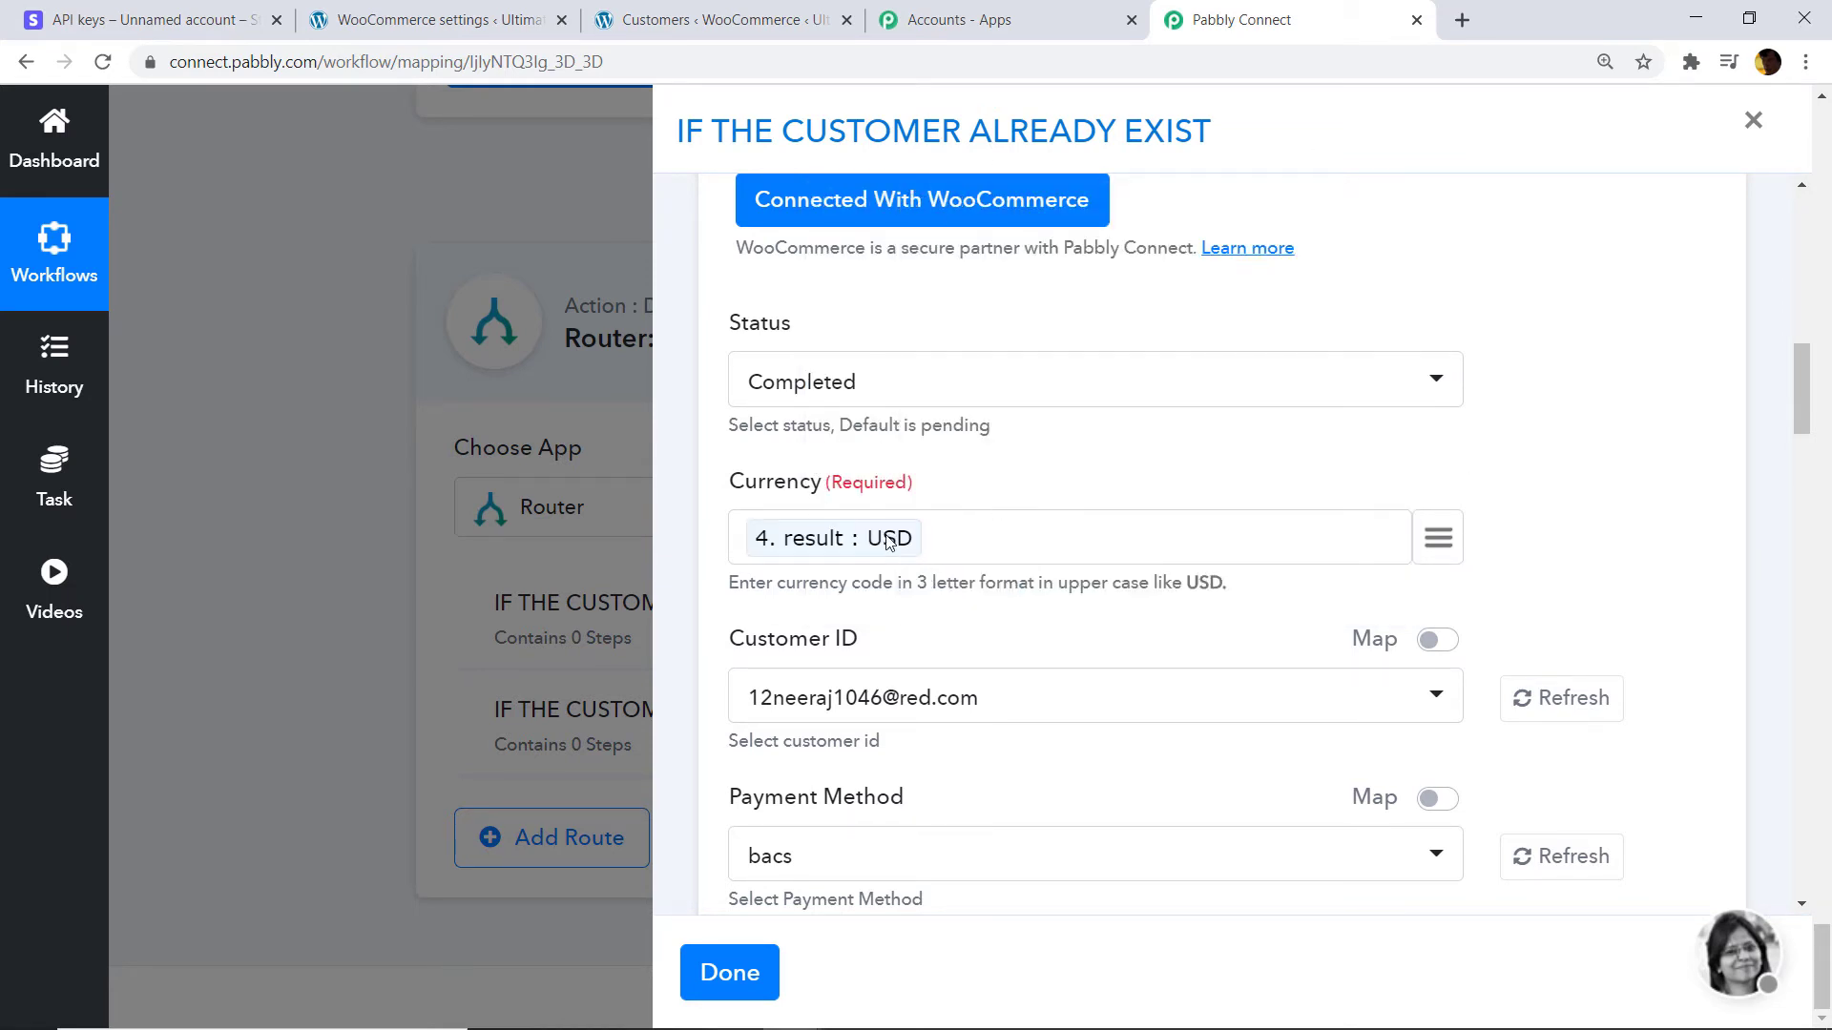
scroll(1016, 529, down, 1)
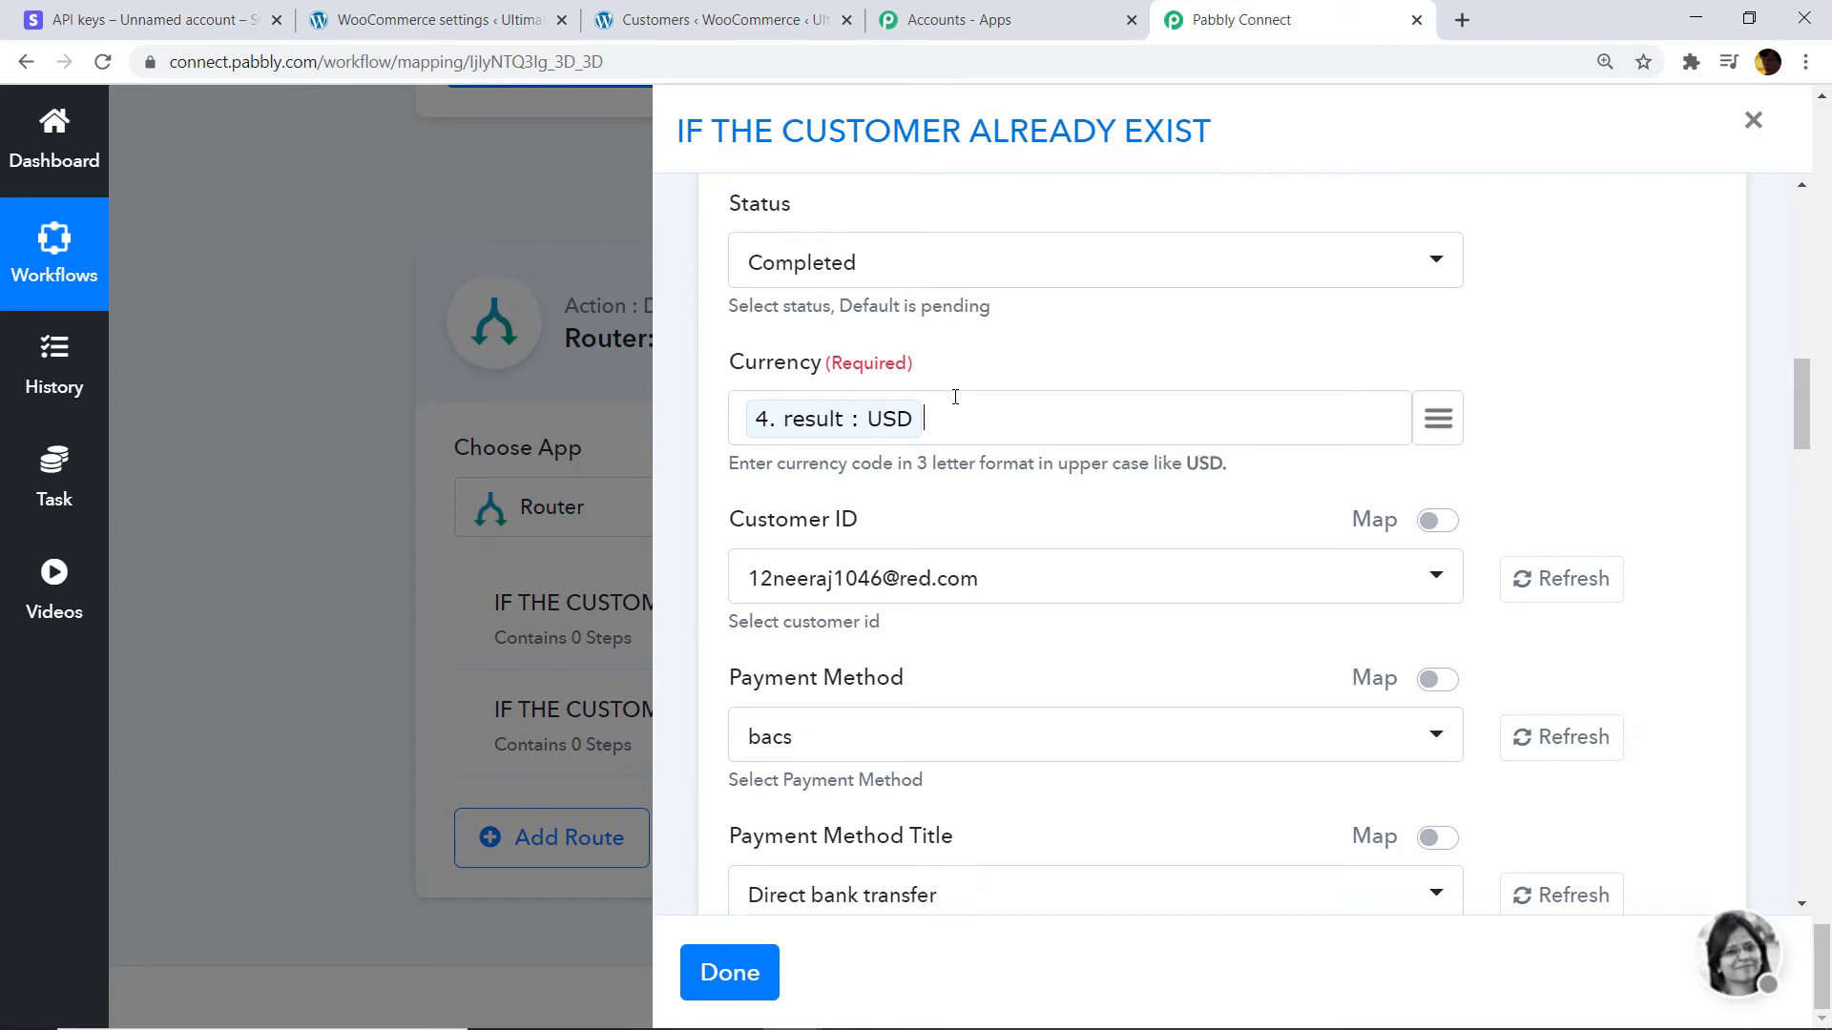
scroll(955, 401, down, 1)
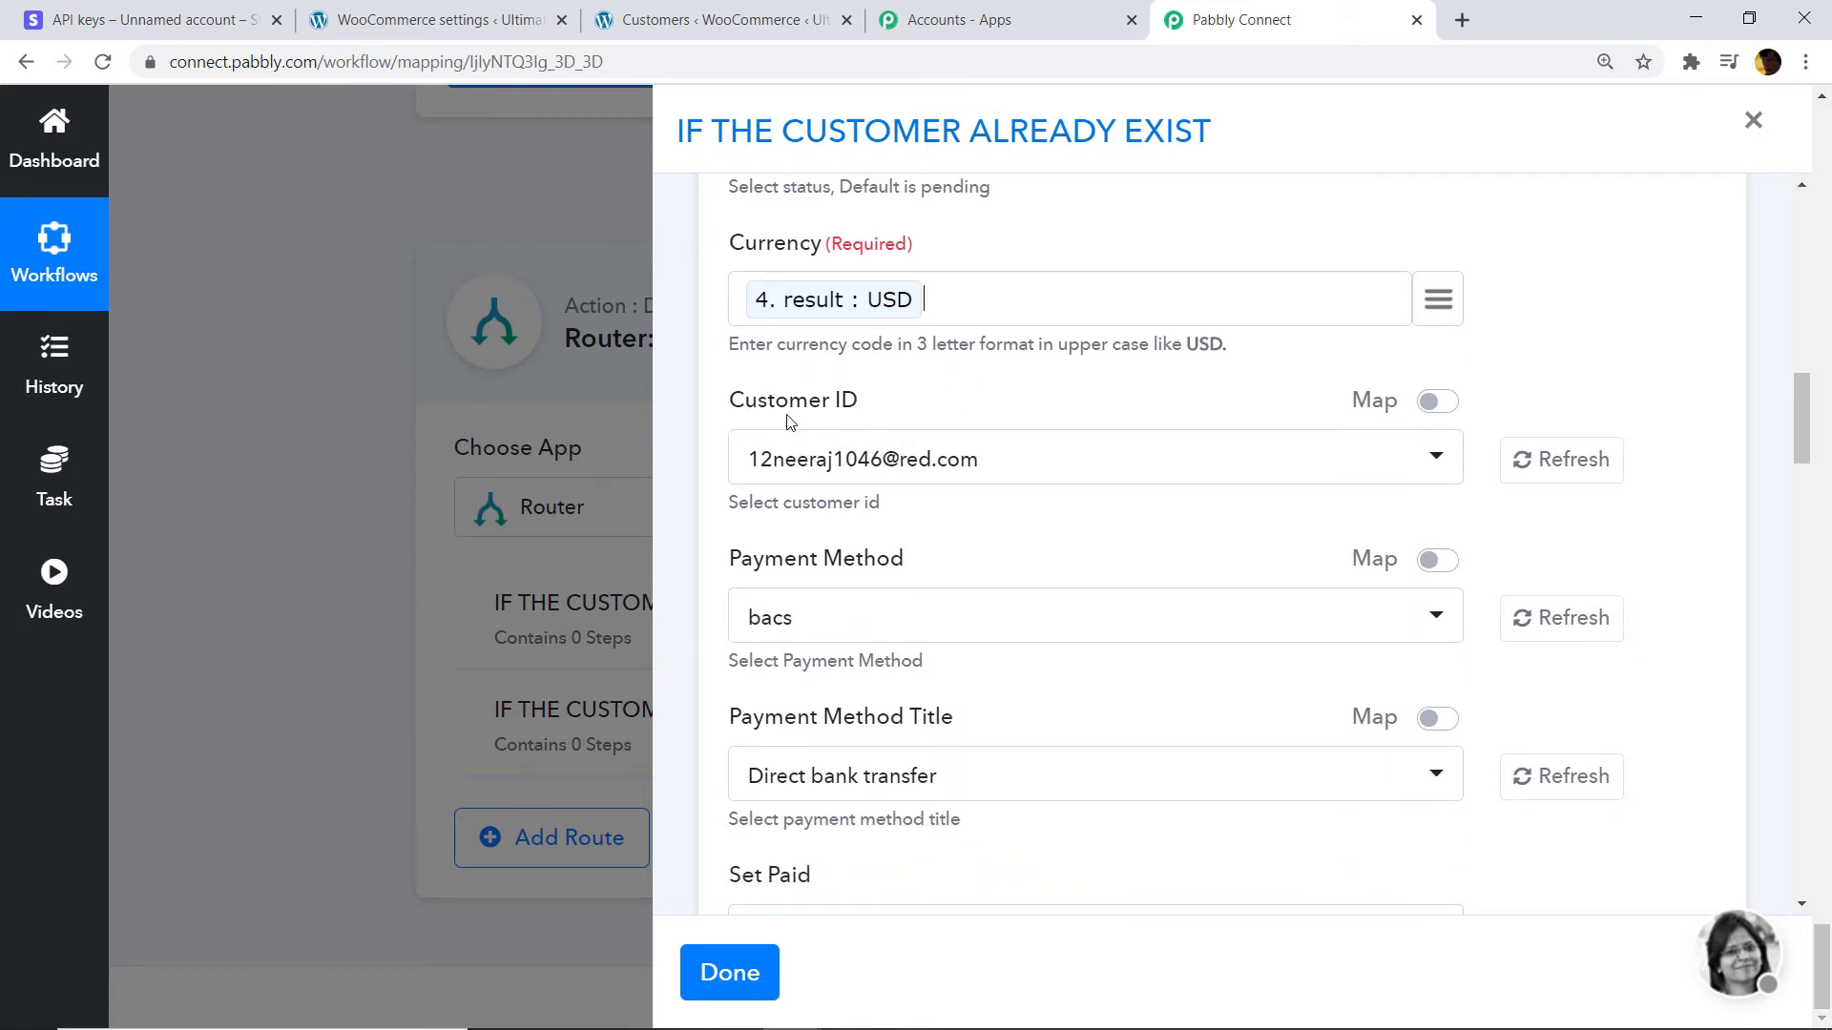
Switch Customer ID to mapped data and map the WooCommerce customer's id into it.
click(1438, 402)
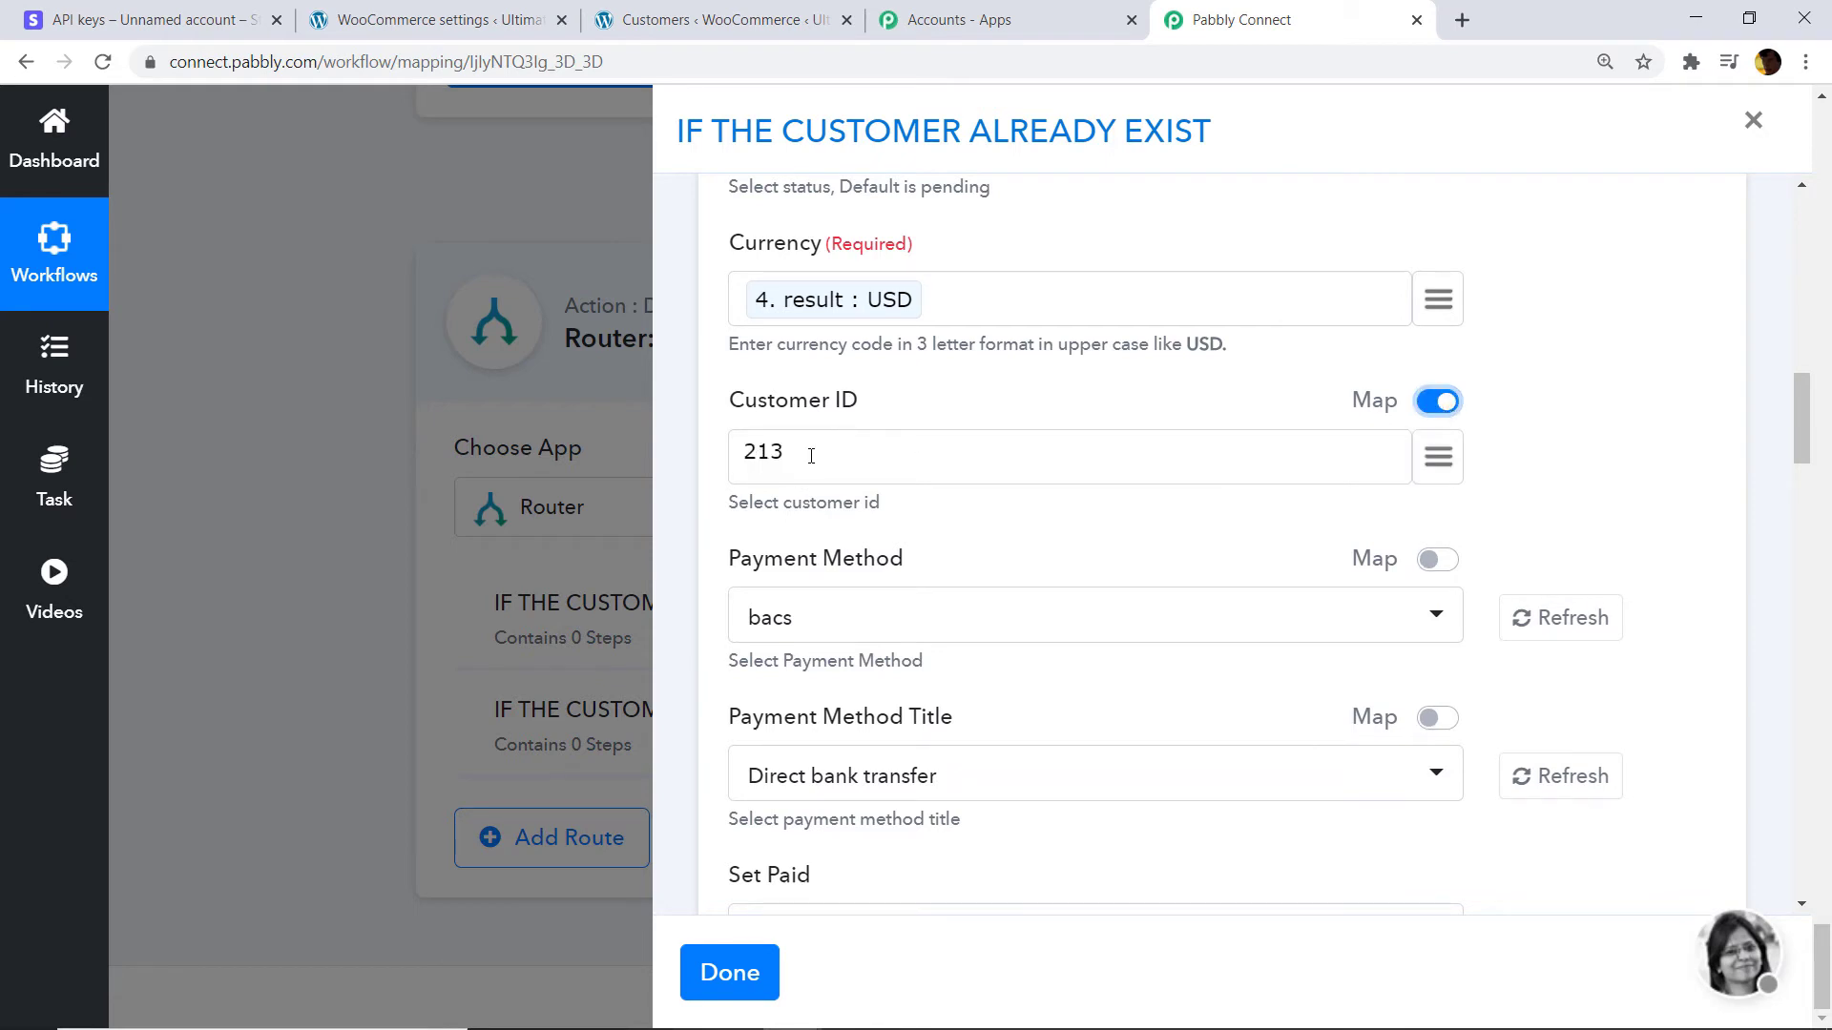
double_click(734, 460)
key(BackSpace)
click(1456, 449)
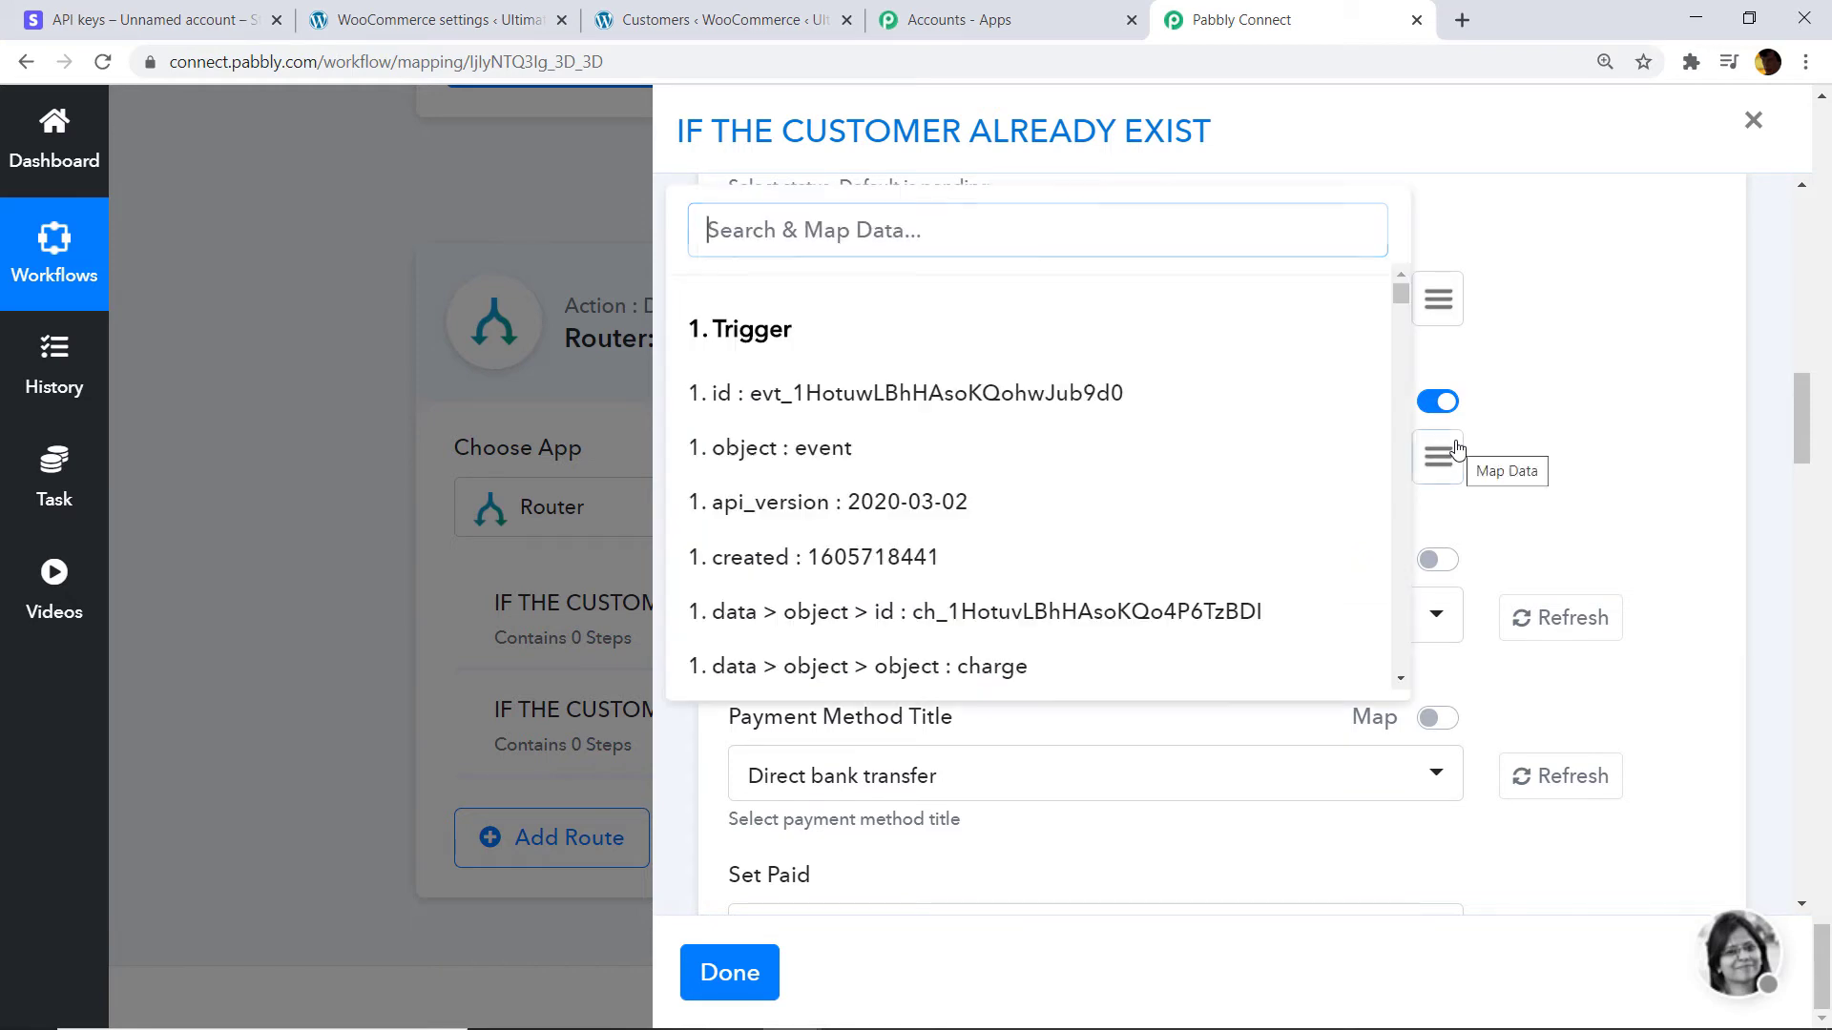
text(ID)
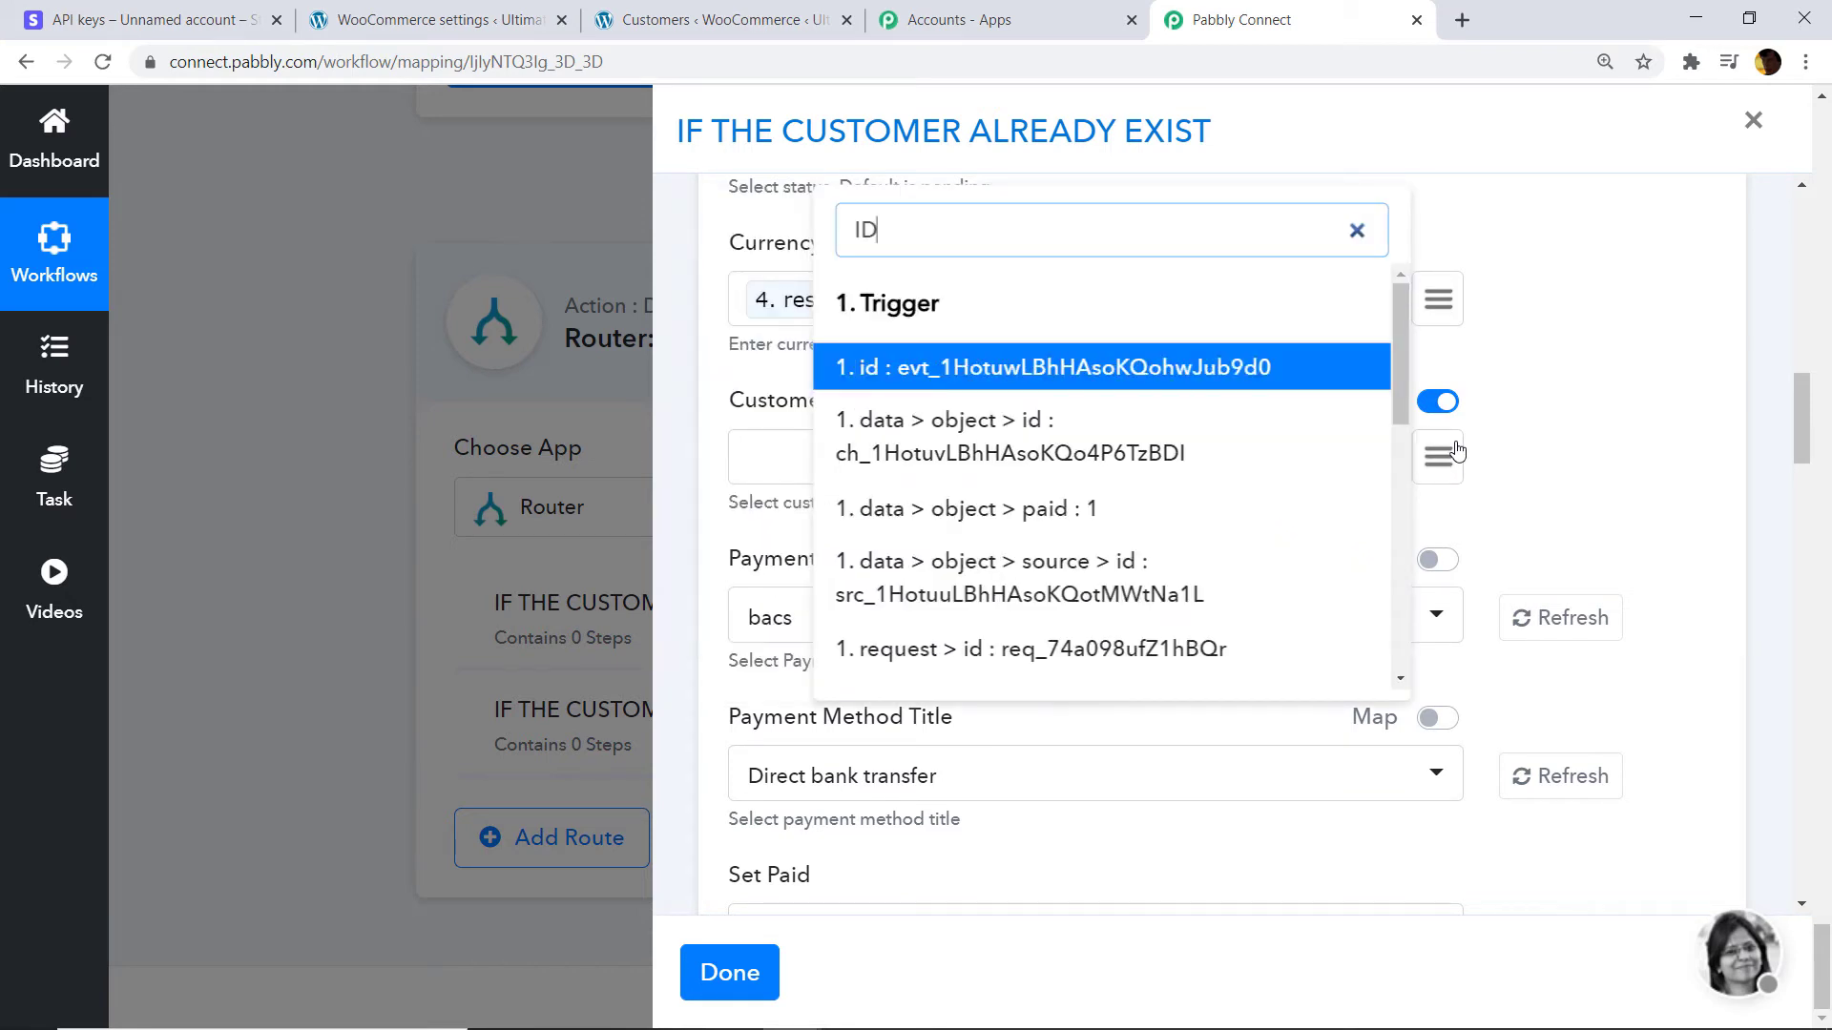
scroll(1456, 448, down, 4)
scroll(1241, 458, down, 5)
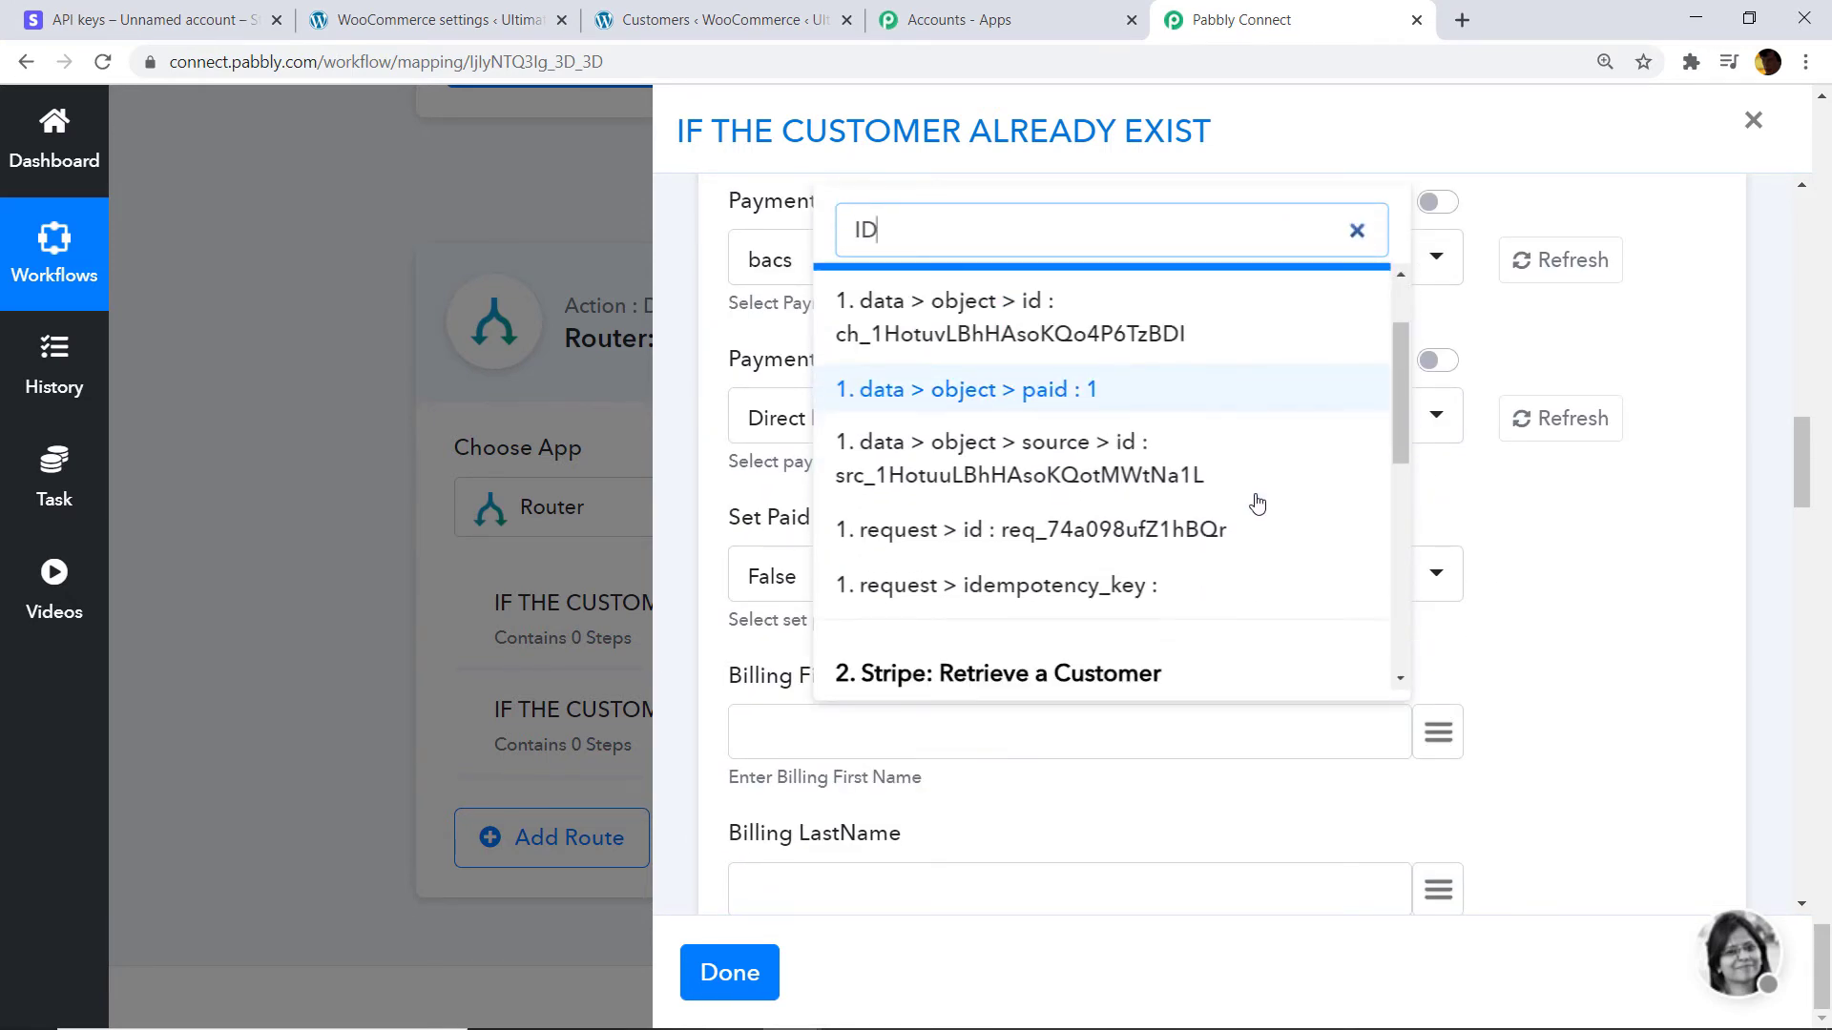
scroll(1221, 528, down, 4)
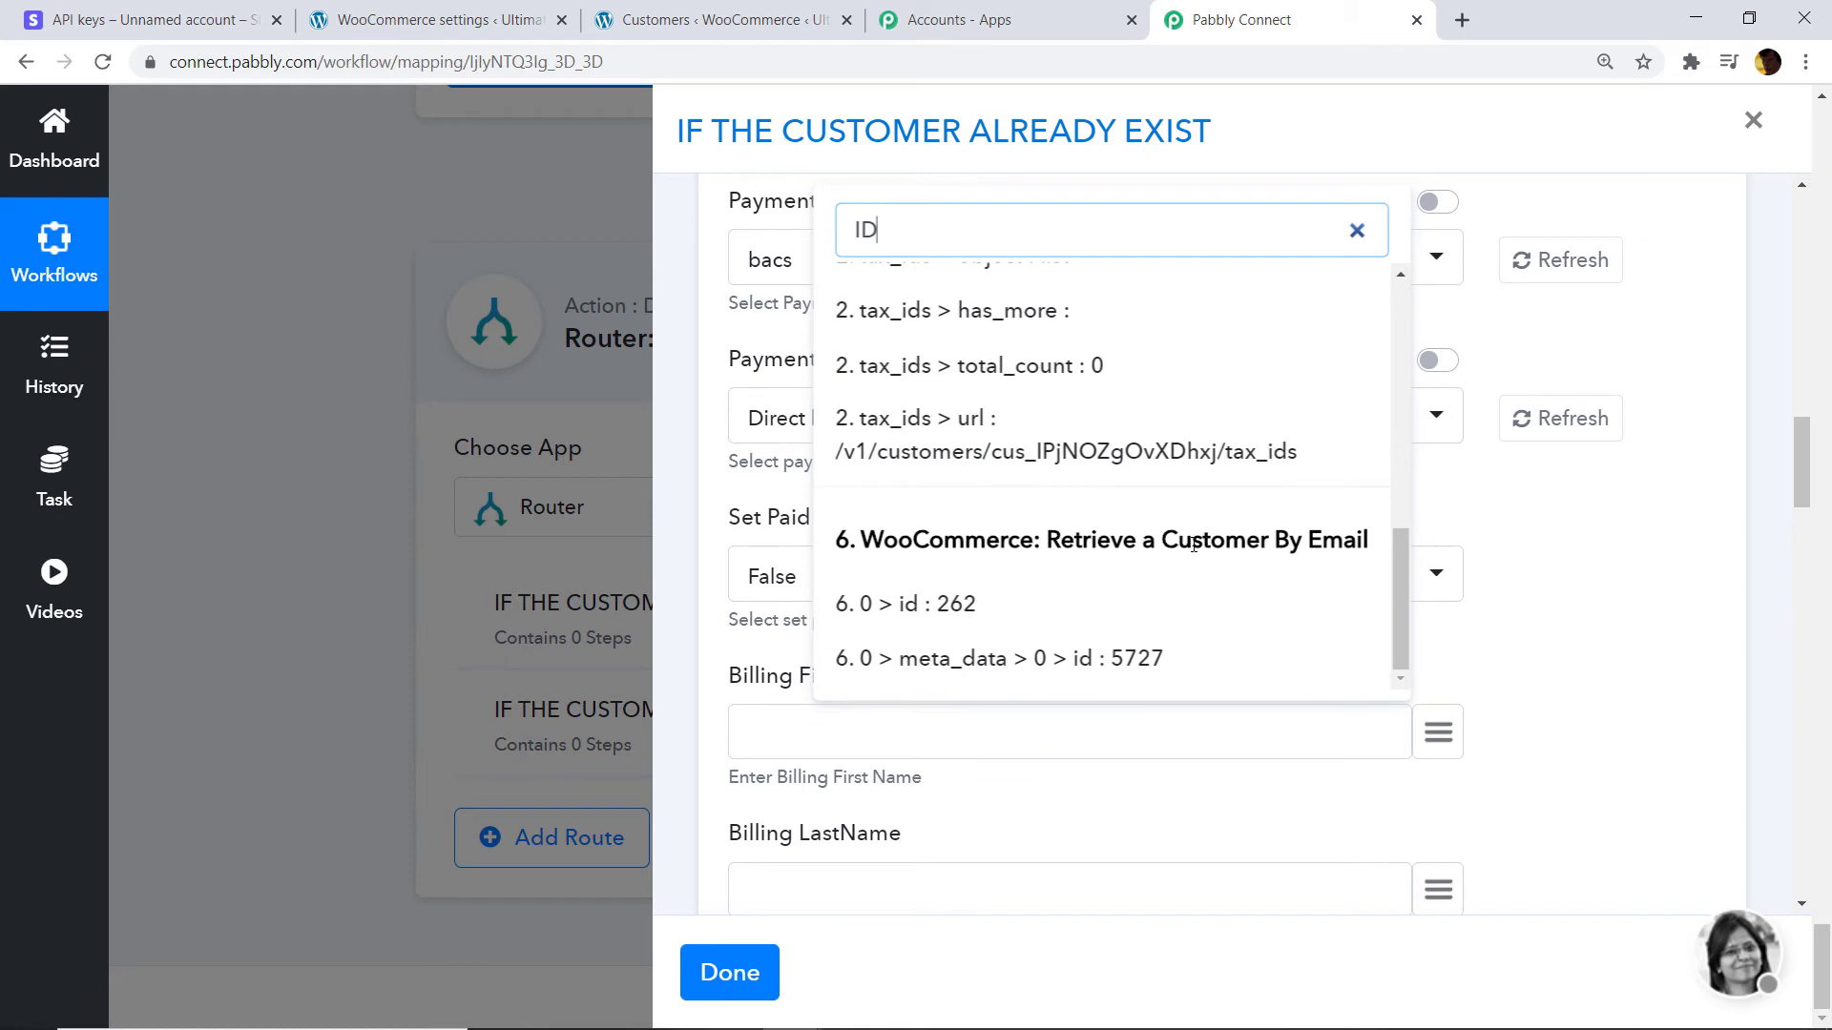
click(973, 601)
Set Set Paid to True.
scroll(911, 591, down, 1)
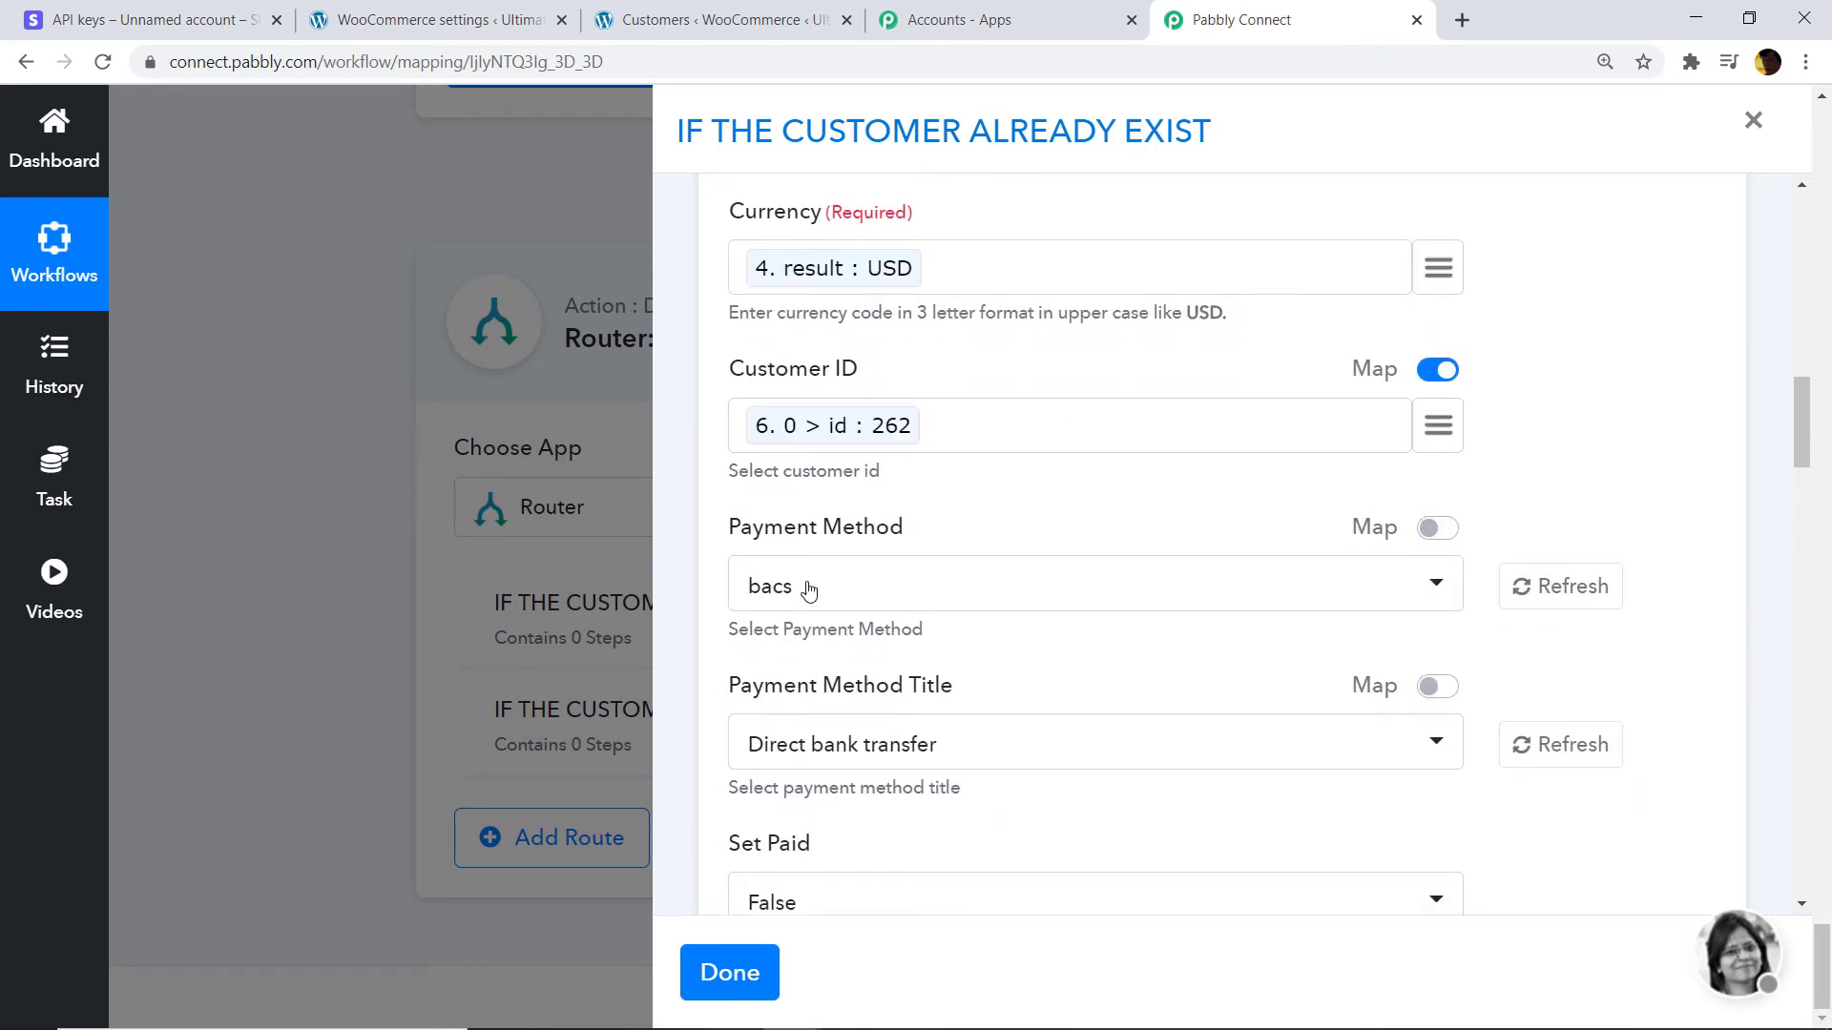
scroll(763, 582, down, 3)
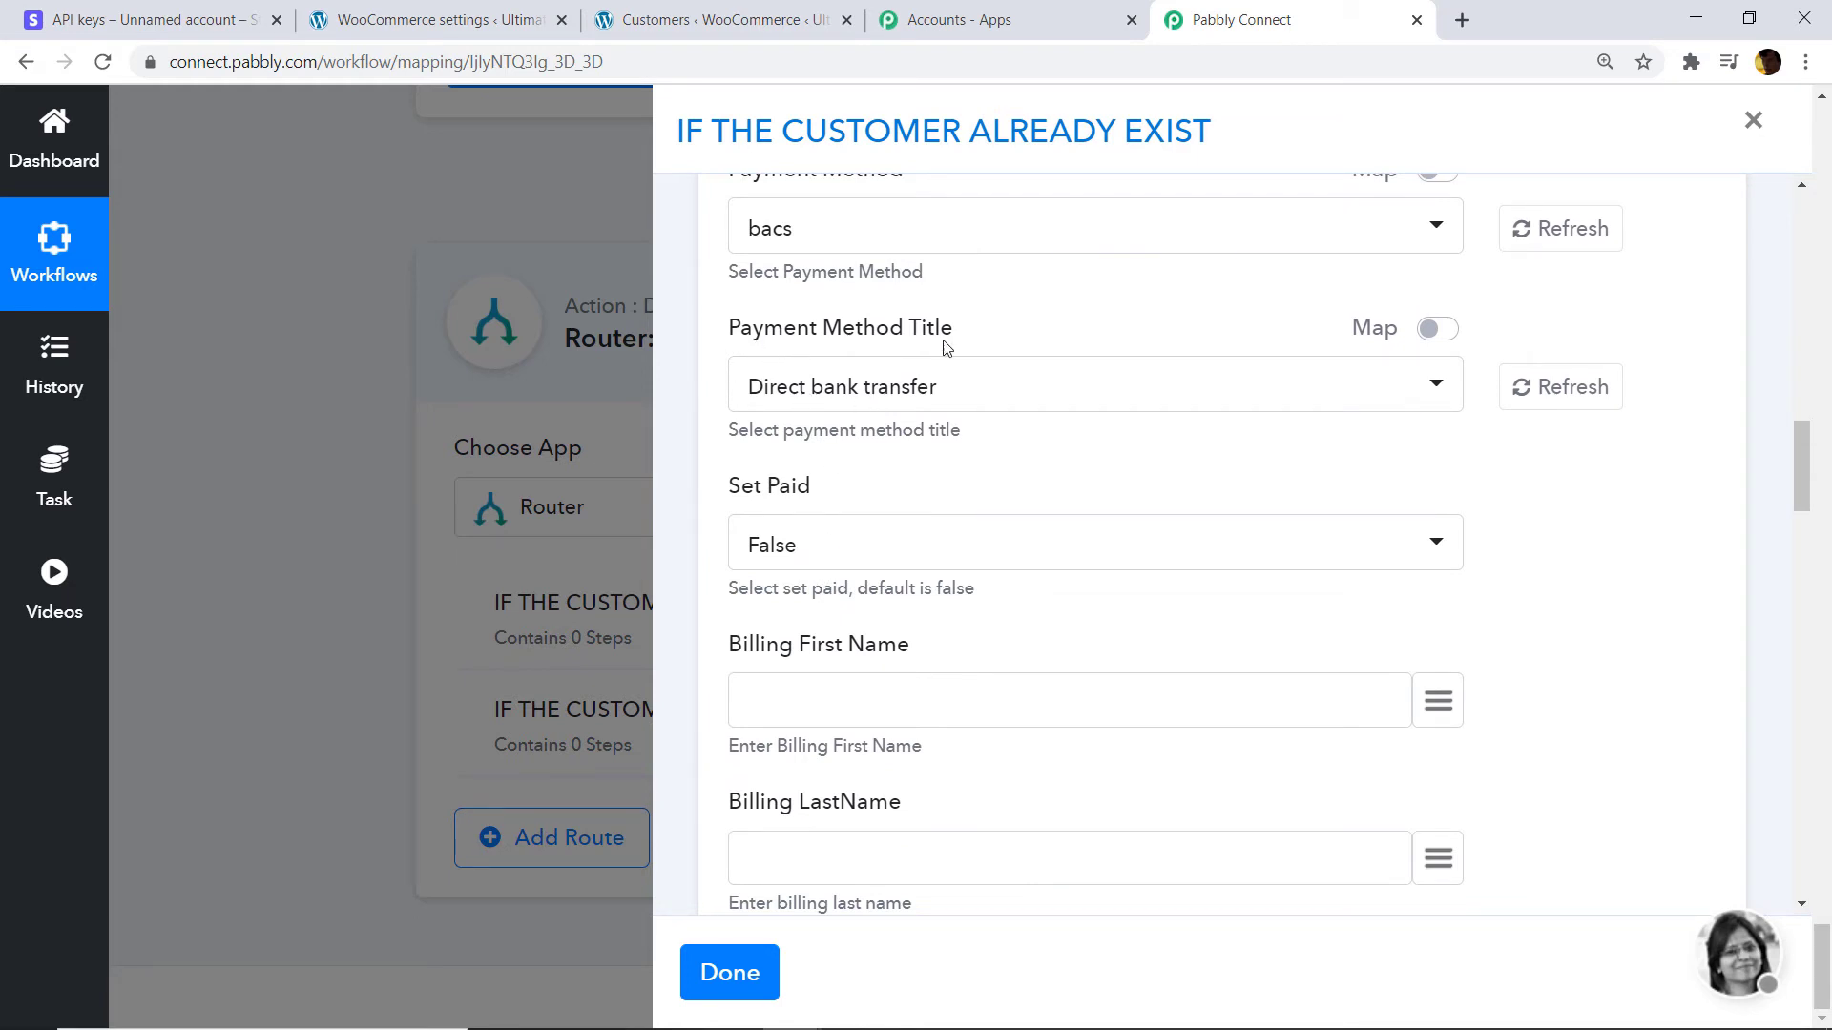
scroll(957, 417, down, 1)
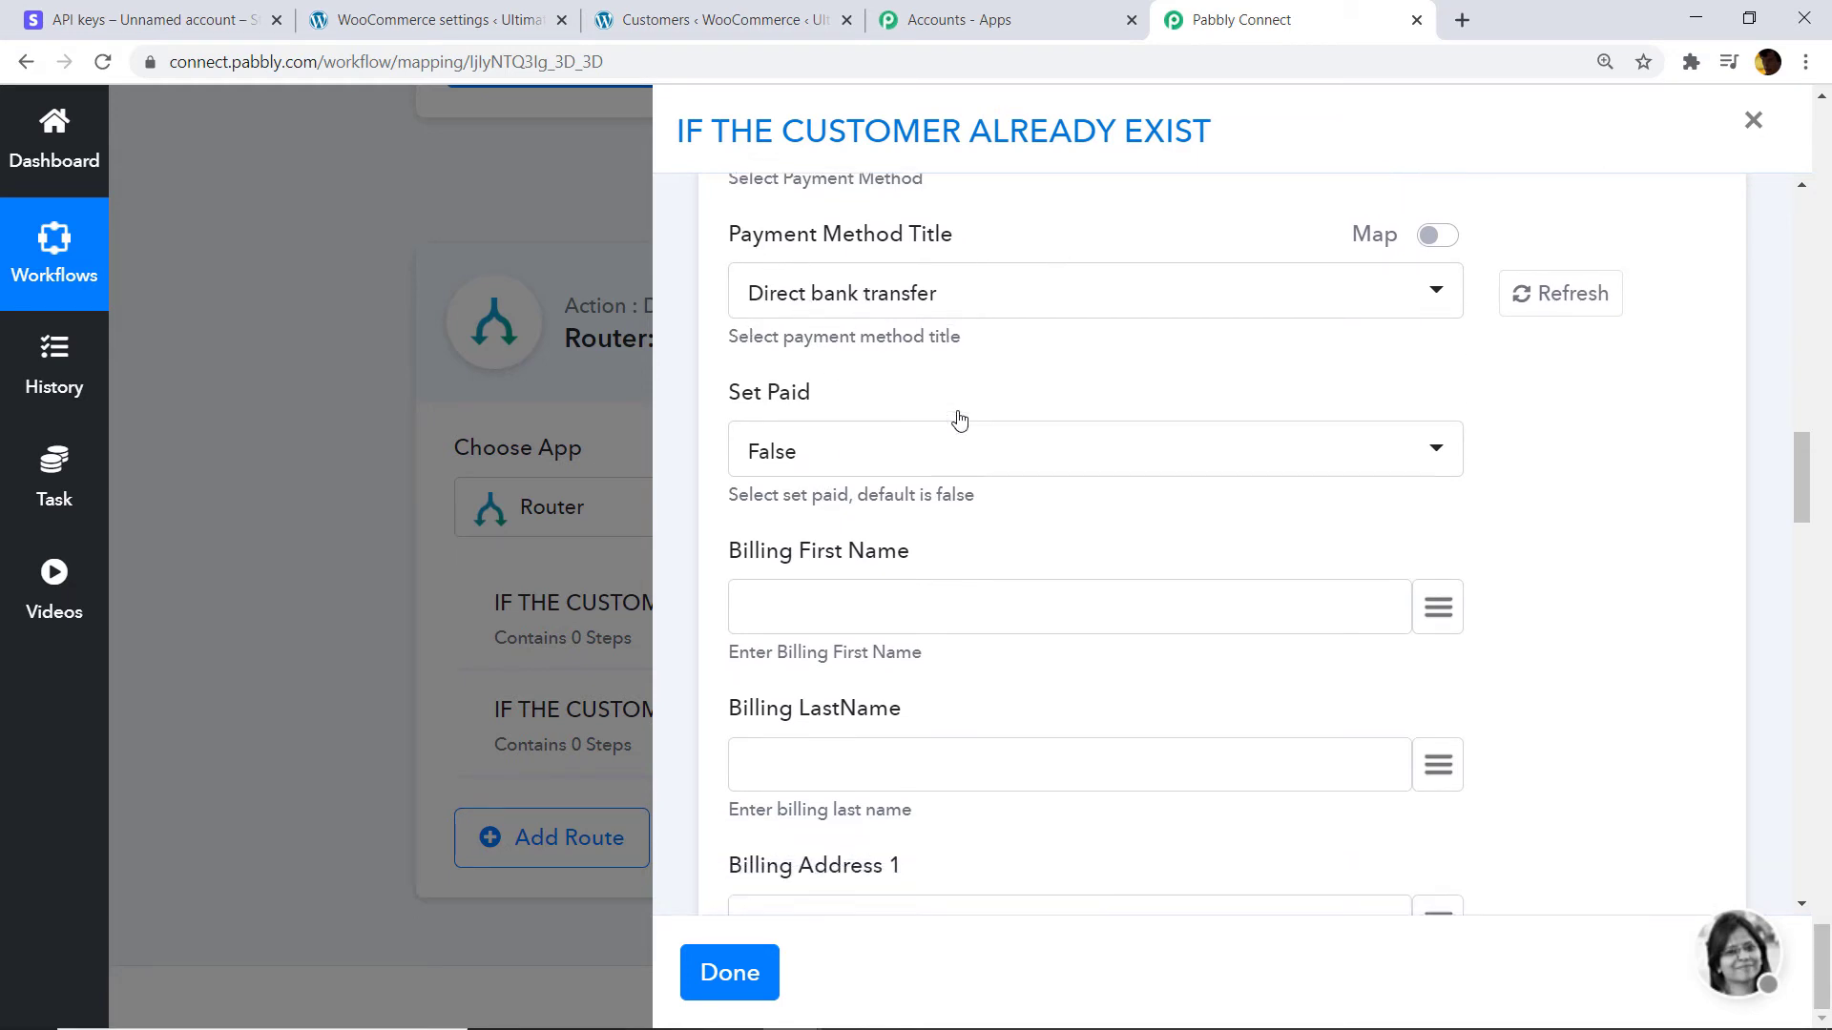
click(777, 425)
click(806, 609)
scroll(1145, 477, down, 1)
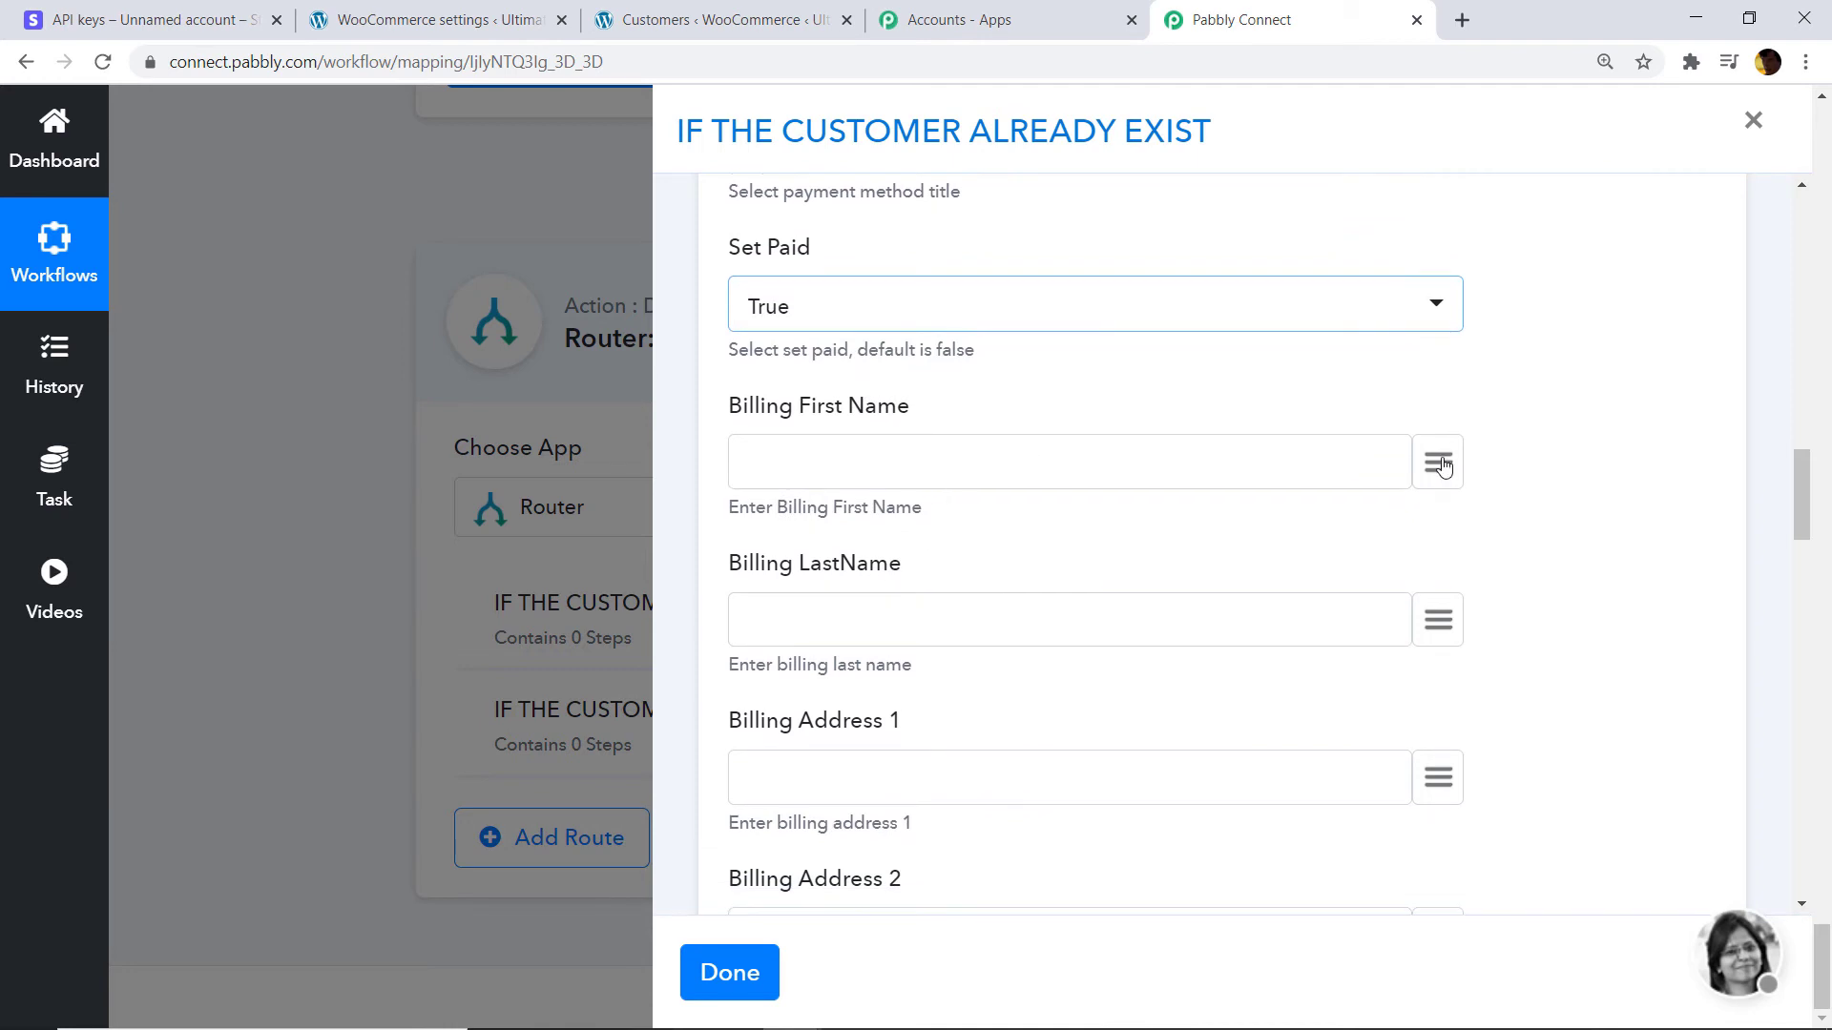
Map the Stripe customer's name into Billing First Name and address line 1 into Billing Address 1.
click(1440, 461)
text(NAME)
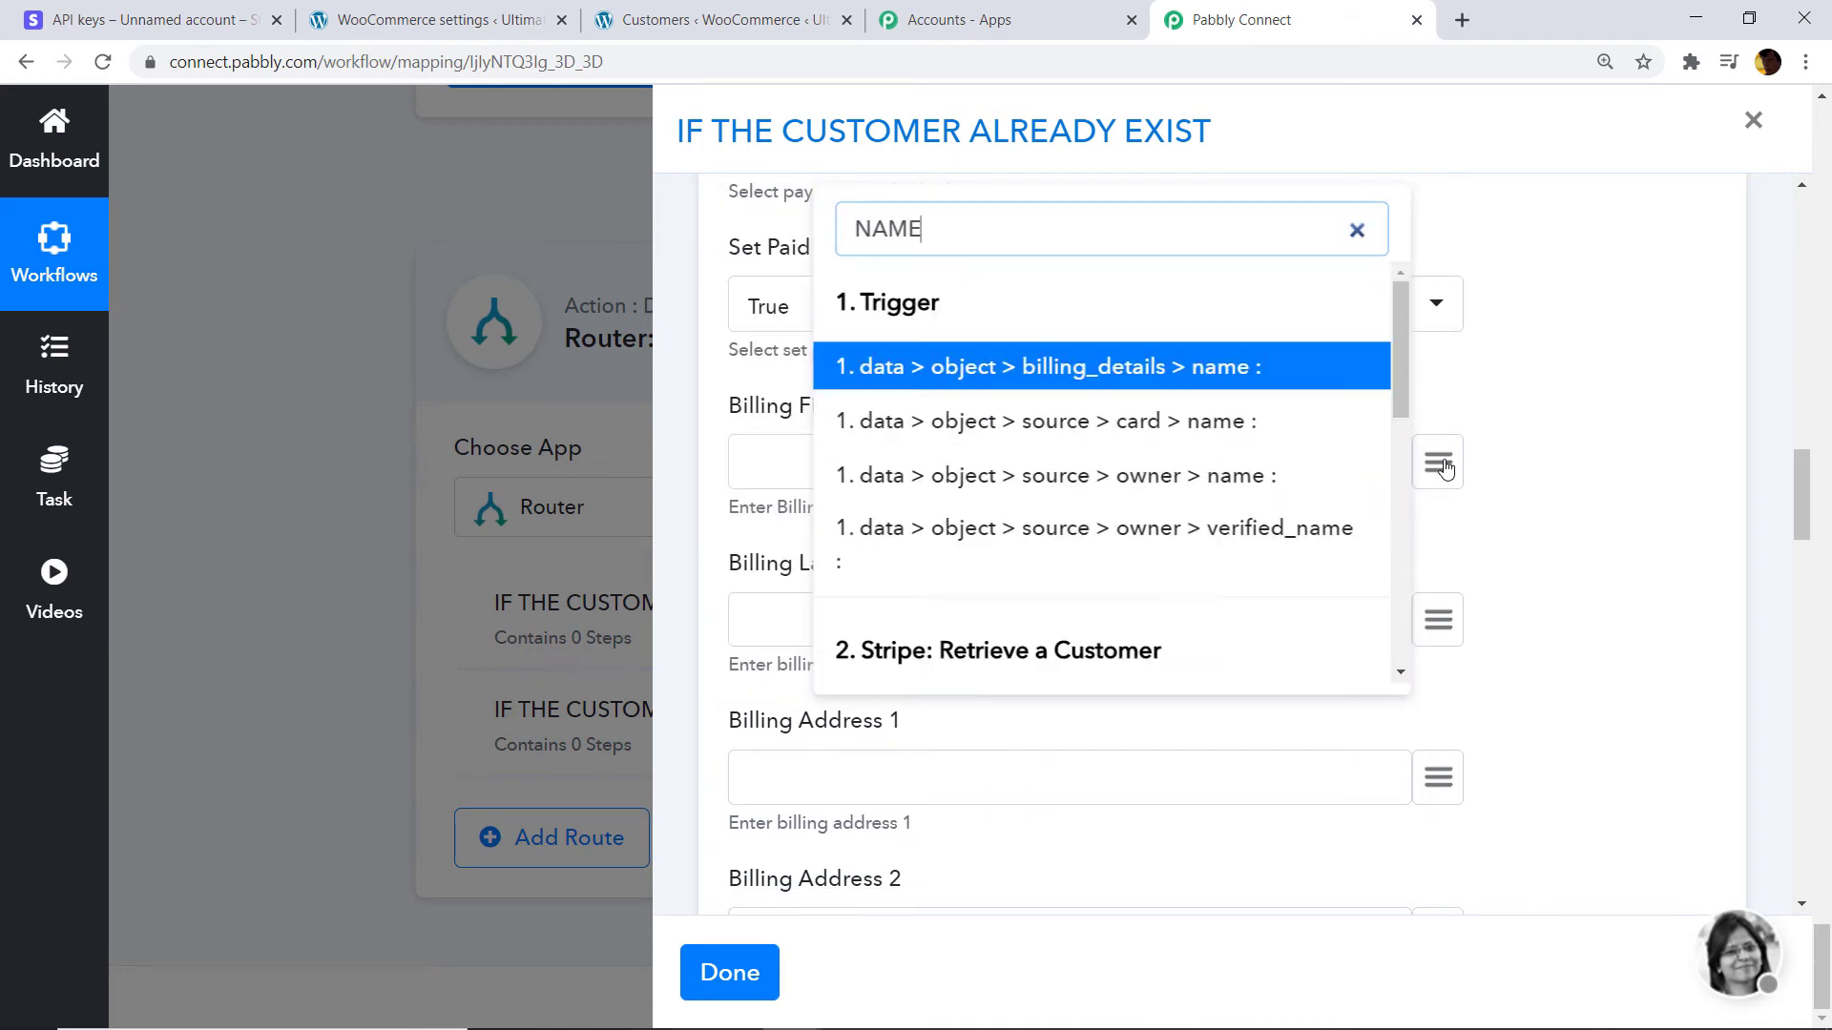
scroll(1445, 468, down, 1)
scroll(1133, 667, down, 3)
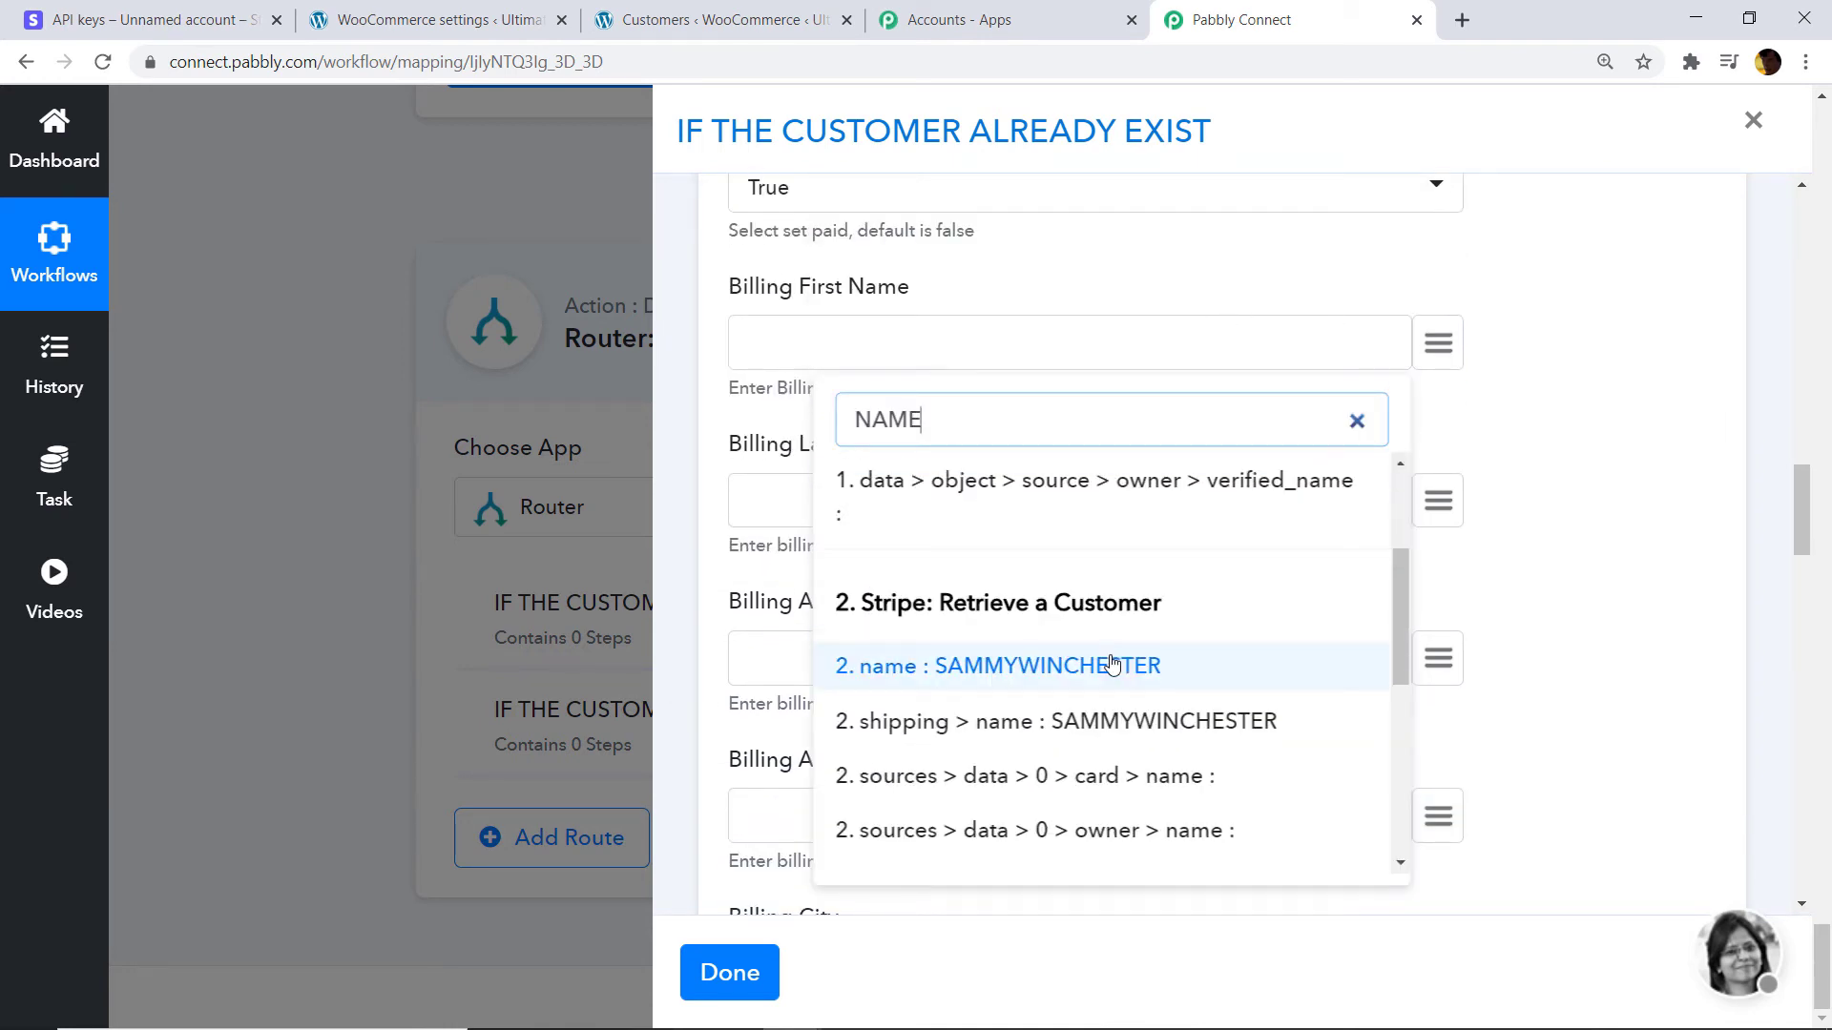
click(1126, 660)
scroll(1405, 522, down, 2)
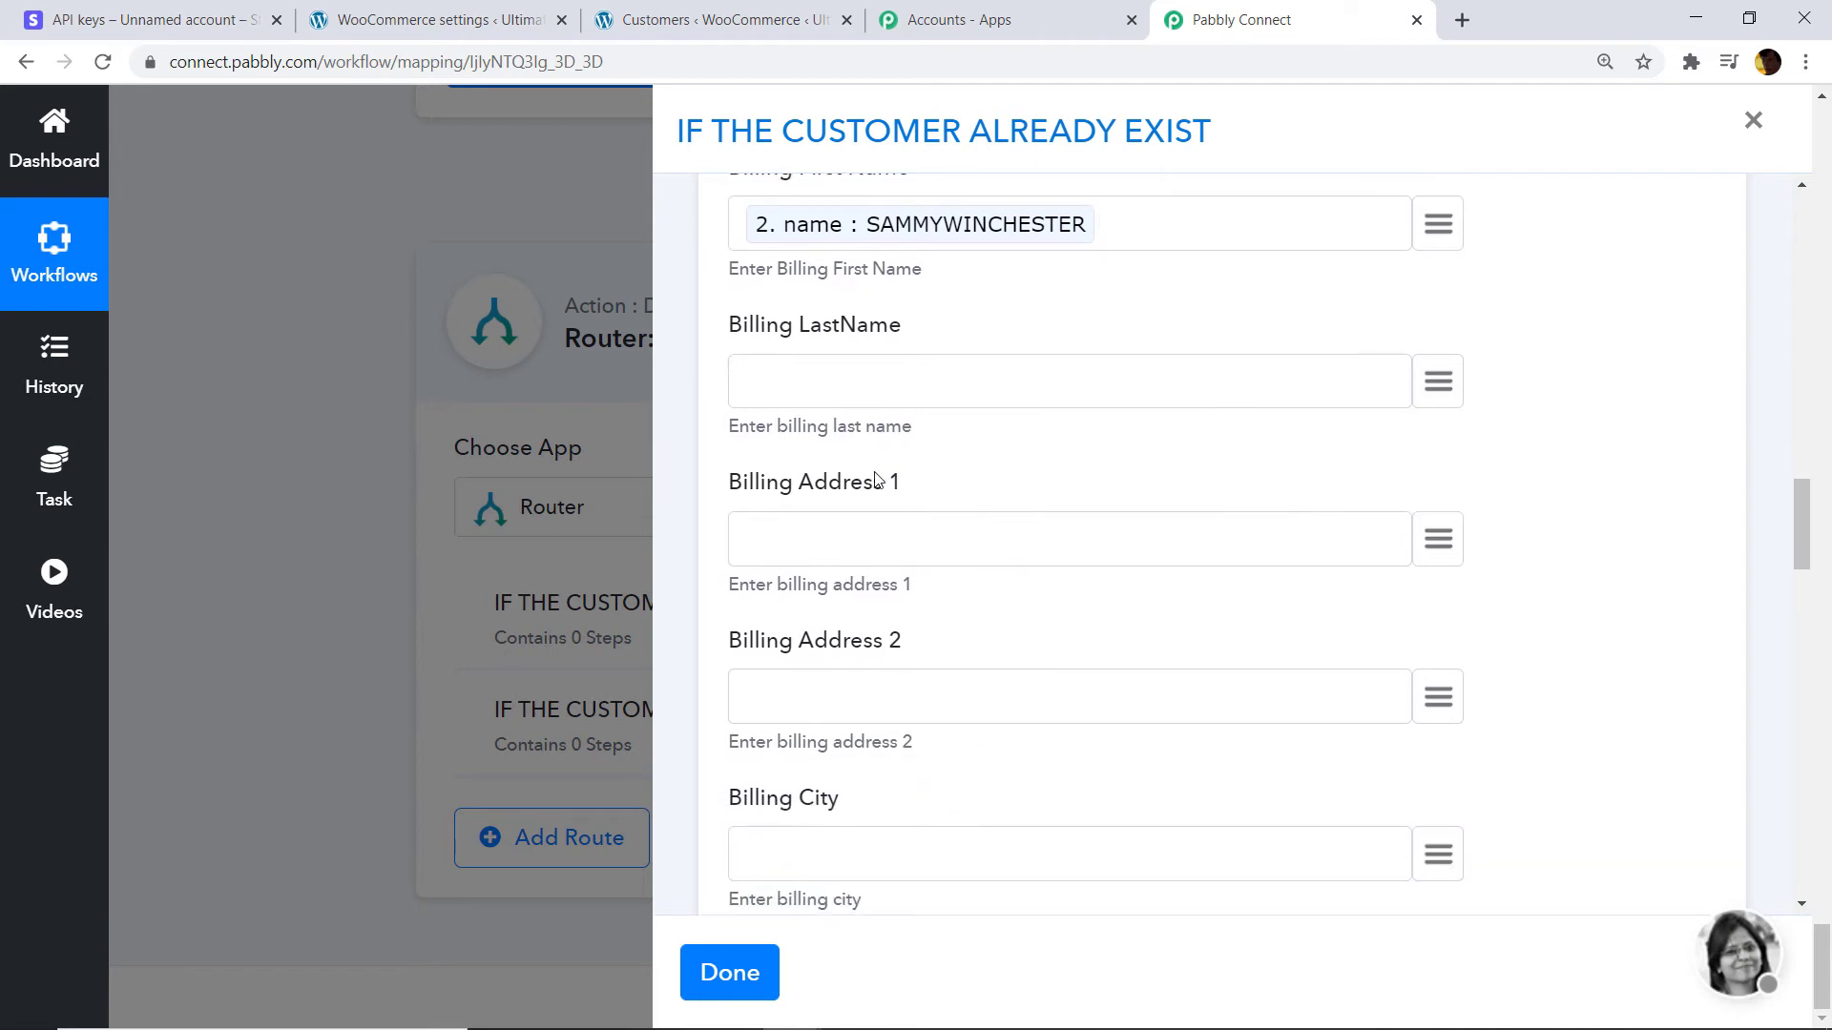
click(1450, 420)
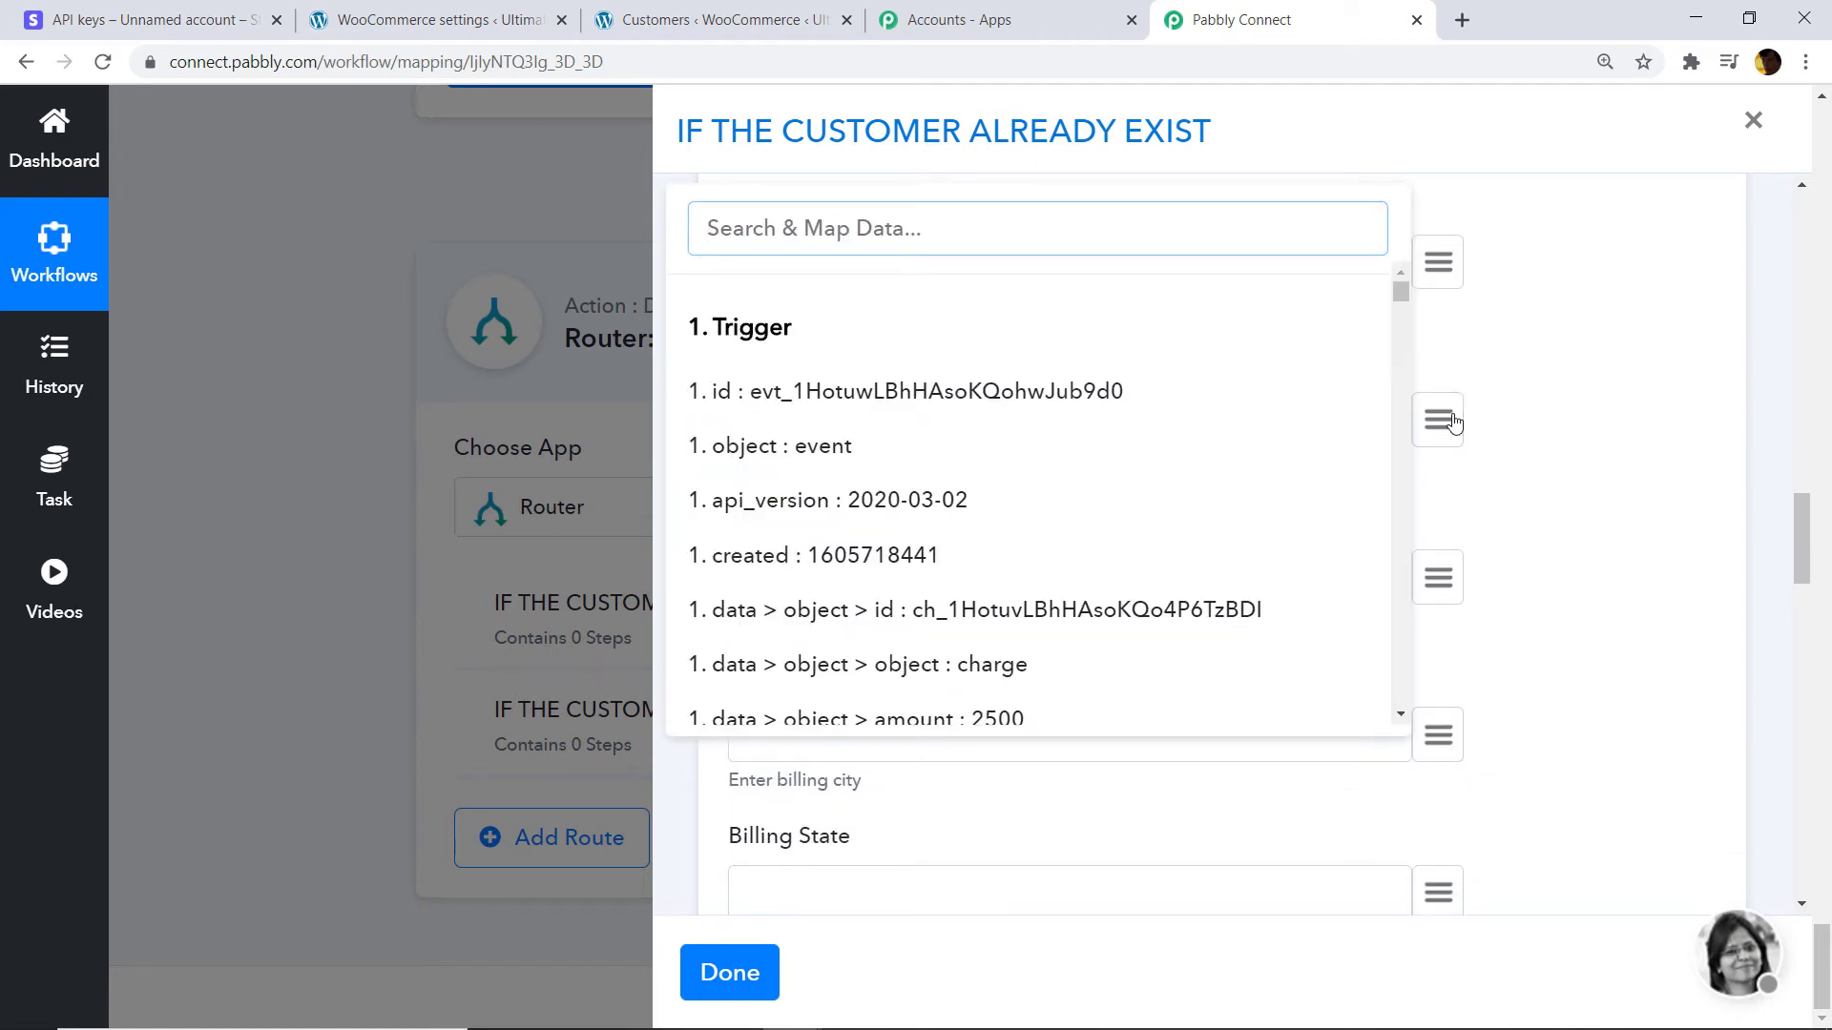
text(ADDRES)
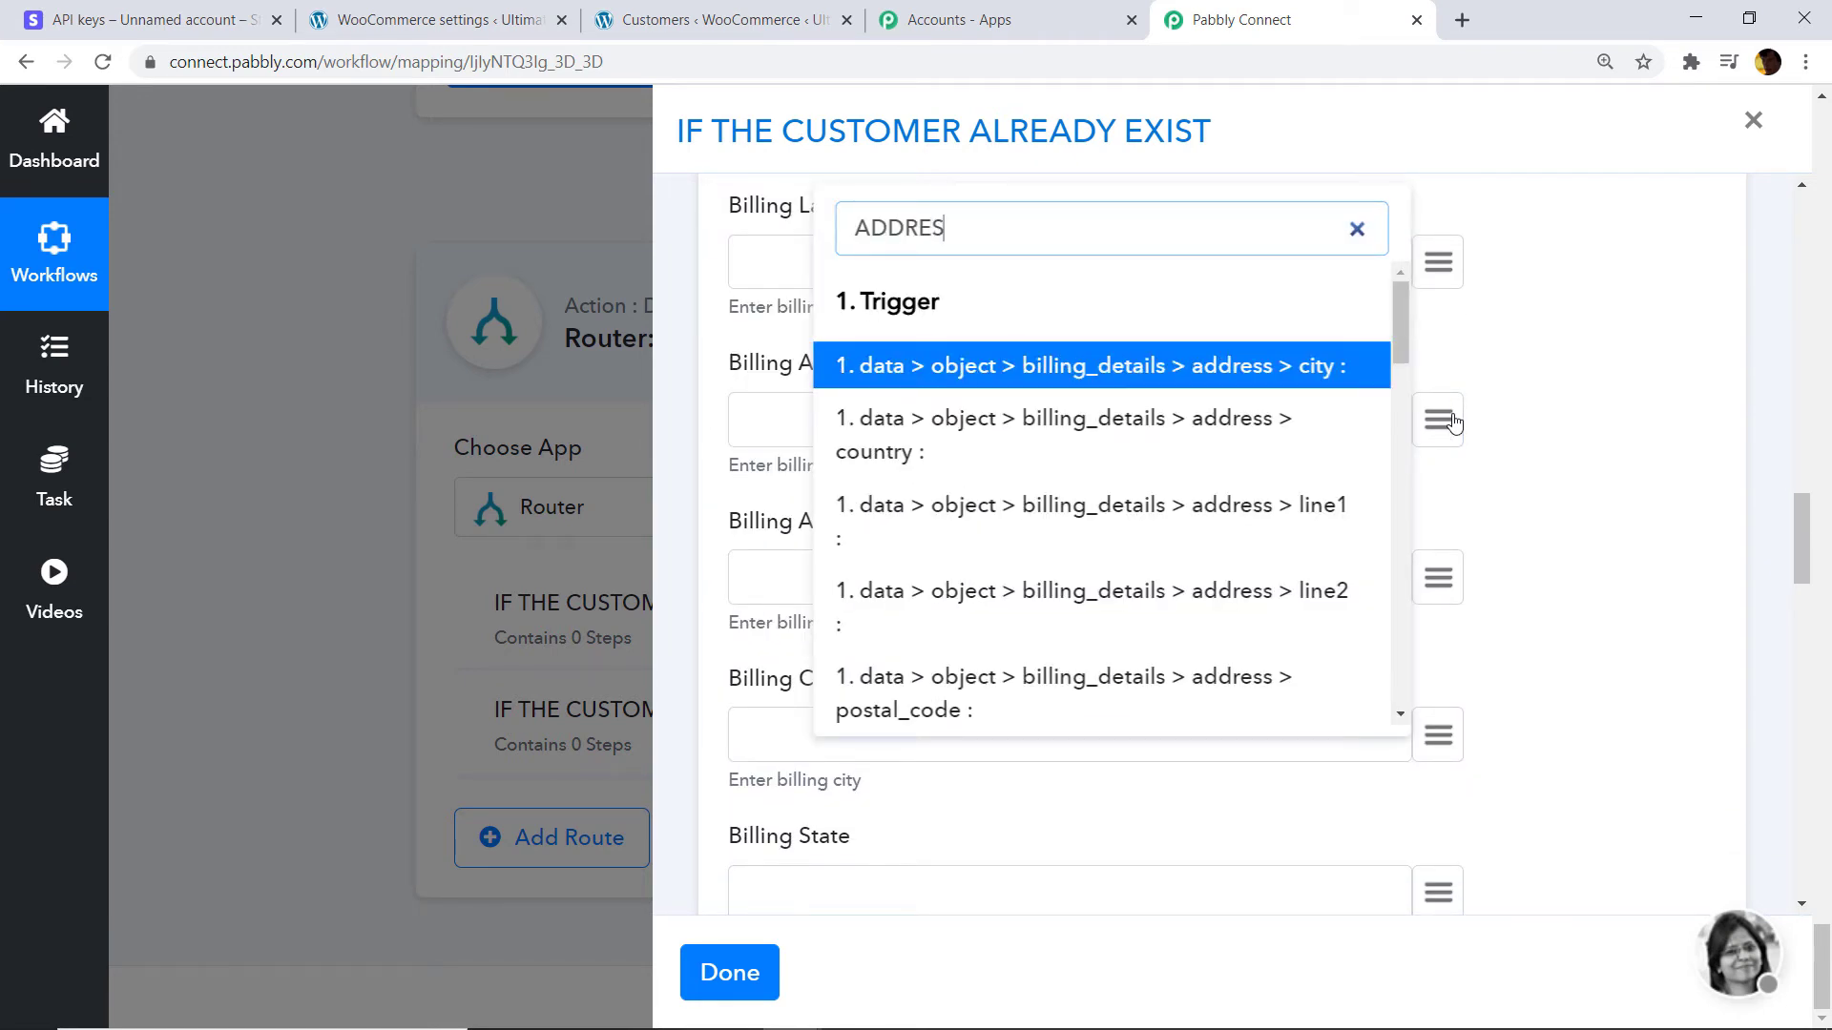
scroll(1214, 425, down, 10)
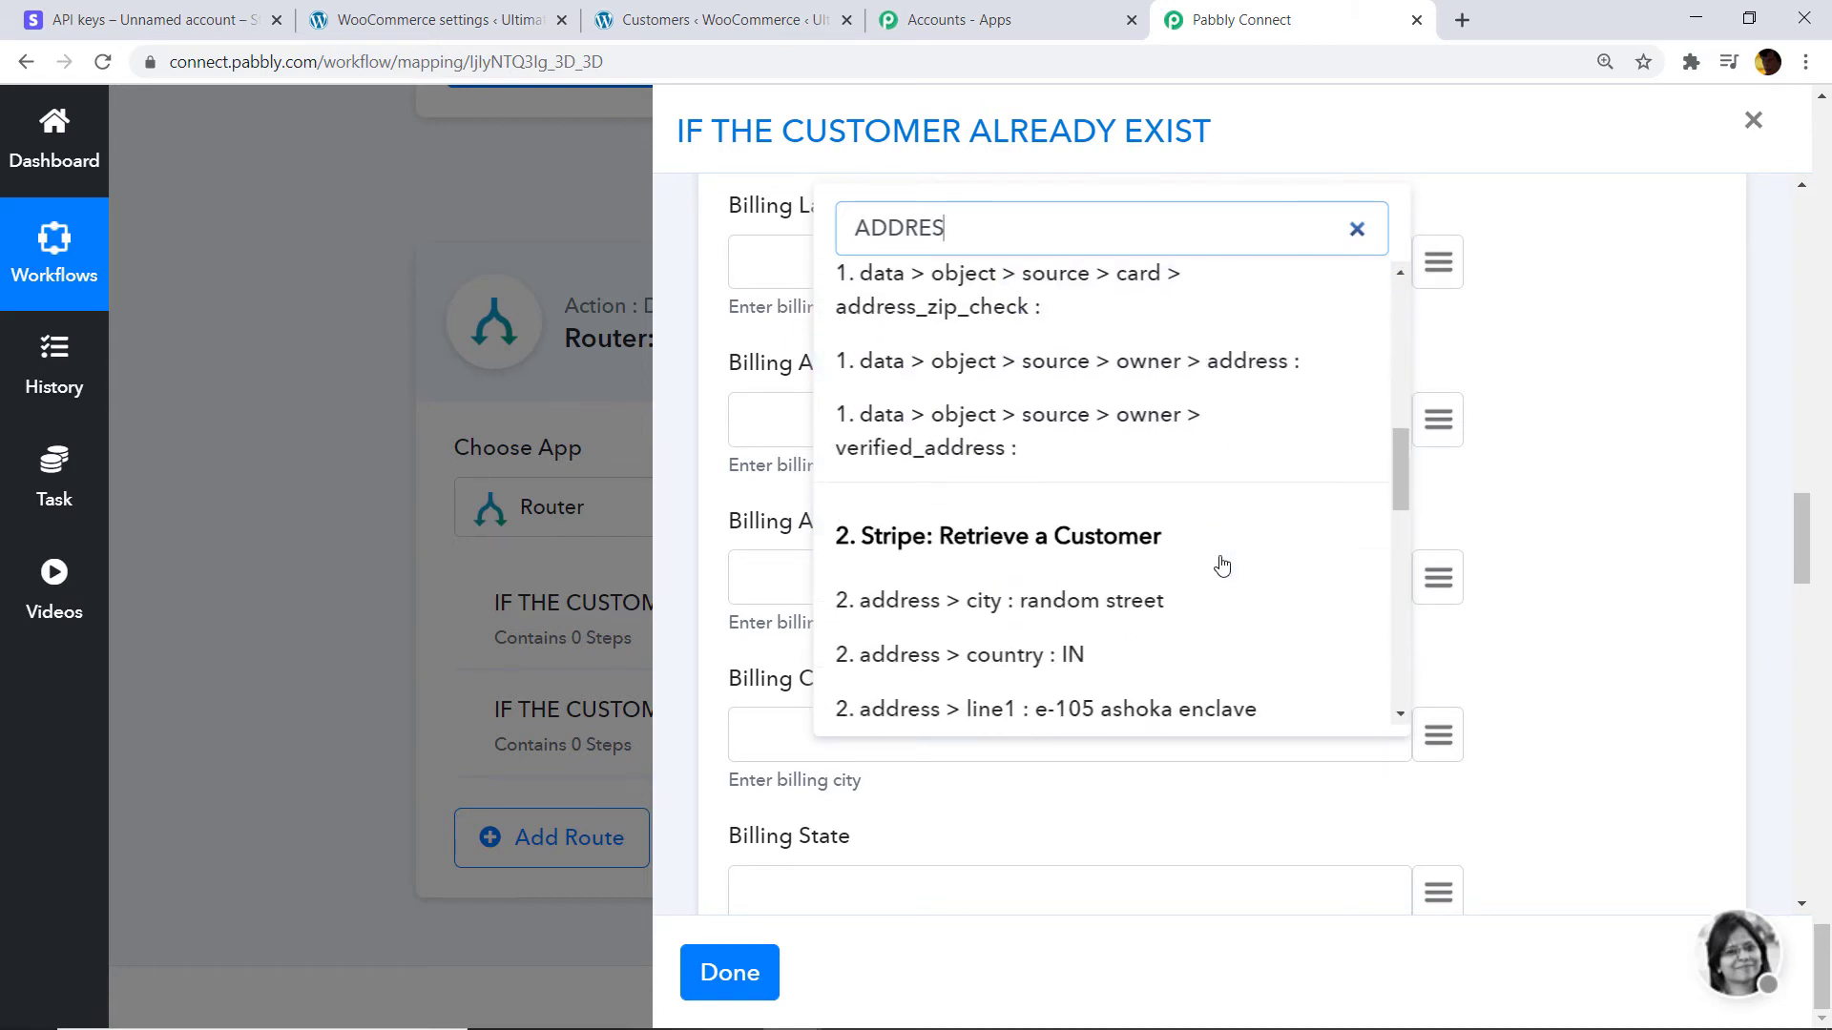
scroll(1145, 535, down, 3)
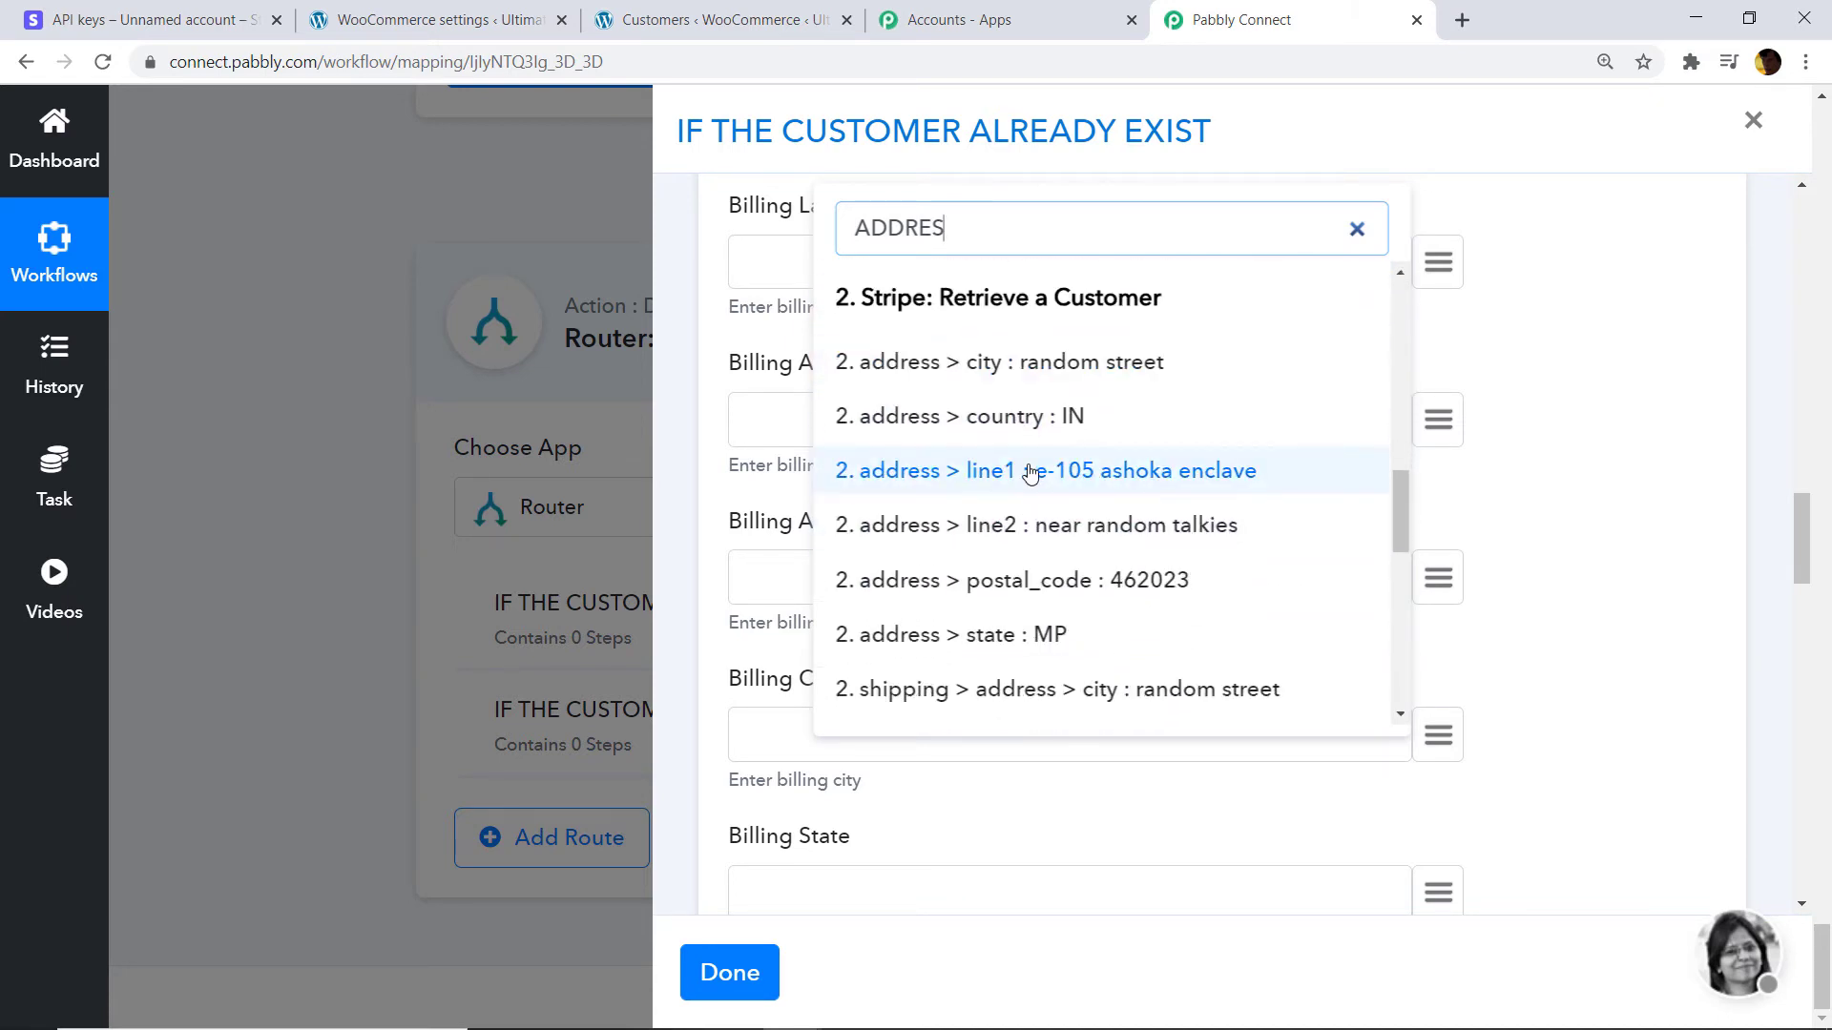
click(1030, 472)
Map the Stripe address line 2 into Billing Address 2, leaving Billing City unmapped.
scroll(1459, 544, down, 1)
click(1441, 477)
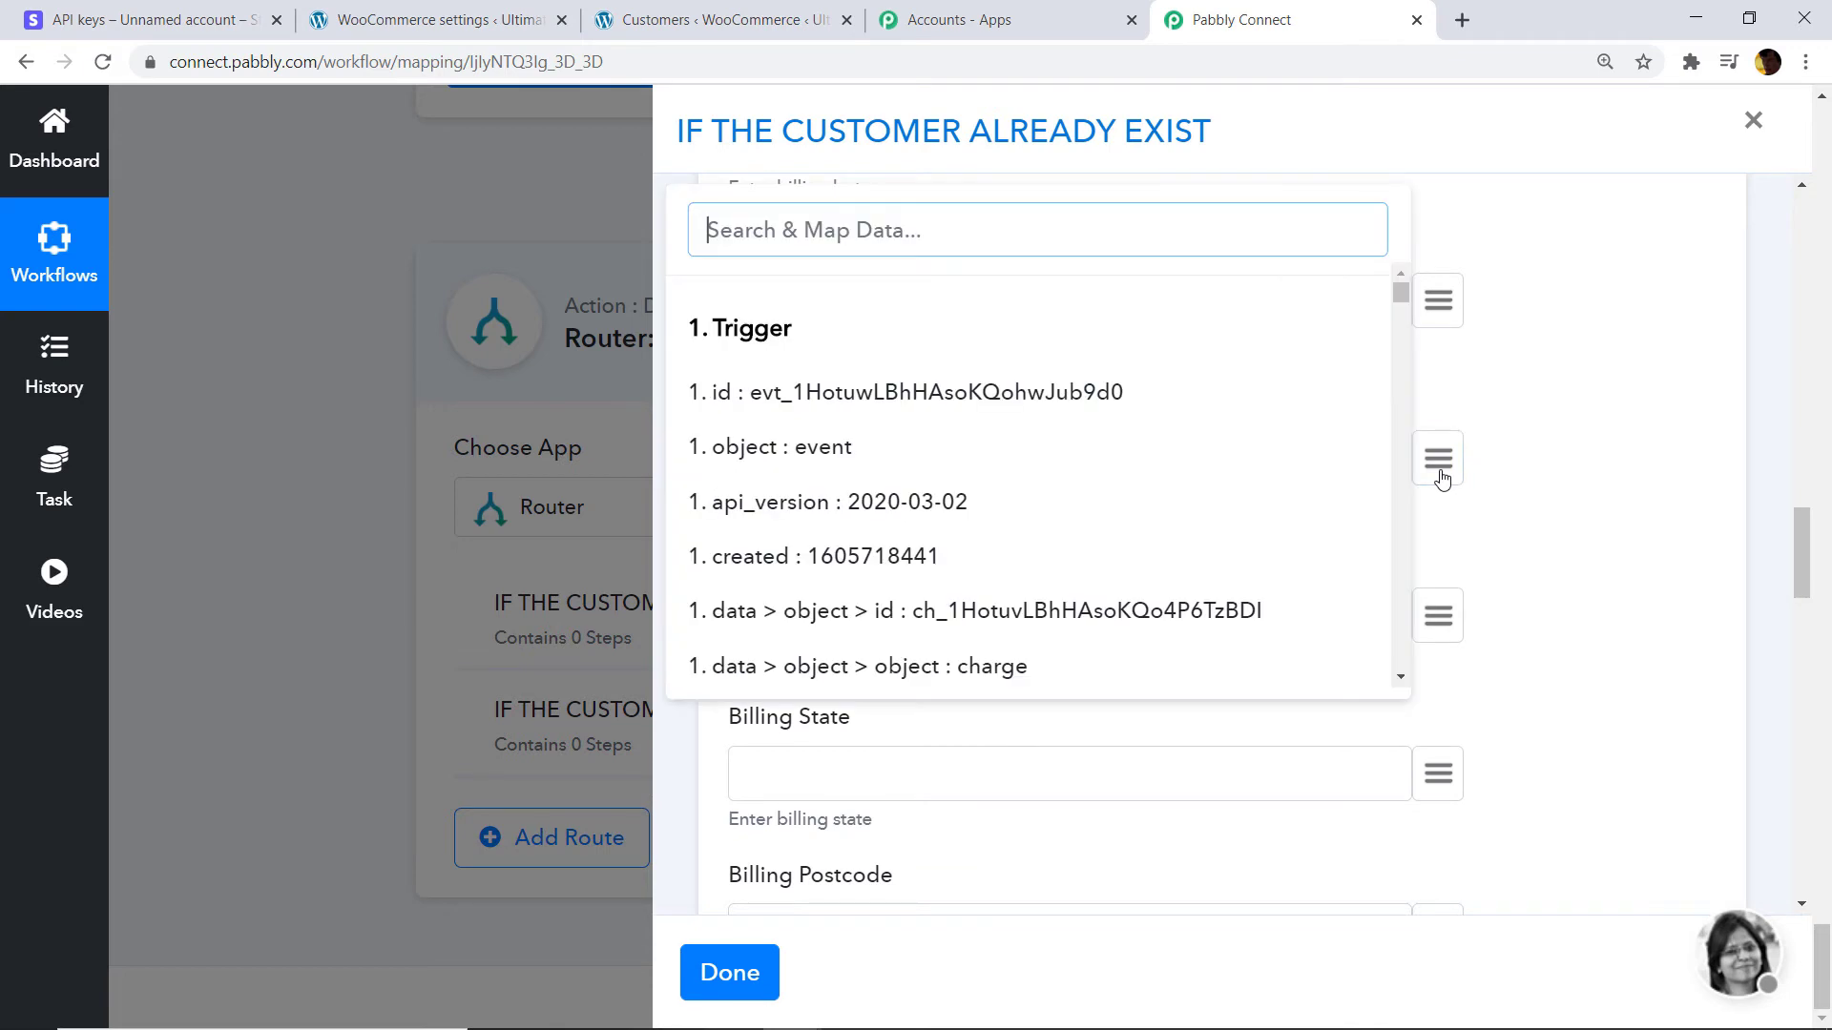
text(ADDRES)
scroll(1126, 535, down, 10)
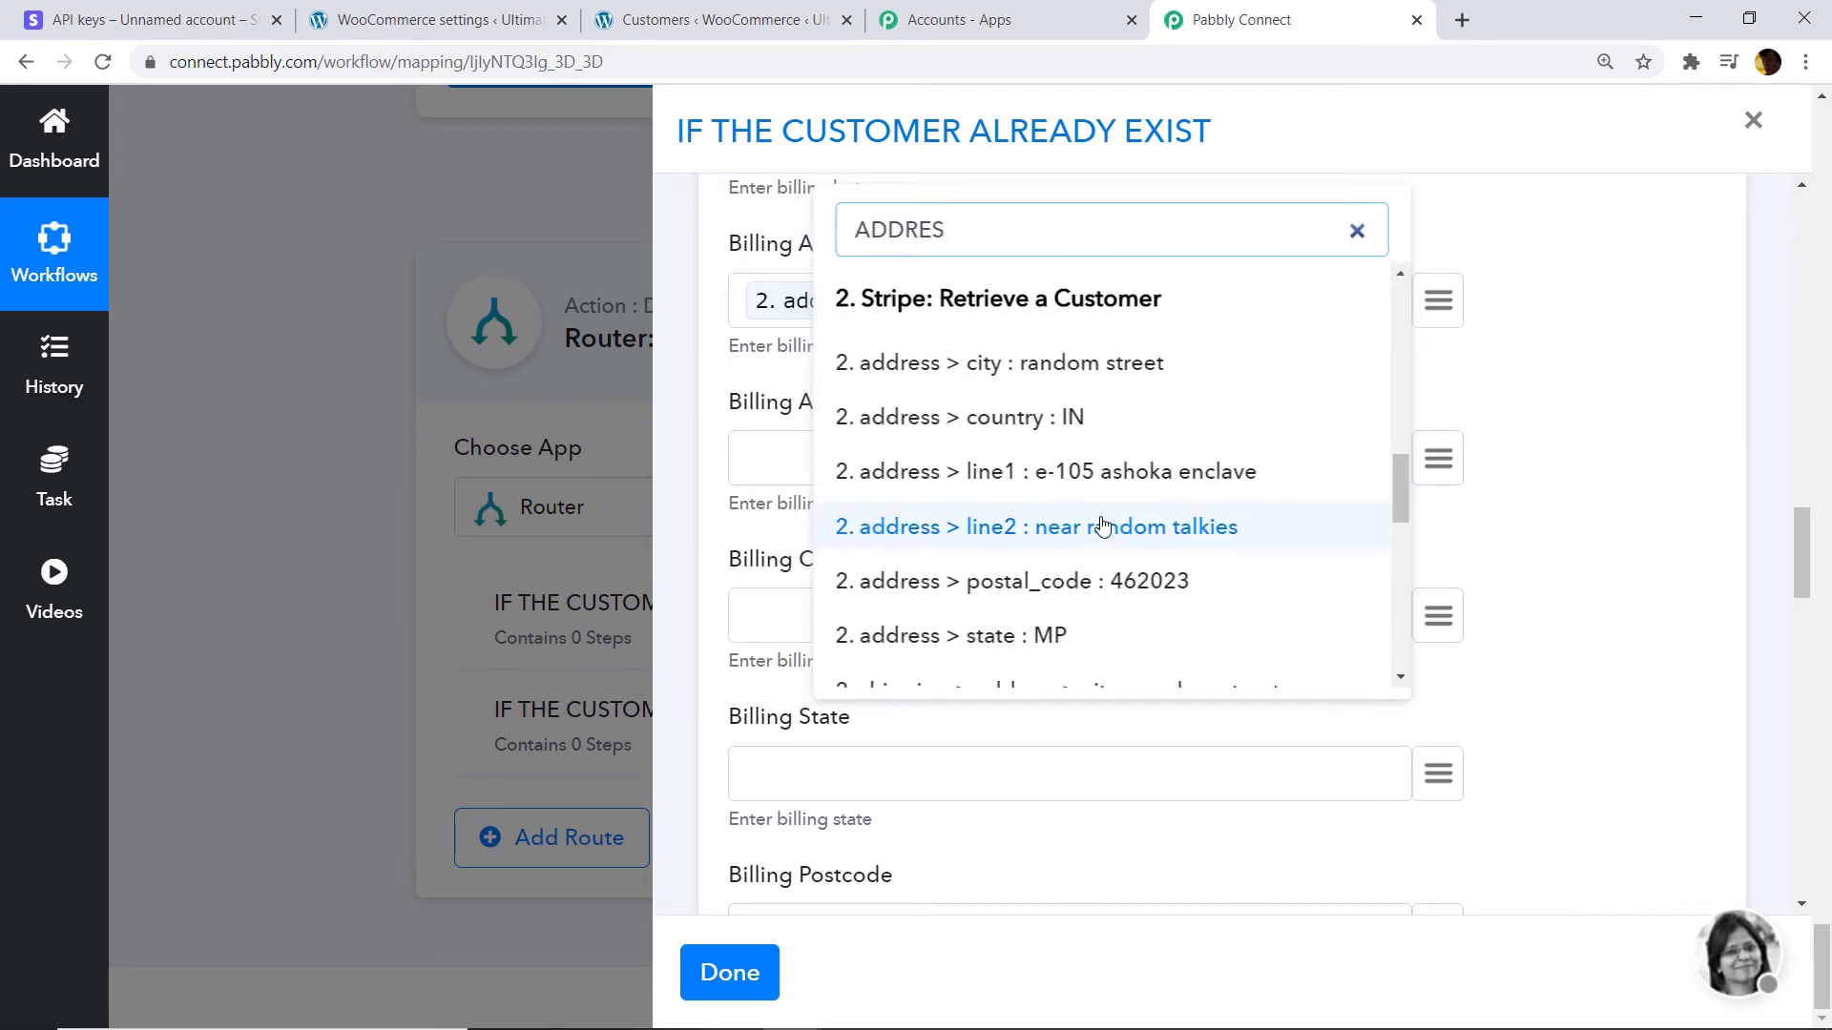
click(1107, 526)
scroll(1240, 515, down, 2)
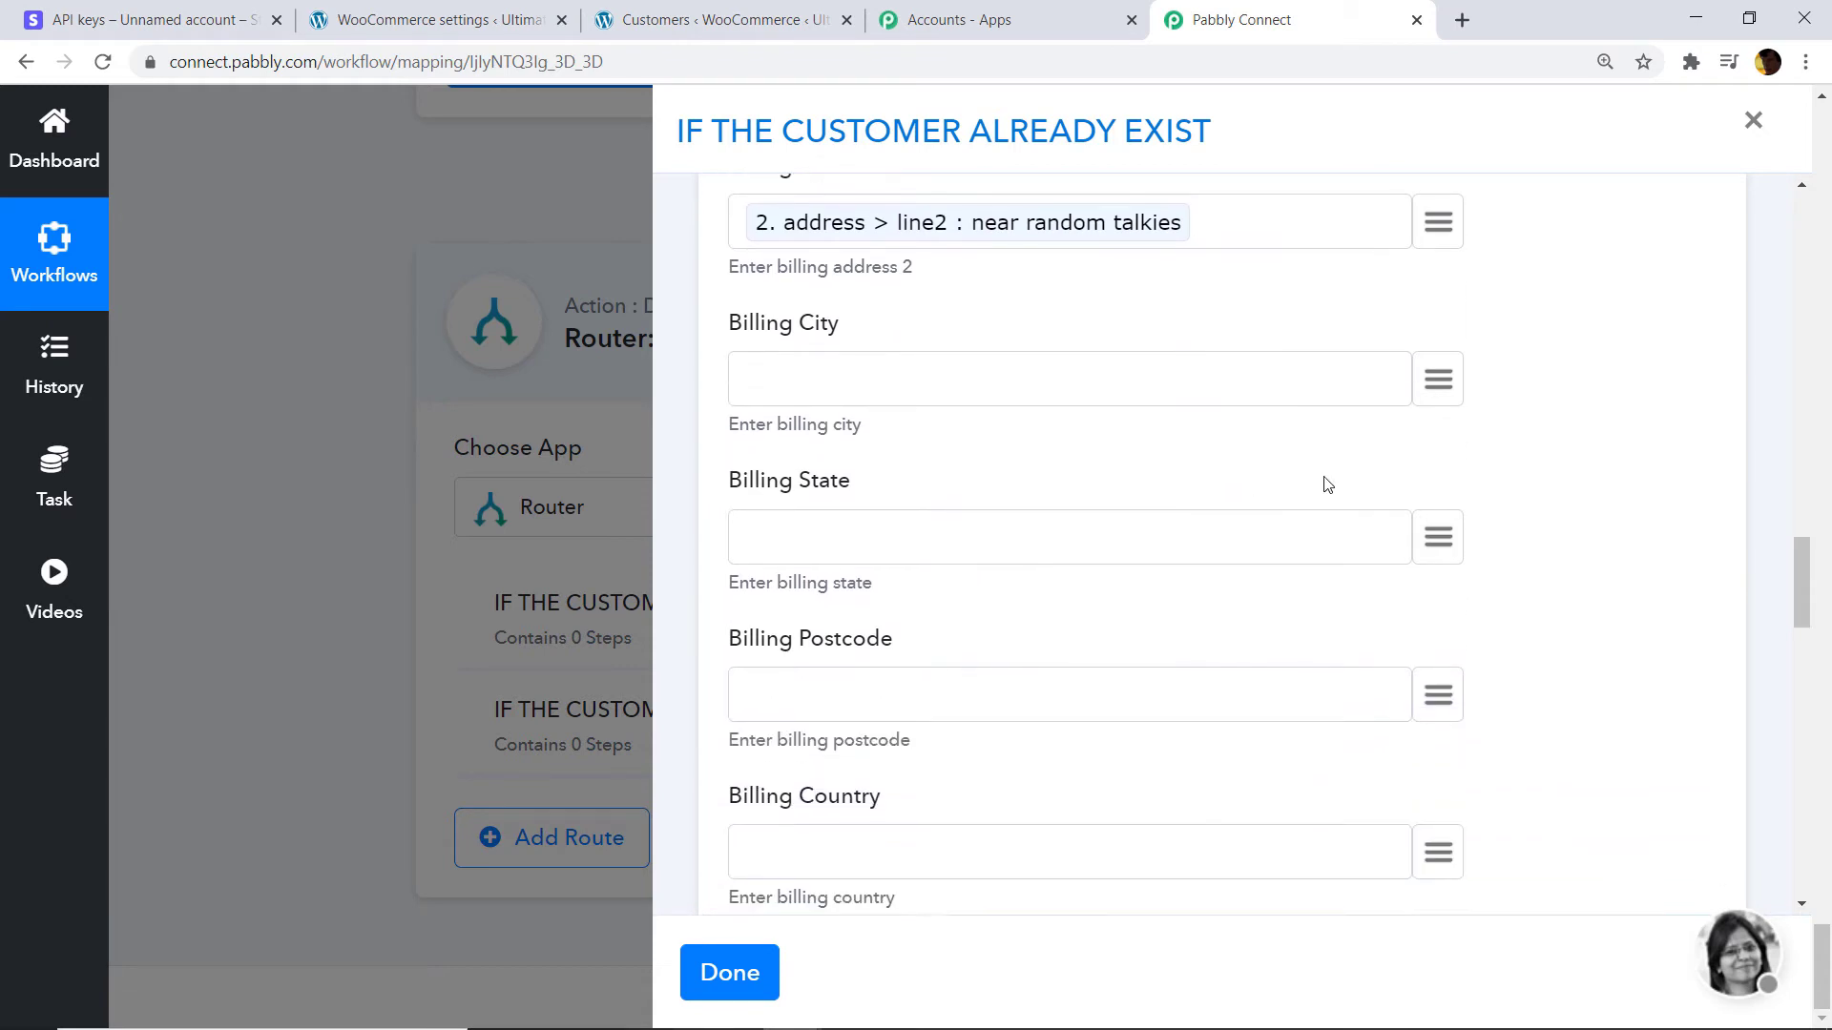
click(1441, 378)
text(ClTY)
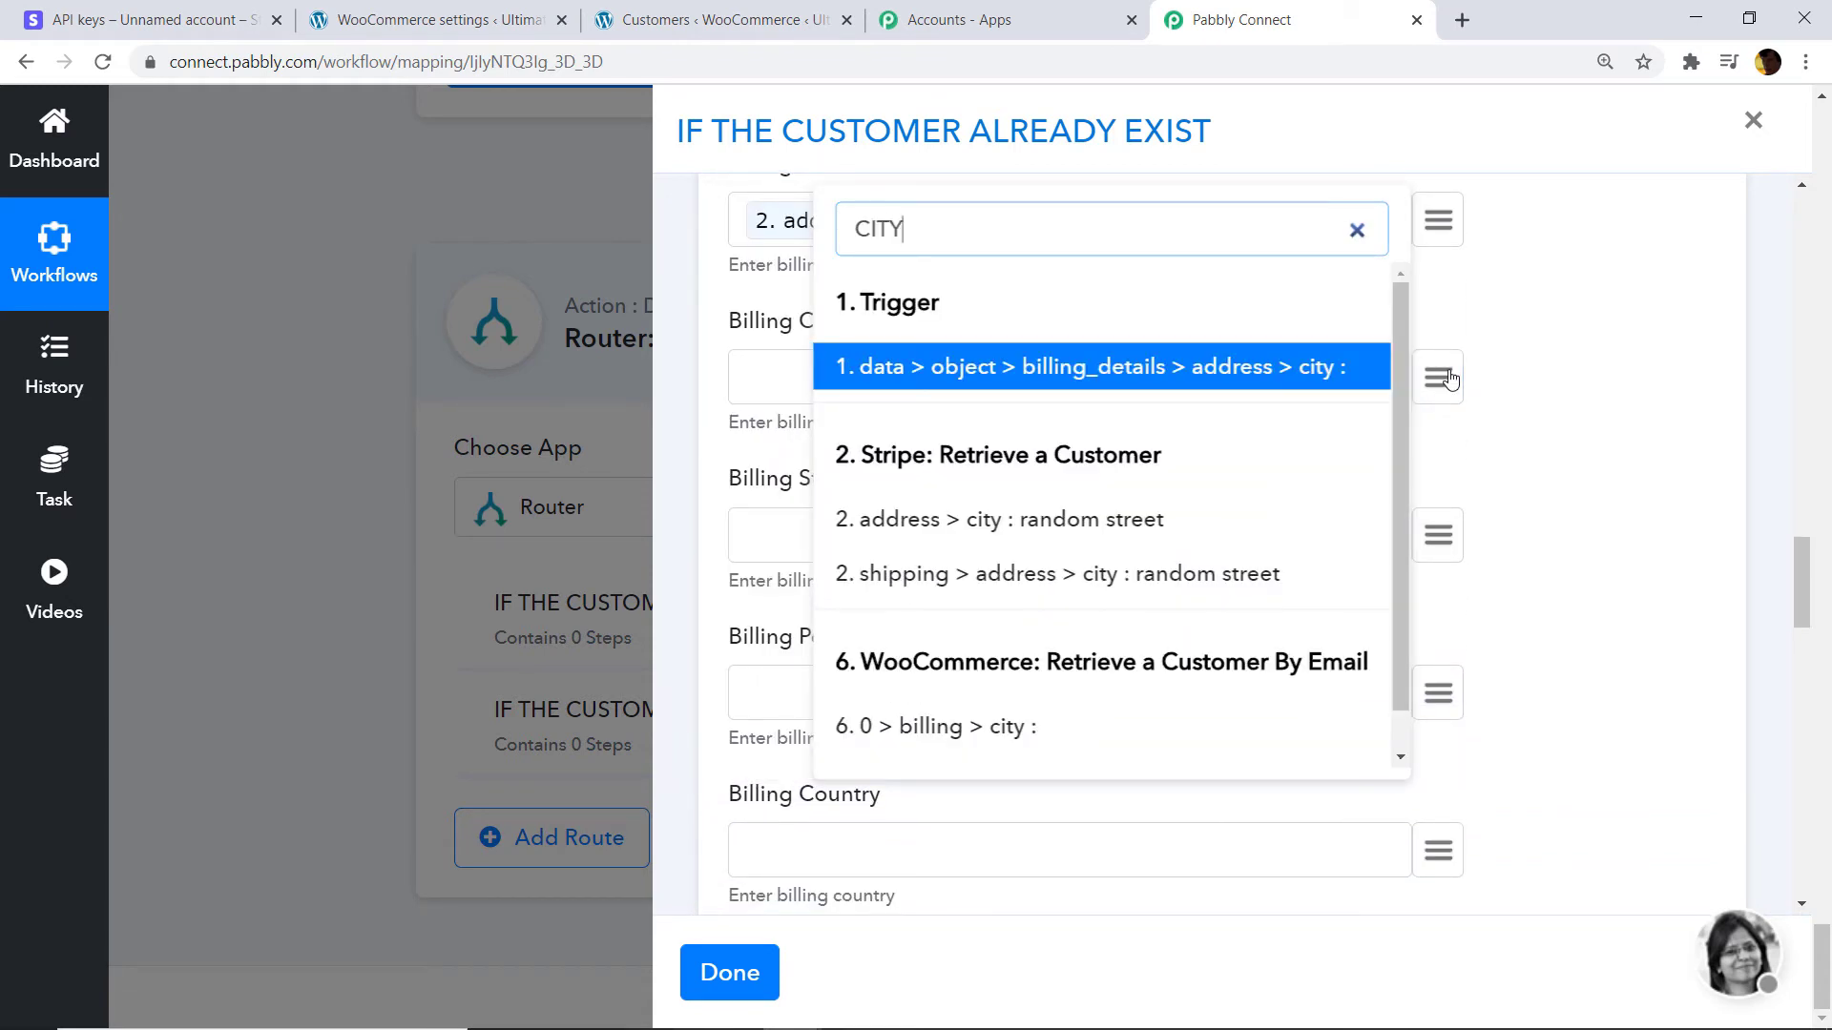
scroll(1362, 442, down, 5)
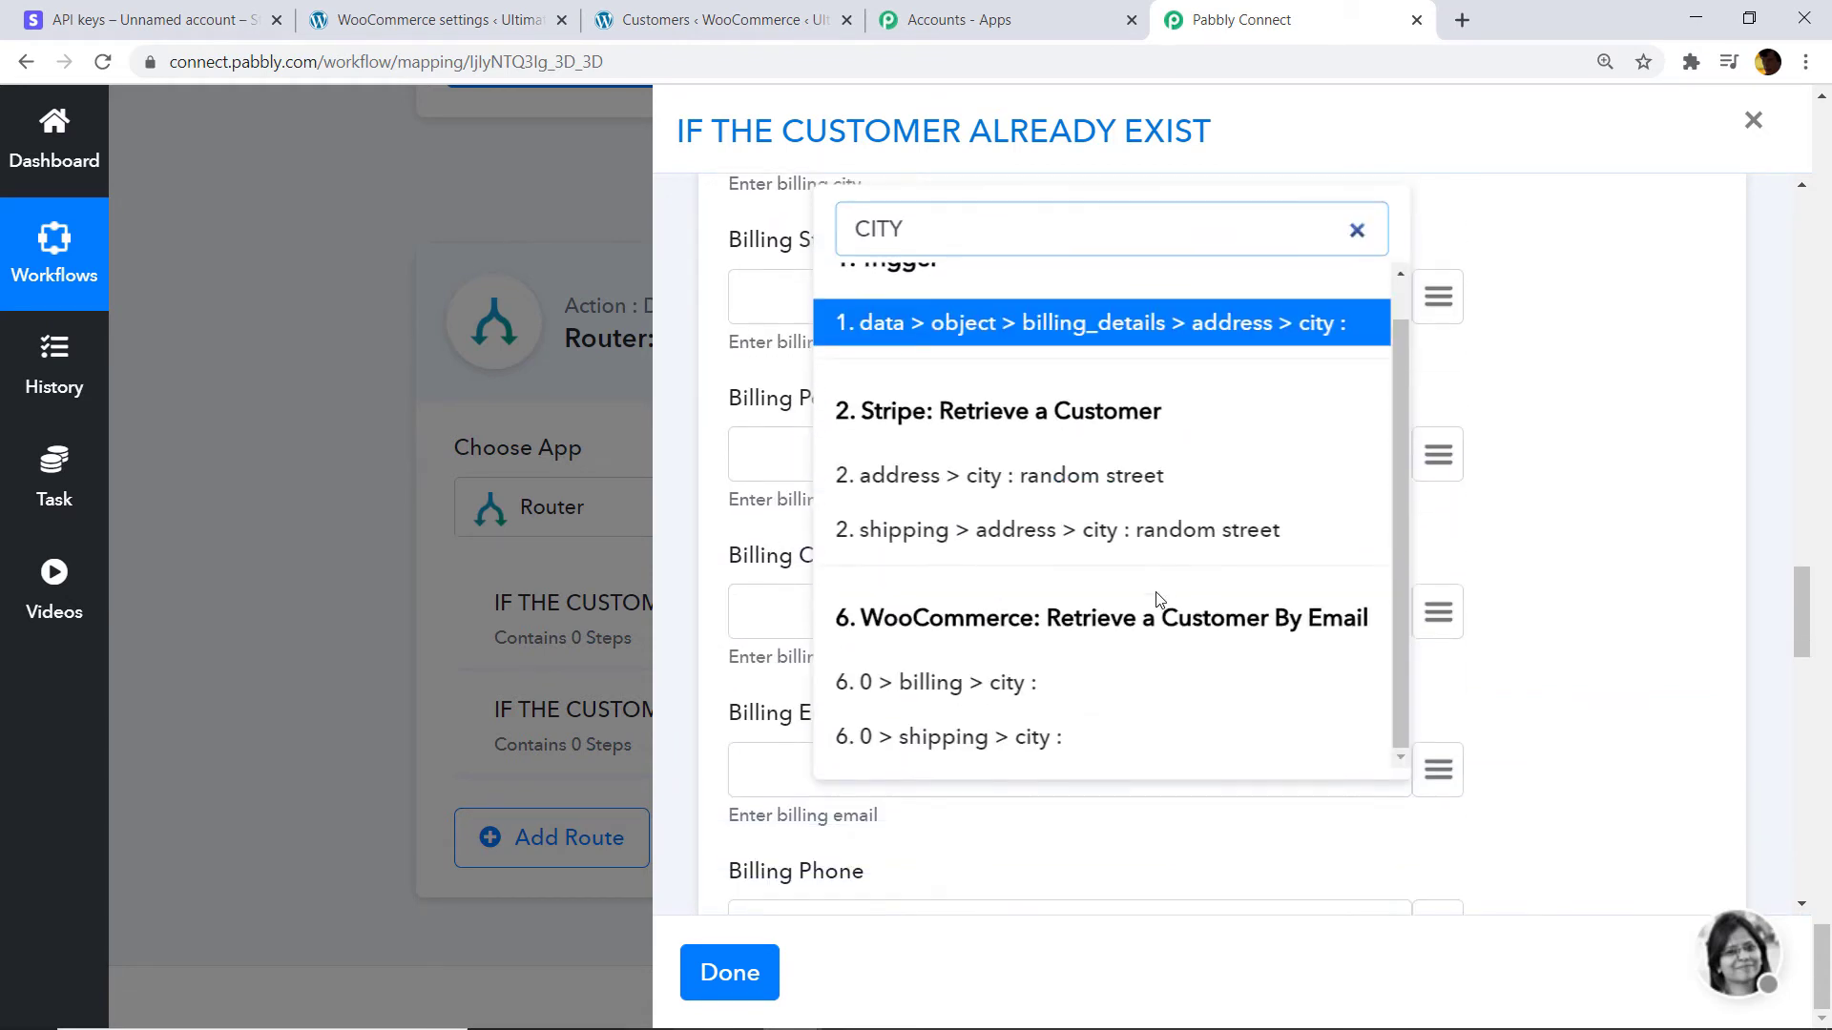
key(BackSpace)
key(BackSpace)
key(BackSpace)
key(BackSpace)
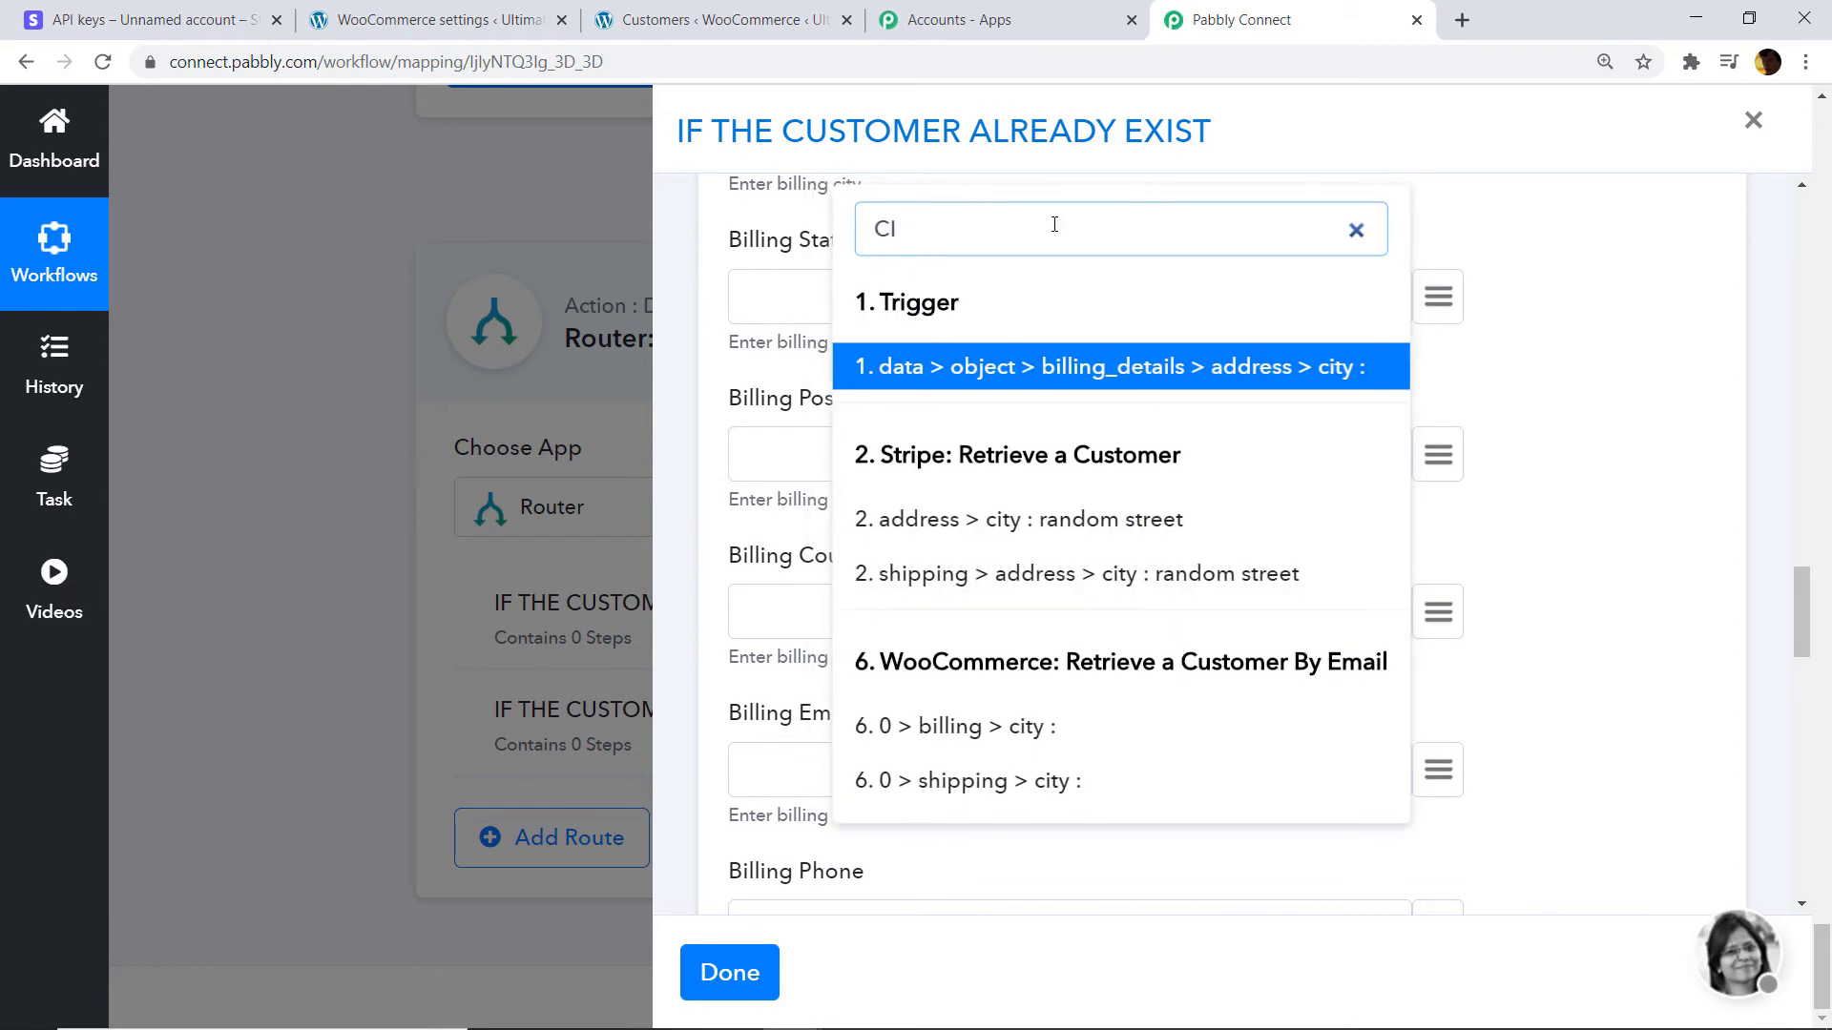
click(1540, 327)
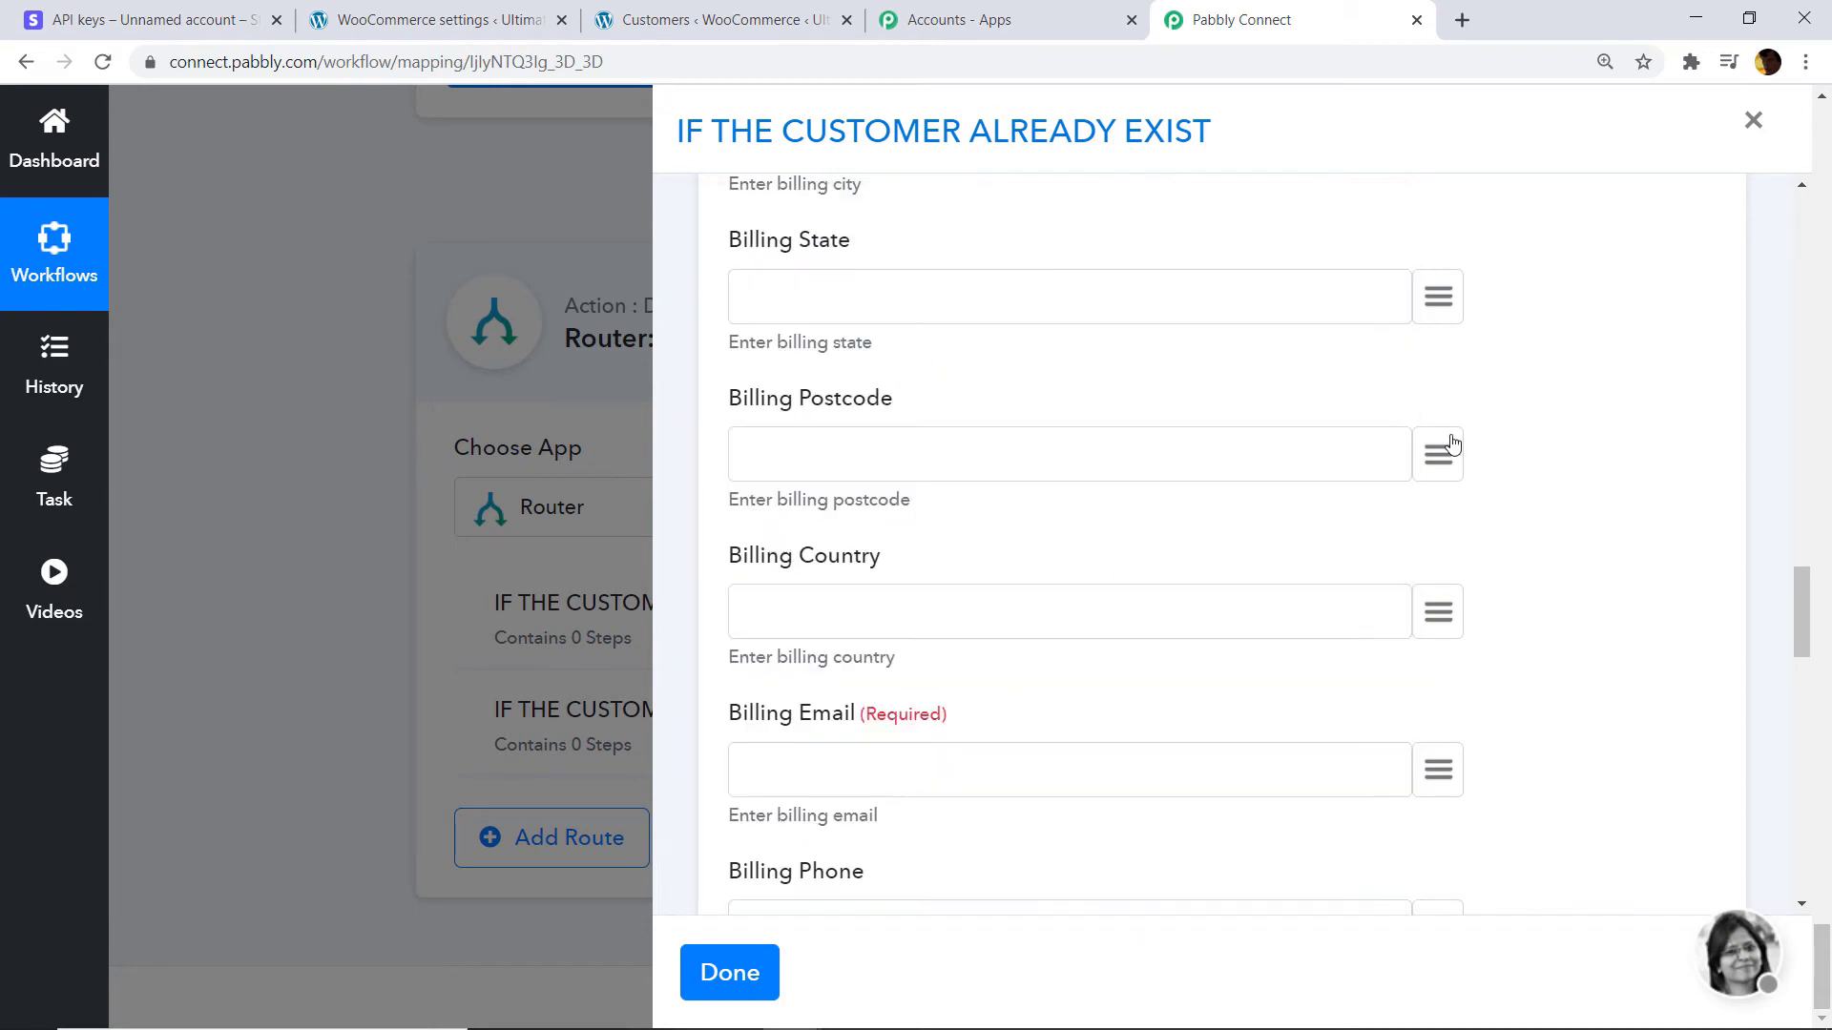
scroll(1422, 510, down, 1)
Map the Stripe customer's country into Billing Country.
click(1434, 505)
text(COU)
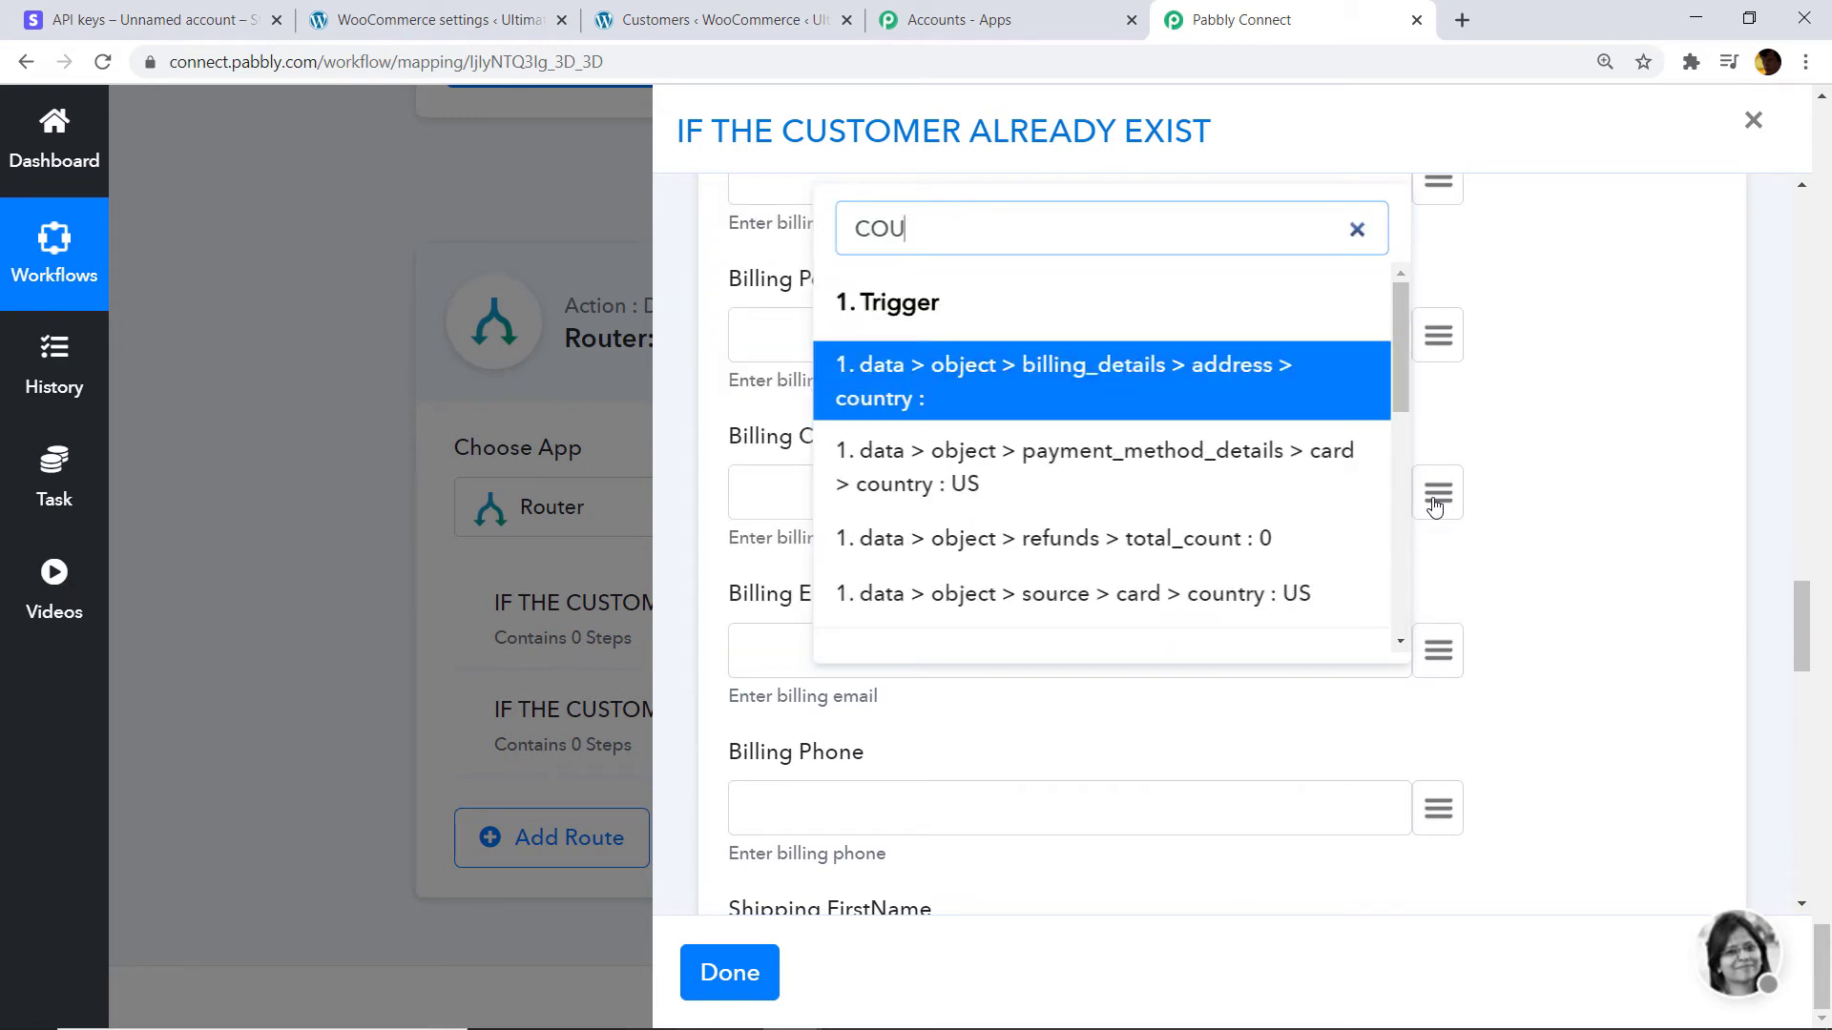
scroll(1206, 458, down, 4)
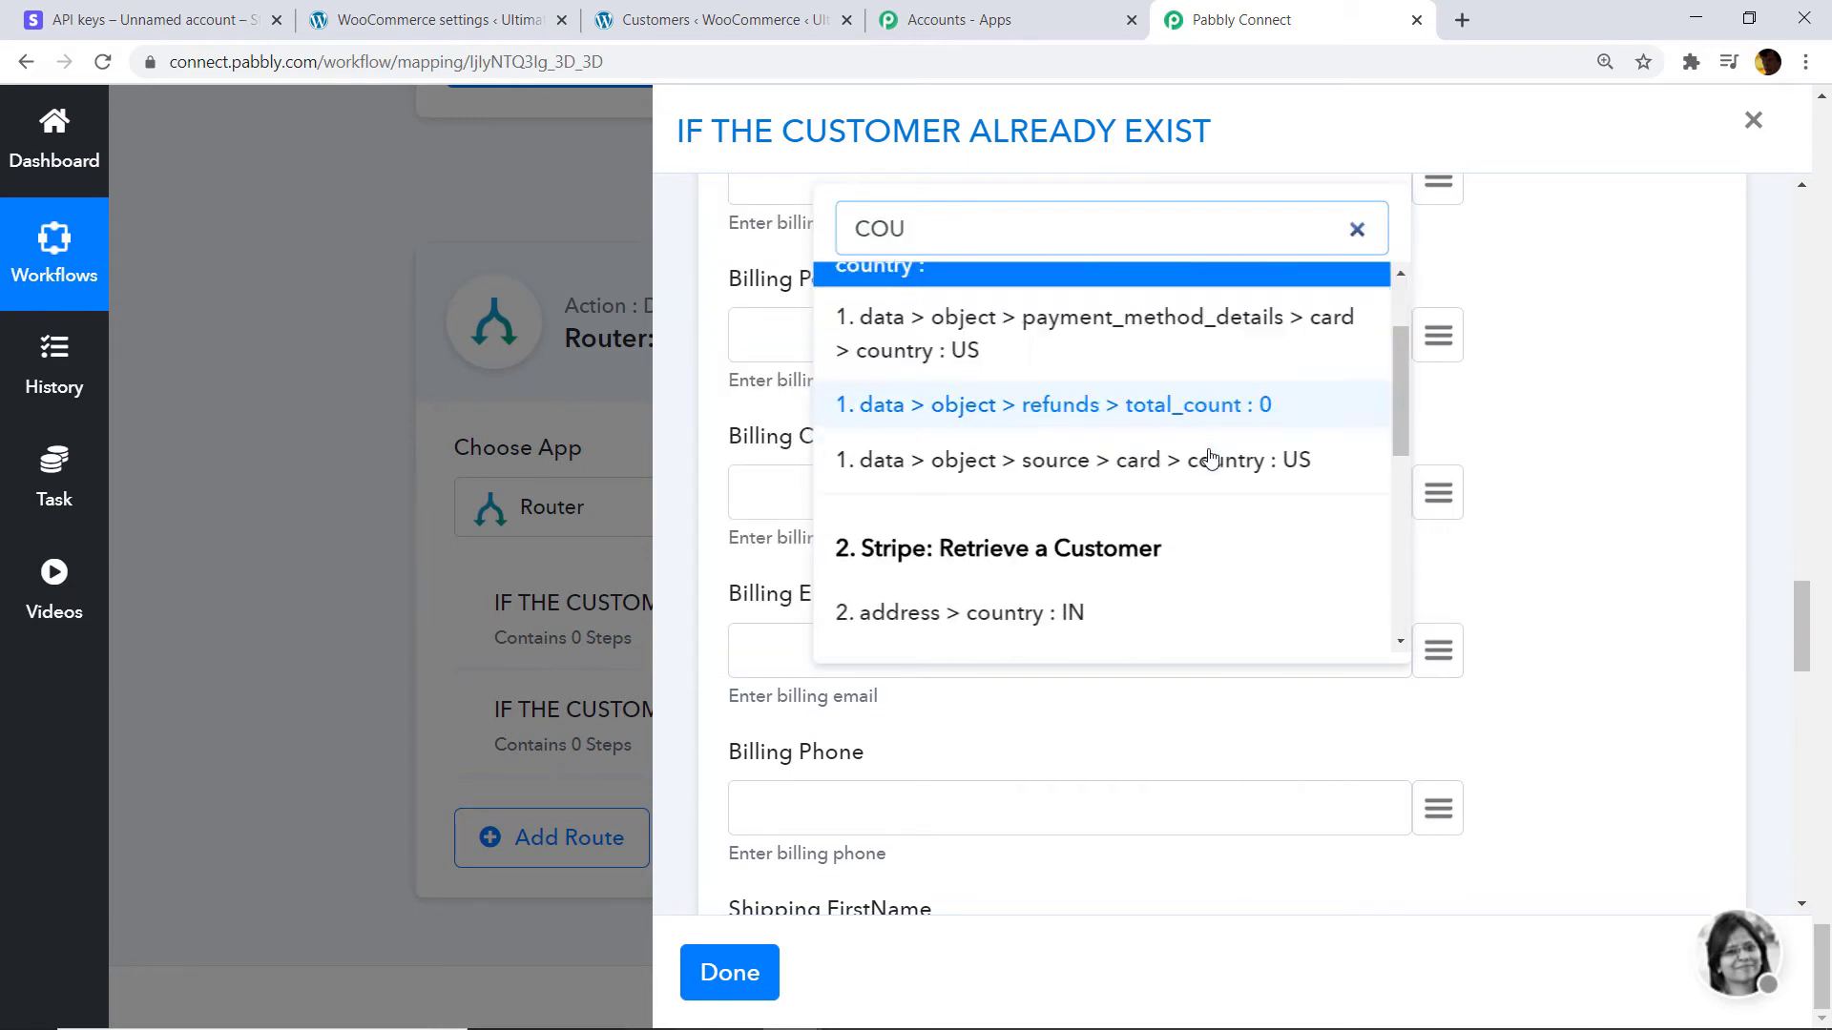
click(1022, 402)
scroll(1083, 543, down, 1)
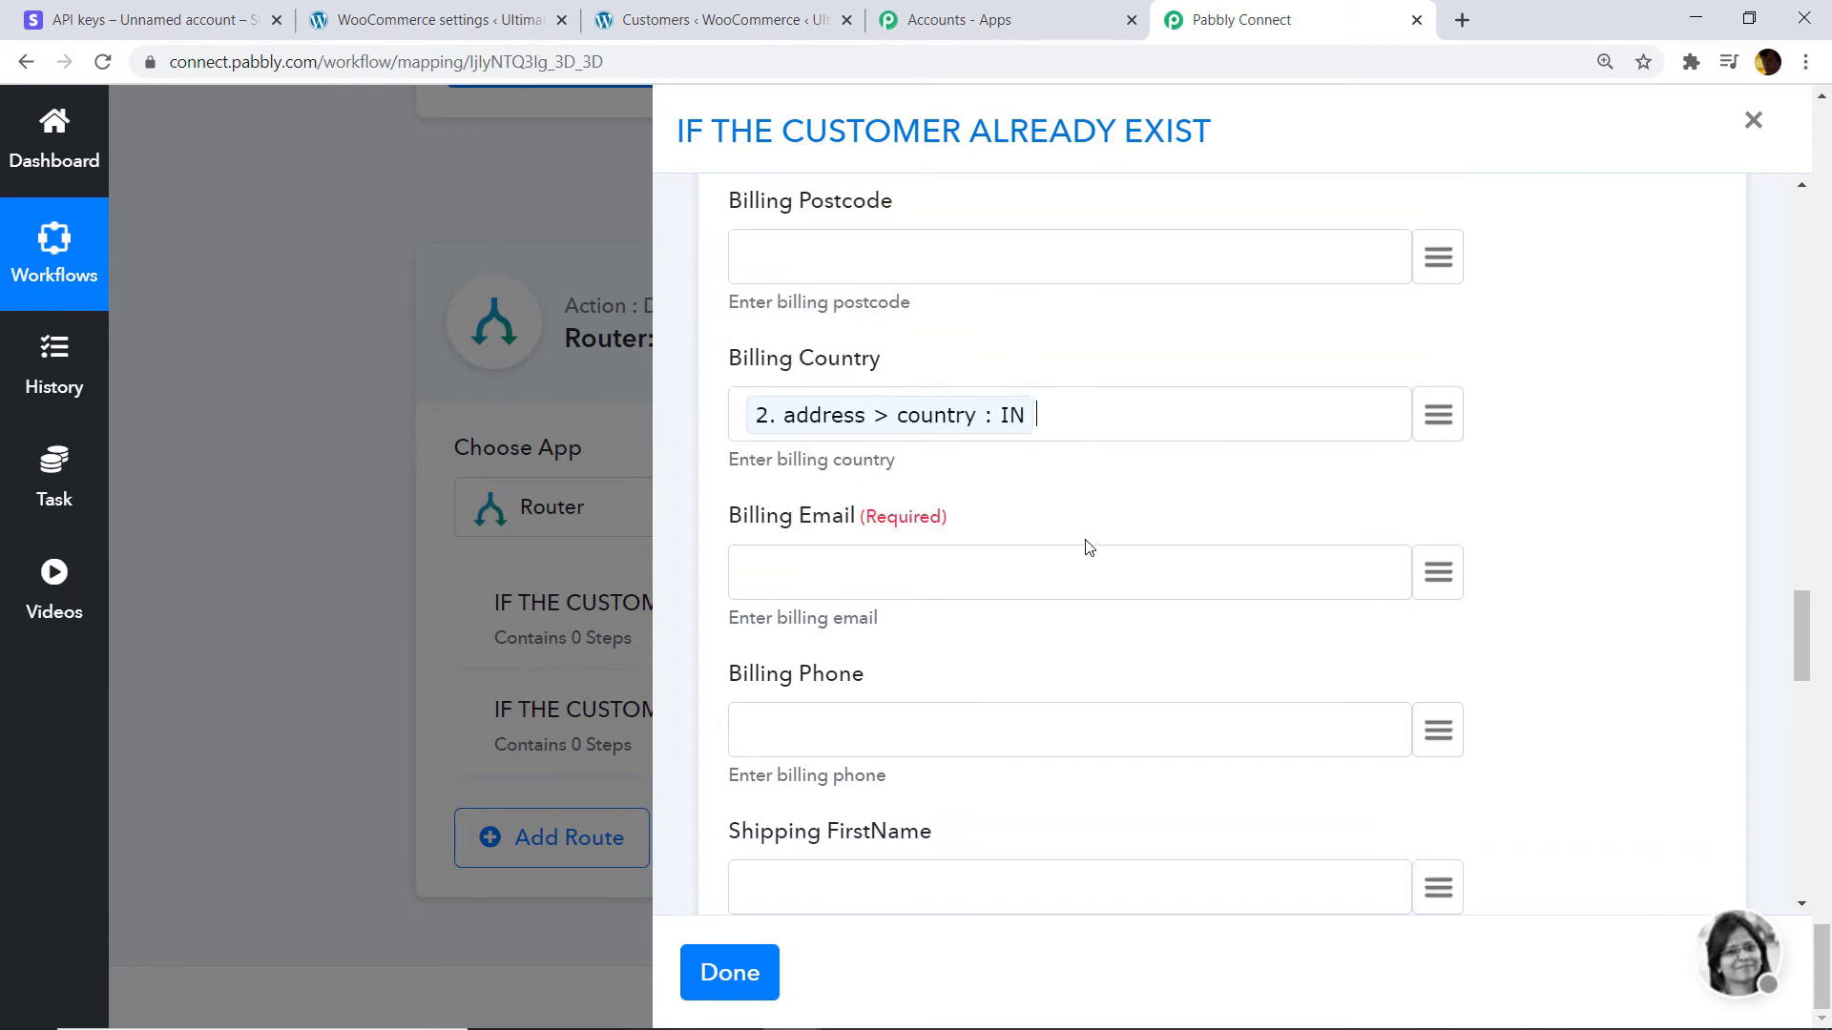
Map the WooCommerce customer's billing email into Billing Email.
click(1420, 536)
text(BU)
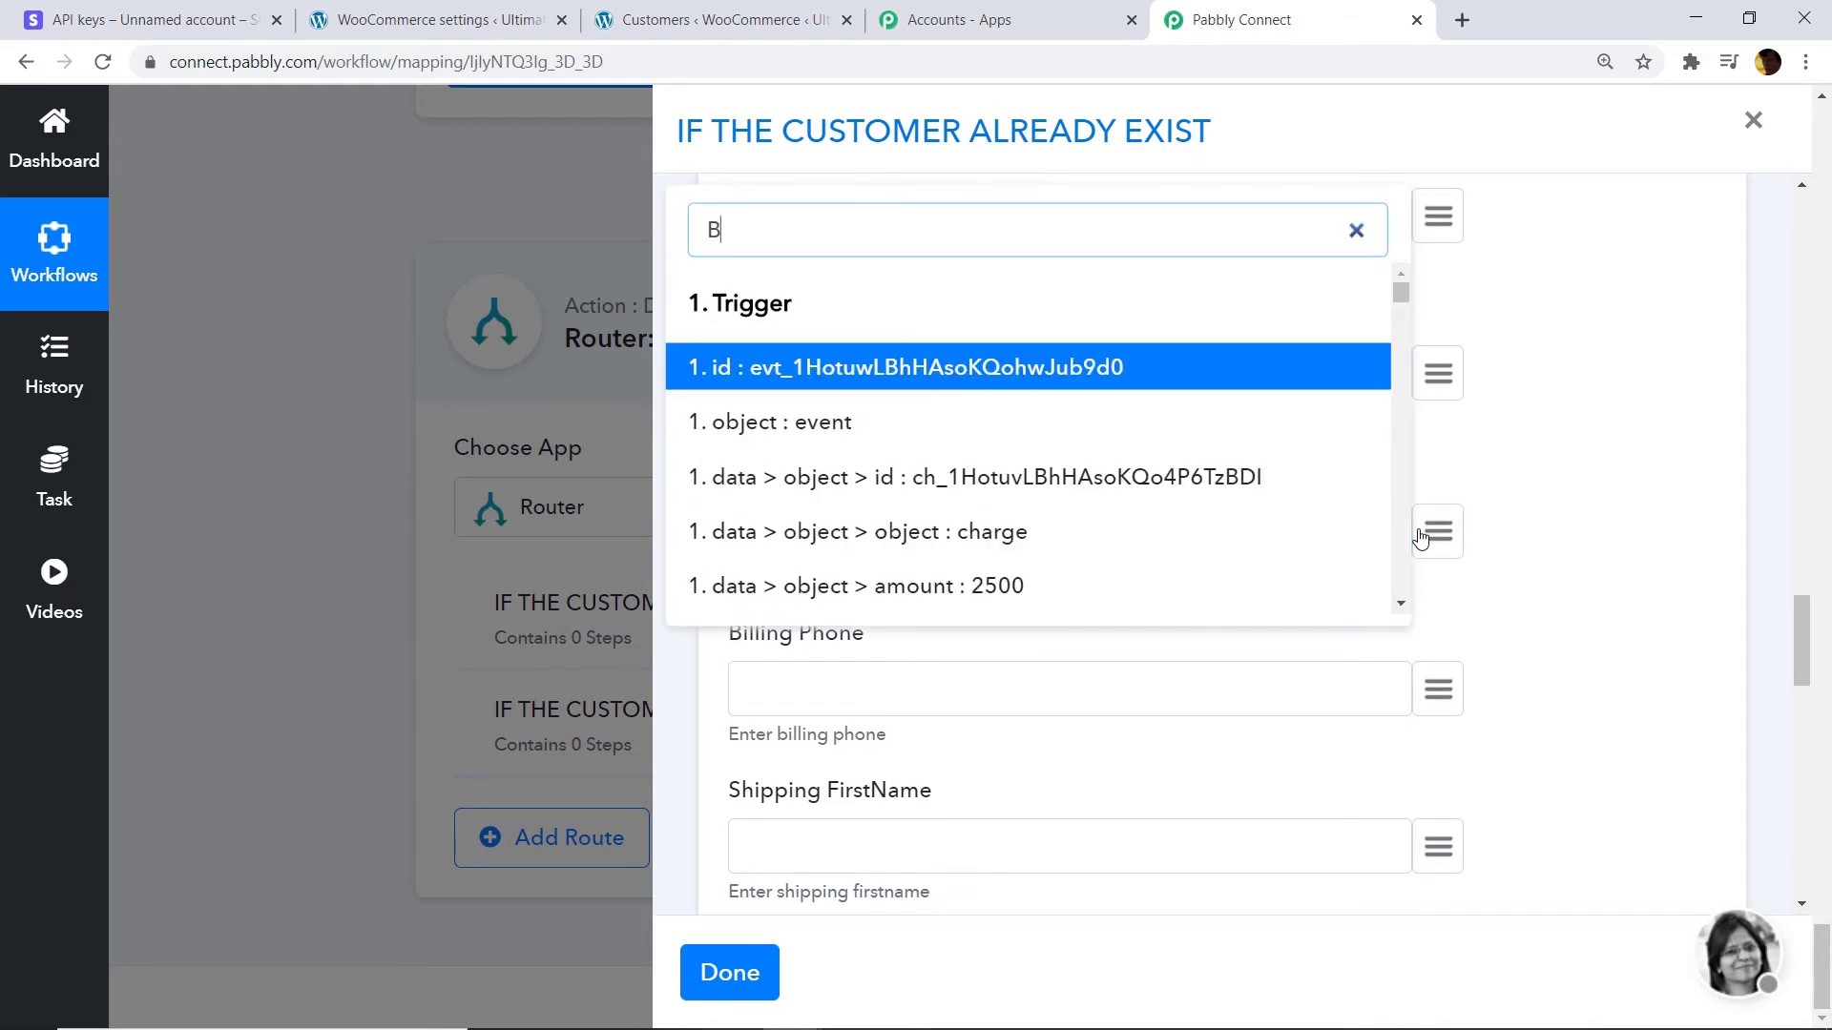
key(BackSpace)
key(BackSpace)
text(Bl)
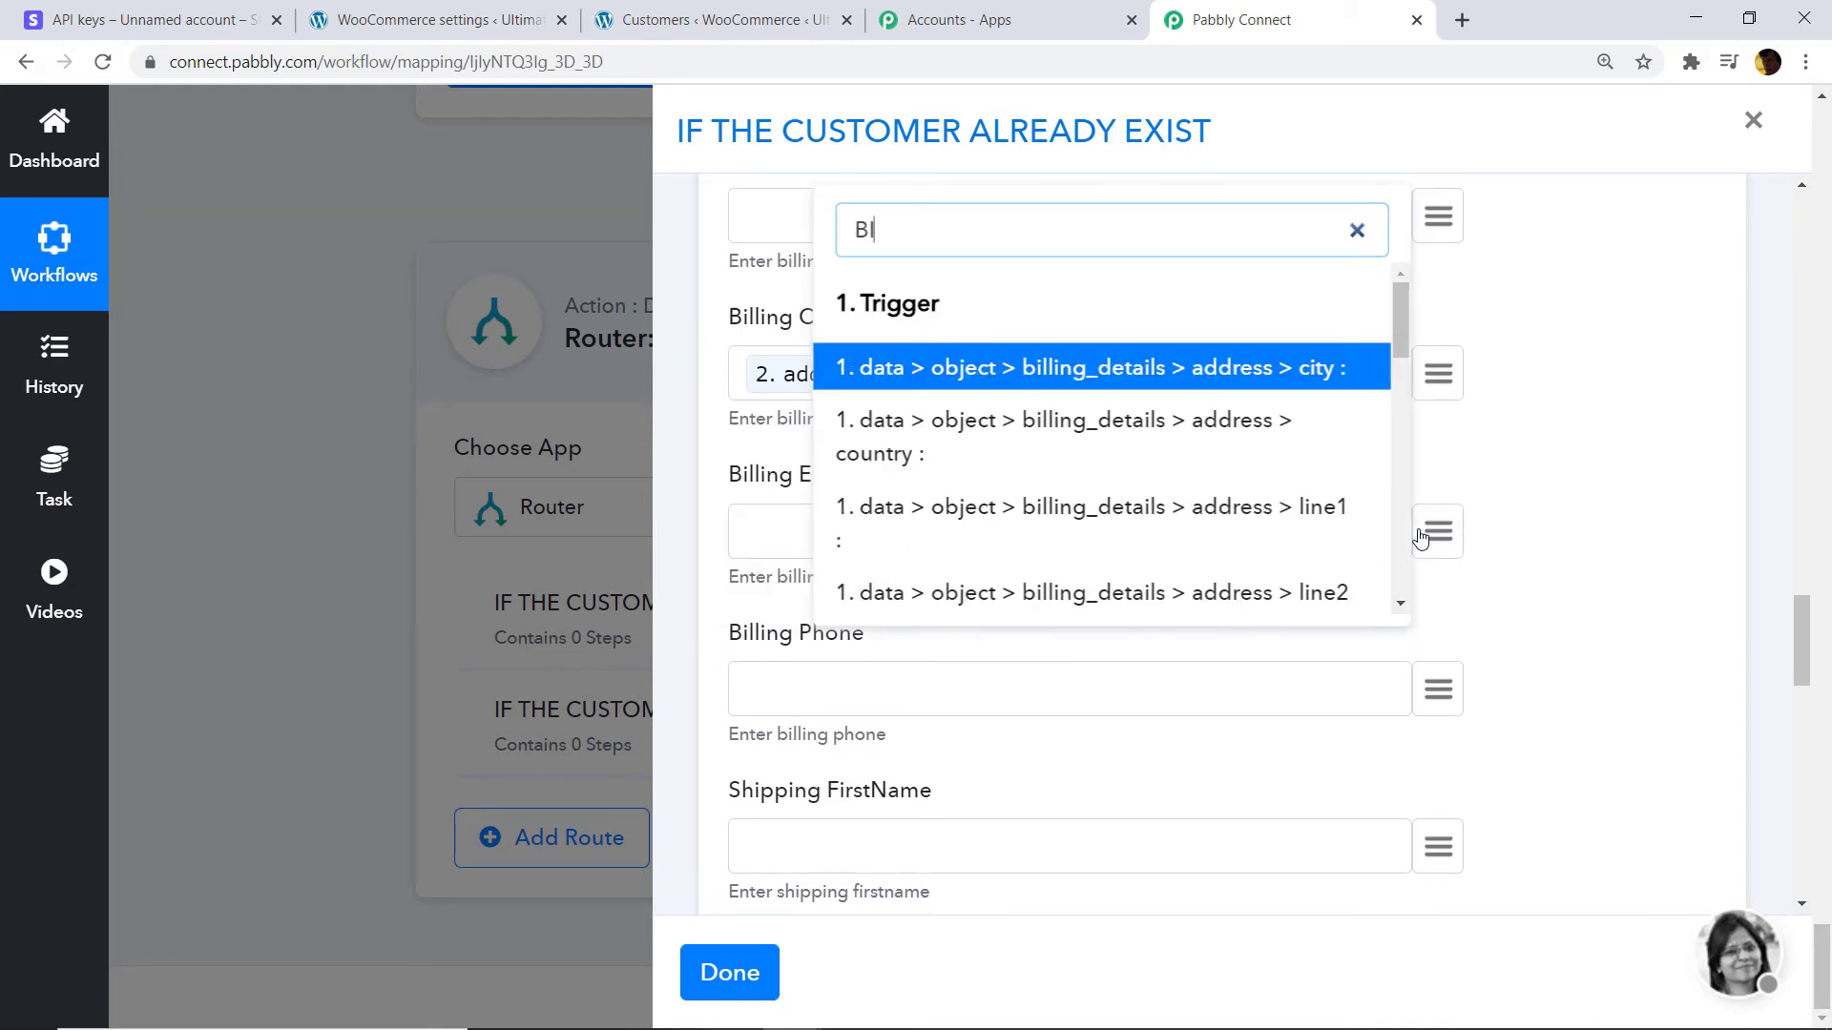
scroll(1492, 628, down, 2)
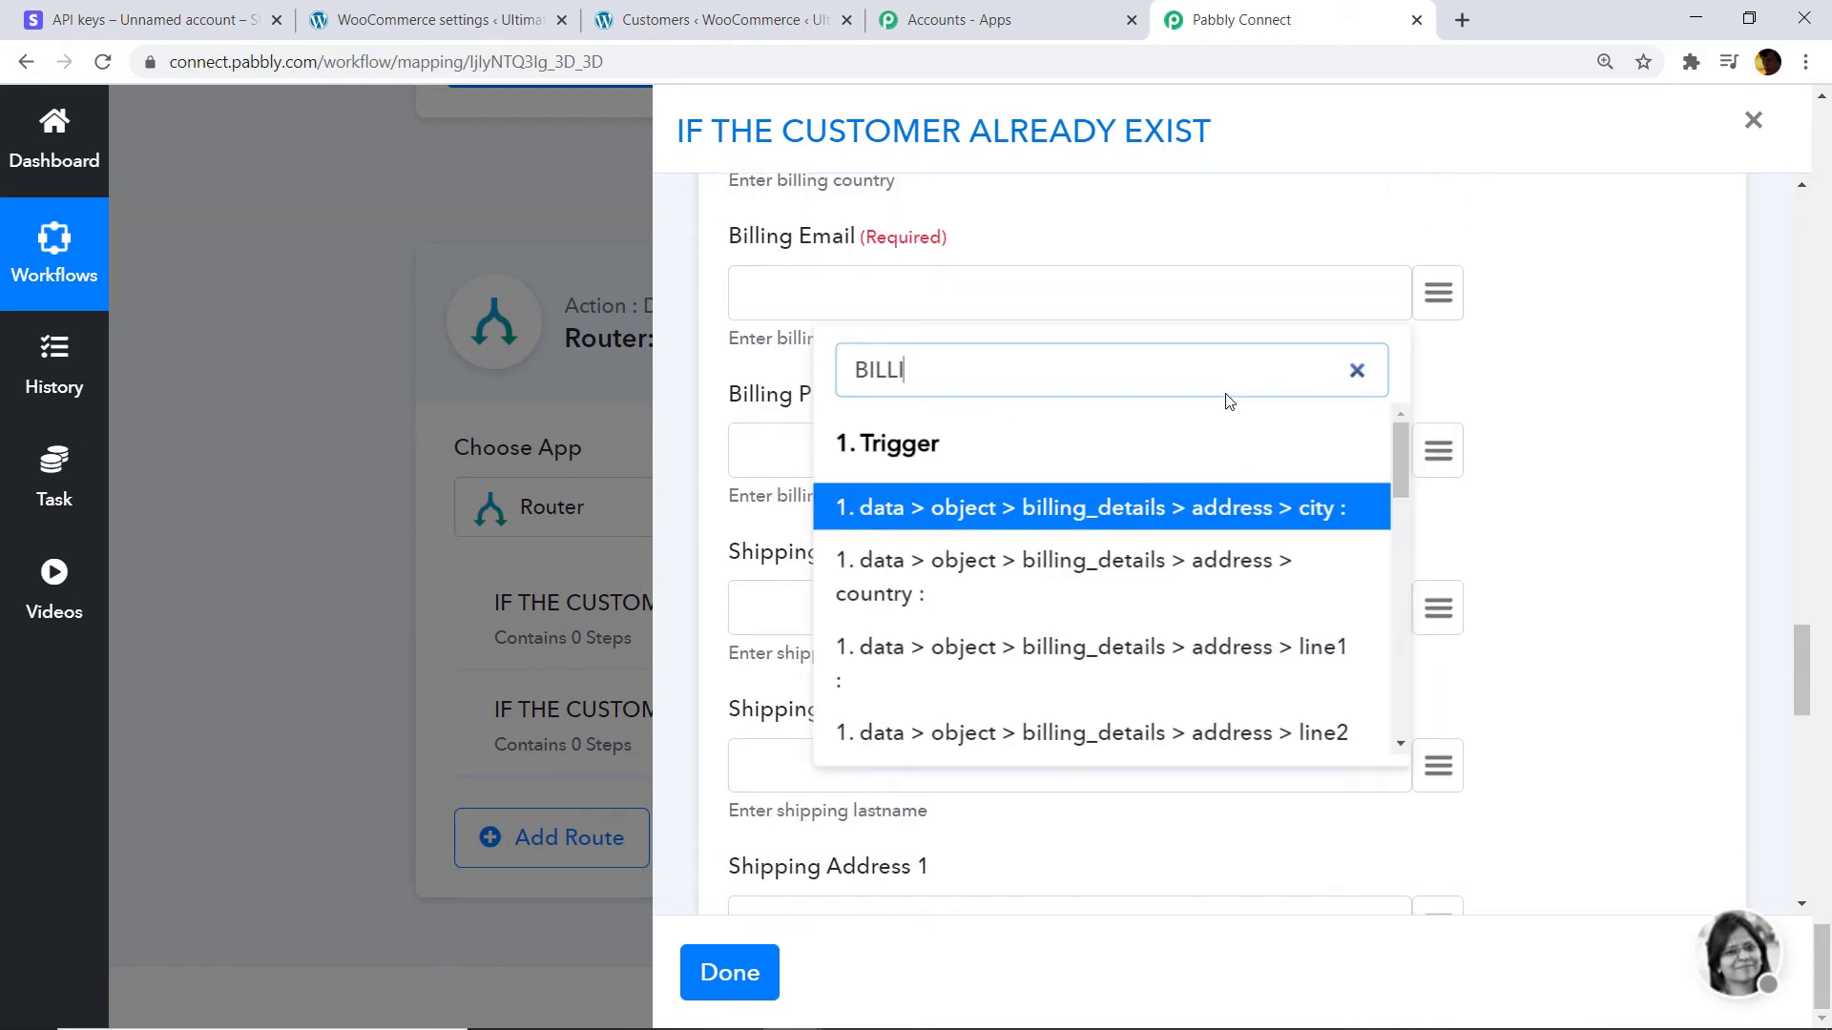
scroll(1186, 584, down, 6)
scroll(1186, 589, up, 2)
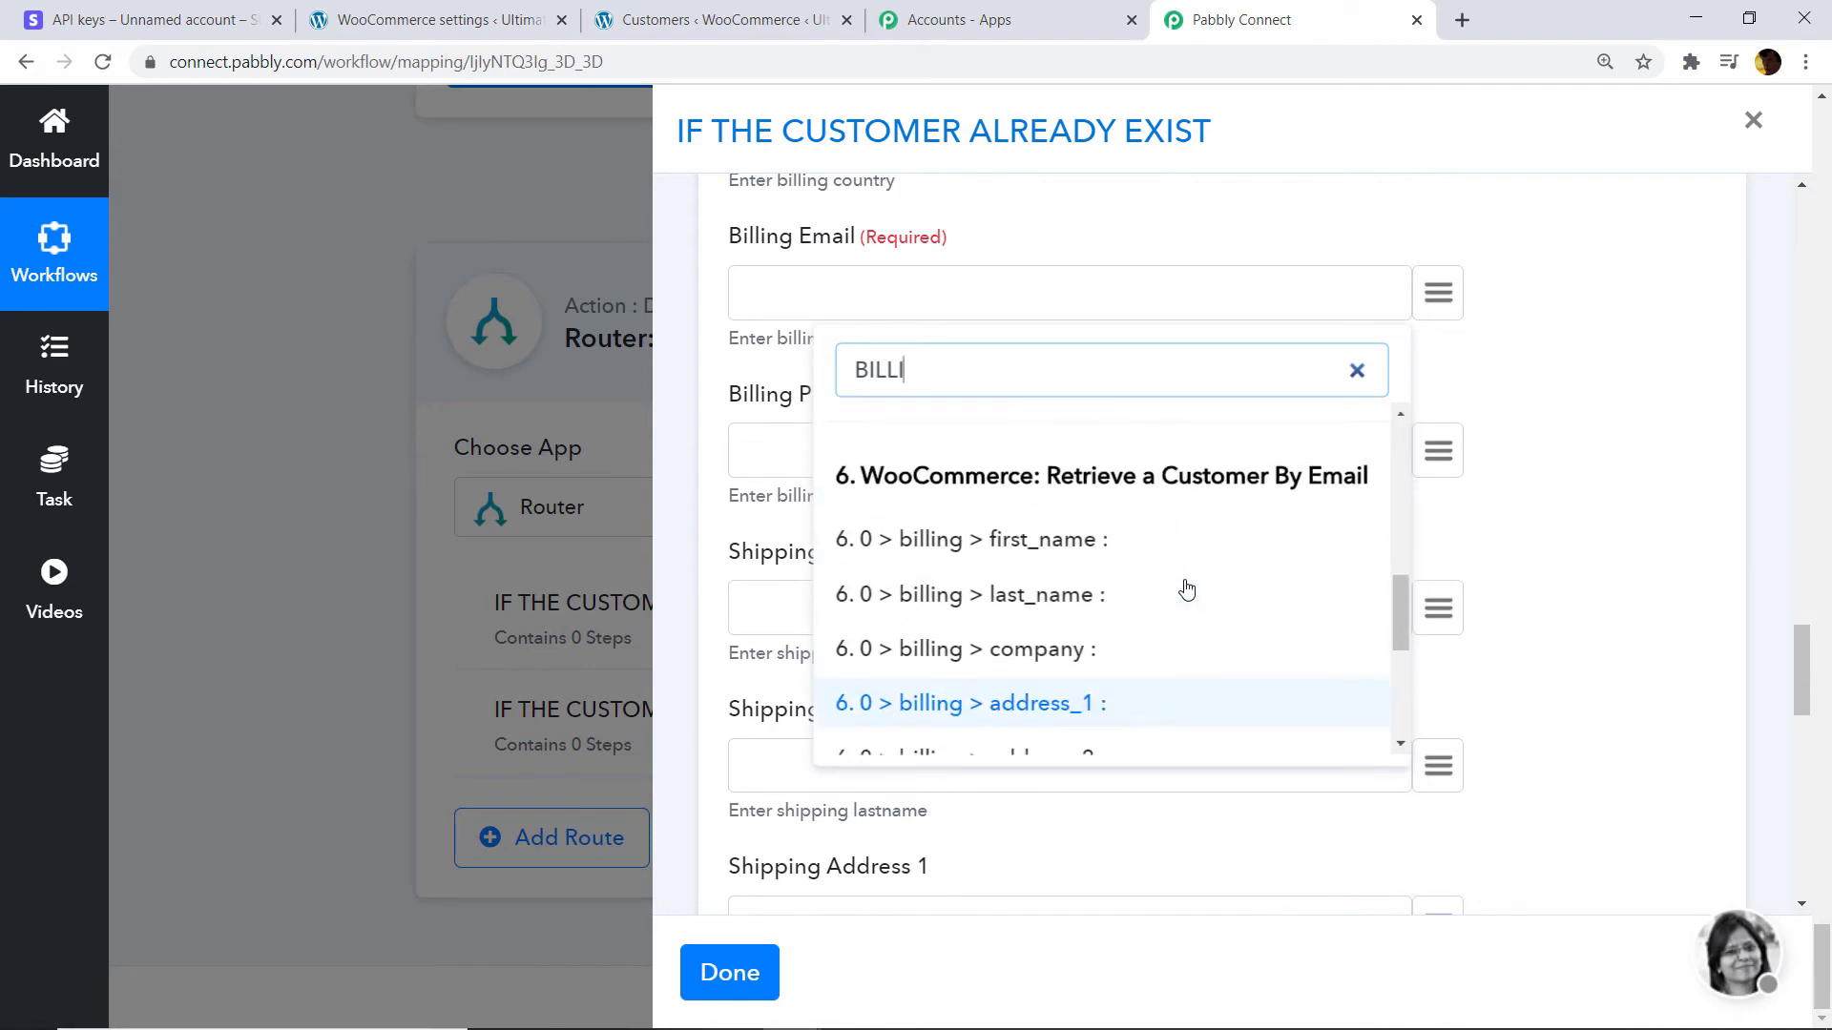
scroll(1186, 590, down, 4)
click(1186, 635)
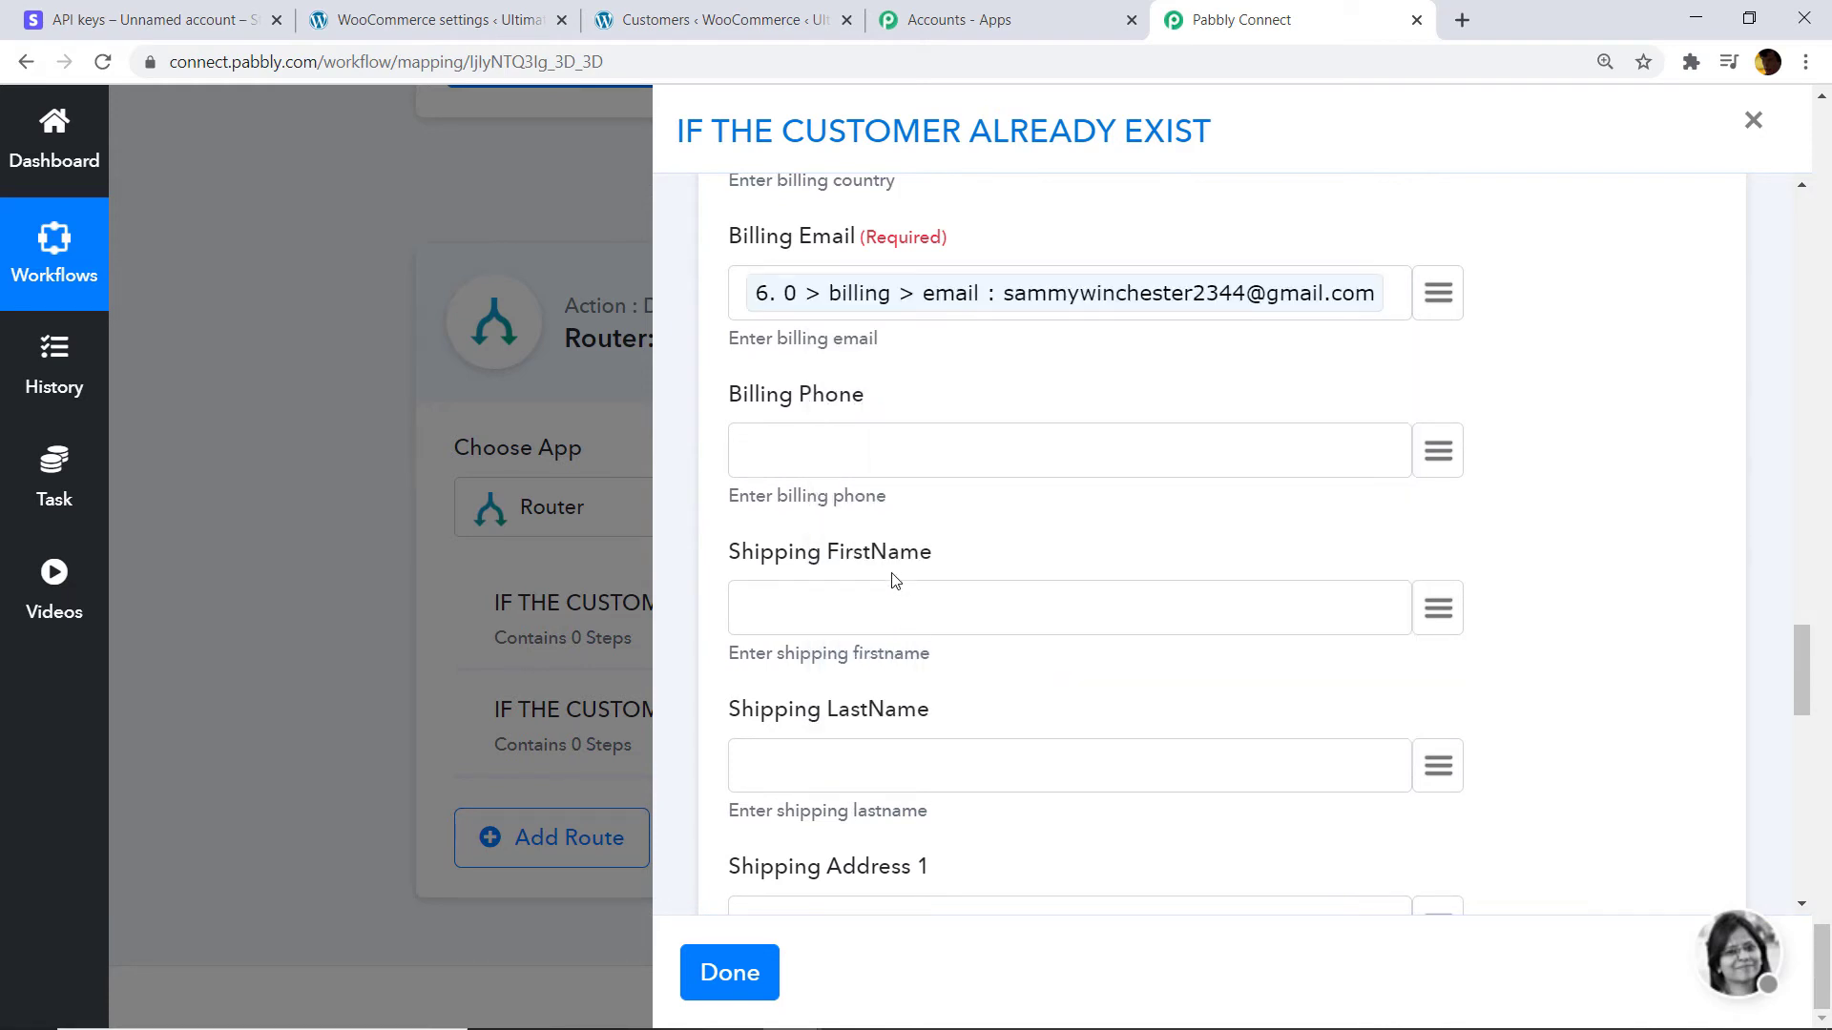
scroll(895, 557, down, 1)
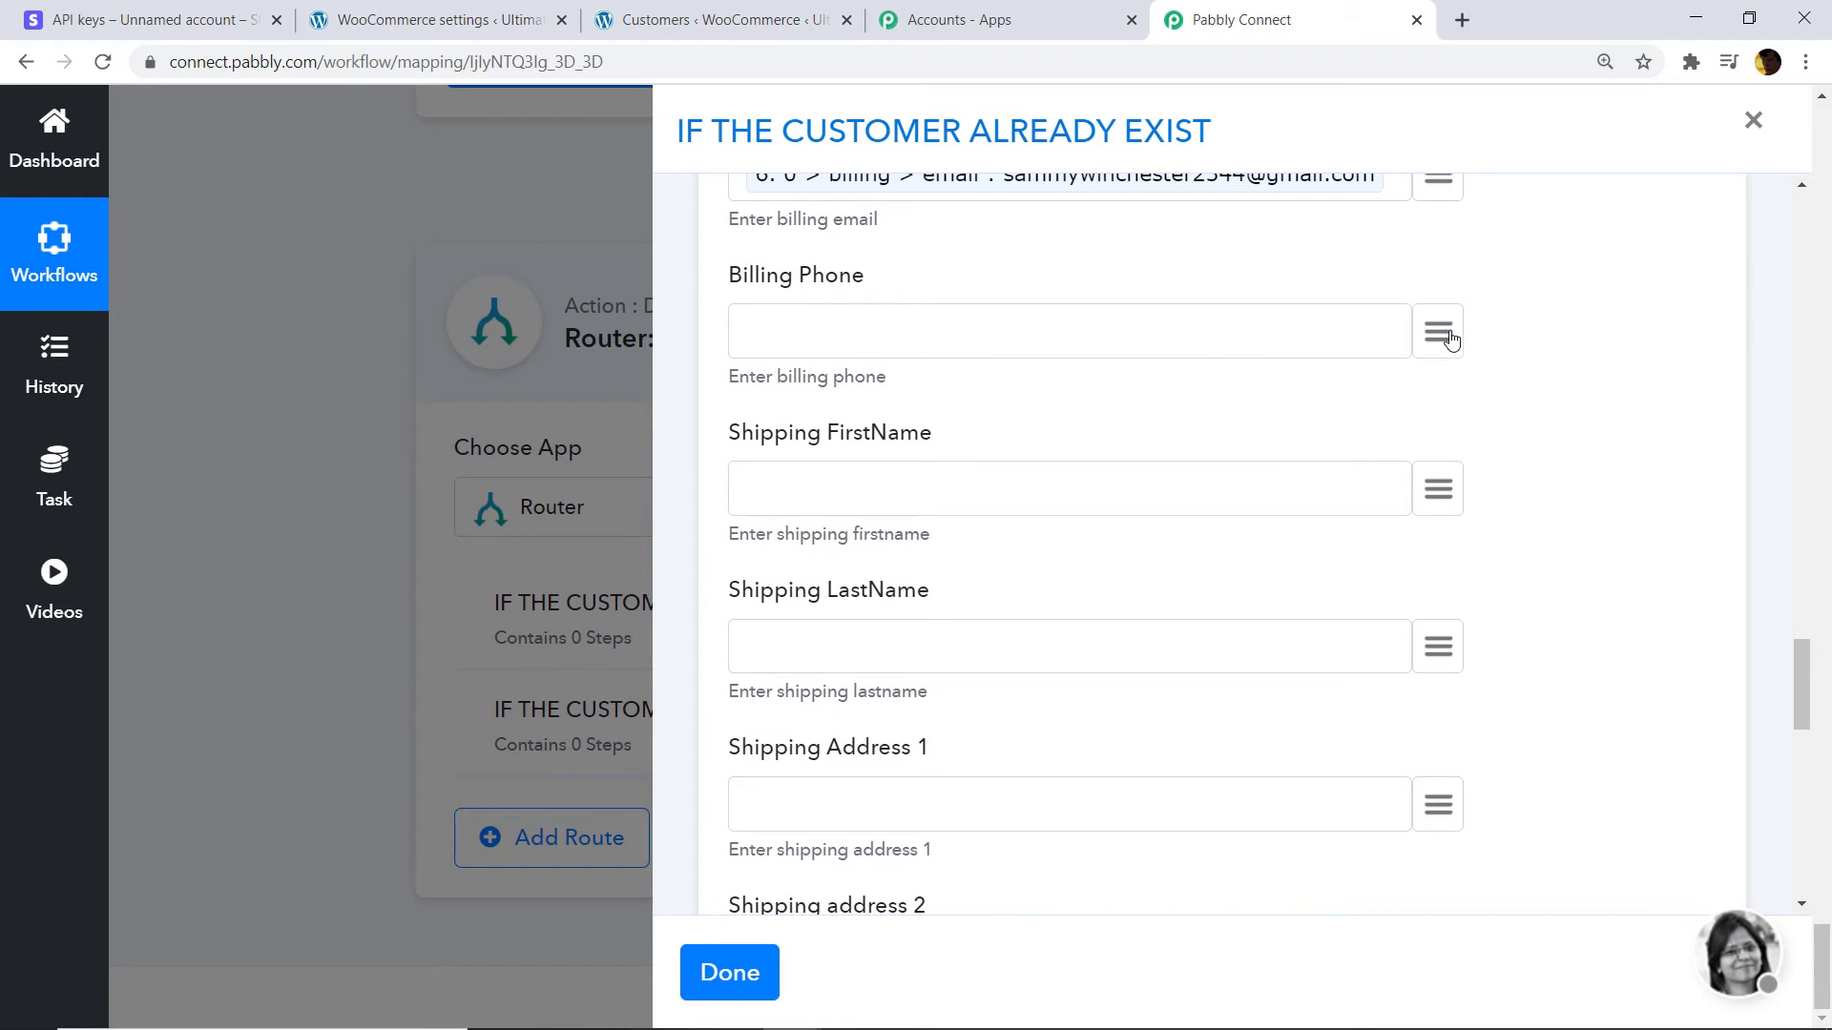
Map the Stripe customer's phone into Billing Phone.
click(1442, 334)
text(PHONE)
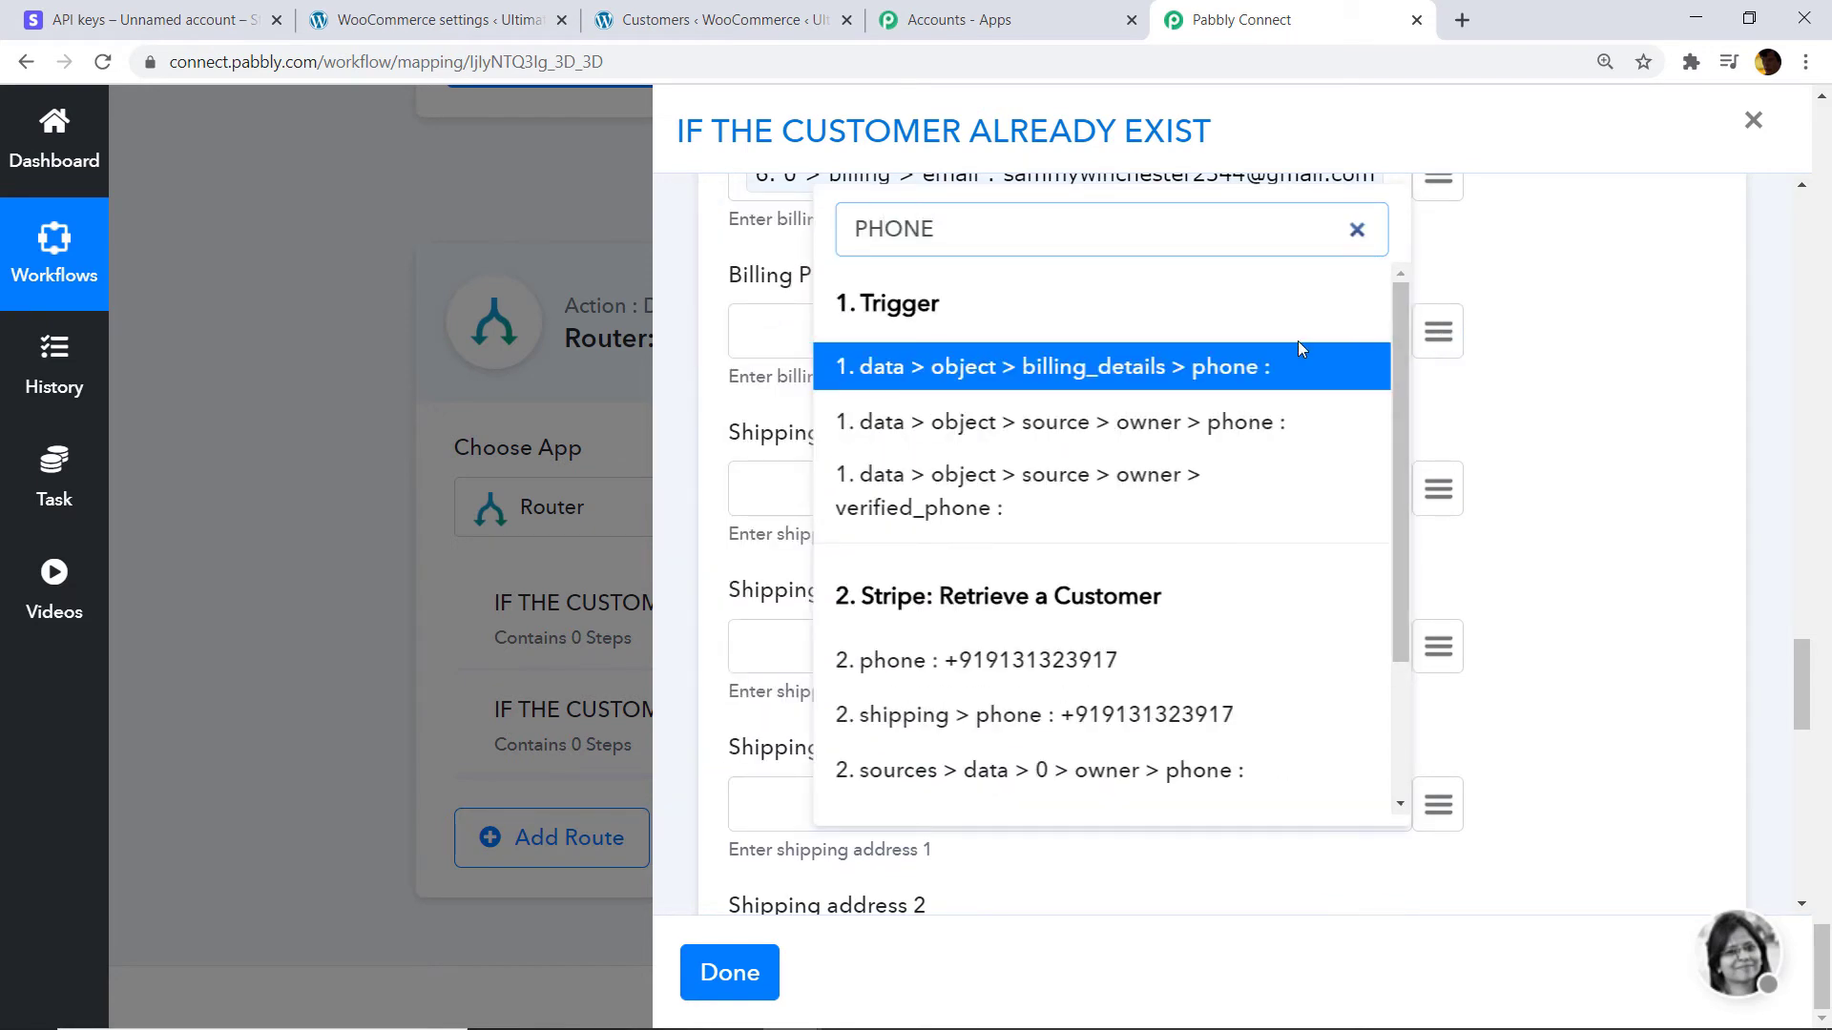
click(1040, 668)
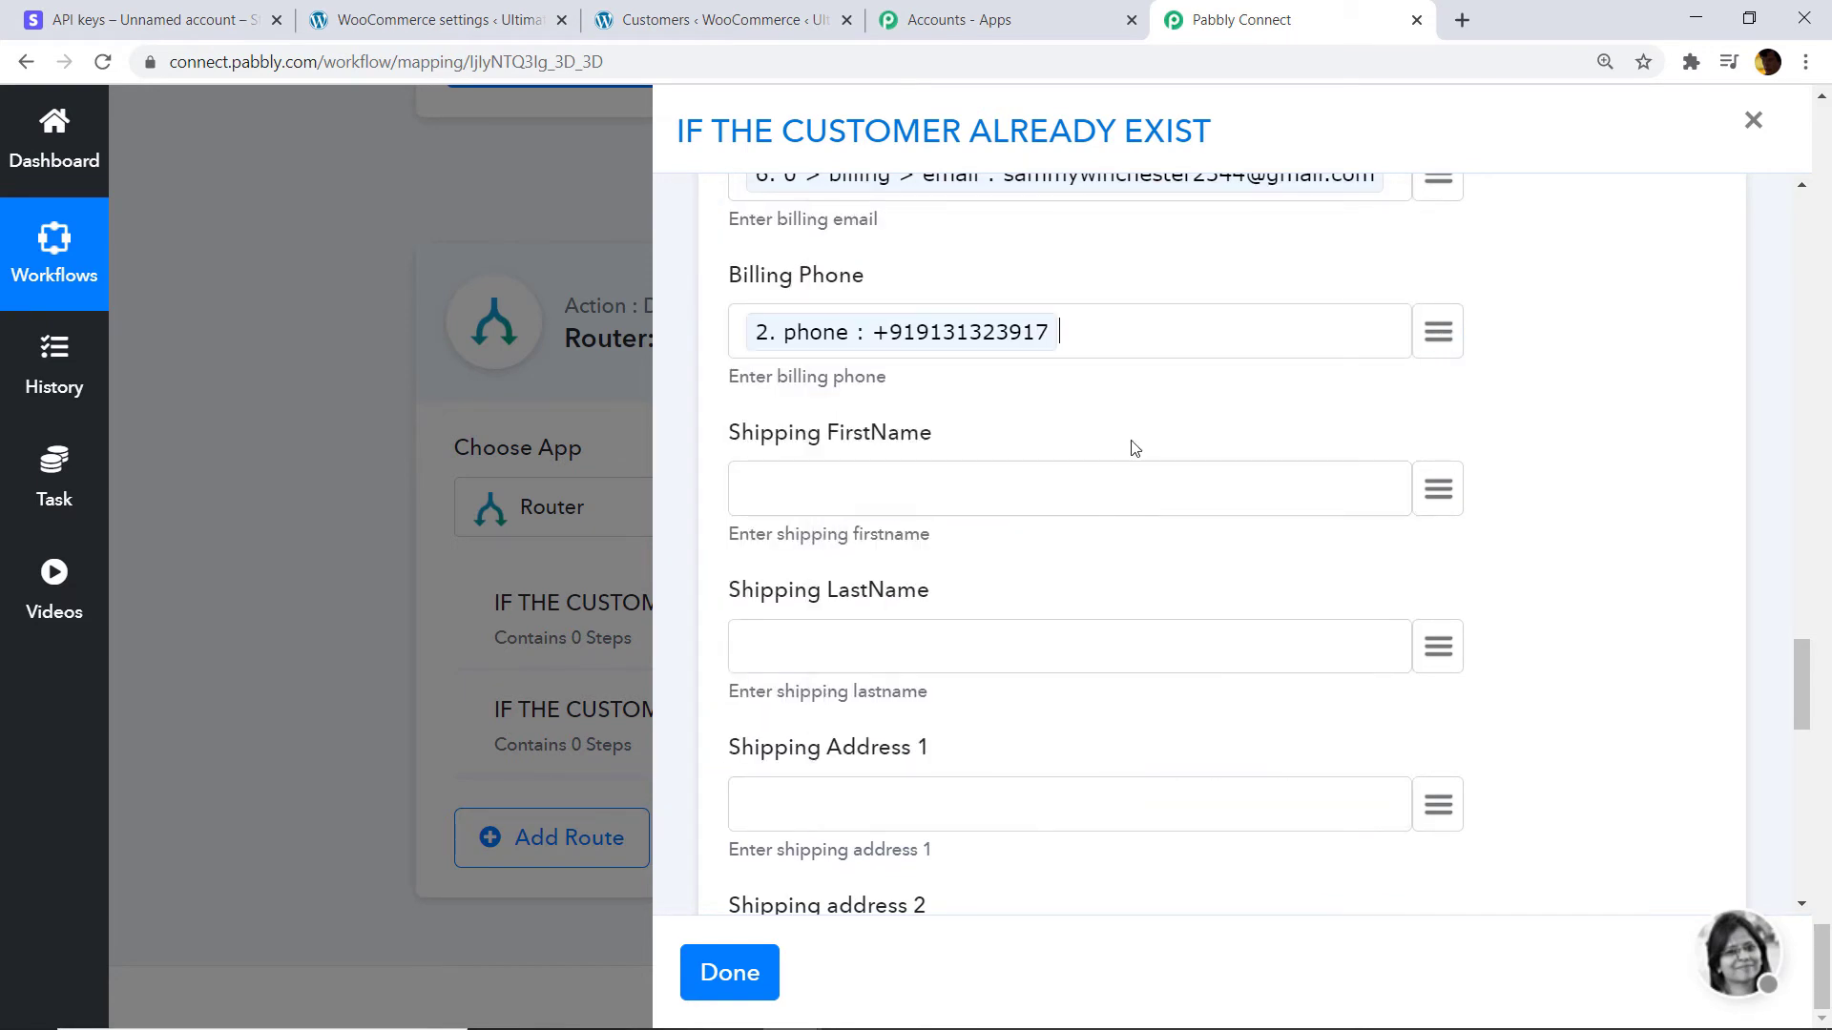
scroll(988, 401, down, 1)
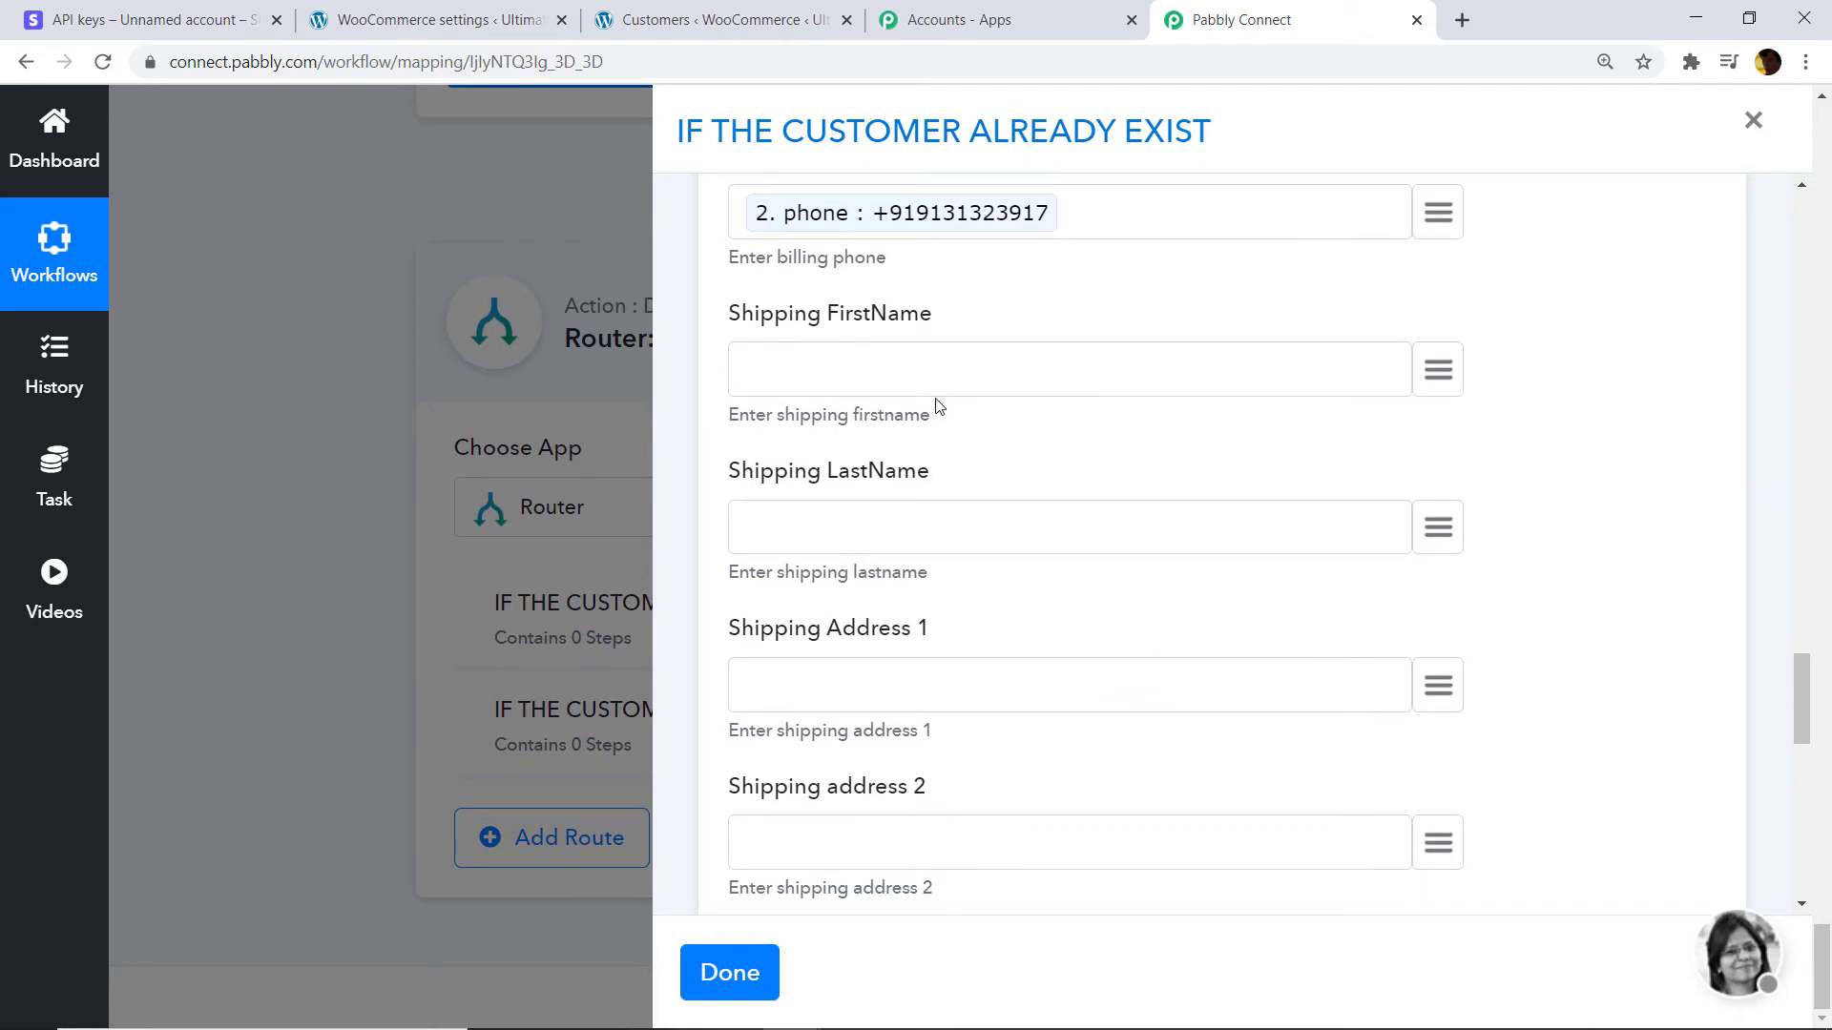
scroll(982, 439, down, 10)
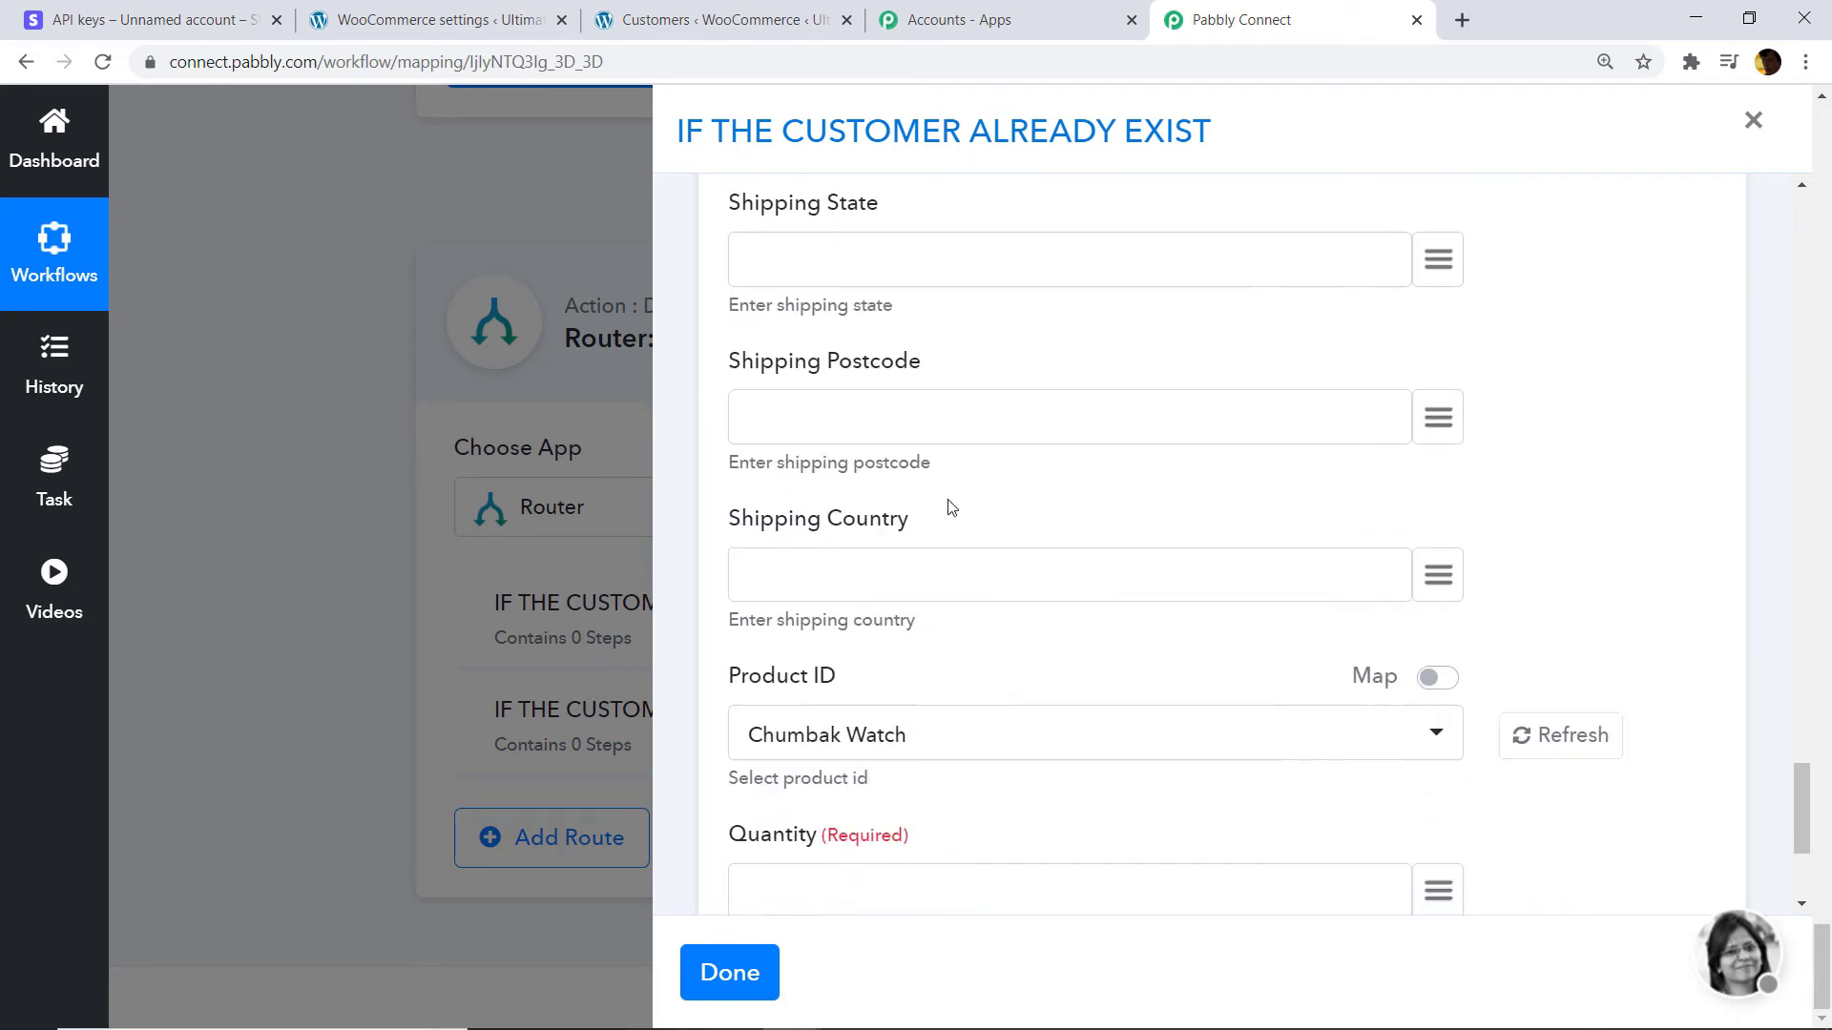
Keep Chumbak Watch as Product ID with quantity 1.
scroll(811, 506, down, 1)
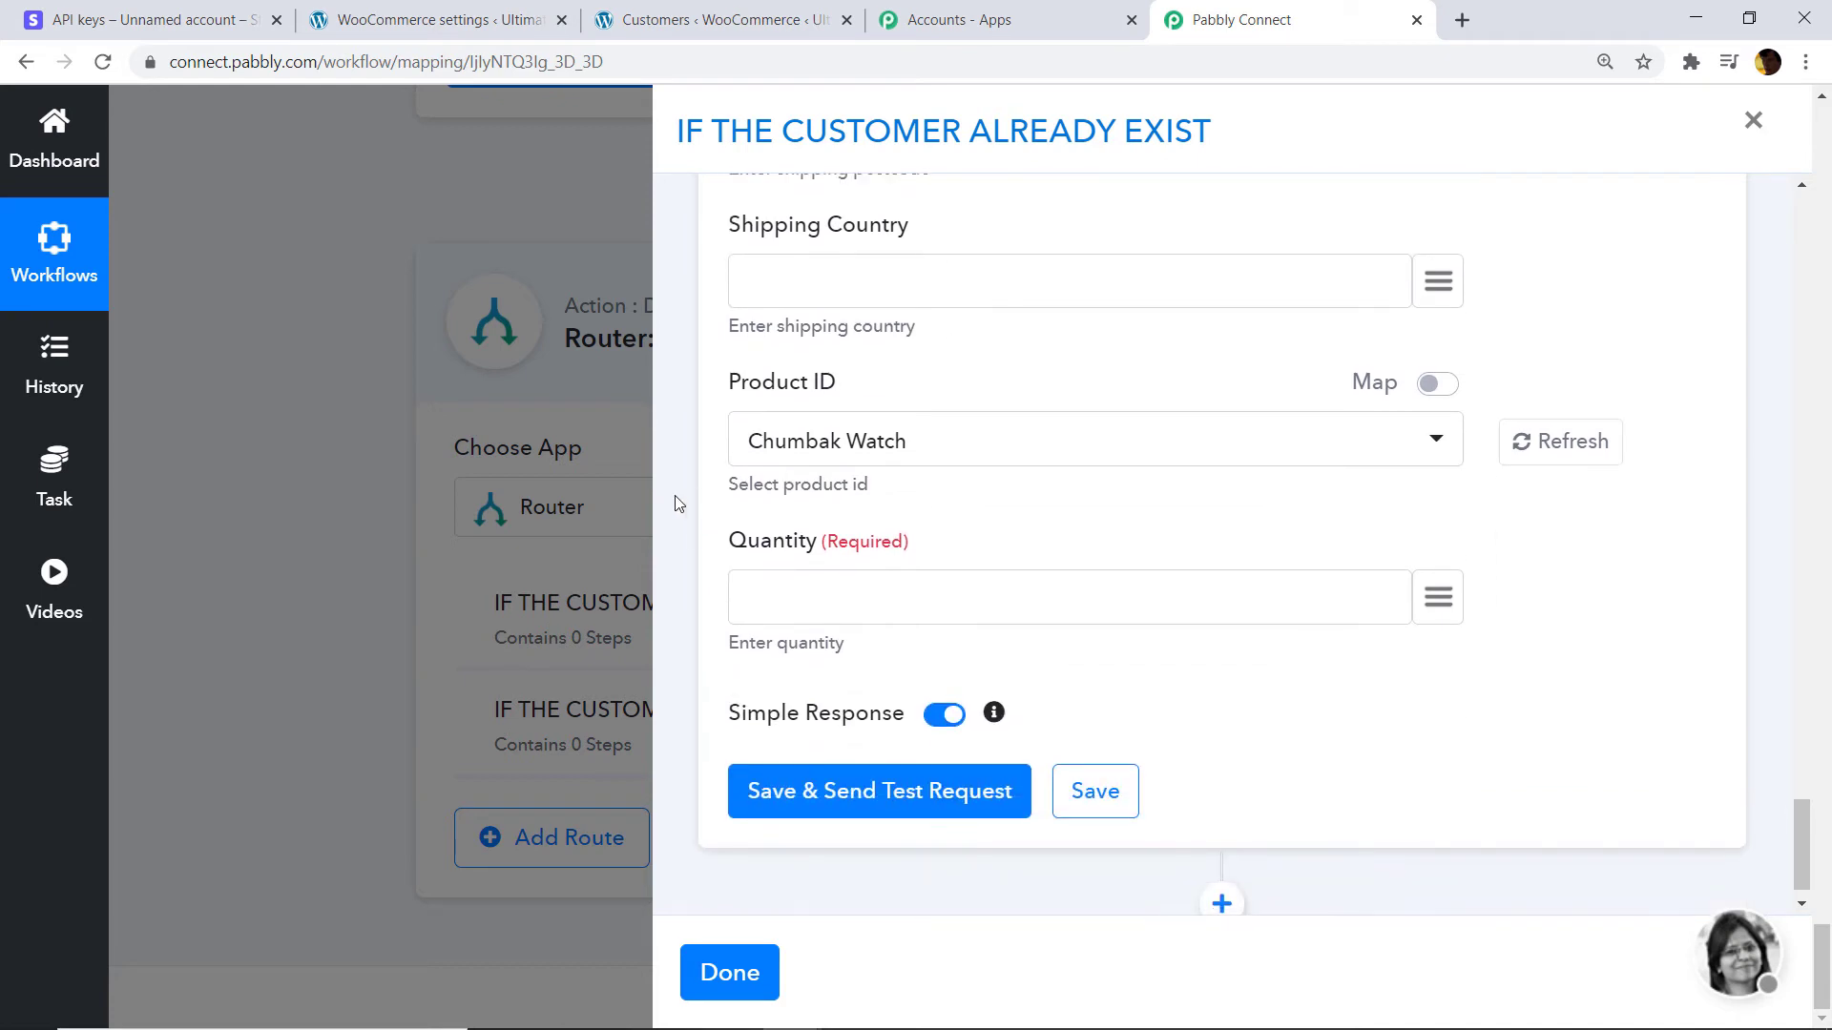
click(912, 462)
click(1586, 297)
scroll(1133, 513, up, 20)
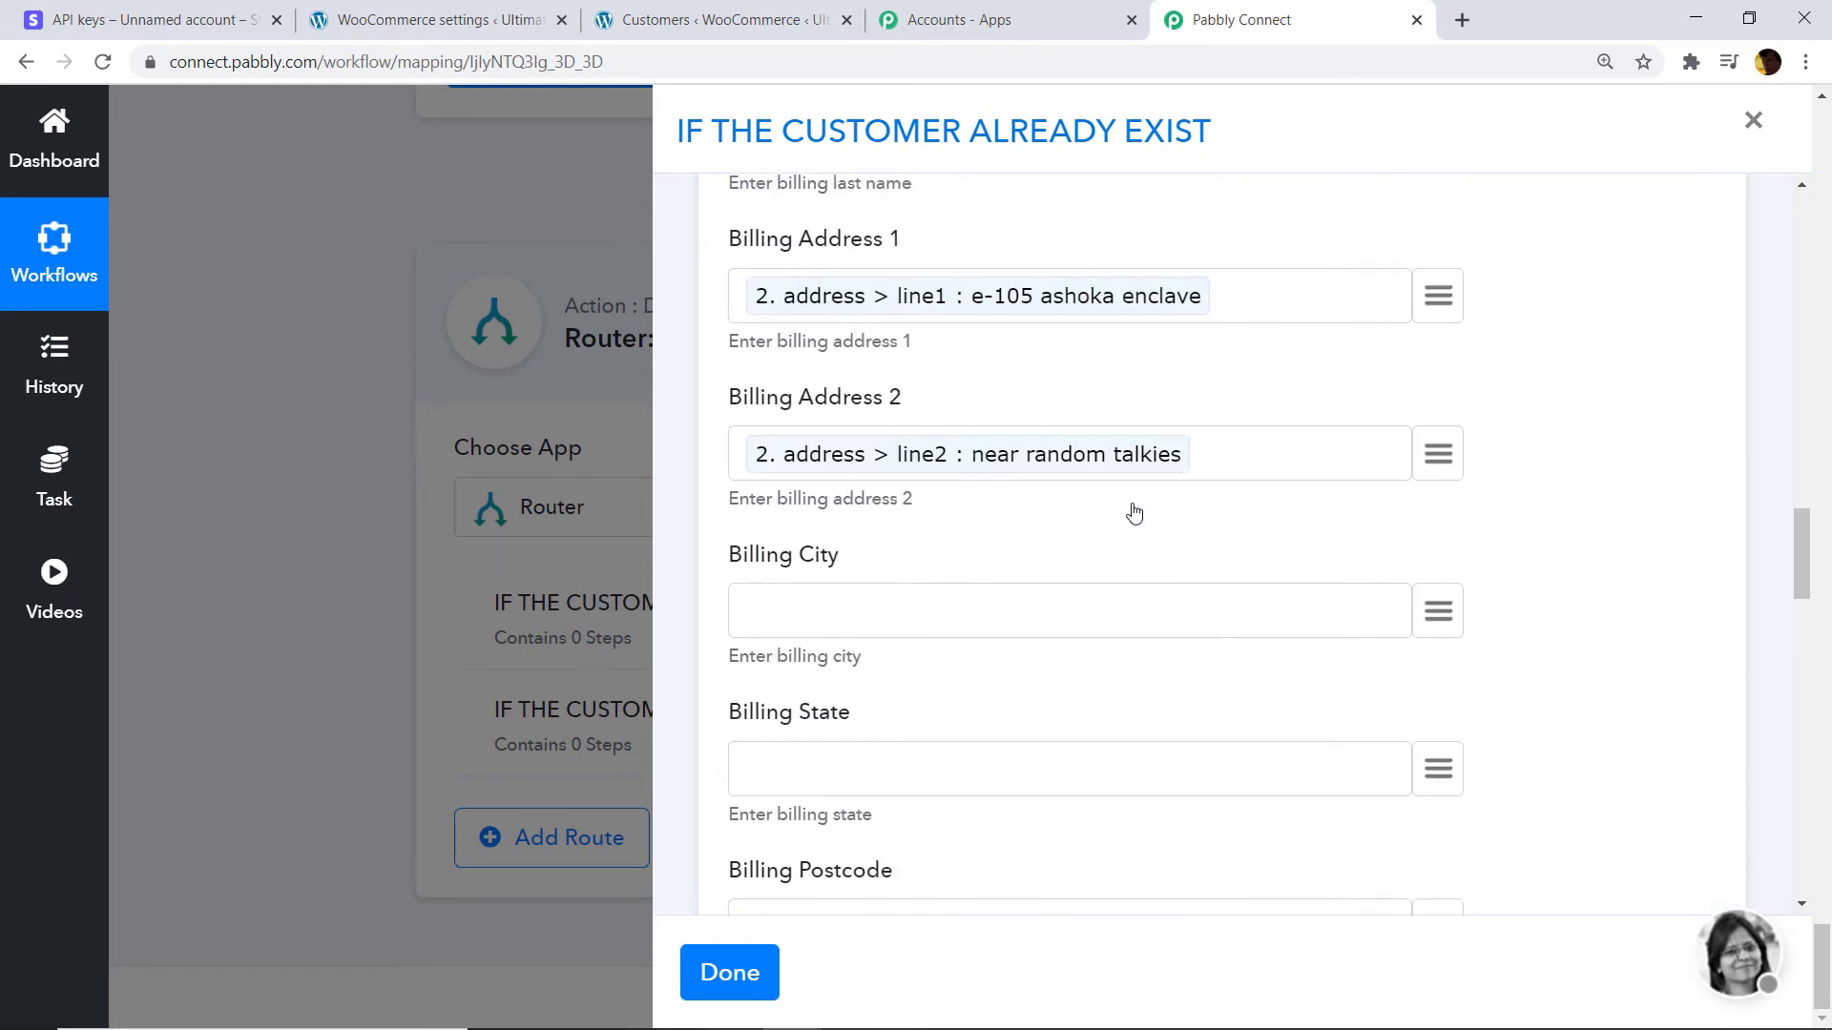
scroll(1133, 513, up, 15)
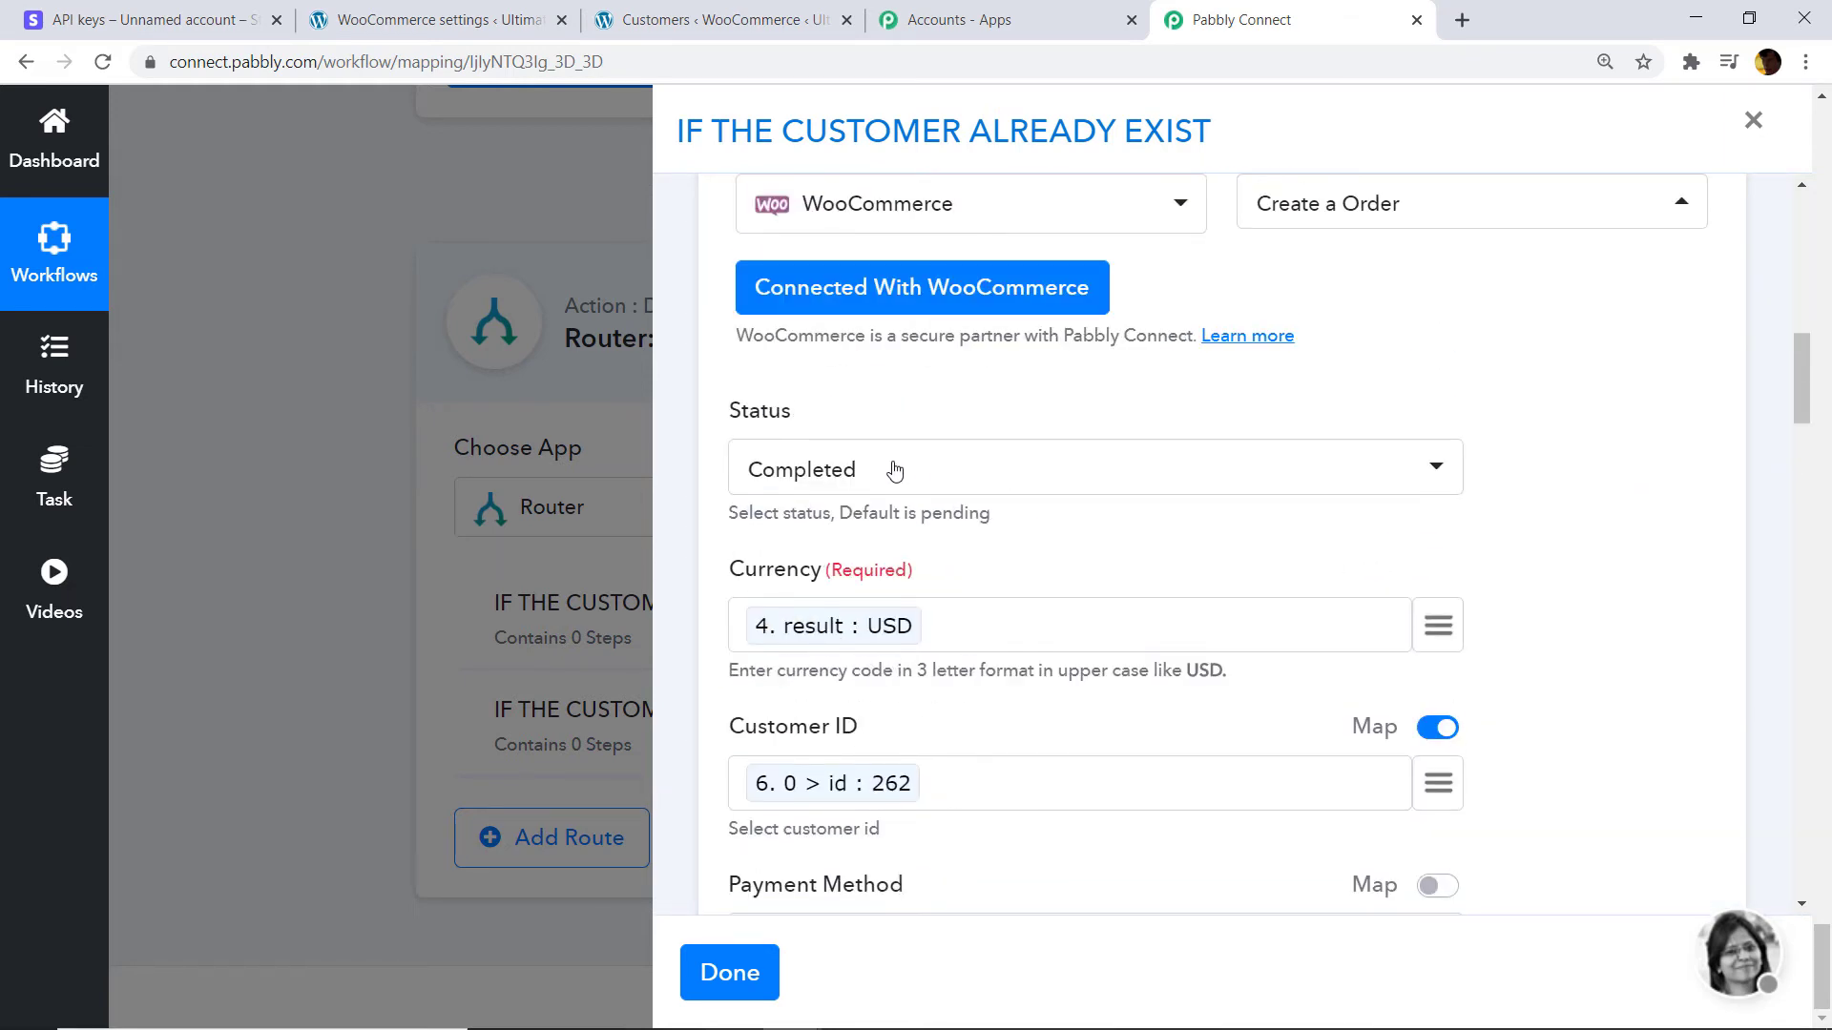
scroll(1038, 458, down, 20)
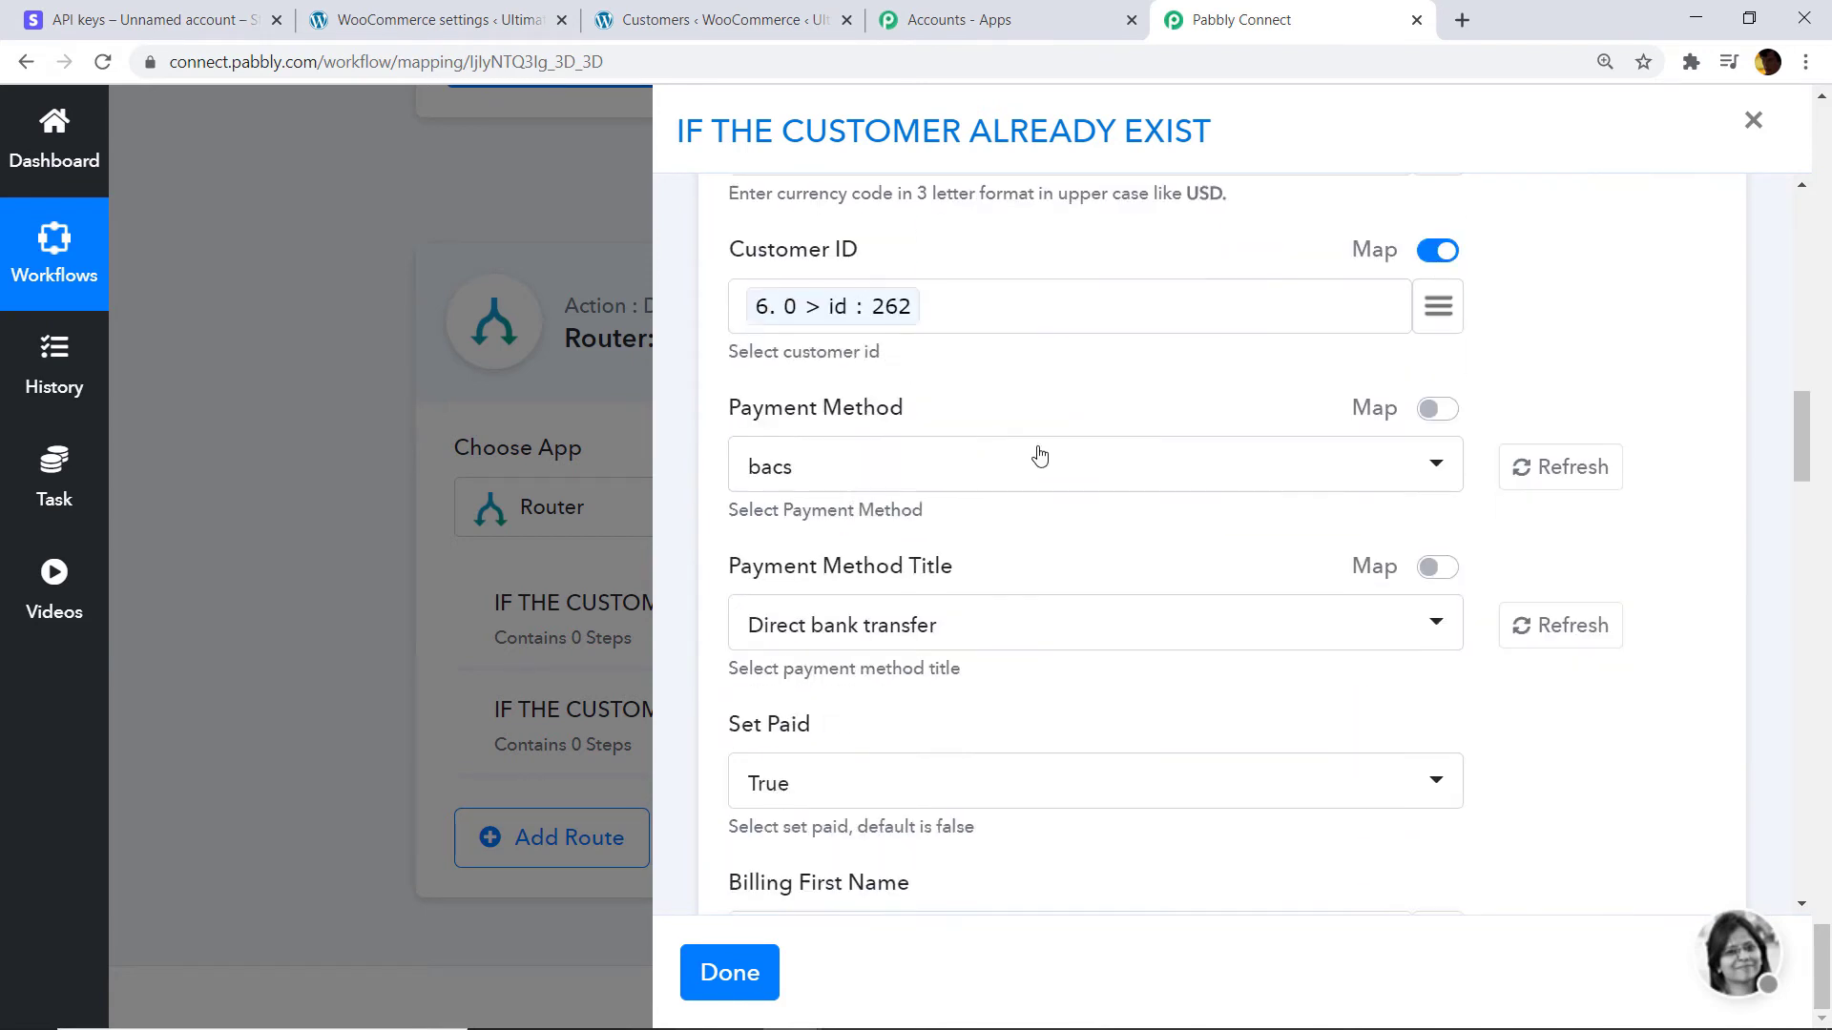
scroll(1205, 527, down, 6)
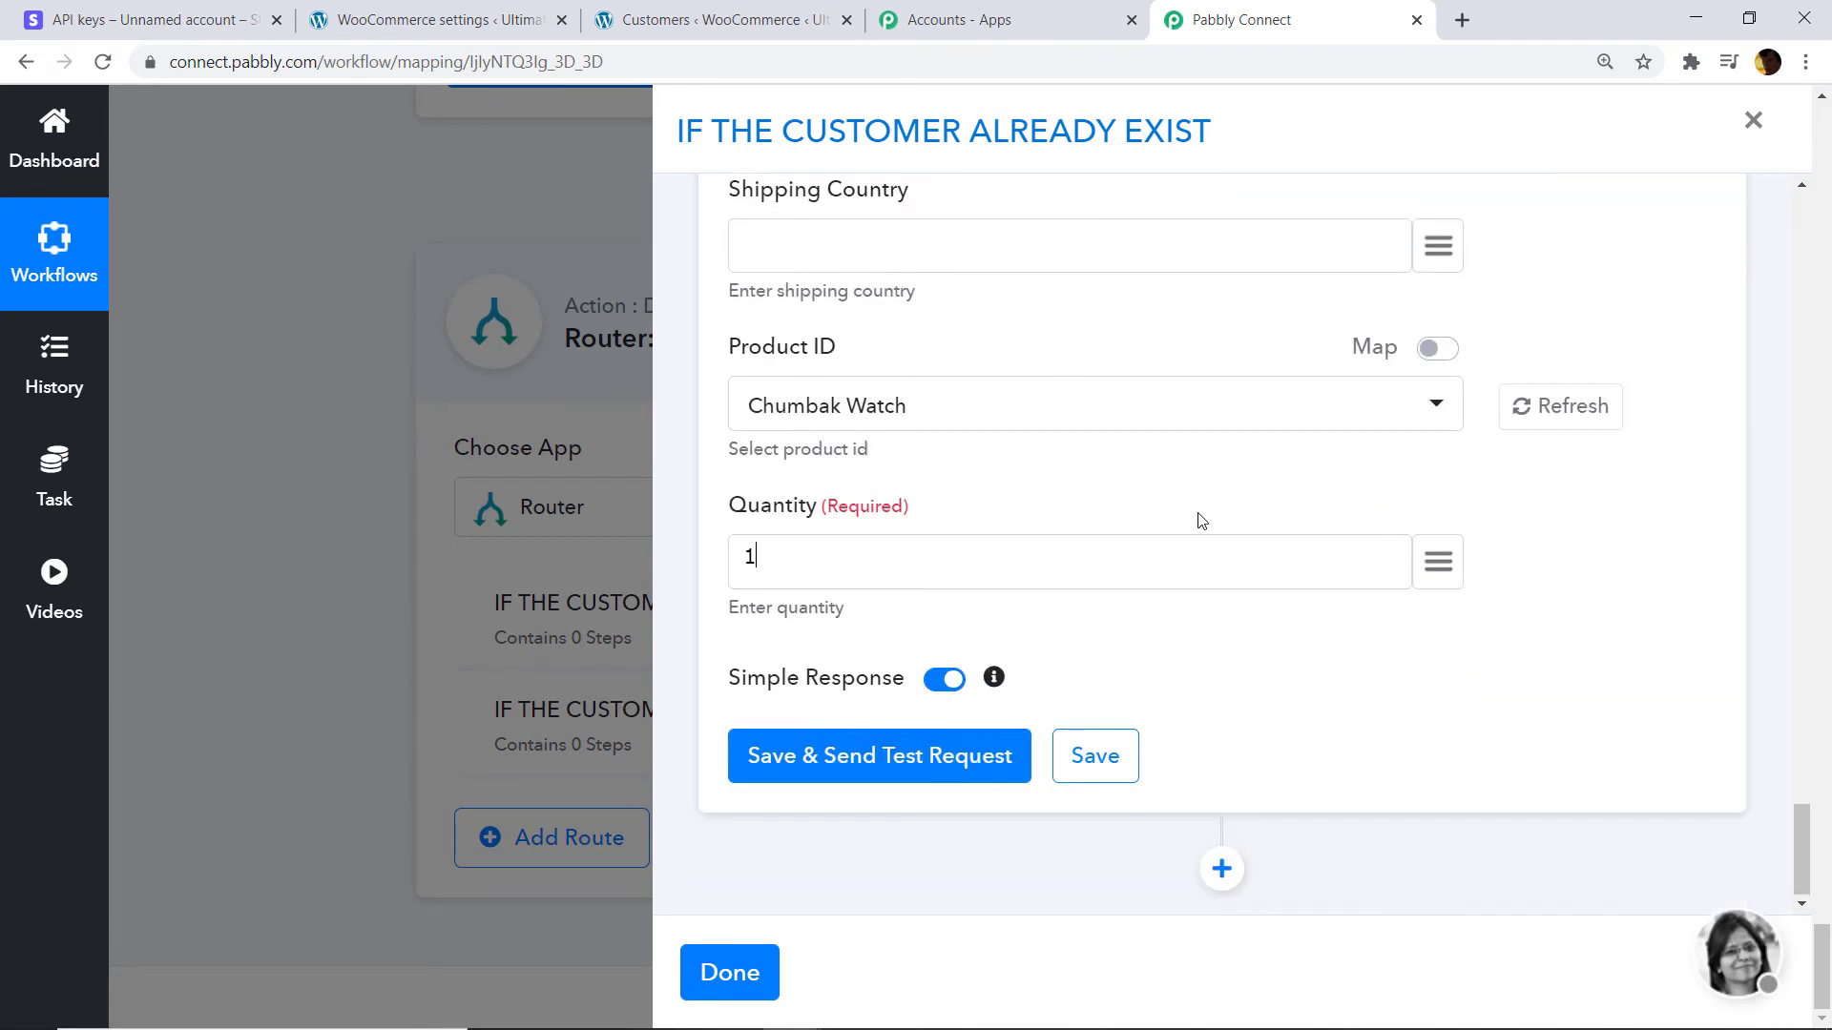
Save and test the order step, creating WooCommerce order 1017.
click(891, 763)
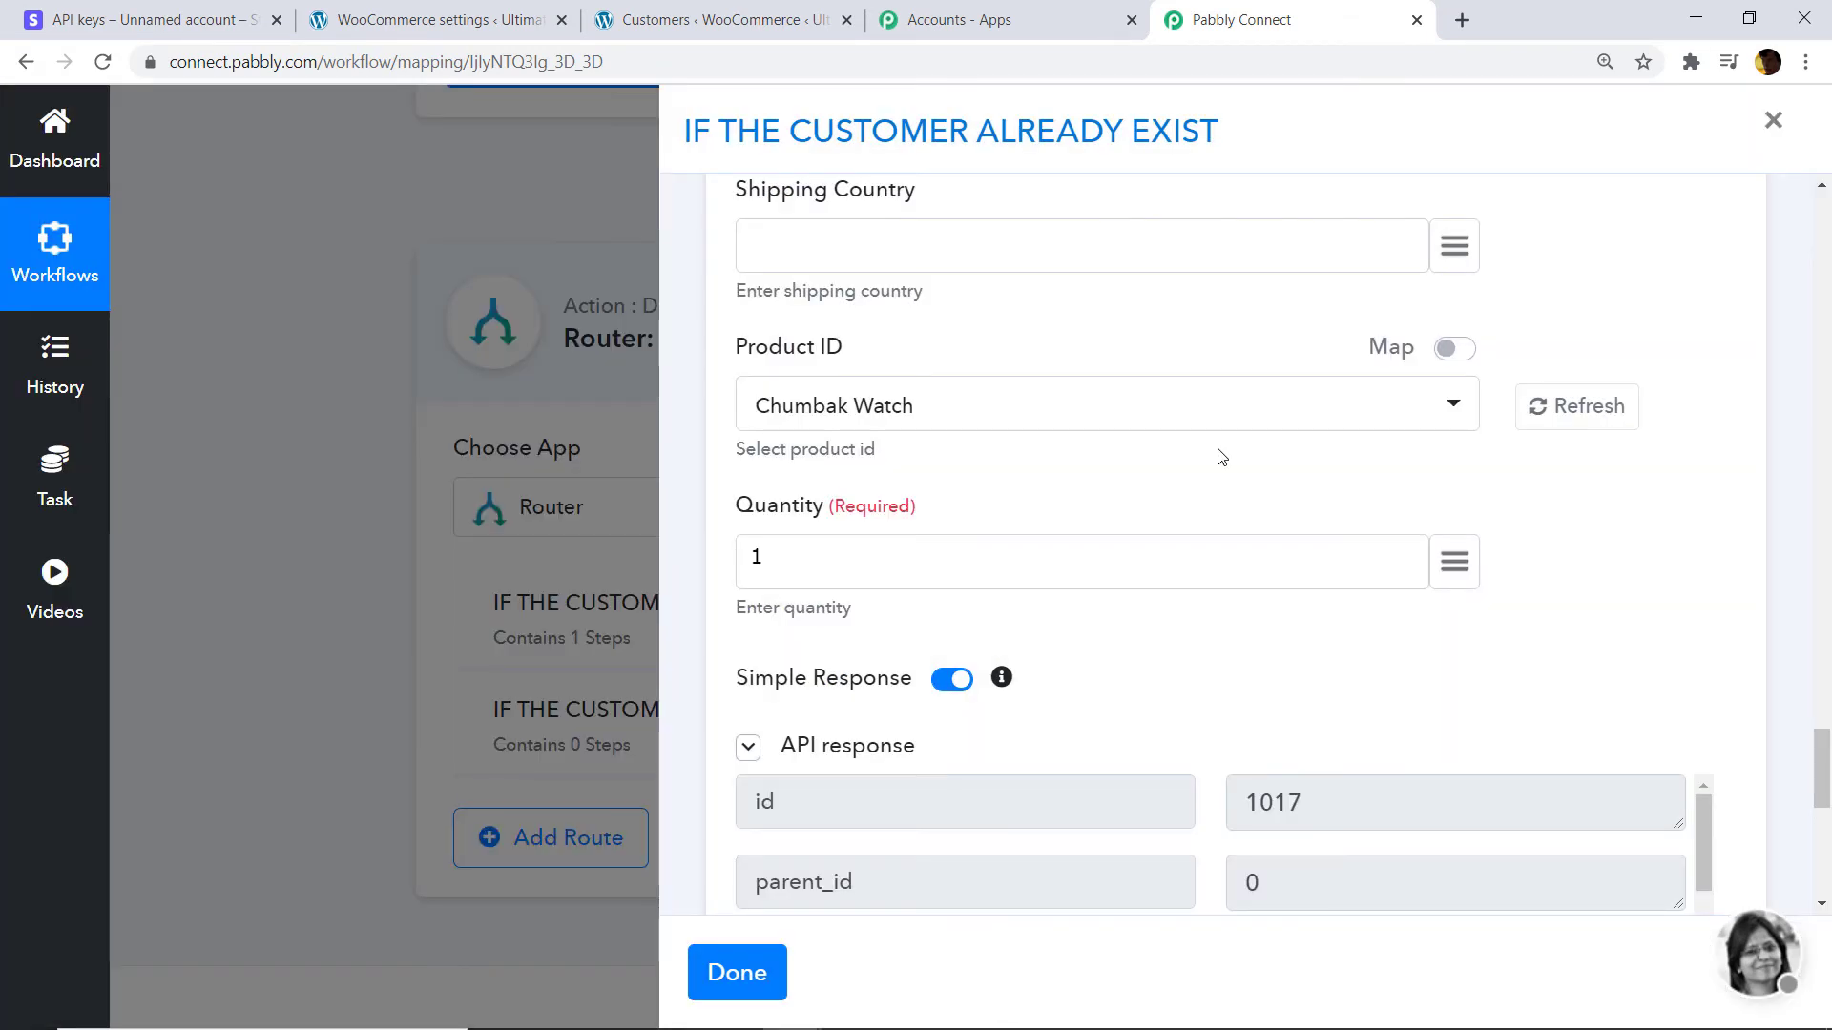
scroll(1244, 472, down, 3)
scroll(1411, 613, down, 1)
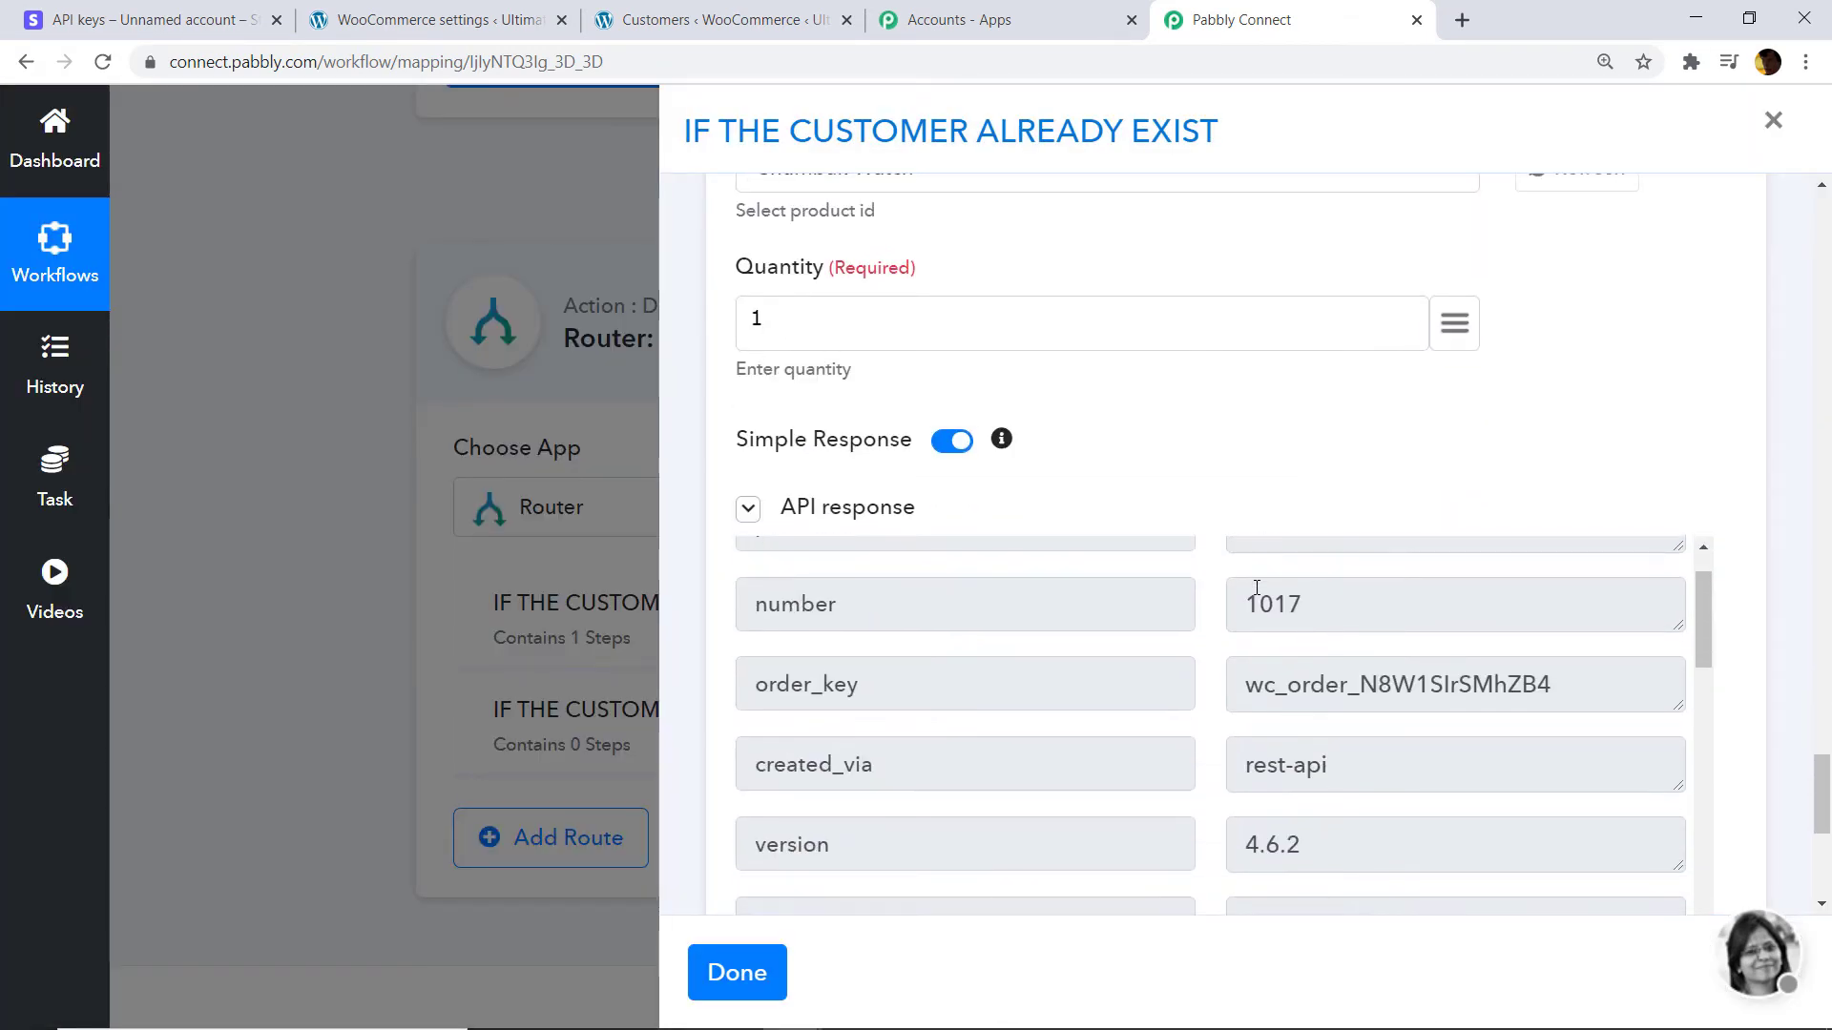
scroll(1361, 637, up, 1)
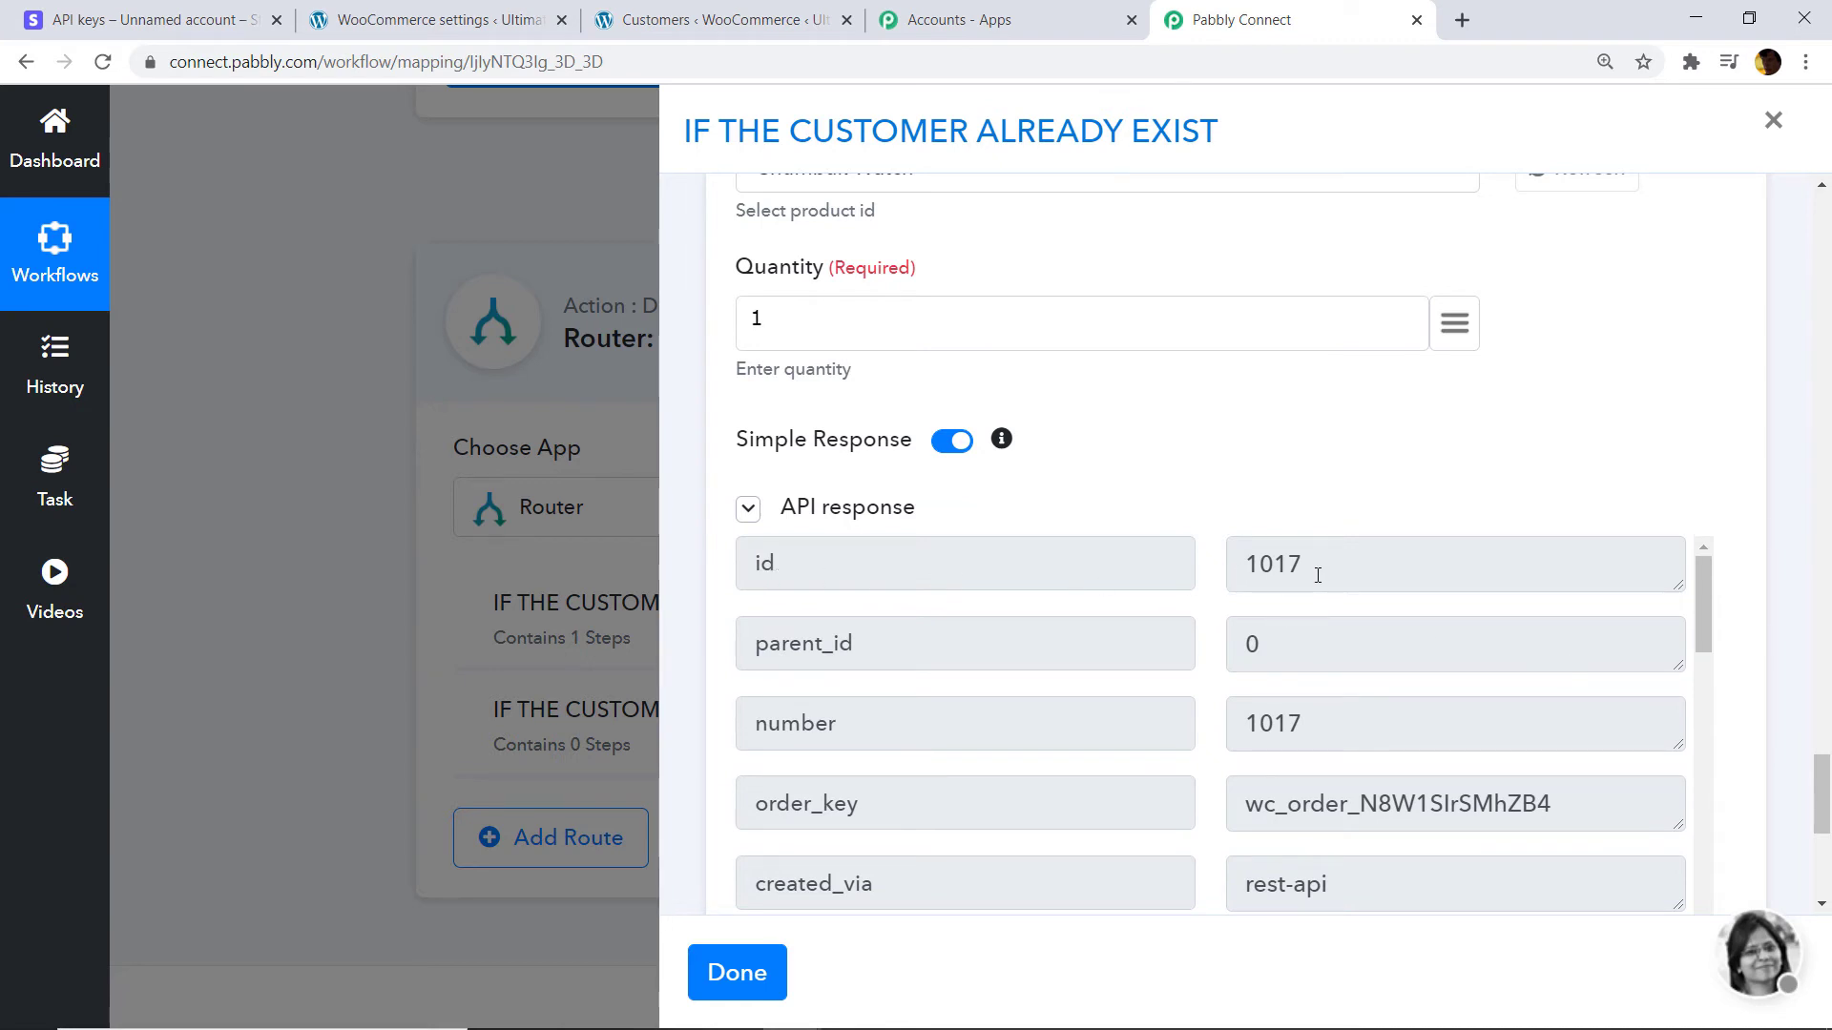
click(461, 14)
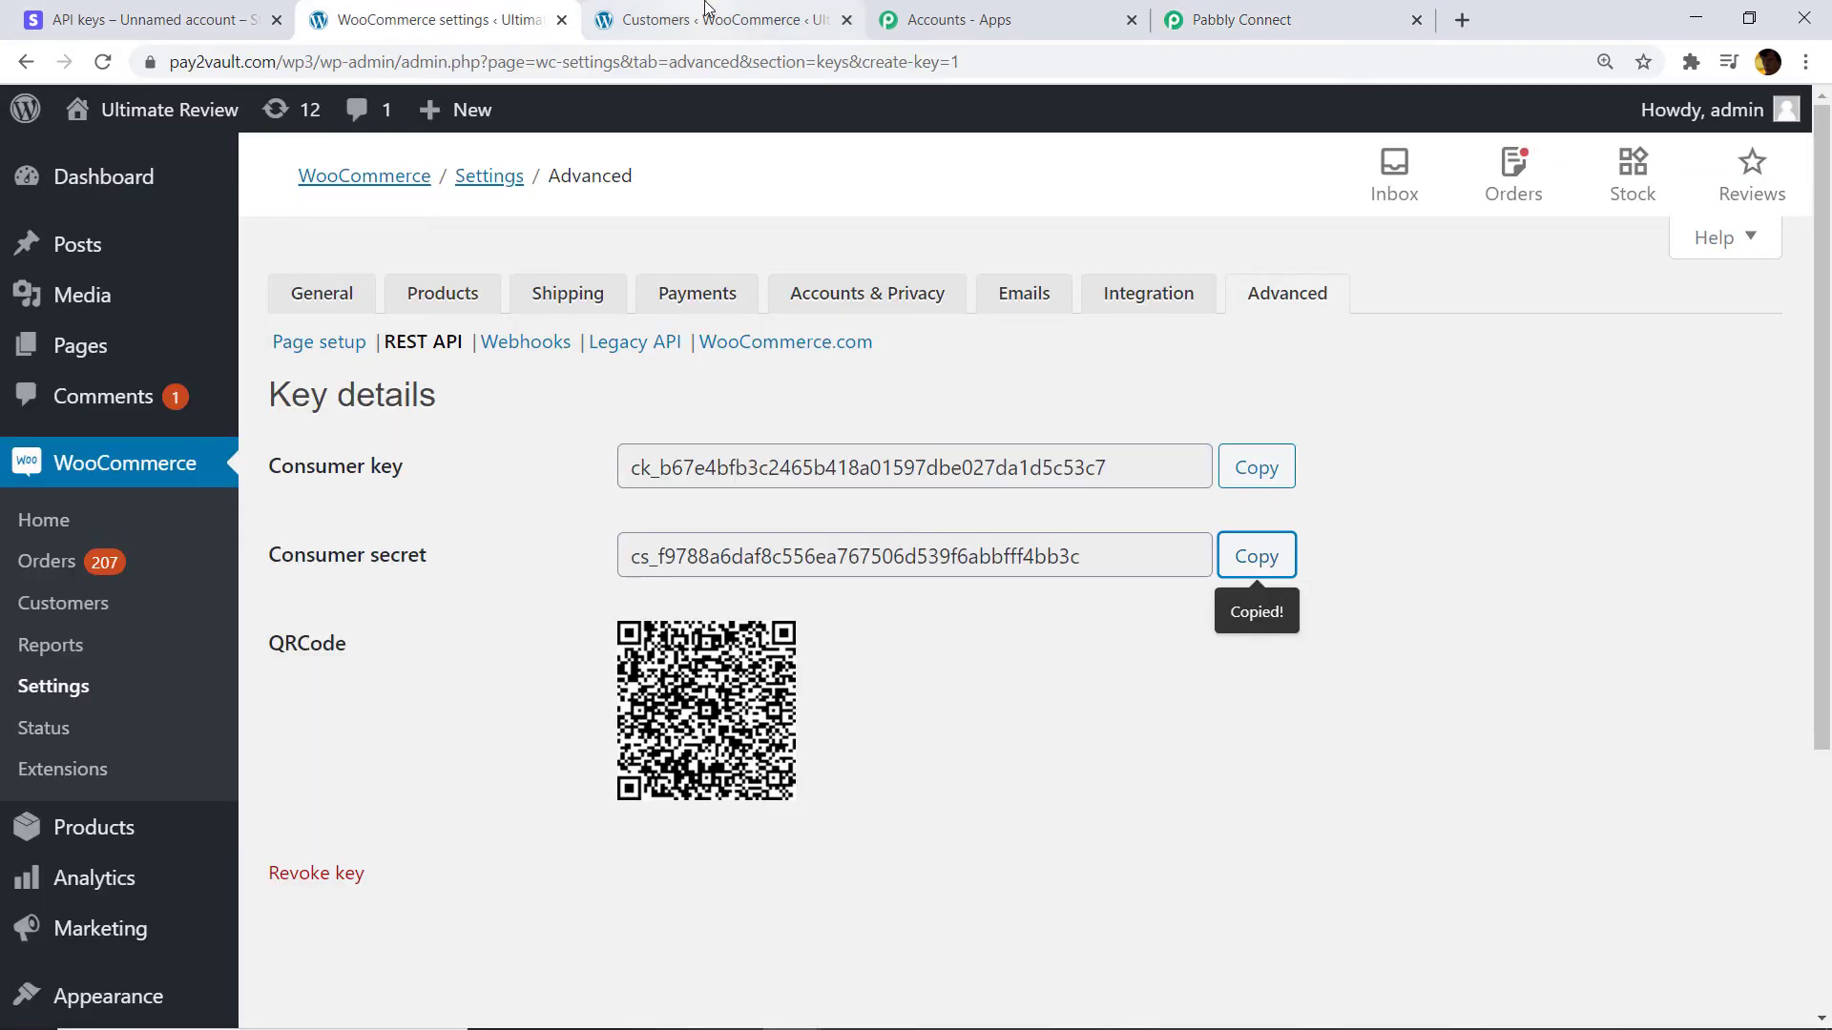
Open WooCommerce Orders in a new tab and confirm order #1017, Completed for $1,500.00.
click(620, 14)
scroll(71, 329, up, 3)
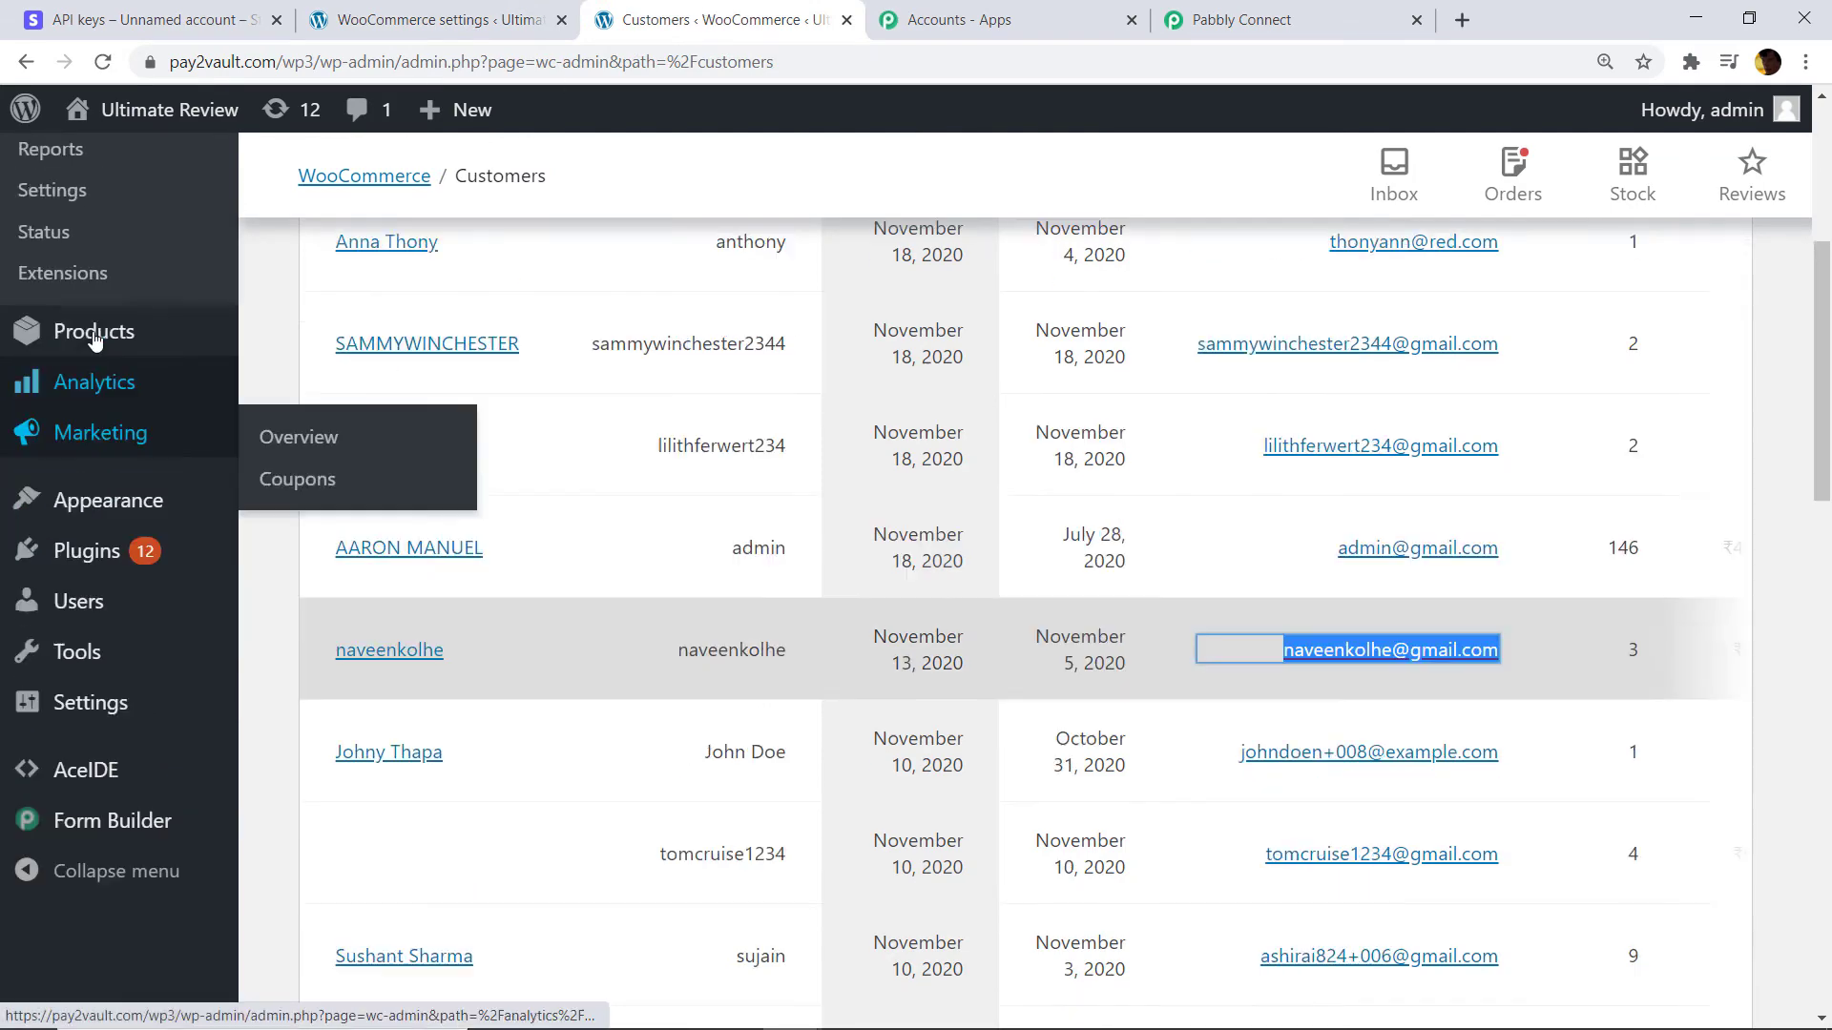
scroll(49, 296, up, 2)
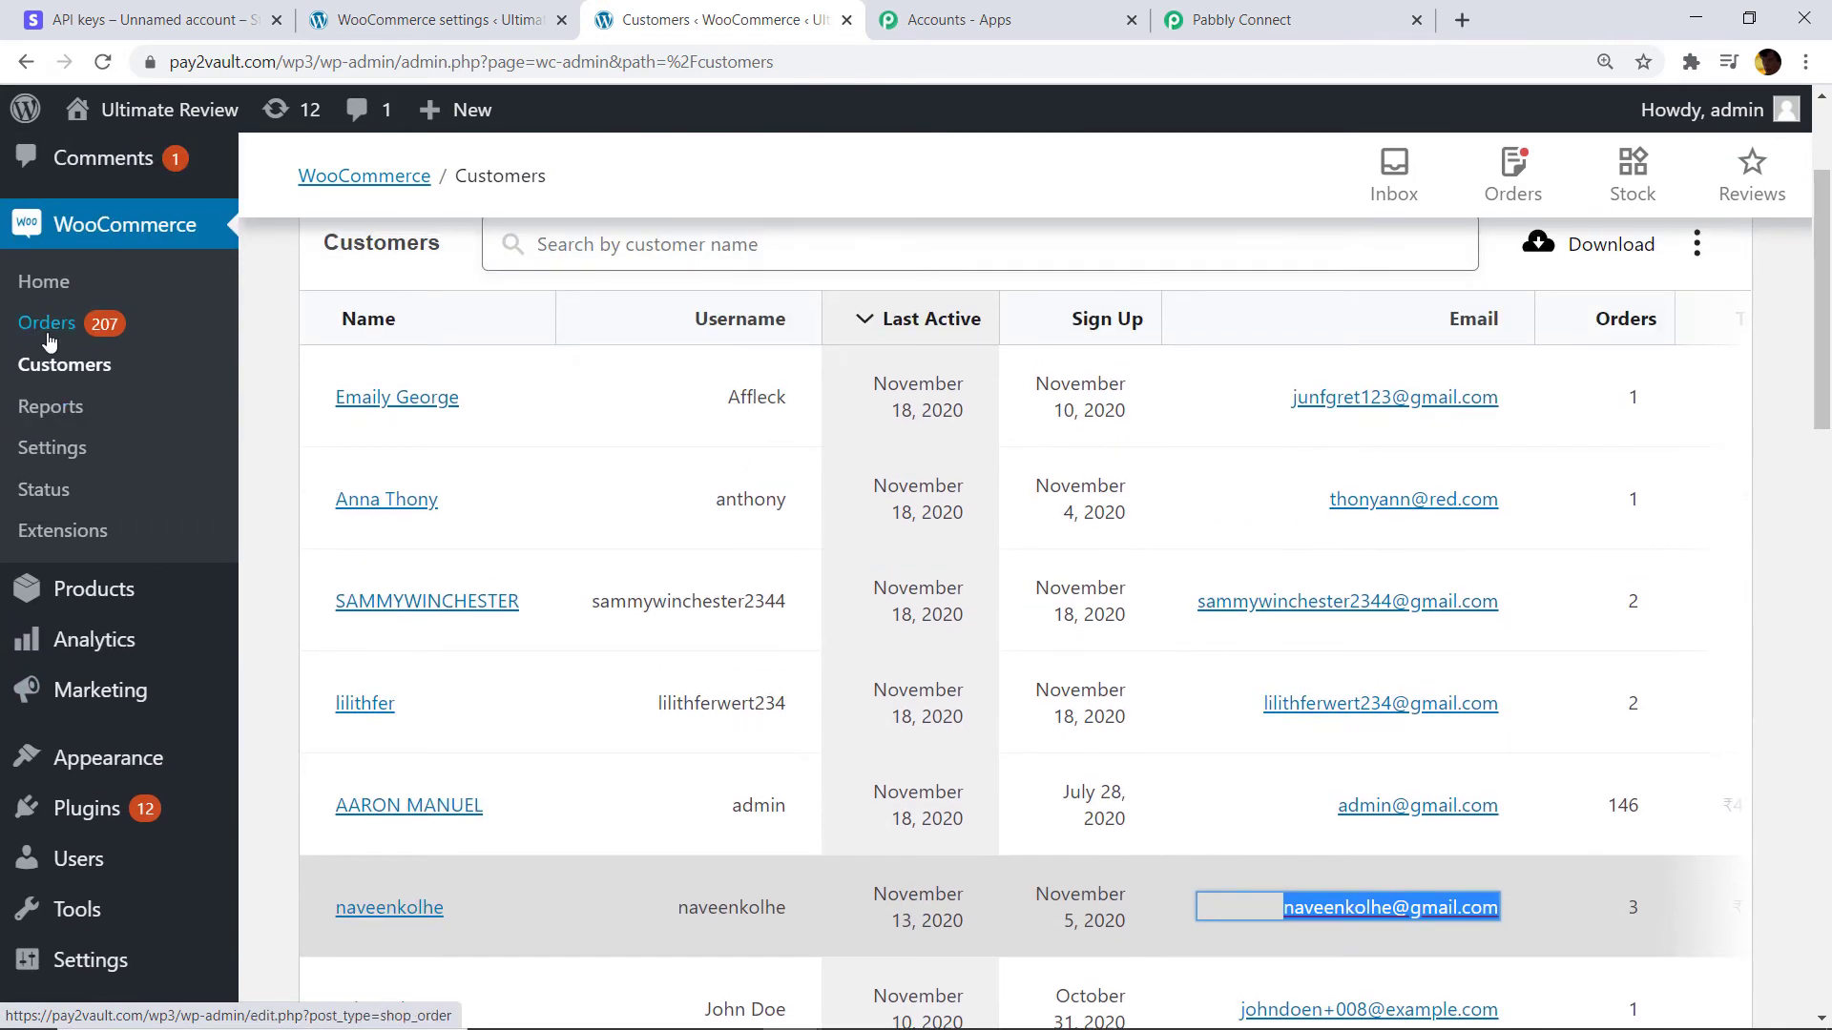
right_click(51, 327)
click(91, 349)
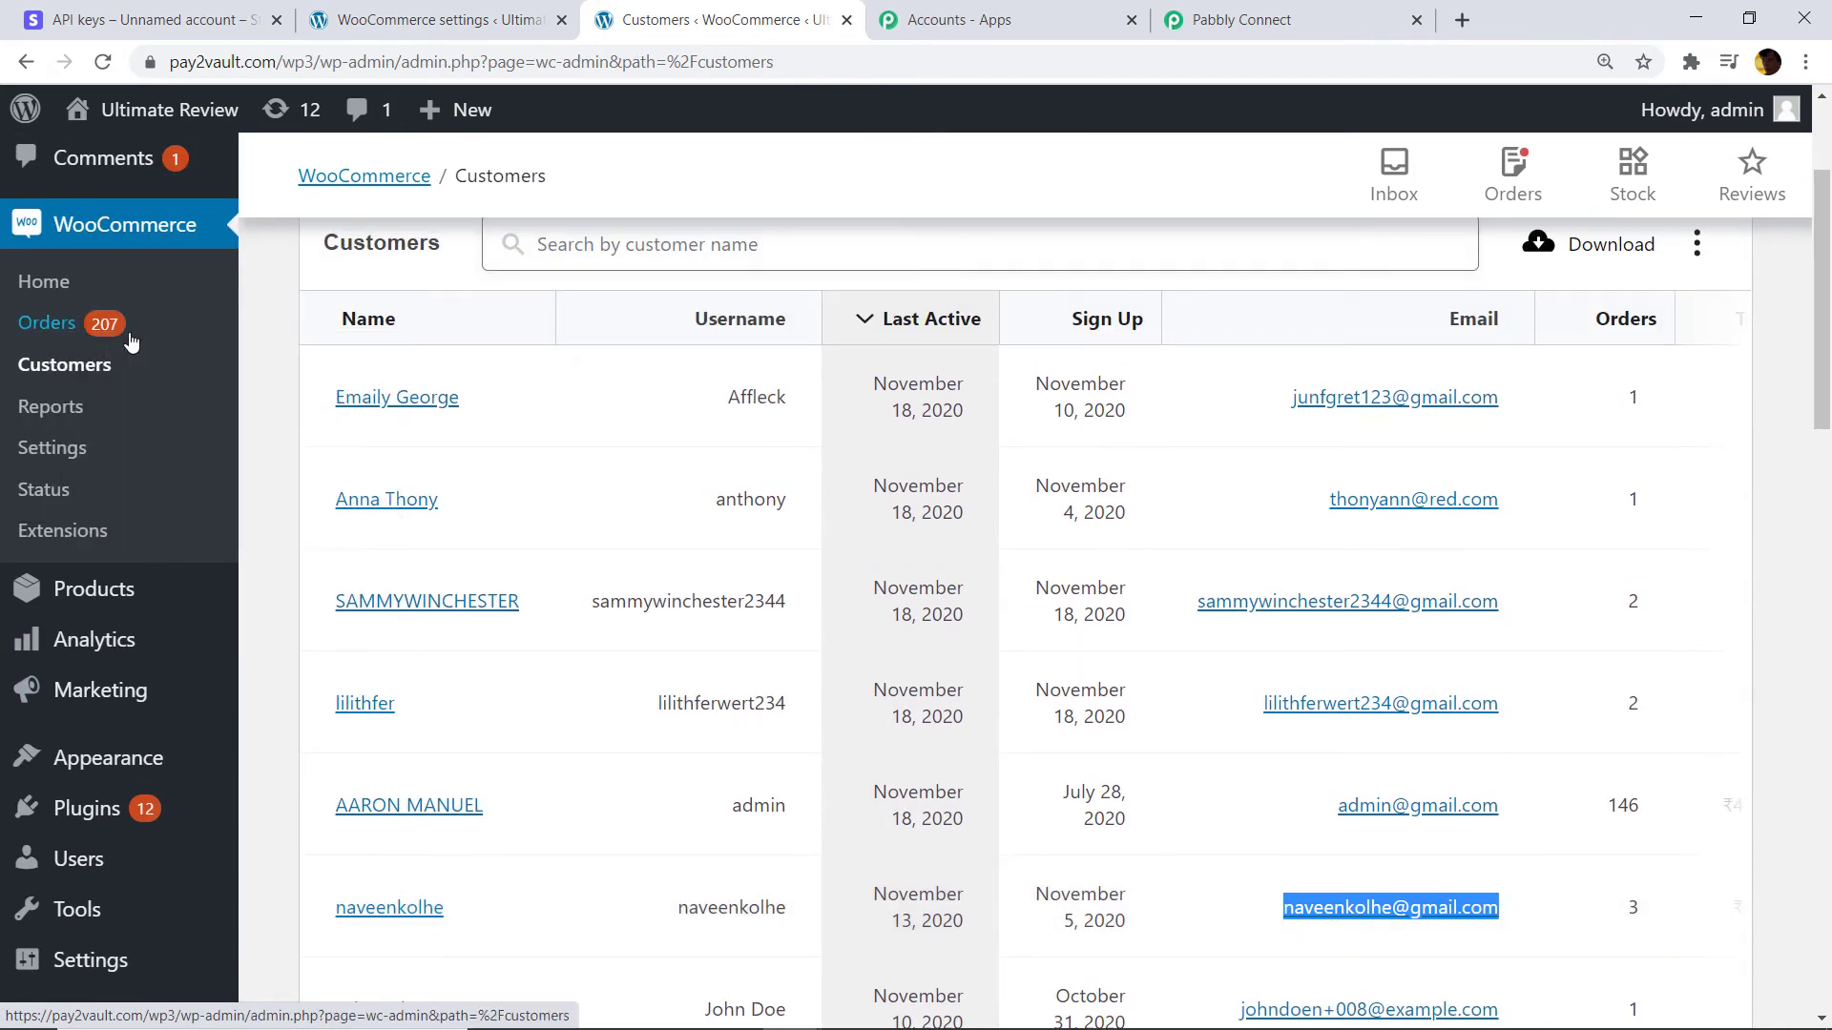
click(918, 9)
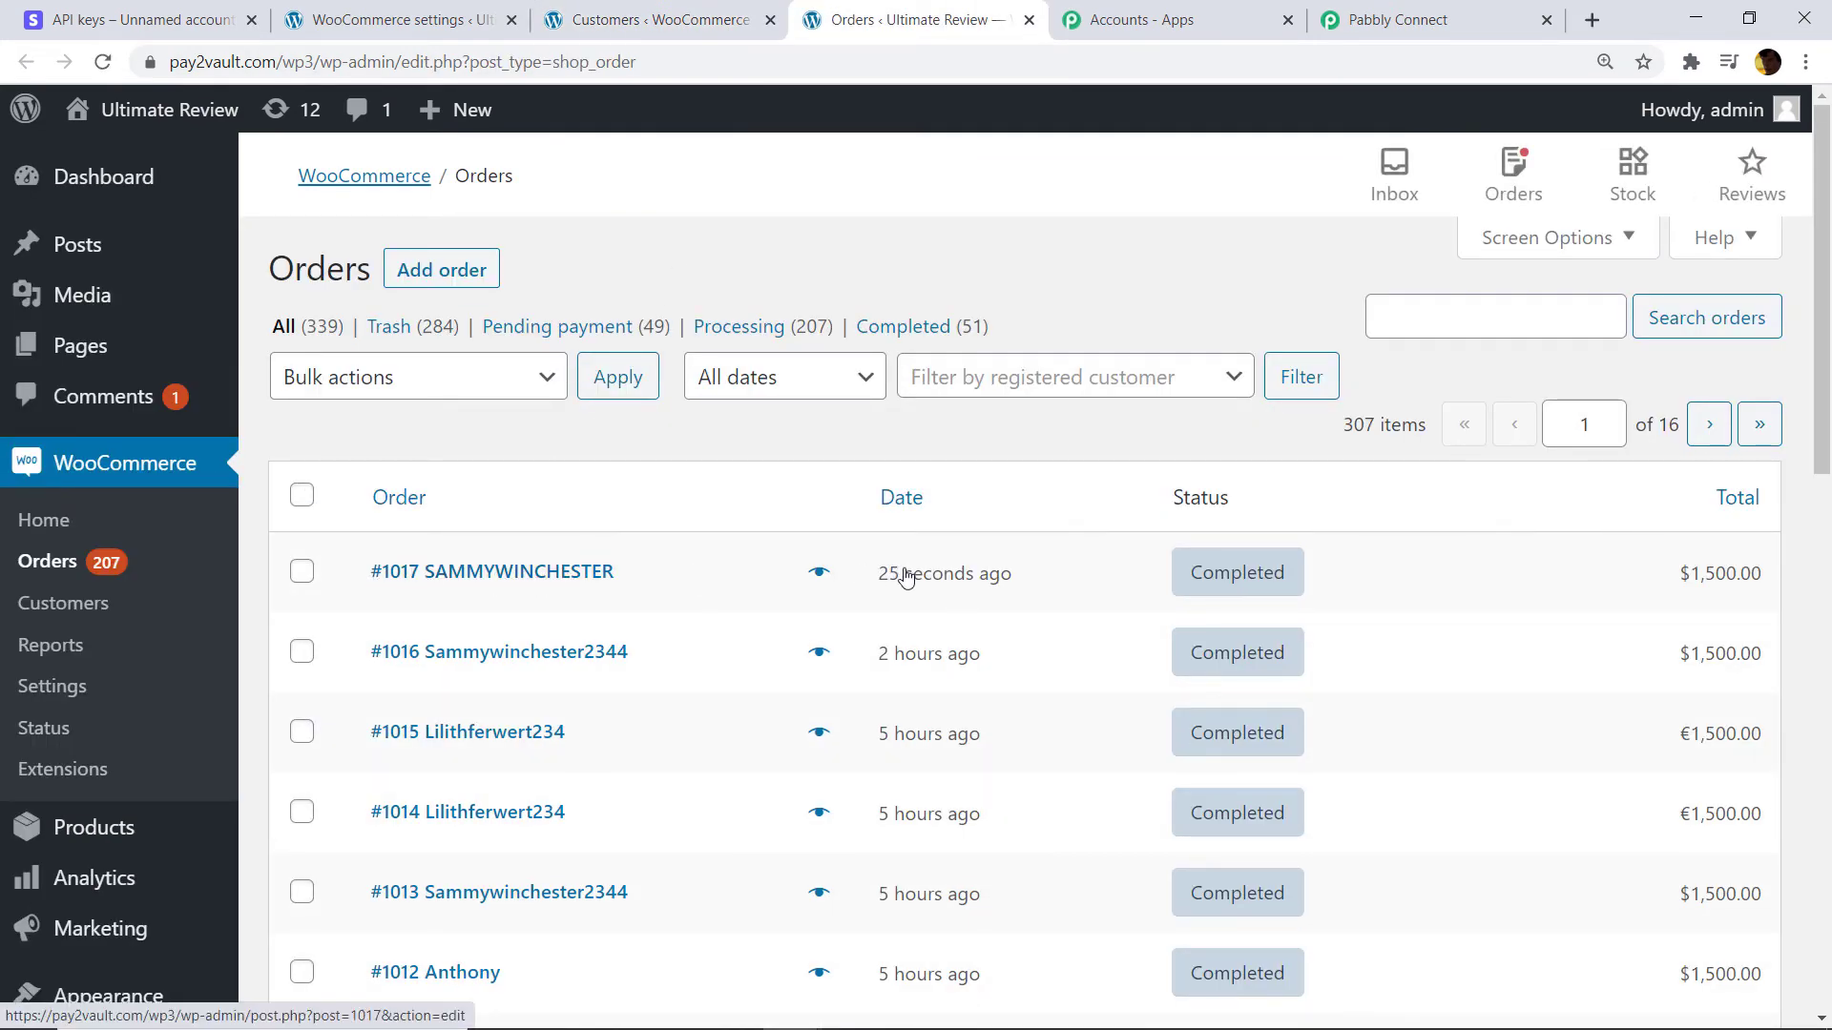
click(1147, 14)
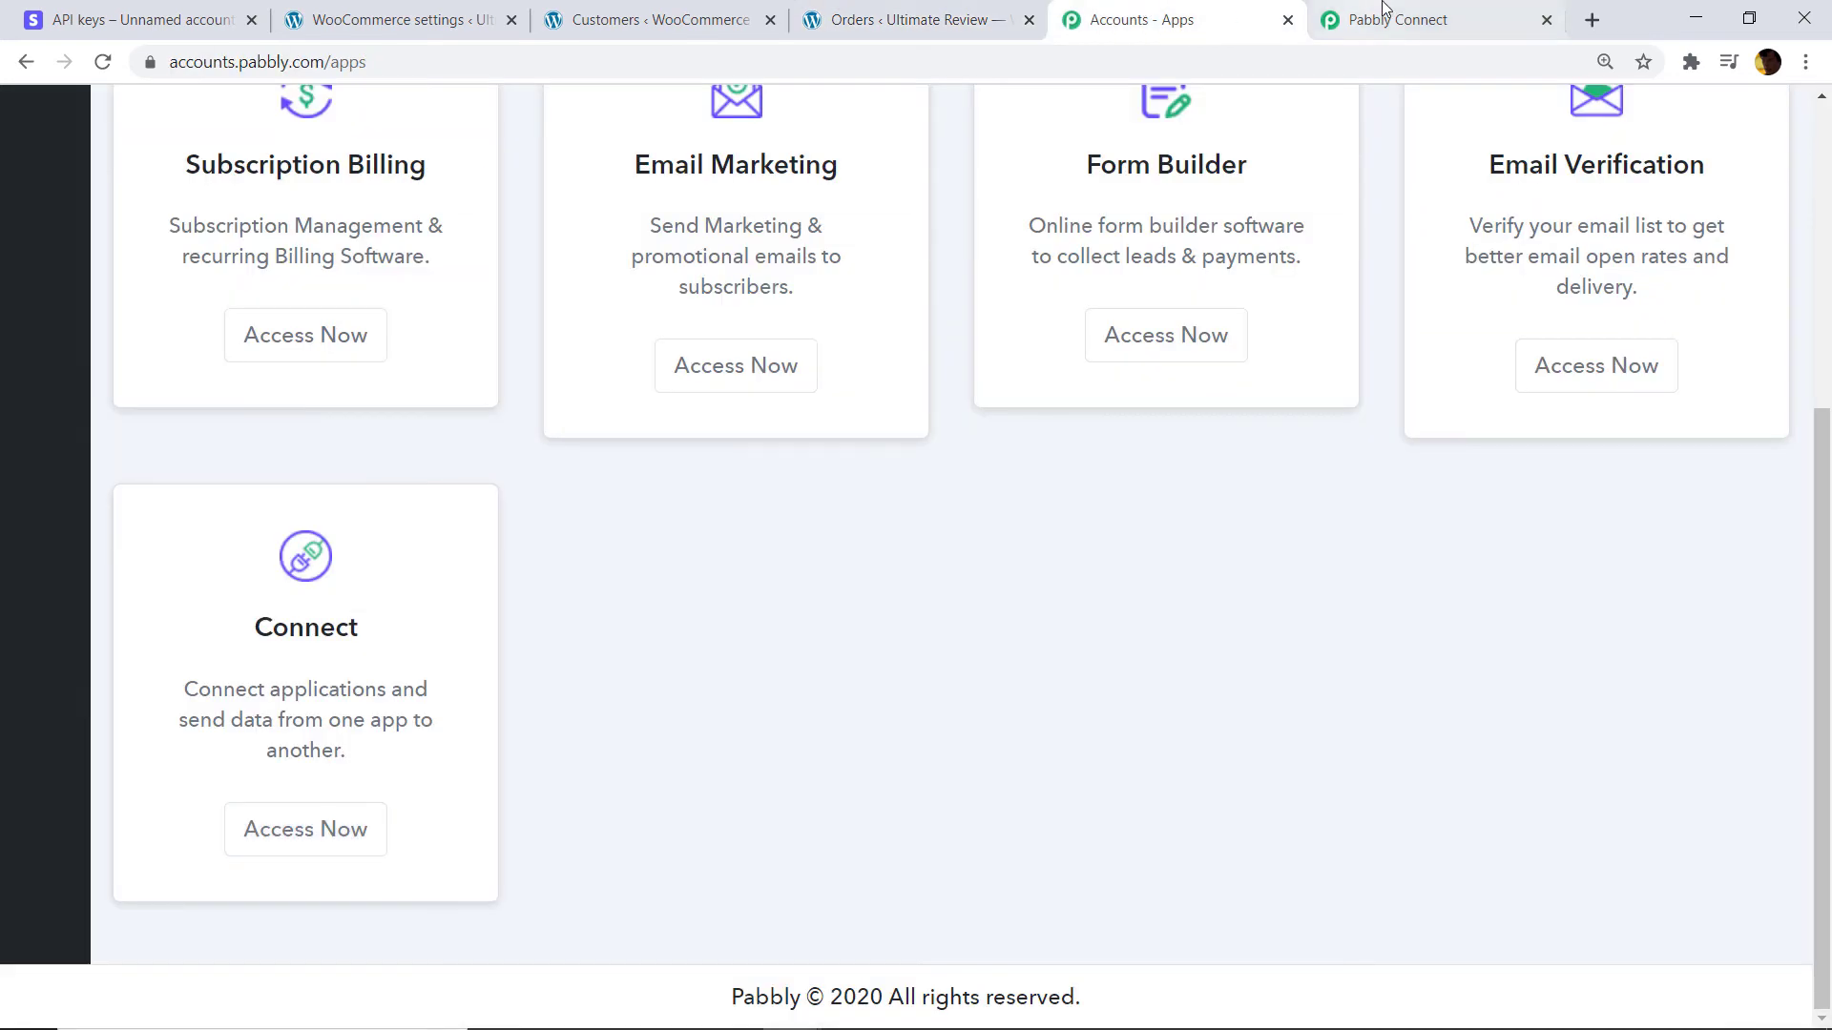
Return to the workflow and close the 'IF THE CUSTOMER ALREADY EXIST' route with Done.
click(1386, 18)
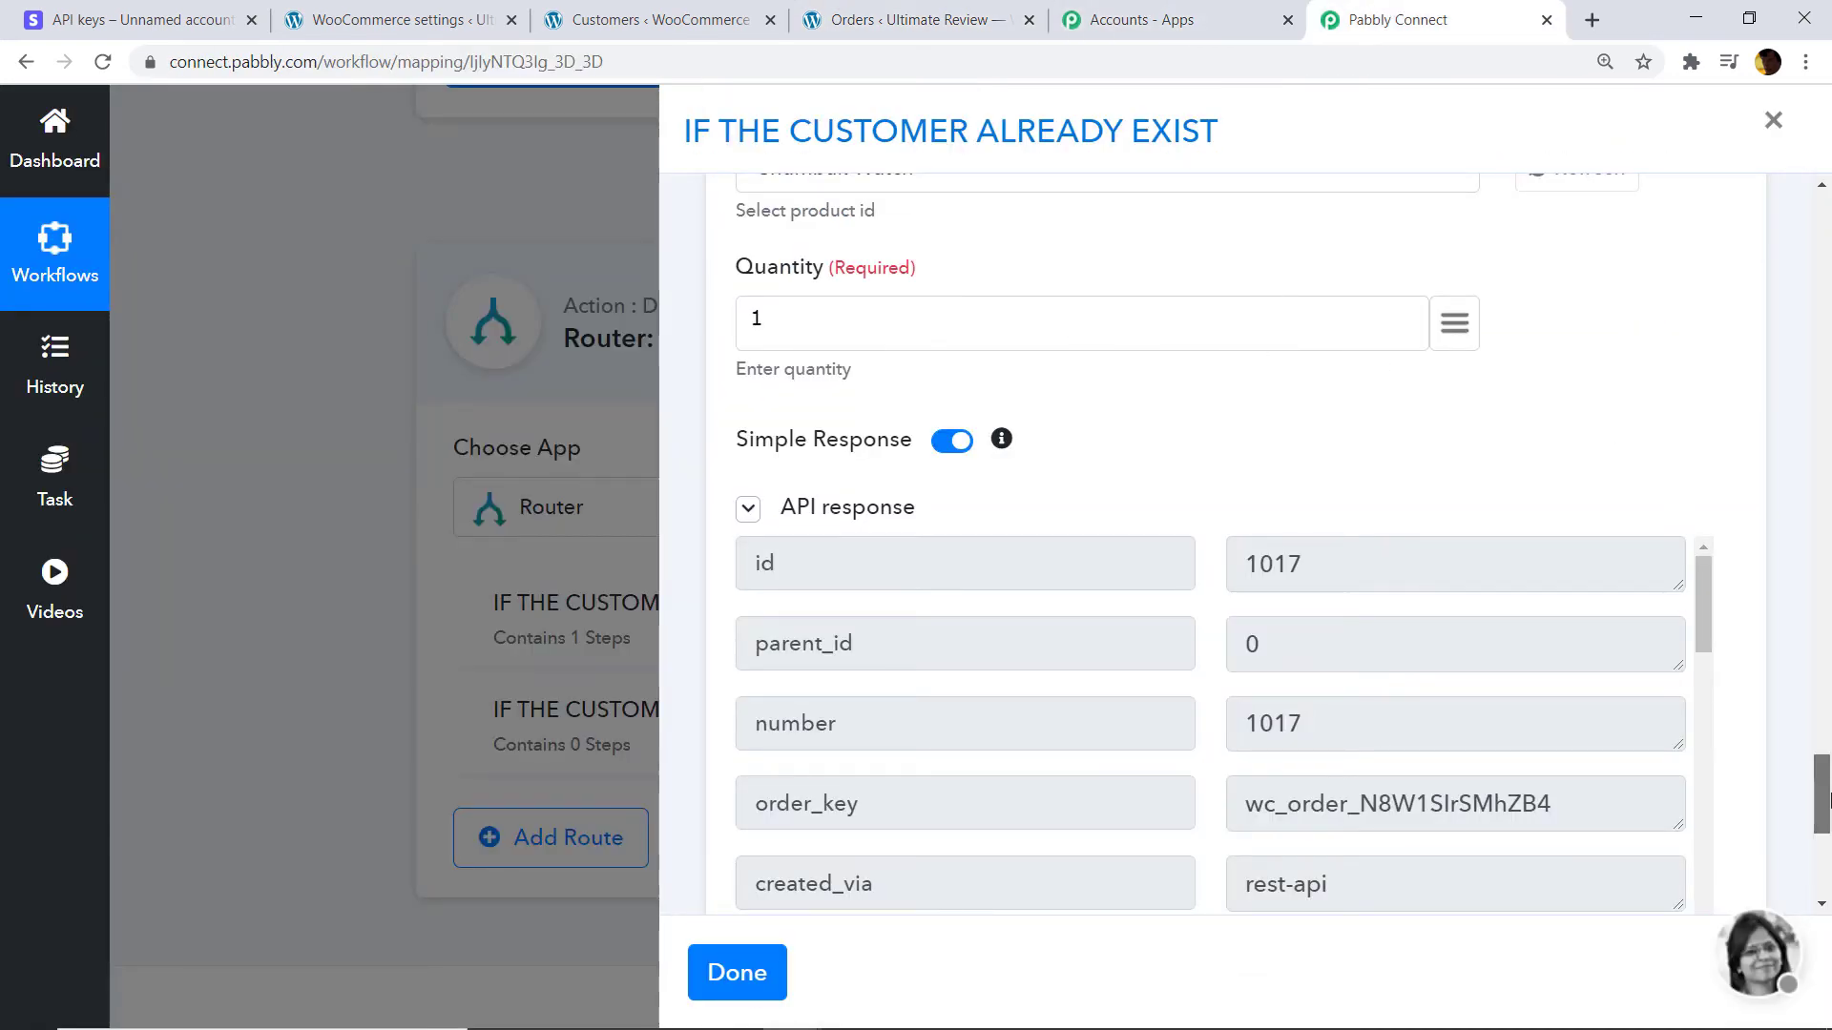
drag(1824, 781, 1827, 830)
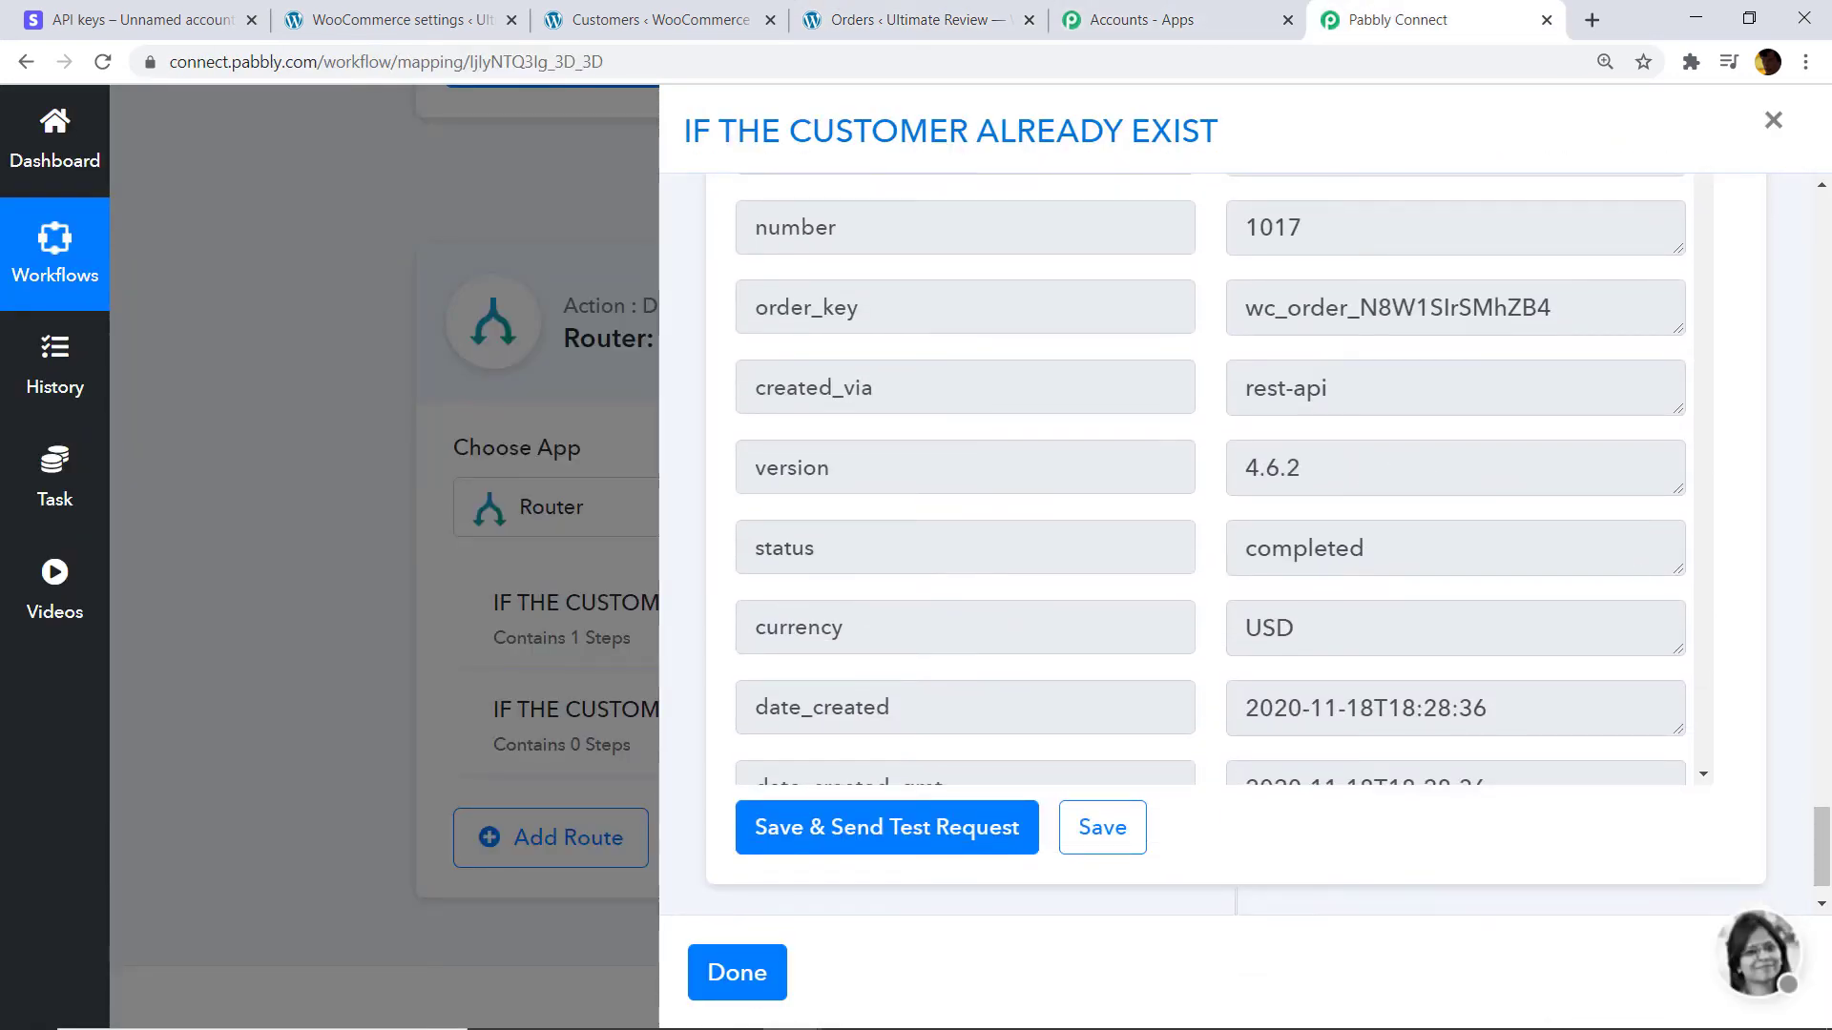
click(1828, 686)
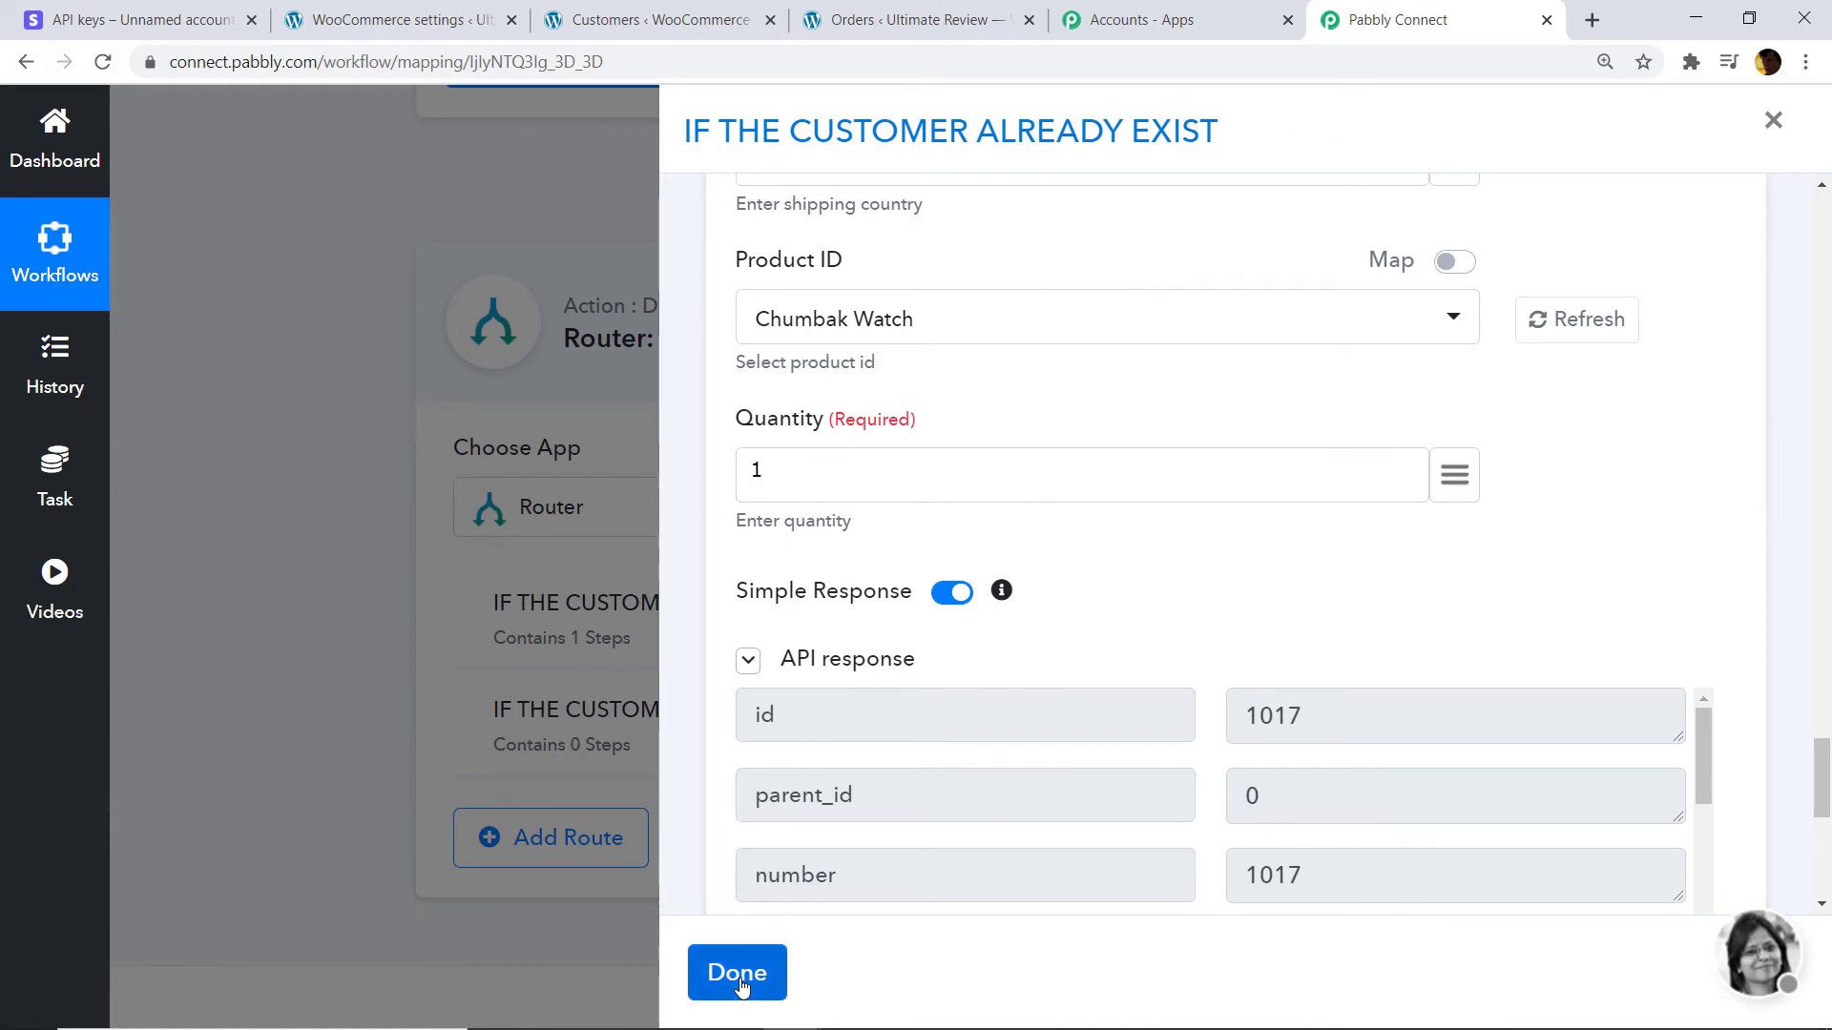
click(716, 954)
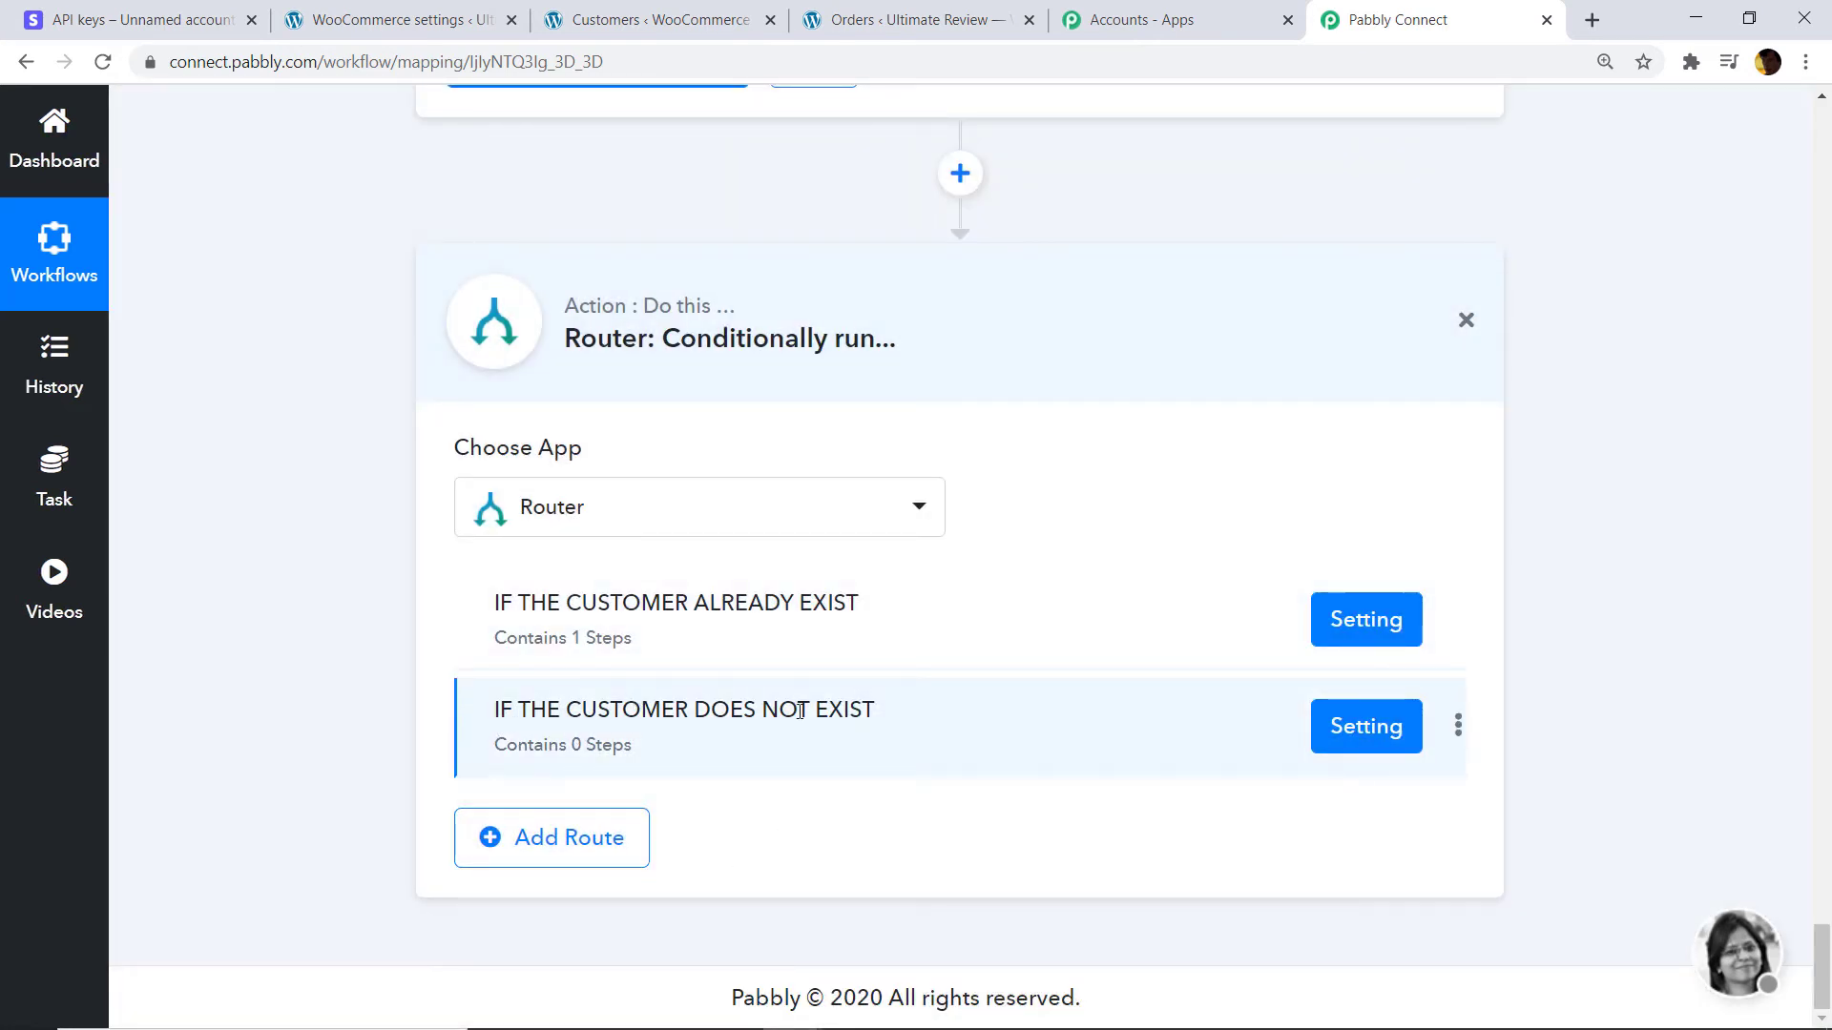
Set the second route's condition to field 6. 0 > id with operator Does Not Exist.
click(1395, 730)
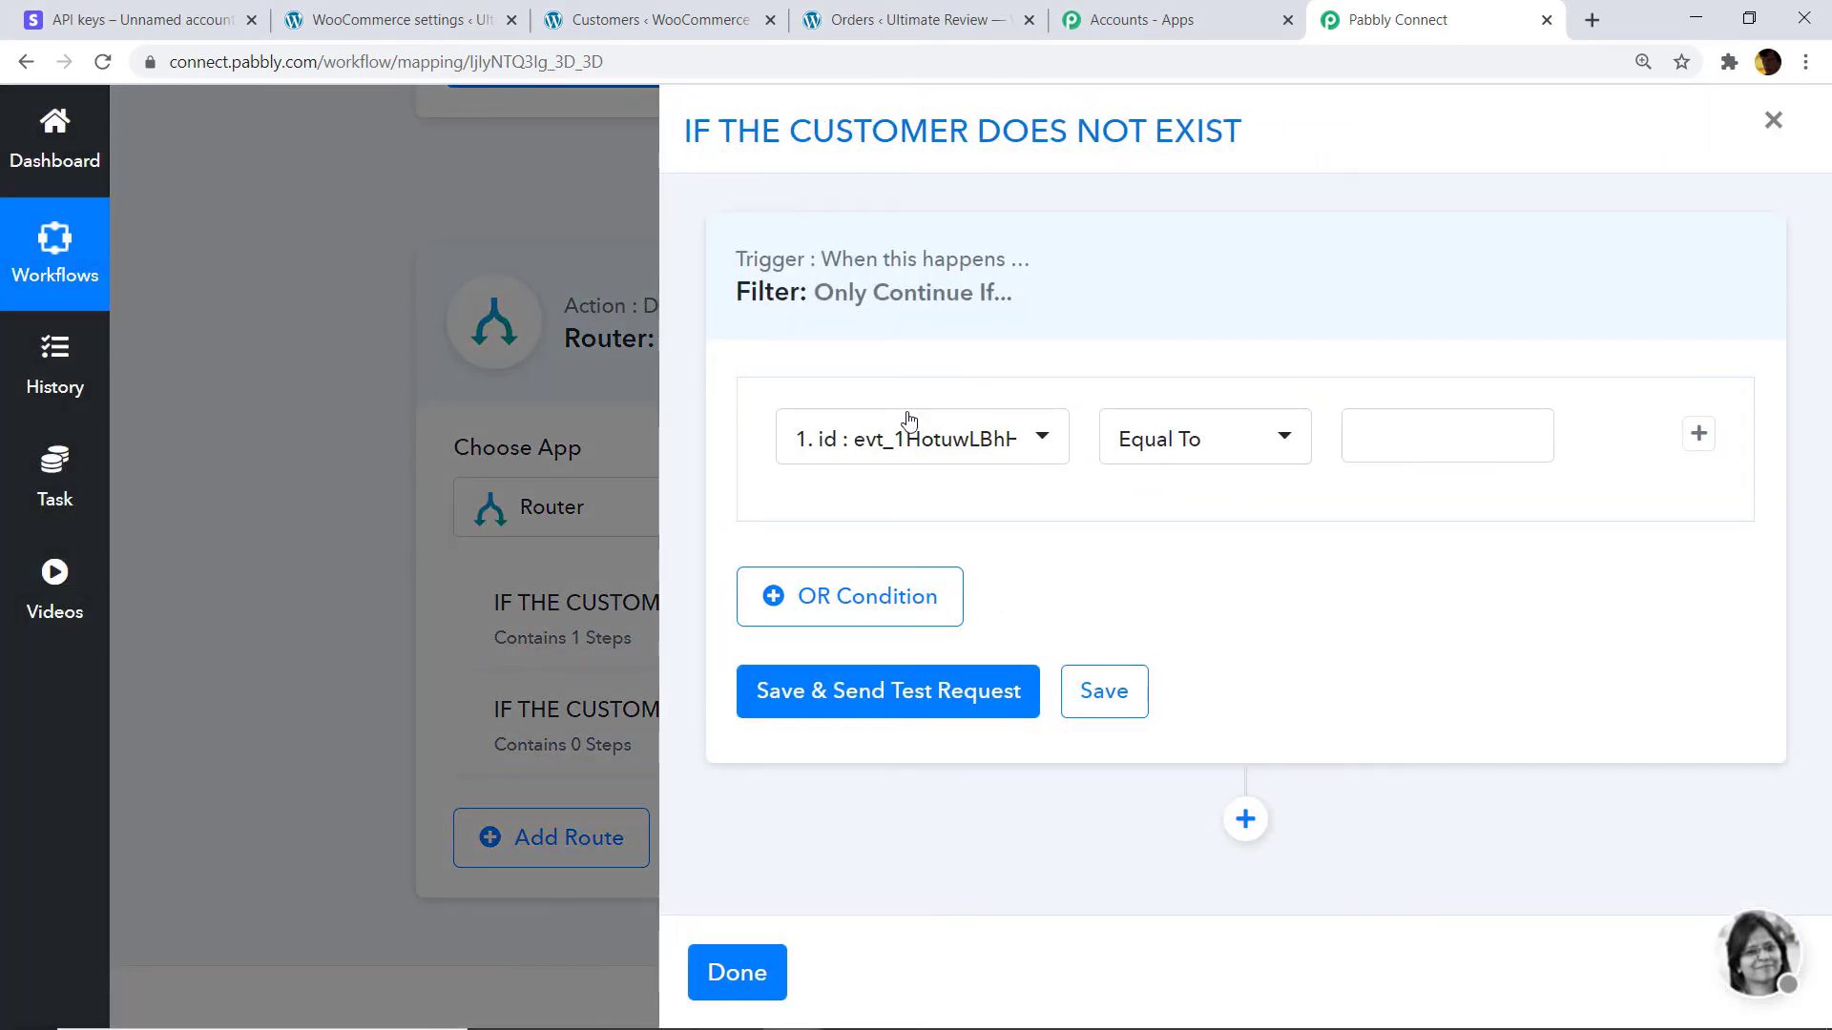
click(911, 428)
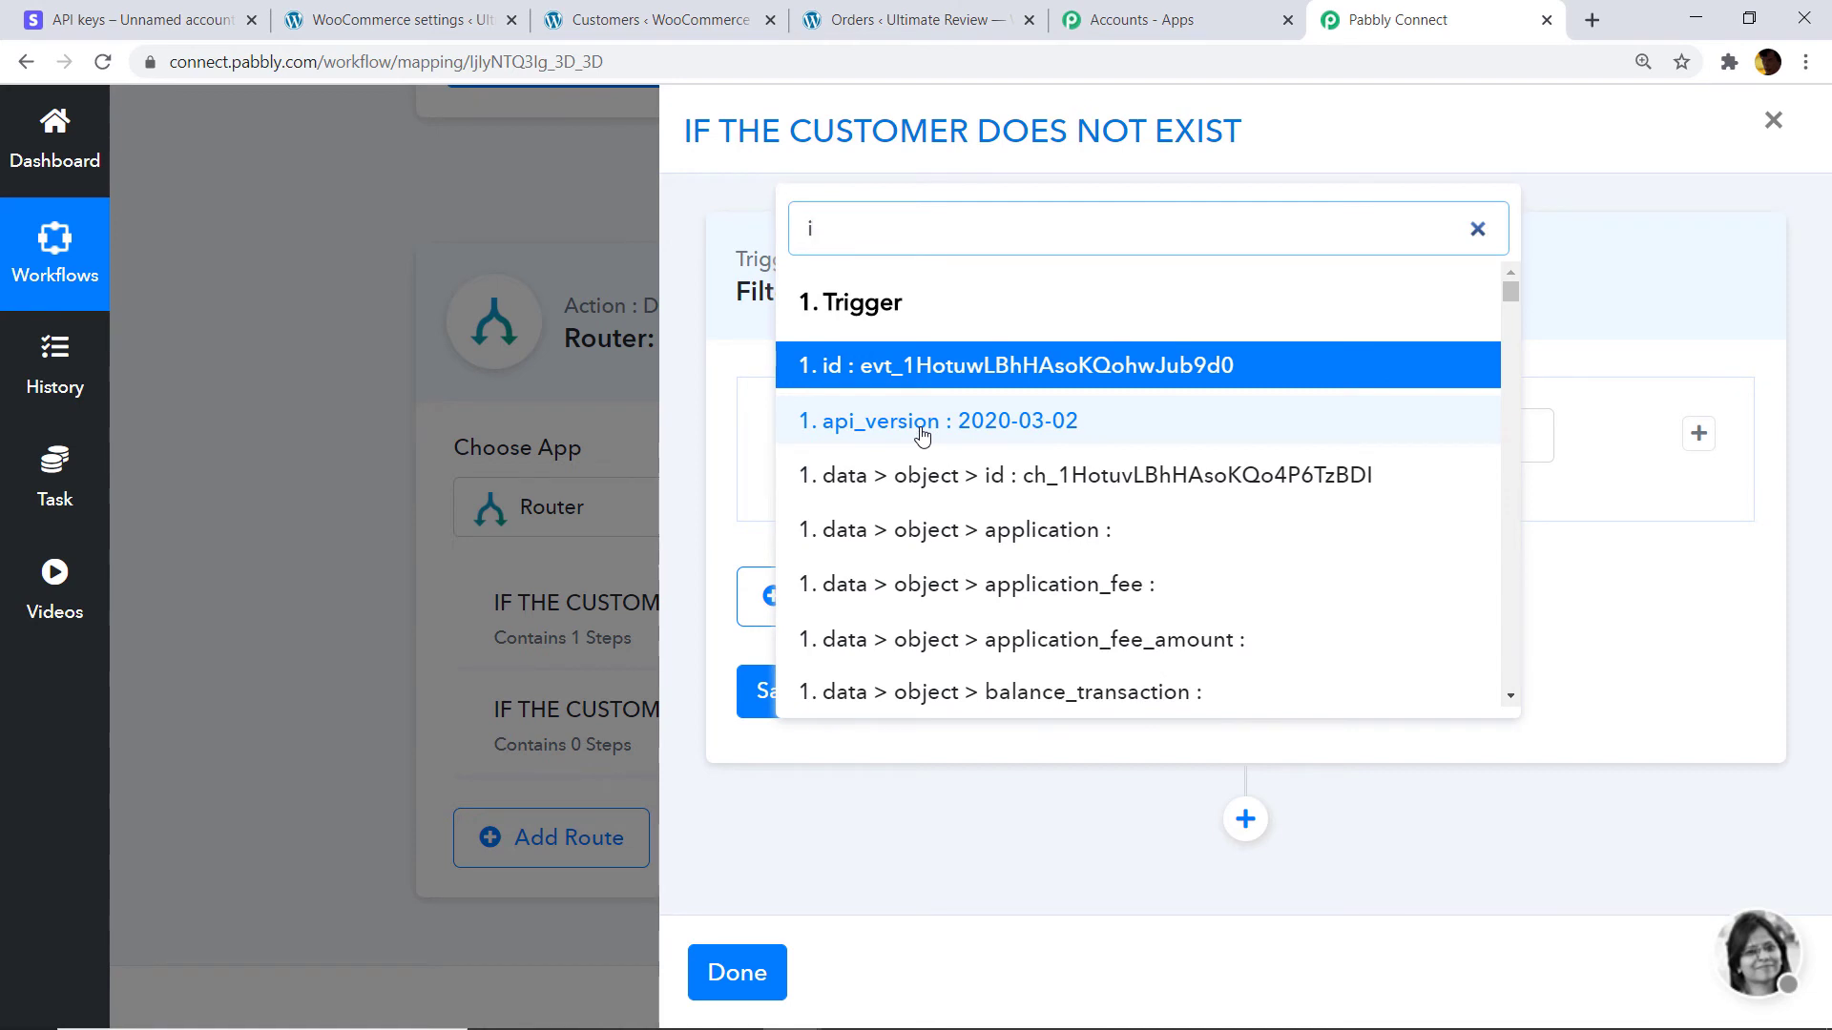
text(d)
scroll(1031, 429, down, 10)
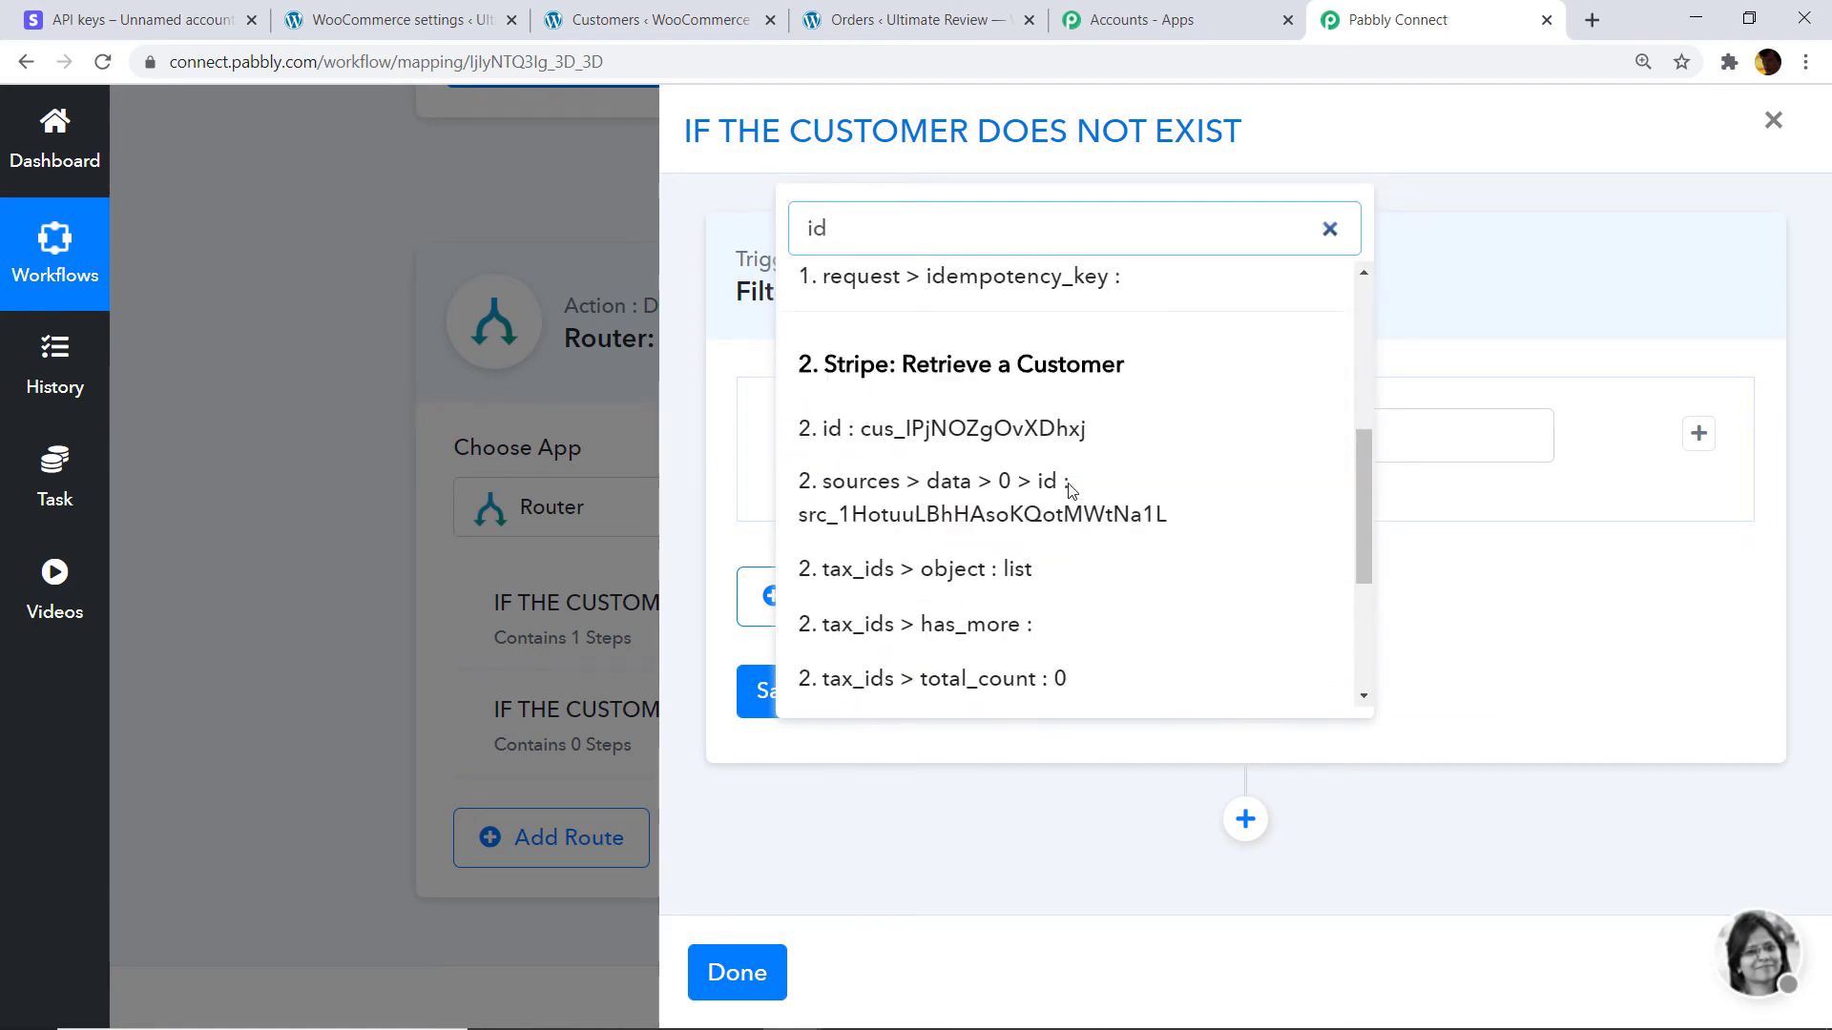
click(879, 630)
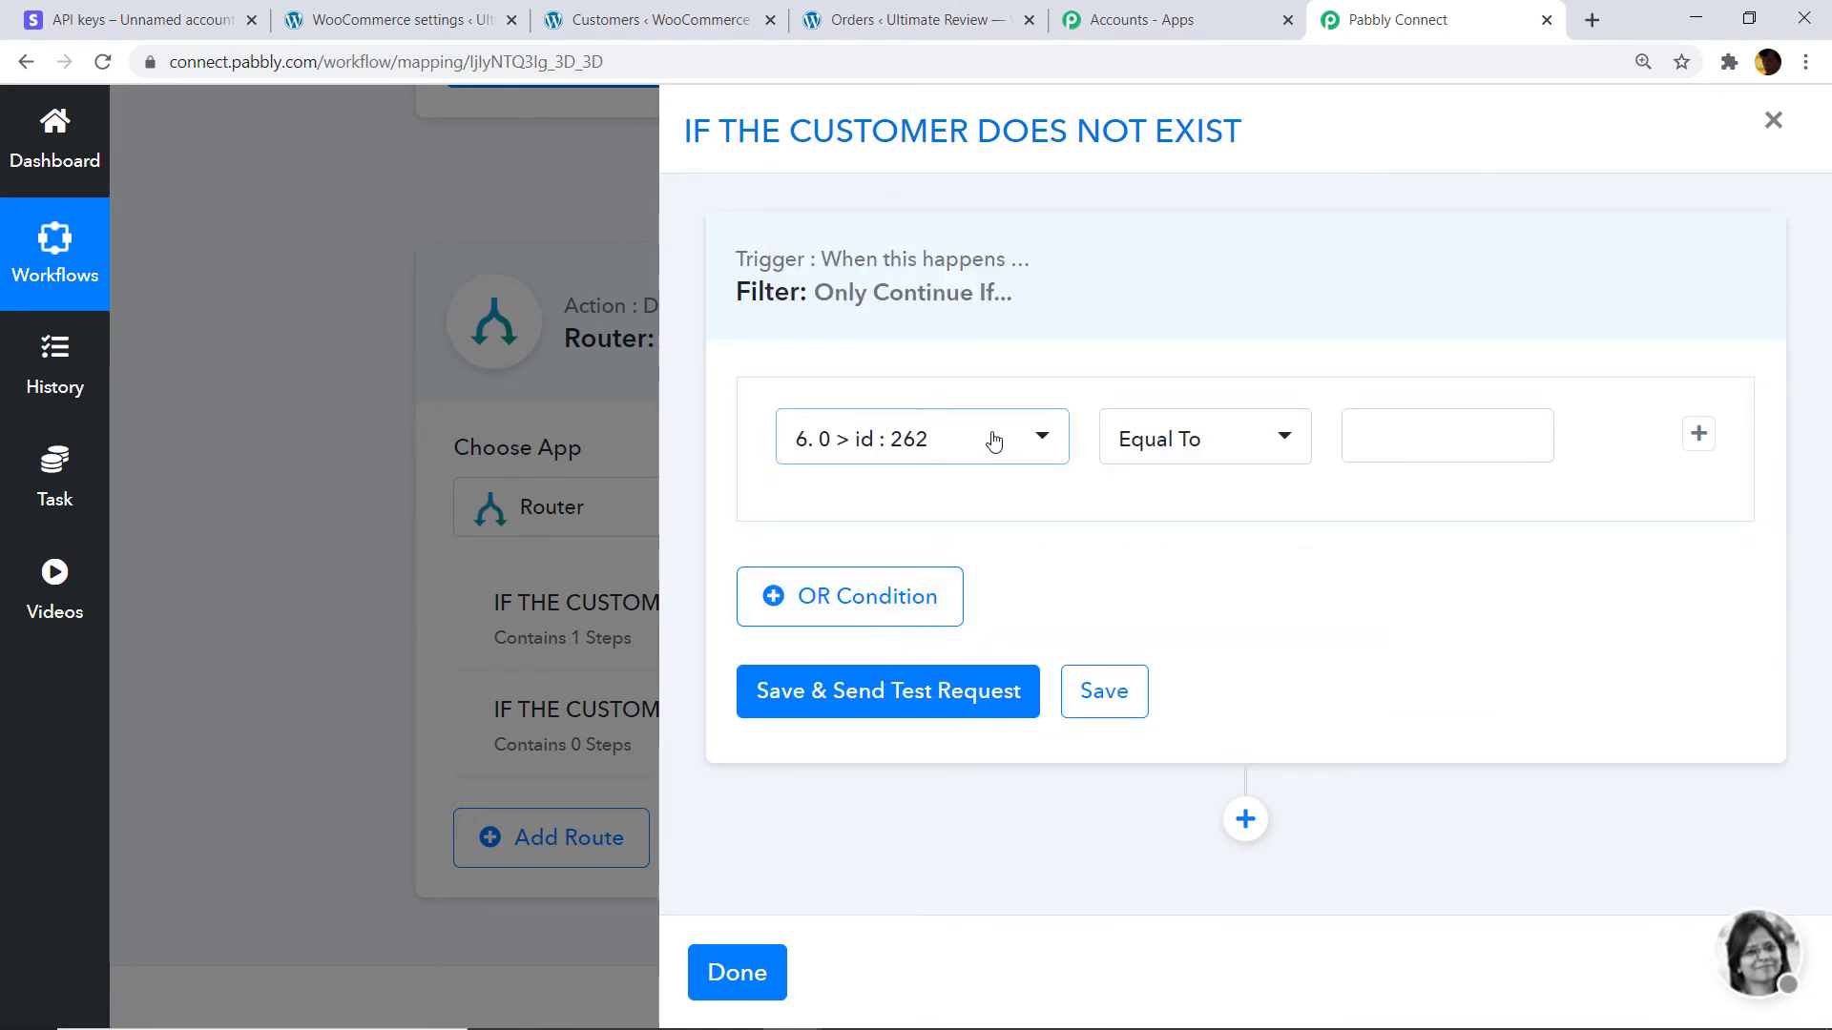
click(1165, 454)
scroll(1165, 505, down, 2)
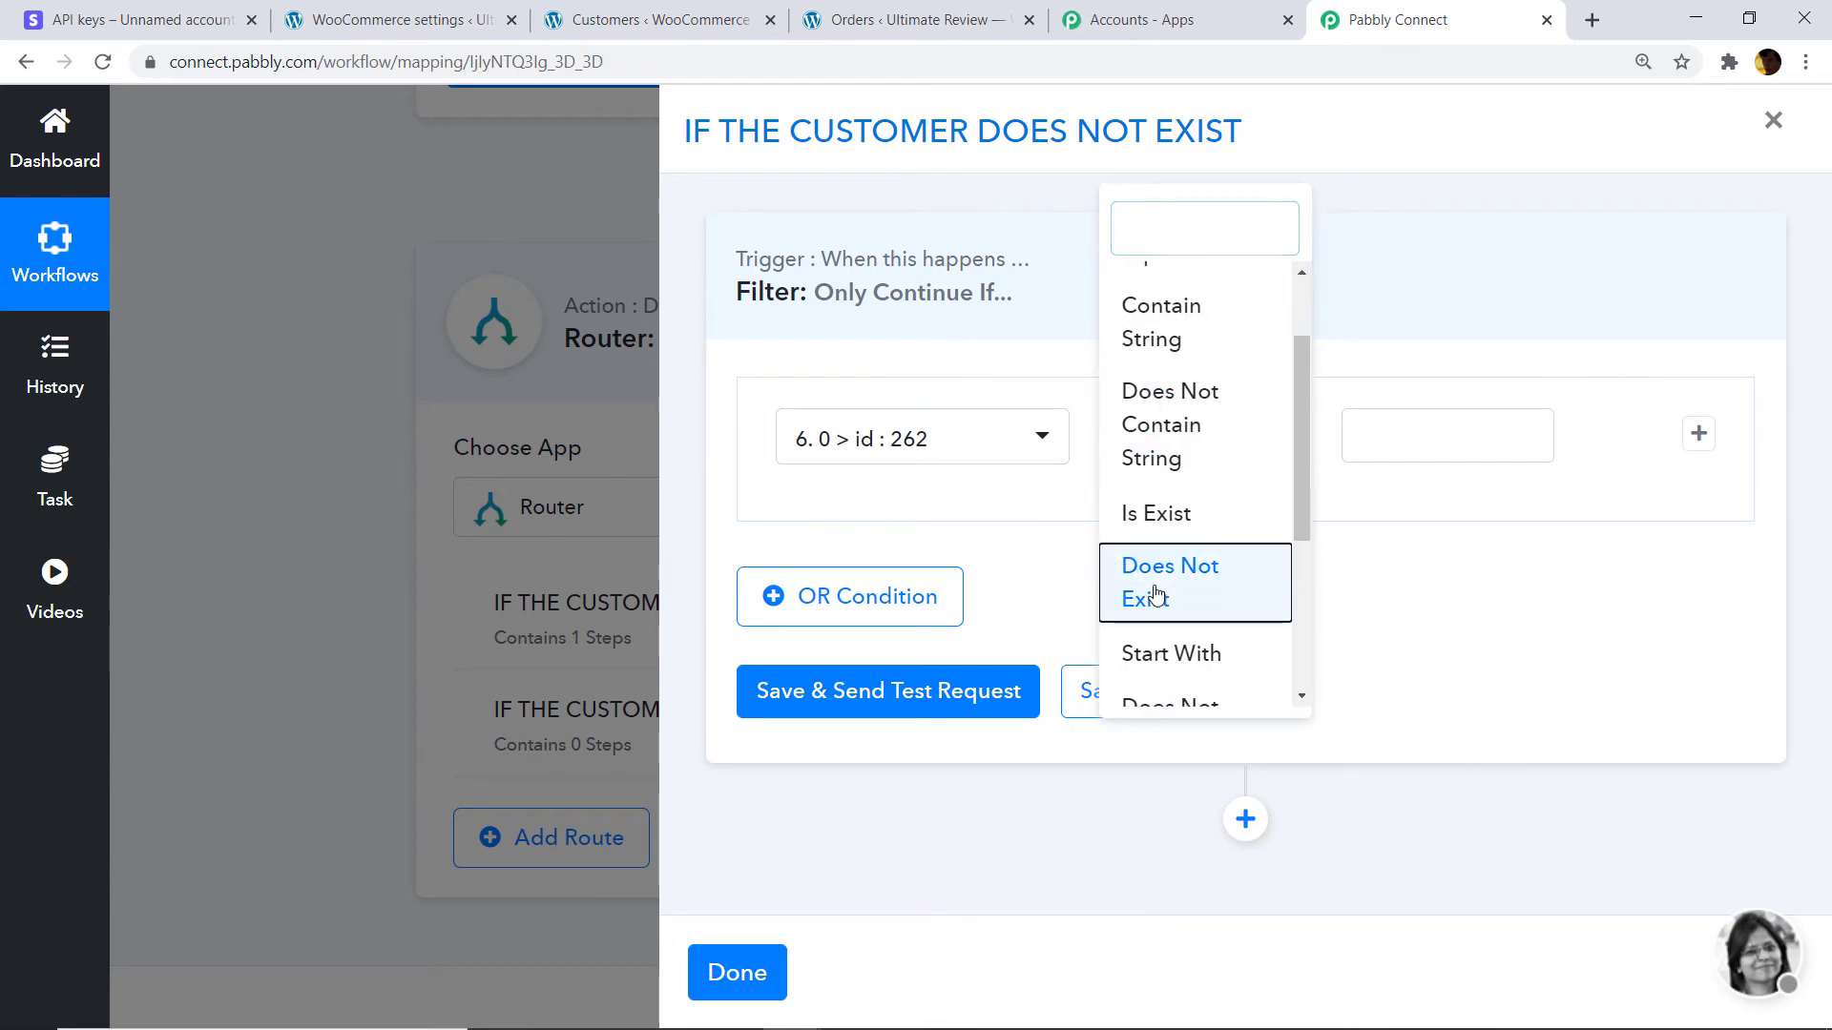
click(1157, 591)
click(860, 697)
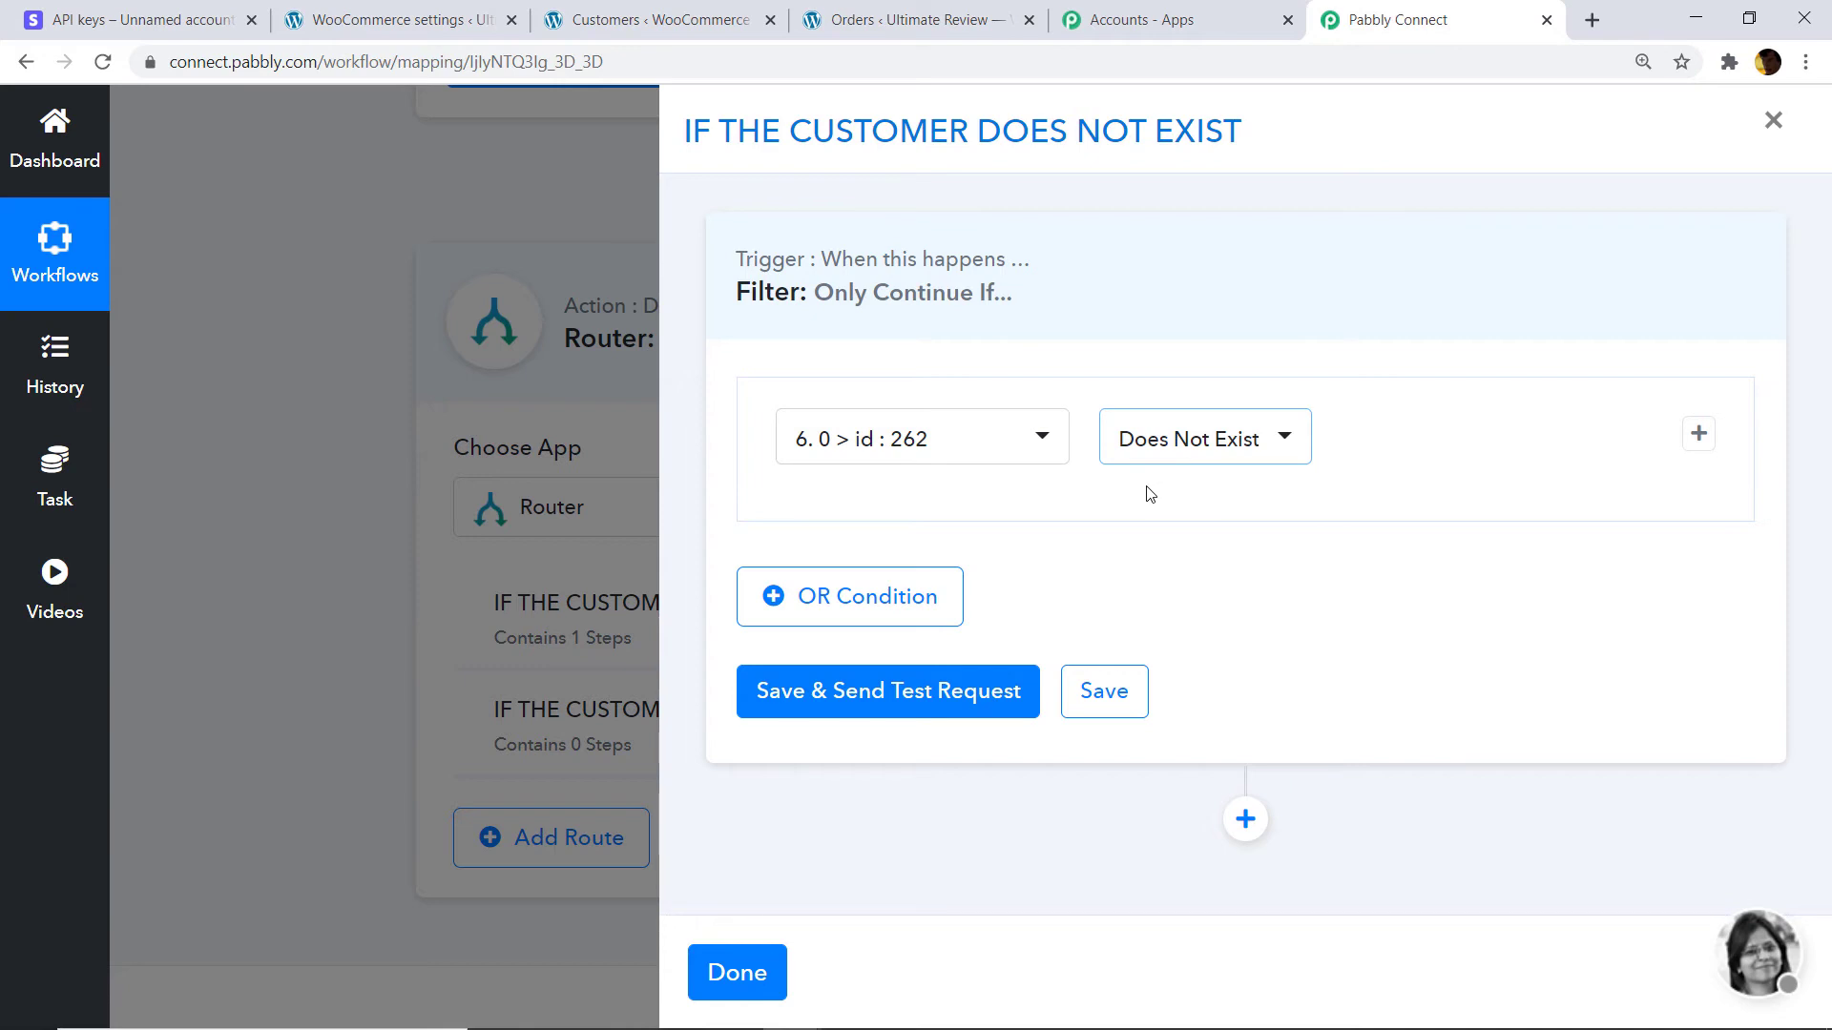
Save and test the route filter, which returns Condition is false, then close it.
click(907, 702)
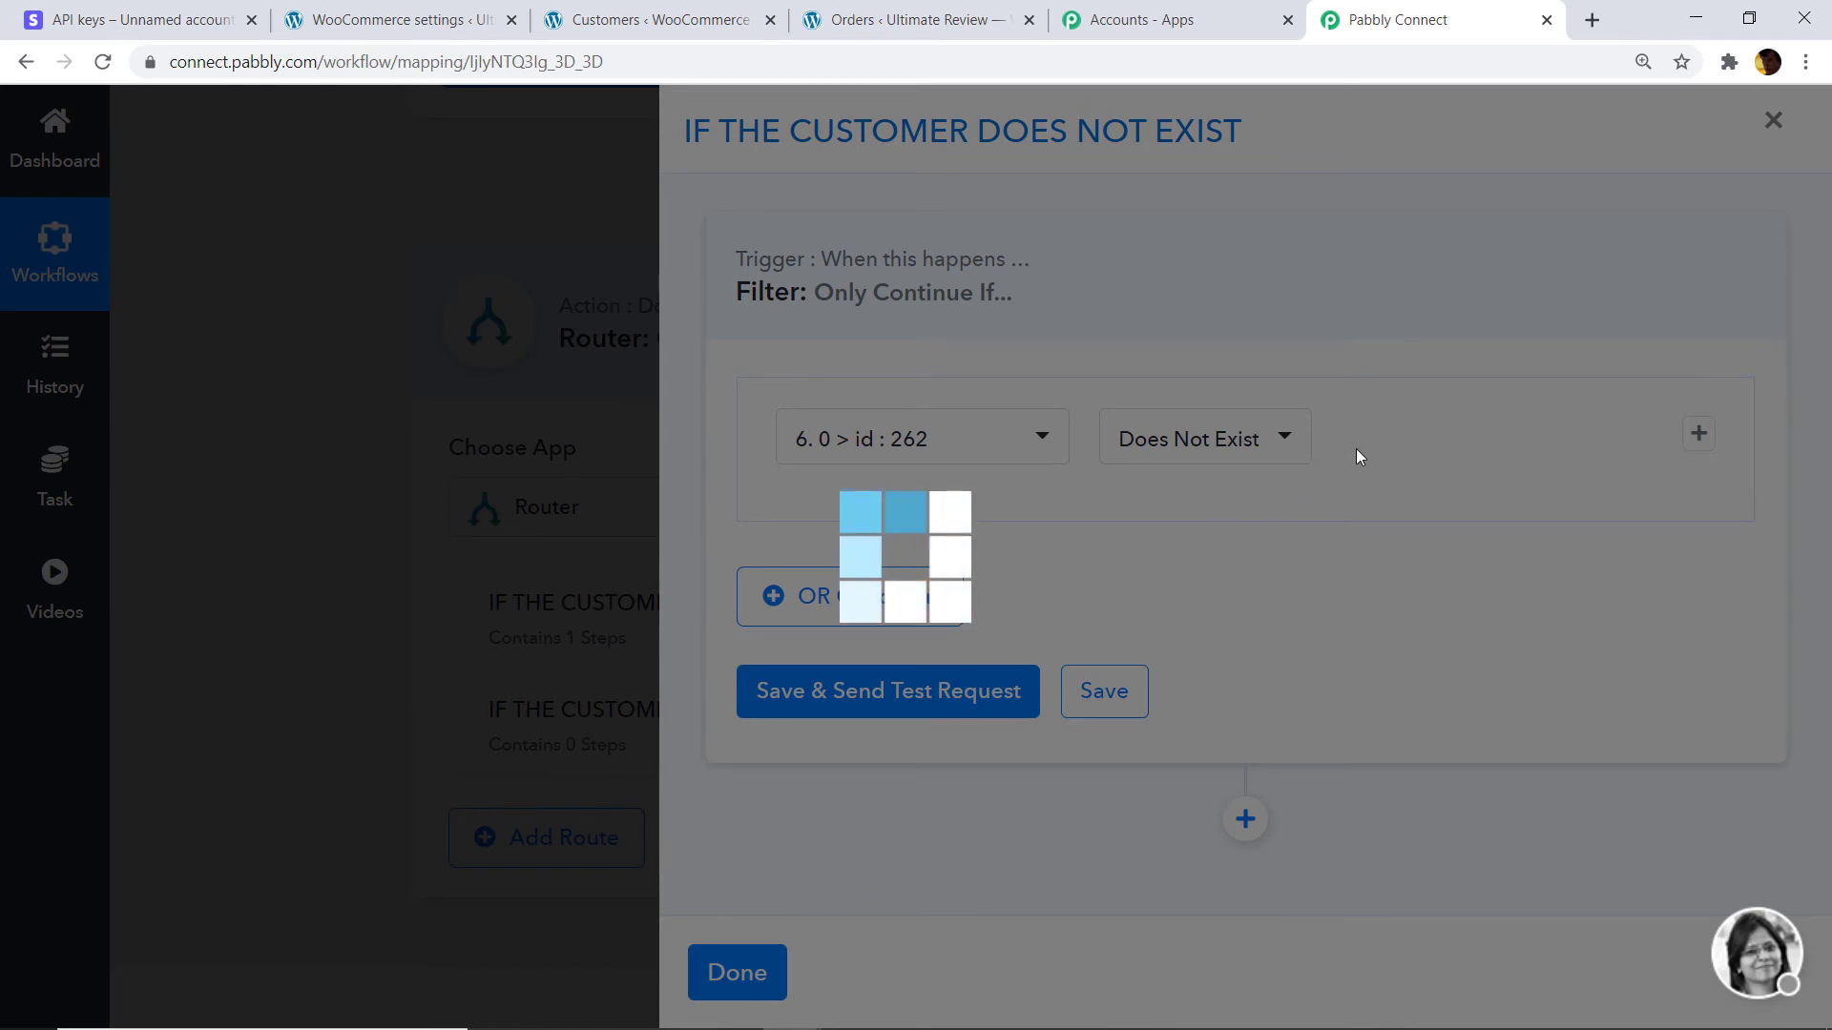
scroll(1336, 486, down, 2)
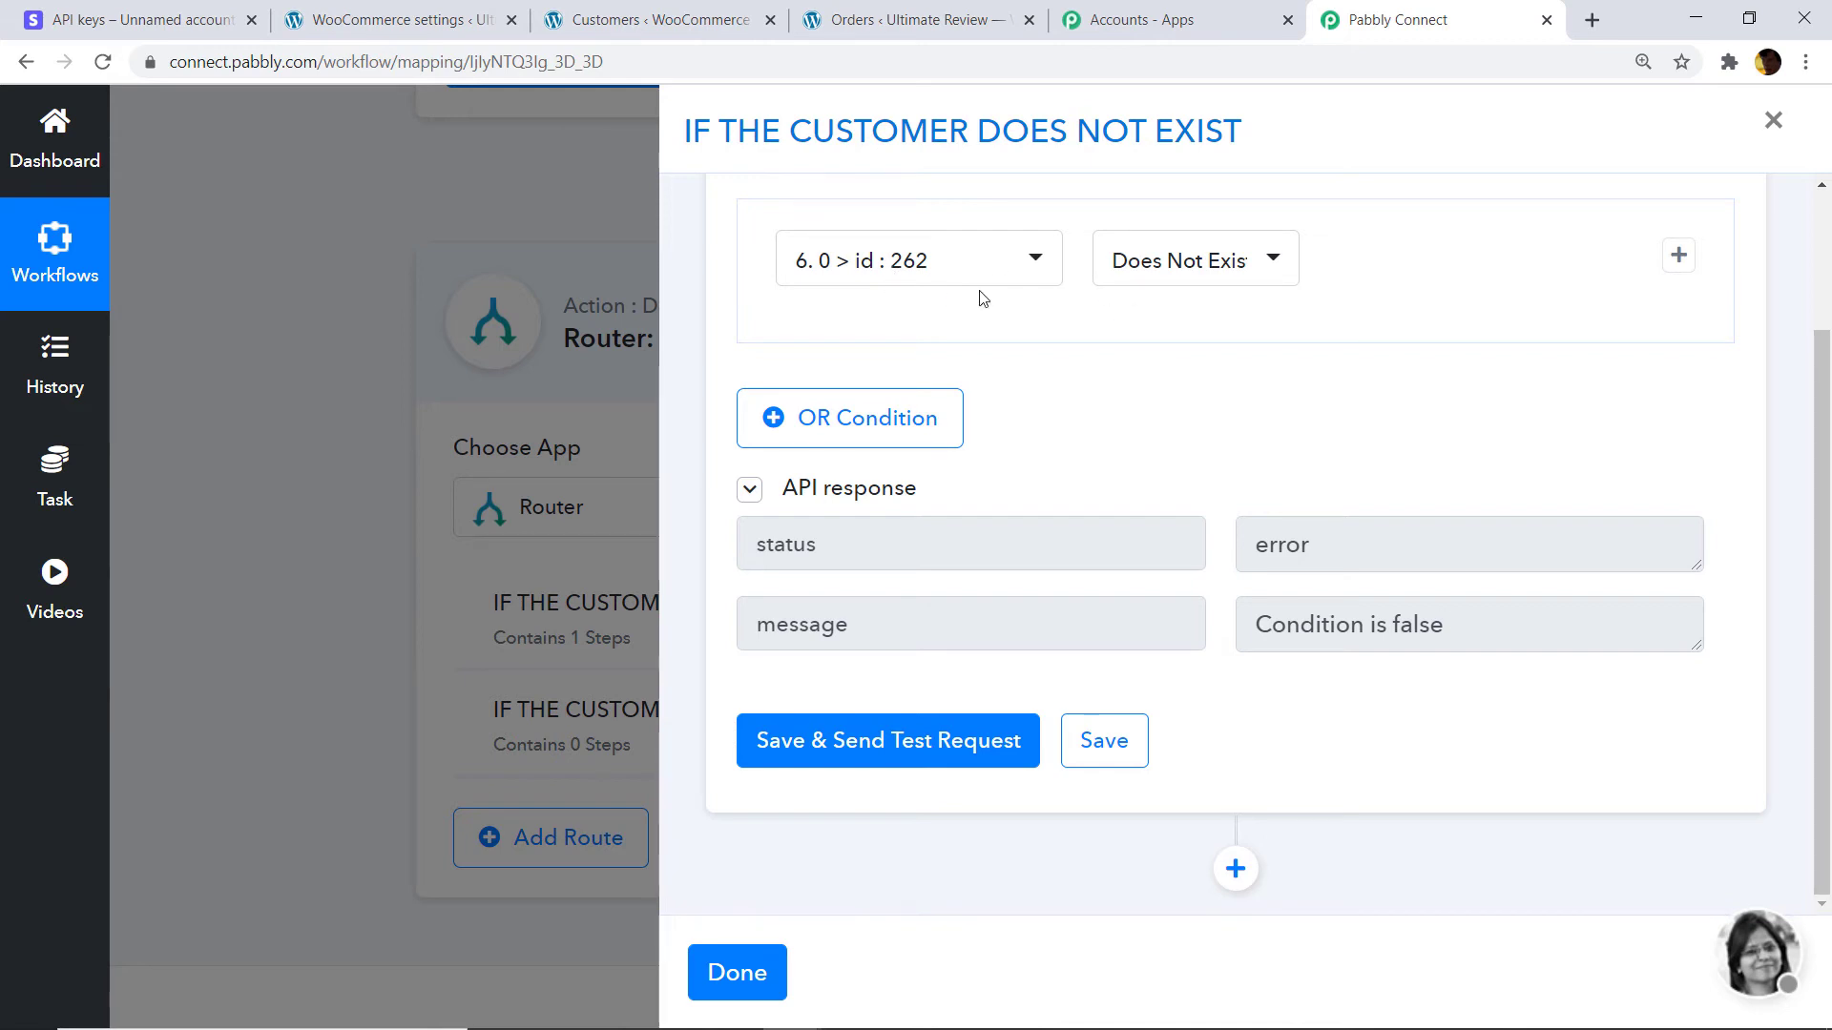
click(728, 978)
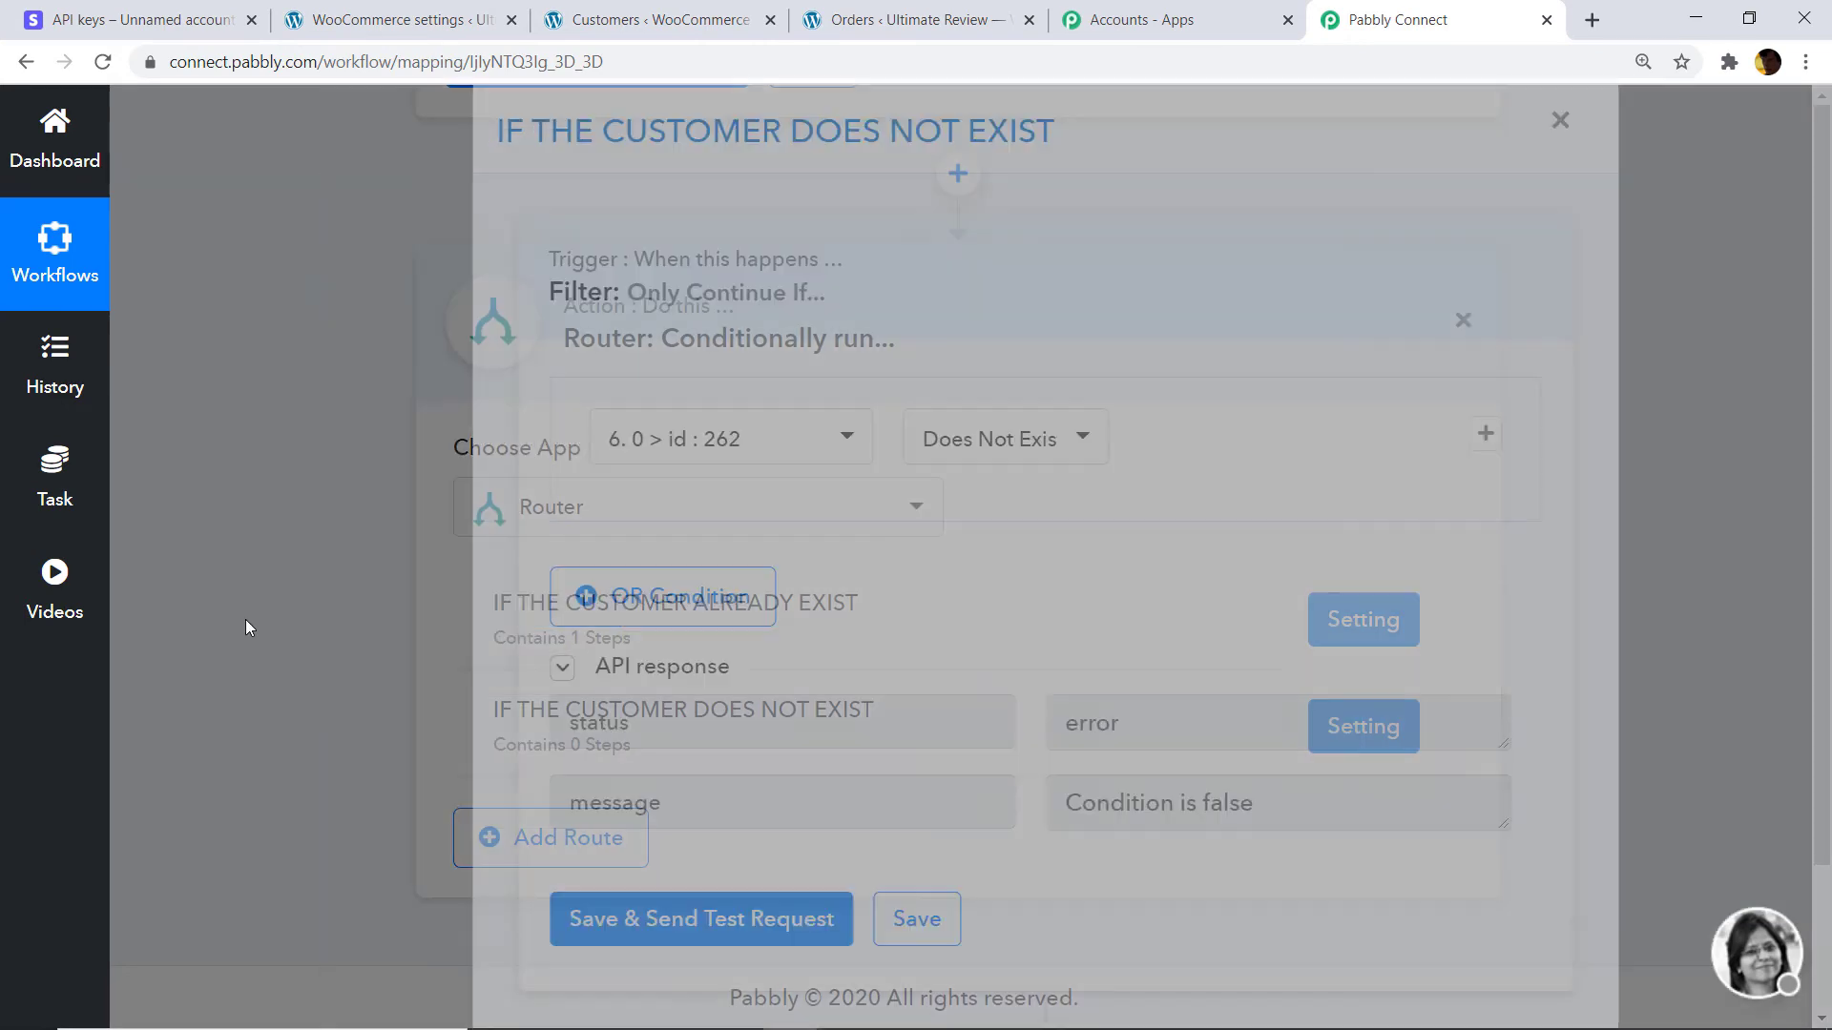
scroll(1240, 549, up, 8)
scroll(1827, 375, up, 20)
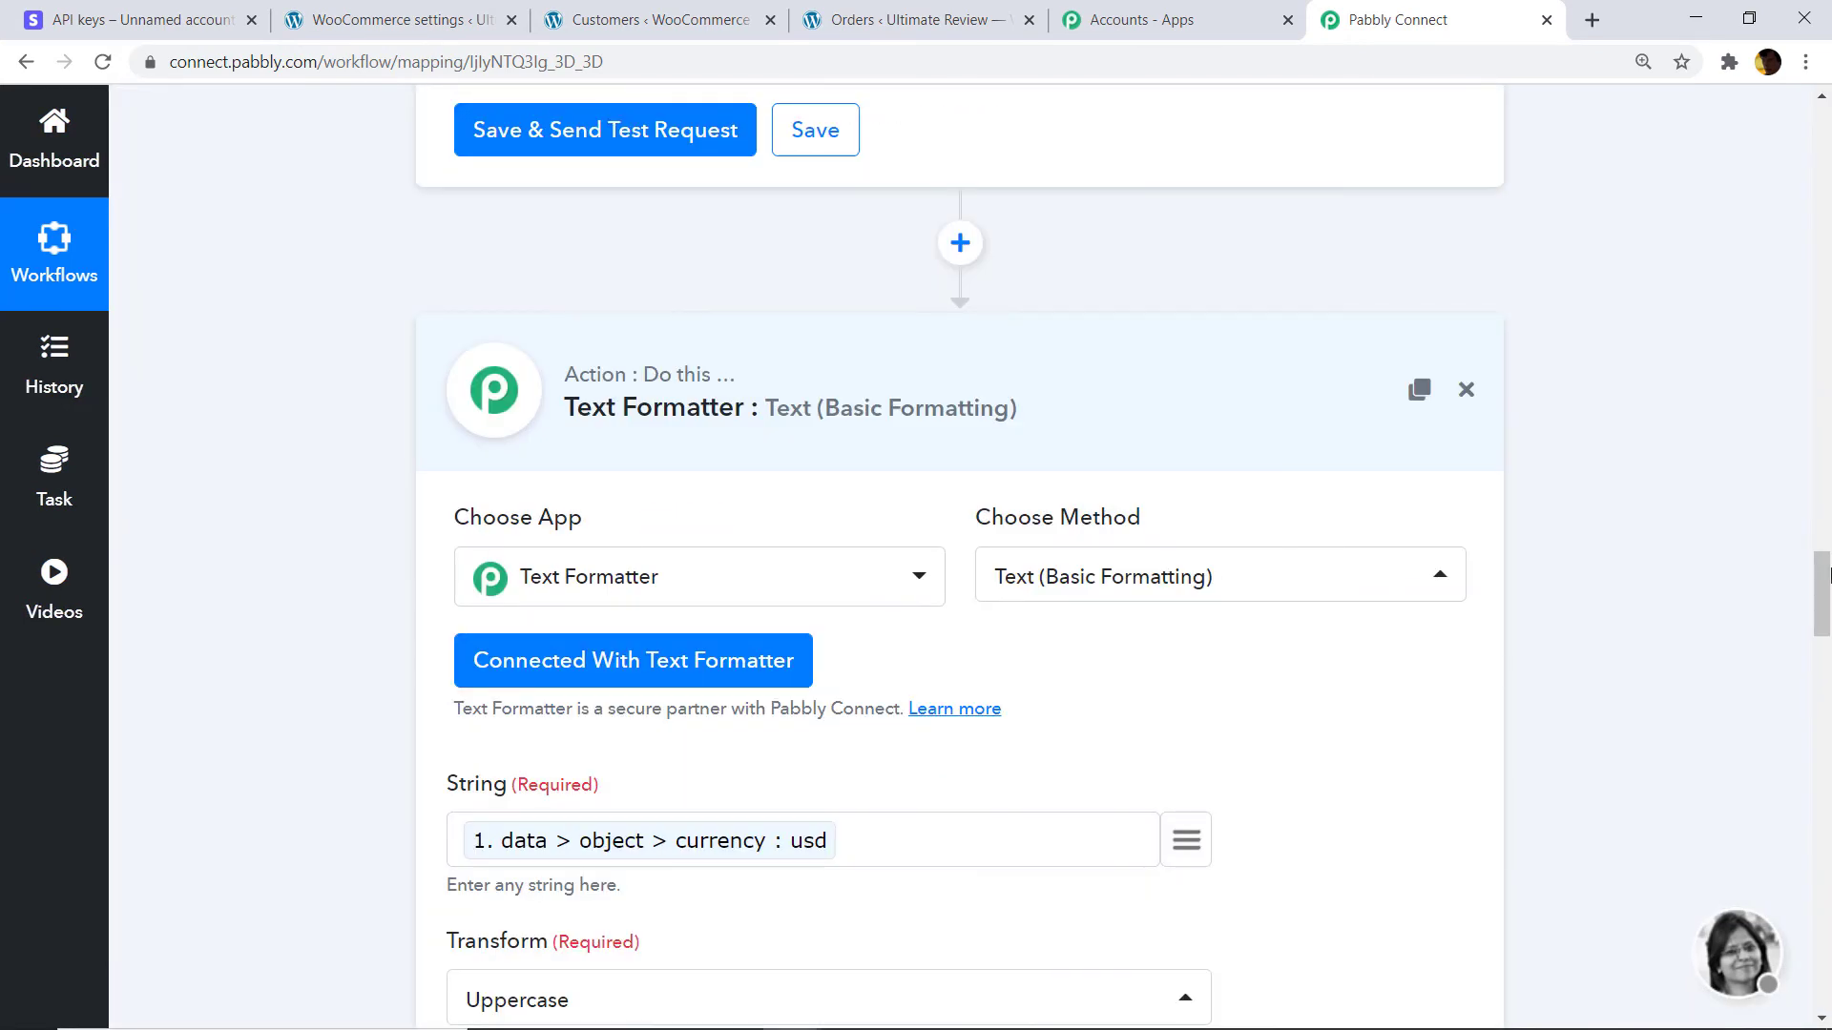
scroll(1828, 129, up, 2)
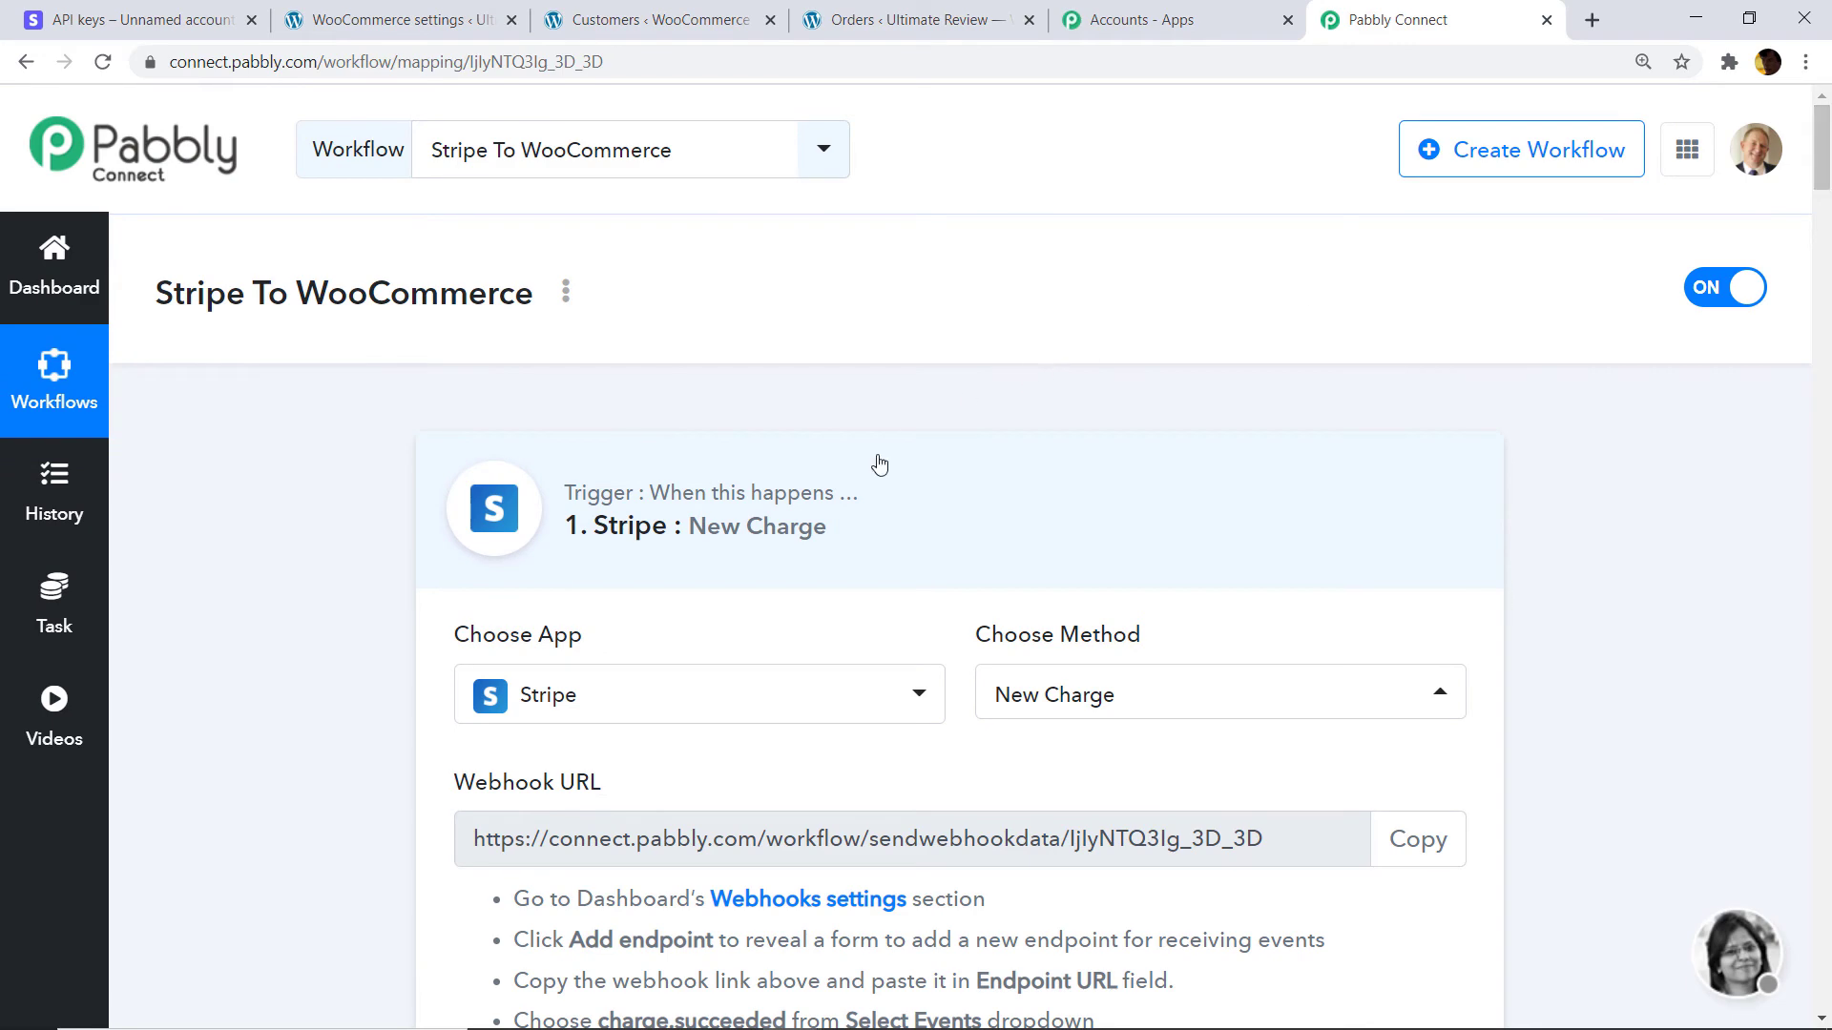
Put the Stripe New Charge trigger into Re-Capture Webhook Response mode and go to the Stripe dashboard.
click(864, 481)
click(864, 481)
scroll(1828, 224, down, 5)
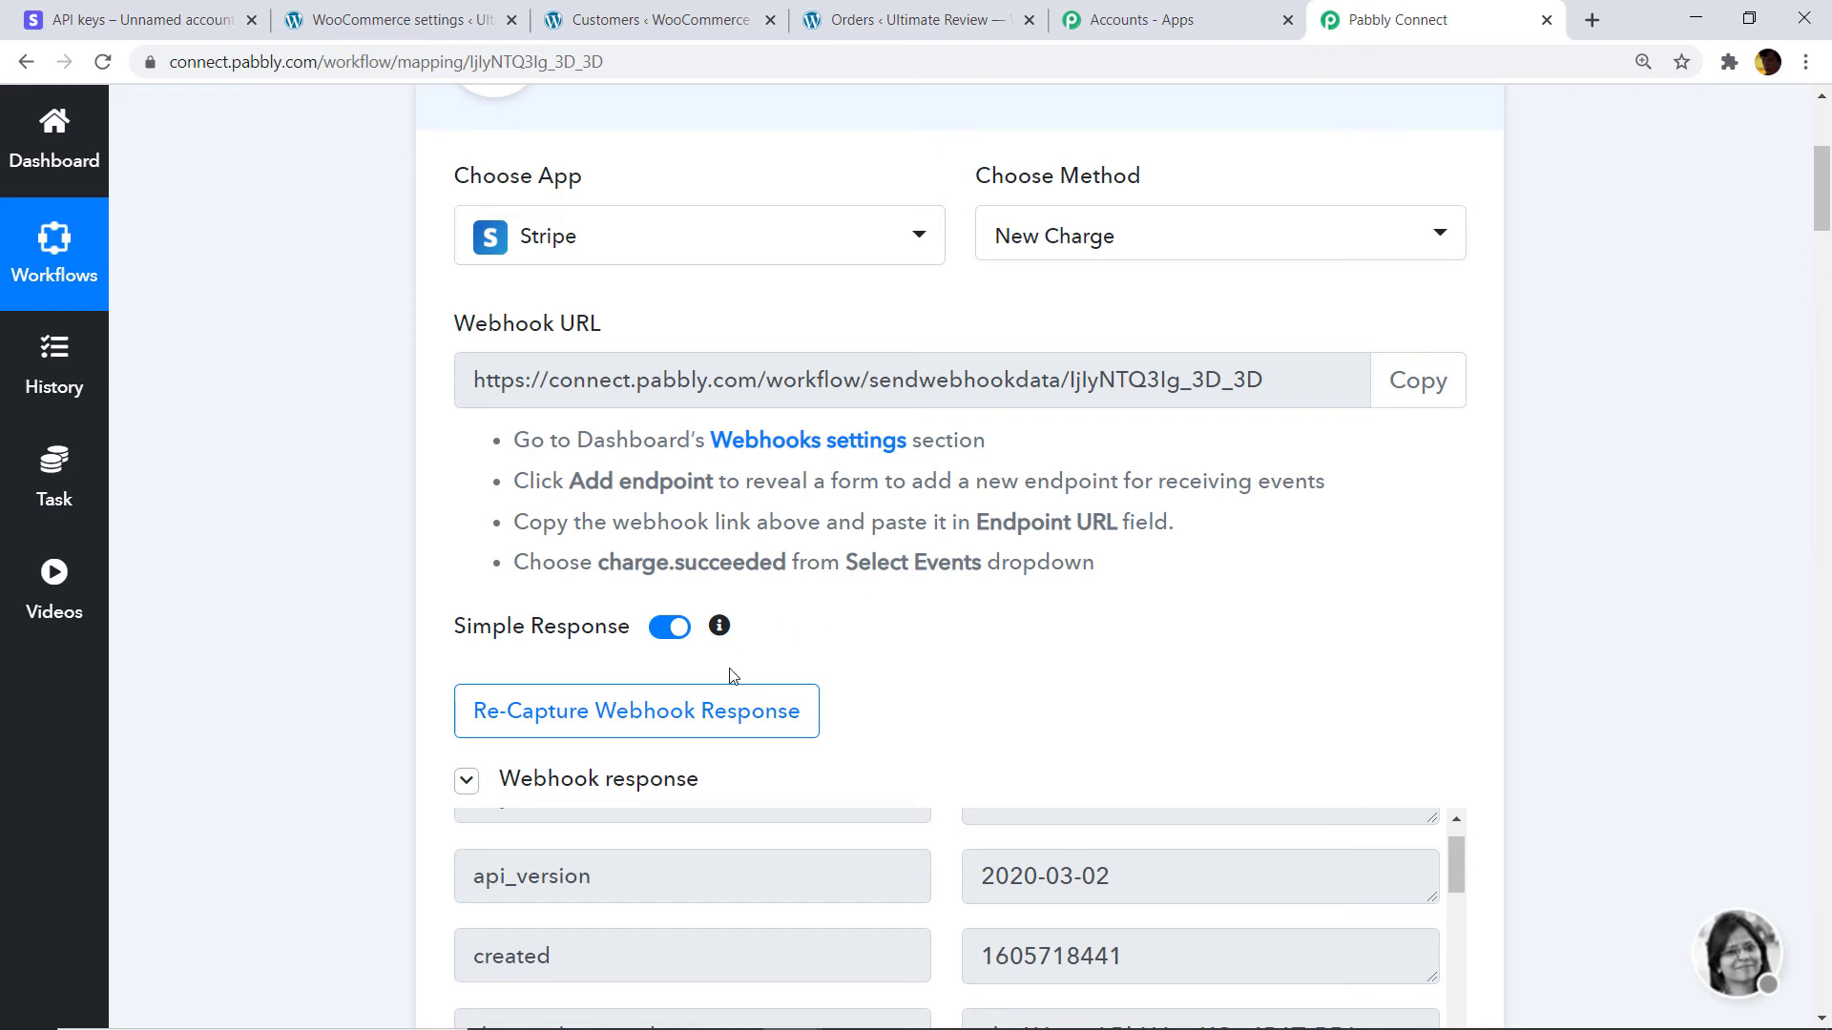
click(677, 710)
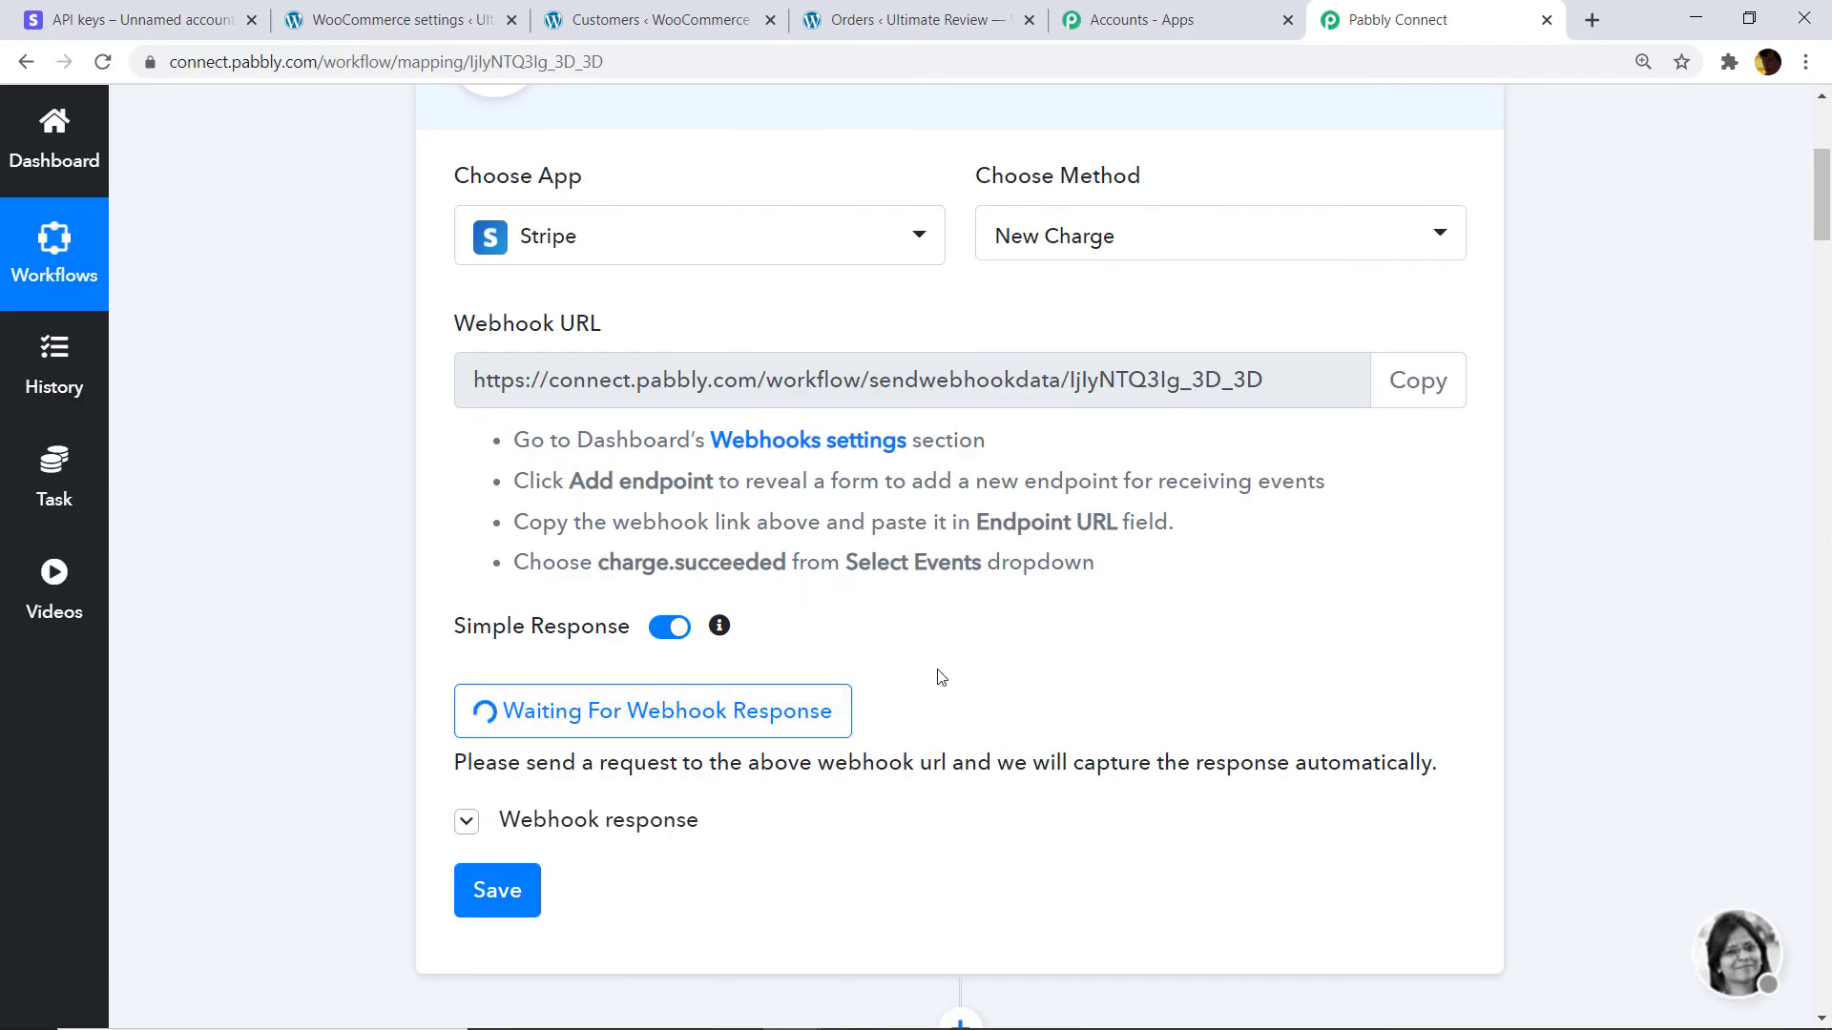
click(181, 17)
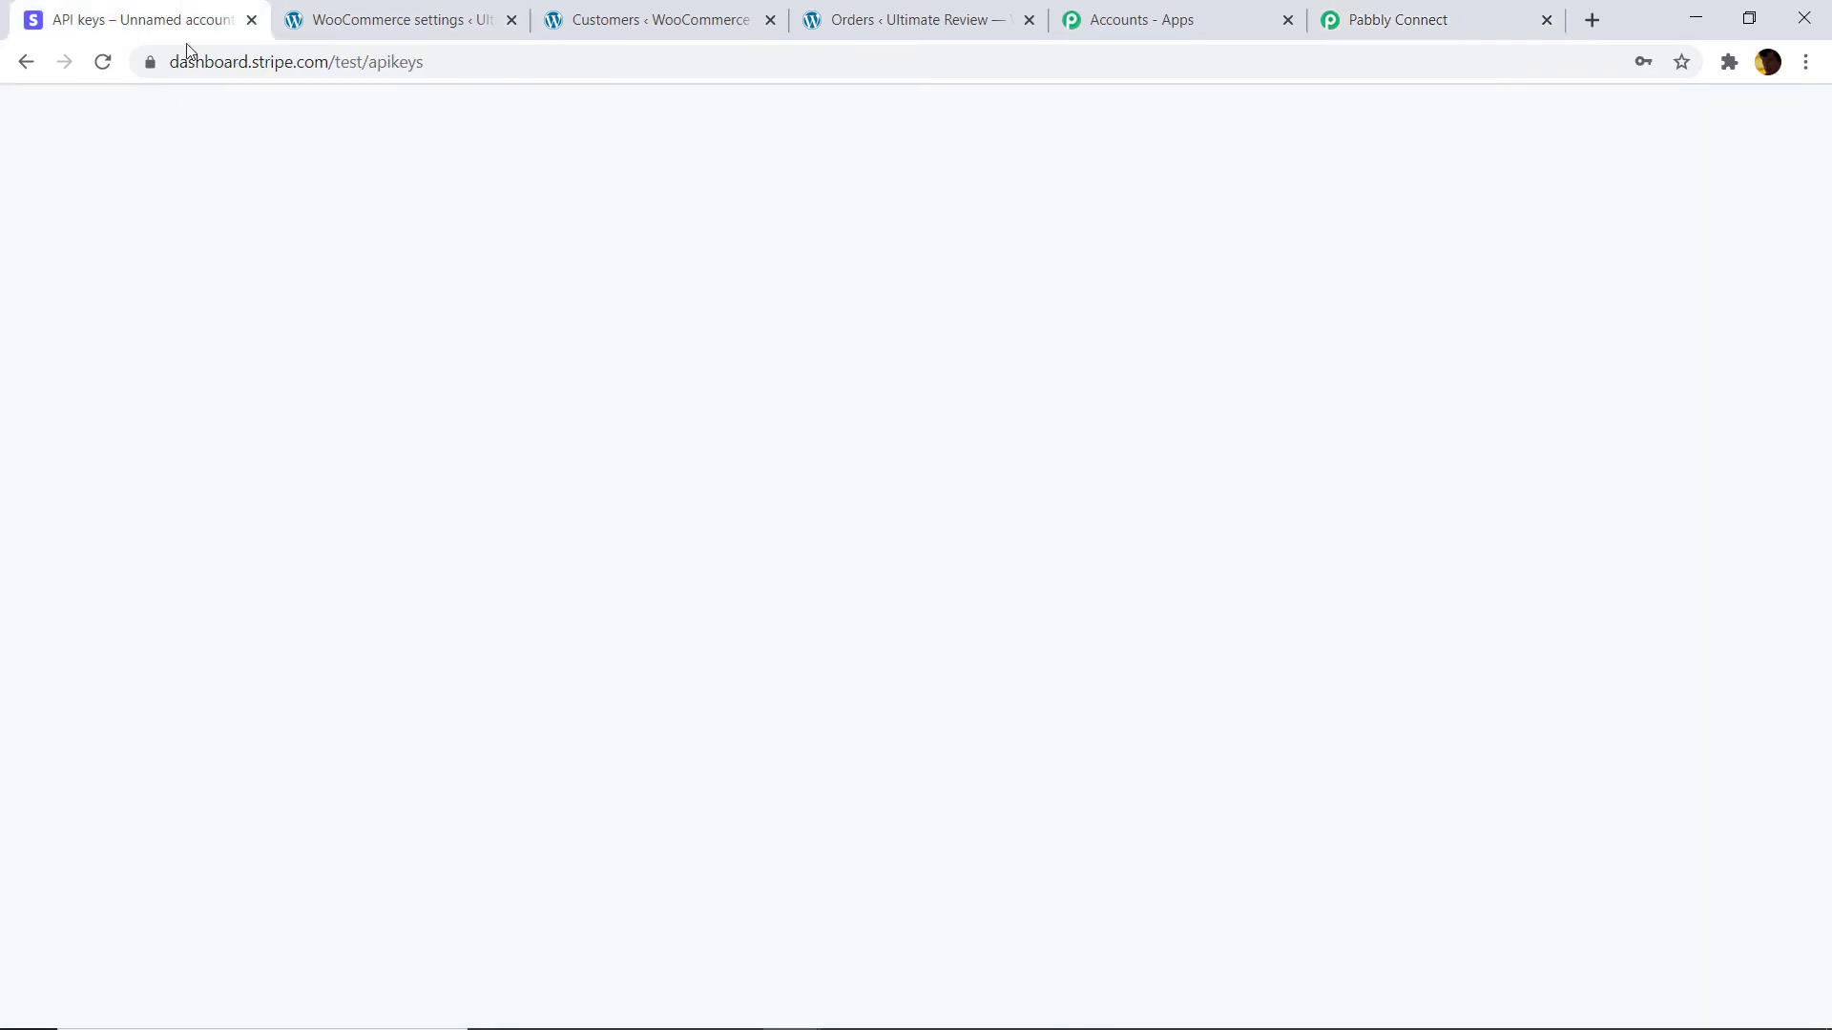
Start a new Stripe payment with amount 25 in USD, then go back to WooCommerce customers.
click(93, 276)
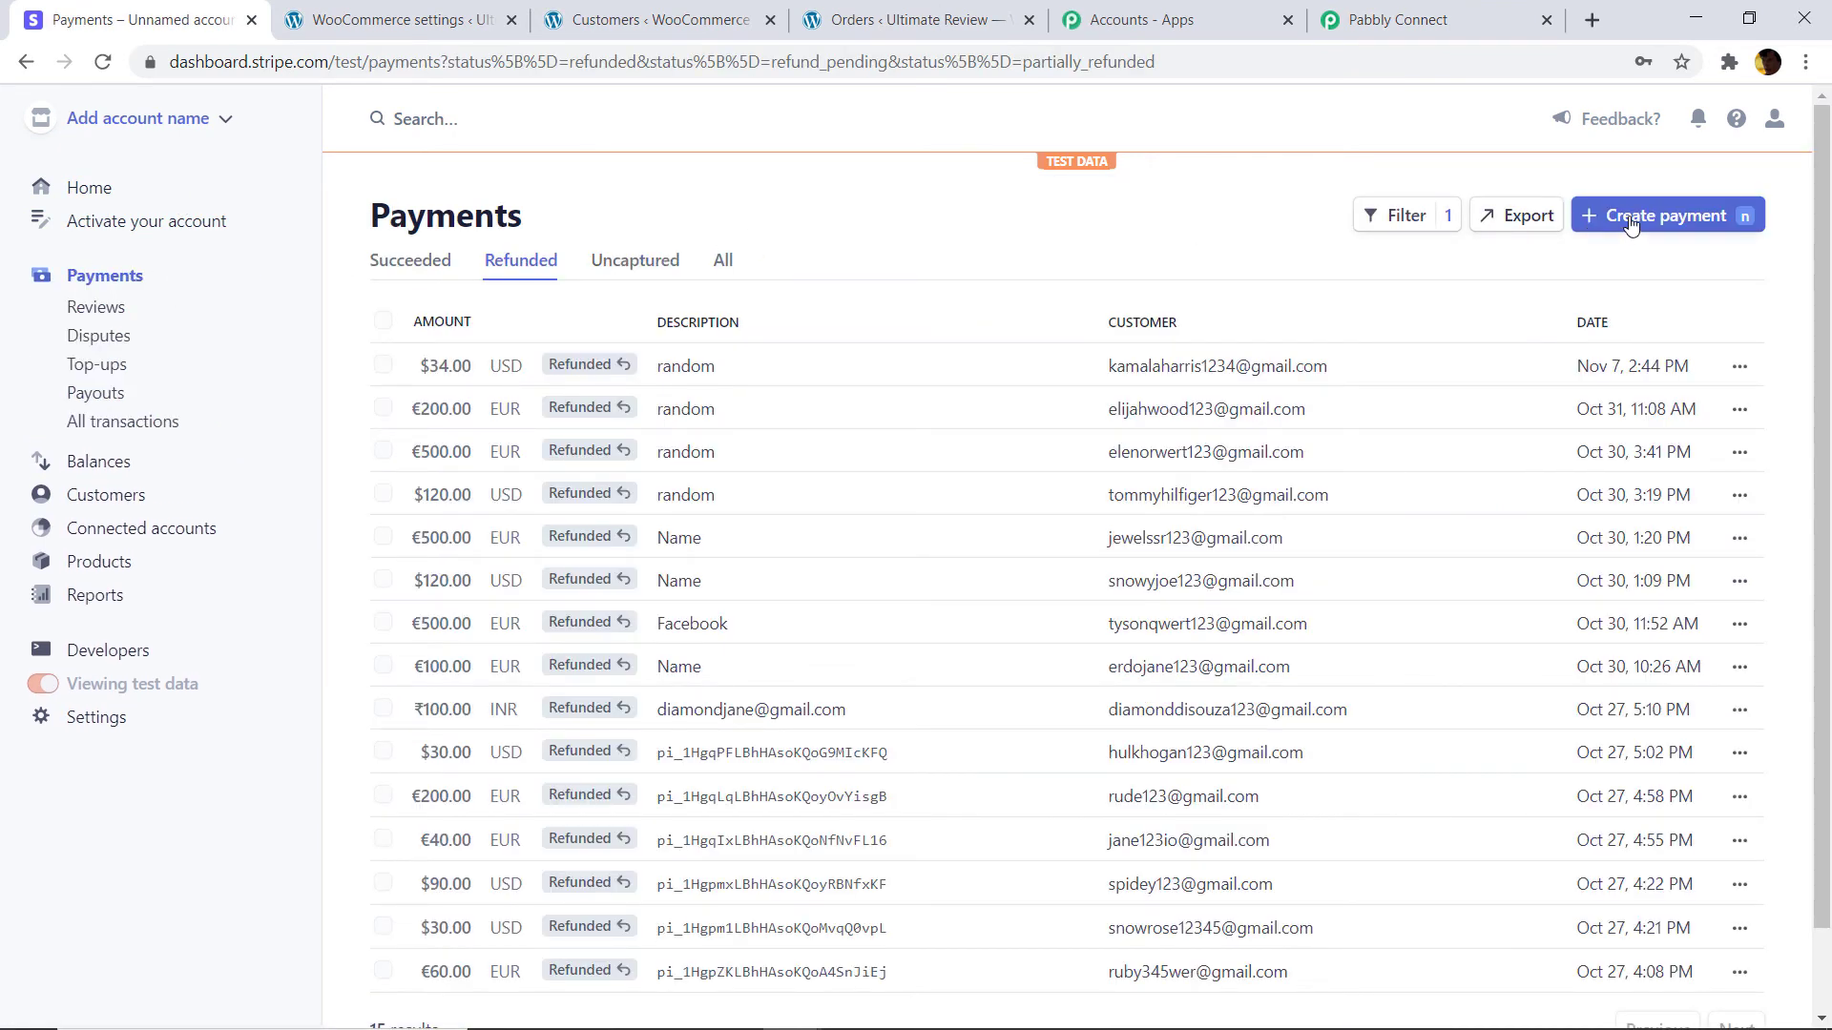
click(1622, 219)
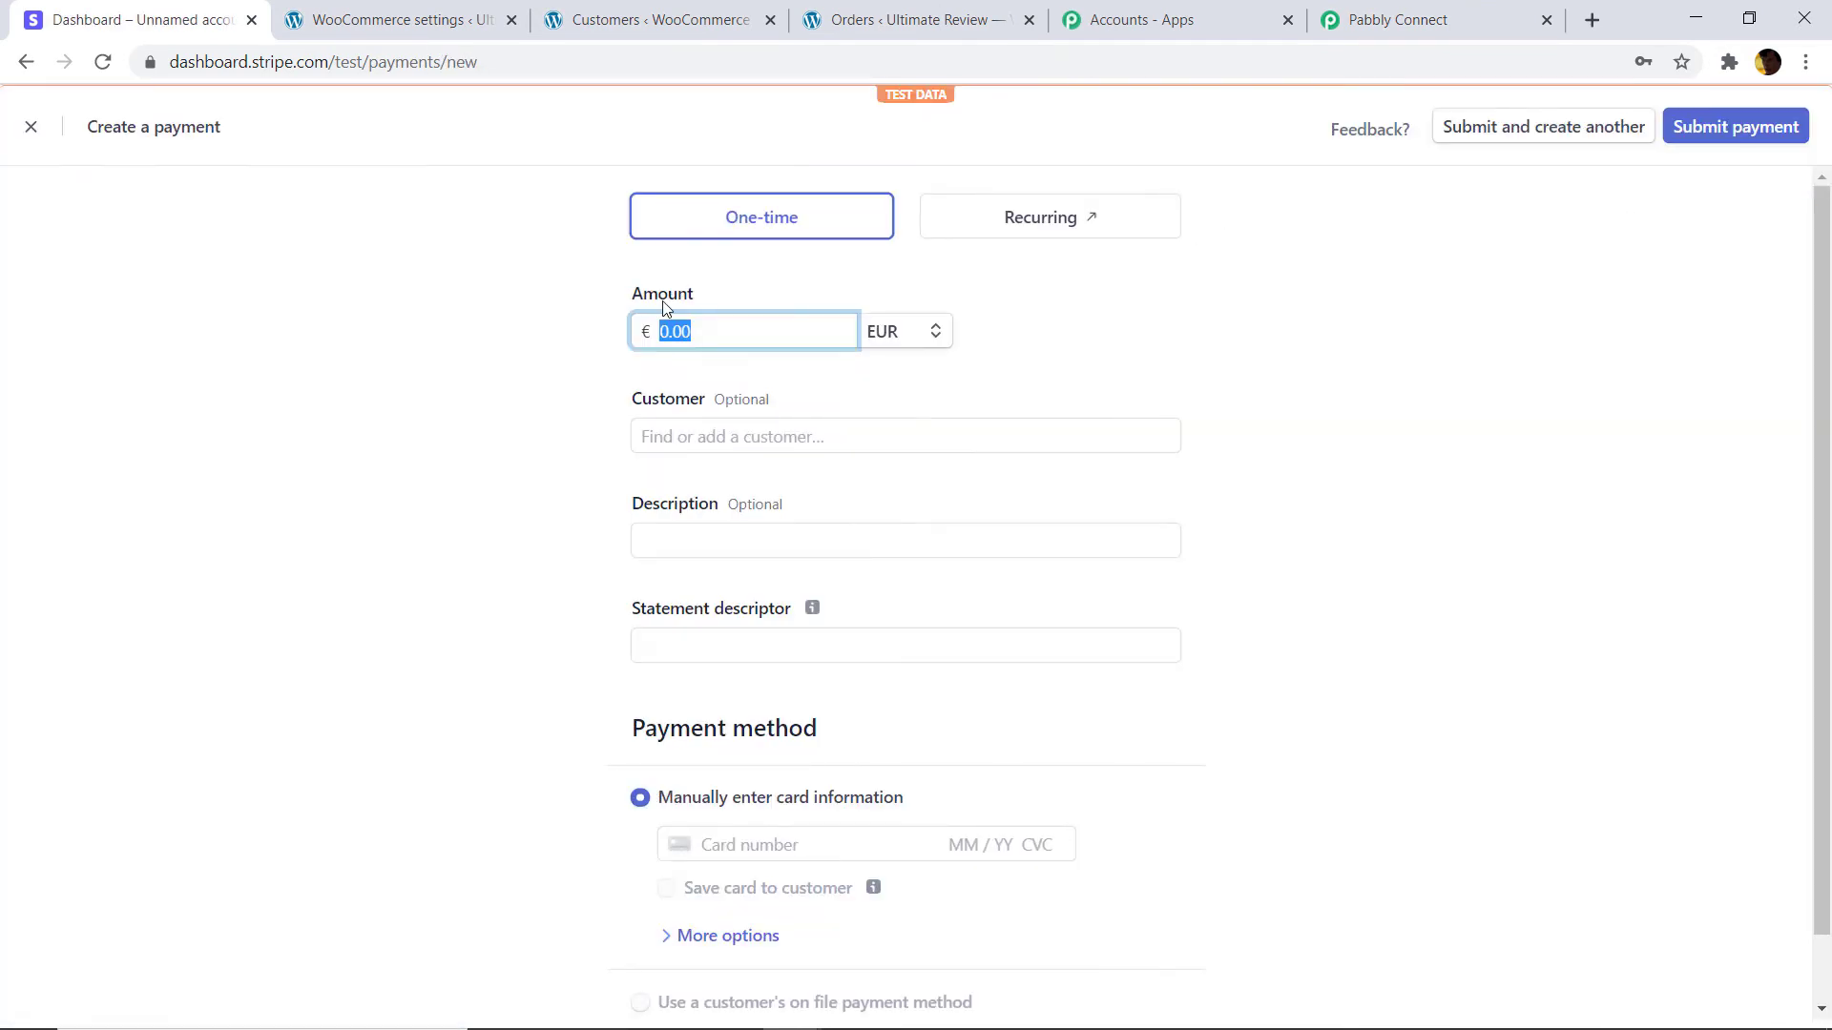
click(669, 327)
text(25)
click(908, 340)
click(940, 422)
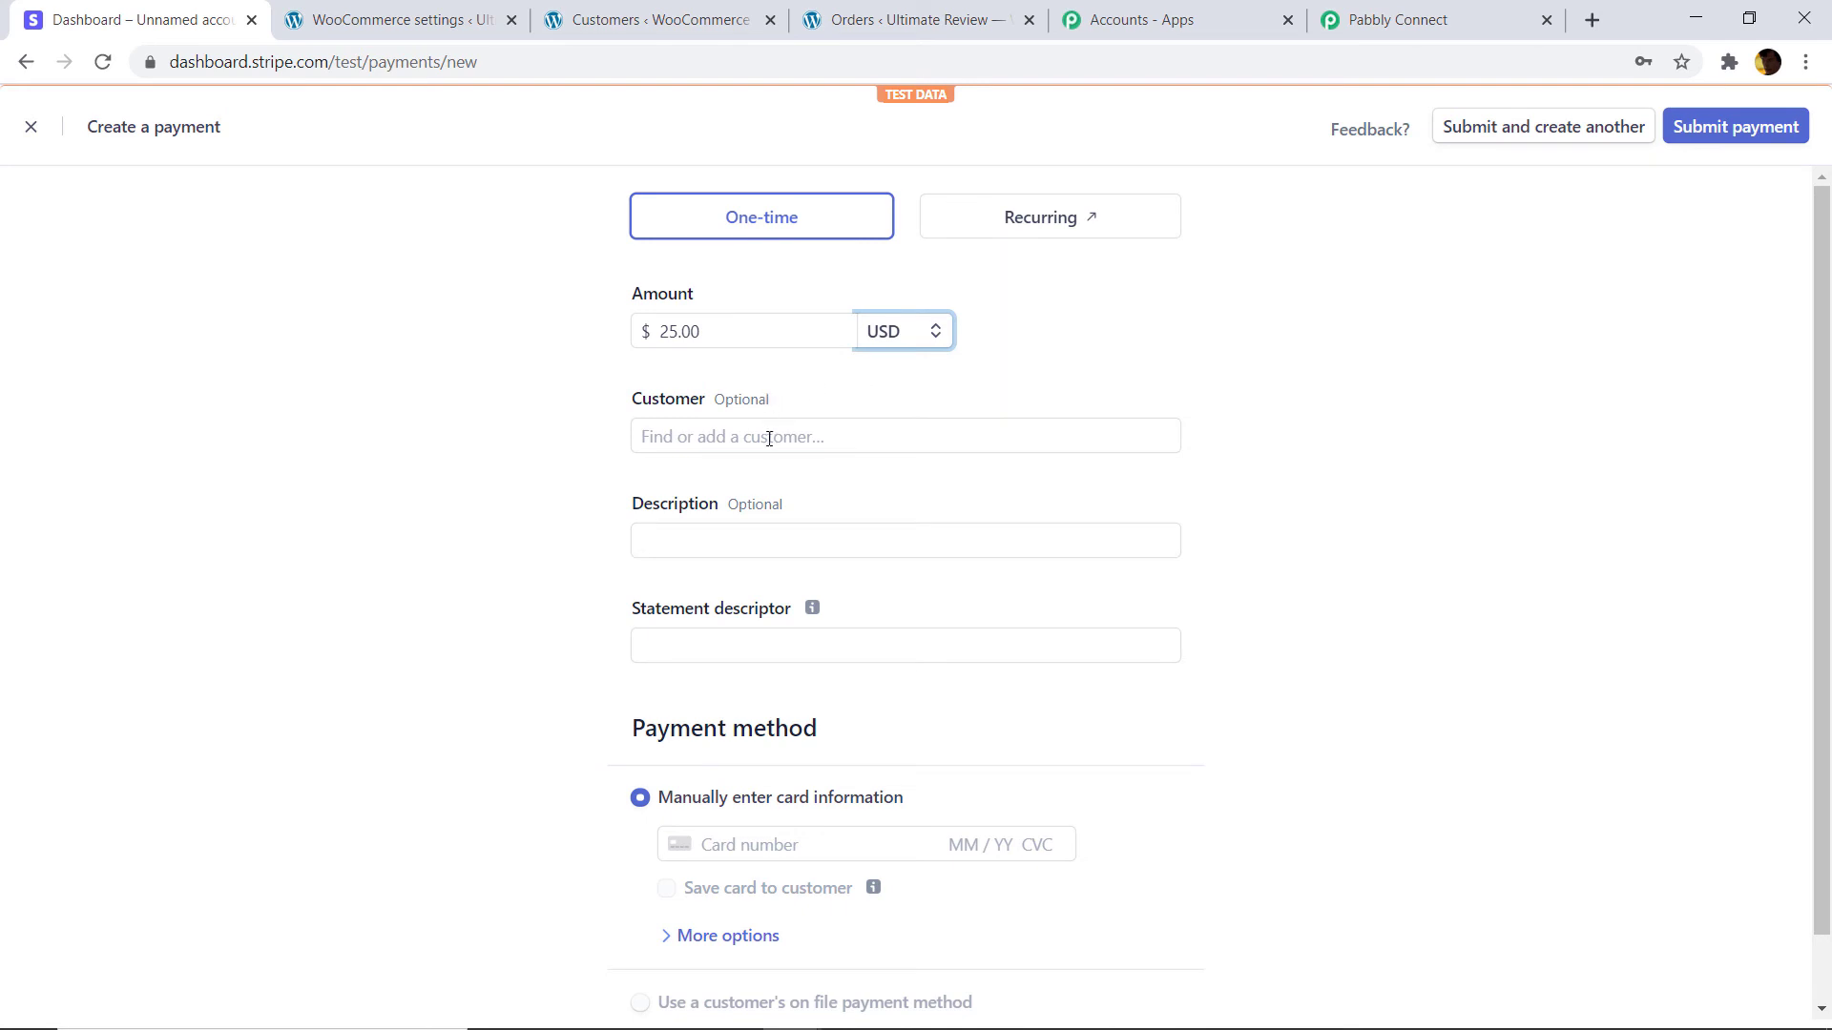
click(657, 19)
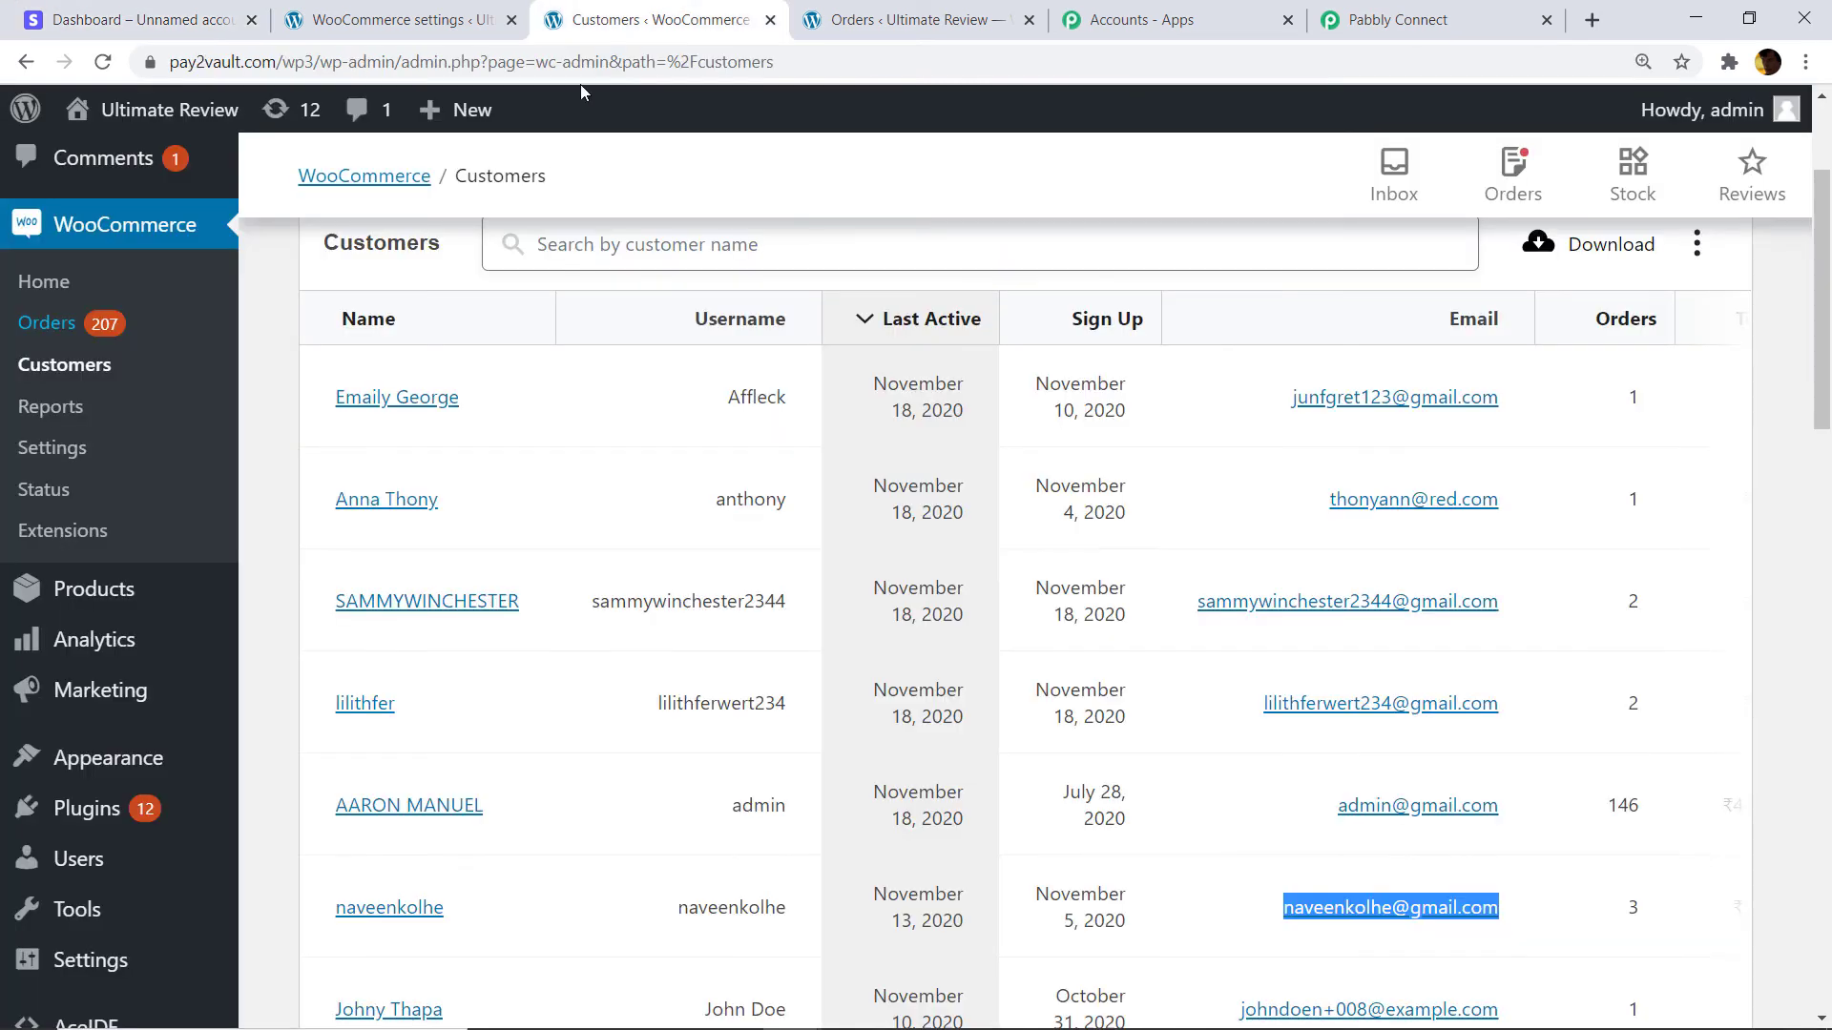
Search WooCommerce customers for the new customer's e-mail, copying it, and confirm 0 customers found.
scroll(648, 314, up, 1)
click(624, 356)
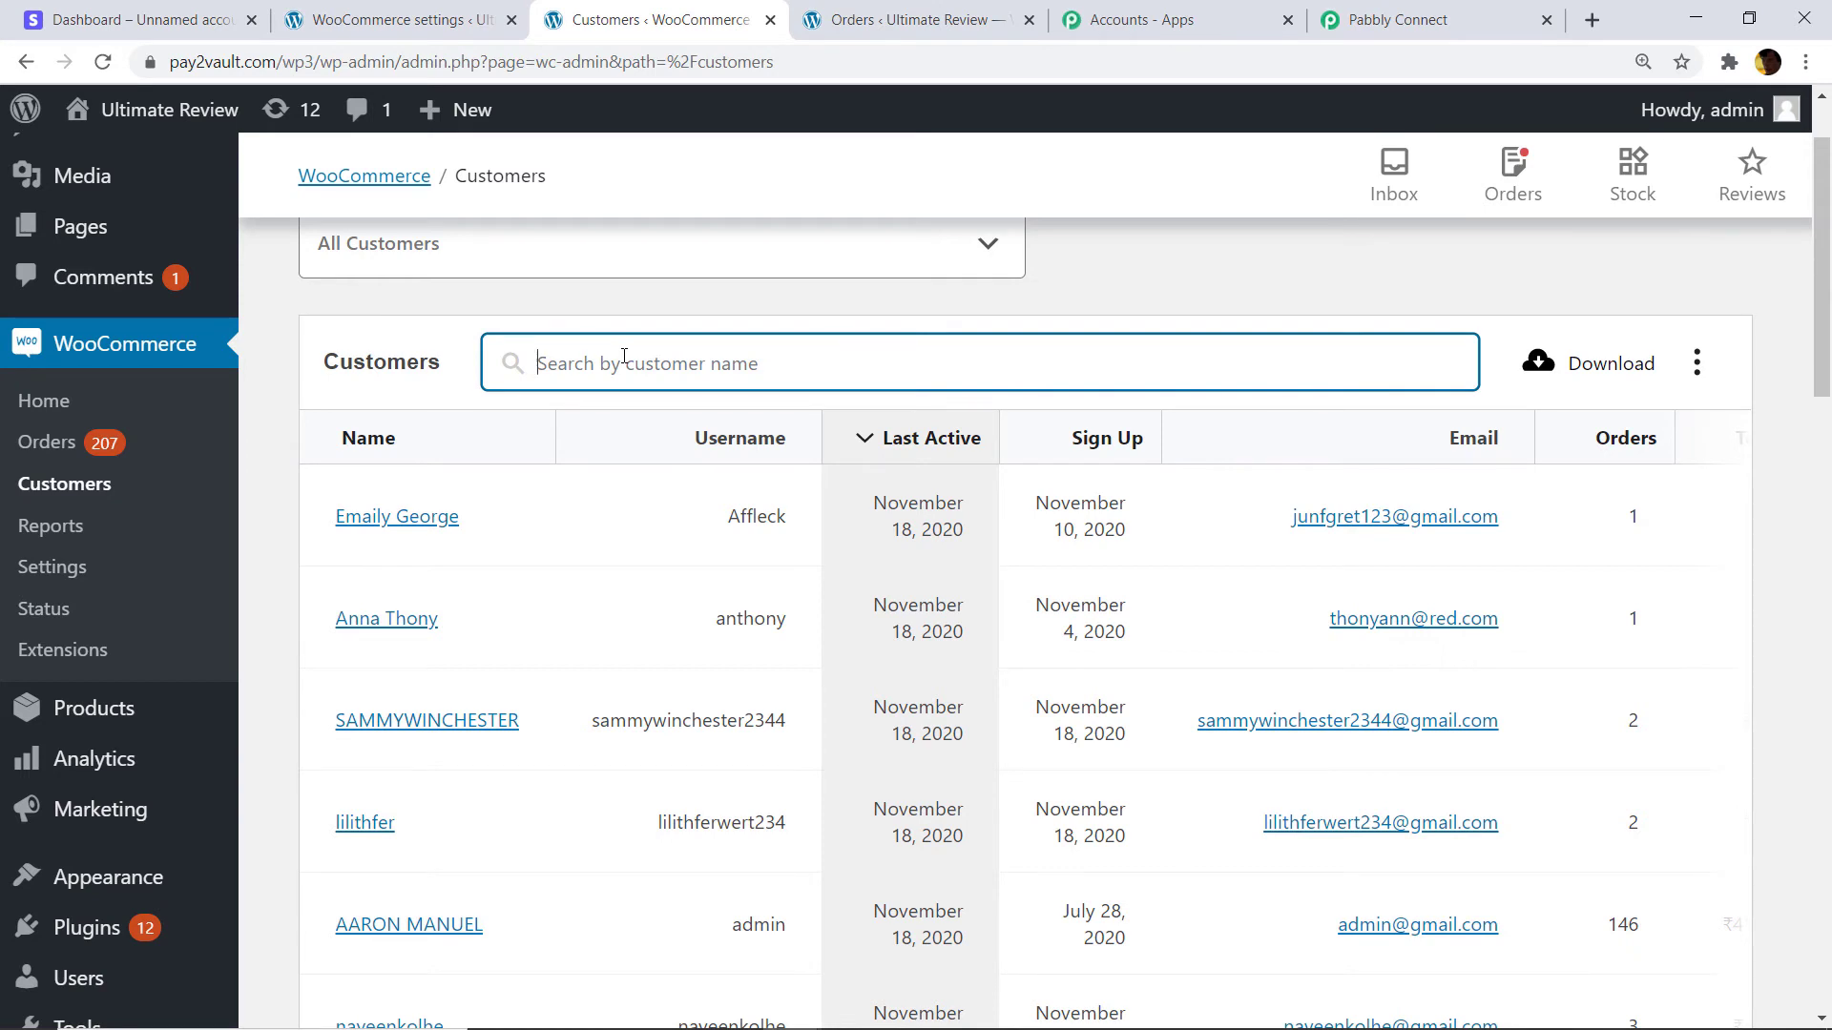
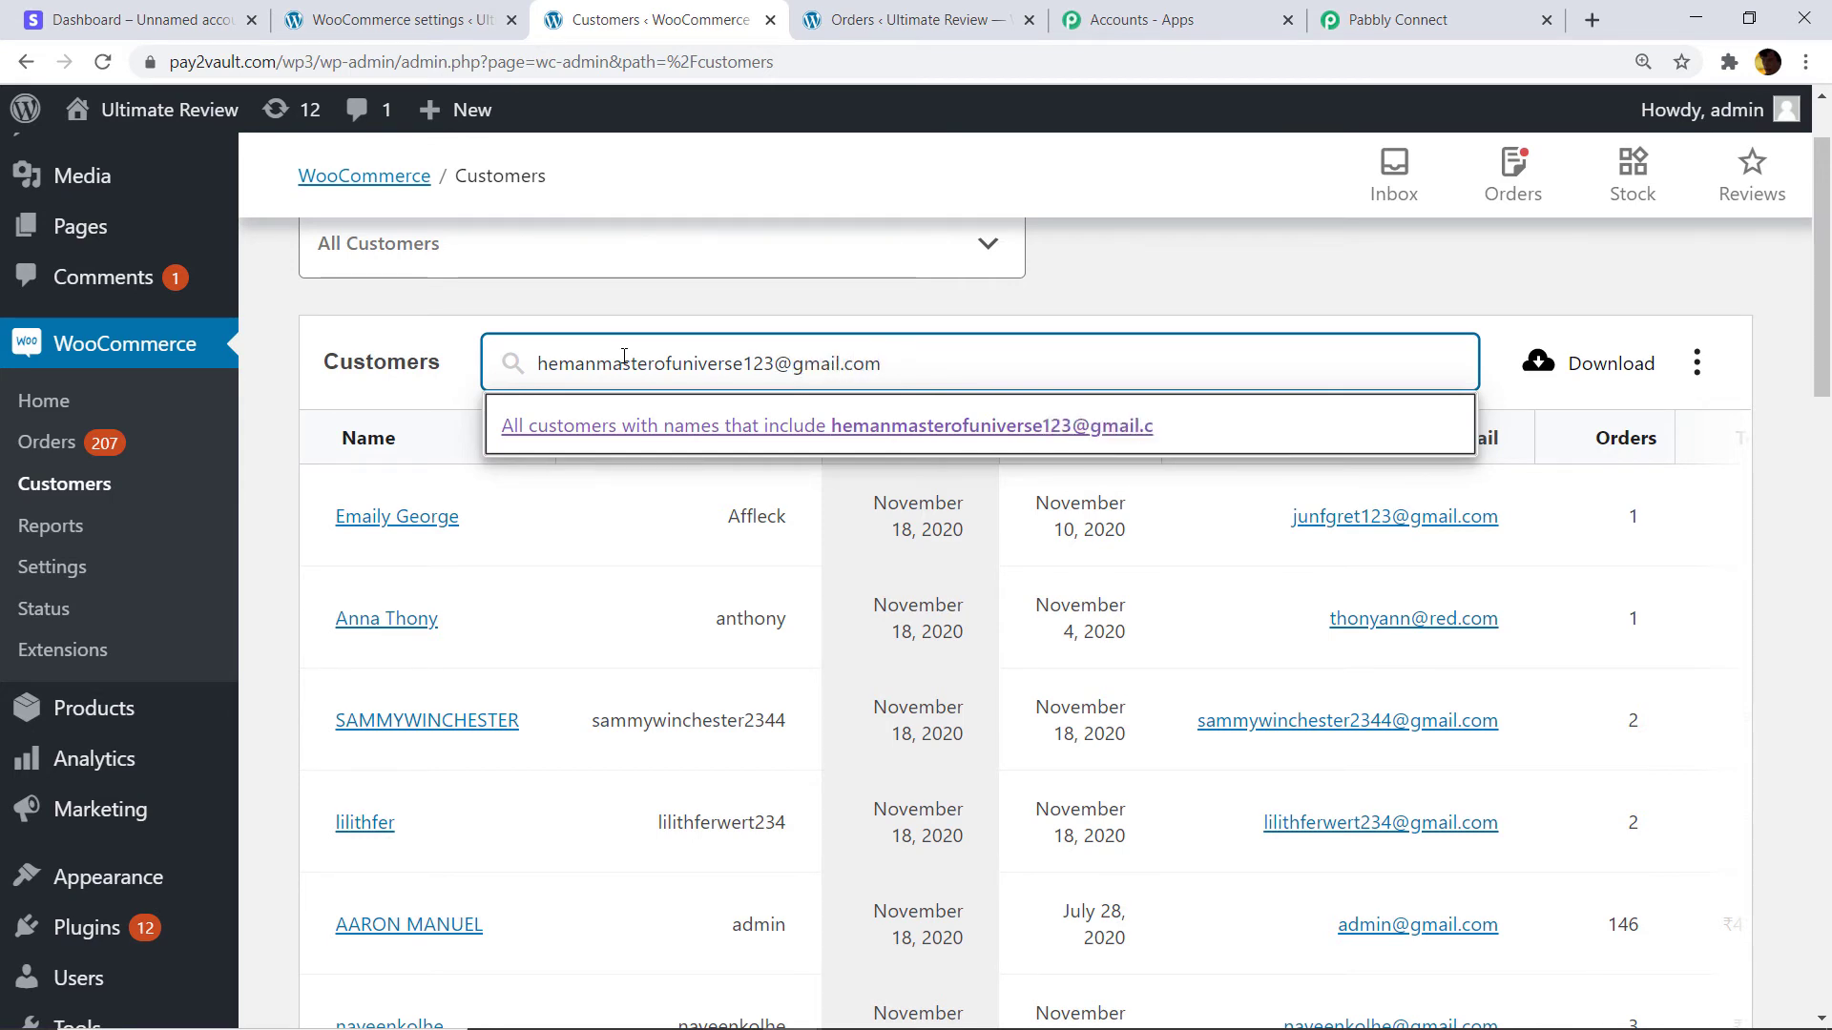
drag(901, 364, 491, 364)
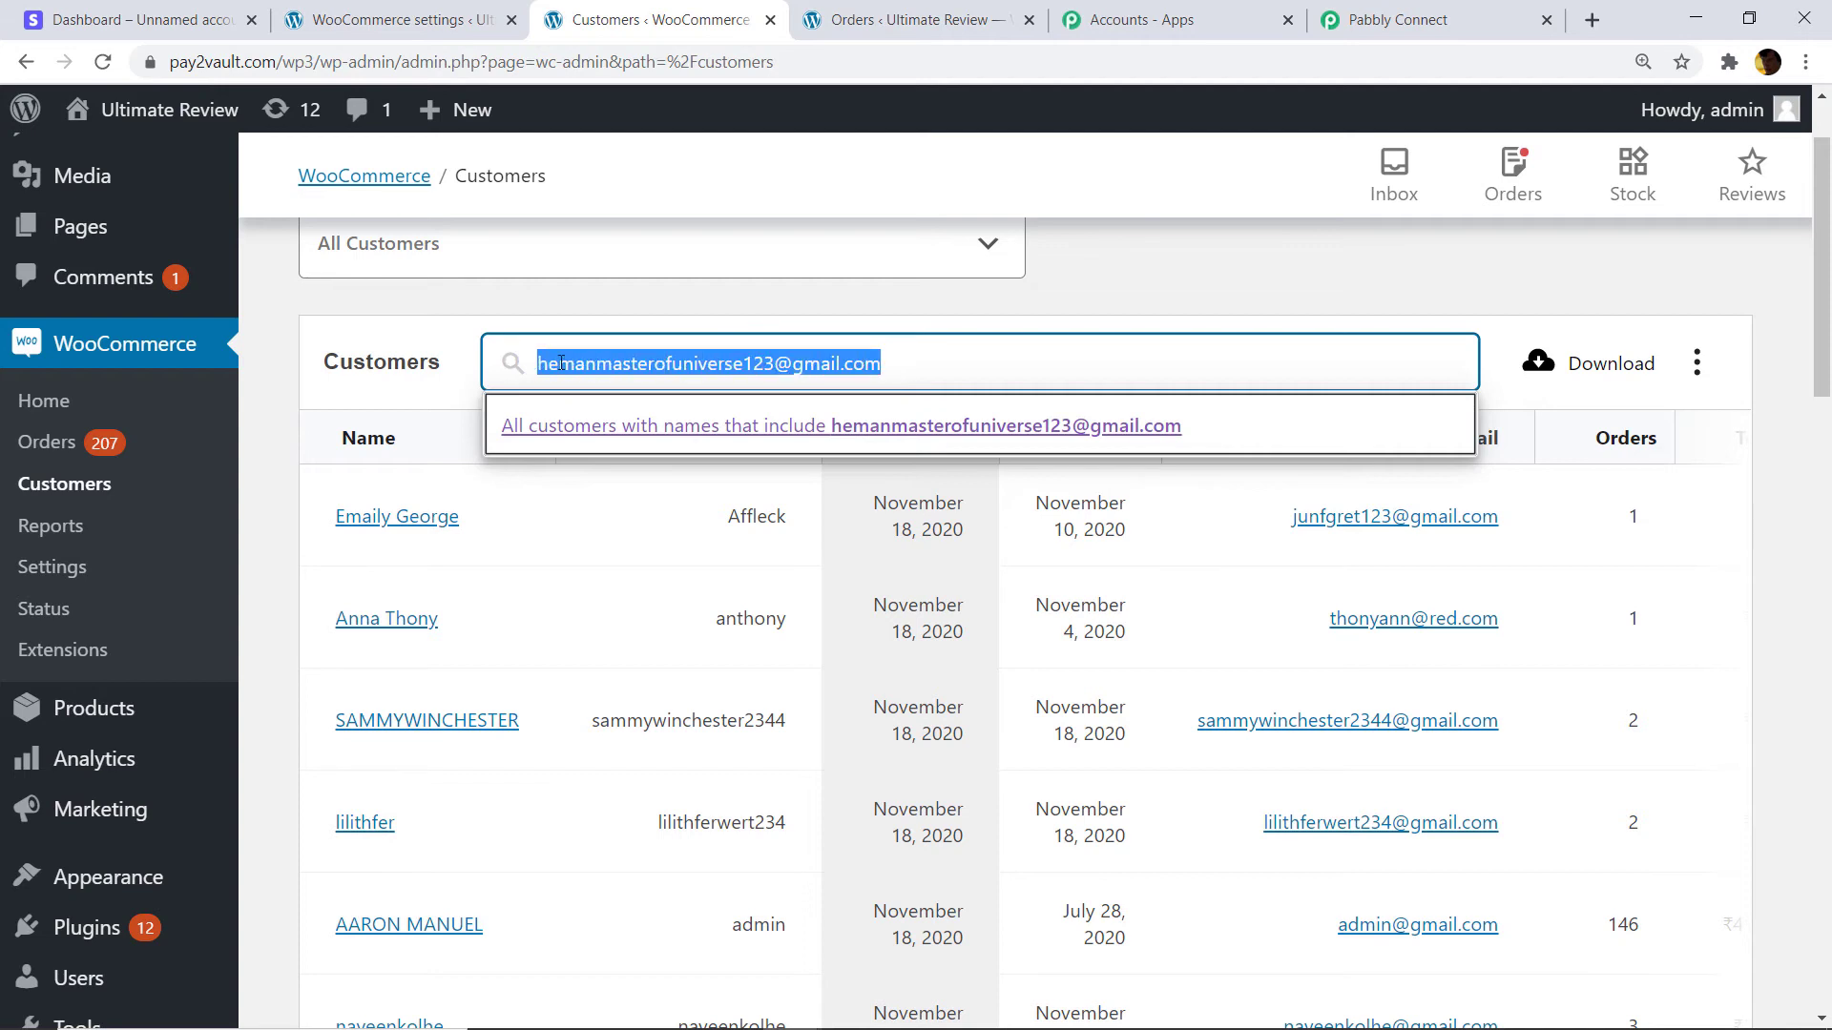
right_click(582, 365)
click(638, 447)
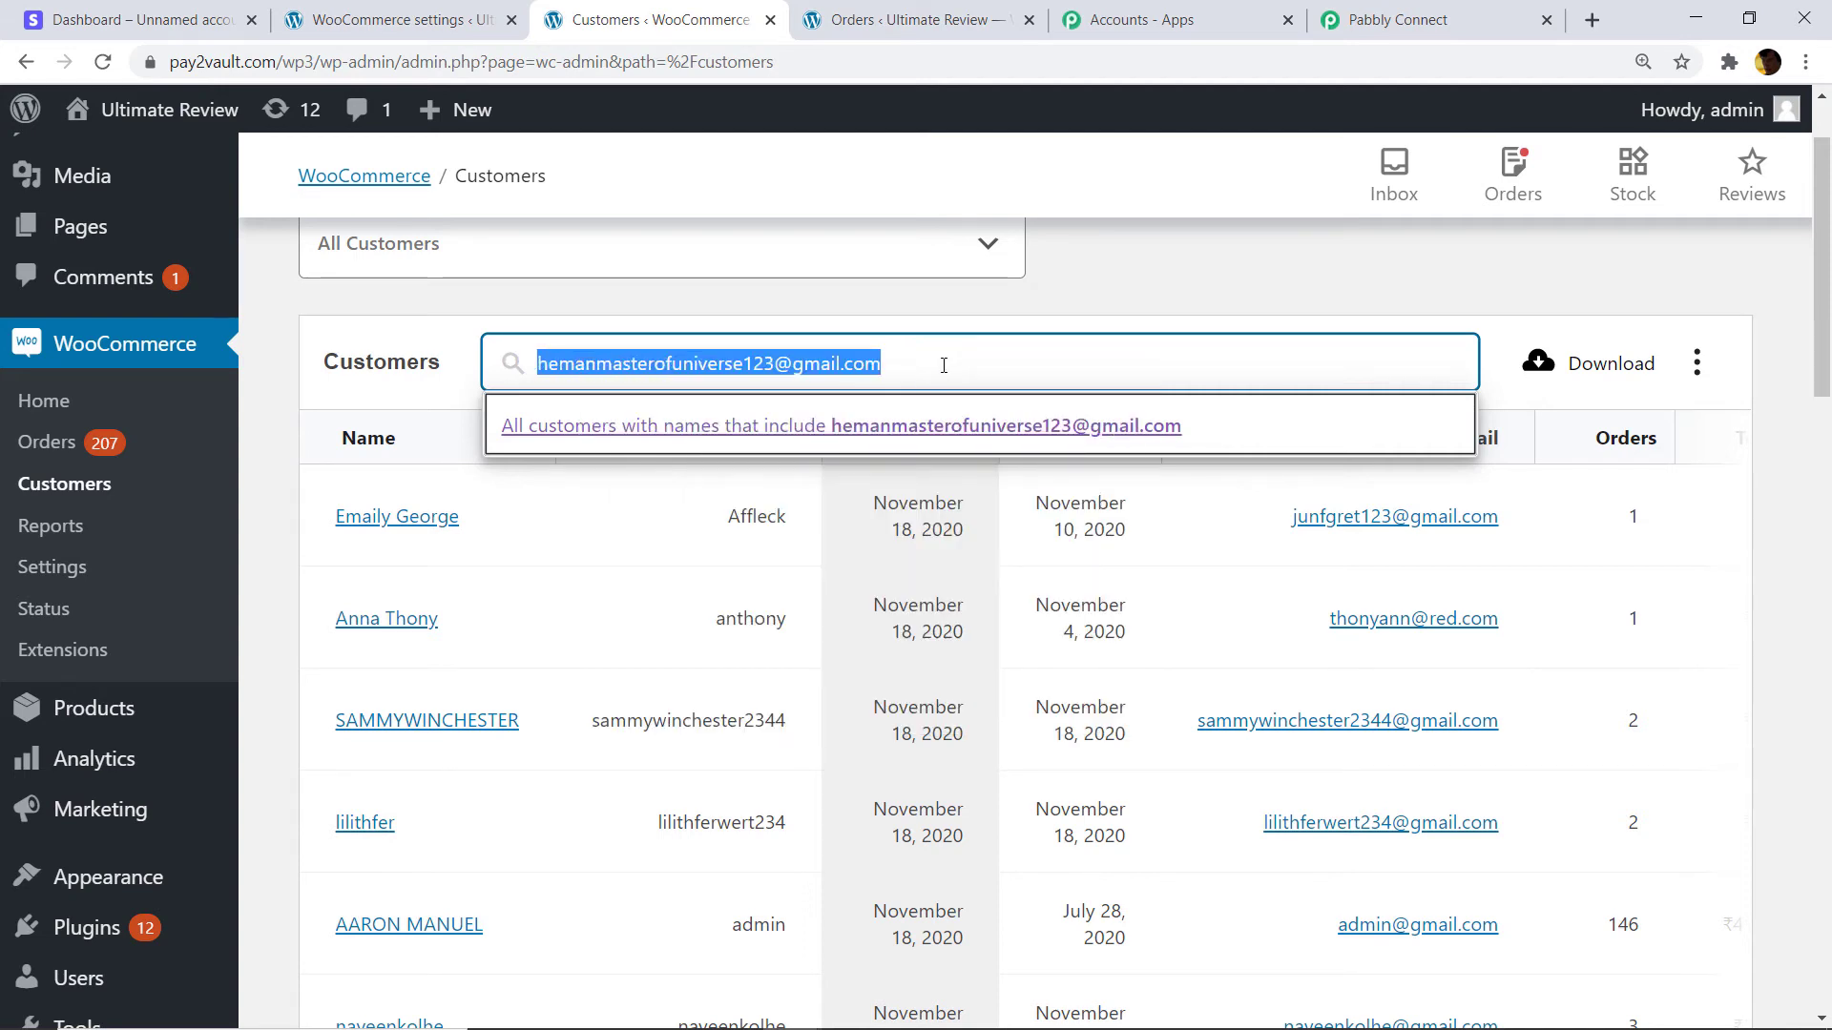
click(943, 365)
key(Return)
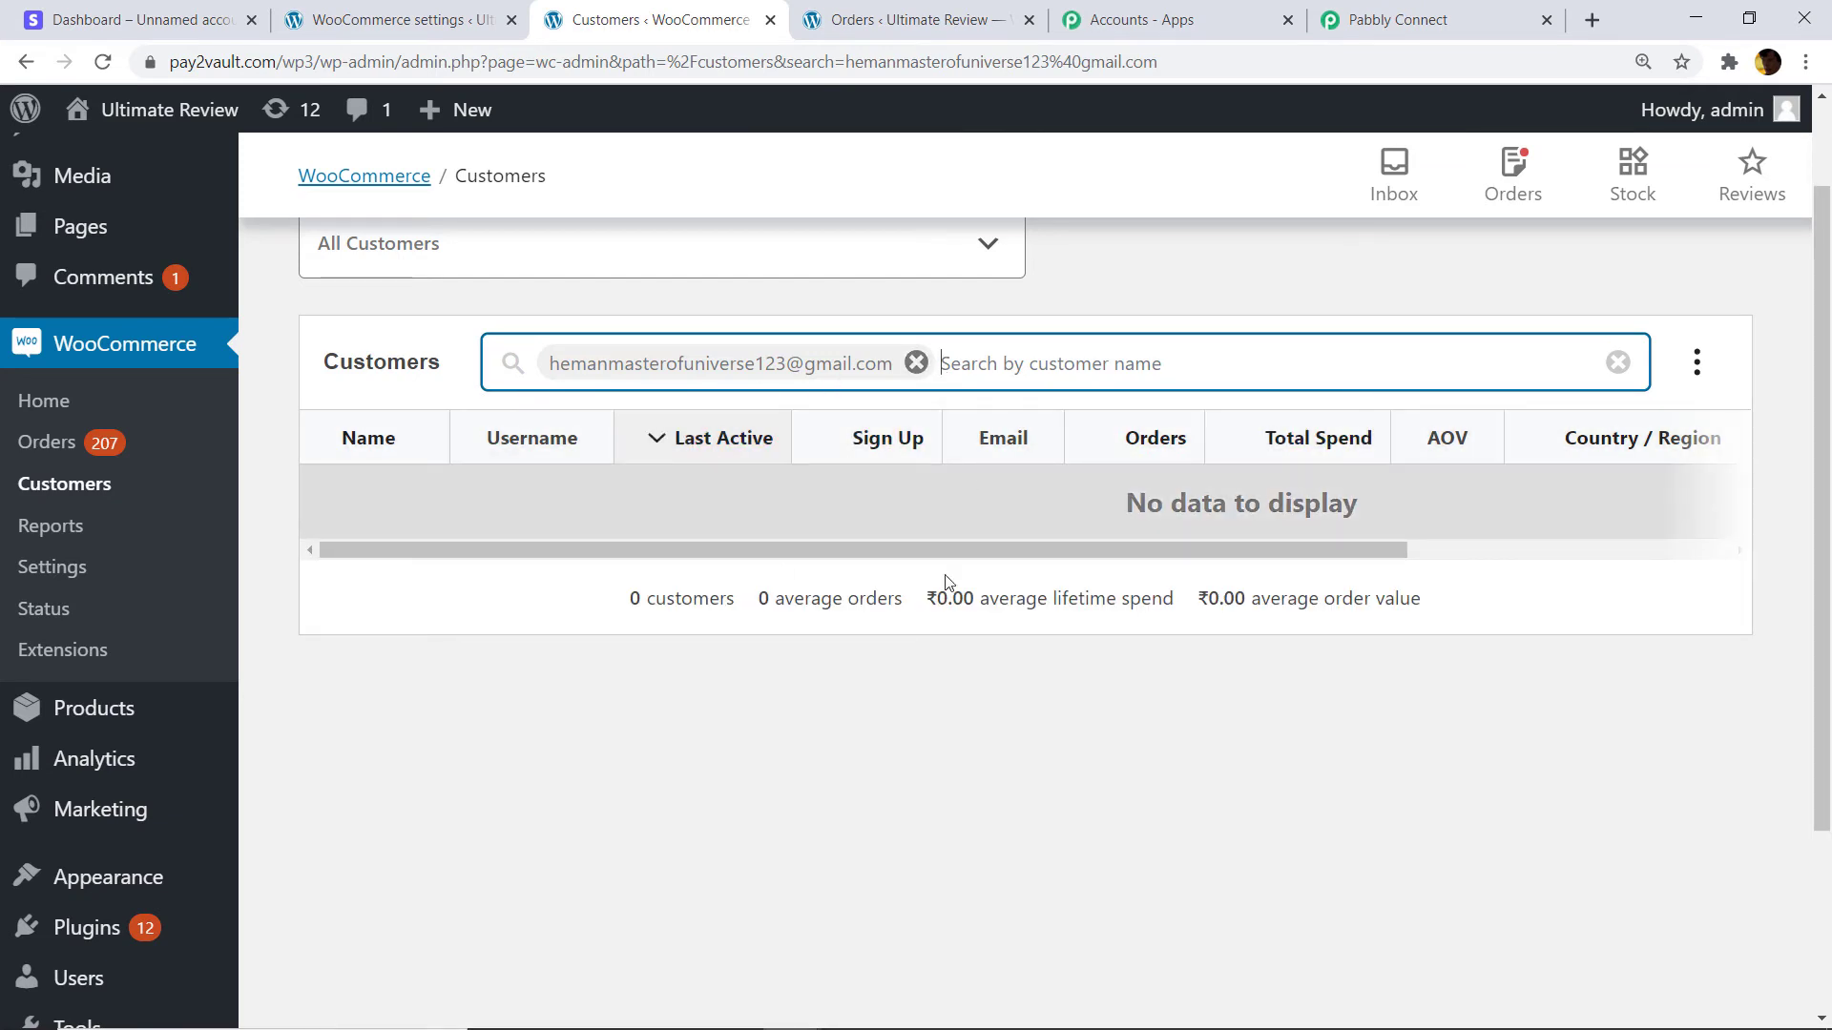
click(115, 20)
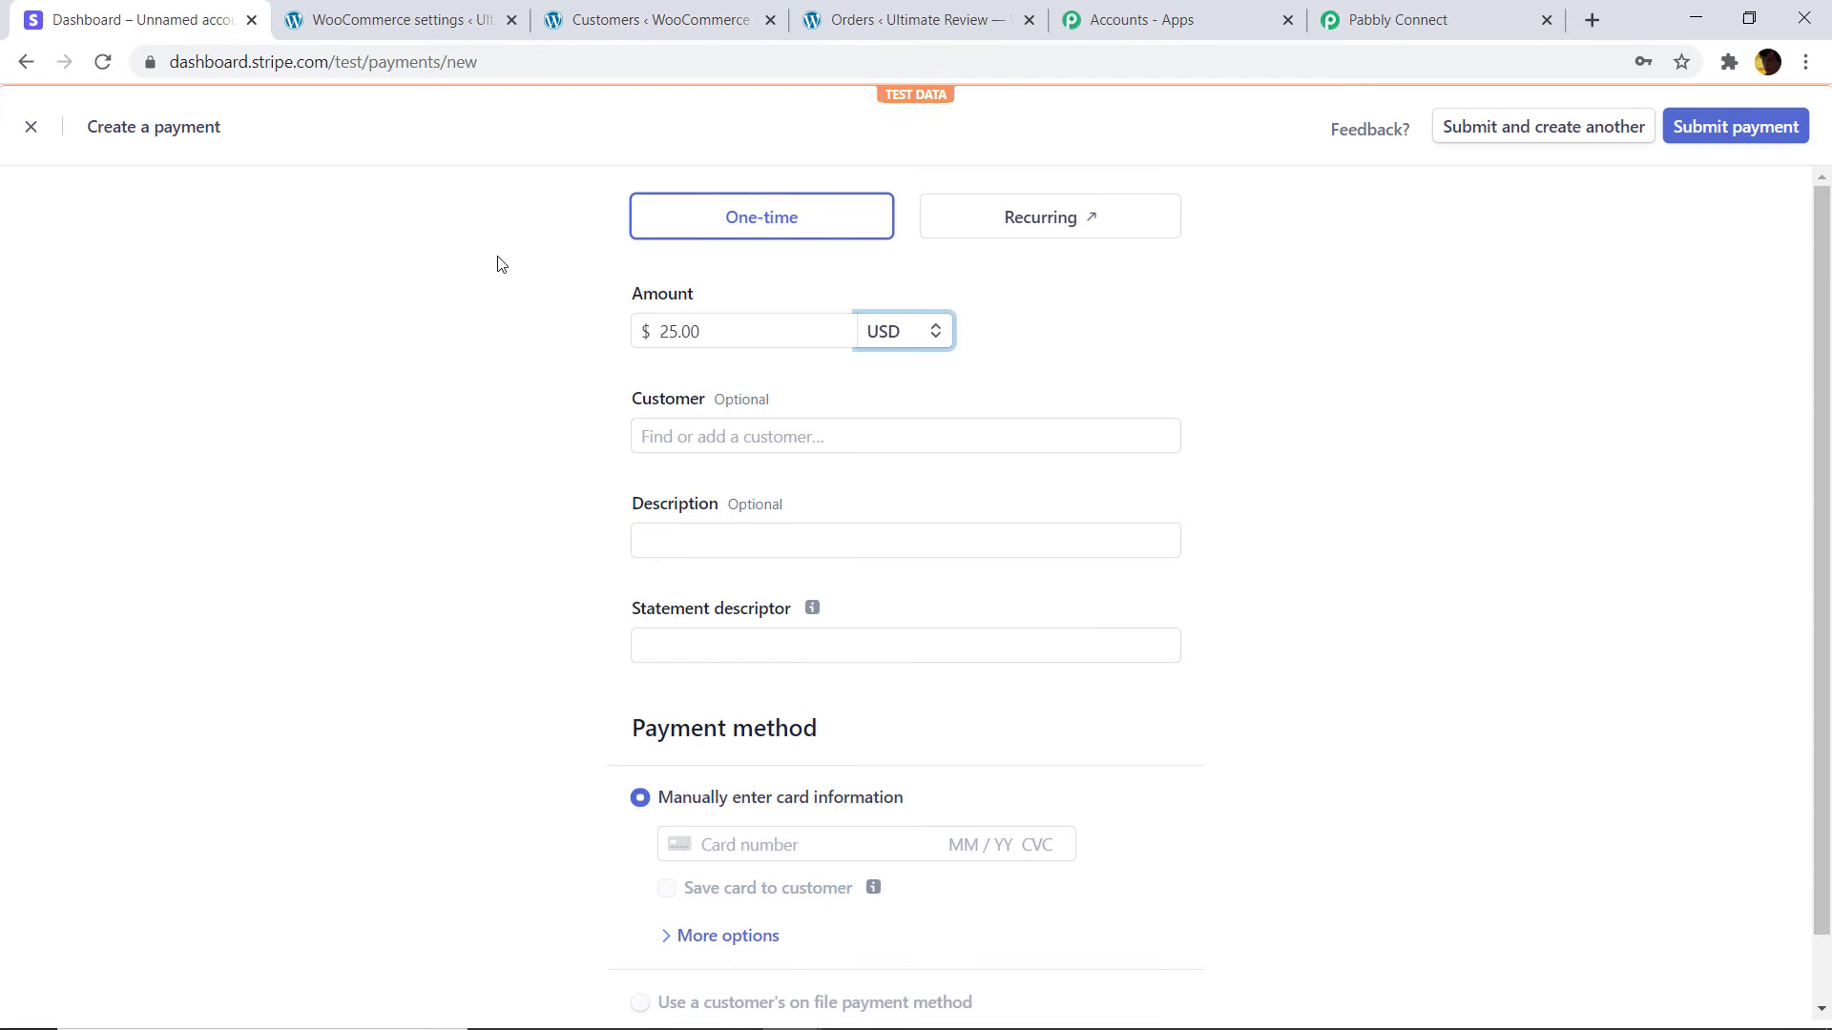
Add a new customer to the payment with the copied e-mail, their name, and description 'Go'.
click(701, 436)
click(711, 478)
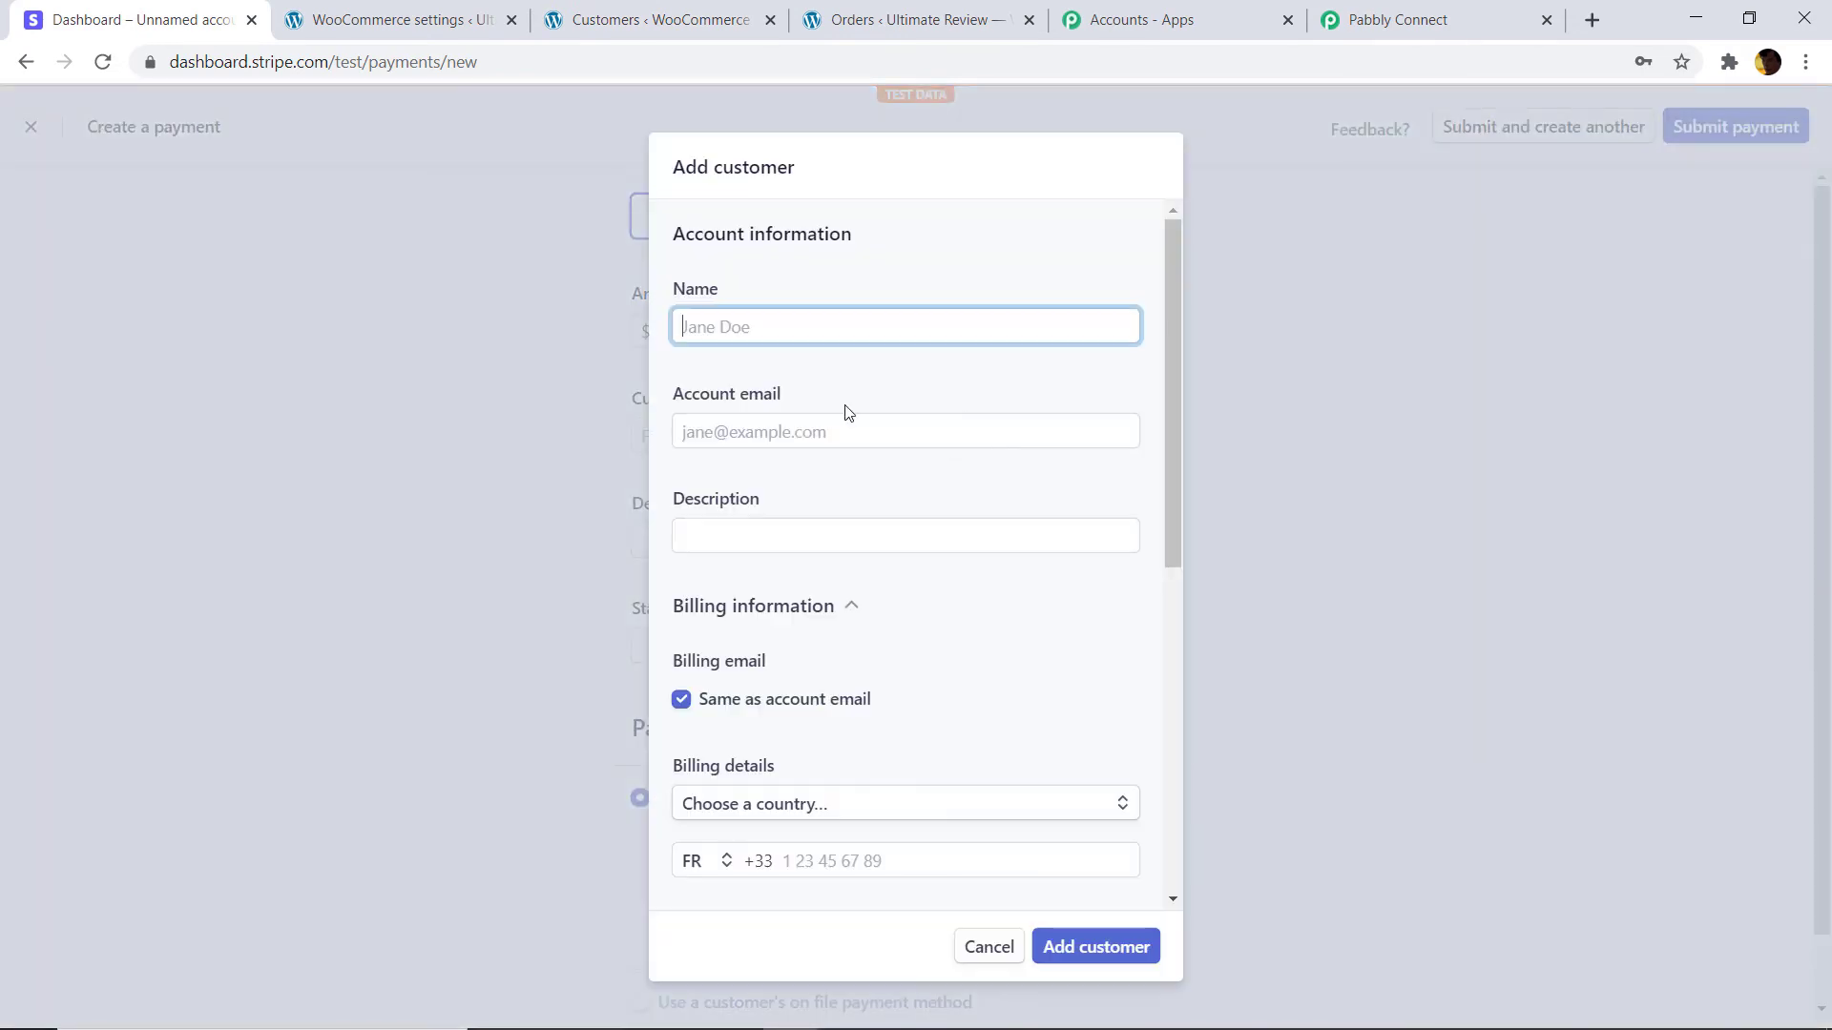
right_click(747, 440)
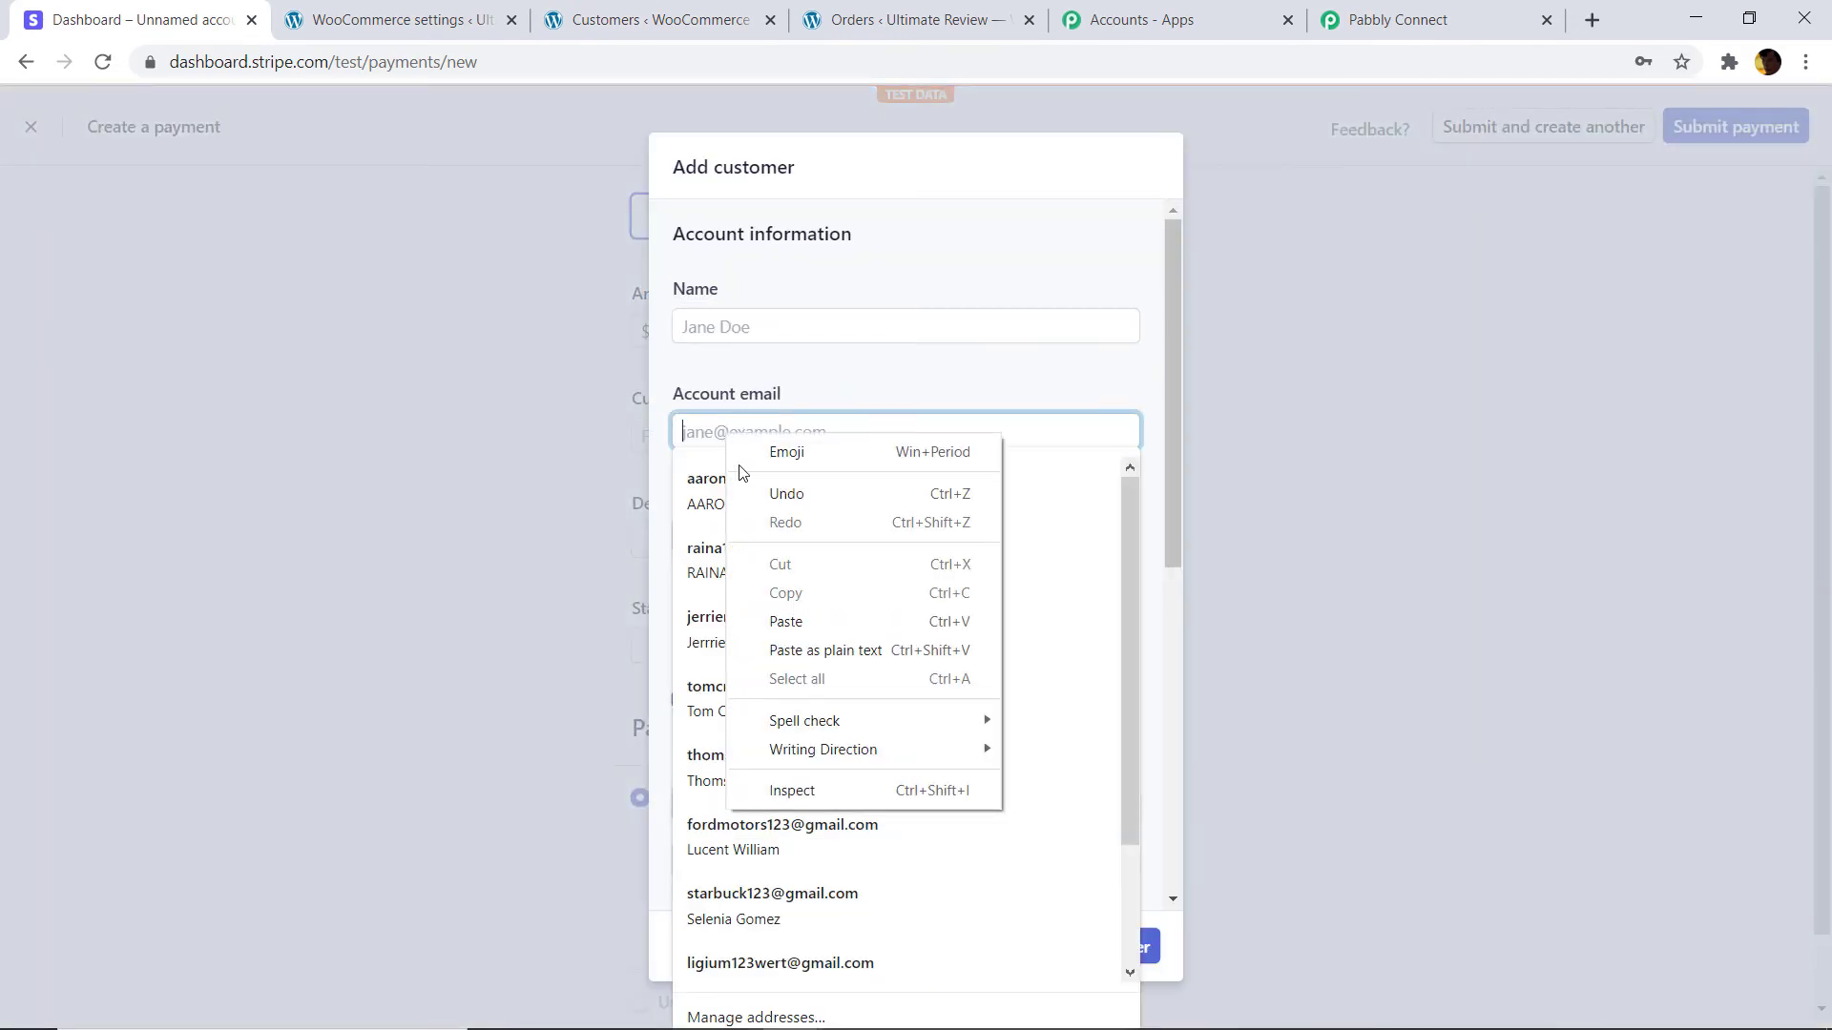
click(774, 620)
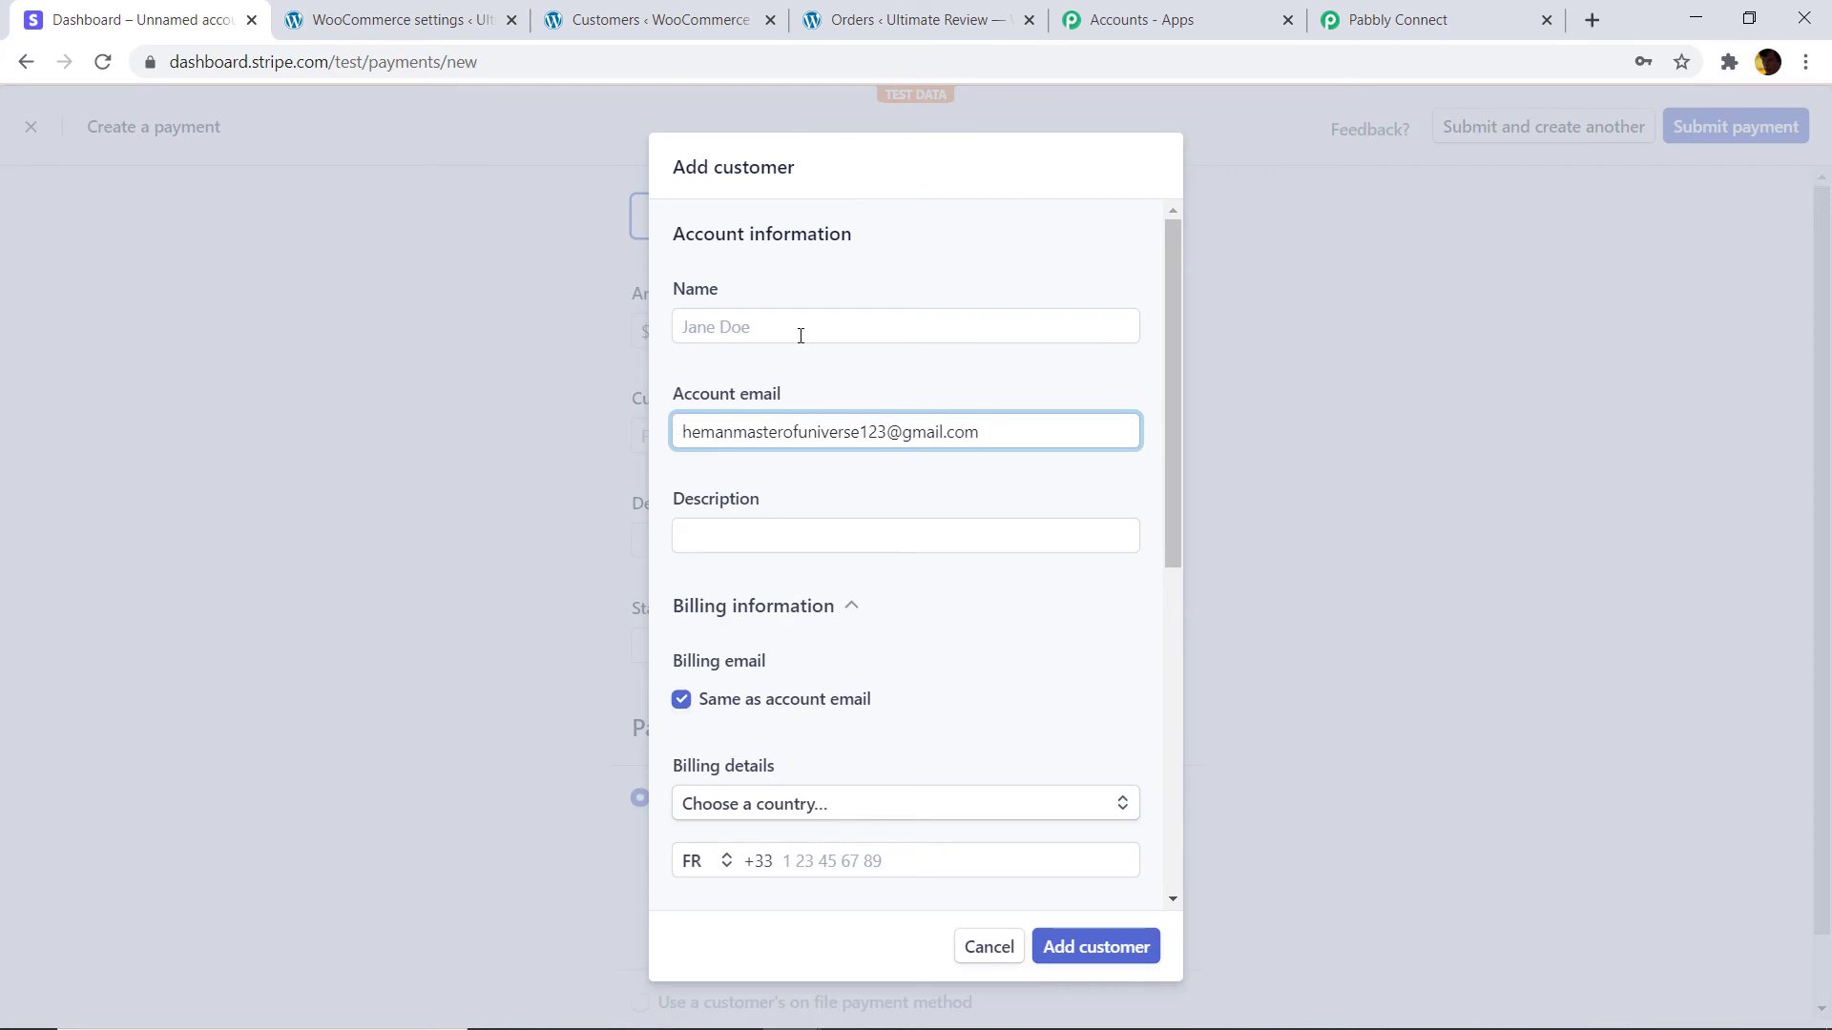
click(741, 328)
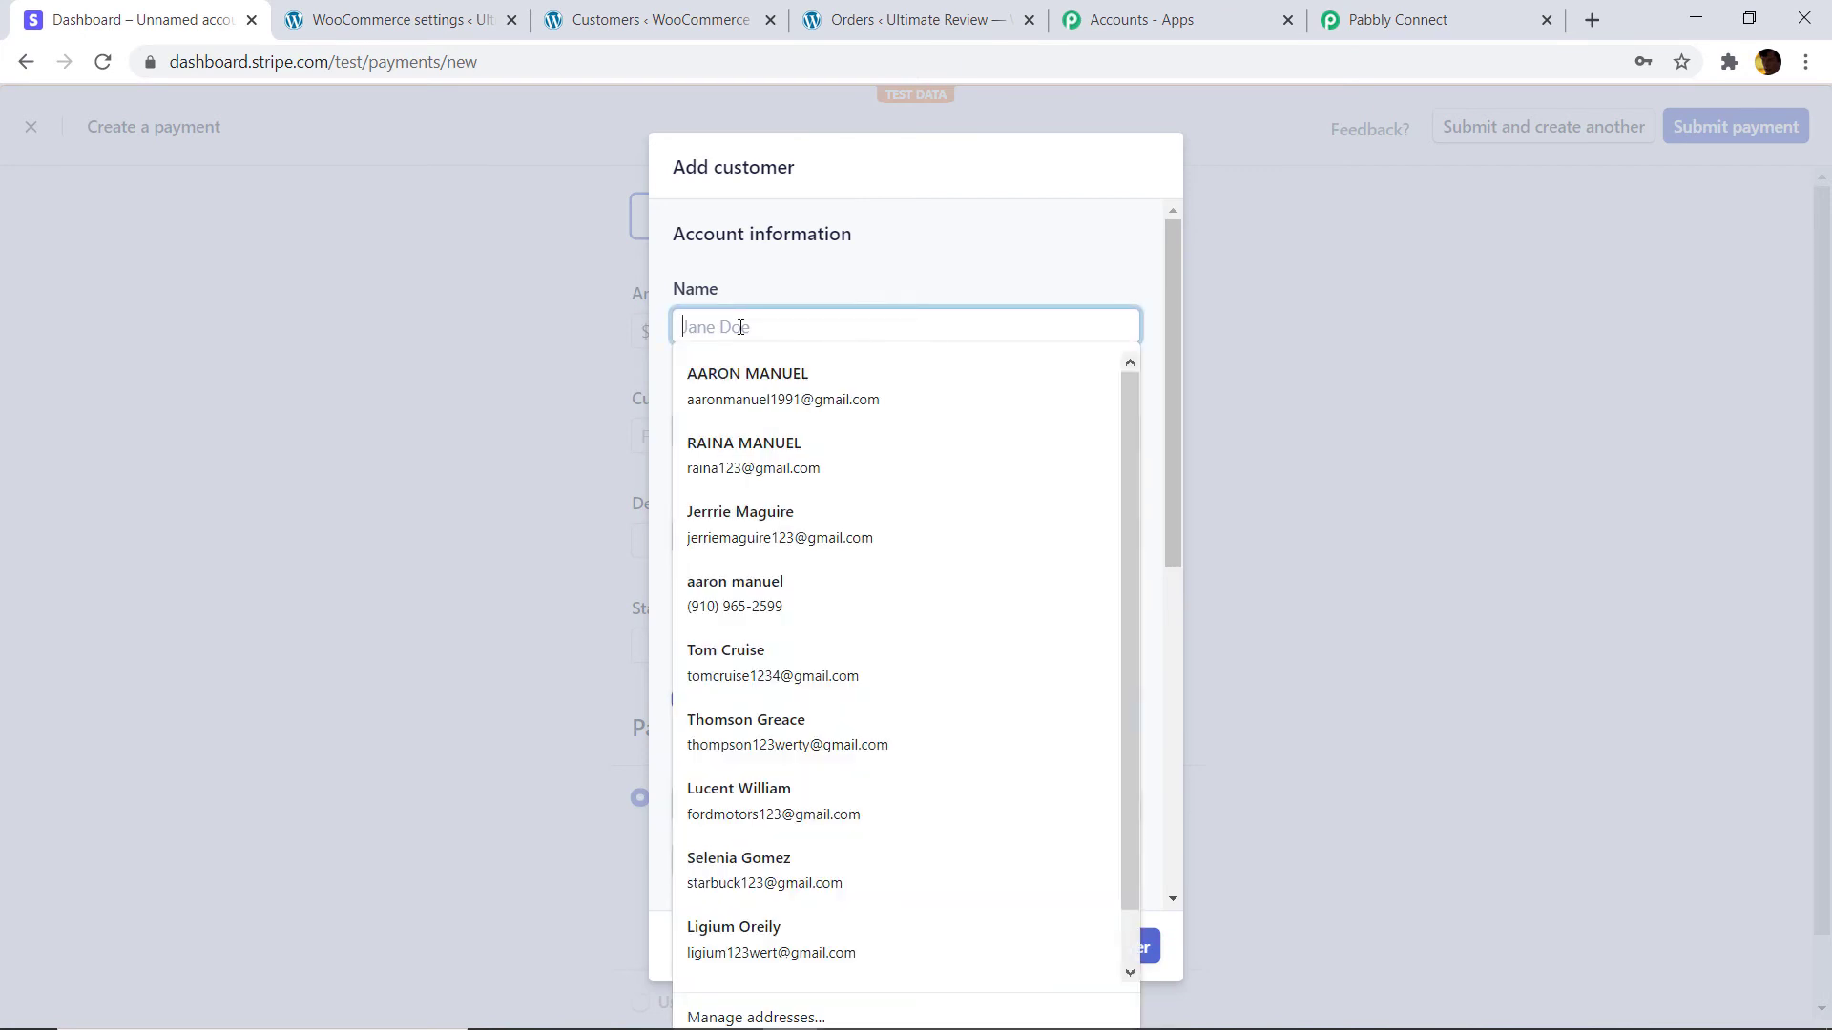
text(Herman)
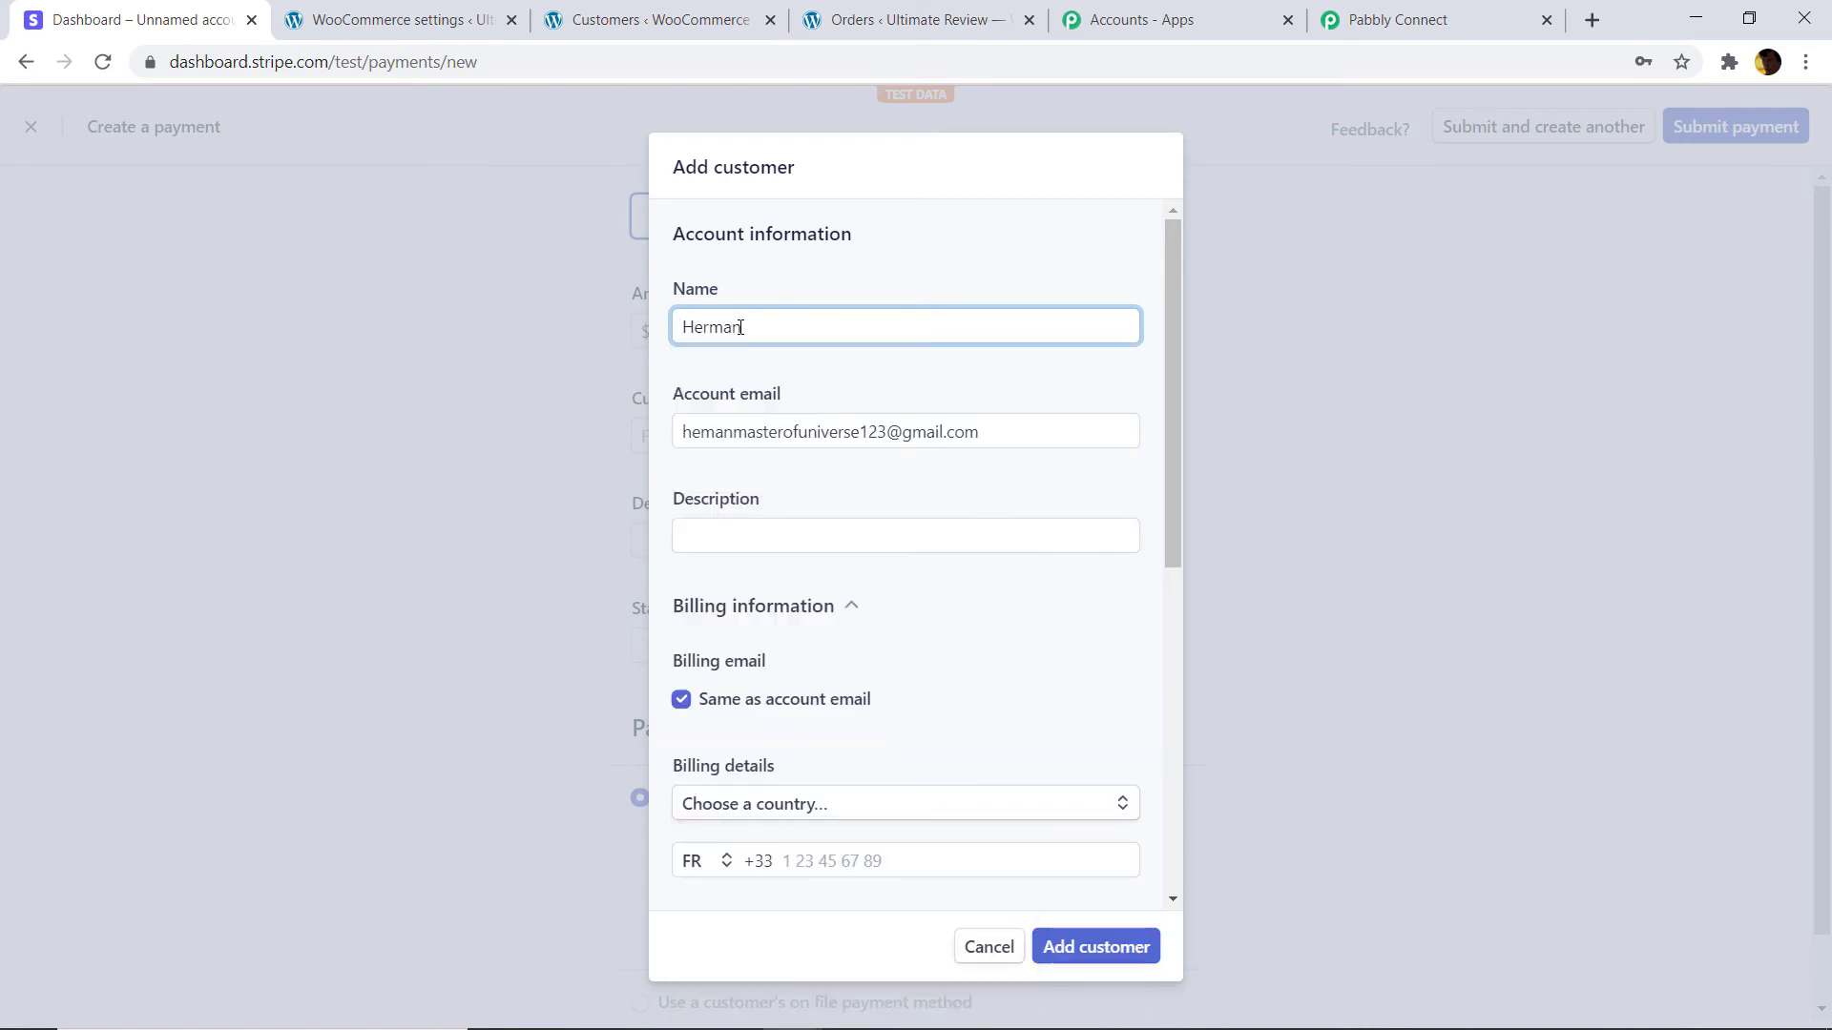
click(750, 523)
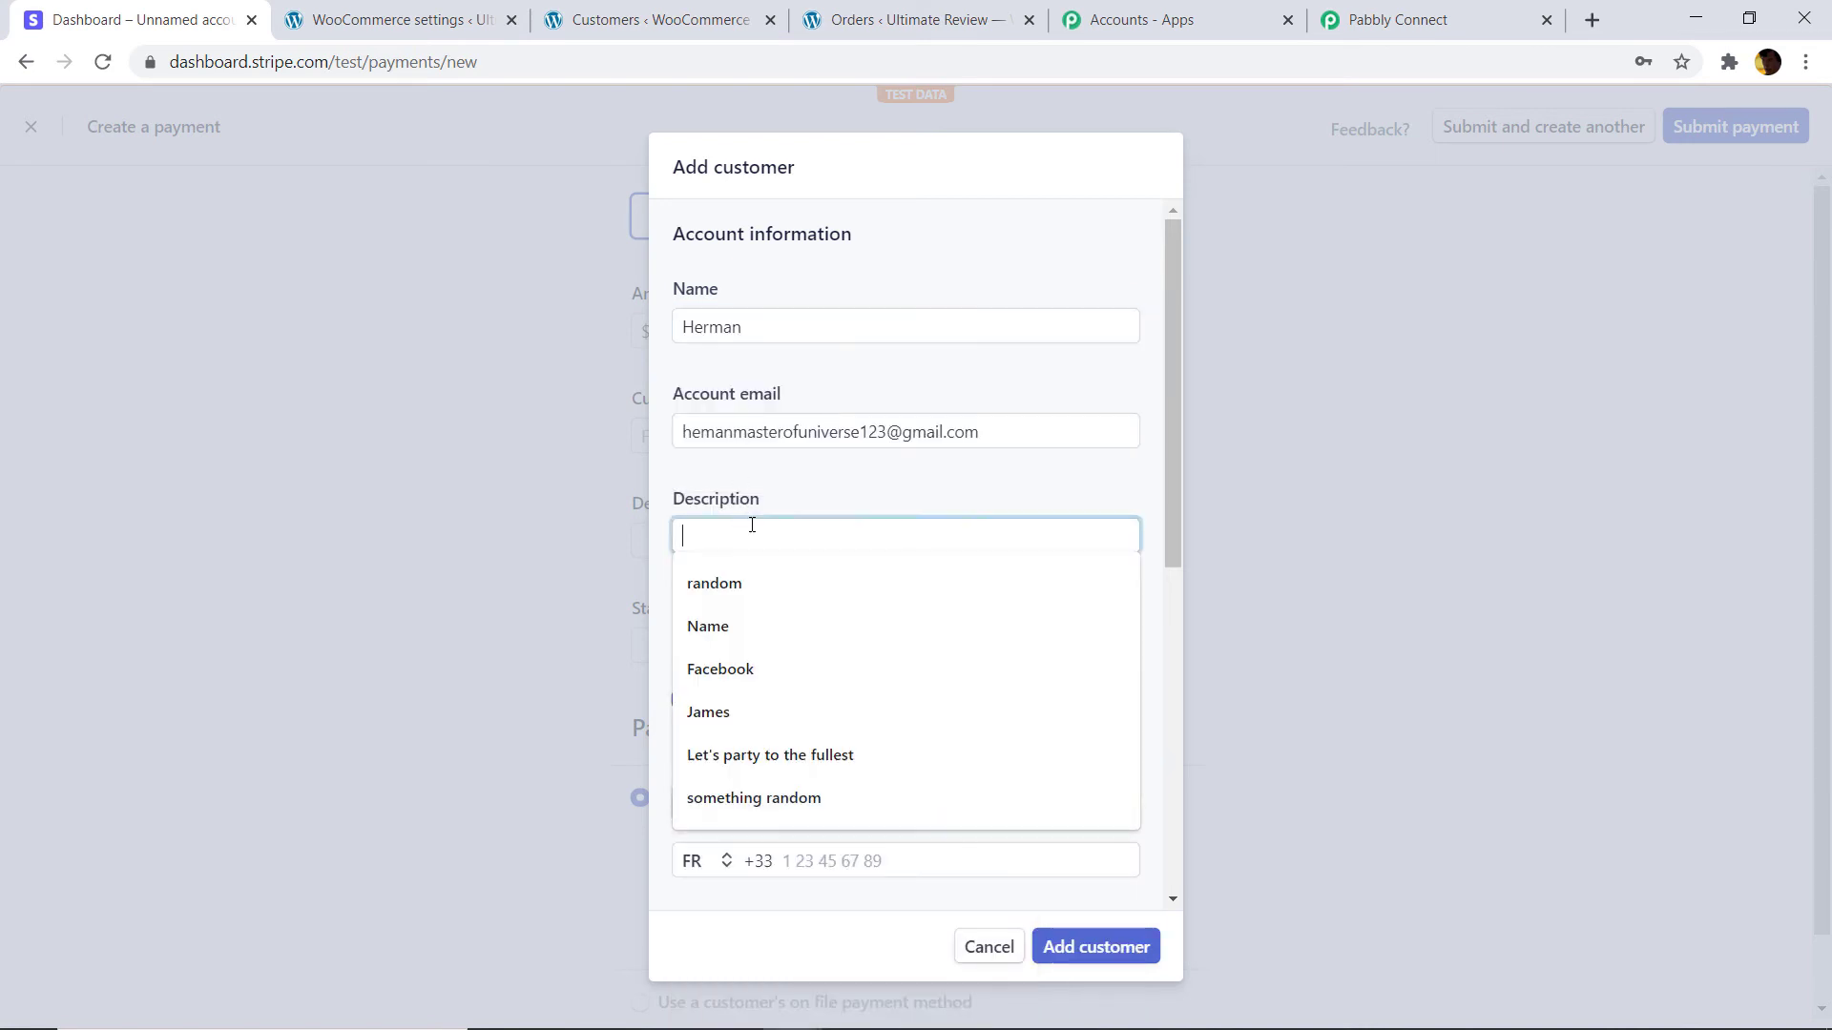
text(Goering)
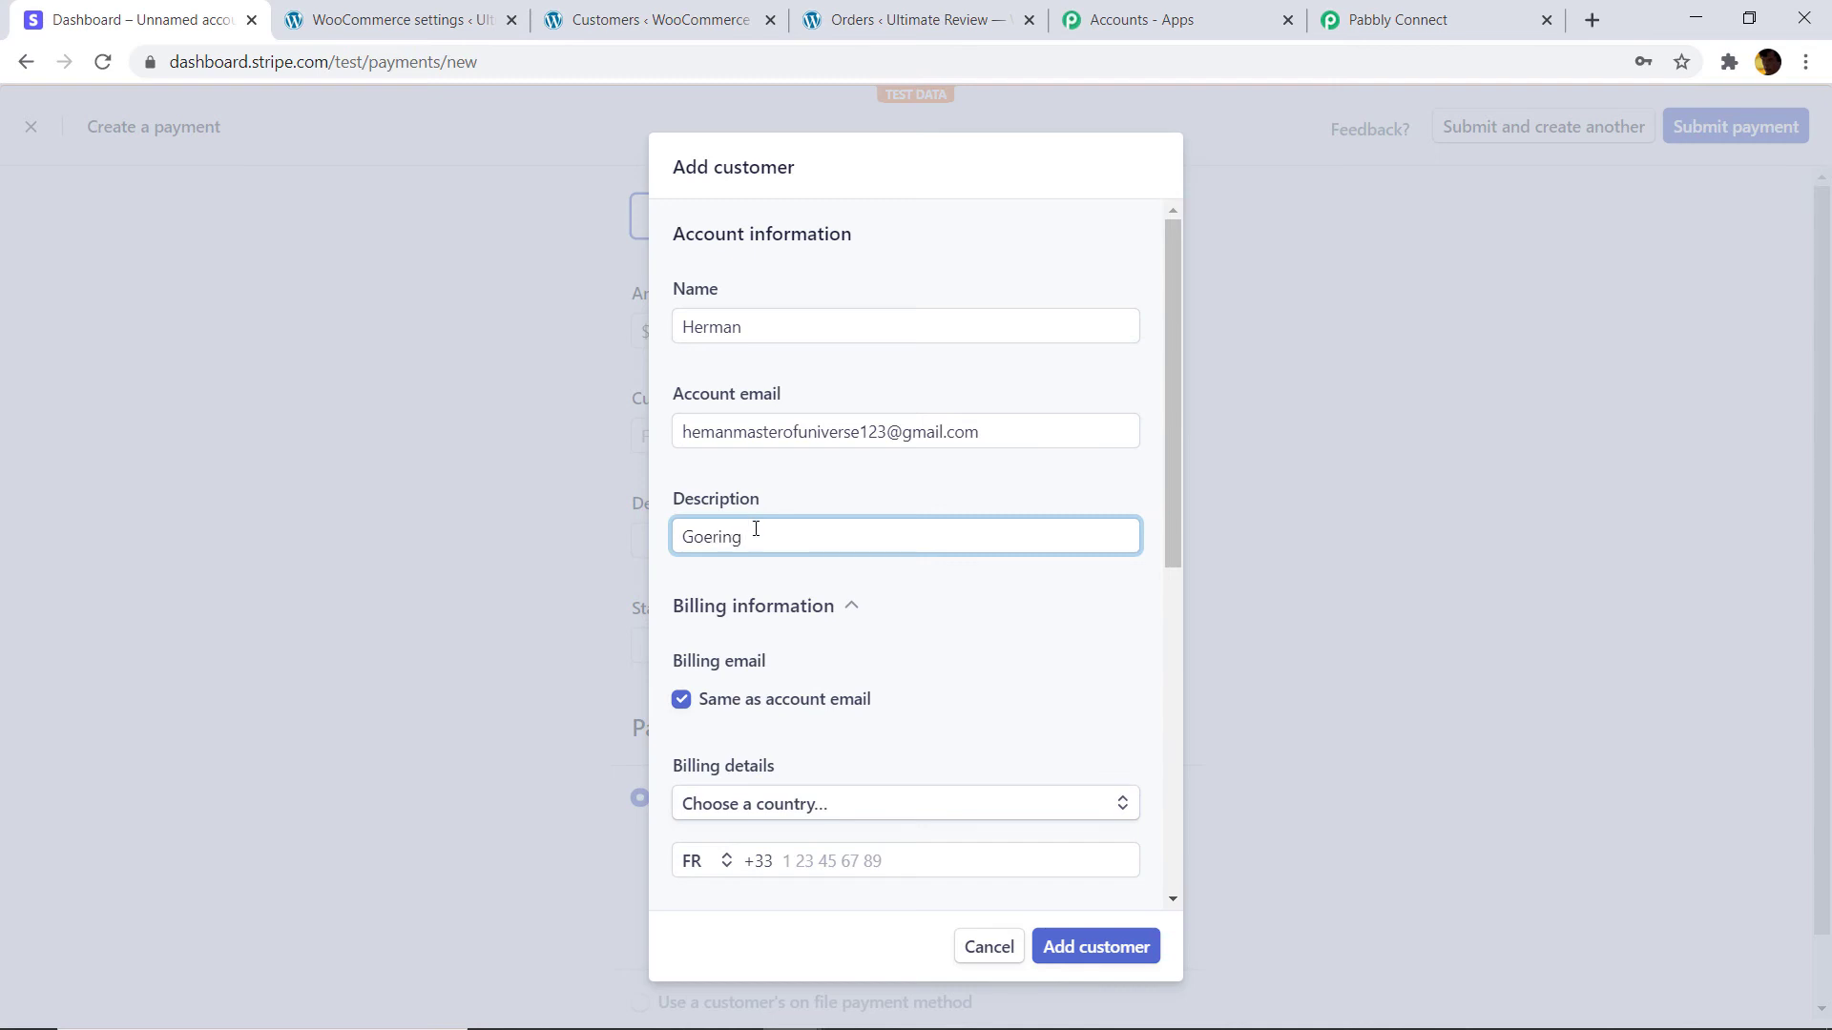
Set the customer's billing country to France.
scroll(763, 526, down, 4)
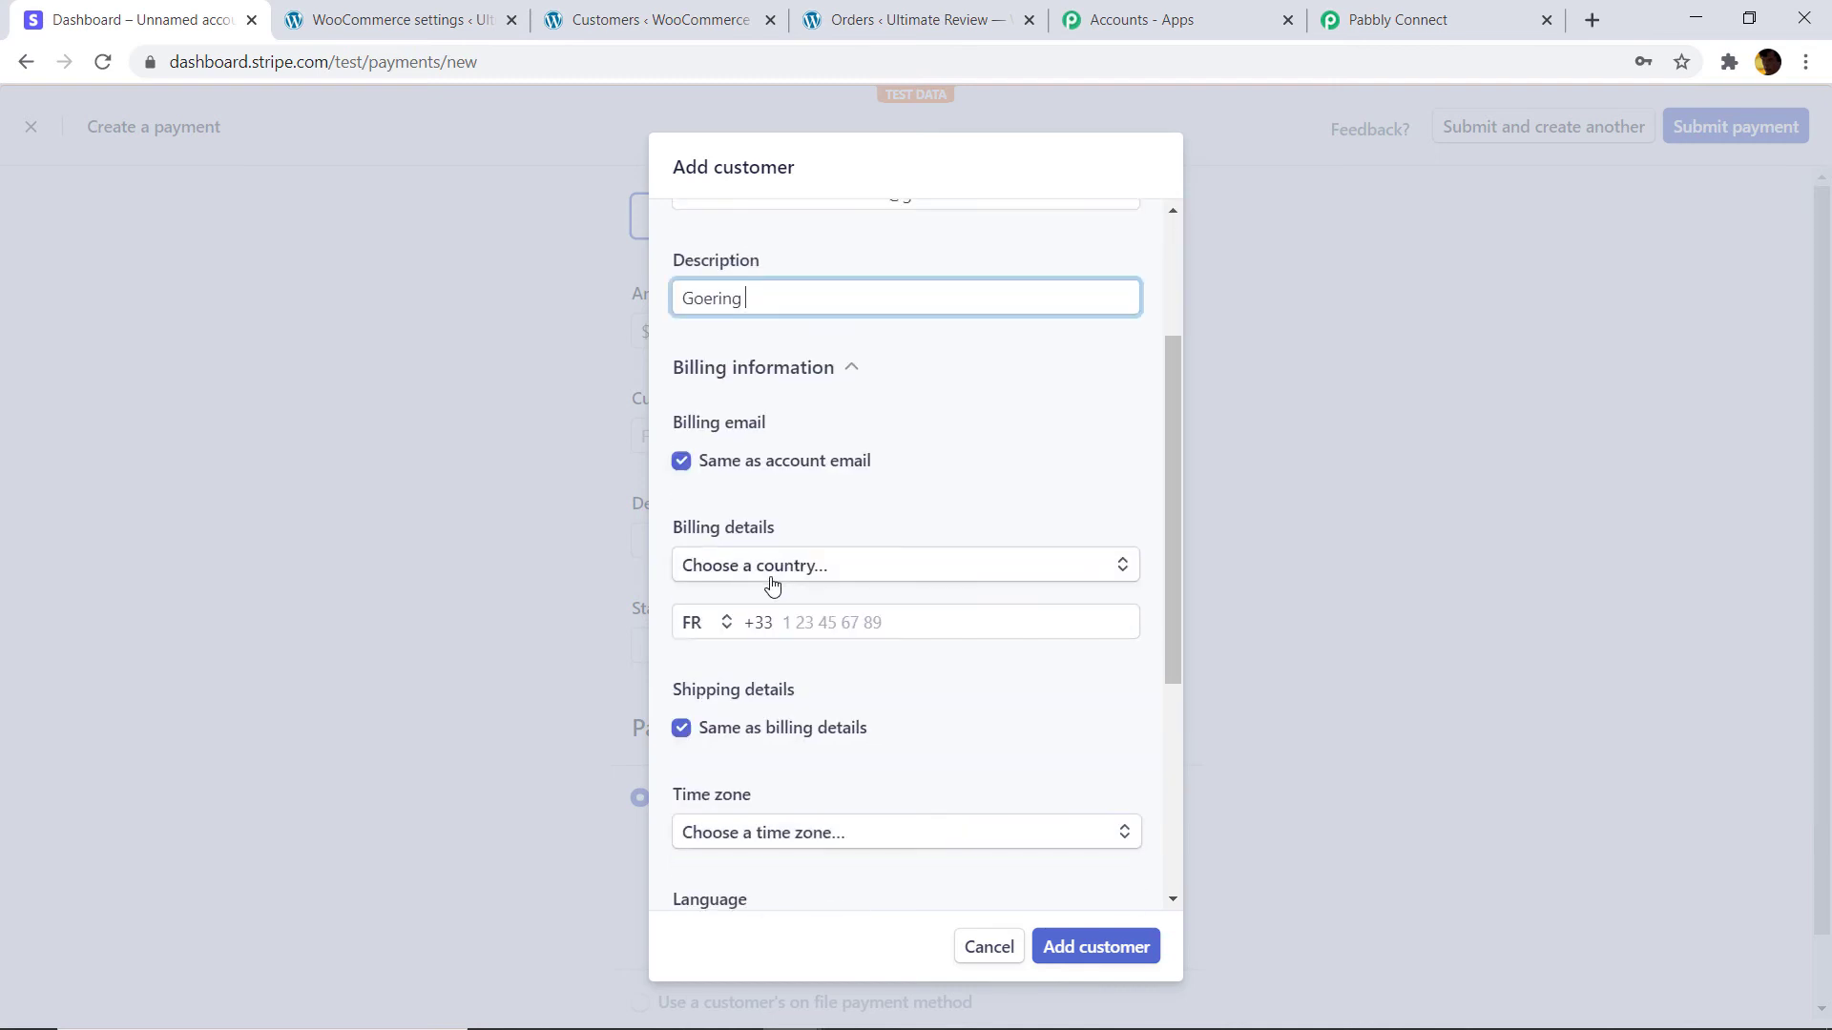
click(826, 447)
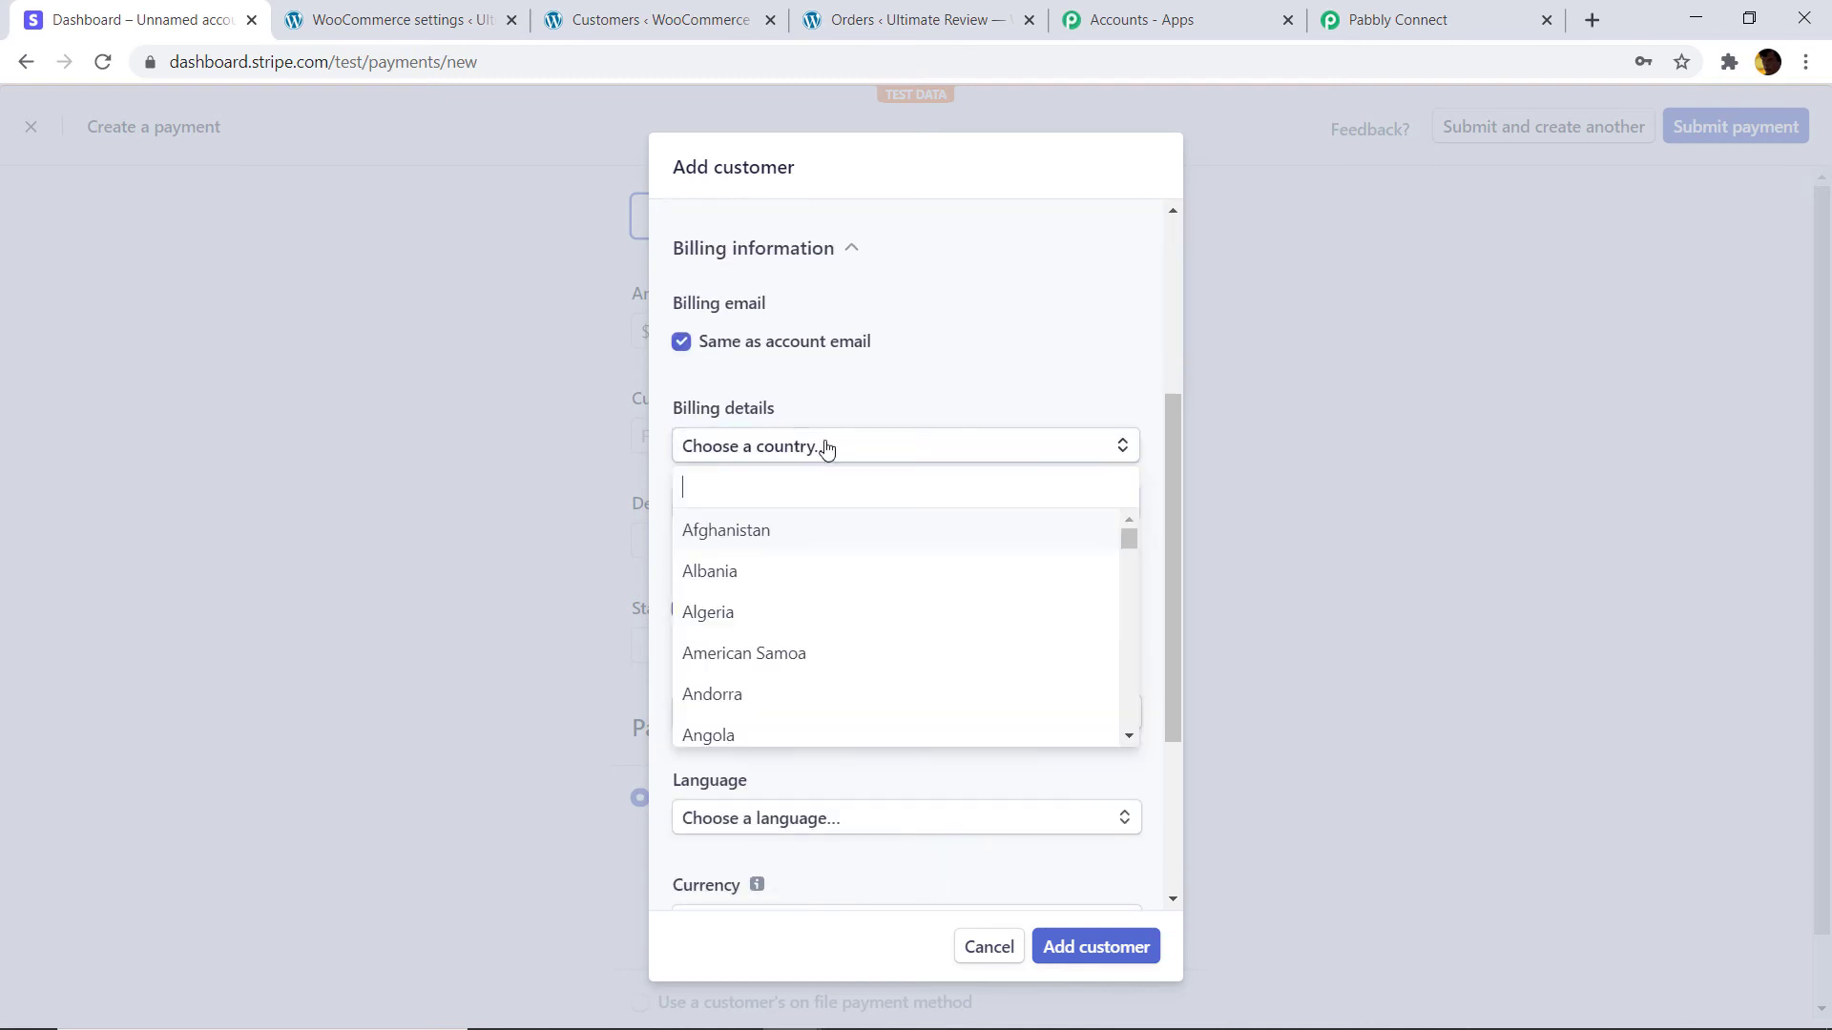
text(Fra)
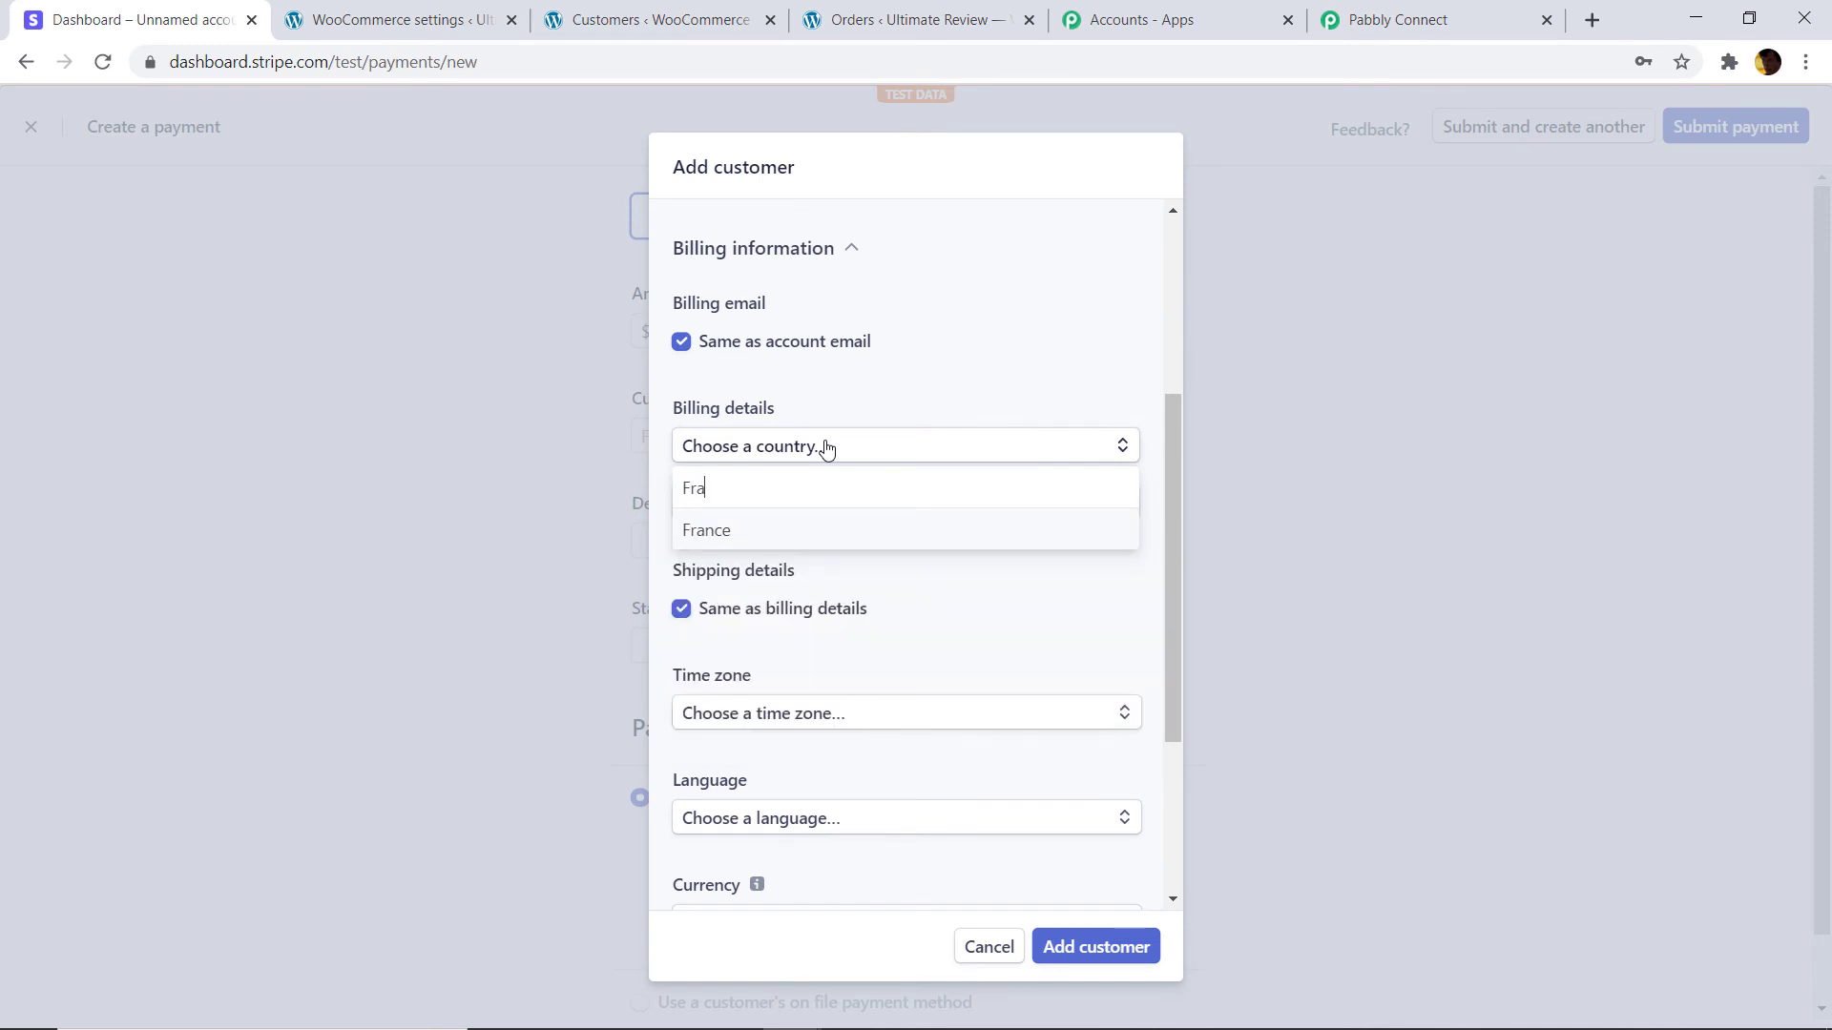
click(806, 531)
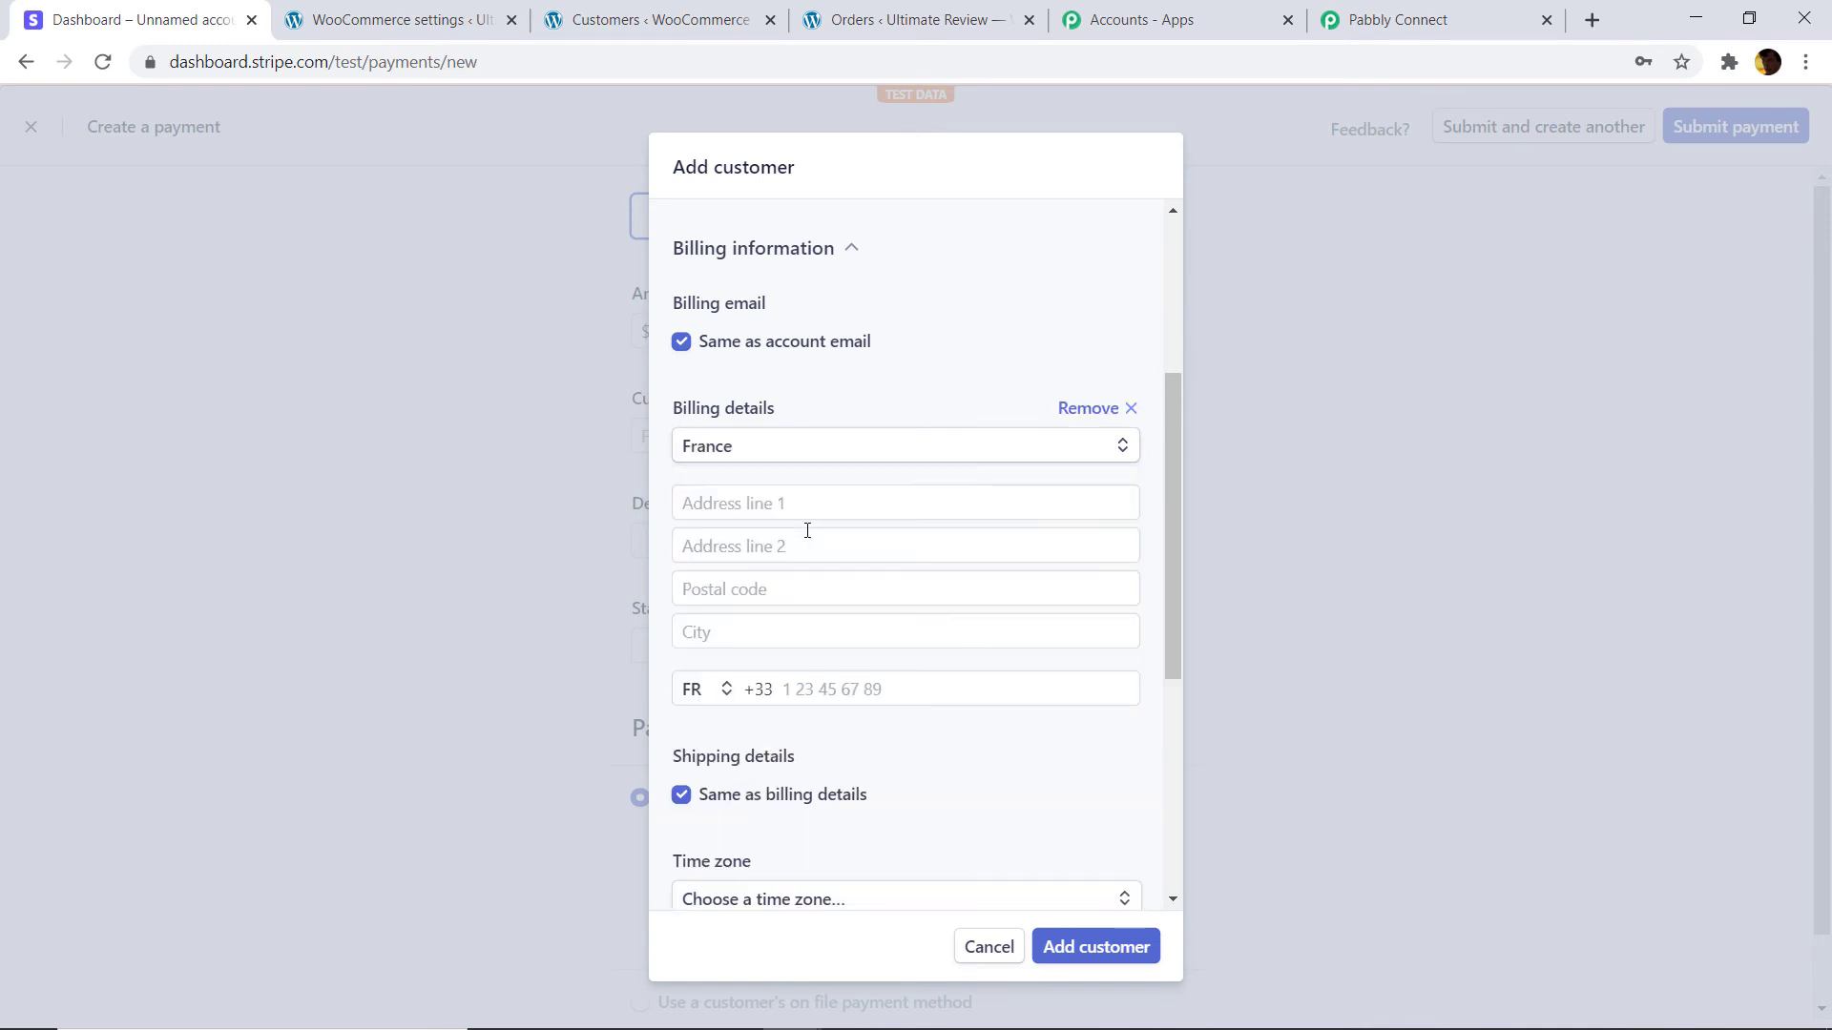
Enter the customer's billing address lines, postal code and city.
scroll(811, 458, down, 1)
click(816, 384)
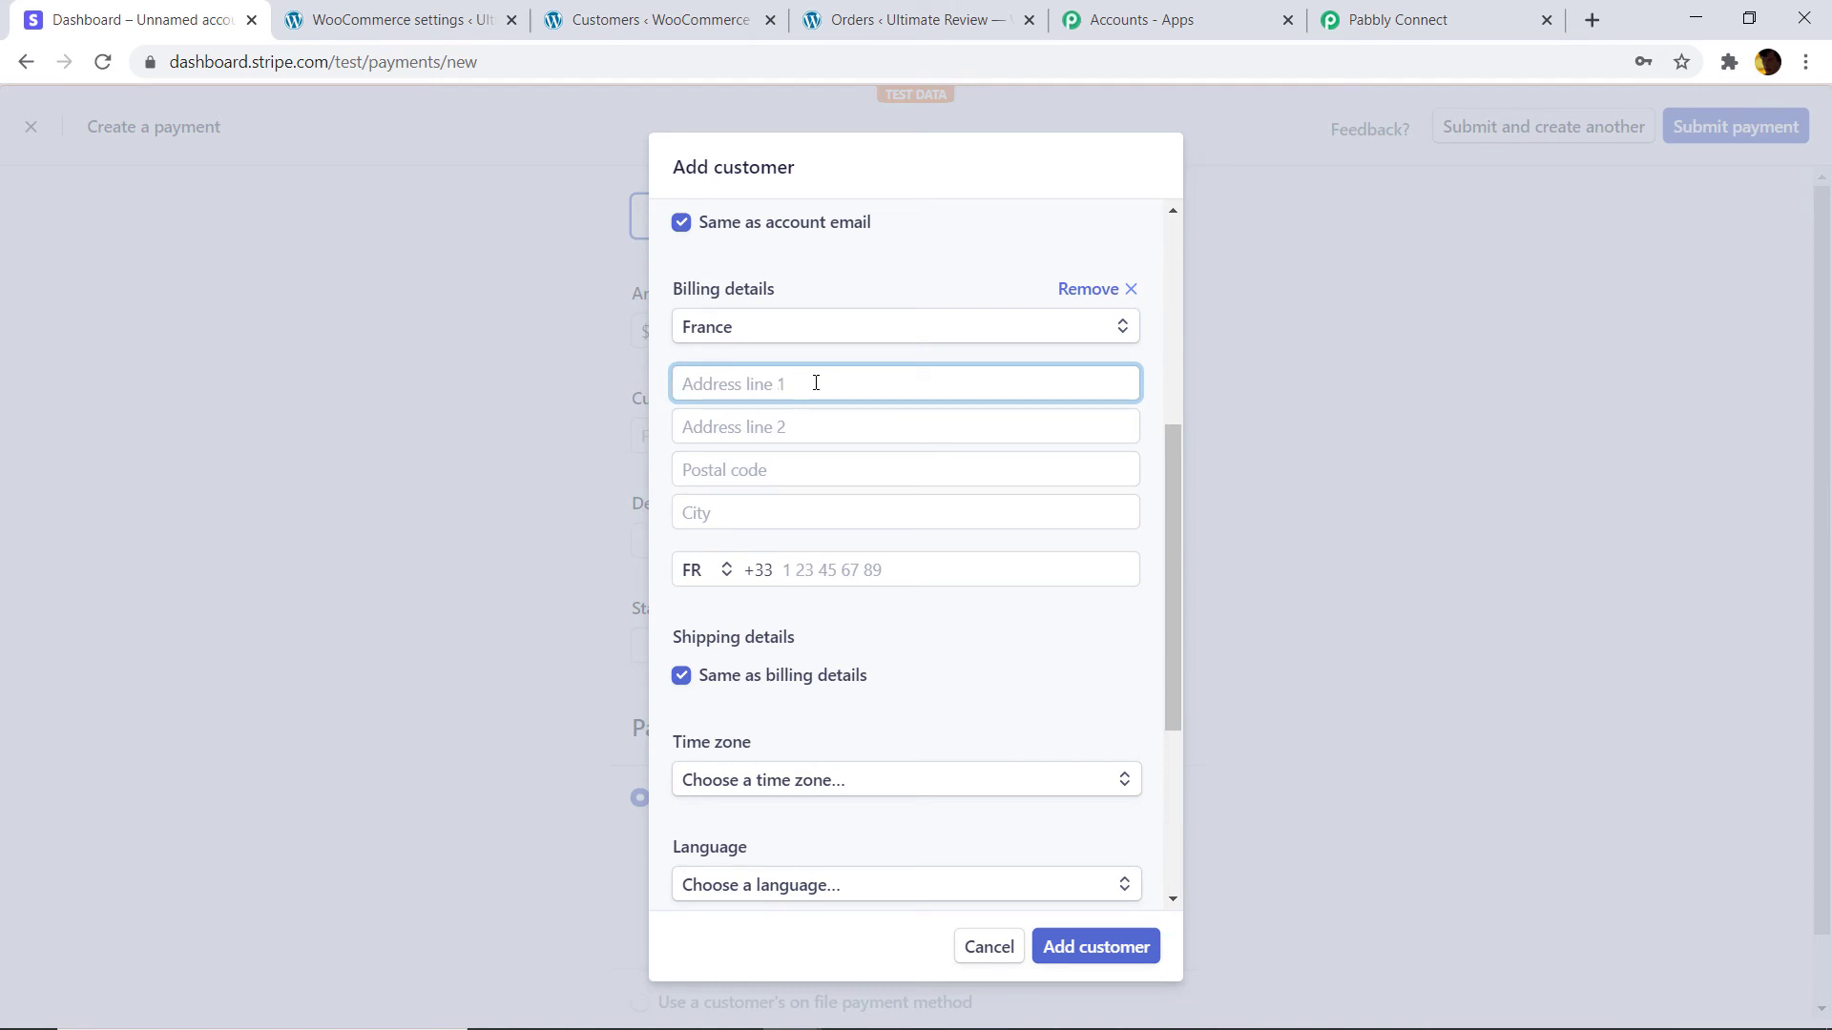
click(817, 425)
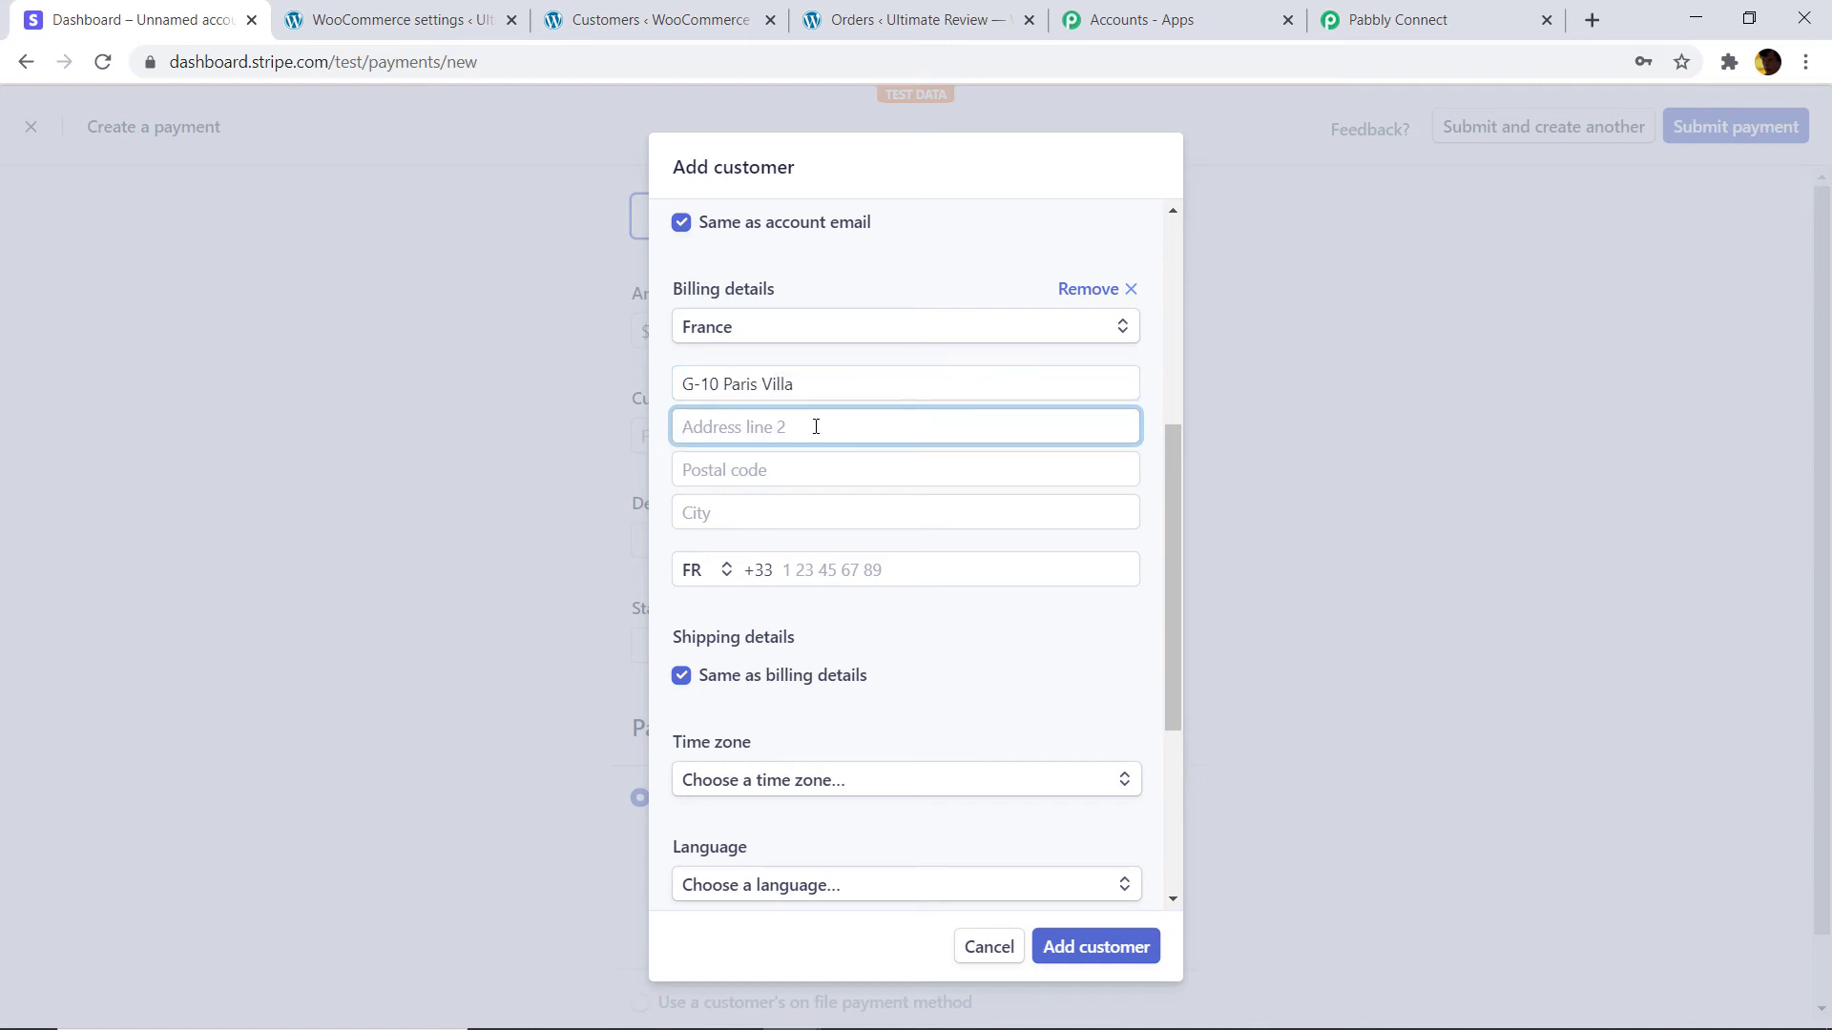
text(Near Osbourne Park)
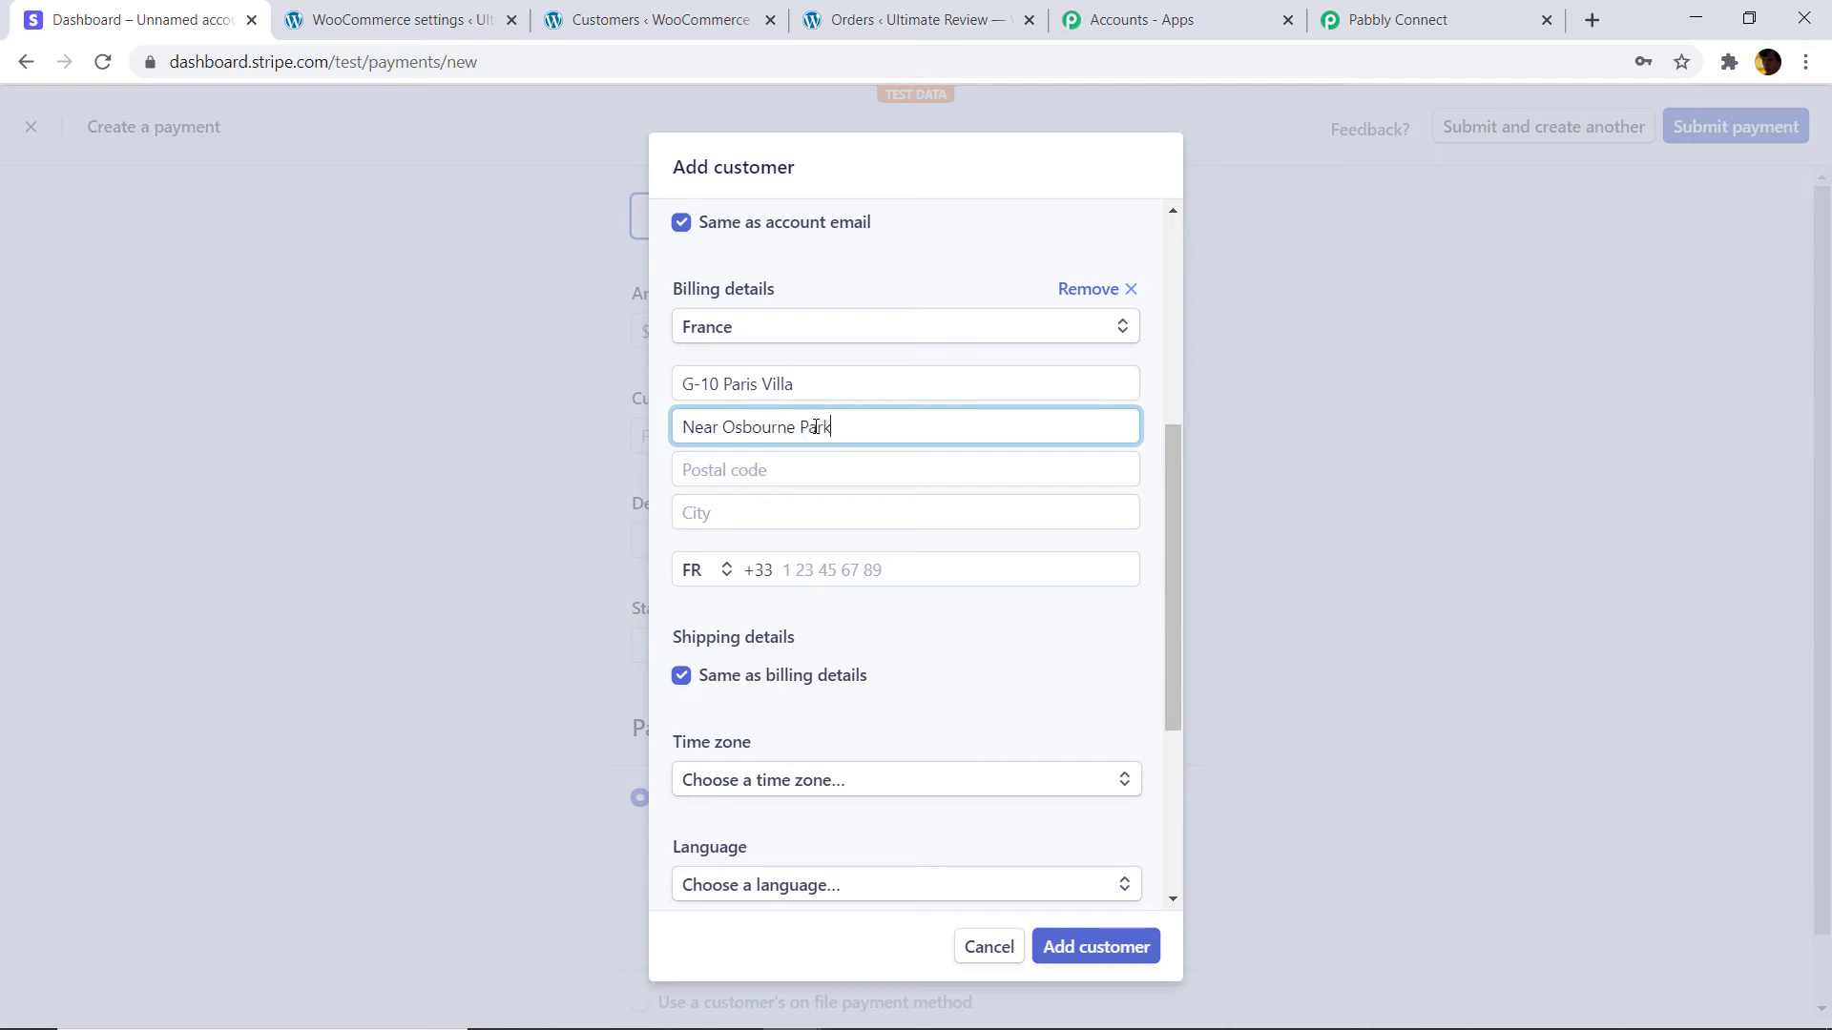
click(817, 468)
text(75001)
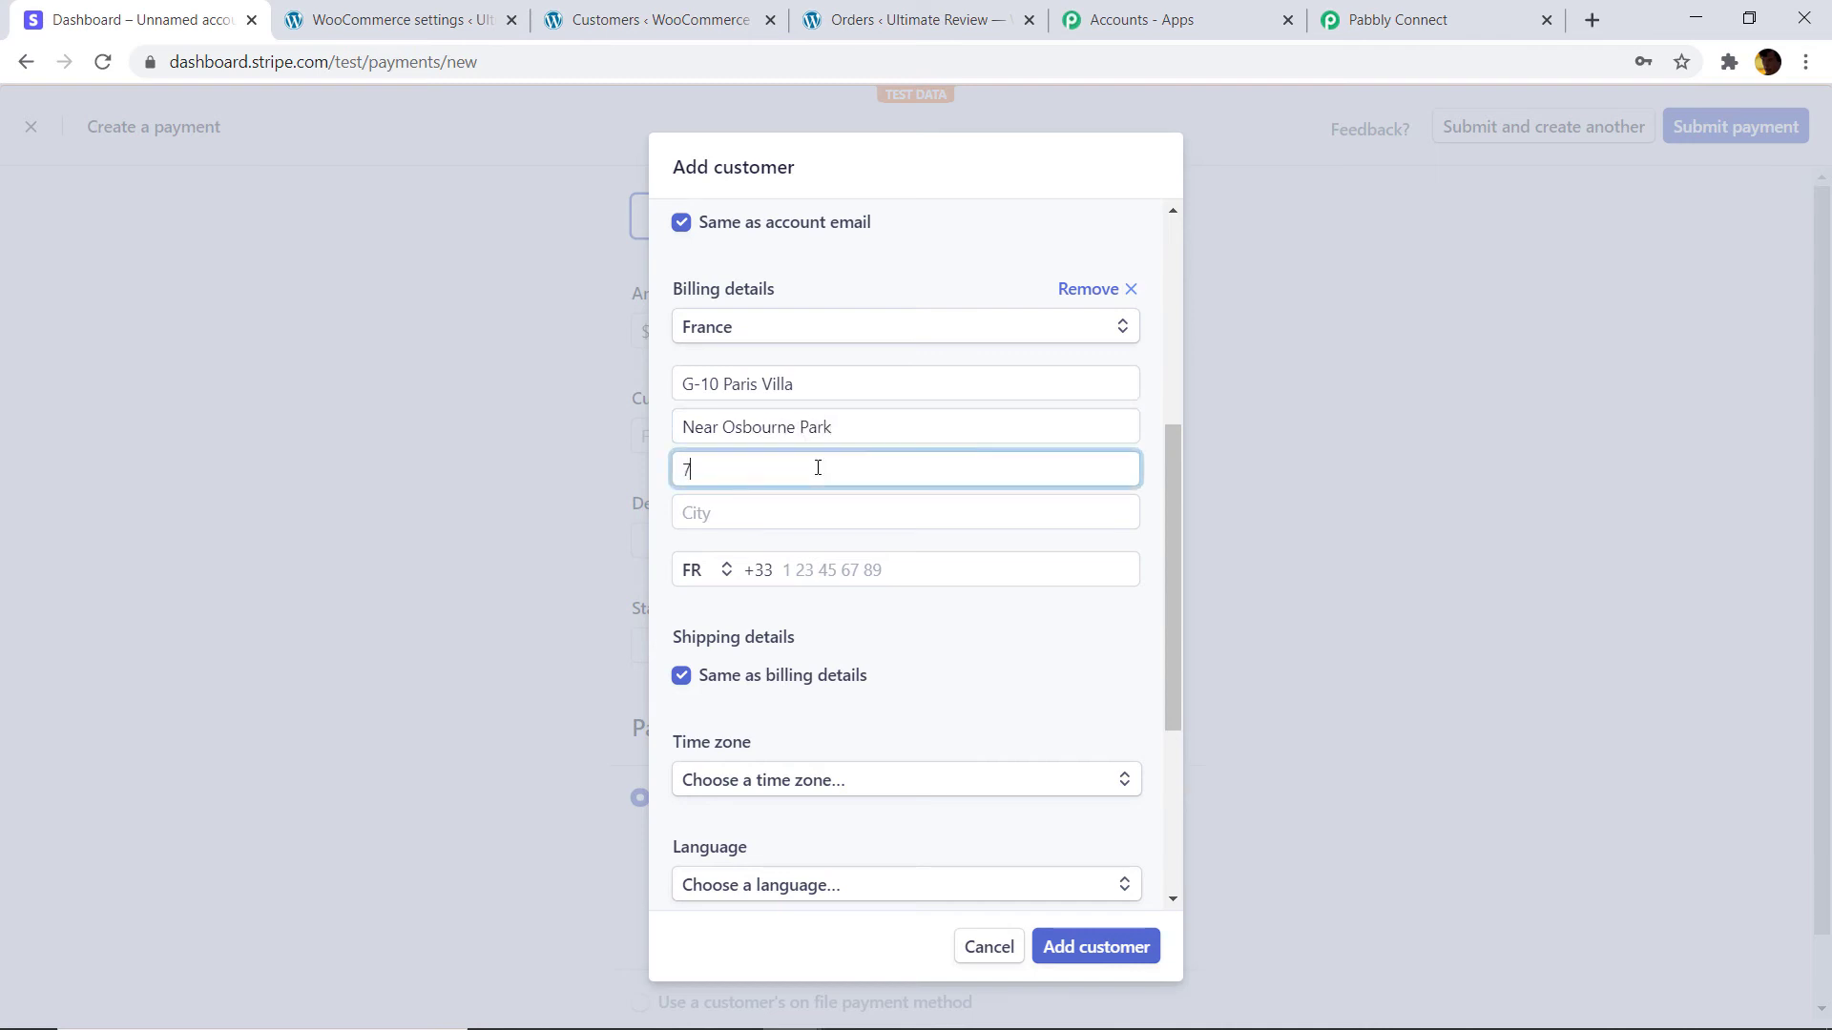
click(884, 521)
text(Par)
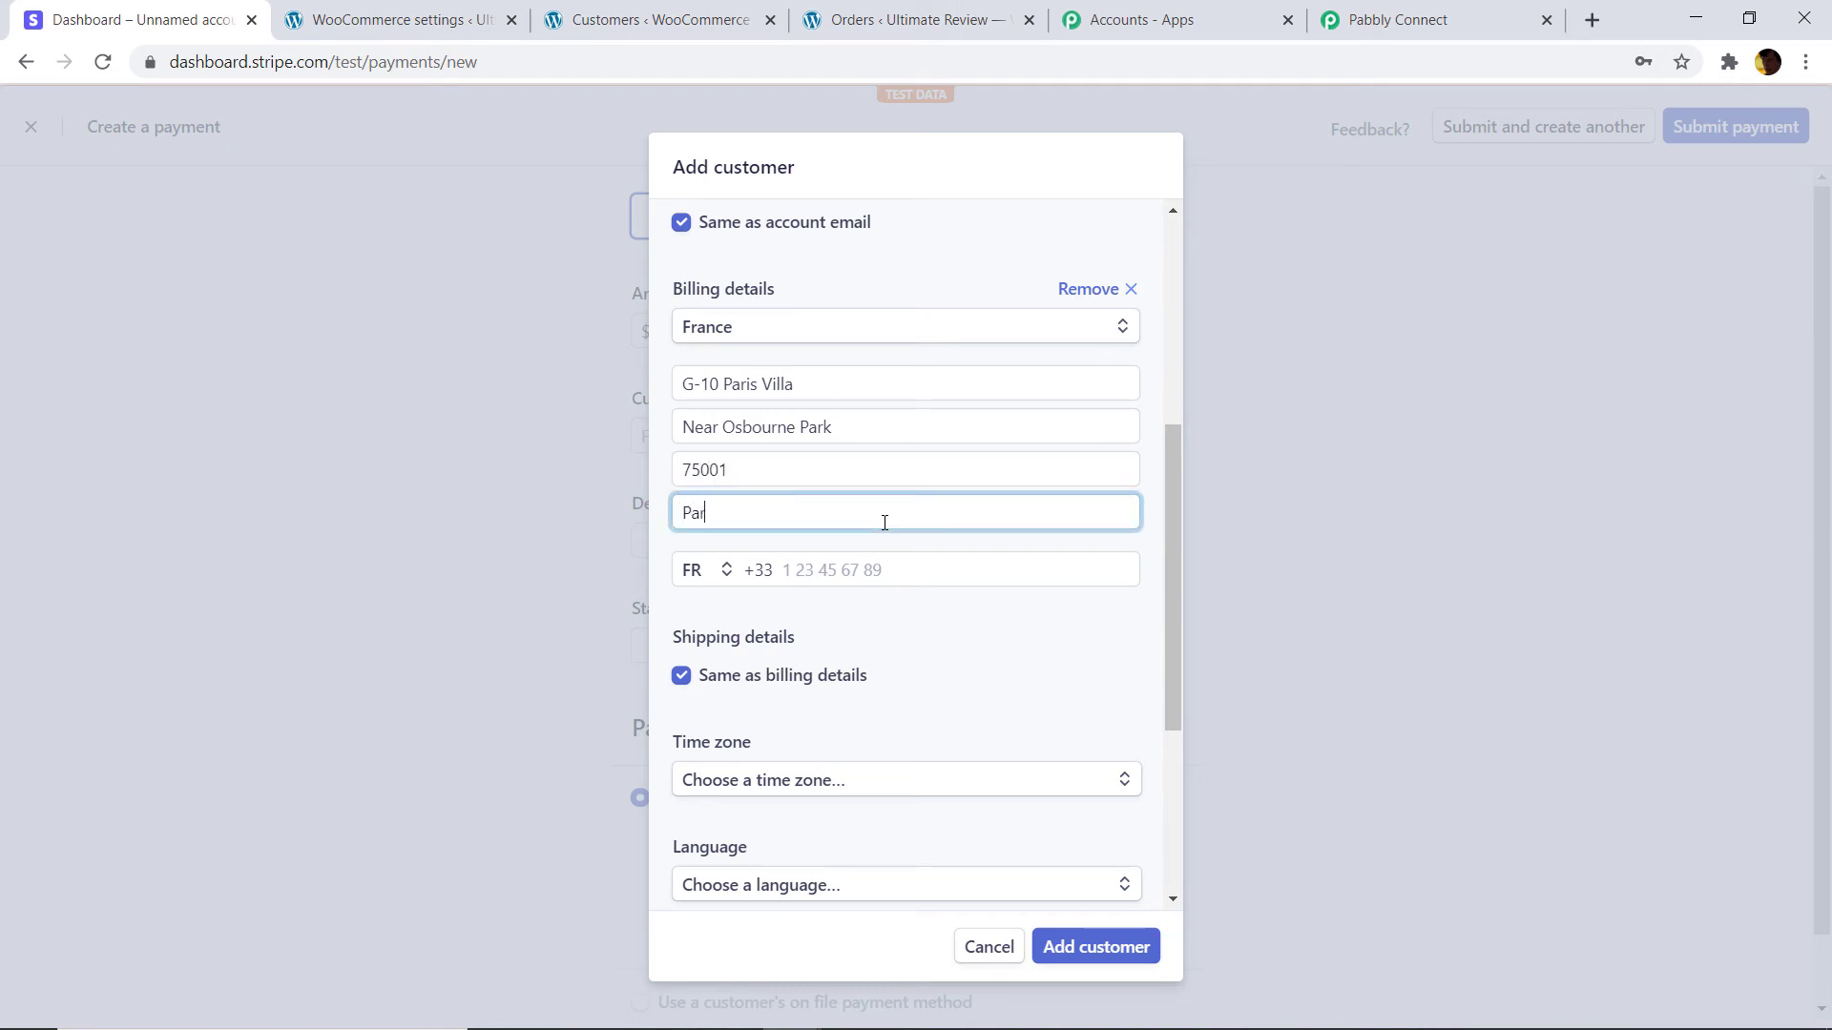
text(is)
Add the customer's phone number, set language French and currency USD, and save the customer.
scroll(882, 530, down, 1)
click(794, 455)
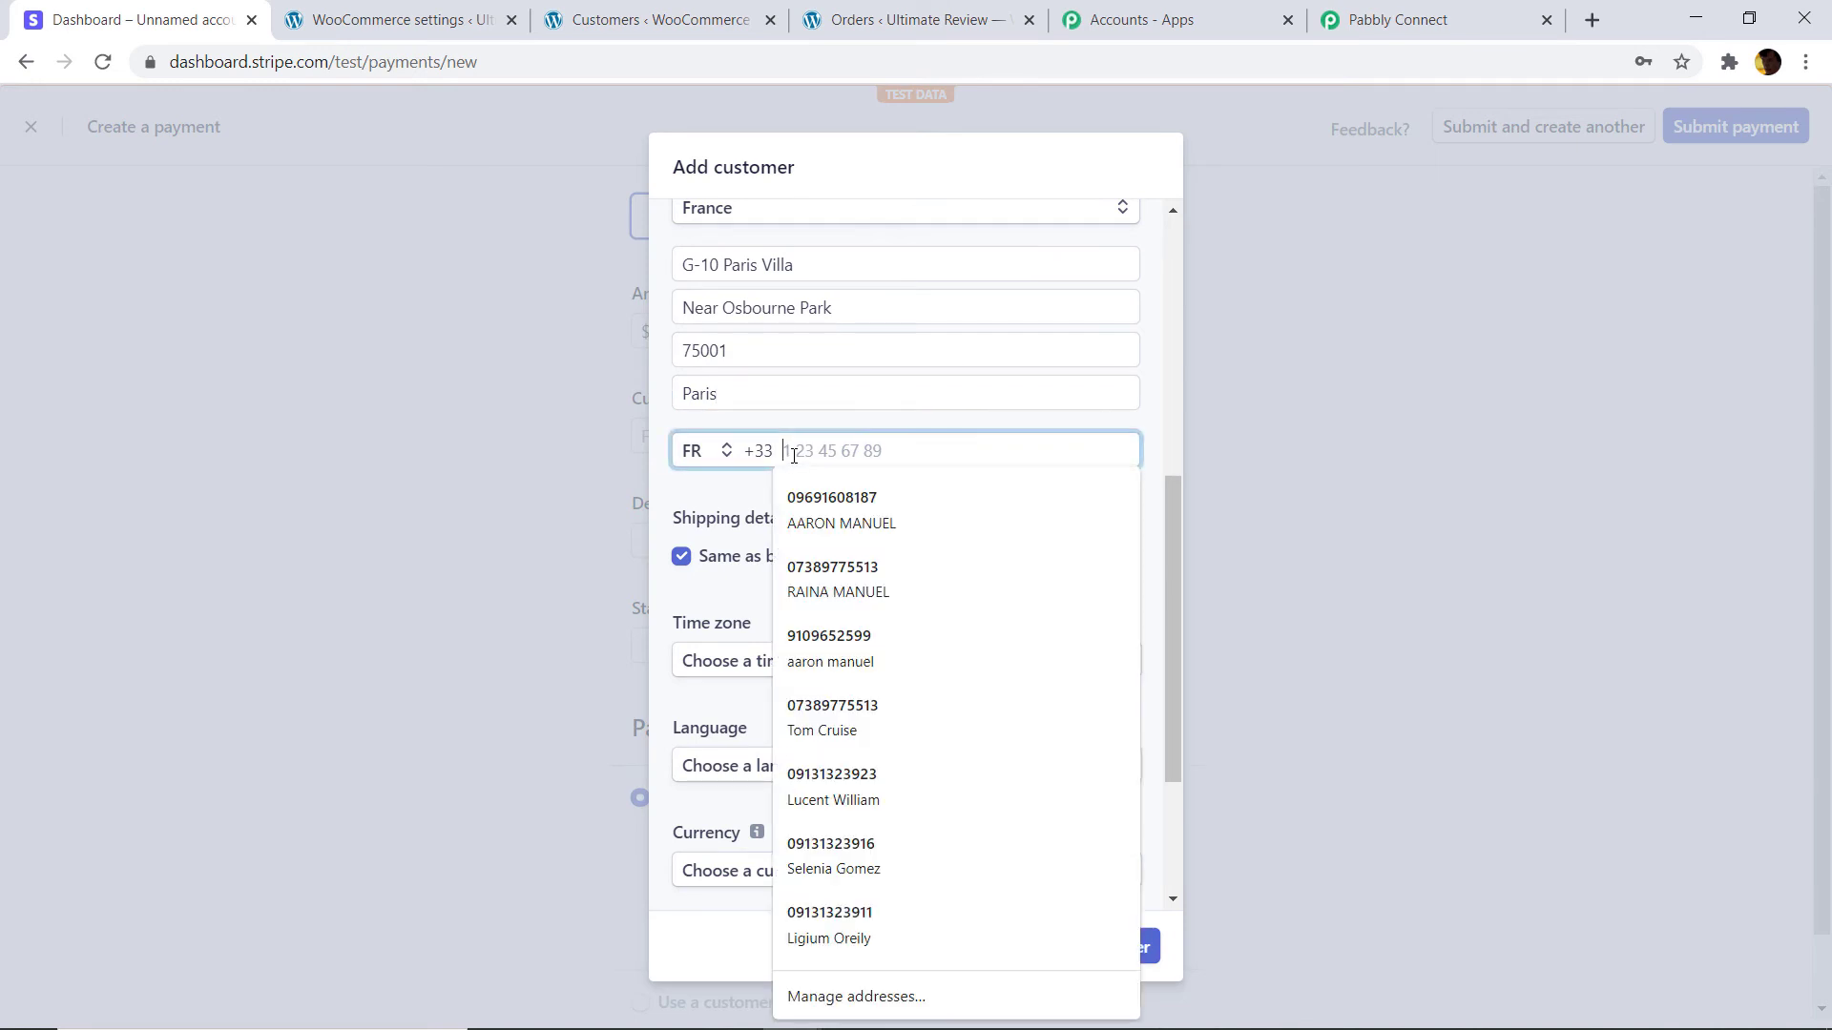
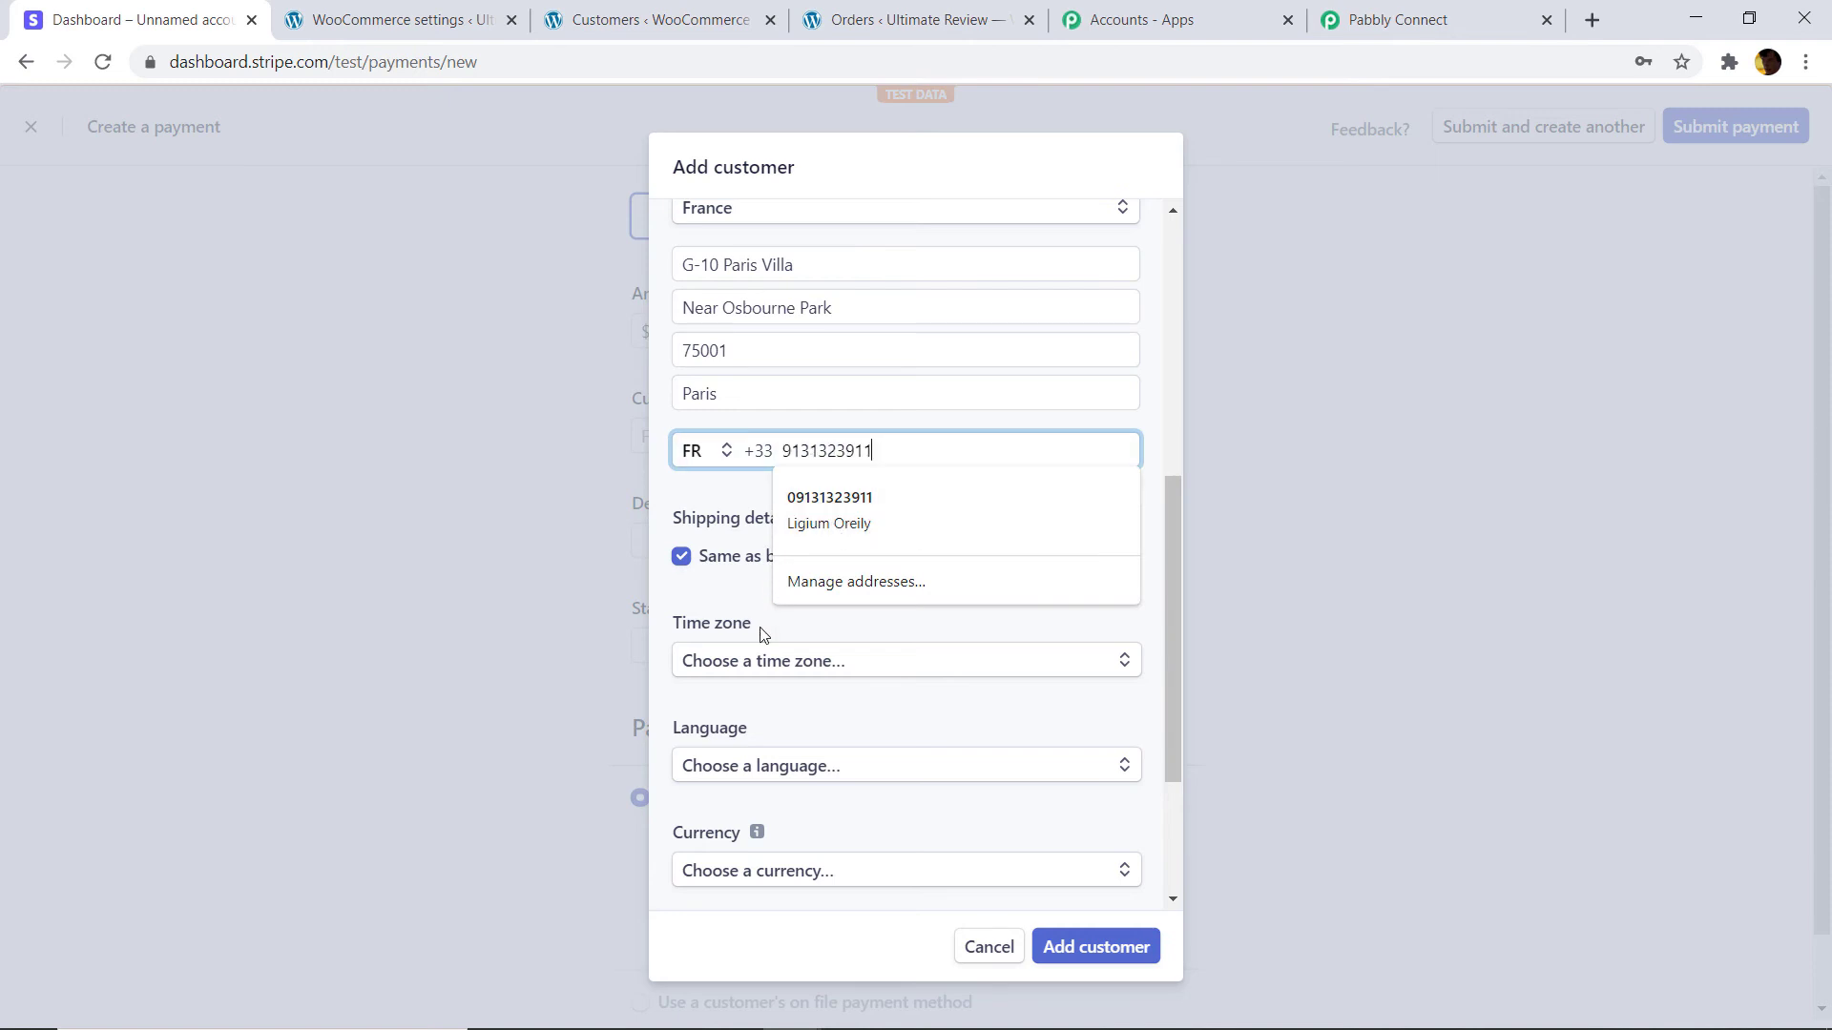
click(742, 603)
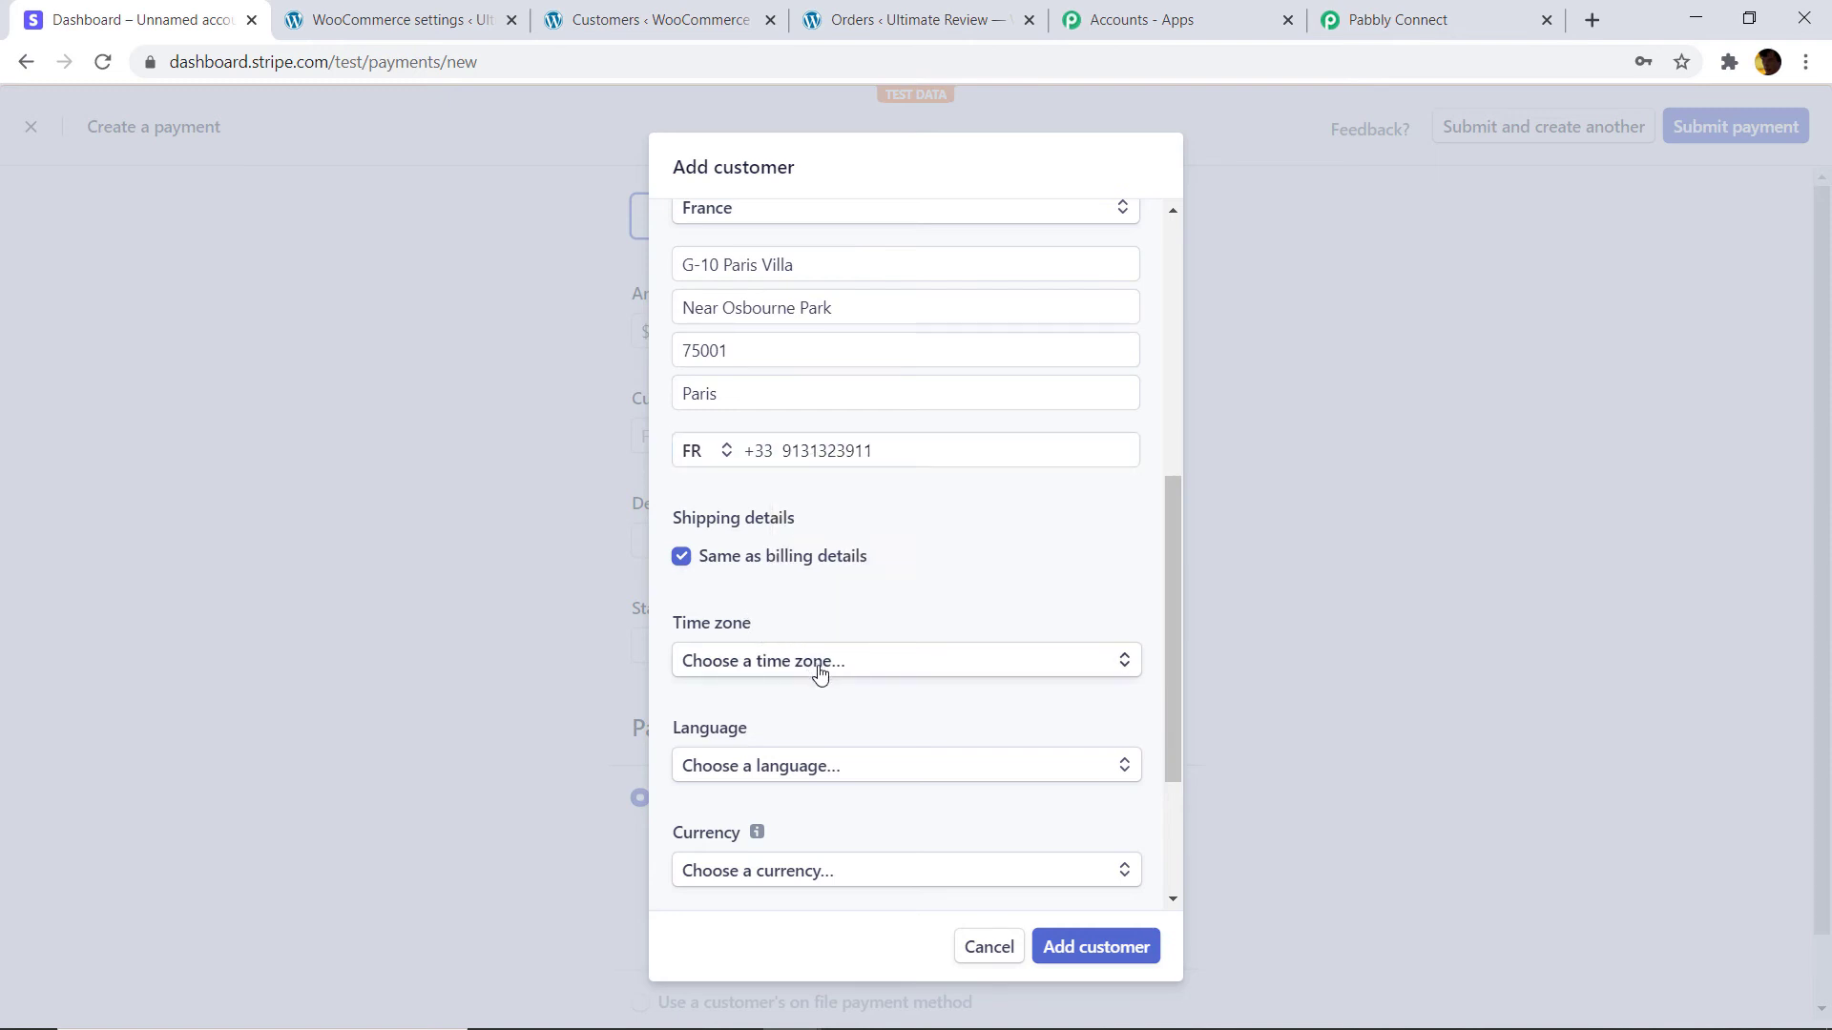
scroll(816, 659, down, 3)
click(820, 535)
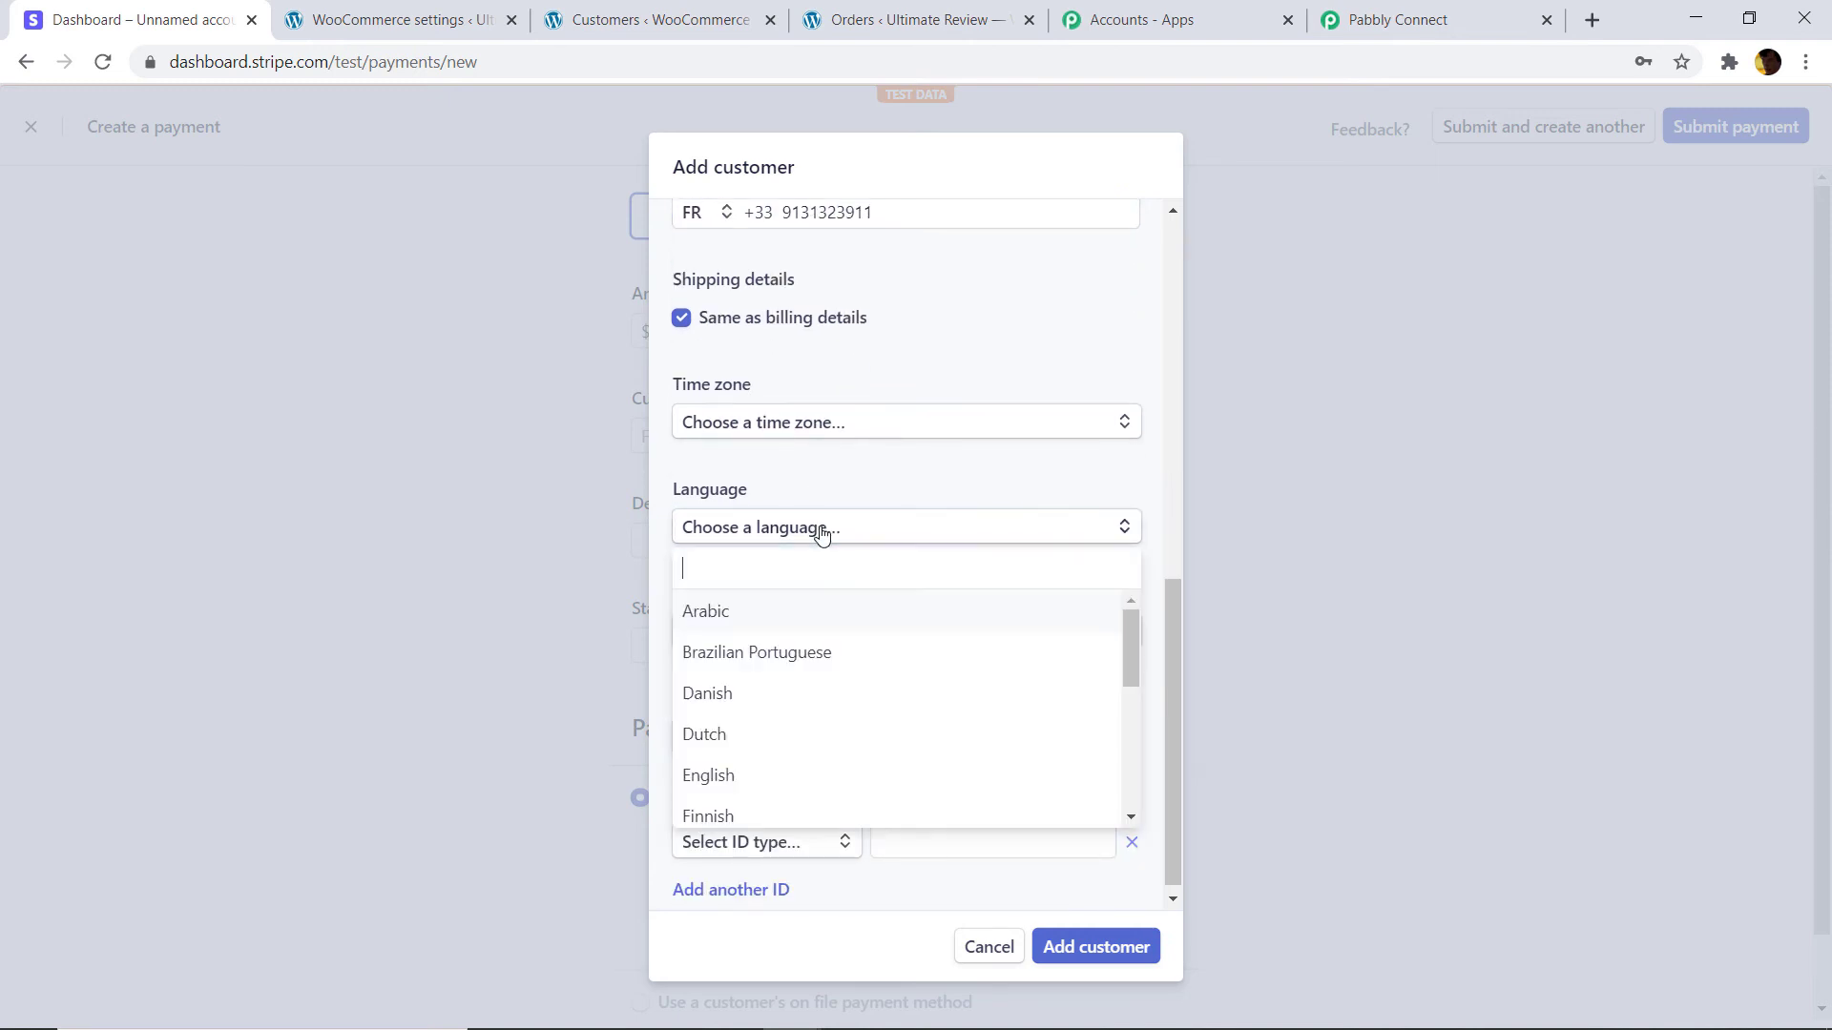
text(fren)
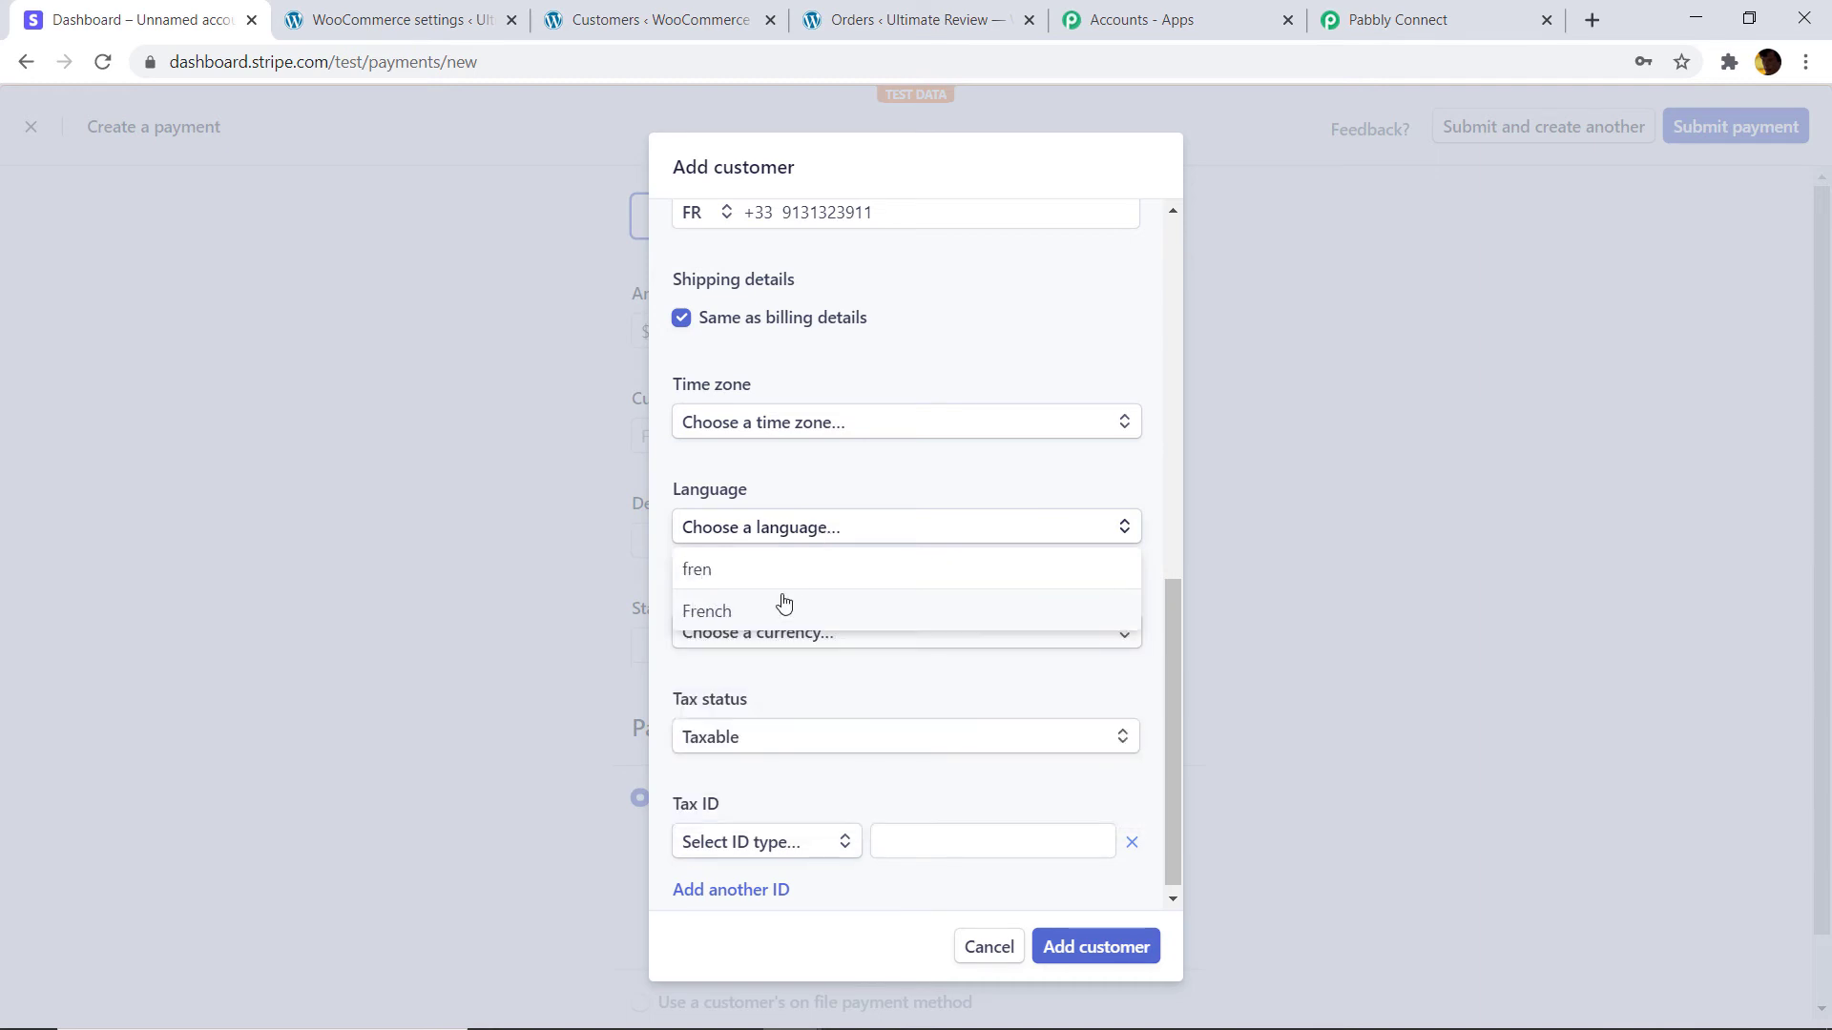
click(775, 610)
click(770, 635)
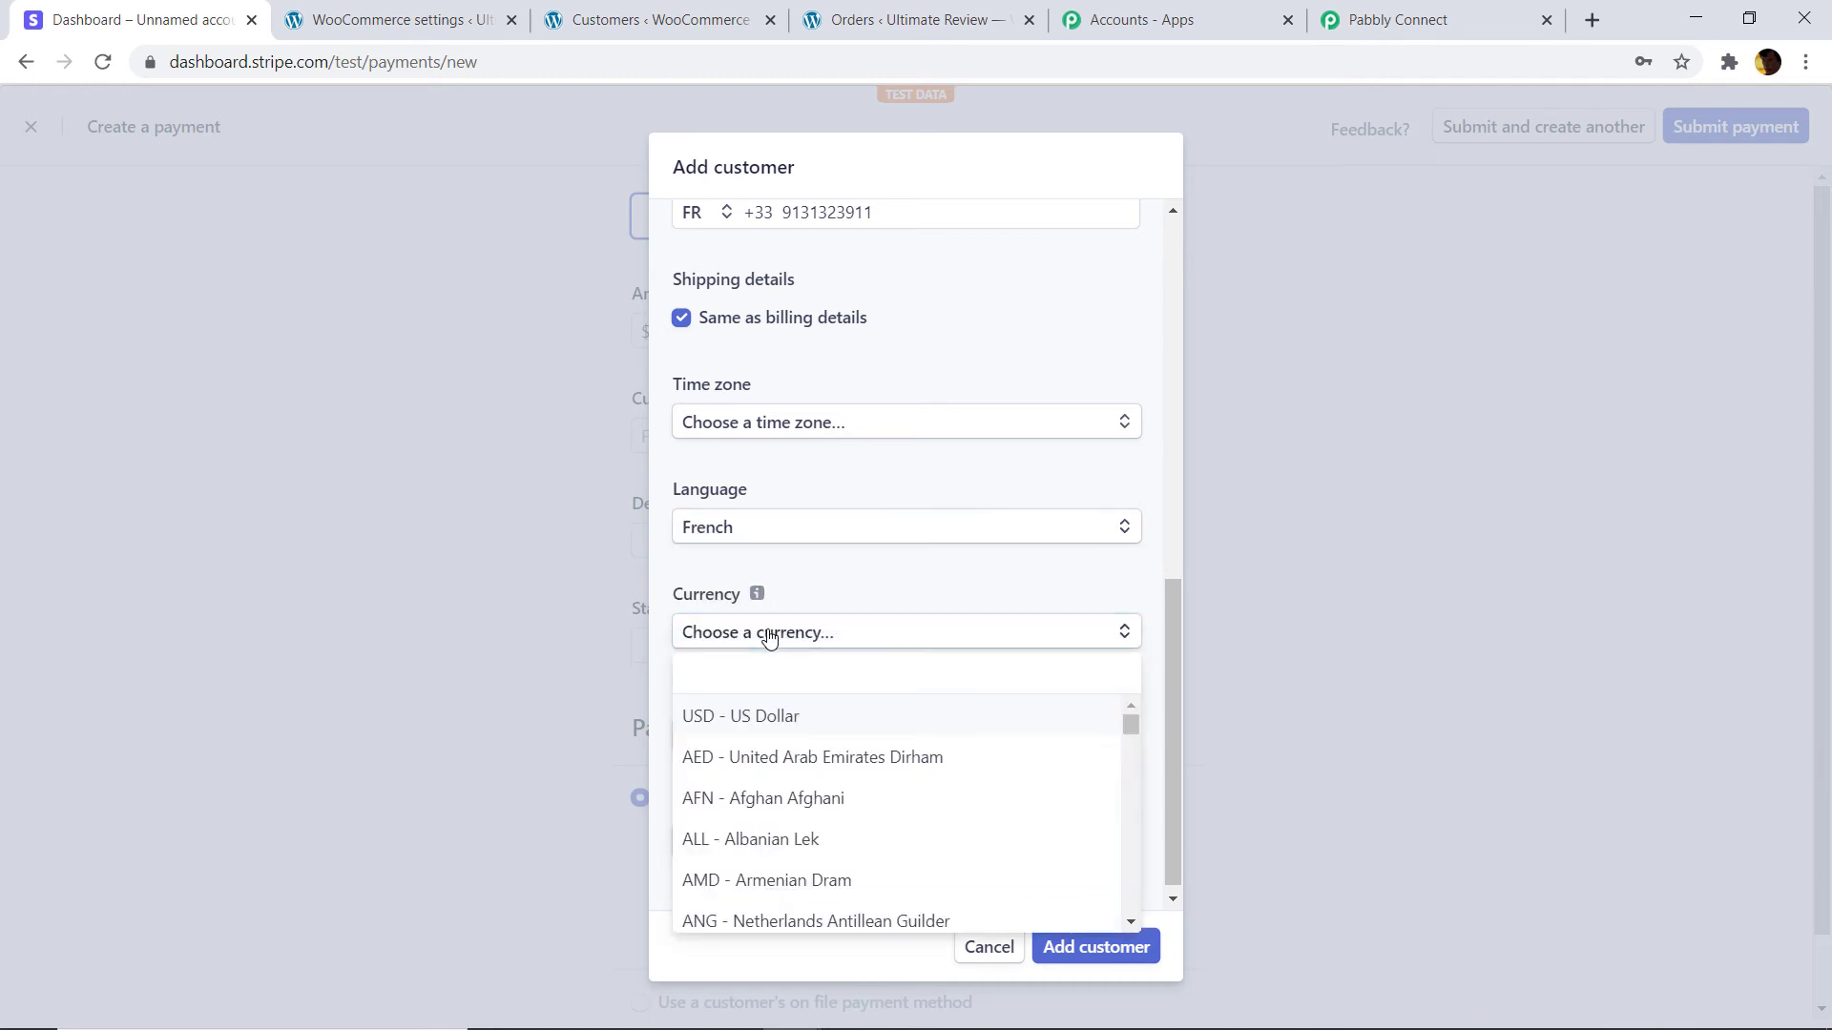
click(802, 717)
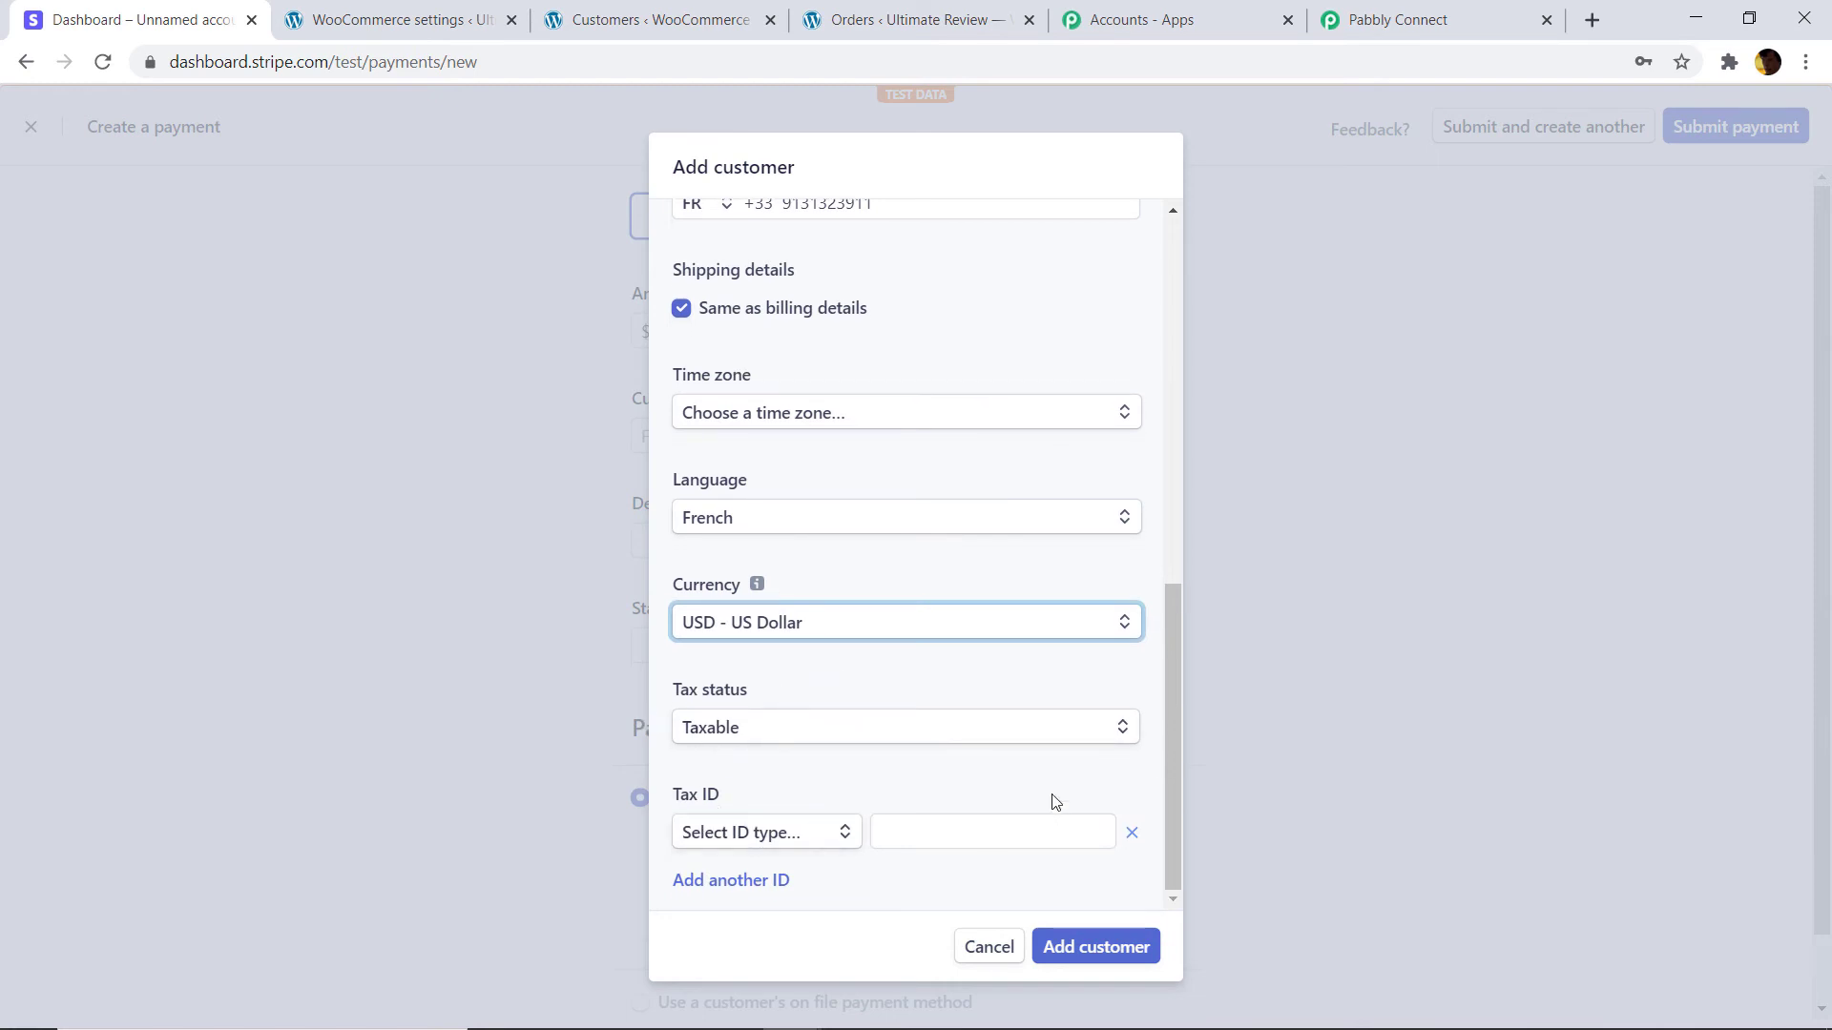
click(1102, 946)
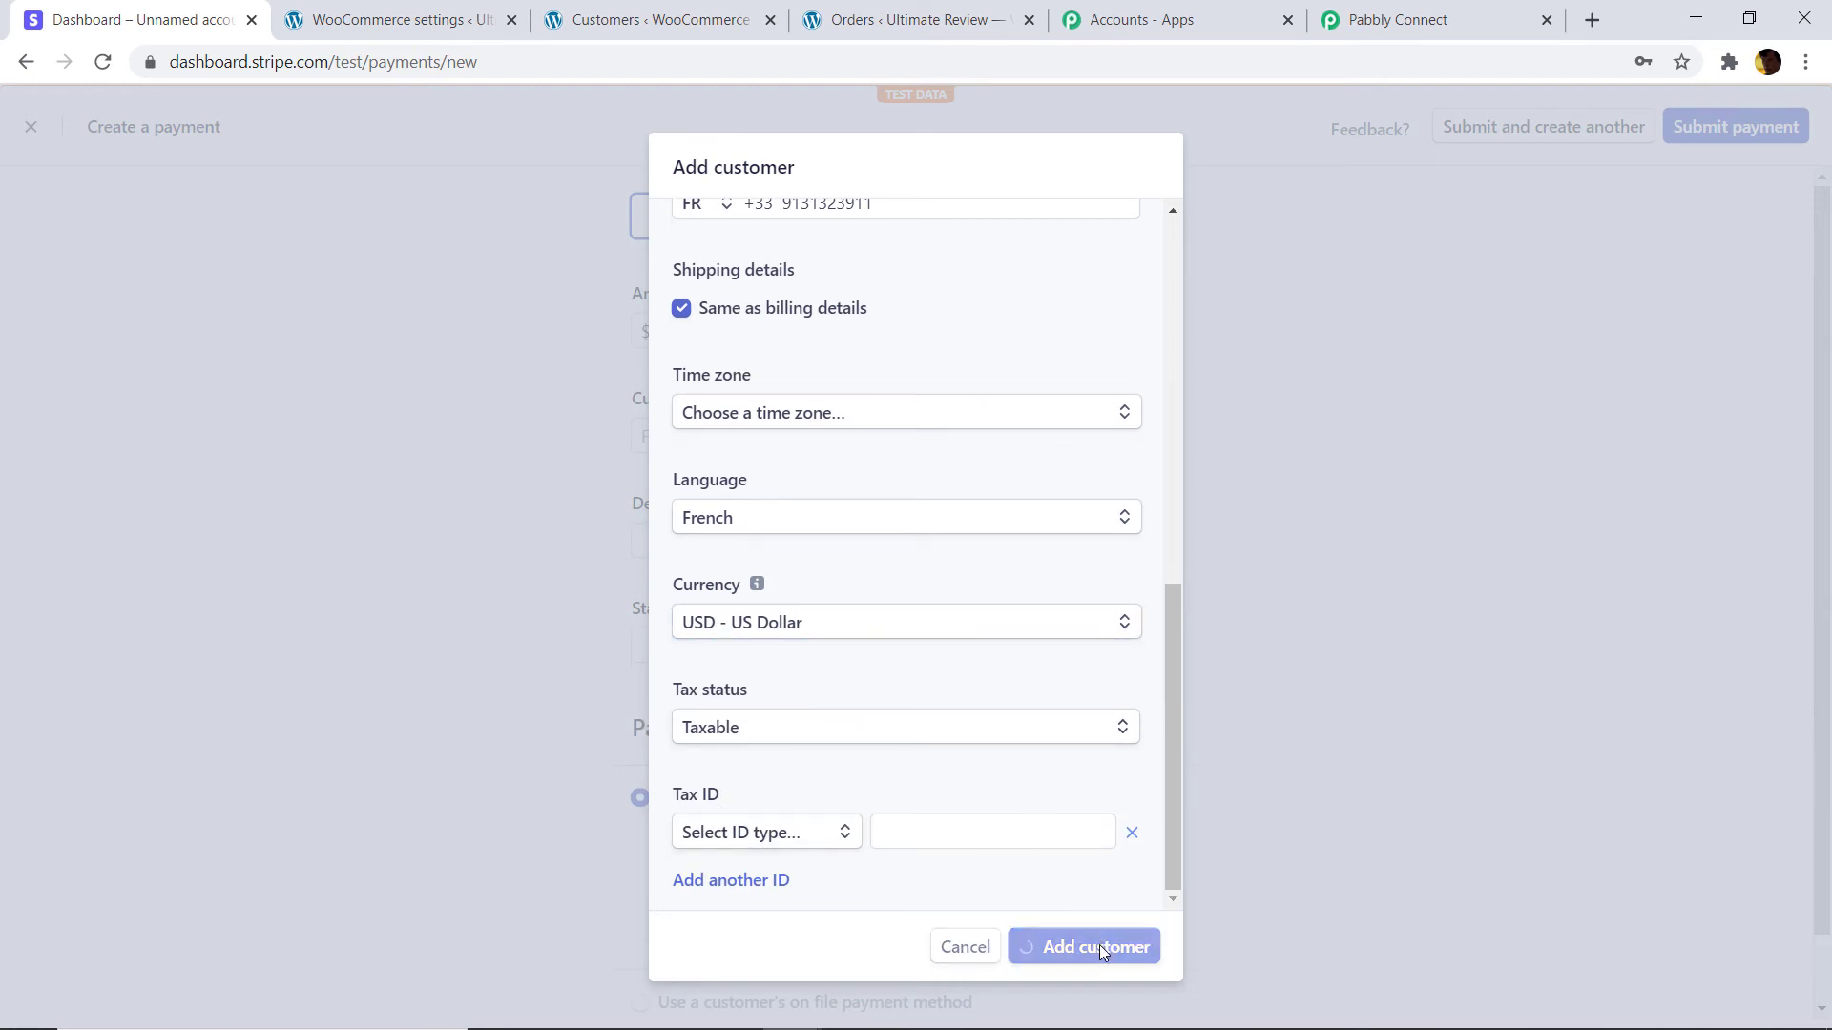
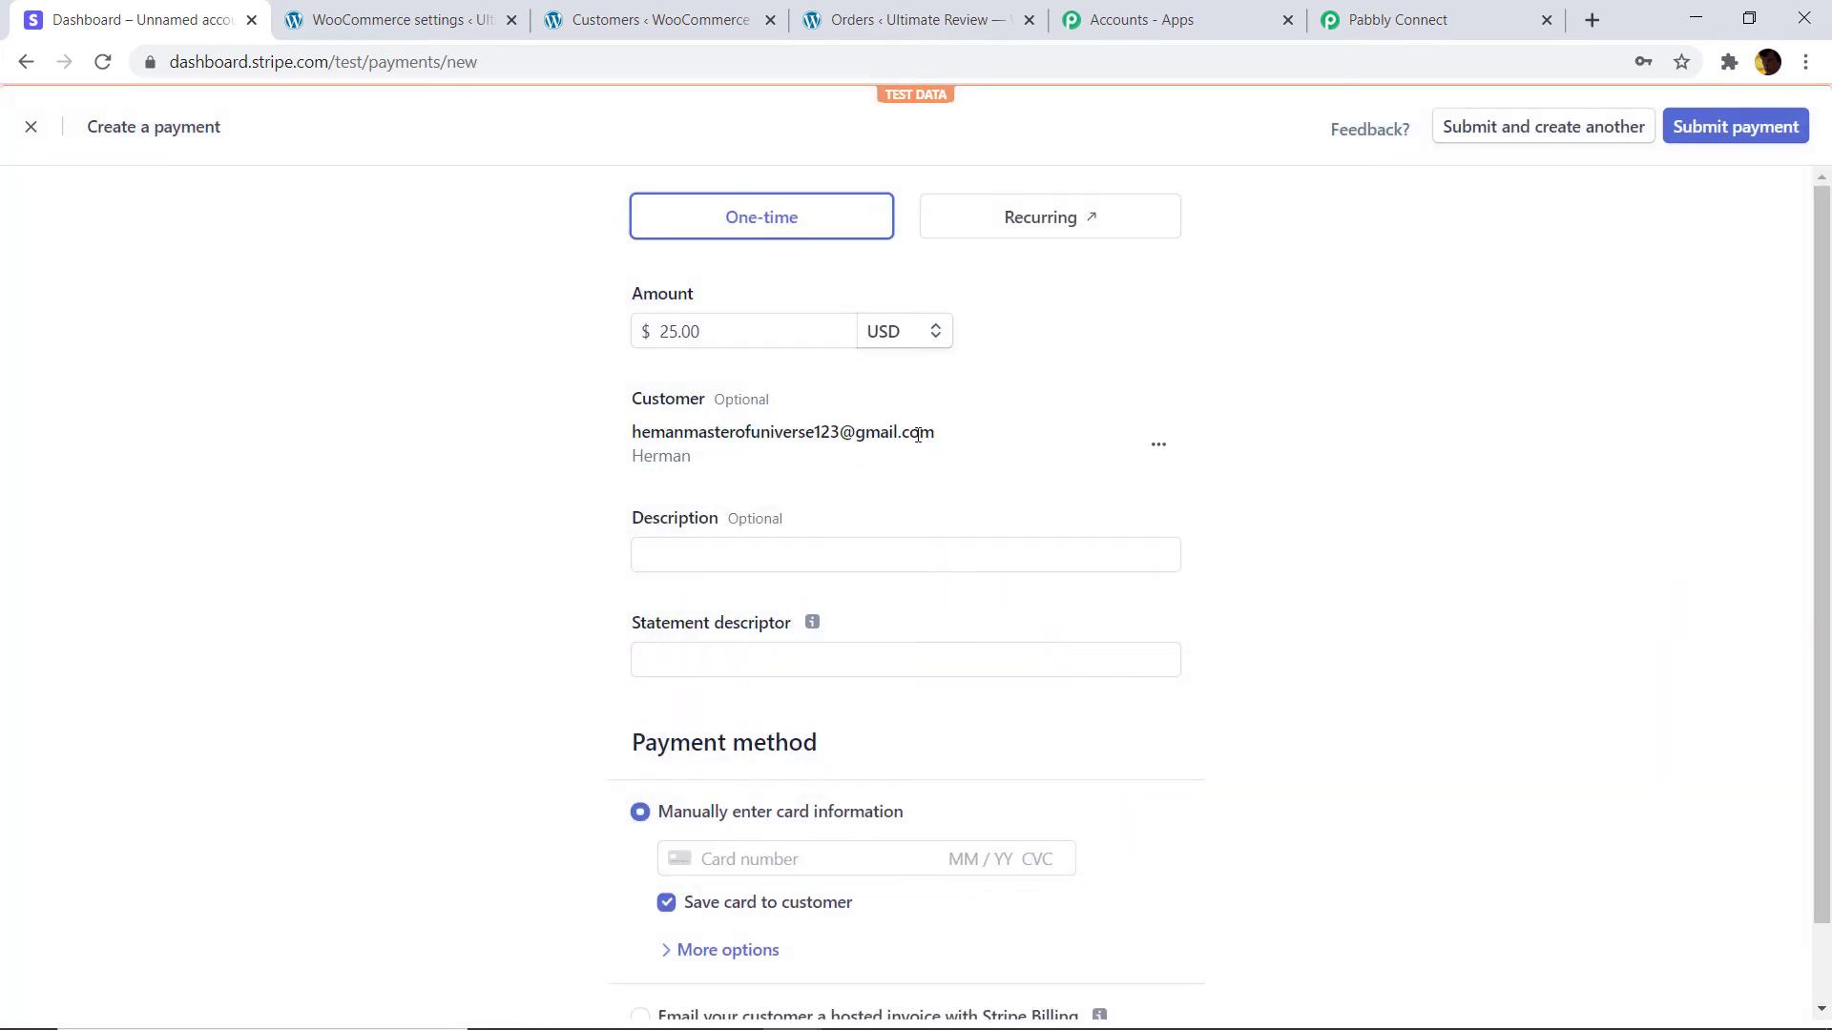
Set the charge description to 'random' and the statement descriptor to 'pabbly'.
scroll(878, 449, down, 1)
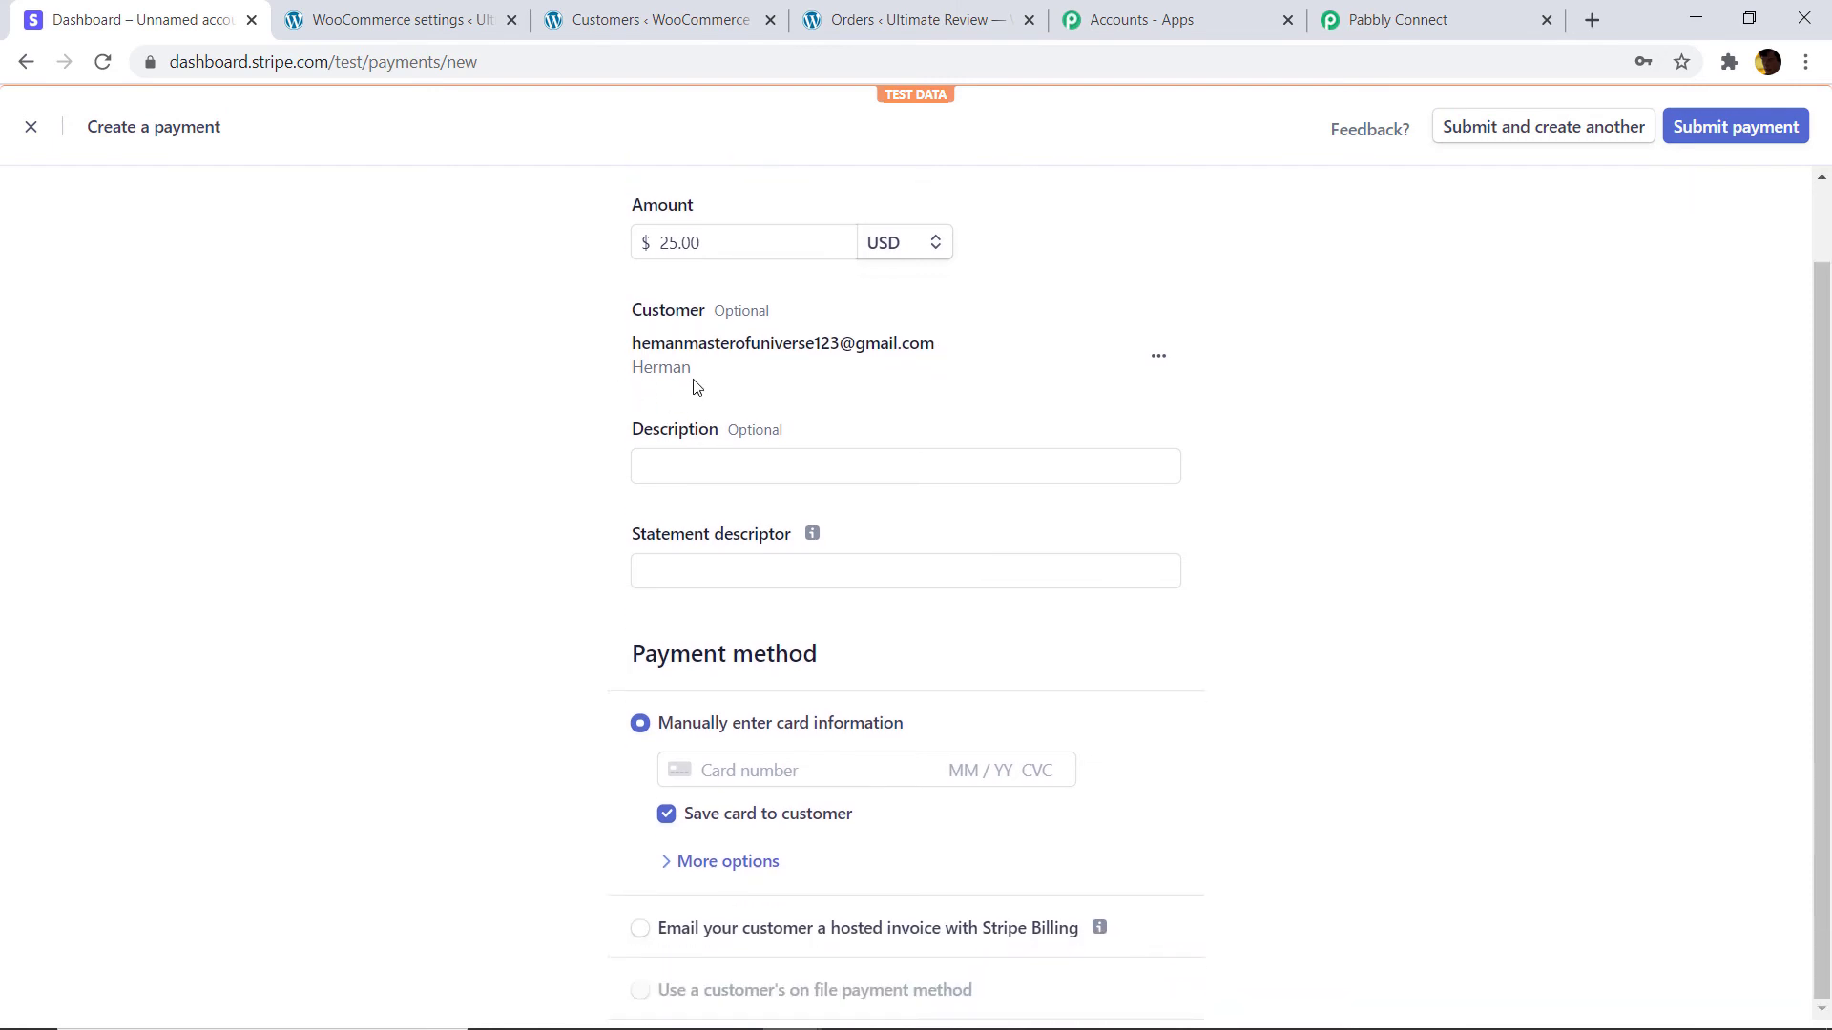
click(728, 468)
click(725, 508)
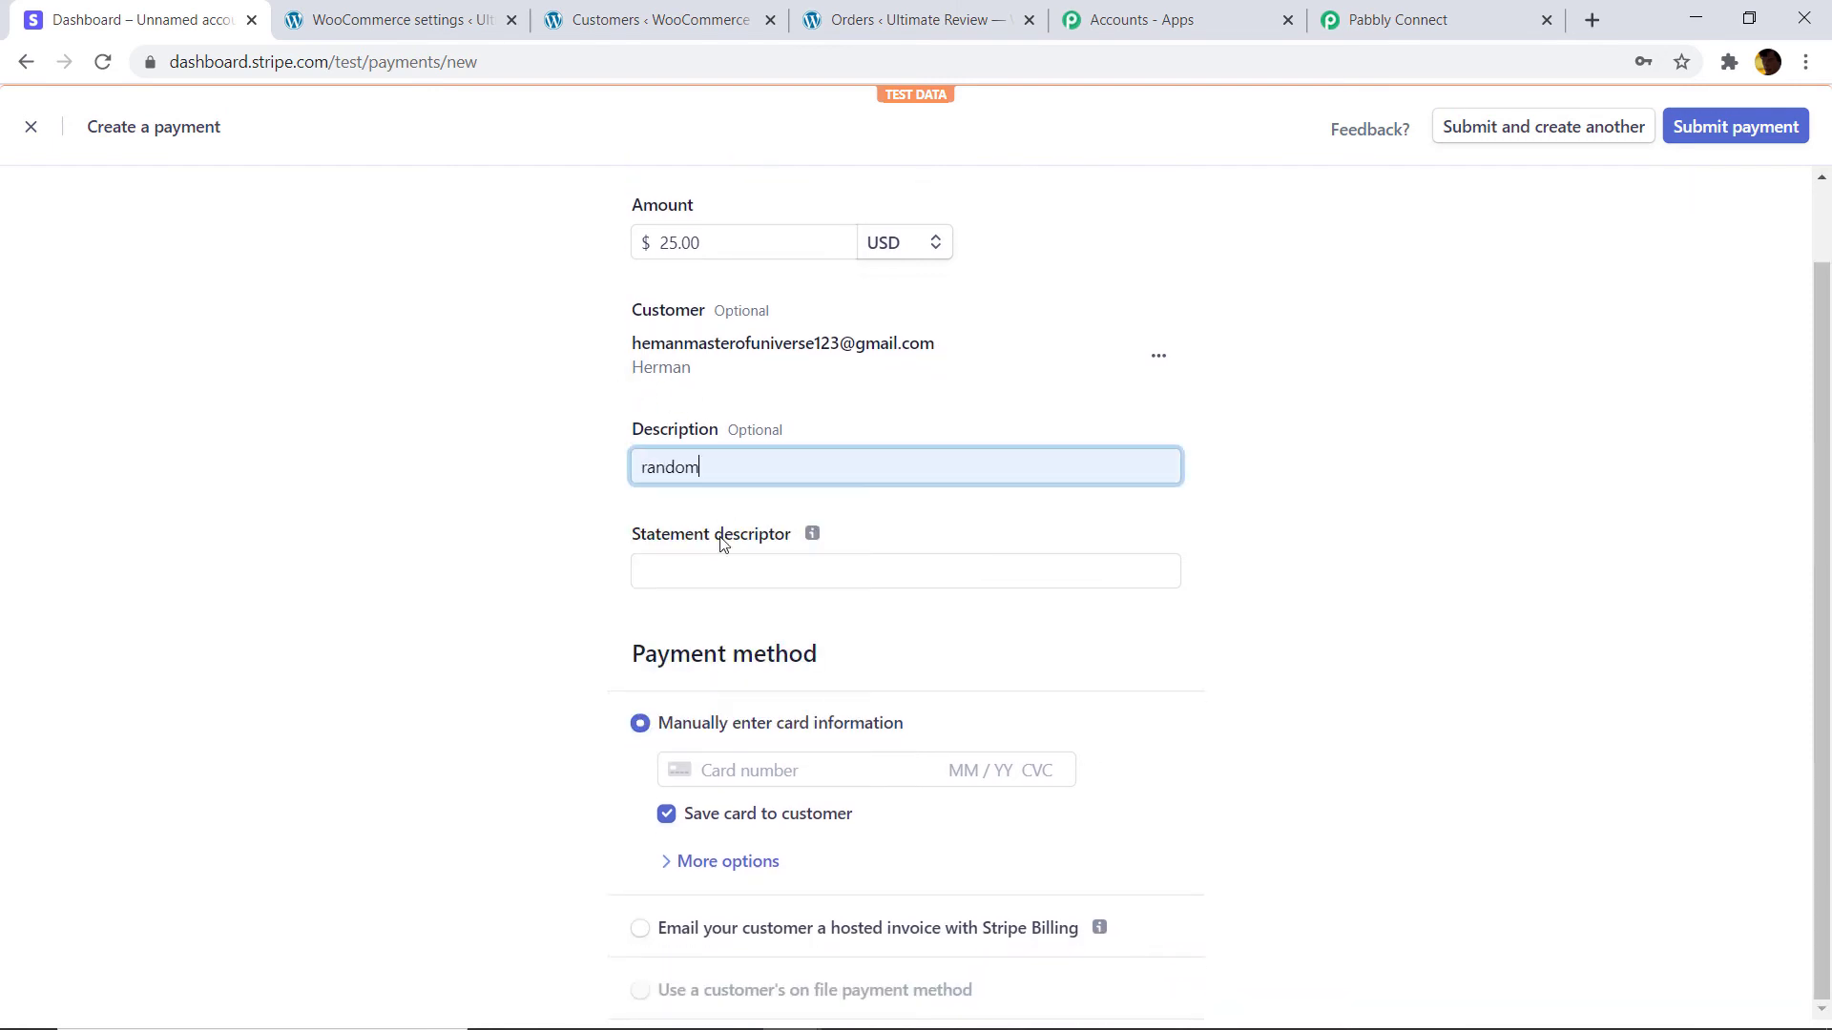
click(716, 571)
click(713, 628)
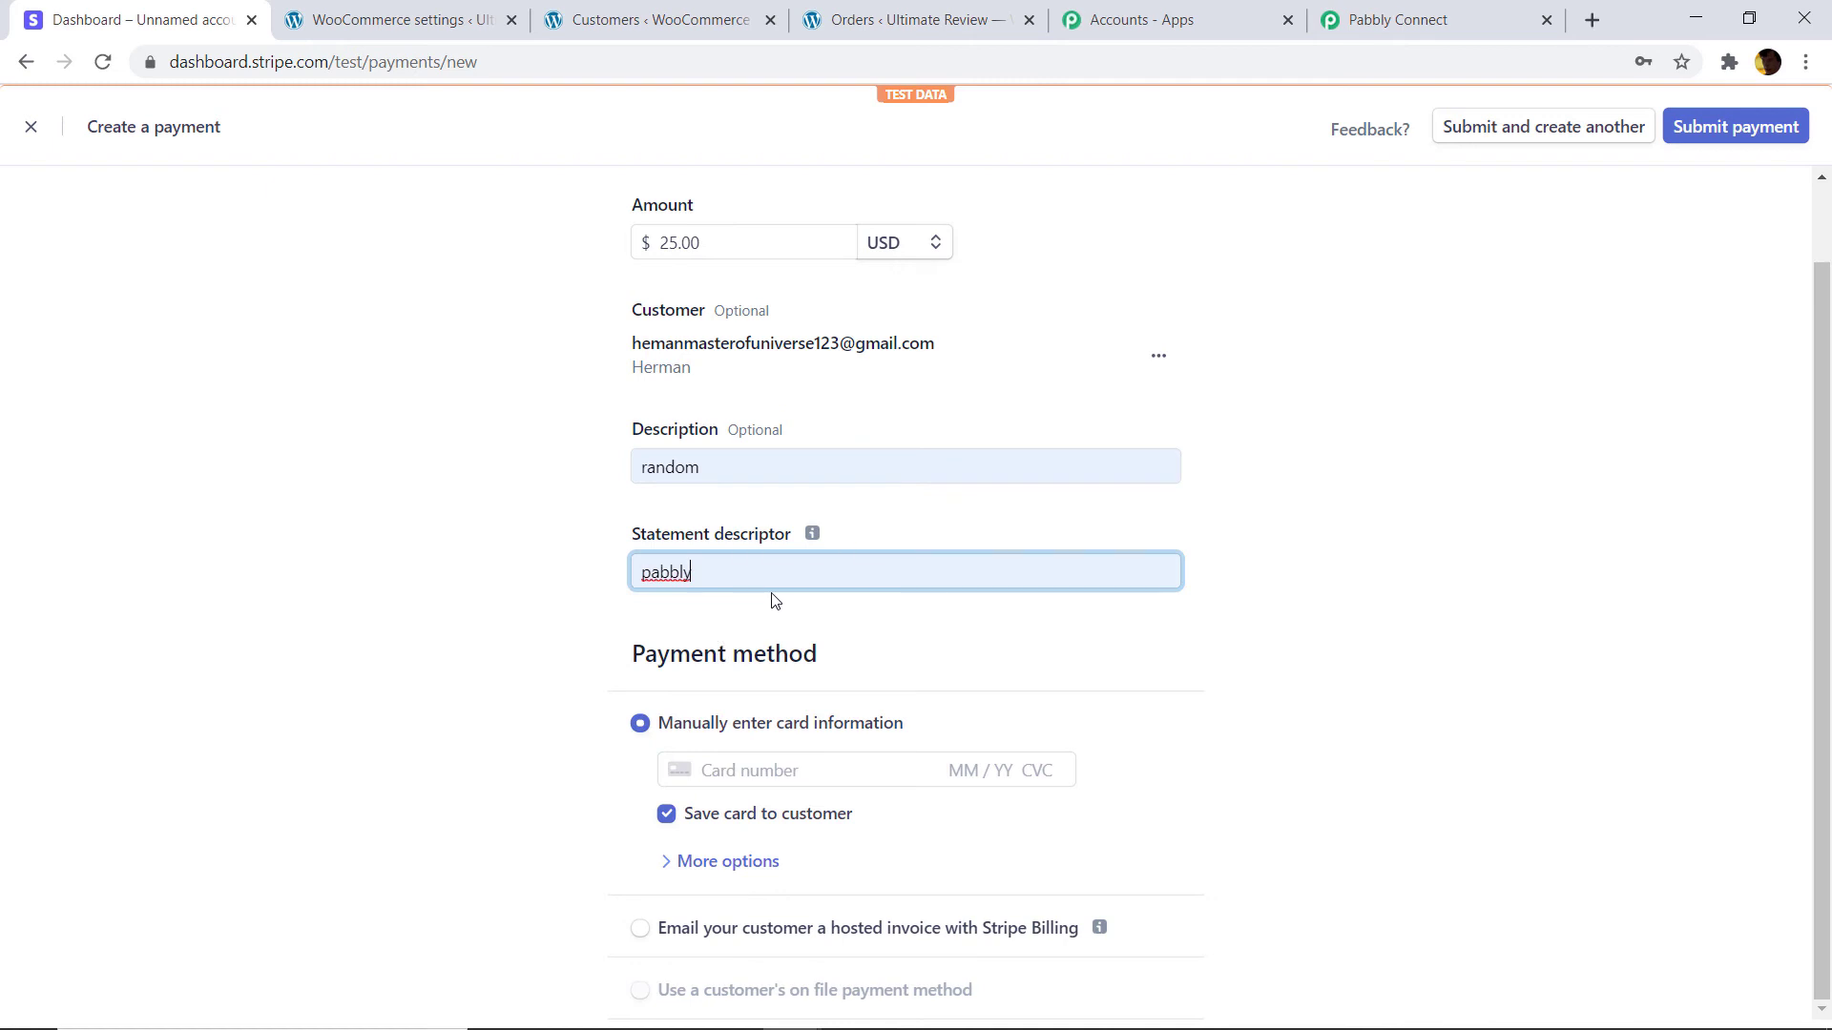
click(774, 766)
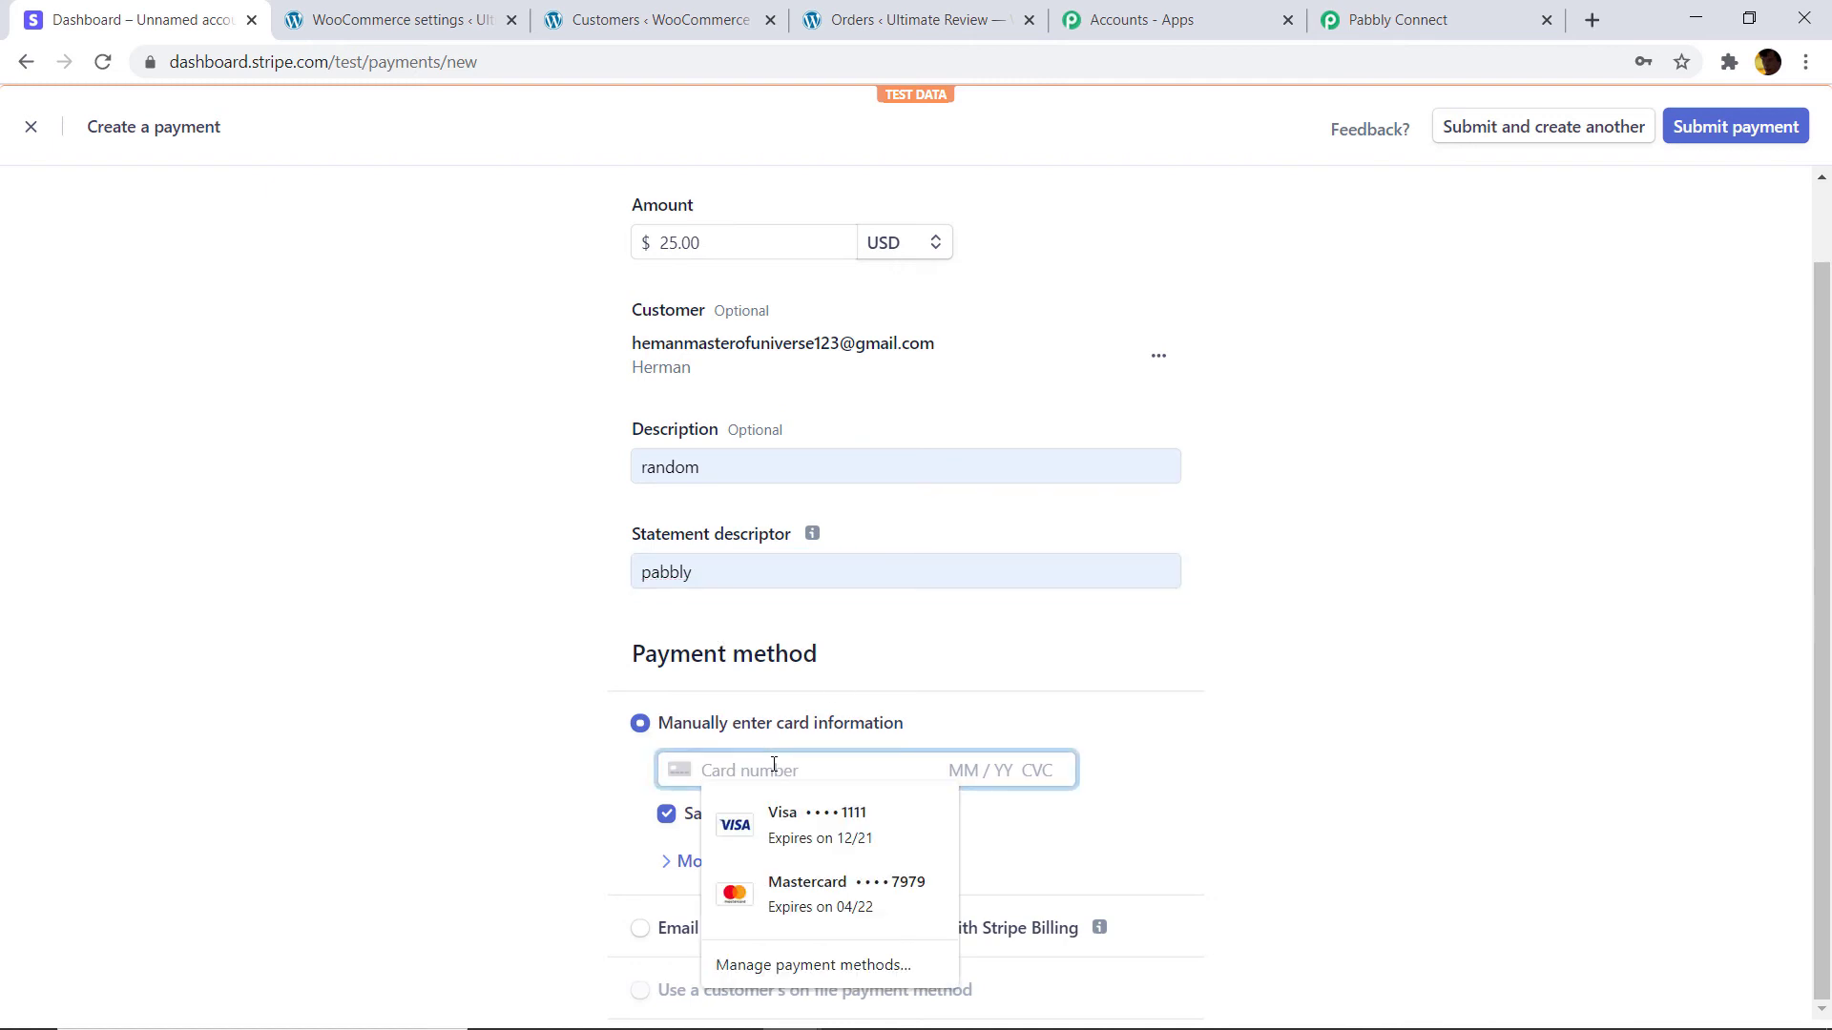
text(4242 4242 4242 424)
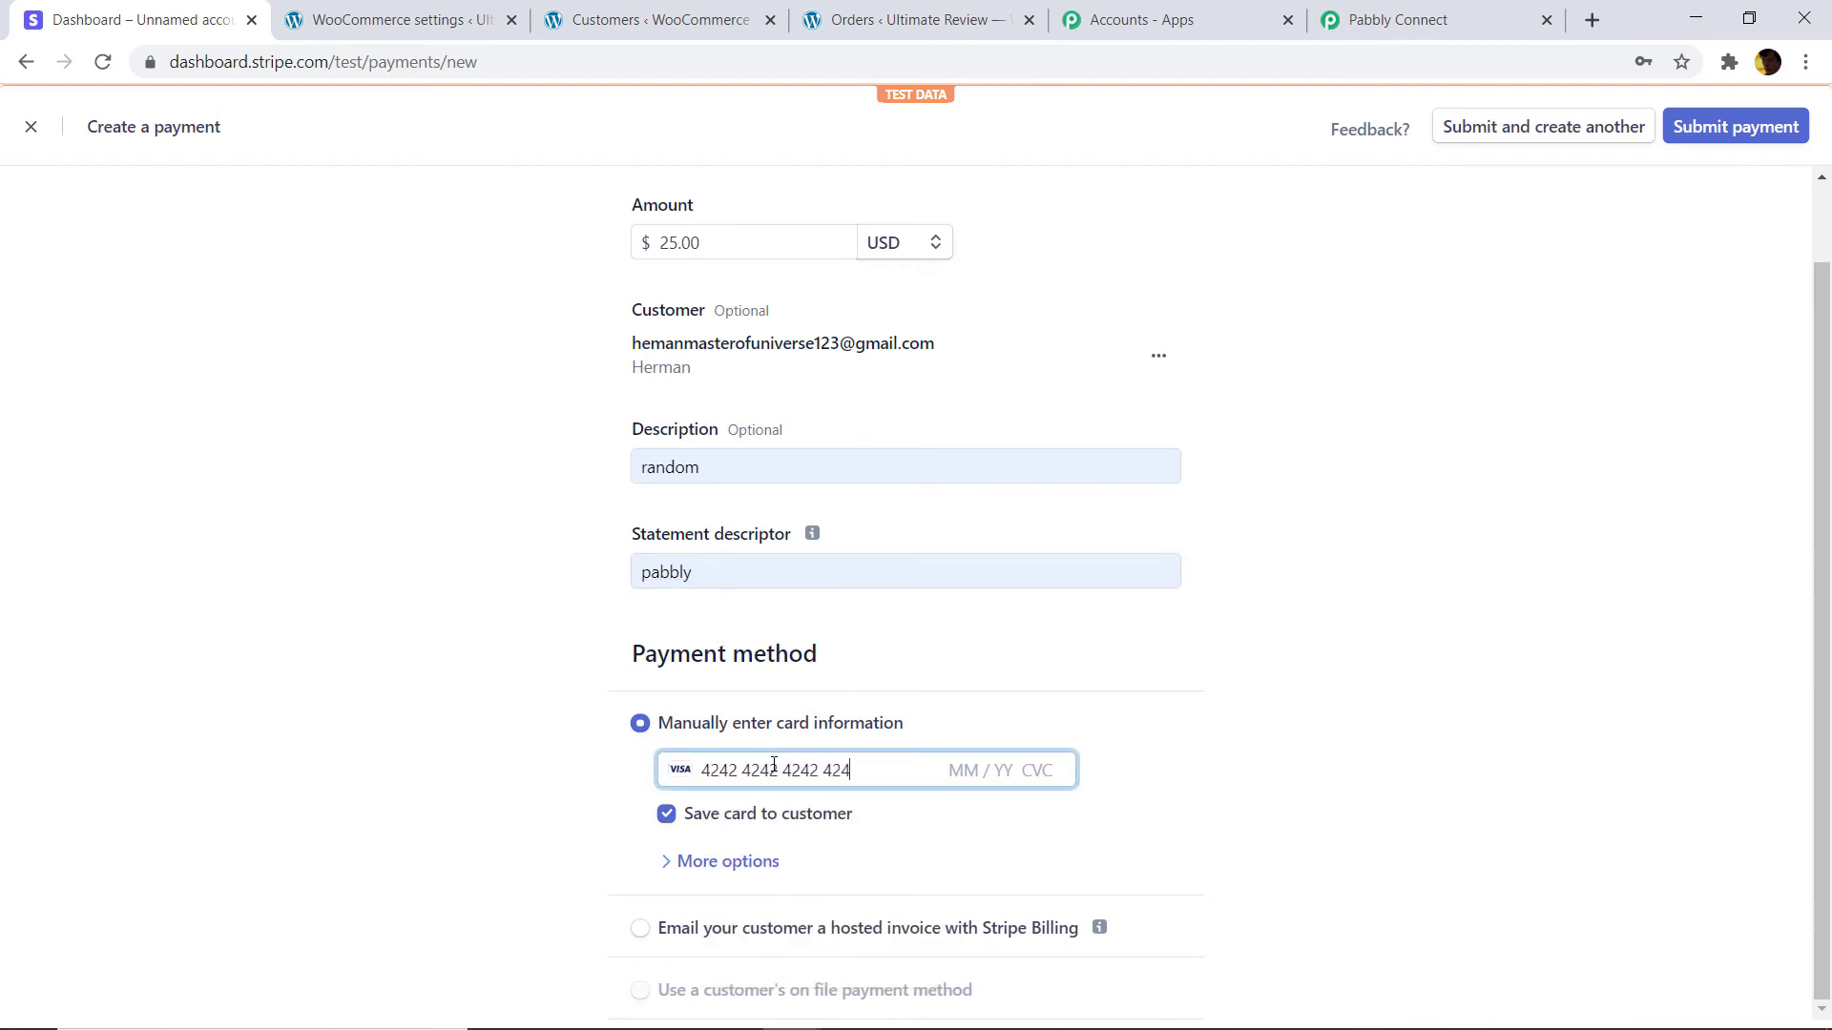
text(2 04 / 24 424)
click(1707, 142)
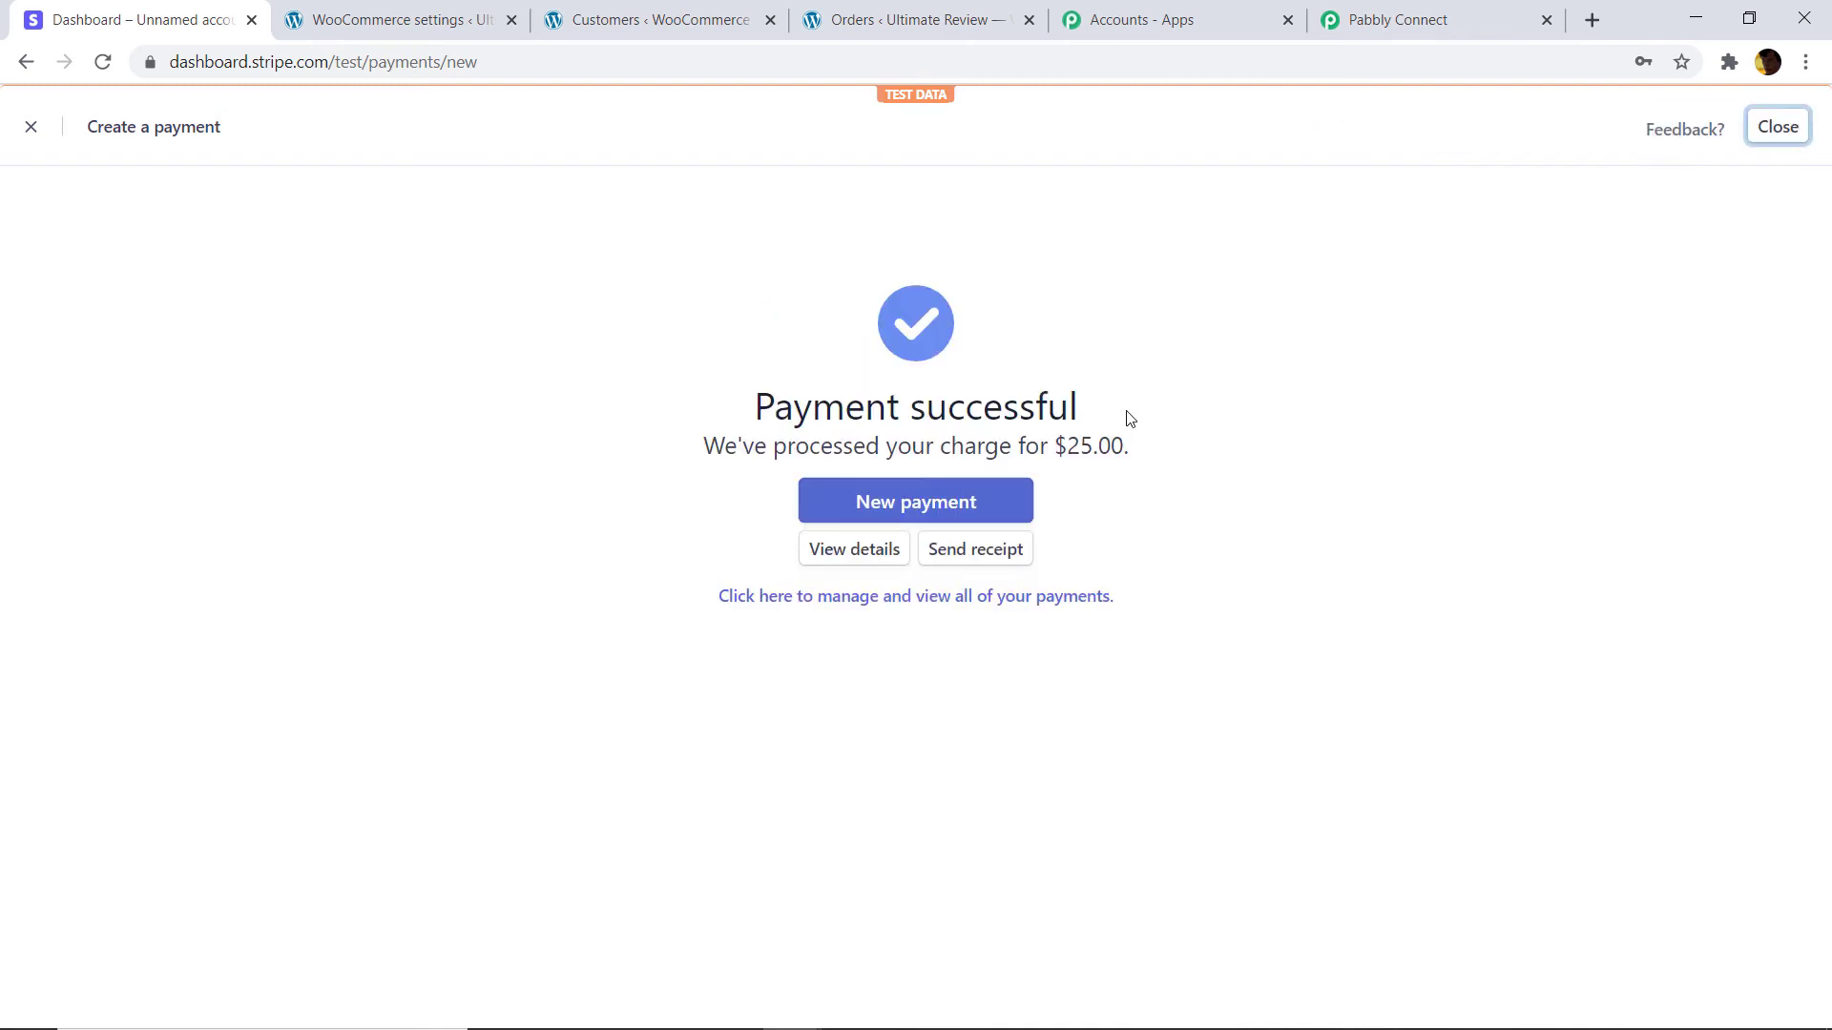
click(1383, 35)
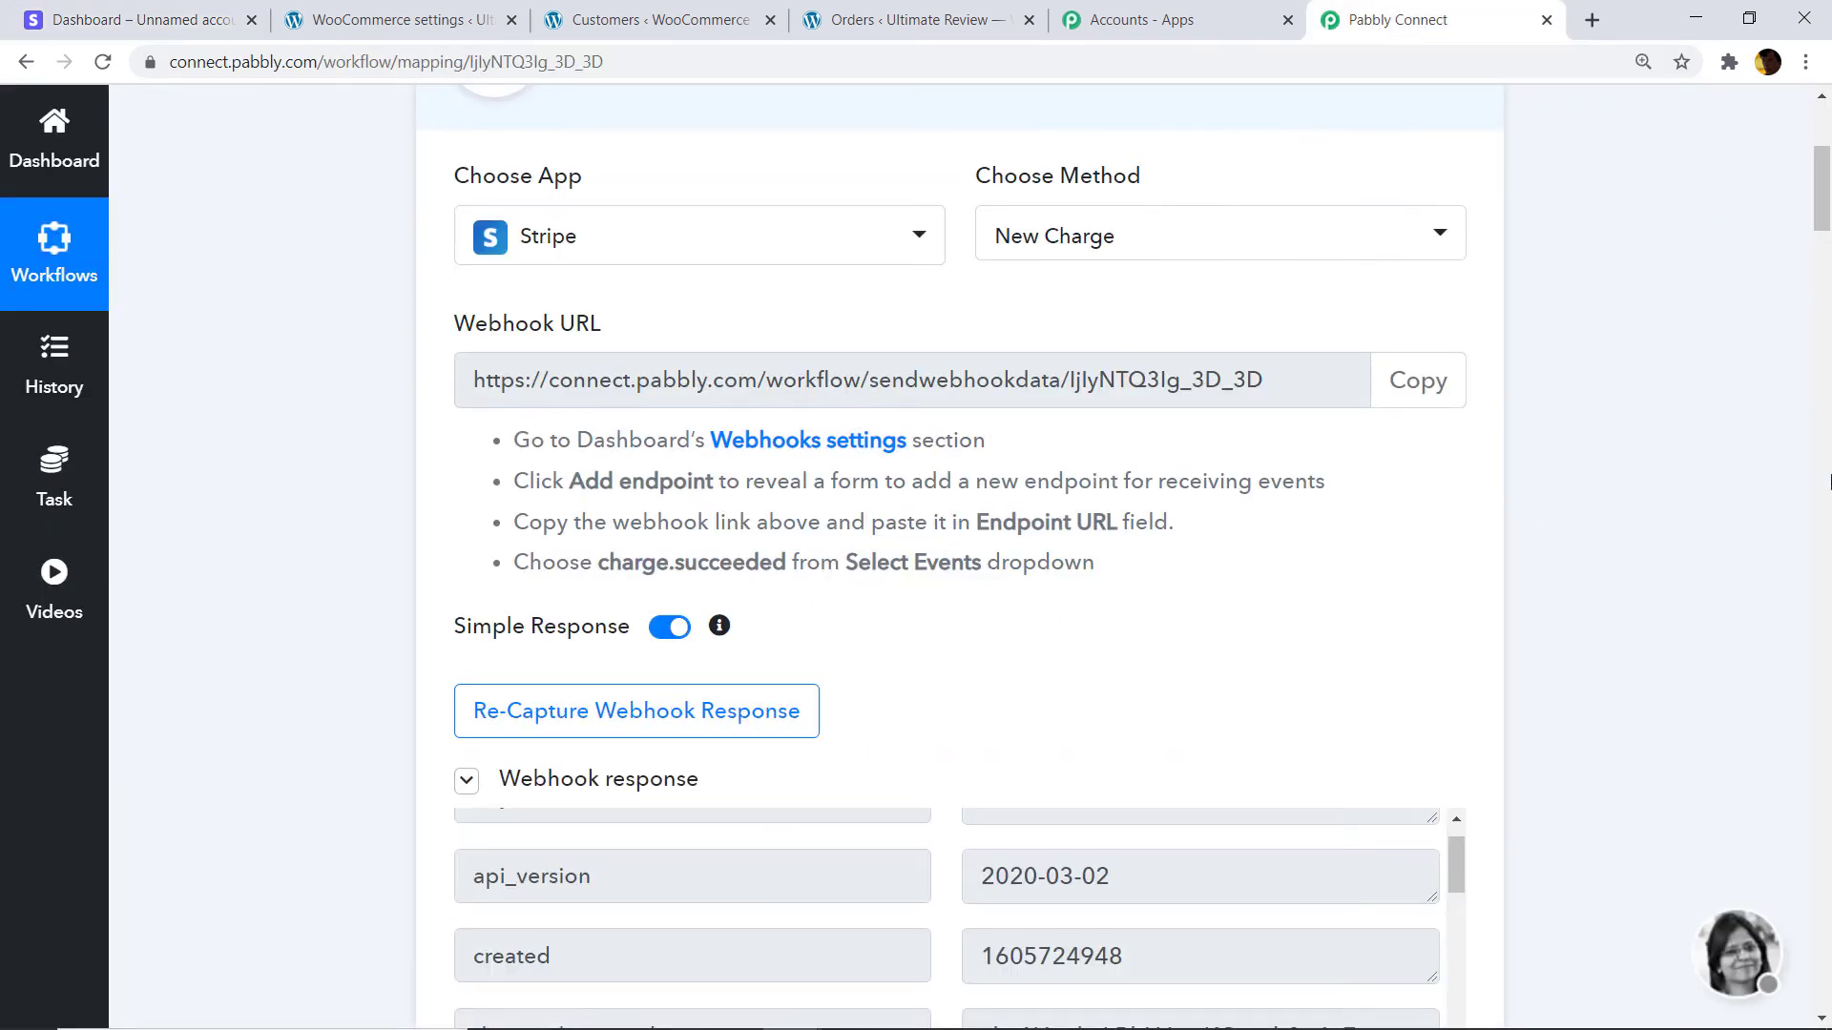
Review the Stripe New Charge webhook response showing the captured 2500 charge.
drag(1824, 171, 1828, 242)
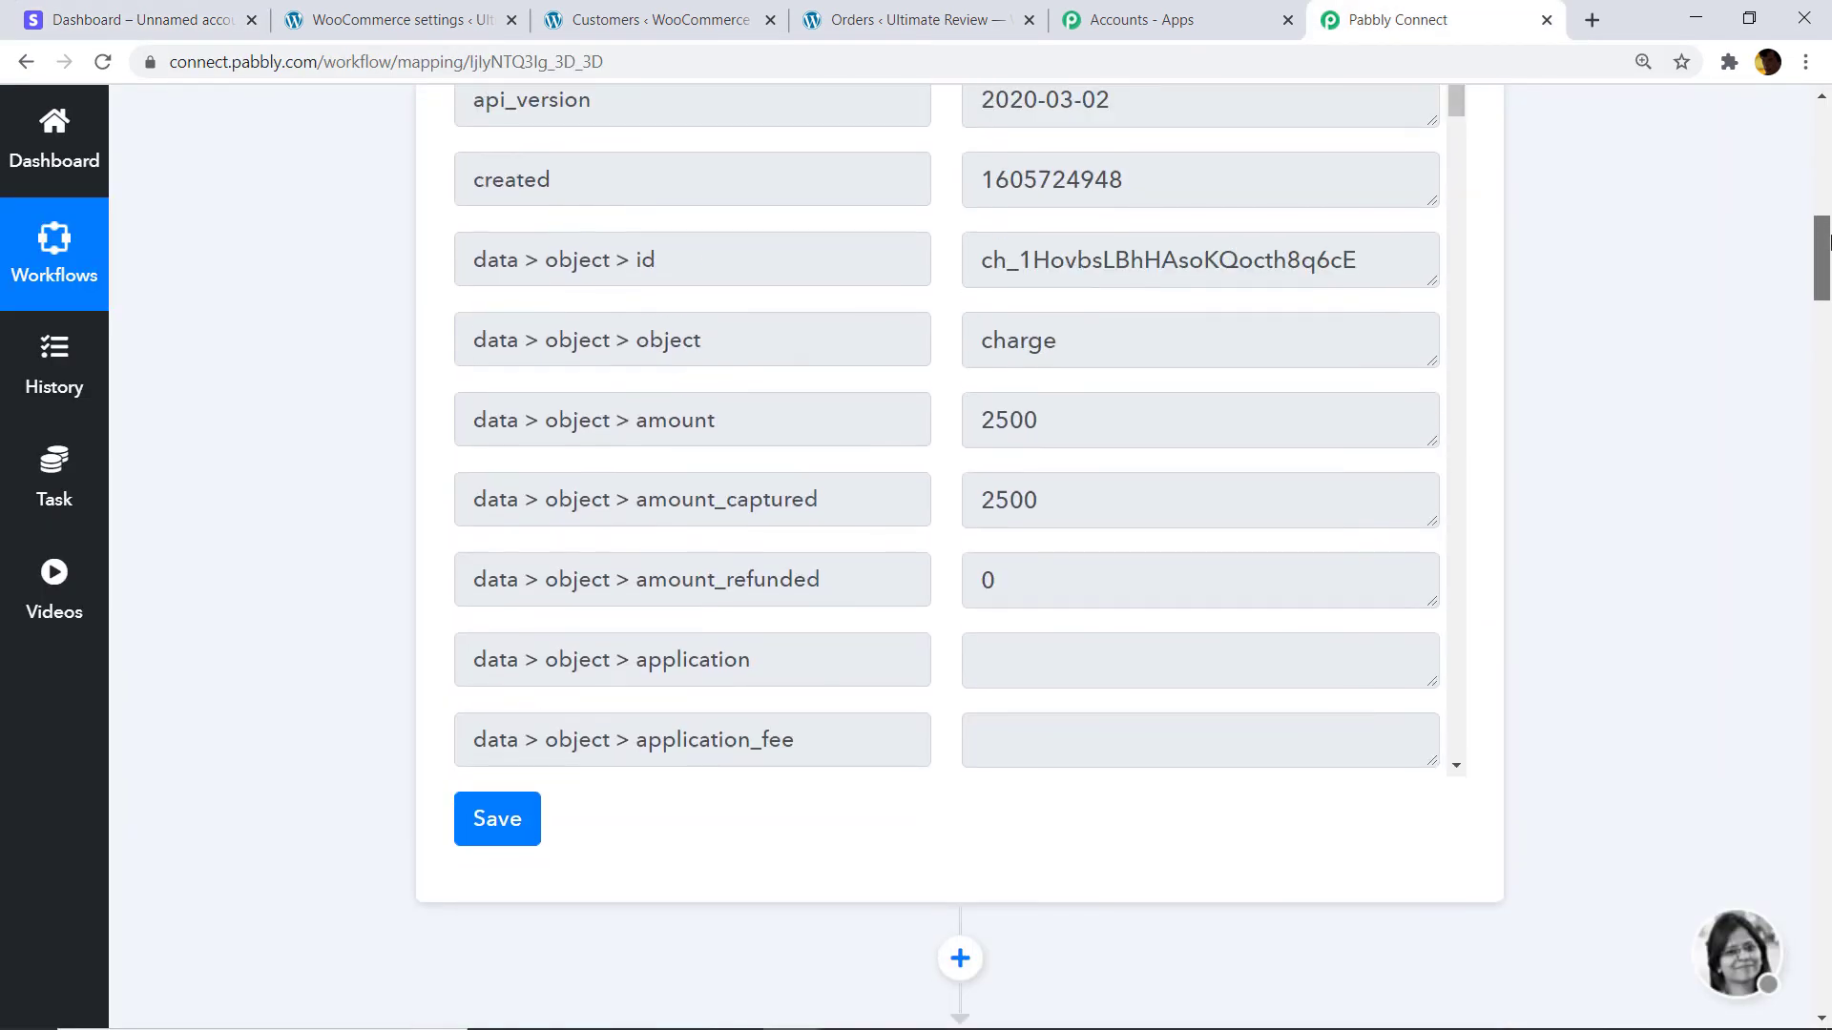
scroll(1168, 391, down, 1)
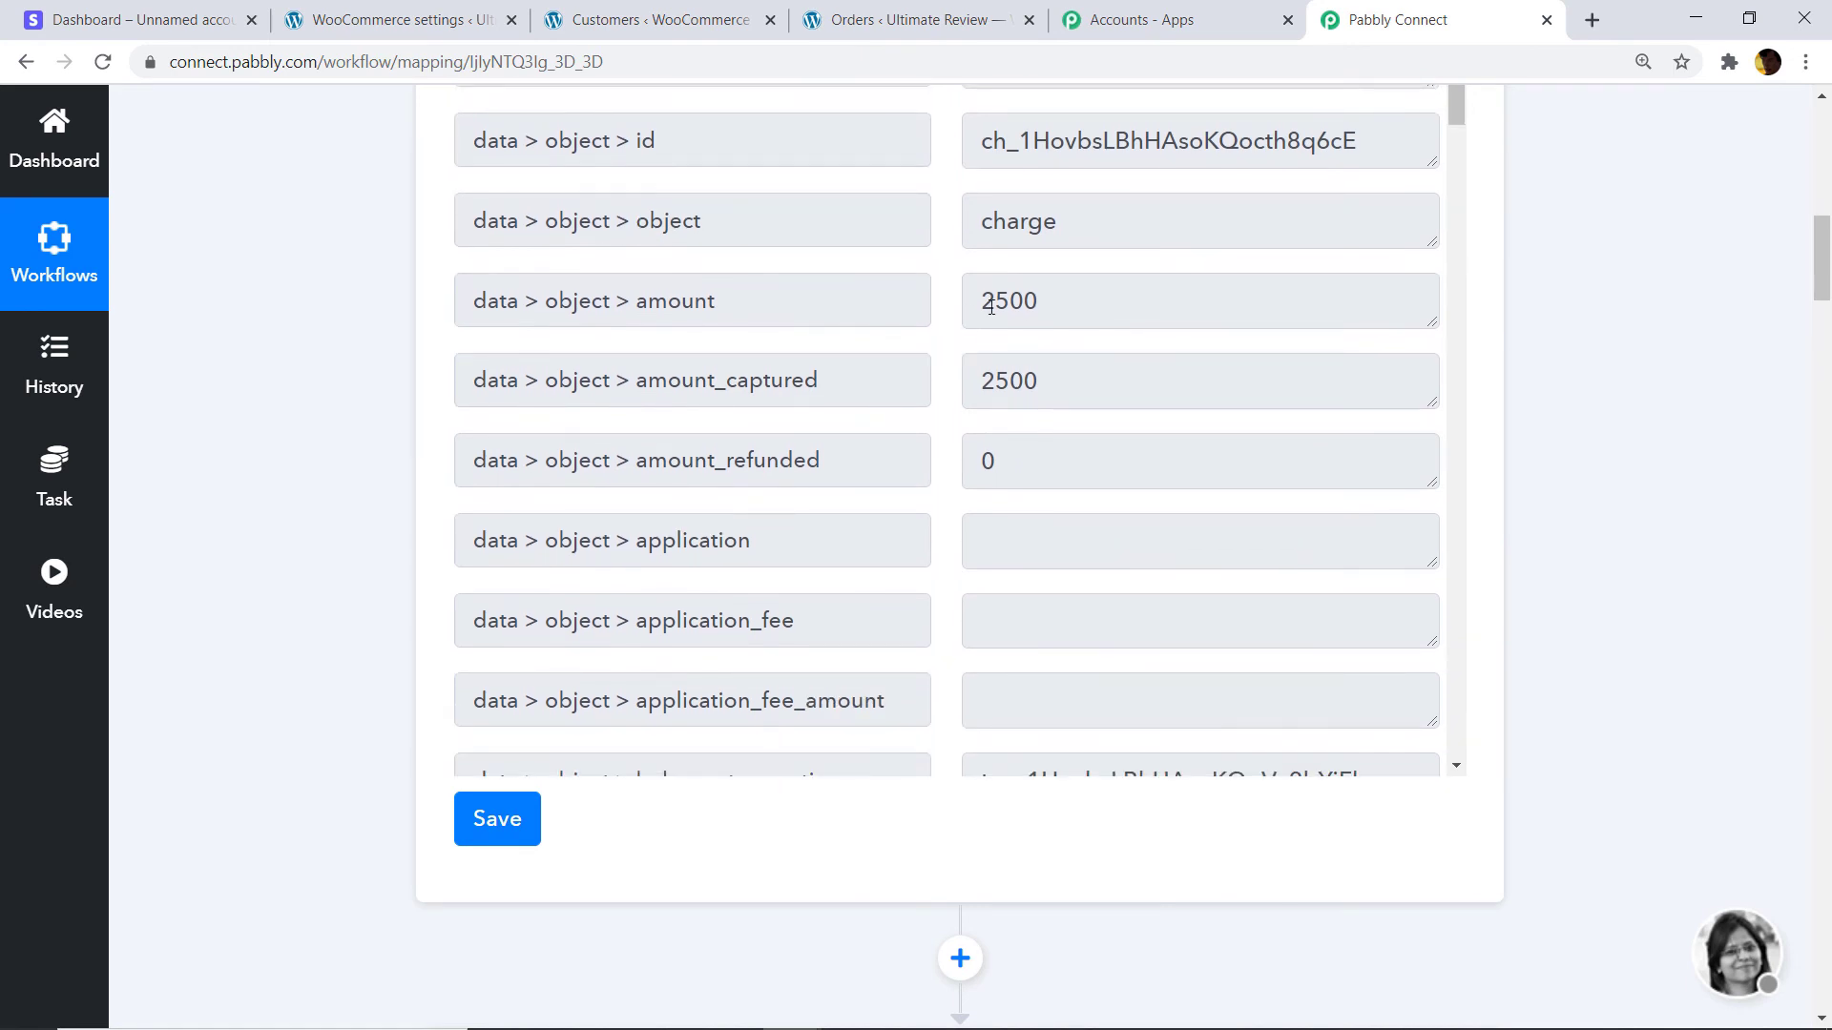
scroll(1132, 347, down, 10)
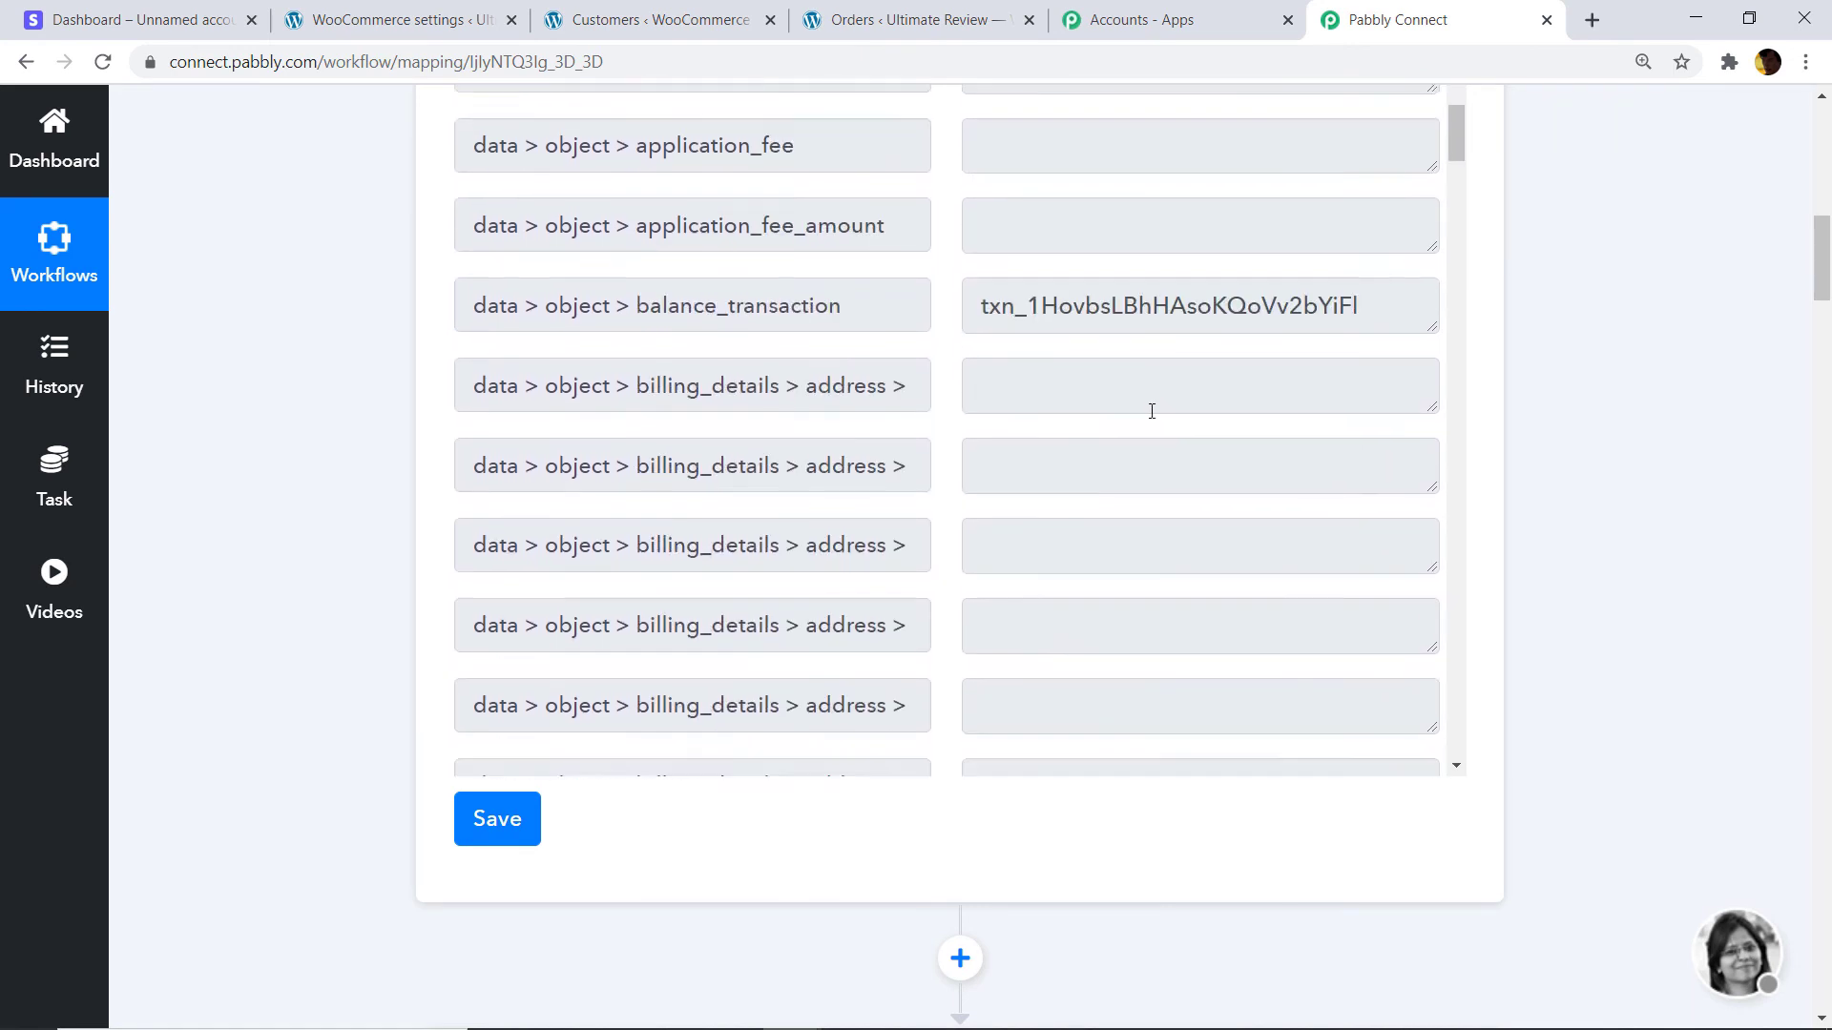
scroll(1150, 425, down, 10)
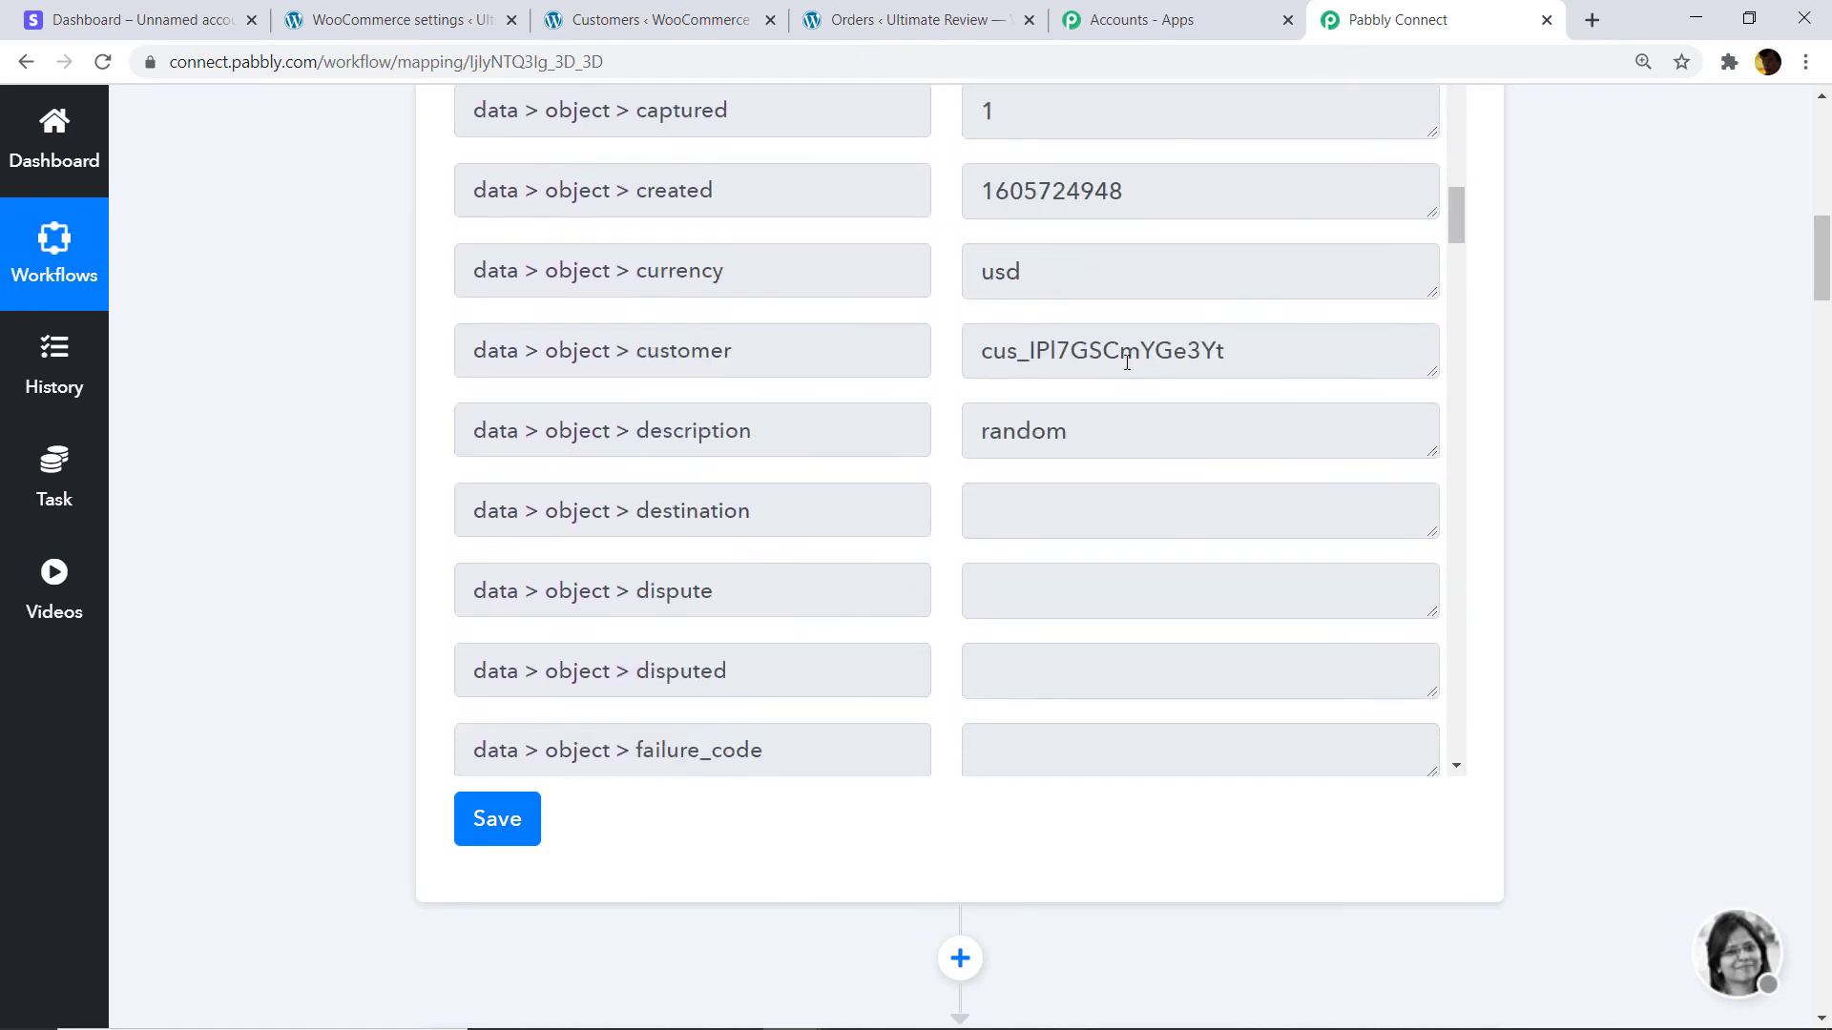
scroll(1136, 389, down, 8)
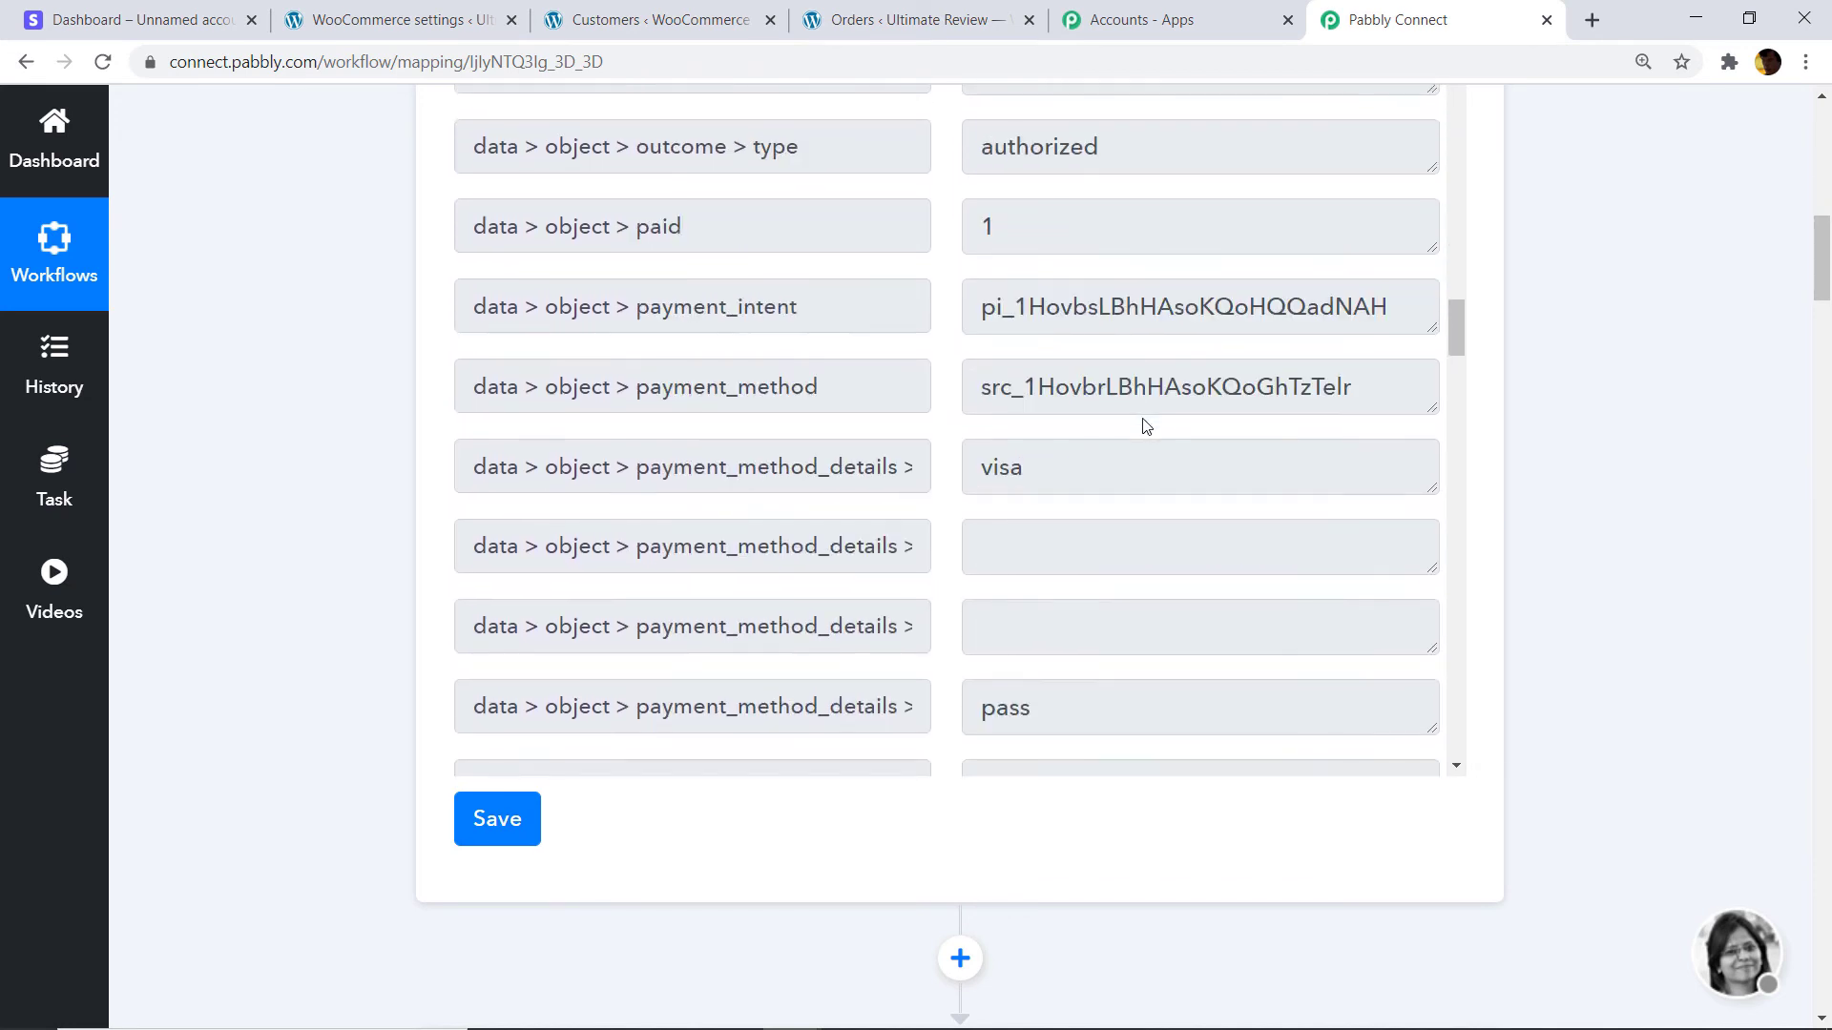
scroll(1800, 298, down, 3)
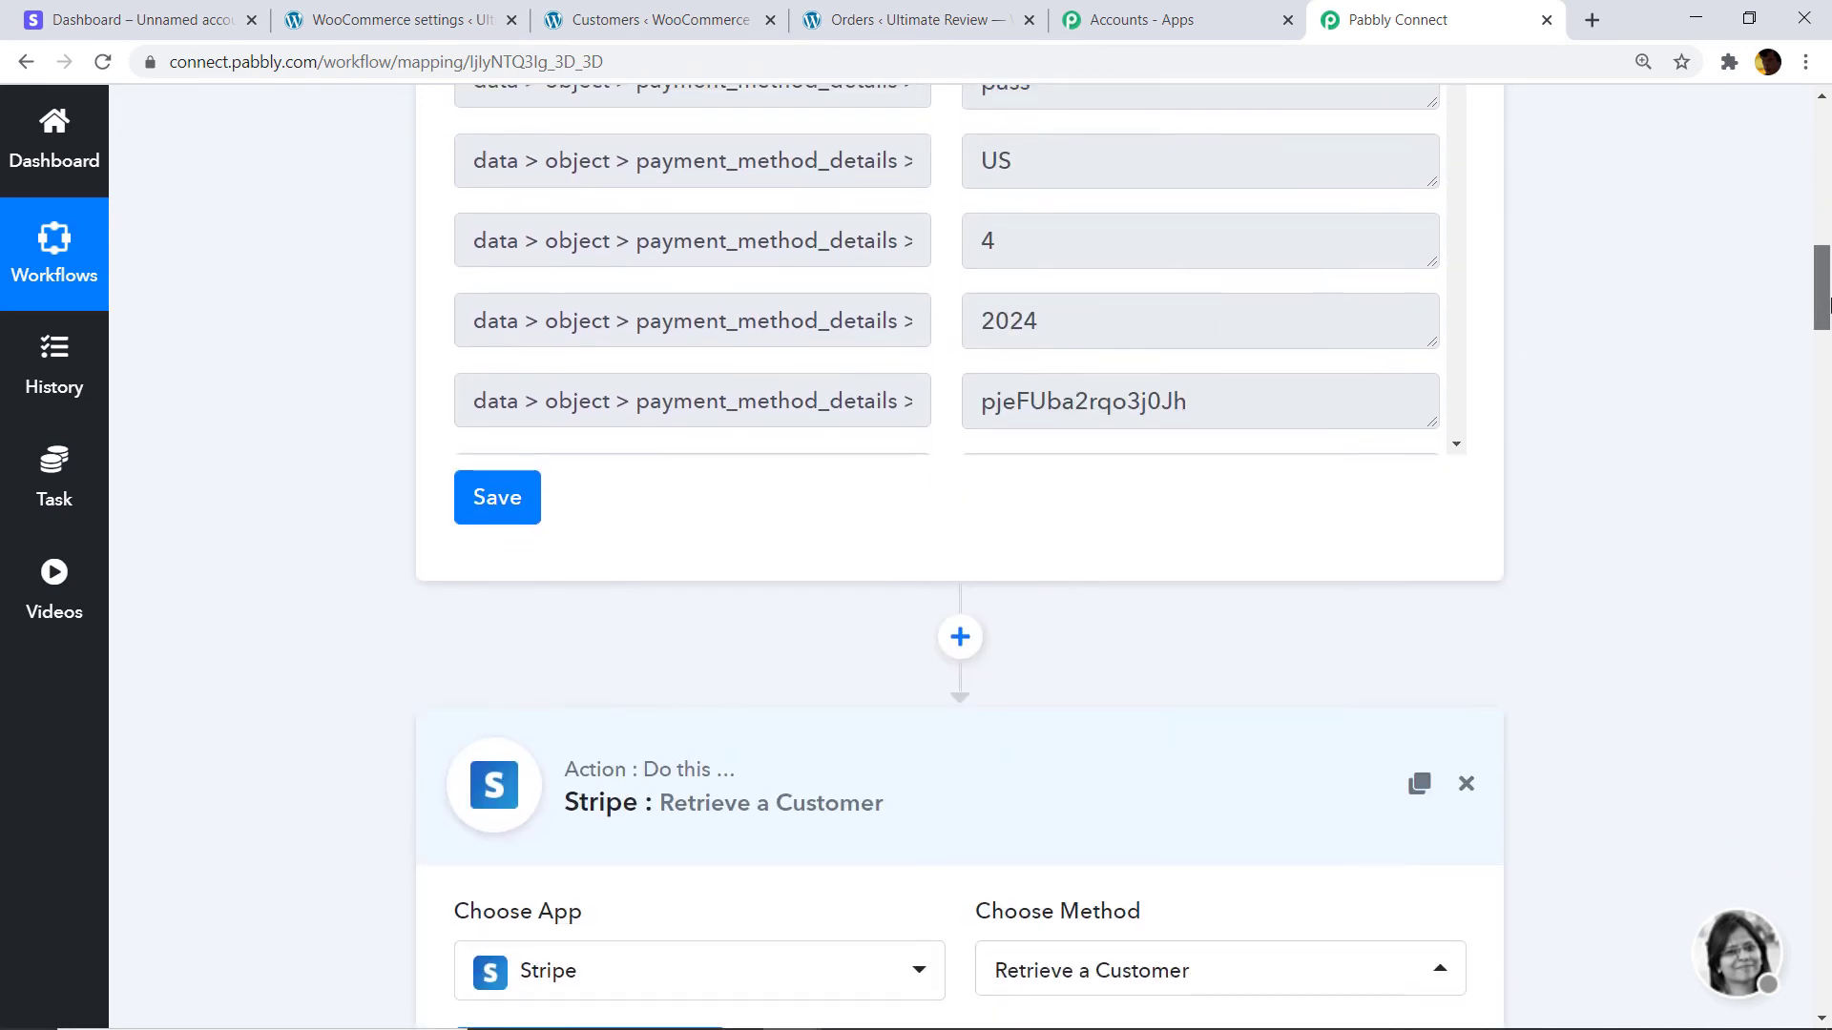
scroll(1516, 302, up, 3)
scroll(1061, 333, down, 1)
scroll(1059, 332, down, 10)
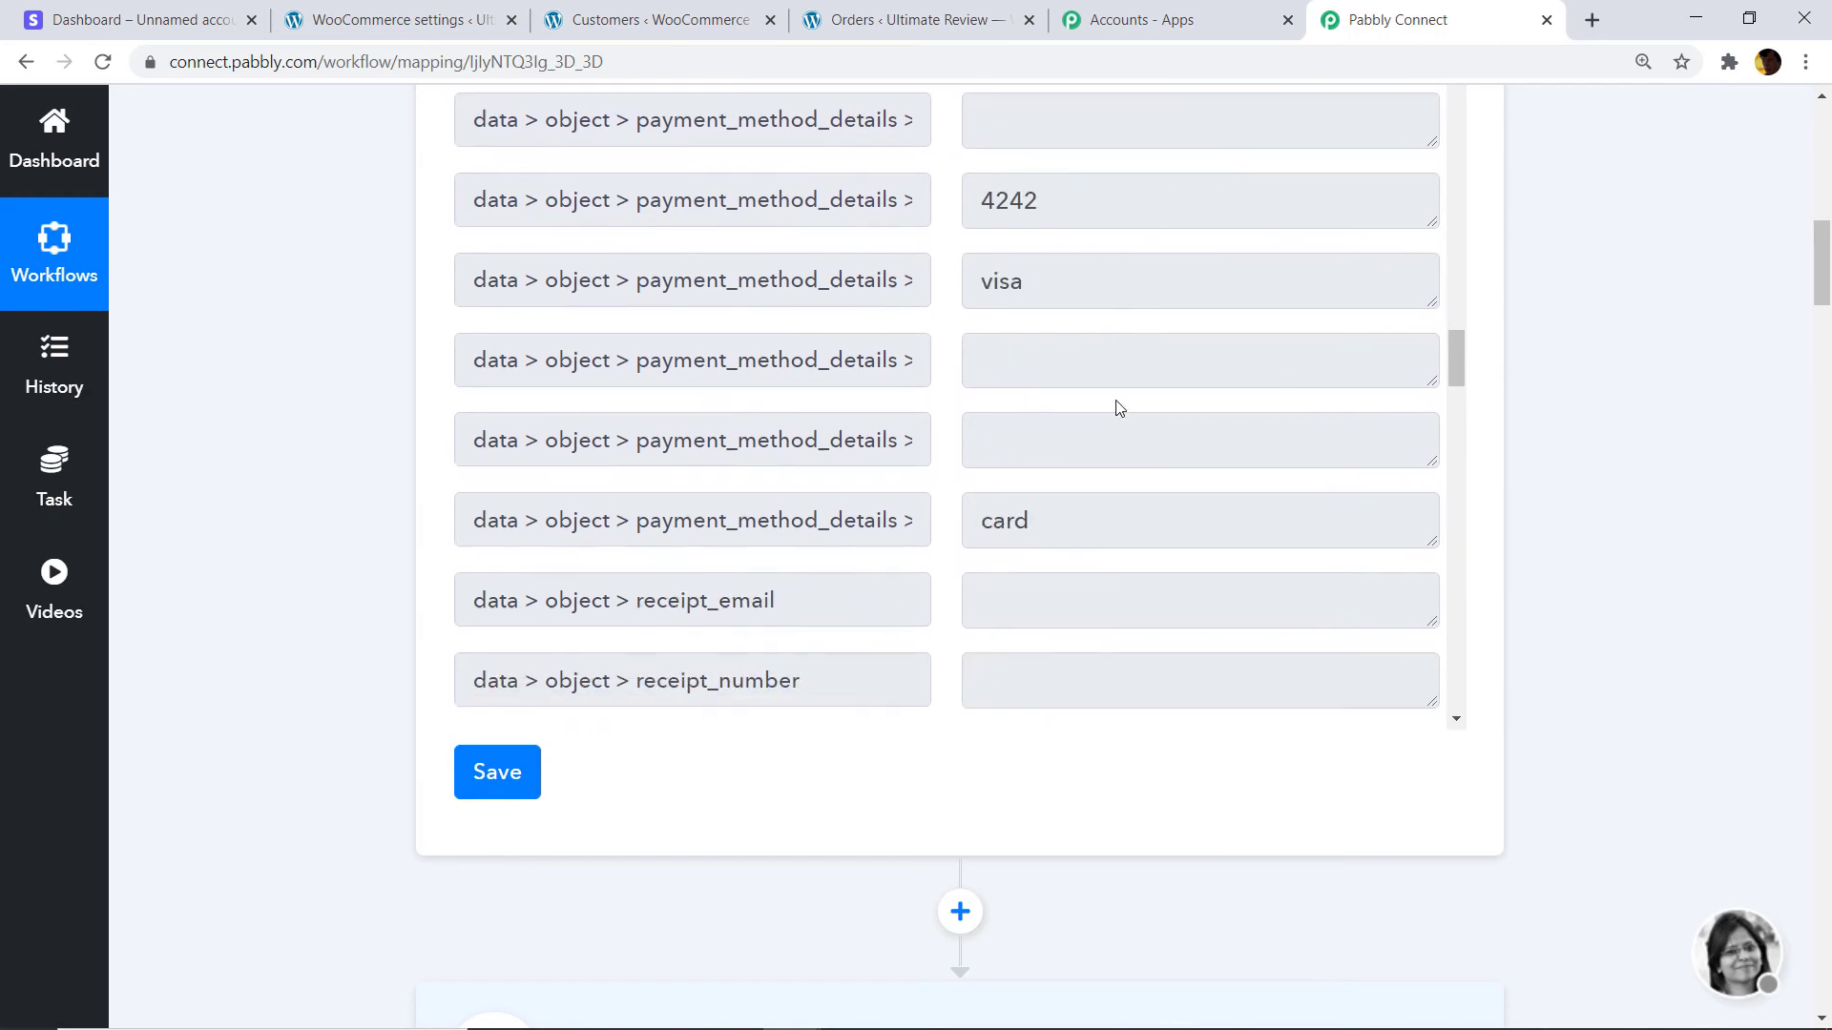
scroll(1056, 331, down, 11)
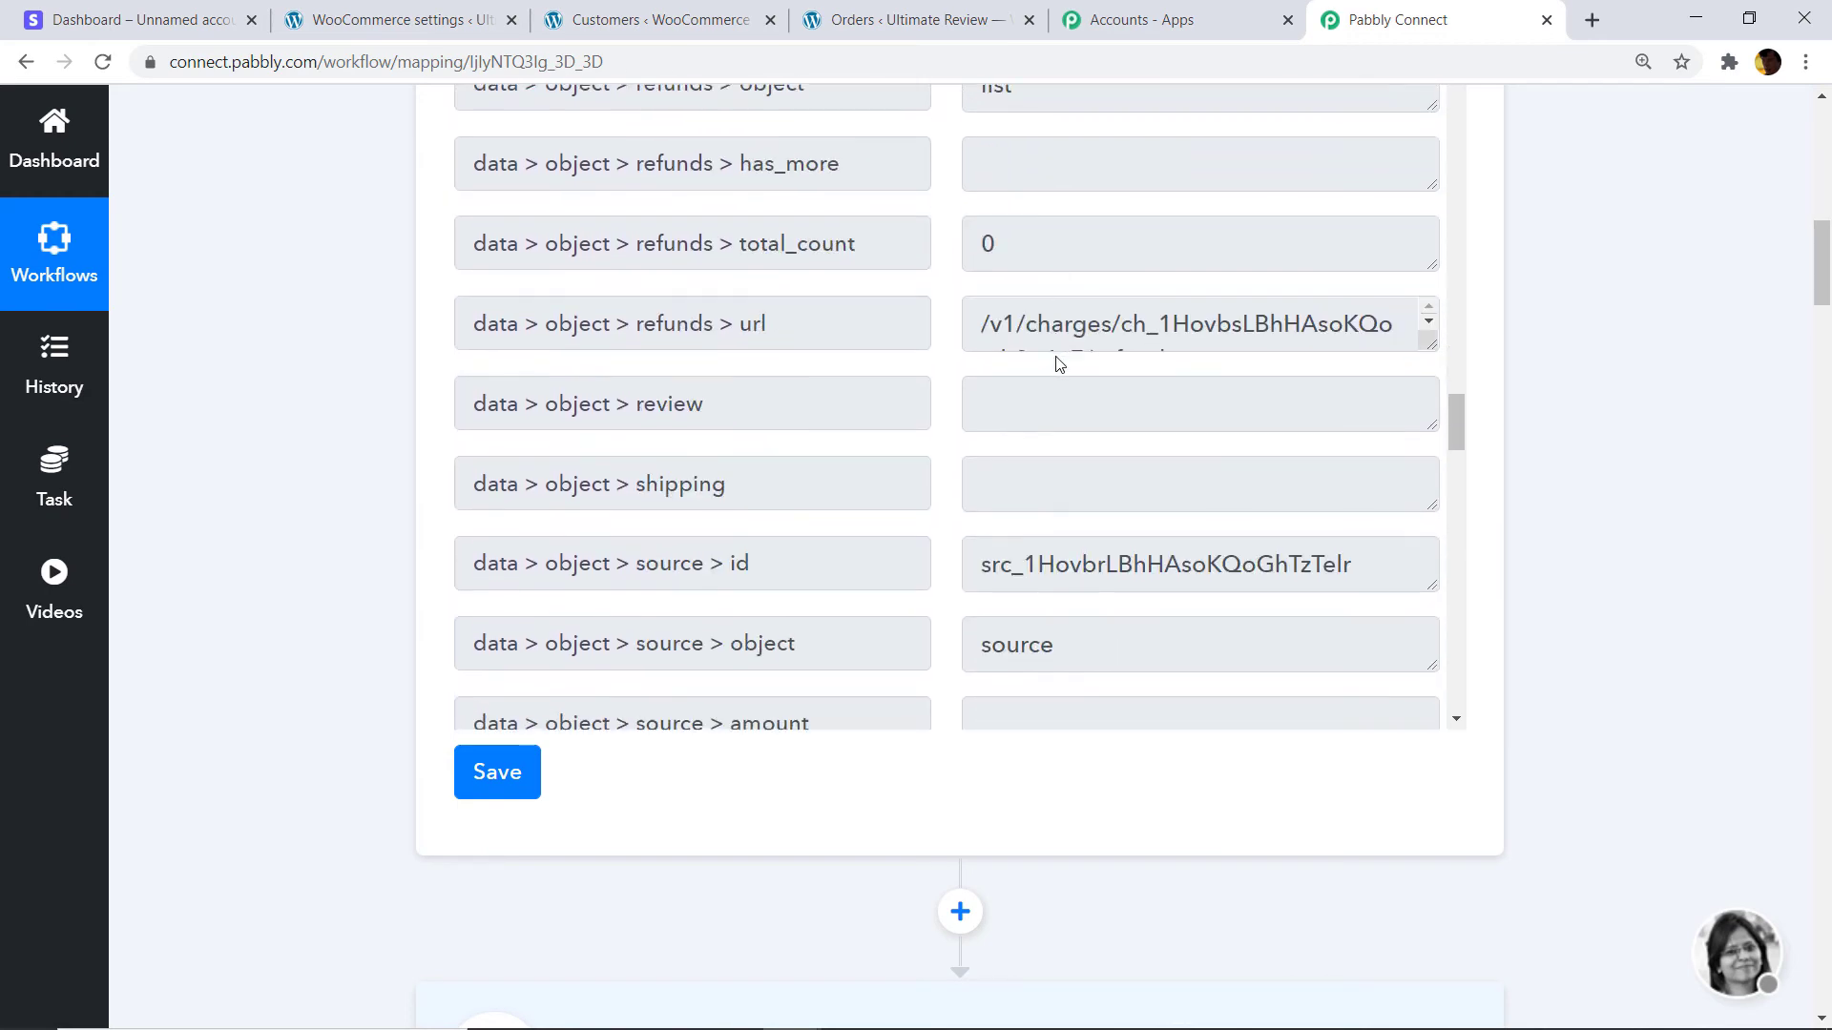
scroll(1107, 401, down, 3)
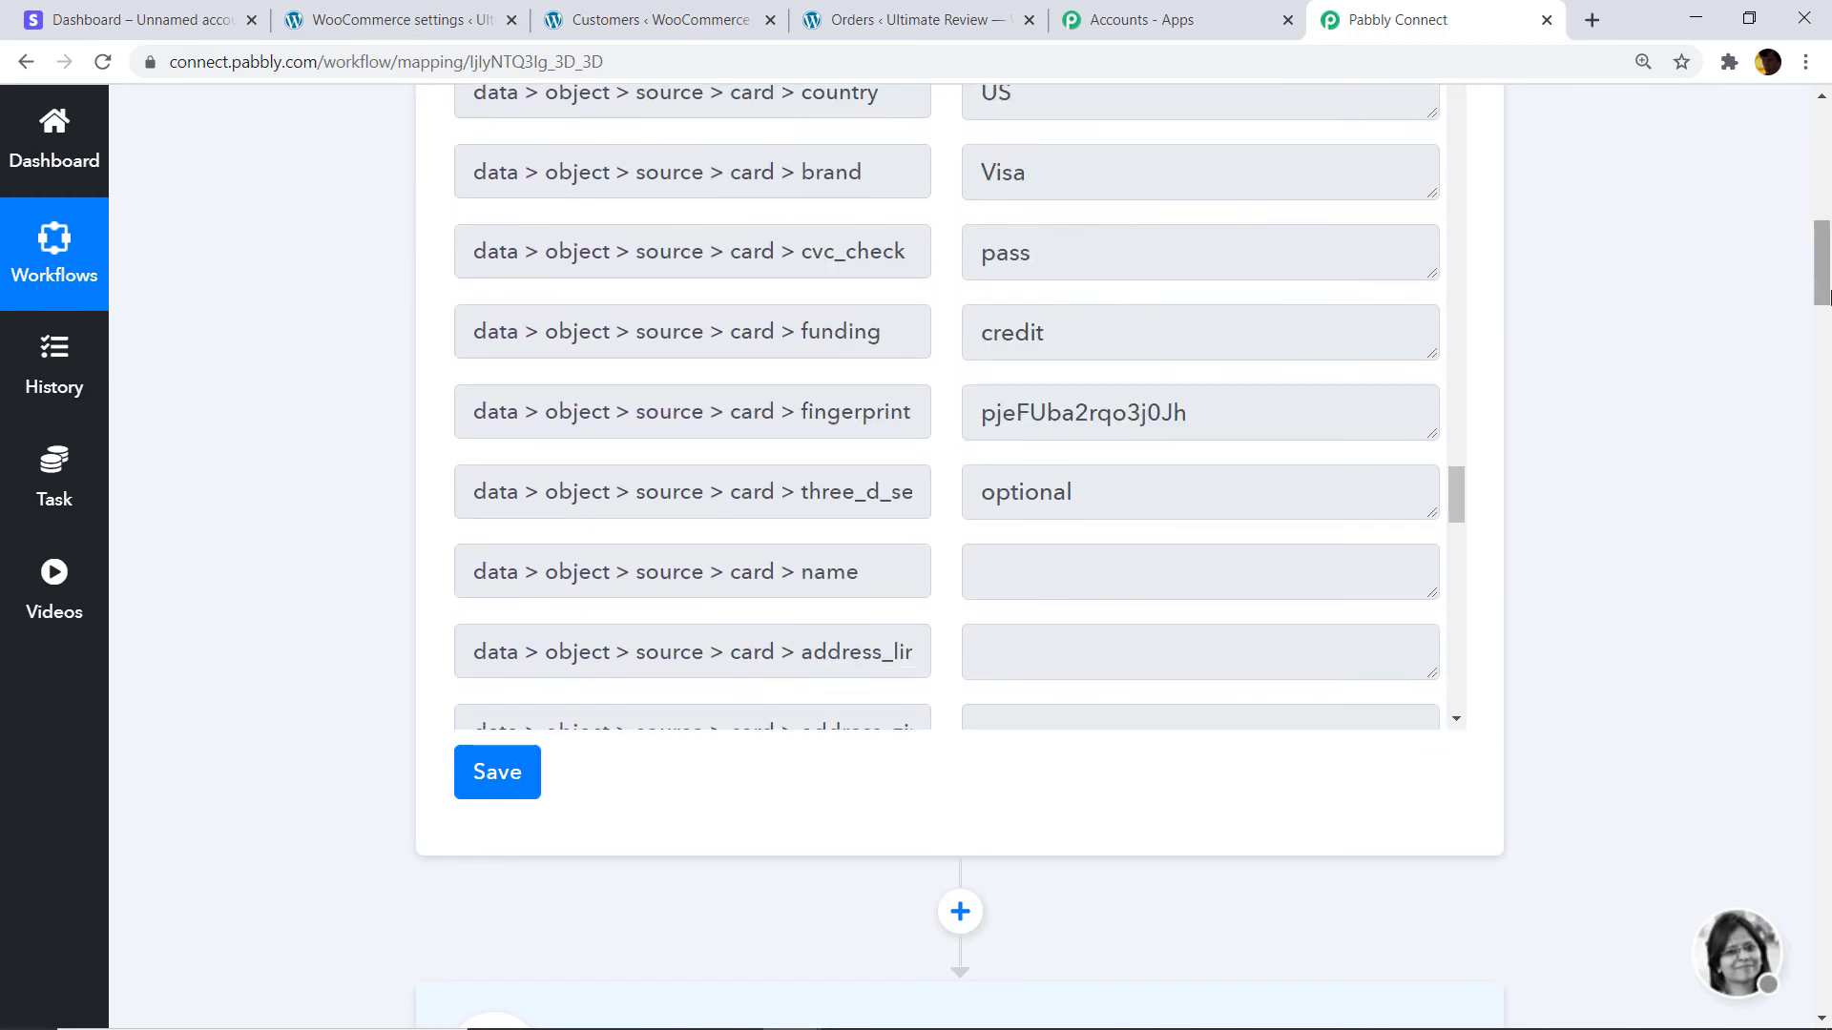
drag(1822, 301, 1830, 406)
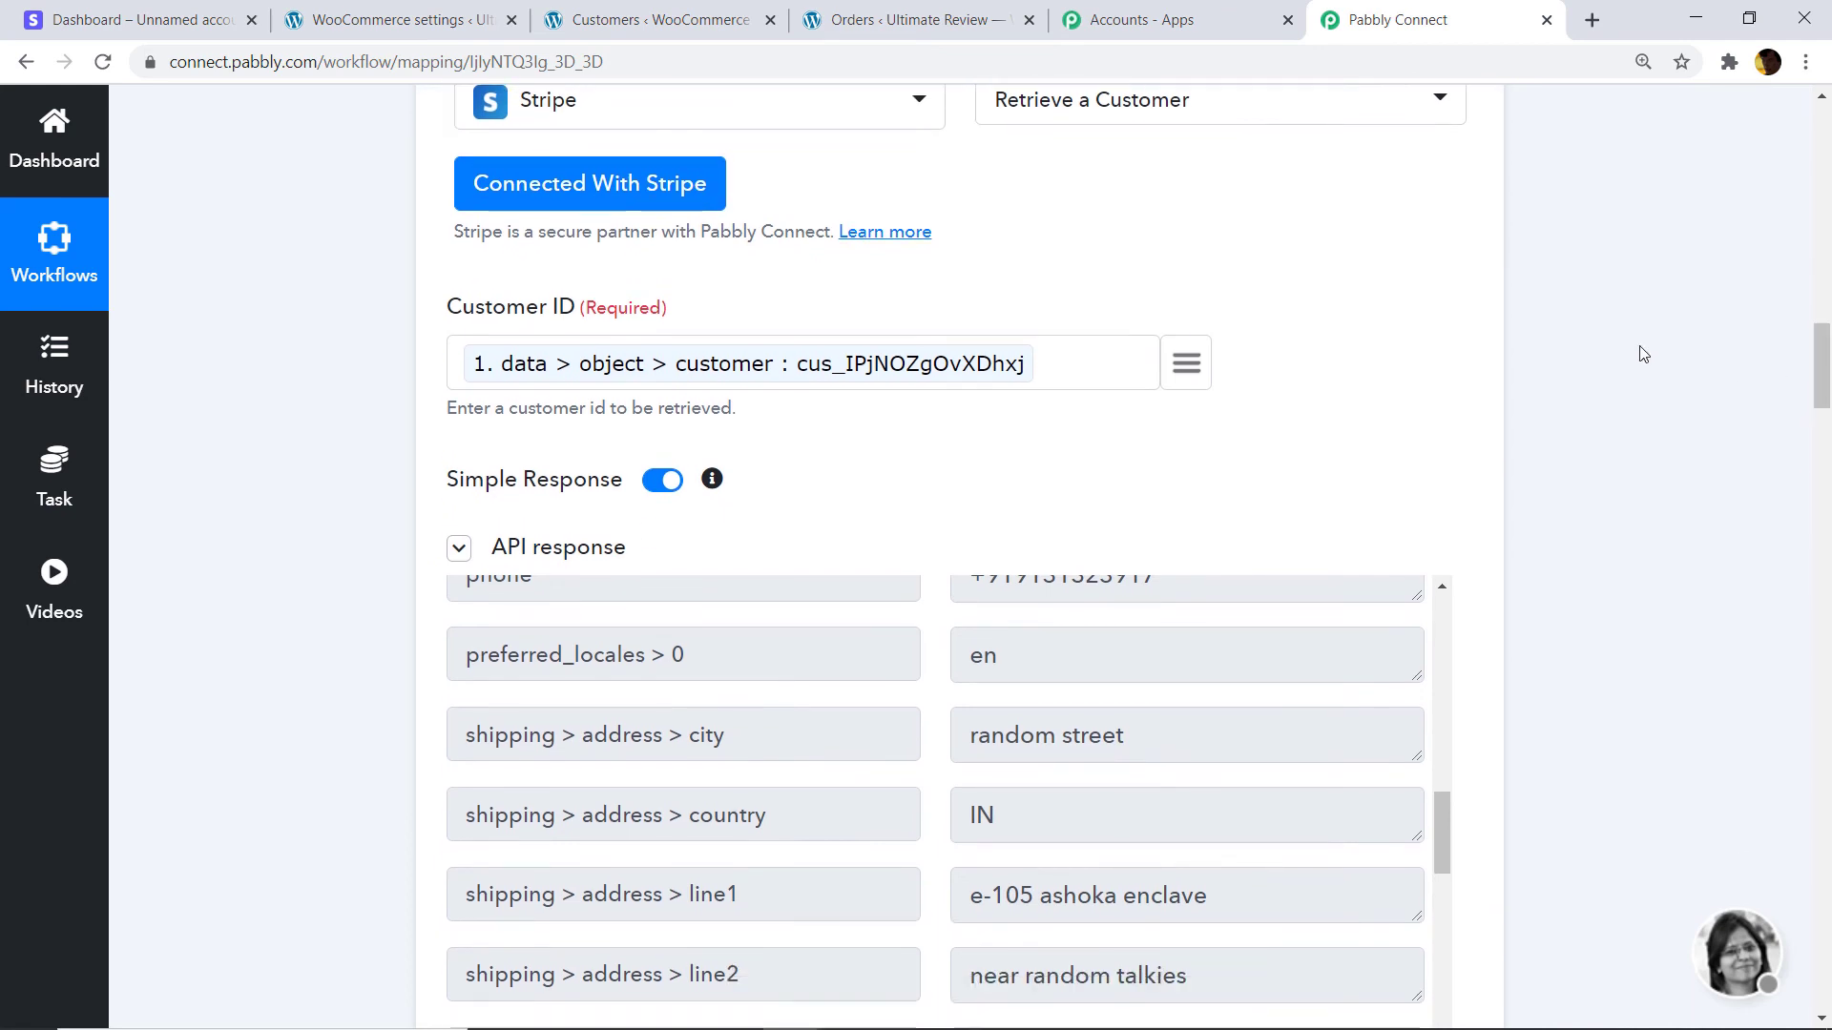
scroll(1384, 369, up, 1)
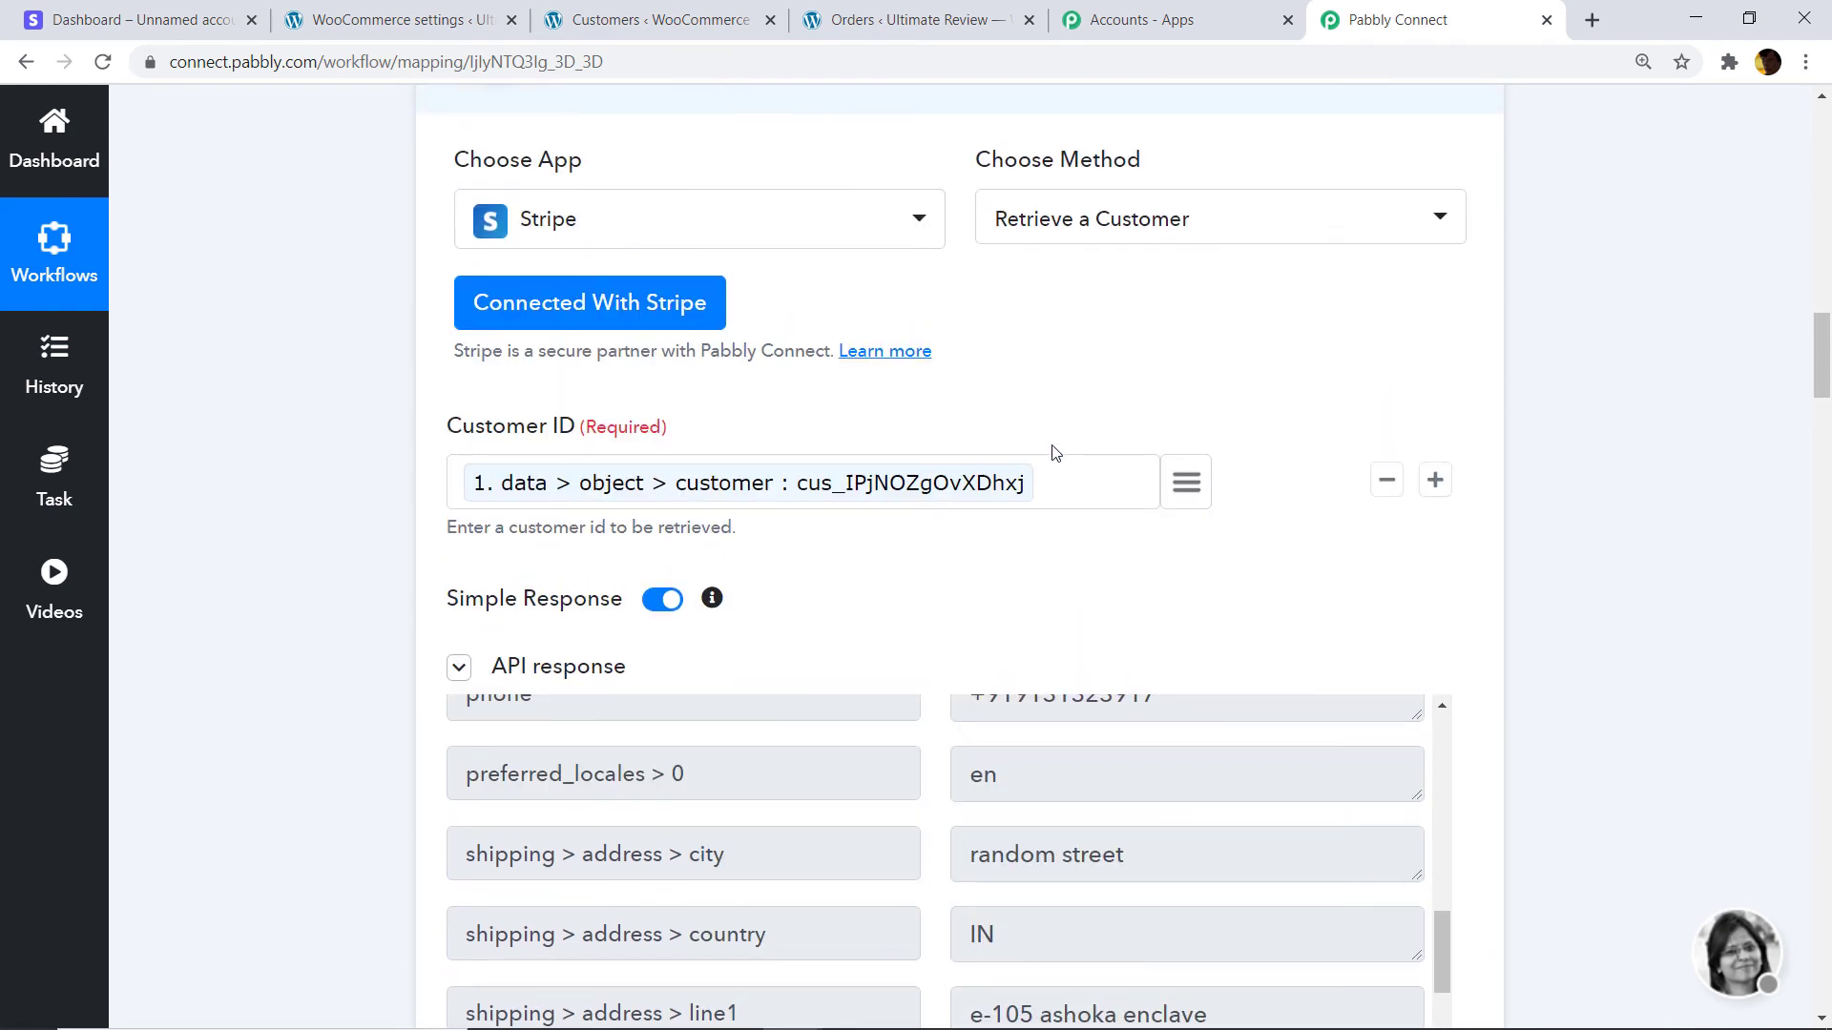
scroll(1053, 453, up, 1)
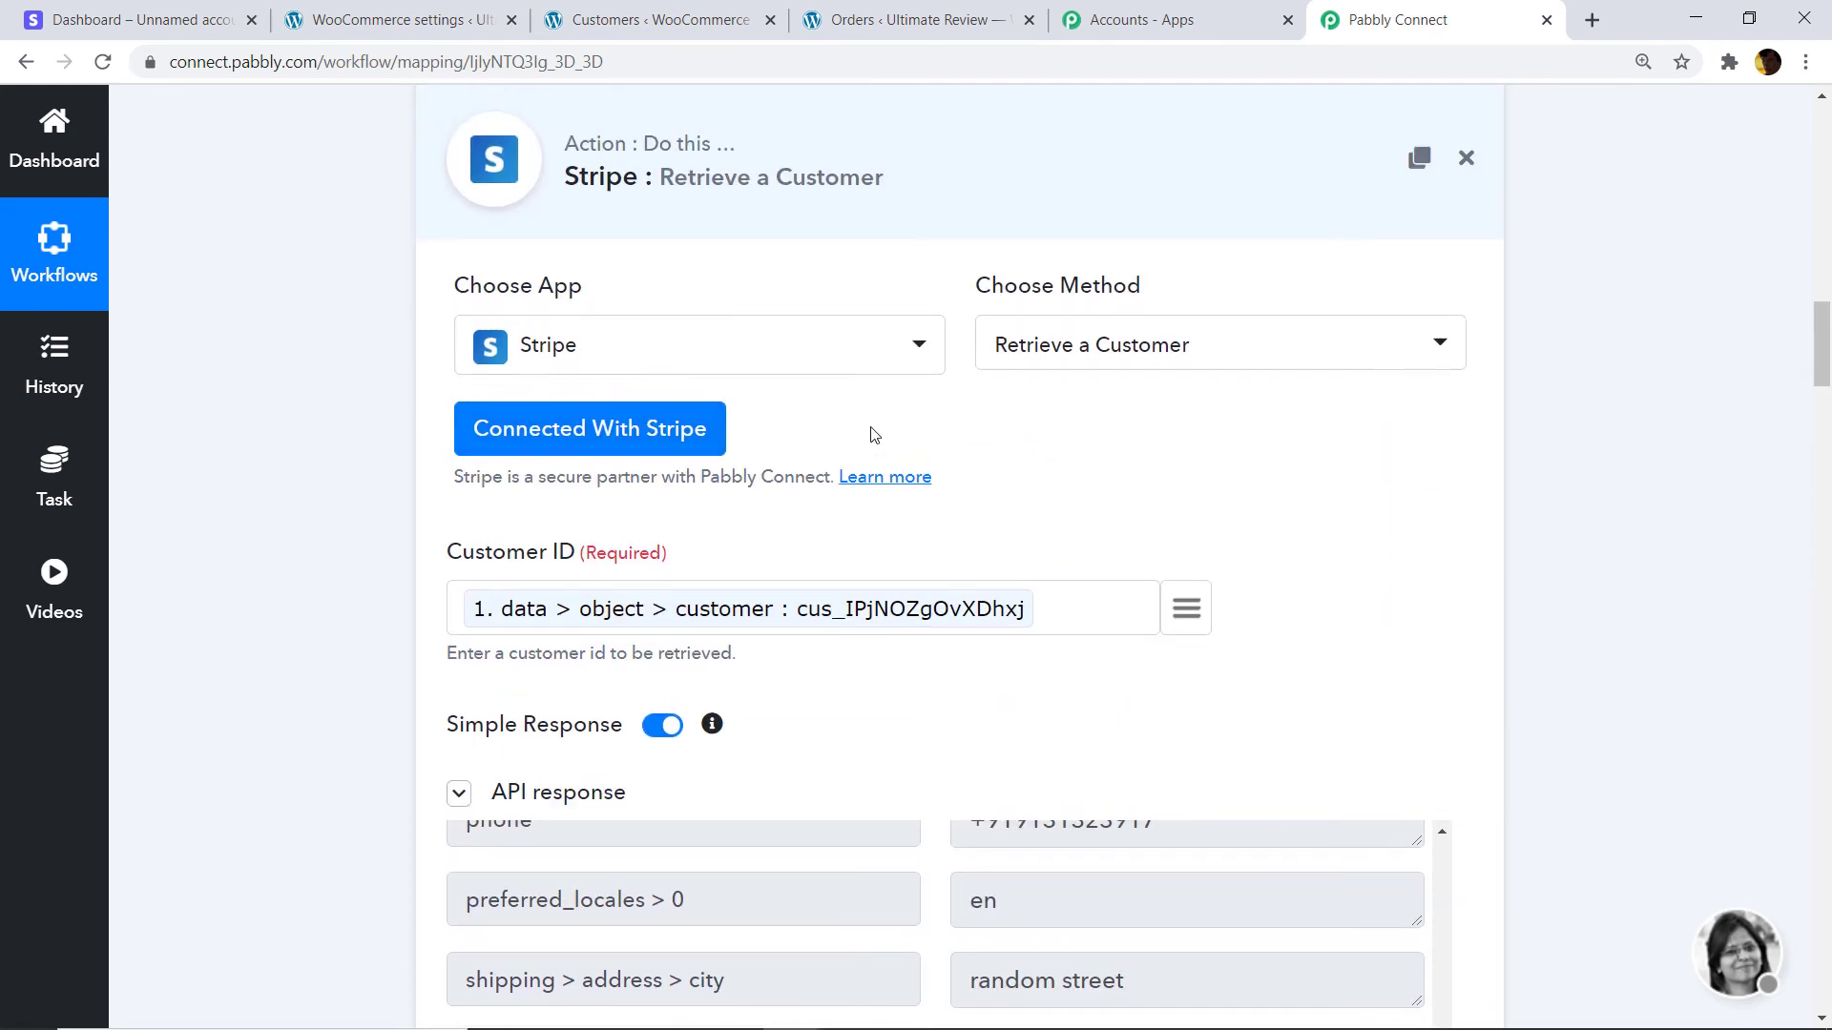
scroll(543, 397, up, 4)
Save the trigger's captured response, dismiss the confirmation, and reload the workflow page.
click(515, 582)
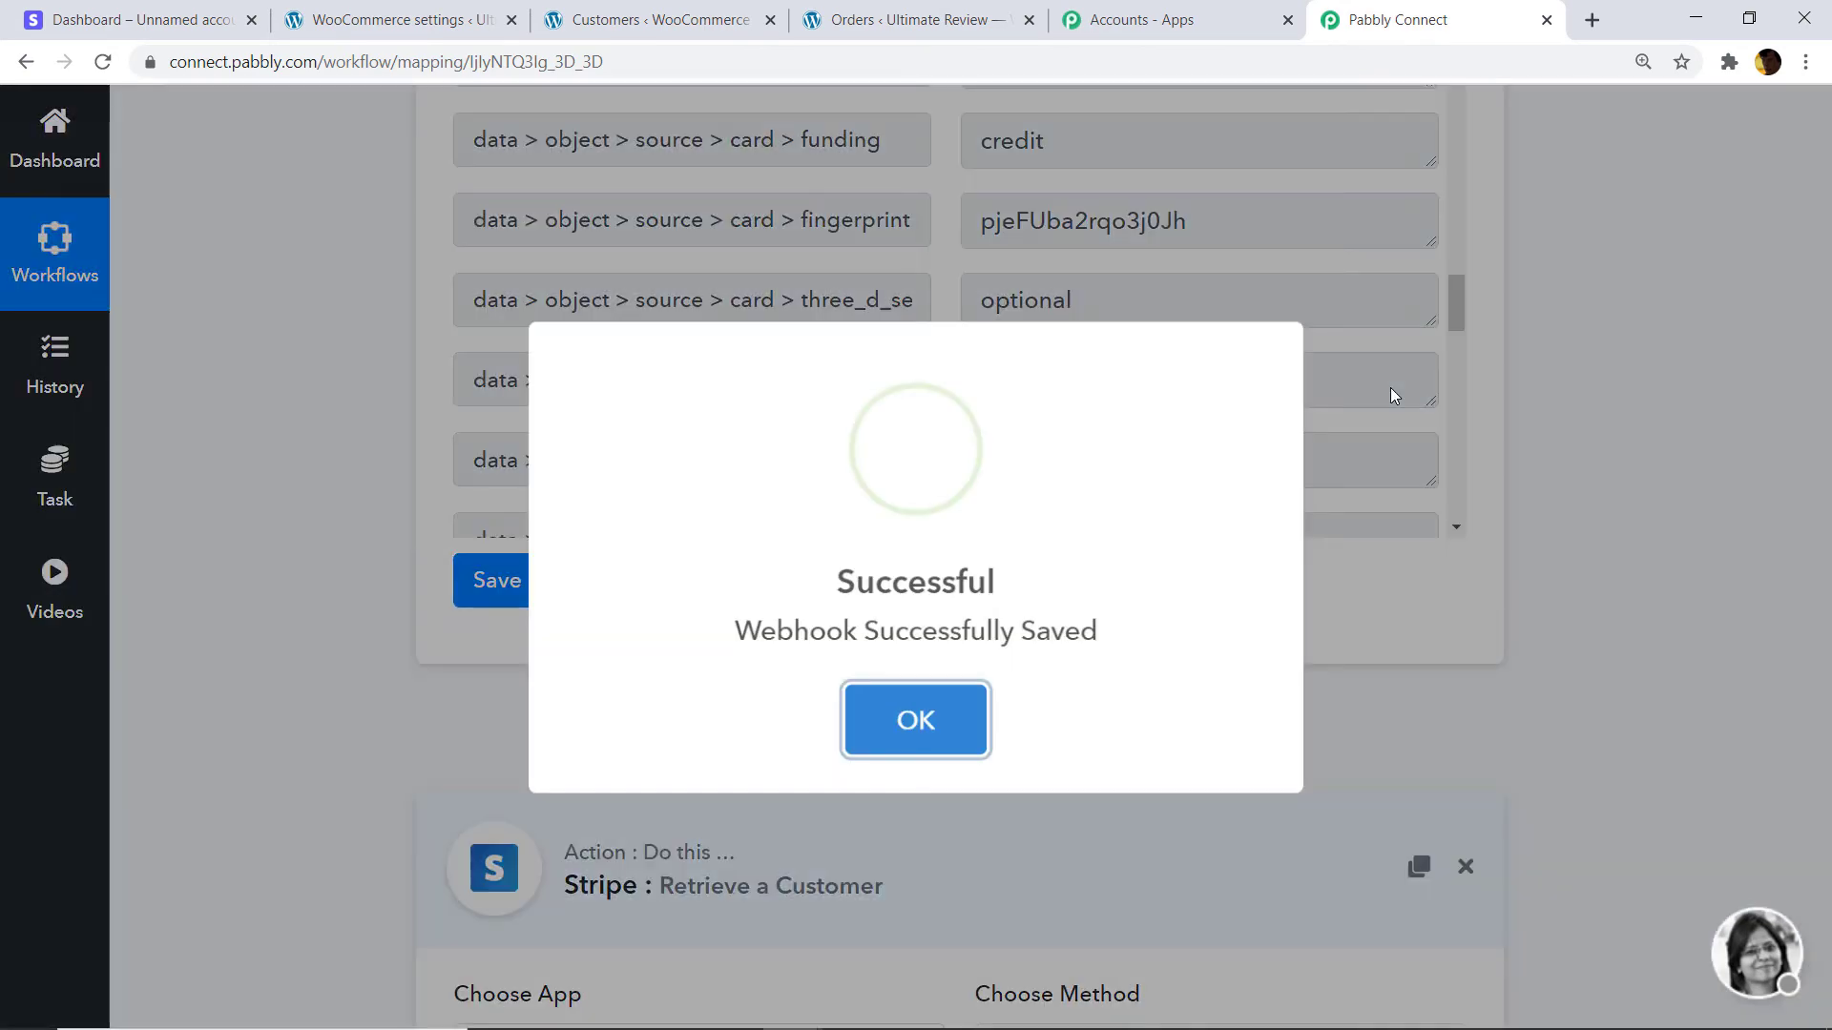
click(957, 710)
scroll(1229, 512, down, 4)
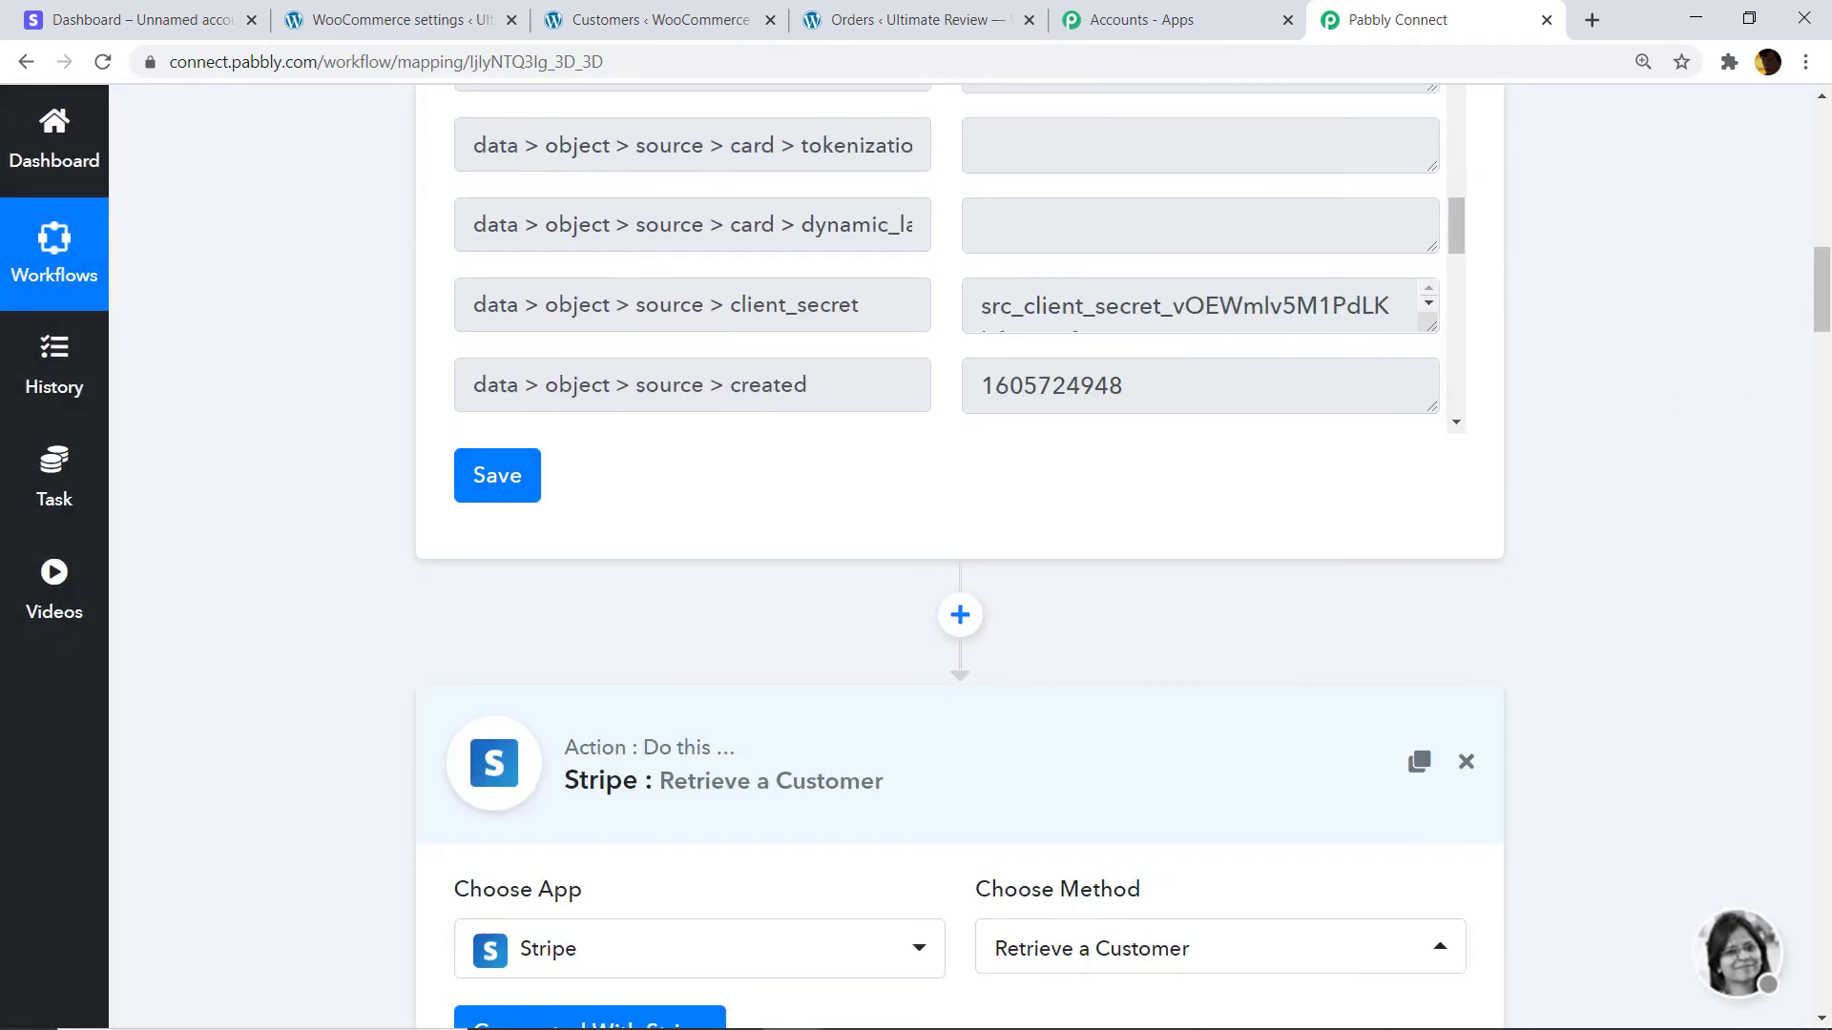
scroll(1293, 332, down, 8)
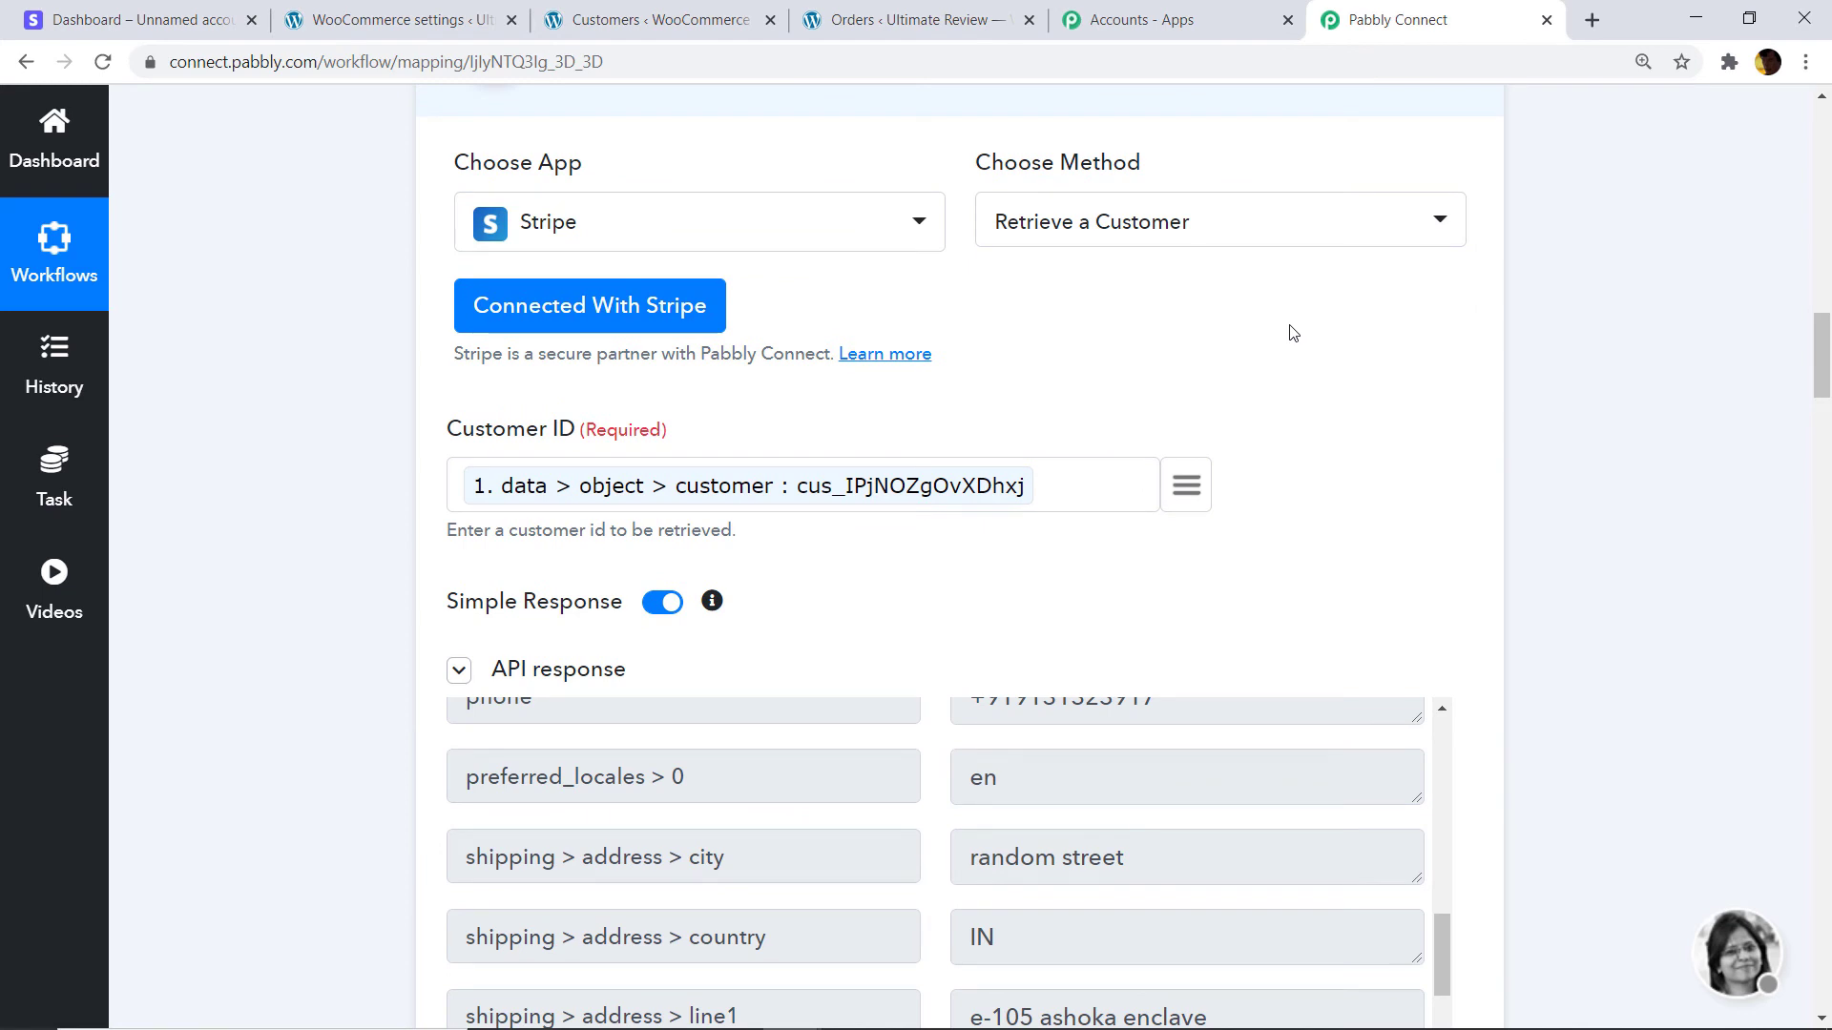
key(F5)
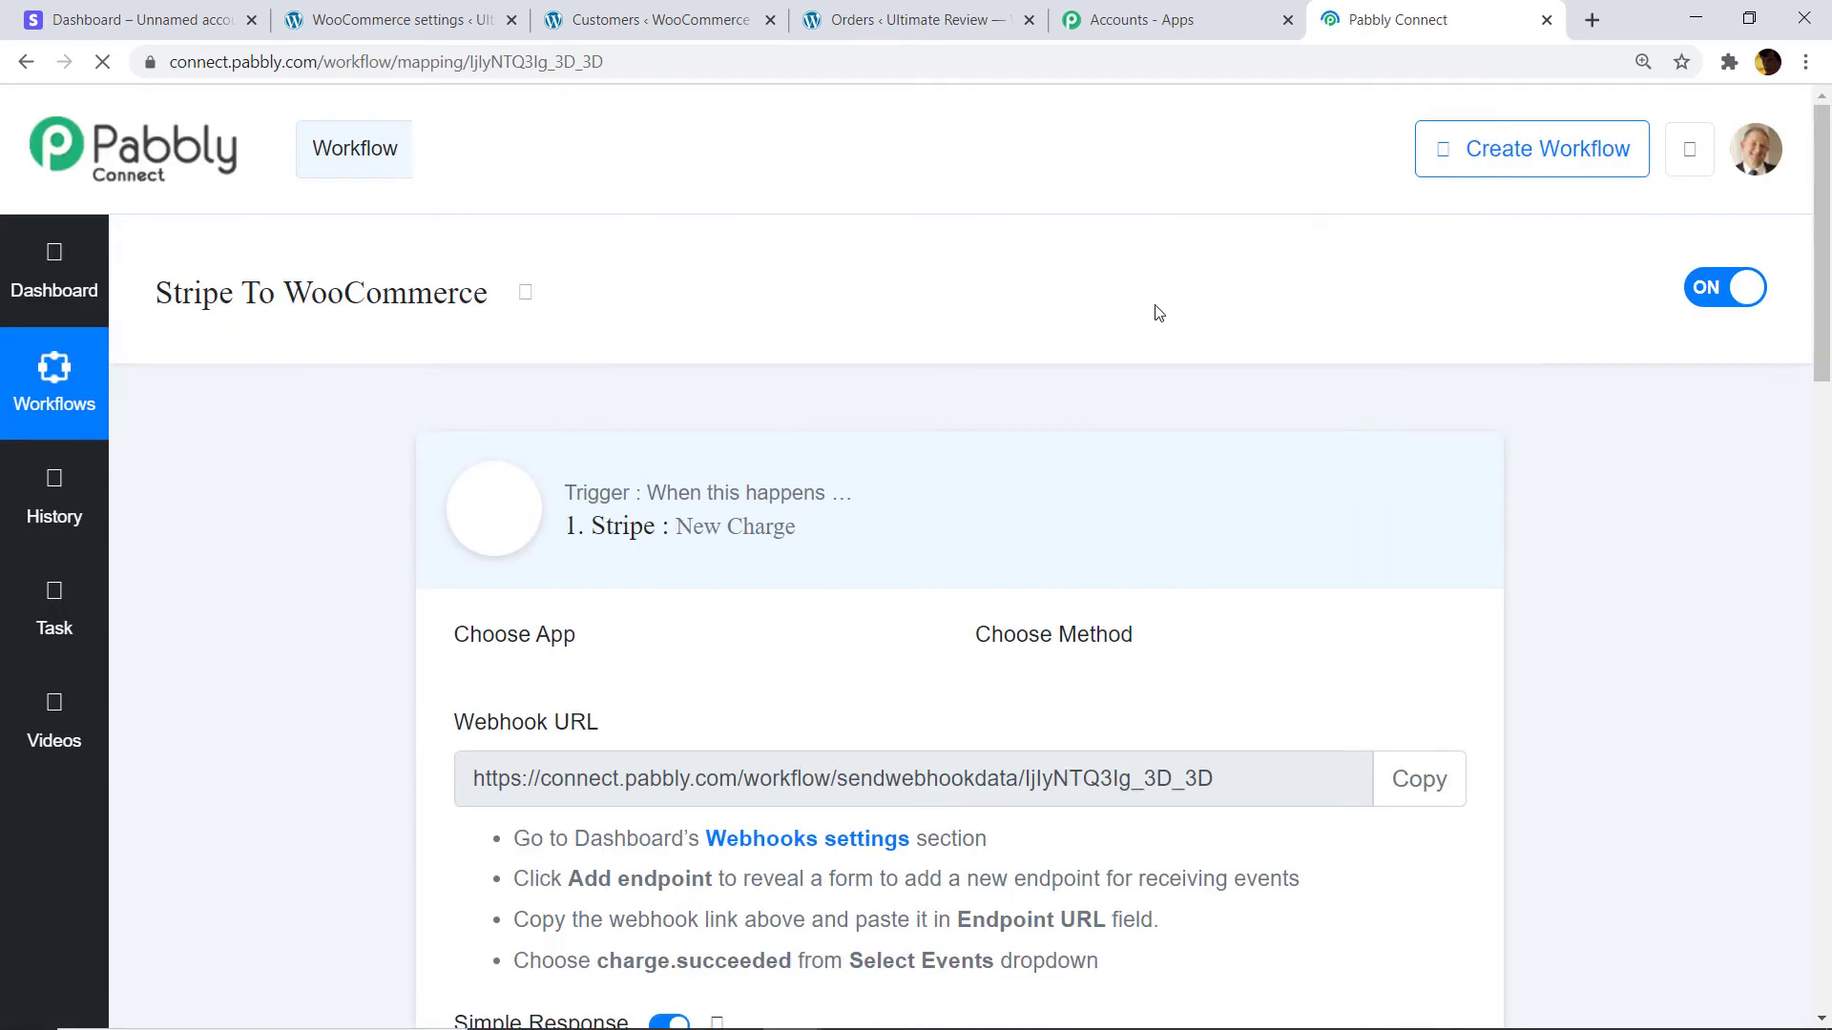
Expand the Stripe Retrieve a Customer action and save it with a test request.
scroll(833, 662, down, 9)
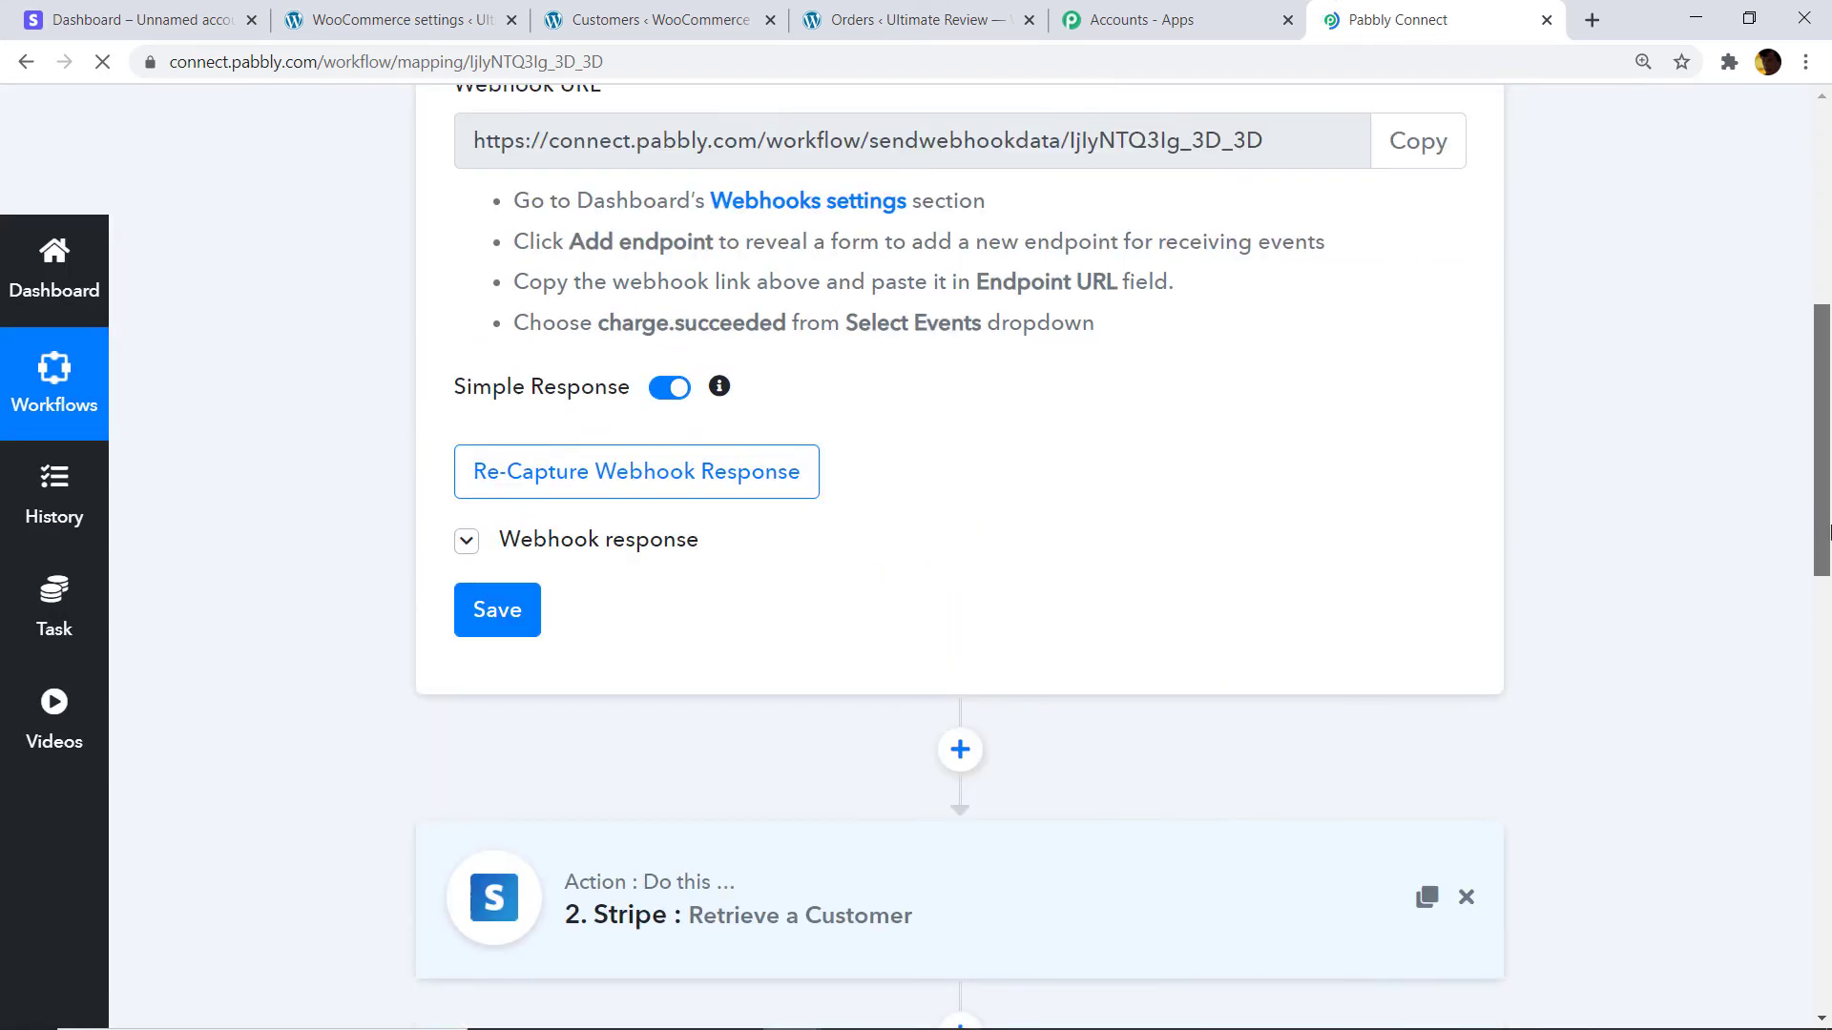
click(833, 662)
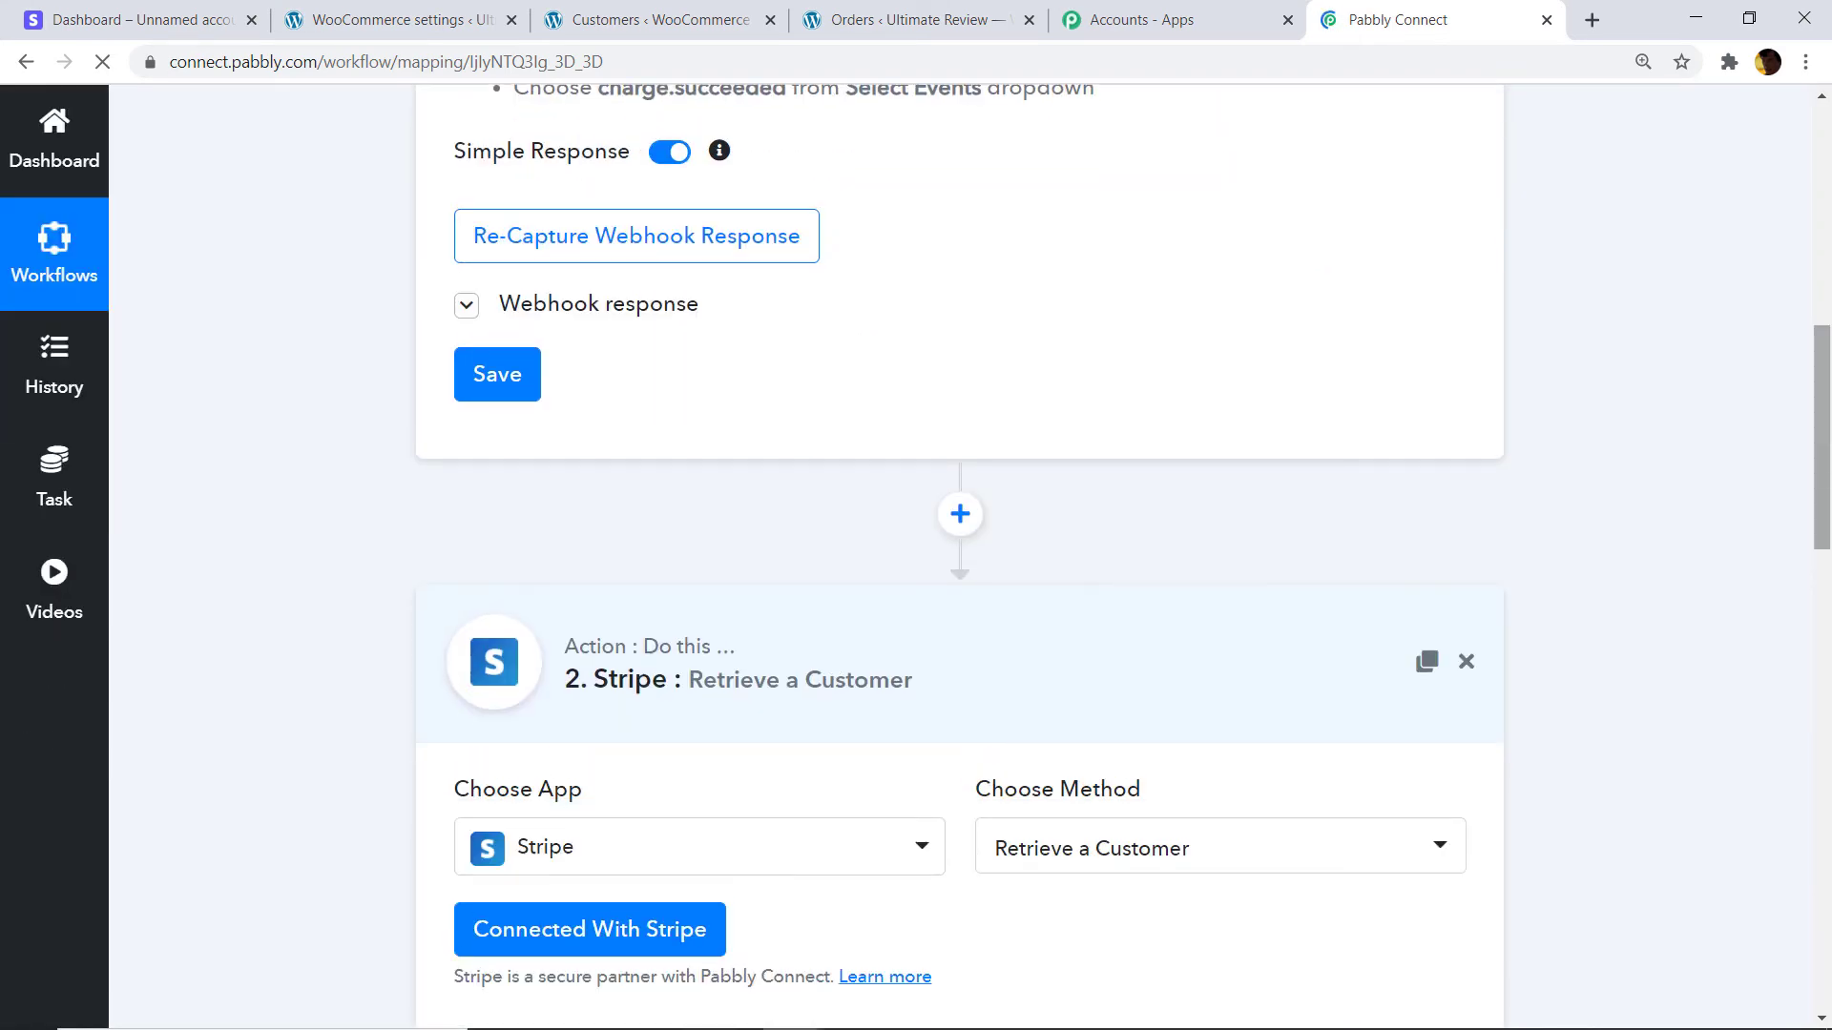
scroll(1084, 390, down, 8)
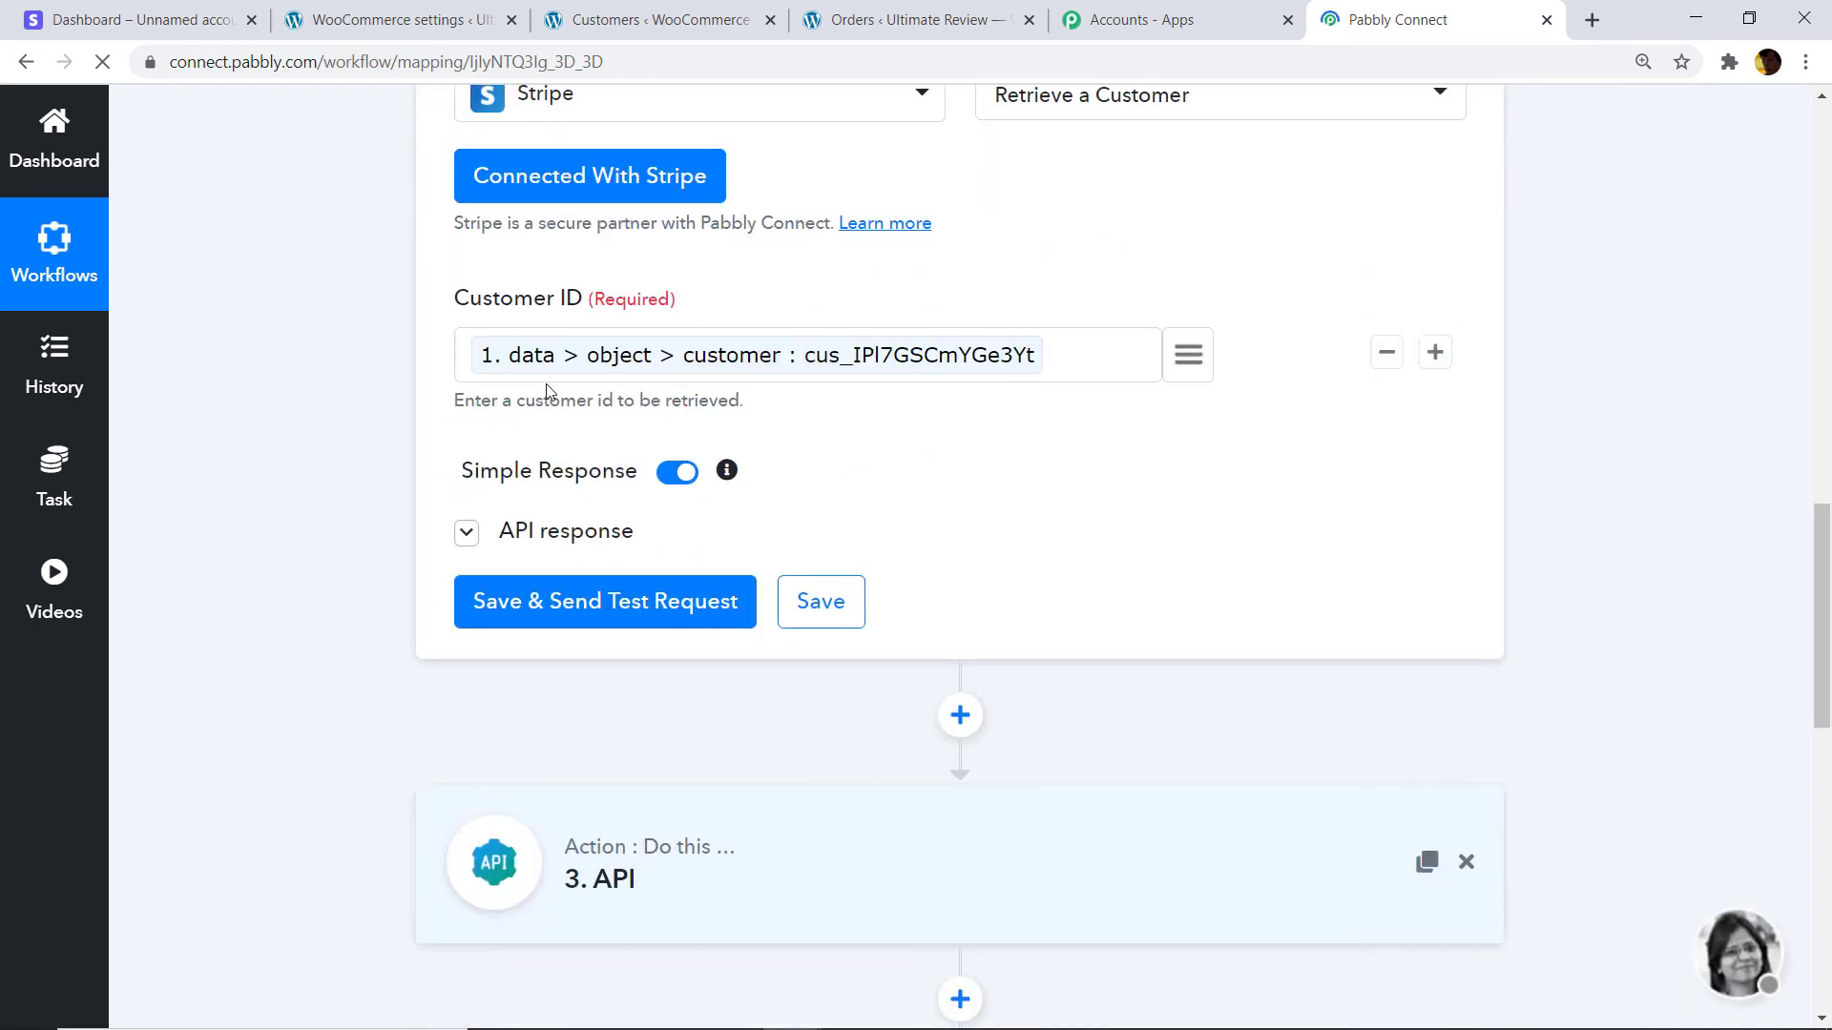
click(600, 605)
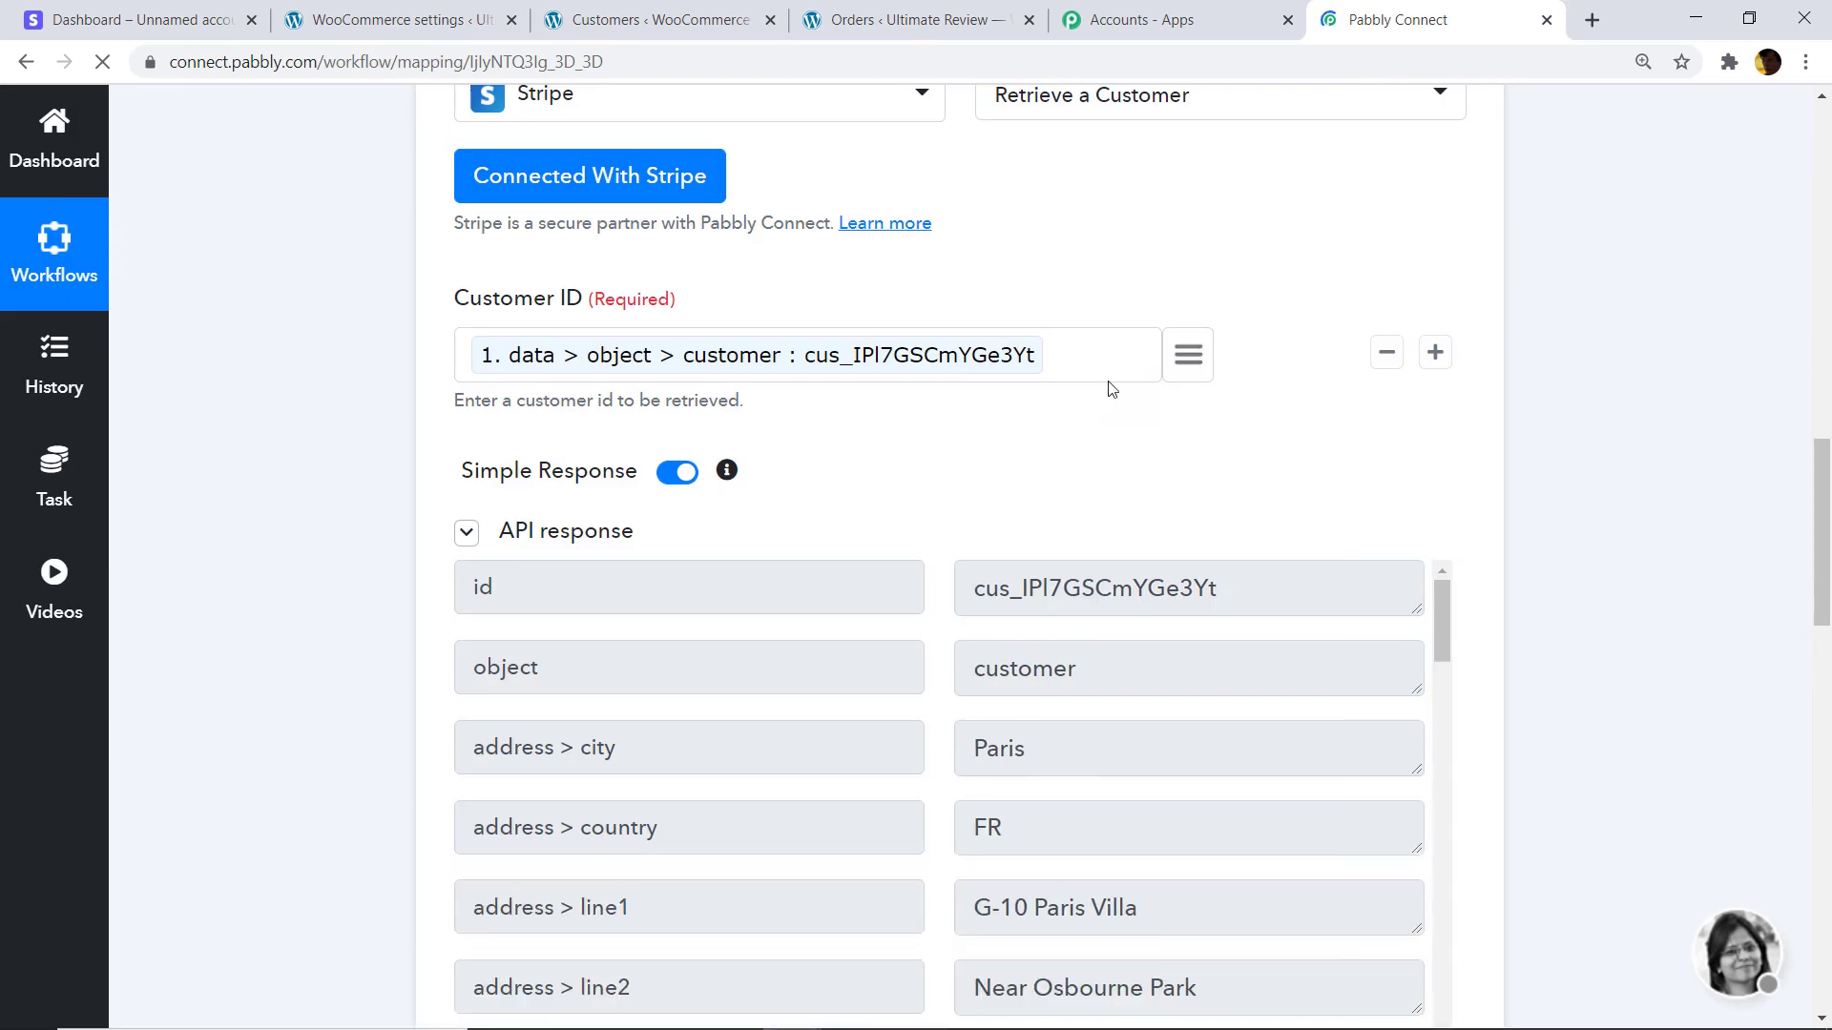
Review the returned customer fields and expand the step 3 trim_amount API call.
scroll(1096, 633, down, 1)
drag(1824, 541, 1827, 615)
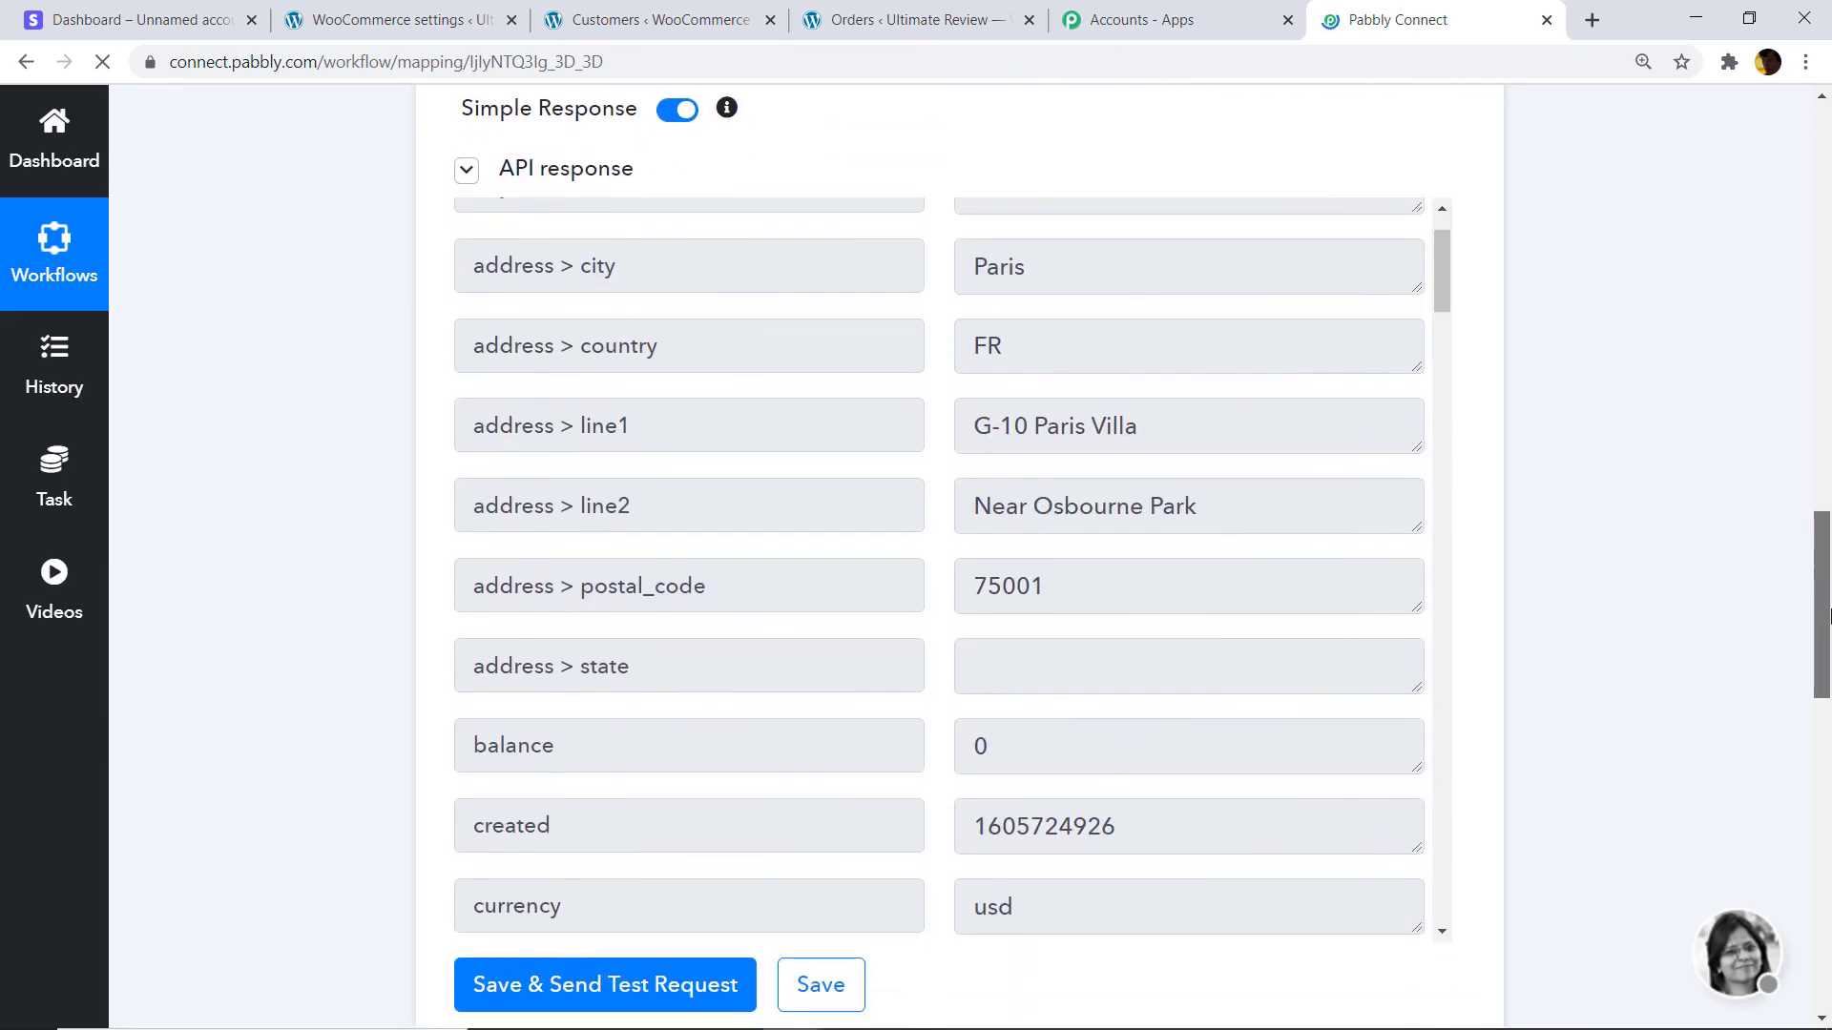
scroll(993, 421, down, 5)
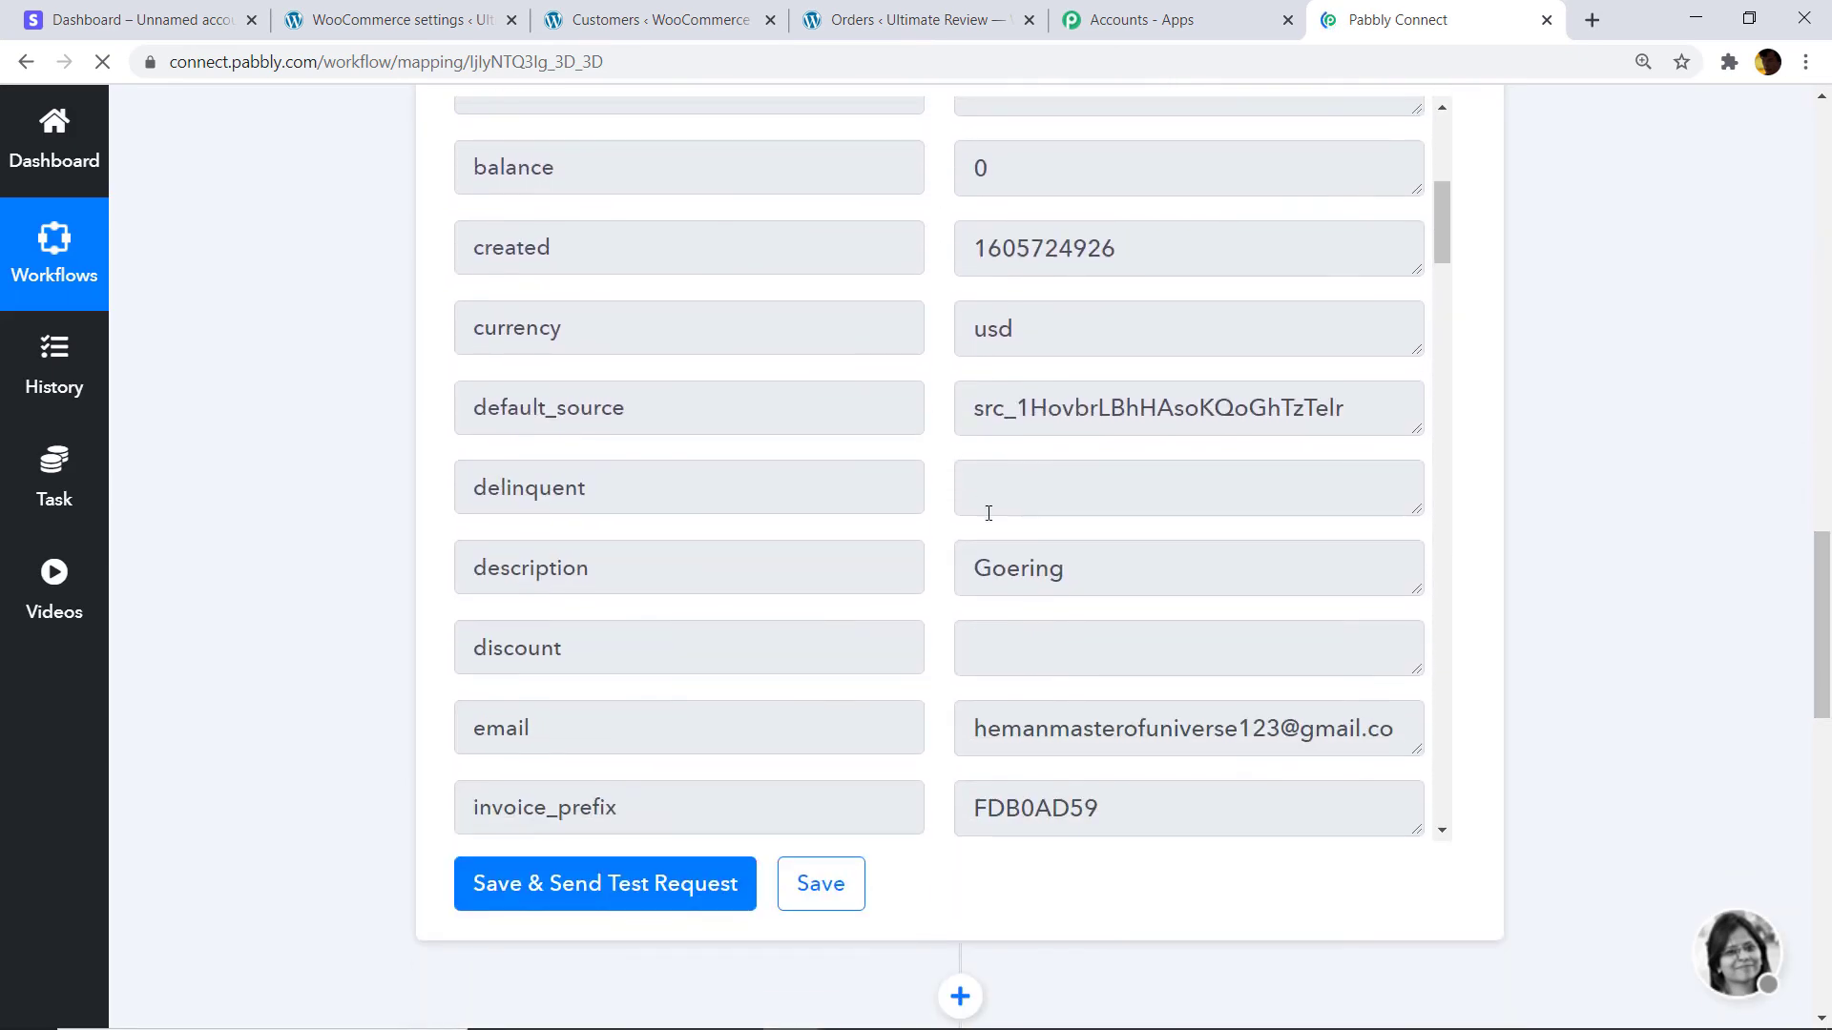
scroll(714, 494, down, 3)
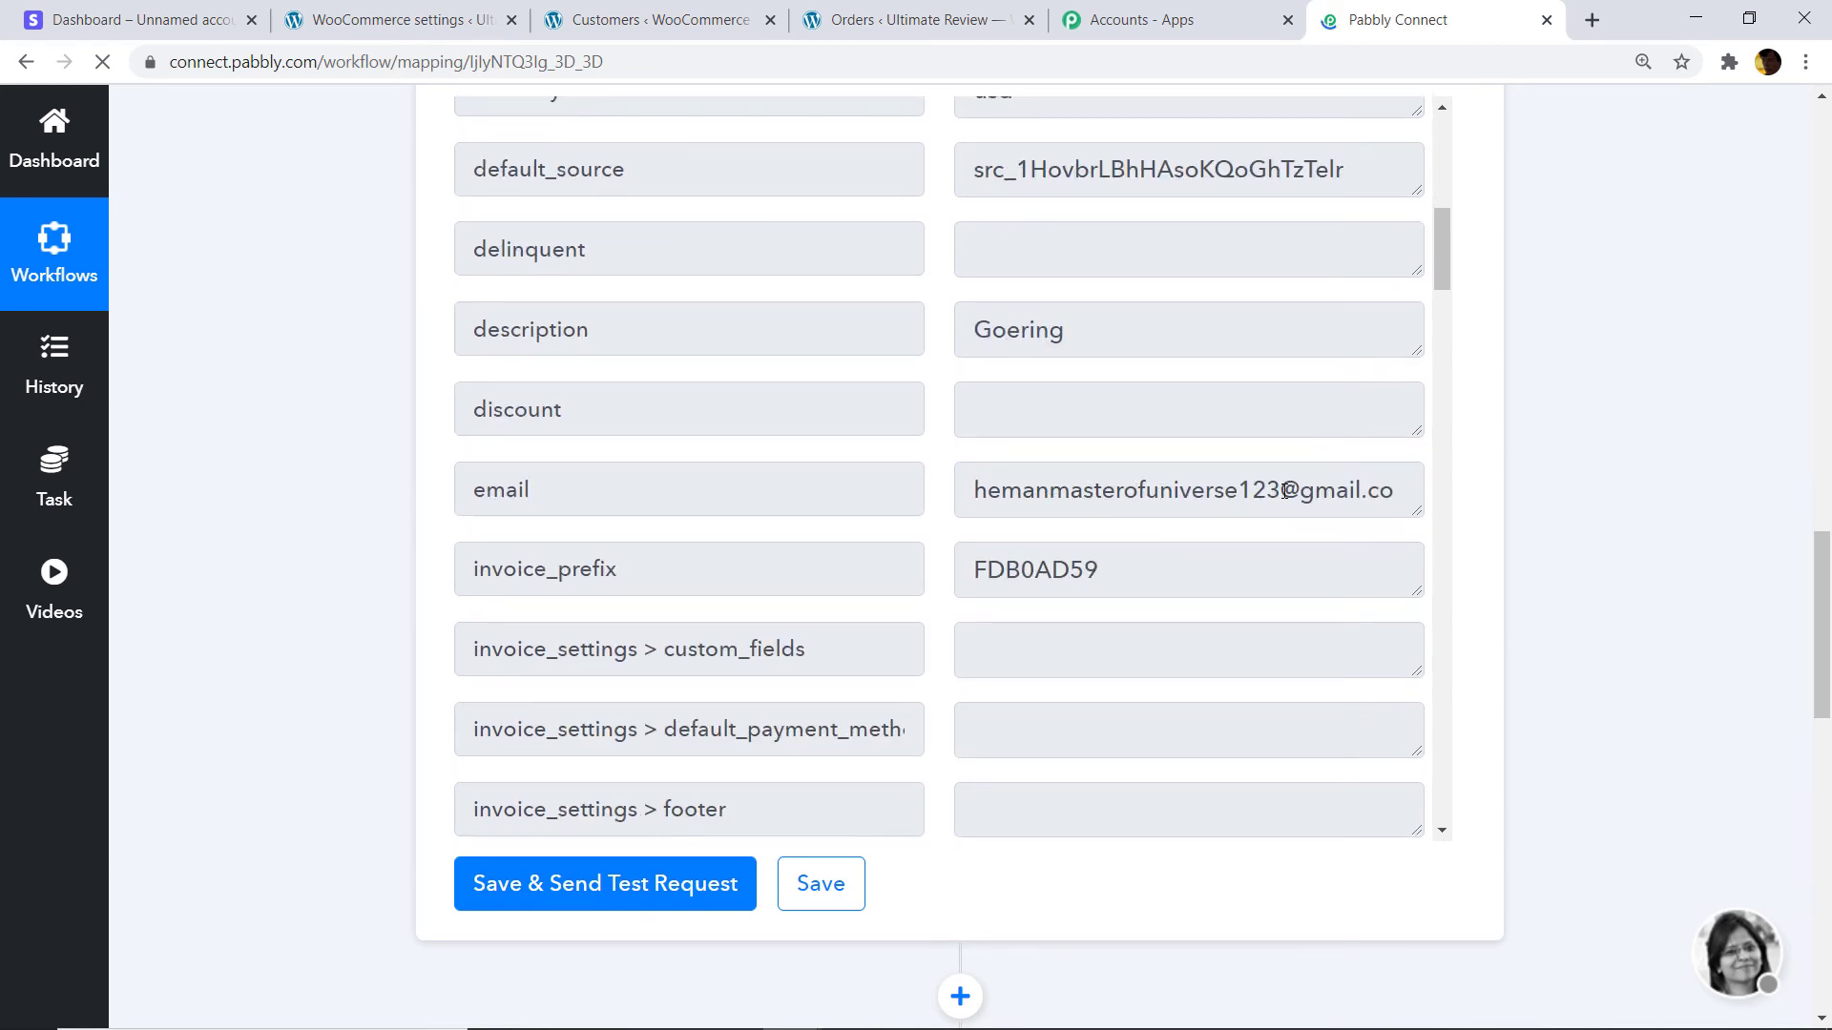
scroll(998, 499, up, 5)
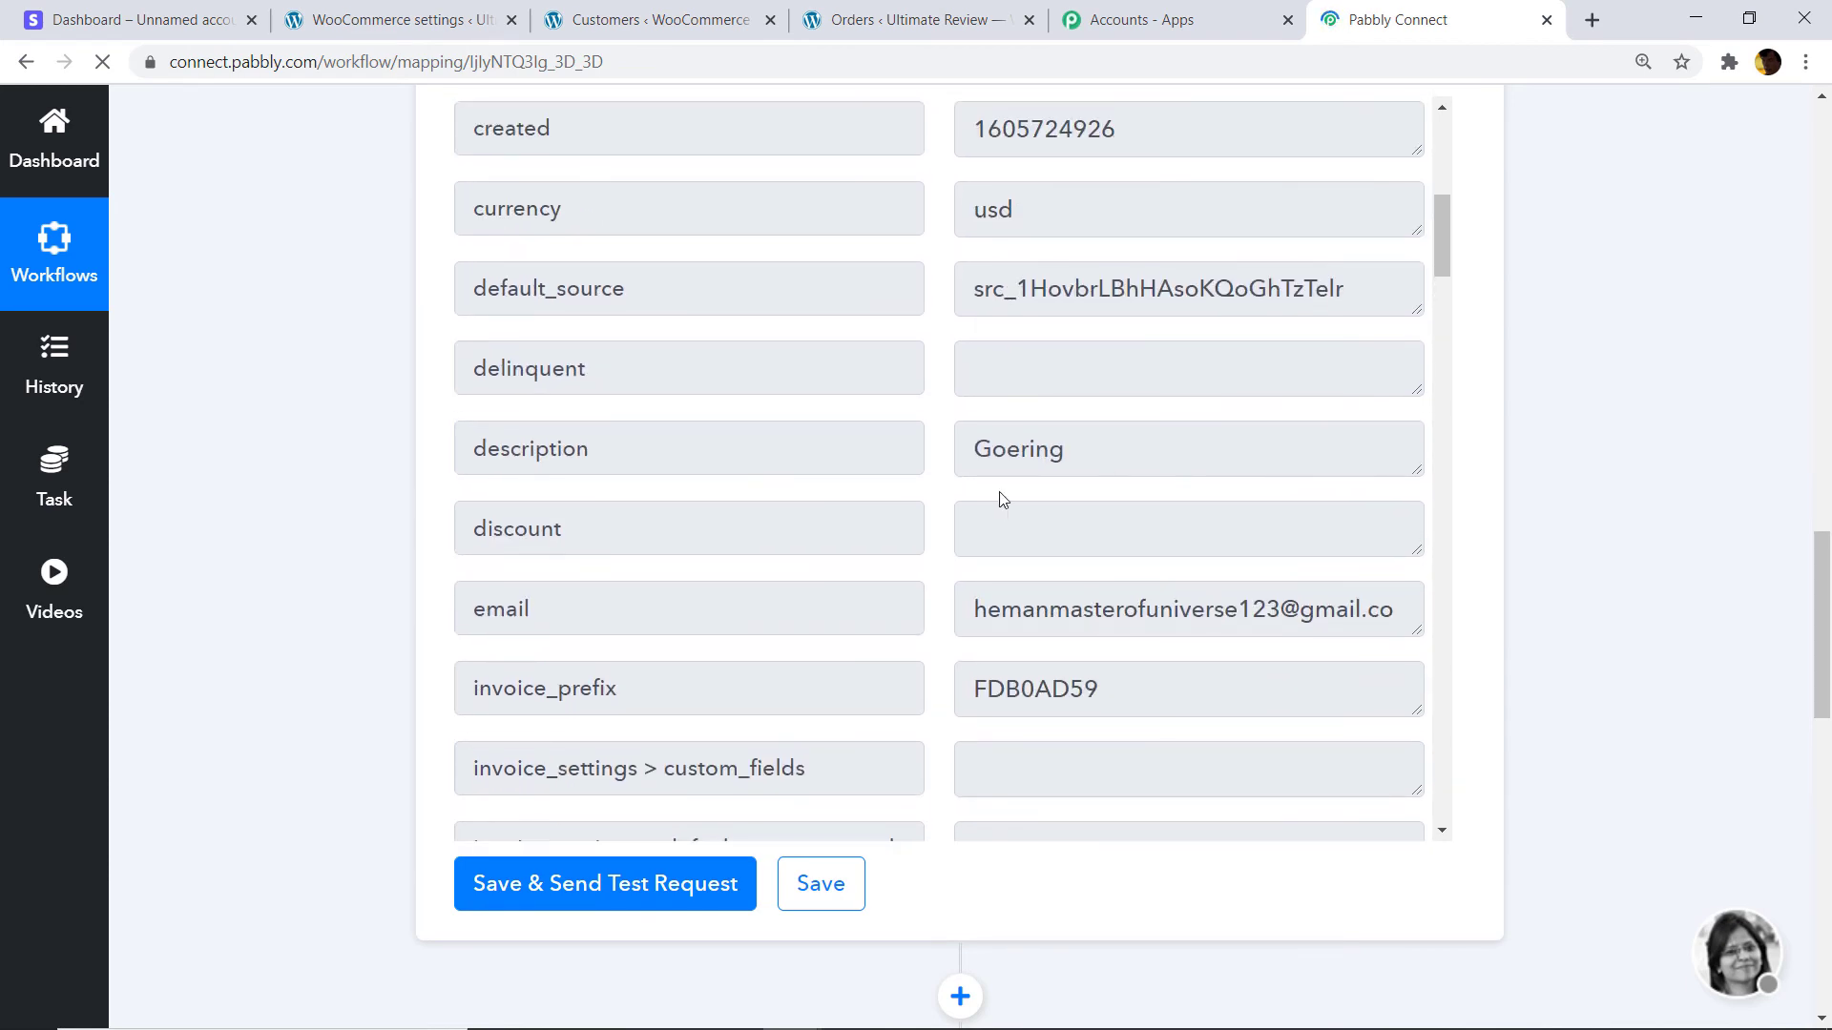
scroll(1027, 435, up, 1)
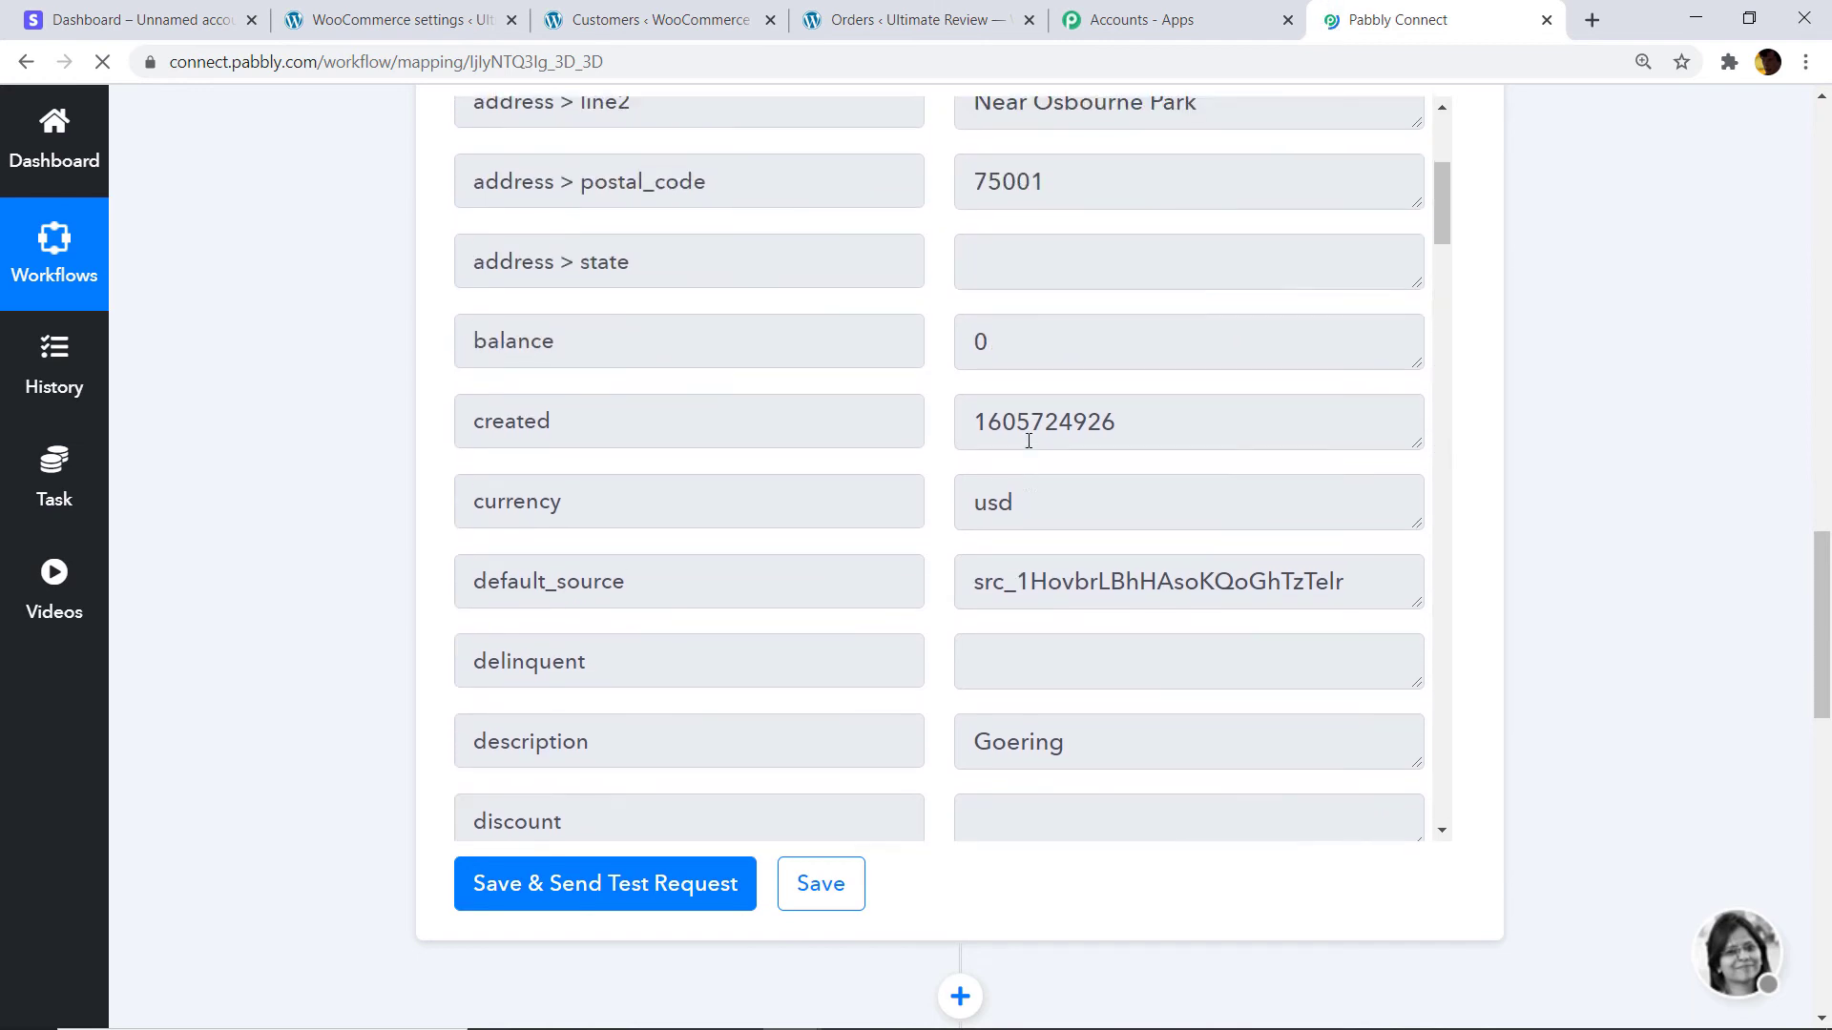
scroll(971, 424, up, 3)
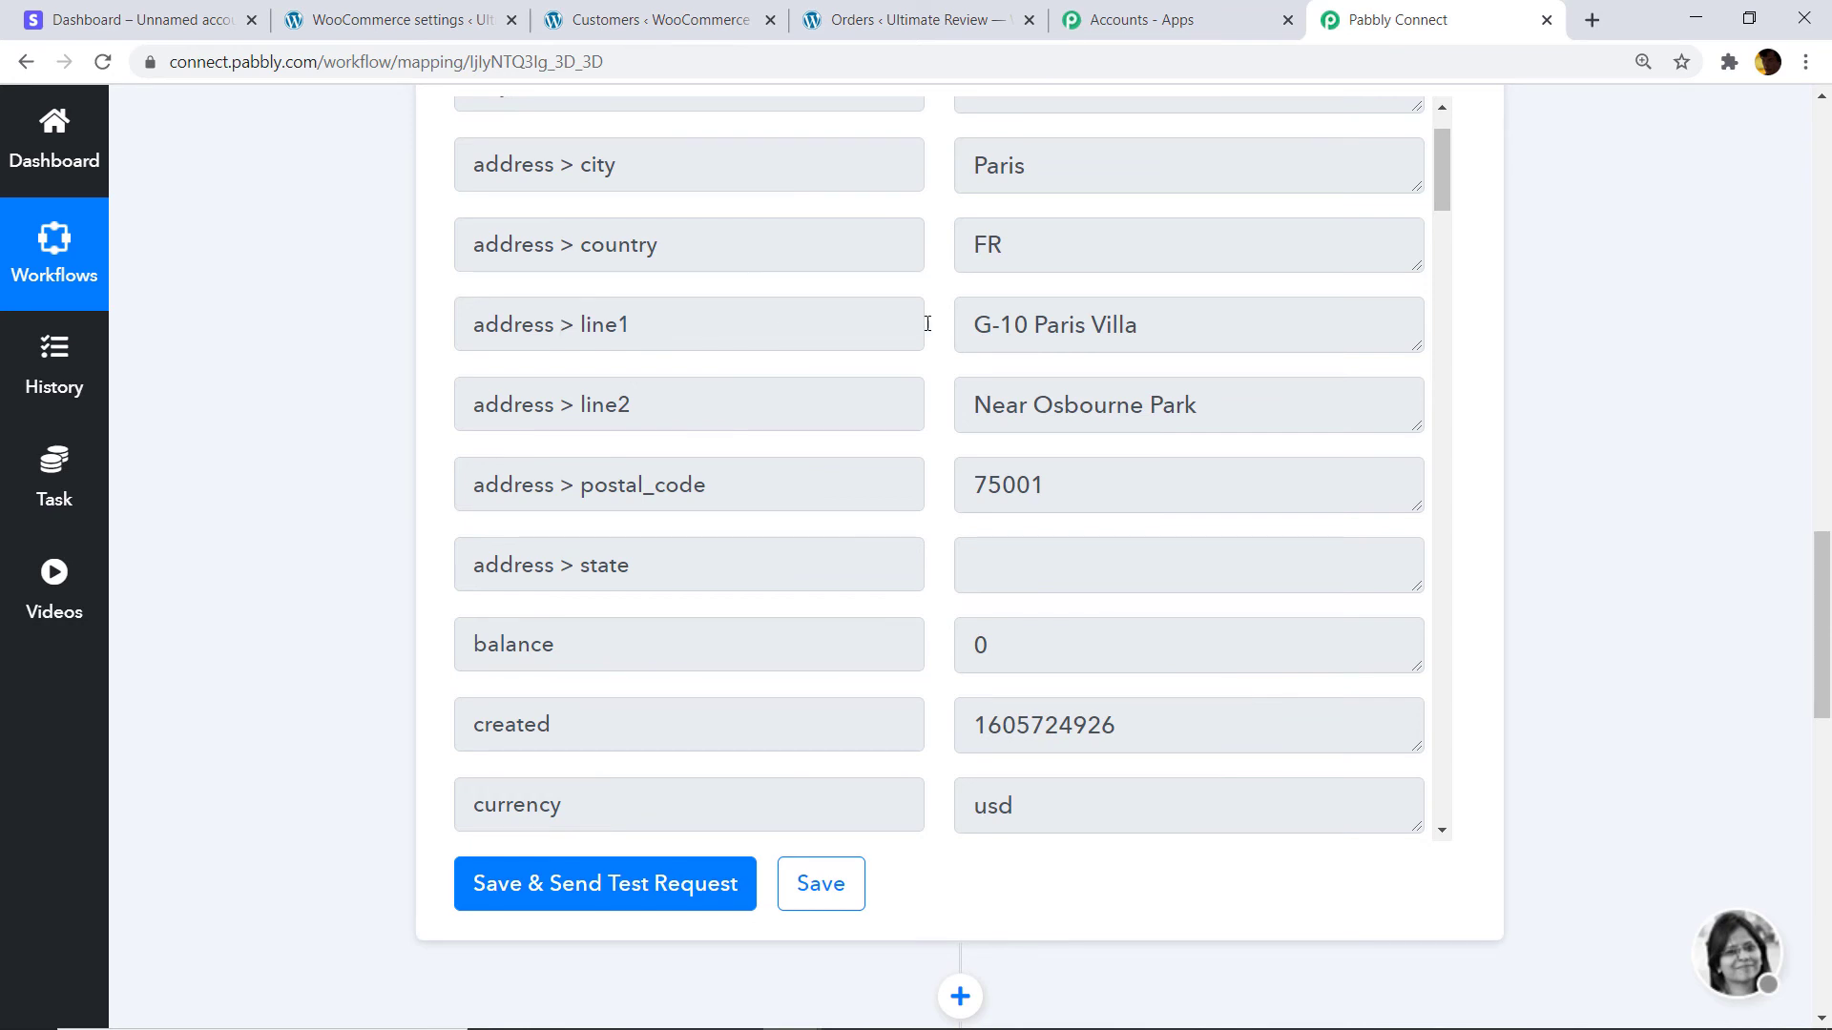
scroll(1096, 328, up, 2)
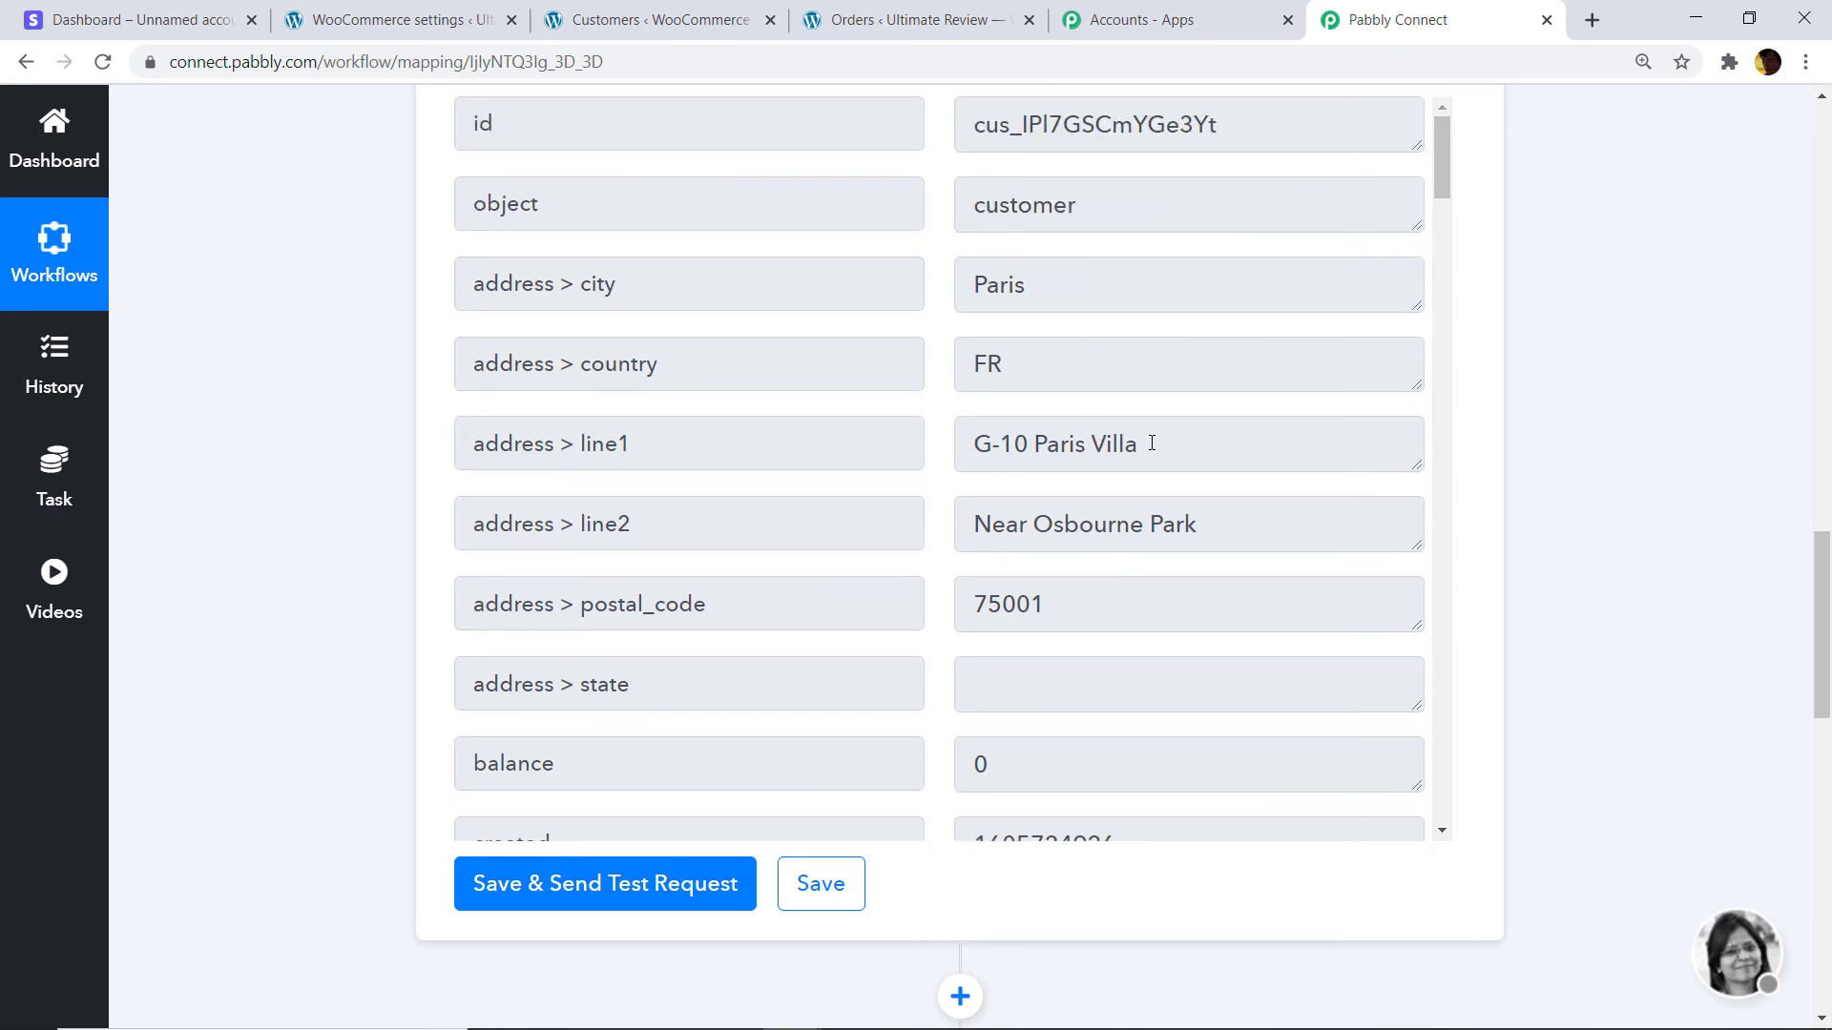
scroll(1151, 443, up, 1)
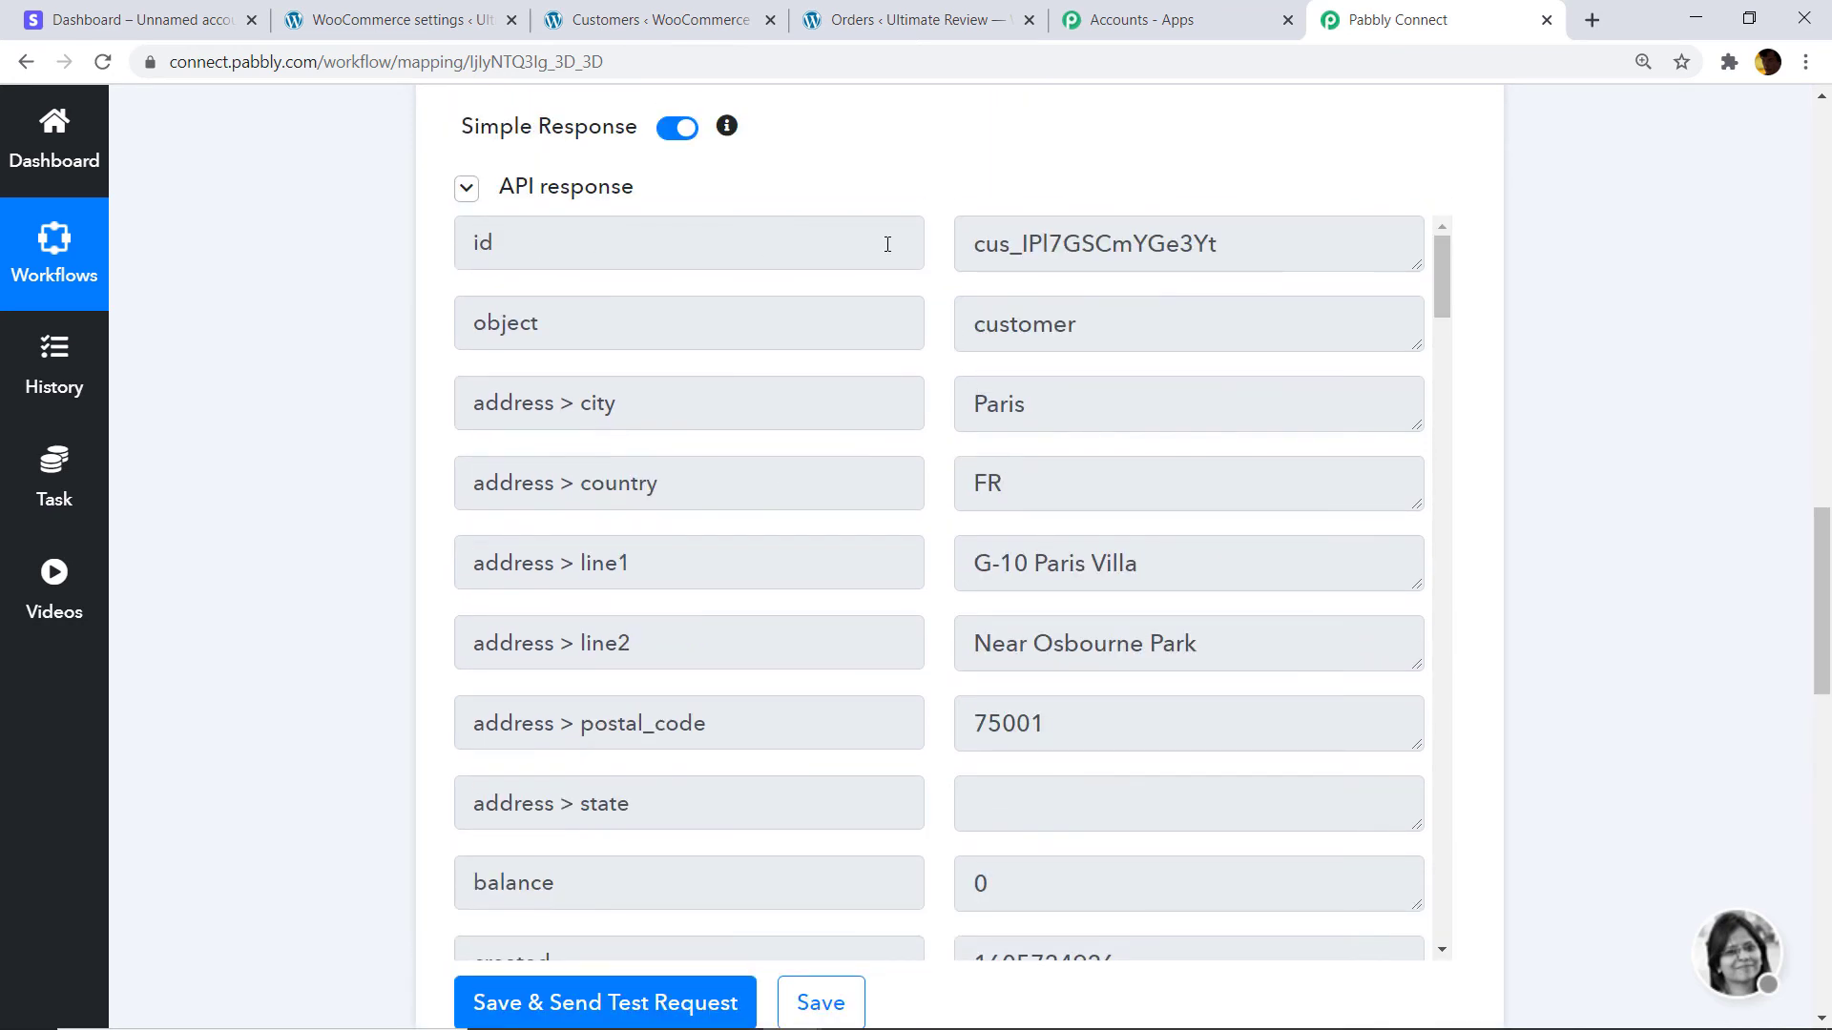
scroll(943, 508, down, 8)
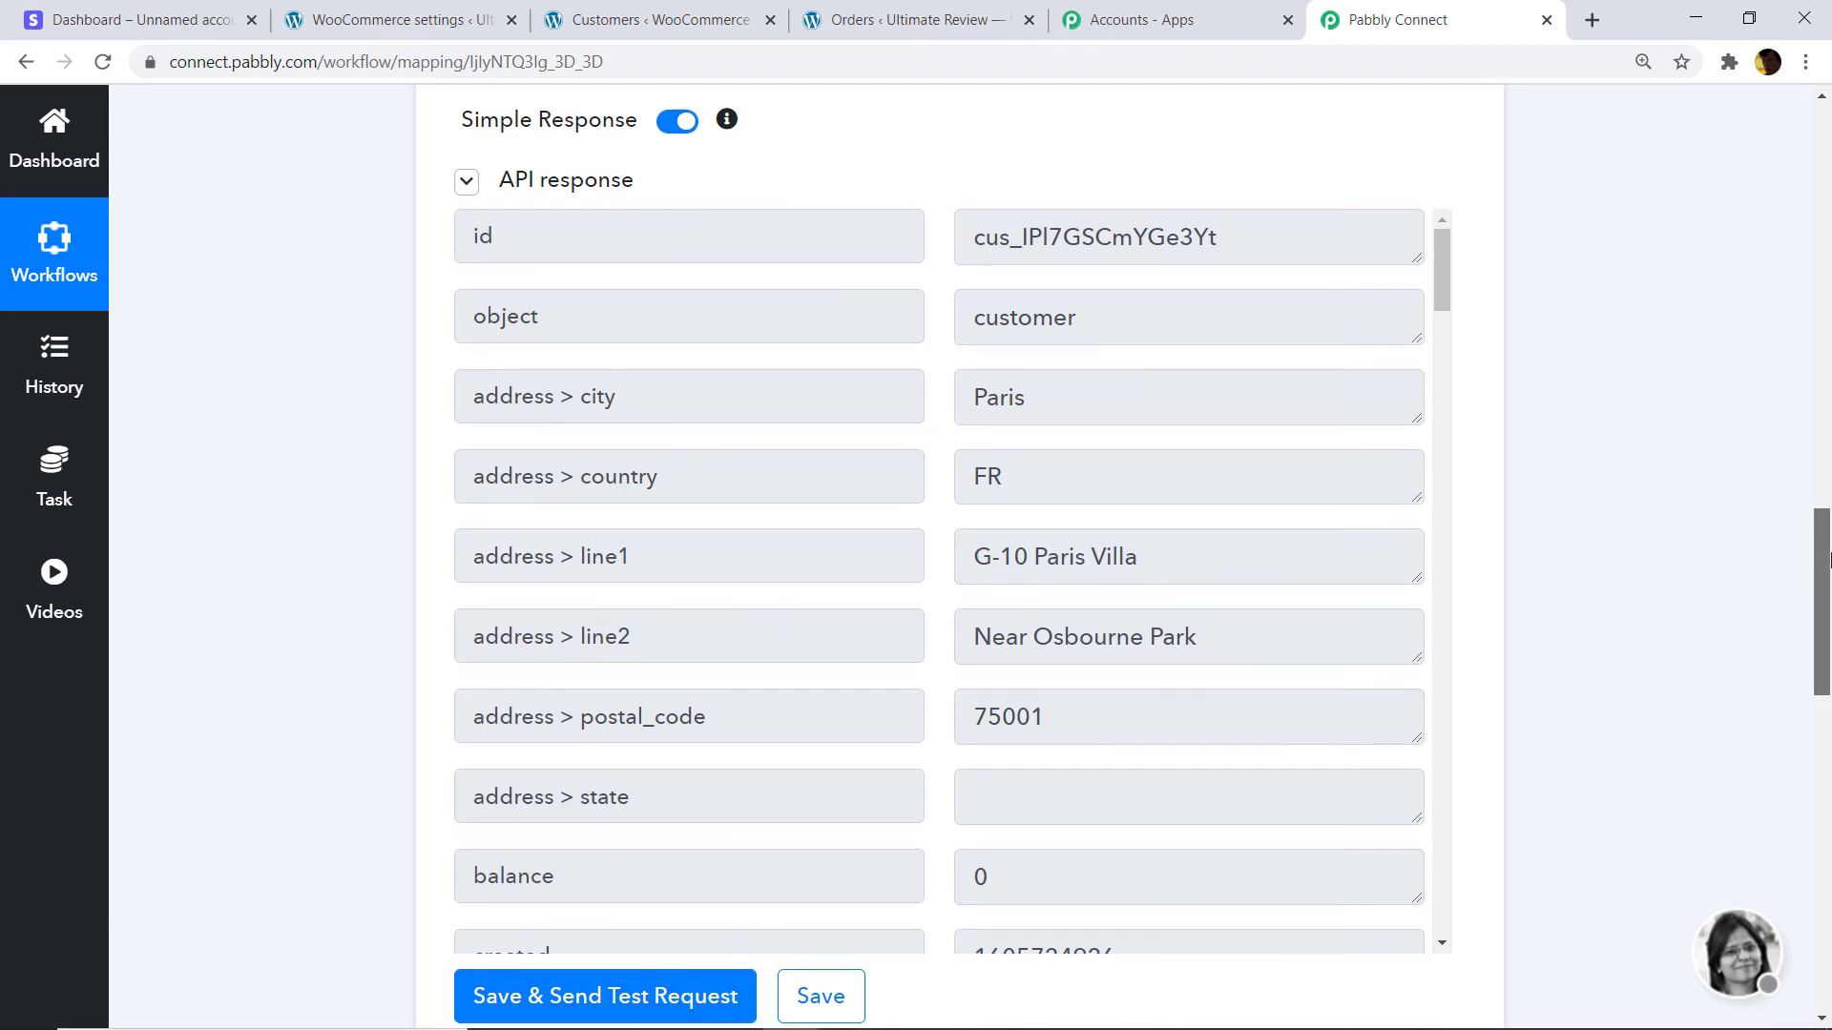
click(942, 509)
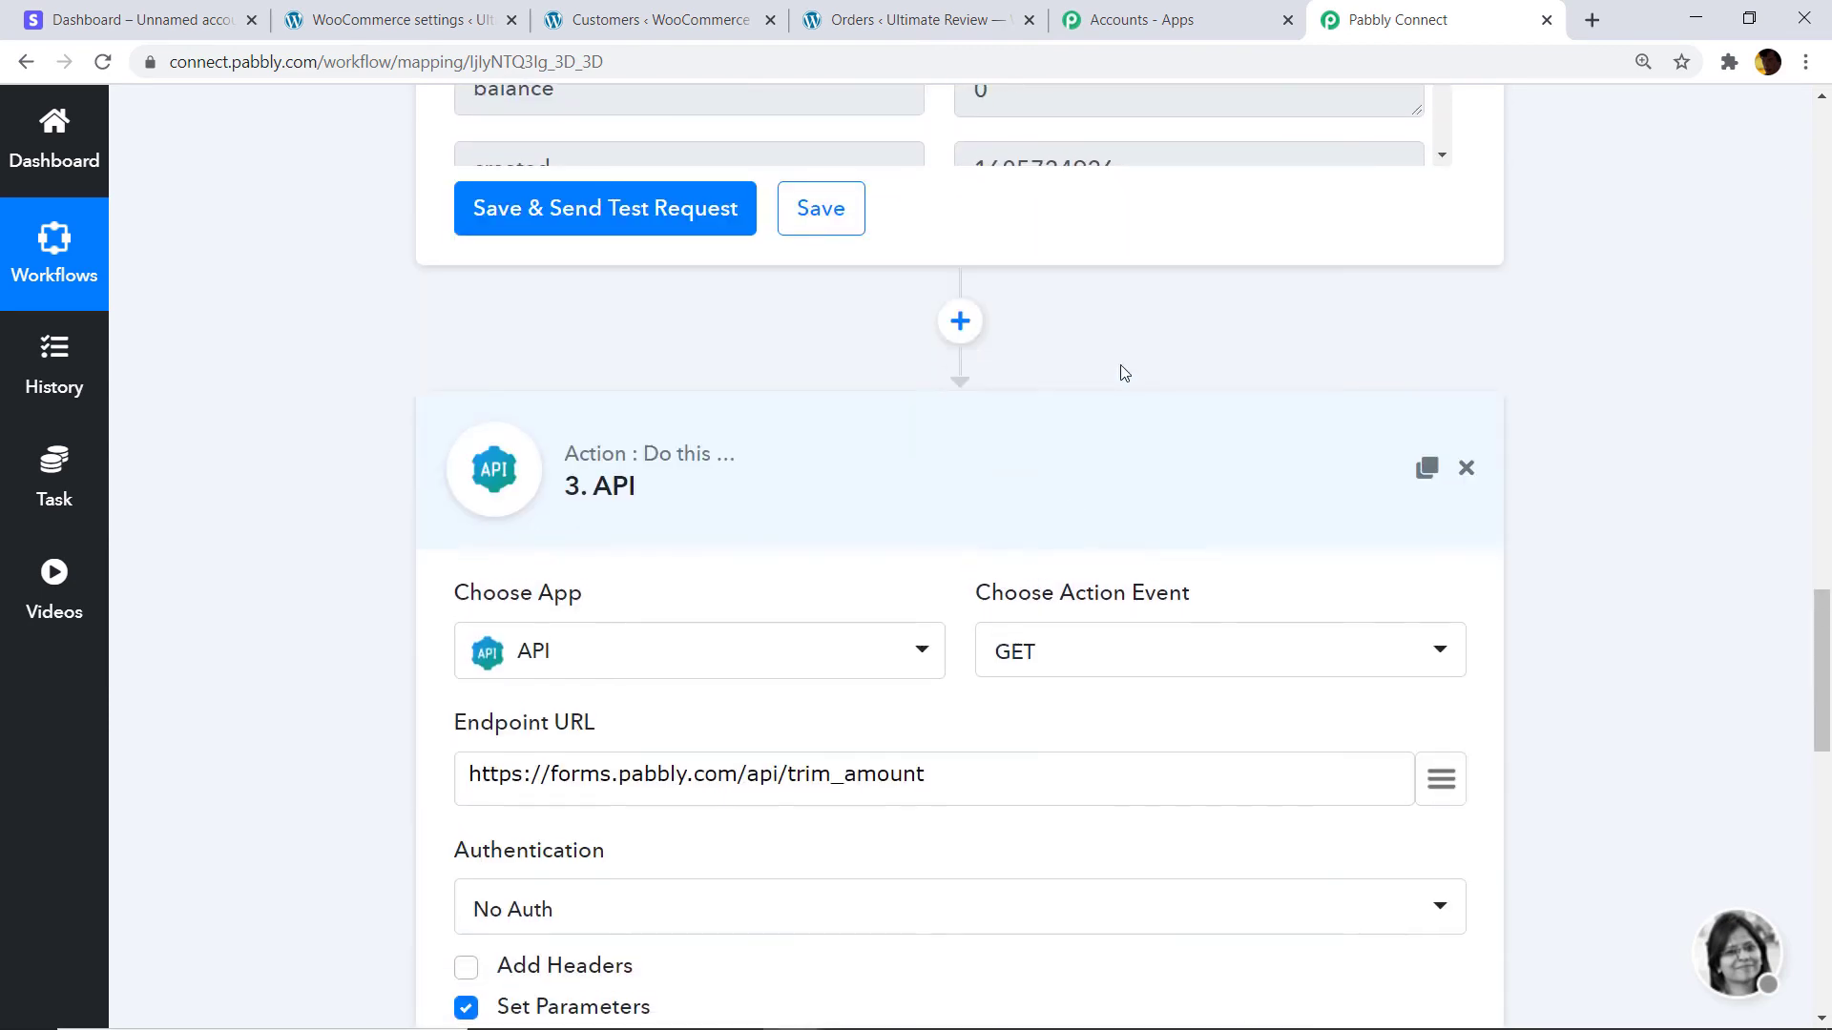
Review the API step's test response and the Text Formatter step's settings.
scroll(1120, 502, down, 4)
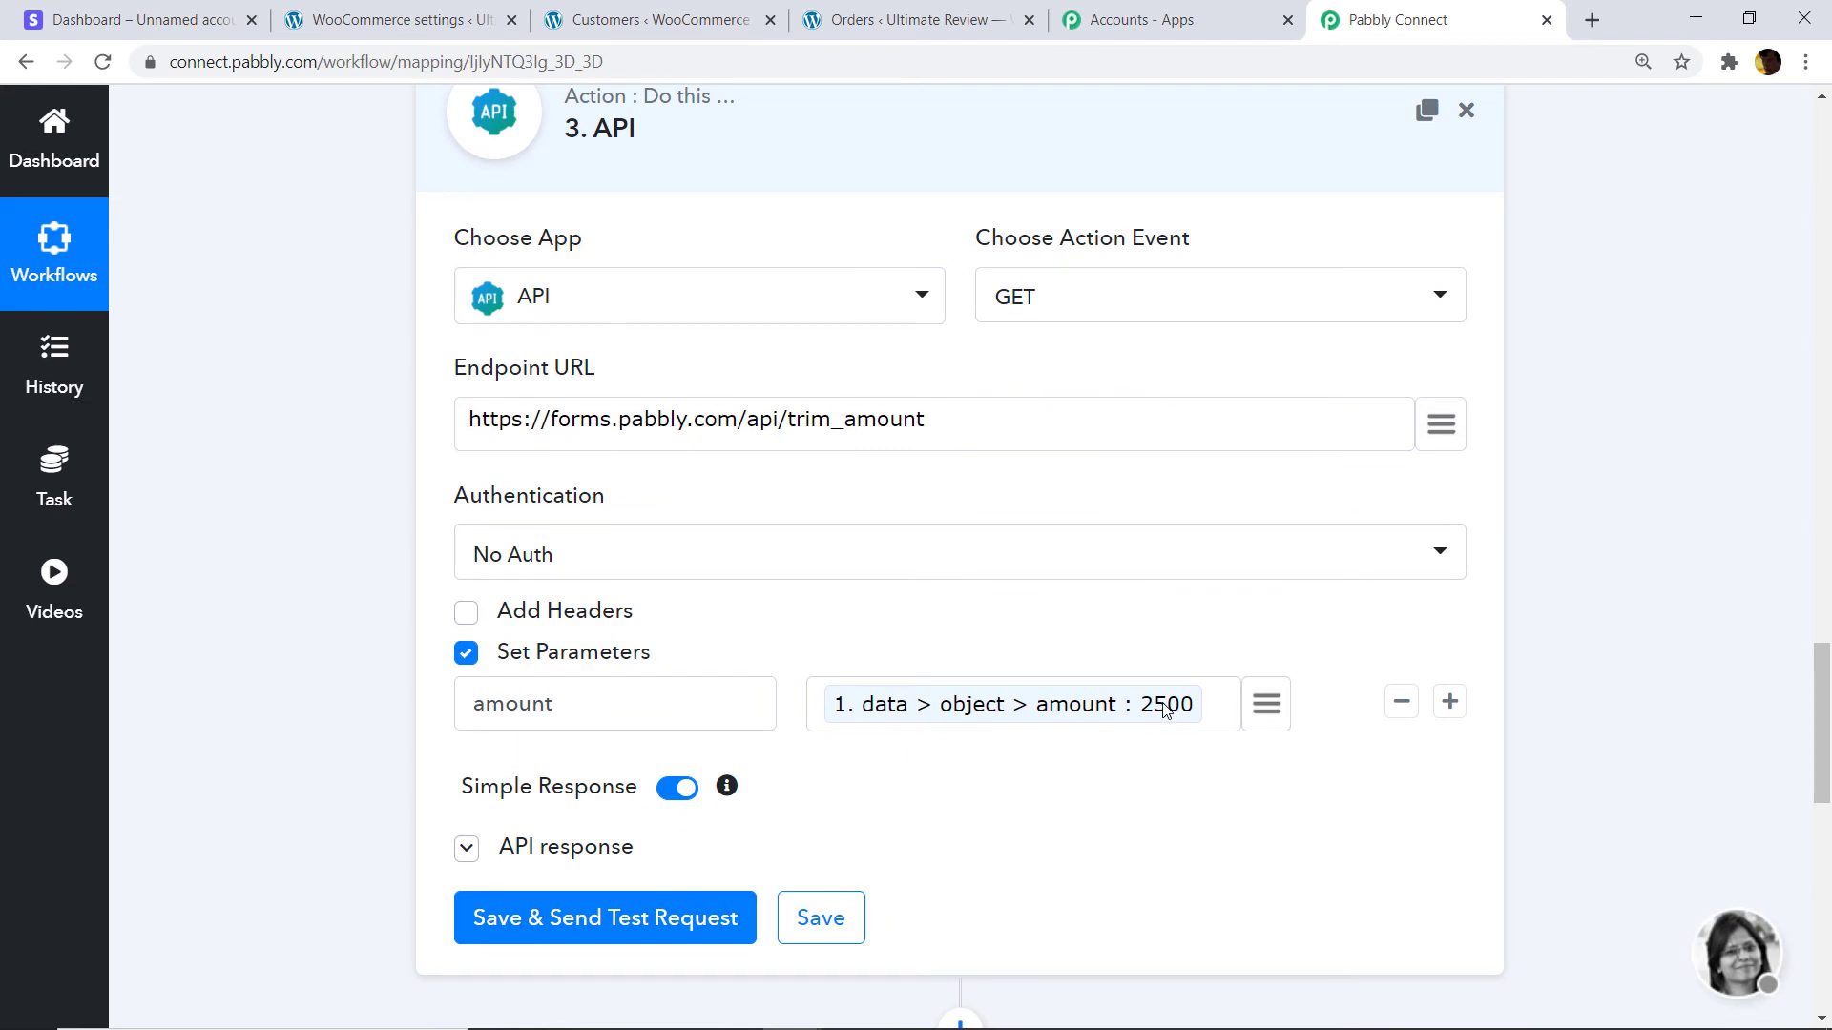
scroll(1183, 702, down, 3)
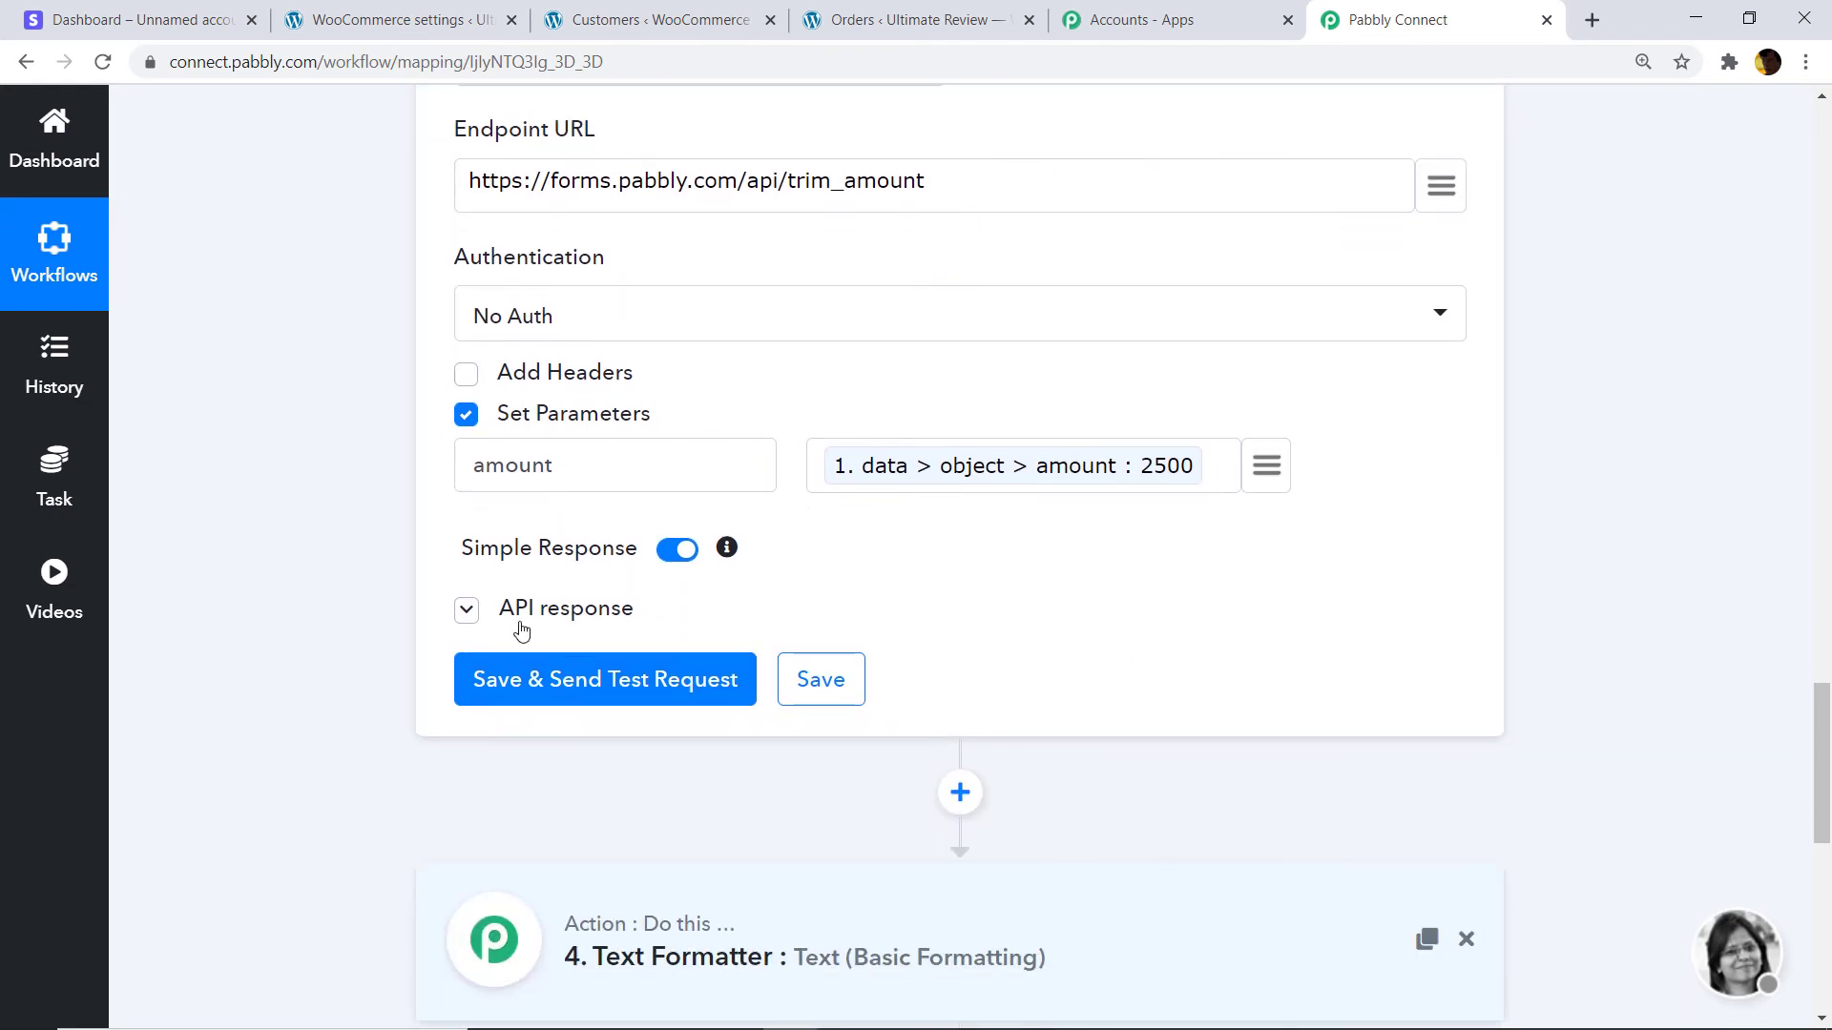
click(470, 615)
scroll(1827, 732, down, 3)
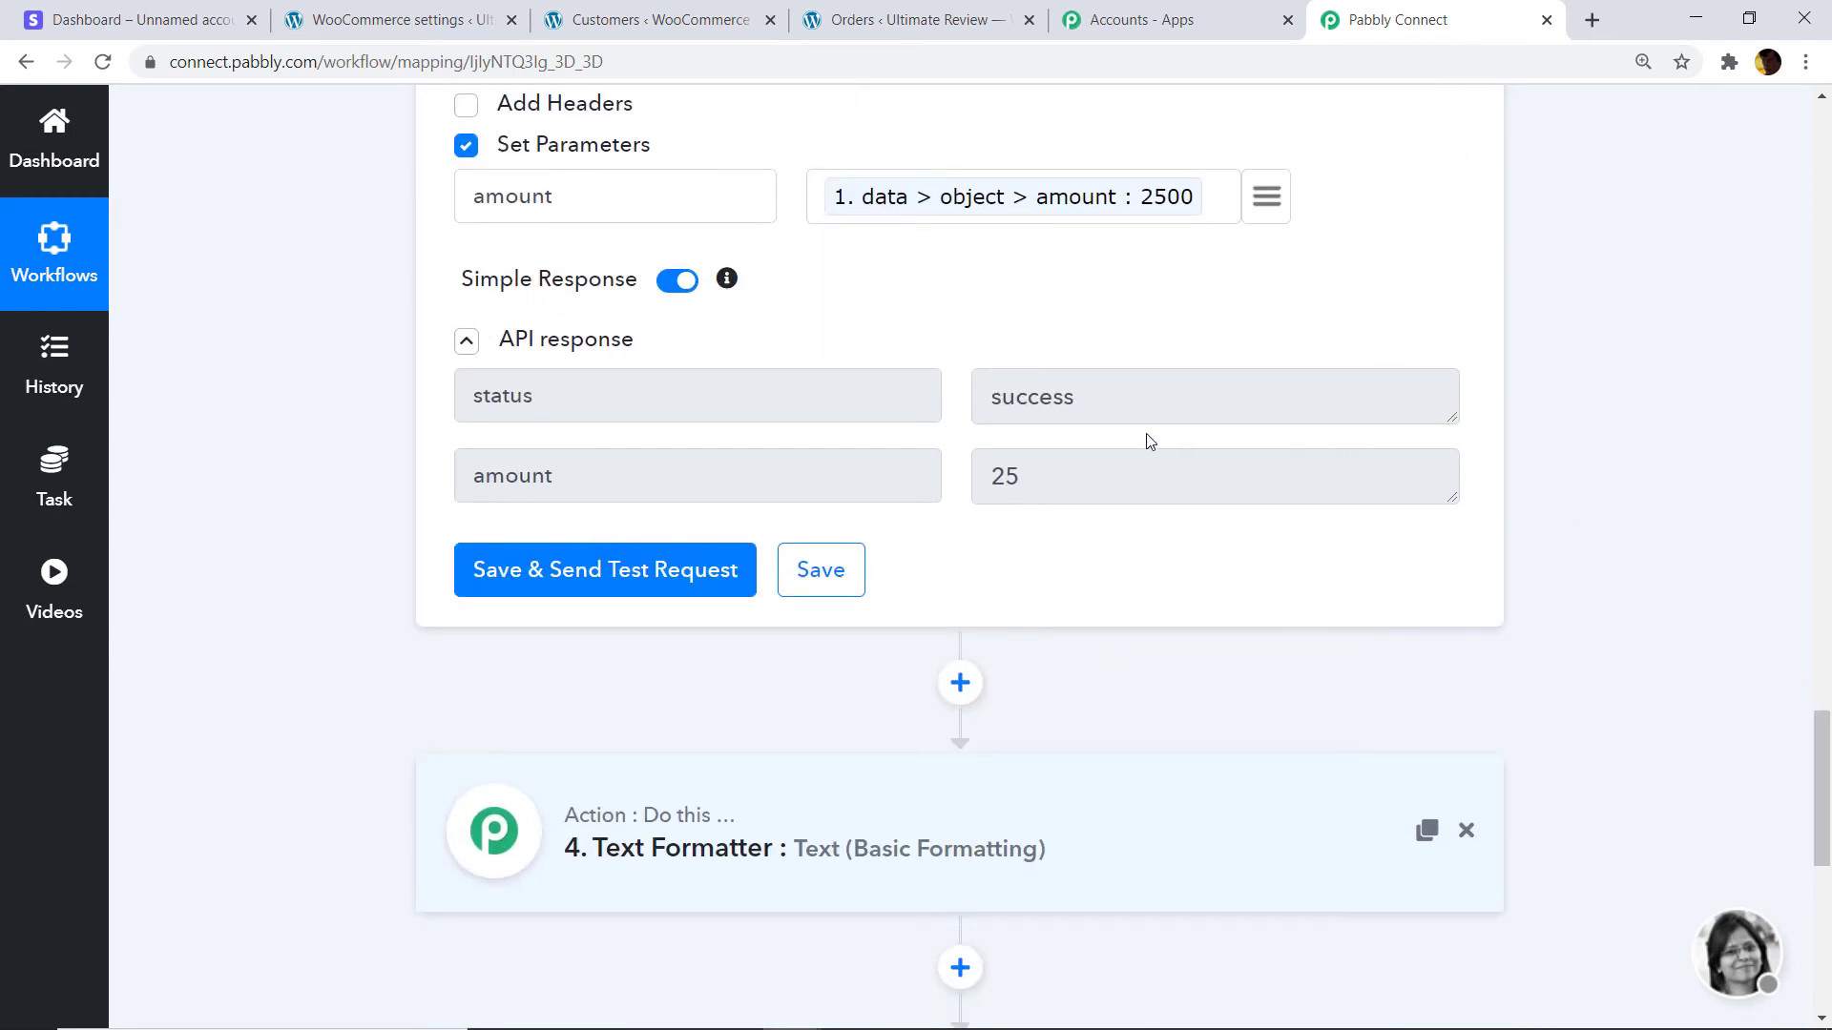
scroll(1145, 442, down, 4)
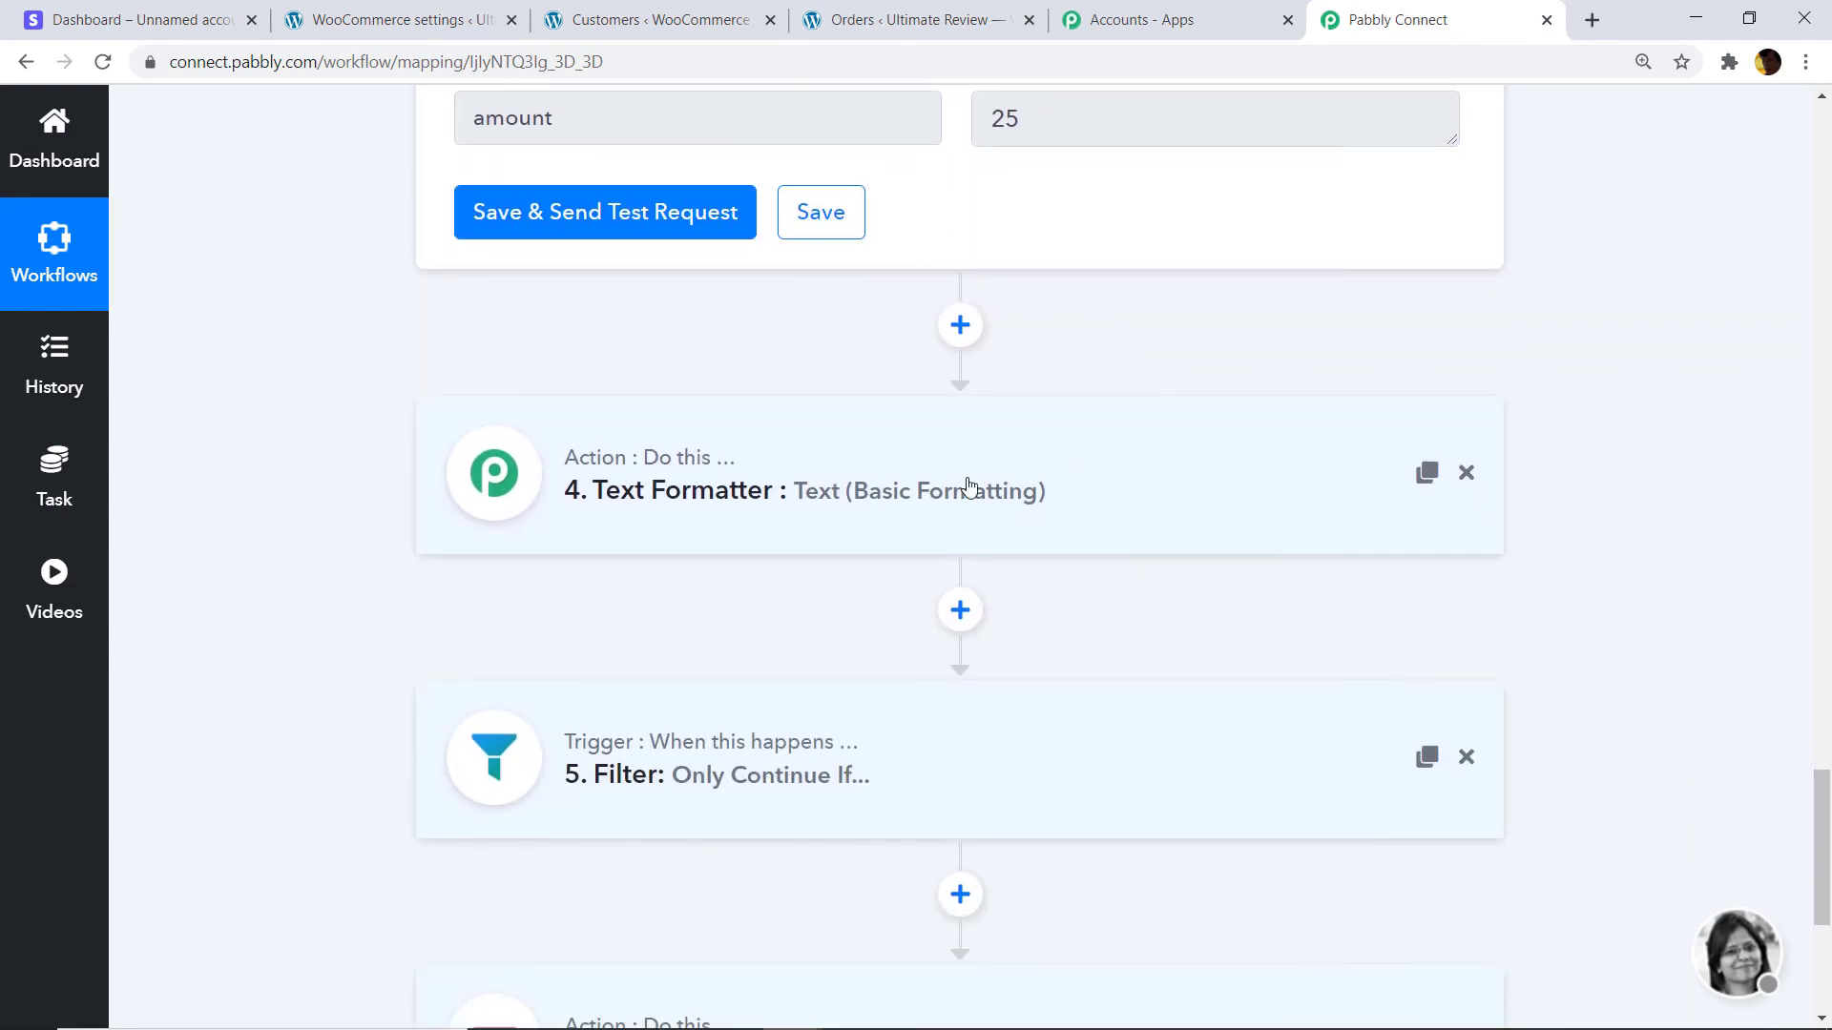
click(962, 490)
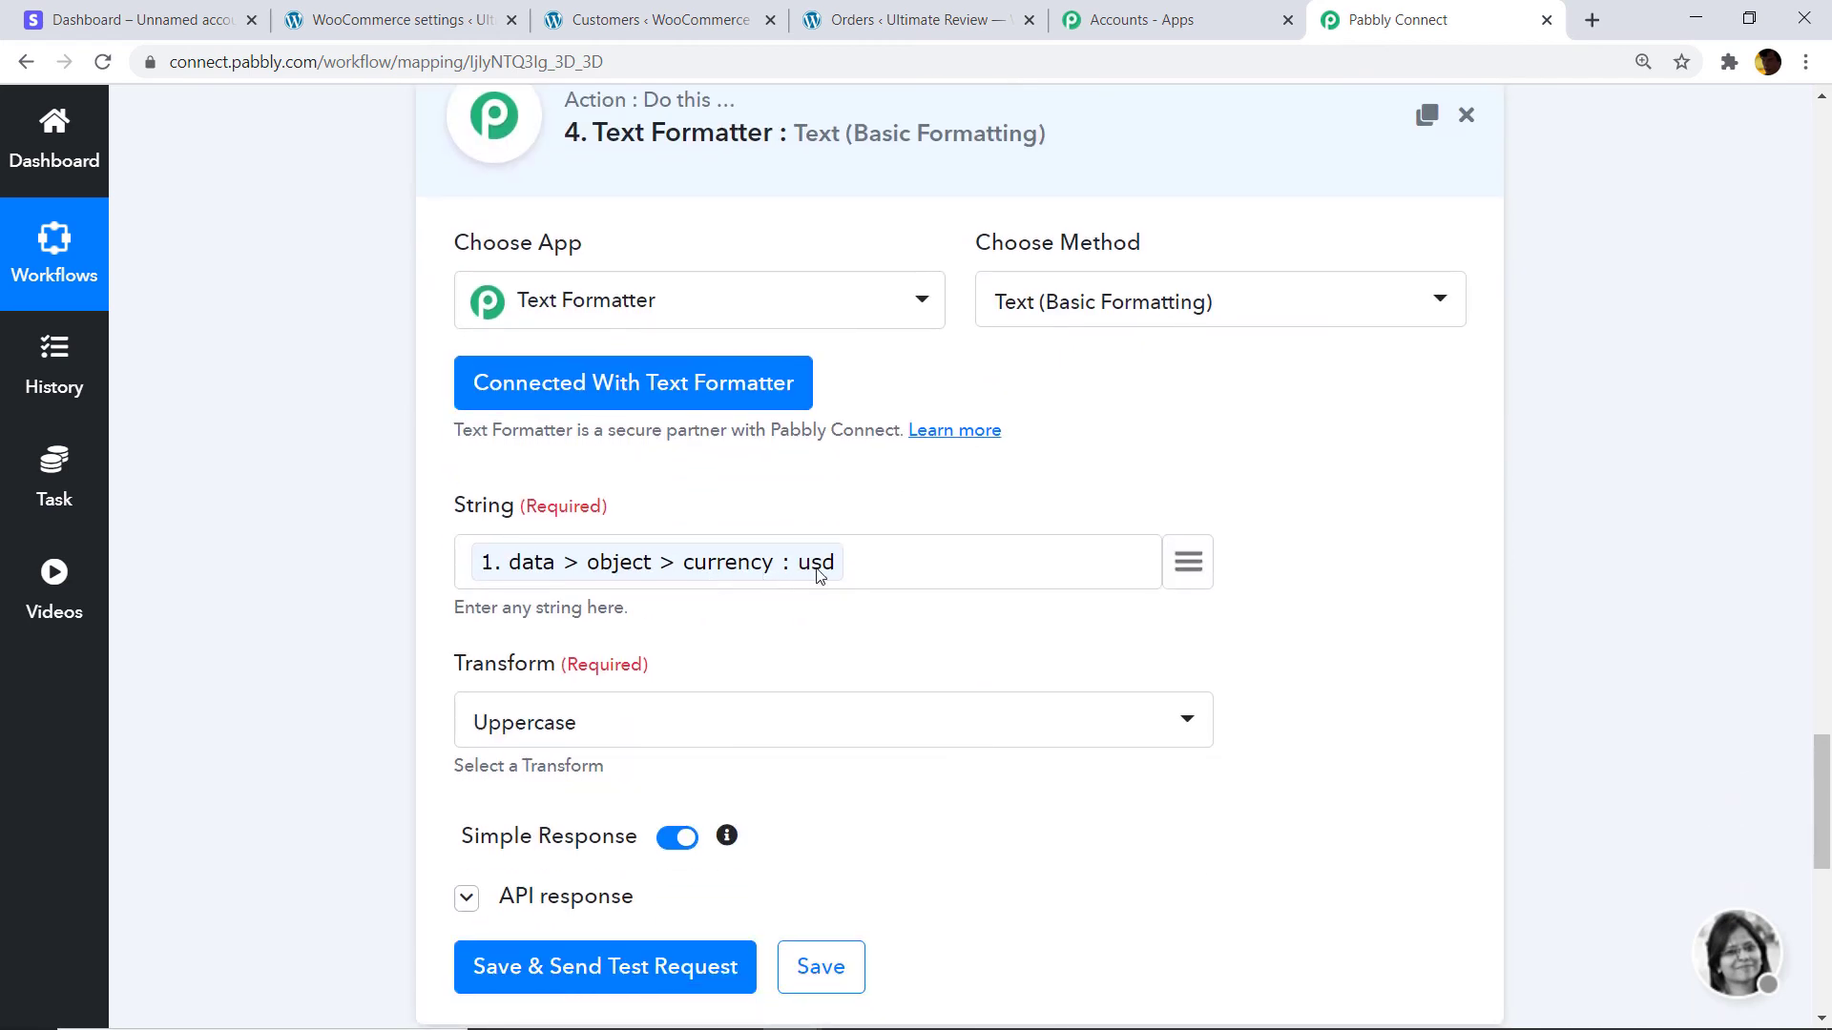
scroll(822, 572, down, 3)
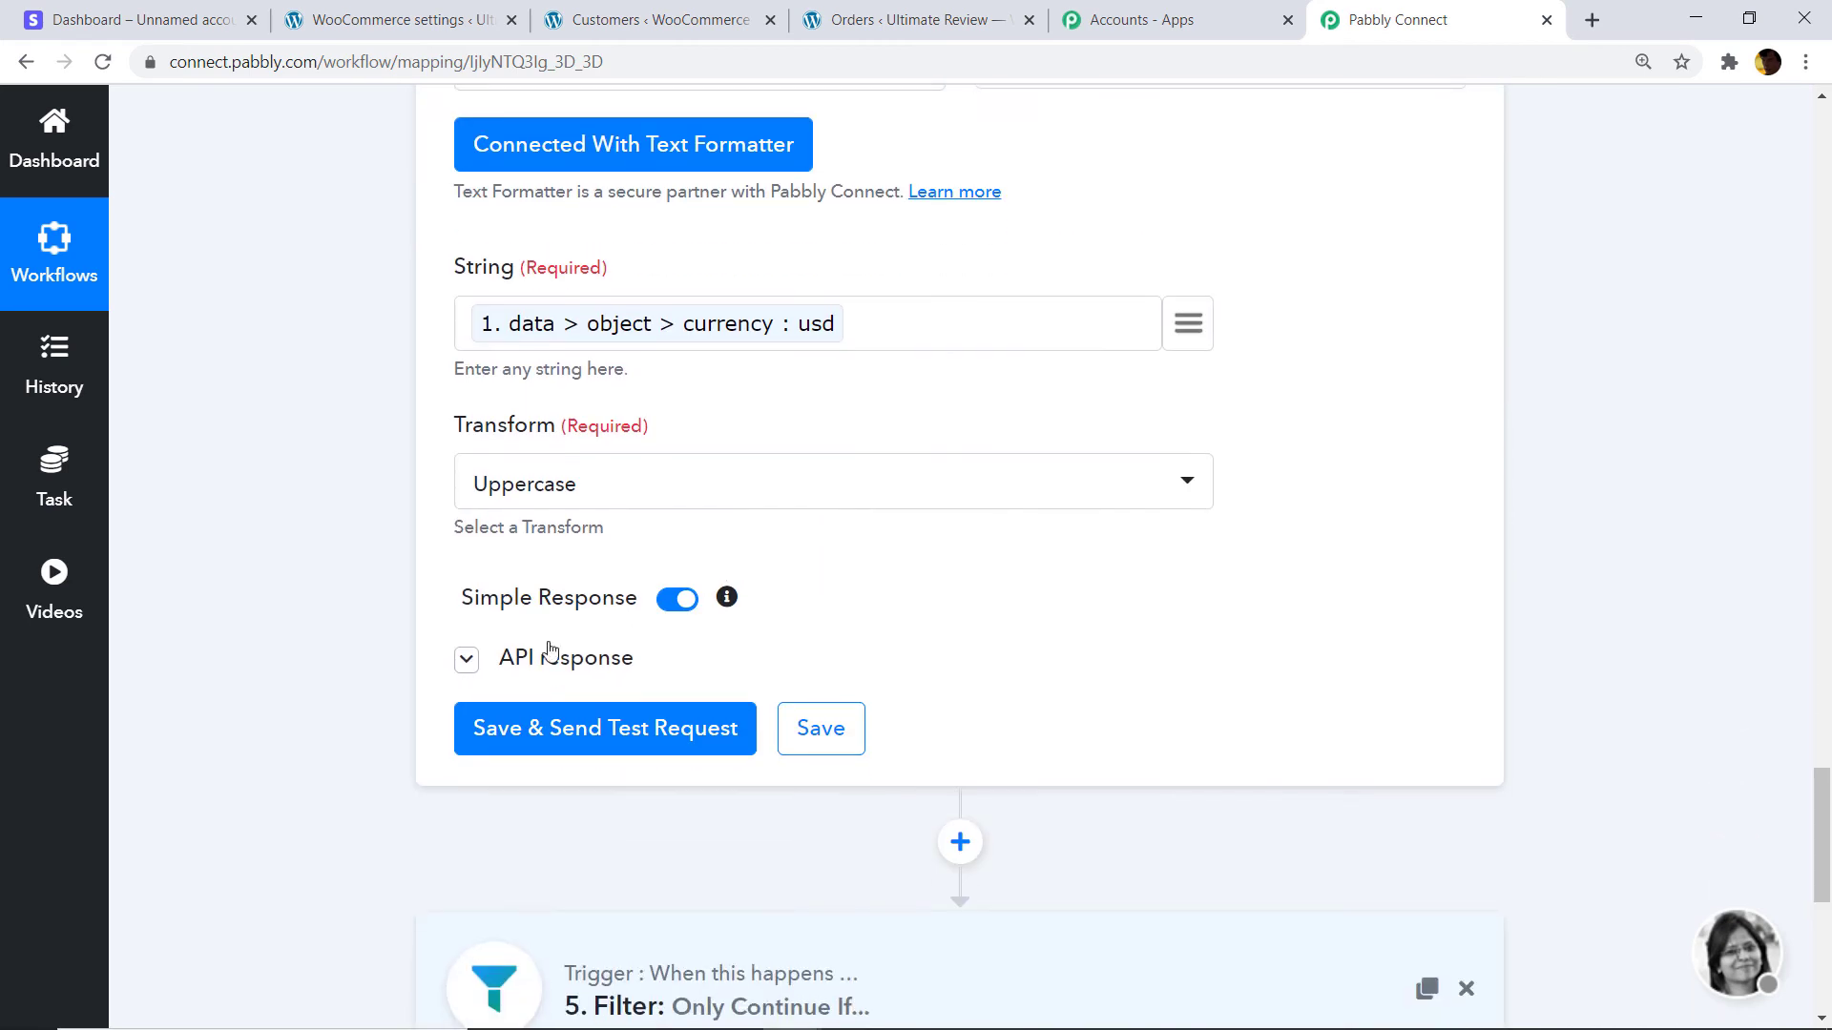
scroll(1202, 442, down, 2)
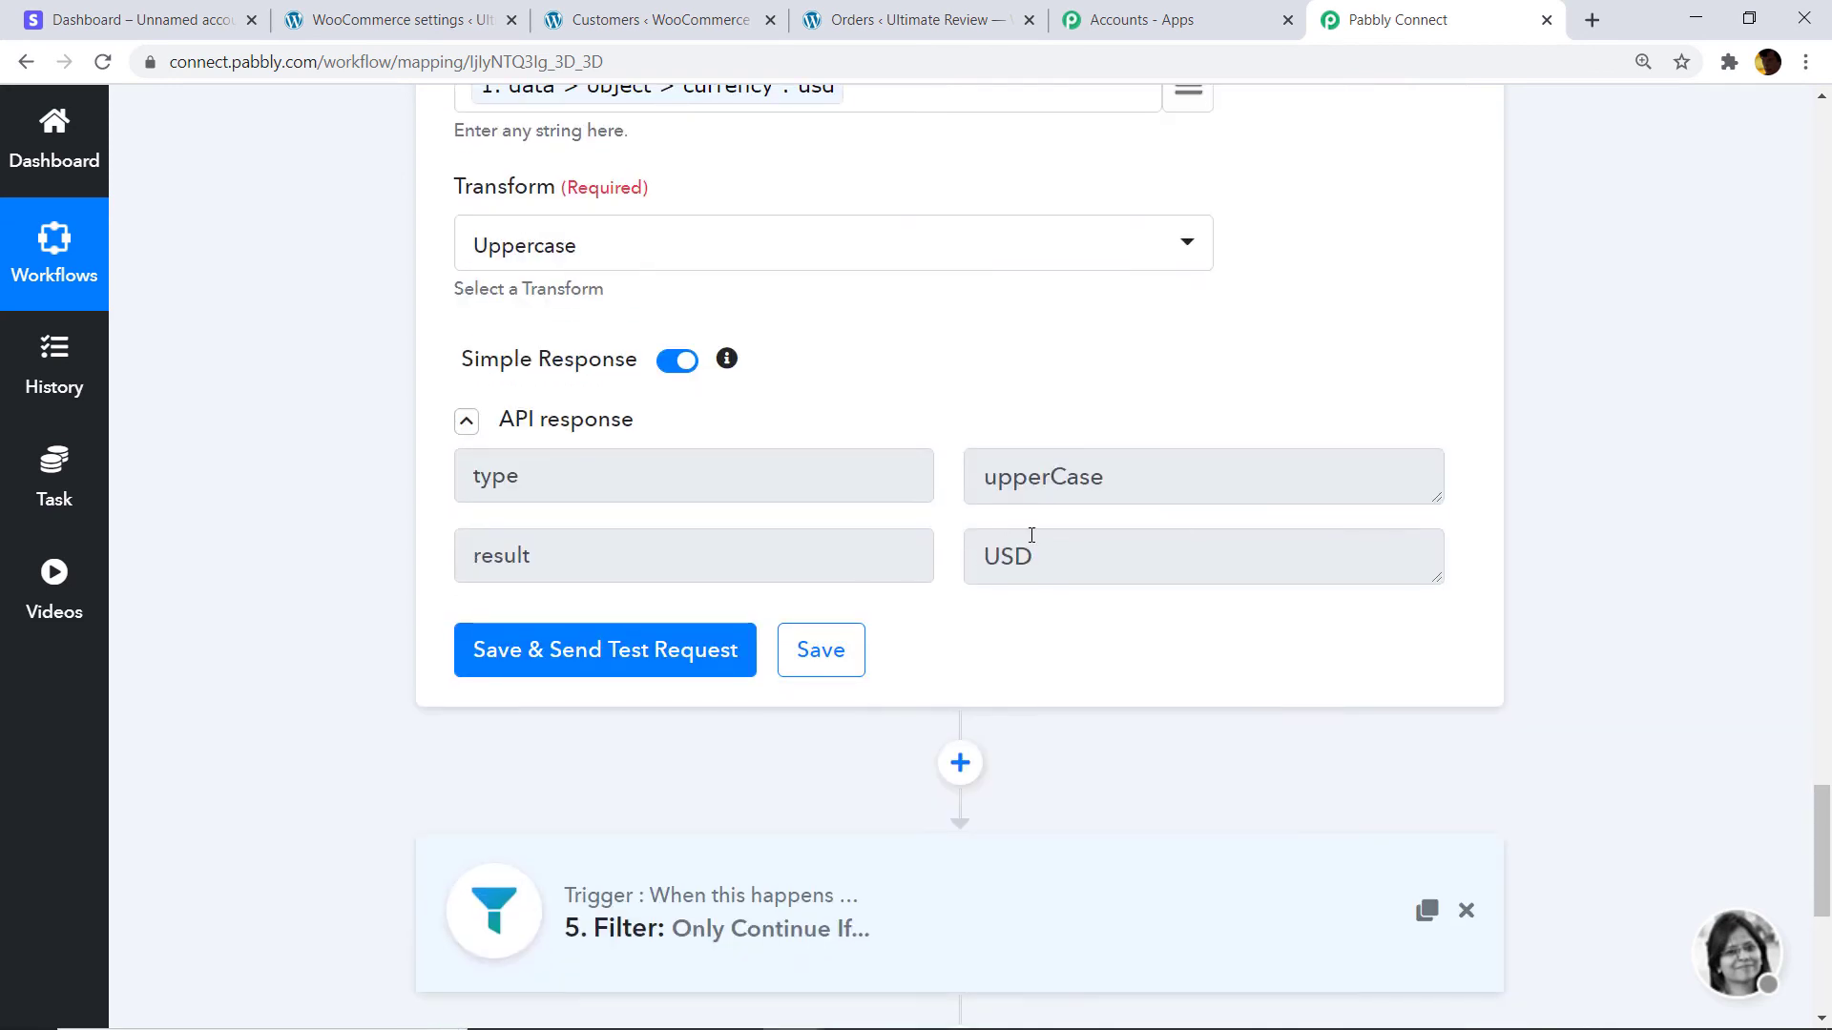
scroll(1627, 724, down, 3)
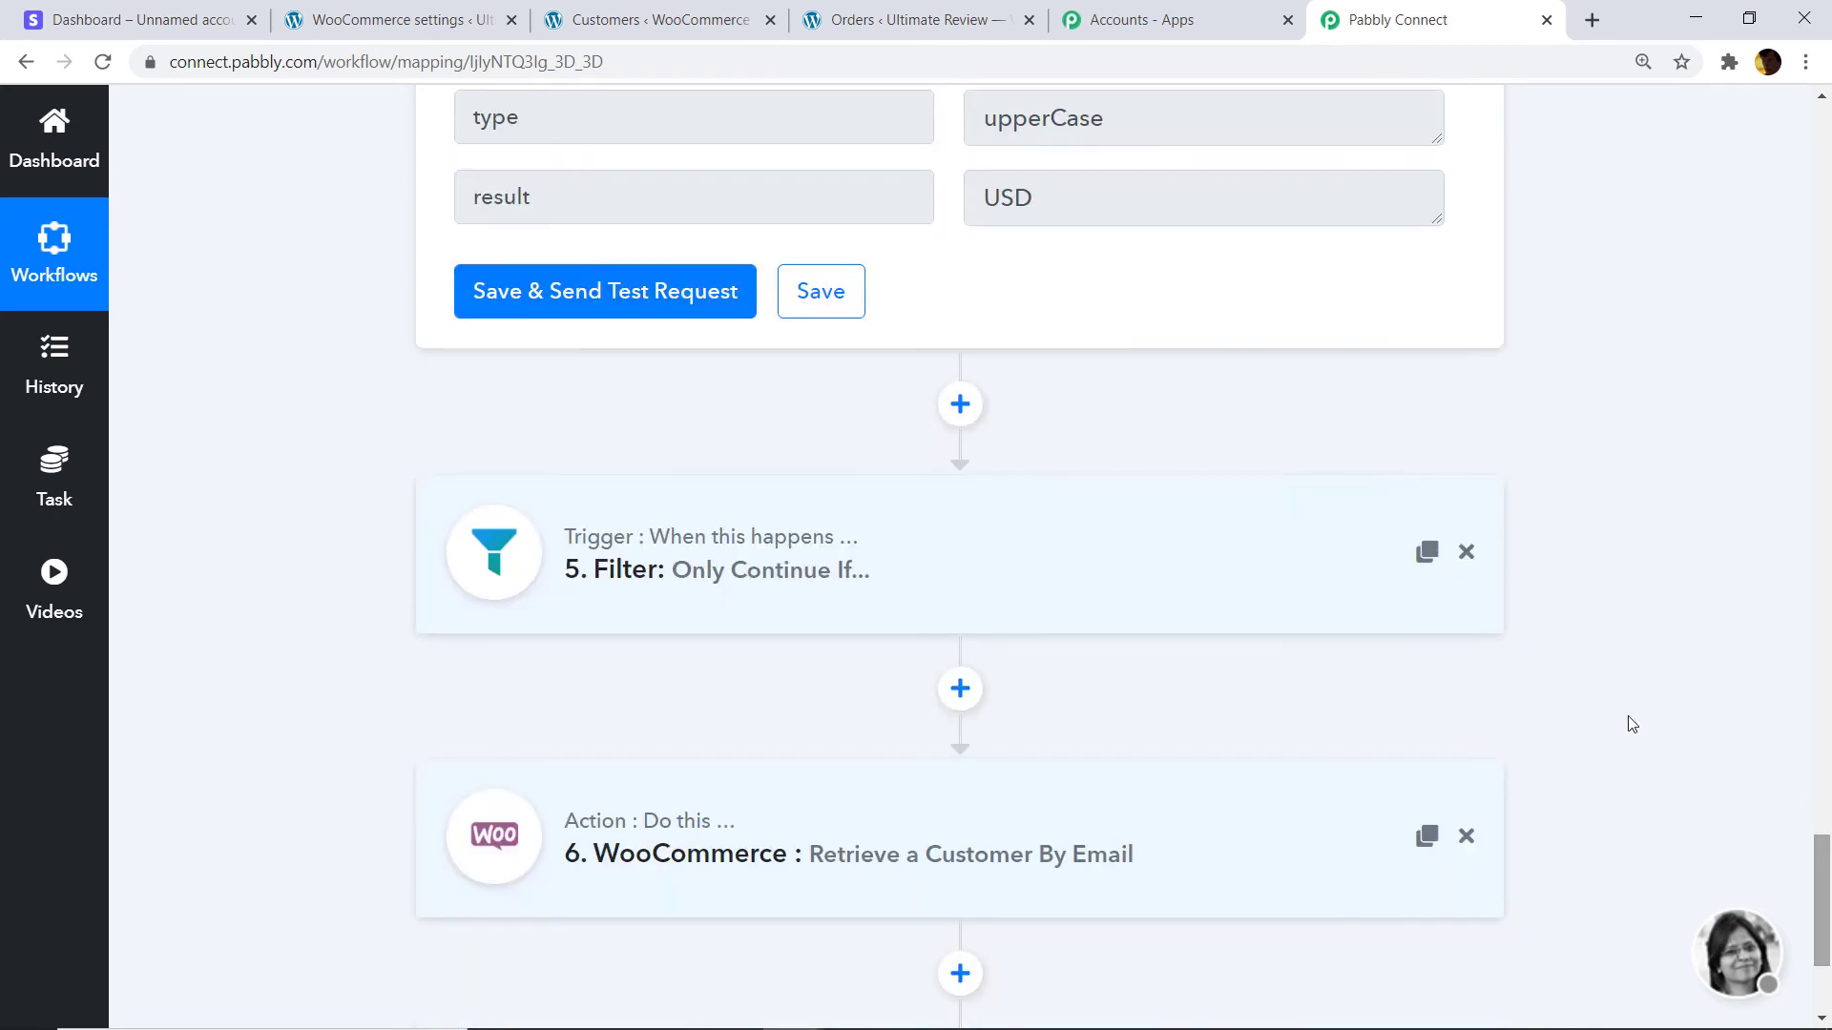
Check the Filter condition and re-test the WooCommerce customer lookup by email.
click(740, 571)
scroll(1116, 225, down, 3)
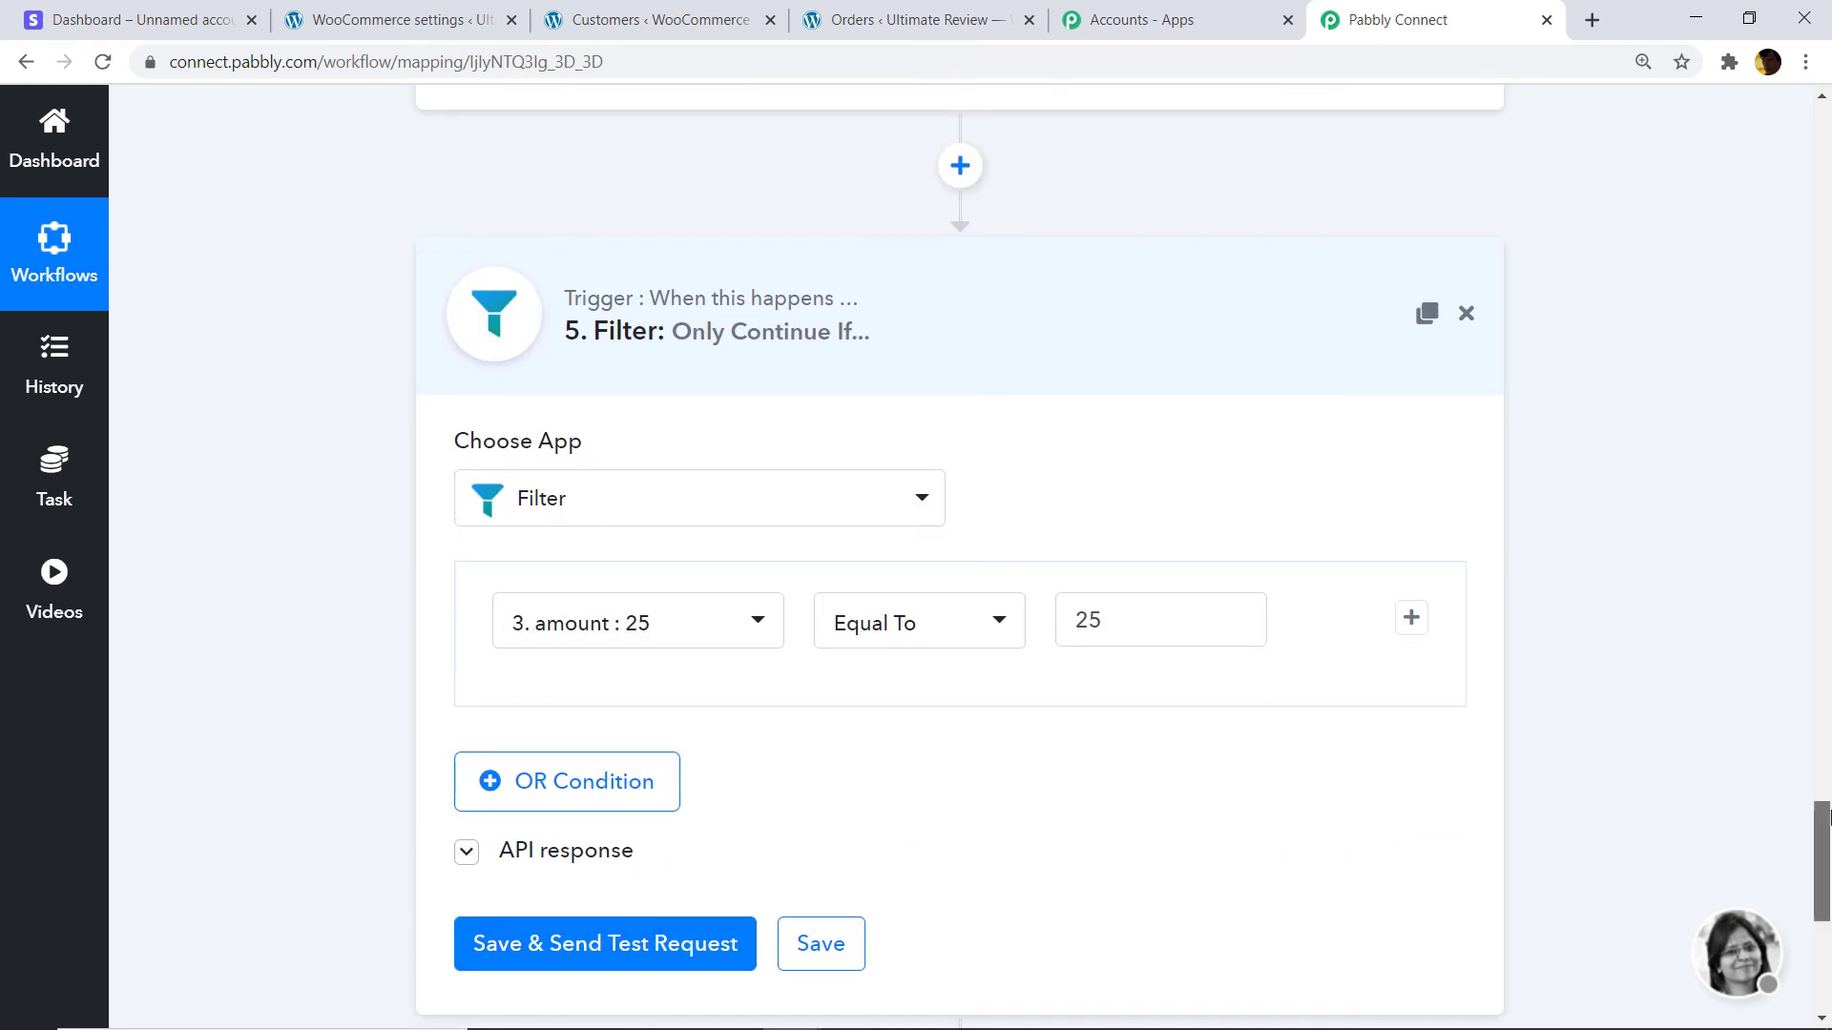
scroll(1803, 792, down, 5)
click(769, 689)
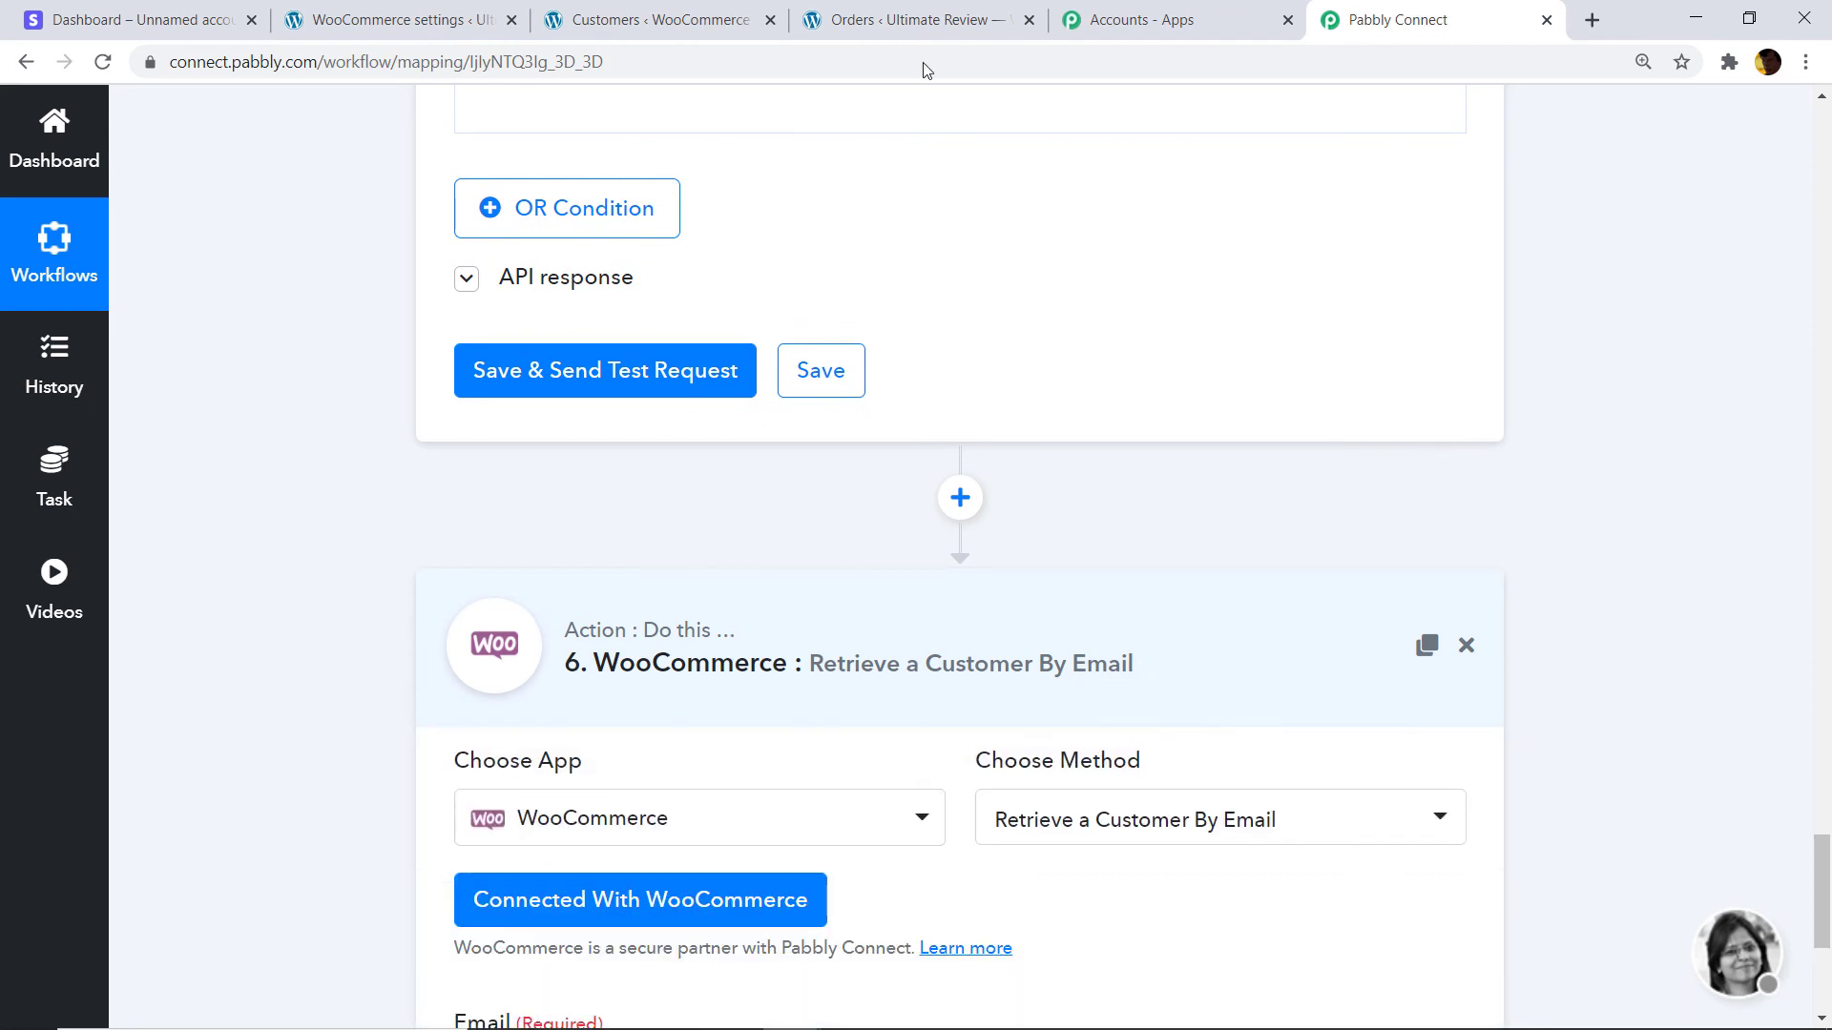
scroll(993, 573, down, 4)
scroll(996, 614, down, 1)
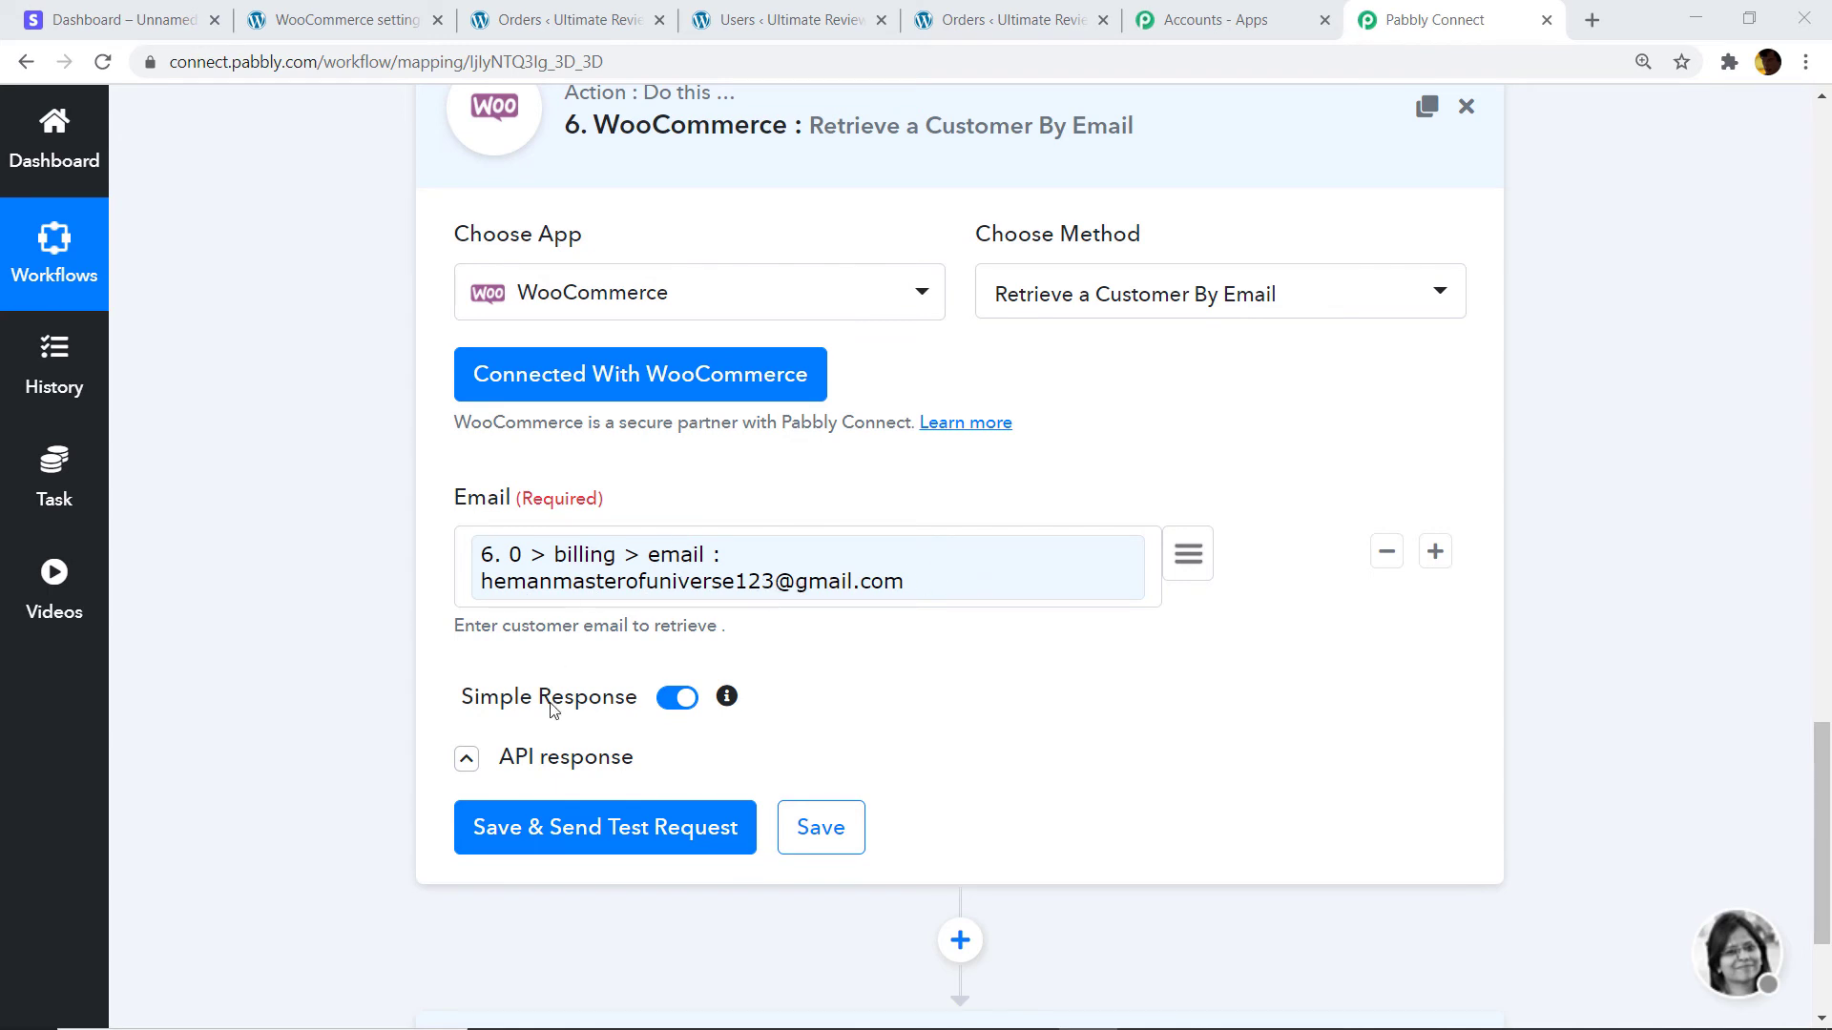
click(554, 840)
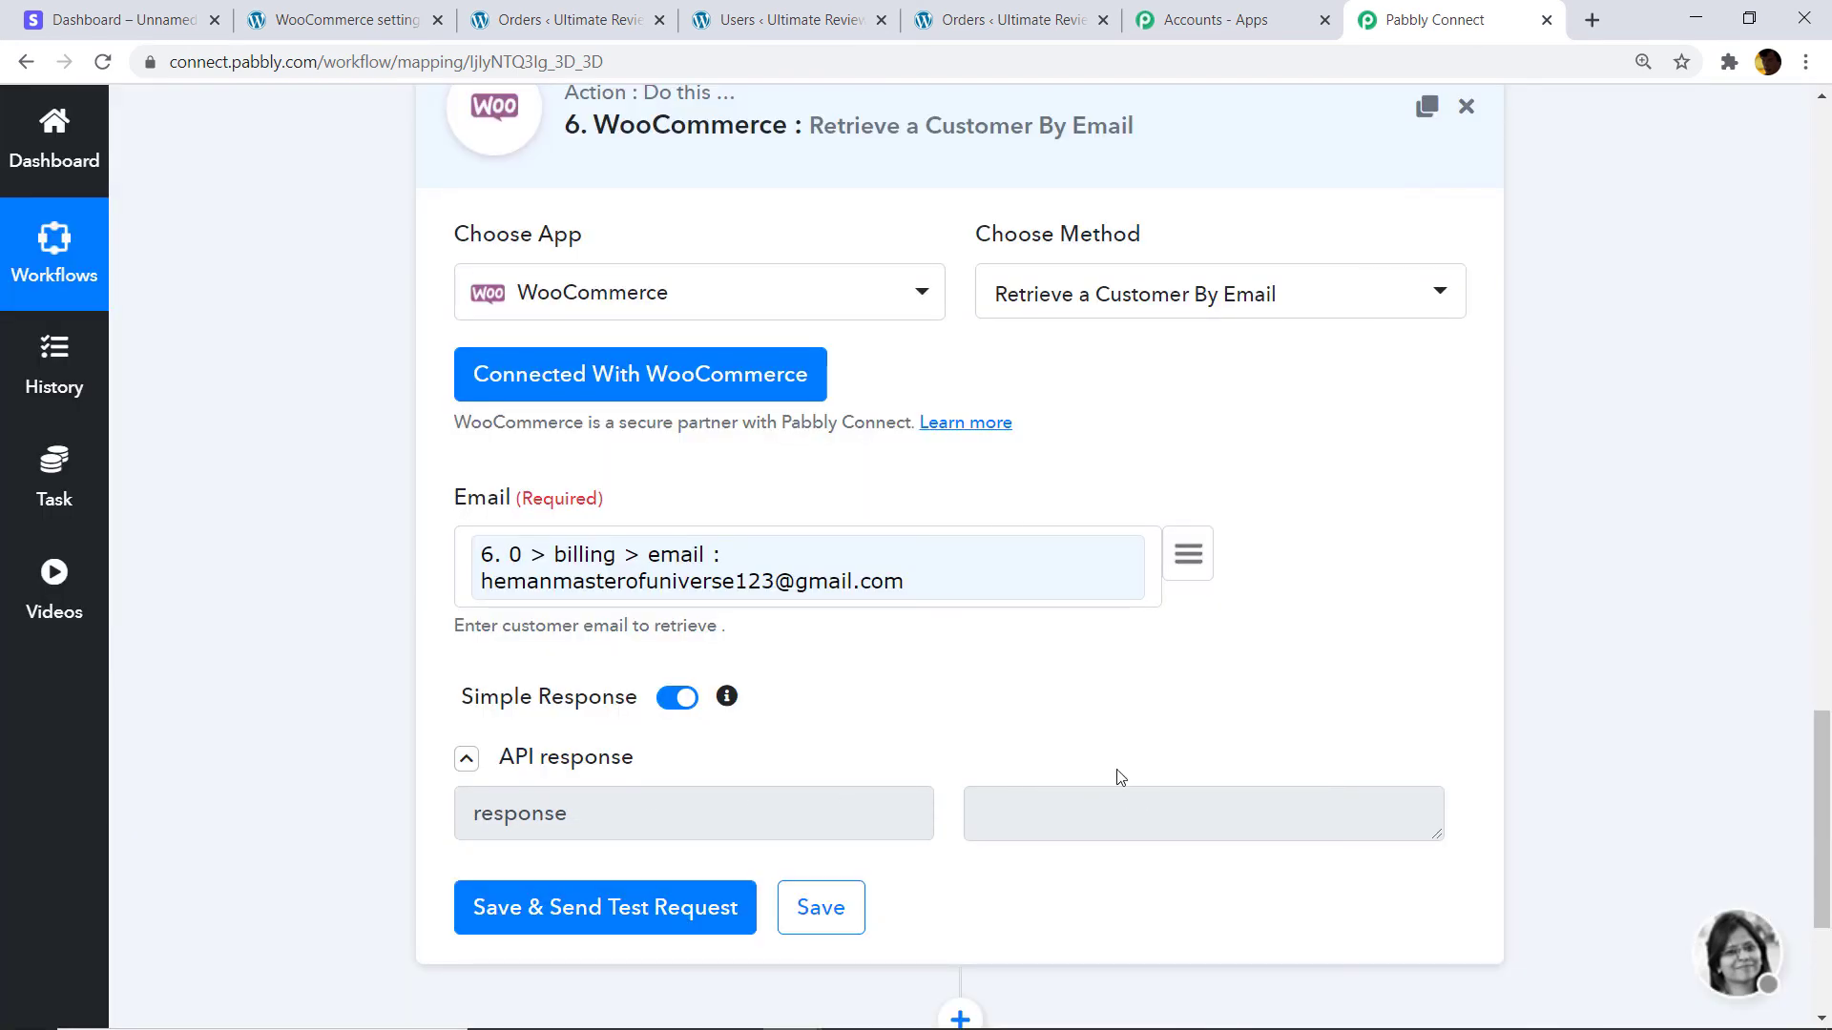
Expand the 7. Router step with its existing and non-existing customer routes.
drag(1825, 778, 1829, 870)
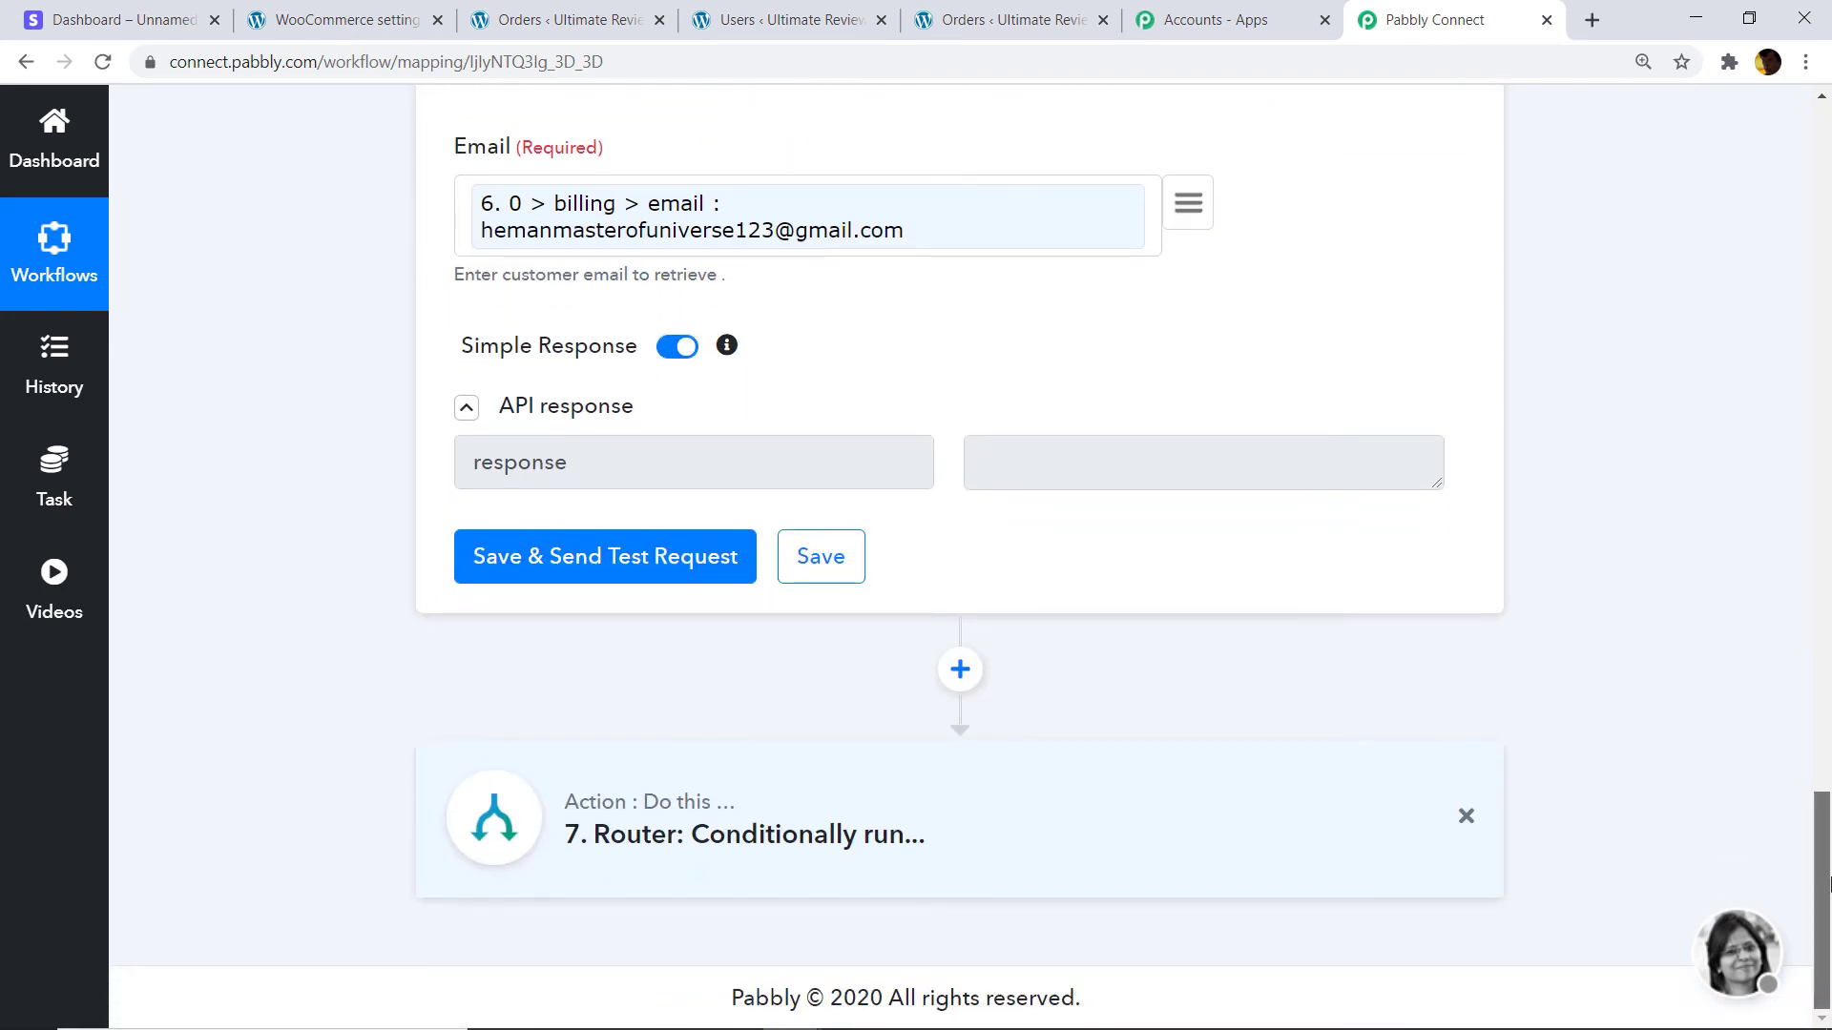
click(788, 853)
scroll(787, 853, down, 5)
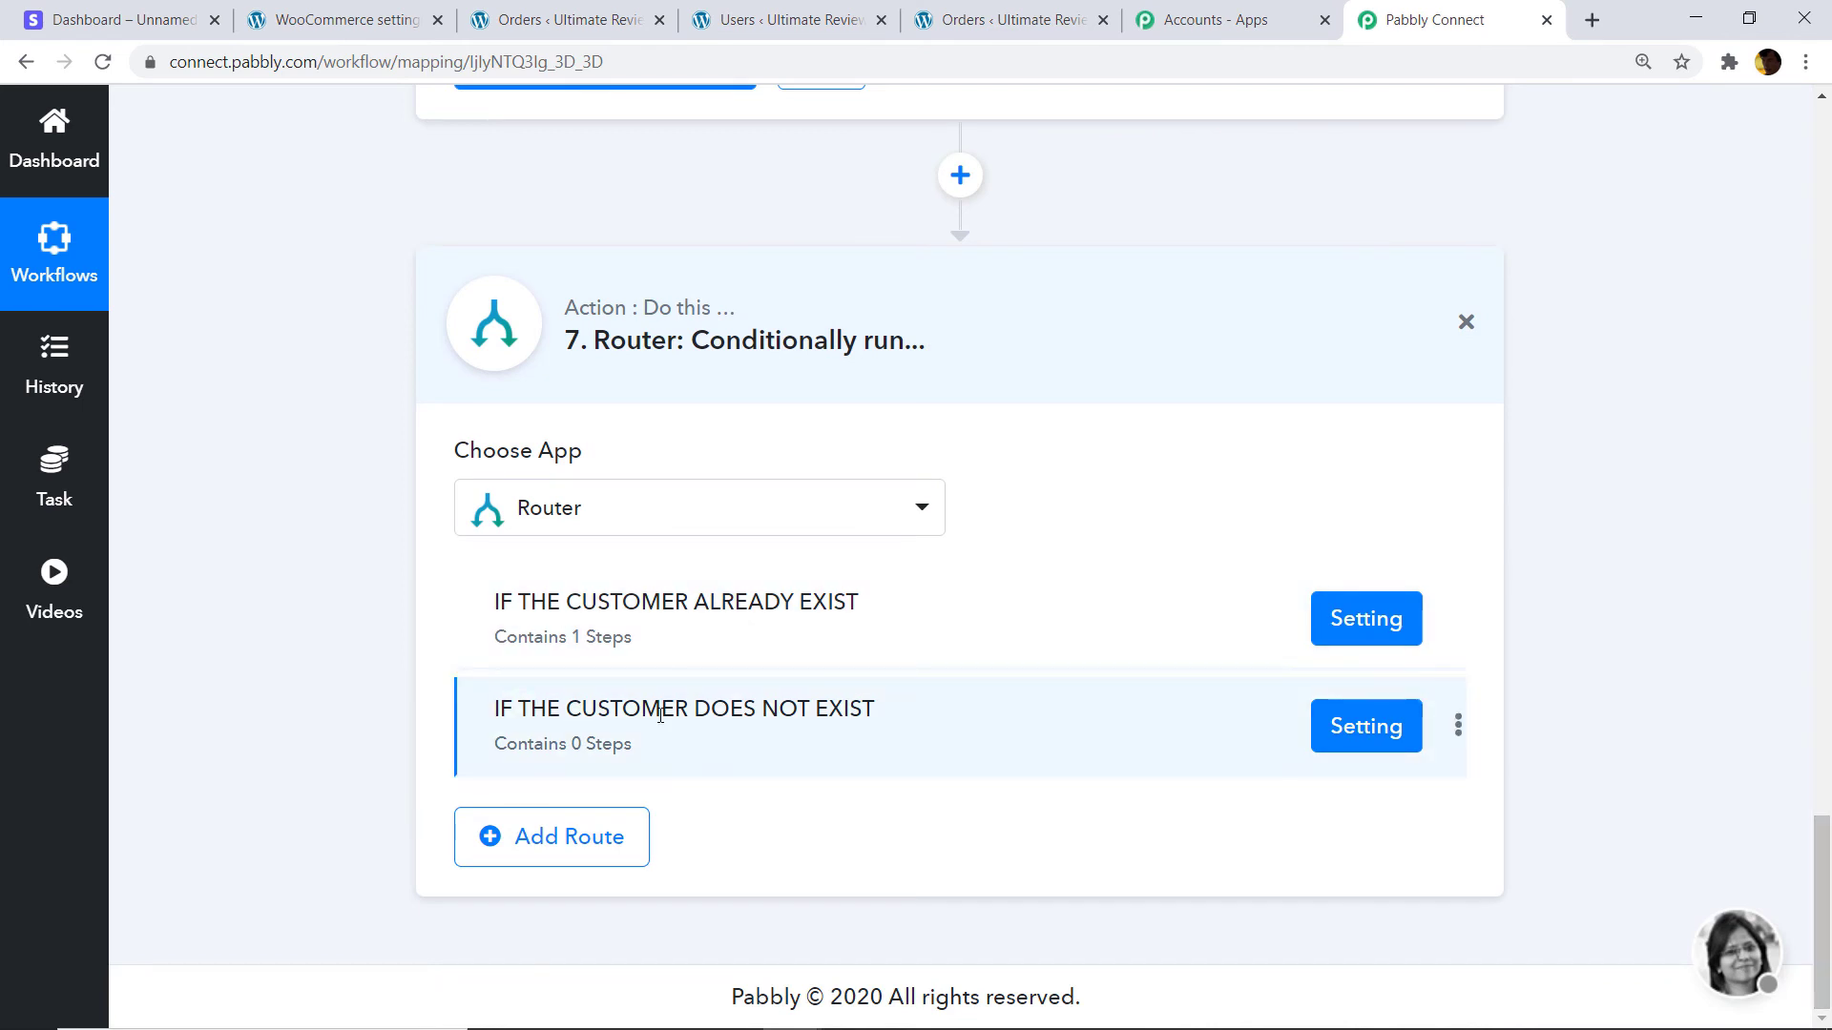
Open the customer-does-not-exist route and expand its filter condition.
click(1347, 738)
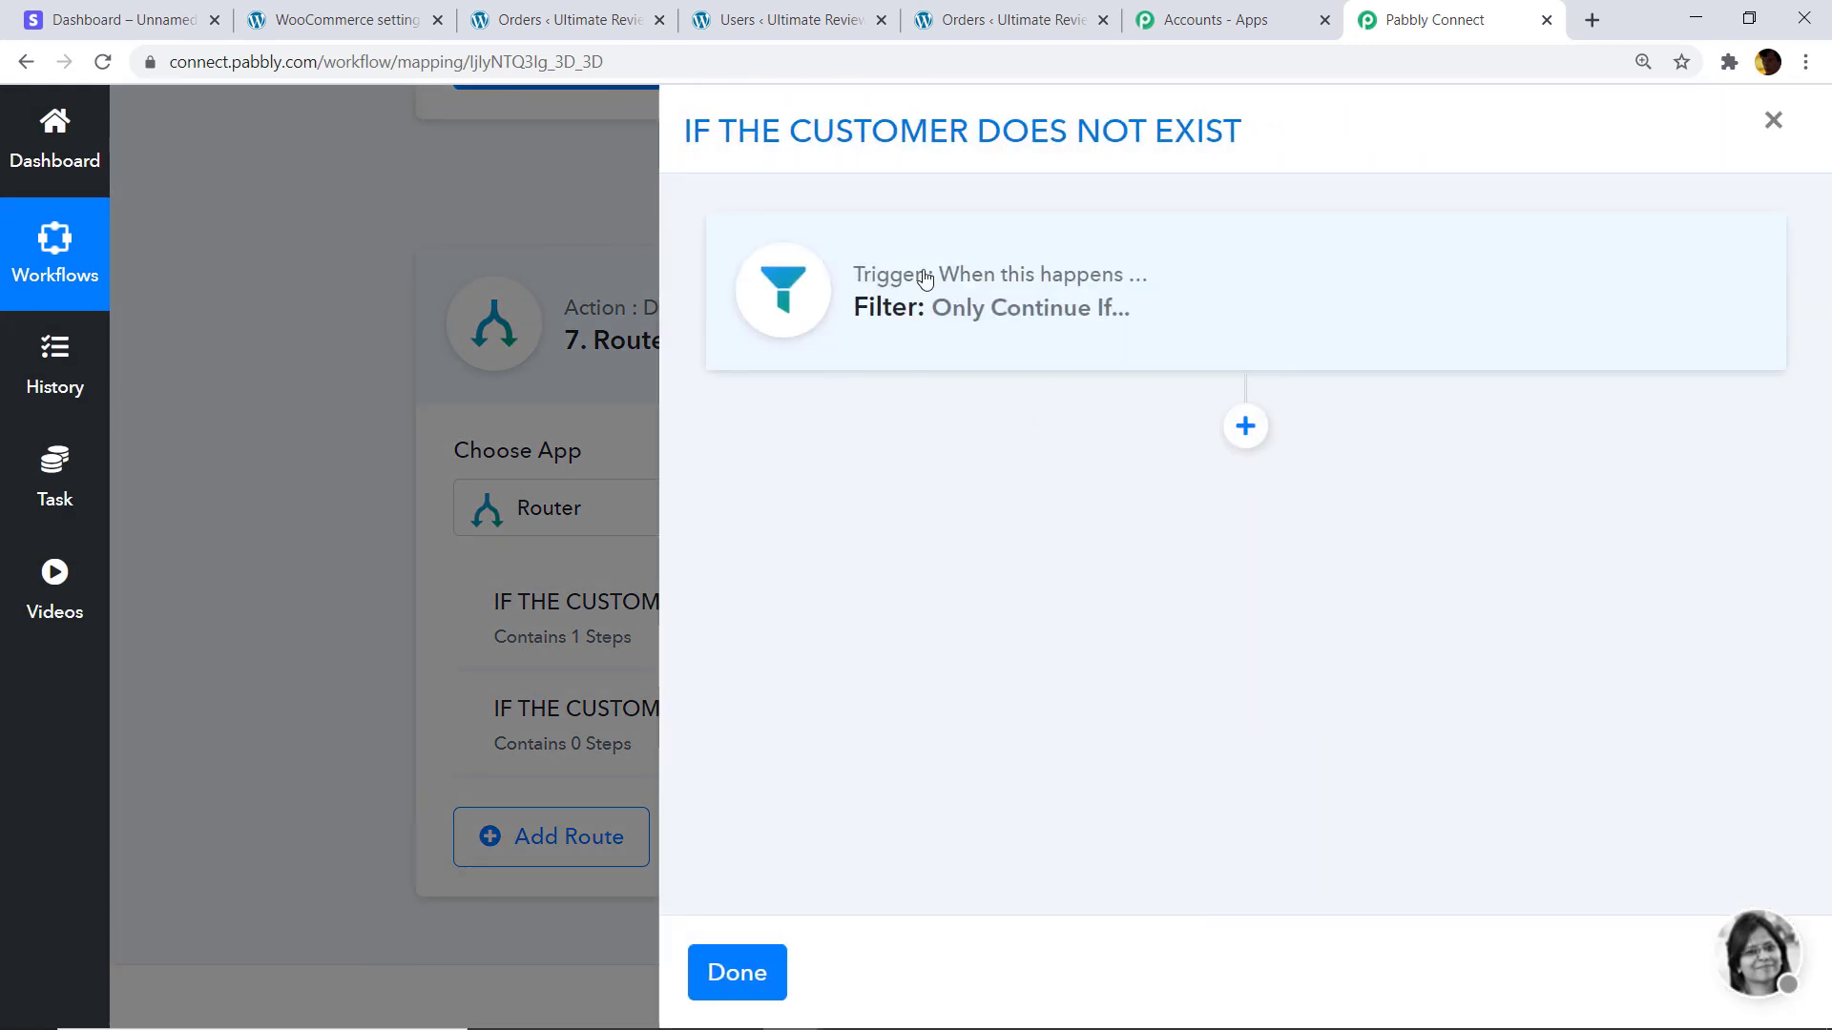
click(923, 277)
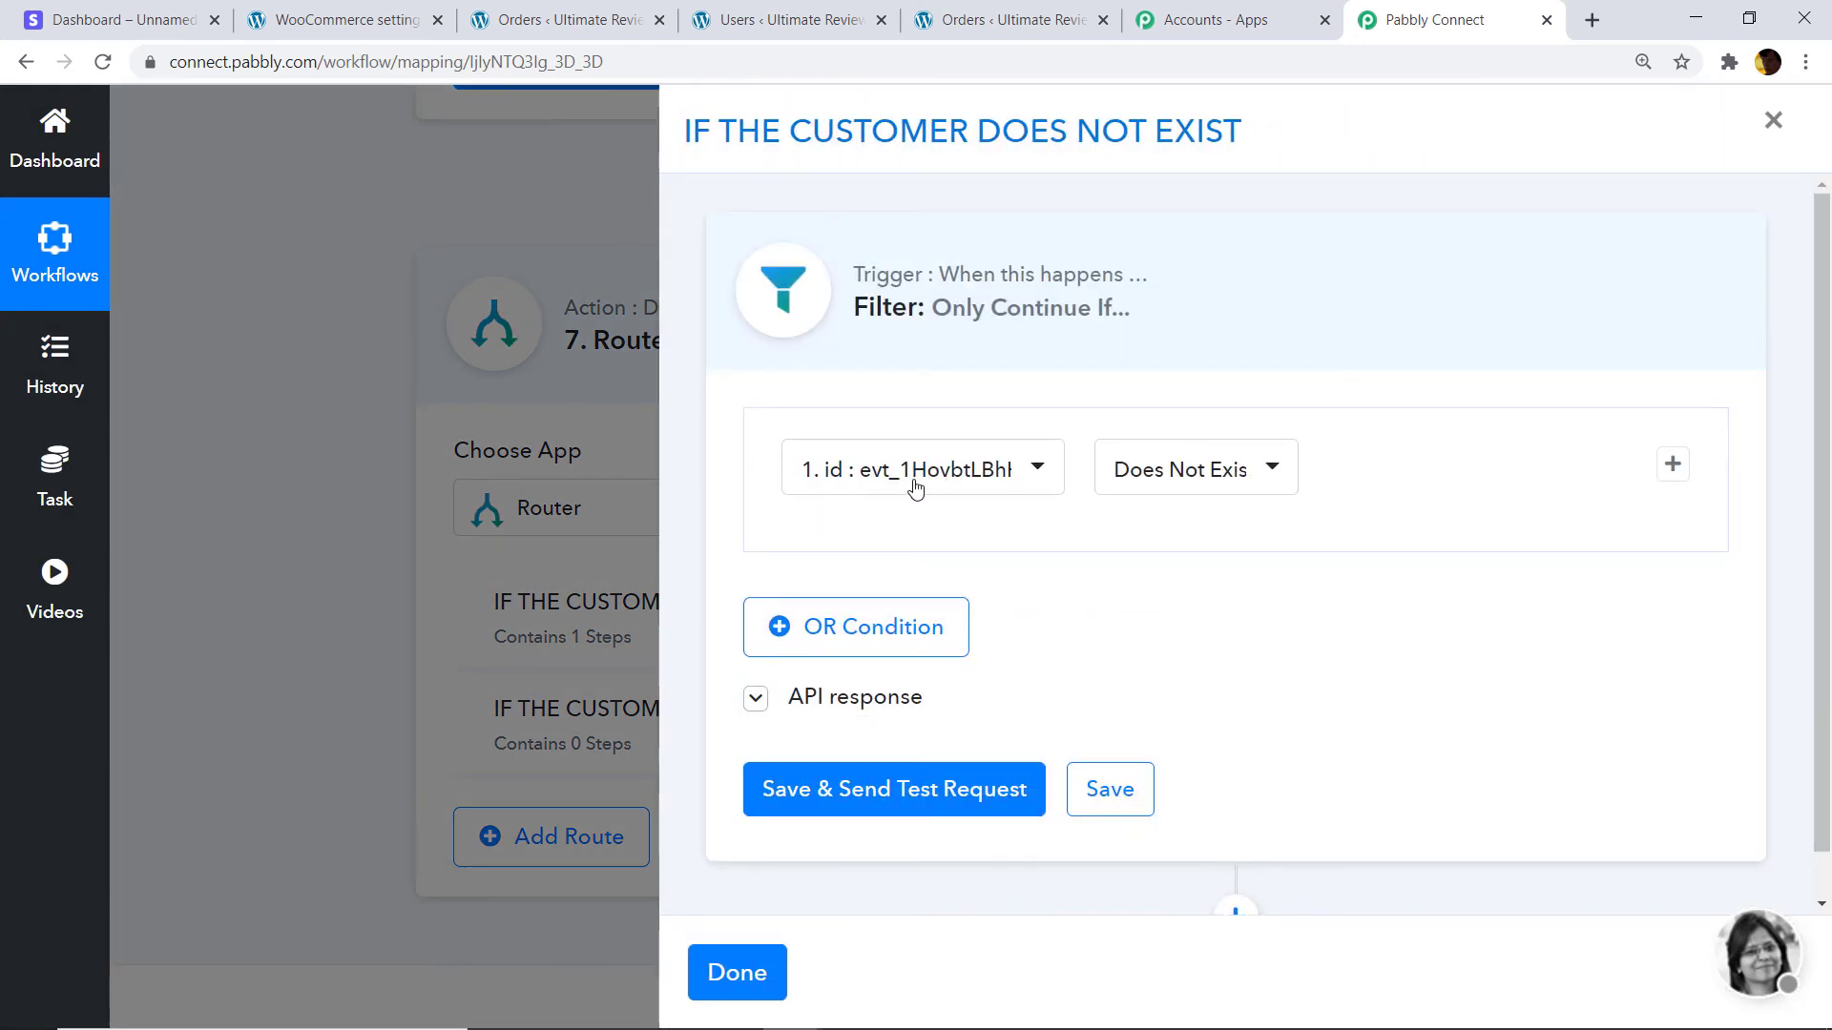
scroll(1234, 864, down, 1)
Add a WooCommerce step after the filter using the Add New Customer method.
click(1234, 869)
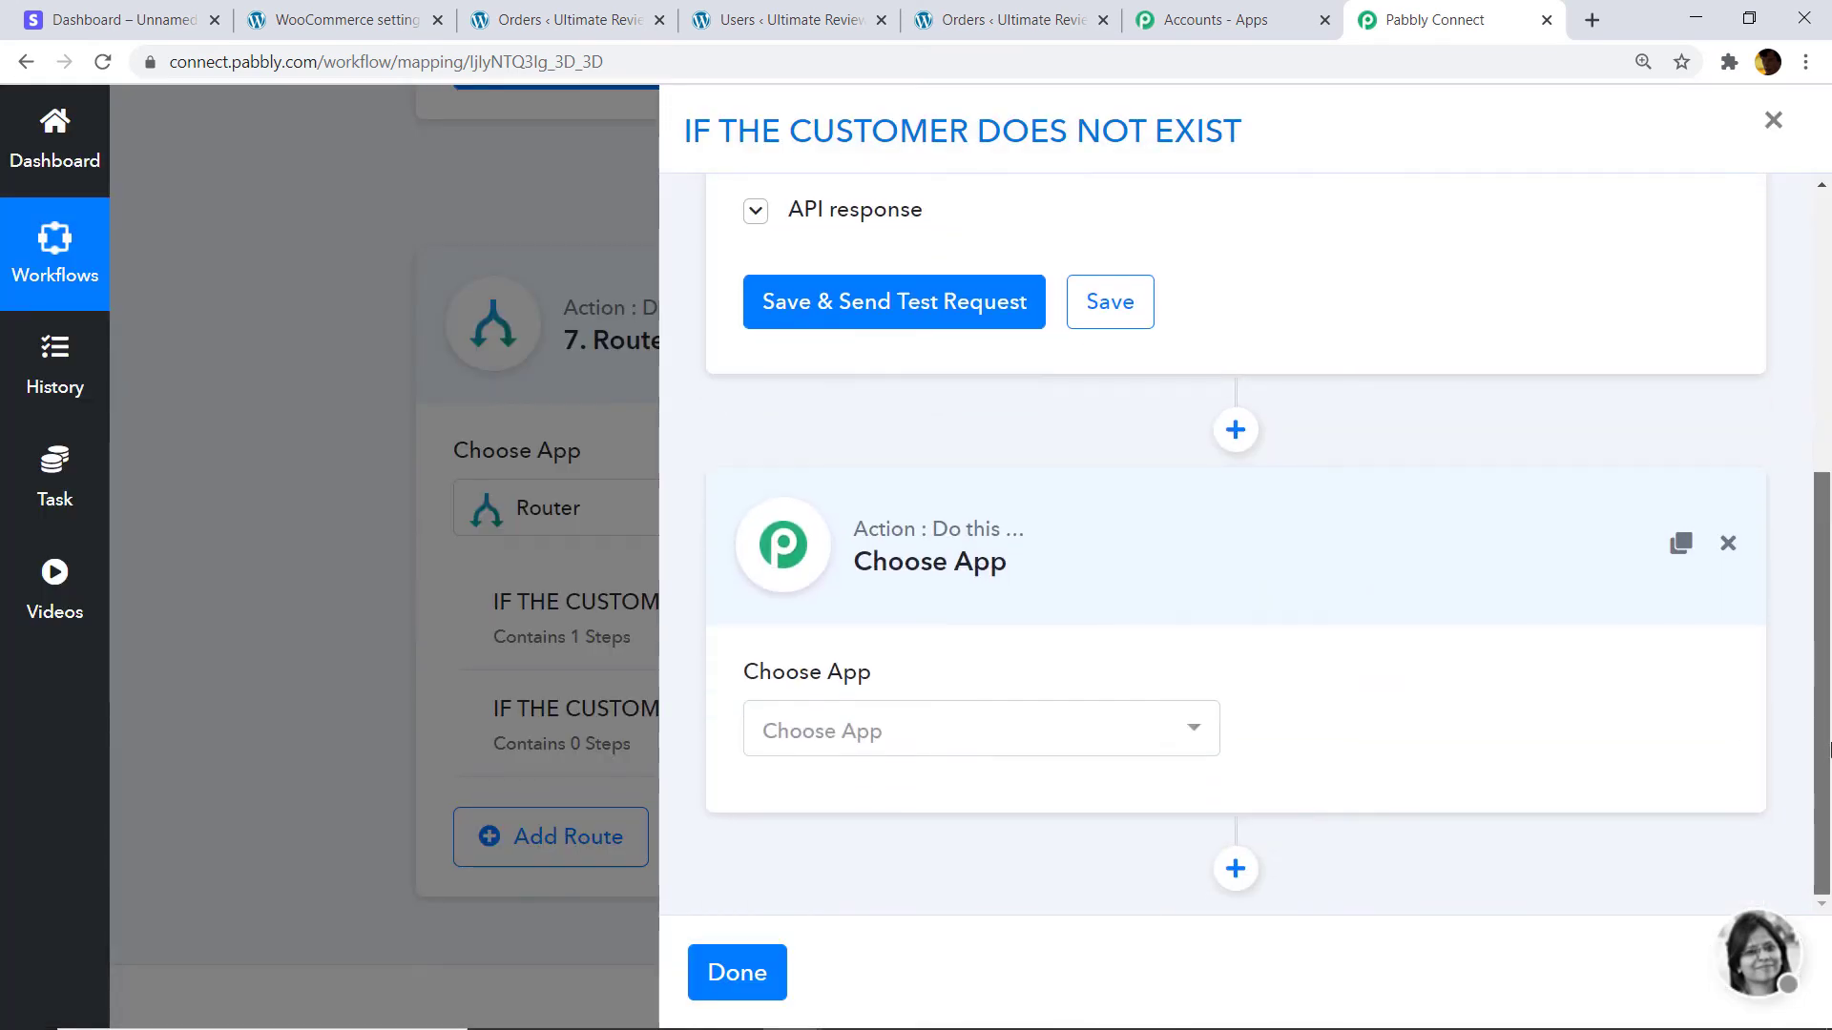
click(918, 727)
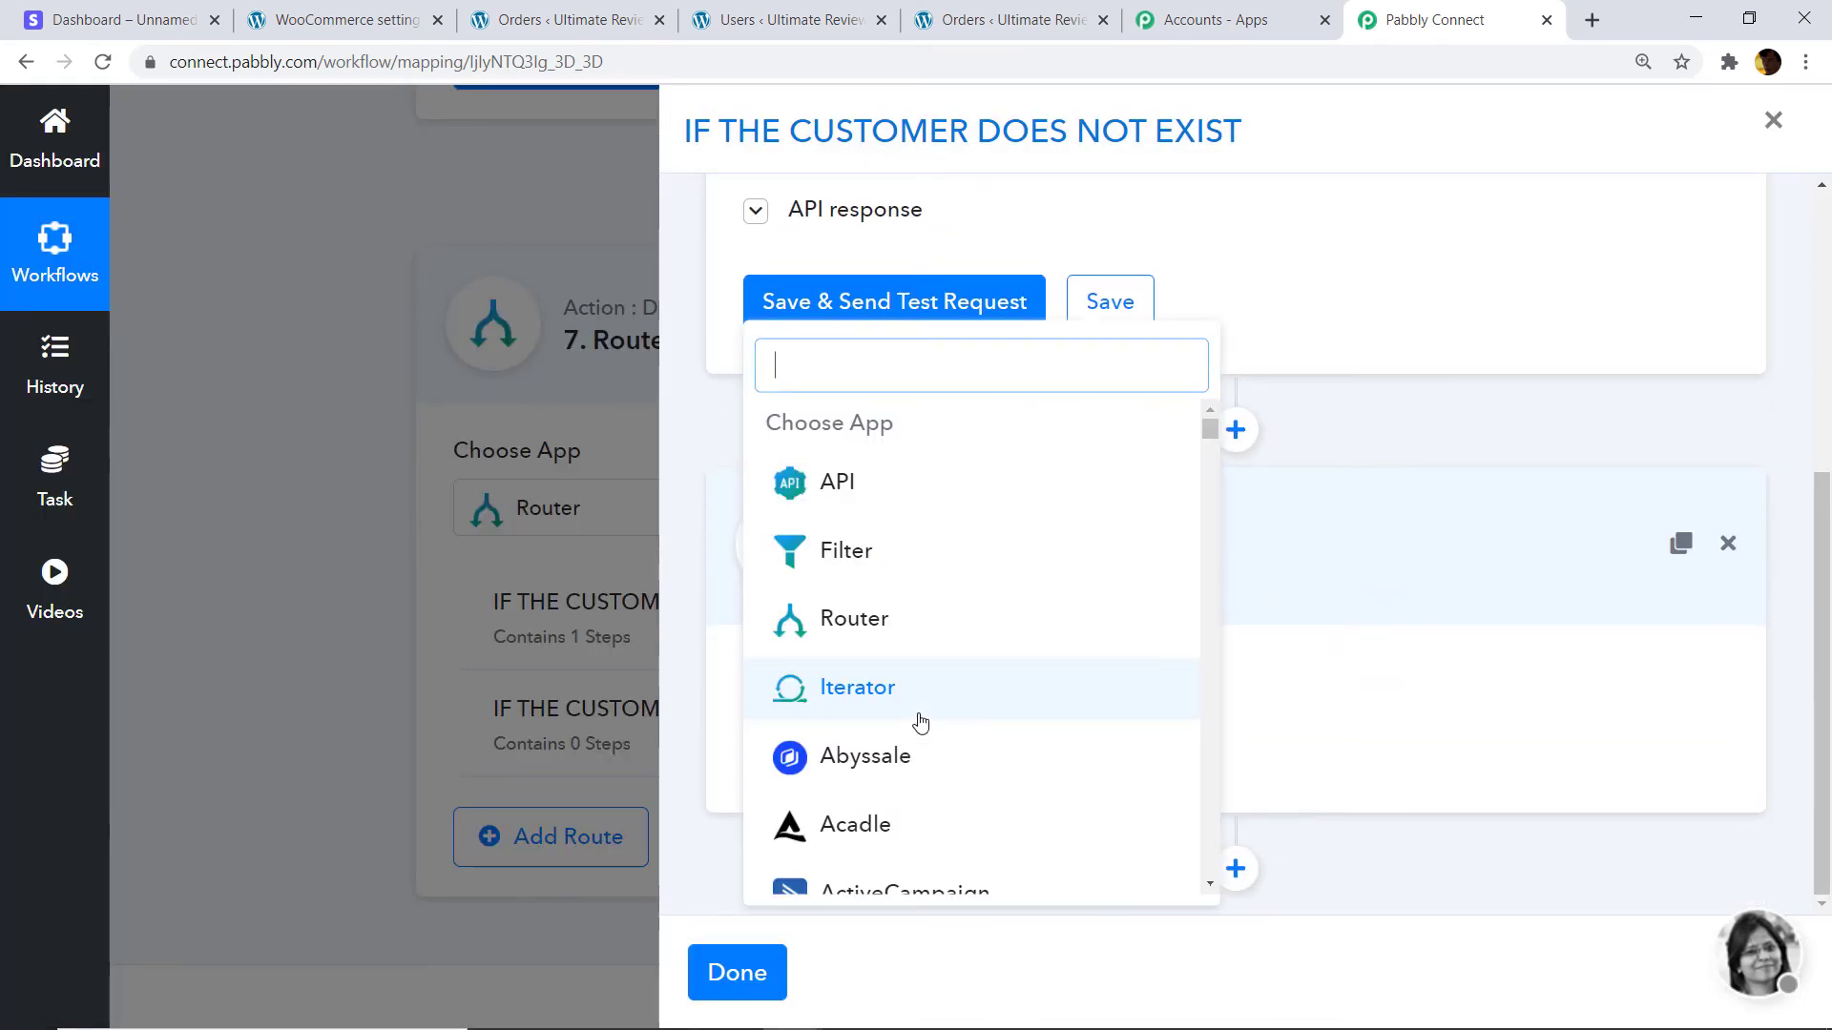
text(wooc)
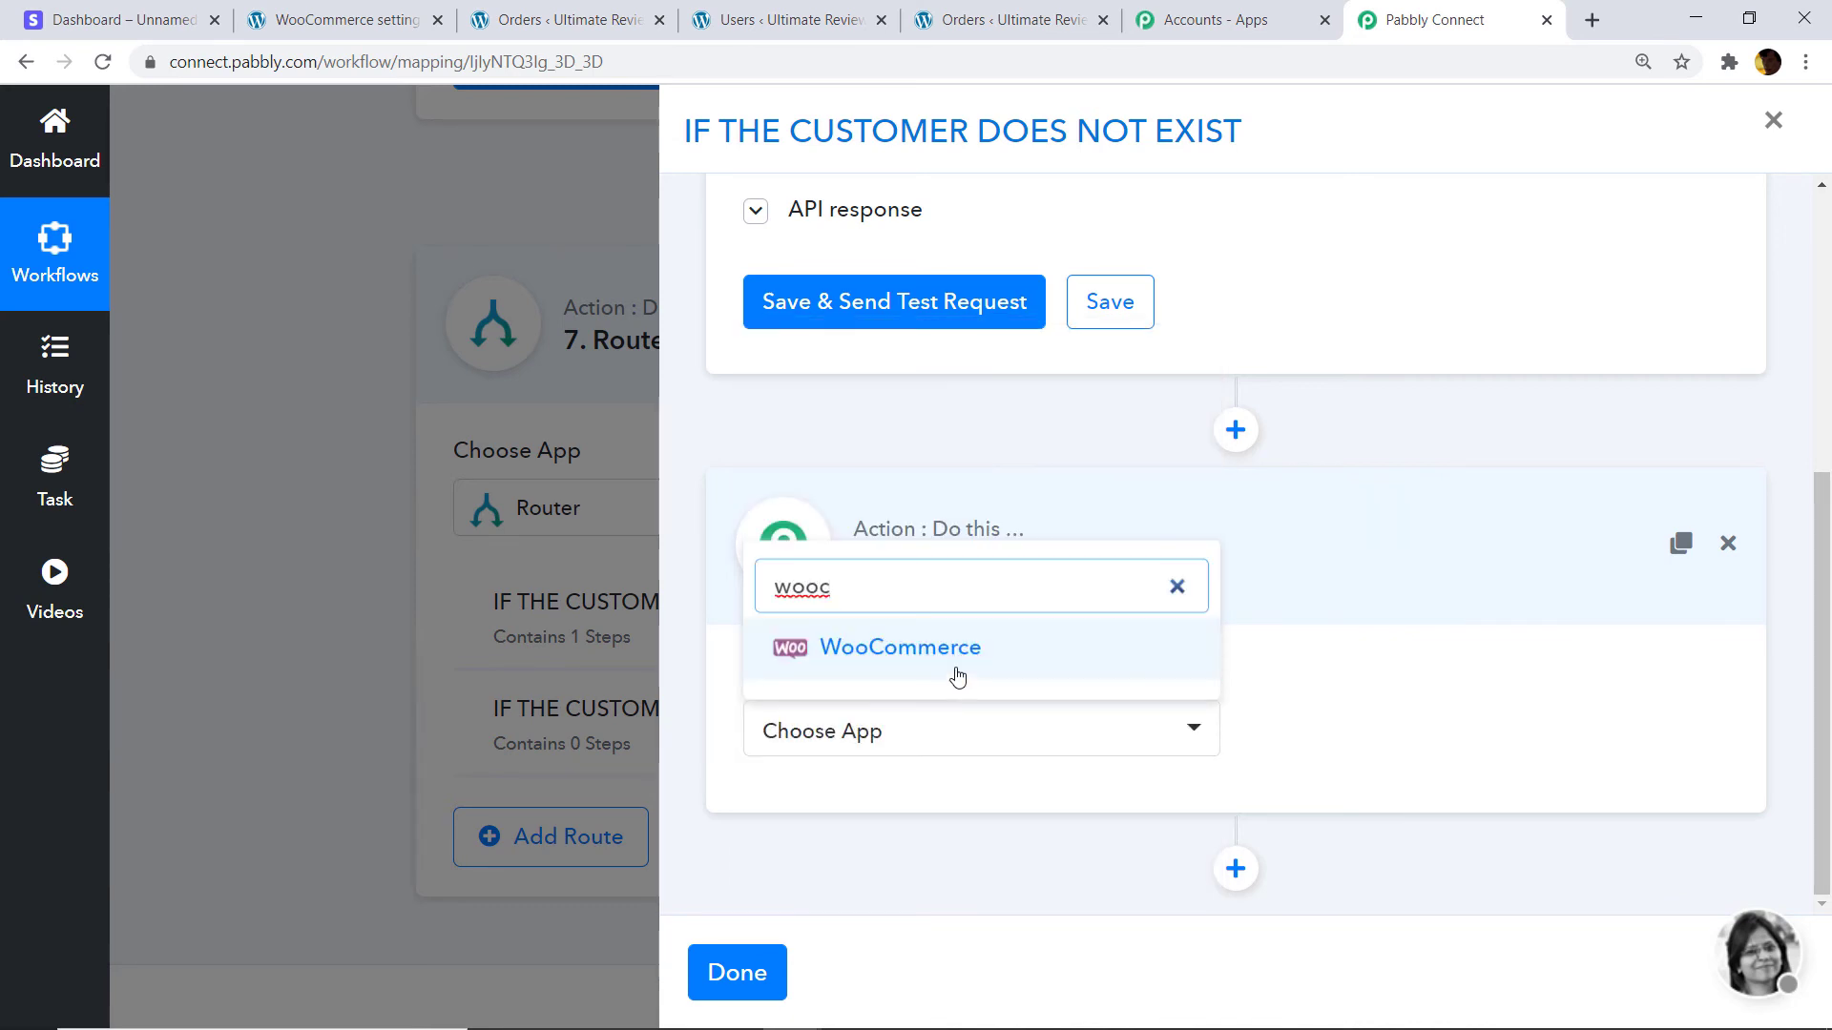
click(962, 666)
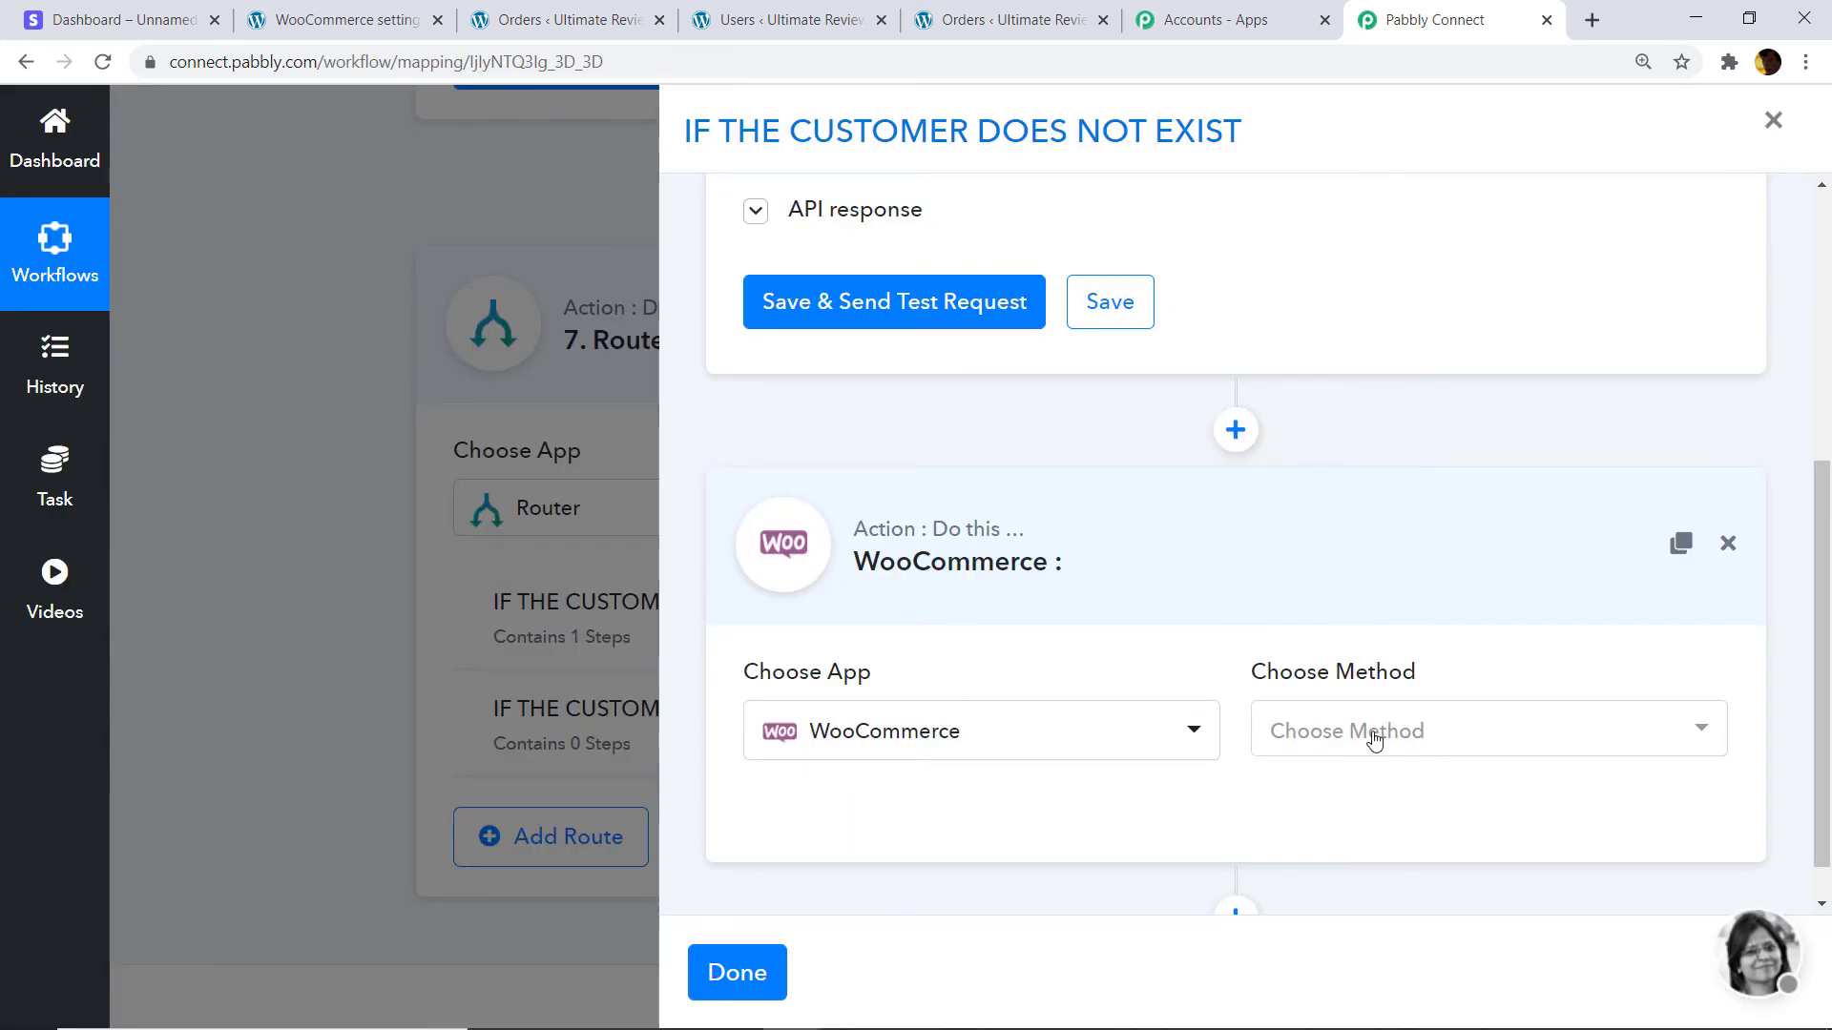
scroll(1380, 733, down, 1)
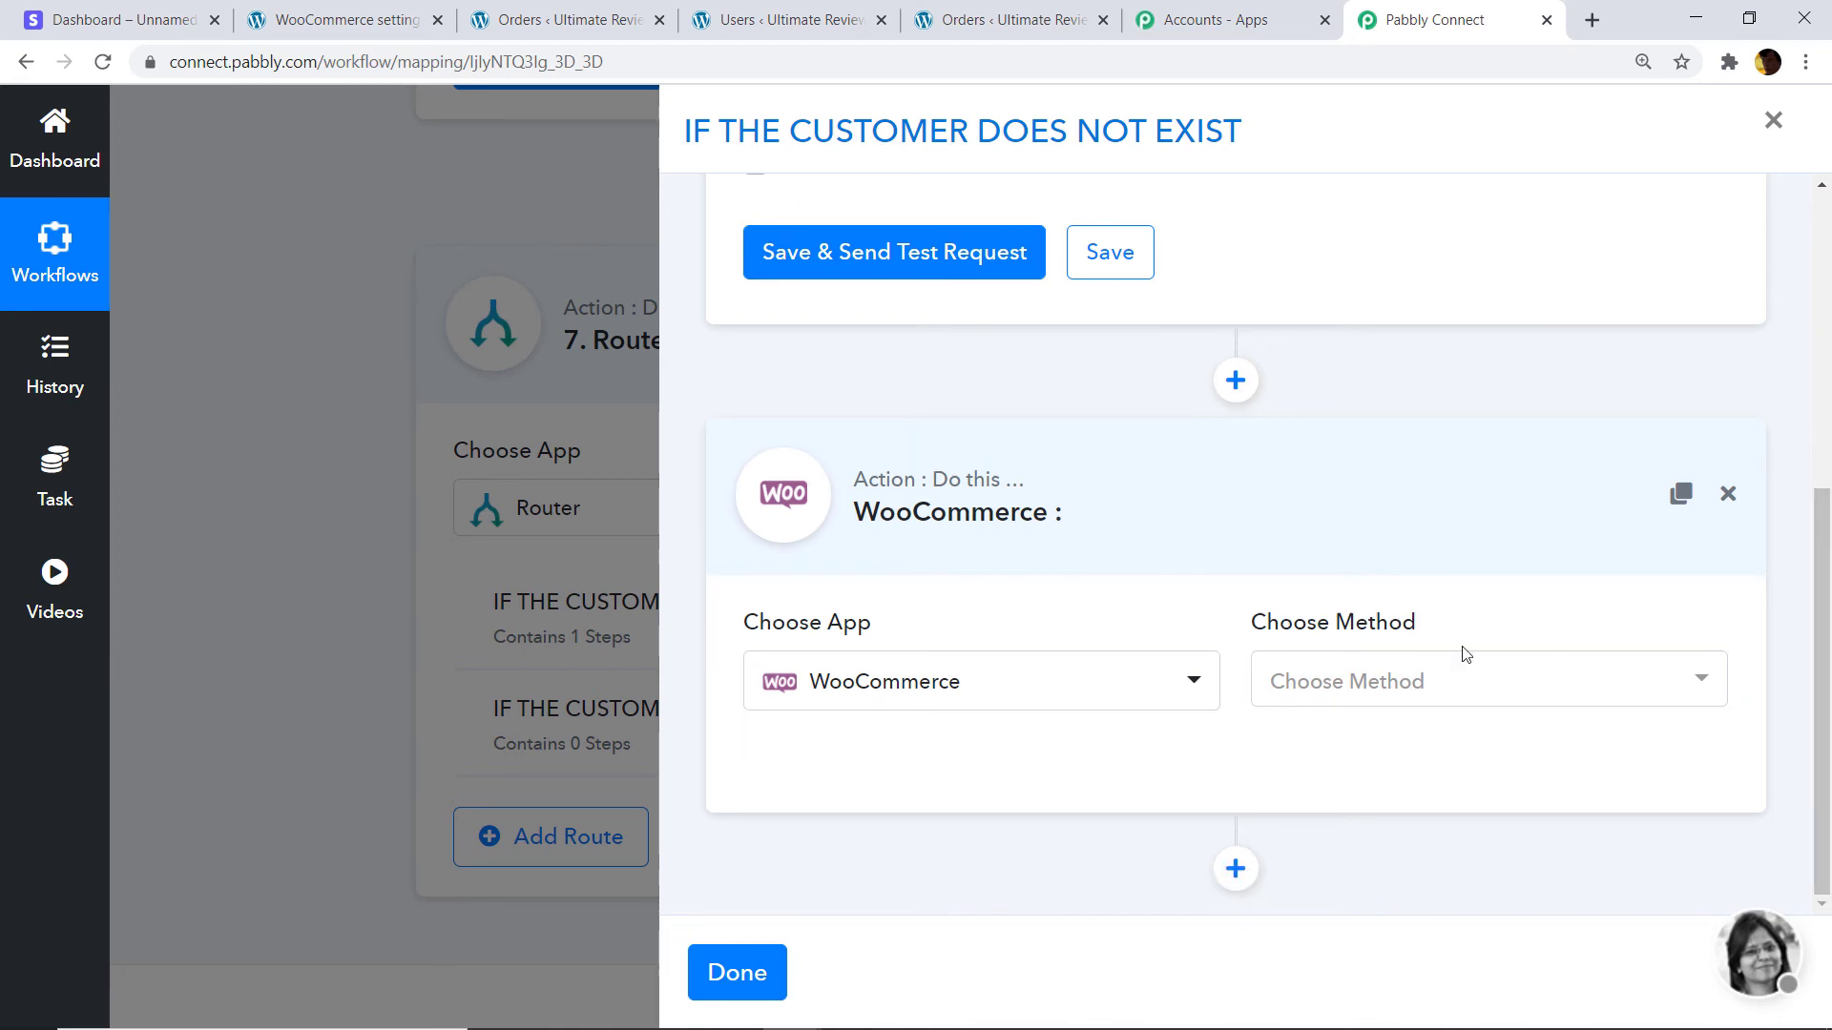
click(1348, 694)
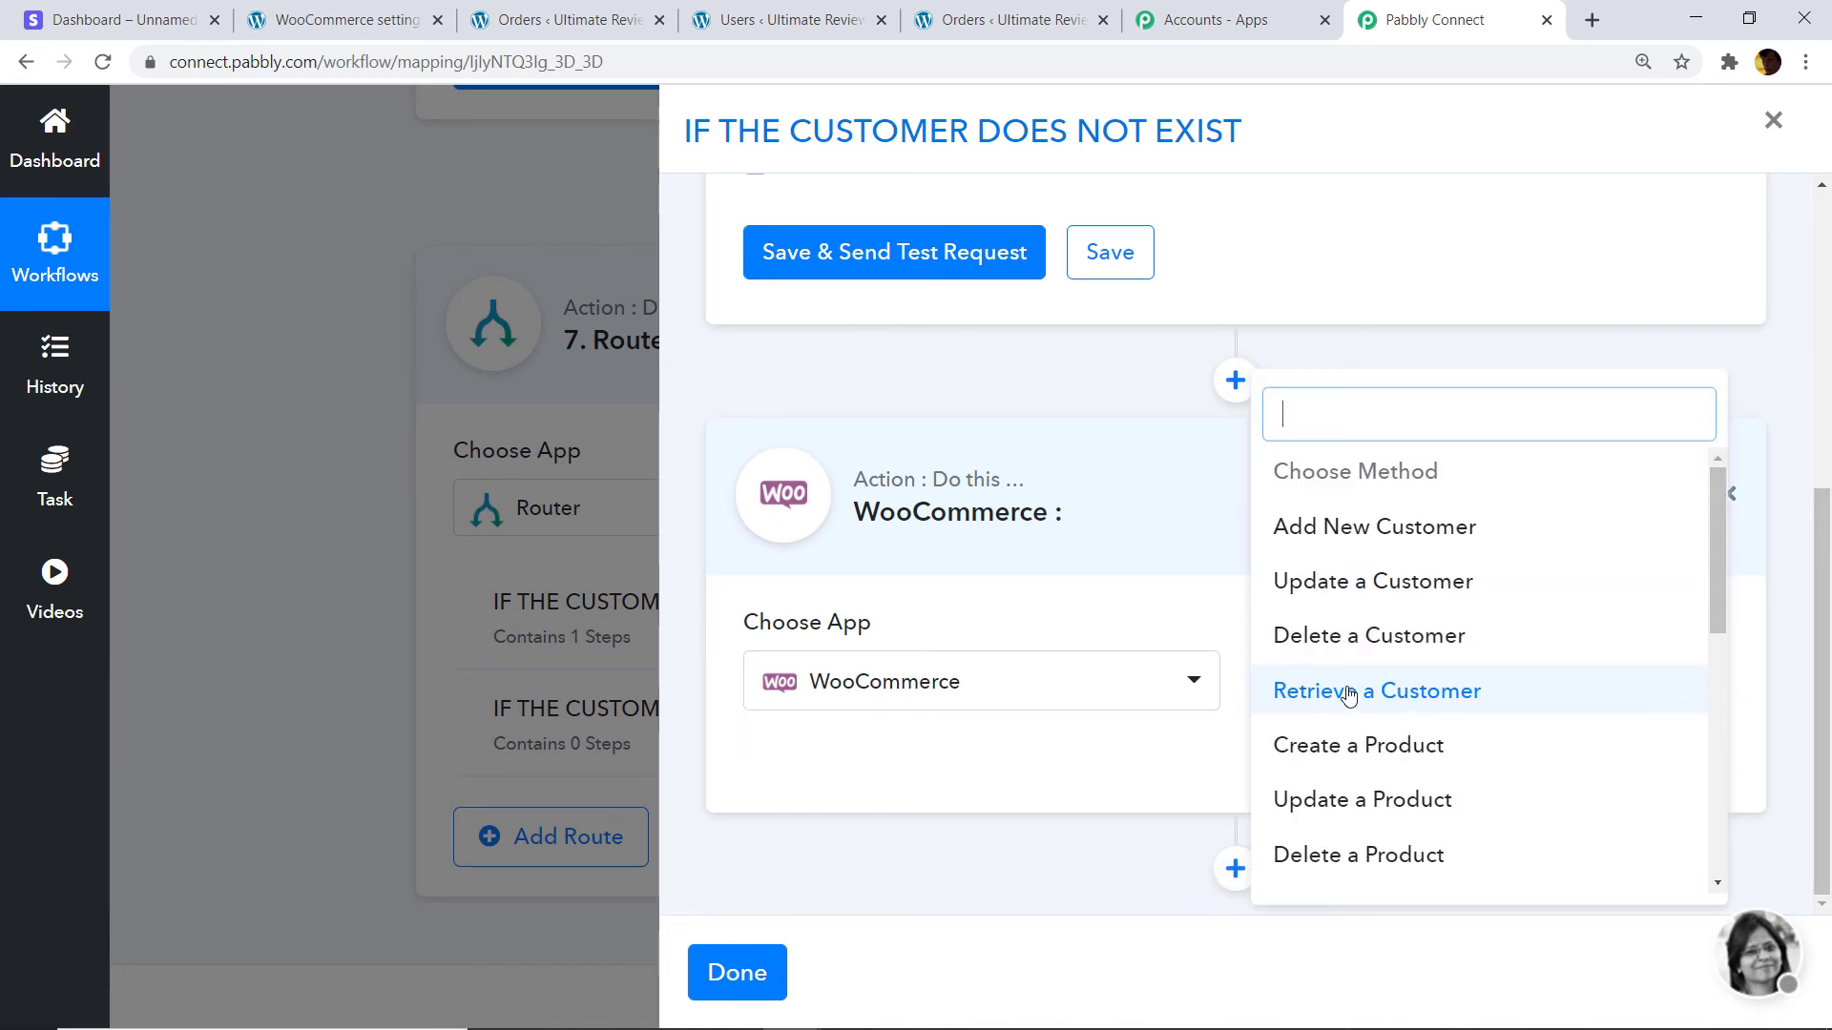
click(1408, 536)
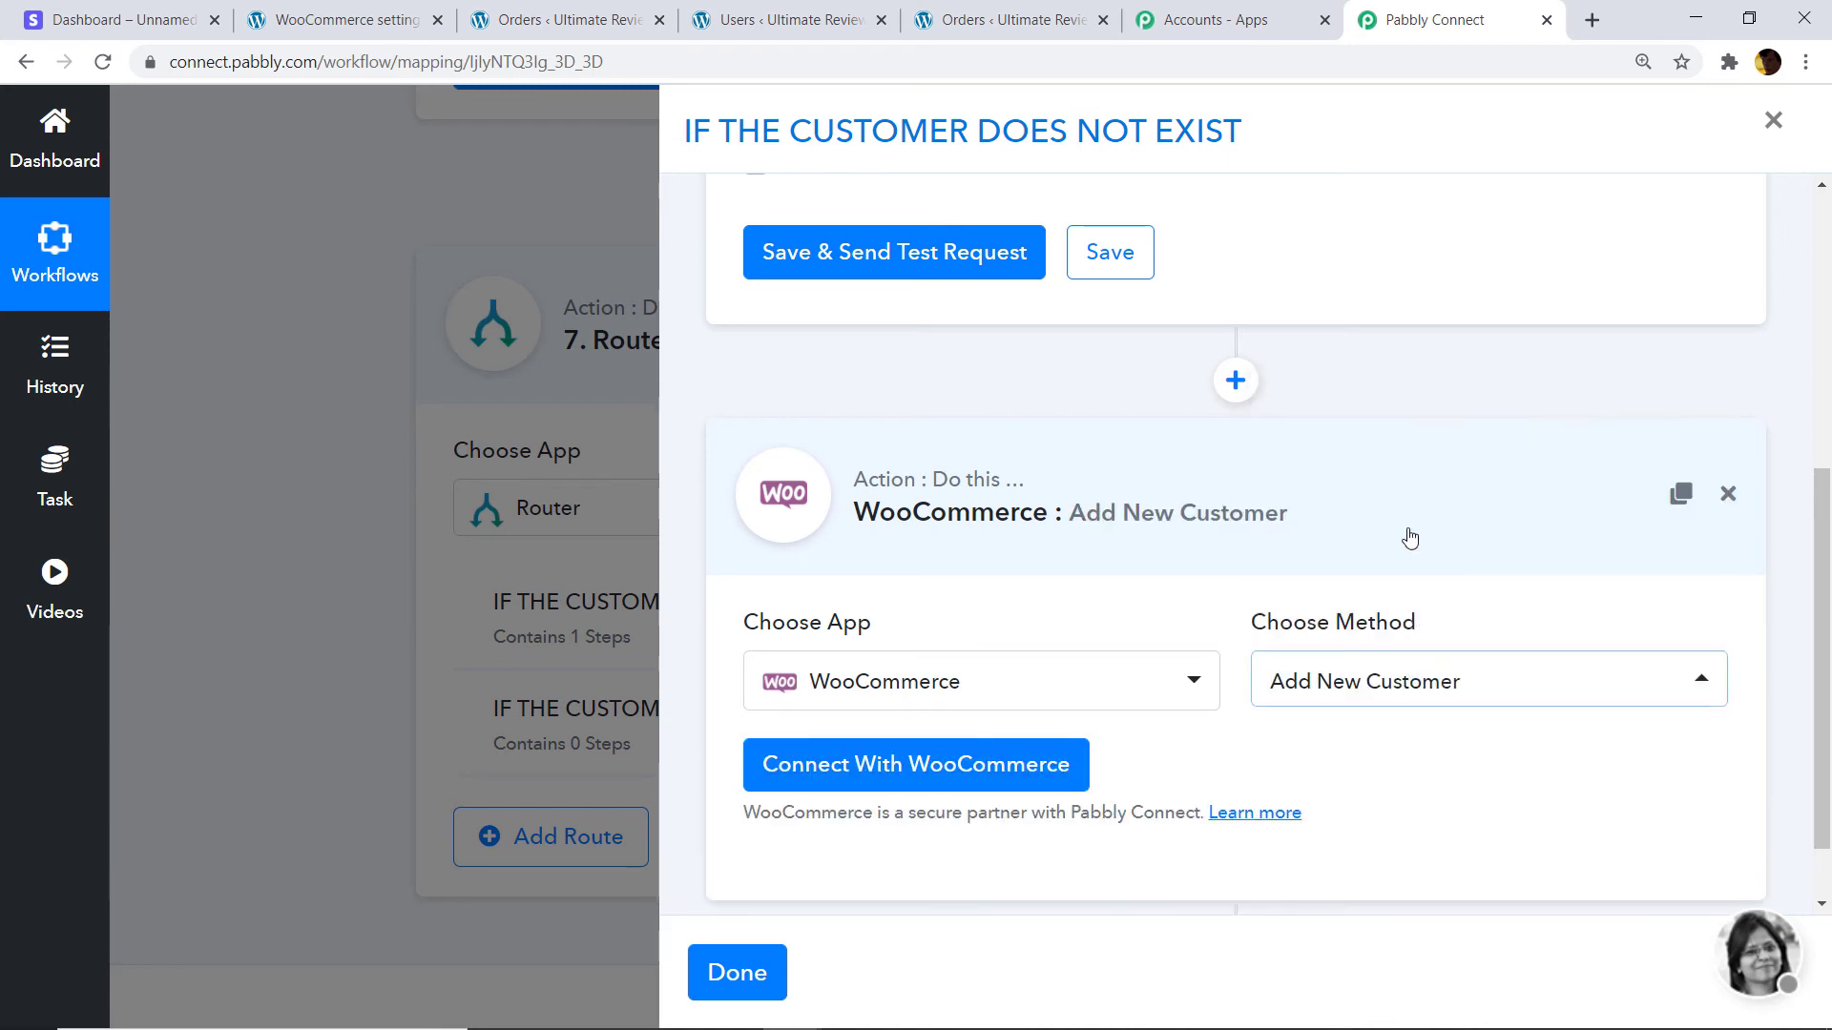
click(876, 774)
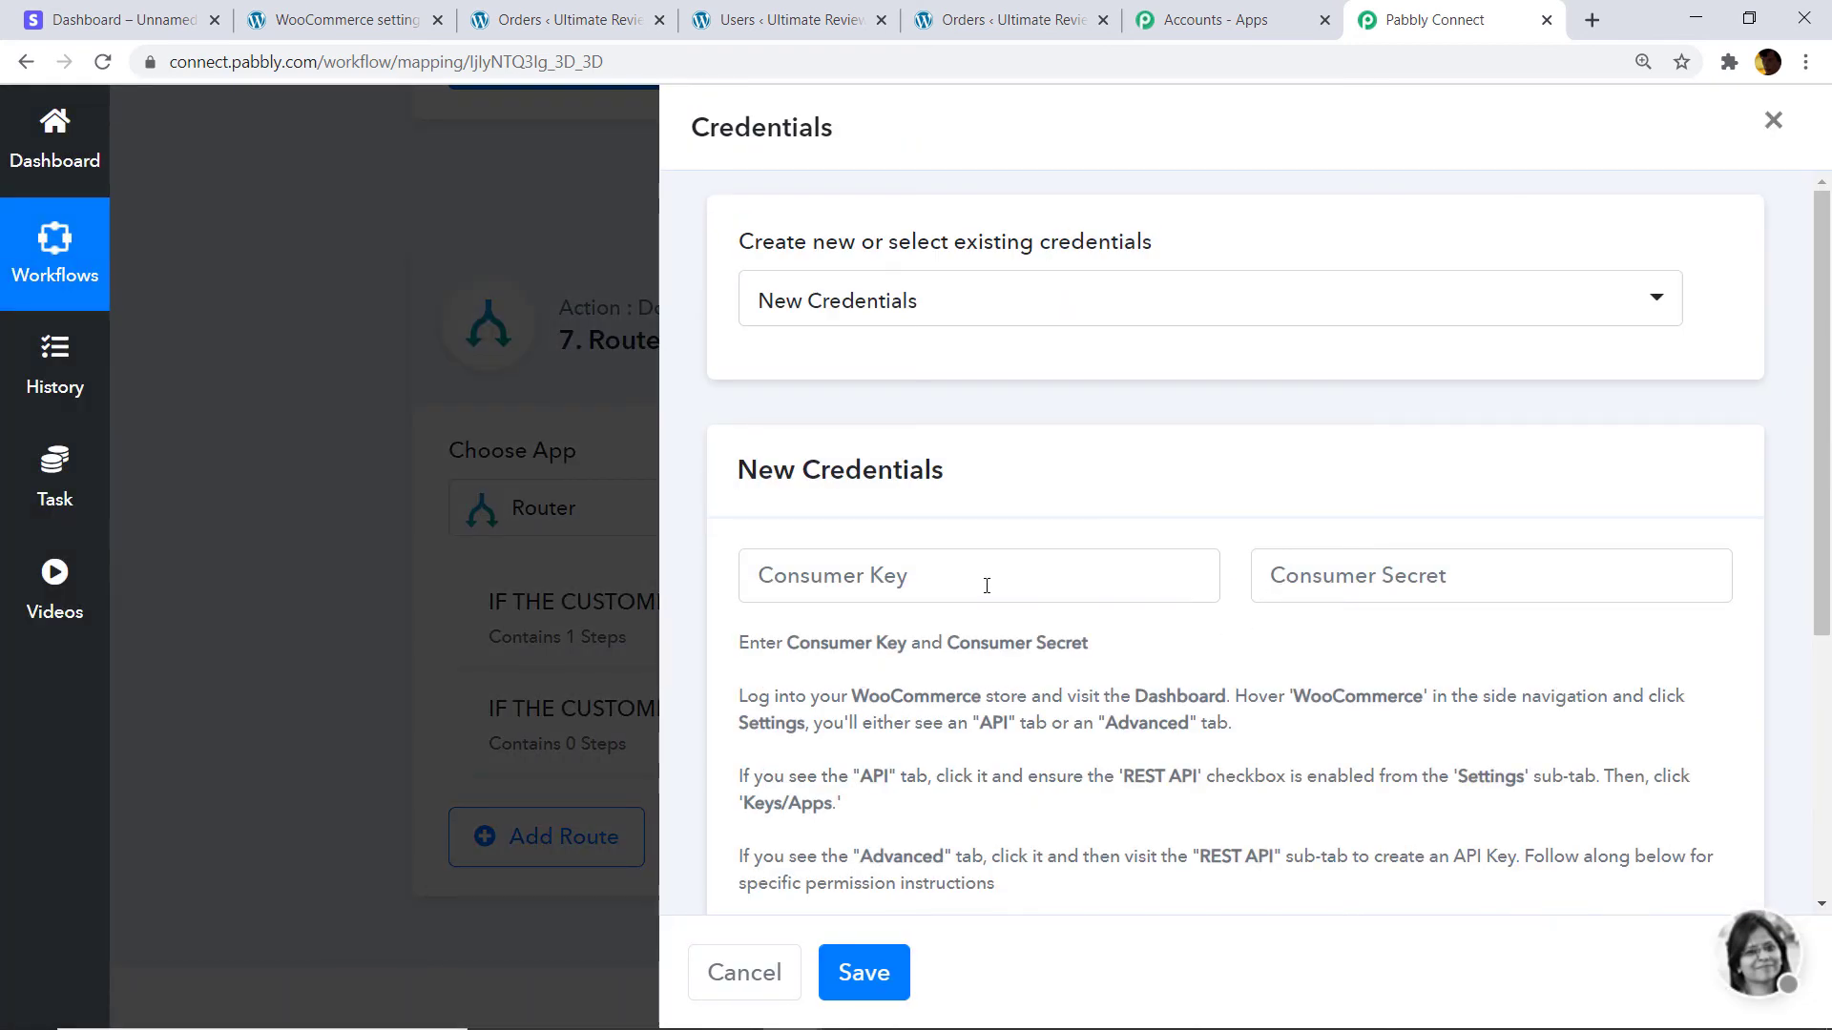
Copy the WooCommerce REST API consumer key into the Consumer Key field.
scroll(954, 584, down, 1)
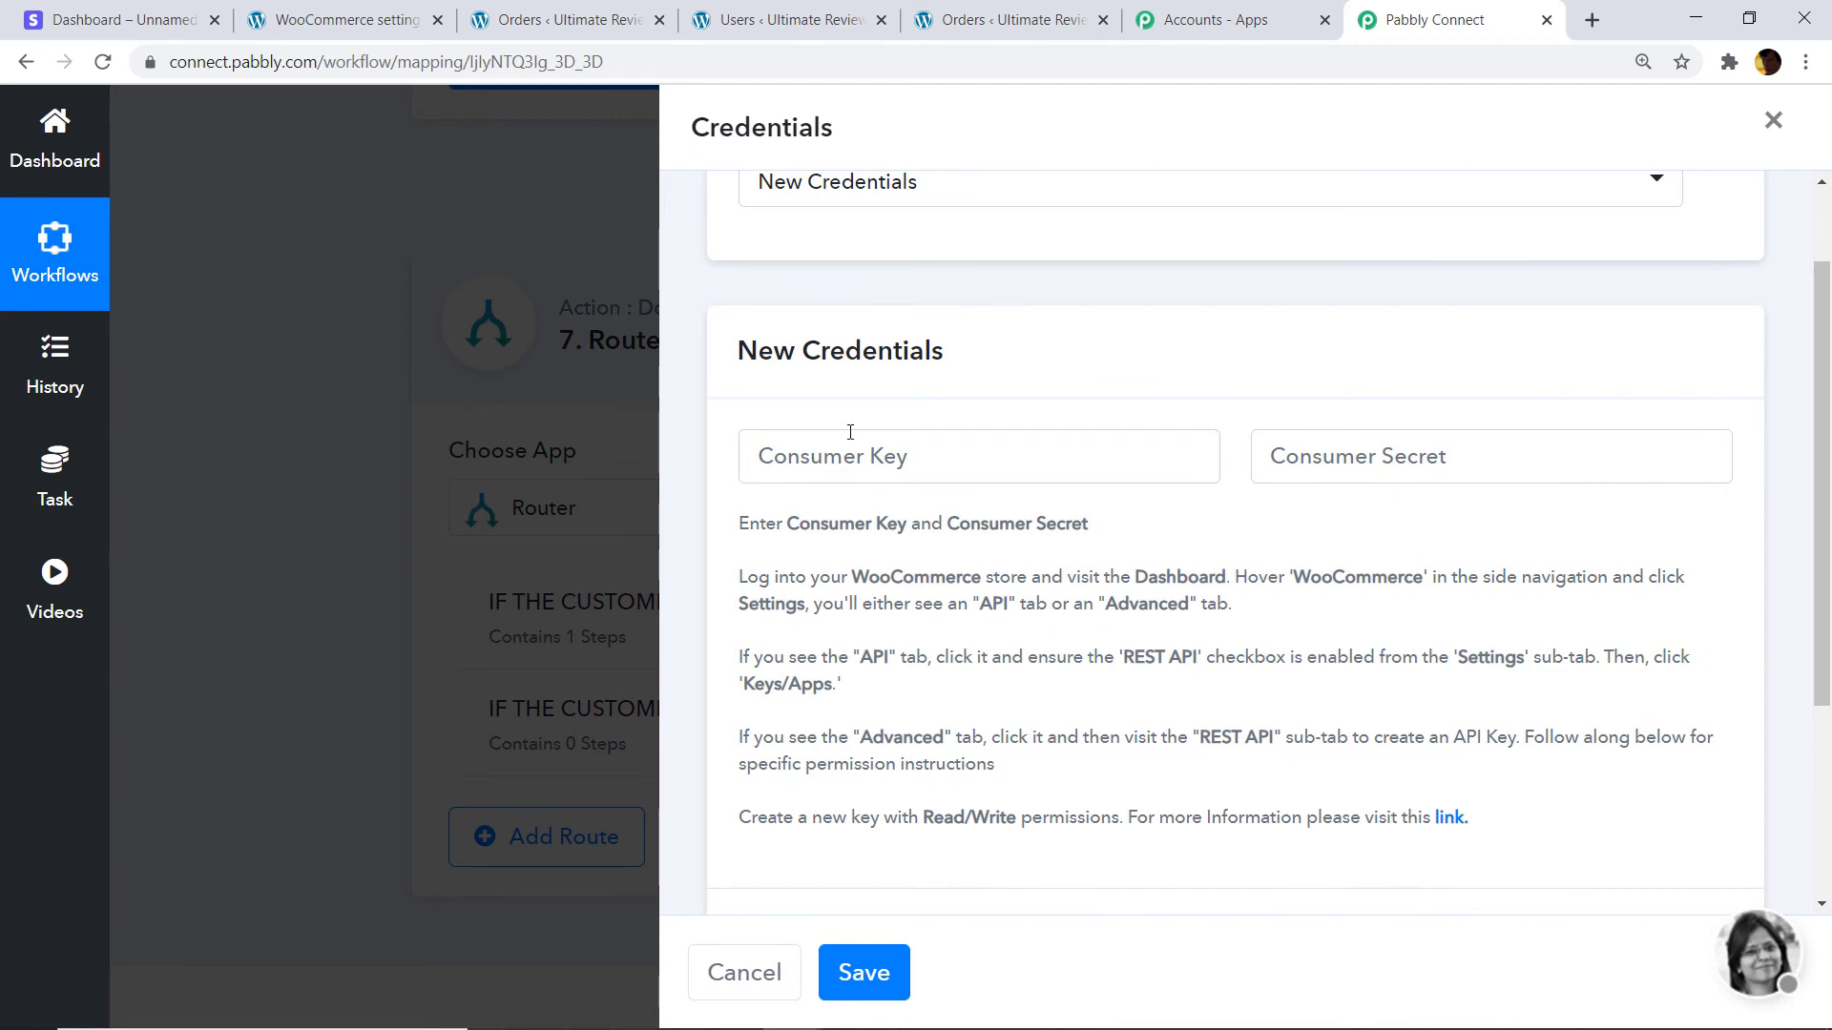
click(360, 13)
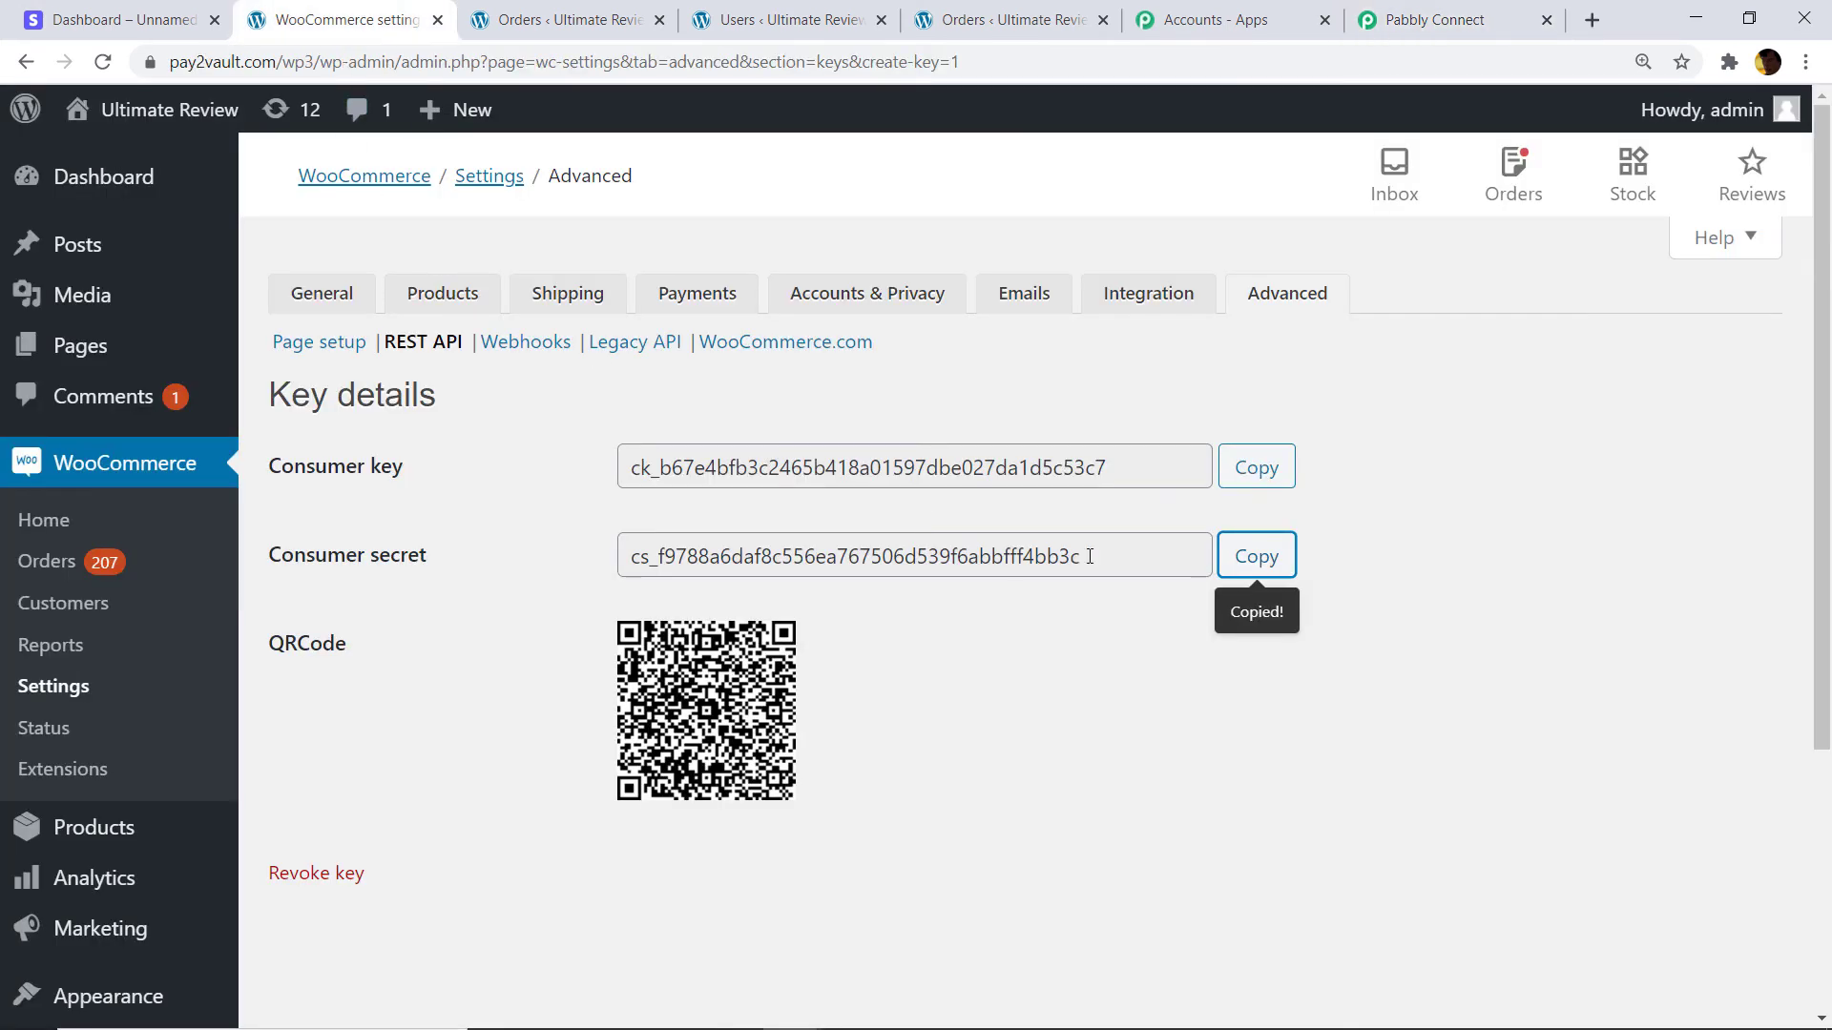
click(1255, 470)
click(1410, 21)
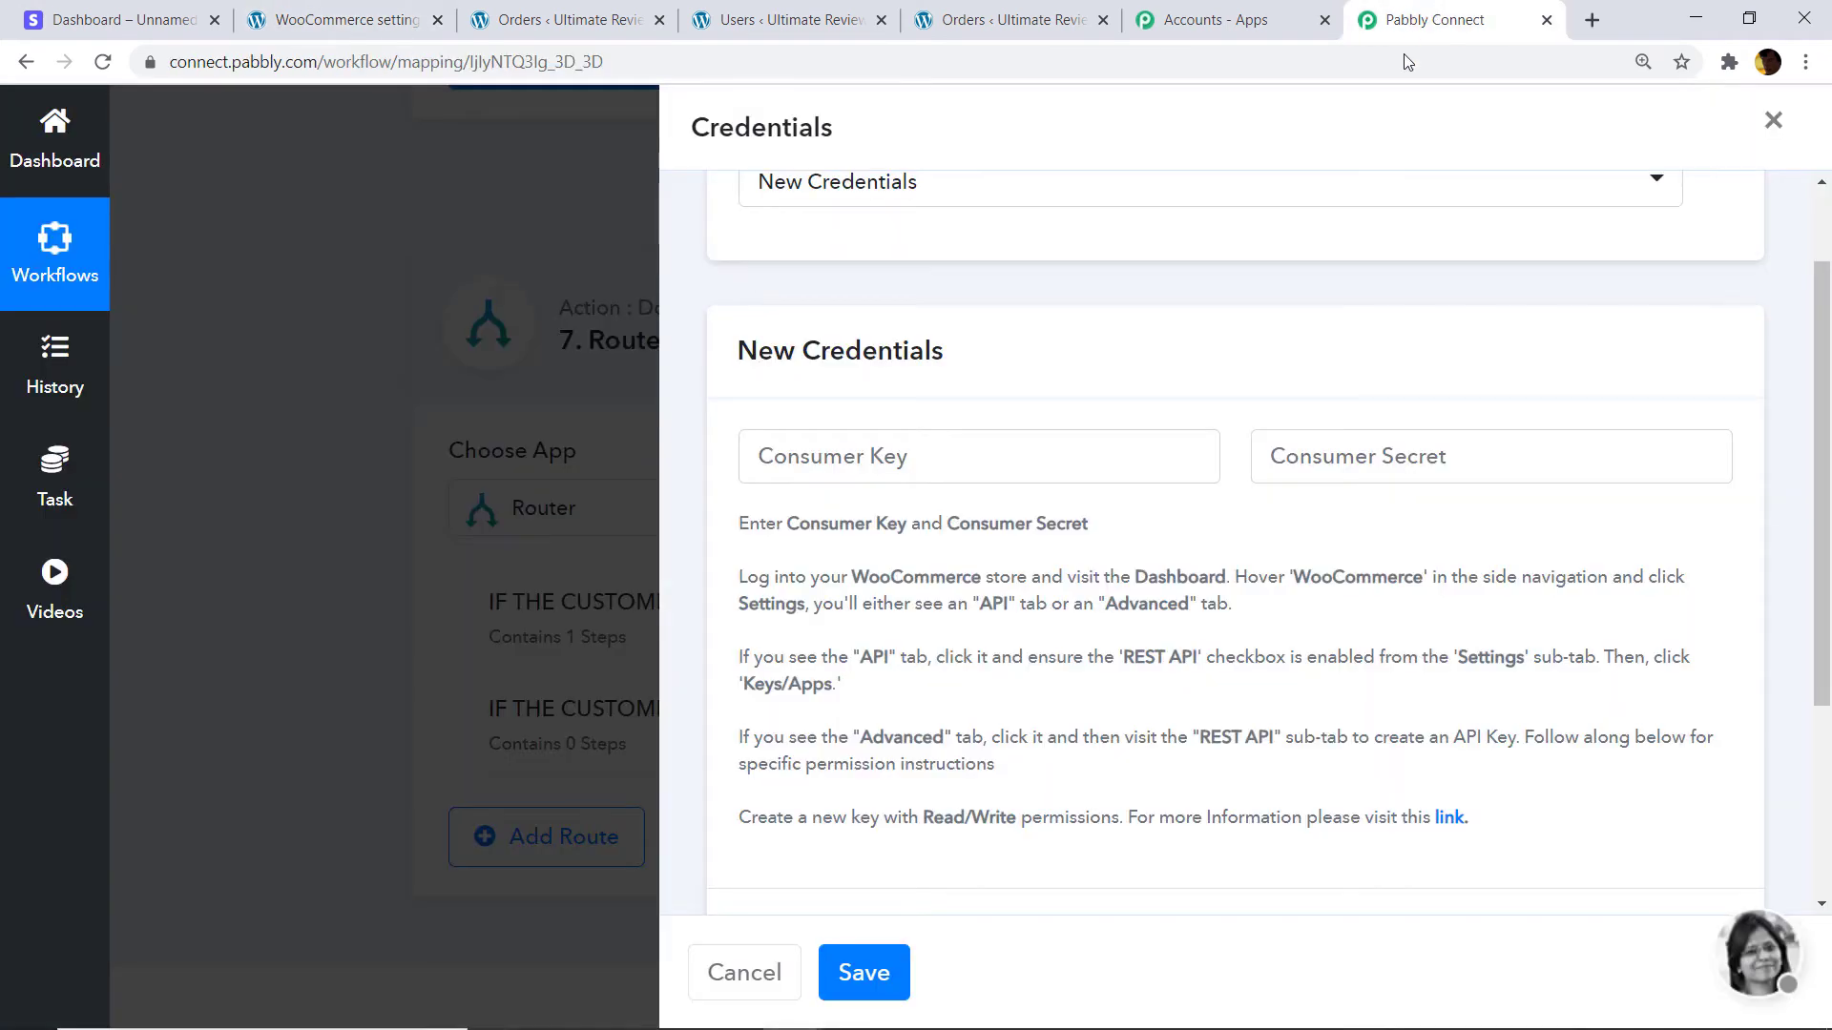
right_click(998, 452)
click(1071, 631)
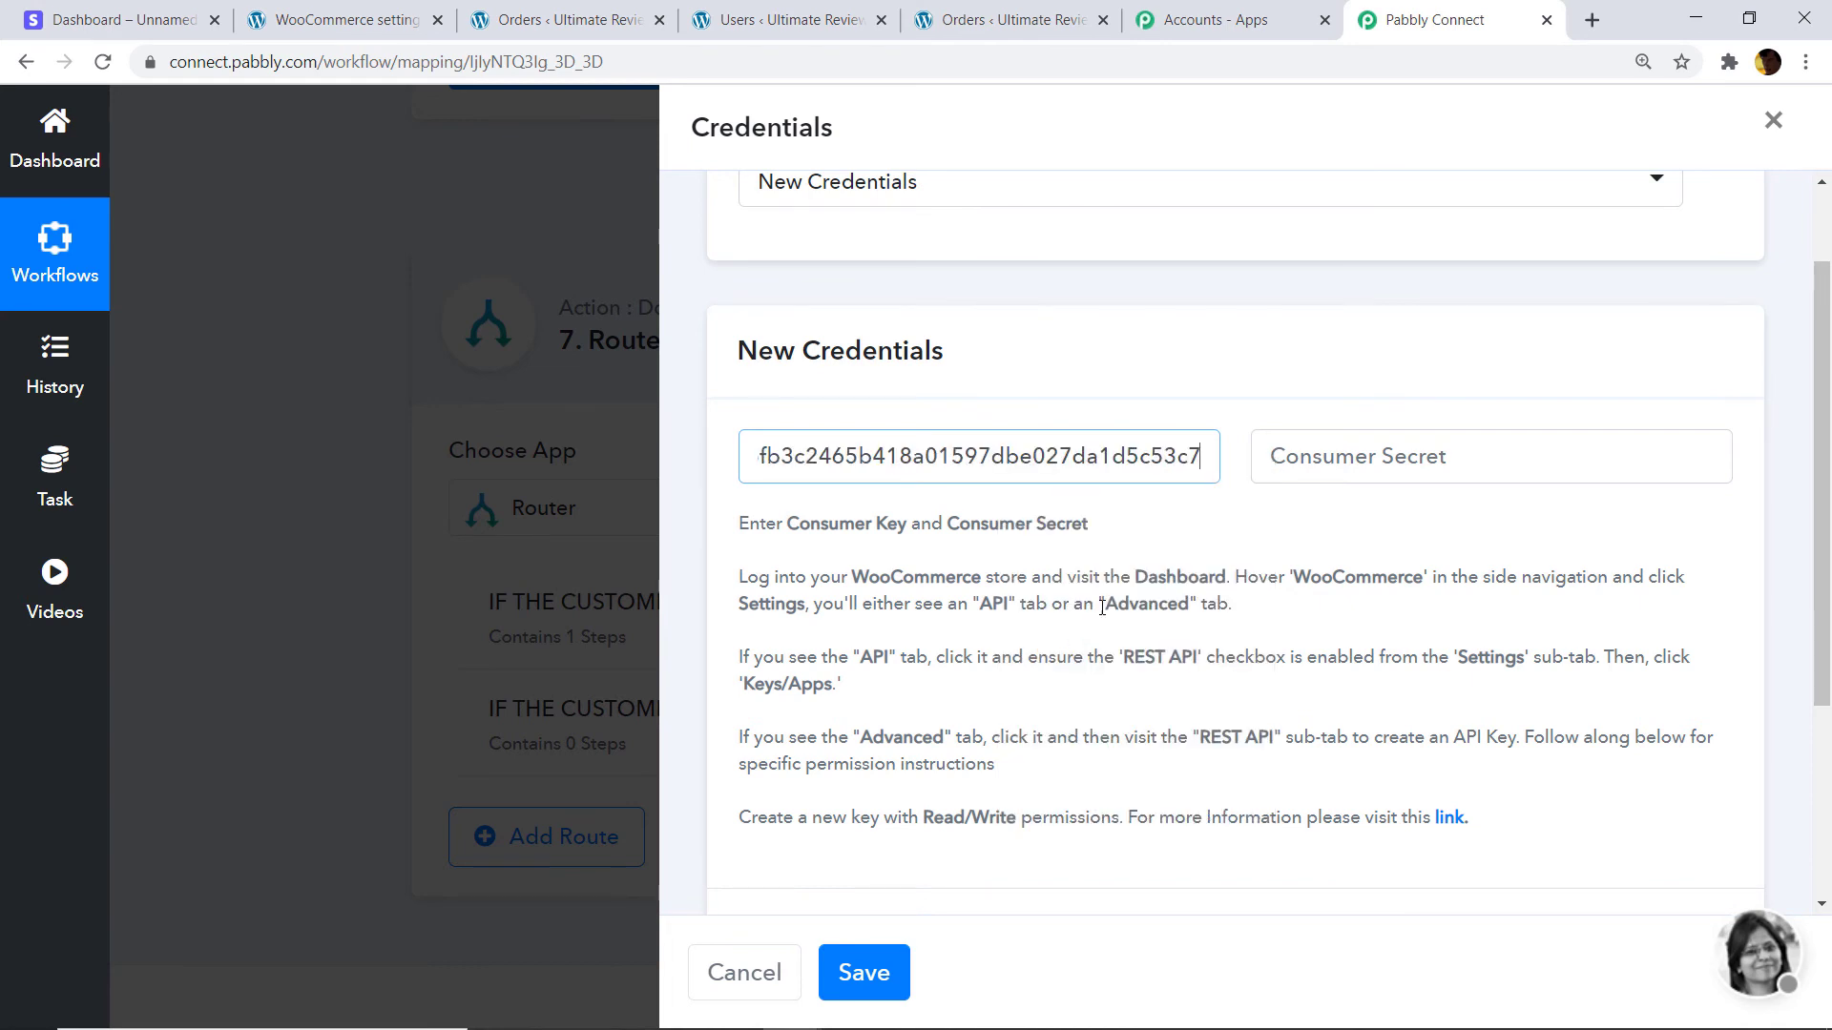
Copy the WooCommerce consumer secret into the Consumer Secret field.
click(1362, 466)
click(349, 19)
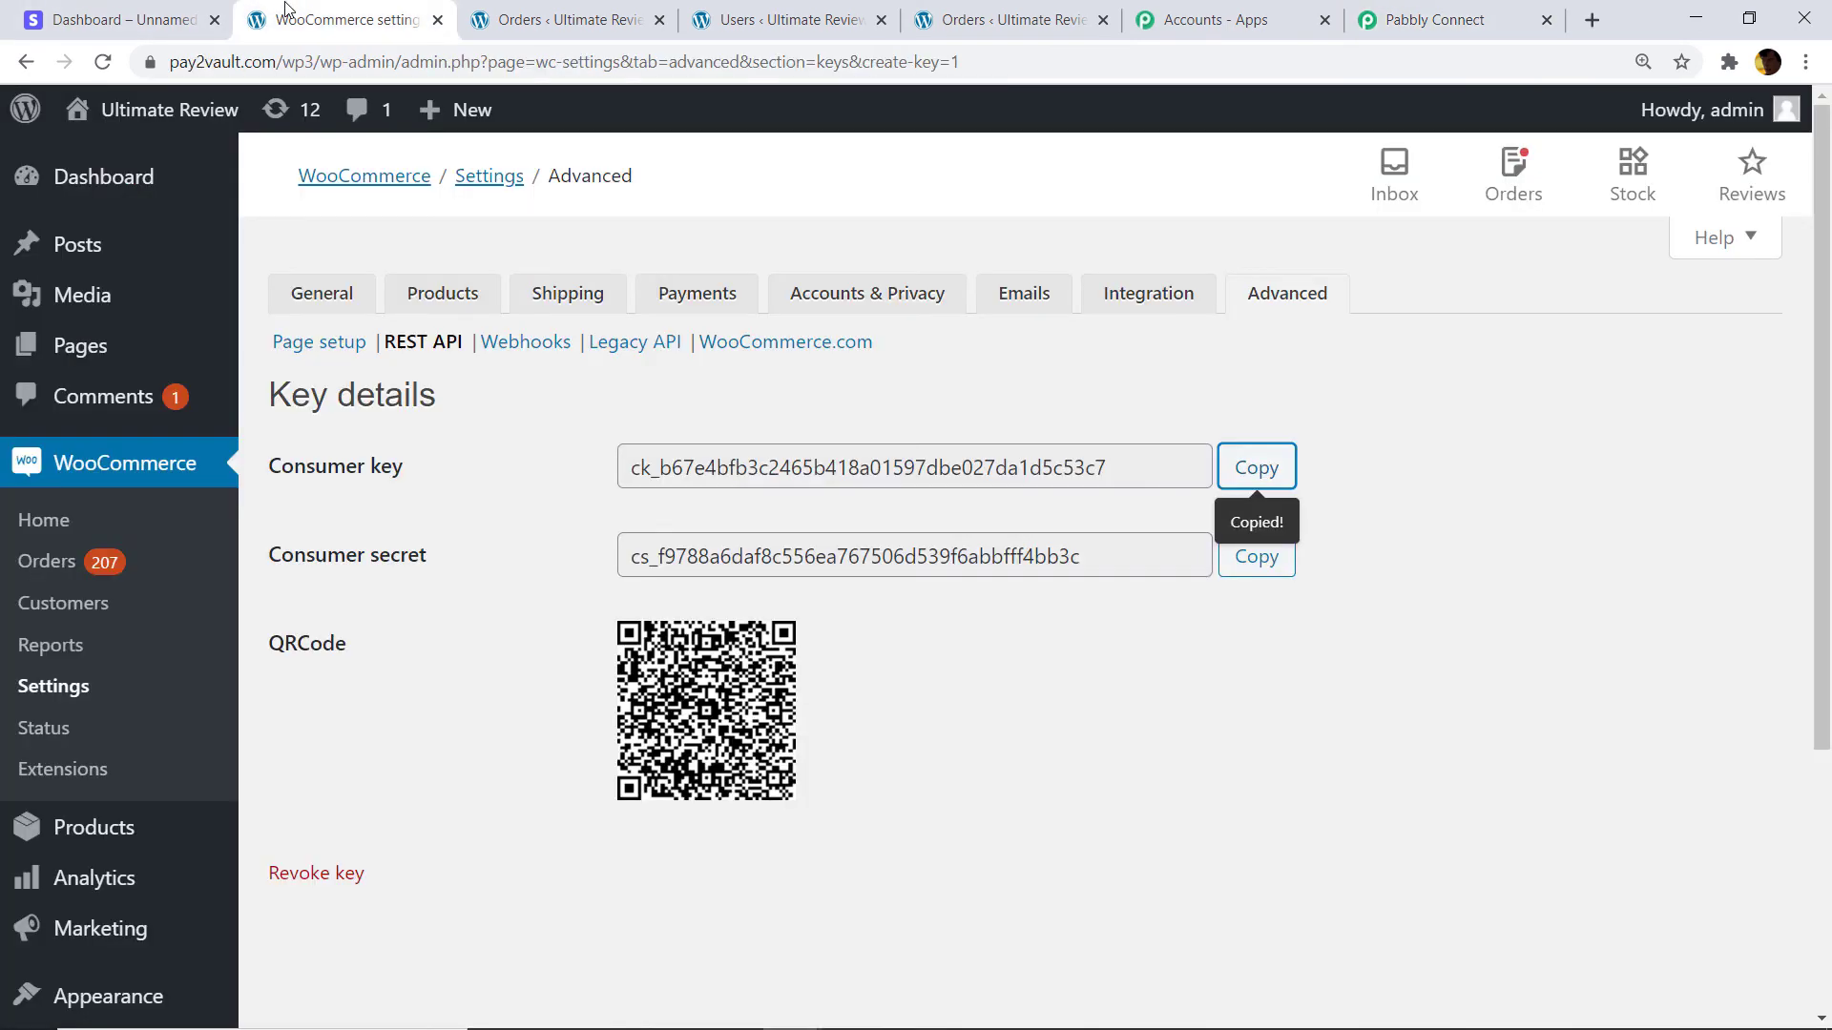
click(1267, 561)
click(1421, 20)
right_click(1309, 457)
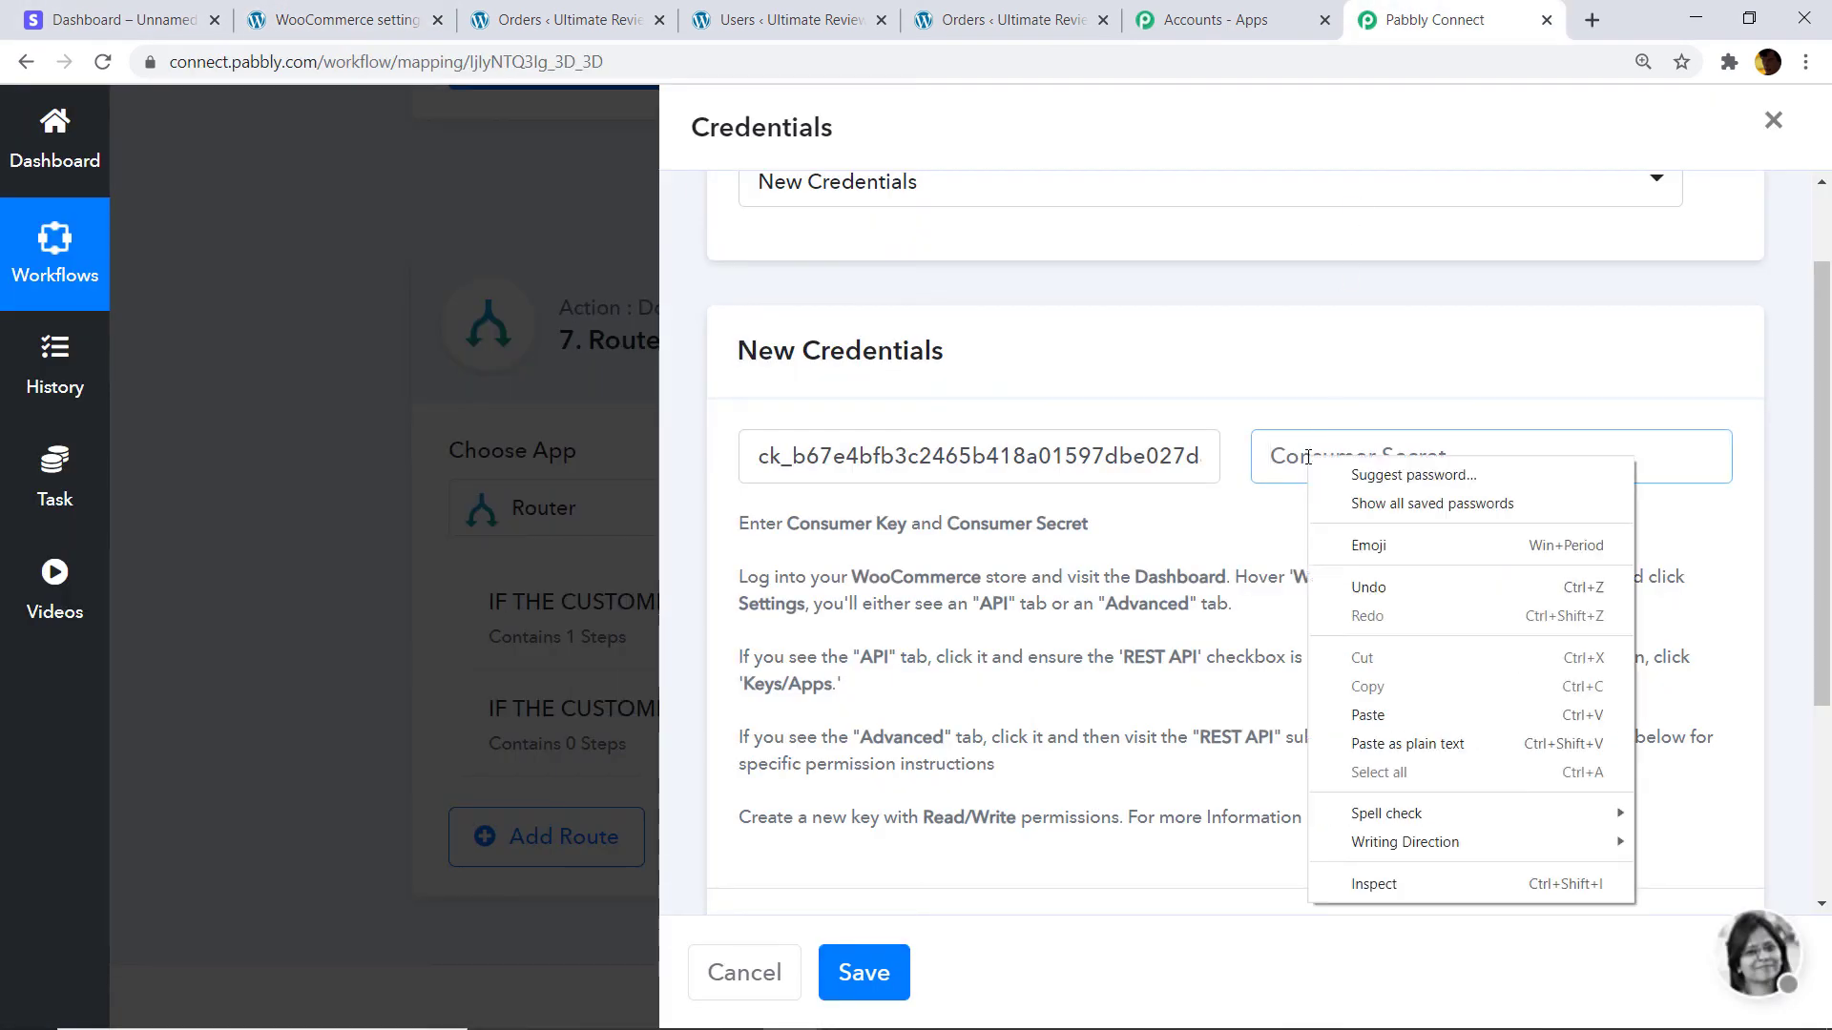
click(1367, 715)
Paste the store's base web address into Website Url and save the credentials.
scroll(1827, 632, down, 3)
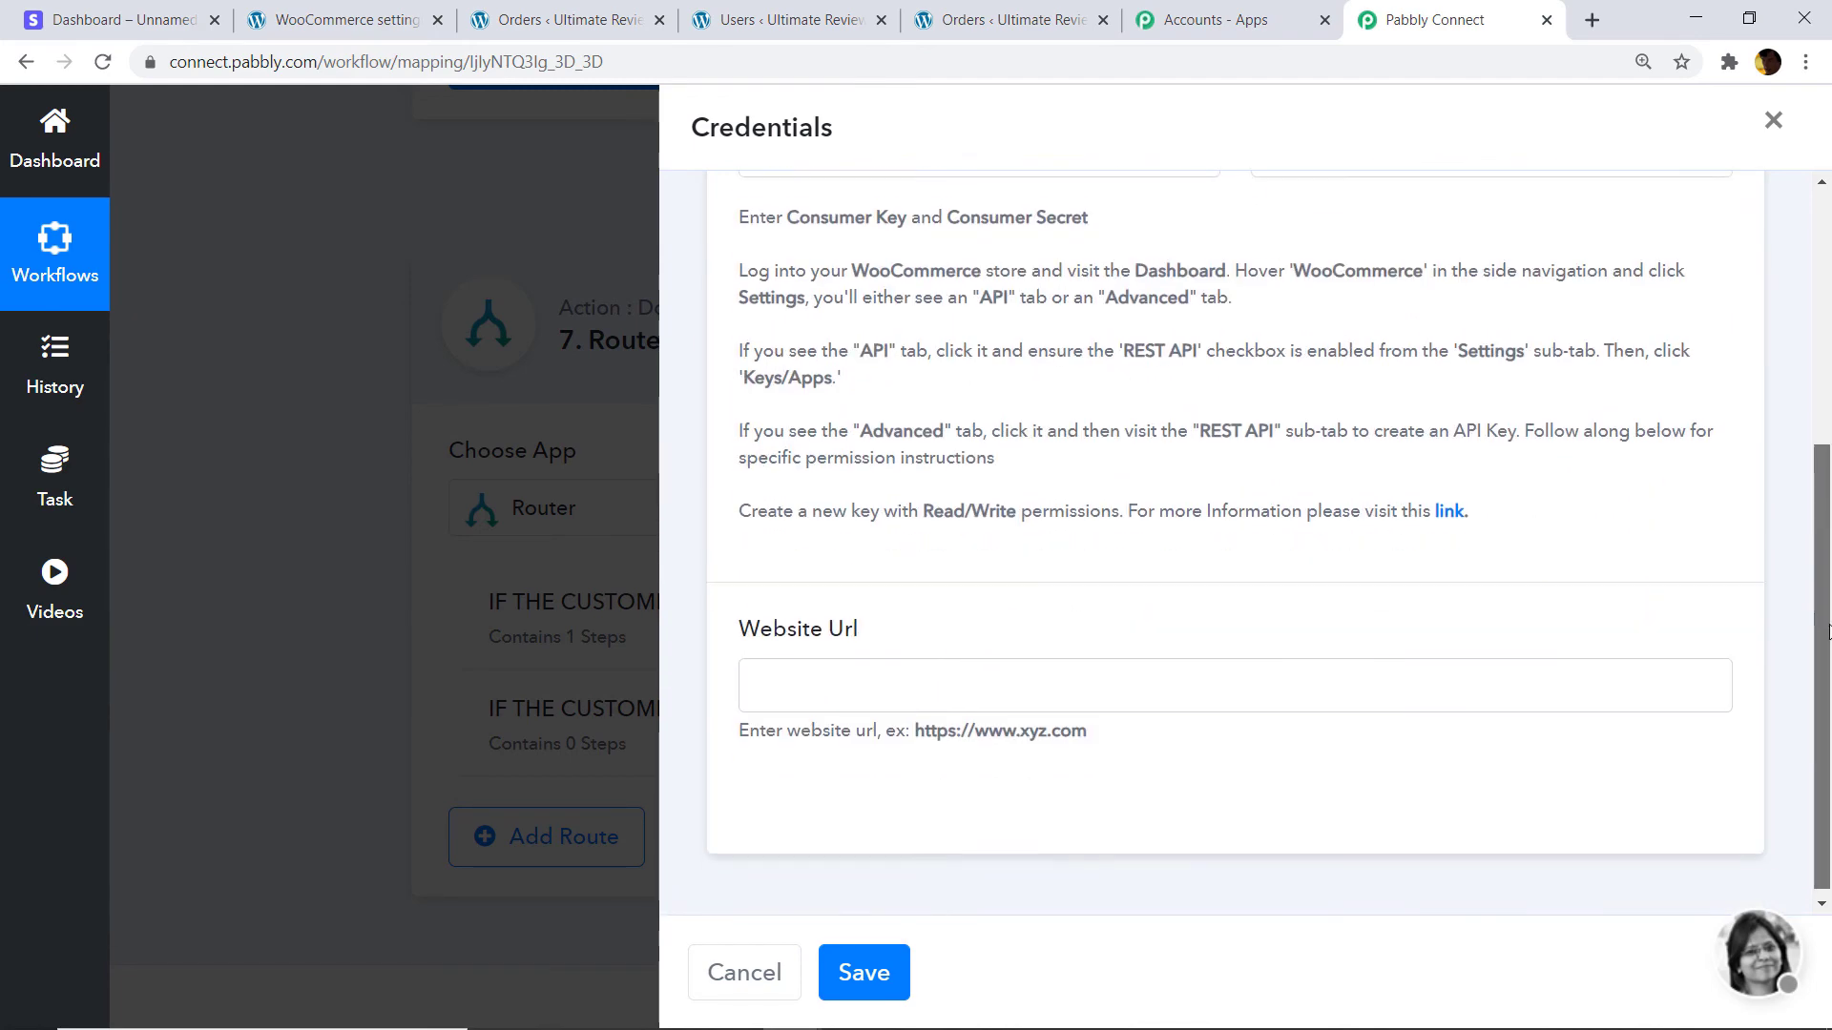
click(793, 694)
click(458, 28)
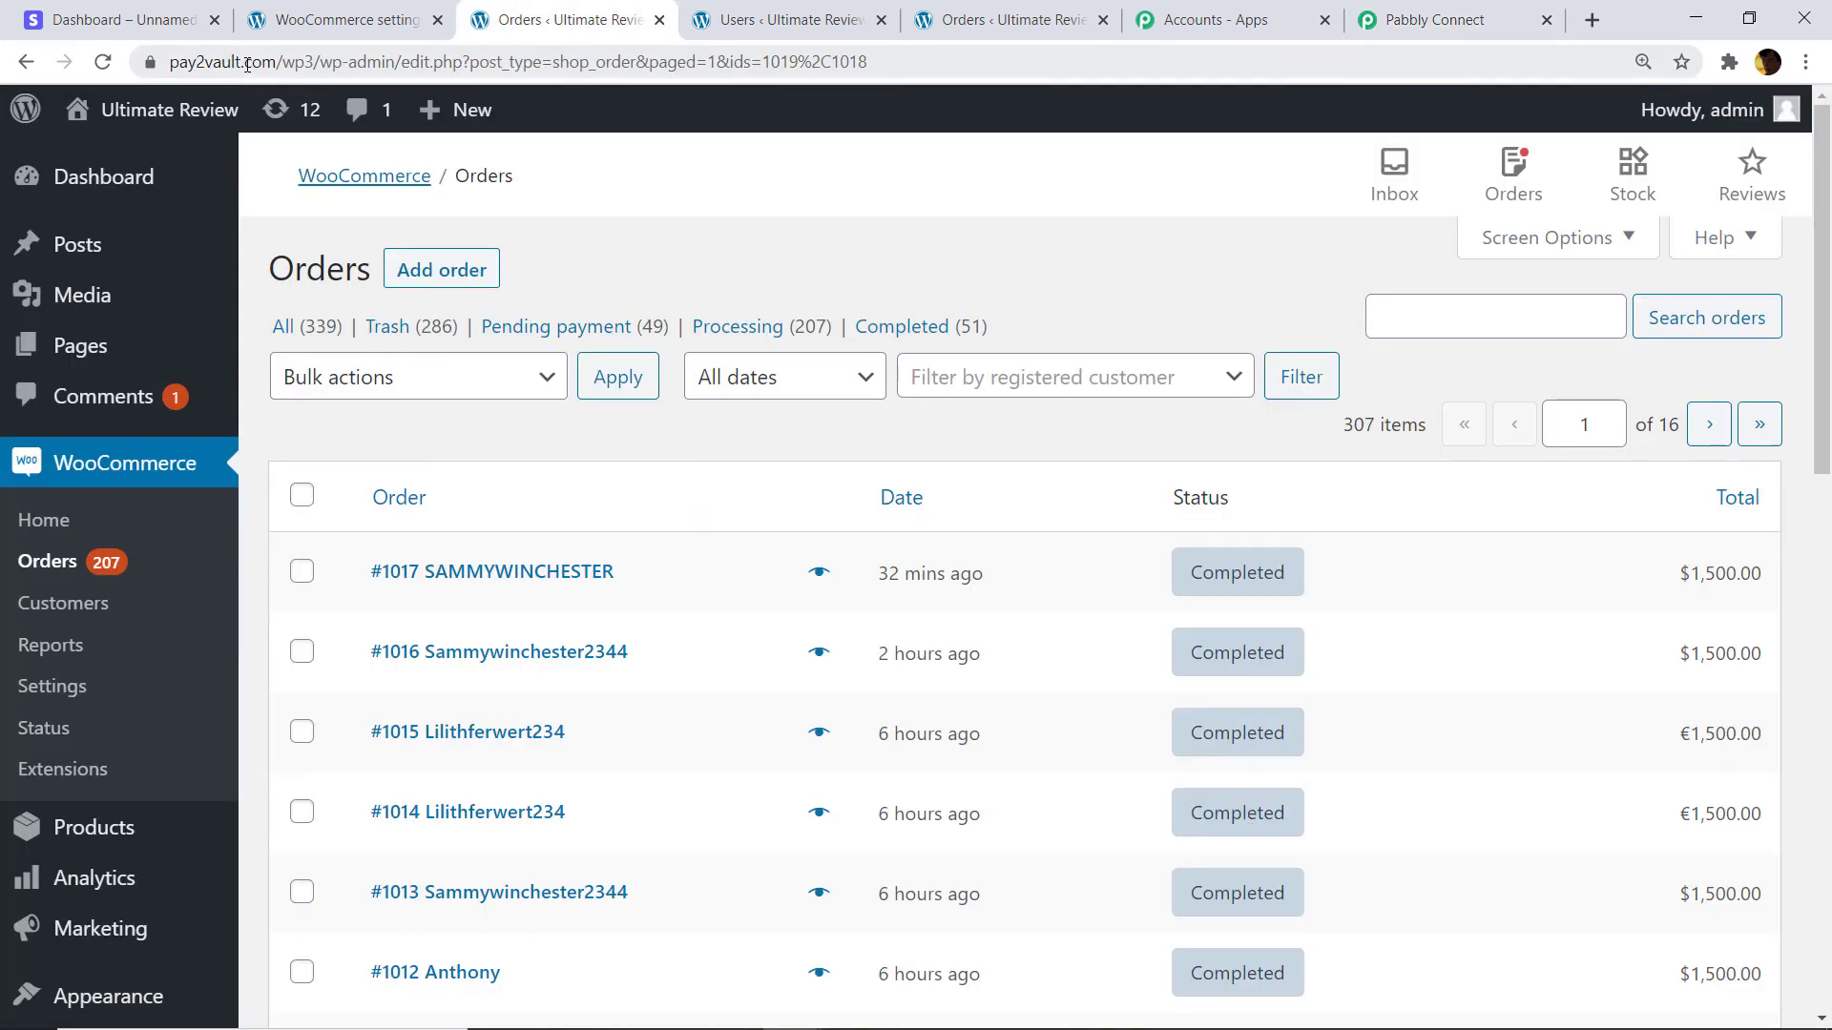
drag(176, 61, 376, 73)
right_click(349, 66)
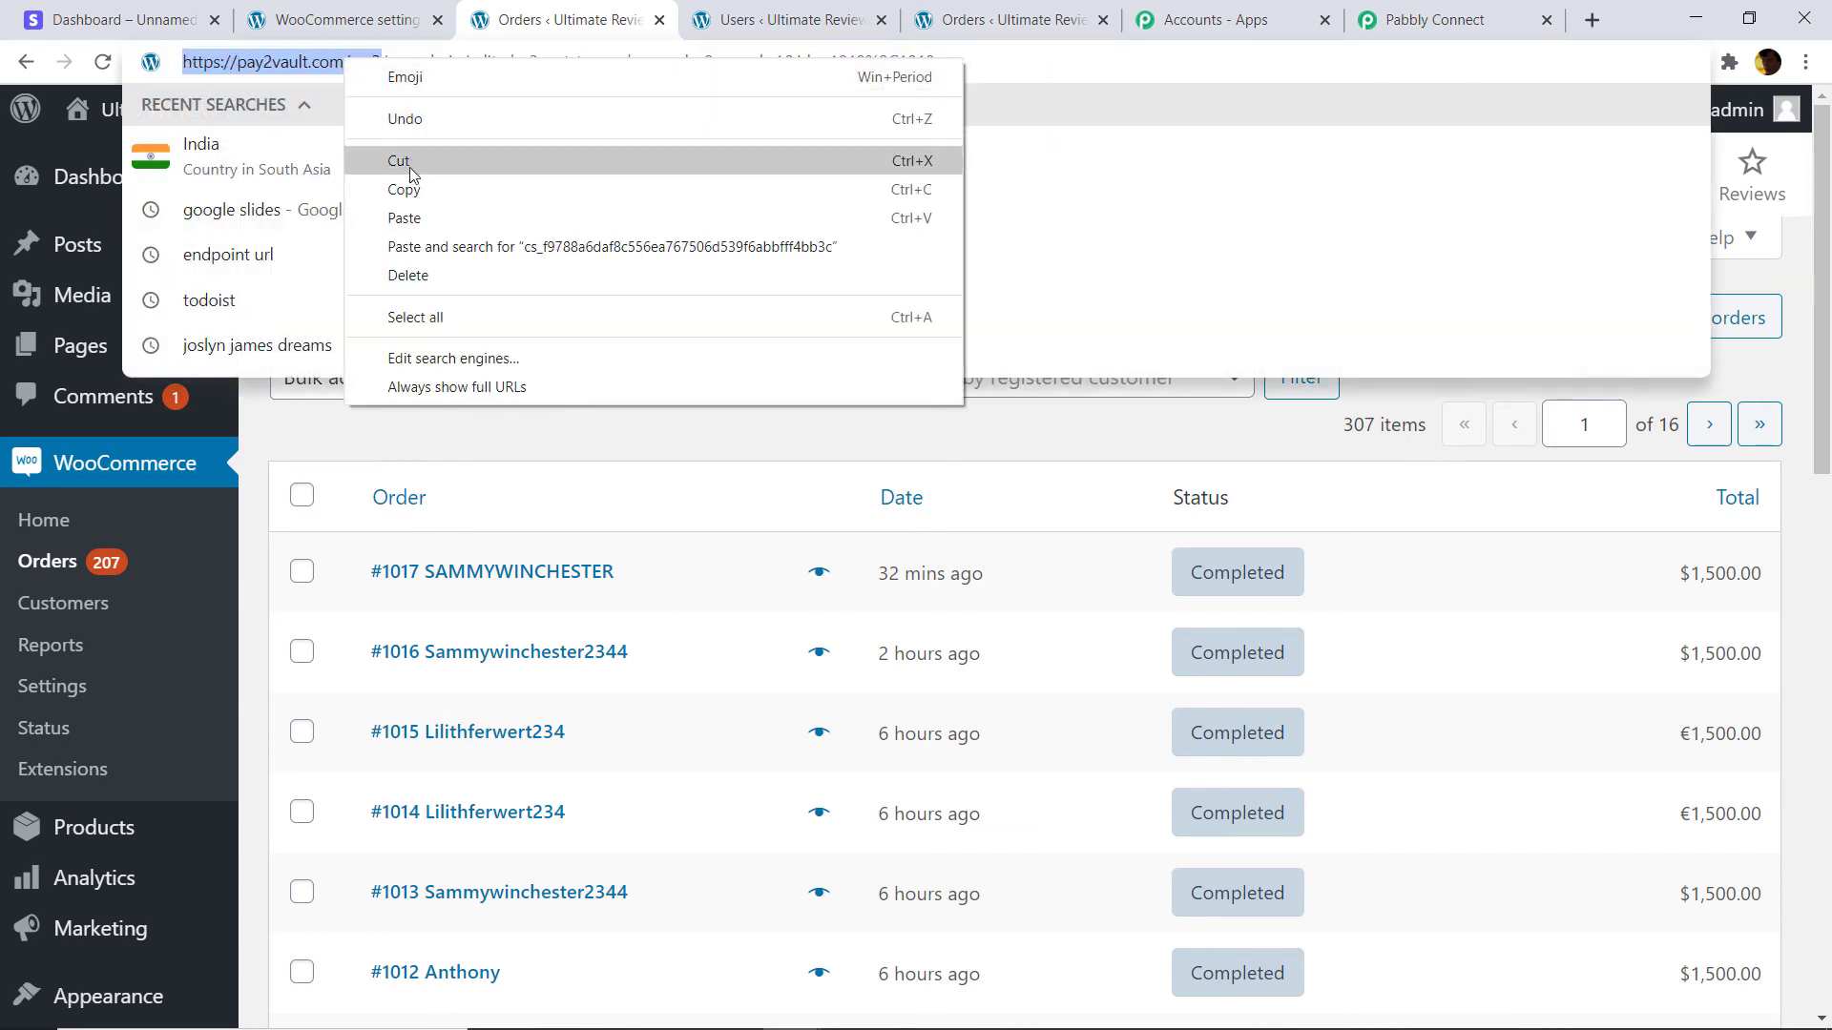
click(374, 188)
click(1413, 7)
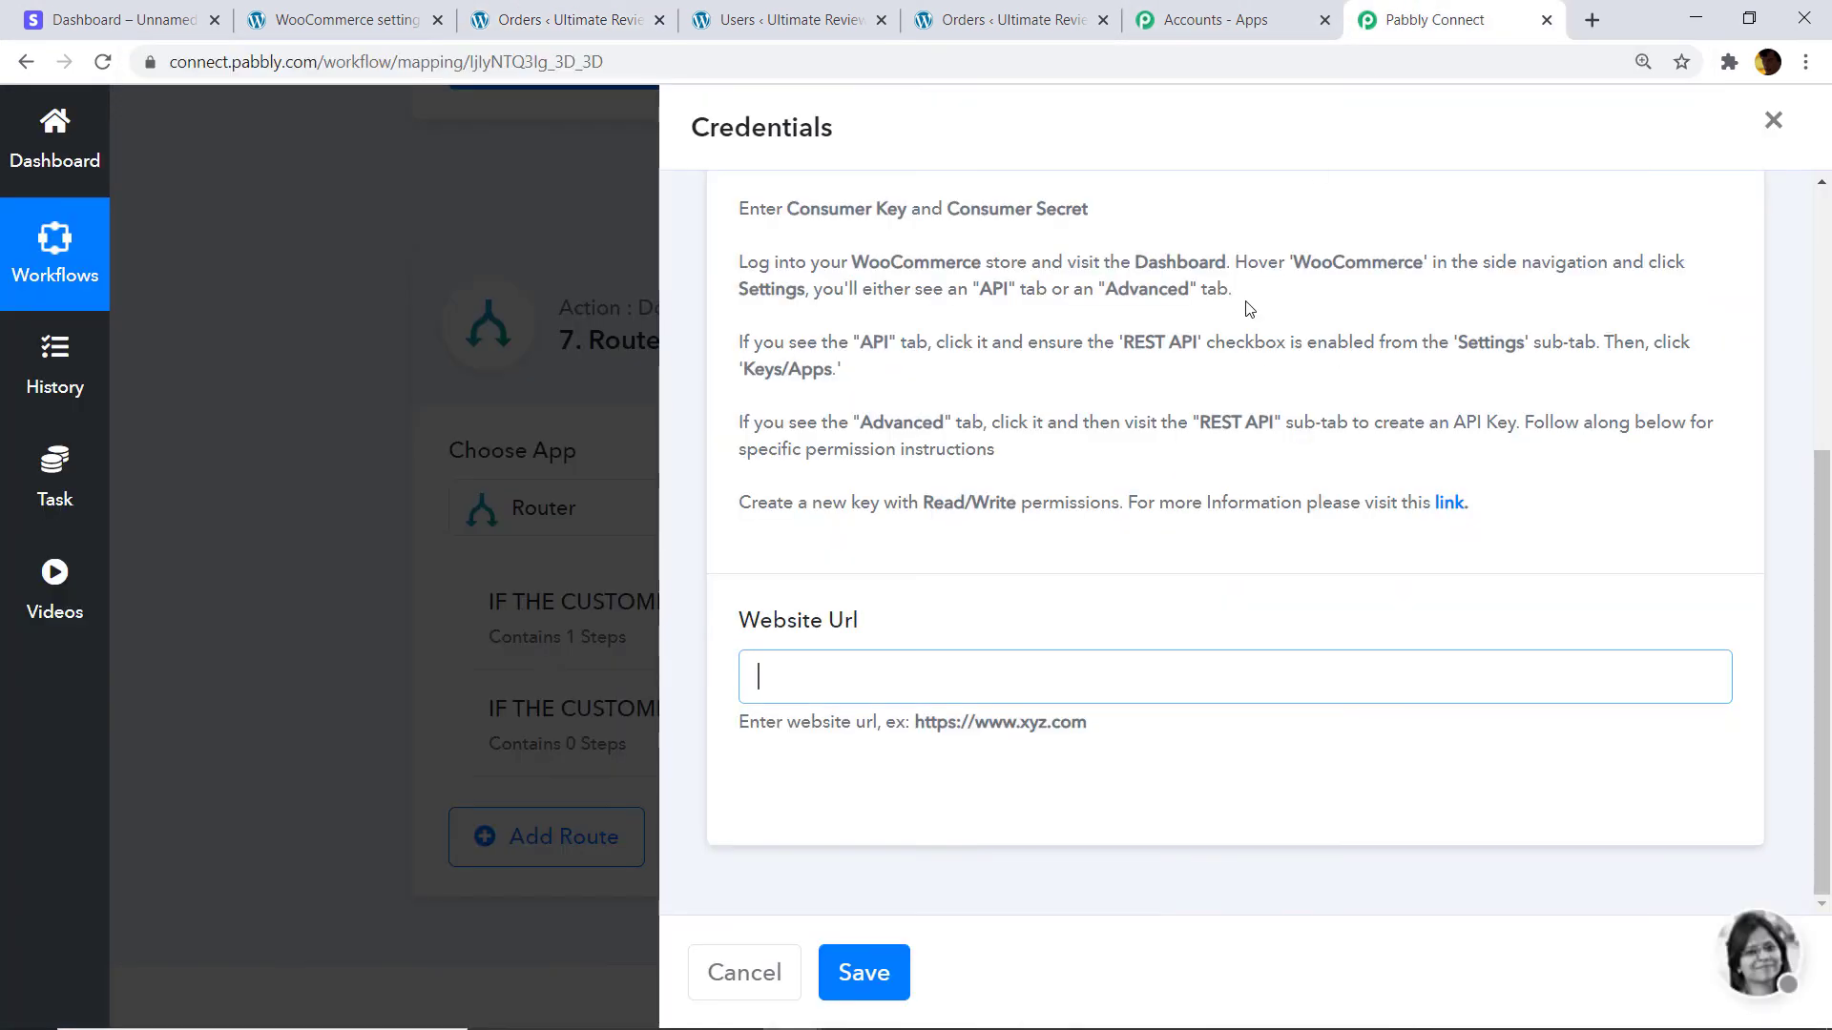
right_click(849, 679)
click(959, 491)
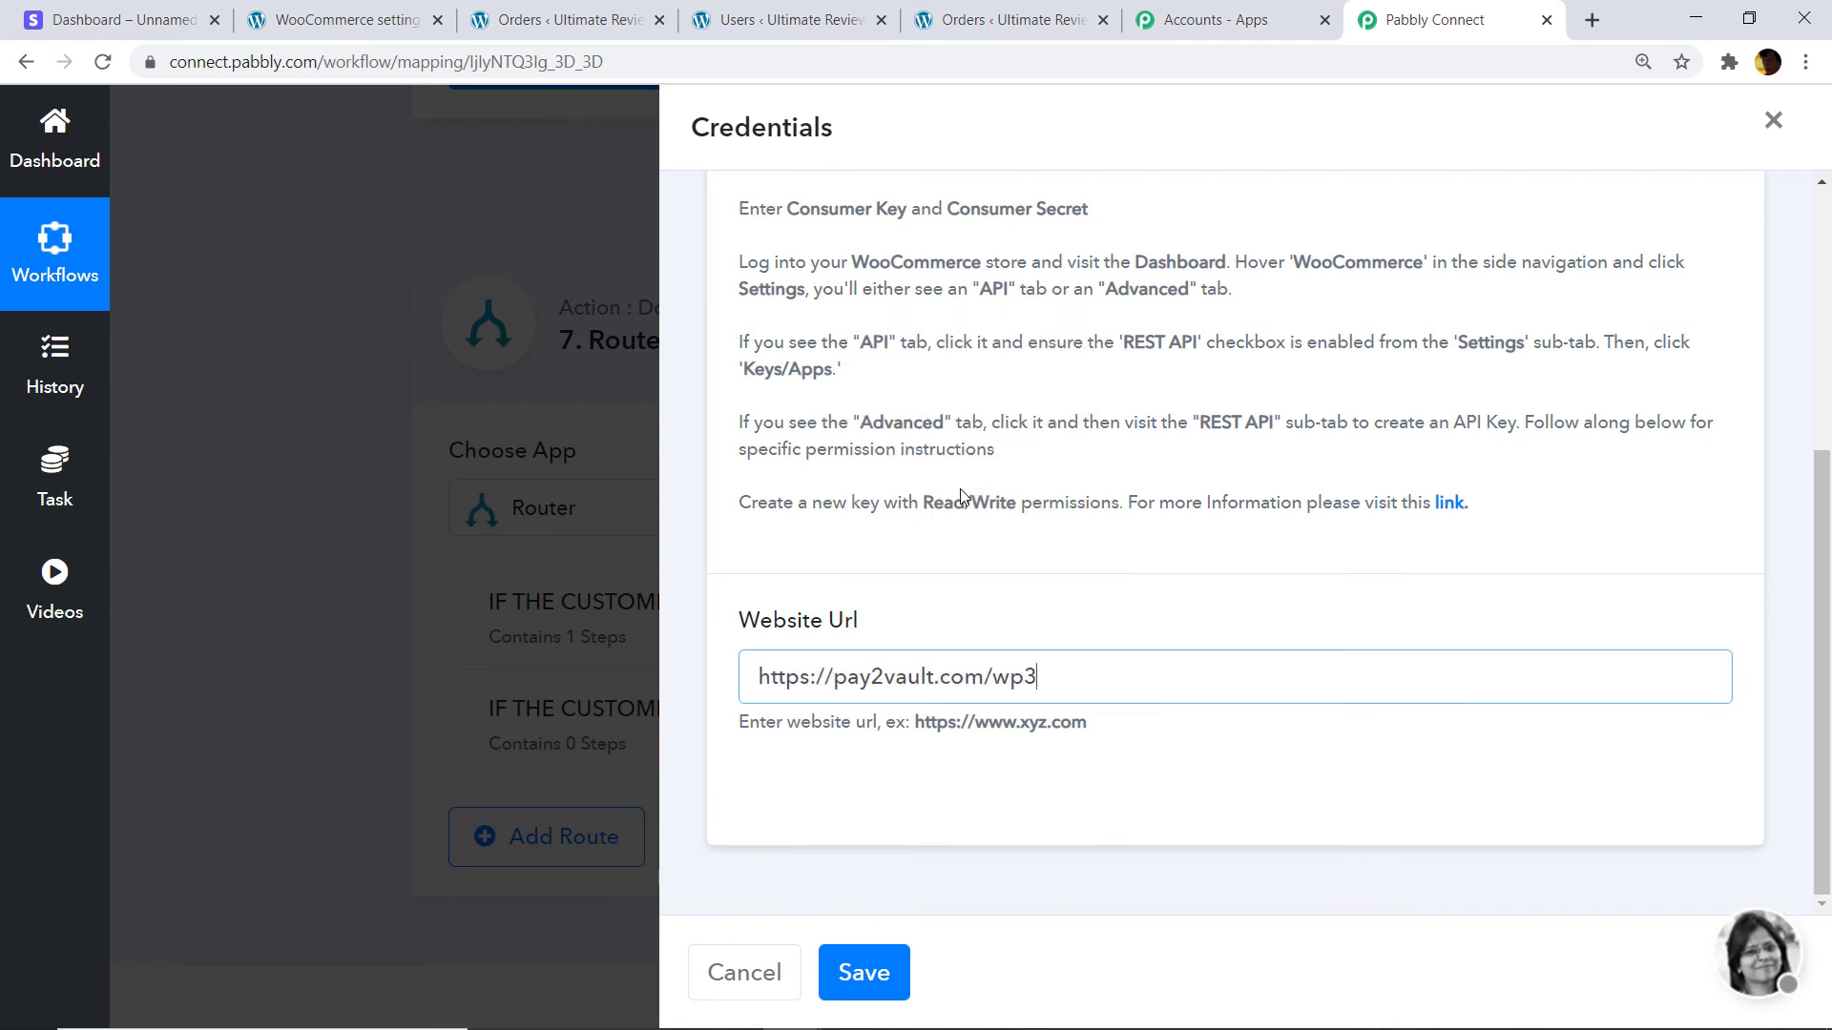
click(861, 963)
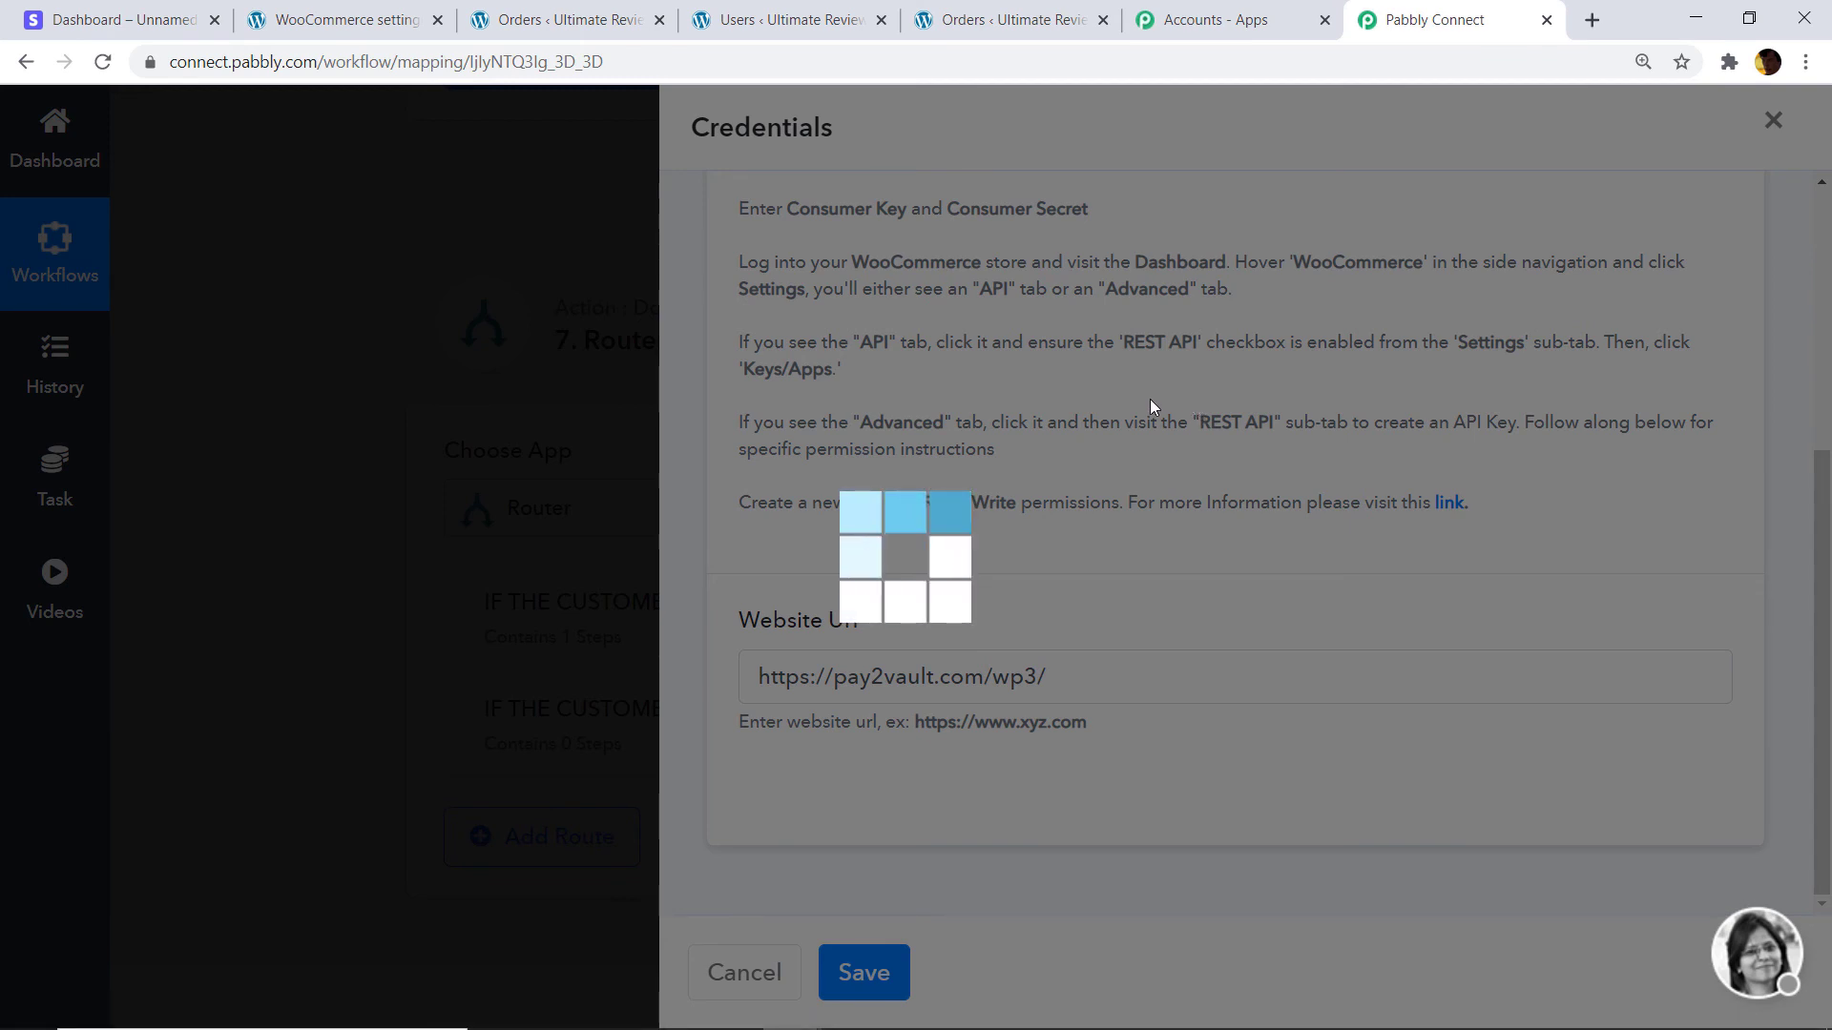
scroll(1085, 516, down, 1)
scroll(1085, 516, down, 3)
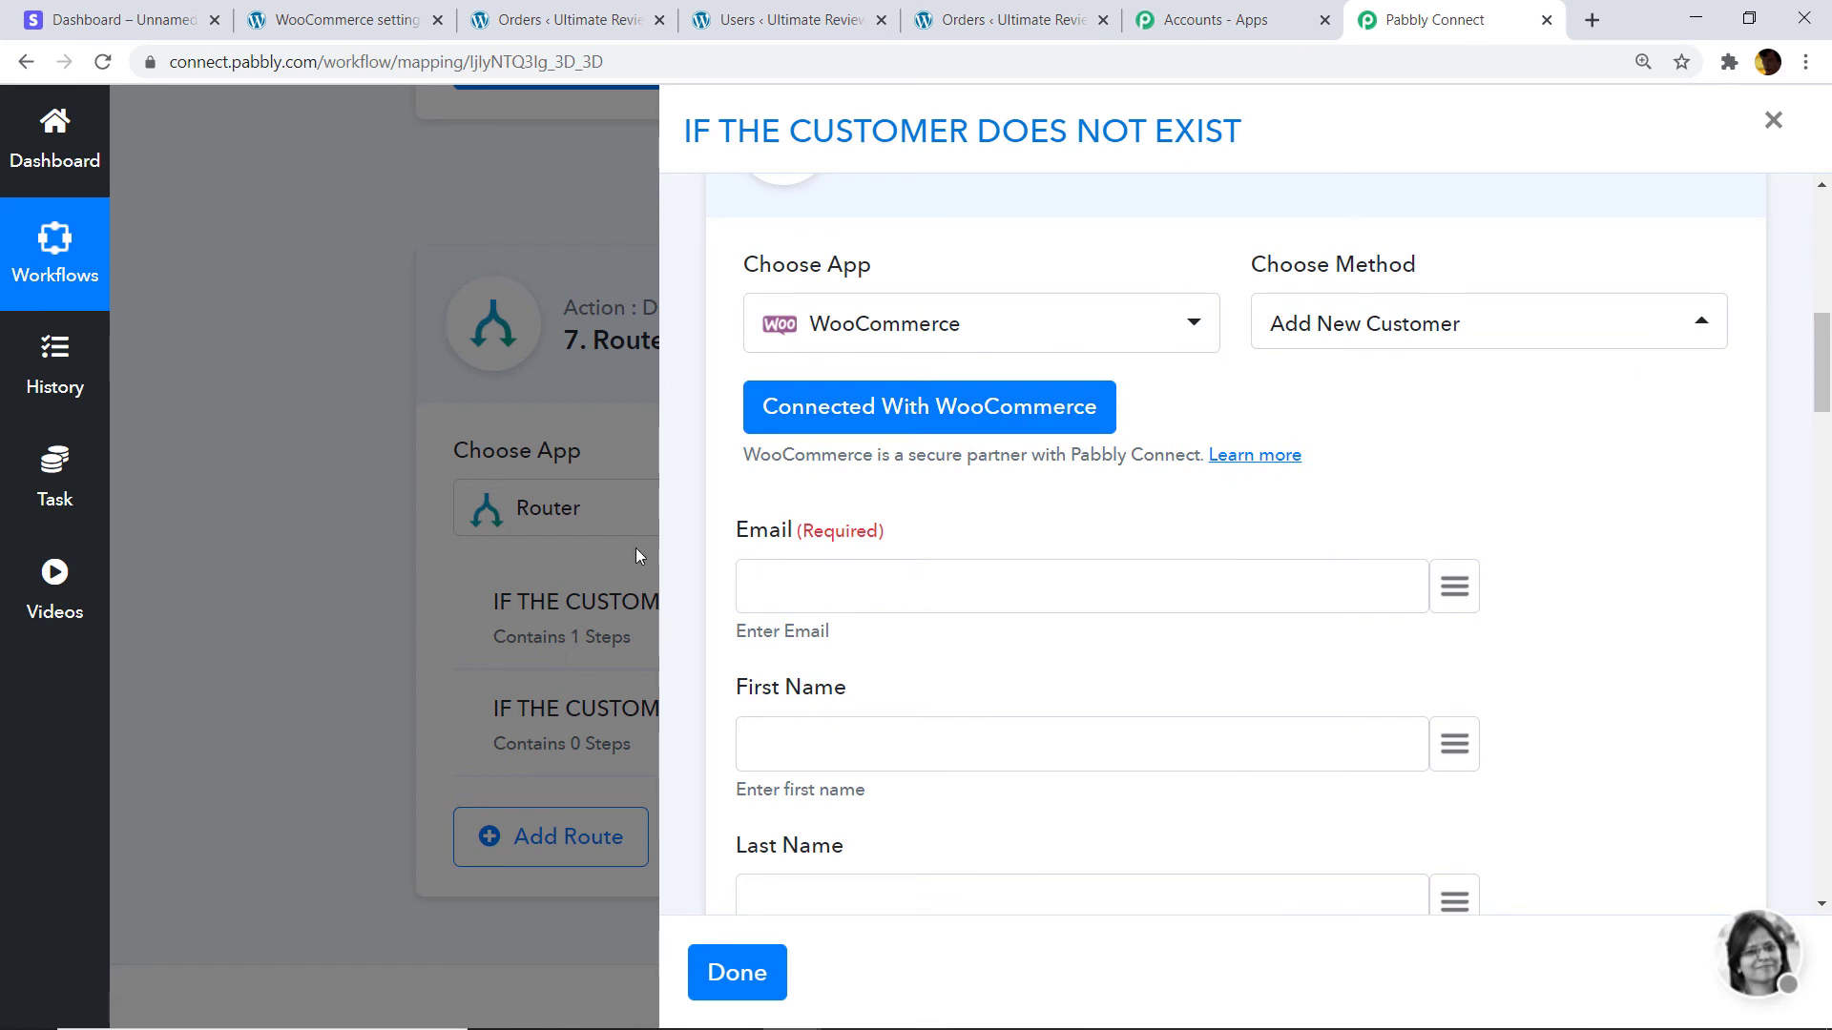
Map the Stripe customer's email, name and description into Email, First Name and Last Name.
click(1454, 588)
text(e)
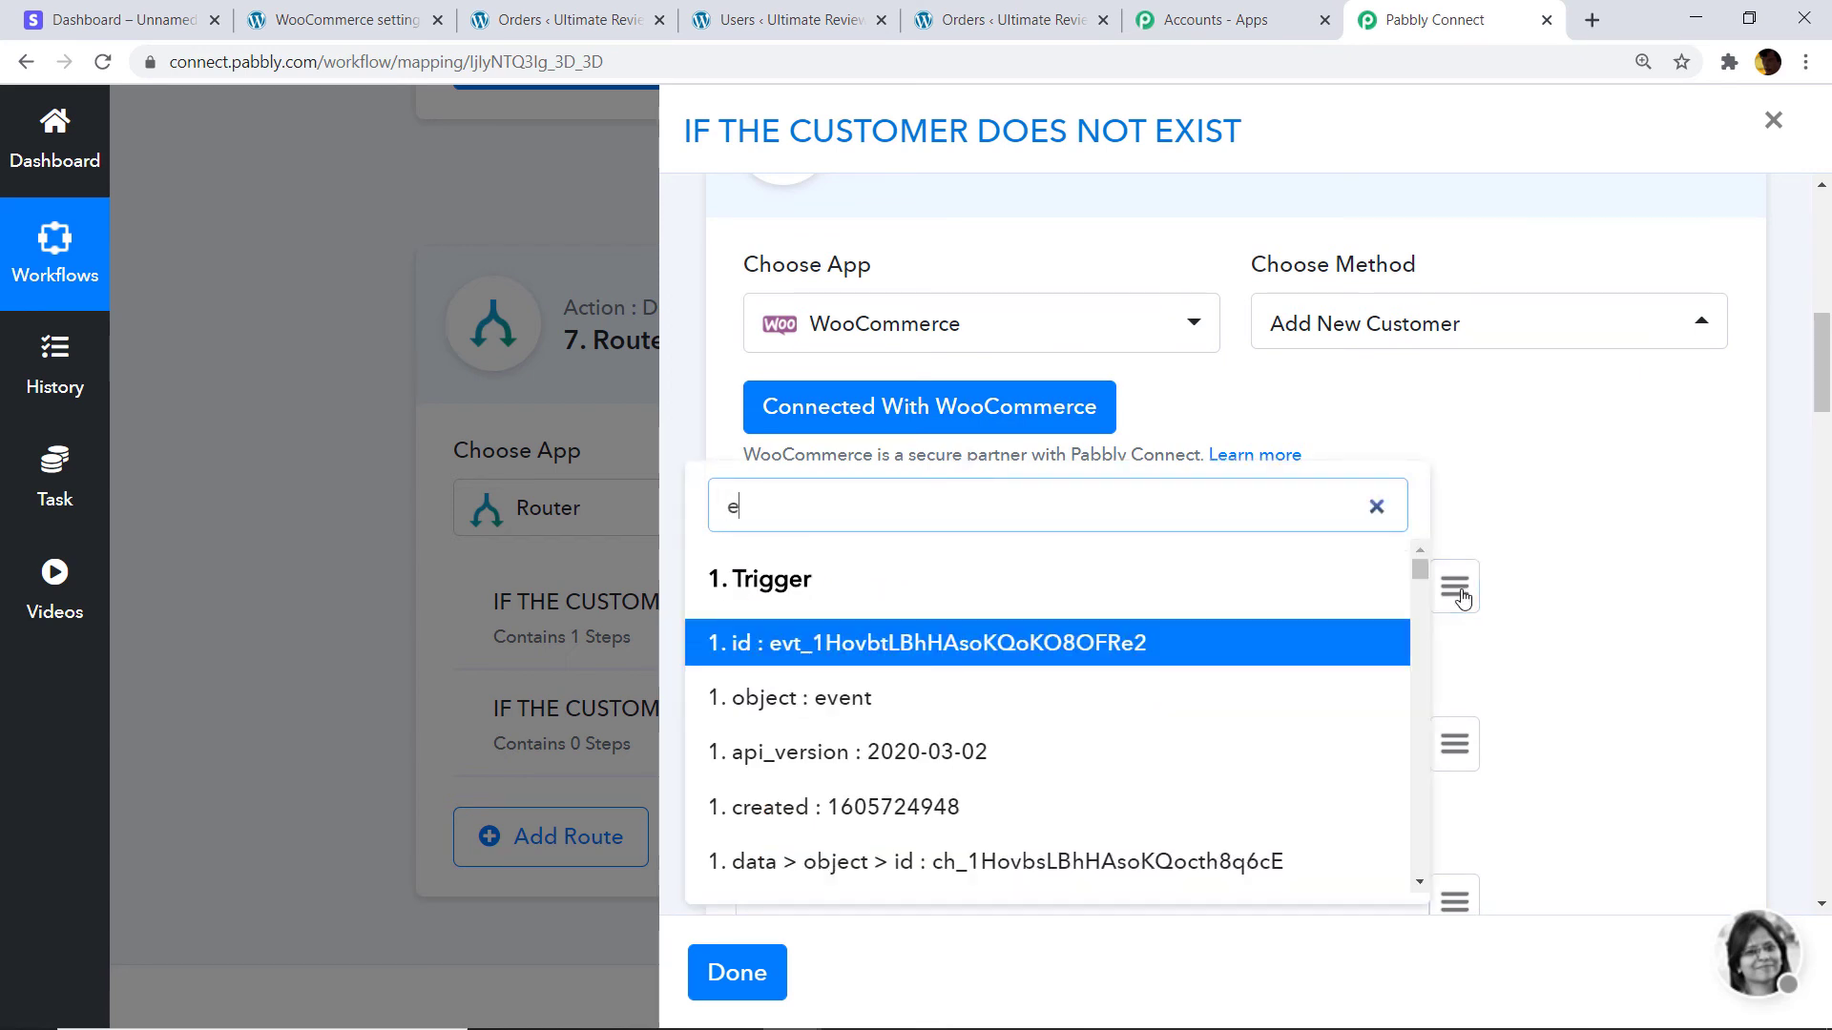
text(mail)
scroll(1181, 683, down, 4)
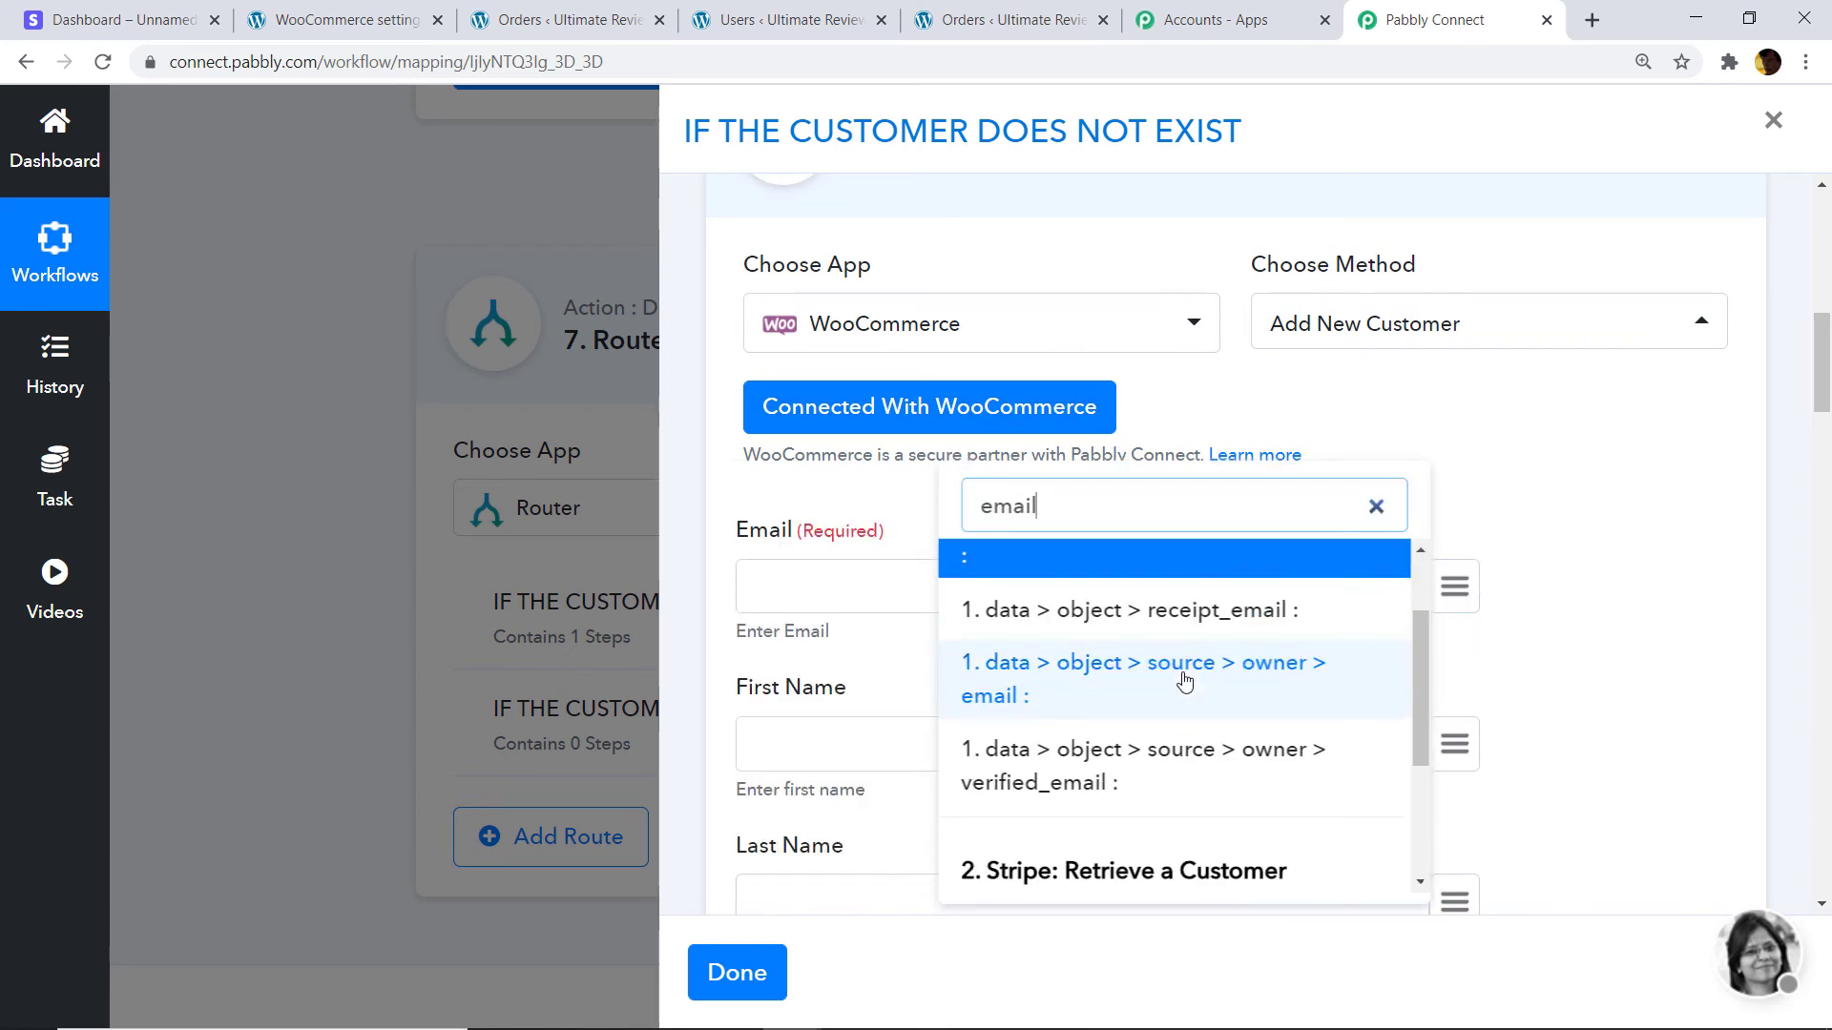
click(1128, 727)
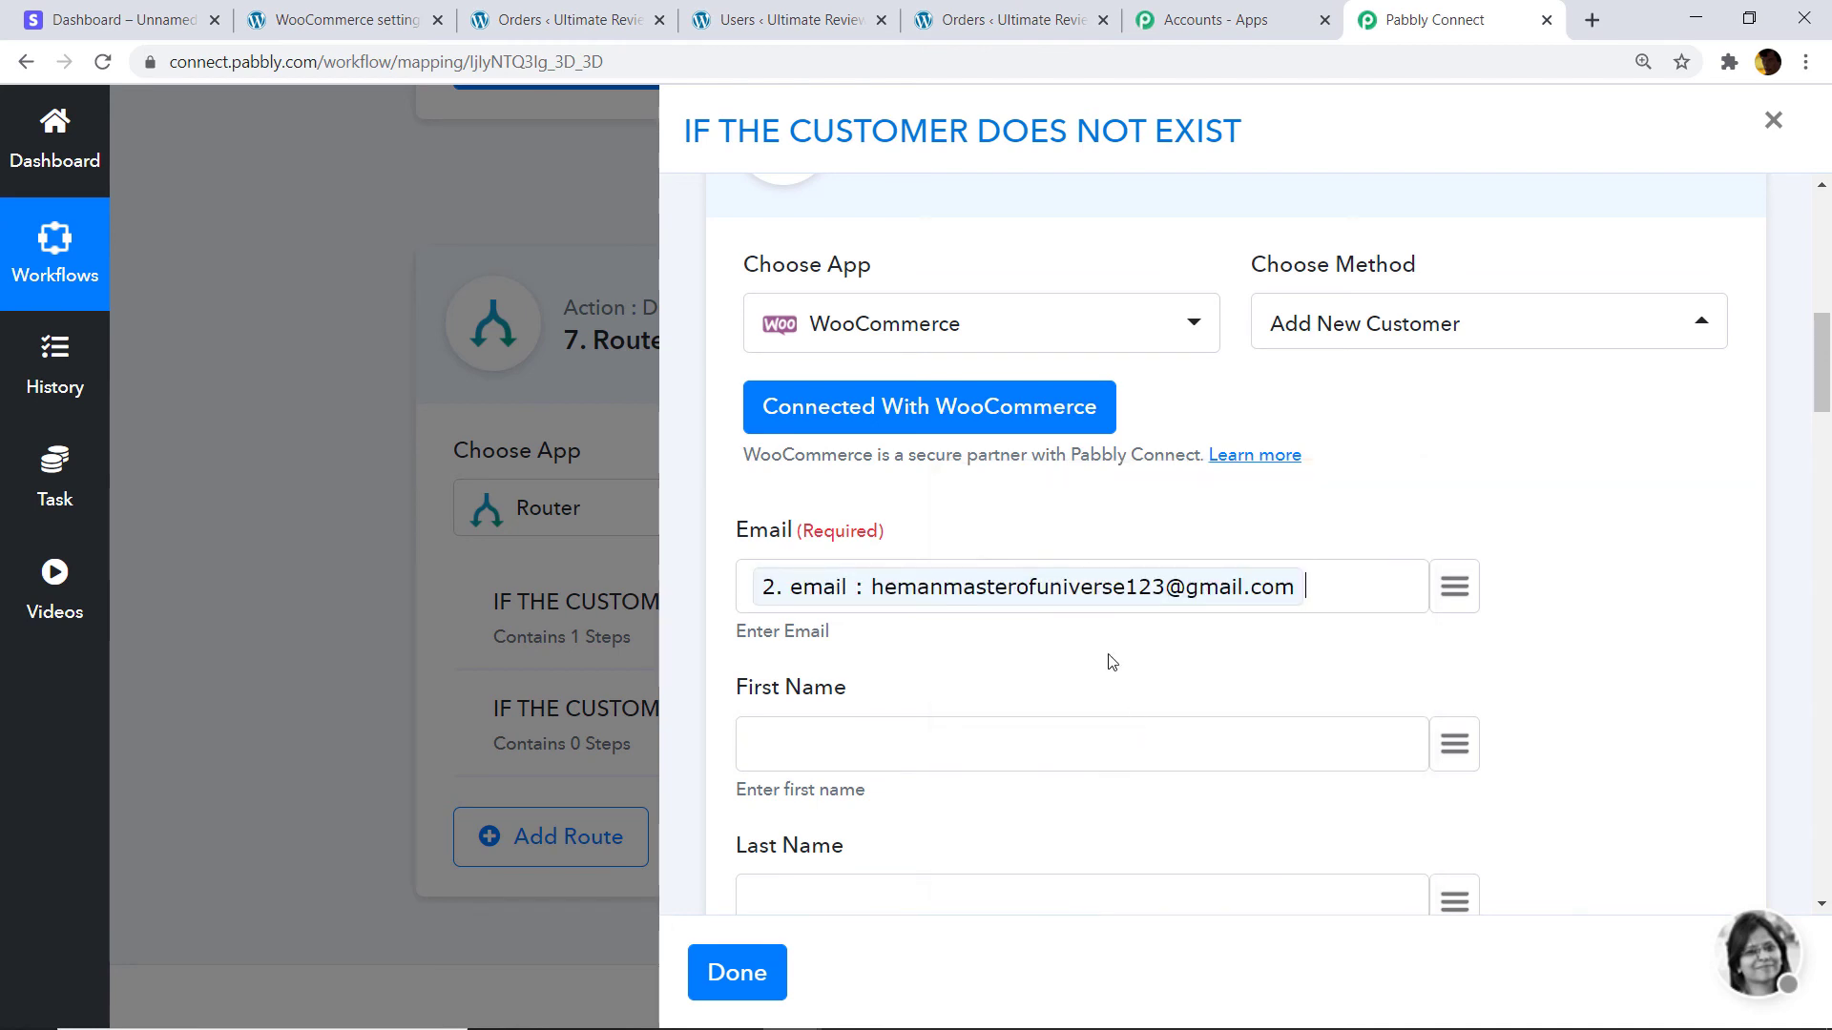
scroll(1447, 434, down, 3)
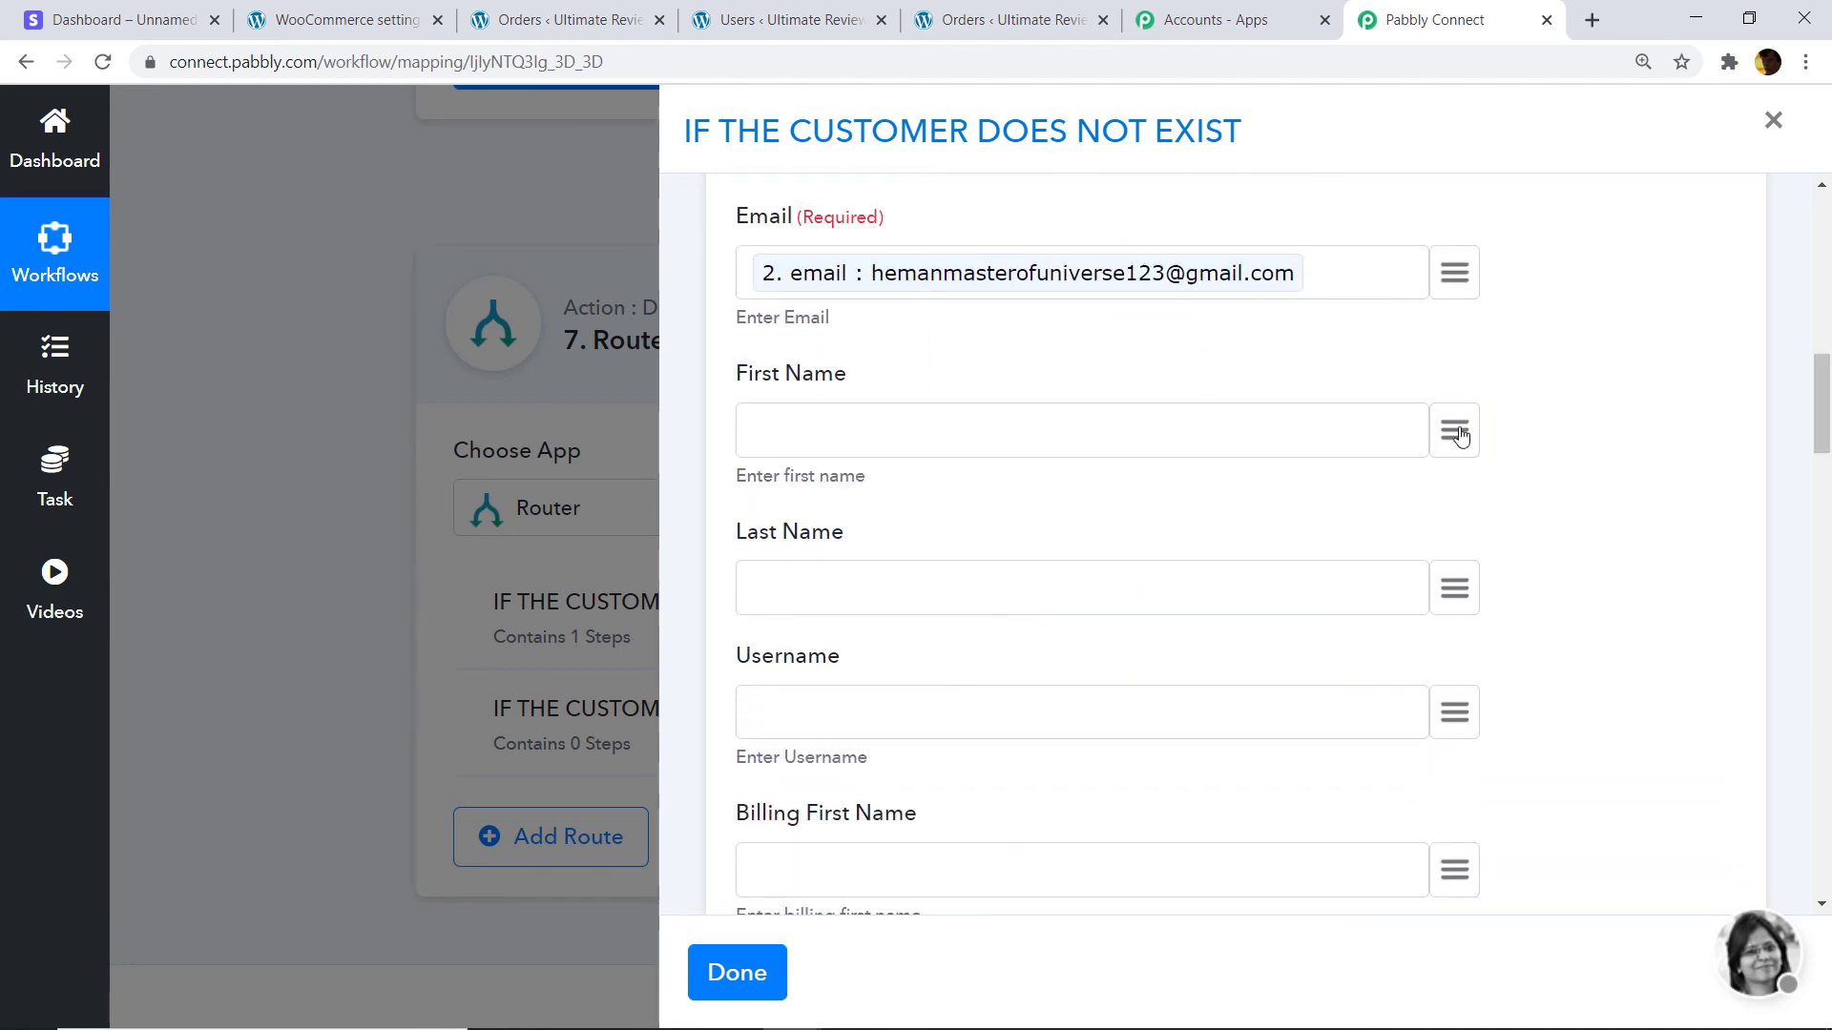
click(1446, 432)
text(name)
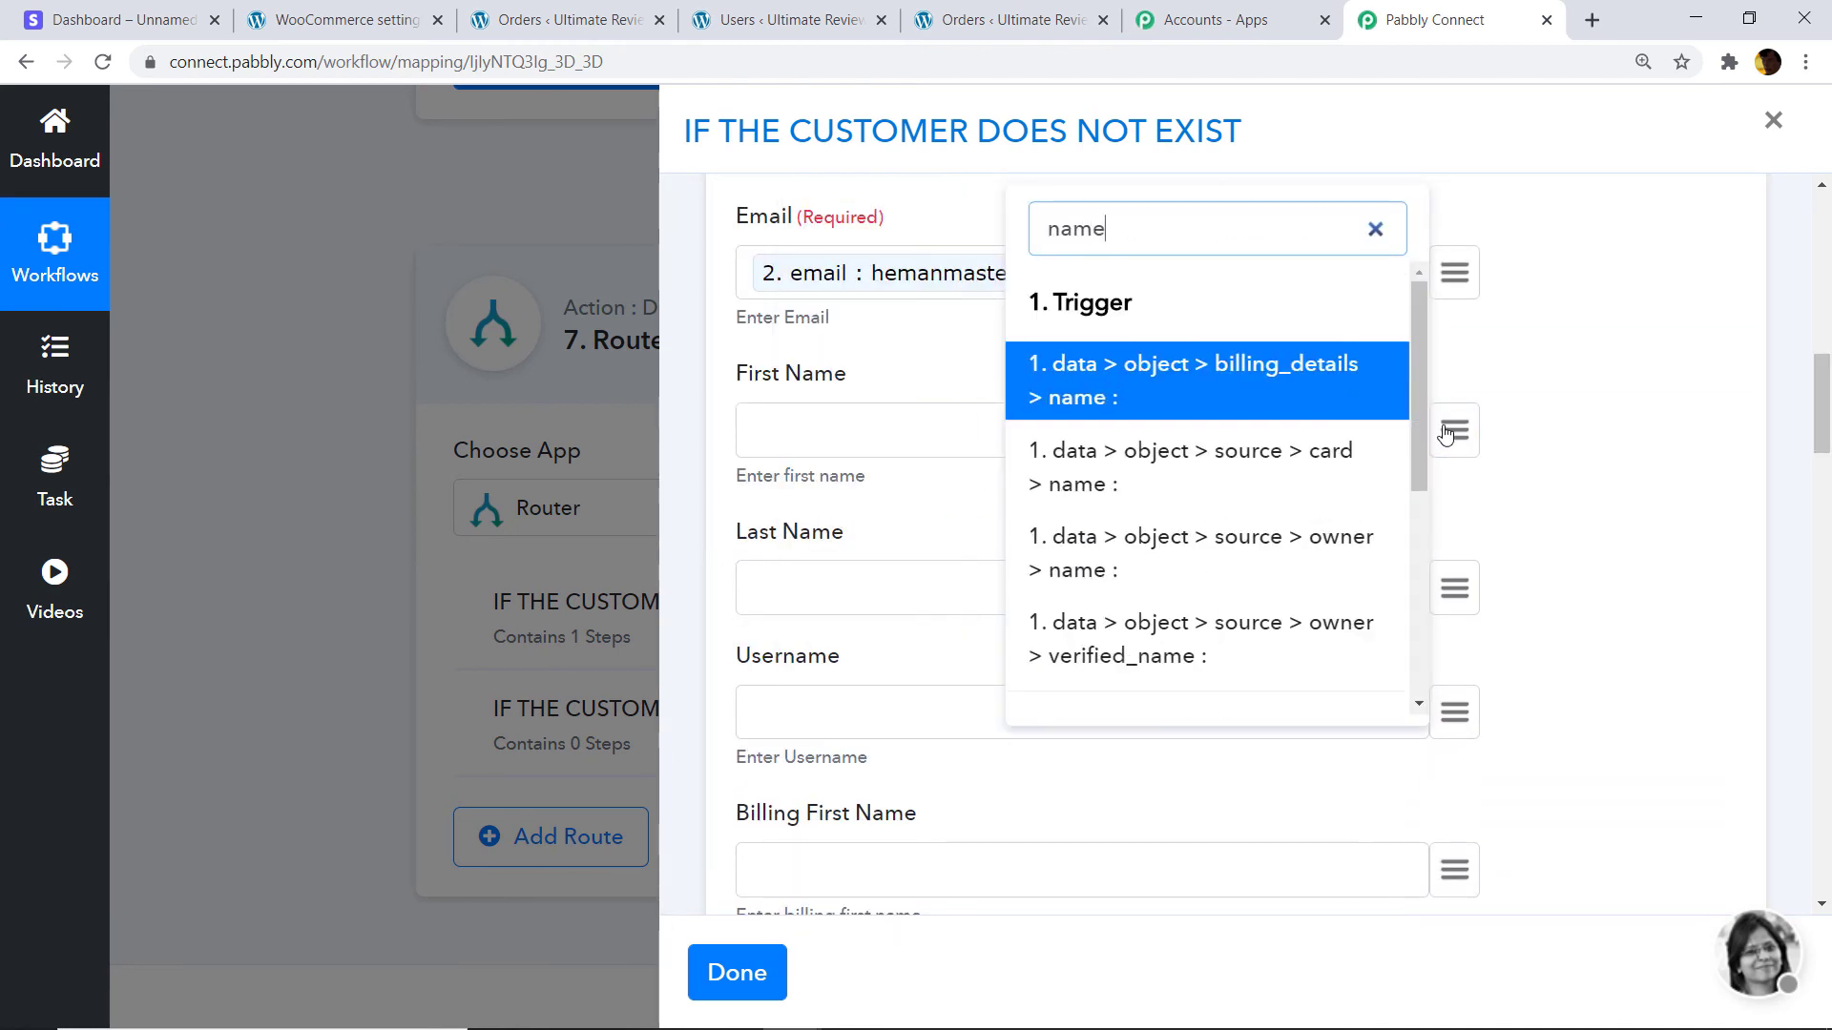
scroll(1320, 482, down, 3)
click(1162, 577)
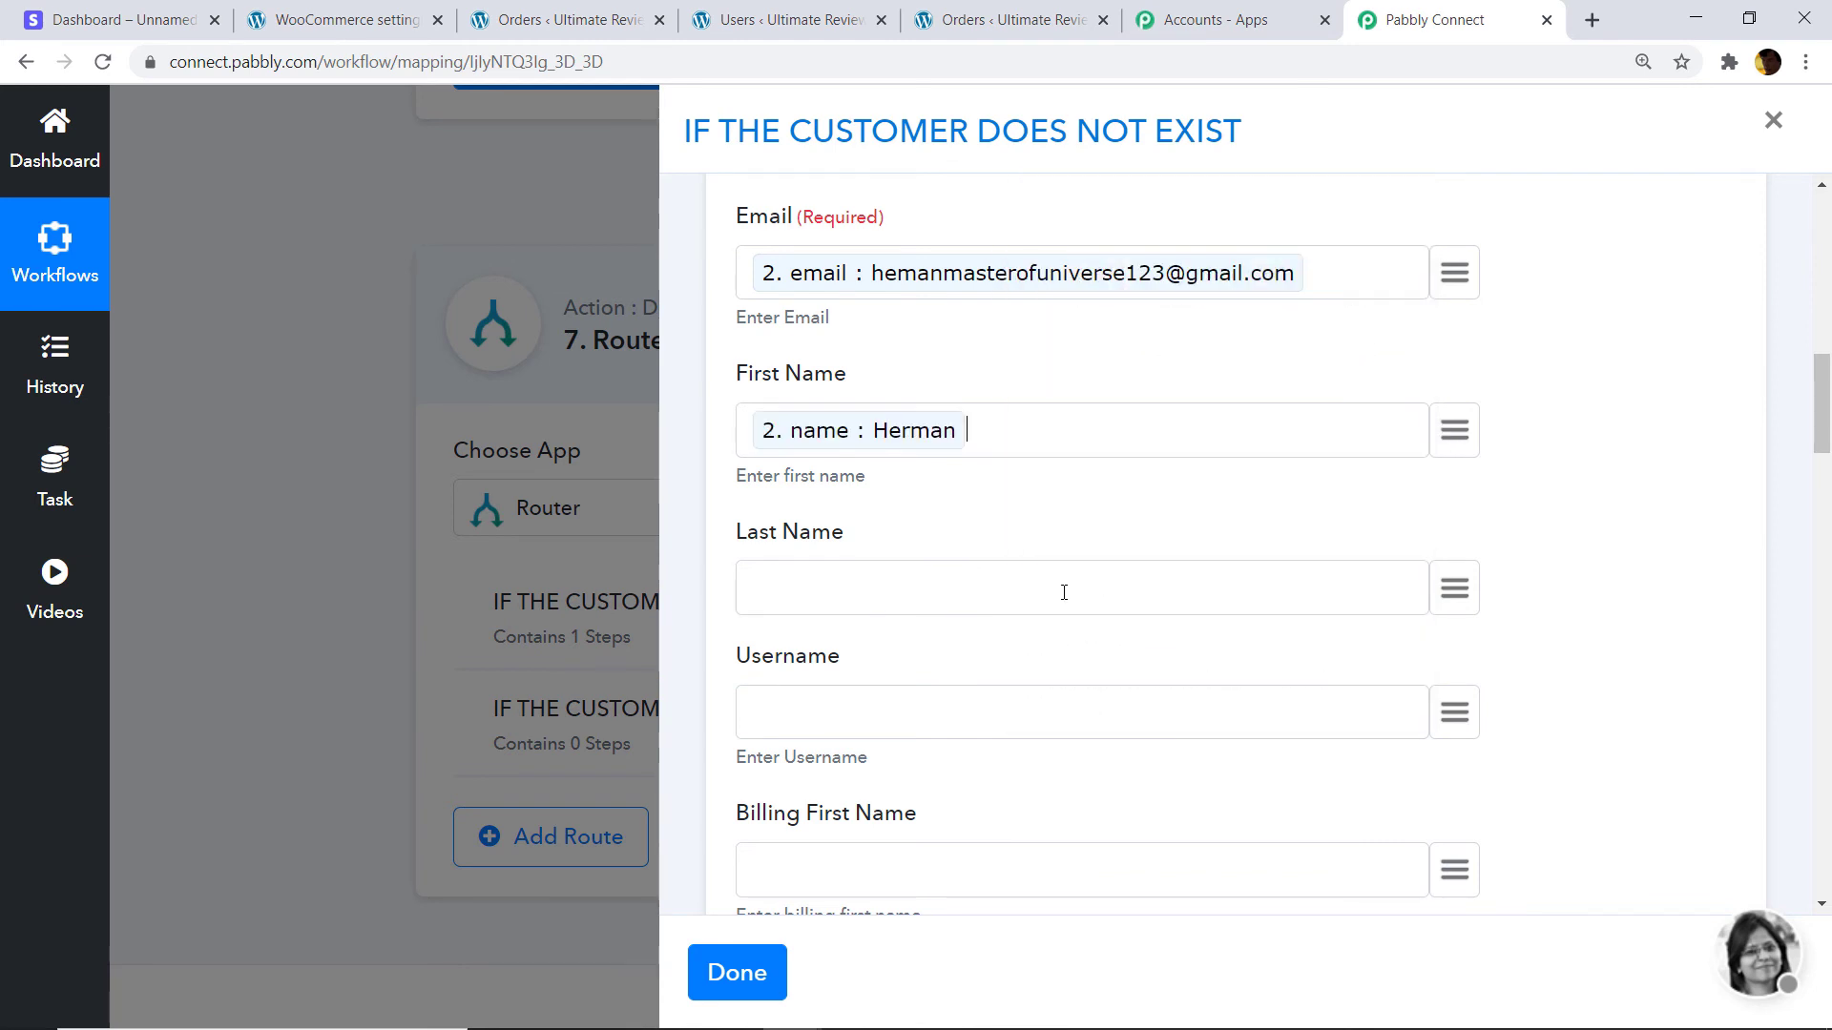
scroll(1340, 456, down, 1)
click(1446, 469)
text(go)
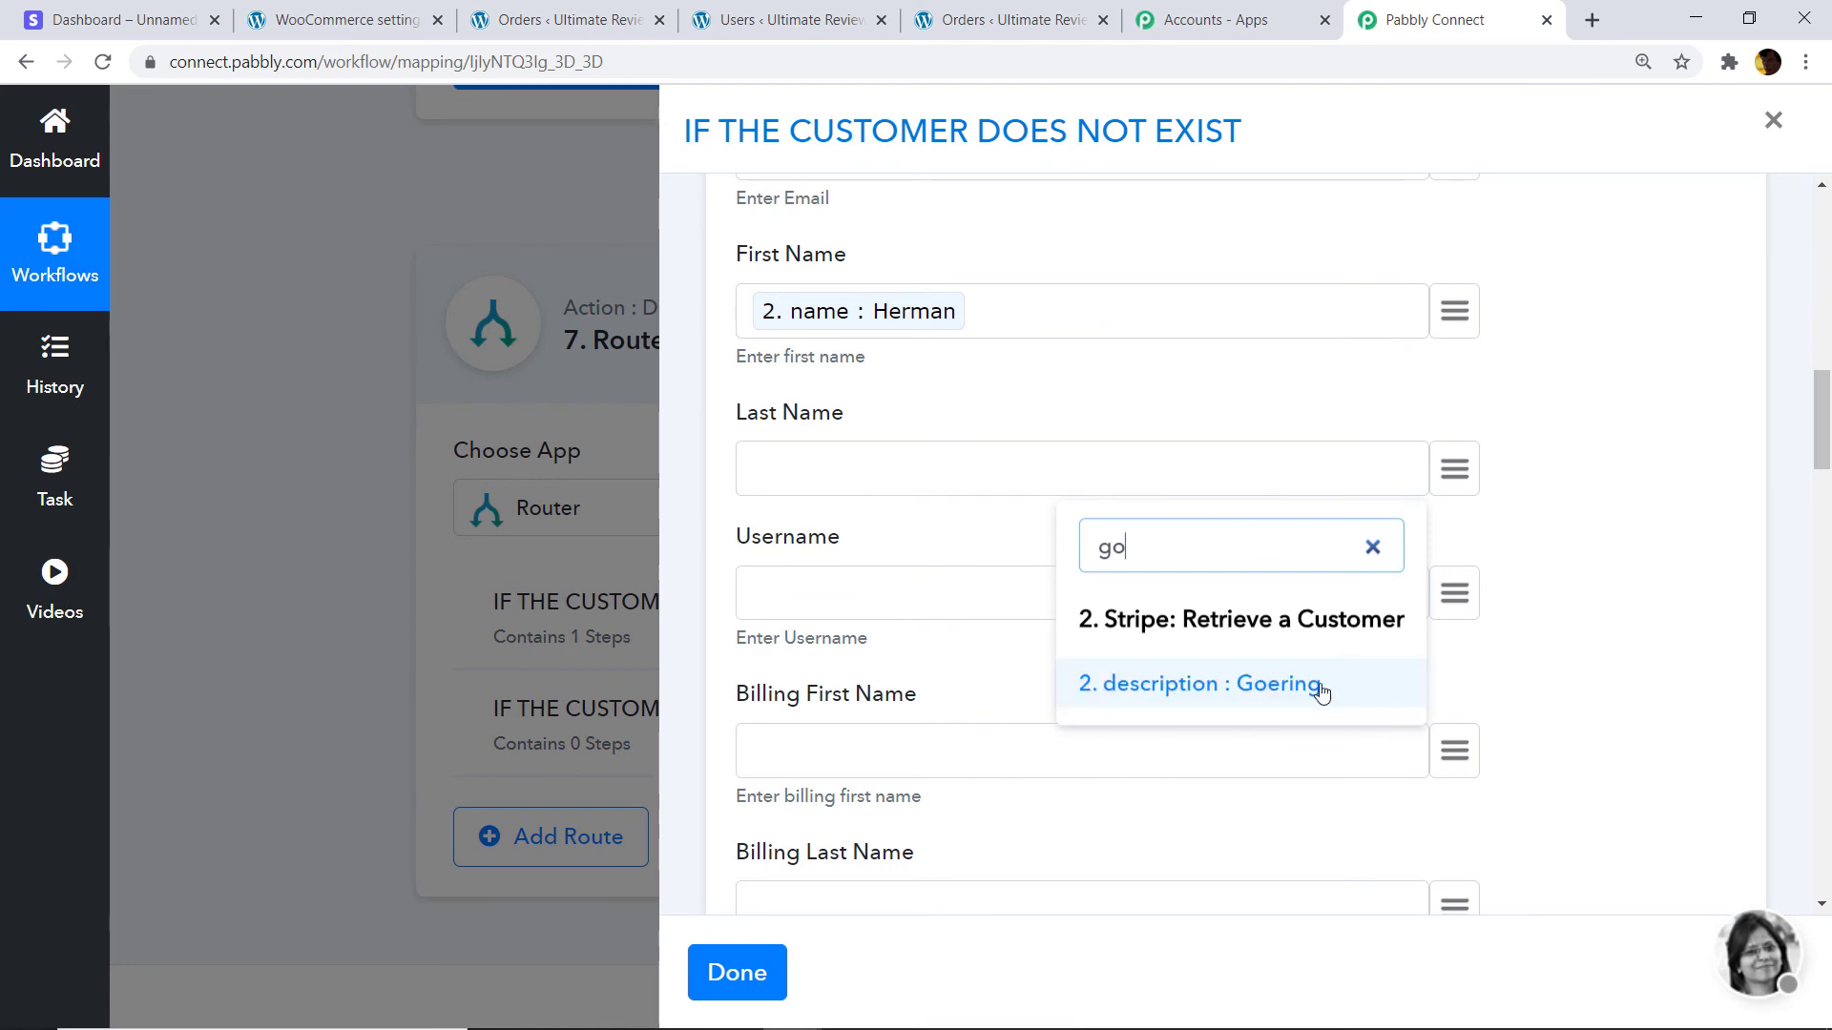
click(1316, 683)
Map the Stripe address line1 into Billing Address 1.
scroll(1204, 469, down, 2)
scroll(1212, 463, down, 2)
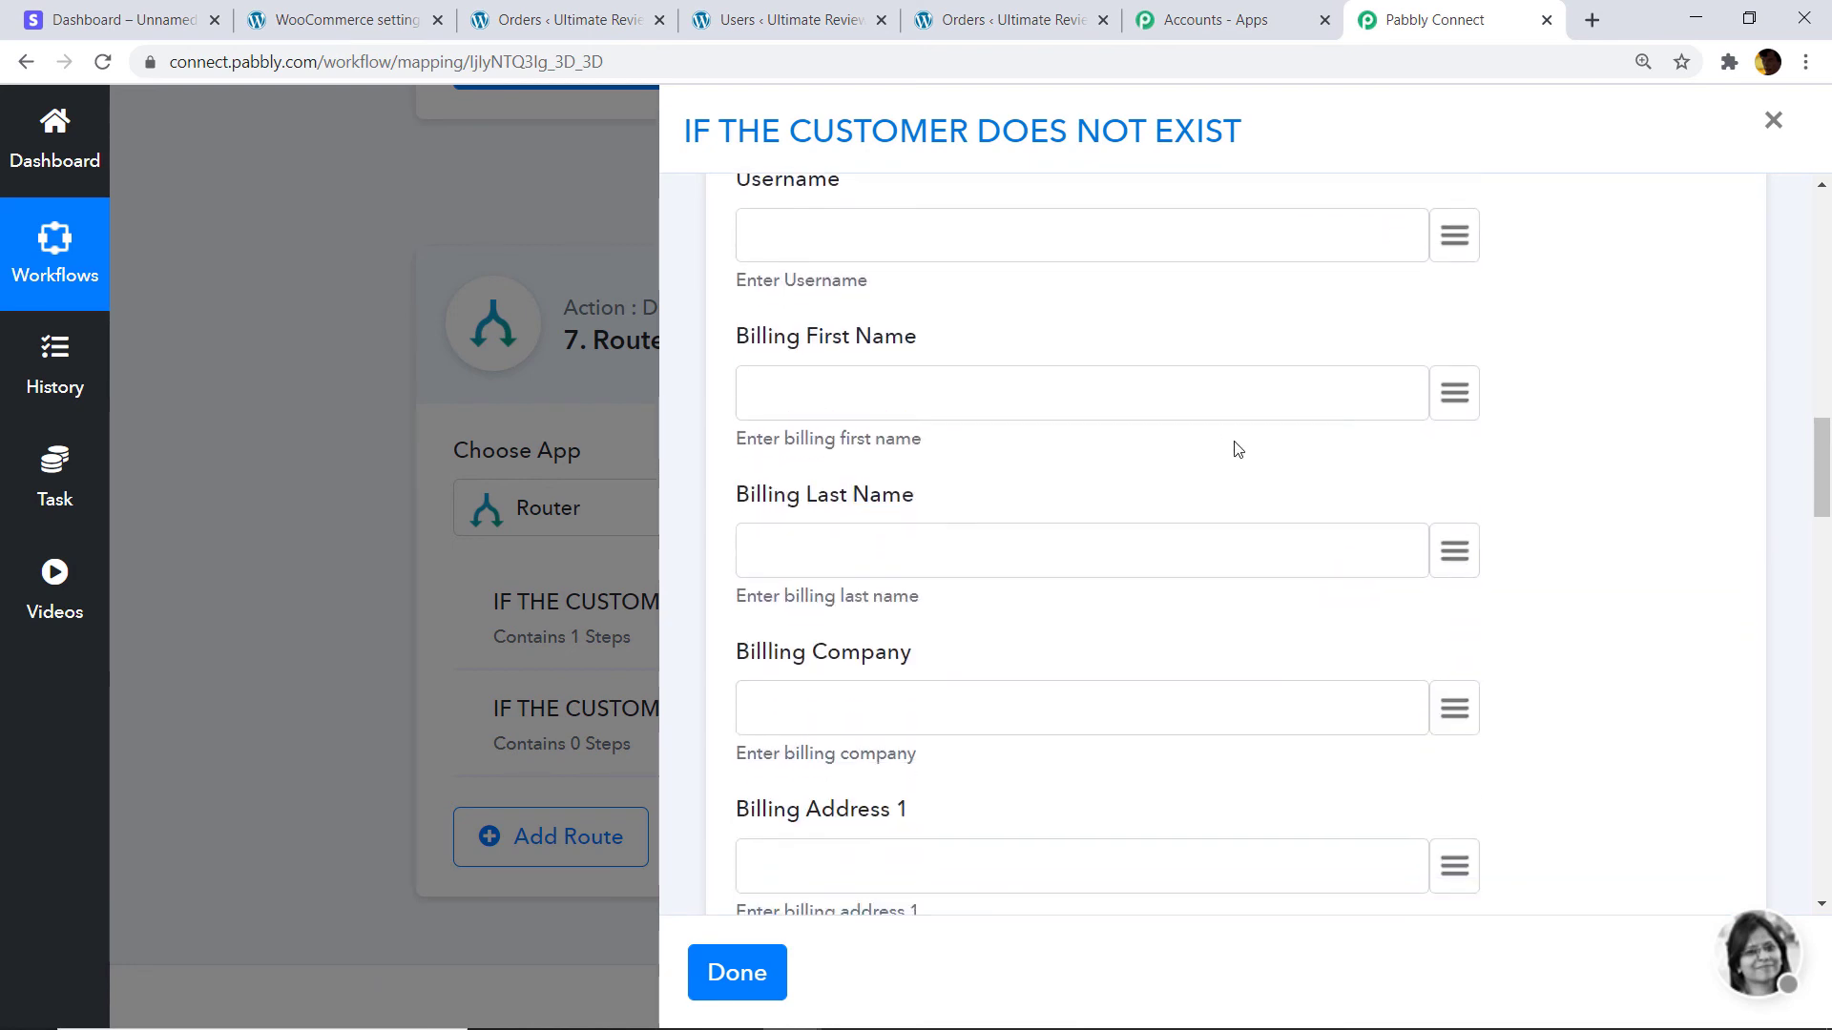
scroll(1426, 426, down, 1)
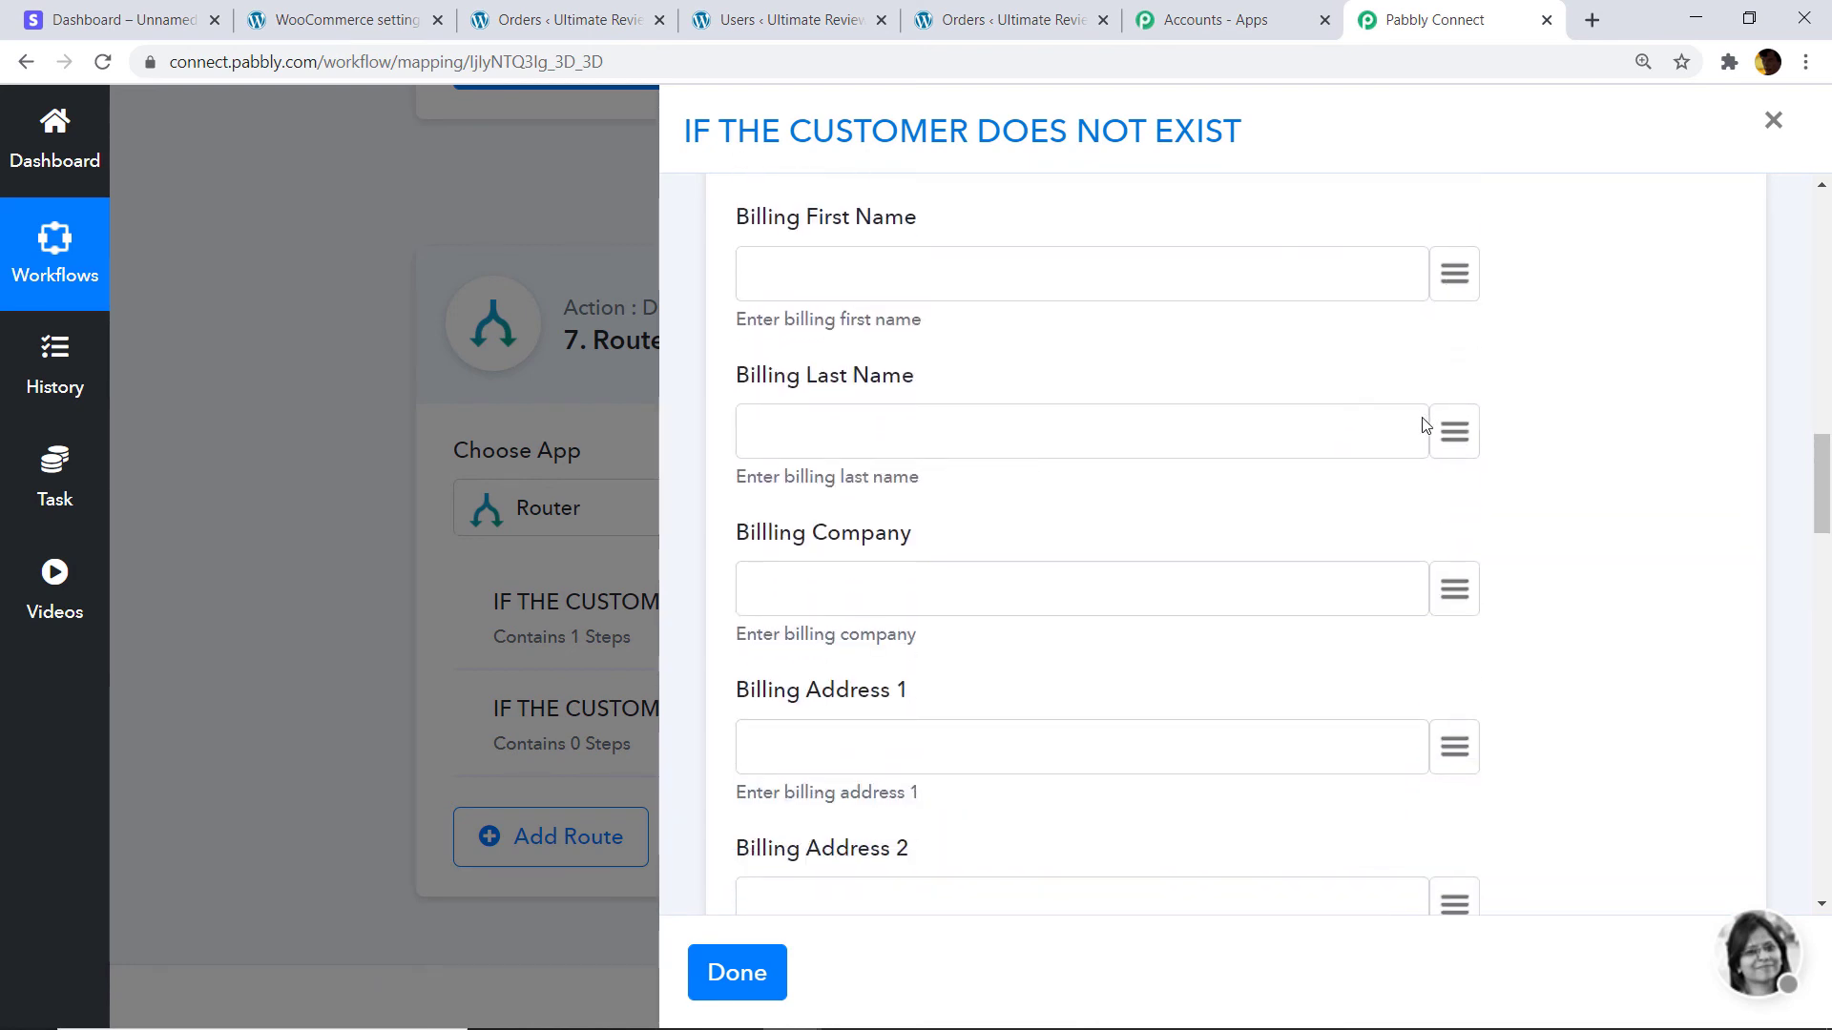
scroll(1462, 596, down, 2)
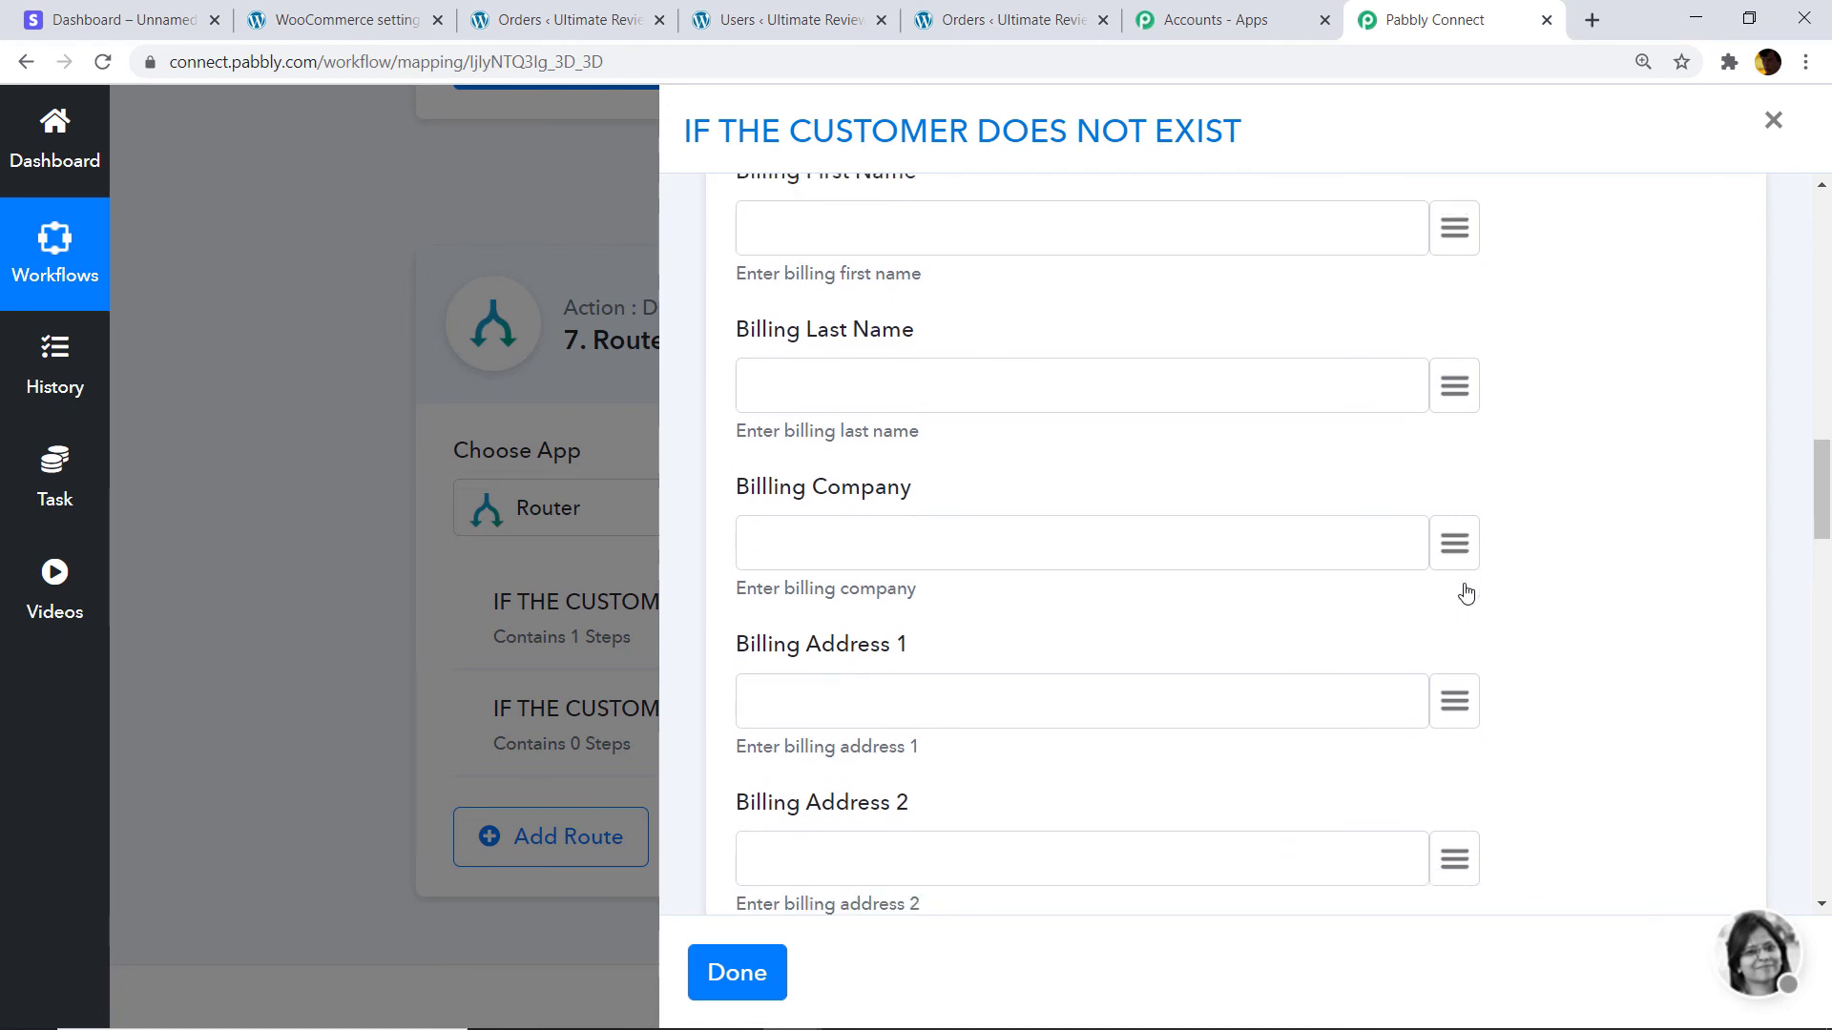
click(1463, 506)
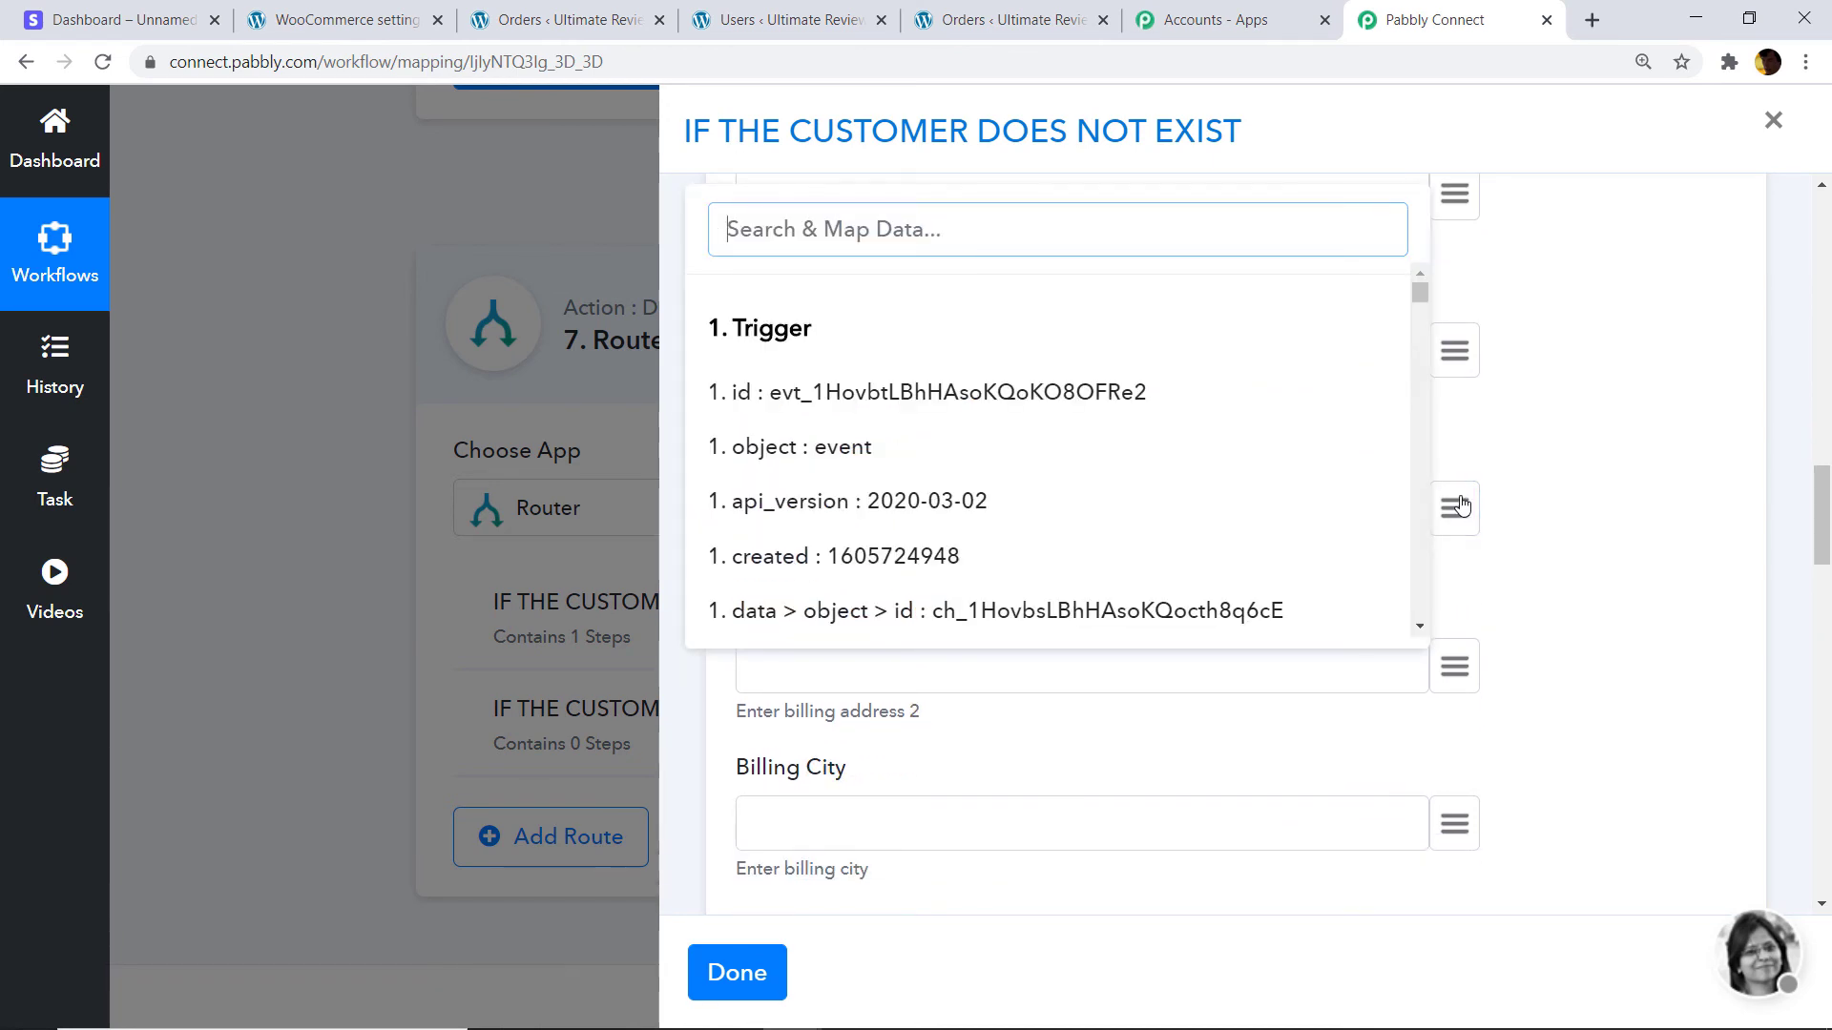
text(bill)
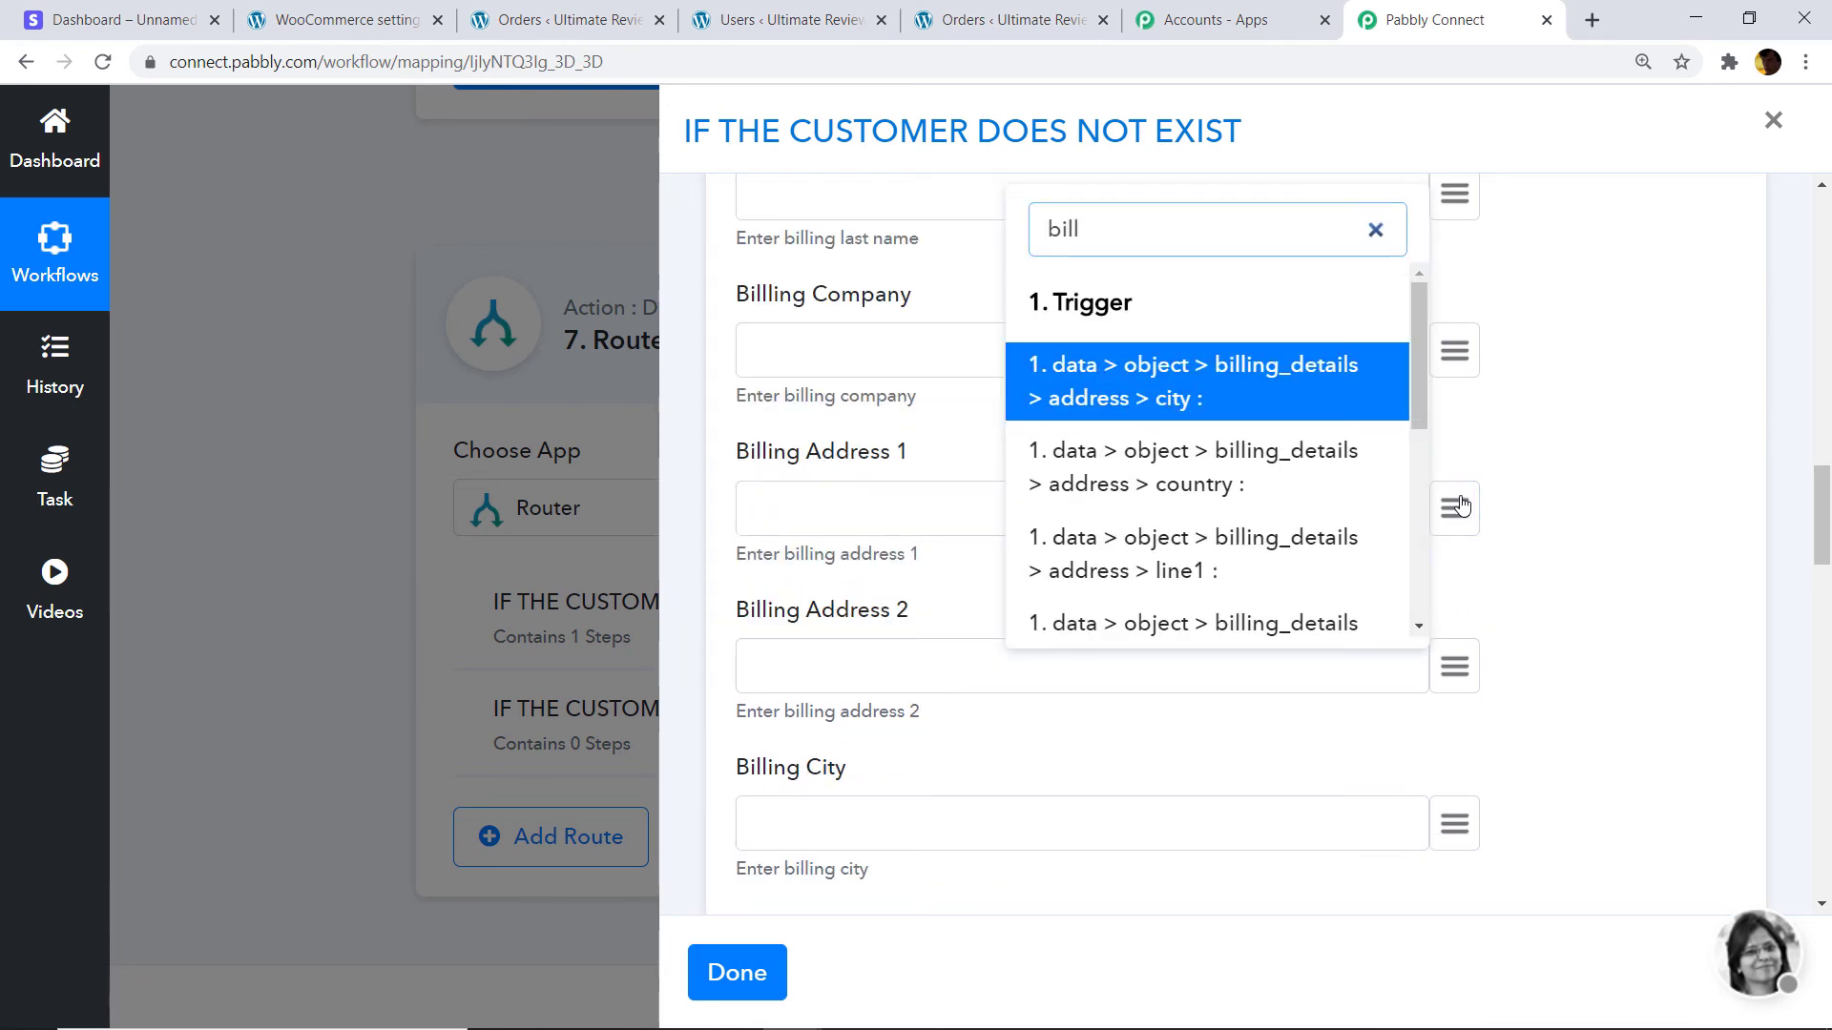
scroll(1373, 492, down, 5)
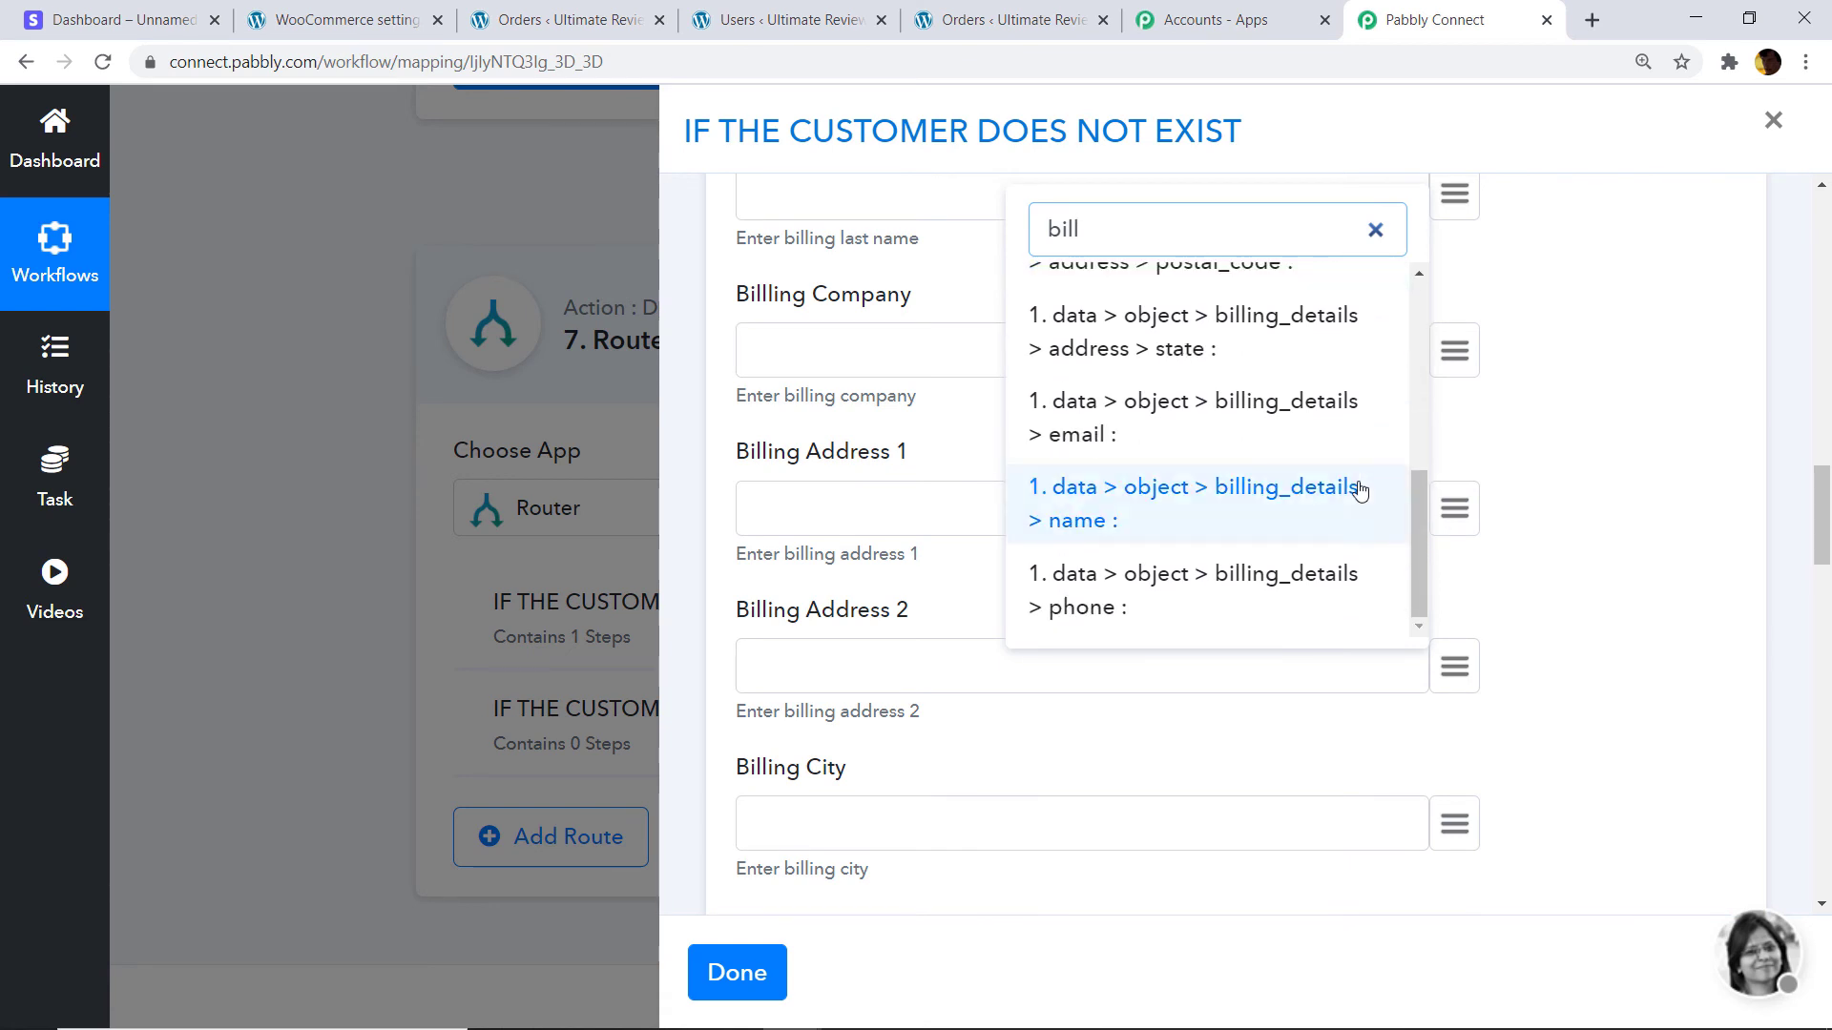
text(ll)
key(BackSpace)
key(BackSpace)
key(BackSpace)
key(BackSpace)
text(add)
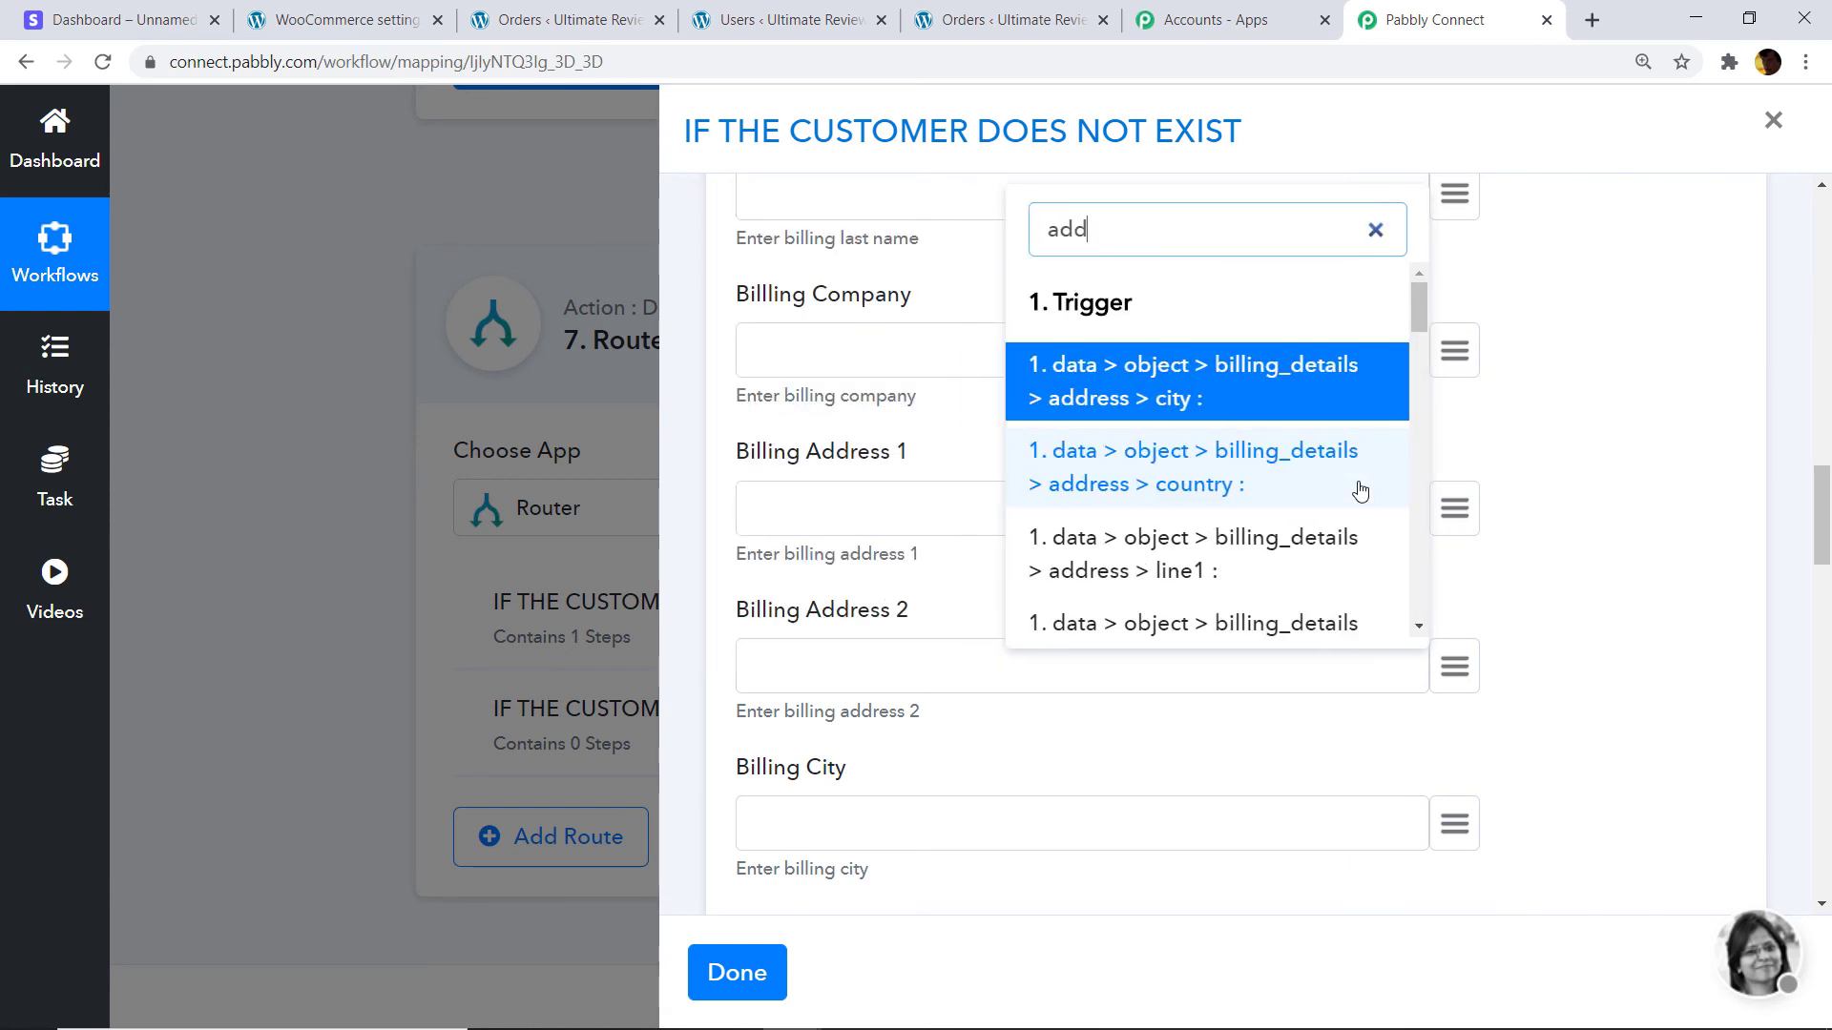
text(re)
scroll(1297, 477, down, 10)
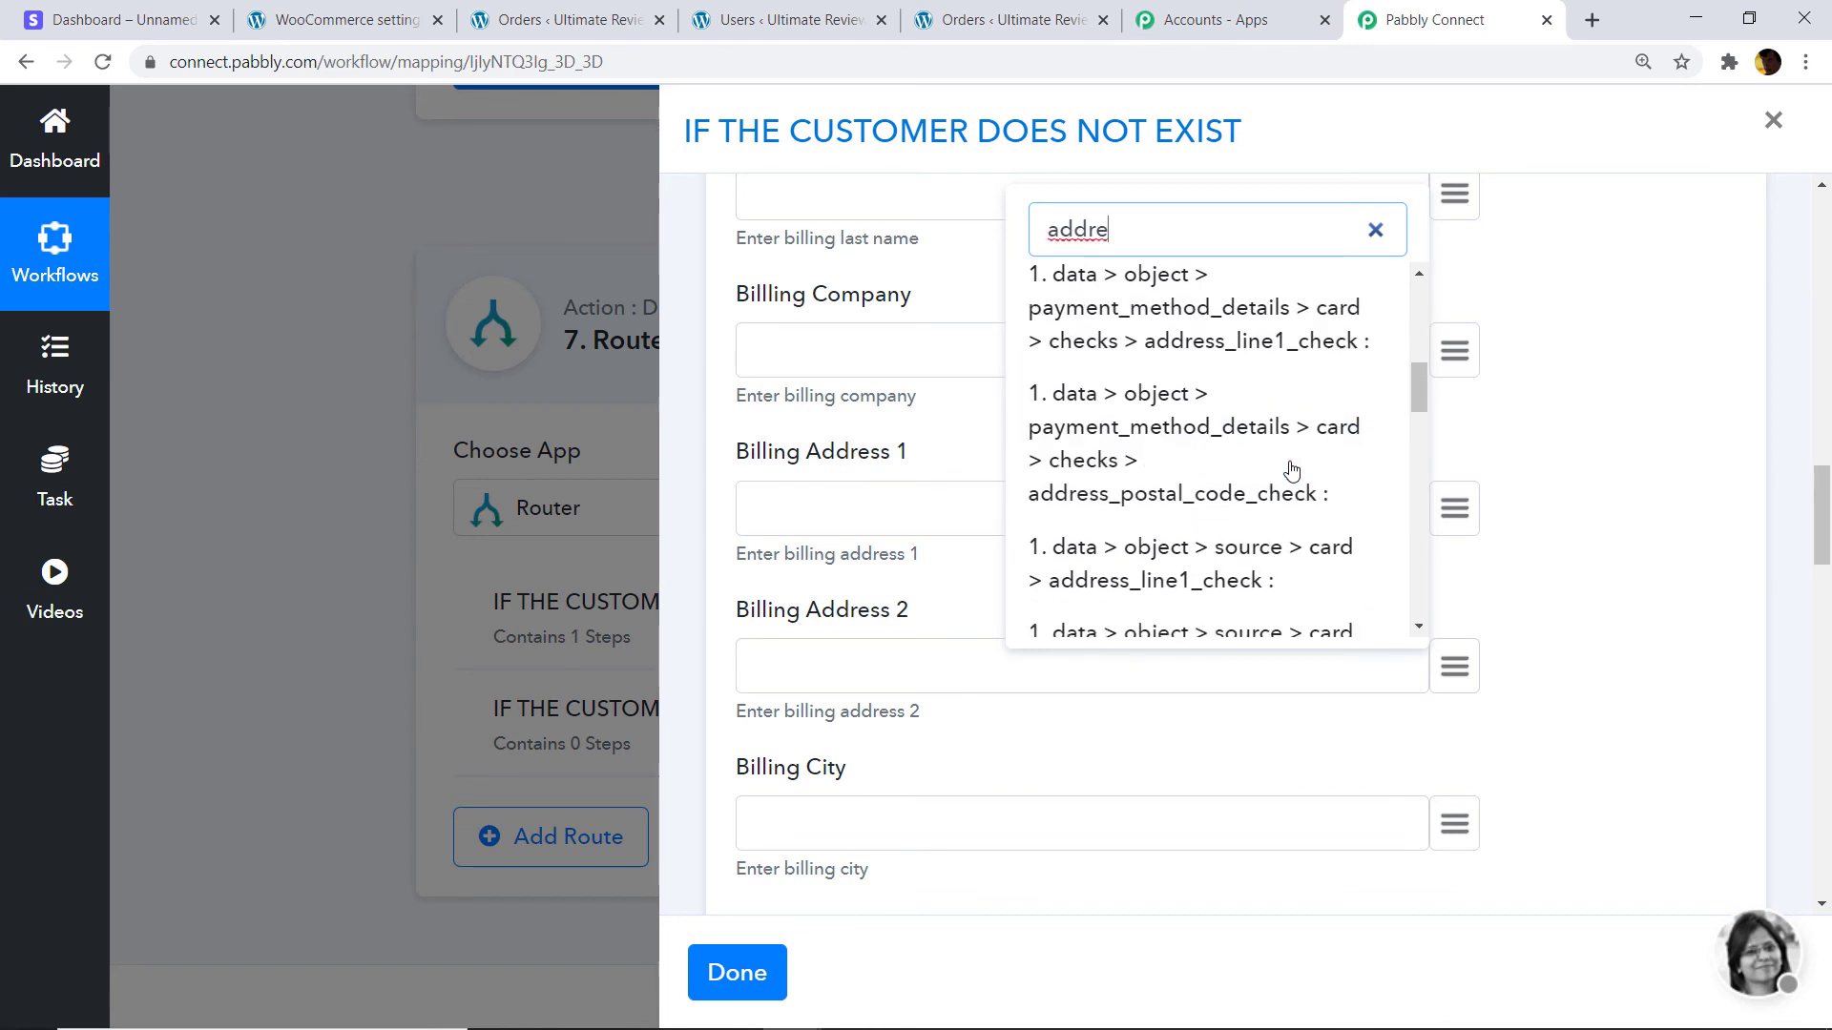
scroll(1240, 467, down, 2)
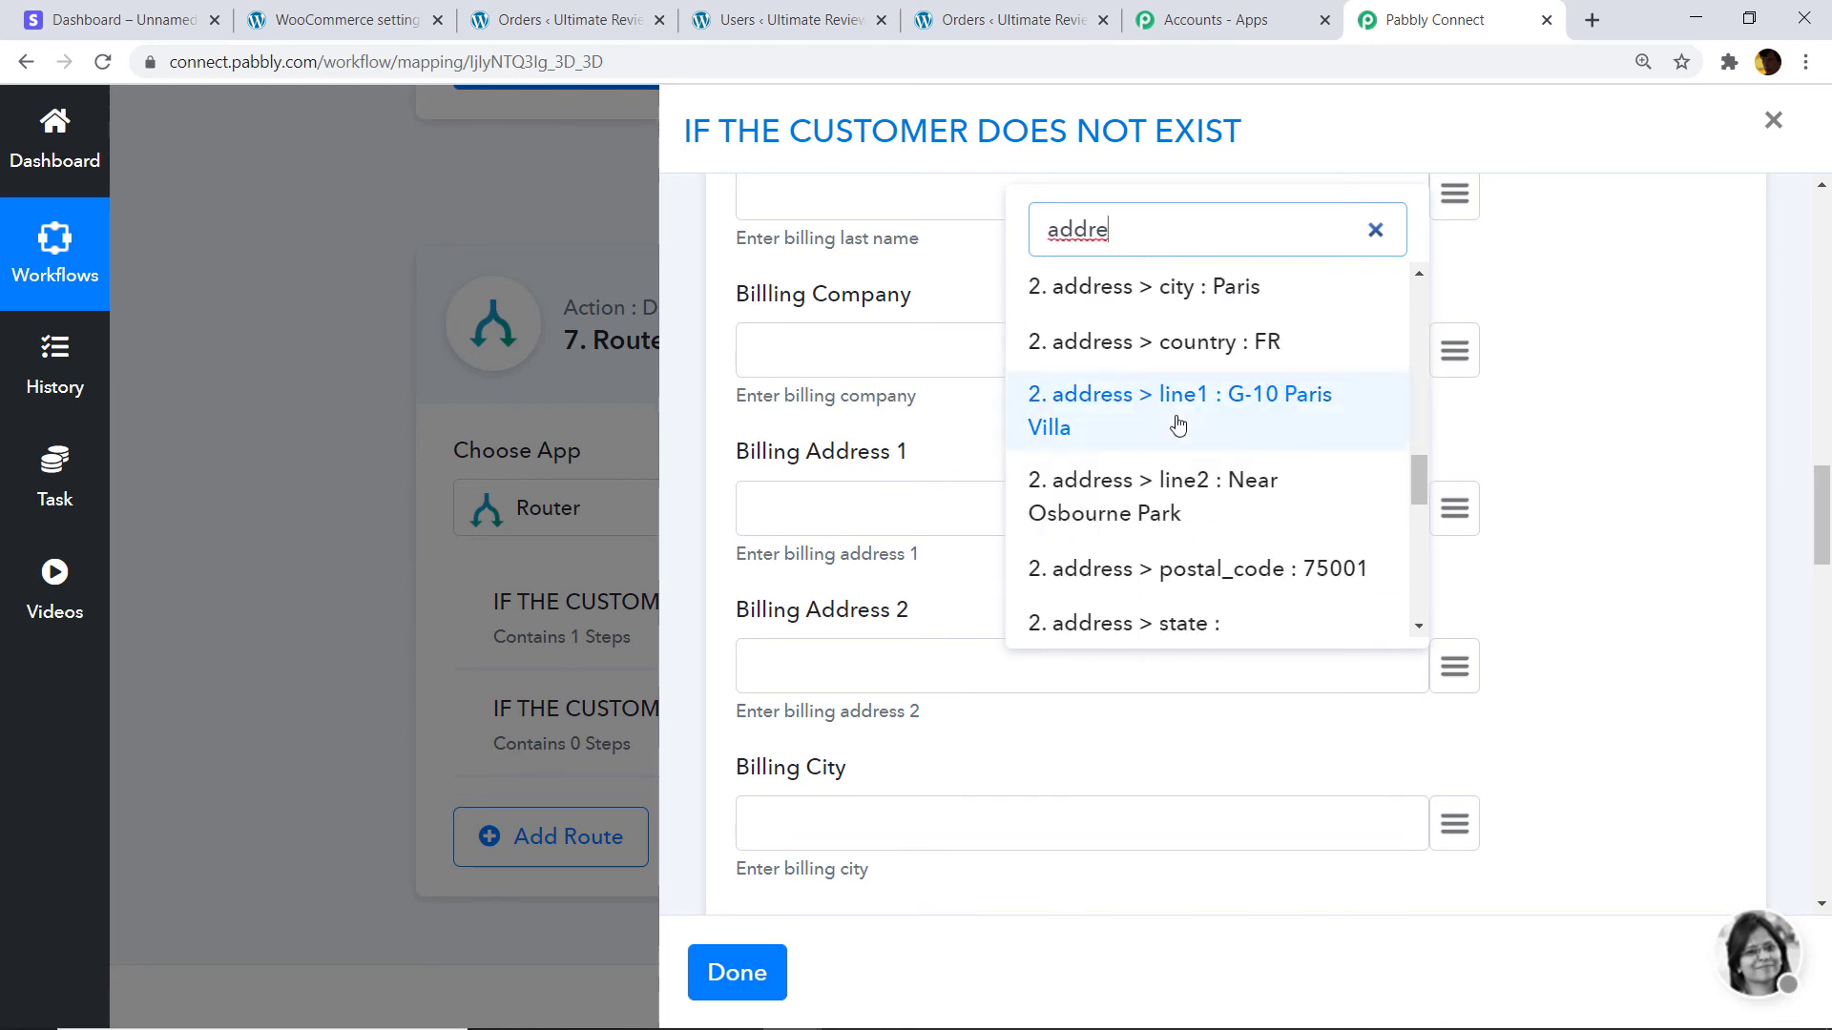
click(1191, 411)
Map the Stripe address line2 into Billing Address 2.
click(1455, 668)
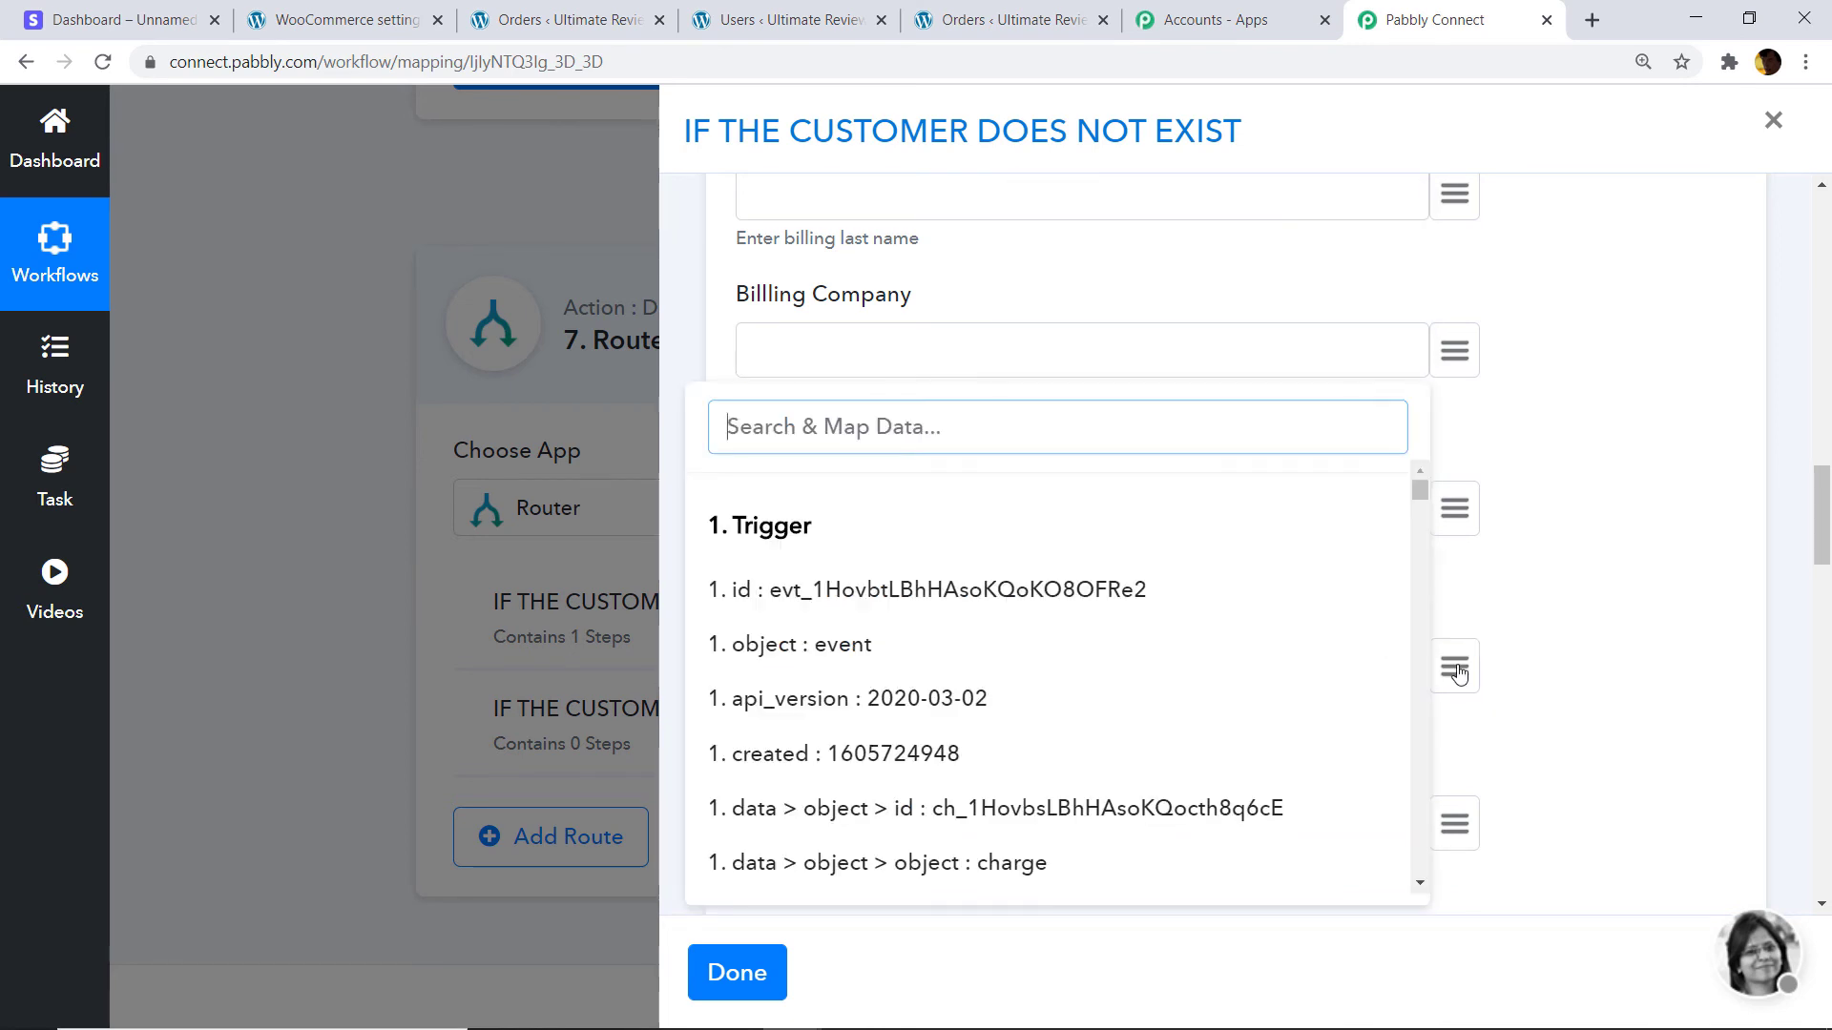
text(addre)
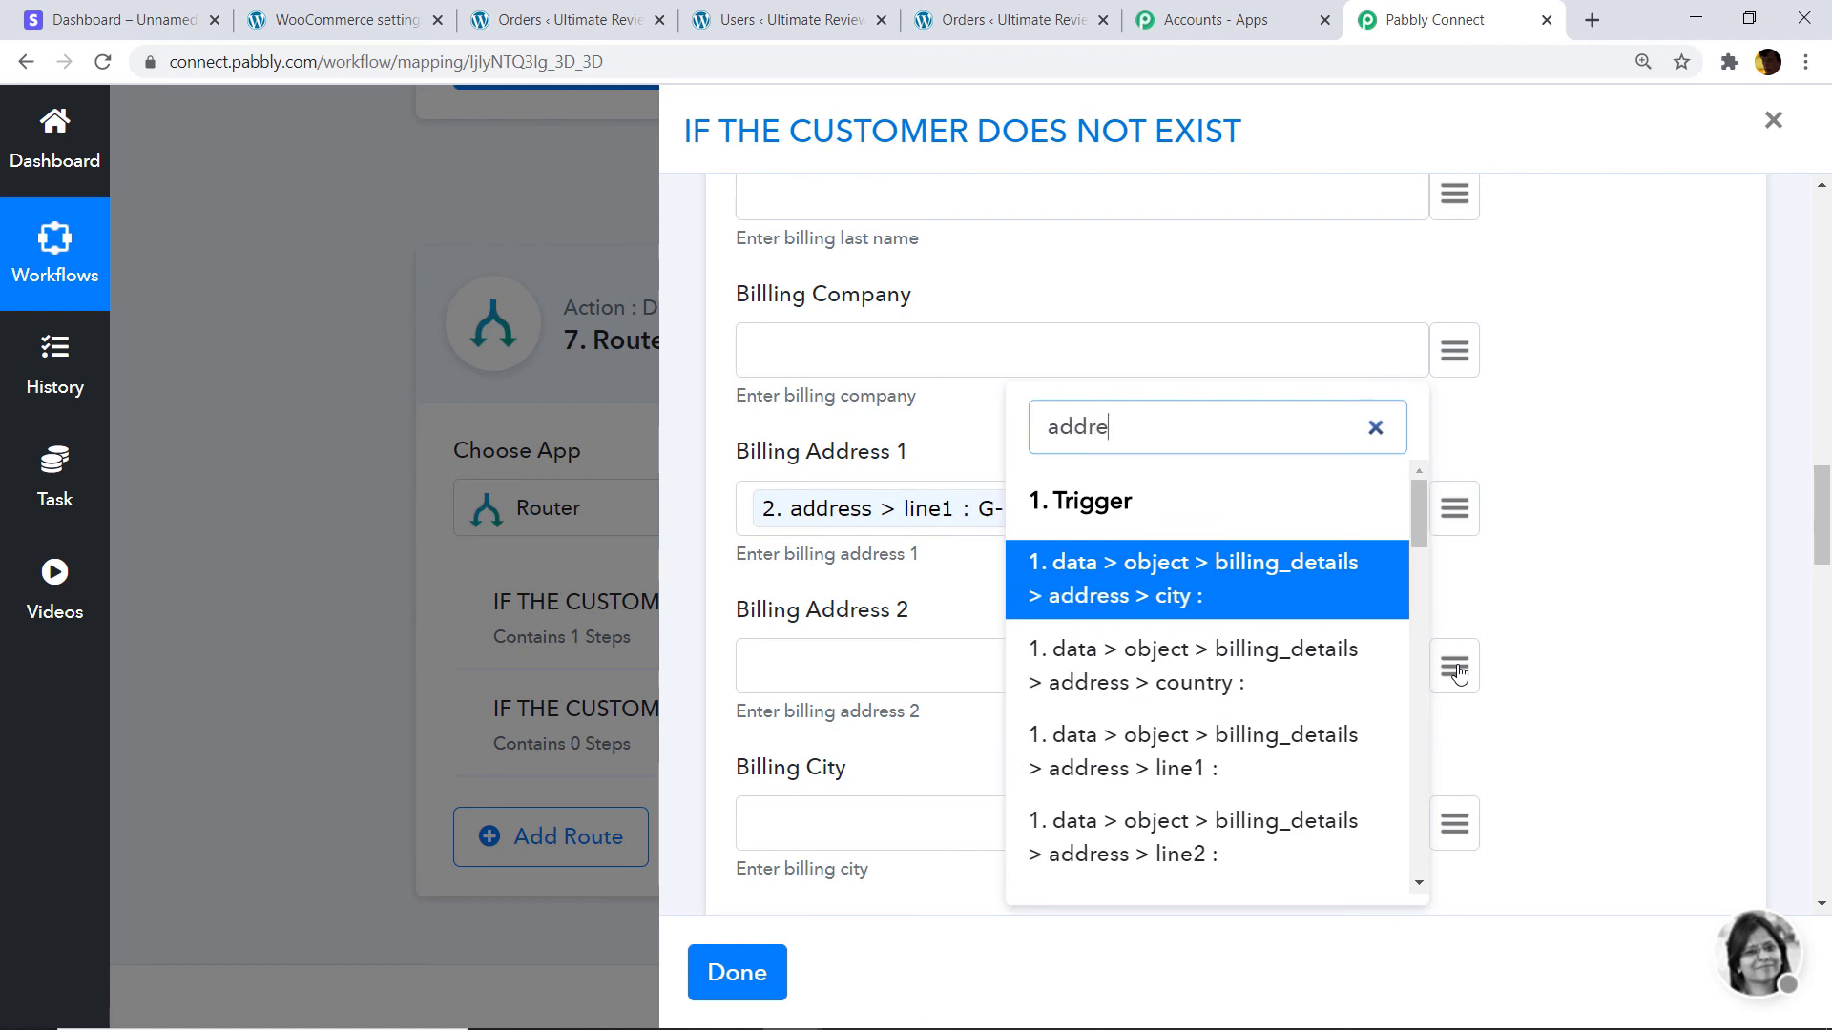
text(ss)
scroll(1336, 620, down, 8)
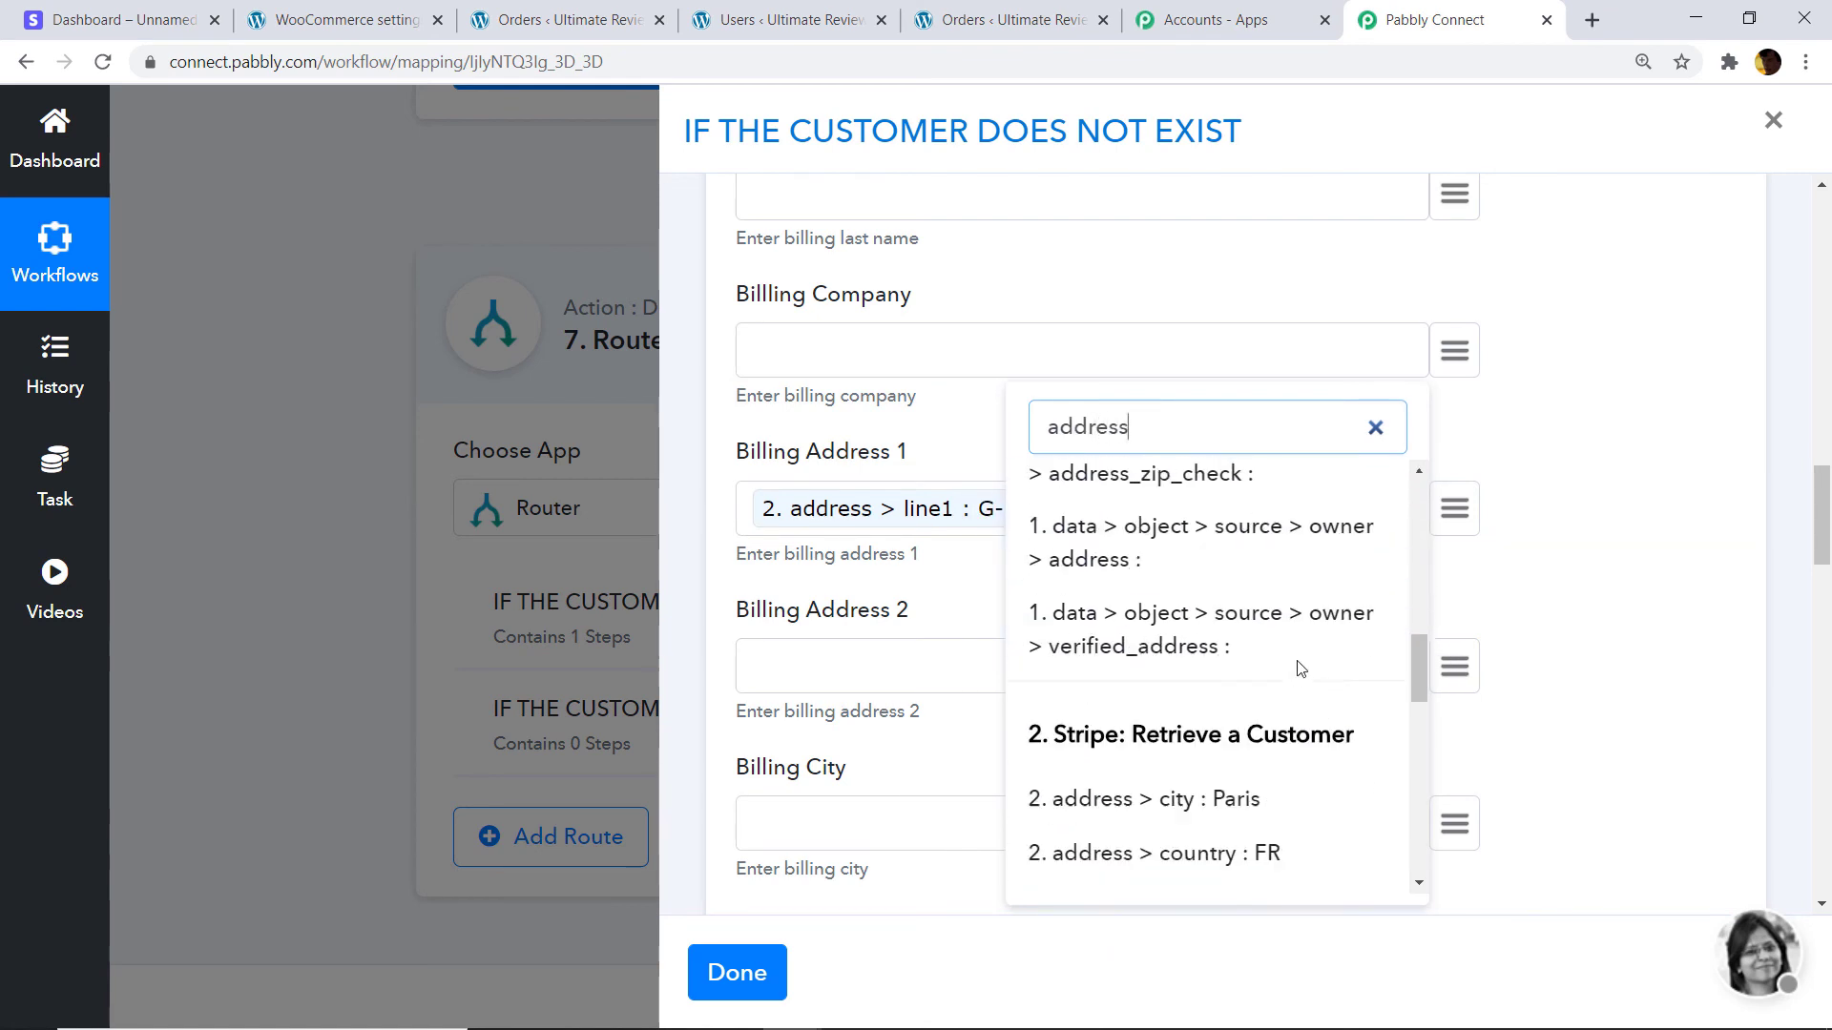
scroll(1297, 668, down, 4)
click(1229, 697)
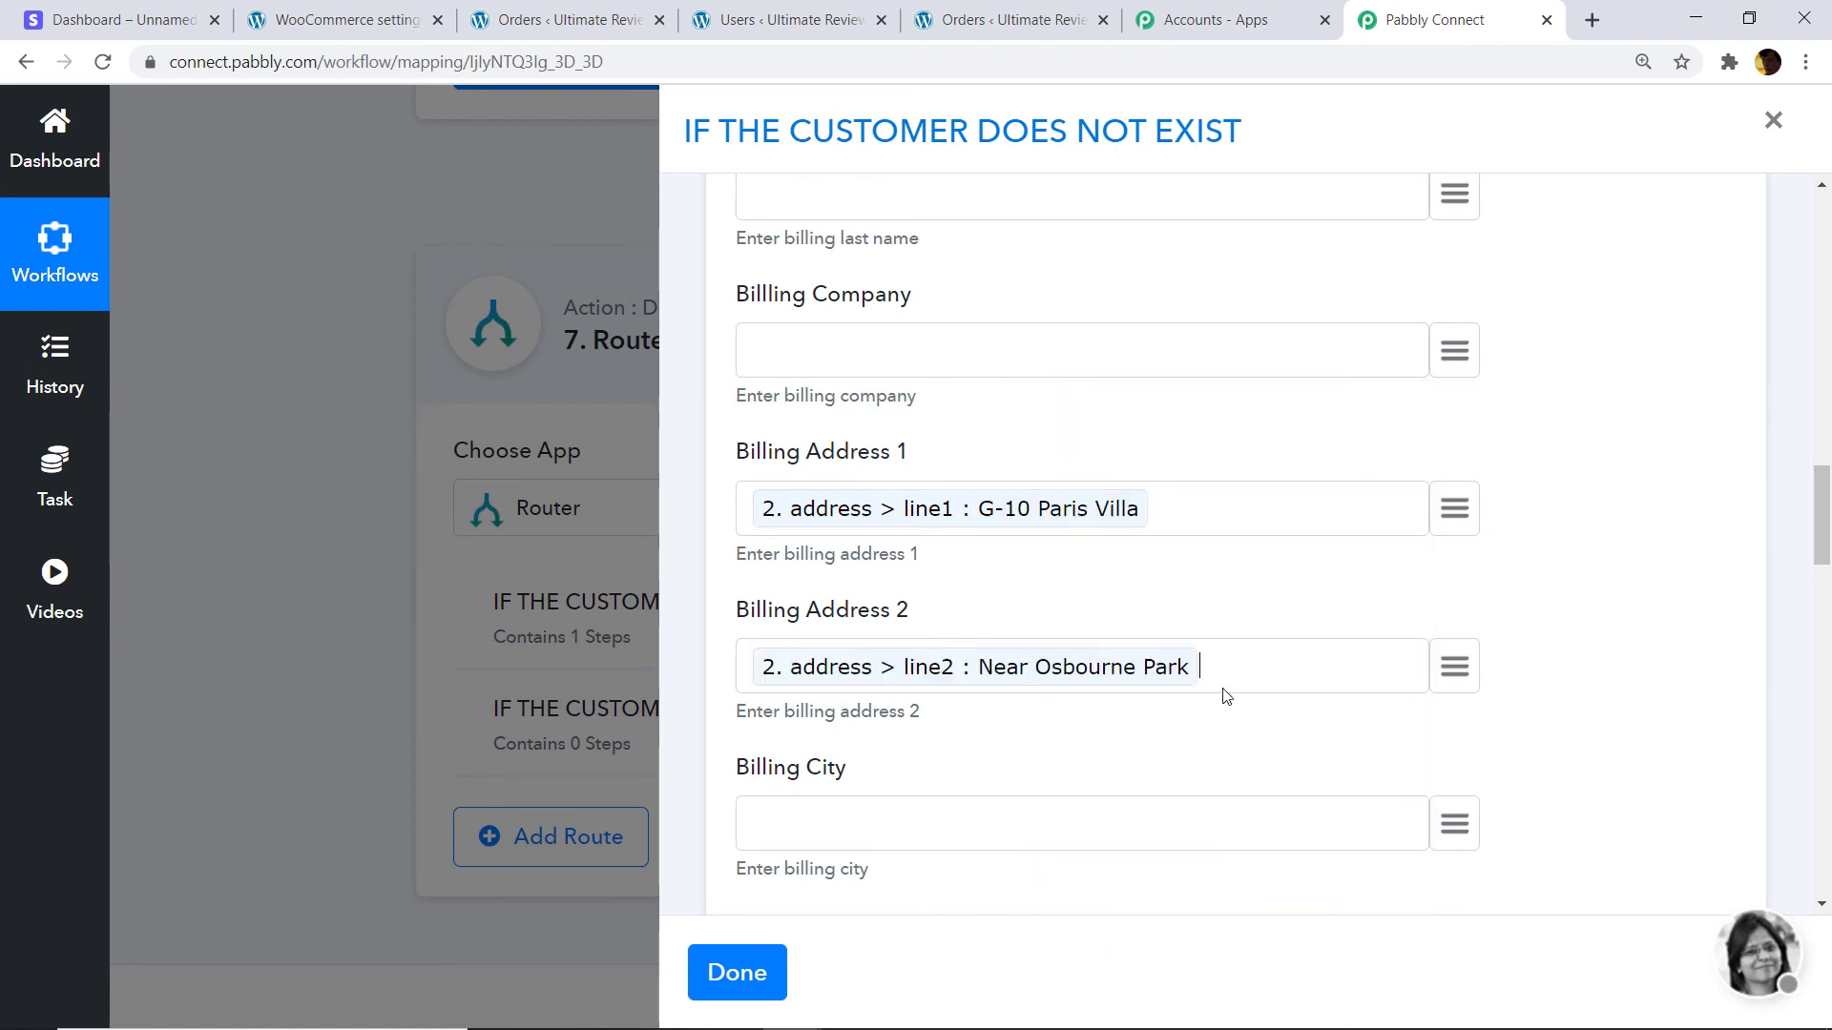
Map city Paris, postal code 75001 and country FR into the billing city, postcode and country.
scroll(1089, 676, down, 3)
click(1478, 585)
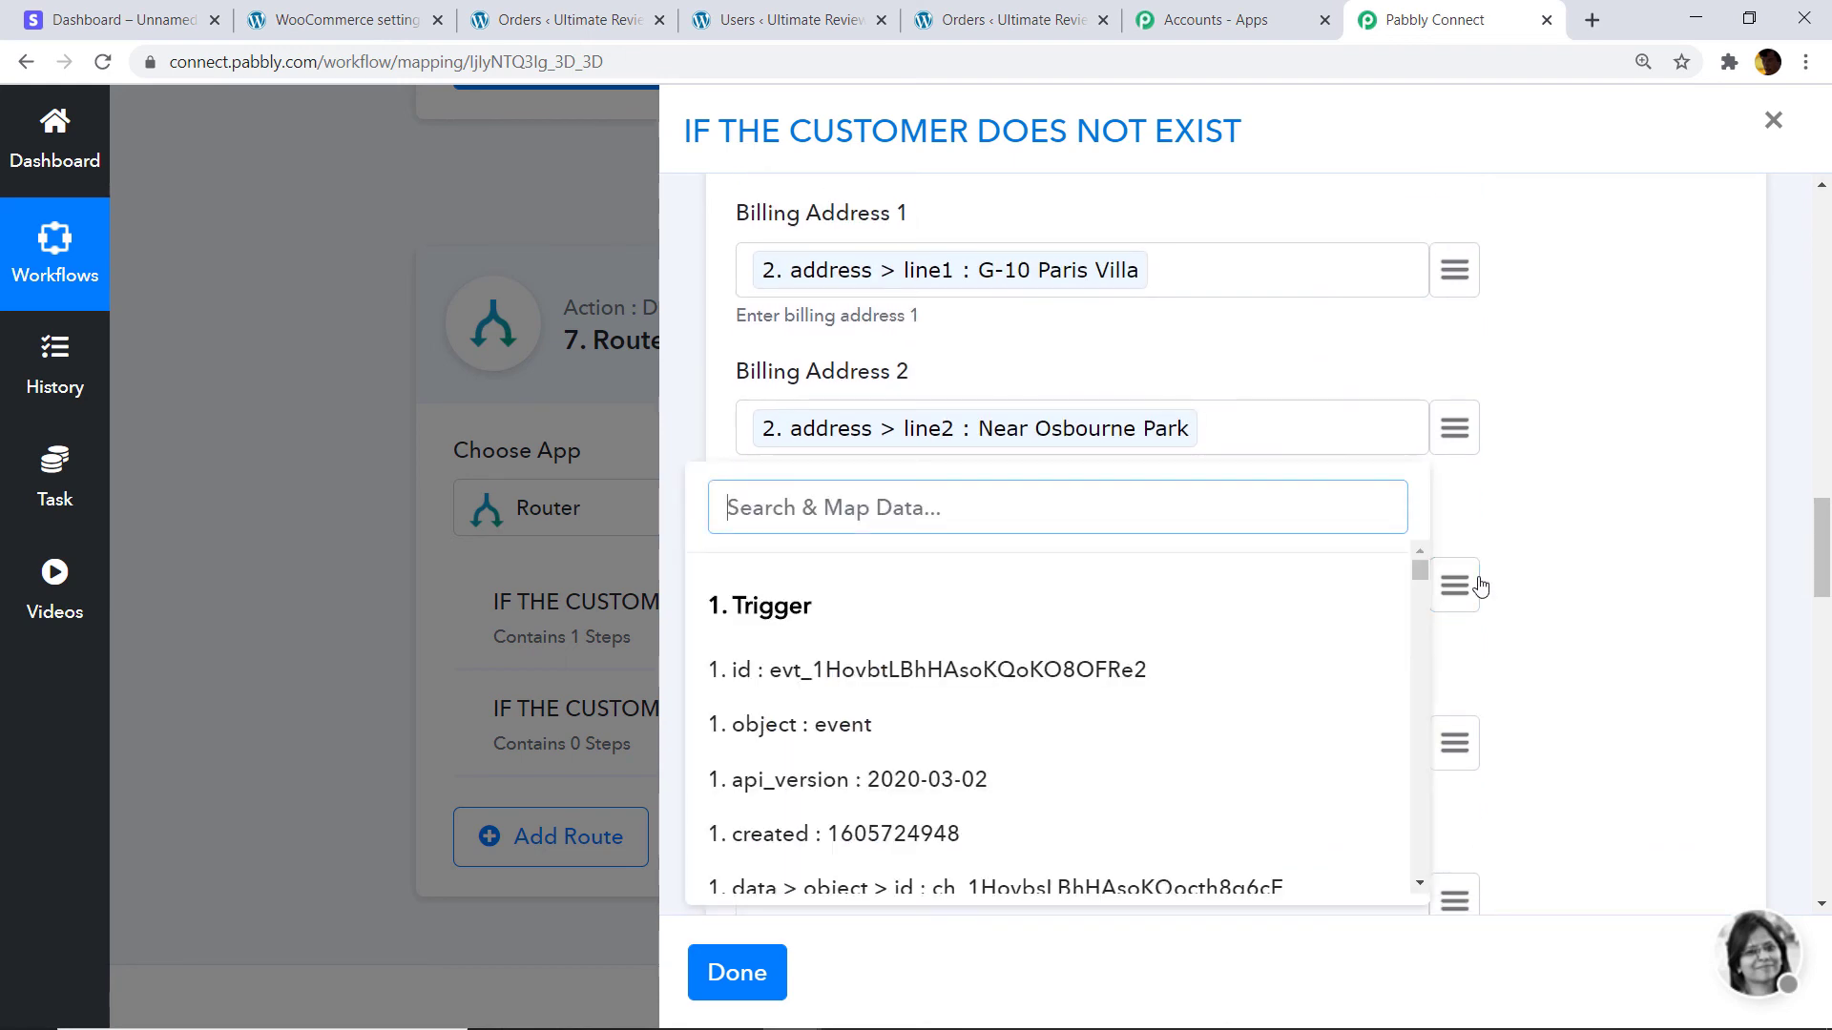
text(city)
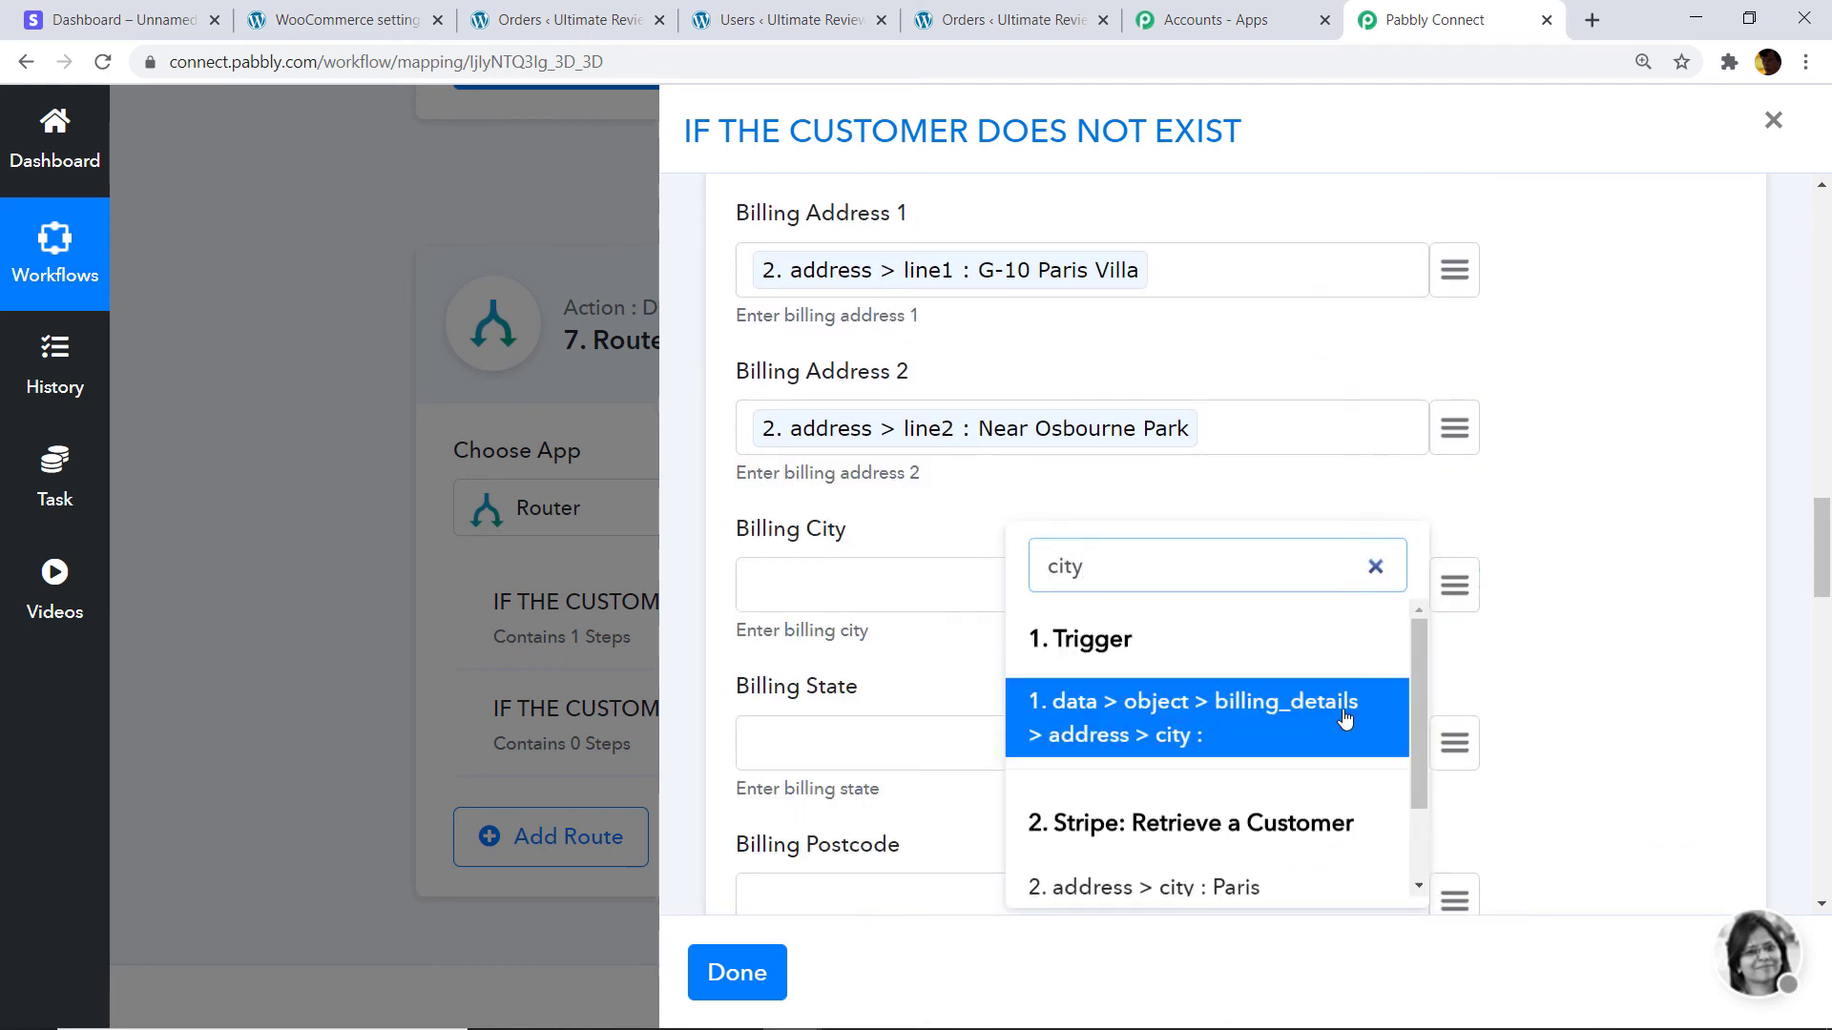
click(1205, 889)
scroll(1366, 504, down, 2)
scroll(1441, 509, down, 2)
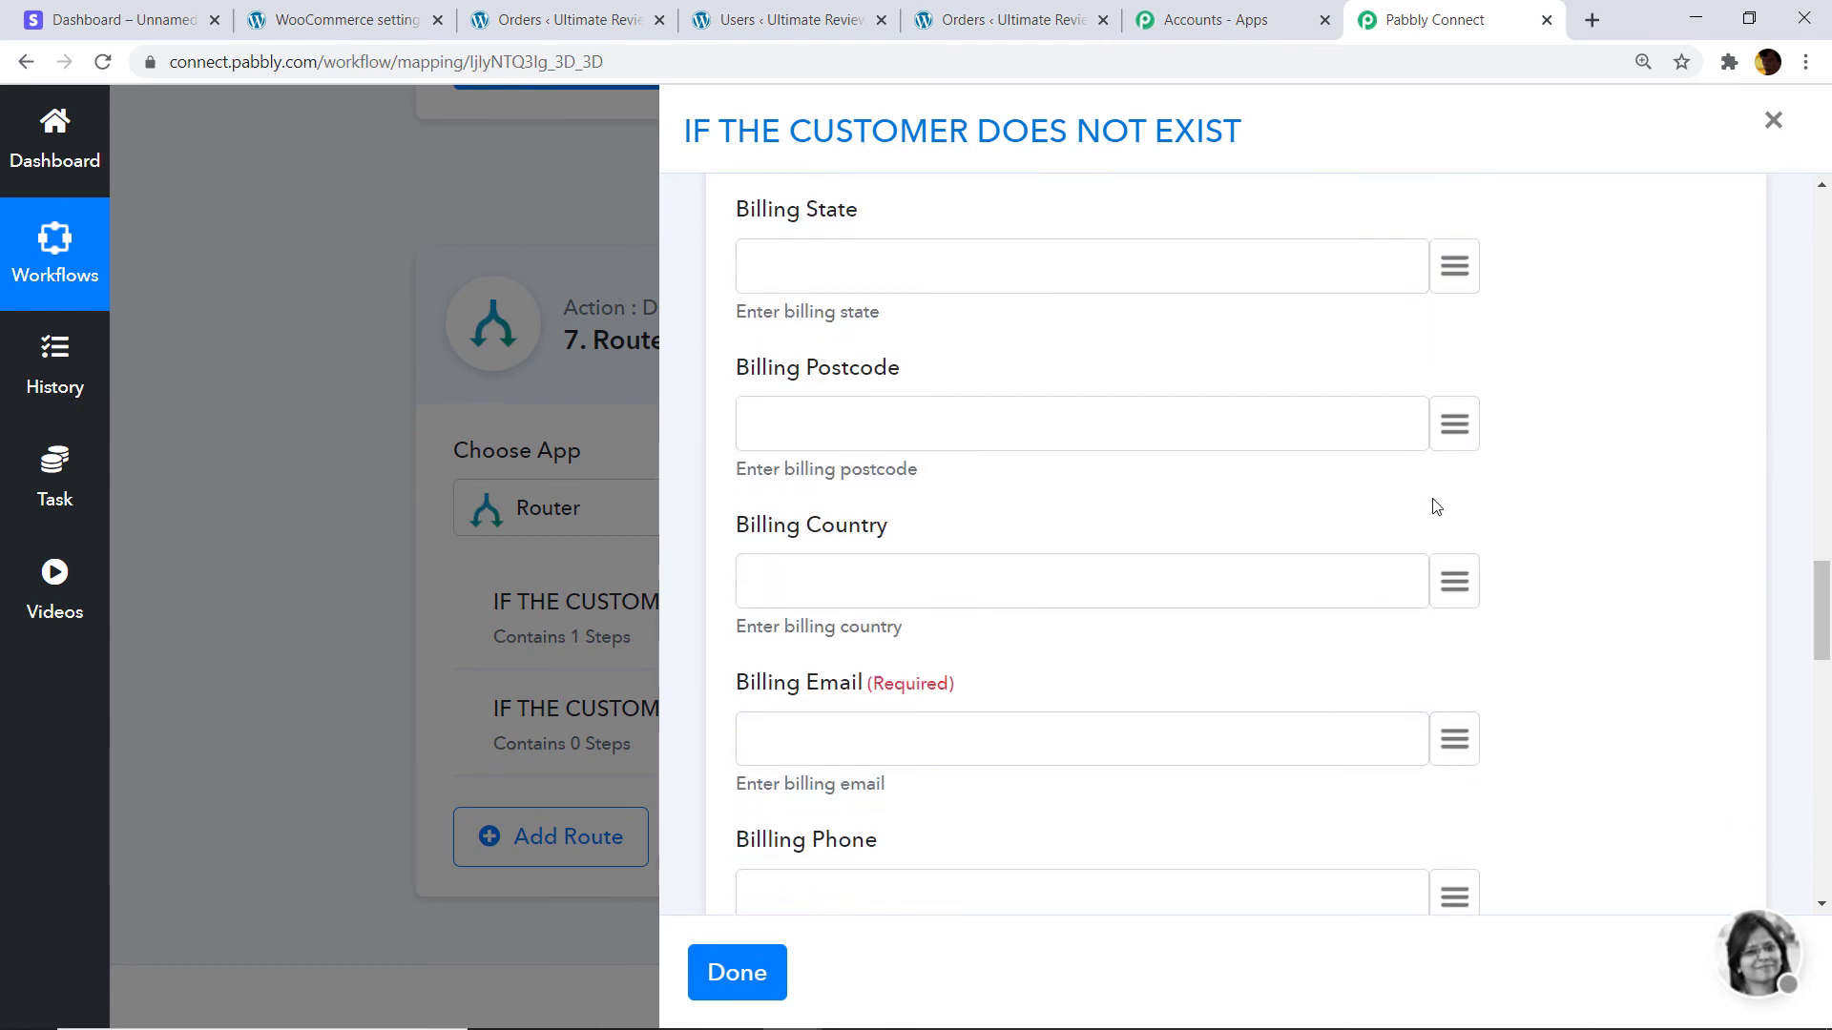
click(1454, 425)
text(75)
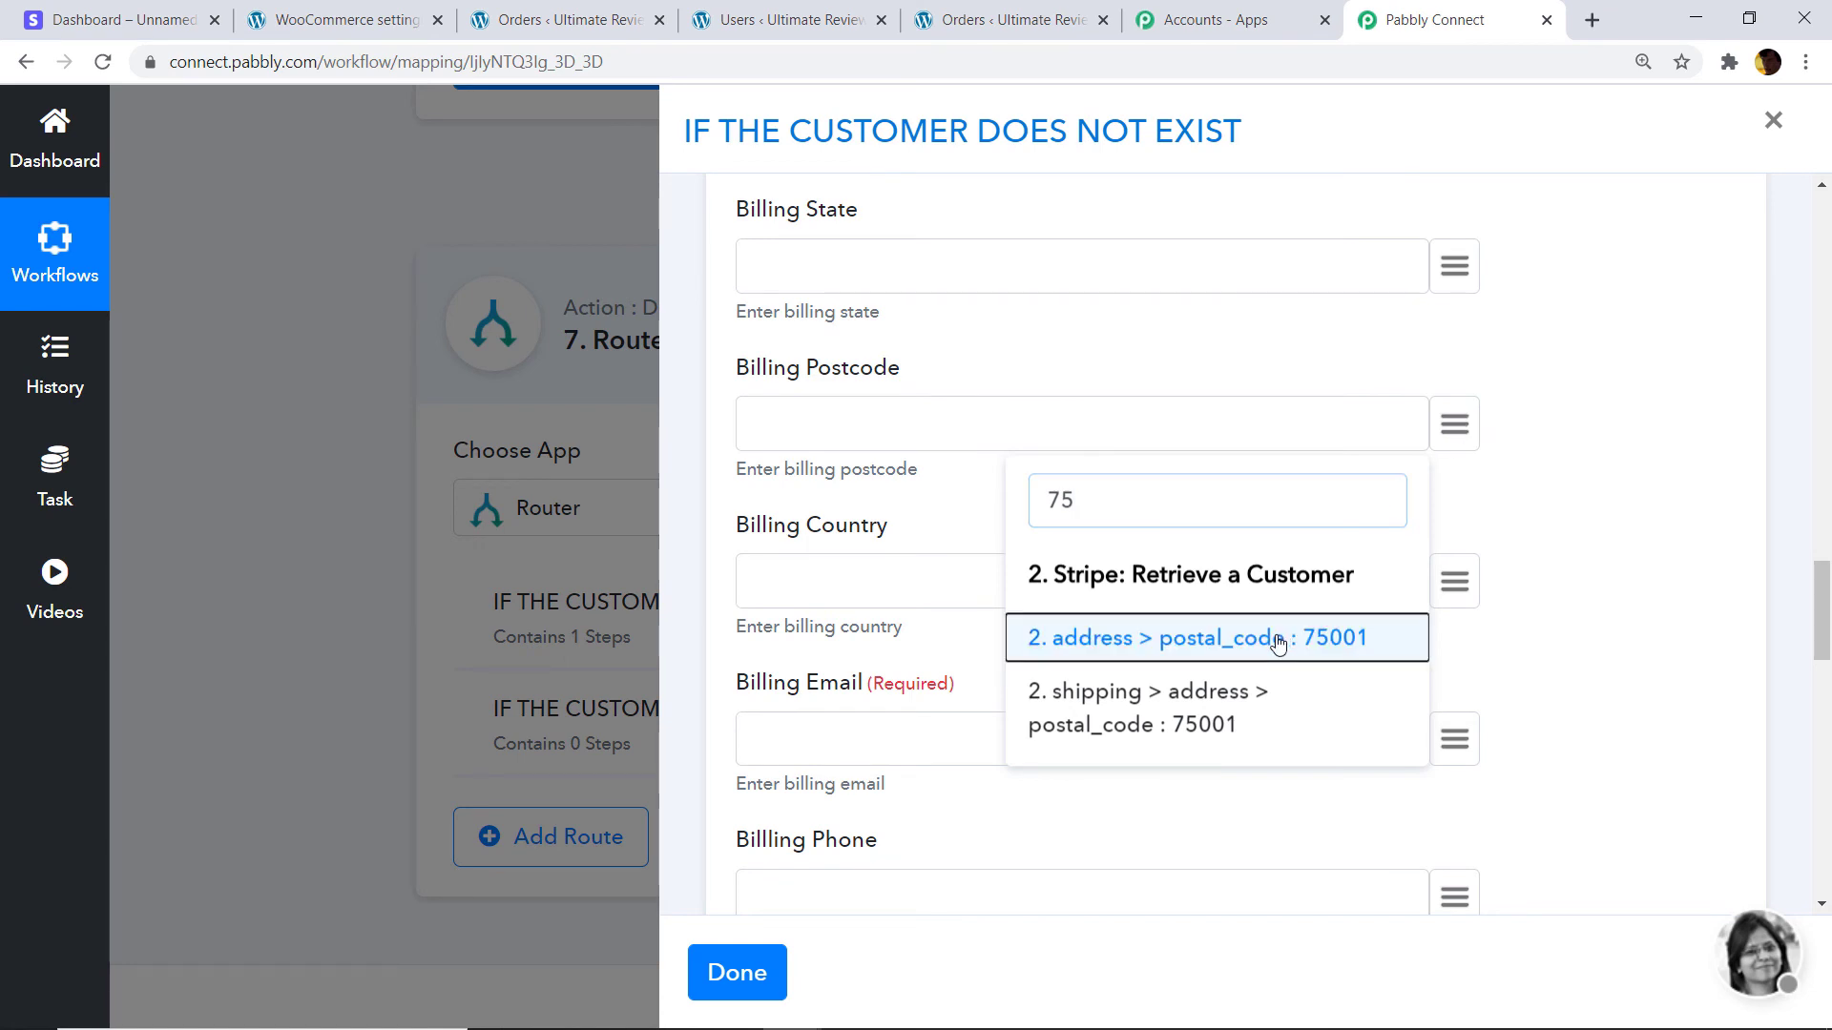
click(1279, 637)
scroll(1239, 522, down, 1)
click(1454, 464)
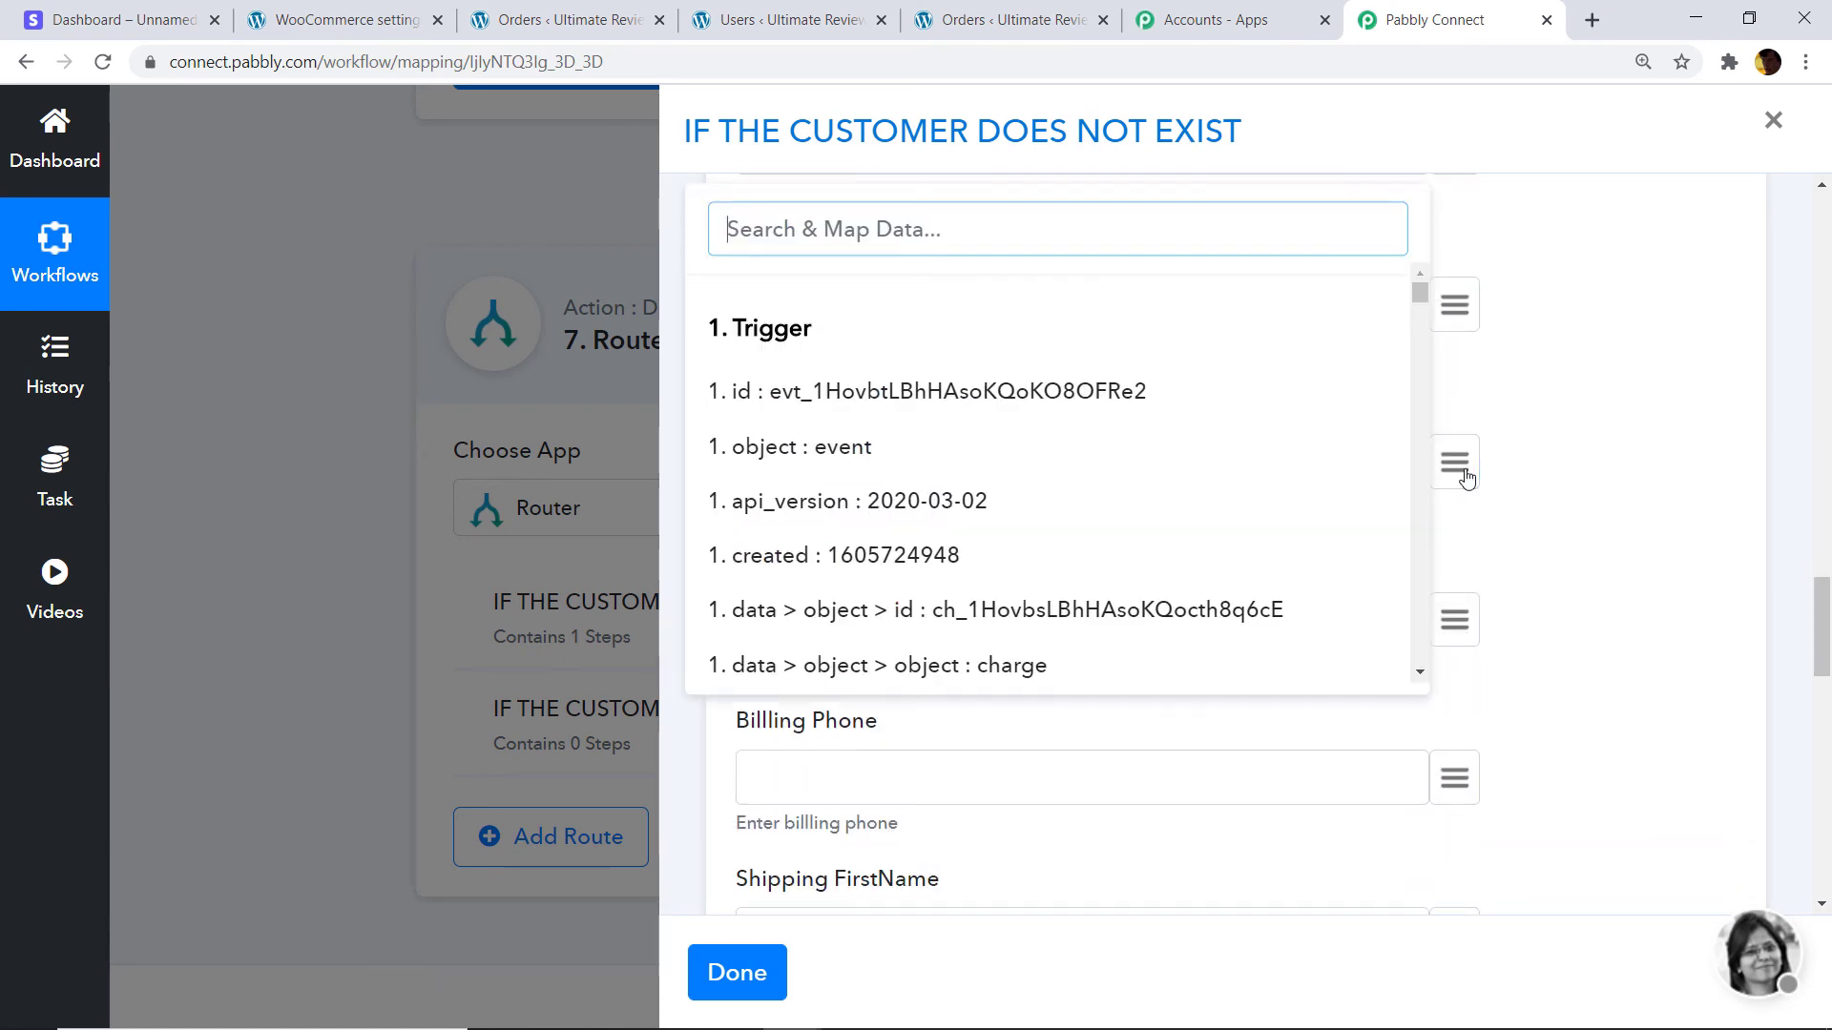
text(FR)
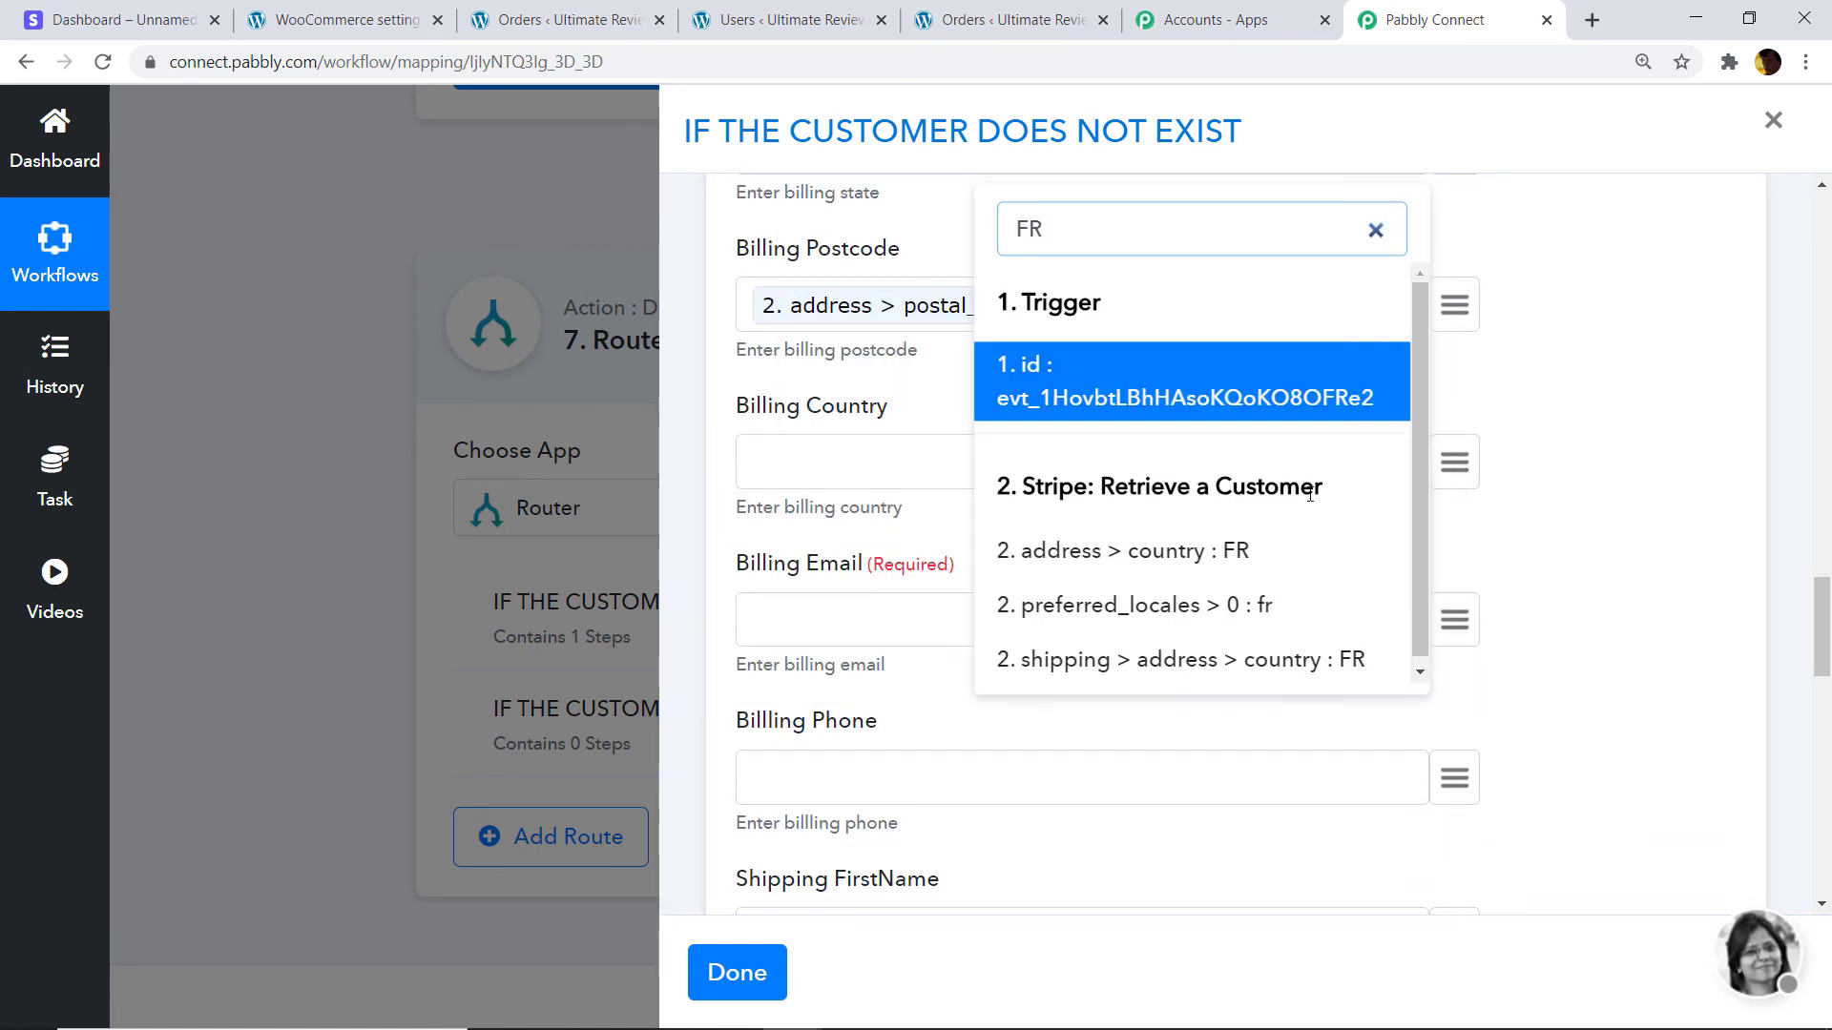
click(1141, 553)
Map the Stripe customer's email into Billing Email.
click(1456, 625)
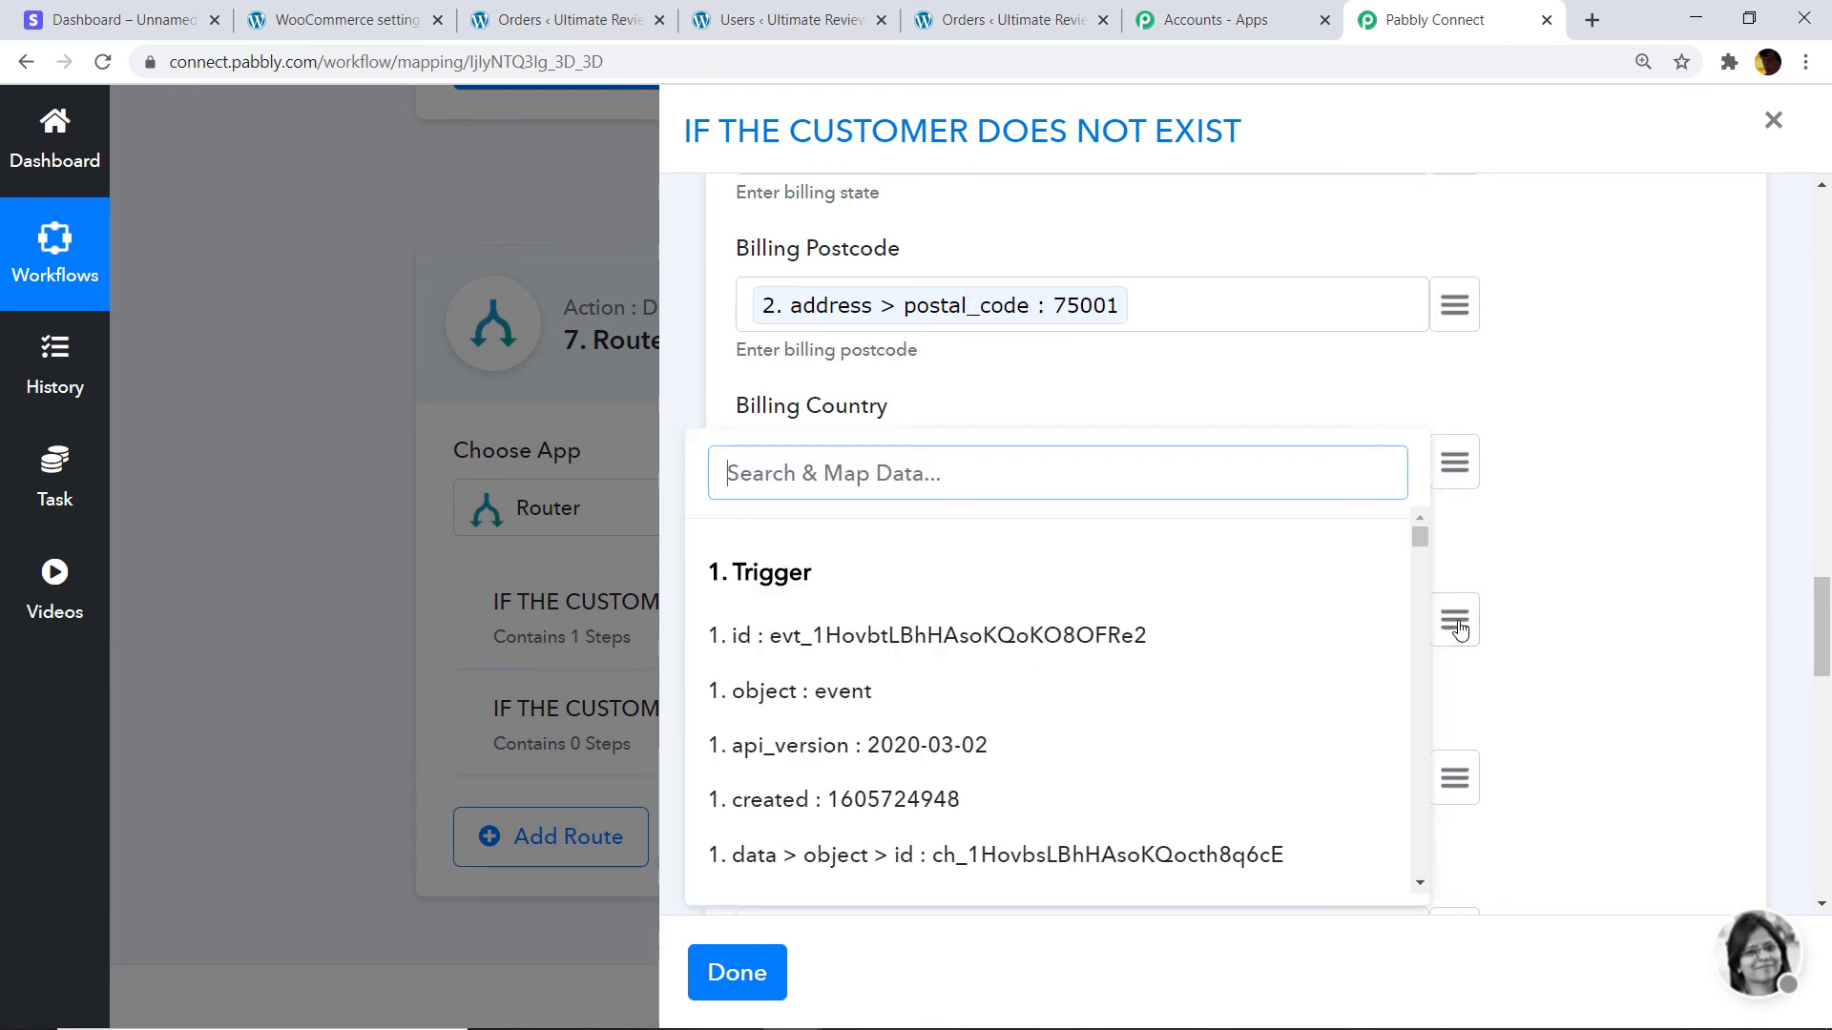
text(EMAIL)
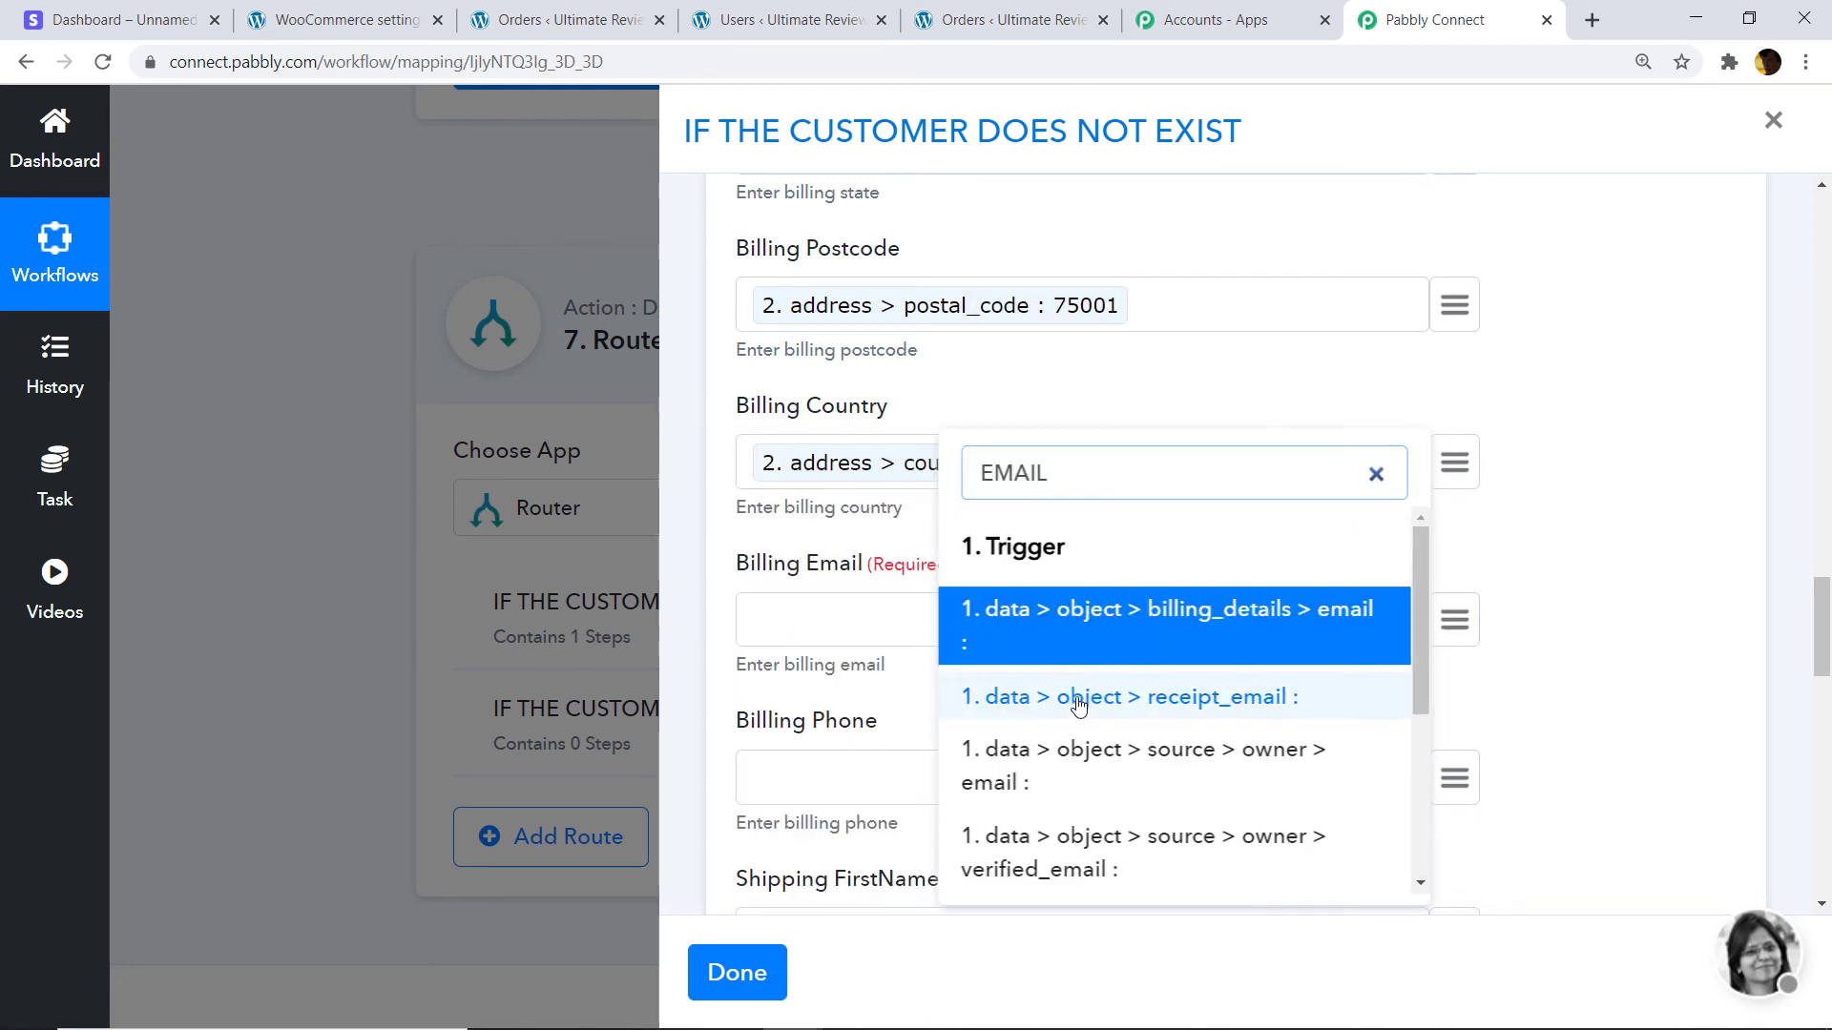
scroll(1145, 701, down, 2)
scroll(1146, 701, down, 1)
click(1078, 719)
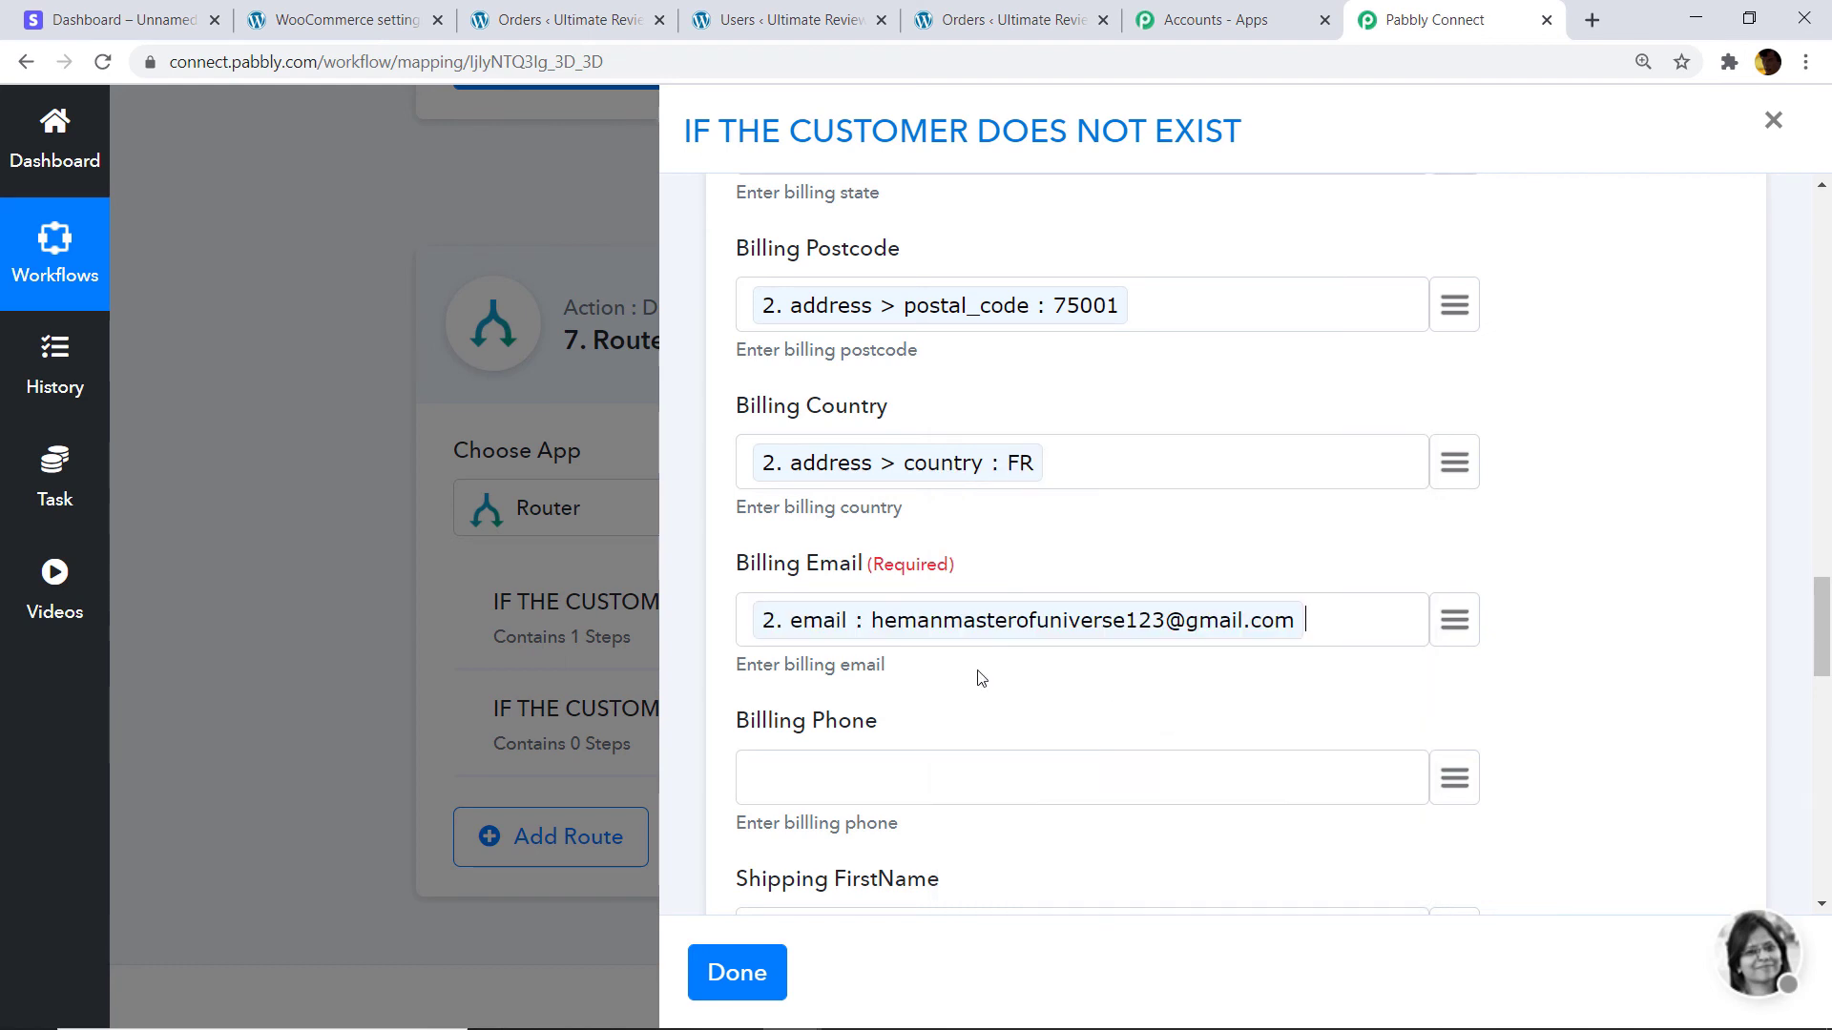
scroll(837, 651, down, 3)
scroll(836, 652, down, 10)
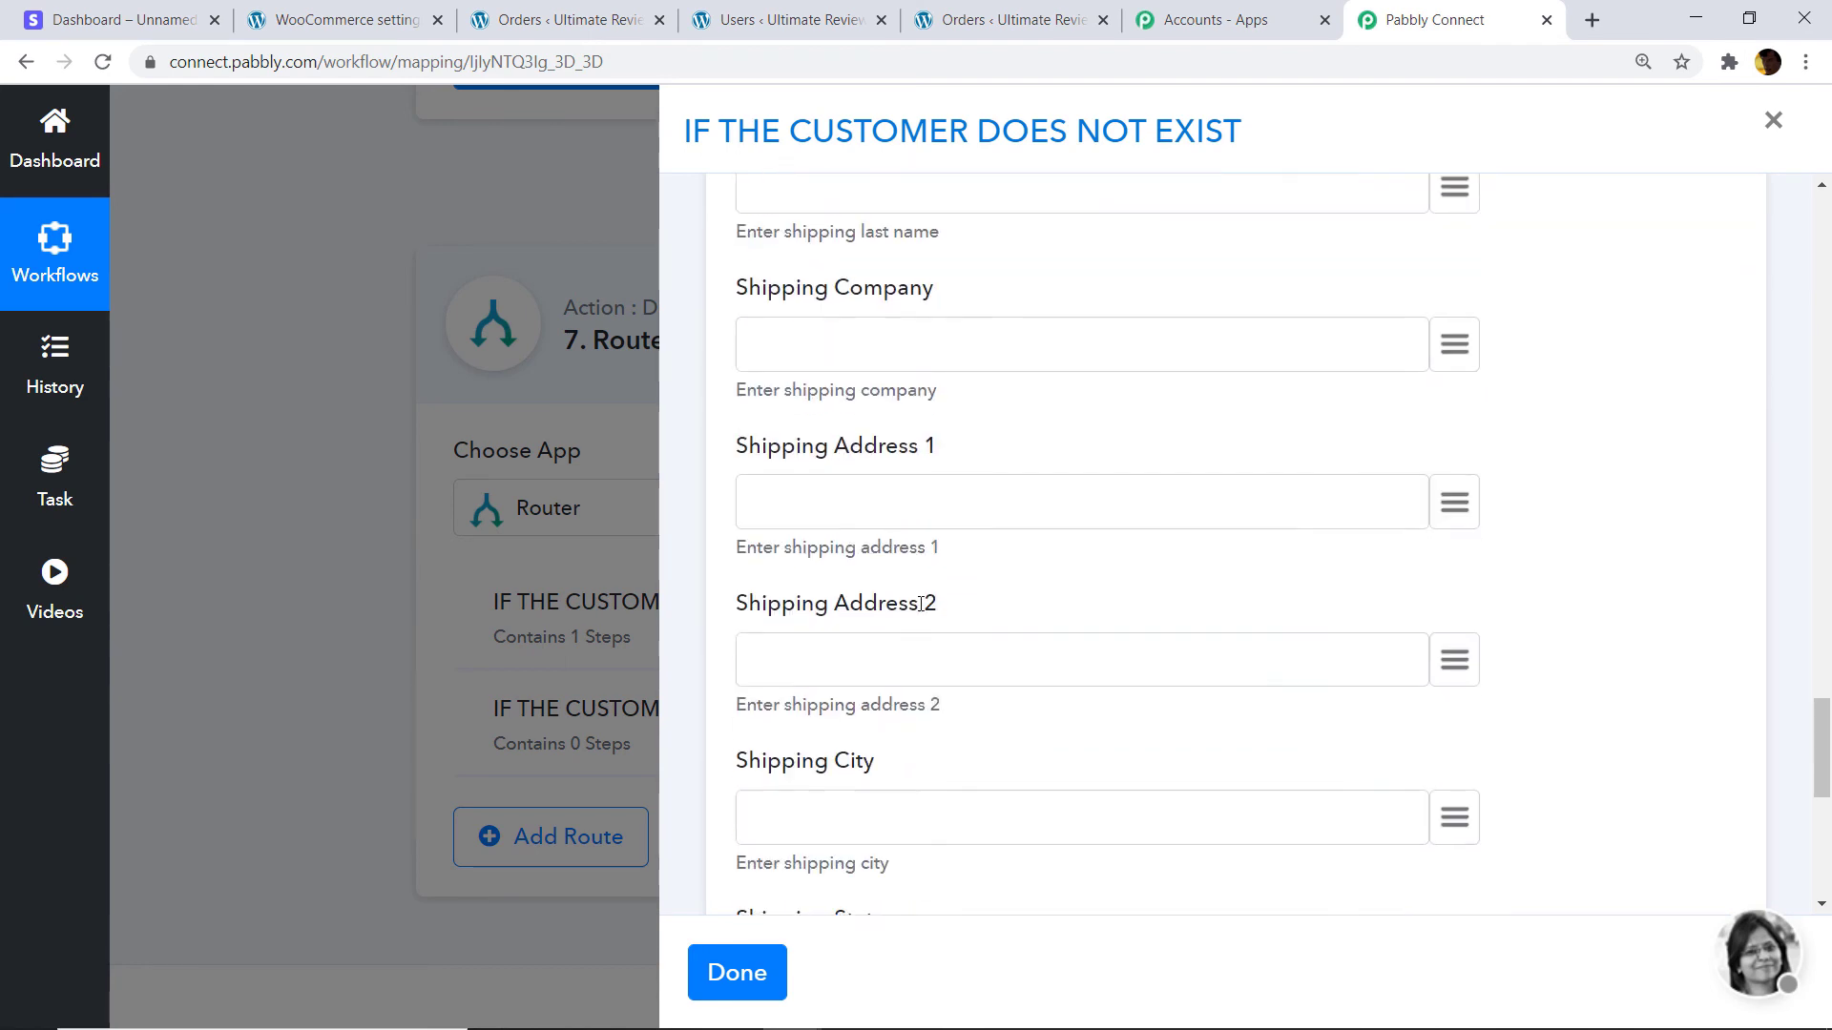
scroll(920, 603, down, 4)
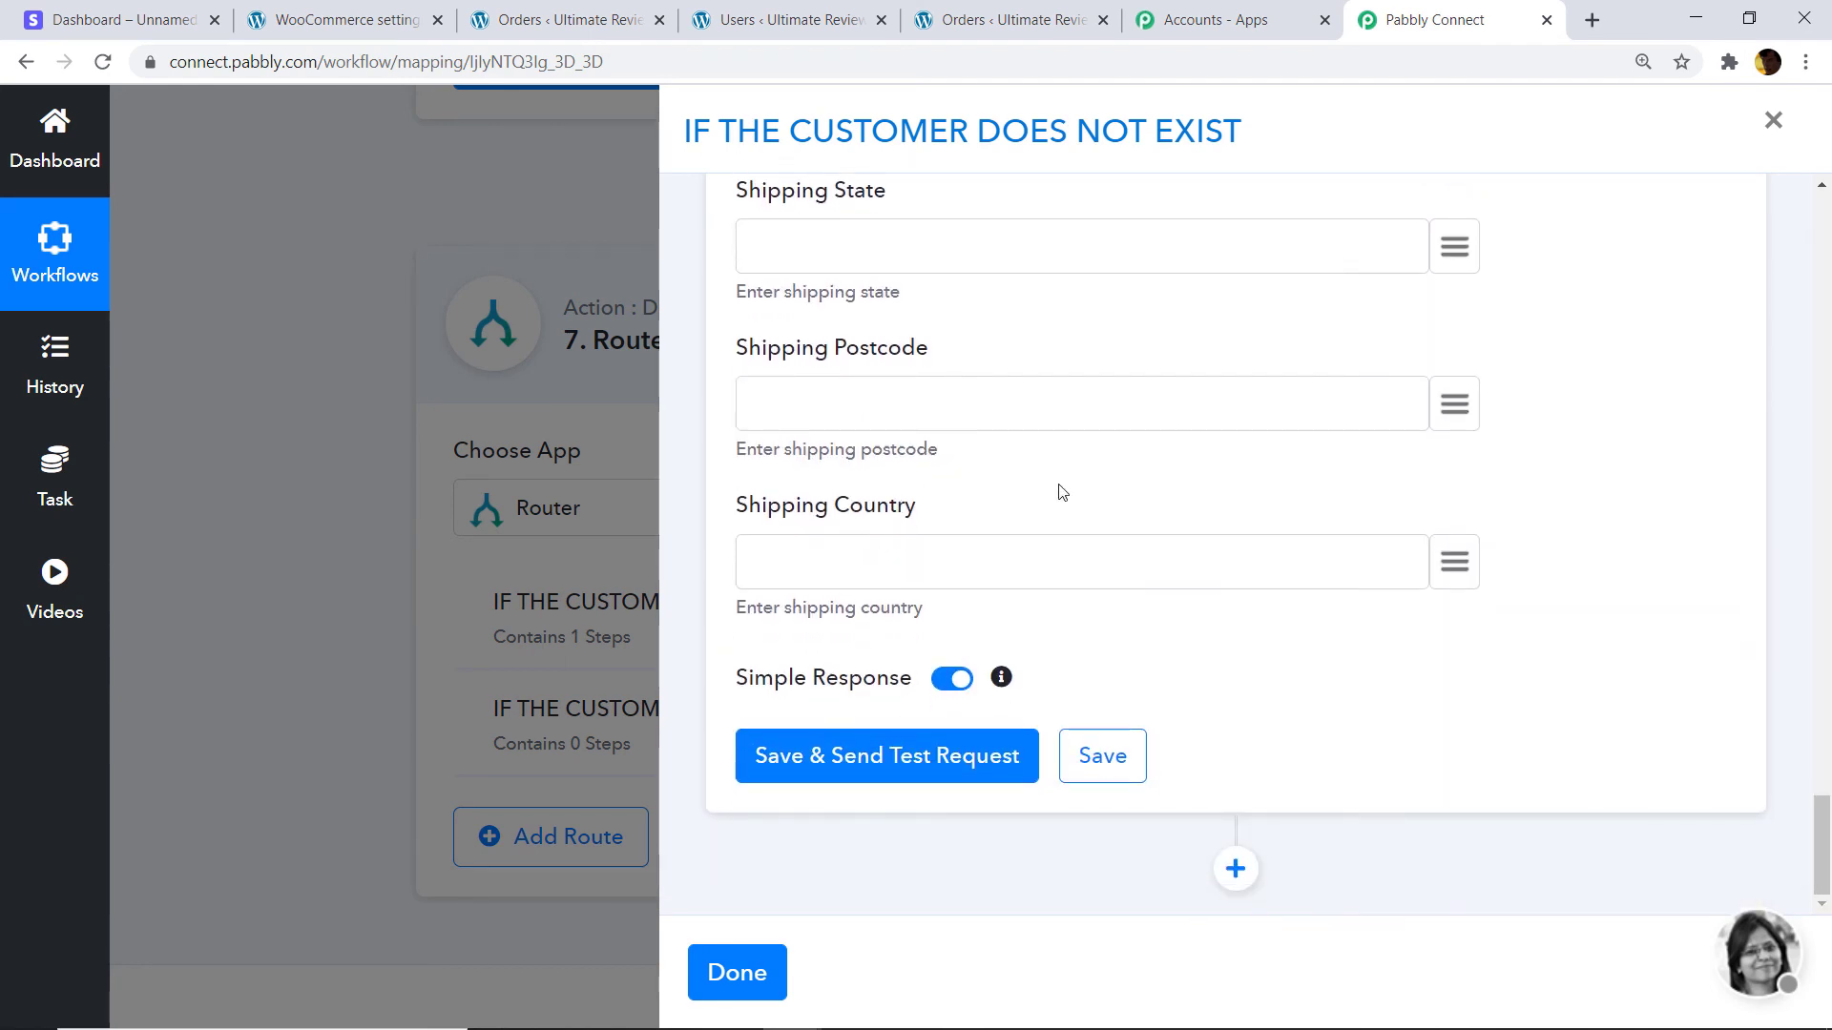
mouse_move(1822, 822)
mouse_down()
mouse_move(1830, 224)
mouse_move(1830, 851)
mouse_up()
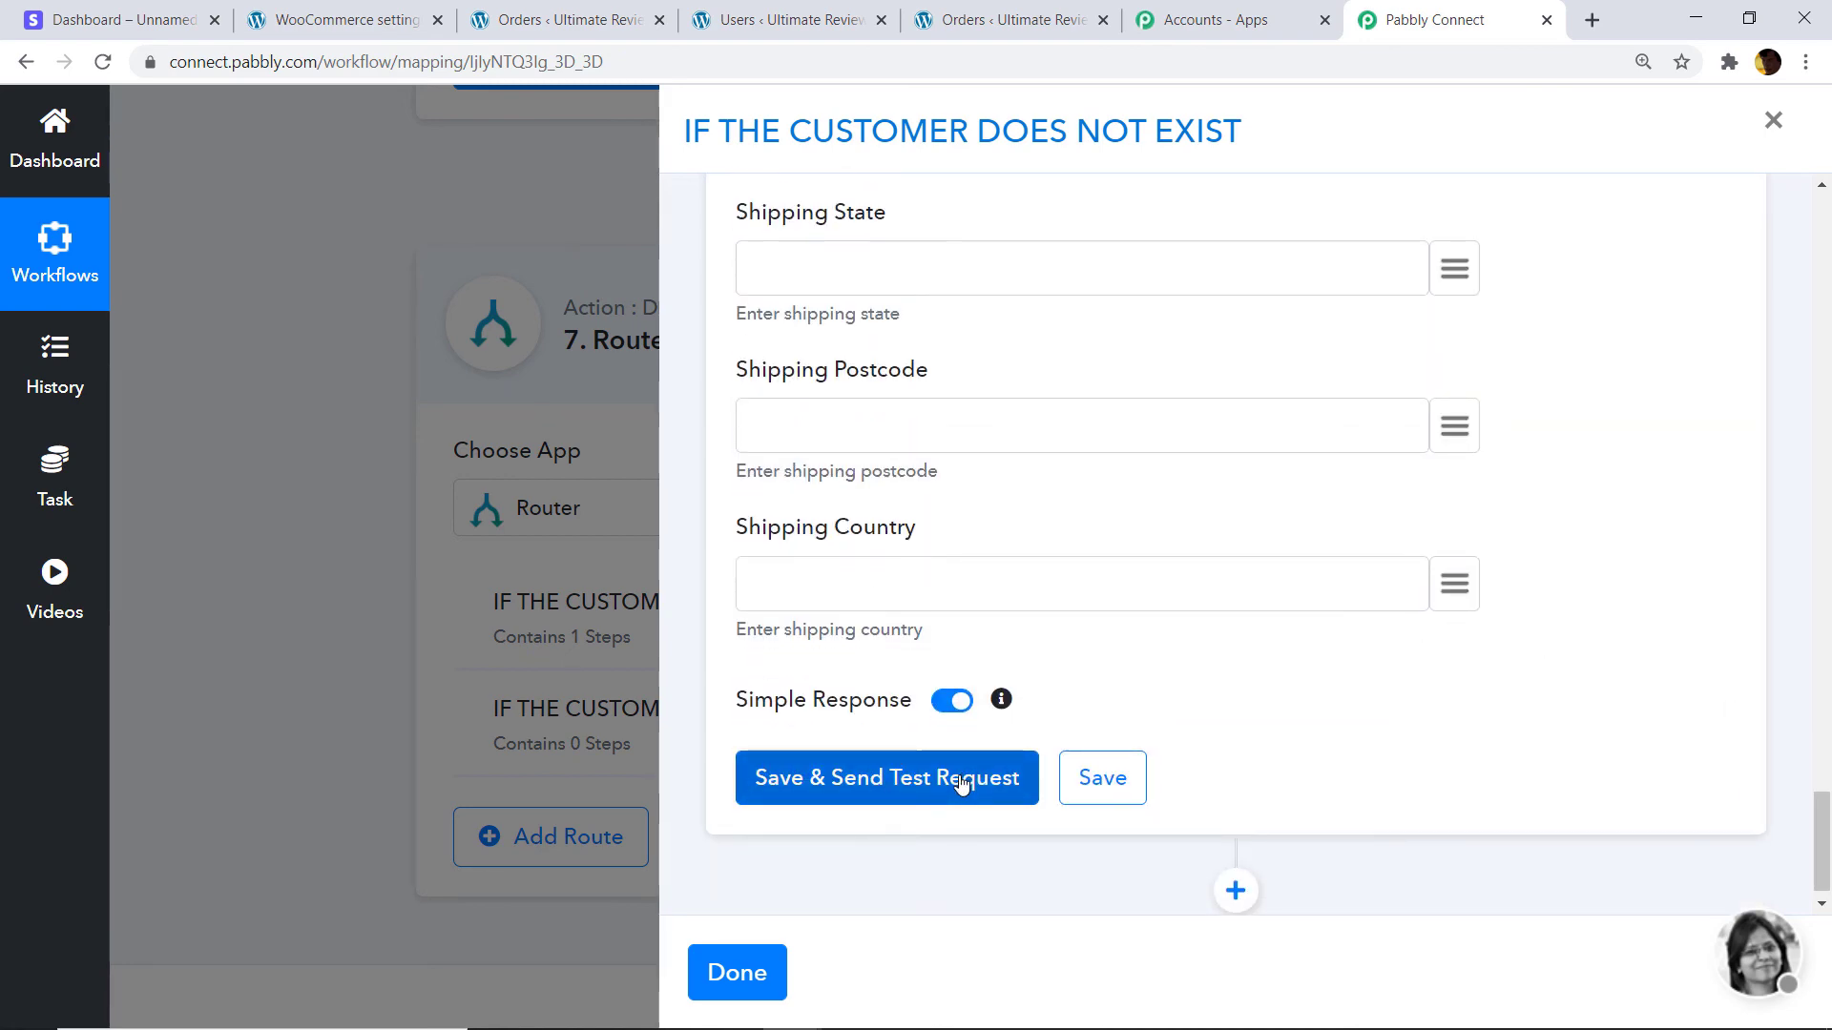
Send a test request that creates the WooCommerce customer, then add a new action step below it.
click(960, 784)
drag(1827, 763, 1827, 808)
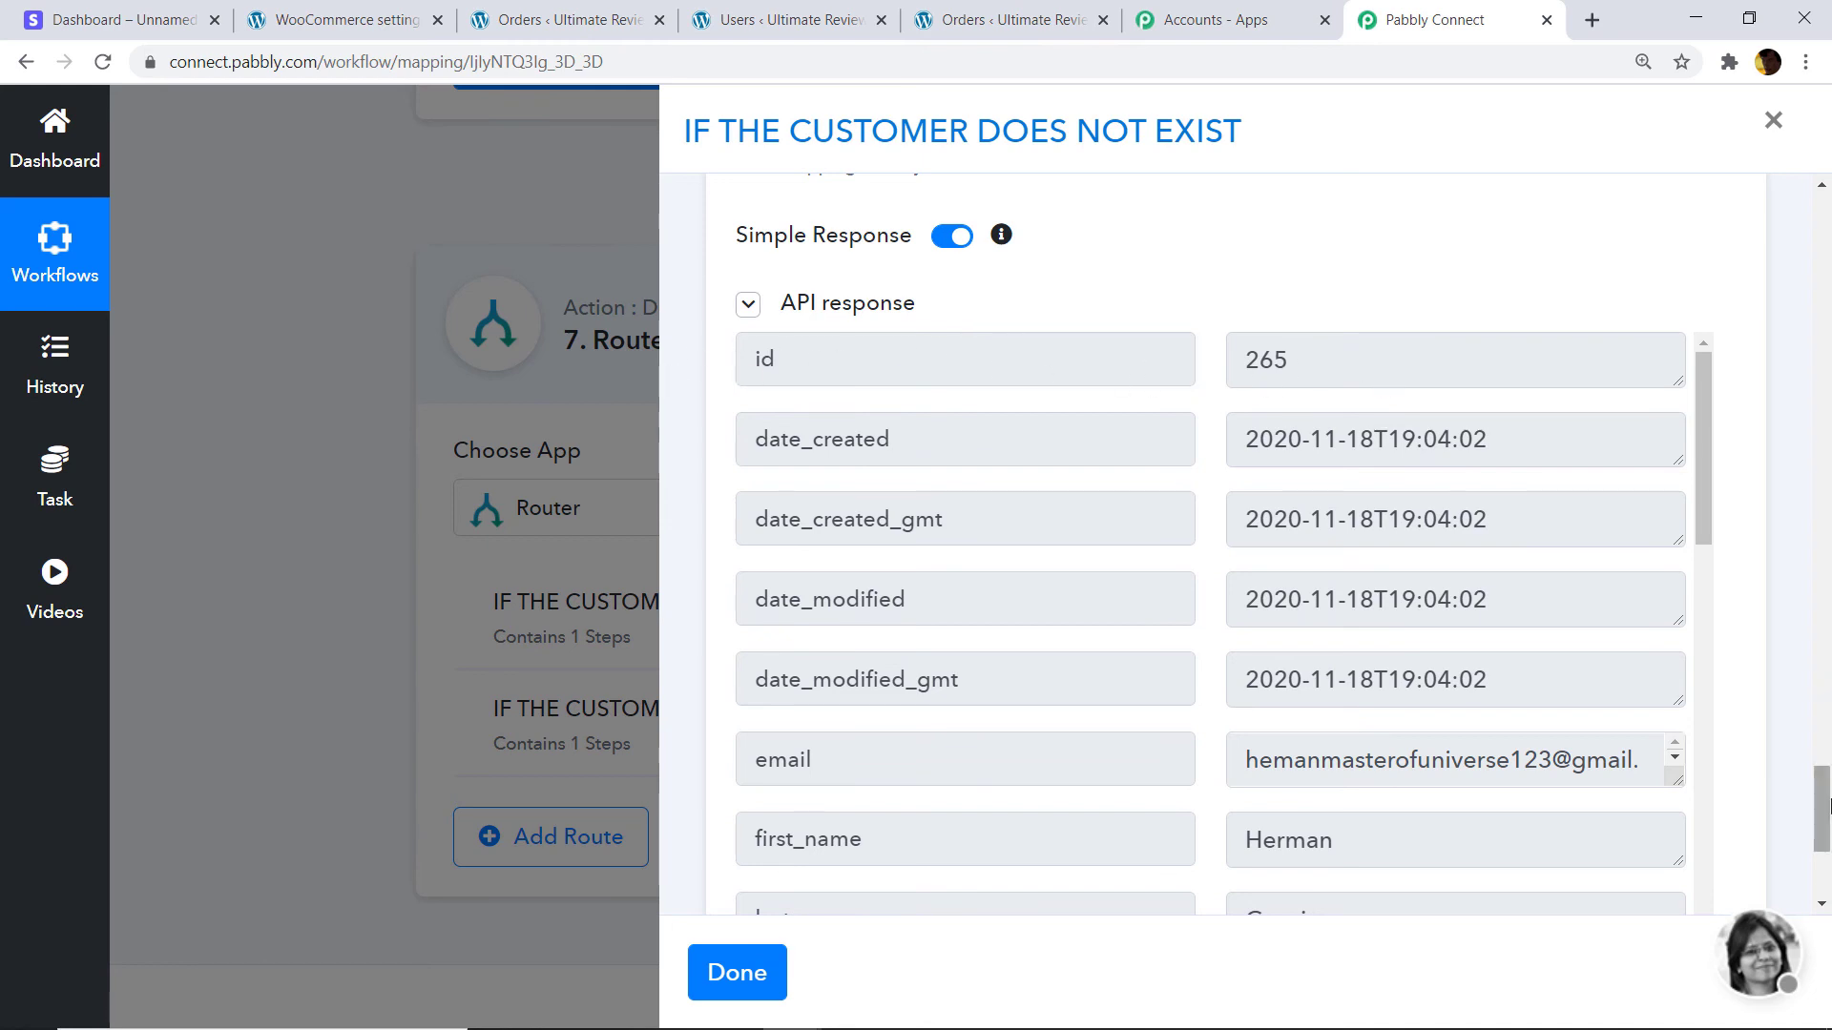
drag(1825, 799, 1825, 843)
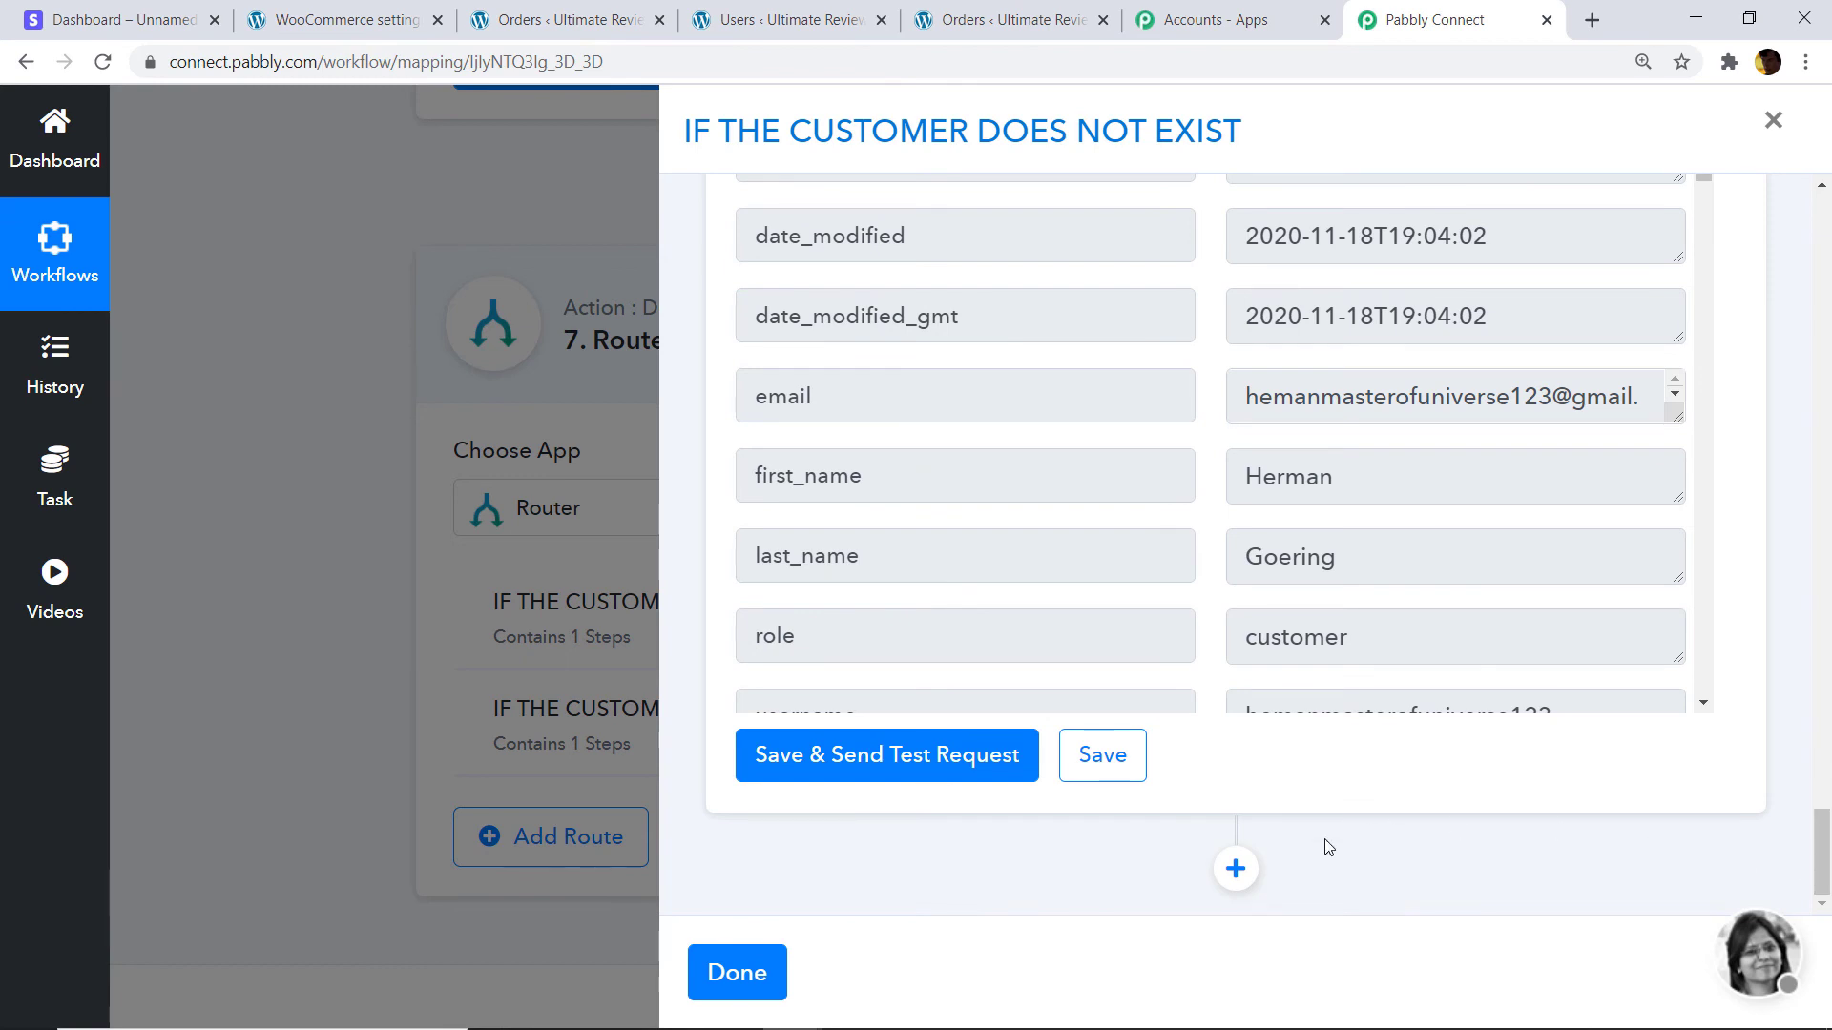
click(1235, 868)
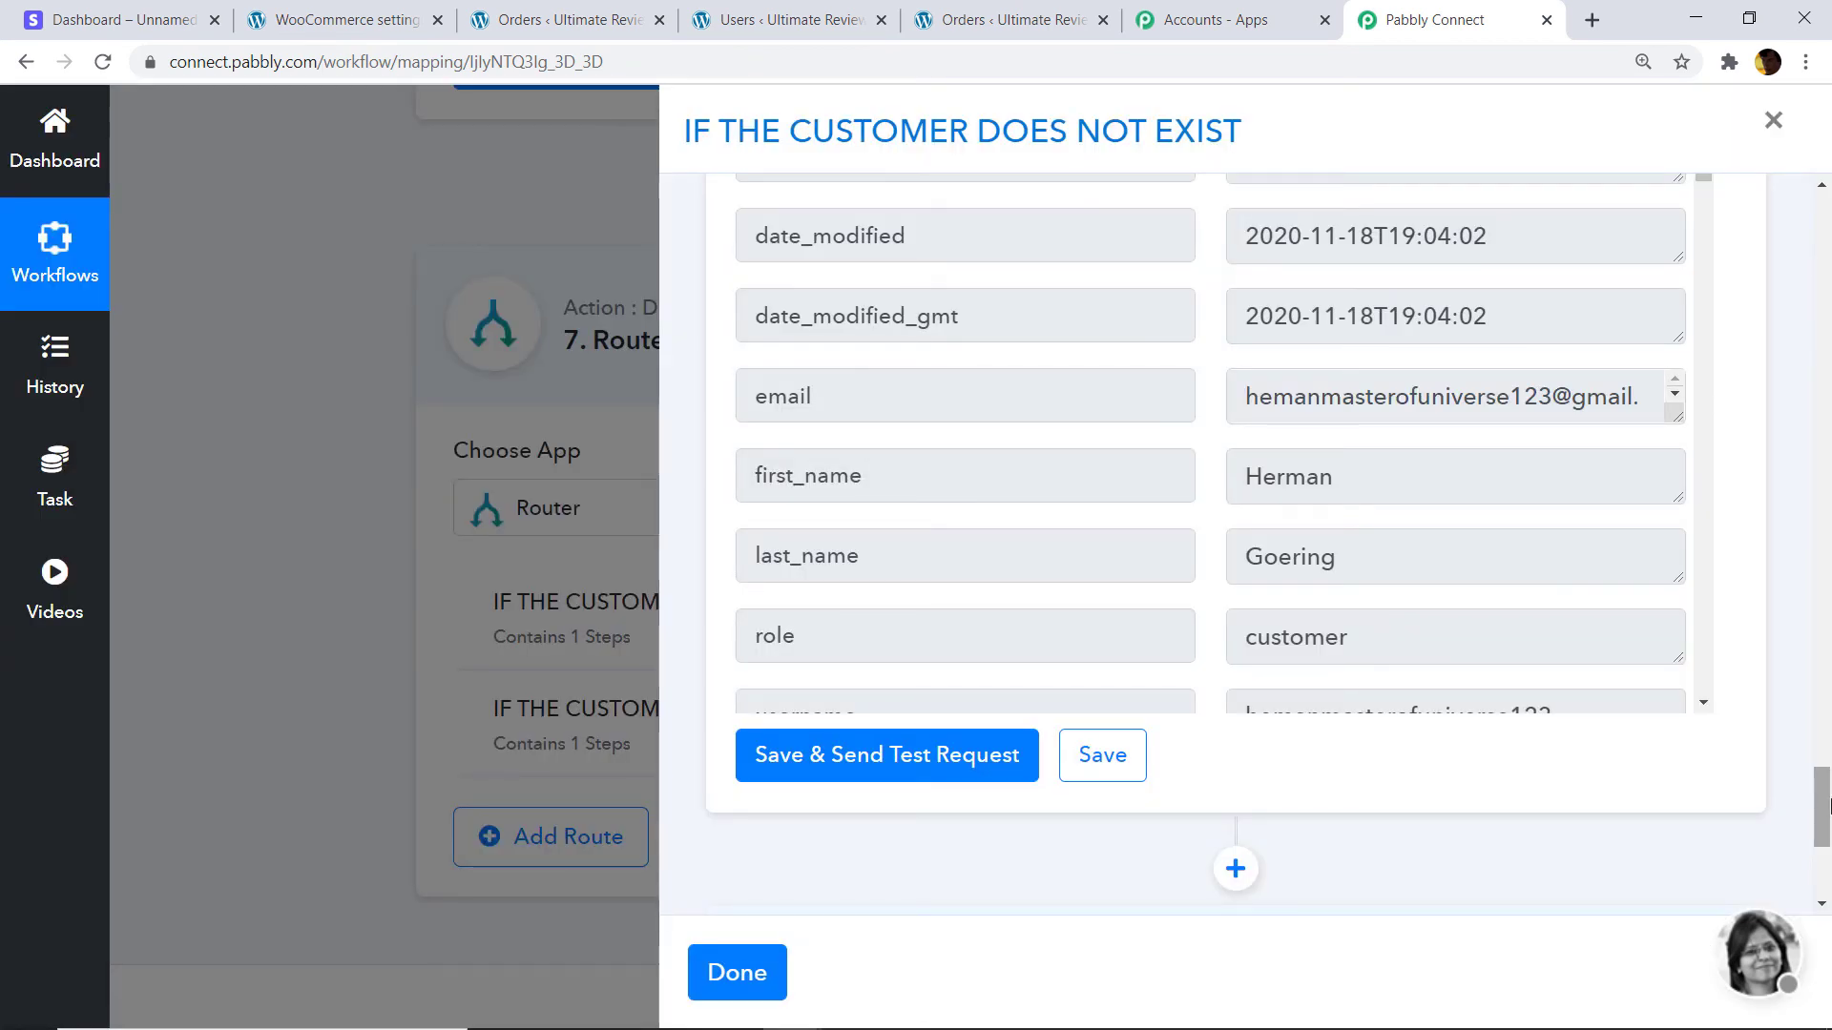
drag(1825, 806, 1825, 854)
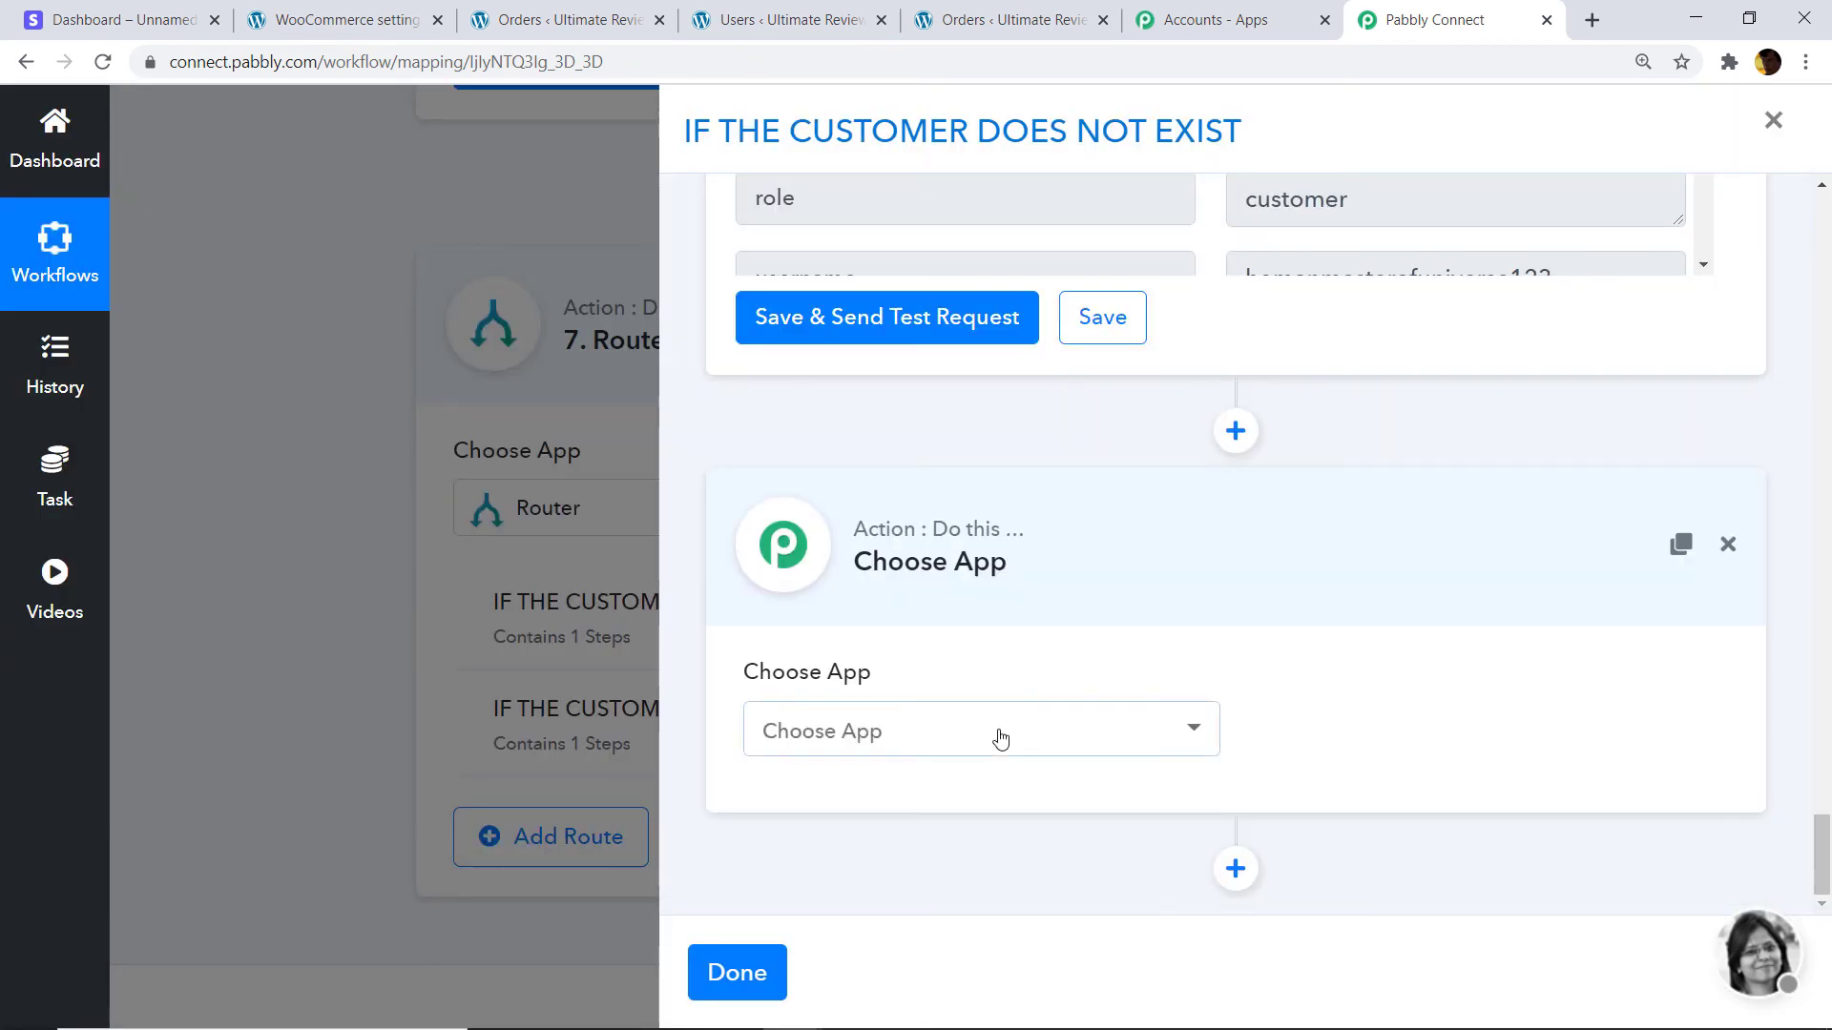
Make the new step a WooCommerce Create a Order action.
click(997, 740)
text(WP)
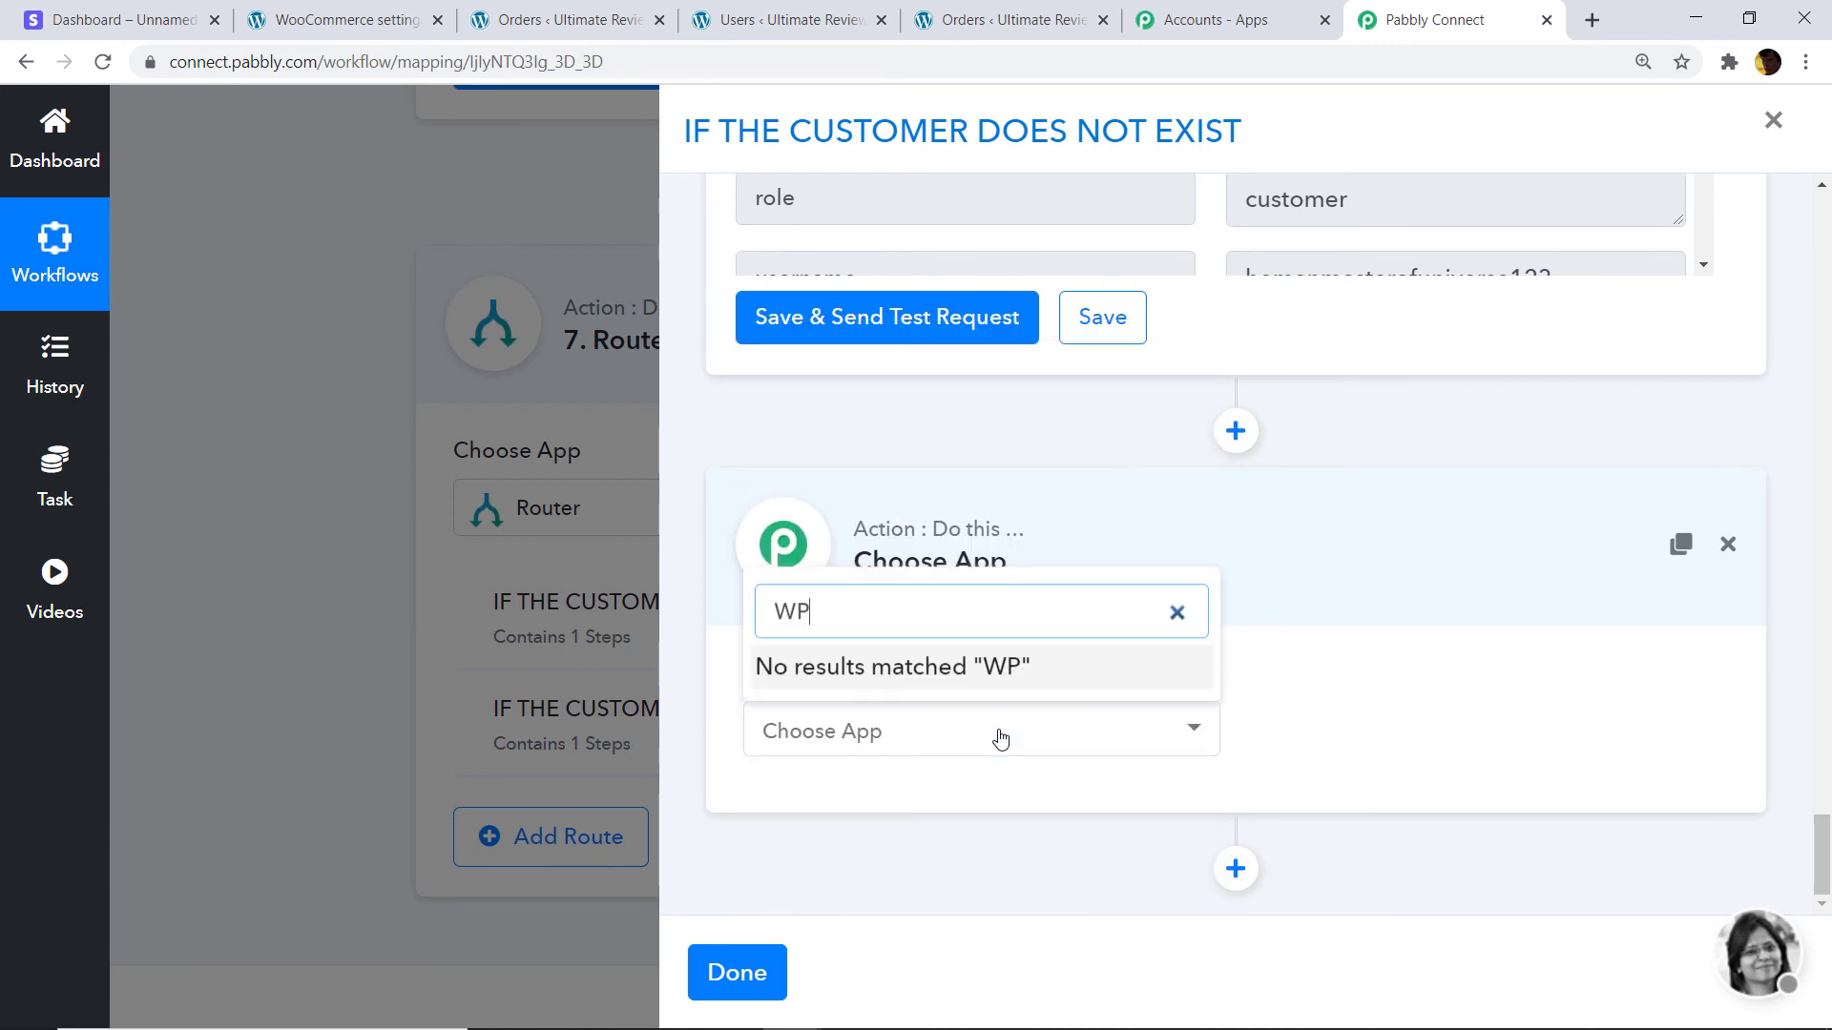
key(BackSpace)
text(OO)
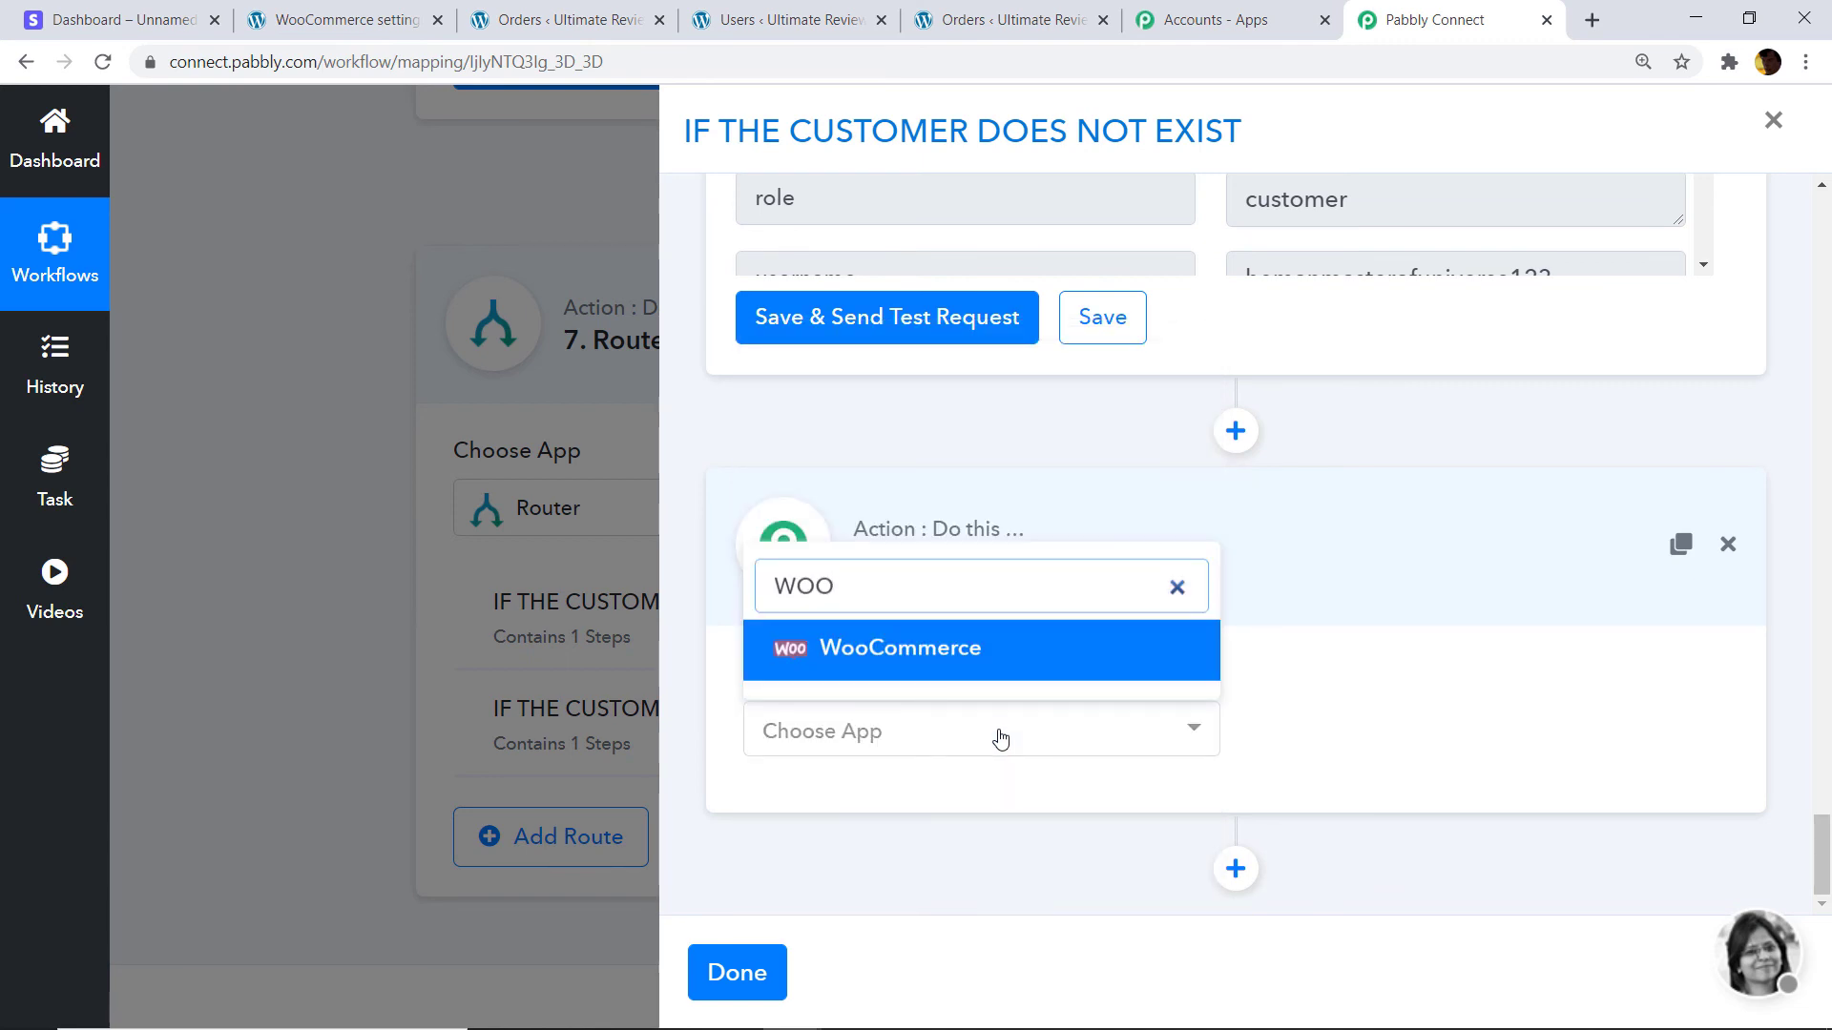
click(952, 642)
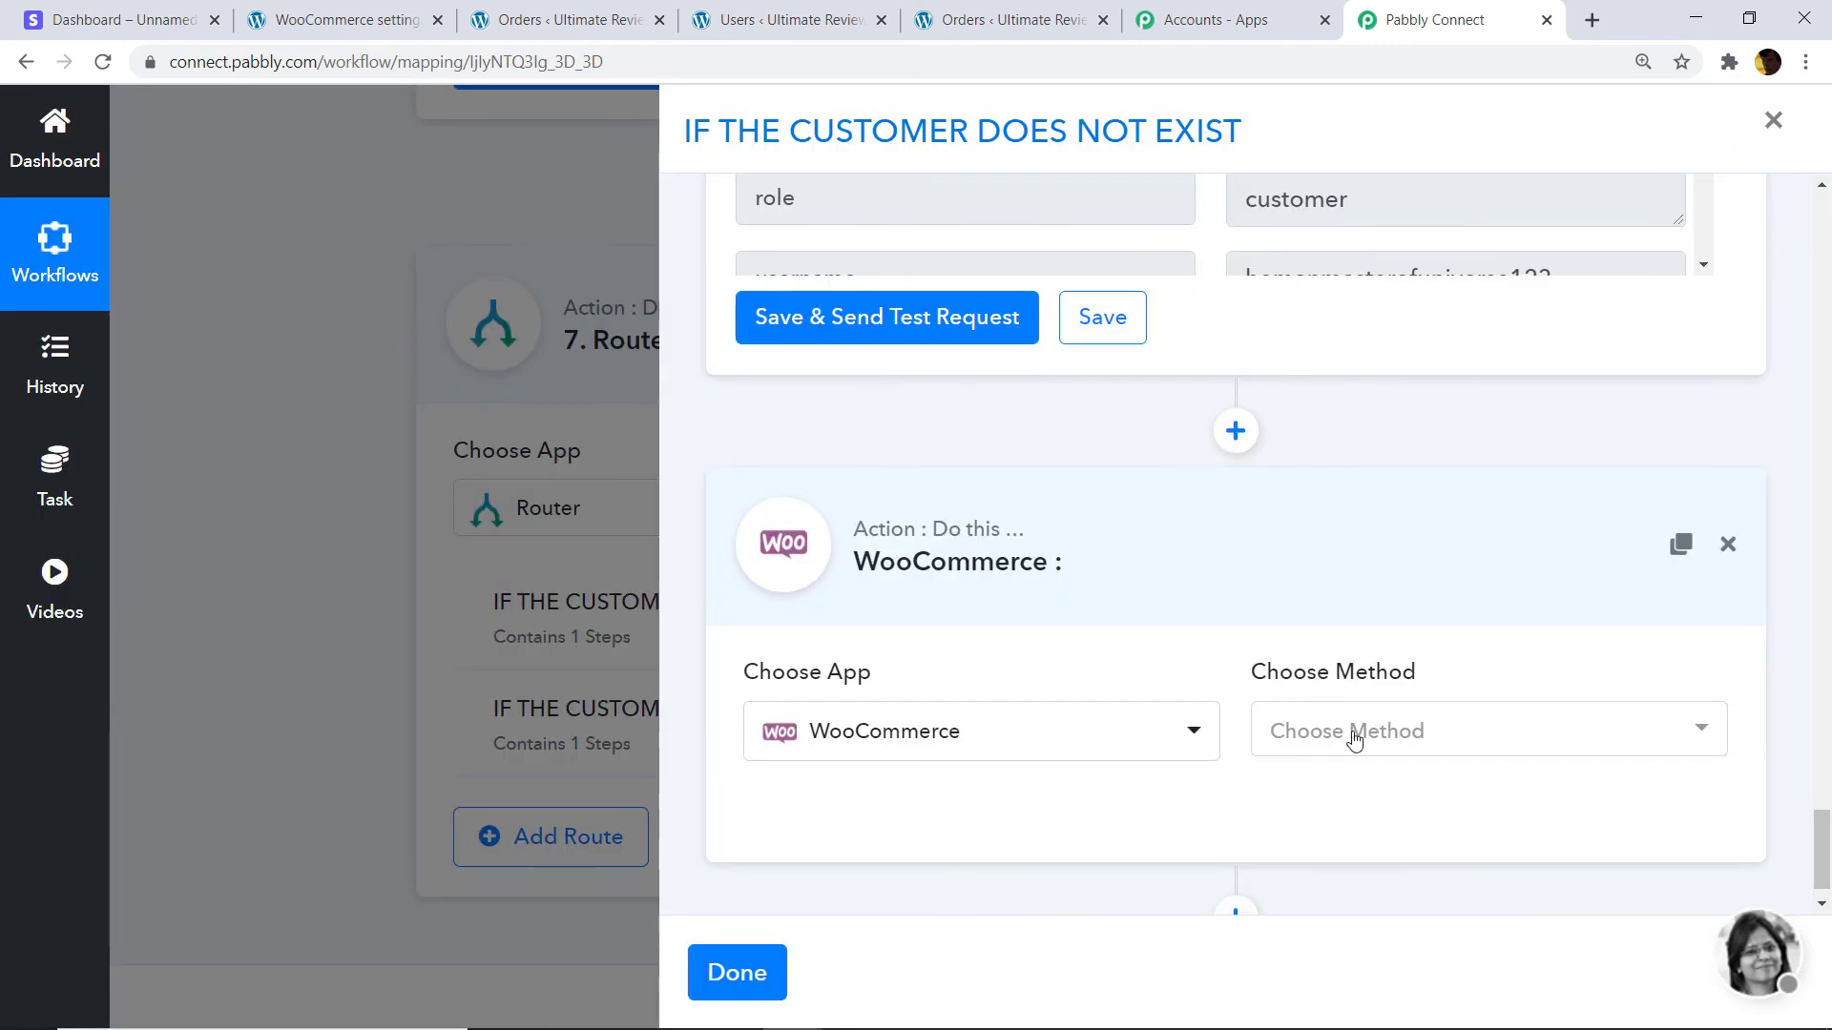
click(1355, 739)
scroll(1354, 740, down, 4)
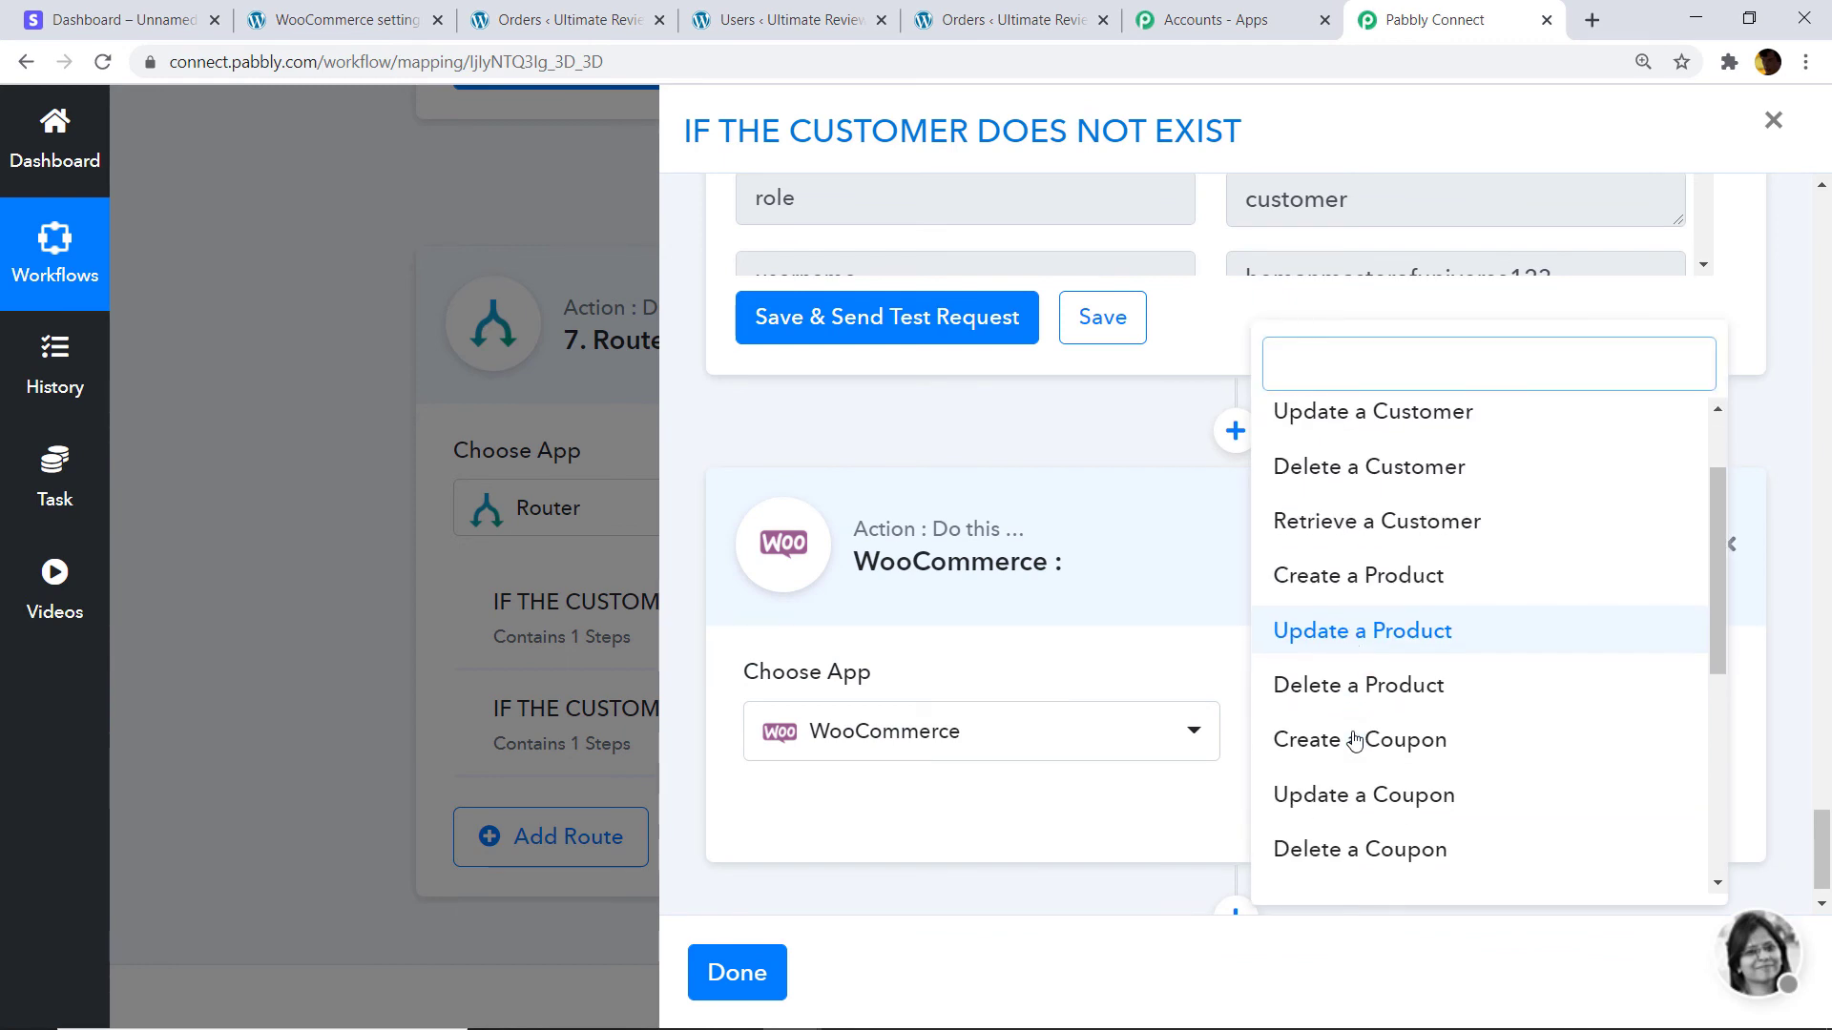
click(1359, 668)
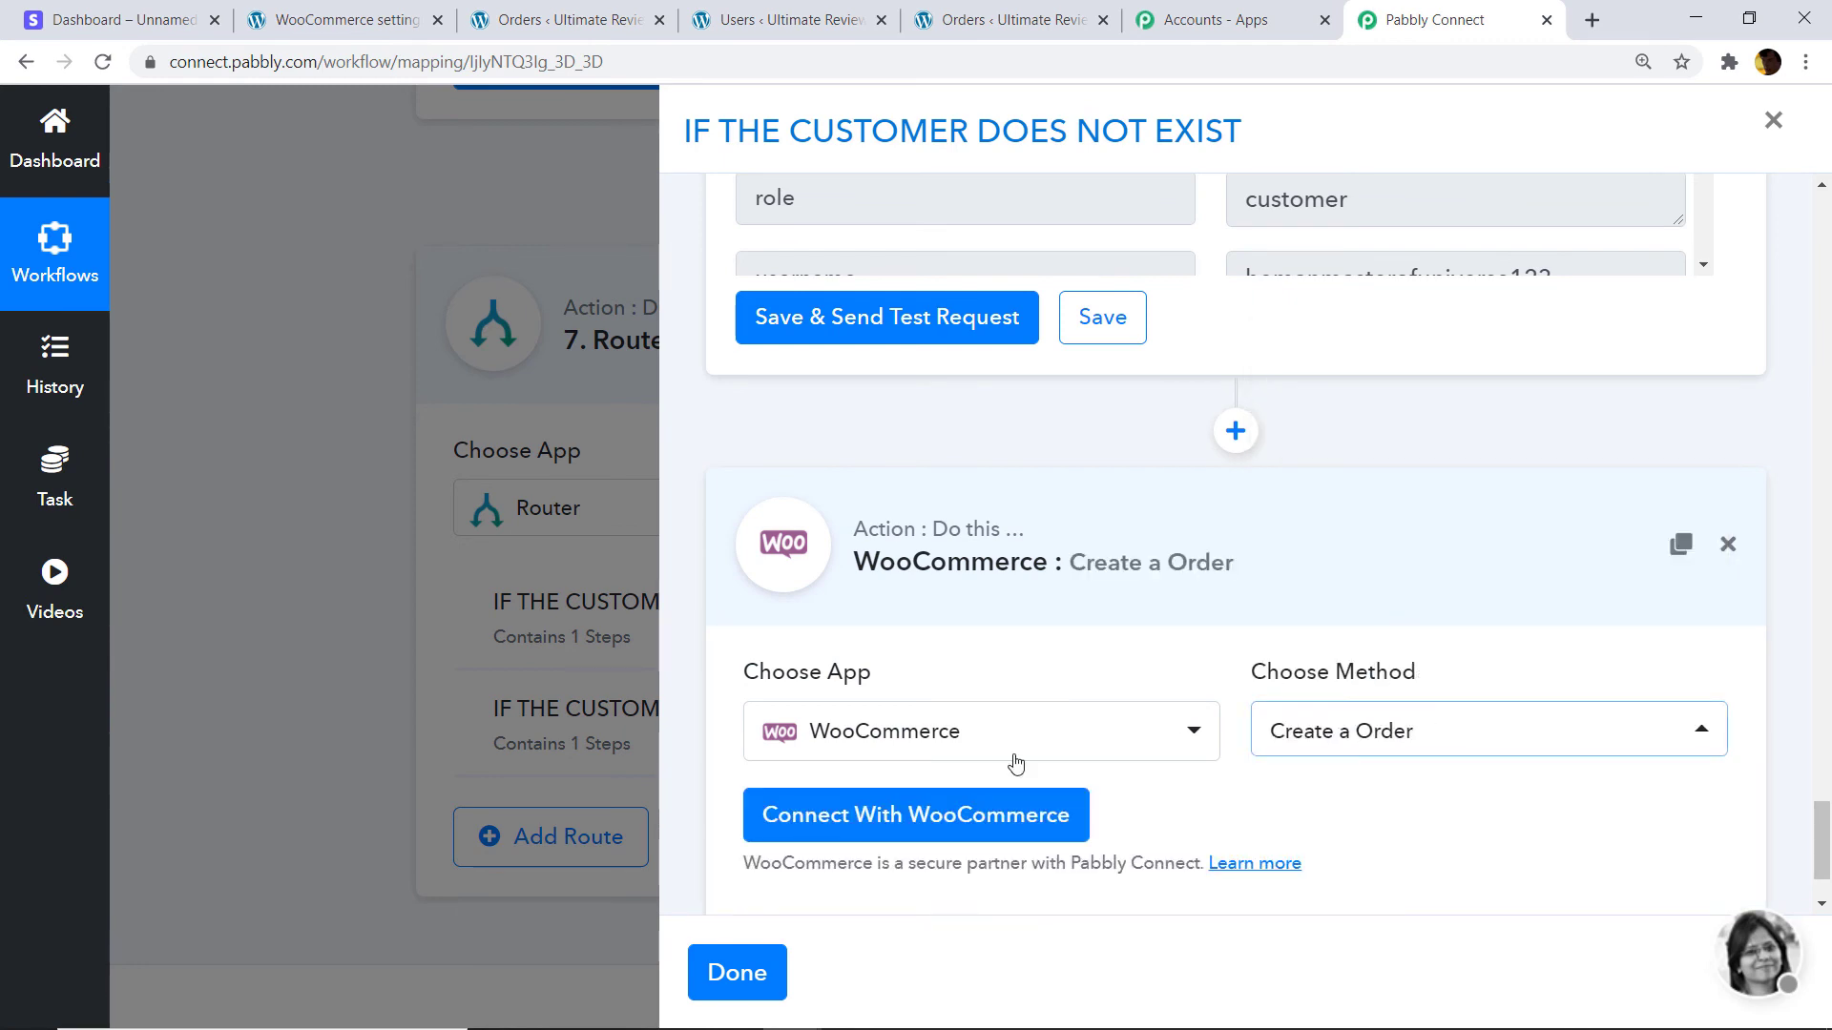
Connect the step with the saved WooCommerce #18 credentials.
click(897, 819)
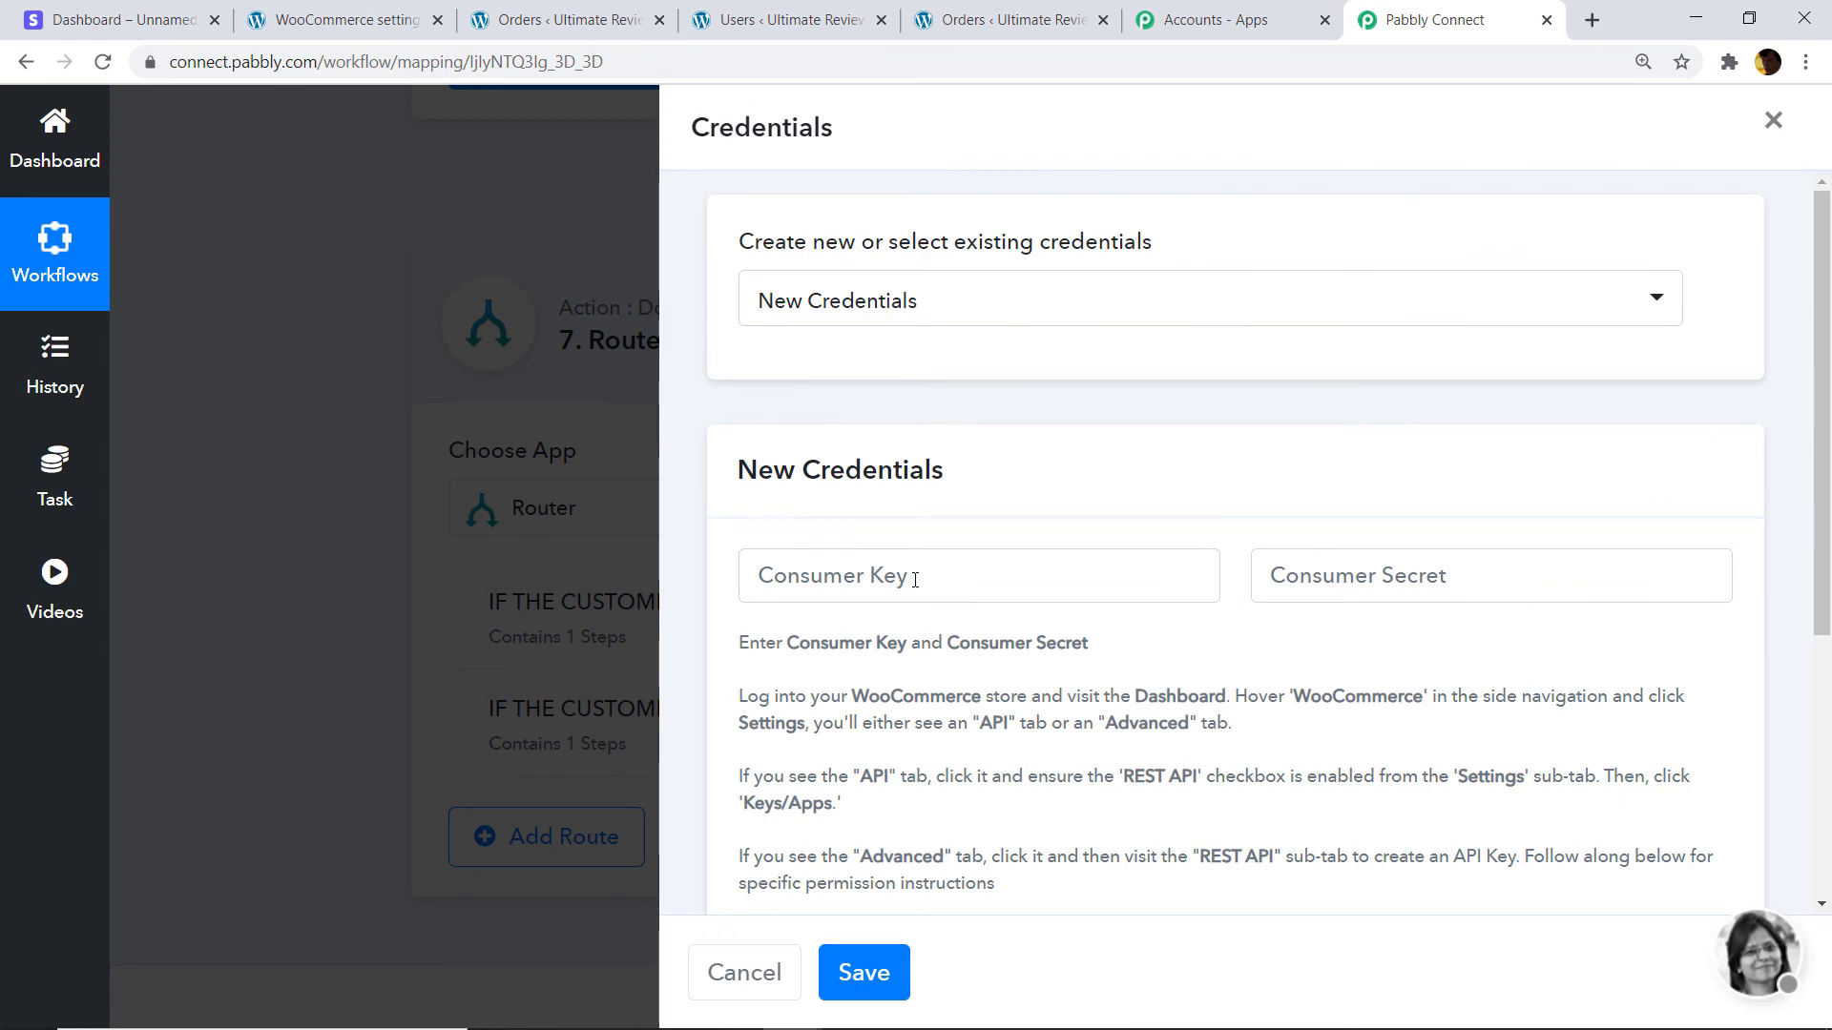
scroll(906, 534, down, 2)
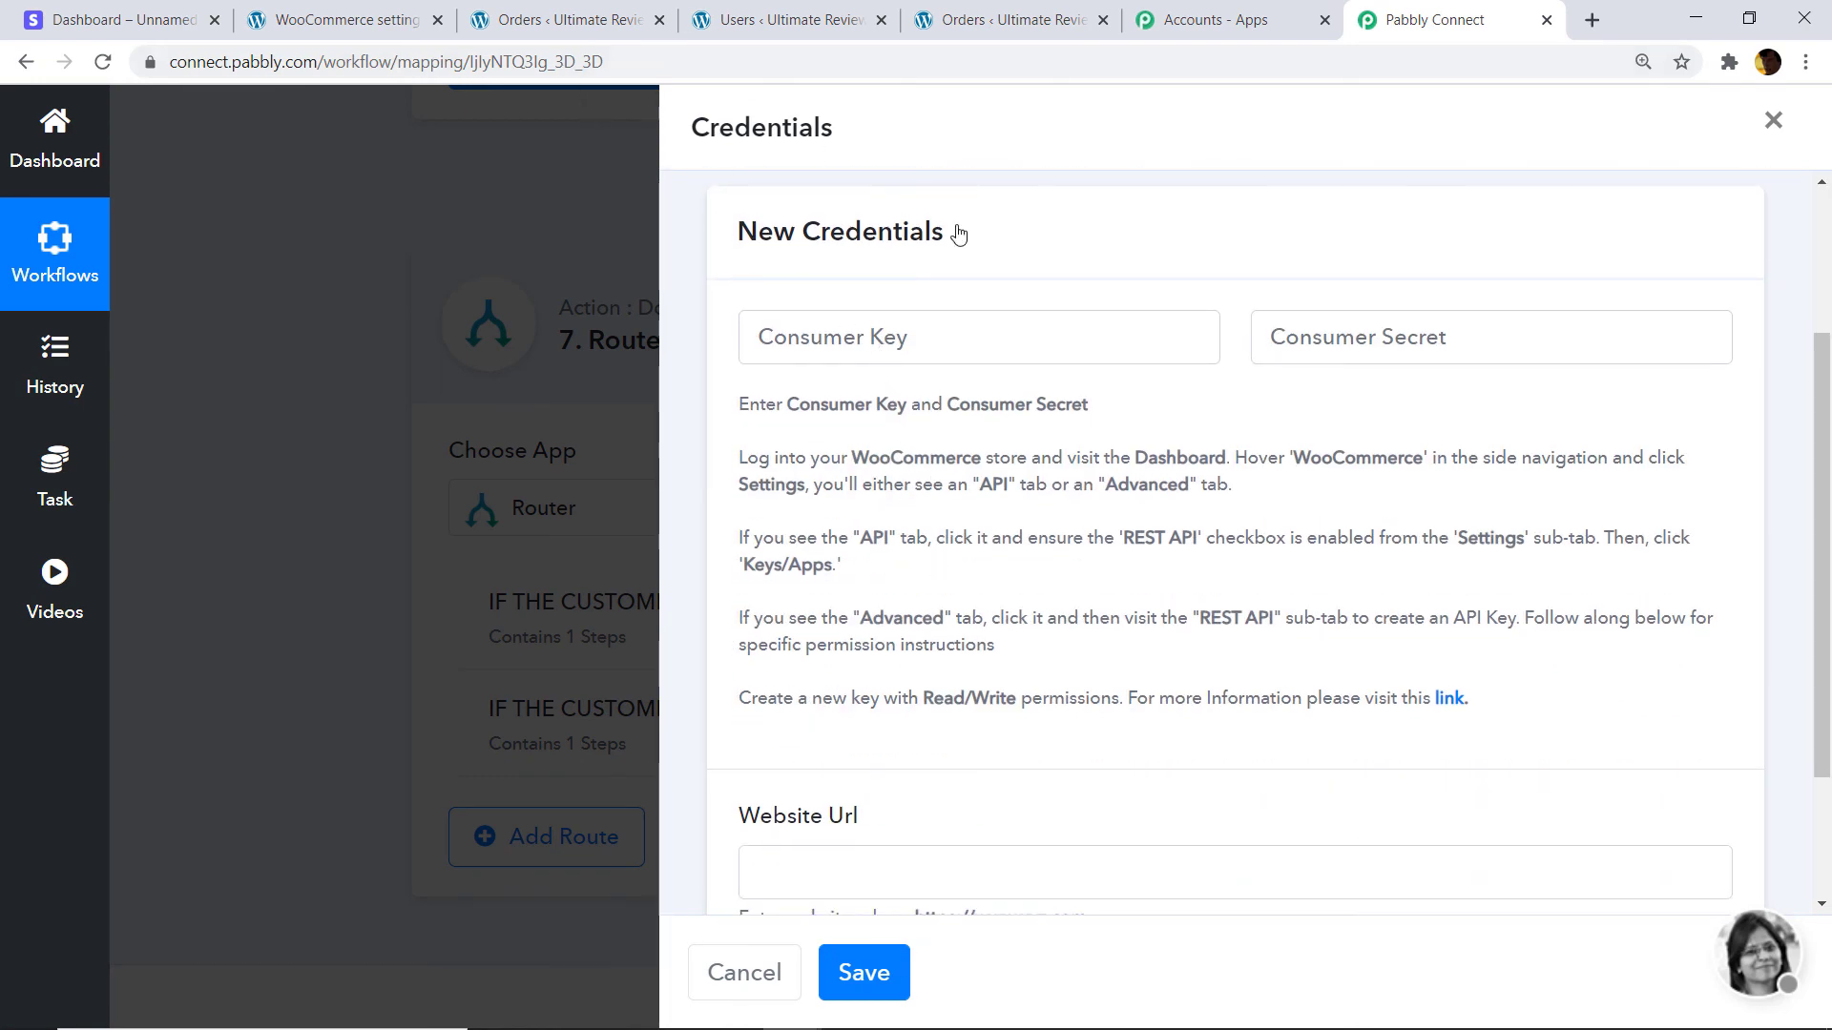
scroll(1101, 329, up, 2)
click(864, 312)
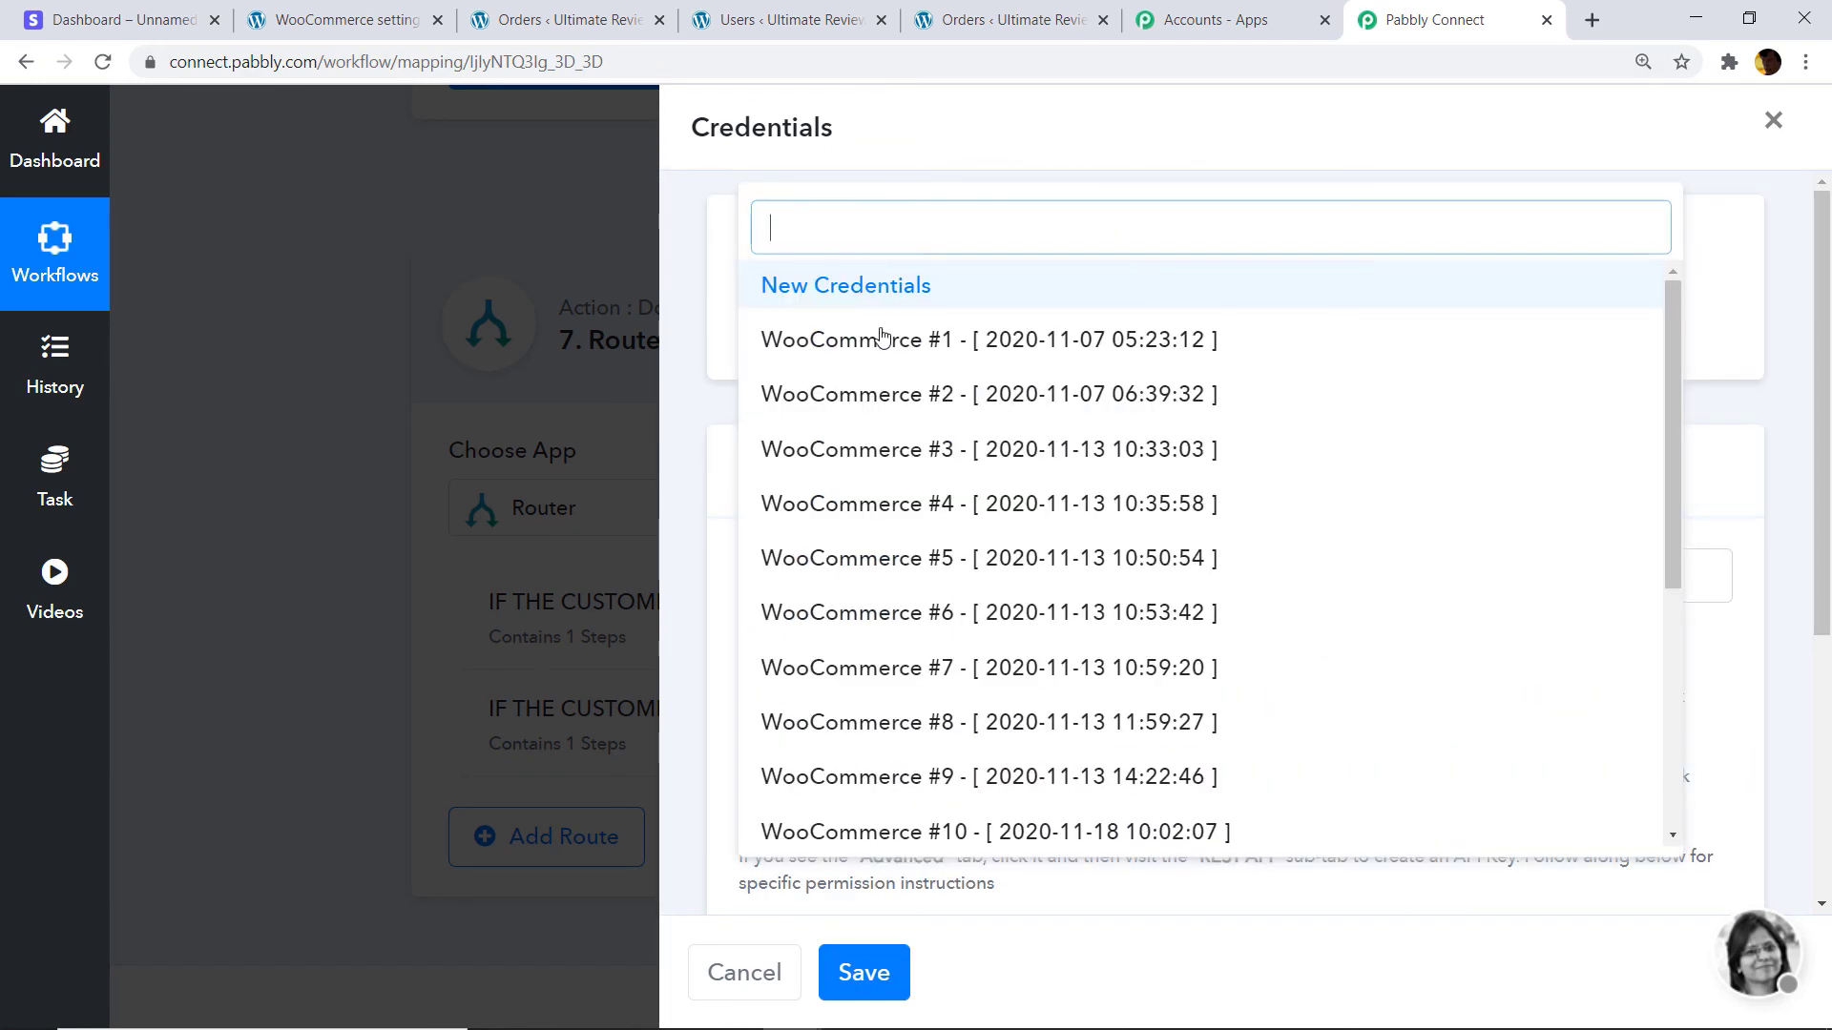
scroll(912, 568, down, 4)
scroll(913, 614, down, 3)
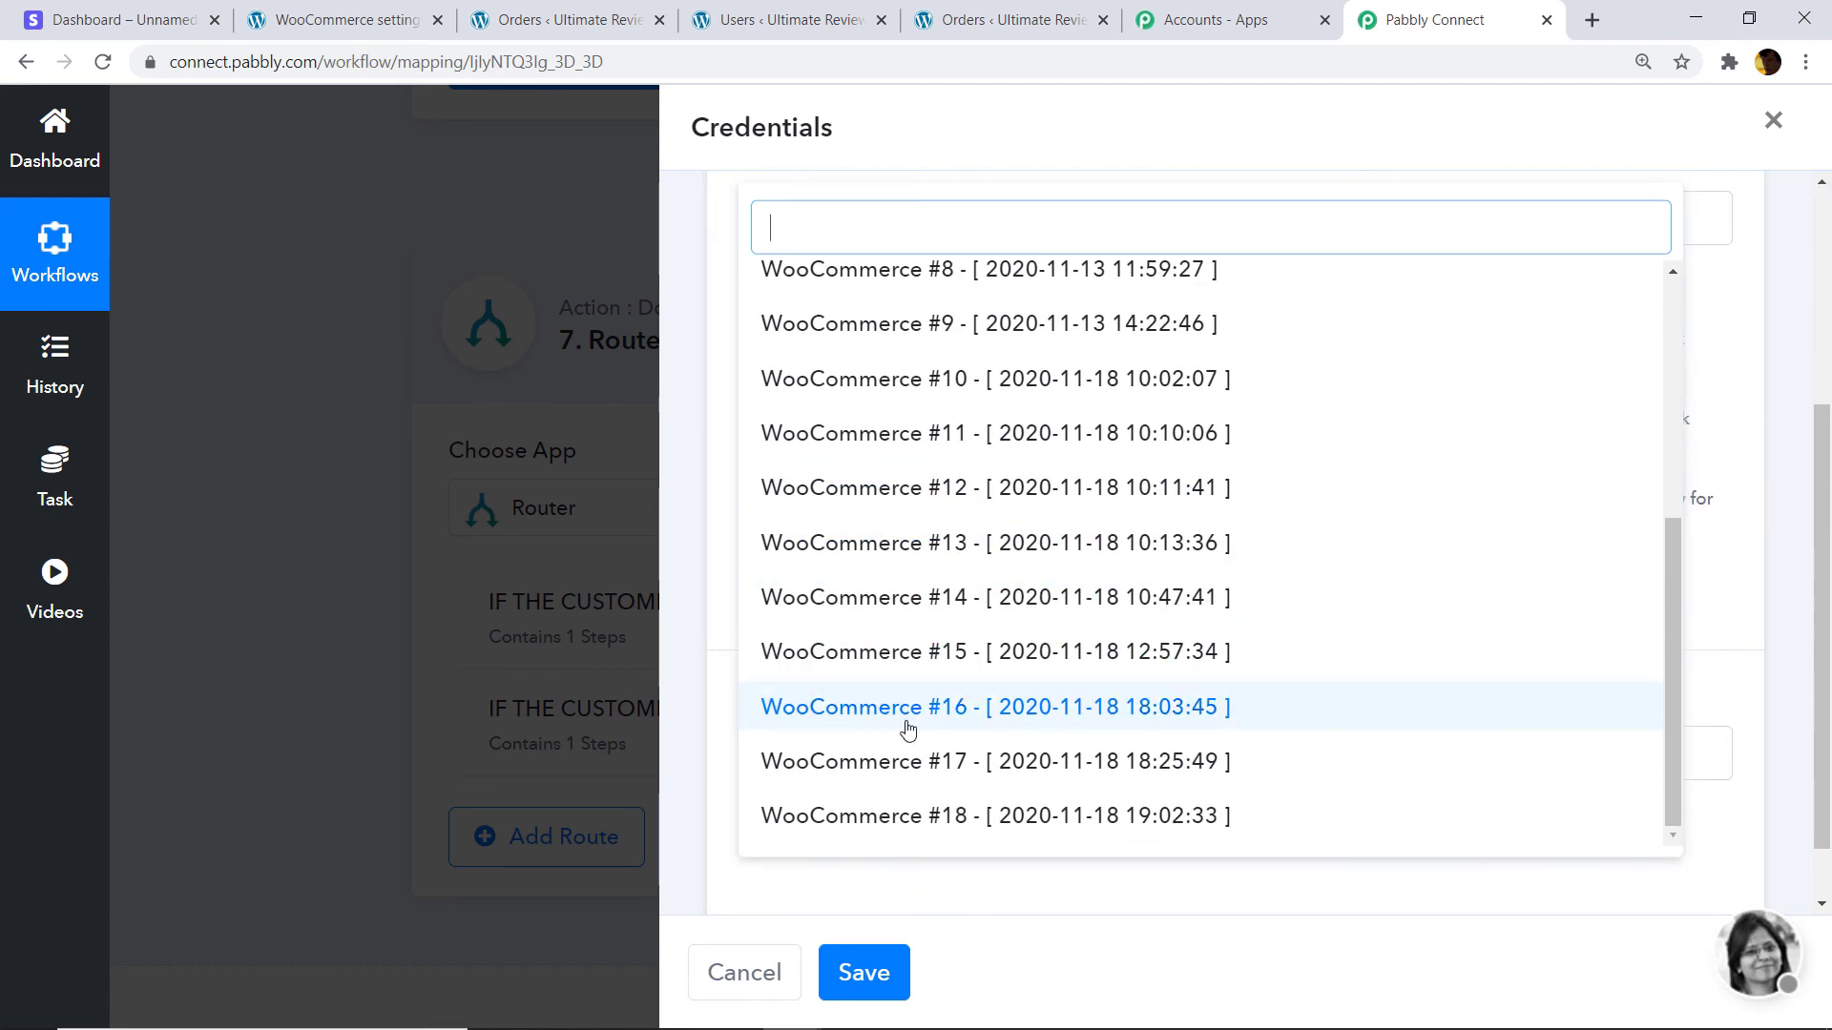
click(995, 817)
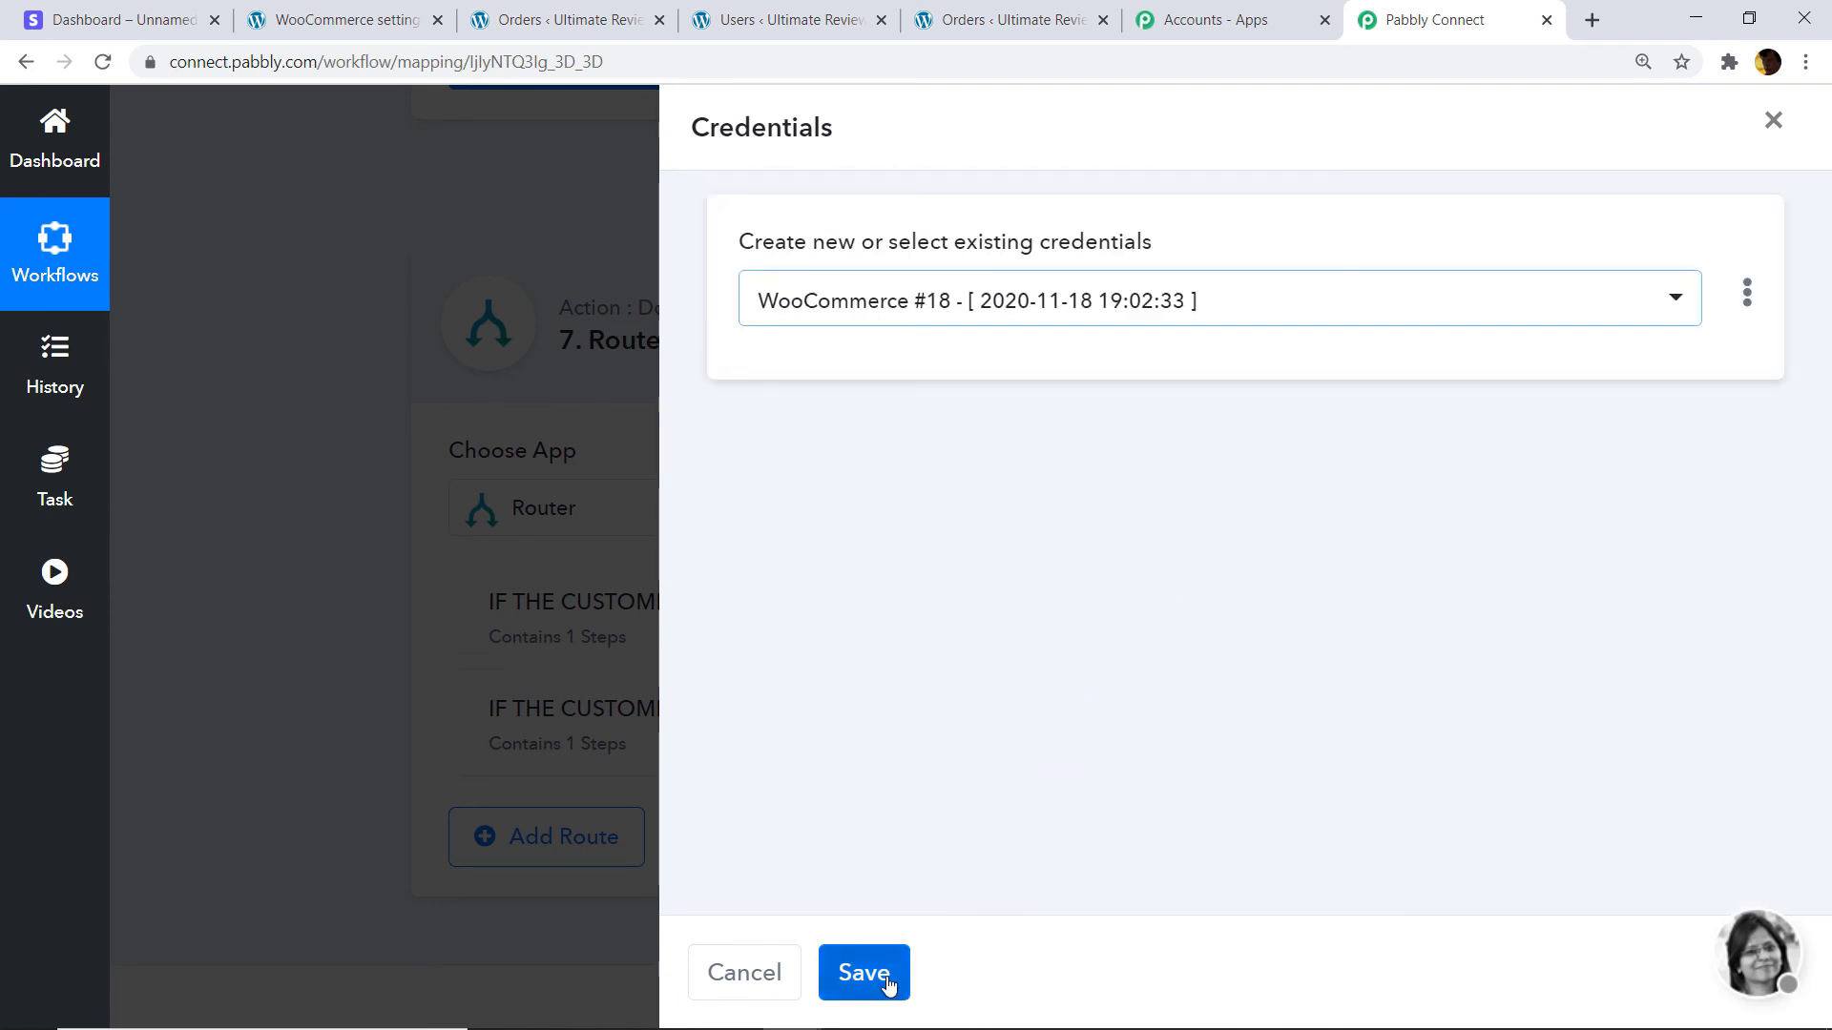
click(882, 979)
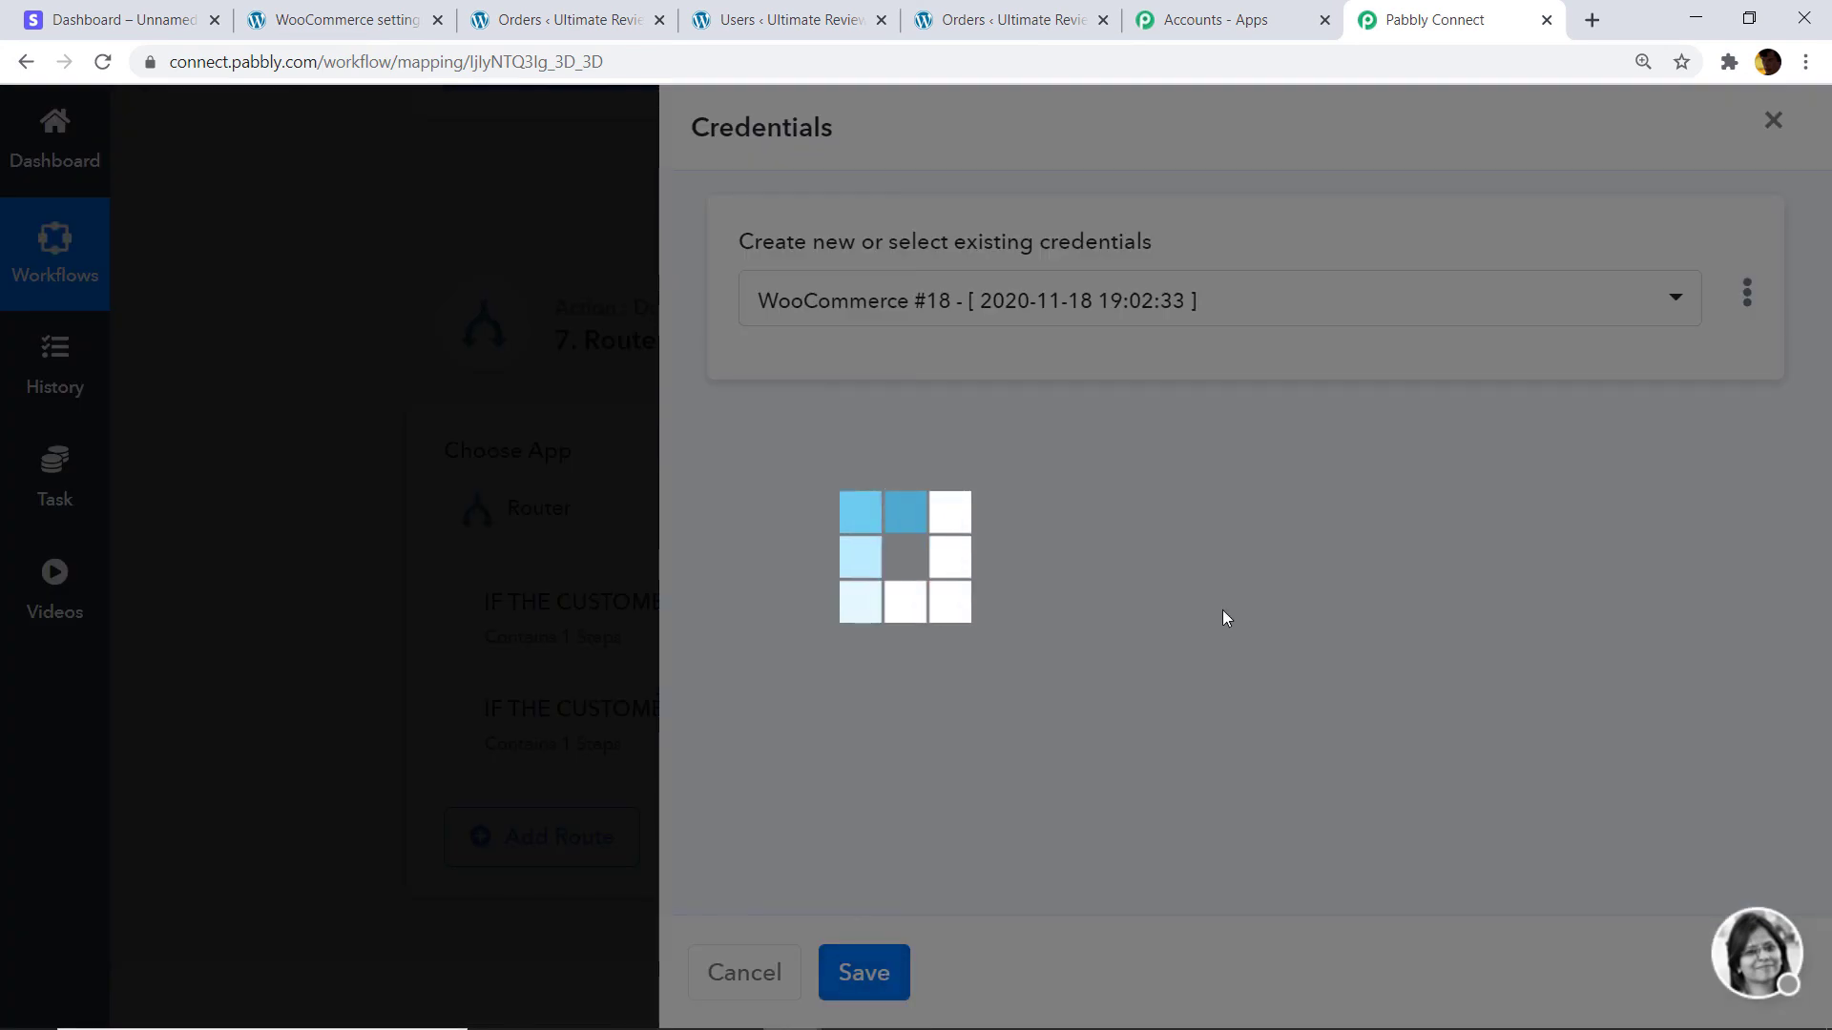
scroll(1155, 582, down, 2)
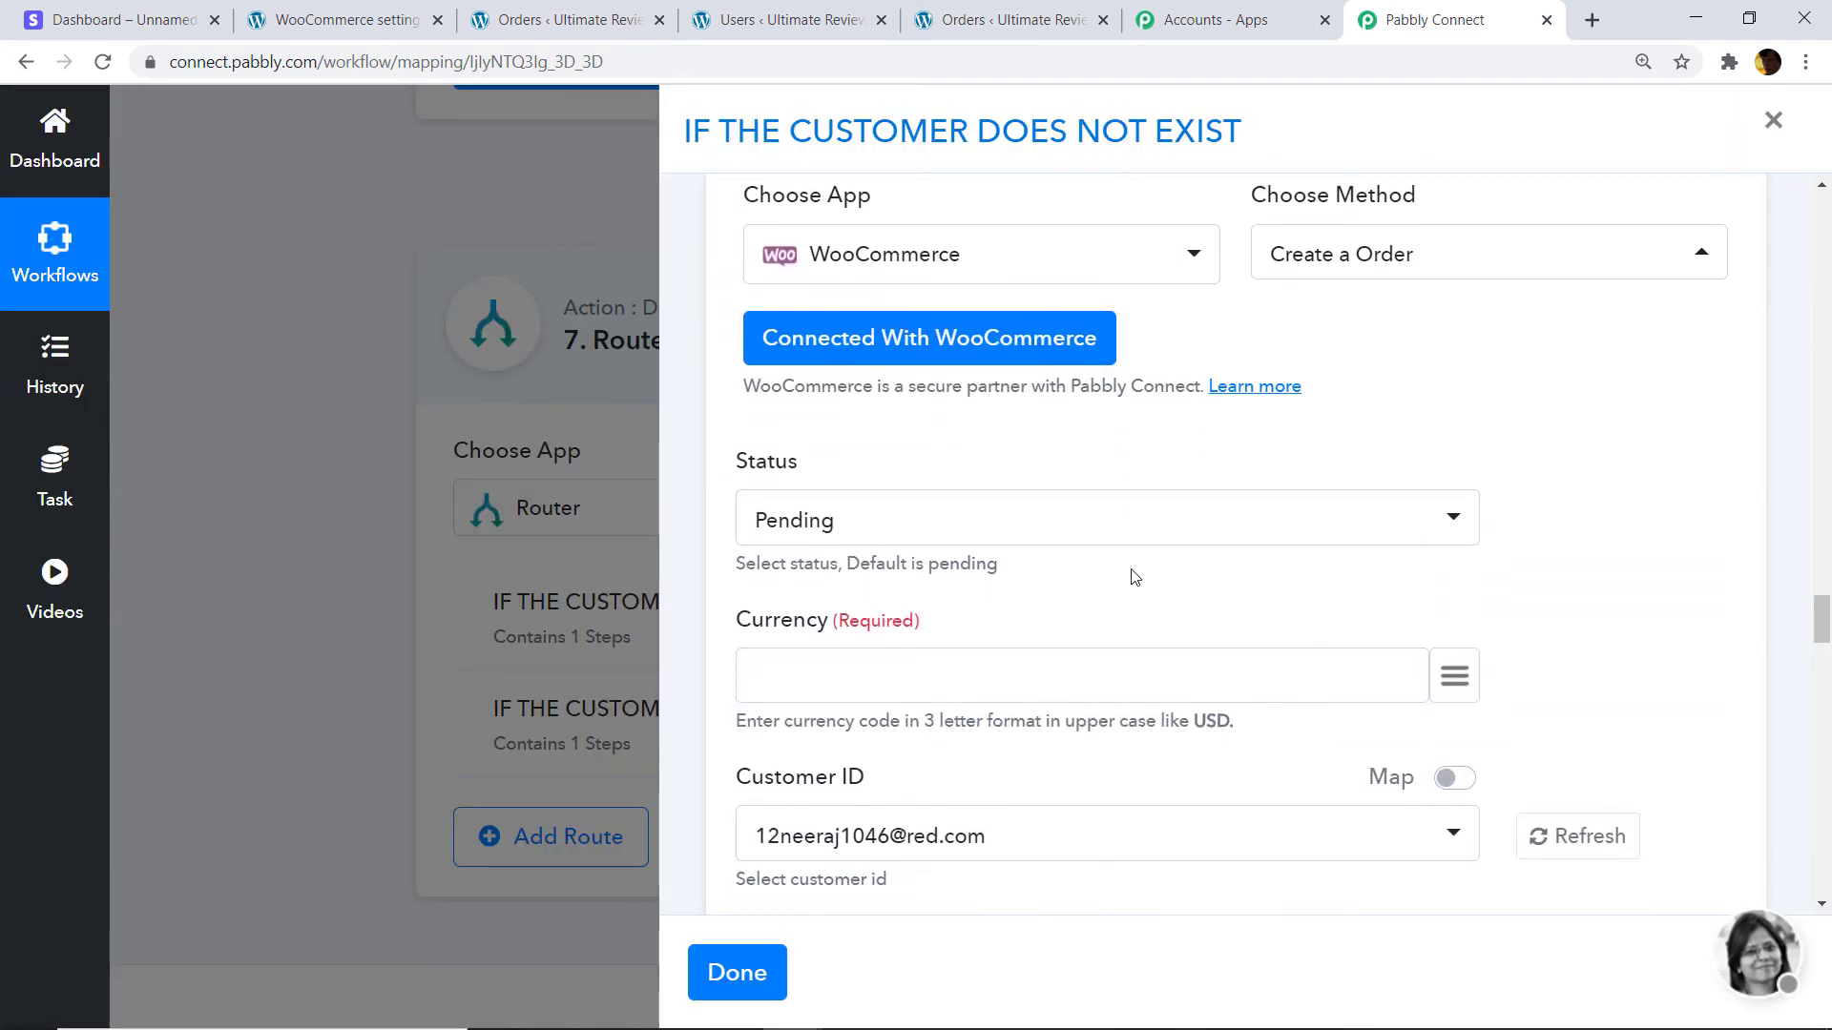
Set the order status to Completed and map the formatted USD result into Currency.
click(889, 531)
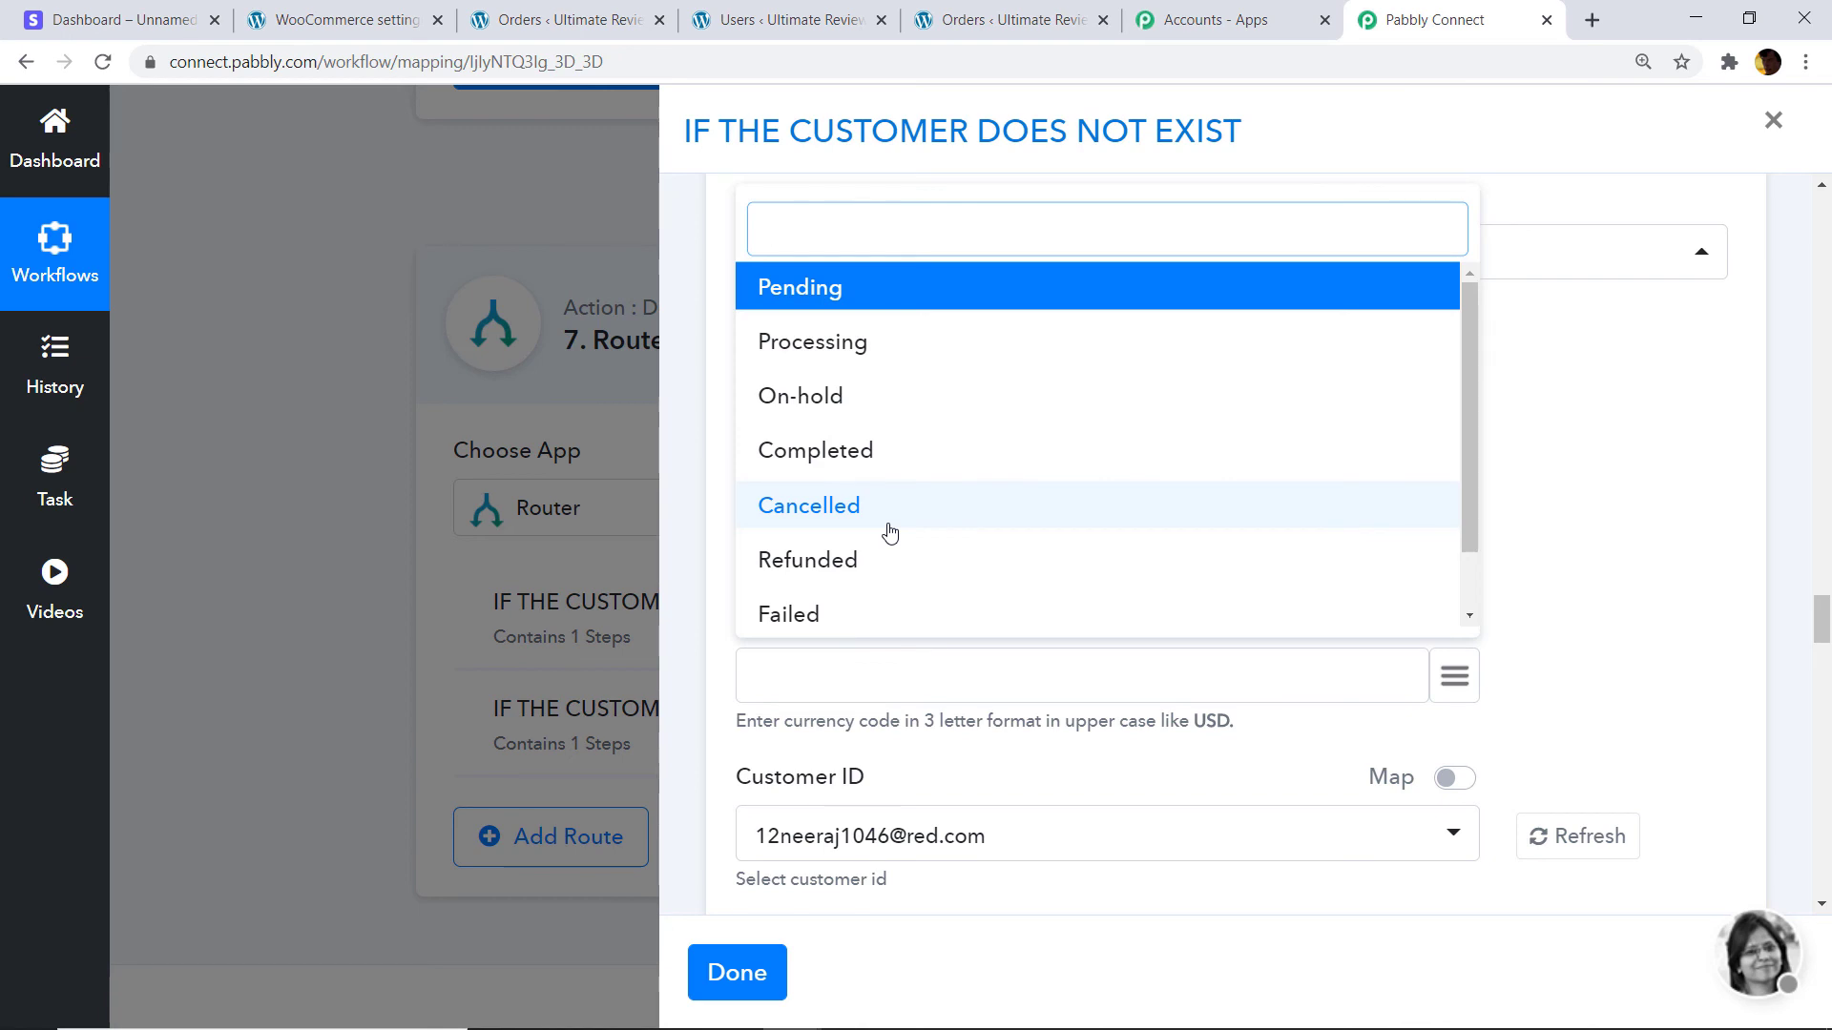
click(844, 449)
scroll(954, 554, down, 1)
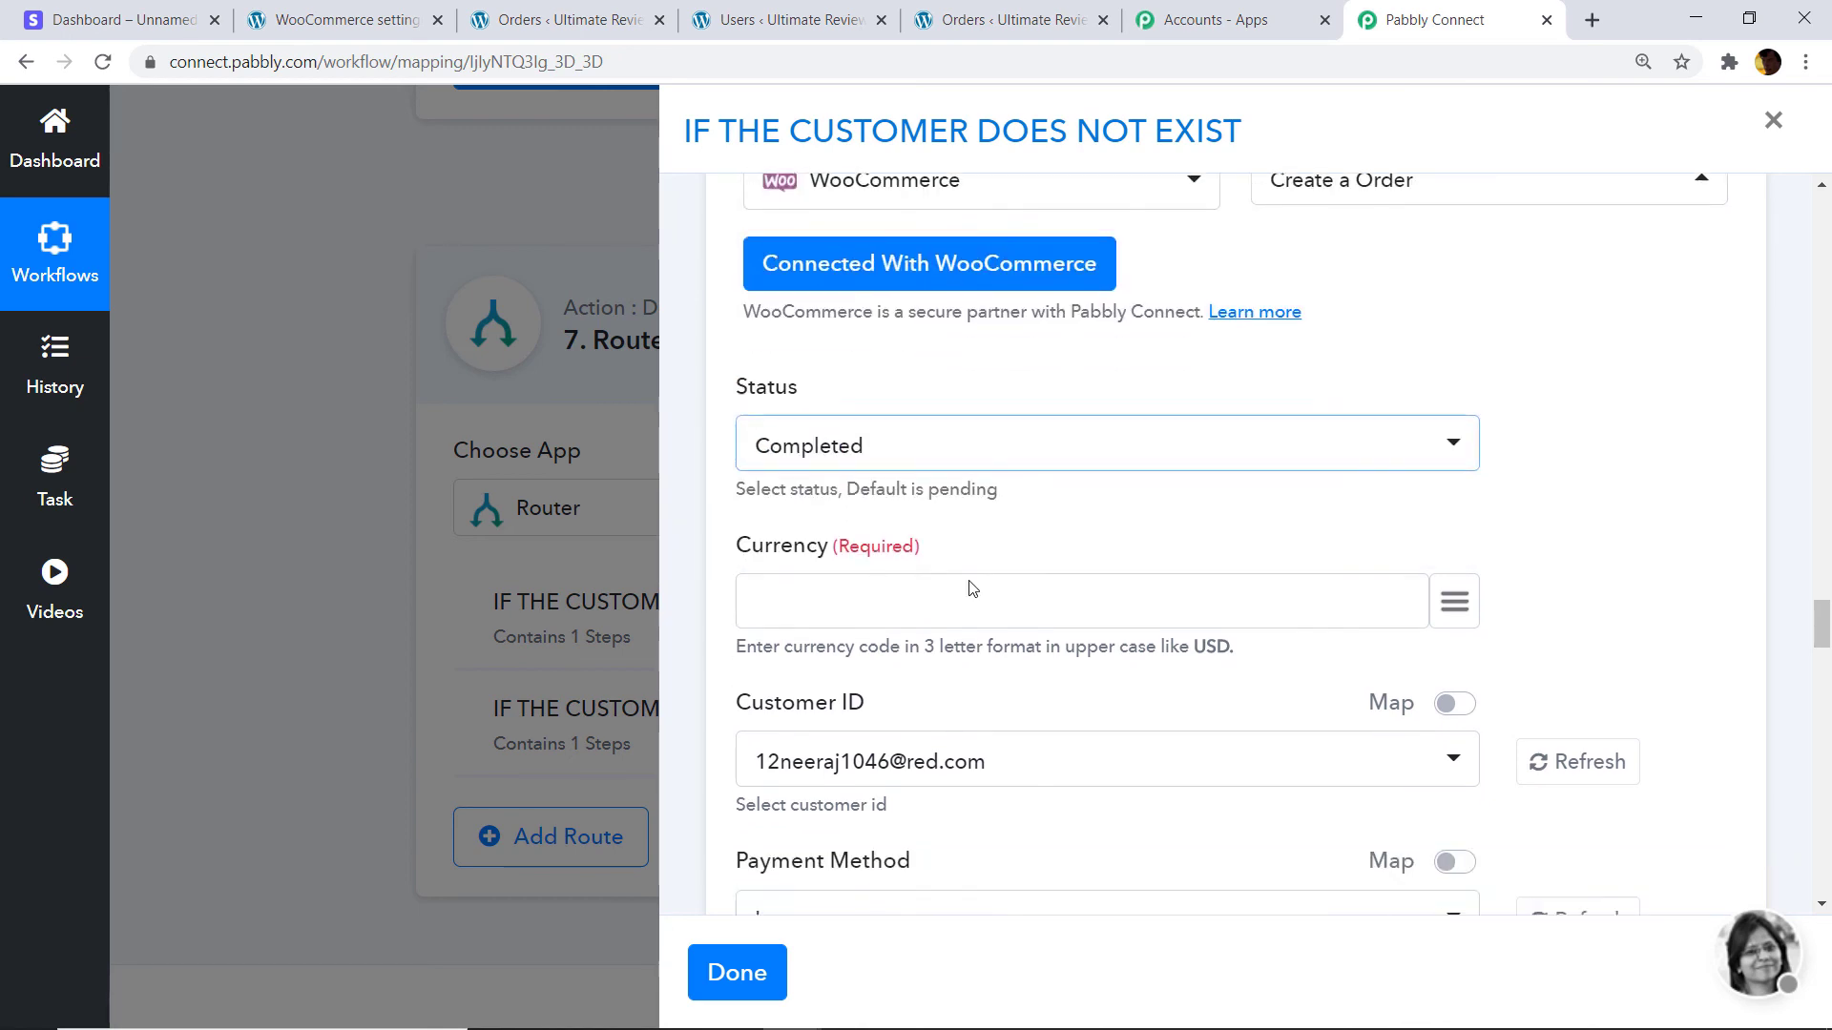
click(1454, 559)
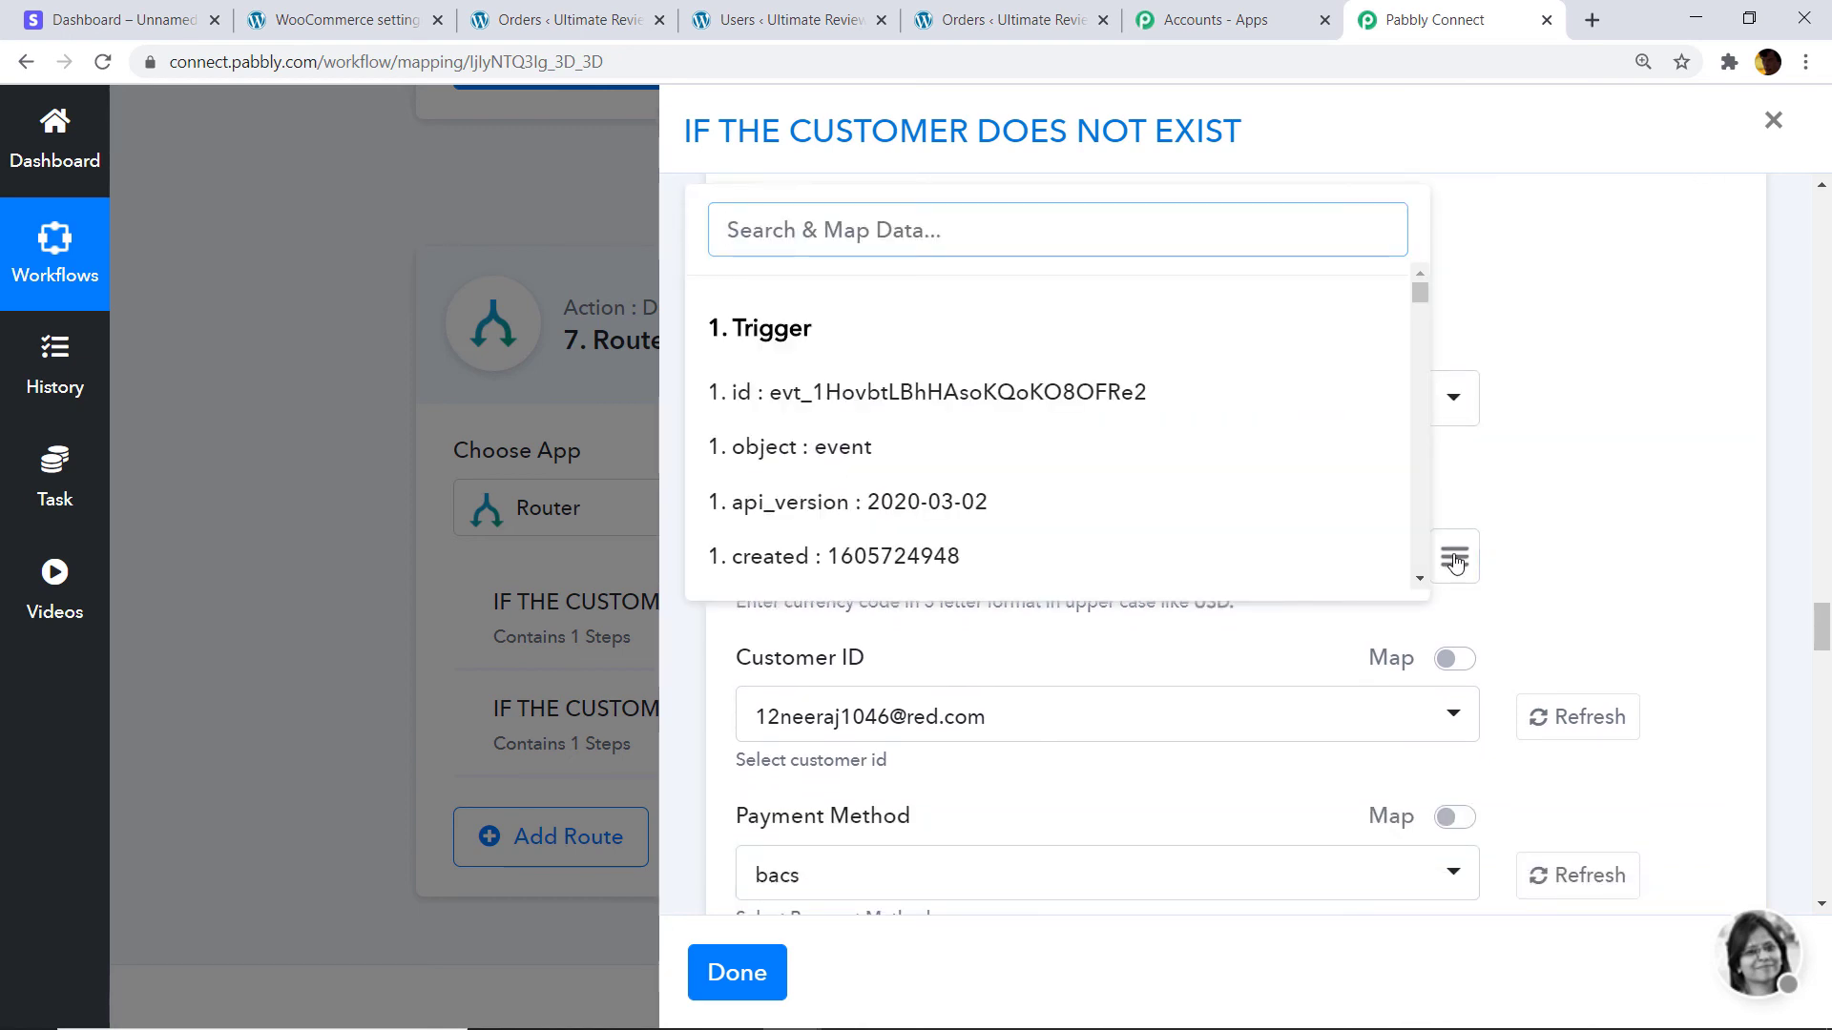
text(USD)
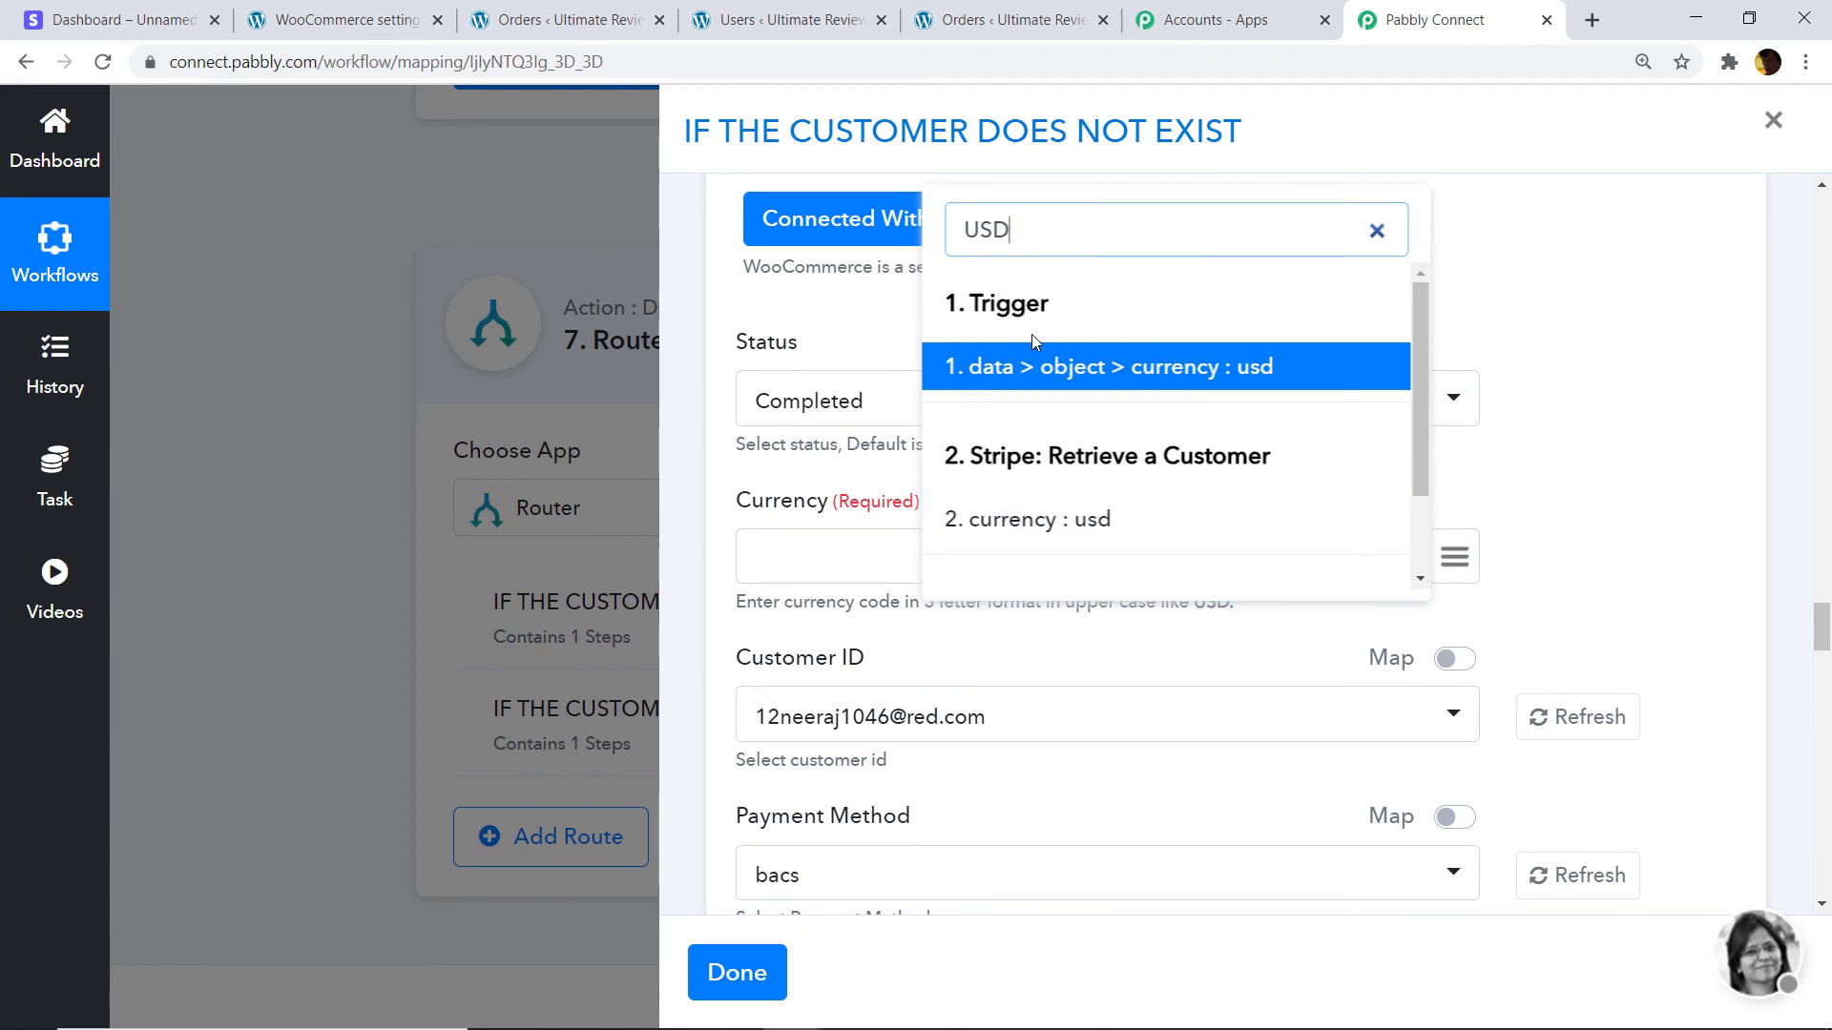
scroll(1165, 449, down, 4)
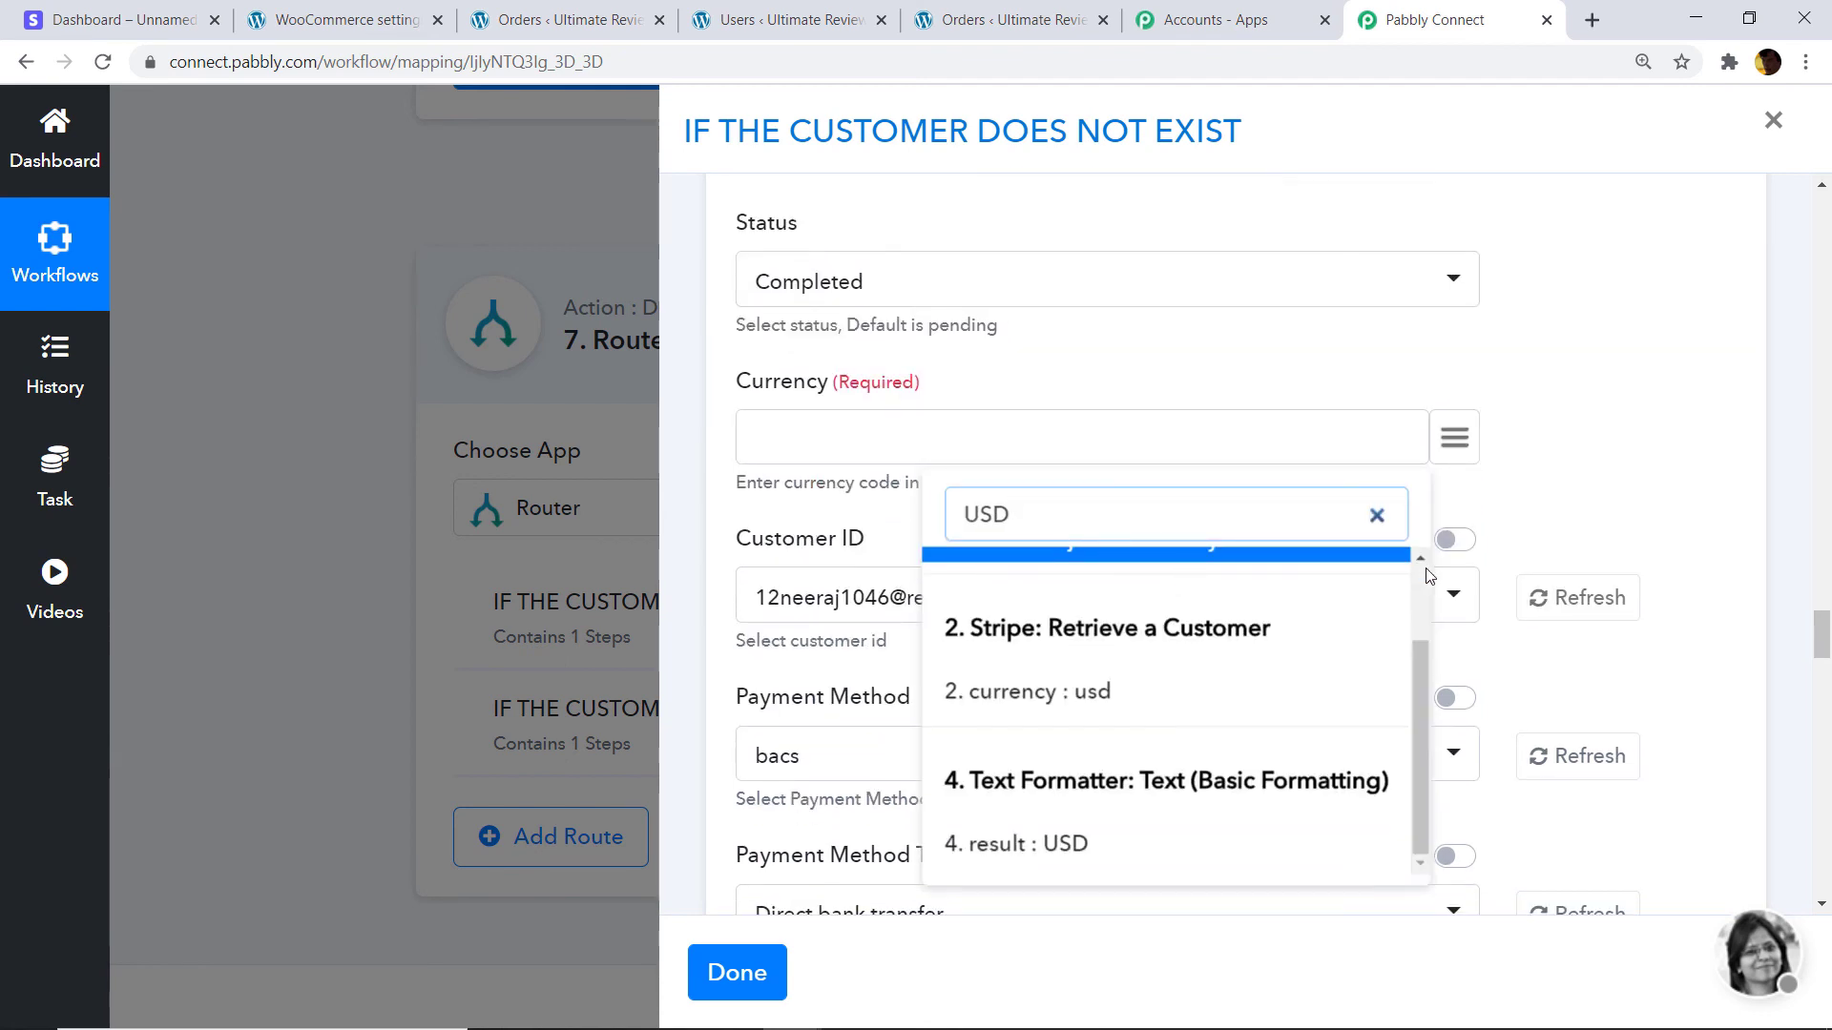
scroll(1072, 728, down, 1)
click(1087, 728)
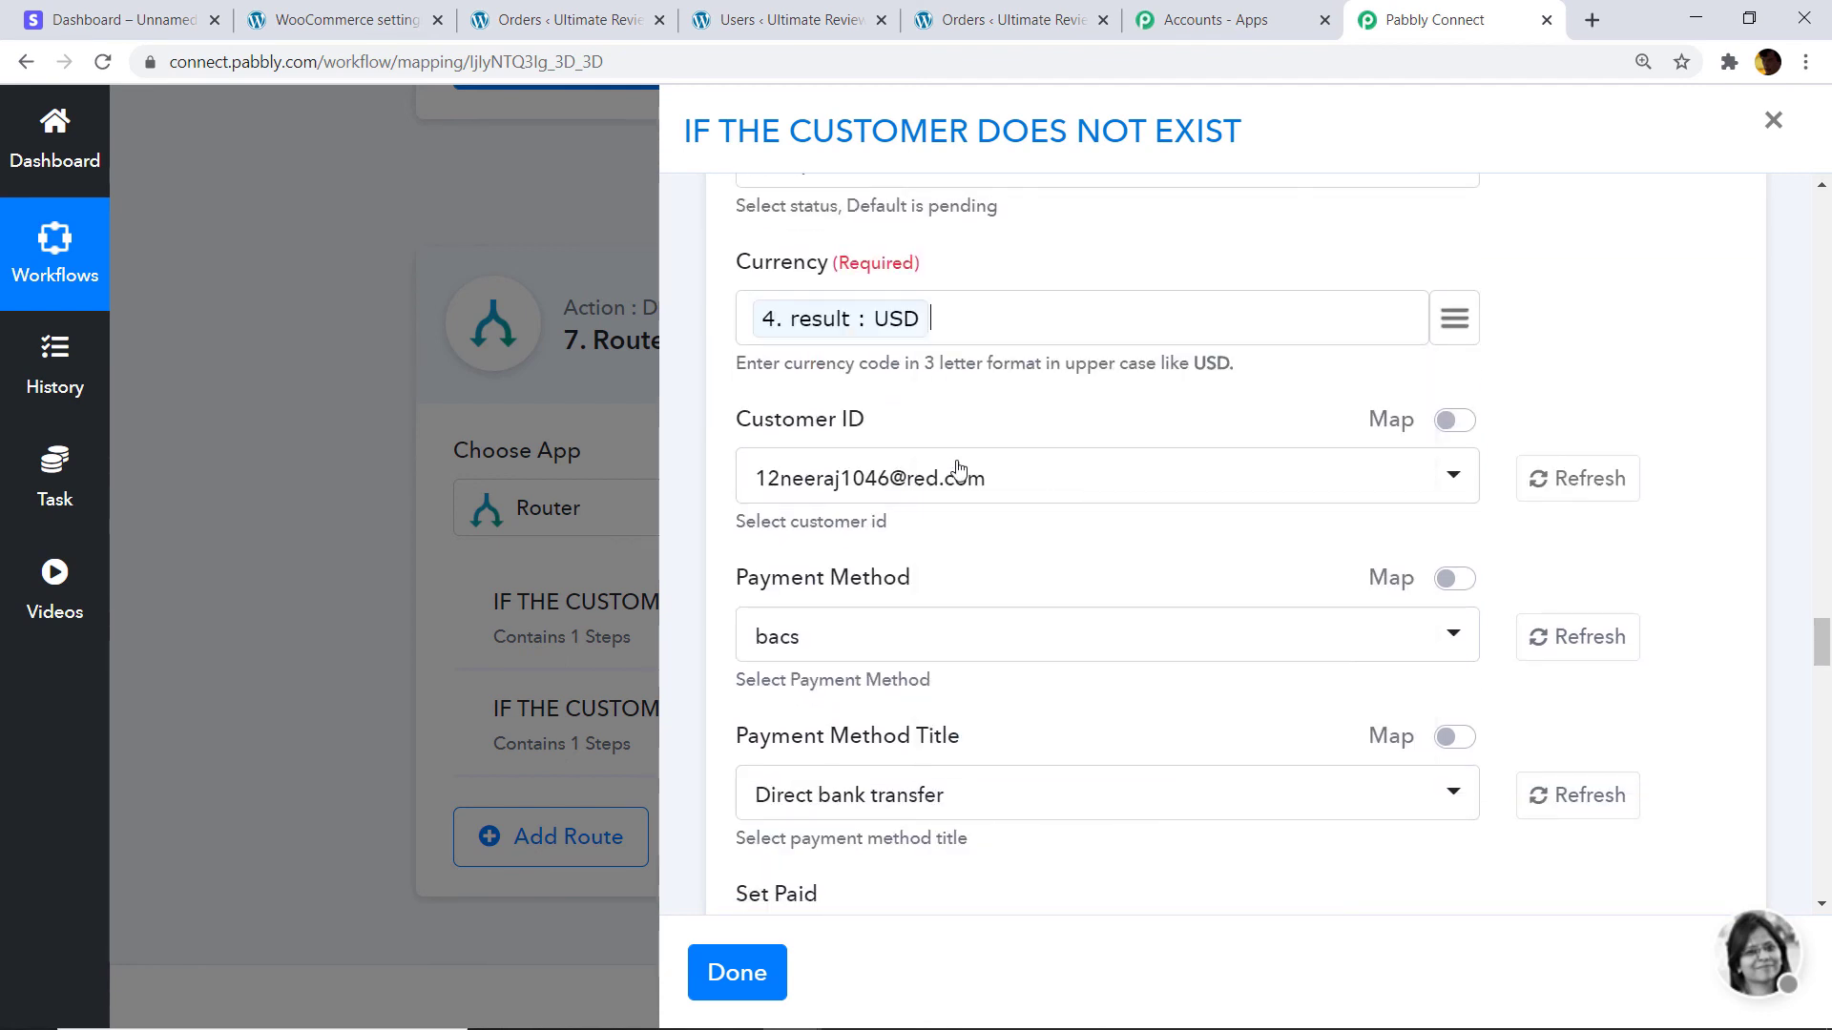
Switch Customer ID to mapped data and map the new customer's id 265.
scroll(1240, 401, down, 1)
click(1460, 302)
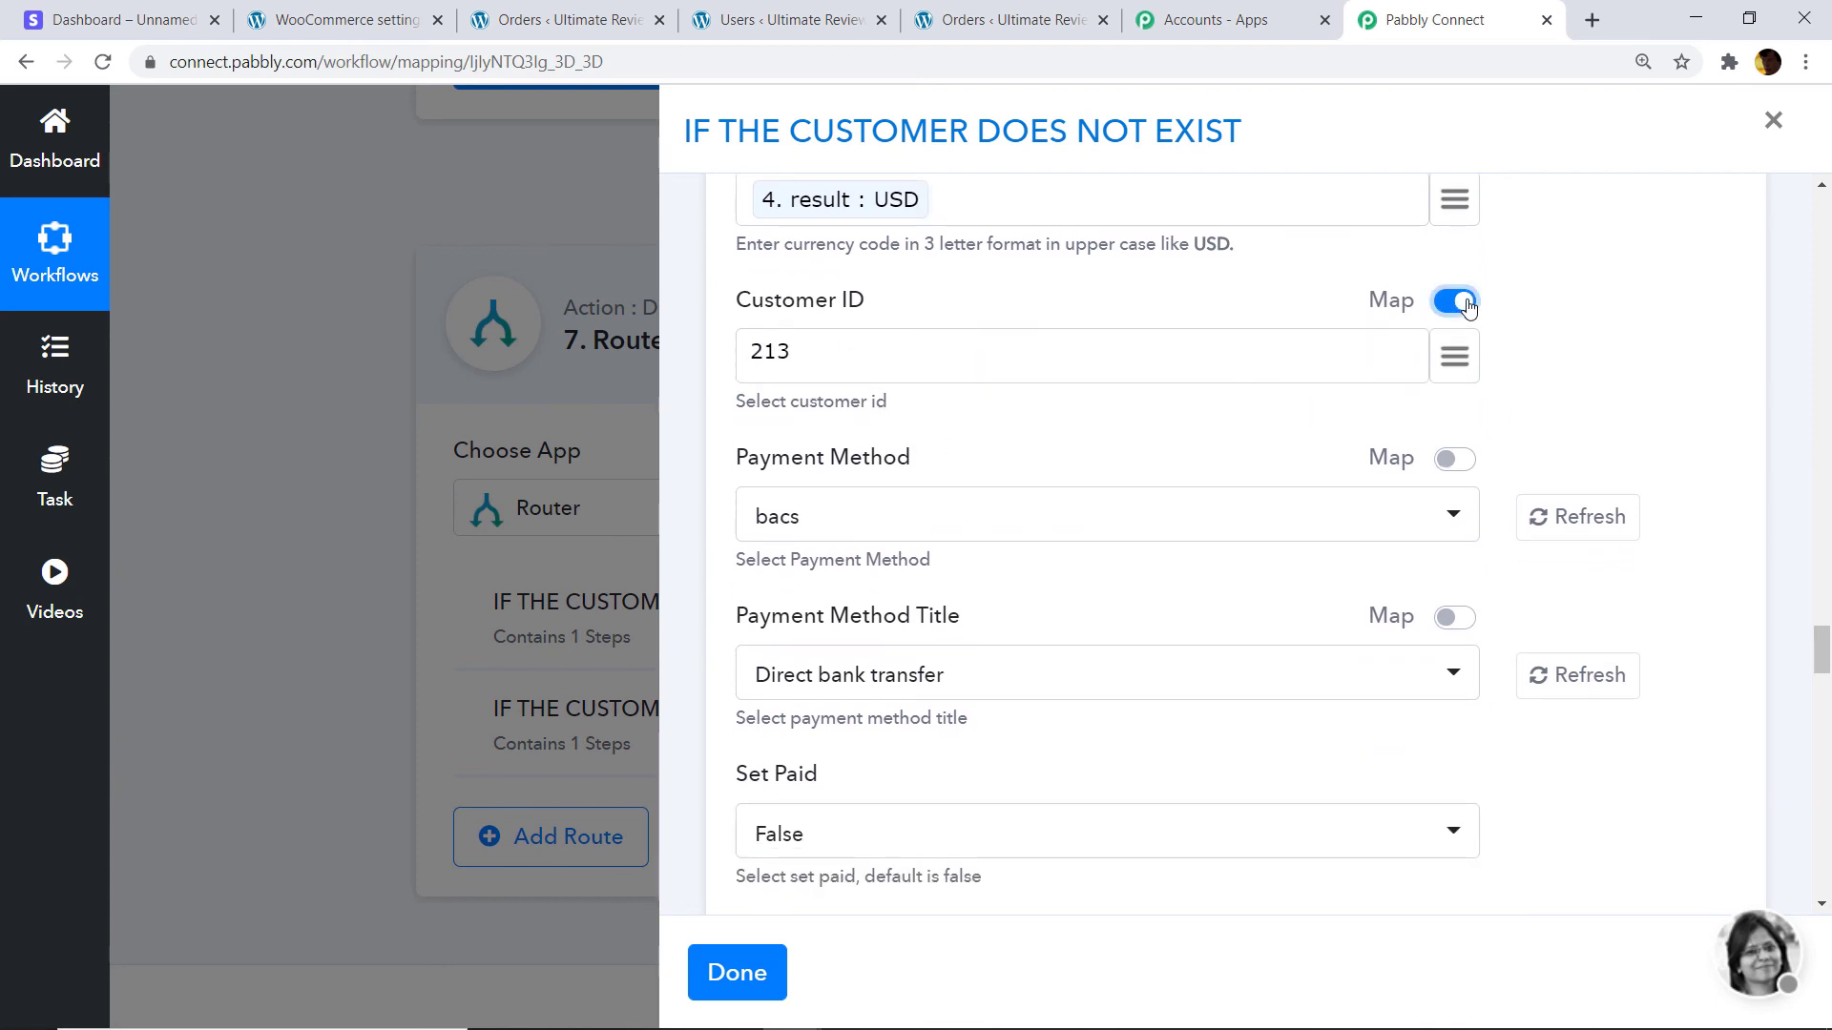
click(829, 347)
click(1451, 369)
scroll(1755, 397, up, 5)
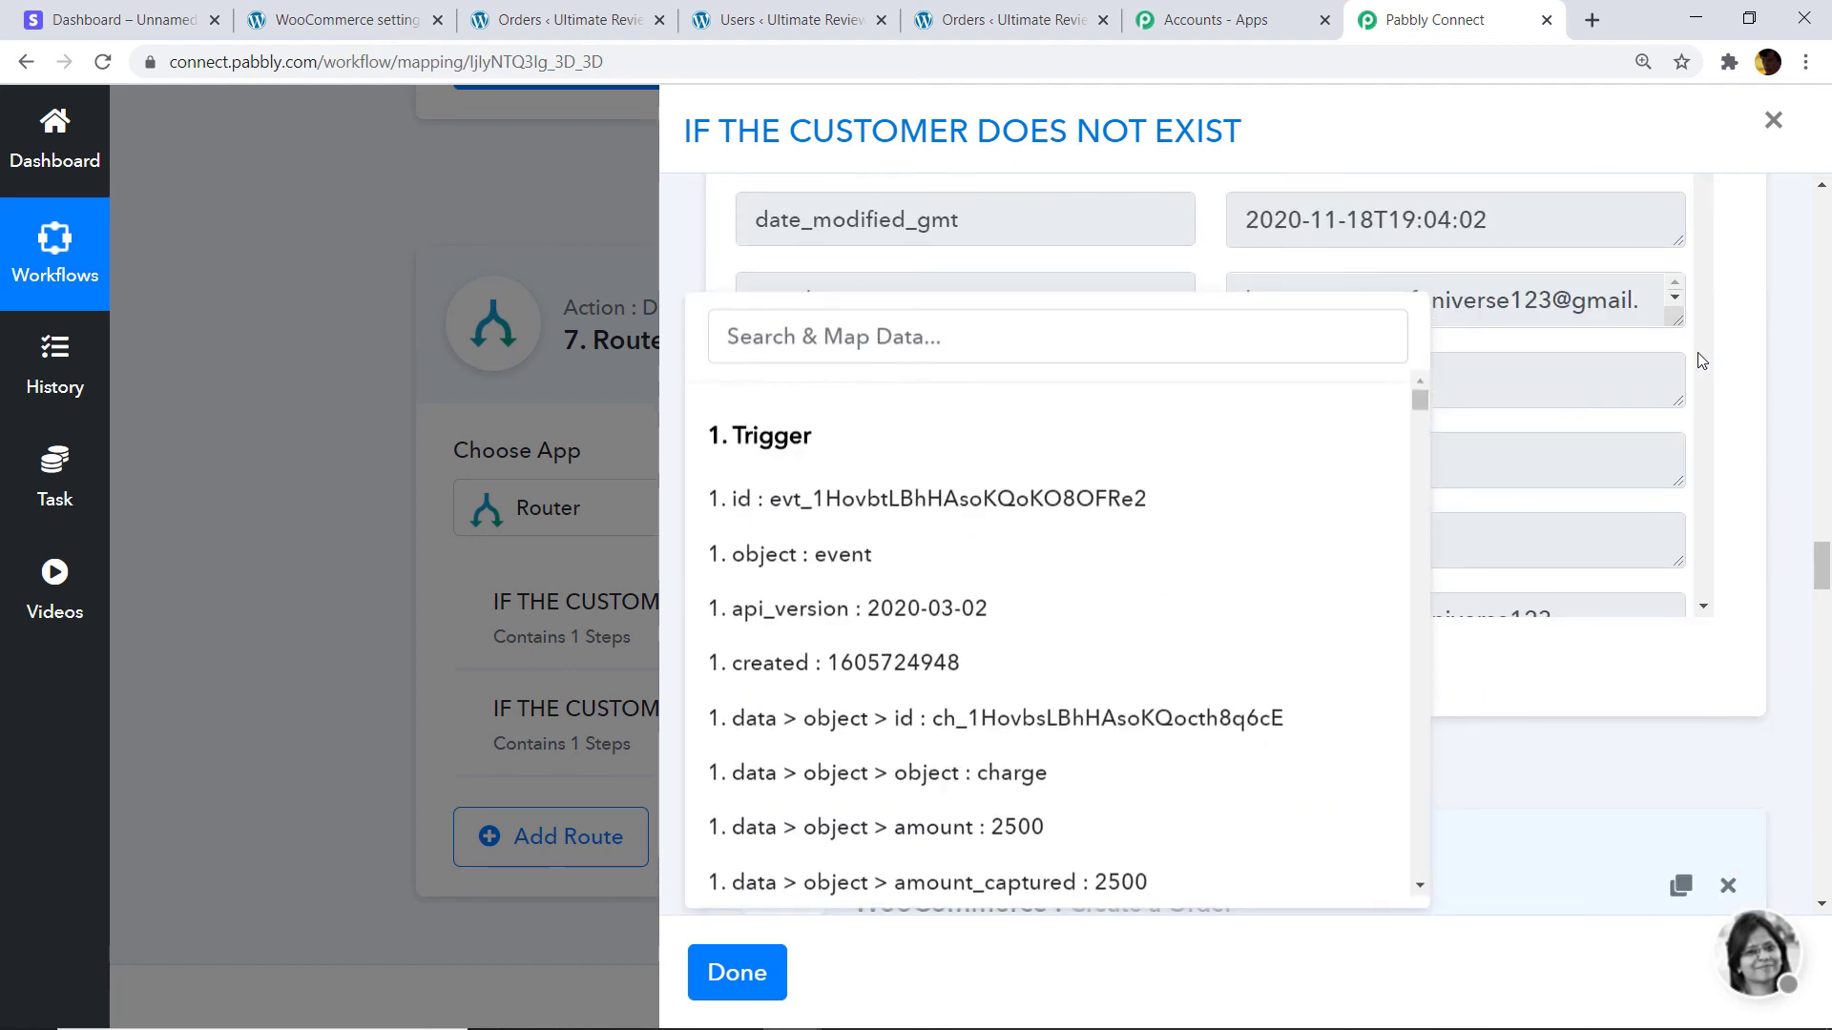
scroll(1482, 276, up, 10)
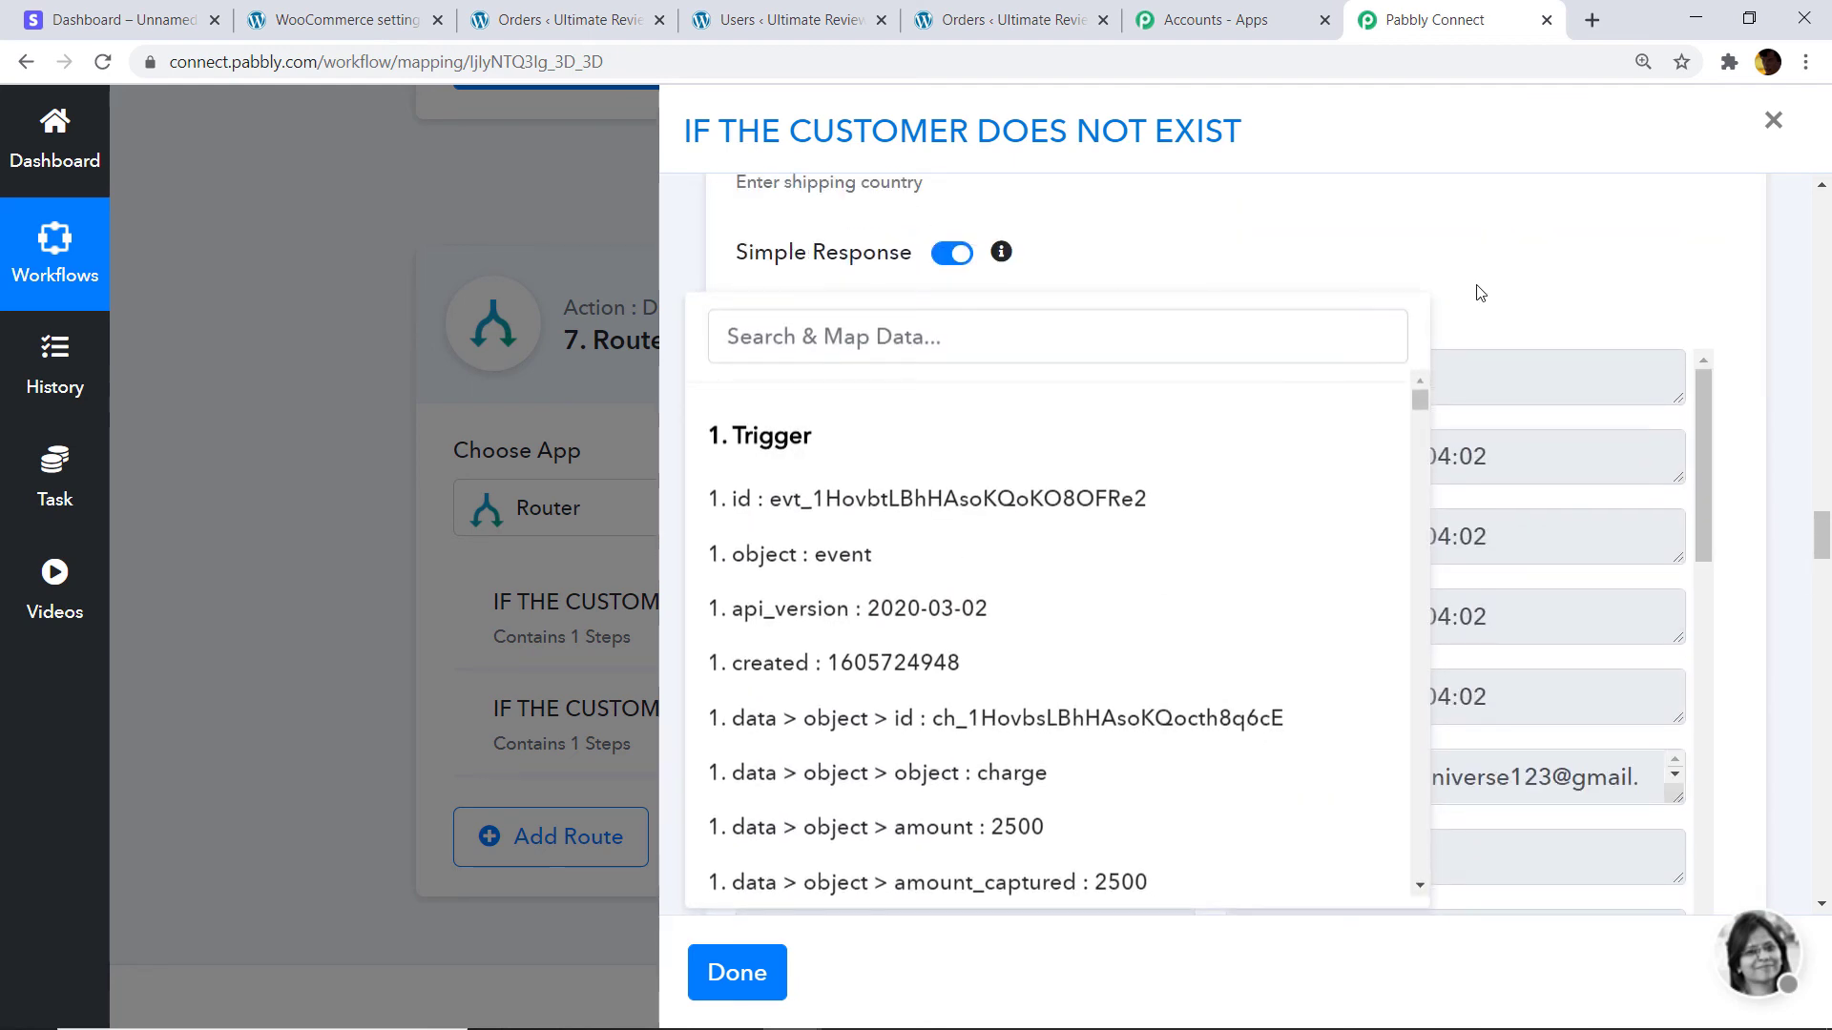
scroll(1420, 253, down, 1)
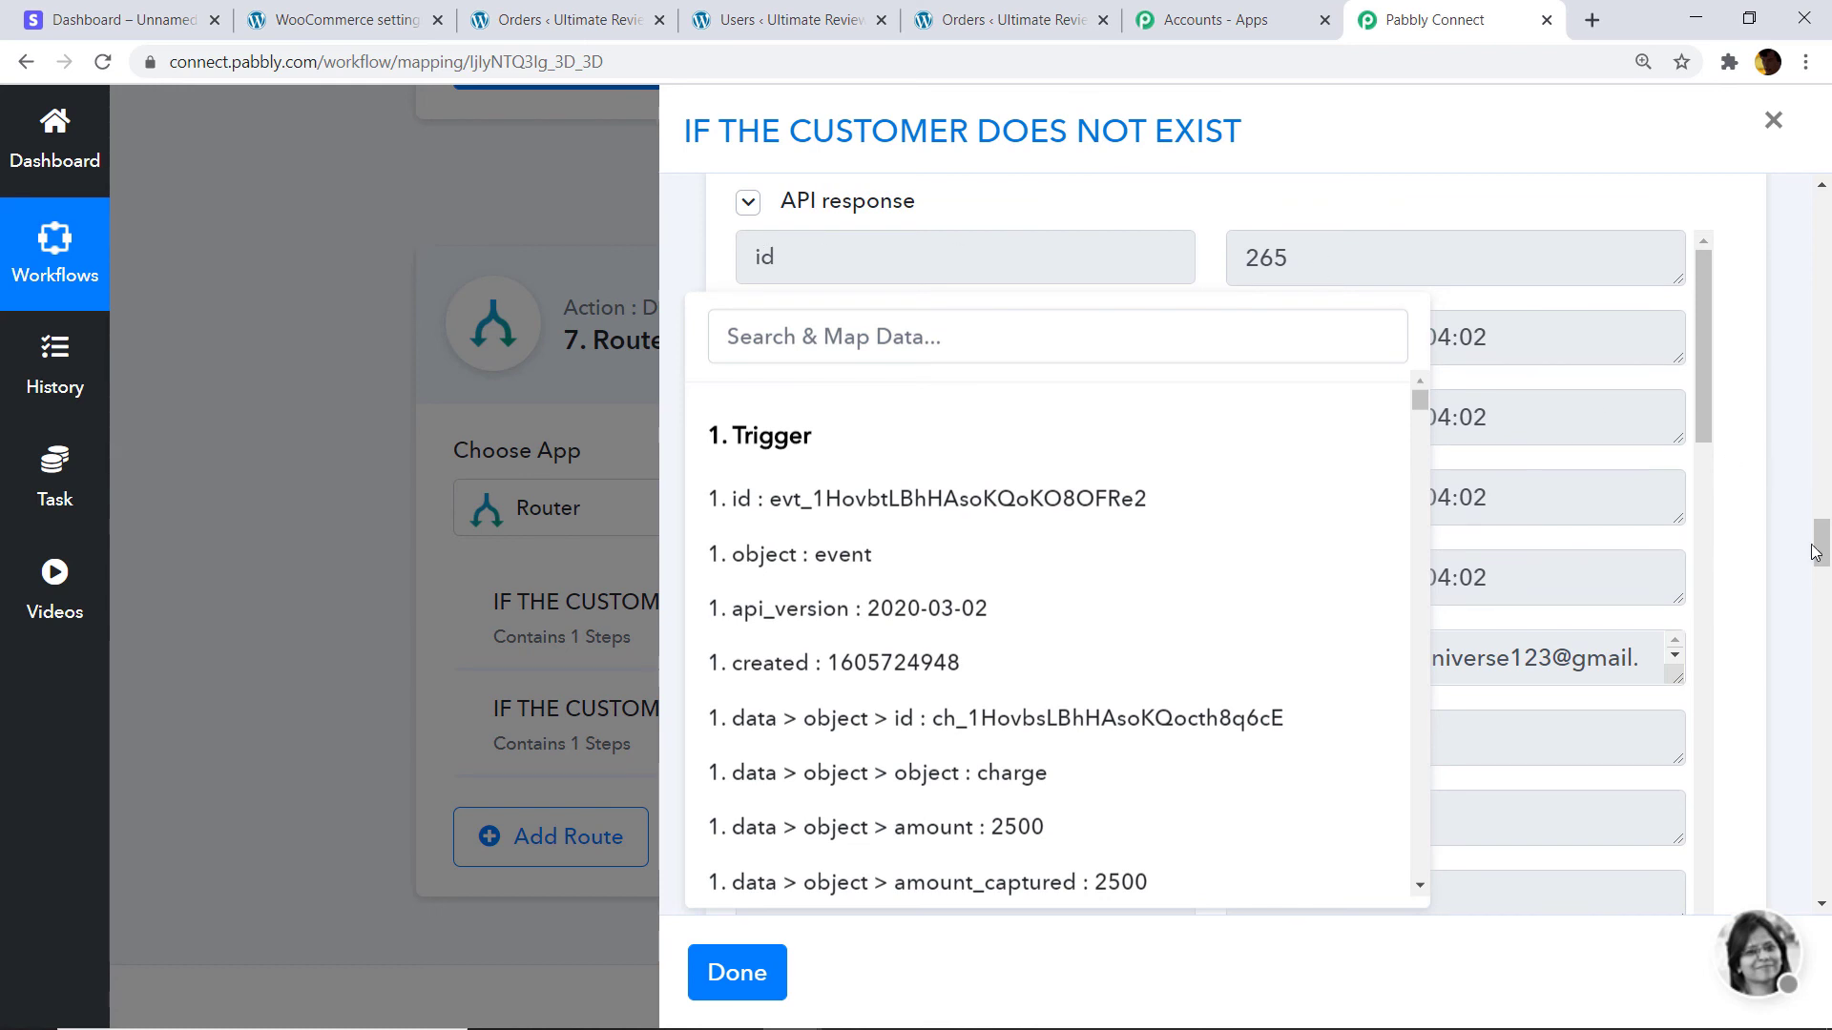
drag(1815, 552, 1822, 650)
click(1467, 521)
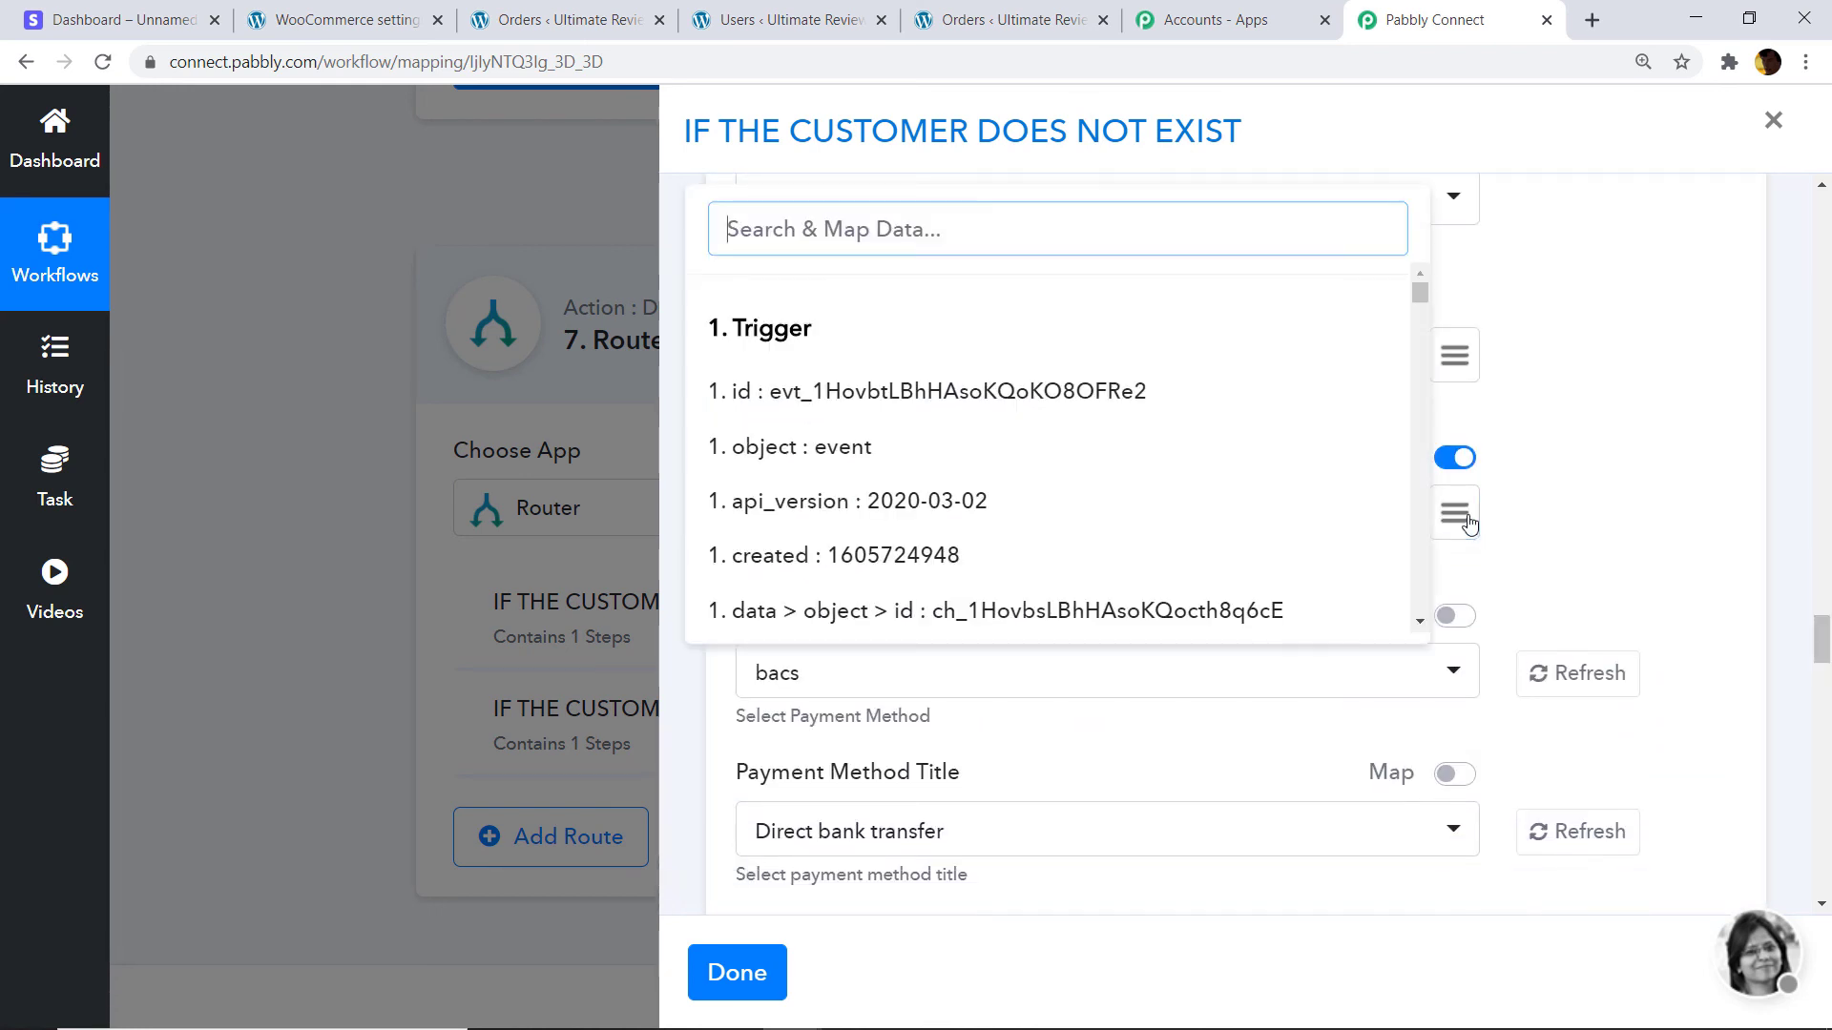
text(265)
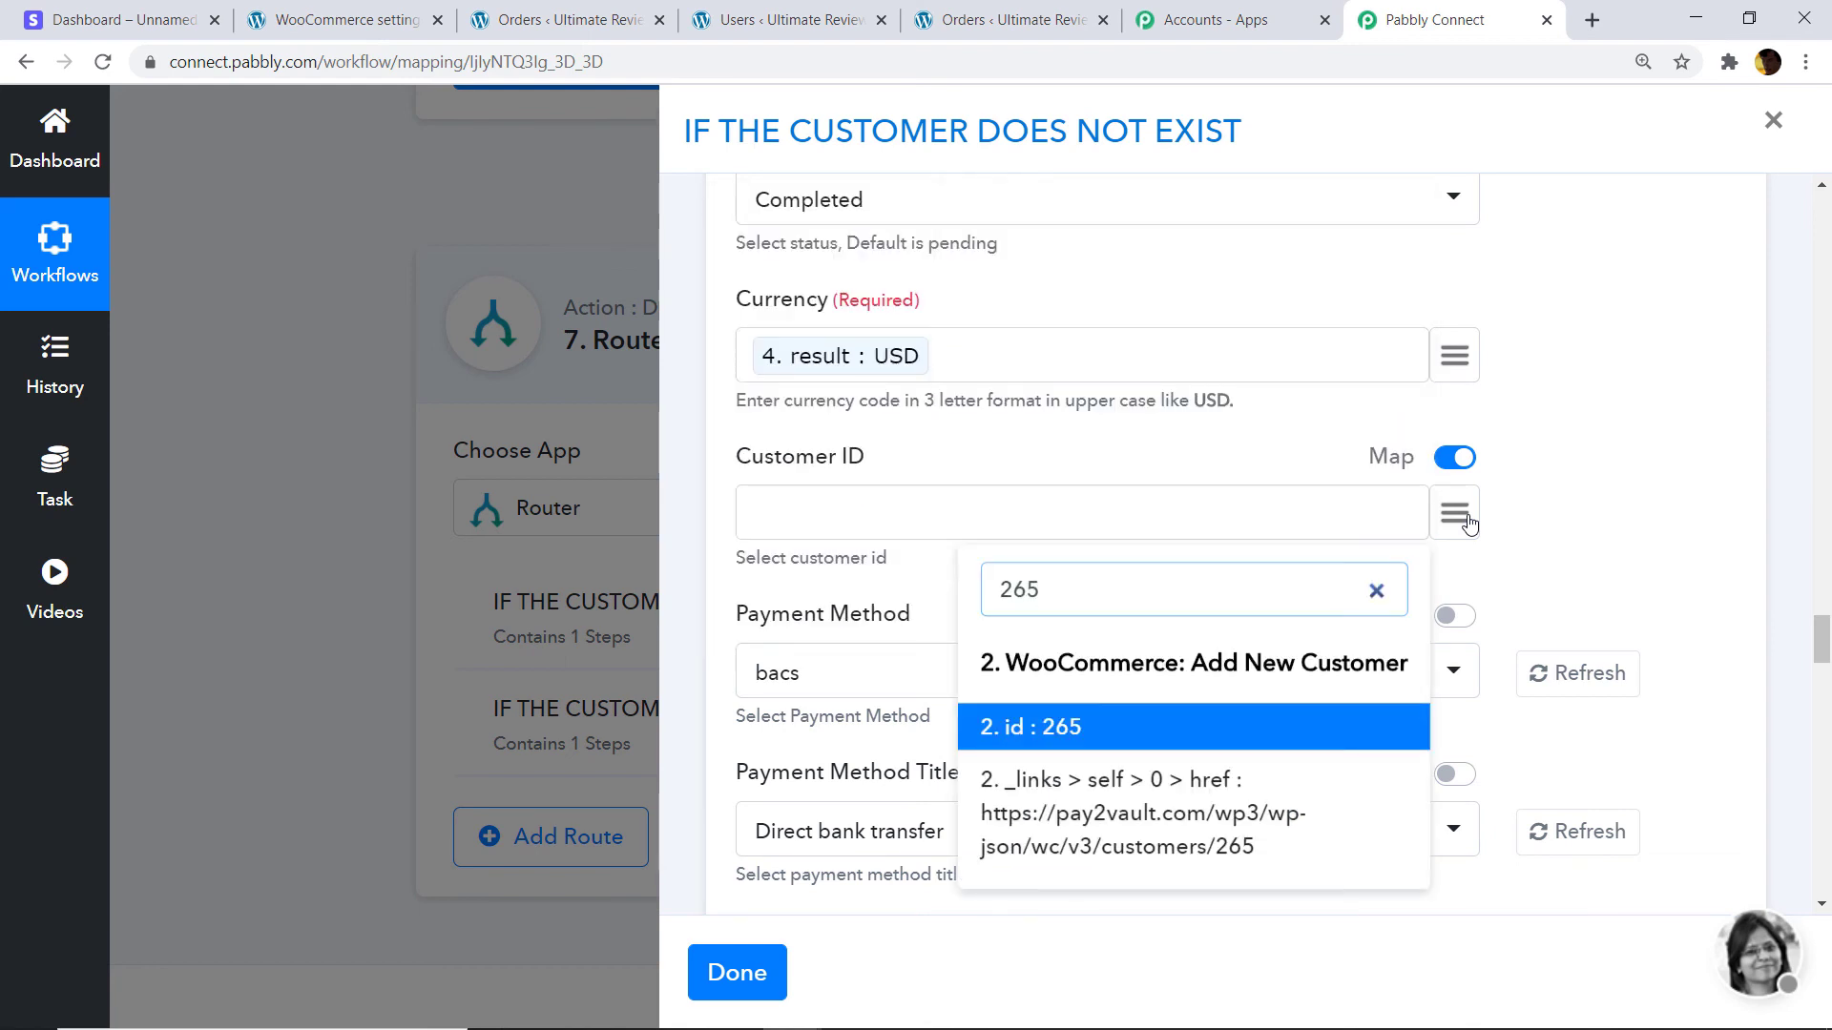
click(1084, 730)
Set Set Paid to True.
scroll(876, 526, down, 3)
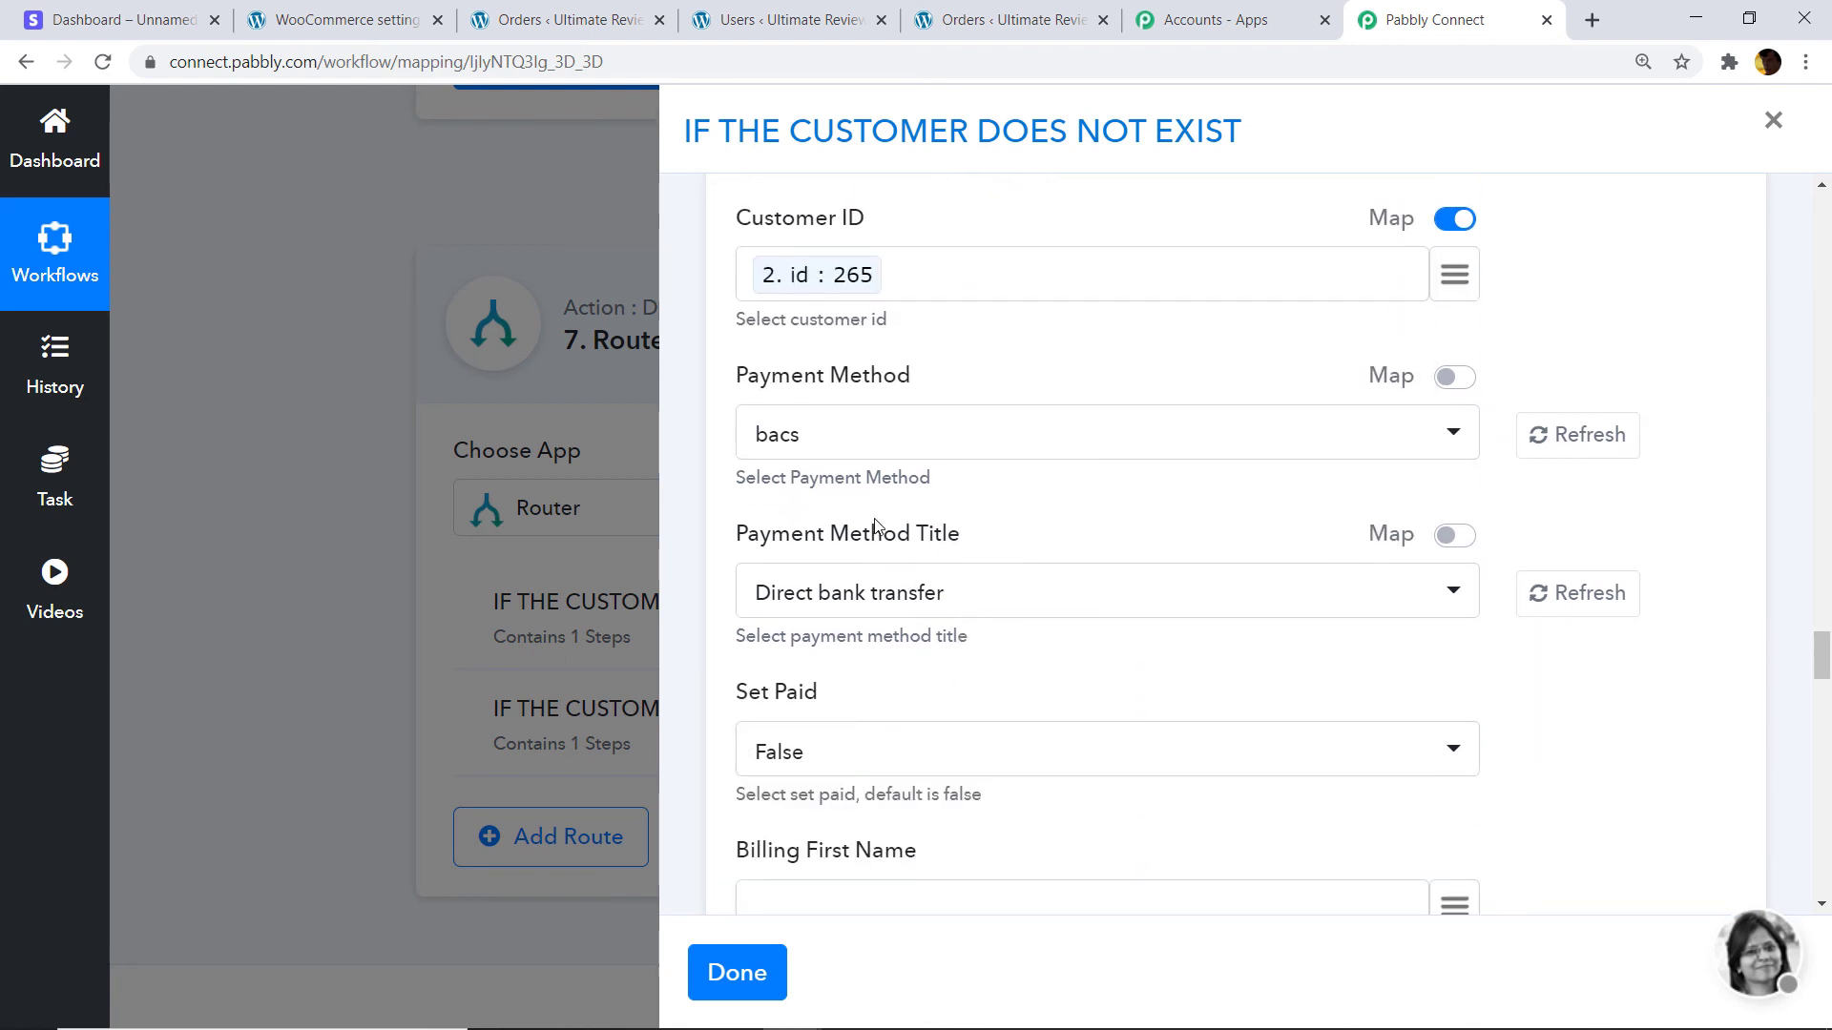
scroll(1034, 472, down, 3)
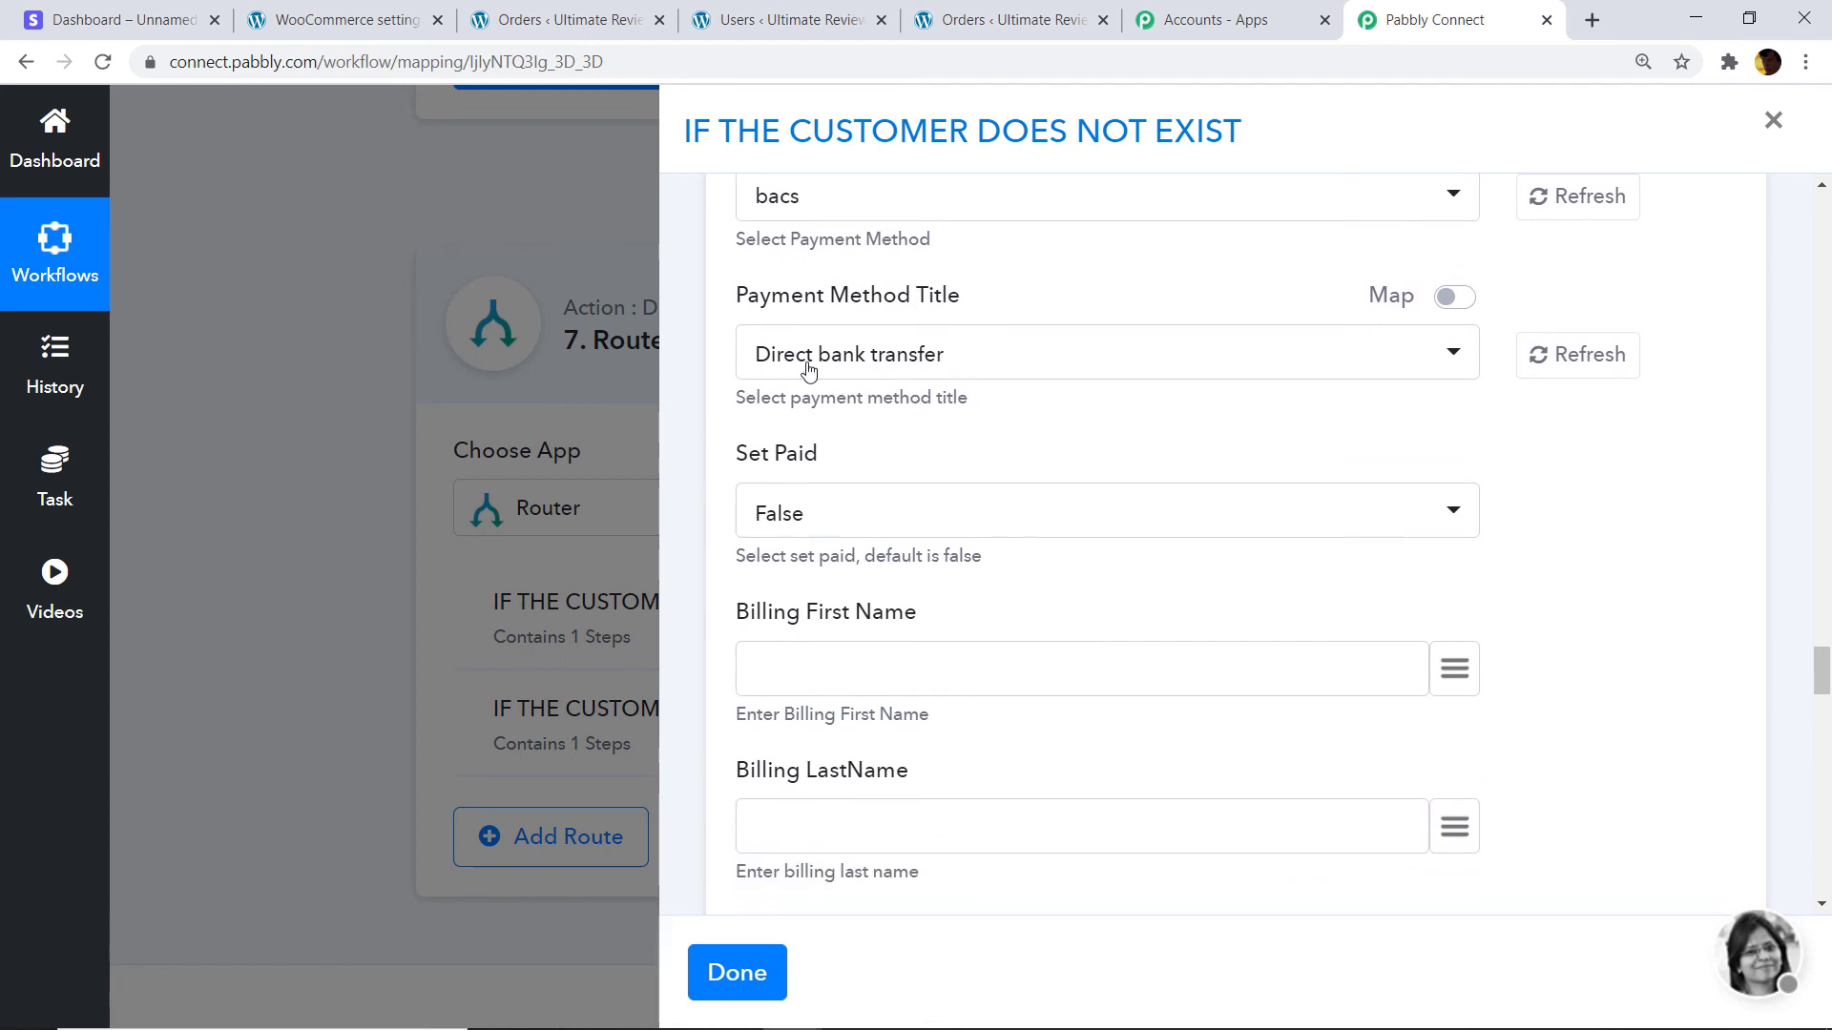
scroll(780, 361, down, 1)
click(850, 392)
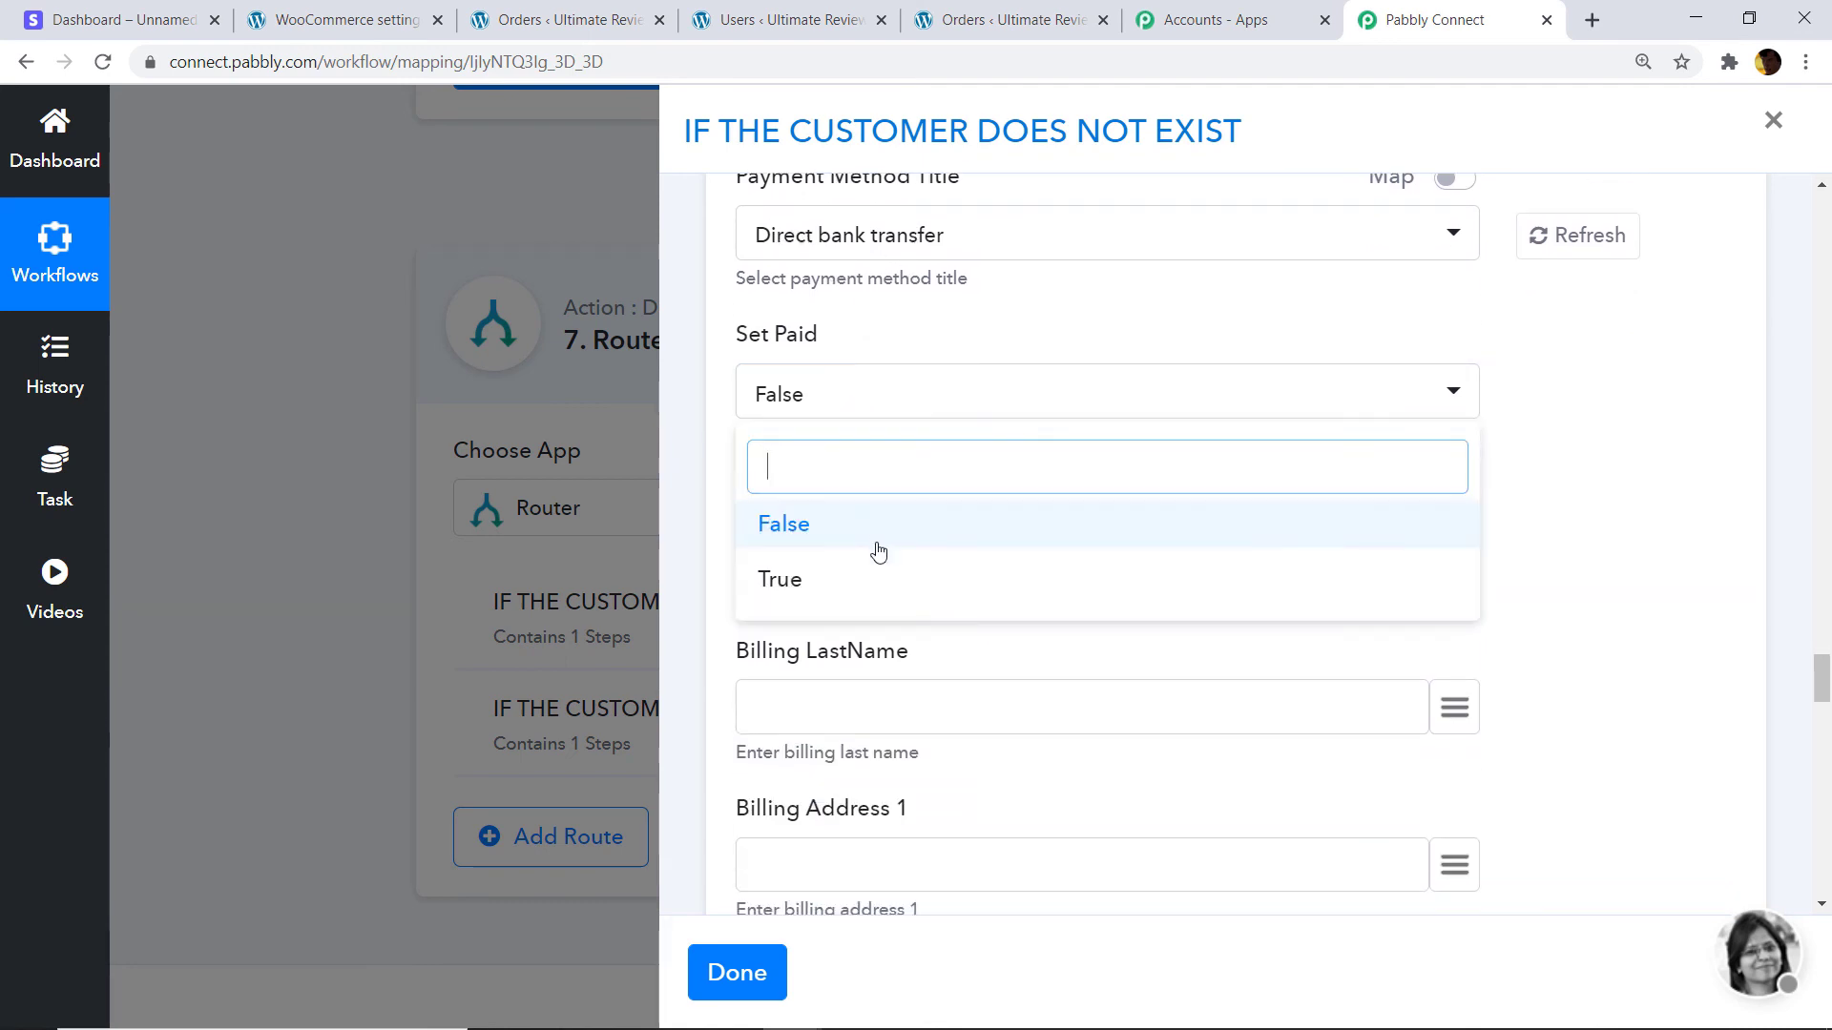
click(874, 577)
scroll(965, 516, down, 3)
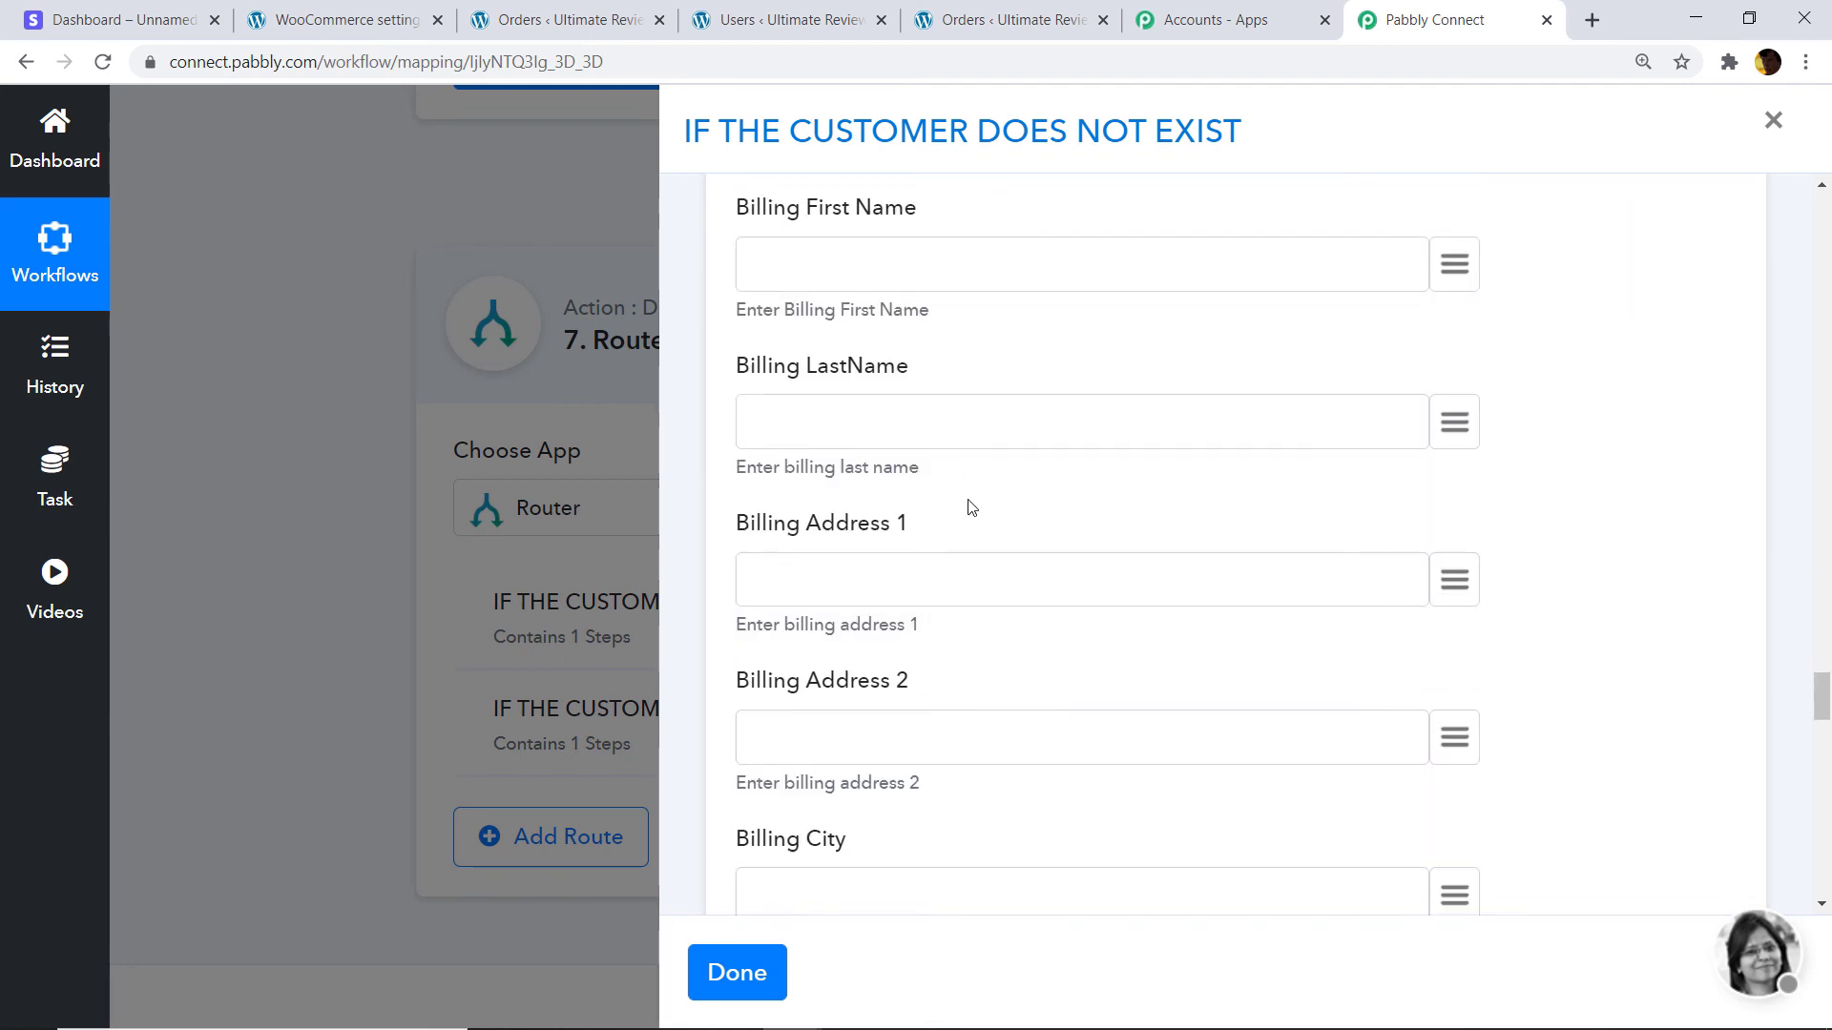
scroll(964, 505, down, 5)
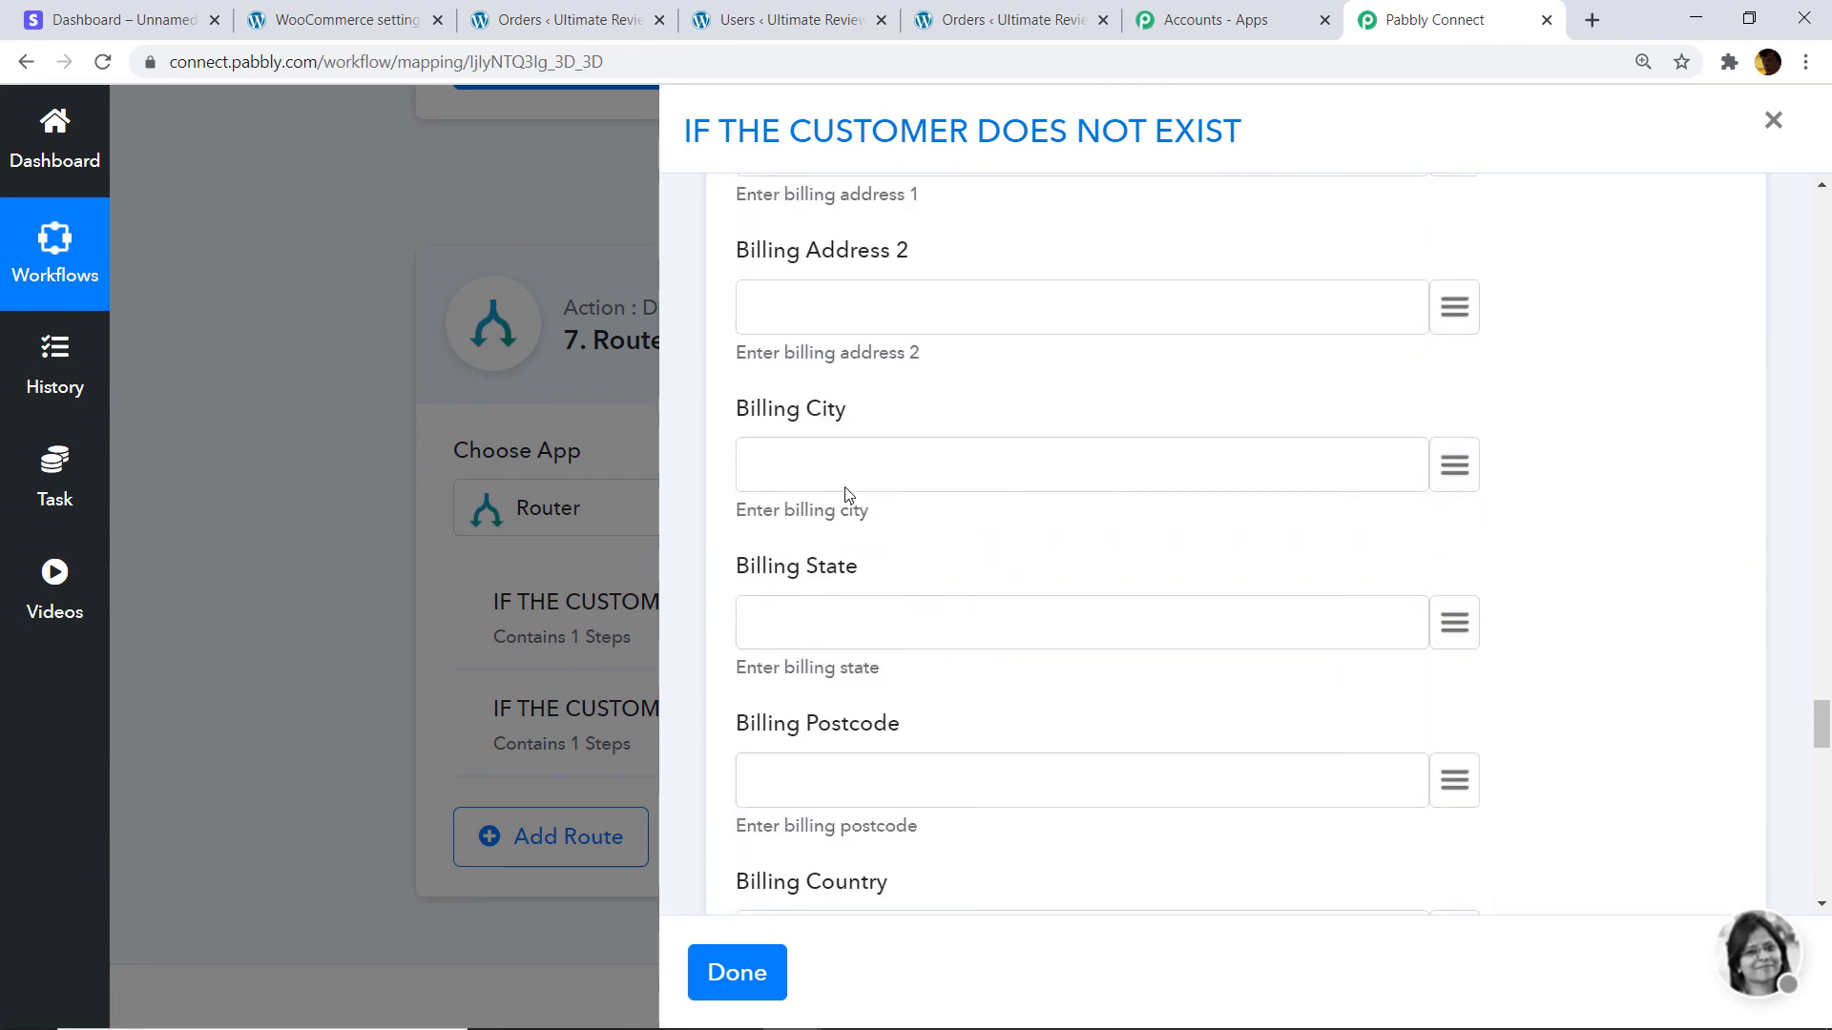
scroll(847, 507, down, 3)
scroll(847, 507, up, 8)
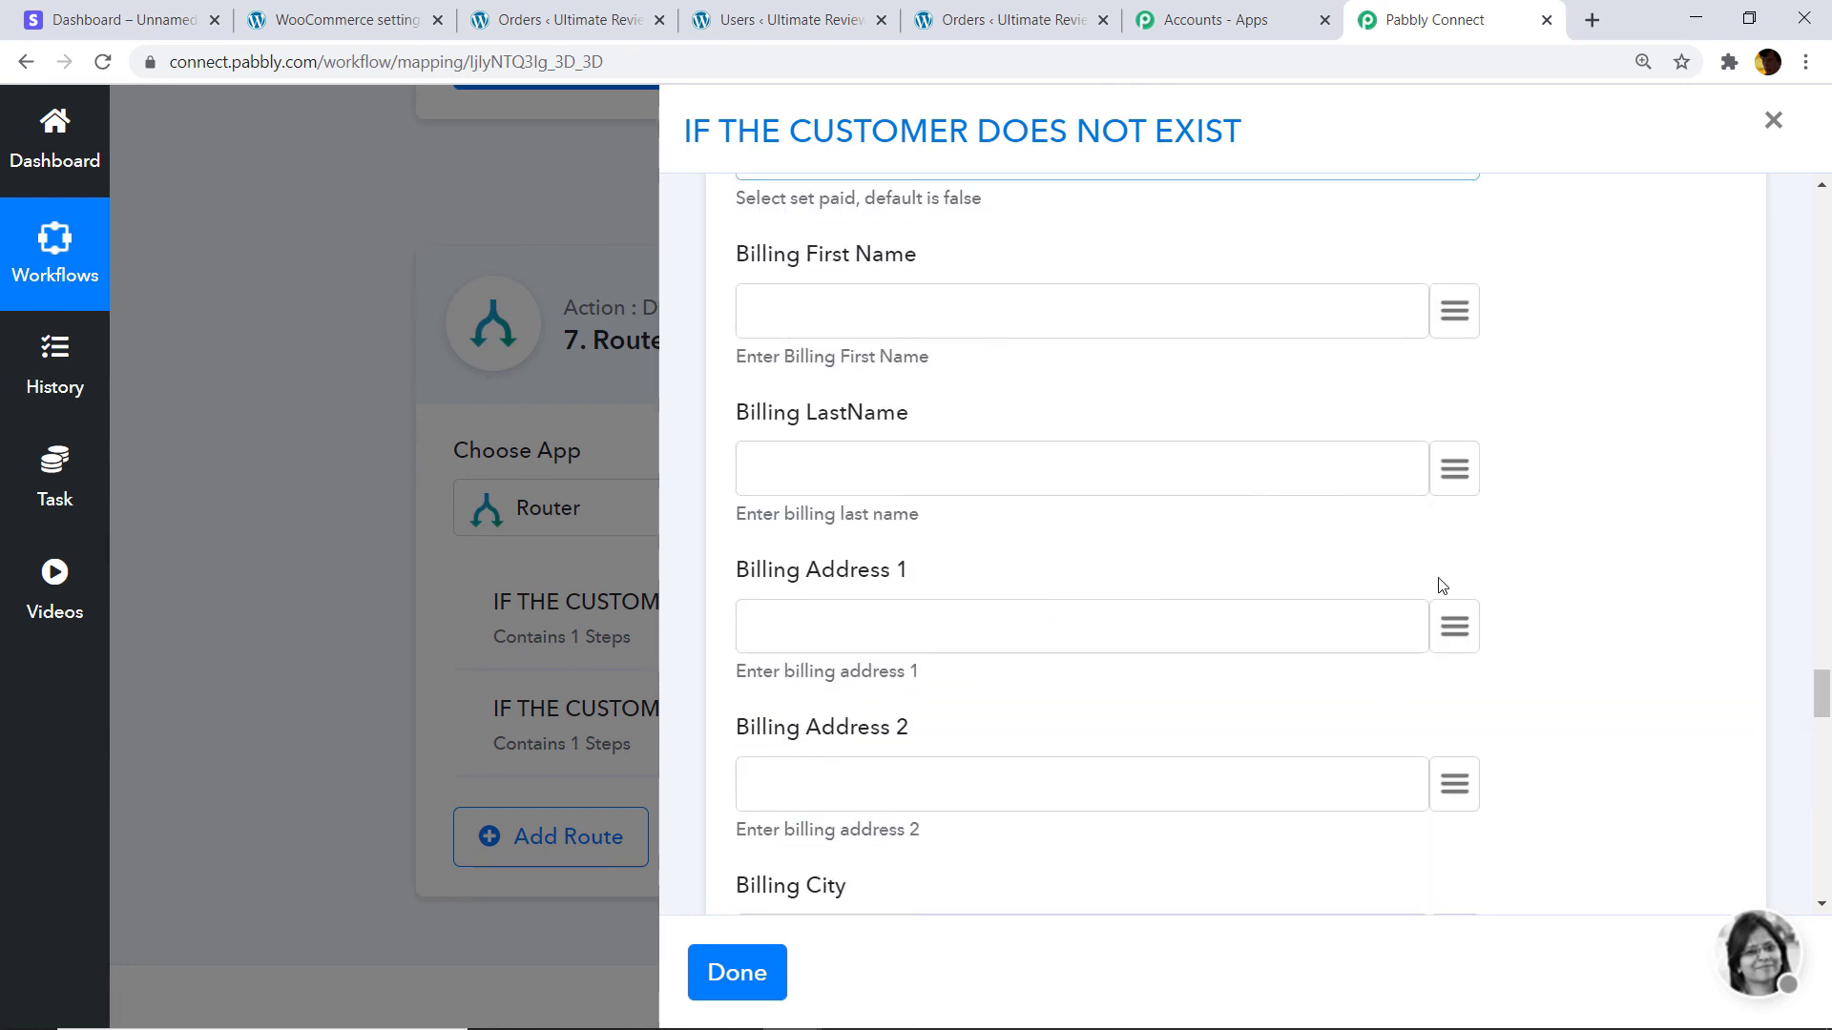
click(1455, 630)
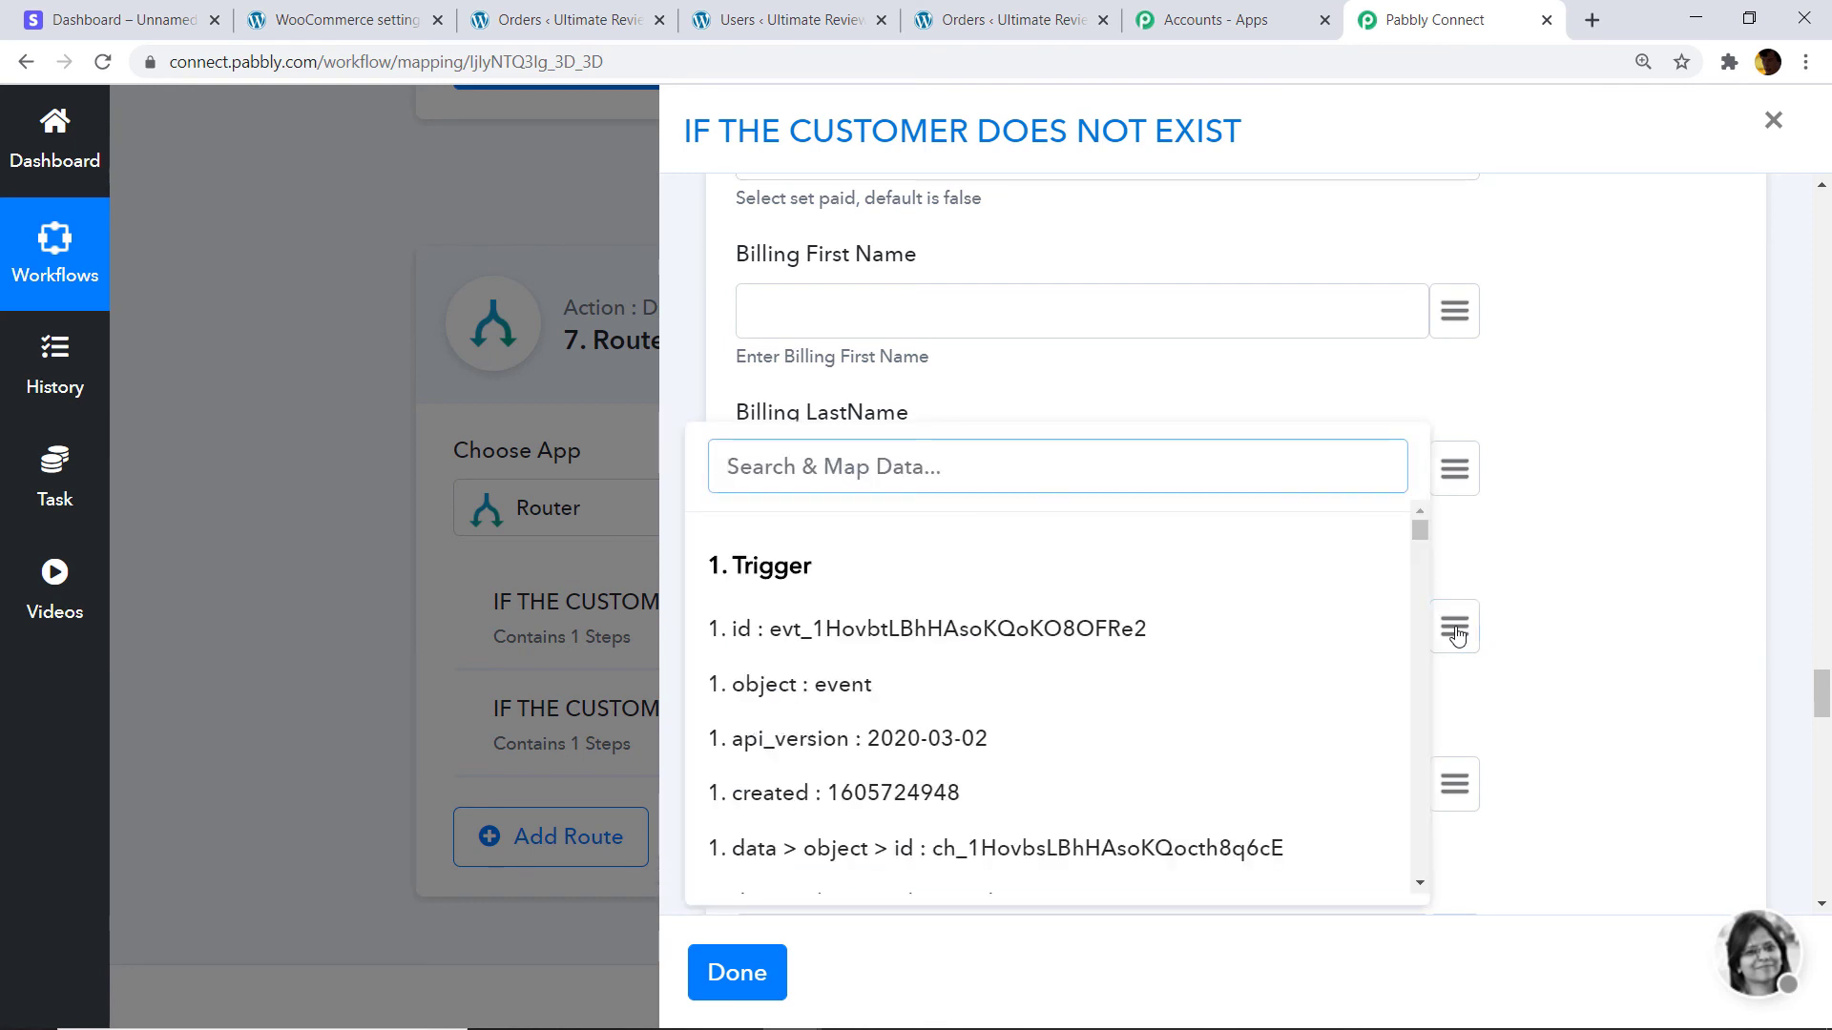
Map the Stripe address line1 and line2 into Billing Address 1 and 2.
text(ADDRES)
scroll(1267, 641, down, 10)
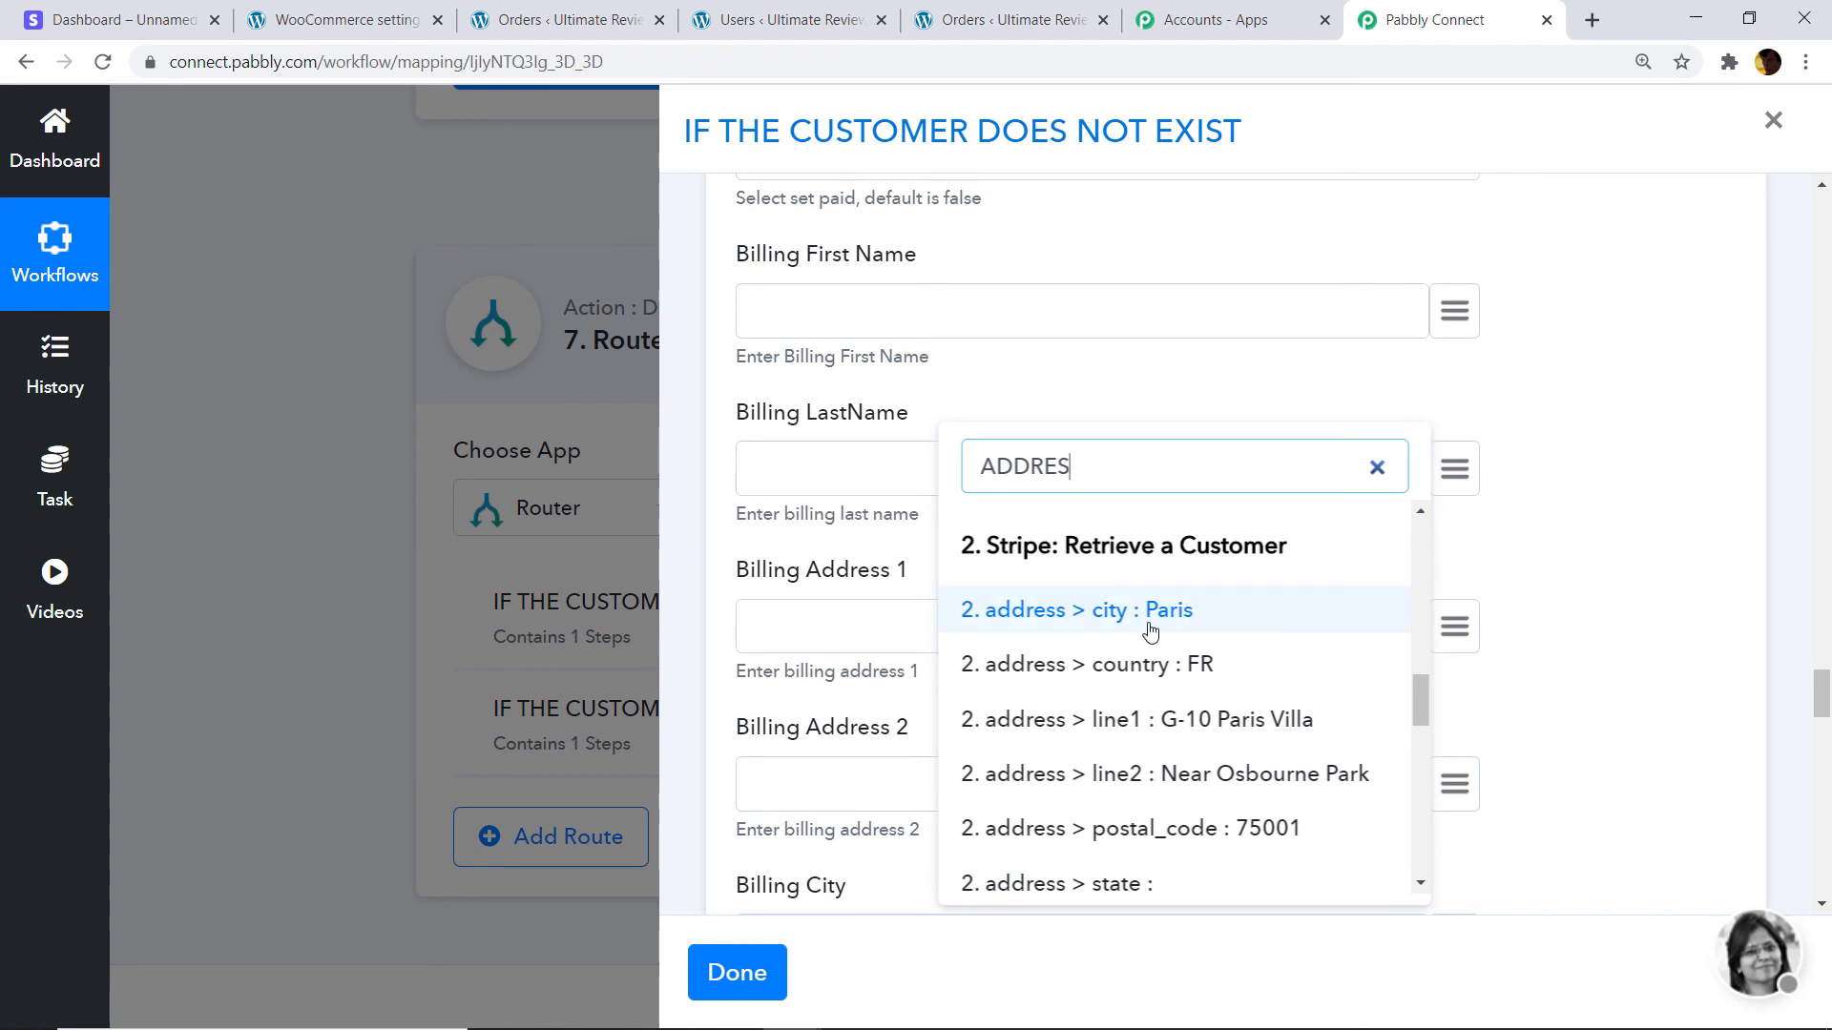
scroll(1148, 633, down, 1)
click(1193, 599)
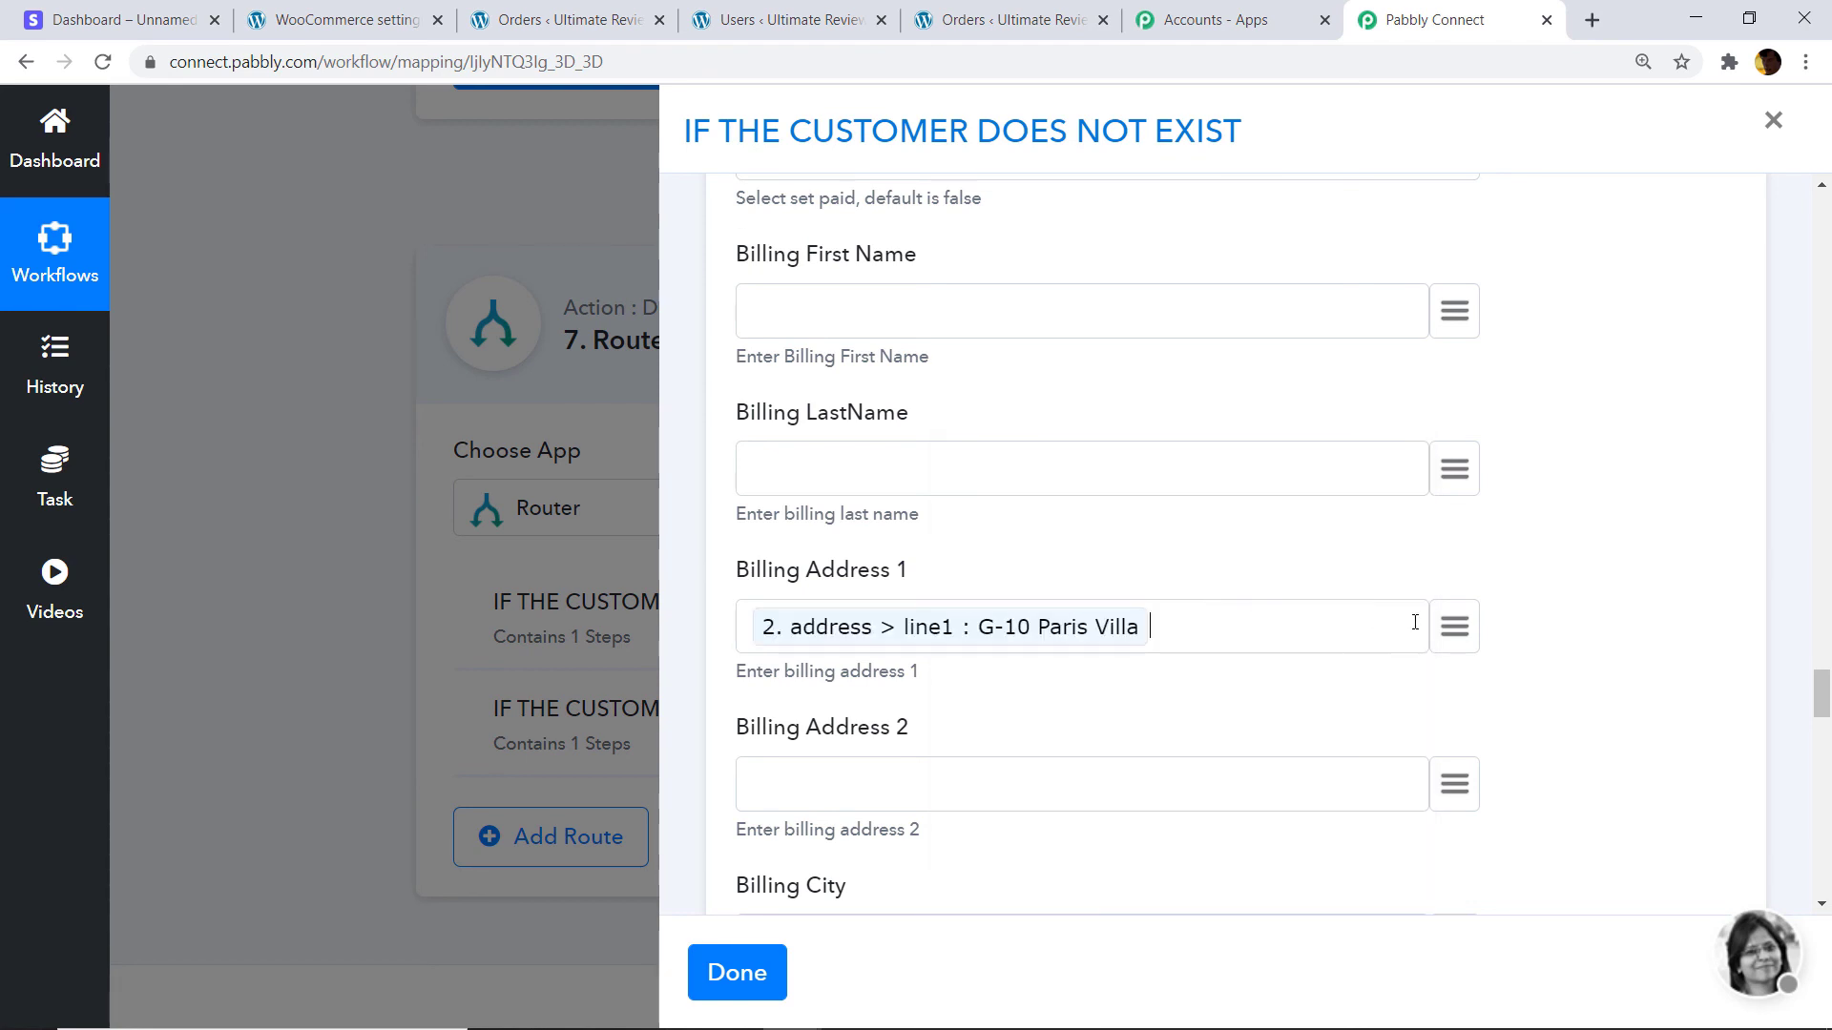
scroll(1460, 706, down, 1)
click(1467, 676)
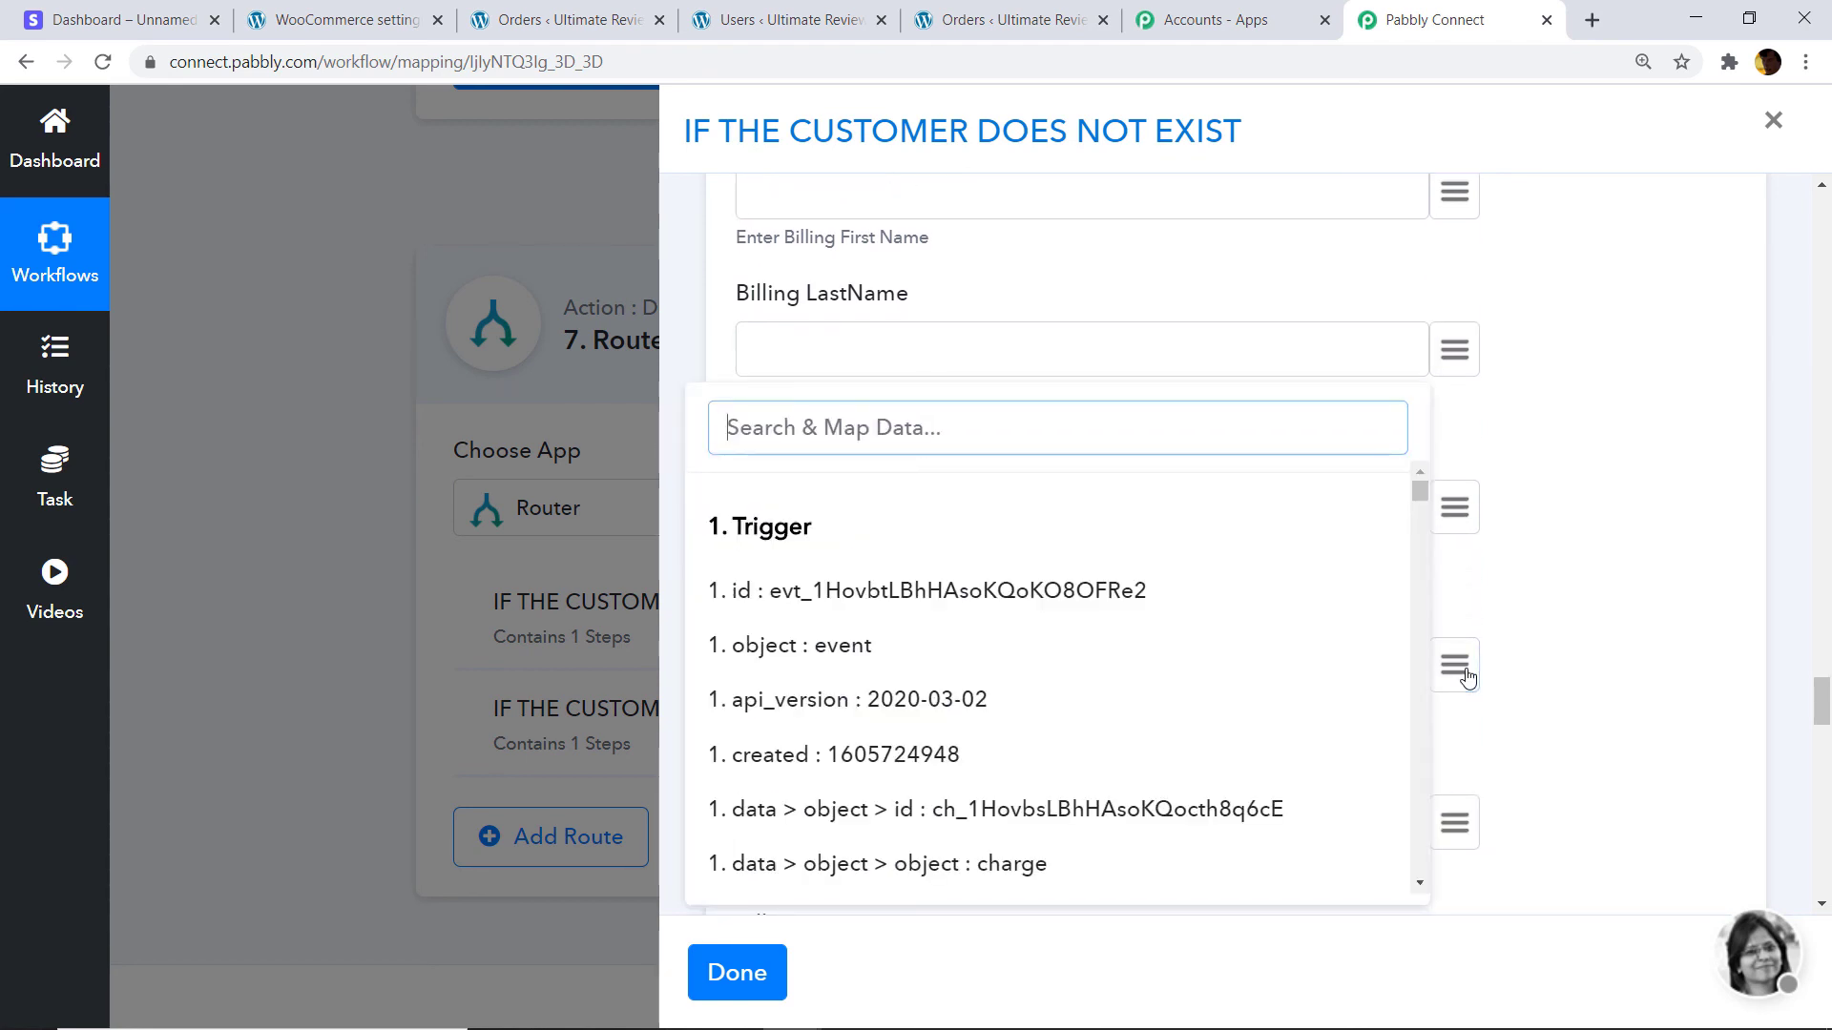
text(ADDRES)
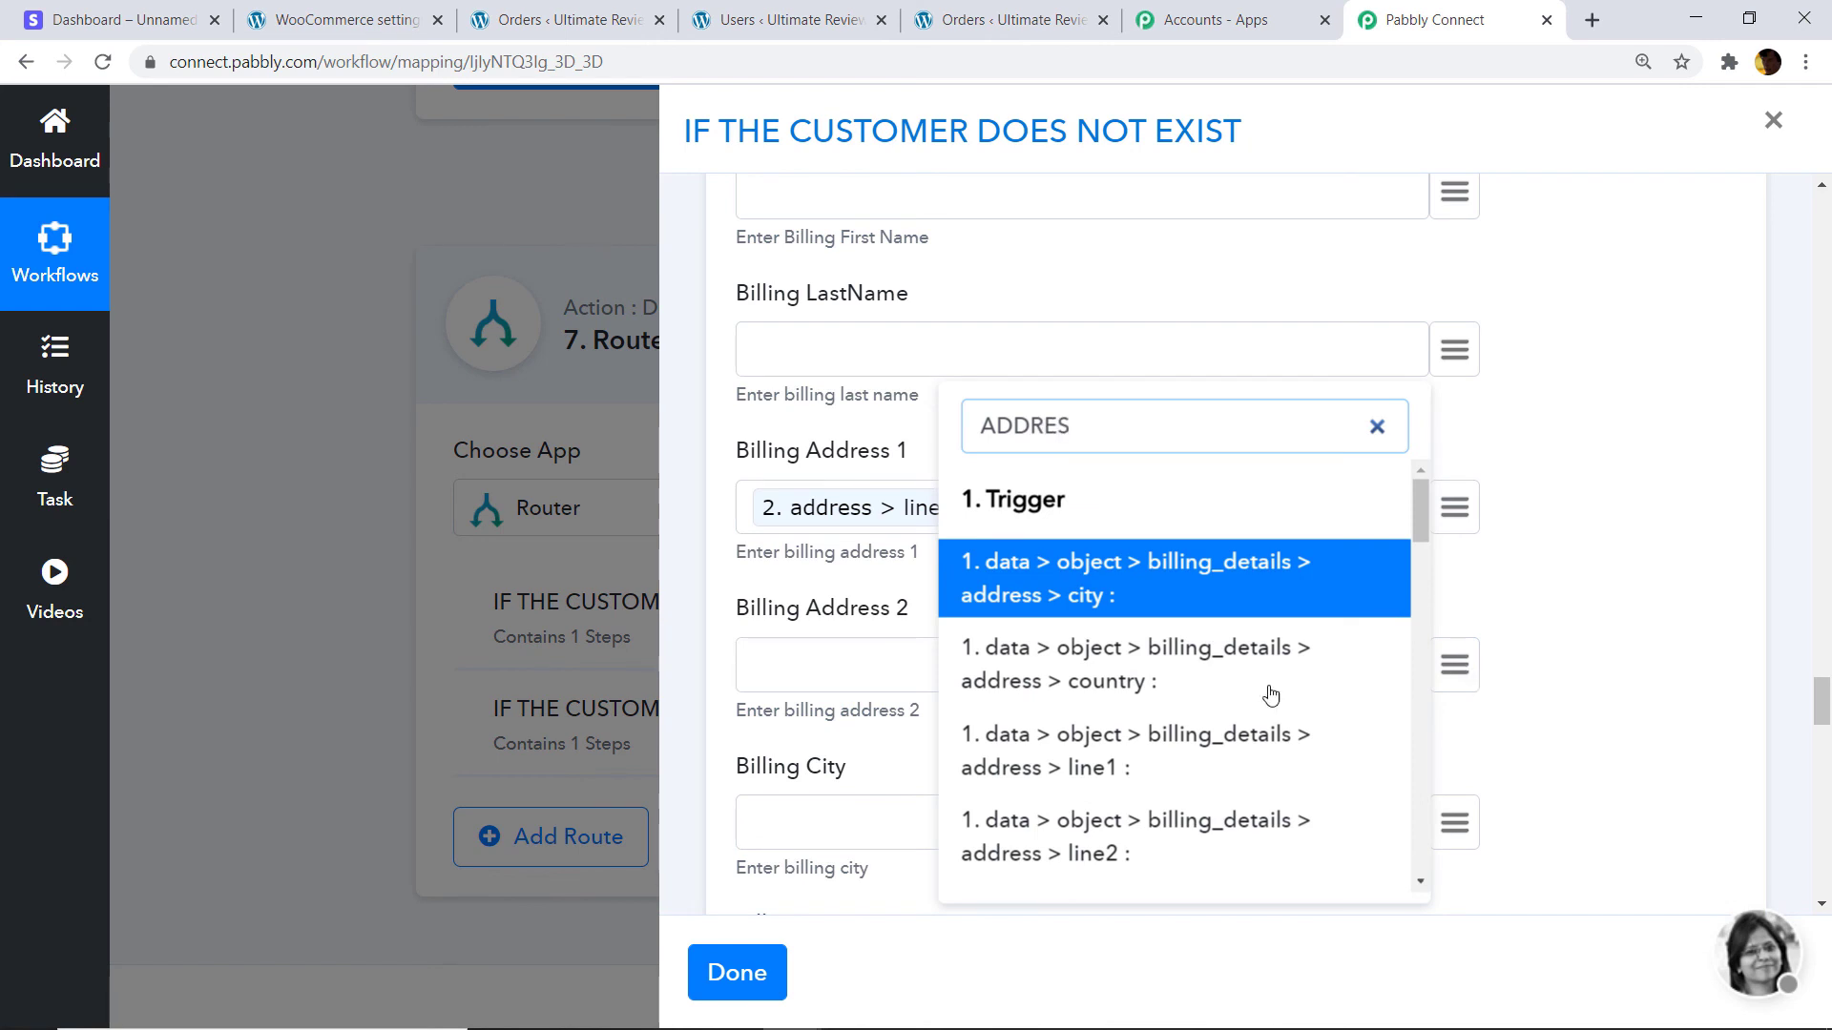
scroll(1335, 658, down, 10)
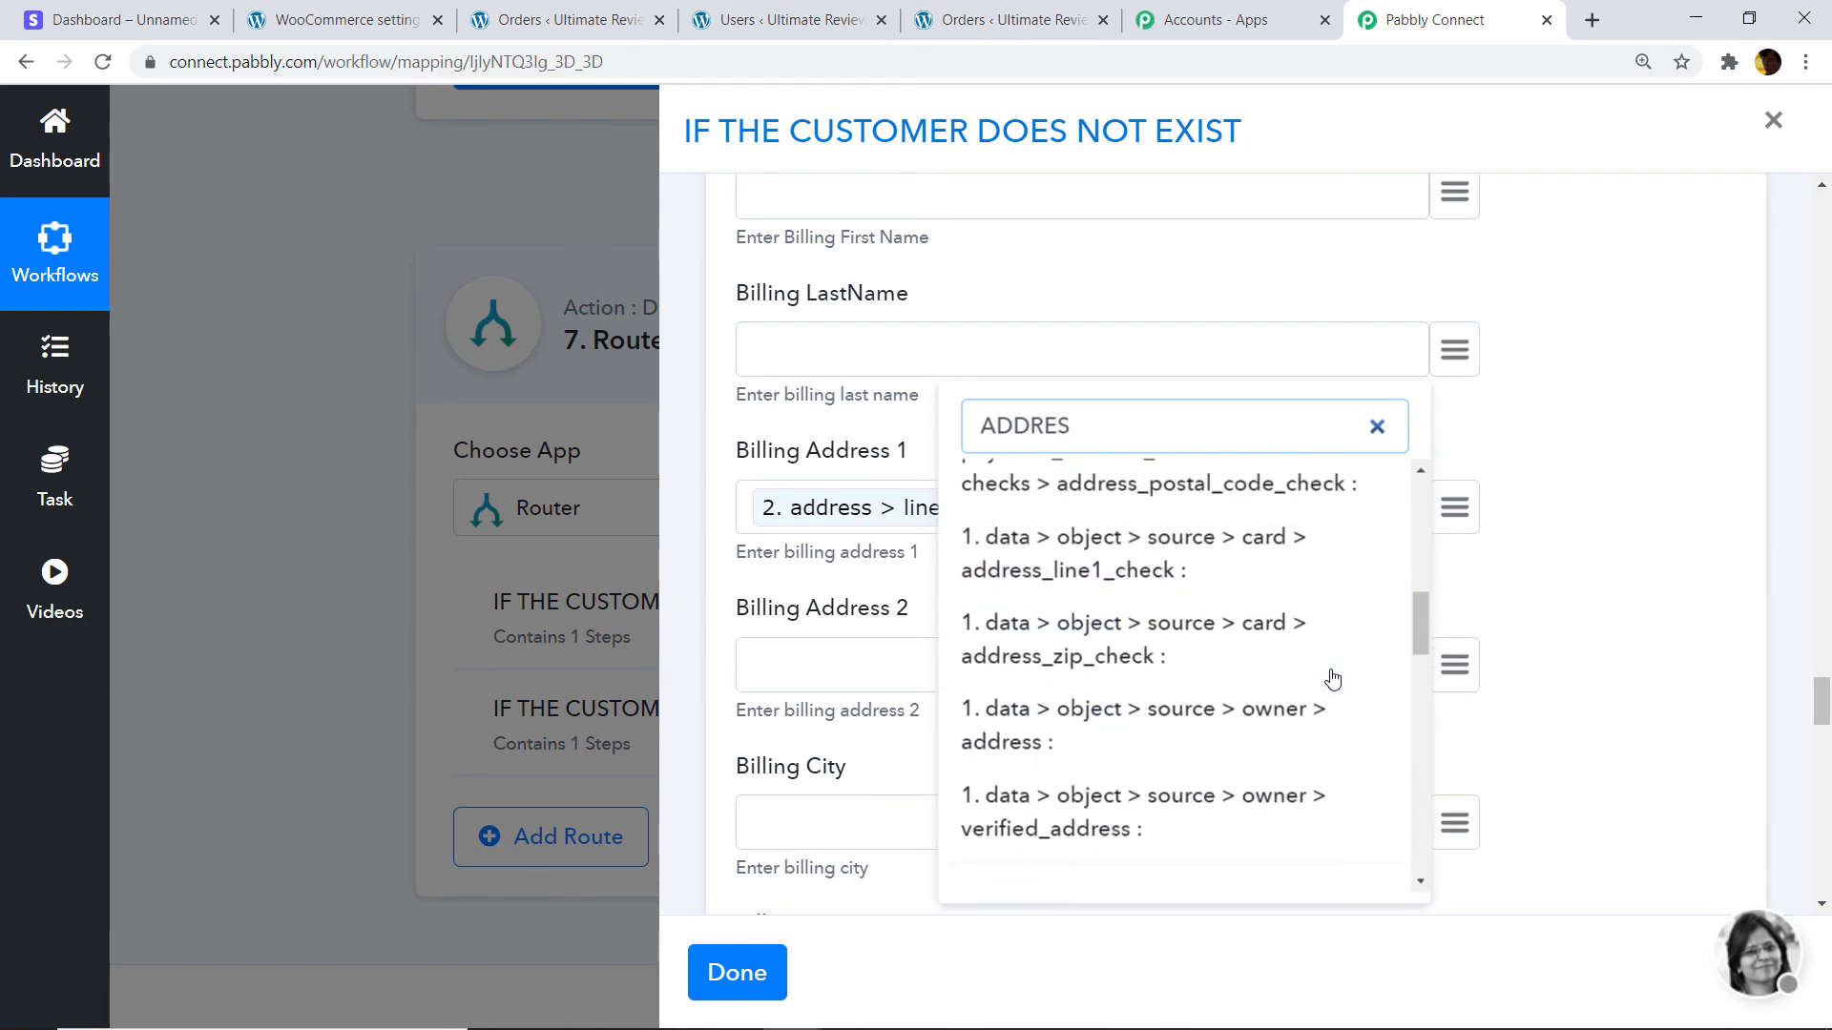
text(S)
click(1169, 621)
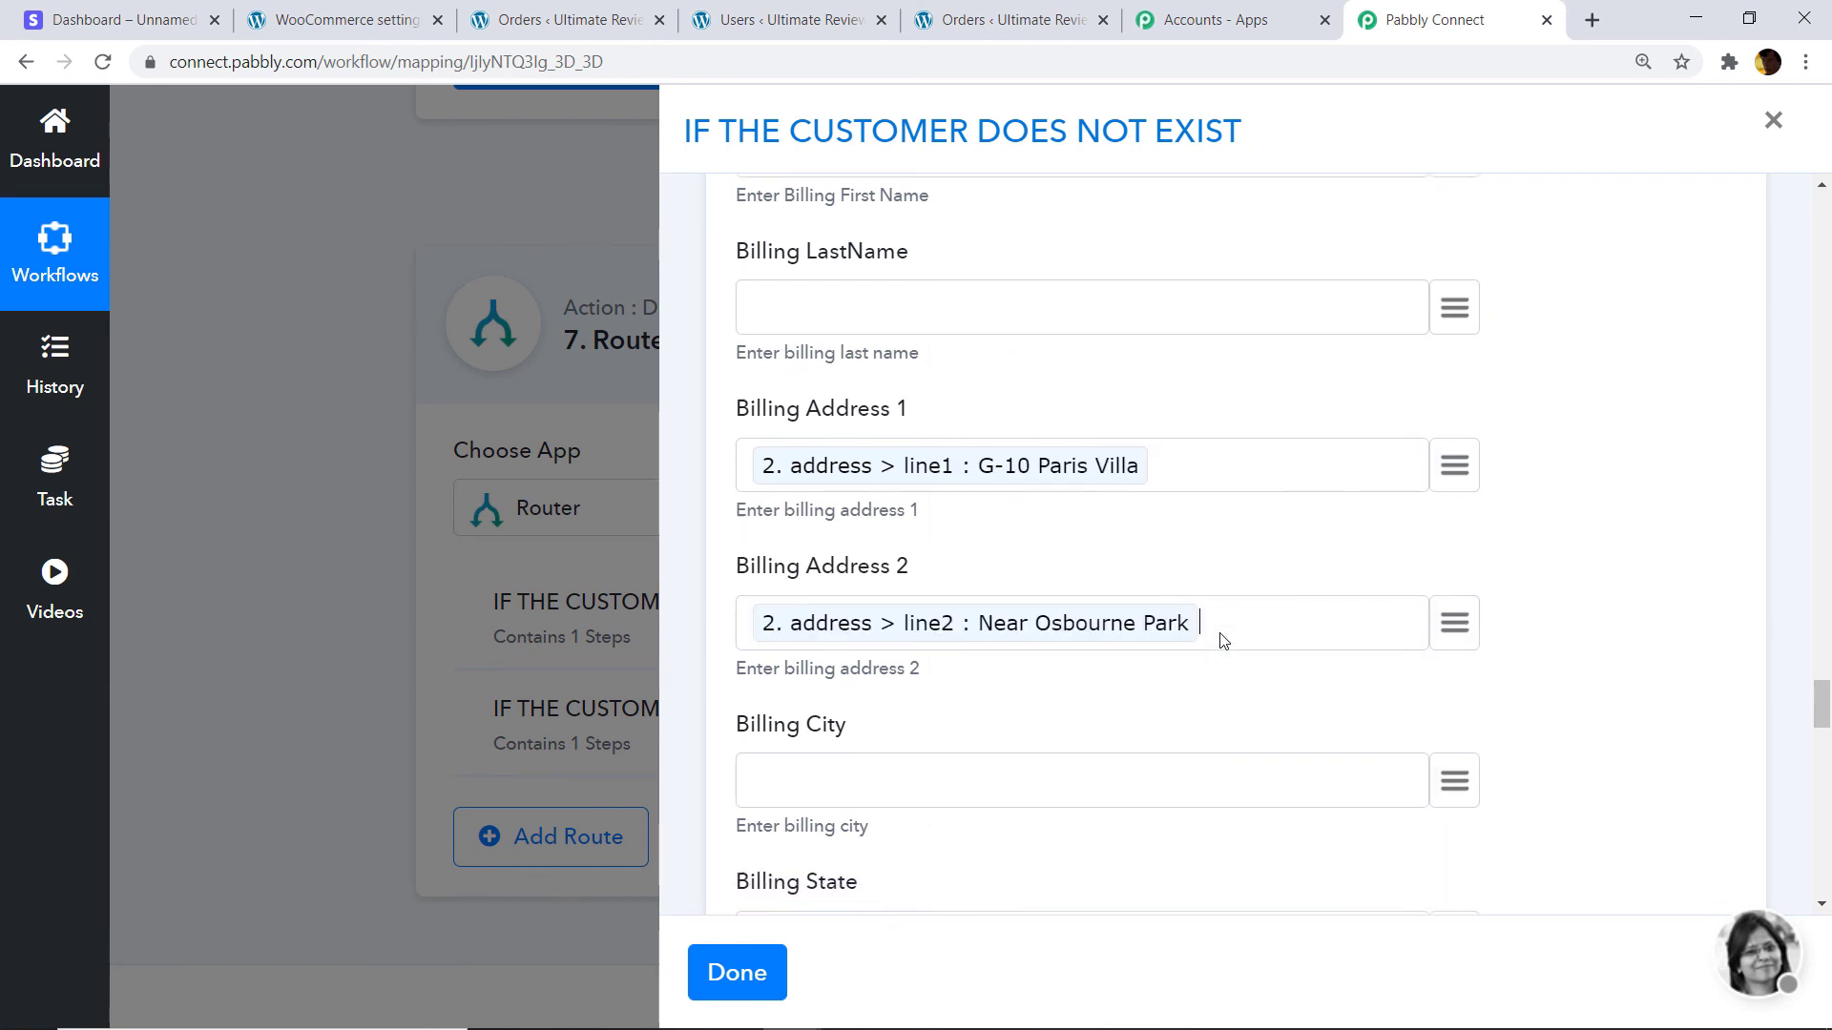
Map city Paris, postcode 75001 and country FR into the billing city, postcode and country.
scroll(1439, 607, down, 2)
click(1474, 588)
text(CITY)
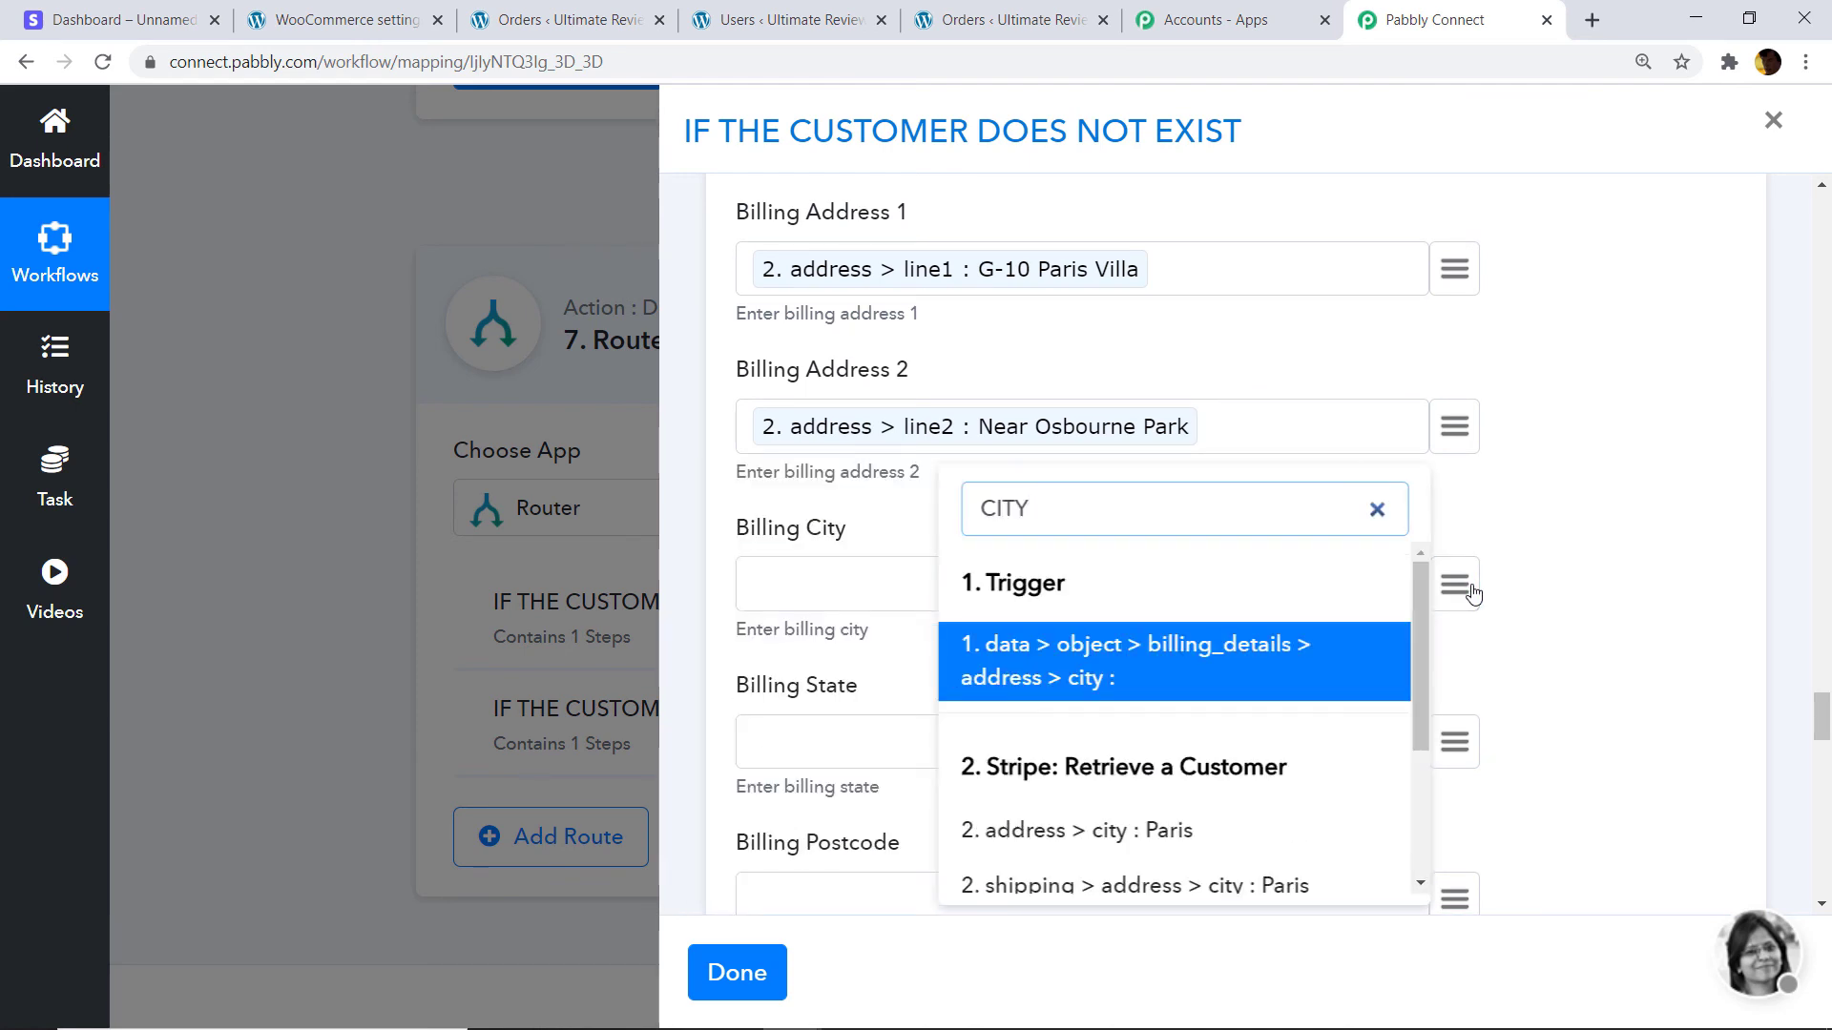
click(1173, 832)
scroll(1273, 679, down, 3)
click(1452, 663)
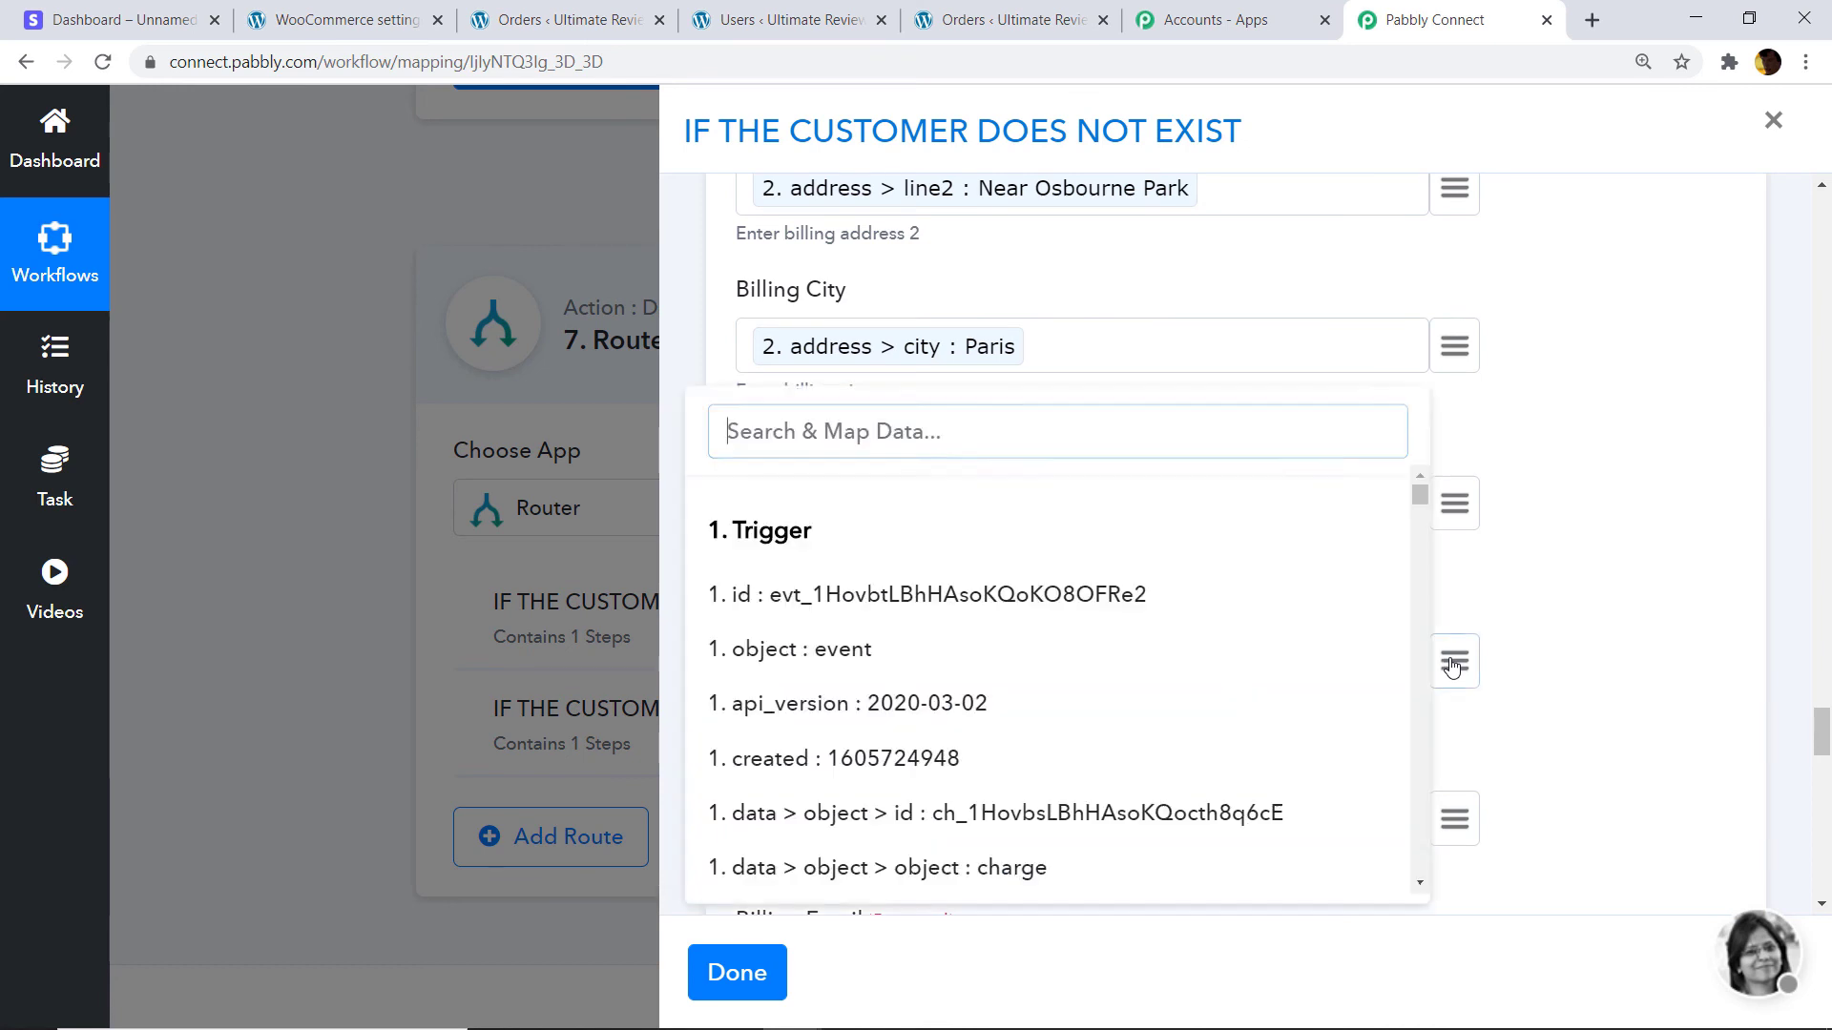
text(75001)
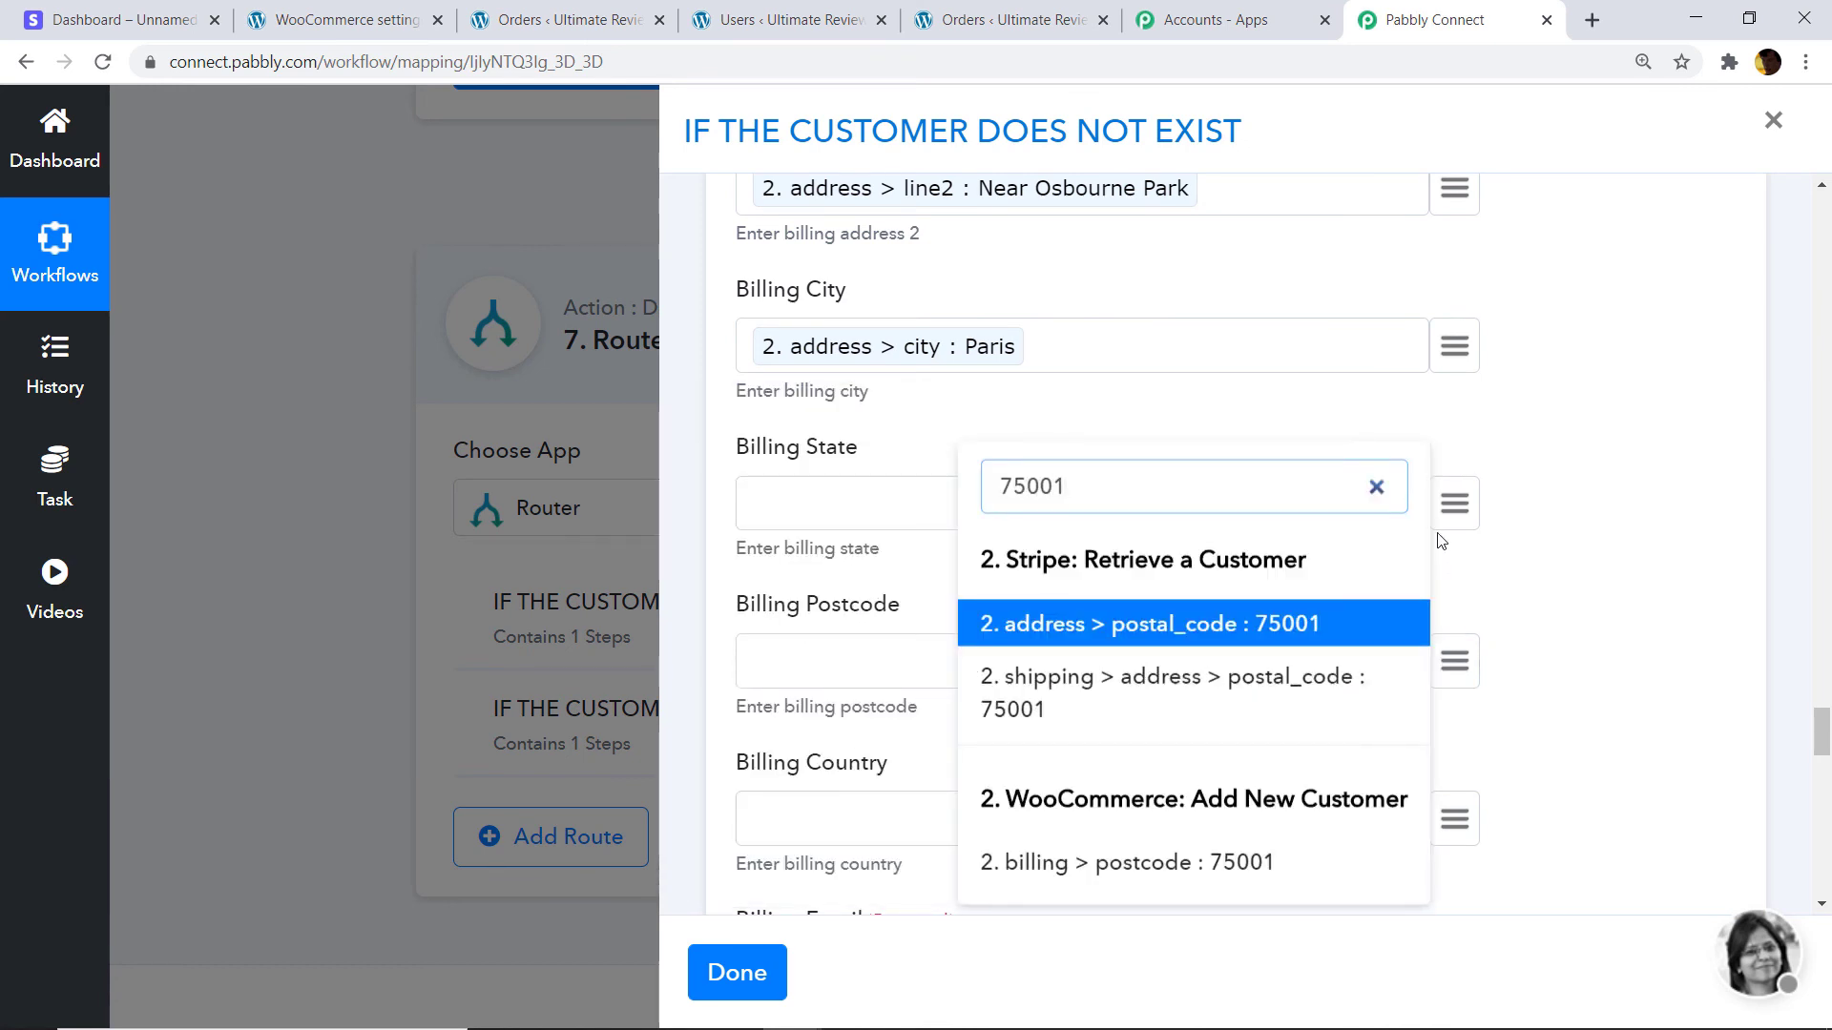
click(1284, 628)
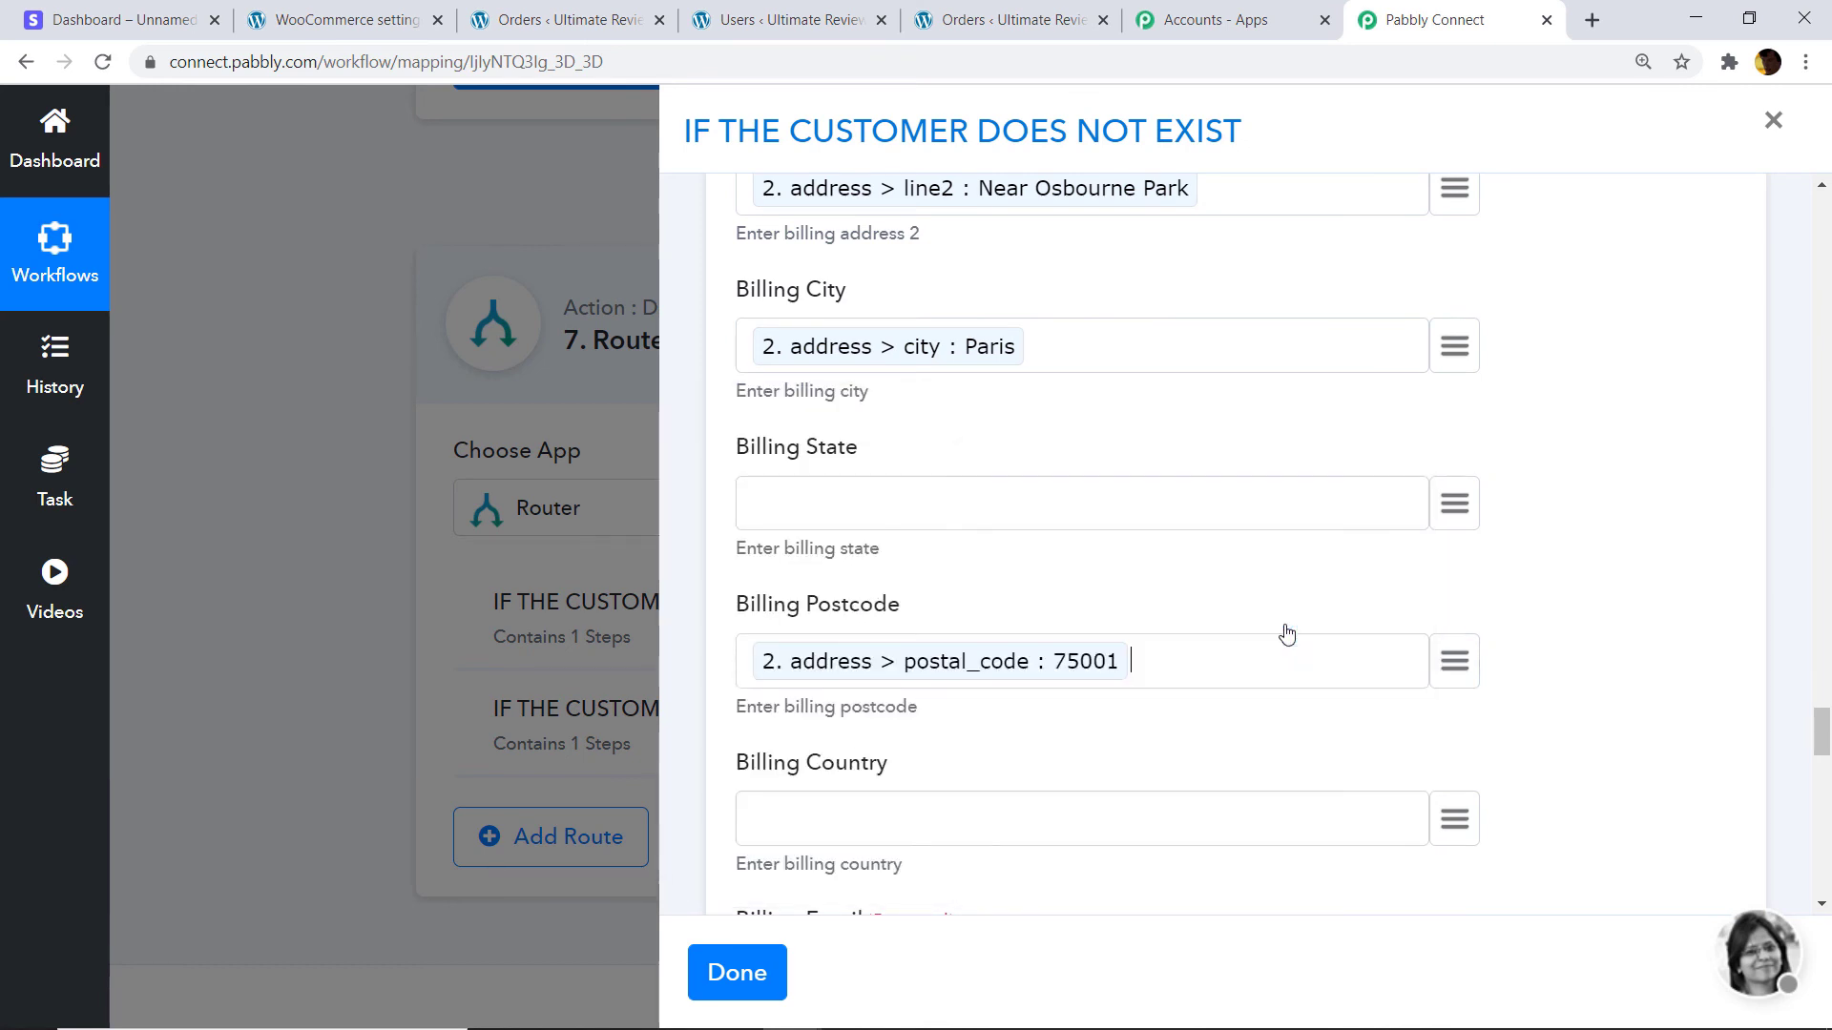
scroll(1281, 633, down, 3)
click(1446, 576)
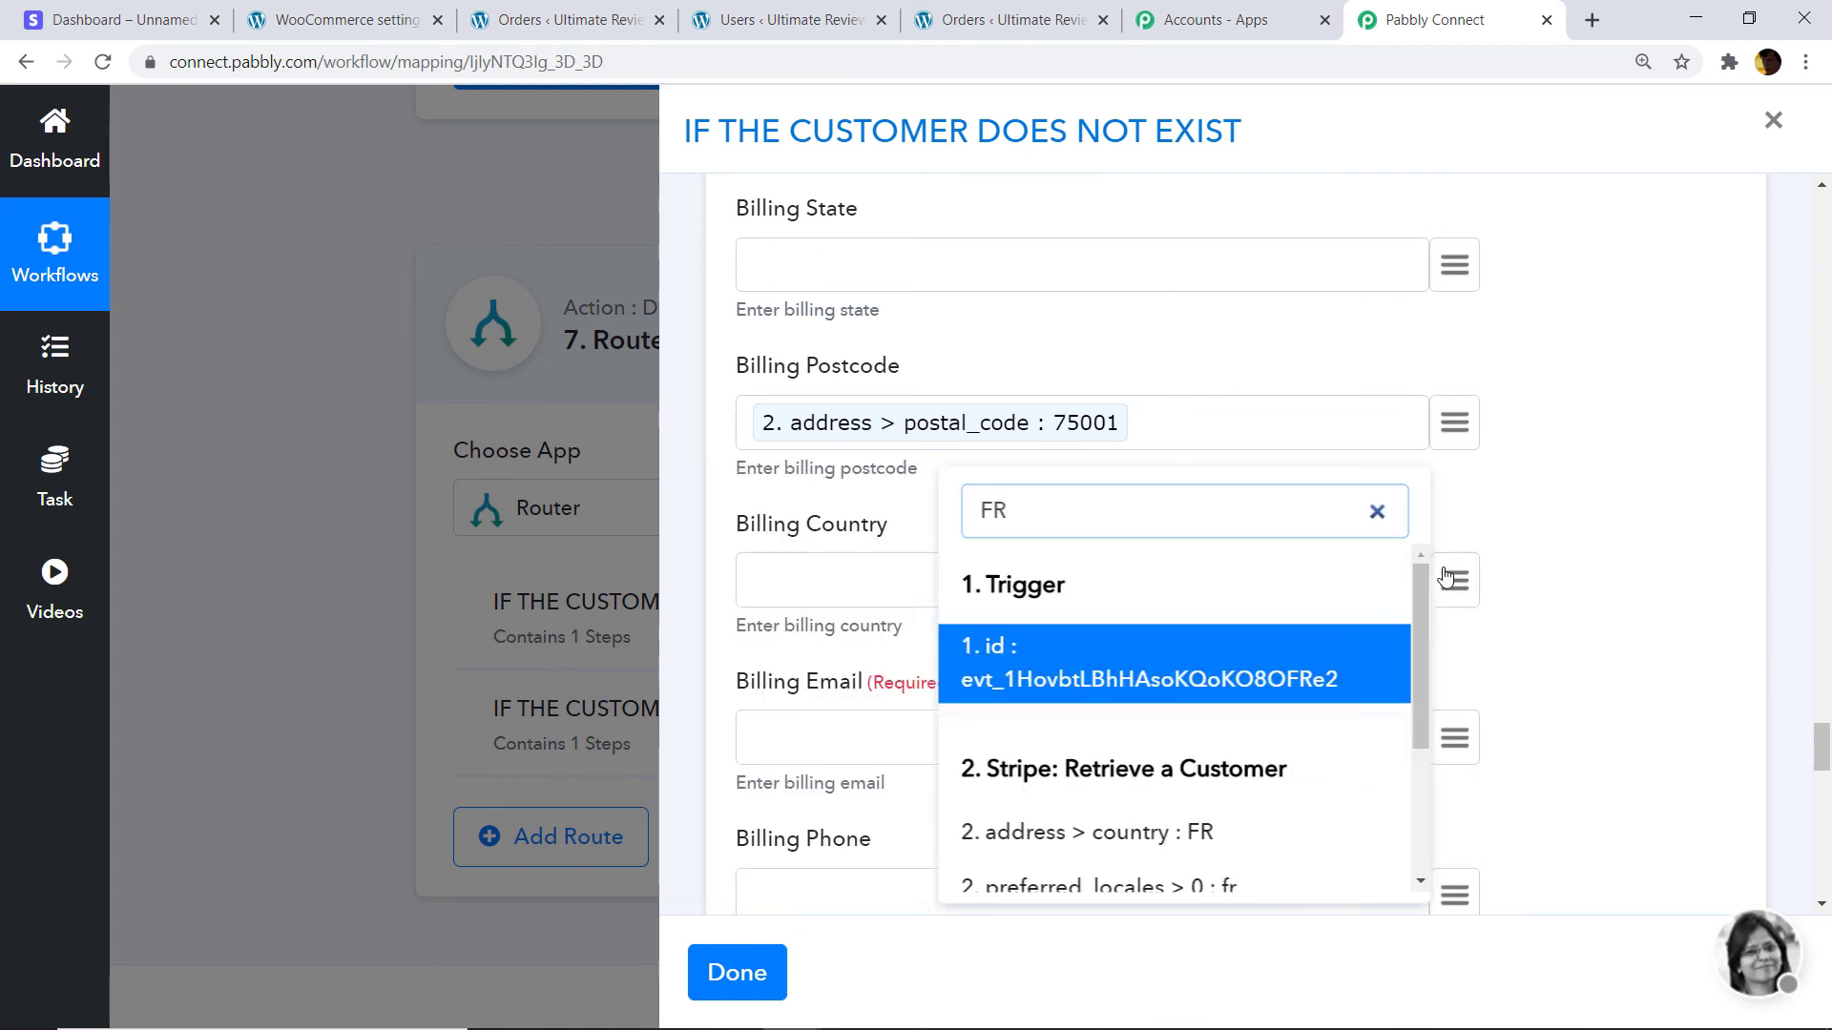
click(1193, 831)
Map the Stripe customer's email and phone number into billing email and billing phone.
scroll(1231, 754, down, 1)
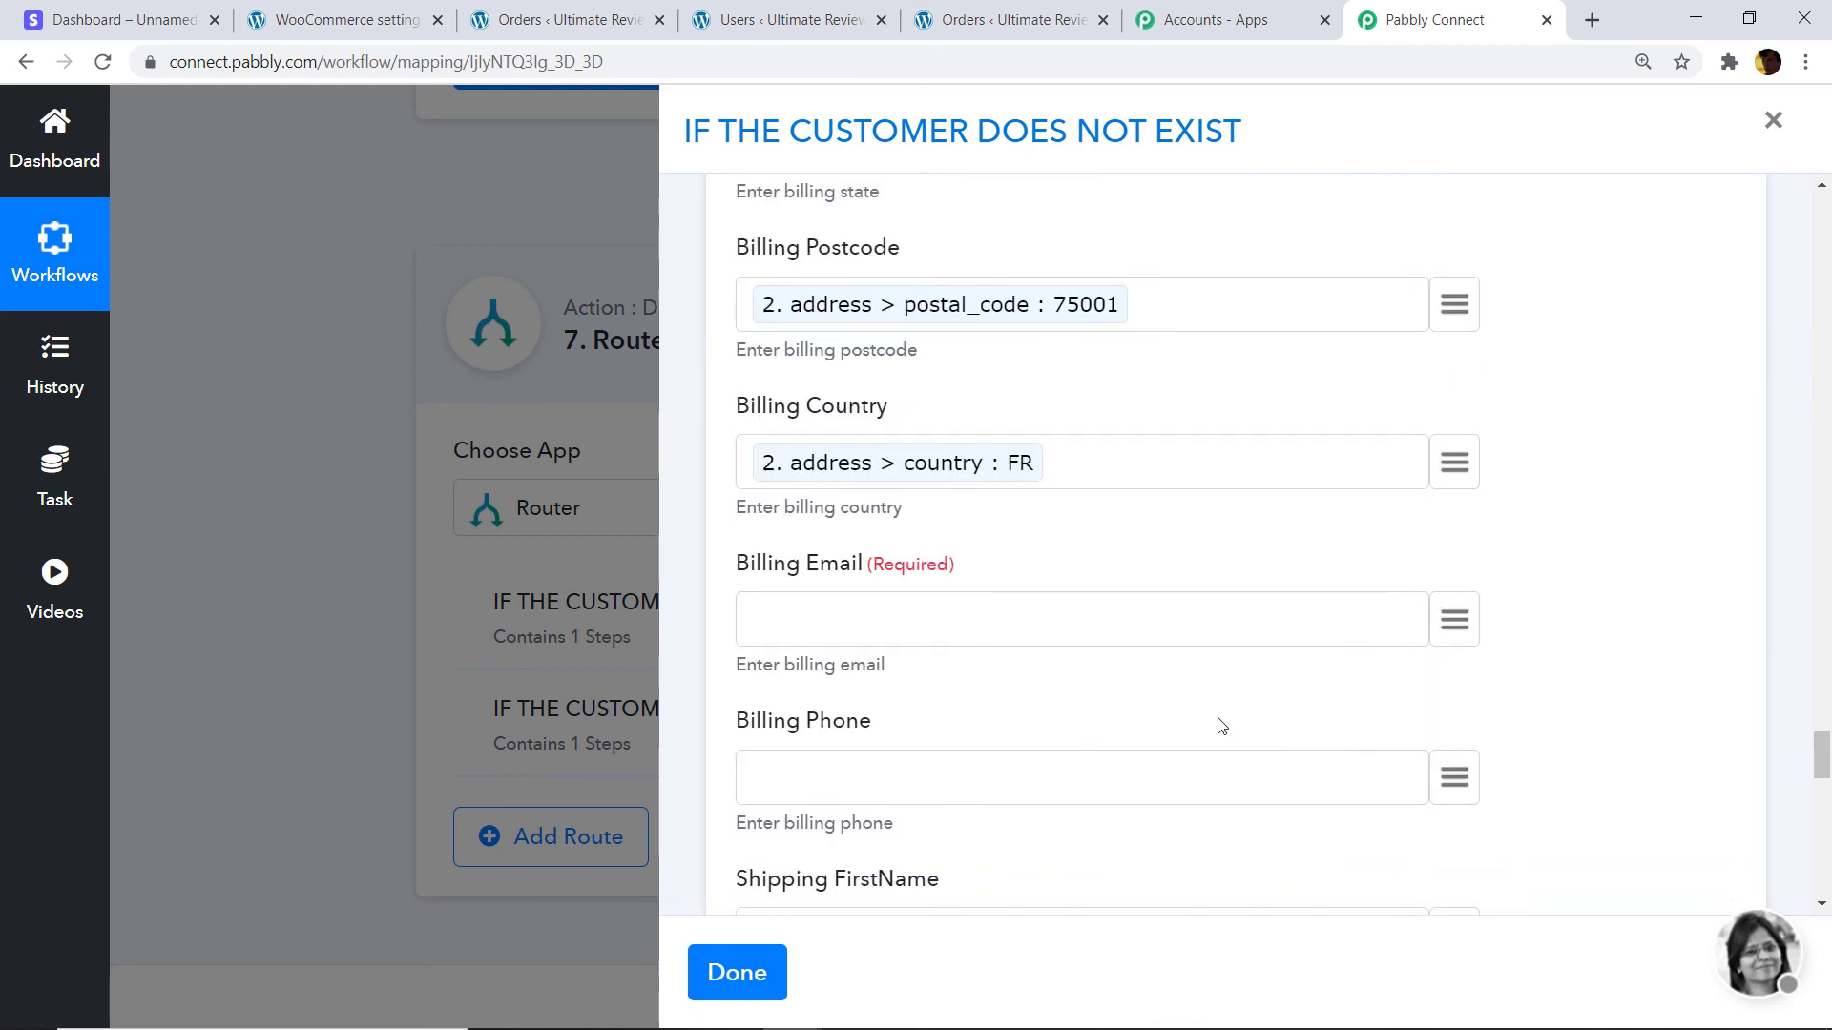
scroll(1436, 629, down, 1)
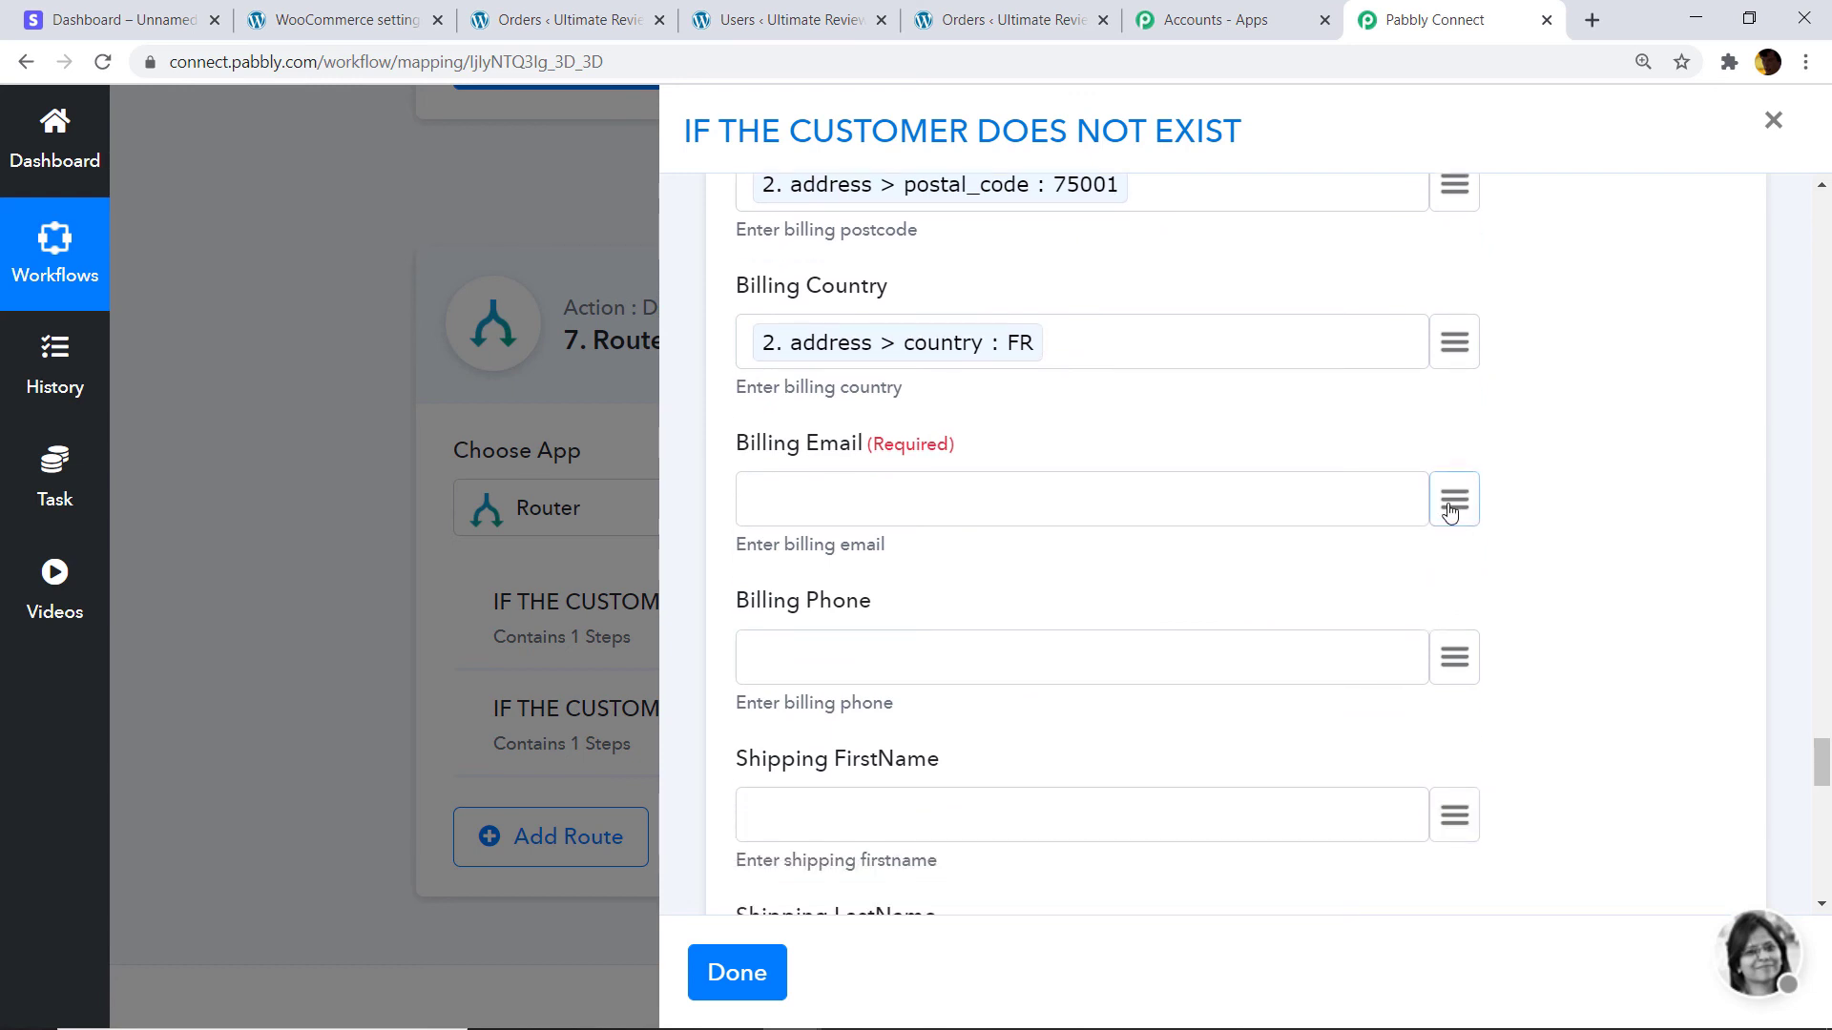
click(1451, 502)
text(EMAIL)
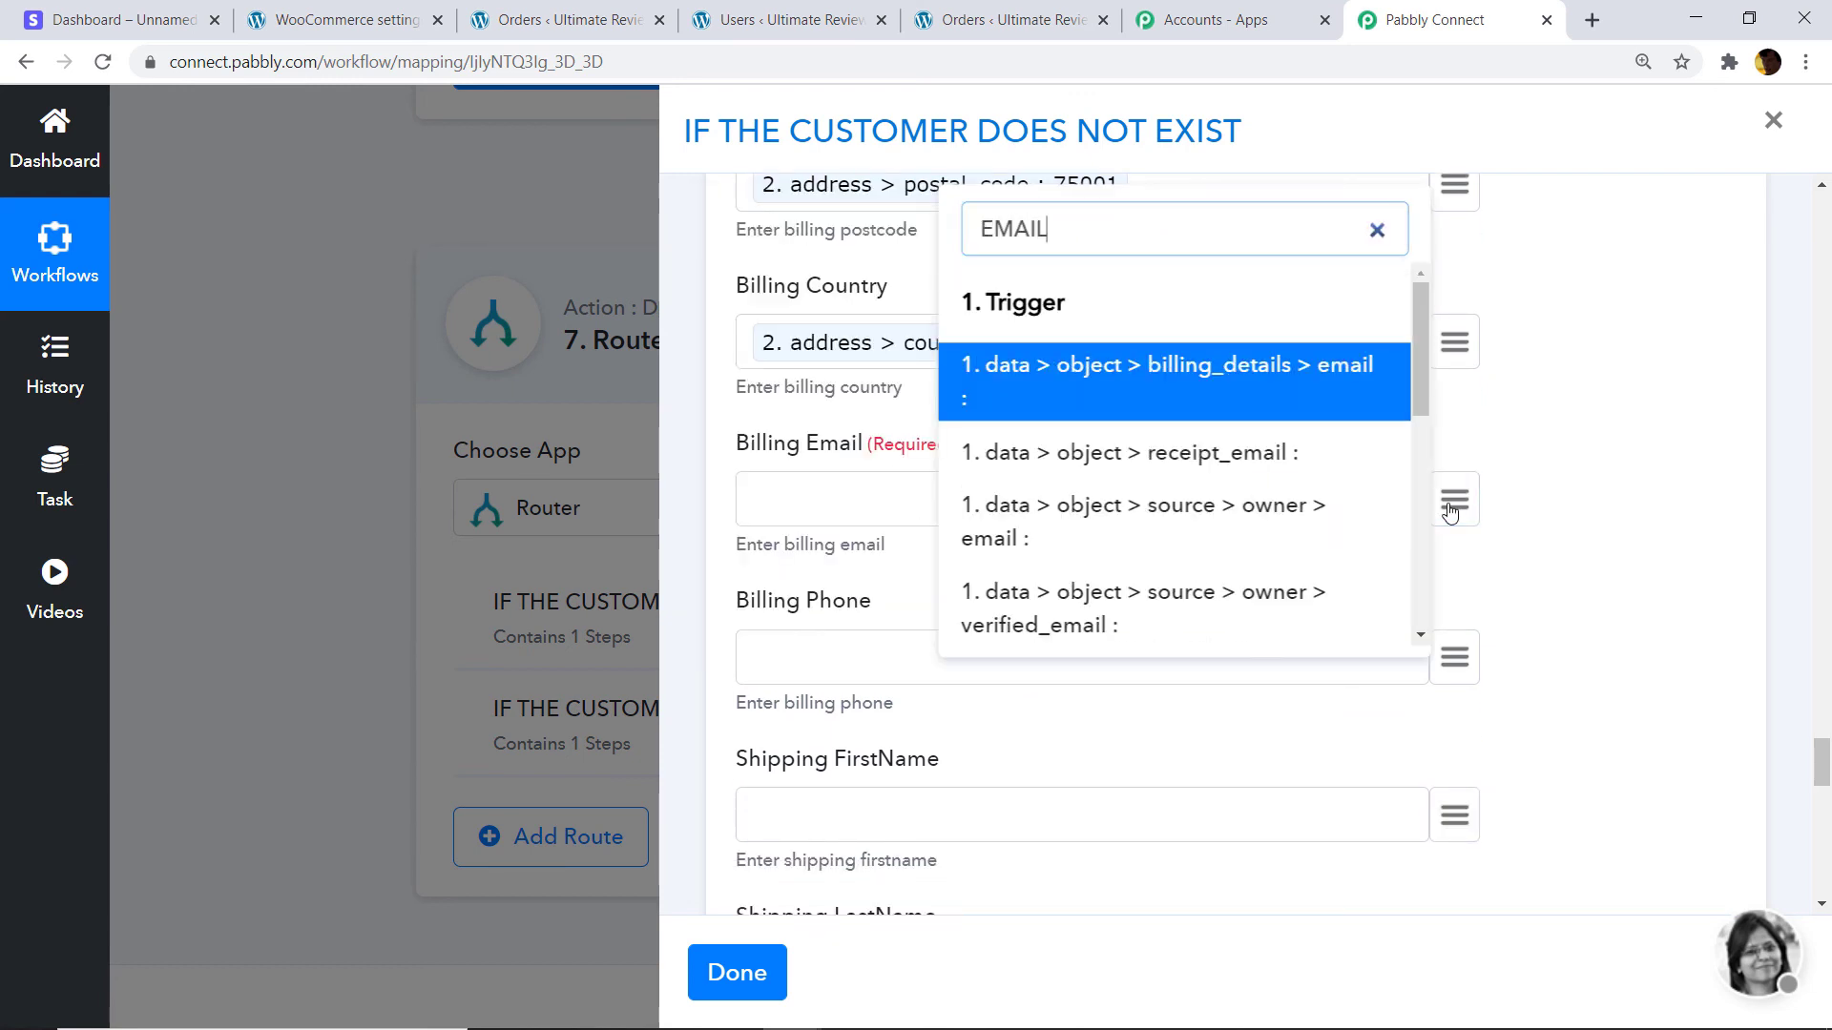
scroll(1300, 573, down, 3)
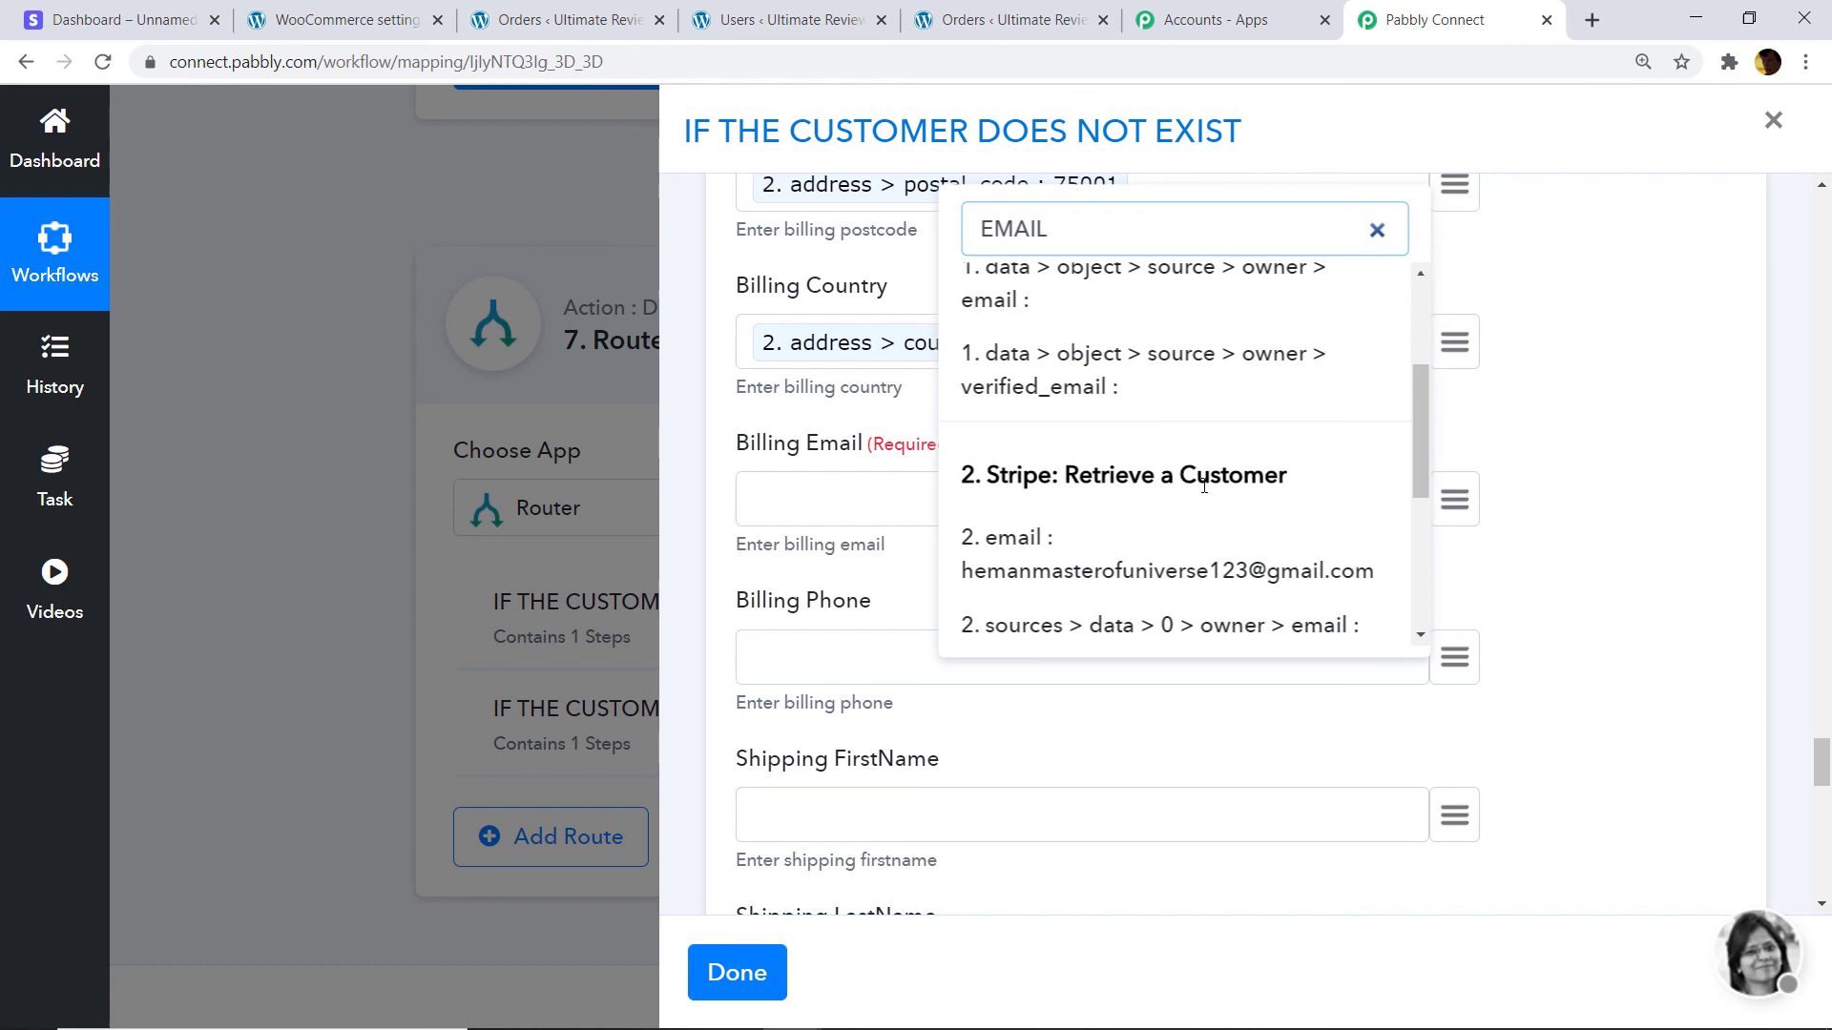
click(1146, 568)
scroll(875, 654, down, 3)
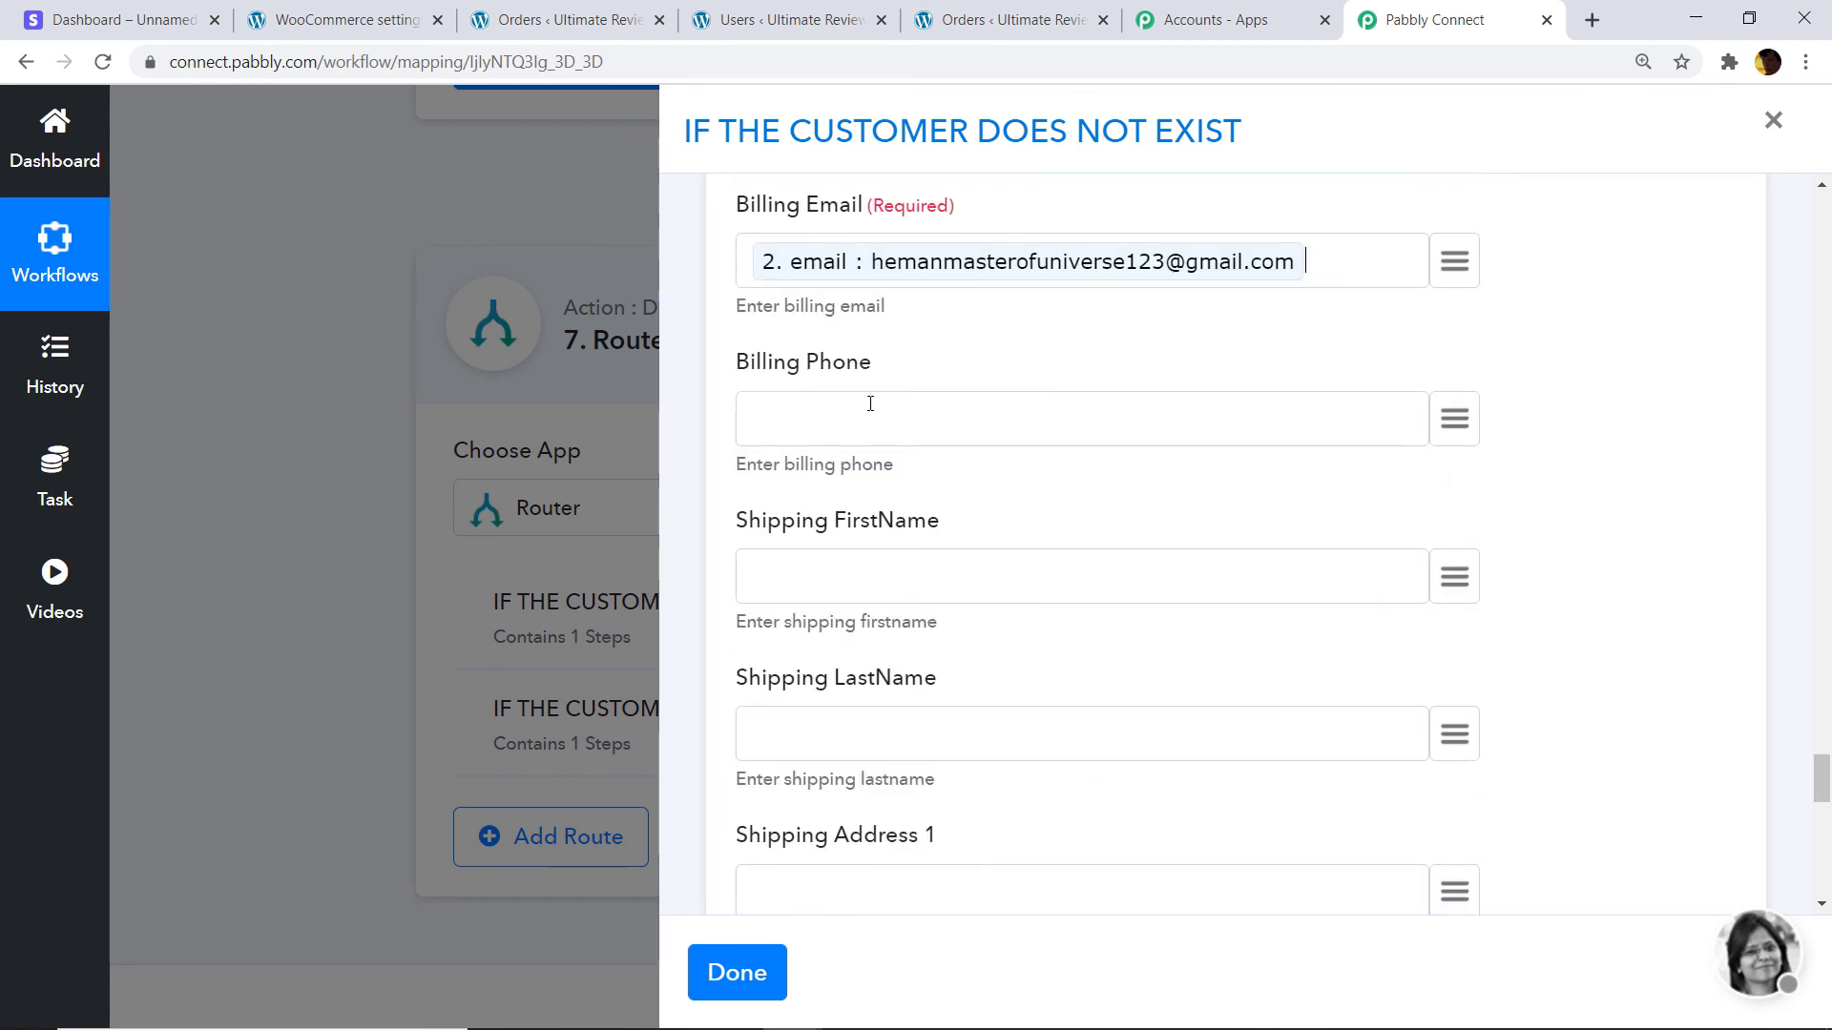
click(1452, 426)
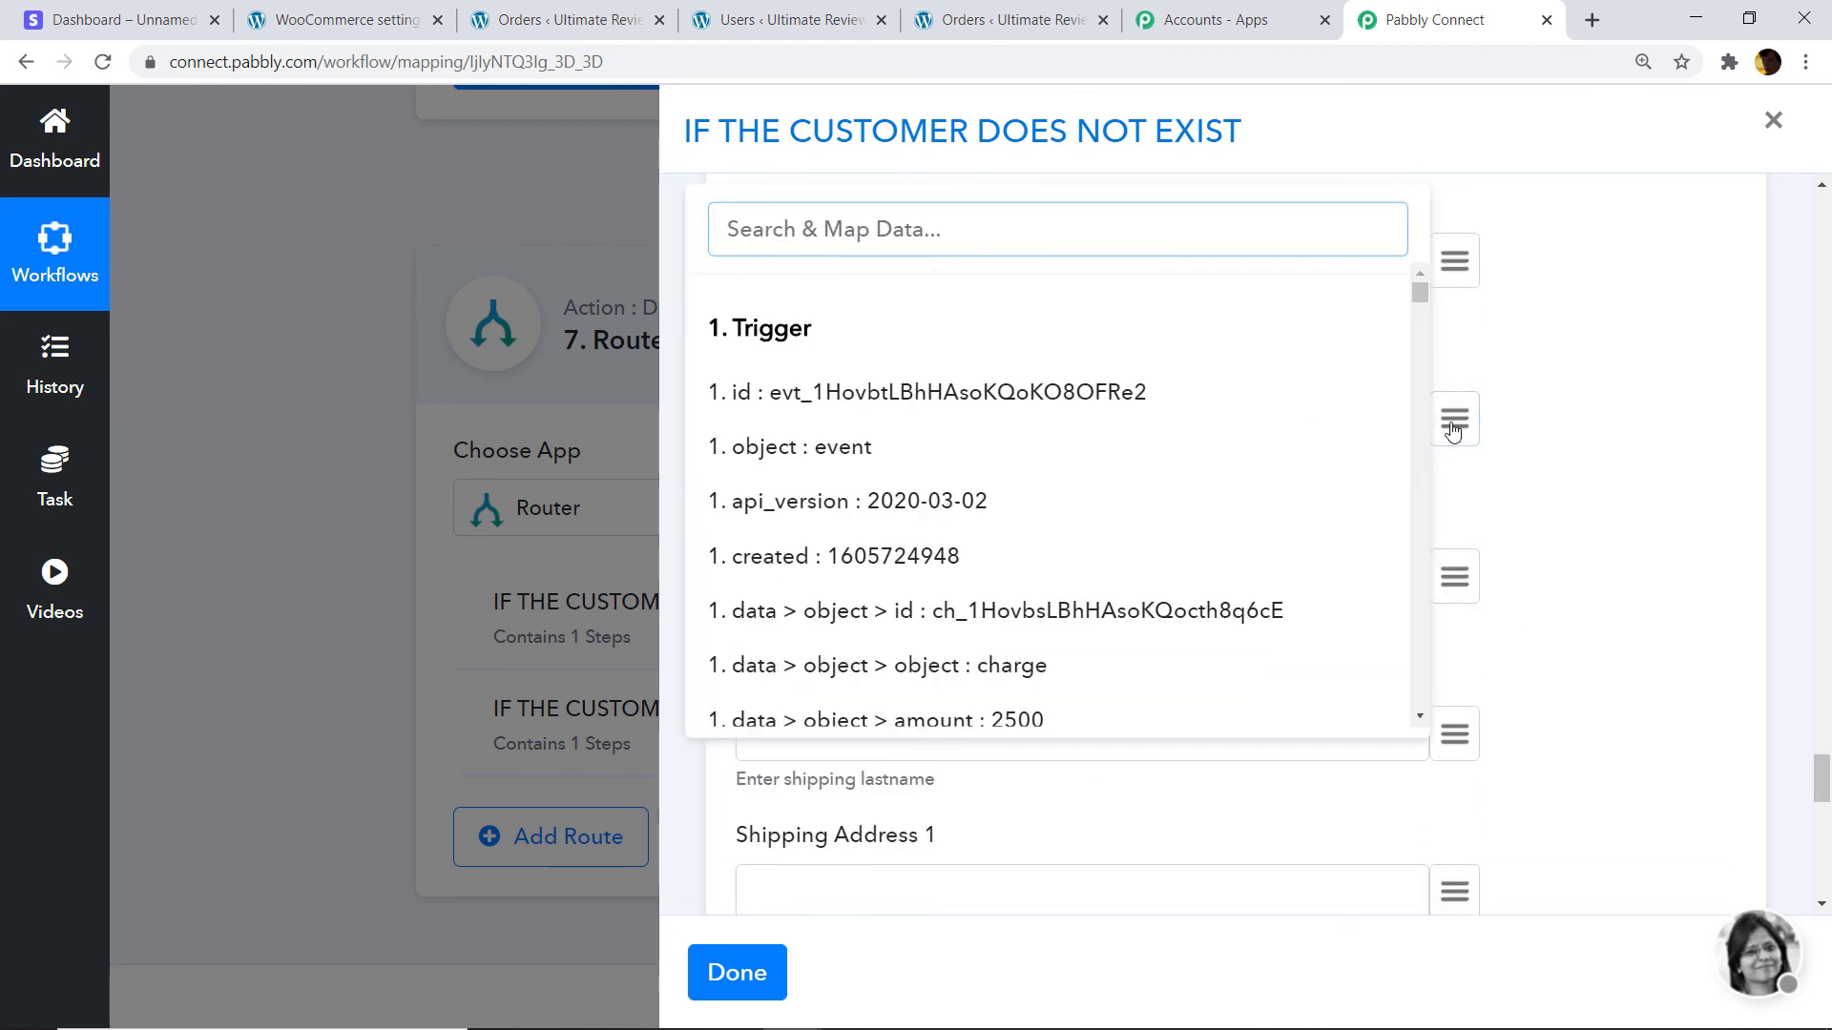
text(91)
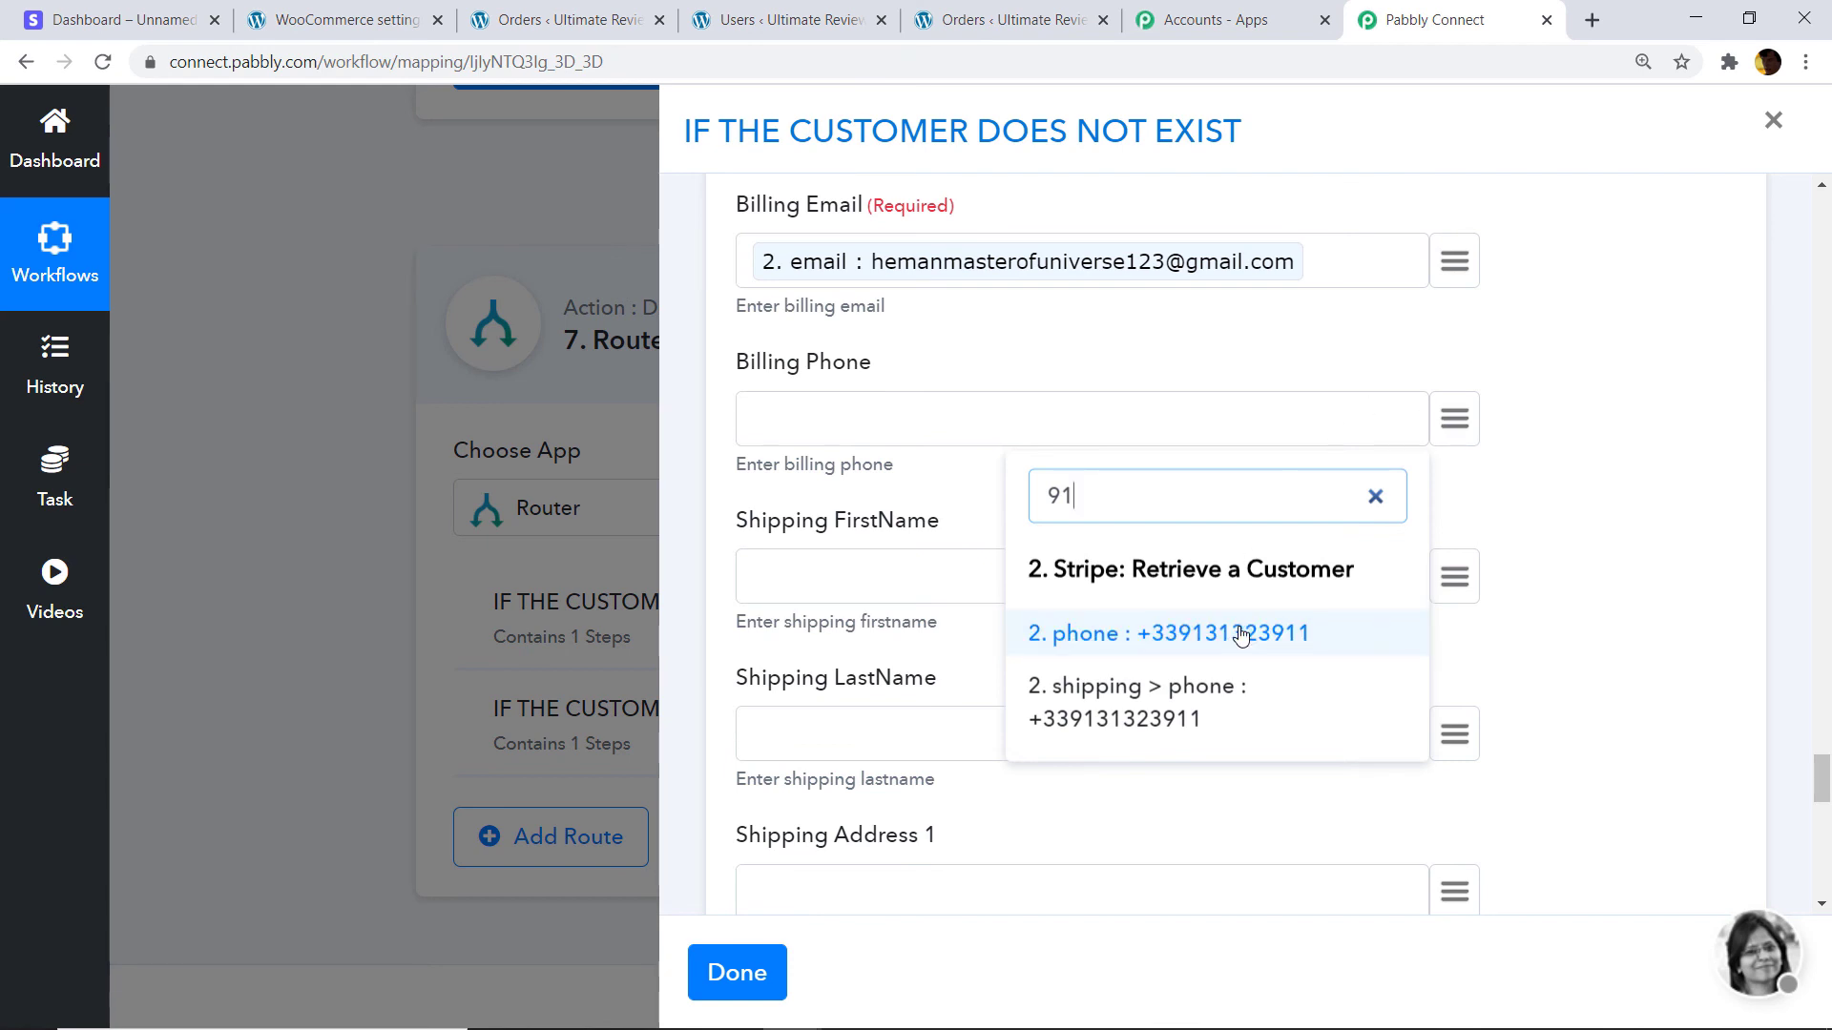
click(1240, 633)
scroll(885, 520, down, 1)
scroll(885, 520, down, 8)
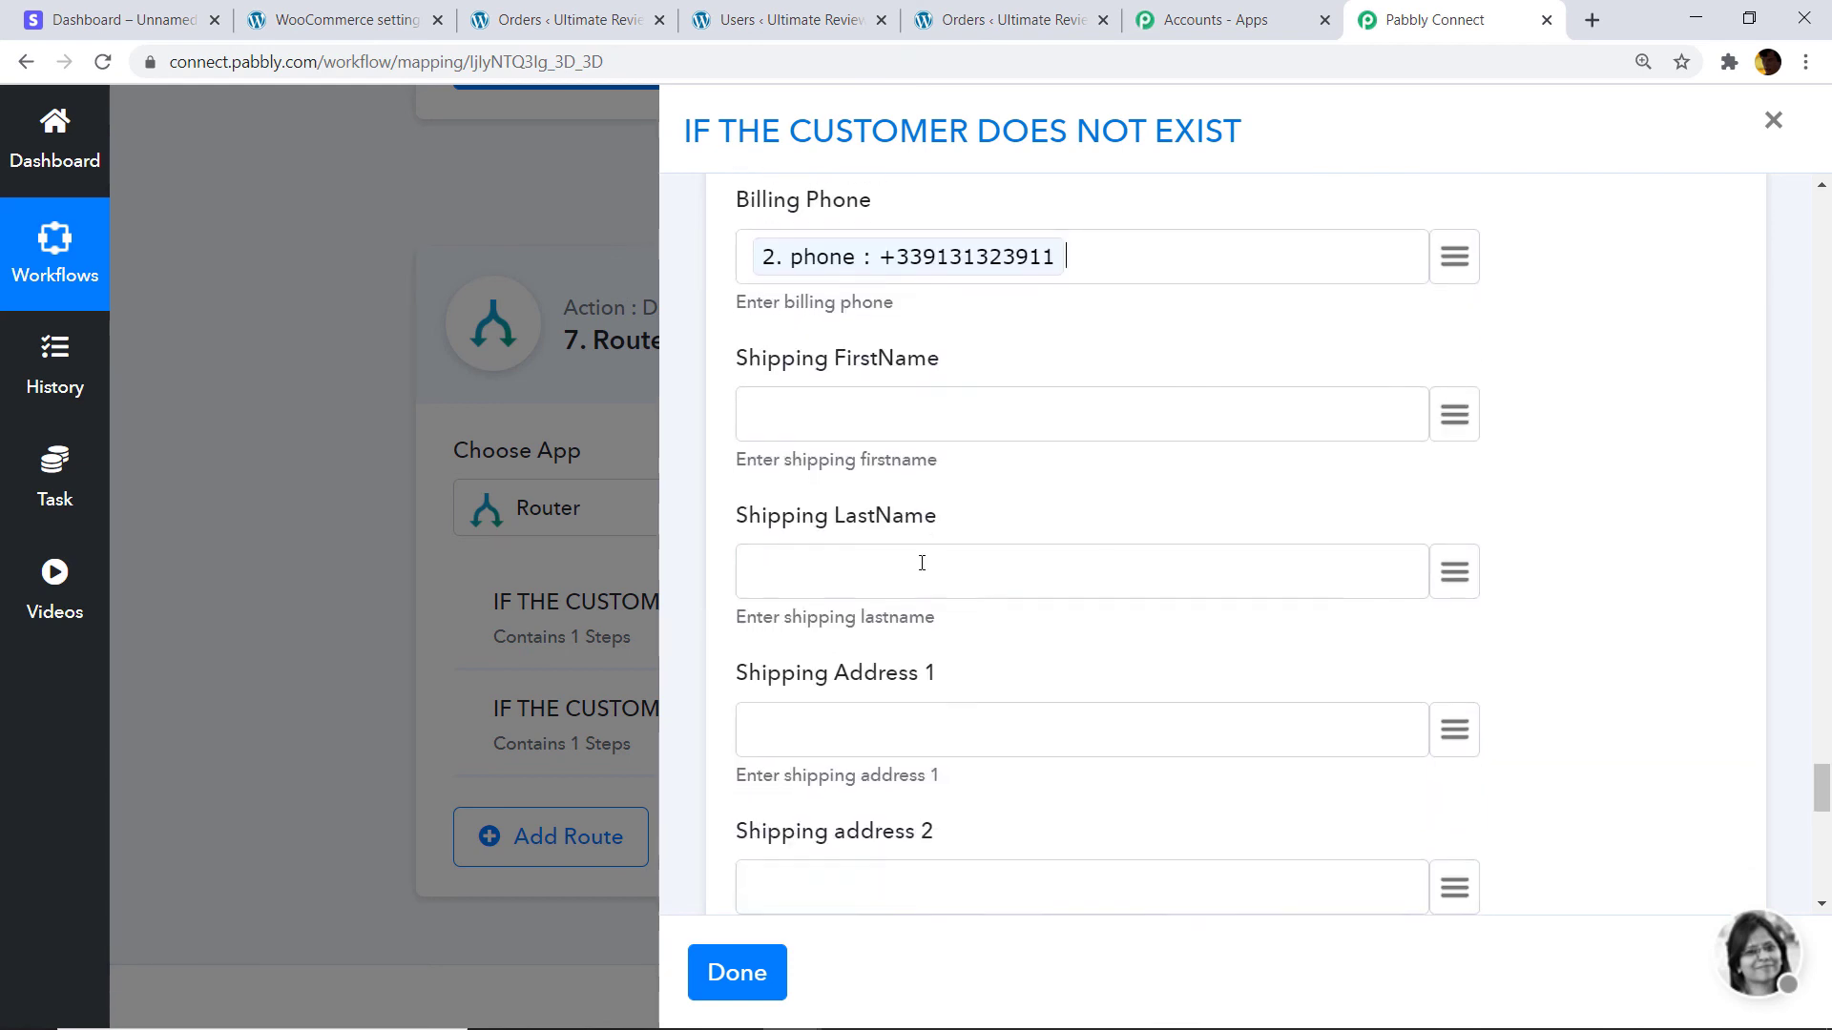
scroll(940, 632, down, 4)
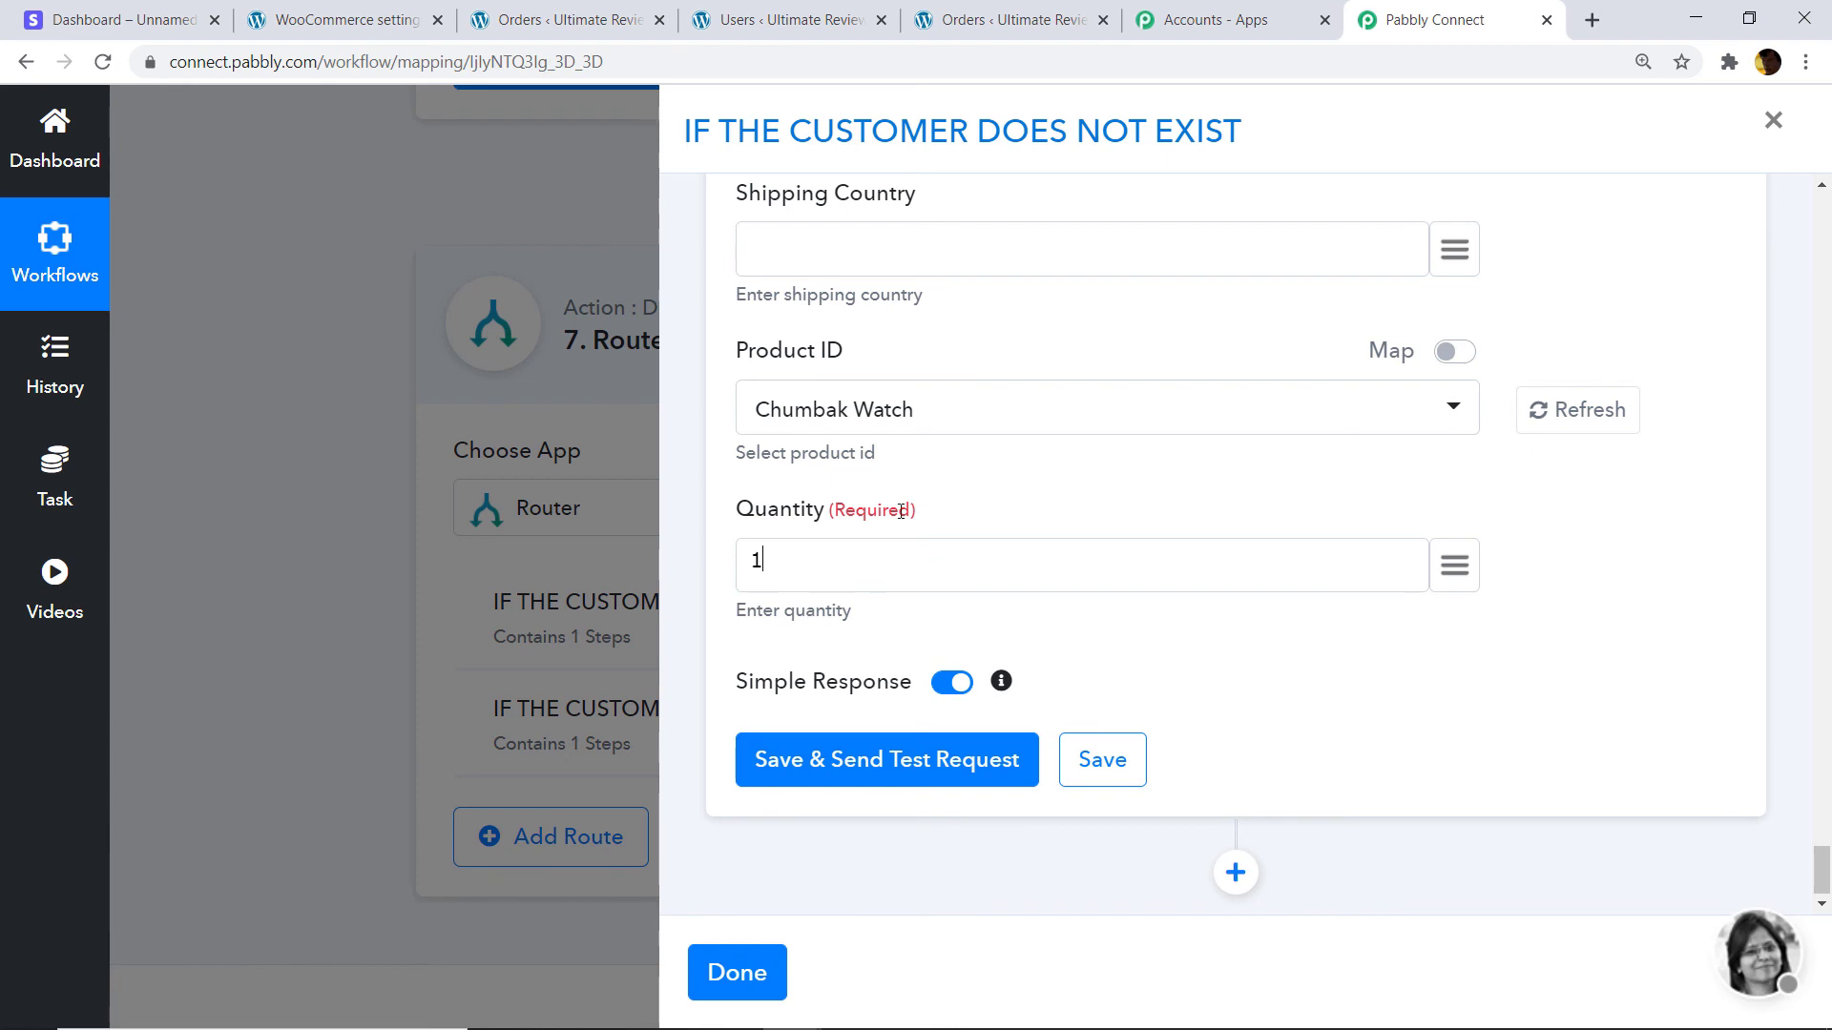
Save the Create a Order step and send a test request that creates WooCommerce order 1020.
click(854, 763)
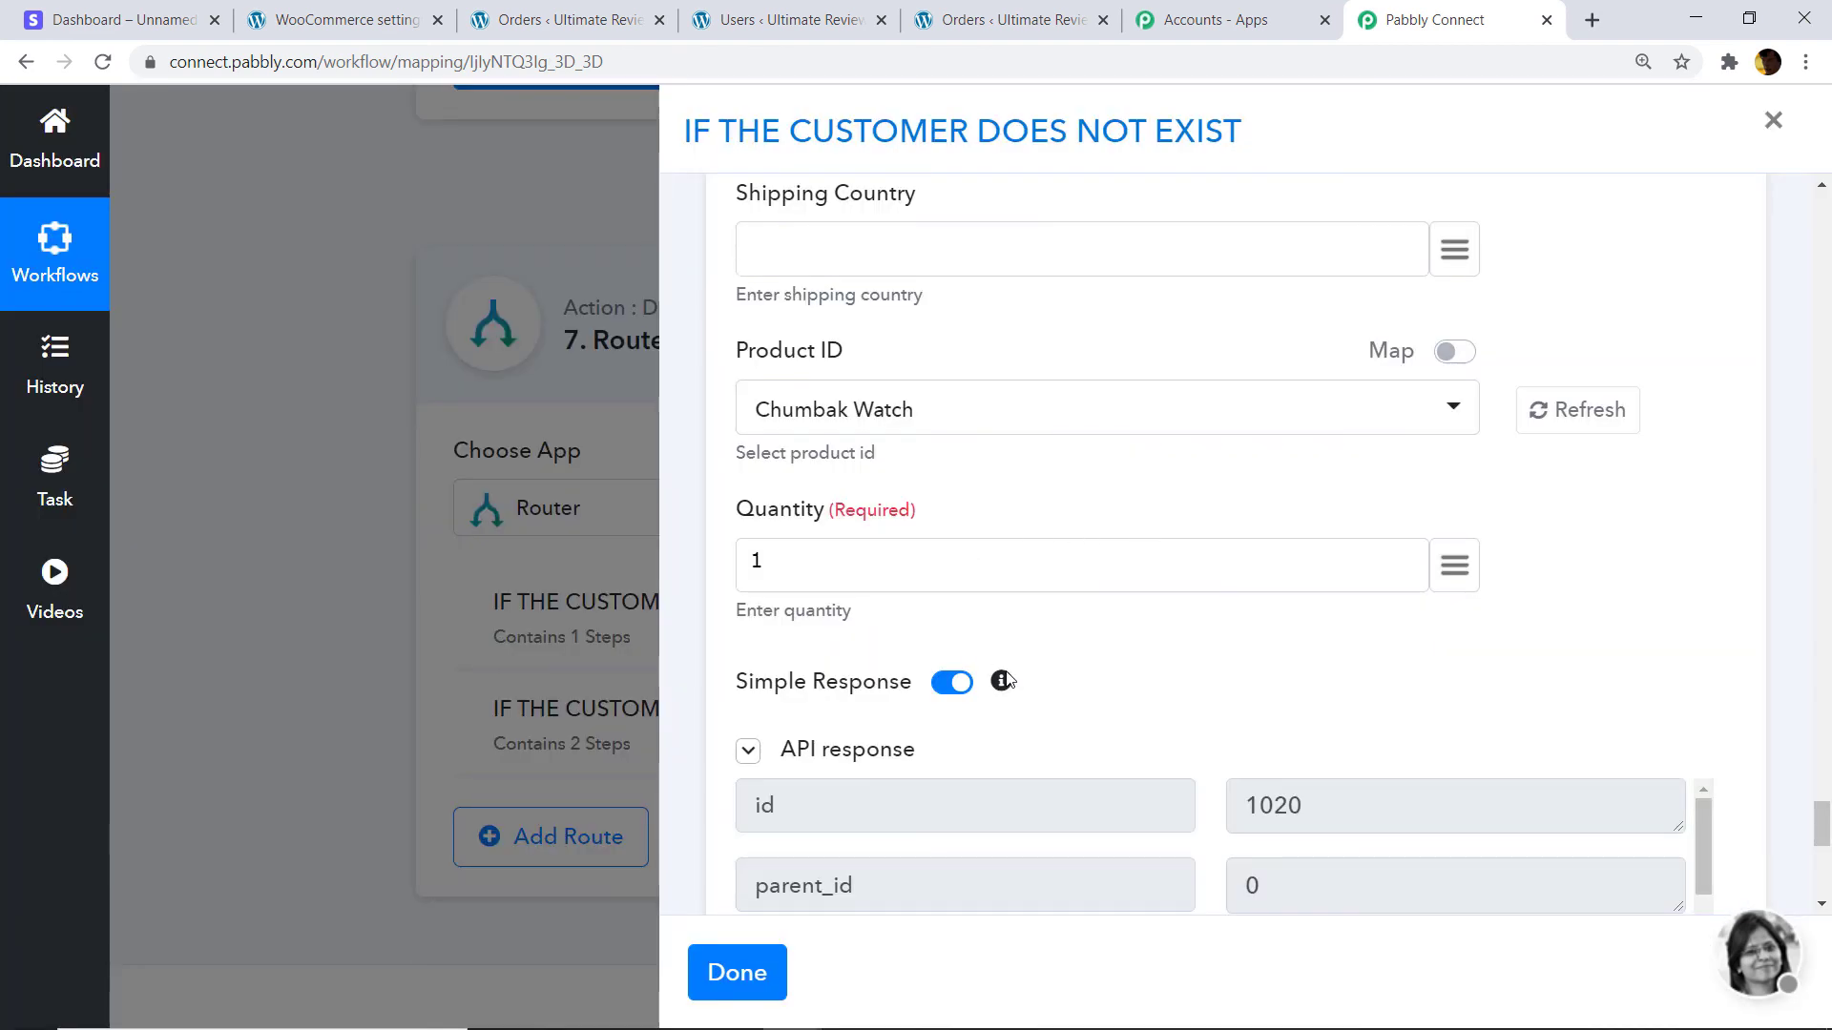
scroll(1222, 711, down, 3)
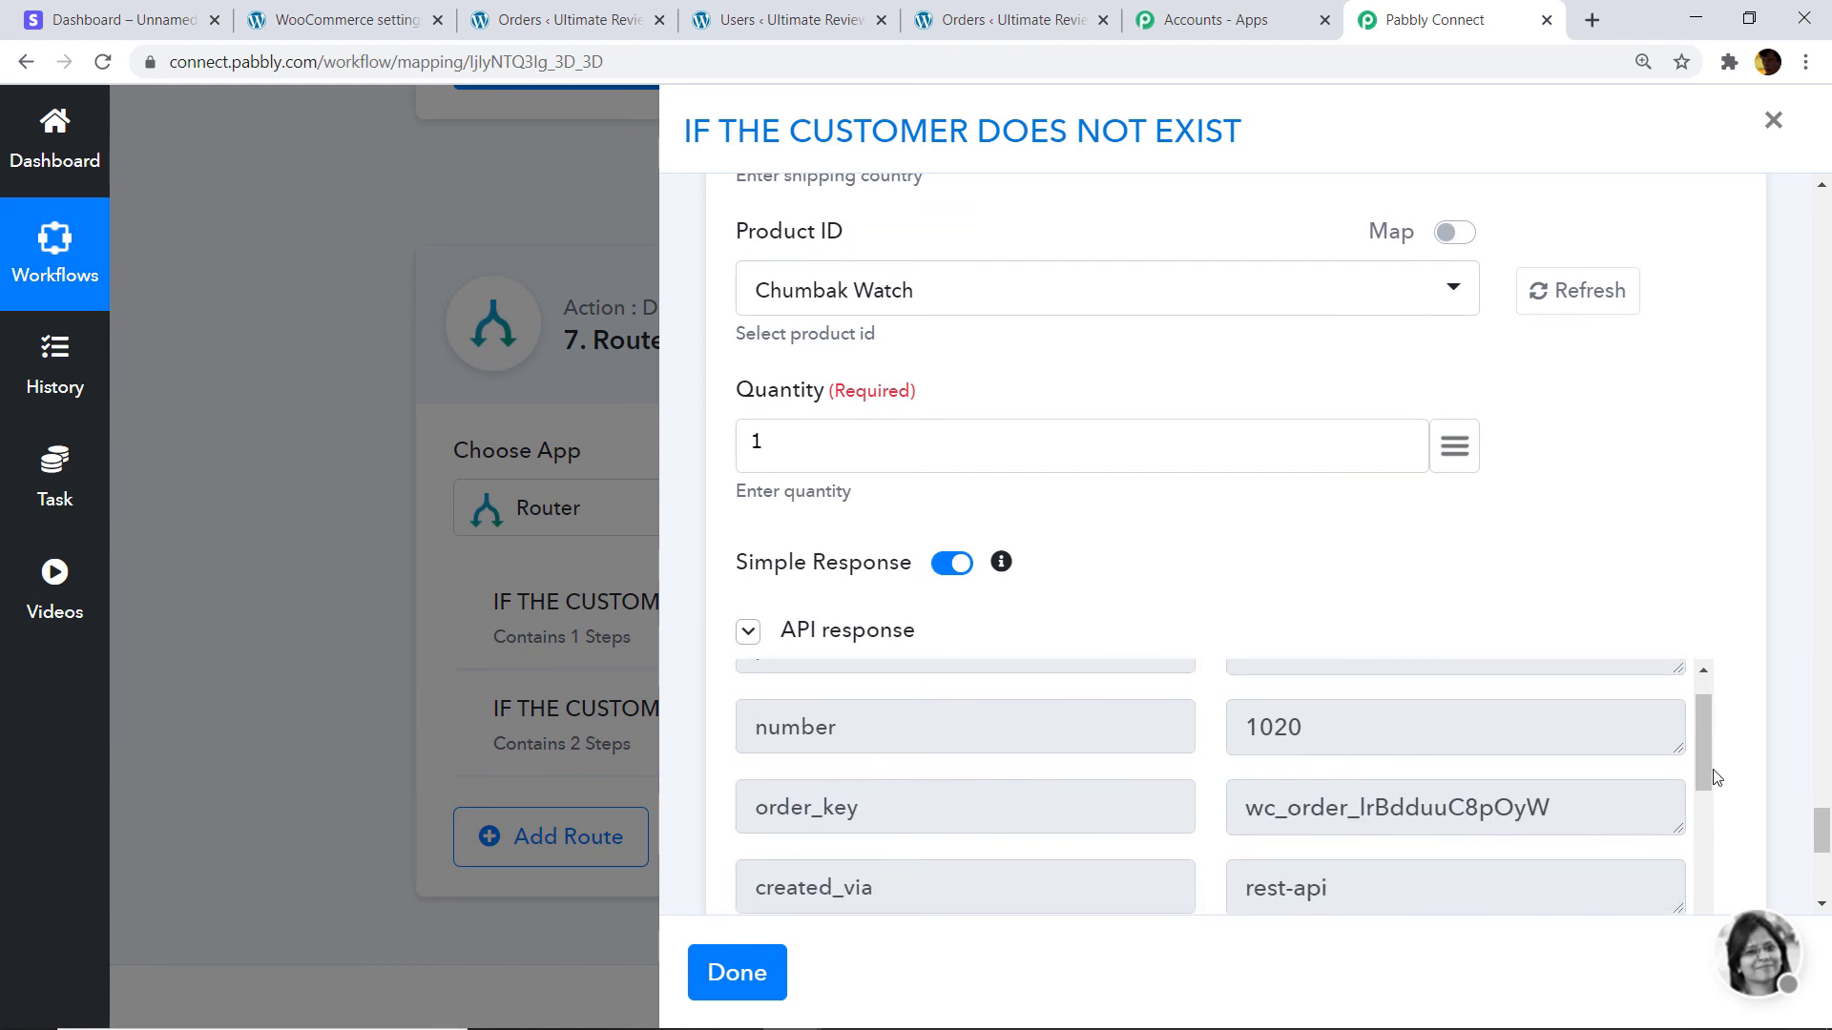
scroll(1810, 794, up, 6)
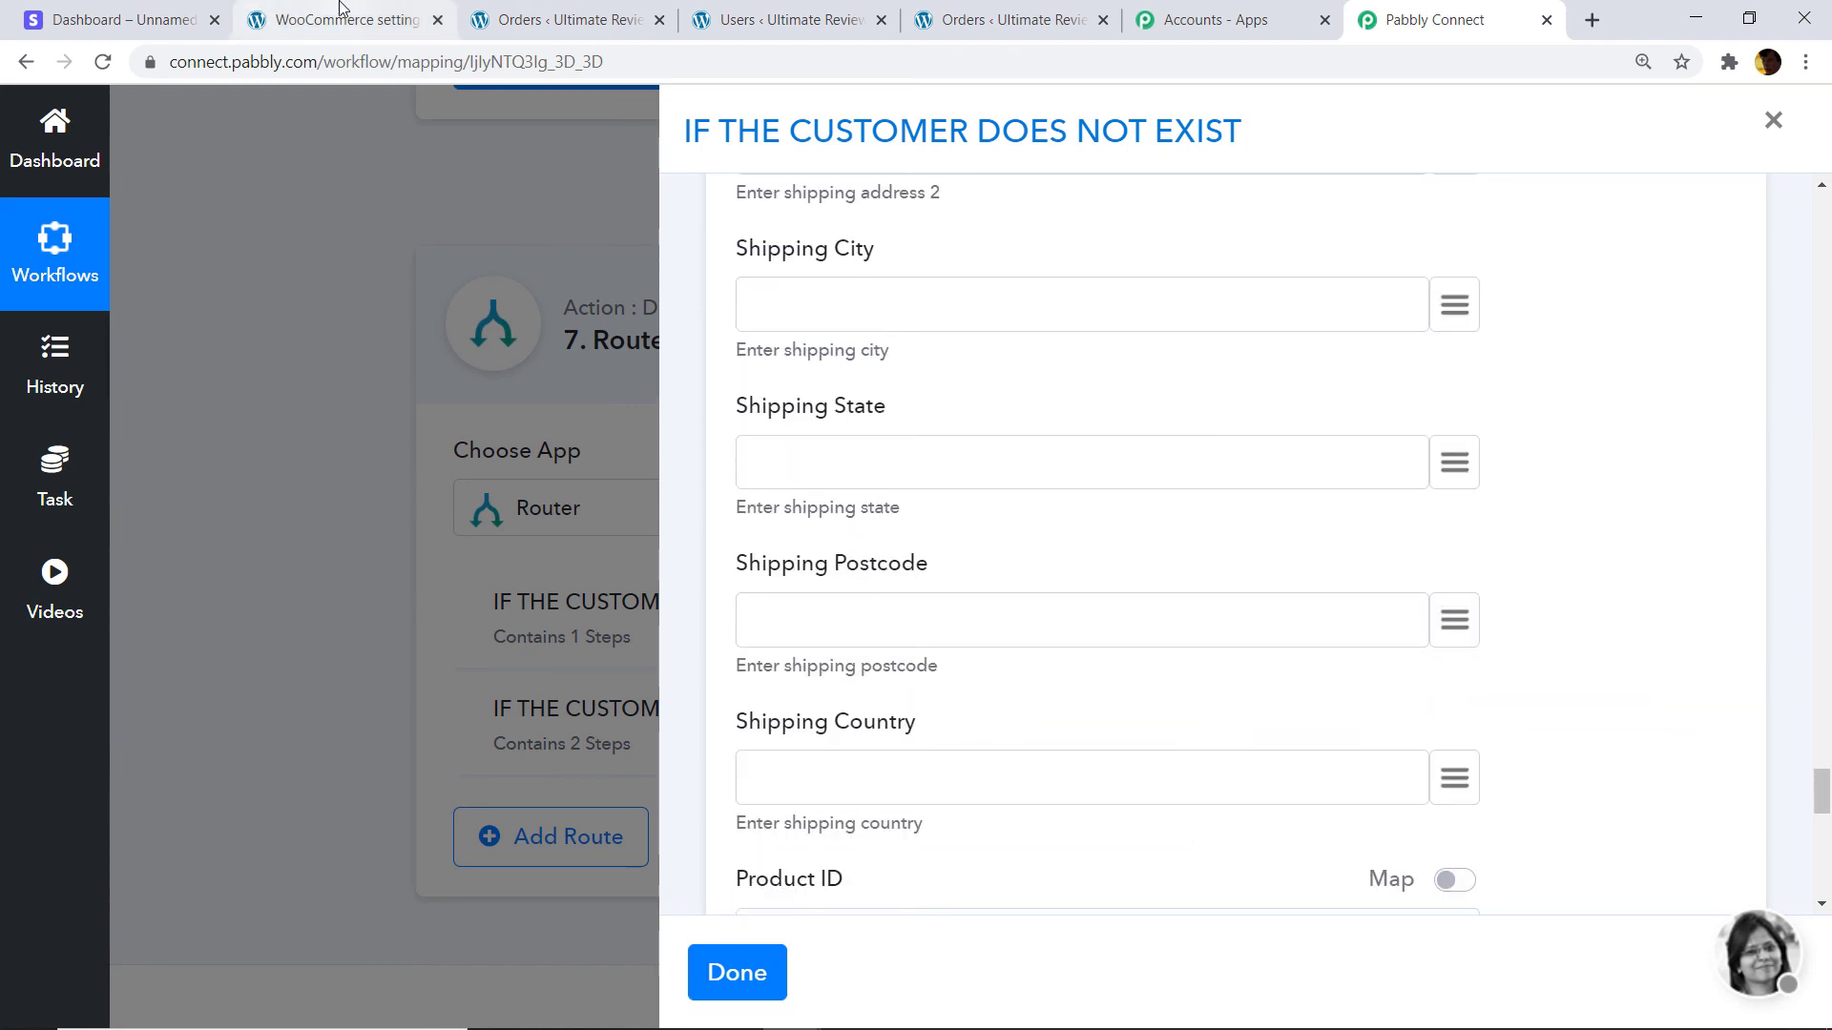
click(340, 17)
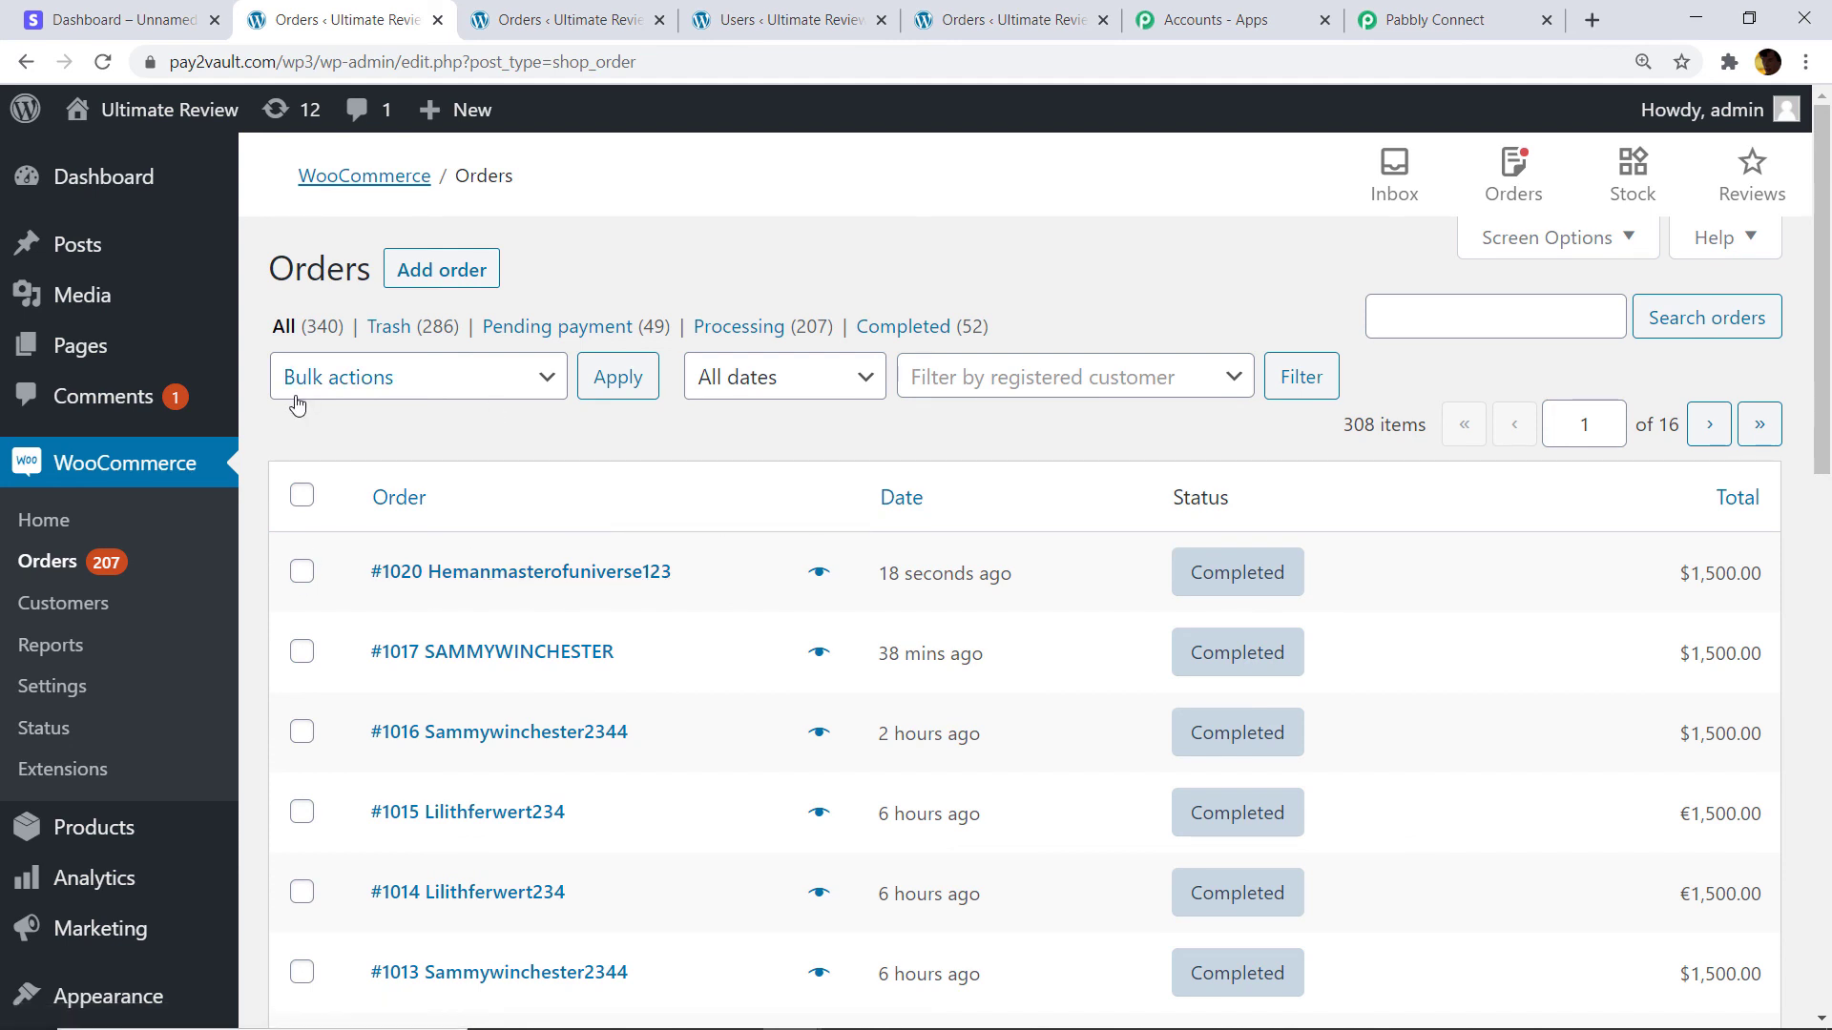
After seeing order #1020 marked Completed, go back to the Pabbly Connect workflow.
click(1450, 19)
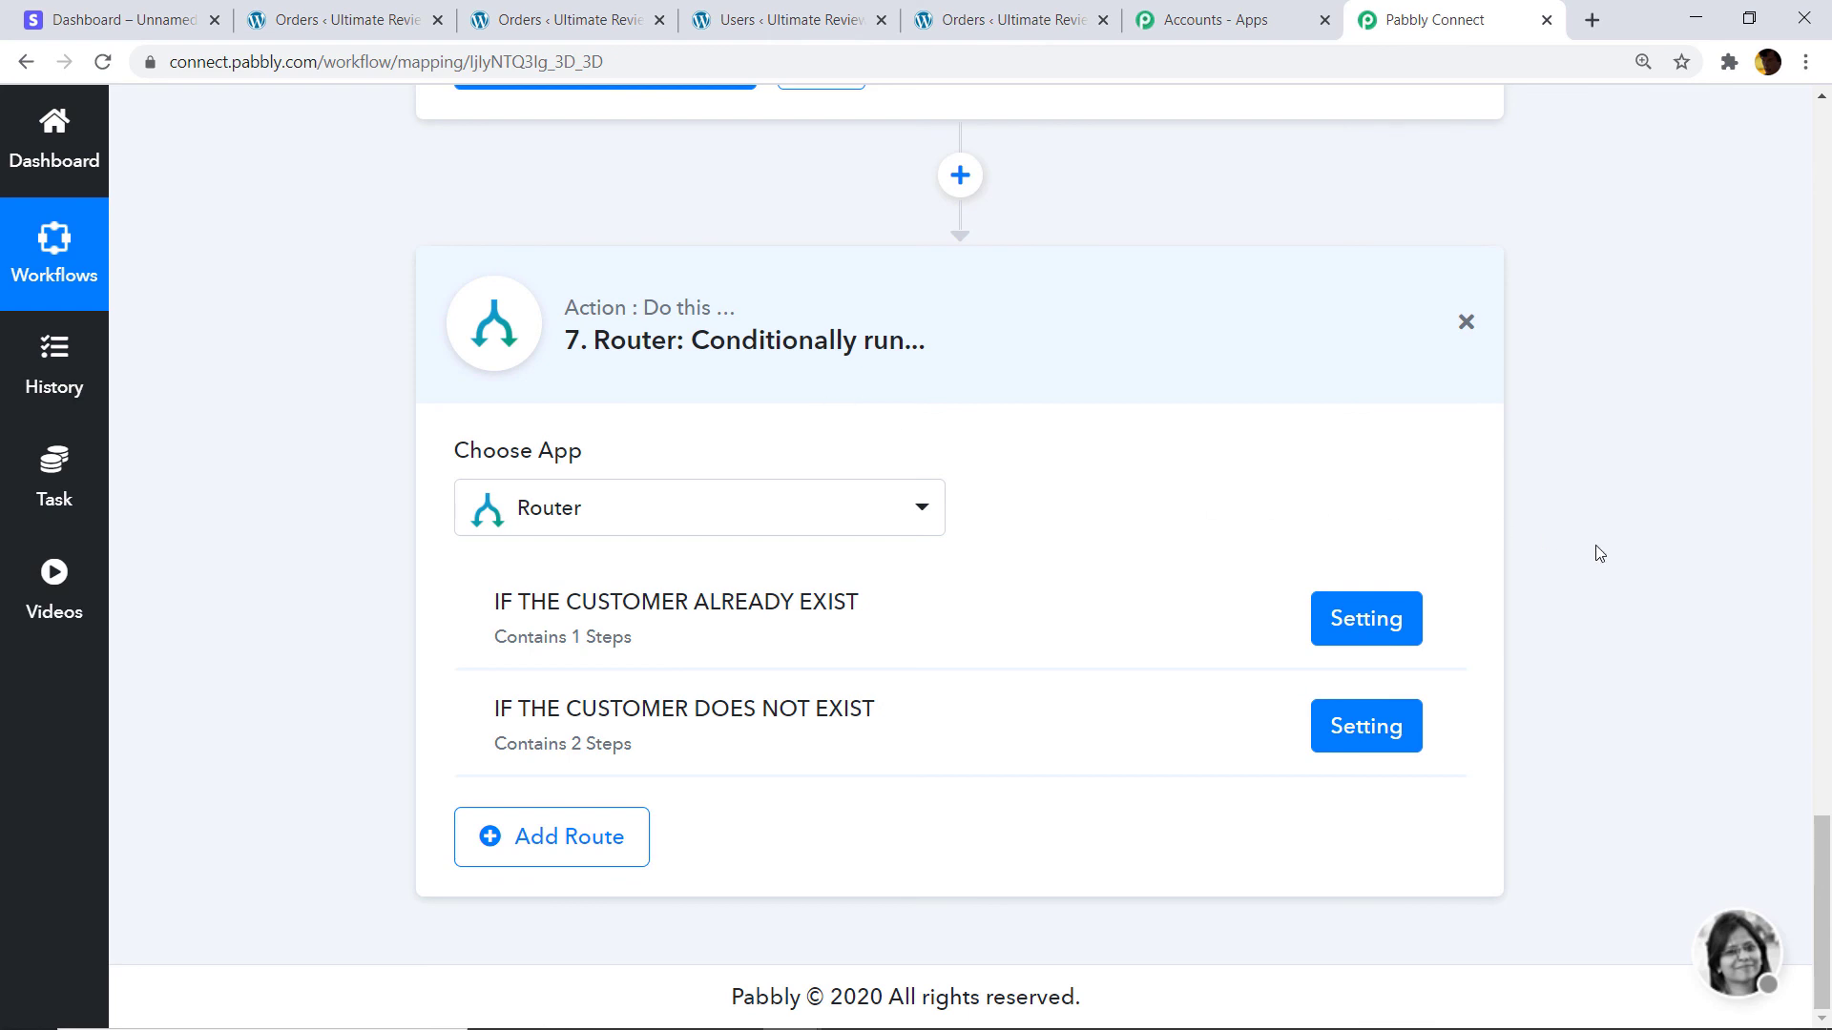
Collapse the Stripe New Charge trigger, WooCommerce customer lookup and Router steps.
click(1831, 609)
drag(1831, 609, 1831, 544)
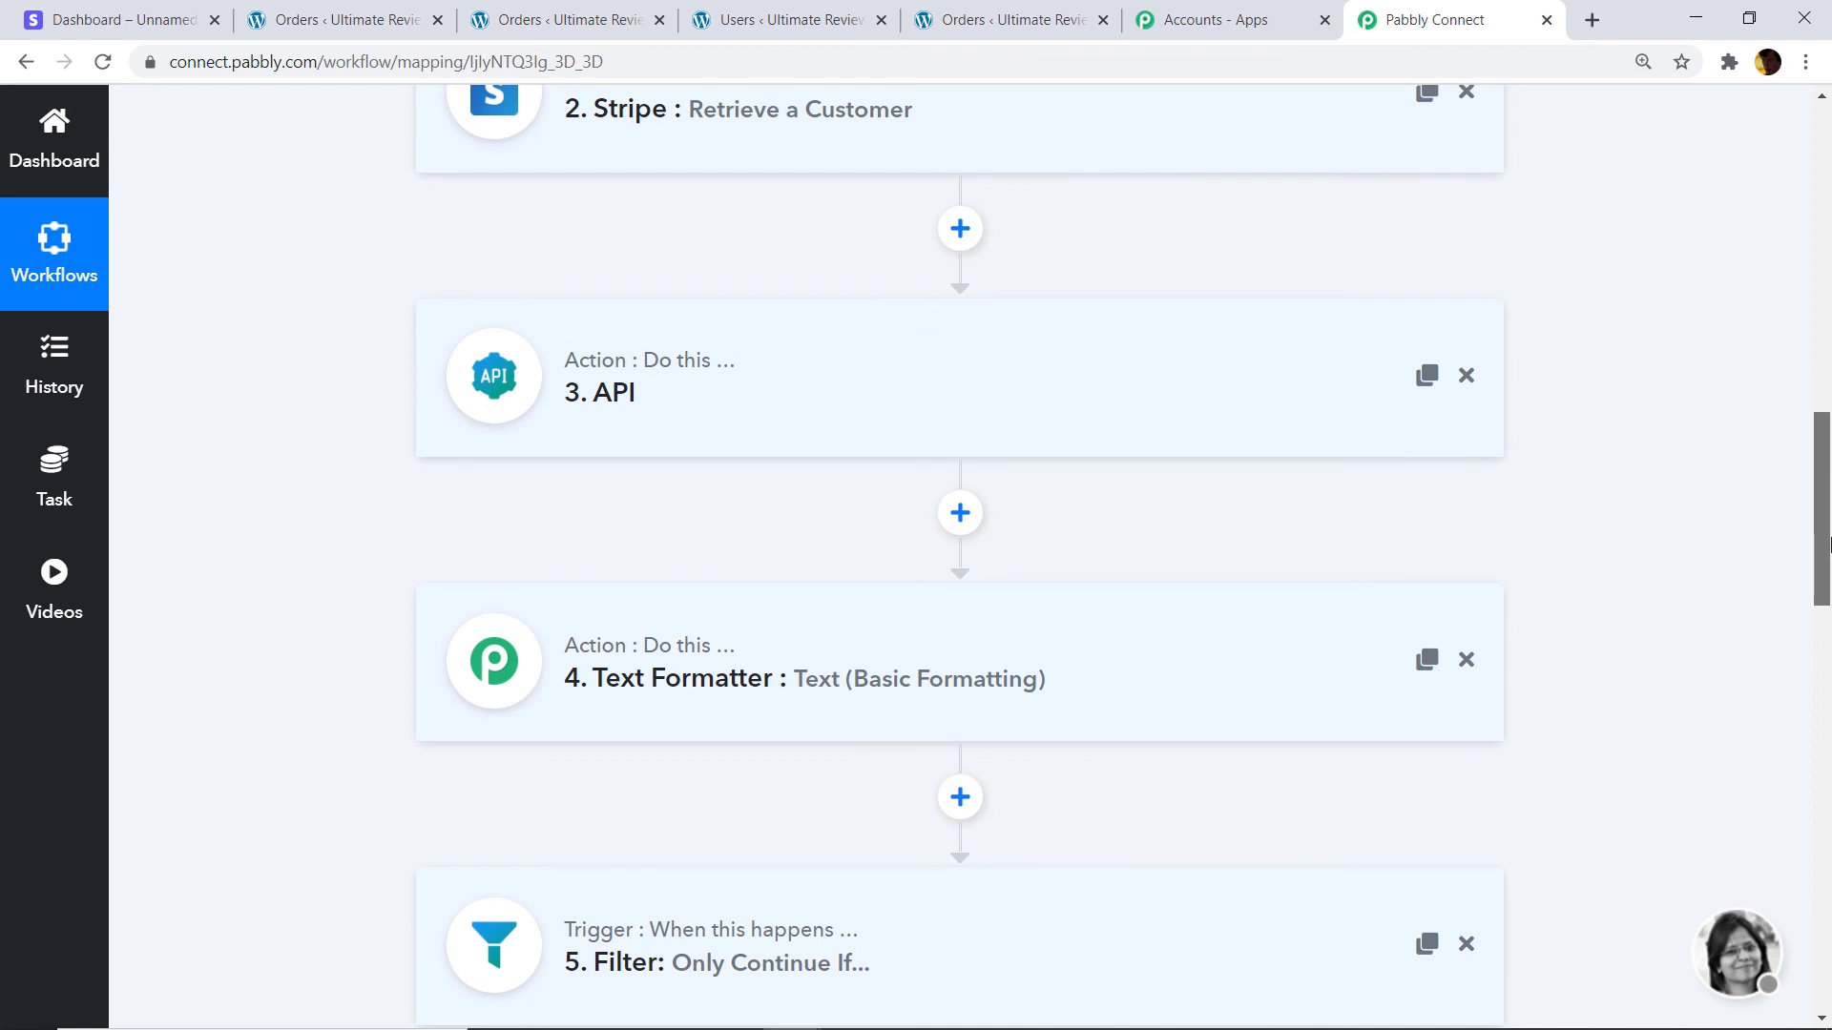
drag(1831, 545, 1831, 223)
click(1095, 512)
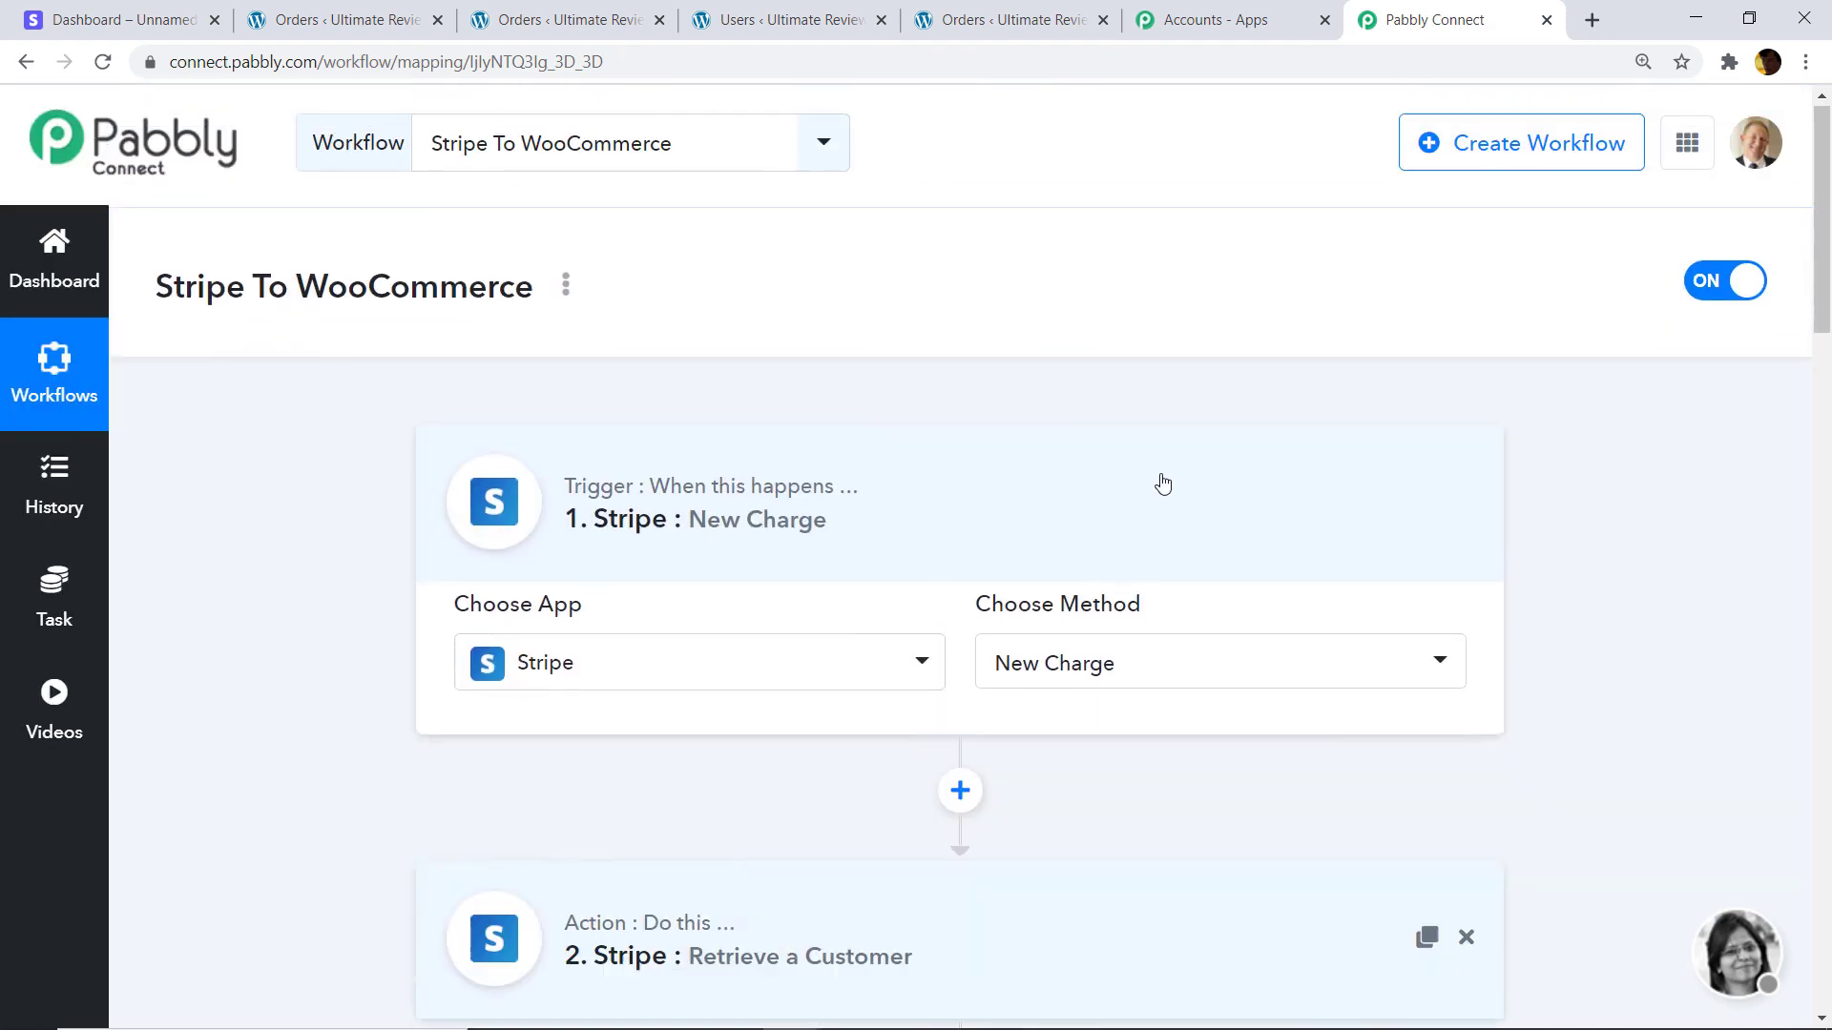
drag(1827, 300, 1830, 681)
click(1118, 508)
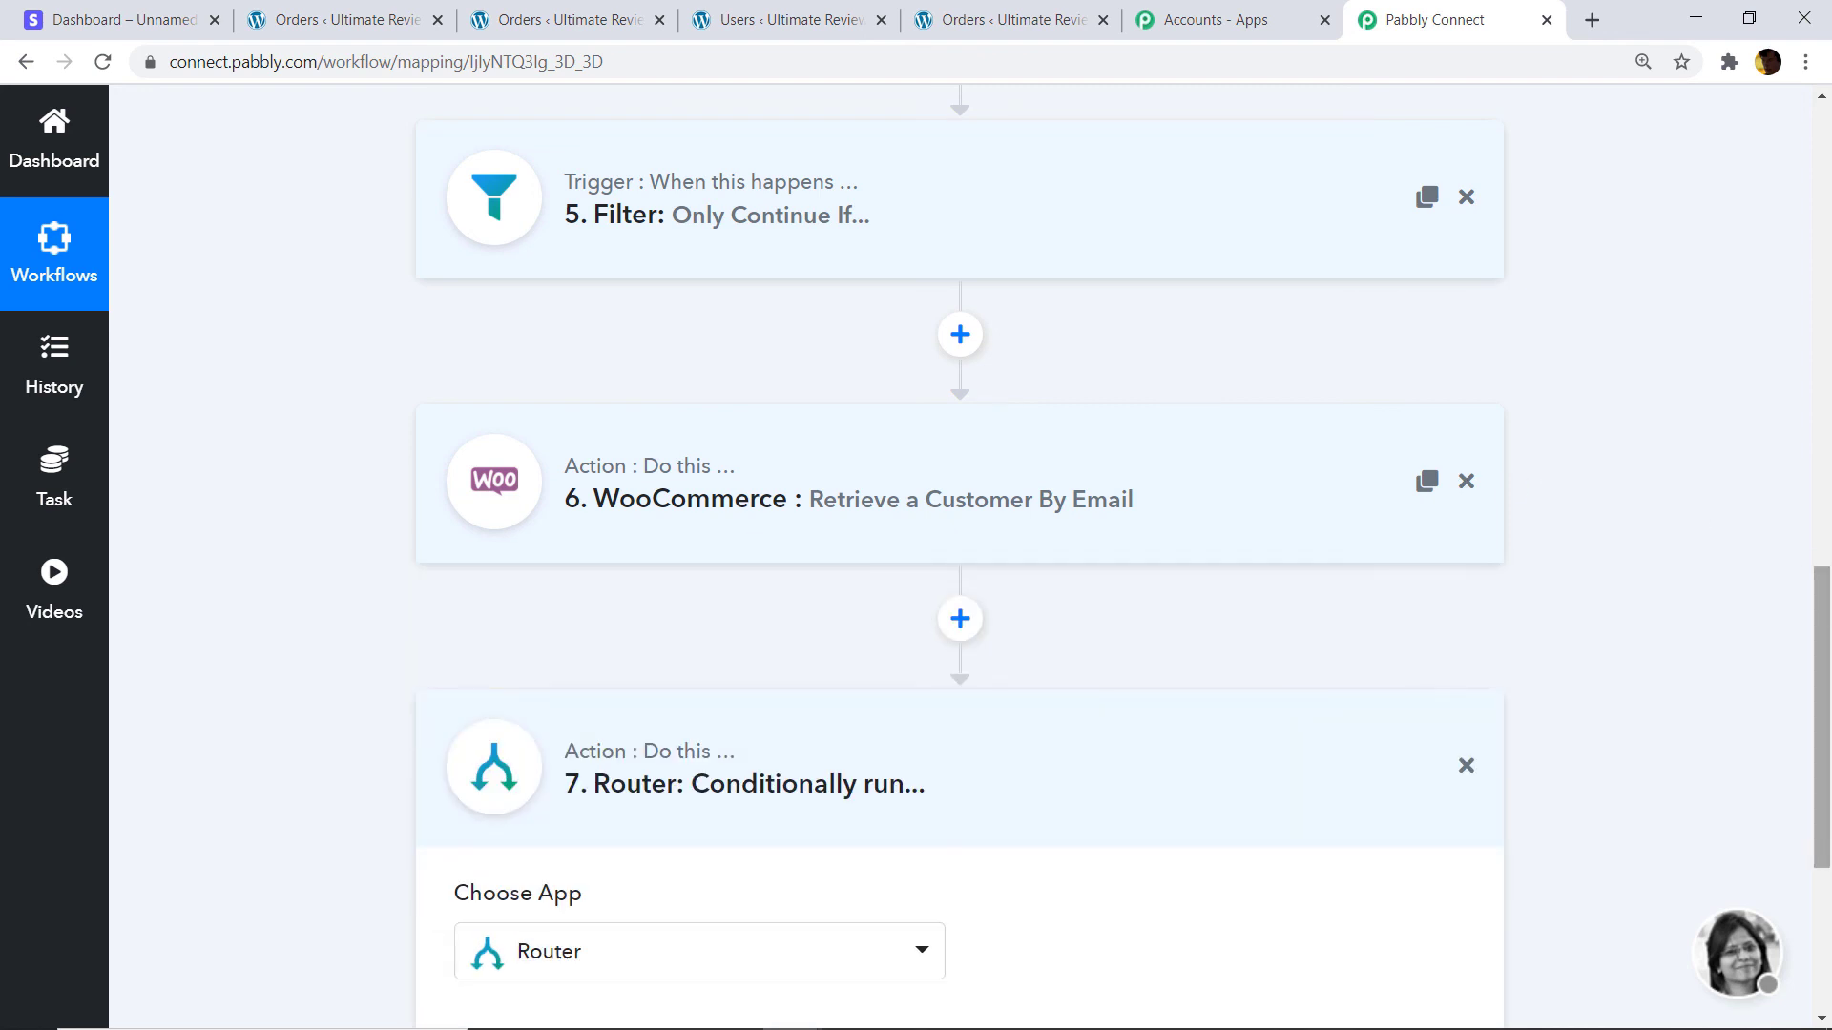
scroll(1676, 613, down, 3)
click(1036, 551)
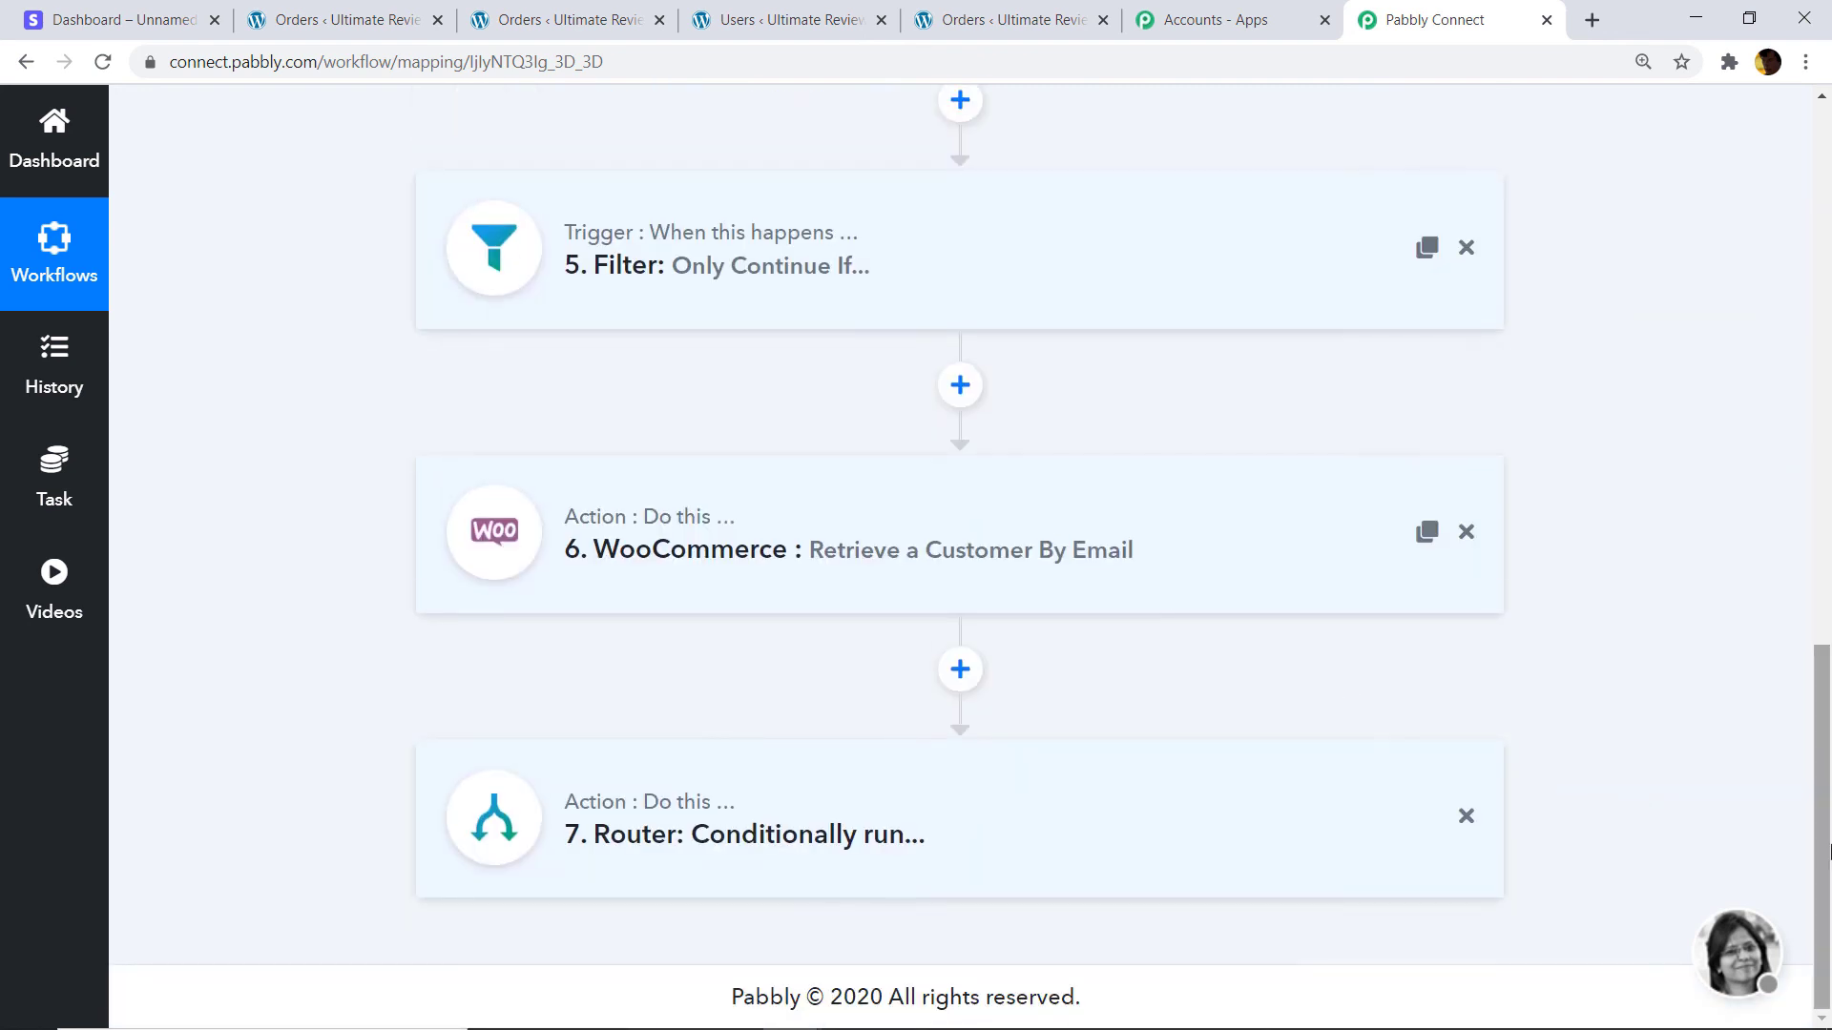
drag(1824, 828, 1803, 389)
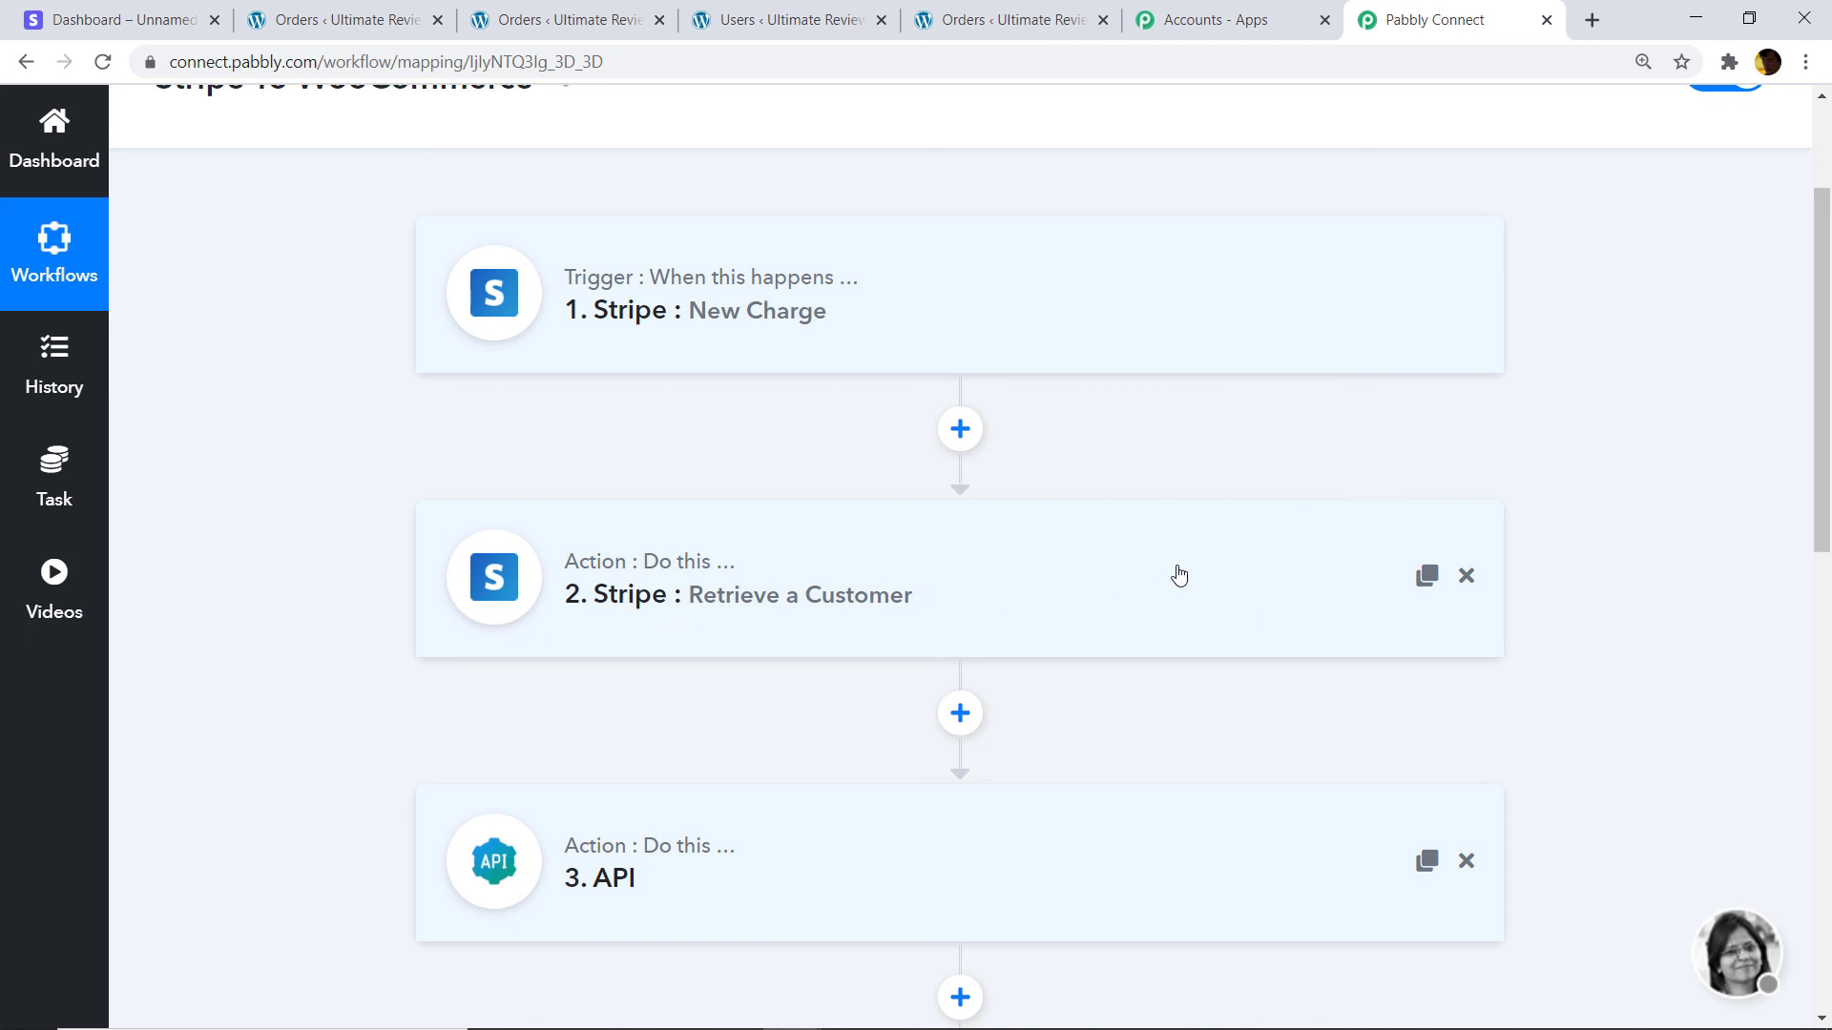
scroll(1177, 573, down, 3)
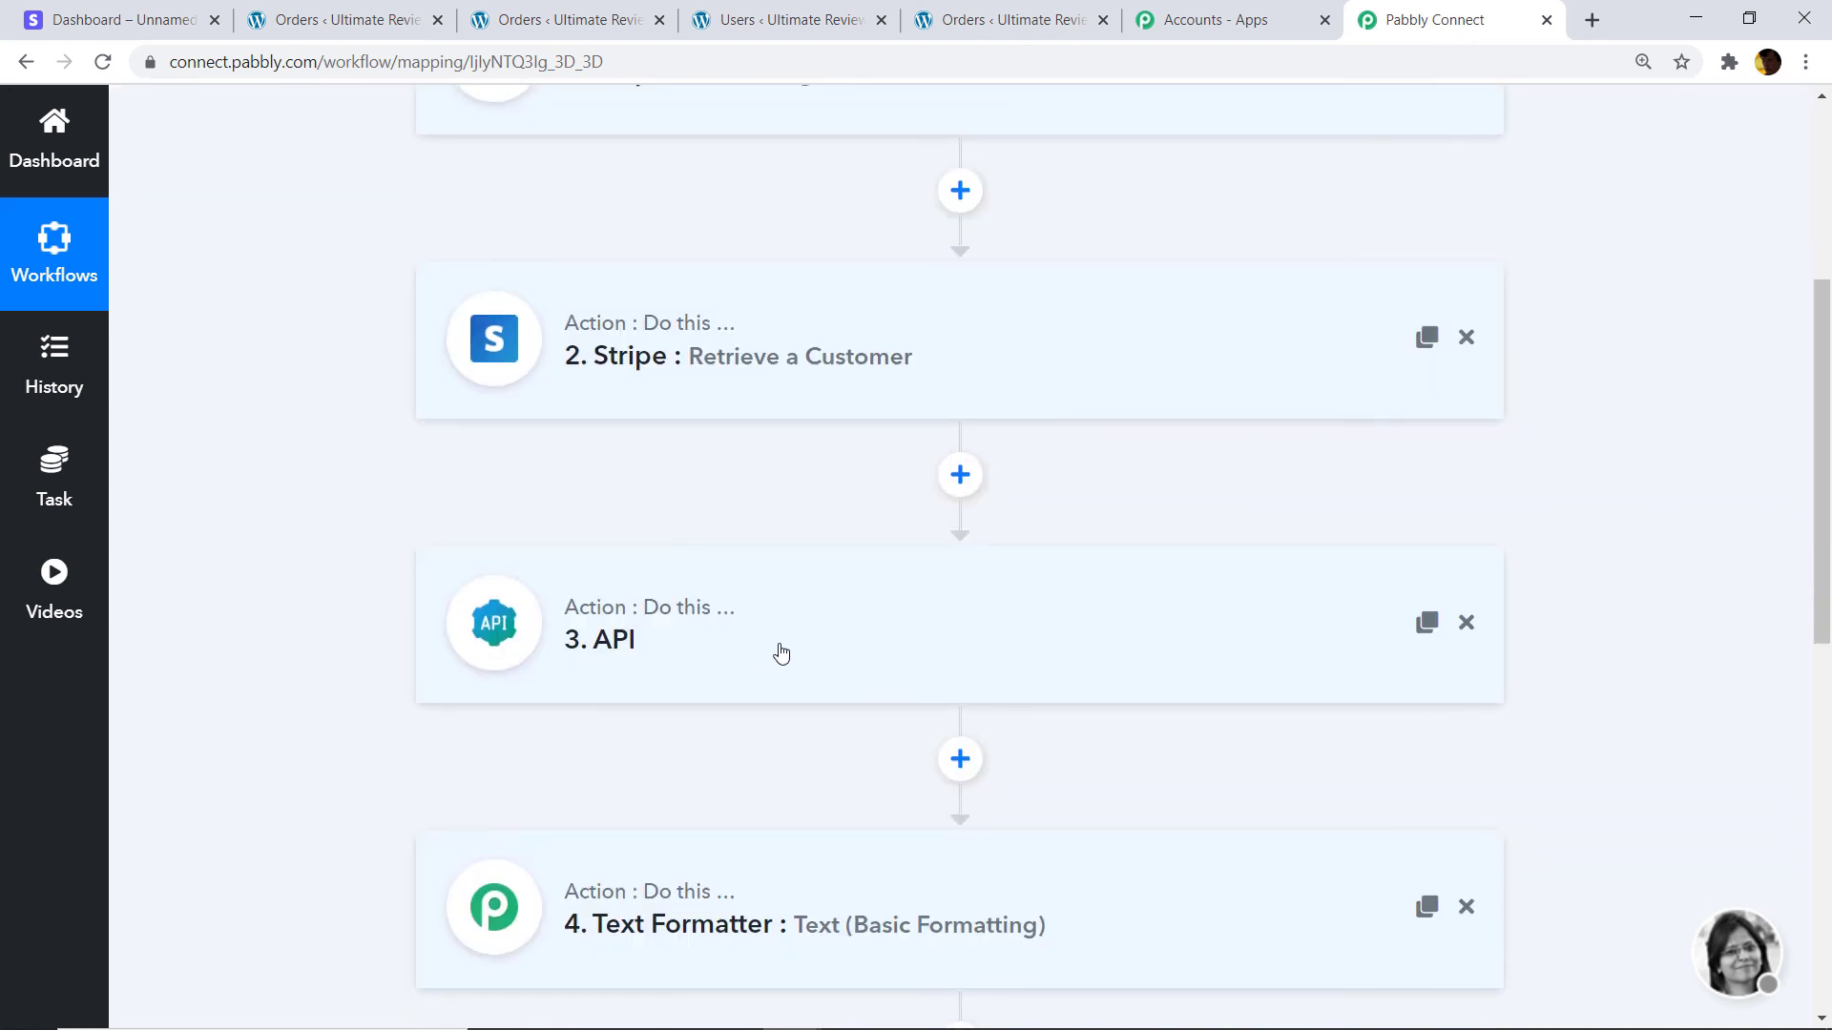
Expand the API step to review its settings, then collapse it.
click(776, 649)
scroll(658, 557, down, 1)
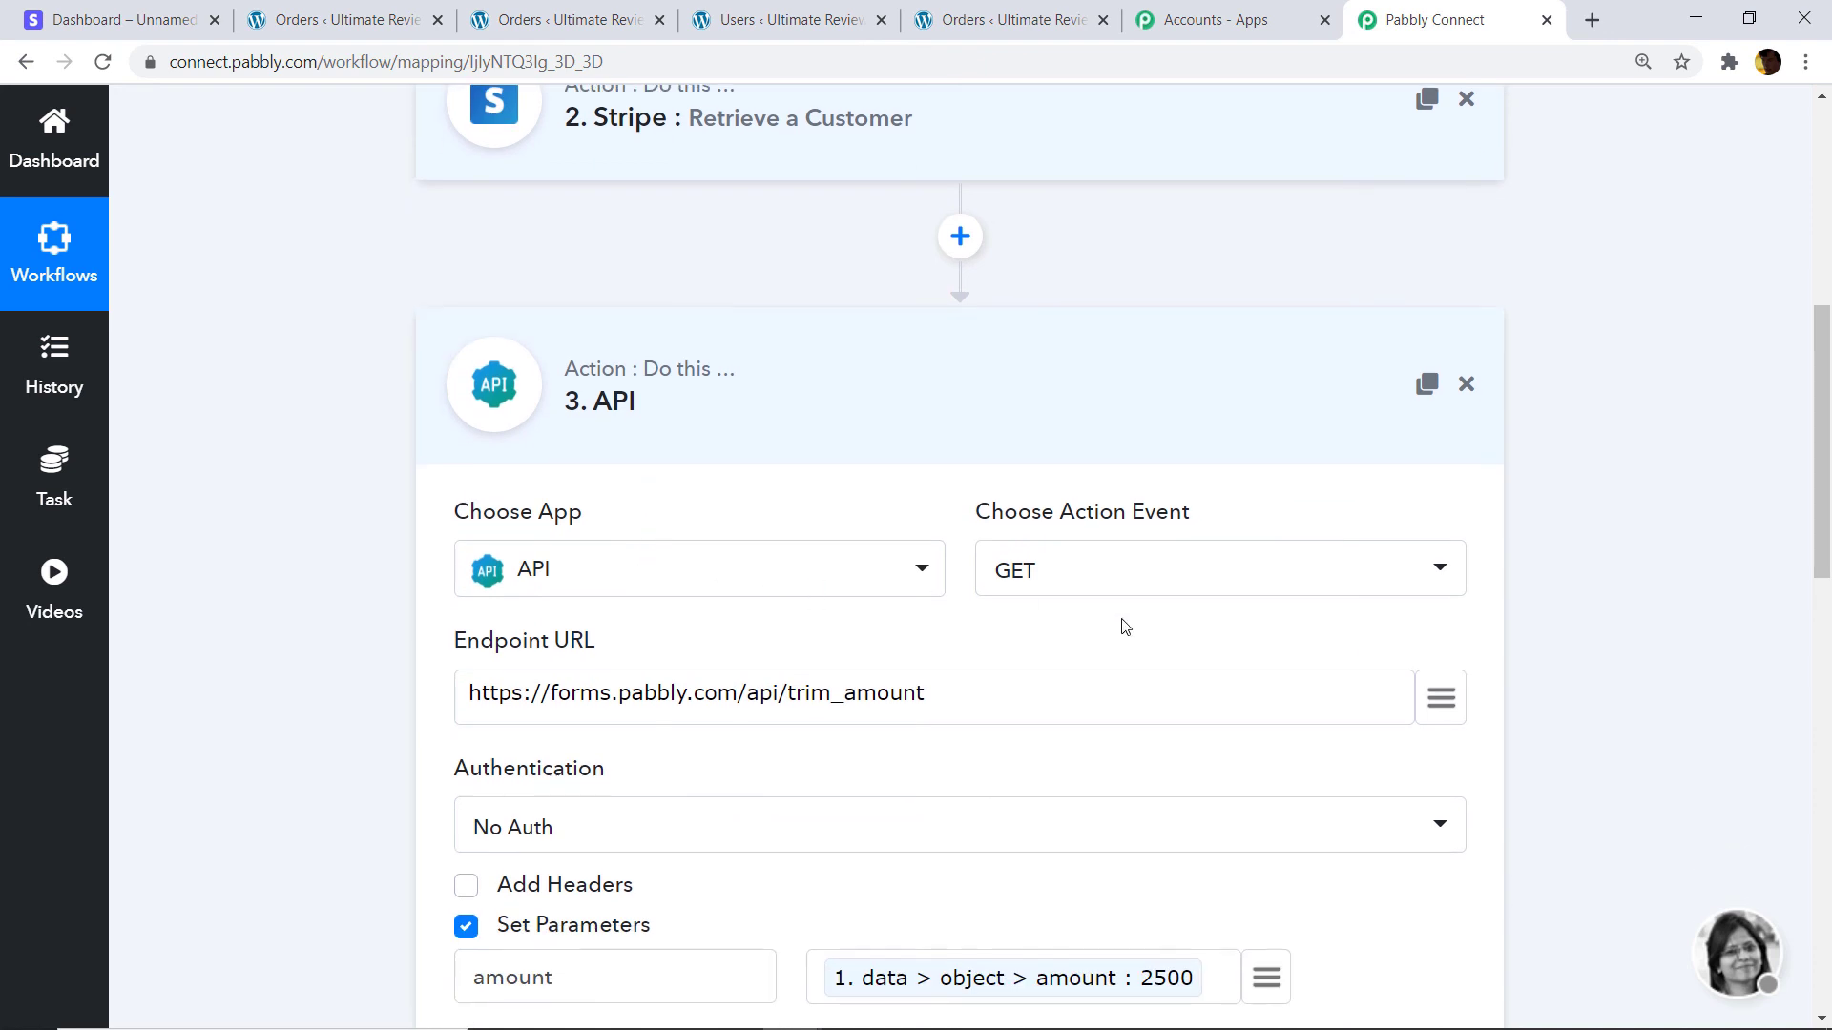
scroll(1095, 630, down, 1)
click(969, 284)
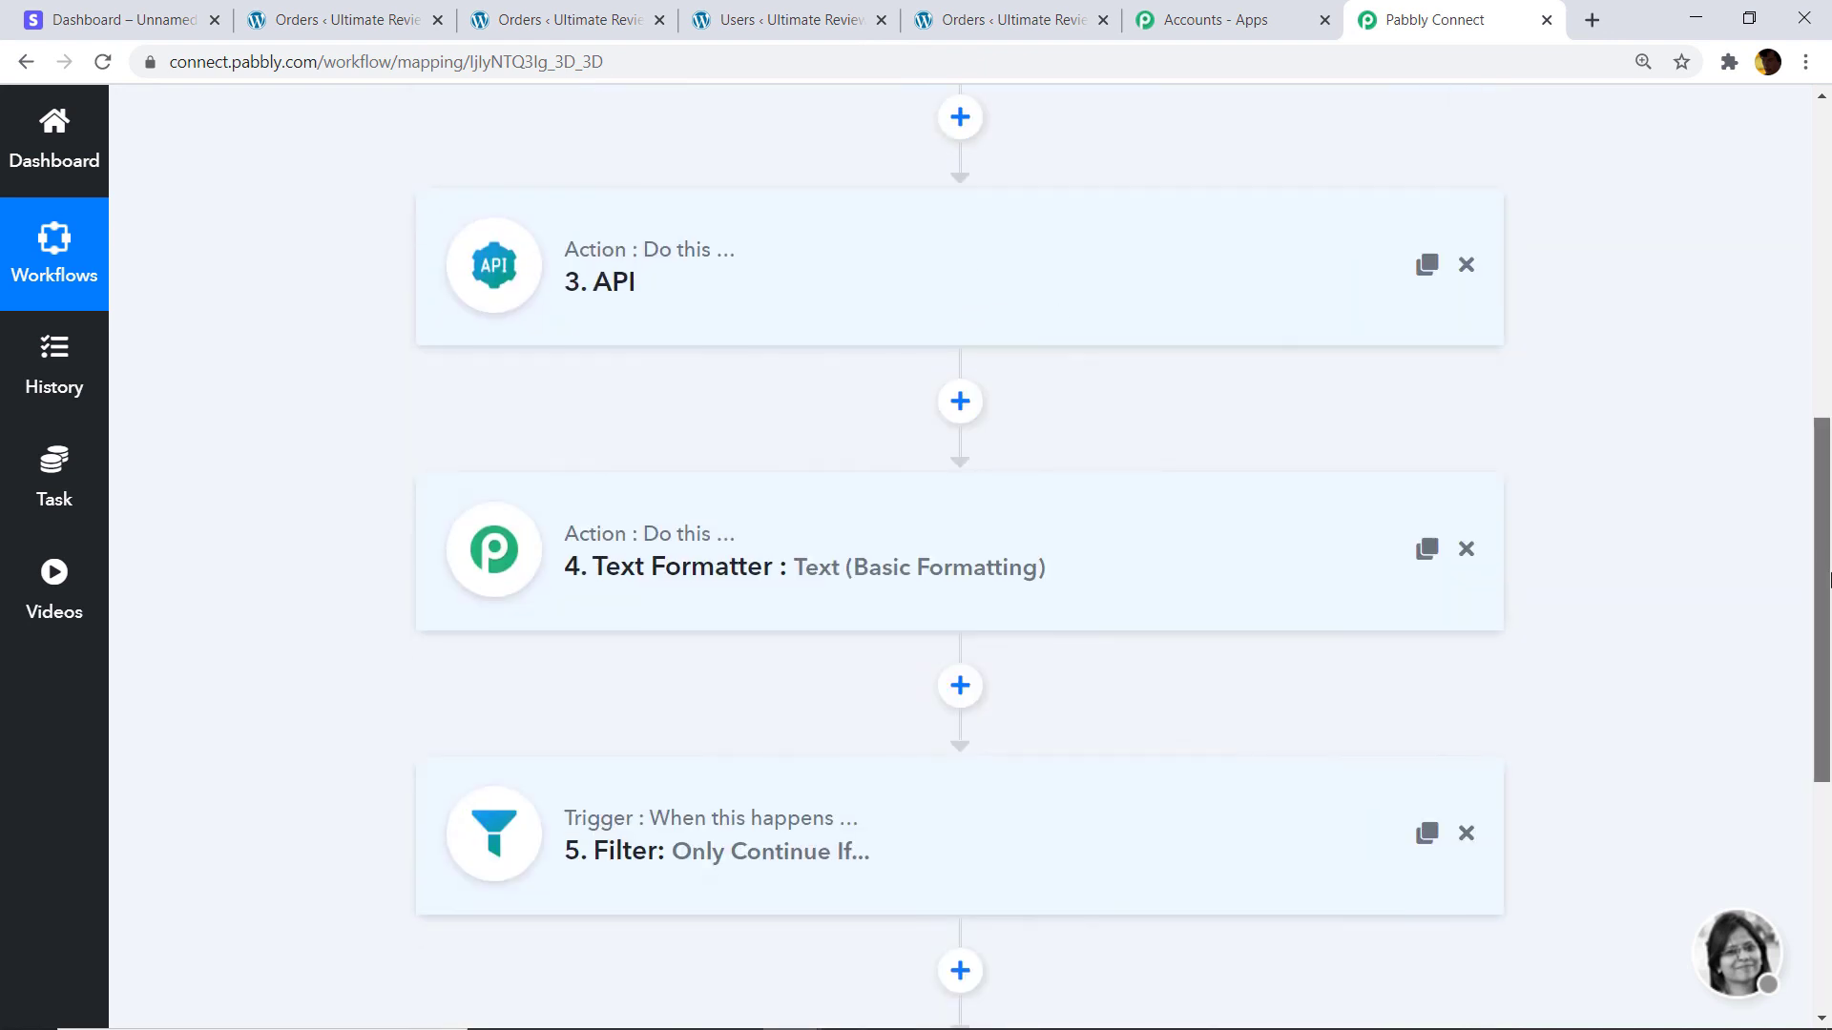
scroll(1104, 478, down, 2)
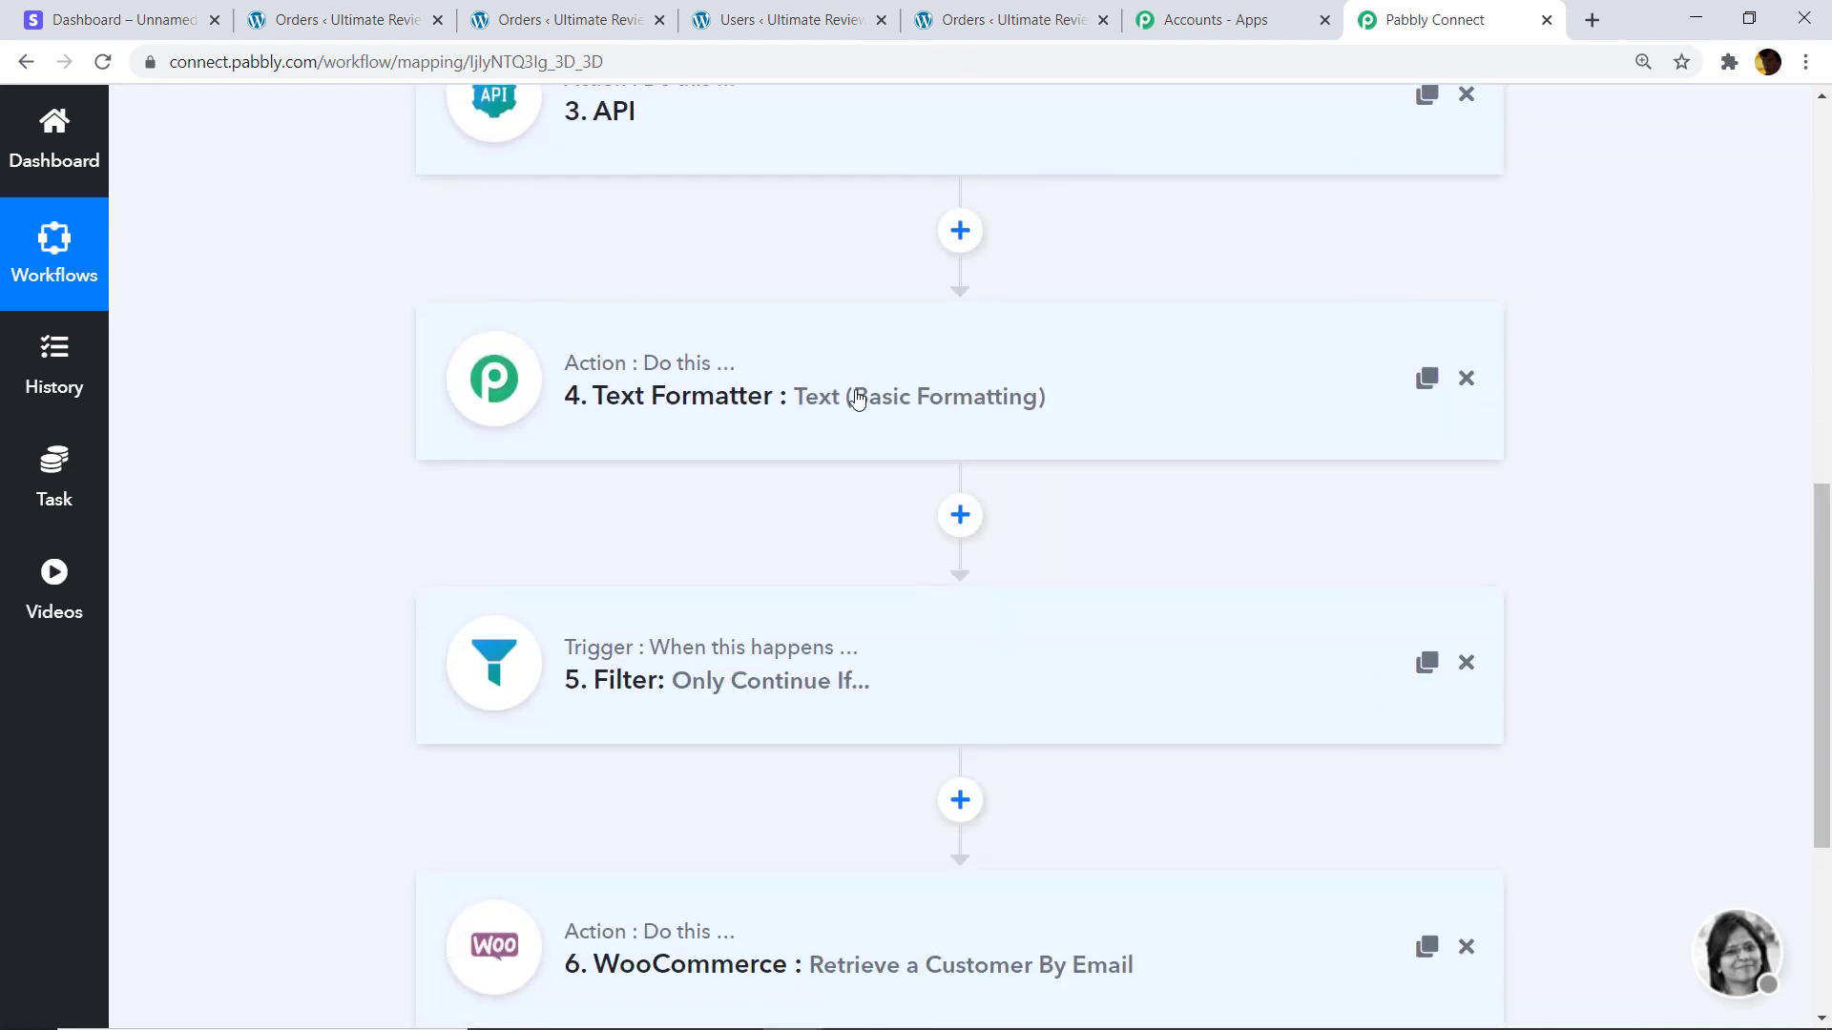
Review the Text Formatter step uppercasing the charge currency usd, then collapse it.
click(857, 399)
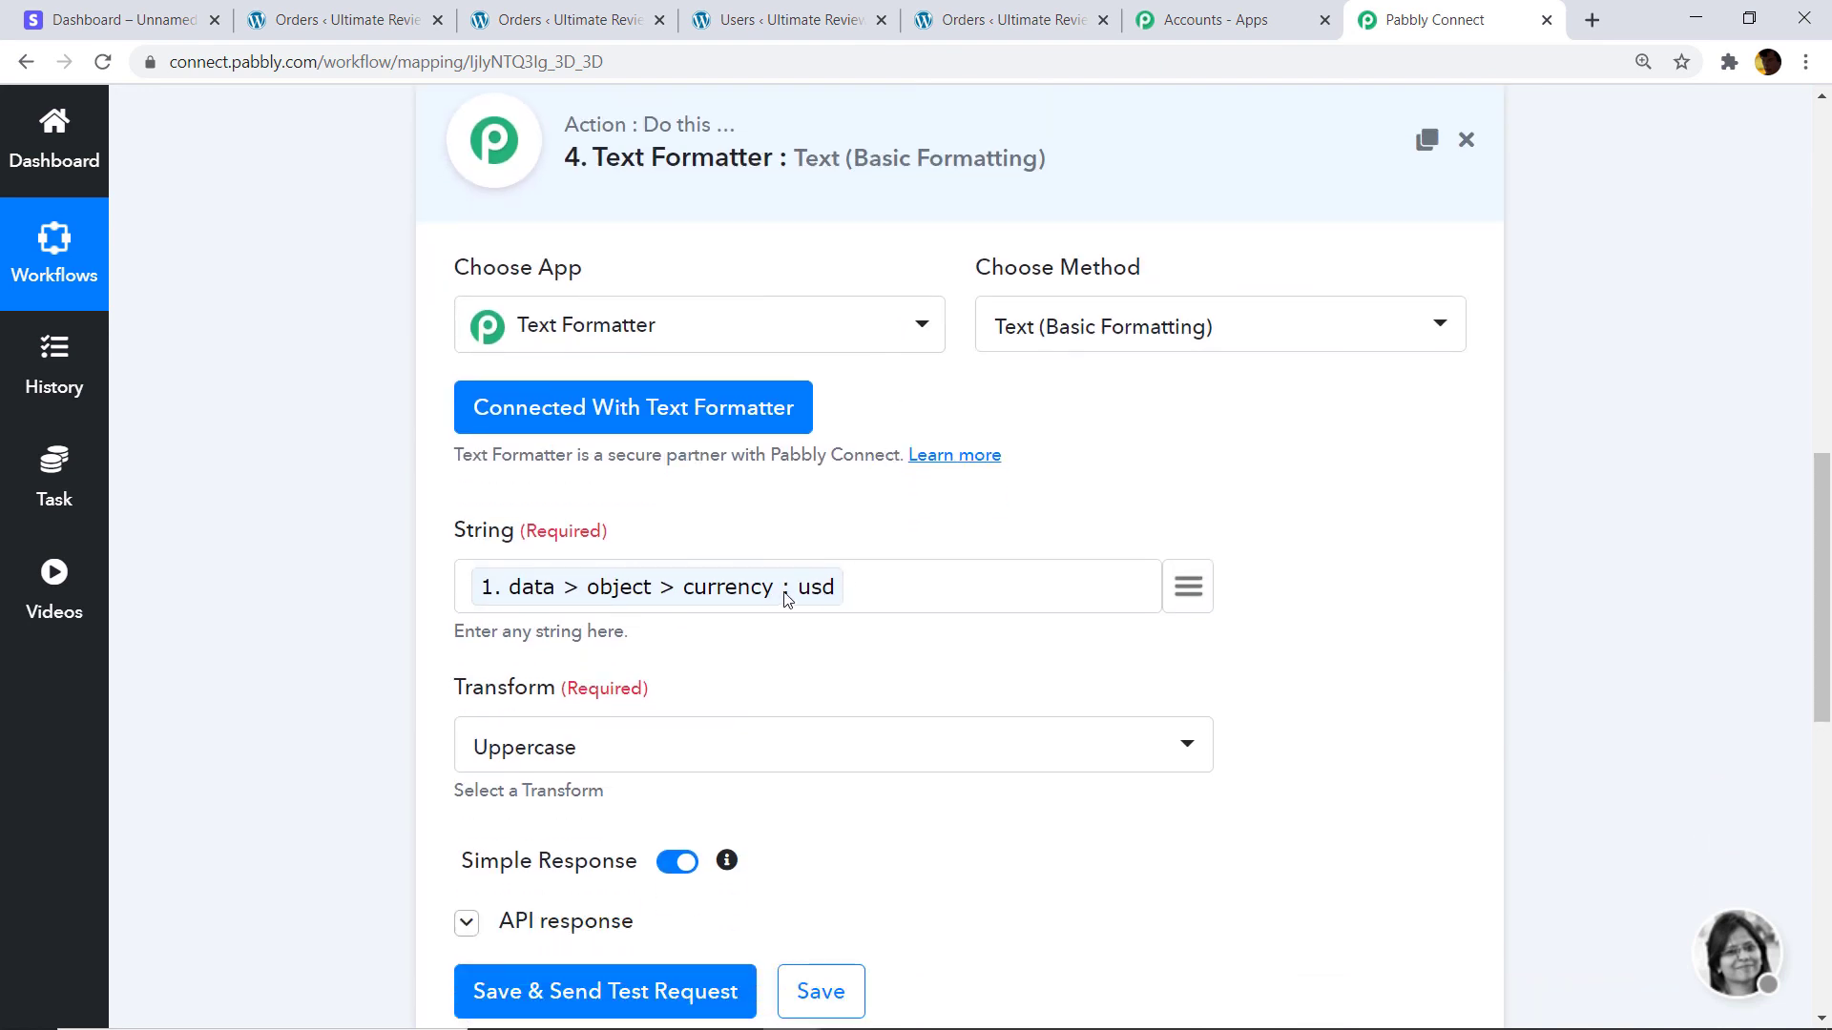
scroll(645, 679, down, 1)
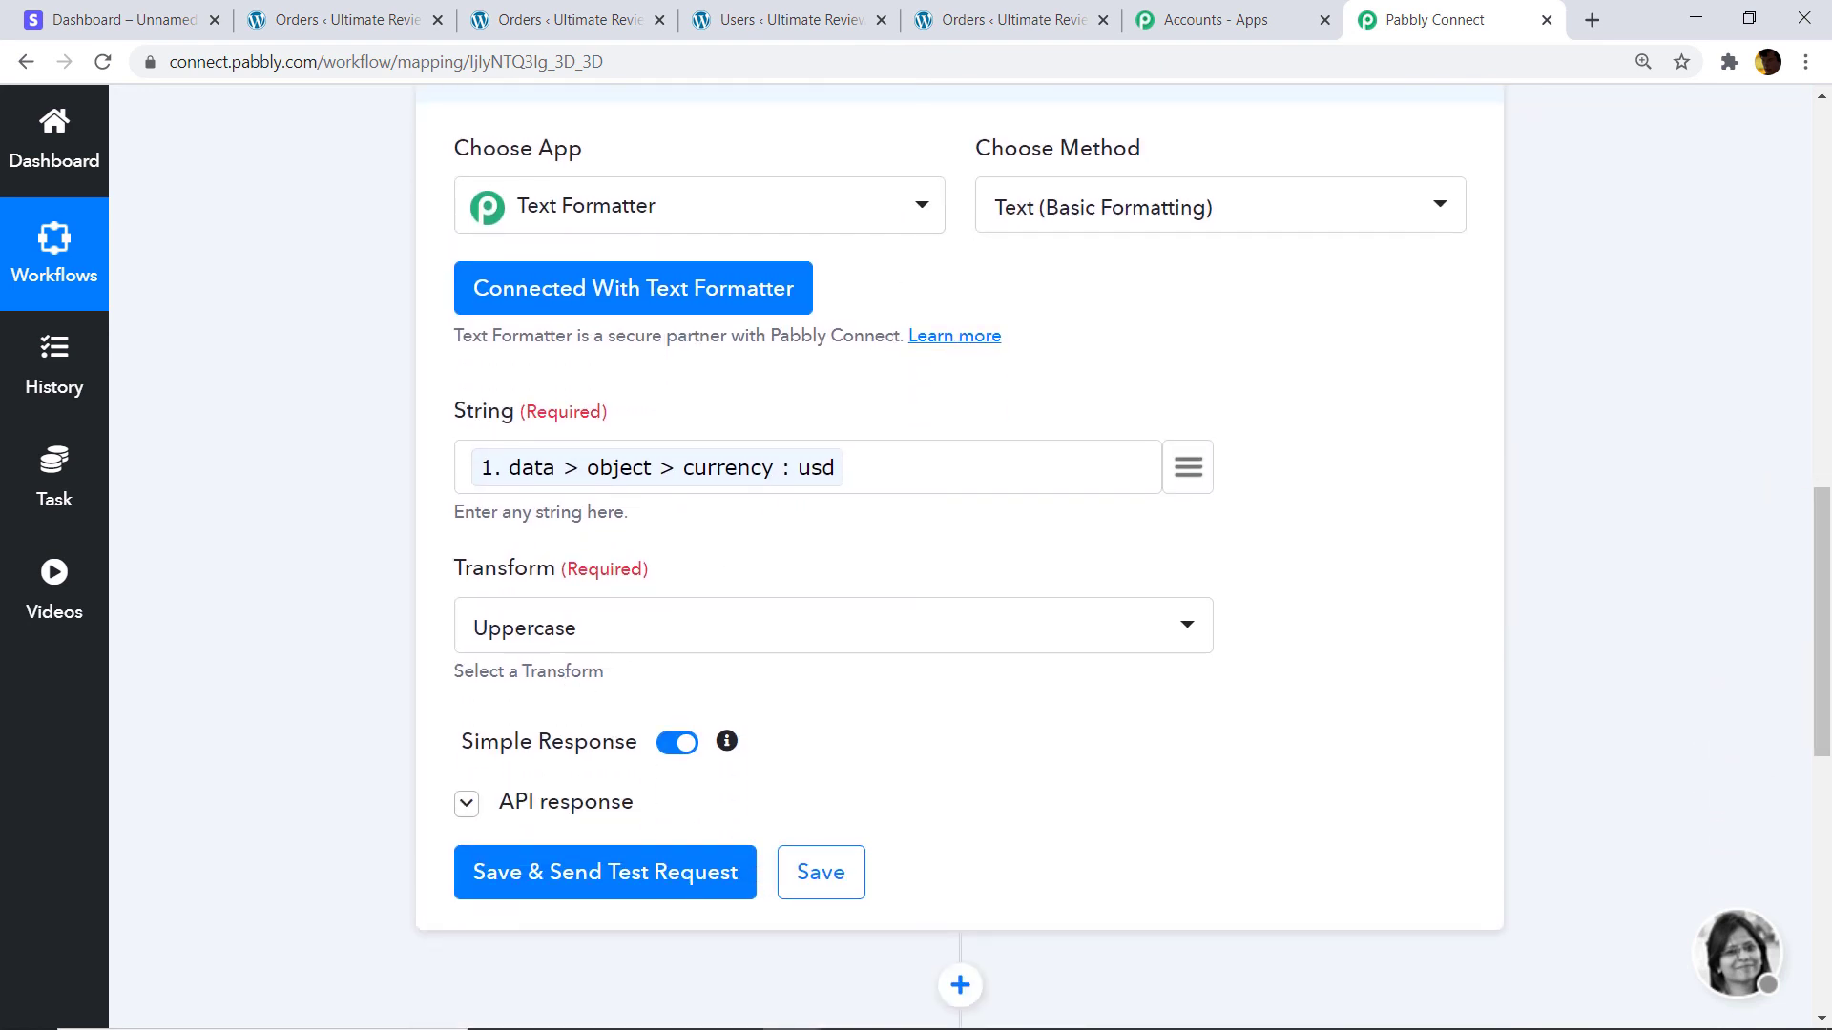
scroll(1471, 490, up, 7)
click(783, 809)
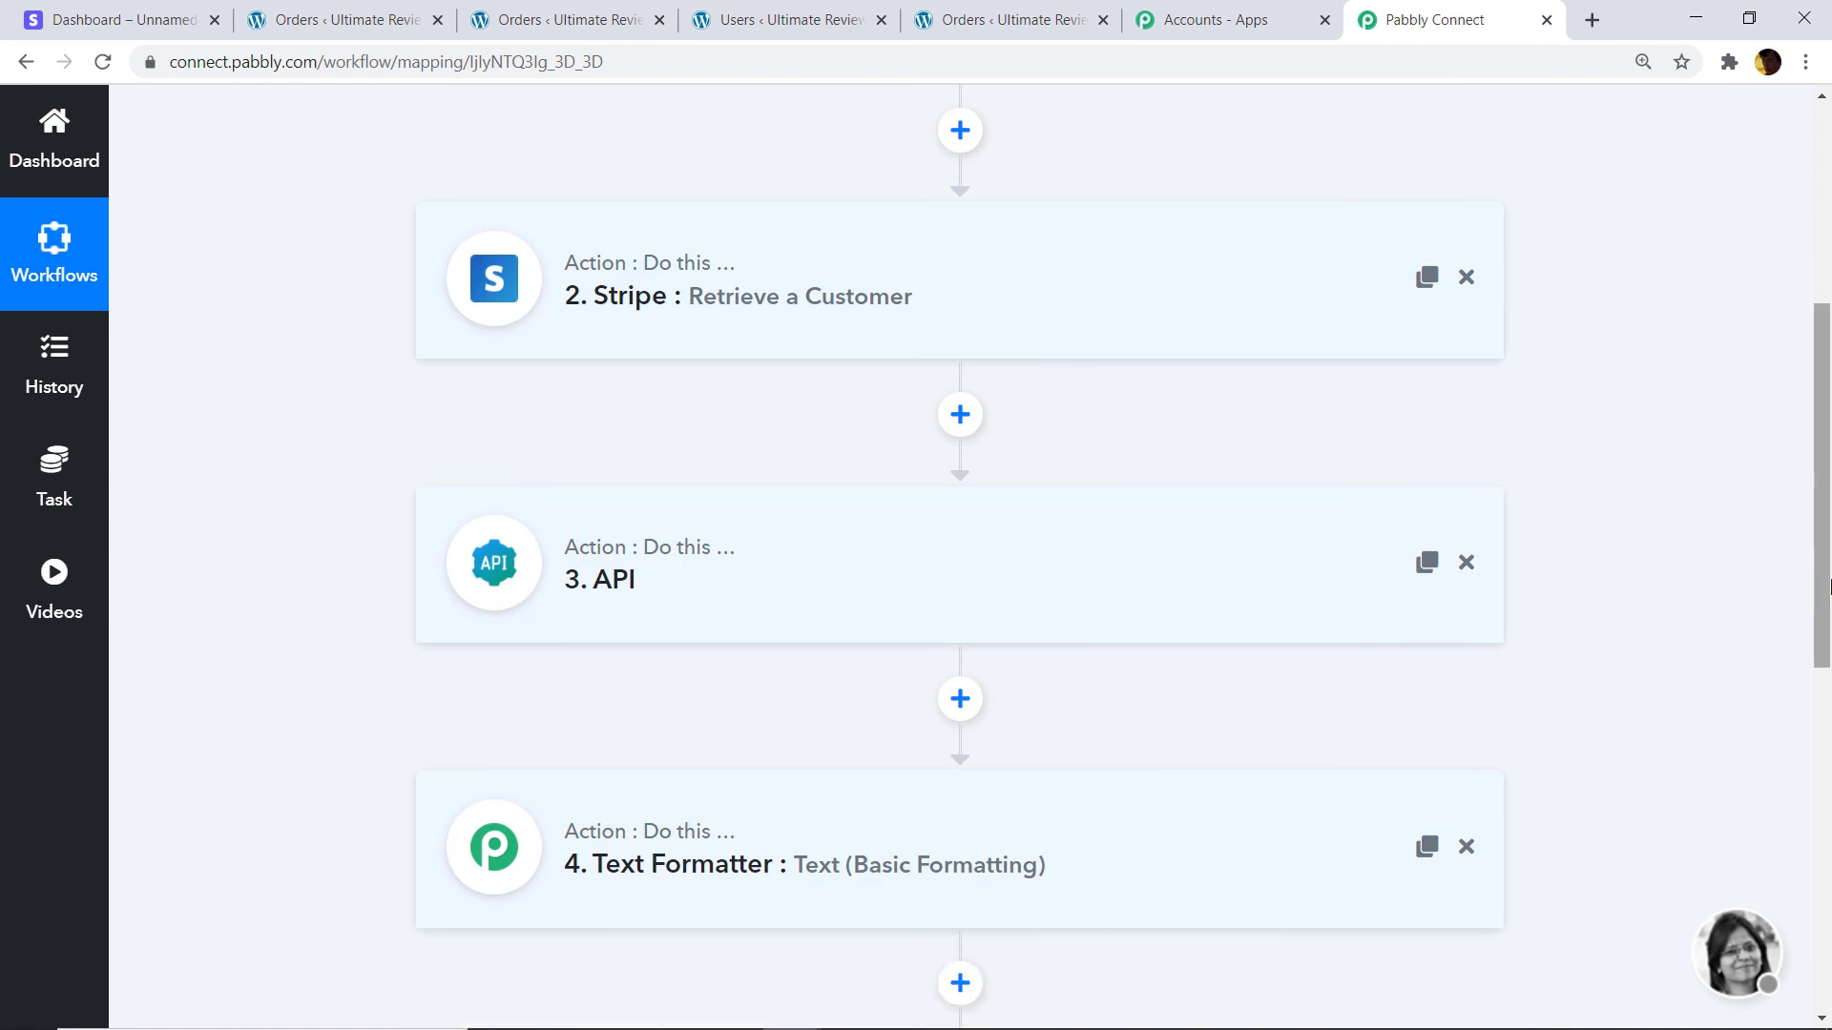
scroll(785, 529, down, 5)
Review the Filter step's amount condition and collapse it again.
click(784, 529)
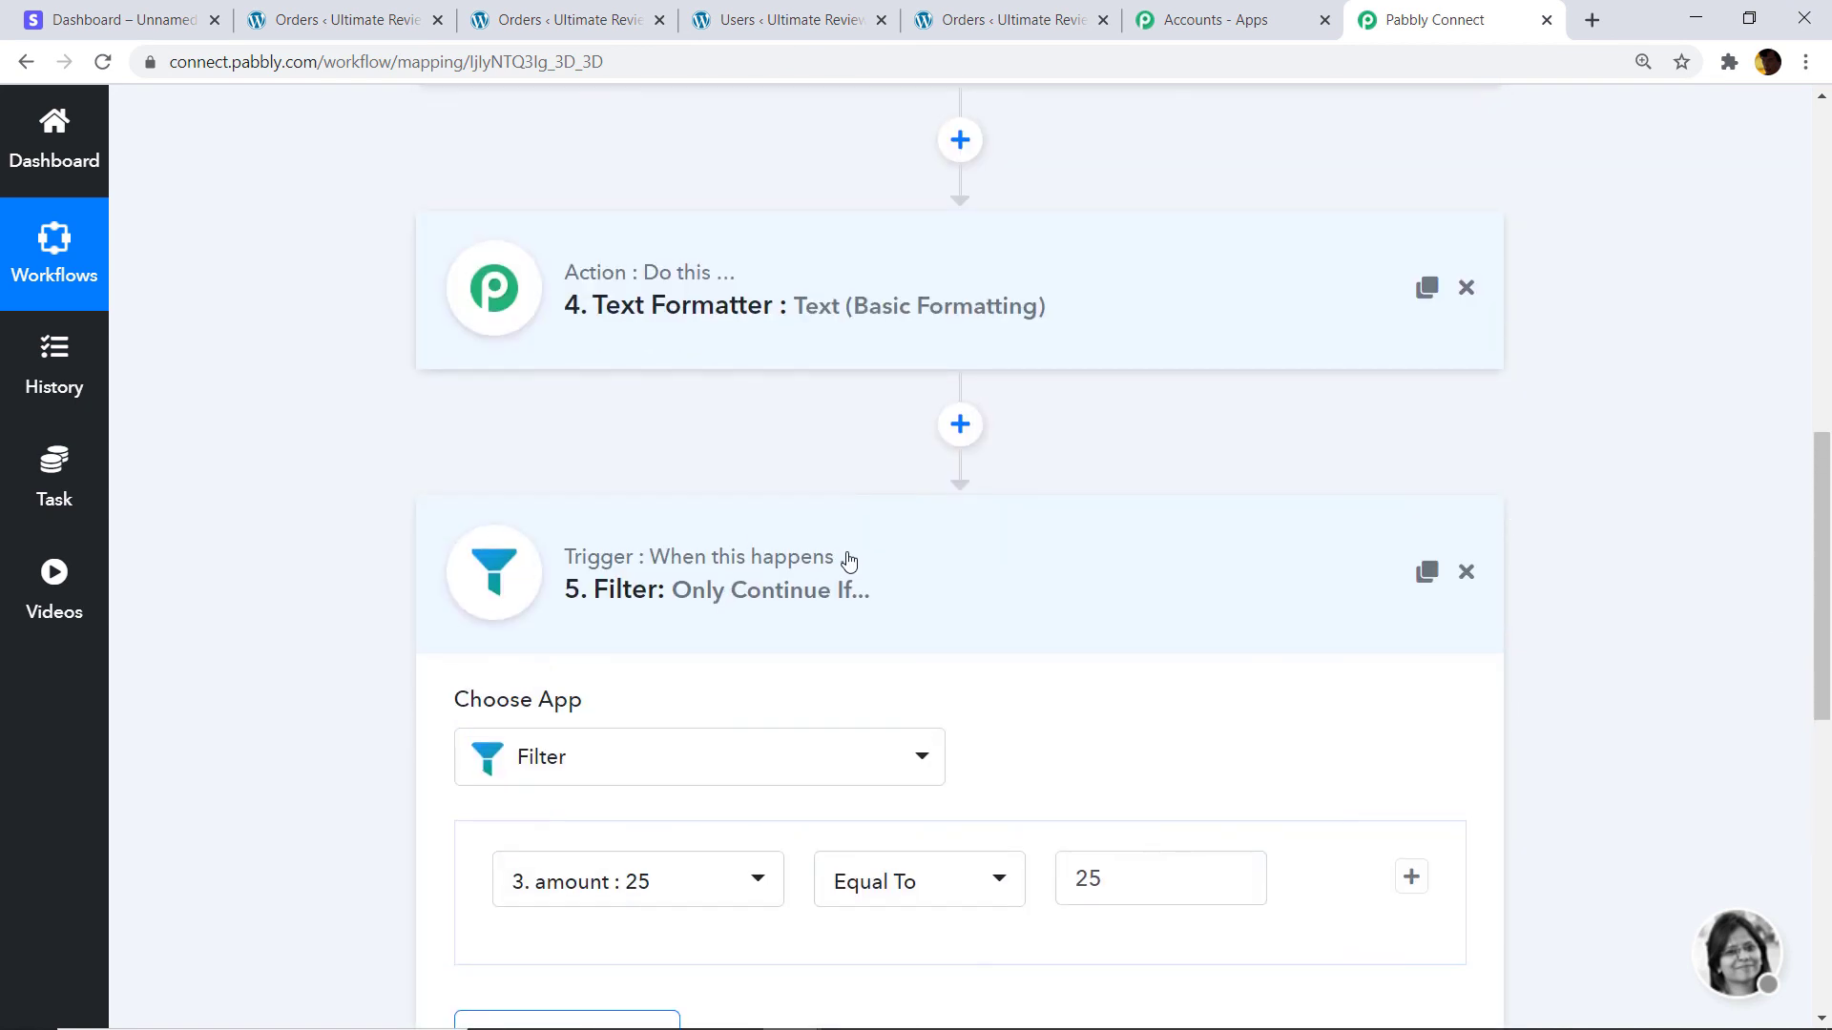
scroll(849, 572, down, 2)
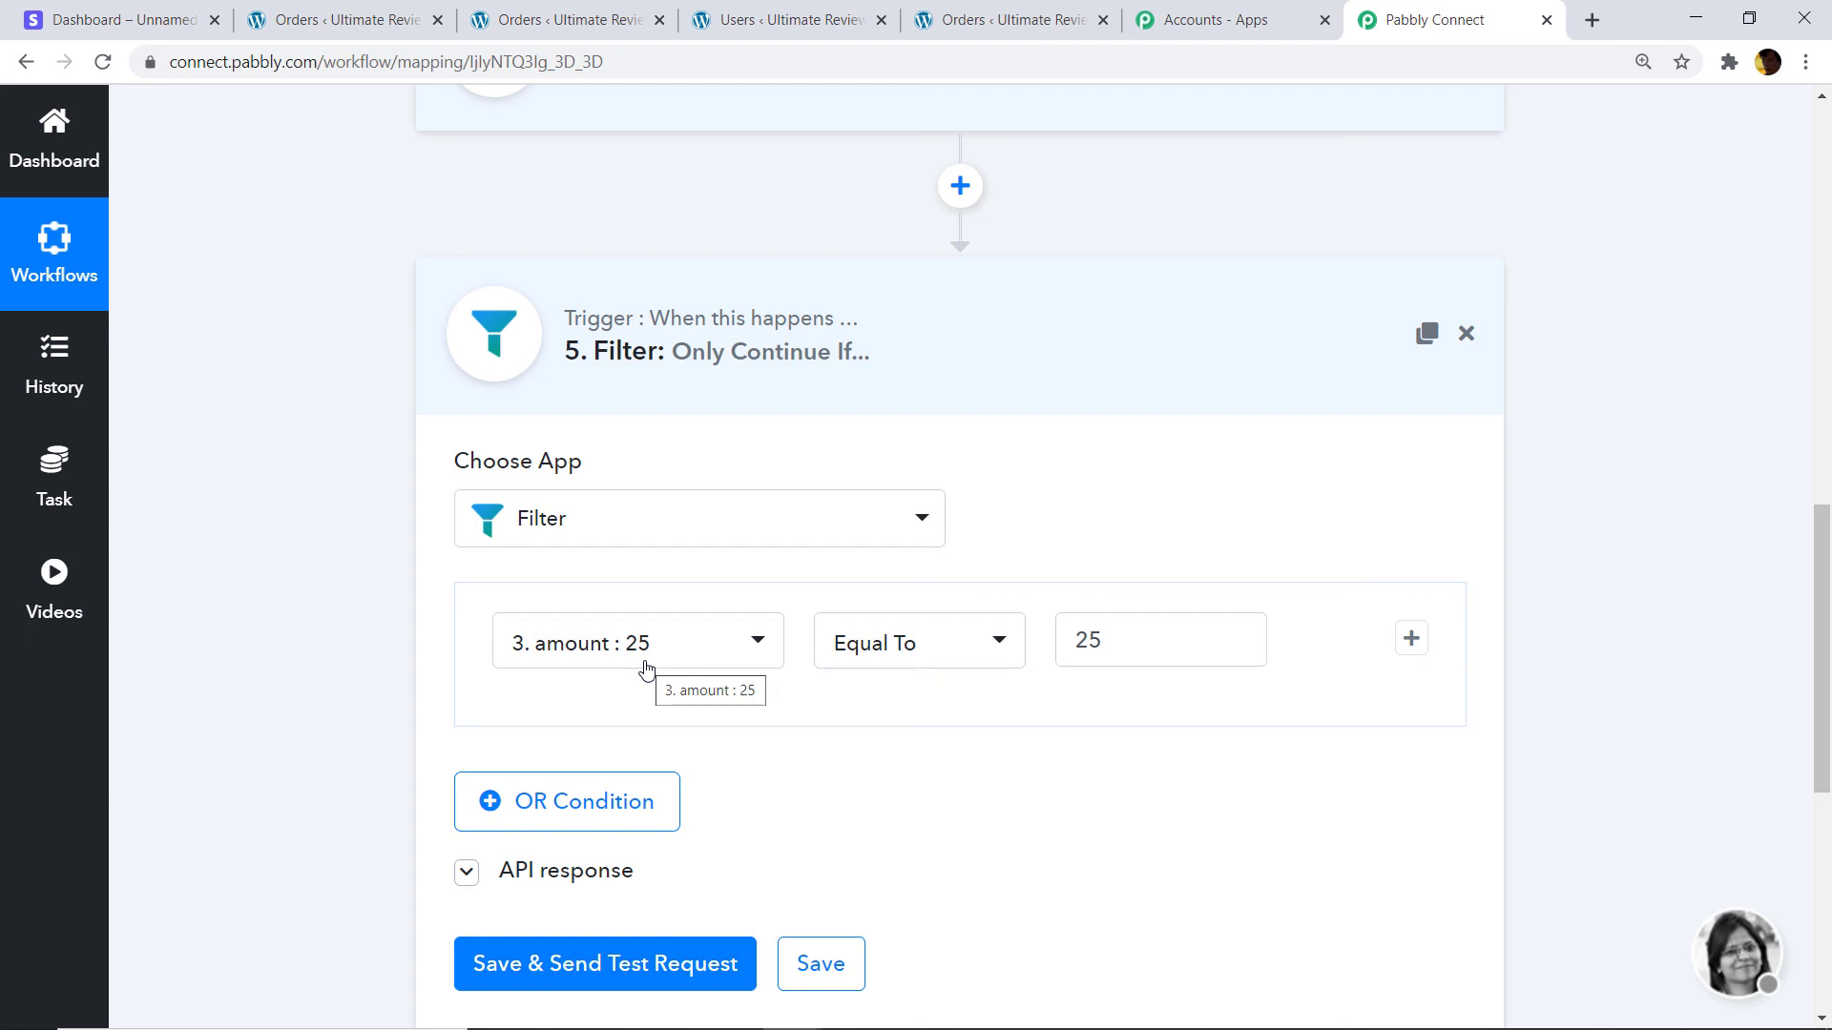
click(1192, 313)
click(1175, 305)
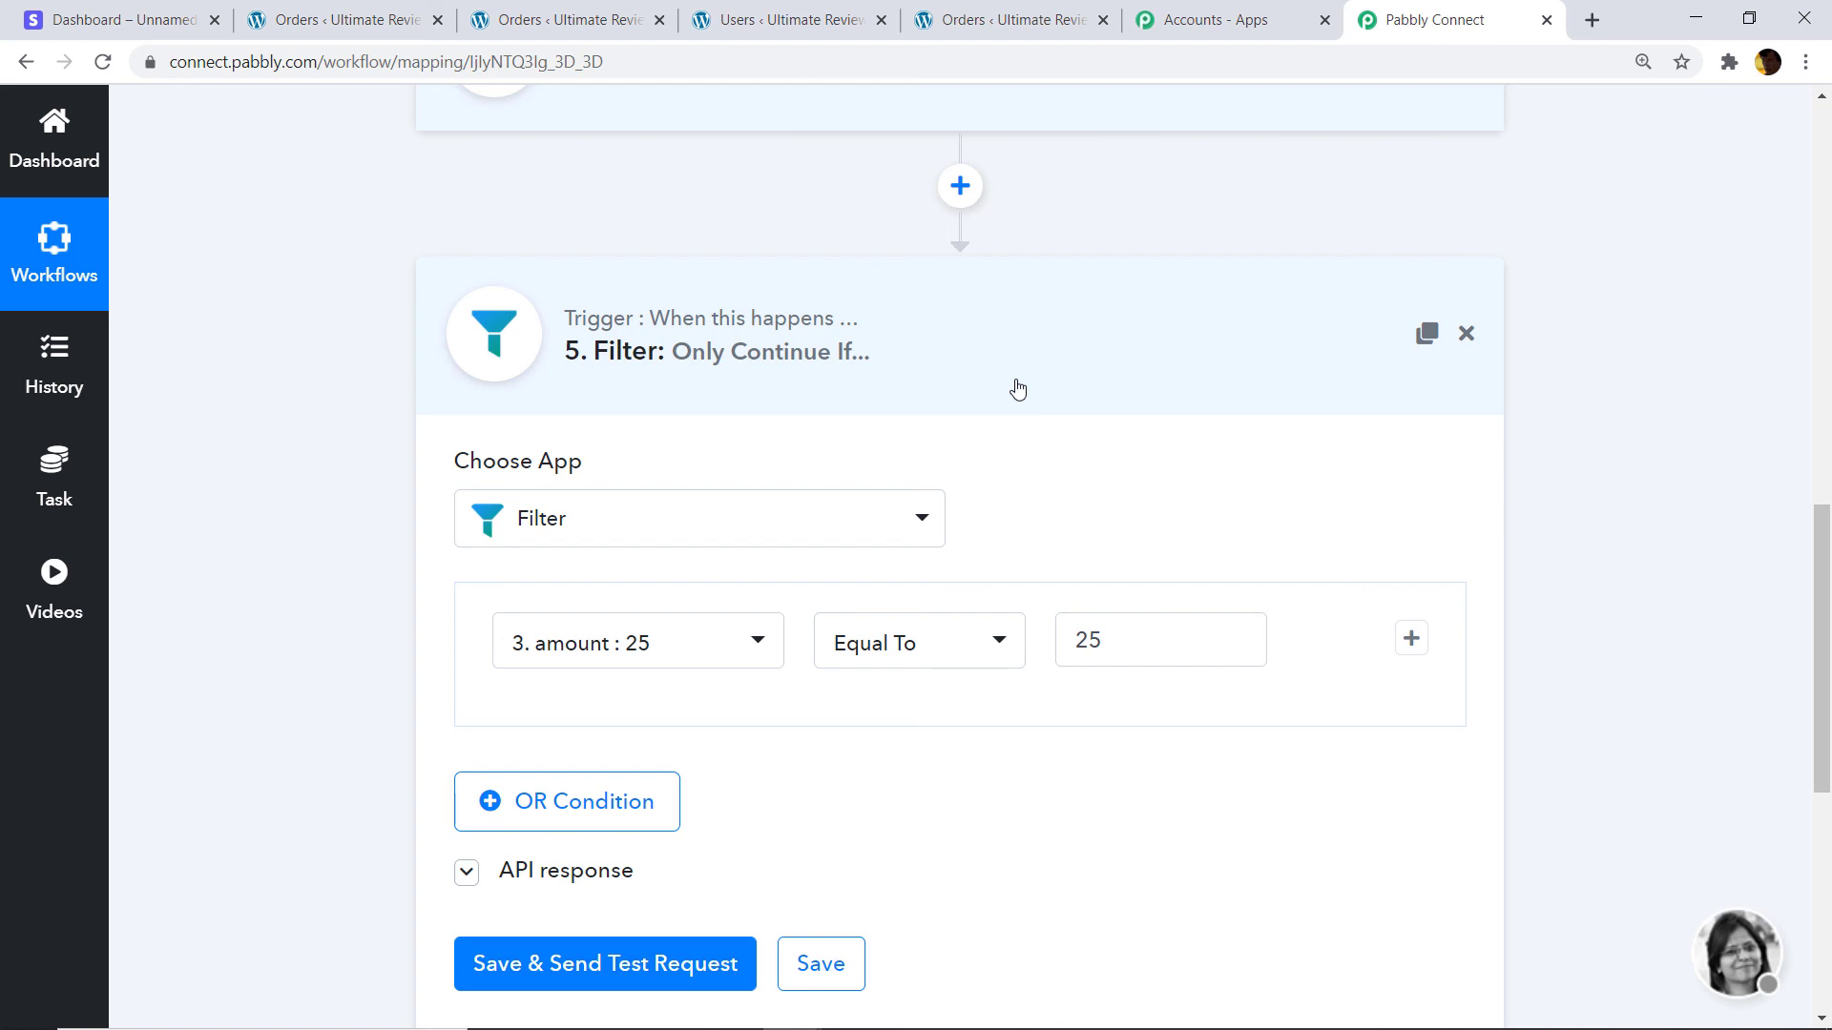
click(1016, 388)
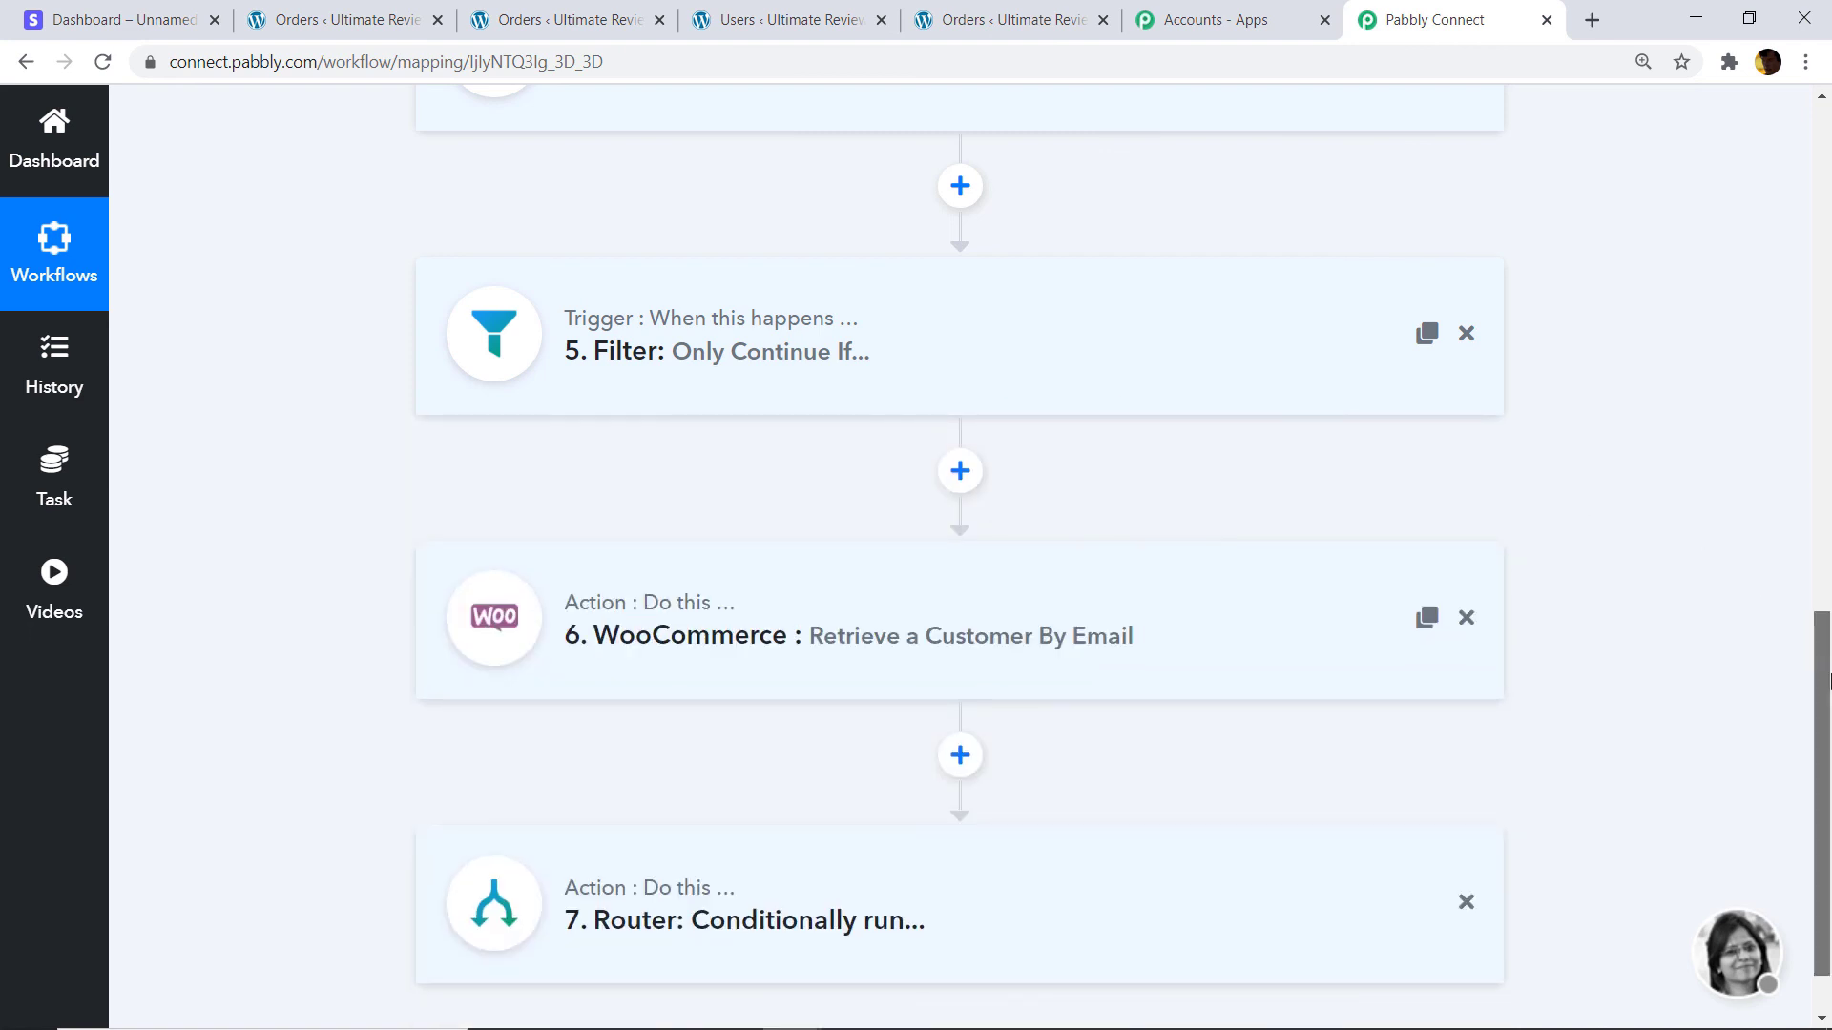
scroll(1717, 620, down, 1)
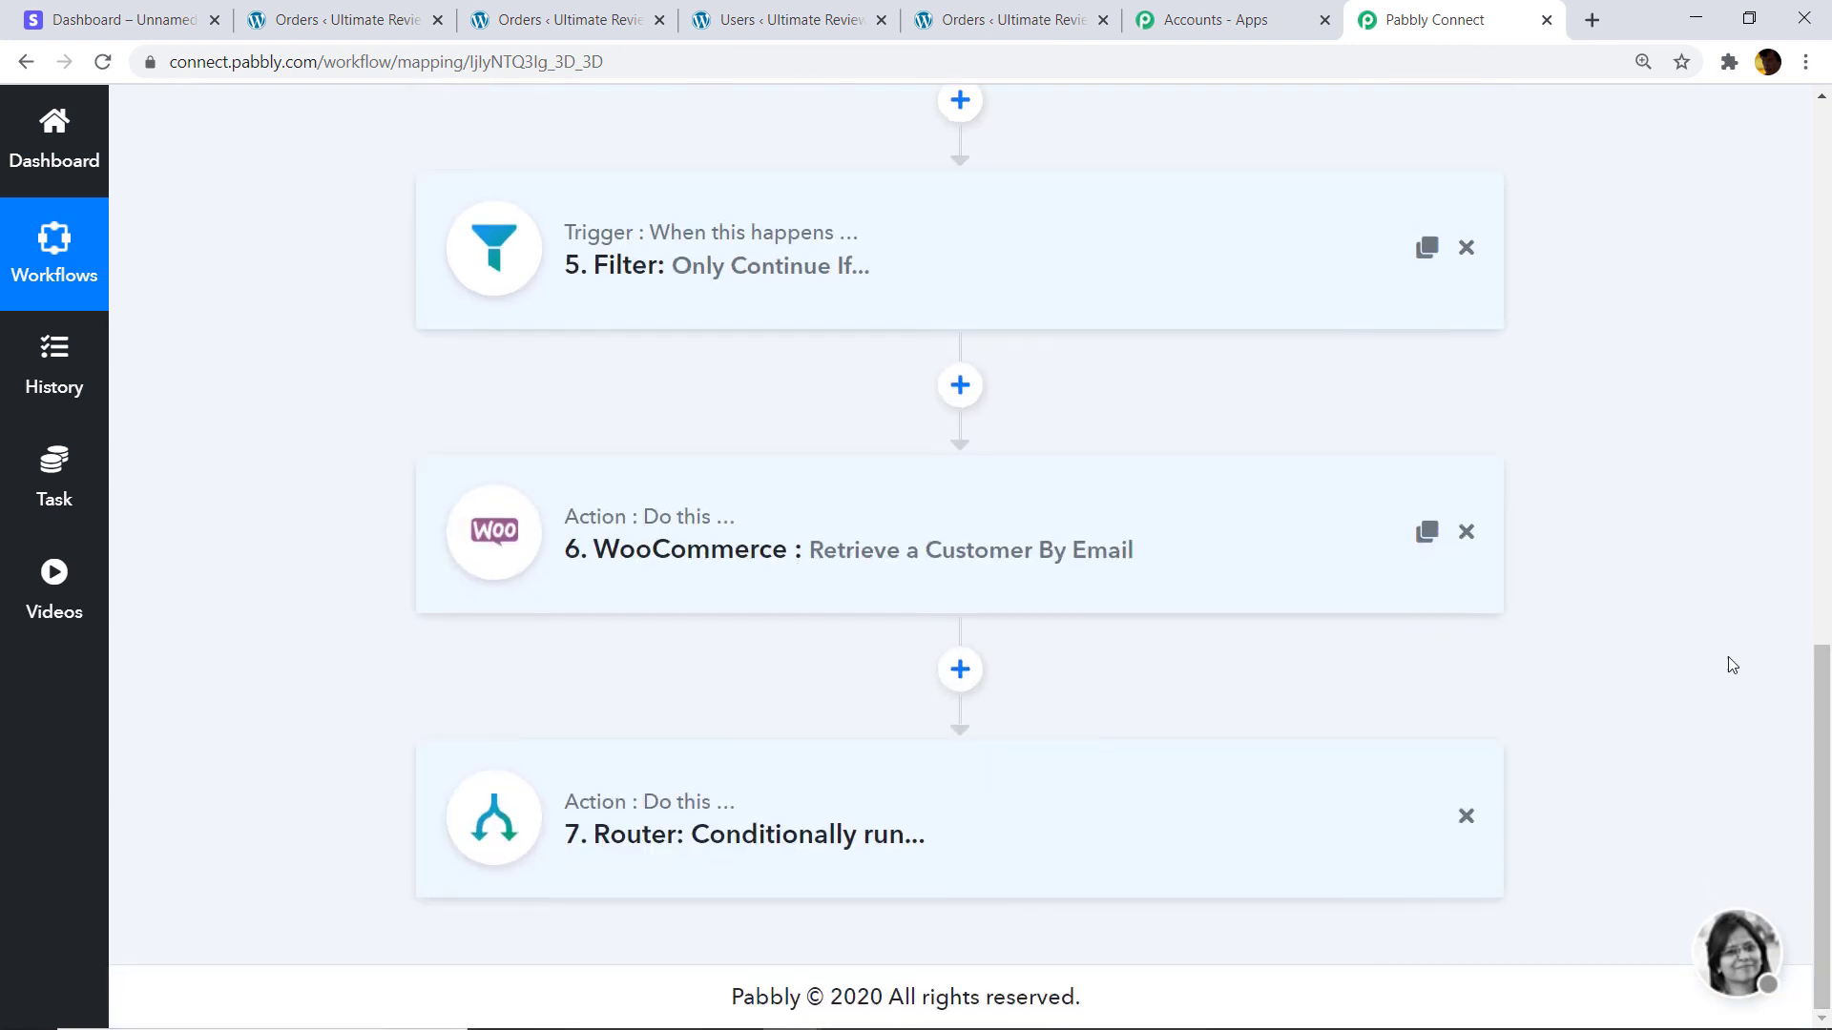
Check the WooCommerce retrieve-customer step, then expand the Router showing its two routes.
click(1036, 561)
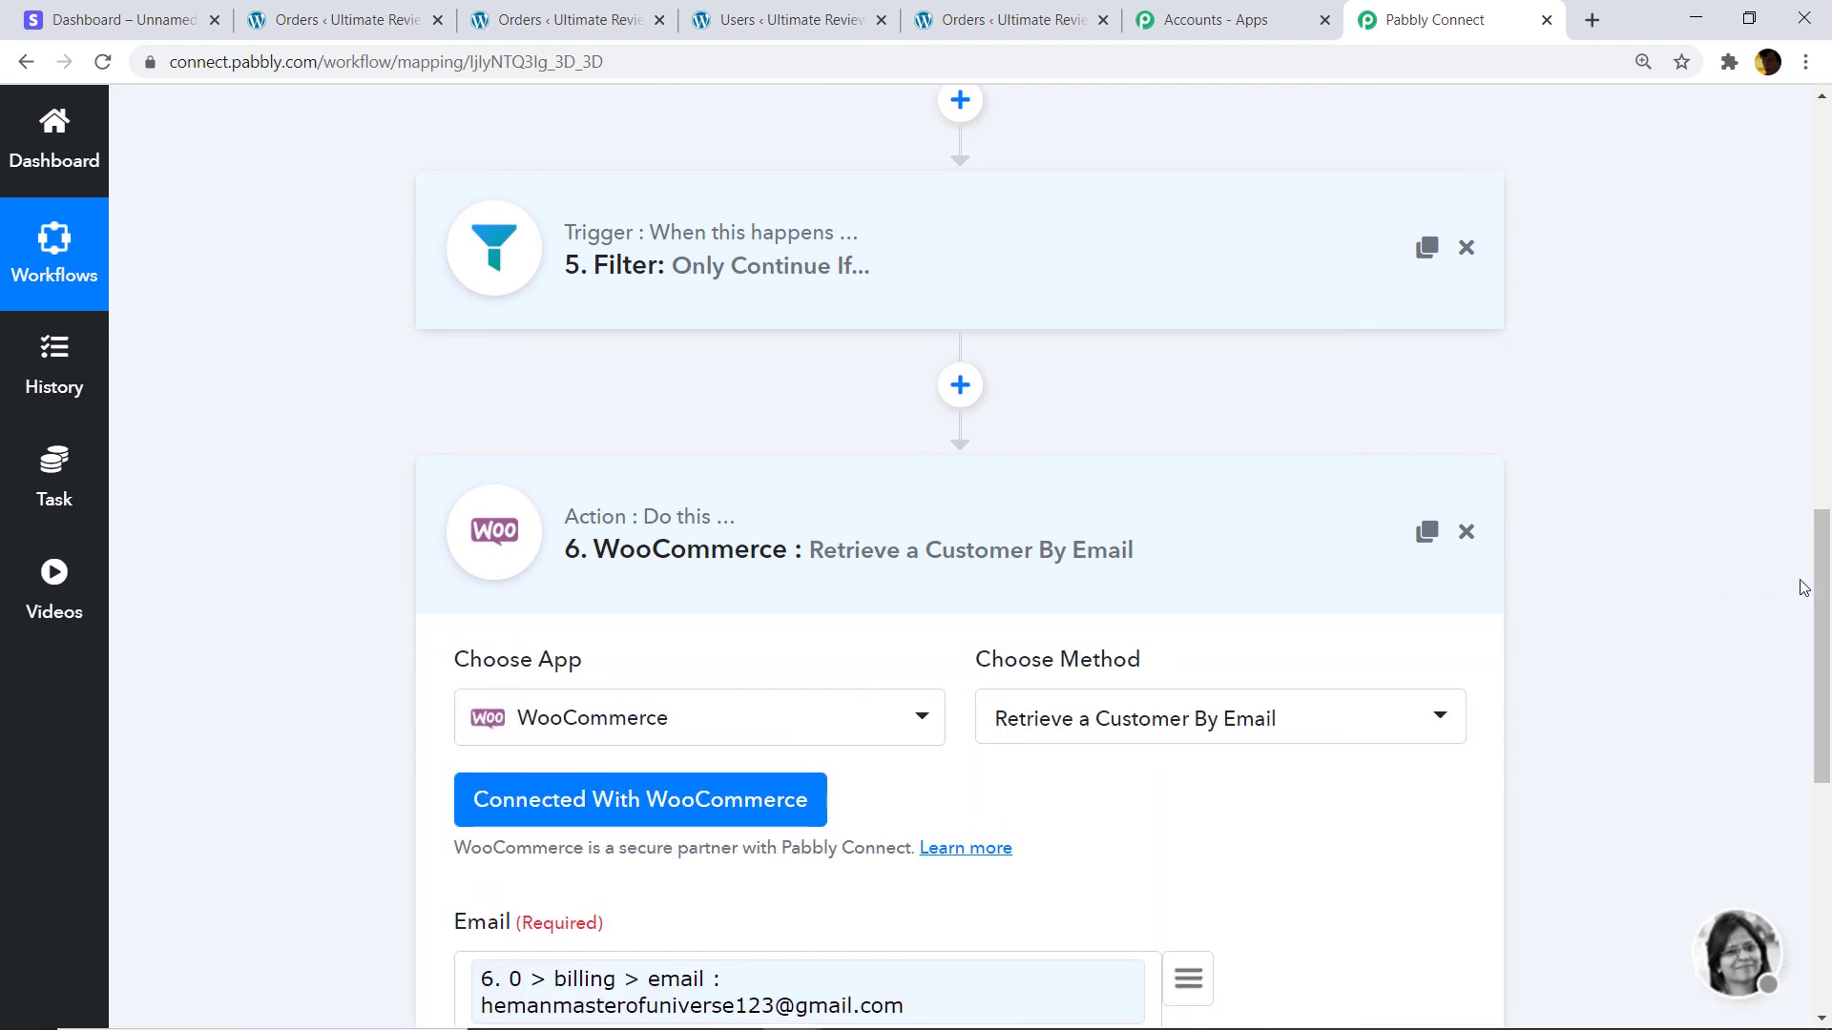
scroll(1828, 682, down, 3)
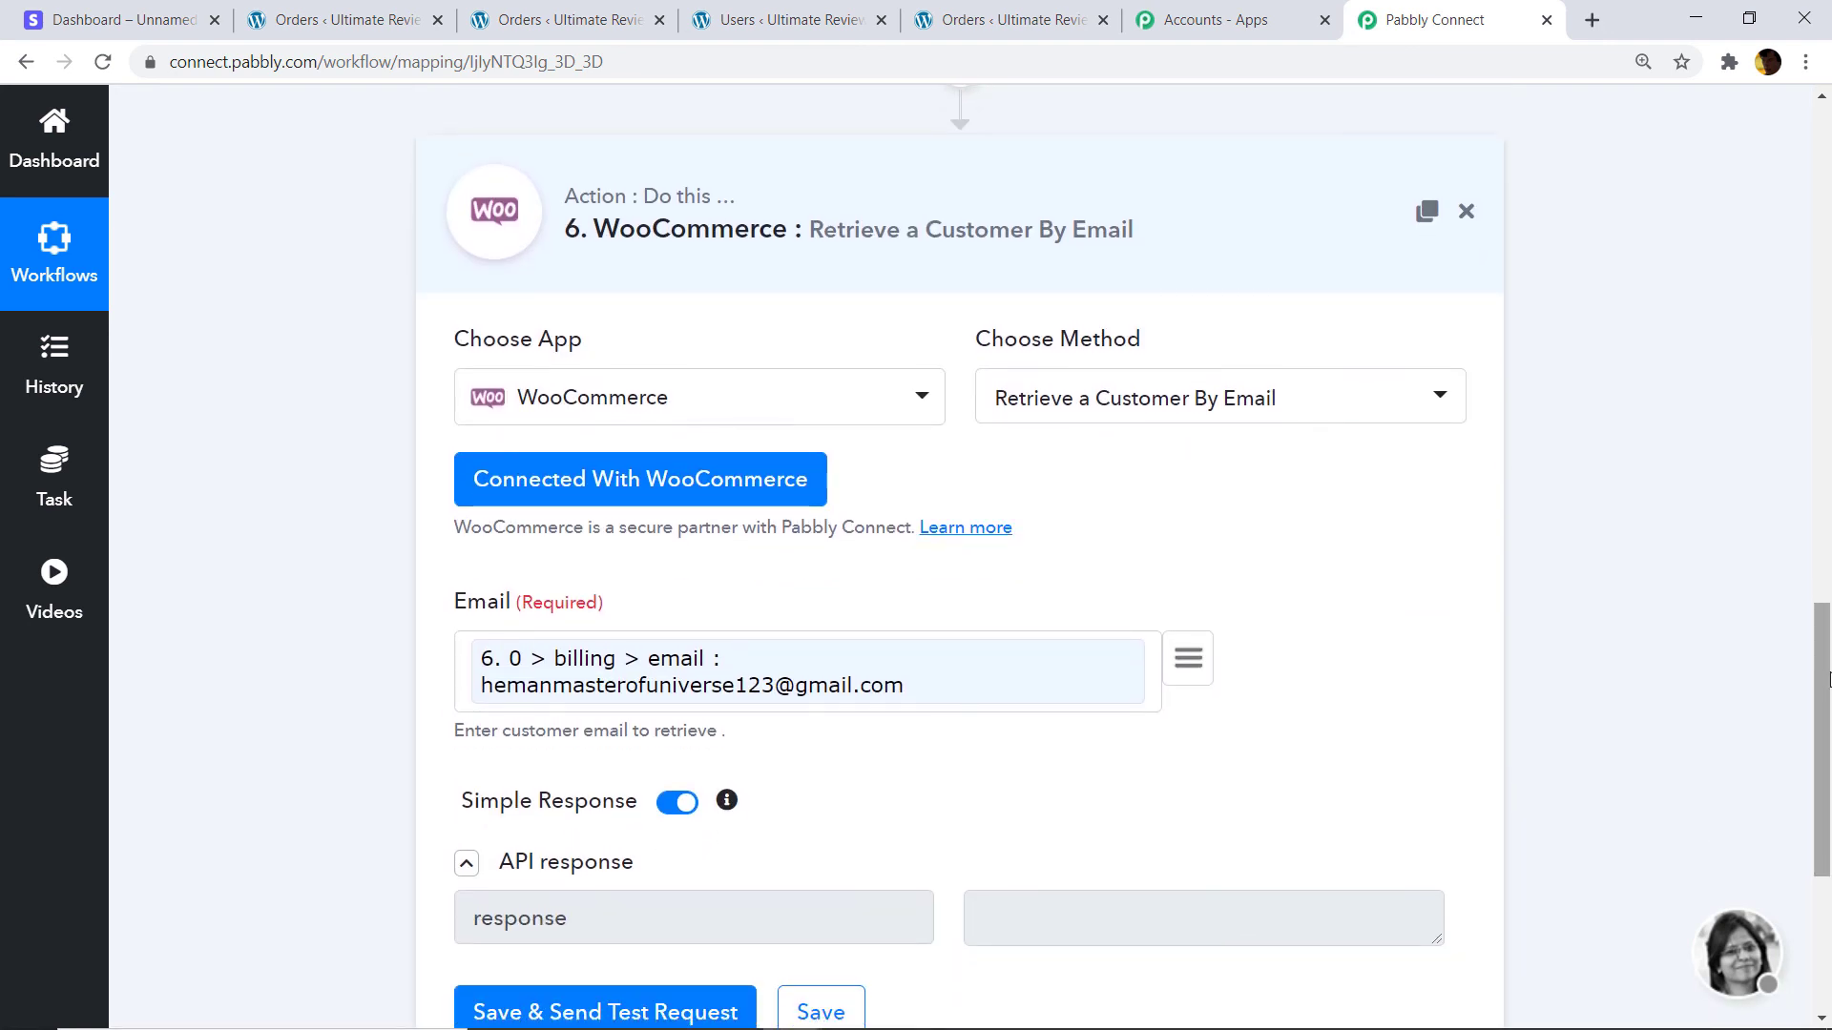
click(1068, 211)
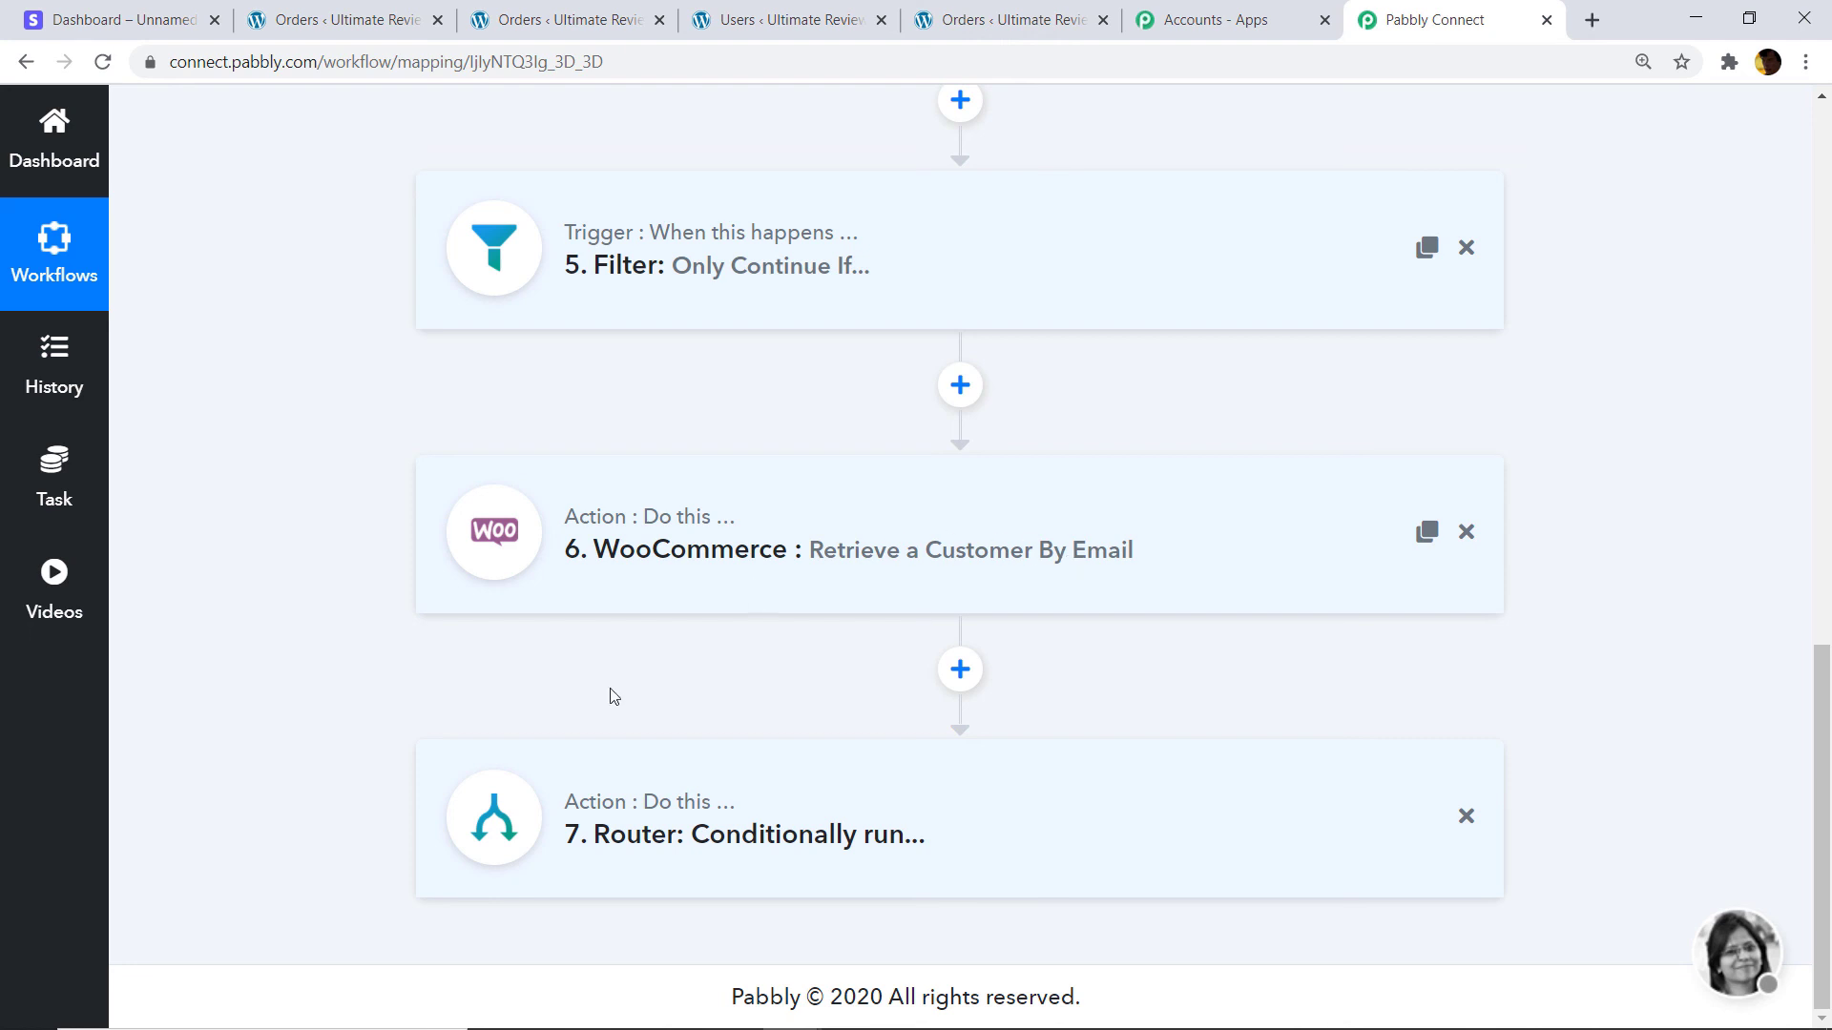
click(730, 830)
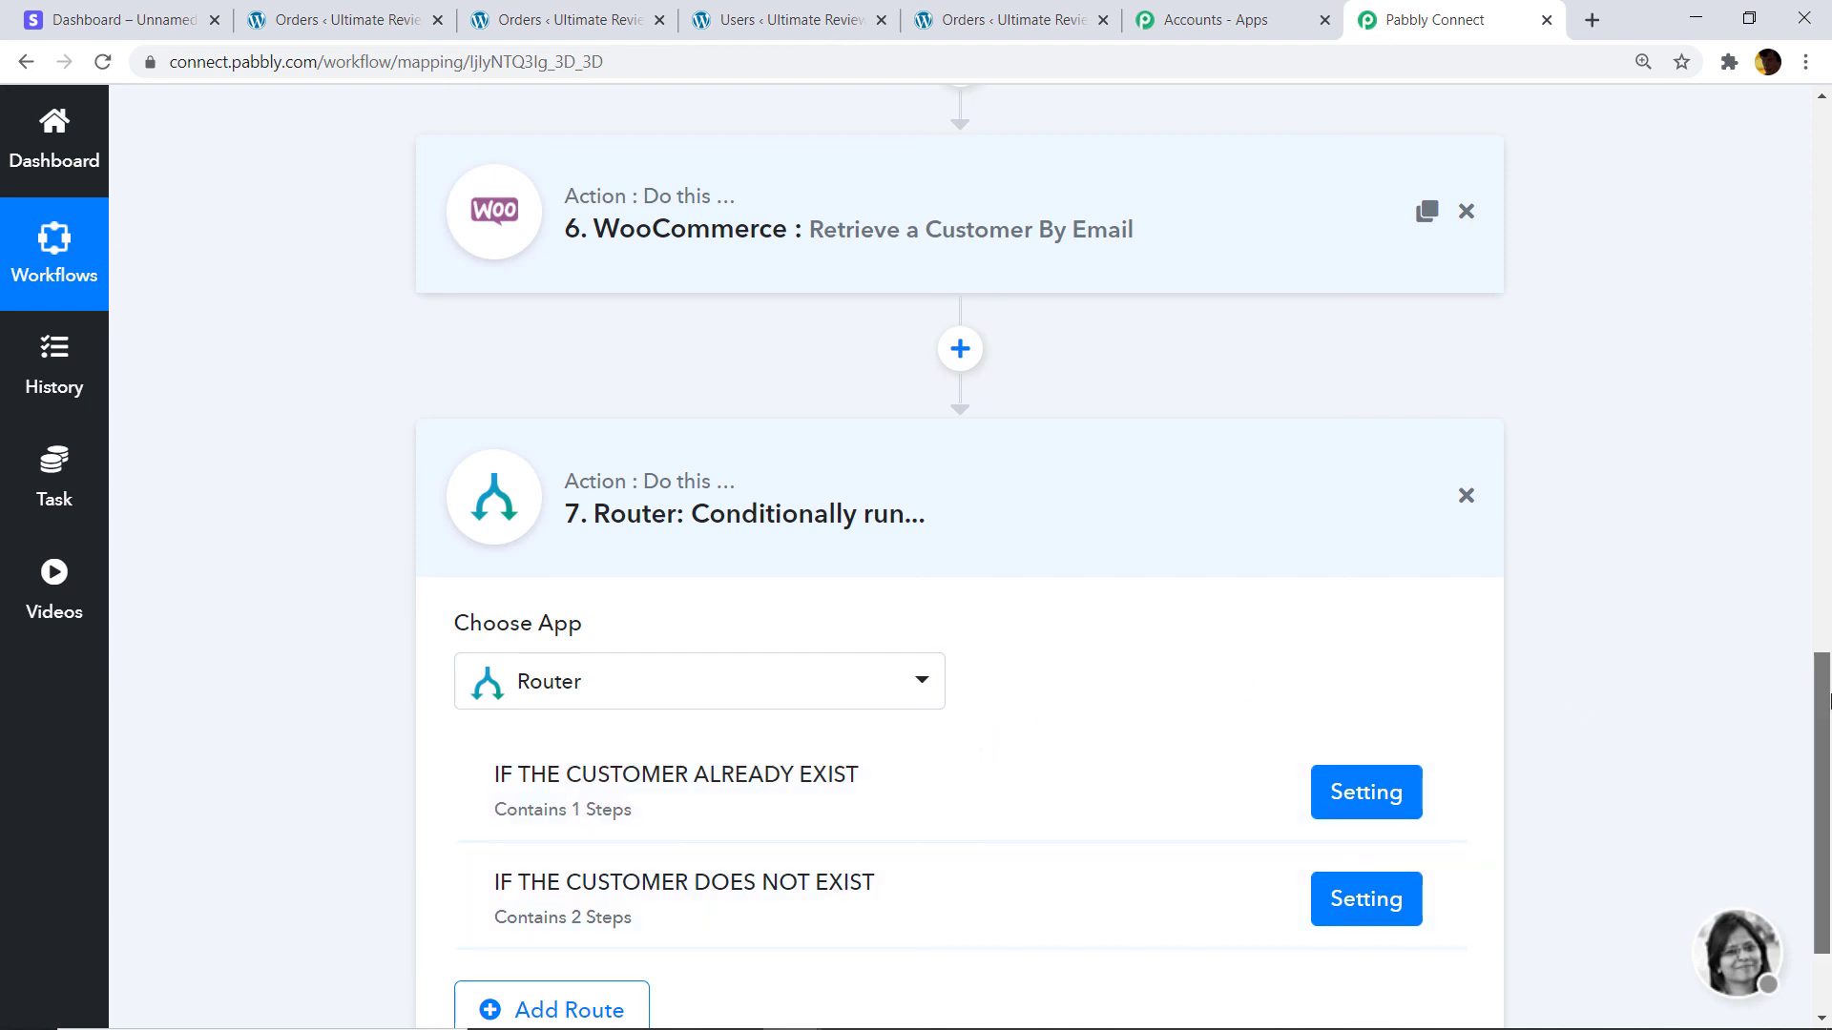
drag(1827, 701, 1824, 139)
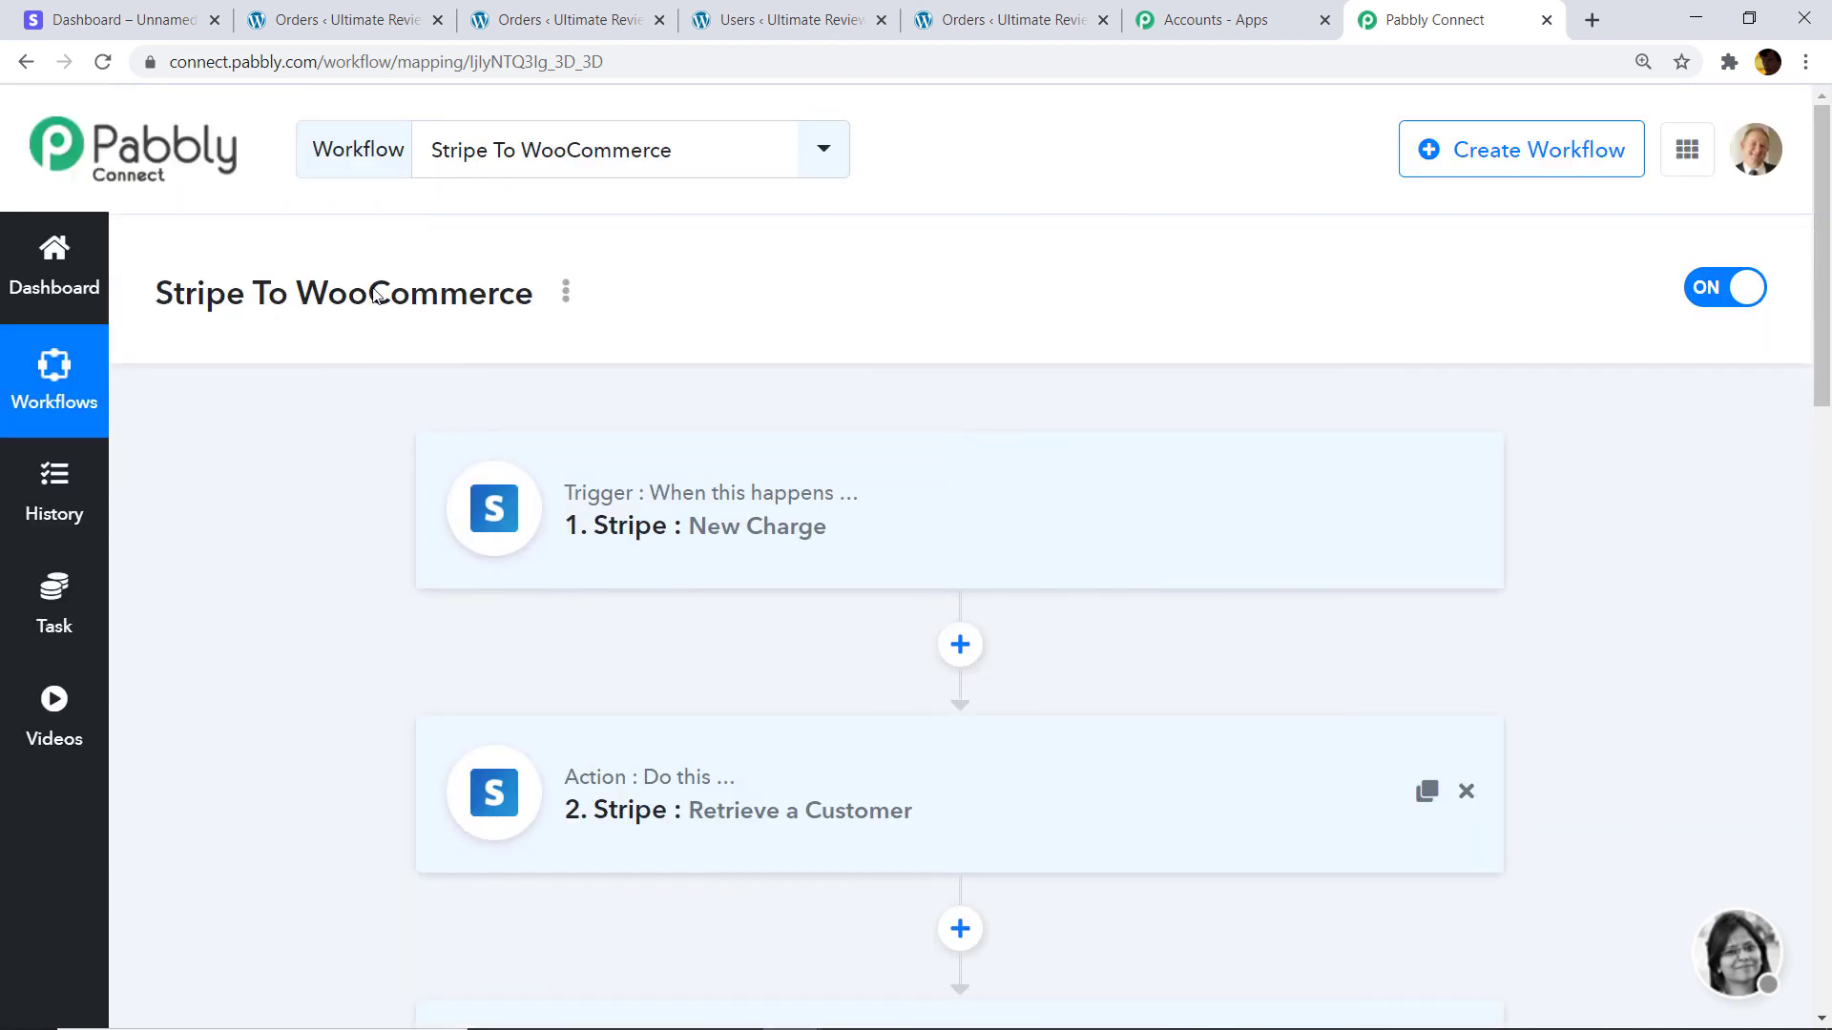
In Stripe, close the success page and start a new $25.00 USD payment.
click(137, 25)
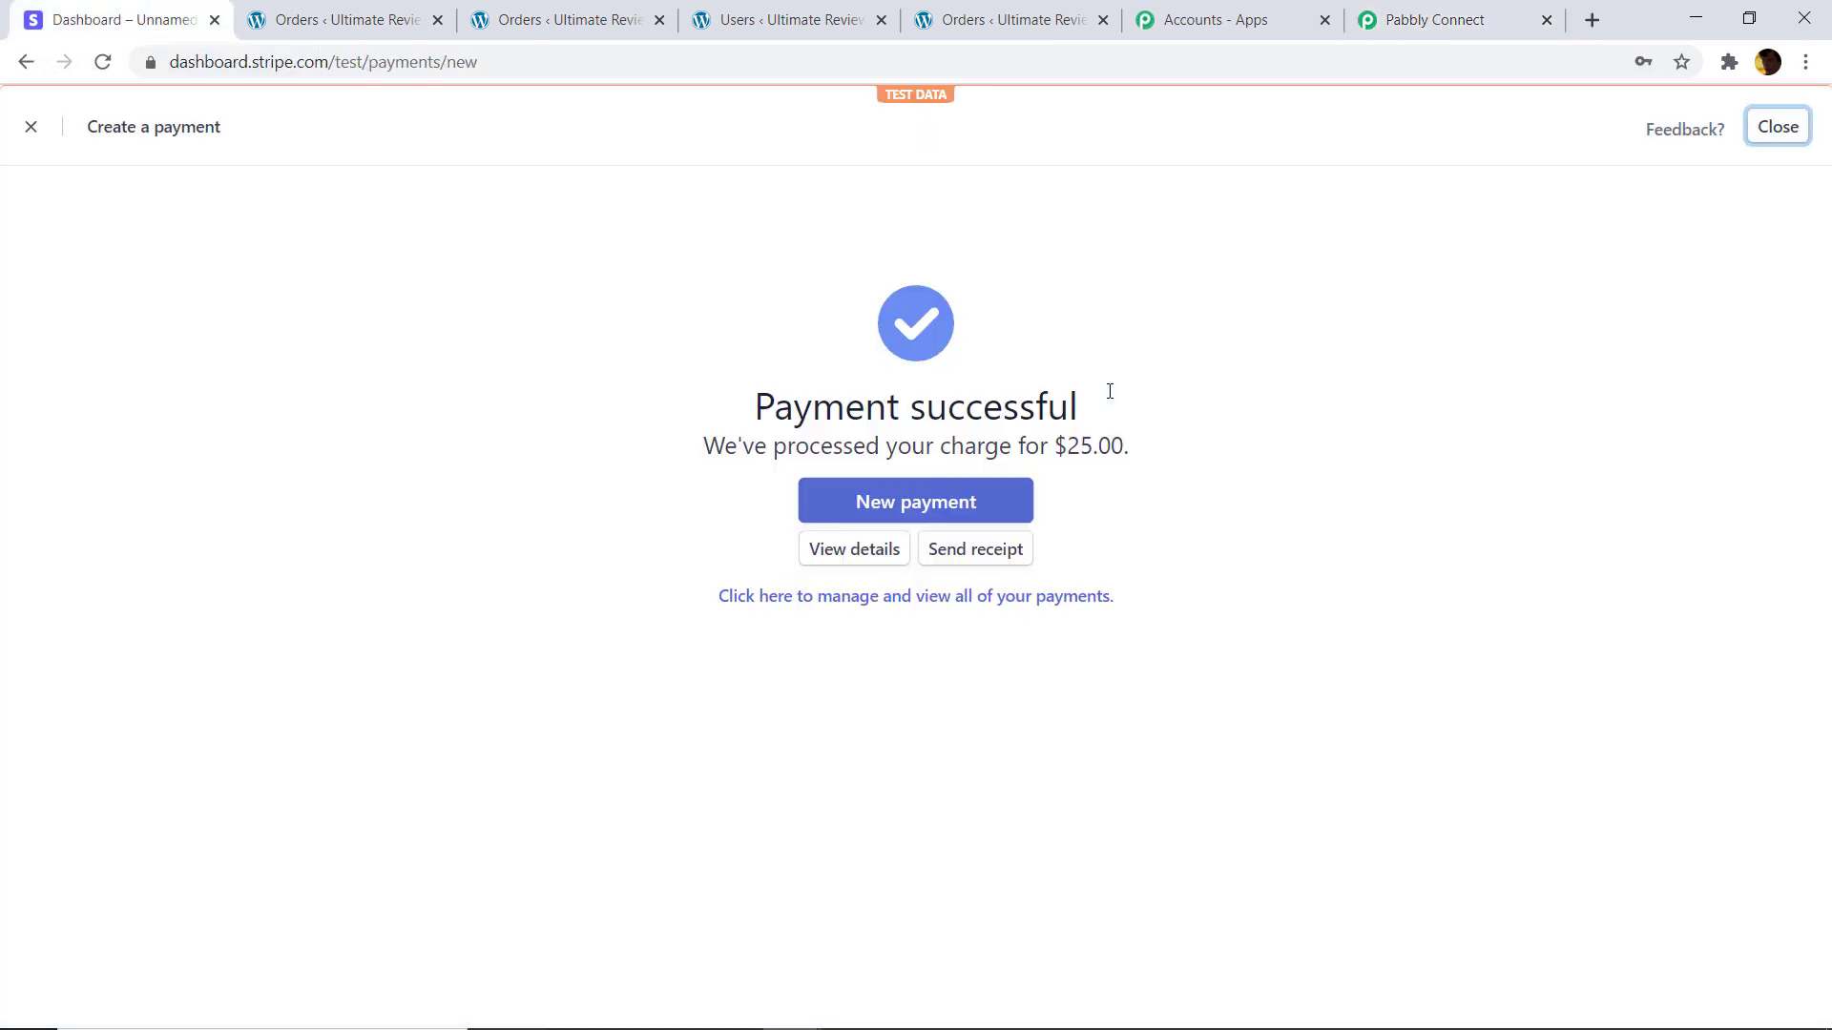
click(32, 126)
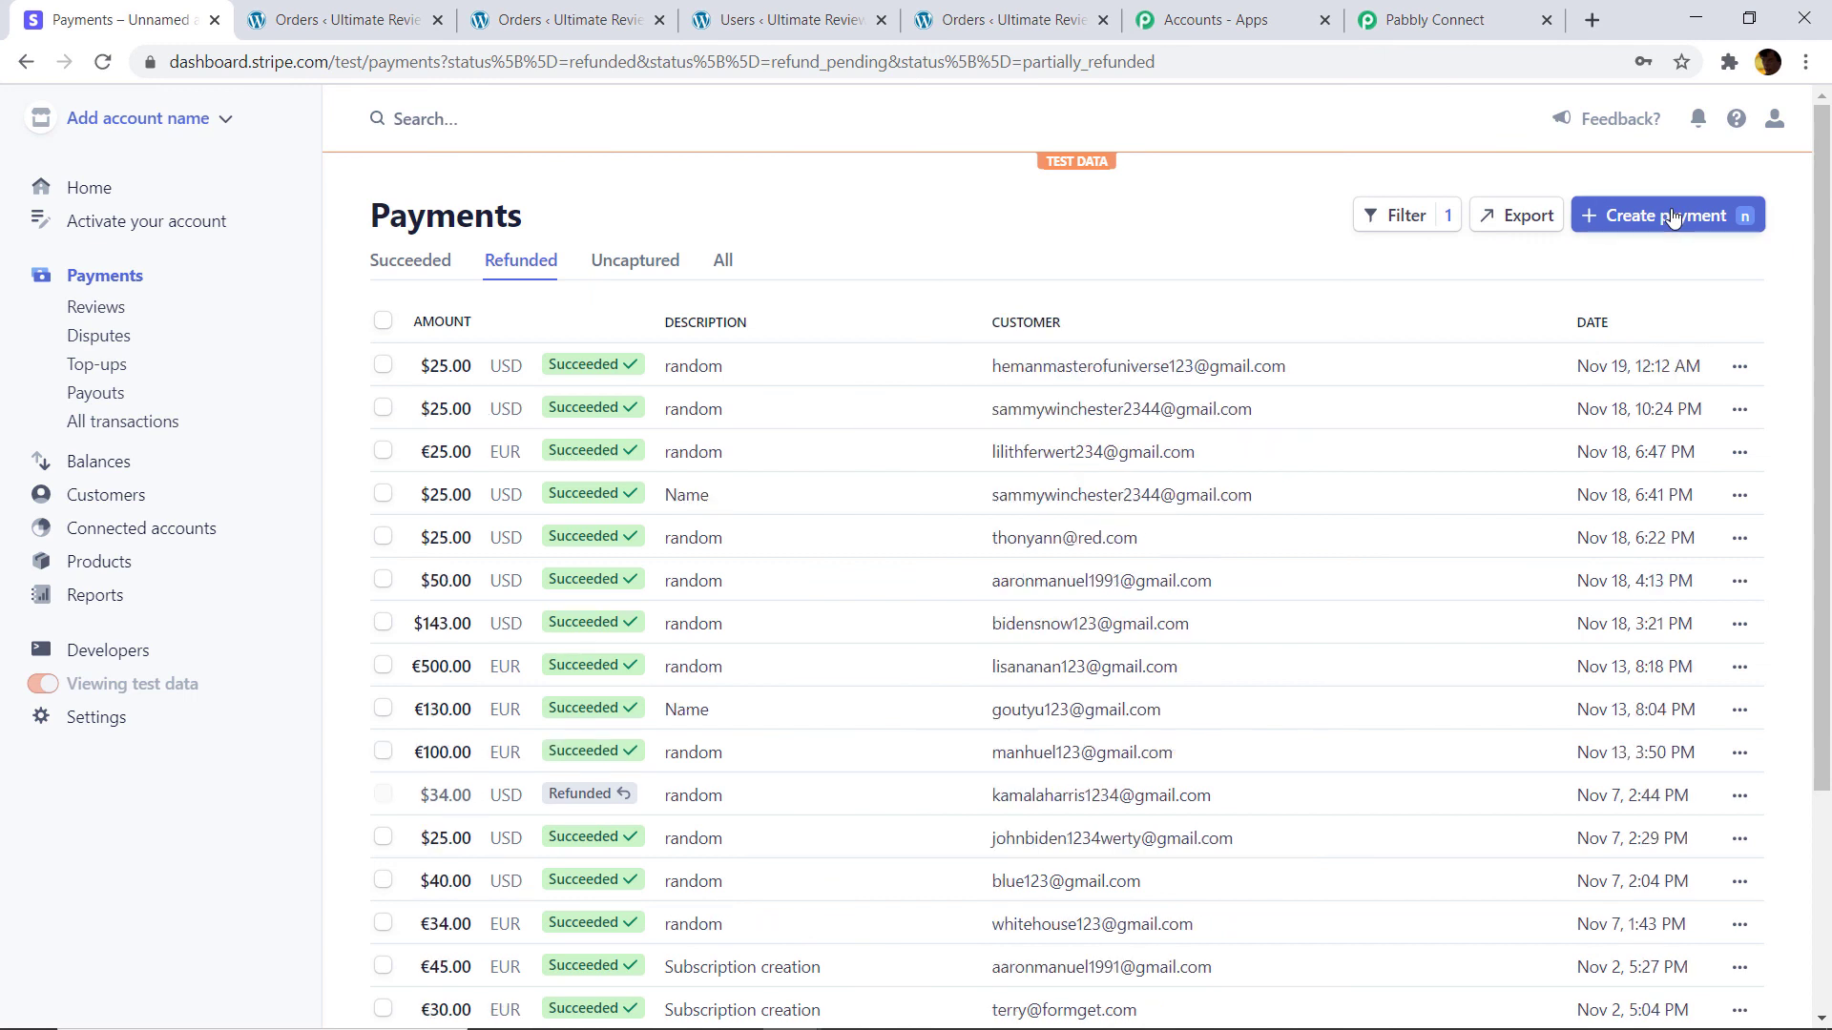
click(1672, 215)
click(673, 331)
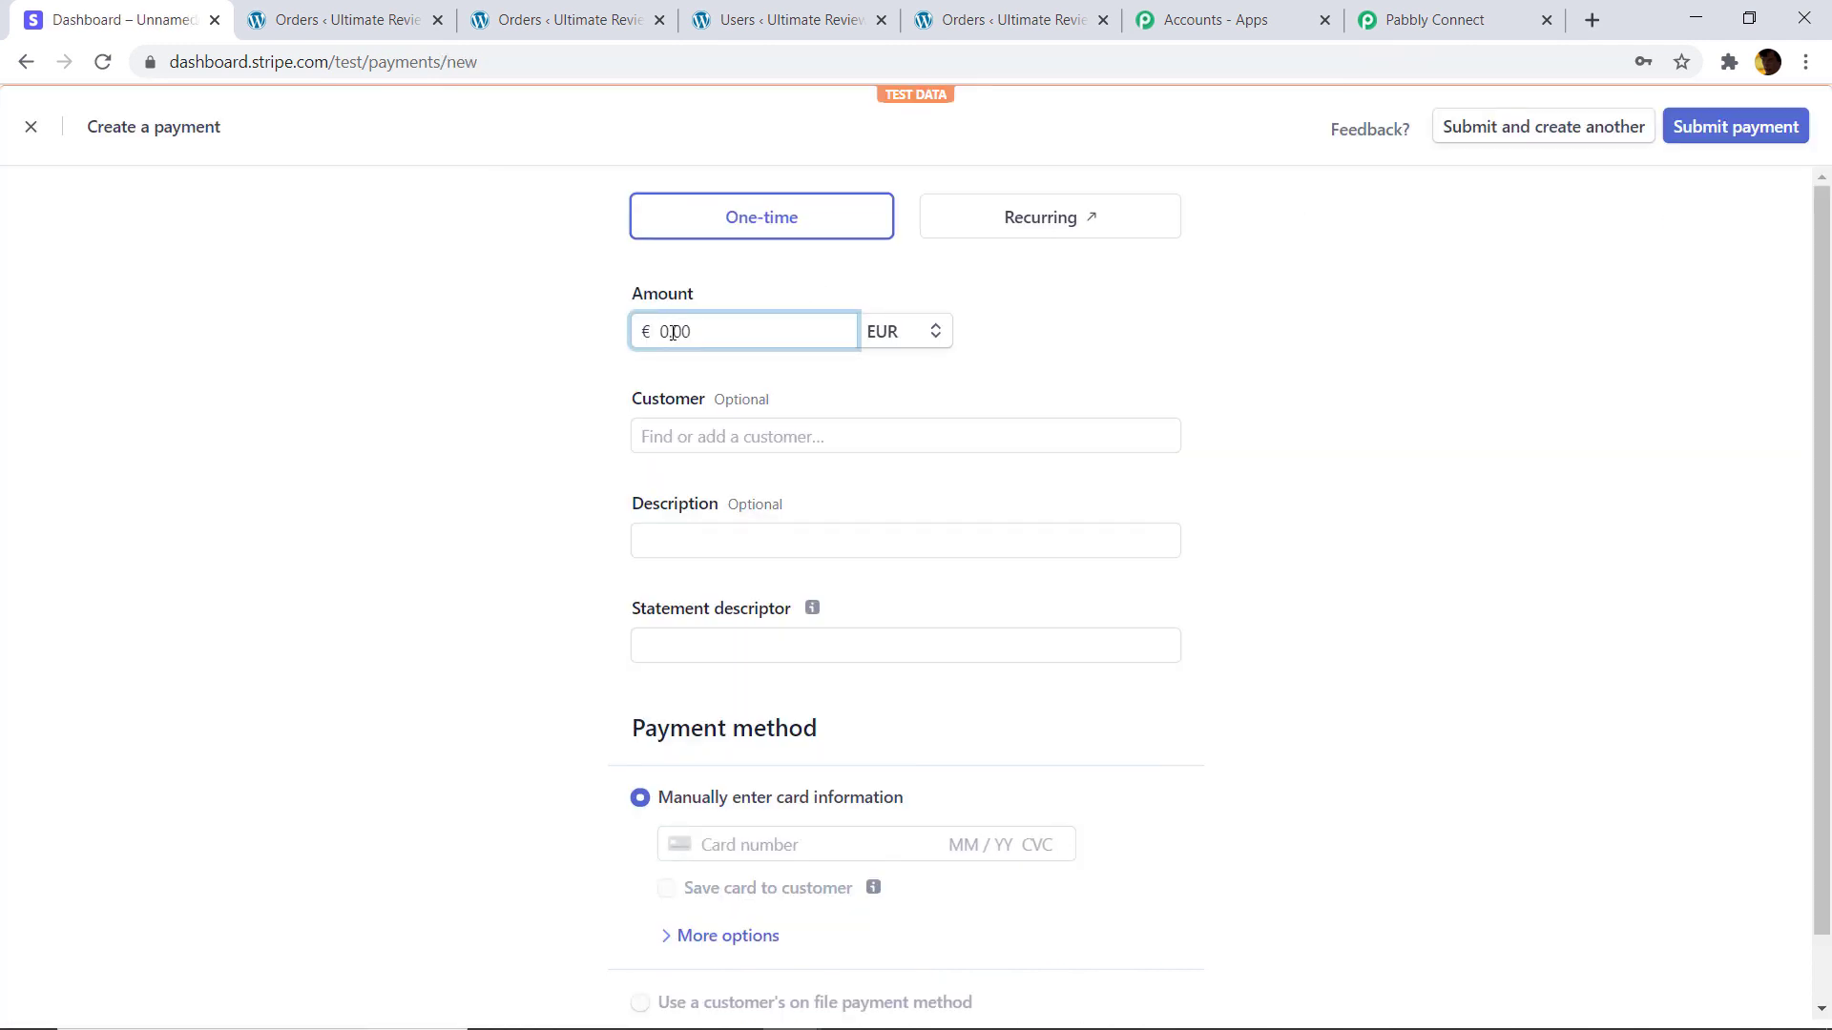
text(25)
click(900, 334)
click(914, 410)
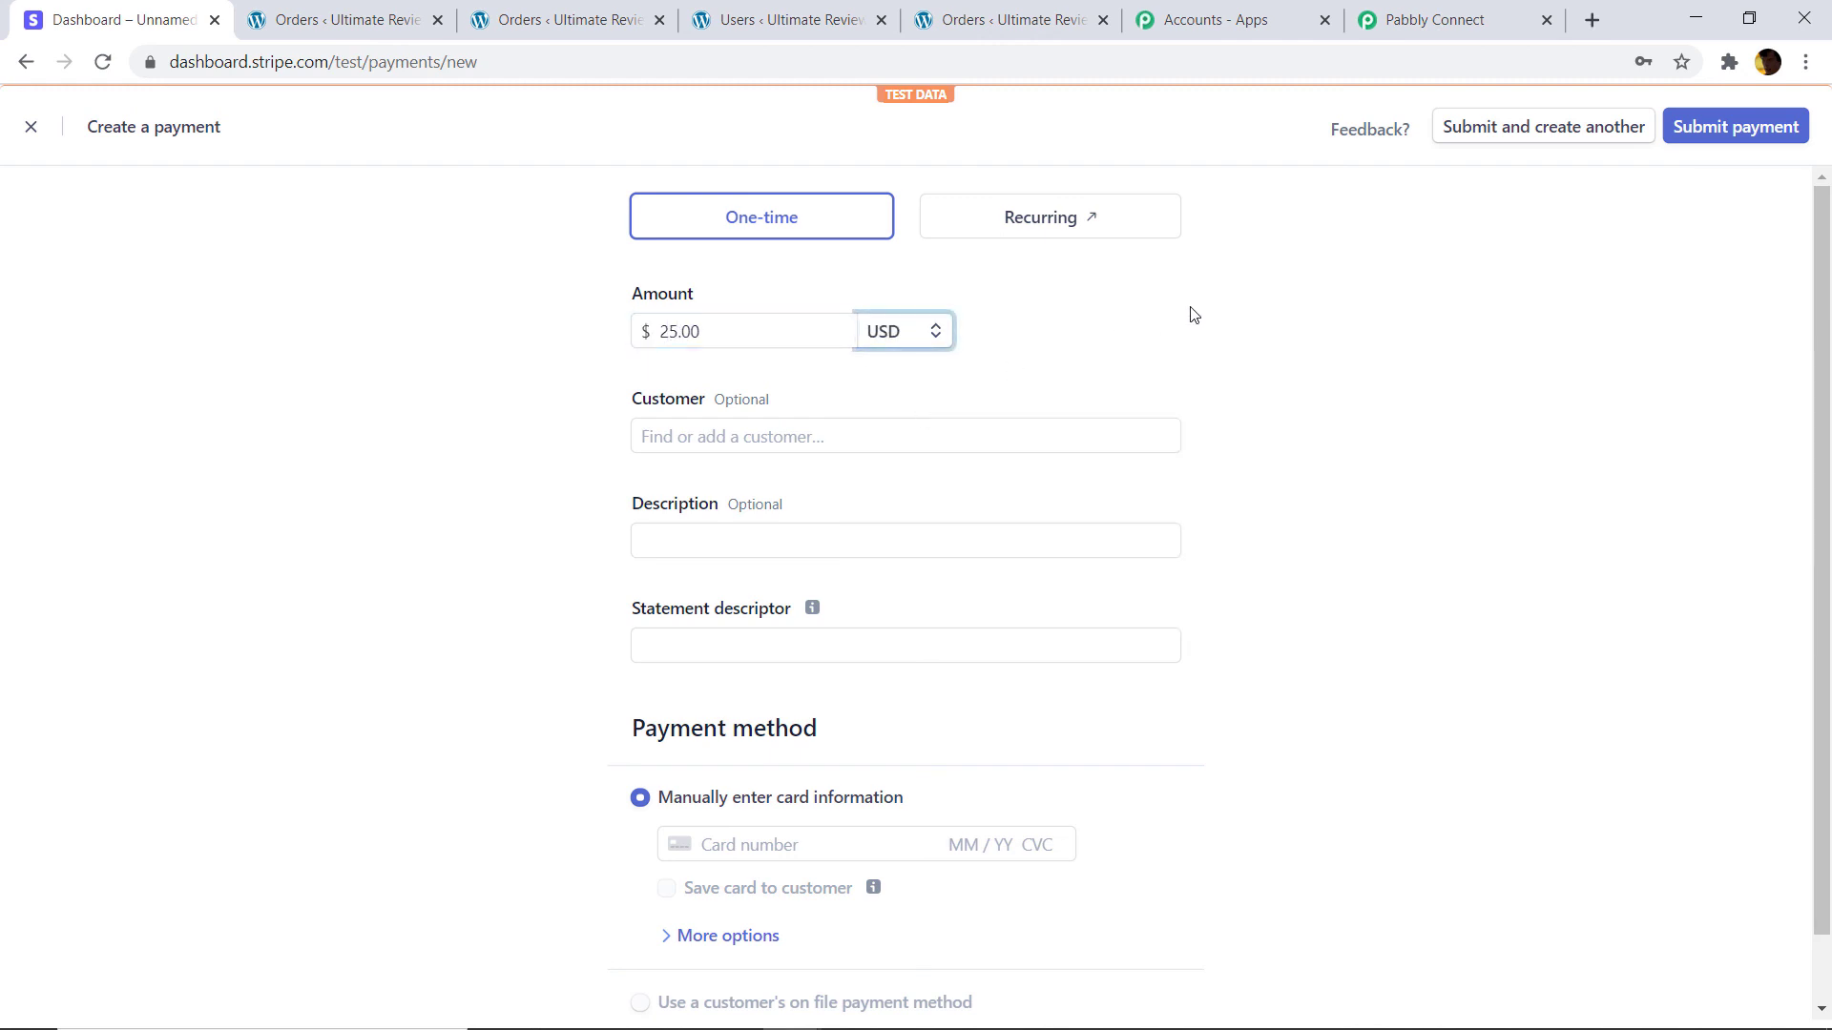
Choose Add new customer in the payment's Customer field, then move to WooCommerce orders.
click(875, 442)
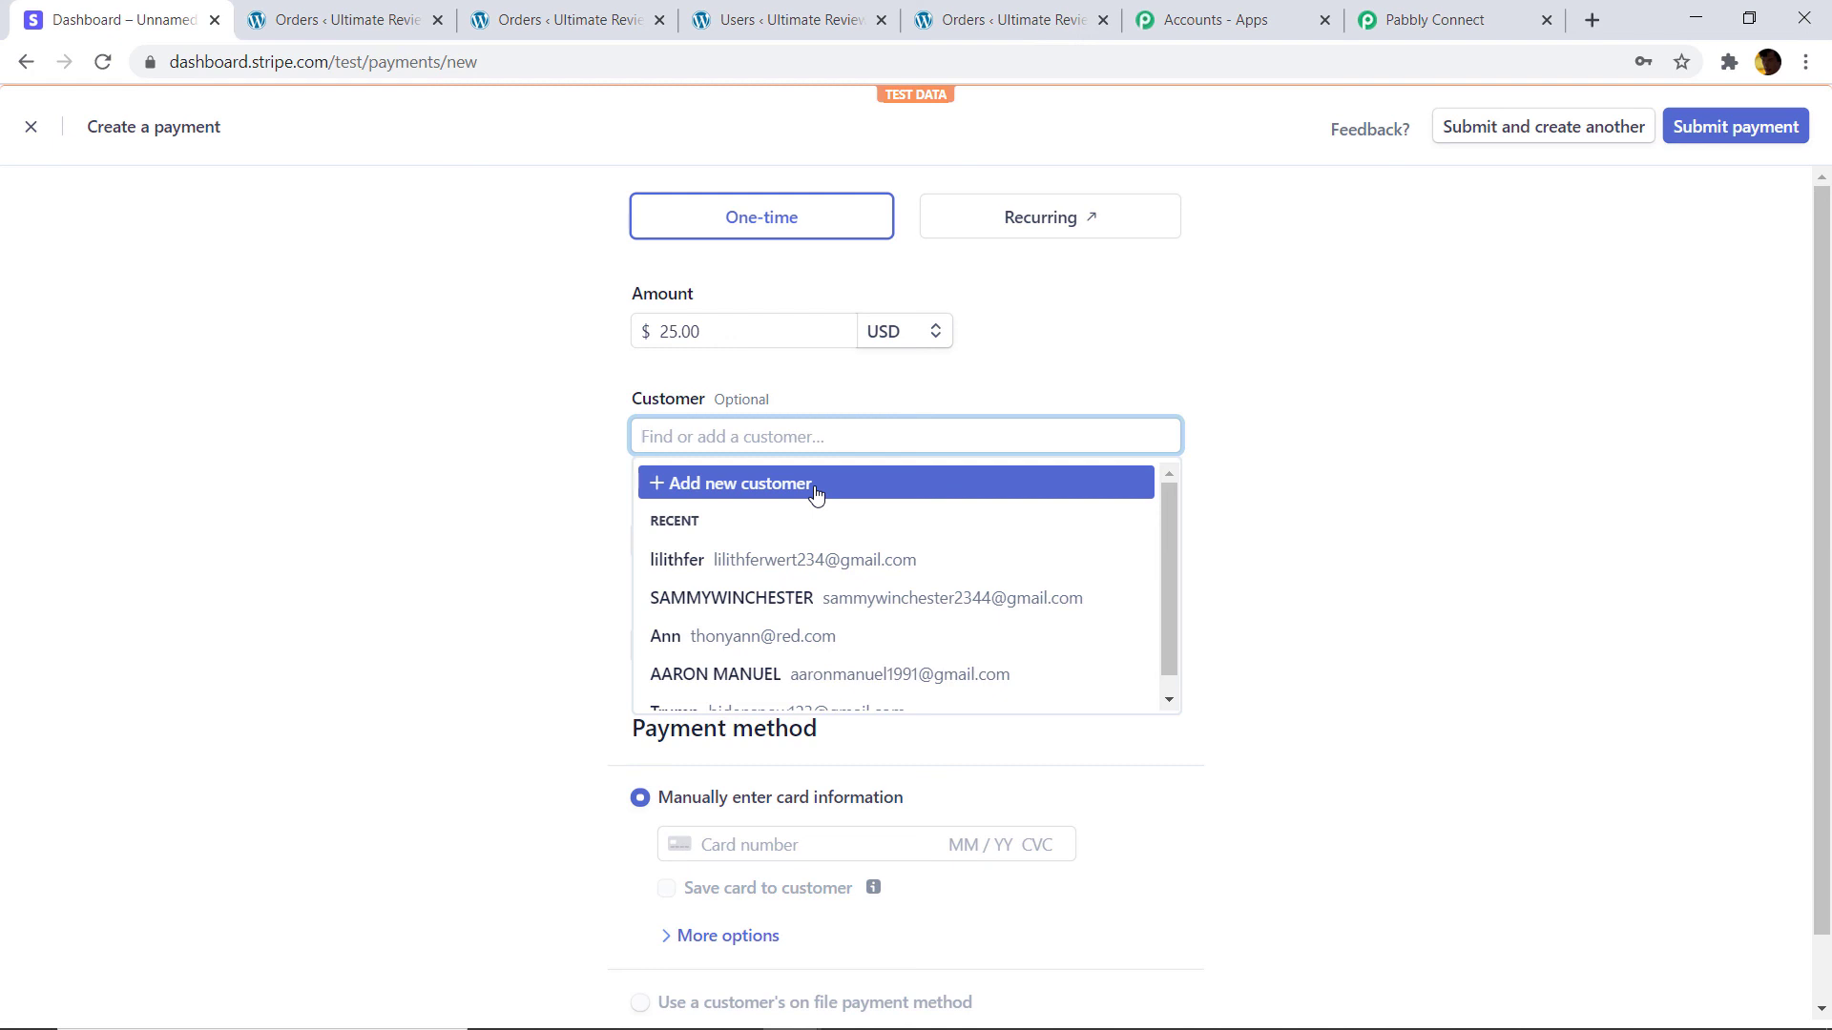
click(815, 486)
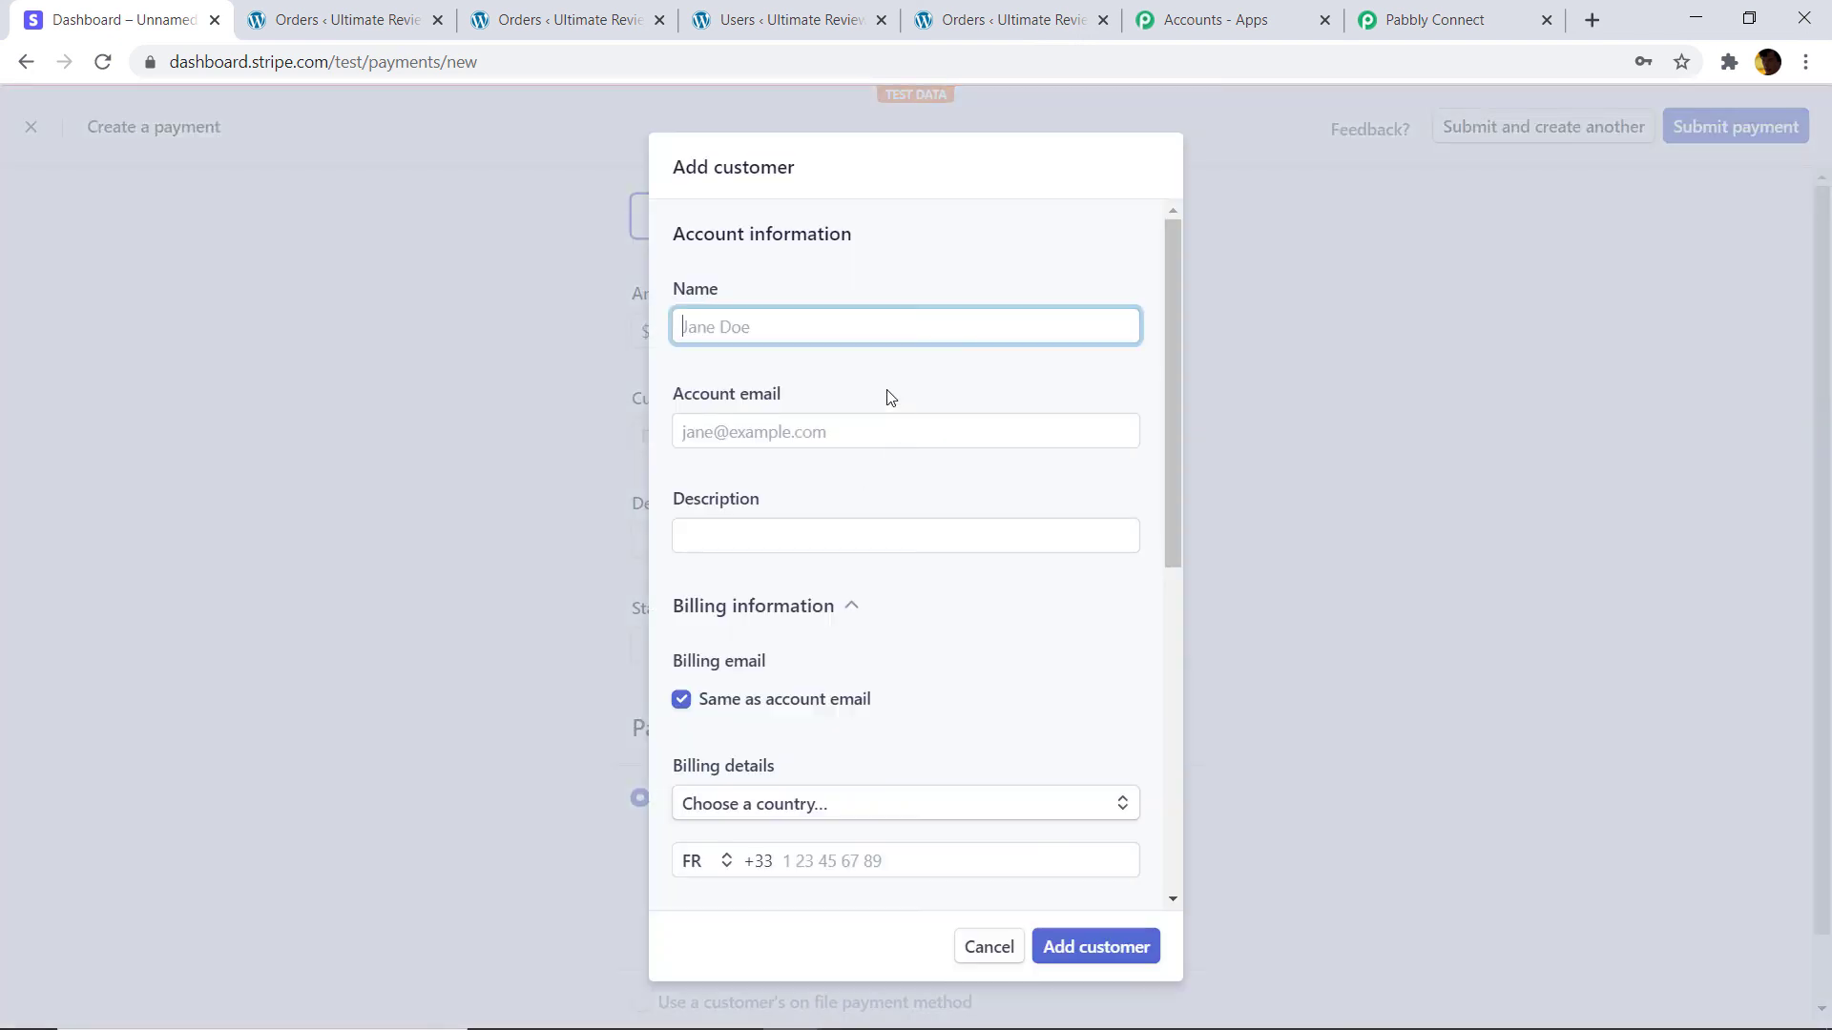
click(808, 327)
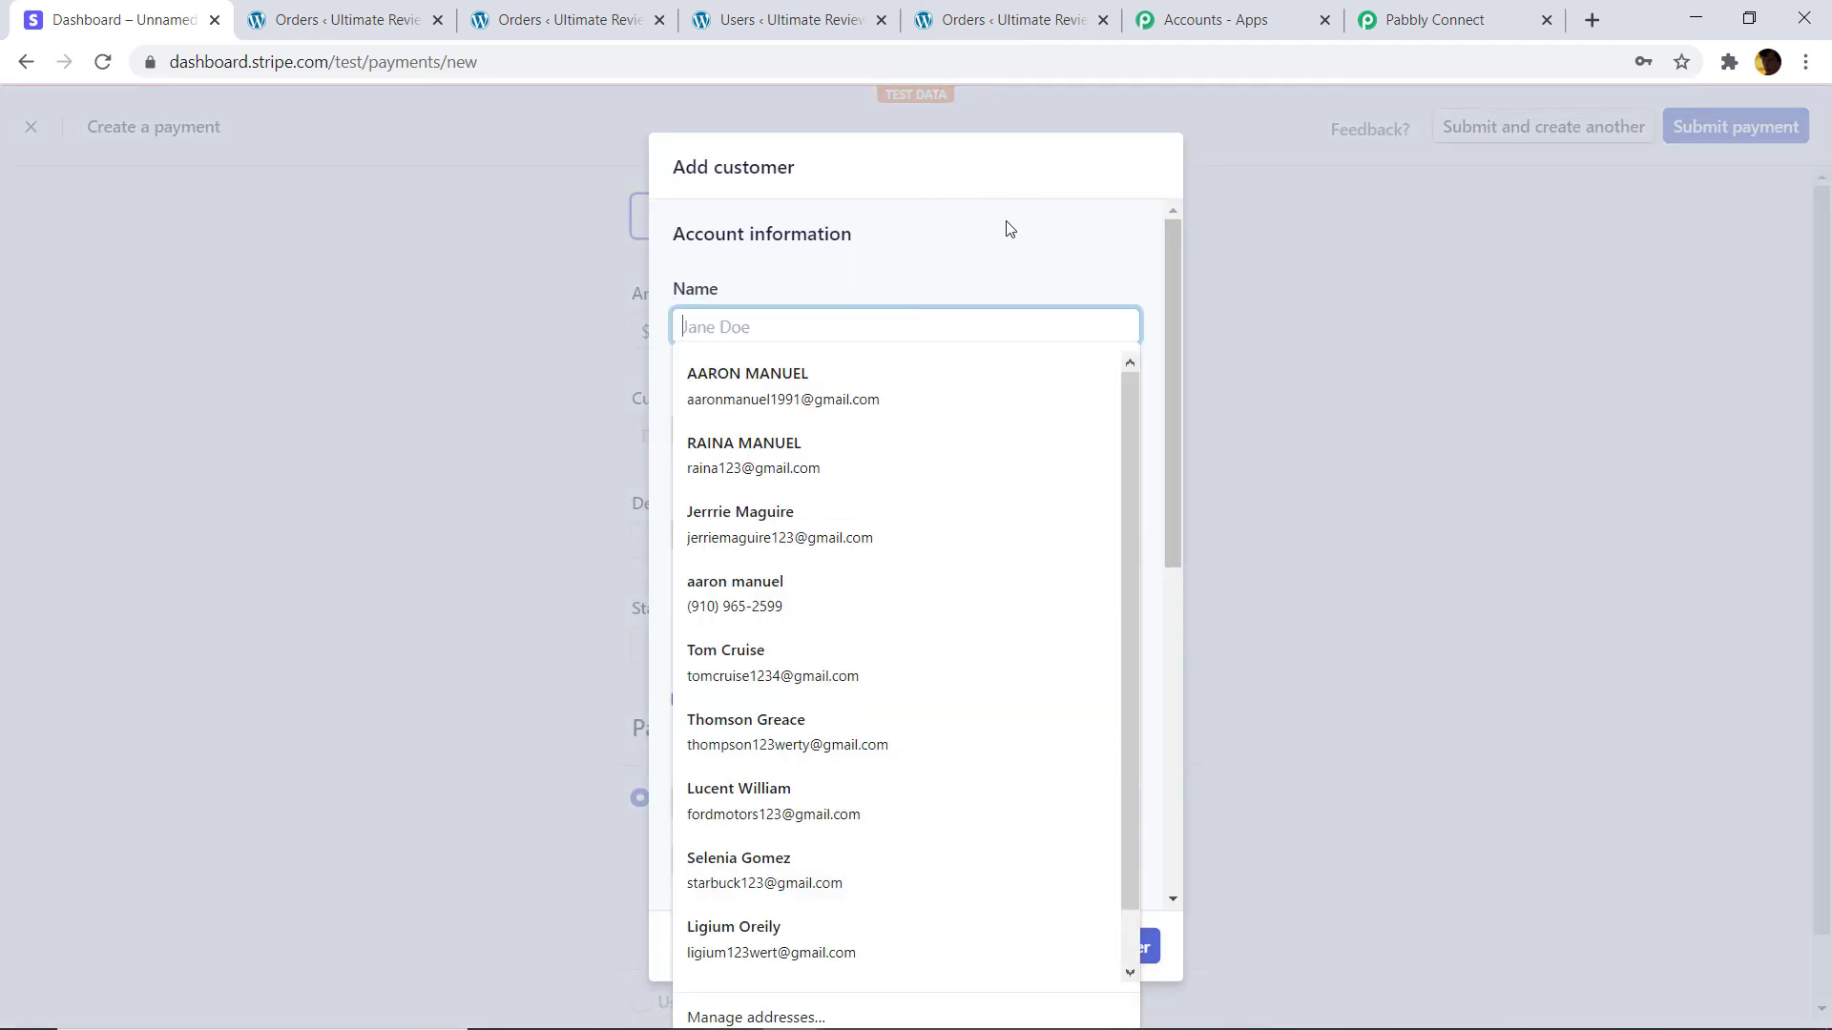
click(785, 20)
click(551, 19)
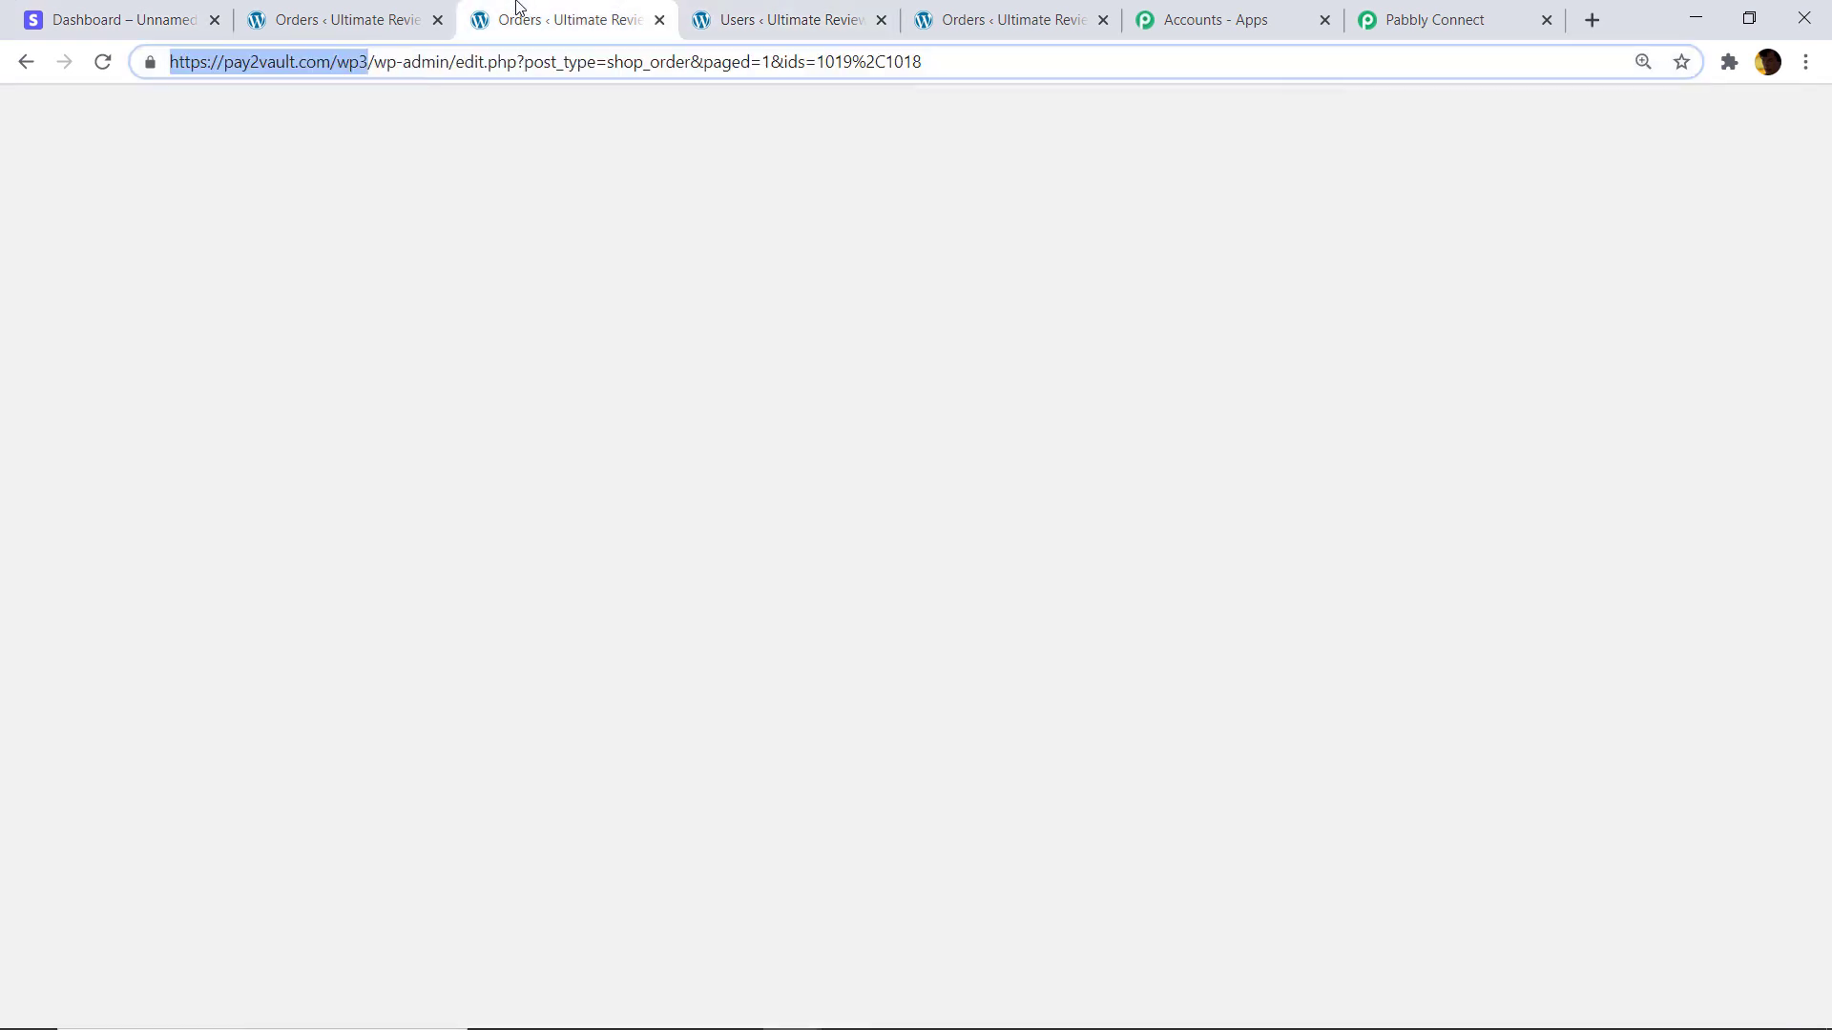
Search WooCommerce Customers for the new customer's e-mail, confirm no match, then return to Stripe.
click(339, 19)
click(58, 602)
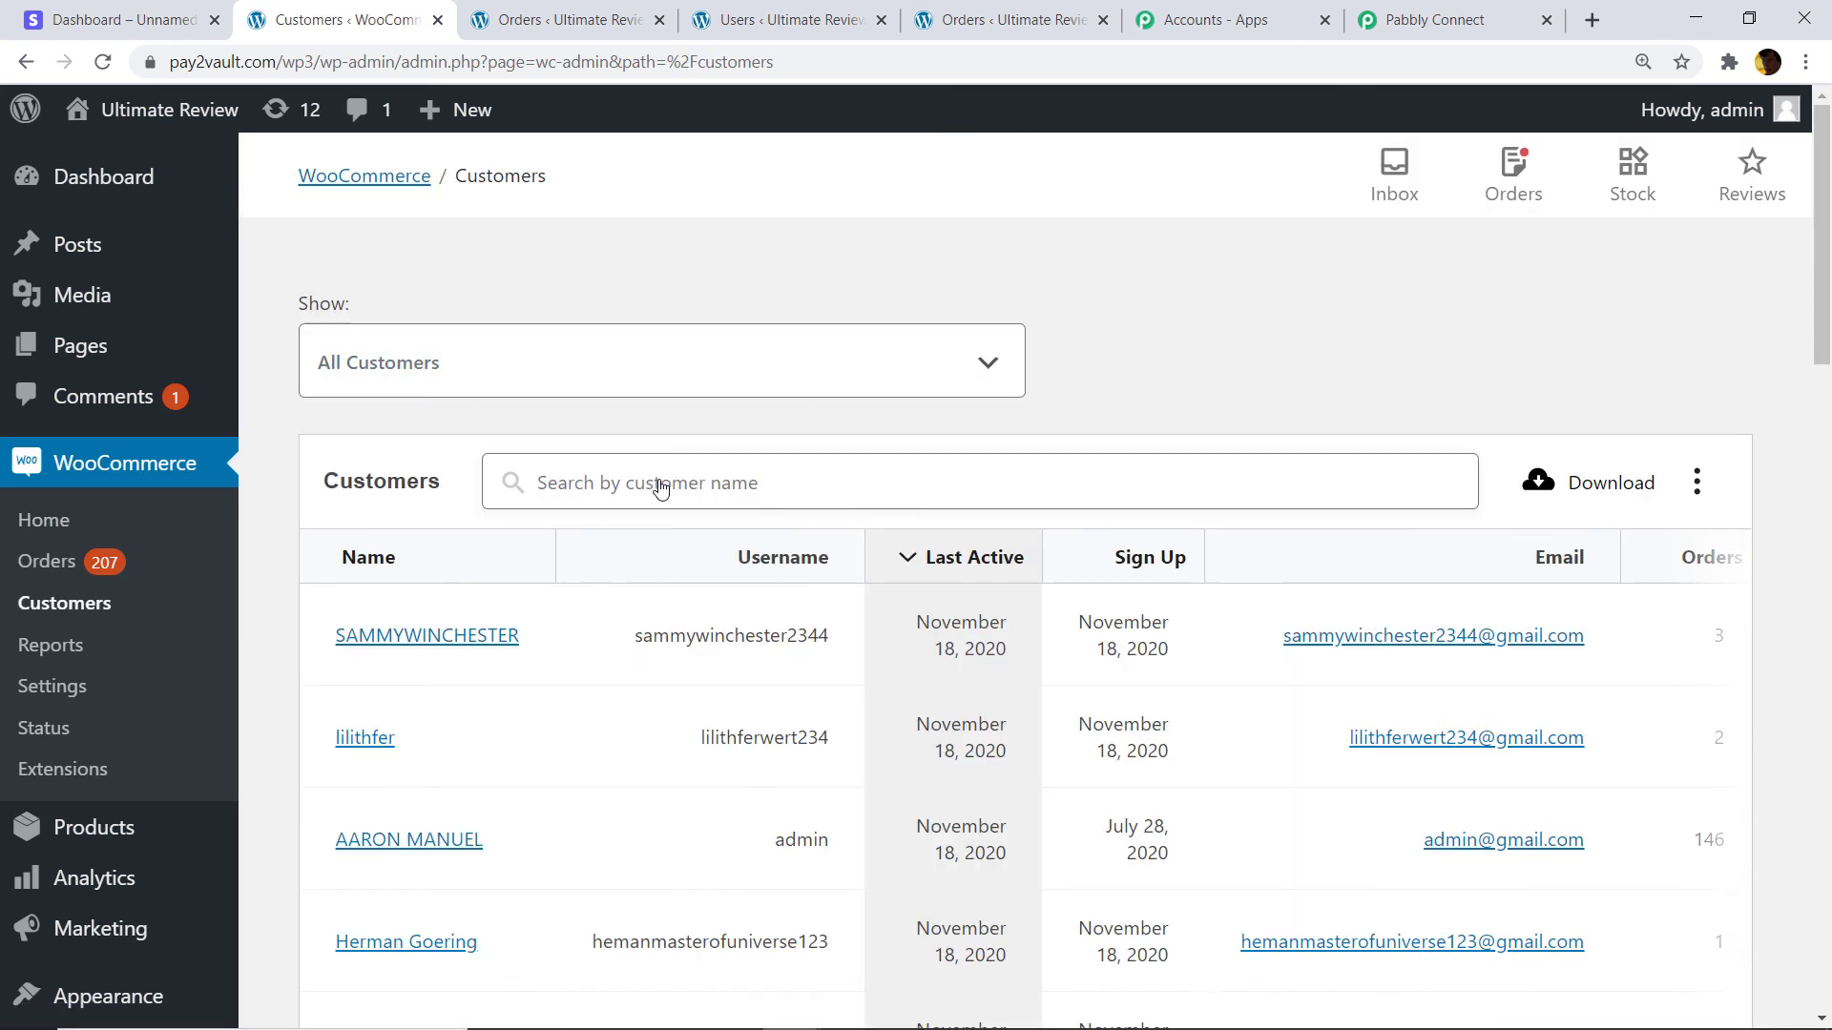
click(661, 488)
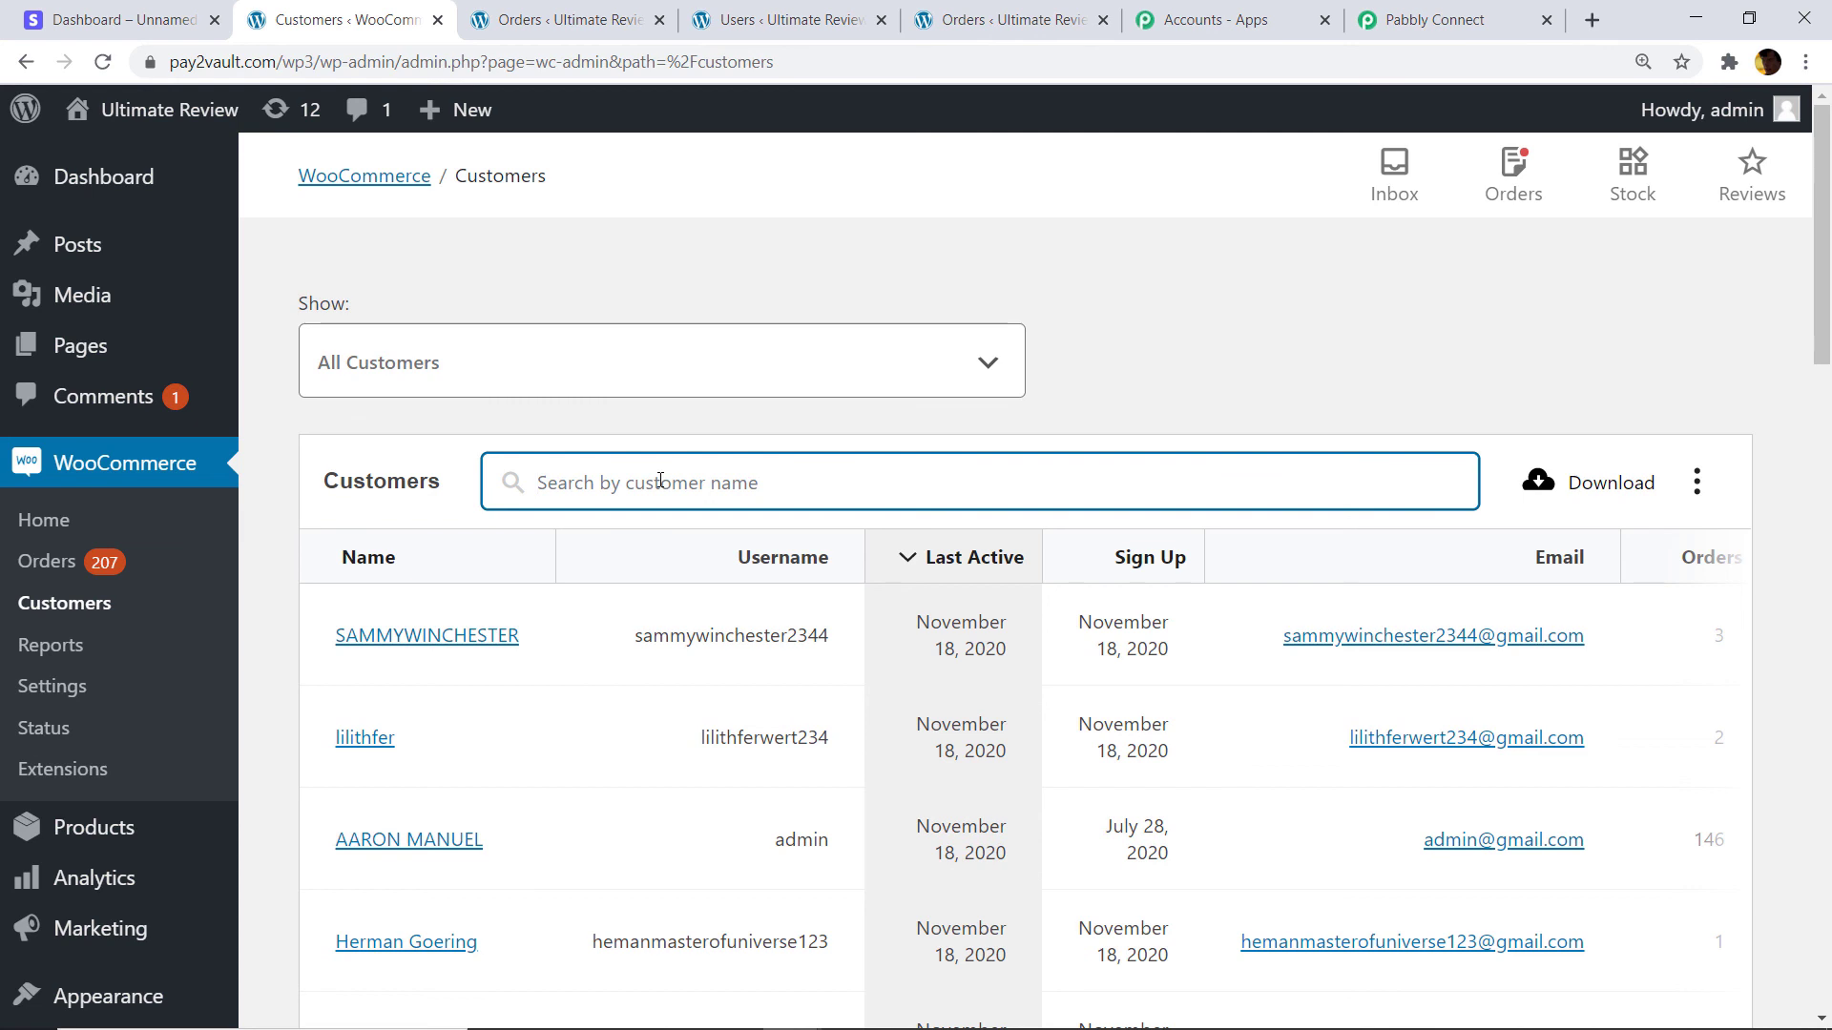
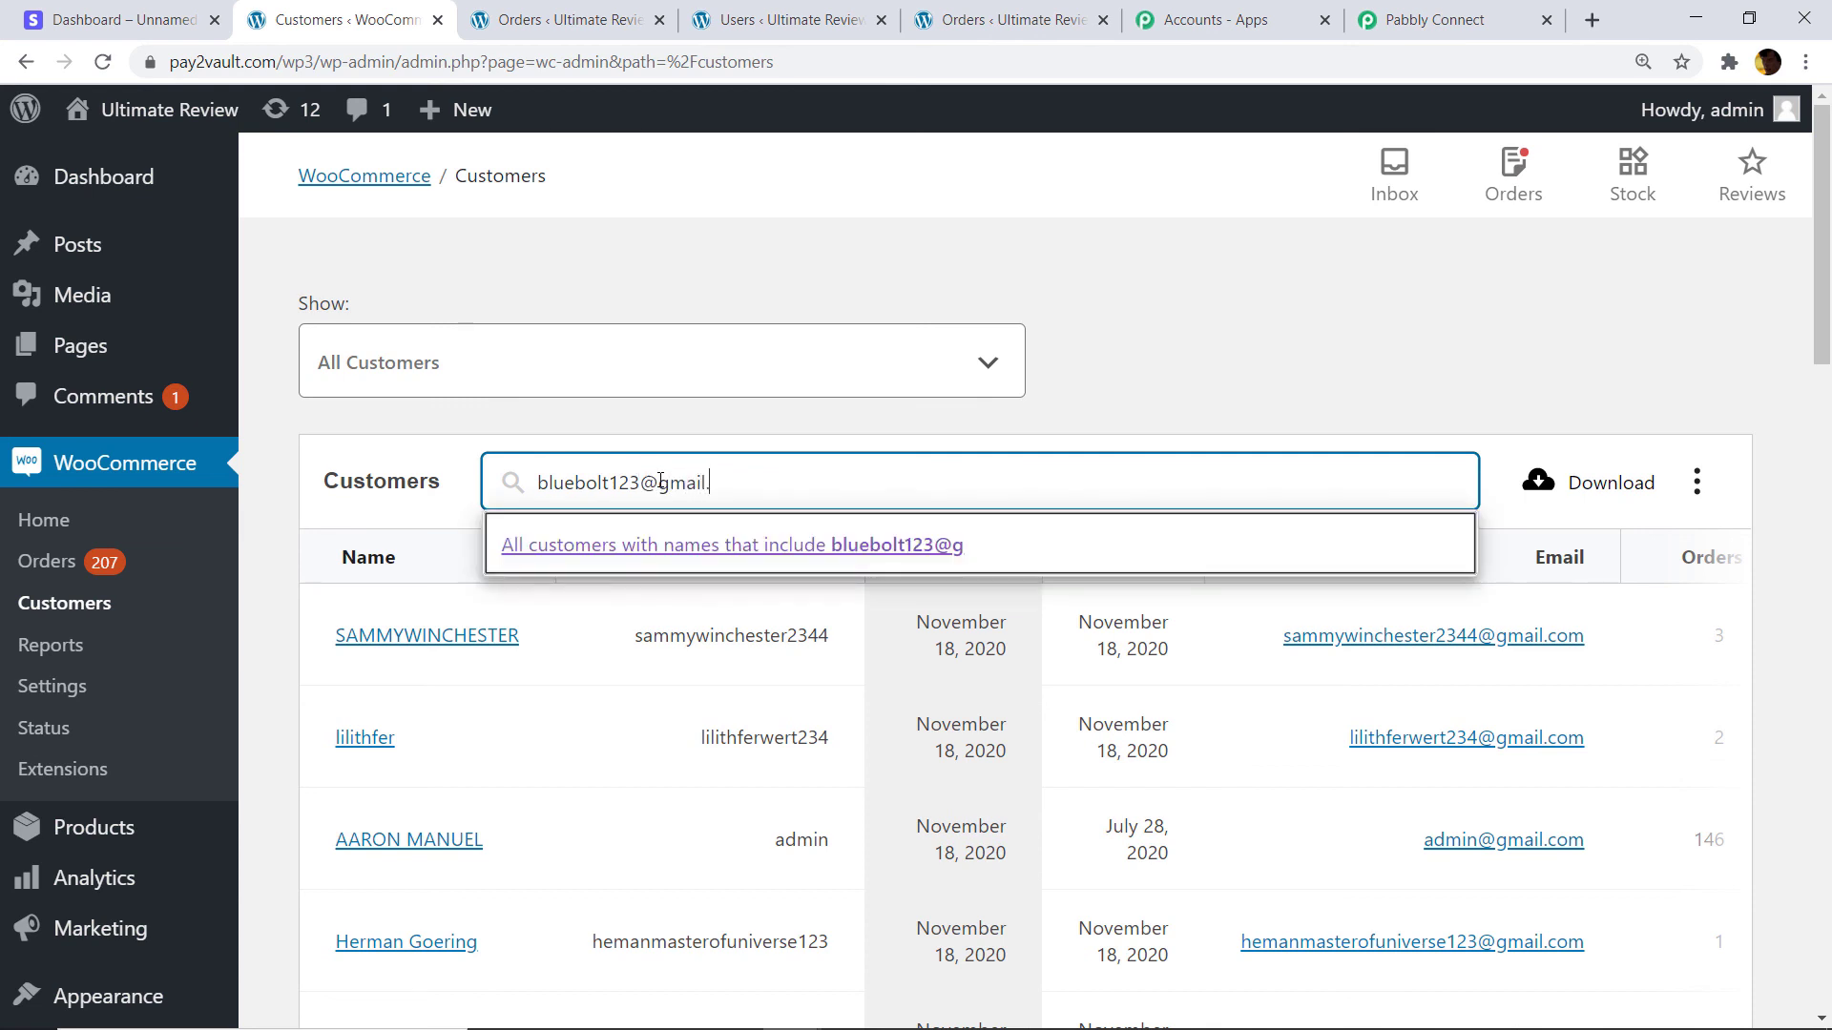
key(Return)
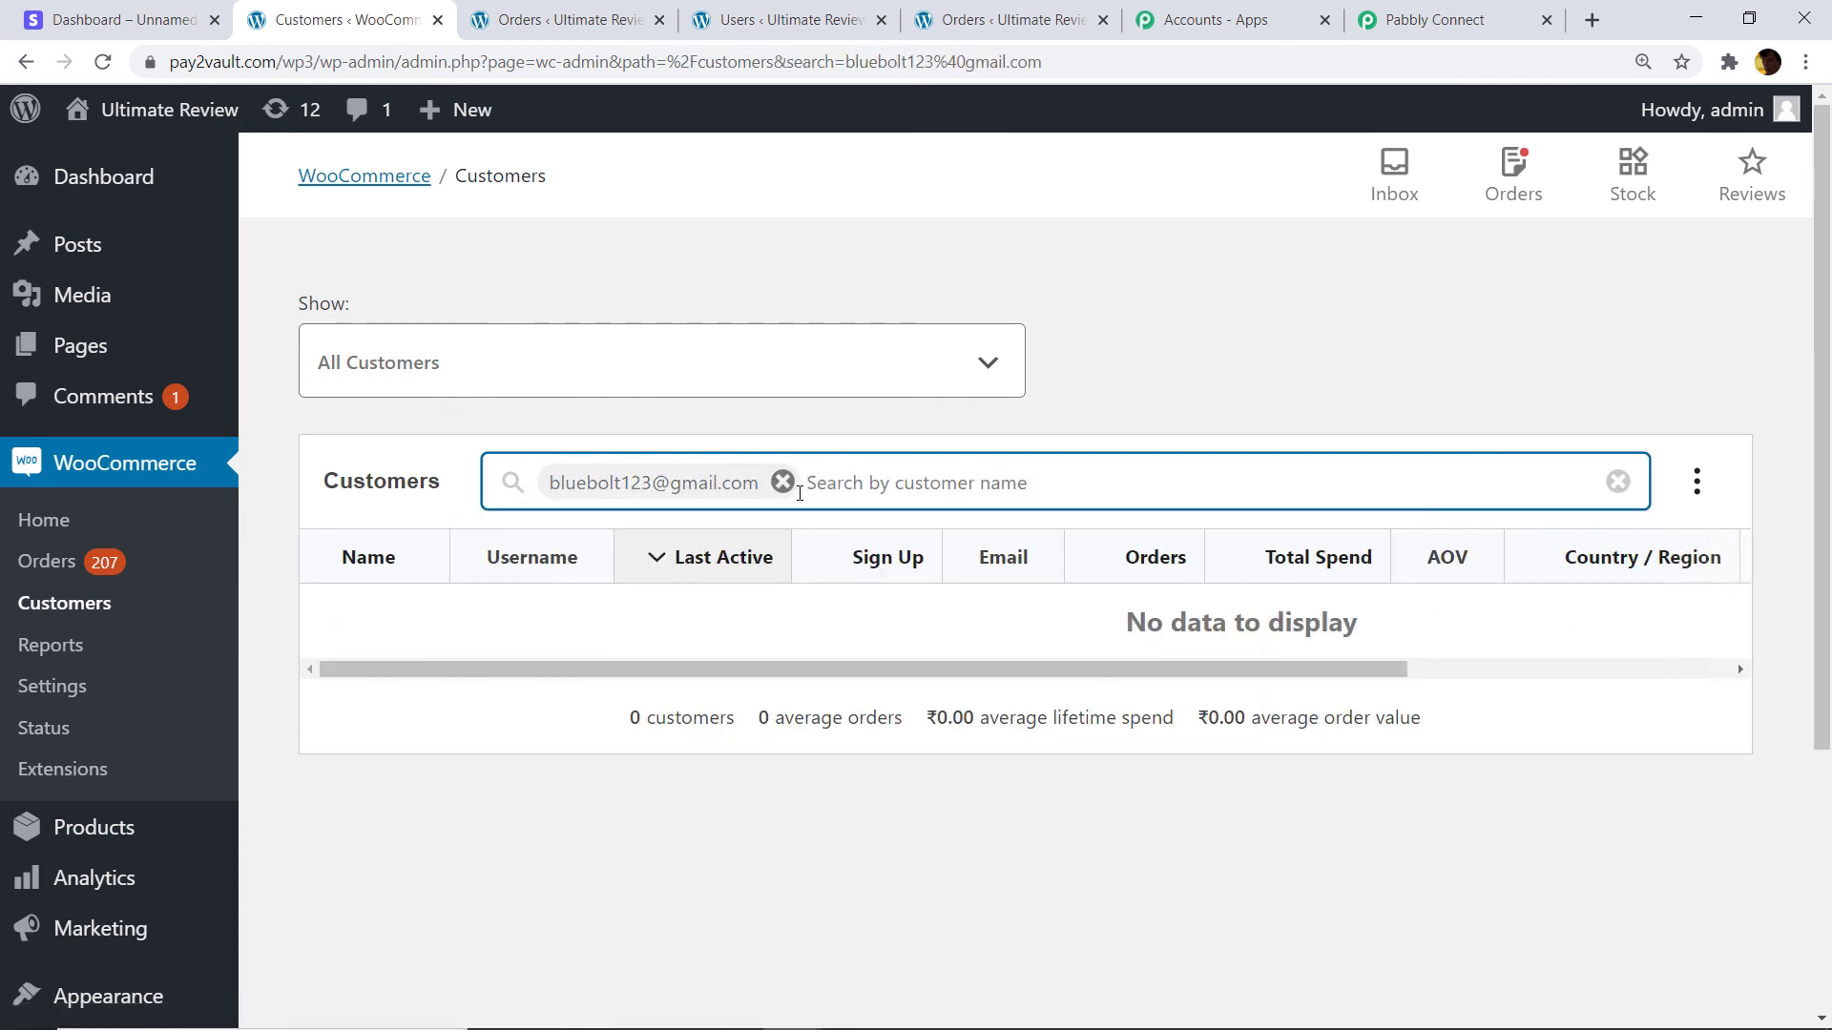
click(783, 482)
click(114, 19)
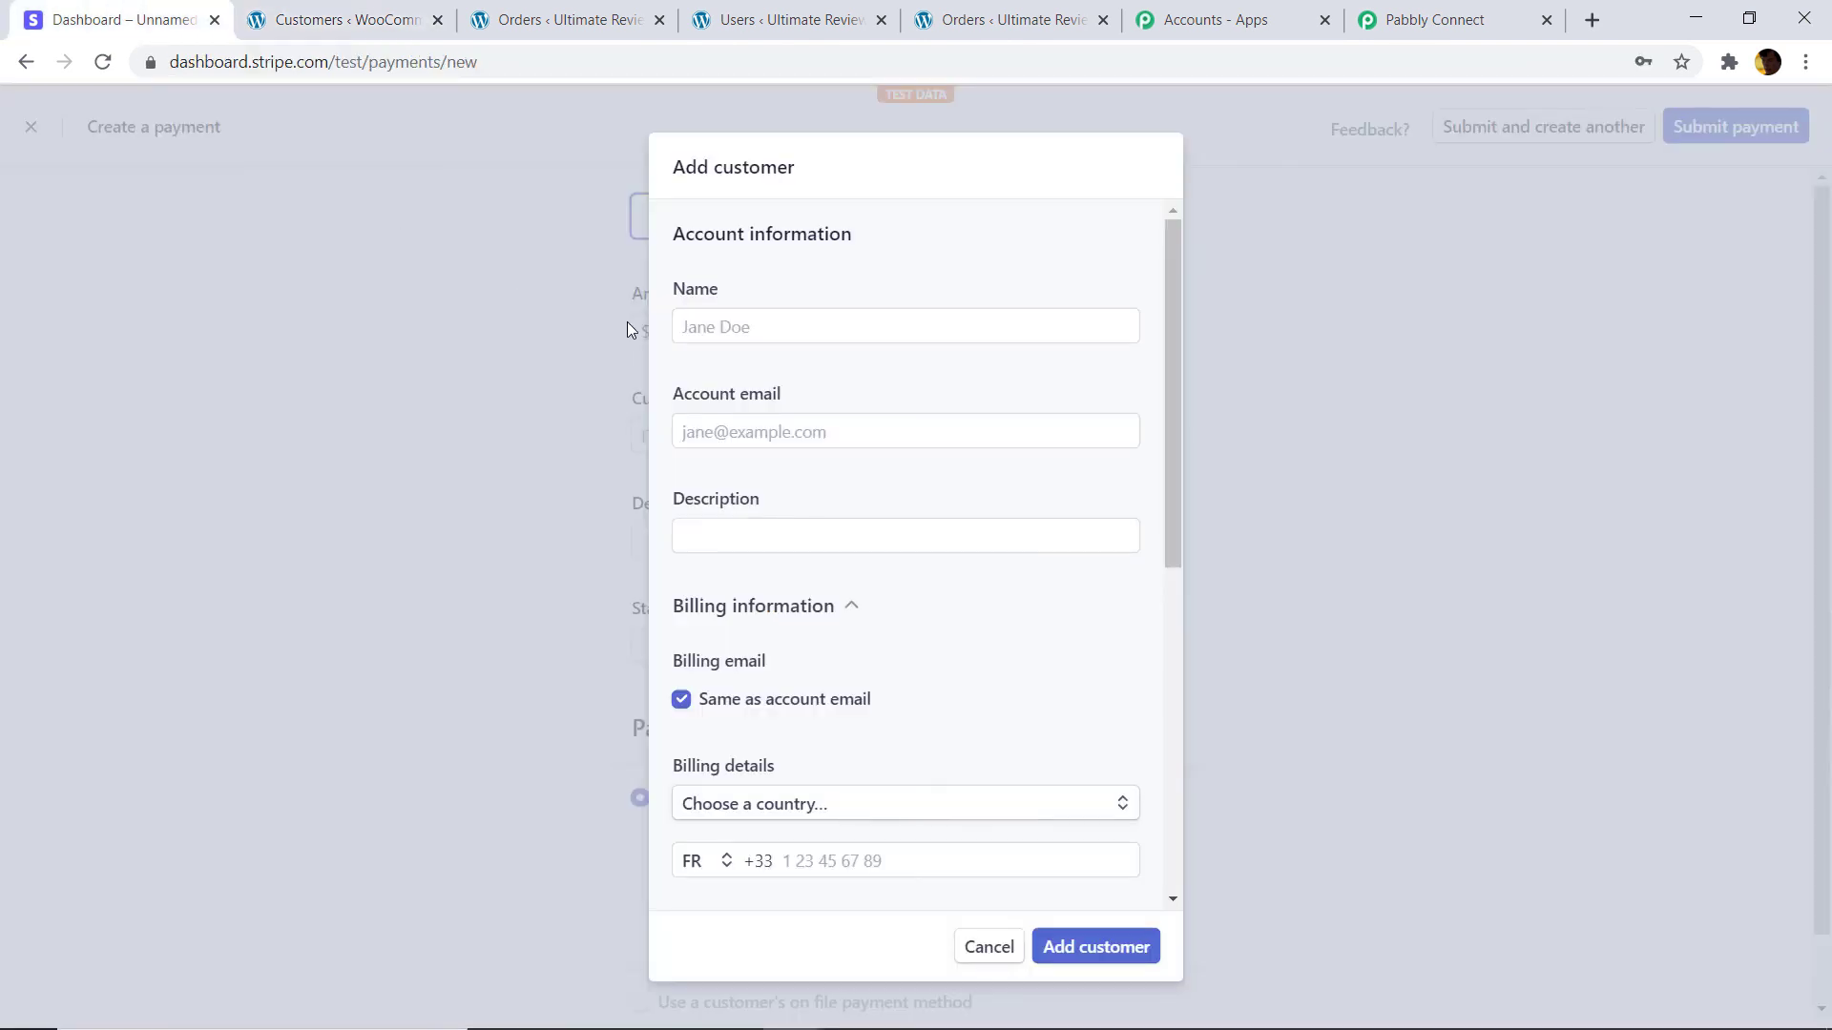
Fill in the new customer's email, name and description.
right_click(745, 329)
click(699, 441)
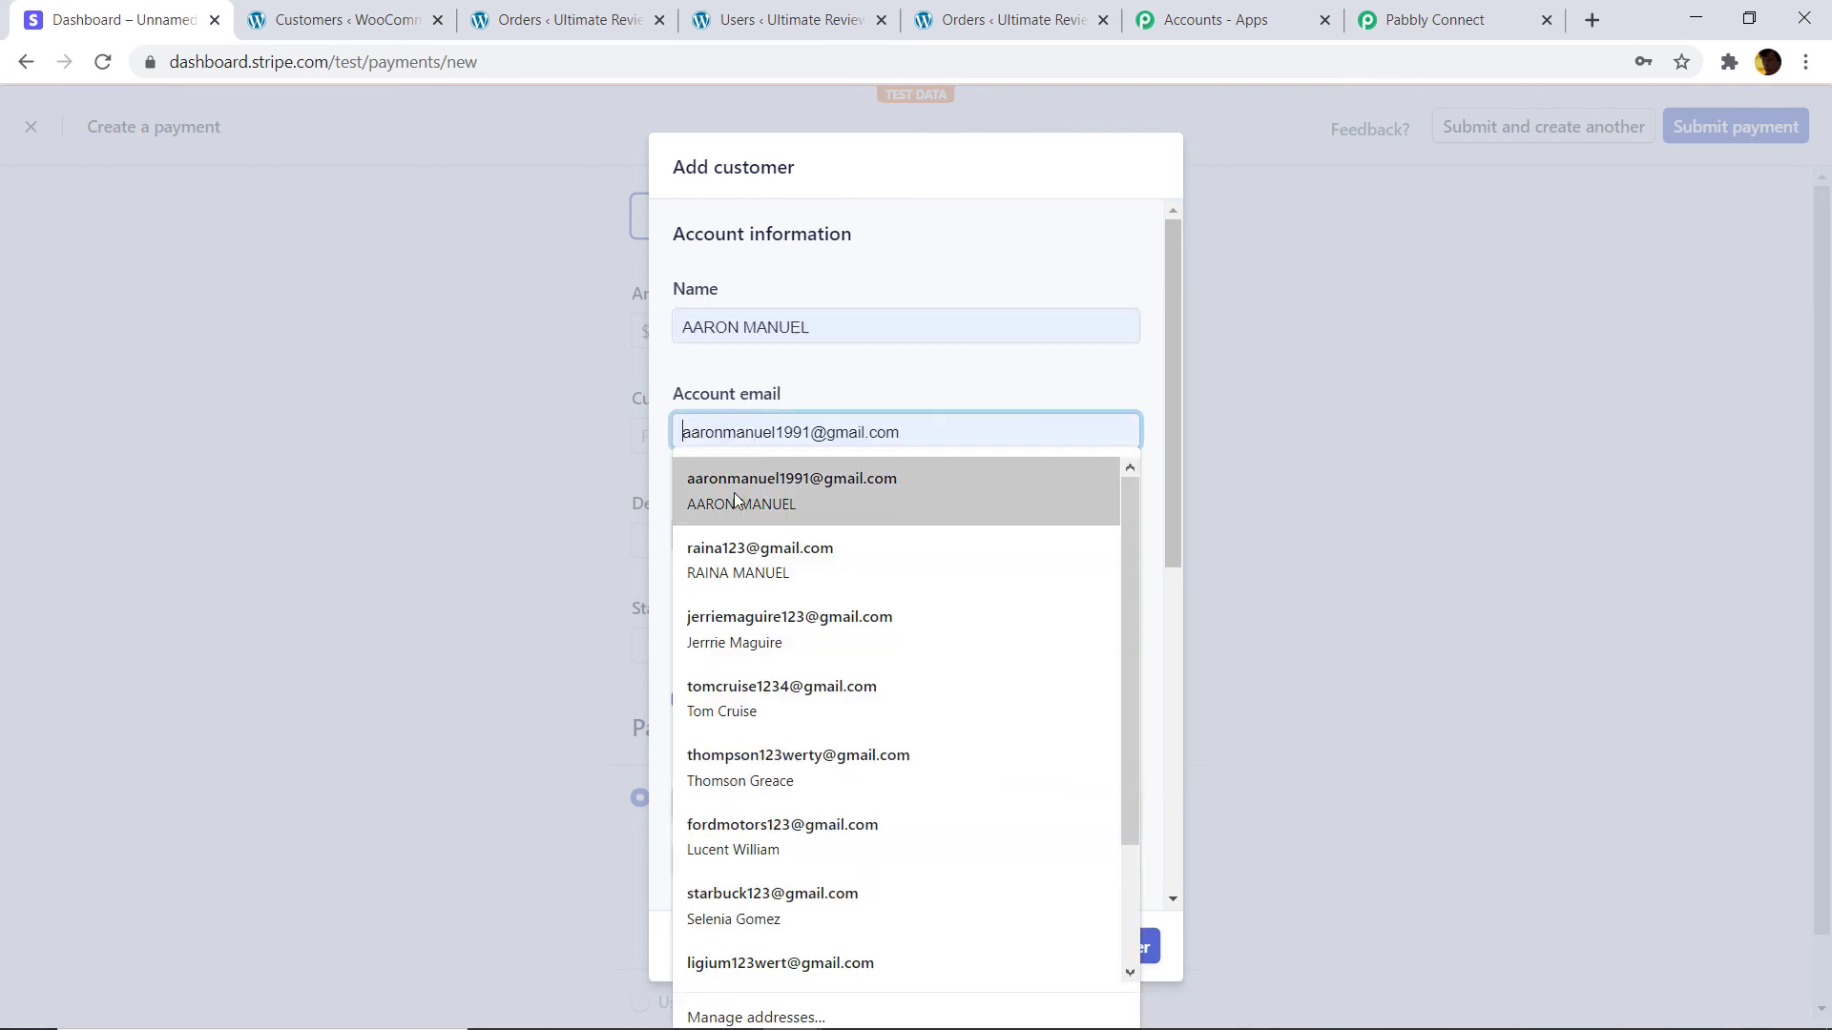
right_click(776, 432)
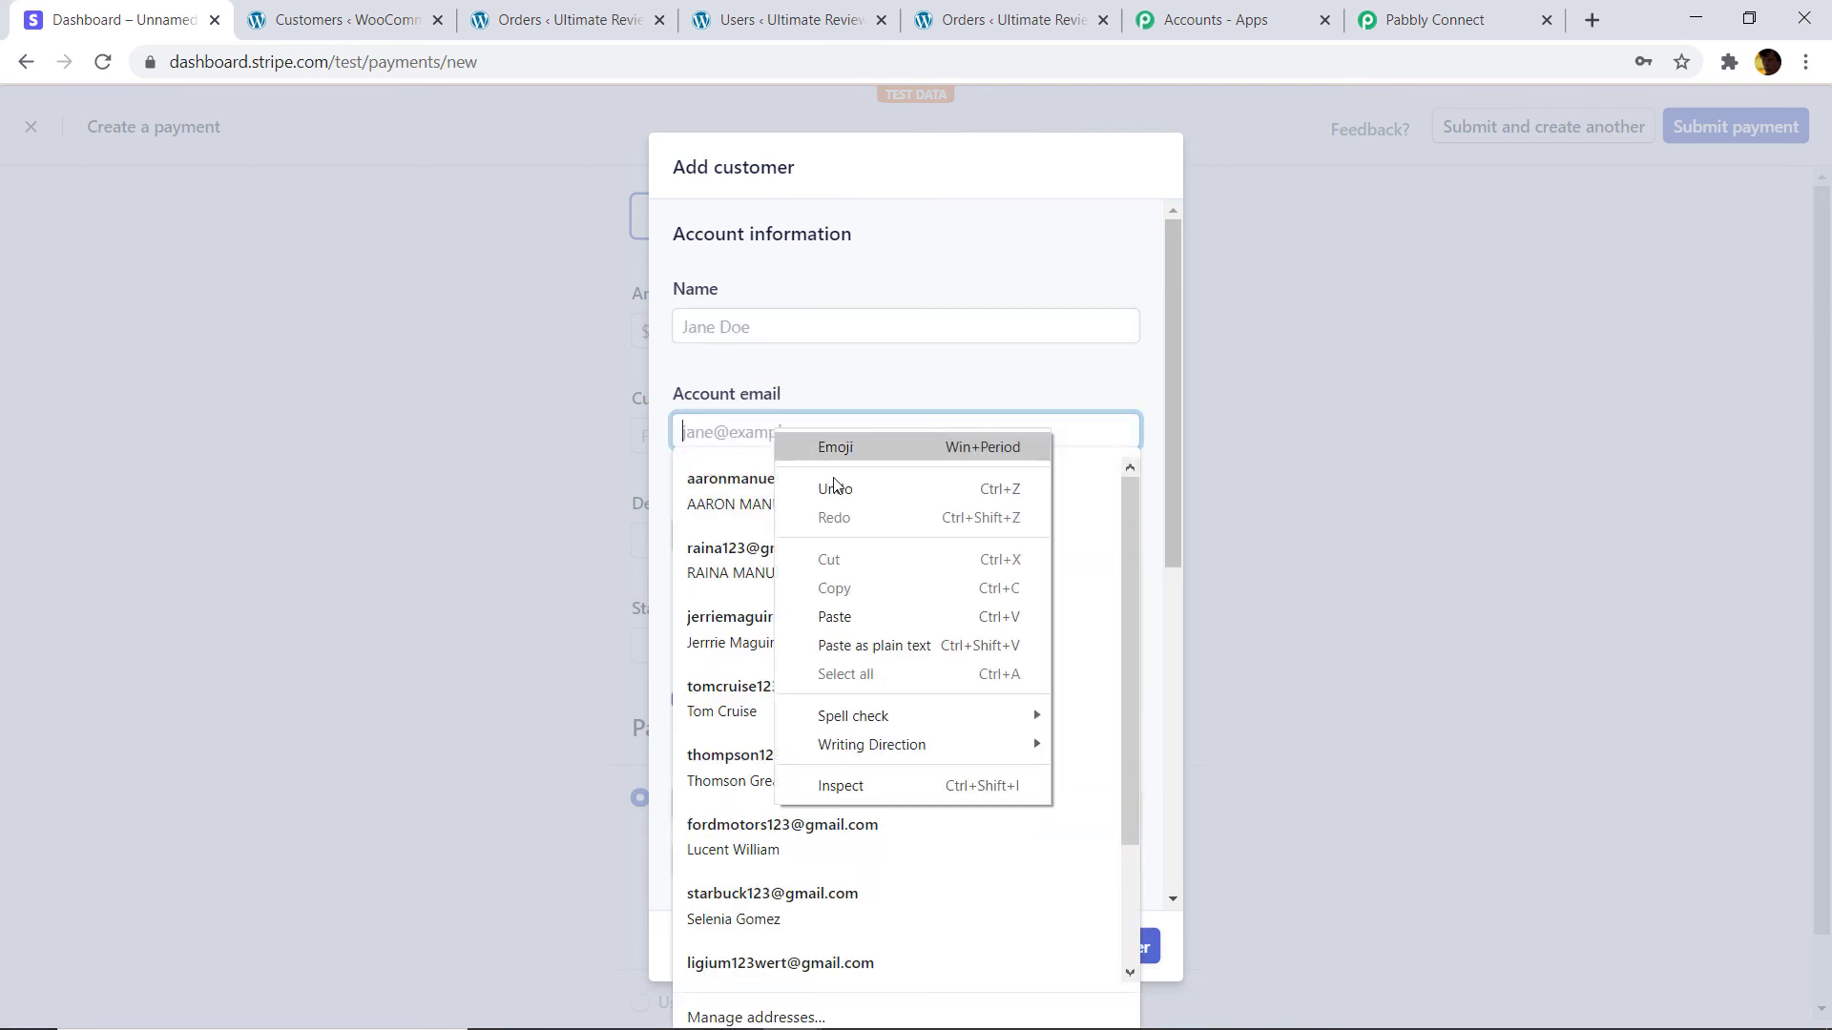
click(861, 611)
click(724, 323)
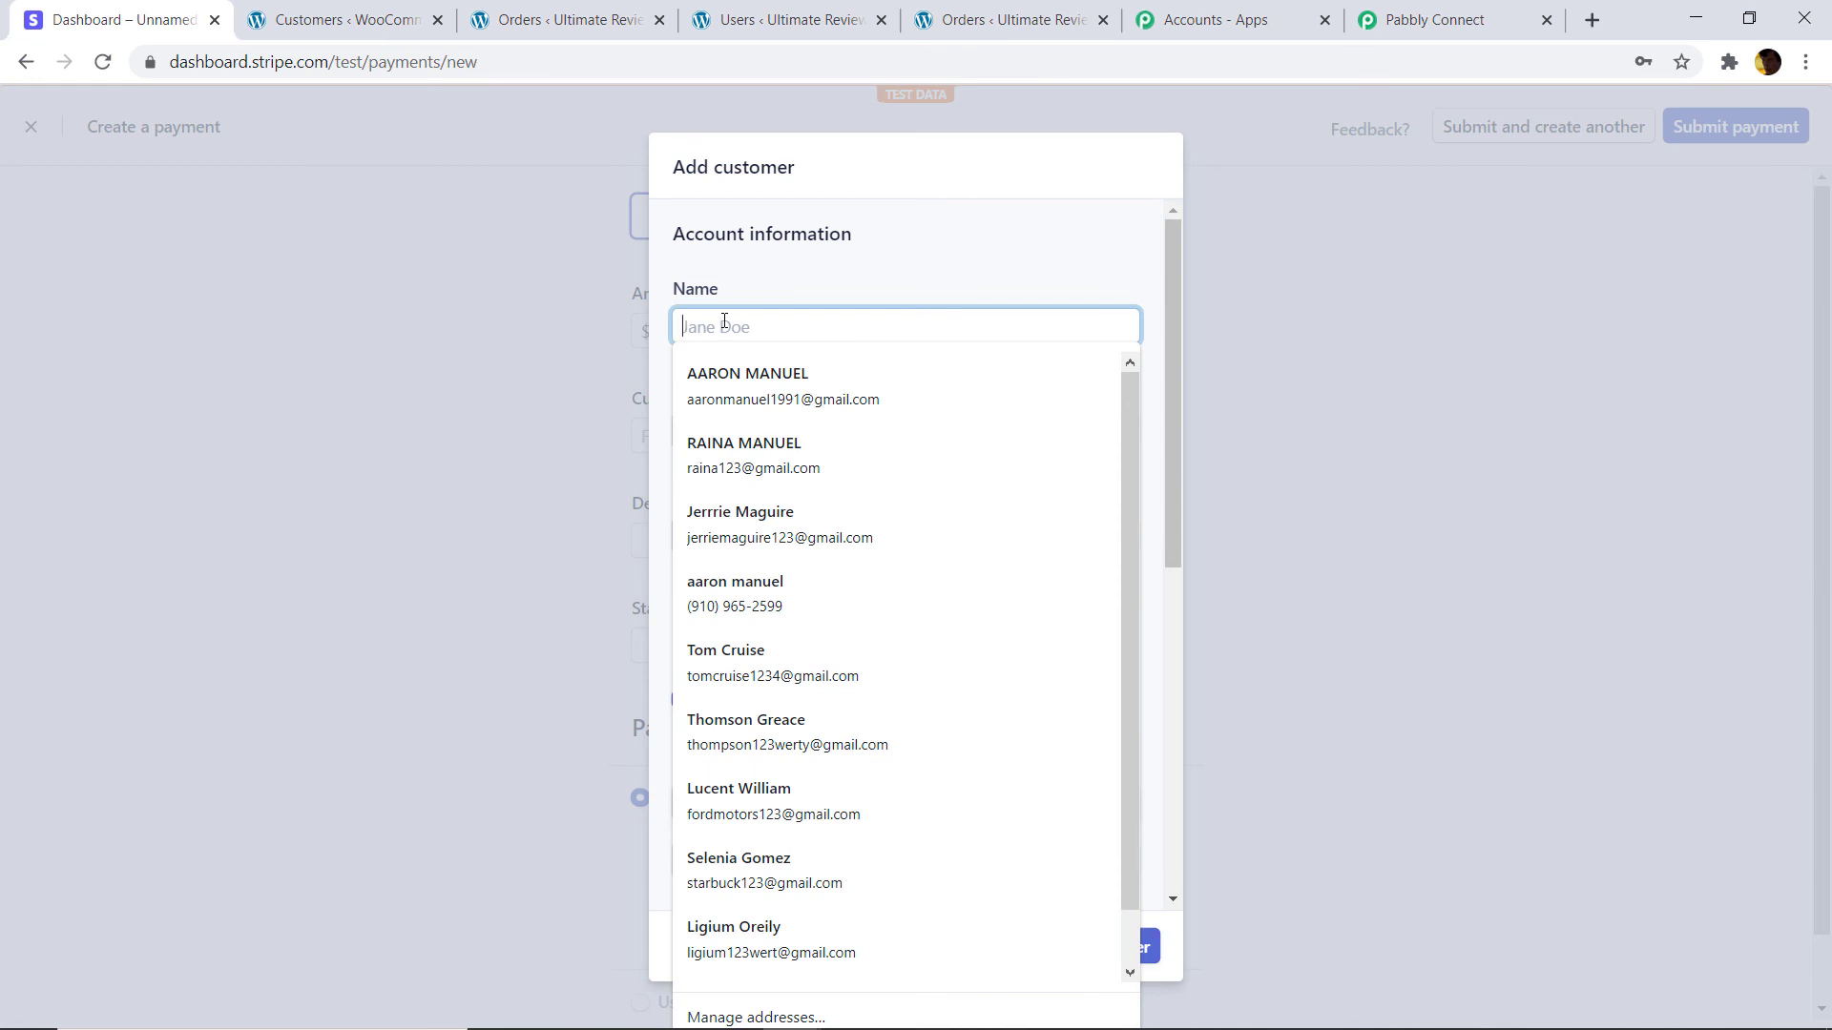
text(Bluey)
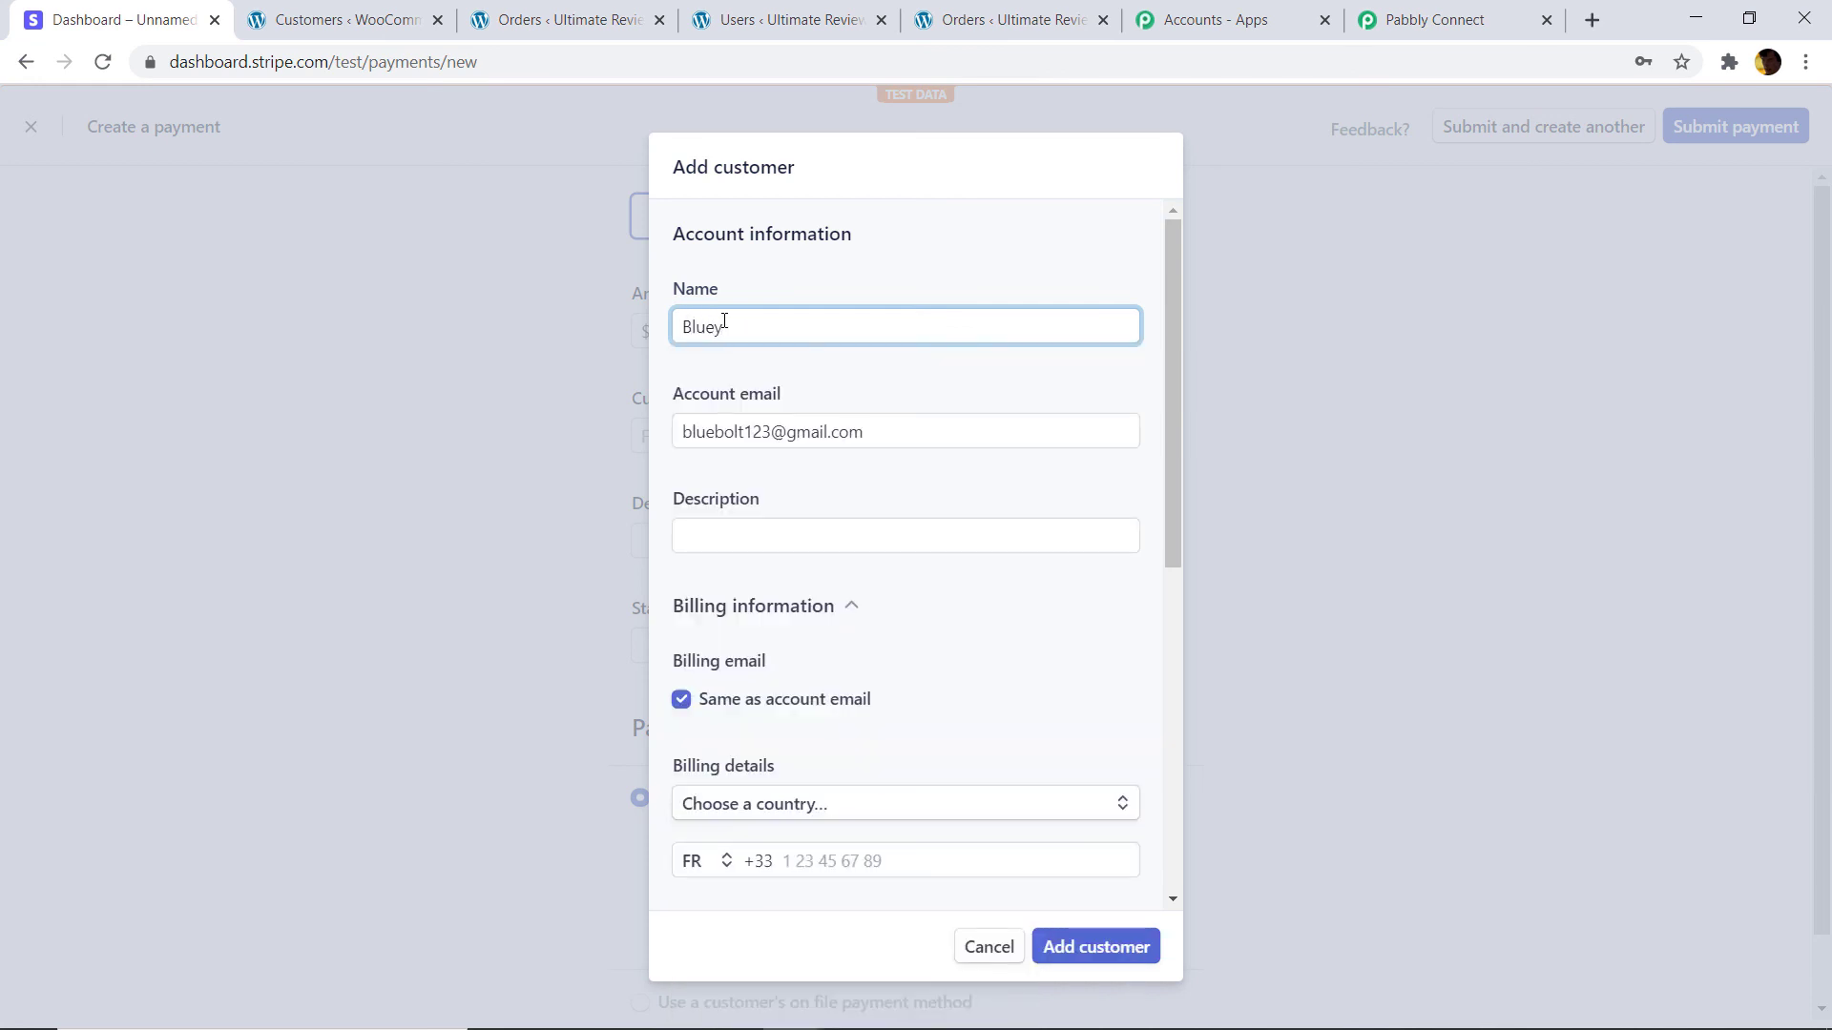
click(755, 526)
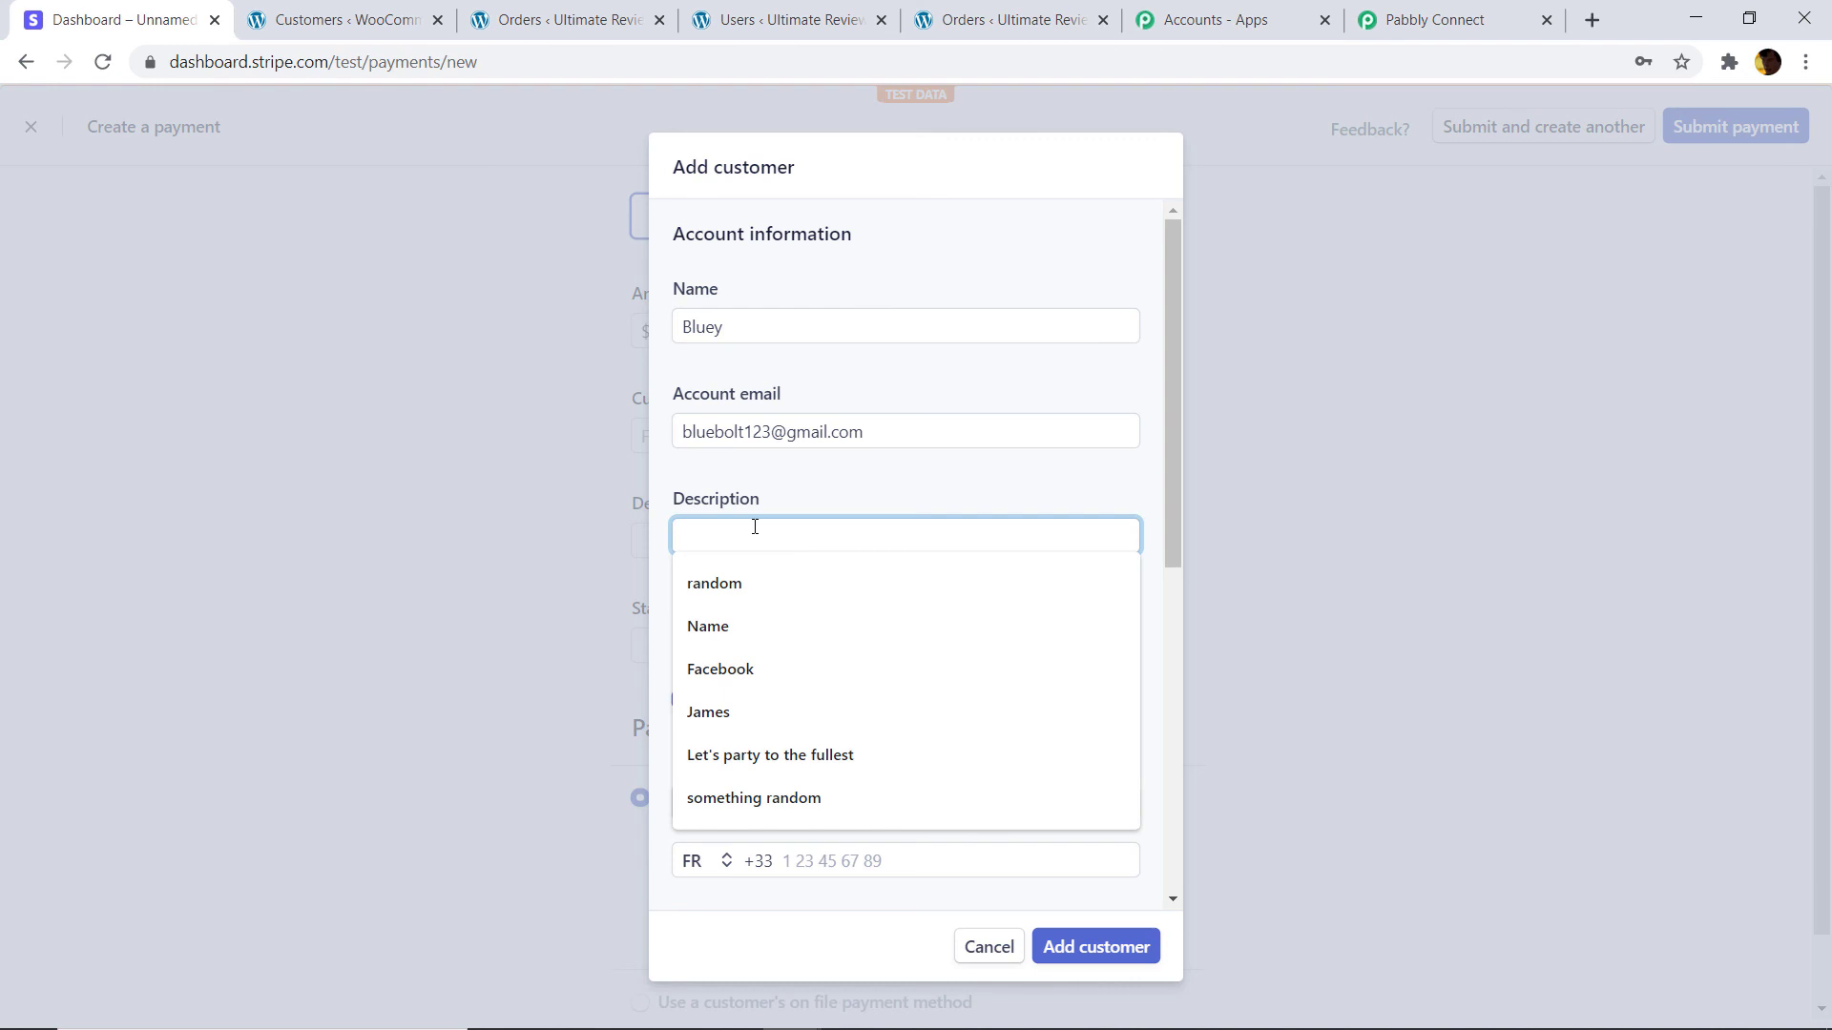
text(Boltey)
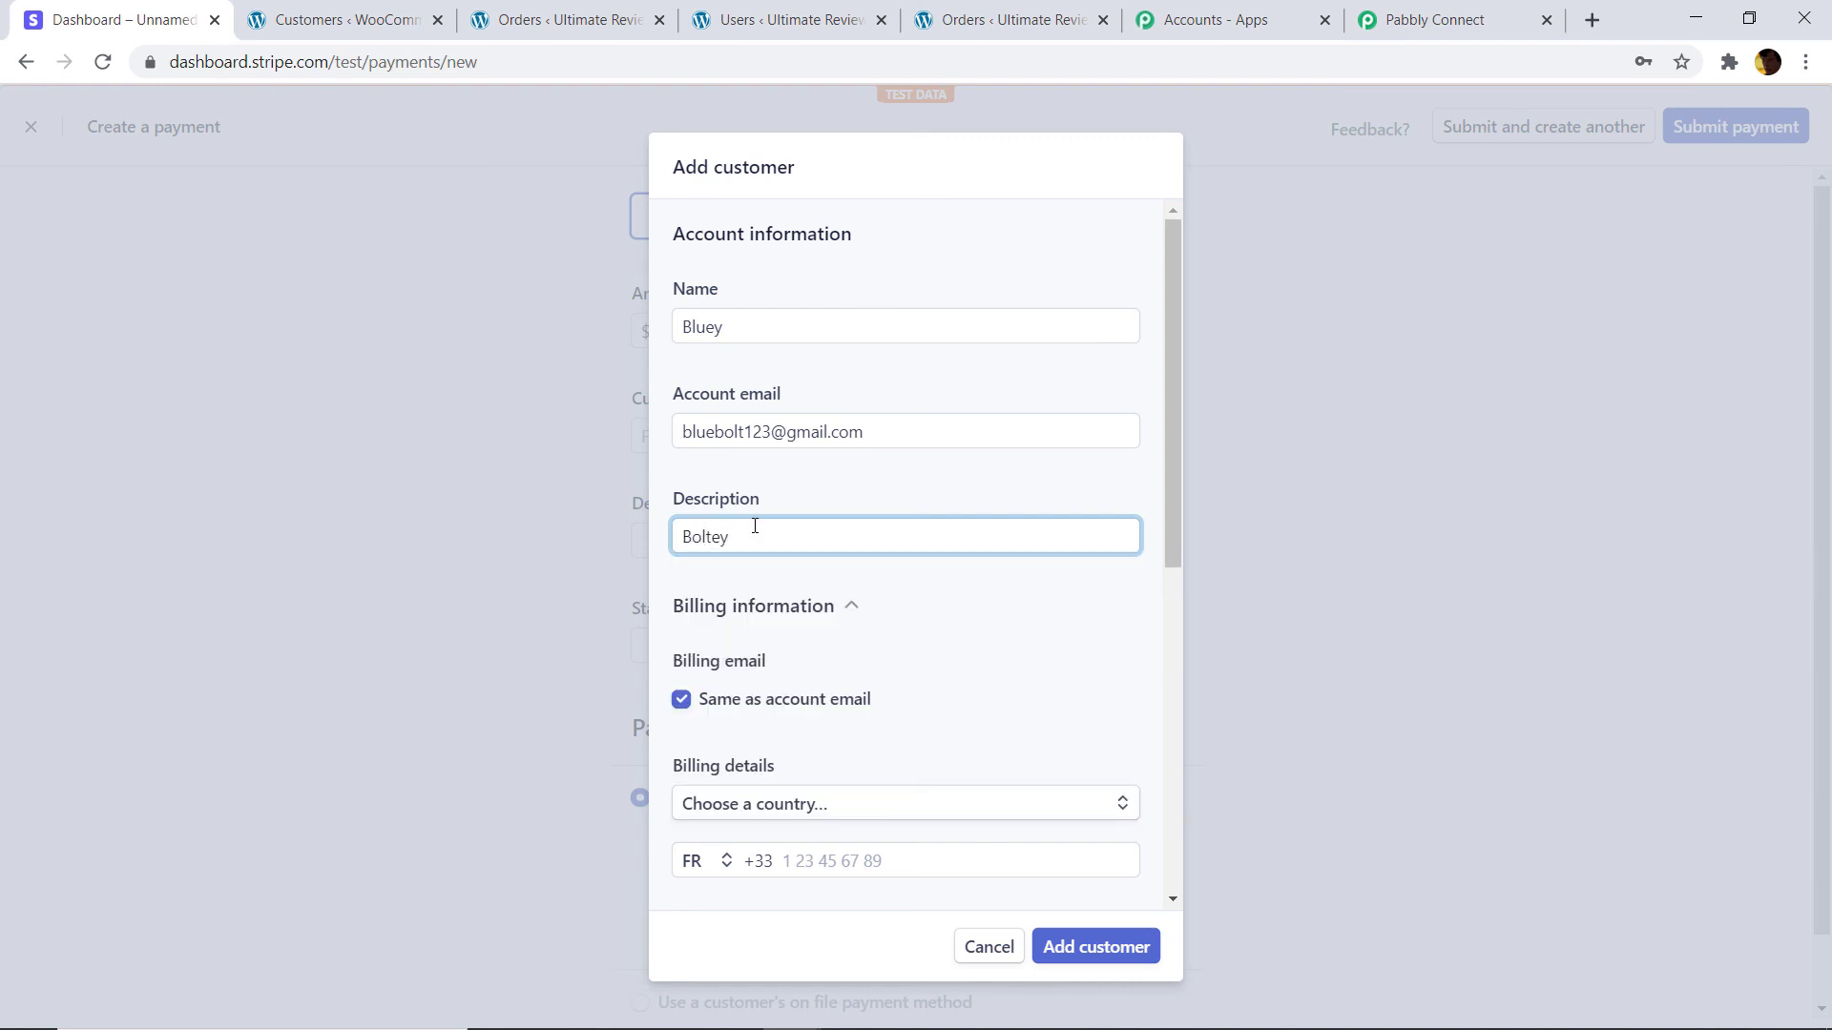
Set the billing country to India and enter the address line and city.
scroll(774, 593, down, 3)
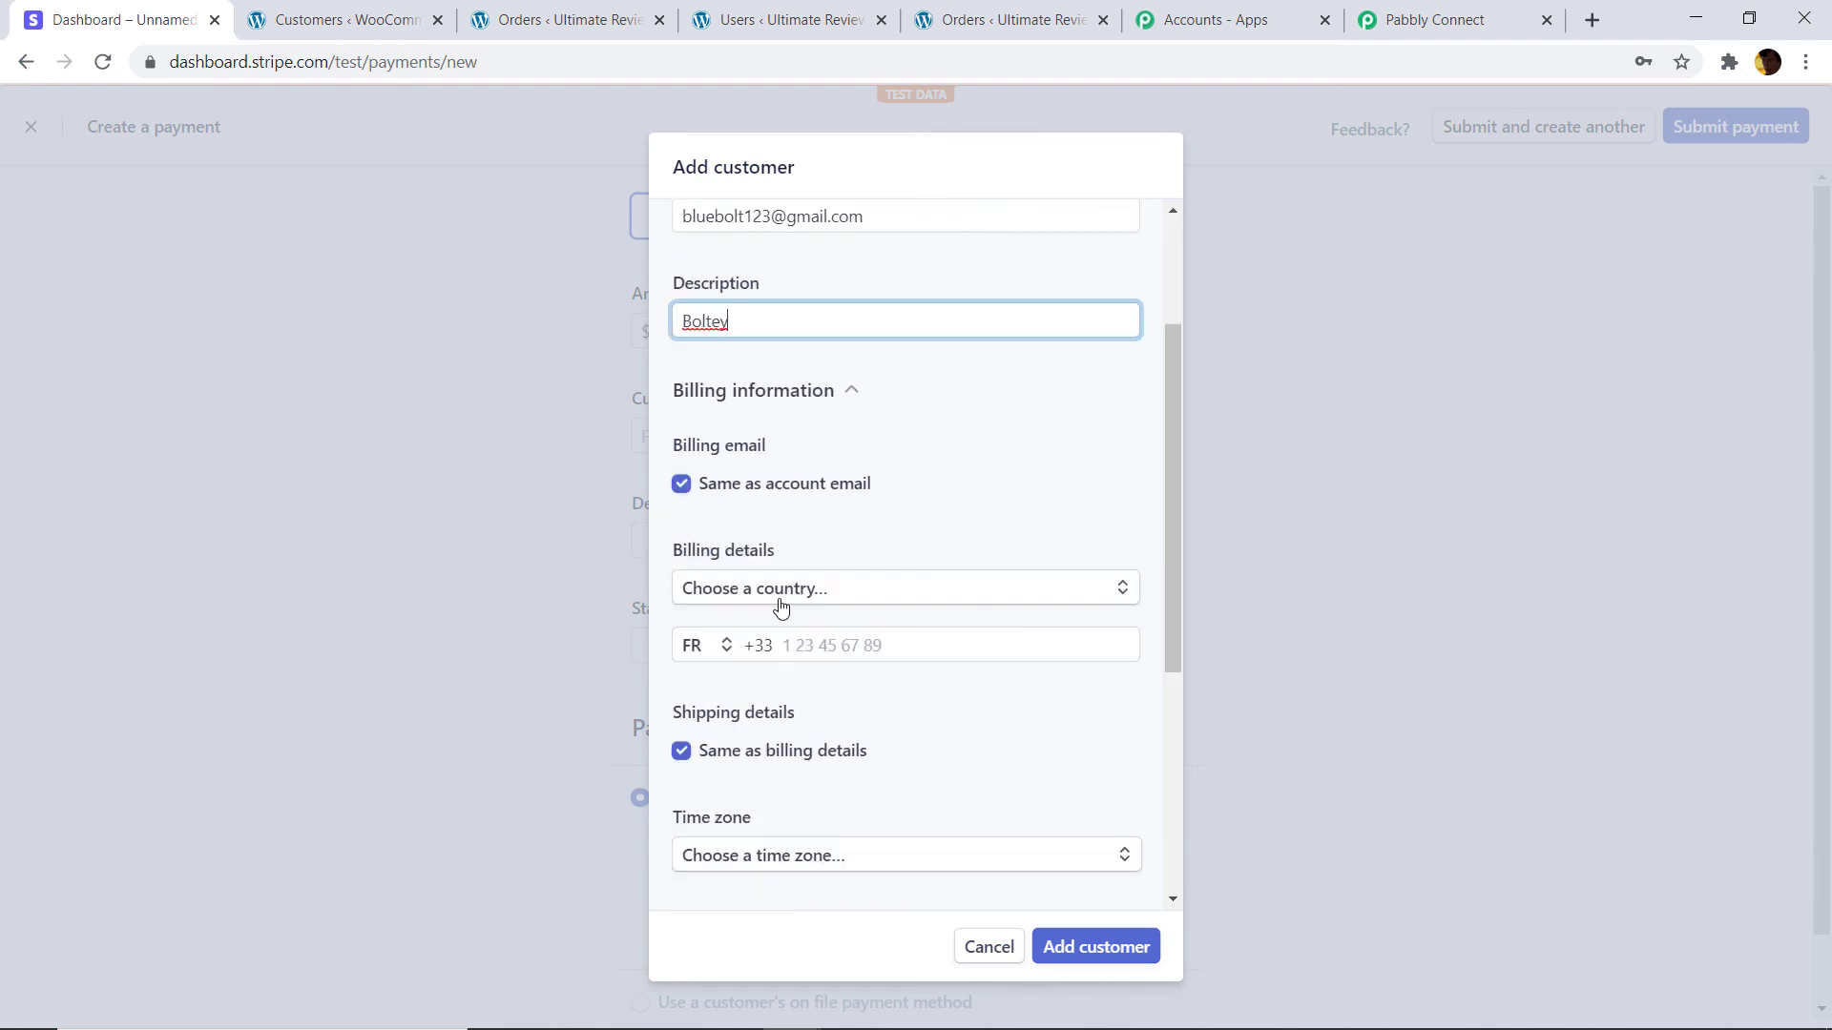
click(877, 625)
click(715, 585)
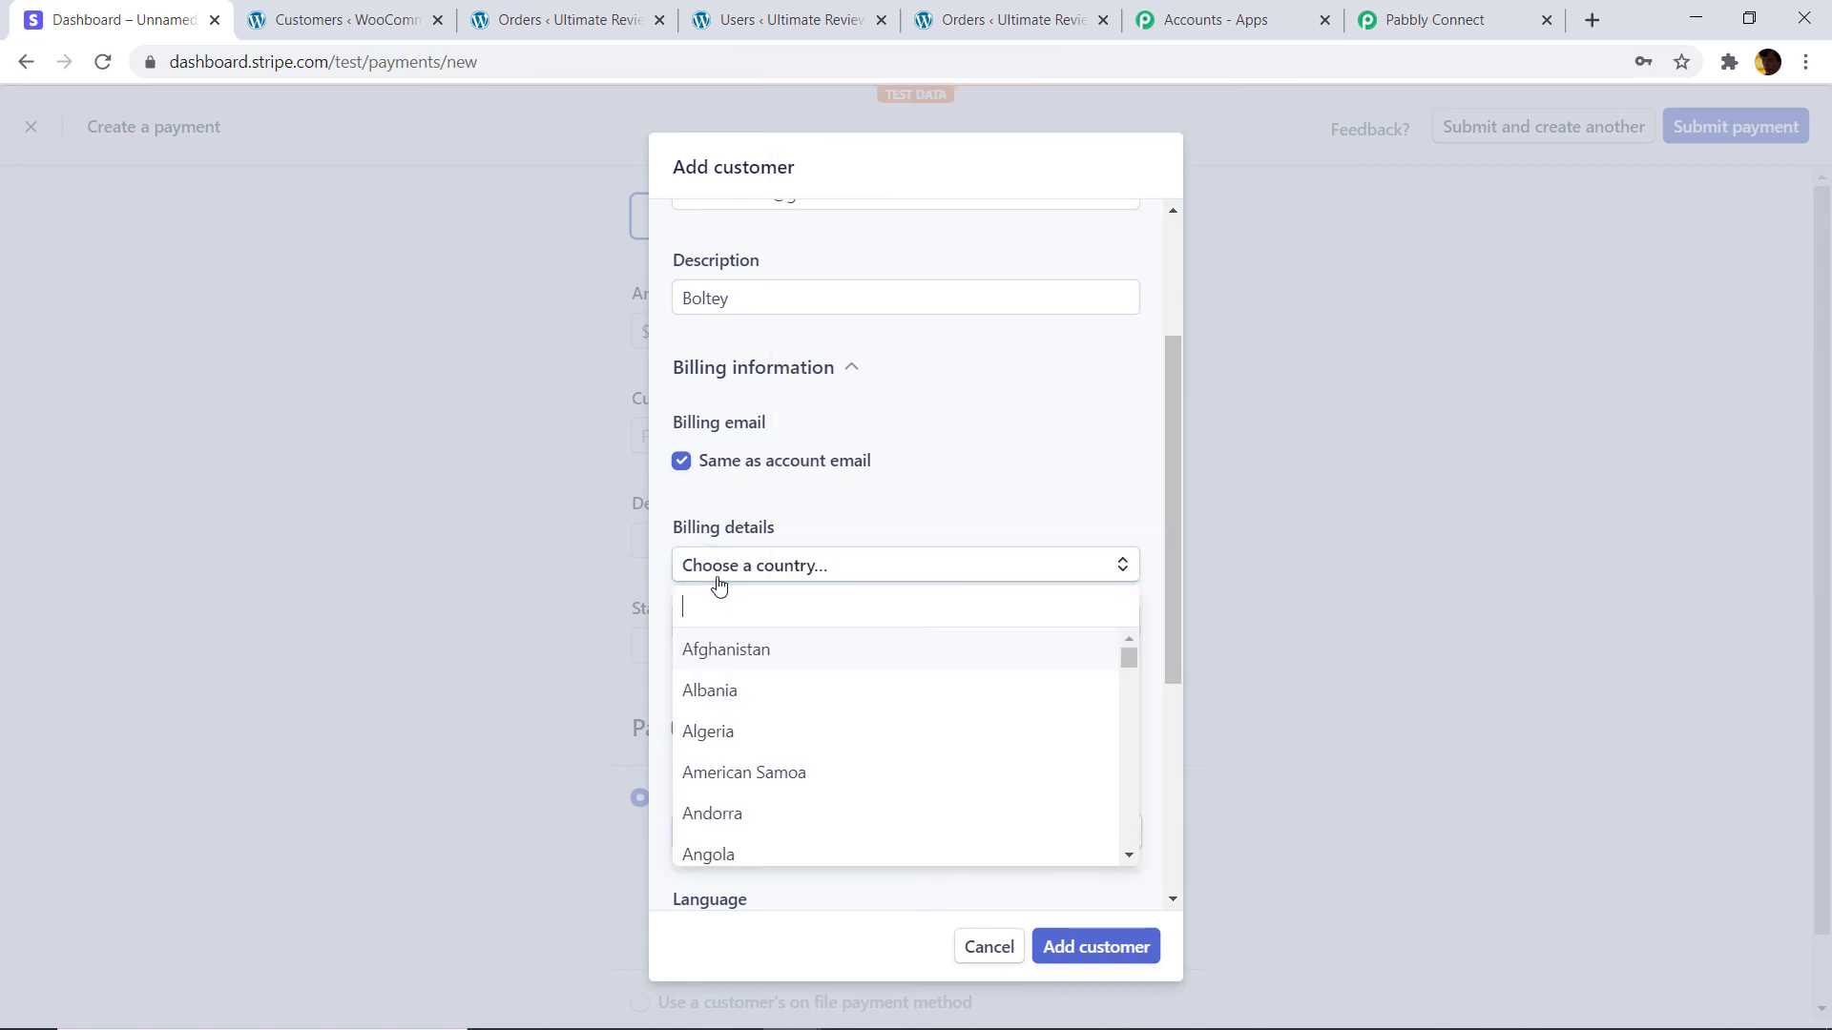
text(India)
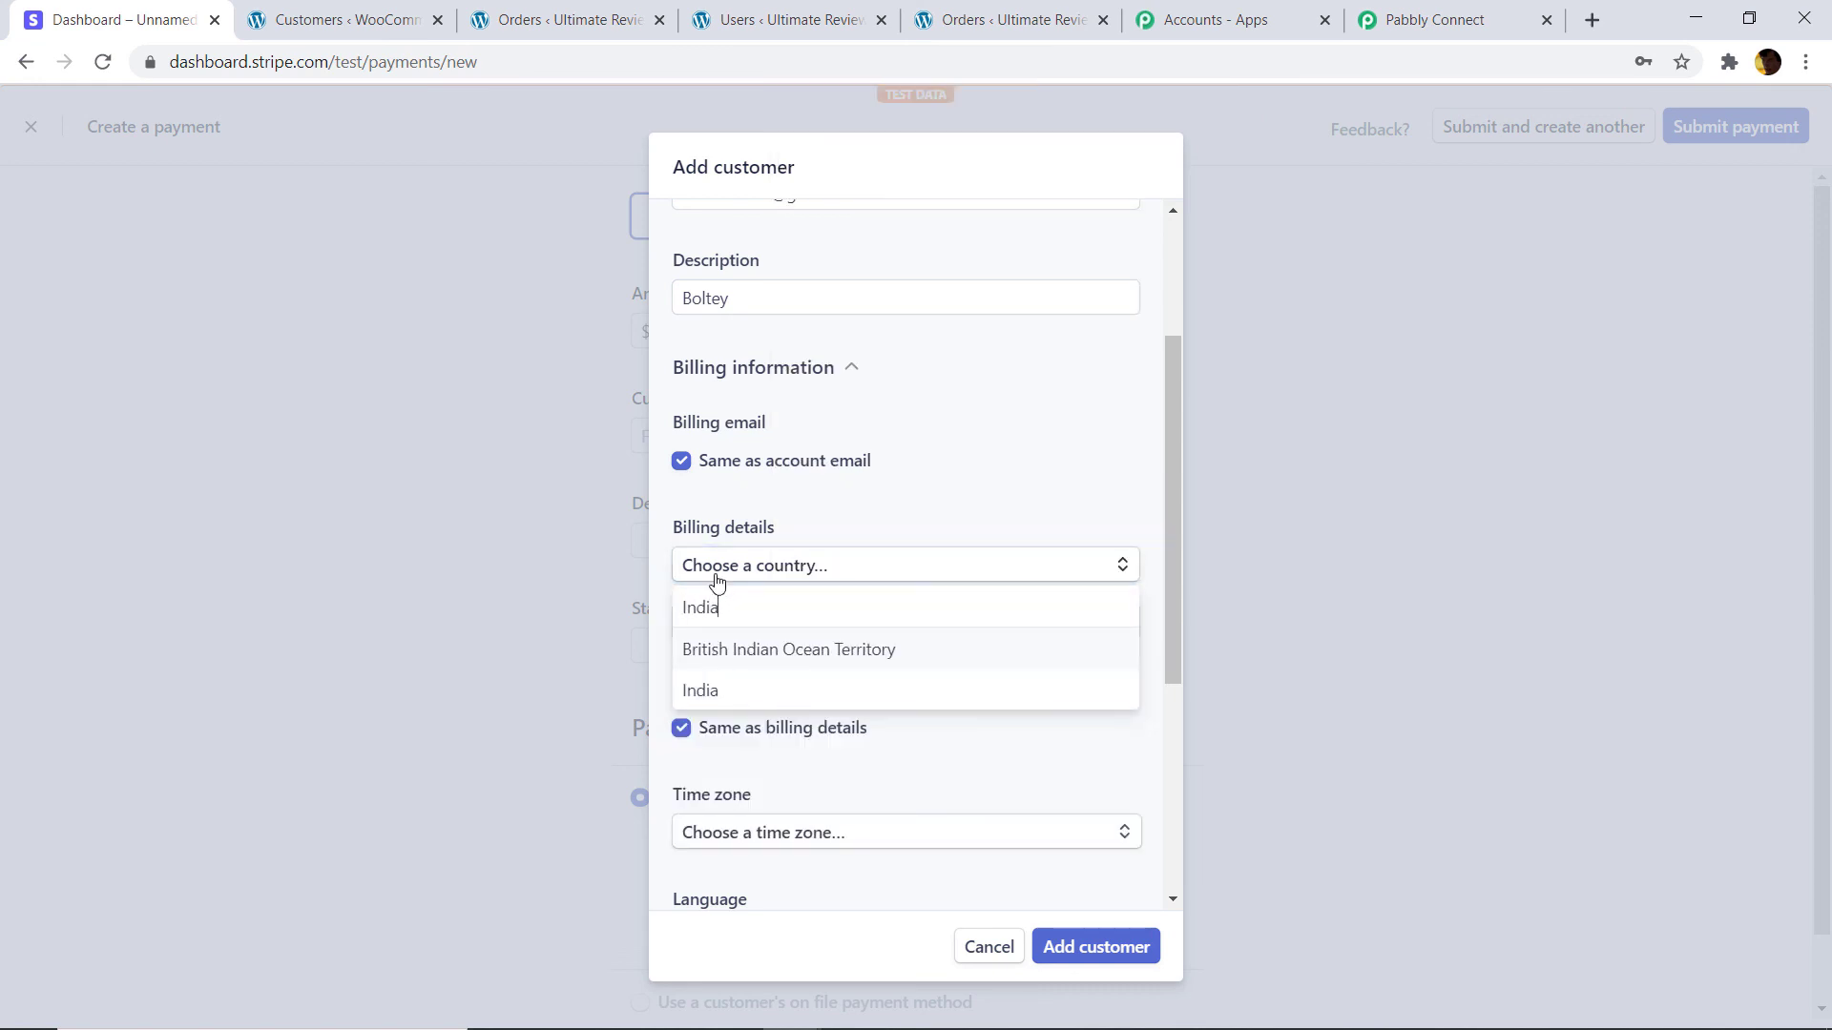
click(699, 688)
scroll(785, 572, down, 1)
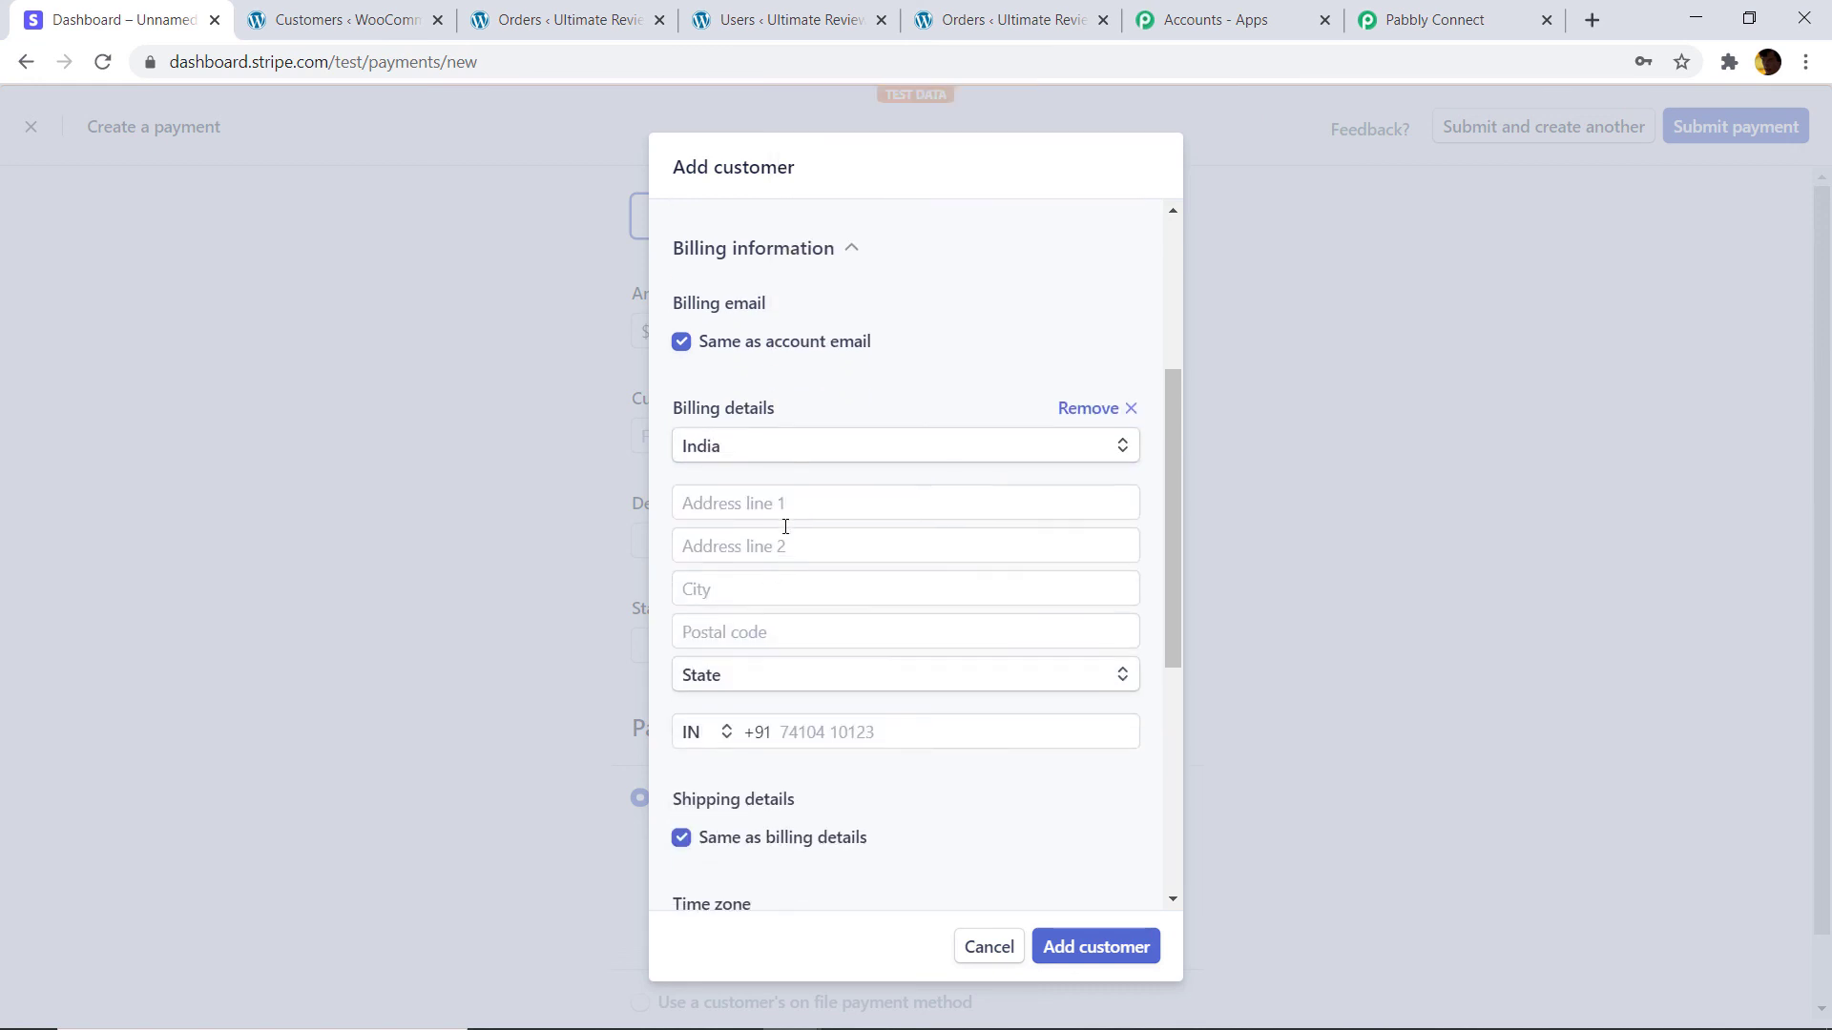
click(799, 512)
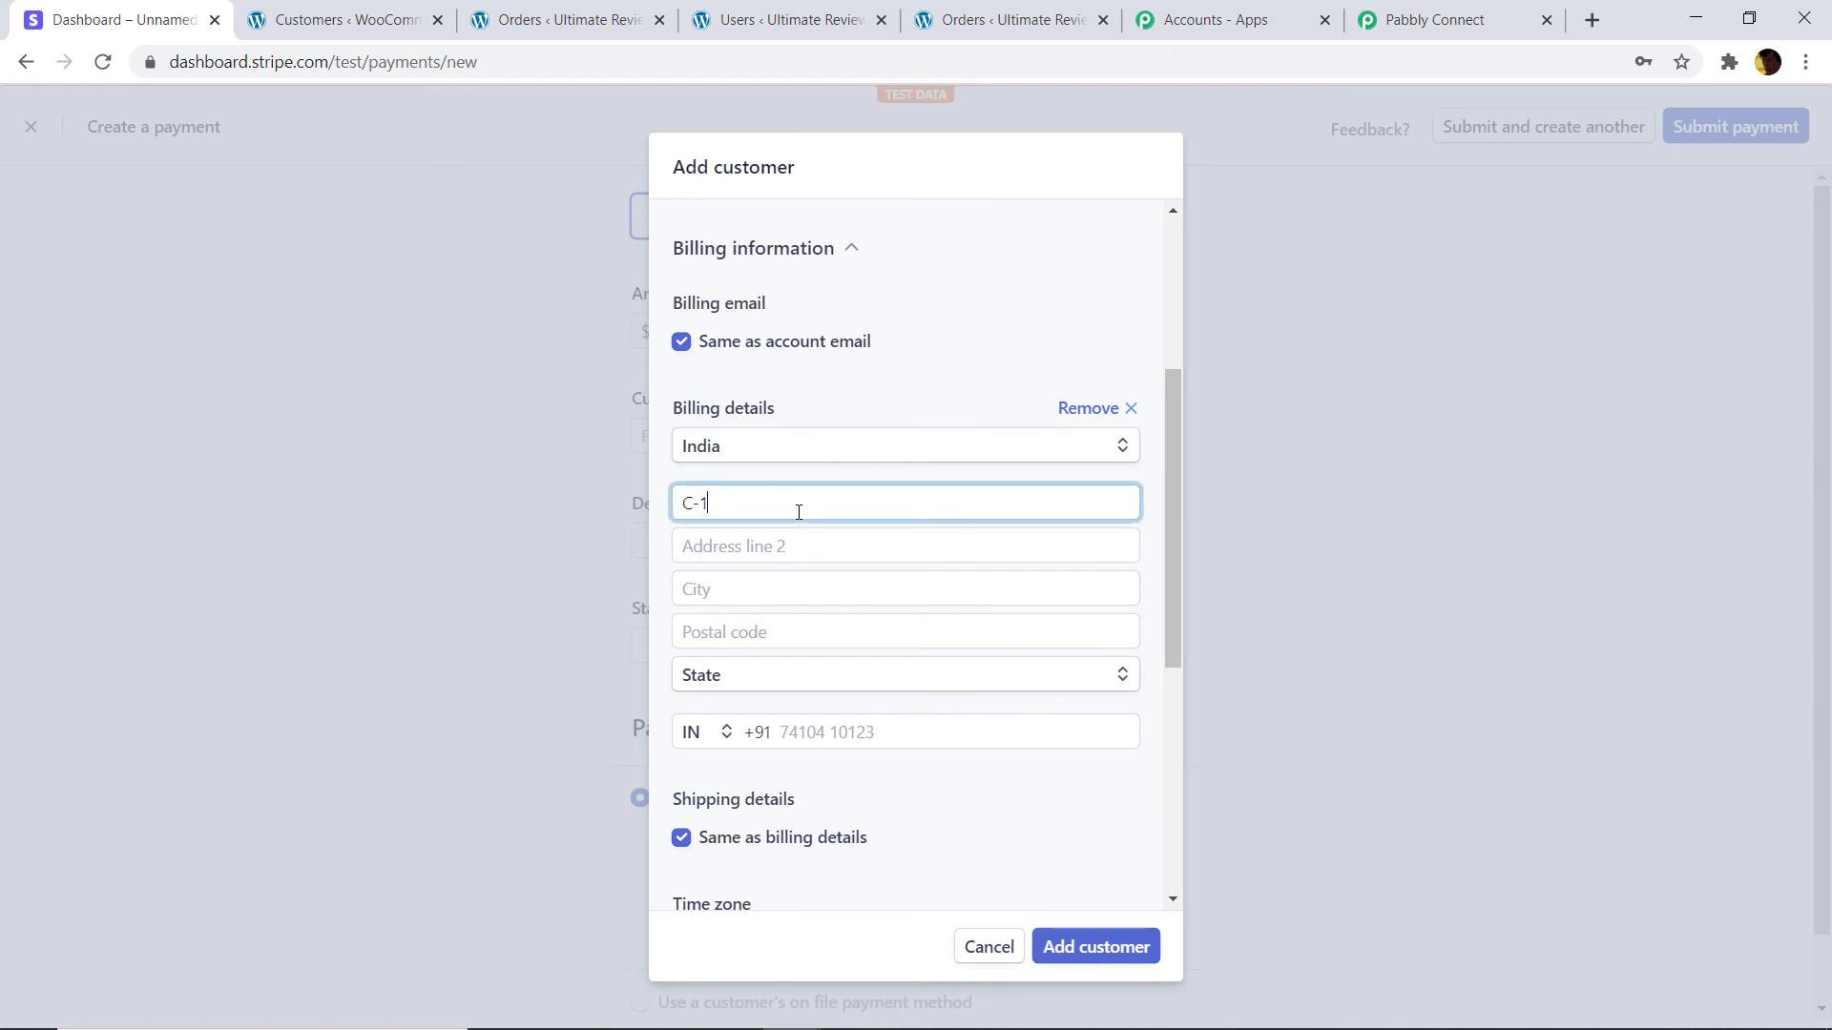
click(748, 584)
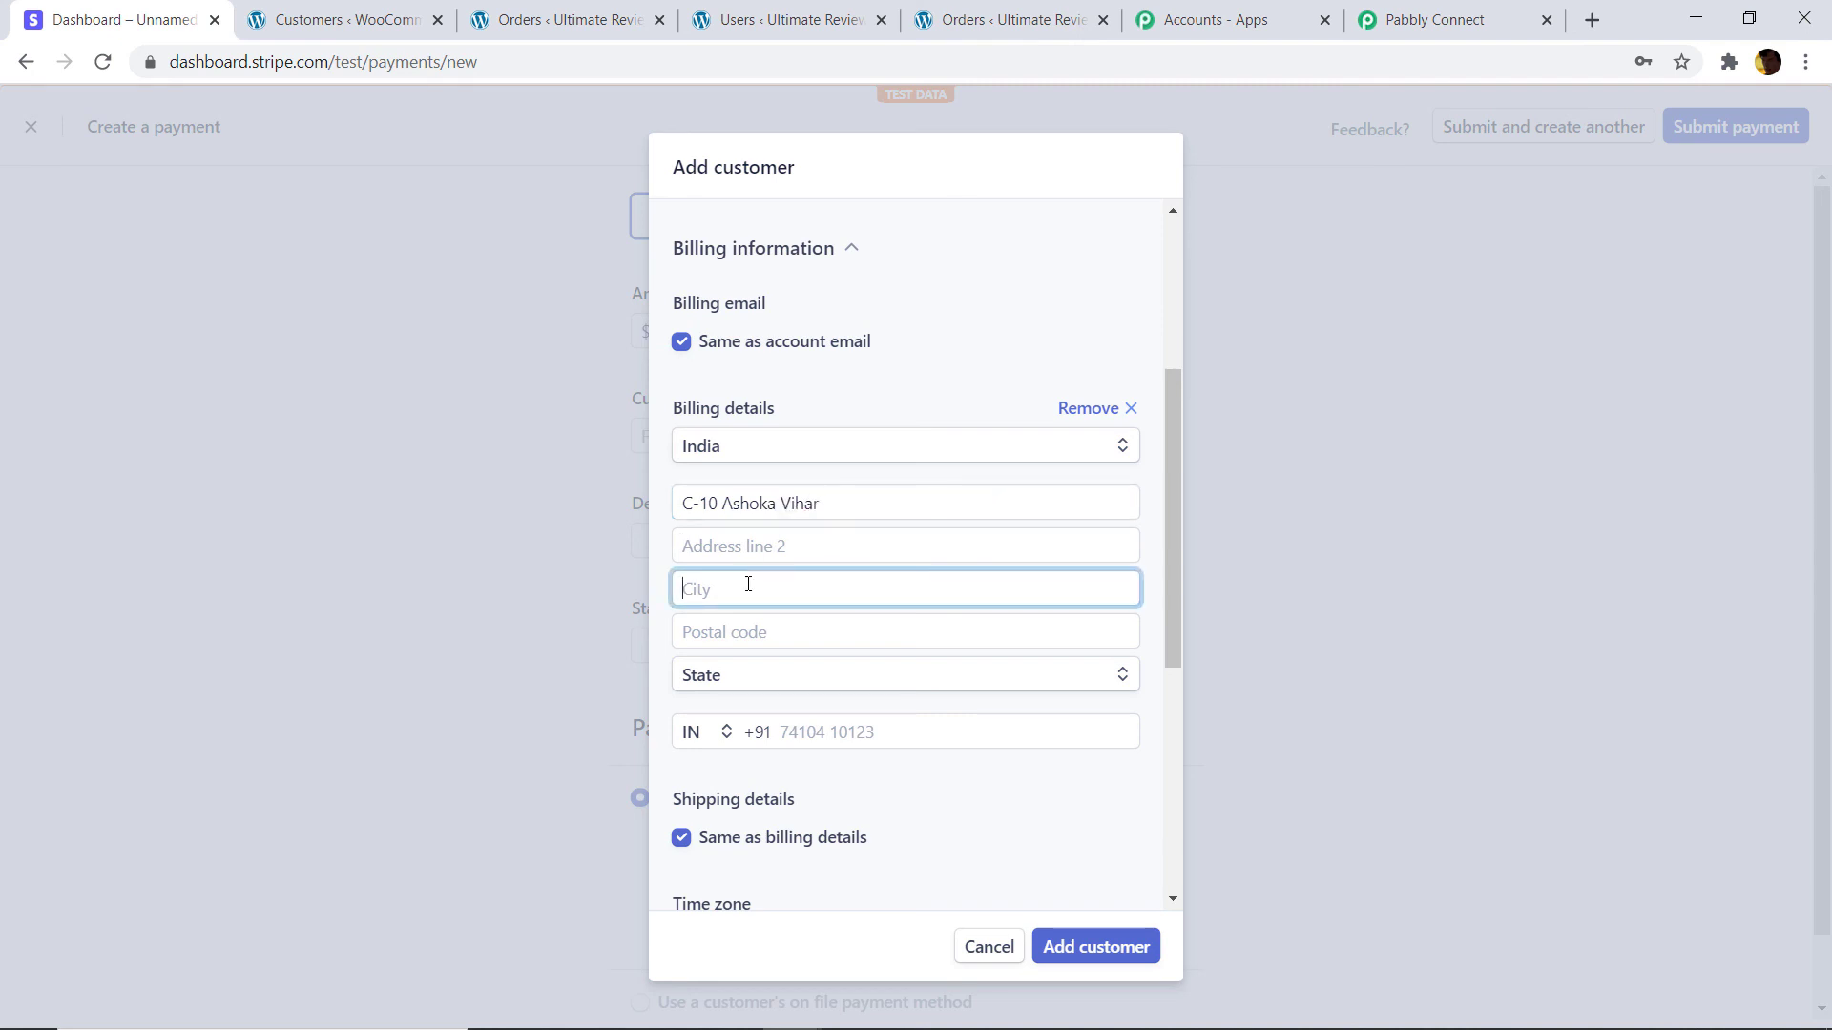
text(Ghwalior)
Add the postal code, state Madhya Pradesh and phone number, then save the customer.
scroll(748, 610, down, 2)
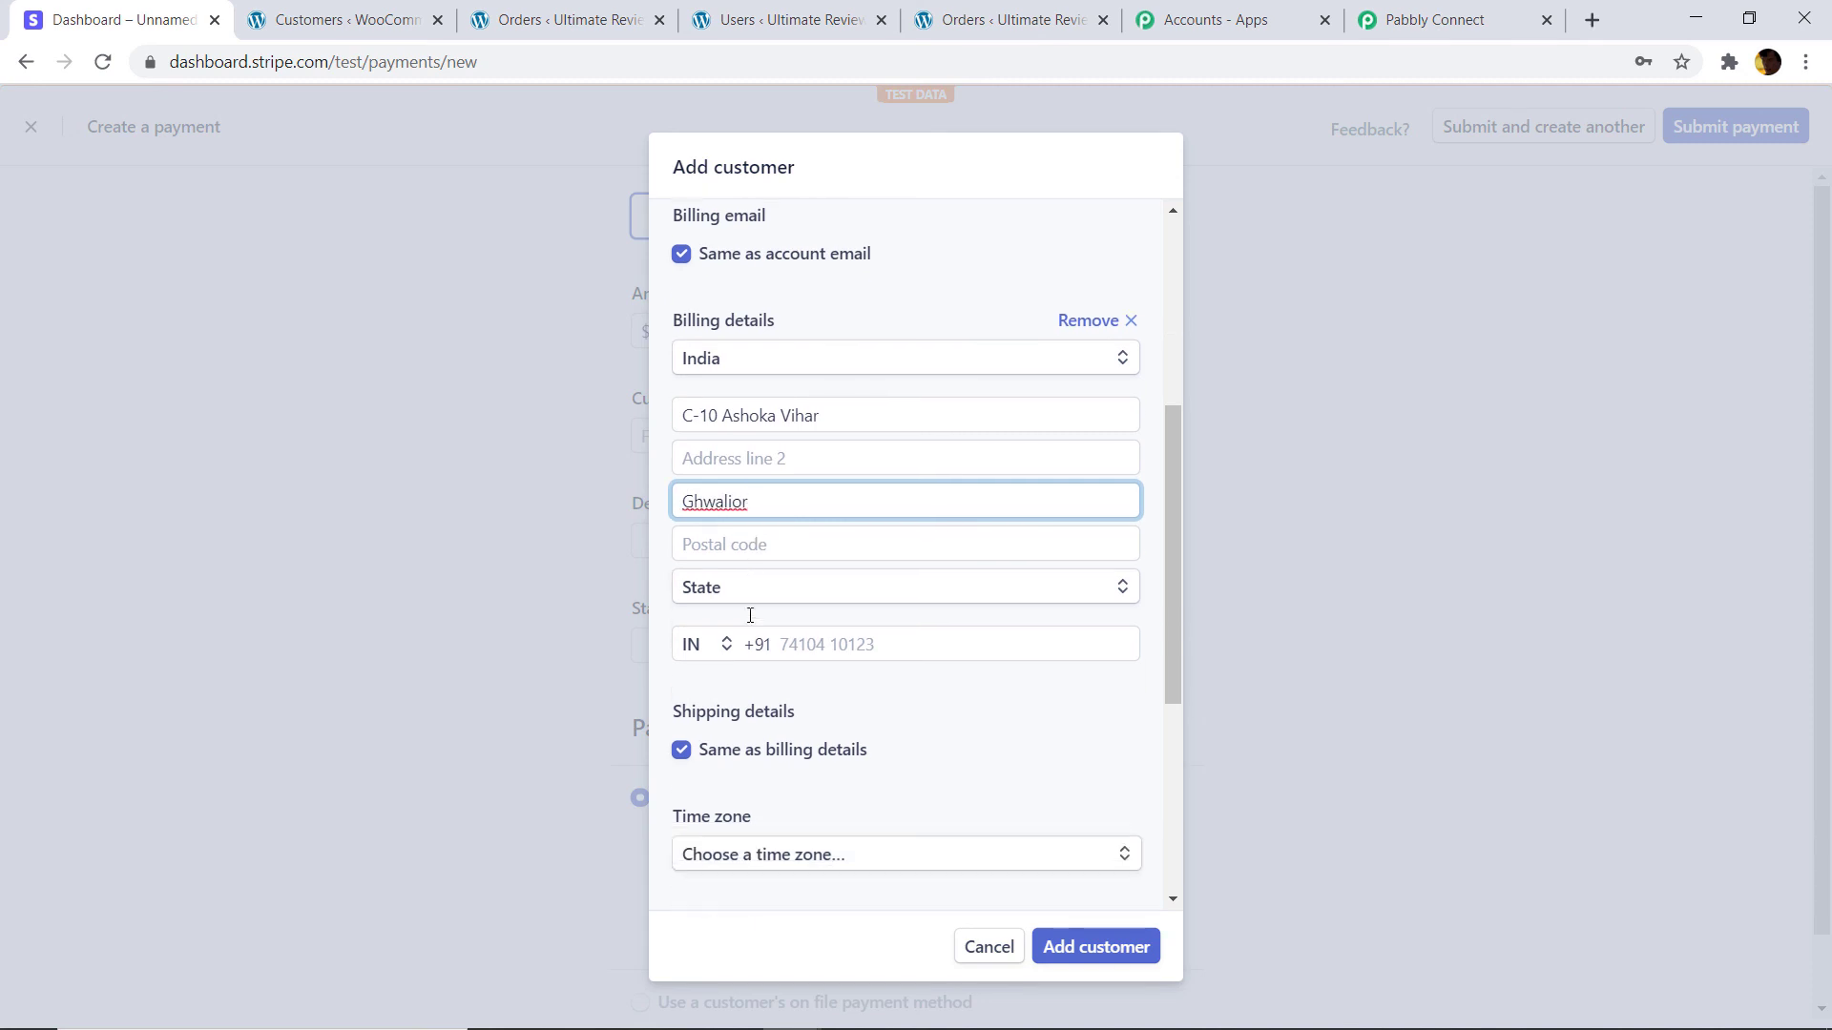
click(803, 500)
text(46)
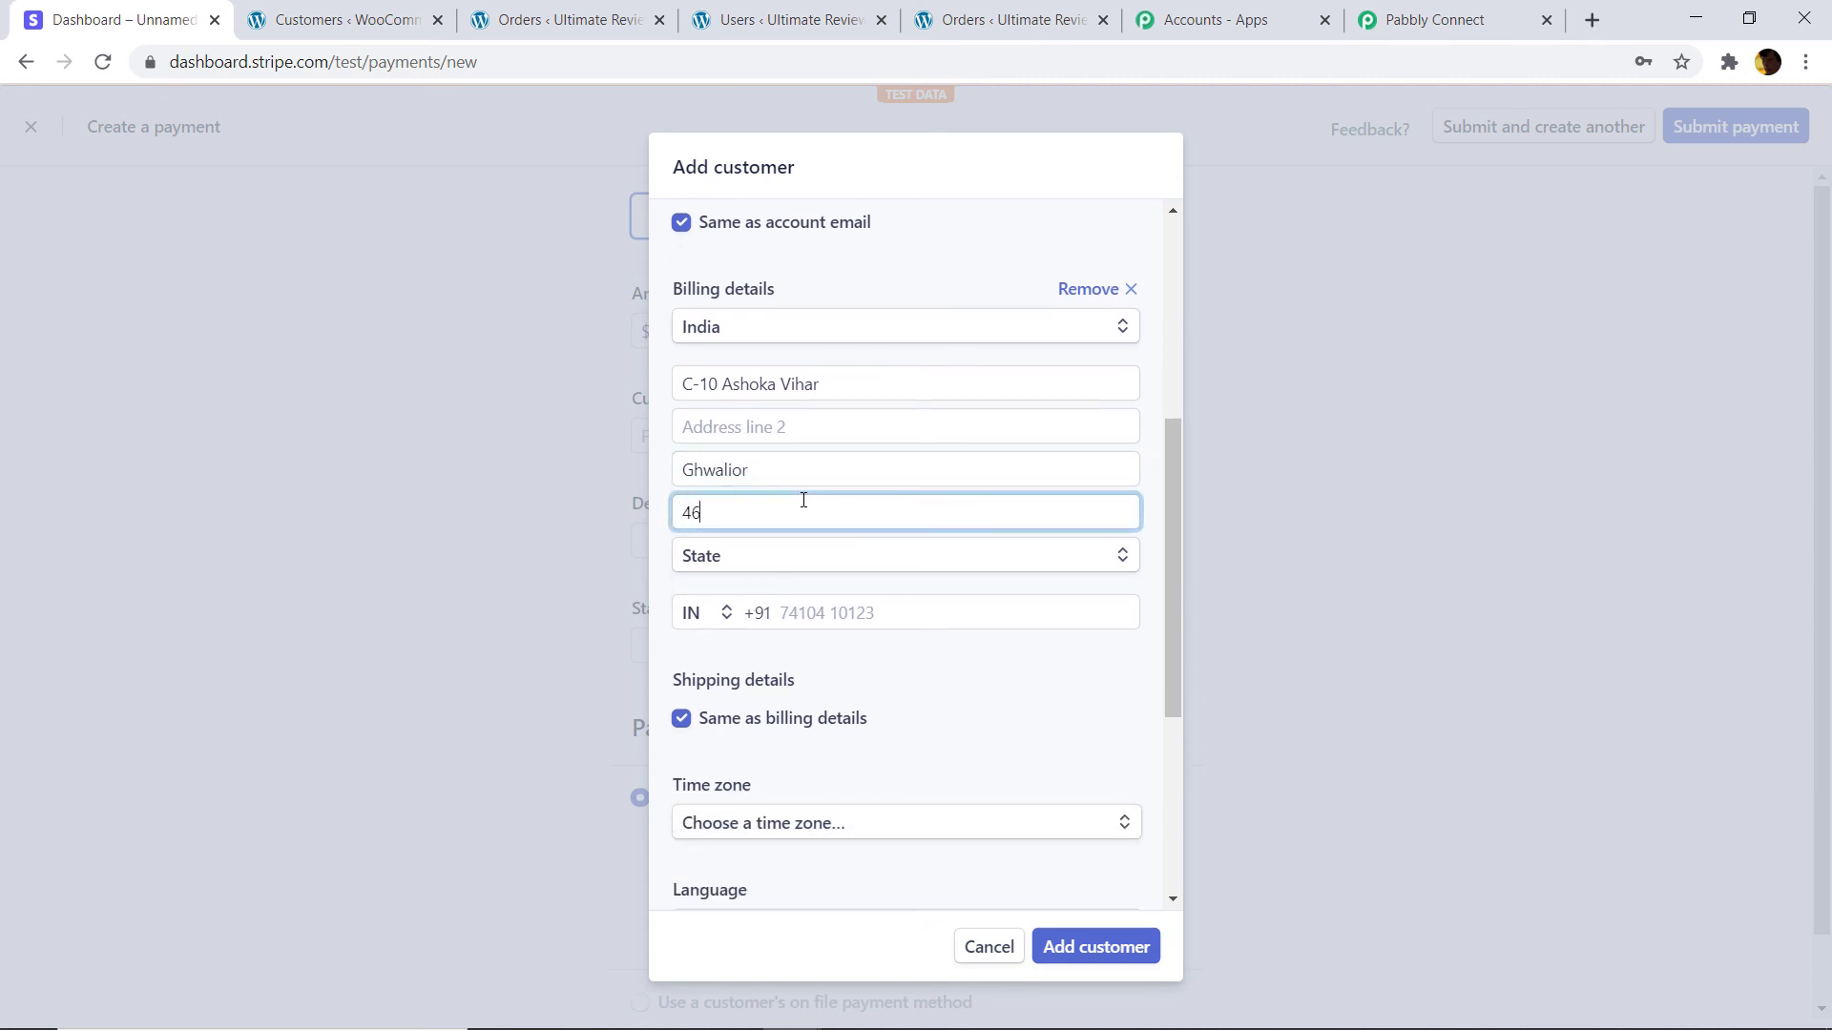
text(2023)
click(777, 563)
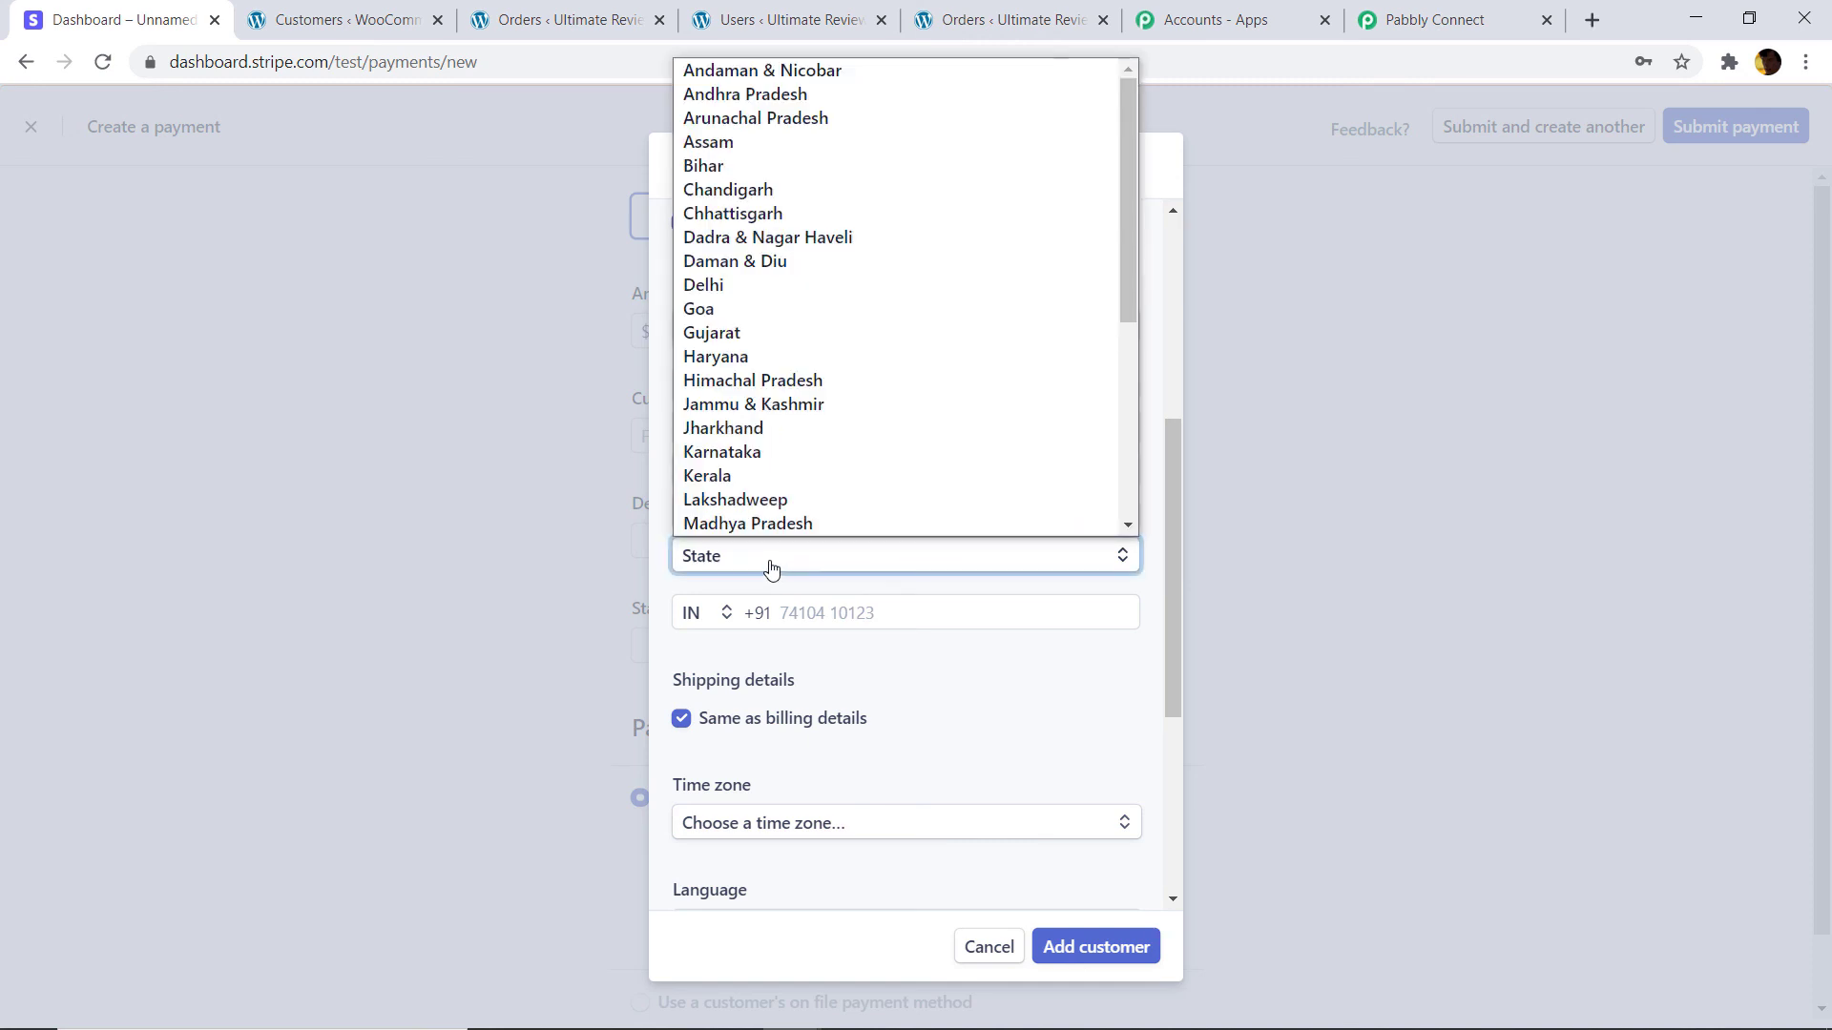
click(807, 475)
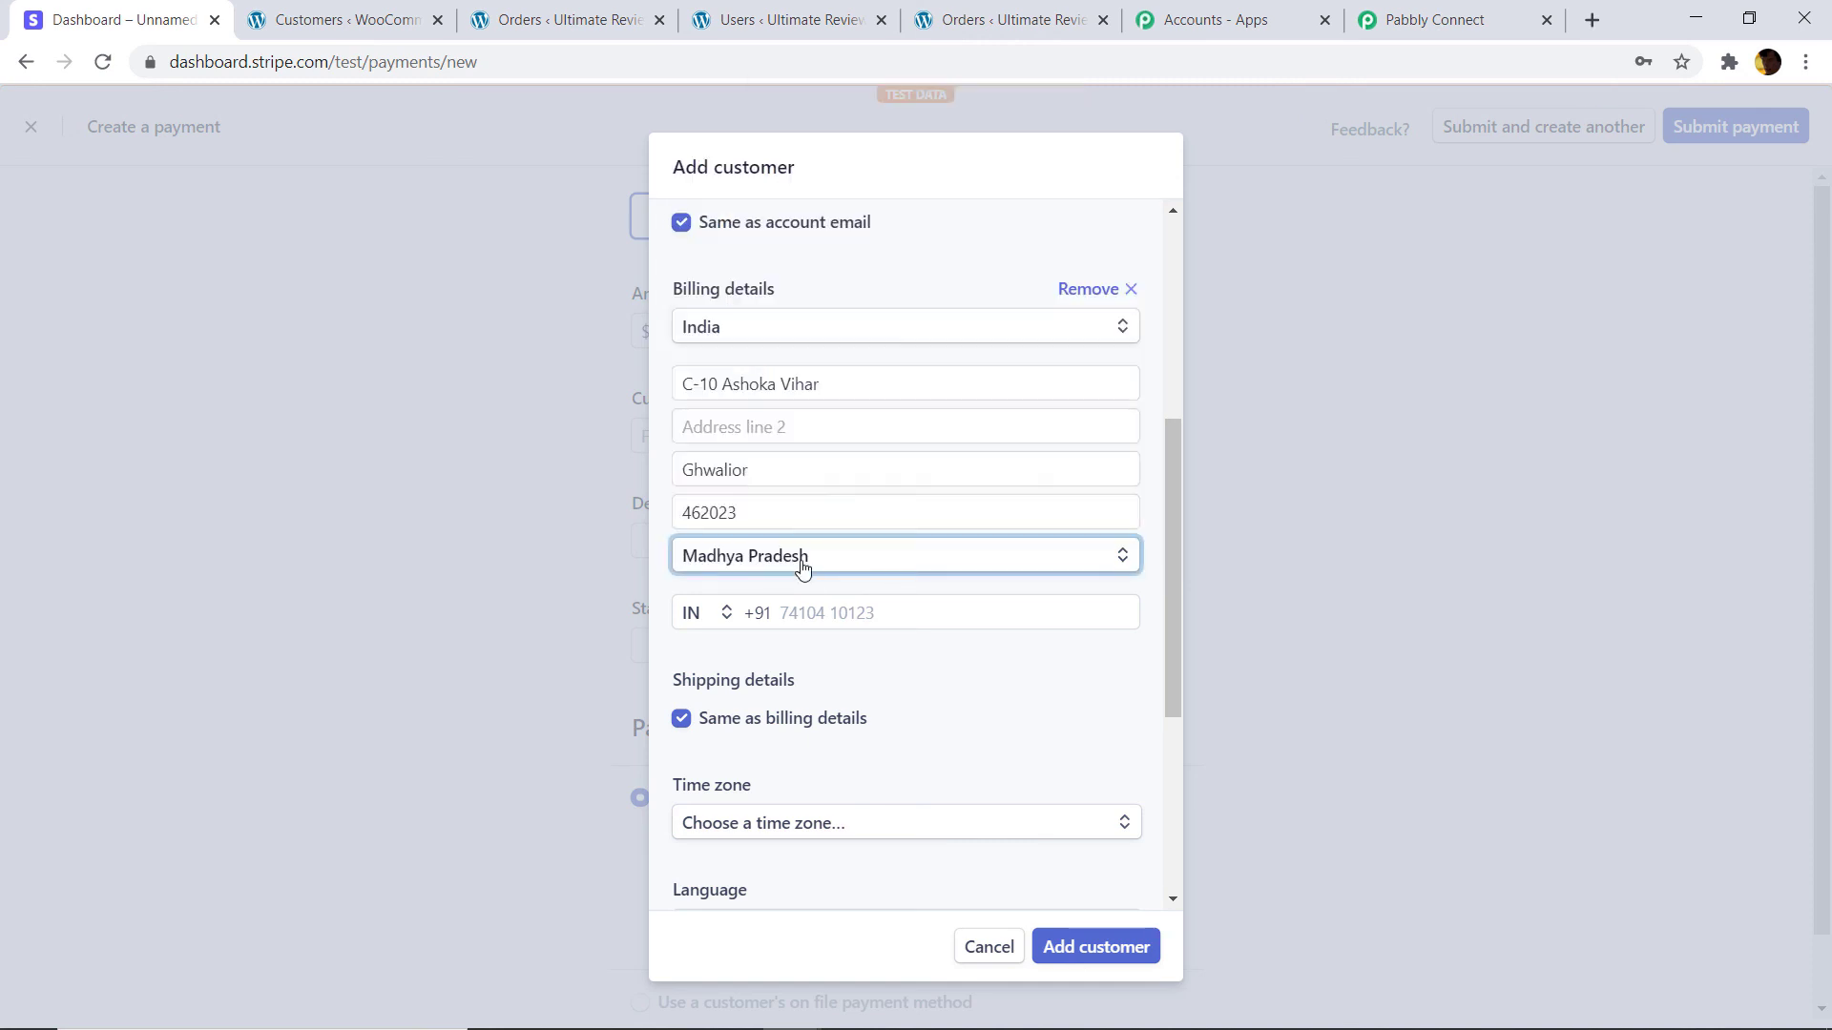
click(816, 613)
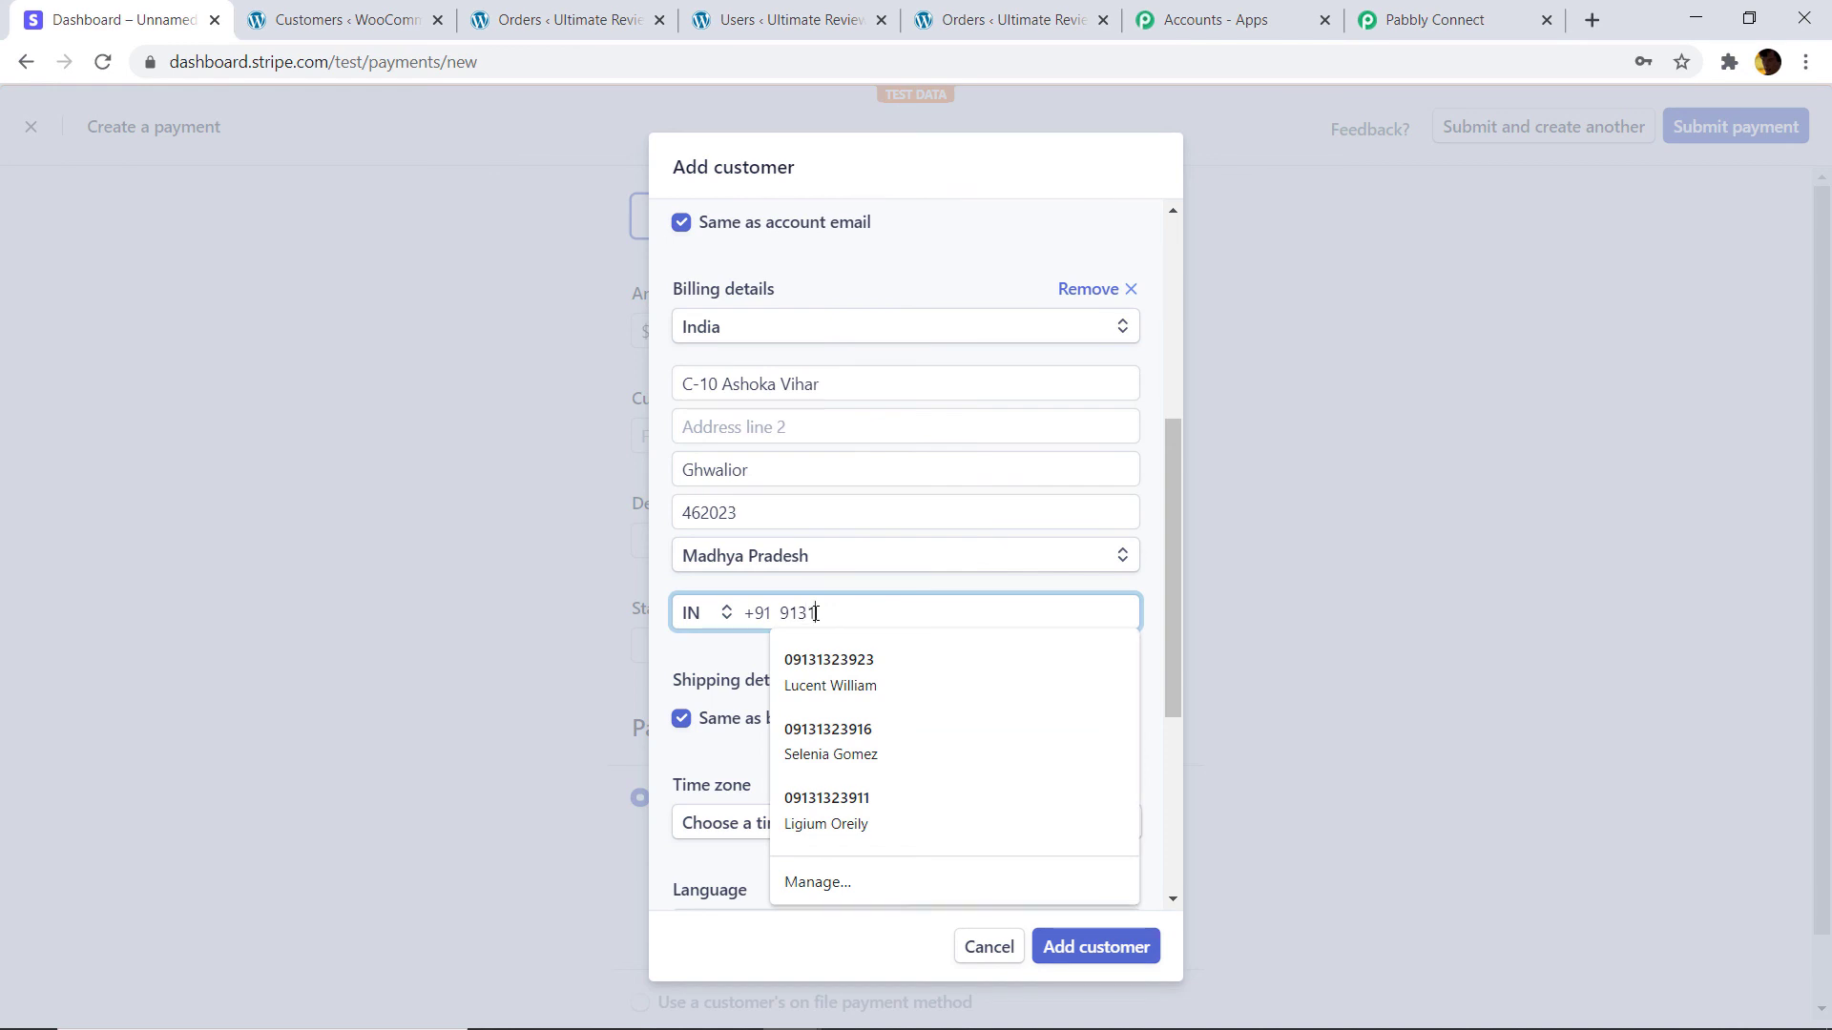
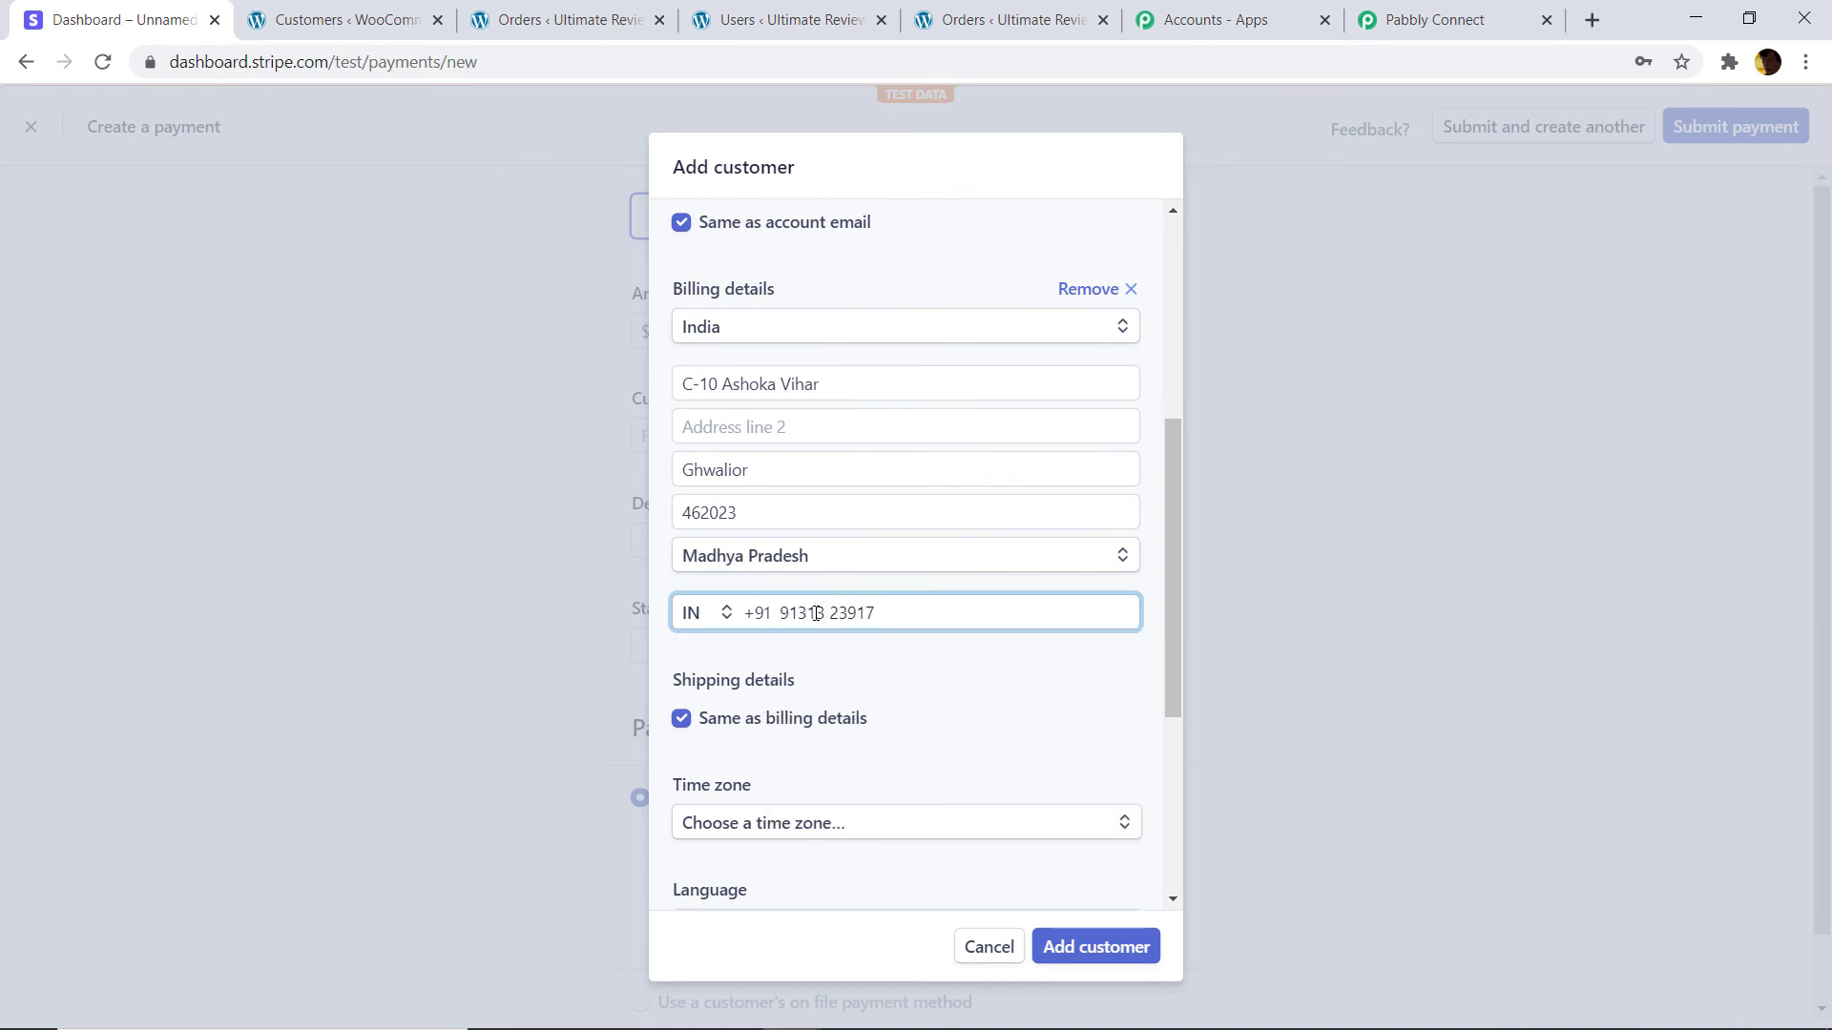
scroll(879, 805, down, 4)
click(1057, 948)
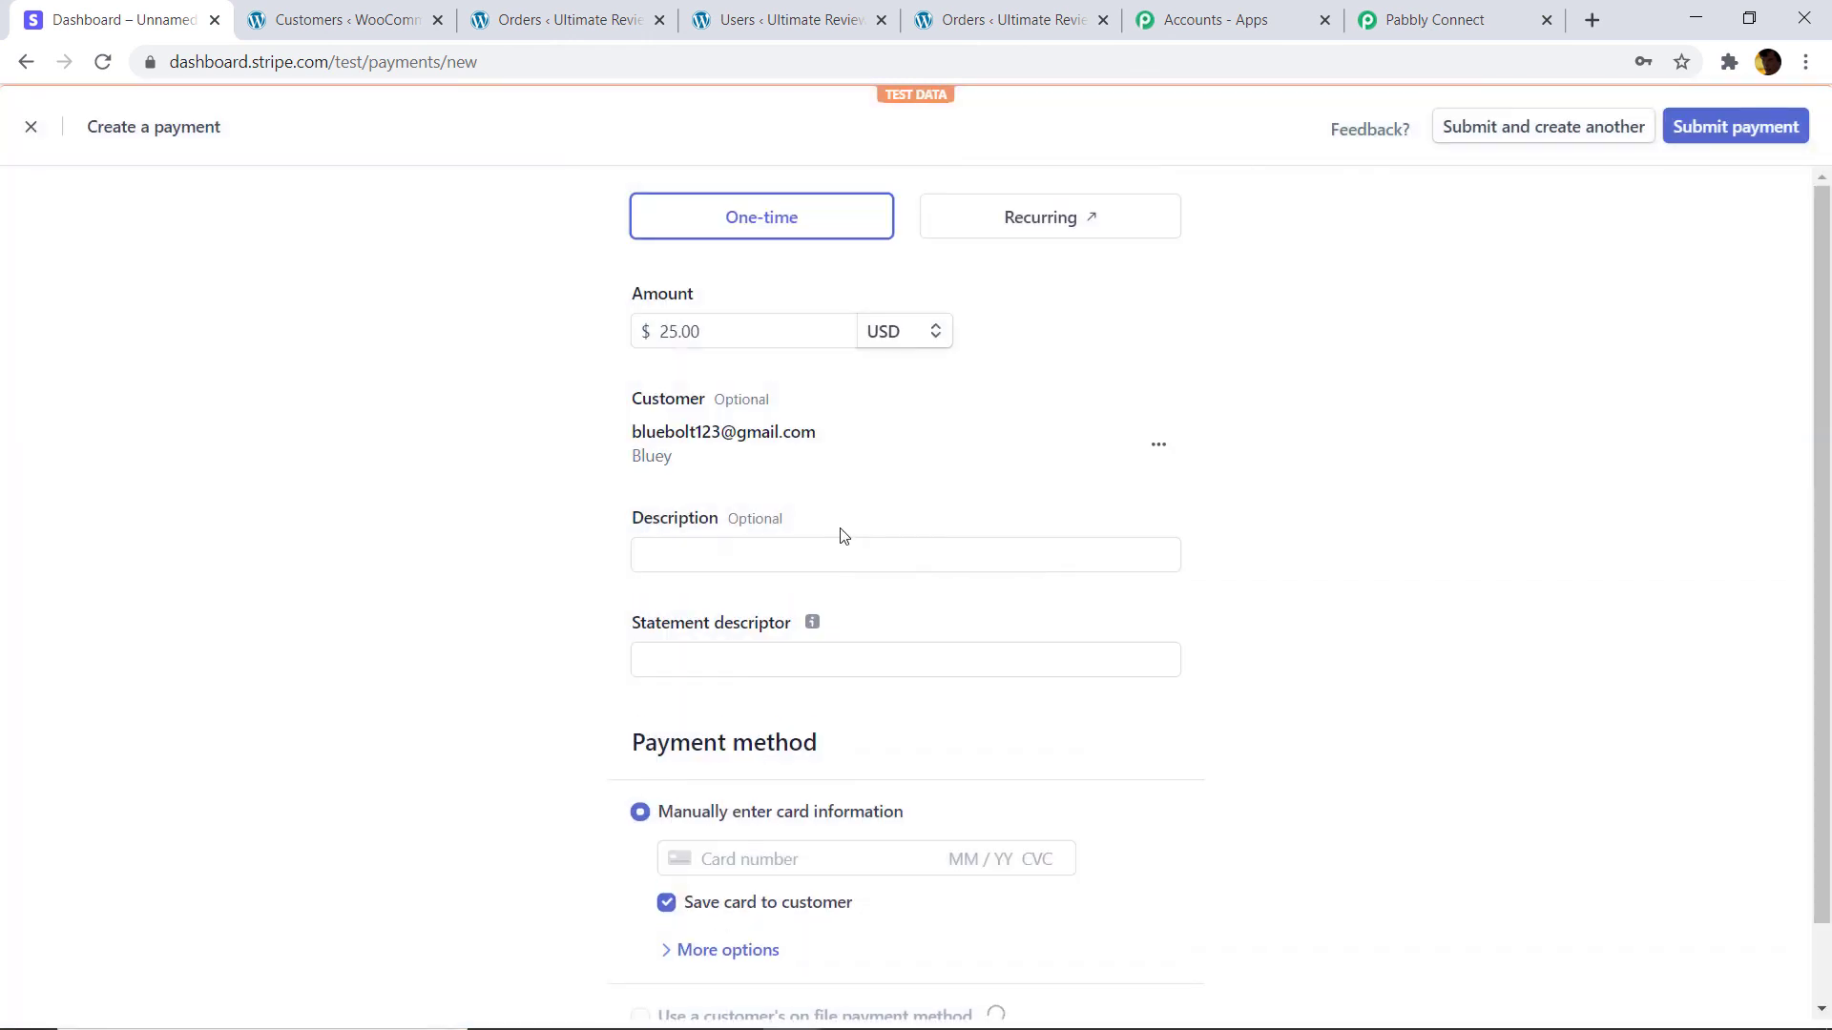
Set the payment description to random and the statement descriptor to pabbly.
click(768, 556)
click(753, 604)
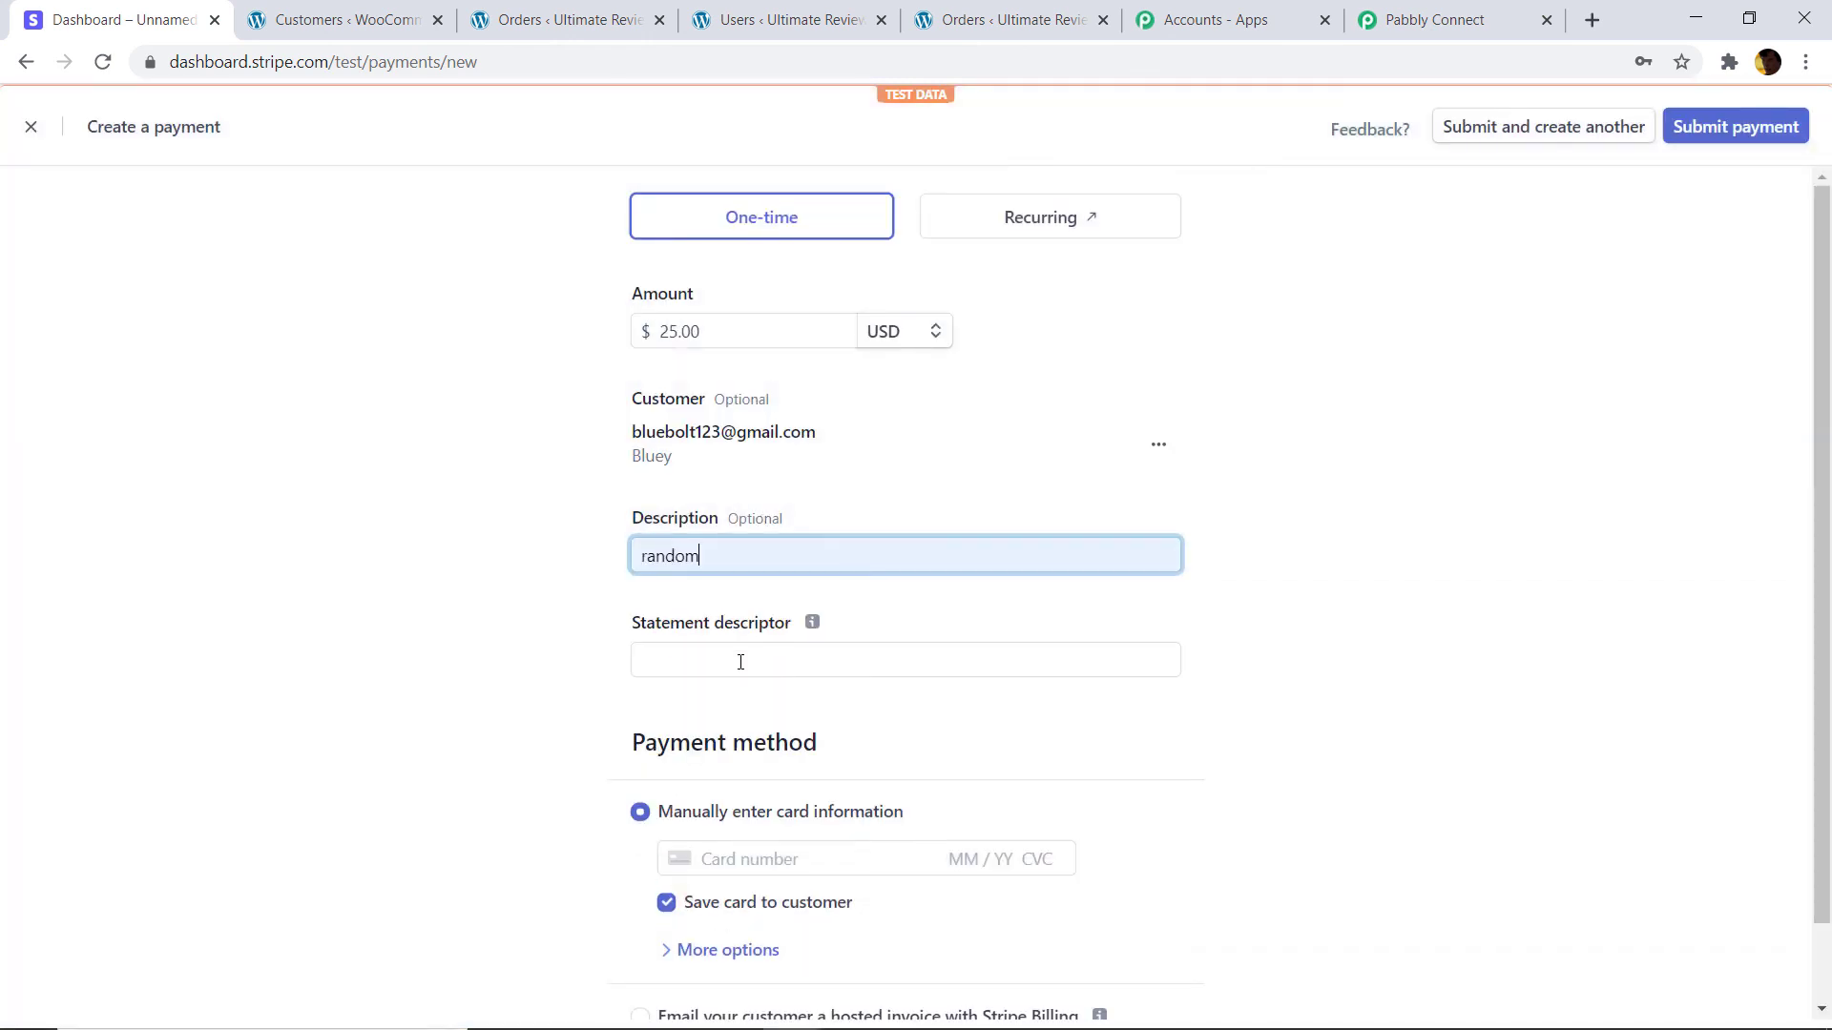
click(744, 660)
click(740, 707)
scroll(782, 720, down, 1)
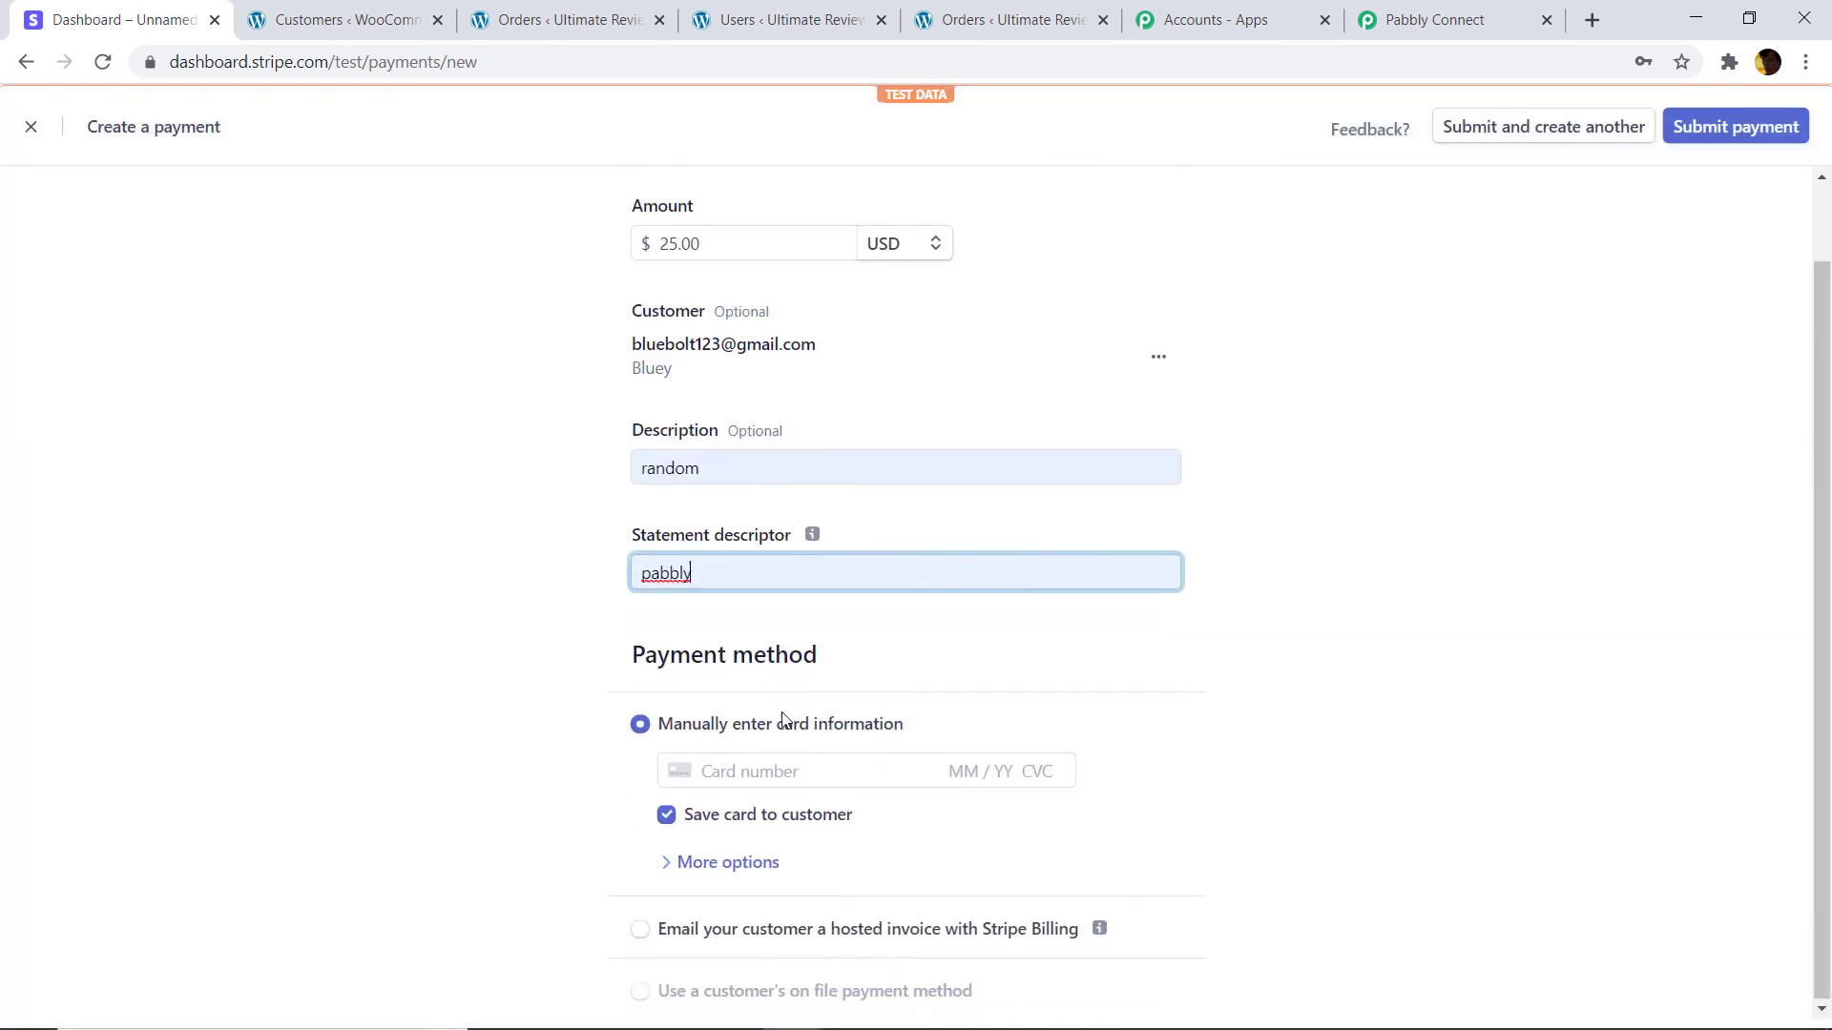
Enter the Stripe test card, expiry and CVC, submit the $25.00 payment.
click(741, 773)
text(42)
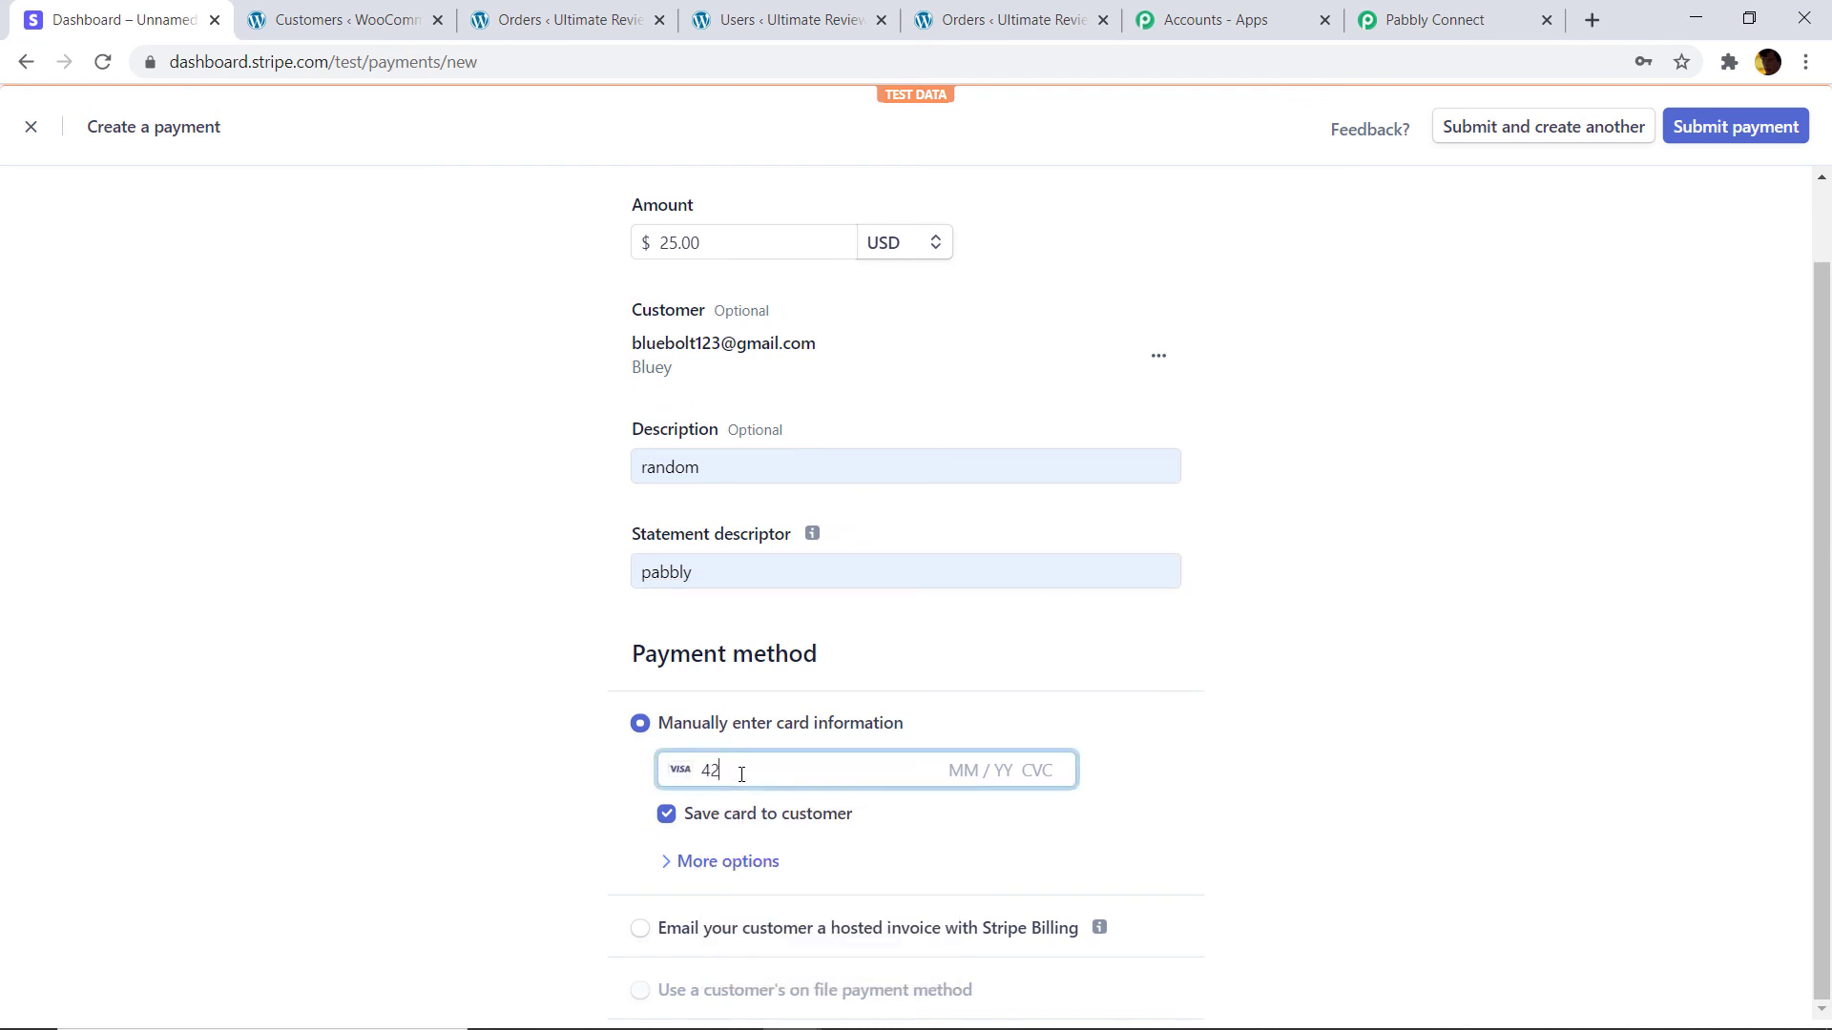
text(42 4242 4242 4242 04 / 24 242)
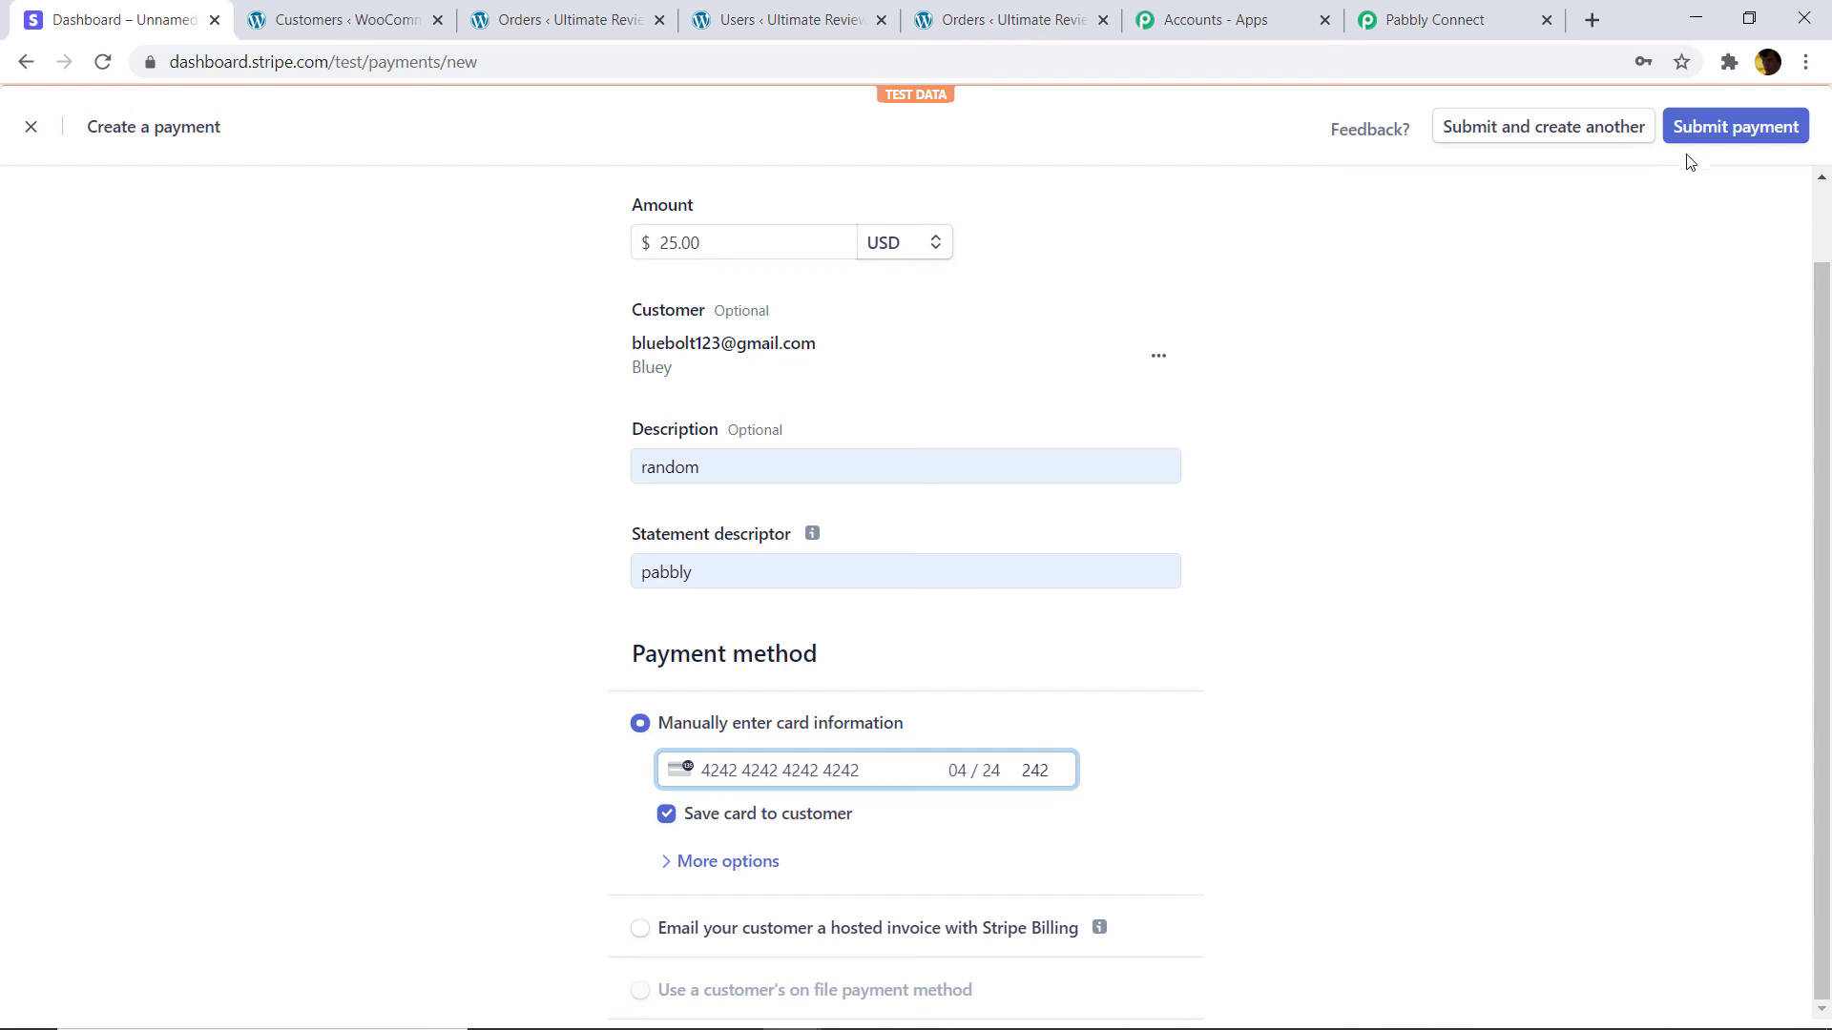
click(1709, 143)
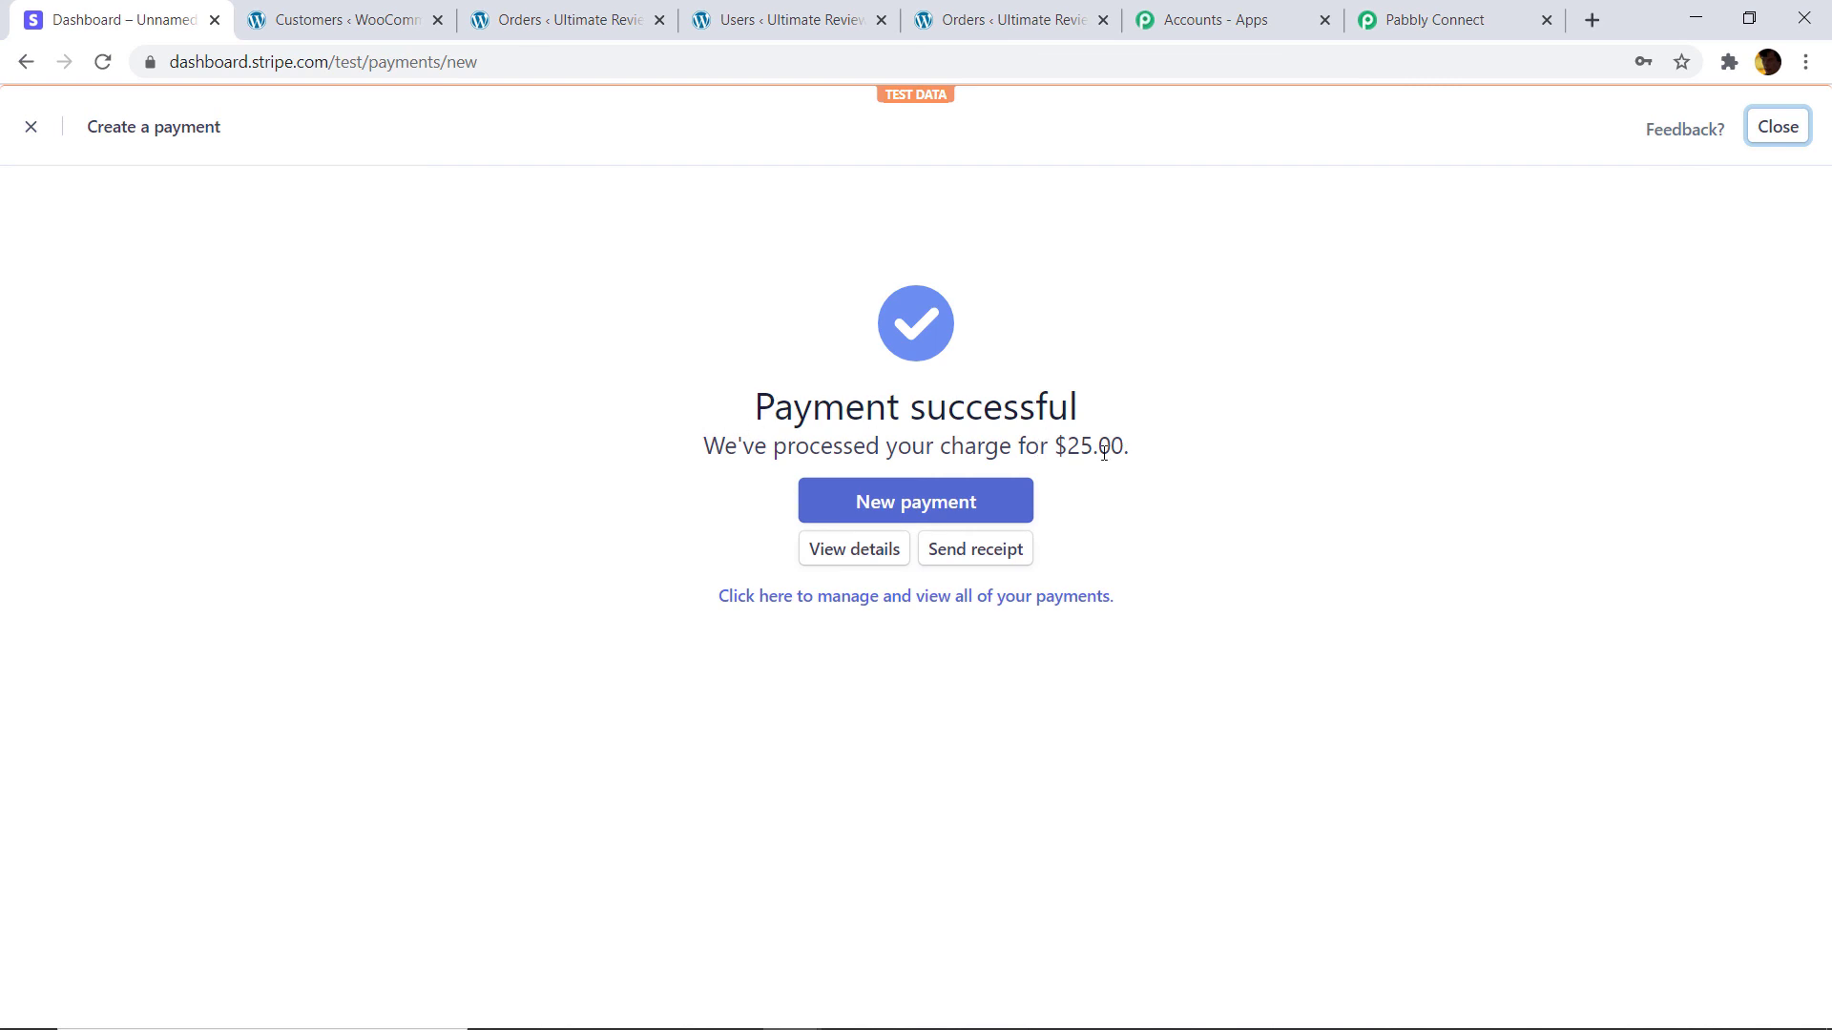
click(626, 15)
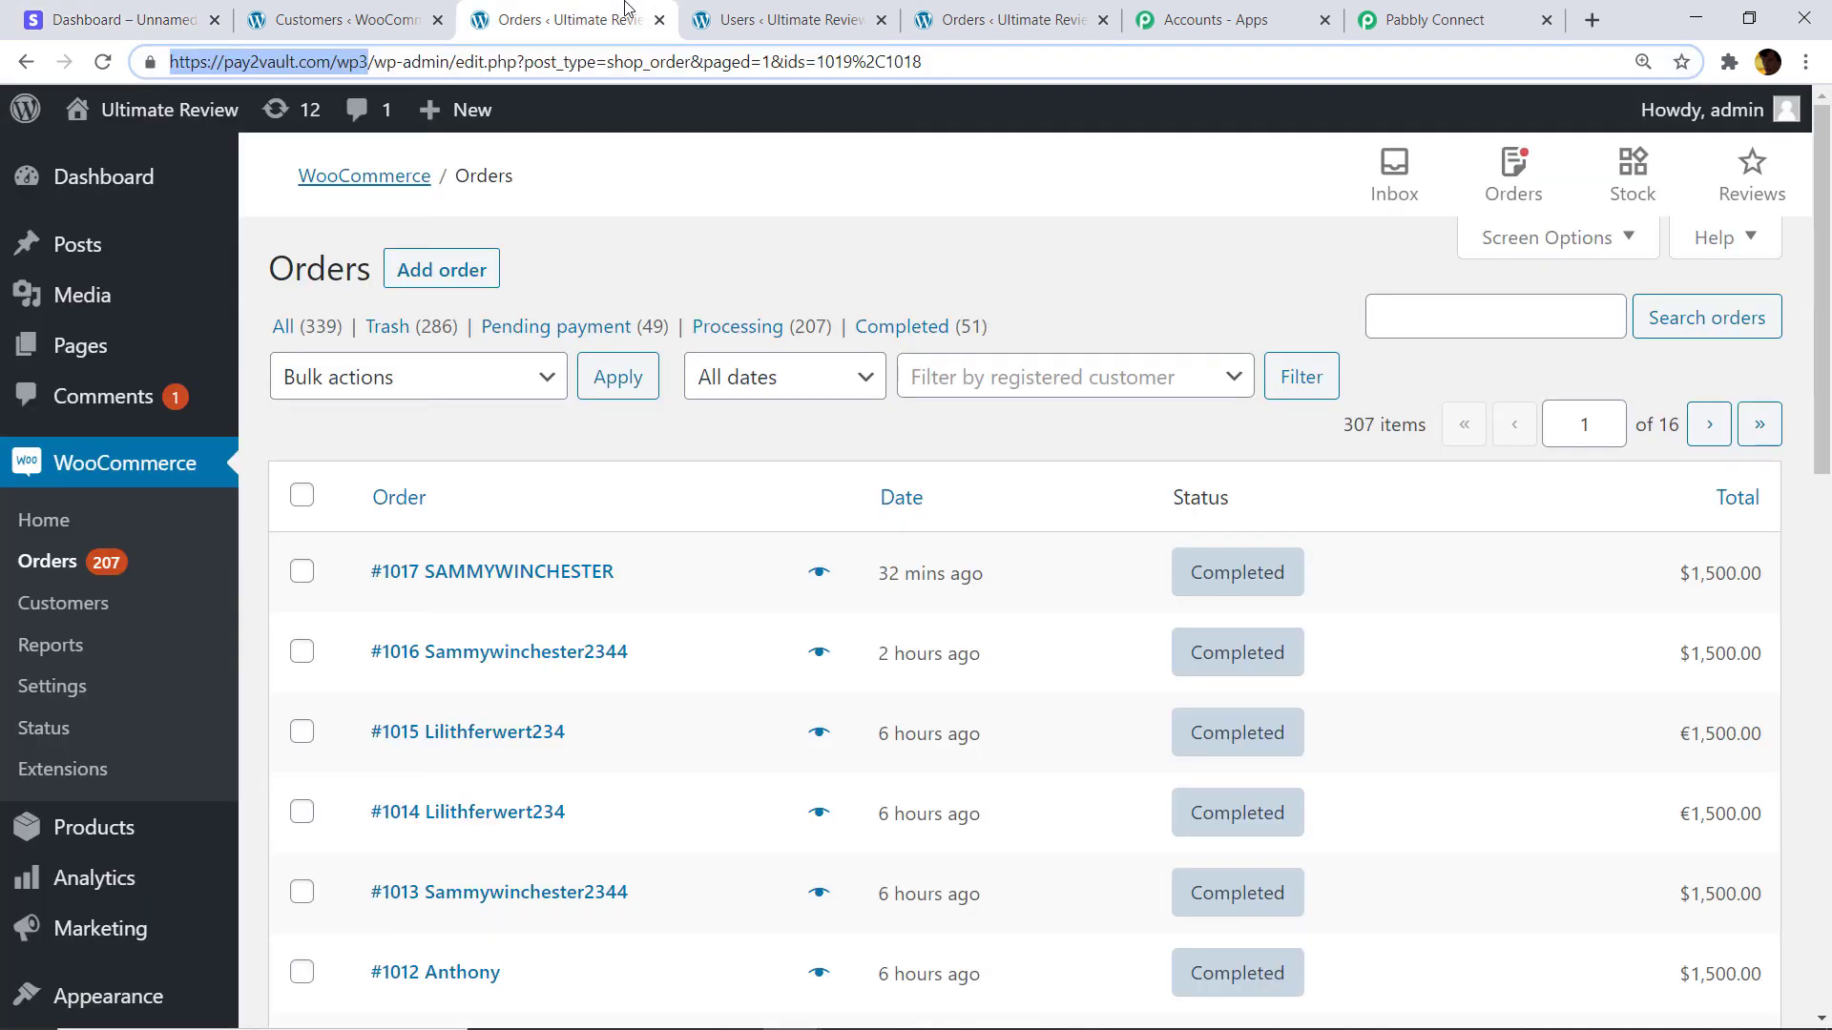
Reload the WooCommerce Orders list twice to look for new order #1021.
click(102, 62)
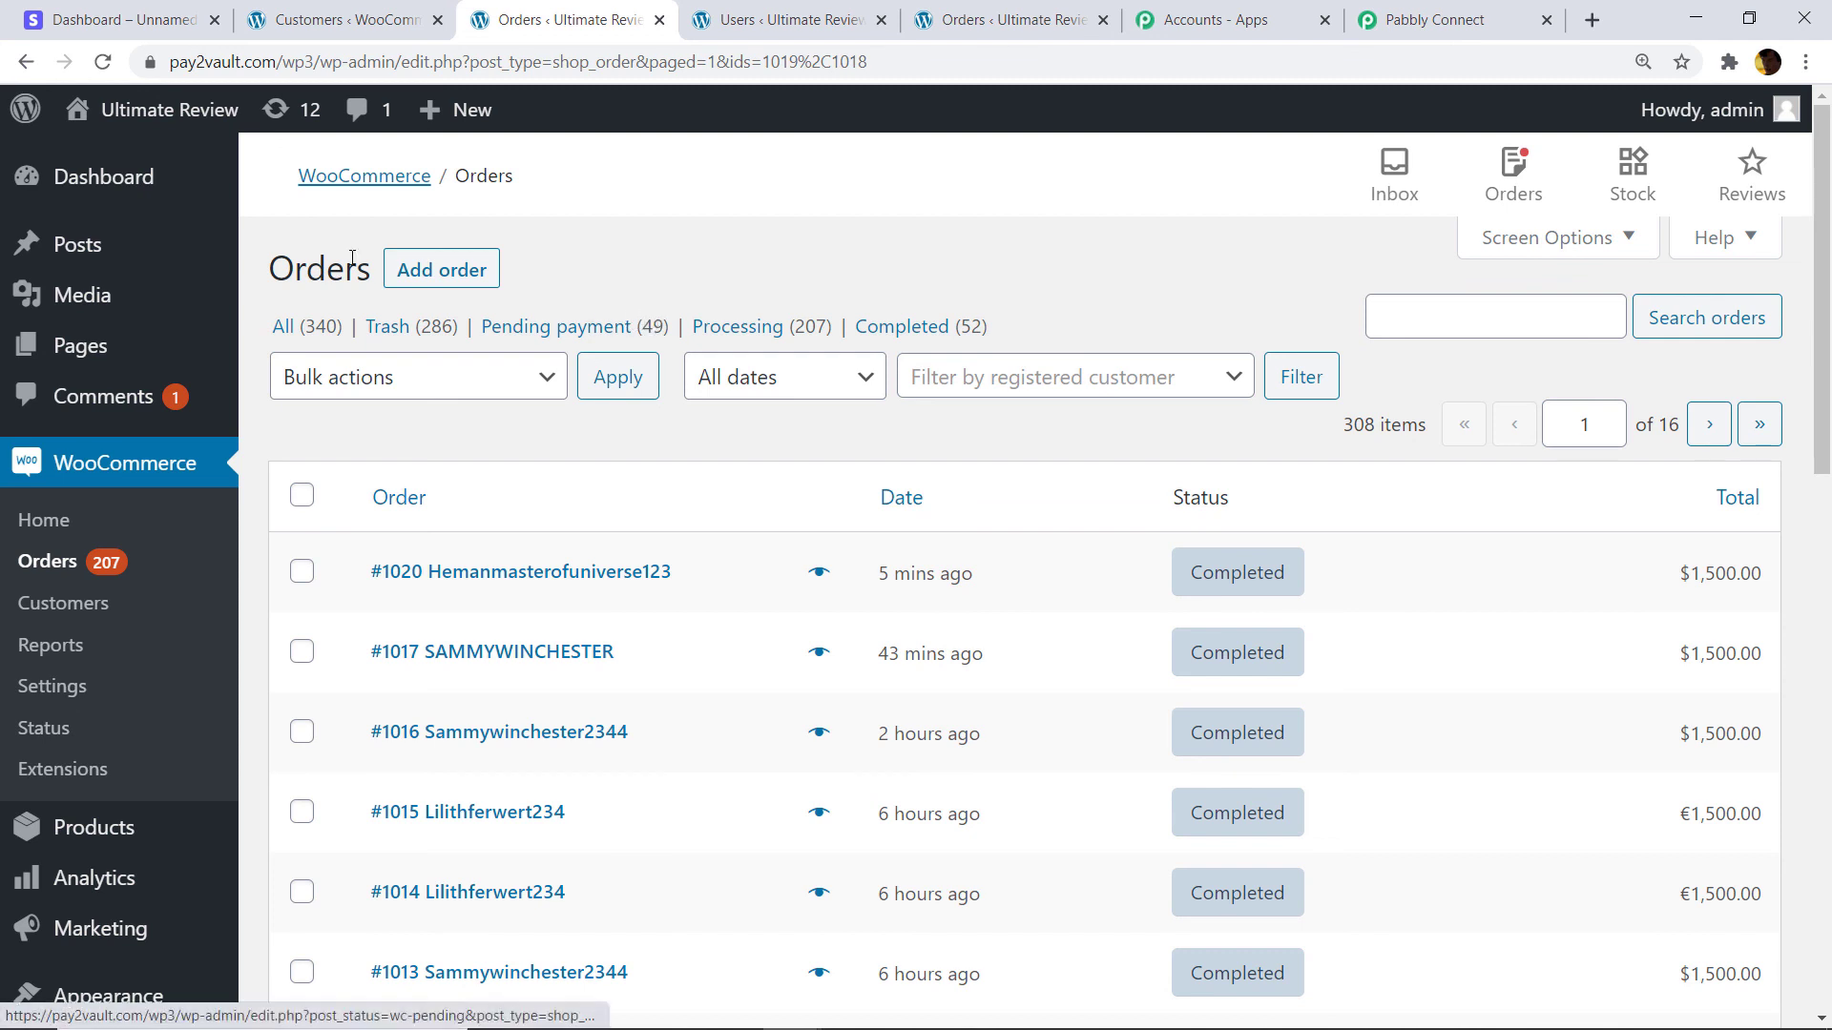
click(102, 61)
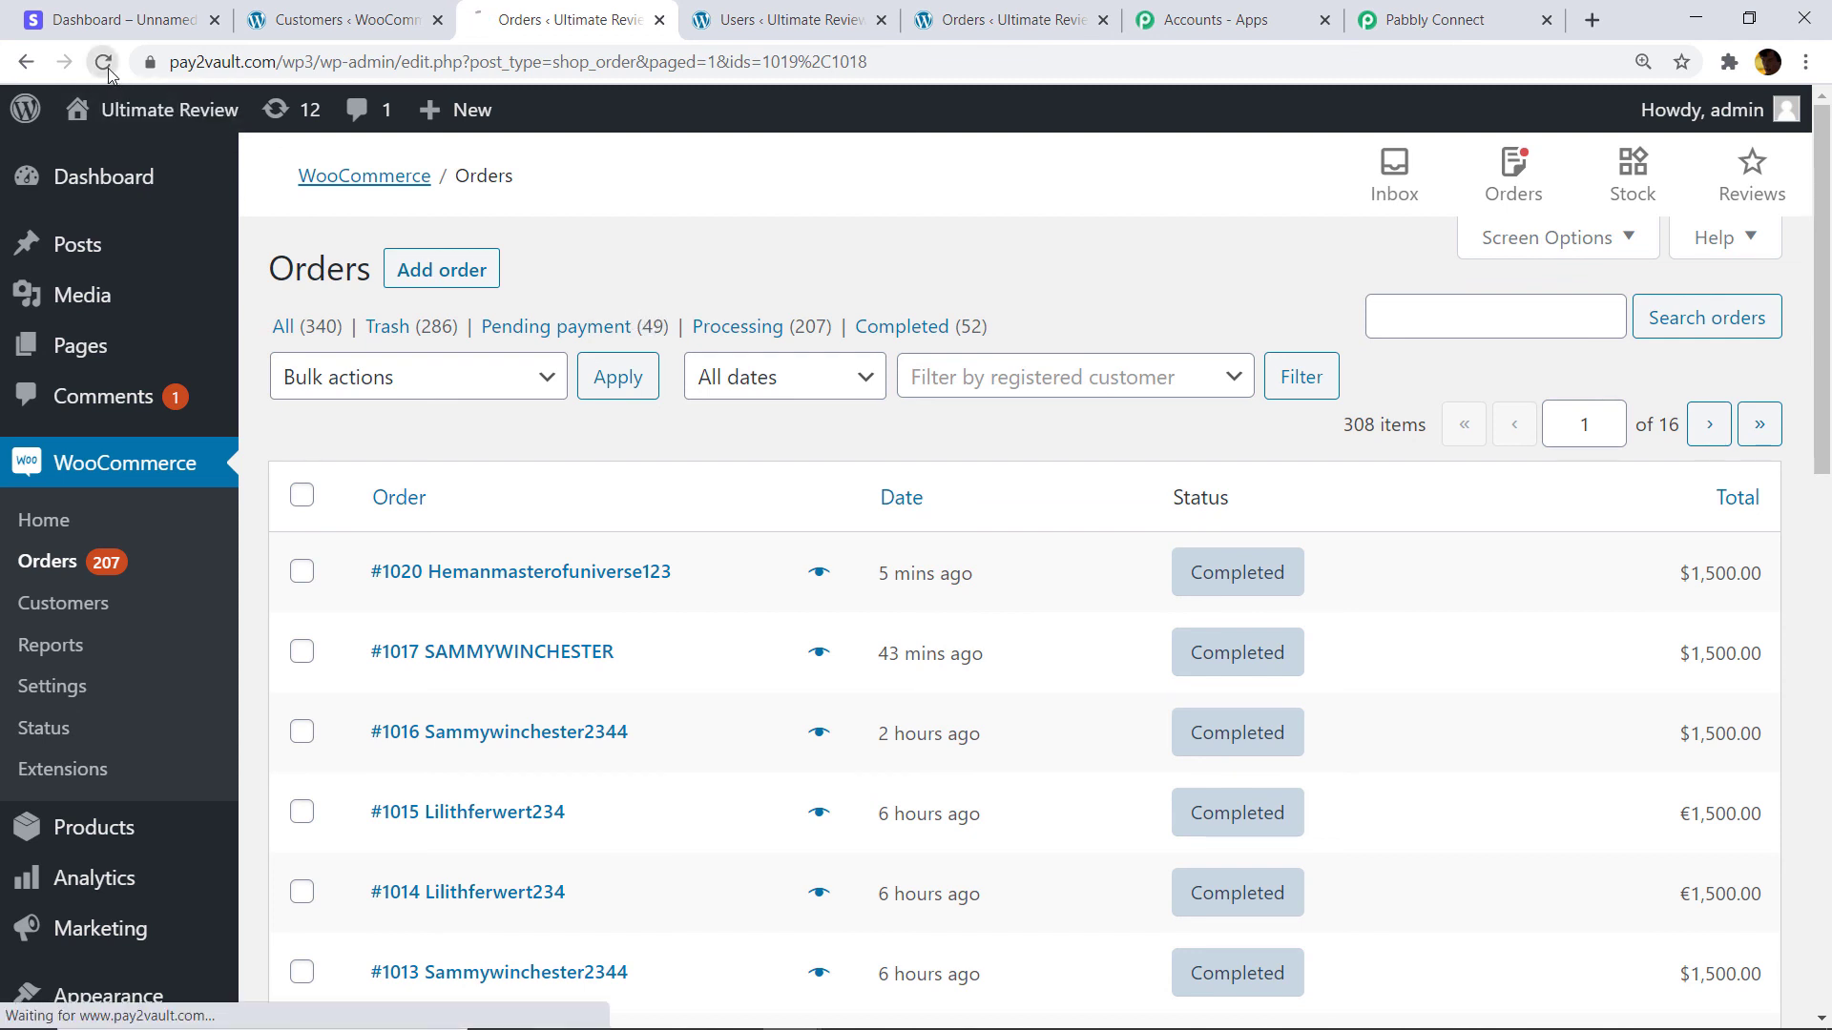